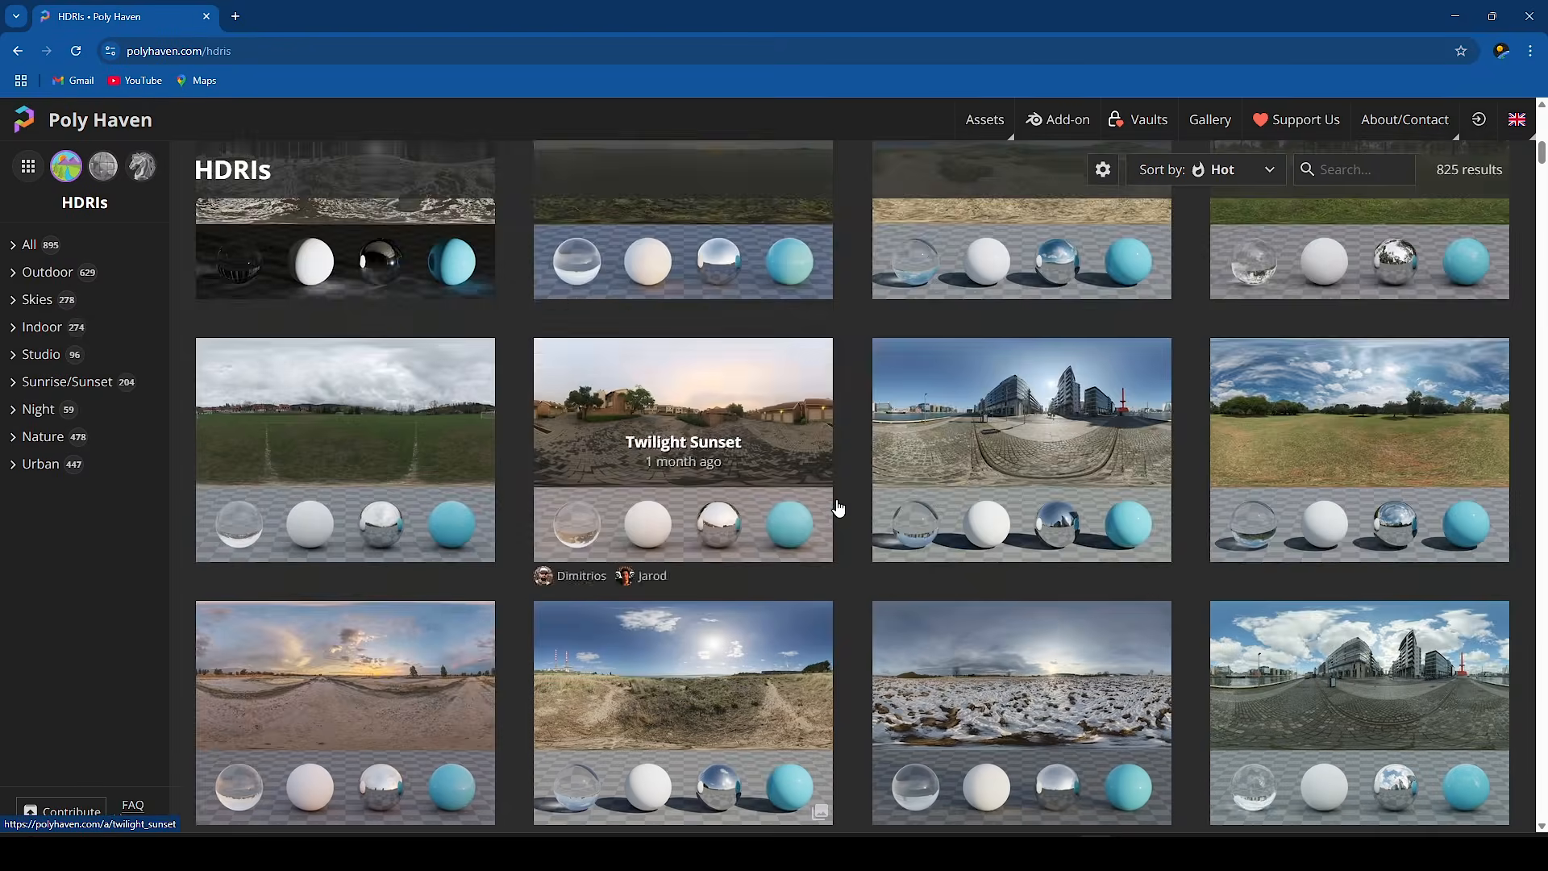
scroll(838, 508, down, 5)
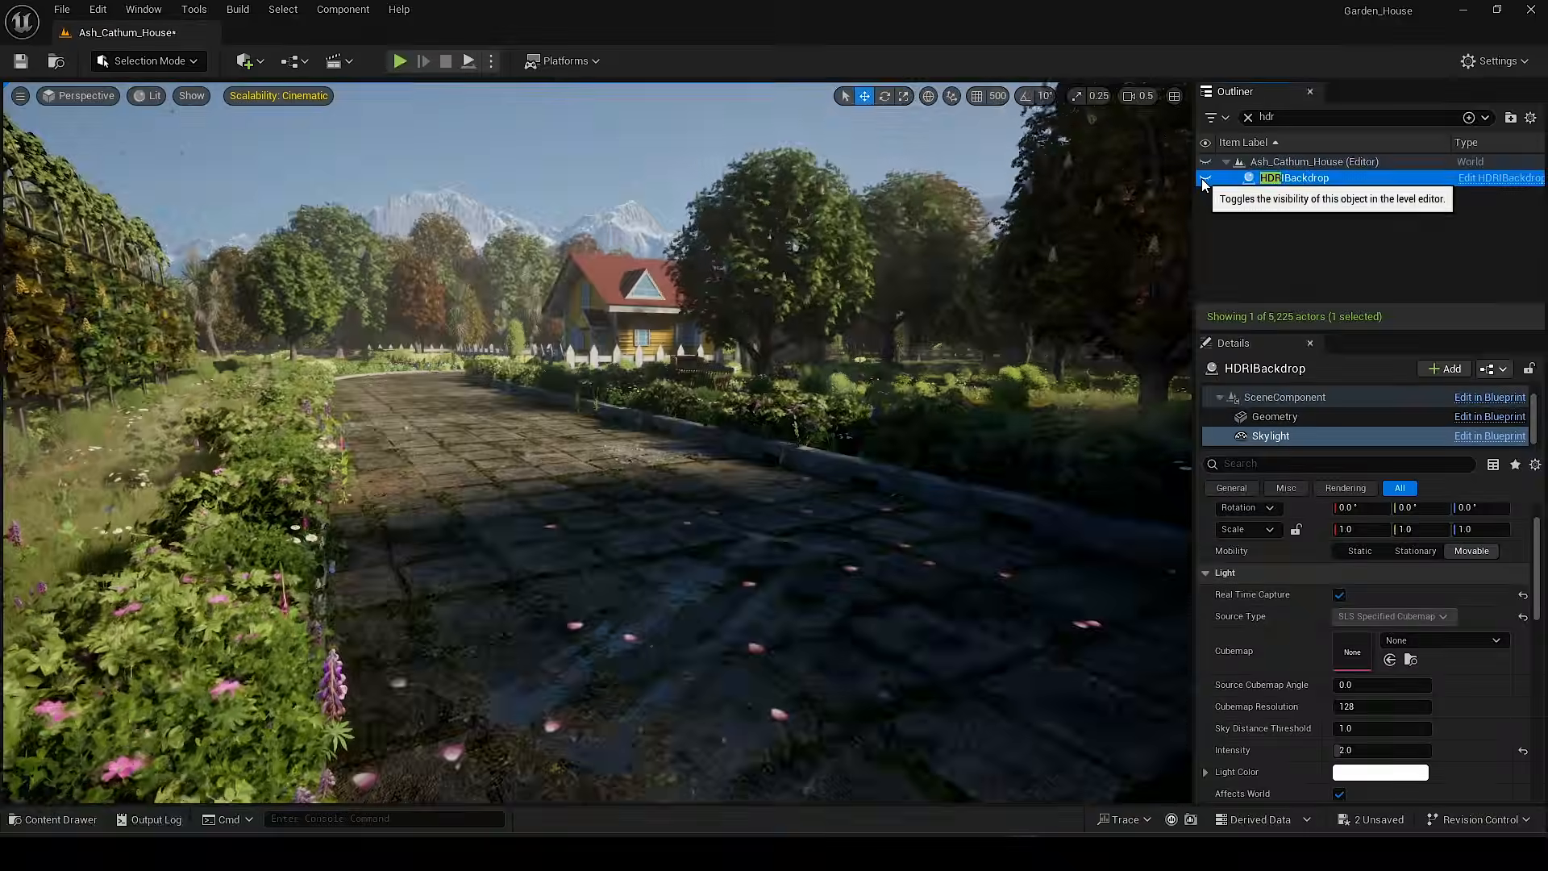
drag(1341, 750, 1348, 746)
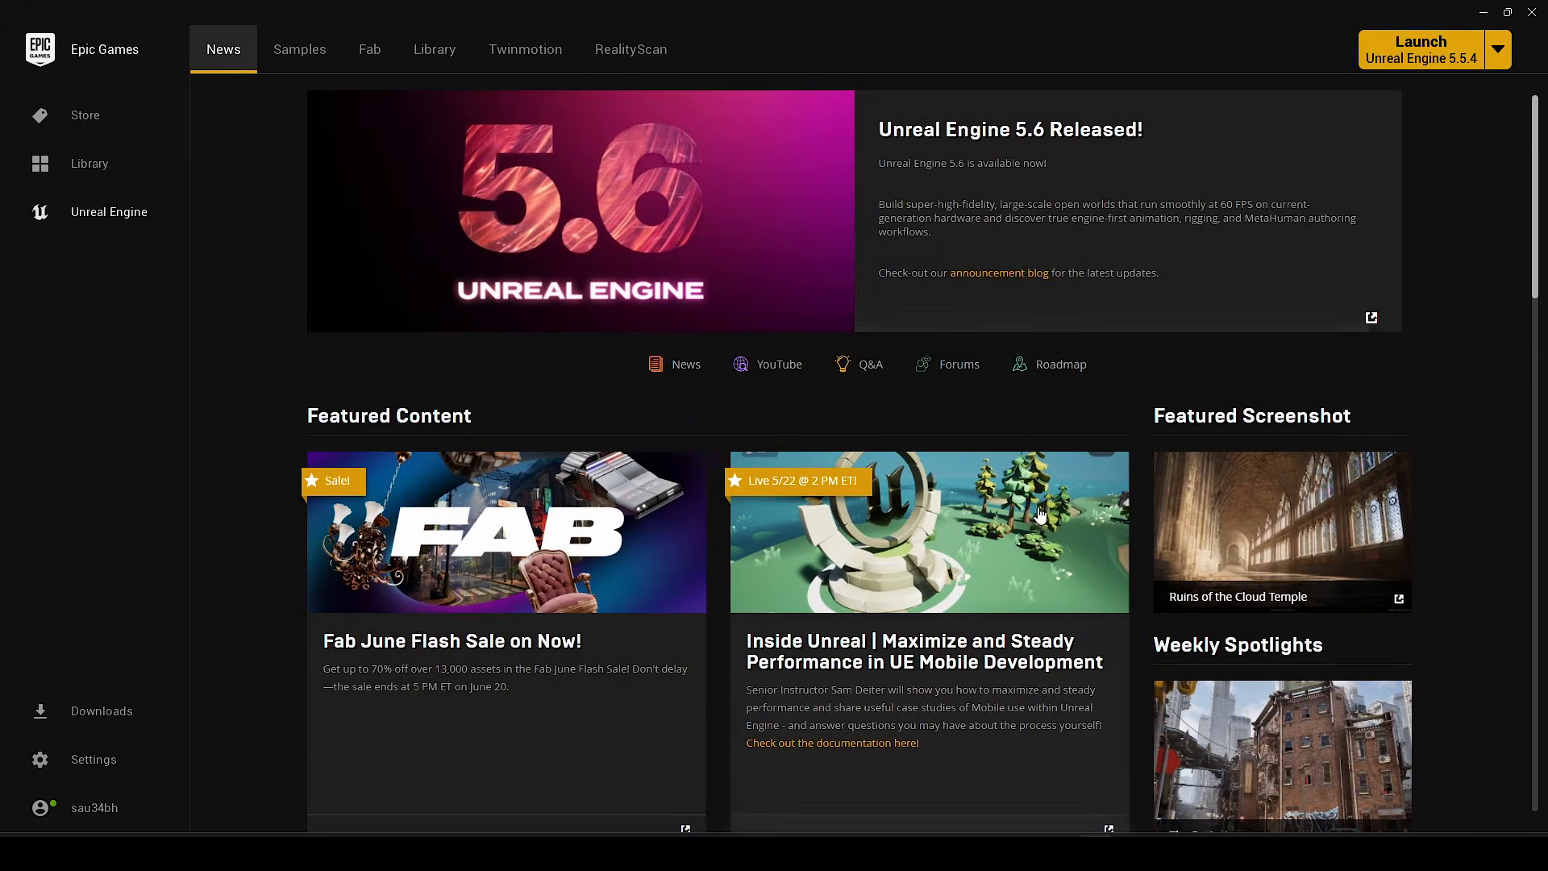
Step: Go to the Unreal Engine library in the launcher and choose the Third Person template under Games for a new project
click(451, 69)
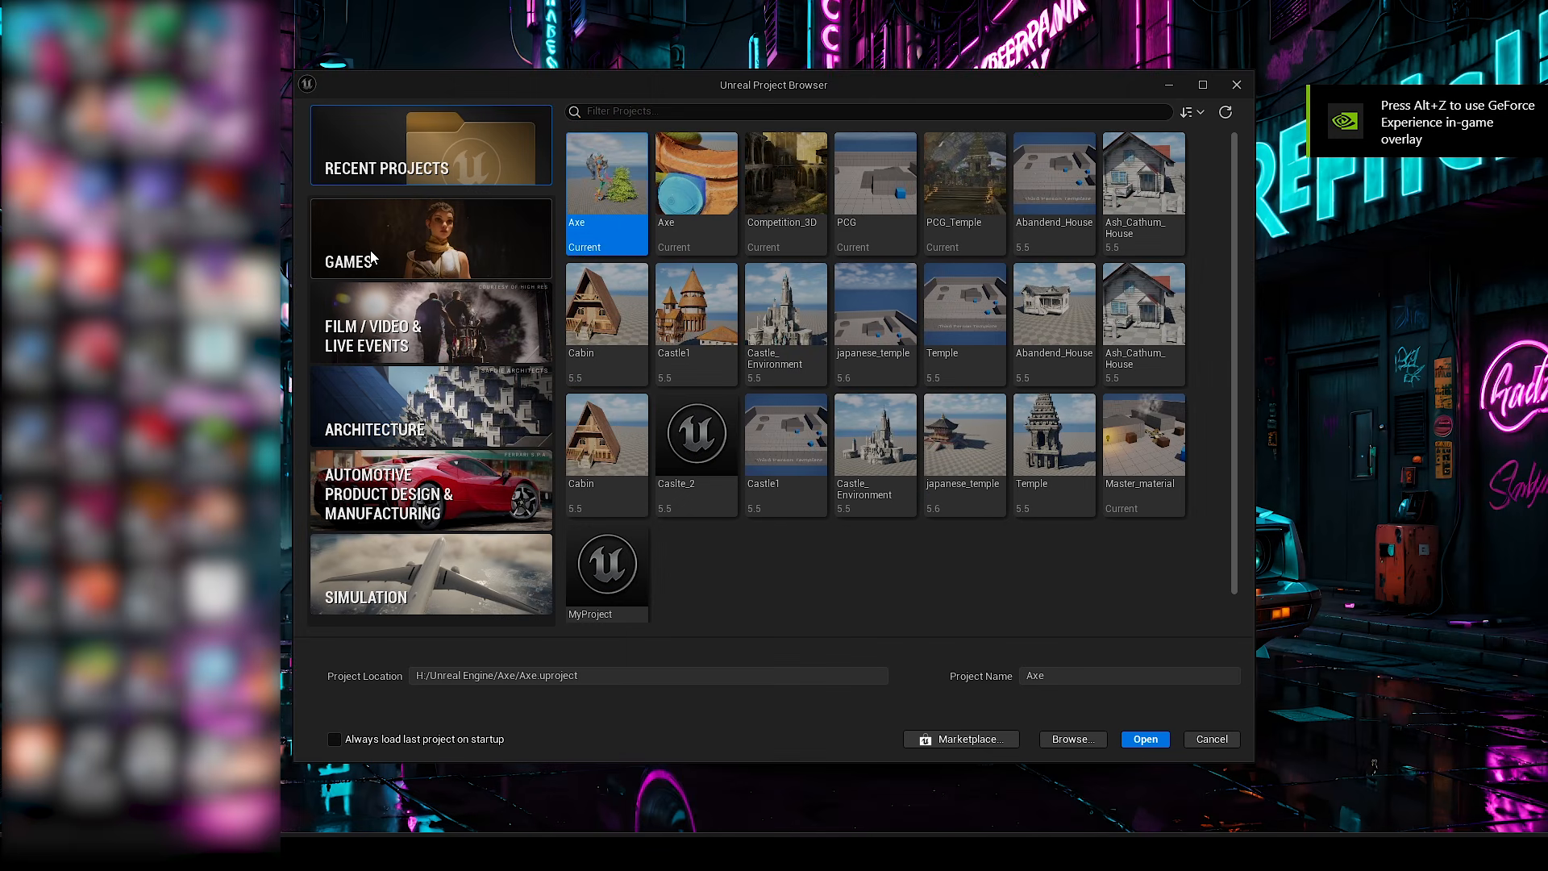
click(456, 233)
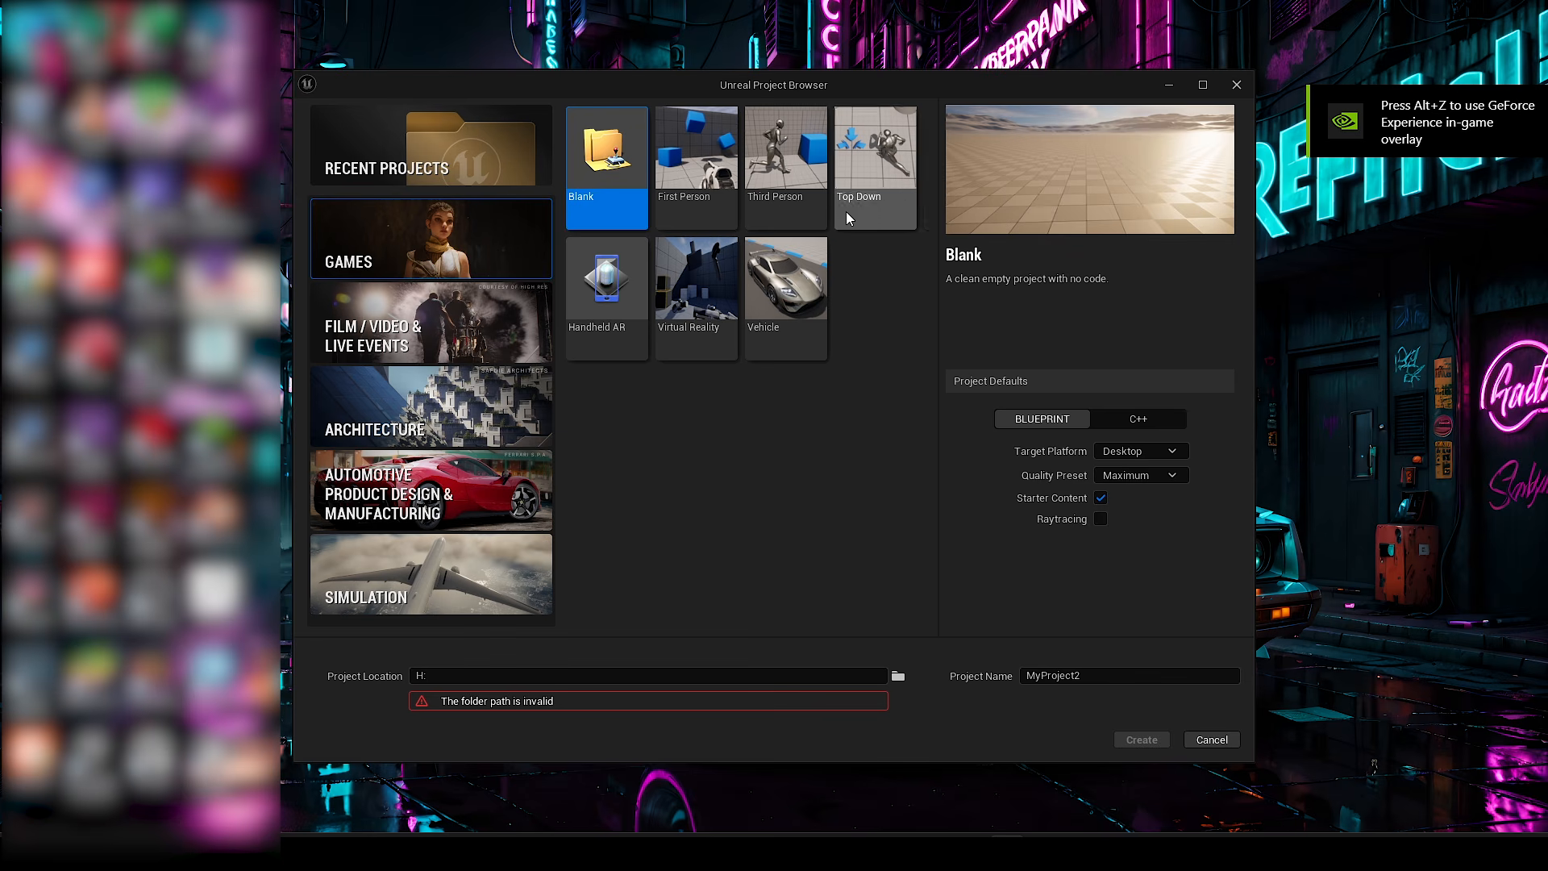
click(793, 166)
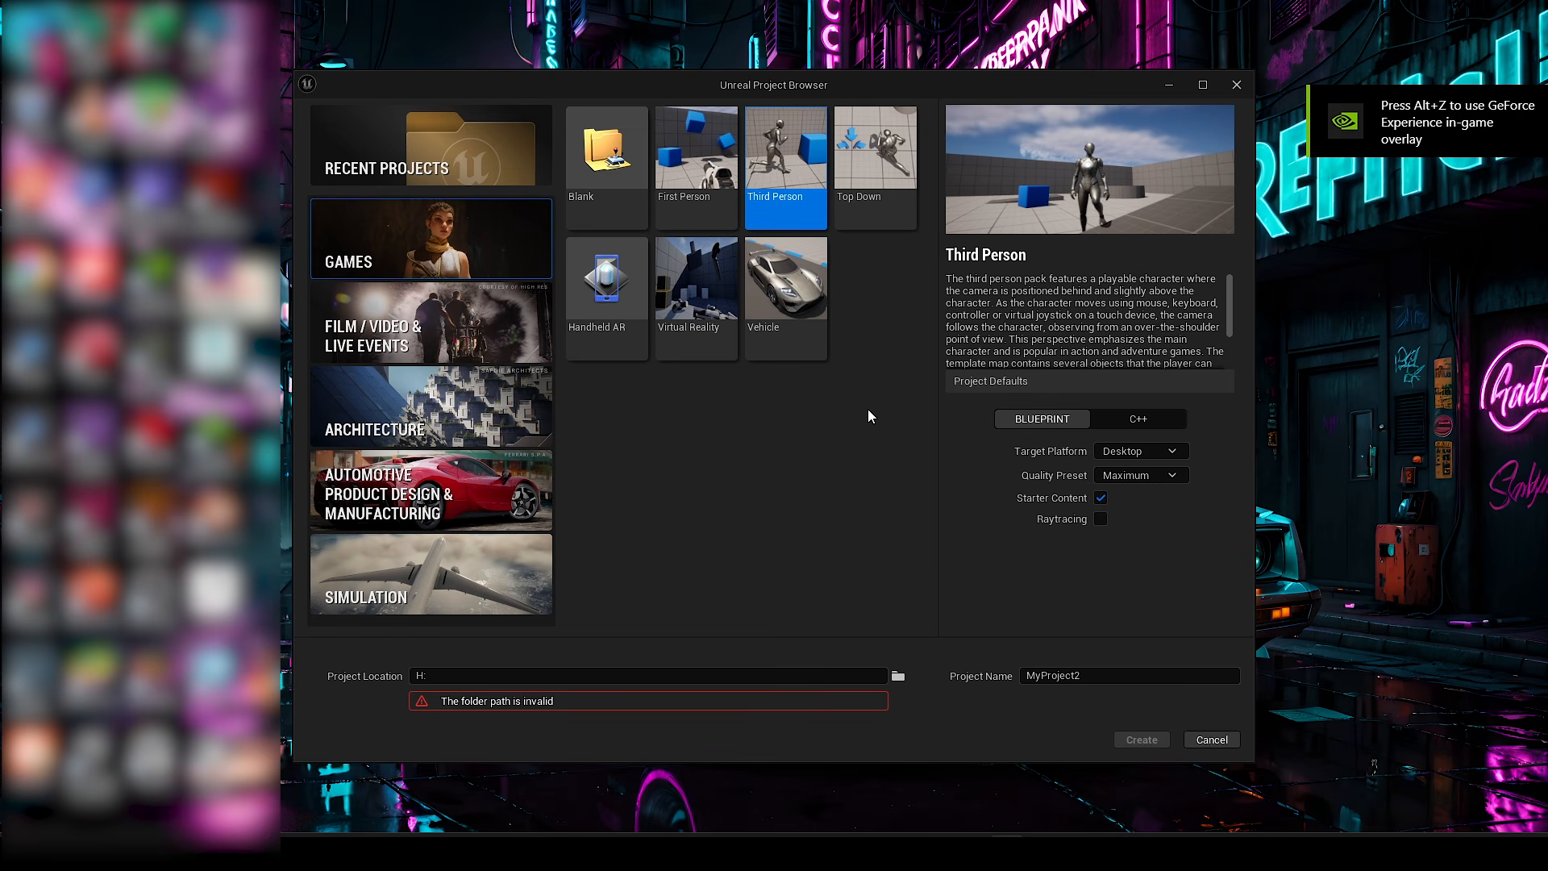
Step: Set the project location to H:\, name the project Rusty_House and create it
click(900, 677)
click(919, 473)
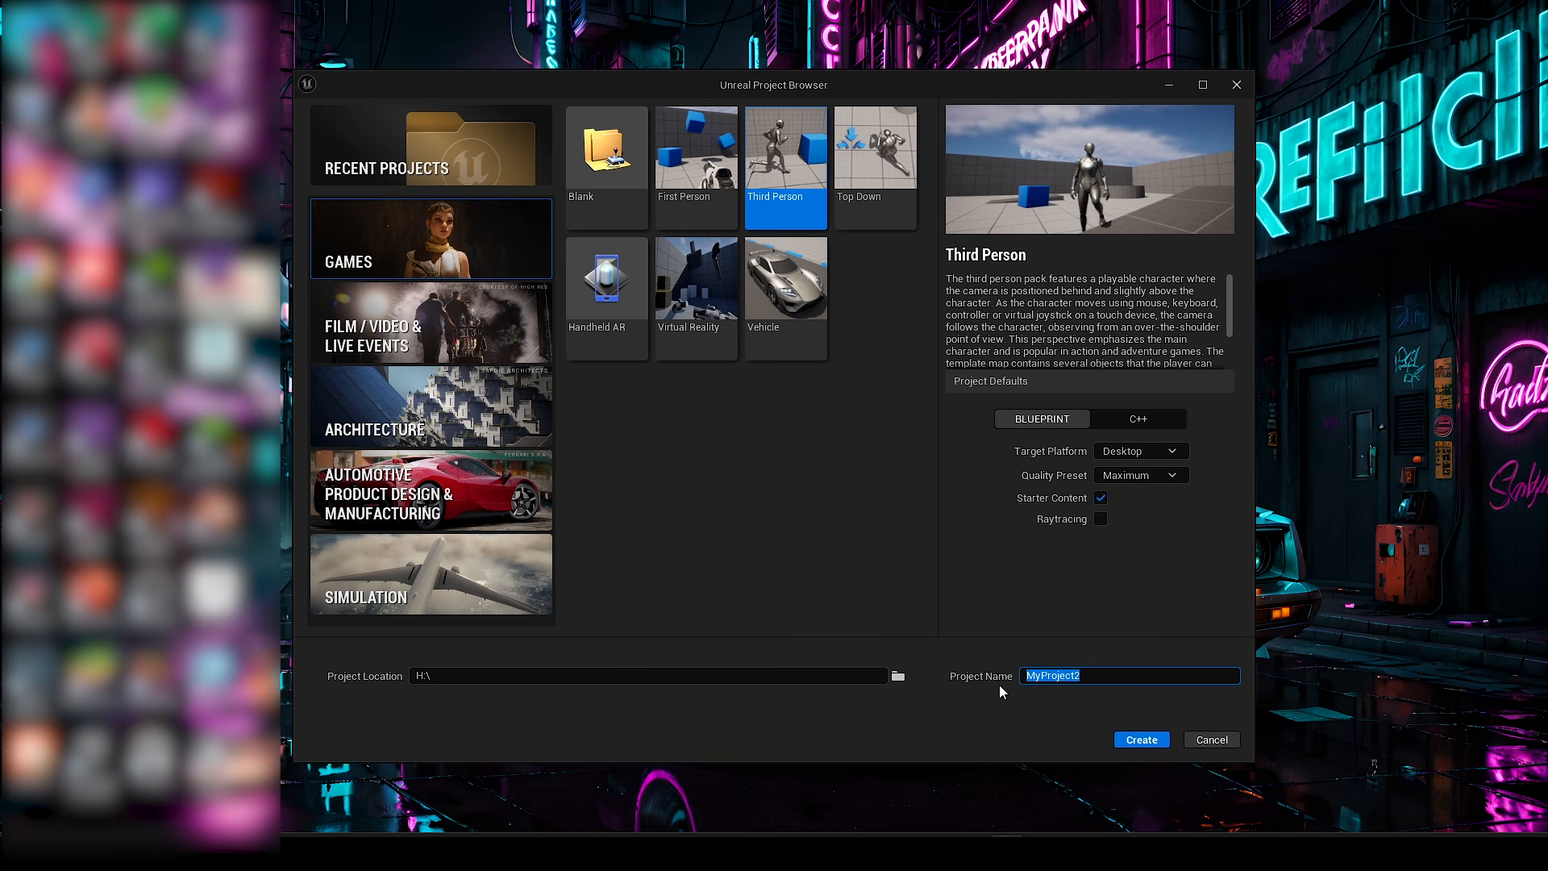
text(Rusty_House)
key(Return)
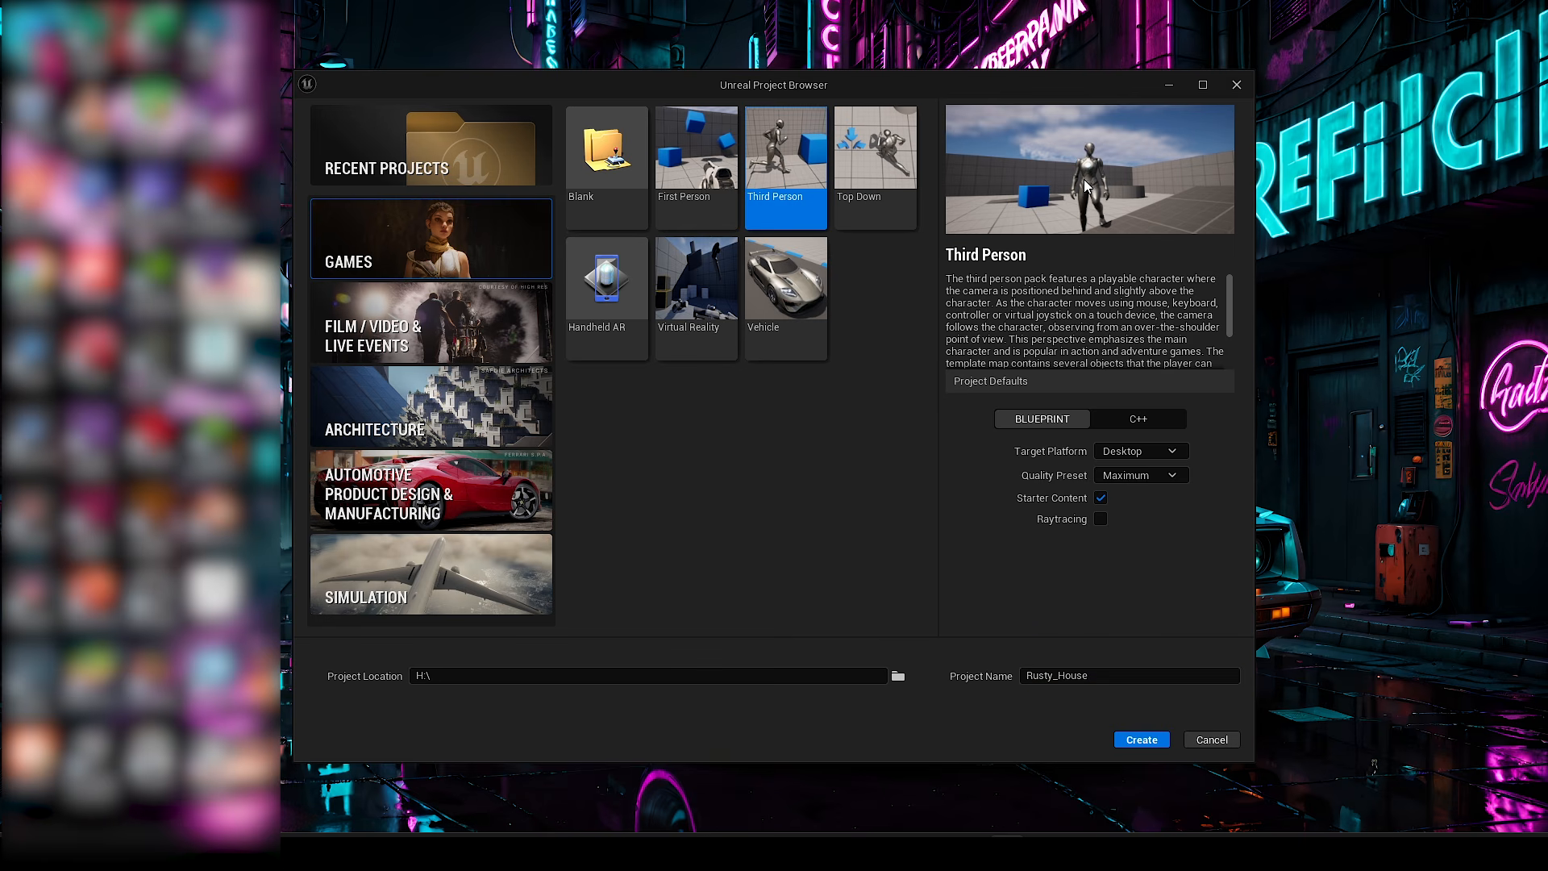
click(1140, 739)
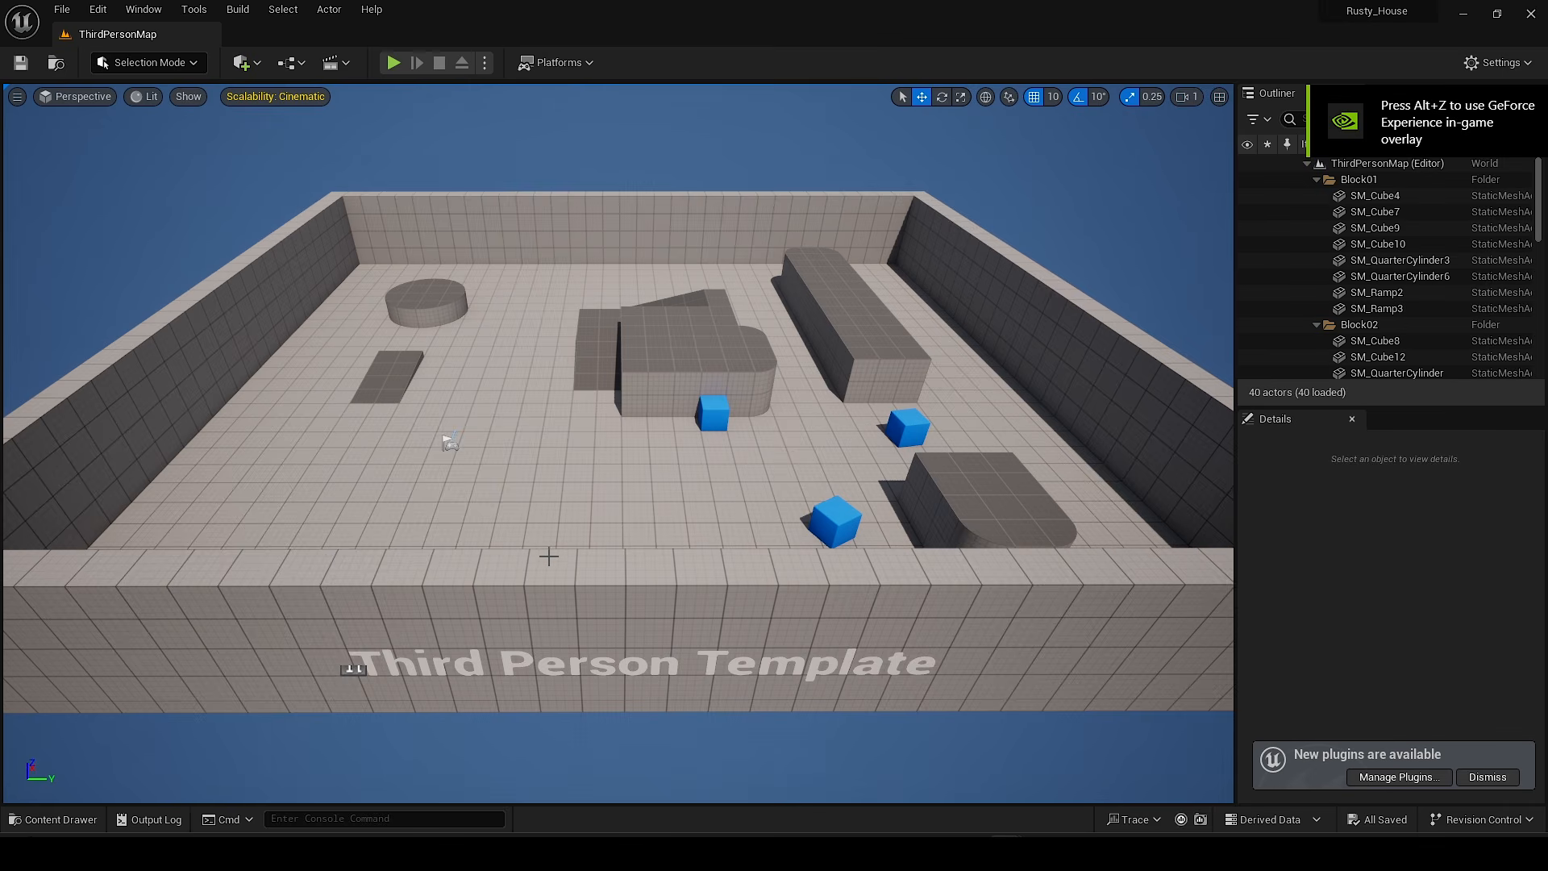
Step: Fly around the Third Person template map to examine its walls, ramps and blocks
key(w)
right_drag(618, 442, 730, 383)
scroll(602, 386, down, 1)
key(s)
key(w)
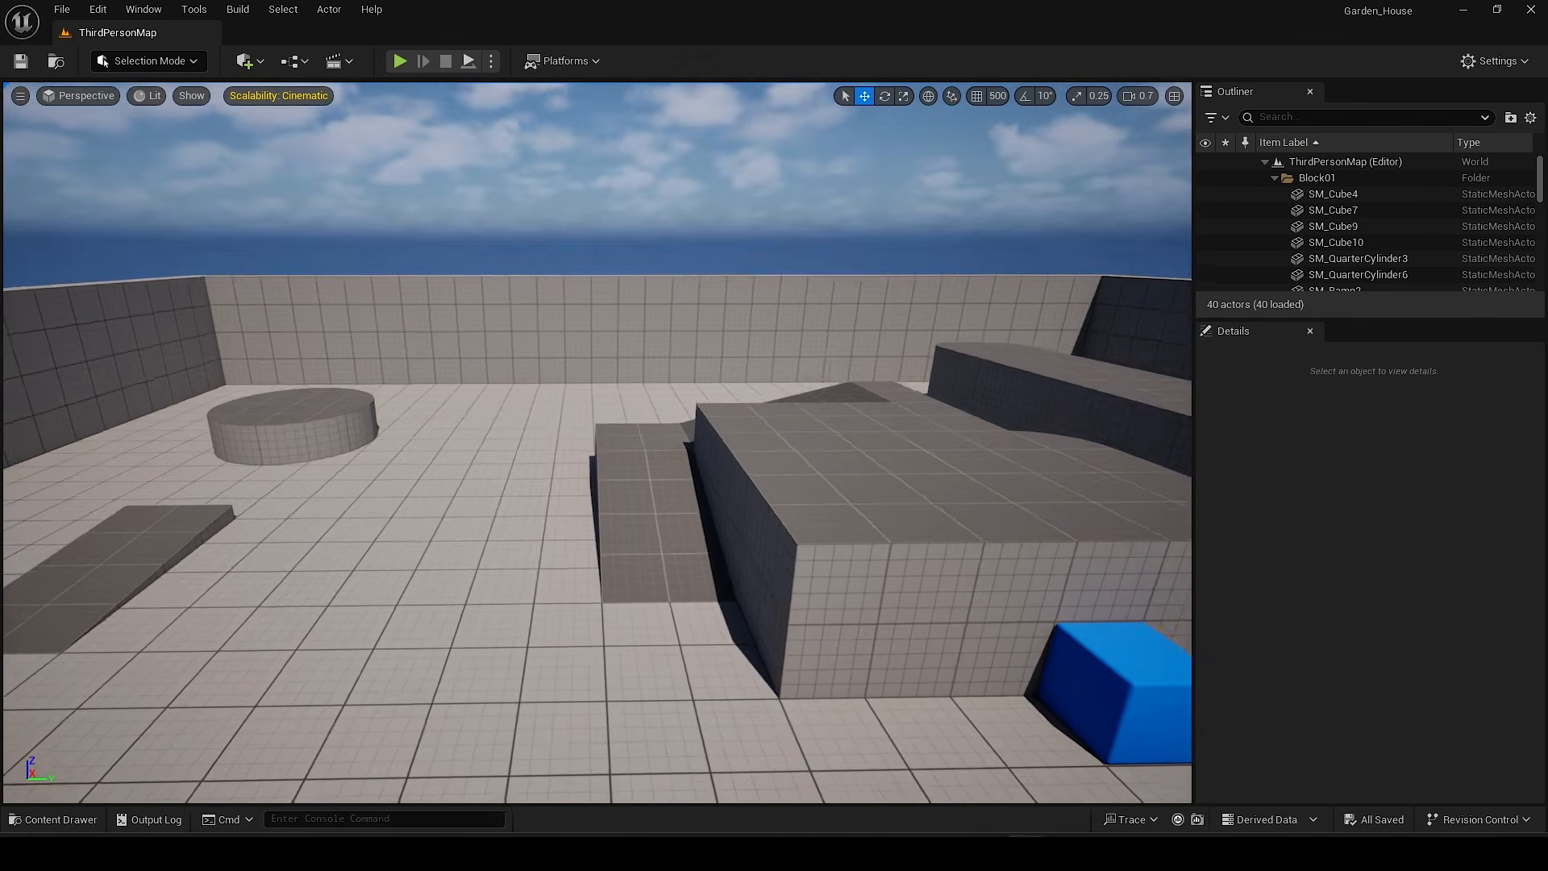
right_drag(613, 416, 1016, 413)
key(w)
key(e)
key(q)
key(w)
key(e)
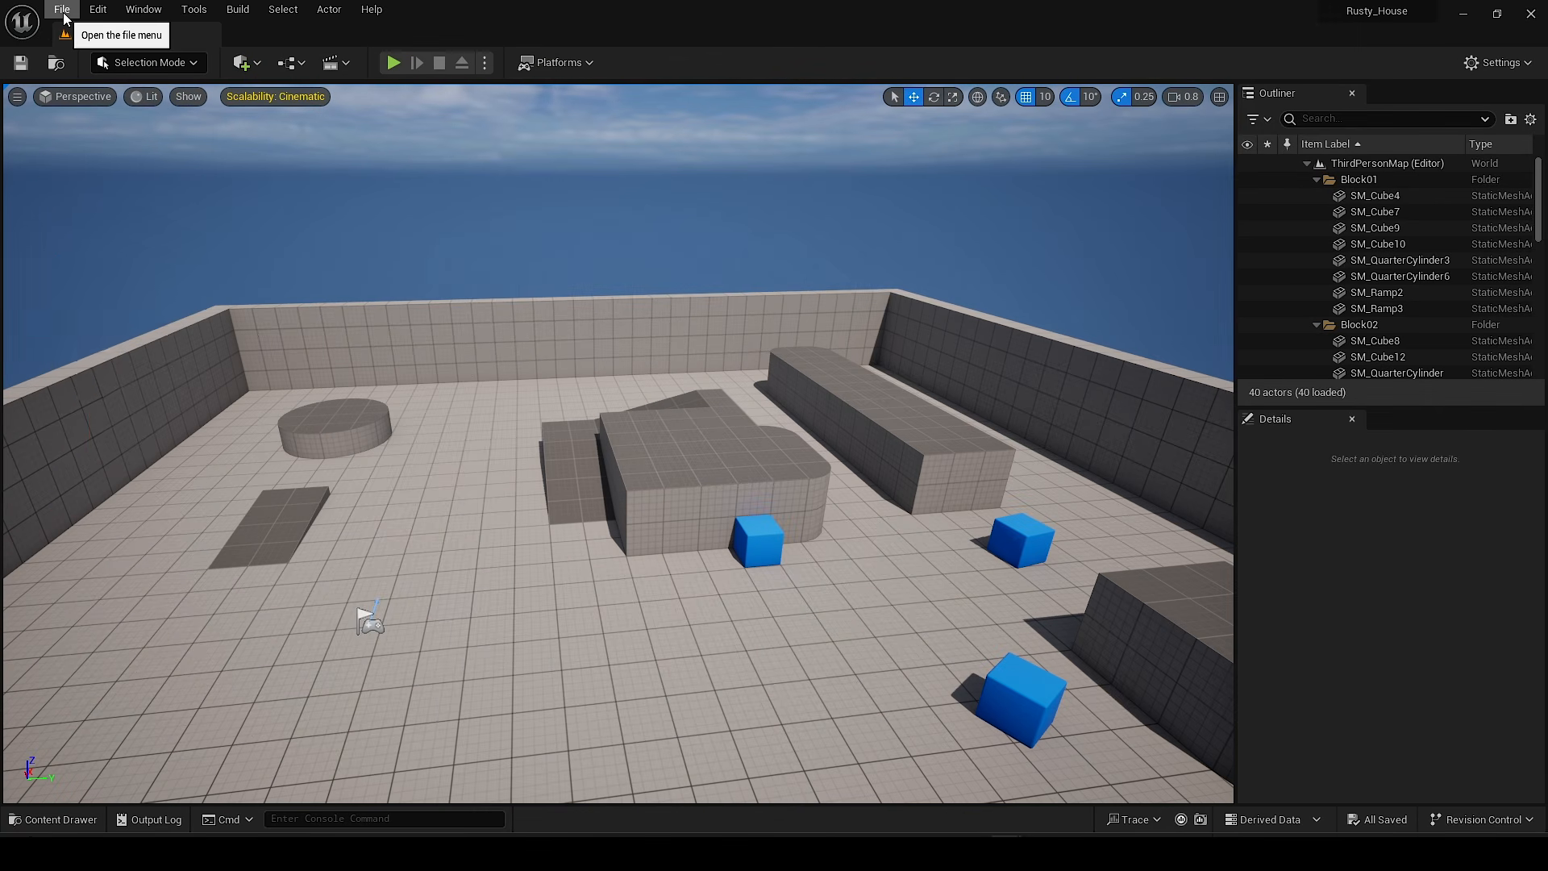
Step: Create a new level from the Empty Level template
click(62, 10)
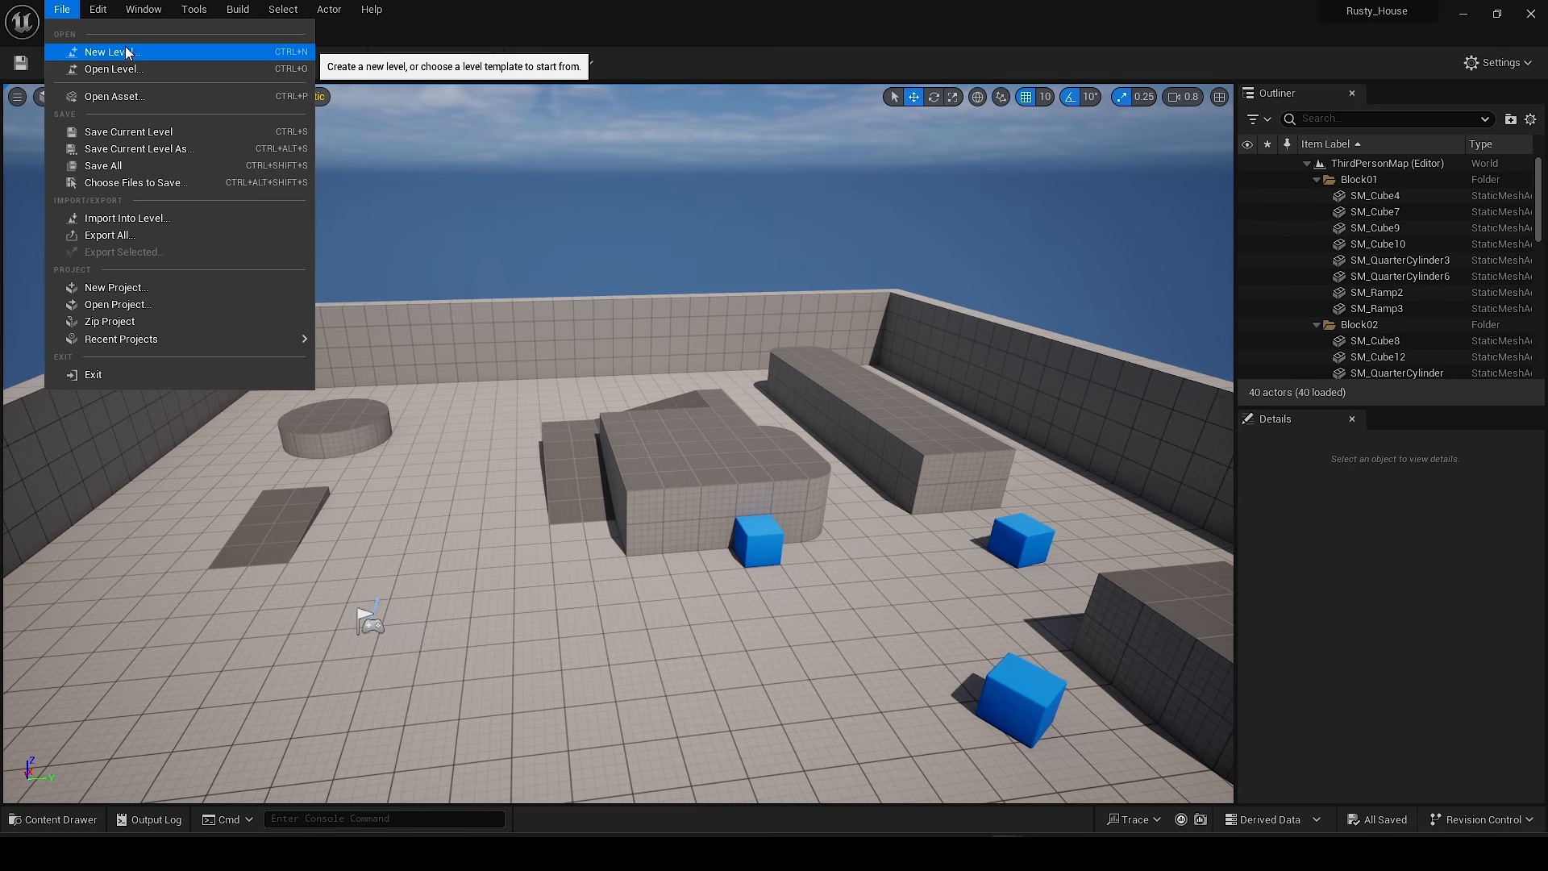
click(153, 51)
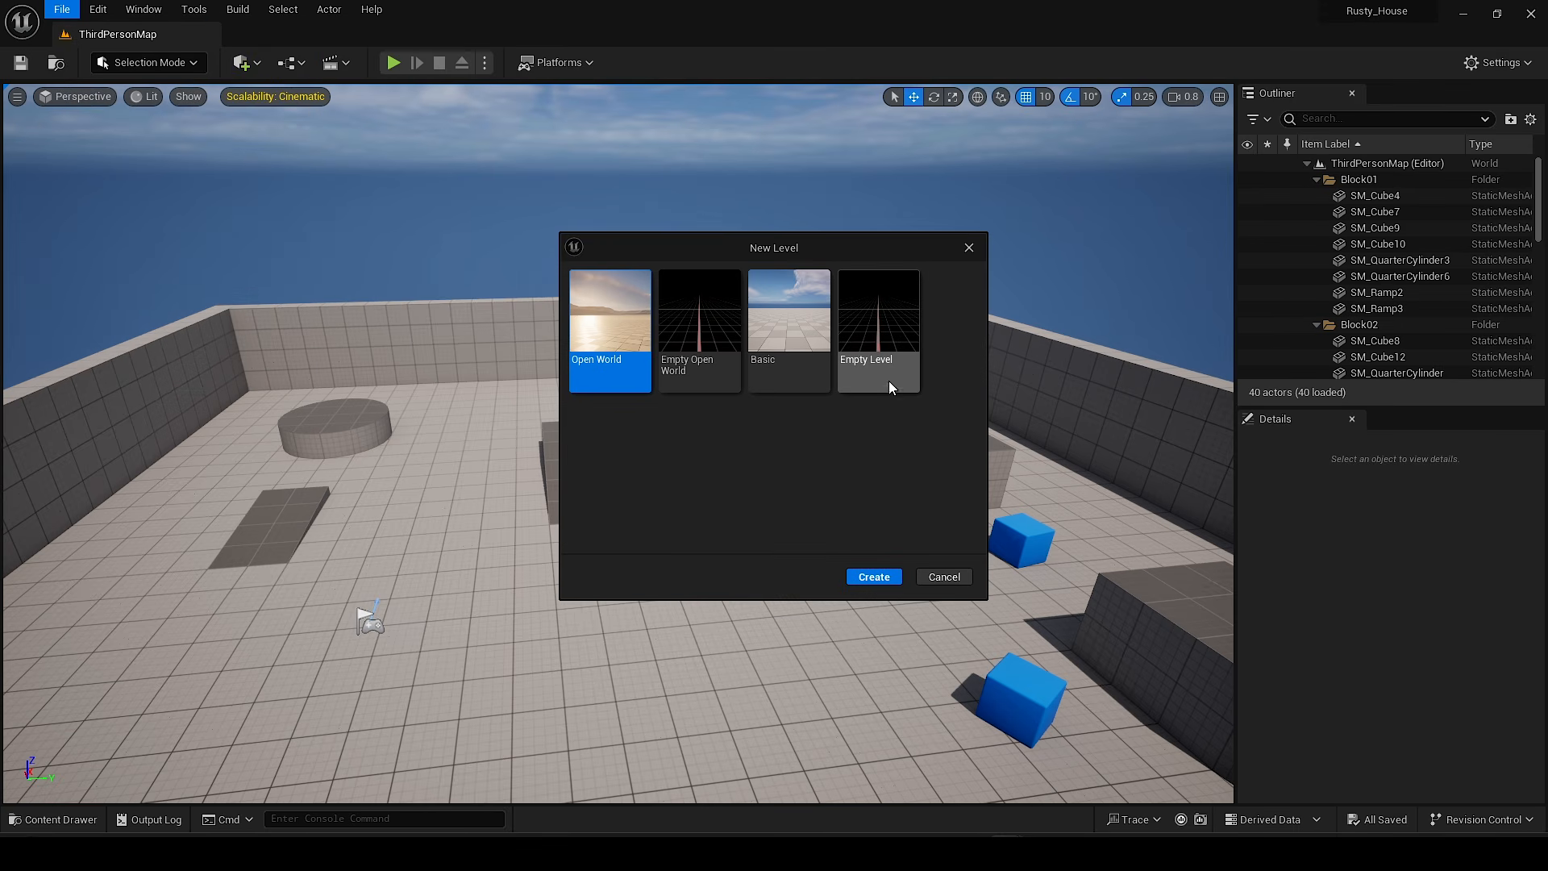
click(888, 316)
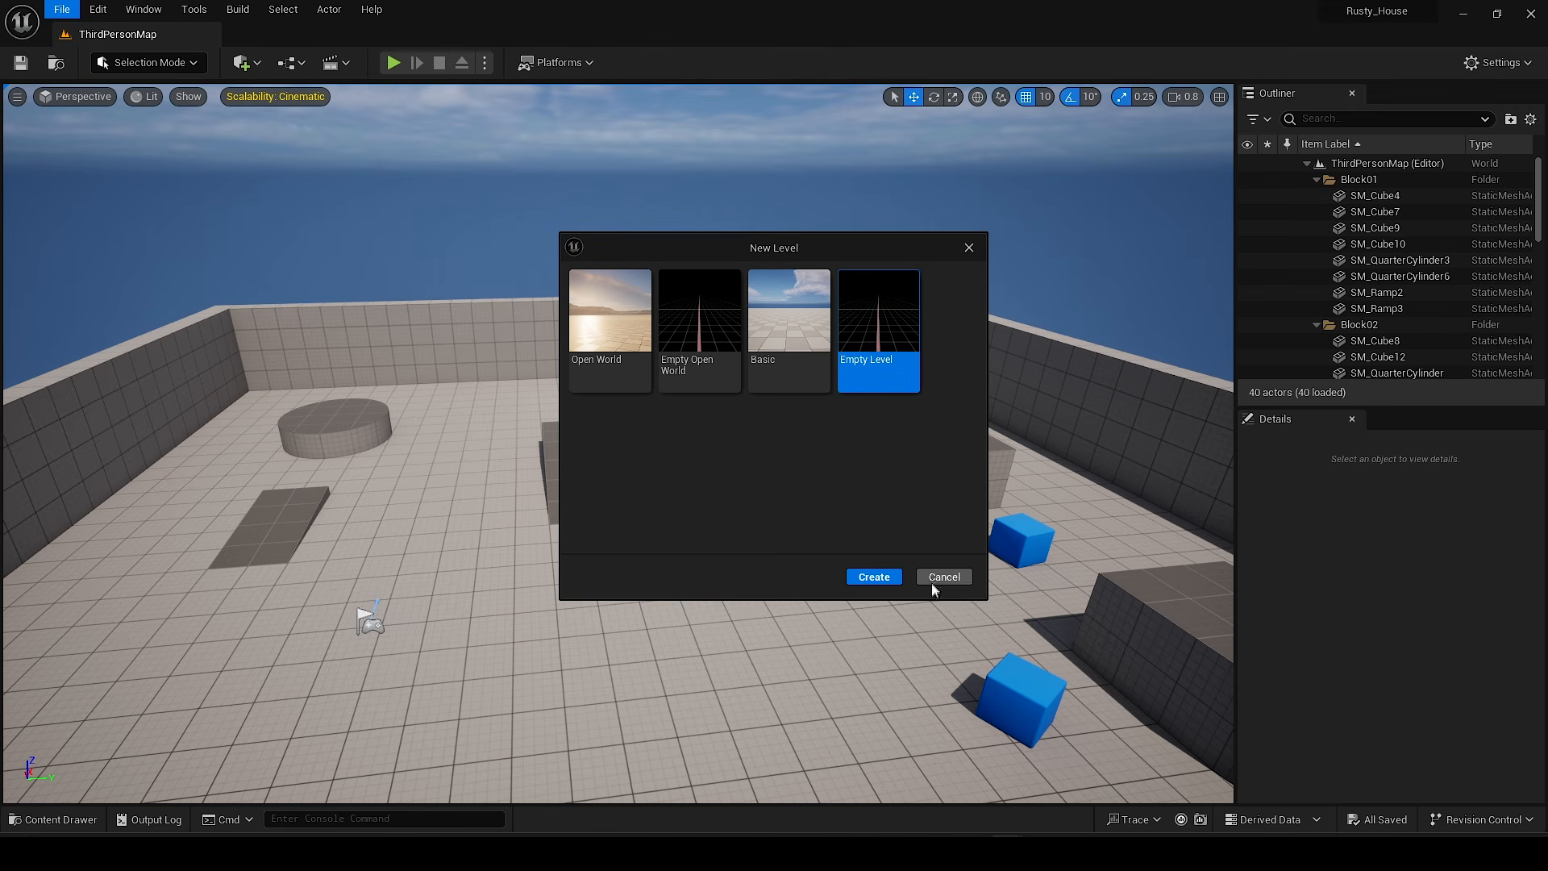
click(883, 580)
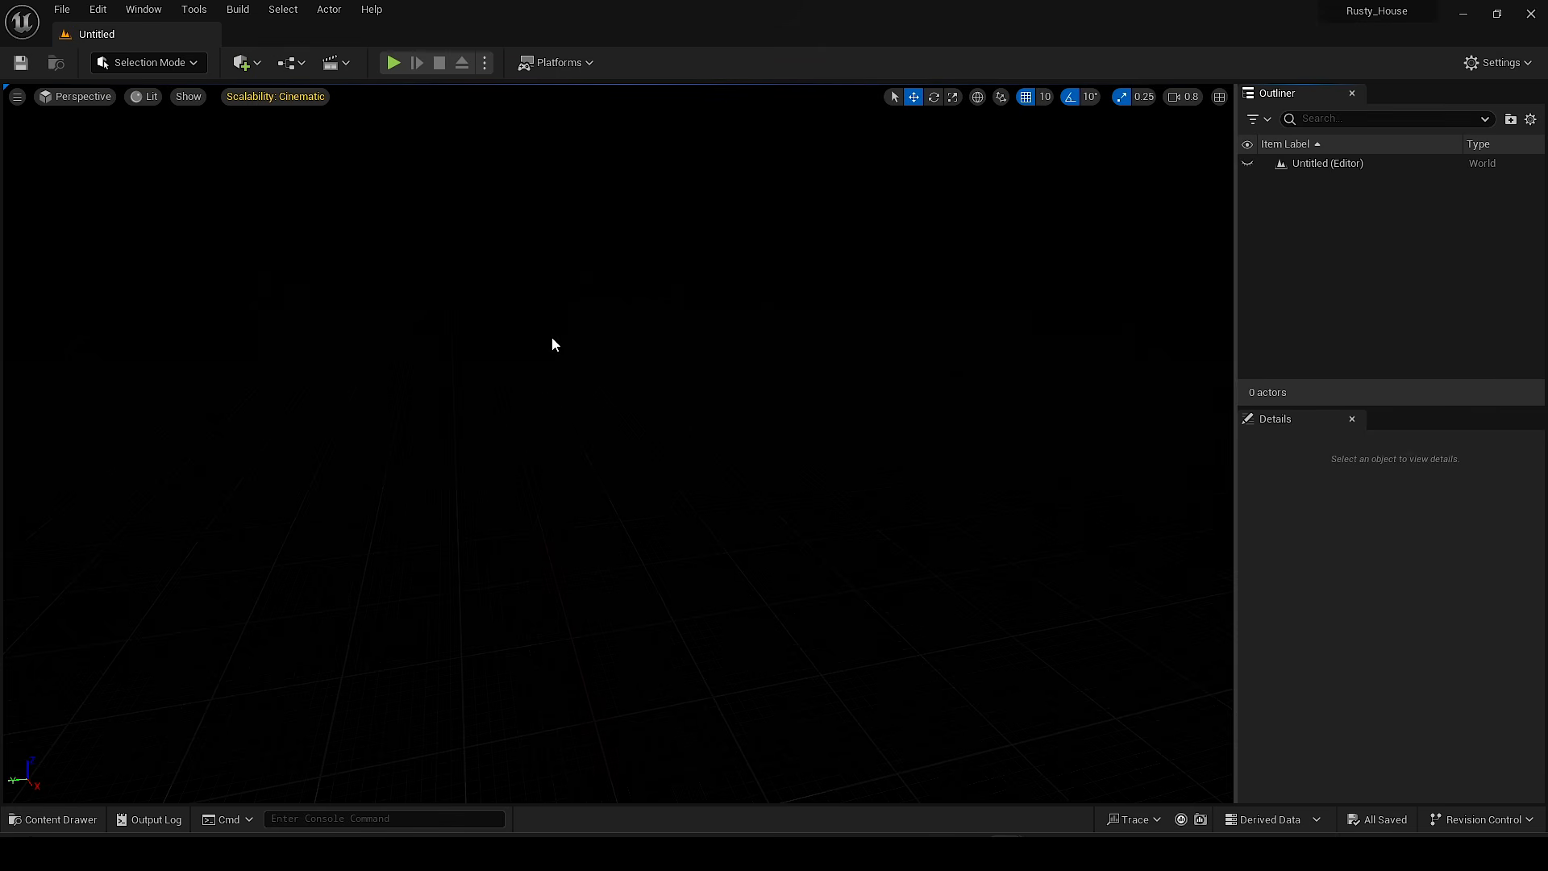
Step: Switch to Landscape mode and create a new landscape with the default settings
click(133, 63)
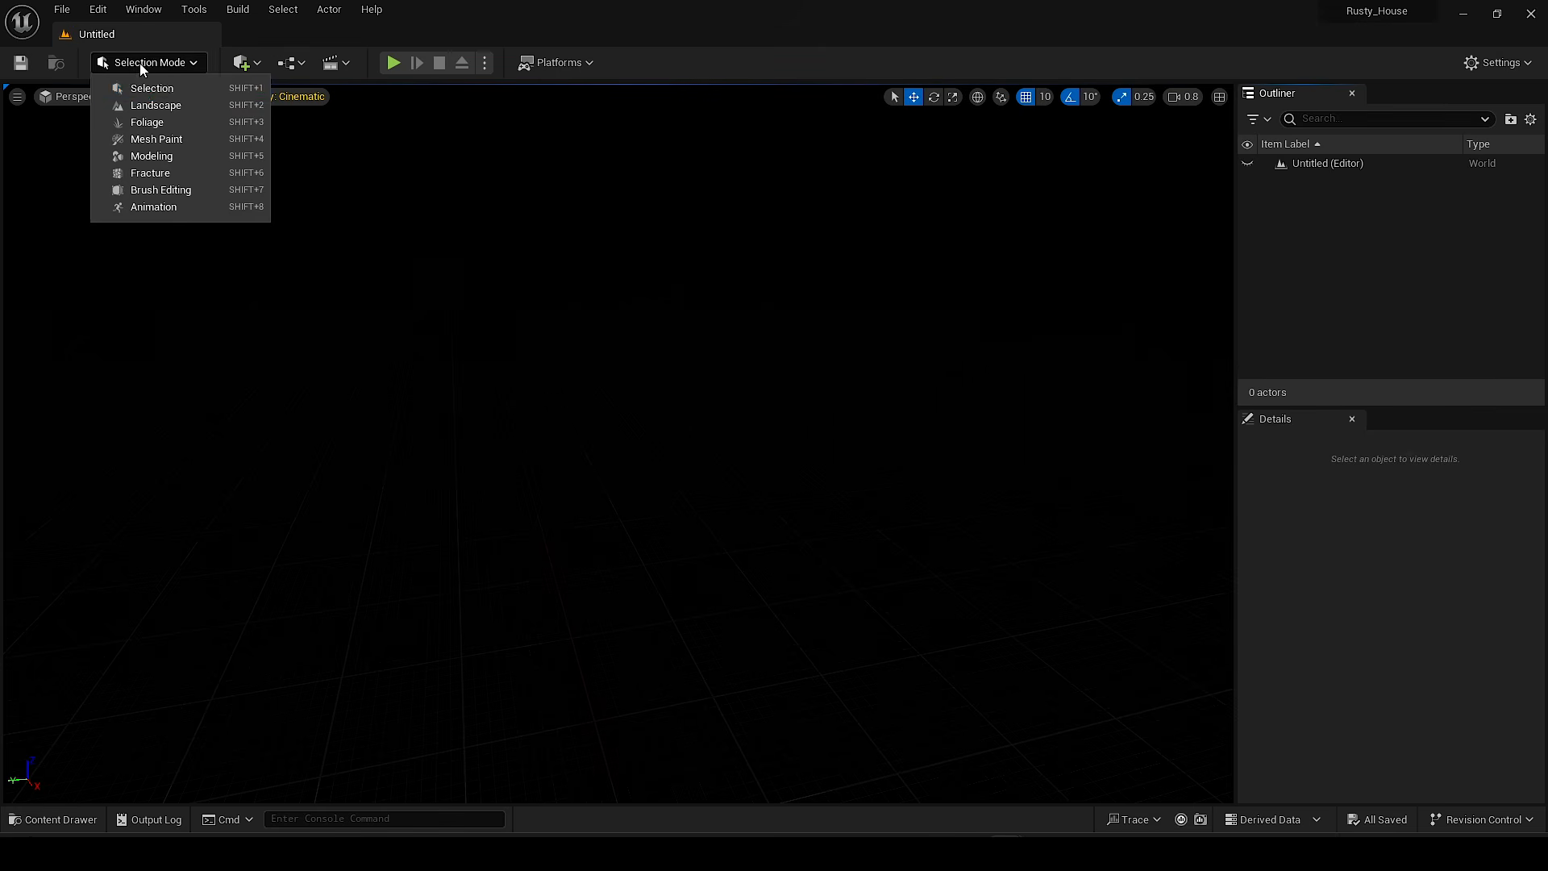
click(178, 104)
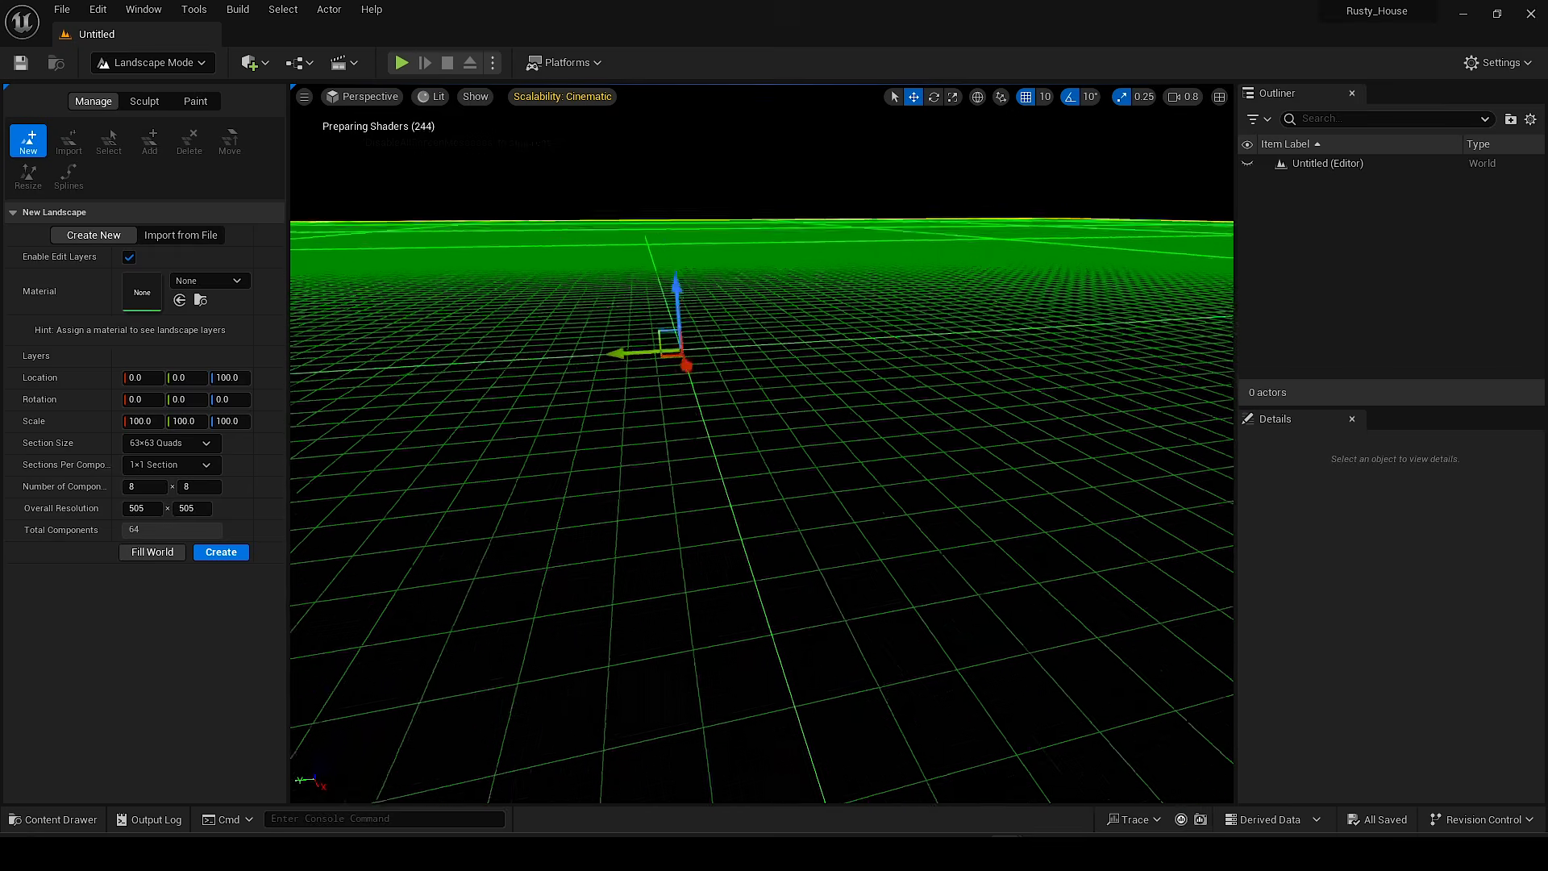
right_drag(823, 365, 886, 346)
right_drag(564, 548, 467, 545)
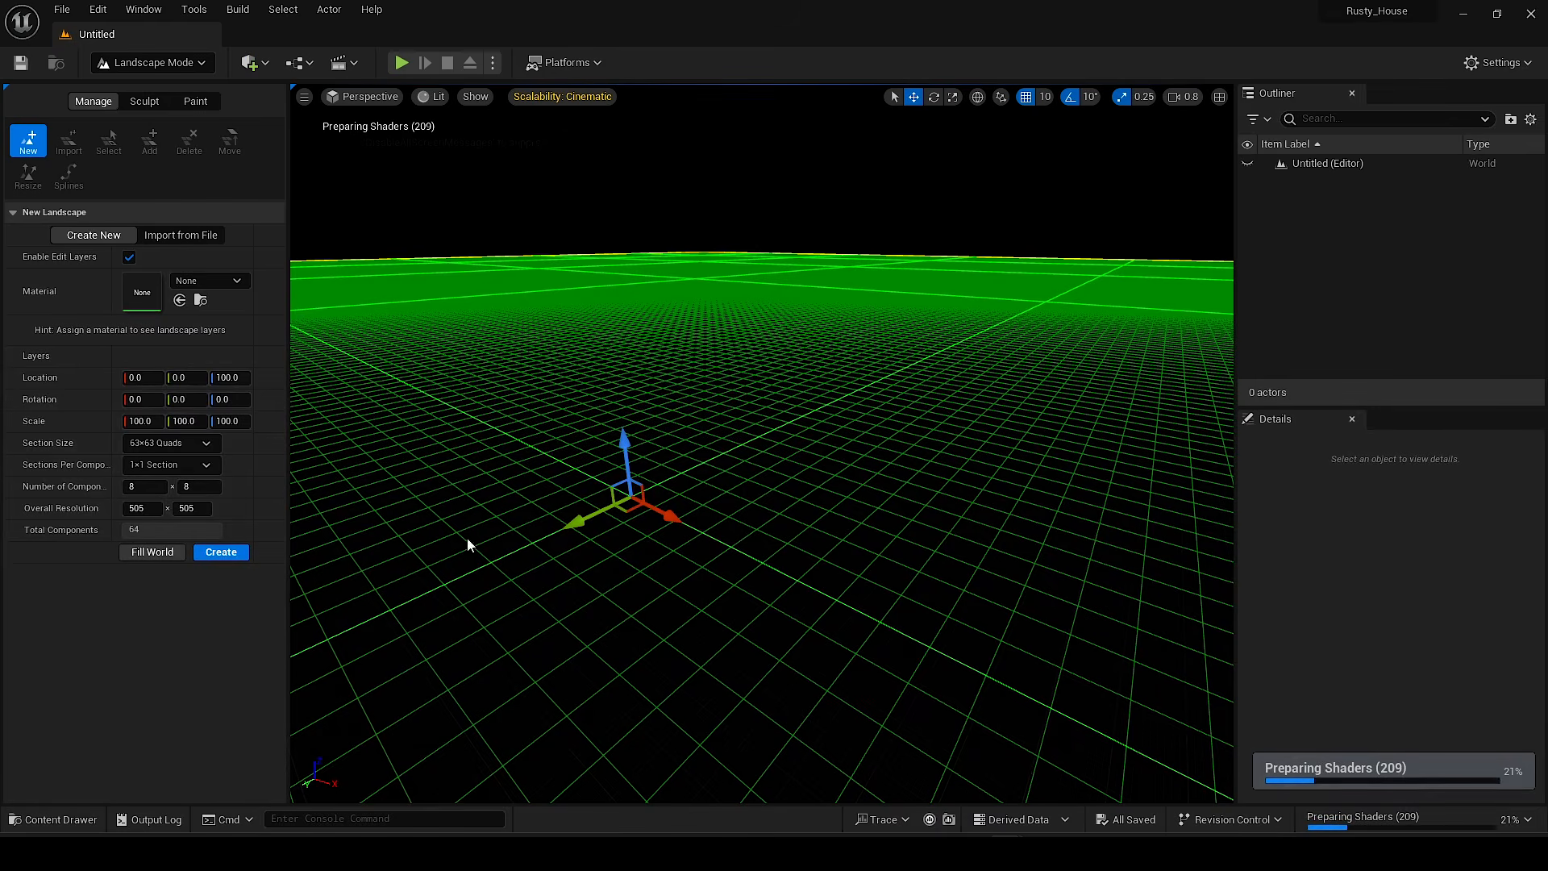
click(221, 552)
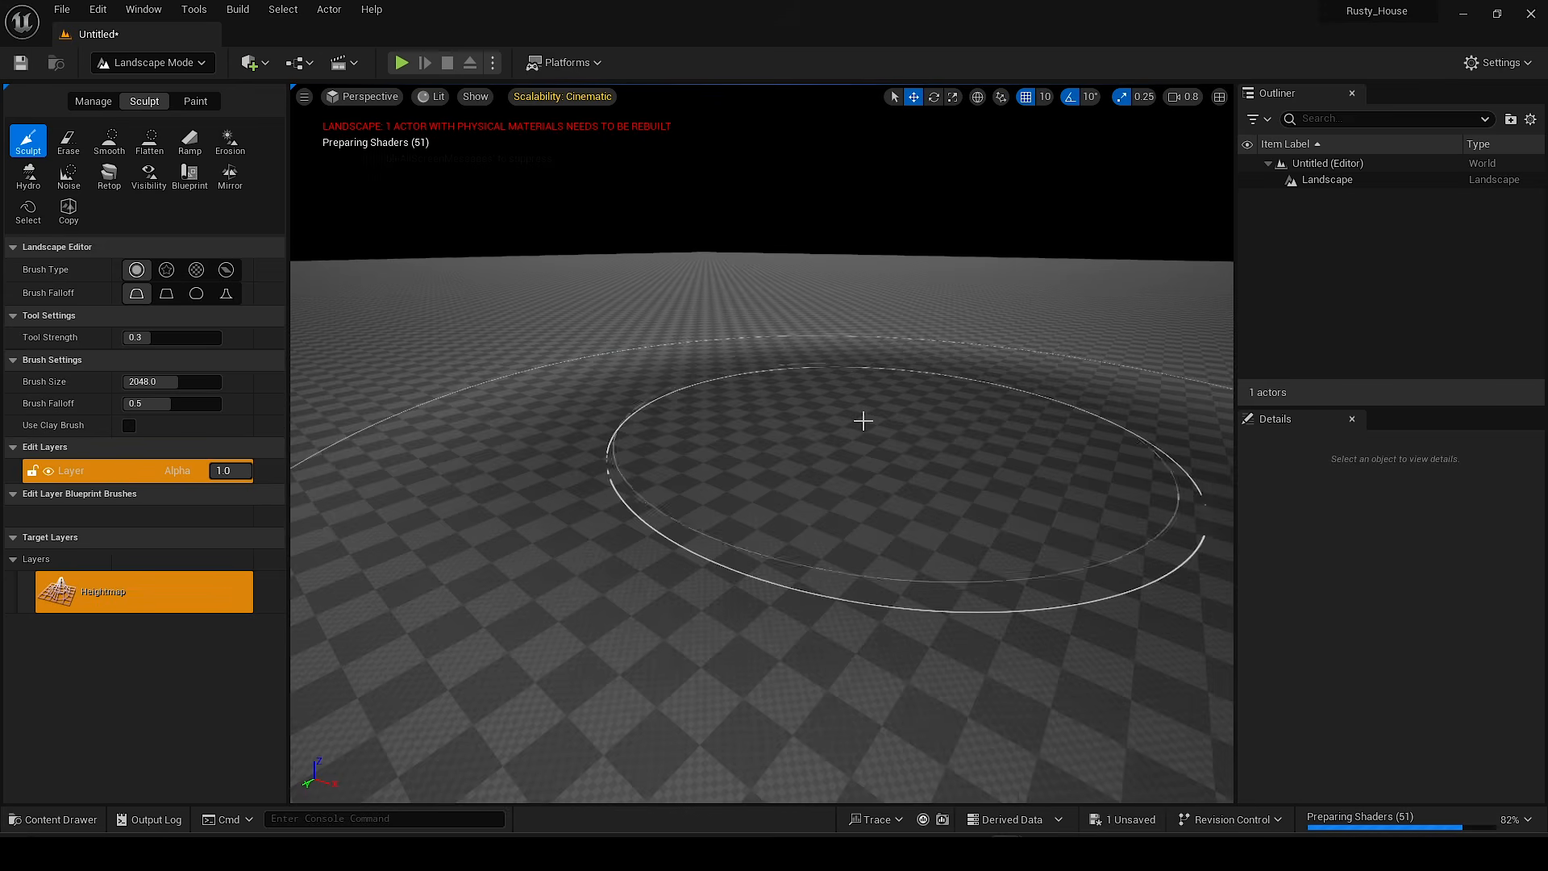
Step: Leave Landscape mode by returning to Selection mode
right_drag(711, 401, 661, 423)
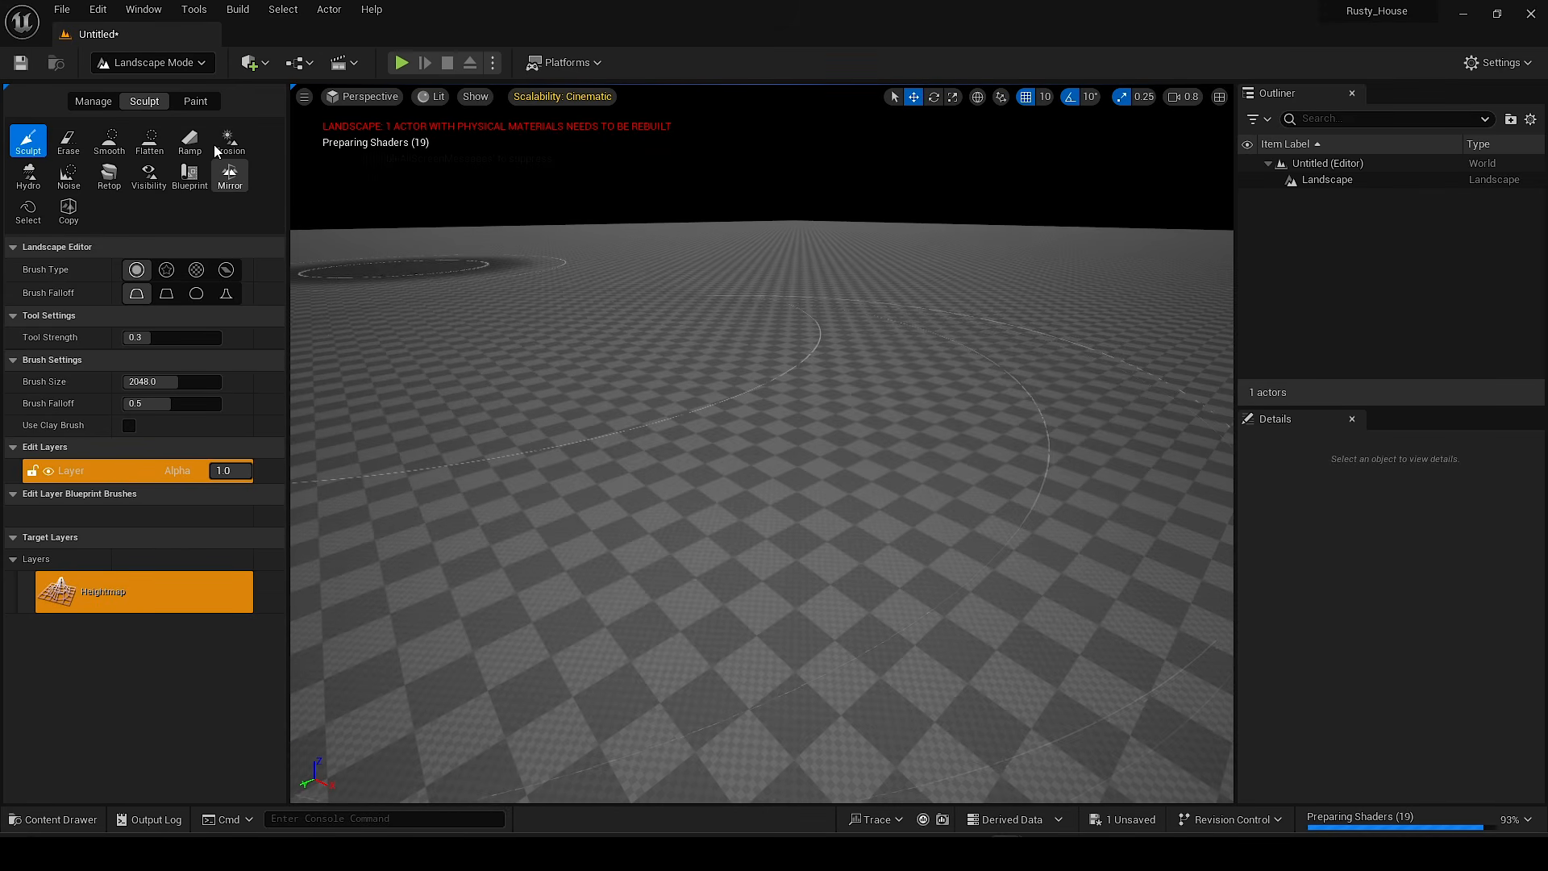
click(153, 63)
click(149, 90)
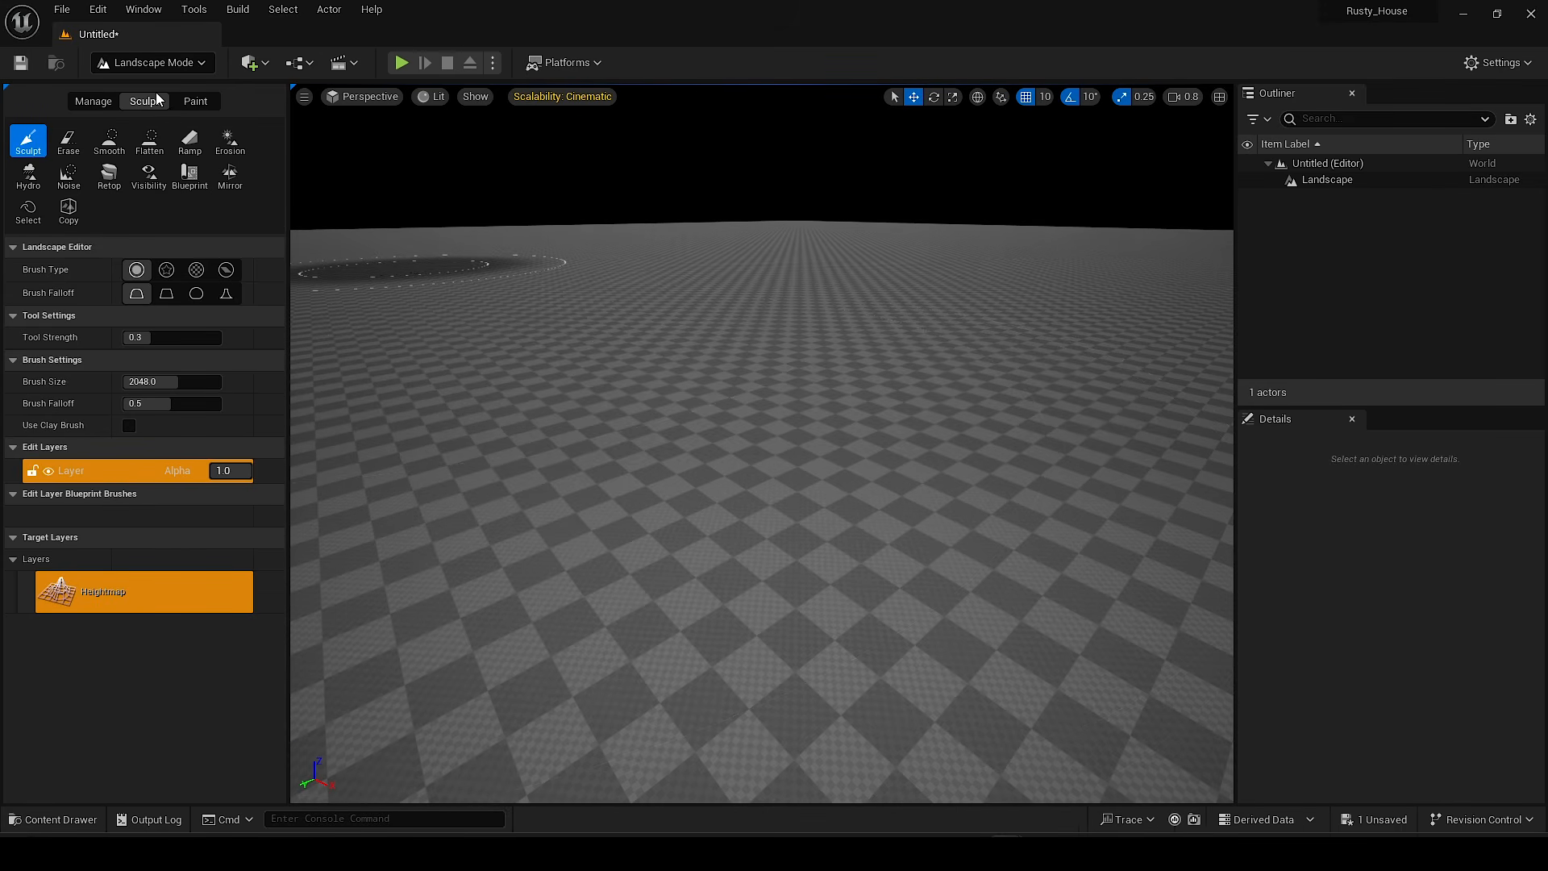
mouse_move(617, 444)
right_down()
mouse_move(709, 452)
mouse_move(661, 463)
mouse_move(637, 379)
mouse_move(670, 456)
mouse_move(649, 420)
mouse_move(629, 452)
right_up()
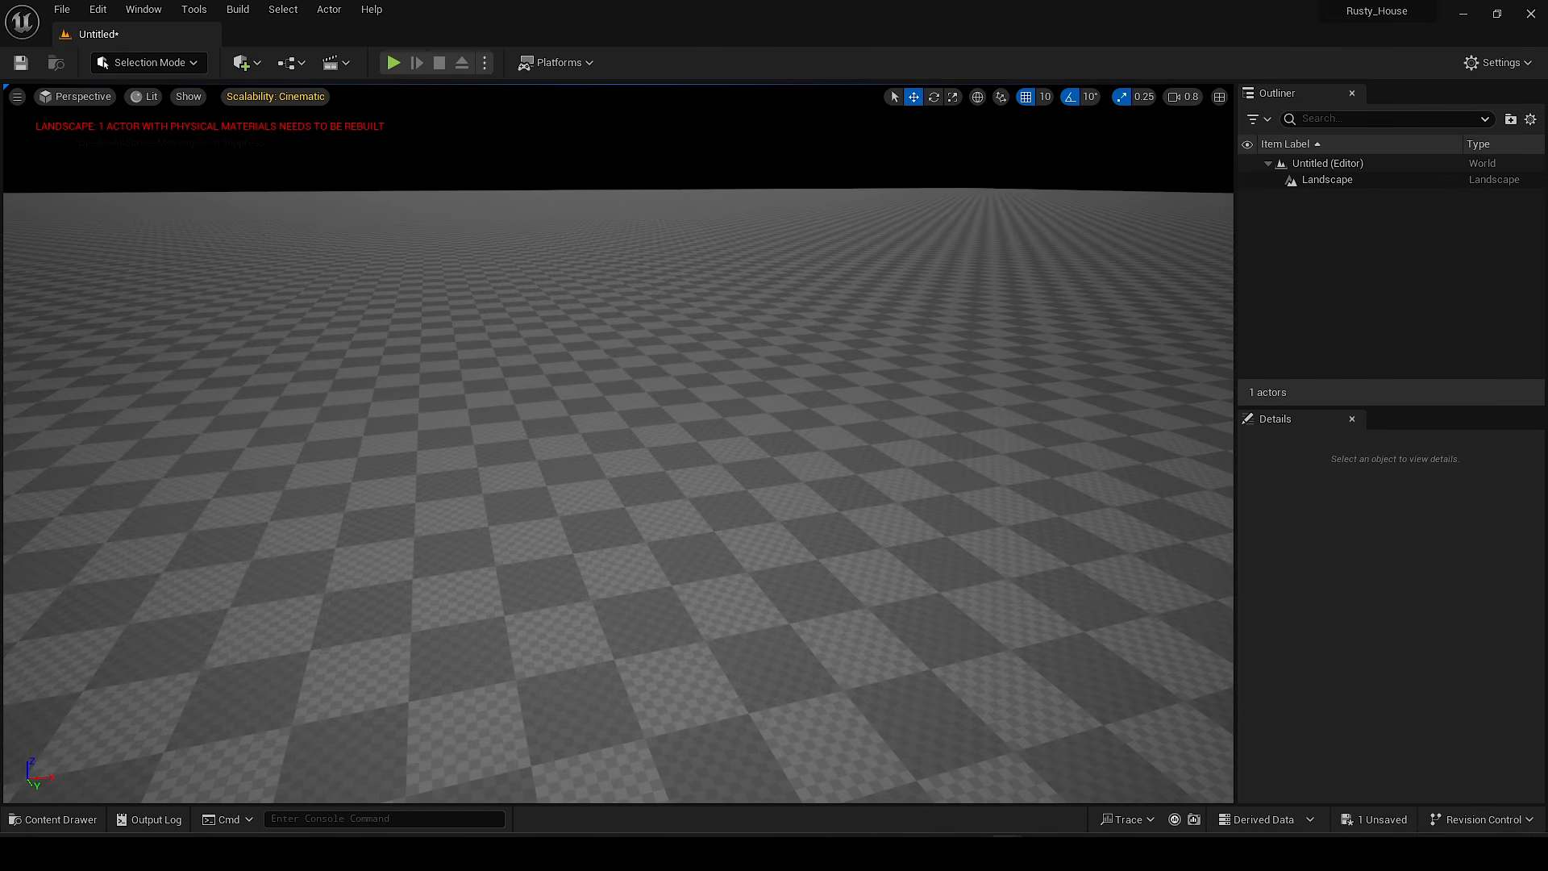
right_drag(617, 348, 613, 323)
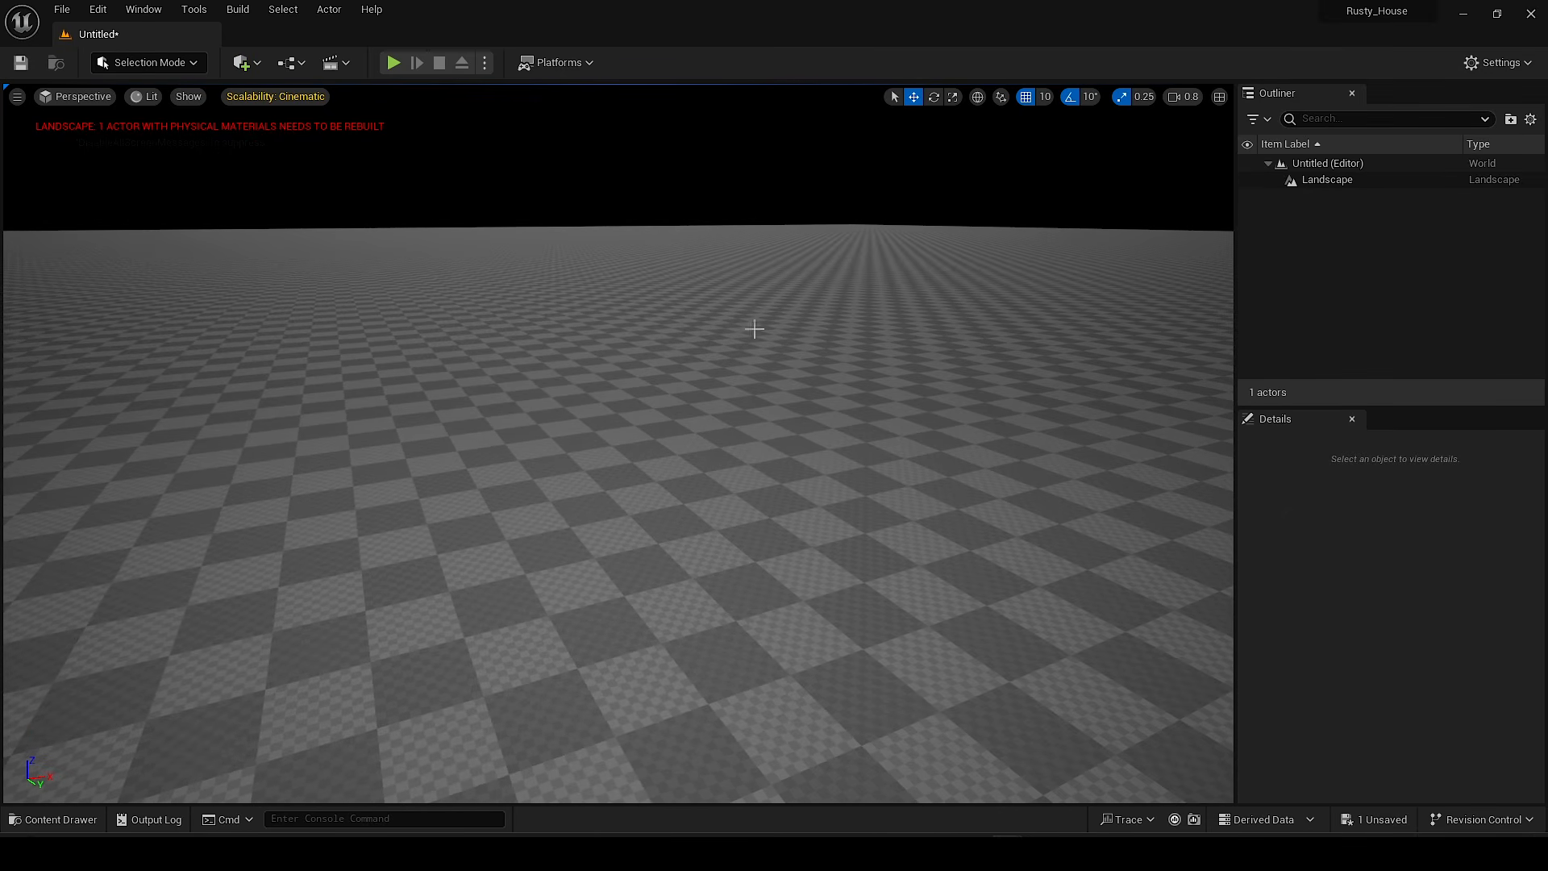
Step: Use the Env. Light Mixer to add a sky light, atmospheric light, sky atmosphere, volumetric cloud and height fog
click(143, 9)
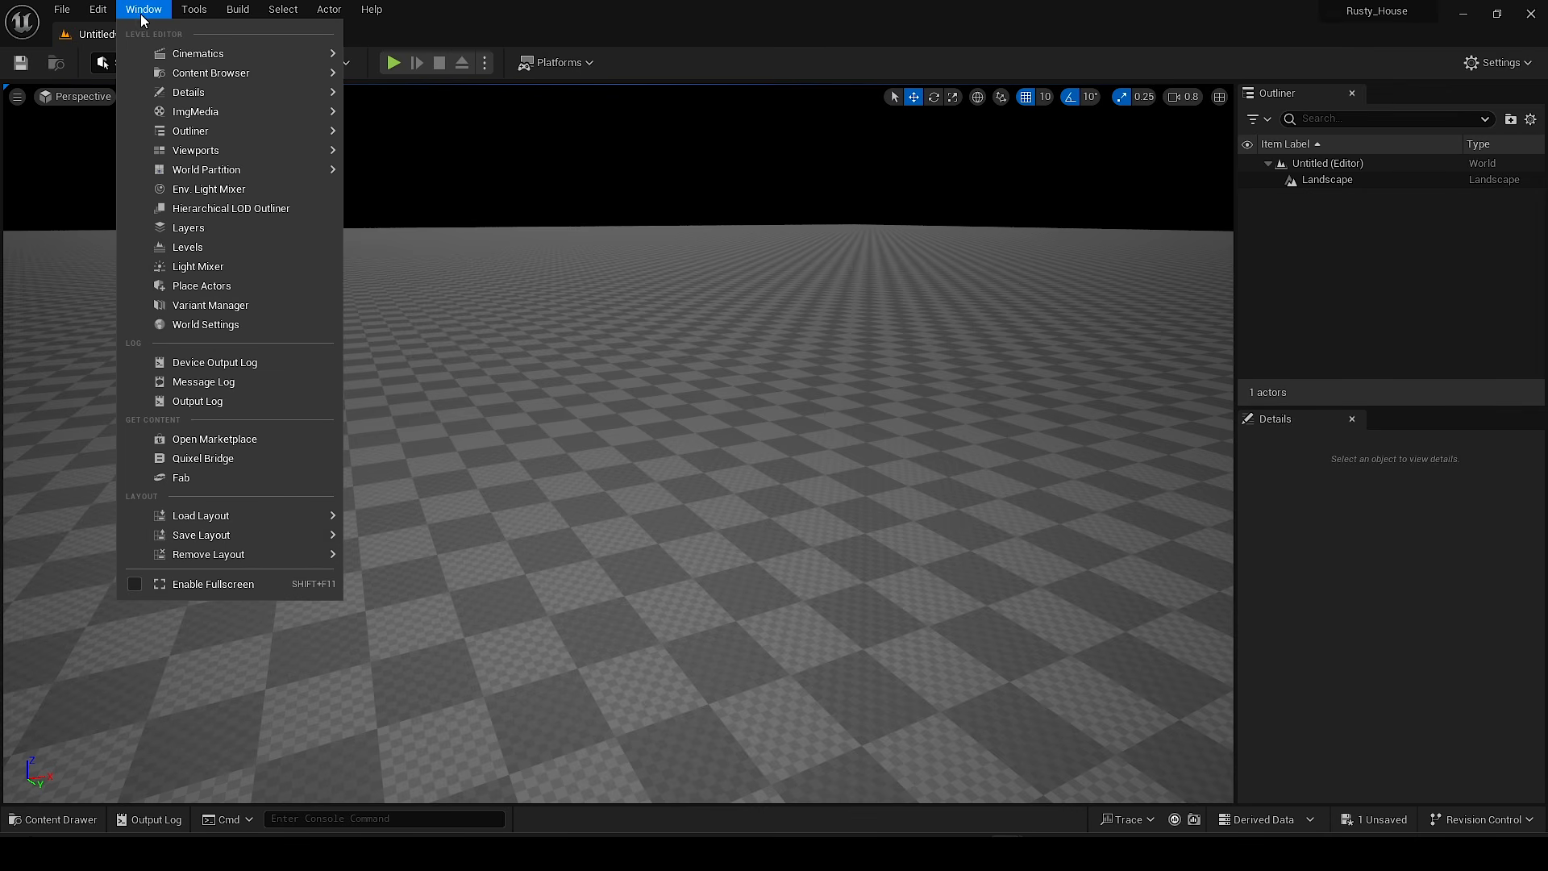
click(230, 187)
drag(940, 187, 887, 177)
scroll(511, 273, down, 3)
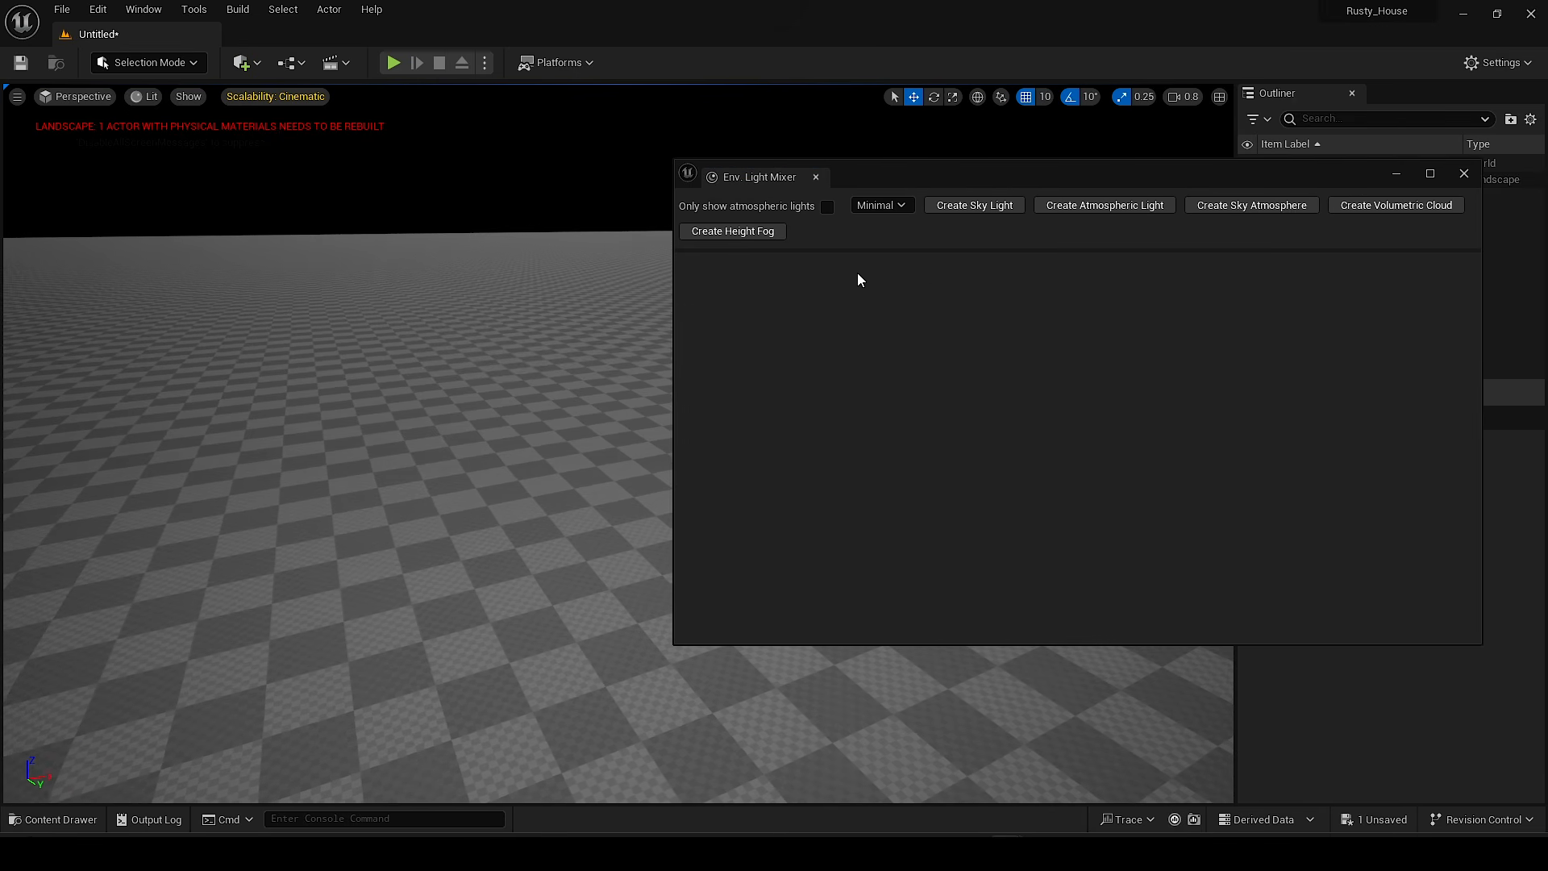
click(984, 208)
click(1003, 201)
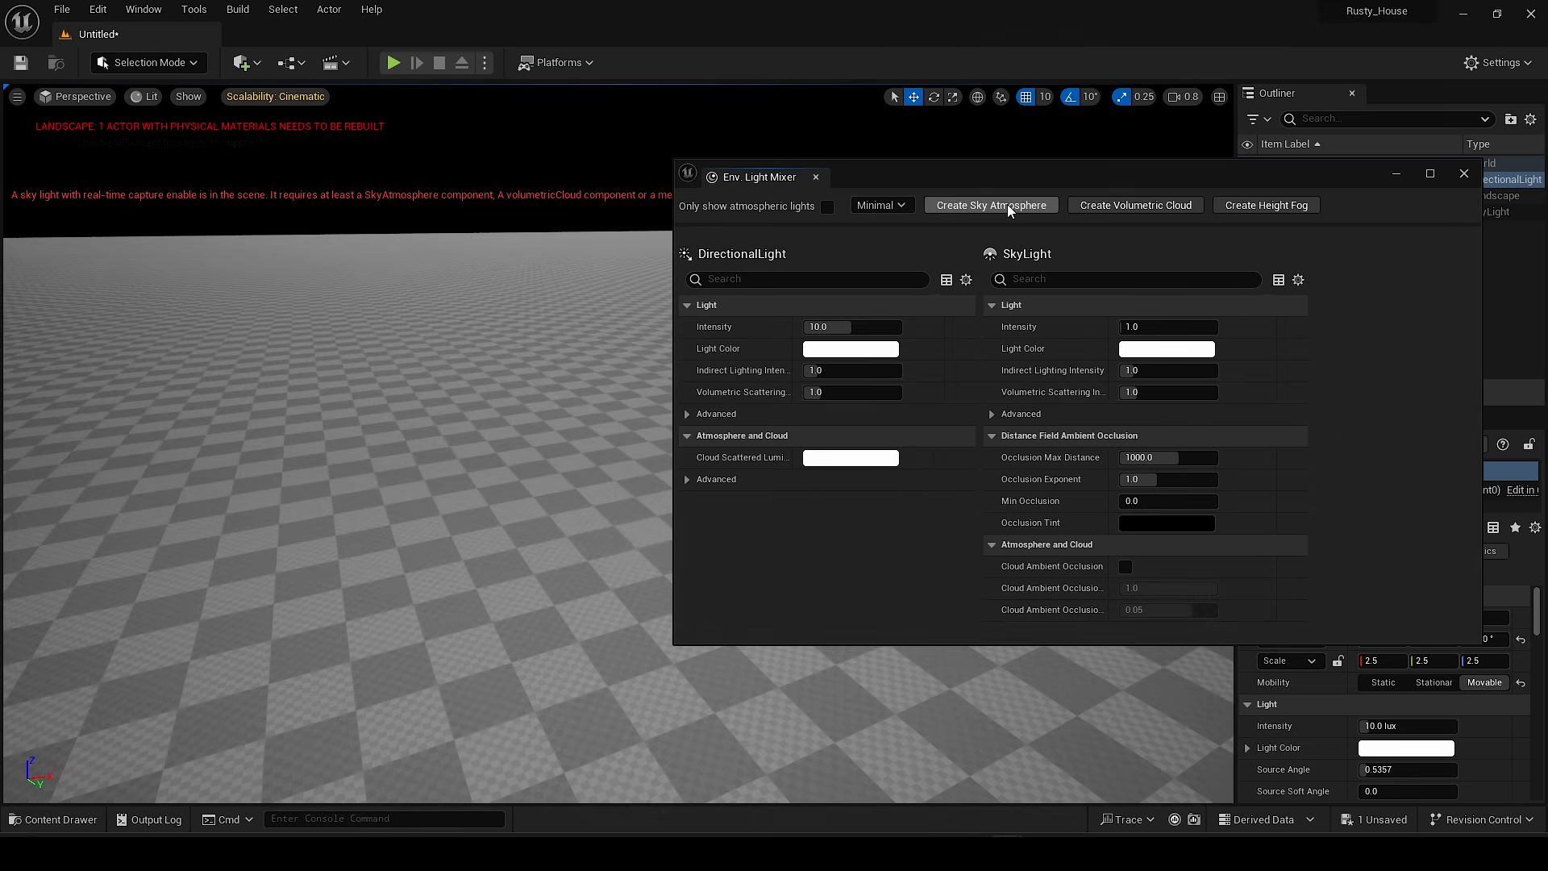
click(1006, 205)
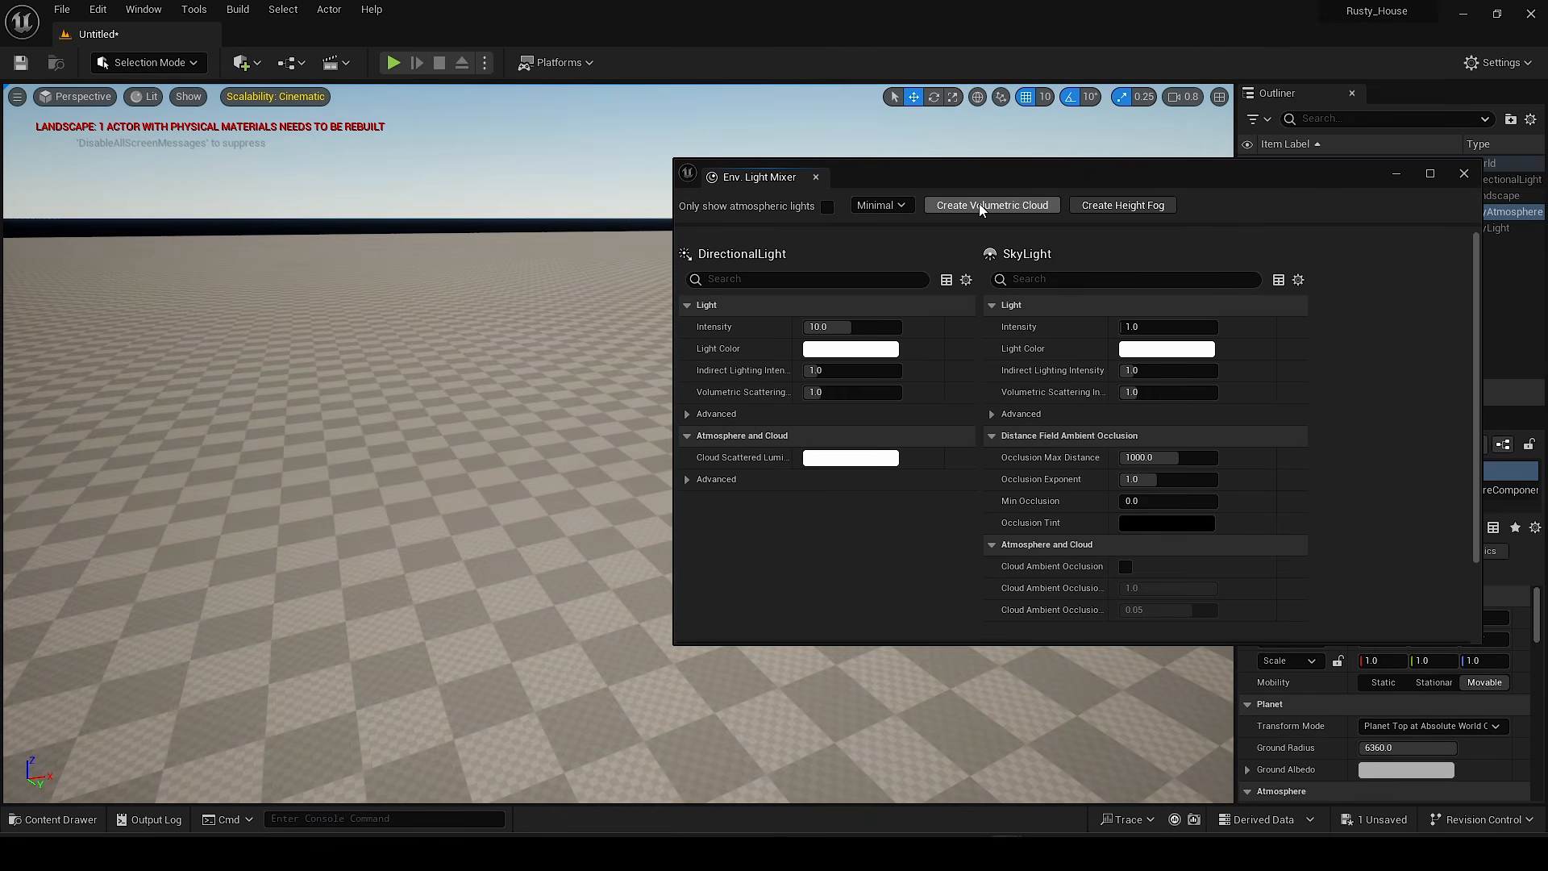
click(979, 204)
click(987, 206)
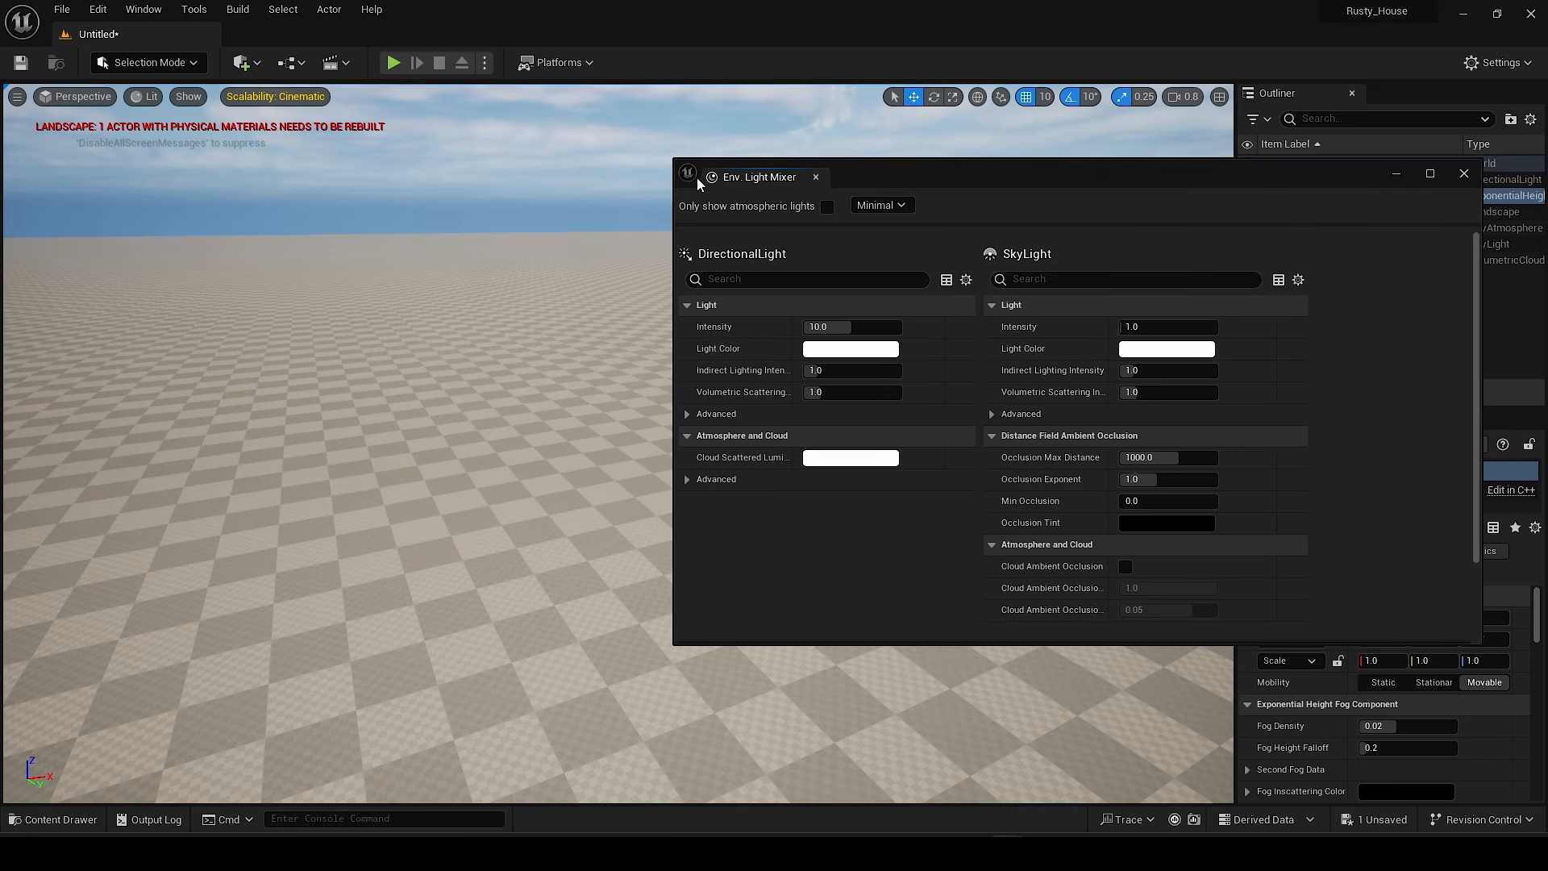
drag(806, 179, 800, 184)
Step: Fly over the landscape to check the sky, clouds and daylight
right_drag(798, 184, 564, 220)
key(w)
scroll(645, 193, down, 1)
key(e)
key(e)
key(e)
right_drag(655, 261, 540, 255)
right_drag(760, 298, 870, 322)
right_drag(754, 343, 771, 343)
right_drag(572, 257, 540, 256)
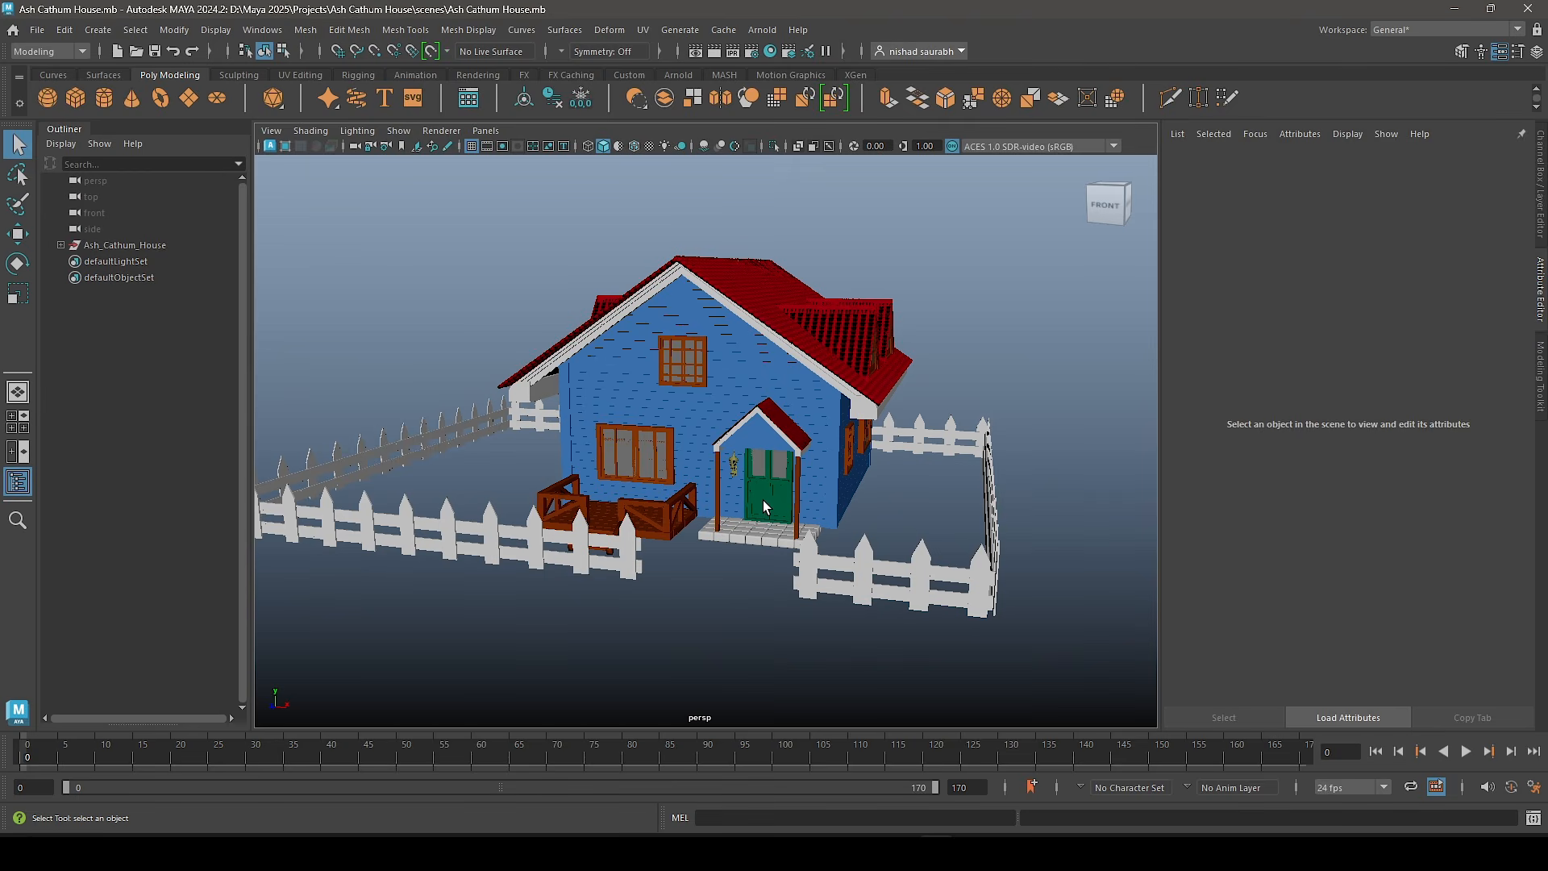
Step: Switch to Maya and examine the Ash Cathum House model and its fence from several angles
alt+drag(764, 504, 748, 451)
click(748, 451)
alt+drag(746, 359, 679, 418)
key(w)
scroll(681, 443, down, 5)
alt+middle_drag(684, 471, 701, 354)
alt+drag(794, 314, 818, 528)
click(824, 545)
scroll(822, 542, down, 2)
alt+drag(622, 436, 715, 452)
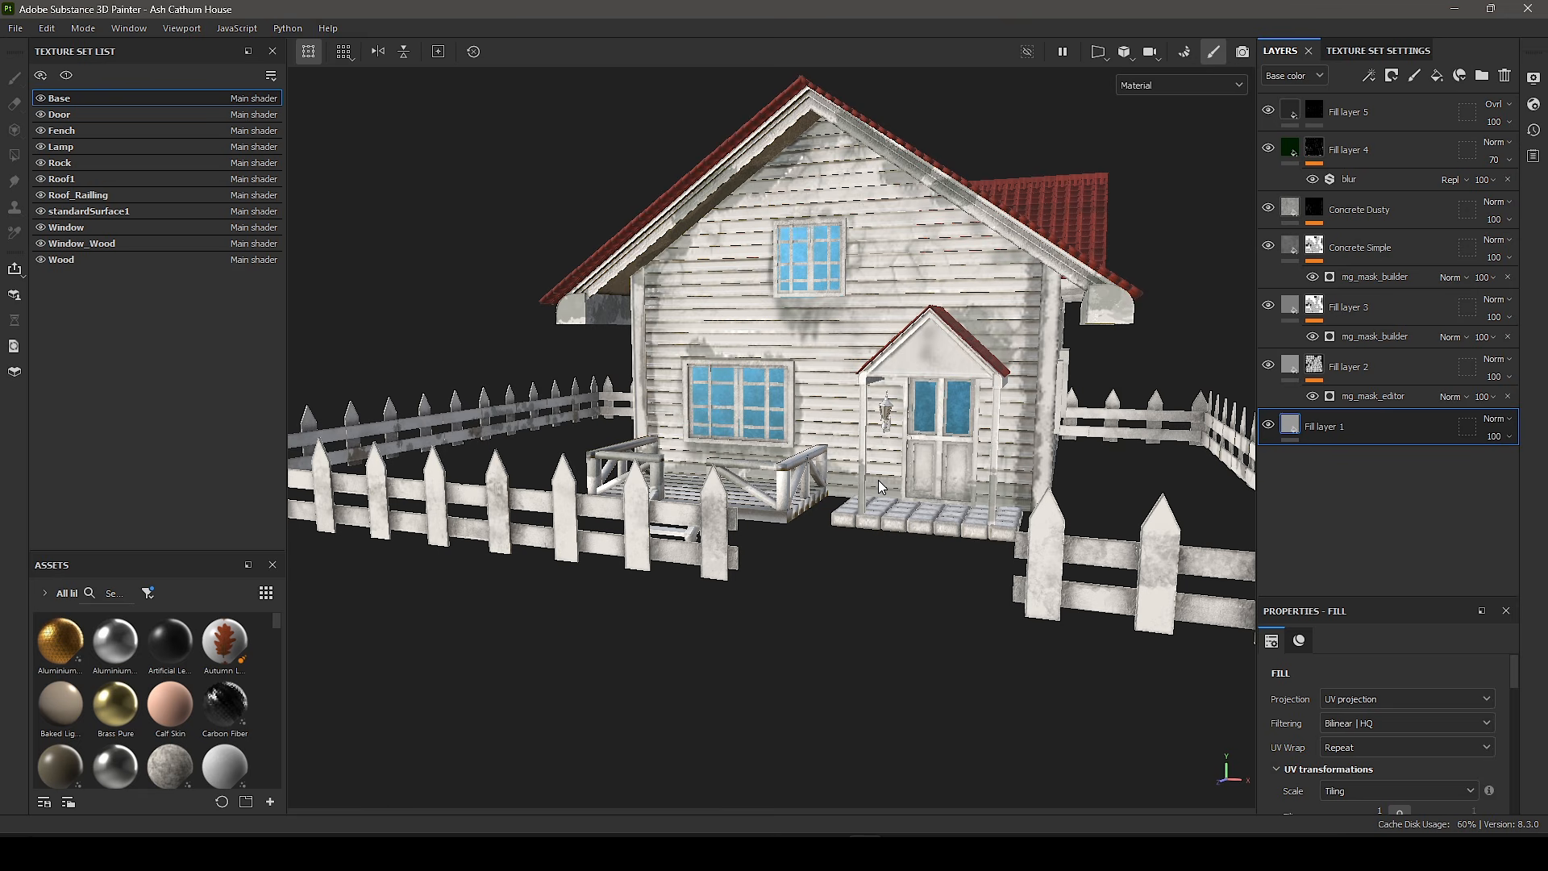
Step: Switch to Substance 3D Painter and inspect the house's wall, roof, window and fence textures from near and far
scroll(886, 476, up, 2)
alt+drag(886, 475, 795, 498)
scroll(839, 488, down, 1)
shift+right_drag(794, 498, 825, 511)
scroll(825, 511, up, 4)
alt+drag(811, 473, 969, 495)
scroll(960, 490, down, 3)
scroll(927, 467, up, 3)
scroll(969, 494, down, 4)
alt+middle_drag(758, 363, 929, 549)
scroll(928, 549, up, 3)
alt+drag(929, 550, 1086, 457)
scroll(1075, 448, down, 3)
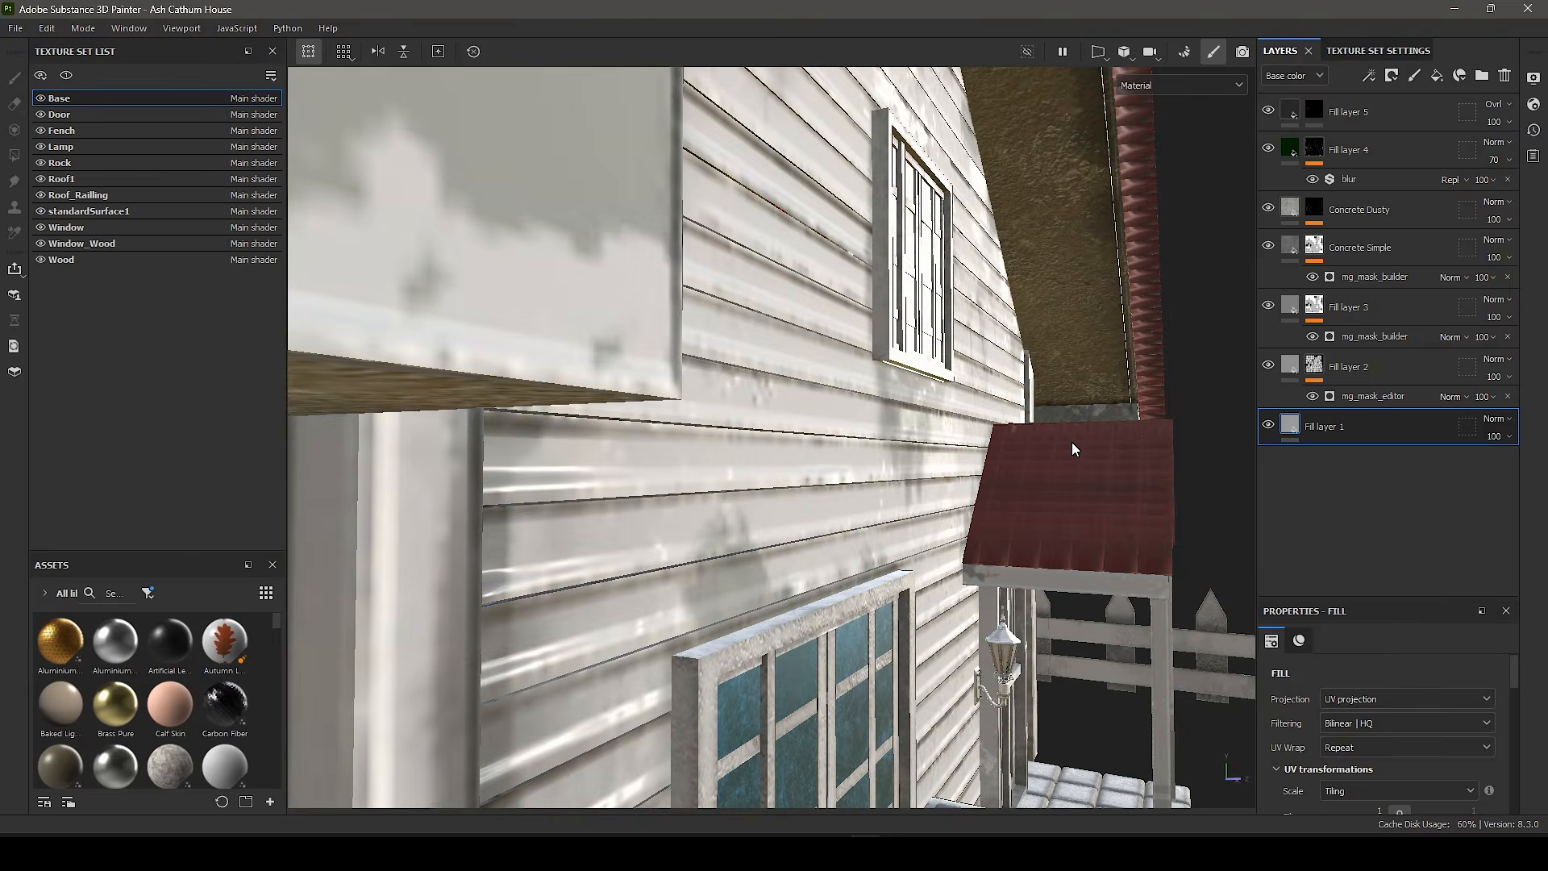
scroll(1072, 449, down, 4)
scroll(1071, 442, down, 5)
alt+drag(1071, 442, 742, 539)
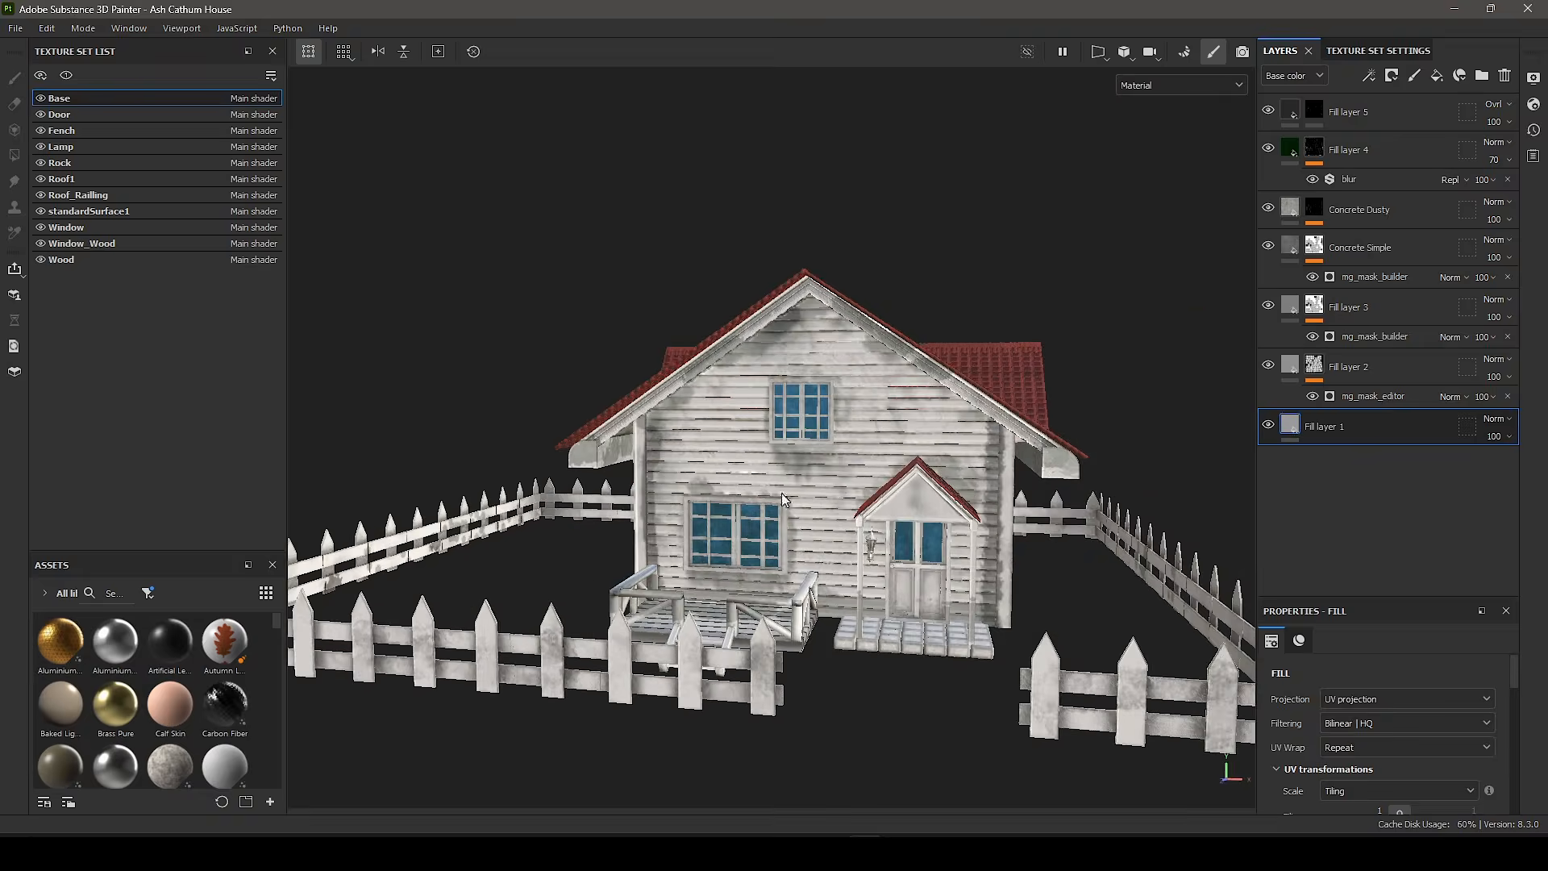
Step: Switch back to Unreal Engine, dismiss the save prompt without saving and clear the height fog's selection
key(F10)
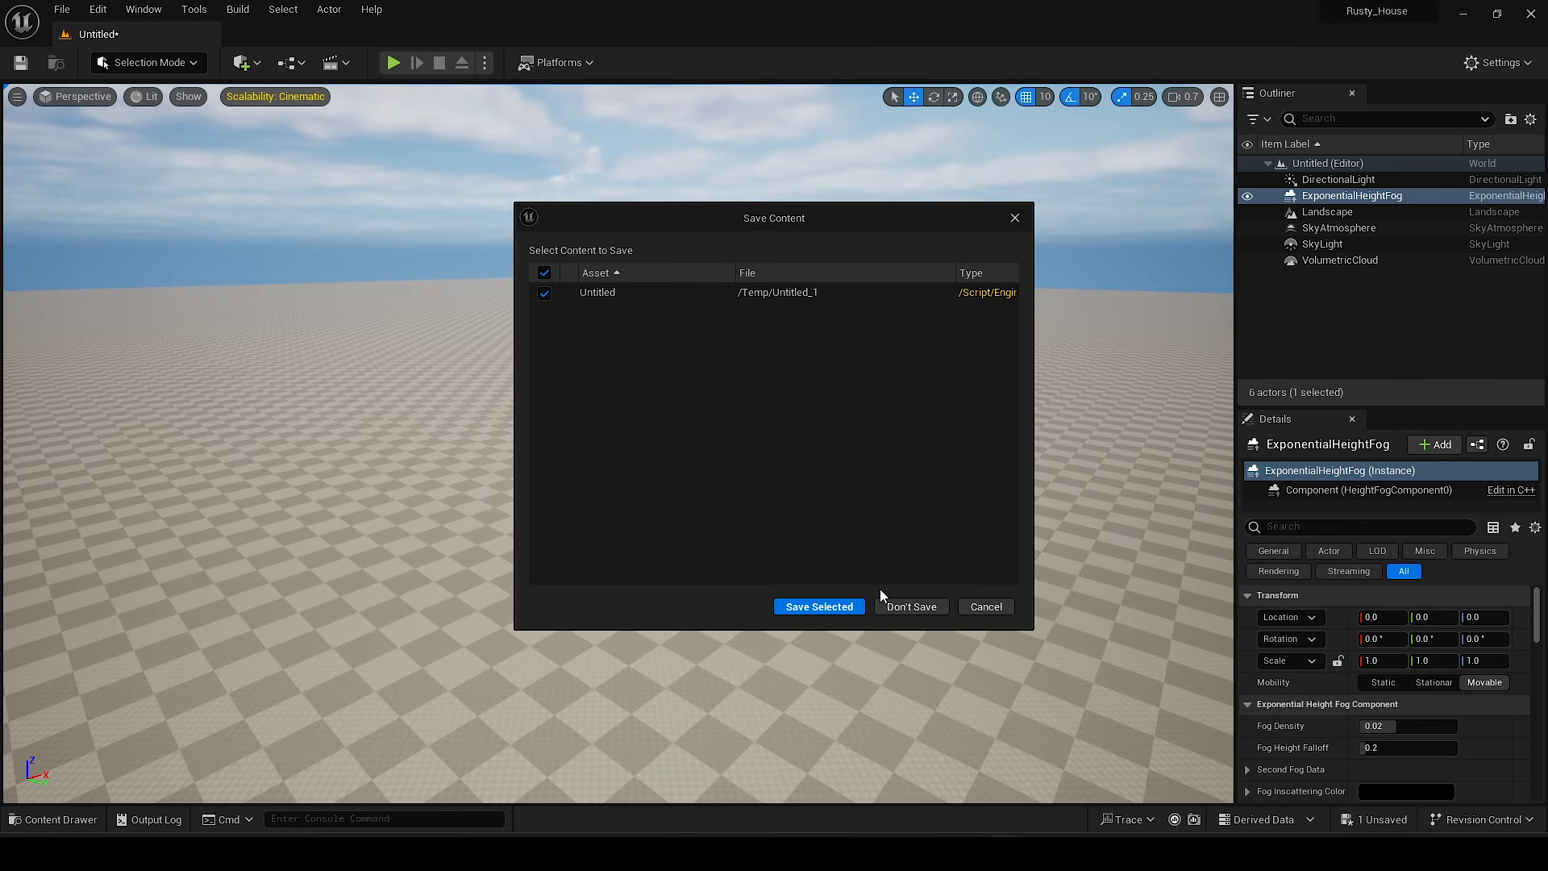
click(986, 607)
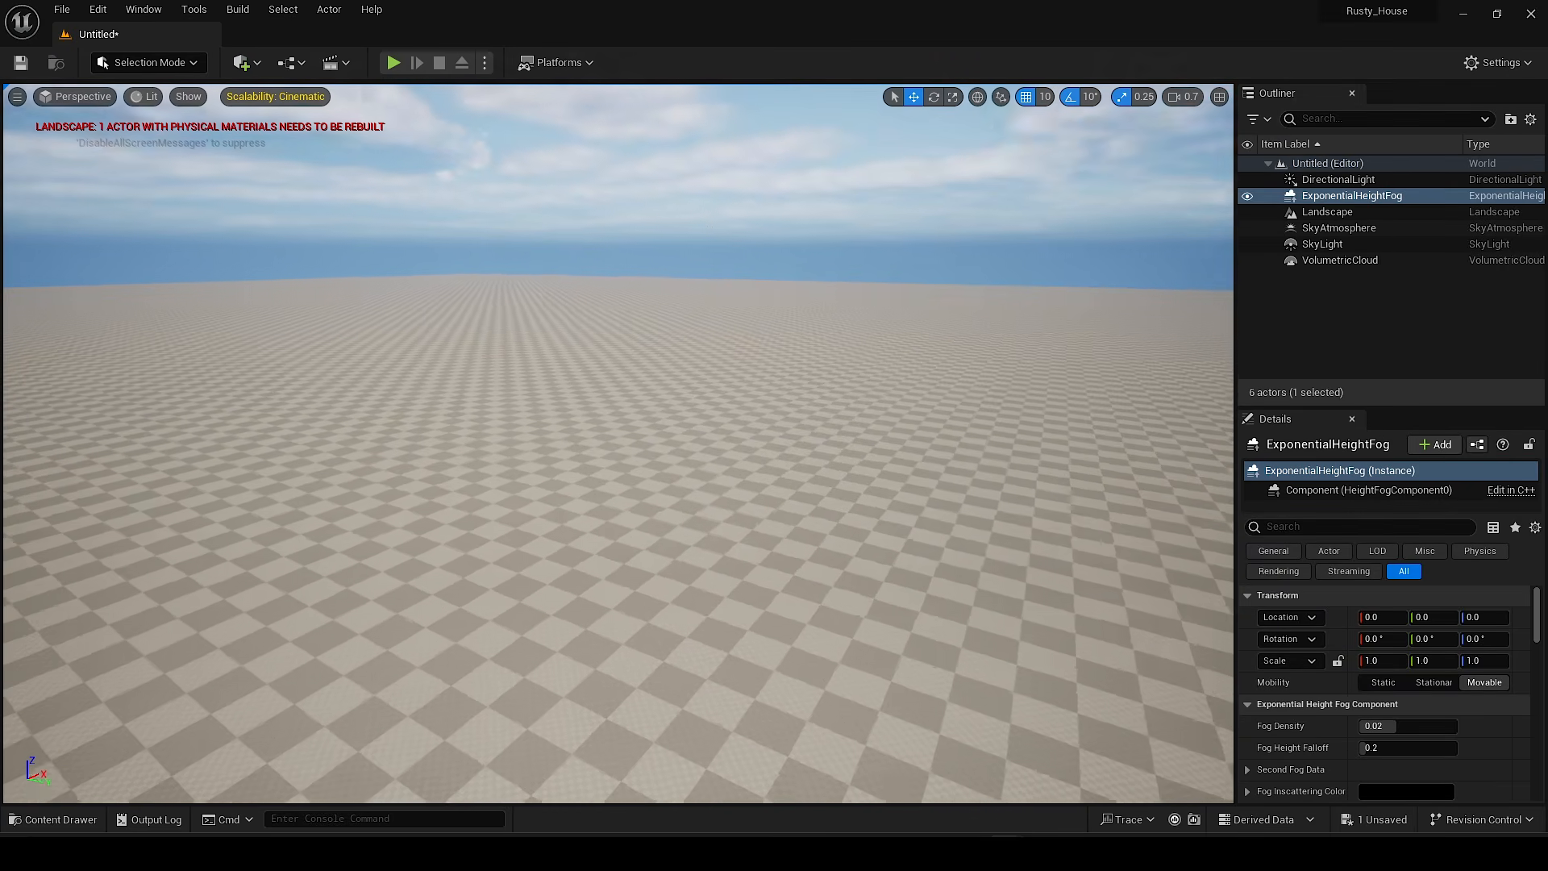
right_drag(625, 410, 697, 458)
key(Escape)
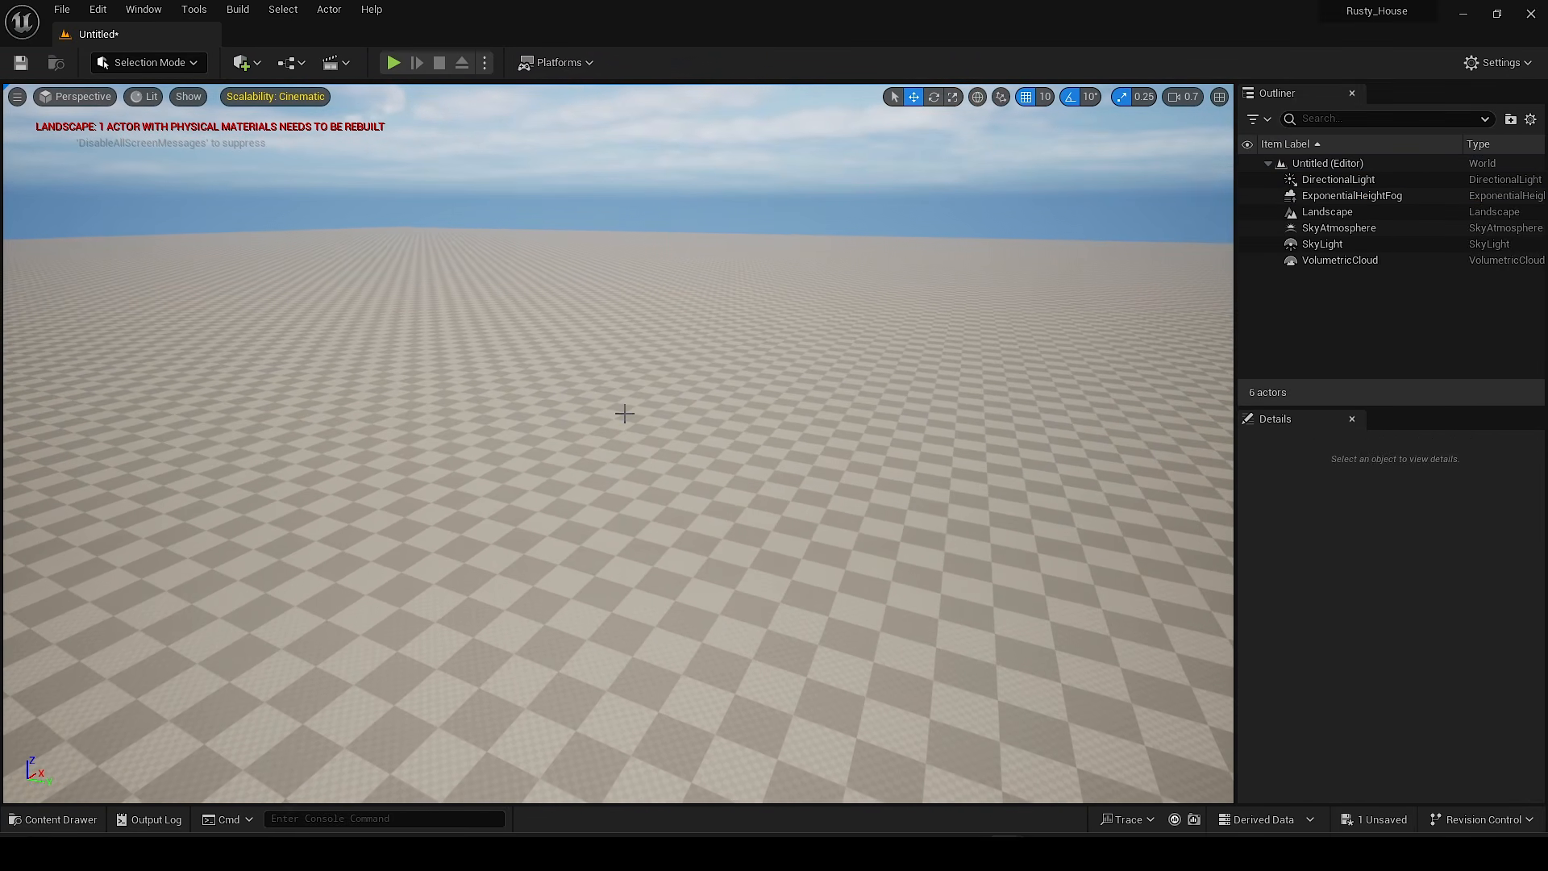
Step: Start saving the level and create a 1_Maps folder in Content for it
key(ctrl+s)
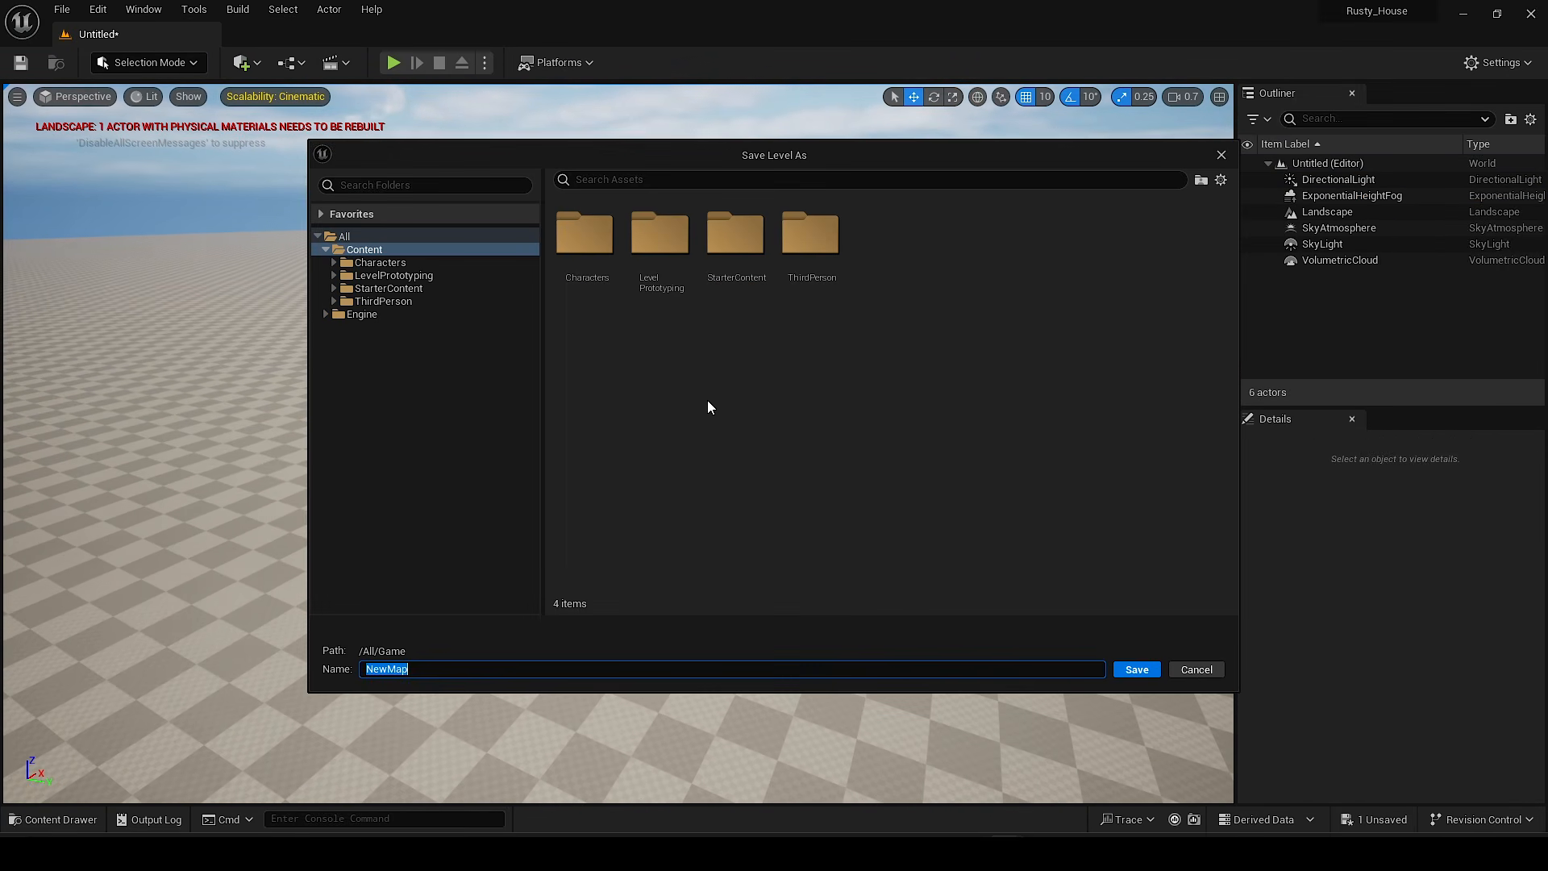
right_click(707, 400)
click(771, 438)
text(1)
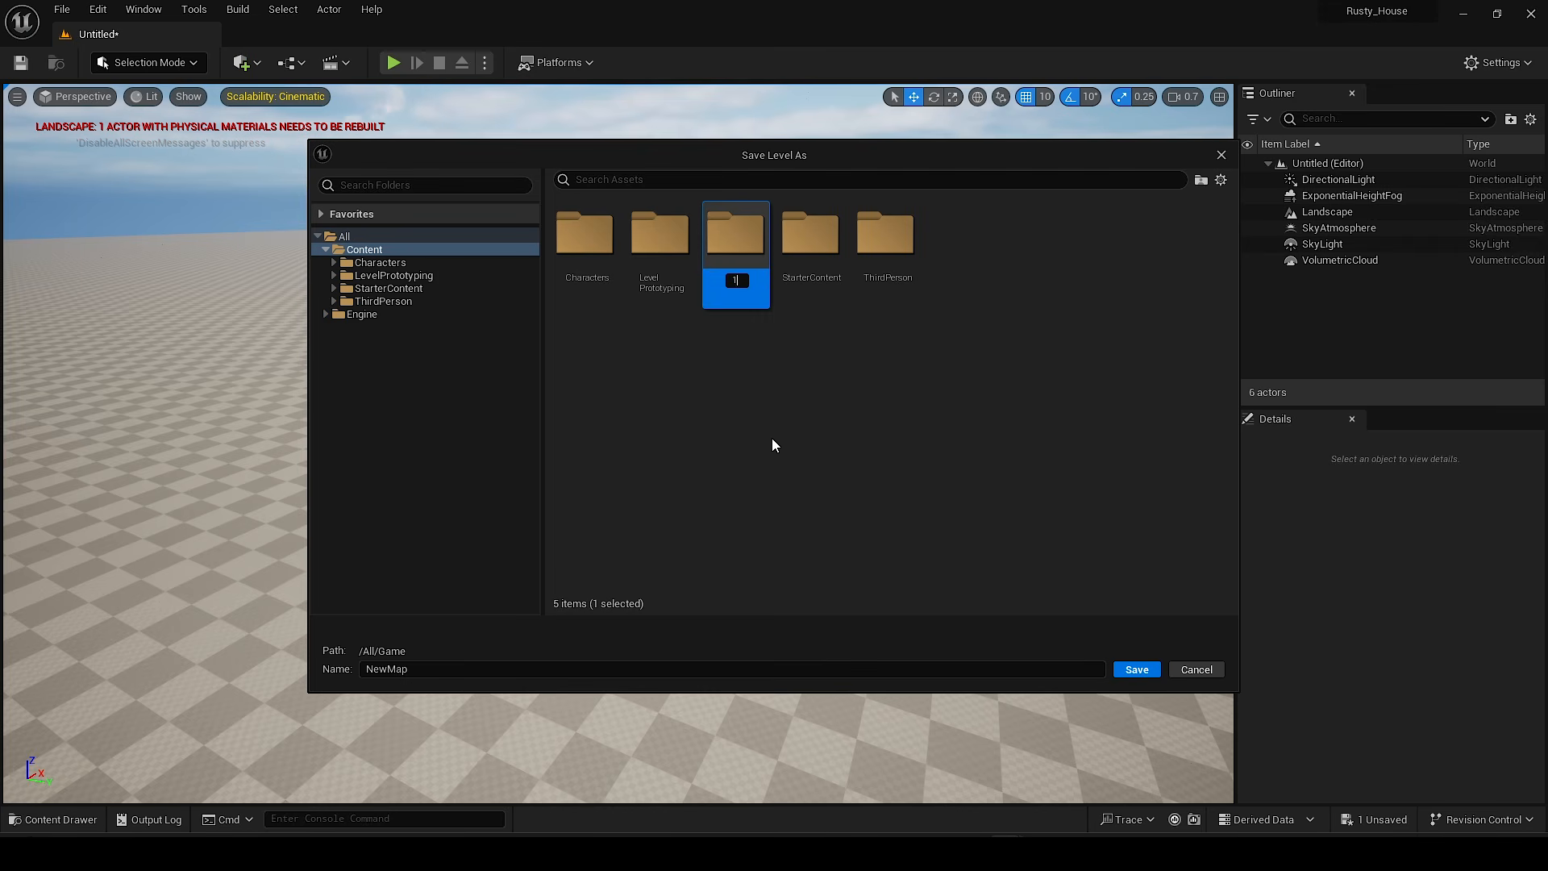
text(_Maps)
key(Return)
Step: Save the level as Rusty_House inside the 1_Maps folder
double_click(587, 275)
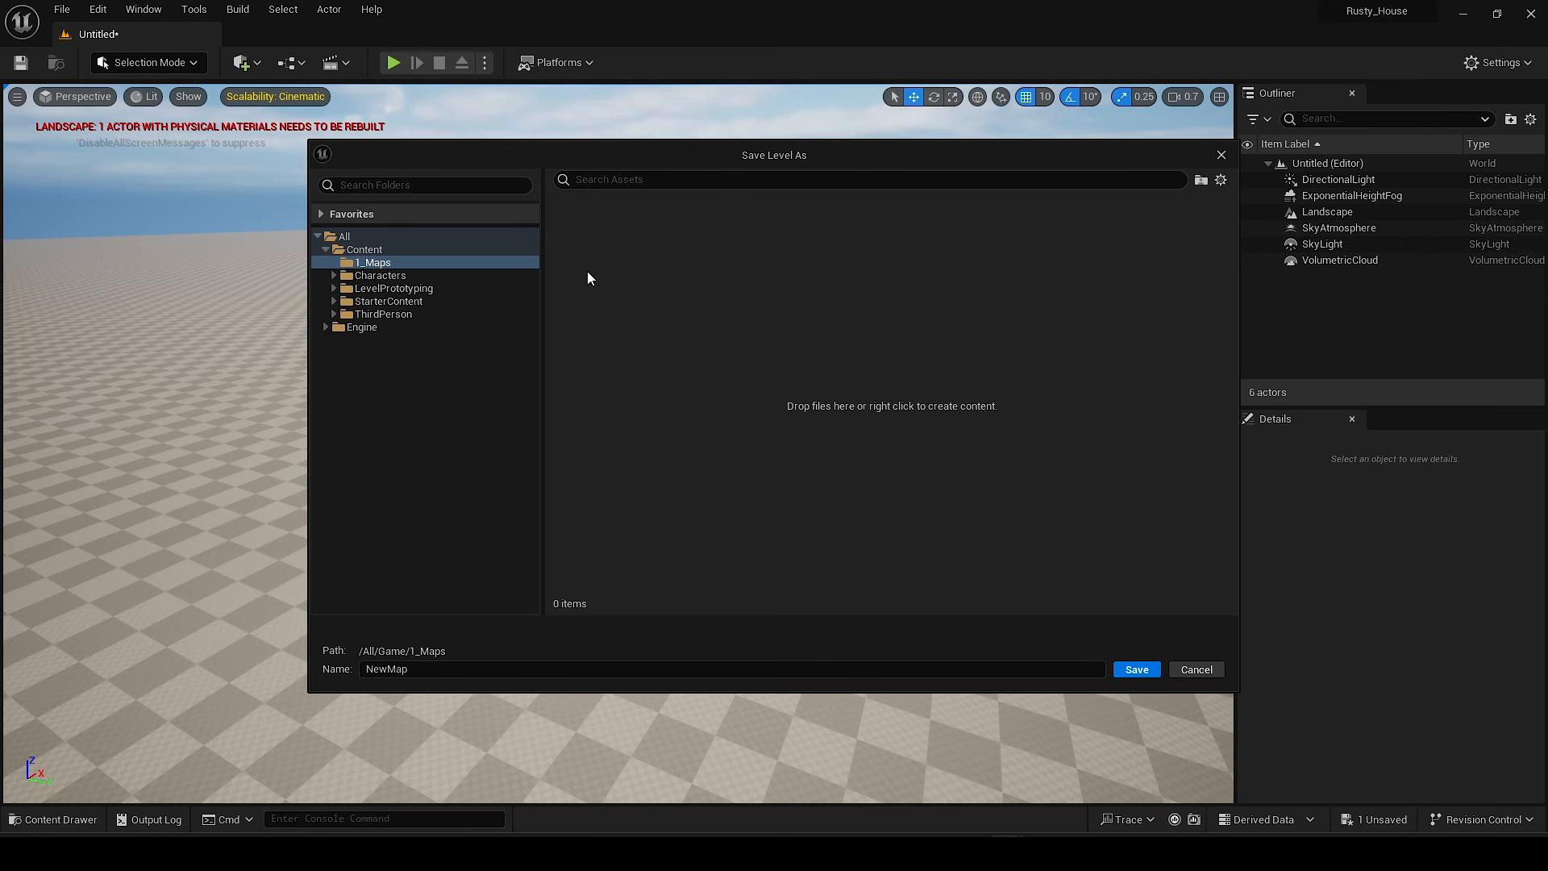
text(Rusty_House)
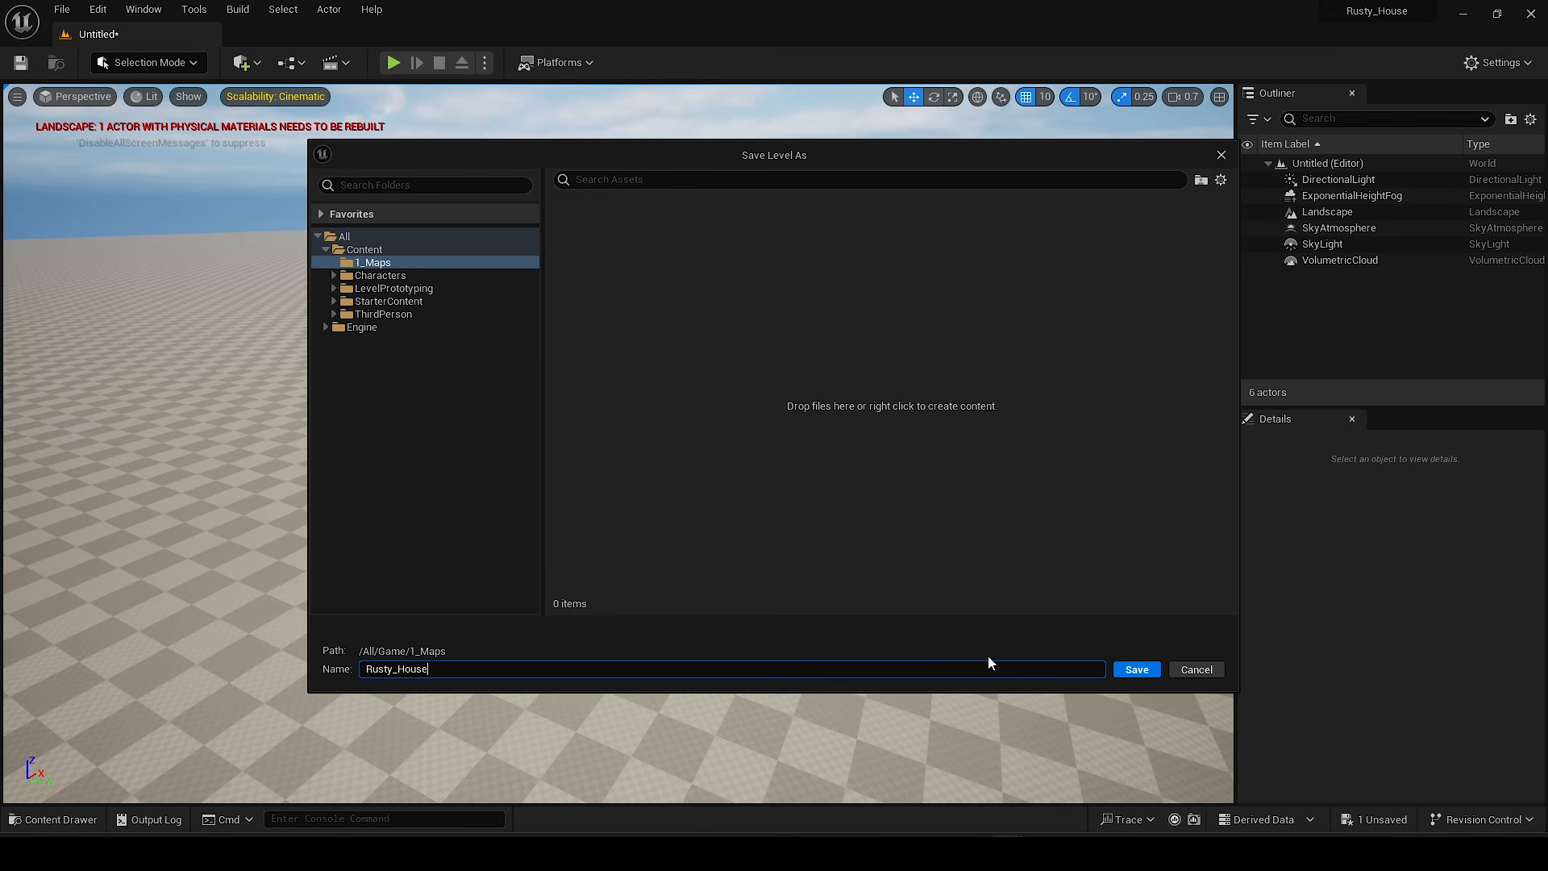
click(1136, 669)
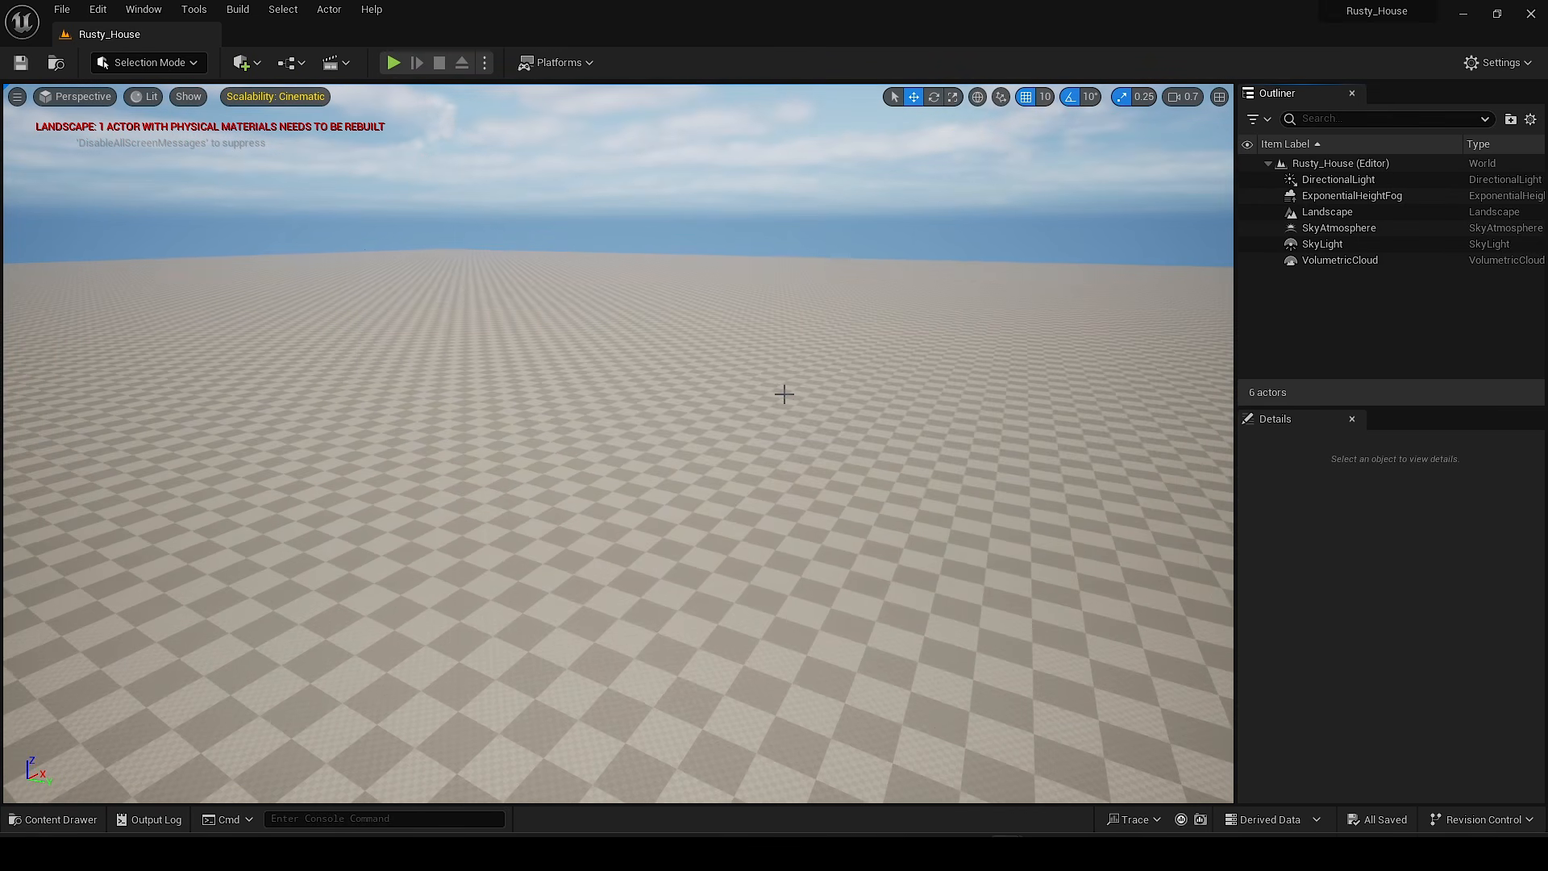
key(w)
right_drag(784, 394, 806, 391)
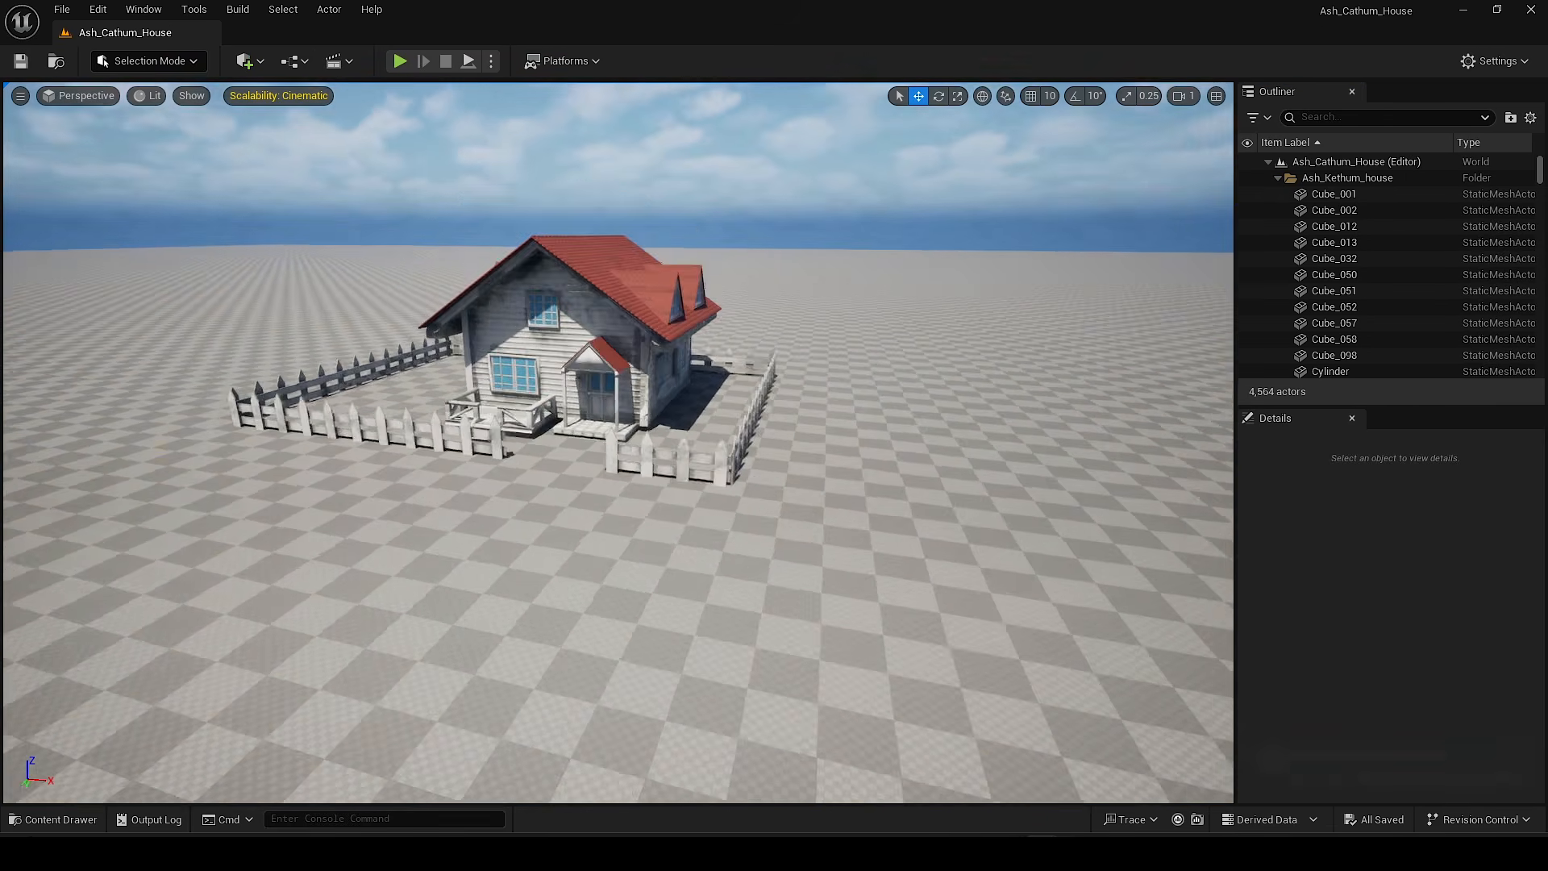
Step: Fly around the imported Ash Cathum House and examine its walls, windows, roof and porch textures up close
right_drag(617, 442, 819, 245)
key(d)
key(e)
key(w)
key(a)
key(a)
key(s)
key(w)
key(d)
key(e)
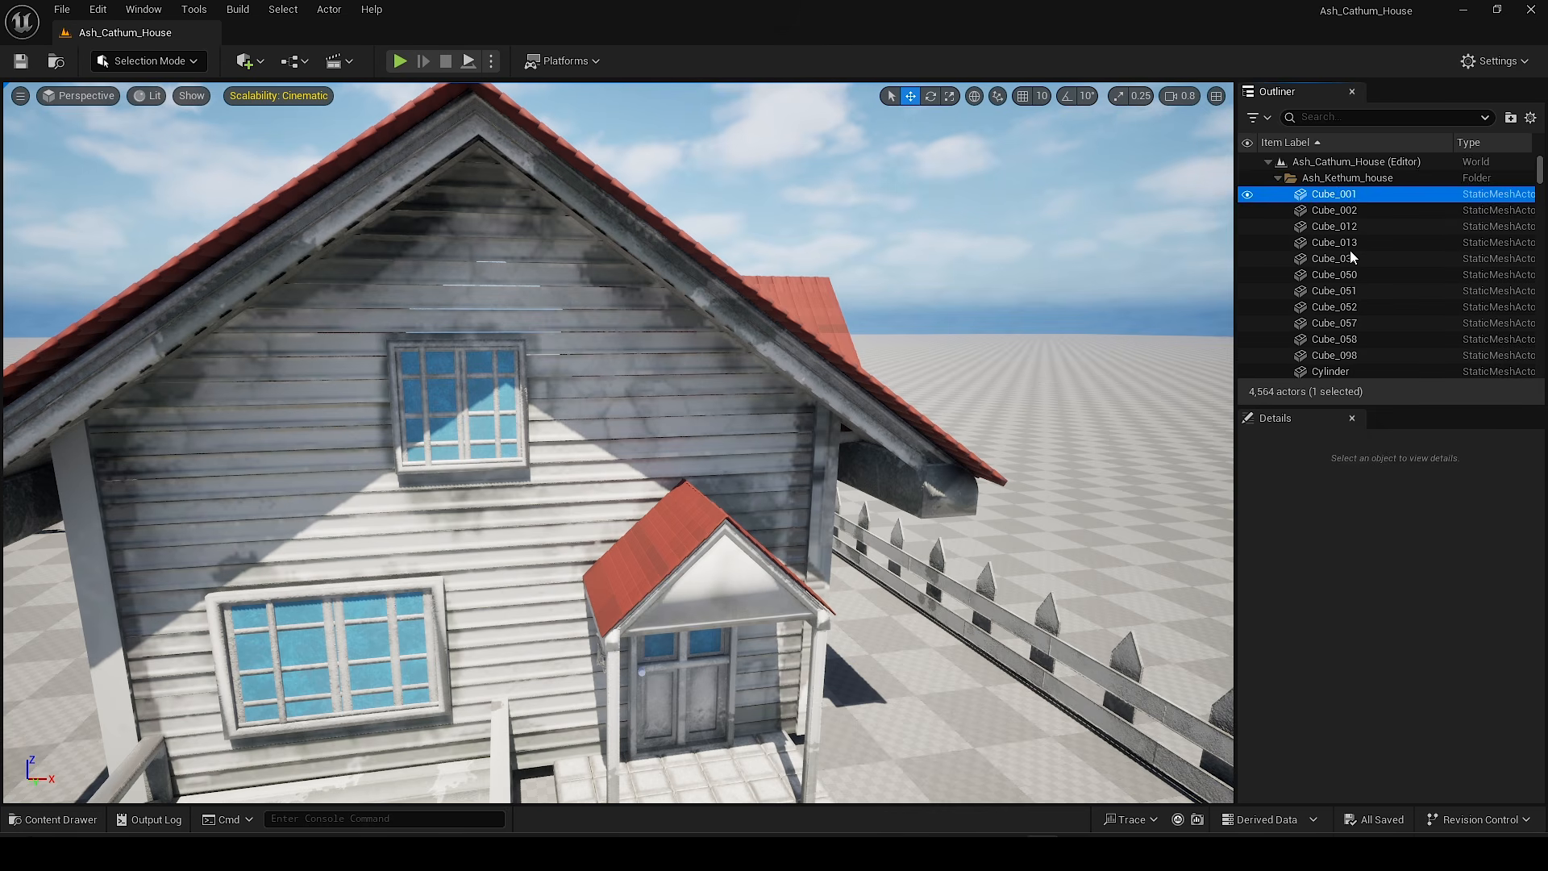
Step: Select every mesh in the Ash_Kethum_house folder from Cube_001 to Wall_Gas_Lamp and frame the whole house
drag(1539, 171, 1544, 367)
shift+click(1381, 277)
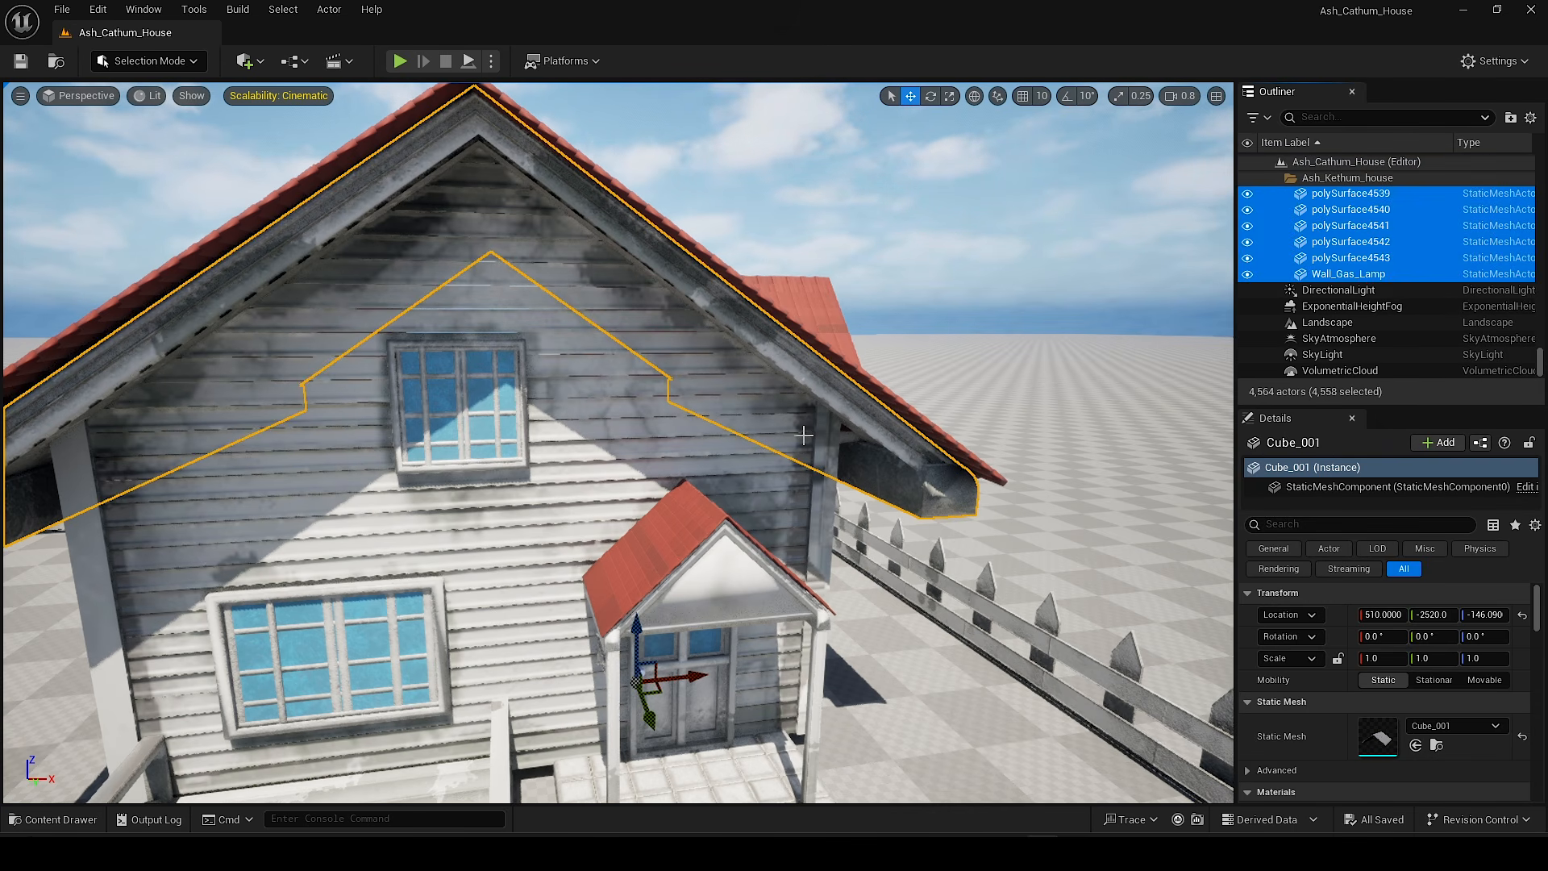
key(f)
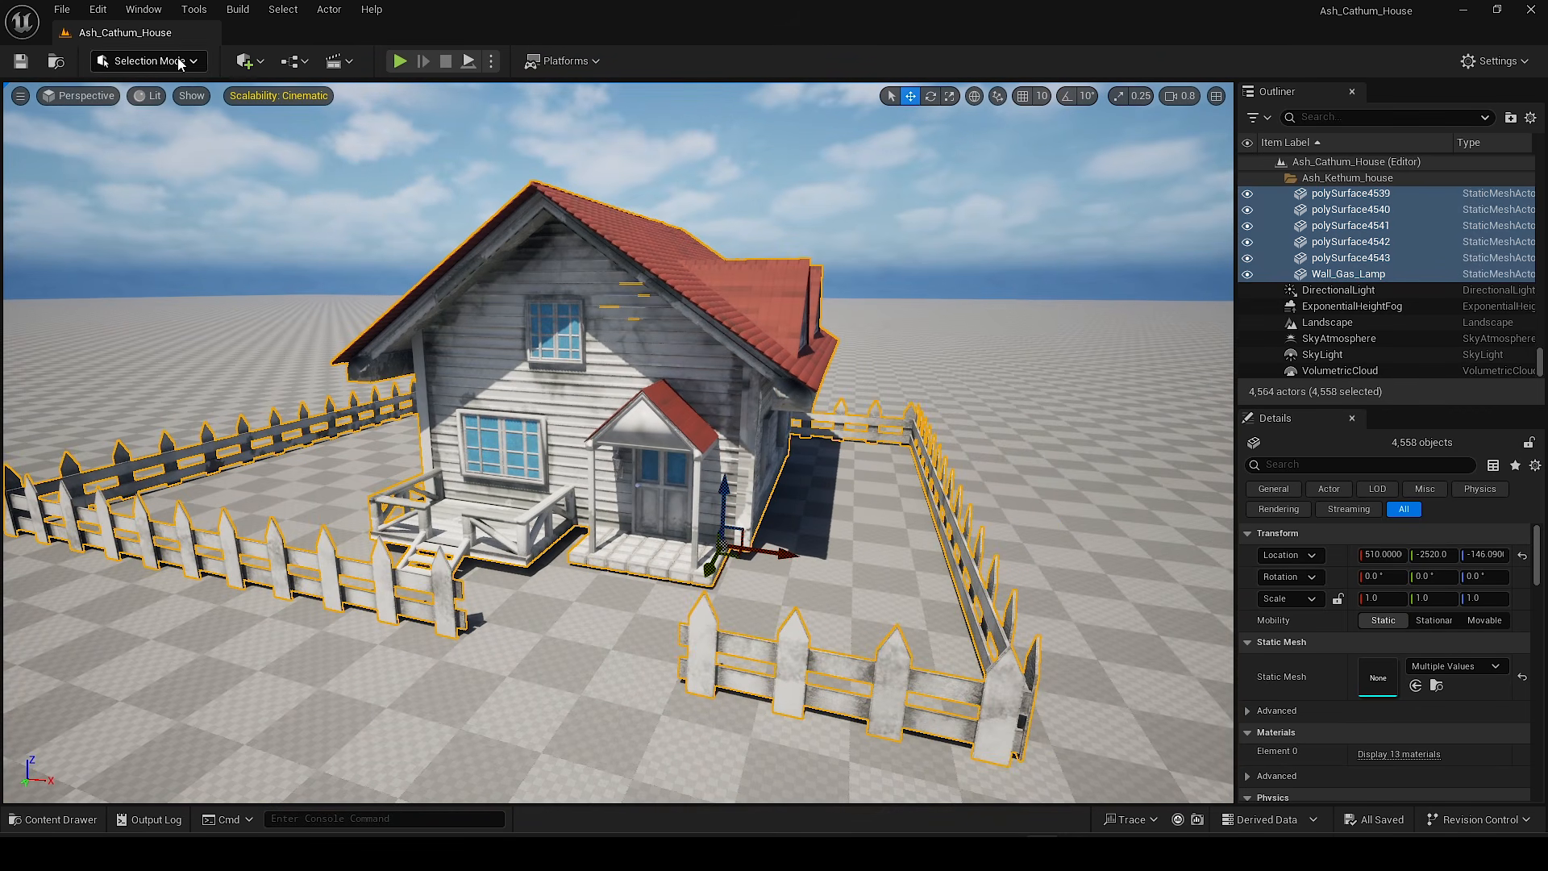
Step: Recompute the normals of all selected house meshes in Modeling Mode, then return to Selection Mode
click(180, 63)
click(169, 156)
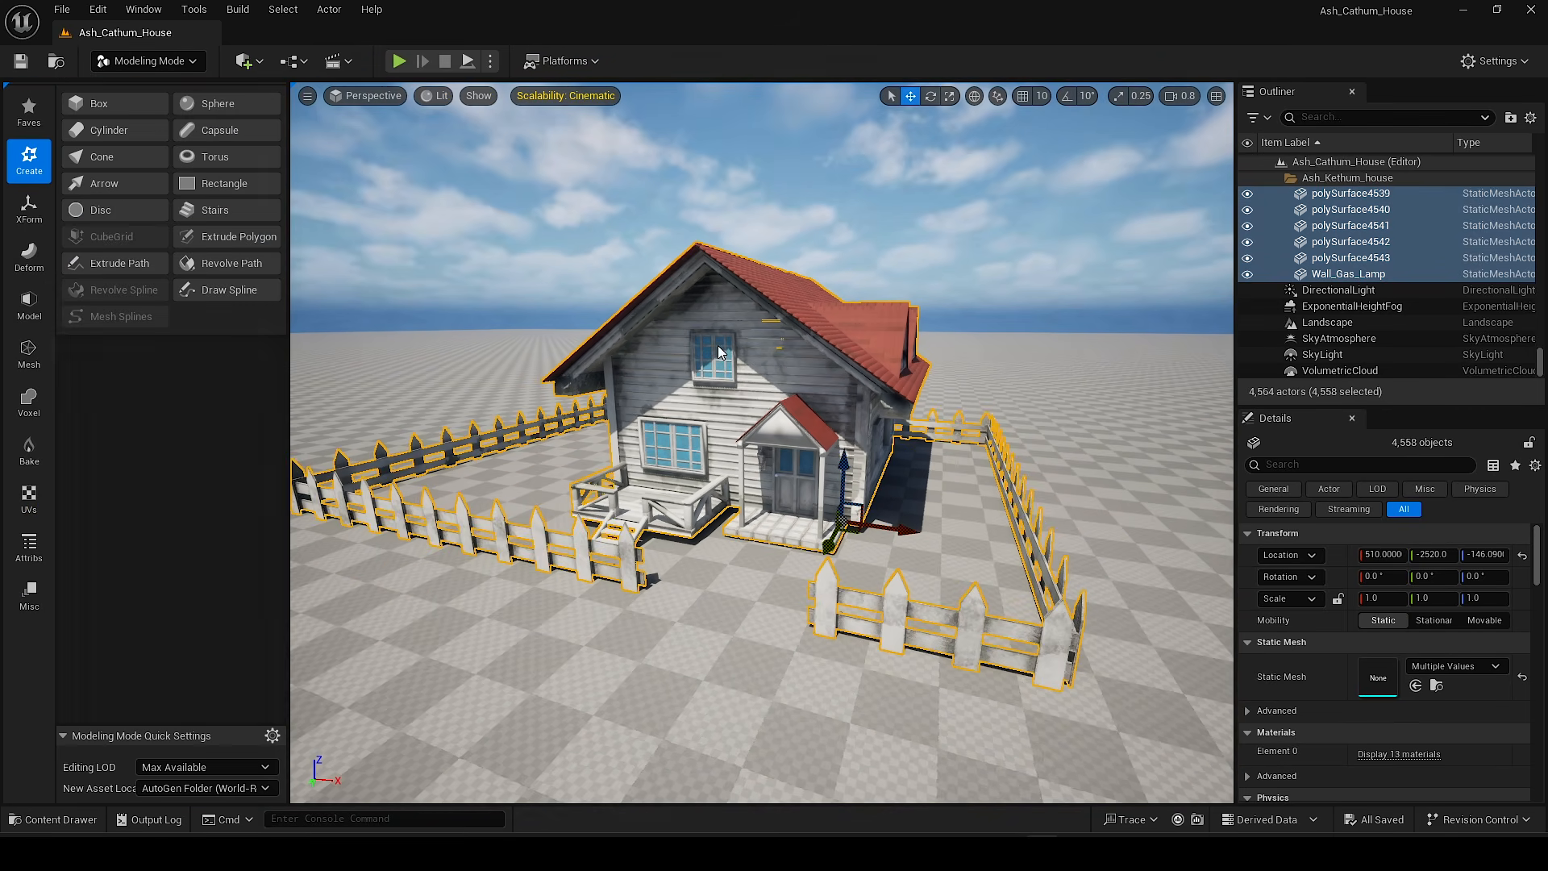
right_drag(832, 442, 813, 435)
key(w)
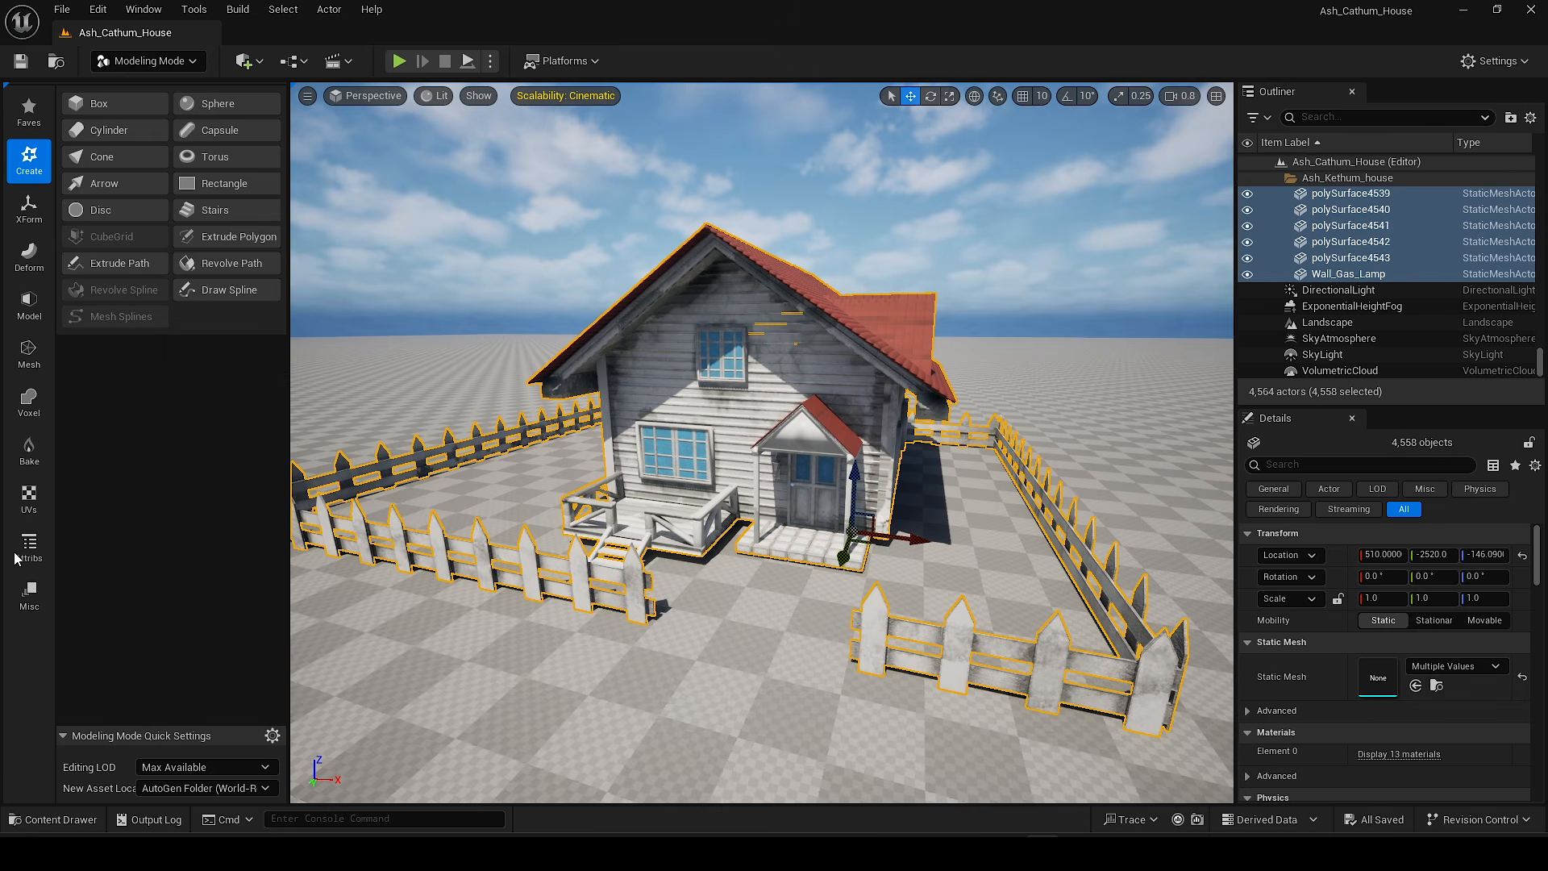
click(29, 546)
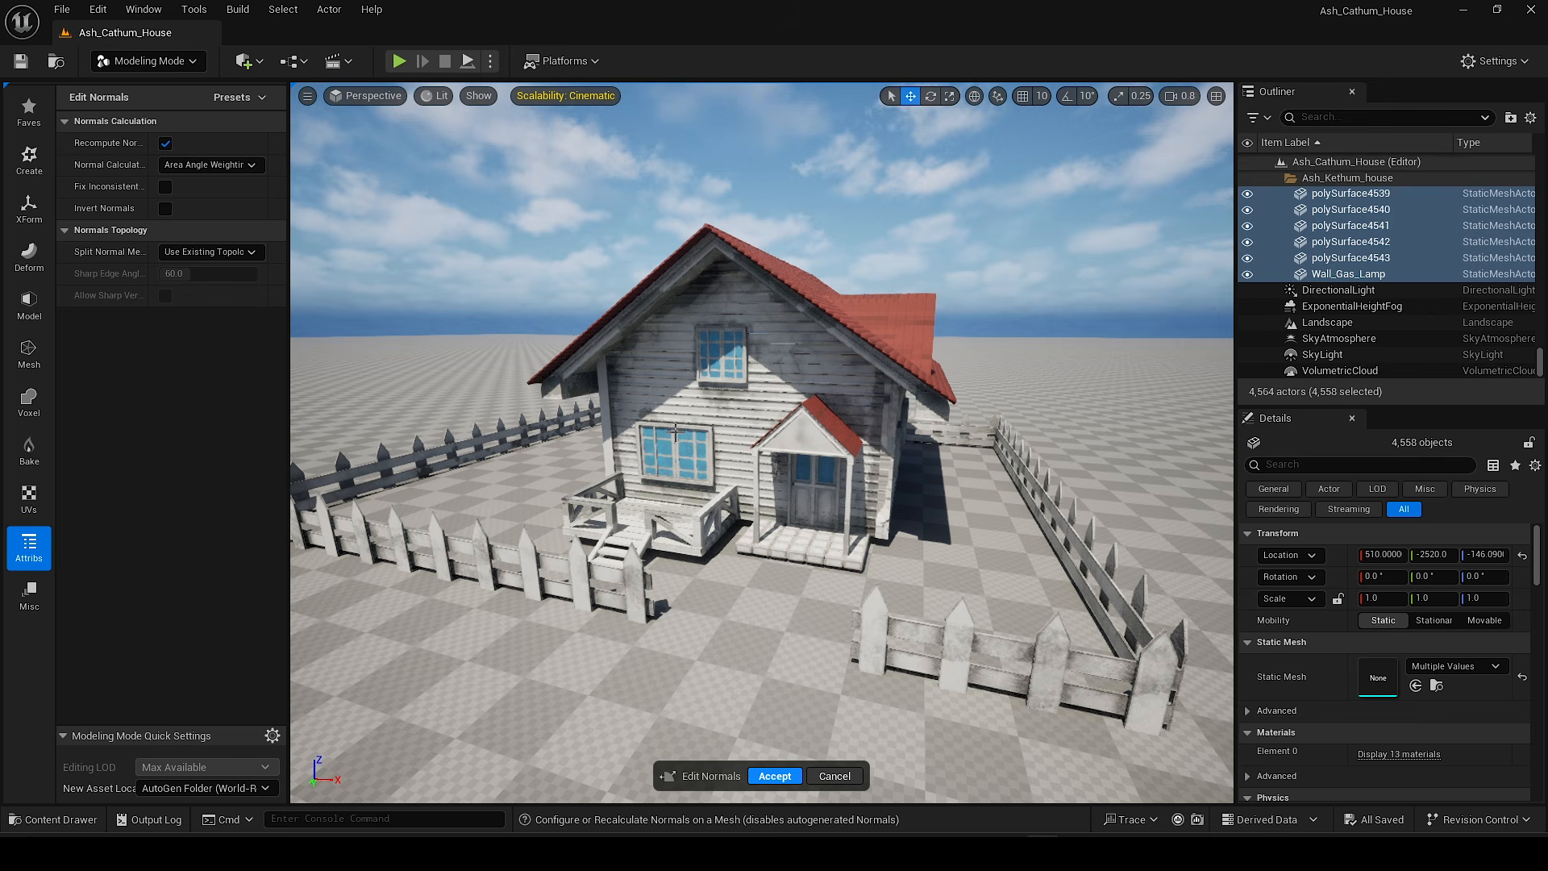
key(Return)
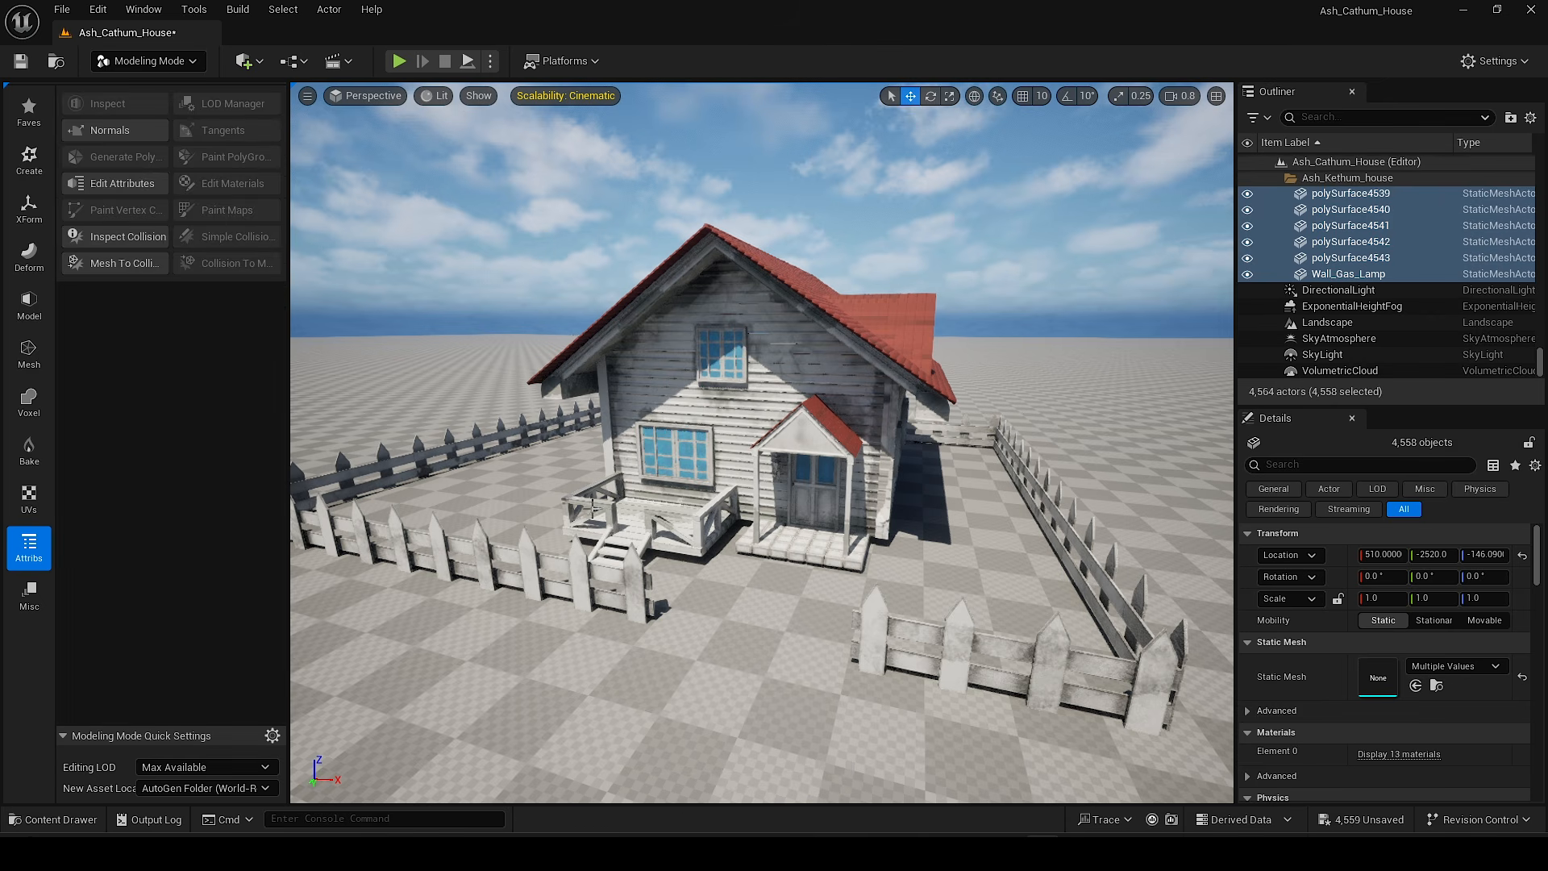
click(161, 62)
click(171, 89)
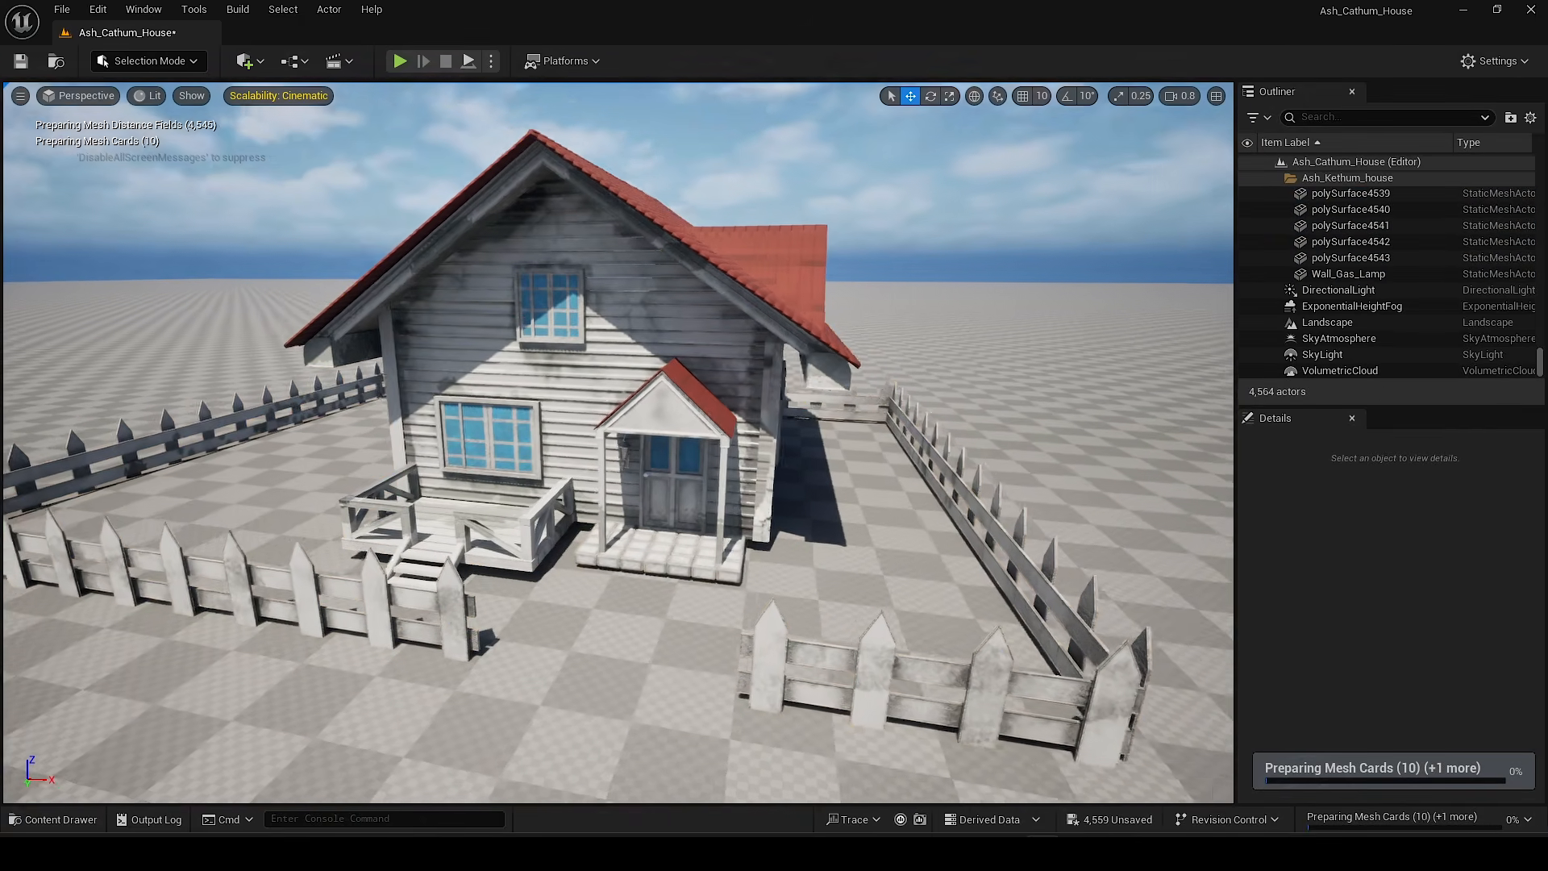
mouse_move(547, 341)
right_down()
mouse_move(492, 311)
mouse_move(467, 323)
mouse_move(547, 341)
mouse_move(523, 327)
right_up()
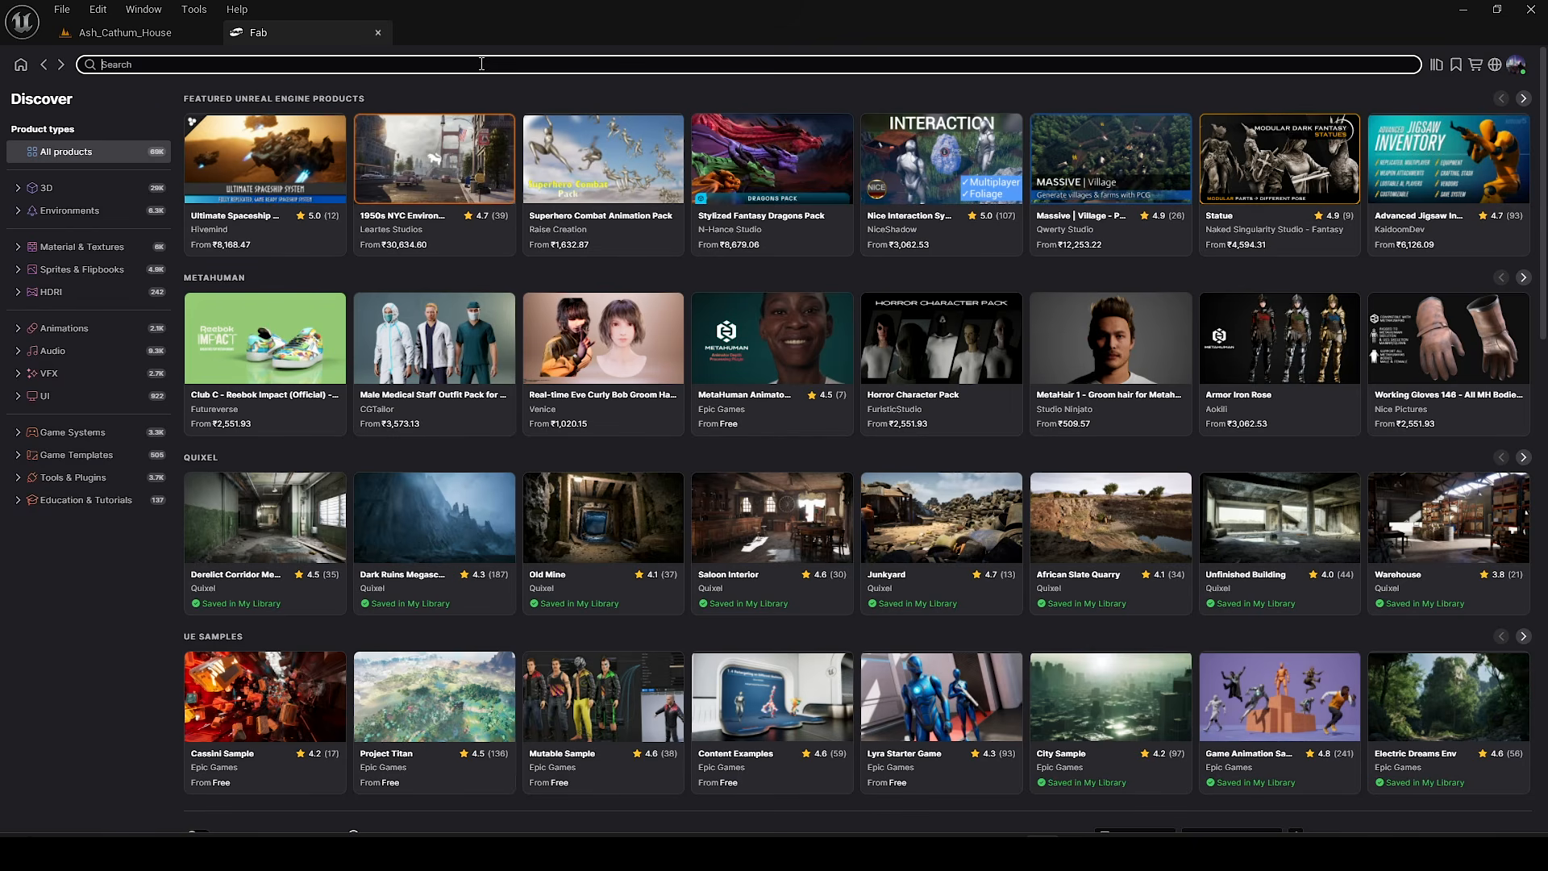
Step: Search Fab for "road railling" and limit the results to free products
text(road railling)
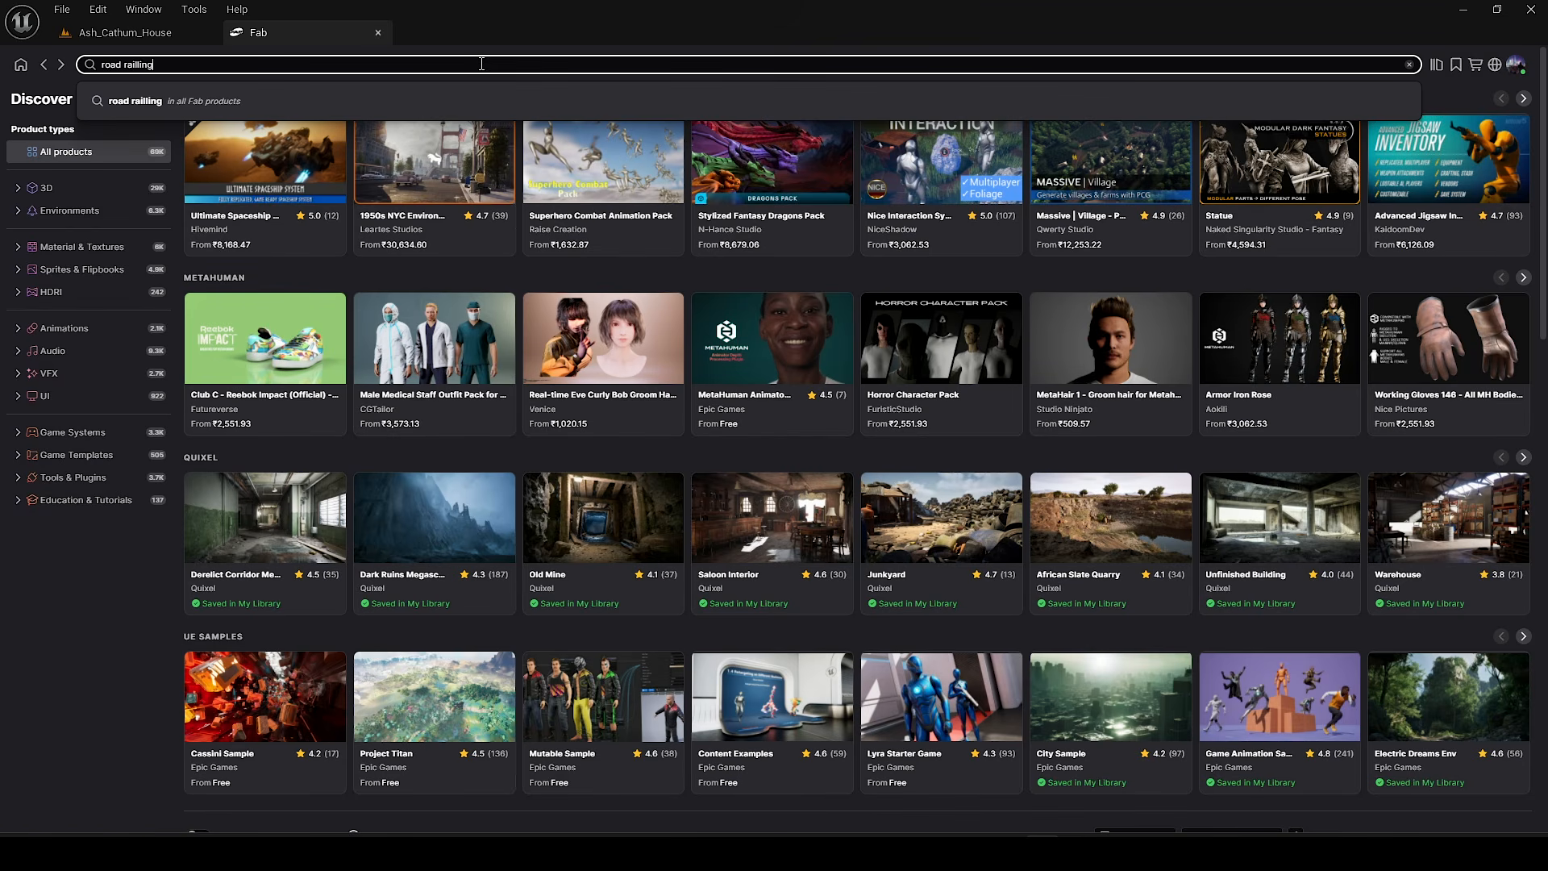
key(Return)
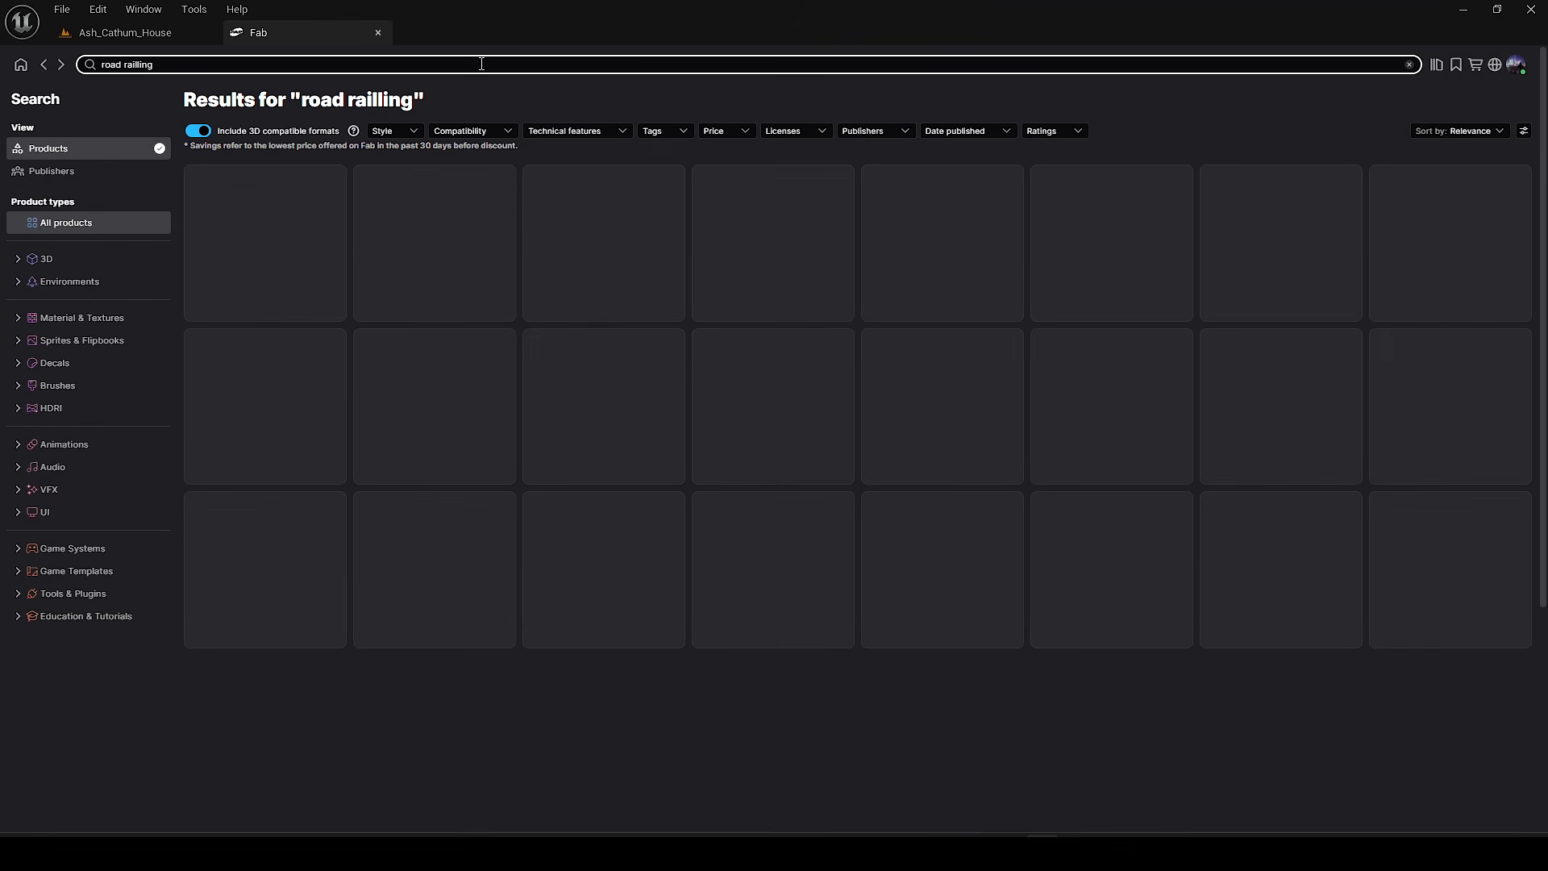
click(717, 133)
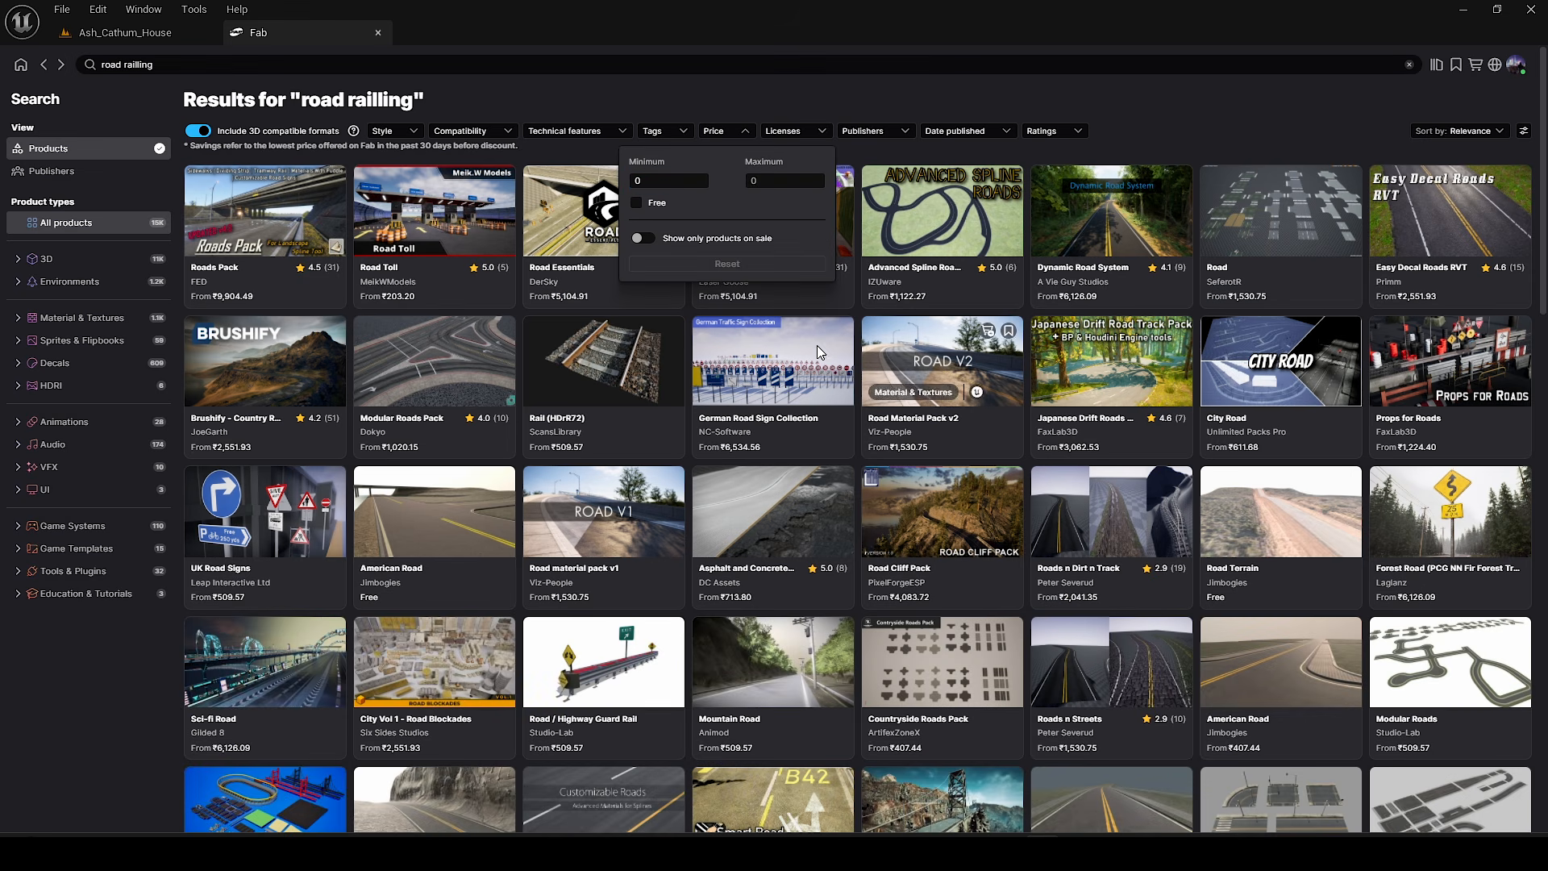
click(636, 204)
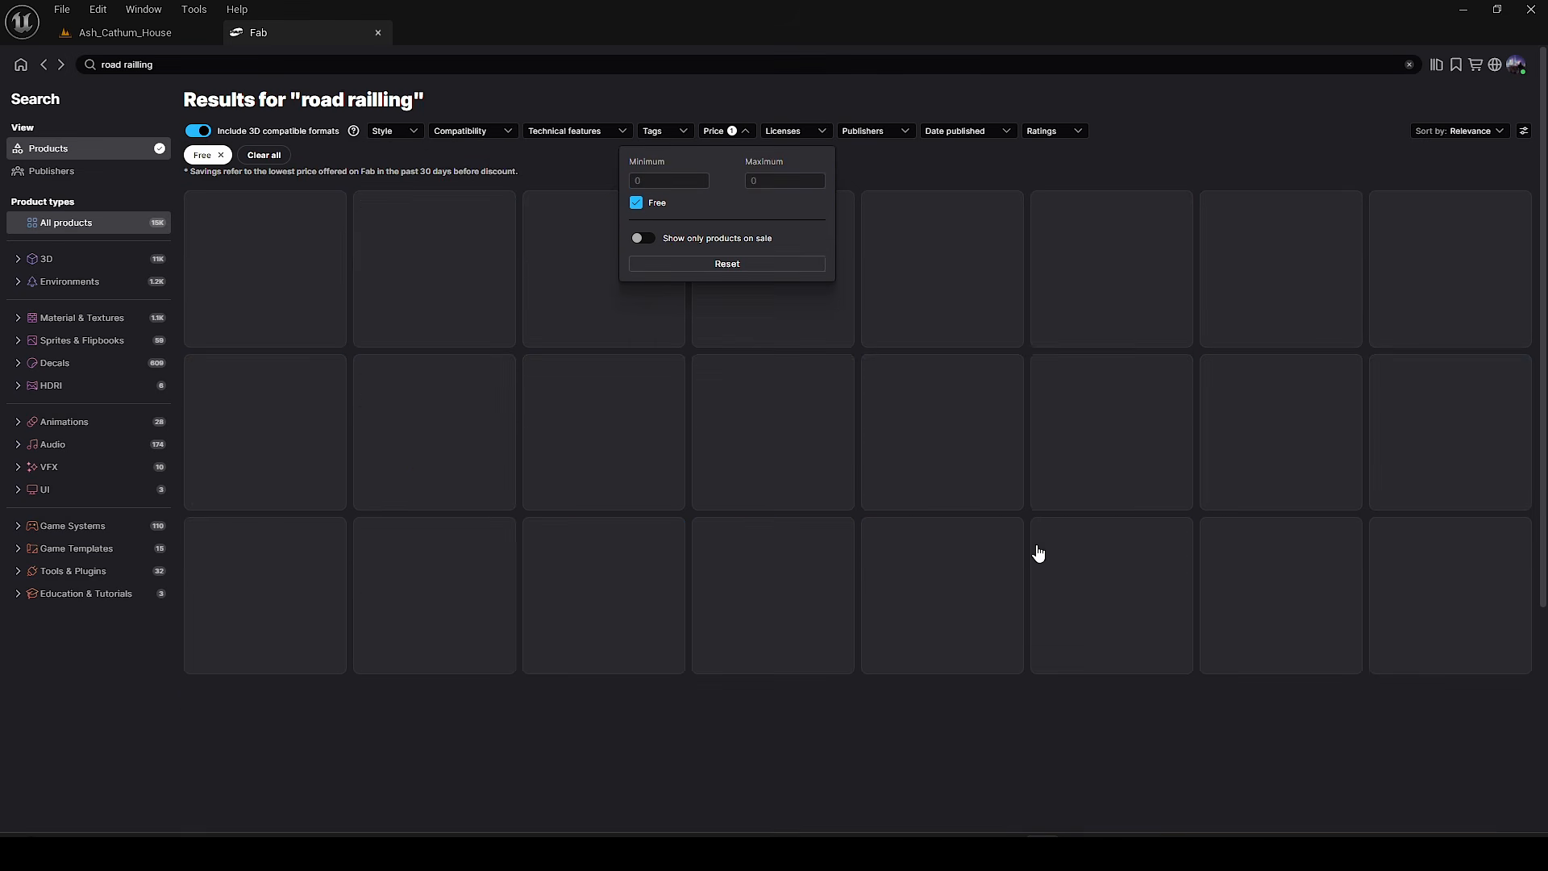
Step: Find Quixel's Modular Curb Kit among the free results and add it to the project in medium quality
scroll(1173, 337, down, 10)
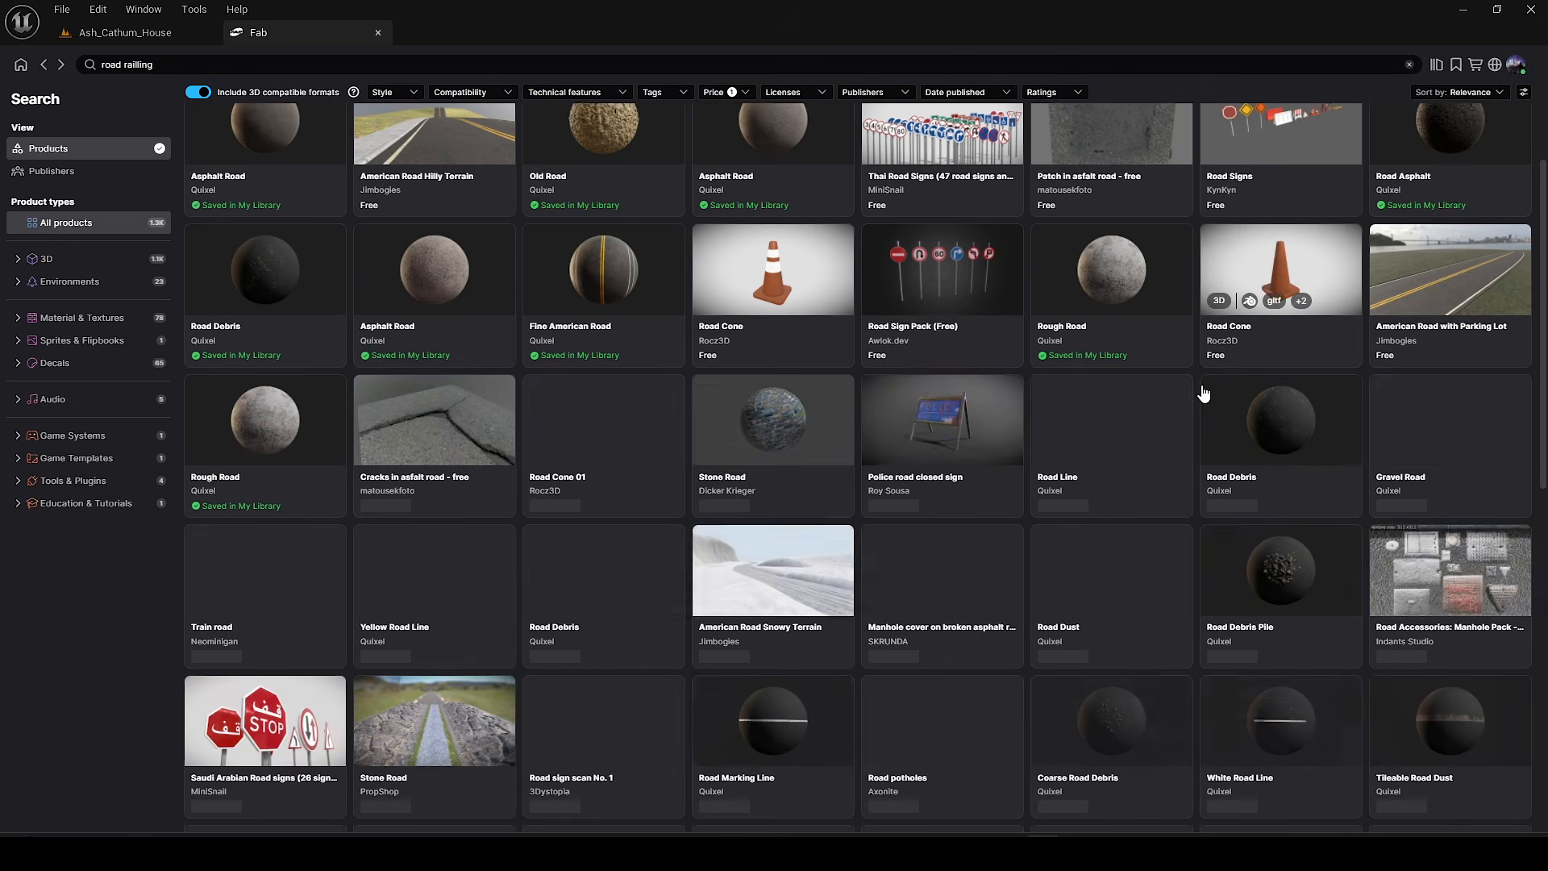
scroll(1109, 473, down, 15)
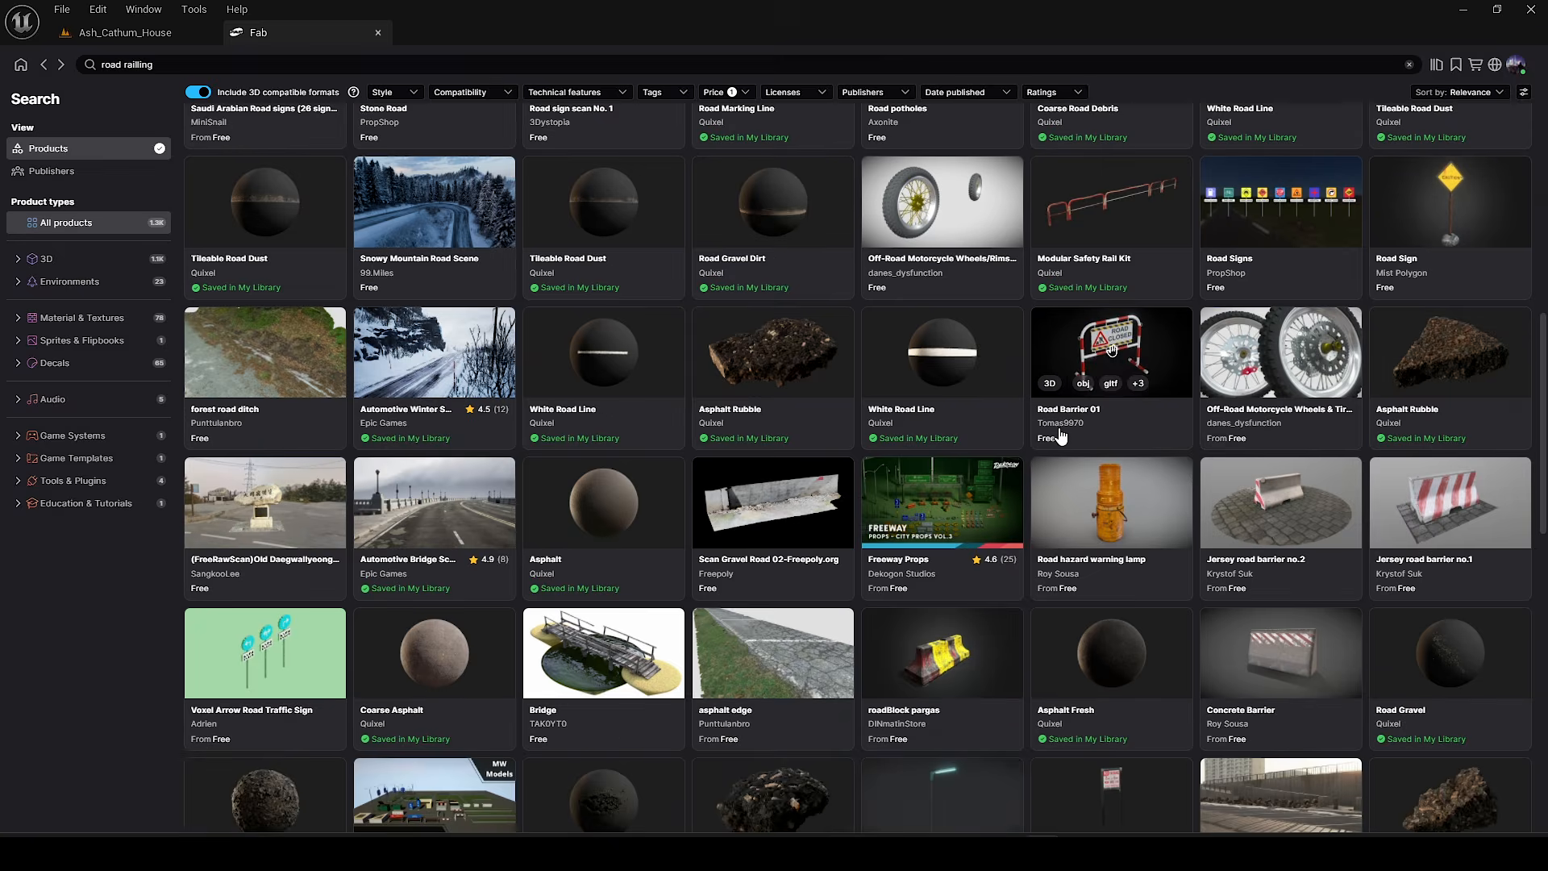
scroll(979, 445, down, 5)
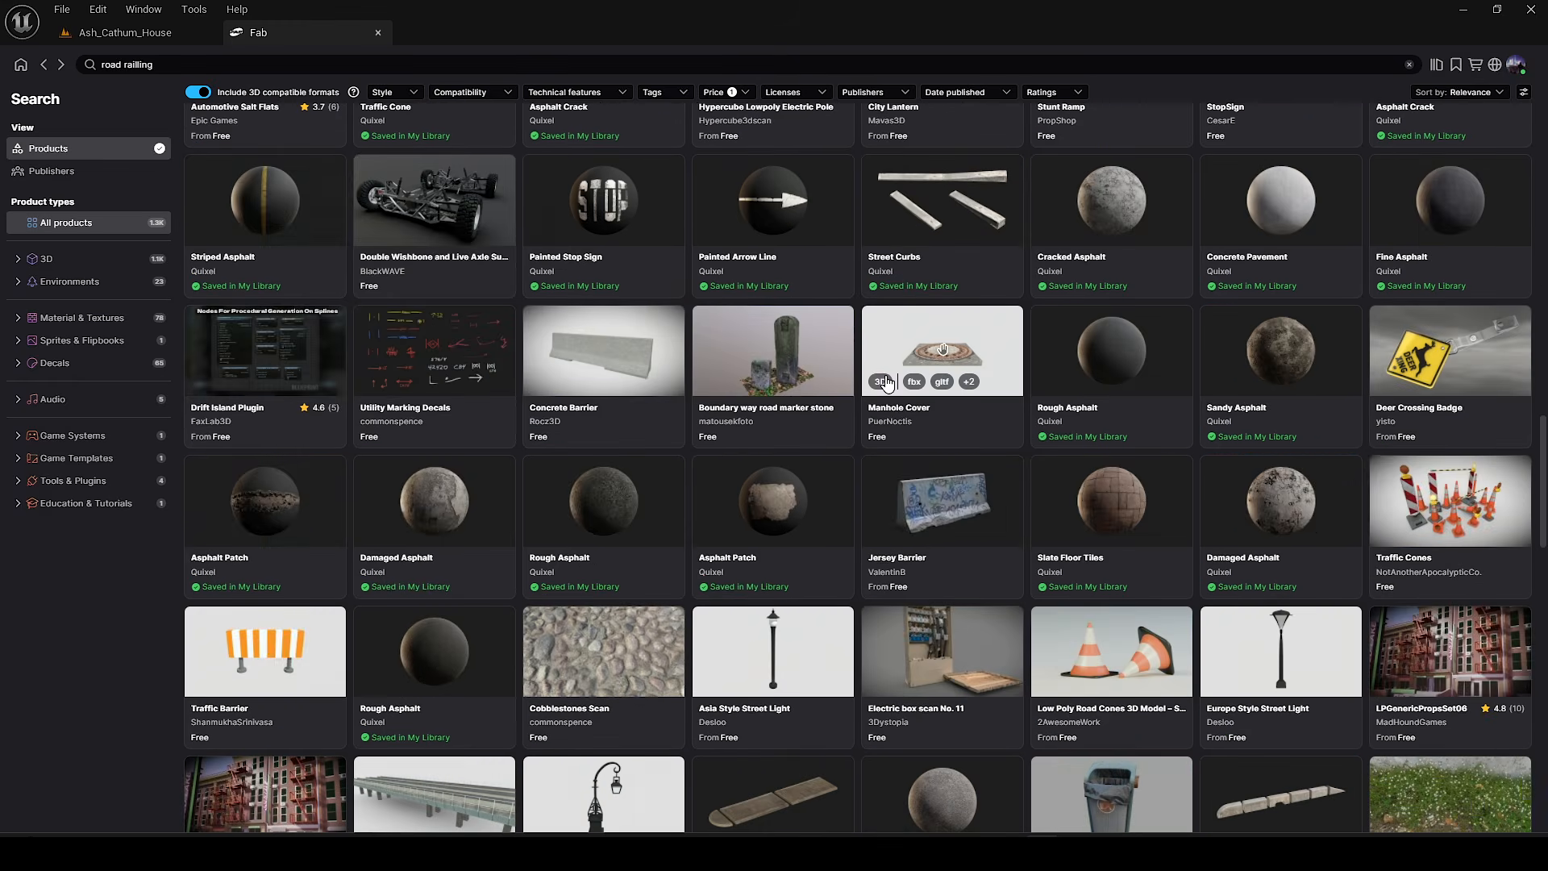
click(1281, 667)
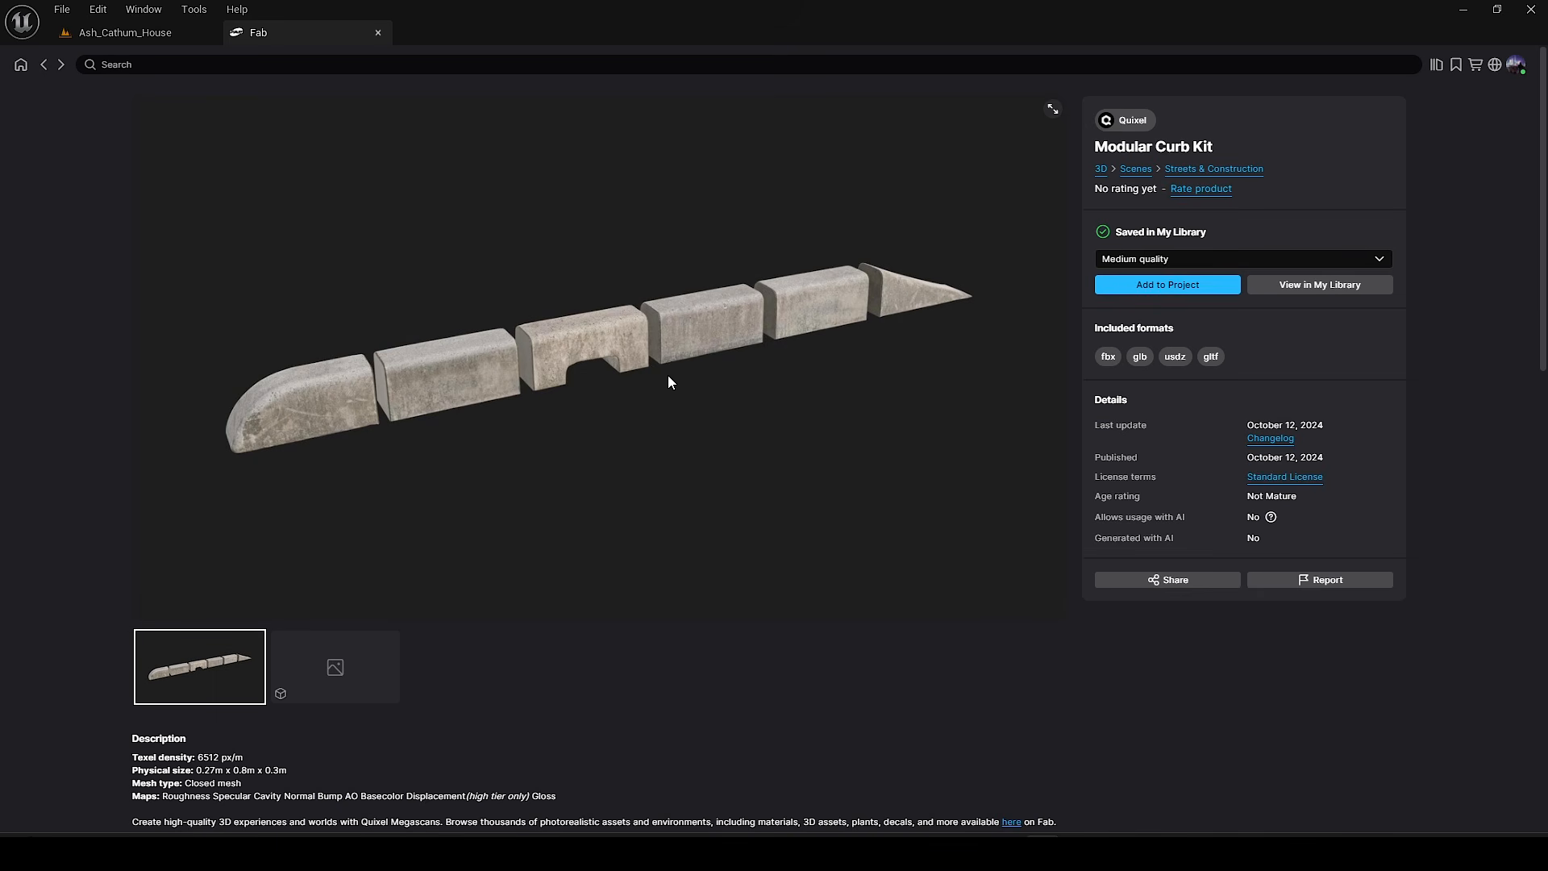
click(1158, 287)
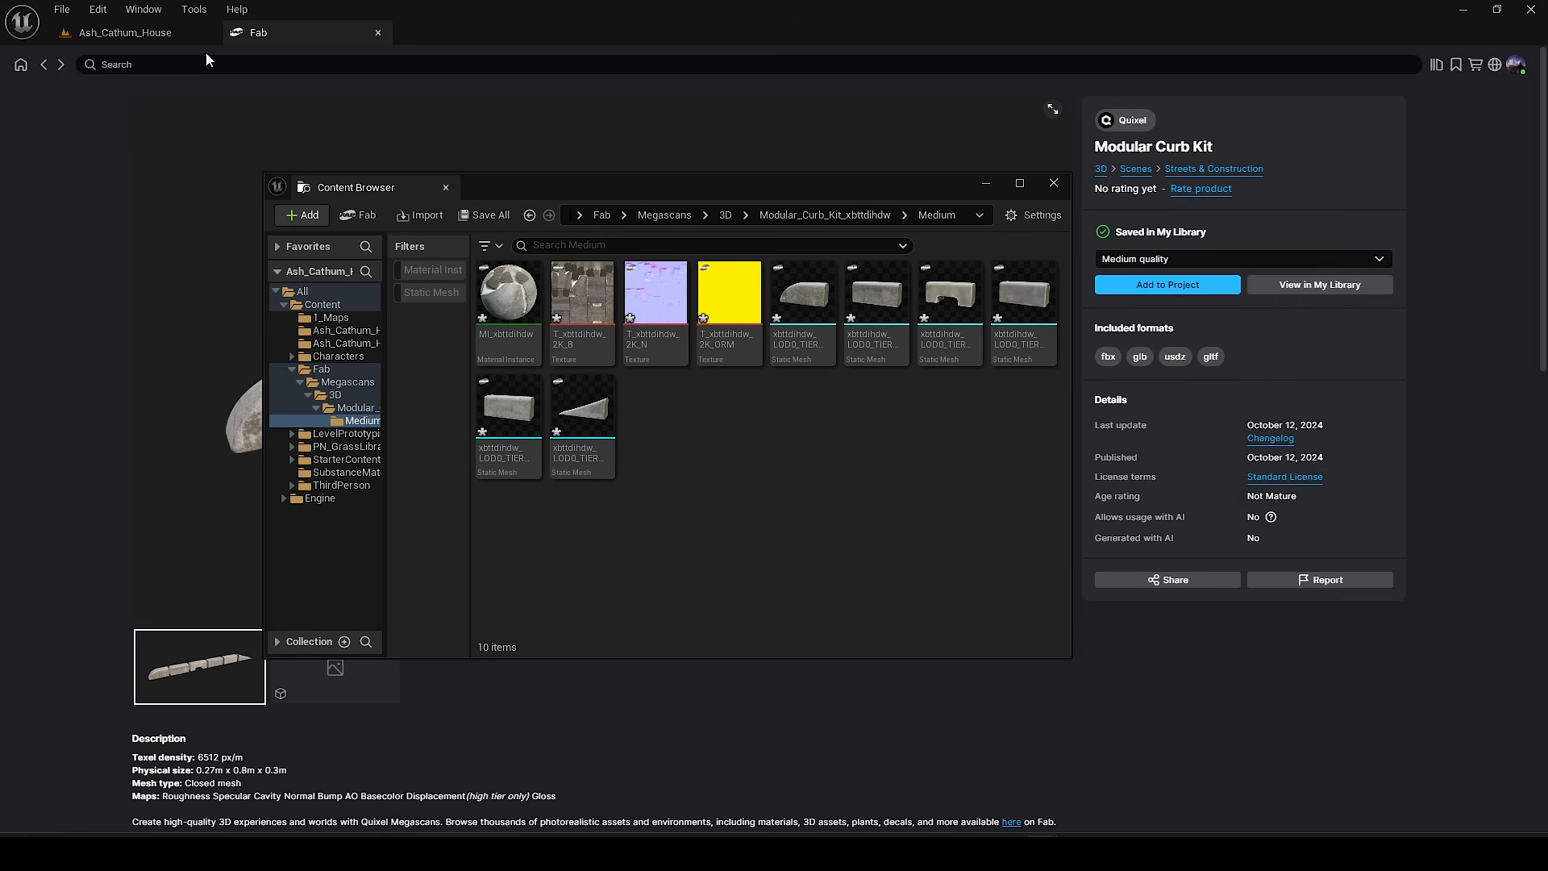
Step: Return to the Ash_Cathum_House level and open the Modular Curb Kit's Medium folder in the project content
click(117, 32)
drag(959, 184, 1098, 265)
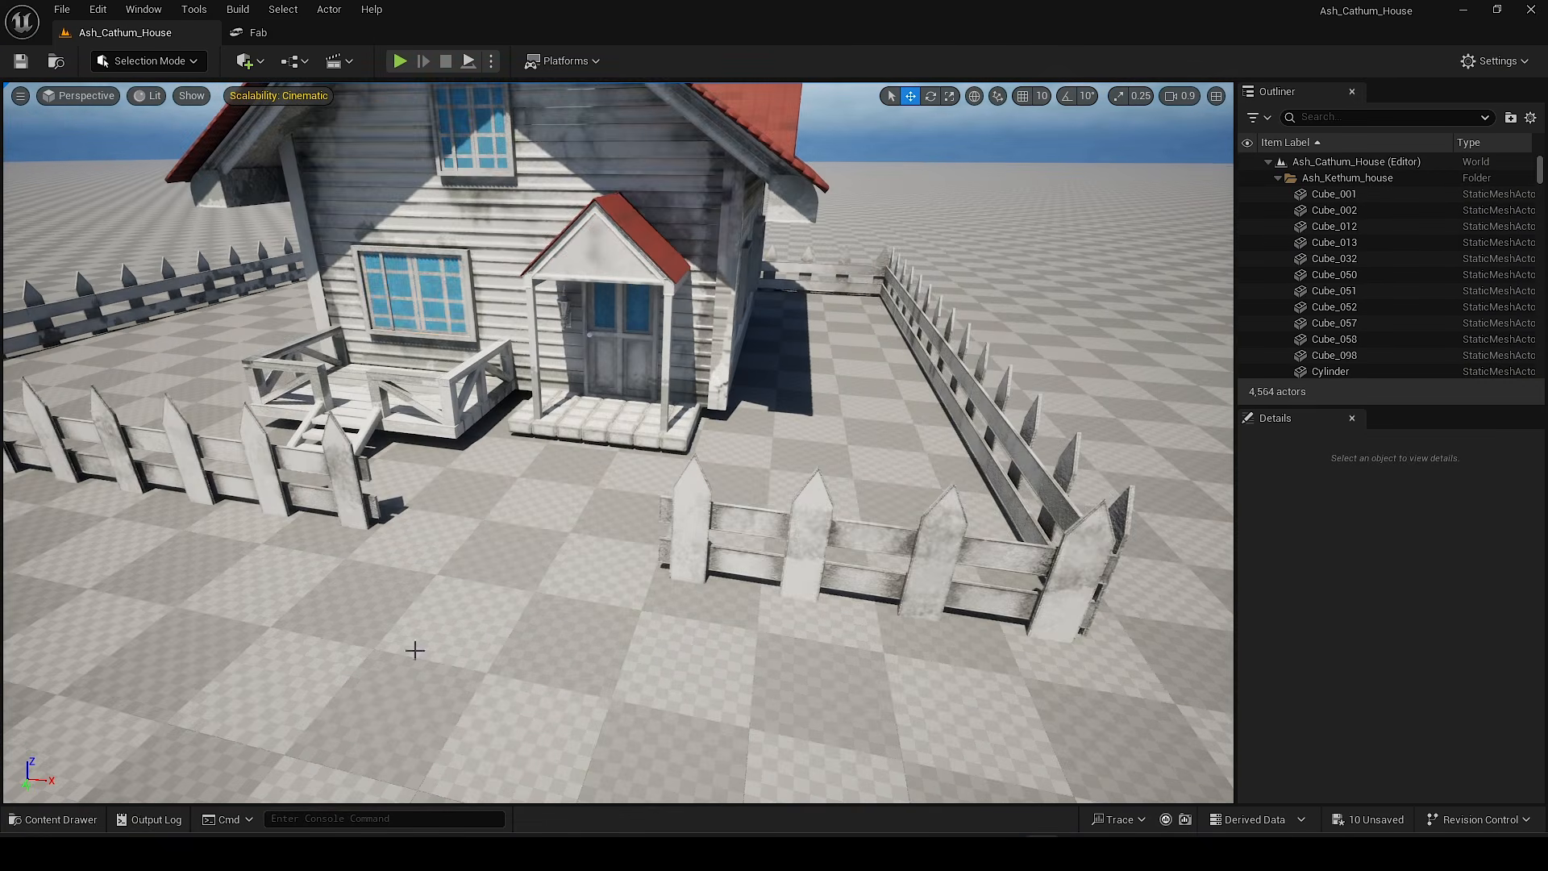
key(ctrl+space)
double_click(507, 642)
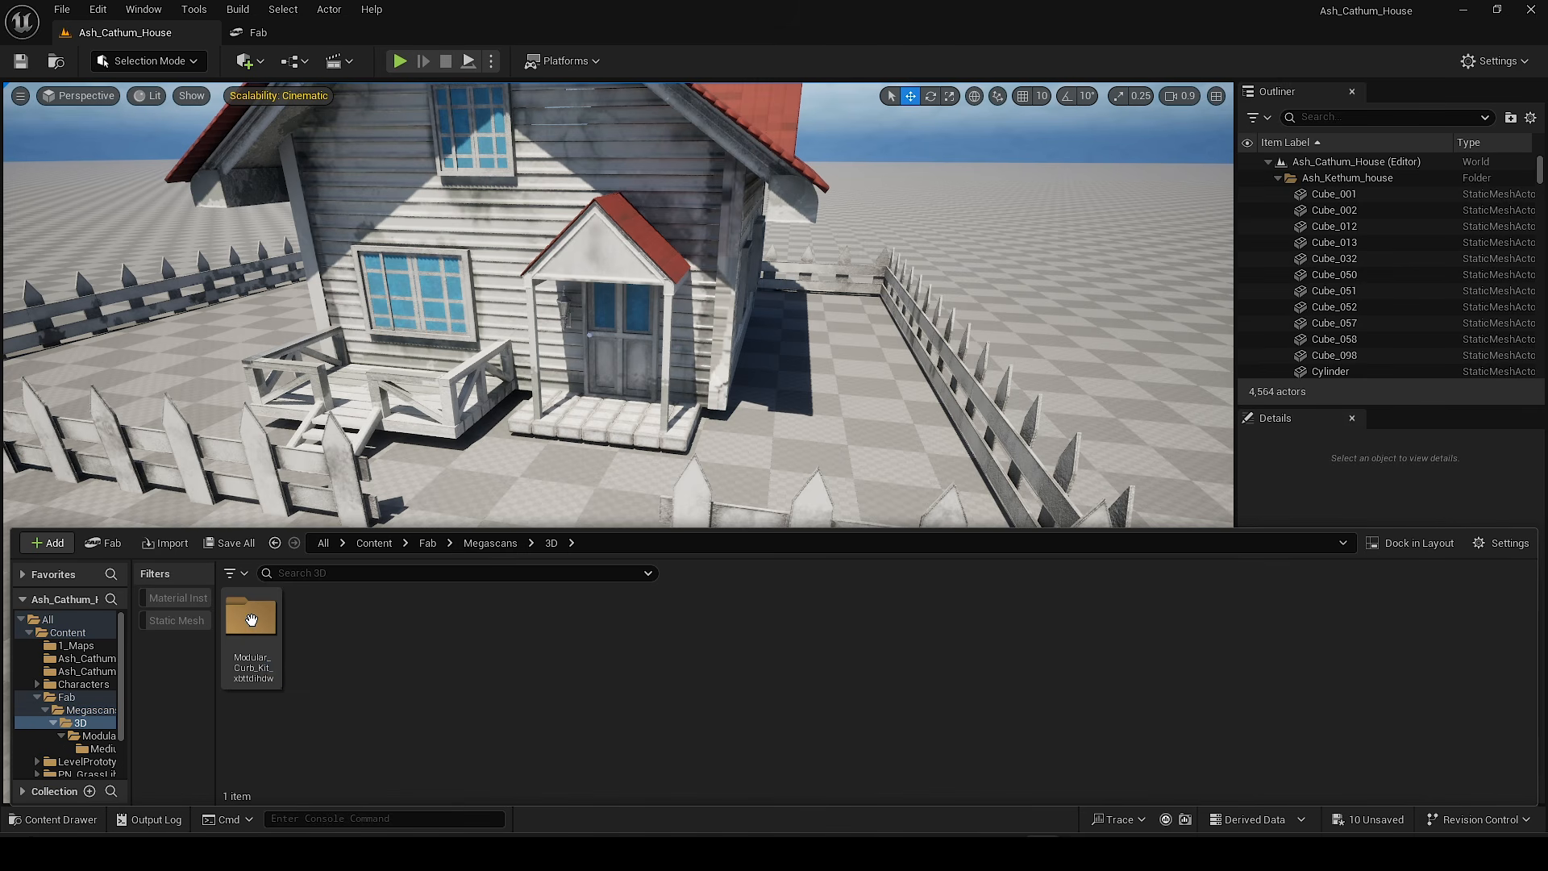
double_click(247, 635)
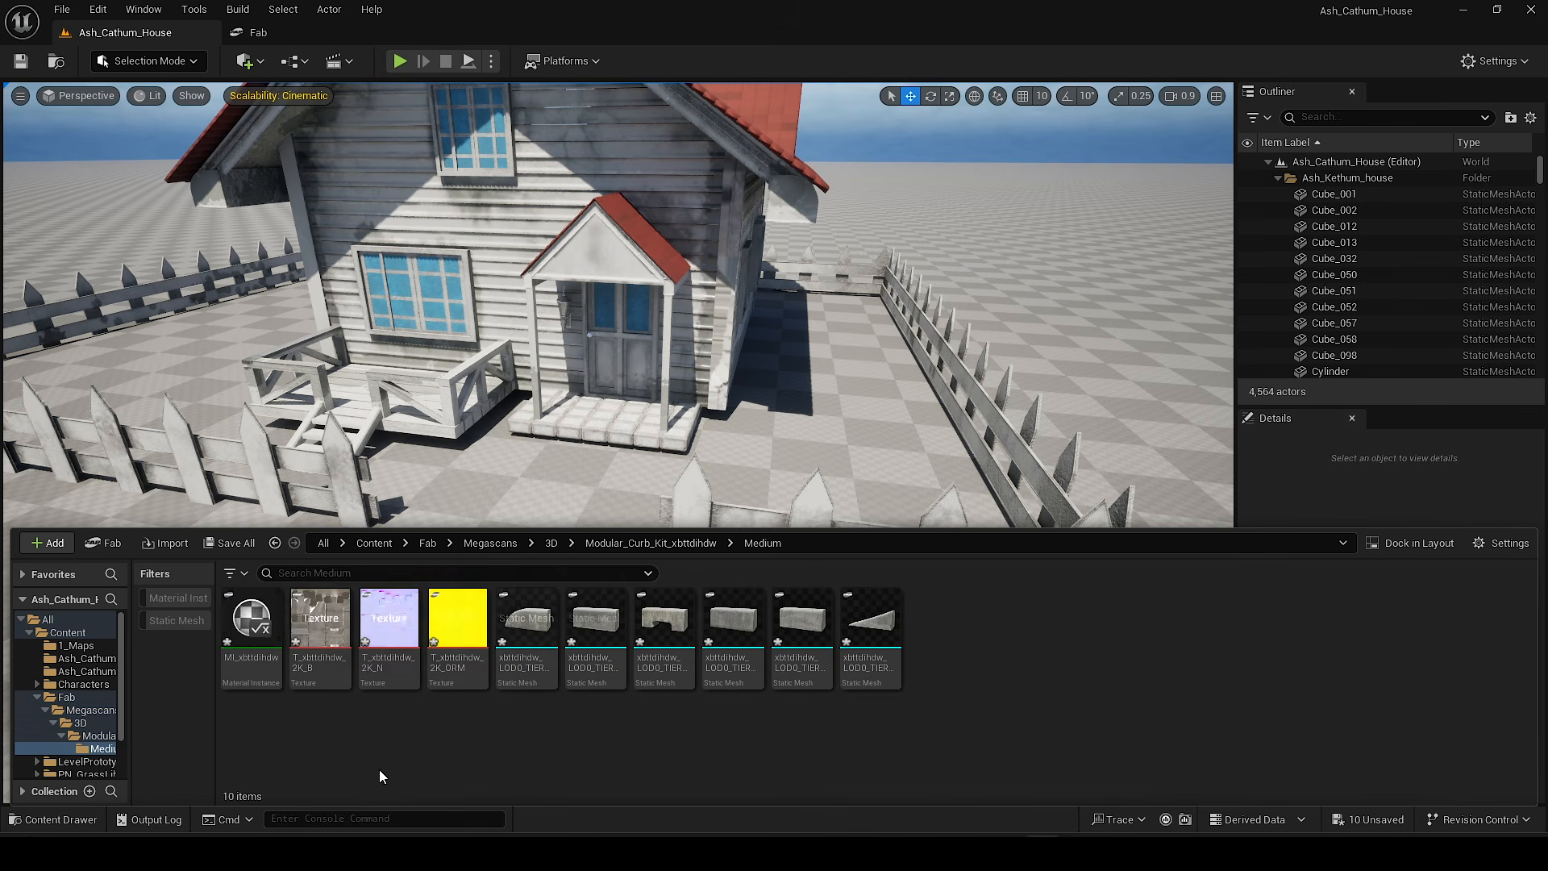
Step: Place all six static meshes of the curb kit on the ground outside the house's fence
click(528, 625)
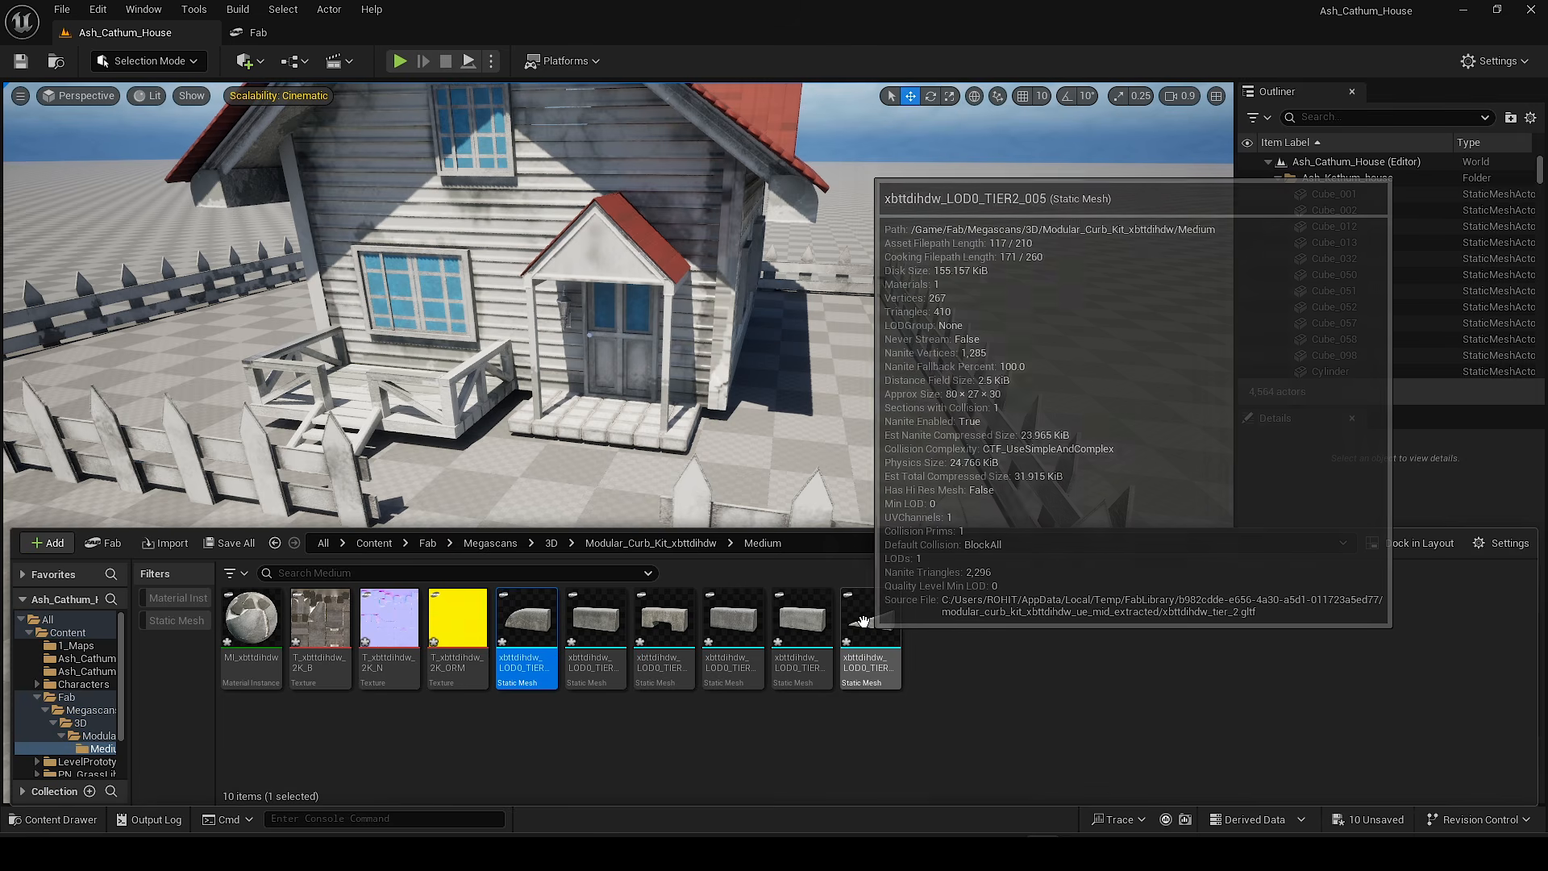
shift+click(863, 621)
key(s)
right_drag(846, 423, 847, 476)
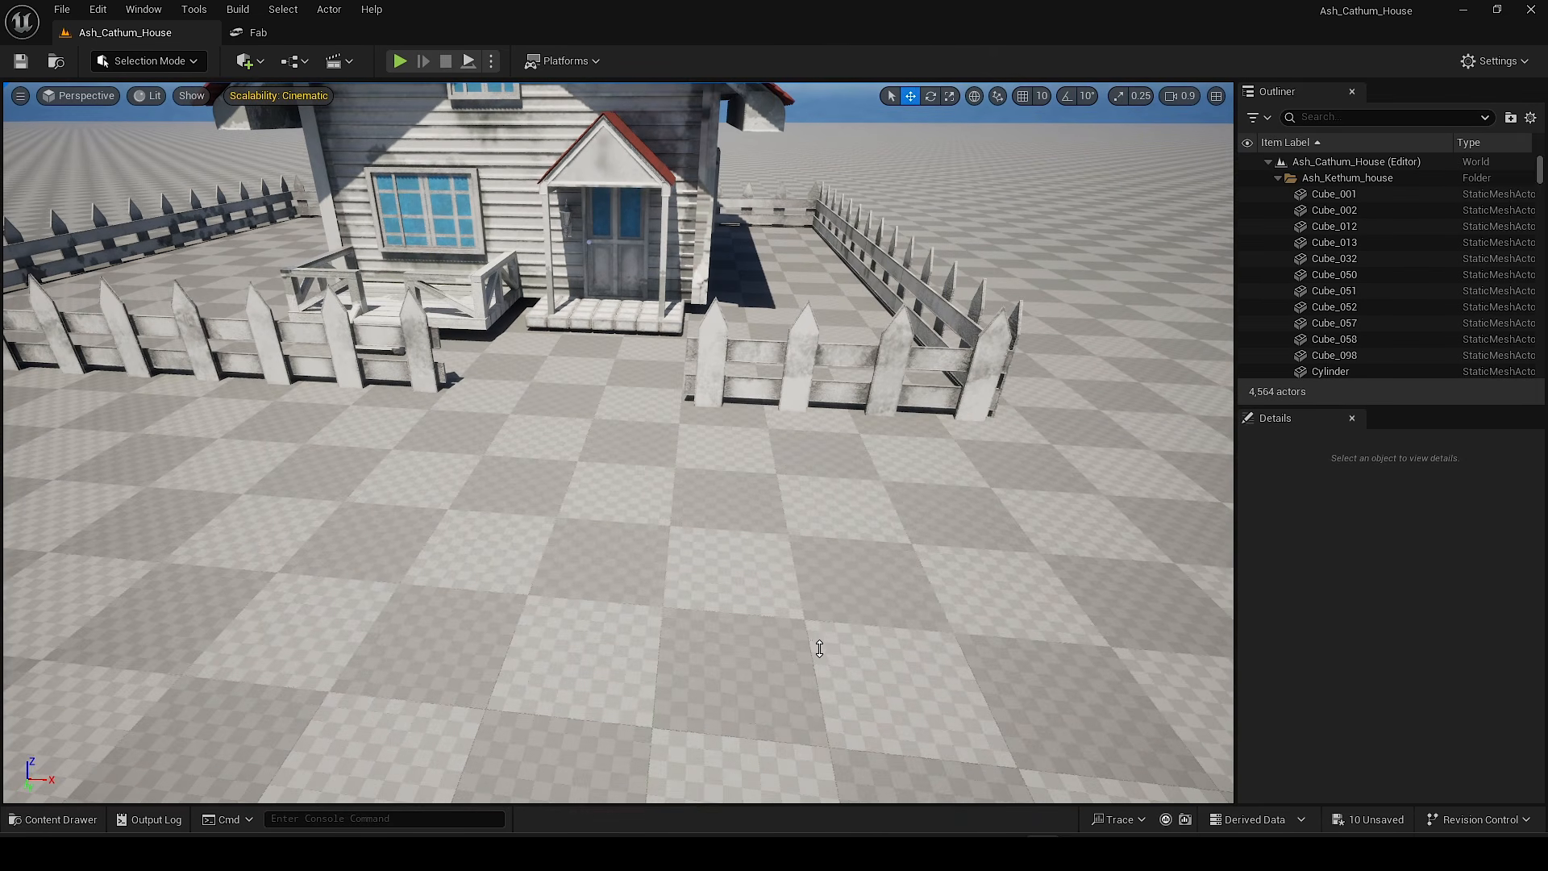
key(ctrl+space)
drag(1017, 394, 1052, 427)
Step: Rotate the six stacked curb pieces 90 degrees about the vertical axis beside the fence corner
right_drag(1052, 427, 1125, 370)
key(d)
key(w)
key(q)
right_drag(848, 316, 794, 355)
key(w)
key(e)
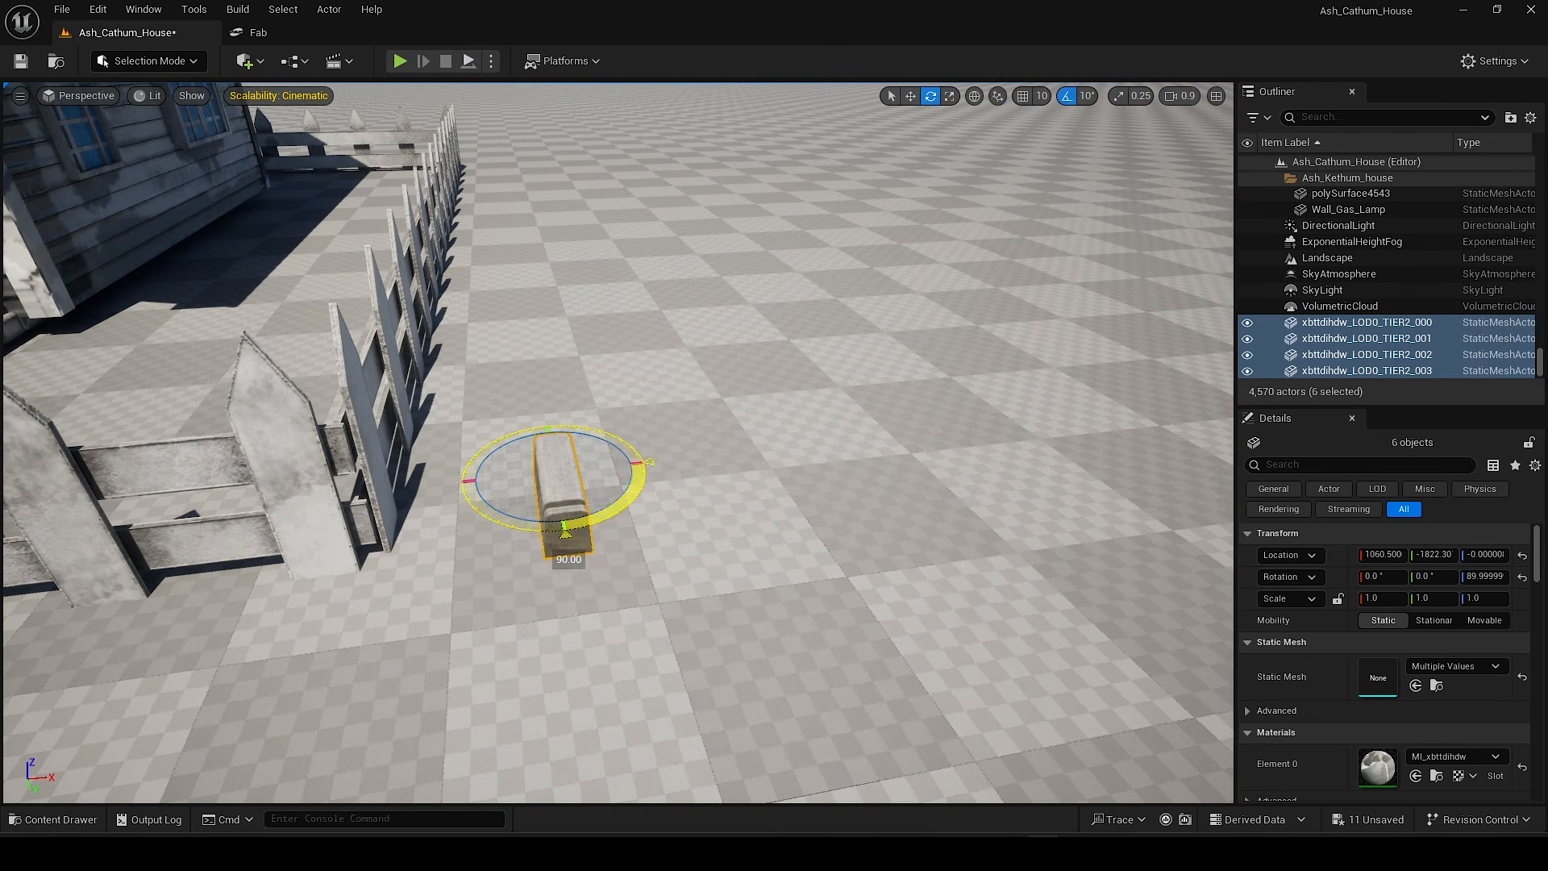
Step: Slide the overlapping curb pieces apart along their length so they form one straight row
right_drag(760, 489, 839, 489)
click(635, 524)
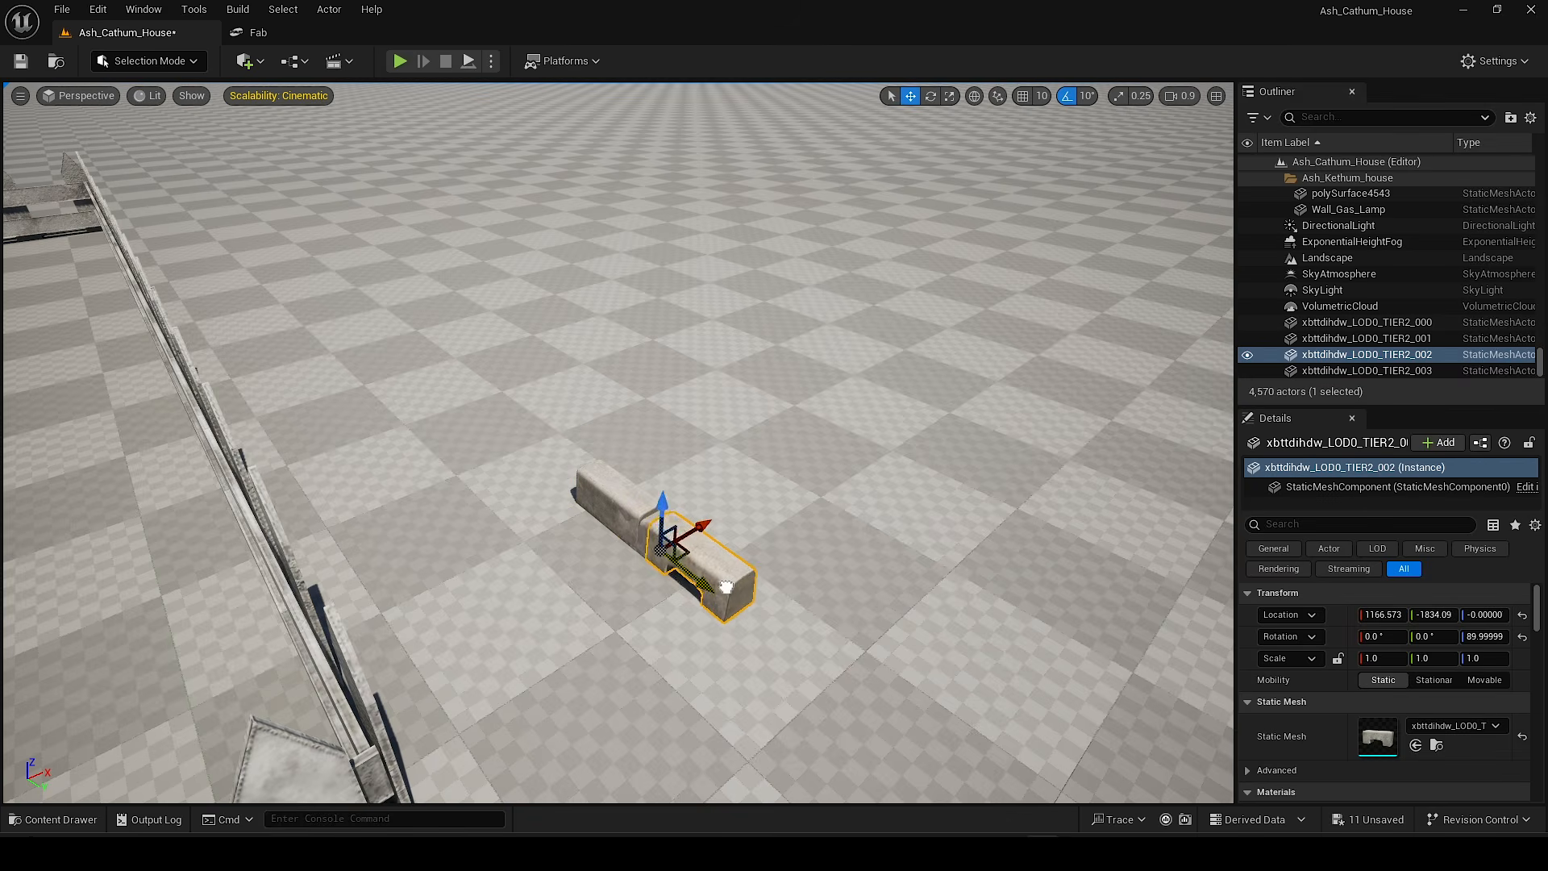
right_drag(727, 587, 577, 608)
scroll(726, 587, down, 2)
click(556, 540)
drag(542, 552, 944, 629)
right_drag(944, 629, 992, 629)
click(338, 500)
drag(346, 528, 1036, 661)
click(343, 496)
click(351, 488)
drag(370, 512, 1024, 710)
right_drag(1024, 709, 983, 661)
drag(758, 515, 911, 557)
right_drag(911, 556, 847, 452)
key(Escape)
Step: Select all six curb pieces of the straight row and combine them into one group
right_drag(822, 650, 822, 731)
click(846, 622)
ctrl+click(735, 603)
ctrl+click(532, 564)
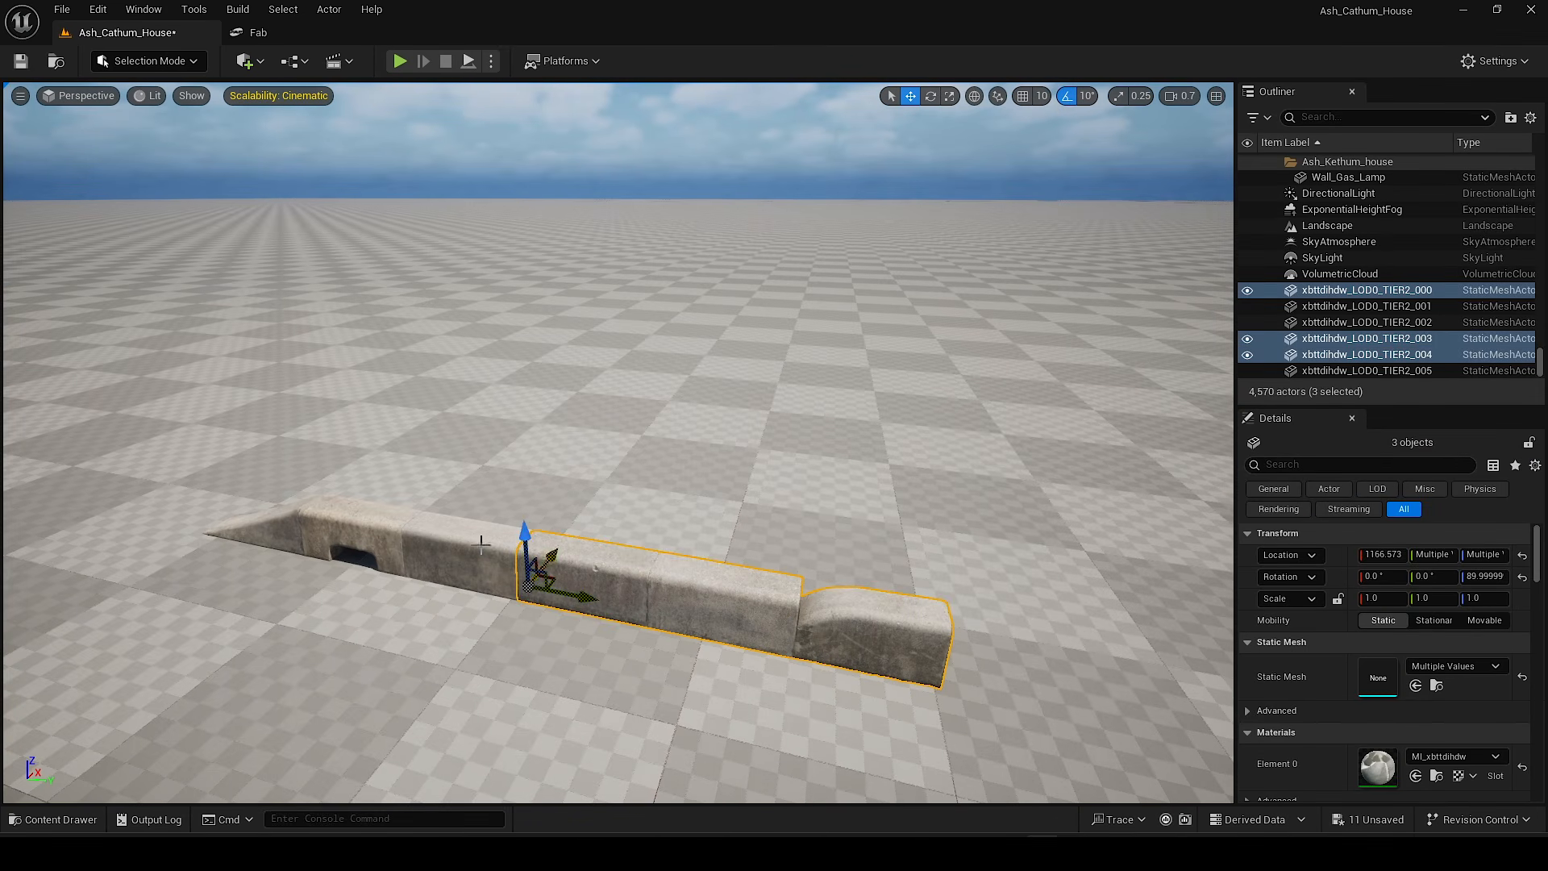
right_drag(594, 568, 500, 458)
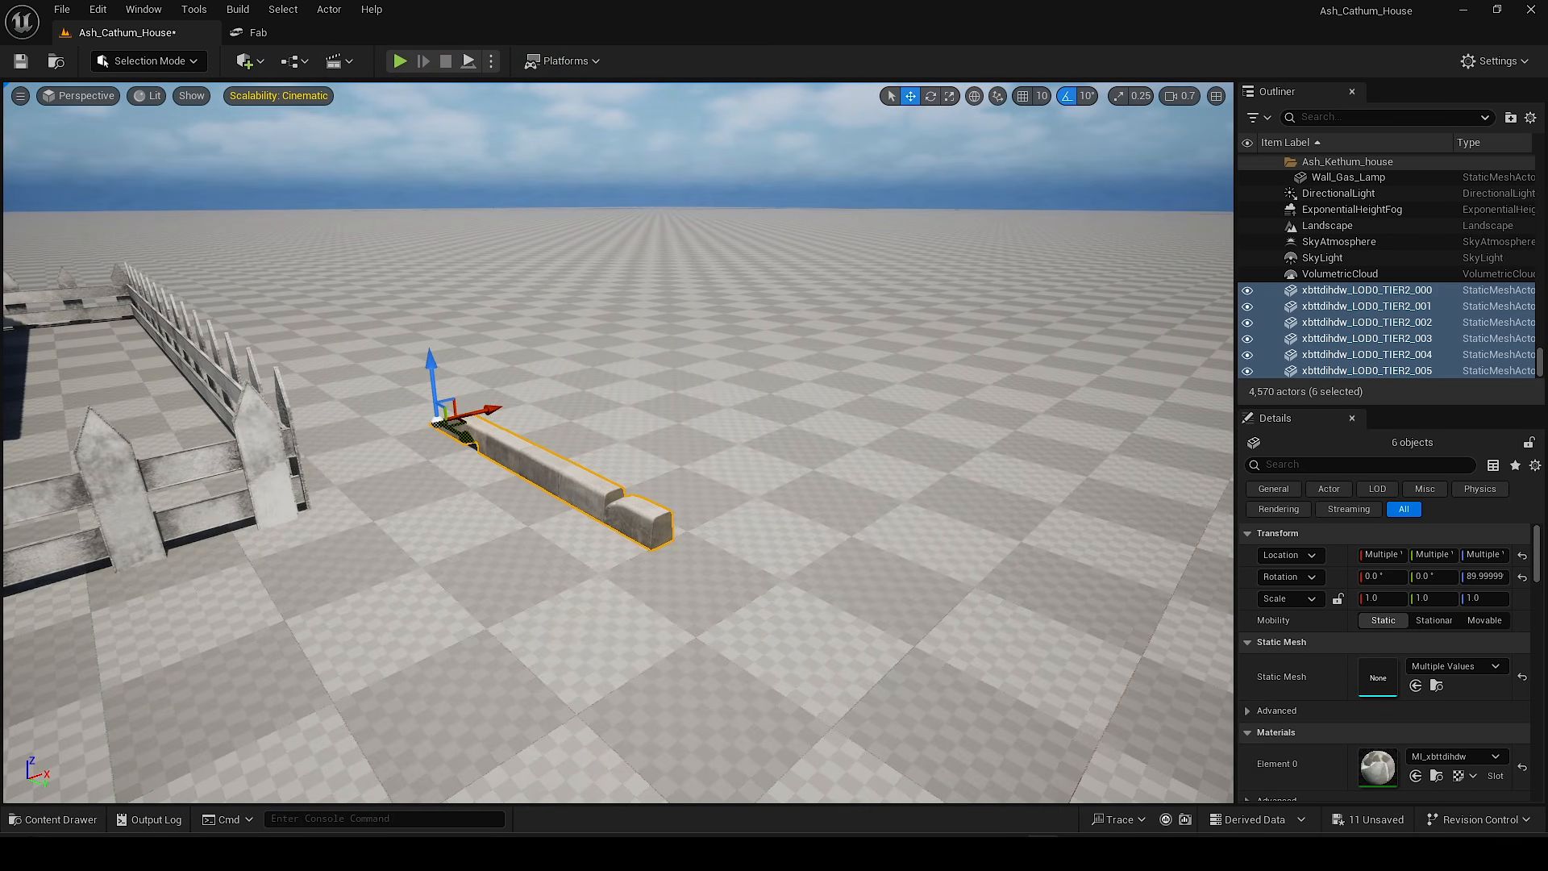
right_click(493, 431)
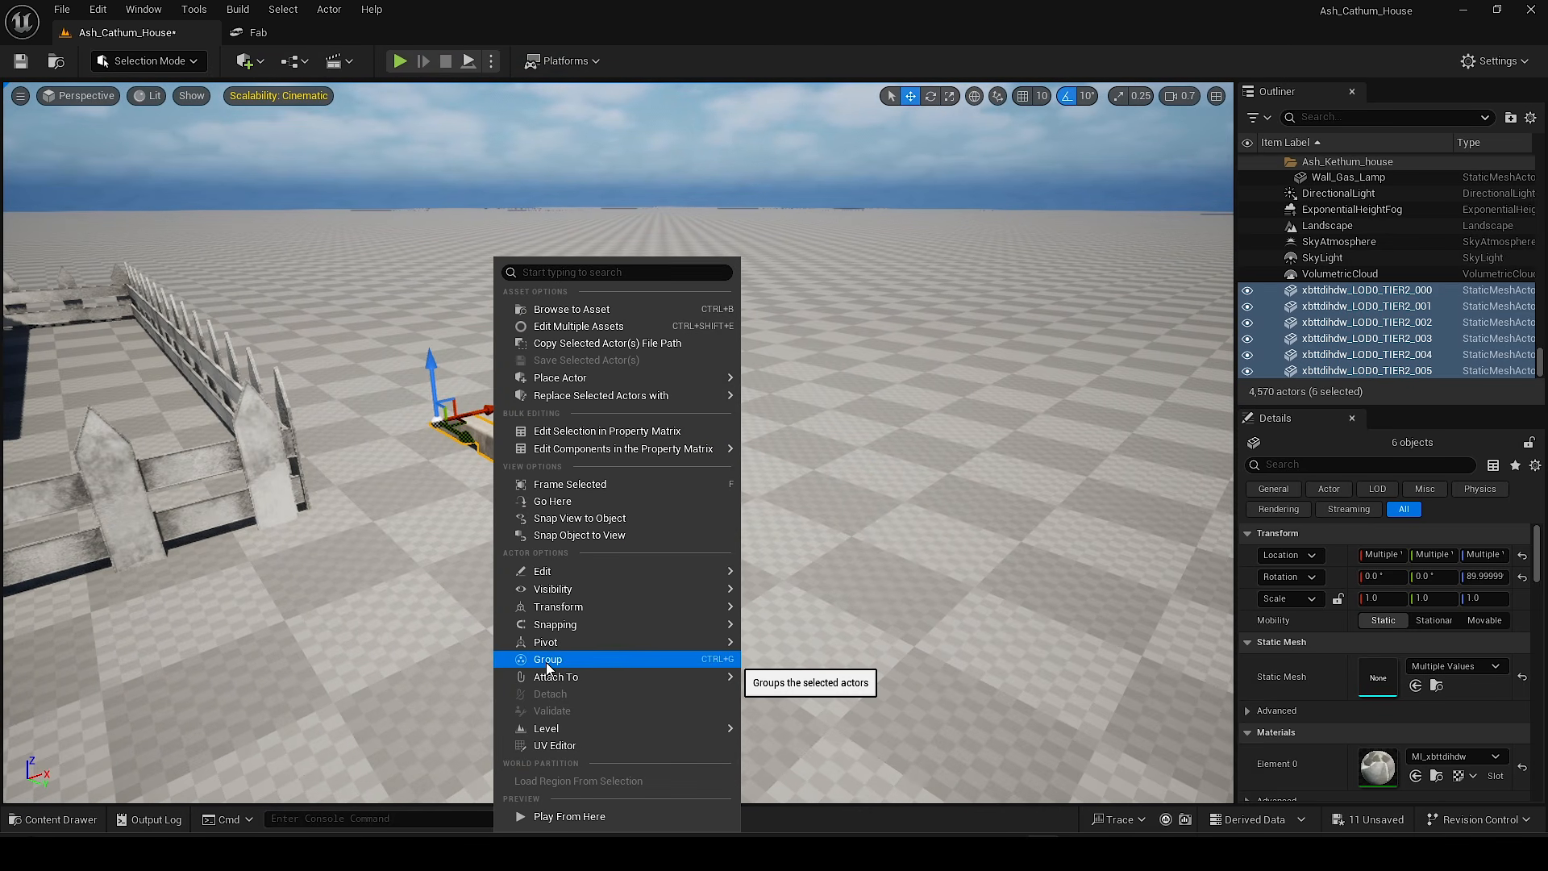
right_drag(748, 641, 643, 424)
key(ctrl+g)
click(519, 208)
click(505, 482)
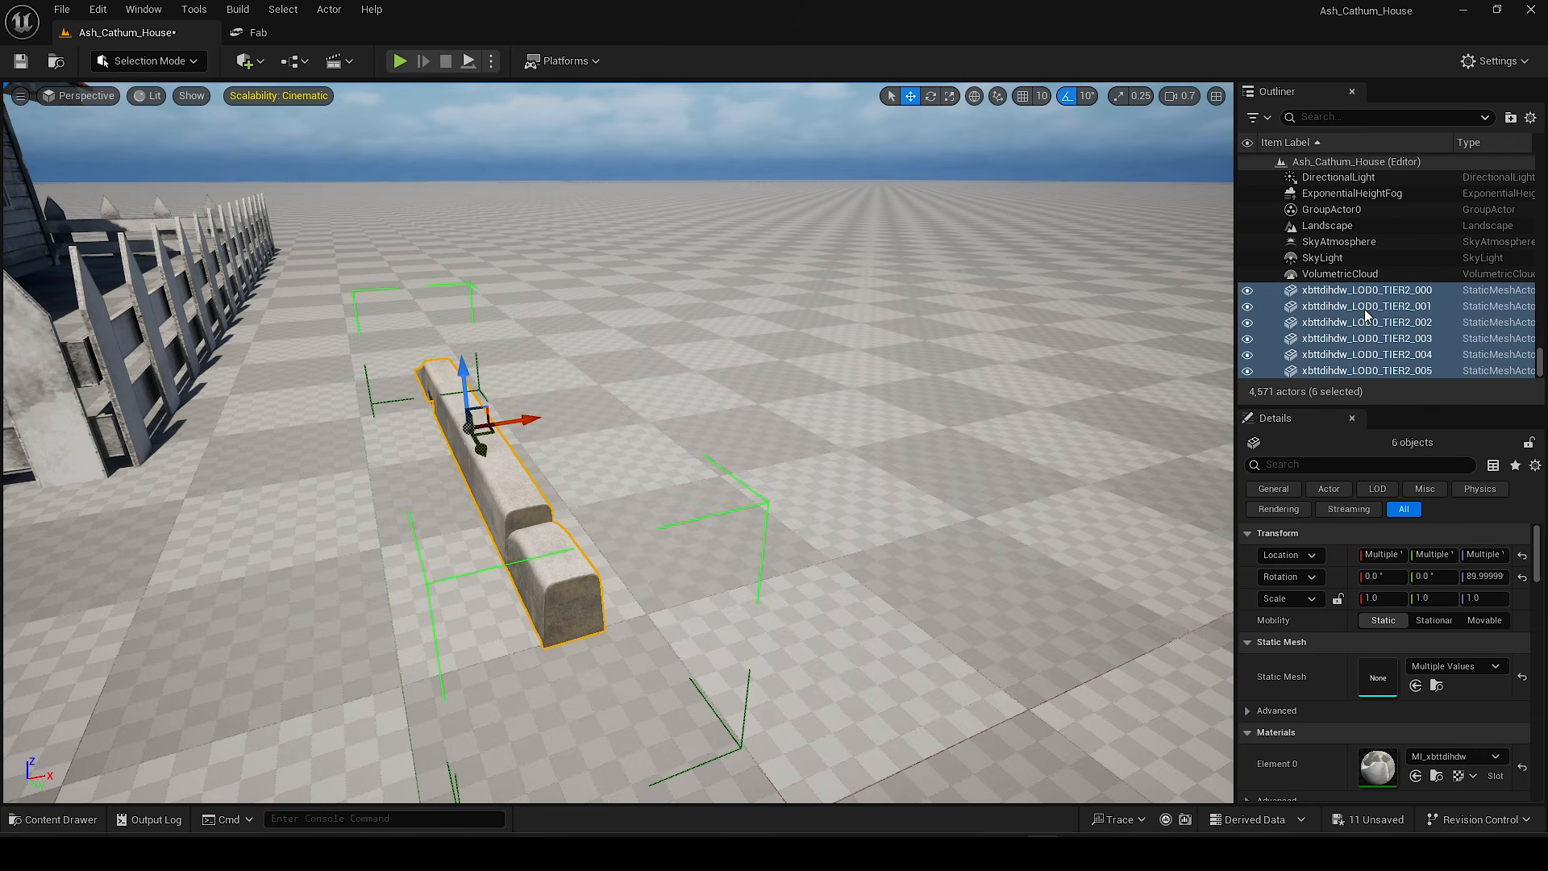
Step: Duplicate the grouped curb row and move the copy to the fence opening in front of the house's door
click(1347, 211)
right_drag(748, 371, 807, 466)
key(Escape)
click(655, 462)
alt+drag(810, 399, 460, 475)
right_drag(460, 476, 542, 462)
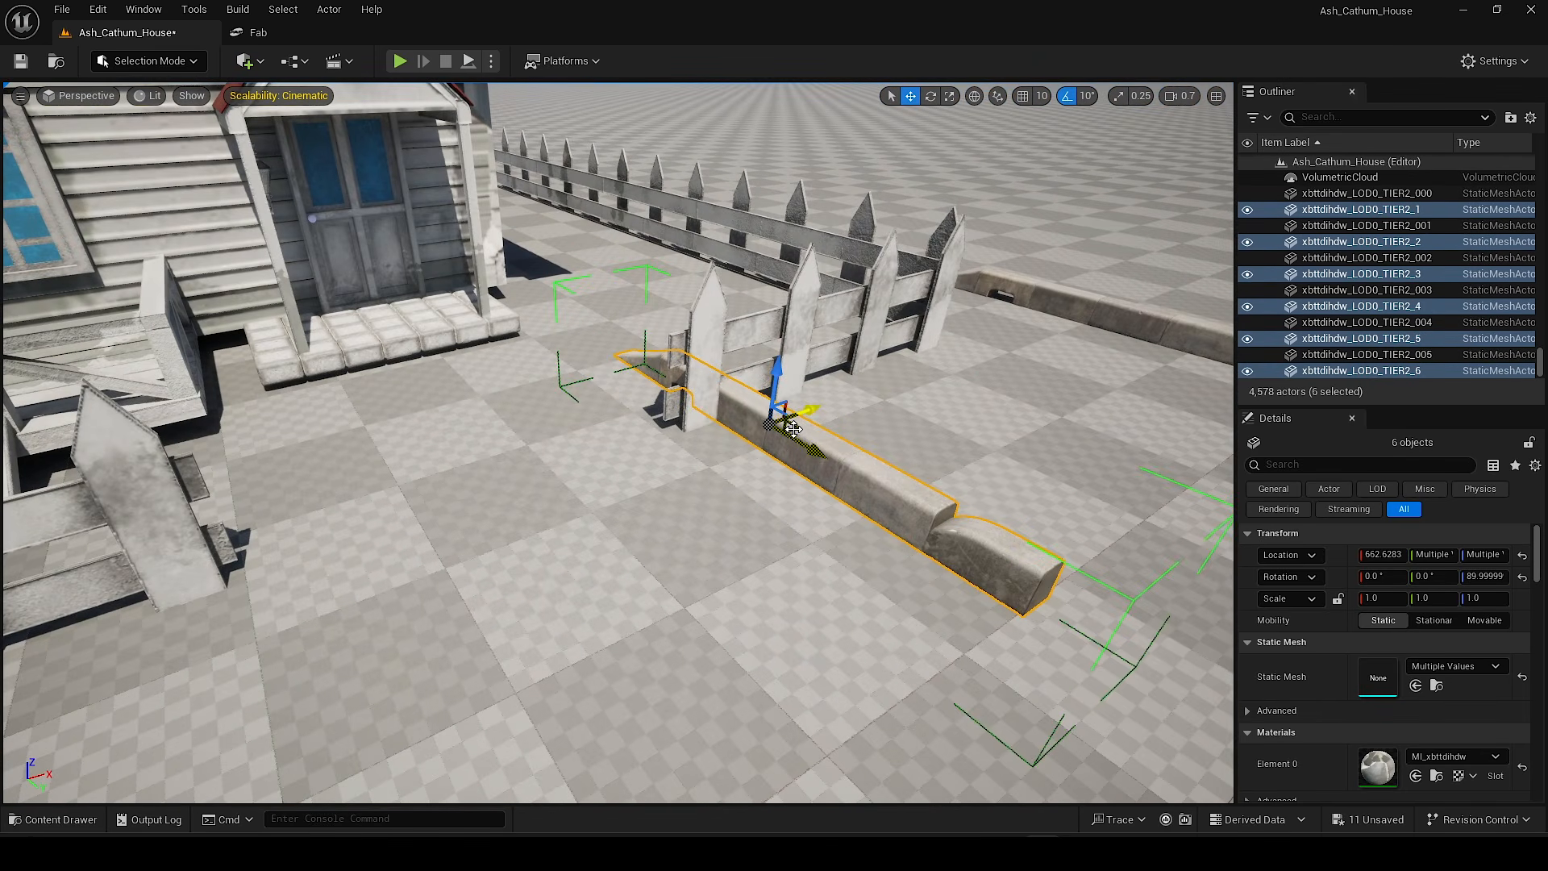
drag(792, 428, 688, 506)
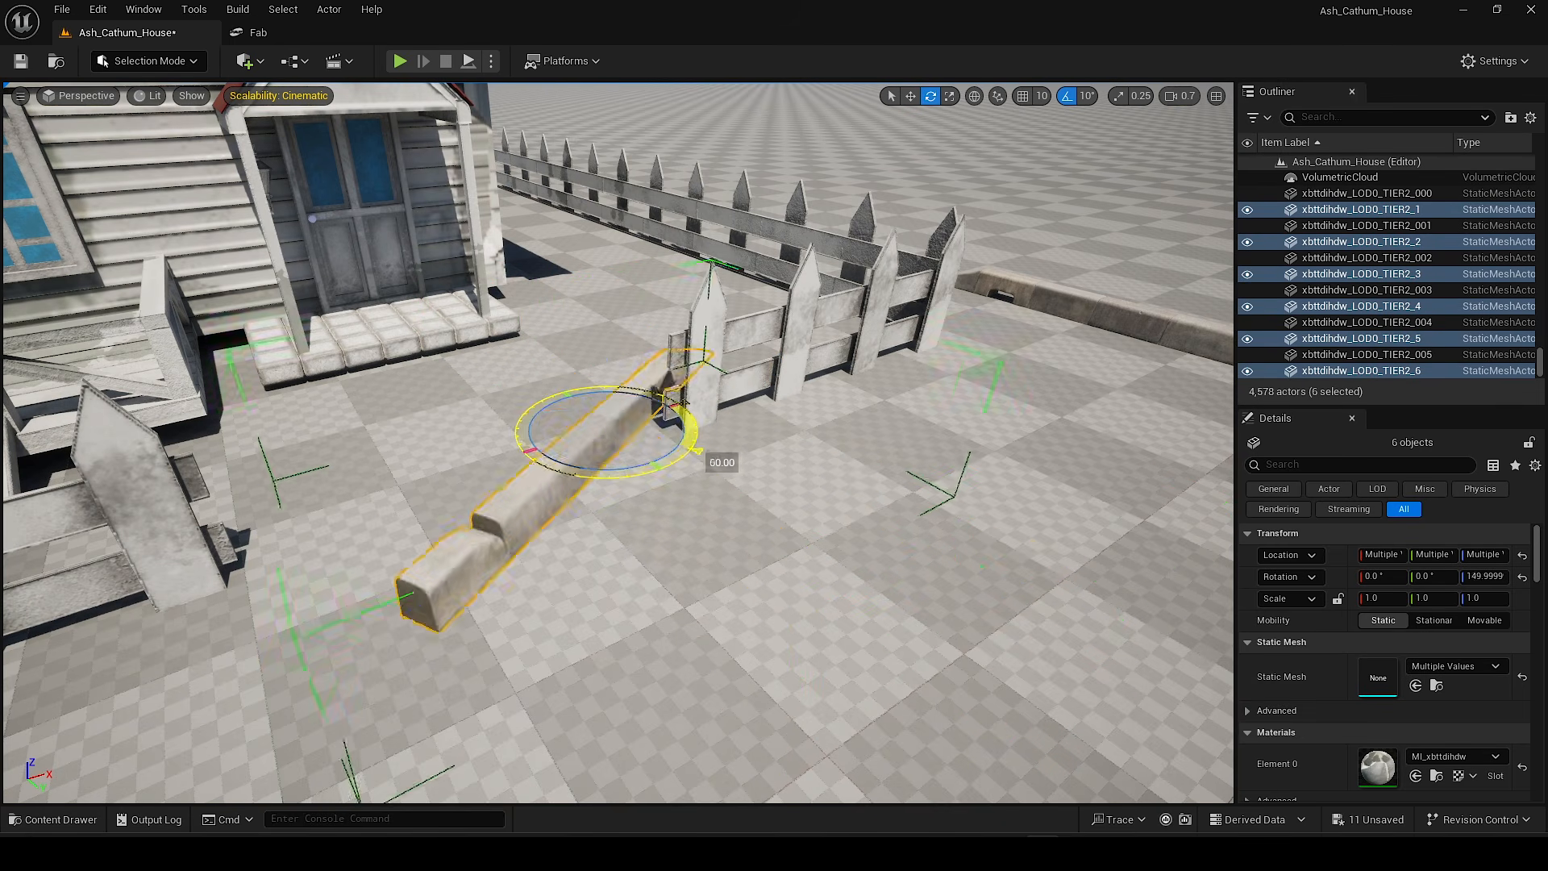
Step: Rotate the copied curb group 180 degrees about the vertical axis and line it up with the corner of the porch steps
right_drag(601, 433, 690, 582)
key(w)
drag(618, 506, 618, 516)
right_drag(618, 516, 524, 476)
key(Escape)
Step: Ungroup the curb row beside the porch steps so its pieces can be edited individually
right_click(647, 451)
mouse_move(737, 676)
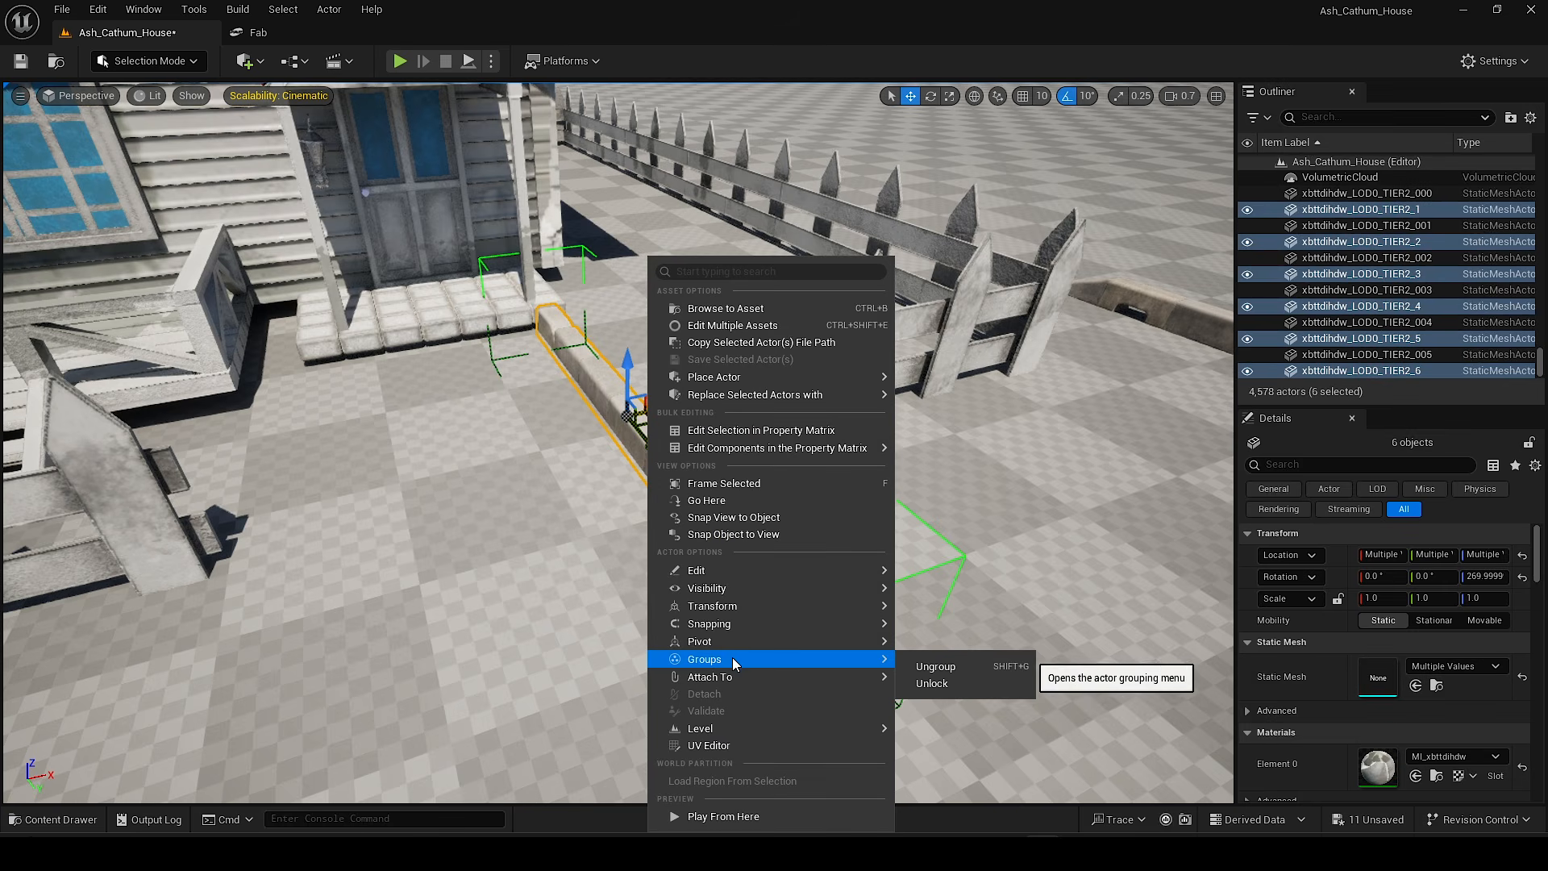
click(963, 673)
mouse_move(846, 564)
right_down()
mouse_move(731, 440)
mouse_move(734, 423)
mouse_move(822, 574)
right_up()
Step: Move the sloped end piece aside and place a duplicated straight piece, turned about 14 degrees, at the row's end
click(734, 423)
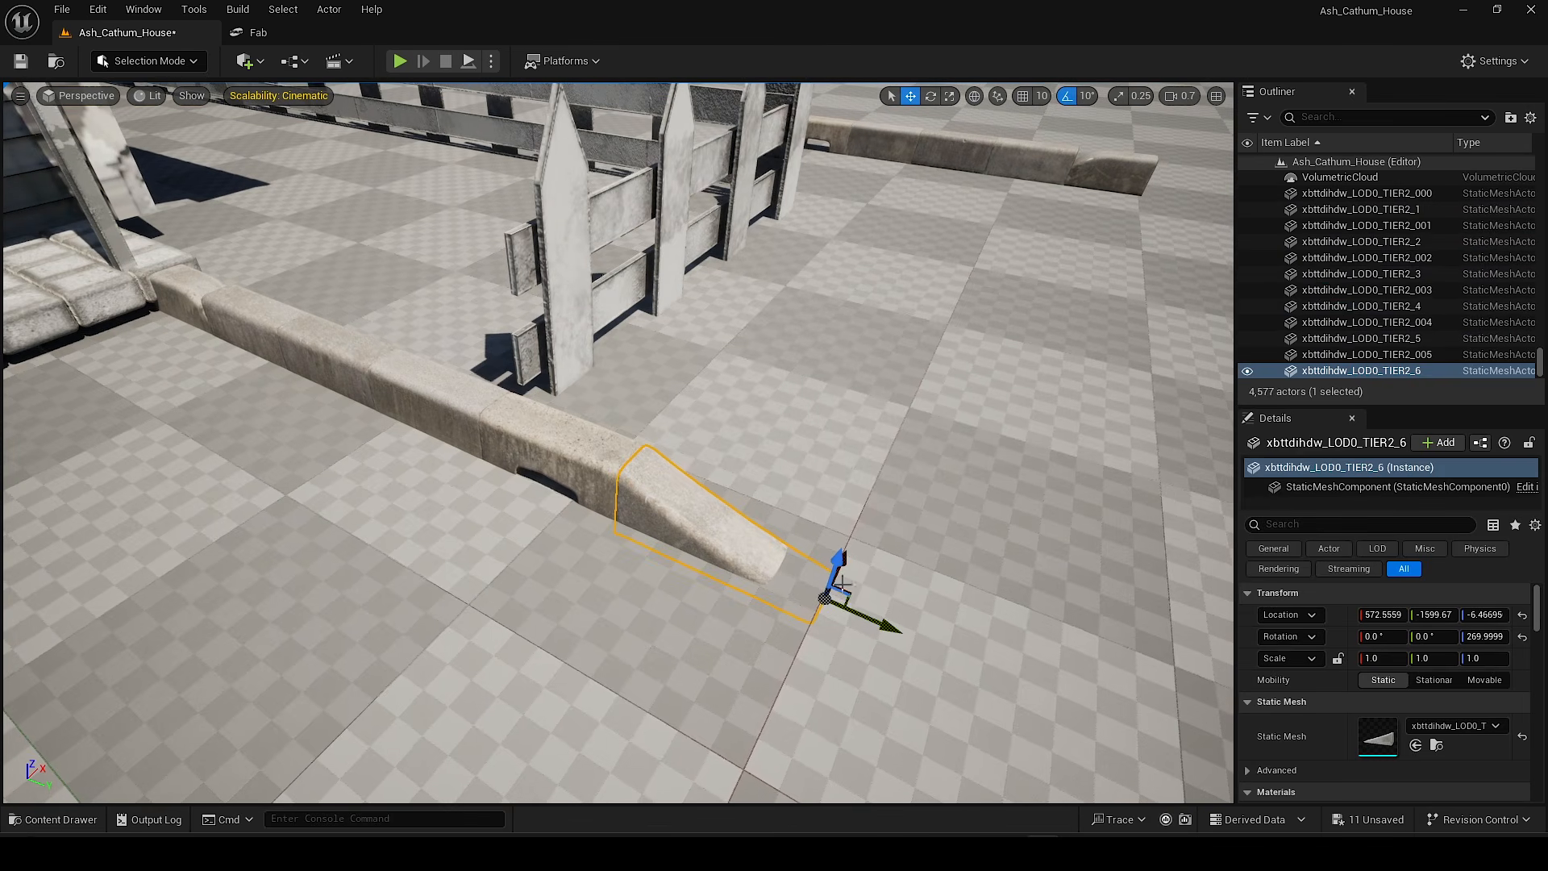
right_drag(866, 522, 734, 568)
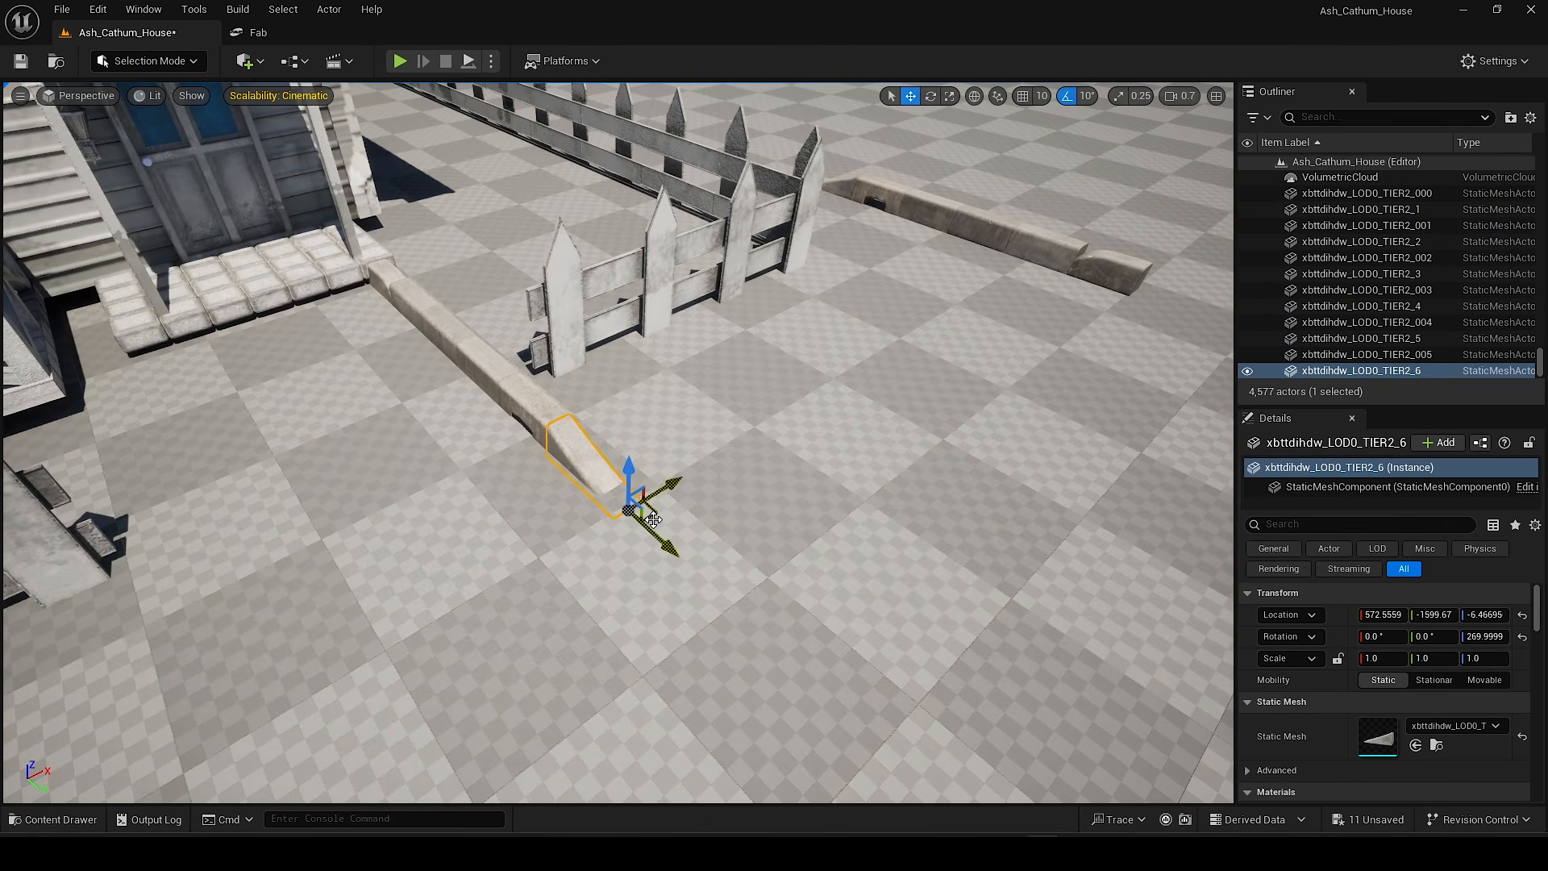
right_drag(828, 373, 819, 386)
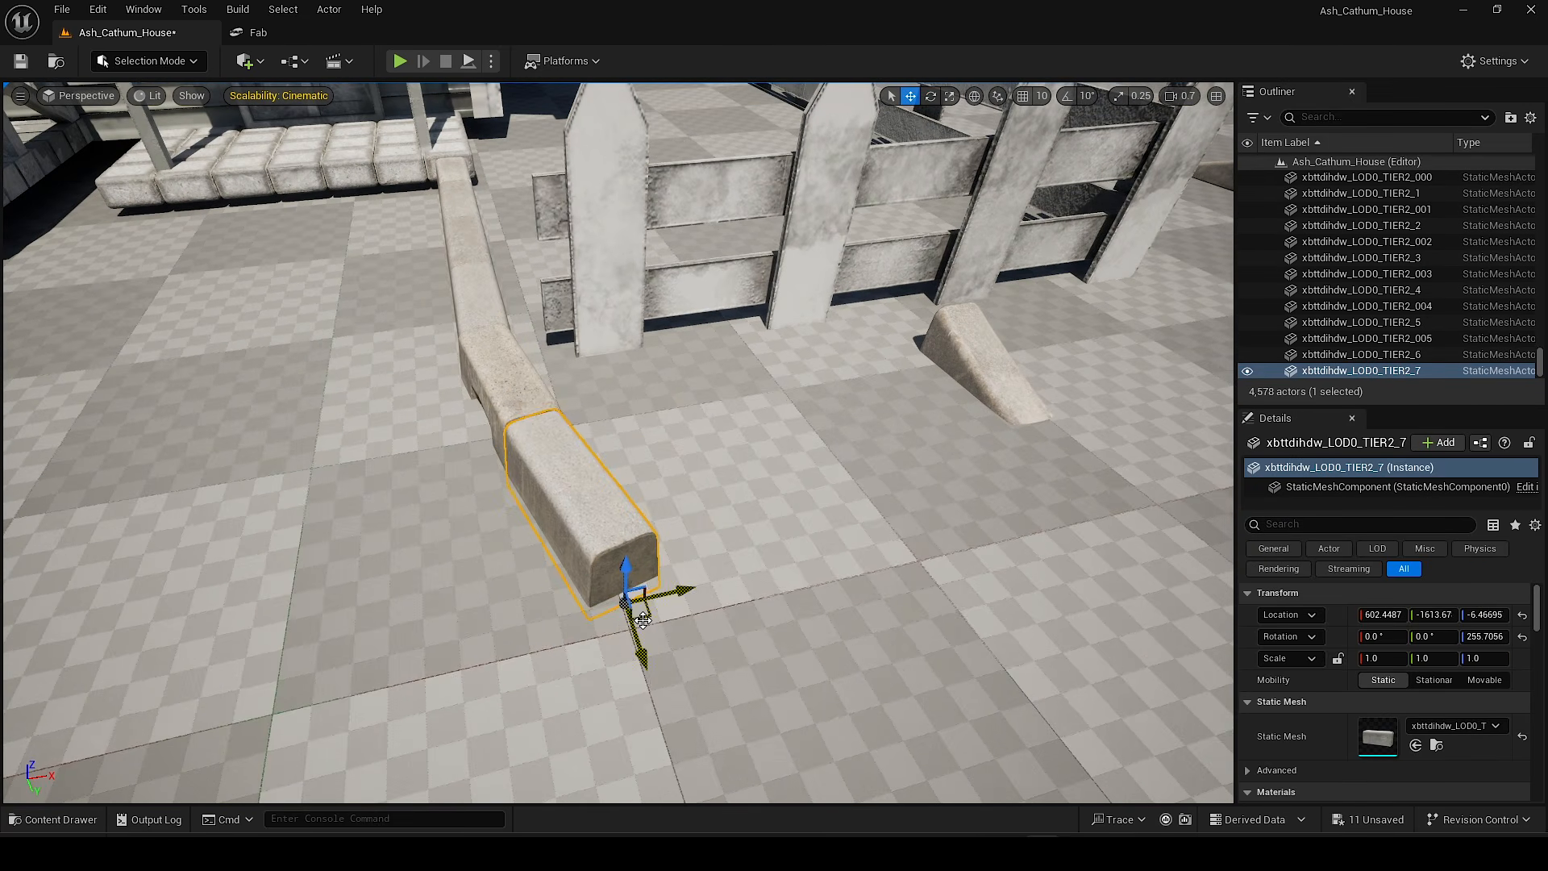
Step: Extend the curb with duplicated straight and gapped pieces through a curve into a long straight run, and select all 50 pieces
scroll(643, 582, up, 5)
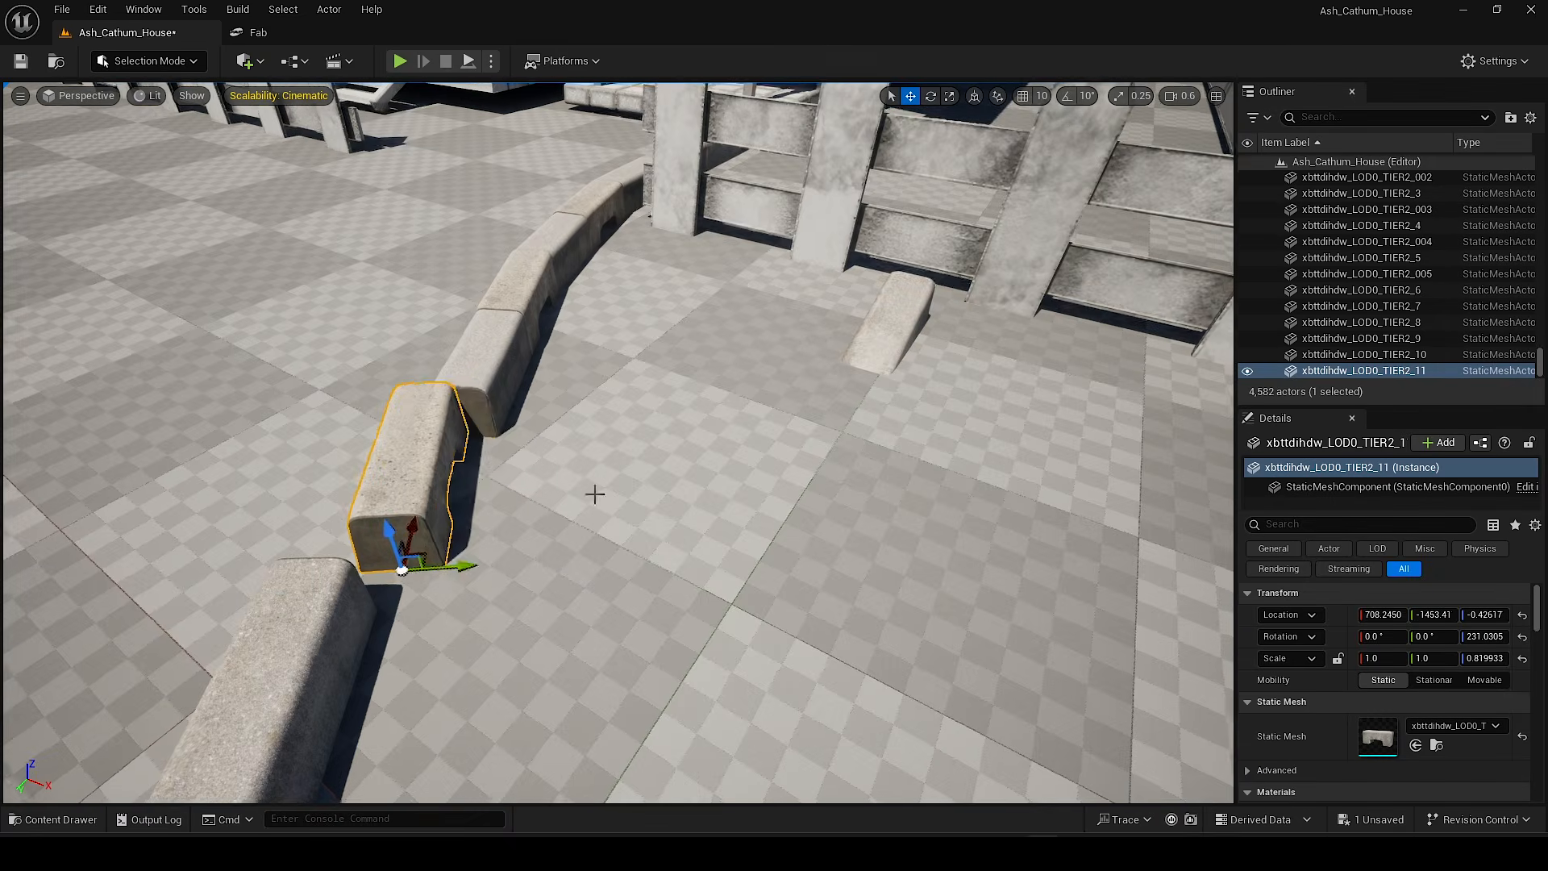
drag(461, 566, 504, 565)
right_drag(504, 565, 635, 554)
click(587, 663)
right_drag(588, 663, 647, 504)
scroll(646, 504, down, 2)
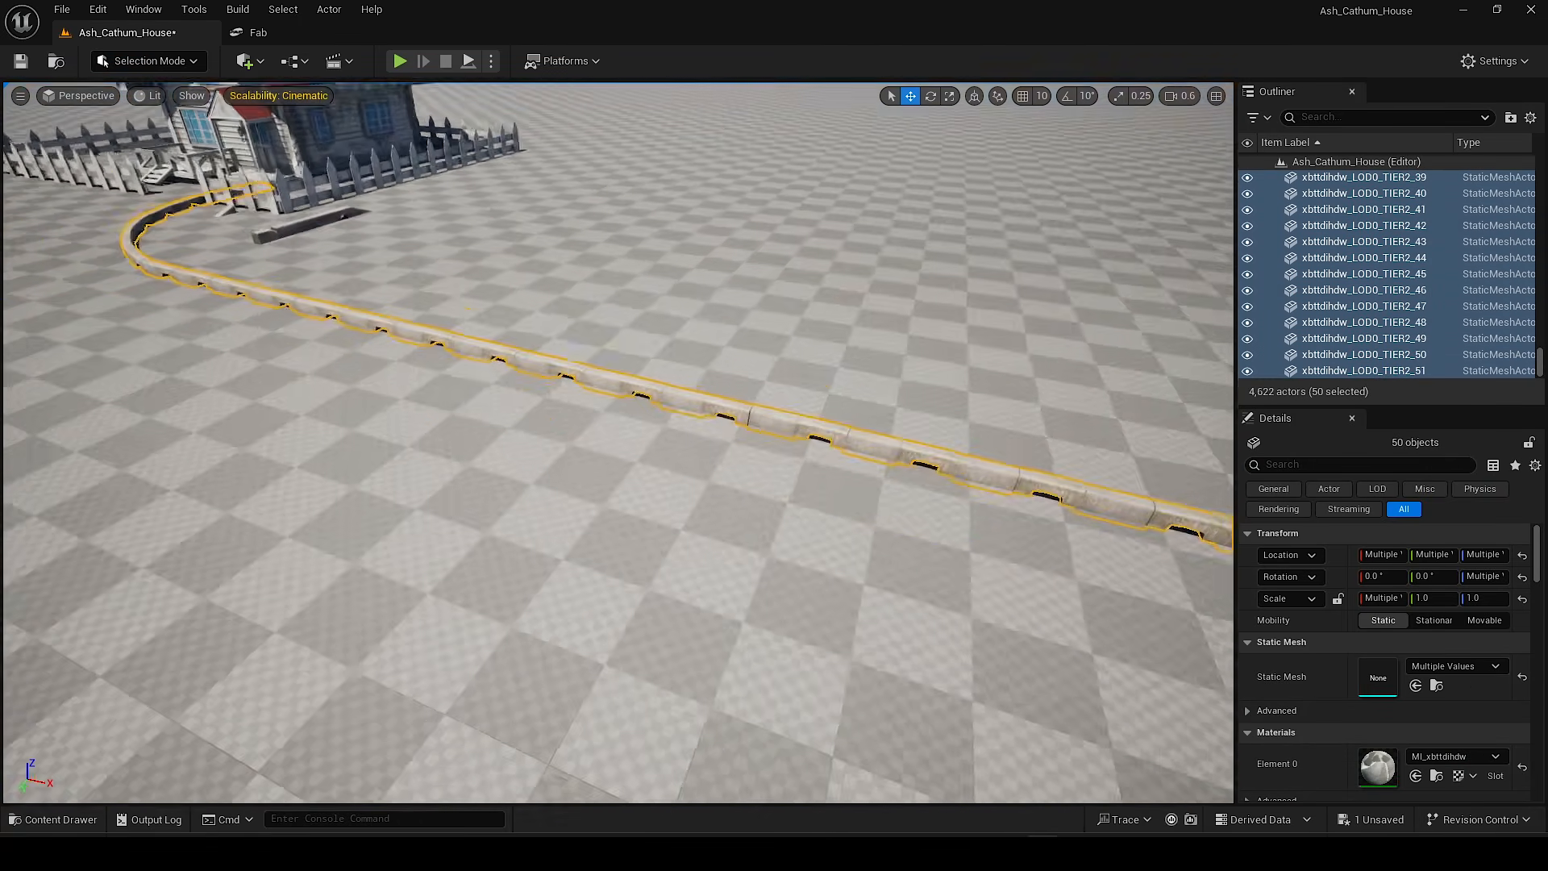
Step: Mirror the duplicated 50-piece curb along X and position it on the opposite side of the entrance path
right_click(451, 260)
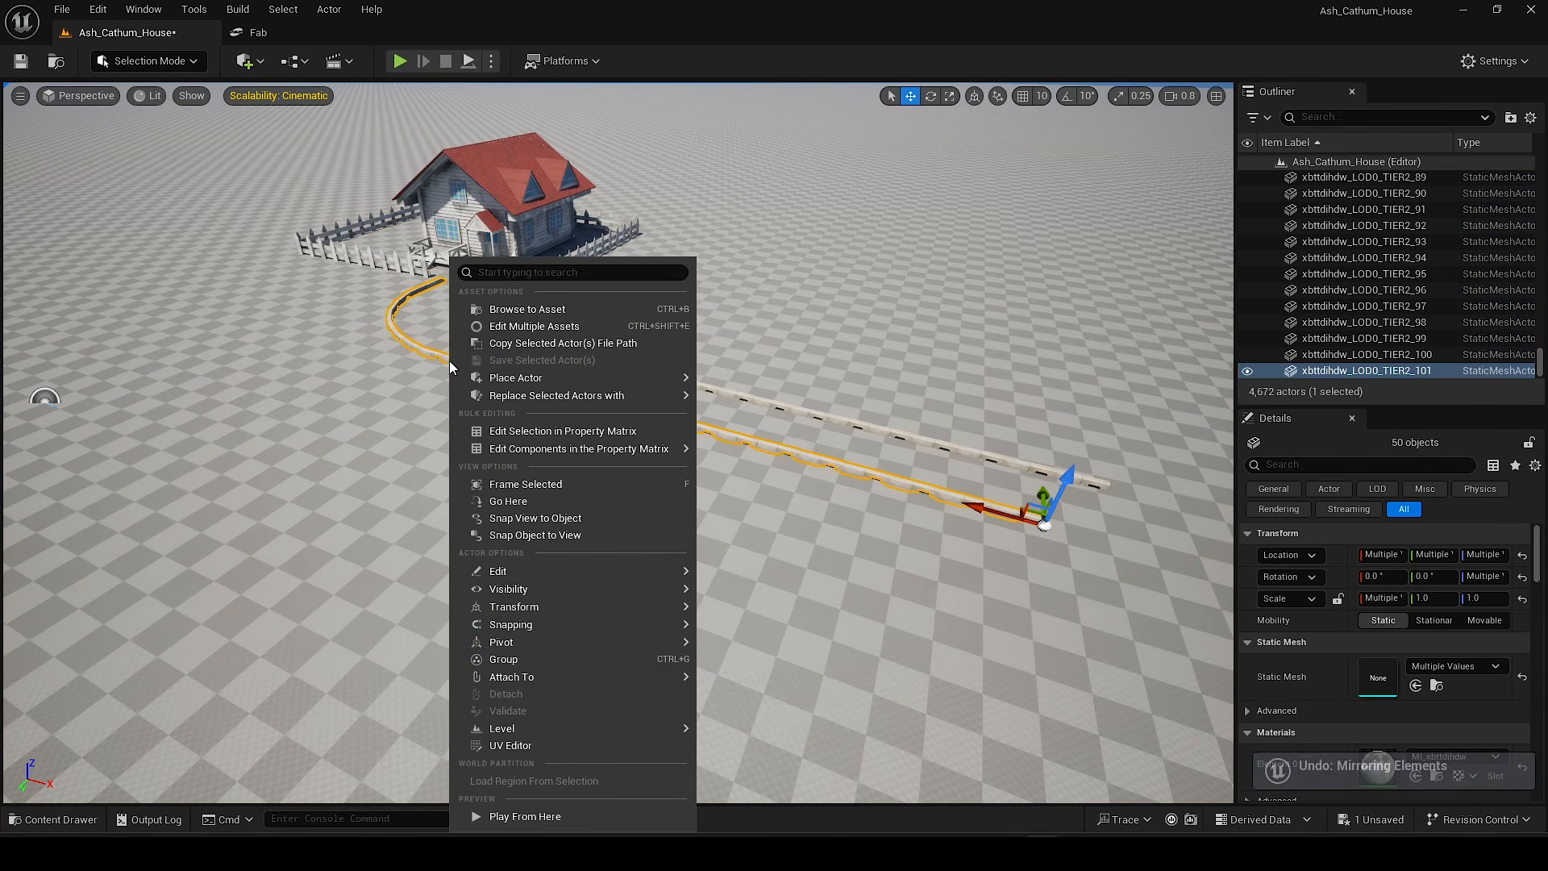
mouse_move(527, 642)
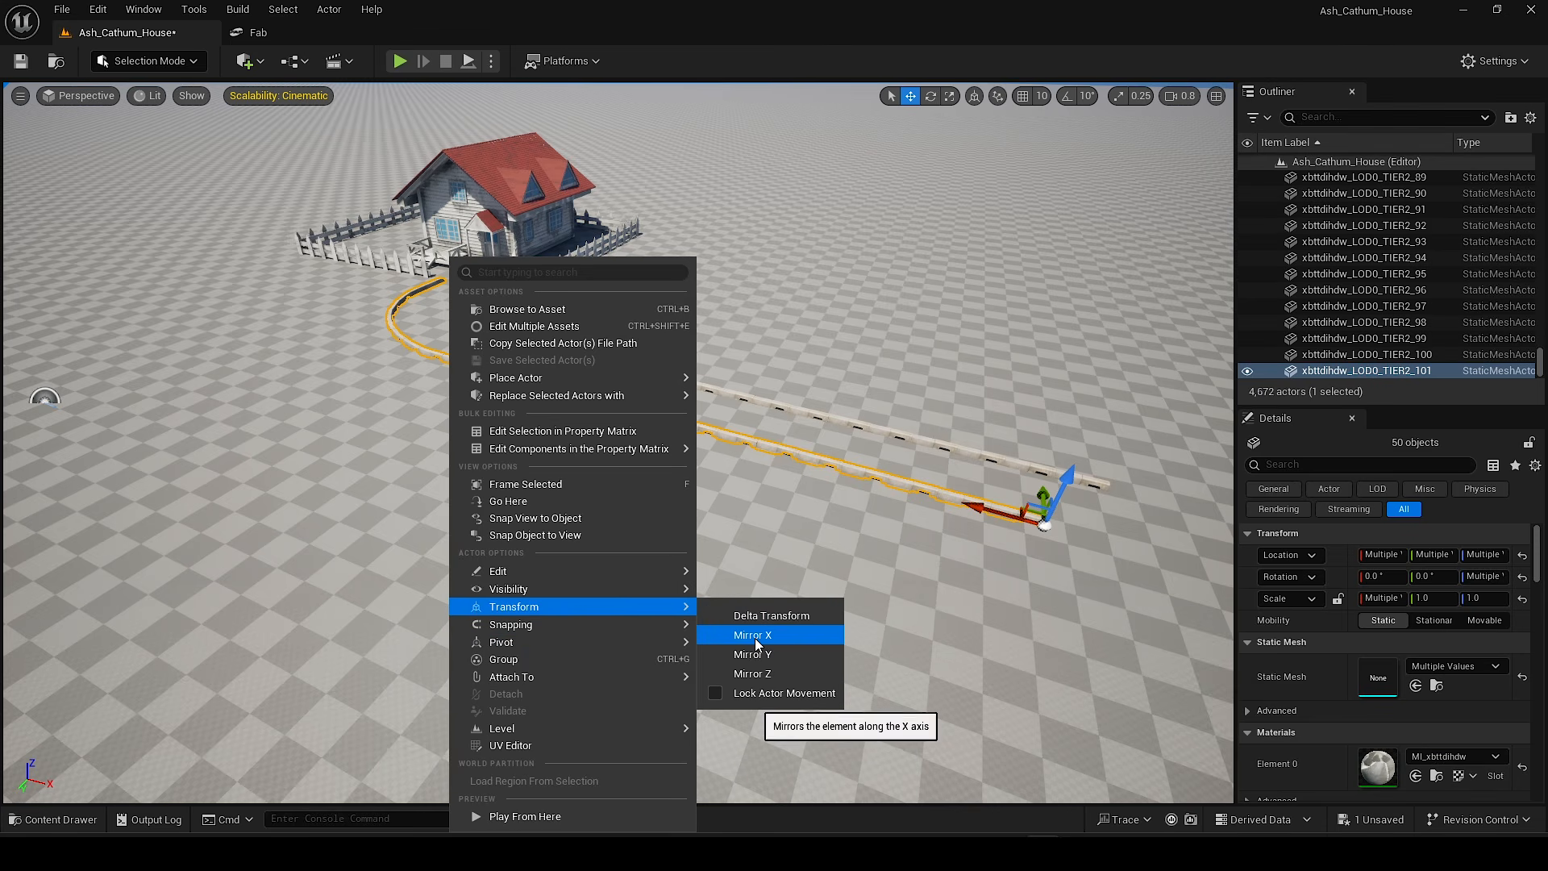
click(752, 634)
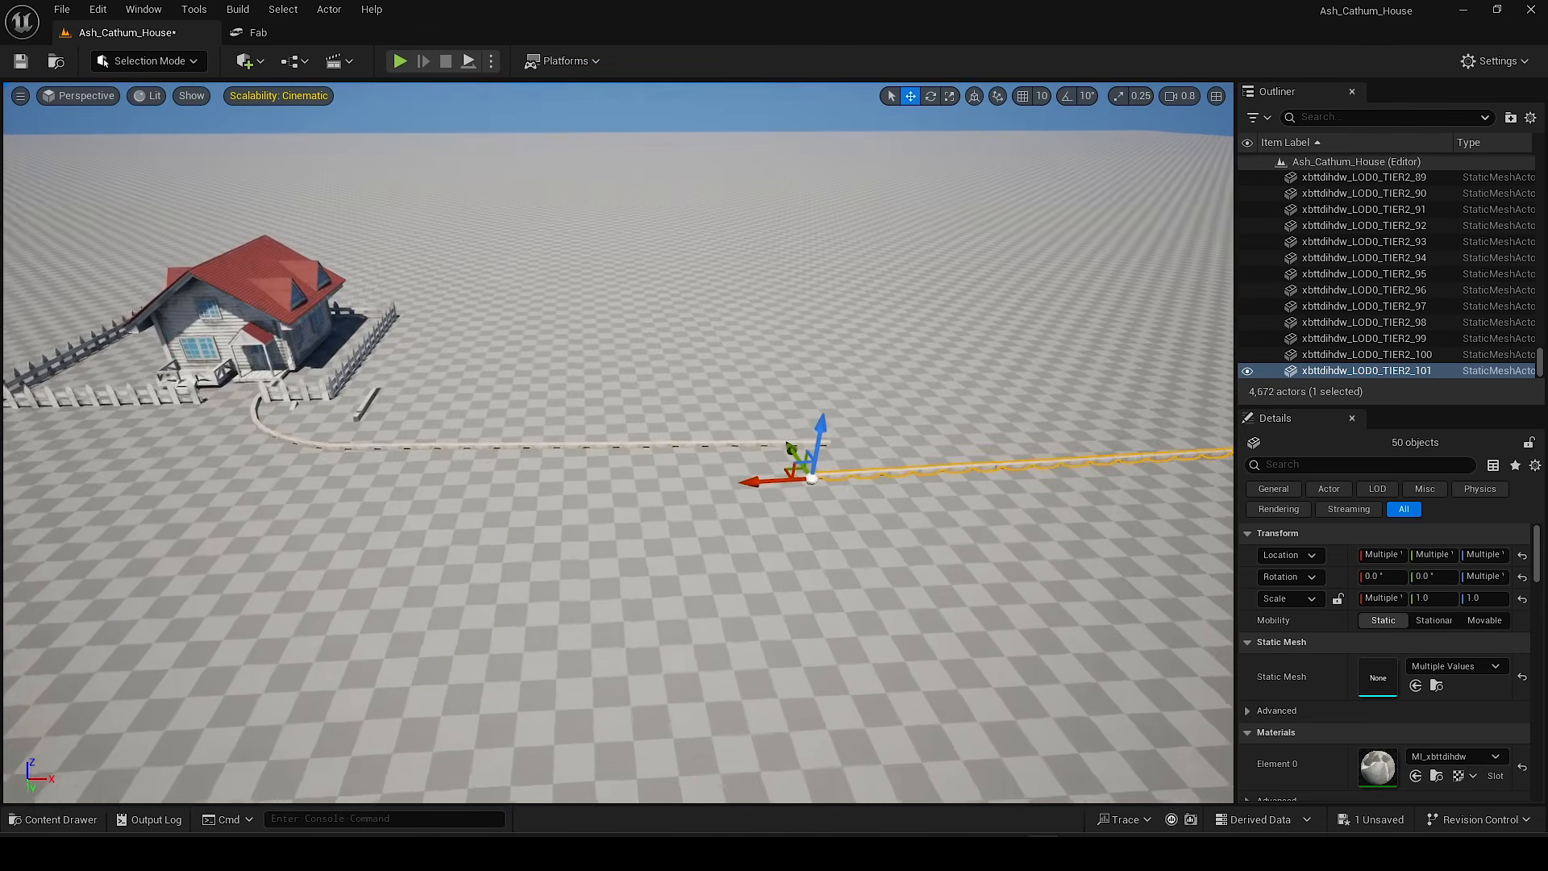
right_drag(130, 437, 556, 488)
right_drag(486, 429, 326, 469)
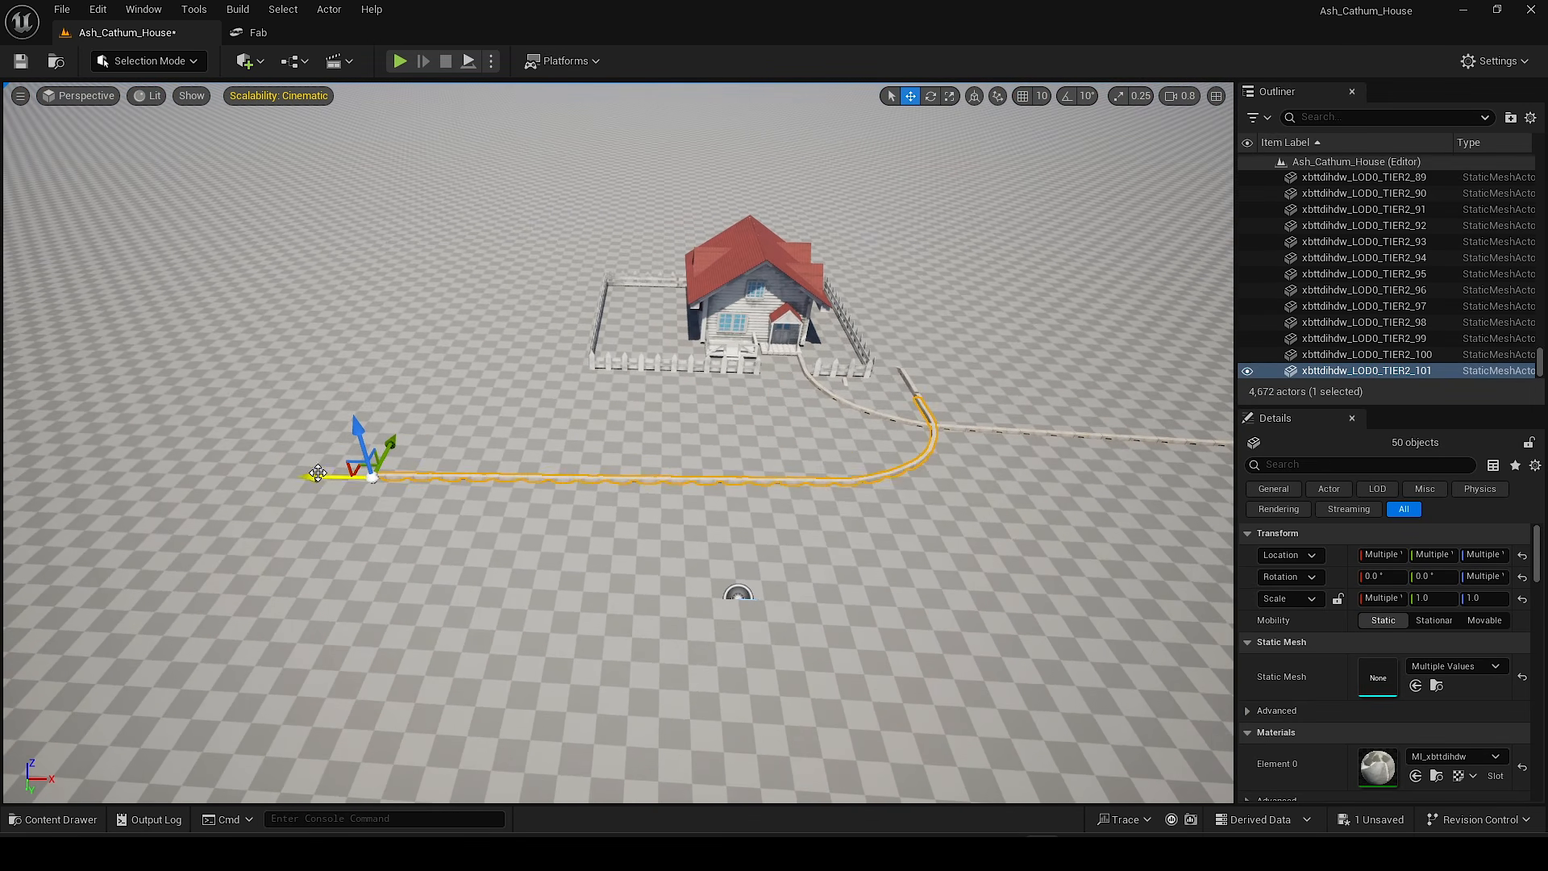
right_drag(229, 396, 372, 271)
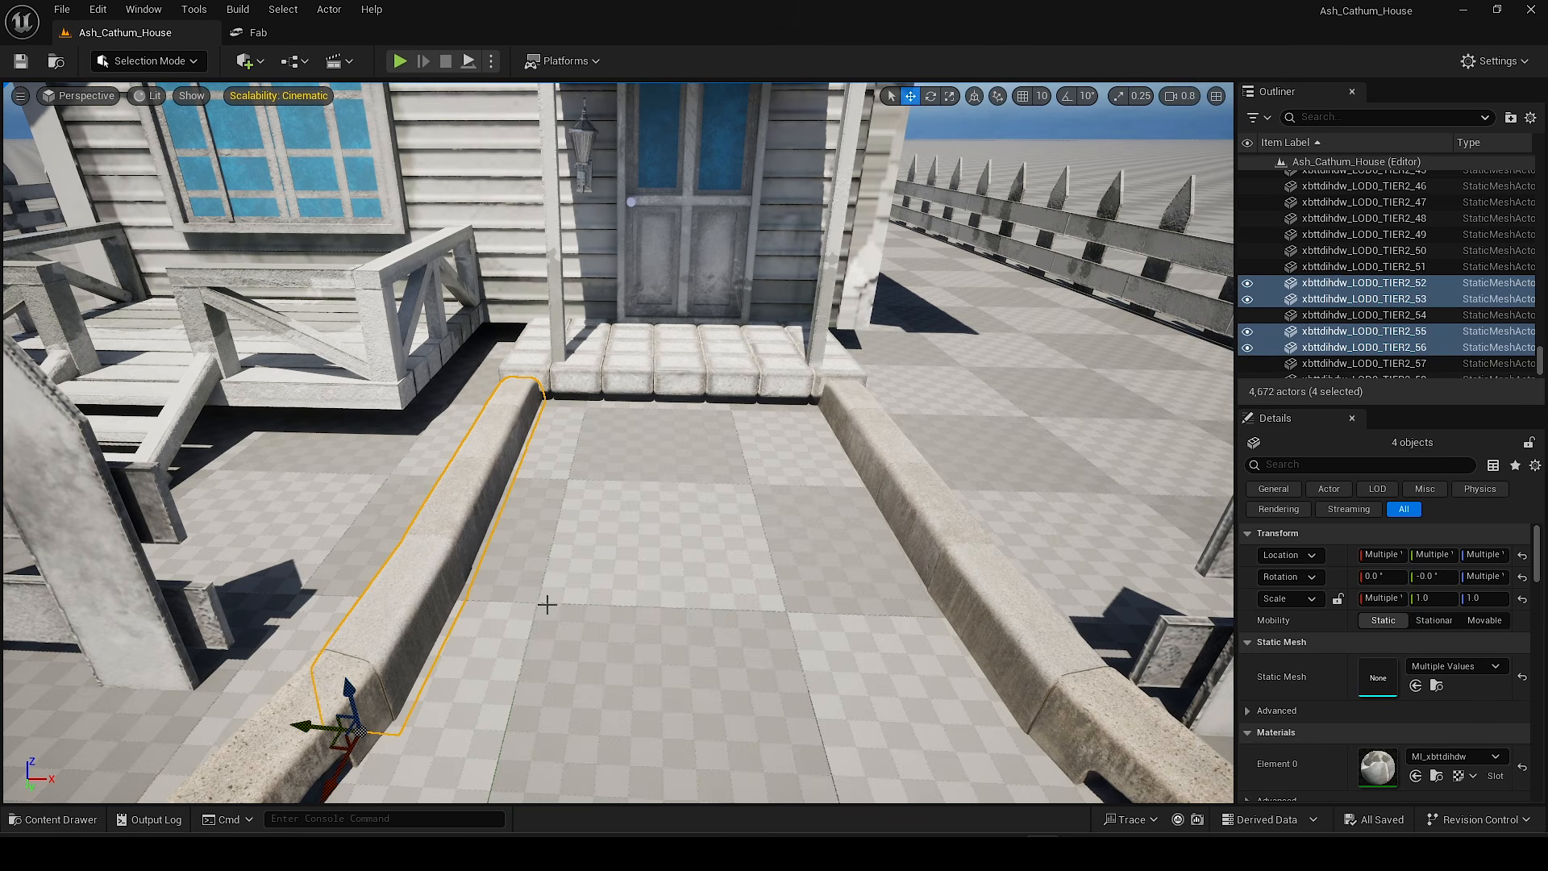
Step: Duplicate the four selected curb pieces nearest the porch and move the copies toward the middle of the path
scroll(547, 604, down, 5)
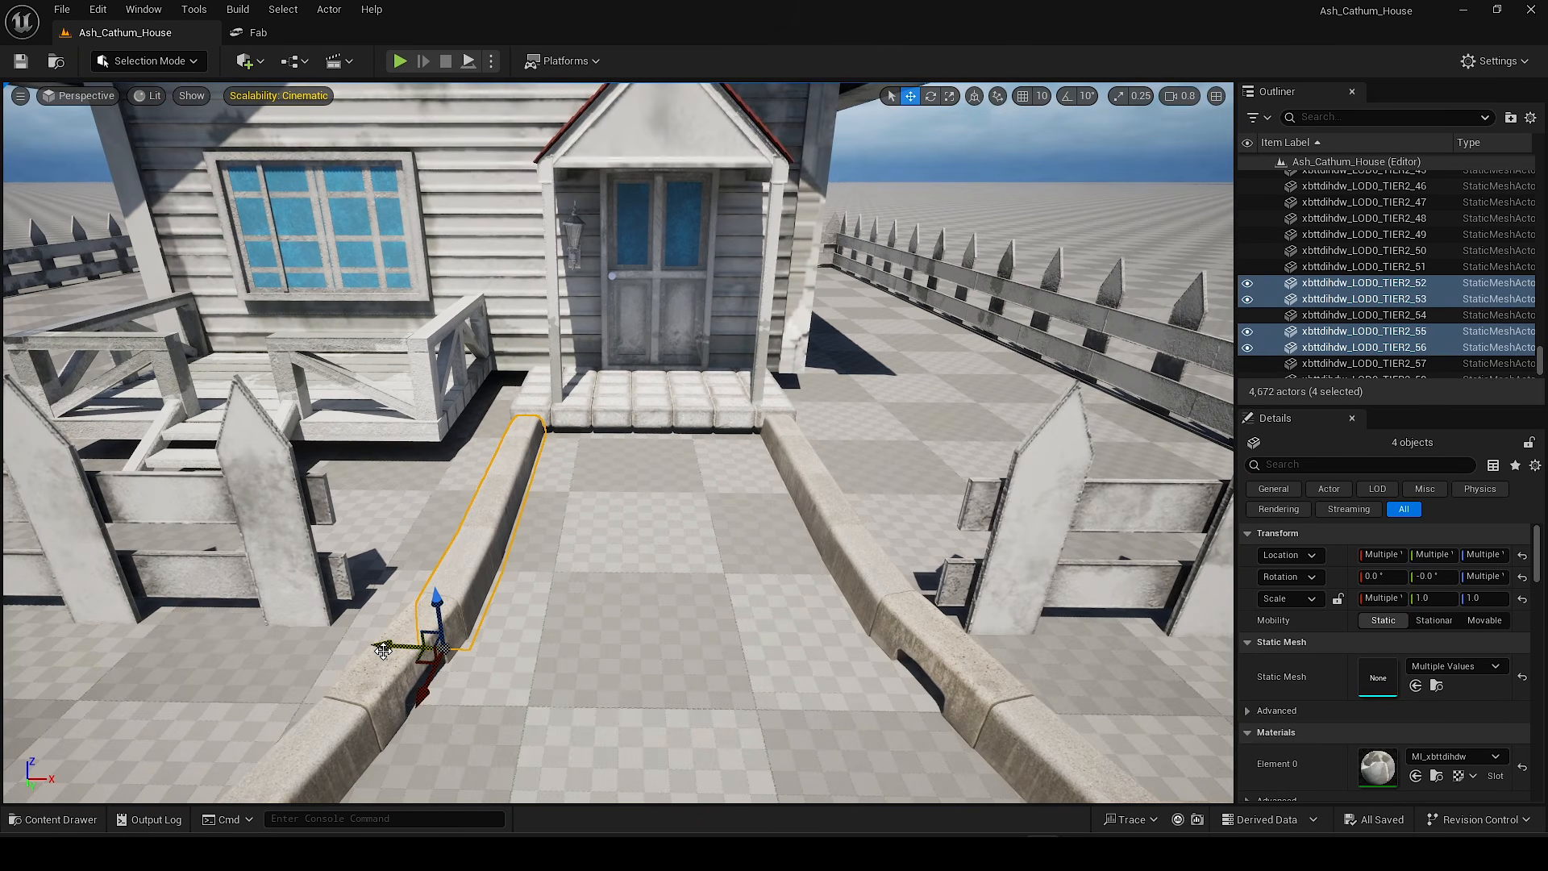
alt+drag(383, 650, 532, 643)
right_drag(600, 634, 484, 637)
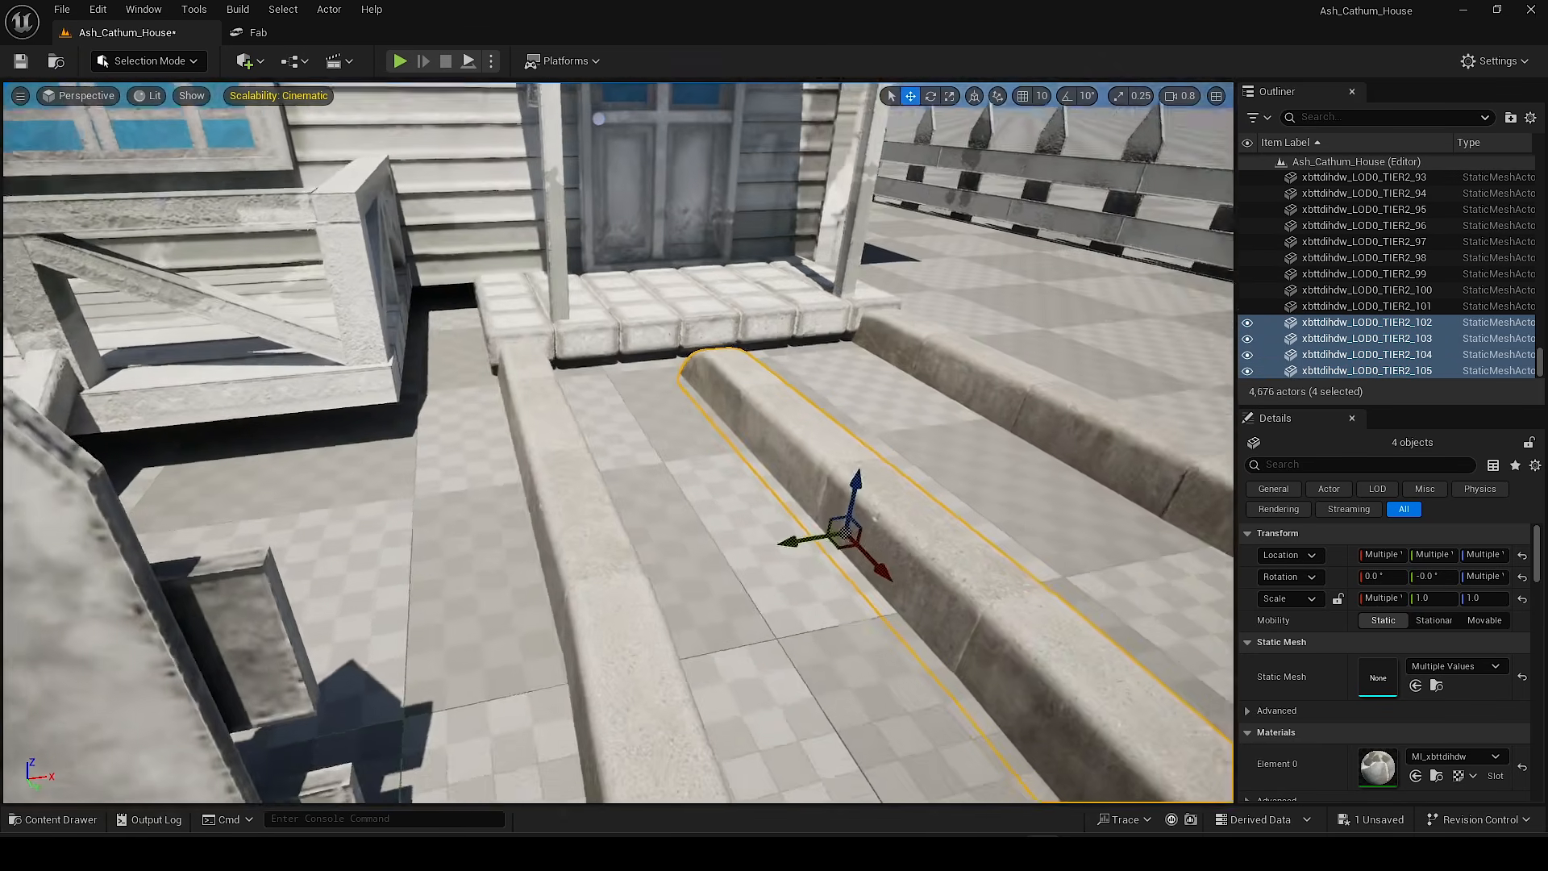
Step: Turn and fit curb pieces across the front edge of the porch steps, and delete the surplus piece
click(573, 453)
right_drag(573, 452, 670, 443)
key(e)
drag(551, 655, 633, 588)
key(w)
right_drag(633, 575, 633, 532)
drag(552, 693, 645, 536)
scroll(645, 516, down, 3)
click(423, 496)
key(Delete)
Step: Duplicate five curb pieces from the fence-corner side of the path near the porch and move the copies to the path's middle
click(548, 488)
ctrl+click(710, 476)
ctrl+click(796, 470)
right_drag(796, 470, 773, 470)
key(w)
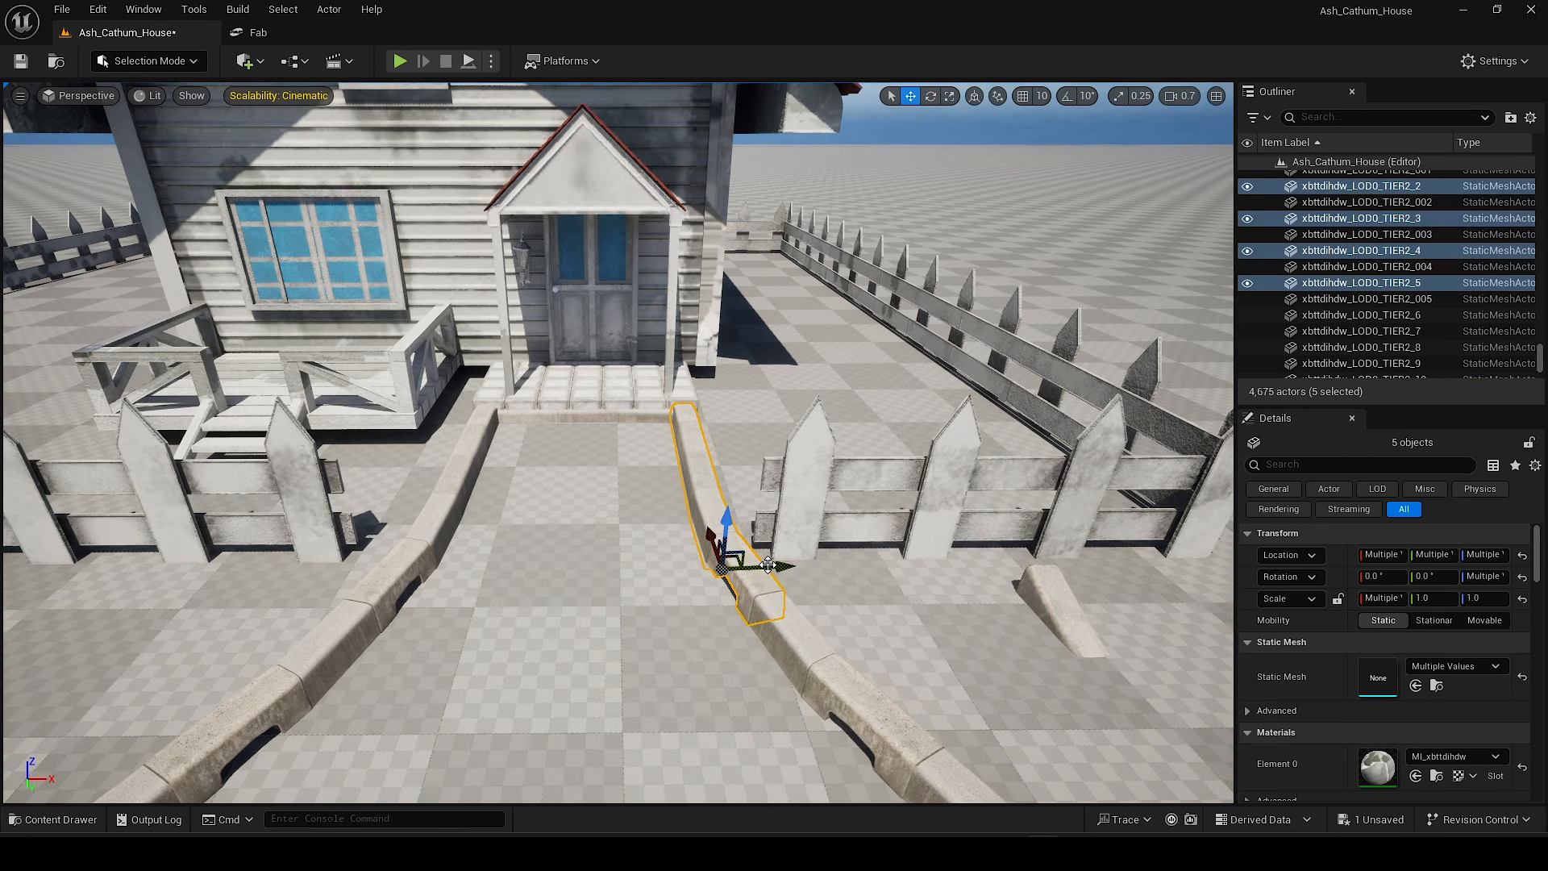
key(ctrl+d)
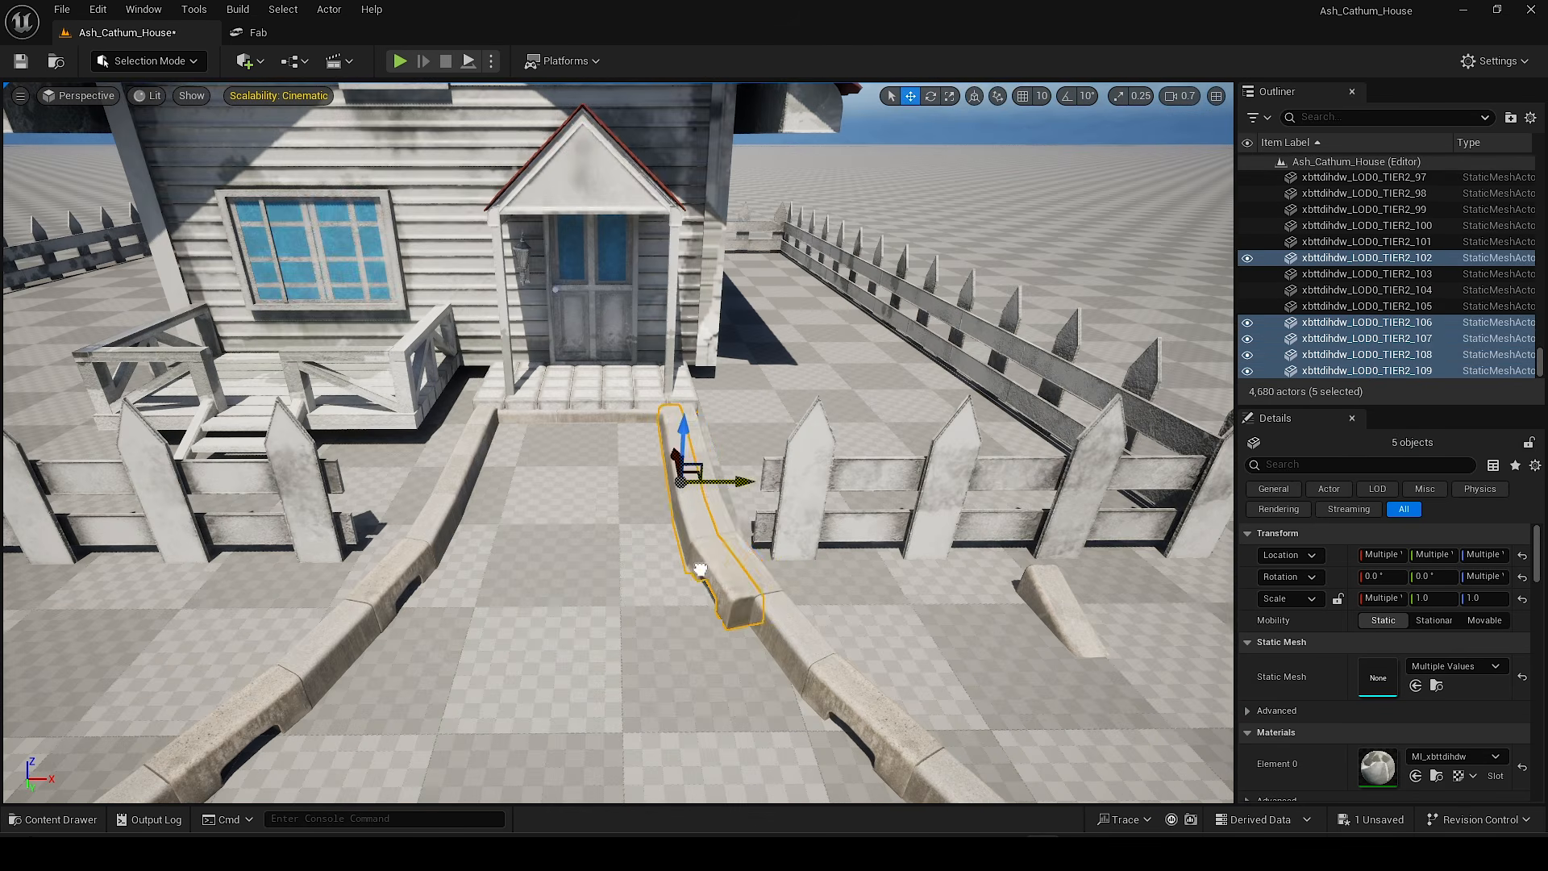
drag(641, 555, 604, 555)
mouse_move(648, 570)
right_down()
mouse_move(678, 570)
mouse_move(653, 540)
right_up()
key(w)
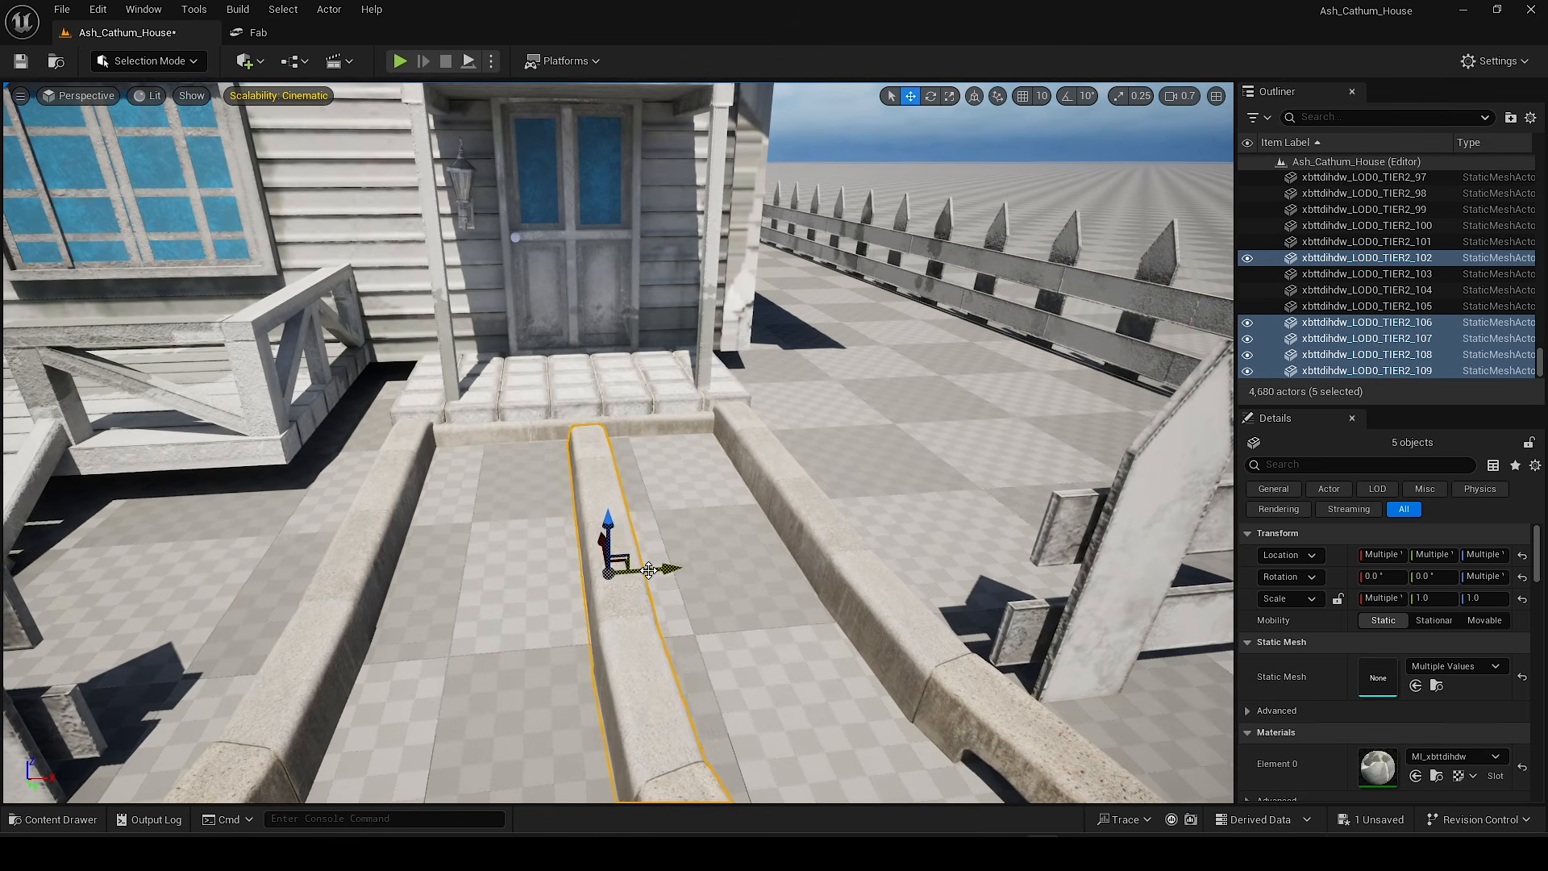
drag(647, 570, 637, 569)
mouse_move(637, 570)
right_down()
mouse_move(677, 570)
mouse_move(649, 570)
right_up()
Step: Turn the middle copies into a low, narrow straight strip with Z location -20.1679 and Y scale 0.661524
drag(685, 598, 685, 632)
right_drag(677, 639, 694, 670)
key(s)
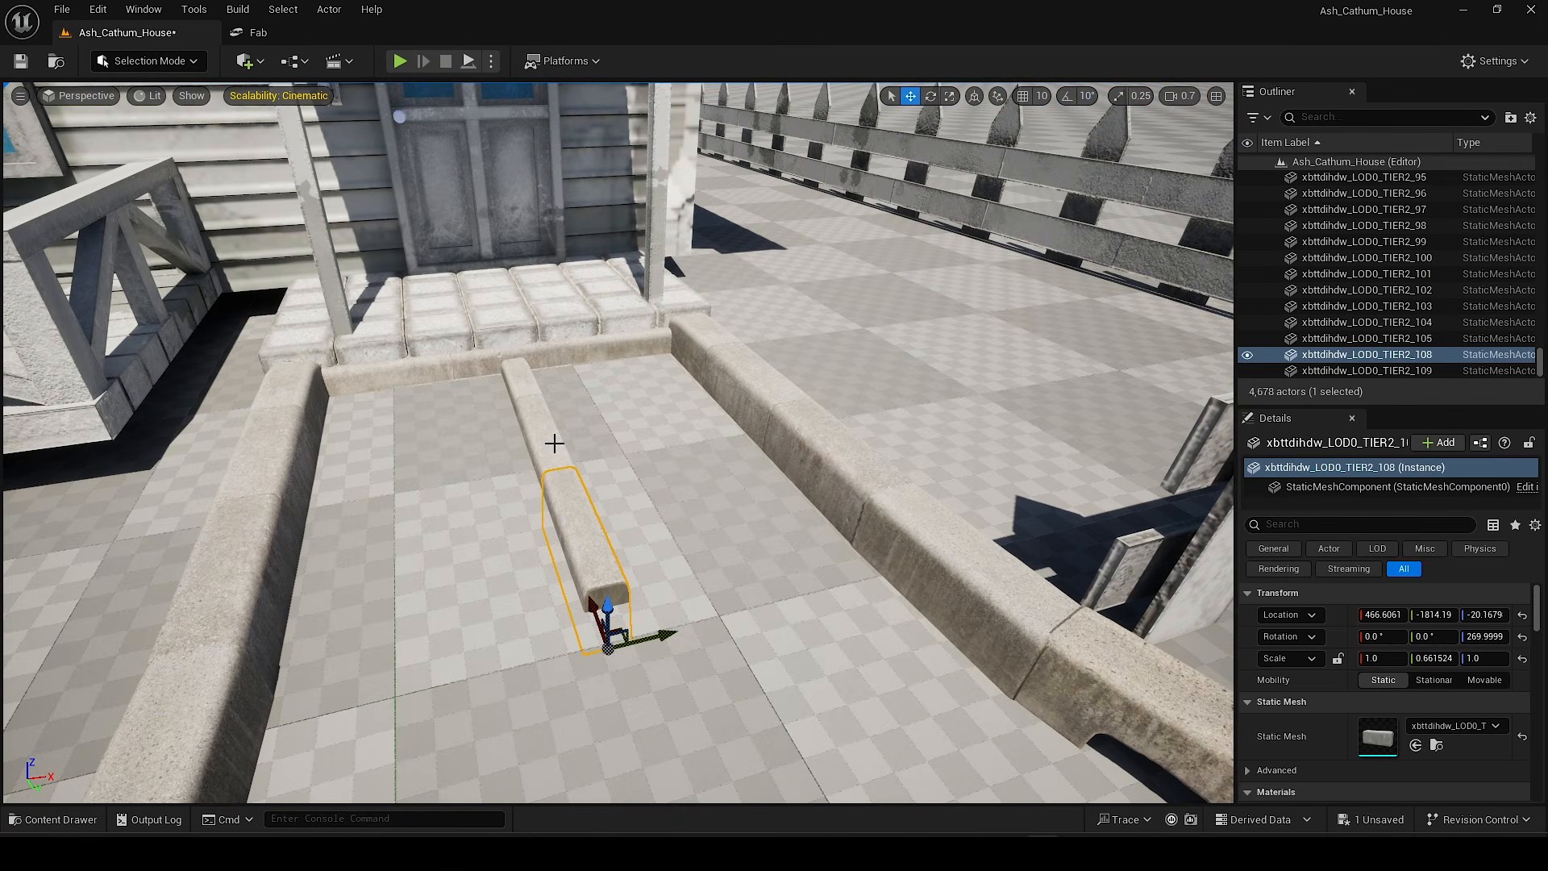
Step: Duplicate the two middle strip pieces farther along the path and fill the gap between them with a narrowed gapped curb piece
ctrl+click(532, 392)
right_drag(526, 380, 619, 387)
alt+drag(453, 365, 549, 439)
right_drag(549, 439, 596, 439)
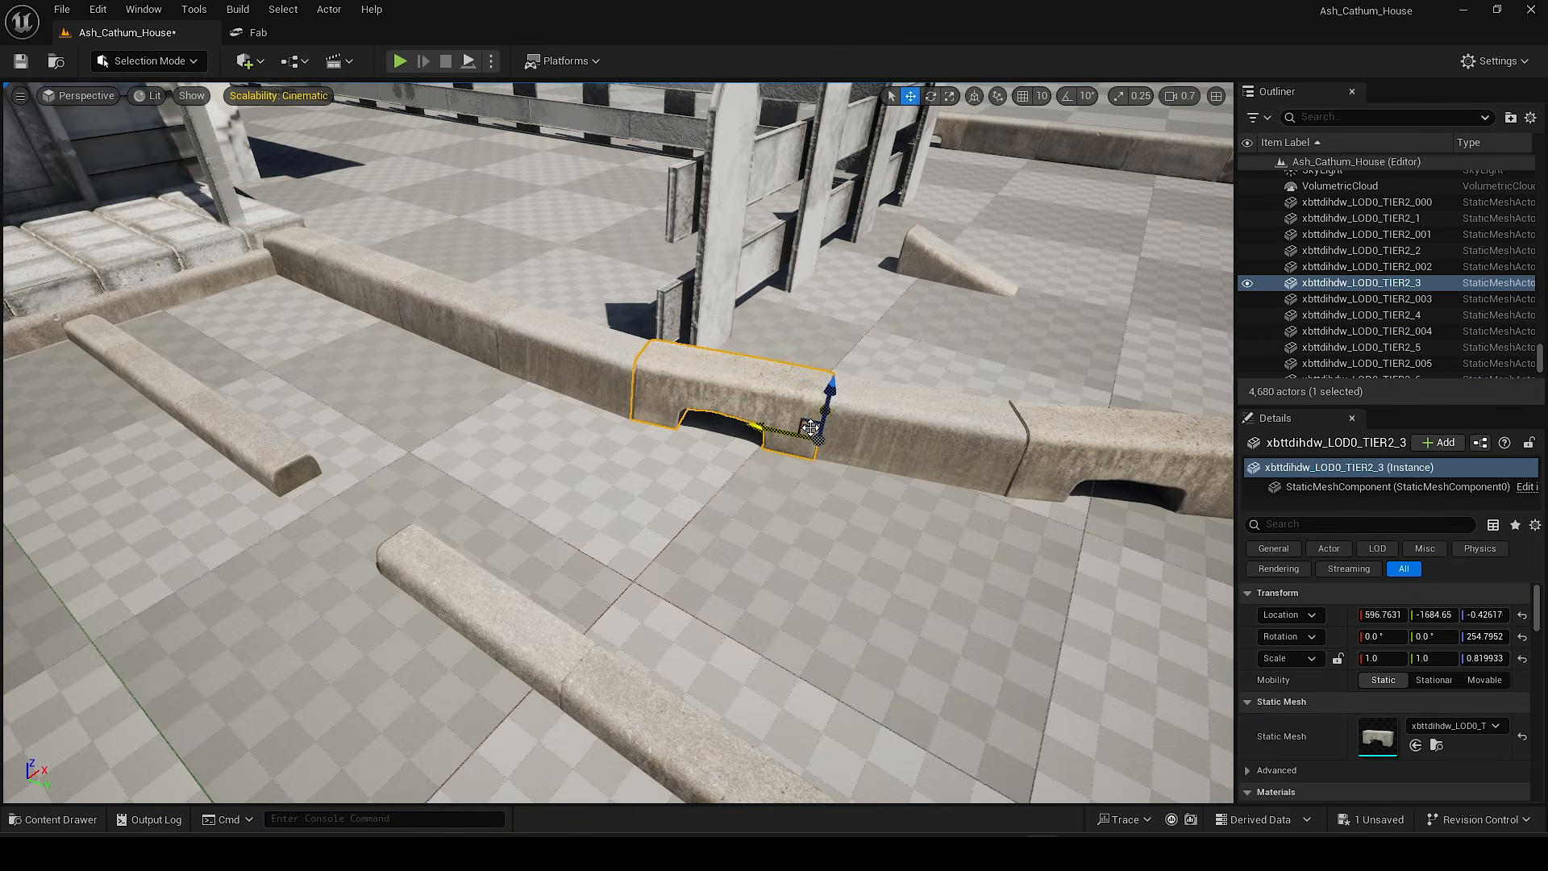
key(r)
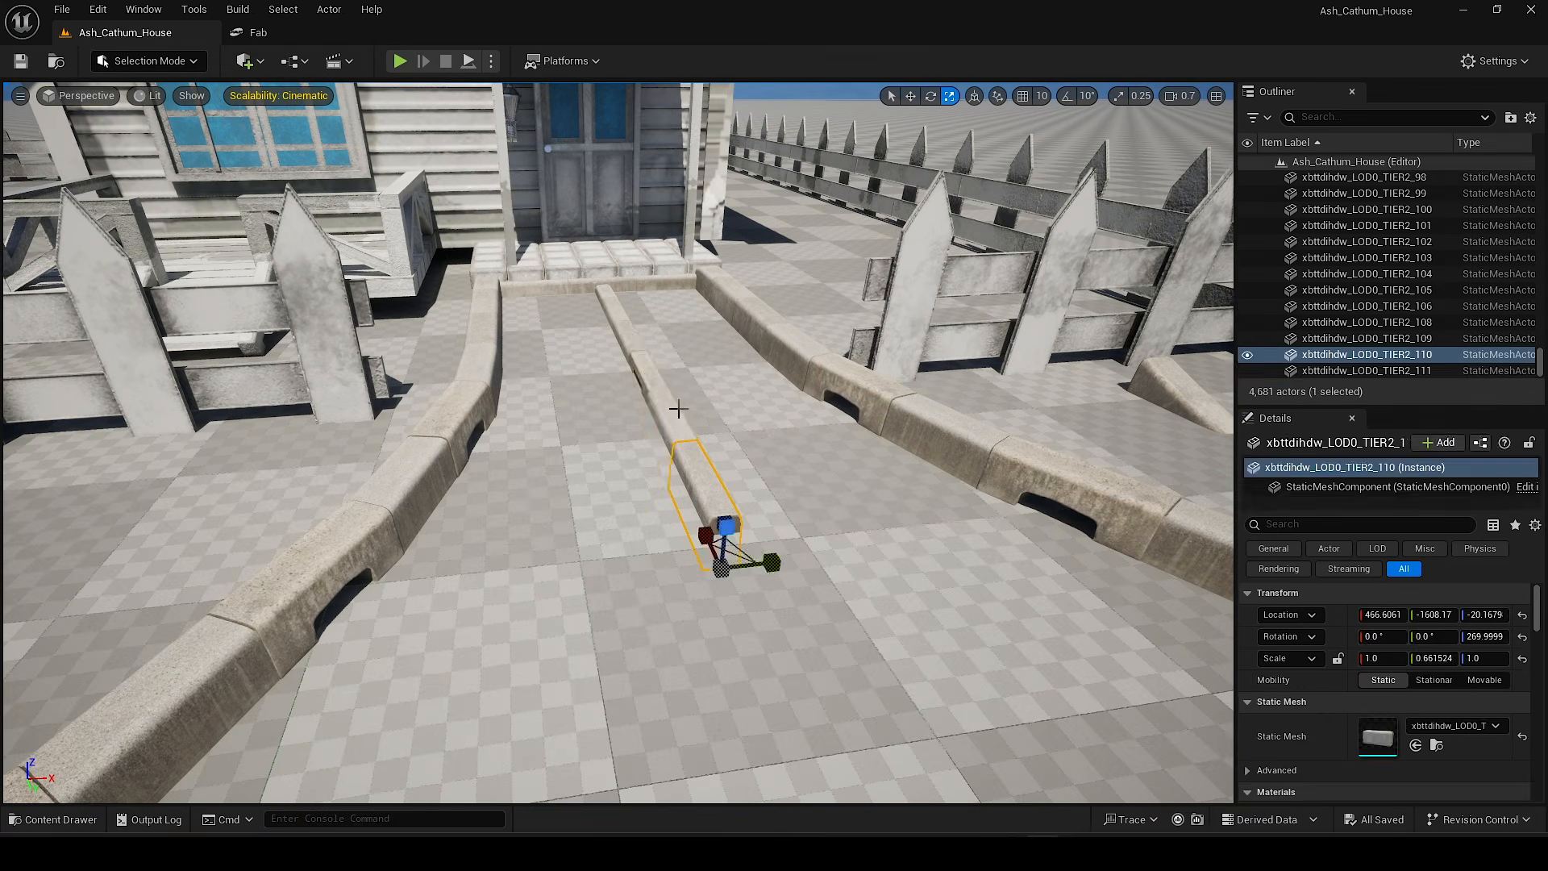
key(w)
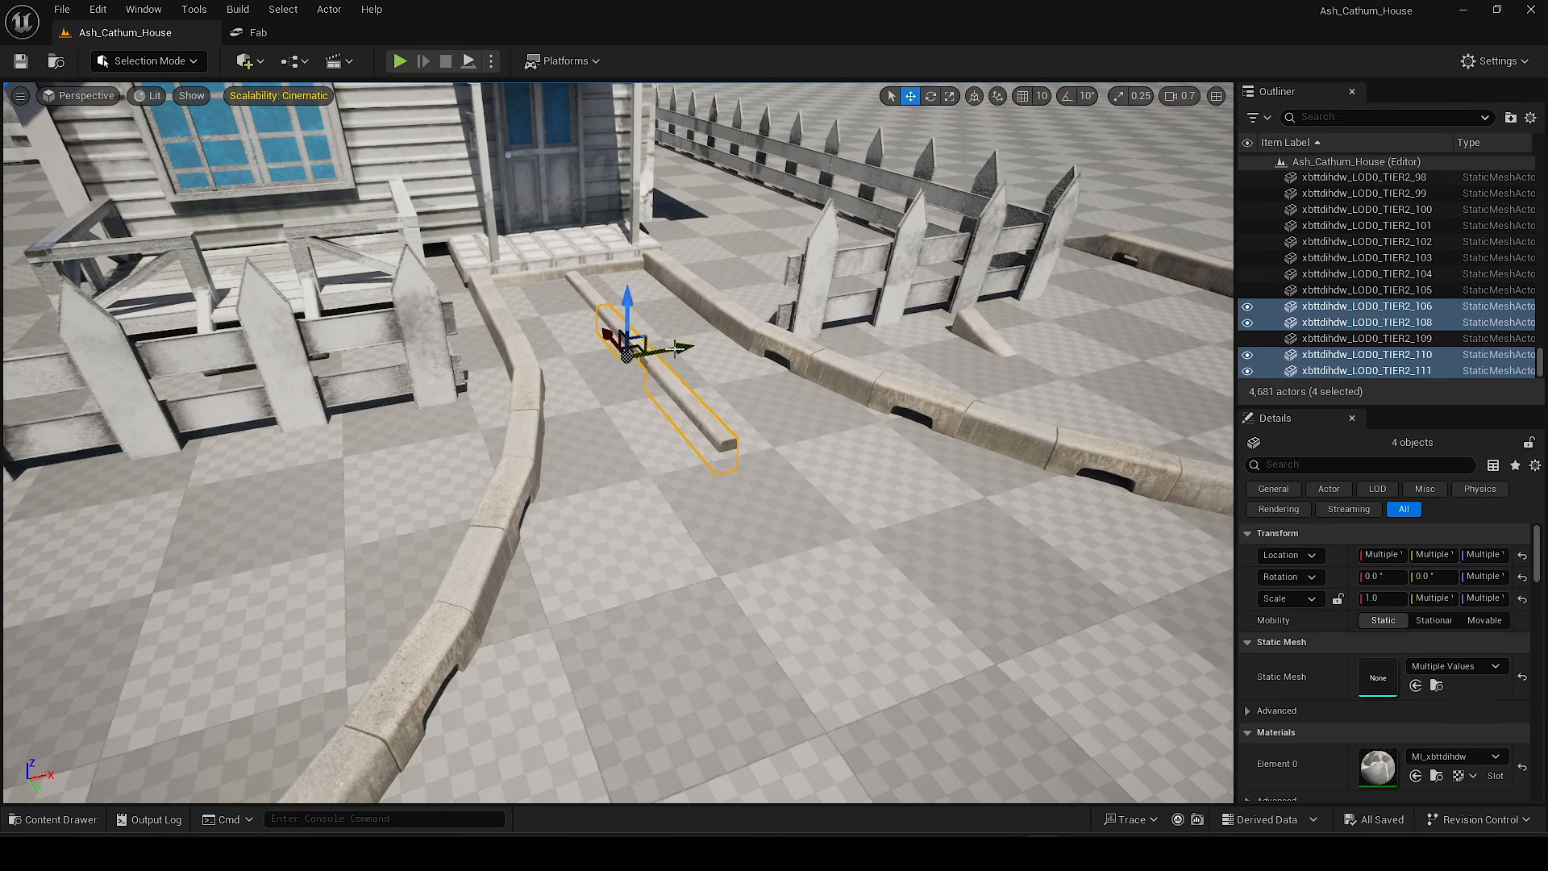
Step: Extend the middle strip away from the house with repeated end-to-end duplicates of its four-piece section
right_drag(824, 554, 757, 501)
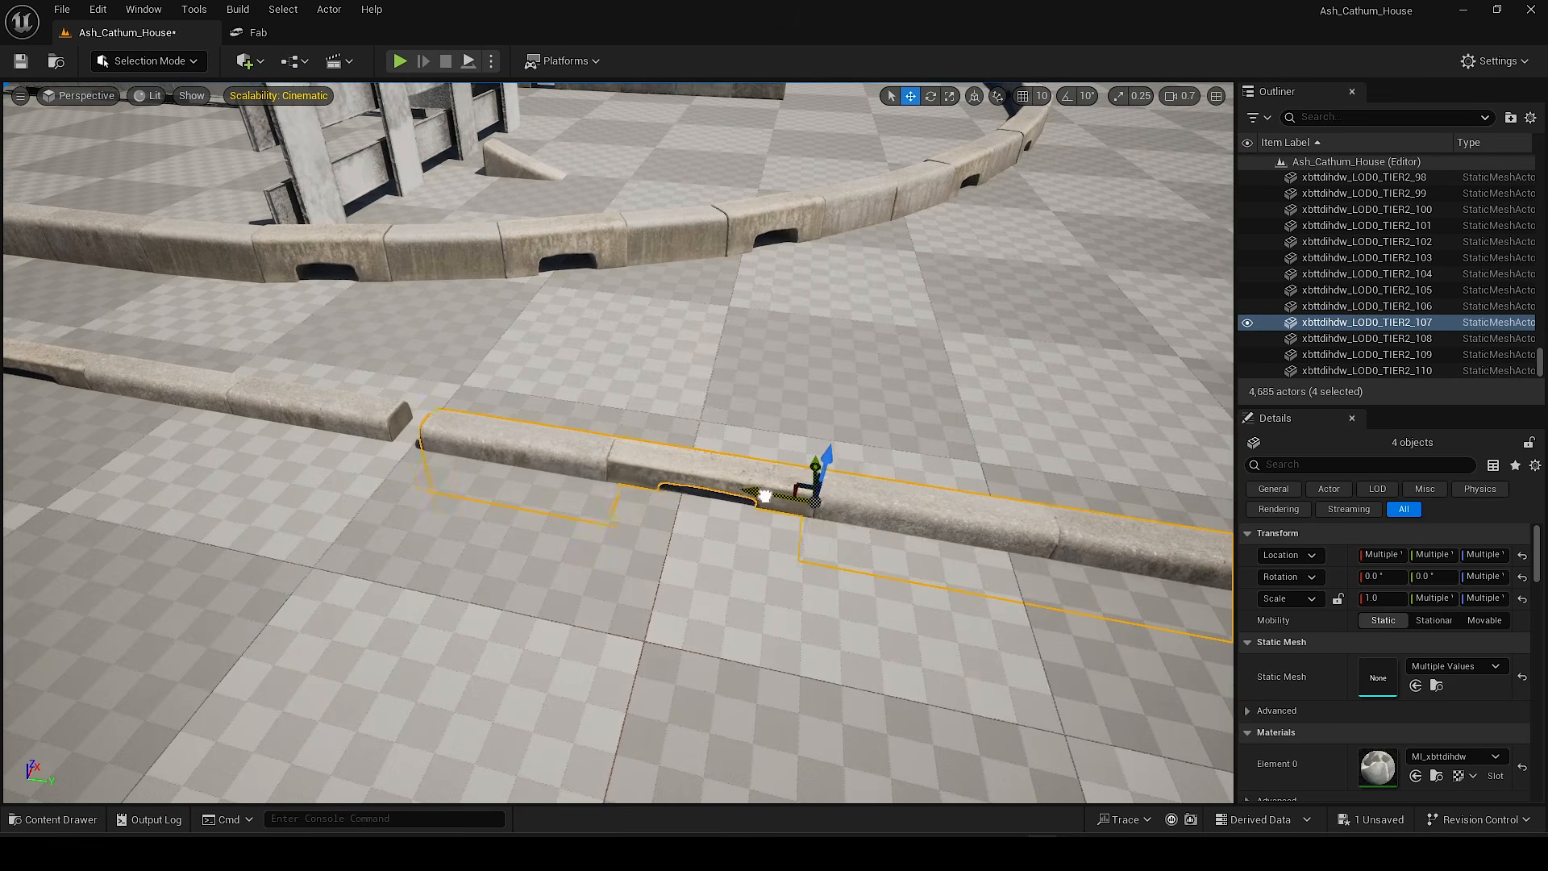
right_drag(758, 500, 669, 477)
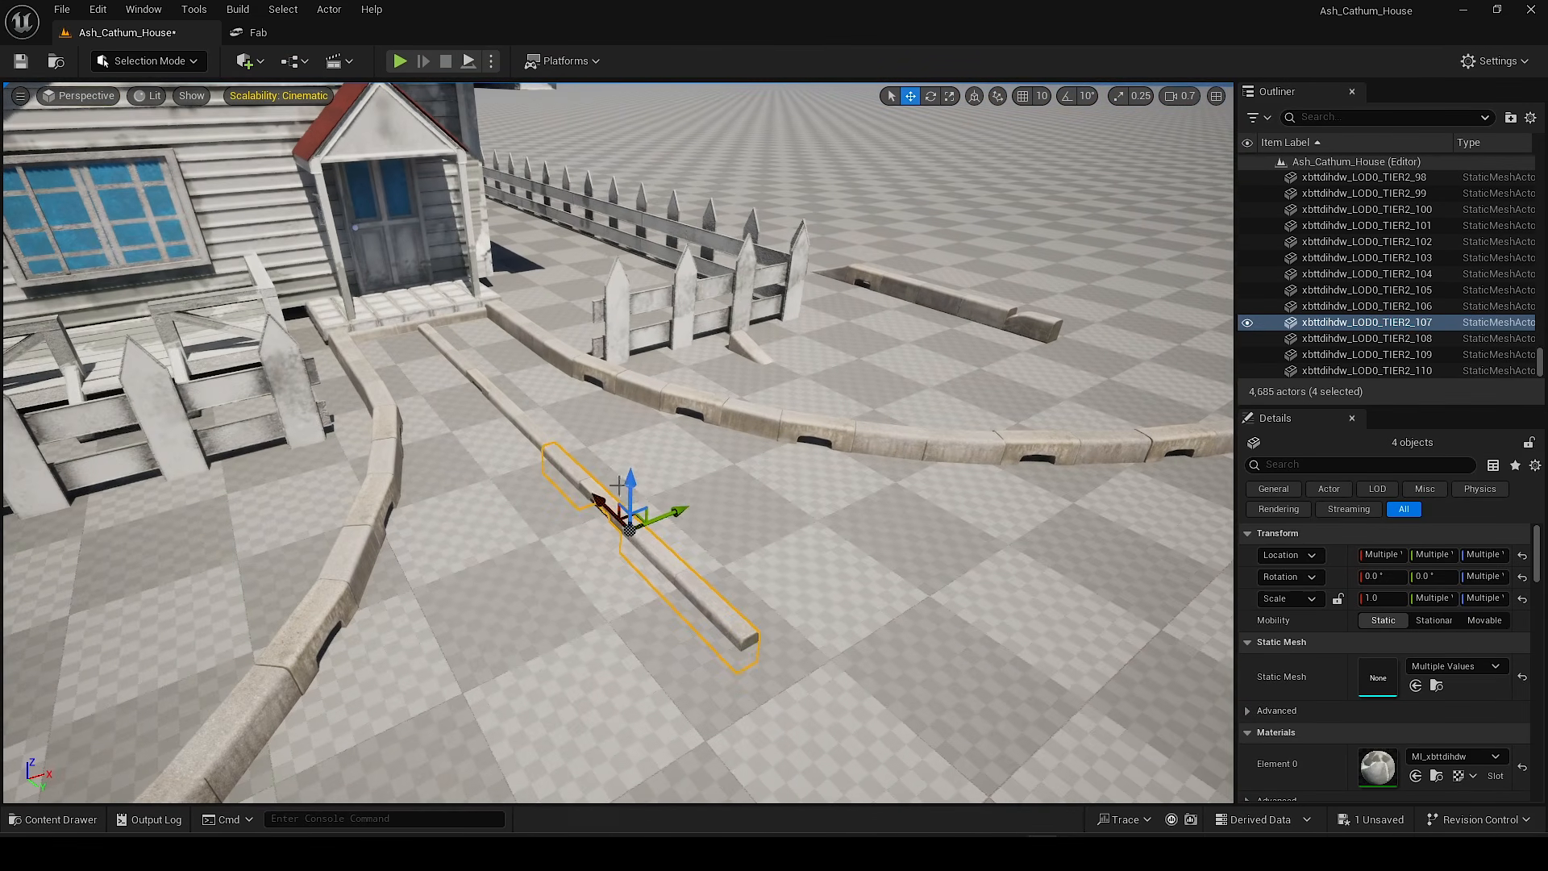
right_drag(935, 720, 727, 502)
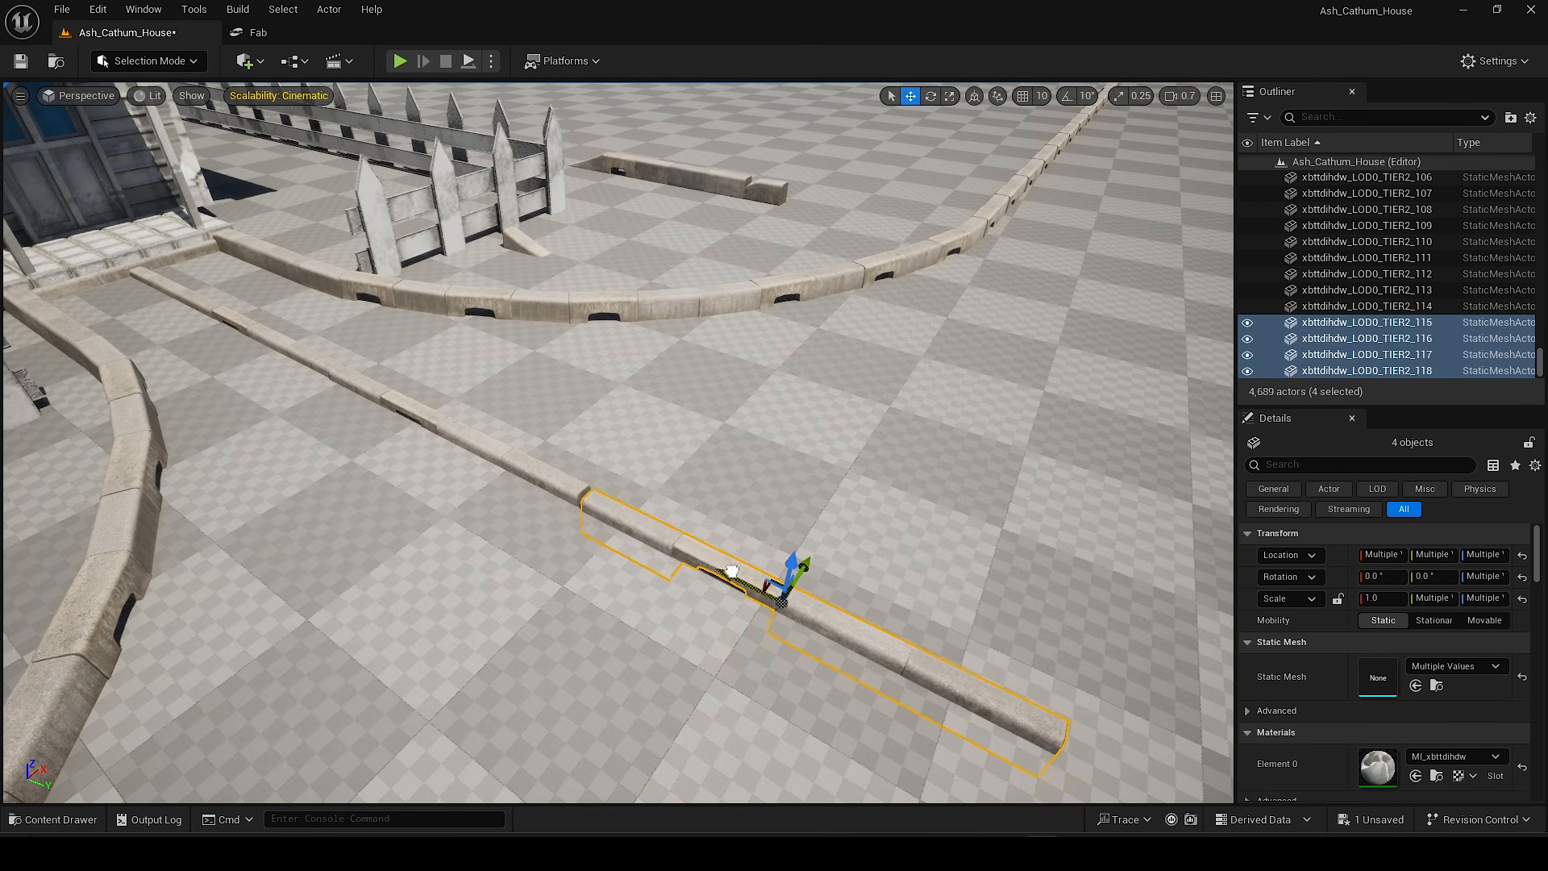
Step: Continue the strip's curved end with a straight piece rotated to 201.6899 degrees and a flattened gapped piece rotated to 200.1078 degrees
scroll(703, 554, down, 3)
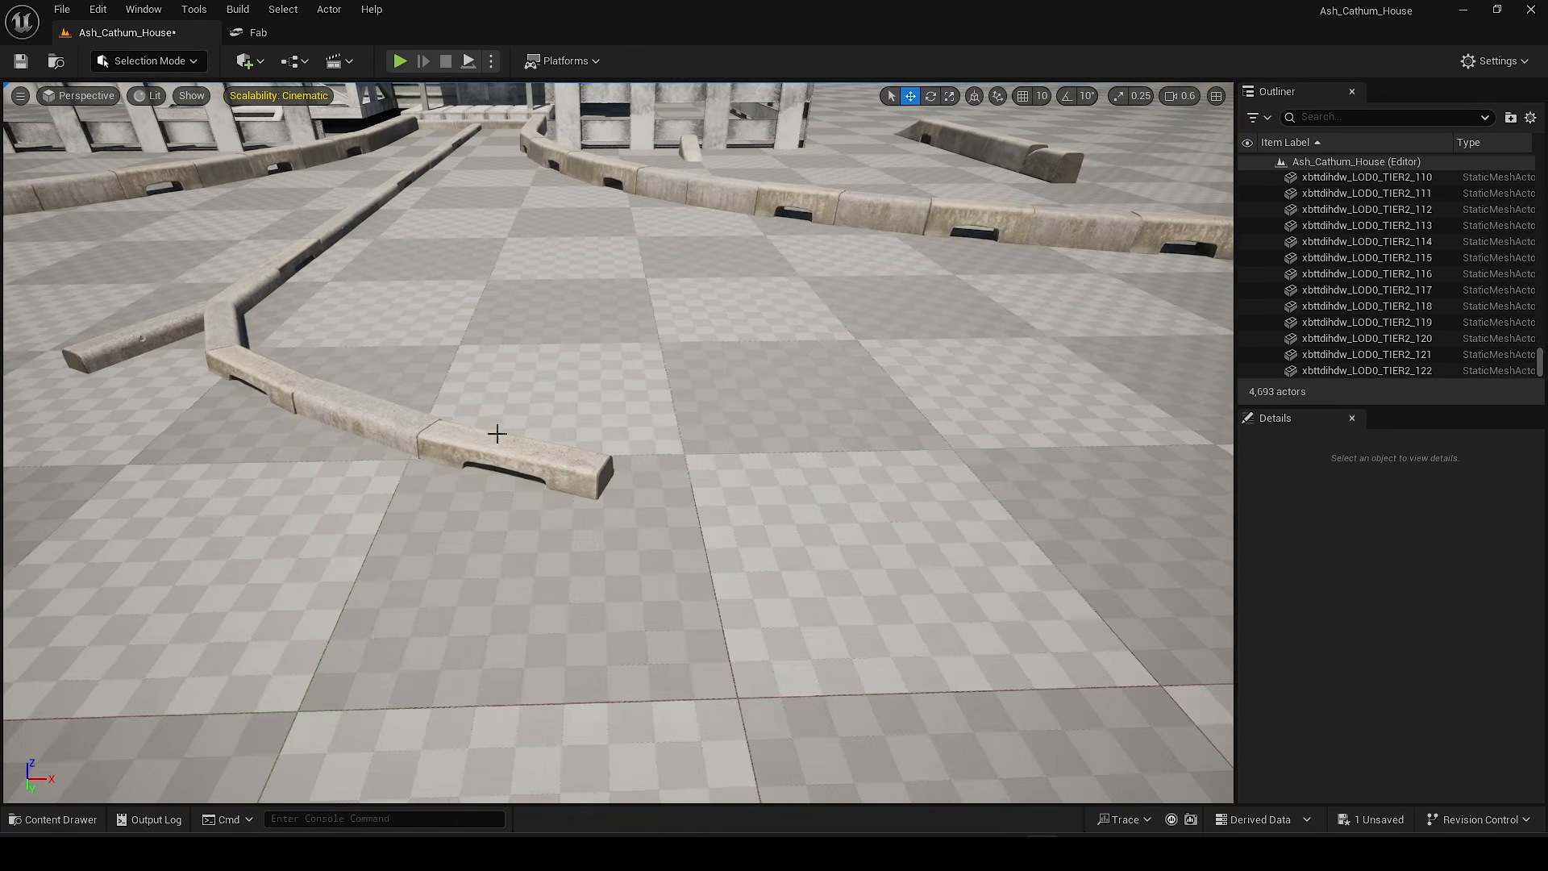
click(452, 427)
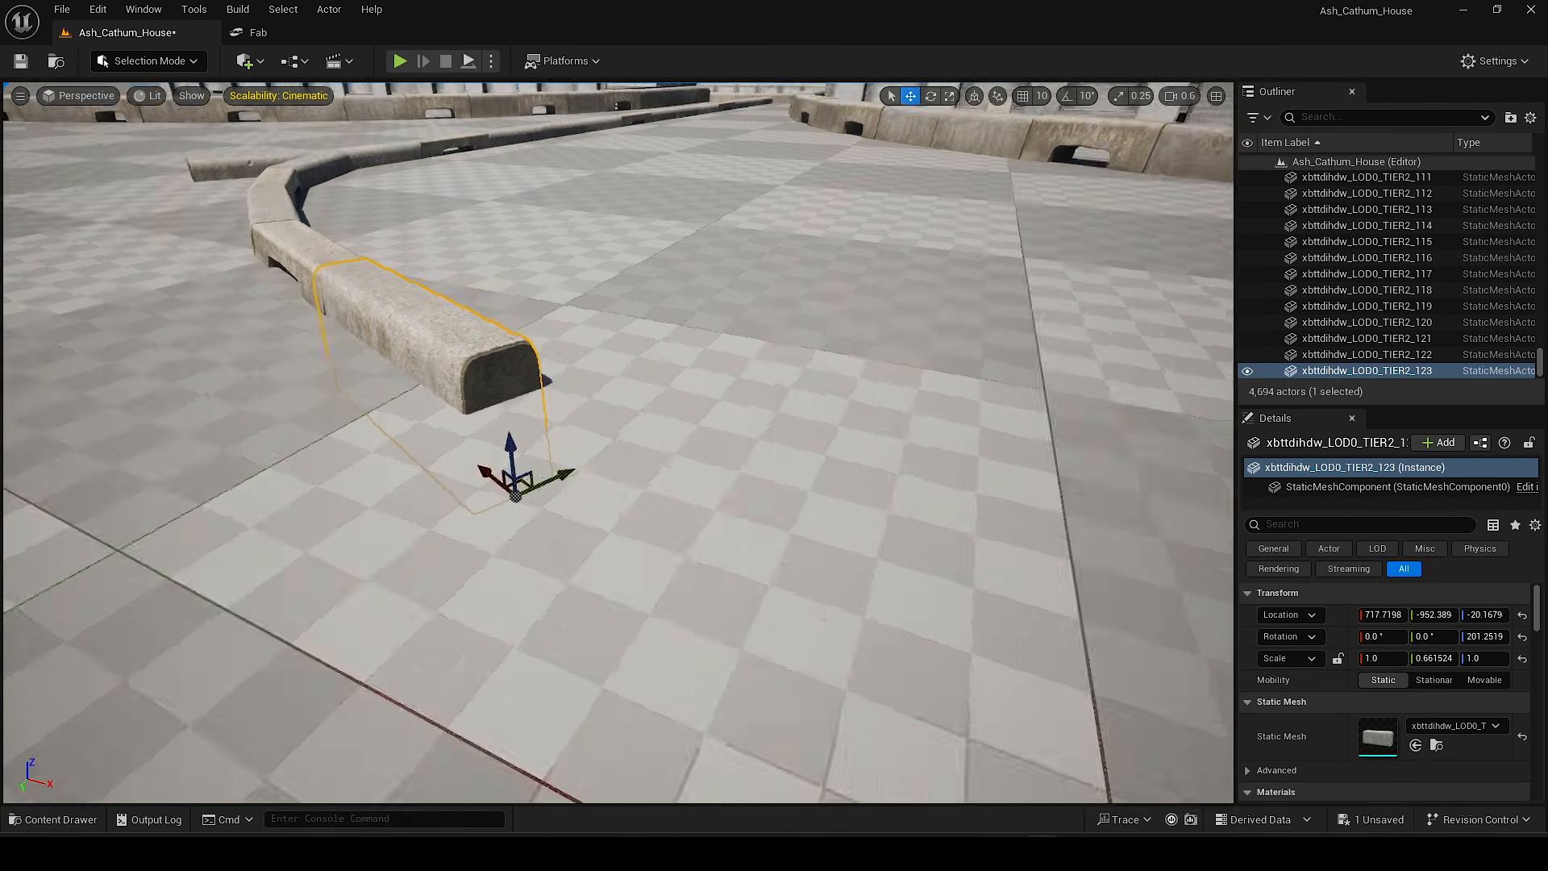
key(e)
drag(578, 482, 558, 480)
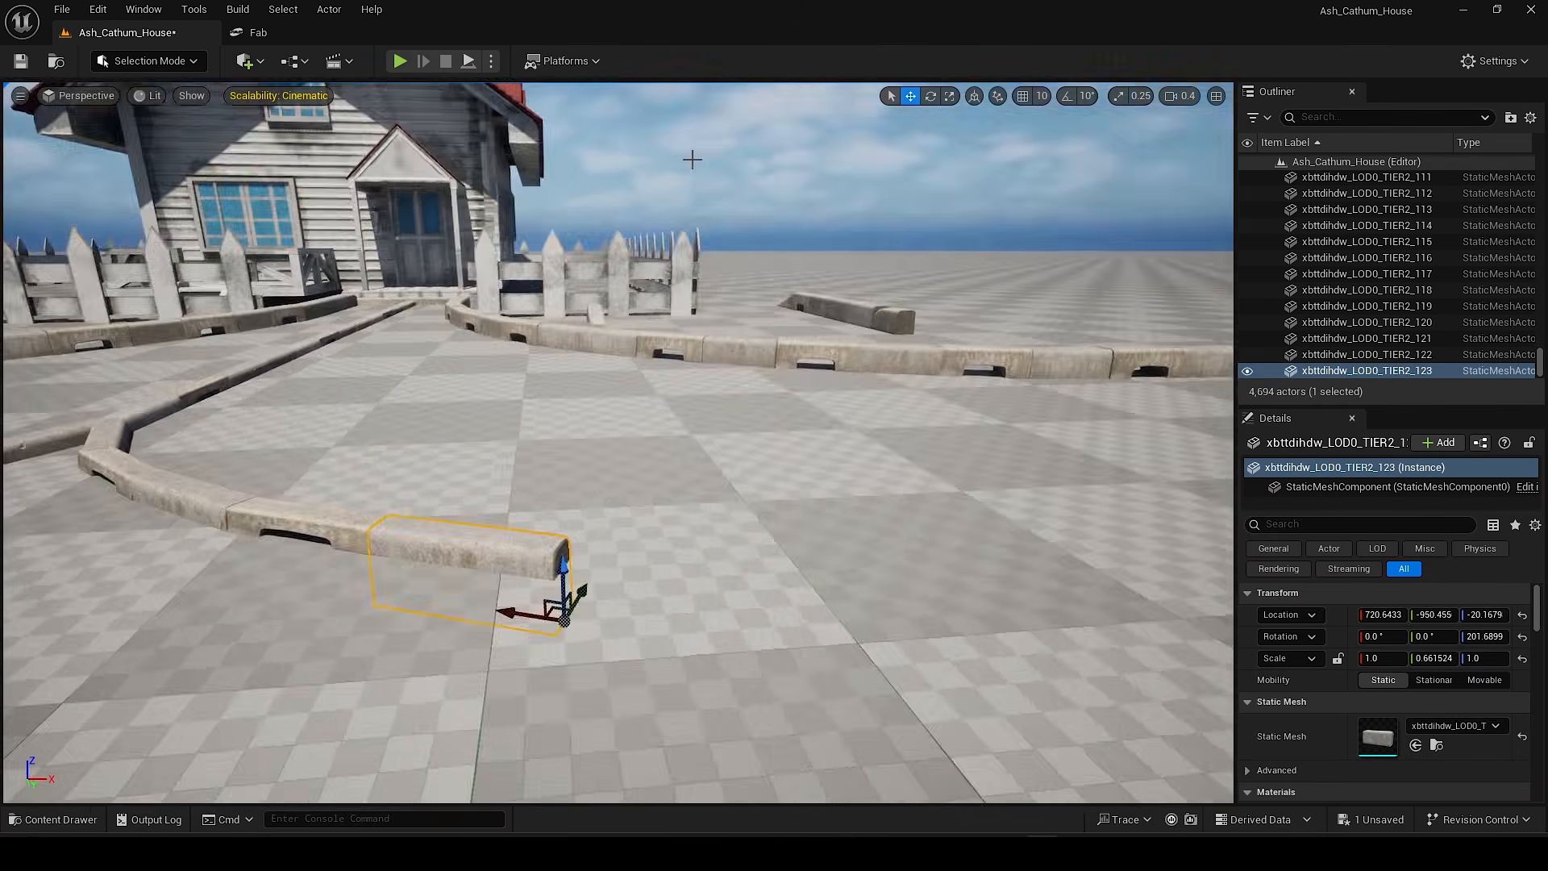
key(Escape)
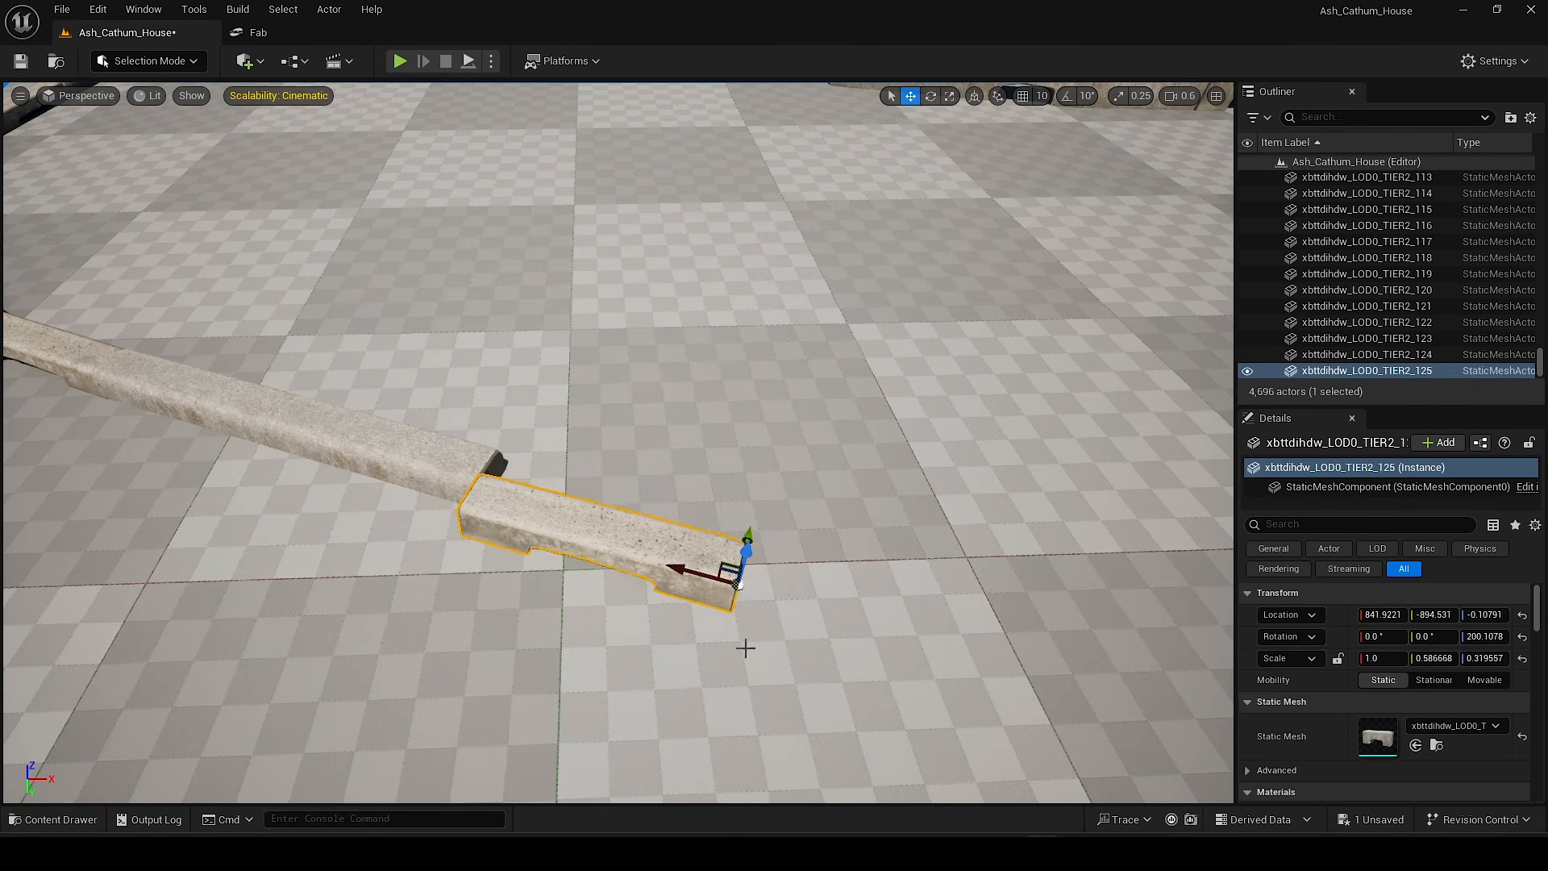
Step: Select every piece of the curved curb row extending from the middle strip and duplicate the whole row toward the opposite side
key(ctrl+z)
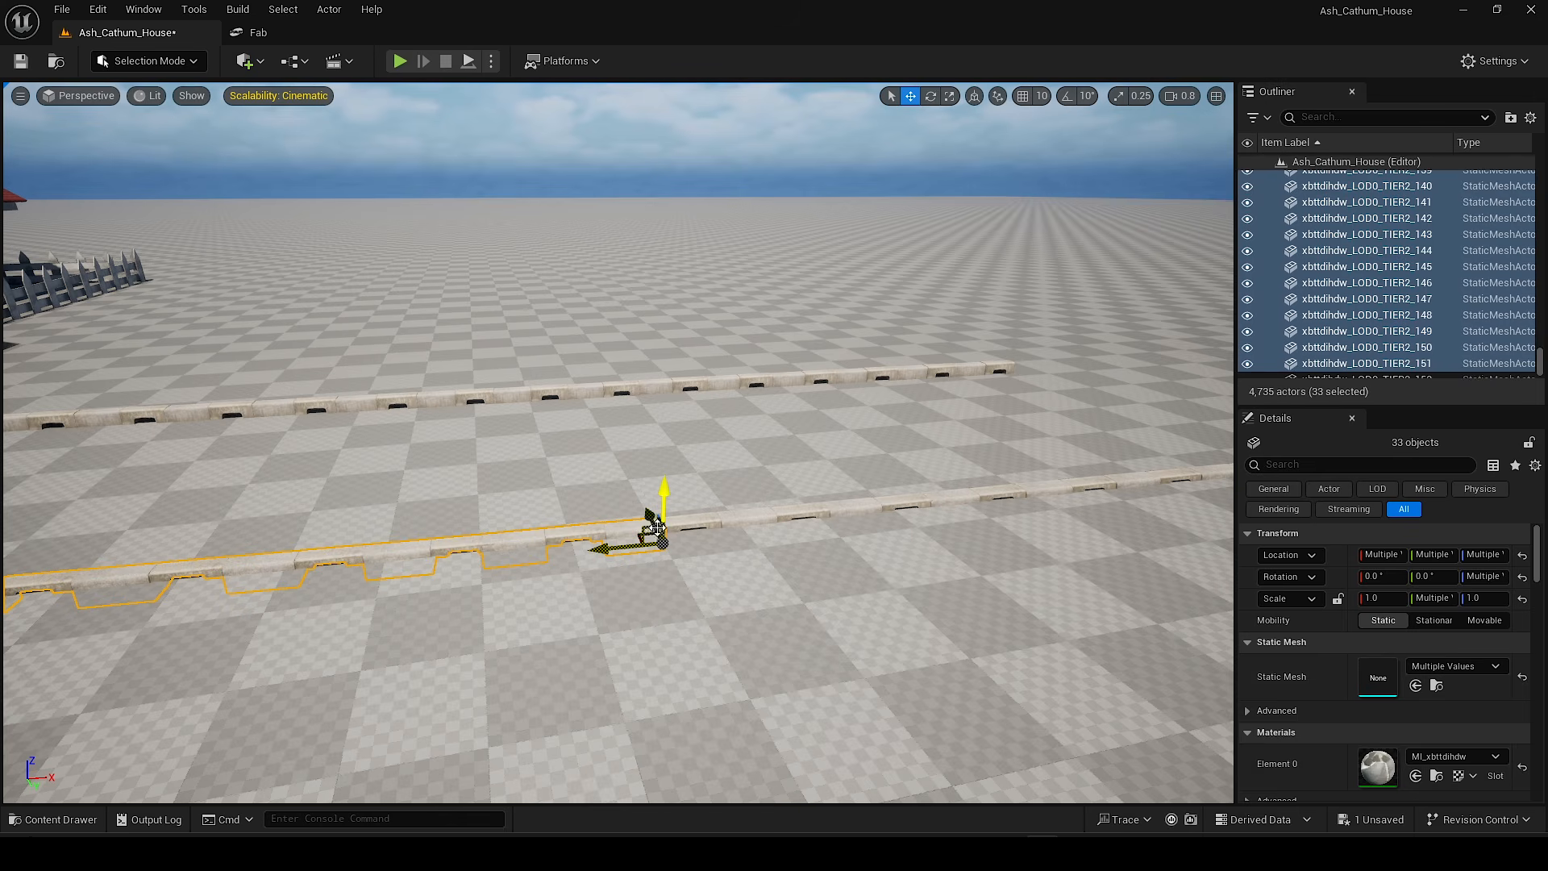
ctrl+click(710, 523)
ctrl+click(794, 513)
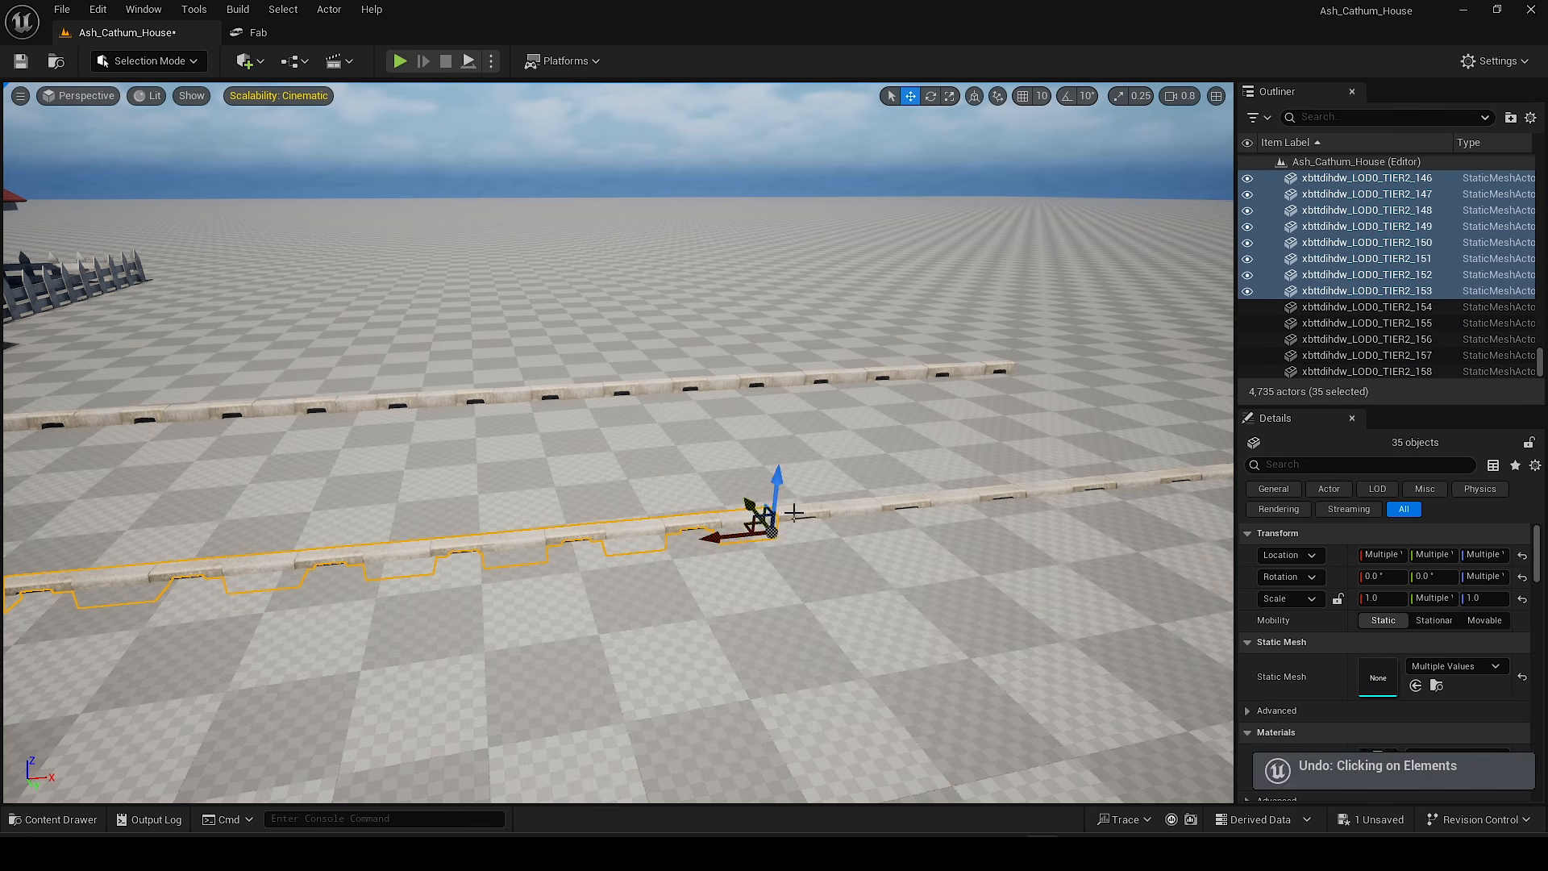
ctrl+click(954, 498)
ctrl+click(1008, 494)
ctrl+click(1060, 491)
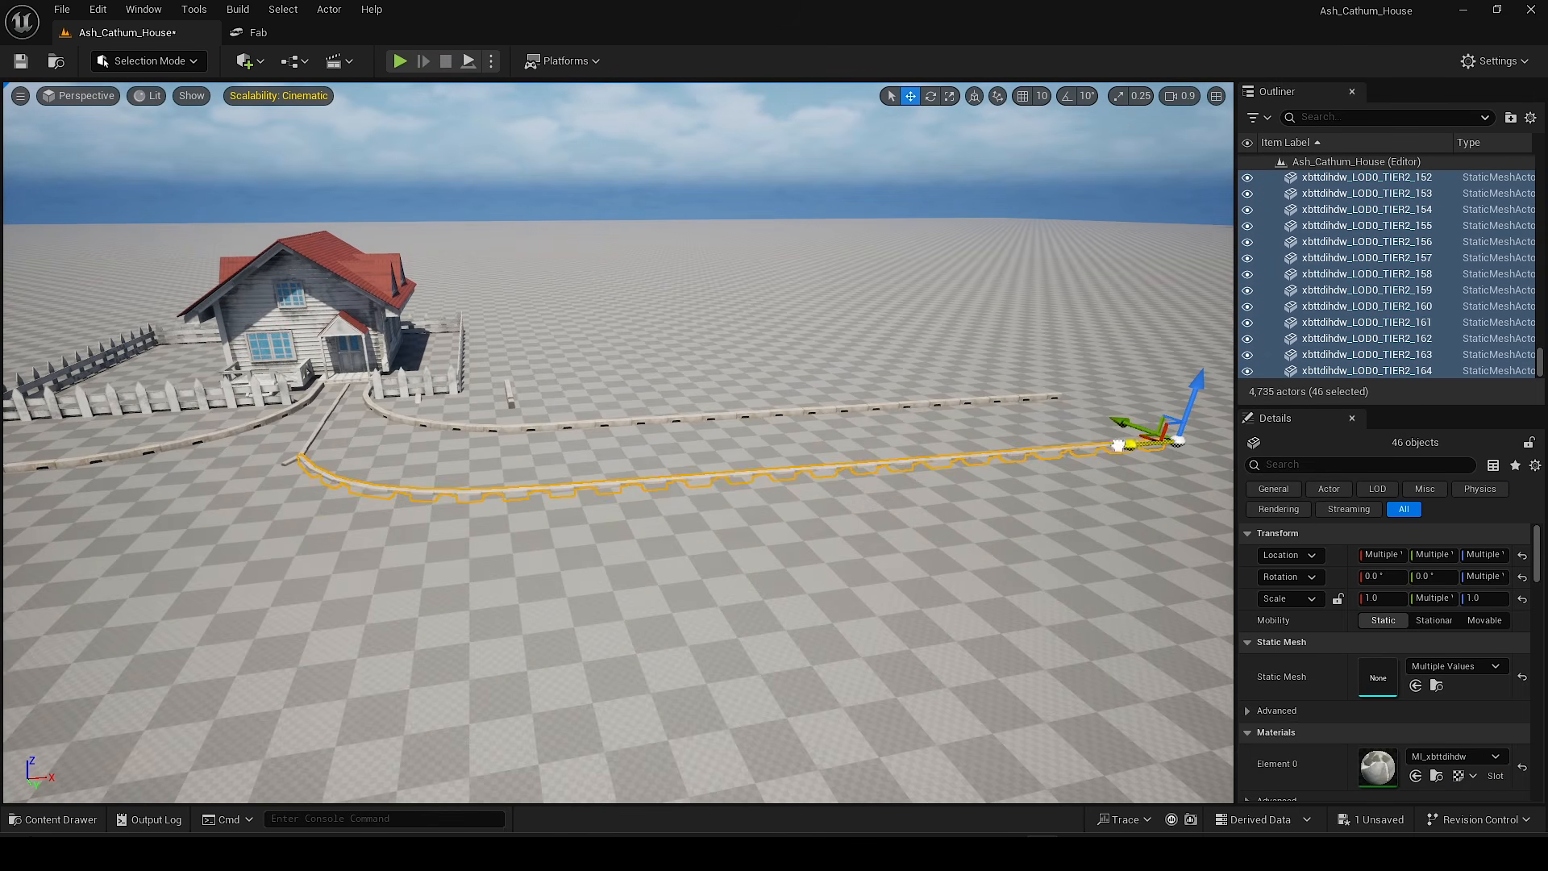
right_drag(533, 499, 532, 506)
key(w)
key(a)
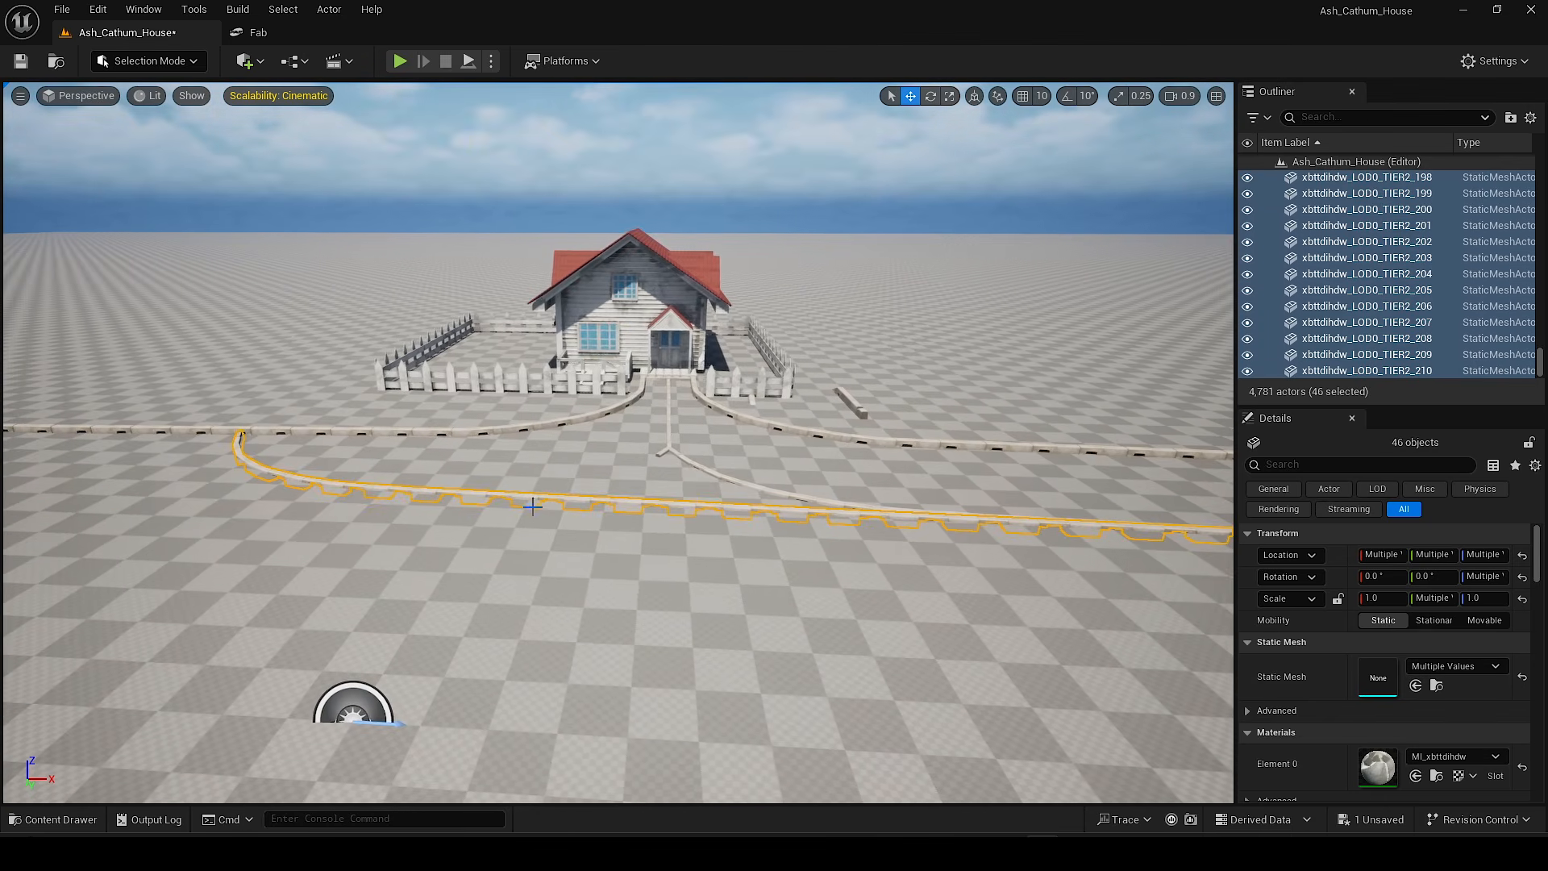
Step: Mirror the duplicated curb row along X and move it to the opposite side of the middle strip
right_click(532, 260)
mouse_move(587, 606)
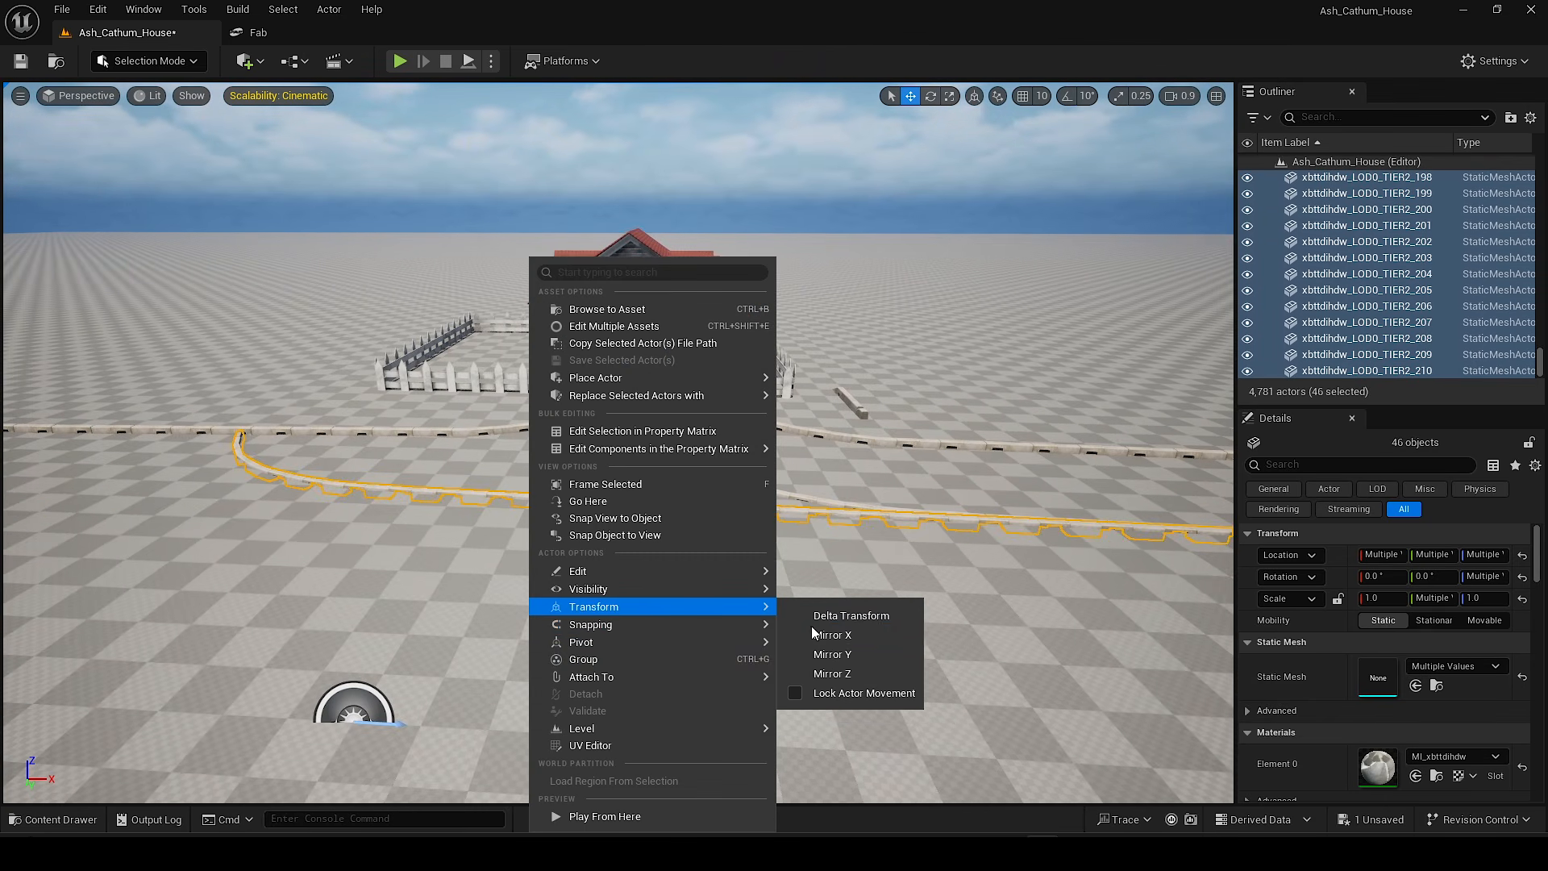
click(837, 636)
right_drag(830, 632, 549, 534)
drag(549, 533, 153, 558)
right_drag(153, 558, 65, 556)
key(s)
drag(488, 477, 44, 482)
right_drag(45, 482, 4, 475)
key(w)
key(w)
right_drag(645, 532, 726, 559)
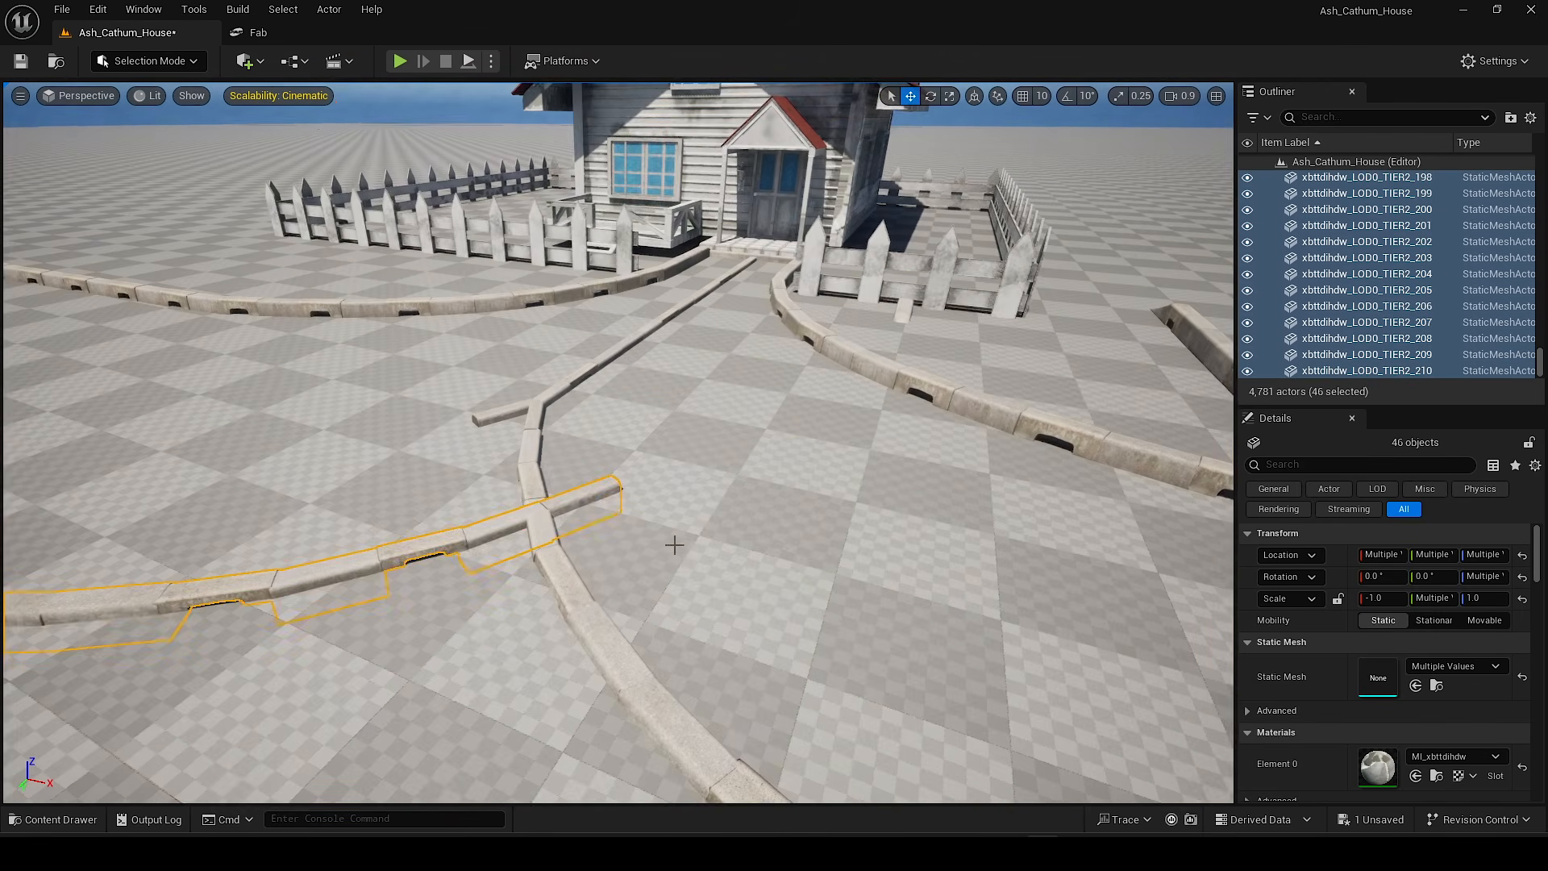
Step: Shift the mirrored row clear of the middle strip, placing its inner end opposite the strip's short branching end piece
ctrl+click(574, 491)
key(ctrl+z)
key(a)
key(w)
right_drag(590, 495, 772, 552)
key(ctrl+z)
key(s)
right_drag(874, 398, 564, 403)
drag(260, 320, 237, 309)
key(w)
right_drag(686, 462, 661, 411)
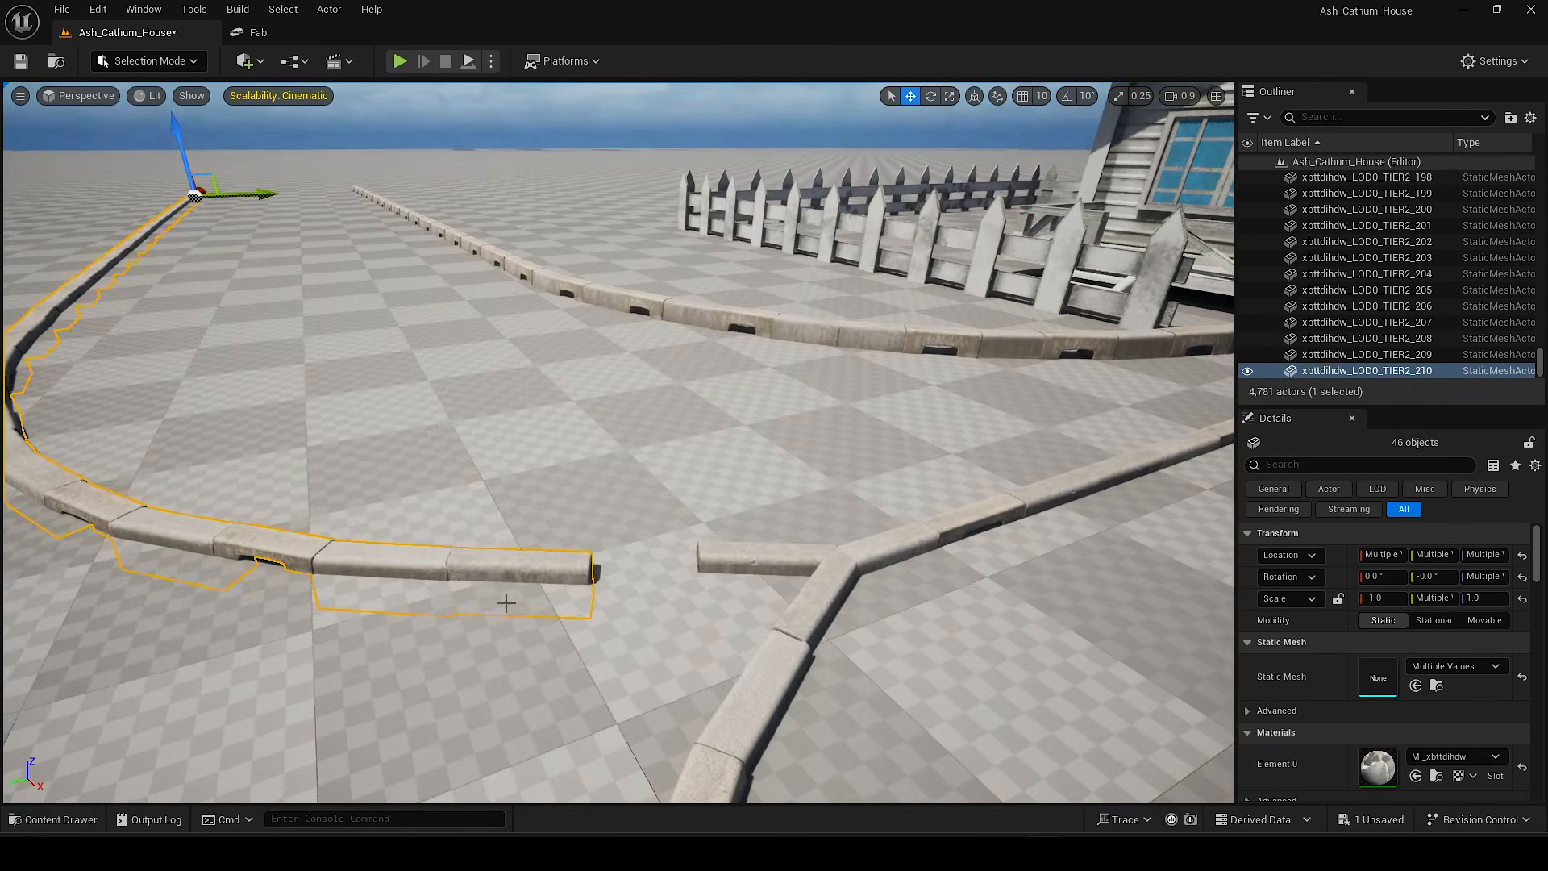
Step: Join the mirrored row's inner end to the branching end of the middle strip and save the level
ctrl+click(543, 563)
ctrl+click(542, 564)
key(w)
right_drag(543, 564, 549, 614)
drag(343, 637, 525, 613)
key(s)
key(a)
right_drag(524, 613, 750, 588)
key(s)
key(Escape)
right_drag(810, 358, 775, 436)
key(ctrl+s)
Step: Frame the house with its curb-lined road from a low, distant viewpoint and store the view as Bookmark 1
key(d)
key(q)
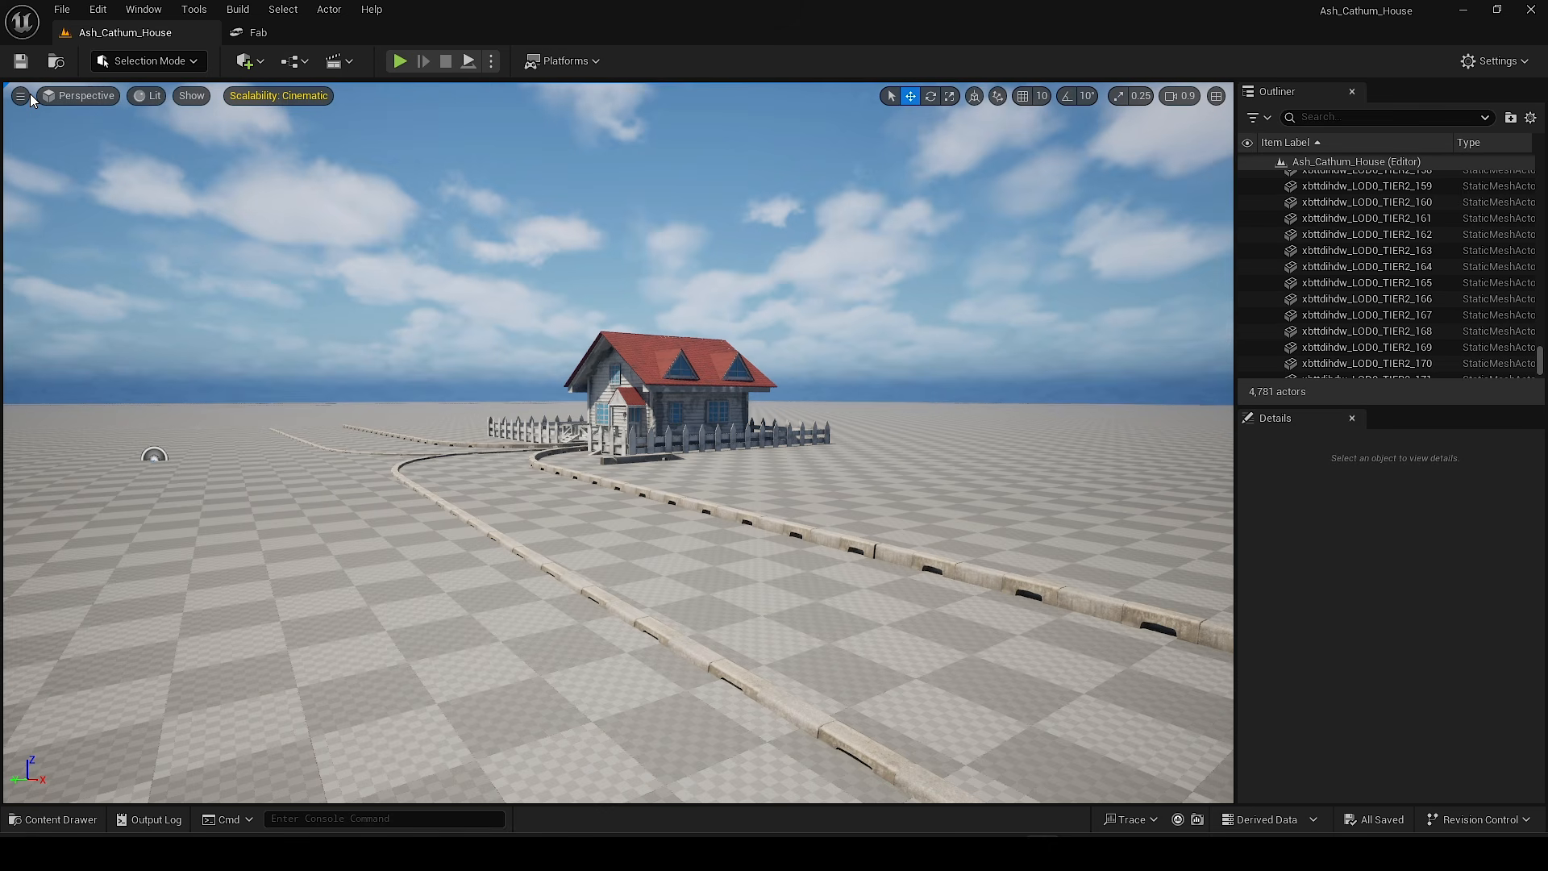
mouse_move(31, 93)
right_down()
mouse_move(71, 112)
mouse_move(33, 118)
mouse_move(28, 94)
right_up()
right_drag(683, 389, 685, 390)
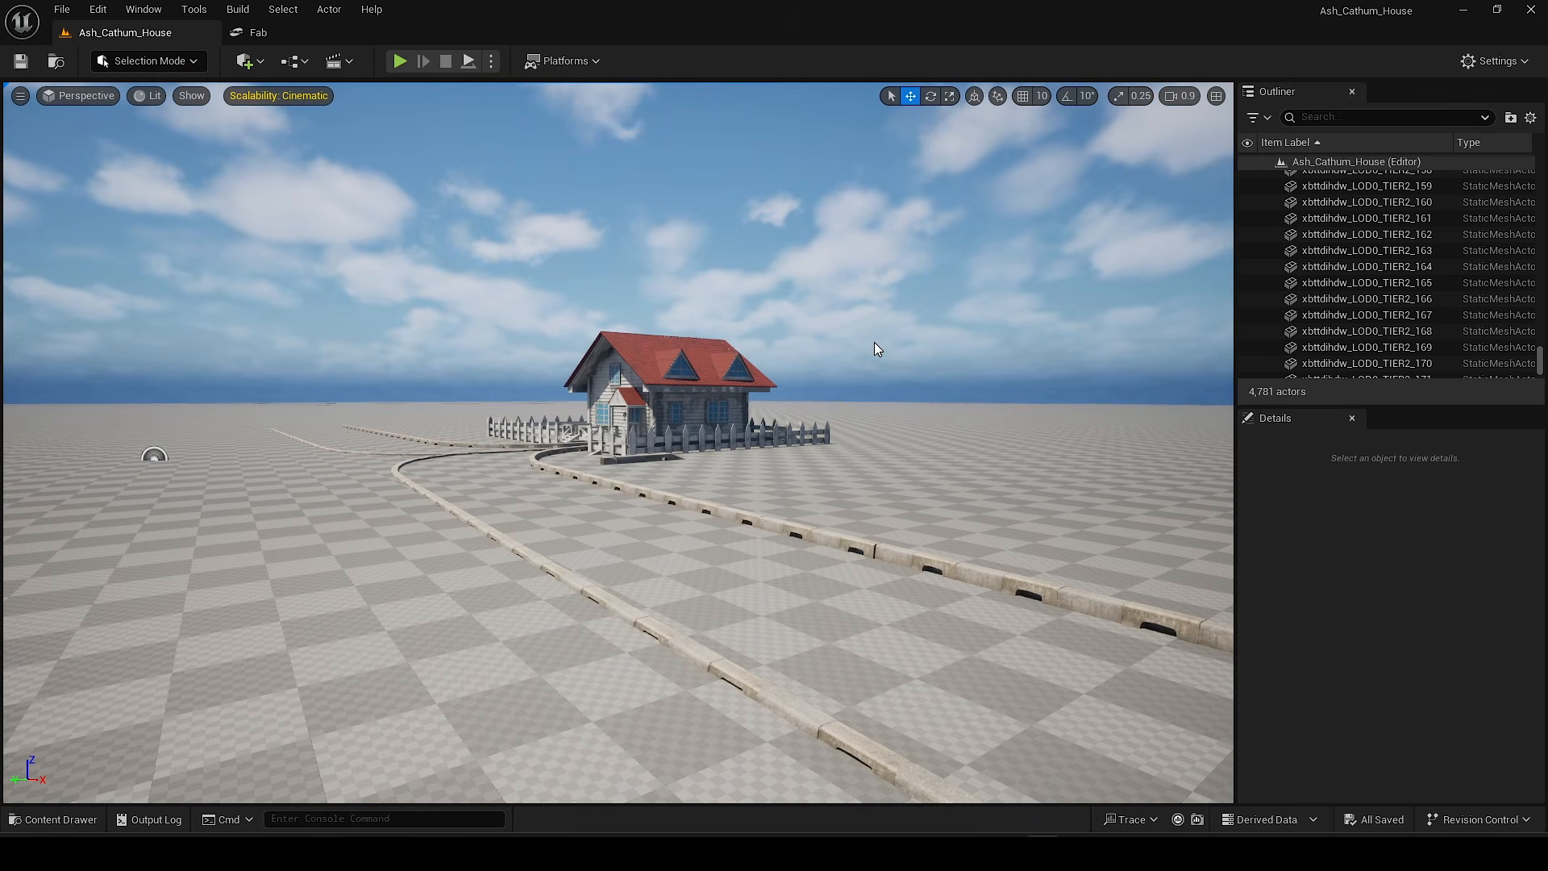
click(21, 97)
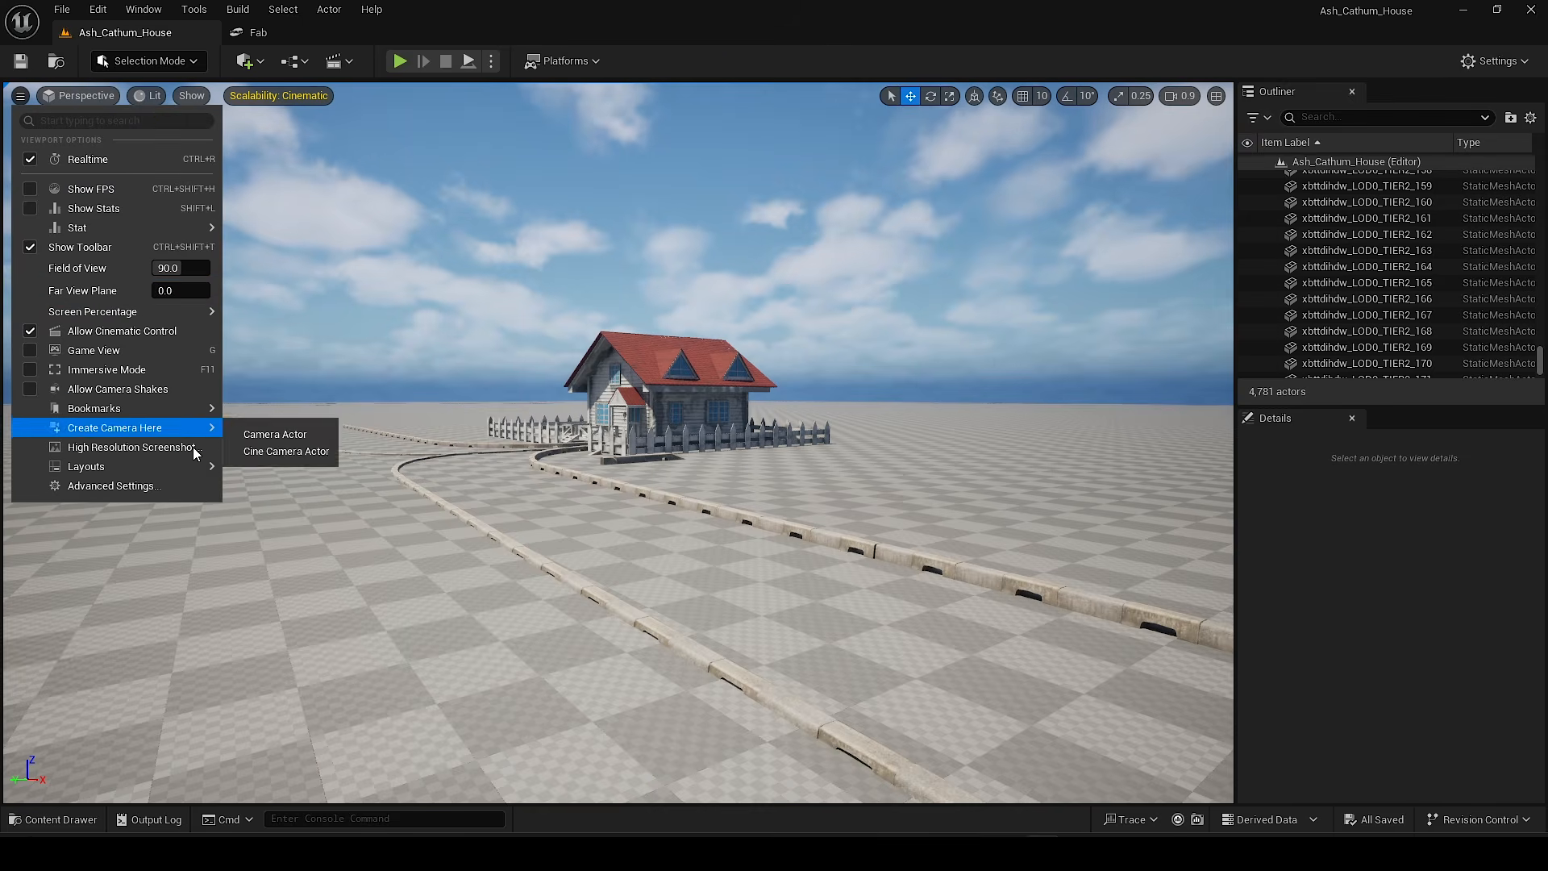
mouse_move(74, 409)
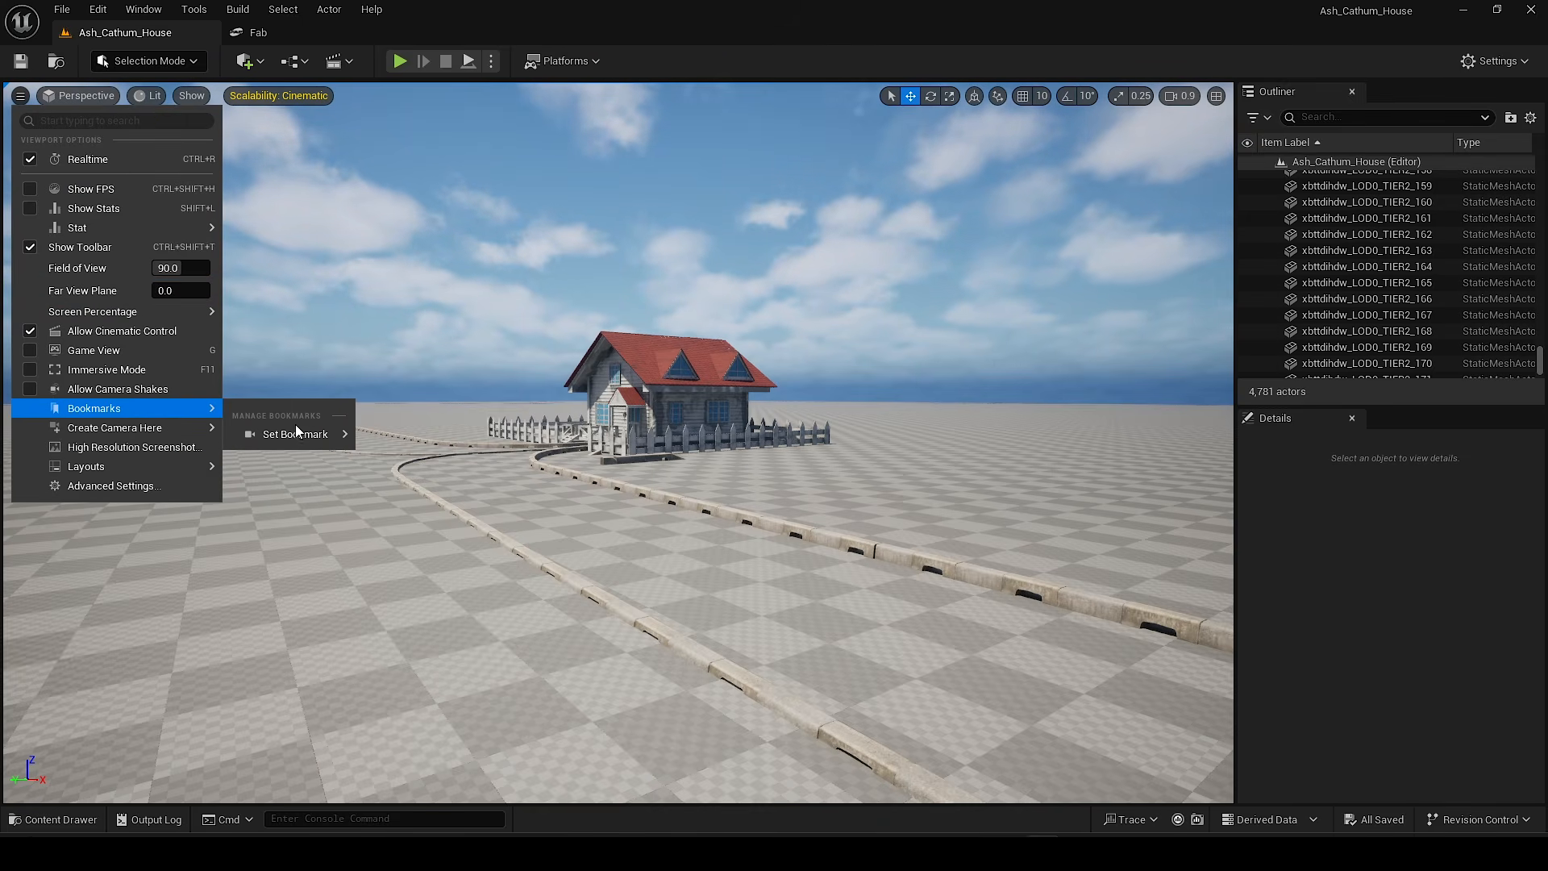
mouse_move(318, 430)
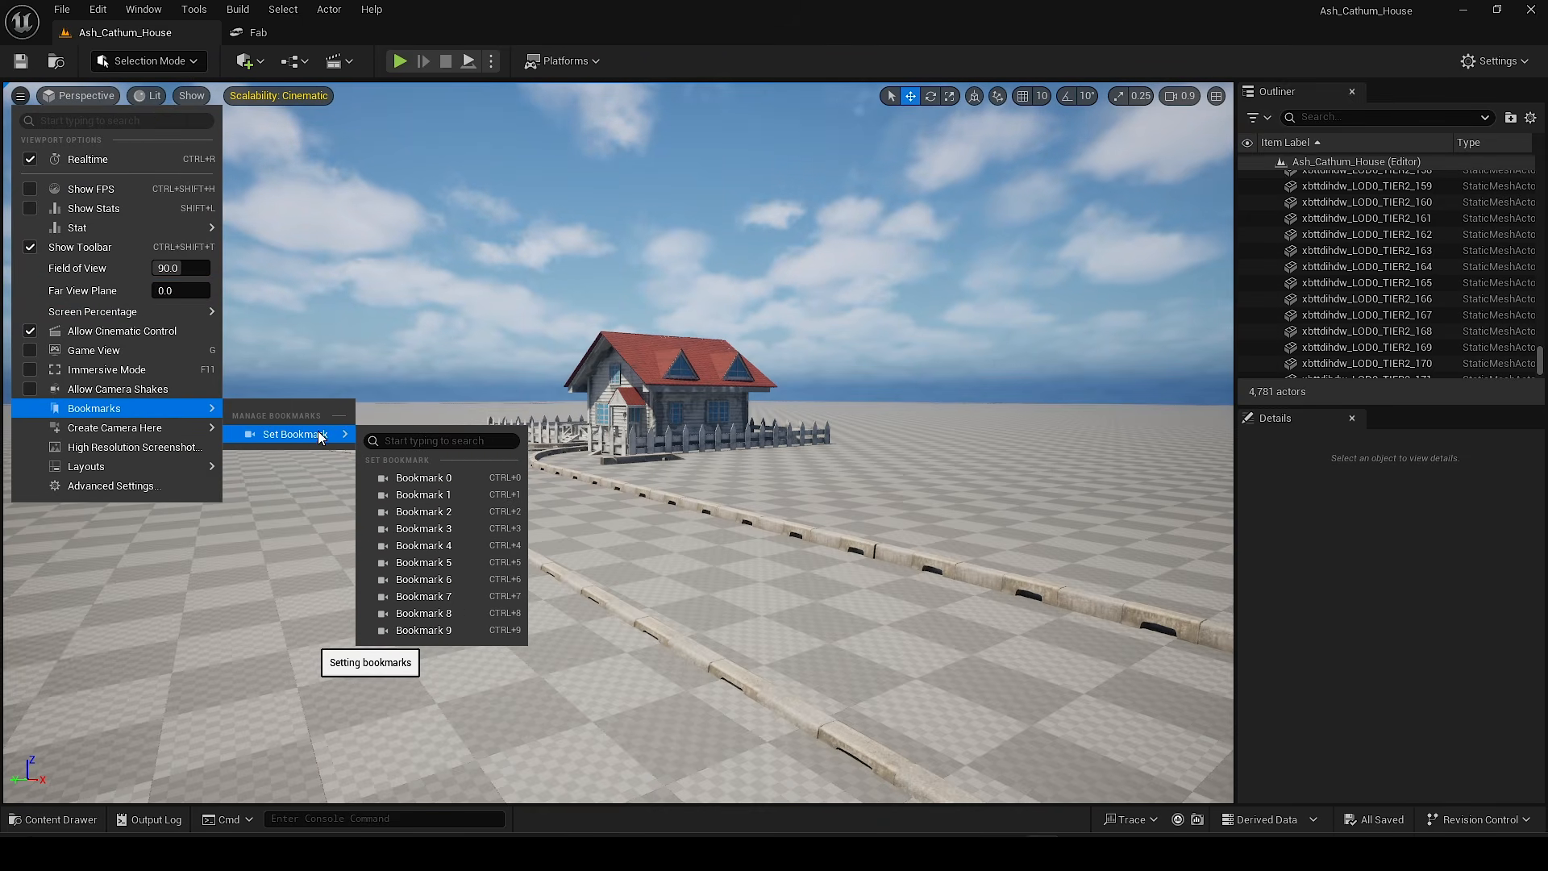
click(467, 493)
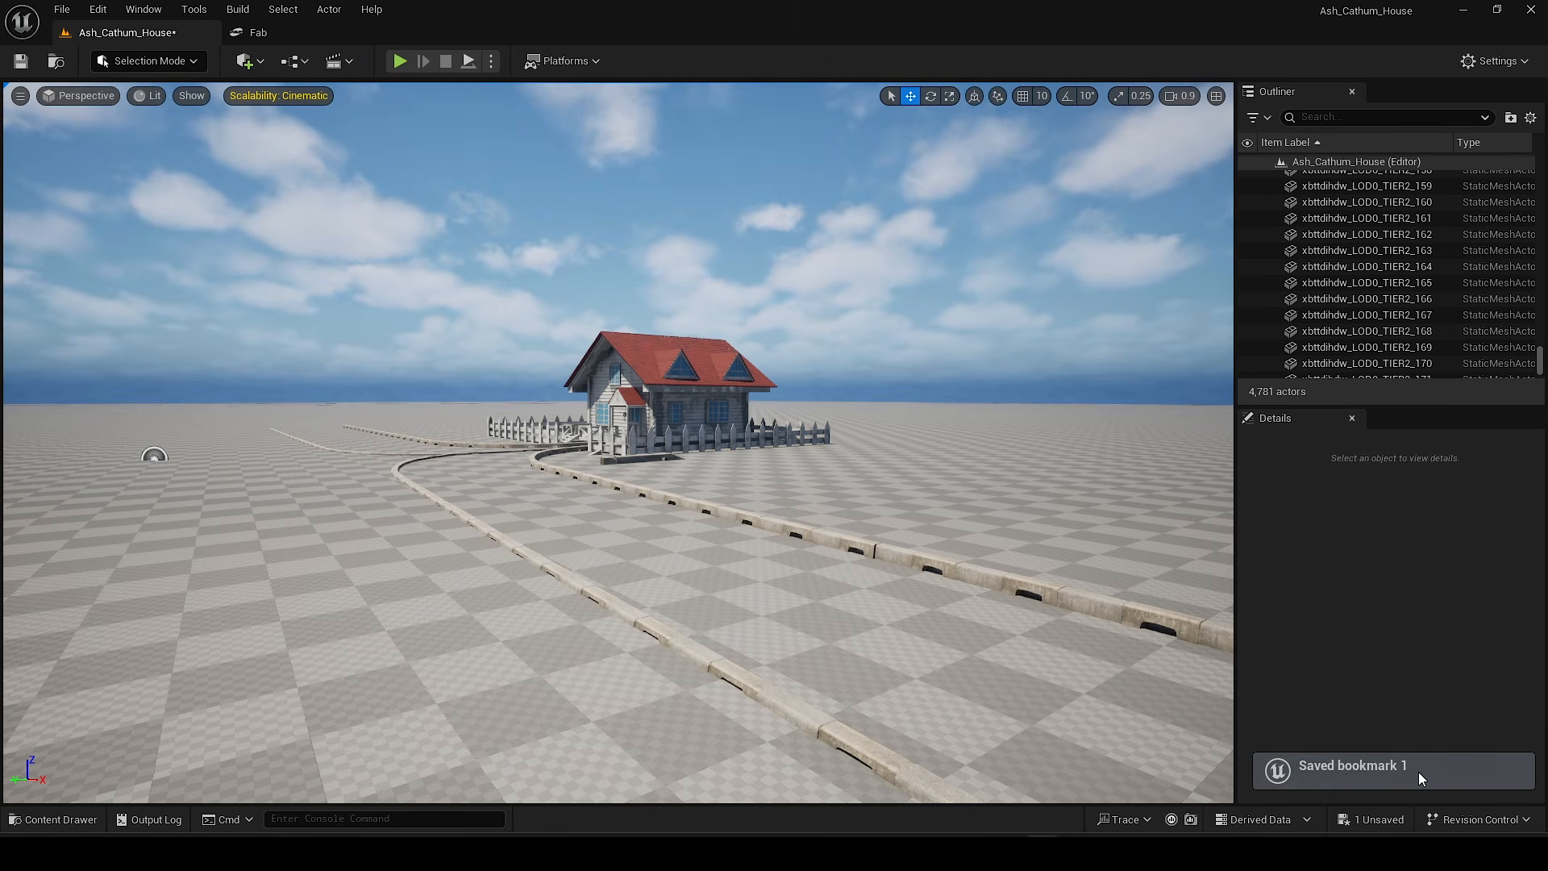
Step: Test Bookmark 1 by recalling it from several other viewpoints, and save the level
right_drag(833, 554, 867, 548)
key(1)
key(w)
key(1)
key(w)
key(e)
right_drag(674, 421, 711, 533)
key(1)
key(w)
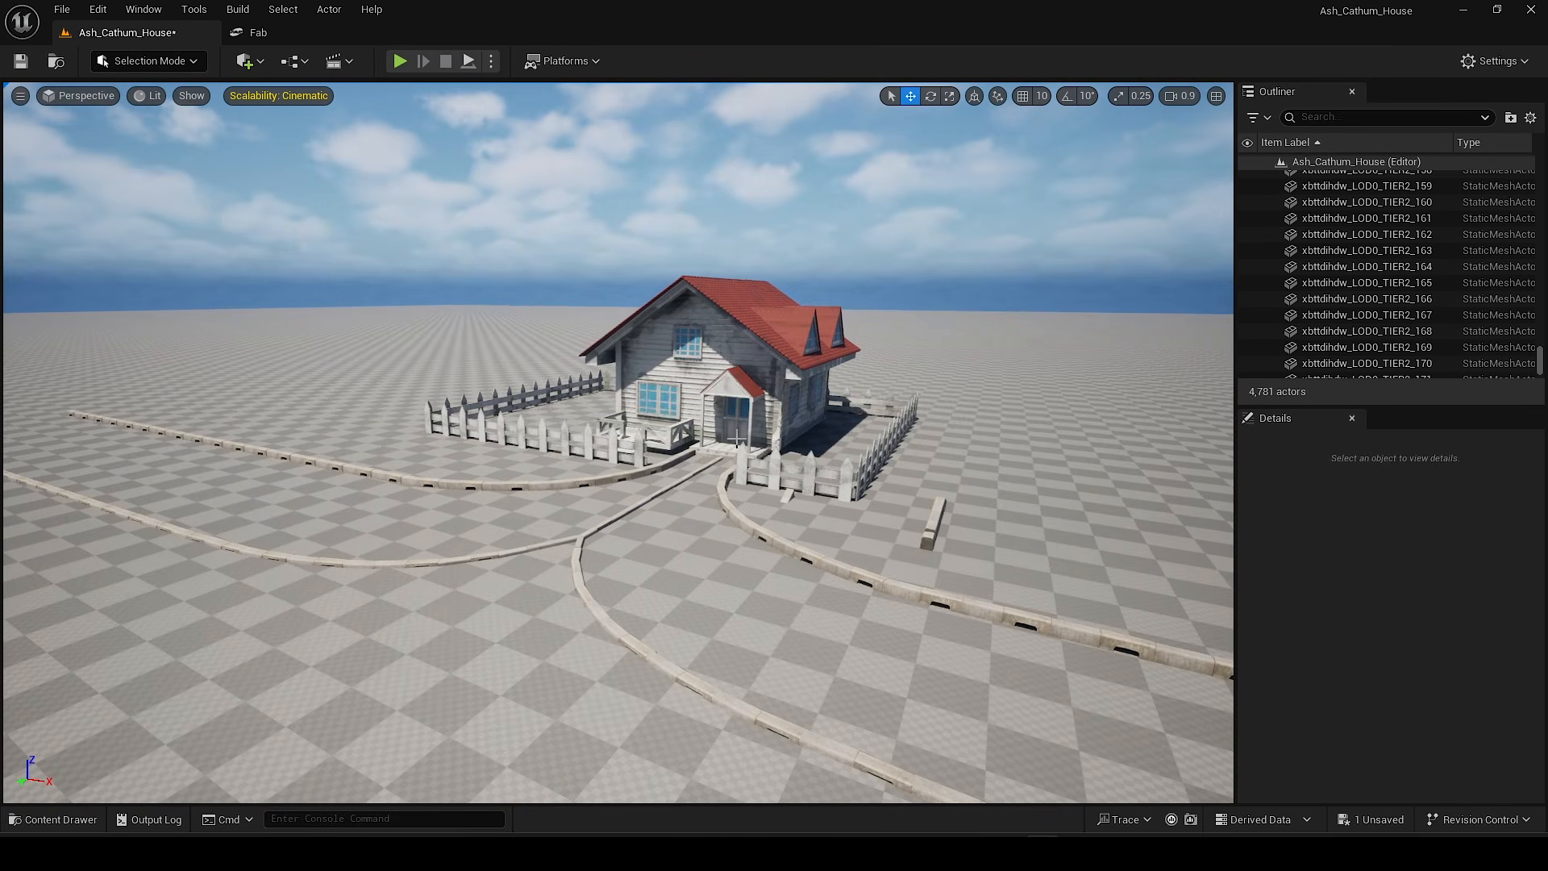
key(ctrl+s)
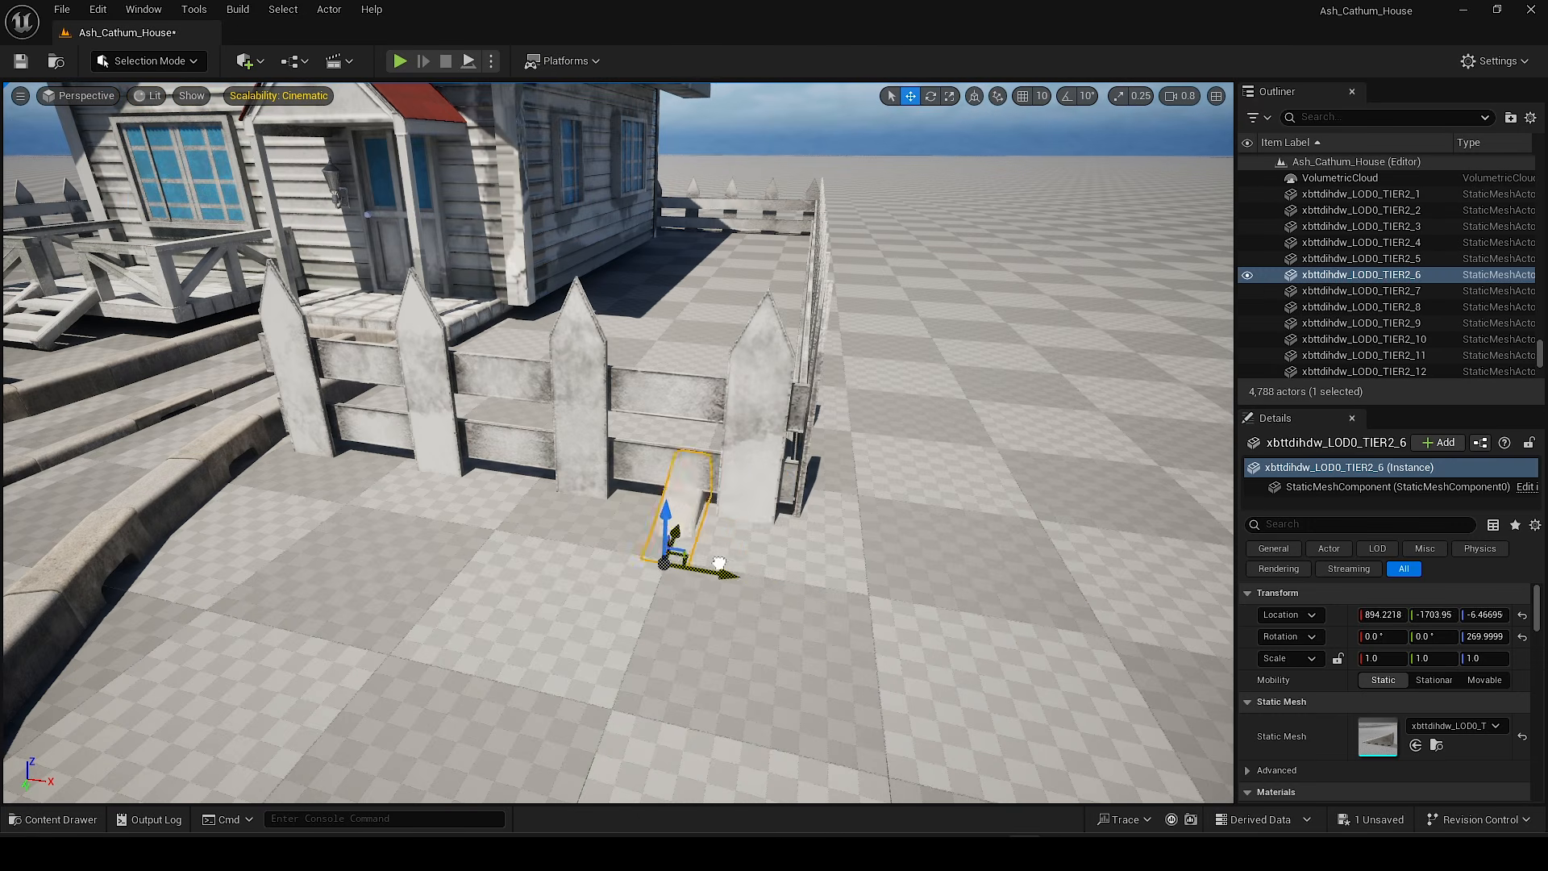
Step: Pull the stray curb piece out from under the front fence corner and delete it
drag(734, 584, 809, 570)
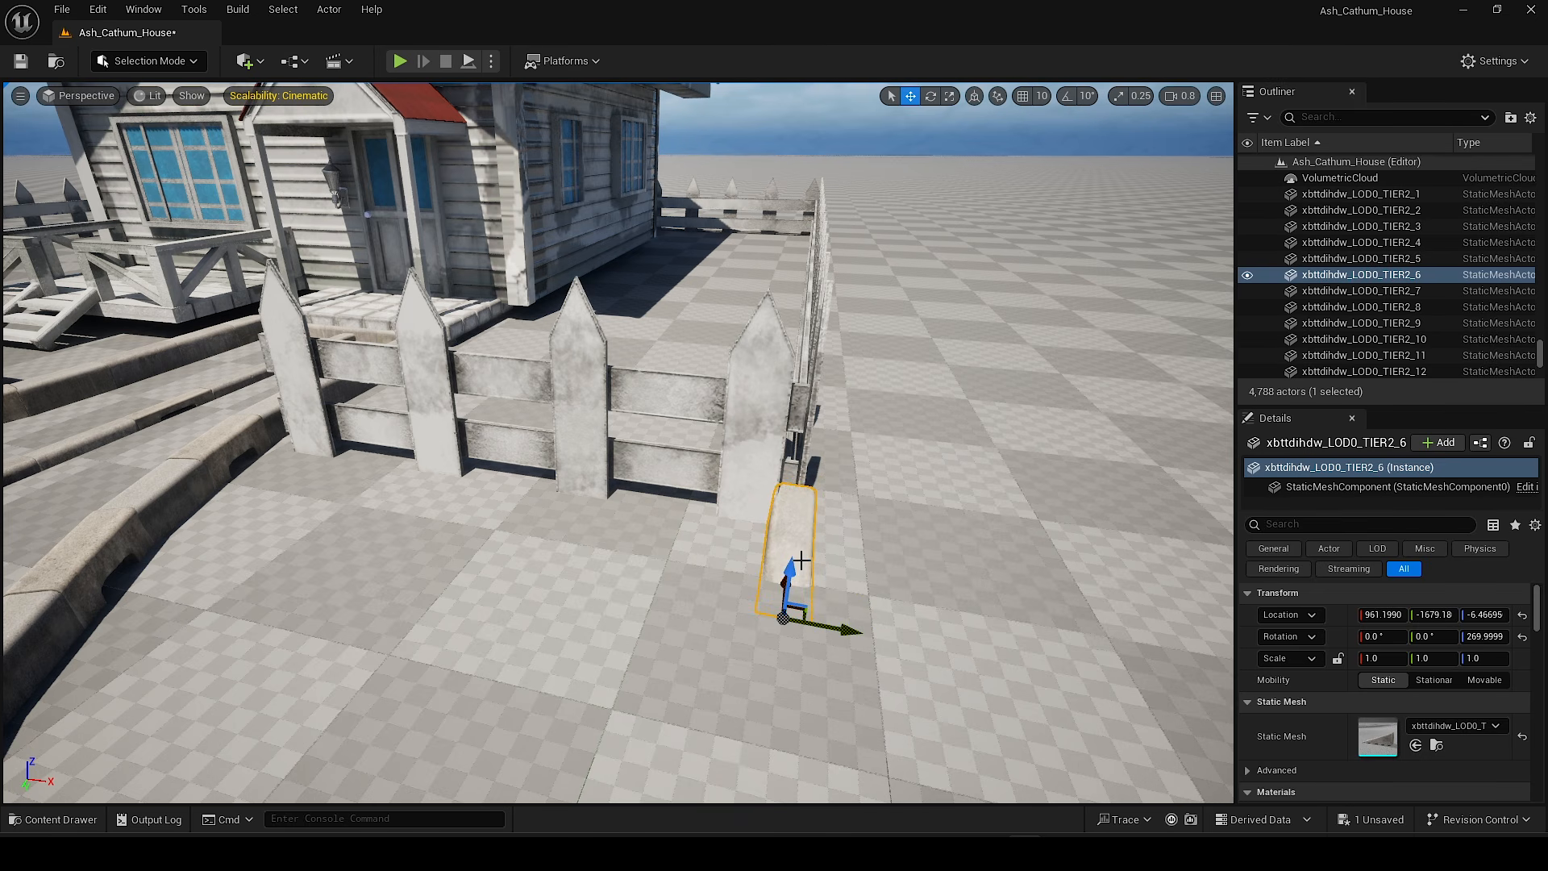
key(Delete)
key(s)
right_drag(677, 491, 658, 388)
key(s)
key(q)
key(a)
key(w)
key(d)
key(s)
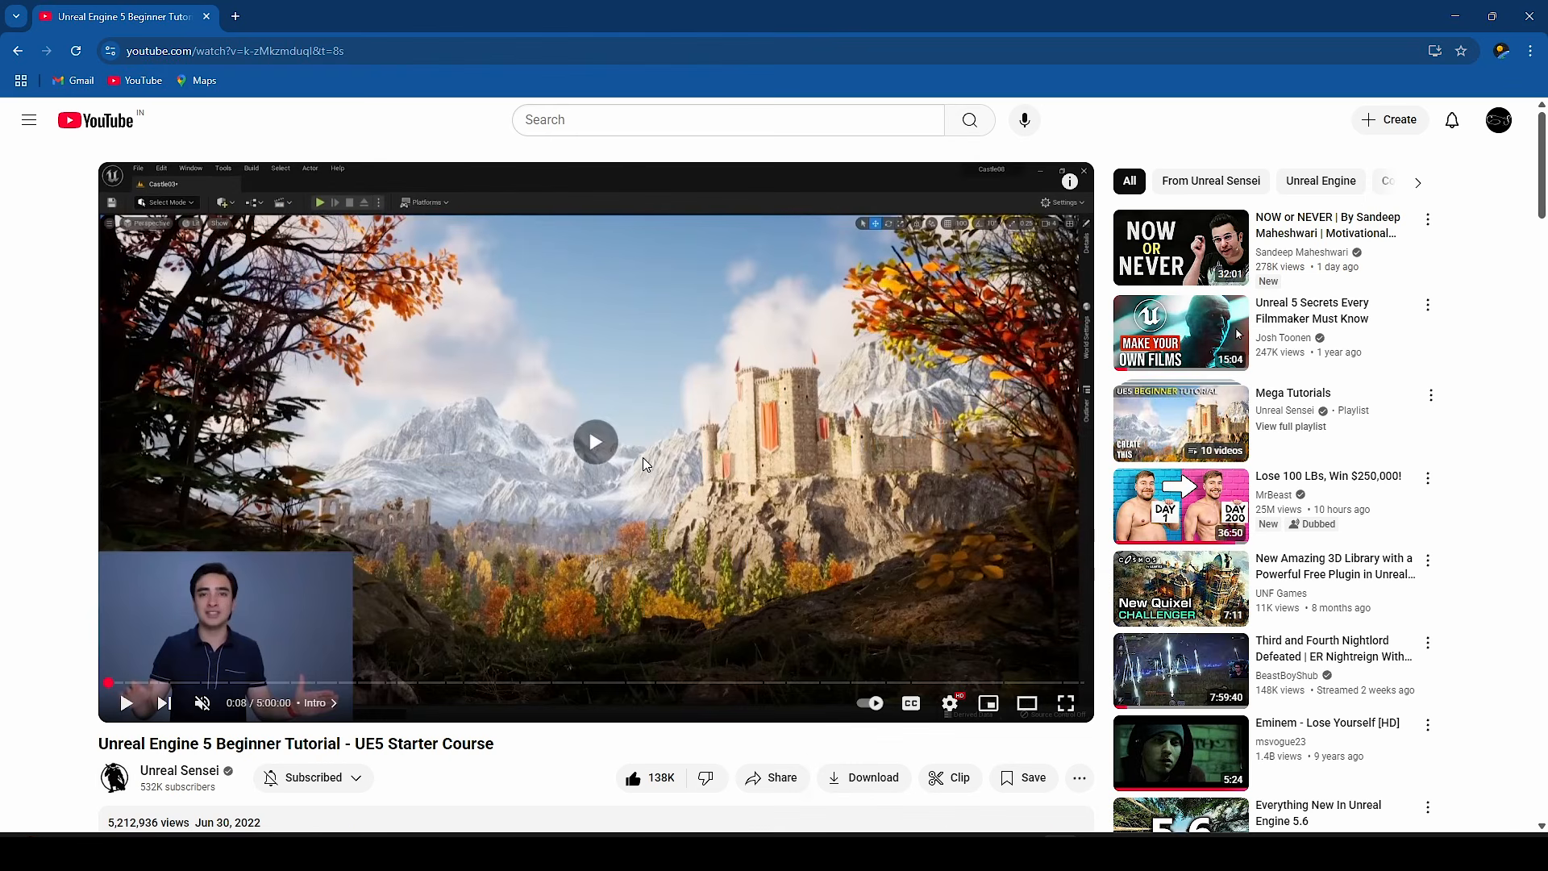
Step: Switch to the browser and examine the YouTube description of Unreal Sensei's Unreal Engine 5 Beginner Tutorial
scroll(756, 506, down, 2)
scroll(756, 505, down, 3)
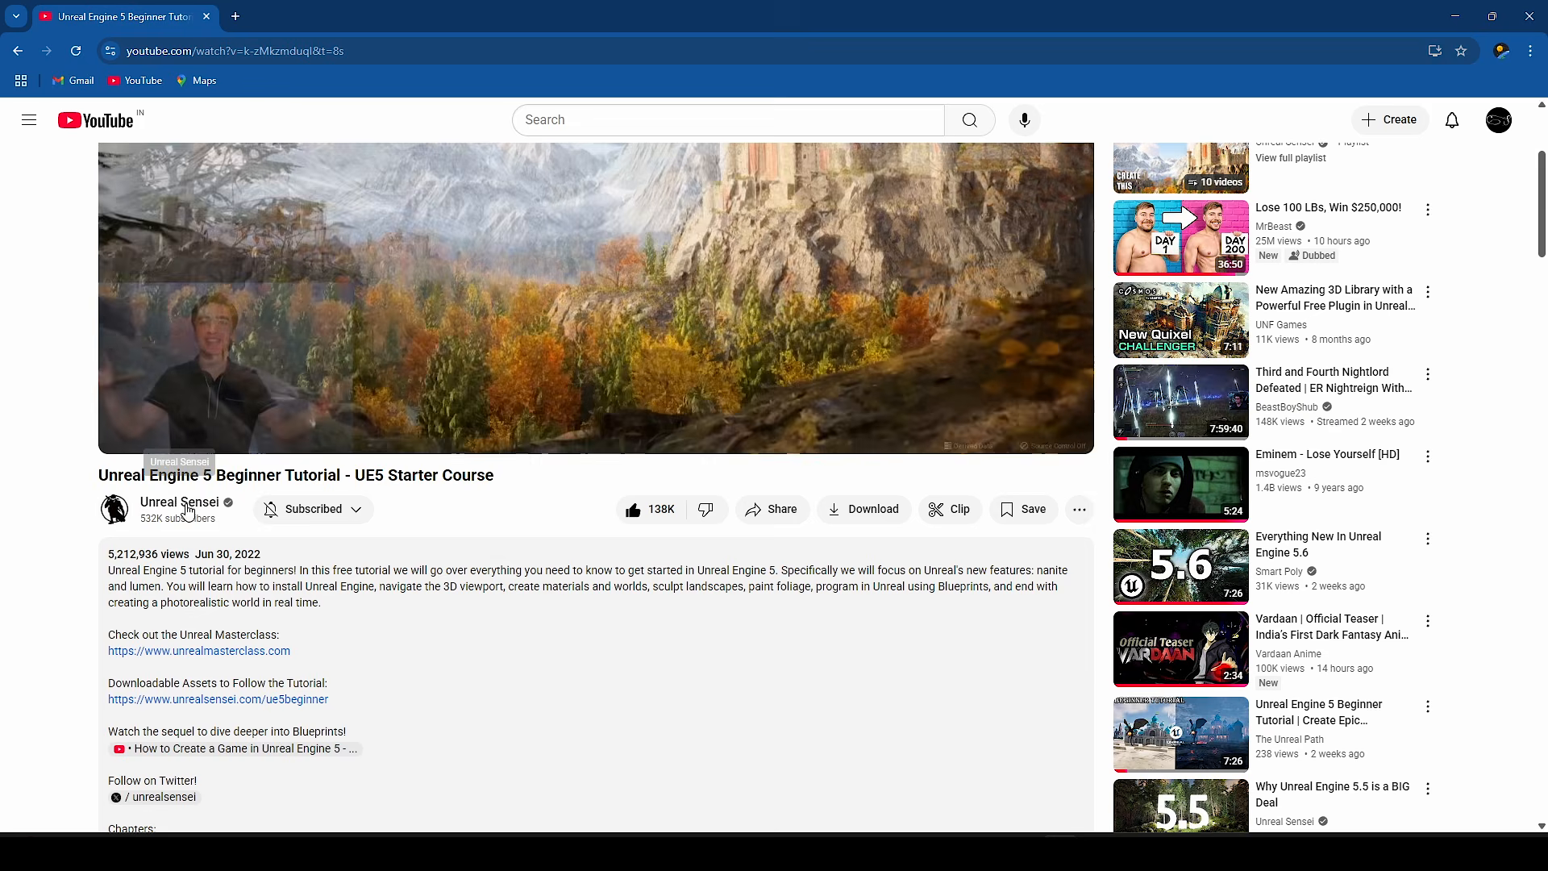
click(529, 243)
scroll(271, 444, down, 2)
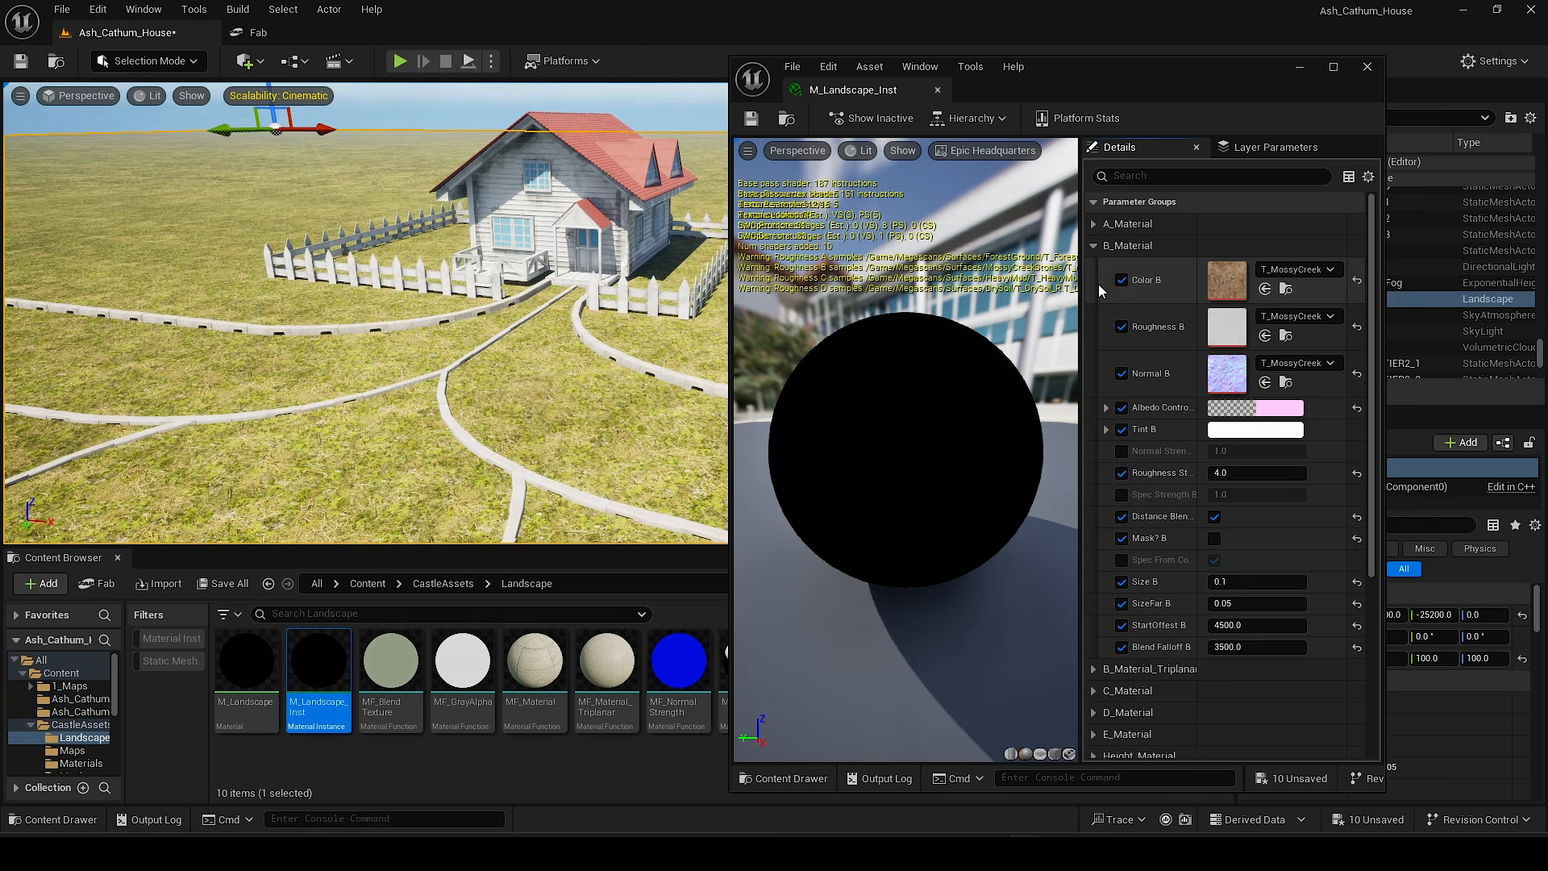
Step: Expand the D_Material parameters of M_Landscape_Inst and browse the project content to the Medium folder of the Brick_Wall_Worn surface
click(1095, 269)
click(1096, 288)
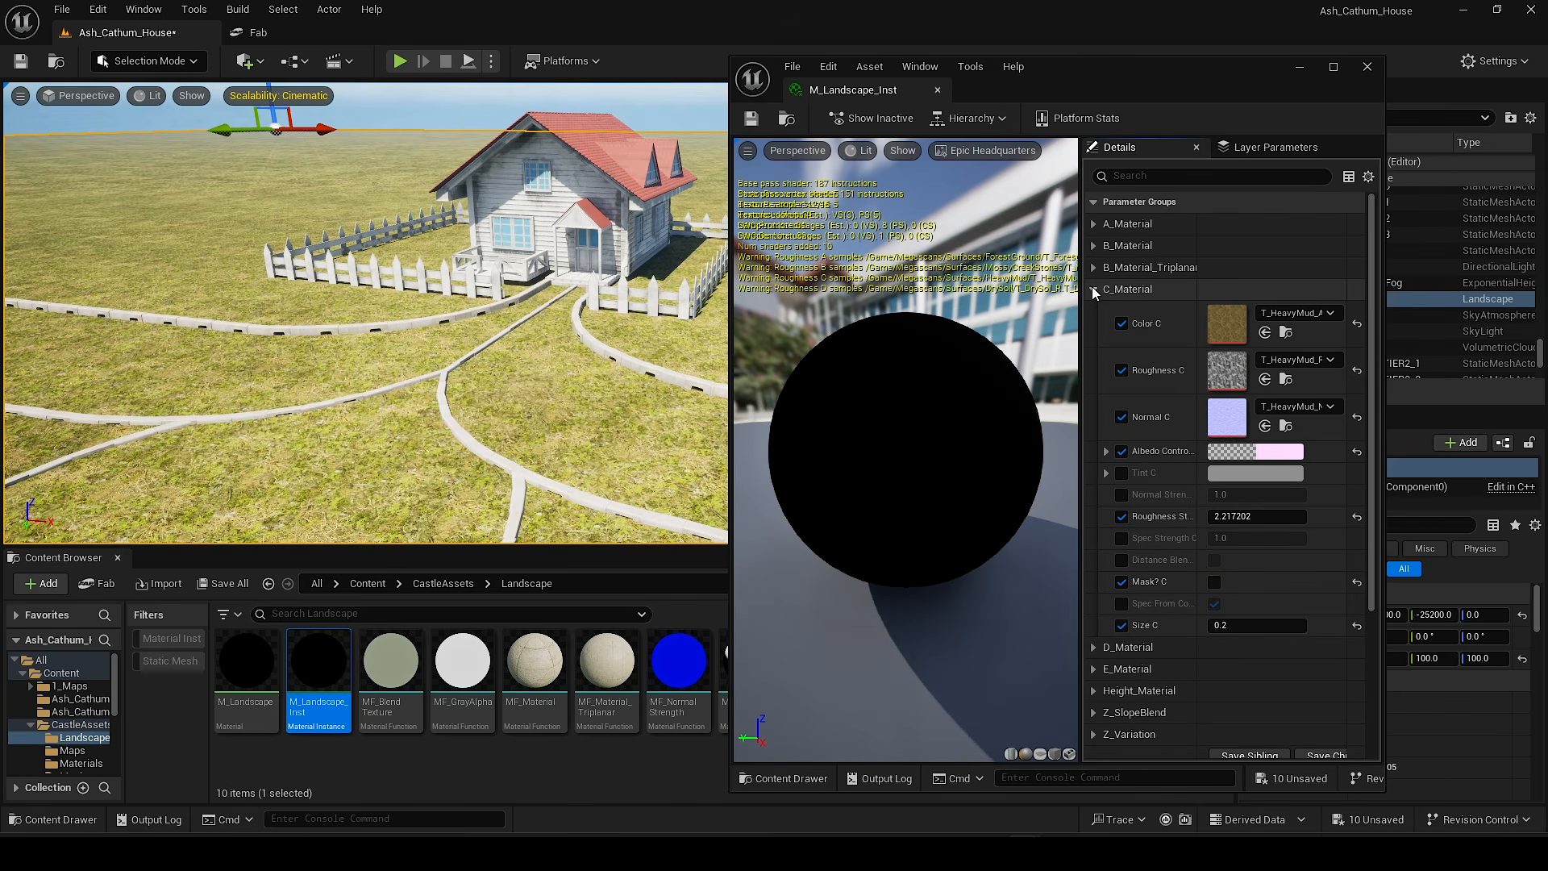
click(1096, 312)
click(367, 583)
double_click(607, 677)
double_click(247, 677)
double_click(329, 685)
double_click(247, 669)
double_click(247, 669)
click(319, 677)
Step: Assign the brick textures T_sexkaitb_2K_B to Color D and T_sexkaitb_2K_N to Normal D, and close the editor window
drag(311, 661, 1221, 349)
drag(391, 669, 1227, 438)
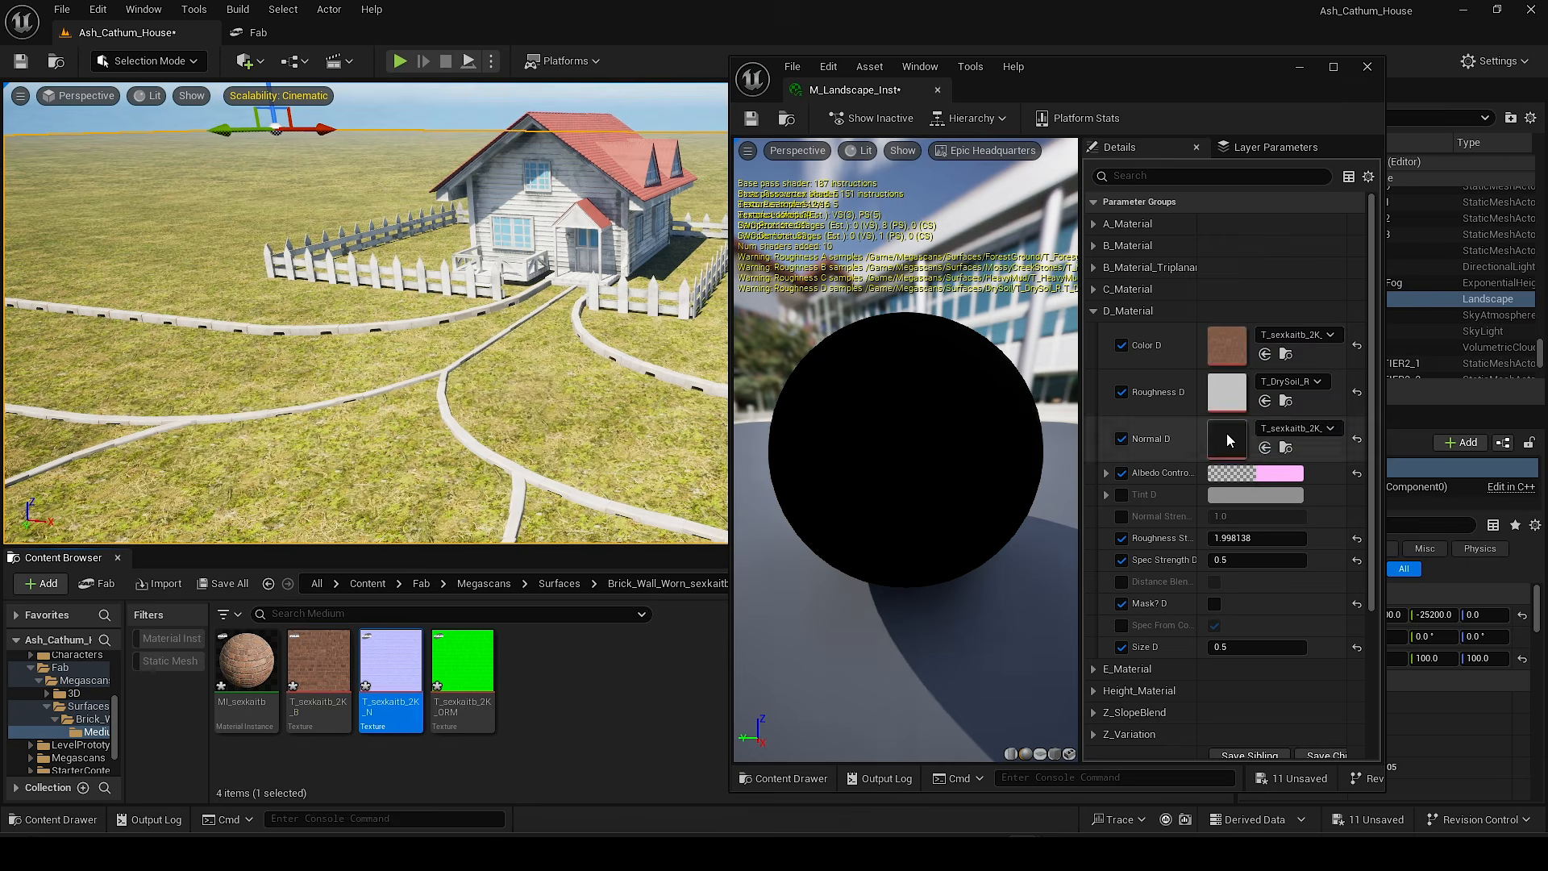
double_click(462, 669)
click(1008, 121)
click(1366, 66)
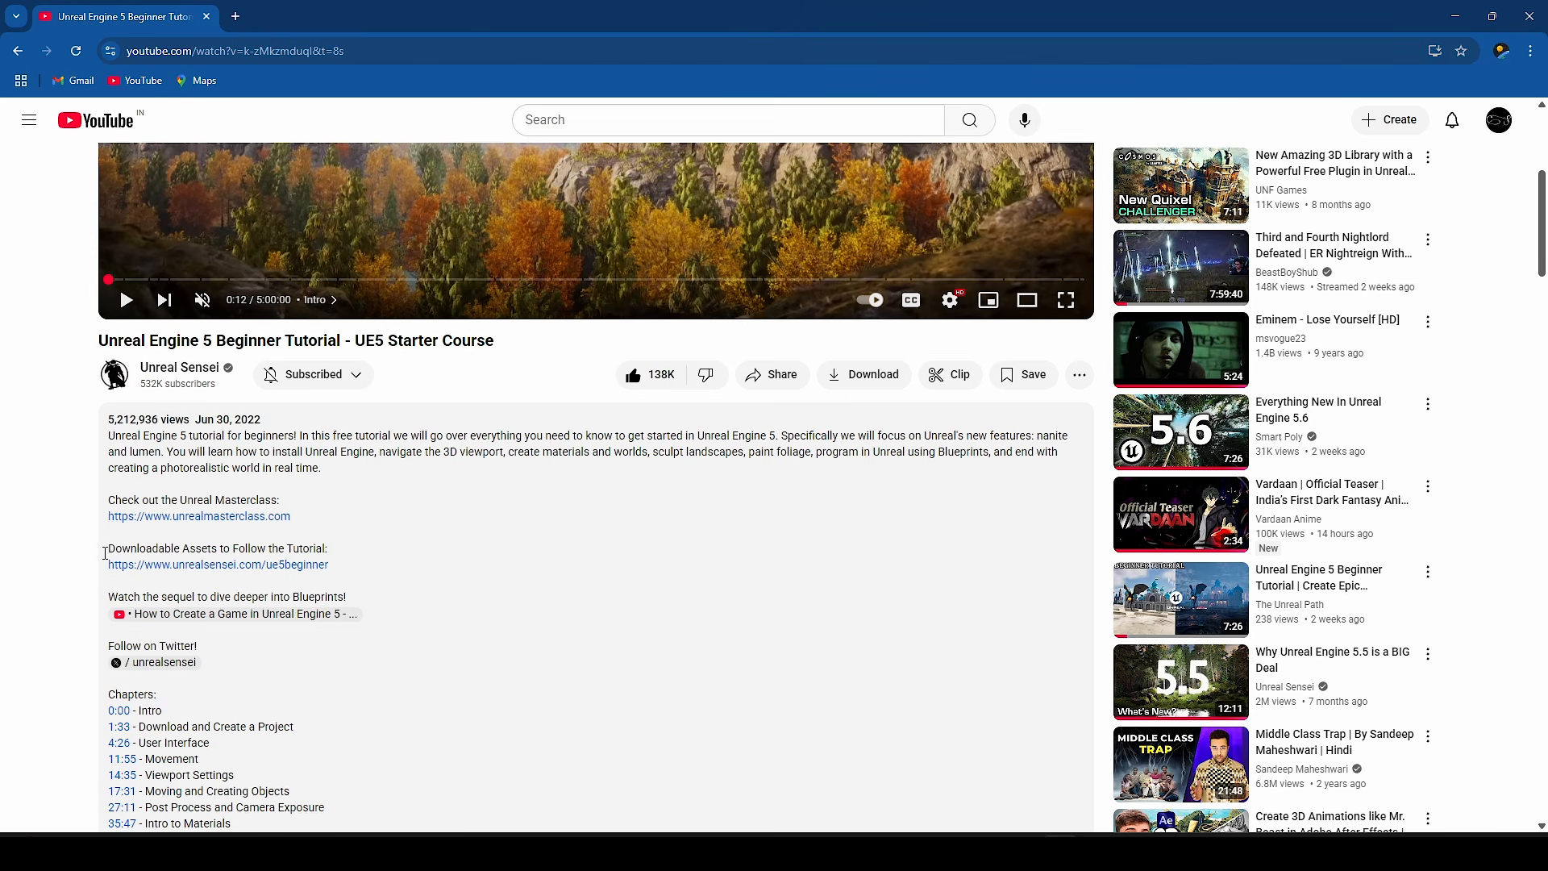
Step: Return to the tutorial's YouTube page, follow its downloadable assets link and check the name and email fields of the download form
scroll(238, 550, down, 2)
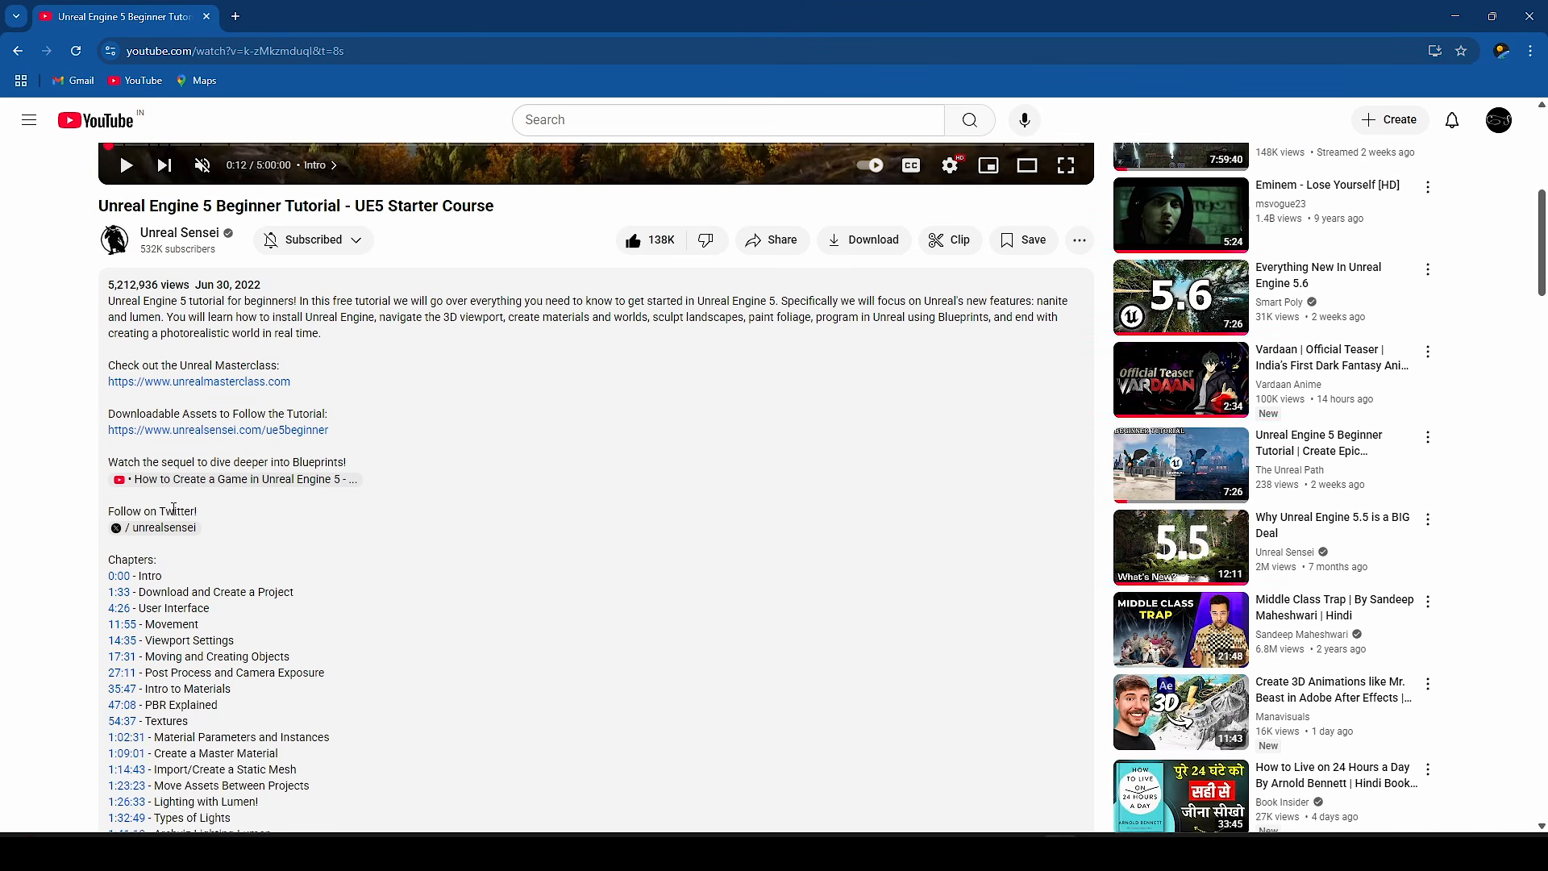
click(212, 431)
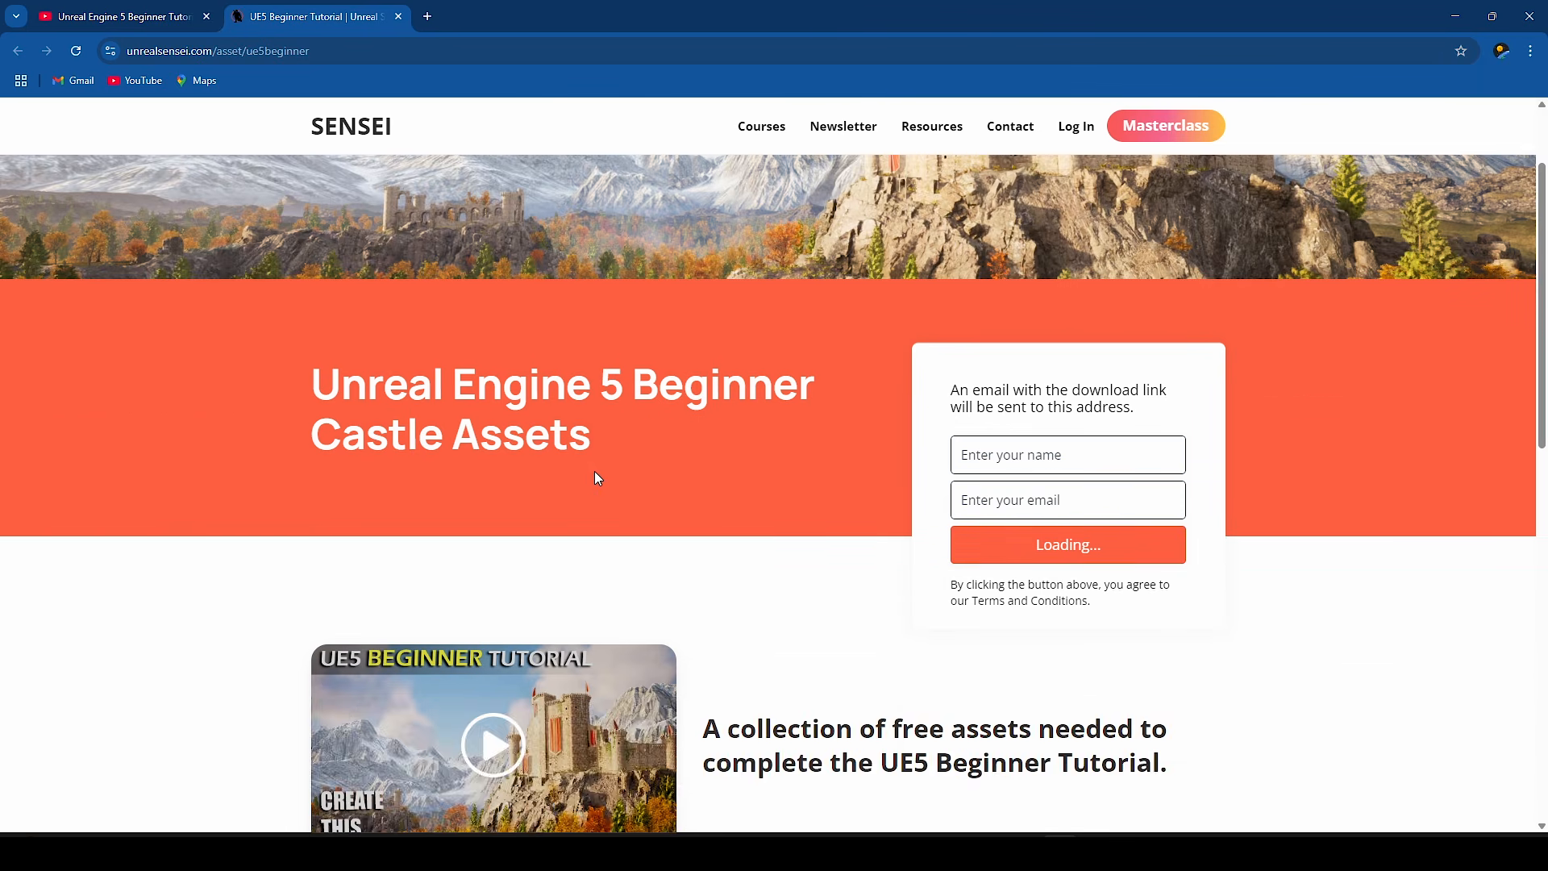
scroll(594, 471, up, 1)
click(969, 636)
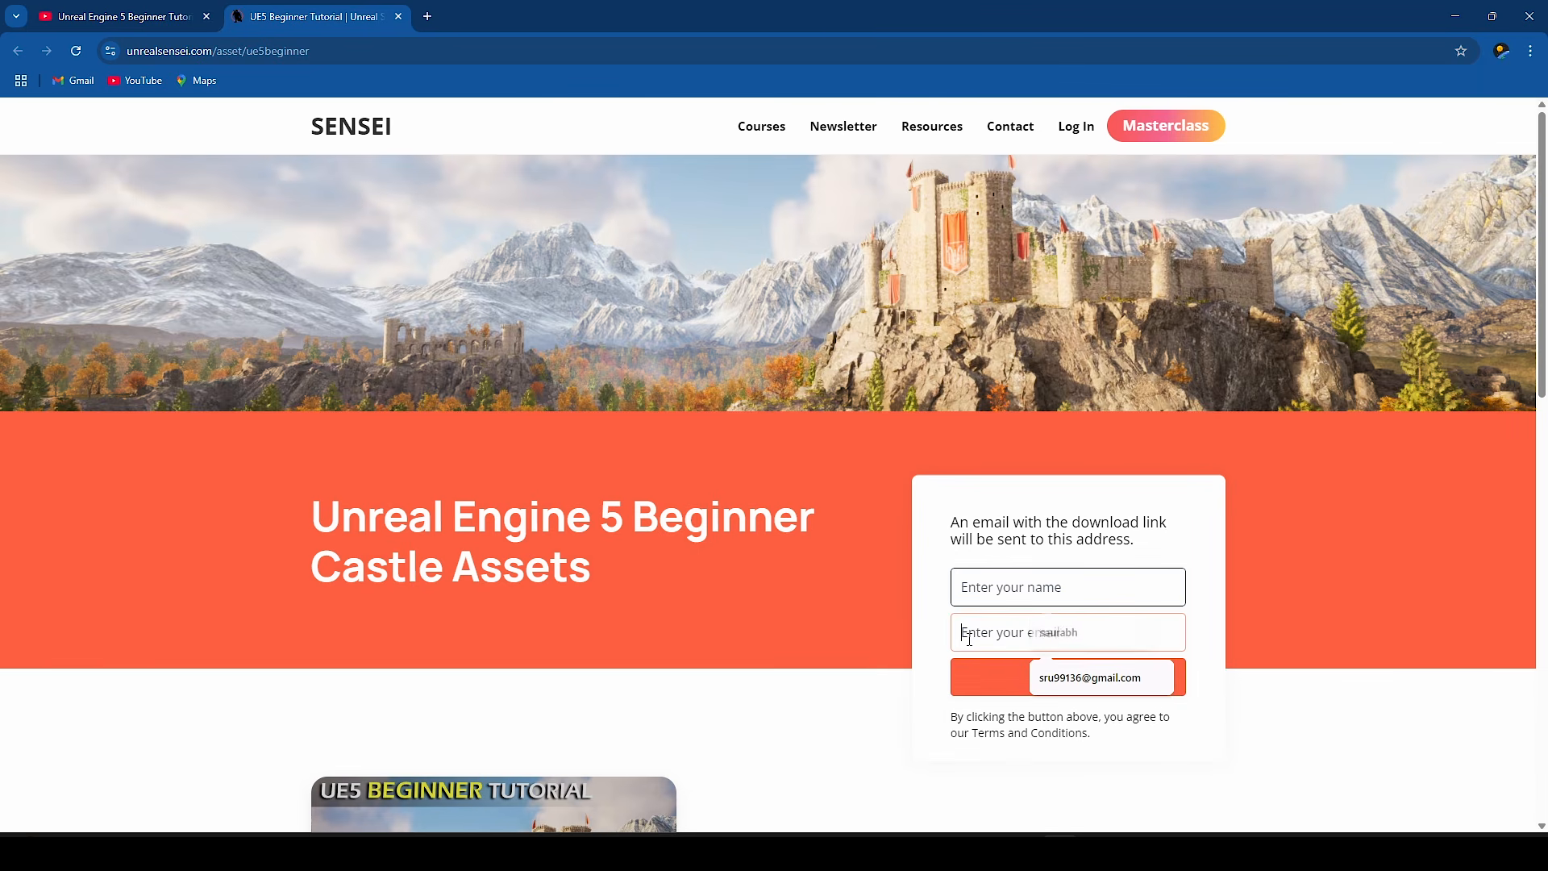
click(893, 590)
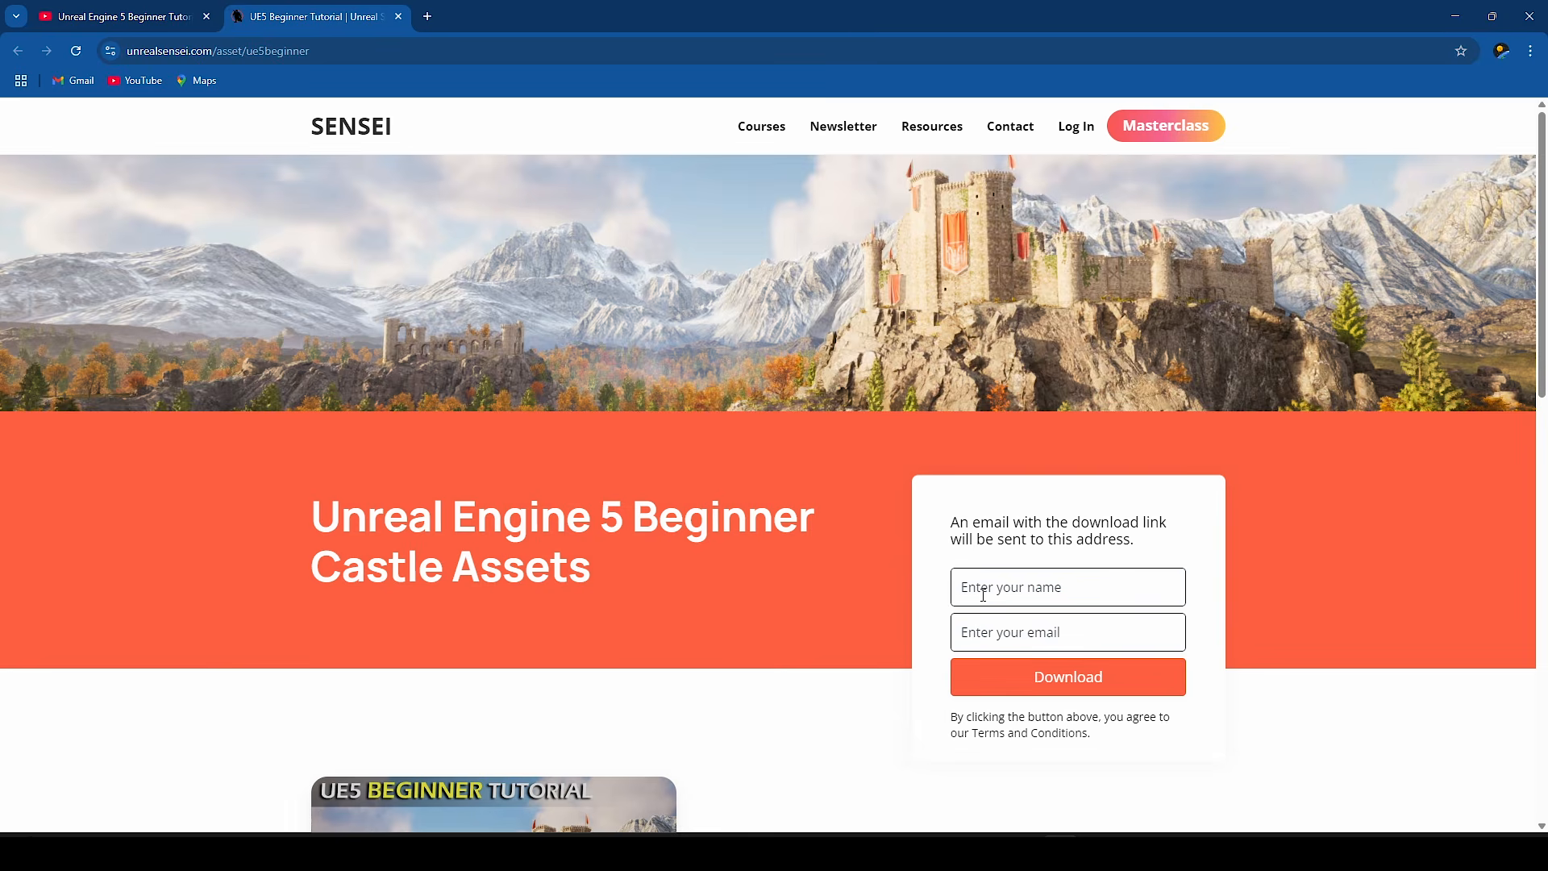
Step: Open the Unreal Sensei UE5 Beginner Assets email in Gmail and follow its UE5 Beginner Assets Download link
scroll(922, 557, down, 2)
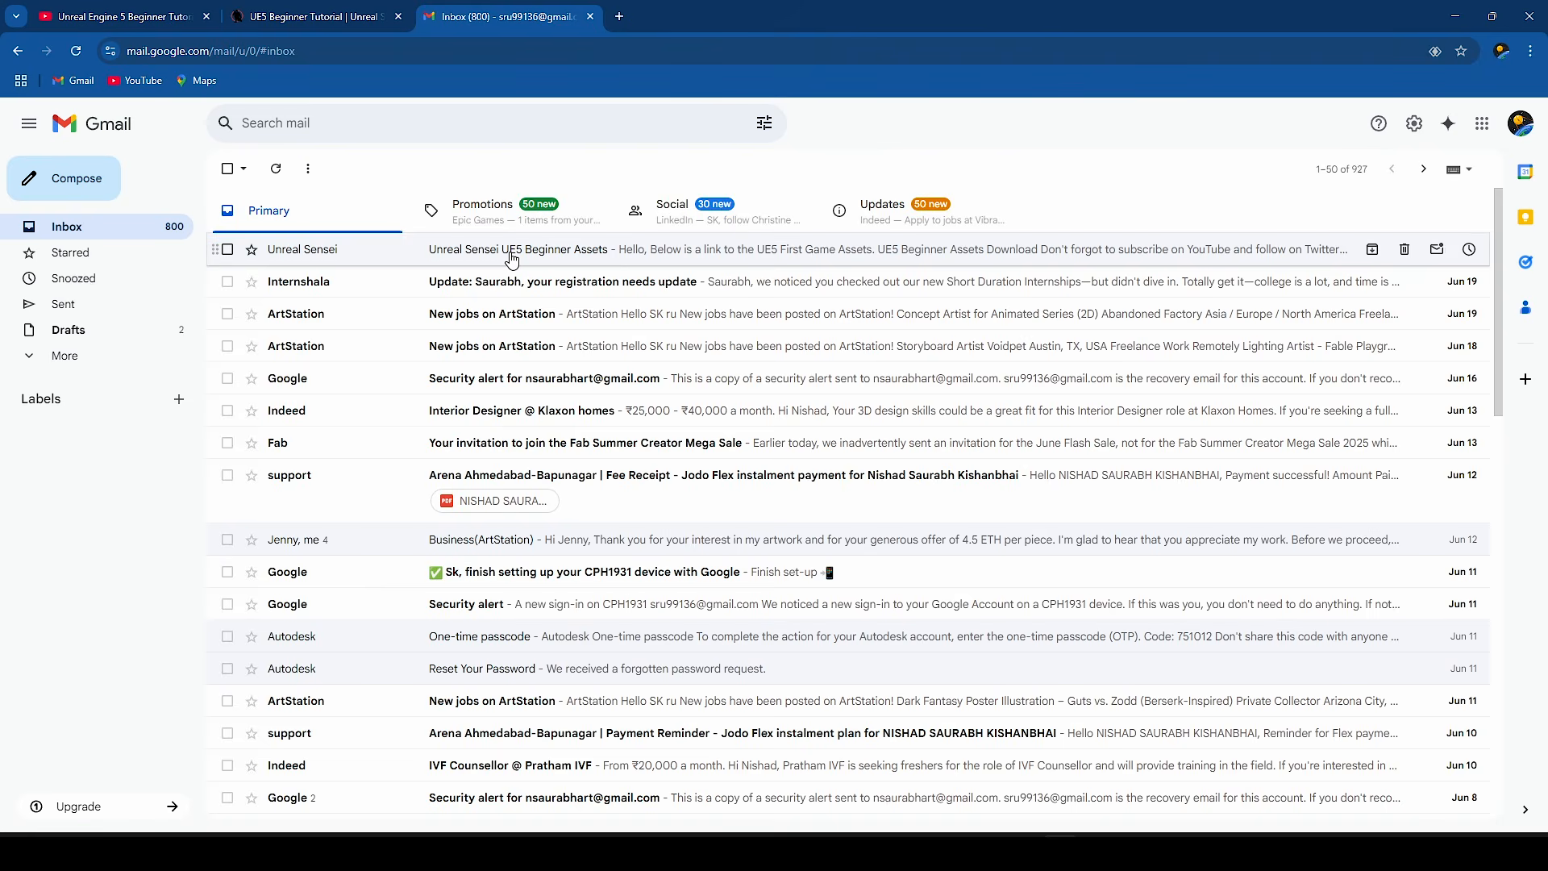
click(511, 249)
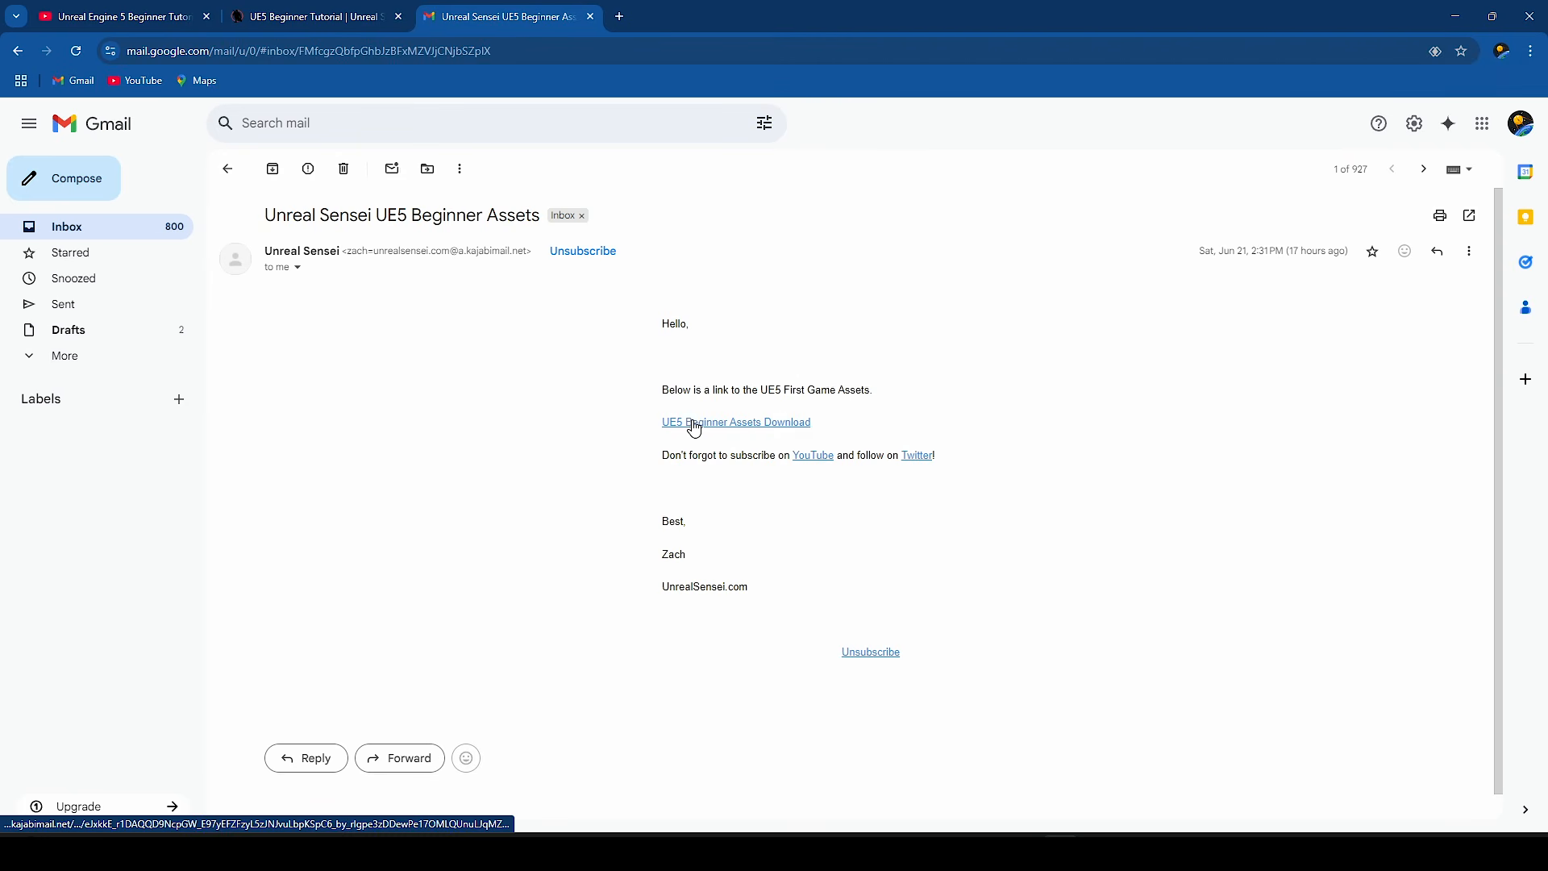
click(747, 426)
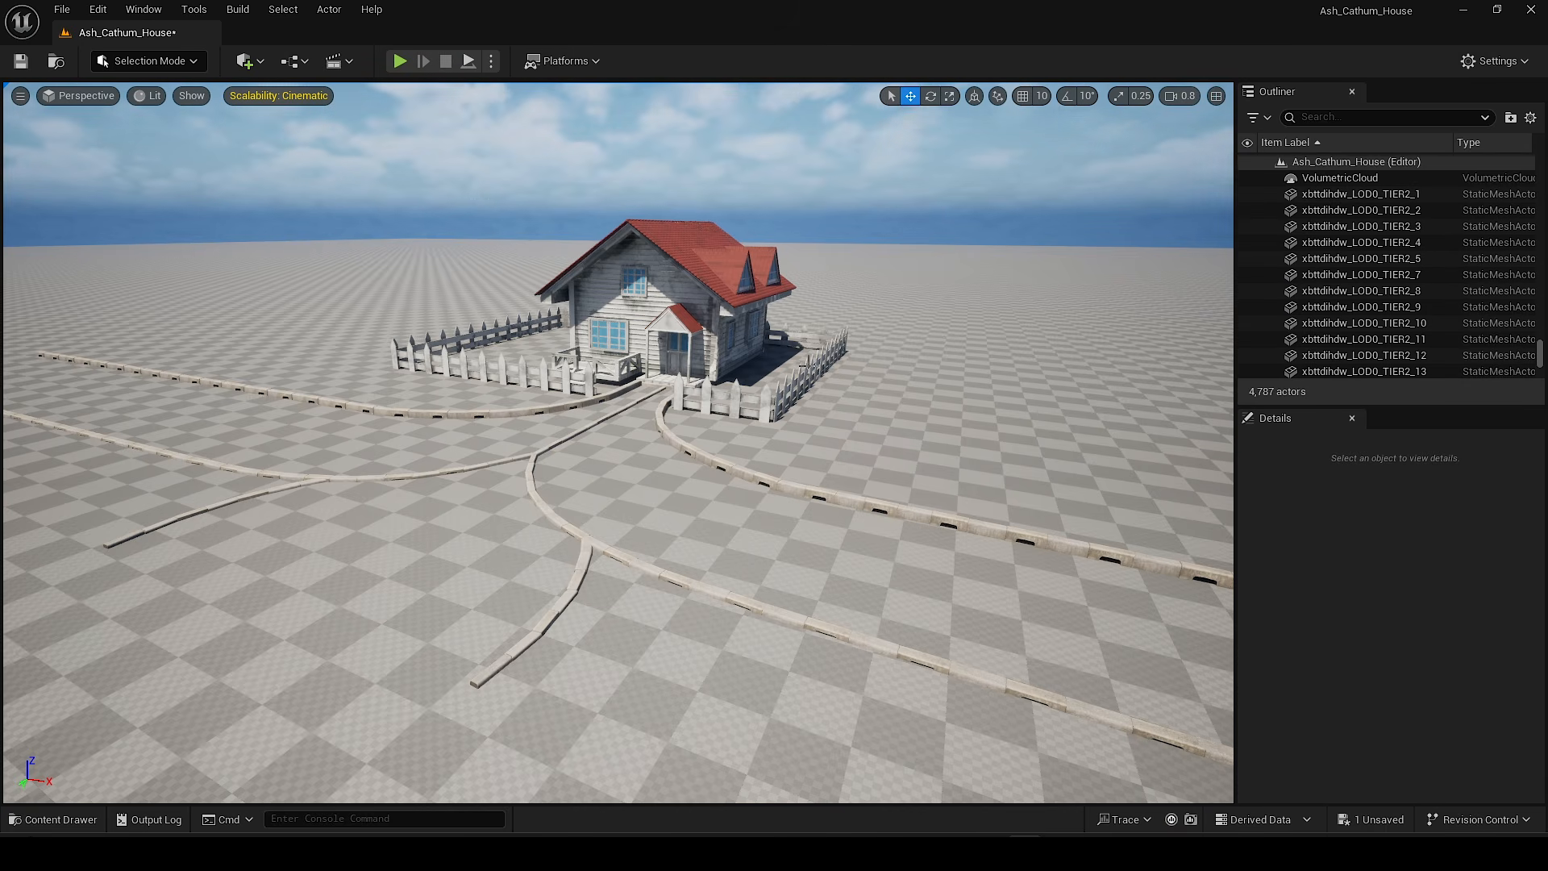
Step: Switch to File Explorer, move and narrow the Castle folder window so the house stays visible, and open the IntroUnreal5 folder
right_drag(830, 387, 879, 361)
mouse_move(684, 381)
right_down()
mouse_move(679, 421)
mouse_move(699, 400)
mouse_move(684, 381)
right_up()
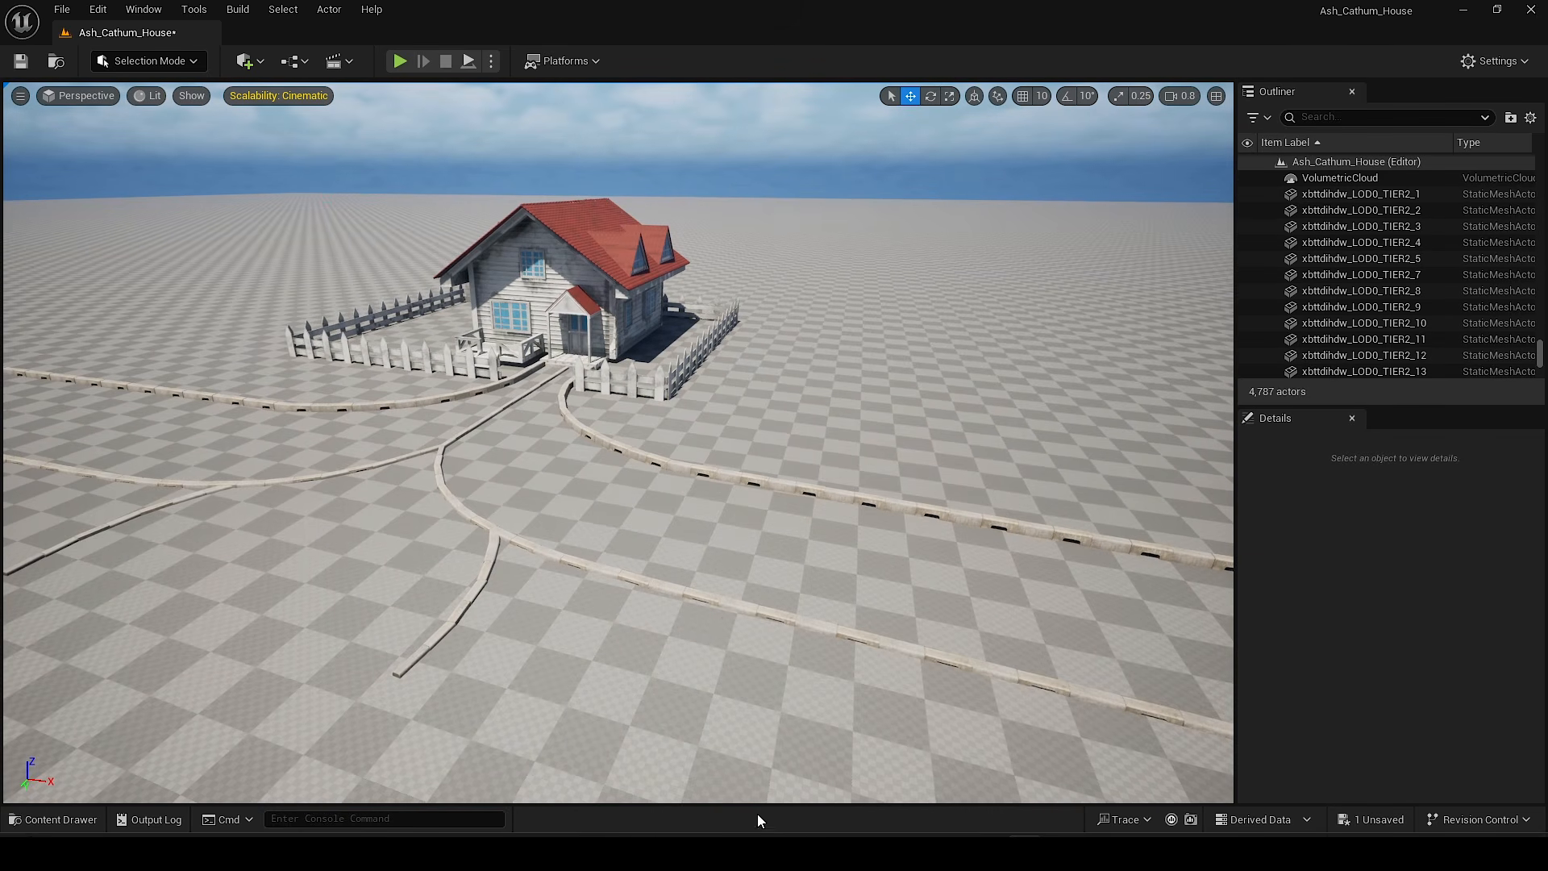
click(742, 842)
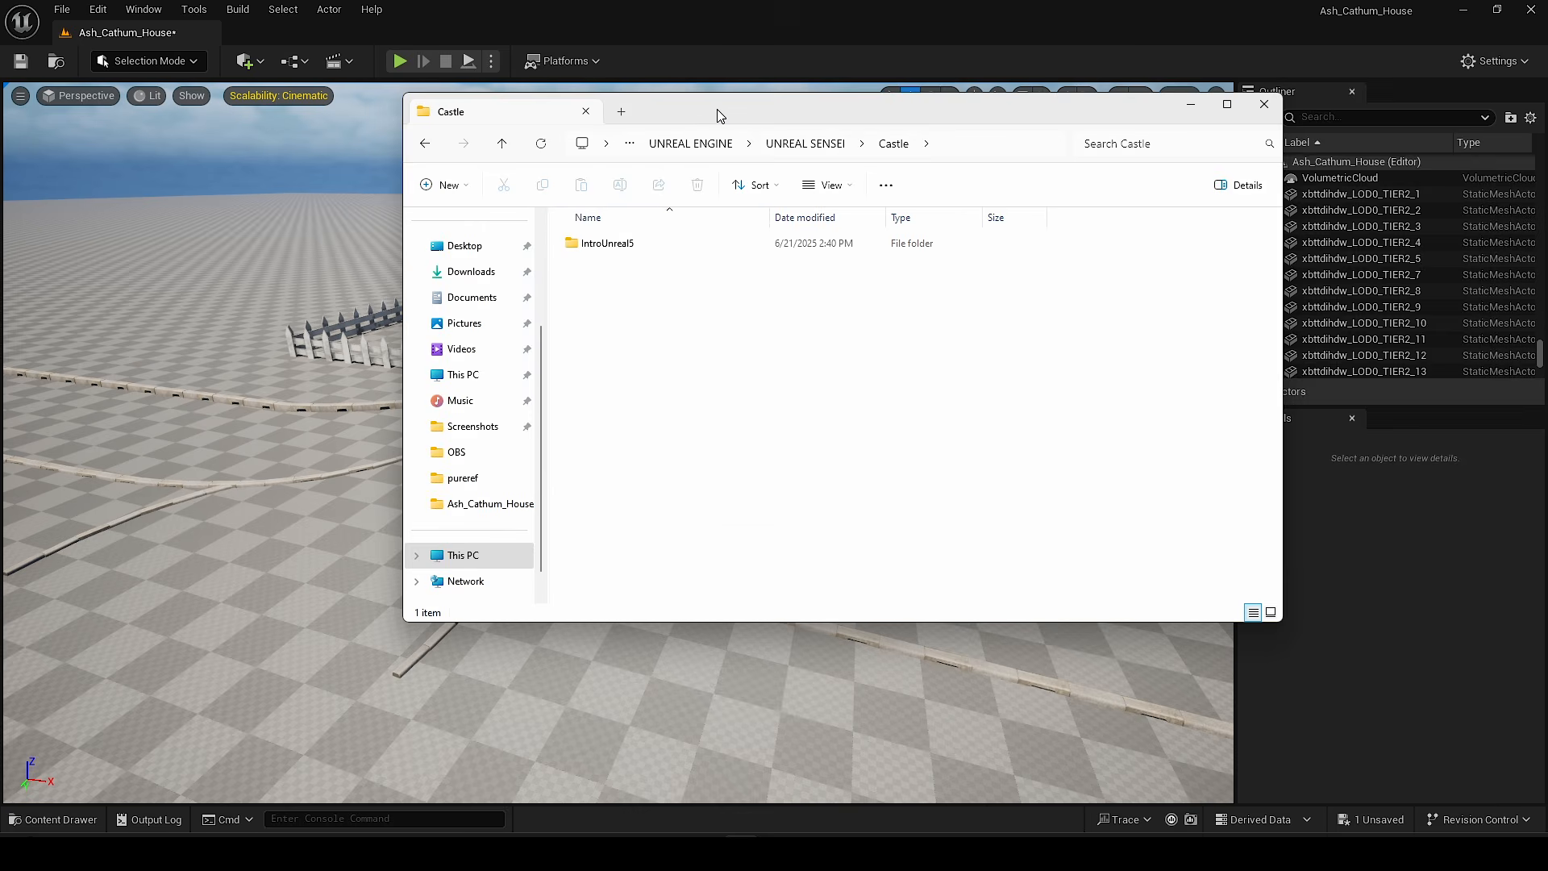
drag(718, 114, 911, 144)
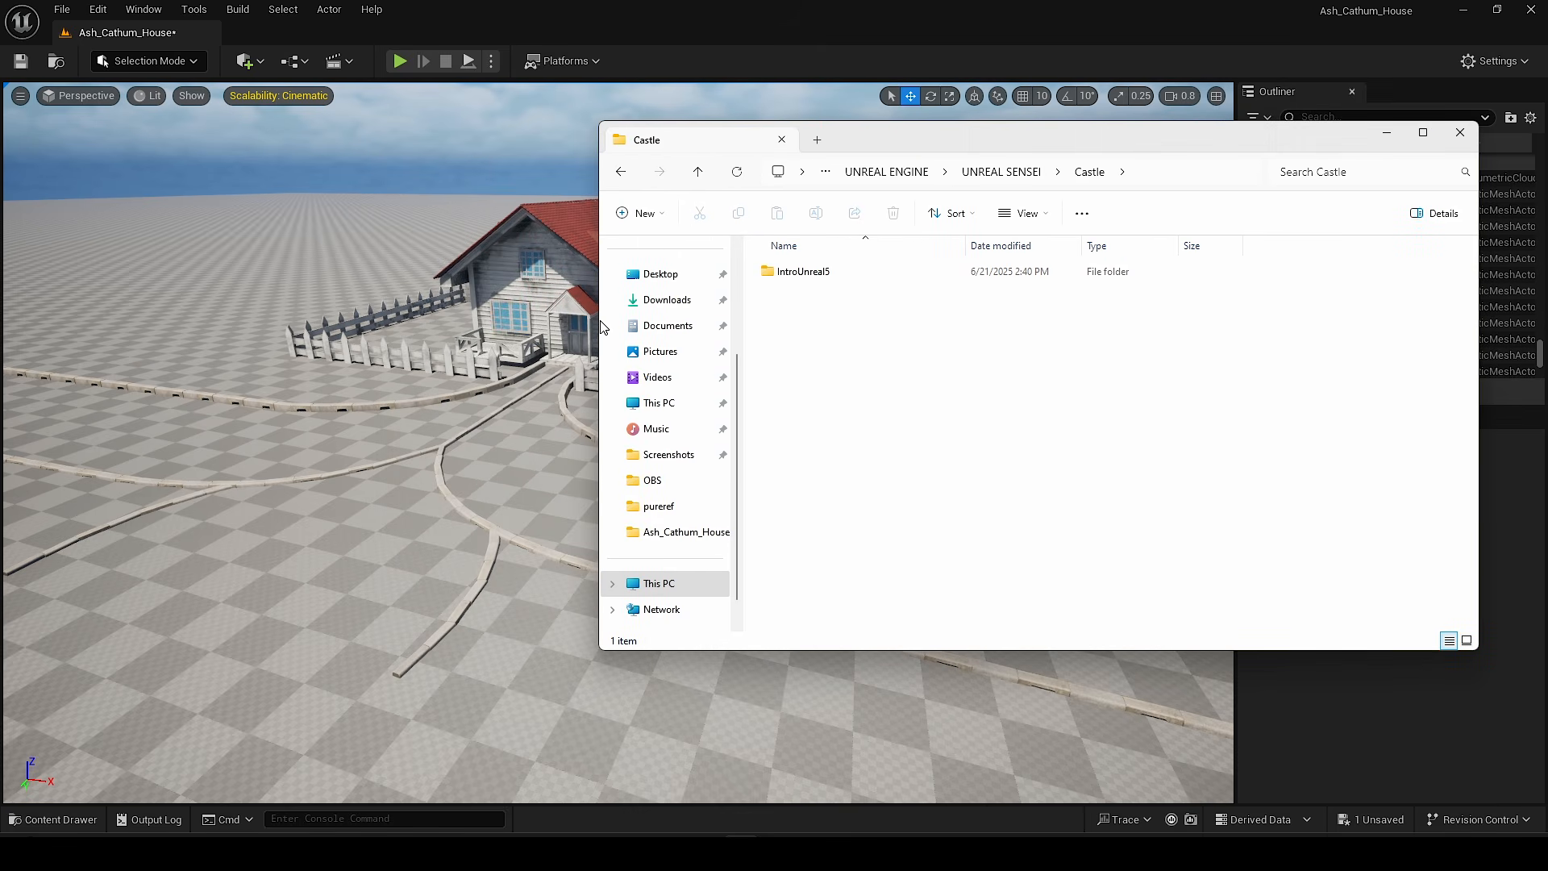
drag(597, 320, 709, 320)
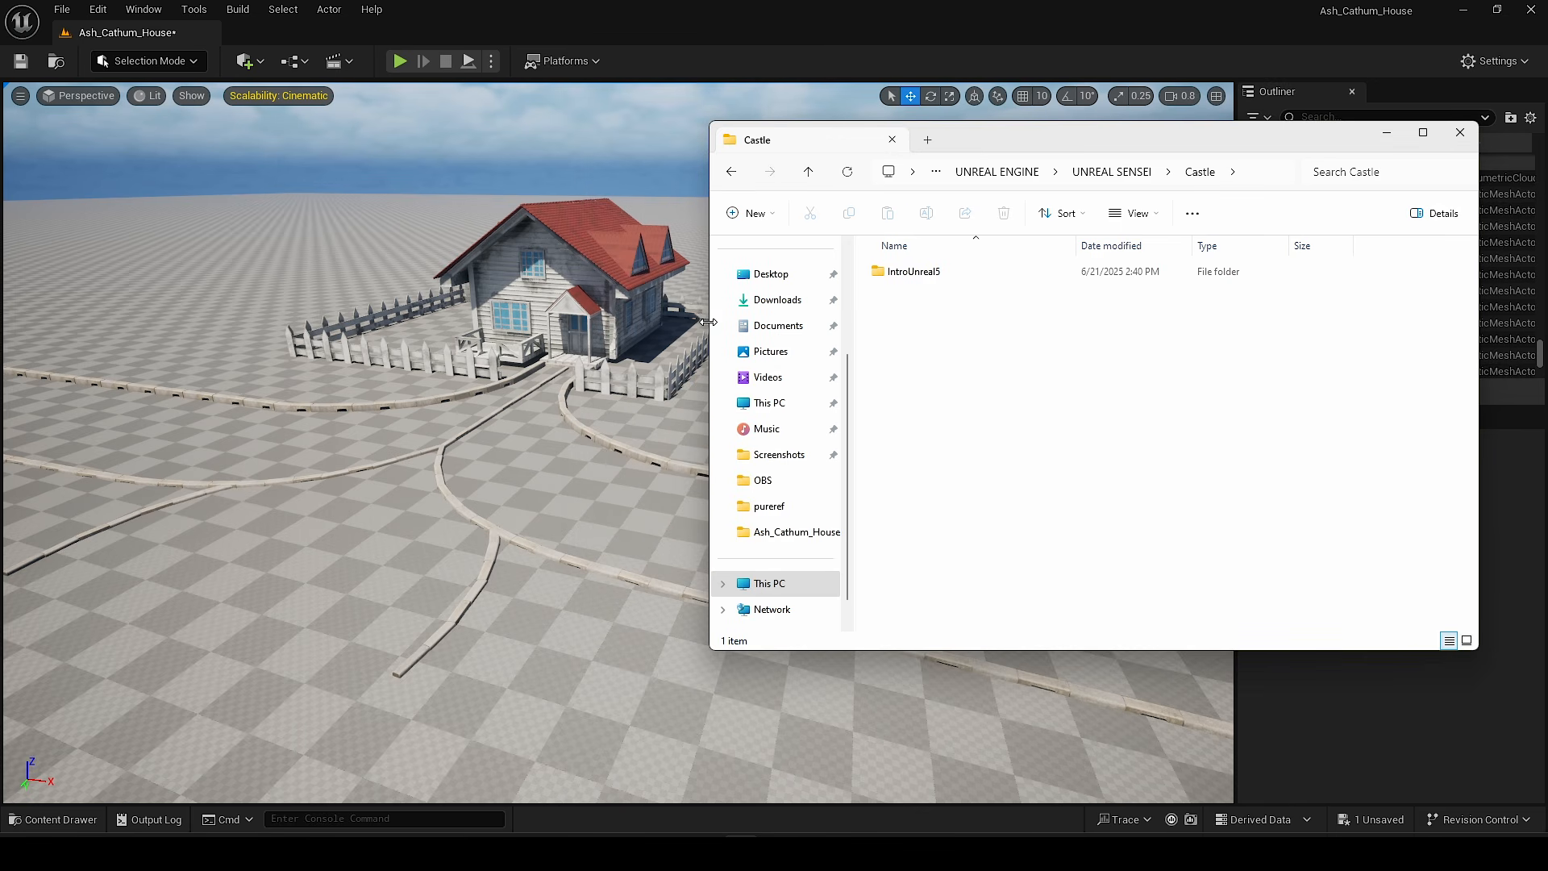
click(925, 272)
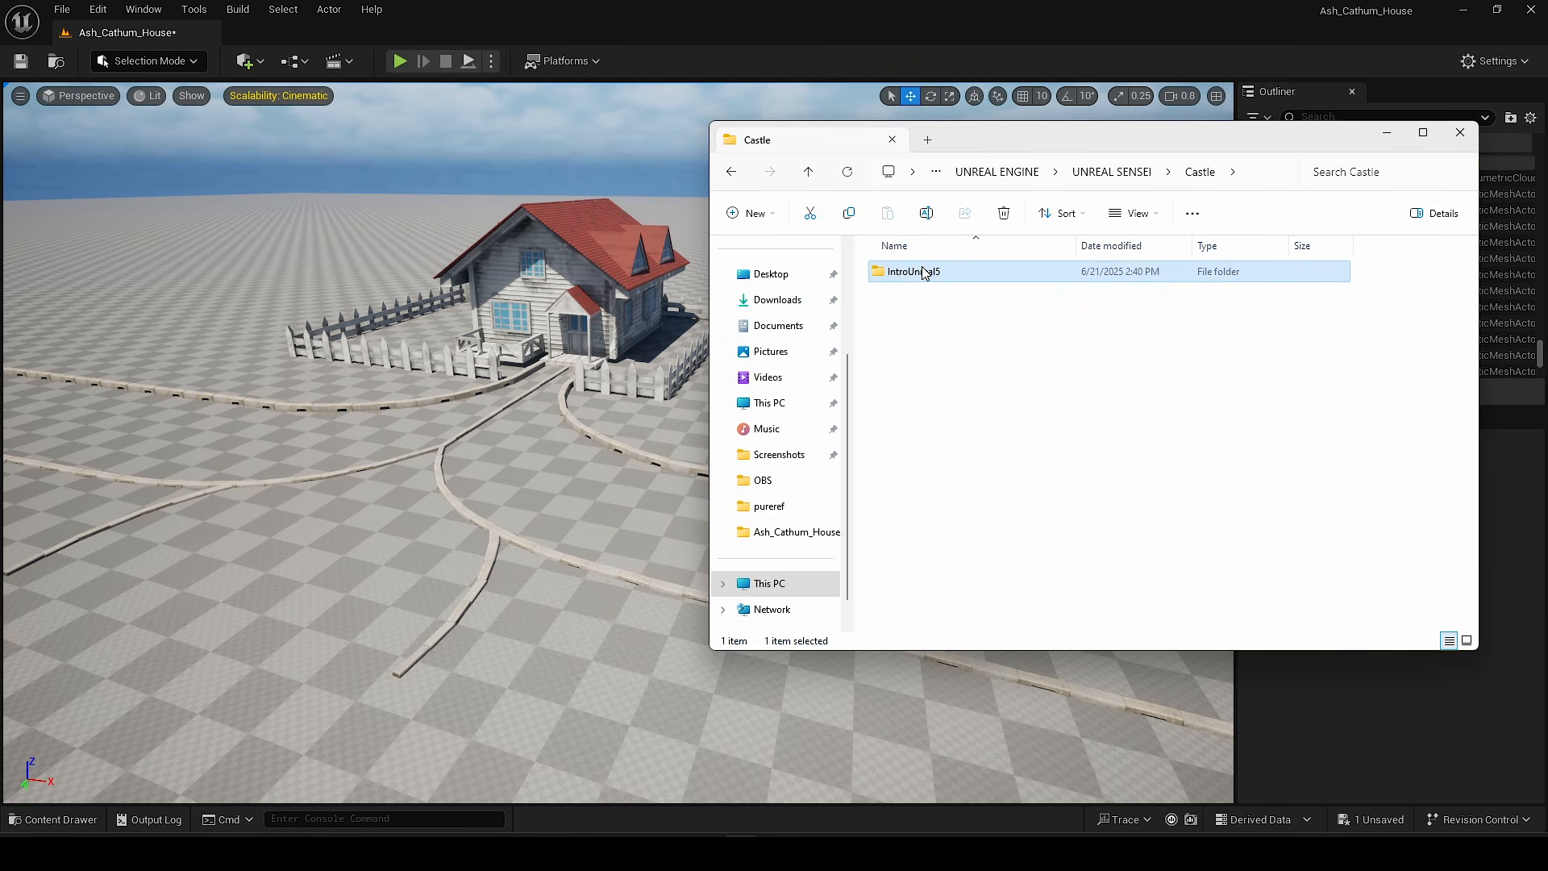
double_click(925, 272)
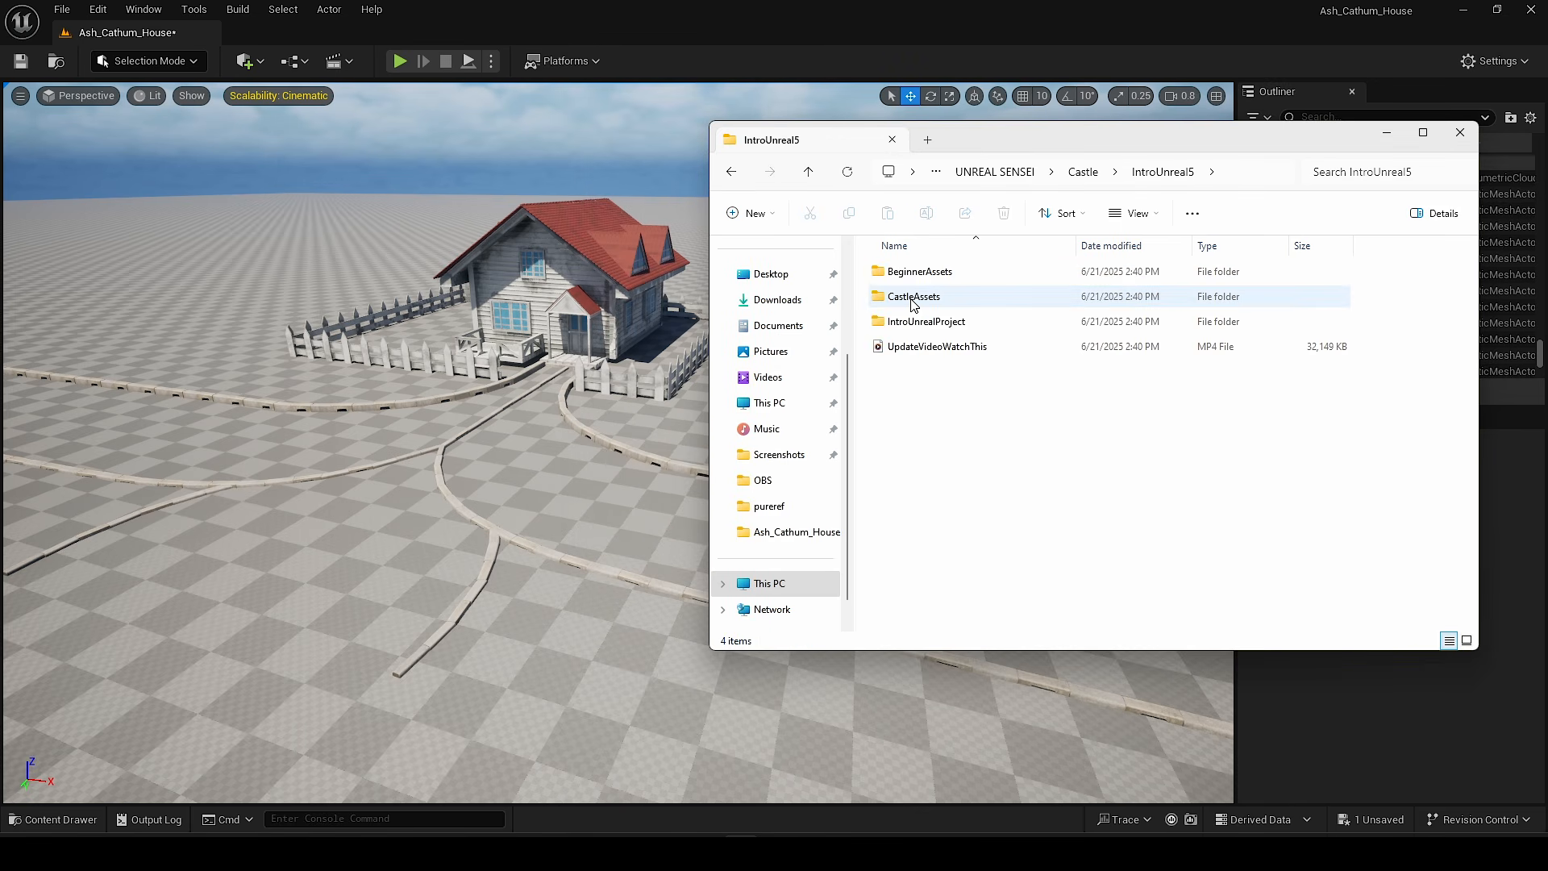
Step: Open the Content folder inside CastleAssets and copy its CastleAssets, Collections, Developers and Megascans folders
double_click(945, 299)
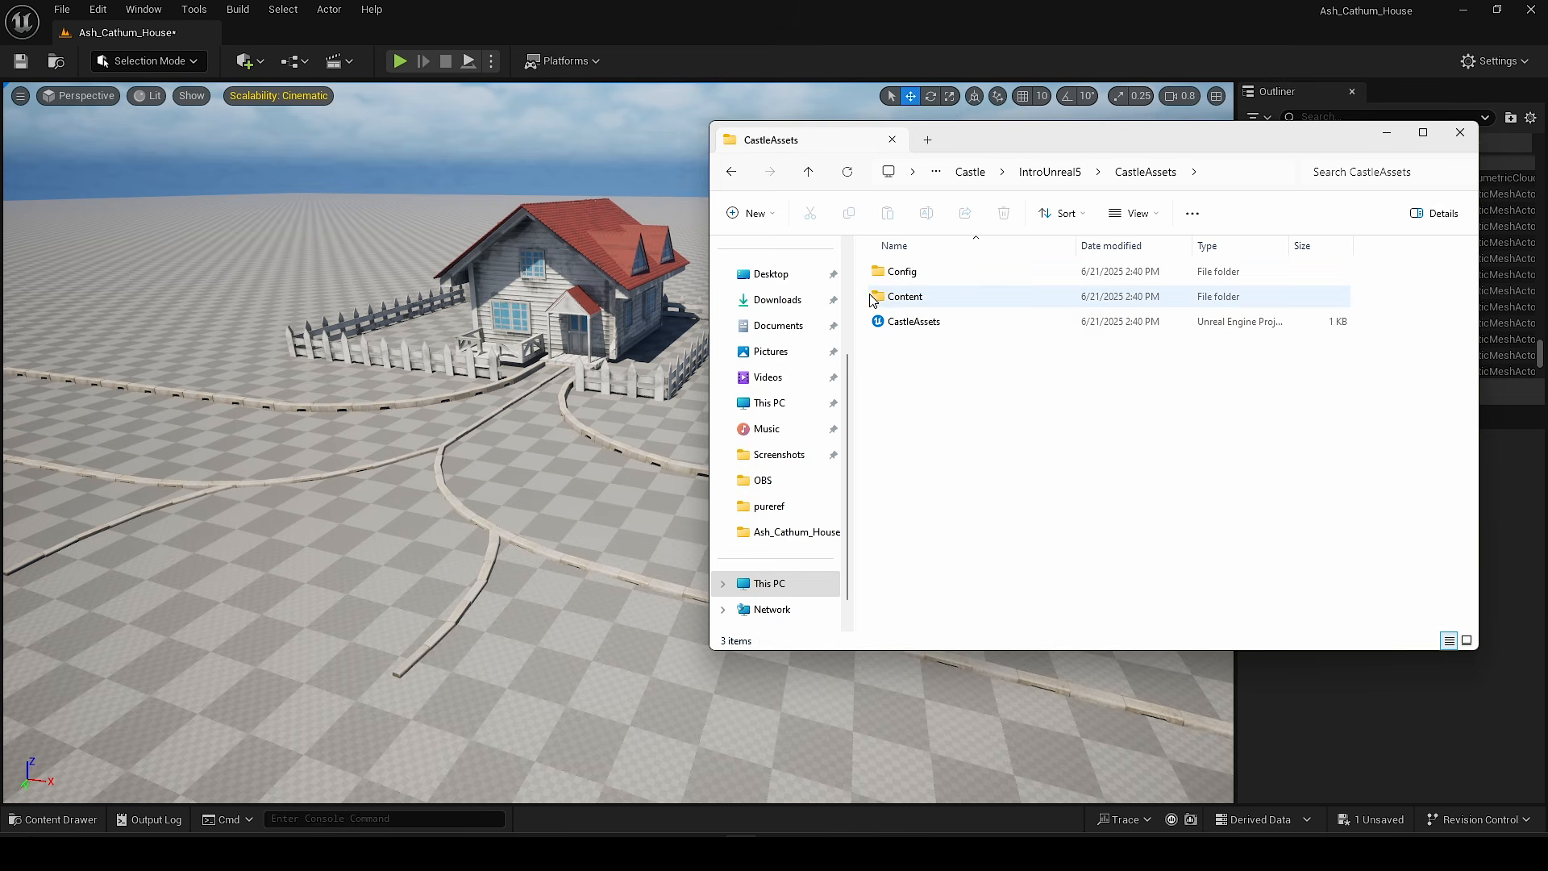
double_click(943, 297)
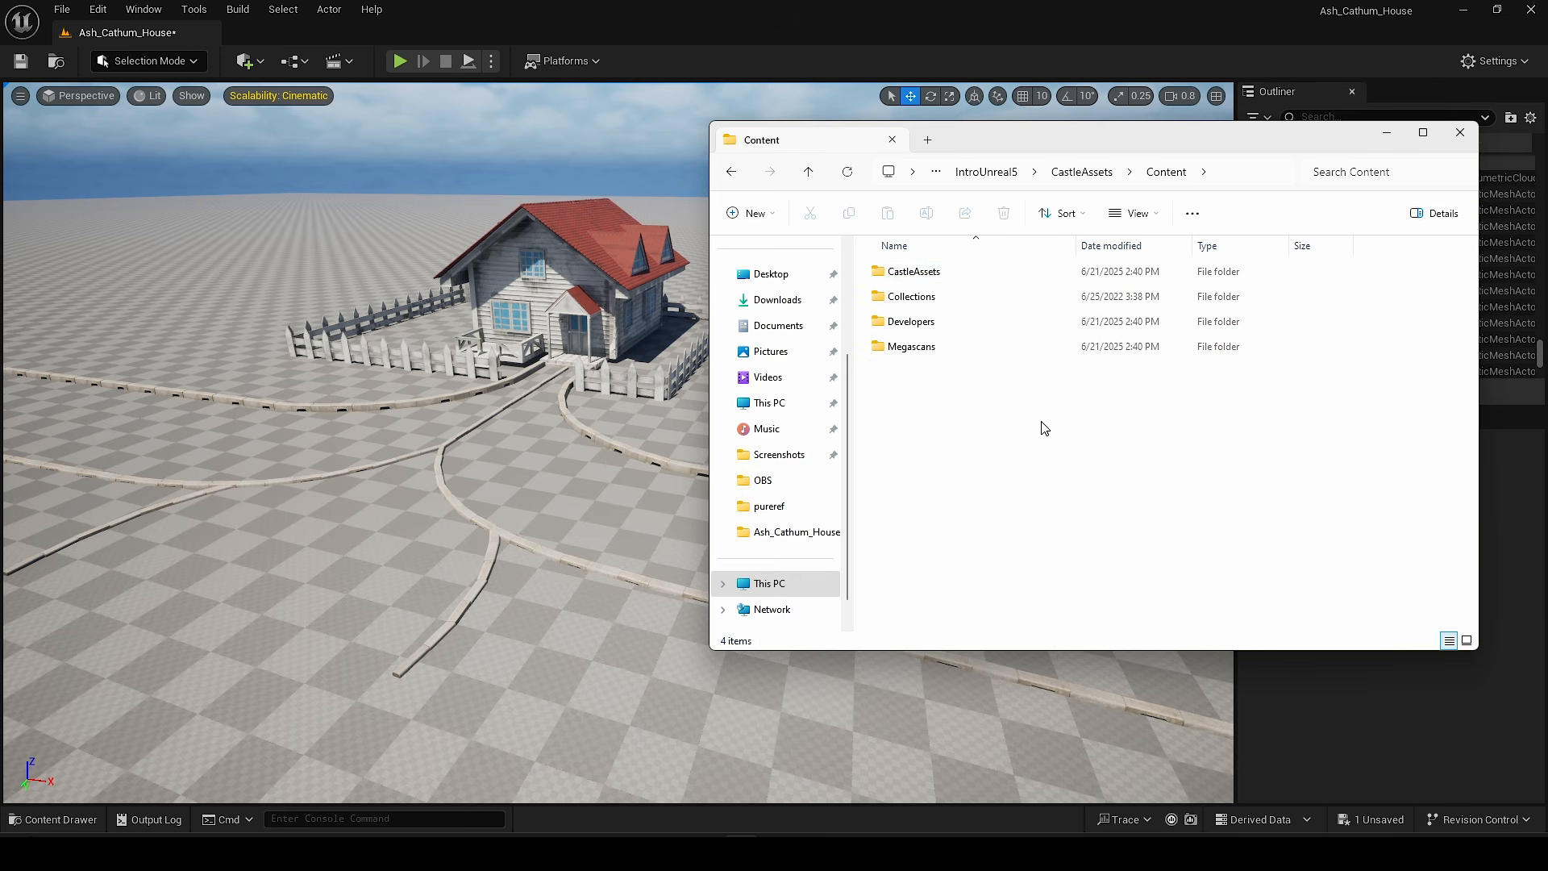
drag(1017, 384, 940, 270)
key(ctrl+c)
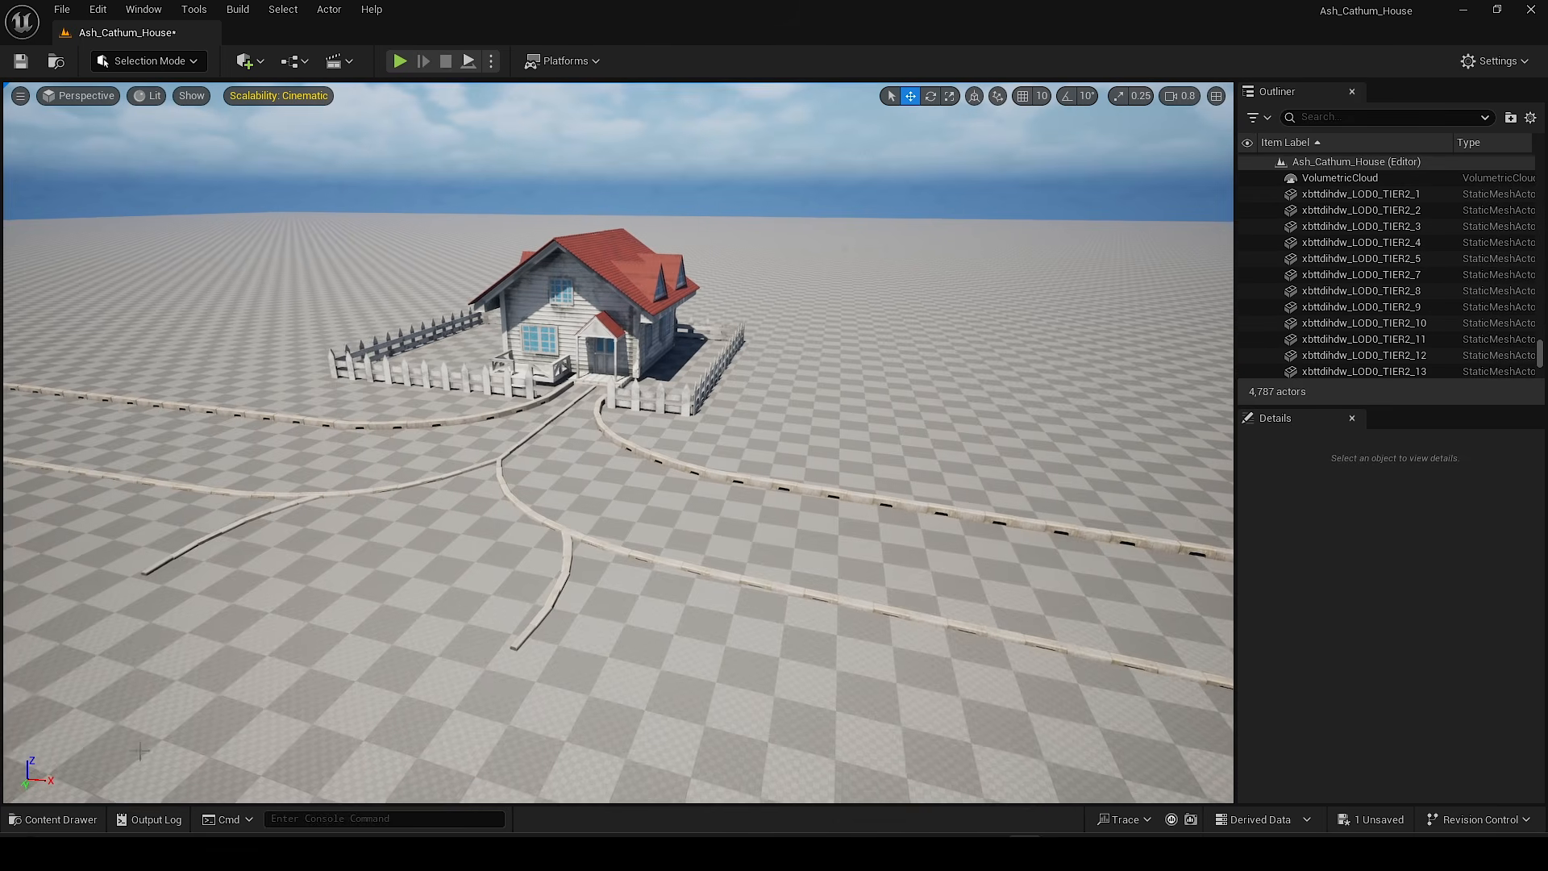
Step: Show the Unreal project's Content folder in File Explorer, paste the copied asset folders there and close the window
click(52, 819)
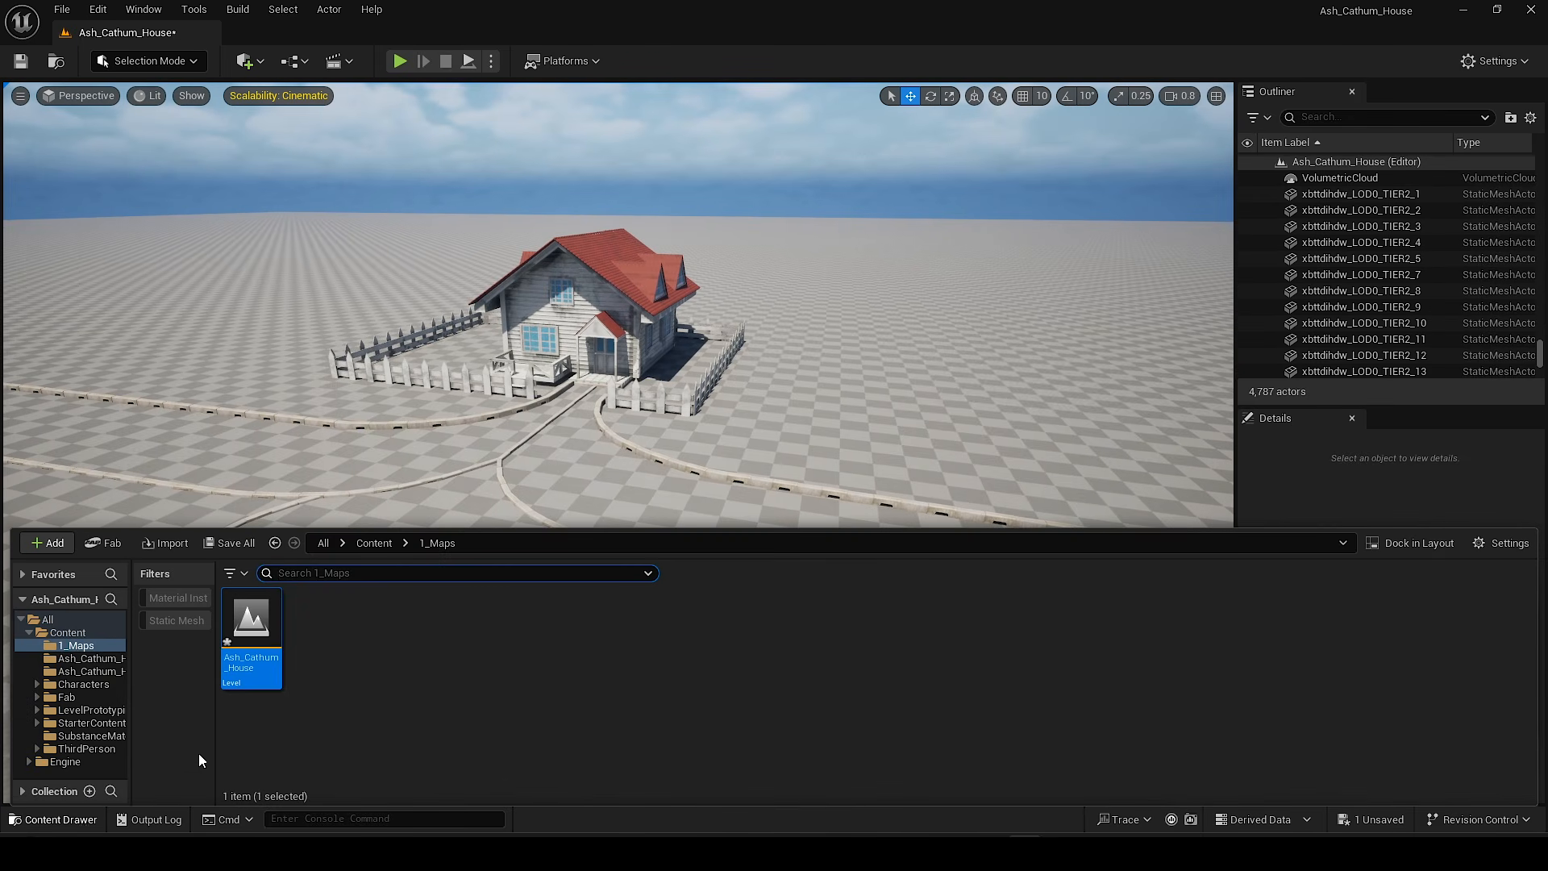
click(67, 633)
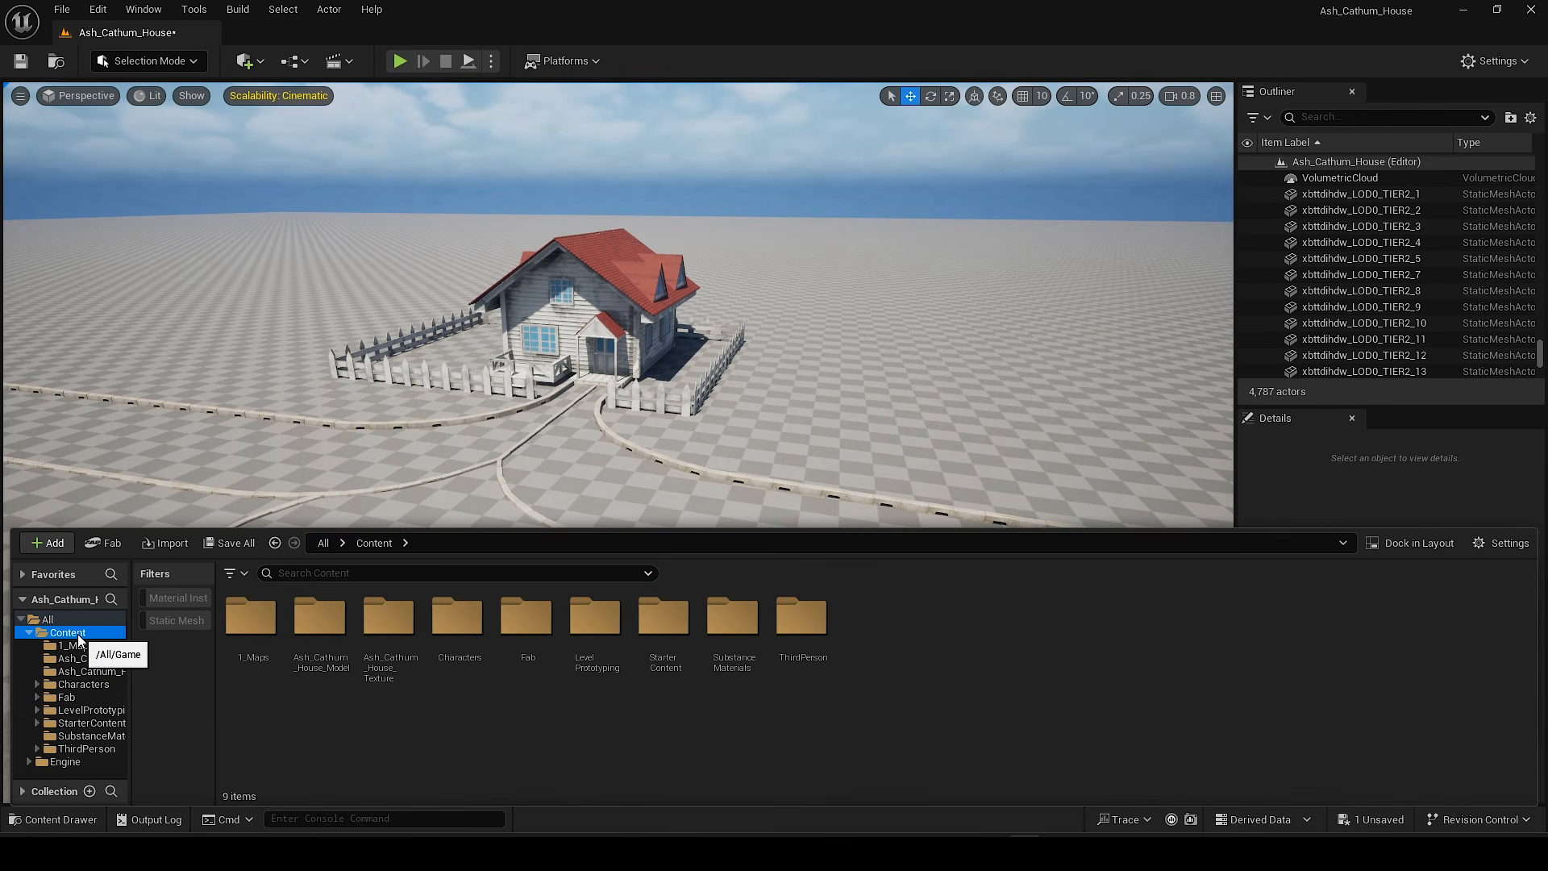
right_click(78, 636)
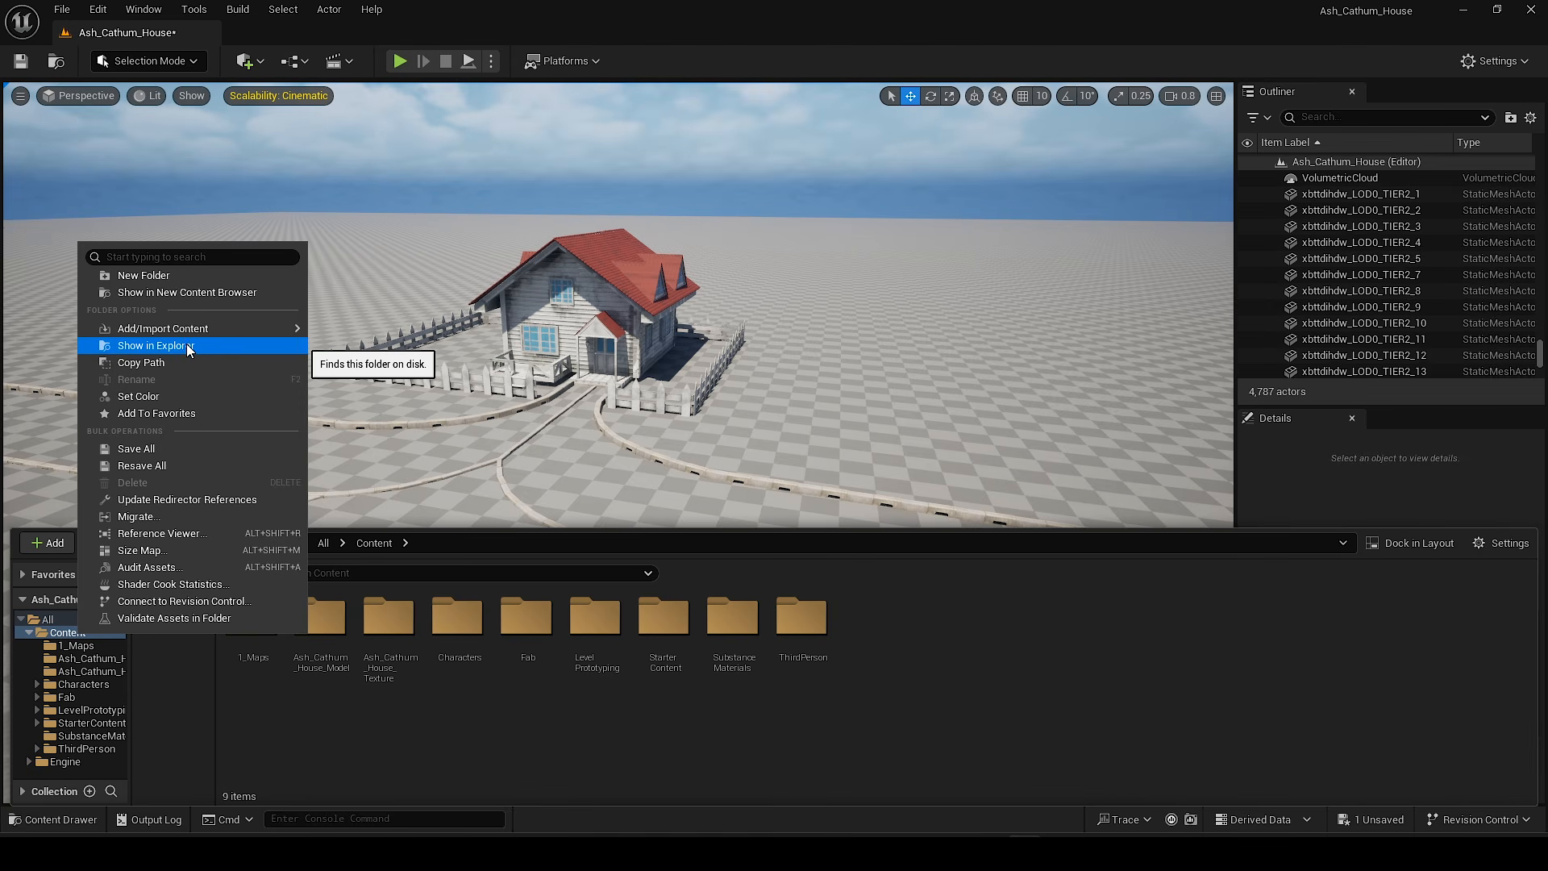
click(189, 348)
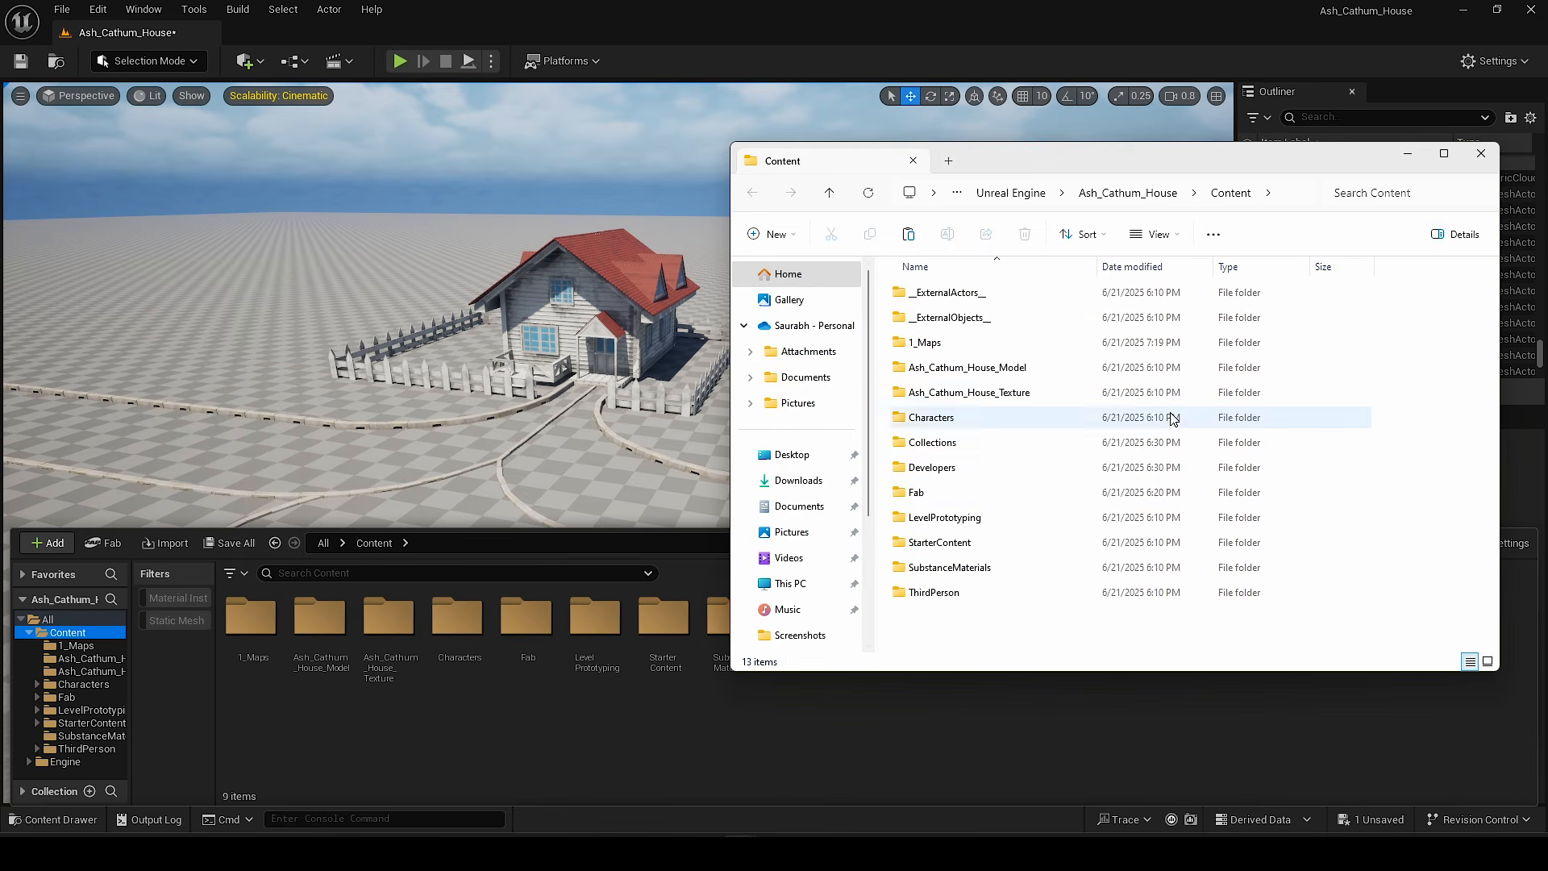
key(ctrl+v)
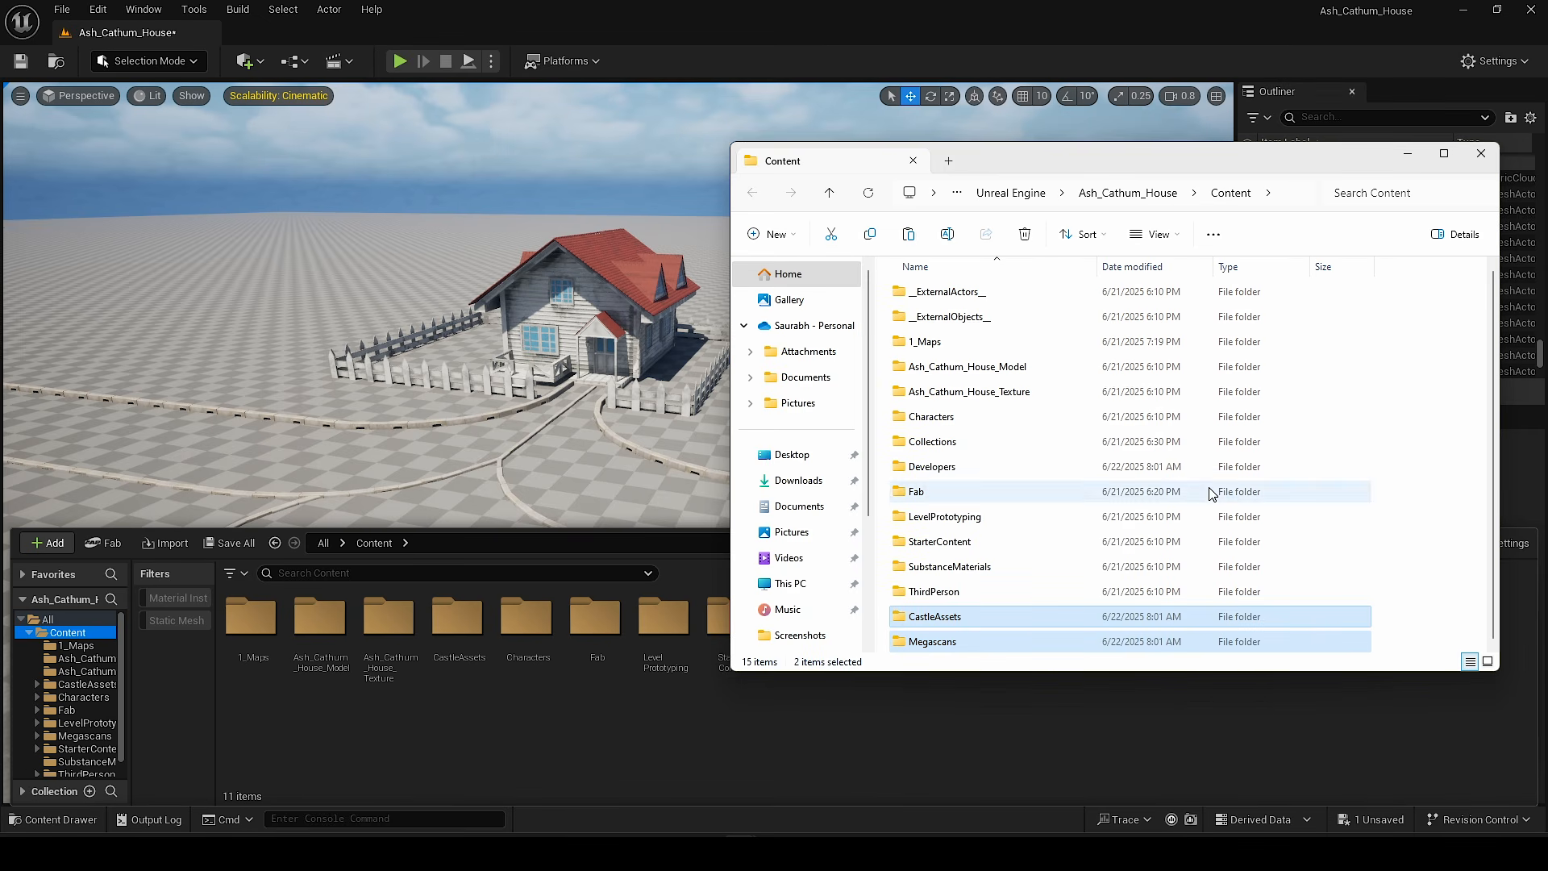
click(1481, 153)
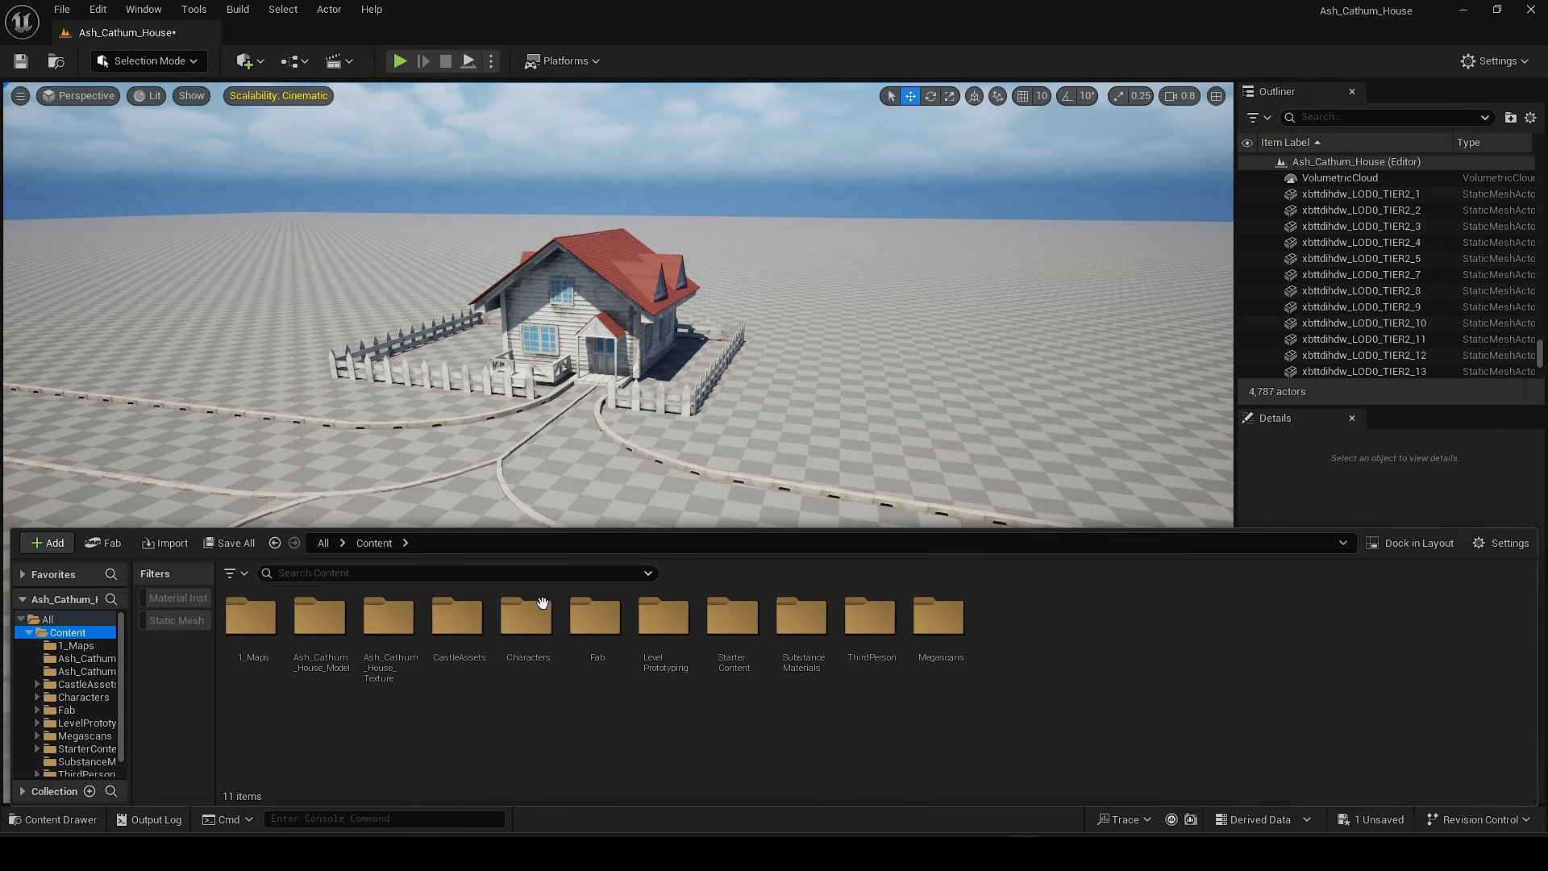
Step: Open the imported CastleAssets folder in the project content and go to its Landscape folder with M_Landscape_Inst
double_click(457, 617)
right_drag(576, 481, 604, 463)
scroll(597, 436, down, 2)
key(ctrl+space)
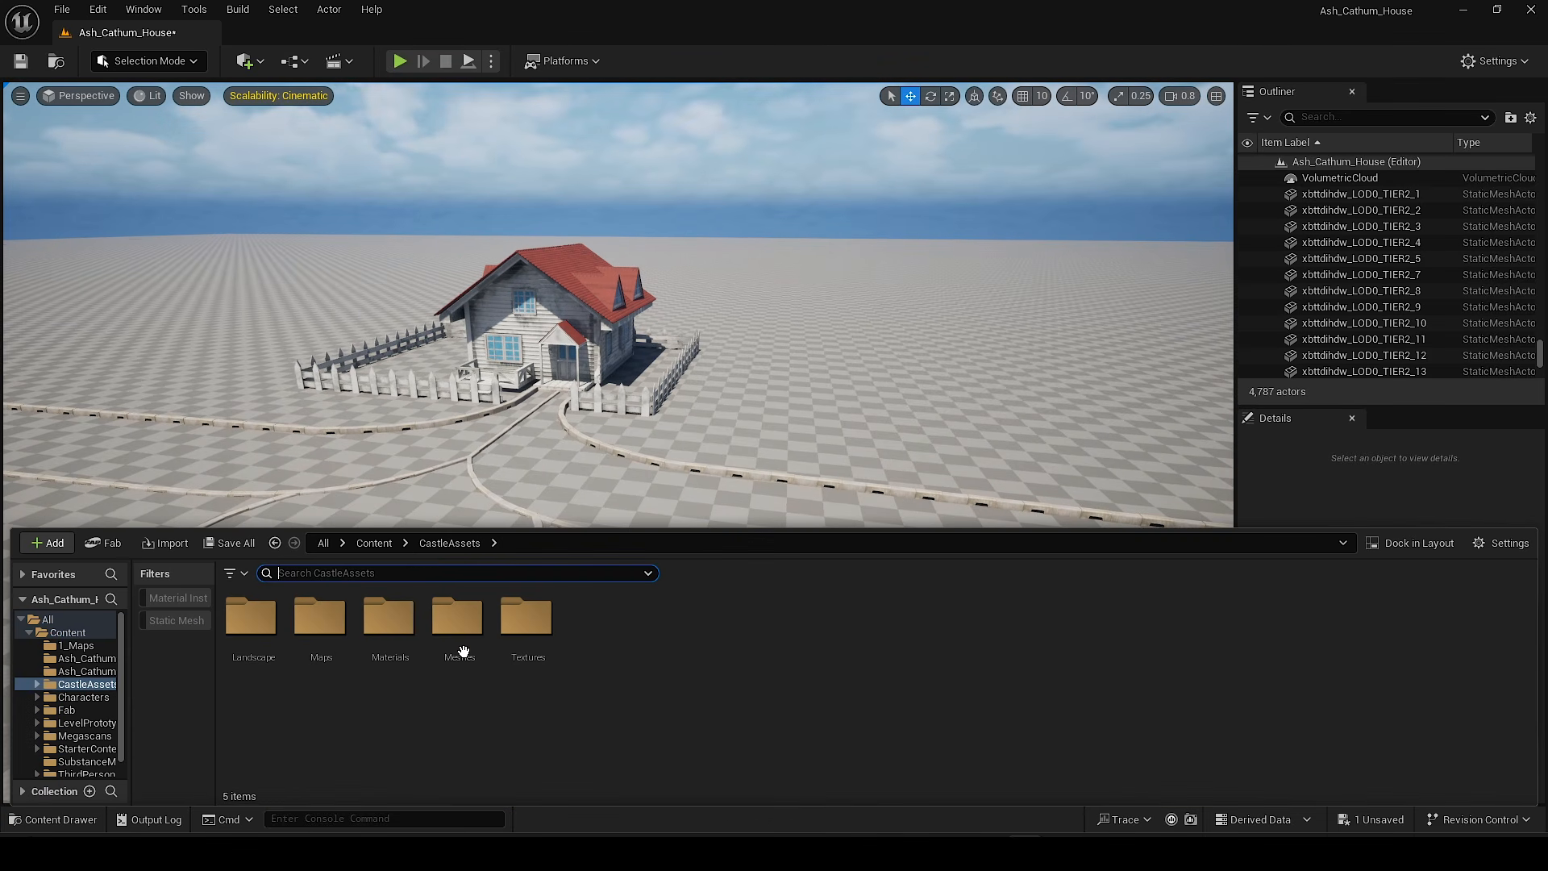
click(374, 543)
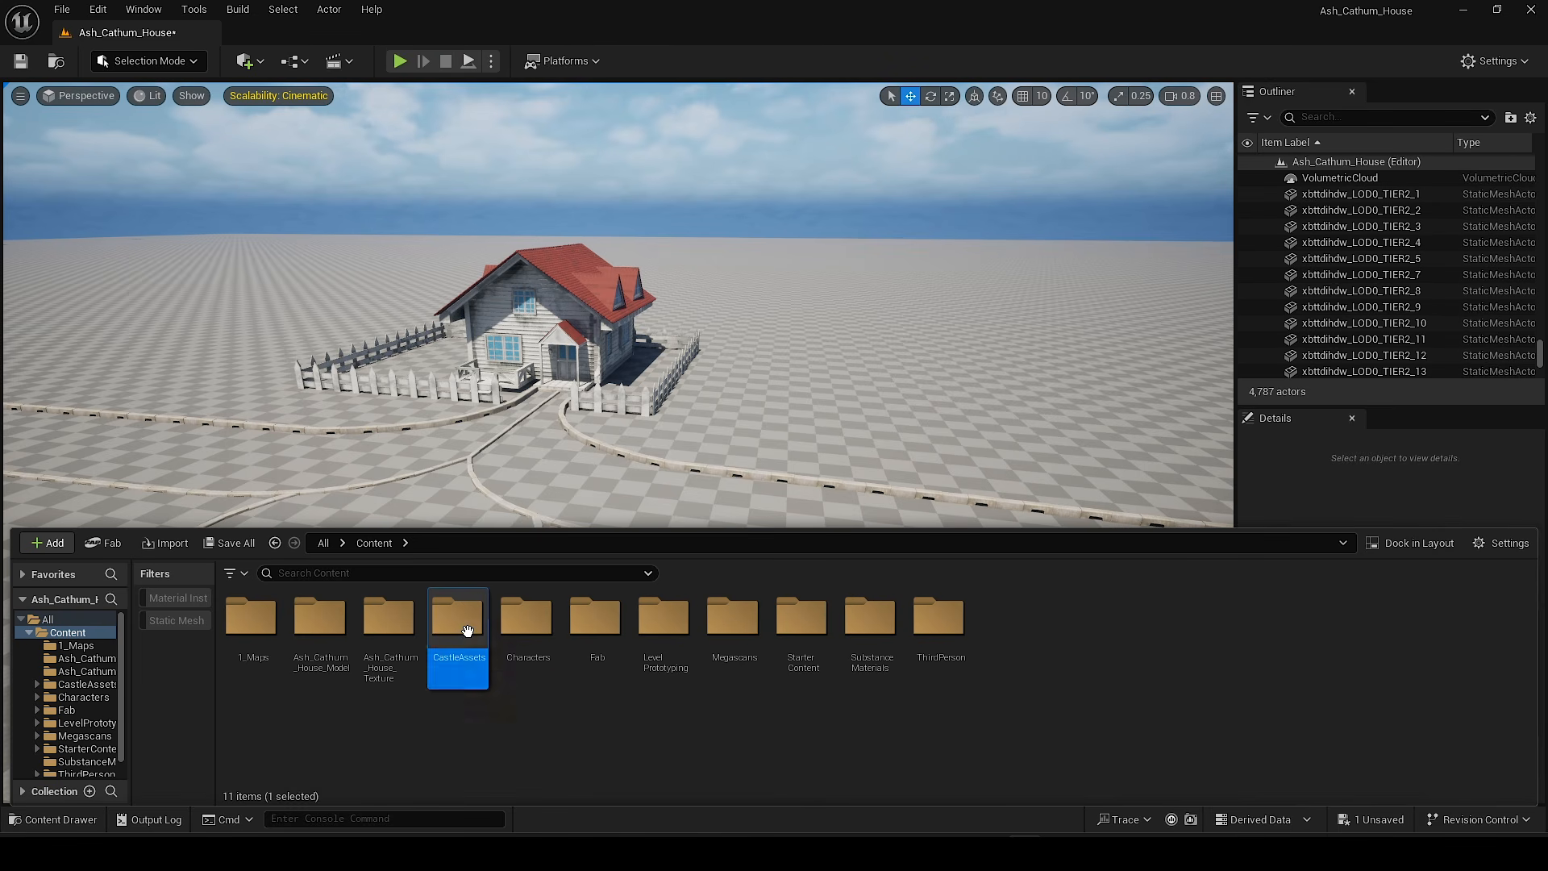
double_click(468, 647)
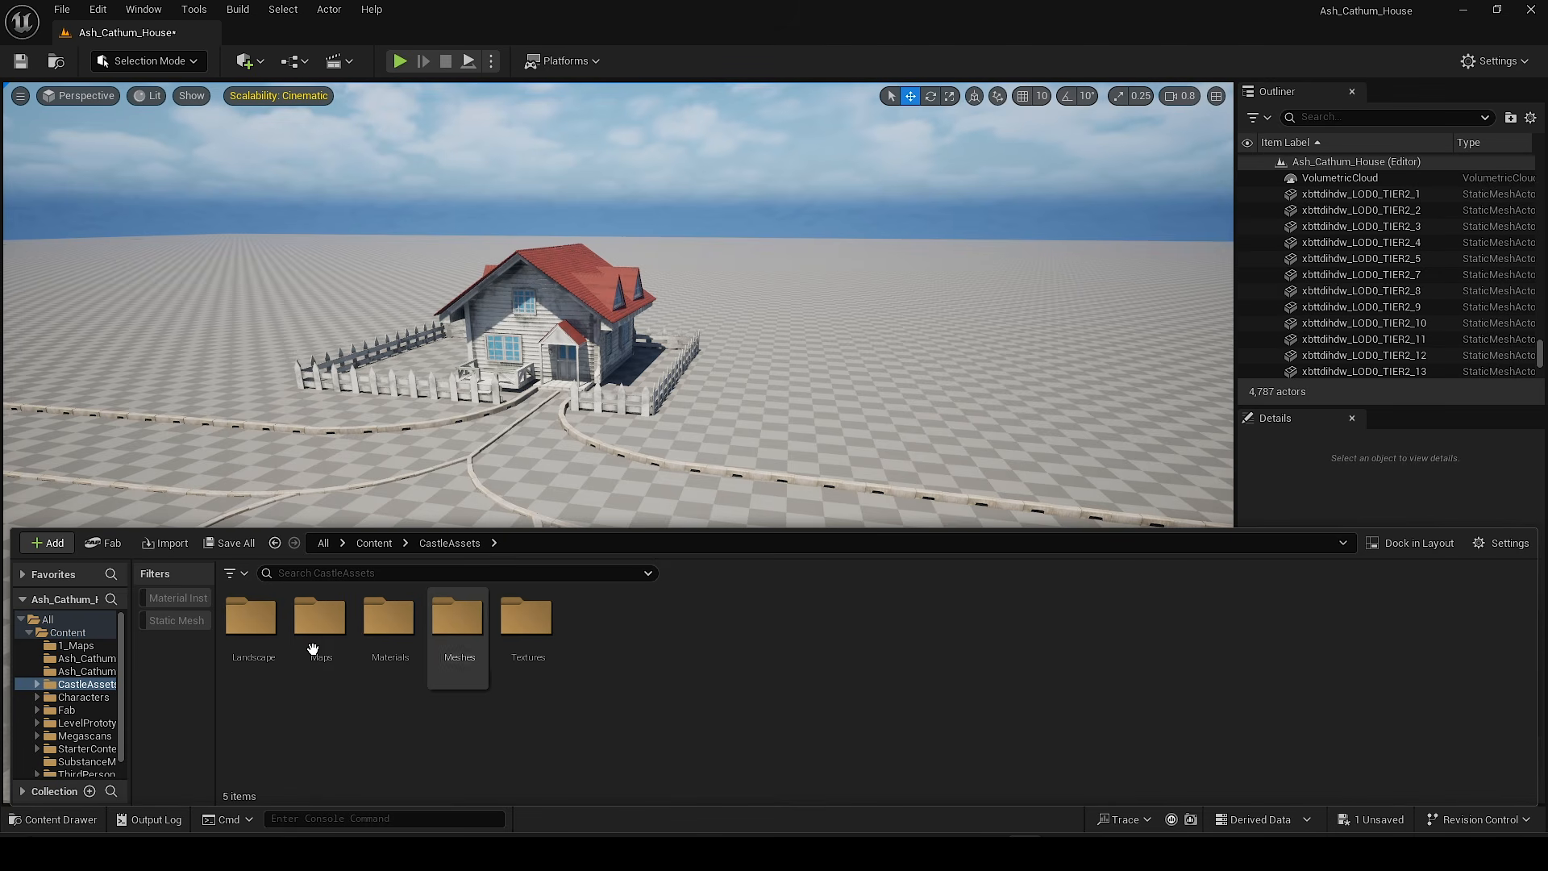
double_click(255, 619)
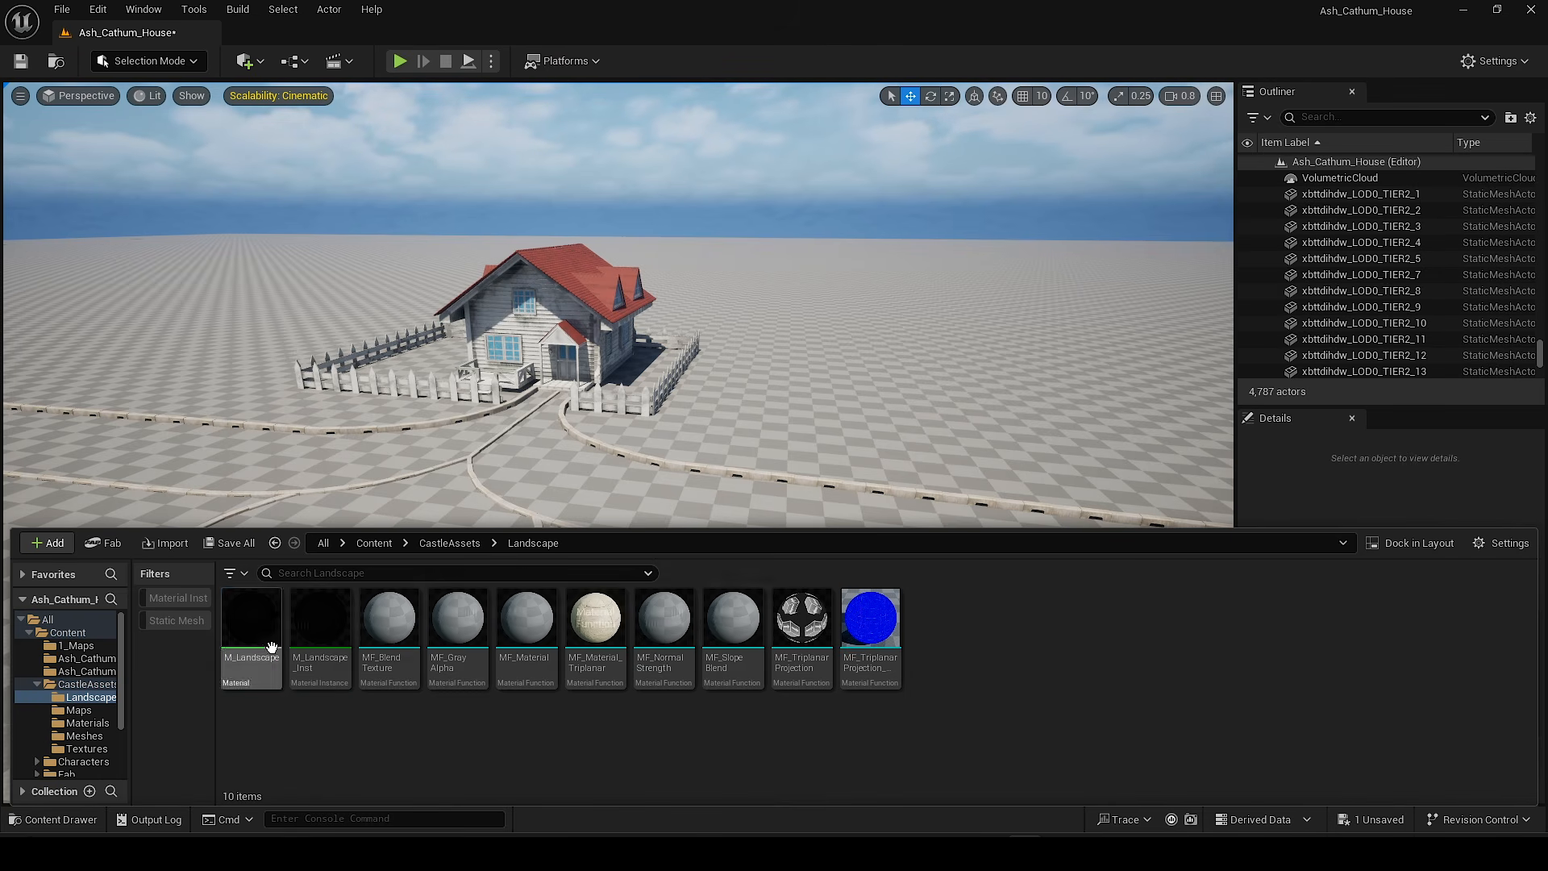
mouse_move(334, 637)
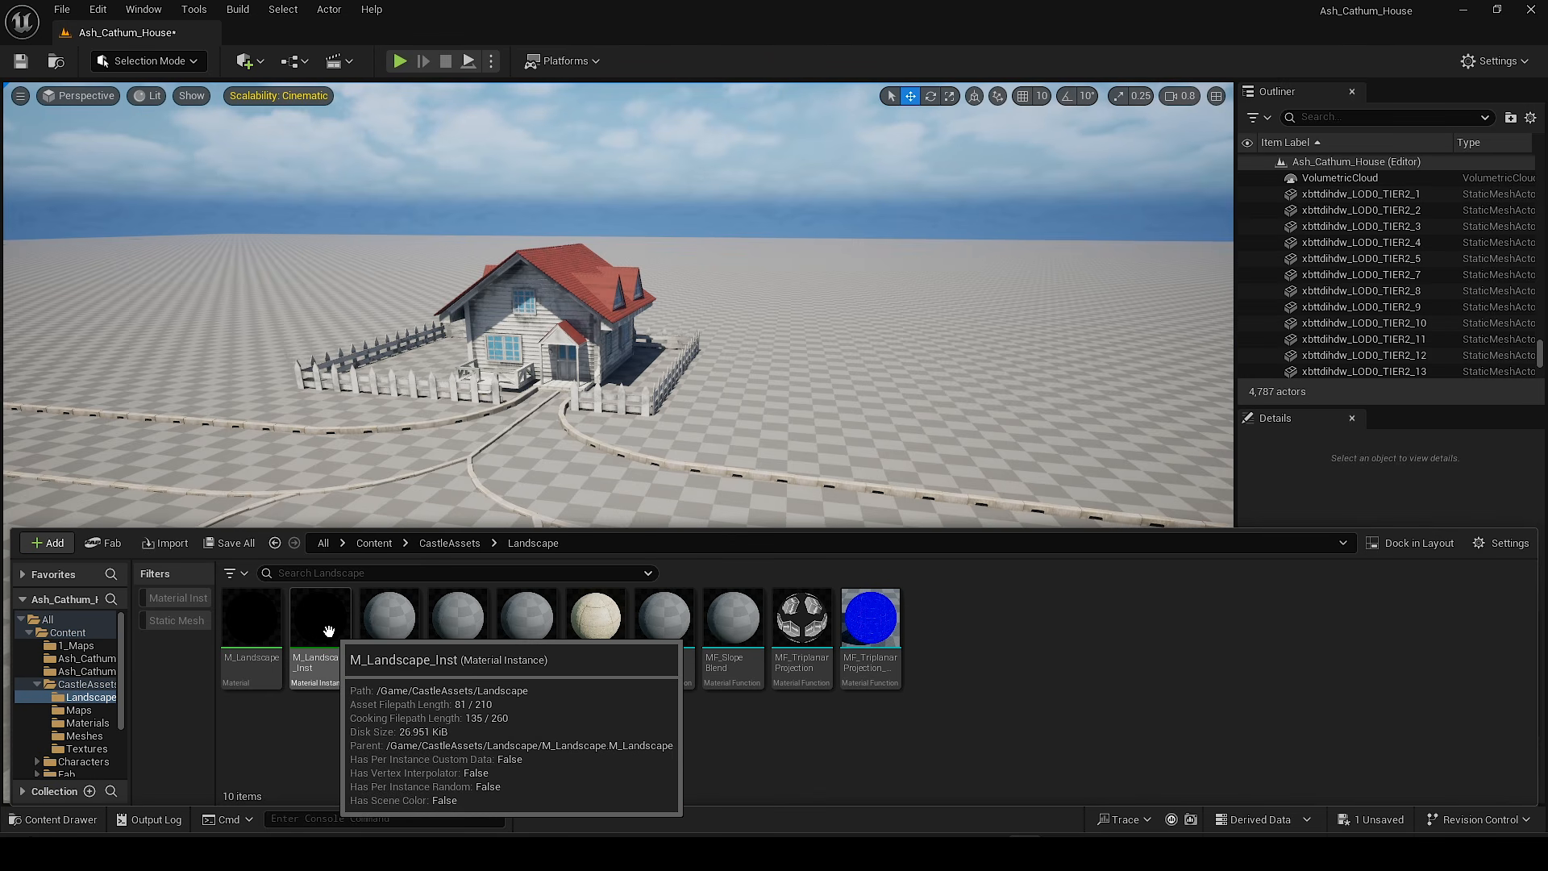
Step: Try to apply M_Landscape_Inst directly onto the checkered ground in the viewport
right_drag(560, 434, 553, 452)
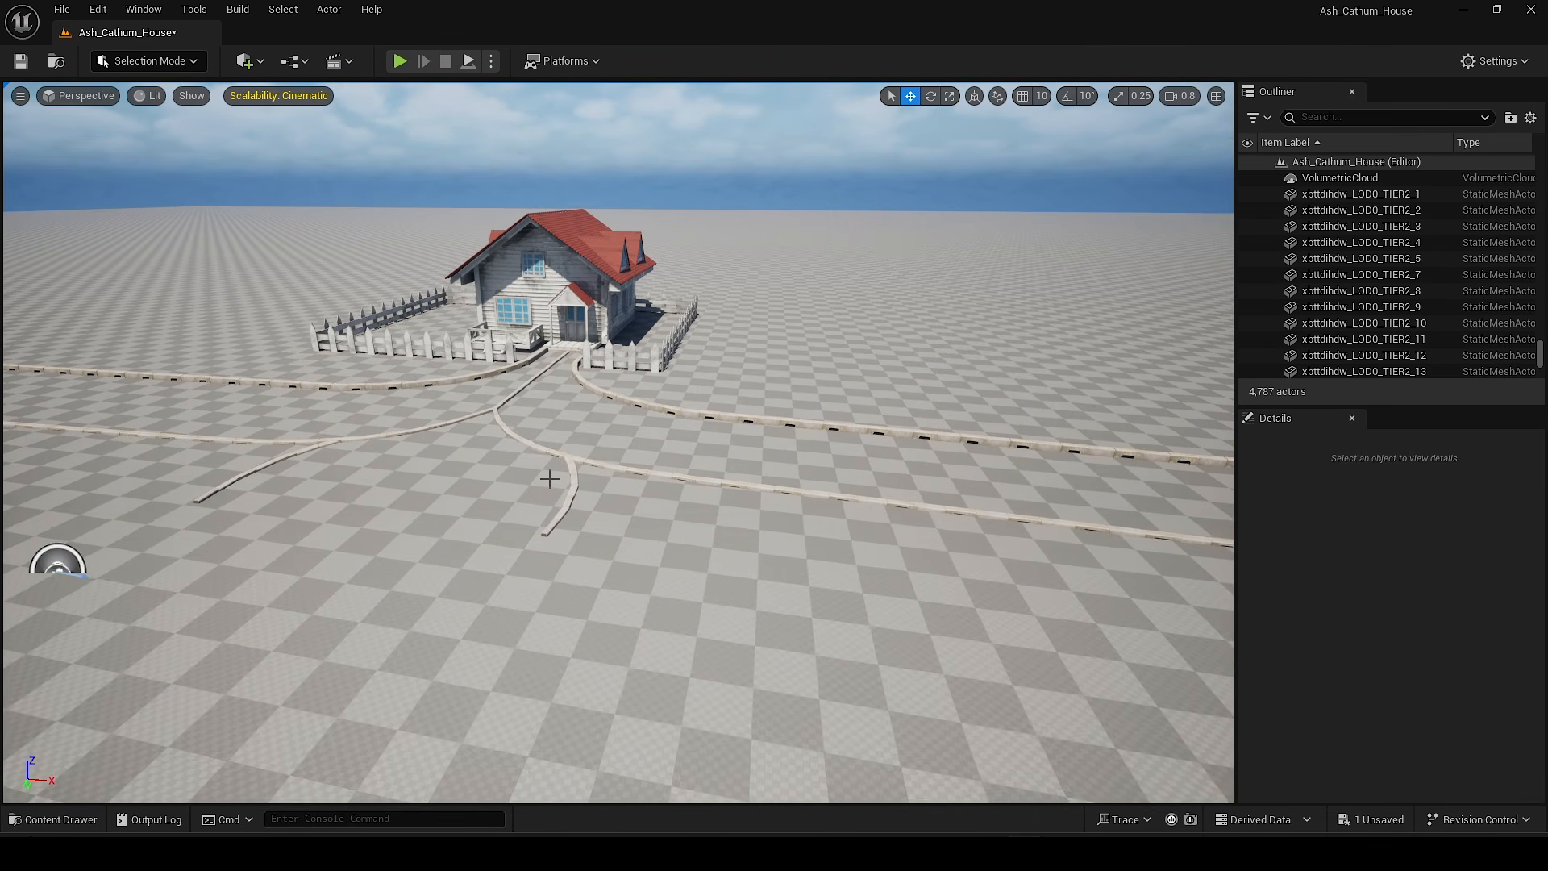
key(ctrl+space)
drag(328, 624, 425, 420)
right_drag(503, 465, 503, 479)
key(ctrl+space)
drag(330, 637, 599, 481)
drag(313, 622, 407, 447)
key(ctrl+space)
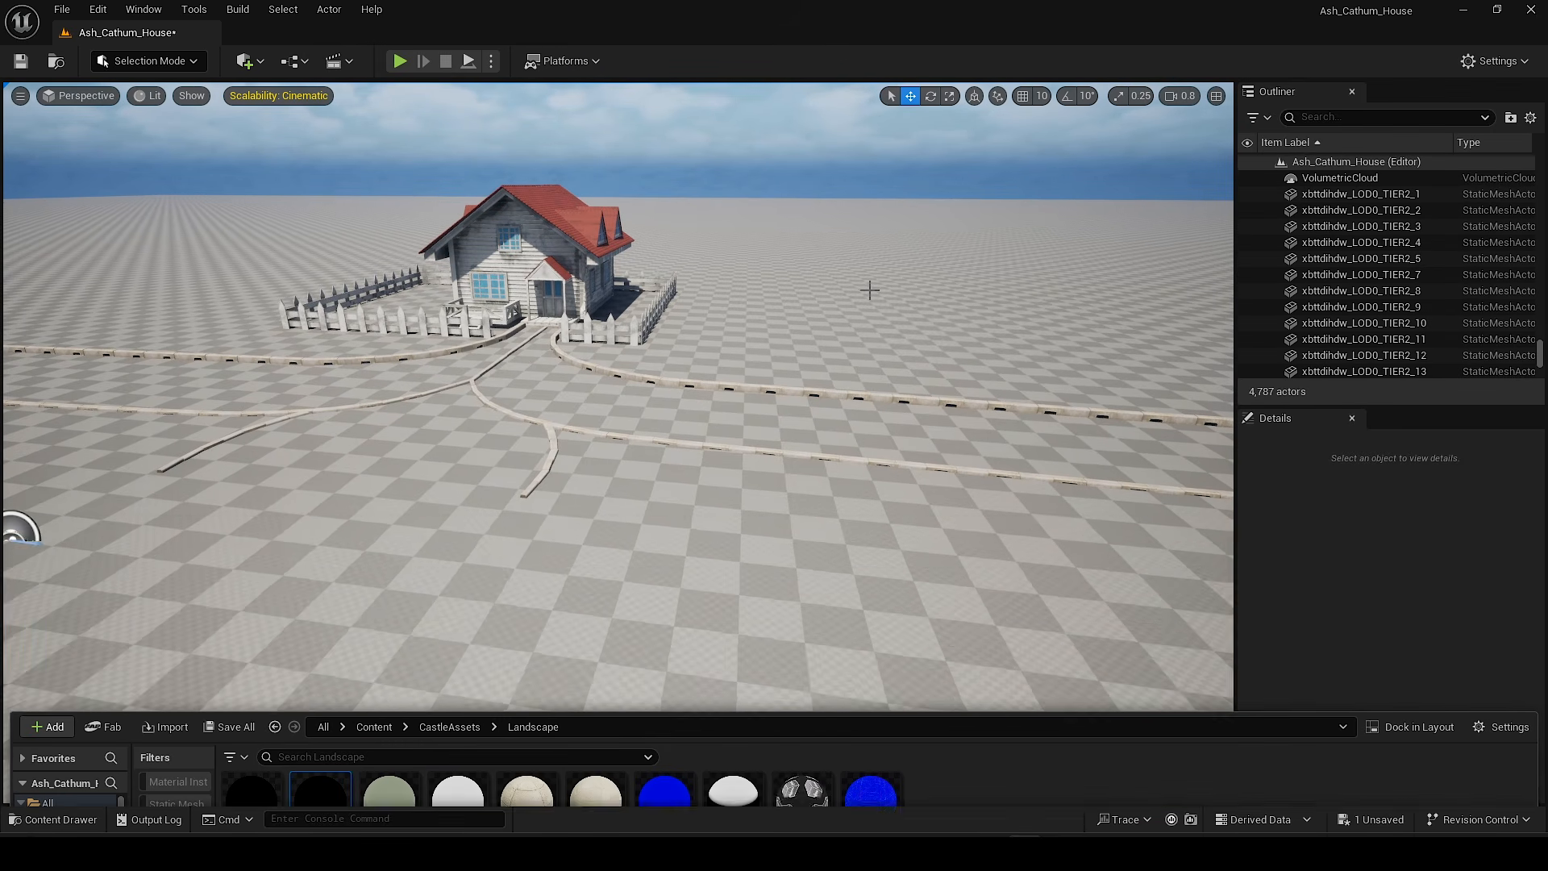
Step: Select the Landscape, dock the content browser and assign M_Landscape_Inst as its Landscape Material
click(868, 290)
right_drag(841, 573, 871, 540)
key(ctrl+space)
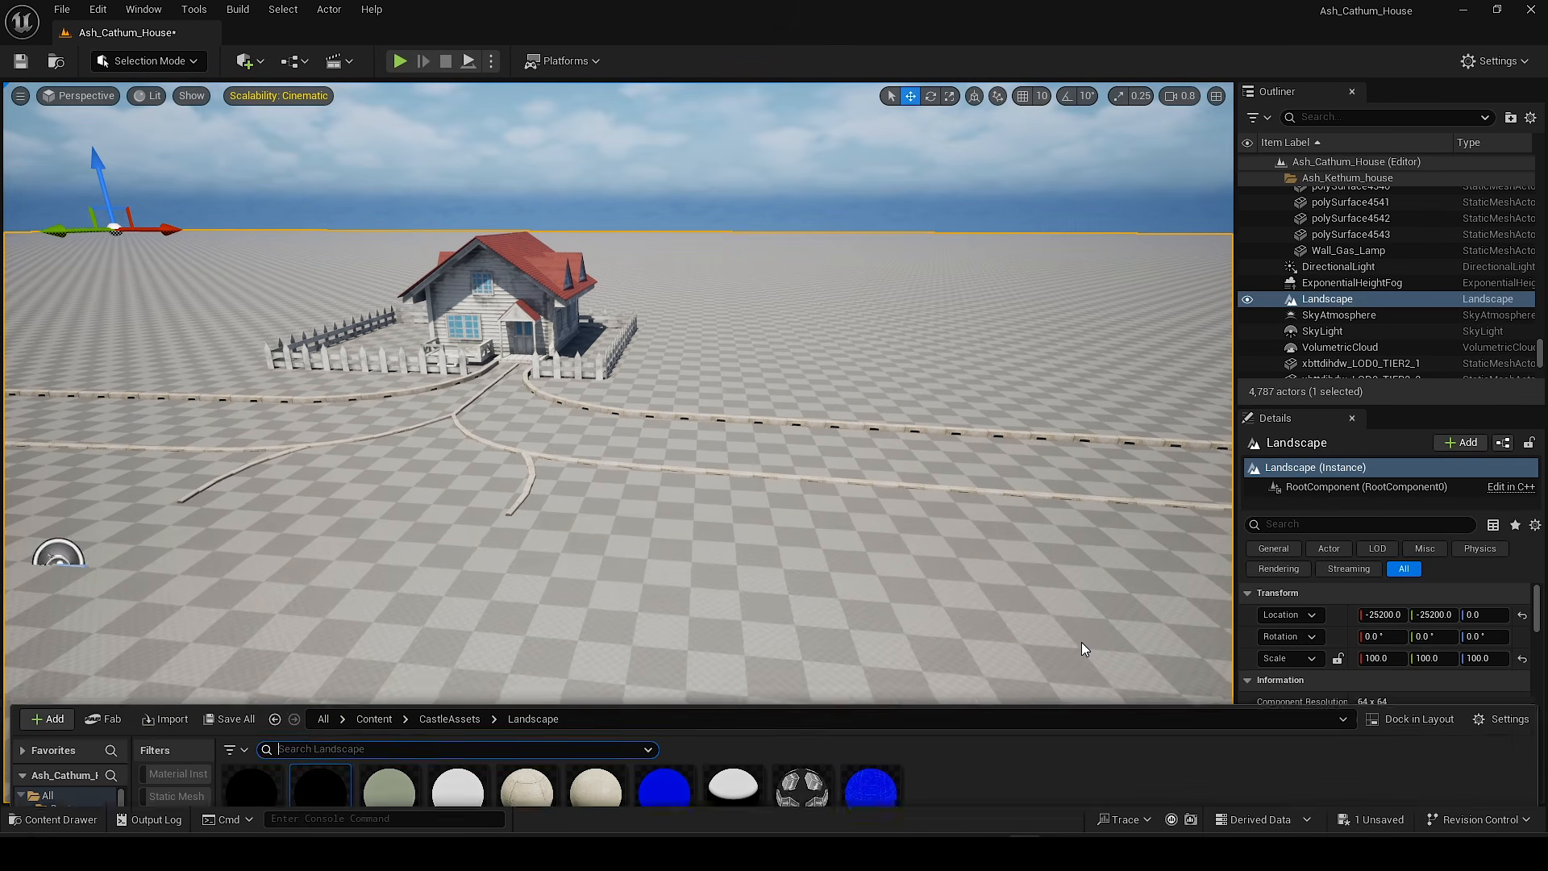
click(1385, 545)
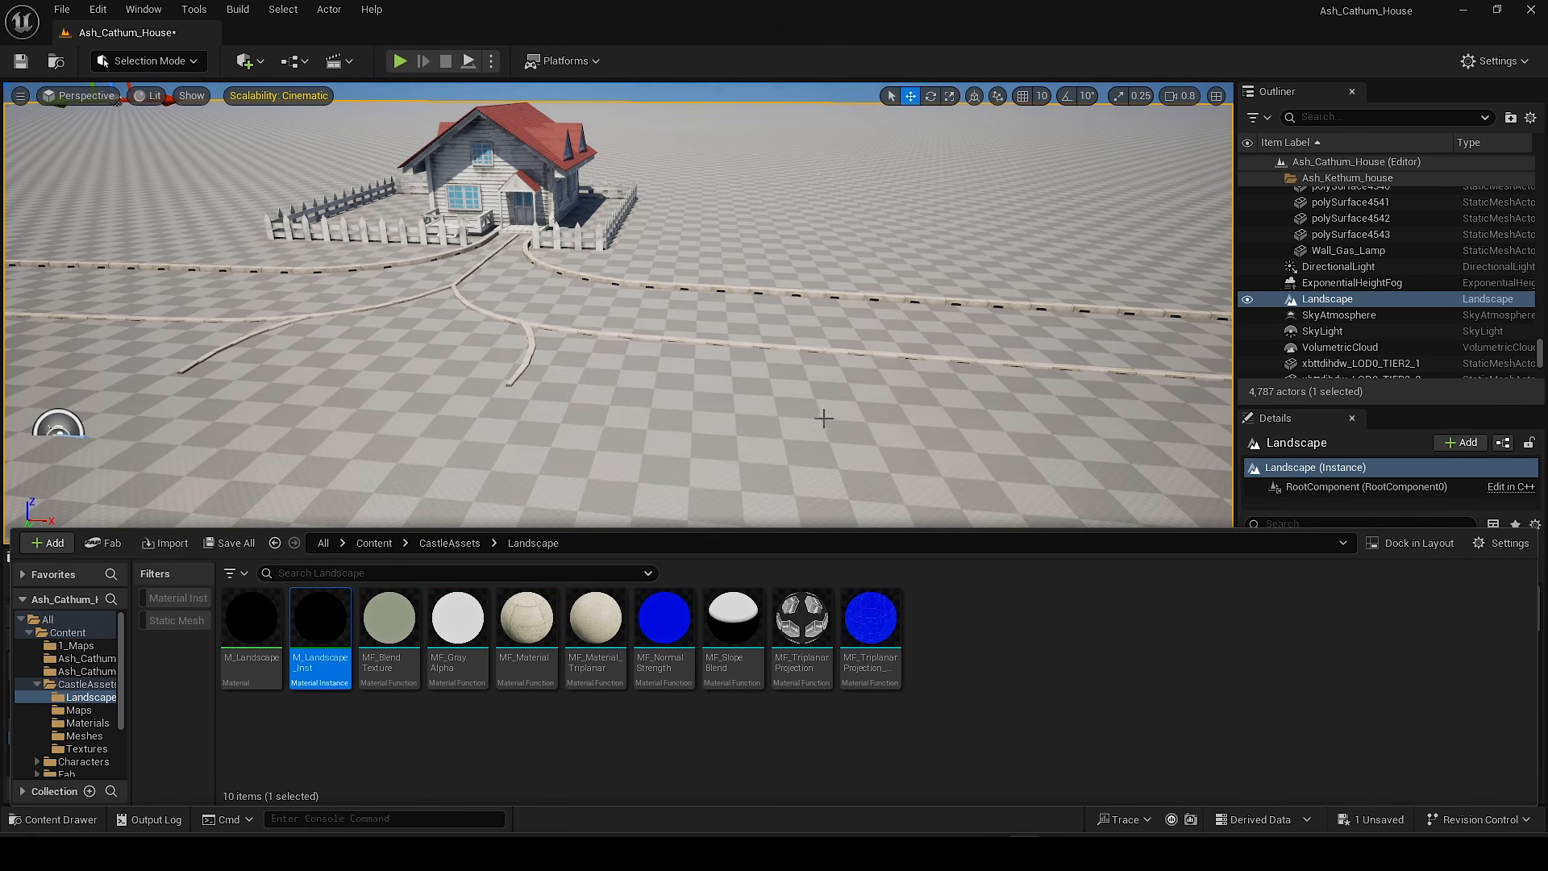
mouse_move(819, 260)
right_down()
mouse_move(787, 266)
mouse_move(806, 242)
right_up()
scroll(1259, 672, down, 10)
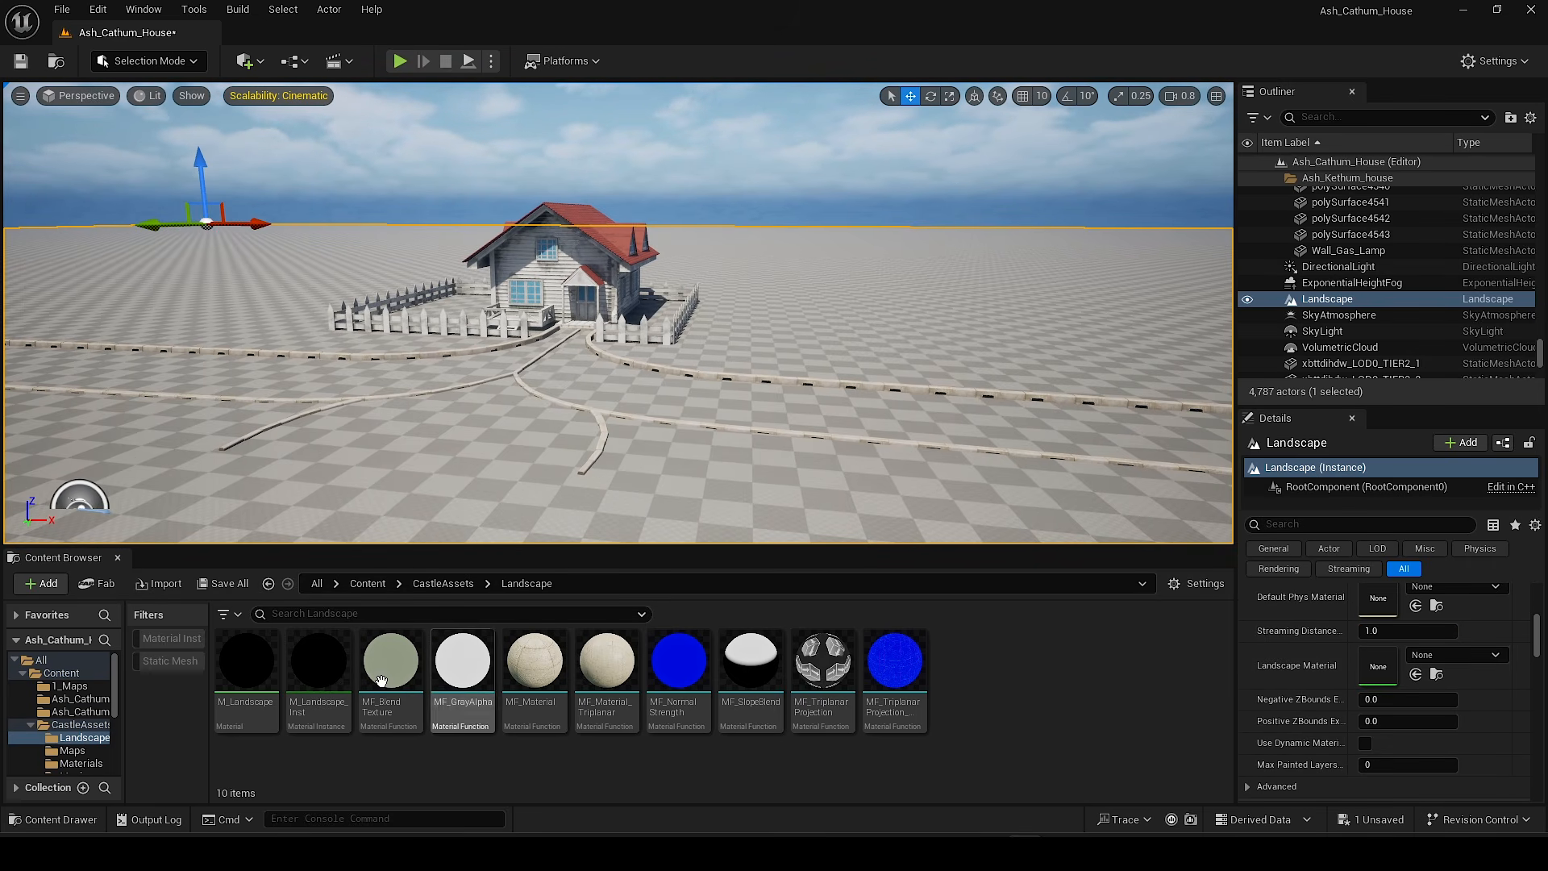
drag(326, 675, 1380, 662)
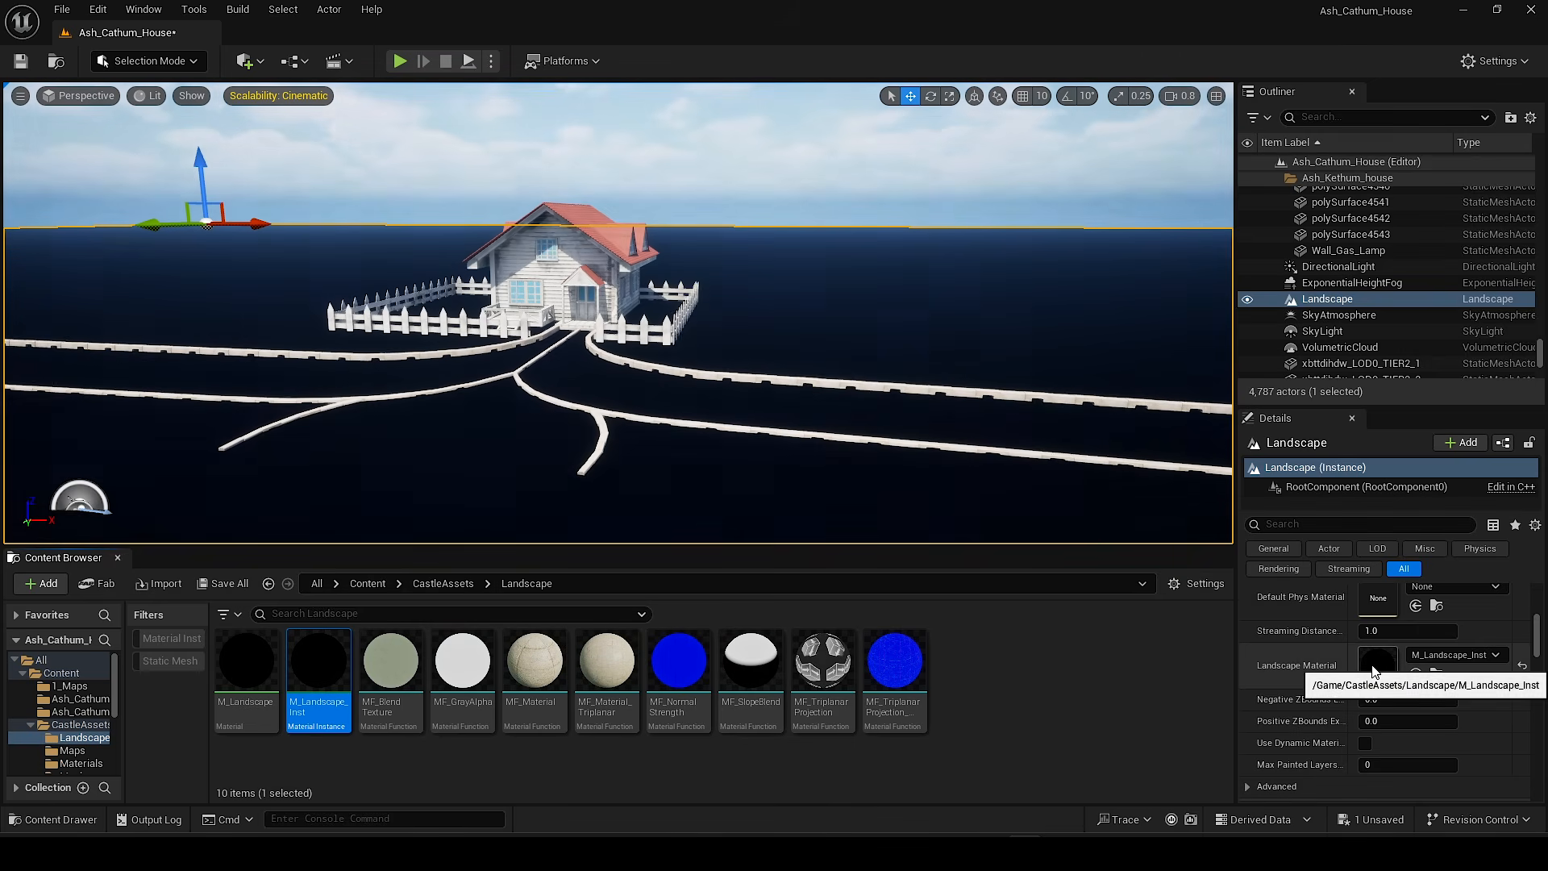
right_drag(782, 333, 669, 355)
right_drag(711, 186, 711, 234)
click(706, 125)
right_drag(705, 125, 629, 282)
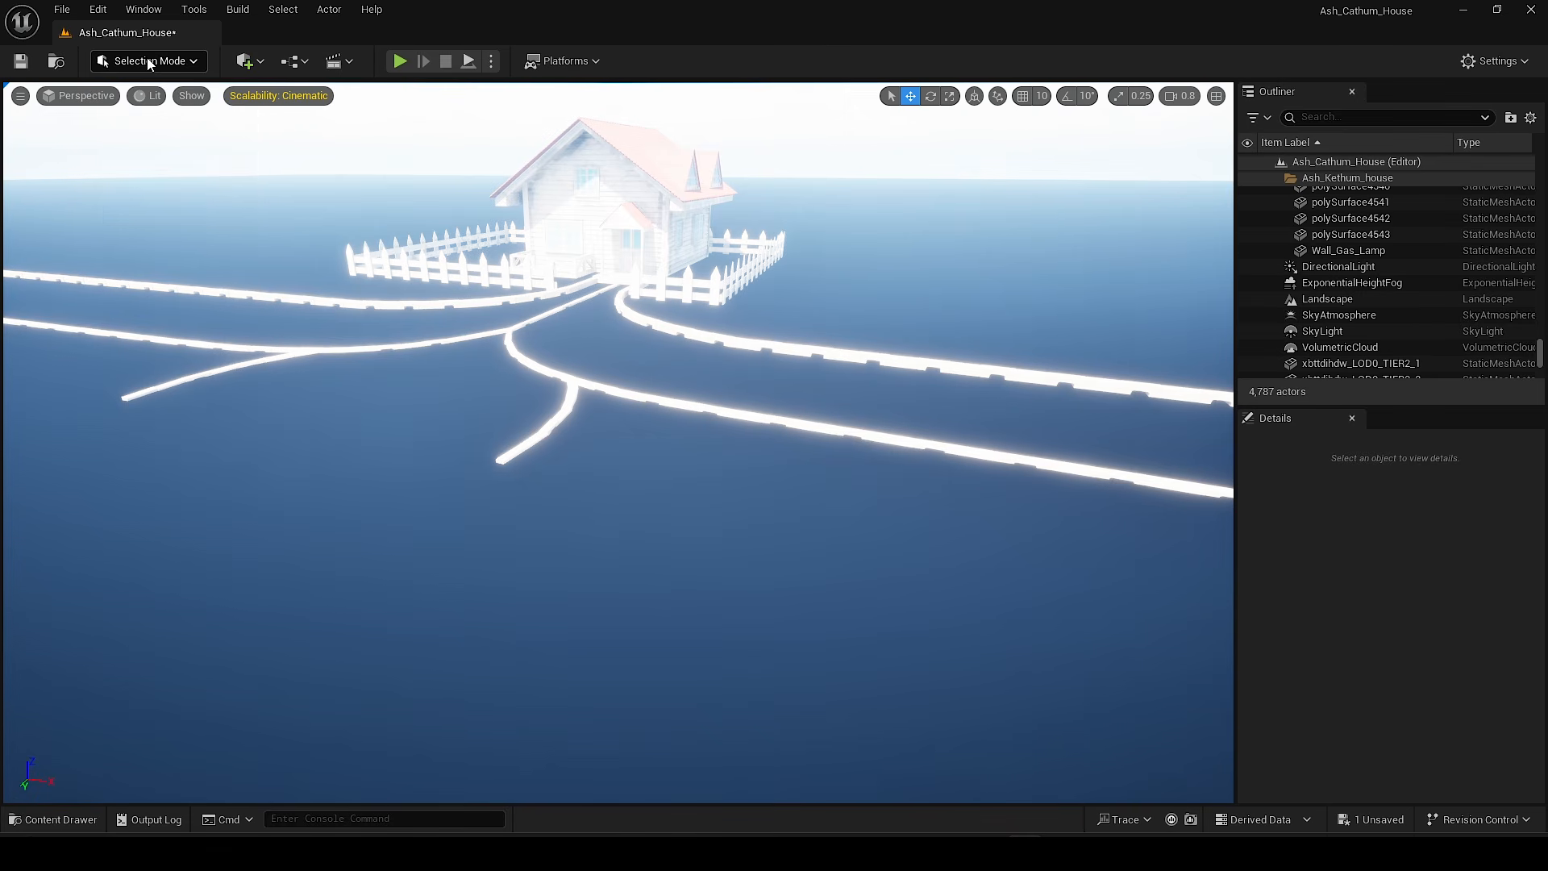
Step: Switch to Landscape mode's Paint tools and populate the target layers from the assigned material
click(147, 60)
click(211, 105)
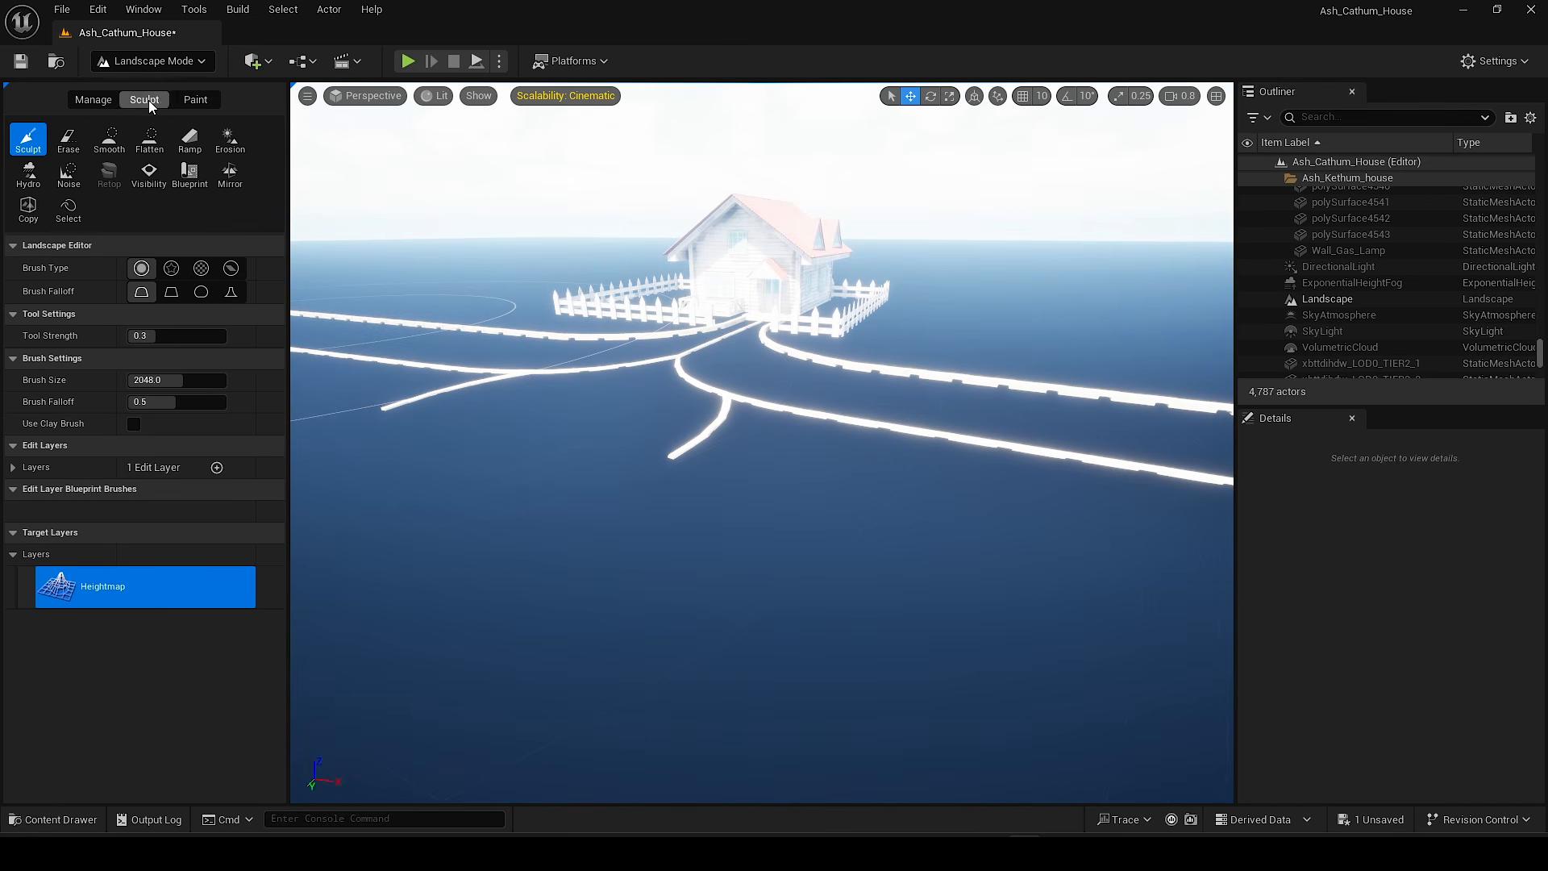
click(196, 99)
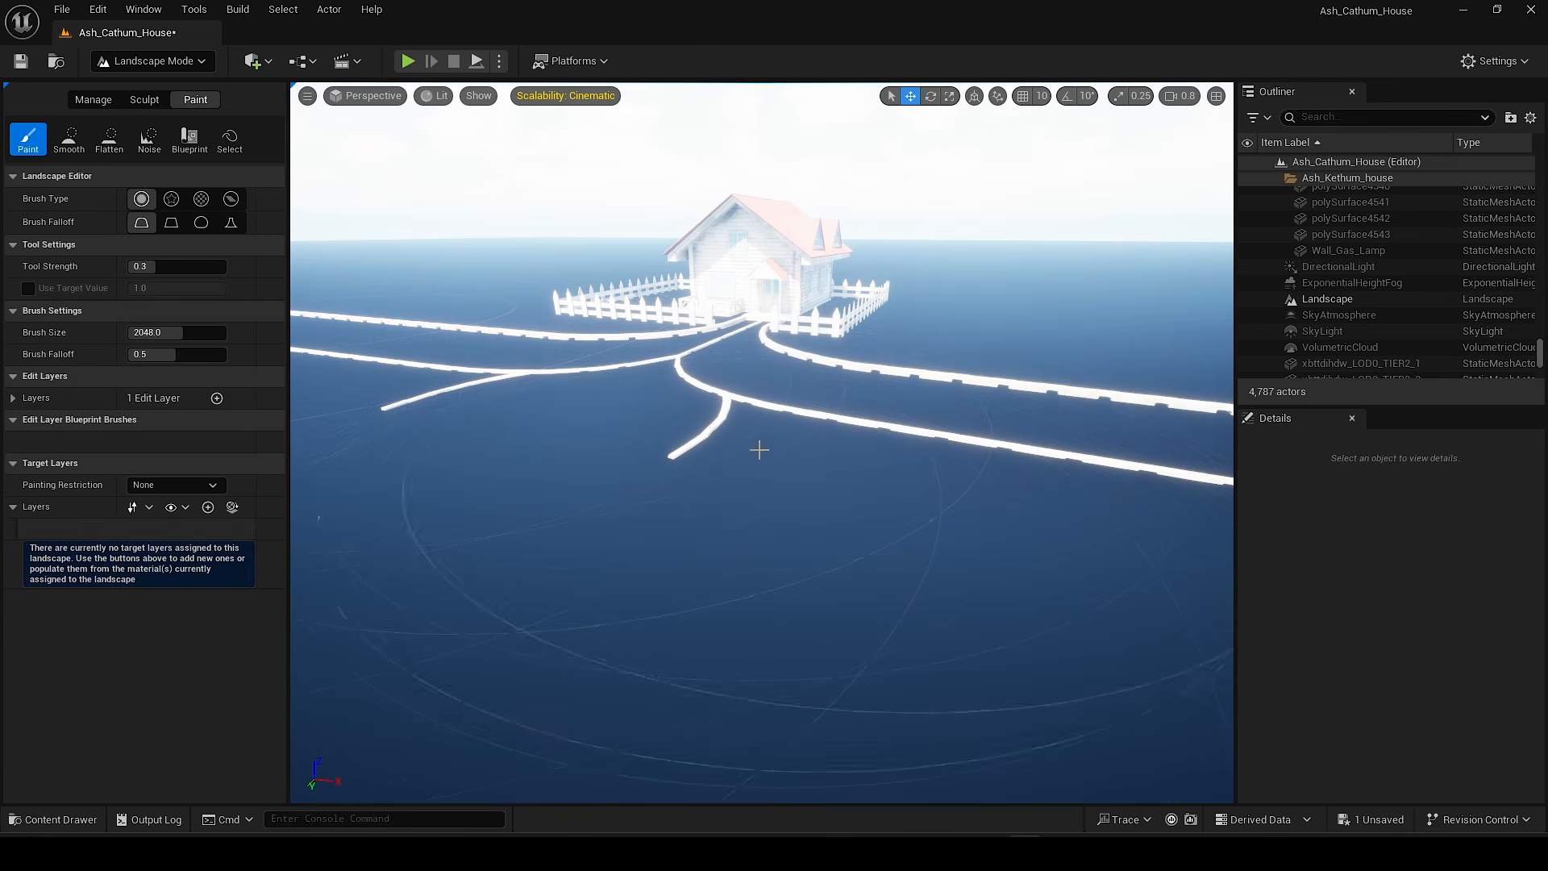
click(232, 508)
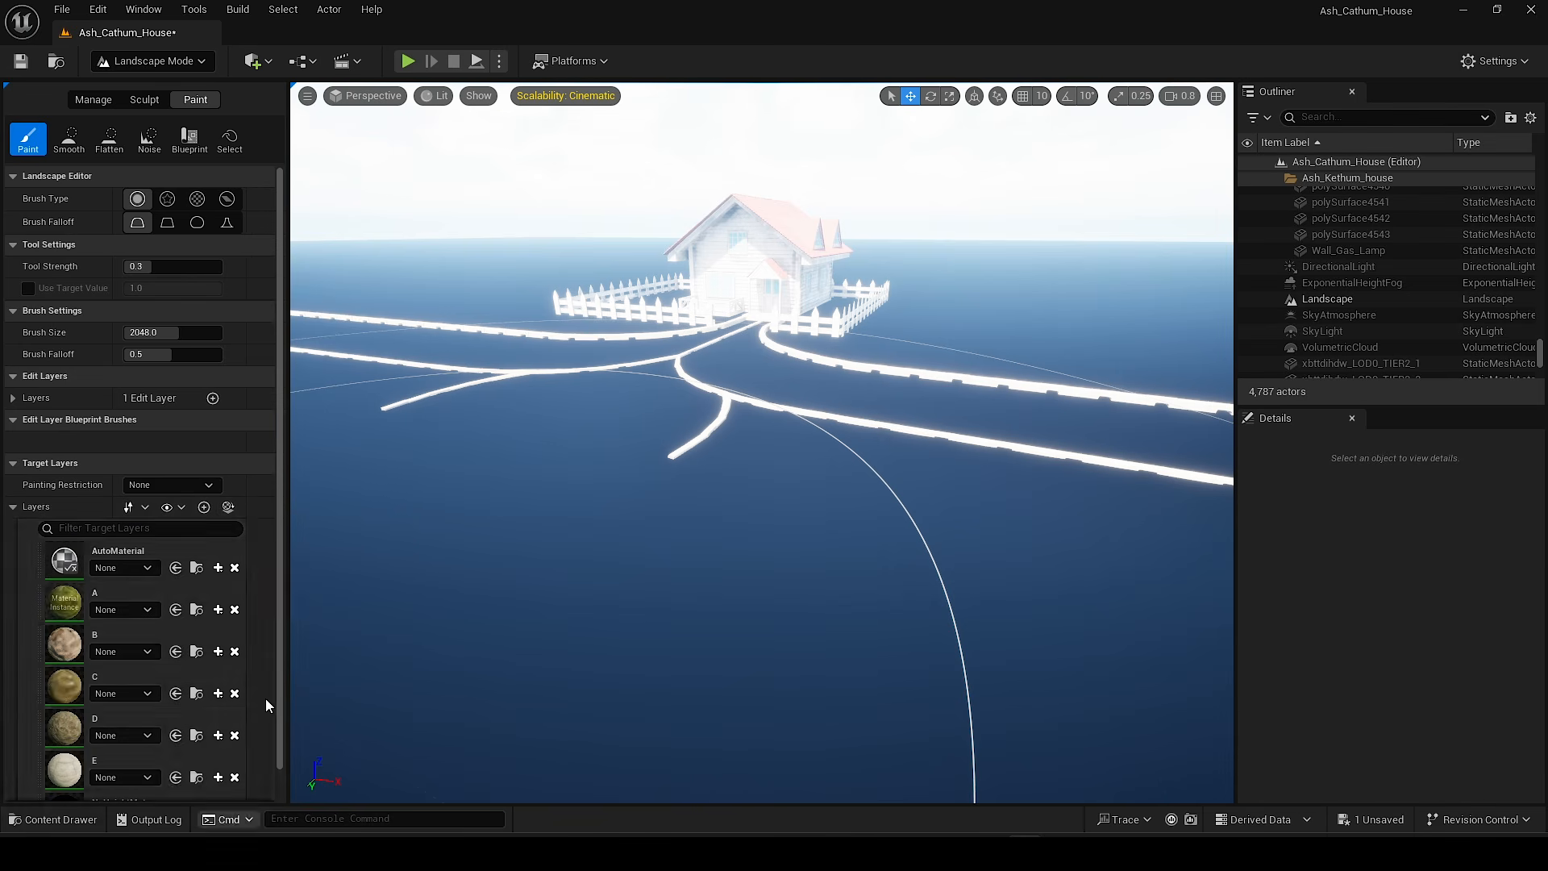
key(w)
right_drag(380, 594, 464, 629)
scroll(110, 622, down, 1)
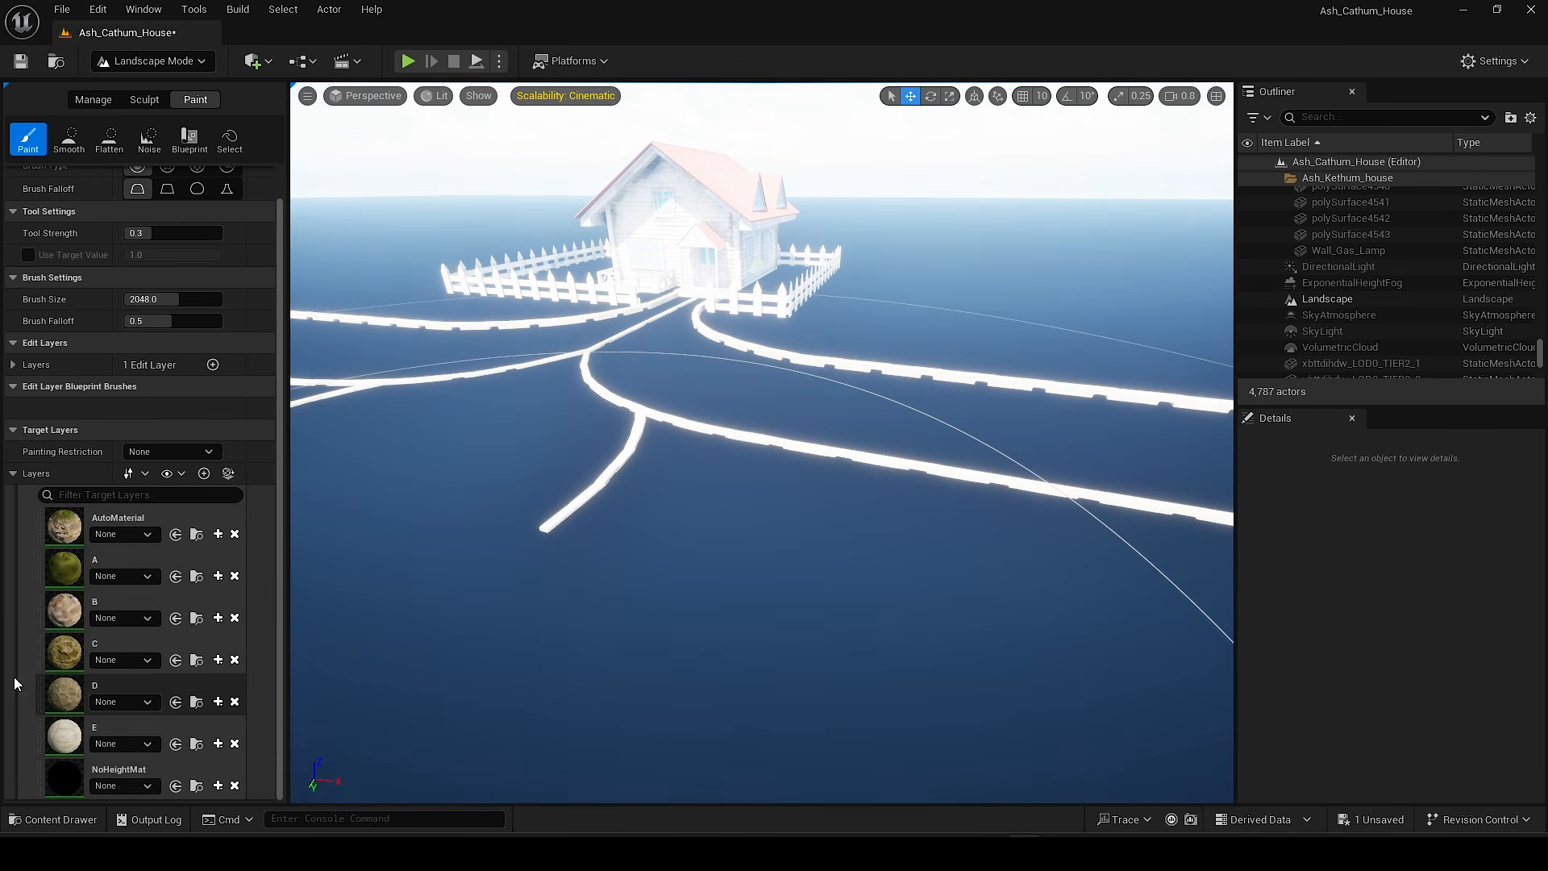
Step: Create a weight-blended layer info for the AutoMaterial layer, saved as AutoMaterial_LayerInfo in Ash_Cathum_House_sharedassets
click(217, 537)
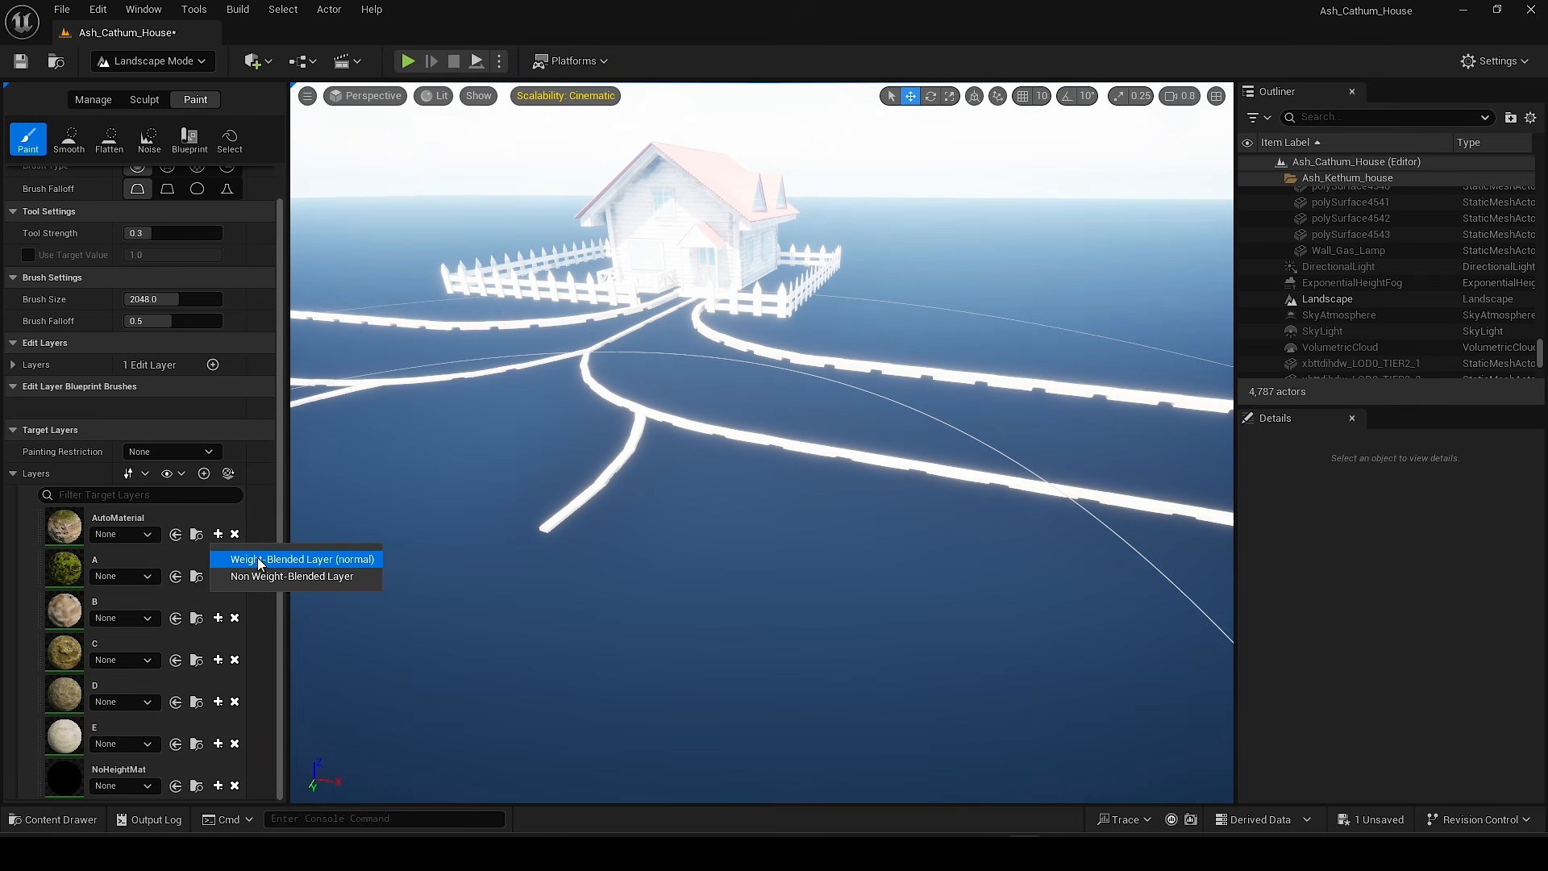
click(331, 559)
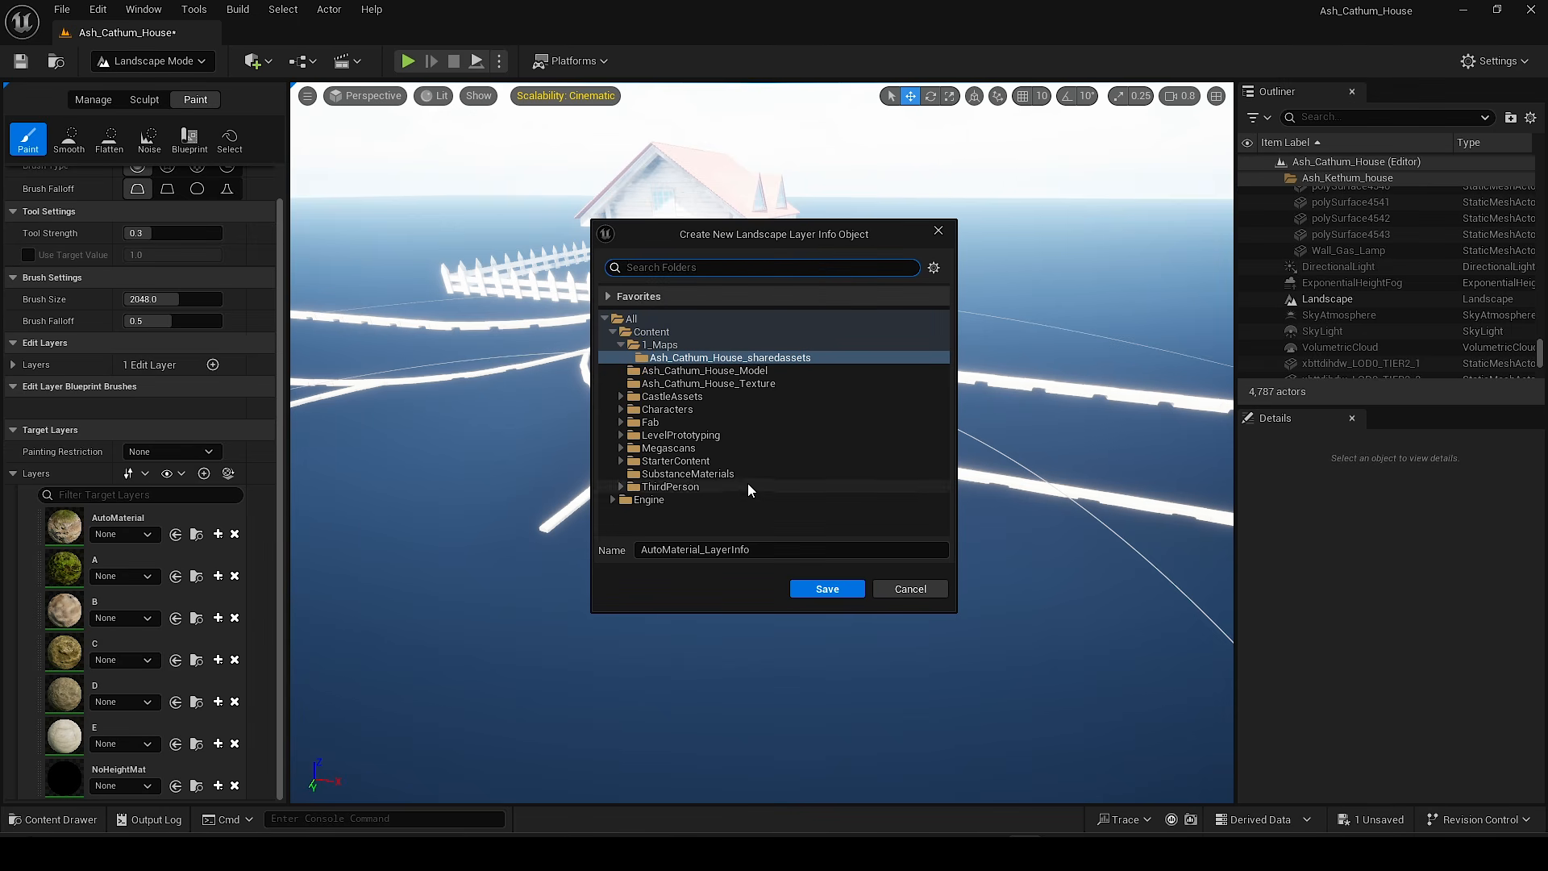
click(826, 588)
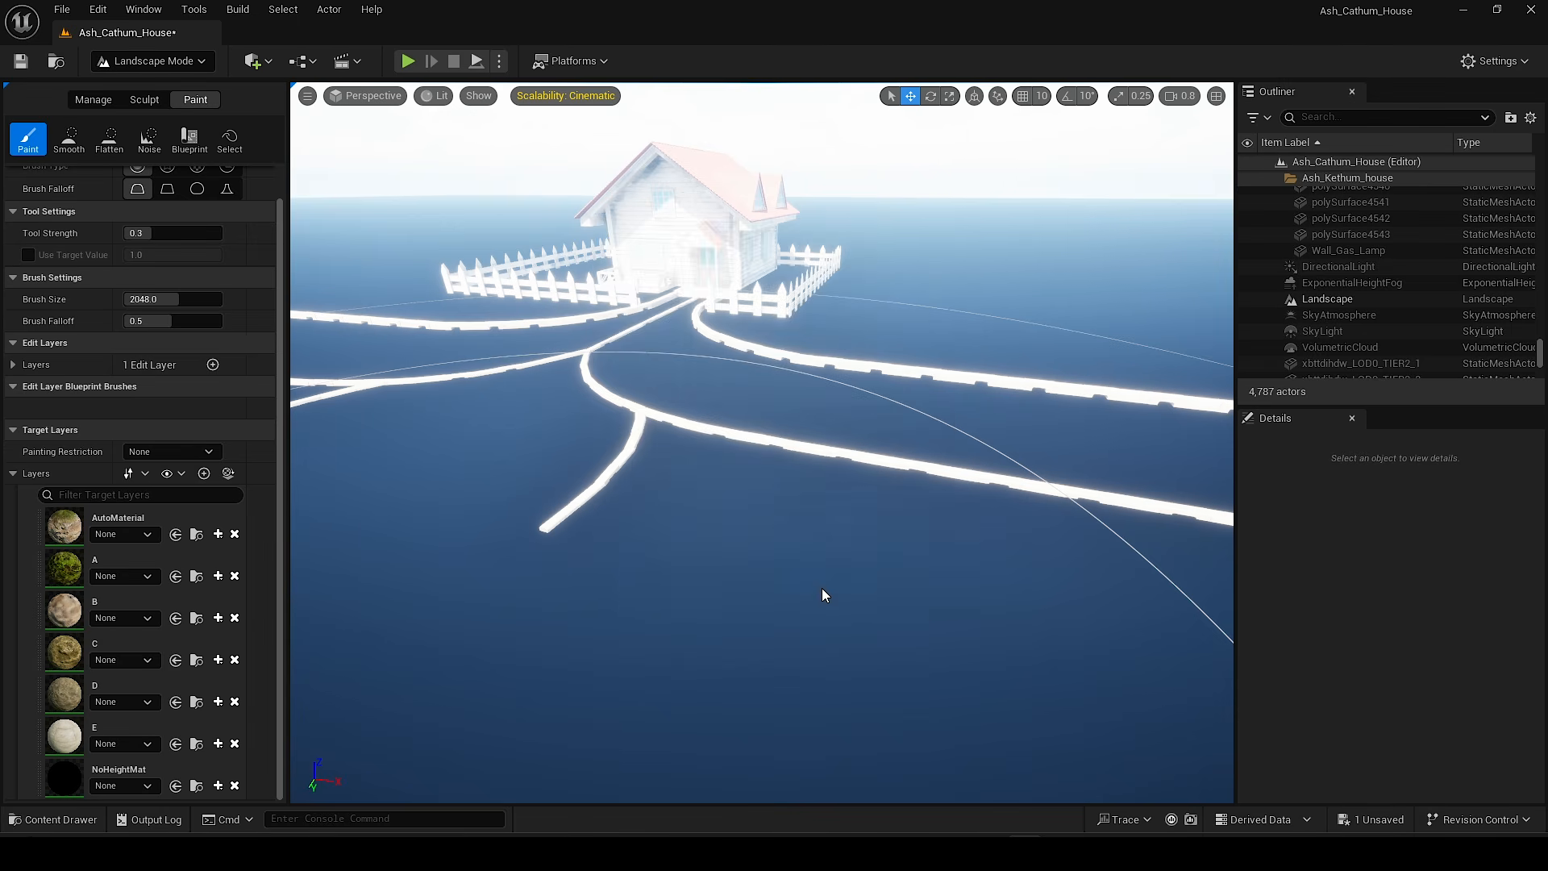
right_drag(736, 379, 653, 298)
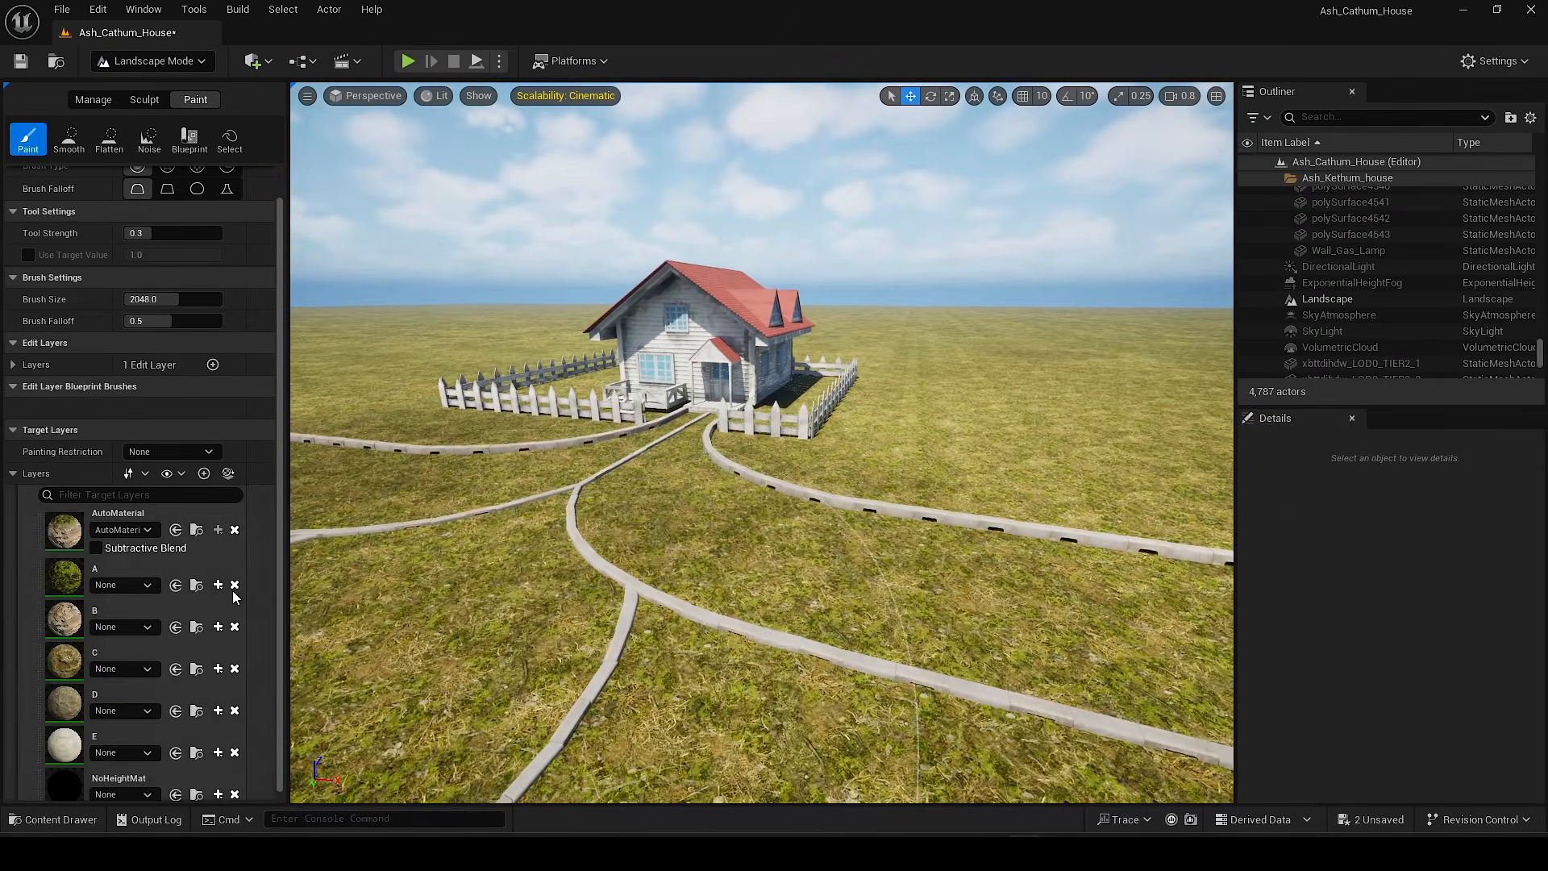
Step: Create weight-blended layer infos for target layers A and B, saving them in Ash_Cathum_House_sharedassets
click(217, 585)
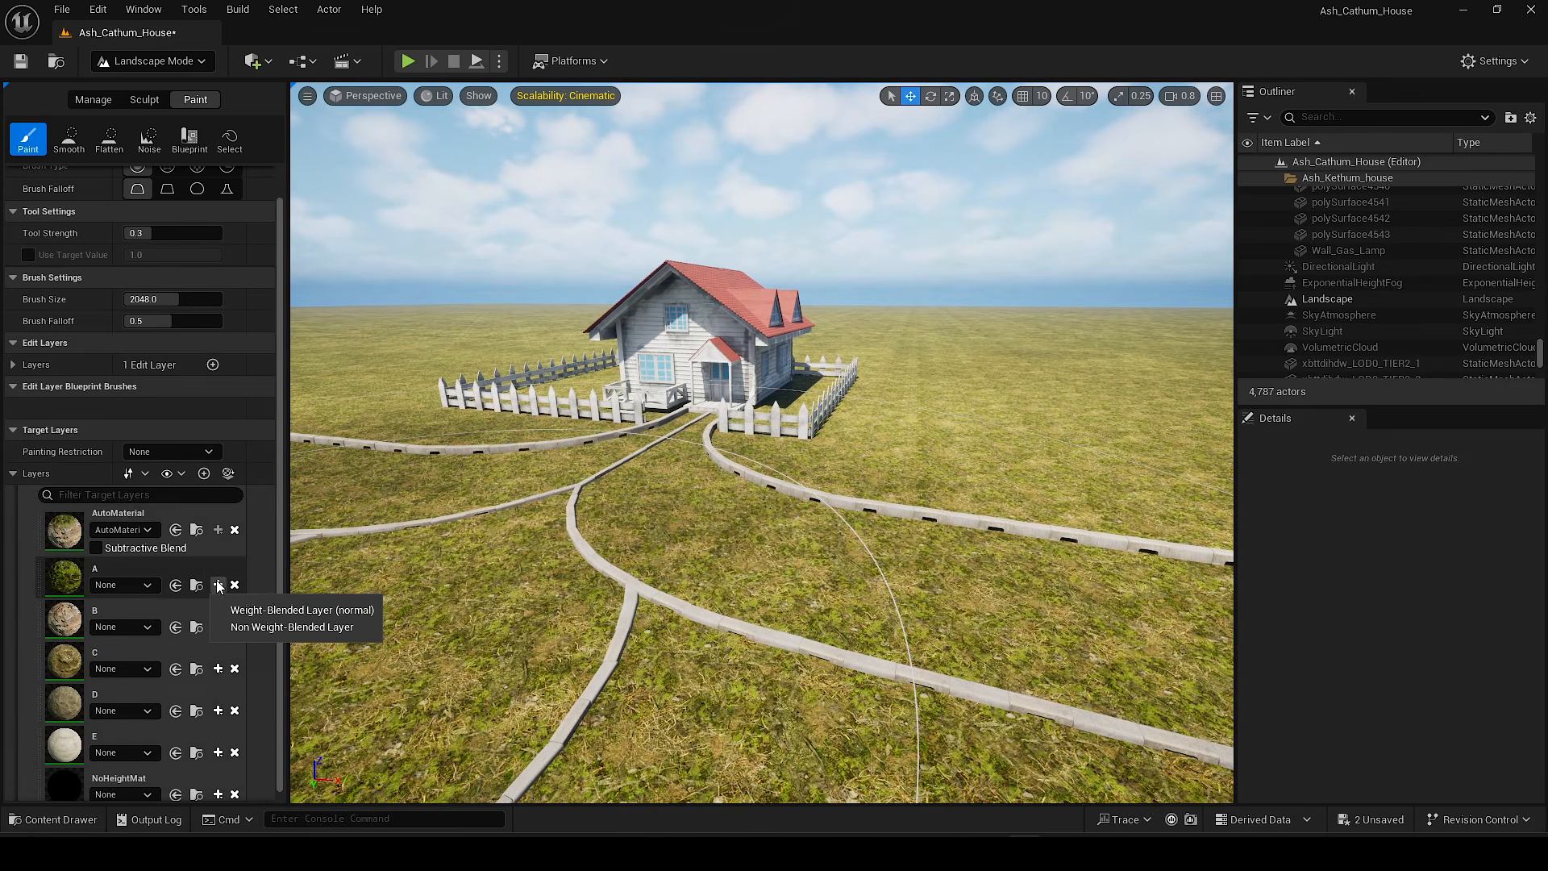
click(314, 611)
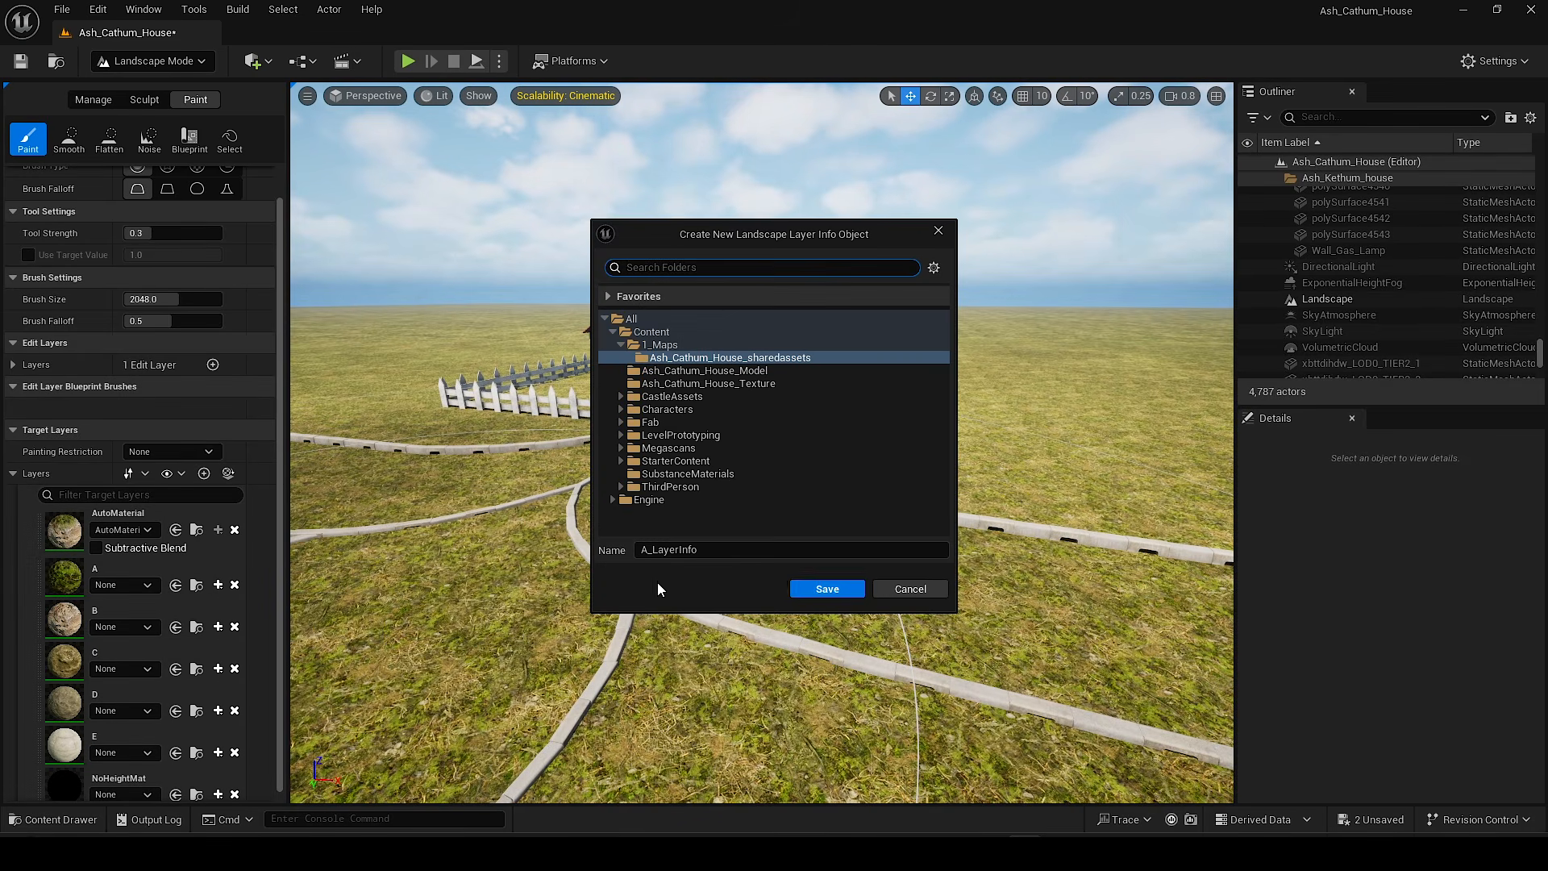
click(826, 588)
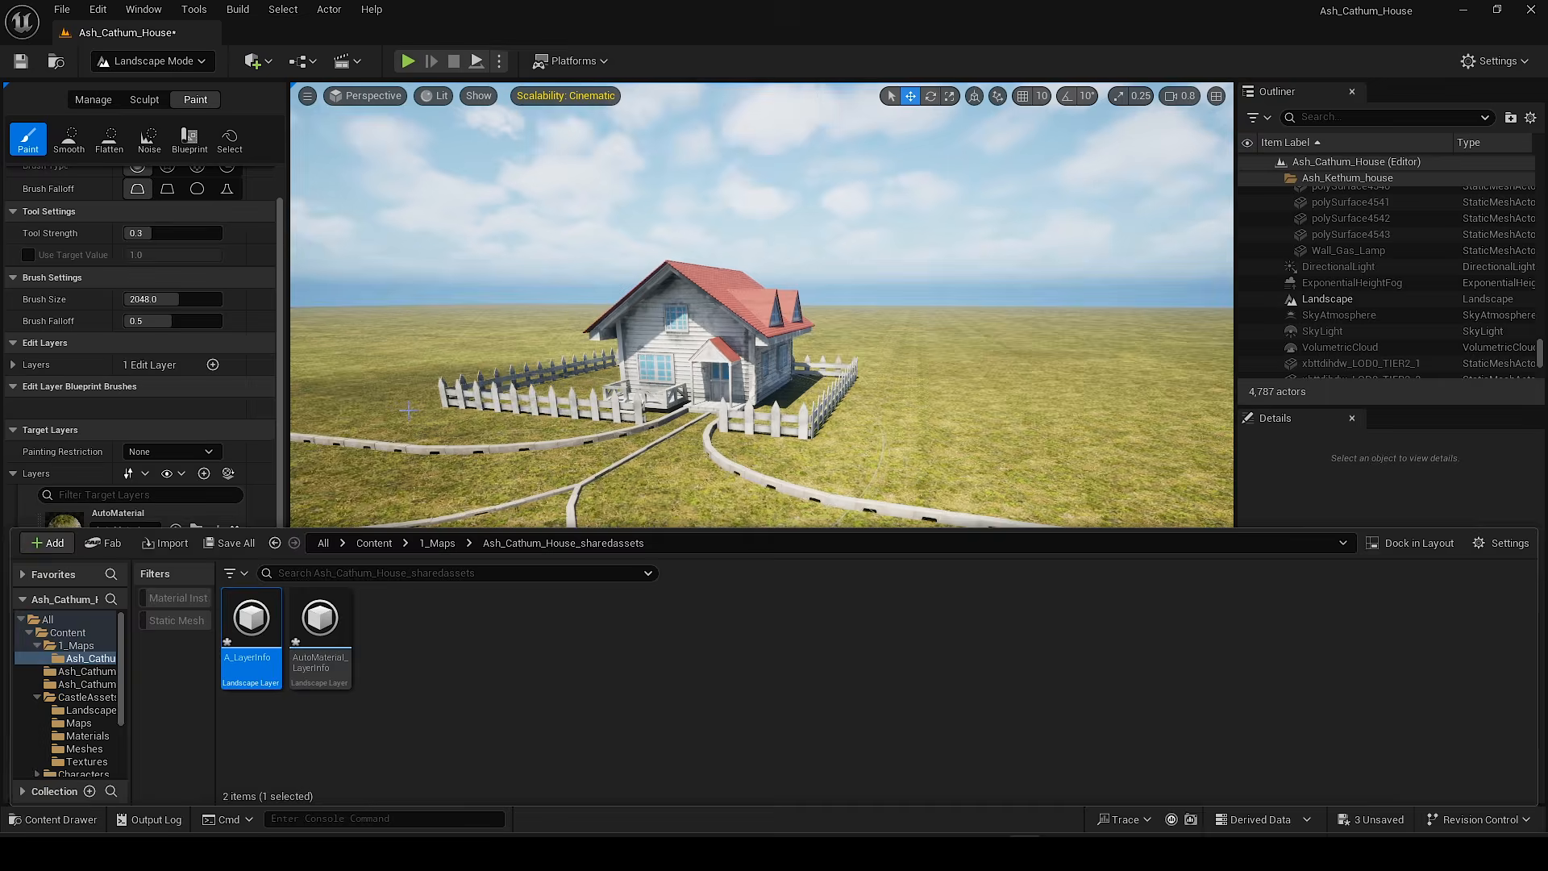
click(369, 466)
click(218, 635)
click(315, 660)
click(825, 588)
click(379, 435)
Step: Create weight-blended layer infos for target layers C and D with their default names
click(218, 678)
click(271, 708)
click(826, 589)
click(379, 434)
click(218, 734)
click(321, 762)
click(825, 588)
Step: Select target layer B for painting and reduce the brush size to about 166
right_drag(758, 435, 798, 451)
click(65, 632)
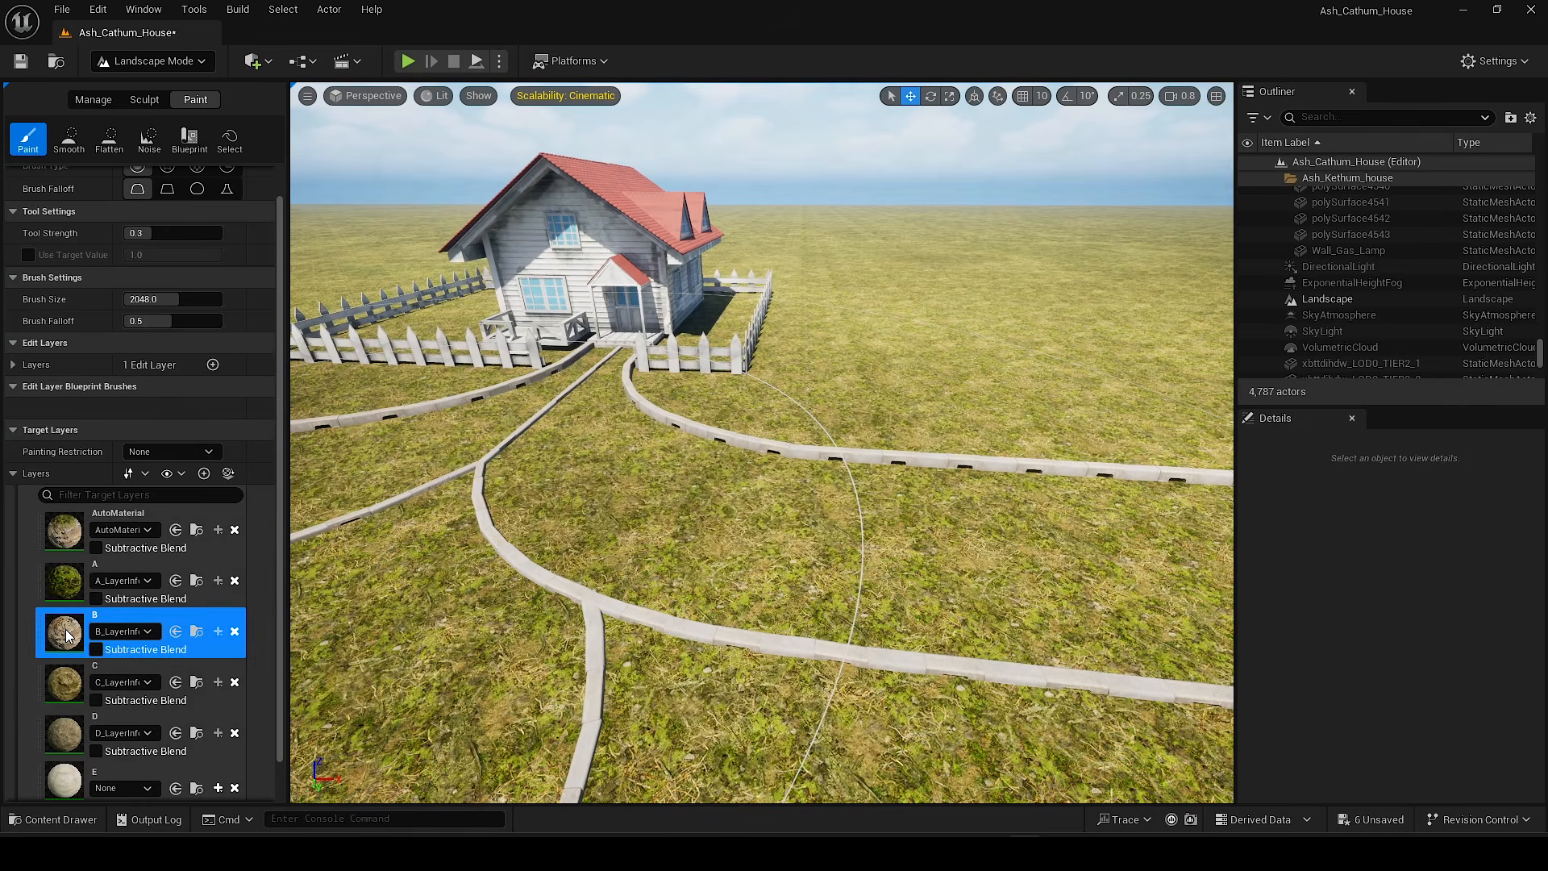
right_drag(595, 453, 610, 435)
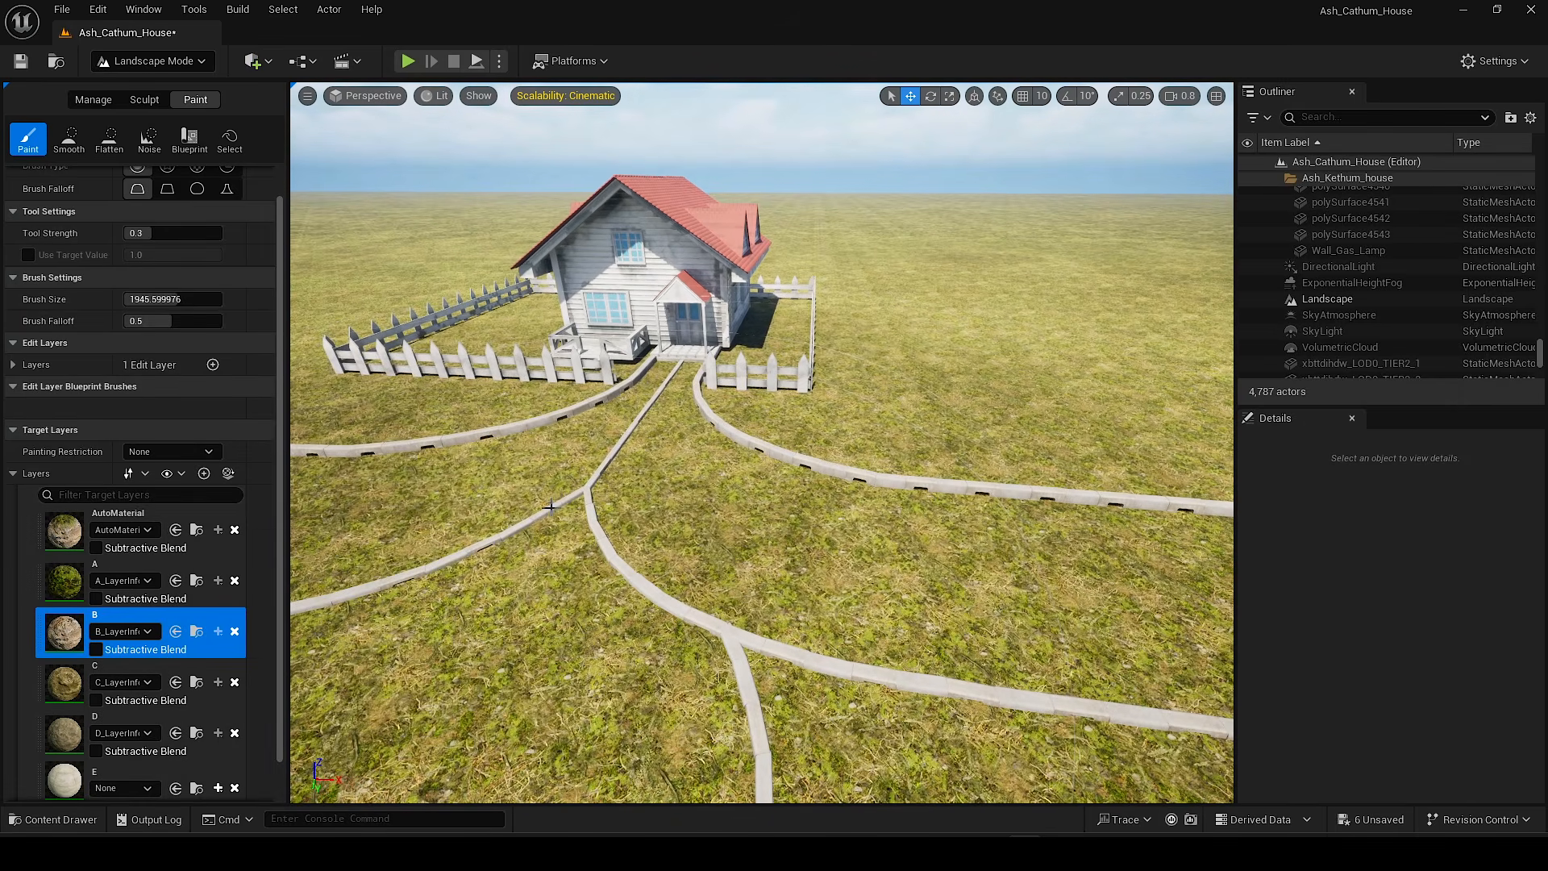
key(bracketleft)
key(bracketleft)
key(bracketleft)
key(bracketleft)
key(bracketleft)
key(bracketleft)
key(bracketleft)
key(bracketleft)
key(bracketleft)
key(bracketleft)
key(bracketleft)
key(bracketleft)
key(bracketleft)
key(bracketleft)
key(bracketleft)
key(bracketleft)
key(bracketleft)
key(bracketleft)
key(bracketleft)
key(bracketleft)
Step: Paint test patches of layers B and C on the ground between the road curbs in front of the house
mouse_move(651, 496)
right_down()
mouse_move(685, 508)
mouse_move(678, 544)
mouse_move(641, 542)
right_up()
click(588, 553)
mouse_move(754, 468)
right_down()
mouse_move(778, 466)
mouse_move(761, 480)
mouse_move(726, 467)
mouse_move(745, 571)
mouse_move(685, 556)
mouse_move(717, 565)
mouse_move(694, 597)
mouse_move(693, 637)
right_up()
click(161, 673)
click(718, 486)
scroll(744, 571, down, 2)
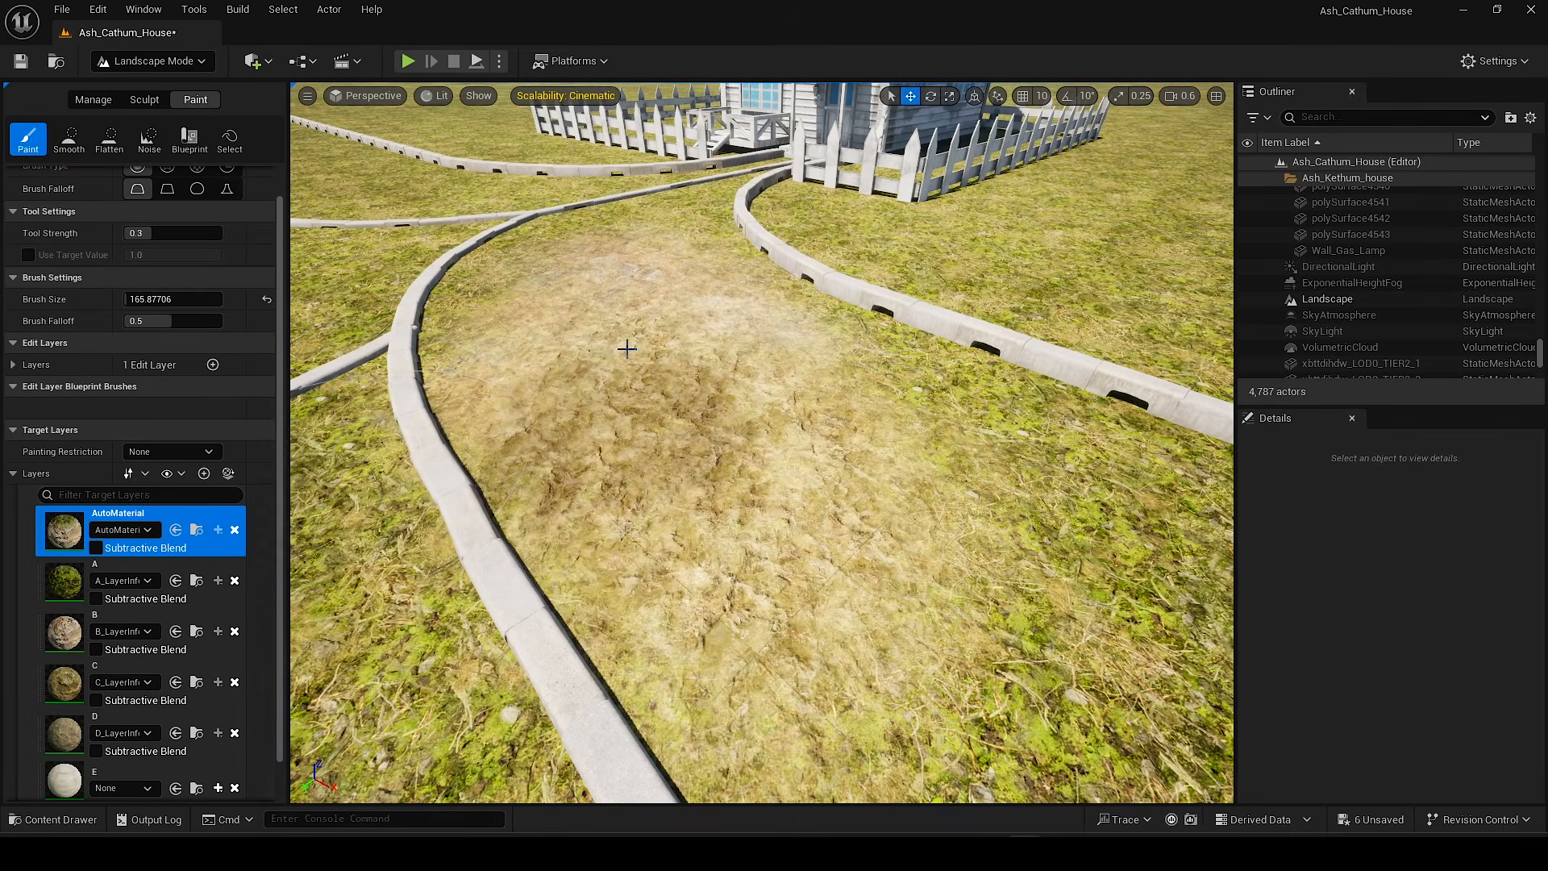
Step: Clear the test patches between the road curbs by painting with the AutoMaterial layer and undoing test strokes
mouse_move(631, 441)
mouse_down()
mouse_move(653, 354)
mouse_move(548, 387)
mouse_up()
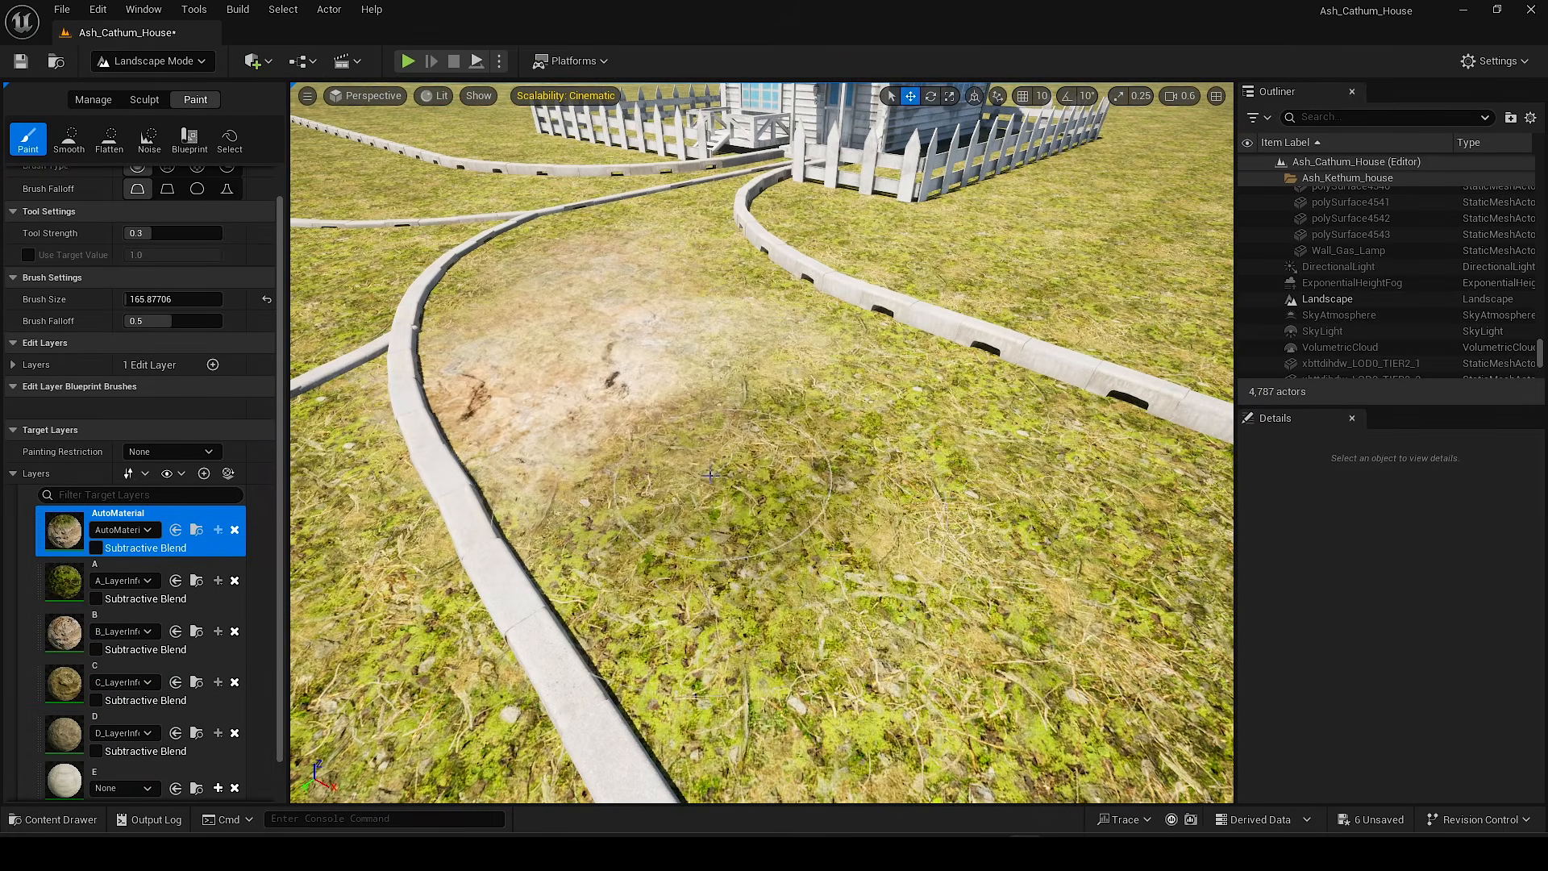
key(ctrl+z)
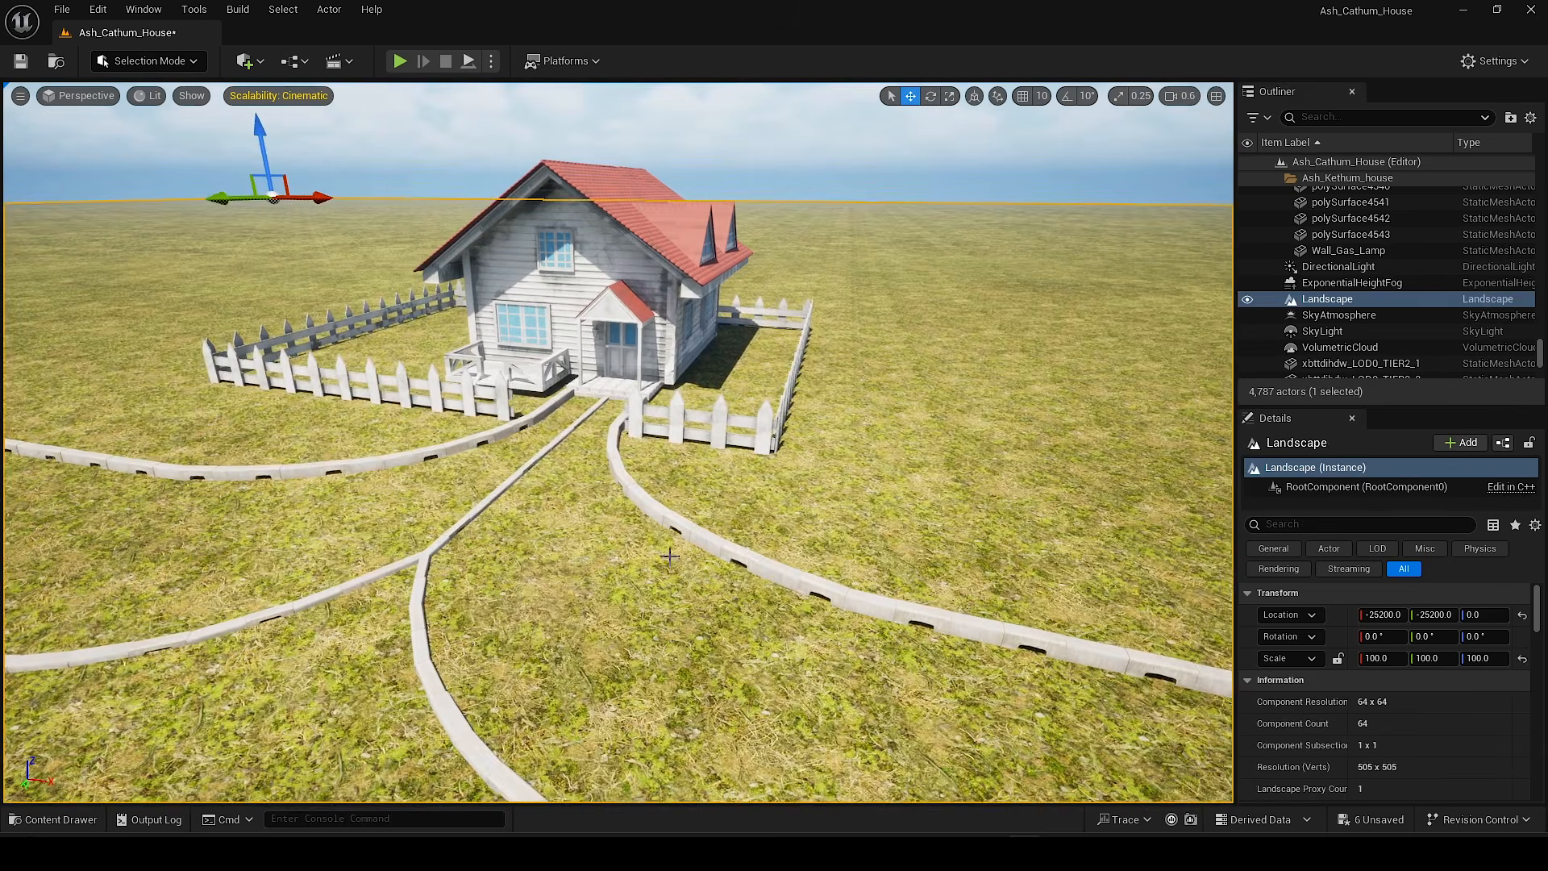
right_drag(435, 564, 424, 556)
Step: Open the Fab asset library from the content drawer and search it for "brick"
click(76, 816)
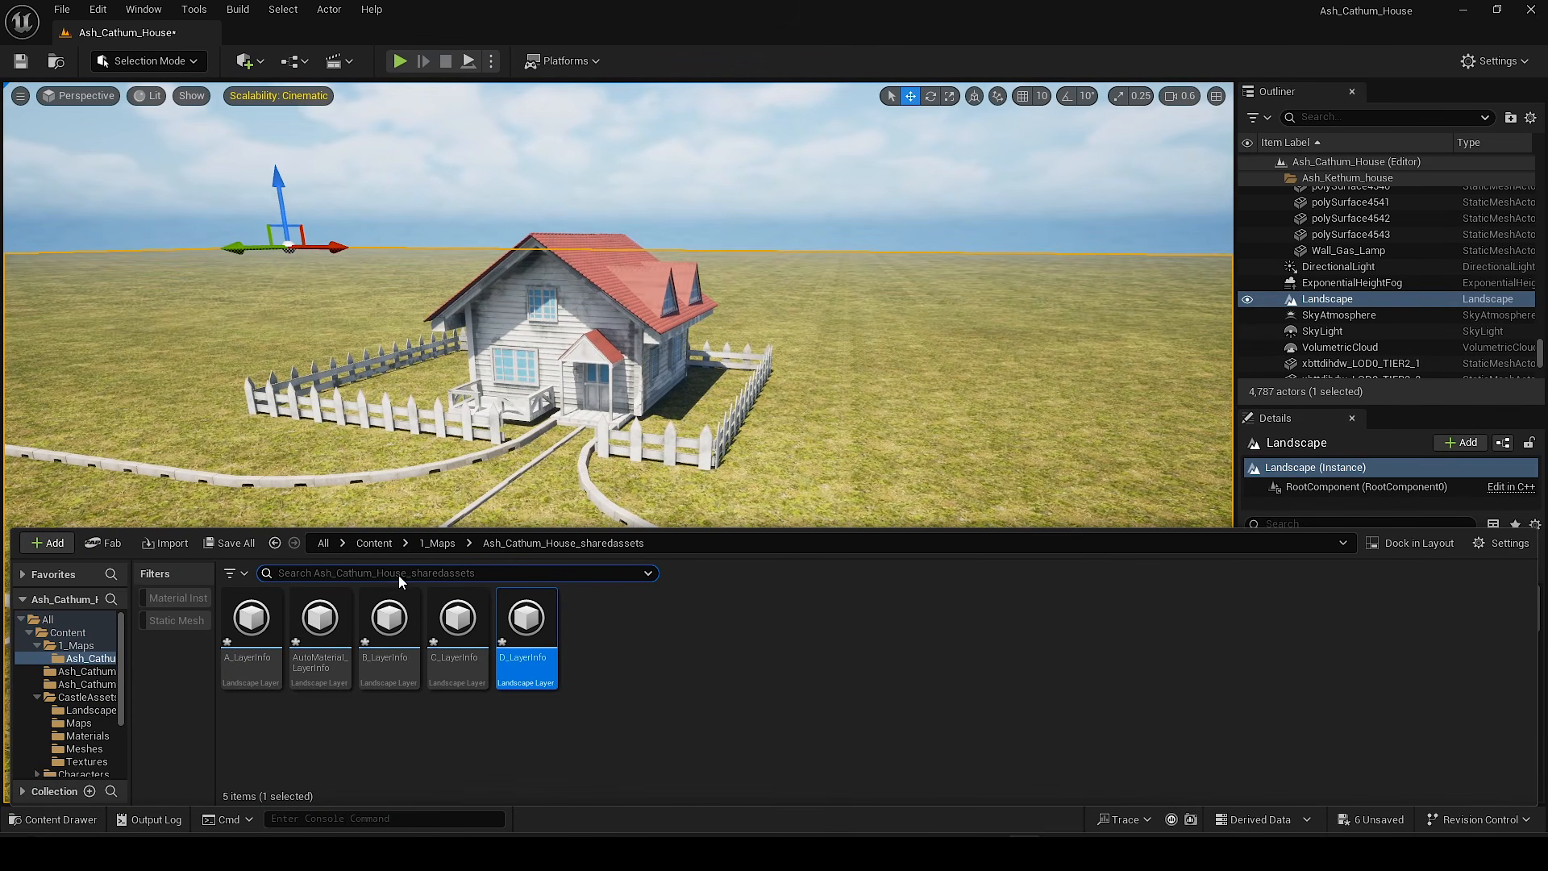
click(100, 544)
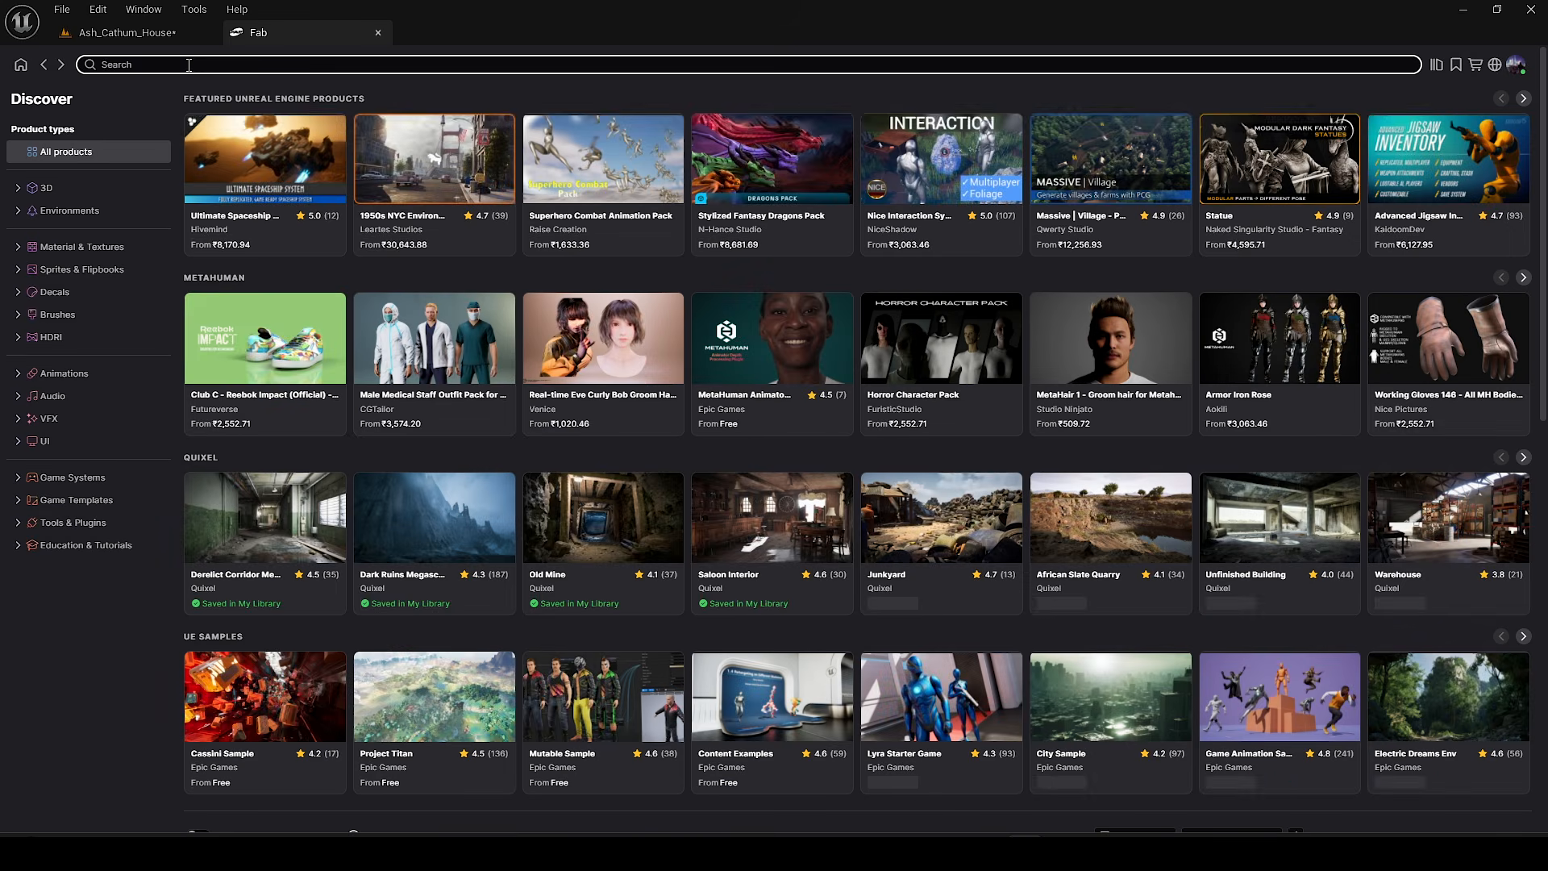
click(188, 65)
text(brick)
key(Return)
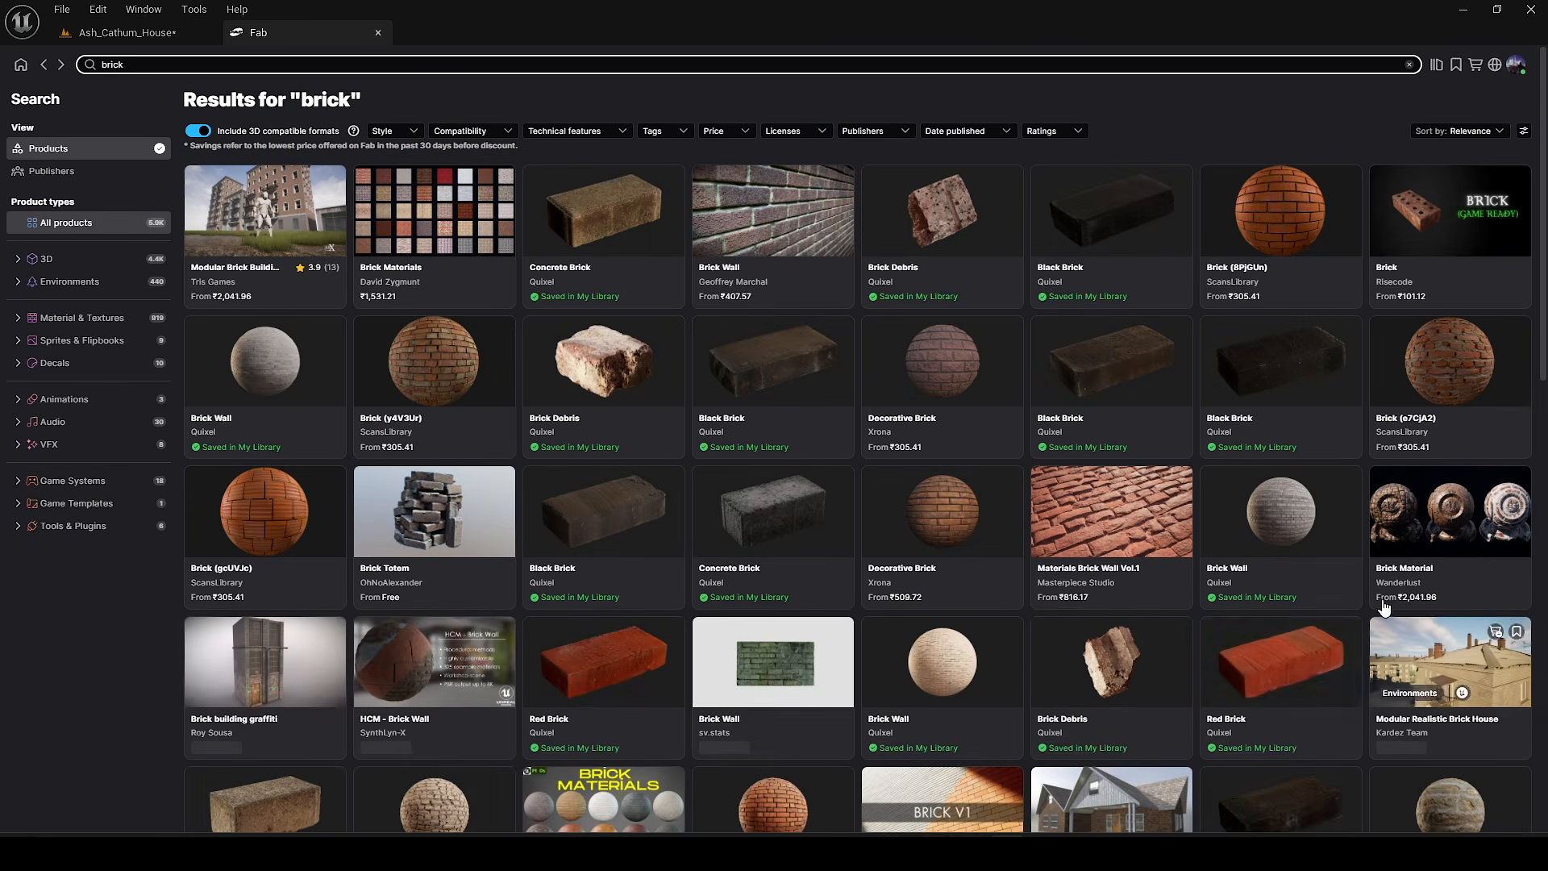
Step: Preview Quixel's Brick Wall Worn surface, add it to the project at medium quality and select its MI_sexkaitb material instance
click(1285, 504)
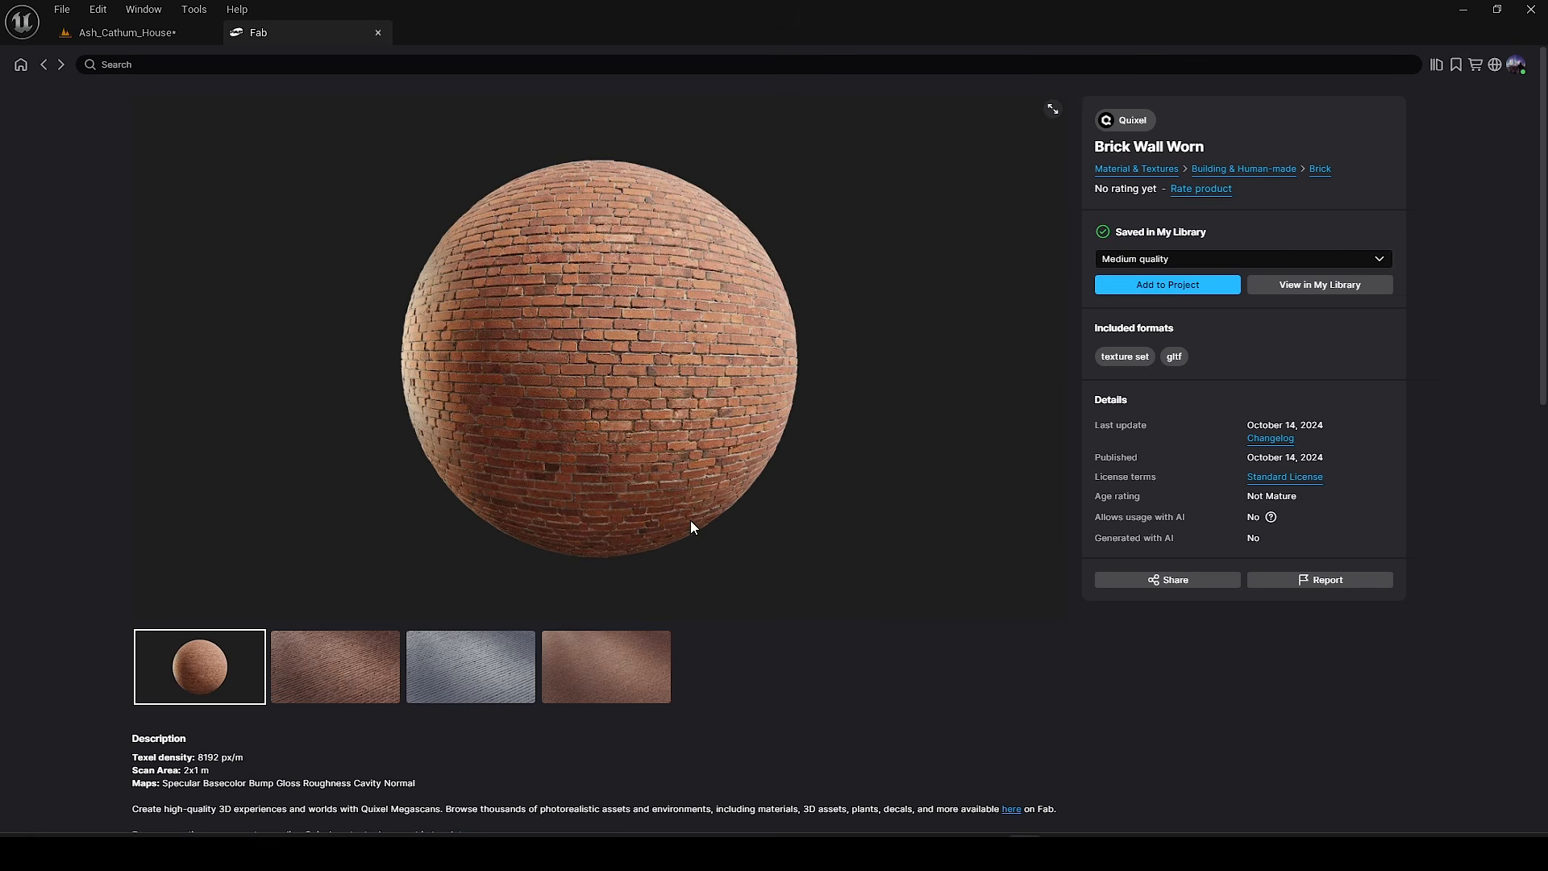
click(335, 667)
click(474, 698)
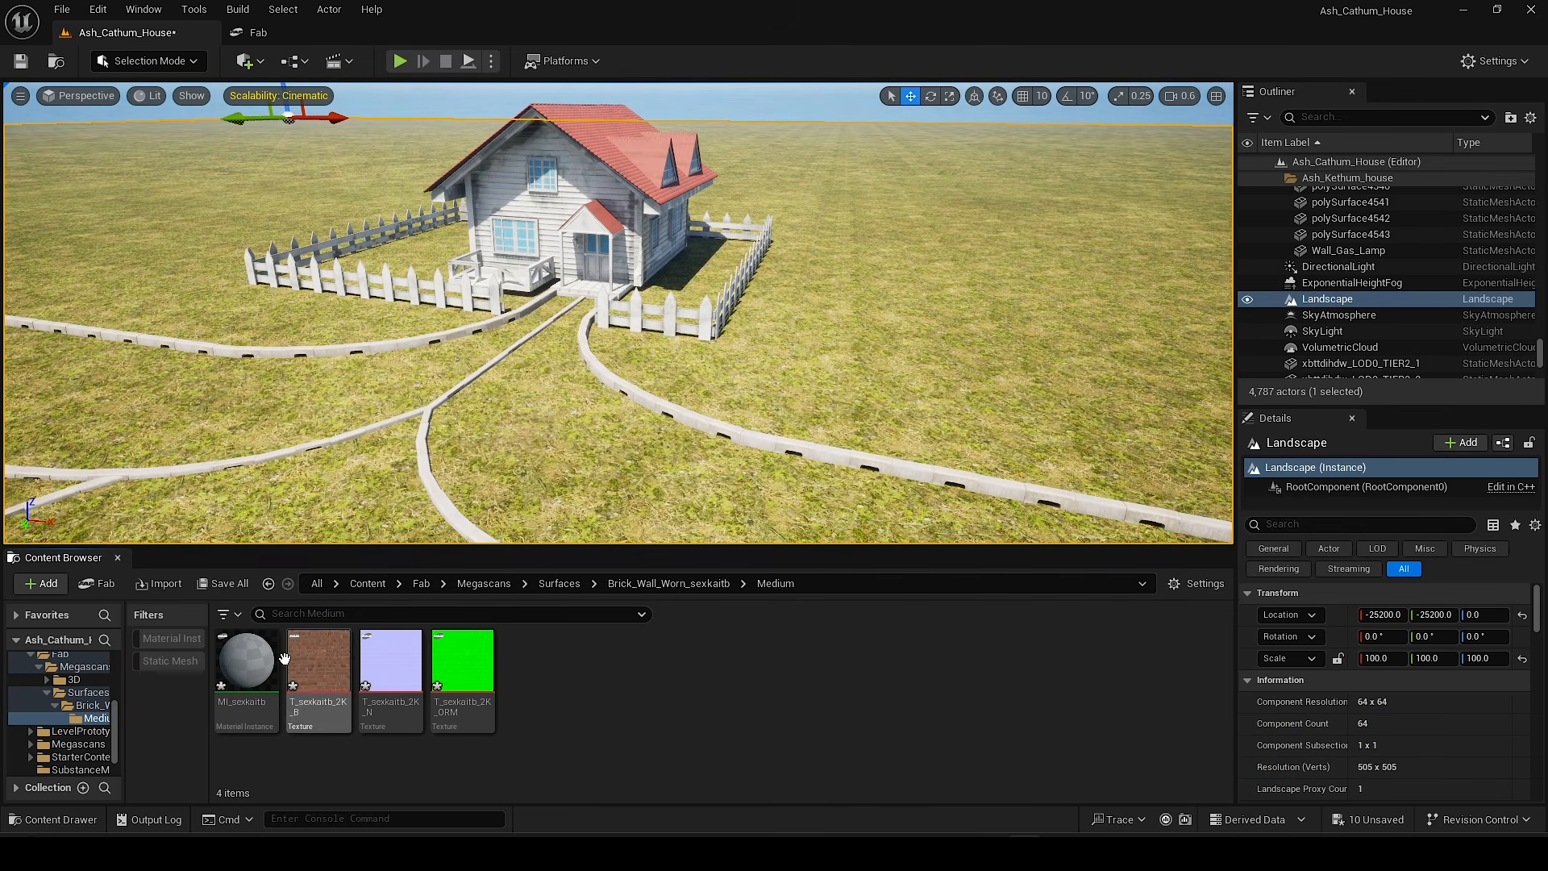
click(246, 661)
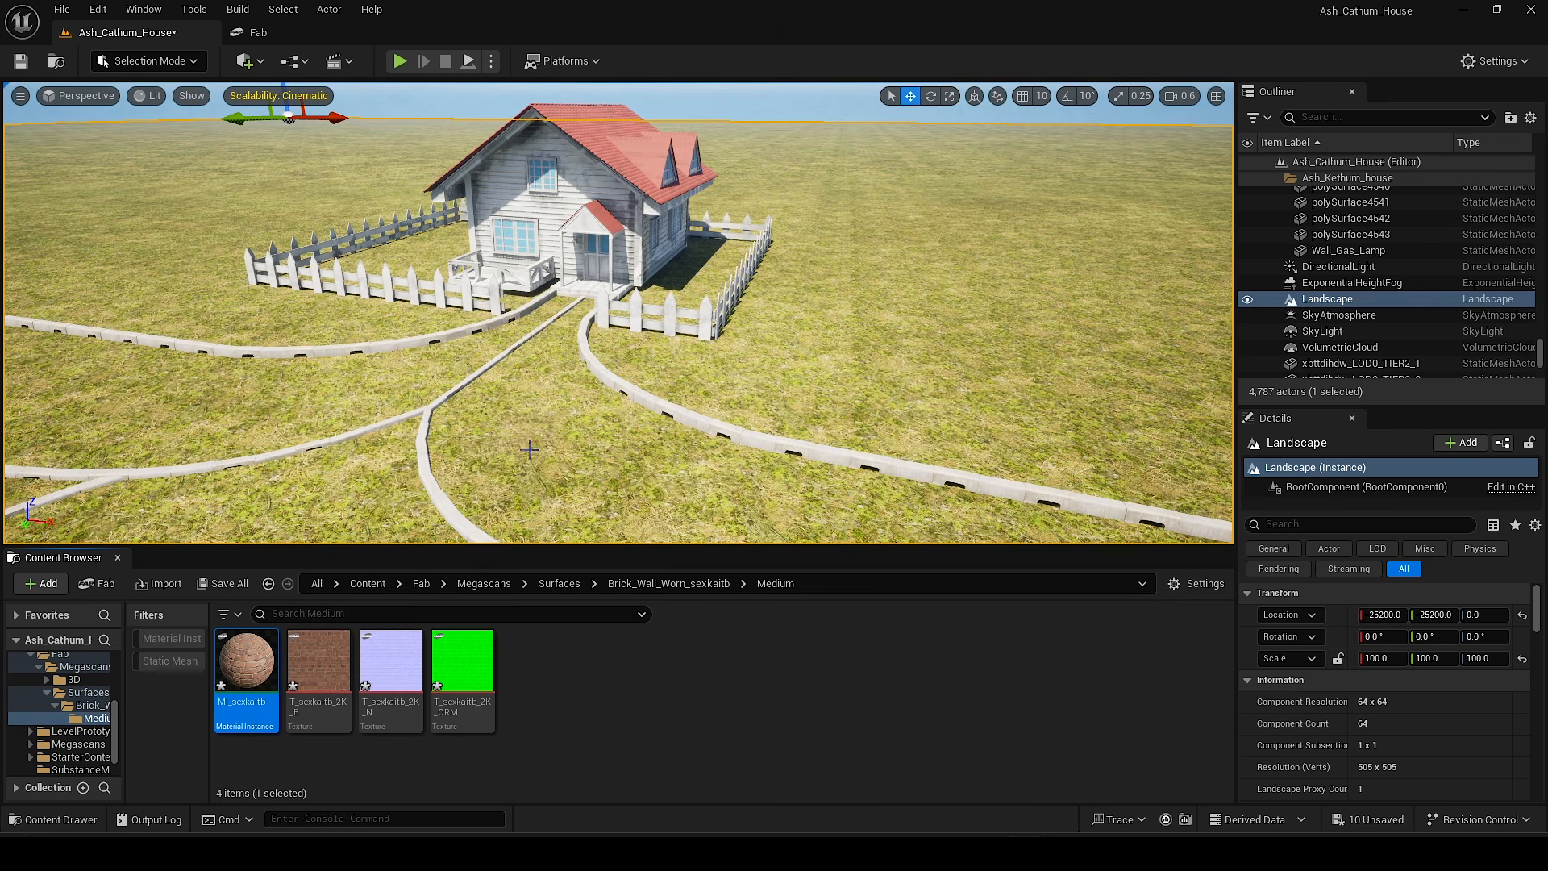
right_drag(894, 290, 895, 290)
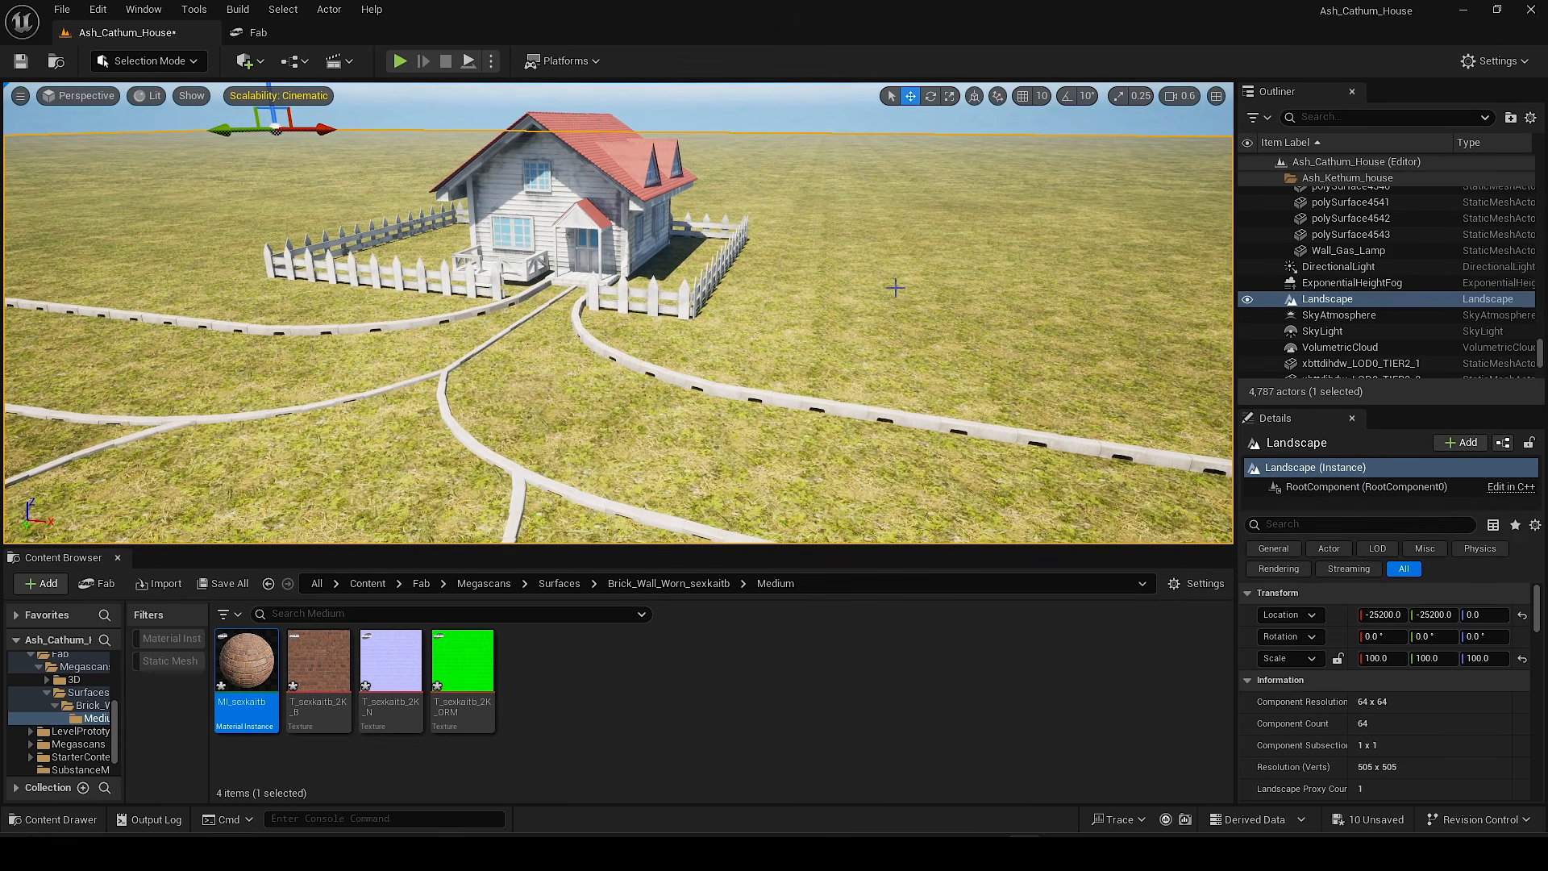
Step: Open M_Landscape_Inst from the CastleAssets Landscape folder and show its D_Material parameters
click(367, 582)
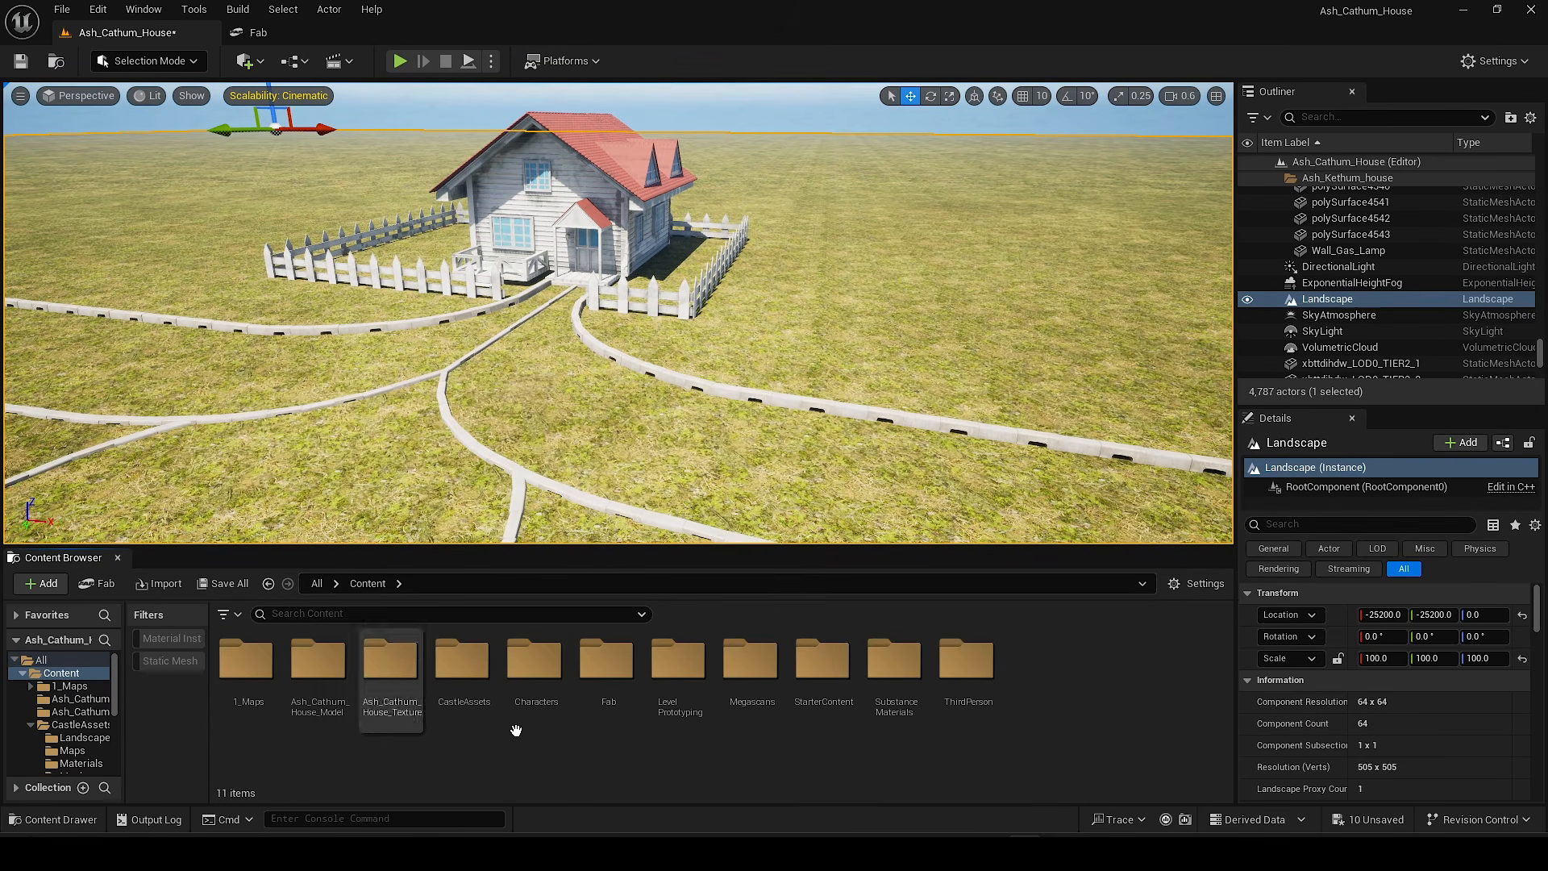
double_click(462, 669)
double_click(247, 661)
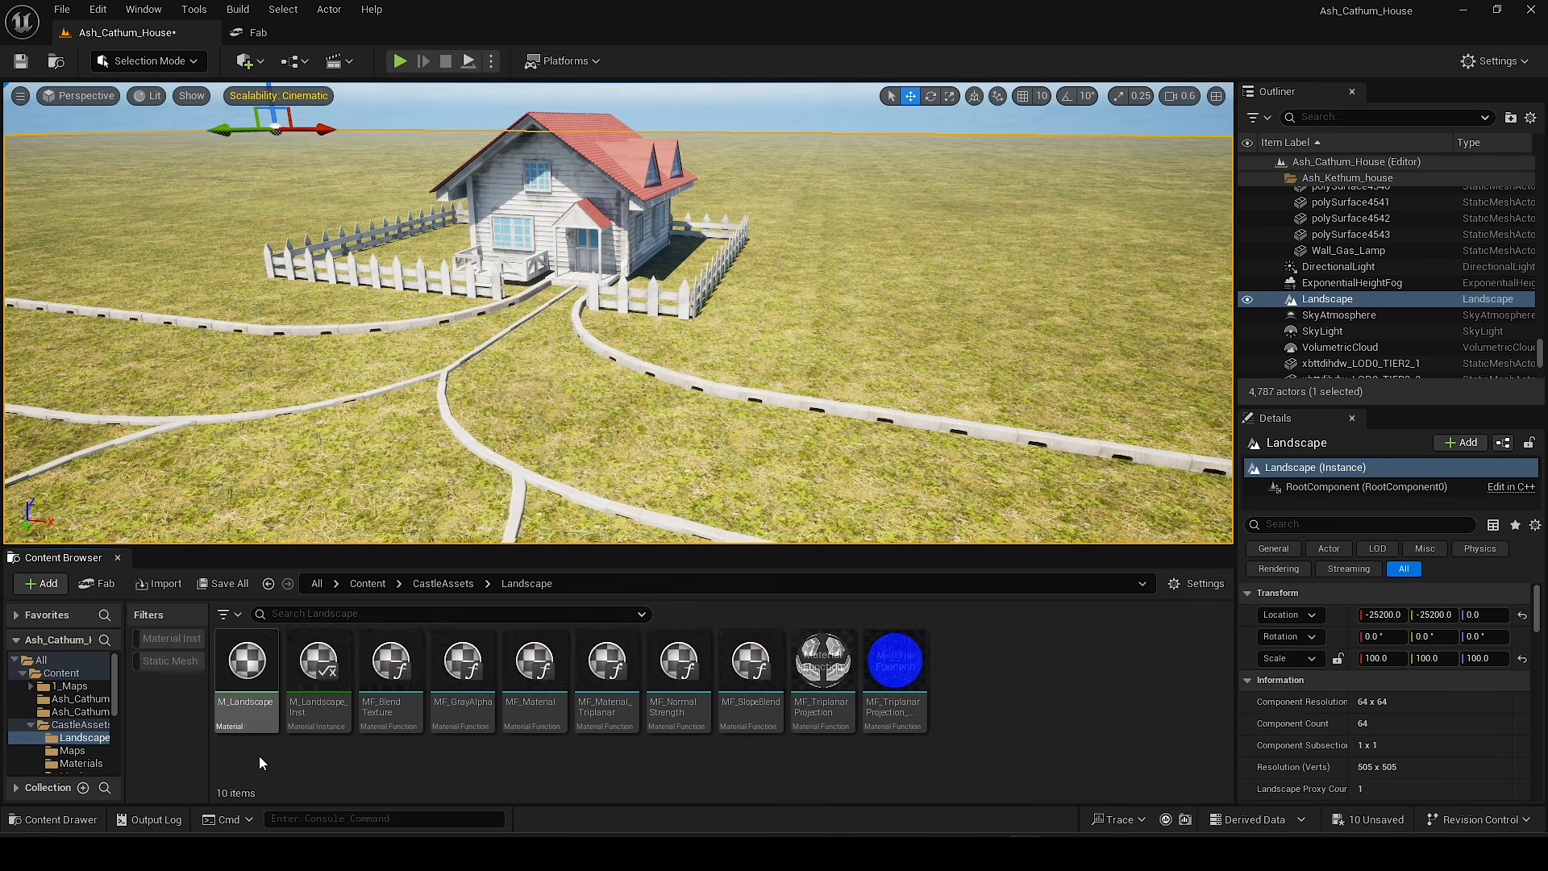
click(311, 676)
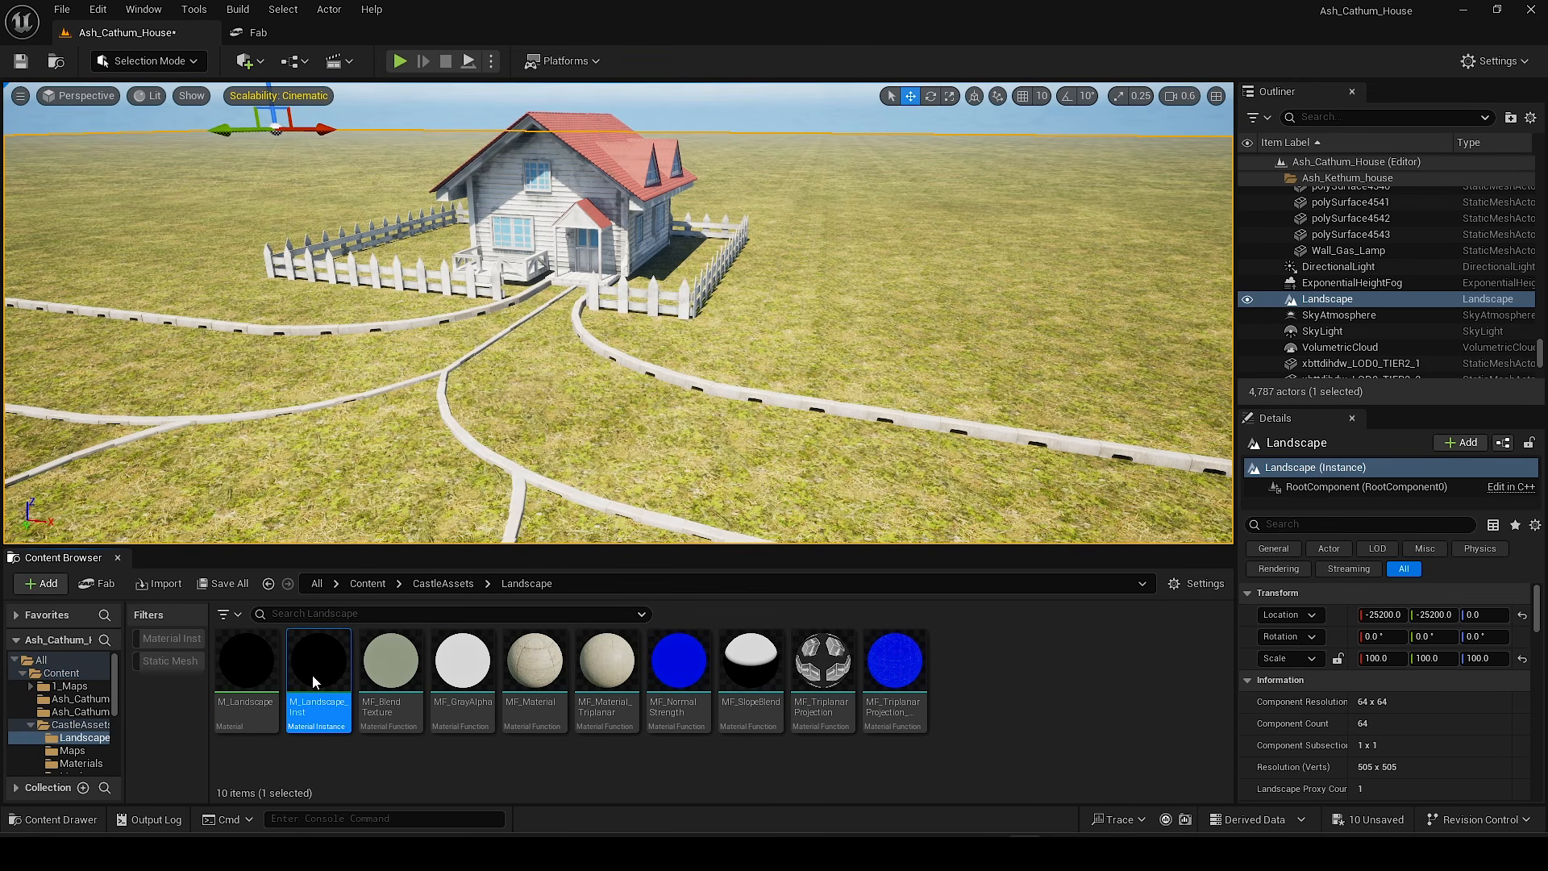
double_click(312, 674)
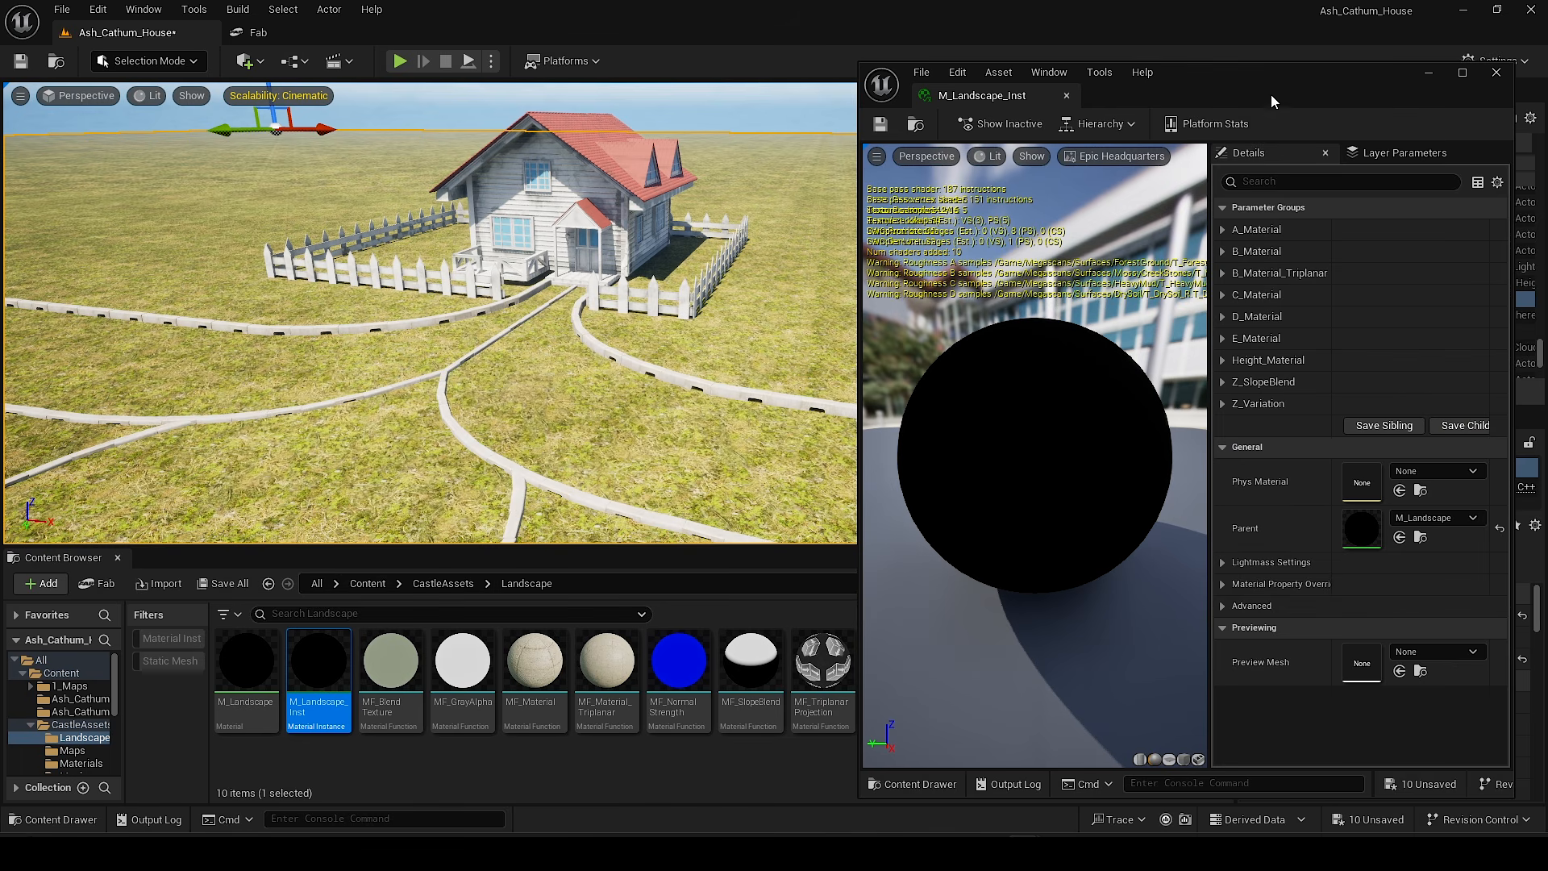
drag(1271, 95, 1141, 74)
click(1096, 247)
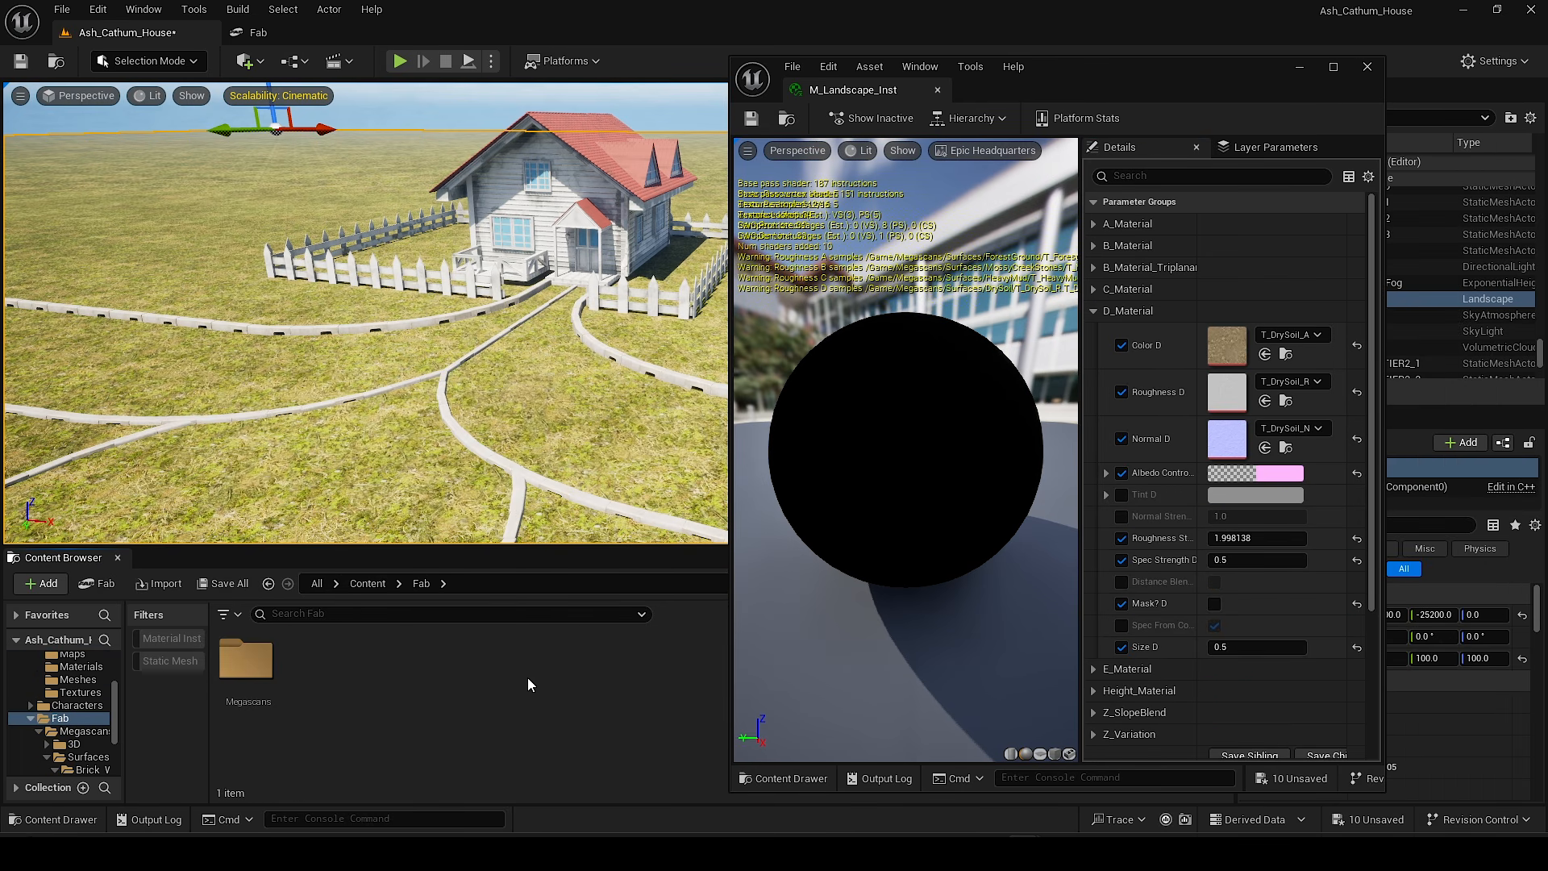
Step: Assign the Brick_Wall_Worn textures T_sexkaitb_2K_B as Color D and T_sexkaitb_2K_N as Normal D in M_Landscape_Inst
double_click(259, 671)
double_click(330, 685)
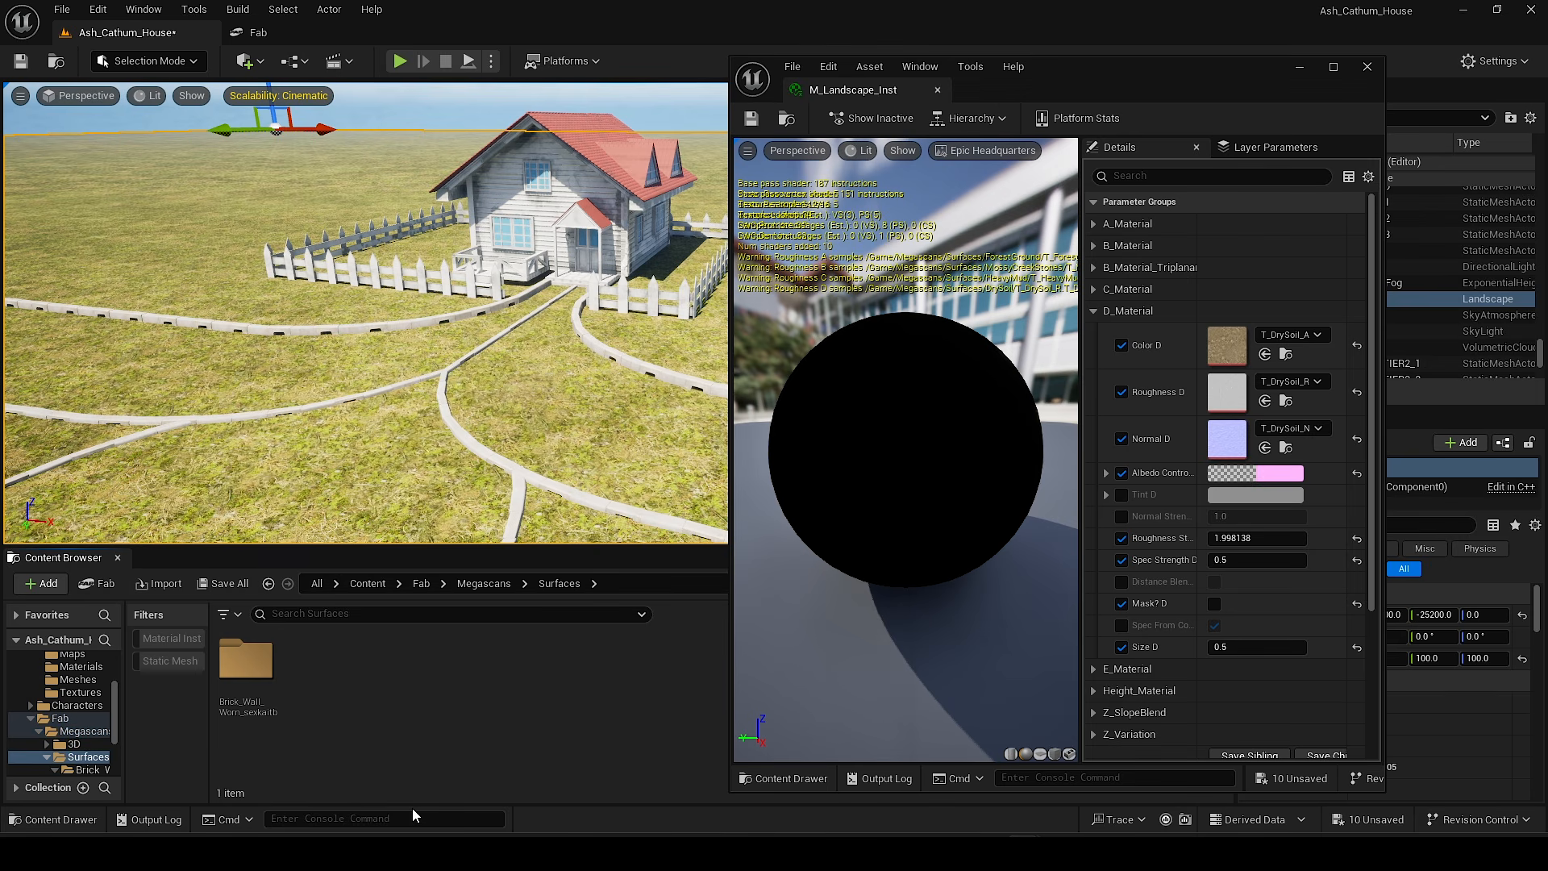
double_click(246, 662)
double_click(260, 664)
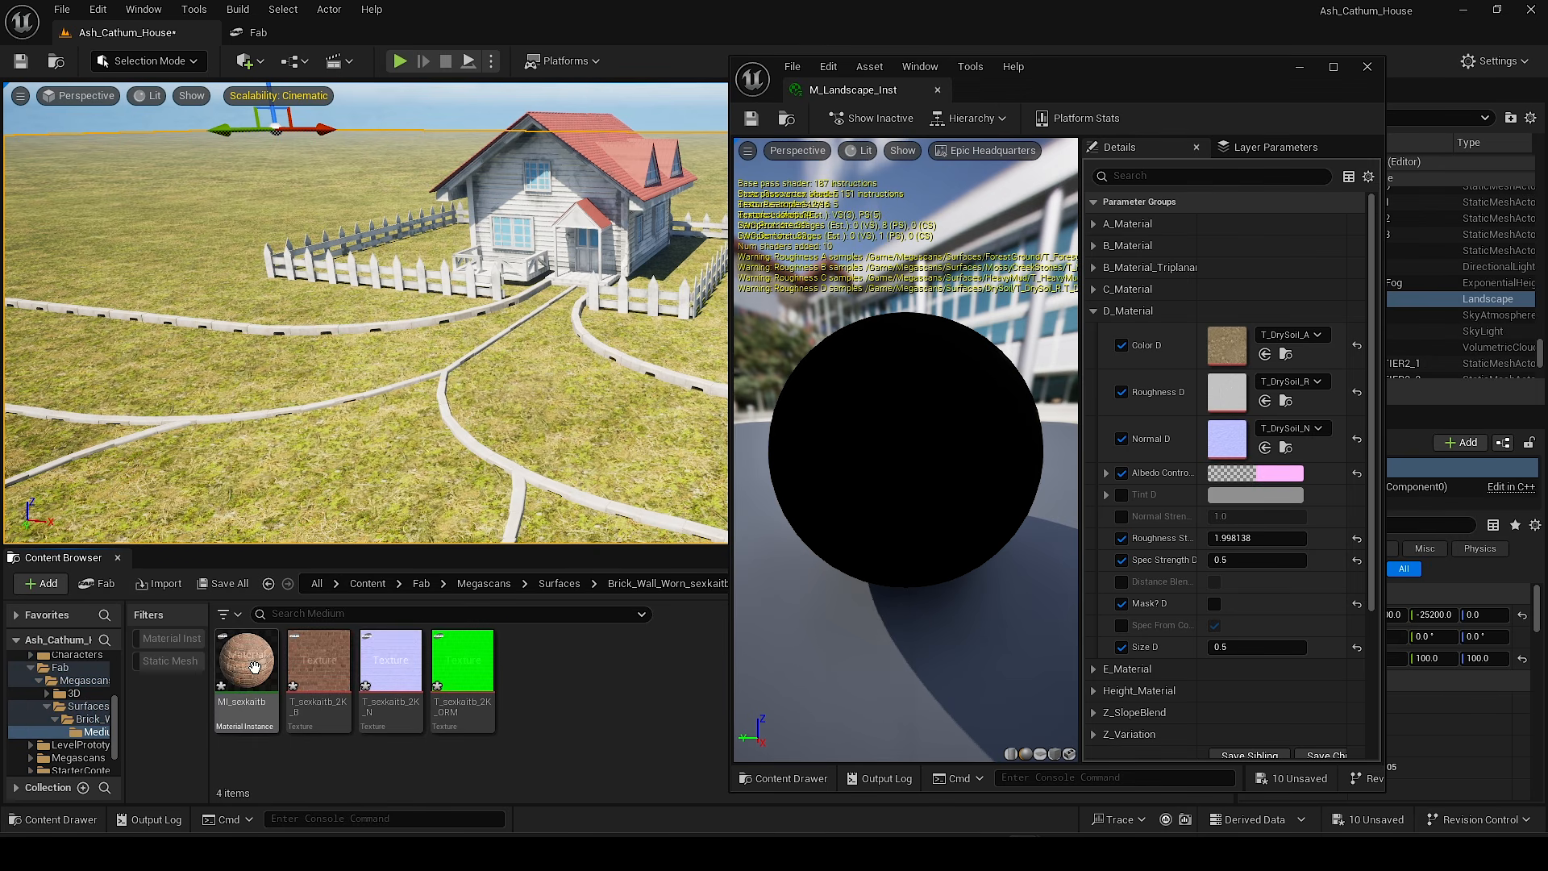
click(250, 667)
click(322, 669)
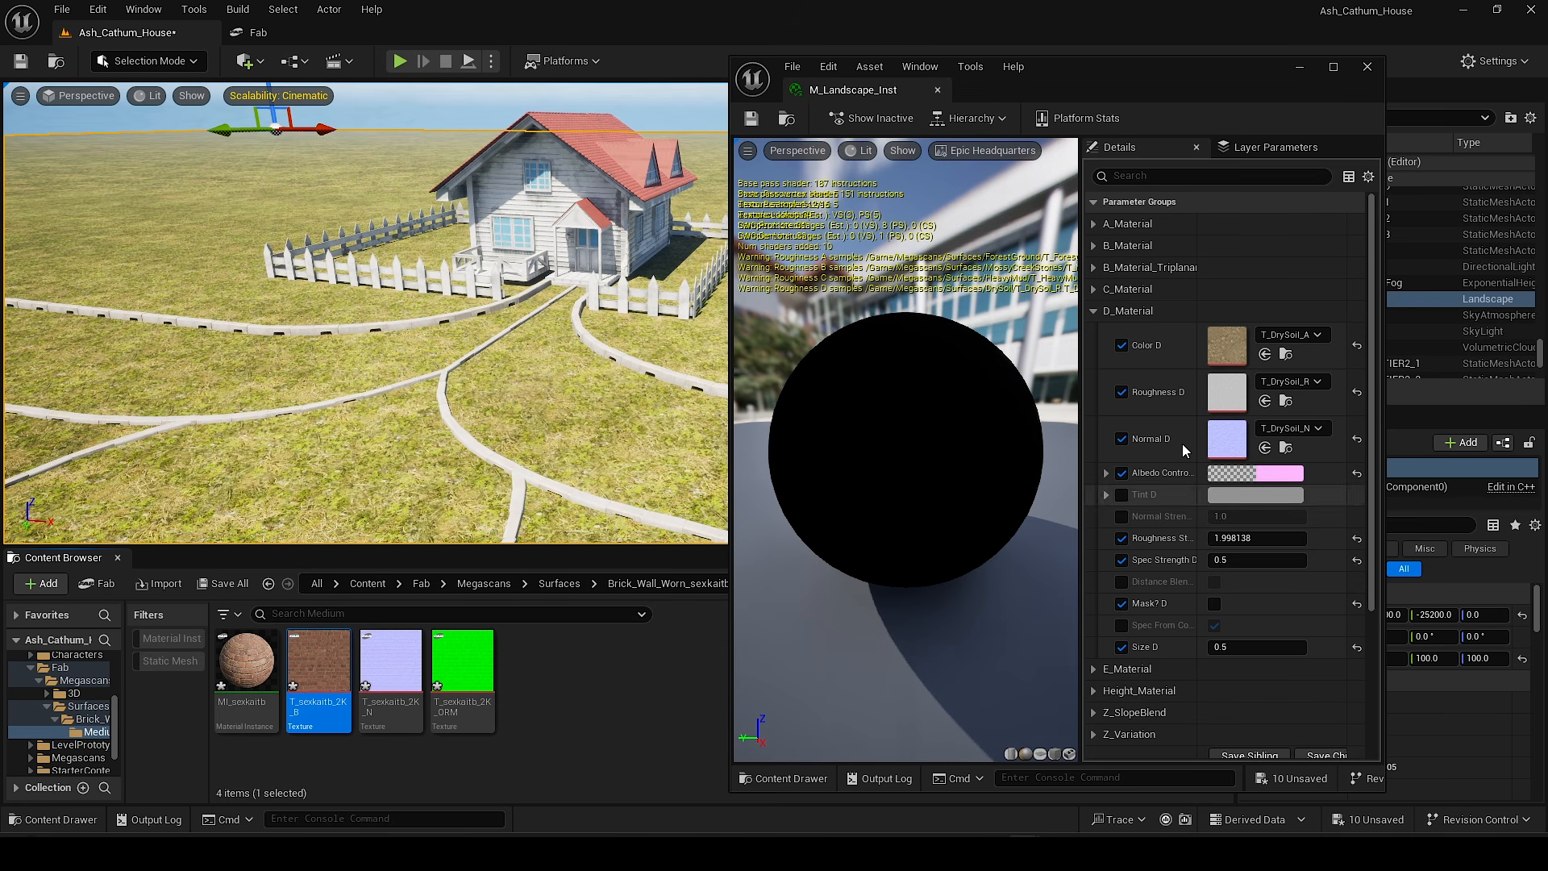
drag(318, 673, 1227, 355)
drag(391, 669, 1229, 435)
Step: Inspect the green channel of the T_sexkaitb_2K_ORM texture and close the editor window
double_click(461, 673)
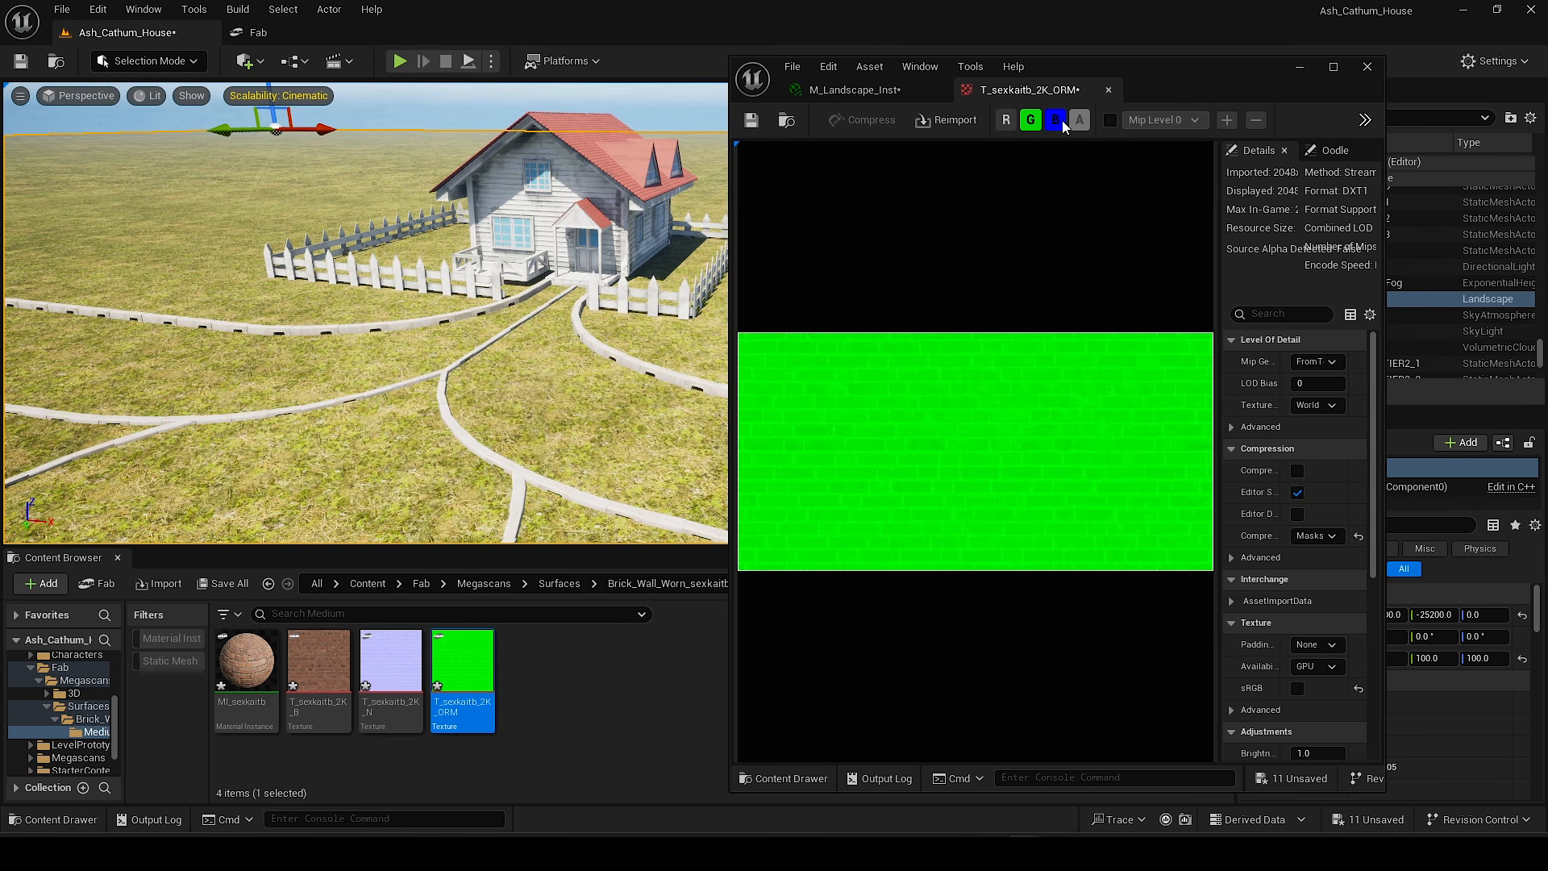
click(1058, 123)
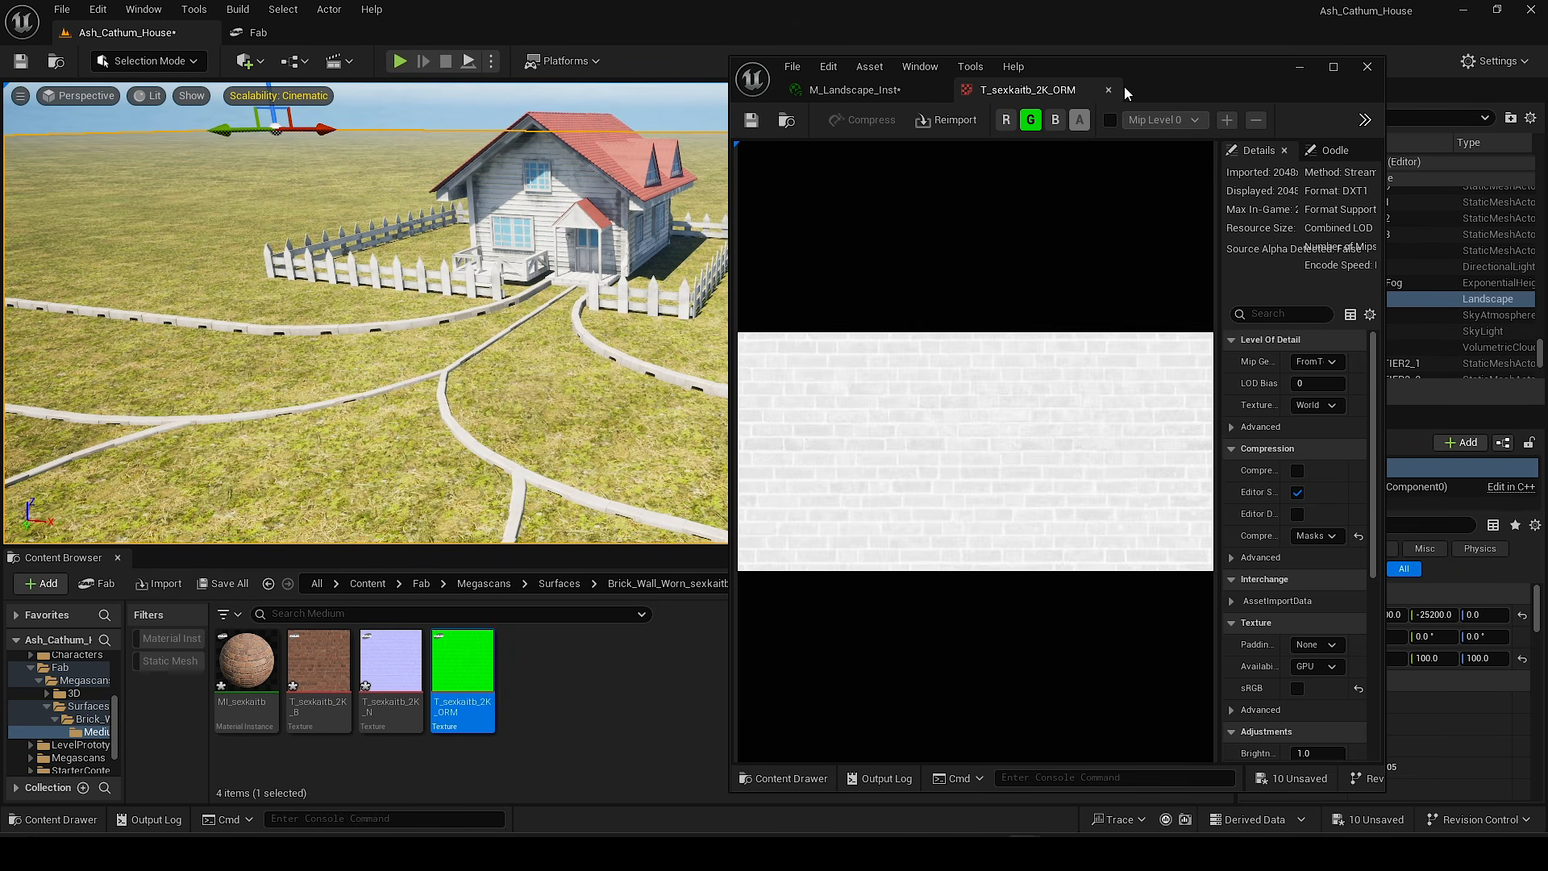
click(1368, 66)
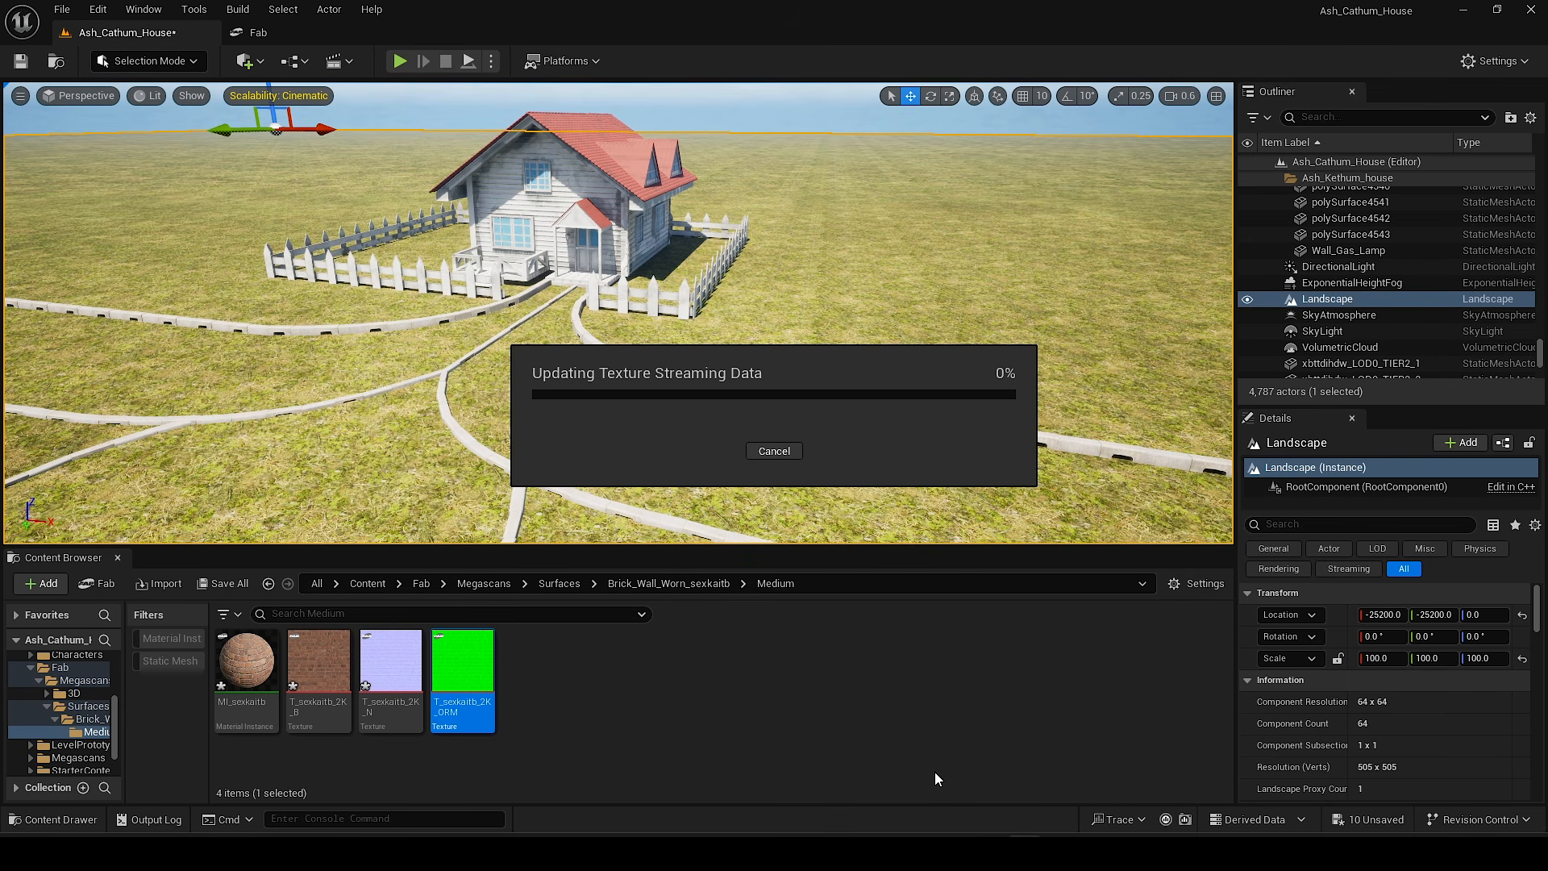
Step: Switch the level editor to Landscape Mode and close the docked content browser
click(165, 60)
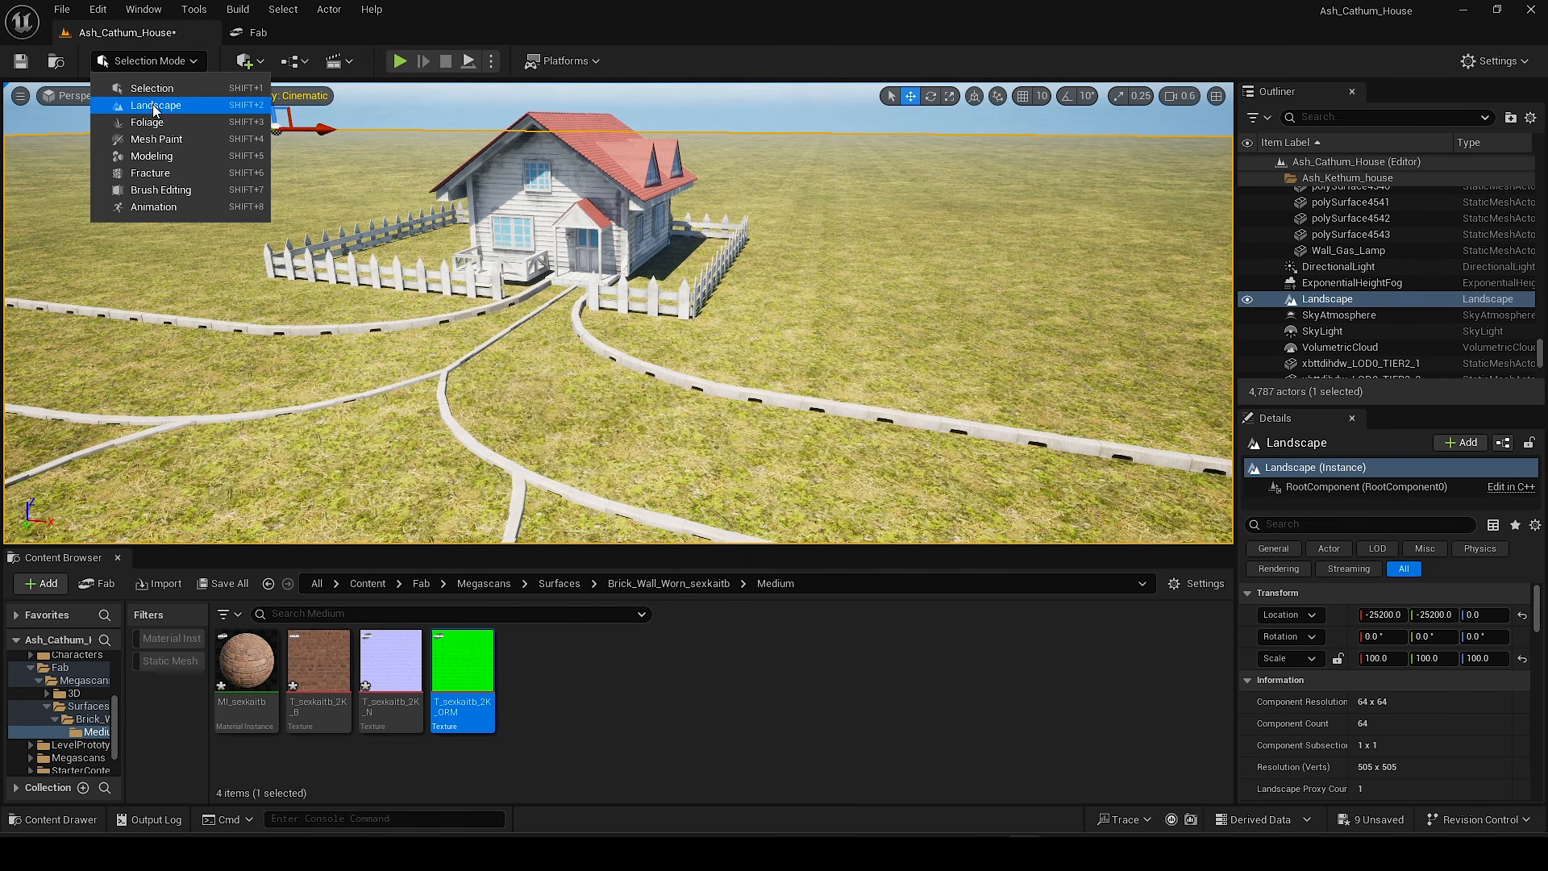
click(162, 111)
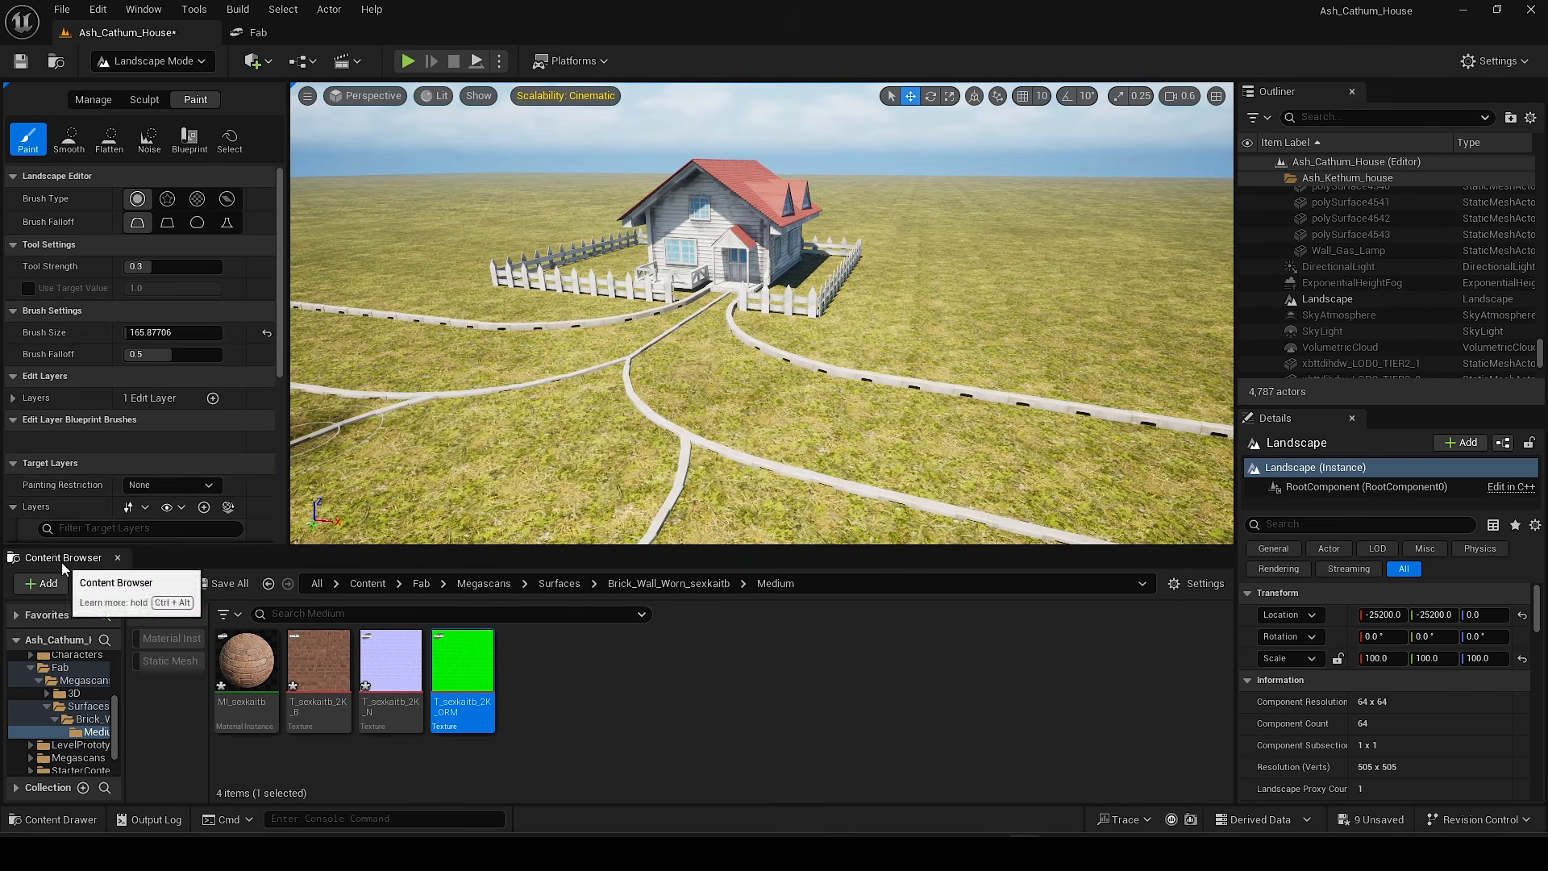
click(117, 557)
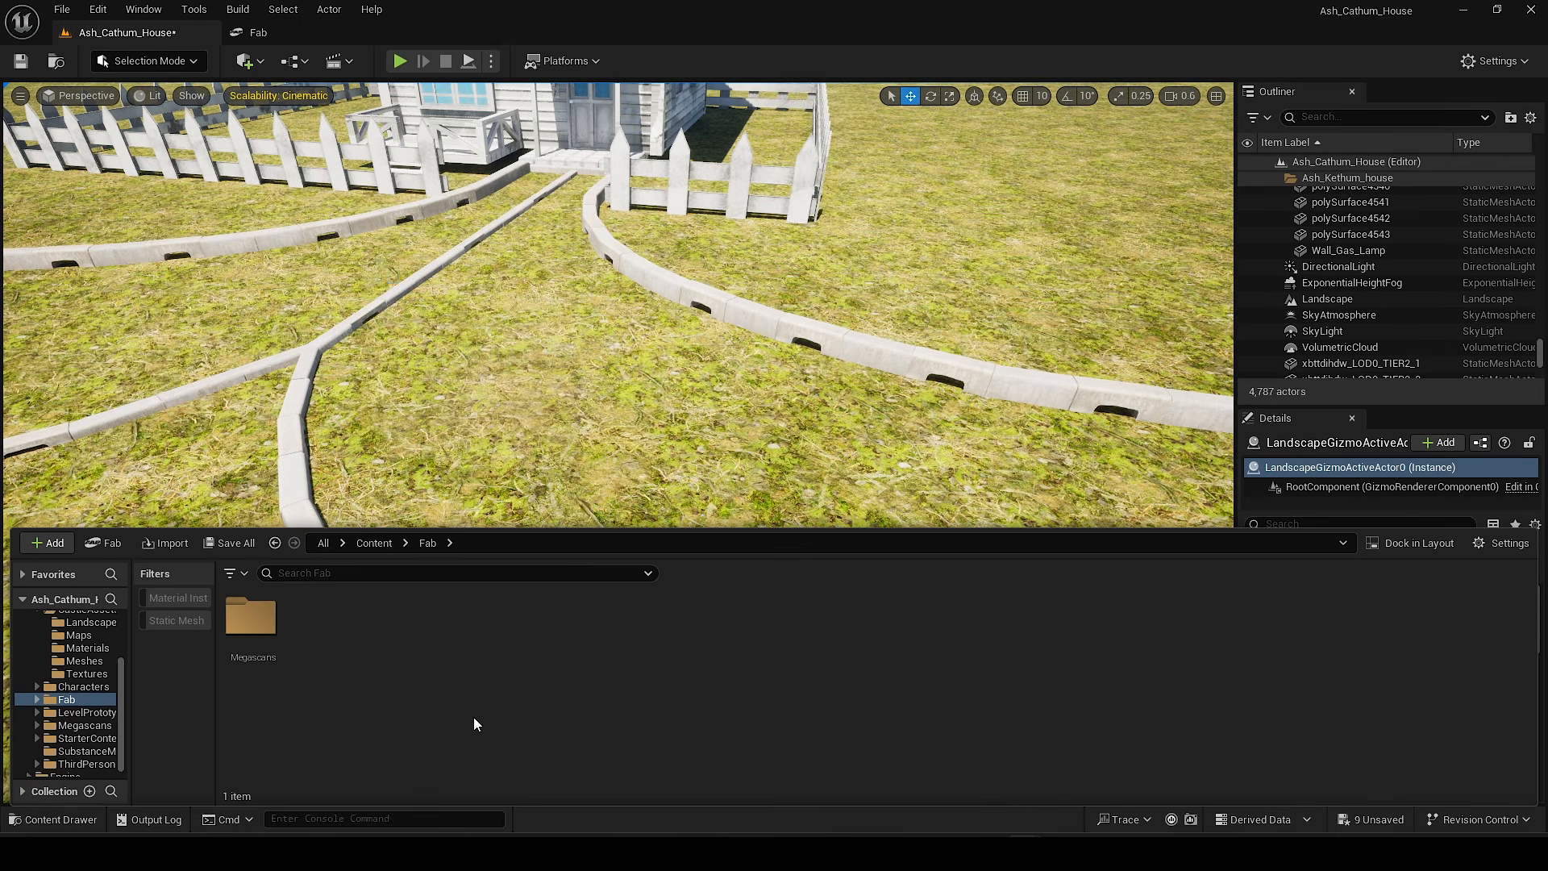
Step: Open the MI_sexkaitb material instance from the Fab Brick_Wall_Worn folder and show its Global parameters
double_click(256, 637)
double_click(318, 619)
double_click(266, 633)
double_click(264, 633)
double_click(250, 617)
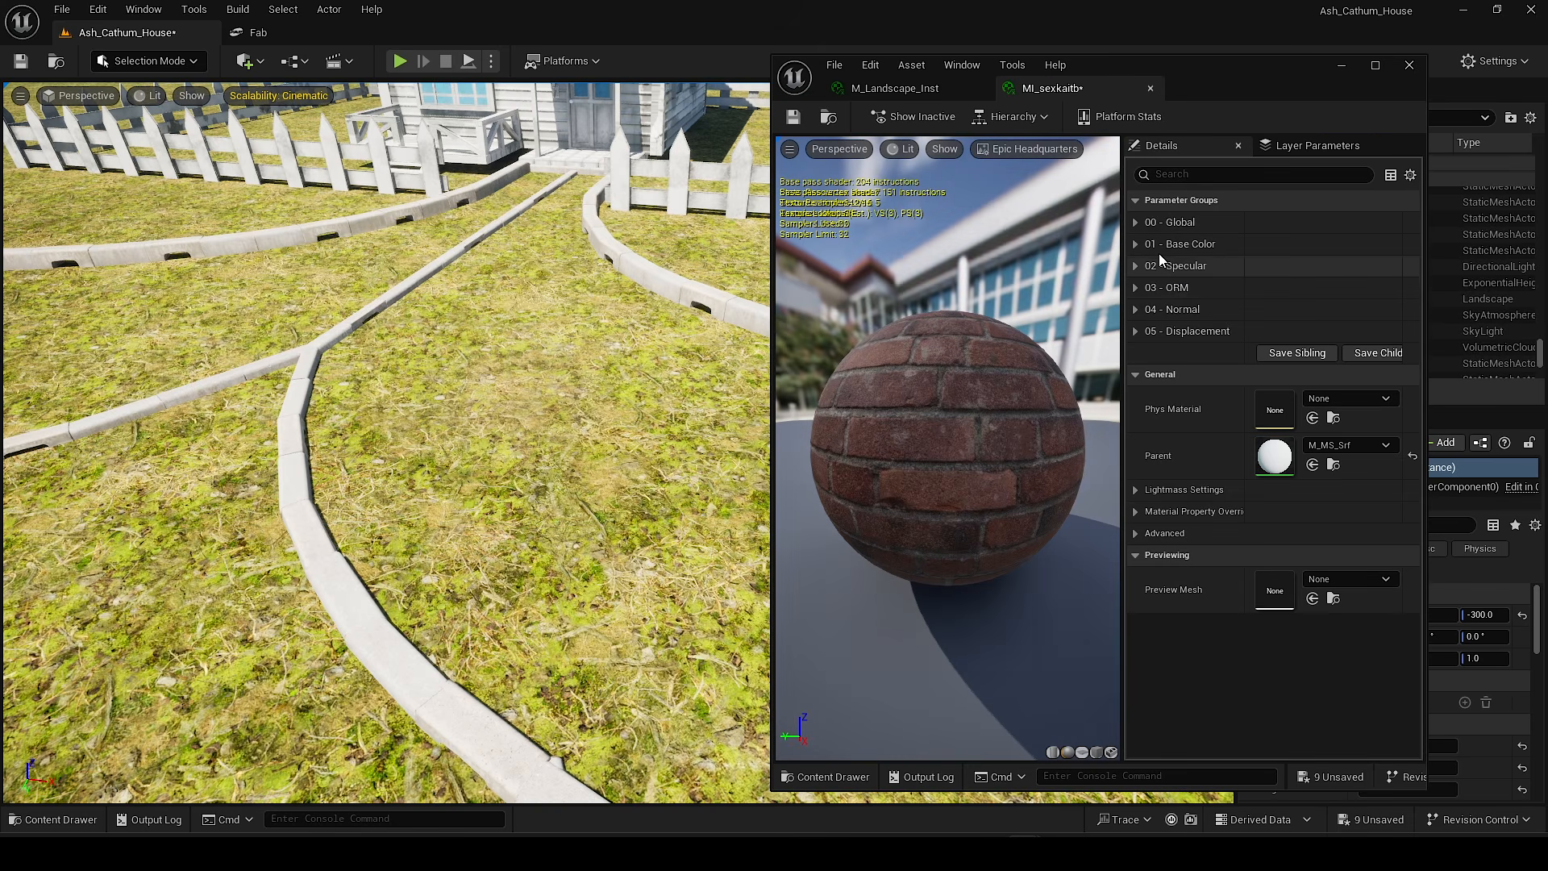
click(1134, 224)
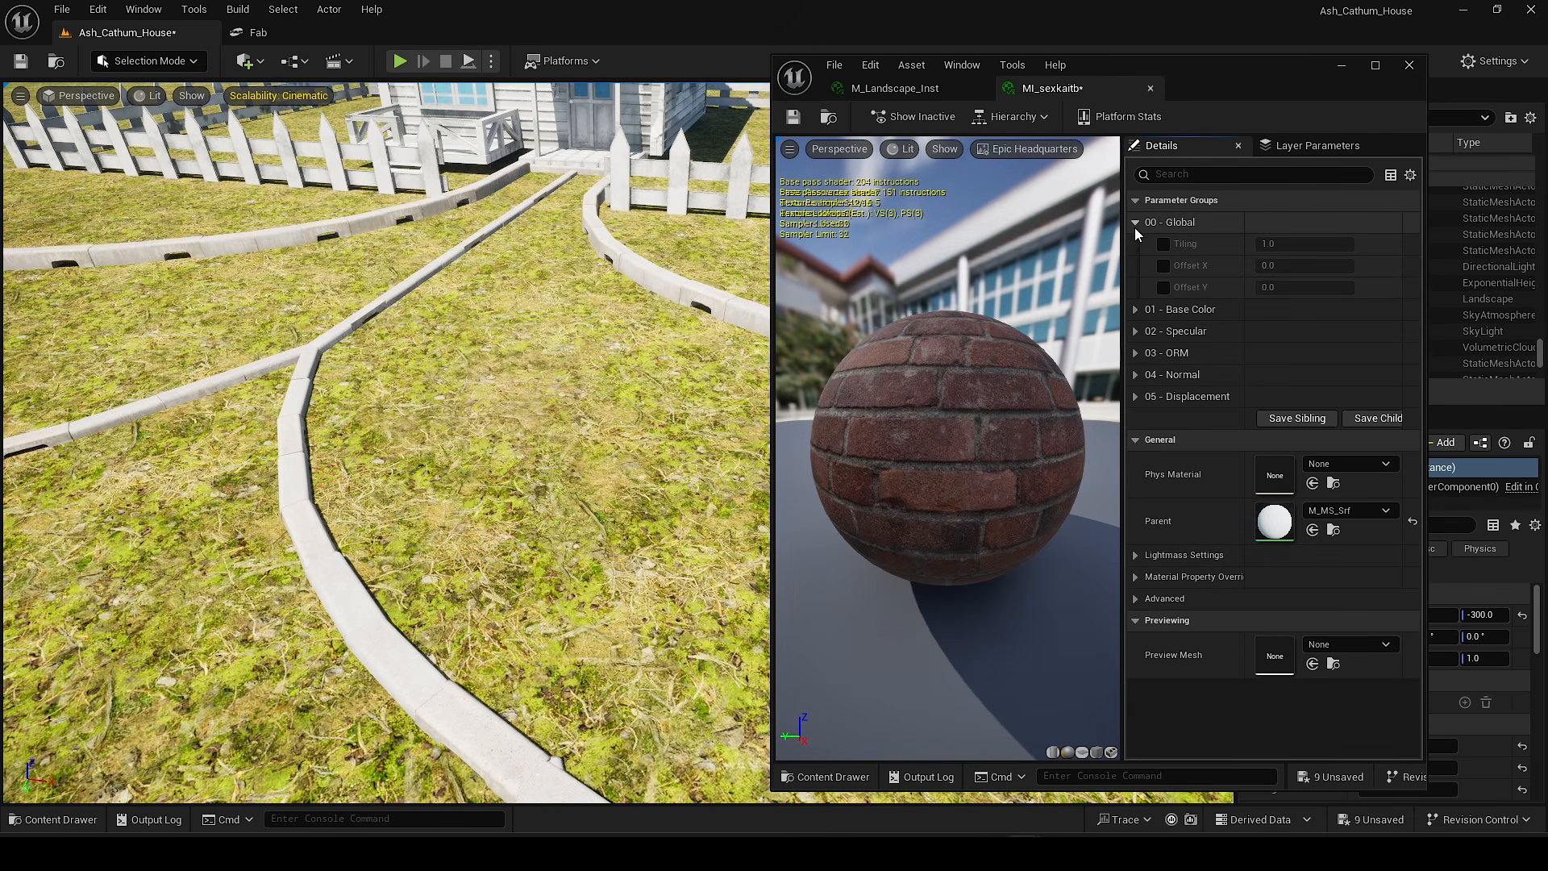
Step: Return to Landscape Mode and paint a brick patch with layer D between the road curbs
click(127, 58)
click(133, 100)
drag(659, 450, 700, 428)
right_drag(699, 427, 725, 475)
Step: Try Tiling values of 0.5 and 0.1 on the MI_sexkaitb brick material instance and close it
click(1162, 243)
click(1281, 243)
text(.5)
key(Return)
drag(1282, 243, 998, 243)
key(ctrl+z)
click(1283, 245)
text(.1)
key(Return)
click(793, 116)
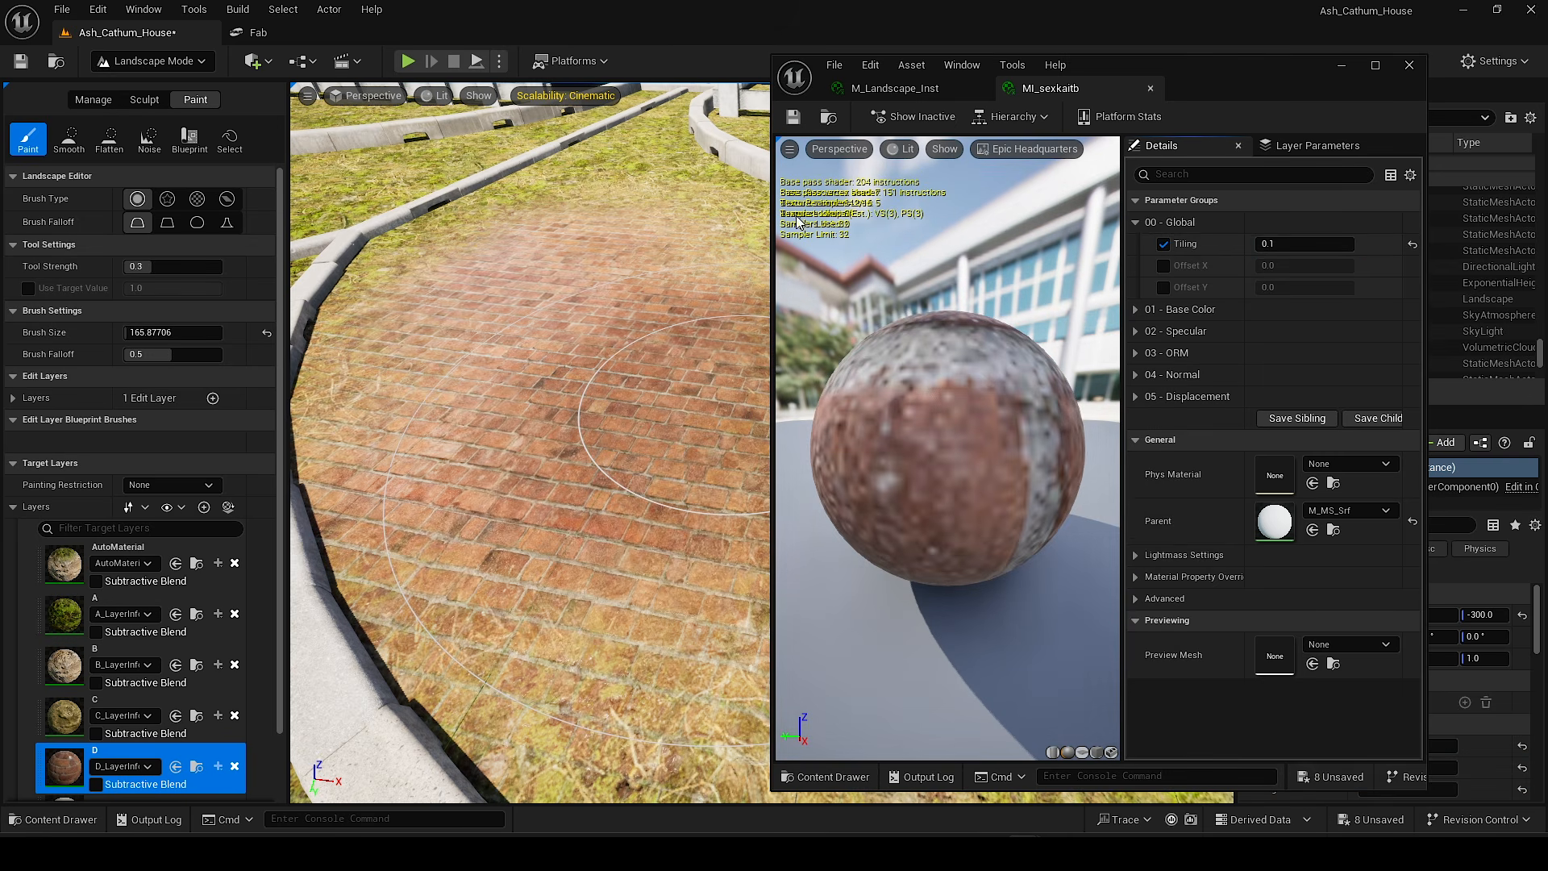
click(1150, 88)
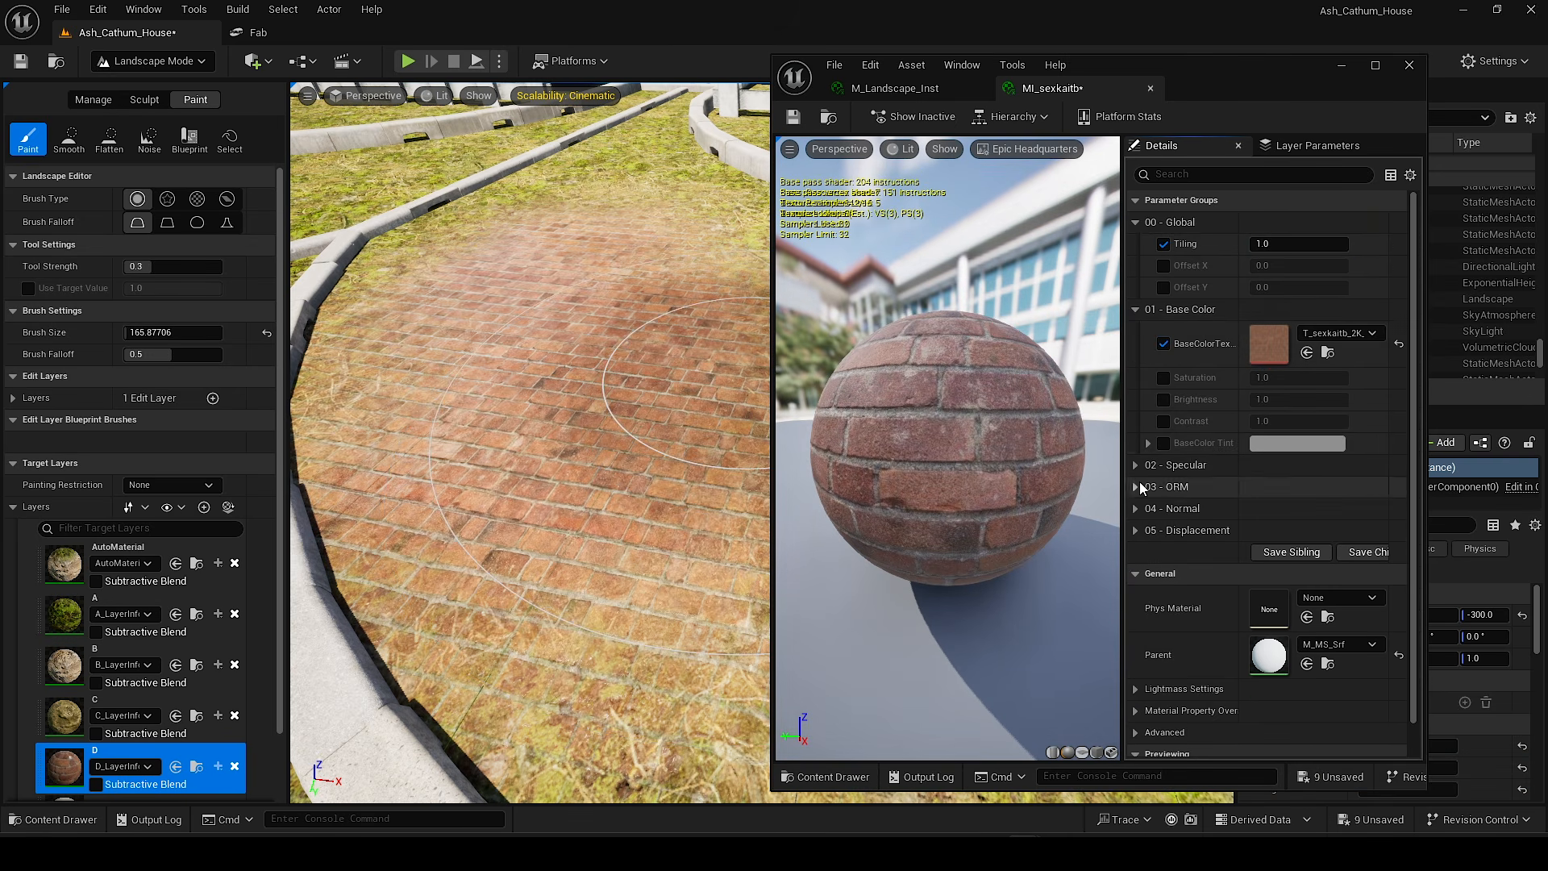
Step: Try a Size D of 0.1 for D_Material in M_Landscape_Inst, and set it to 0.2
scroll(1272, 449, down, 2)
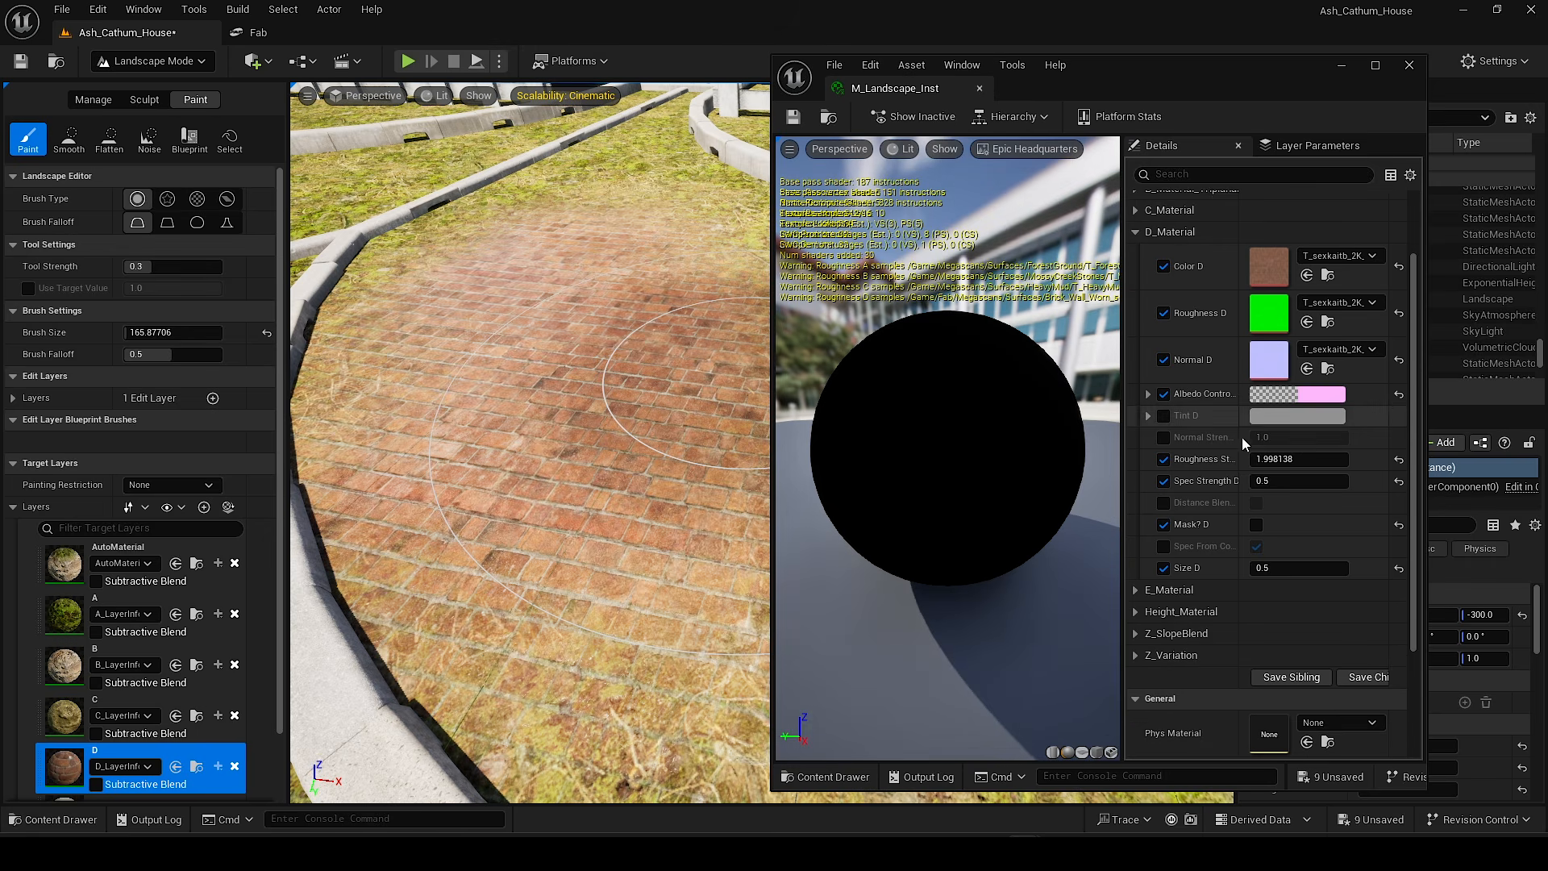
mouse_move(679, 559)
right_down()
mouse_move(699, 516)
mouse_move(726, 528)
mouse_move(701, 554)
right_up()
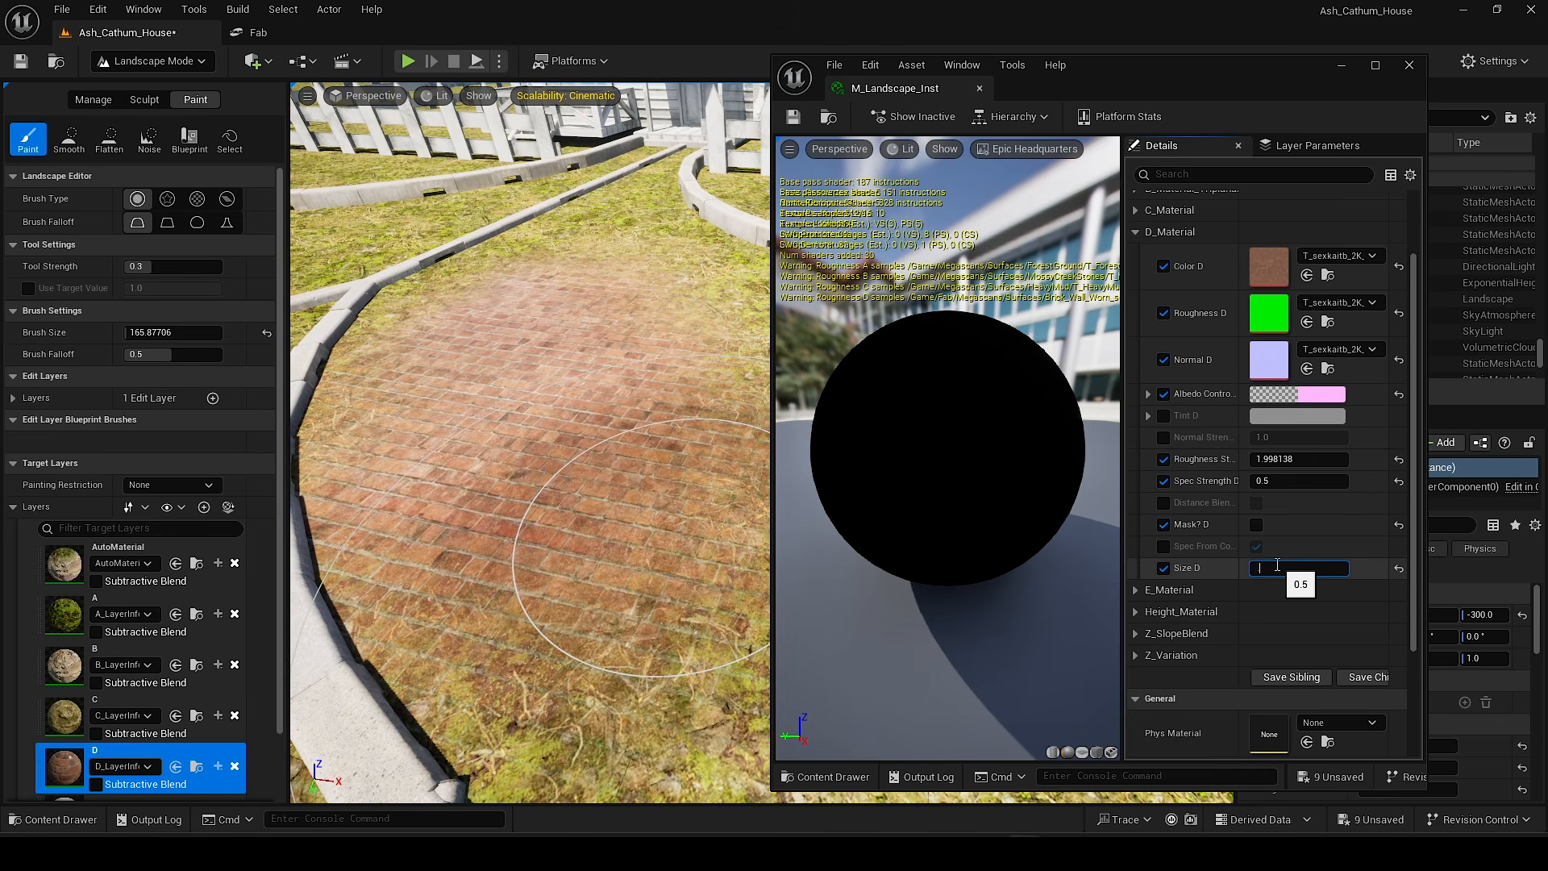
key(Return)
mouse_move(564, 484)
right_down()
mouse_move(548, 516)
mouse_move(565, 475)
mouse_move(580, 483)
right_up()
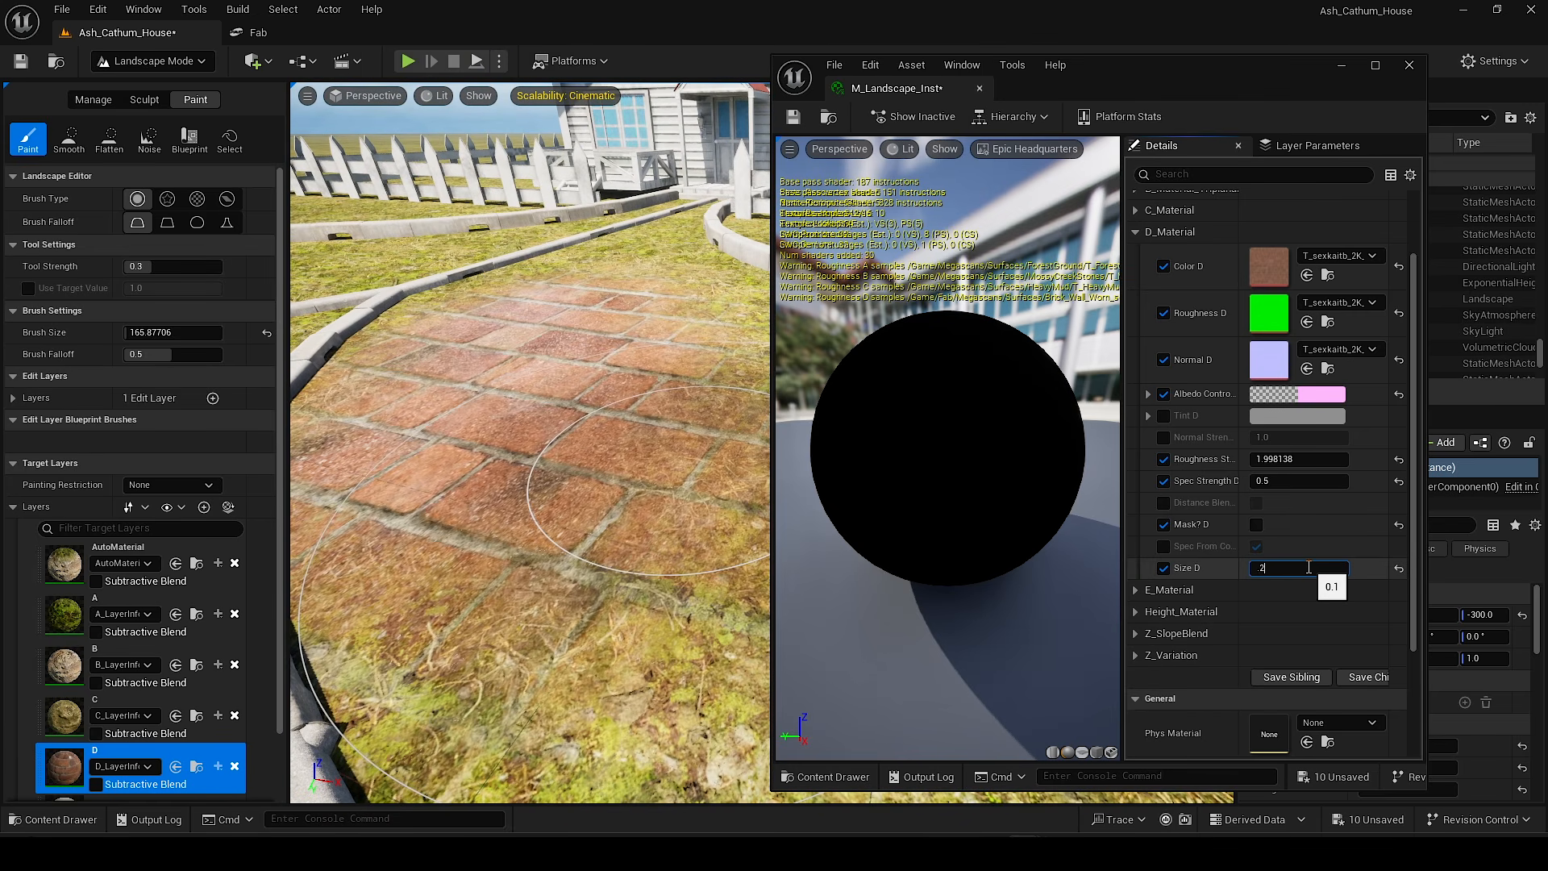
key(Return)
right_drag(644, 516, 620, 548)
scroll(81, 698, down, 2)
Step: Reduce the brush size to about 73 and paint layer D brick between the curbs towards the house entrance
mouse_move(637, 357)
right_down()
mouse_move(612, 355)
mouse_move(625, 375)
mouse_move(637, 357)
right_up()
key(w)
scroll(637, 357, up, 1)
key(bracketleft)
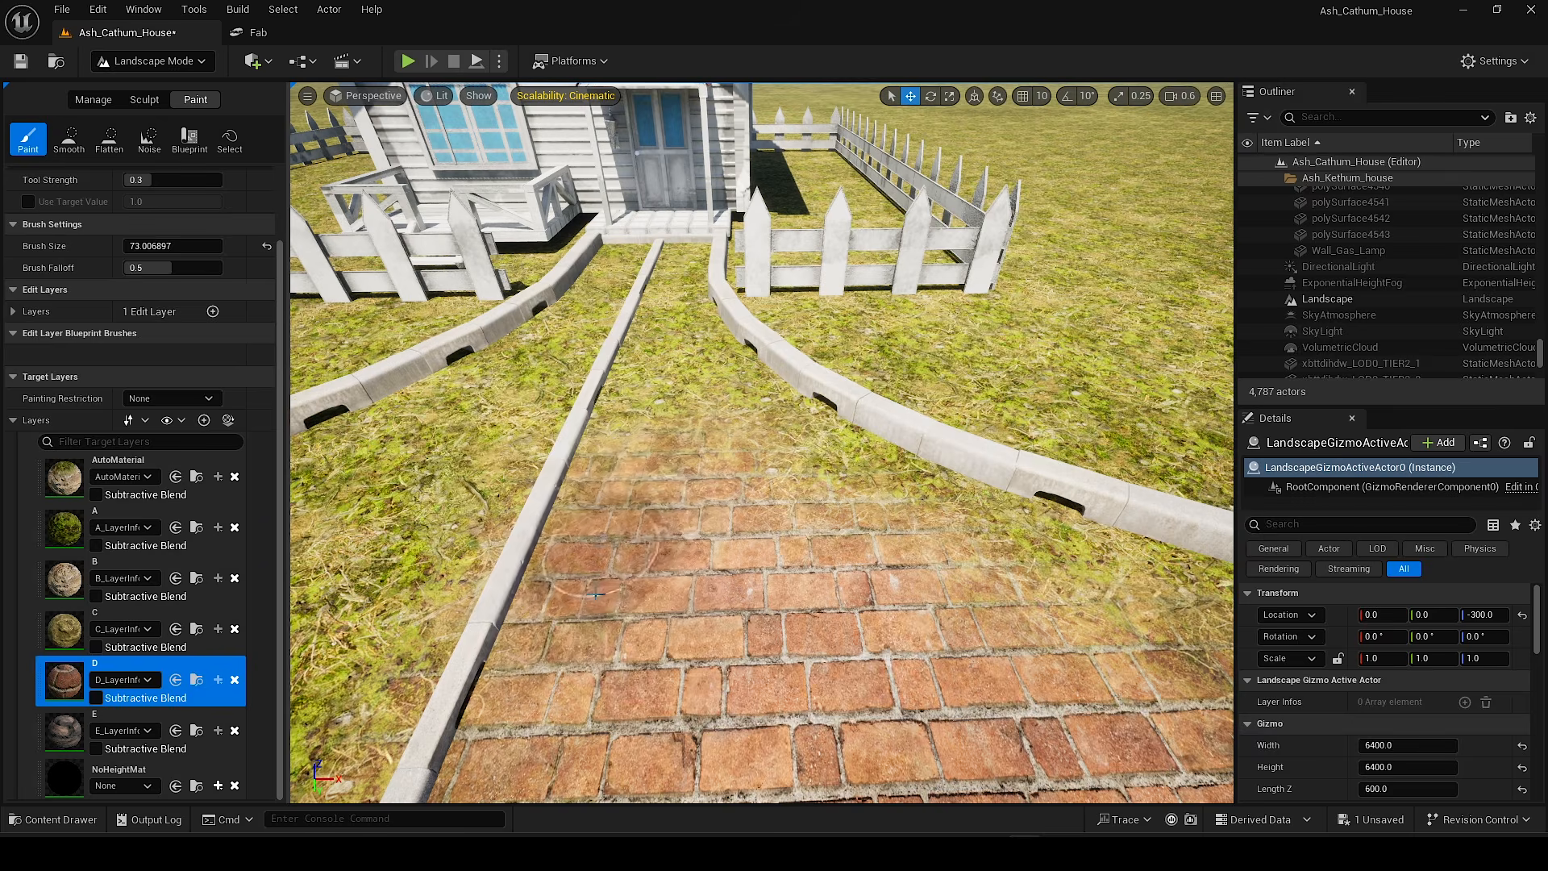
right_drag(600, 643, 608, 612)
key(w)
right_drag(743, 396, 743, 404)
key(a)
Step: Reduce the brush size to about 56 and fill the path up to the gate and along the curb with layer D brick
key(bracketleft)
key(bracketleft)
key(bracketleft)
key(bracketleft)
key(bracketleft)
key(s)
right_drag(808, 508, 824, 533)
key(s)
key(d)
mouse_move(695, 548)
right_down()
mouse_move(677, 539)
mouse_move(701, 556)
right_up()
key(w)
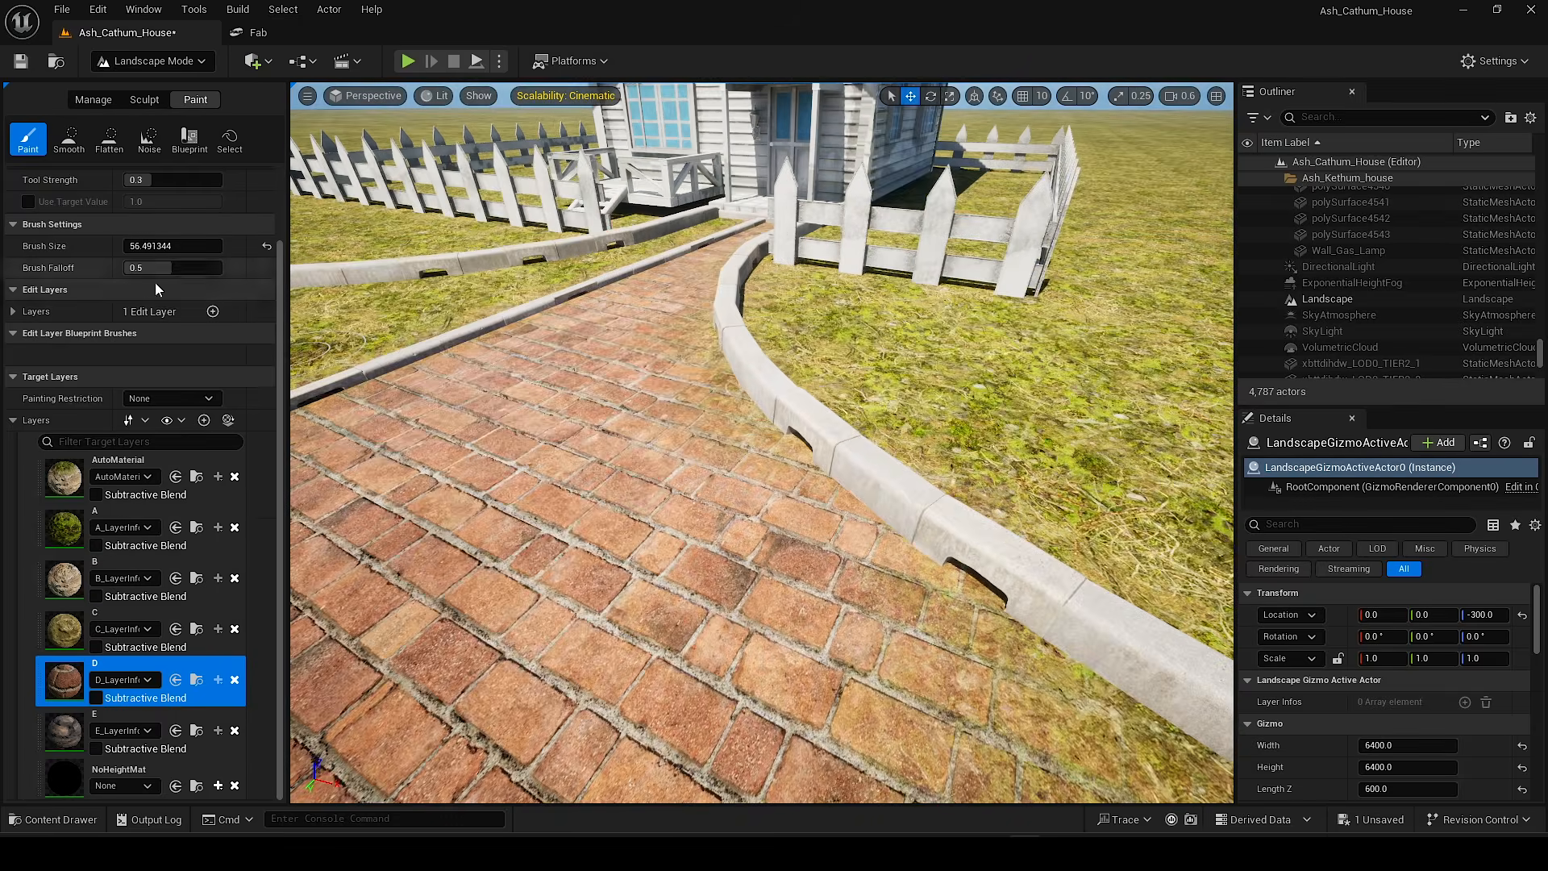
Step: Paint layer D brick along the rest of the curb-lined roads, using brush sizes of about 191, 62 and 85
scroll(158, 282, up, 3)
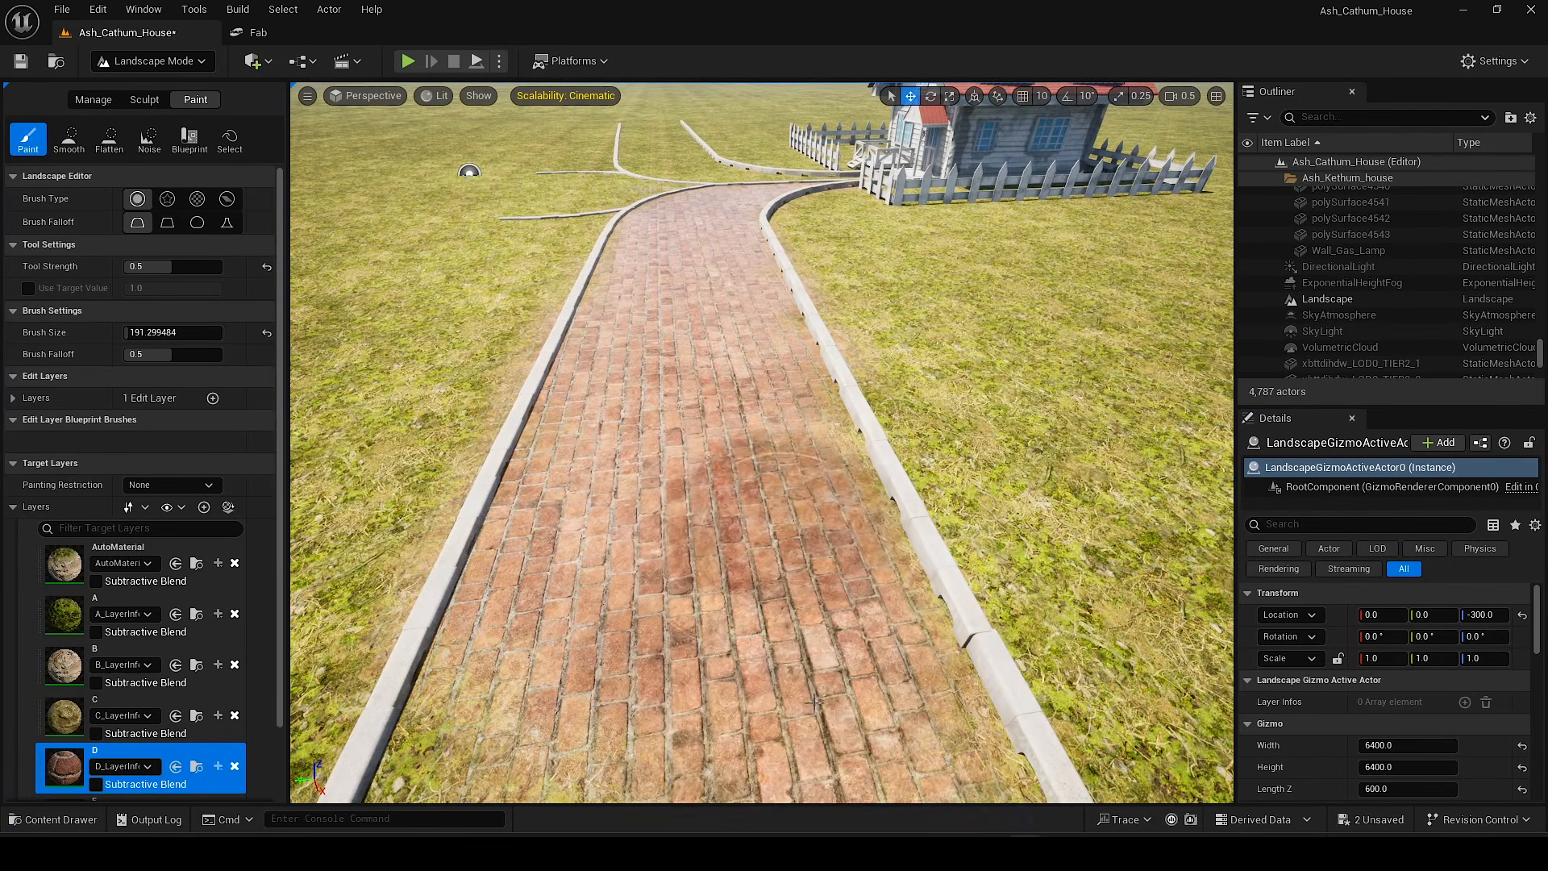
key(s)
right_drag(816, 702, 816, 653)
click(619, 626)
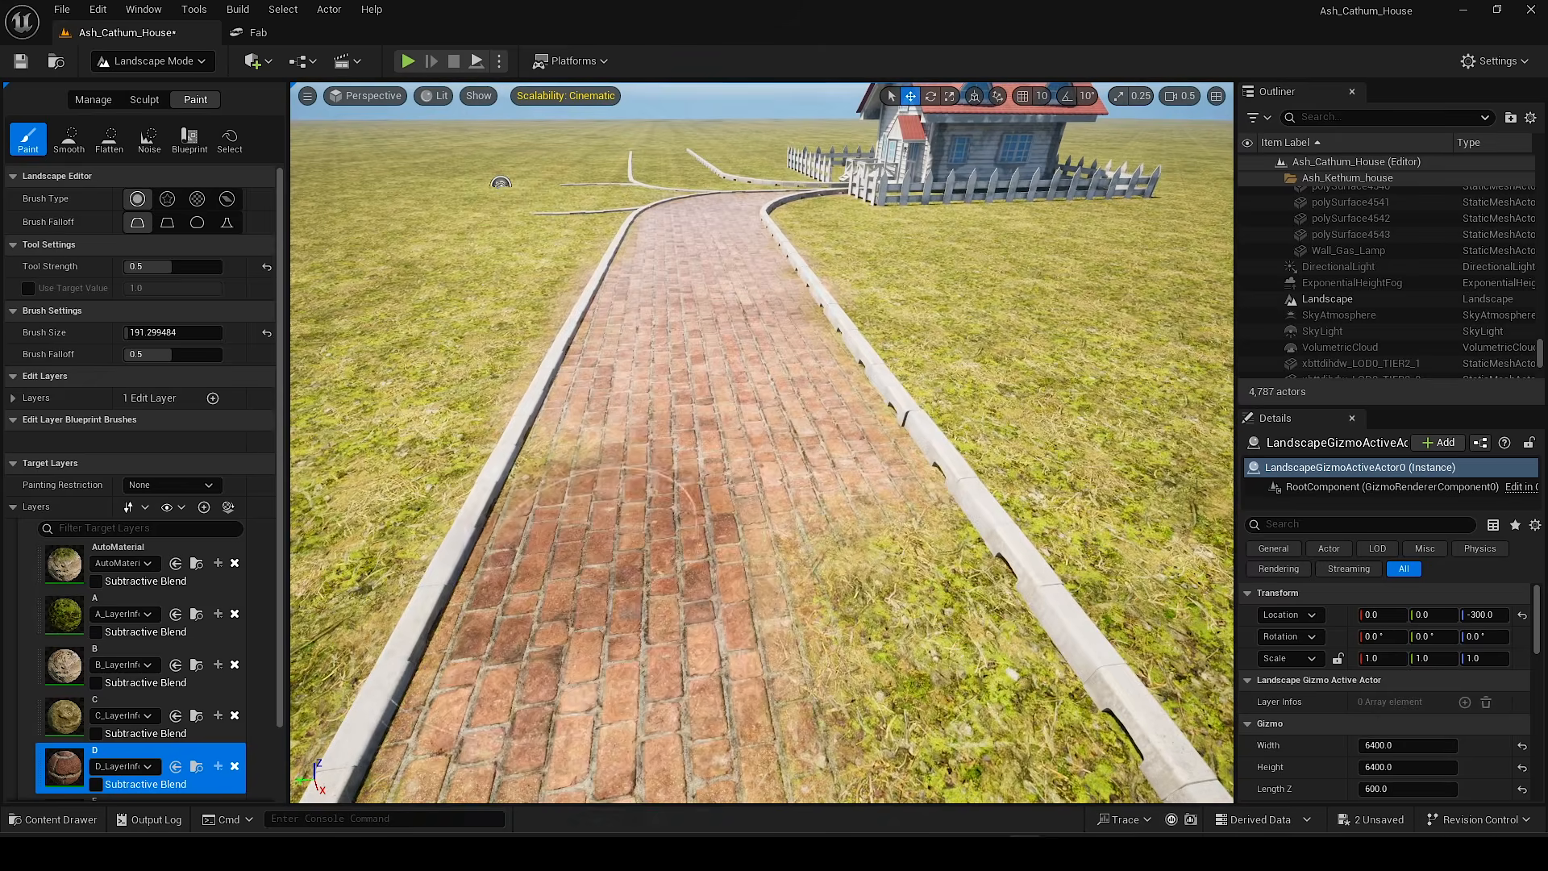
right_drag(694, 177, 694, 210)
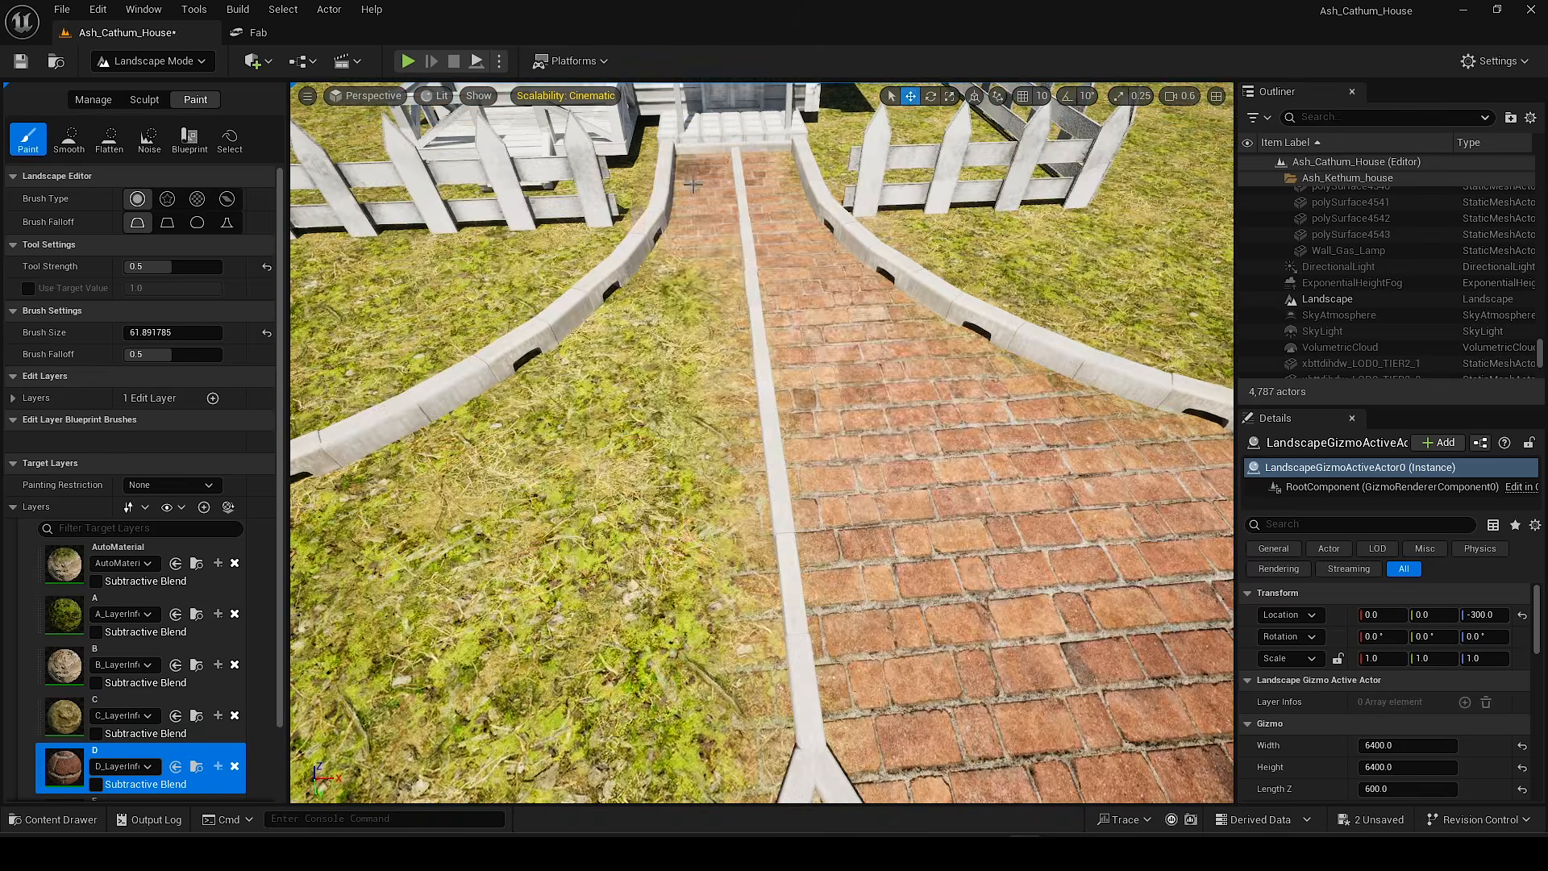
right_drag(616, 341, 689, 399)
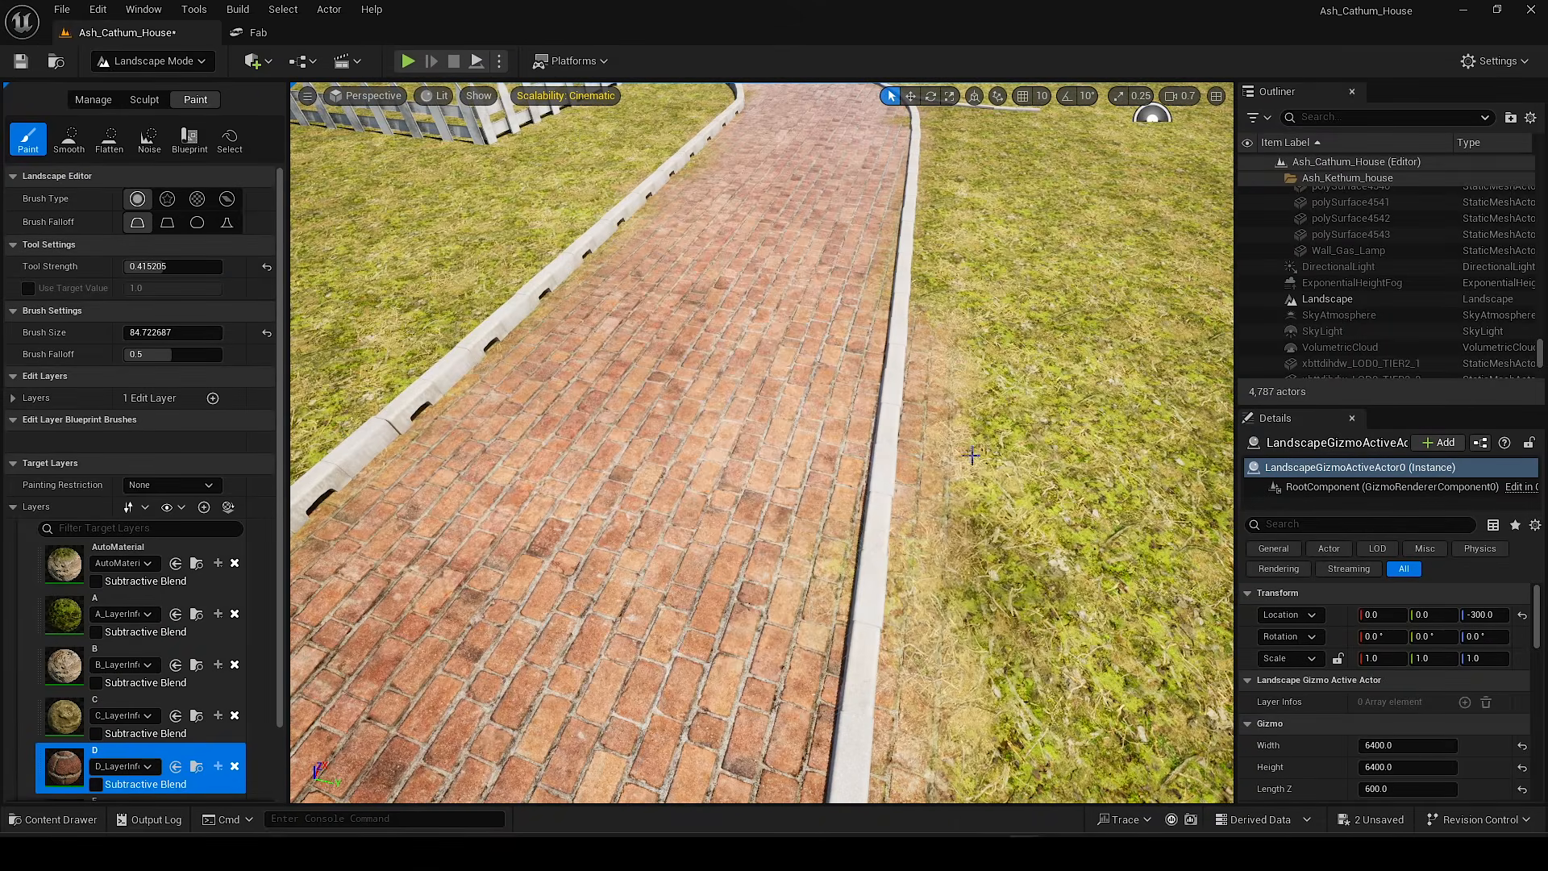
scroll(971, 456, down, 3)
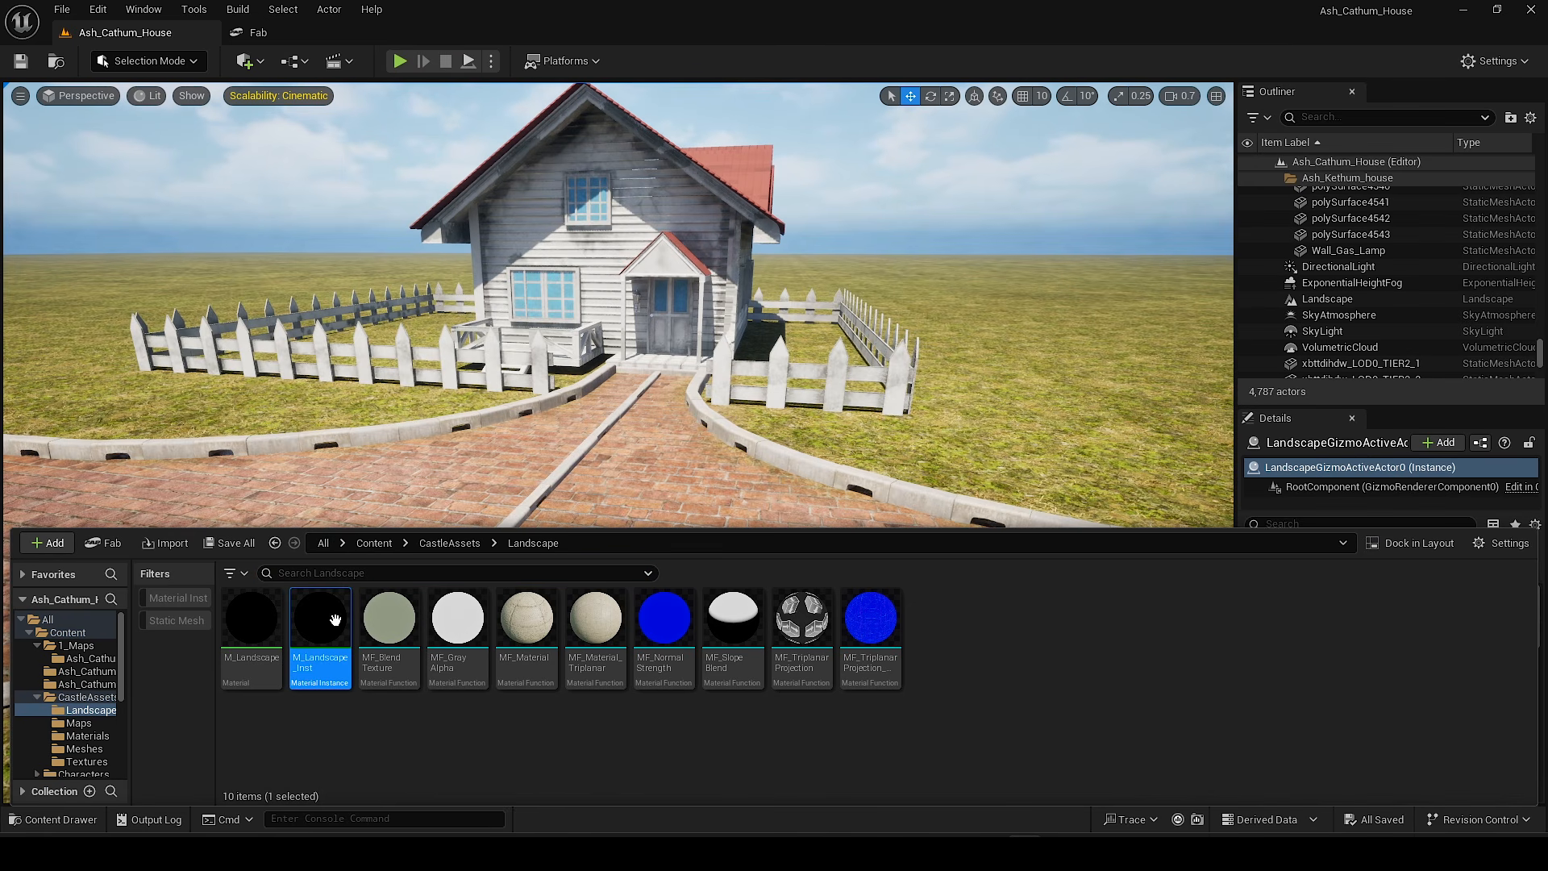
Step: Enable a white Tint D and set Spec Strength D to 0.1 in M_Landscape_Inst, saving and closing it
click(1024, 851)
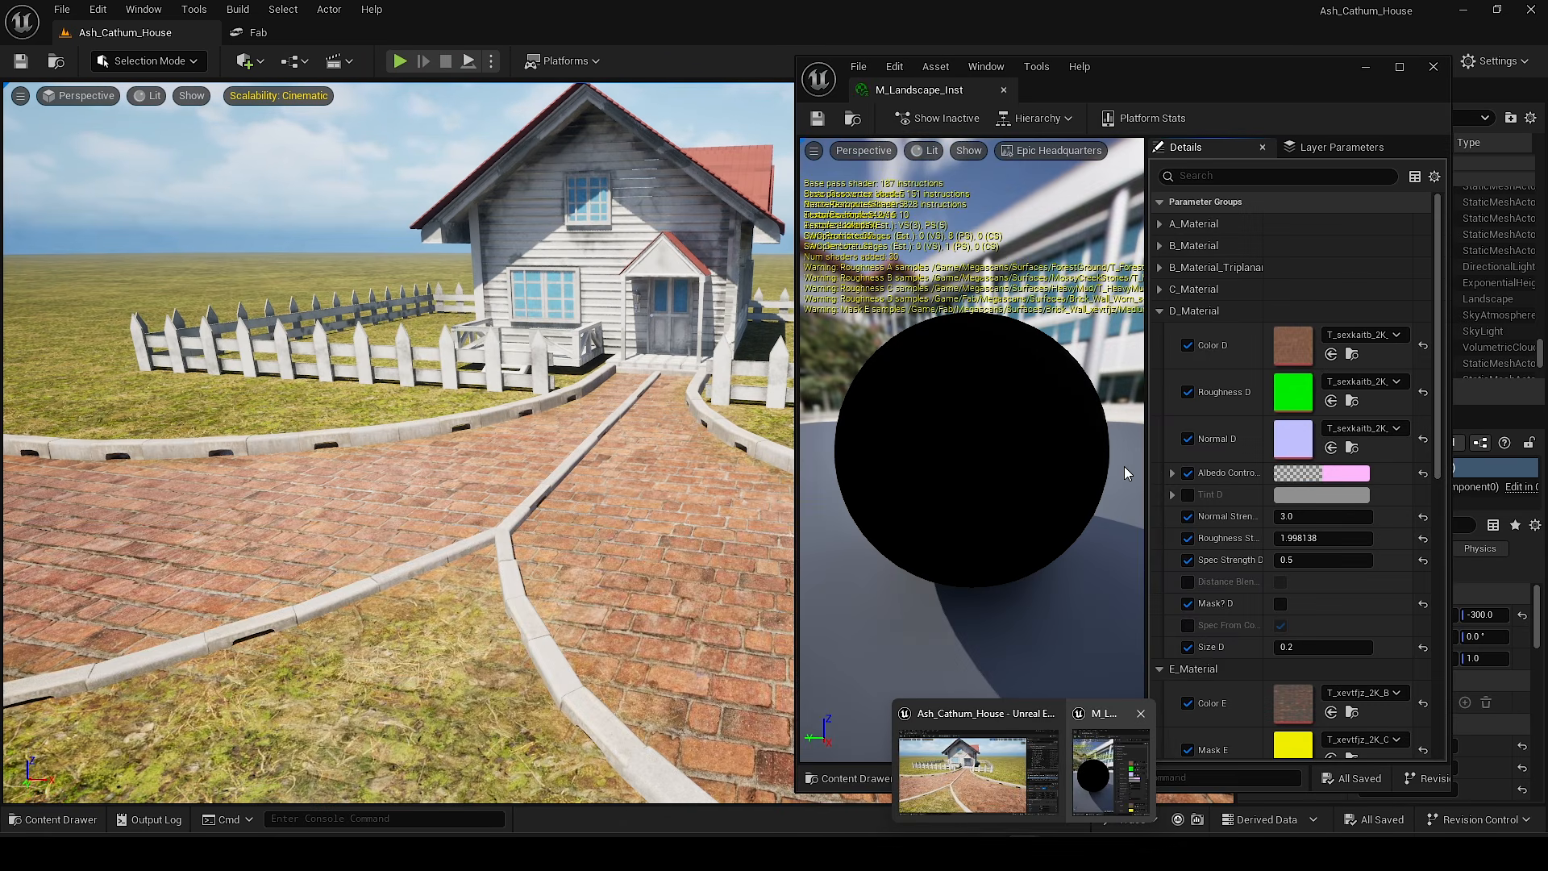
right_drag(564, 451, 613, 440)
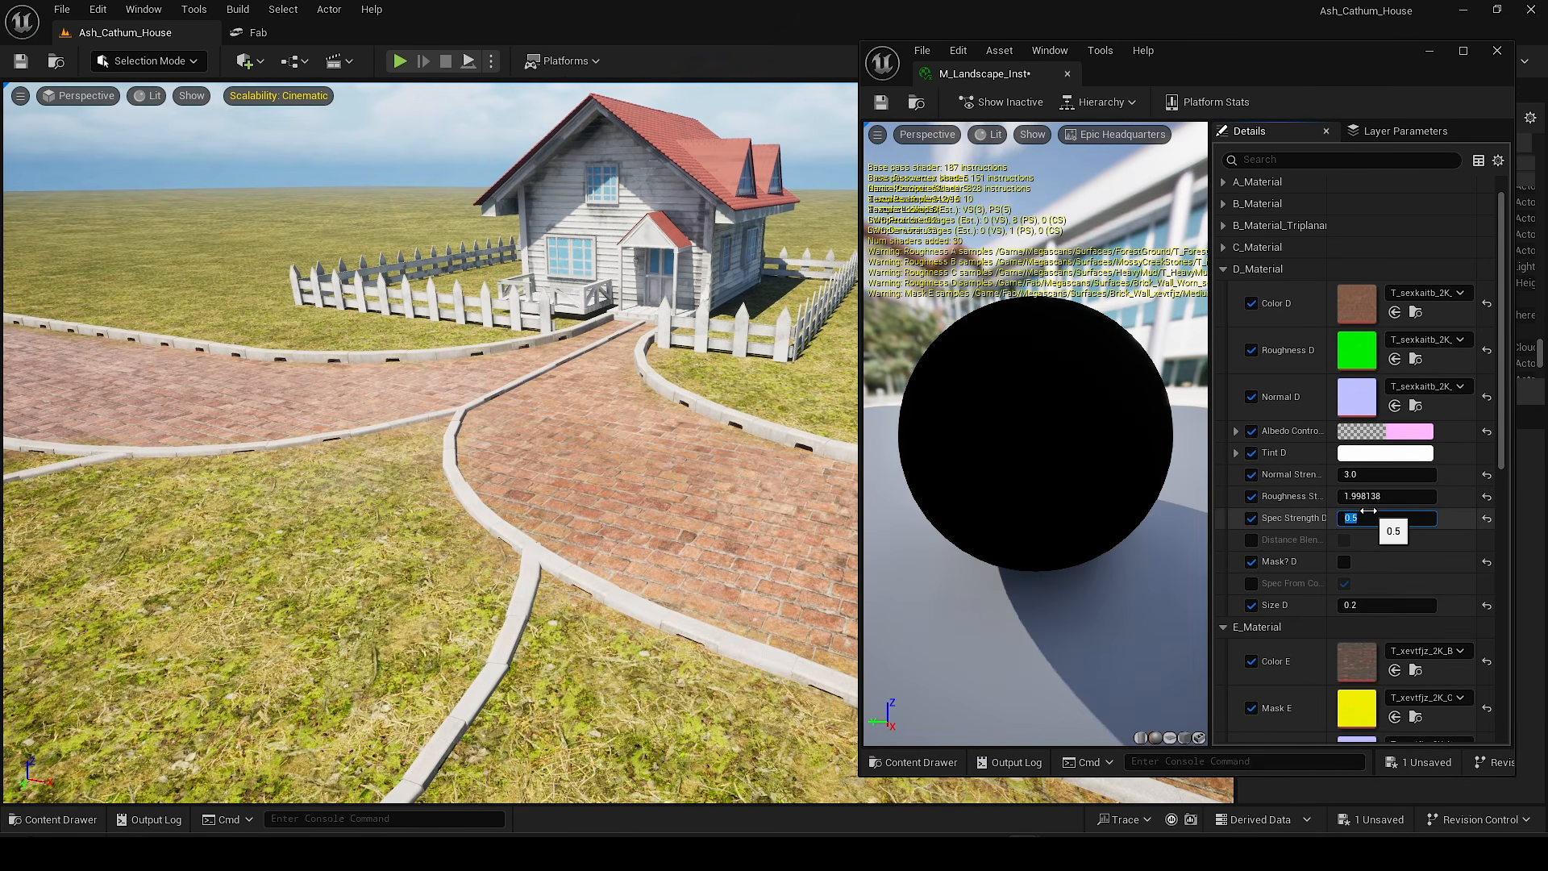
key(Return)
right_drag(764, 522, 806, 517)
right_drag(564, 452, 490, 429)
right_drag(798, 105, 811, 128)
click(883, 104)
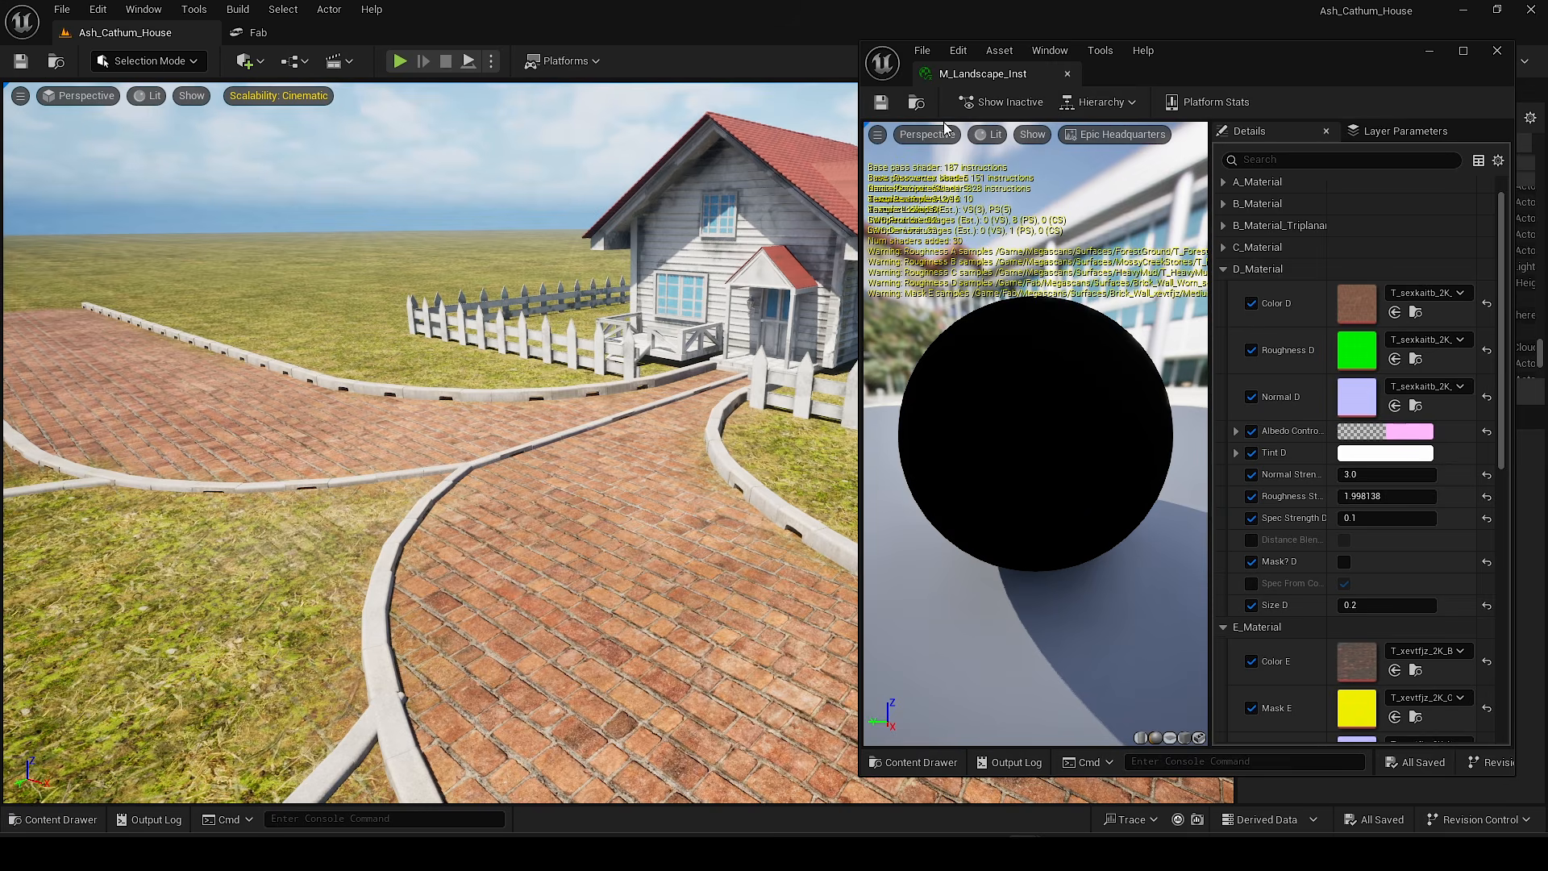
middle_click(960, 79)
right_drag(535, 150, 551, 186)
right_drag(618, 442, 567, 440)
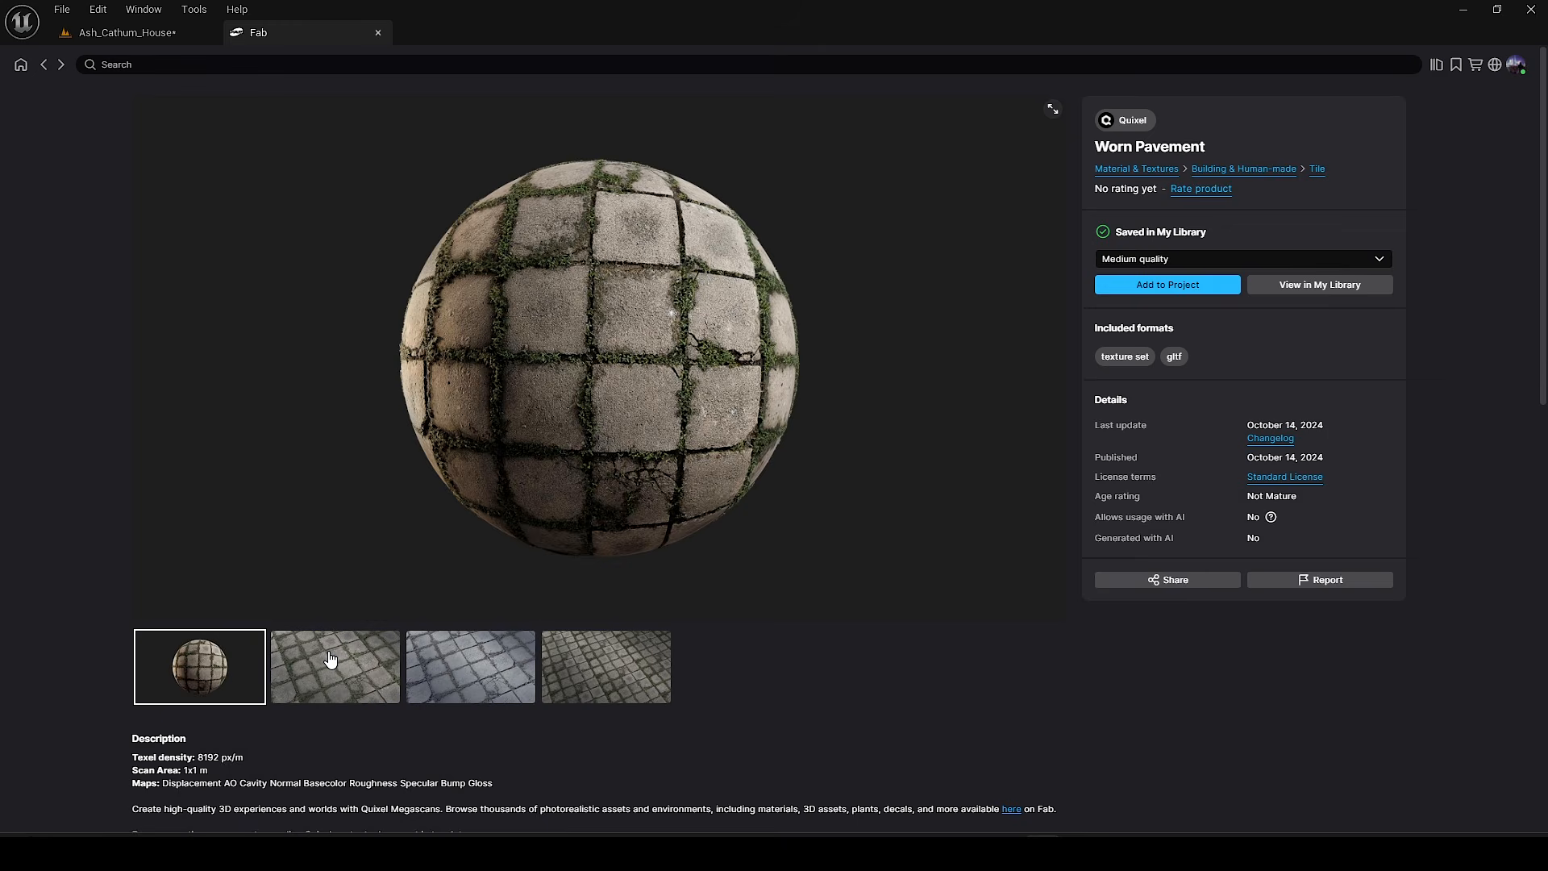
Step: Examine the preview images of the Worn Pavement material on Fab
click(335, 666)
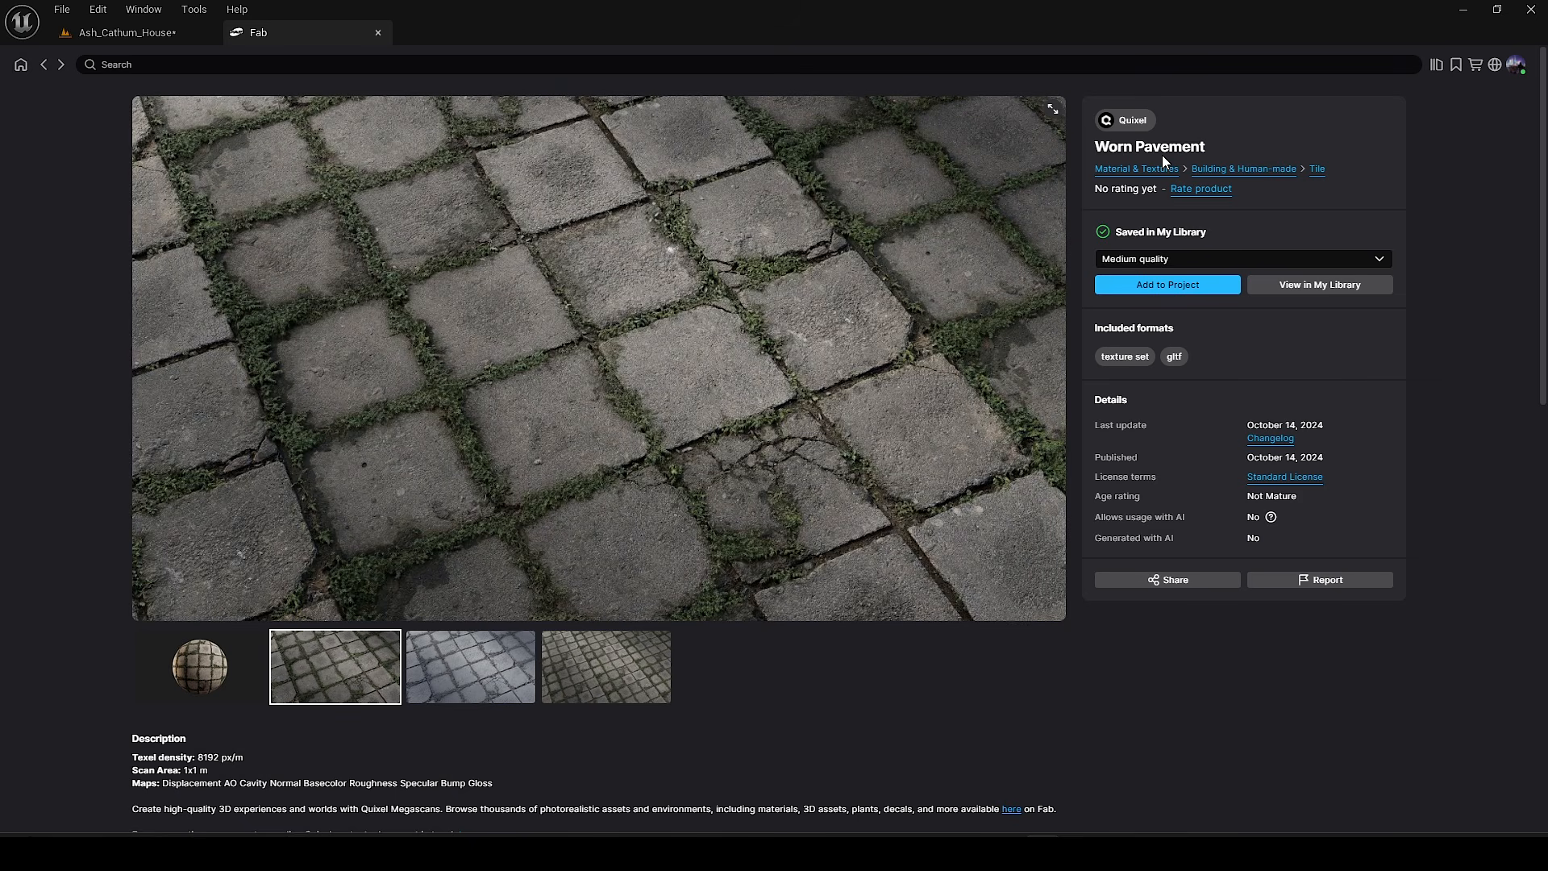
click(505, 644)
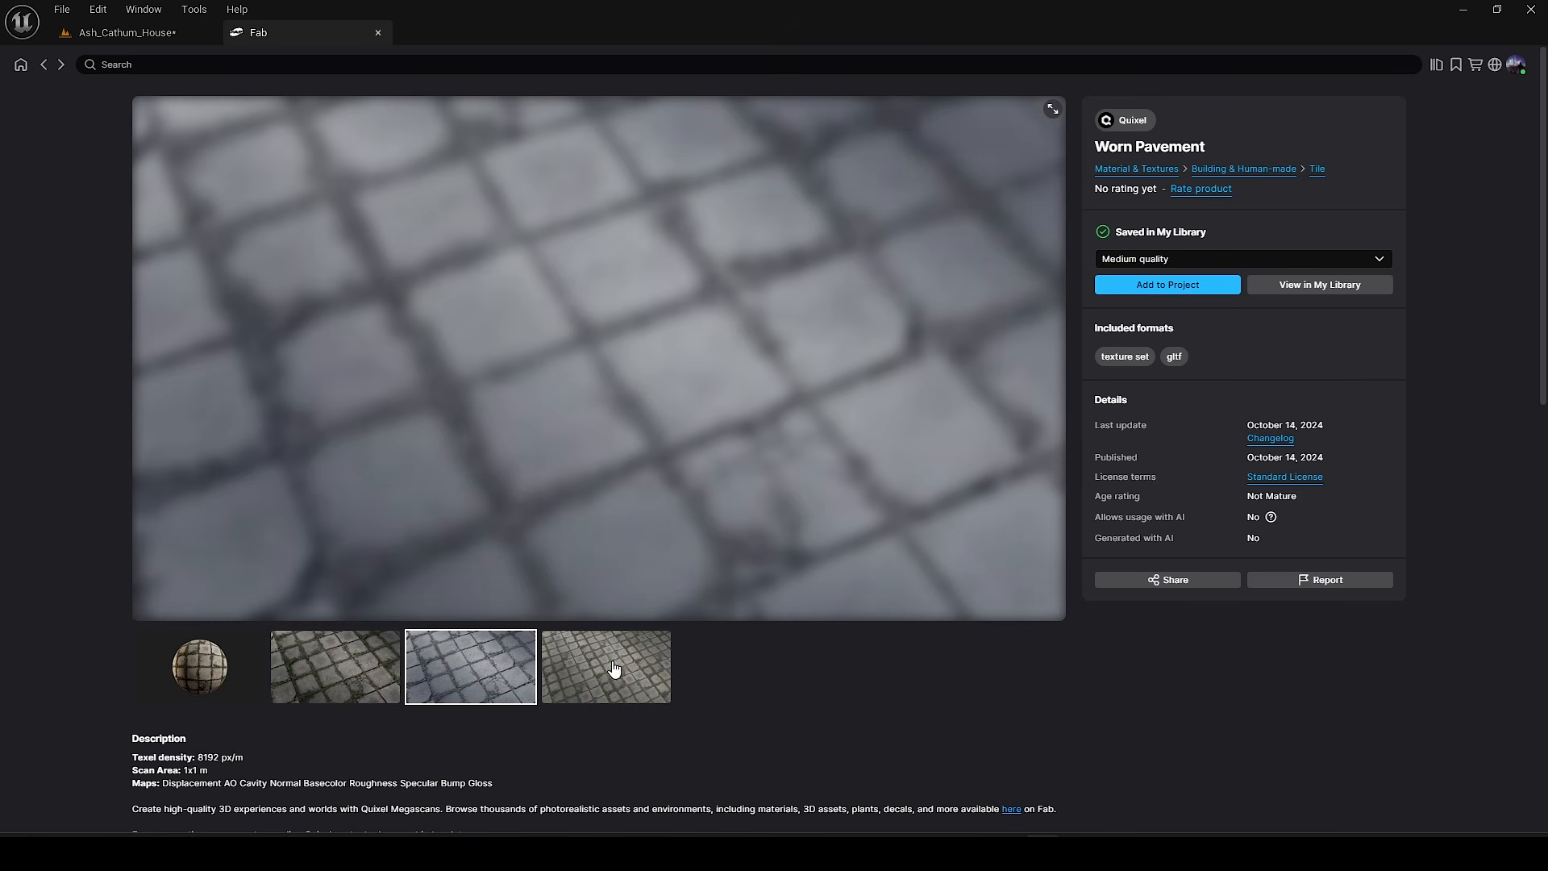
click(606, 666)
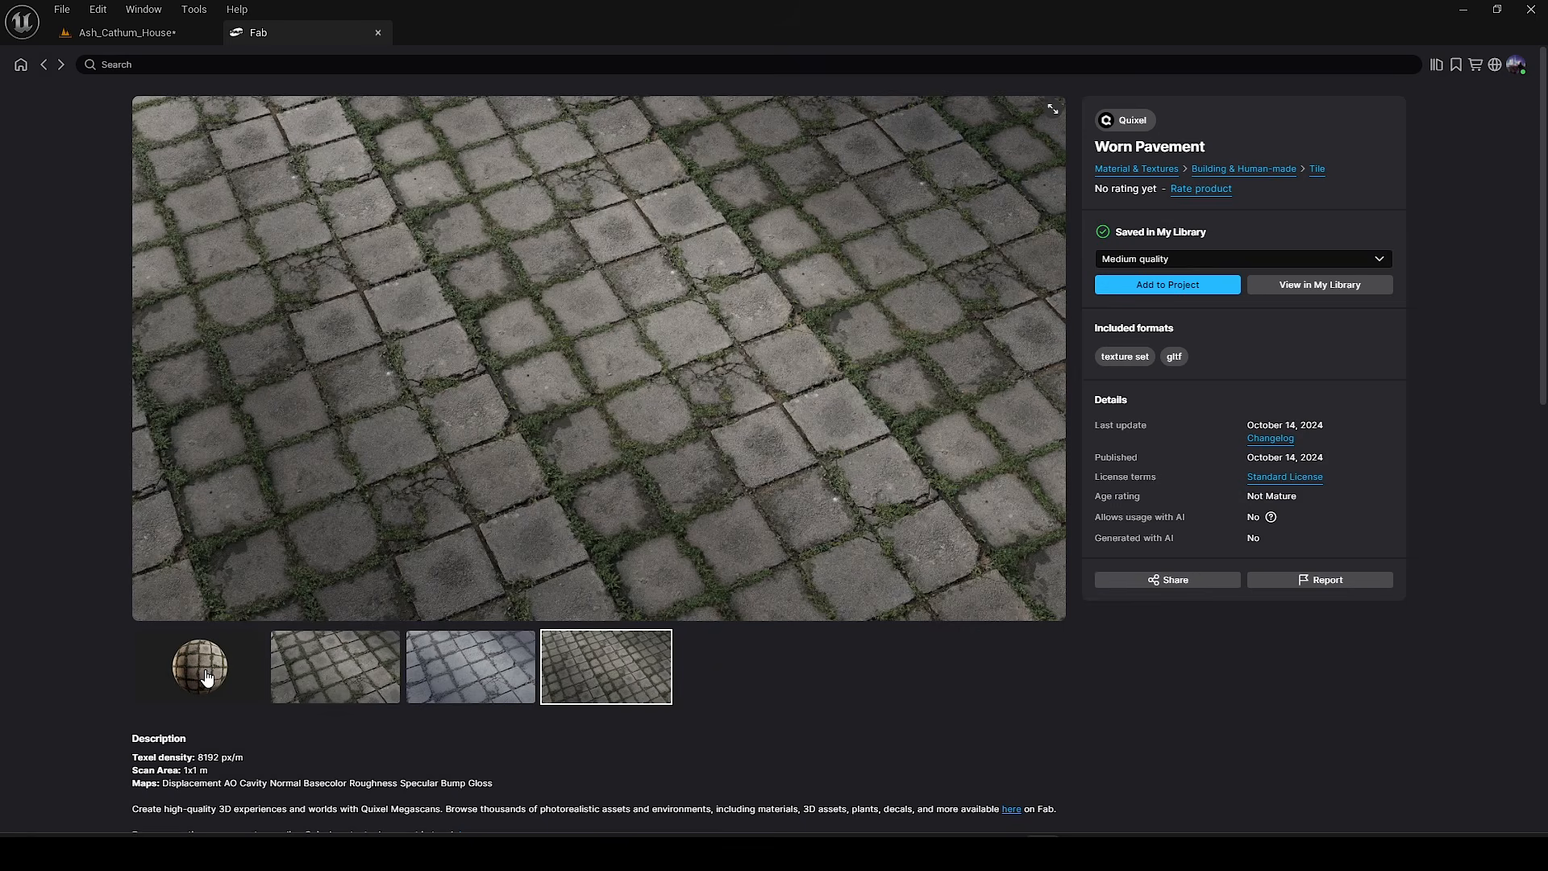
click(206, 677)
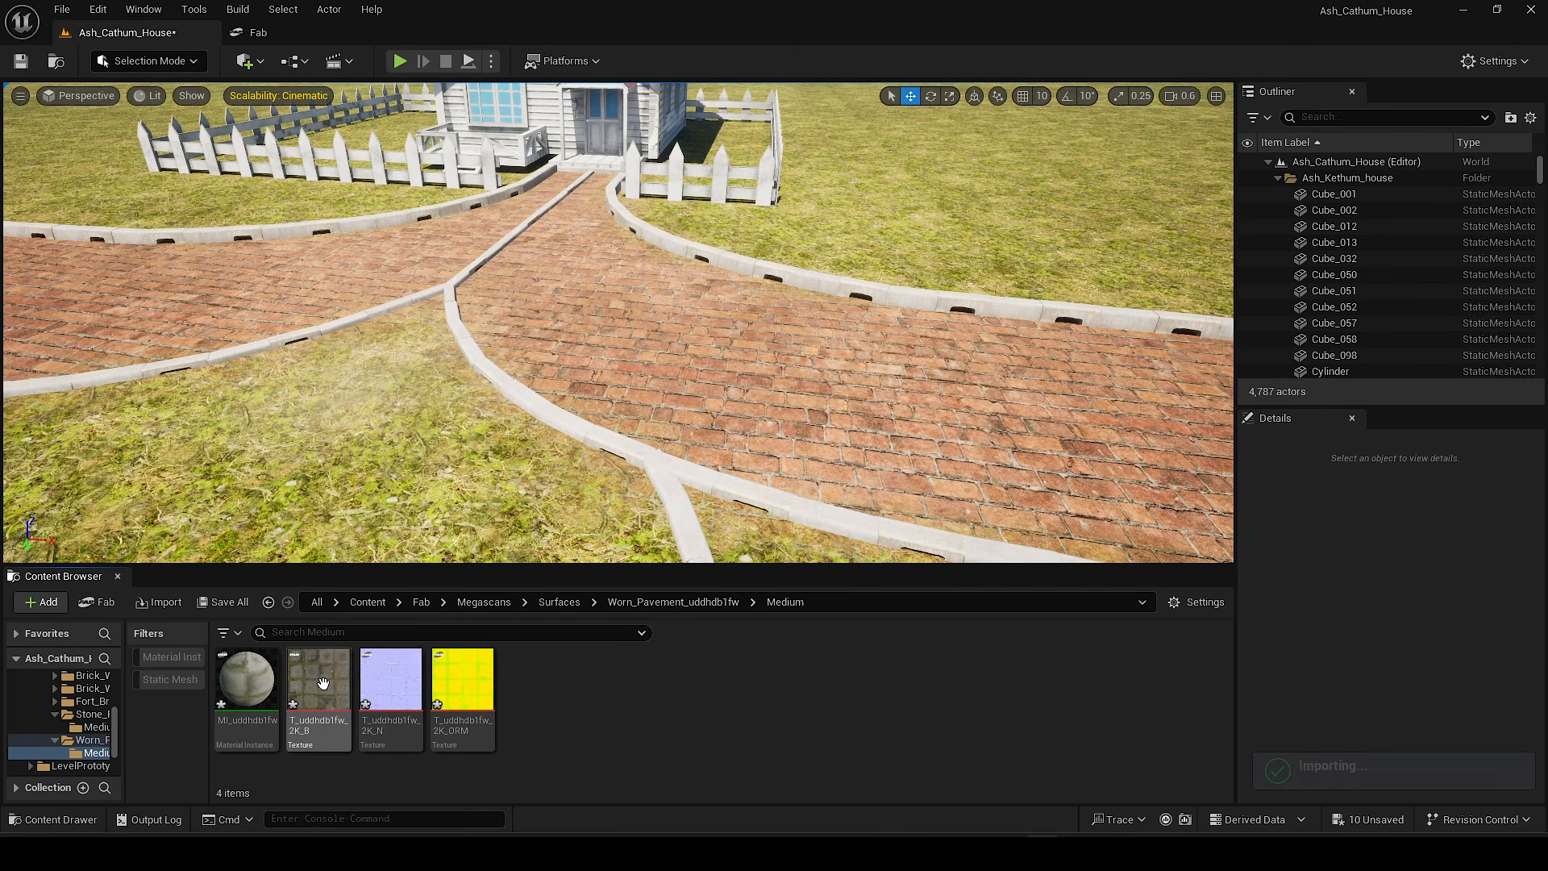
Step: Assign the Worn Pavement base, normal and ORM textures to Color D, Normal D and Mask D in M_Landscape_Inst
click(80, 818)
click(337, 626)
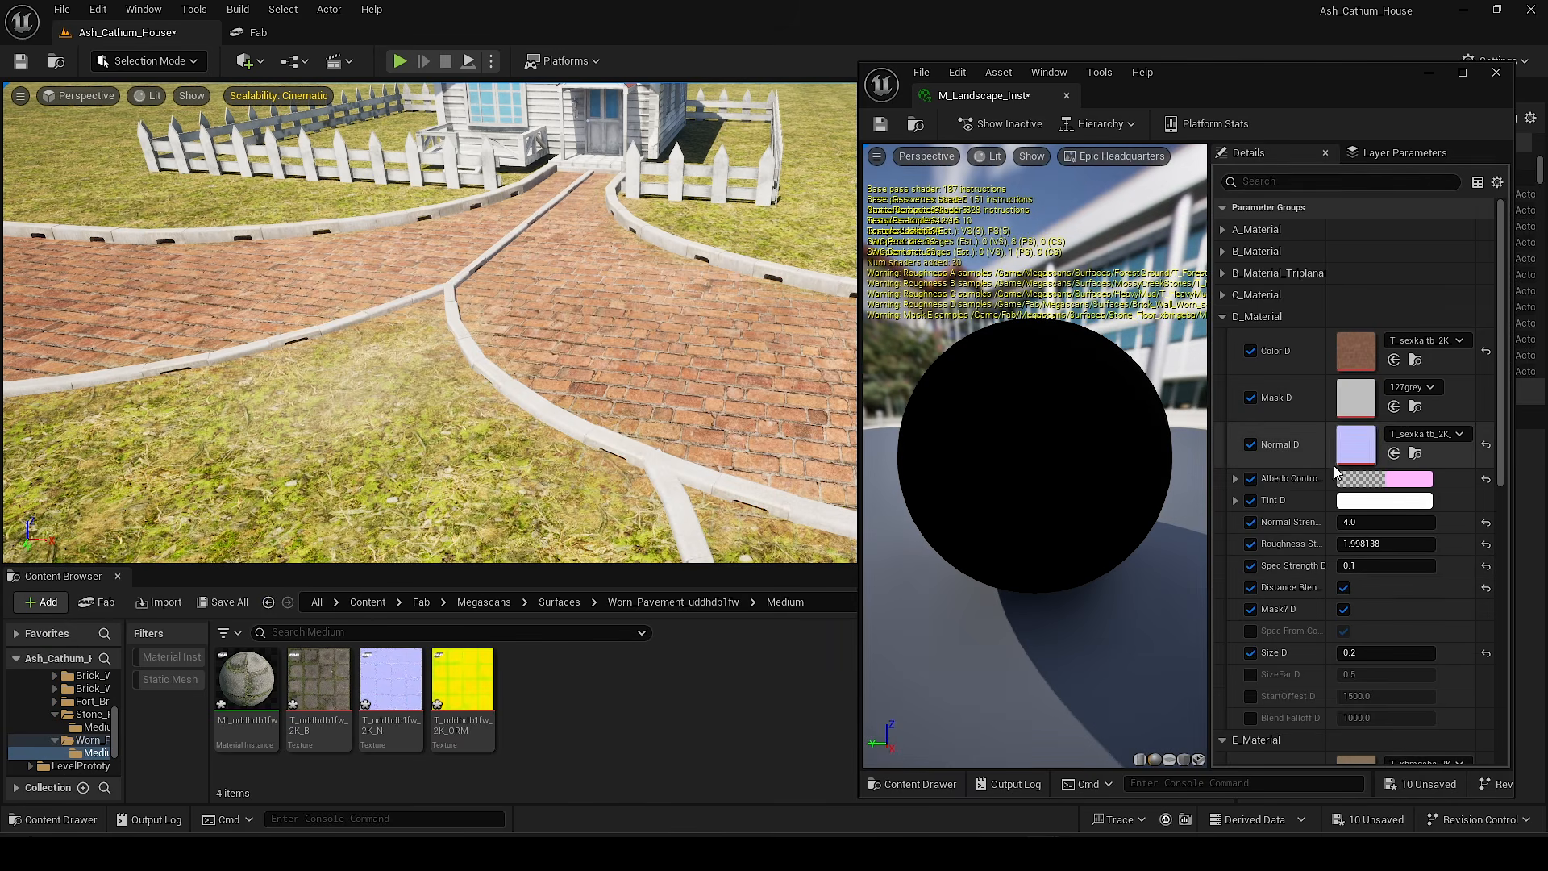
drag(318, 678, 1354, 353)
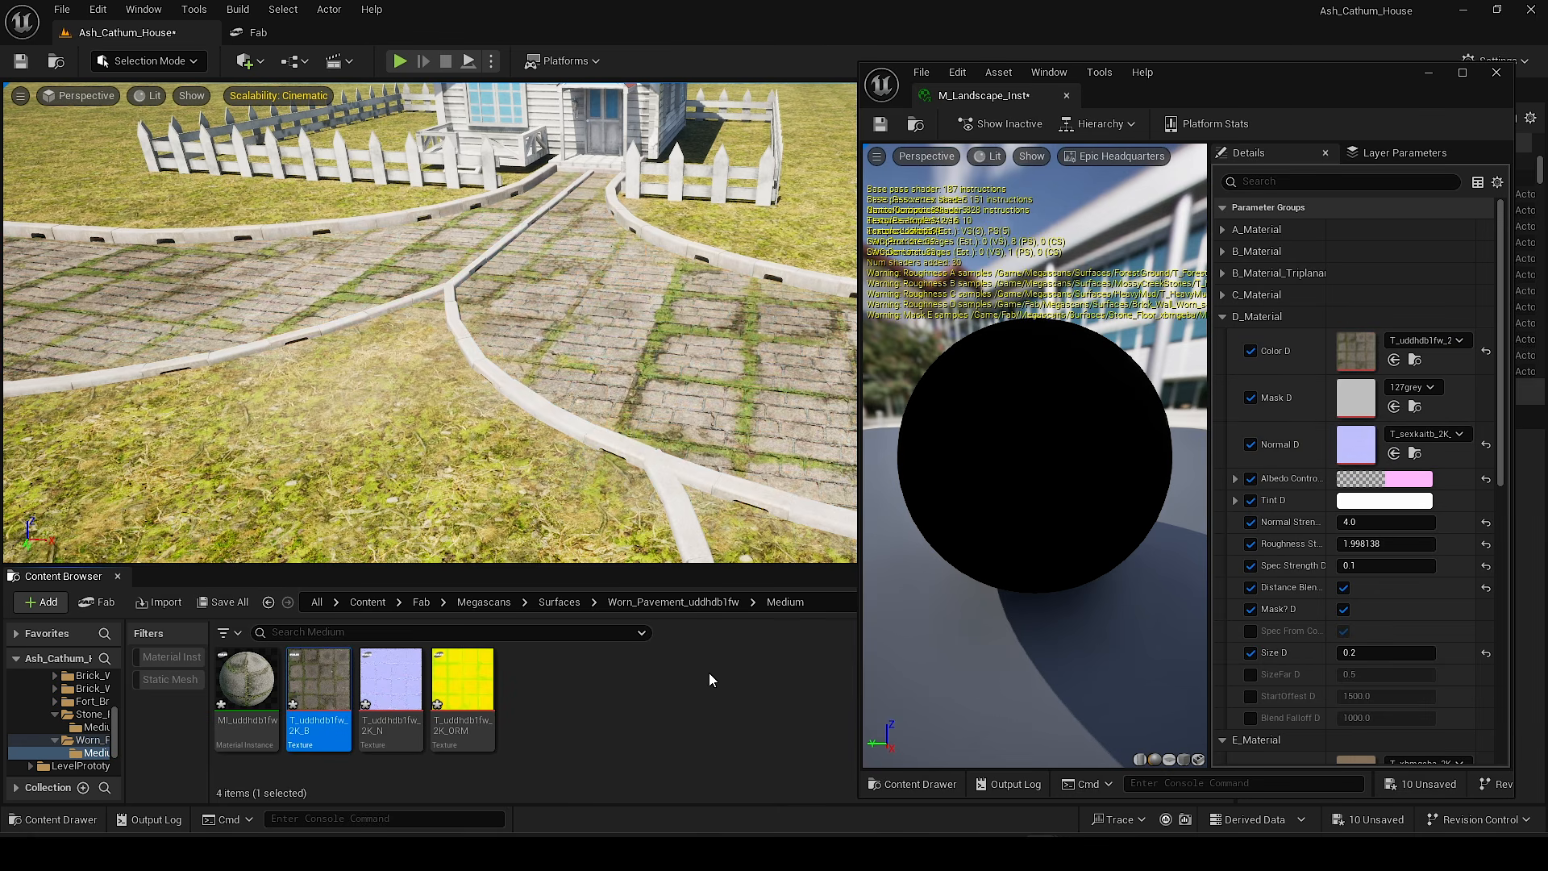
drag(390, 679, 1355, 443)
drag(463, 679, 1355, 398)
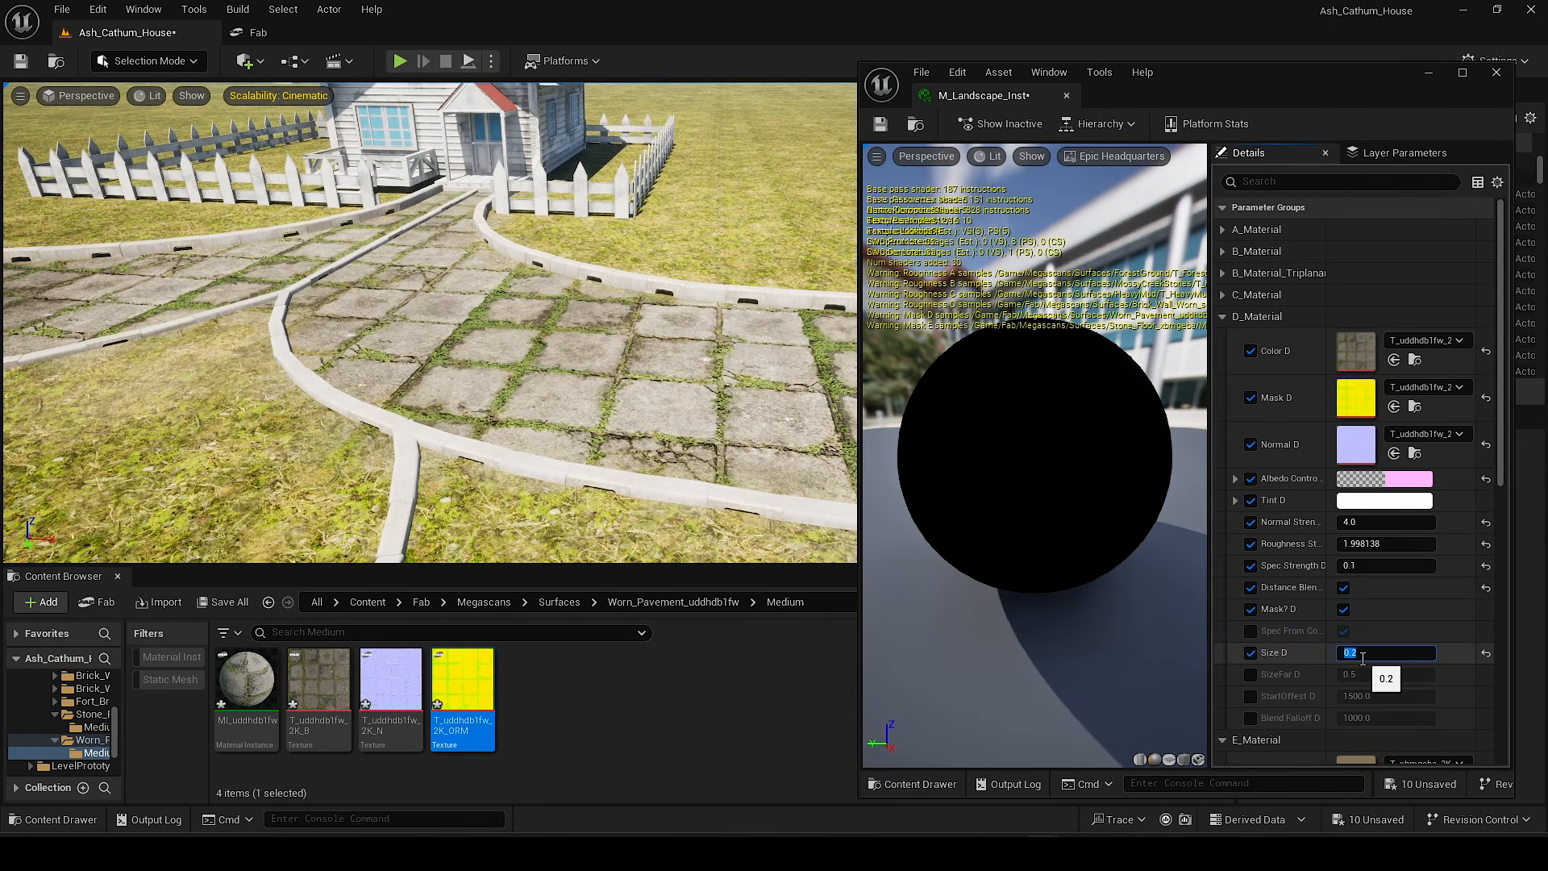
Step: Set Size D to 0.4 for D_Material, then save and close M_Landscape_Inst
key(Return)
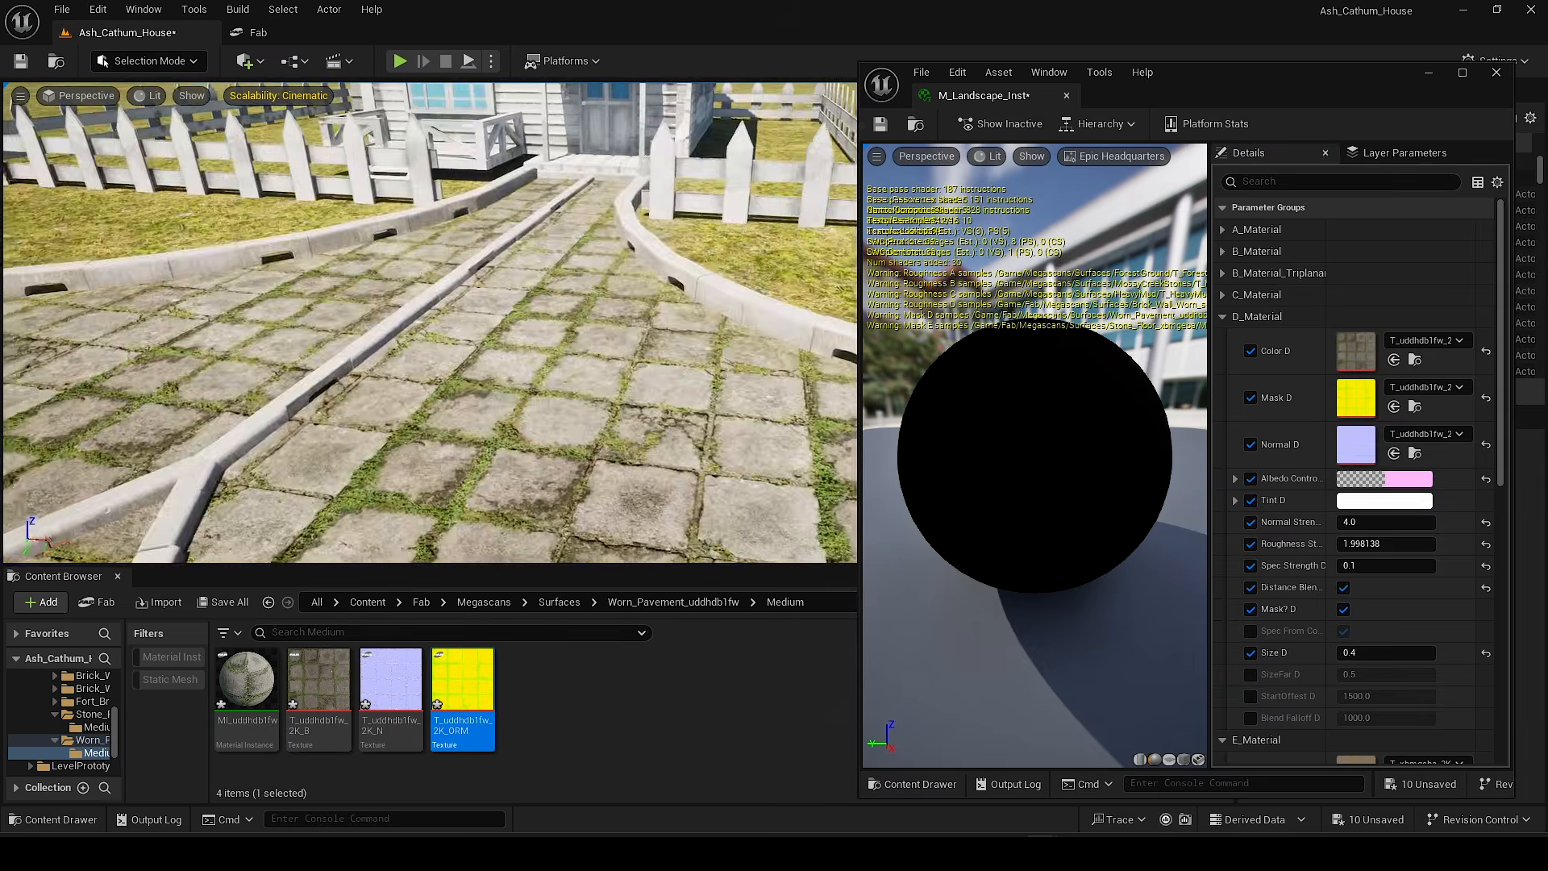
click(880, 124)
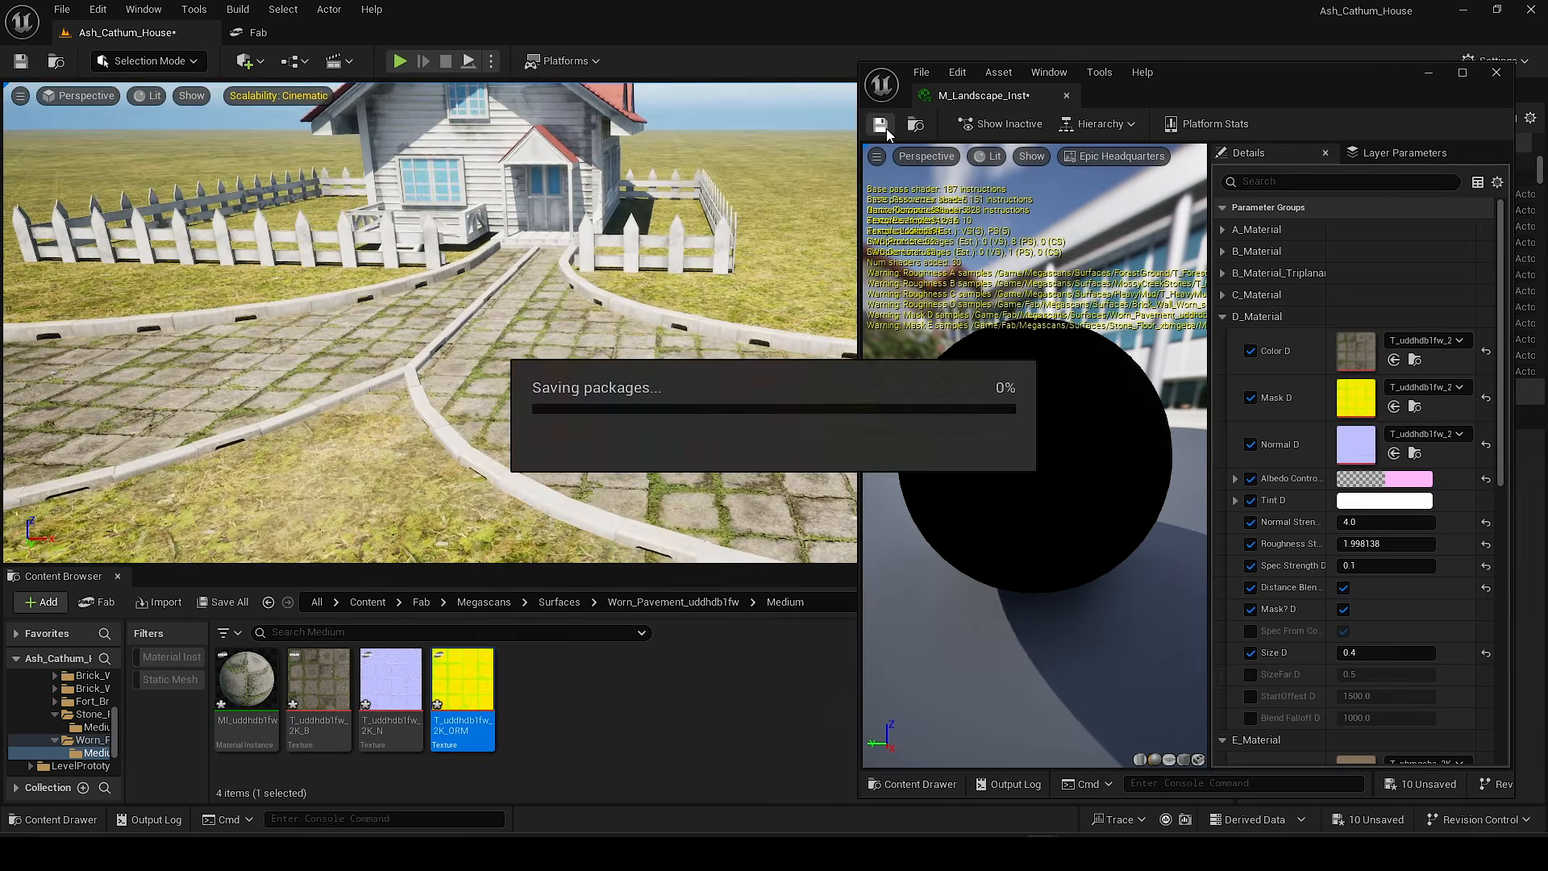
click(1066, 95)
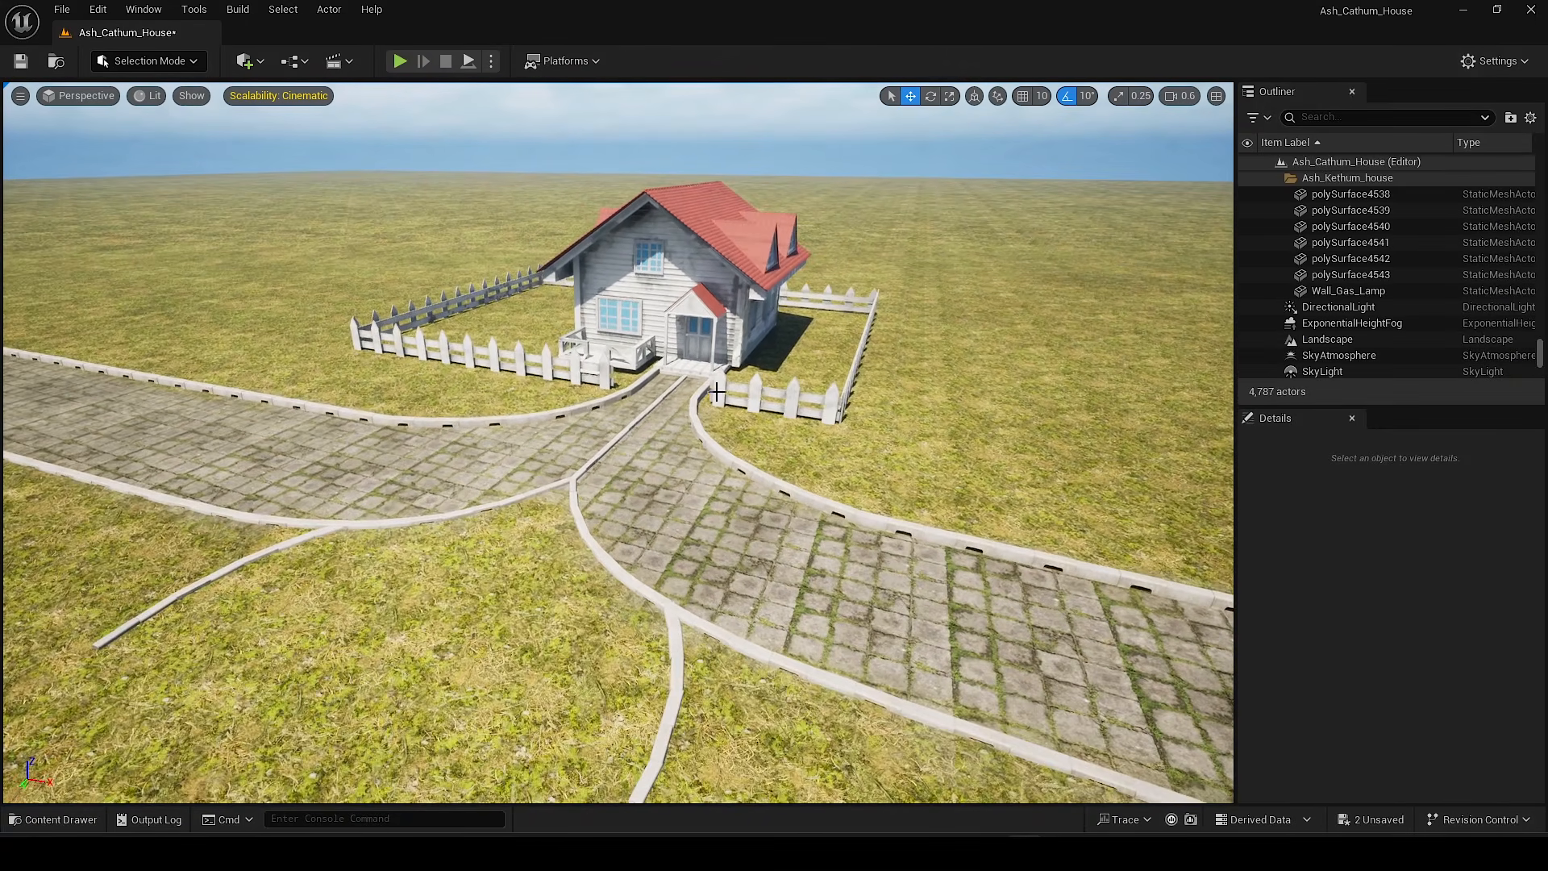
Step: Select the picket fence around the house and locate its Cube_098 static mesh asset in the project content
click(721, 393)
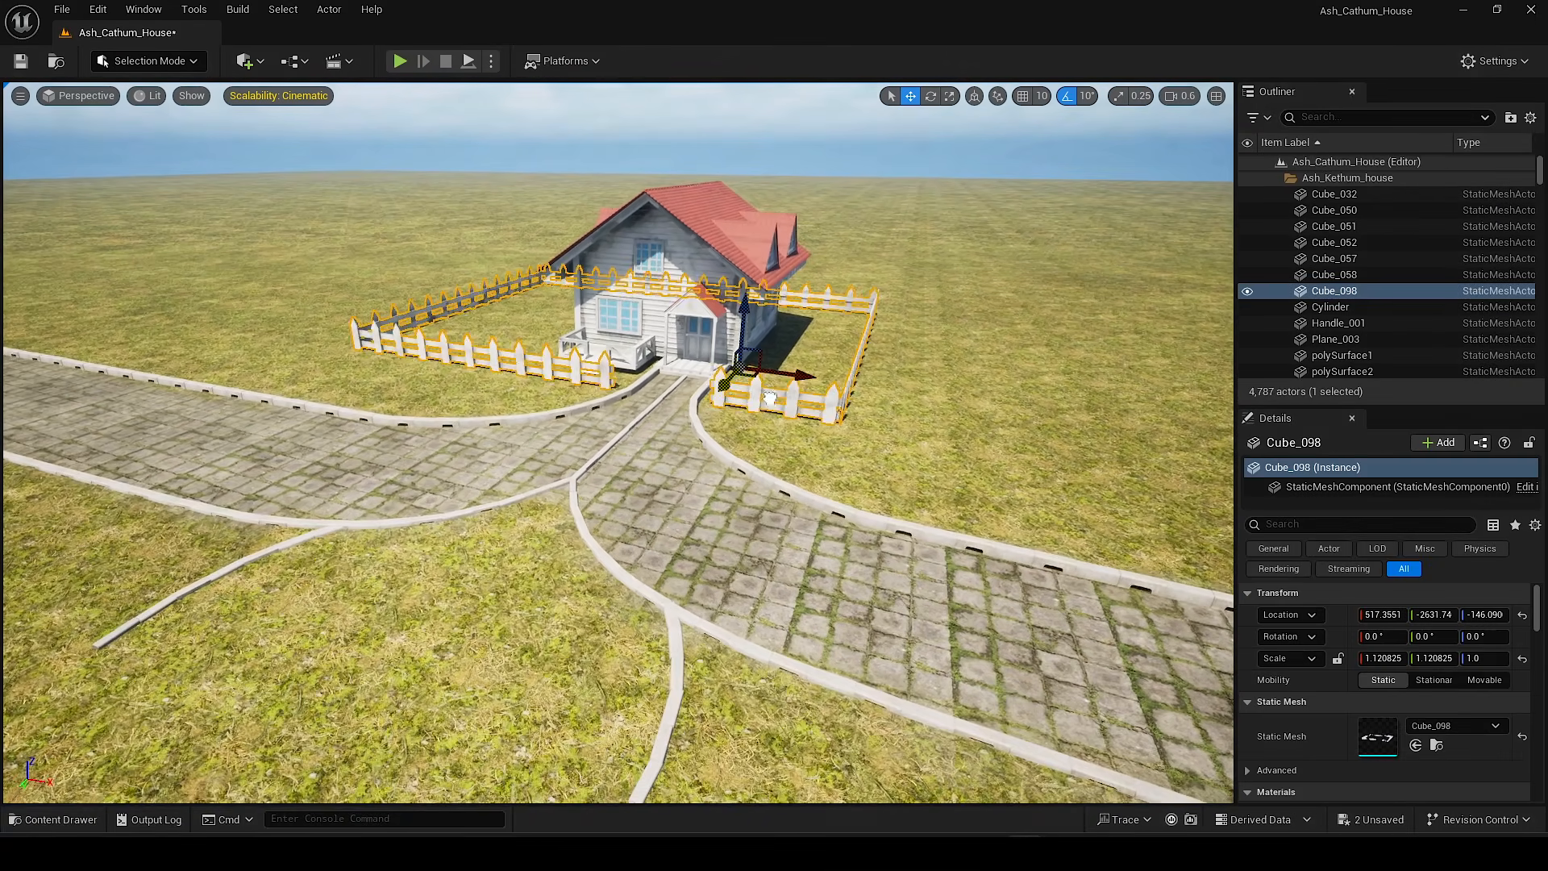
scroll(1127, 651, up, 3)
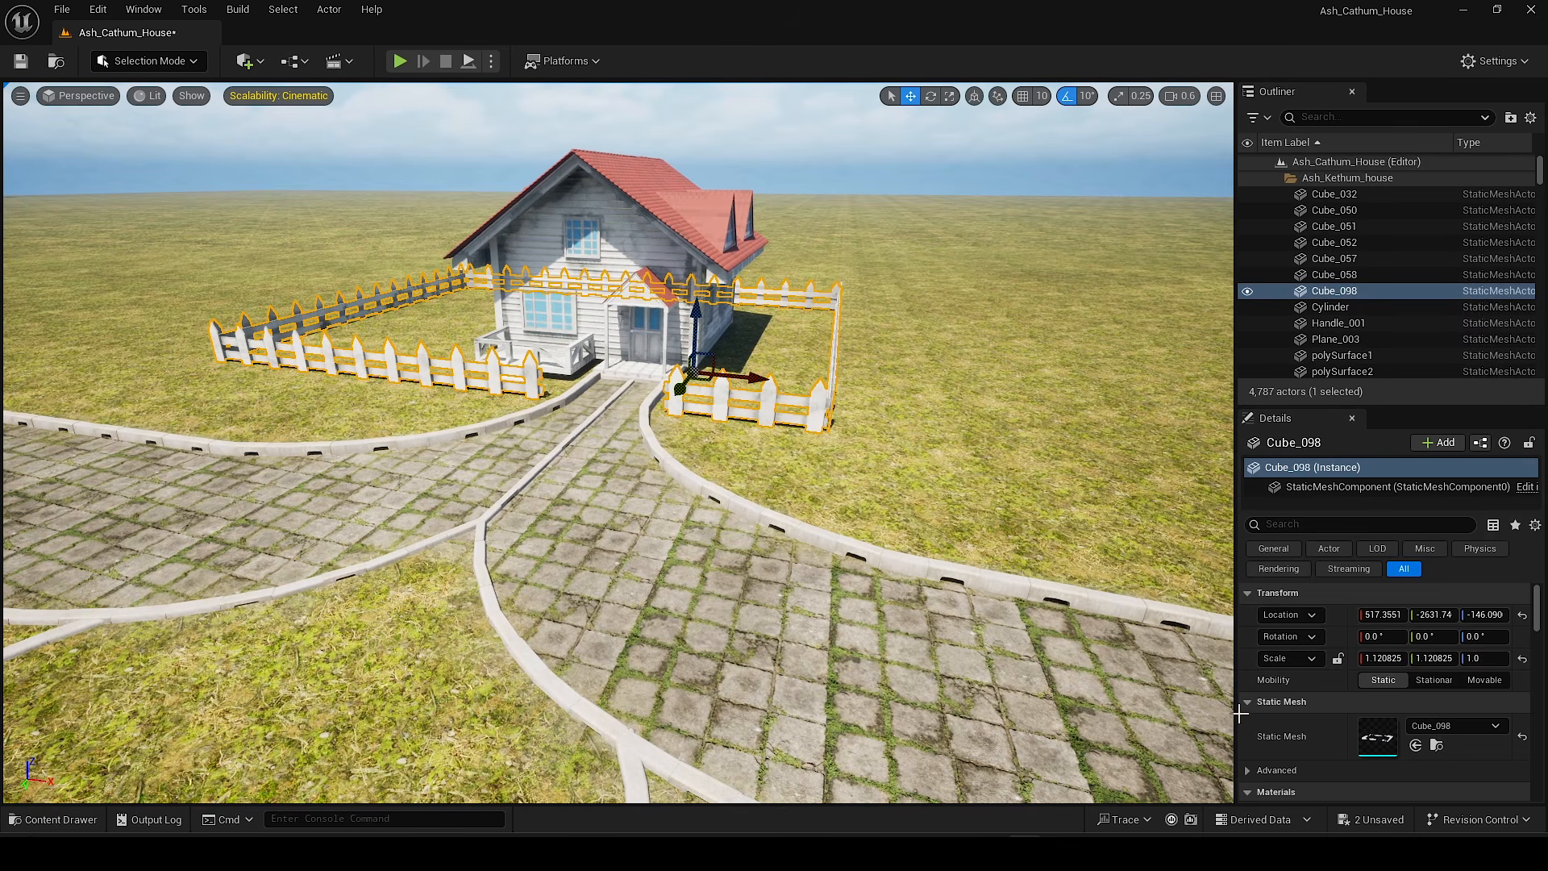
scroll(1330, 710, down, 3)
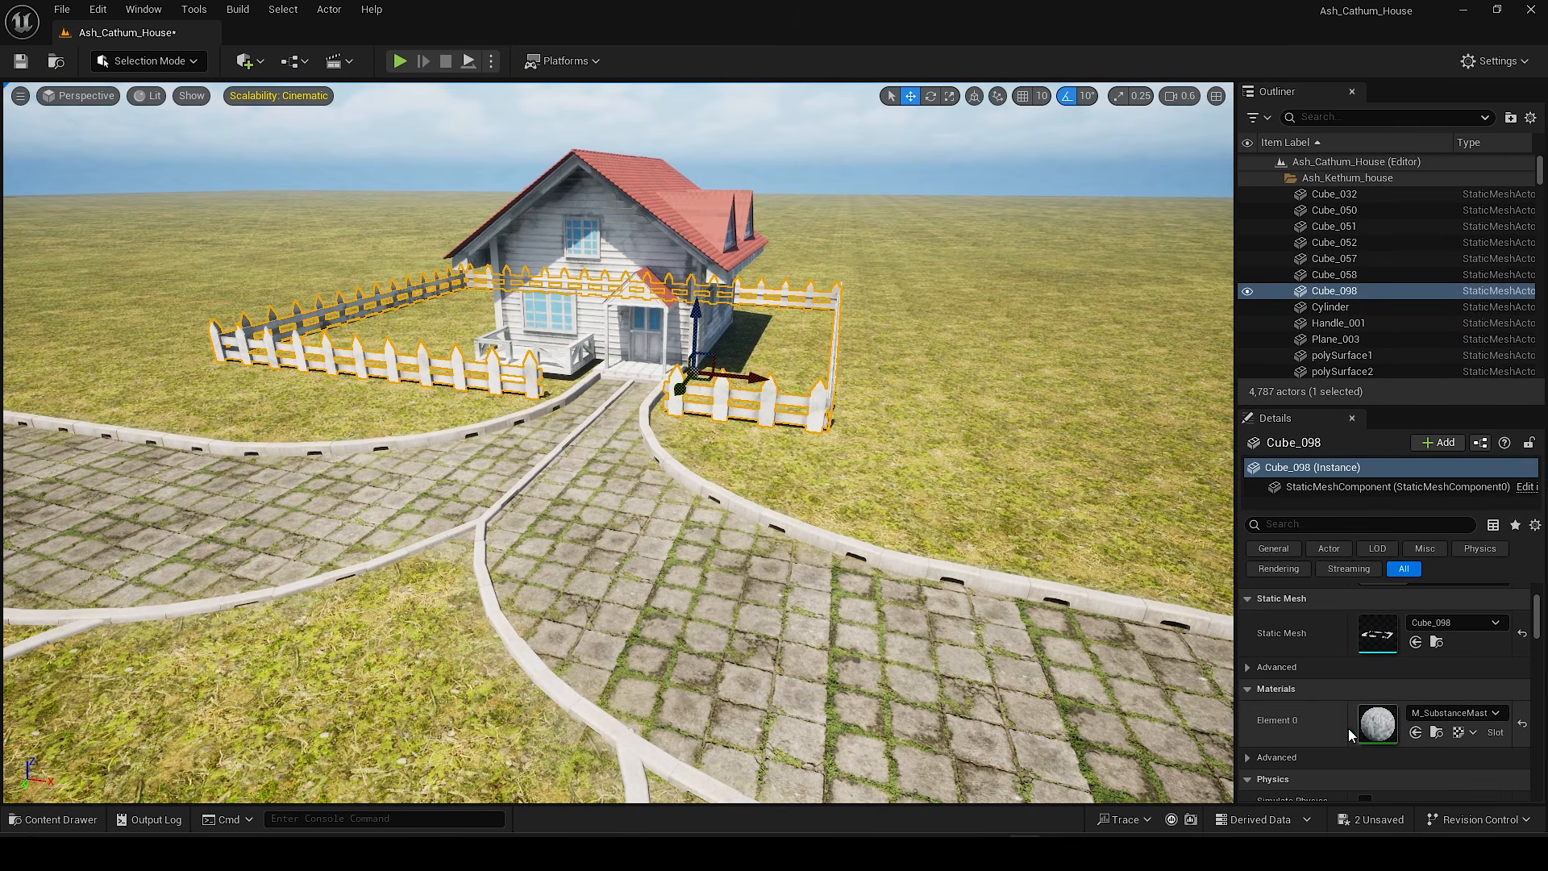
click(1437, 643)
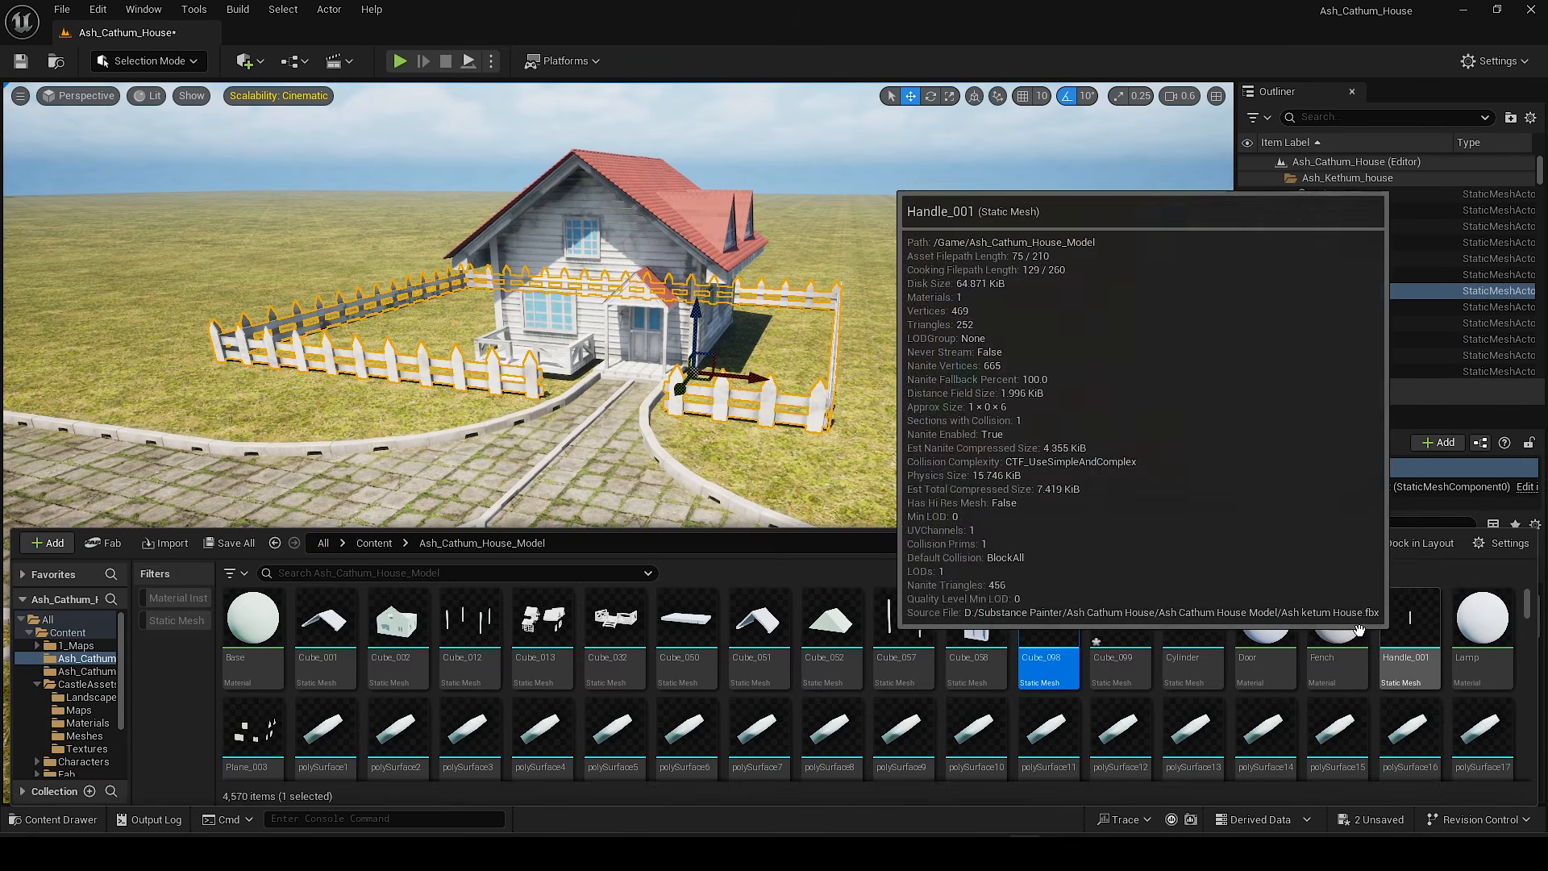
Step: Duplicate the Cube_098 fence mesh asset and place the copy in the level over the paved road in front of the house
mouse_move(1048, 619)
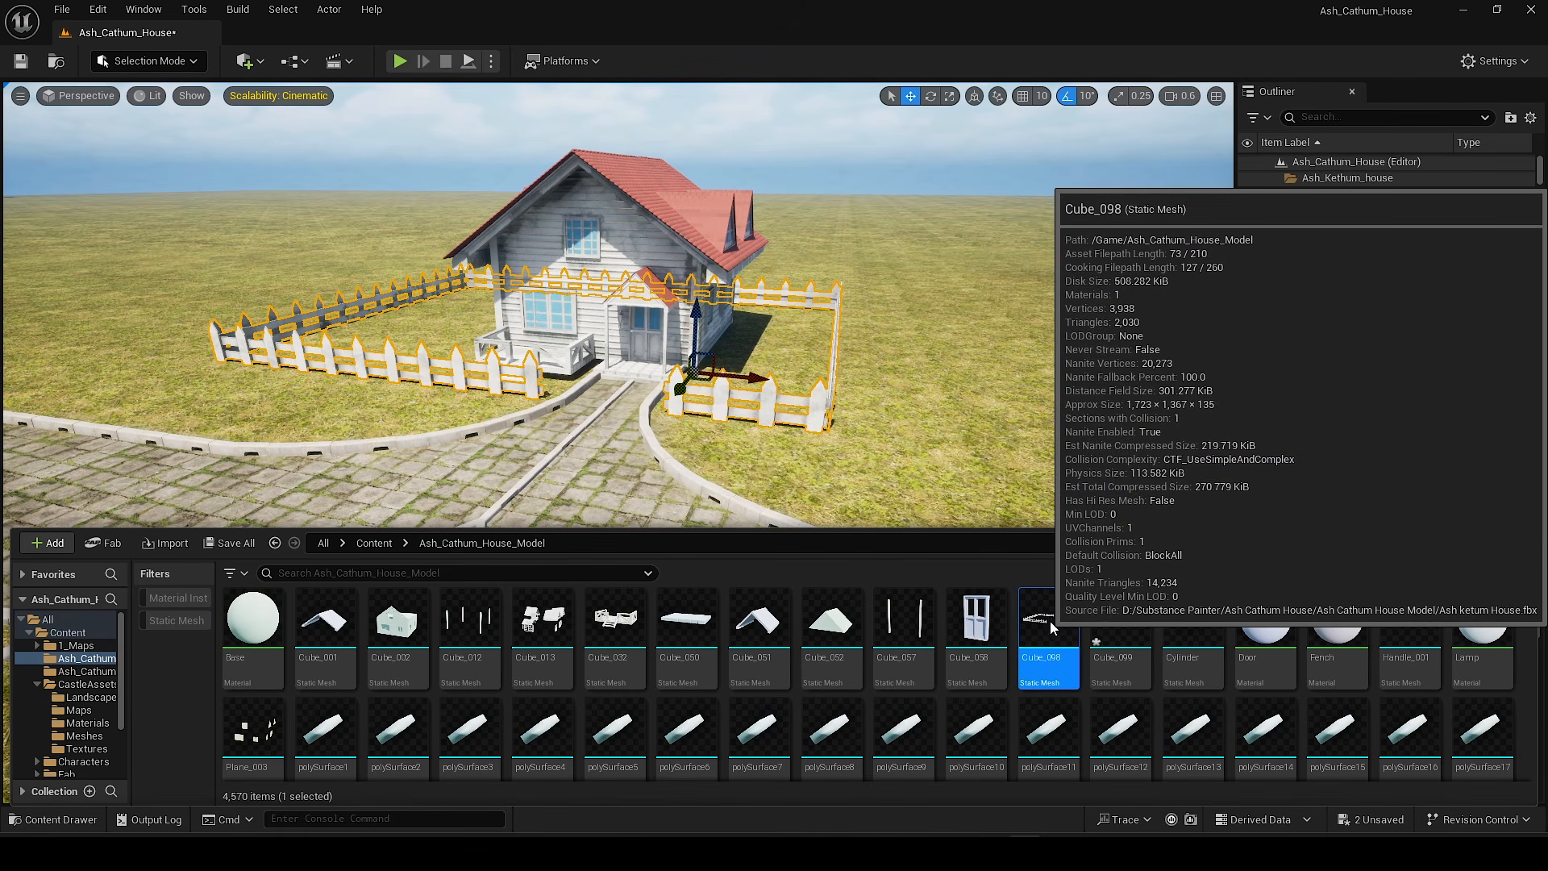
right_click(1049, 620)
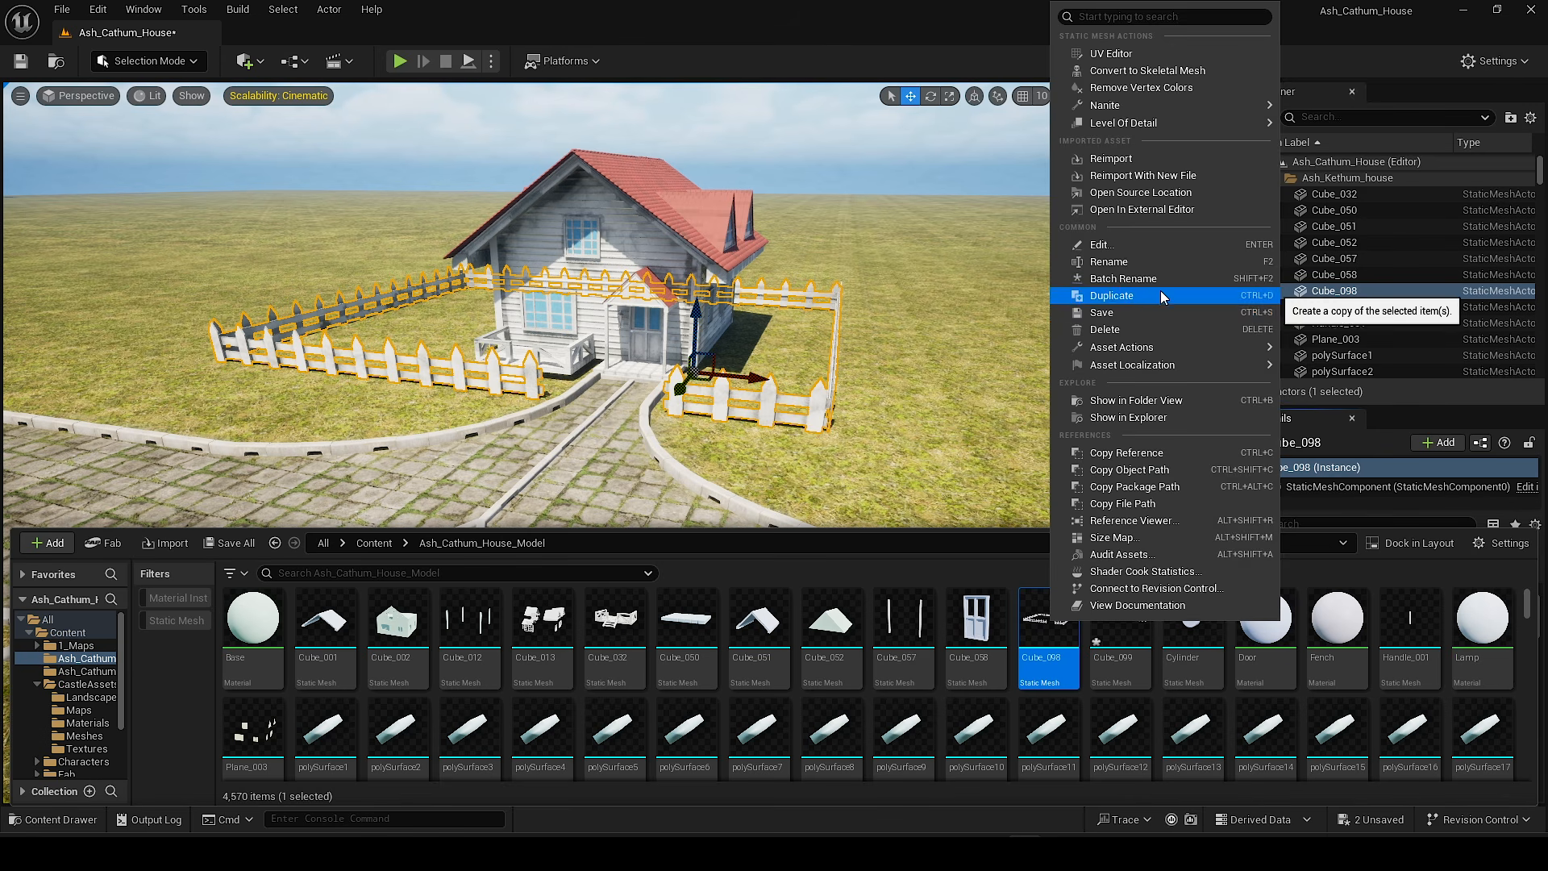
click(1161, 296)
drag(1193, 618, 684, 441)
right_drag(684, 440, 581, 527)
right_drag(839, 448, 443, 279)
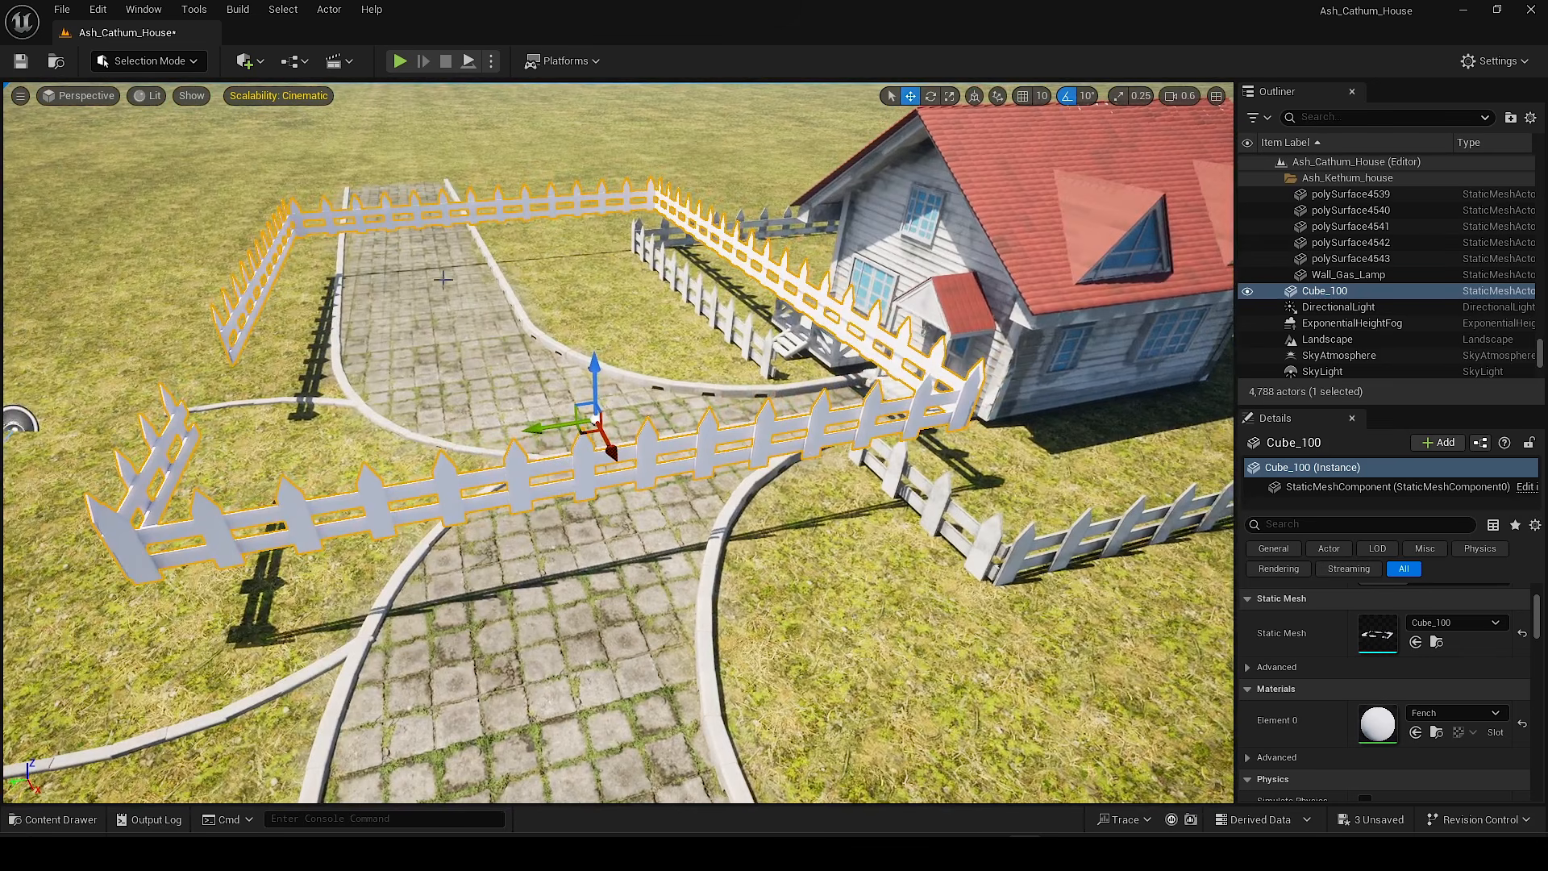
Step: Start a Plane Cut on the duplicated fence in Modeling mode
click(194, 68)
click(161, 156)
scroll(750, 318, down, 2)
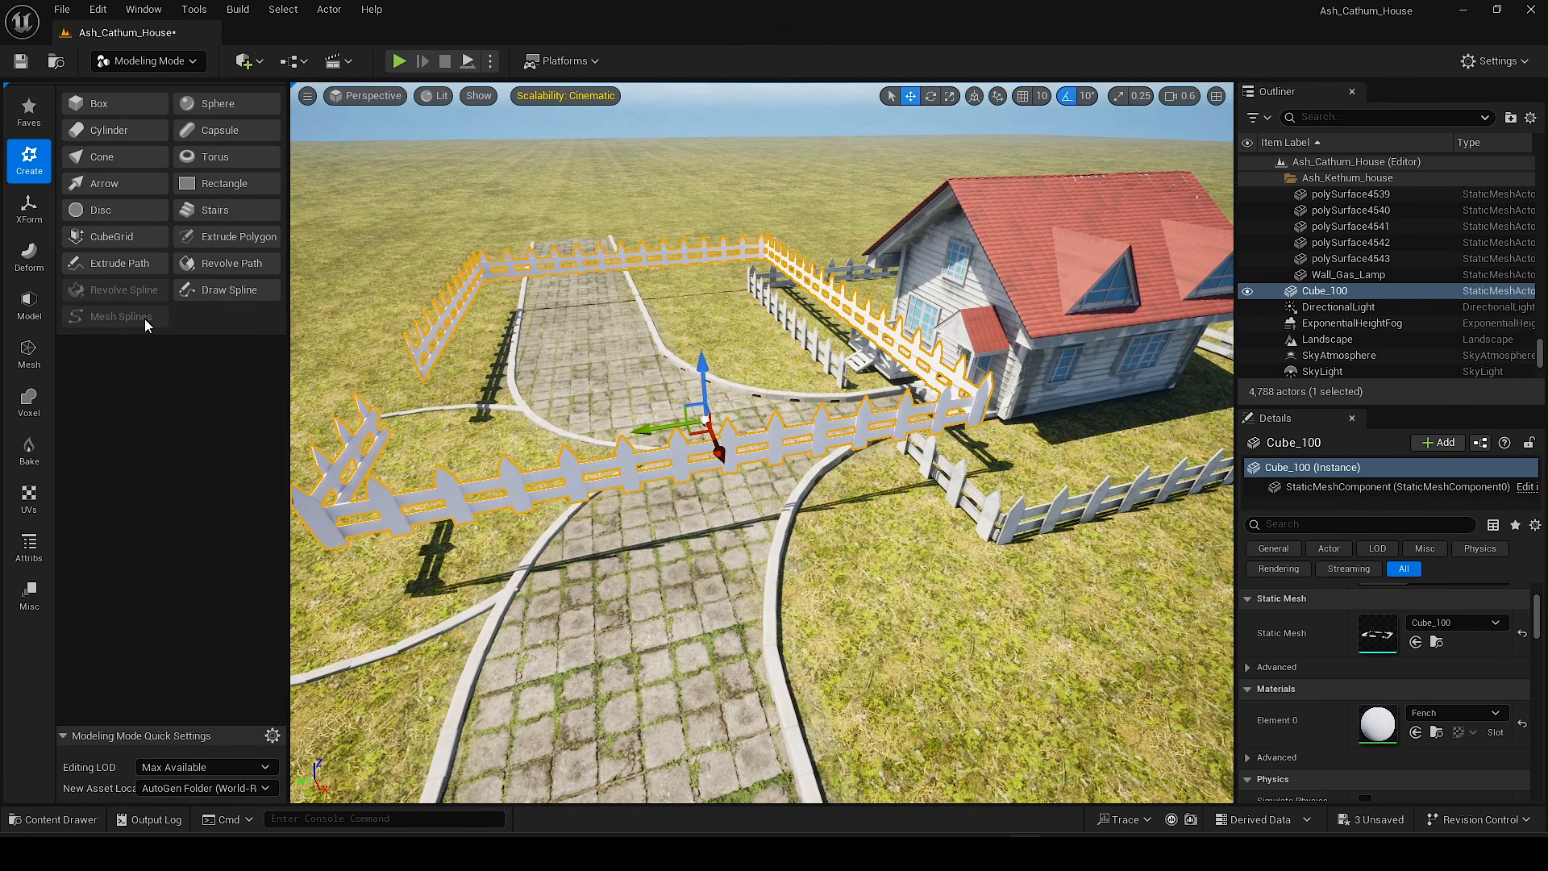
click(30, 307)
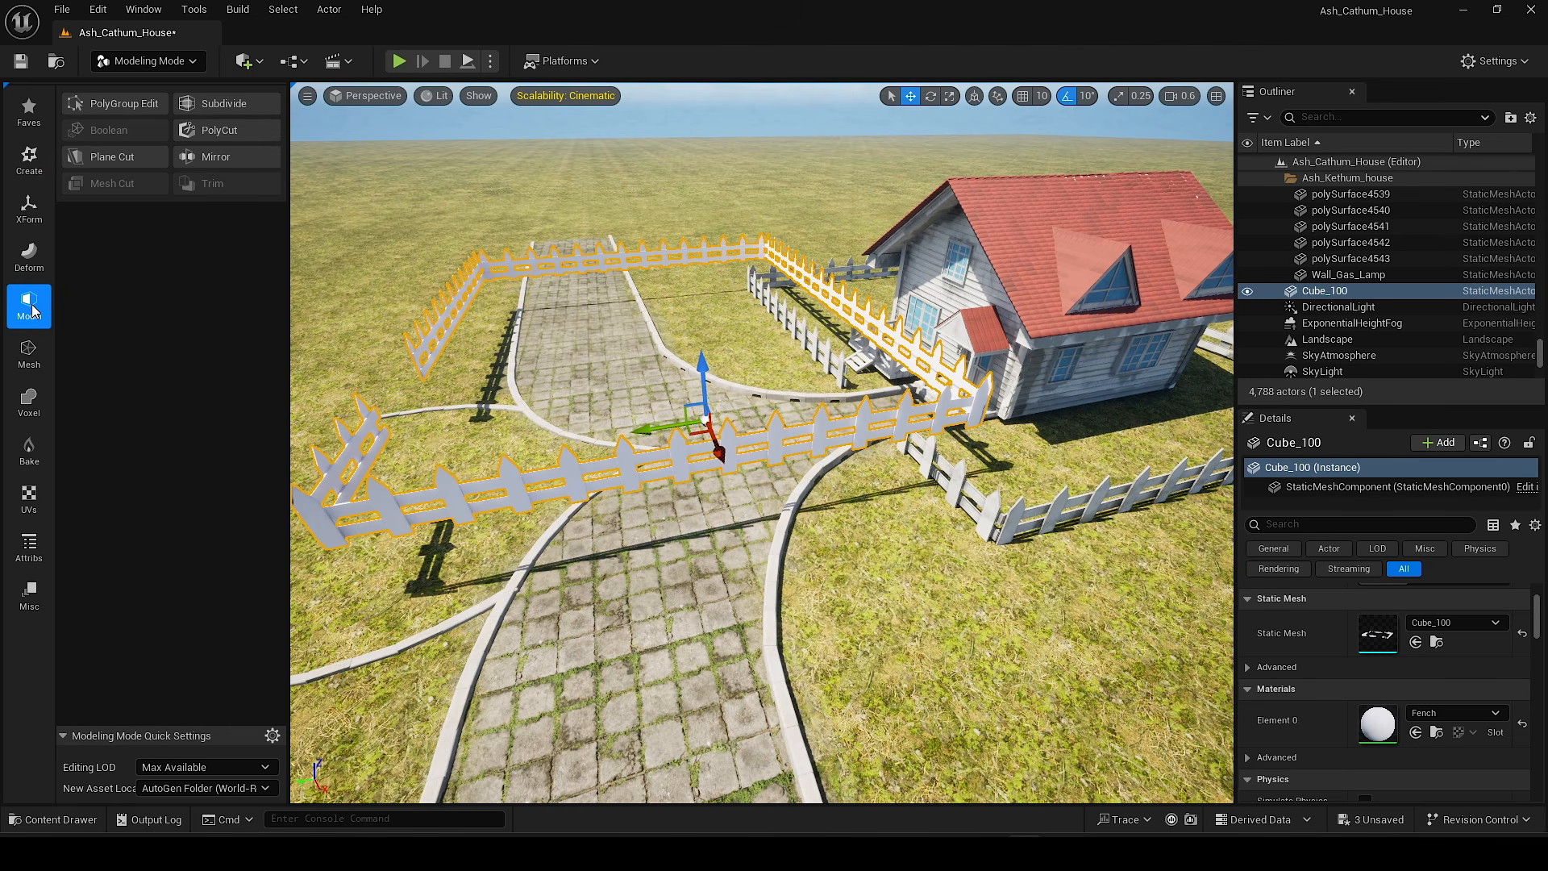
click(104, 157)
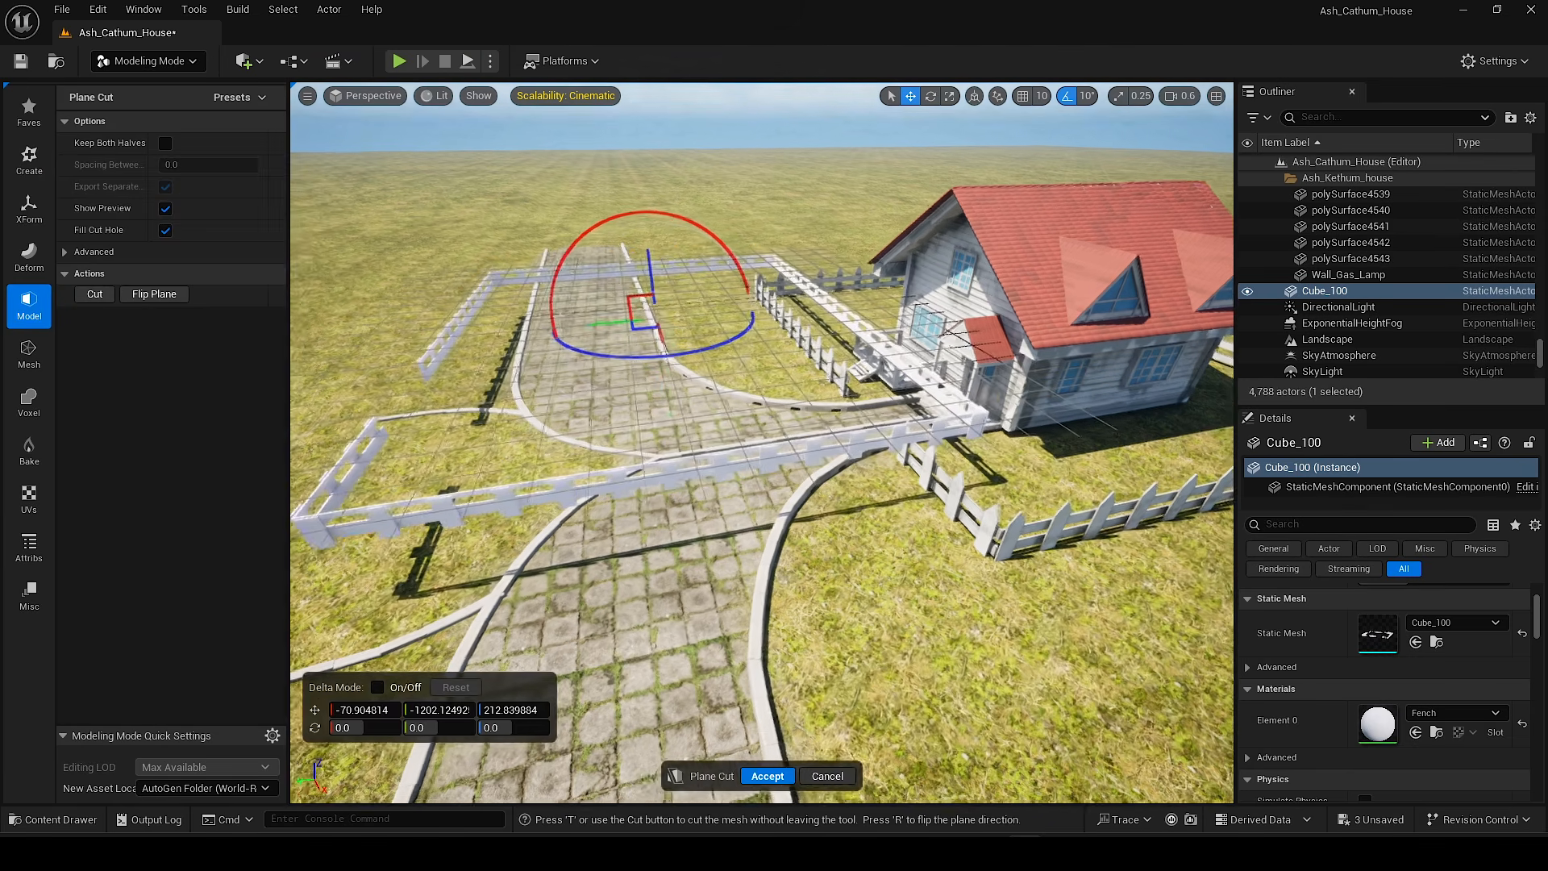
Step: Rotate the cutting plane to -90, 0, 180, move it to about Y -1871.89, and cut the fence copy down to its house-side run
right_drag(960, 194, 960, 145)
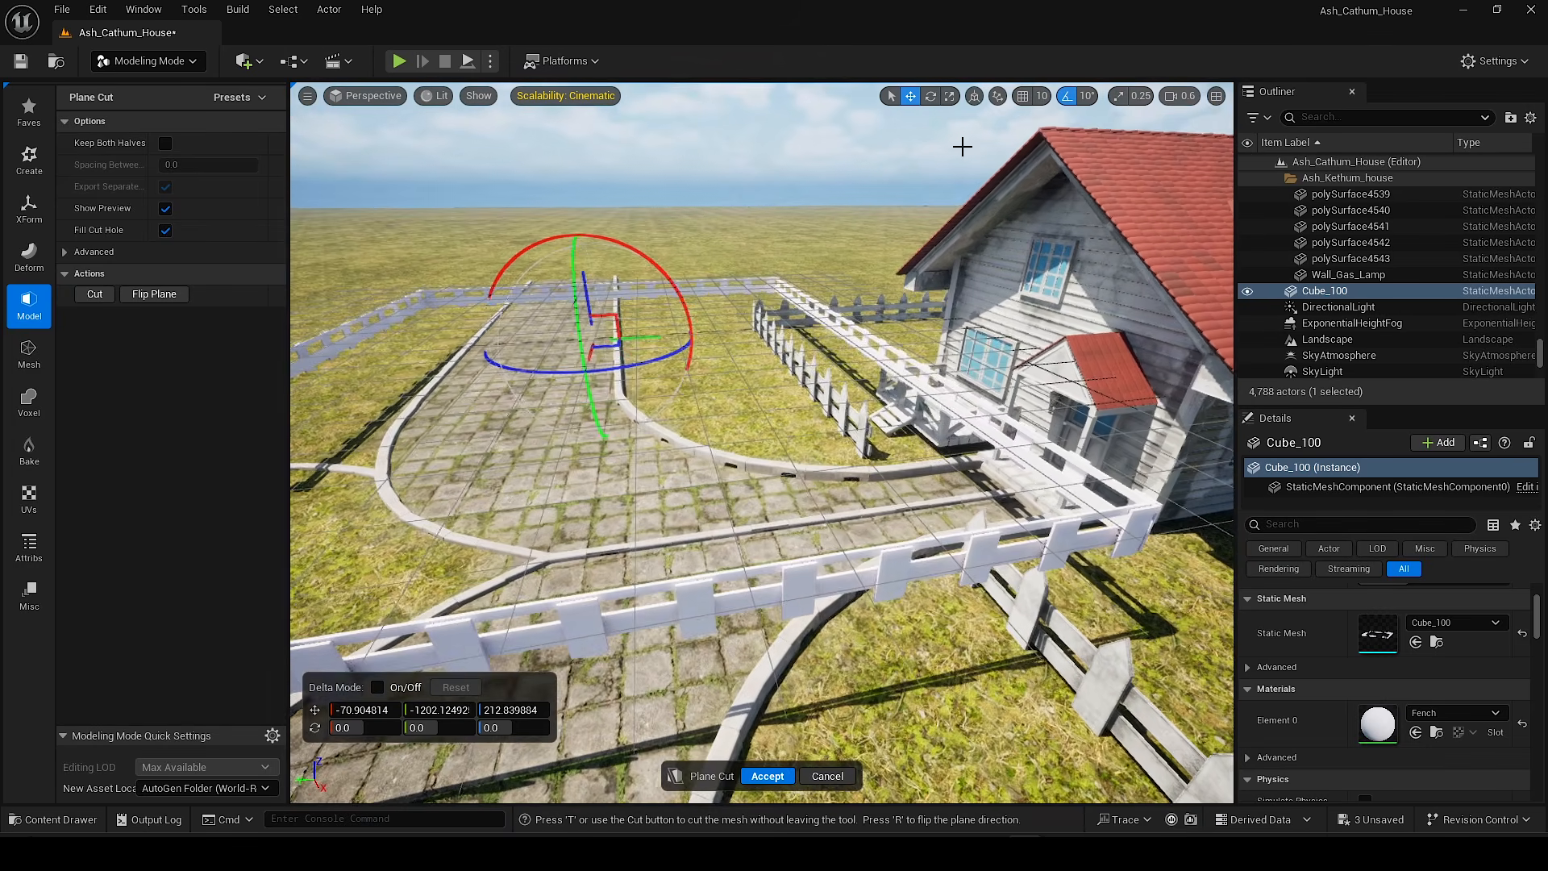
drag(668, 271, 726, 407)
right_drag(725, 408, 697, 405)
drag(590, 379, 967, 363)
right_drag(710, 363, 645, 363)
drag(645, 363, 746, 375)
mouse_move(745, 374)
right_down()
mouse_move(725, 376)
mouse_move(750, 377)
right_up()
drag(750, 377, 857, 387)
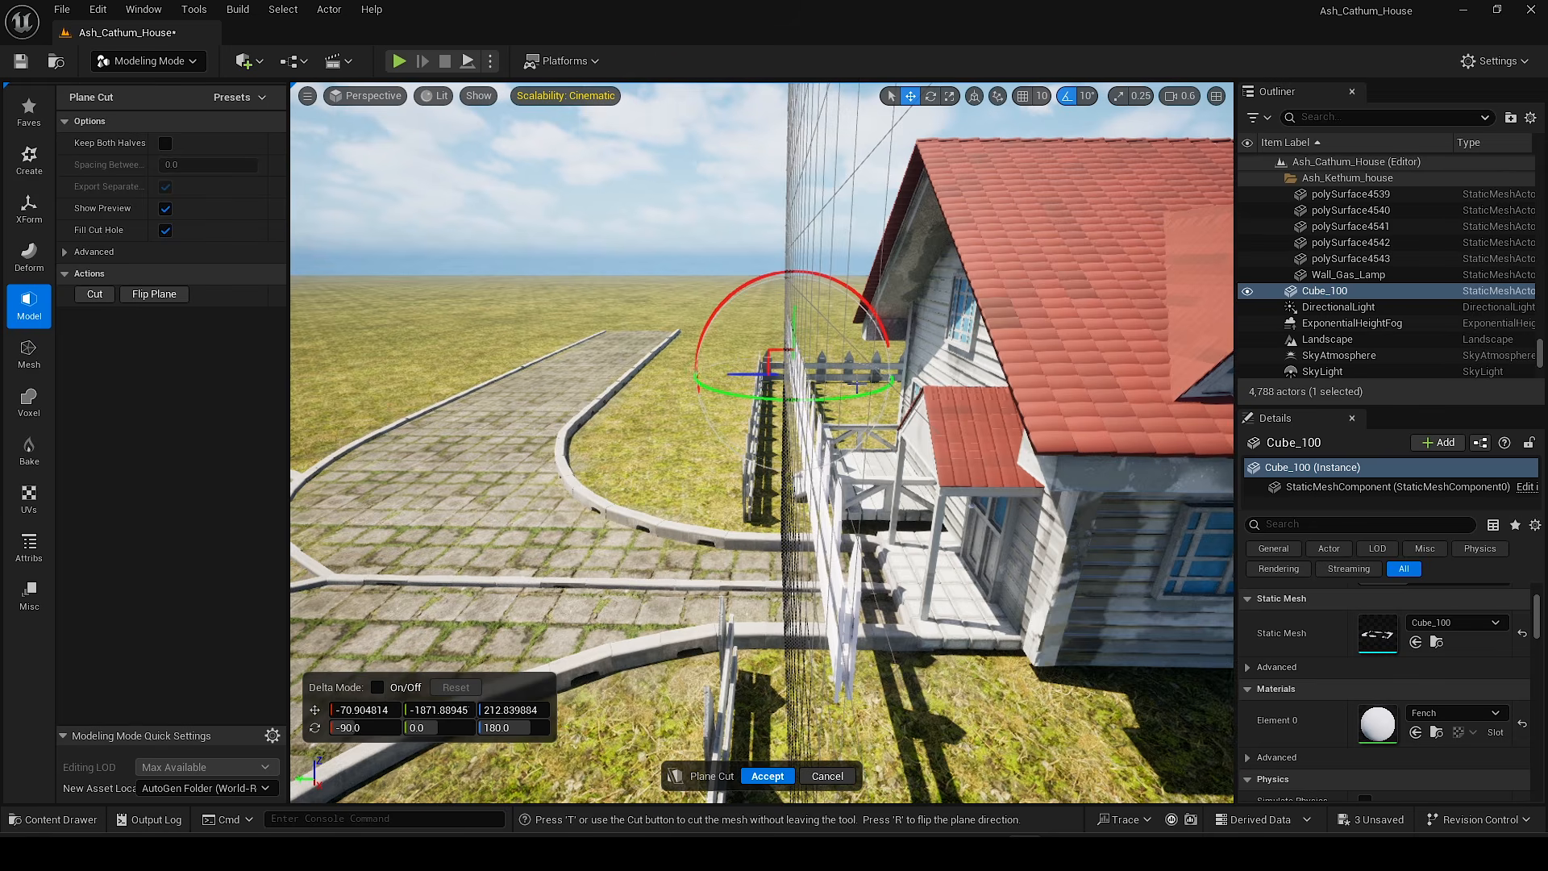
right_drag(867, 493, 979, 503)
right_drag(822, 484, 1008, 475)
right_drag(777, 653, 785, 654)
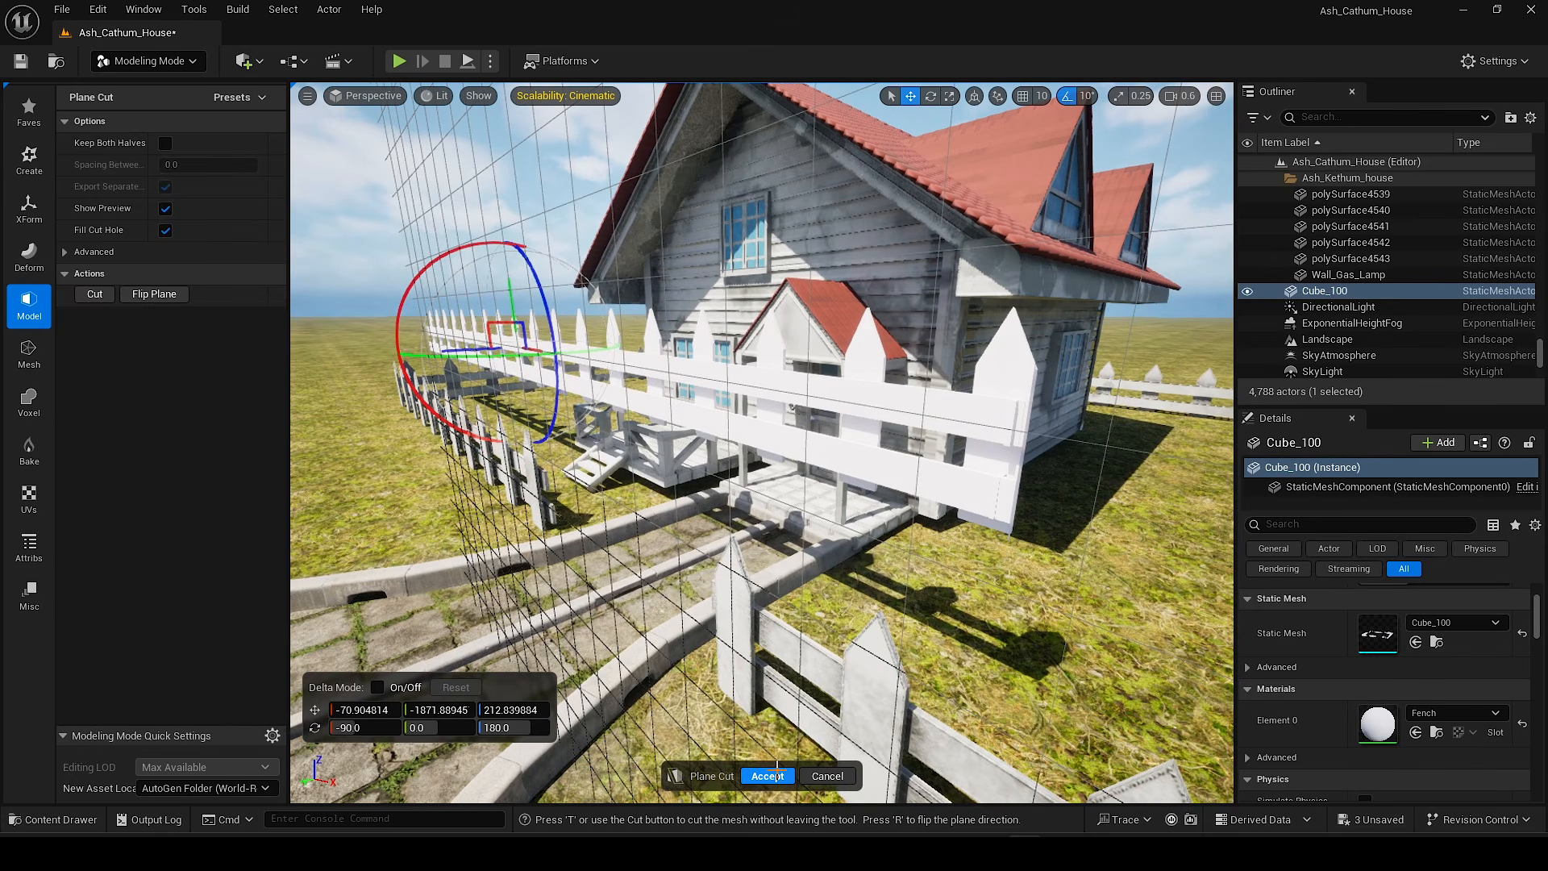
key(Return)
Step: Return to Selection mode and select the cut fence piece to examine where its pivot sits
click(127, 59)
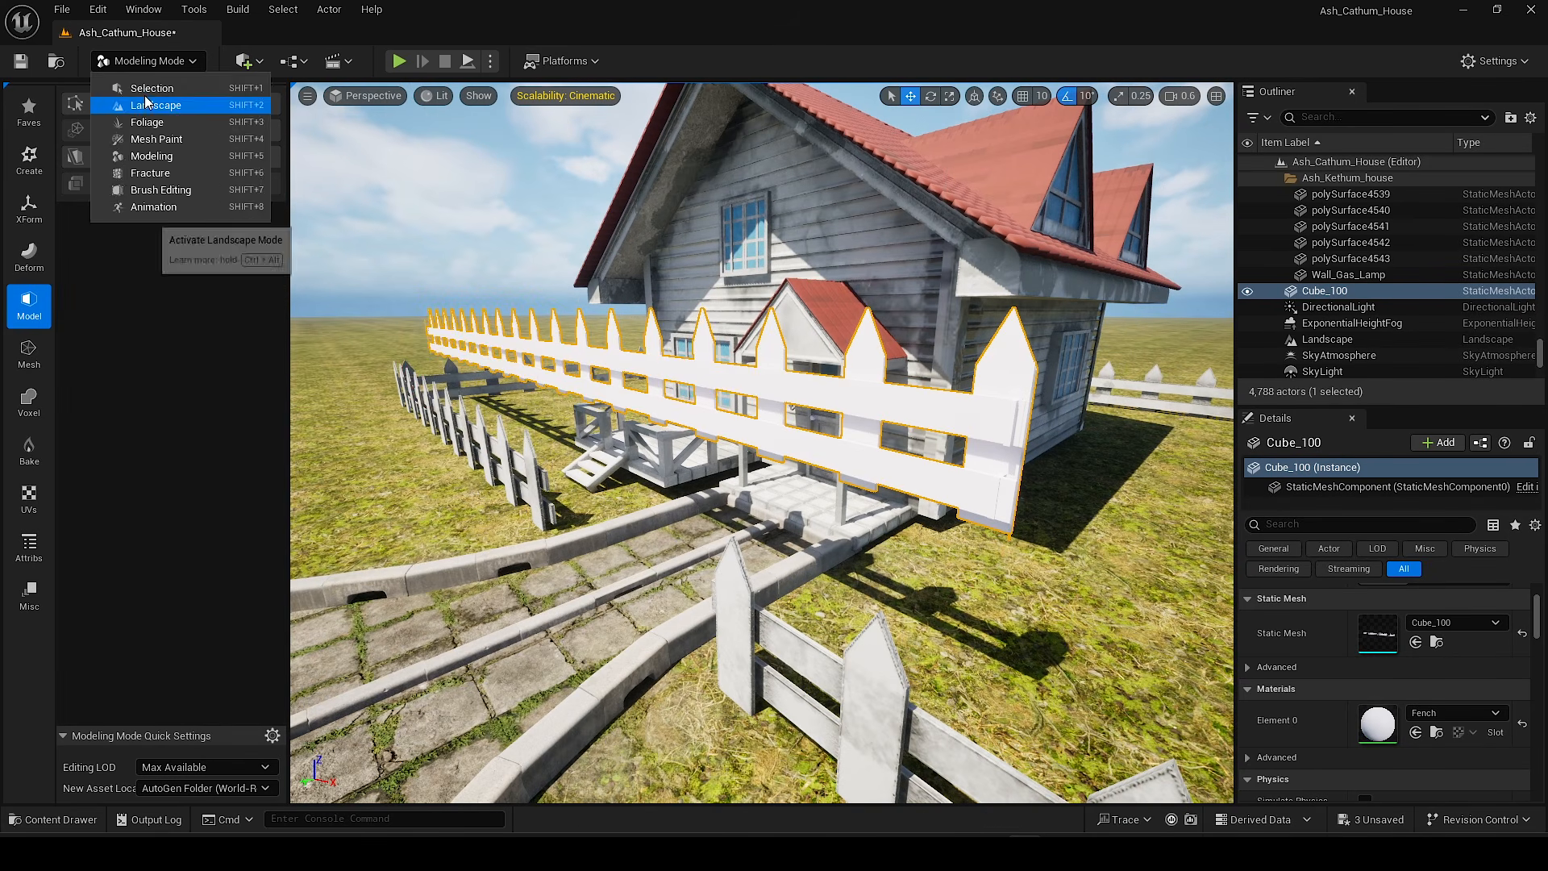
click(153, 89)
click(311, 171)
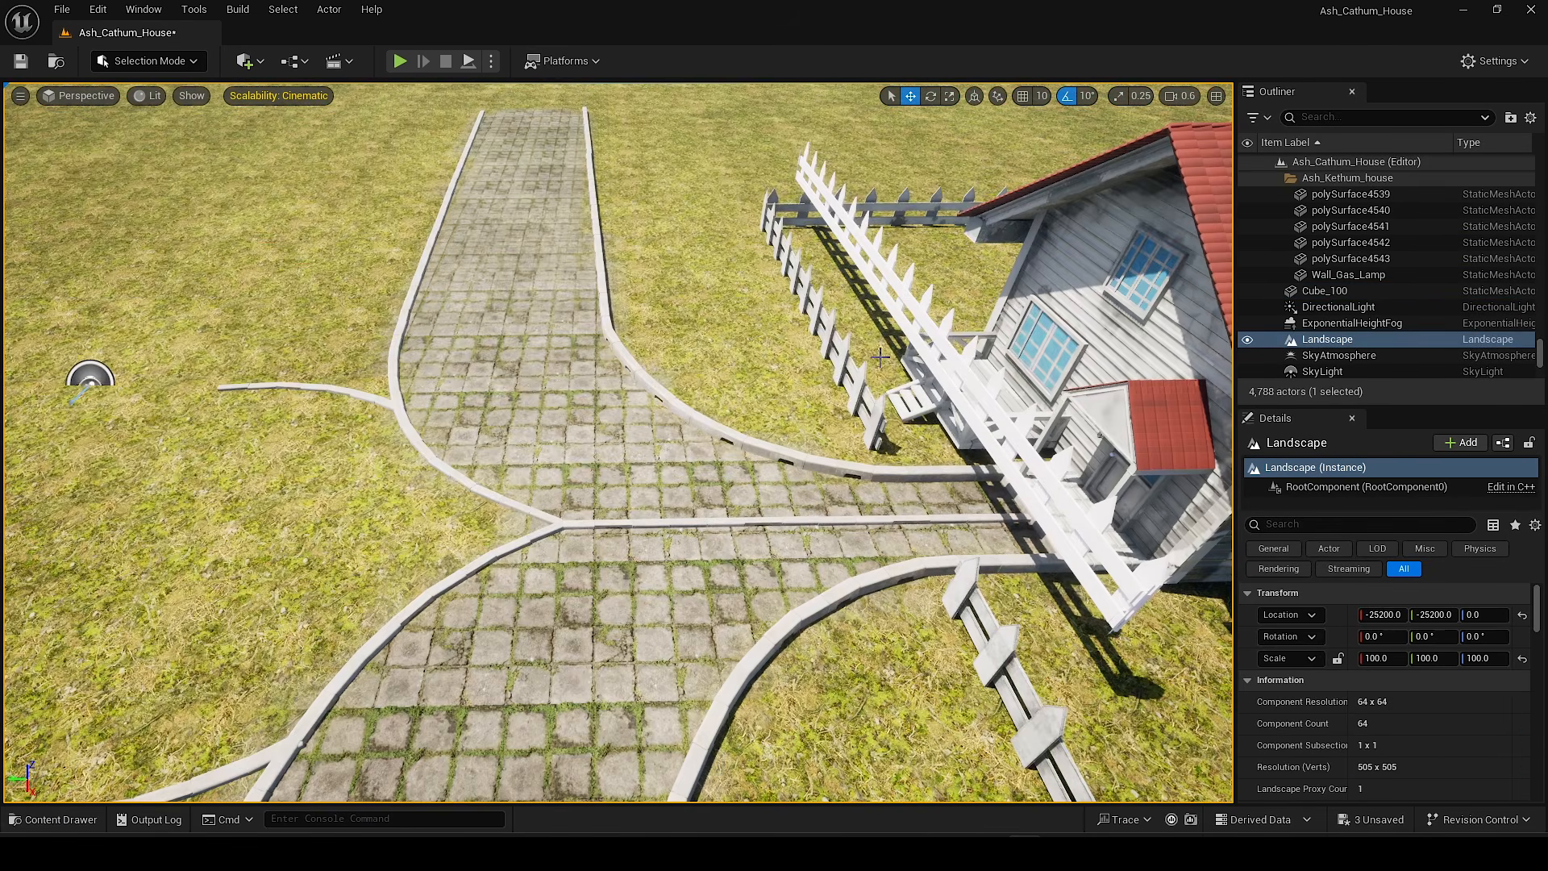
click(902, 297)
right_drag(608, 424, 714, 379)
Step: Move the cut fence piece's pivot to its center with Edit Pivot in Modeling mode
click(149, 60)
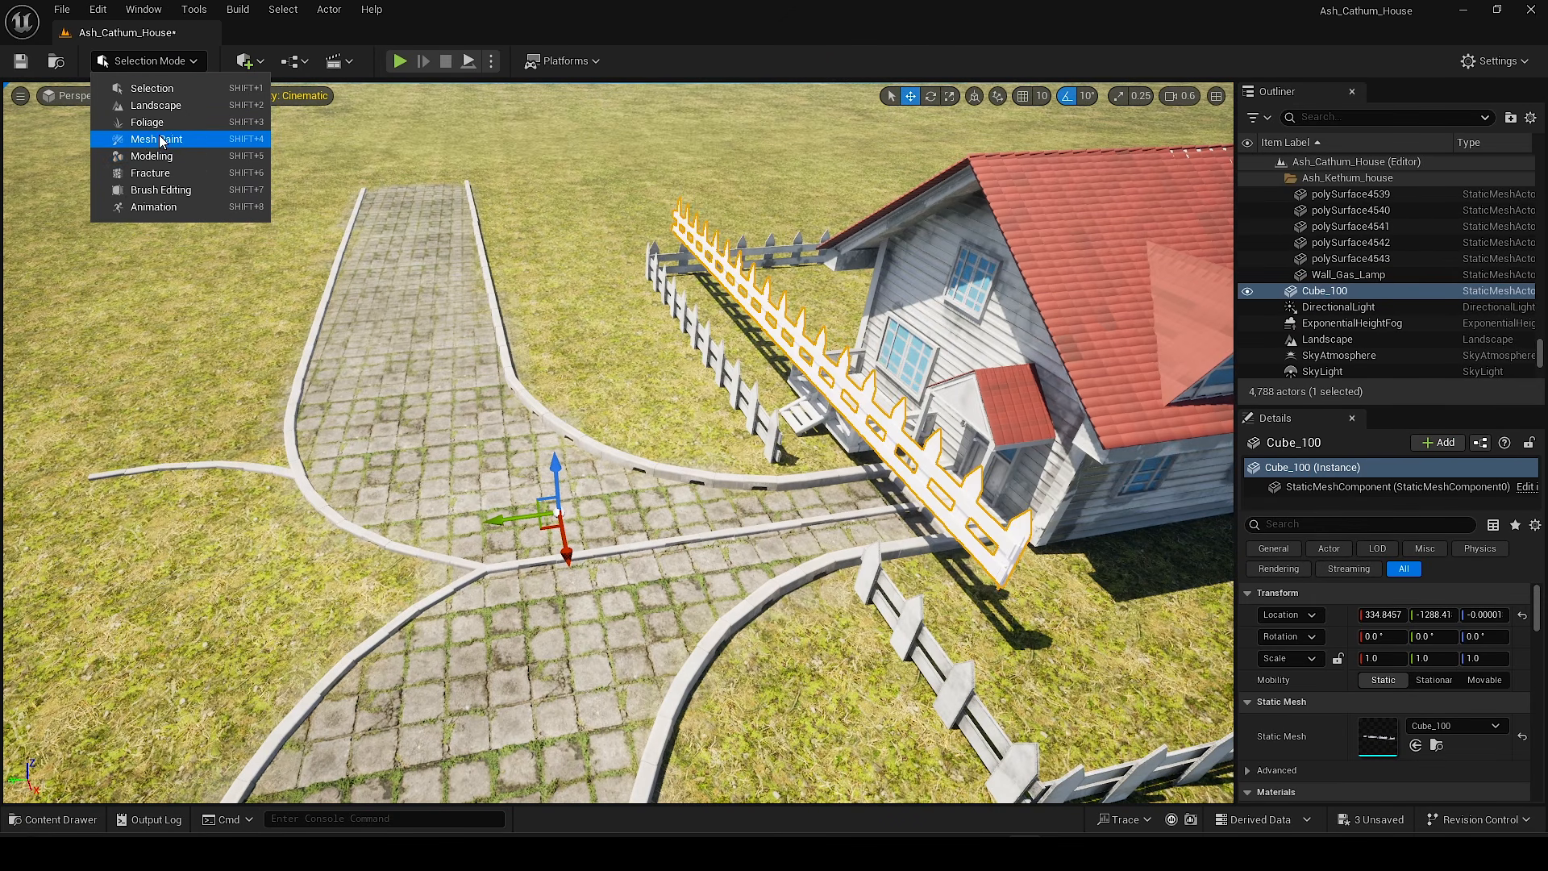
click(161, 134)
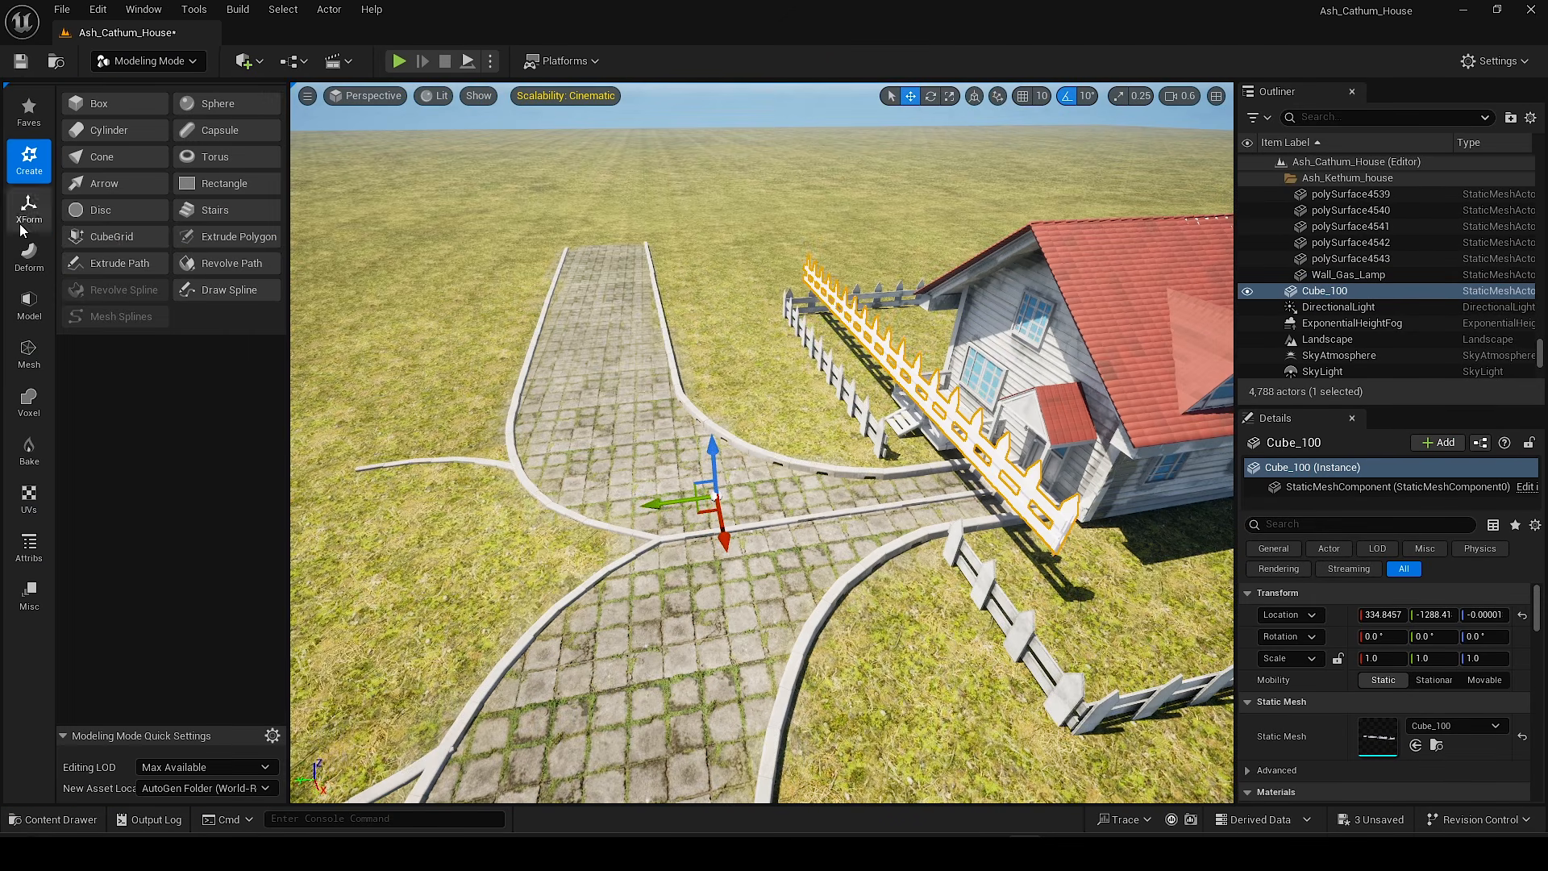
click(28, 211)
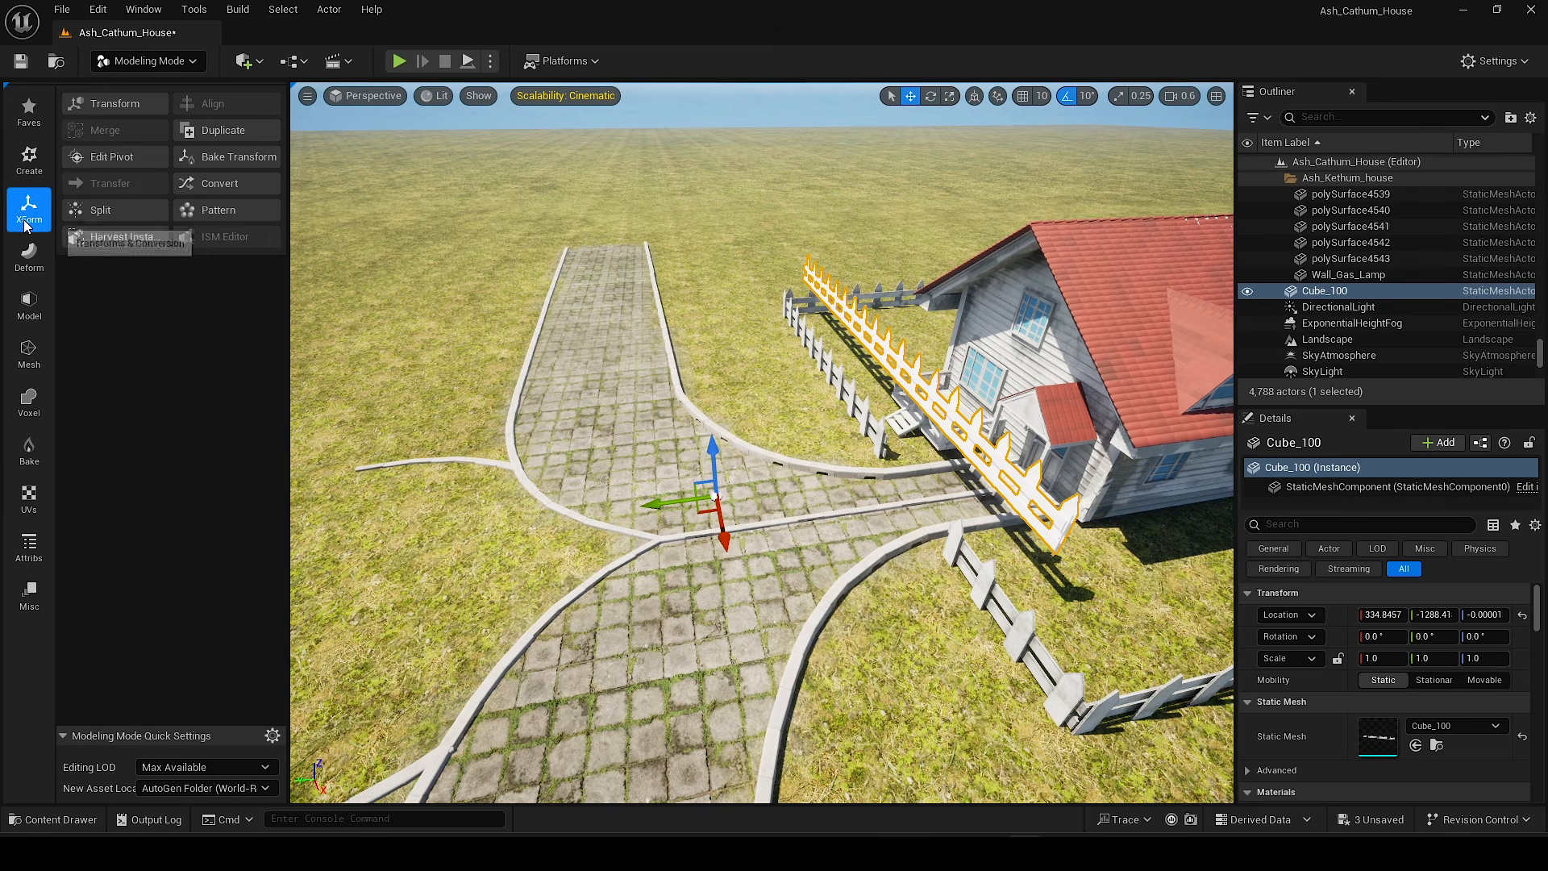
click(78, 158)
click(105, 327)
scroll(914, 372, up, 3)
right_drag(786, 579, 911, 532)
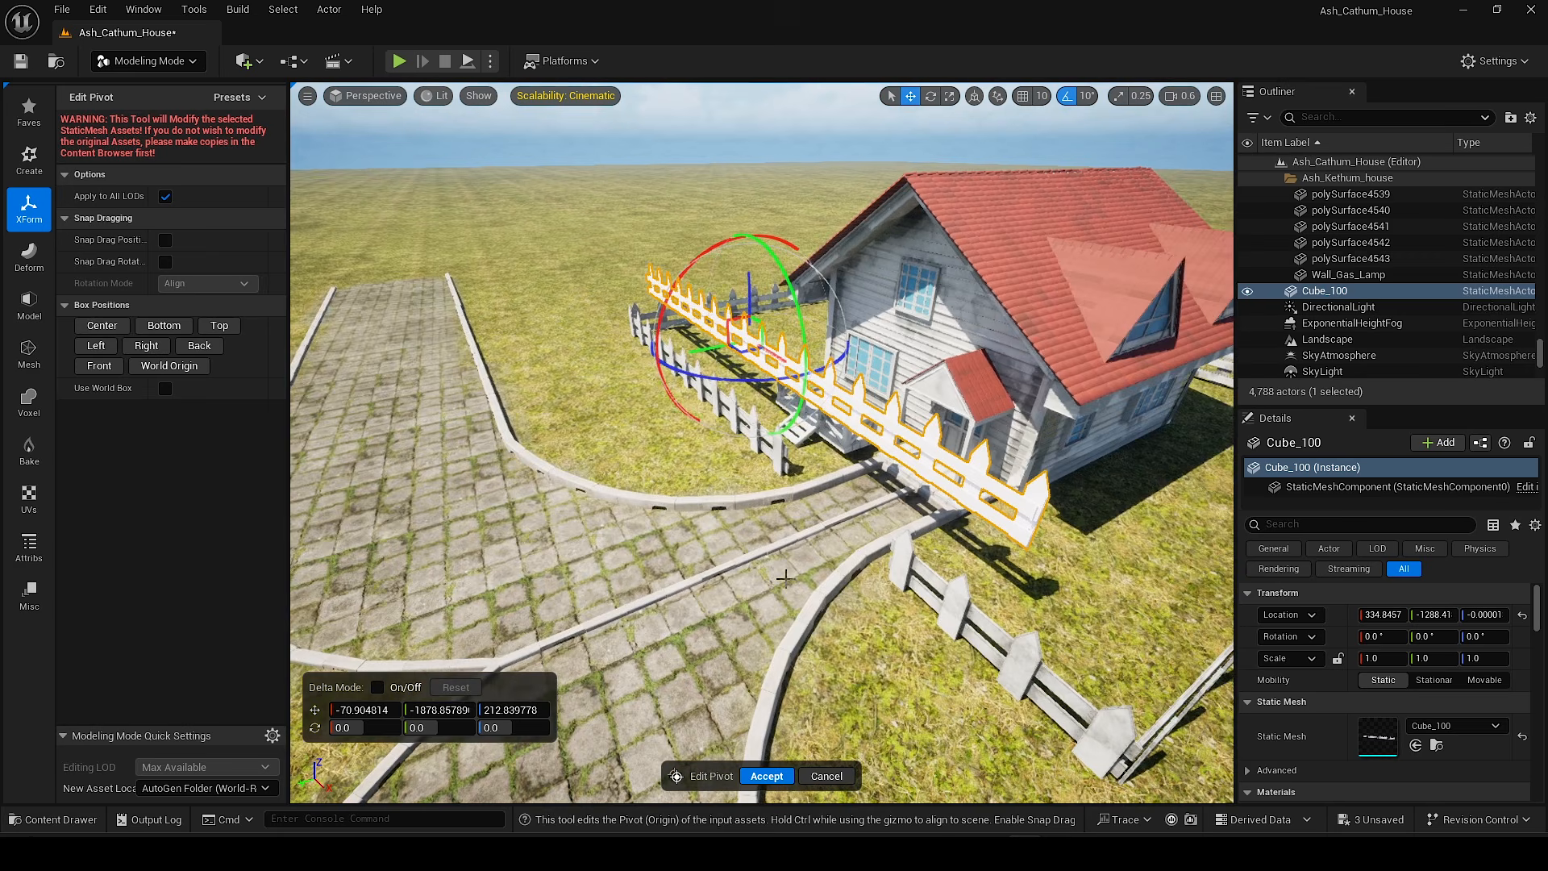
key(Return)
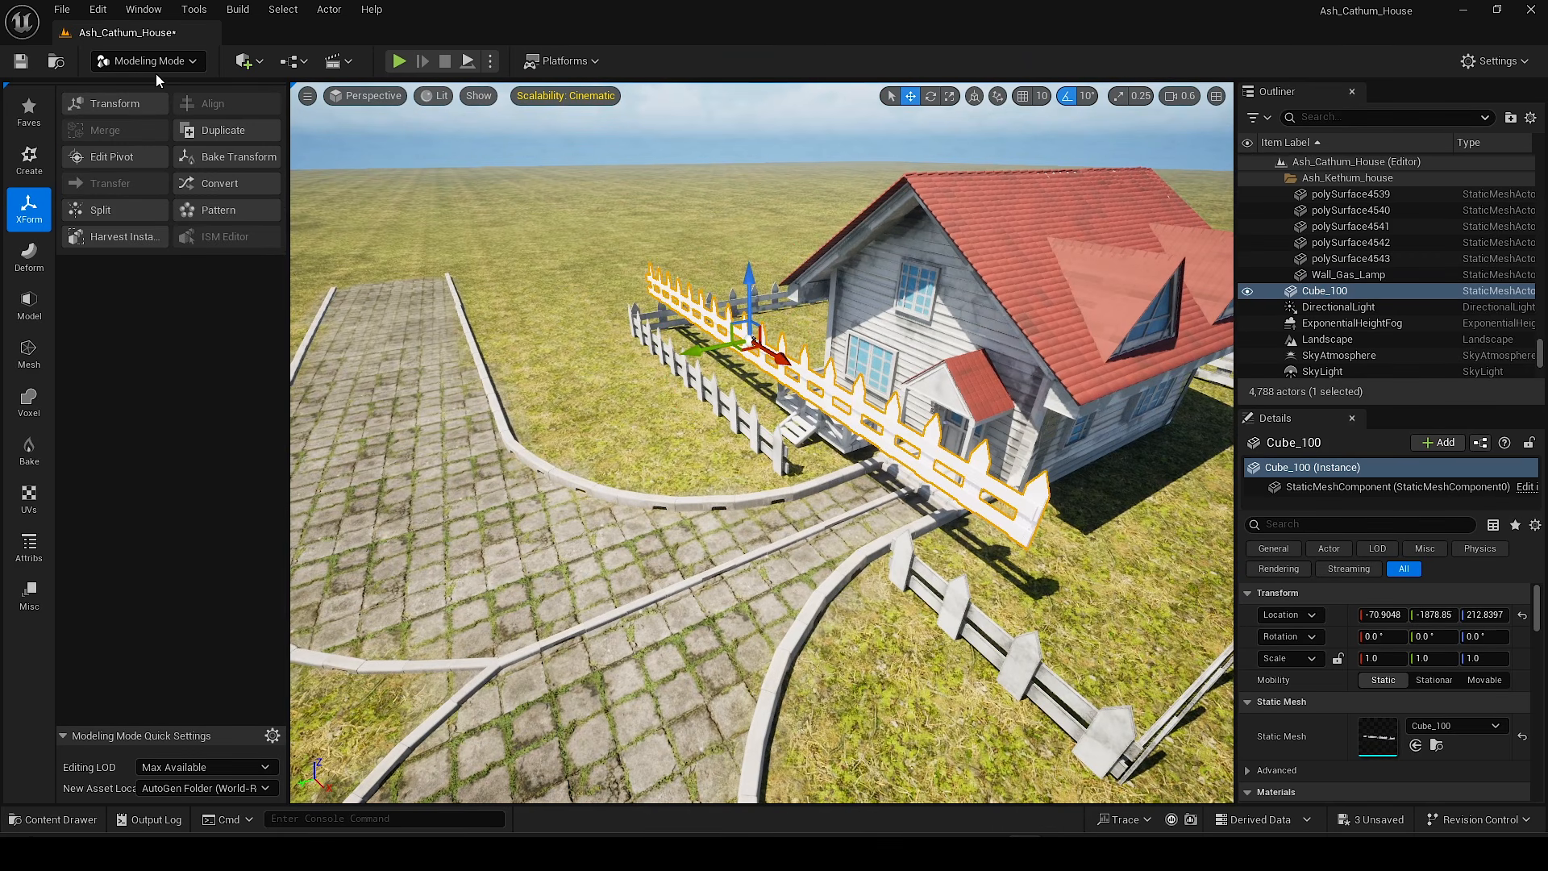
Step: Return to Selection mode, locate the original fence's M_SubstanceMaster instance material in the project content, and apply it to the cut fence piece
click(156, 65)
click(147, 87)
key(w)
mouse_move(511, 396)
right_down()
mouse_move(612, 338)
mouse_move(511, 397)
right_up()
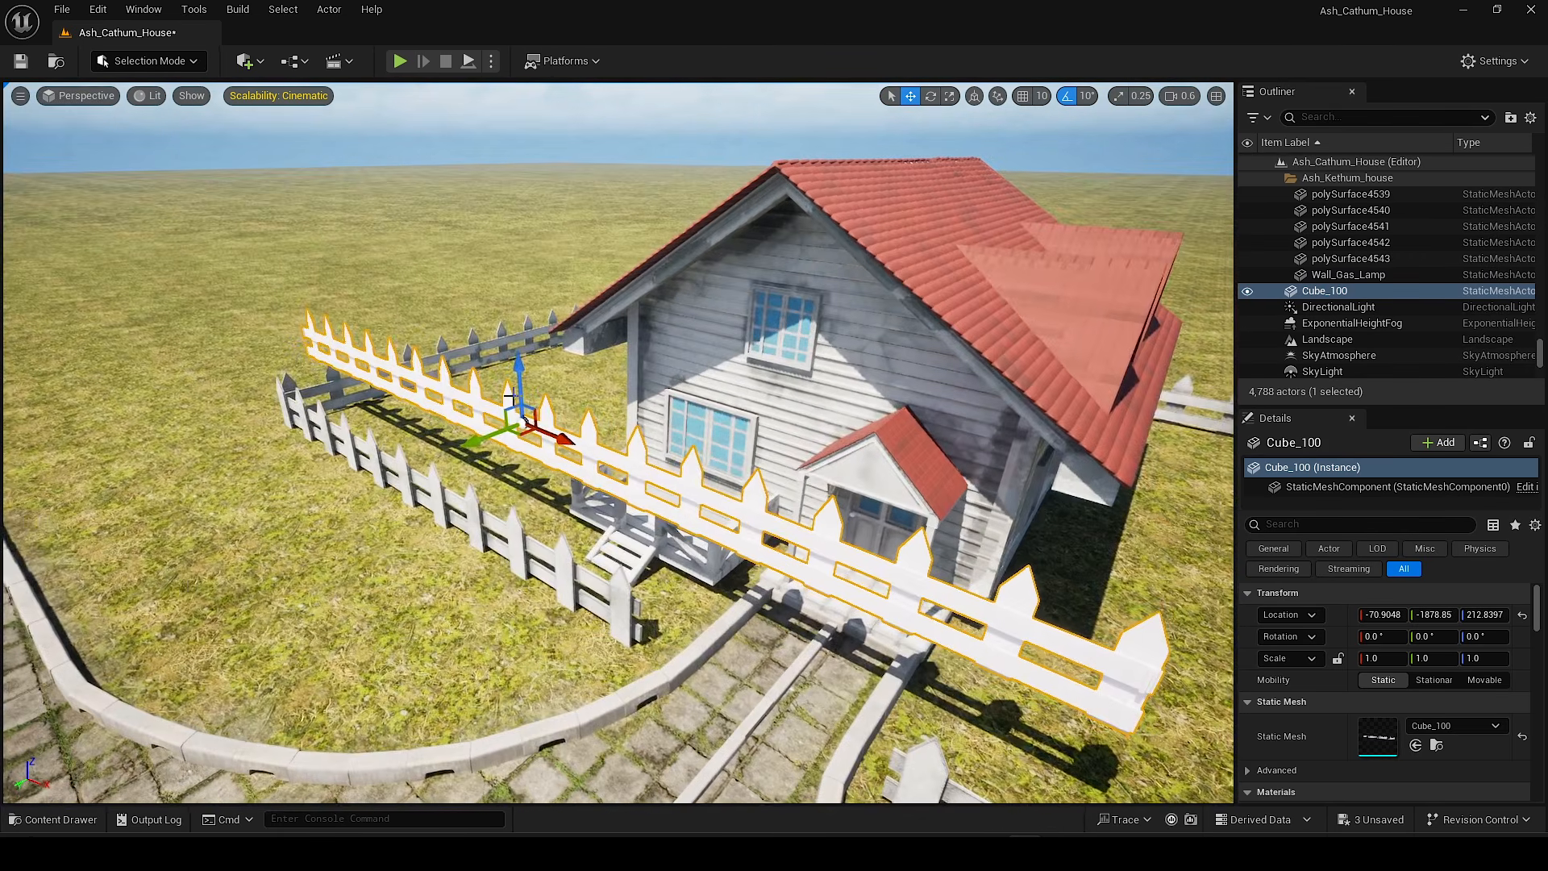
click(516, 516)
scroll(1431, 748, down, 3)
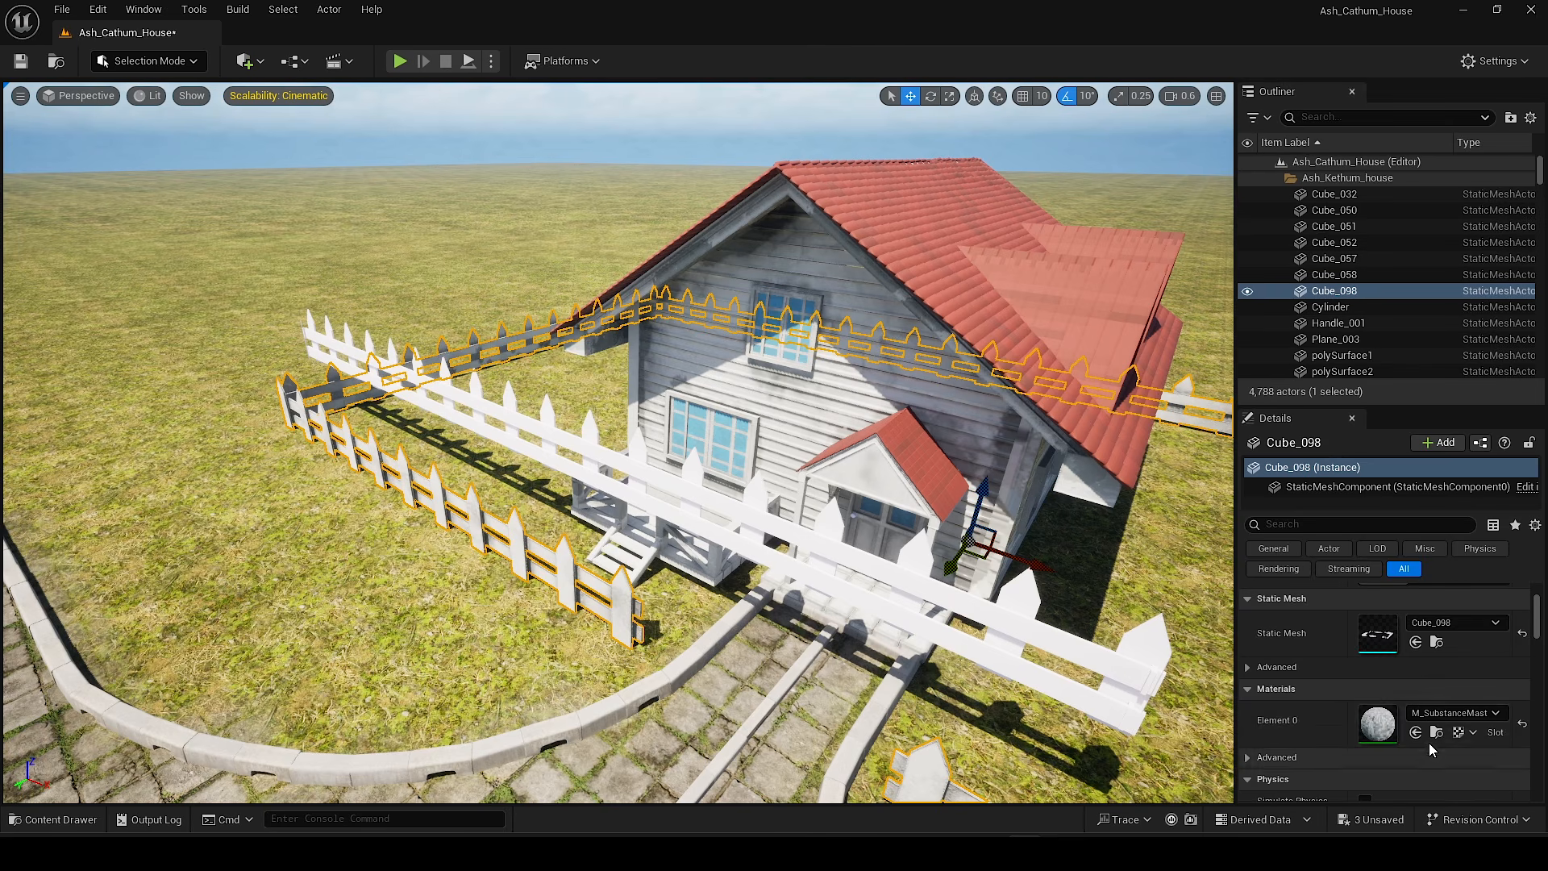
click(1435, 732)
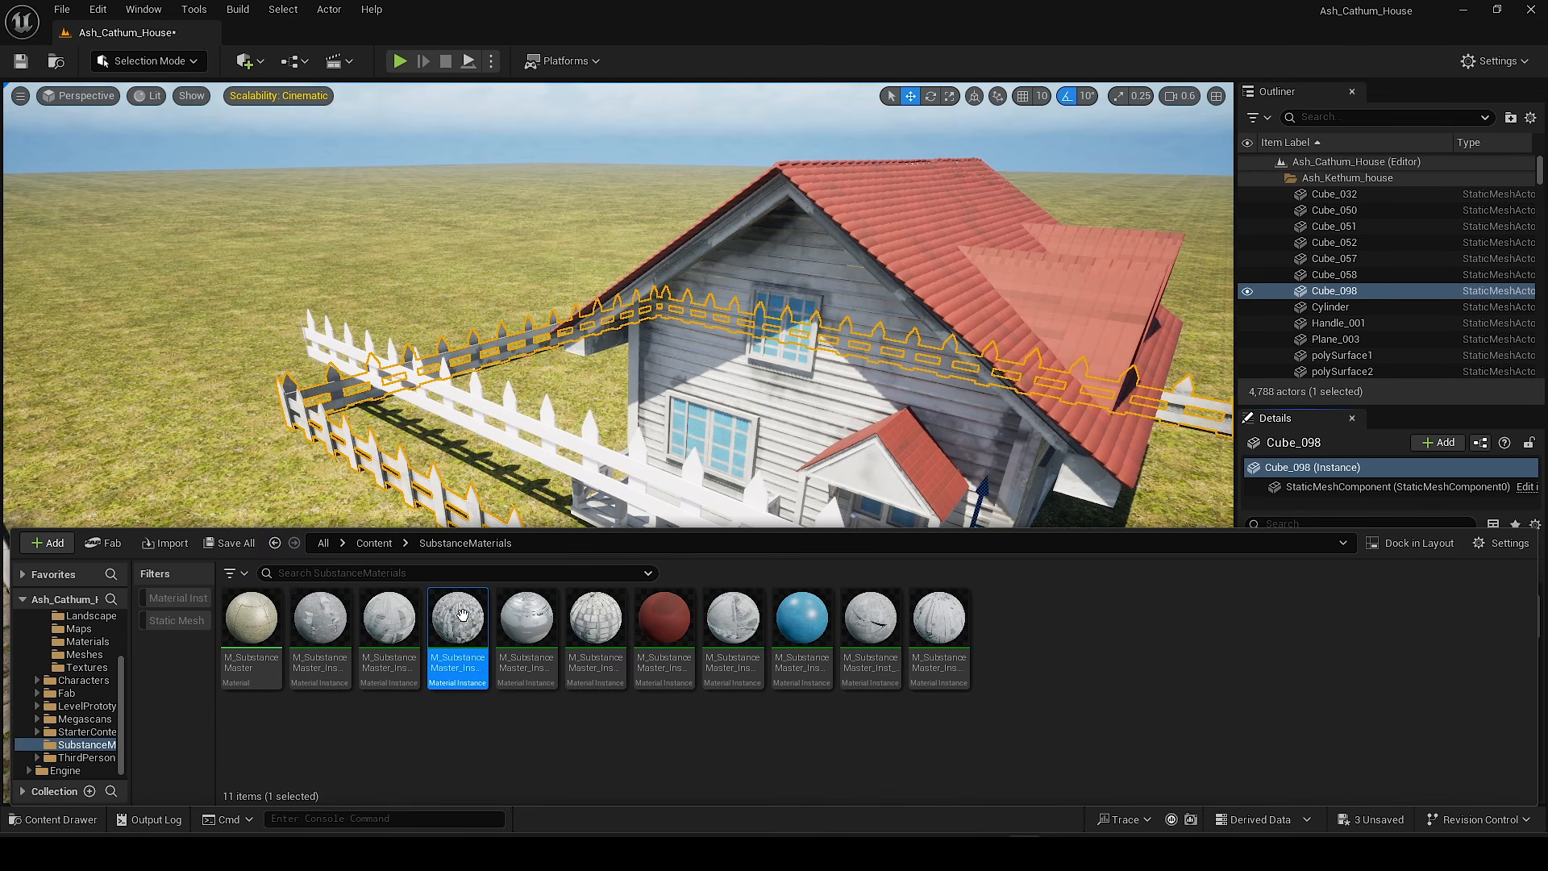
drag(539, 434, 542, 435)
Step: Move the cut fence piece onto the open grass beyond the back corner of the house's fenced yard
key(w)
right_drag(541, 435, 612, 516)
key(s)
scroll(613, 516, up, 3)
click(709, 504)
drag(726, 500, 896, 476)
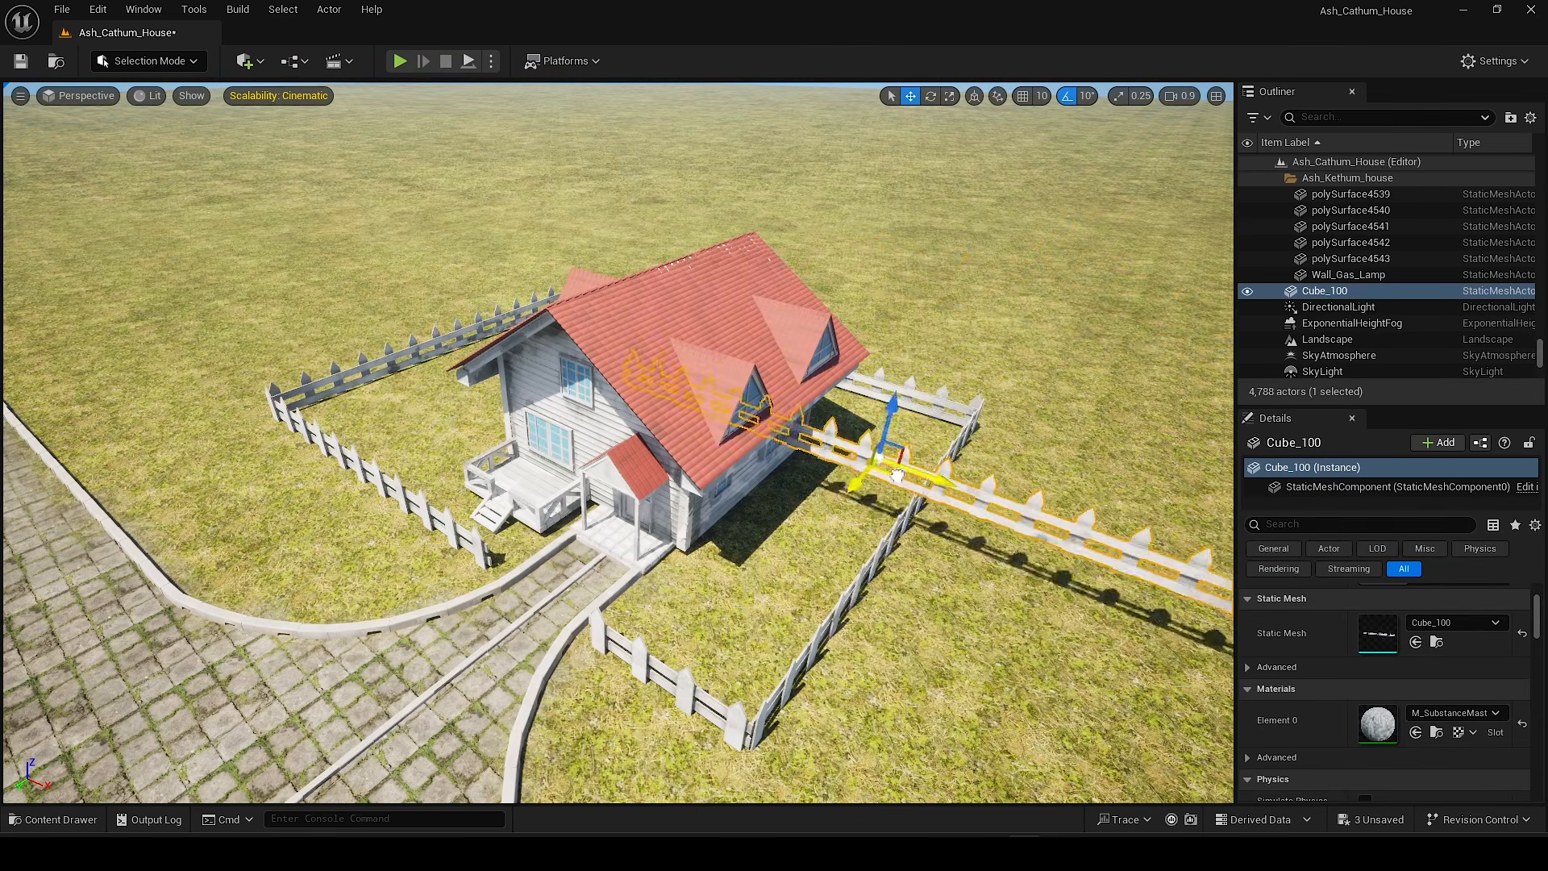
mouse_move(1056, 288)
right_down()
mouse_move(1145, 242)
mouse_move(1169, 208)
mouse_move(1129, 266)
mouse_move(1056, 288)
right_up()
key(w)
key(w)
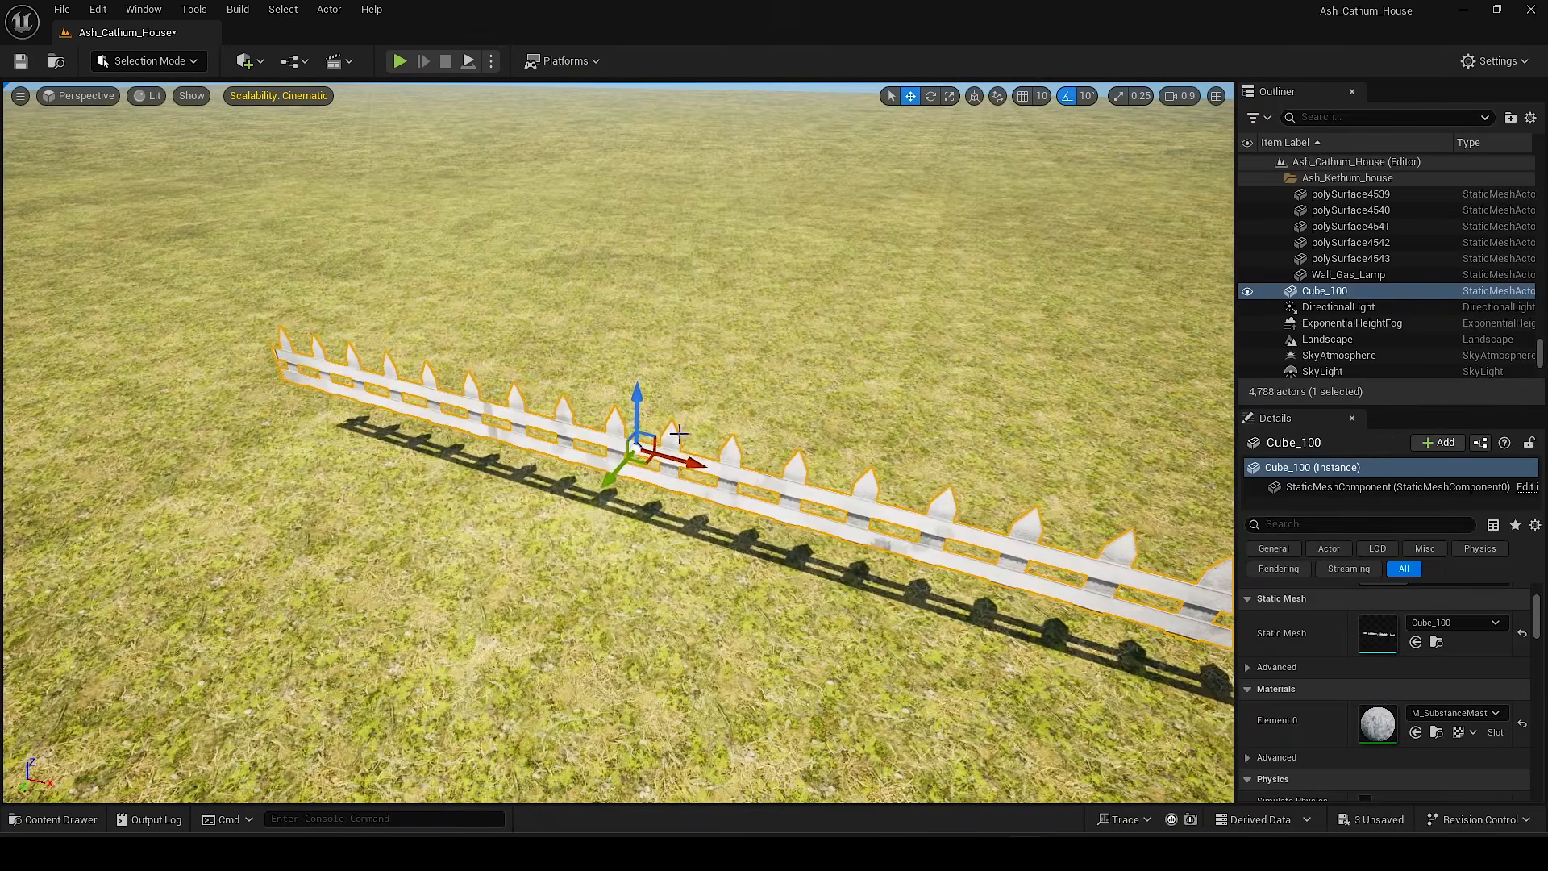
right_drag(859, 342, 816, 312)
scroll(855, 322, up, 2)
key(s)
key(s)
key(w)
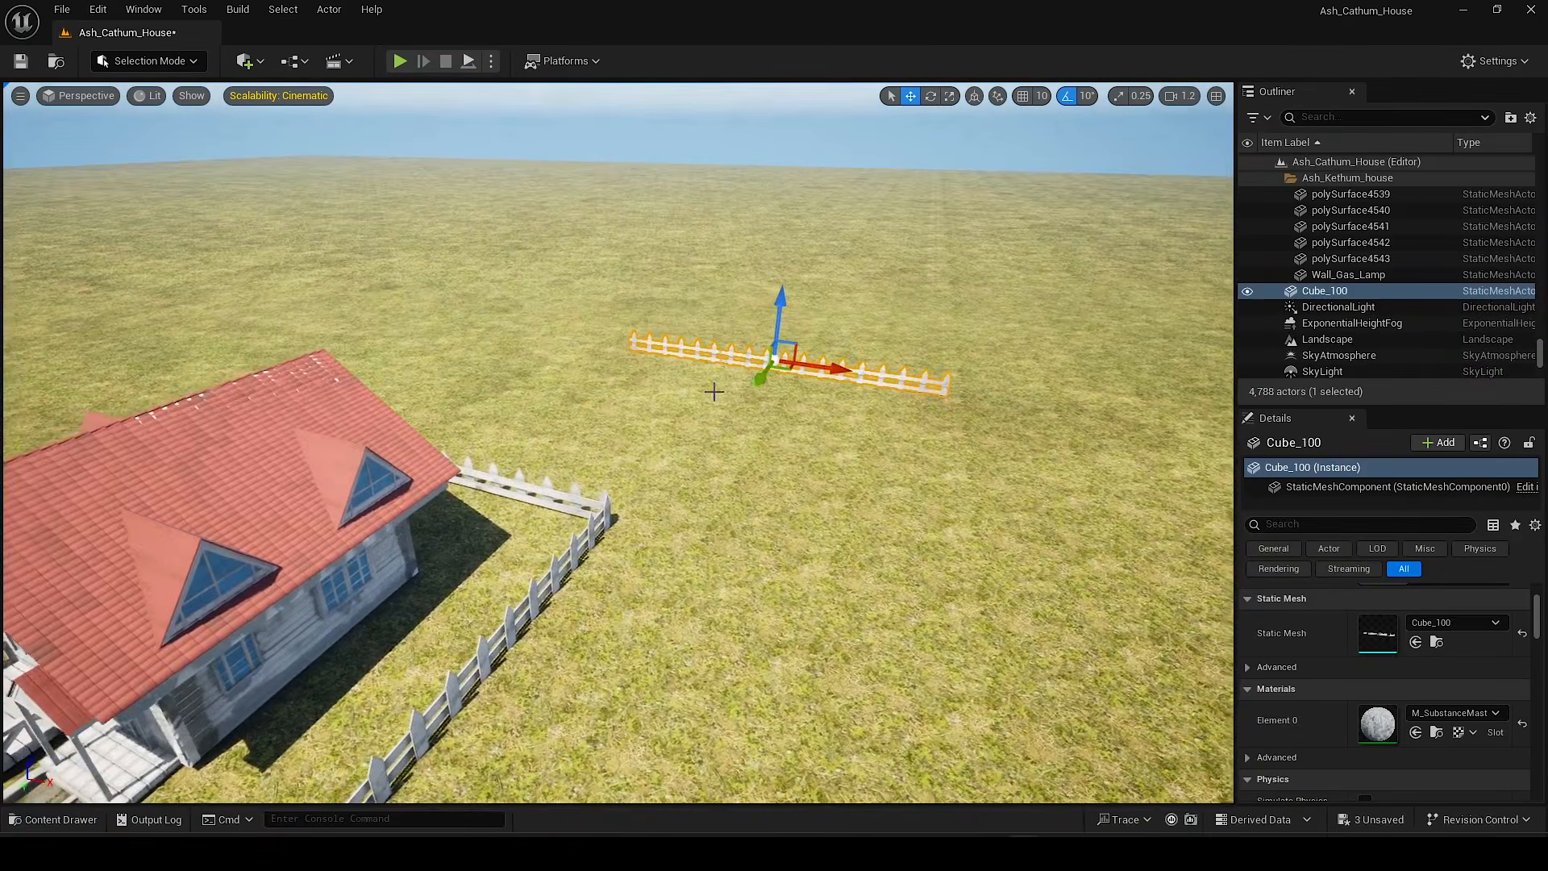
Step: Duplicate the fence piece along X and place the copy end to end with the first
alt+drag(794, 364, 535, 339)
key(w)
right_drag(536, 339, 535, 373)
drag(401, 399, 250, 382)
key(s)
right_drag(516, 403, 564, 435)
Step: Duplicate the pair of fence pieces along X and line the copies up into a continuous four-piece back run
shift+click(760, 453)
right_drag(760, 452, 746, 444)
drag(750, 427, 1035, 441)
alt+drag(1036, 442, 610, 399)
key(w)
right_drag(610, 399, 122, 393)
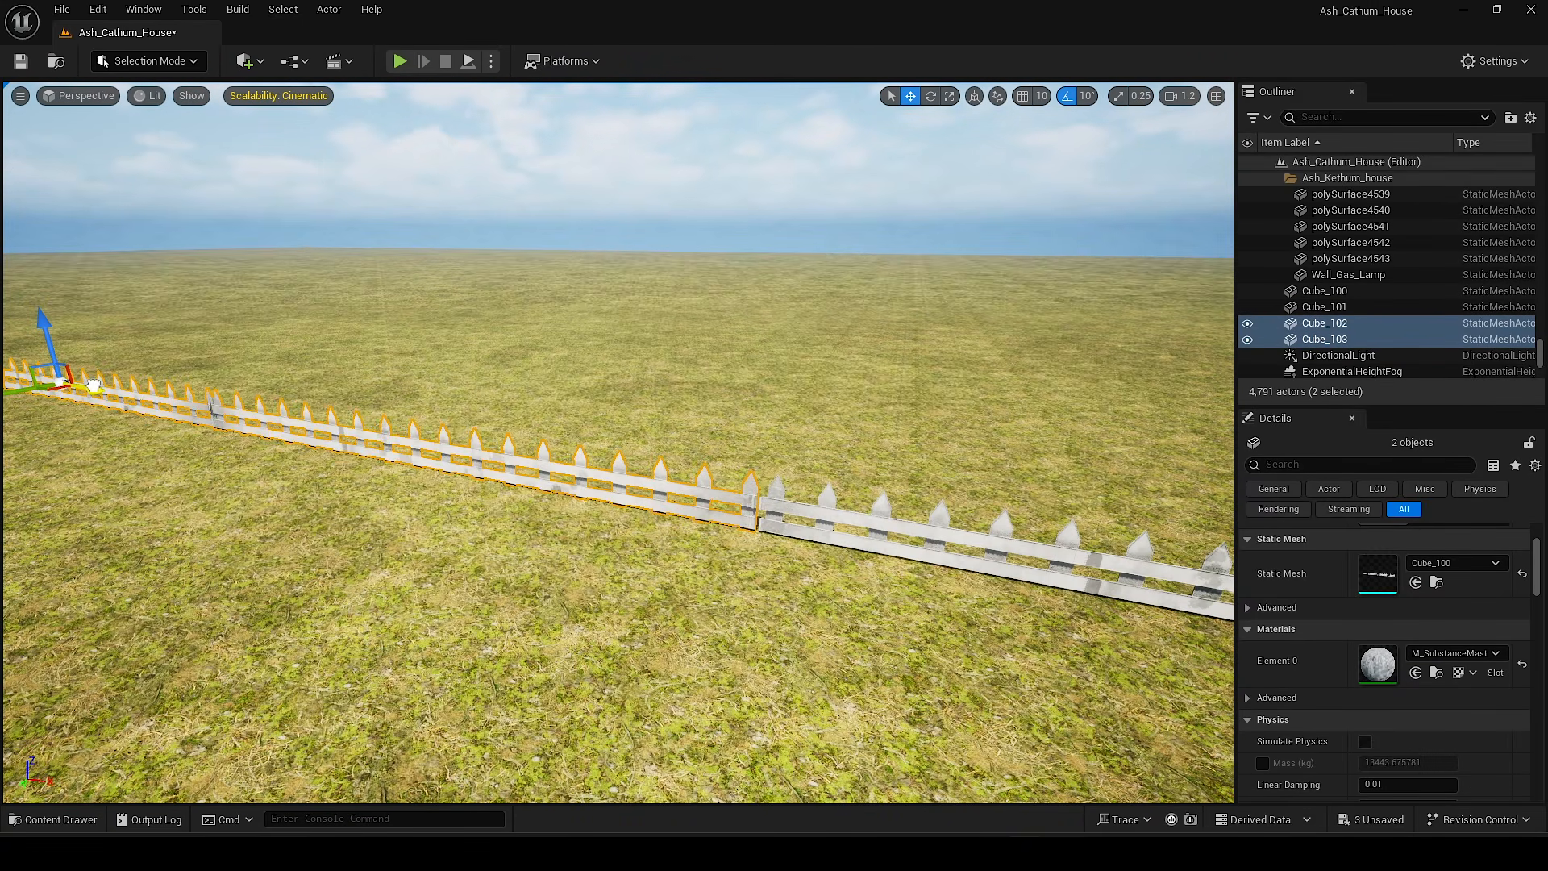
mouse_move(188, 420)
right_down()
mouse_move(157, 391)
mouse_move(174, 403)
right_up()
key(a)
click(323, 432)
right_drag(322, 432, 258, 440)
key(s)
key(d)
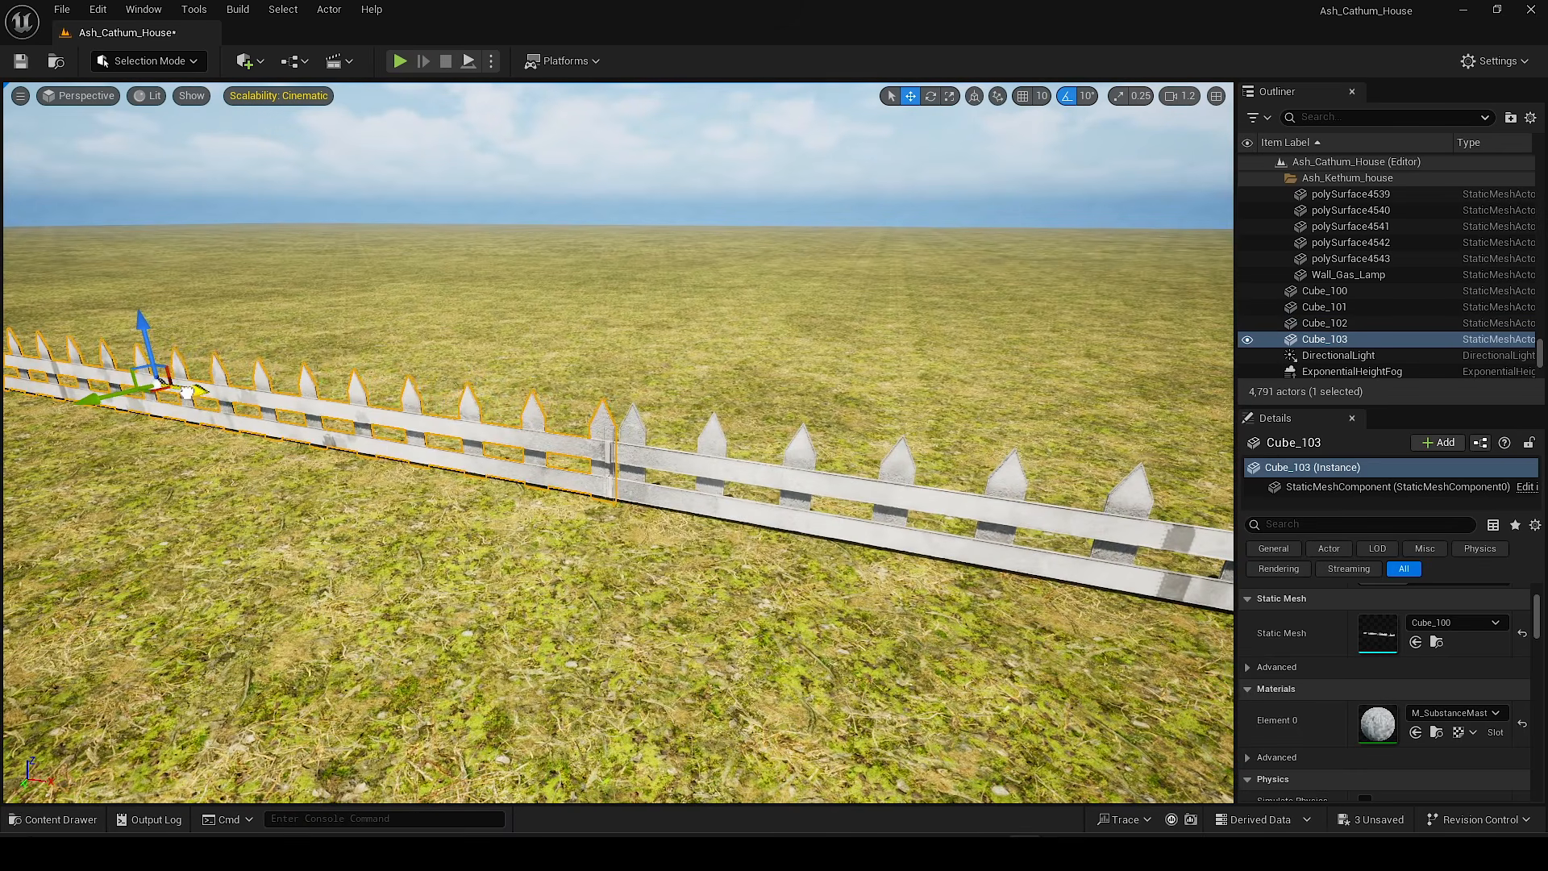
Step: Duplicate the four-piece back run, turn the copy at a right angle, and join it to the corner on the paved road's side
key(s)
right_drag(539, 379, 539, 393)
ctrl+click(524, 390)
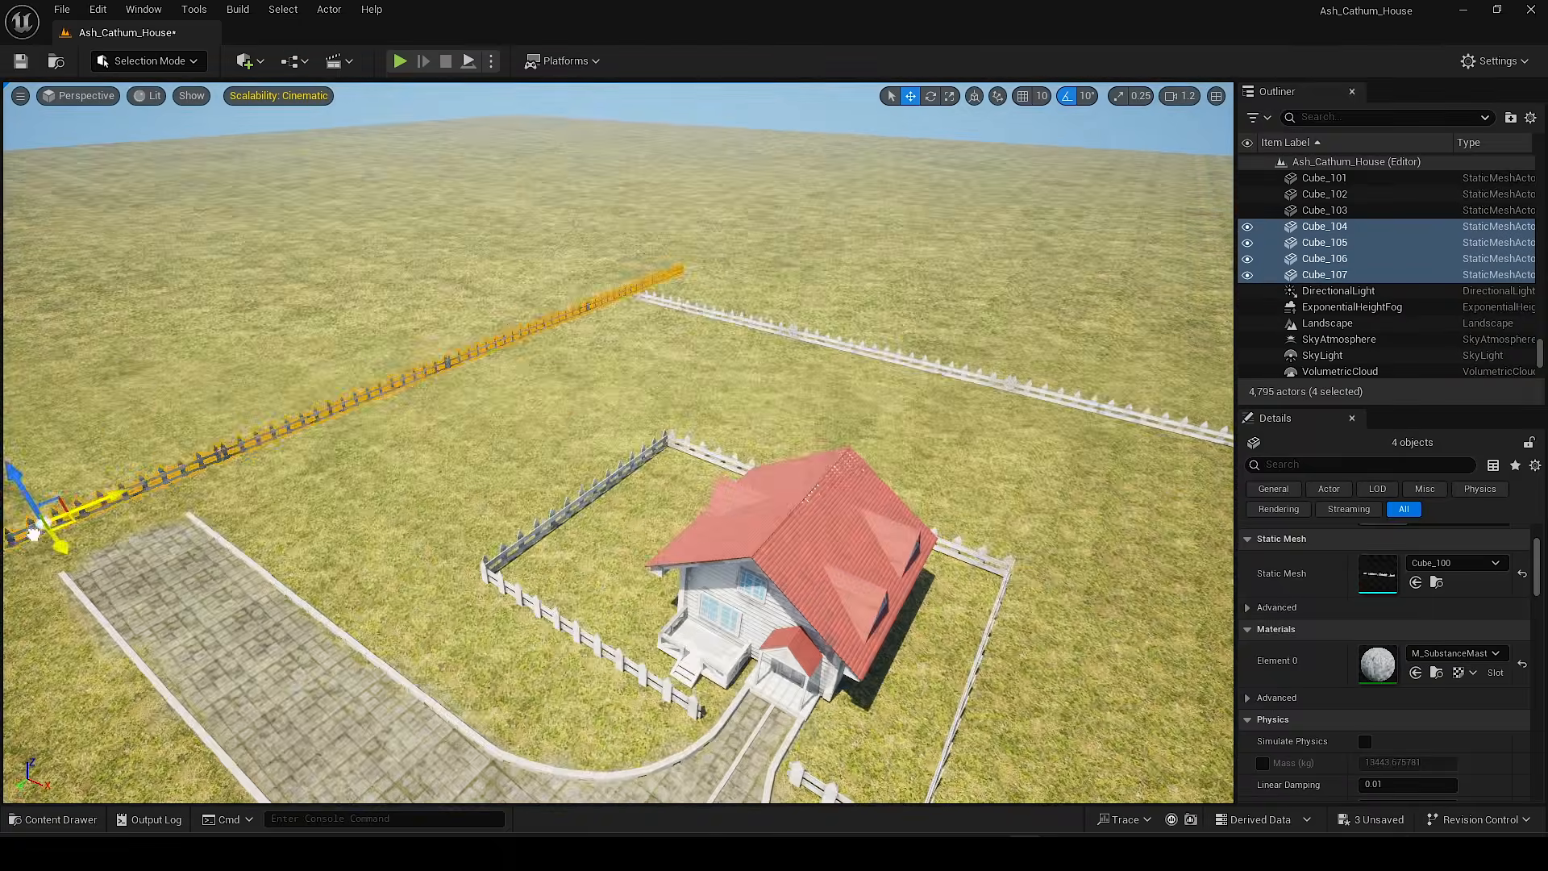
key(w)
scroll(653, 439, up, 1)
right_drag(653, 519, 653, 431)
drag(700, 451, 266, 508)
right_drag(451, 483, 371, 564)
drag(247, 770, 252, 742)
right_drag(371, 565, 435, 491)
scroll(436, 491, down, 3)
drag(435, 491, 177, 448)
right_drag(177, 447, 165, 493)
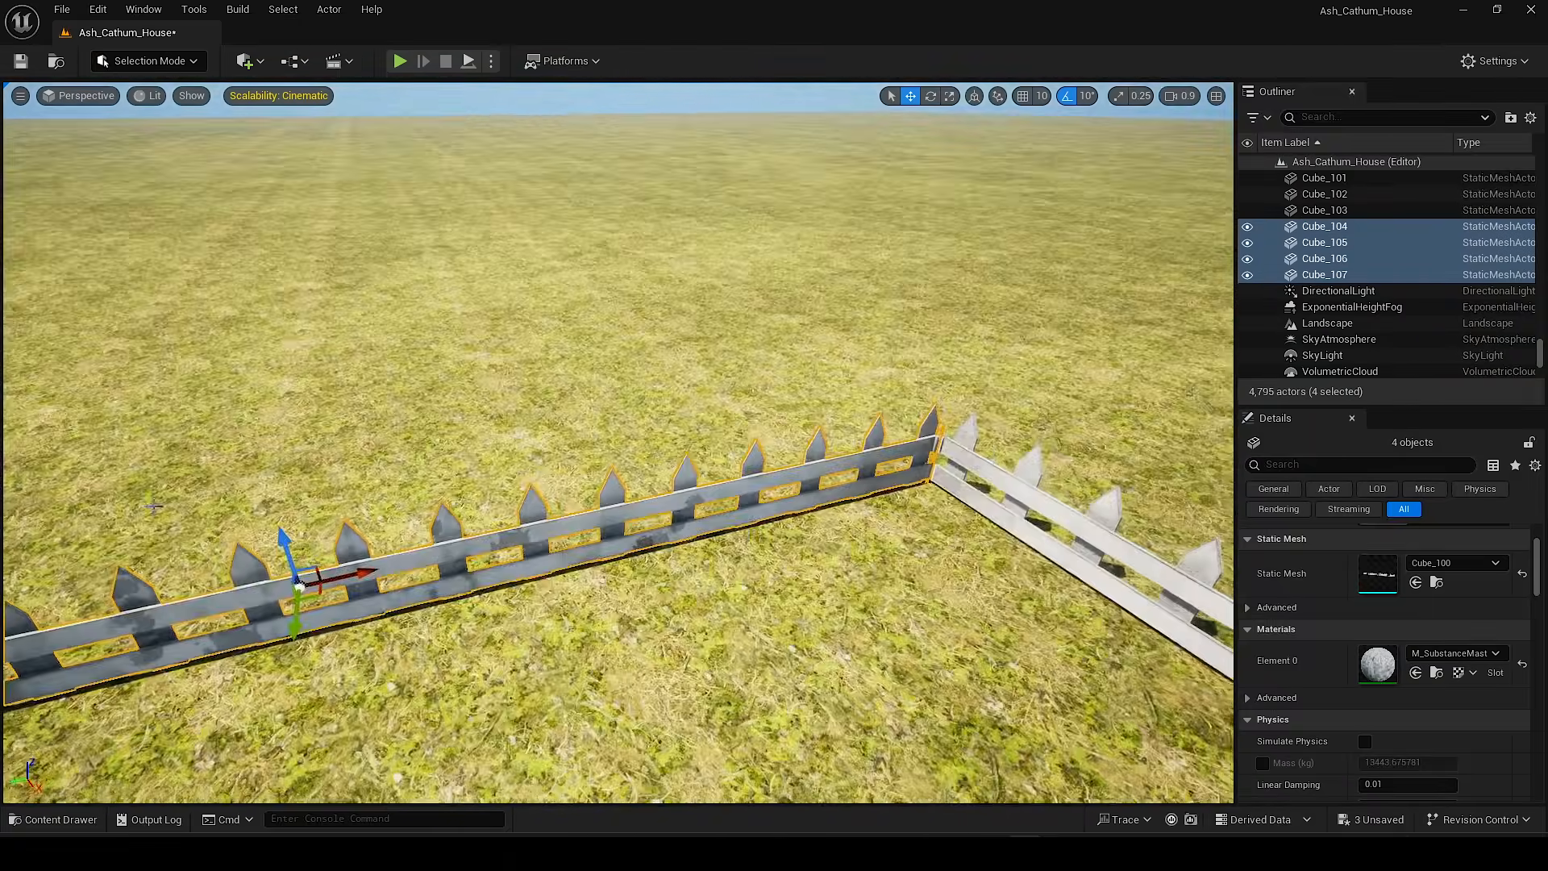
Step: Duplicate the side fence run across to the opposite side of the plot and join it to the back run's free end
right_drag(294, 619, 435, 597)
scroll(362, 612, up, 3)
key(s)
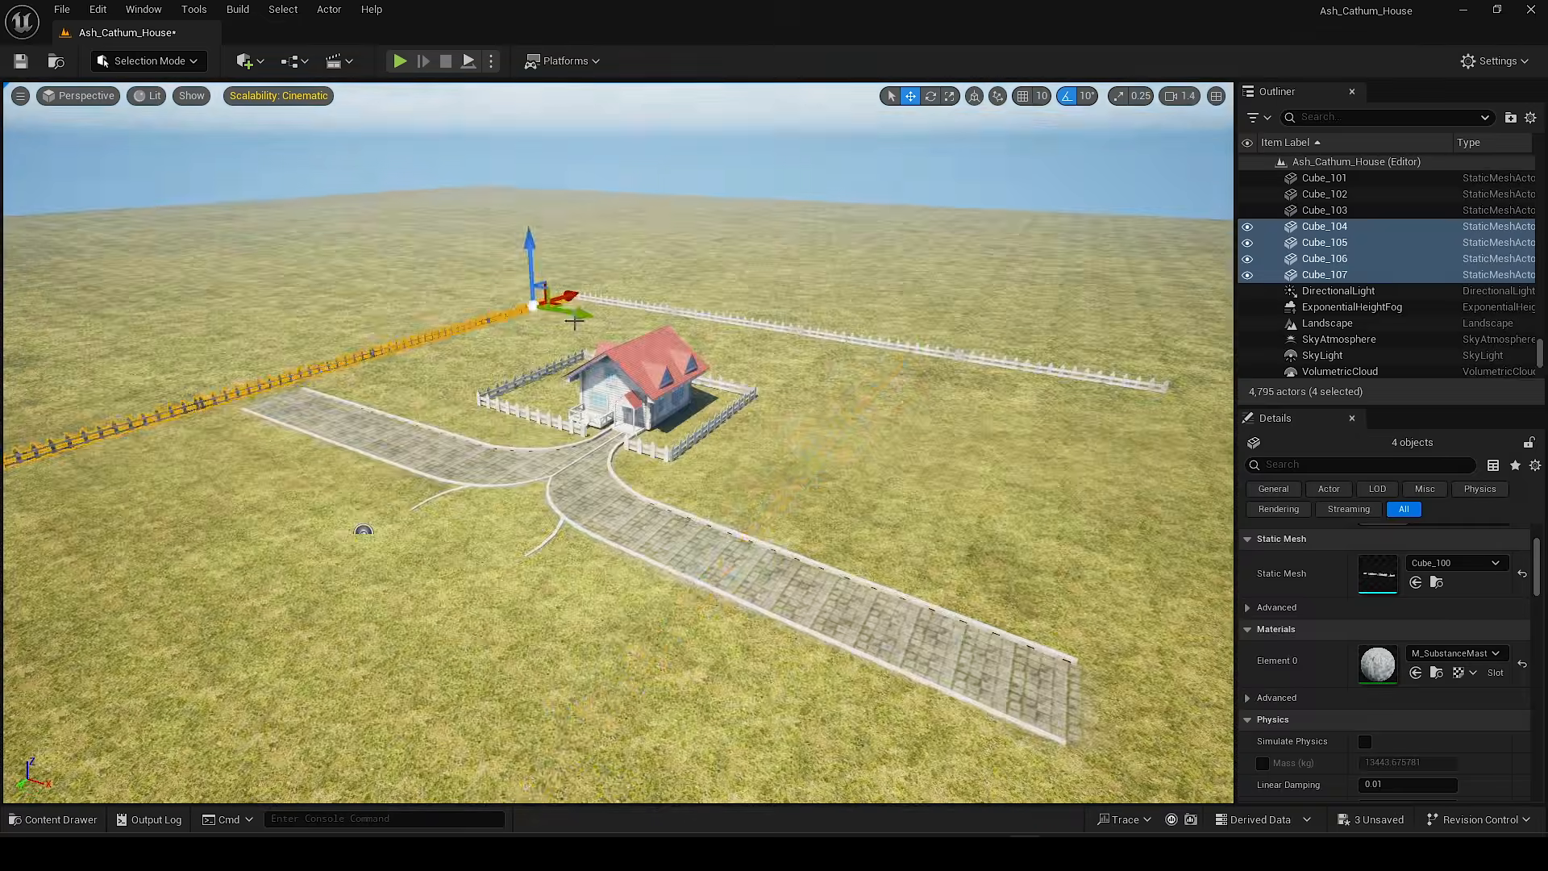
alt+drag(567, 303, 813, 587)
scroll(813, 587, down, 3)
right_drag(813, 586, 1048, 456)
drag(1040, 455, 714, 446)
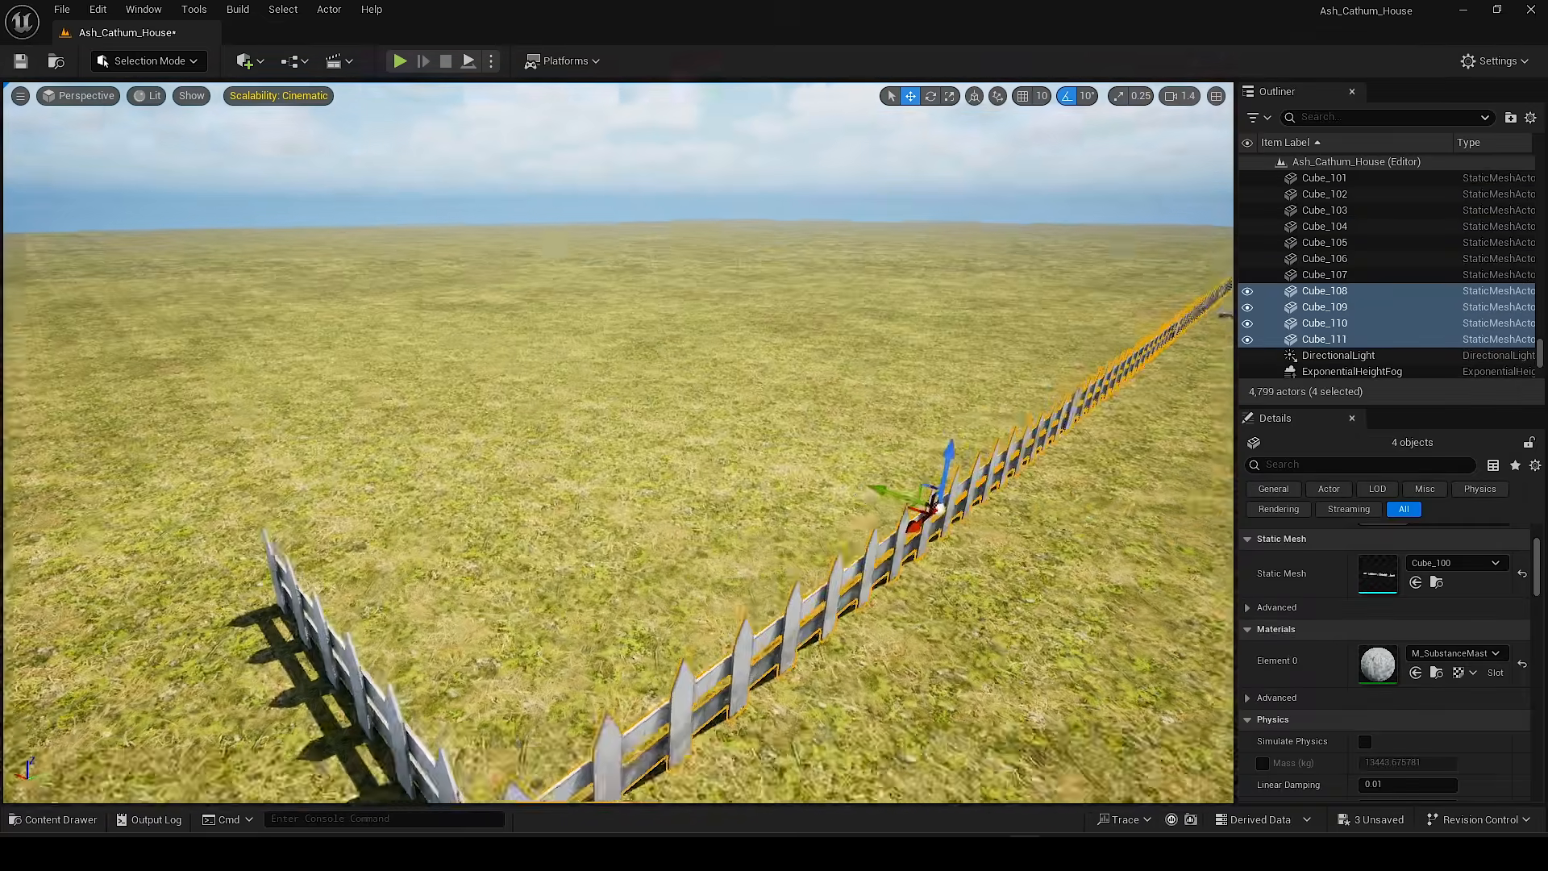
right_drag(713, 446, 427, 246)
click(597, 448)
scroll(564, 440, up, 1)
key(Delete)
key(ctrl+z)
key(w)
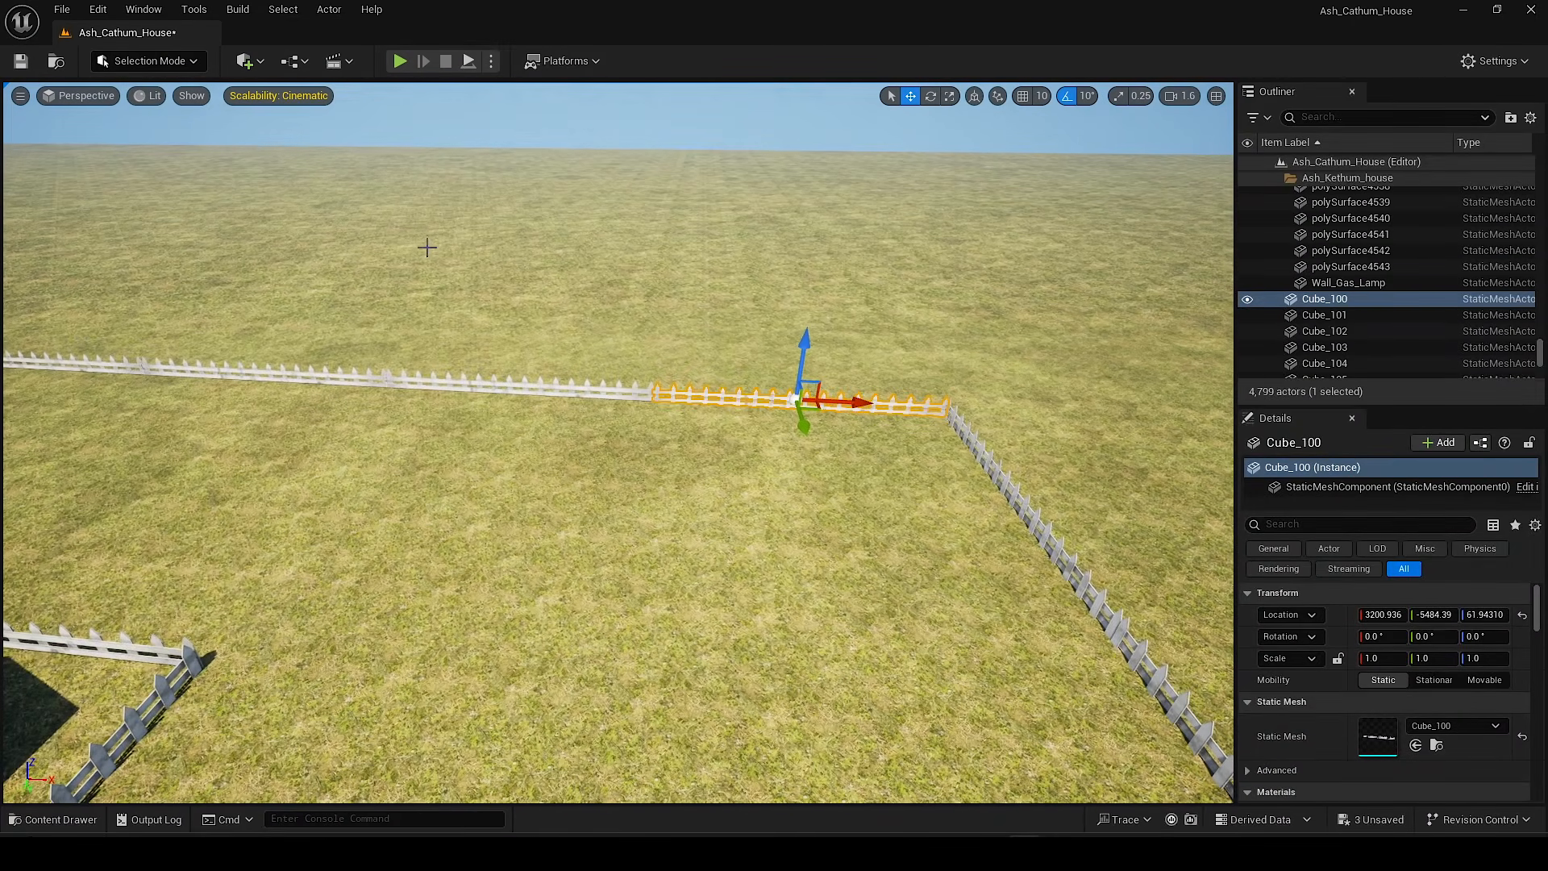
Step: Select the four back-run fence pieces together in the top view, leave out the landscape, and return to the perspective view
click(153, 98)
click(81, 99)
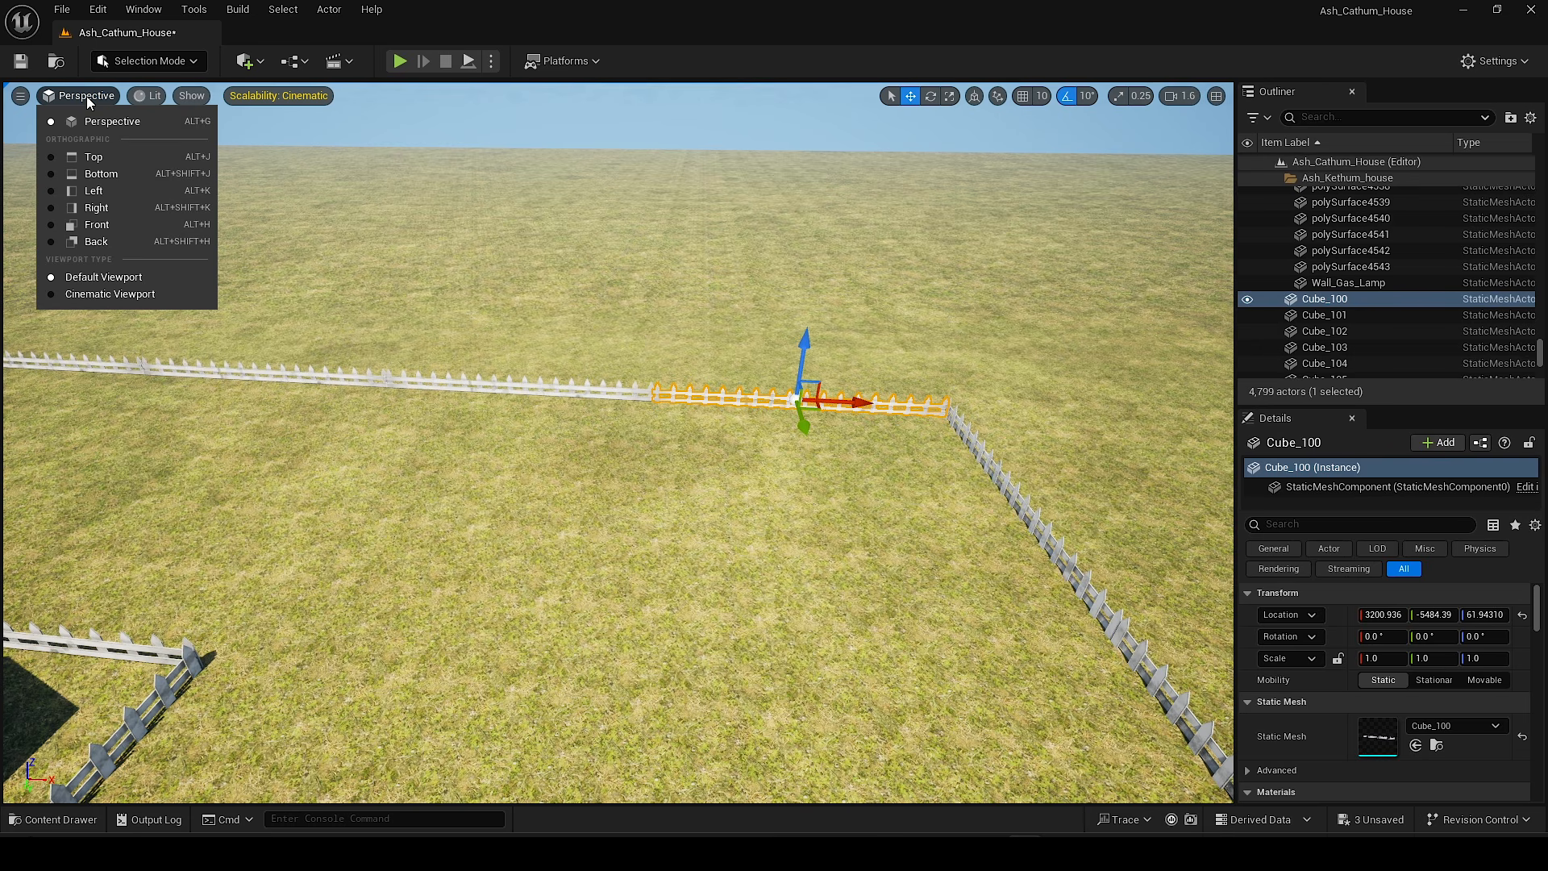
click(167, 156)
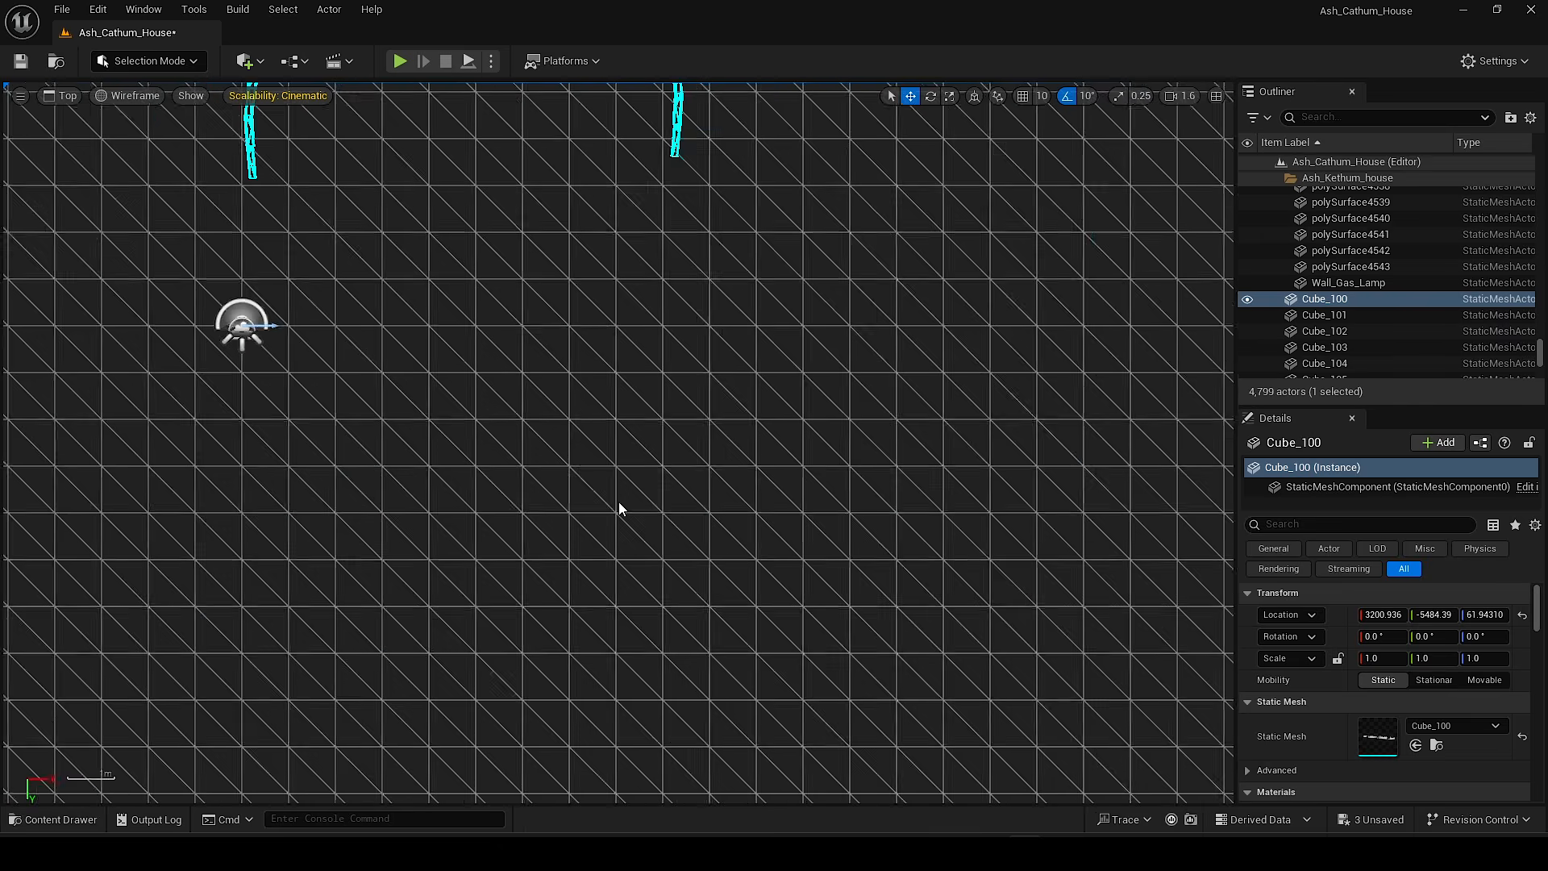
key(f)
right_drag(484, 448, 621, 400)
scroll(621, 400, down, 3)
scroll(564, 457, up, 3)
right_drag(565, 457, 567, 445)
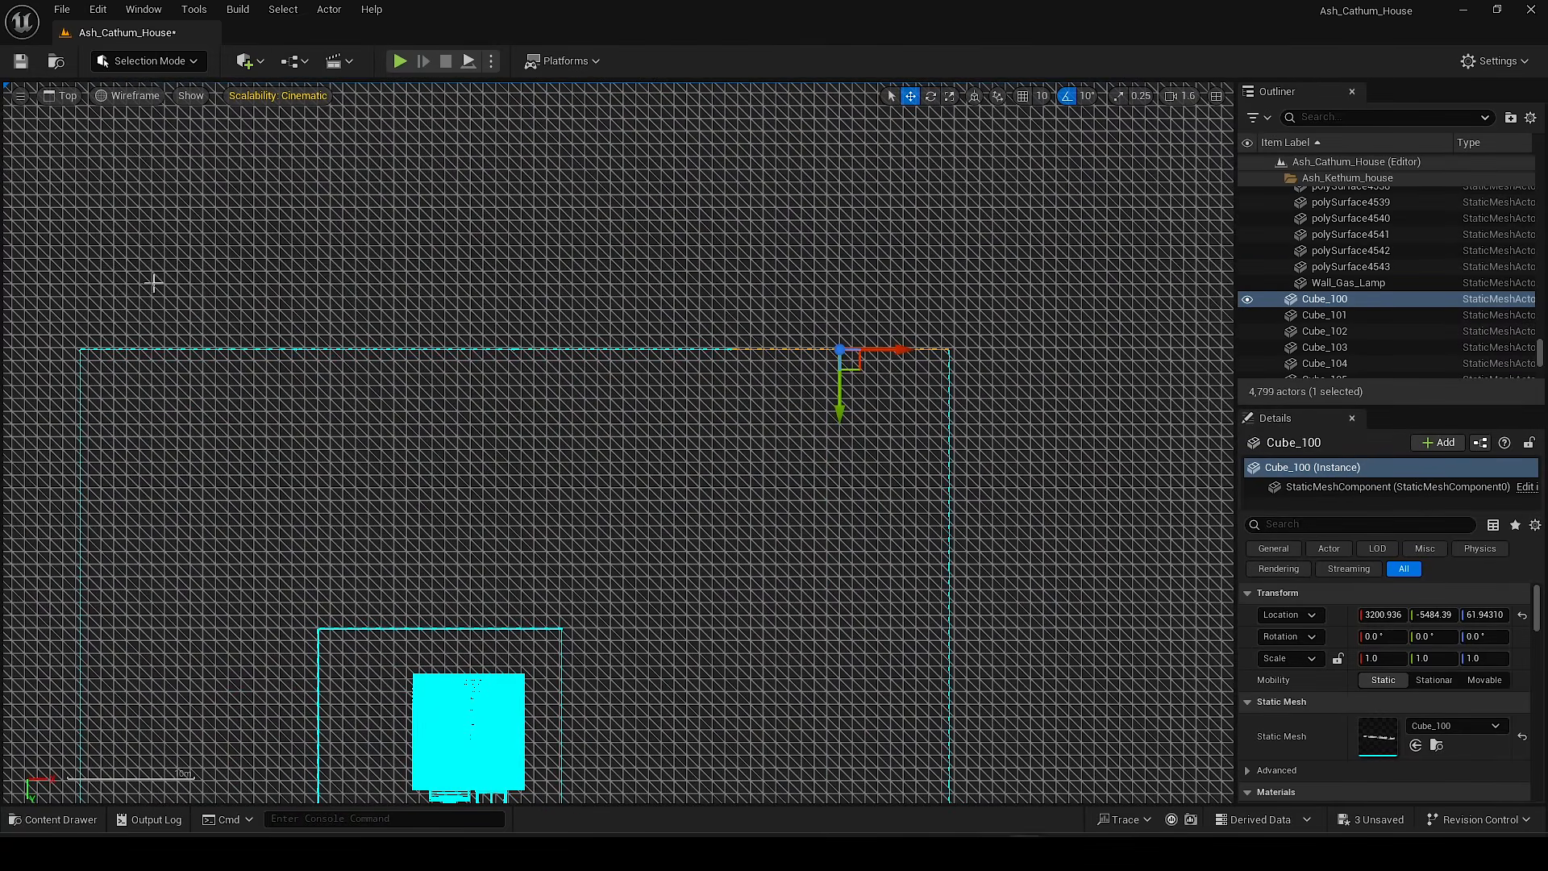
drag(868, 464, 867, 465)
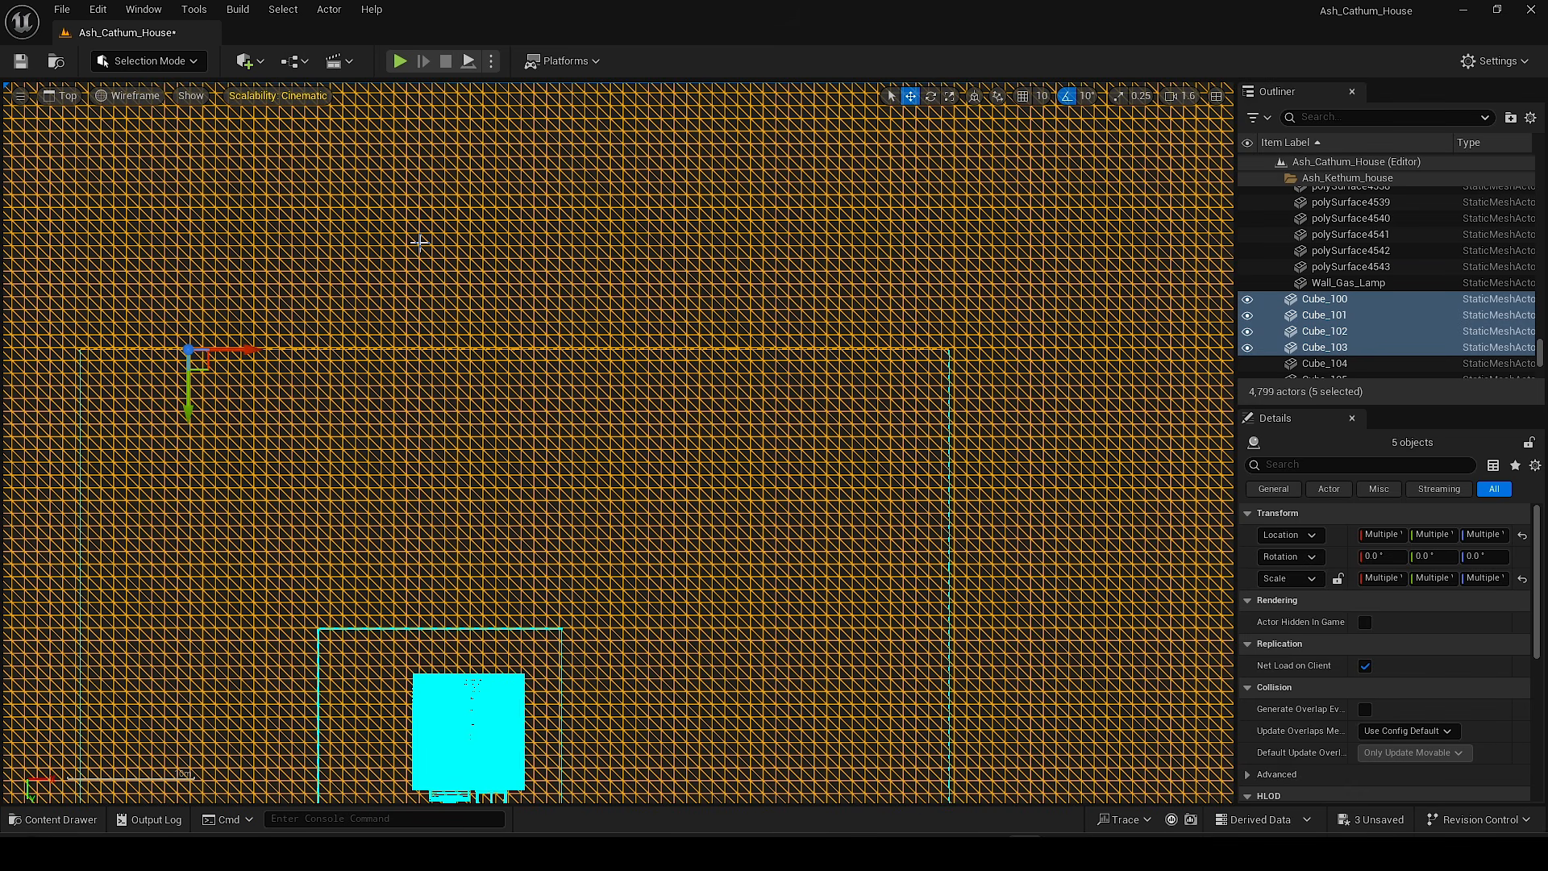
ctrl+click(419, 242)
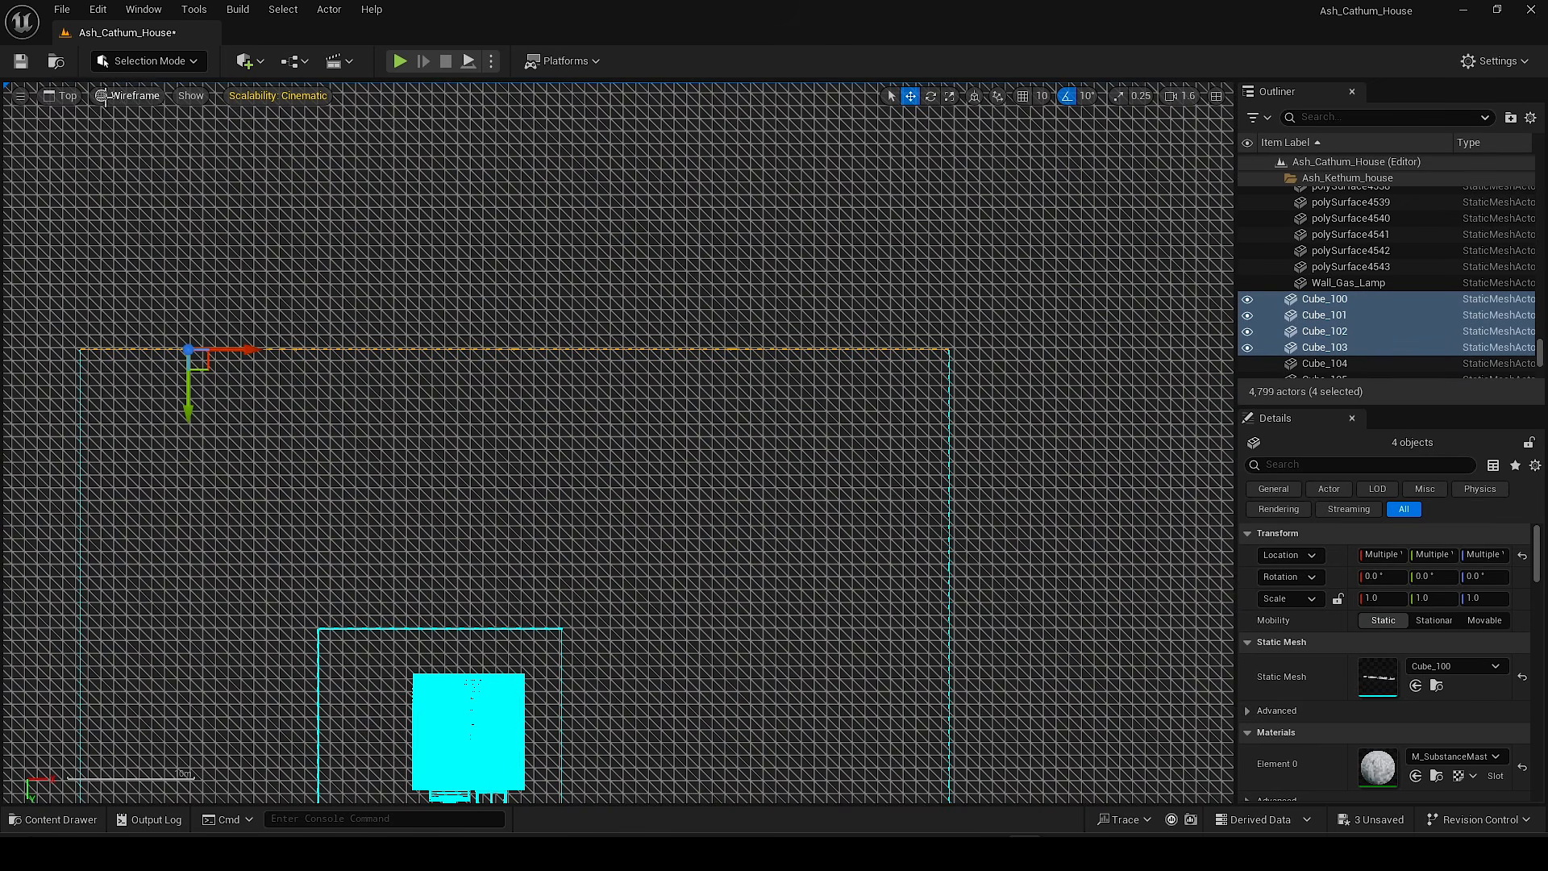
click(60, 96)
click(160, 123)
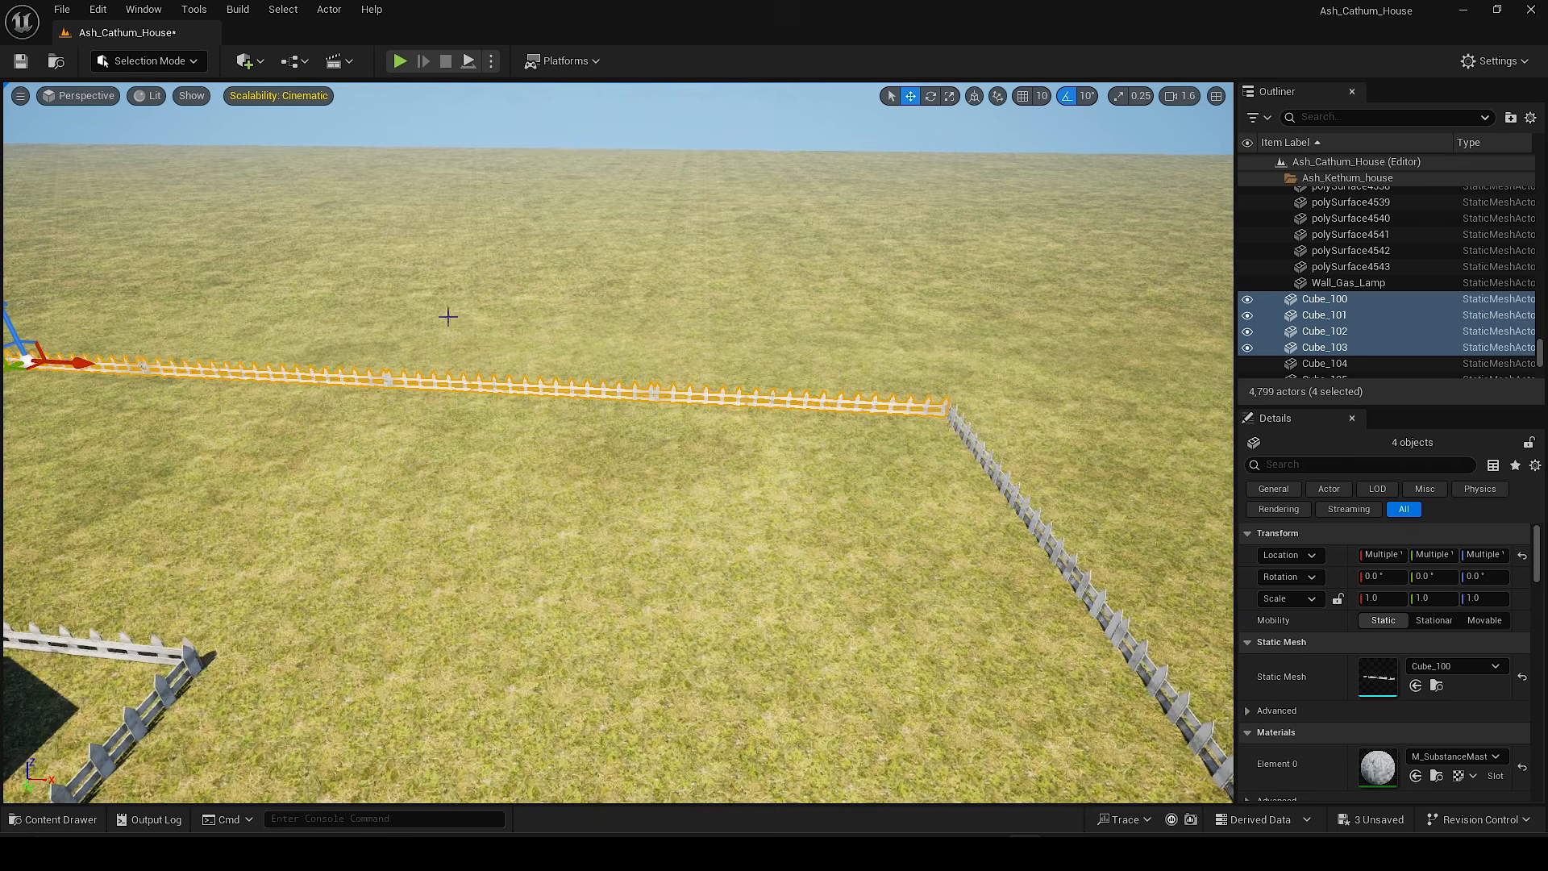
Step: Duplicate the back fence run along Y to the open front side of the plot
mouse_move(564, 374)
right_down()
mouse_move(492, 338)
mouse_move(480, 375)
mouse_move(565, 370)
right_up()
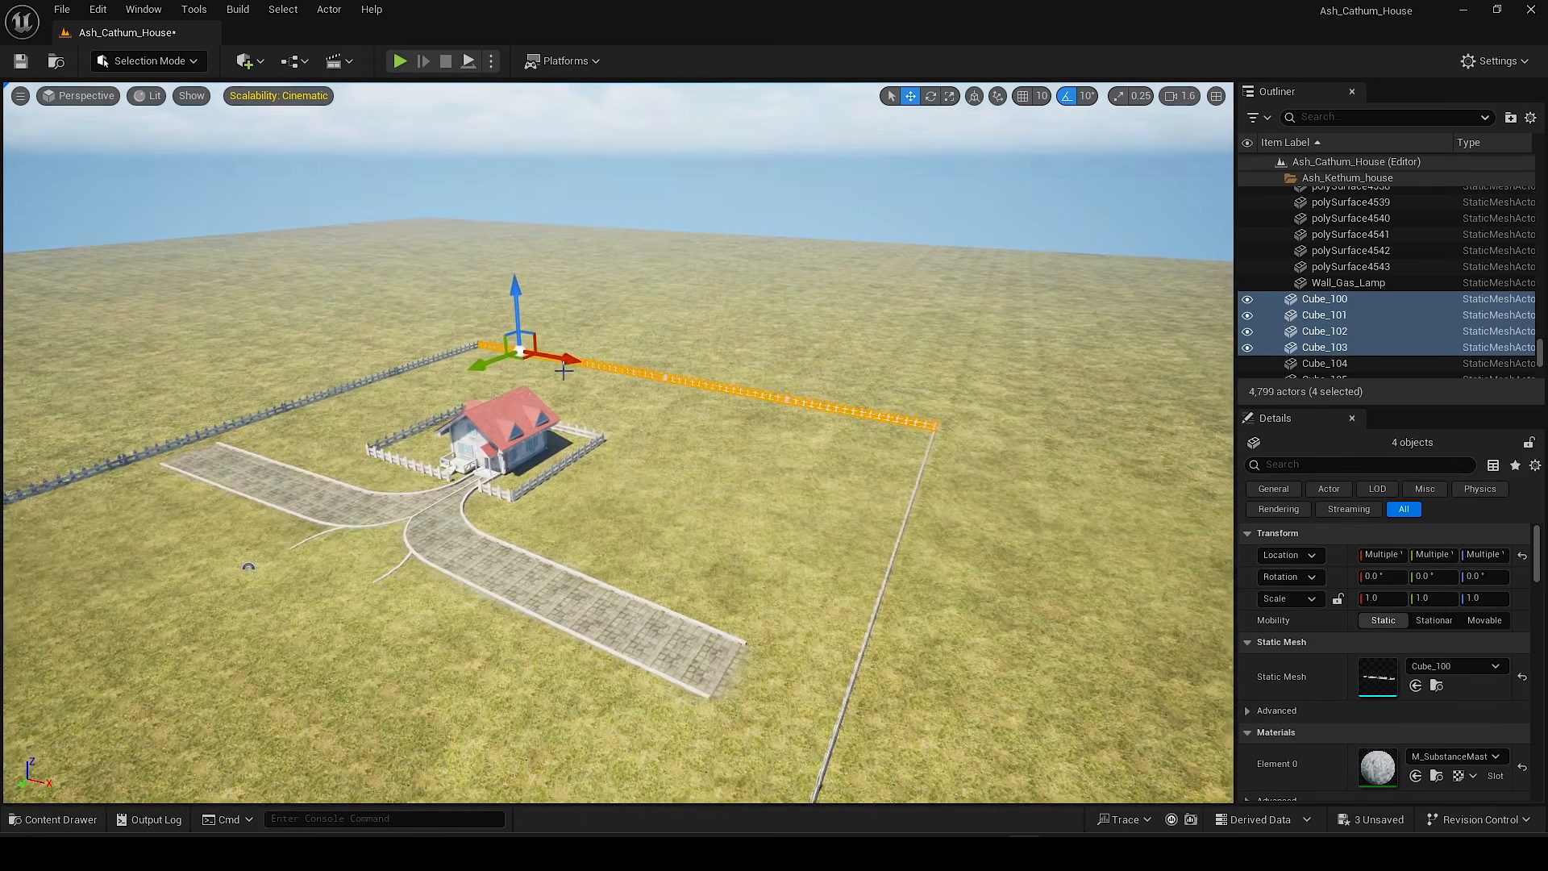
alt+drag(480, 371, 323, 494)
mouse_move(490, 374)
right_down()
mouse_move(451, 386)
mouse_move(490, 374)
right_up()
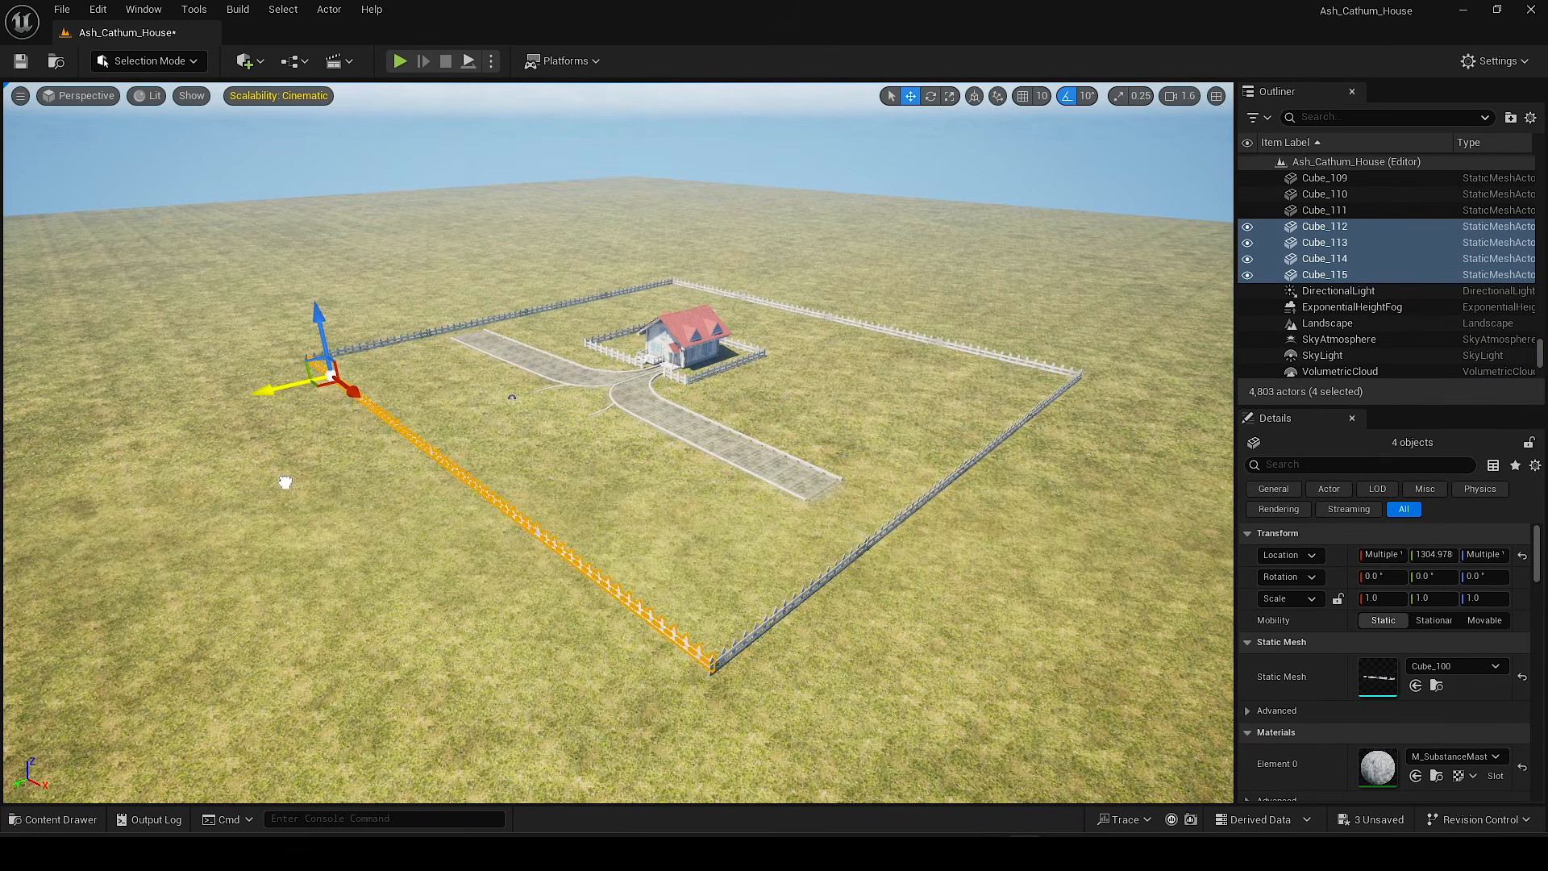
Step: Fine-tune the front fence run along Y so that it meets the side run at the corner
right_drag(283, 482, 180, 397)
key(w)
scroll(250, 451, down, 3)
key(w)
scroll(202, 419, down, 1)
right_drag(553, 357, 554, 358)
key(w)
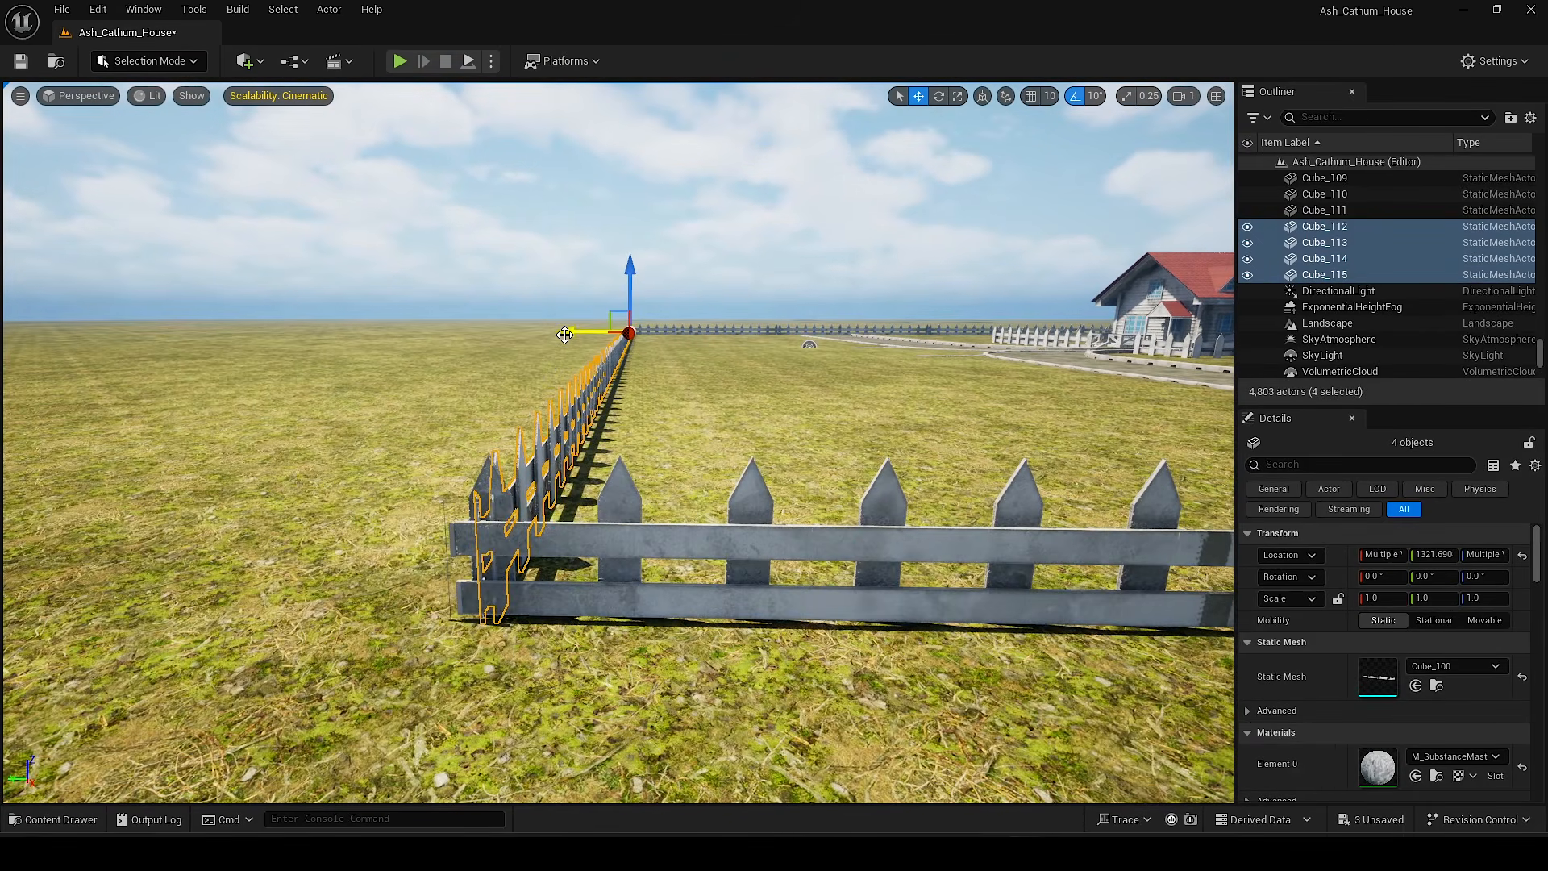
drag(565, 334, 560, 337)
right_drag(559, 337, 560, 337)
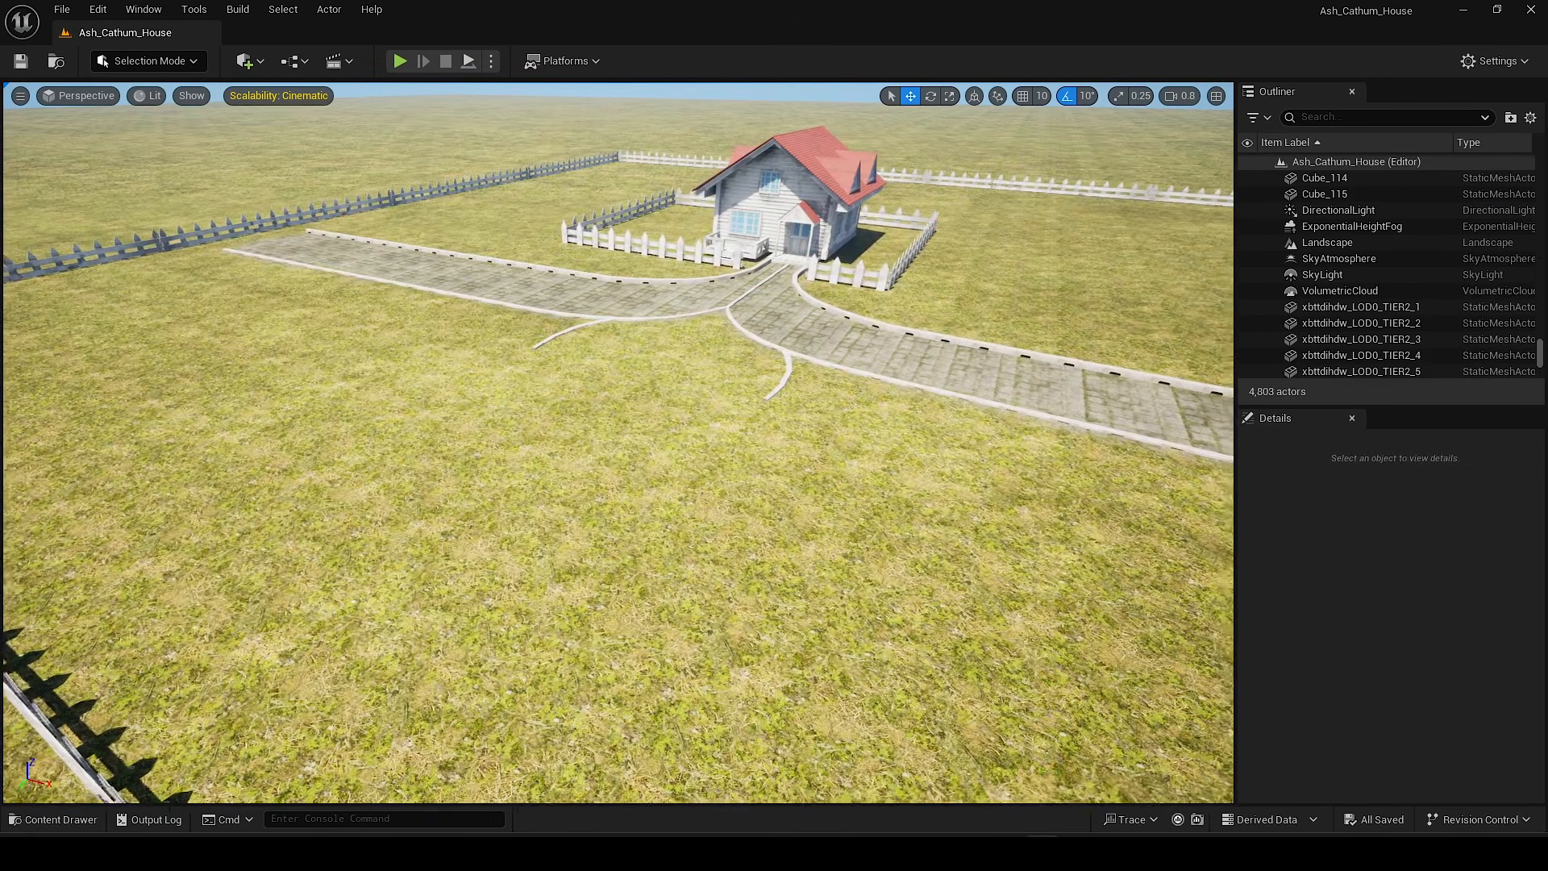
Step: Select the landscape and switch to the Sculpt tools in Landscape mode
right_drag(598, 450, 597, 450)
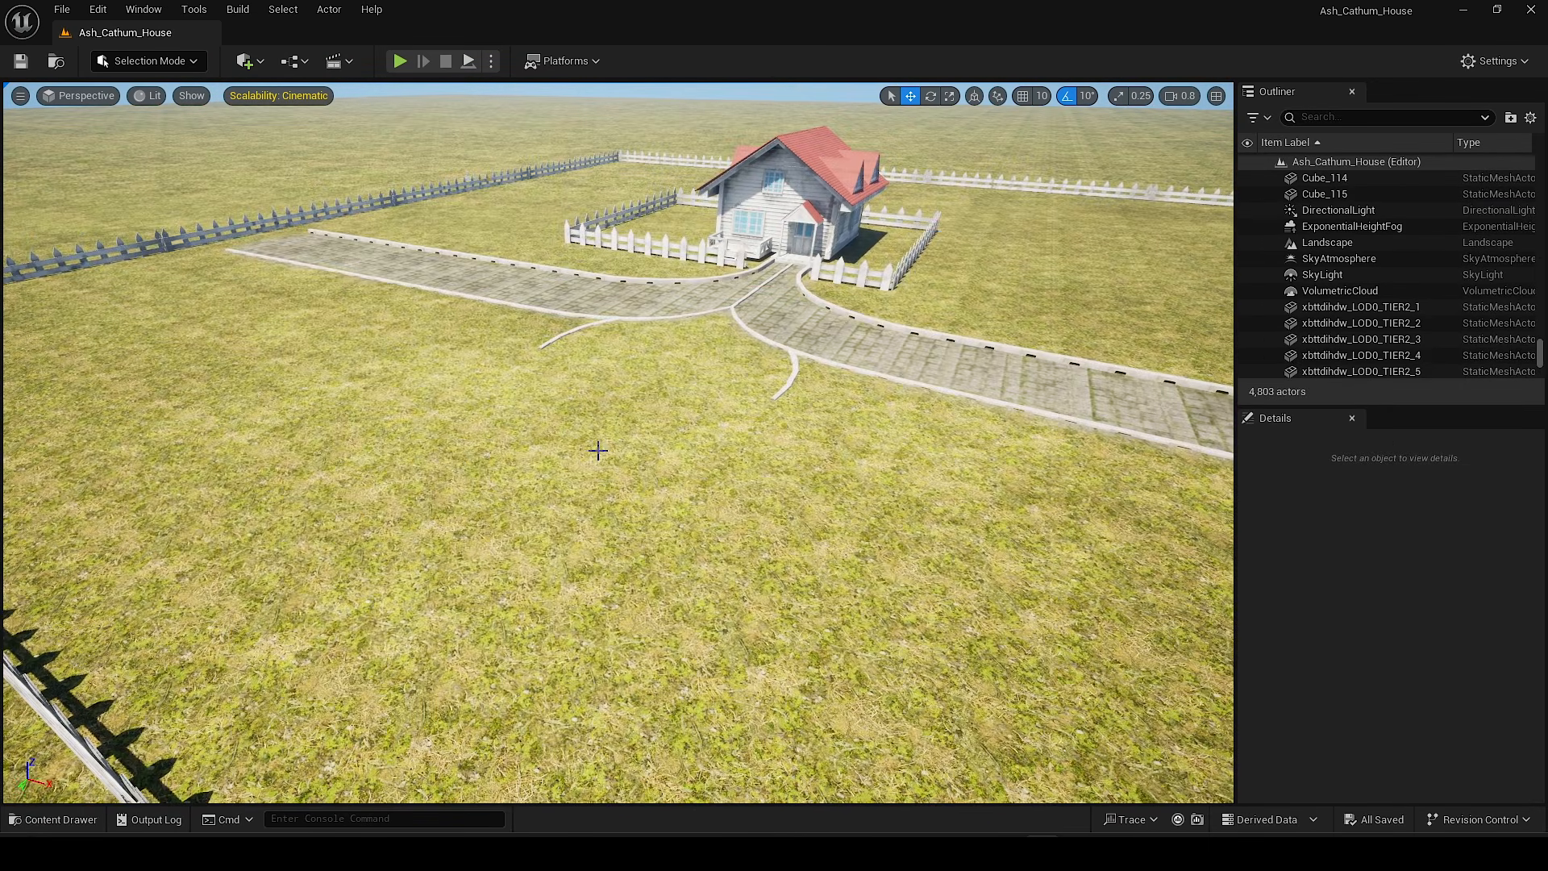
click(669, 591)
click(161, 58)
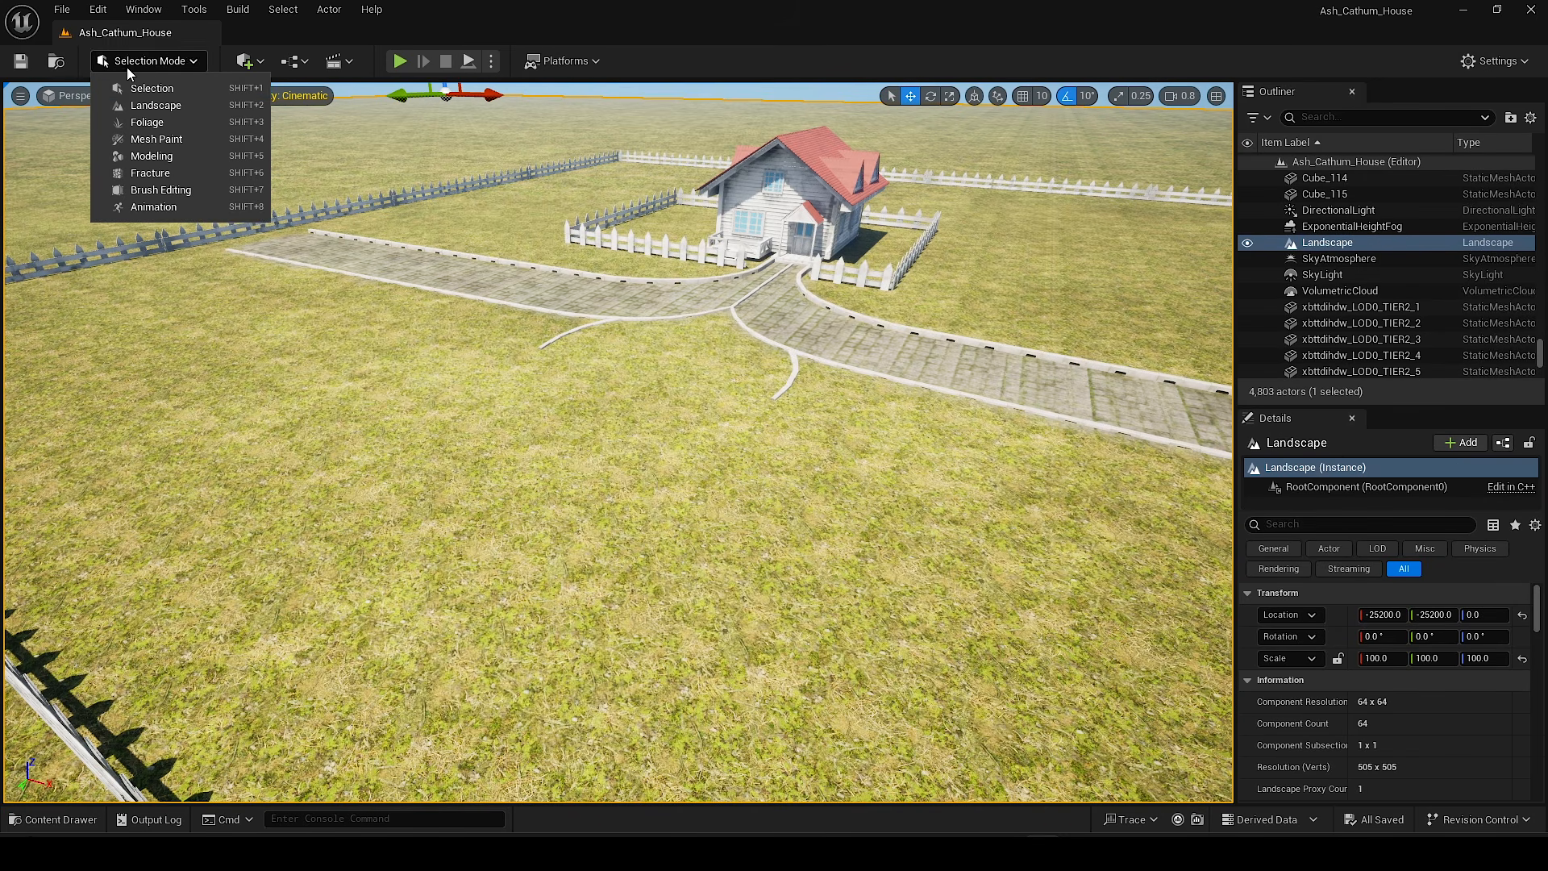
click(182, 105)
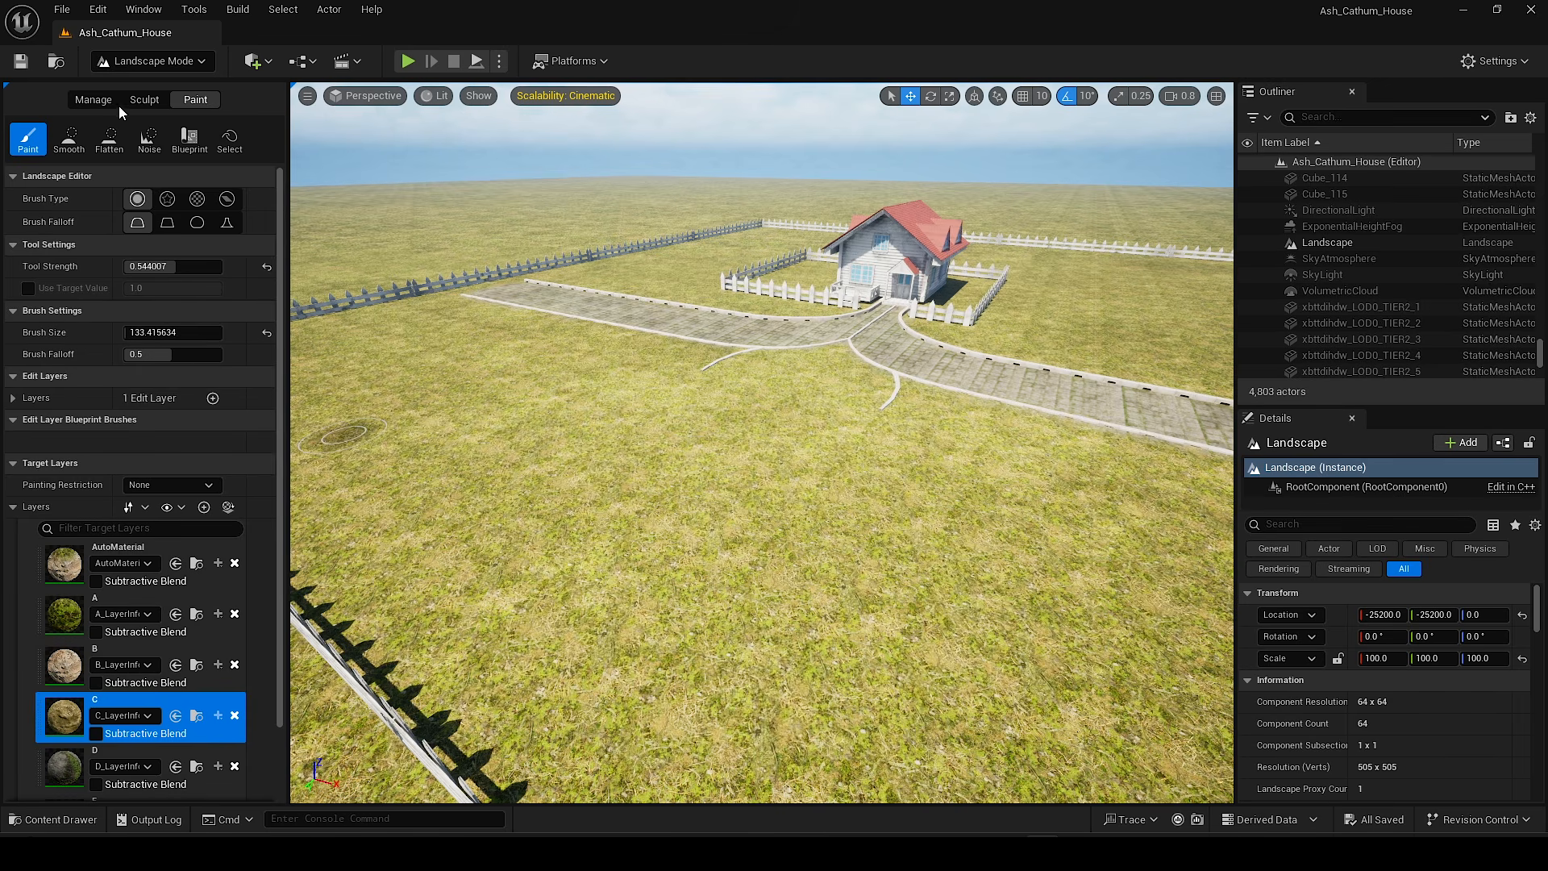
click(146, 102)
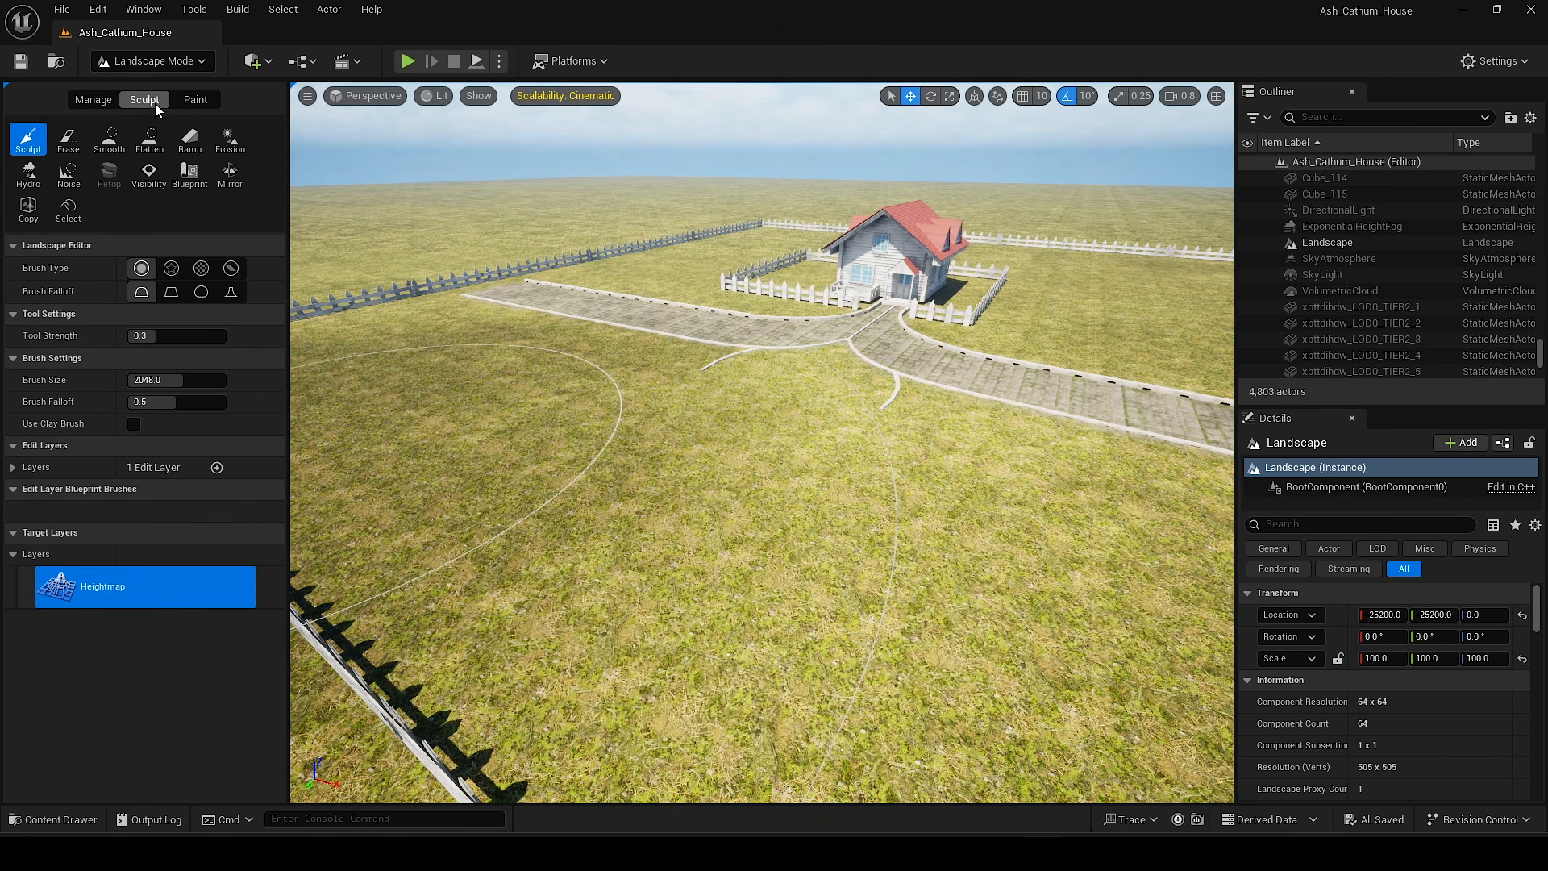
right_drag(734, 431, 734, 476)
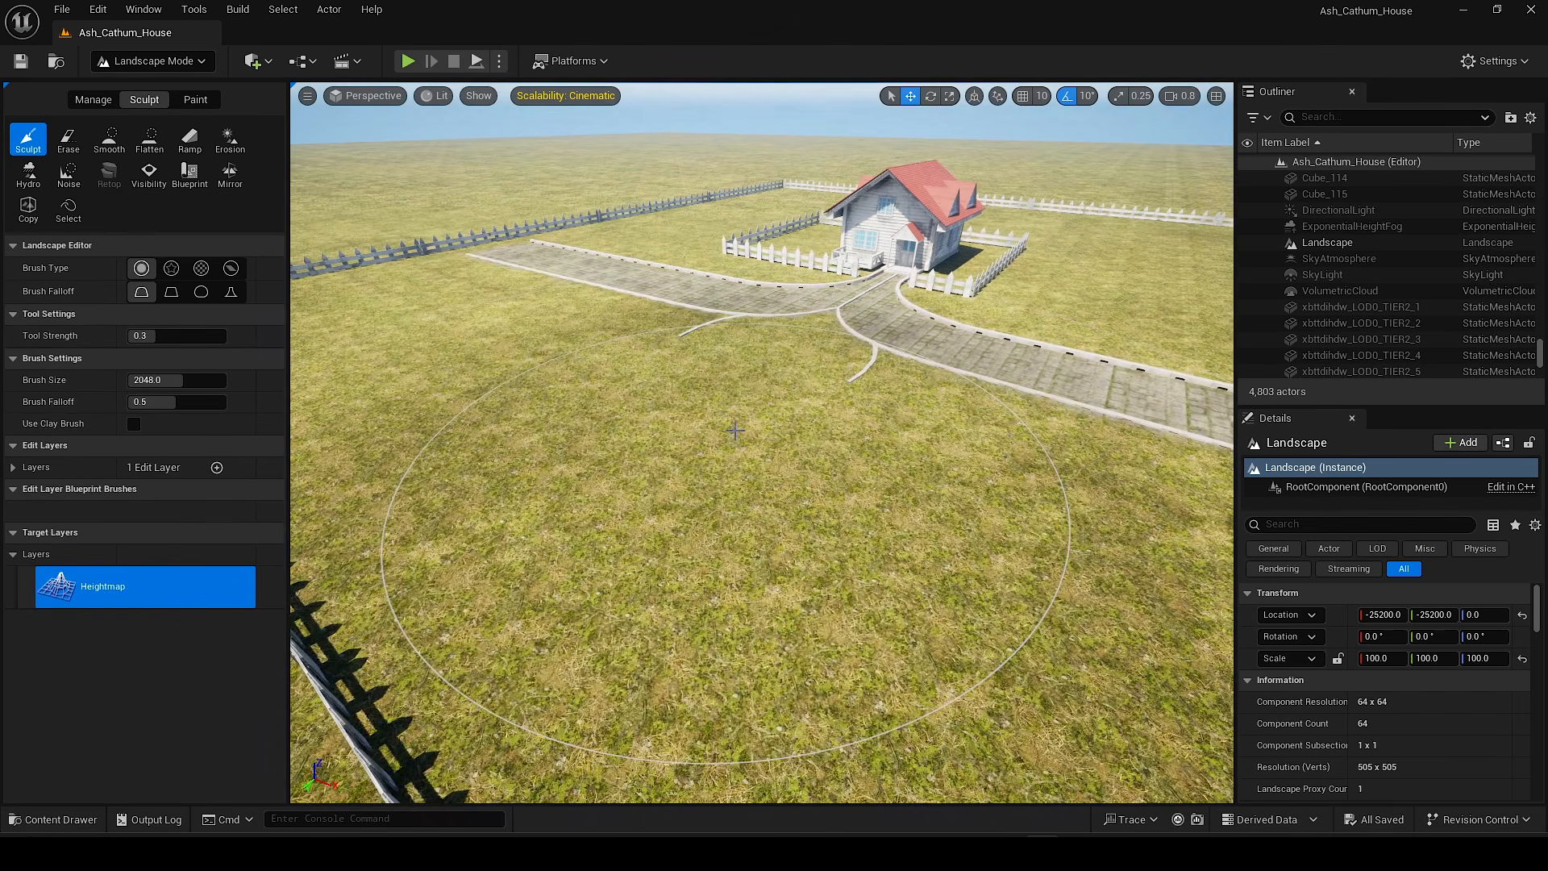
Step: Reduce the Sculpt brush size to about 400
key(bracketleft)
key(bracketleft)
key(bracketleft)
key(bracketleft)
key(bracketleft)
key(bracketleft)
key(bracketleft)
key(bracketleft)
key(bracketleft)
key(bracketleft)
key(bracketleft)
key(bracketleft)
key(bracketleft)
key(bracketleft)
key(bracketleft)
key(bracketleft)
key(bracketleft)
key(bracketleft)
key(bracketleft)
key(bracketleft)
Step: Try raising a small mound on the open grass near the road, then undo that sculpt stroke
right_drag(734, 430, 726, 463)
drag(849, 541, 778, 522)
mouse_move(778, 522)
right_down()
mouse_move(811, 500)
mouse_move(770, 520)
mouse_move(770, 504)
right_up()
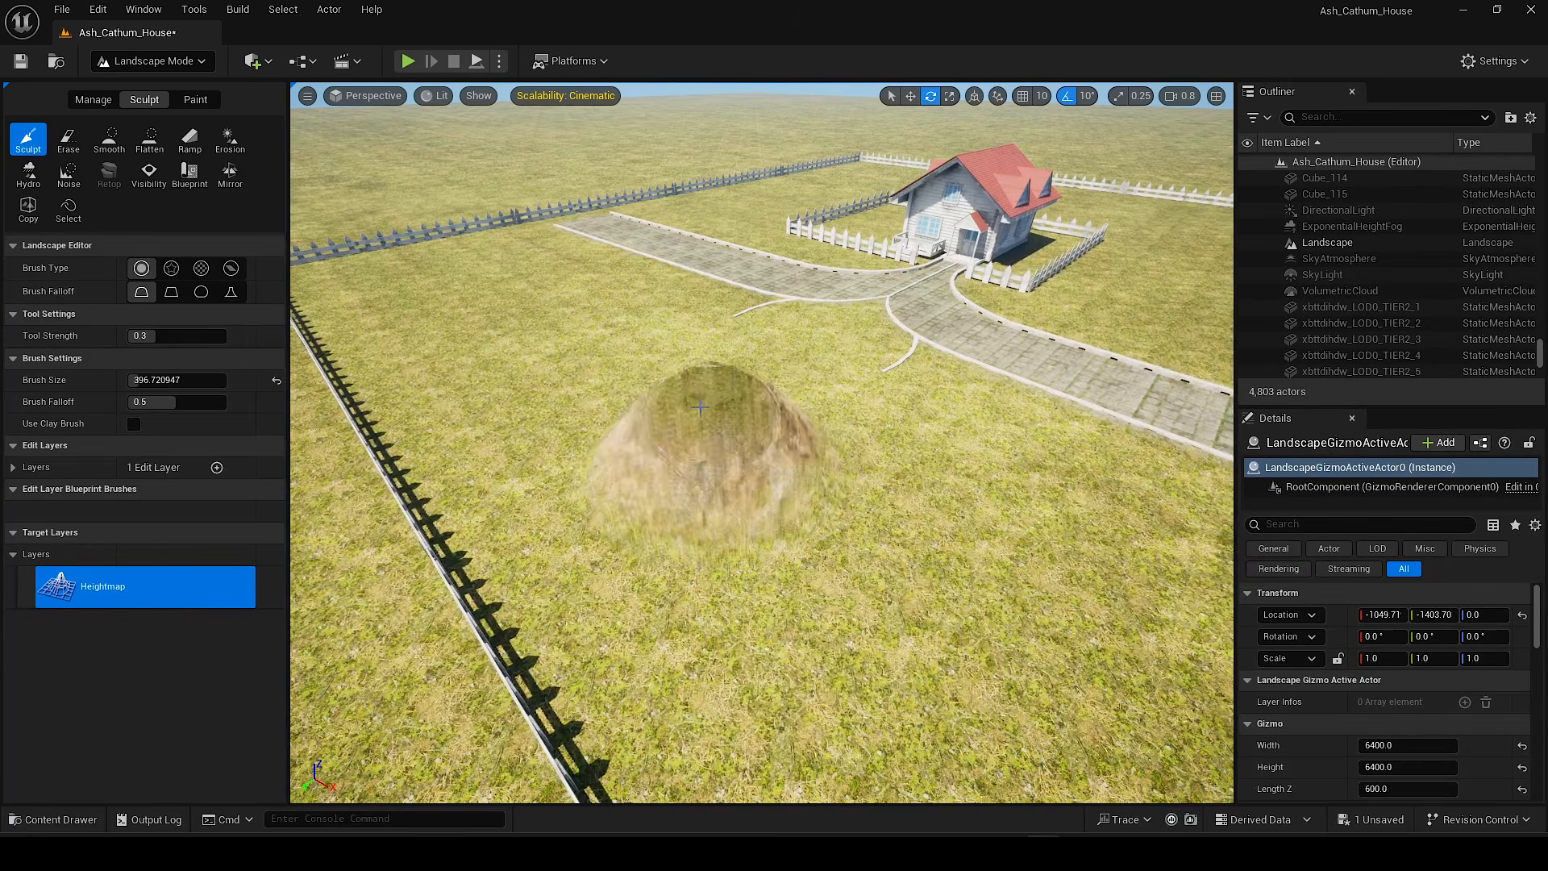
mouse_move(700, 407)
right_down()
mouse_move(747, 421)
mouse_move(673, 434)
mouse_move(656, 421)
right_up()
key(ctrl+z)
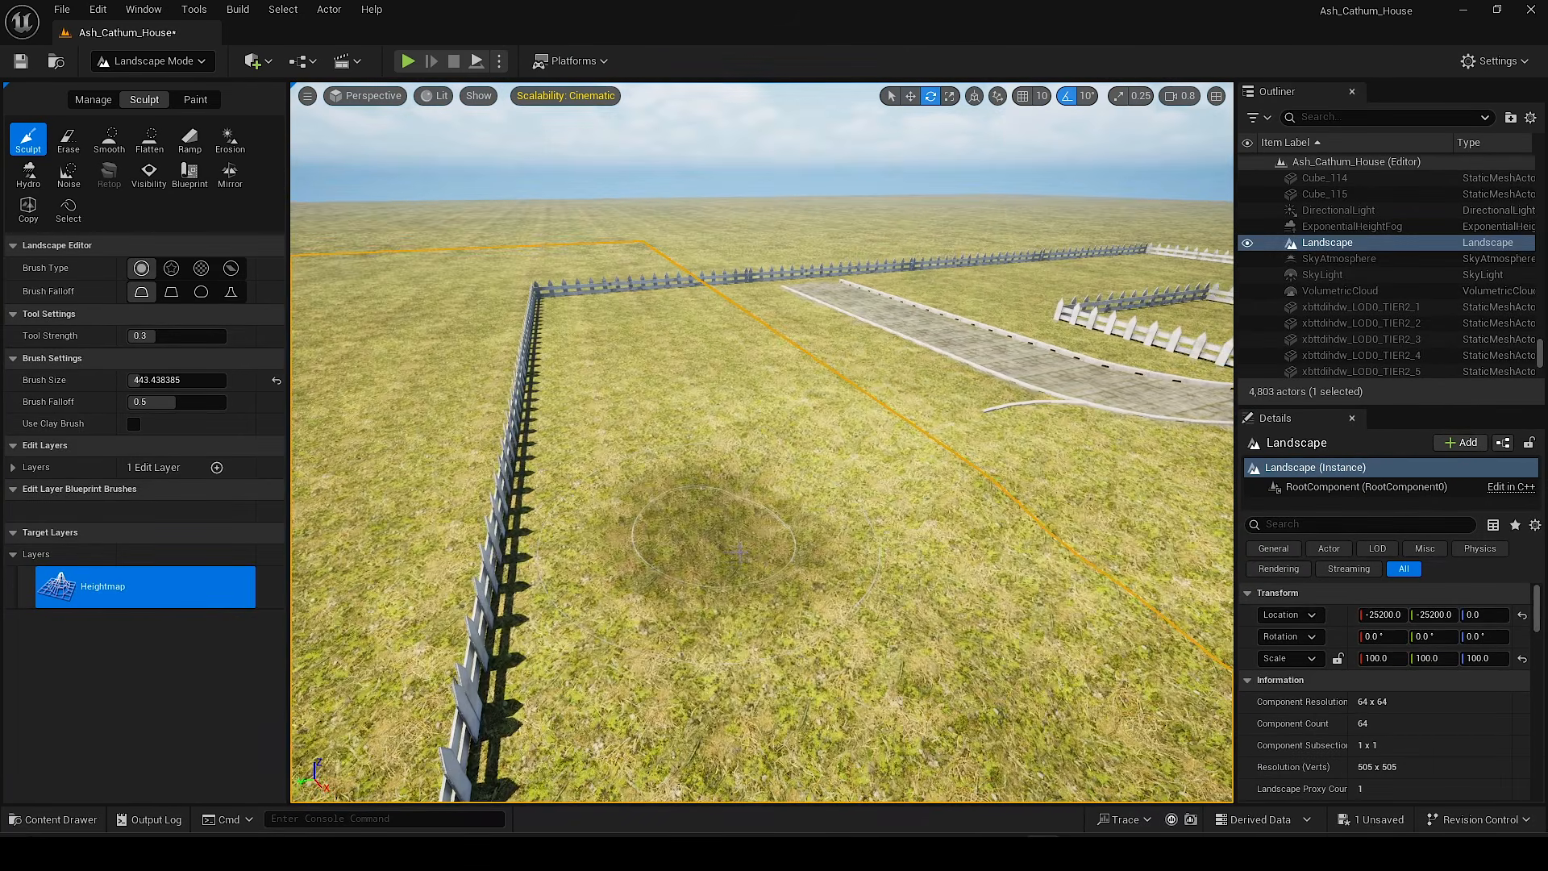
Step: Sculpt an irregular pond hollow into the open grass between the fence and the road, with a brush size of about 443
mouse_move(628, 536)
mouse_down()
mouse_move(847, 569)
mouse_move(943, 544)
mouse_move(922, 636)
mouse_up()
mouse_move(911, 557)
right_down()
mouse_move(979, 546)
mouse_move(990, 559)
right_up()
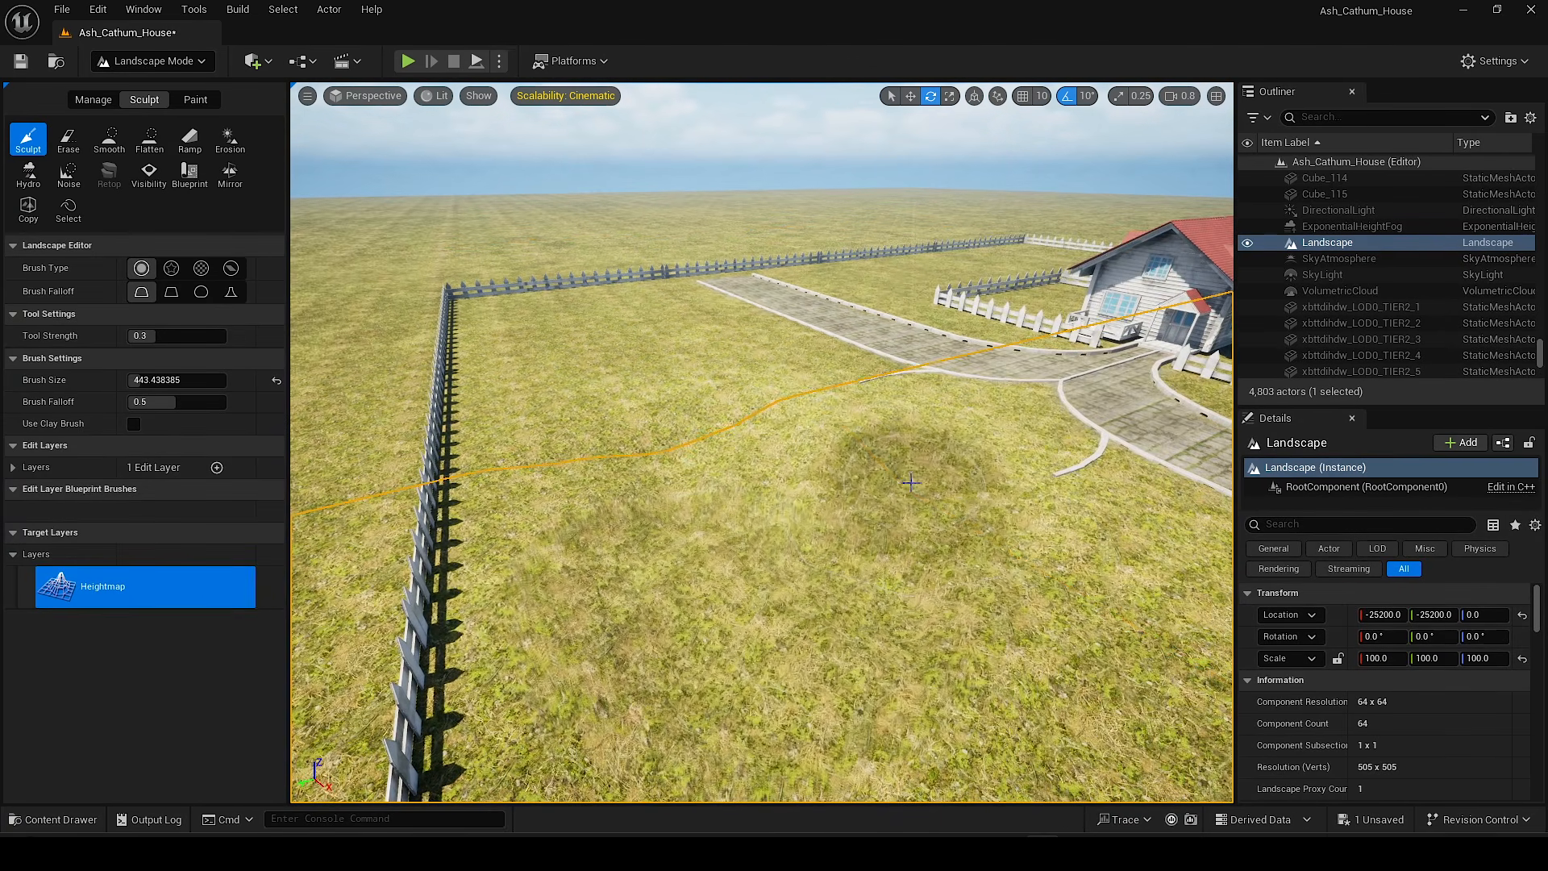
mouse_move(827, 476)
right_down()
mouse_move(967, 476)
mouse_move(709, 508)
right_up()
right_drag(846, 564, 793, 568)
Step: Return to Selection mode and add a Plane shape on the grass in the pond area
click(149, 61)
click(145, 90)
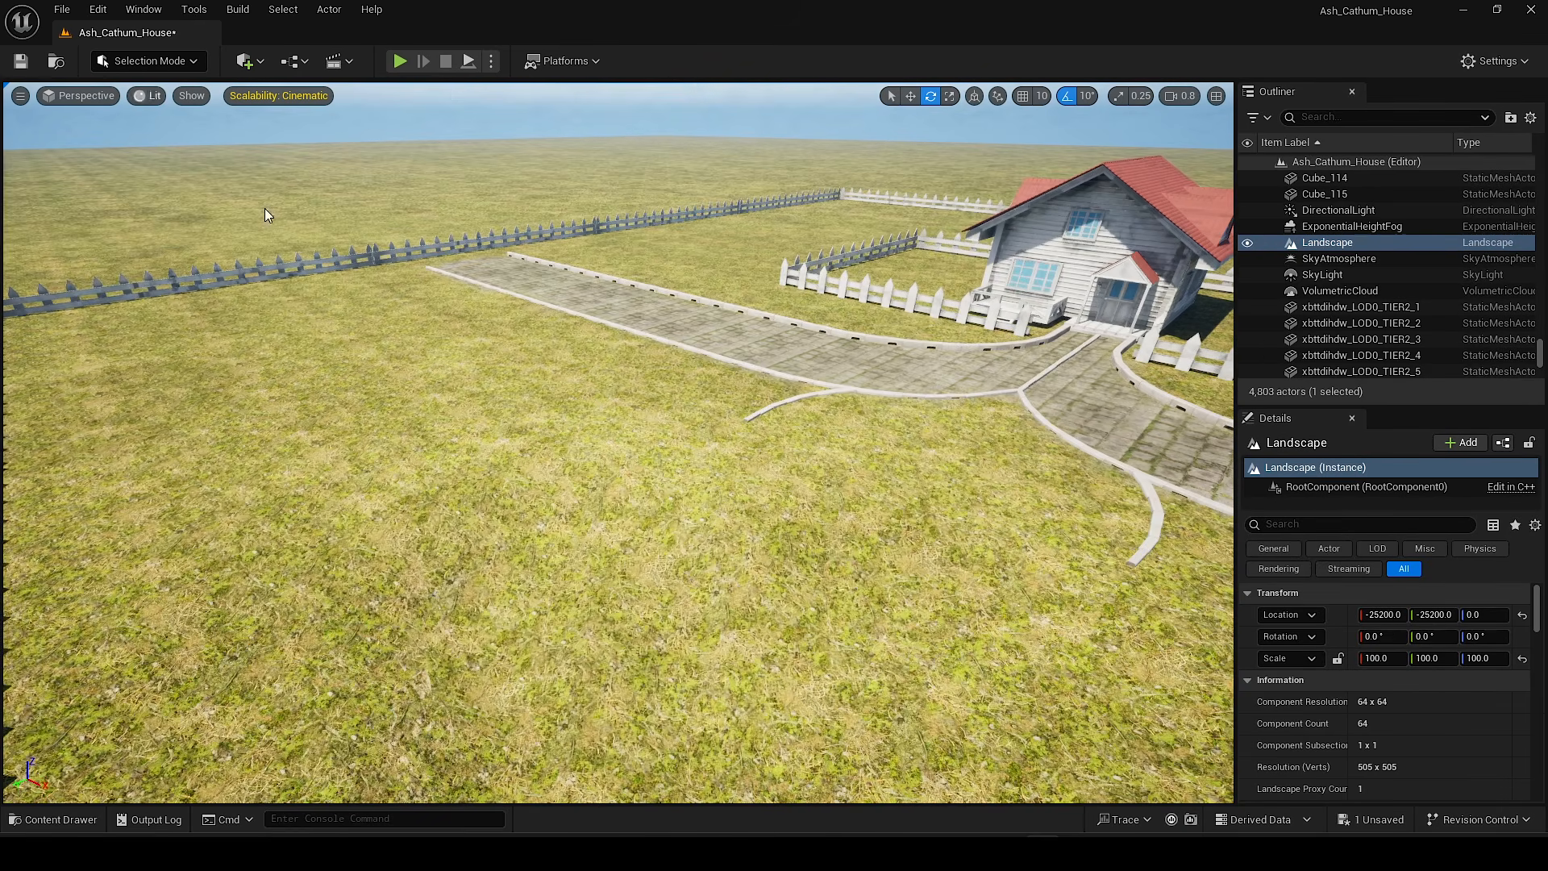
right_drag(711, 511, 765, 503)
right_drag(570, 515, 582, 502)
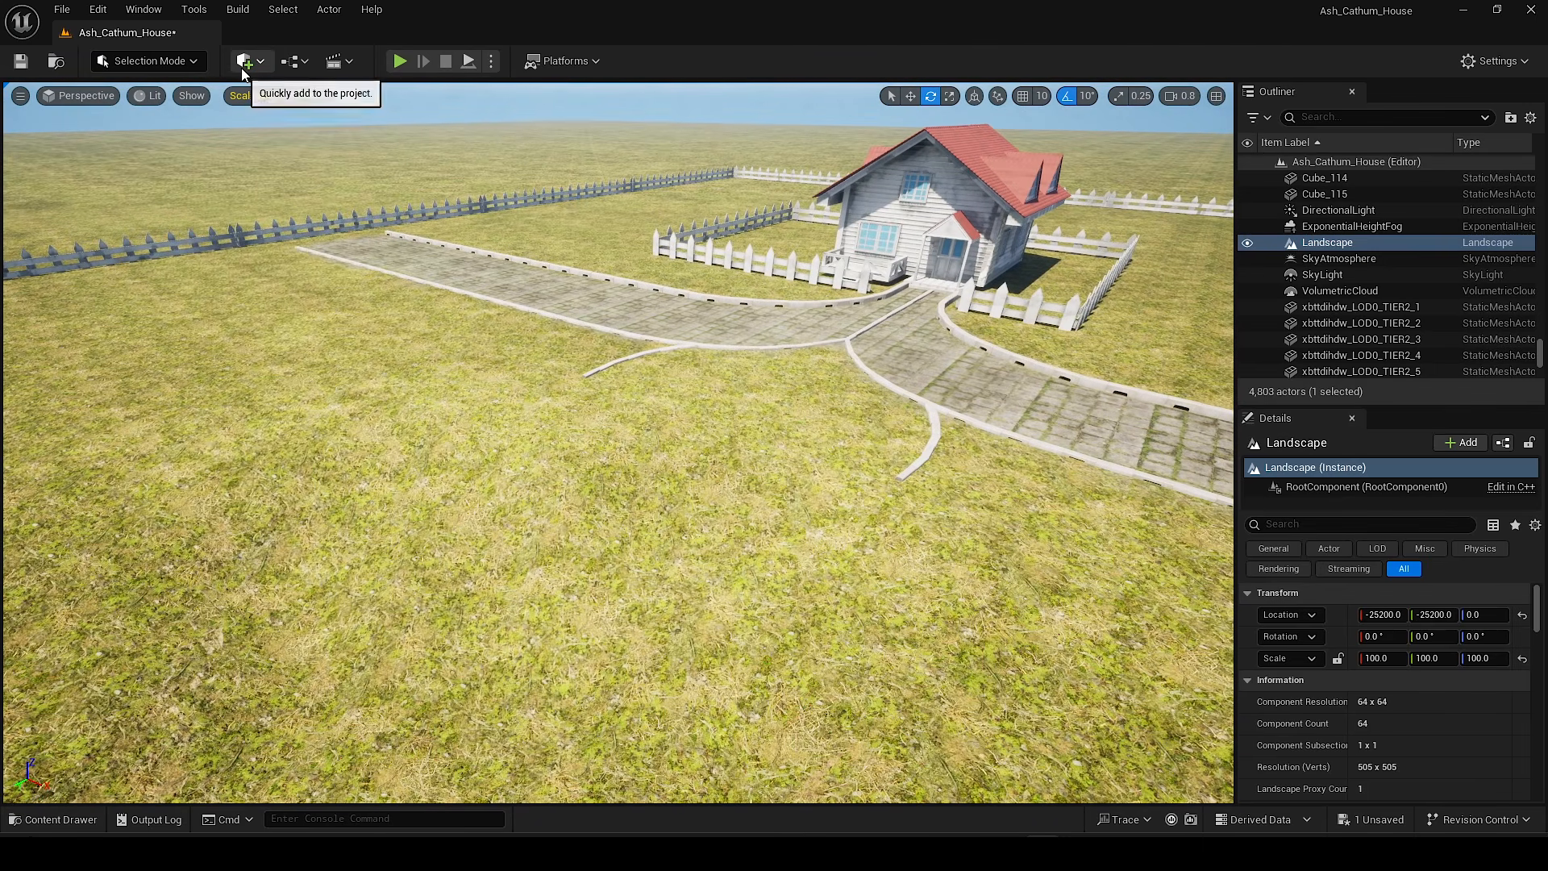
click(242, 69)
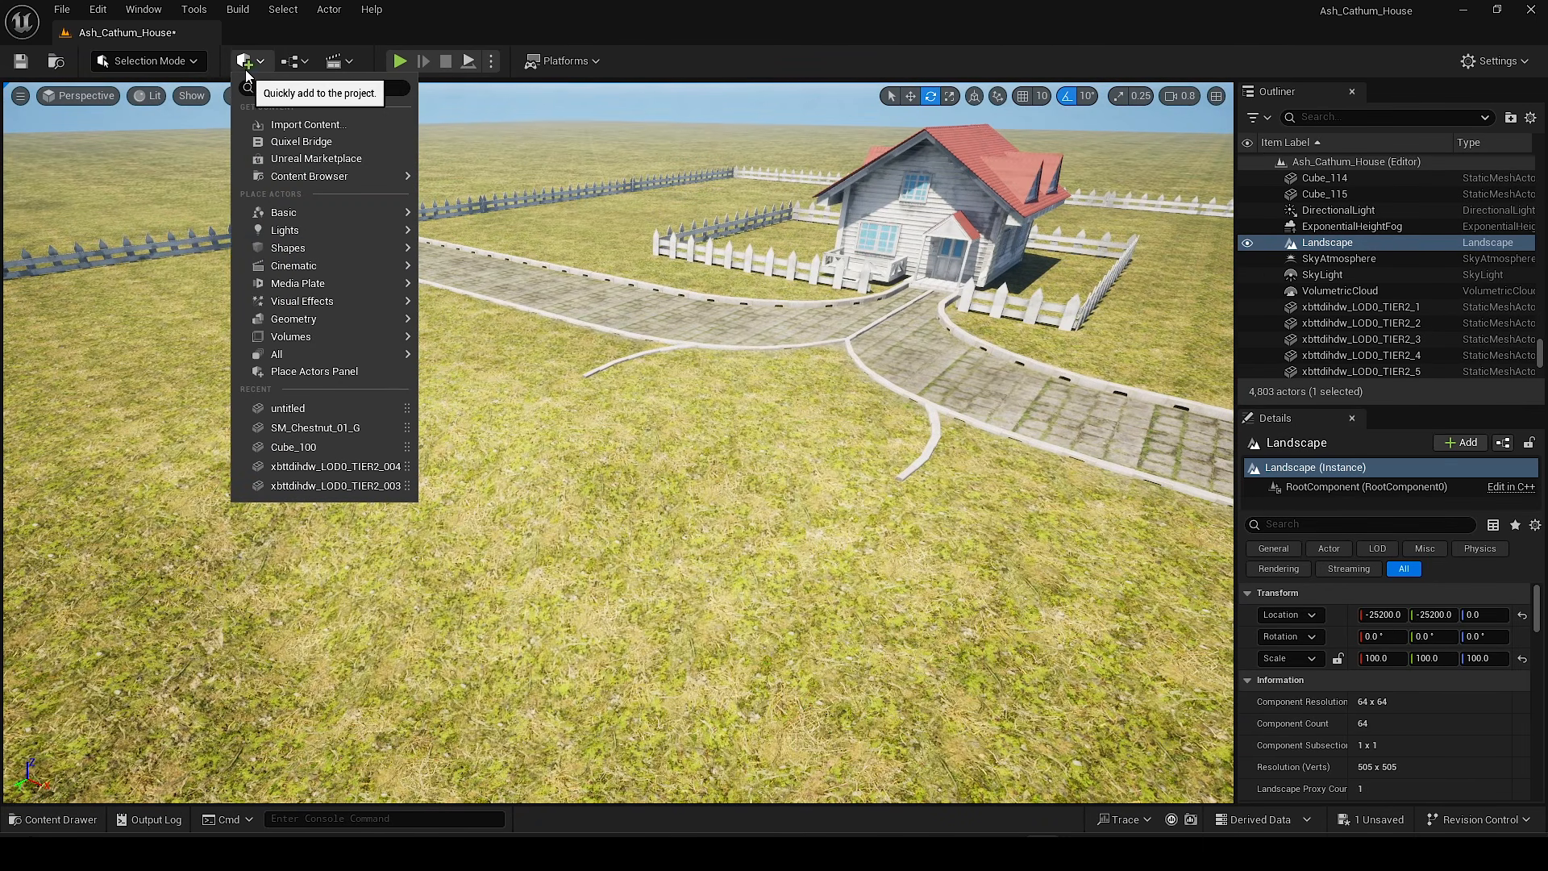
mouse_move(312, 250)
drag(470, 326, 557, 596)
key(f)
Step: Scale the plane to about 39.26 in X and Y and raise it to about Z -16.4 to fill the hollow
key(r)
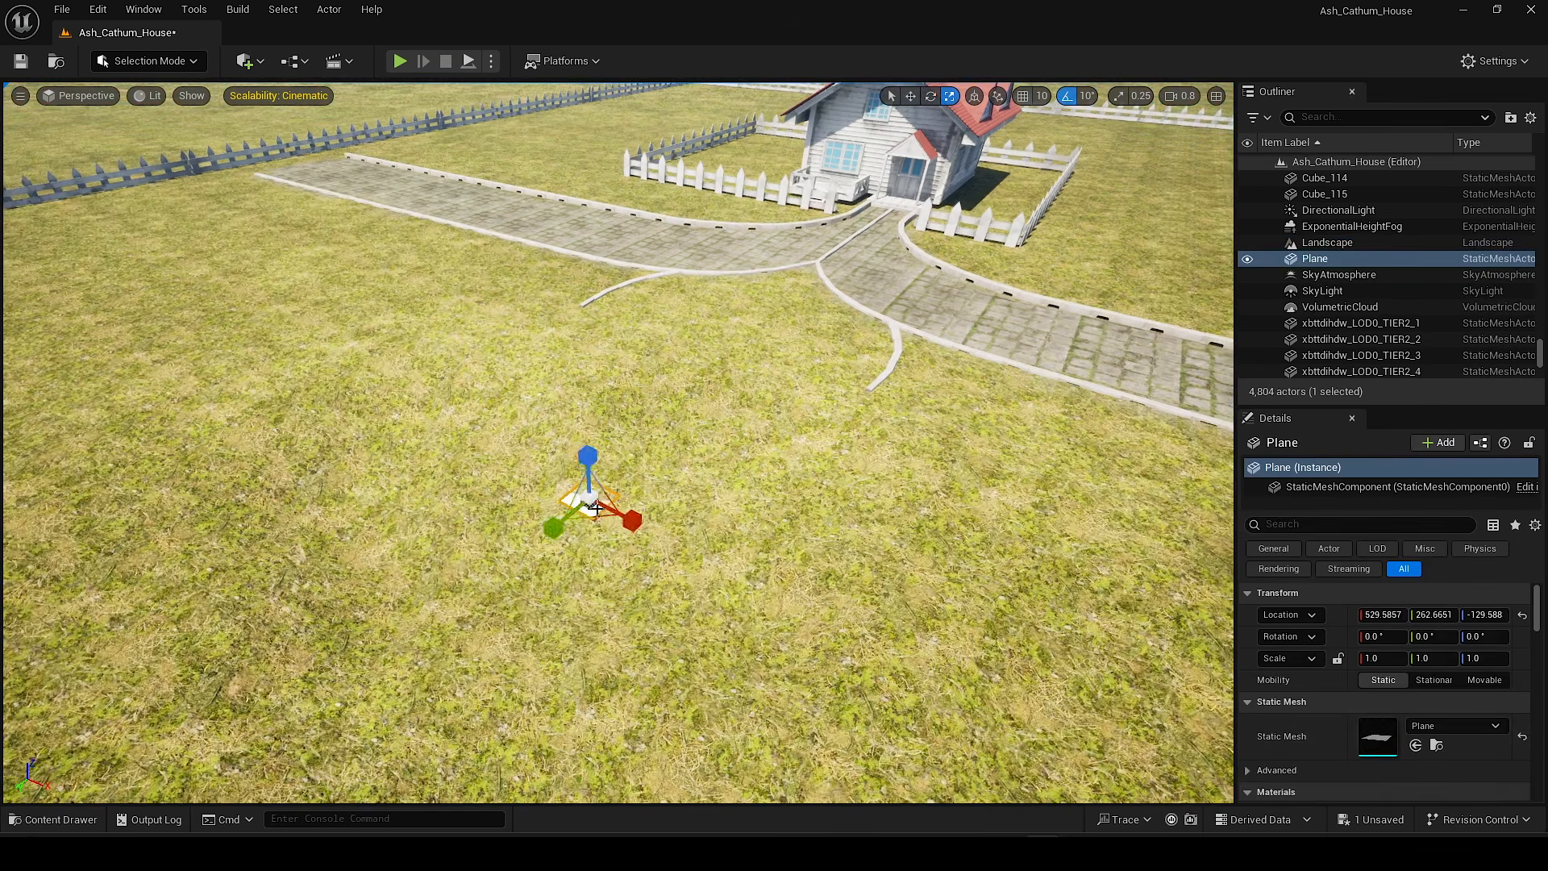
drag(589, 499, 681, 555)
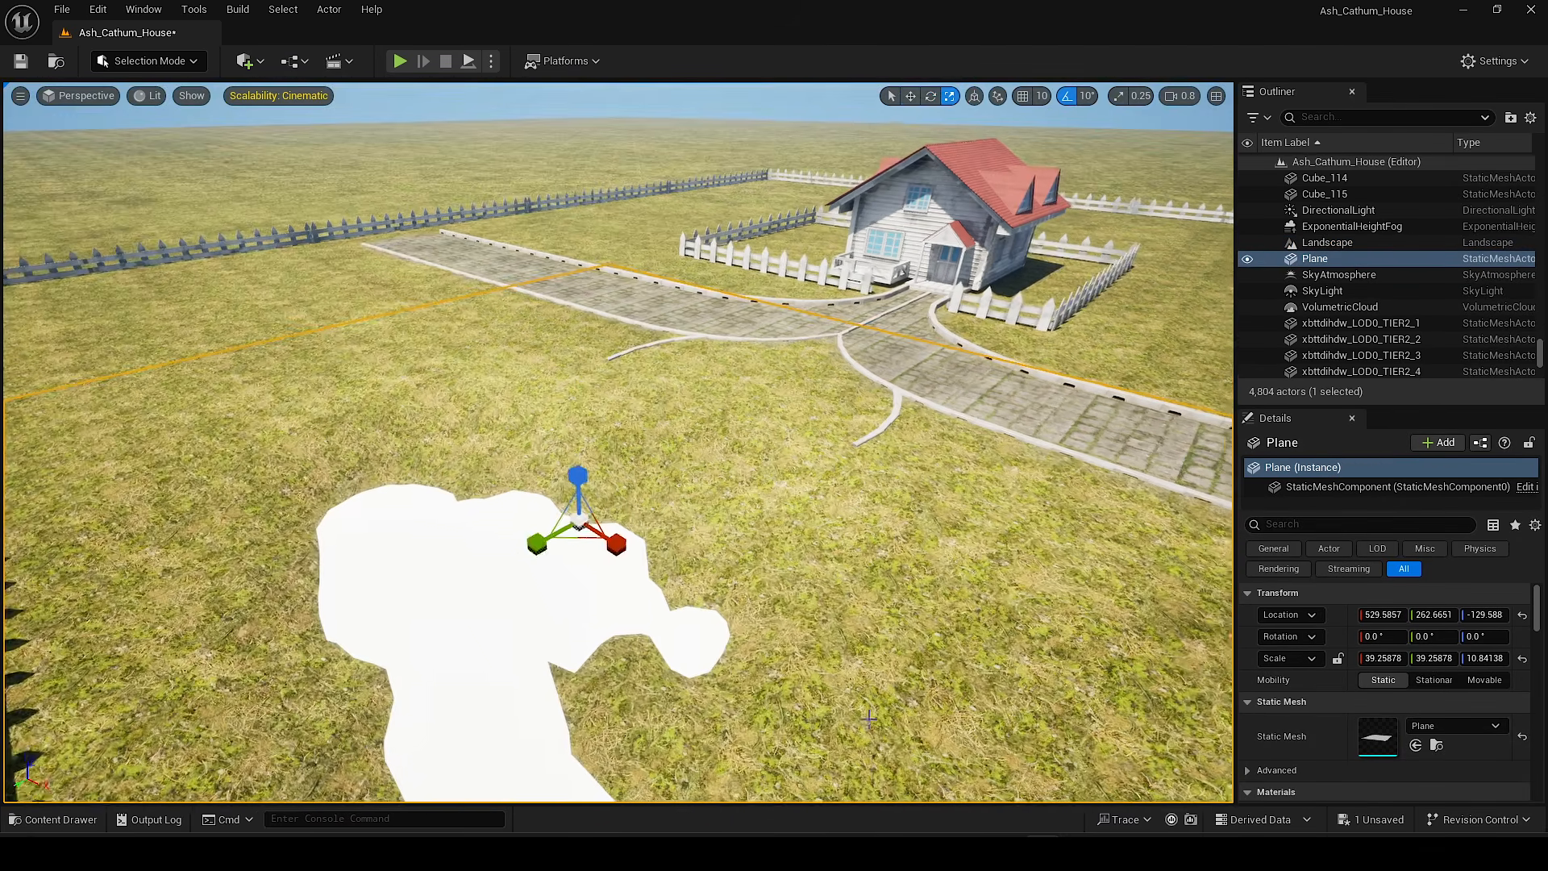
key(w)
drag(574, 477, 575, 412)
mouse_move(575, 413)
right_down()
mouse_move(597, 429)
mouse_move(557, 410)
right_up()
drag(719, 373, 719, 381)
Step: Search all content for "water" and apply the M_Water material to the plane
click(72, 823)
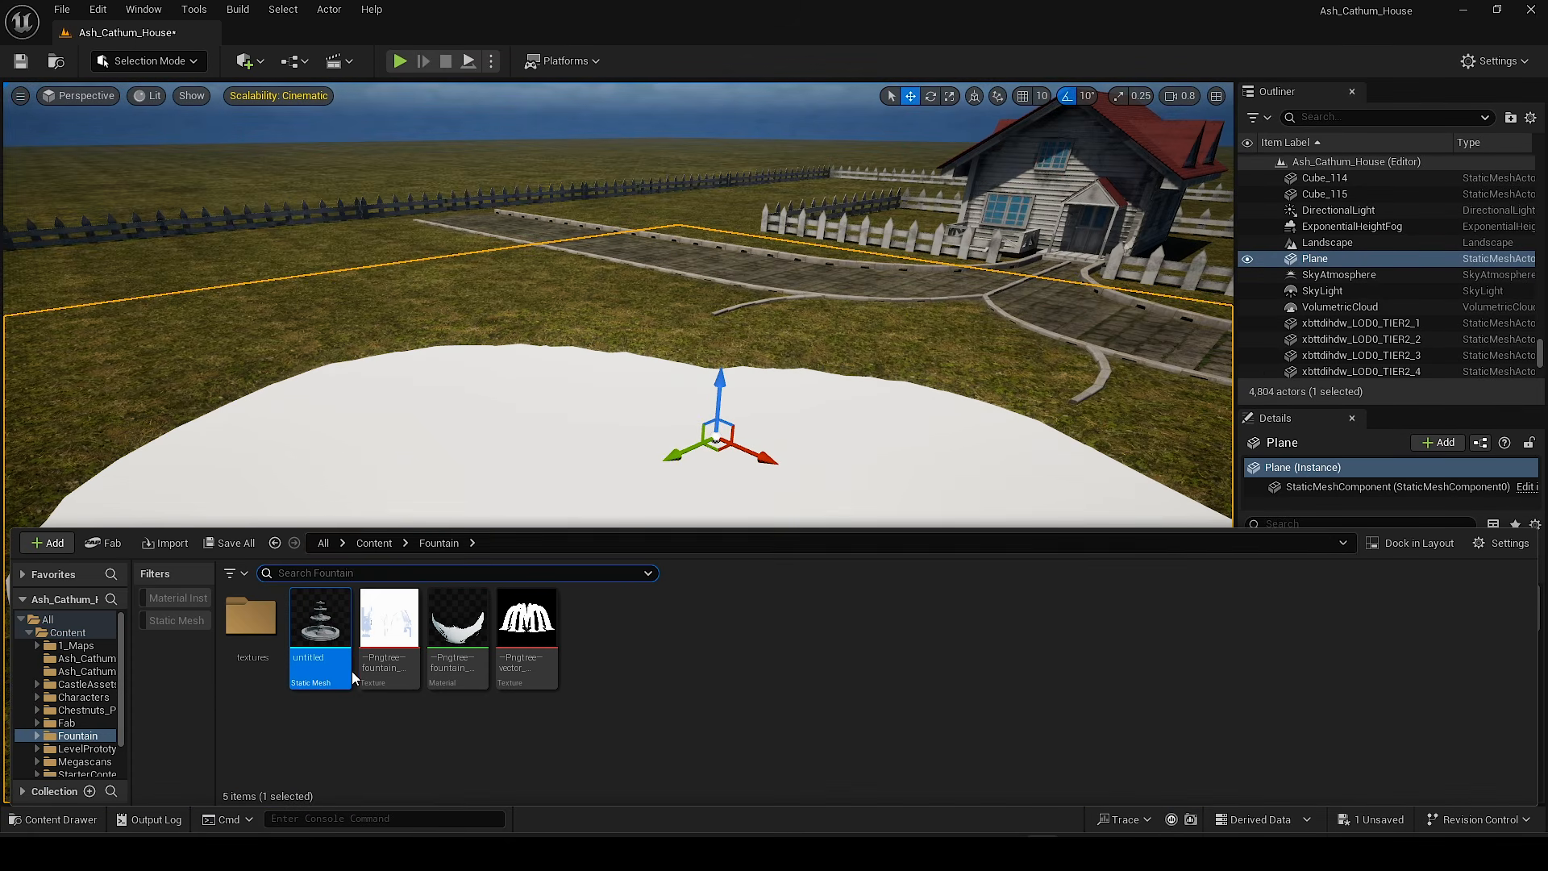
click(328, 542)
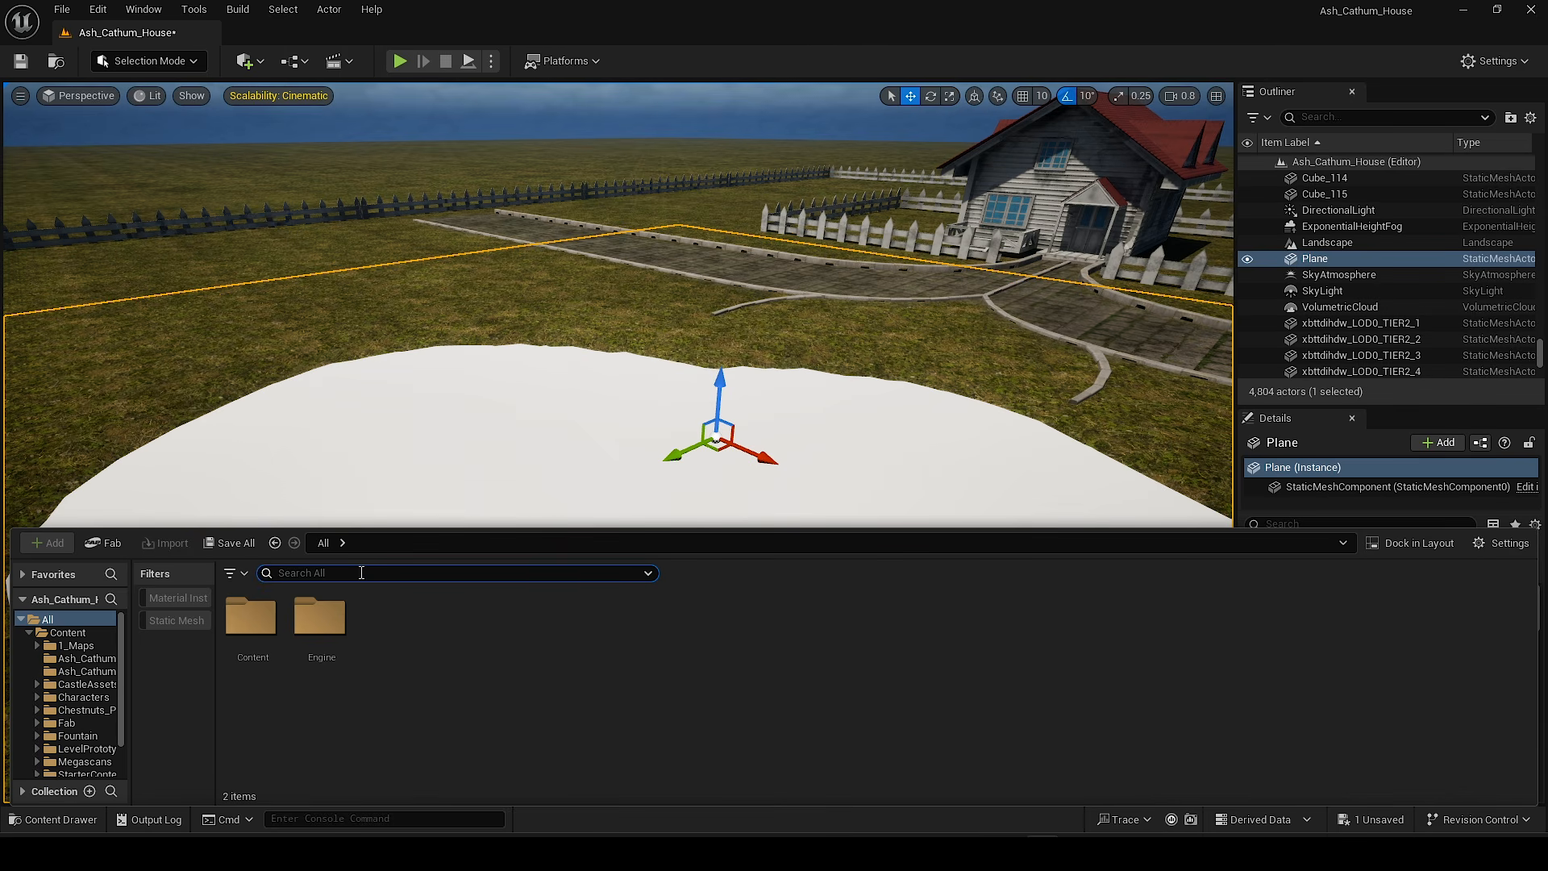
click(361, 572)
text(water)
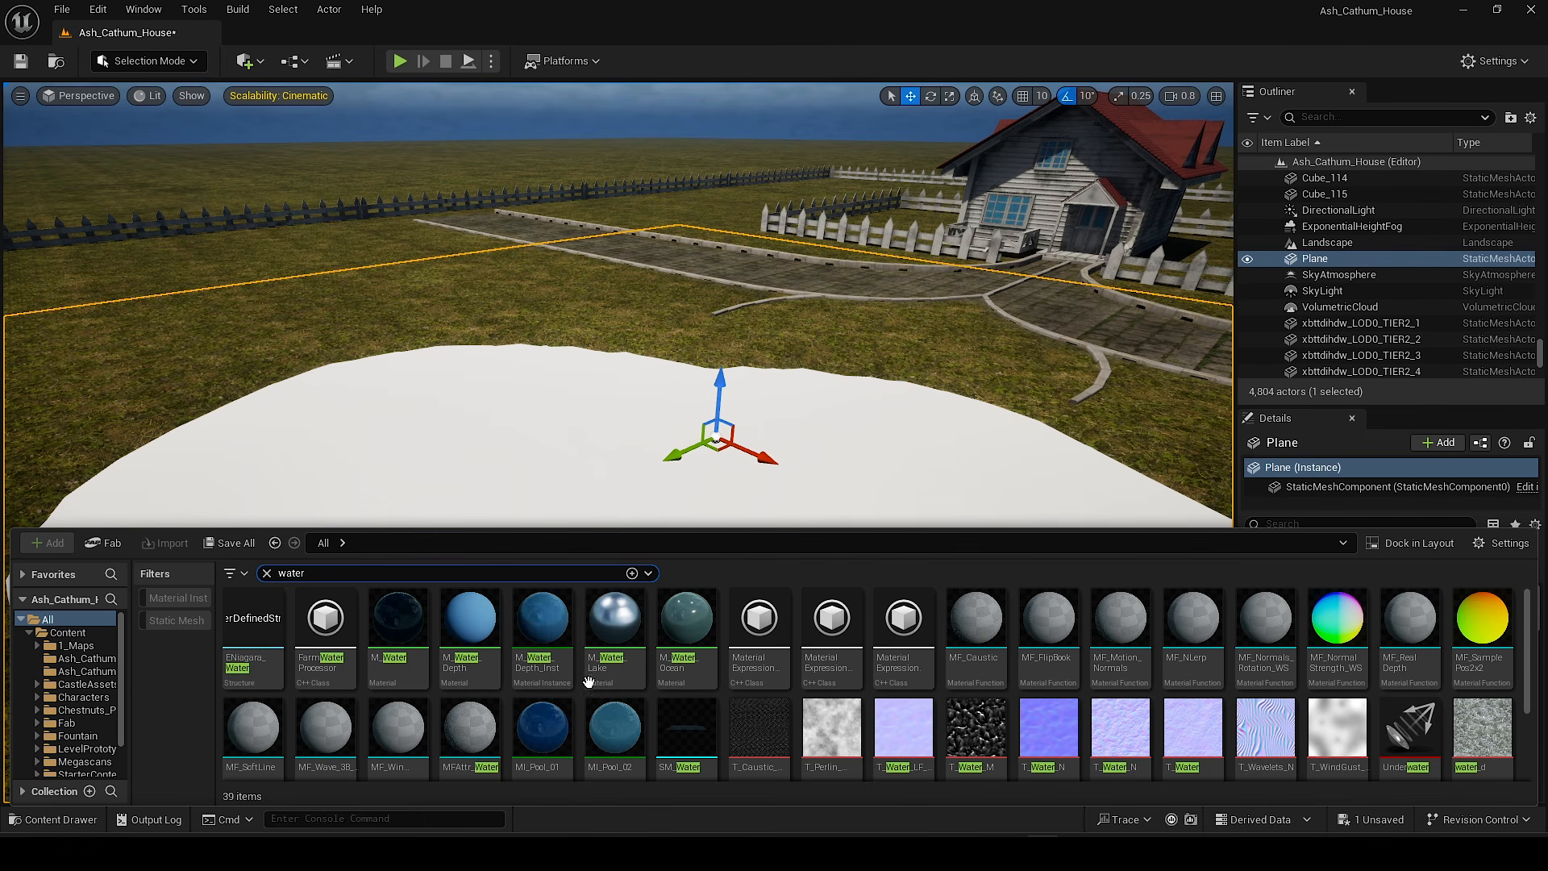
drag(418, 608, 564, 420)
right_drag(564, 419, 581, 359)
key(w)
key(s)
key(w)
key(s)
right_drag(528, 452, 577, 424)
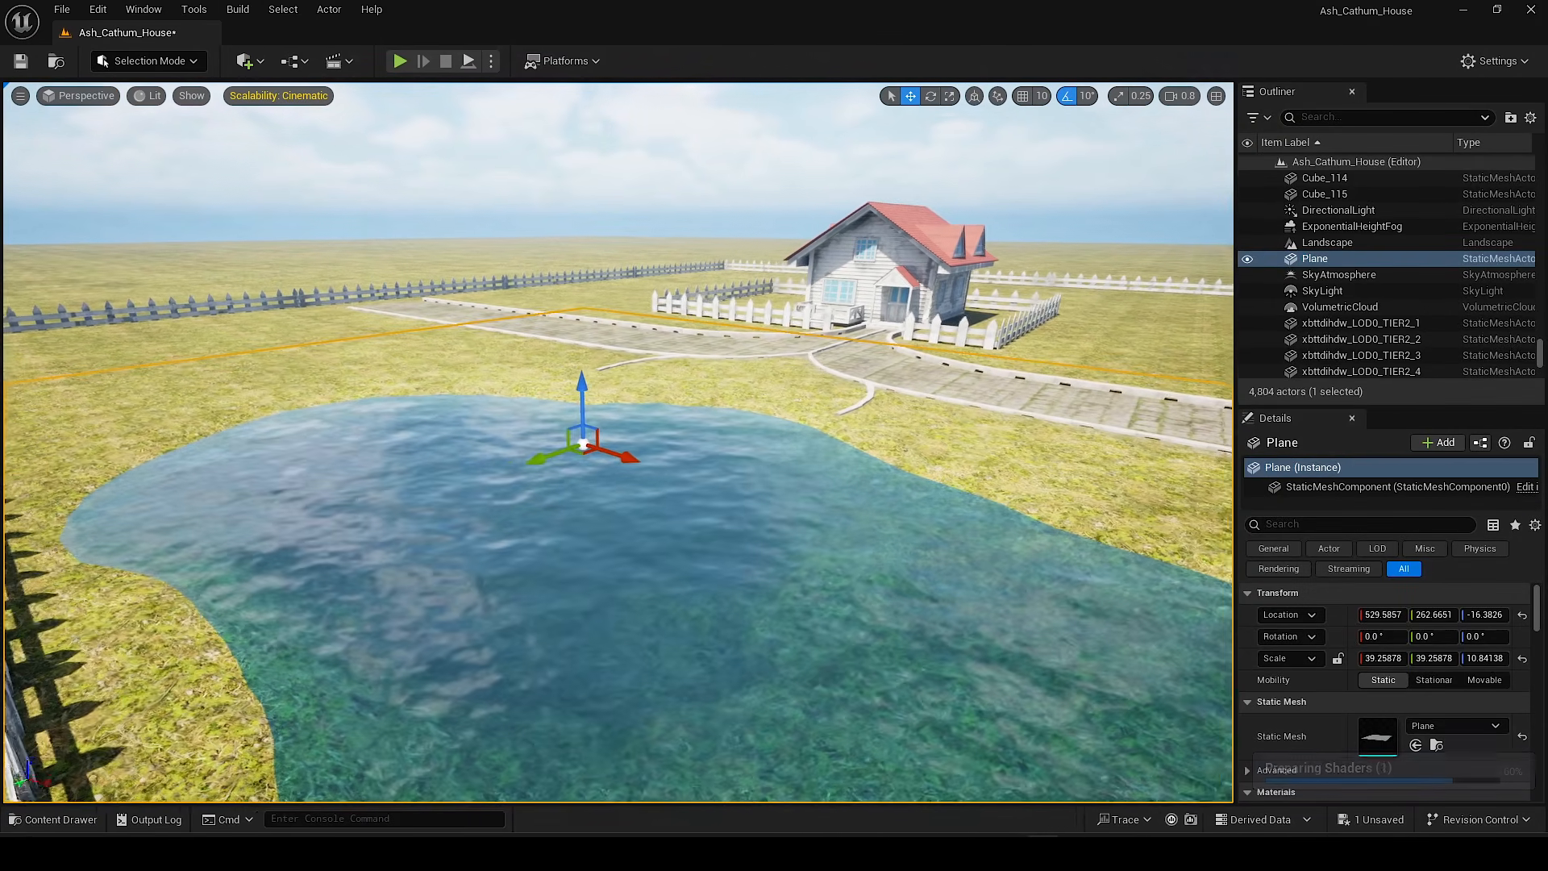
Step: Shift the water plane horizontally over the hollow to about X 605, Y 325
click(678, 129)
right_drag(677, 129, 665, 254)
key(w)
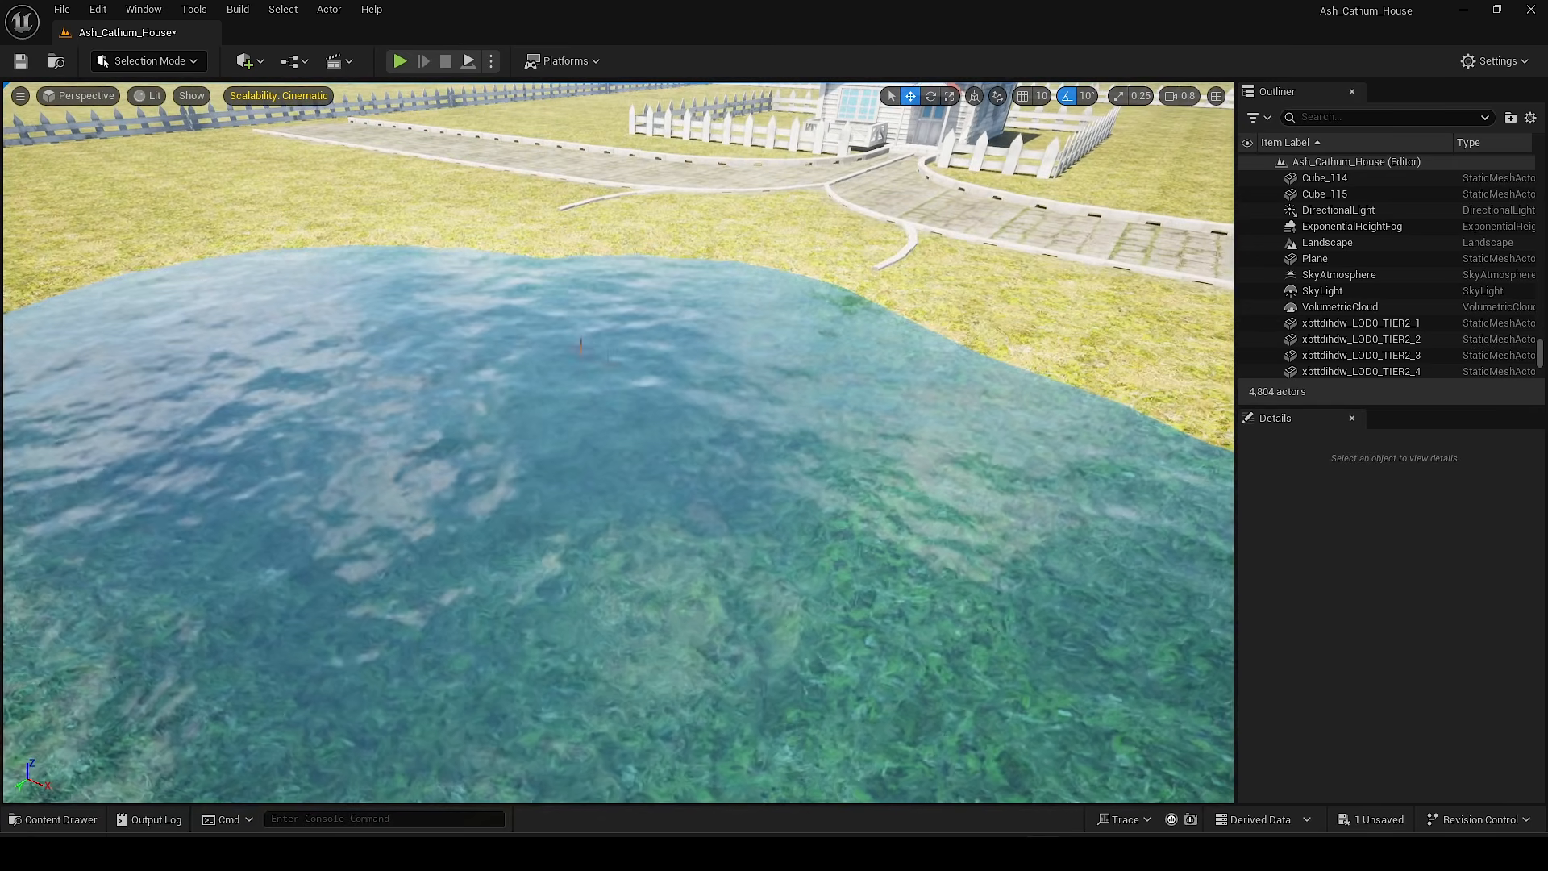
click(613, 387)
key(s)
right_drag(613, 387, 645, 391)
key(s)
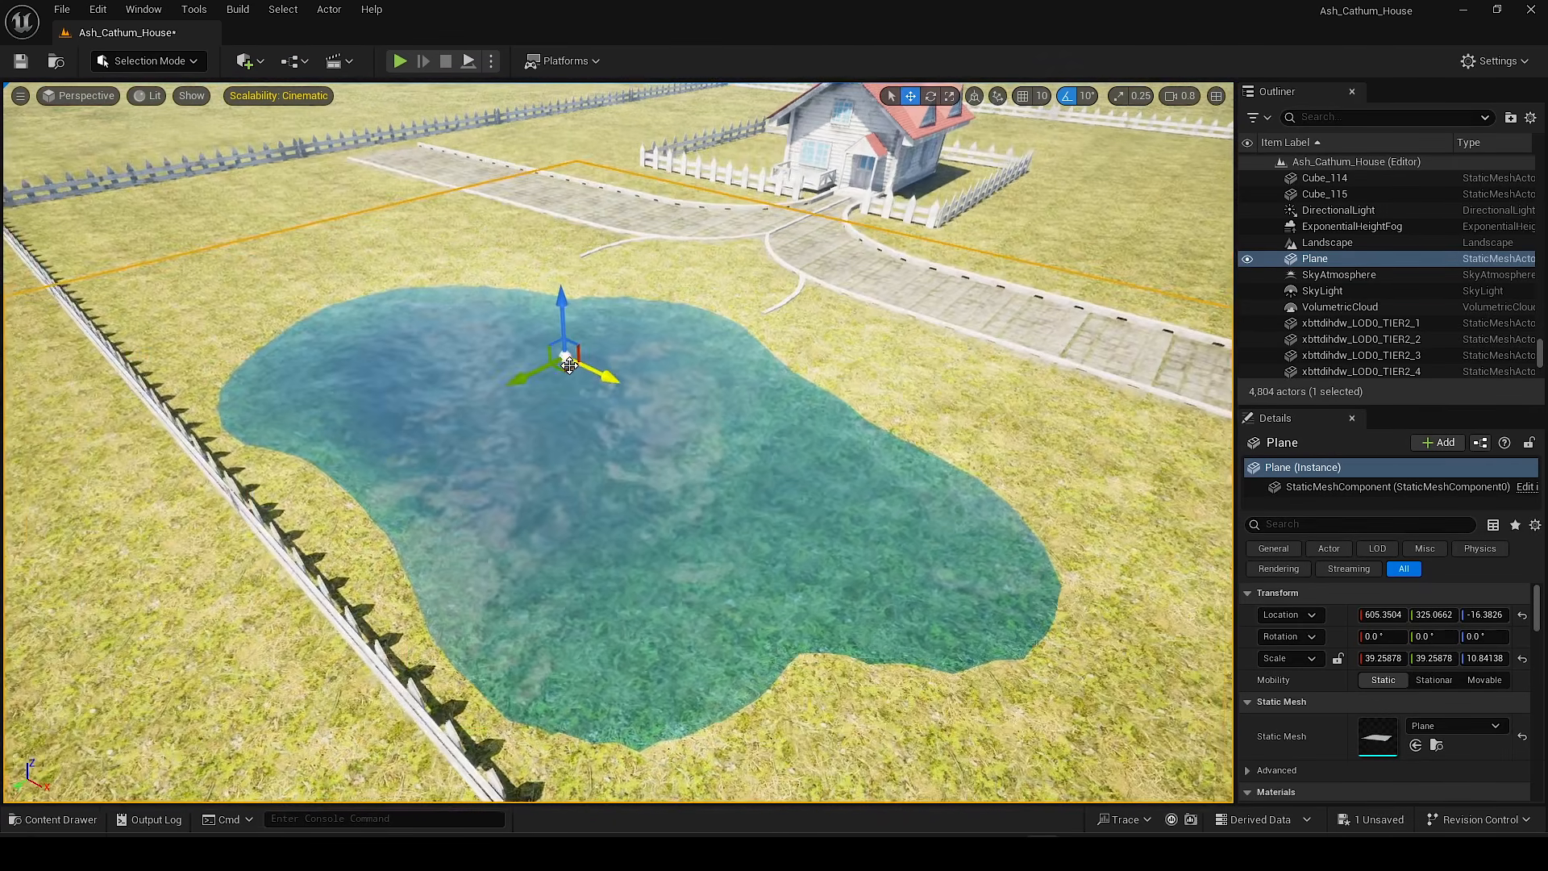
Step: Switch back to Landscape mode and undo the last sculpt stroke at the pond
key(shift+2)
key(w)
right_drag(640, 333, 666, 422)
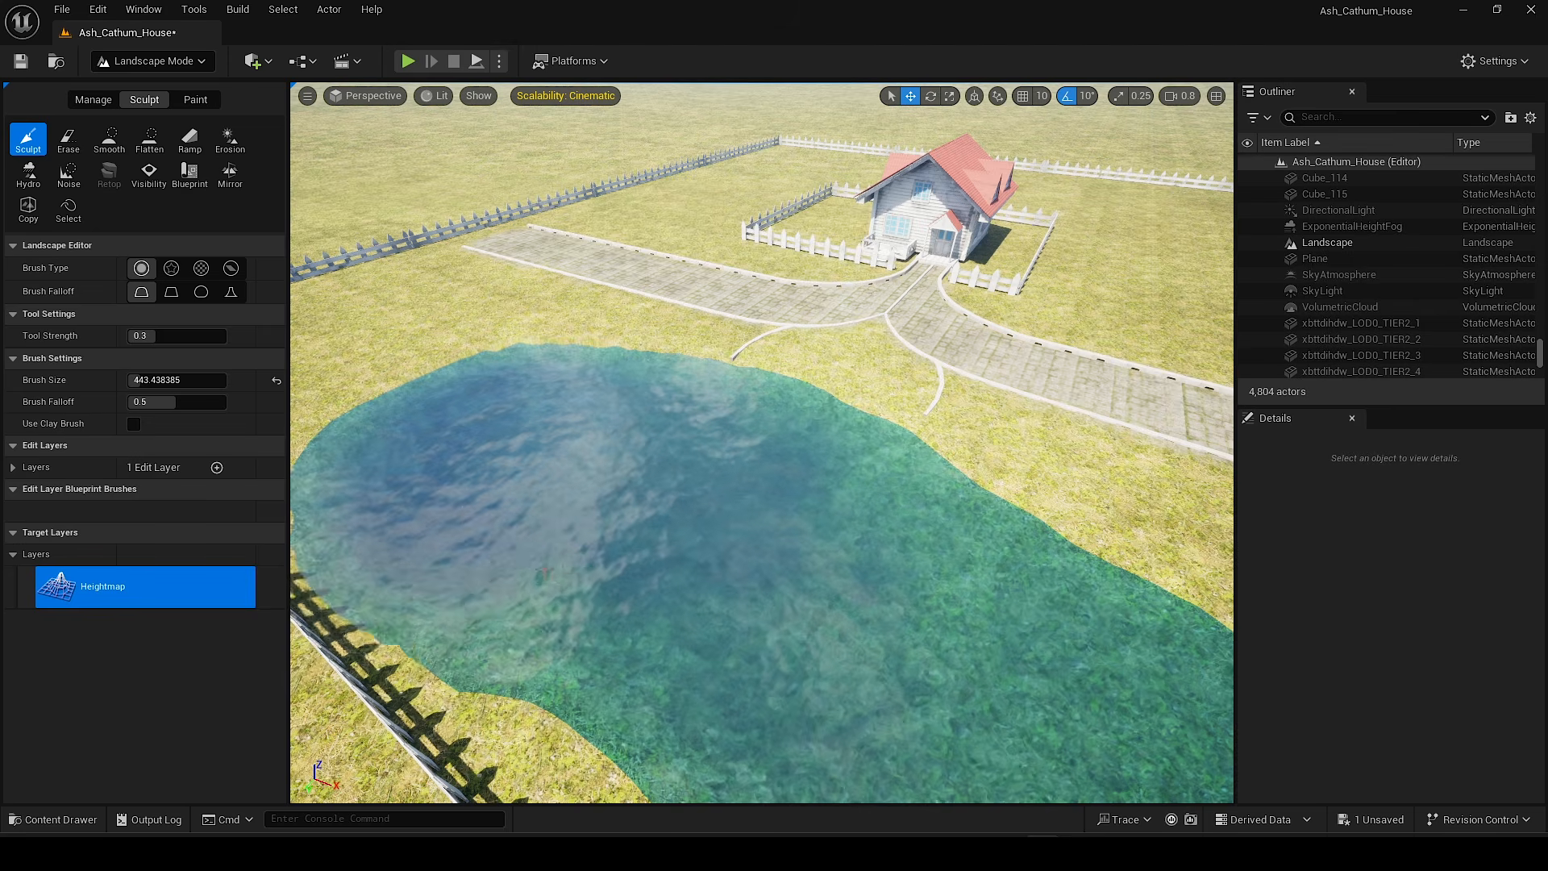
right_drag(544, 572, 657, 536)
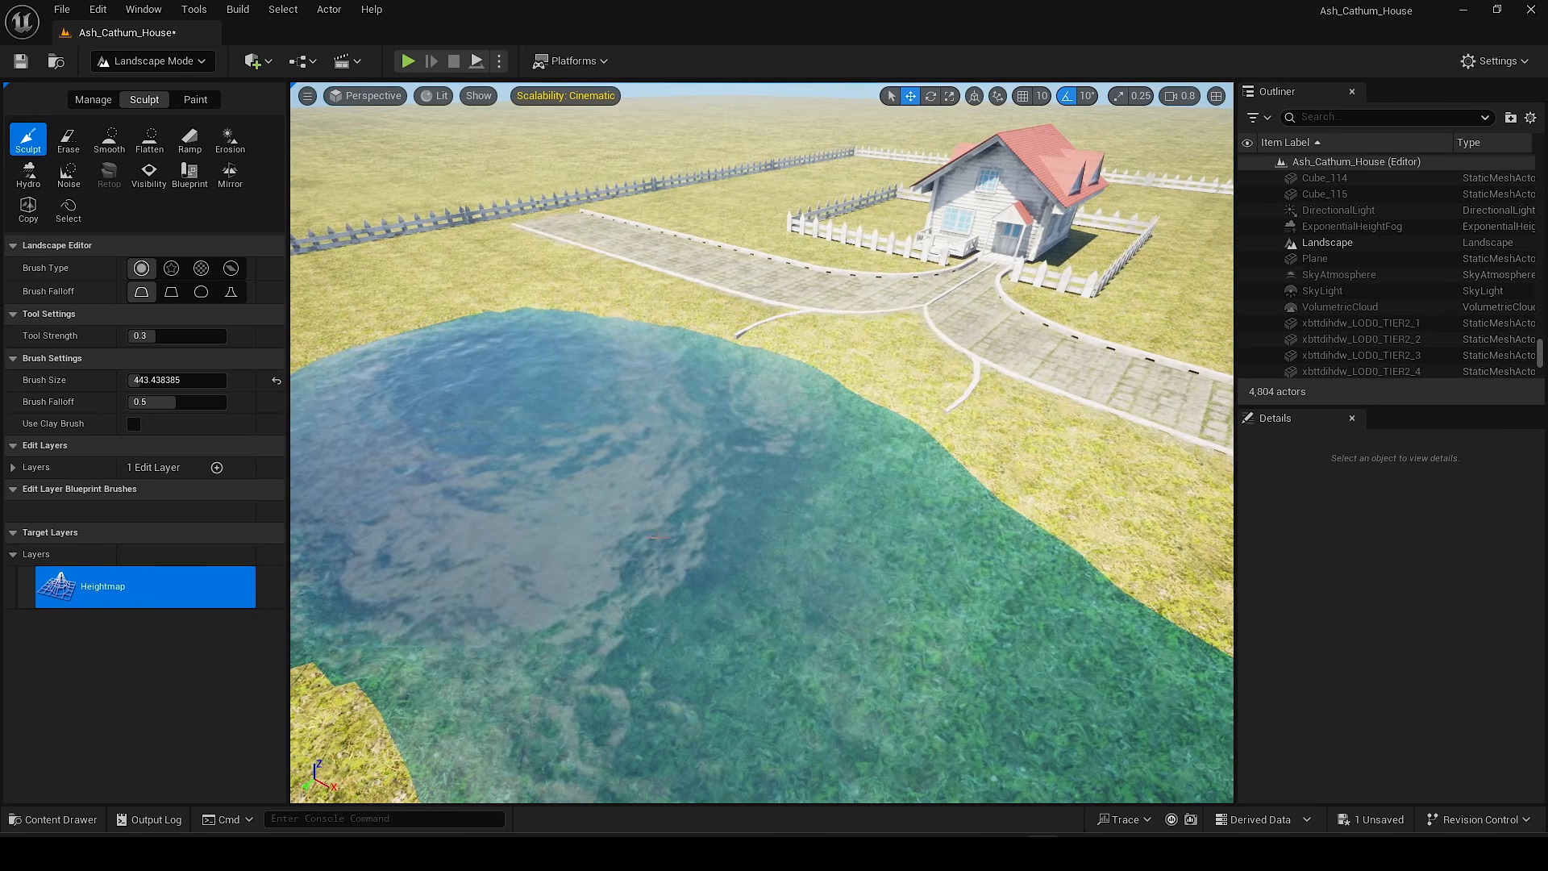
key(ctrl+z)
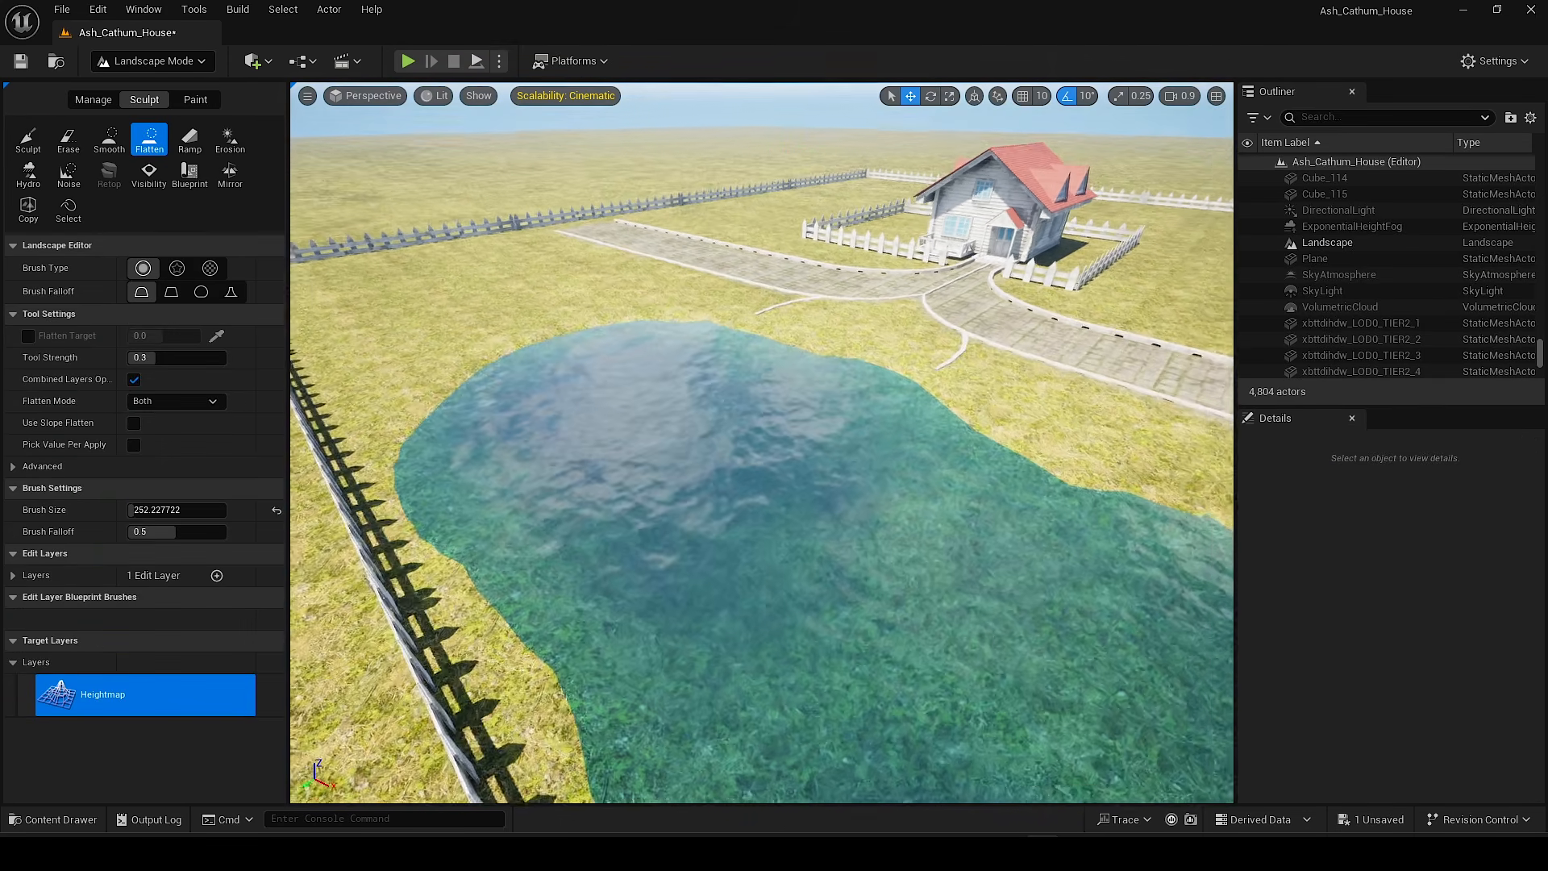
Step: Level the irregular pond hollow with the Flatten tool at a brush size of about 852
right_drag(410, 307, 410, 302)
key(s)
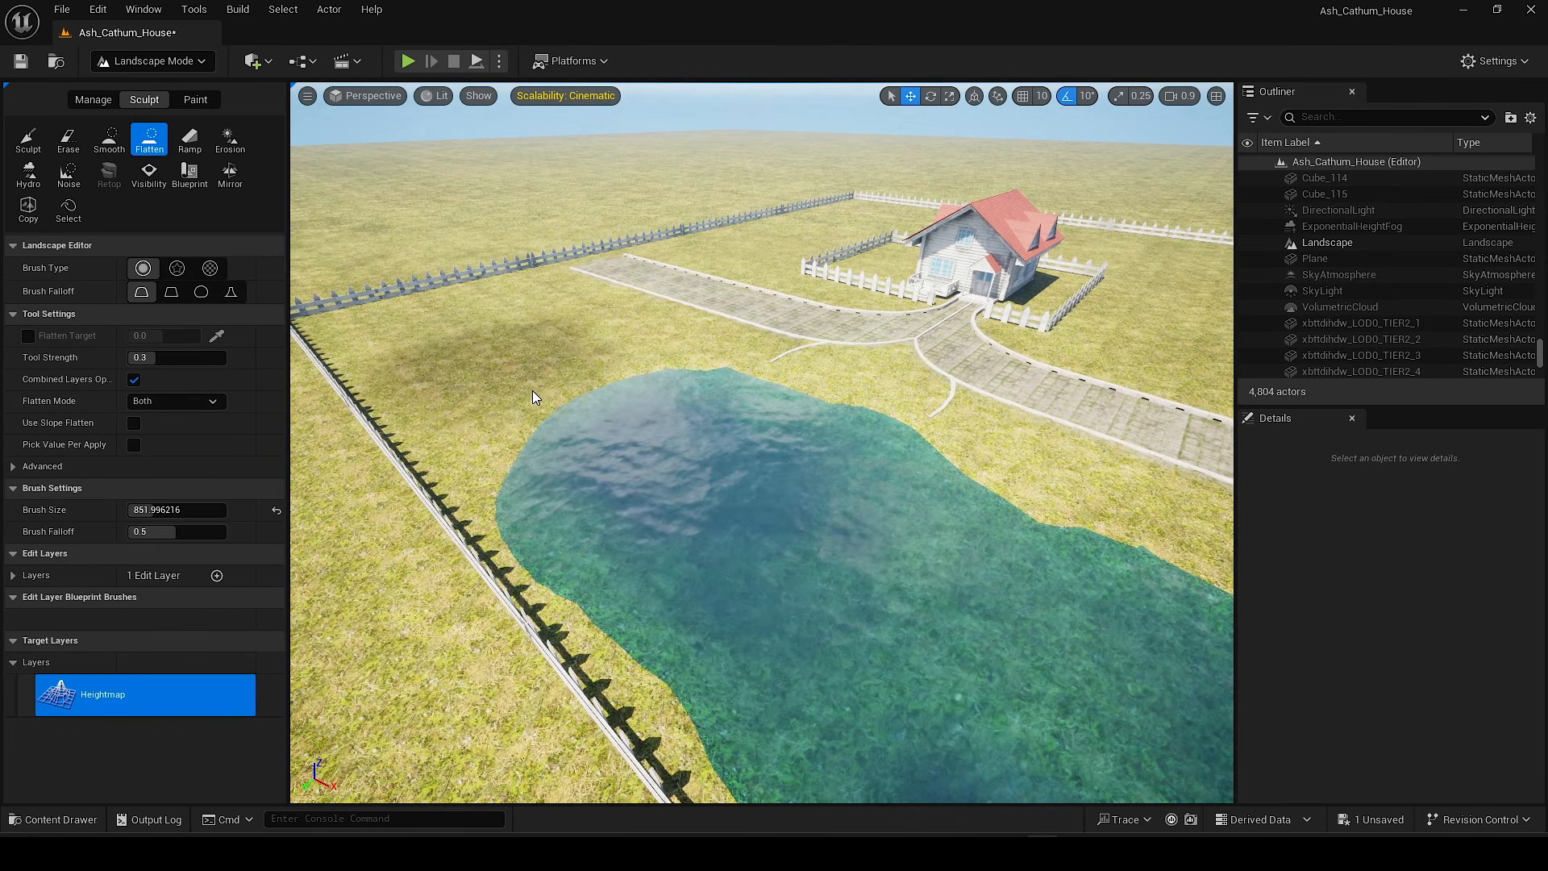
drag(640, 475, 764, 487)
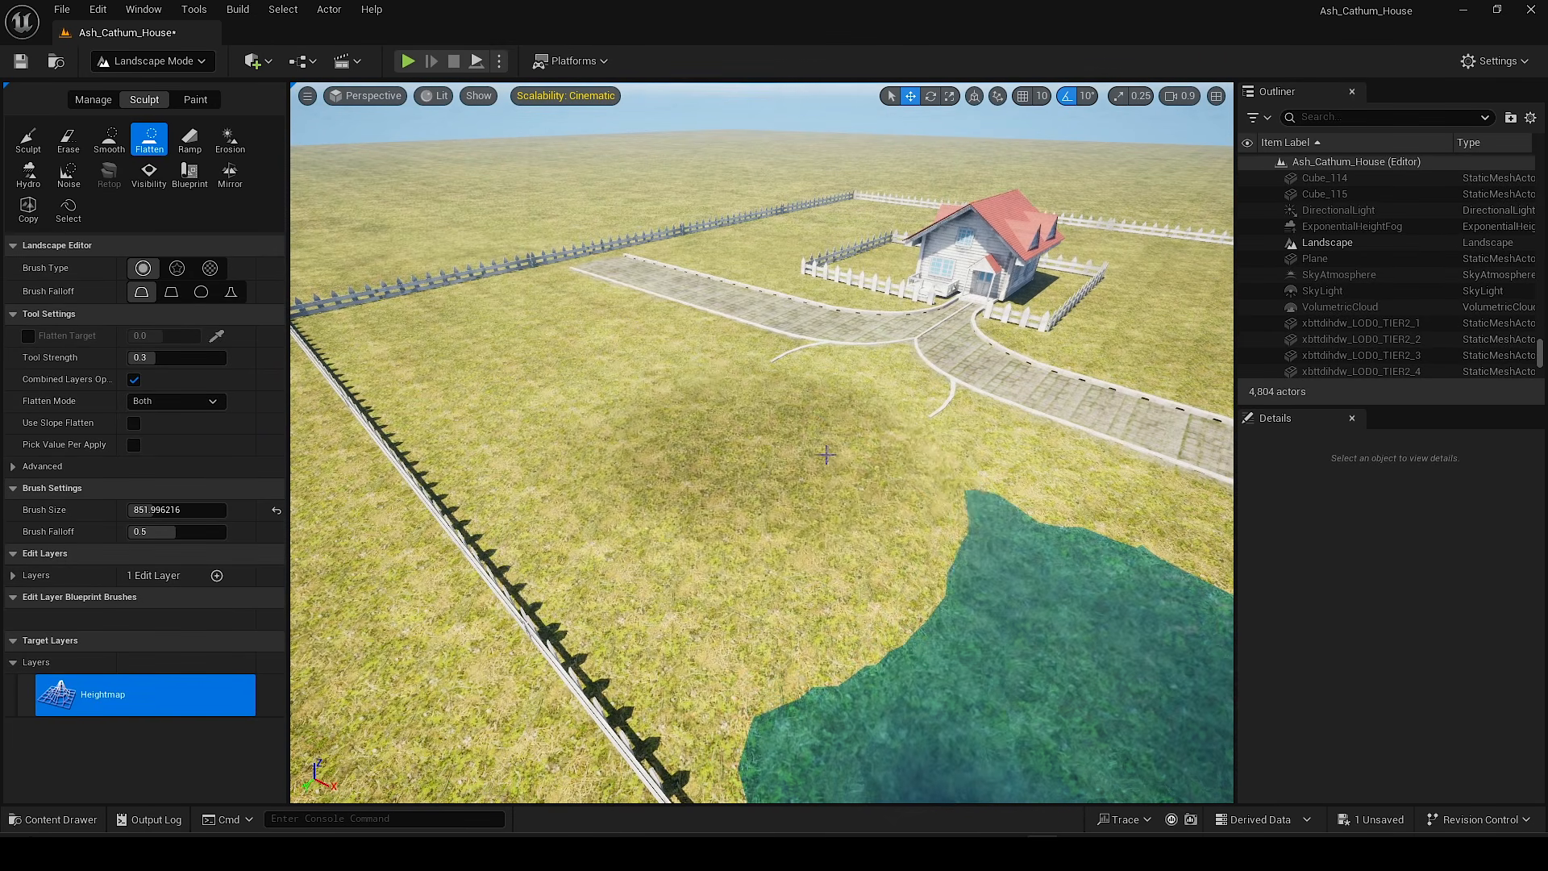
key(s)
mouse_move(907, 590)
right_down()
mouse_move(1040, 601)
mouse_move(1044, 580)
right_up()
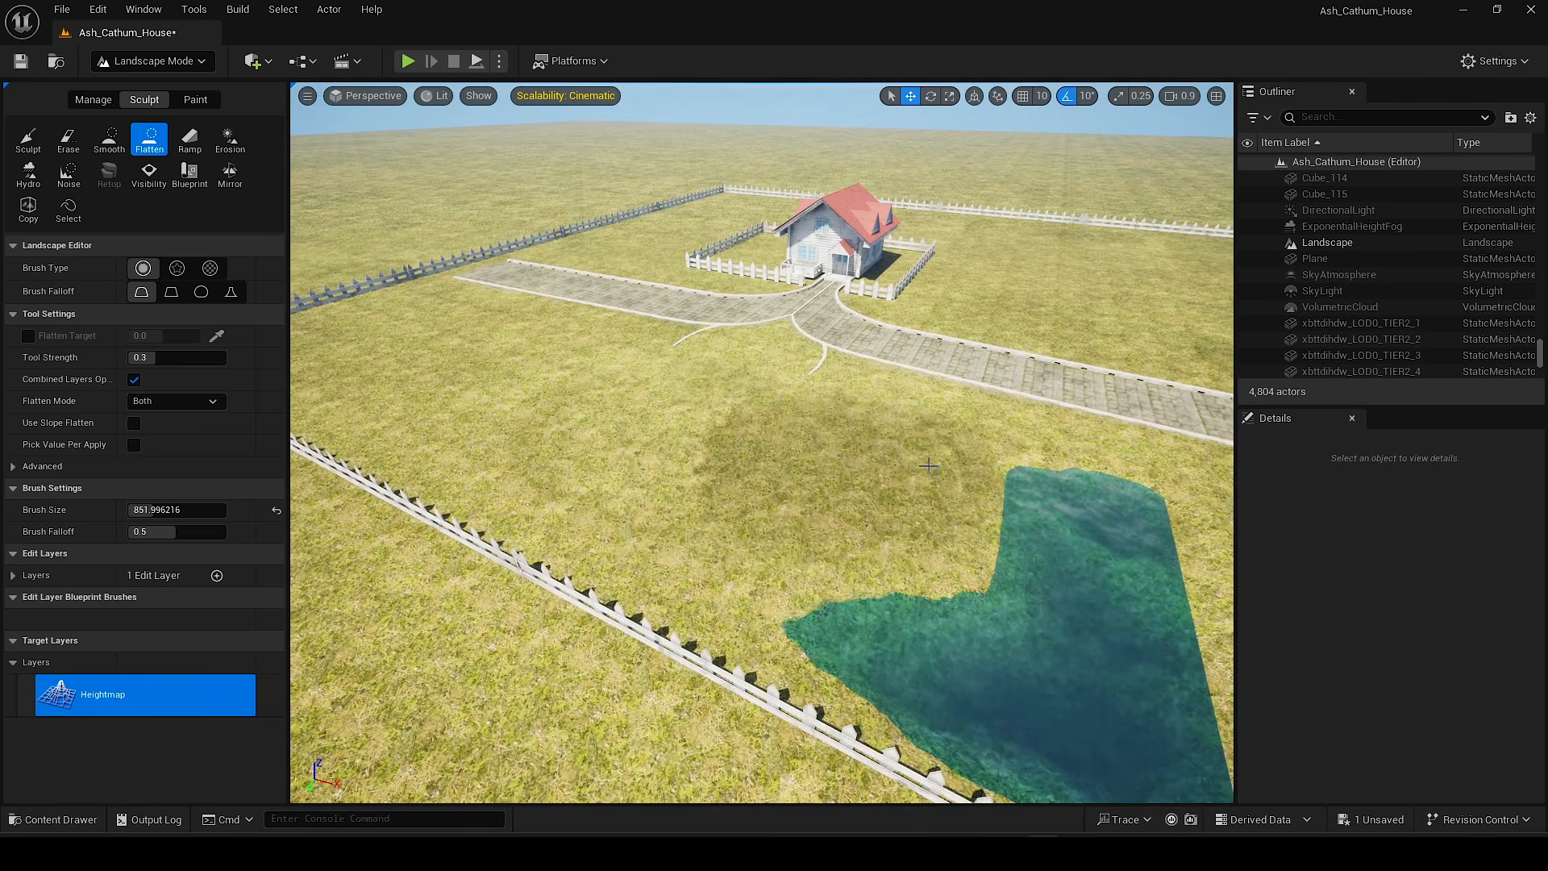
drag(870, 548, 1076, 591)
Step: Select the buried water plane in Selection mode and raise it to about Z 24.8
key(shift+1)
click(1315, 258)
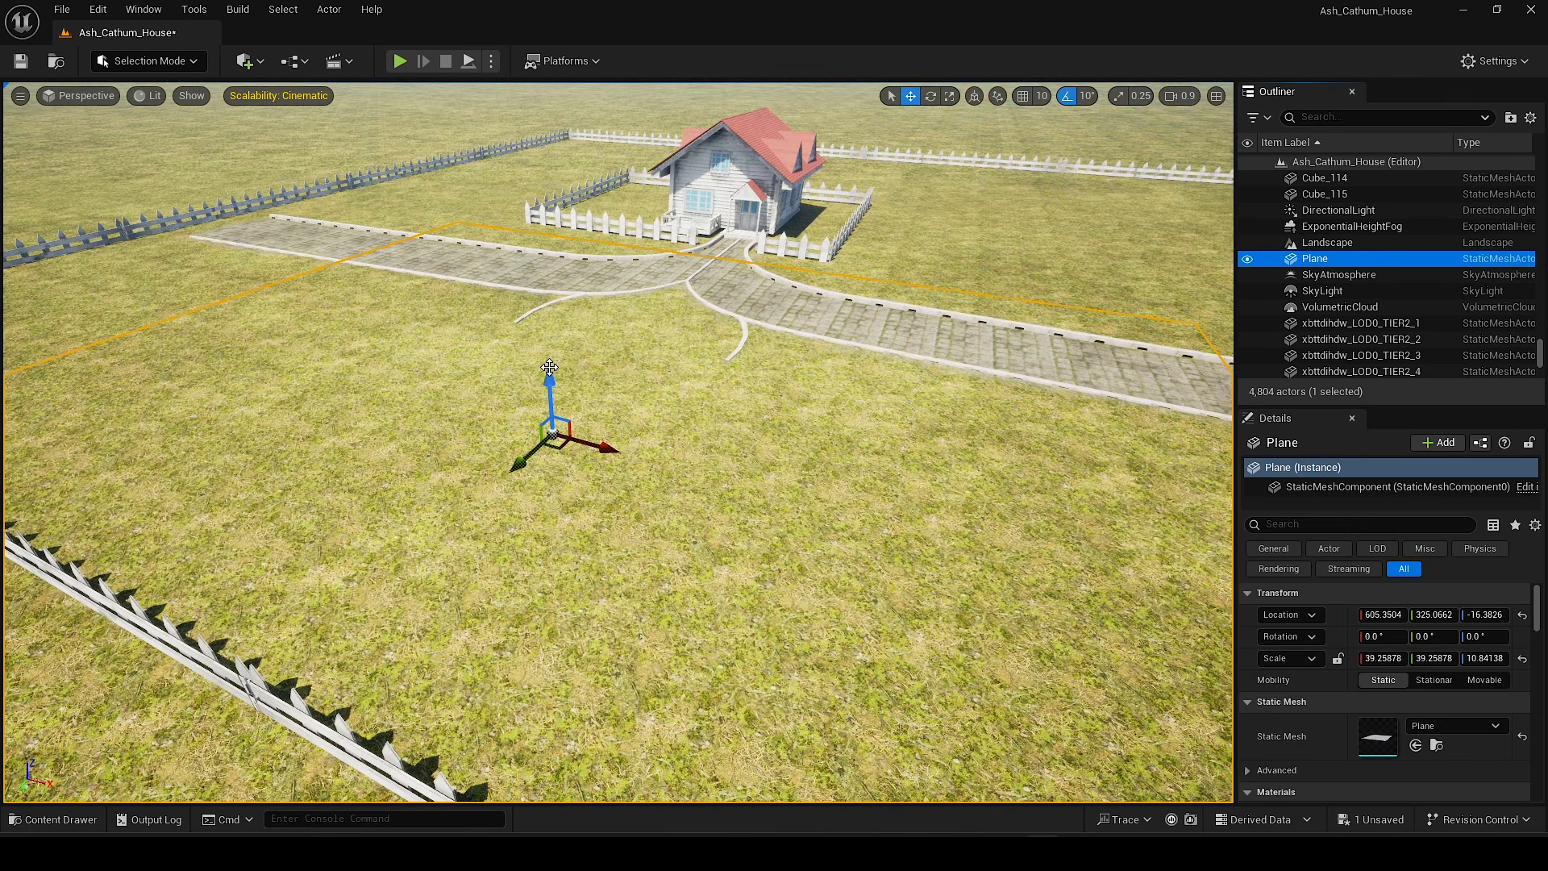
drag(549, 368, 548, 354)
click(1247, 257)
right_drag(618, 442, 613, 404)
click(1247, 258)
Step: Move the water plane aside to about X -2868, Y -405 and save the level
drag(604, 466, 284, 218)
right_drag(695, 511, 694, 613)
key(ctrl+s)
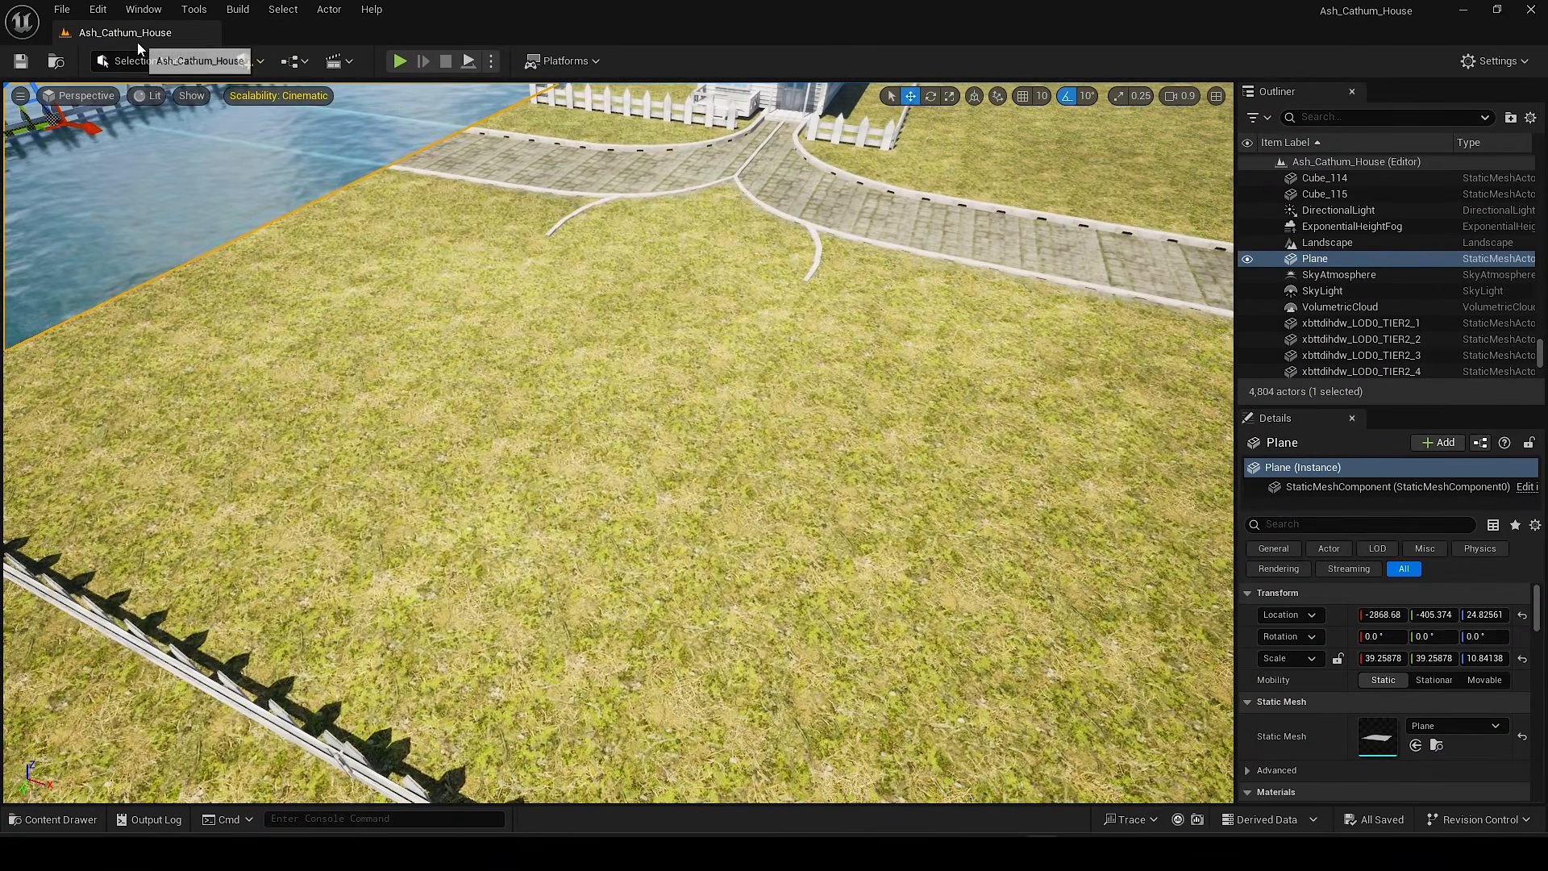
Step: Return to landscape sculpting and dig a round pit in front of the road junction with a brush size of about 799
click(145, 61)
click(156, 107)
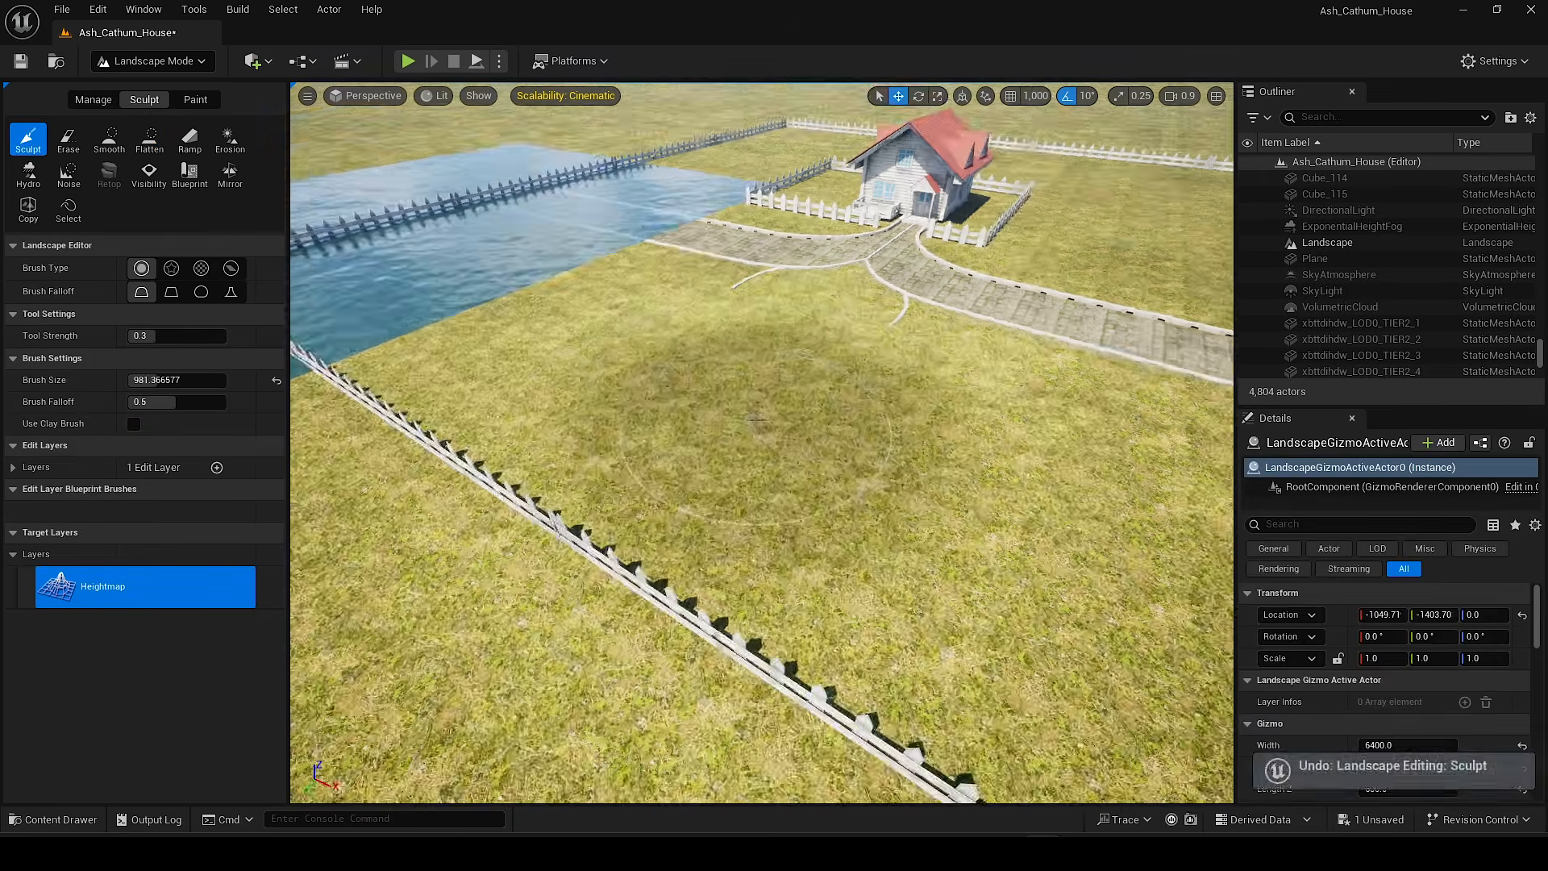
mouse_move(766, 415)
right_down()
mouse_move(765, 443)
mouse_move(786, 452)
right_up()
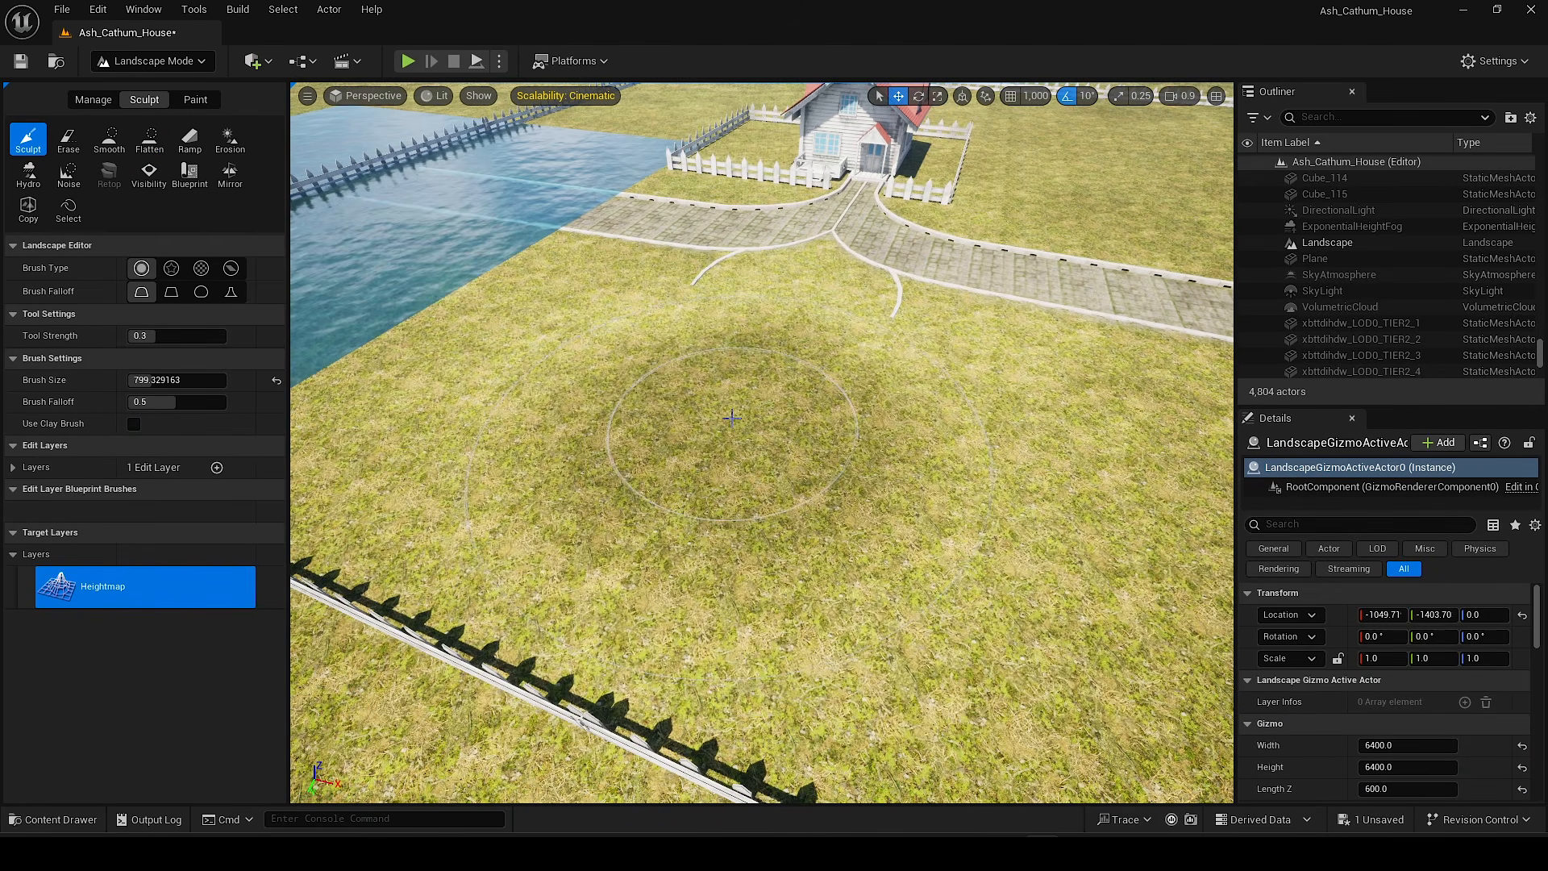
shift+click(732, 422)
mouse_move(963, 461)
right_down()
mouse_move(991, 456)
mouse_move(911, 424)
mouse_move(963, 461)
right_up()
Step: Smooth the round pit's floor and slopes with the Smooth tool
click(109, 140)
drag(709, 475, 821, 449)
right_drag(822, 449, 878, 492)
drag(774, 476, 821, 449)
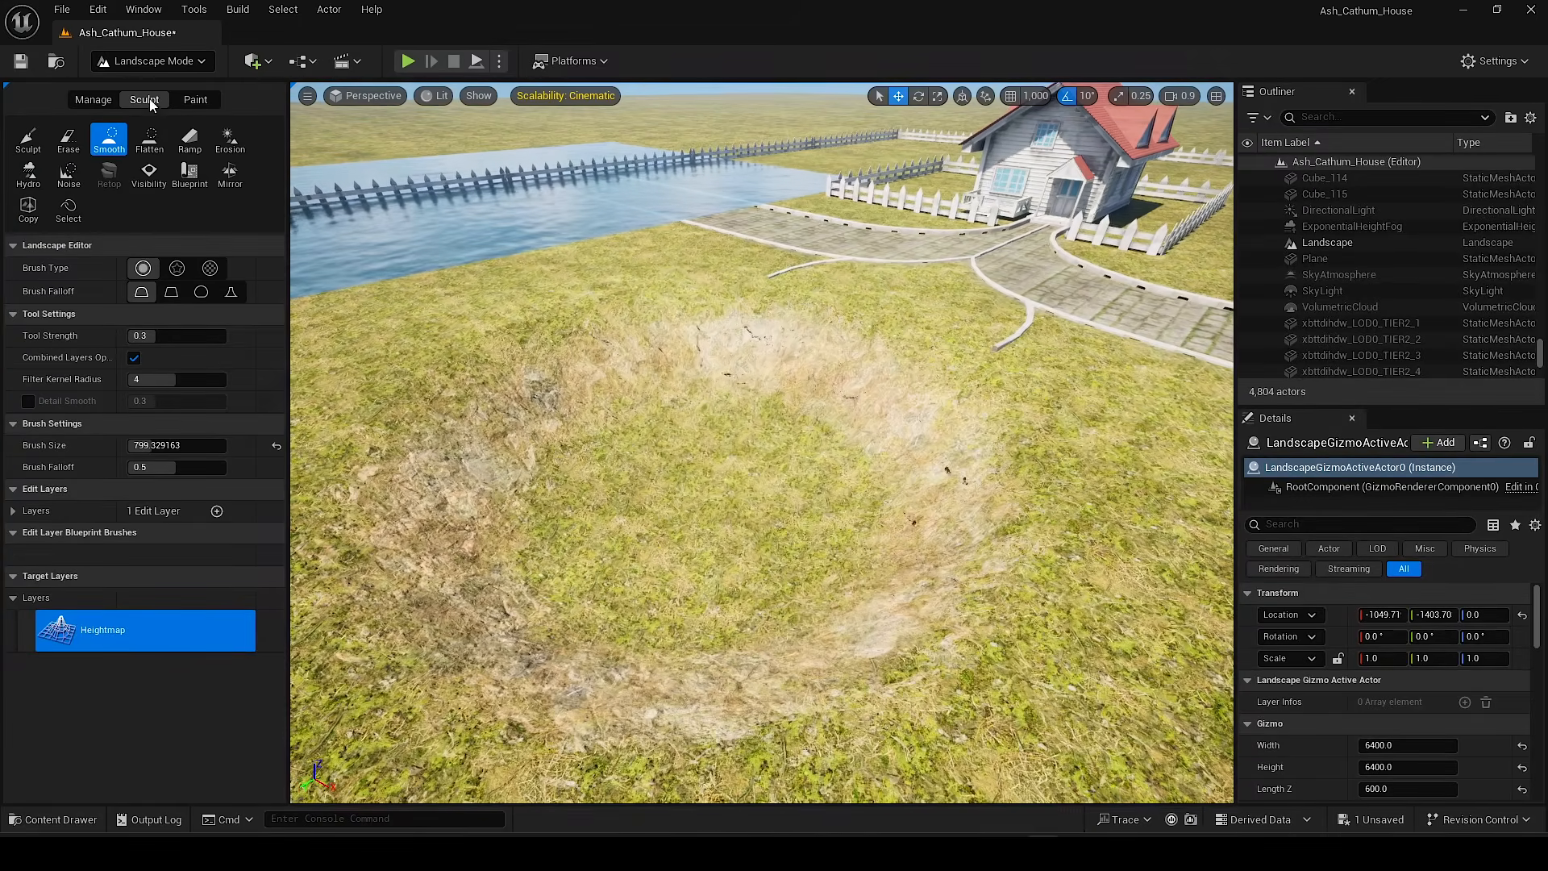
Step: Select the water plane in Selection mode, move it back over the round pit and adjust its height to fill the pond
click(151, 60)
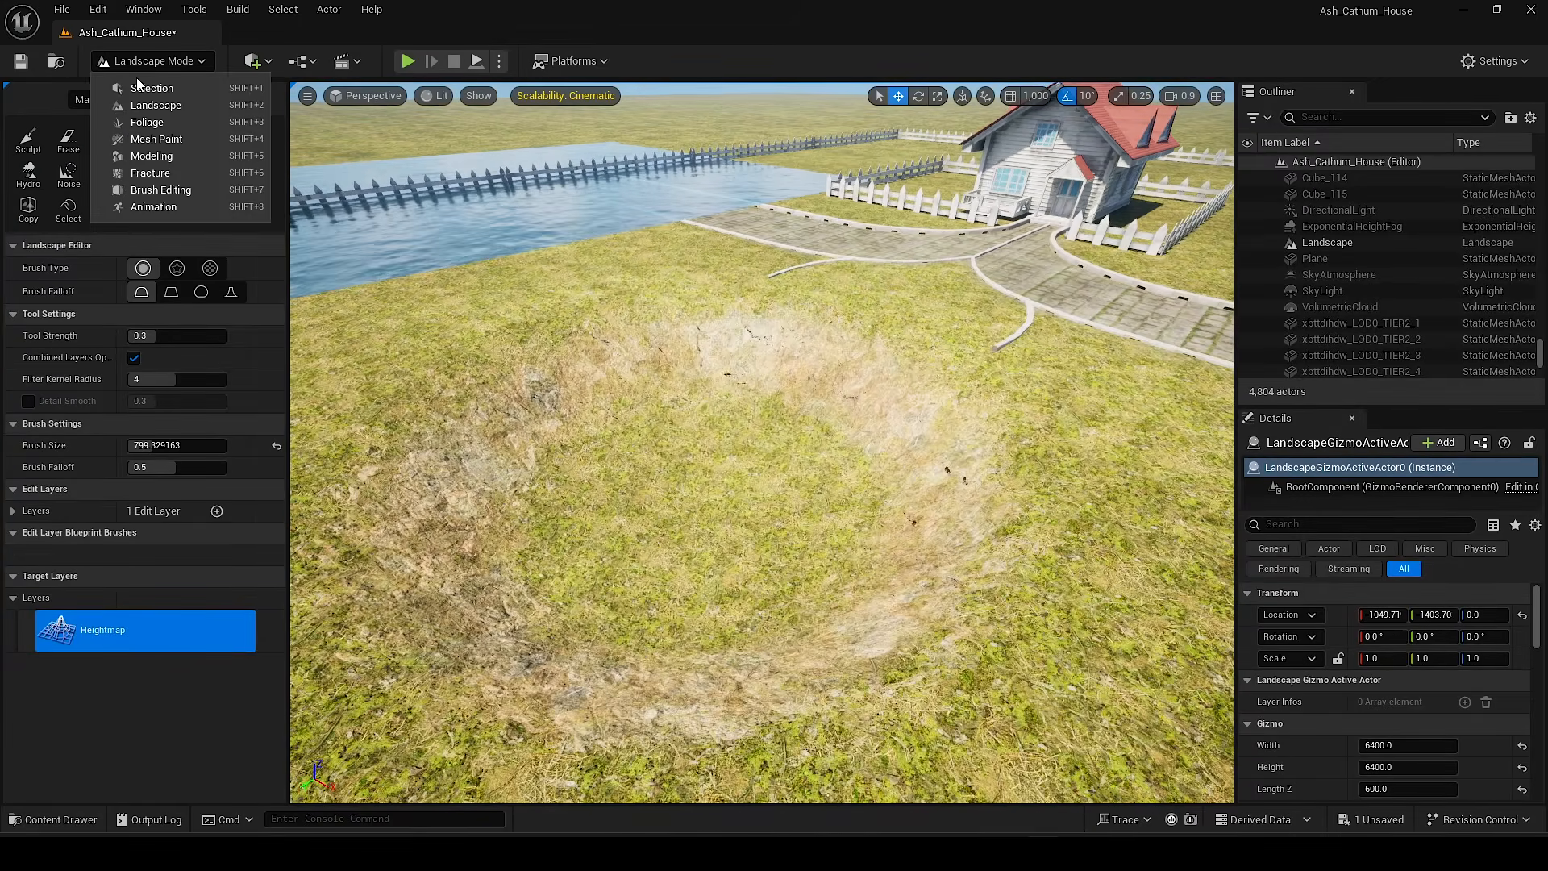
click(145, 96)
click(451, 153)
right_drag(451, 153, 475, 121)
drag(311, 286, 733, 513)
right_drag(733, 512, 762, 445)
drag(766, 466, 764, 487)
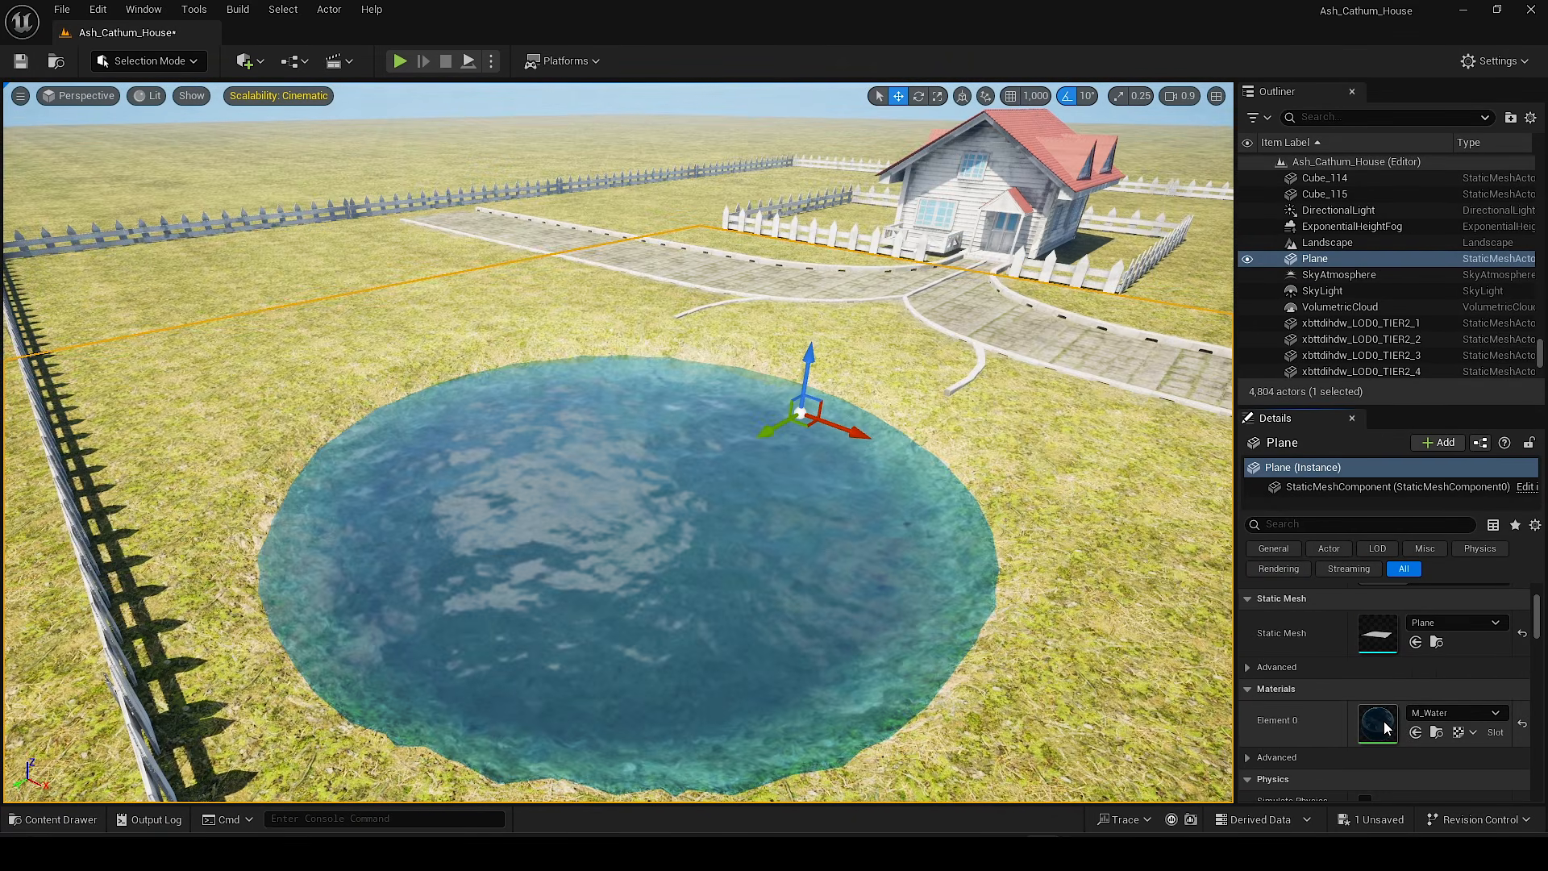
Step: Examine the M_Water material graph and its MFAttr_Water function, then close both
double_click(1376, 722)
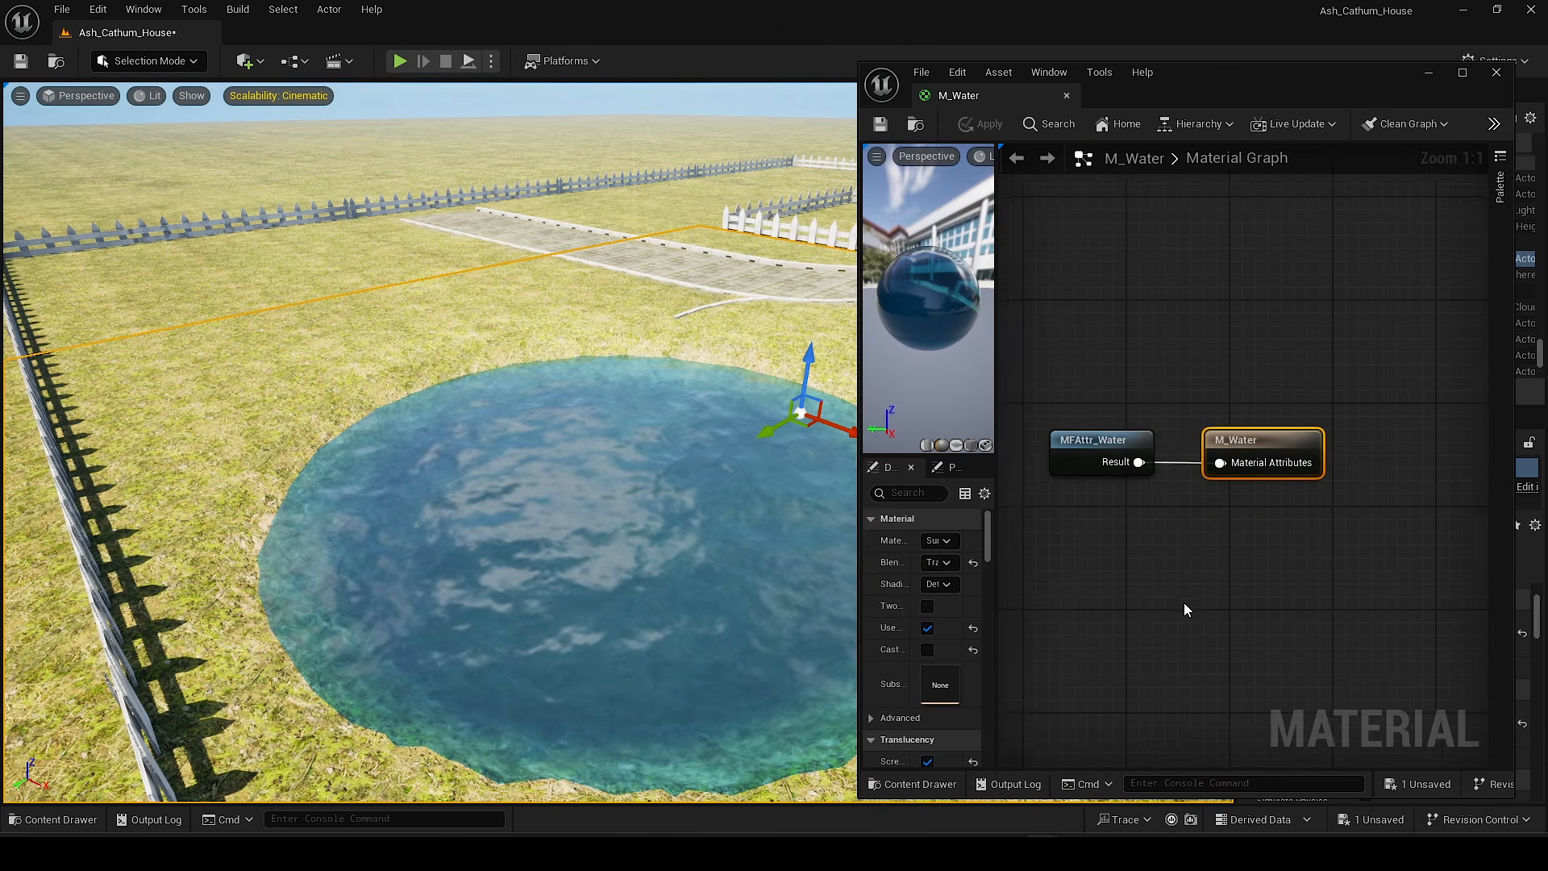
scroll(1146, 503, down, 2)
scroll(1146, 503, up, 3)
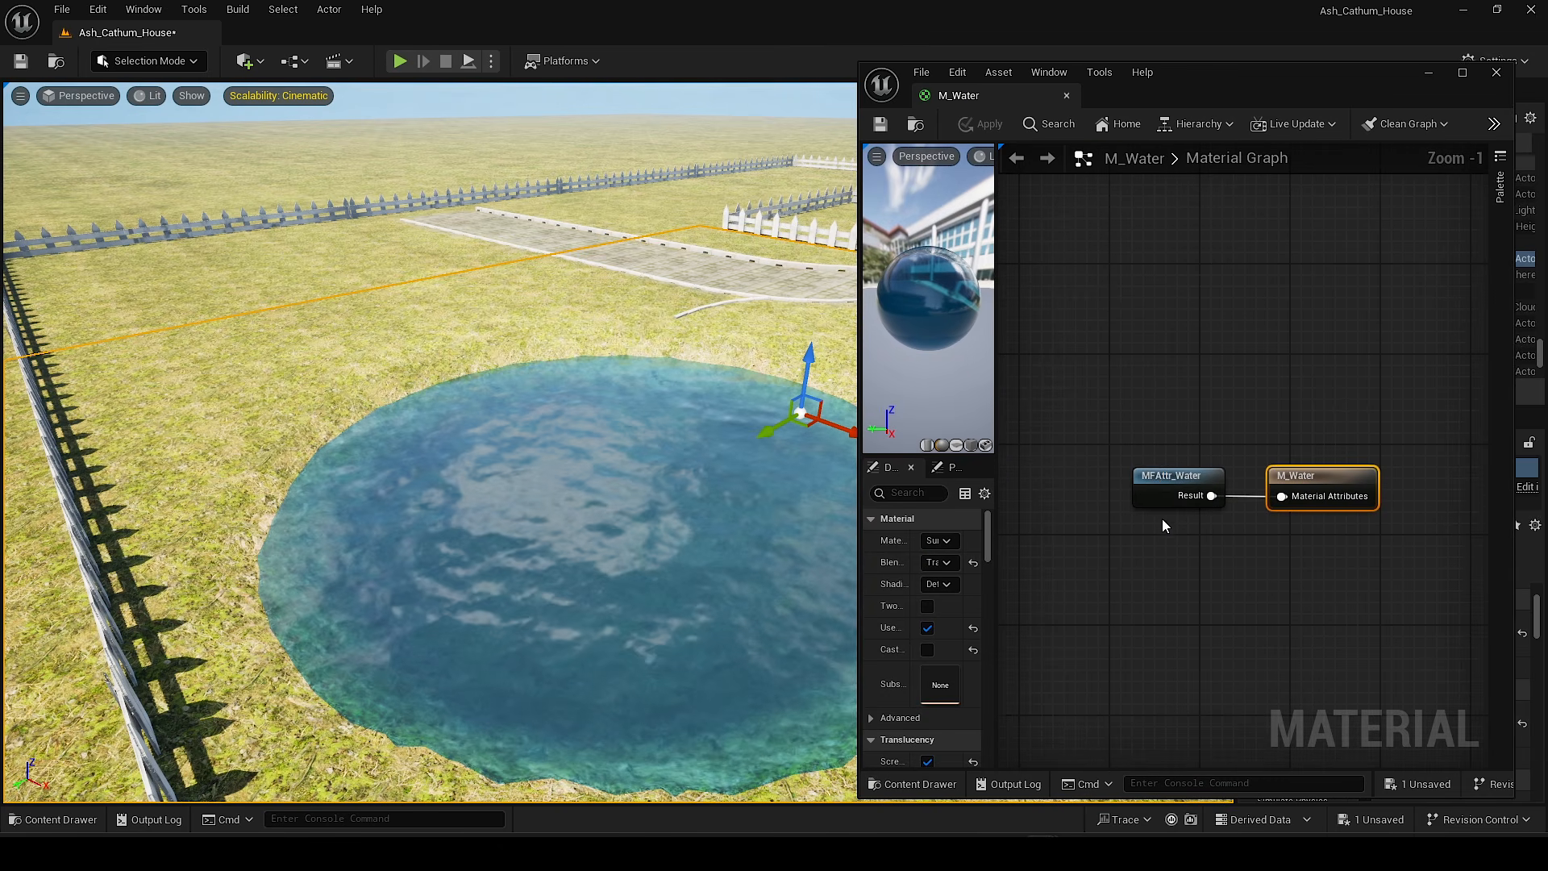
double_click(1153, 474)
scroll(1188, 517, down, 5)
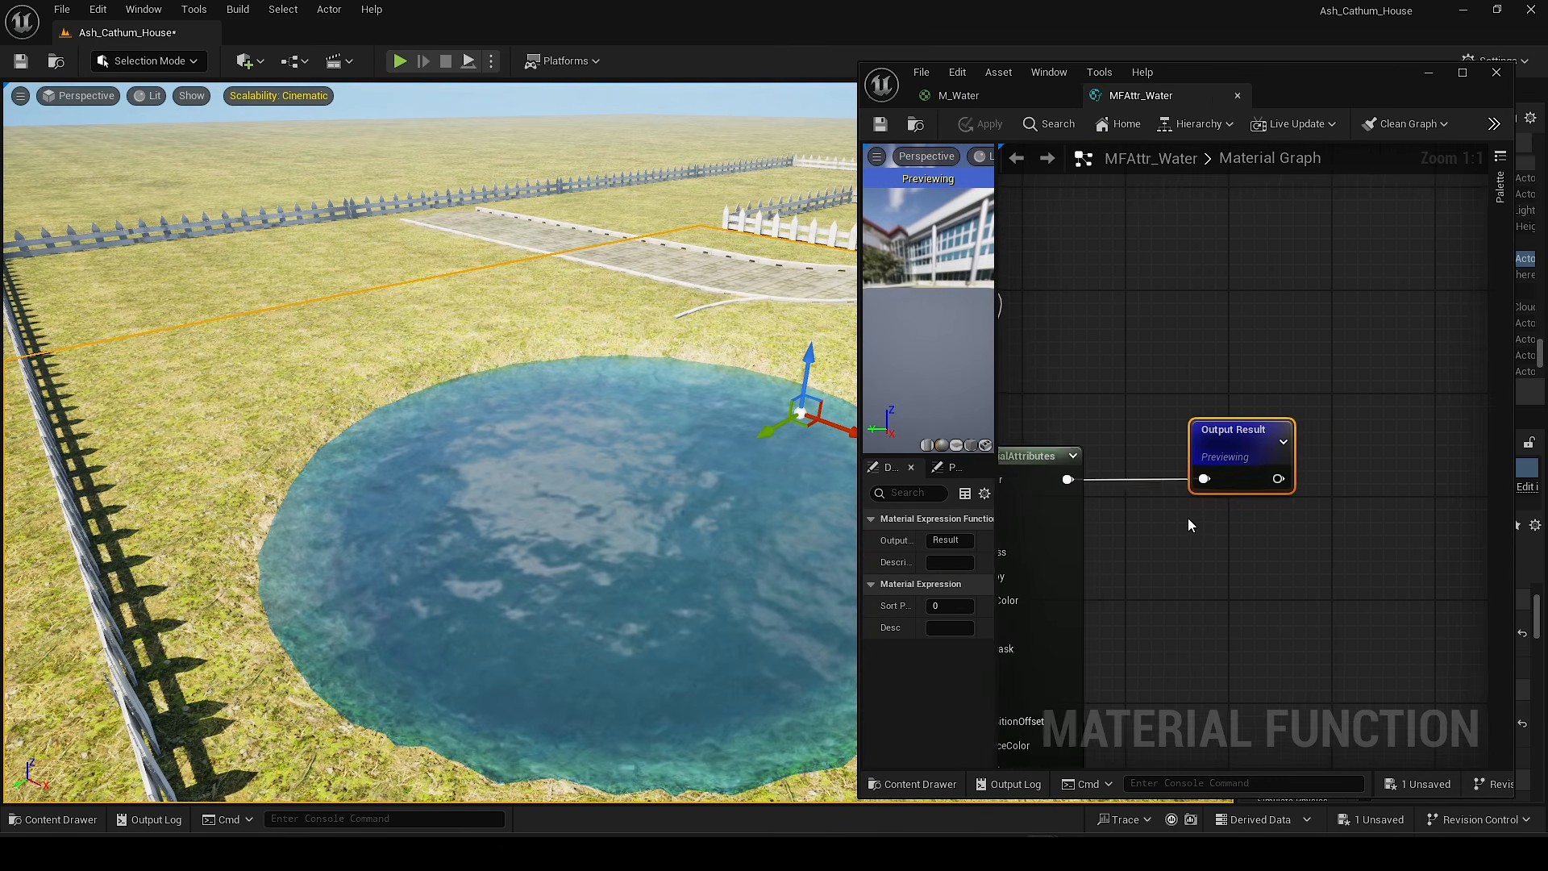
right_drag(1165, 576, 1333, 535)
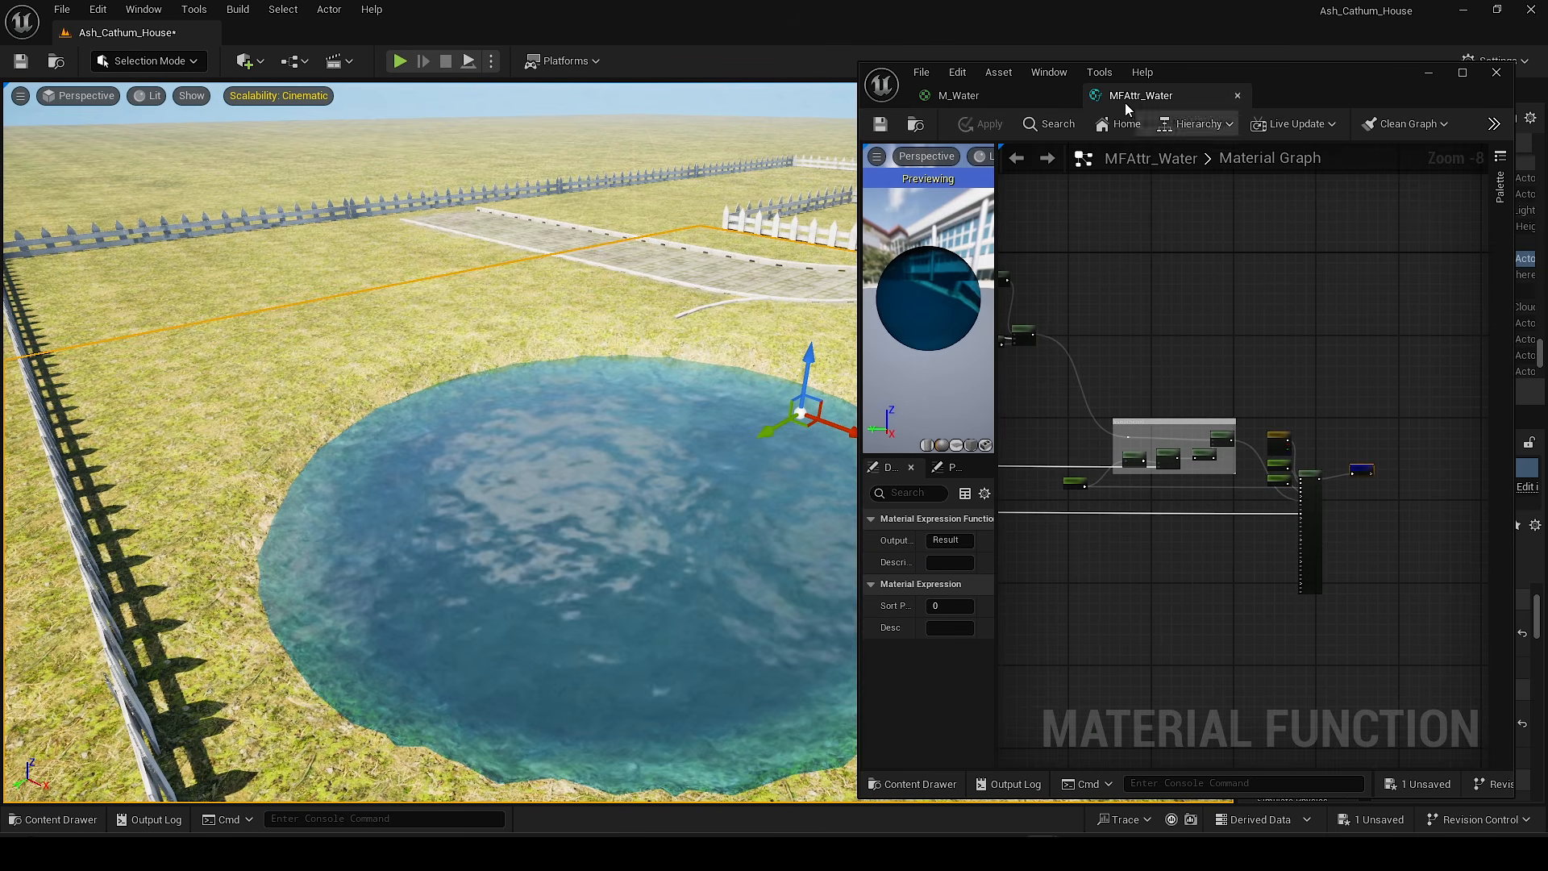
middle_click(1124, 100)
middle_click(1046, 95)
Step: Create a material instance of M_Water and assign M_Water_Inst to the water plane
click(1438, 735)
right_click(389, 616)
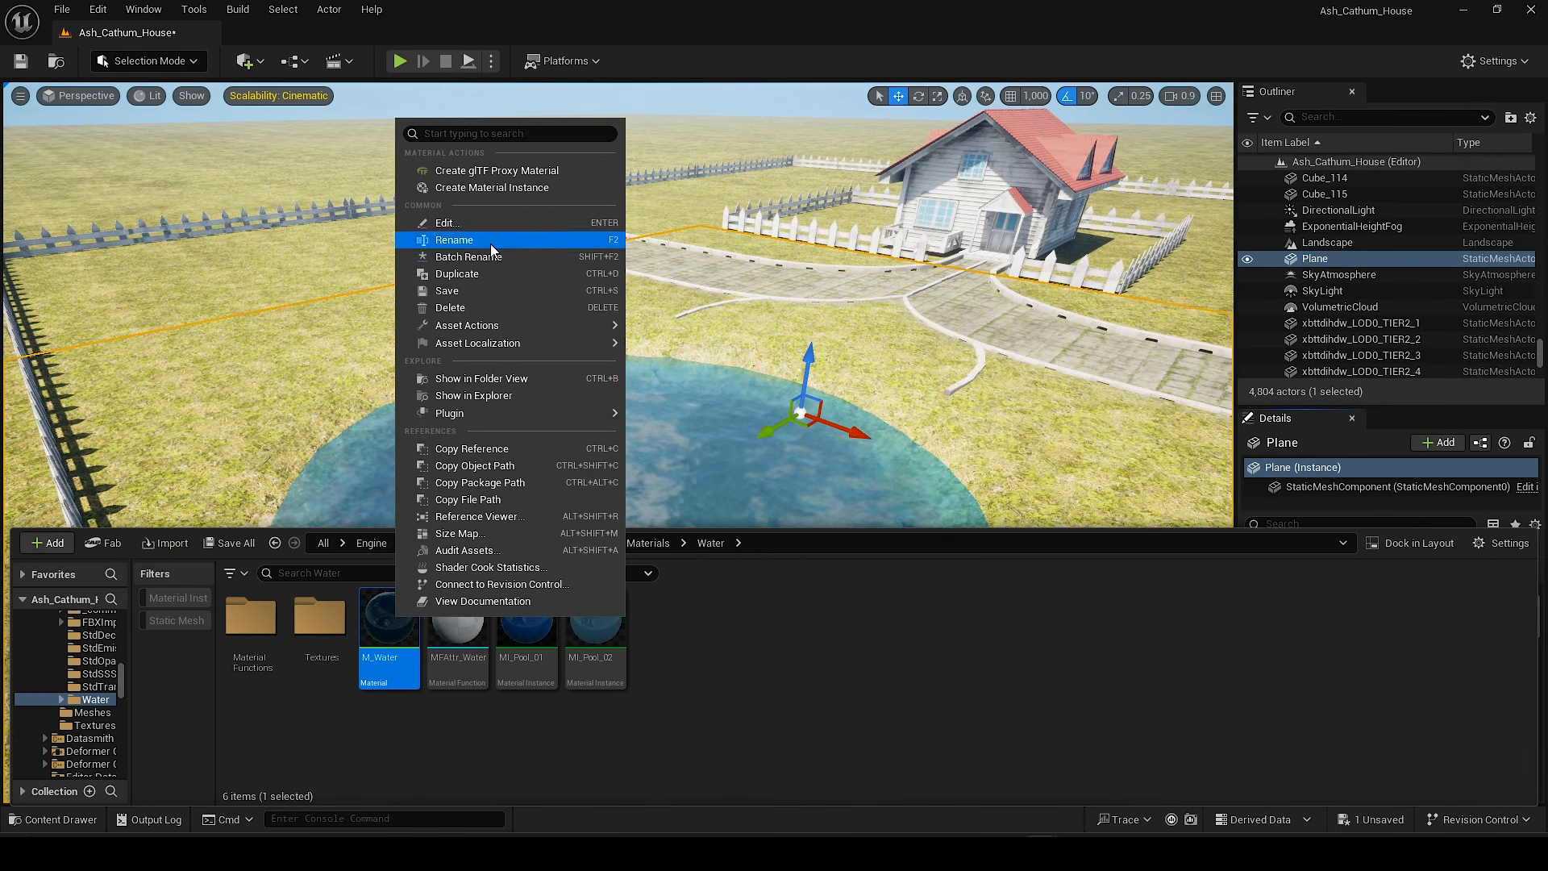
click(484, 159)
mouse_move(896, 517)
right_down()
mouse_move(907, 492)
mouse_move(915, 524)
right_up()
click(1419, 733)
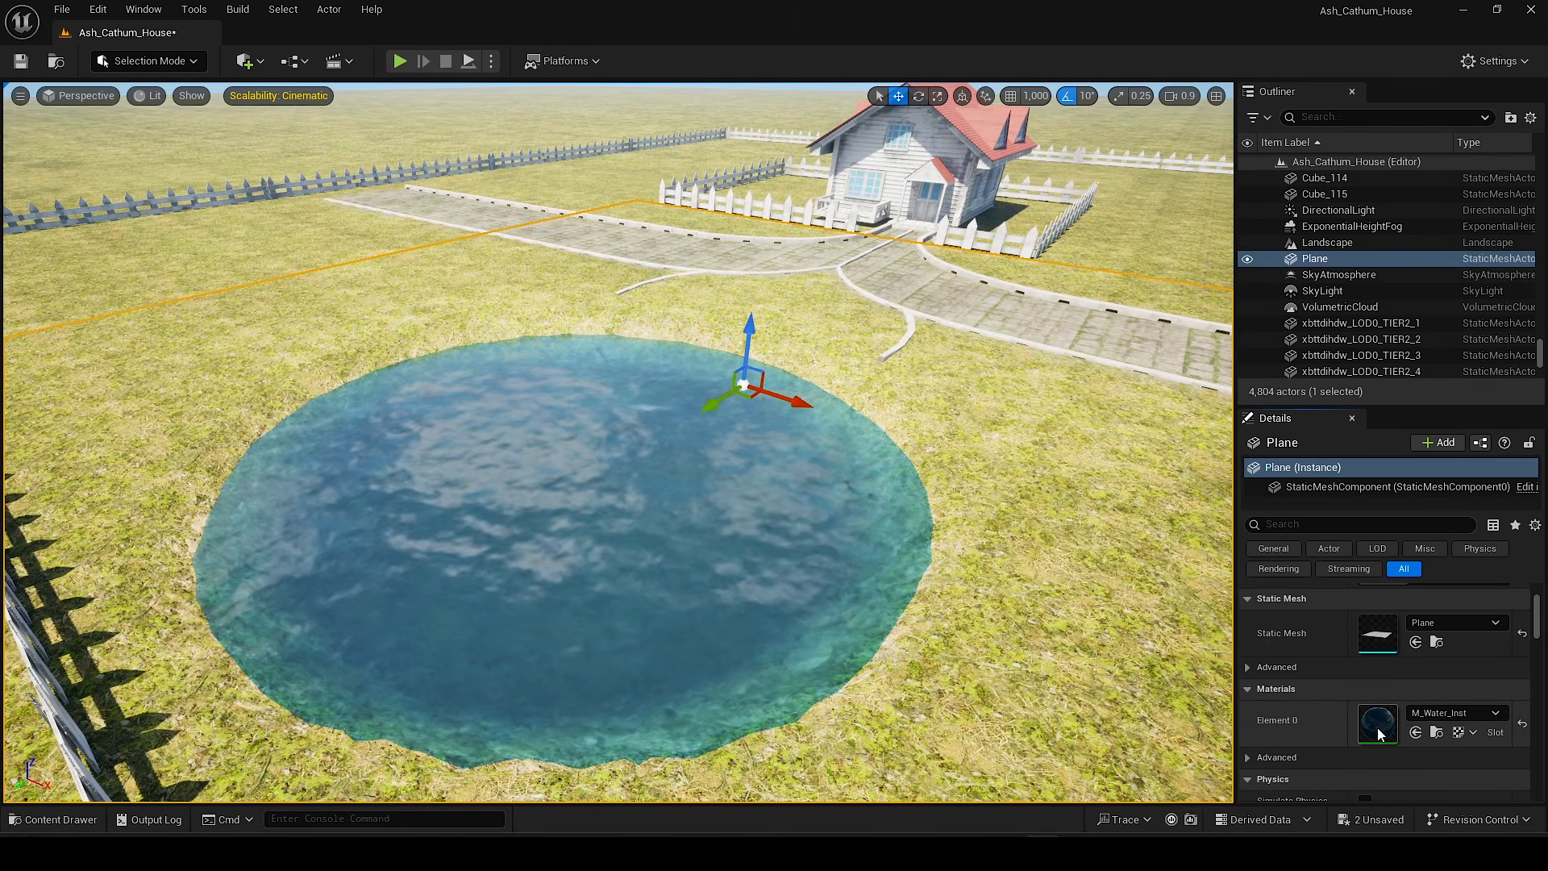
Step: Open M_Water_Inst, enable its WaterColor parameter and choose a lighter grey-blue colour
double_click(1380, 726)
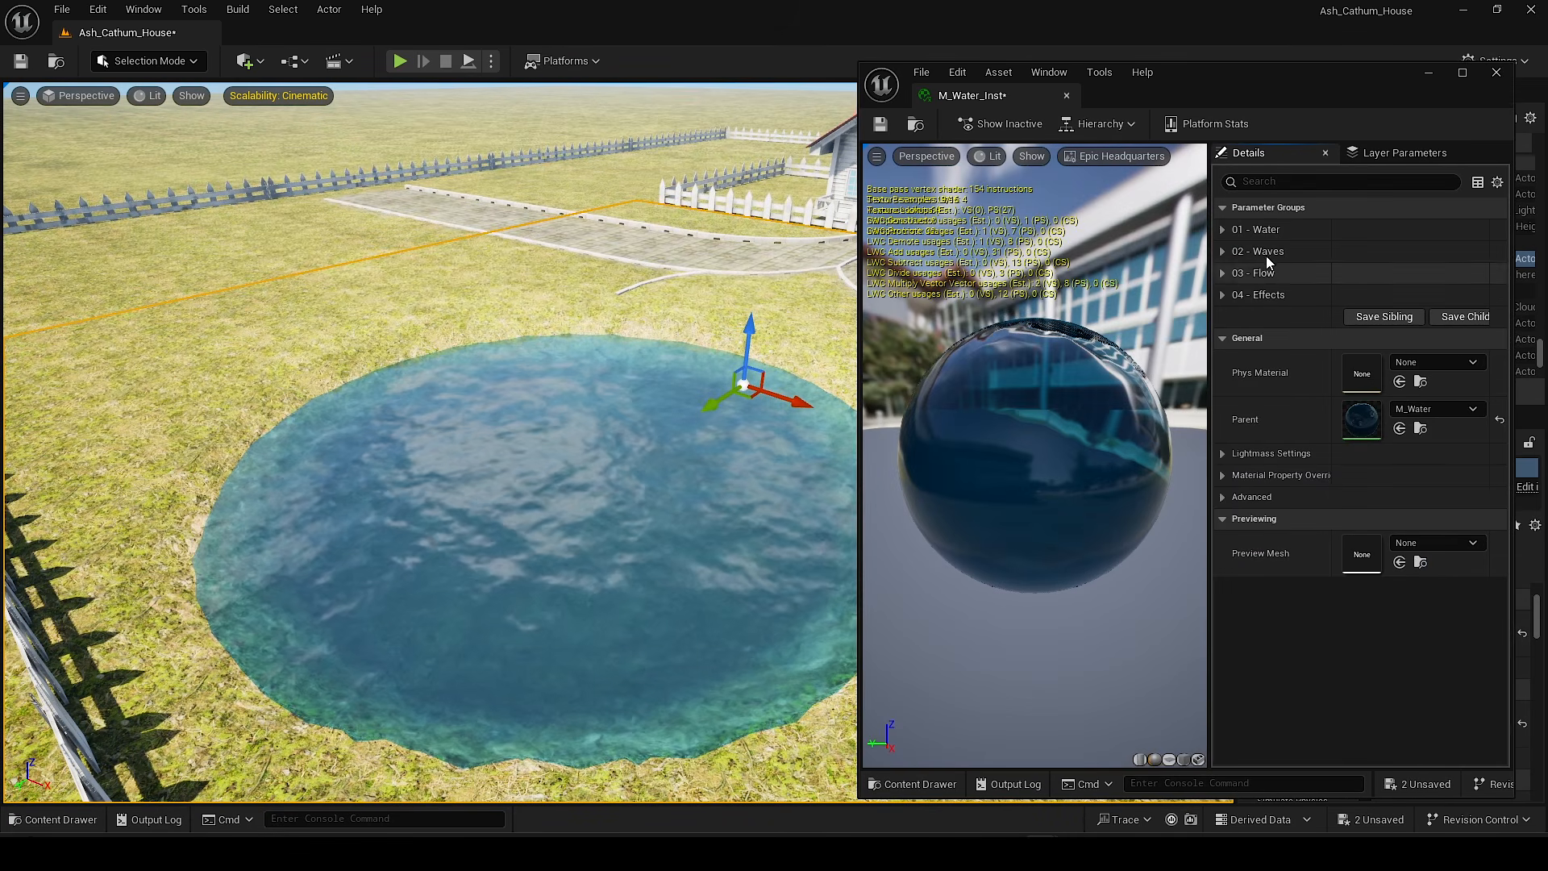
click(1221, 230)
mouse_move(814, 415)
right_down()
mouse_move(838, 393)
mouse_move(839, 421)
right_up()
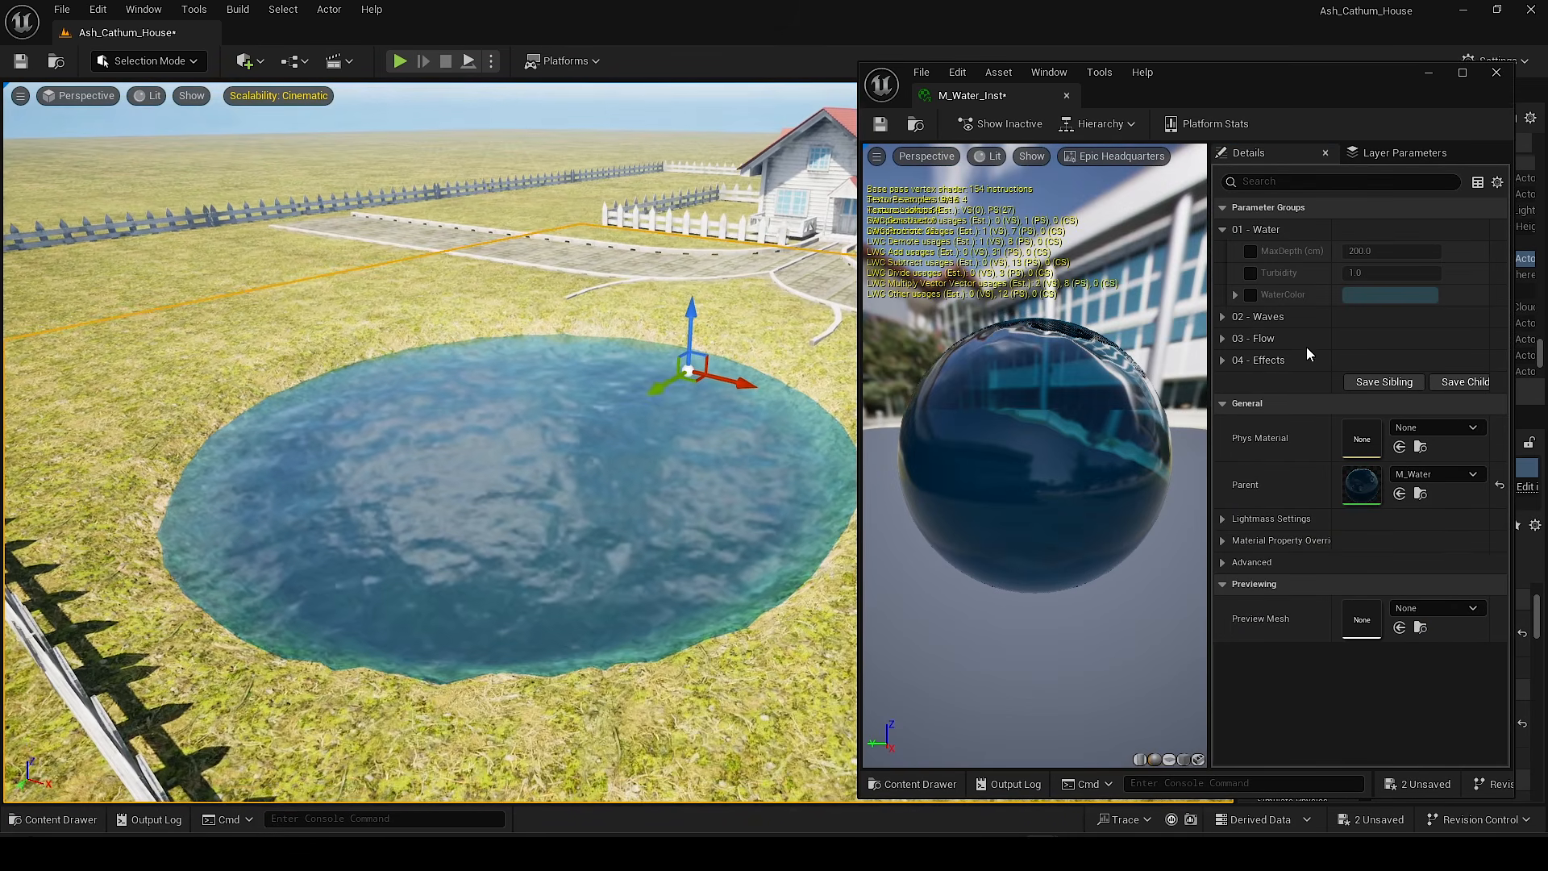
click(1250, 296)
click(1362, 294)
mouse_move(1232, 422)
mouse_down()
mouse_move(1233, 379)
mouse_move(1233, 440)
mouse_up()
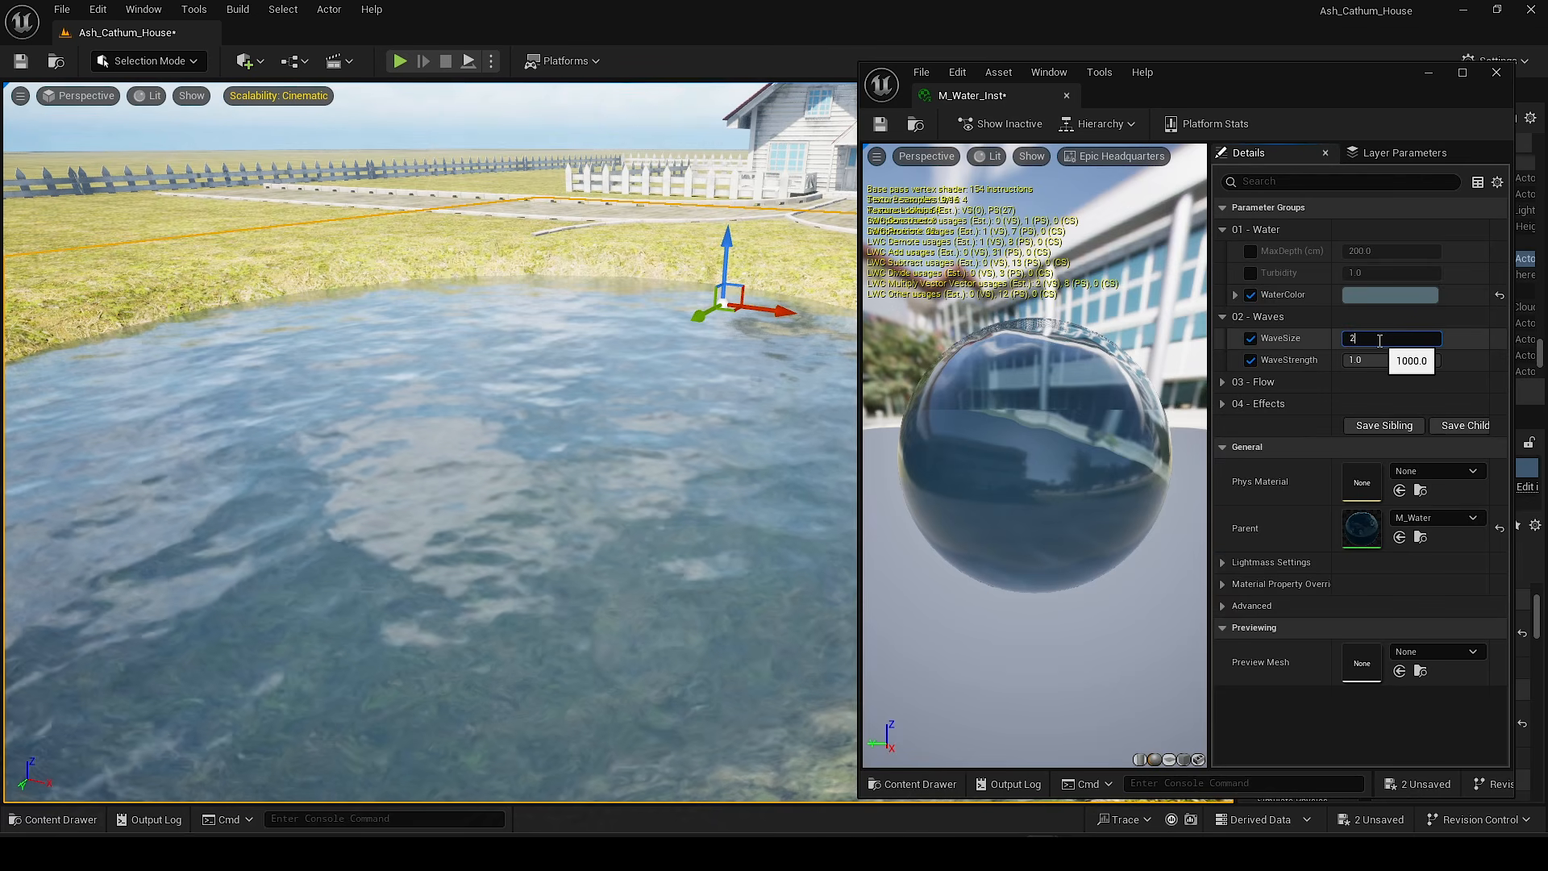
Step: Try a WaveSize of 2000 in the water instance's wave parameters
click(1377, 341)
text(2)
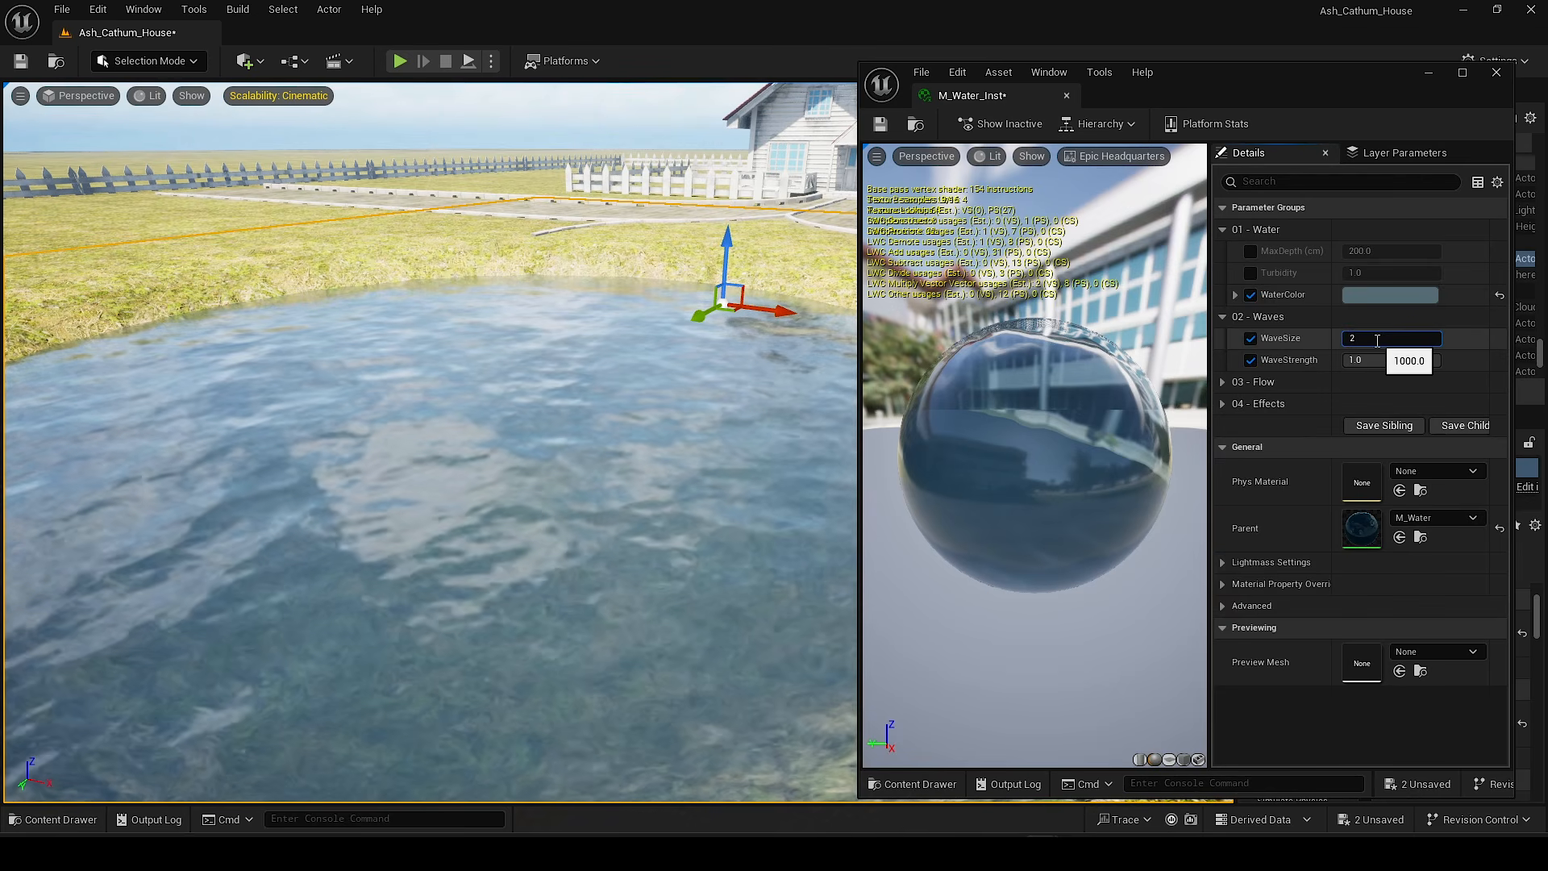
text(000)
key(Return)
scroll(732, 452, down, 4)
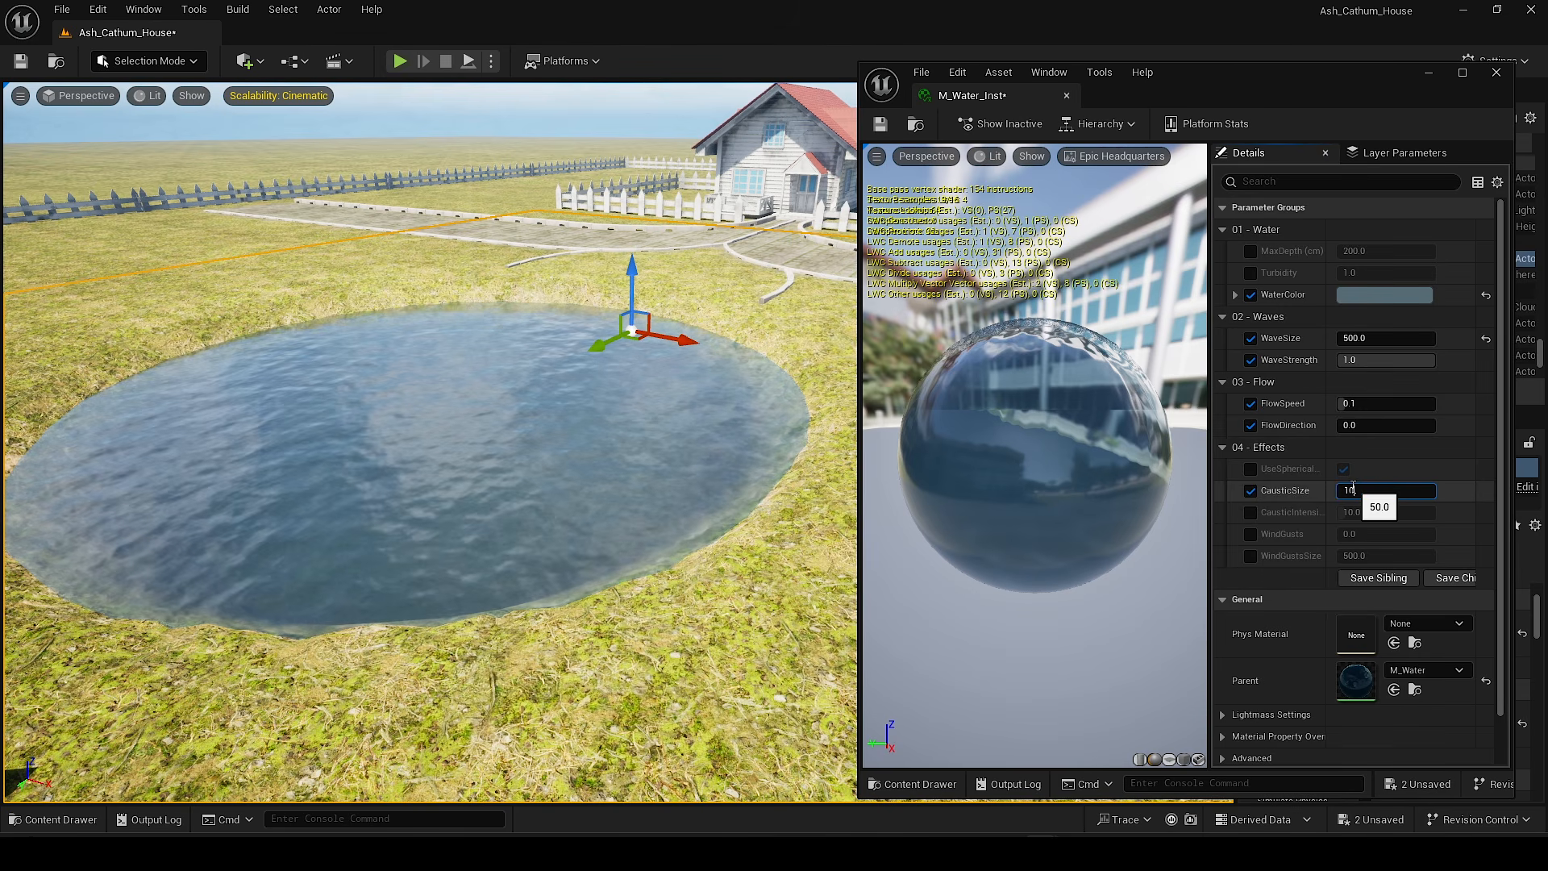
Step: Set the water instance's CausticSize to 100 and CausticIntensity to 20 in the effects parameters
right_drag(857, 495, 817, 495)
right_drag(427, 443, 649, 472)
click(1251, 511)
click(1380, 511)
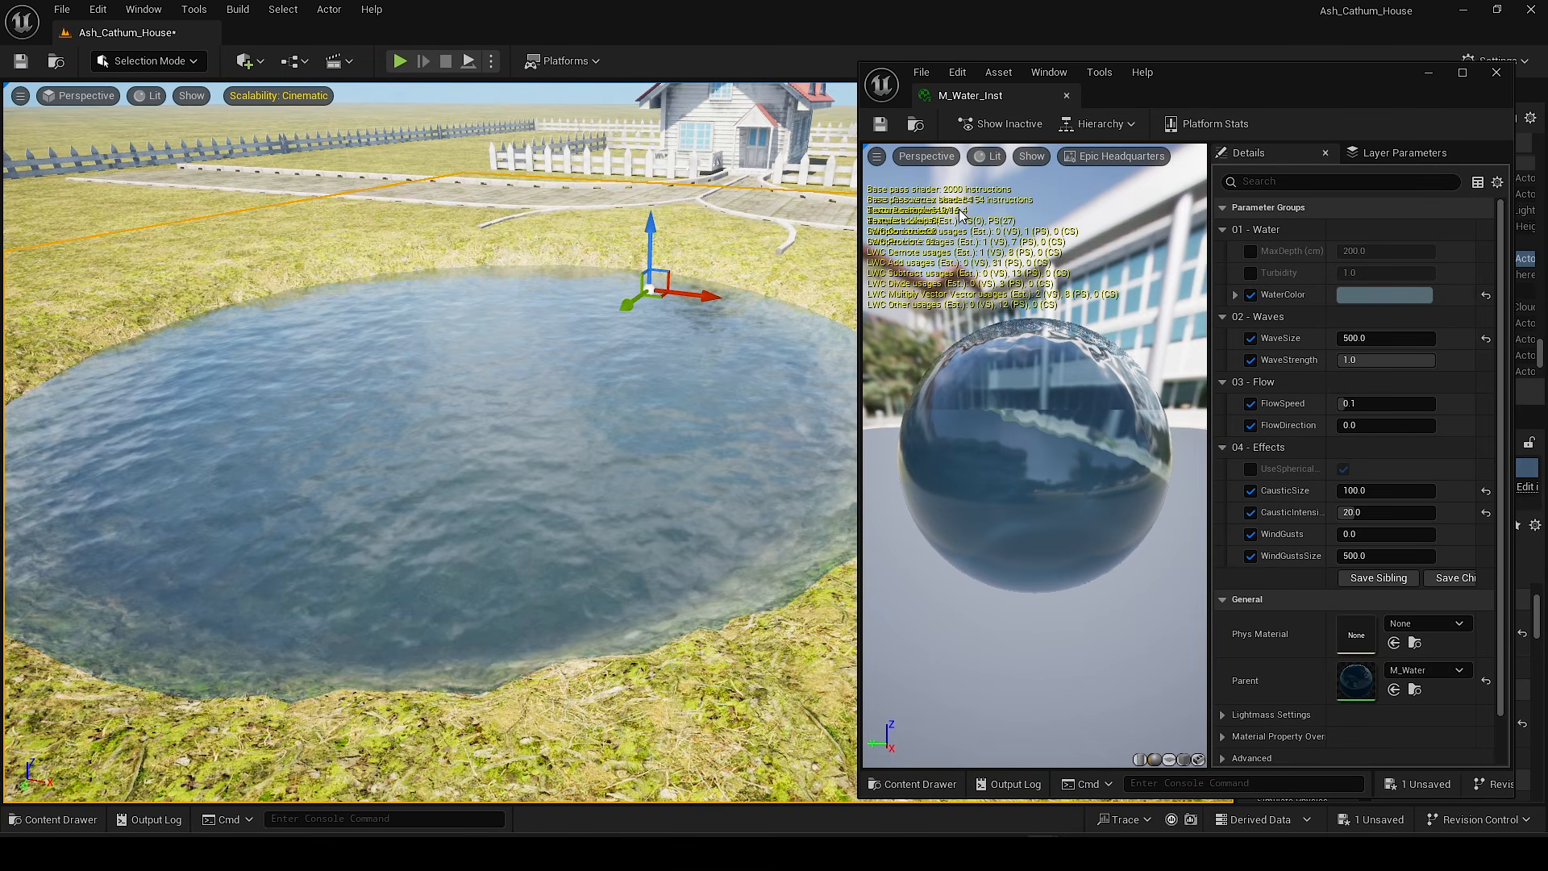
Step: Close the M_Water_Inst editor and save the Ash_Cathum_House map with the water plane deselected
middle_click(960, 103)
right_drag(714, 177, 715, 112)
click(714, 178)
right_drag(666, 404, 666, 500)
key(ctrl+s)
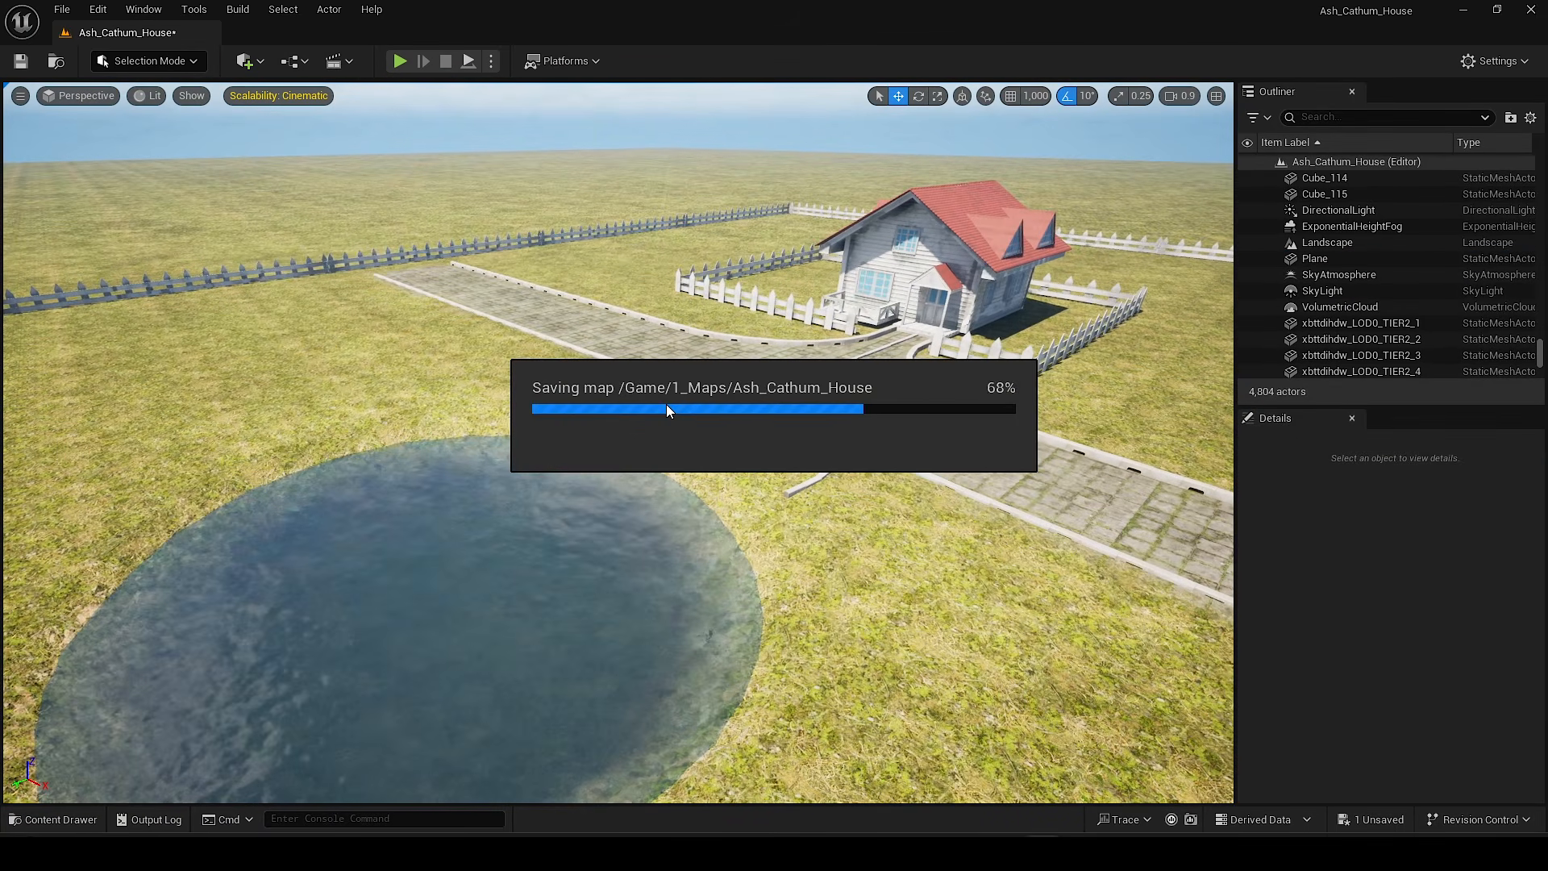
Step: Switch to landscape painting, pick target layer C and close the asset window opened from its thumbnail
right_drag(650, 481, 839, 463)
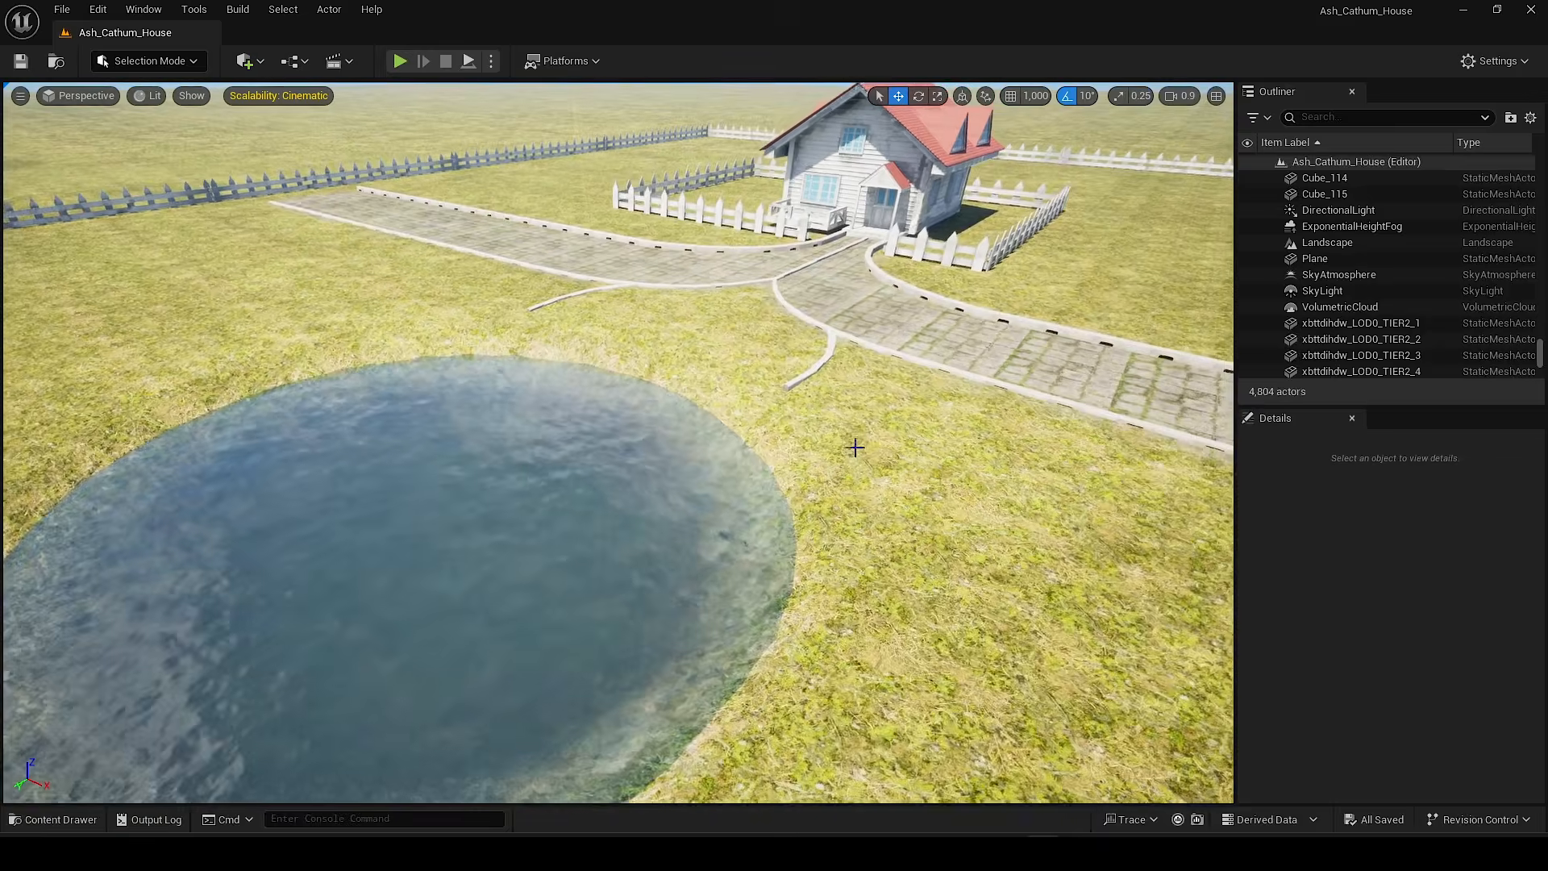
right_drag(546, 452, 556, 387)
key(shift+2)
click(197, 98)
scroll(210, 607, down, 2)
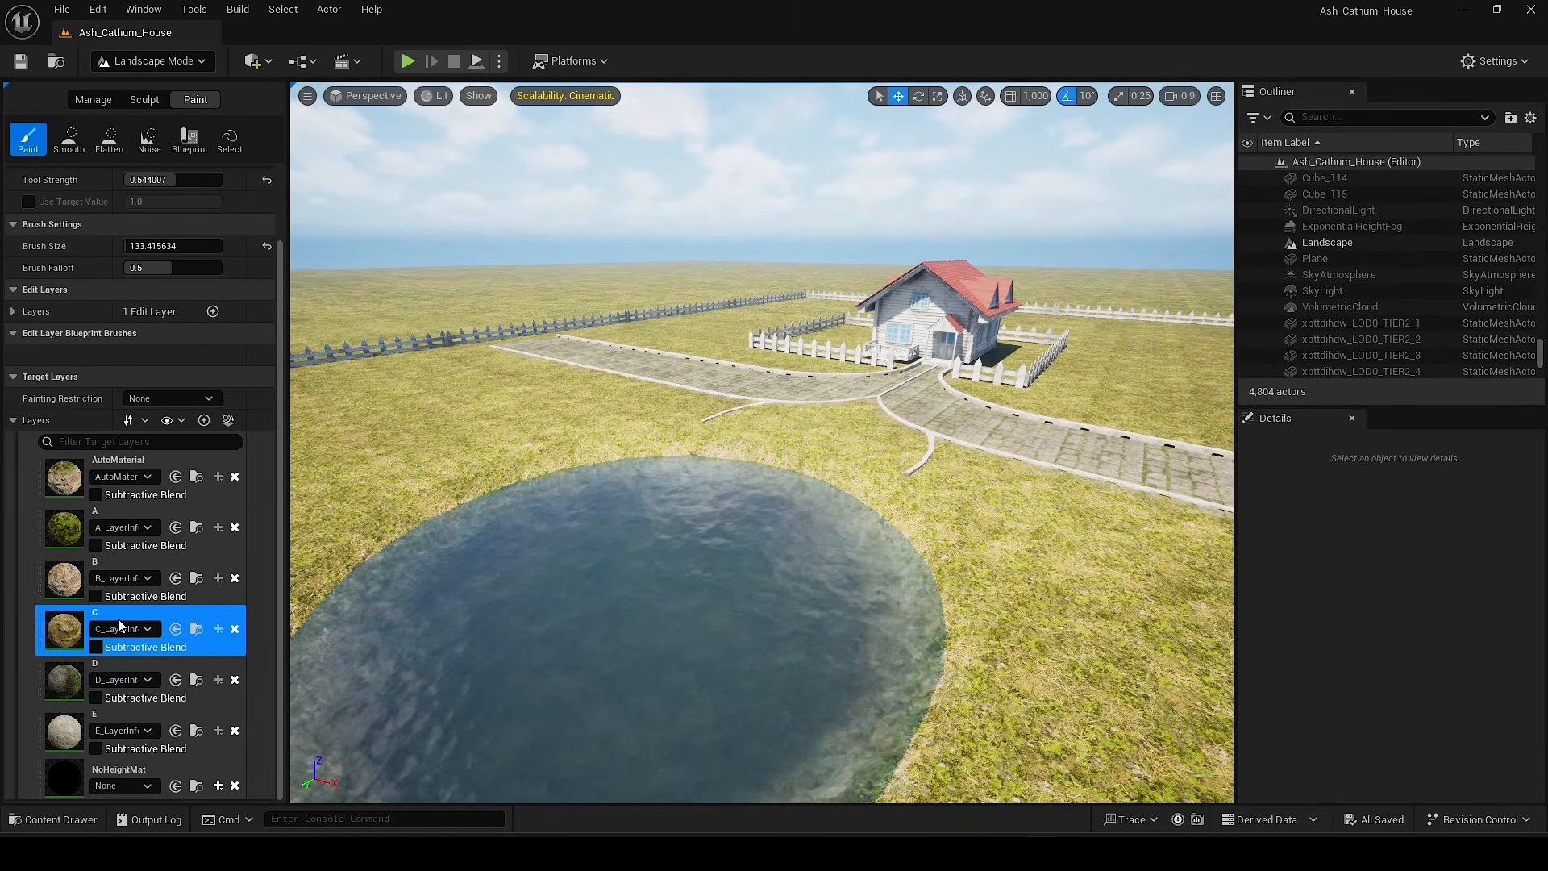
double_click(65, 634)
middle_click(980, 103)
Step: Paint the landscape along the pond's edge to form a sandy shoreline, then return to Selection mode
mouse_move(843, 373)
right_down()
mouse_move(844, 435)
mouse_move(815, 475)
mouse_move(742, 452)
right_up()
key(w)
mouse_move(709, 363)
mouse_down()
mouse_move(805, 500)
mouse_move(669, 391)
mouse_up()
key(s)
mouse_move(669, 391)
right_down()
mouse_move(689, 367)
mouse_move(685, 403)
right_up()
key(w)
key(s)
scroll(677, 387, down, 1)
click(153, 62)
click(171, 92)
Step: Place a Post Process Volume on the grass between the pond and the paved road
key(s)
right_drag(597, 352, 689, 341)
key(q)
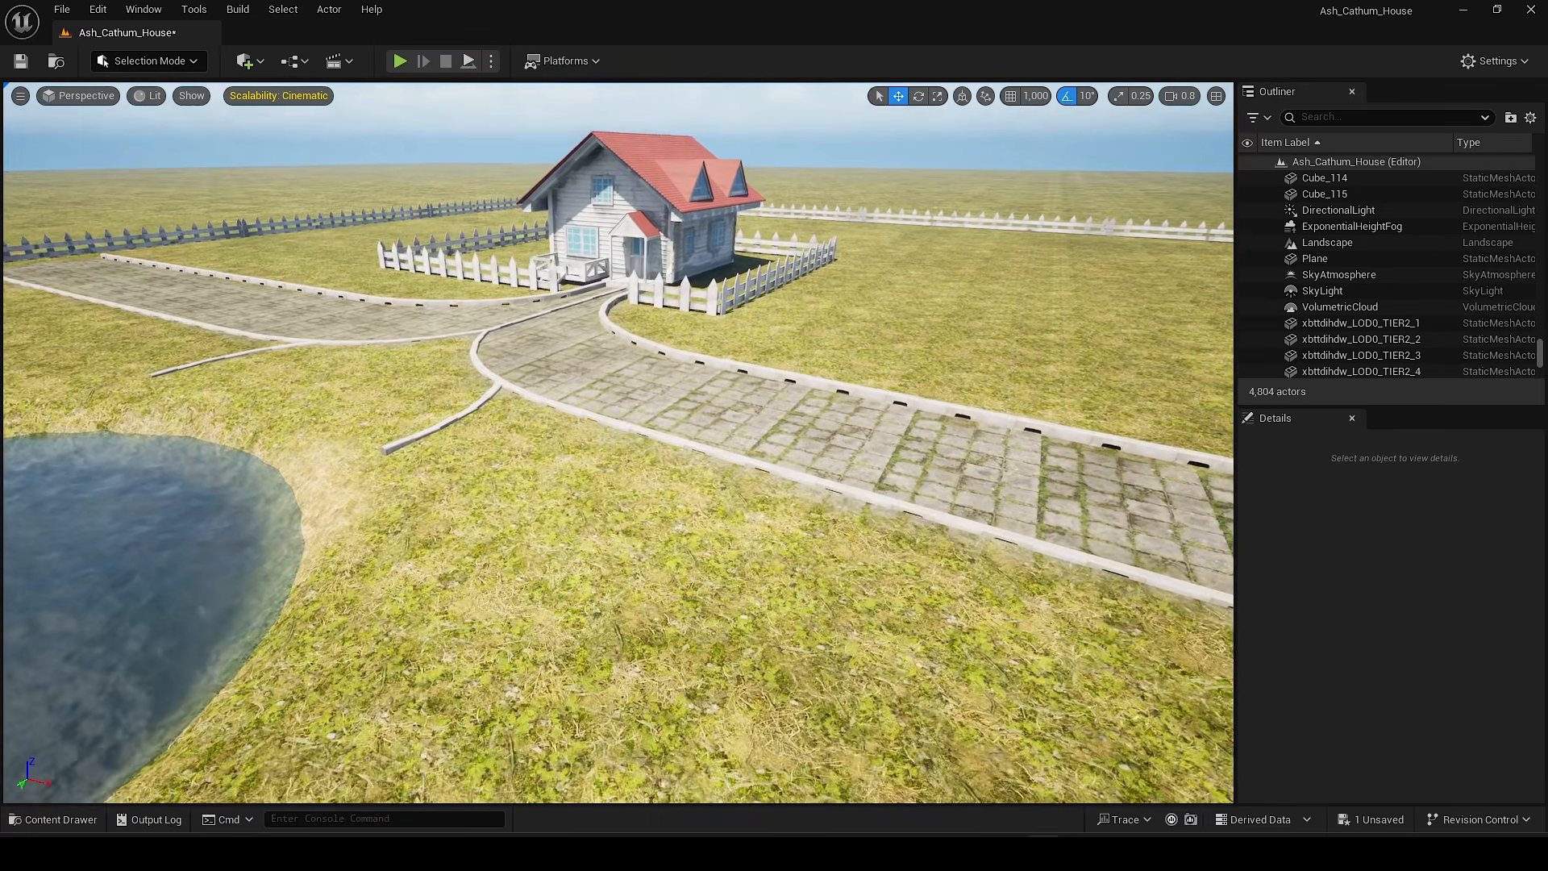
right_drag(362, 385, 363, 363)
key(s)
click(249, 61)
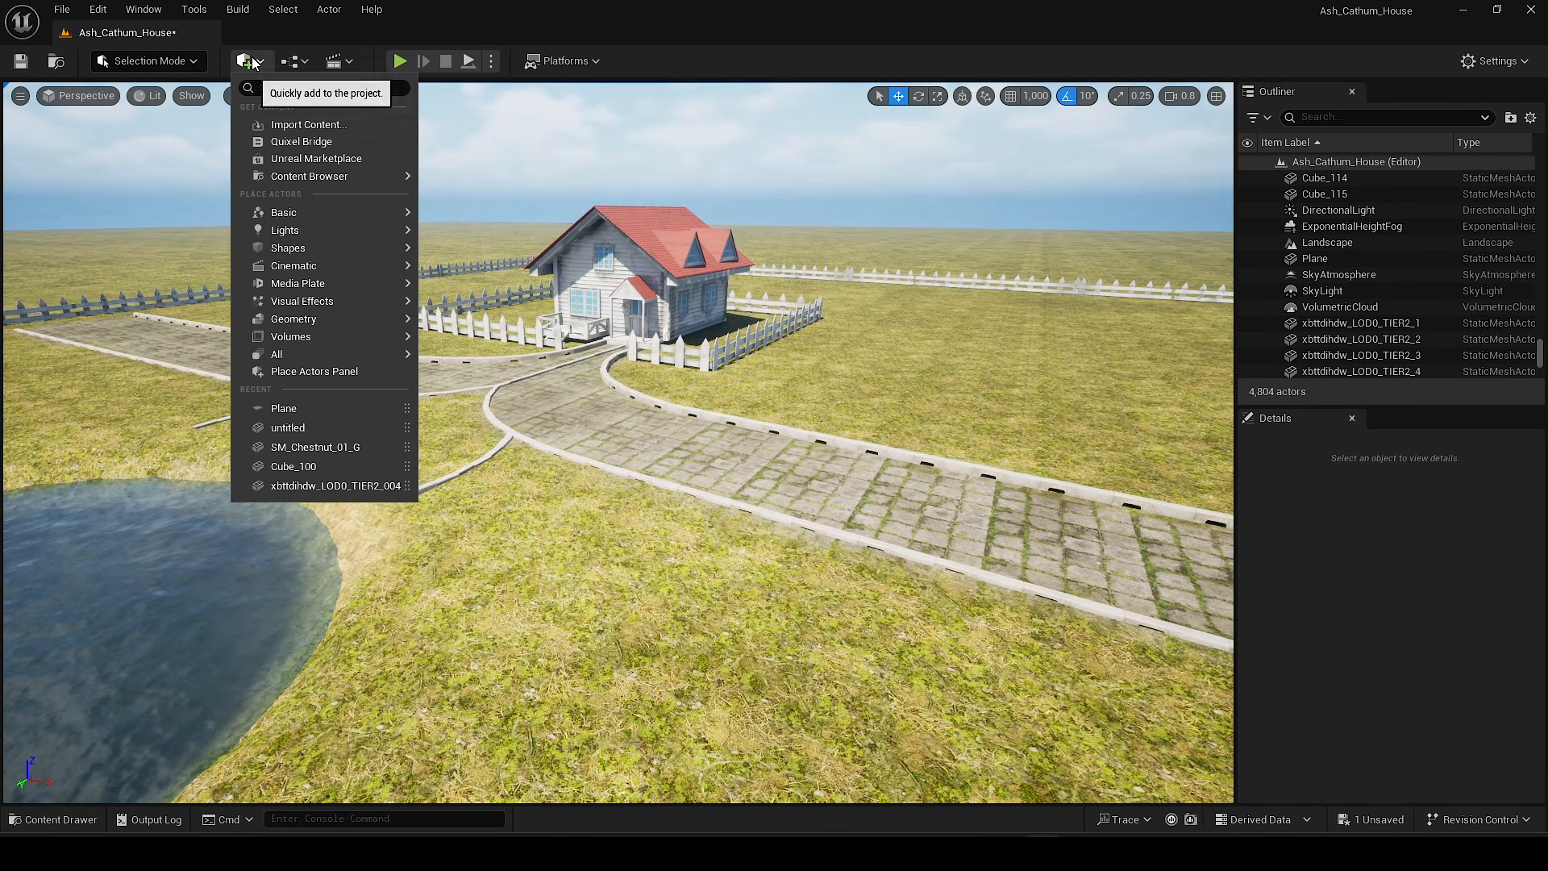
mouse_move(308, 296)
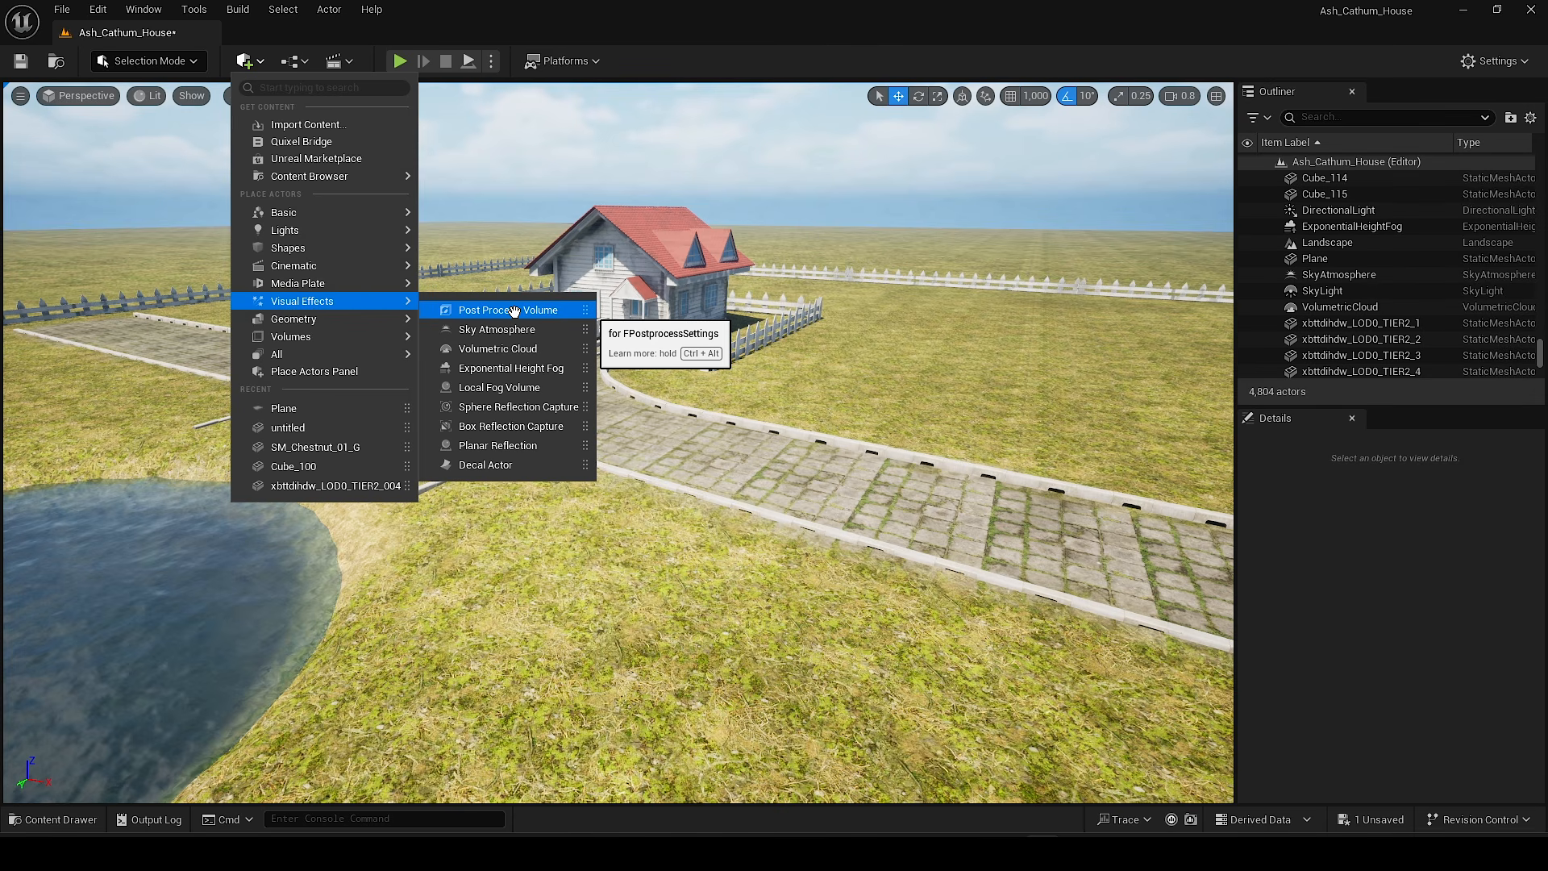
drag(499, 311, 617, 628)
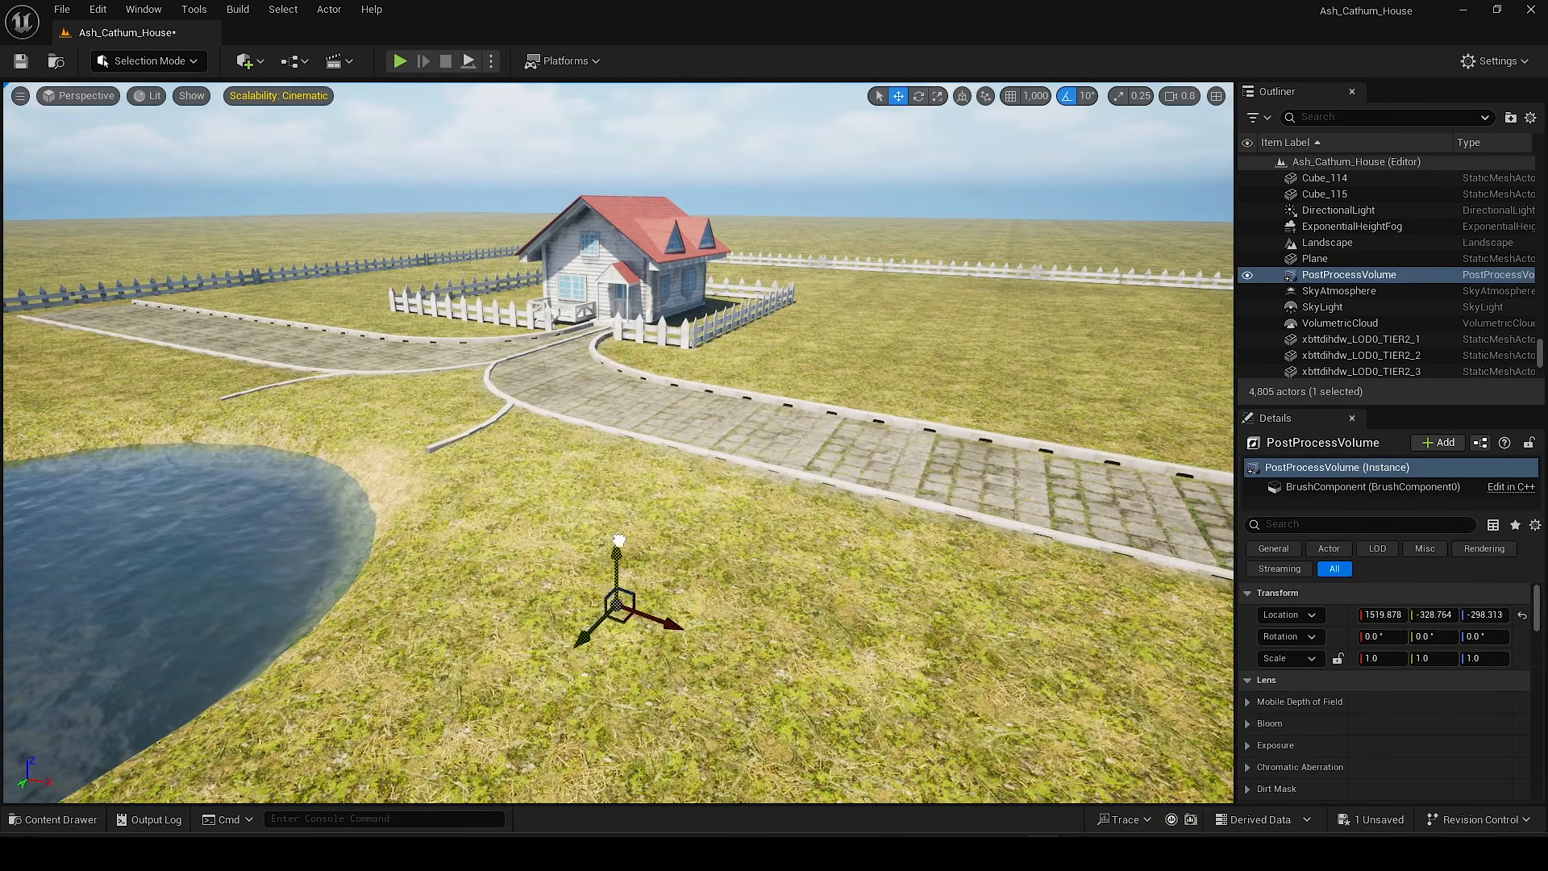
Step: Raise the post process volume above the ground and enable Infinite Extent (Unbound) in its settings
drag(621, 416, 621, 421)
mouse_move(614, 542)
right_down()
mouse_move(615, 564)
mouse_move(614, 541)
right_up()
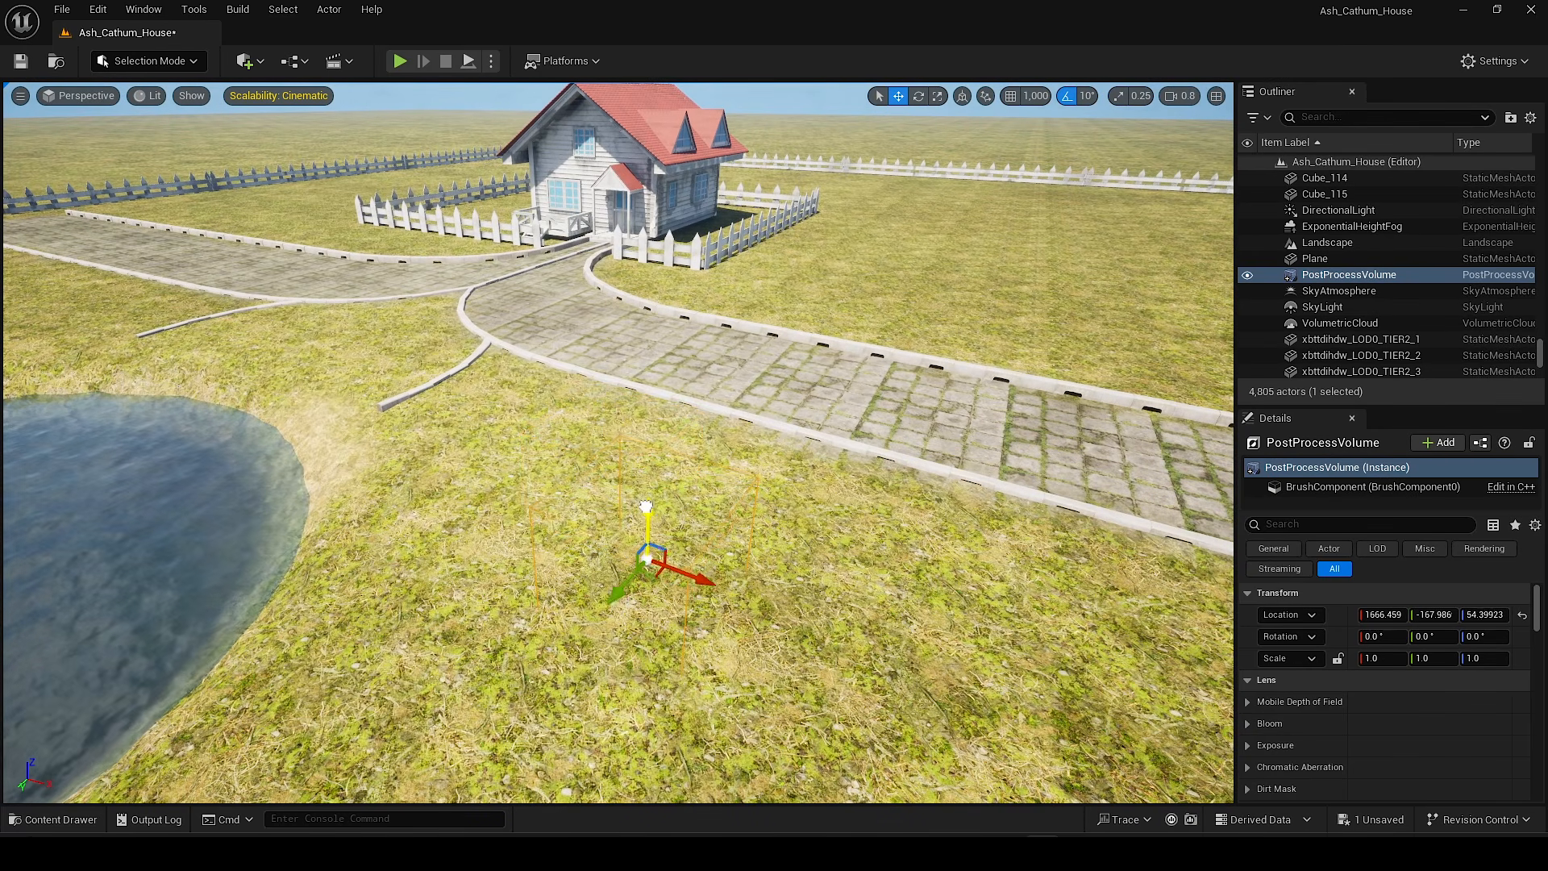
drag(1235, 482, 1193, 481)
scroll(1299, 699, down, 3)
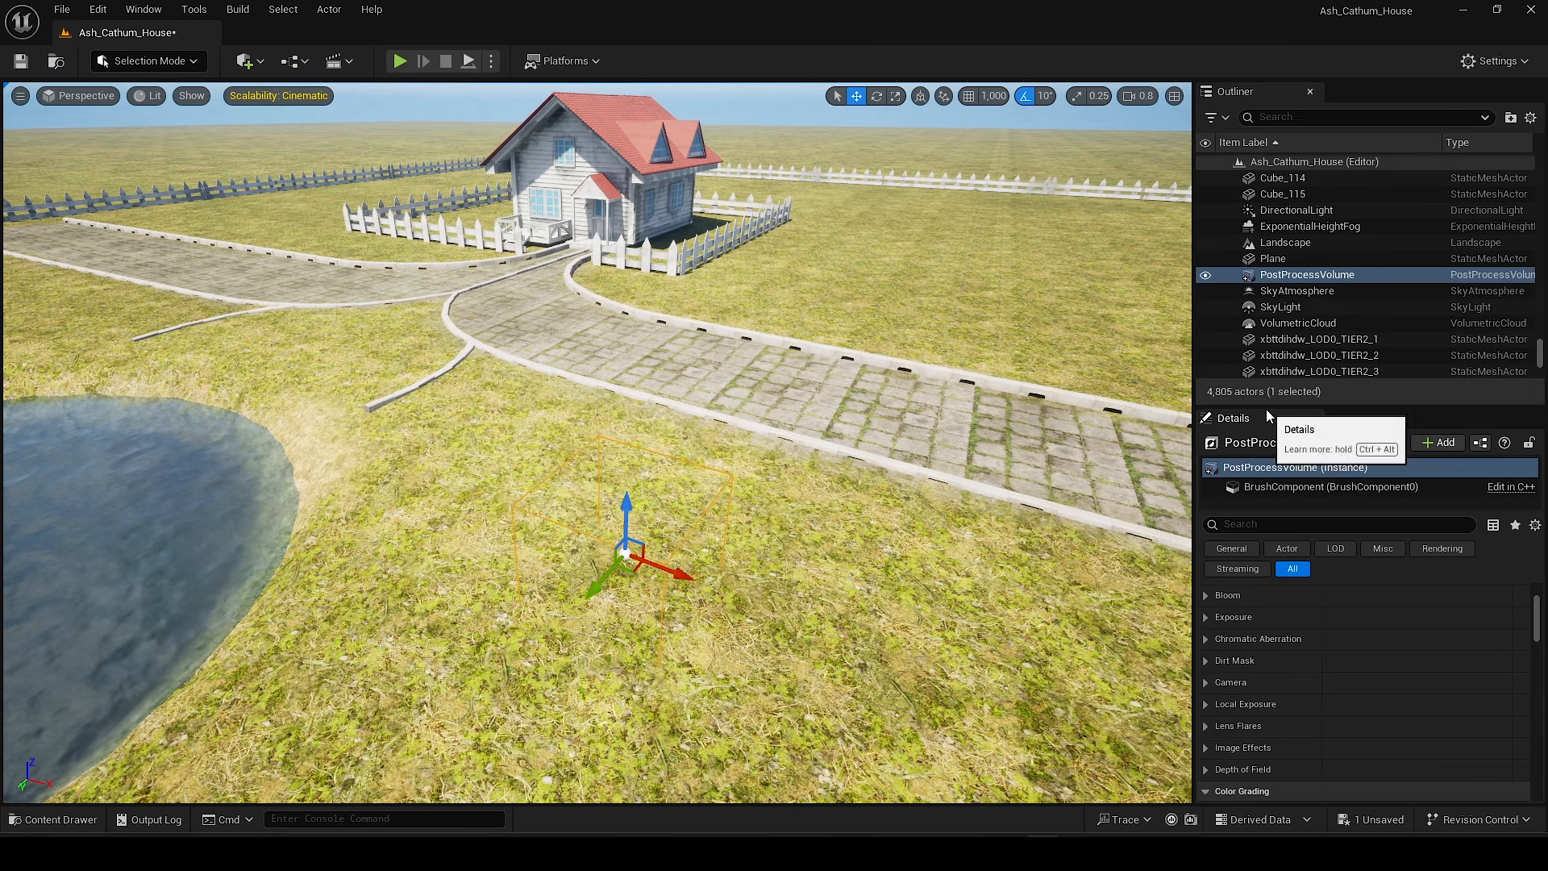
drag(1266, 408, 1265, 334)
scroll(1294, 672, down, 10)
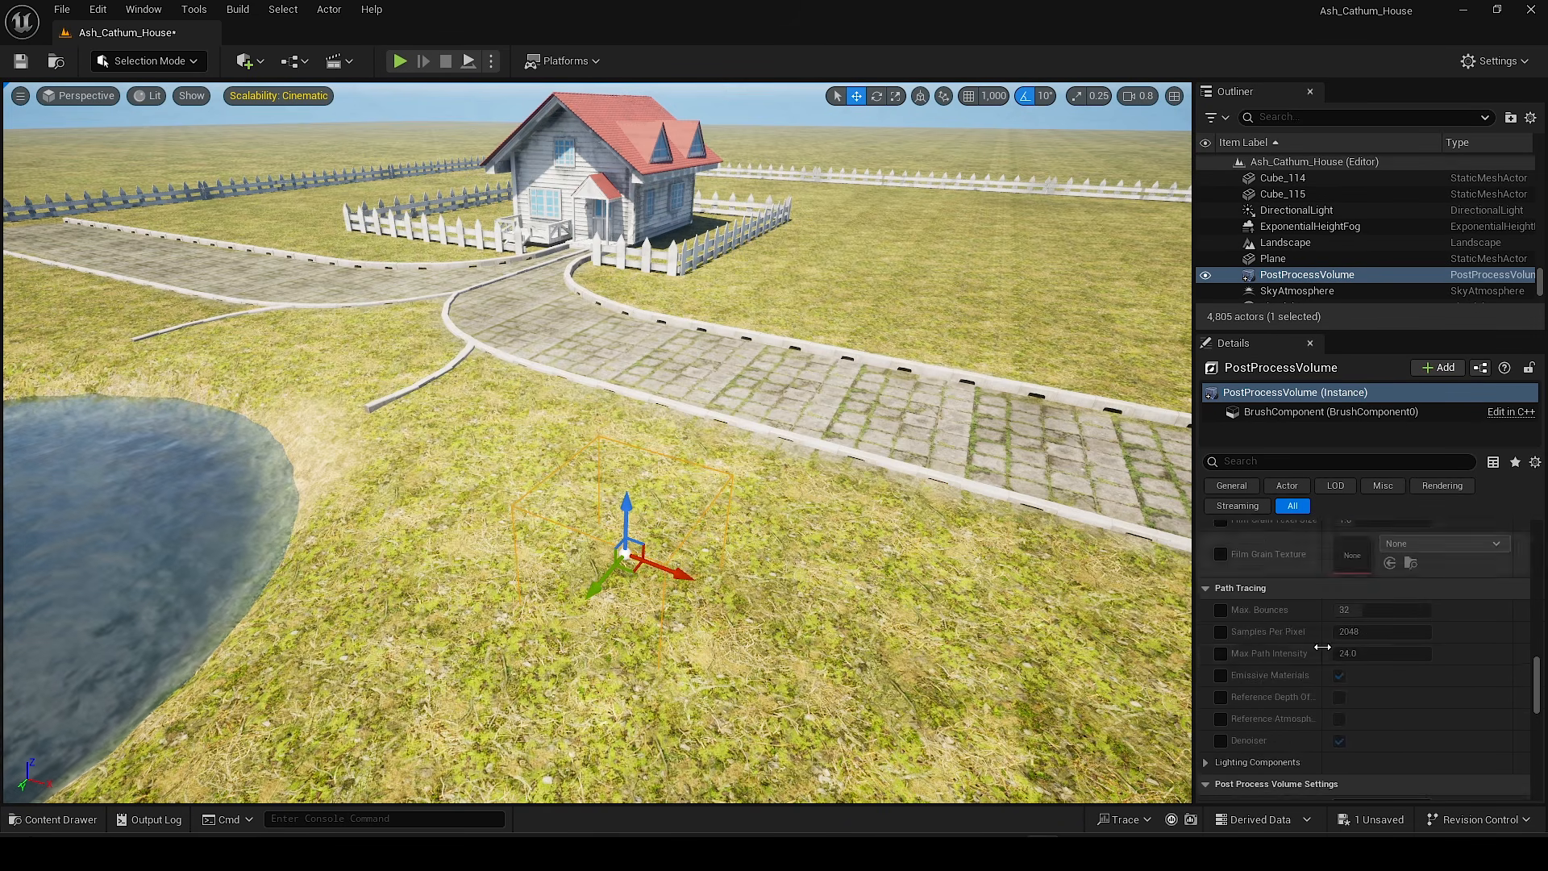
scroll(1315, 652, down, 5)
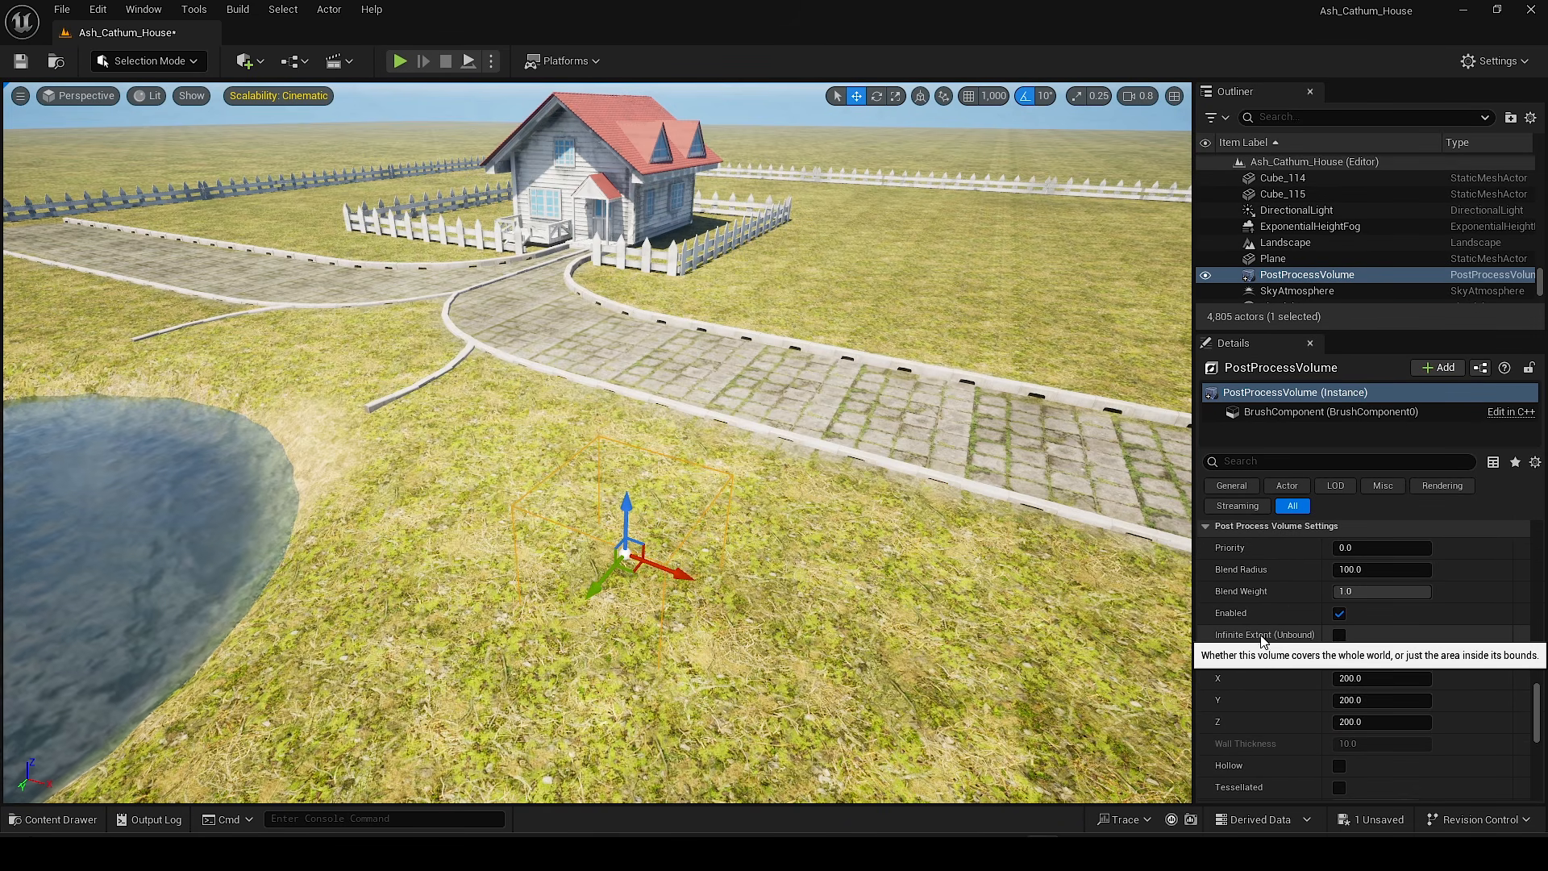
click(1339, 635)
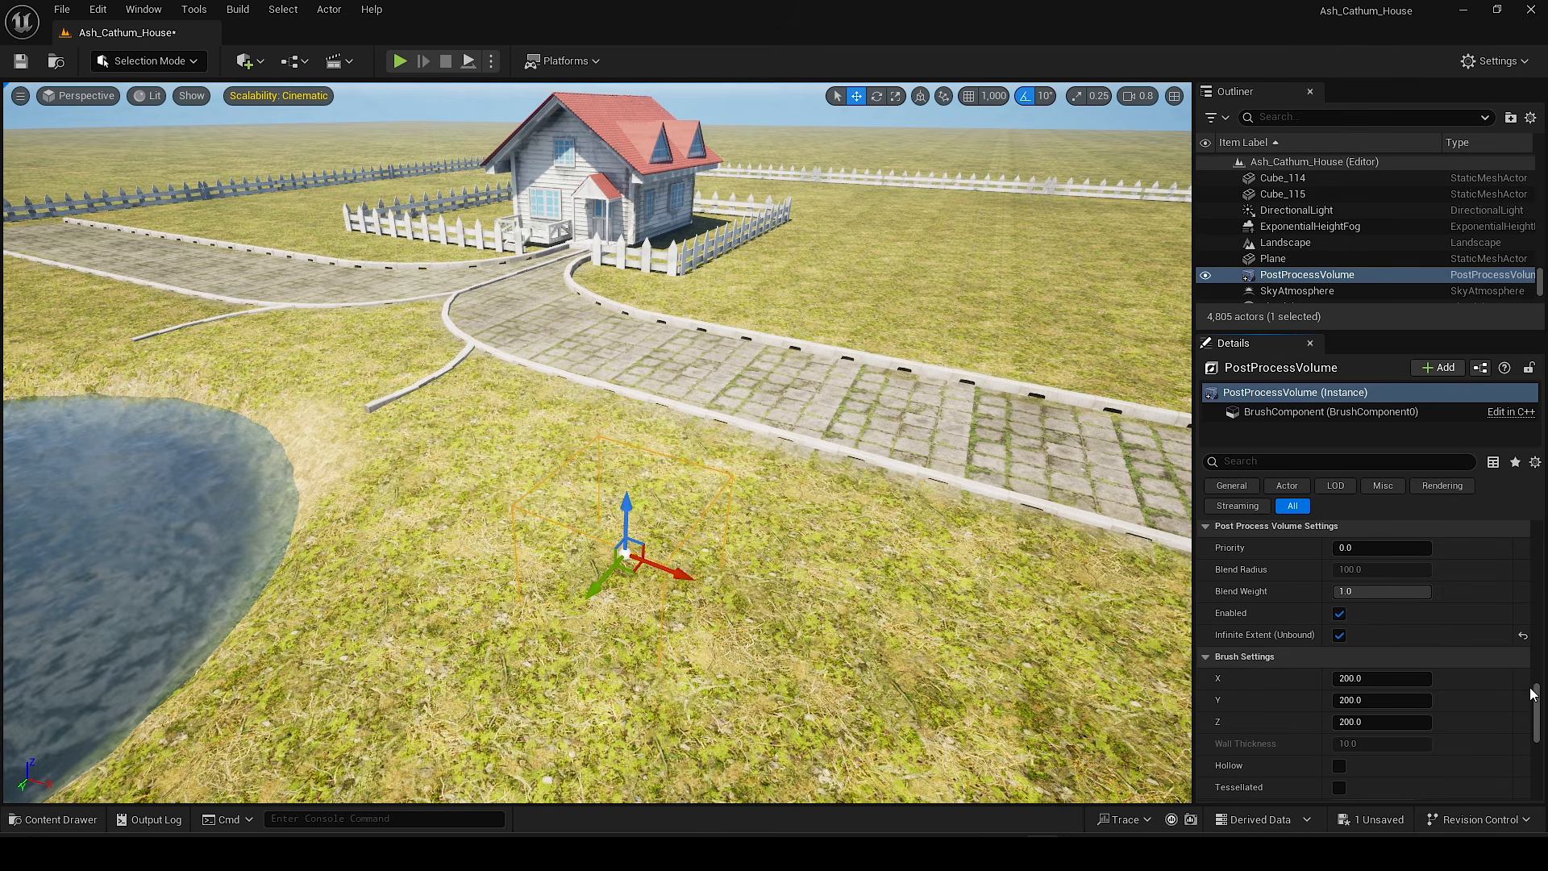
Step: Enable the Metering Mode and Exposure Compensation overrides of the post process volume and set the metering mode to Manual
drag(1540, 729, 1541, 566)
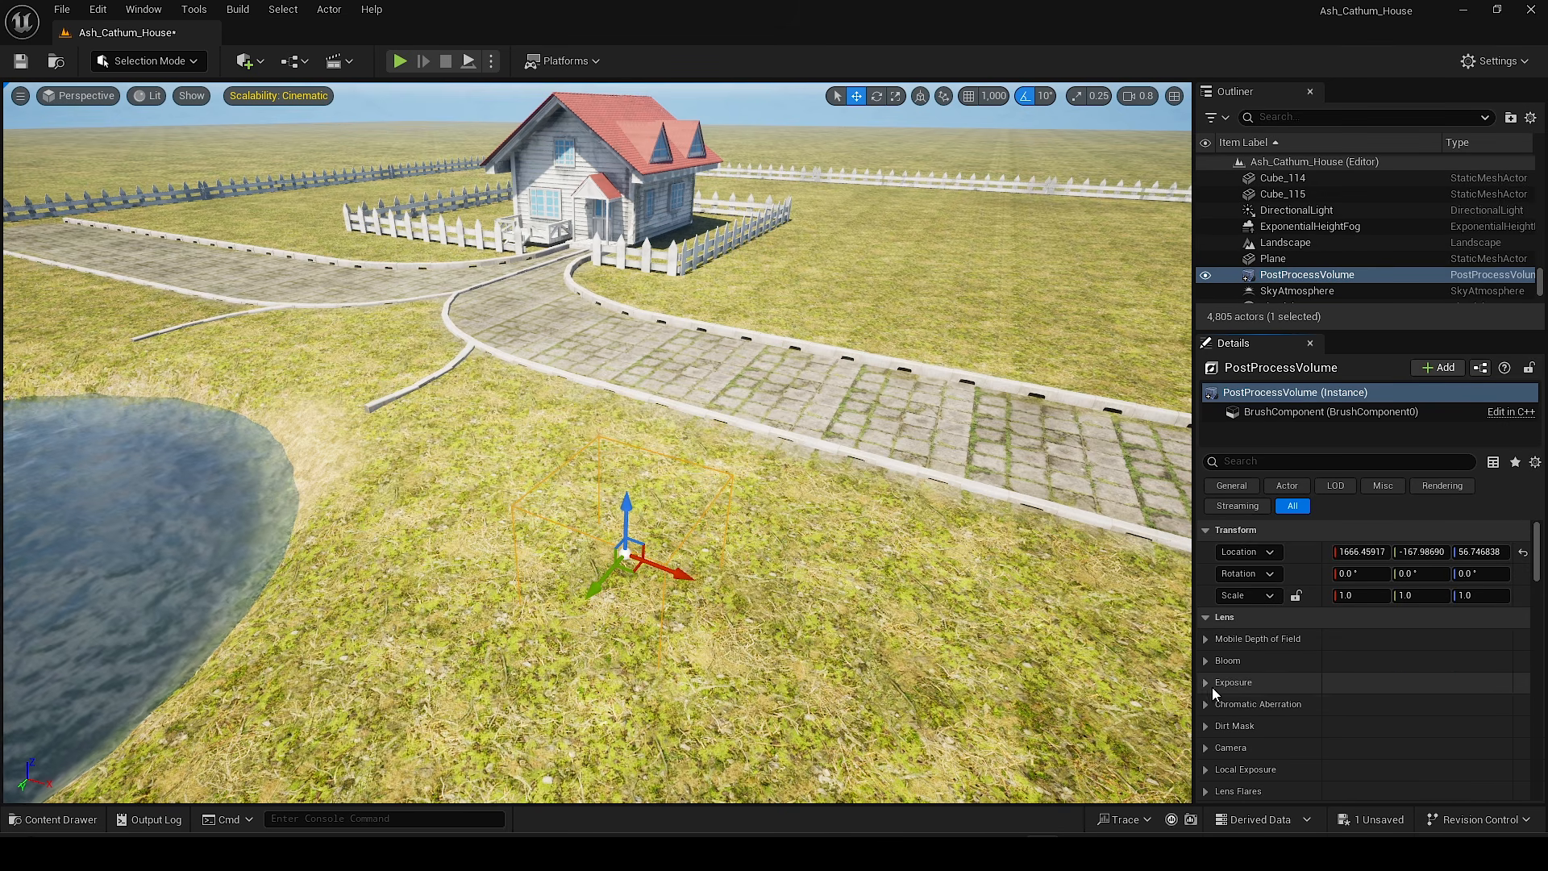
scroll(1290, 664, down, 3)
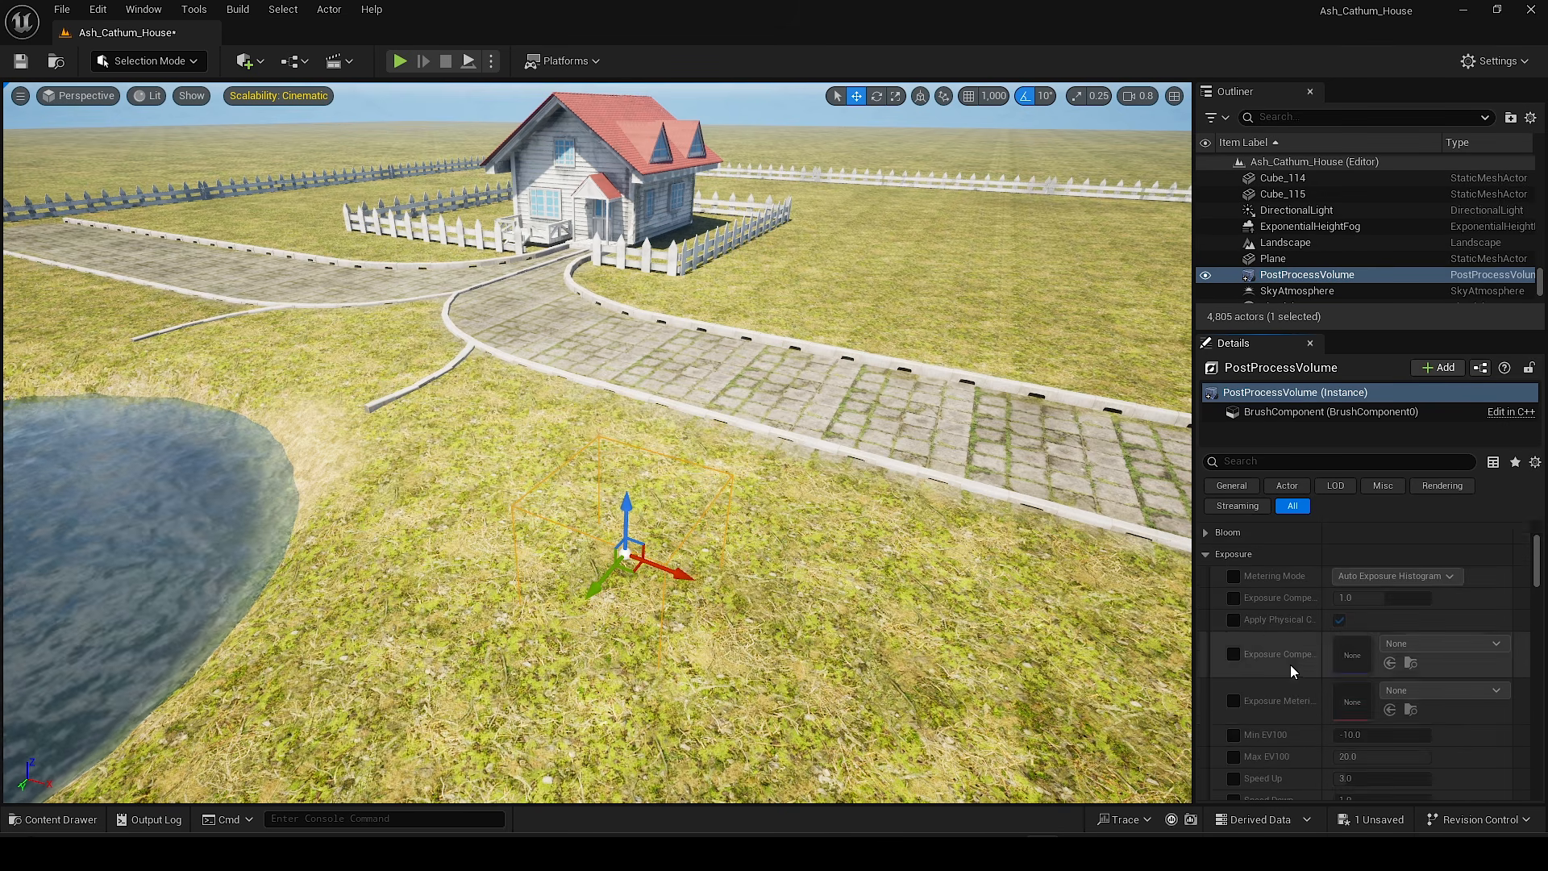
click(1233, 577)
click(1233, 597)
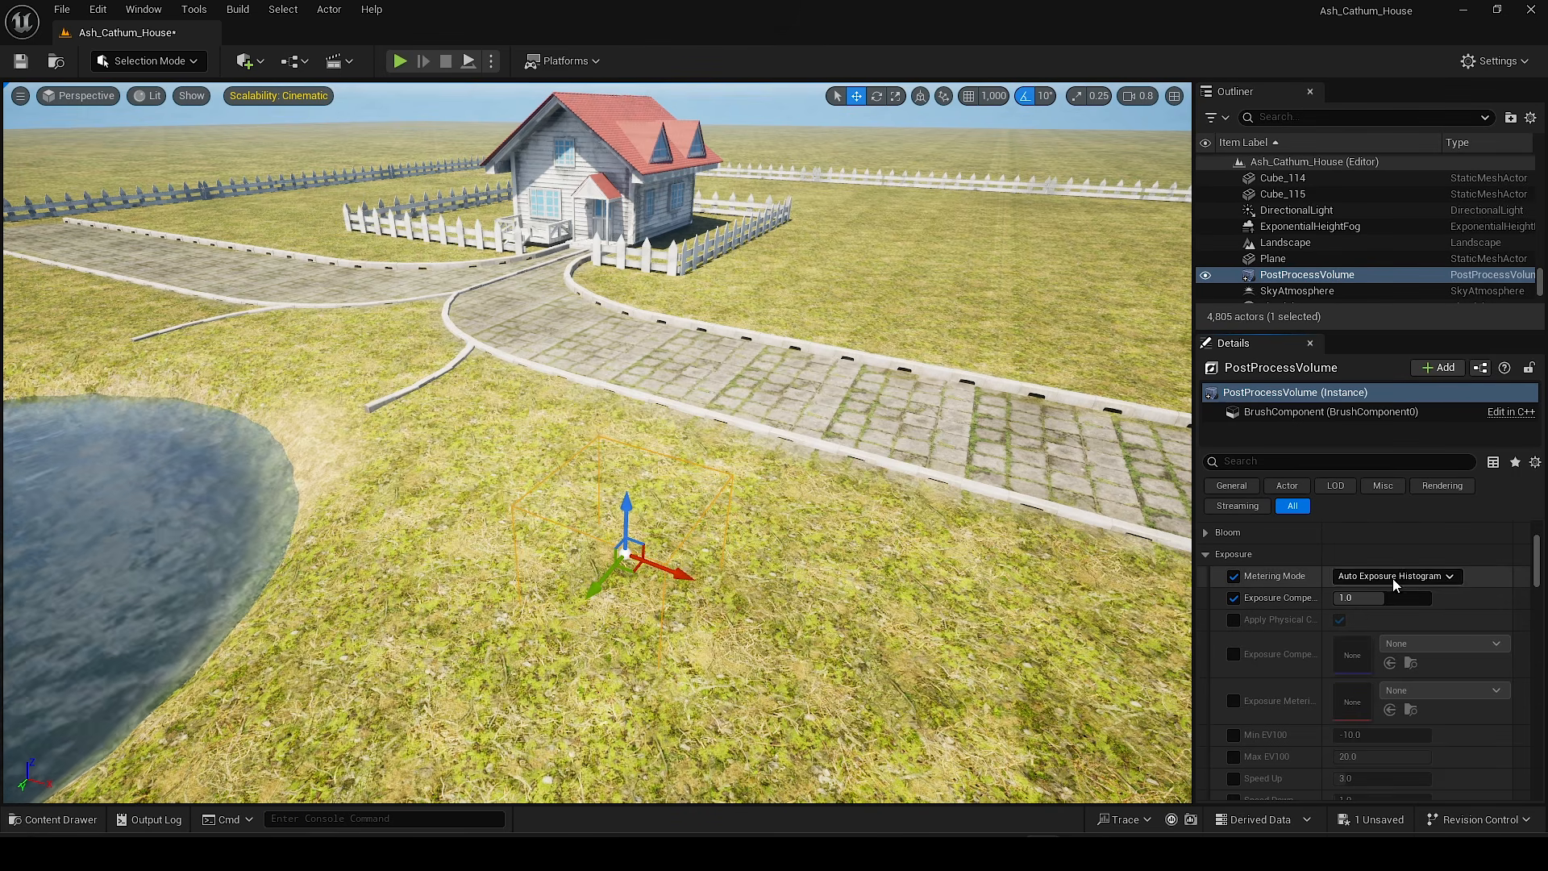
click(1395, 576)
click(1354, 629)
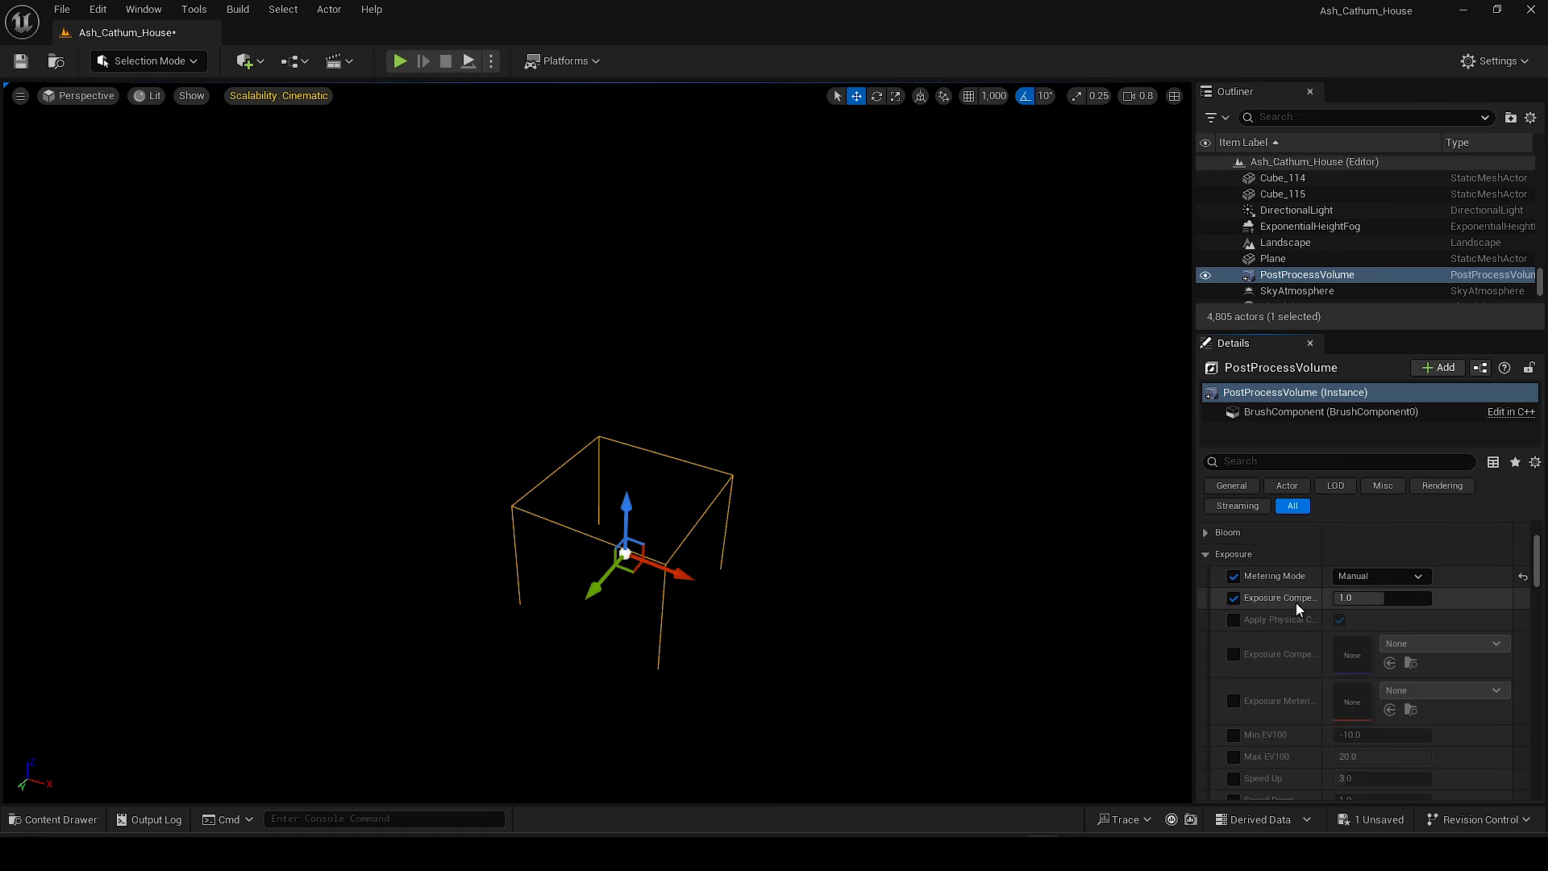
Step: Try an exposure compensation of 10 on the post process volume and view the scene's brightness
click(1368, 603)
text(10)
key(Return)
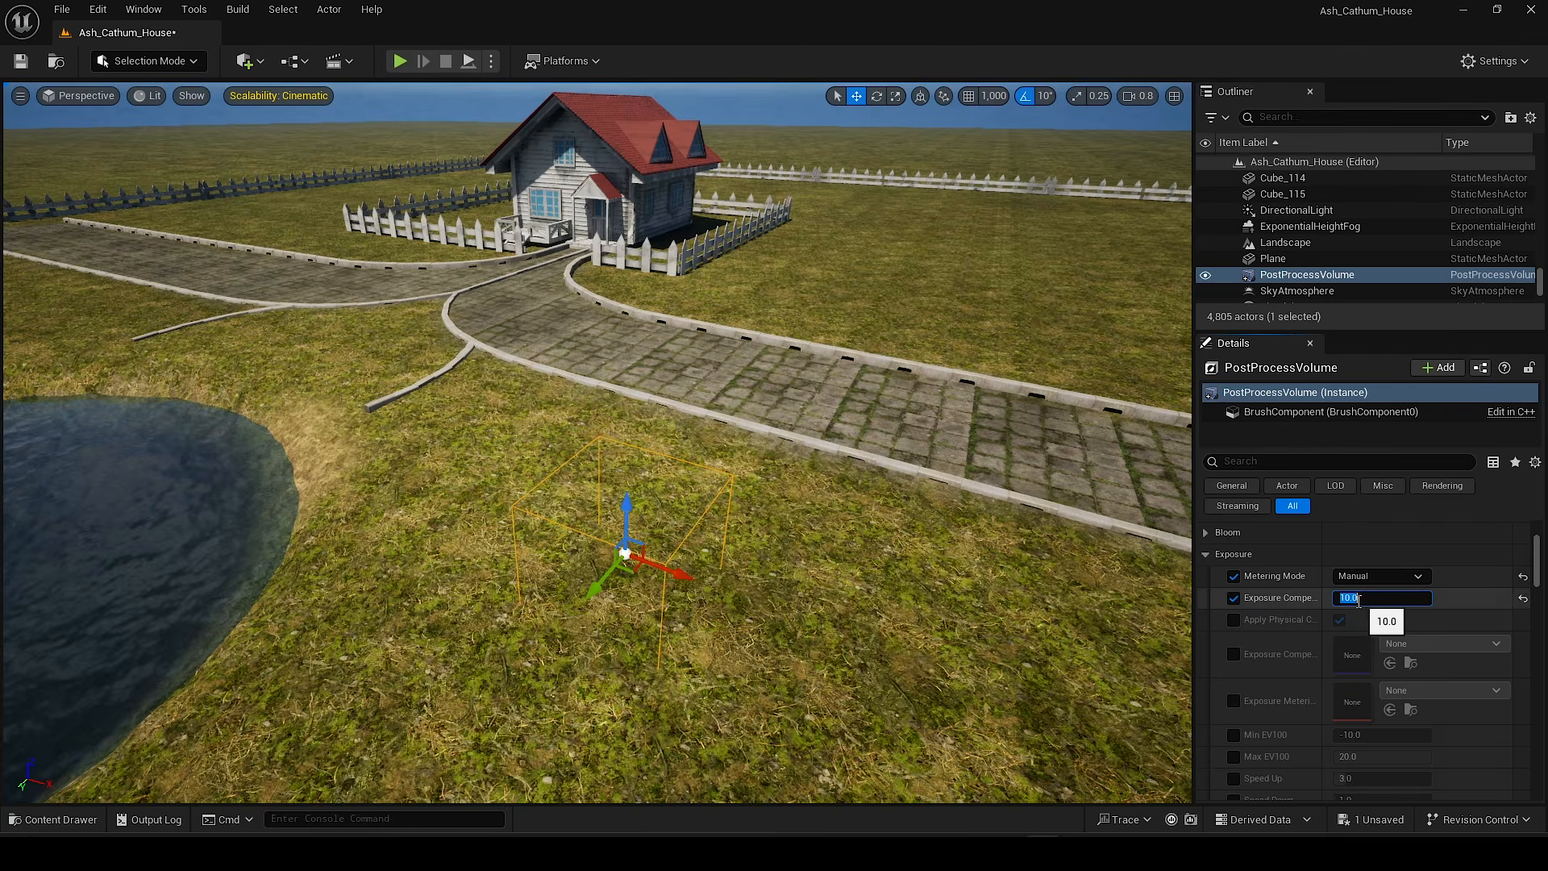
right_drag(806, 484, 806, 451)
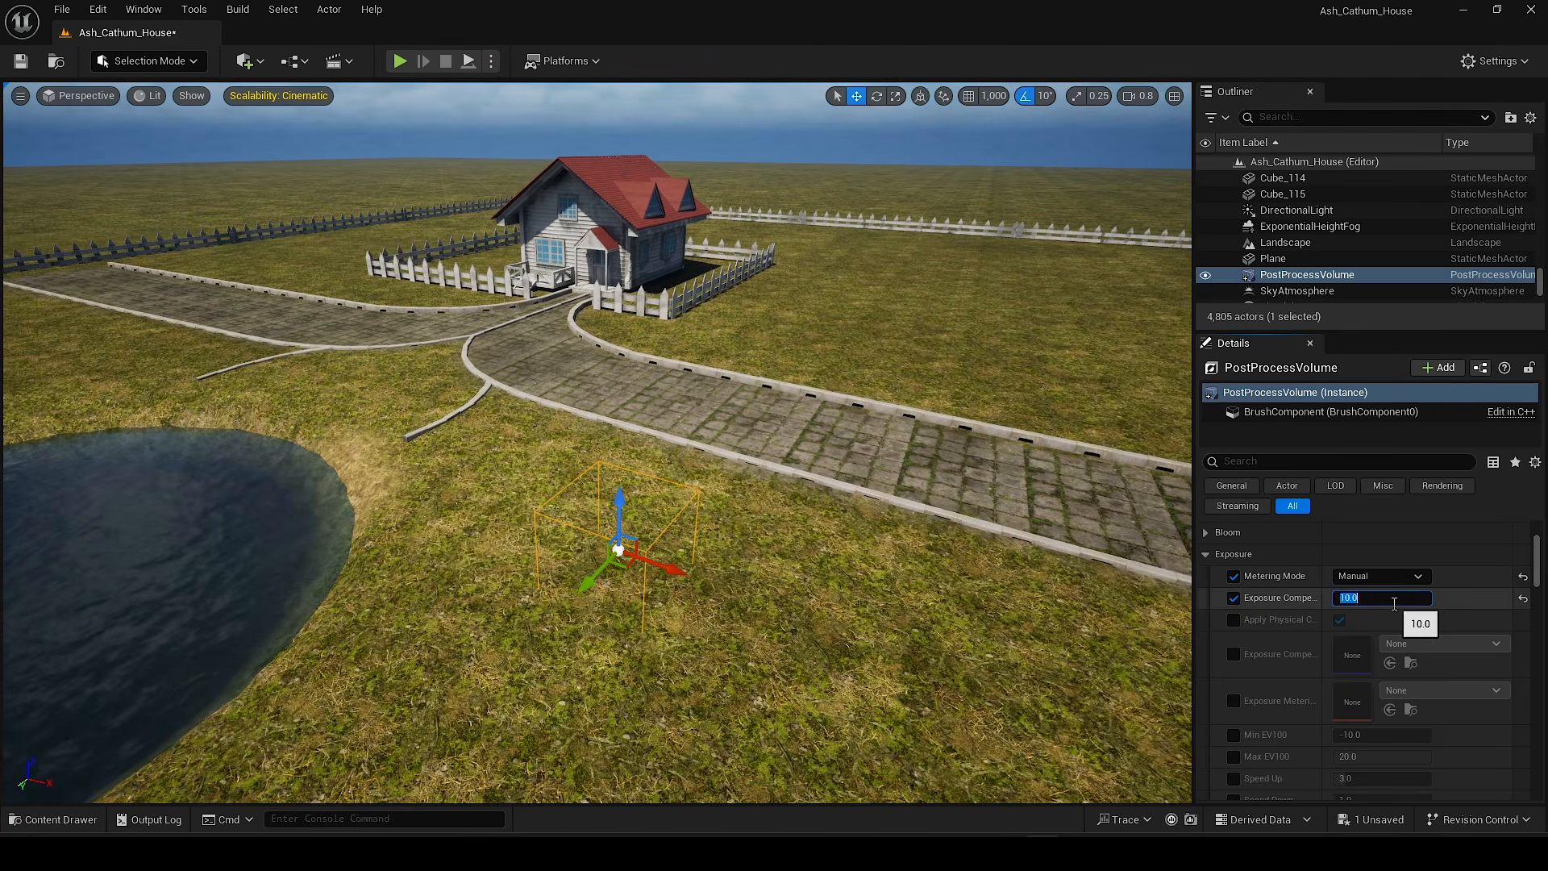
Step: Set the post process volume's exposure compensation to 11
click(1394, 602)
text(11)
key(Return)
click(1308, 596)
right_drag(806, 484, 692, 380)
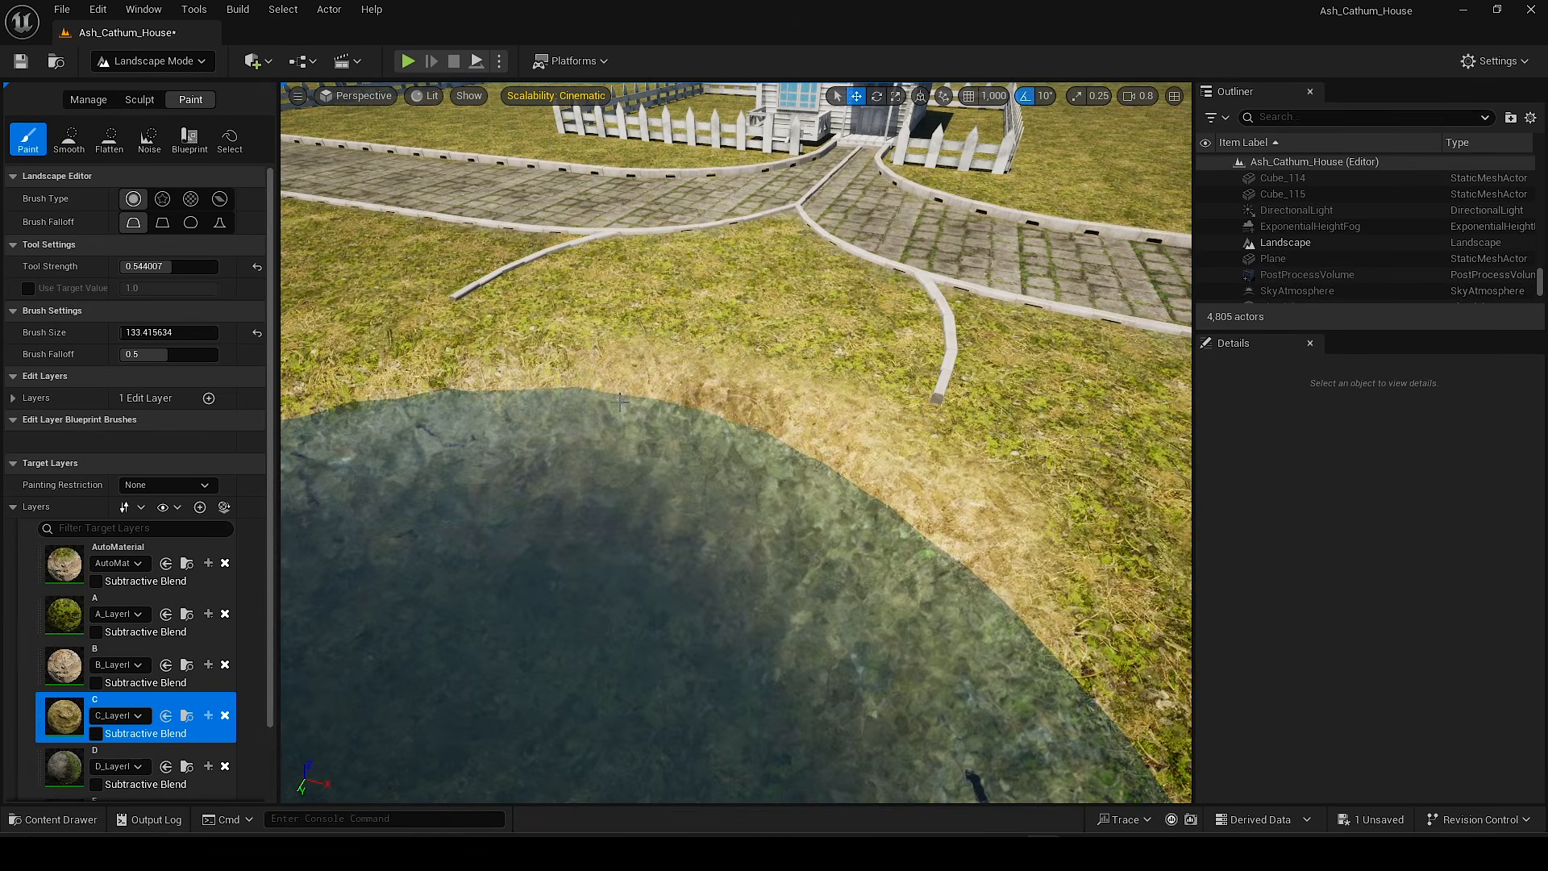
Step: Paint landscape layer C along the unpainted grassy shore of the pond using the Paint tool
right_drag(619, 401, 743, 511)
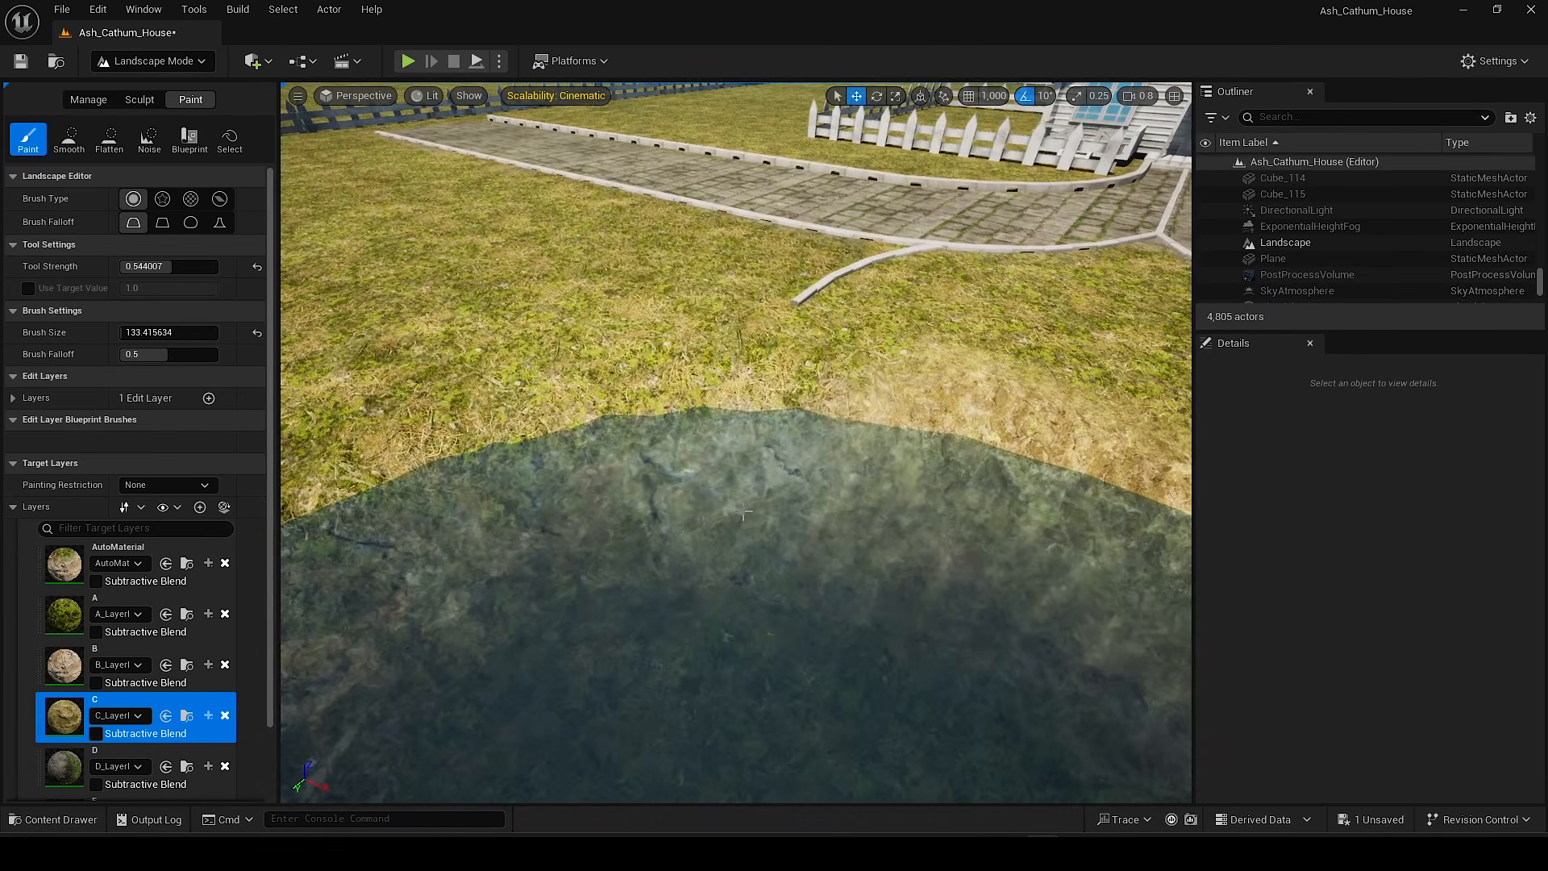
drag(743, 512, 708, 498)
right_drag(651, 485, 706, 494)
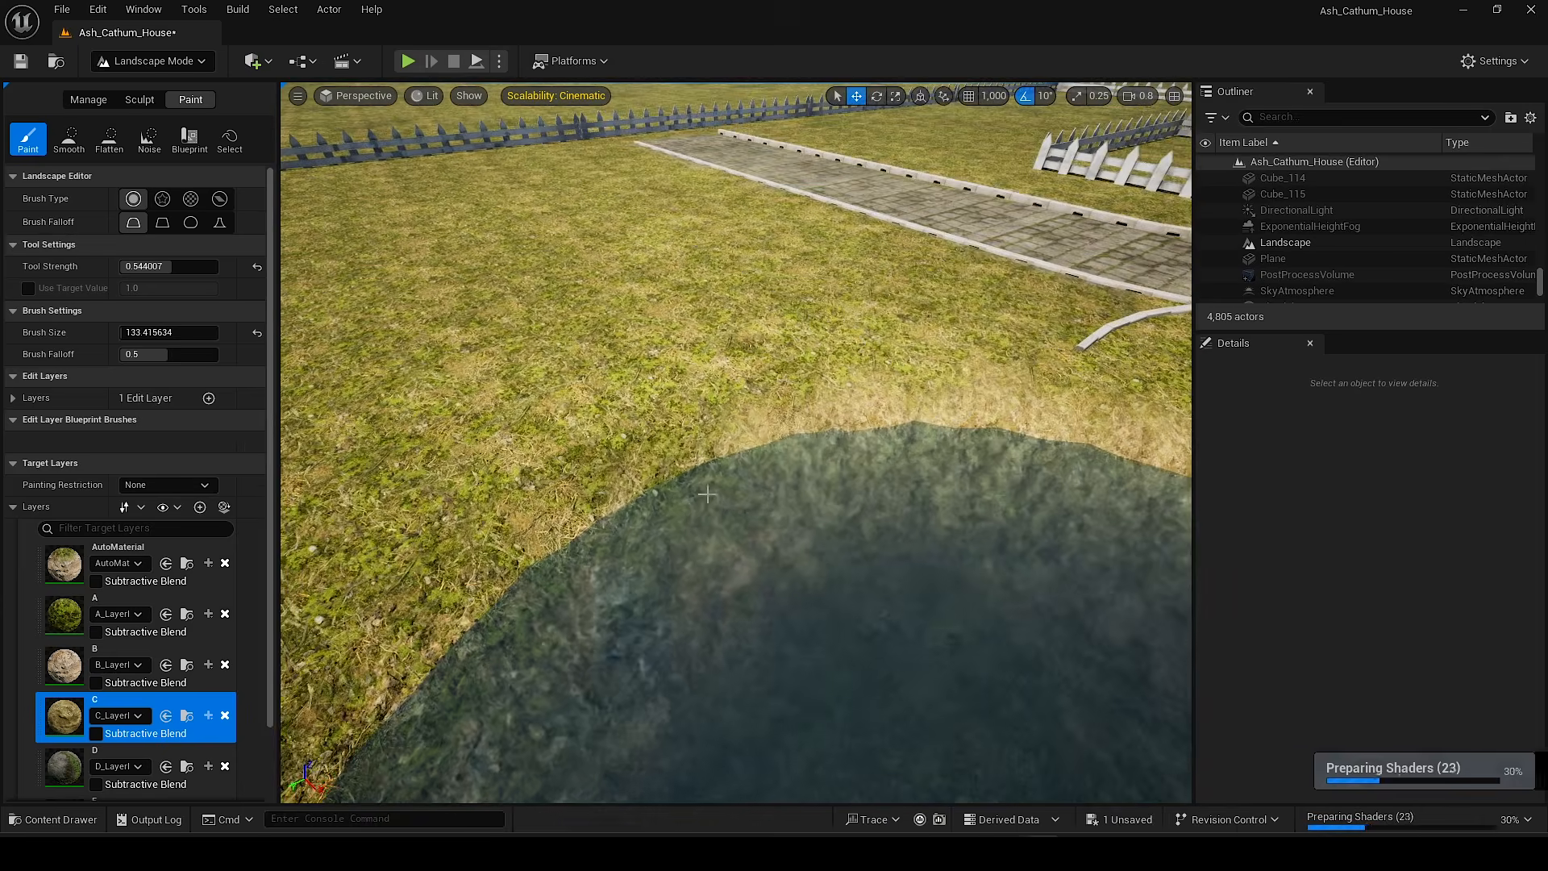
right_drag(816, 482, 710, 528)
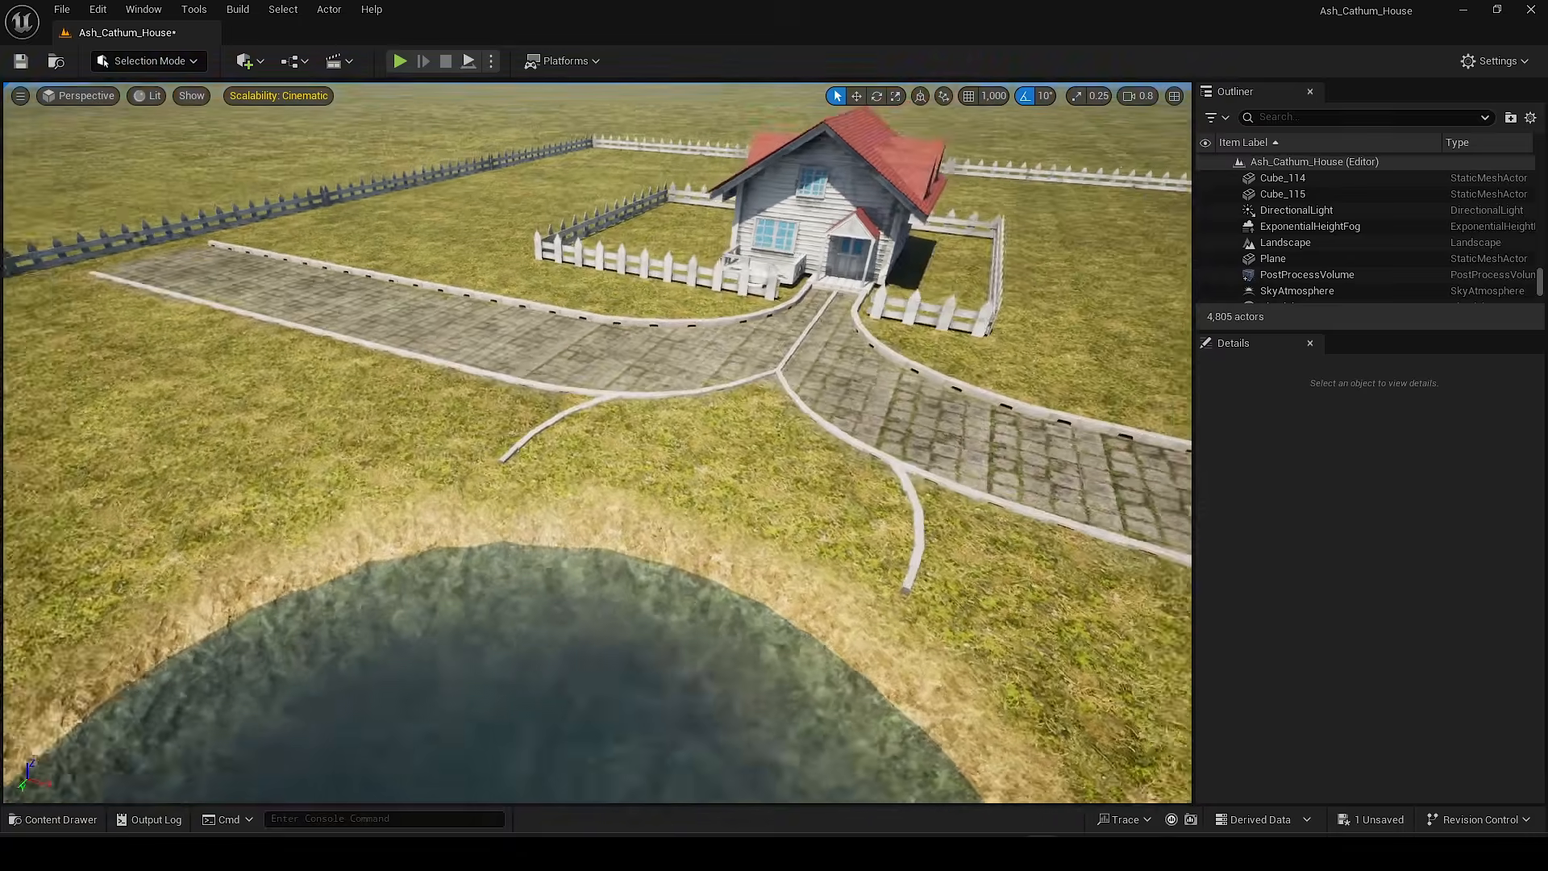
Step: Sculpt a mound in the middle of the pond that rises above the water surface
right_drag(679, 514, 679, 548)
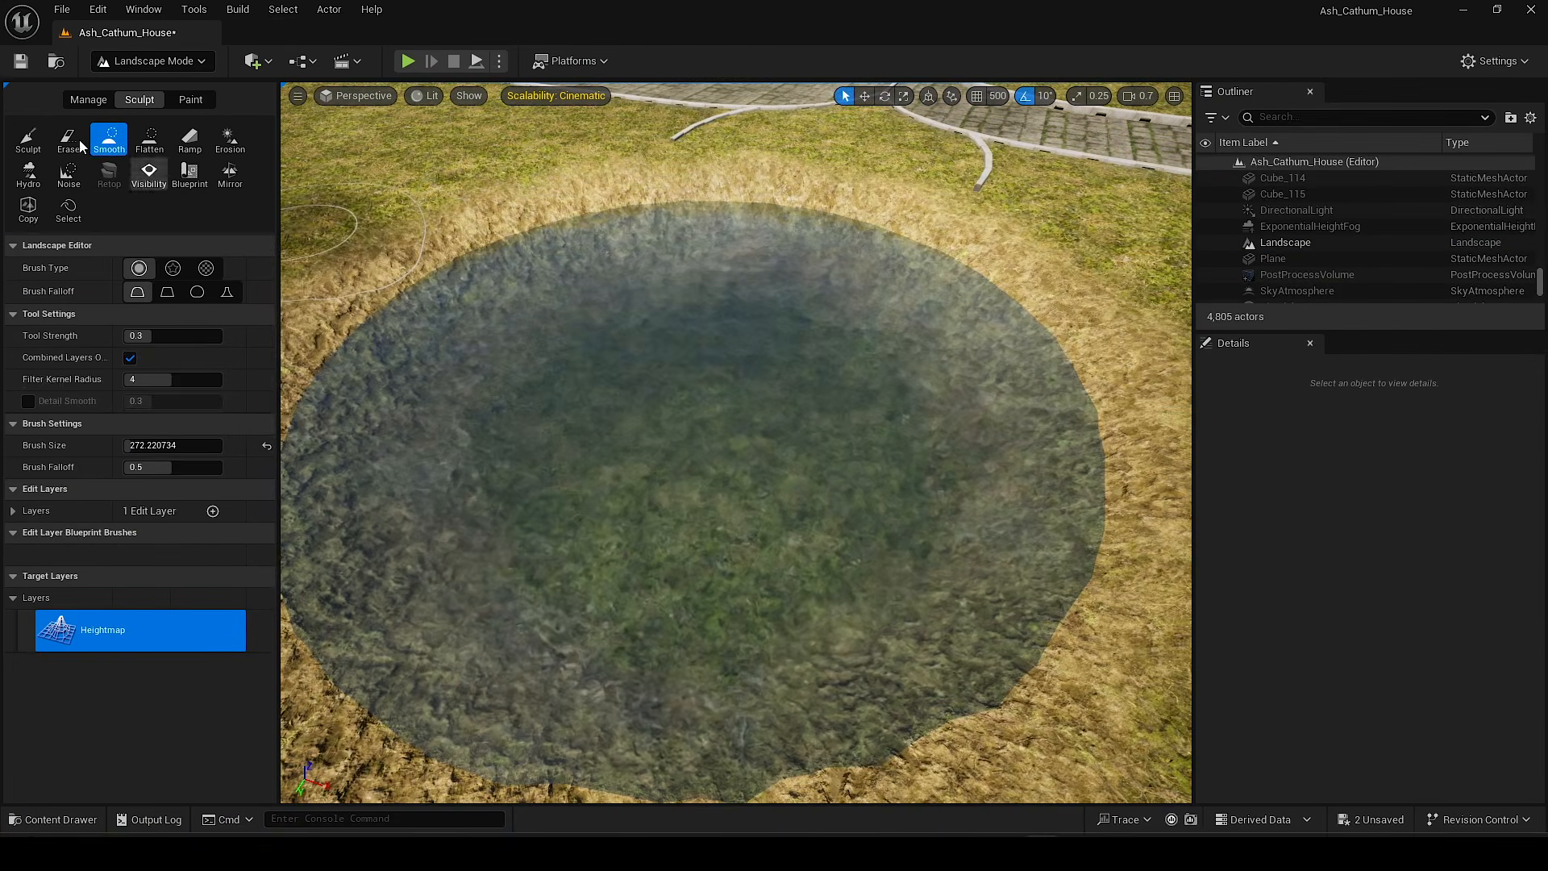
click(29, 138)
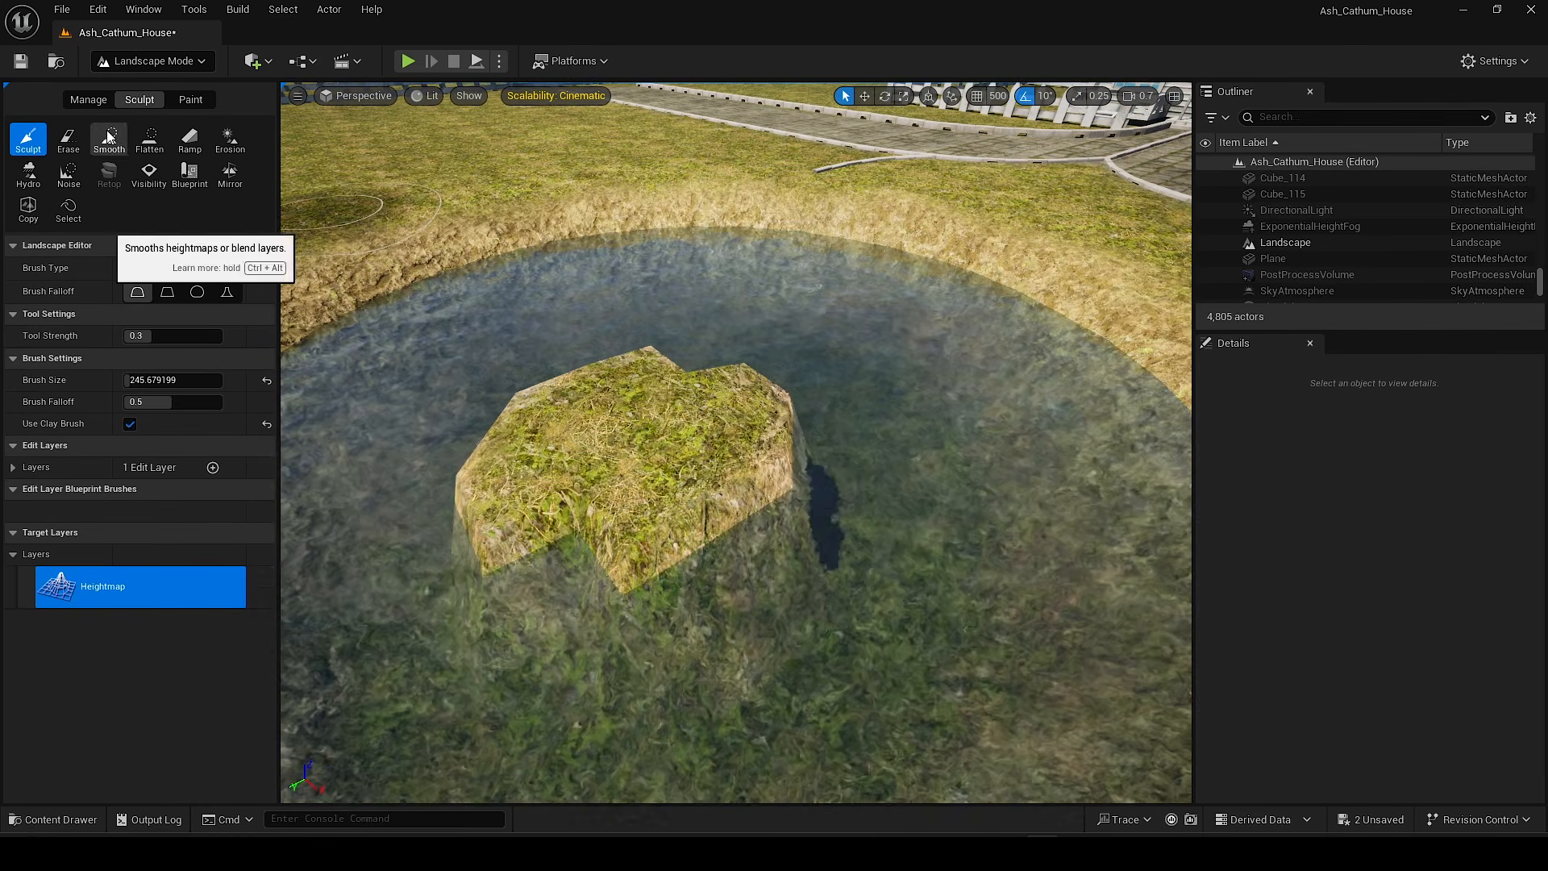
Step: Shape the mound in the pond into an island with the Smooth and Flatten sculpting tools
click(109, 139)
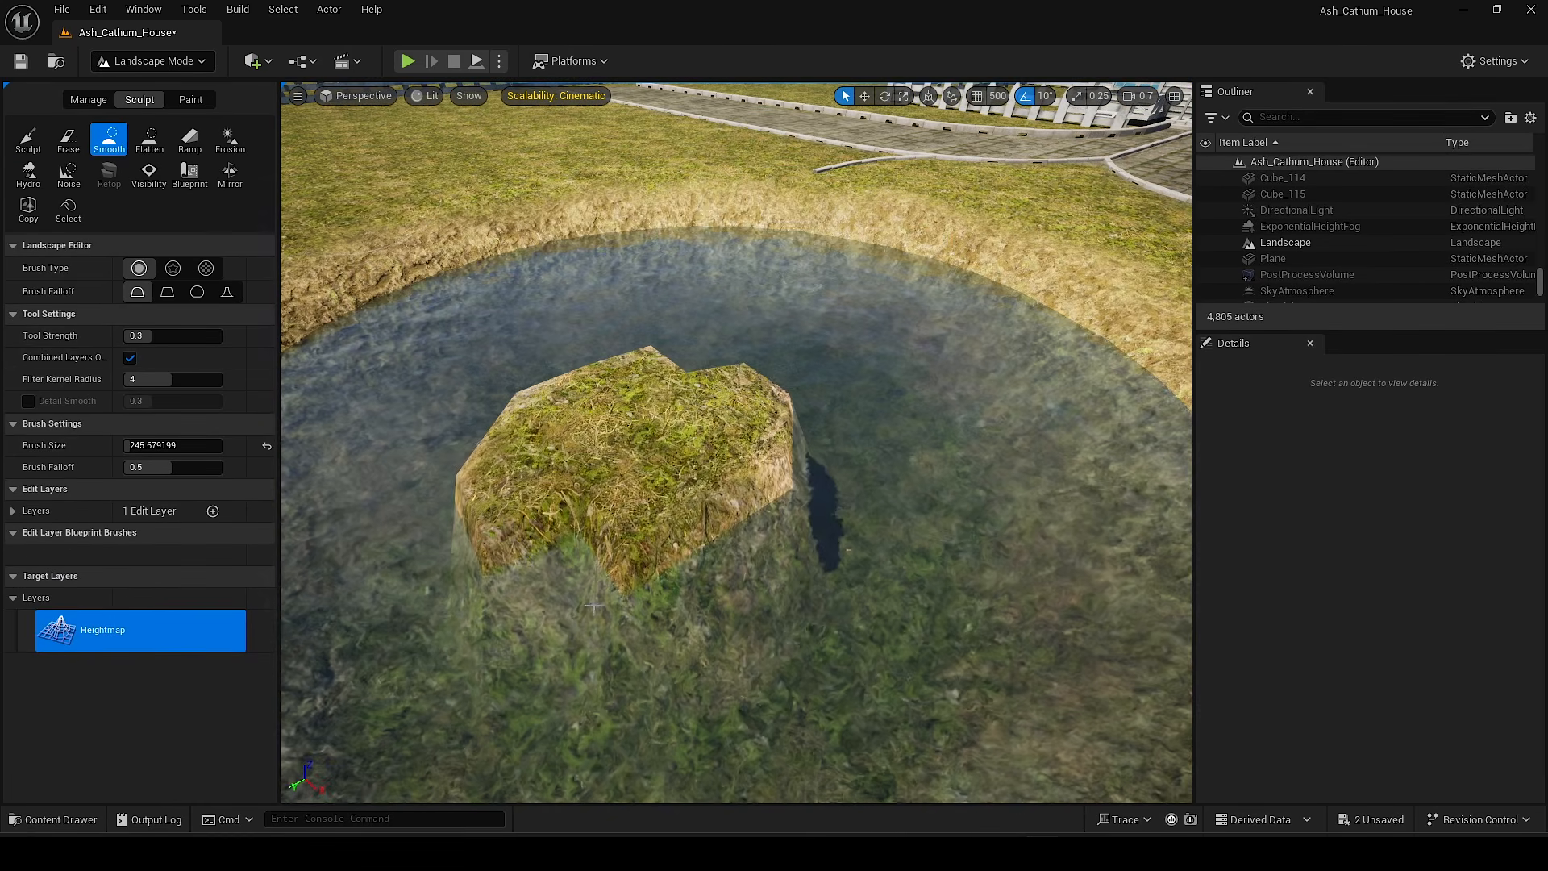
click(149, 138)
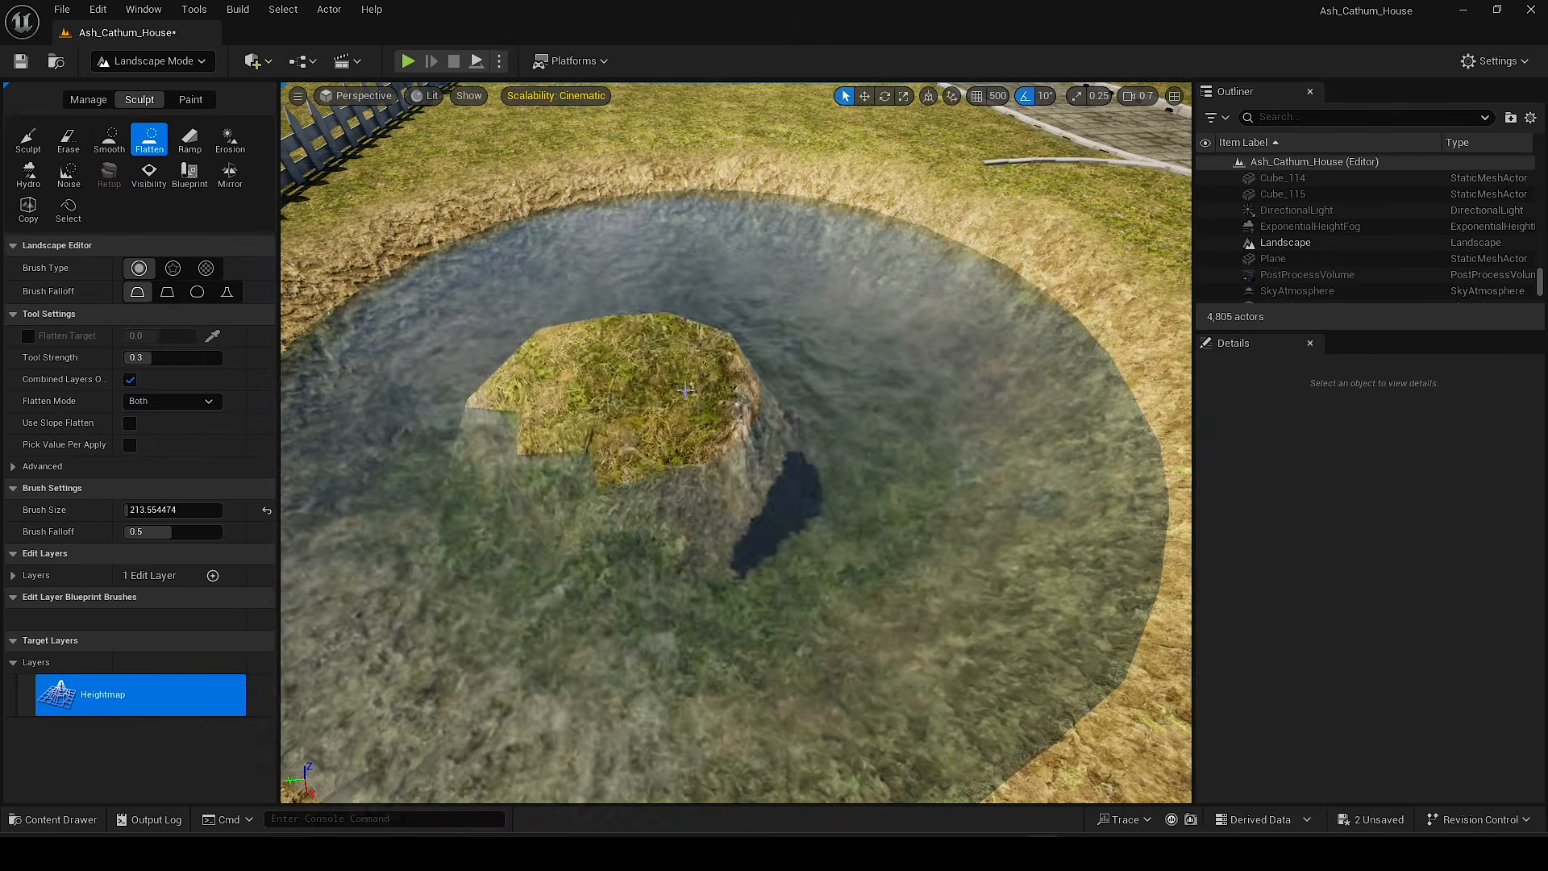
click(109, 139)
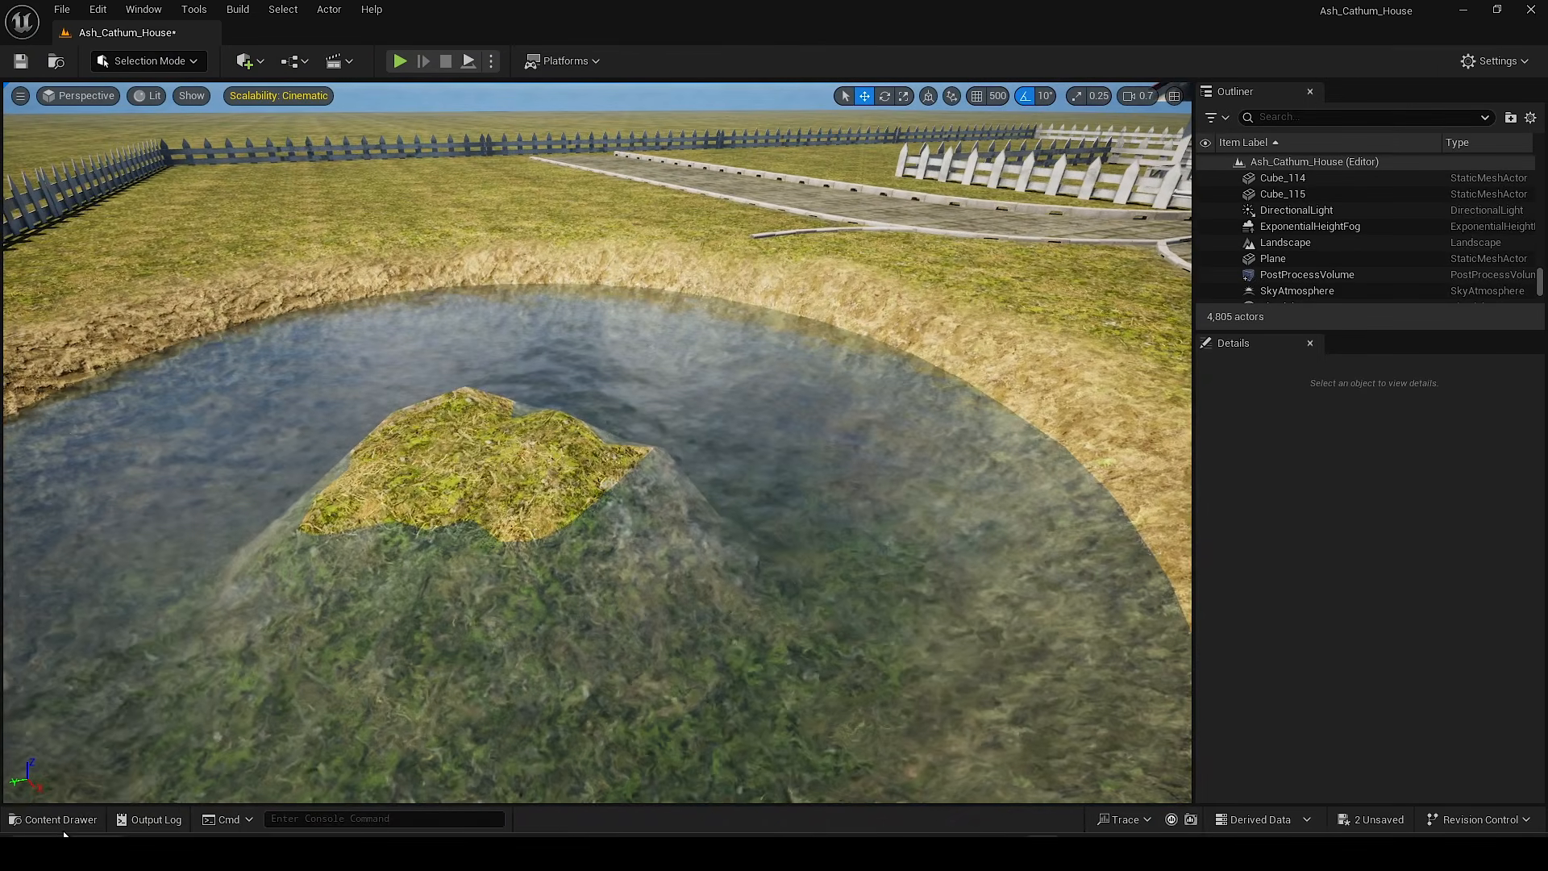
Step: Open the project's Fountain content folder and look through the Fab search results for "fountain"
click(55, 819)
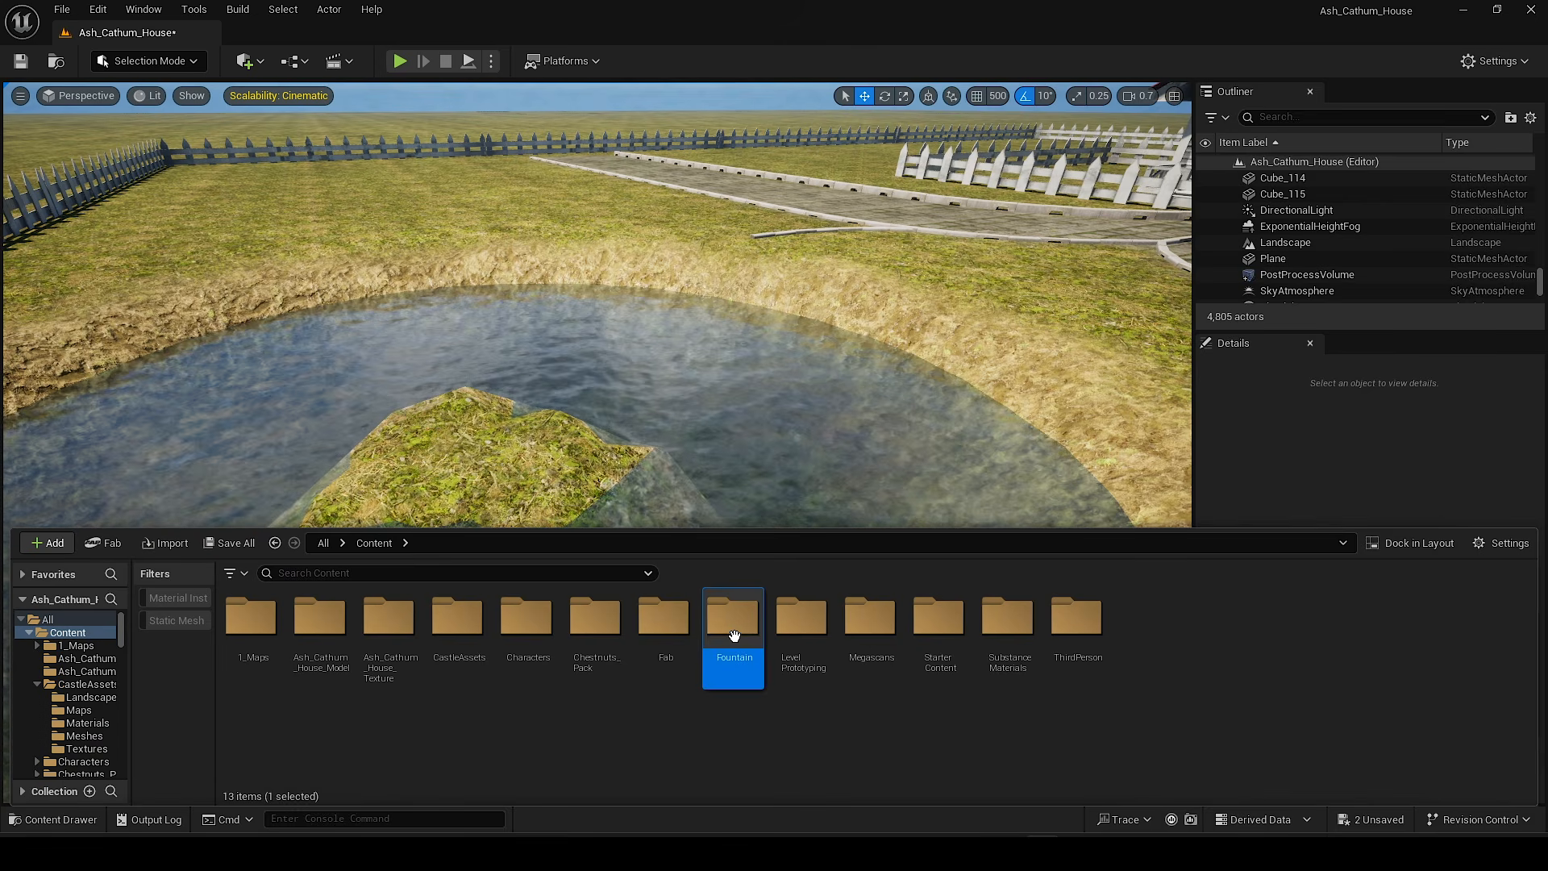
double_click(733, 636)
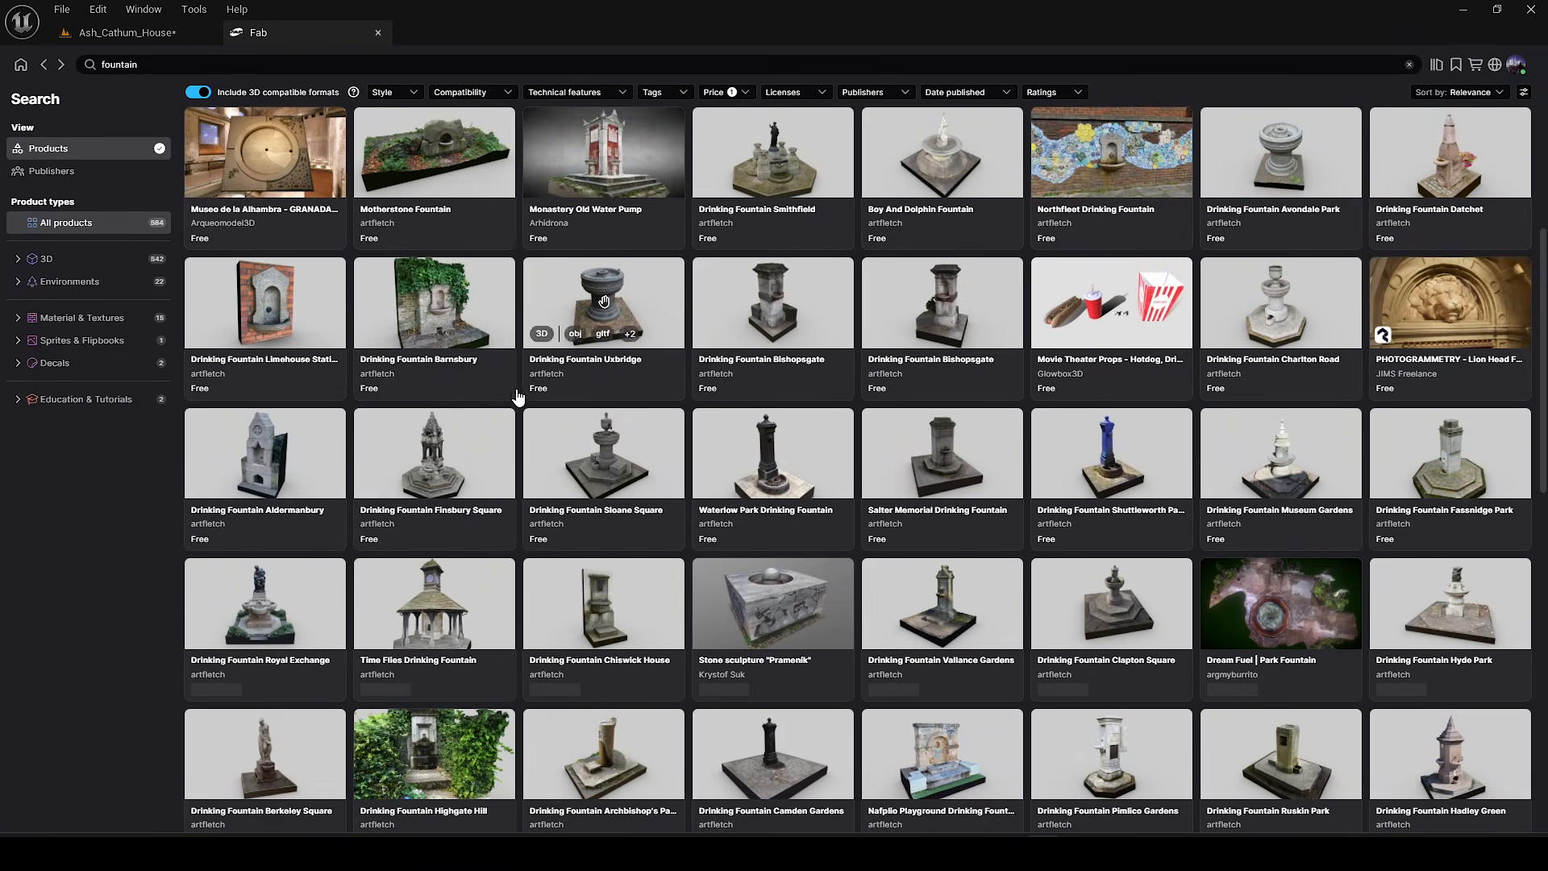
scroll(1068, 565, down, 2)
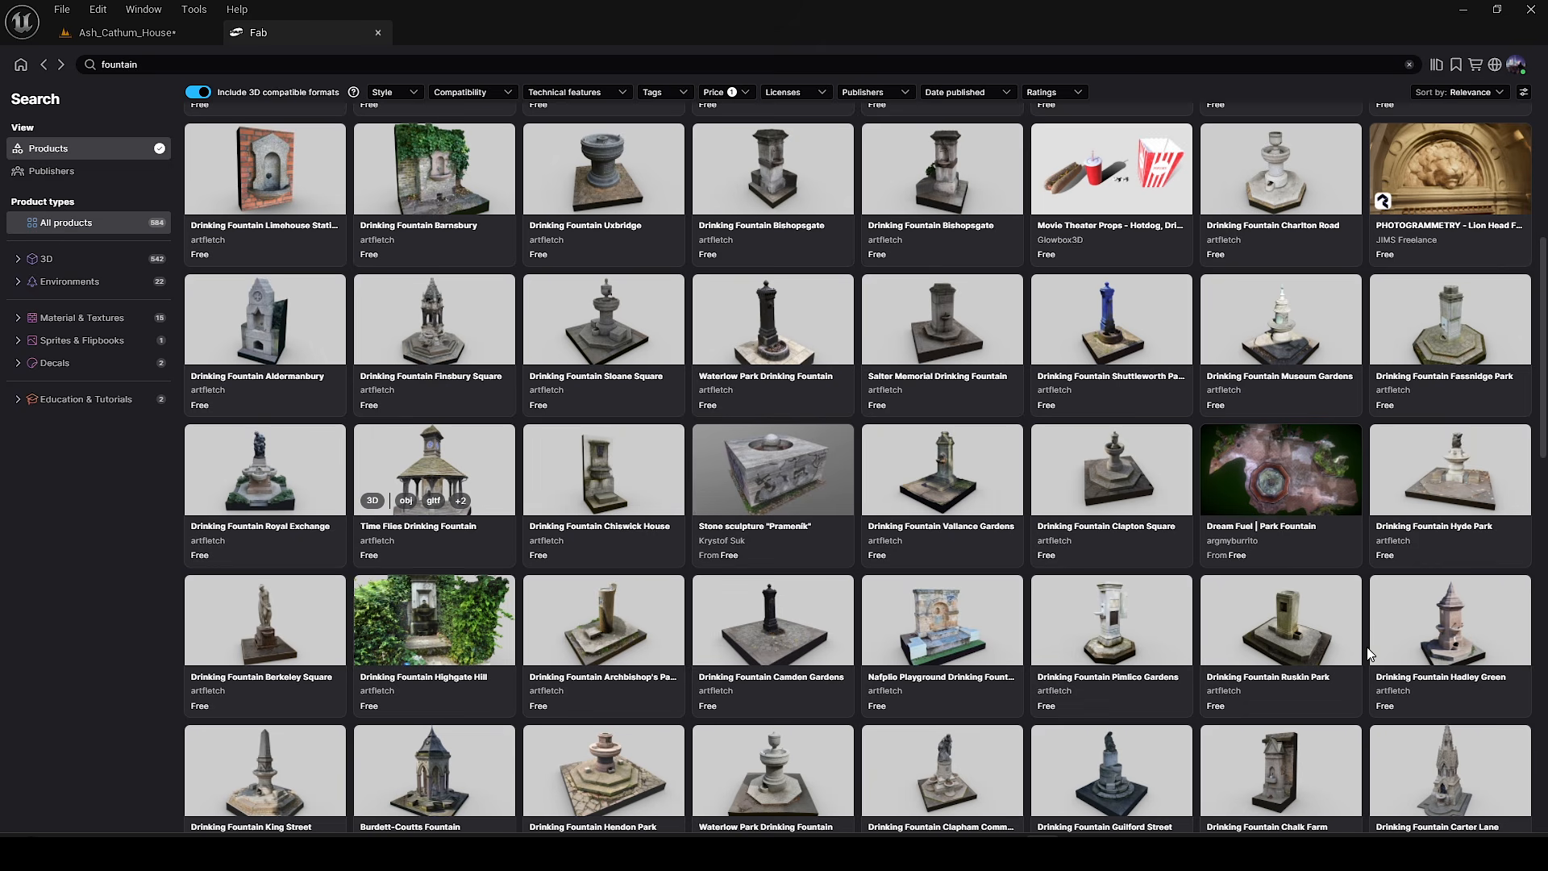
scroll(1140, 615, down, 4)
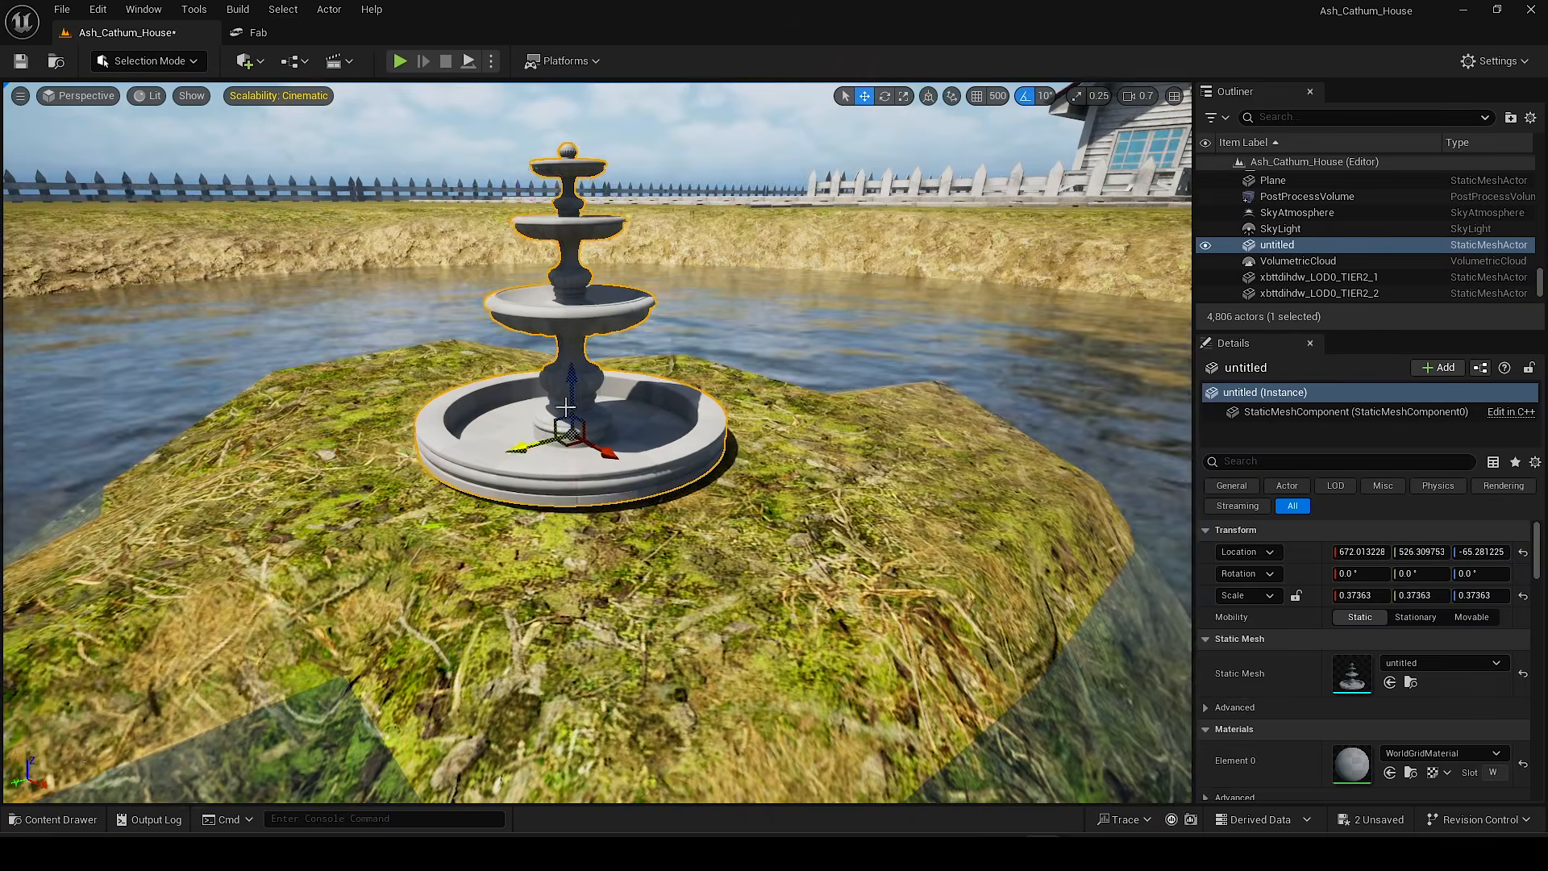
key(ctrl+space)
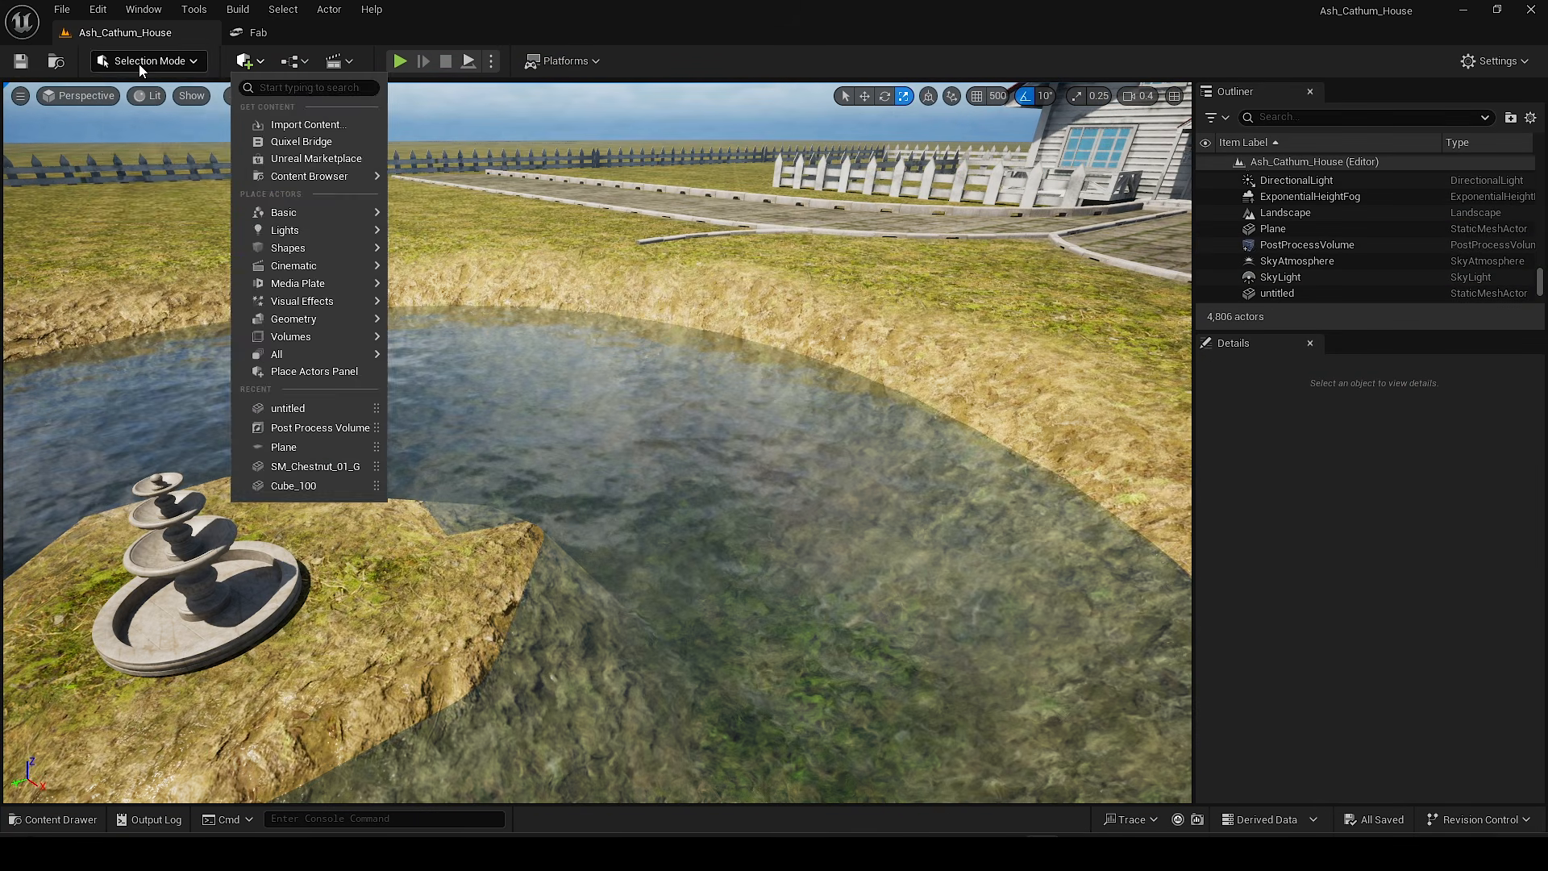
Step: Create a disc with a radius of 50 in Modeling Mode and place it inside the fountain's lower basin
click(140, 63)
click(152, 153)
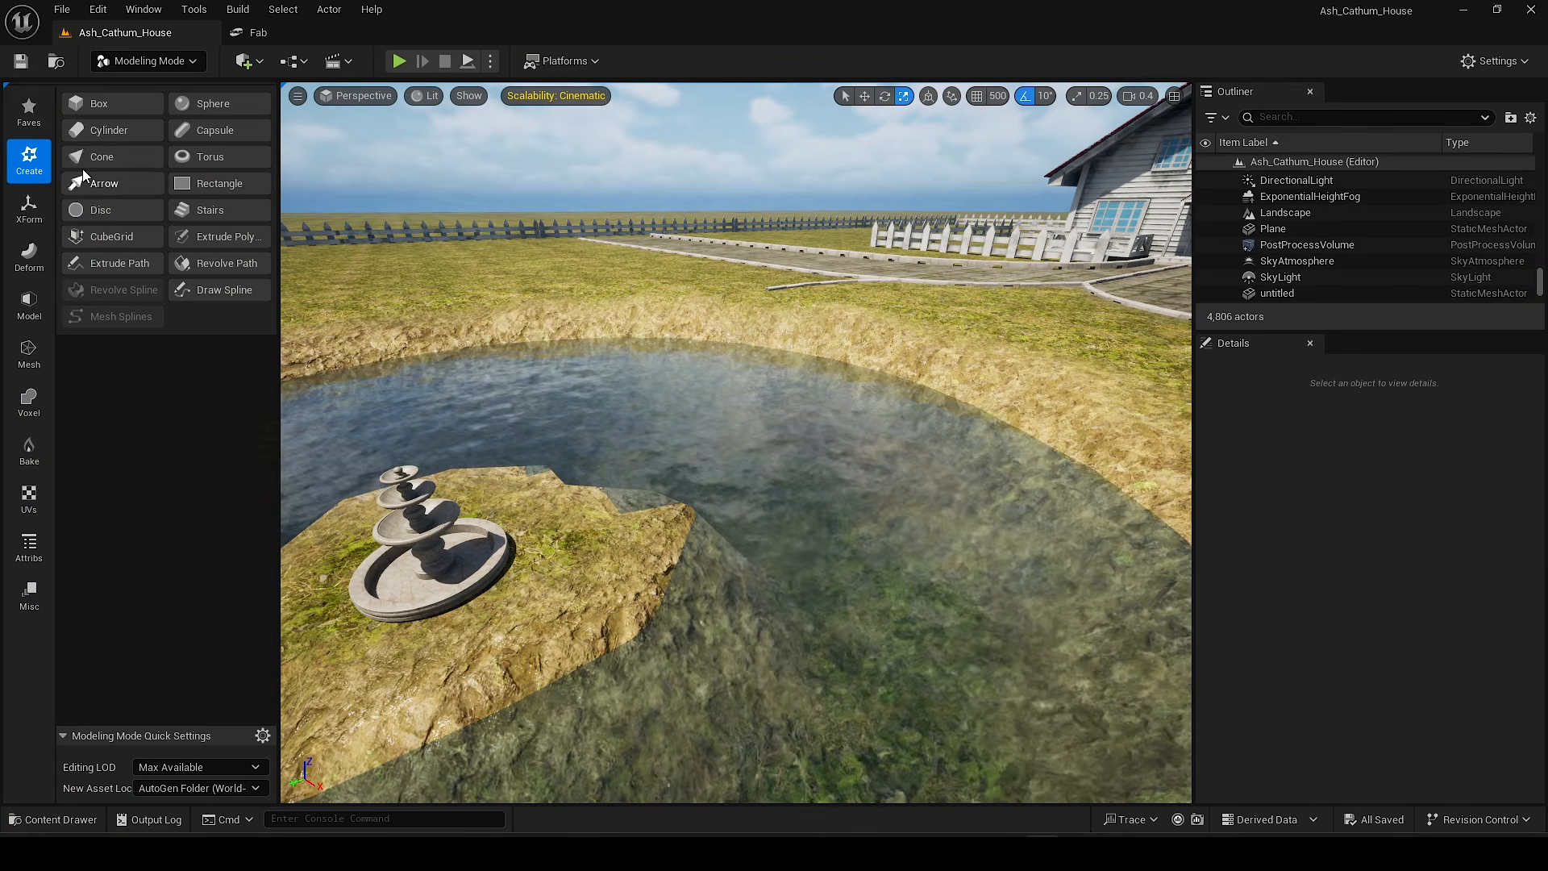
click(127, 216)
click(493, 578)
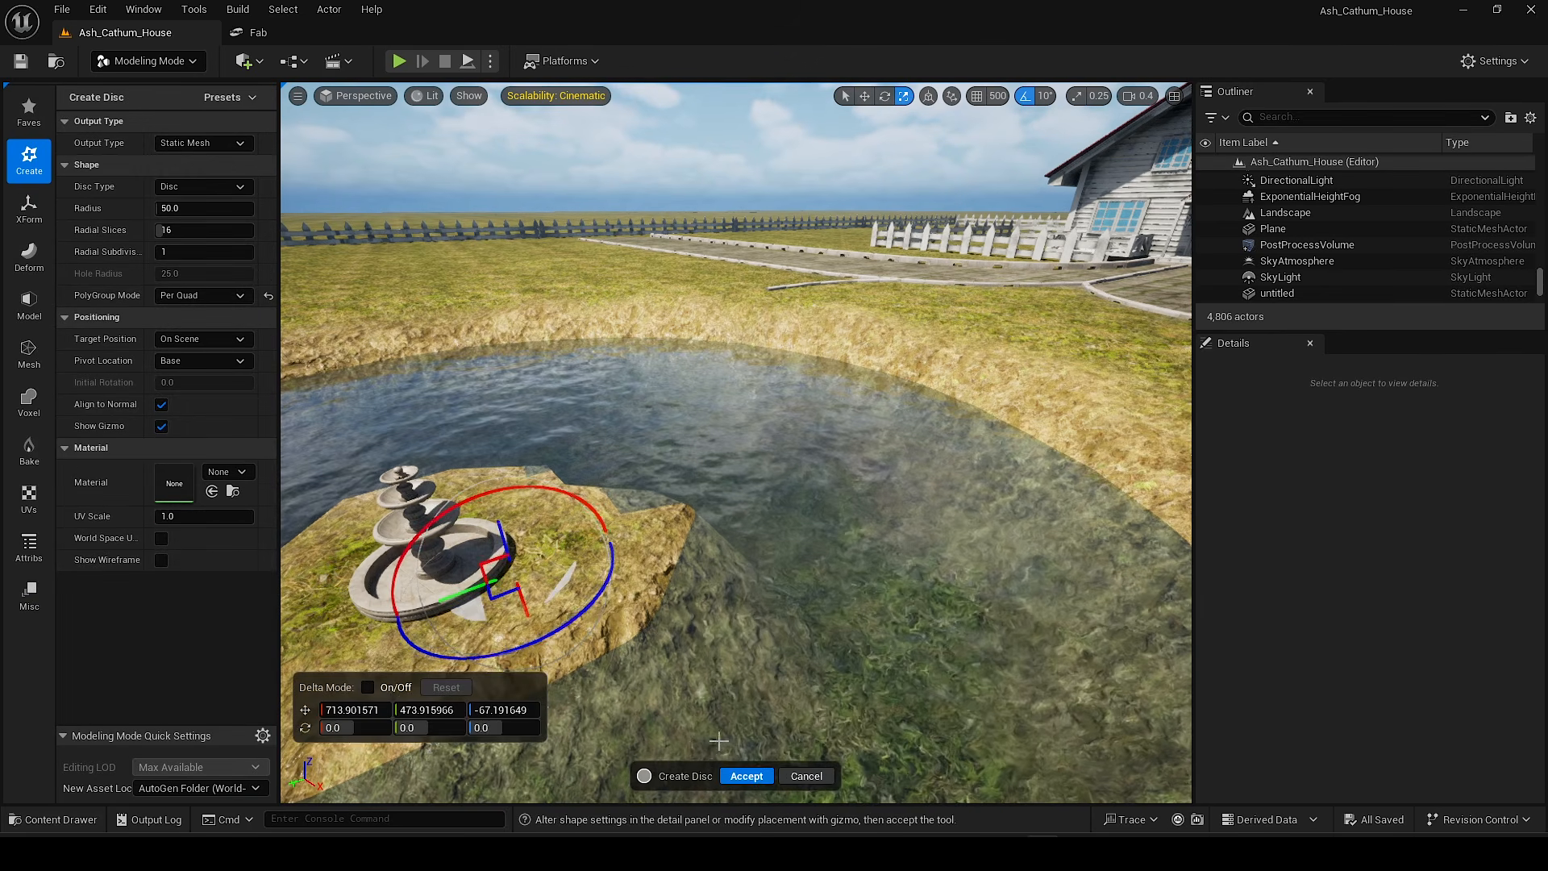
click(746, 776)
key(f)
key(shift+1)
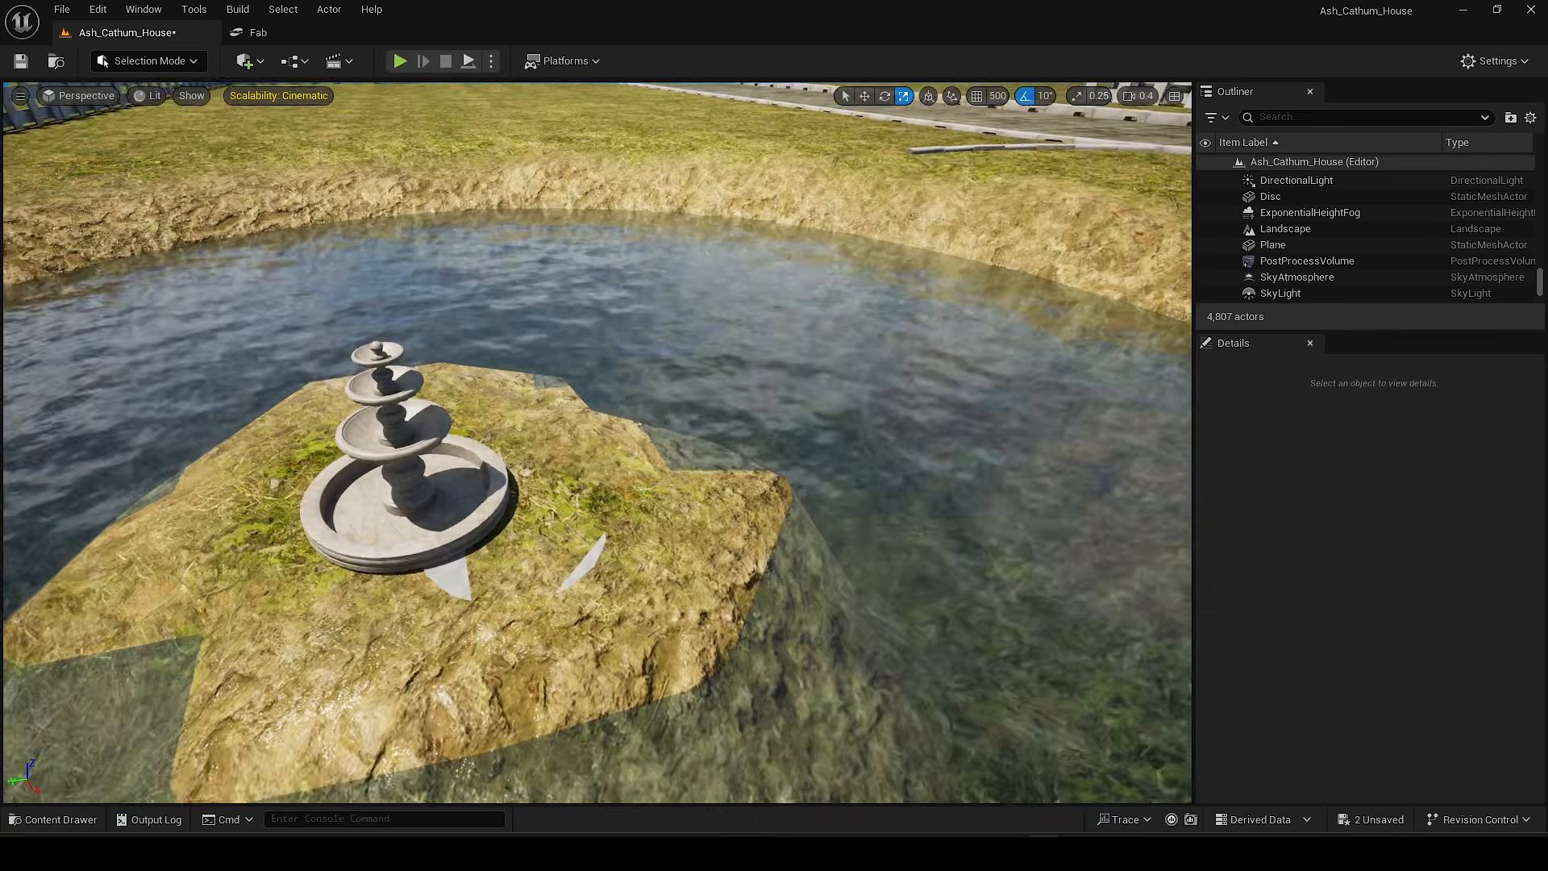
shift+drag(616, 564, 526, 346)
key(f)
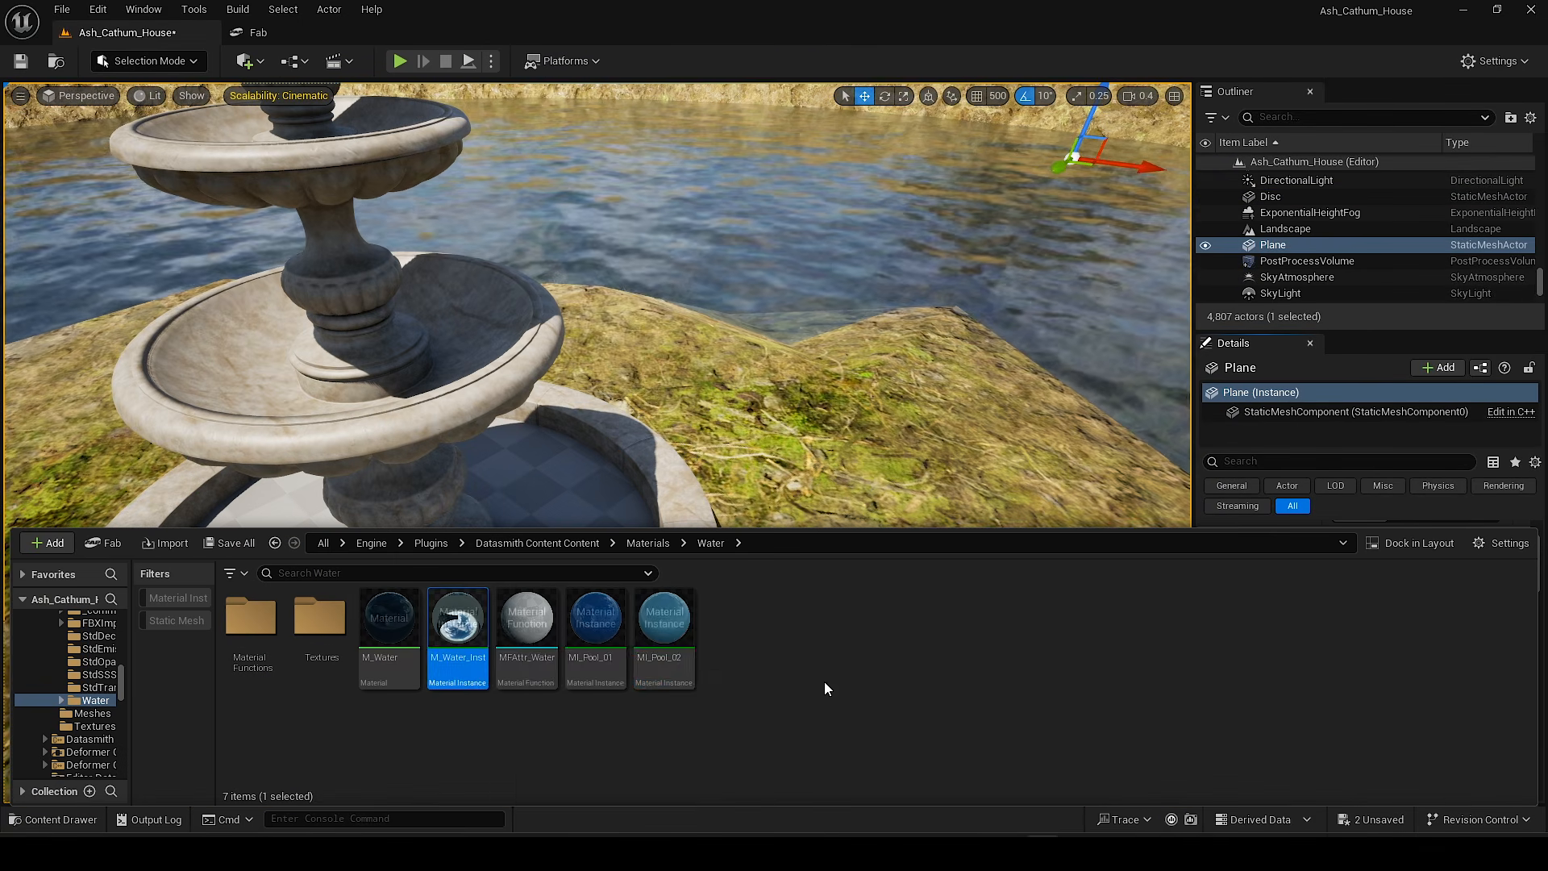
Step: Apply the M_Water_Inst material to the disc in the fountain's lower basin and select the disc
drag(463, 645, 557, 484)
mouse_move(556, 483)
right_down()
mouse_move(581, 516)
mouse_move(532, 500)
right_up()
click(726, 463)
key(f)
right_drag(681, 462, 685, 451)
key(ctrl+z)
key(ctrl+z)
right_drag(580, 451, 597, 411)
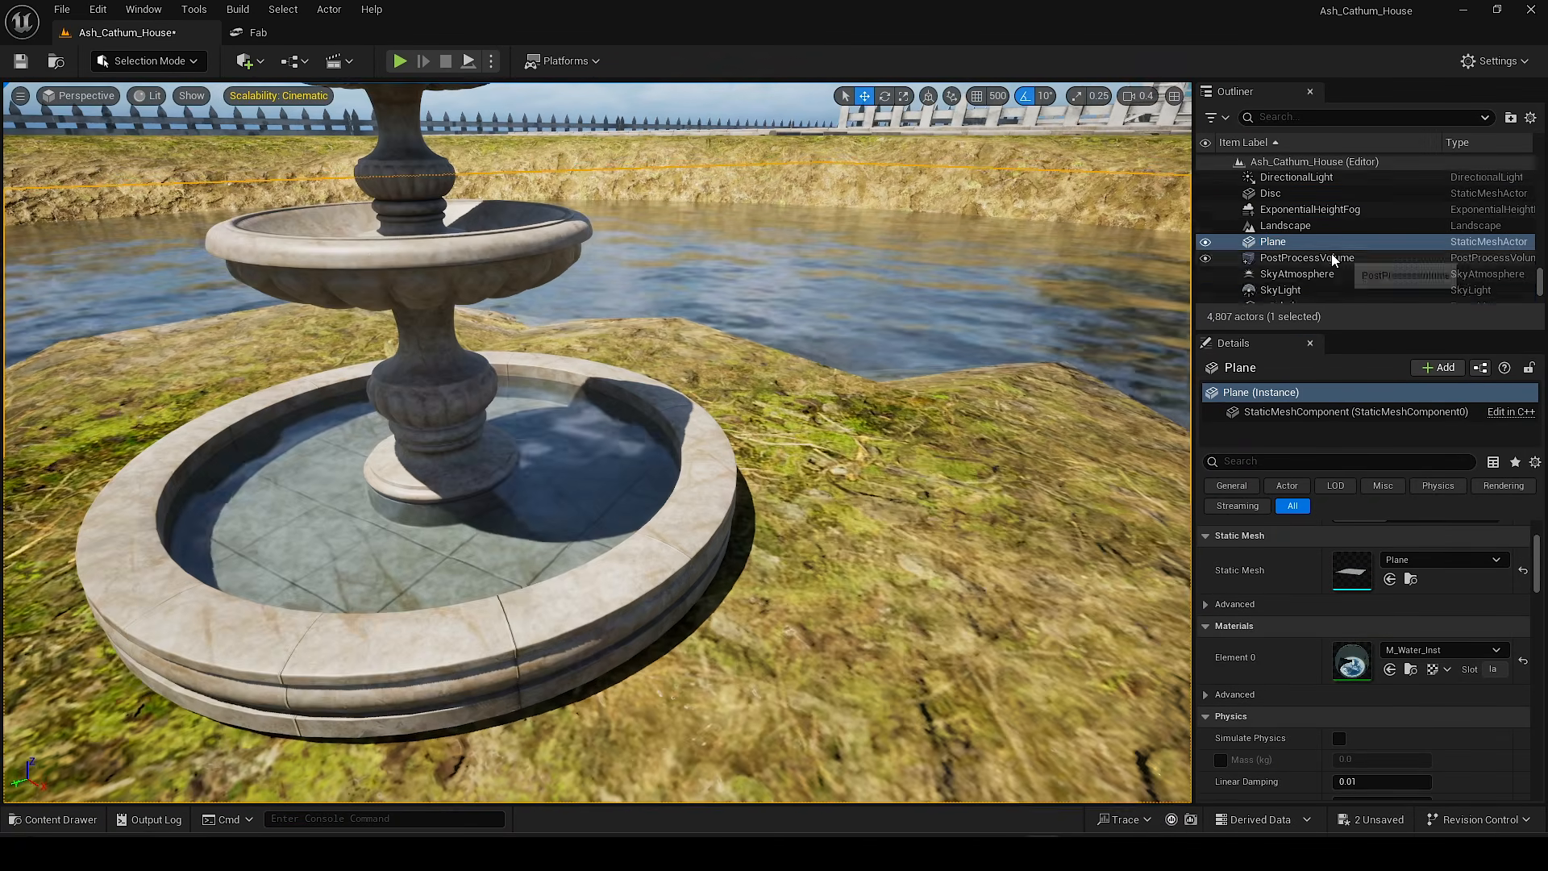
click(1270, 218)
key(f)
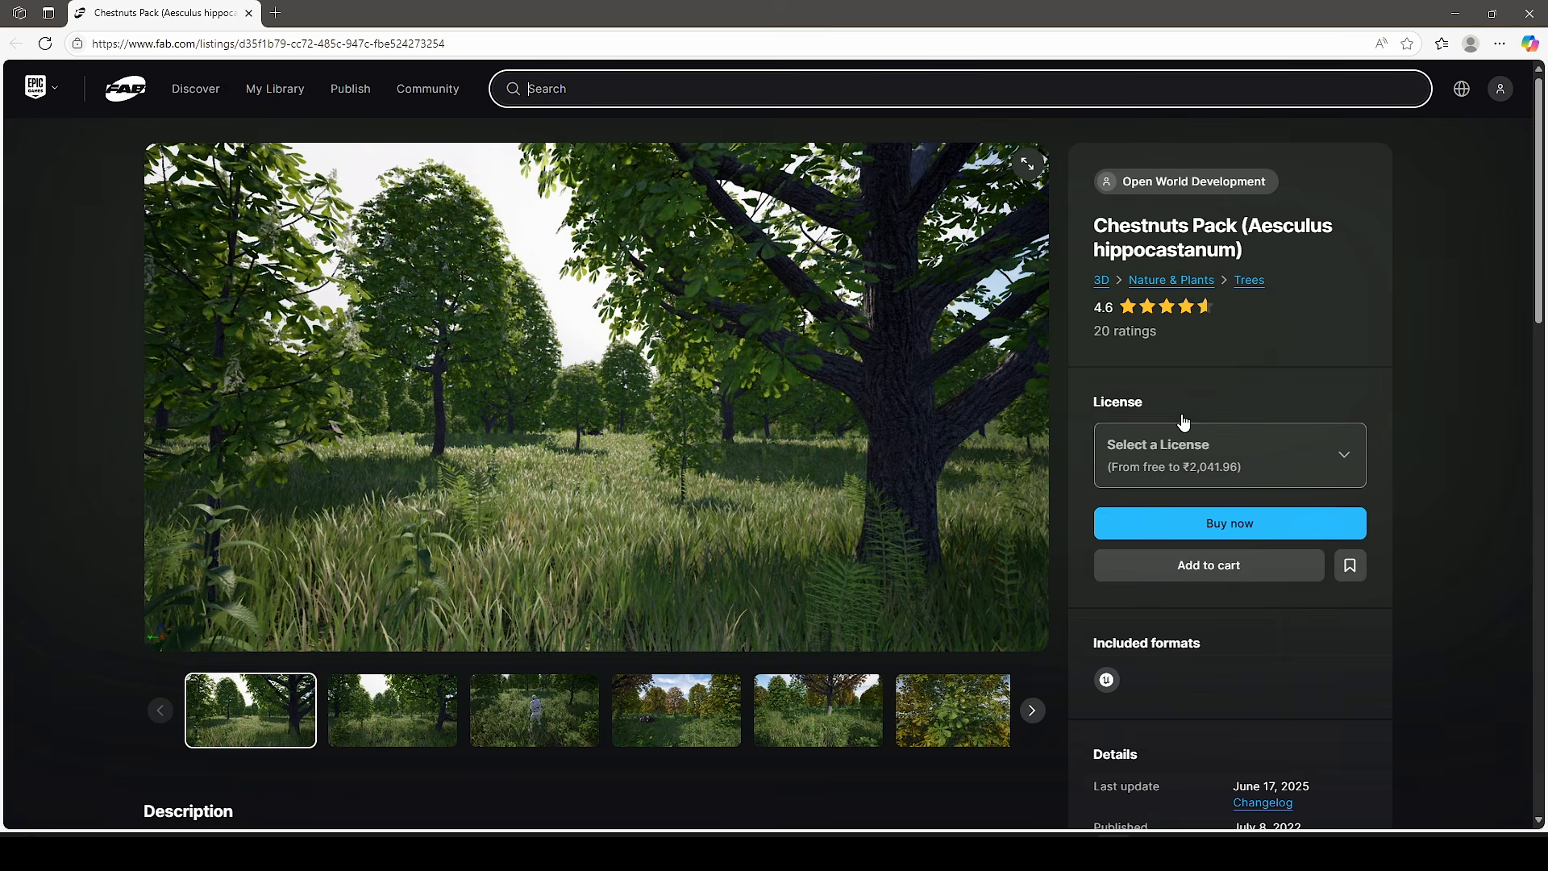
Step: Choose the free Personal license for the Chestnuts Pack (Aesculus hippocastanum) on its Fab listing
click(1306, 458)
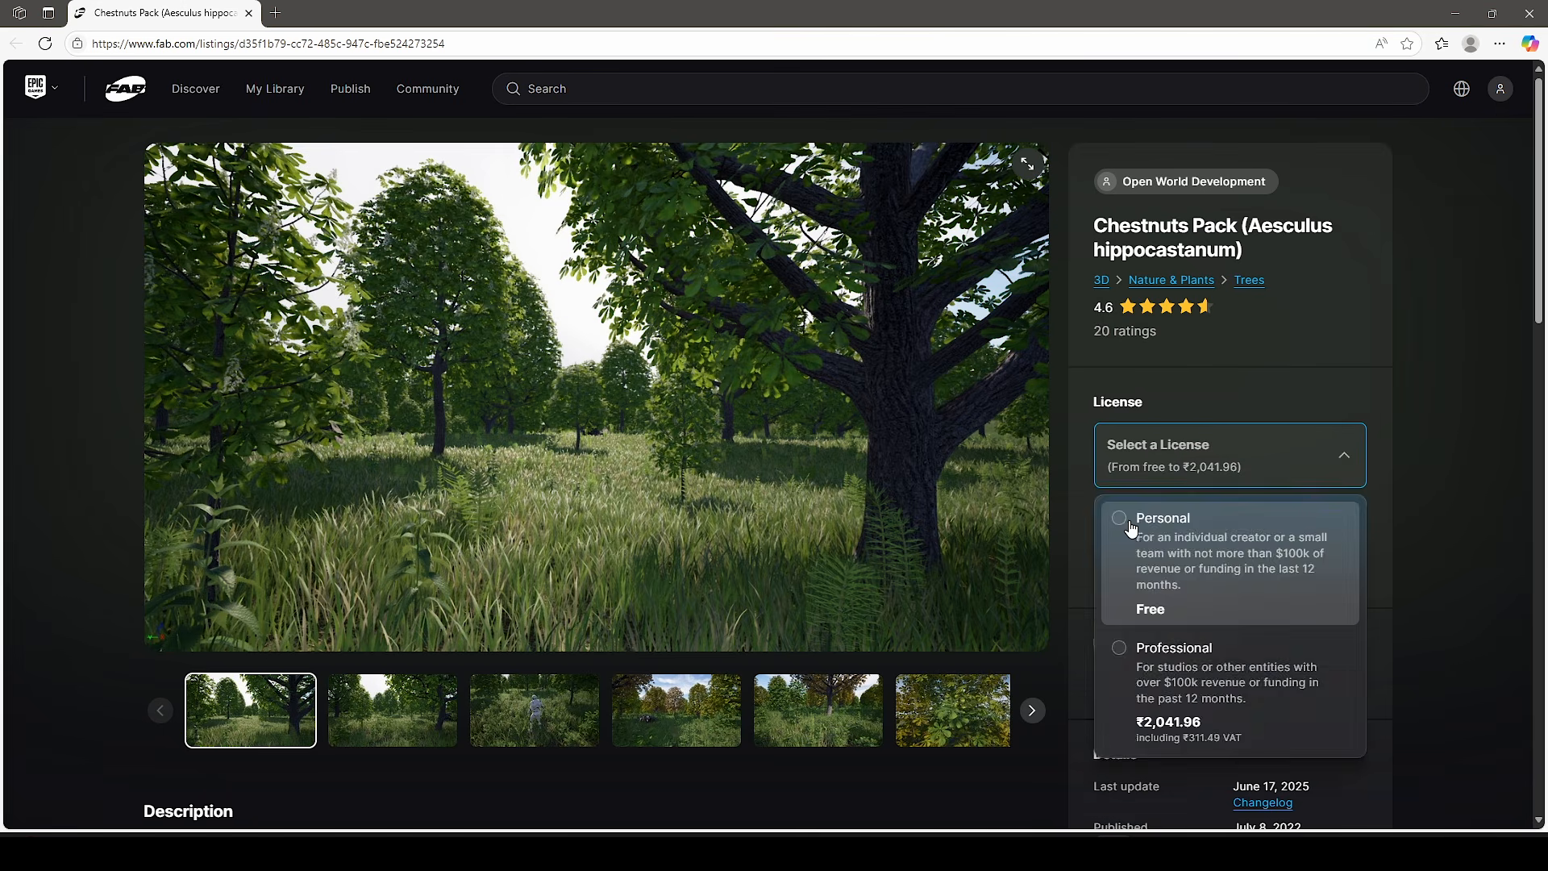
click(1131, 525)
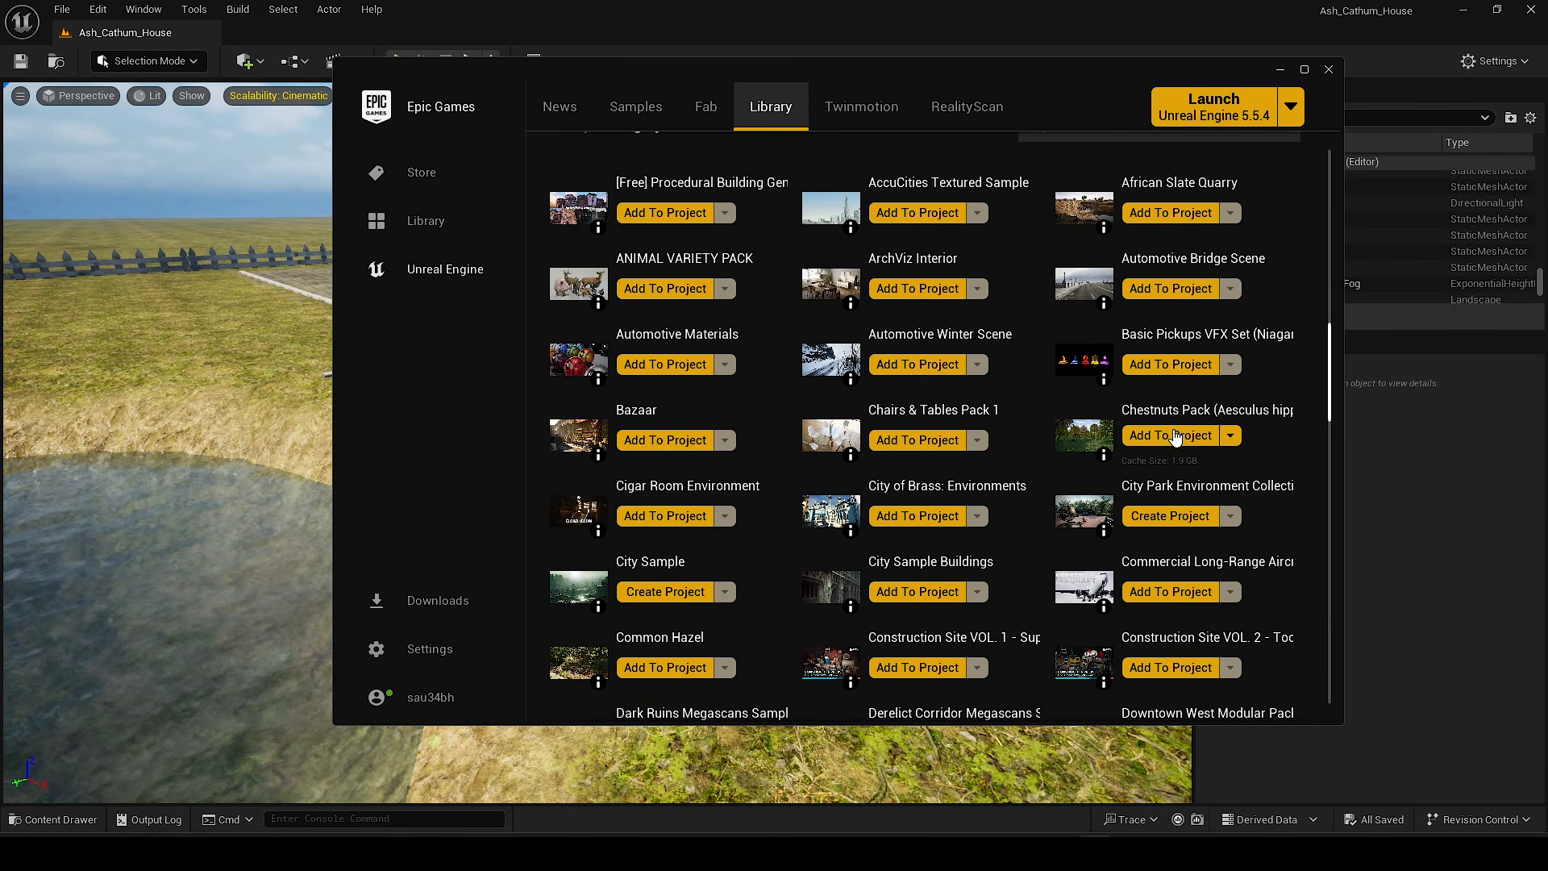
Step: Close the Epic Games Launcher, open the project's Chestnuts_Pack content folder and filter it to static meshes
click(1328, 69)
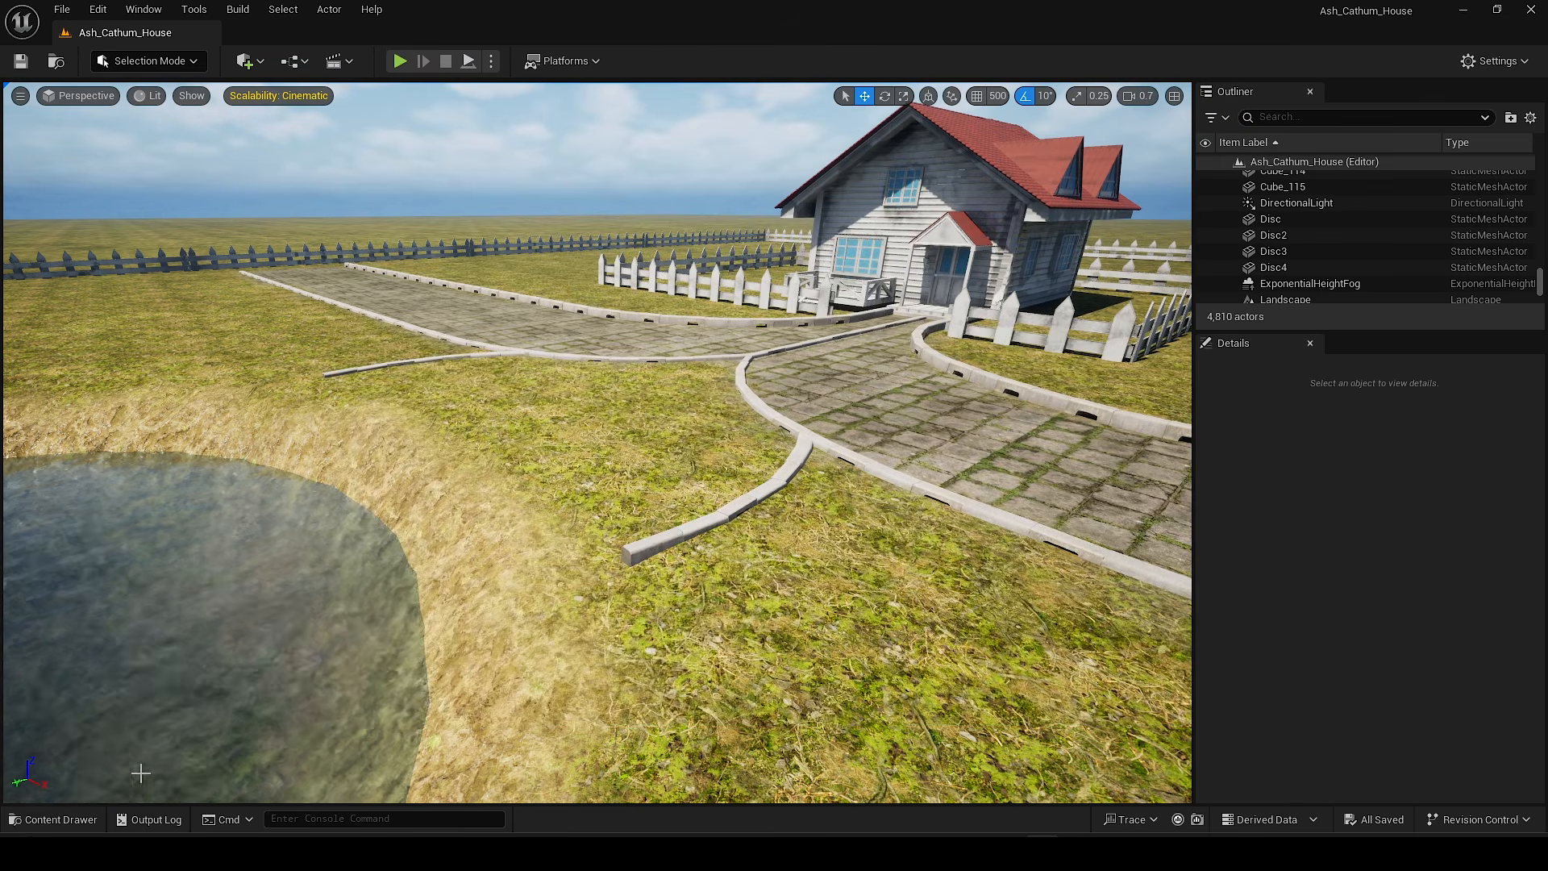
click(52, 819)
click(367, 543)
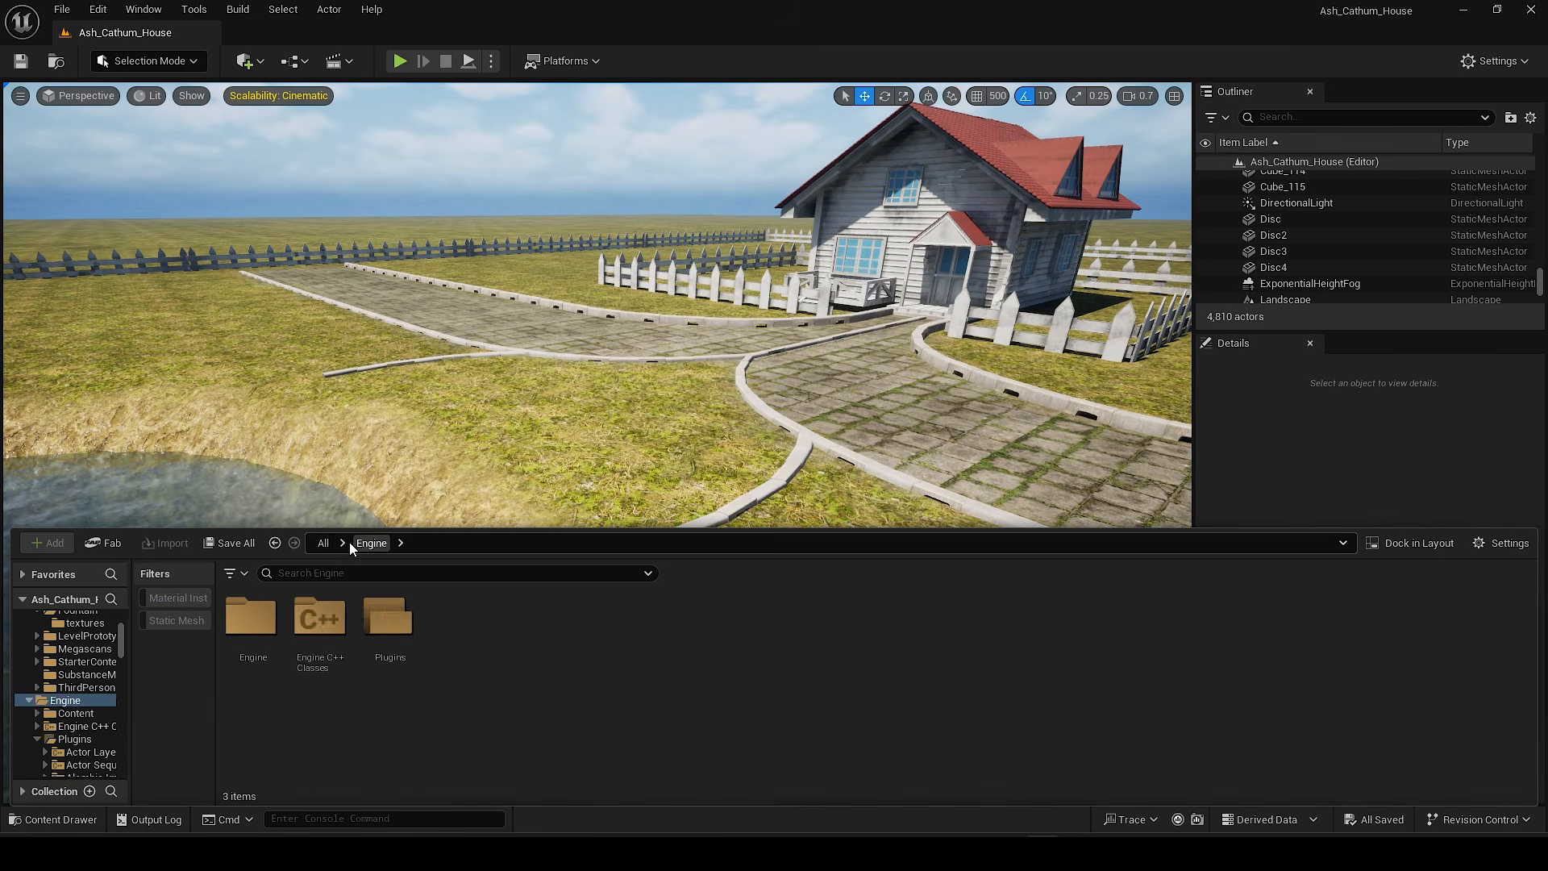
click(323, 543)
double_click(254, 619)
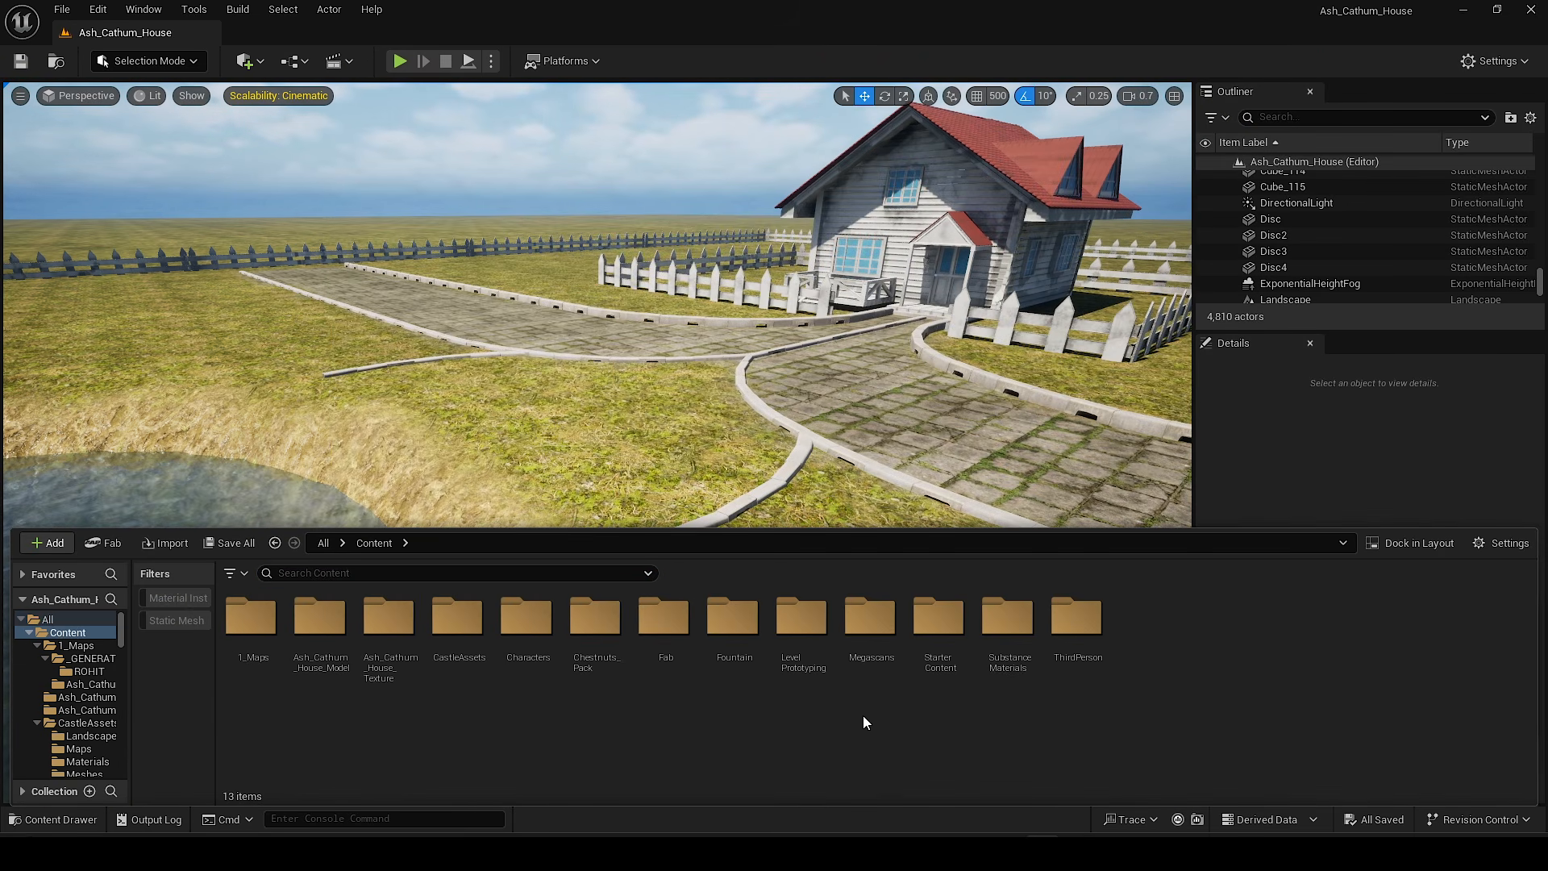
double_click(596, 636)
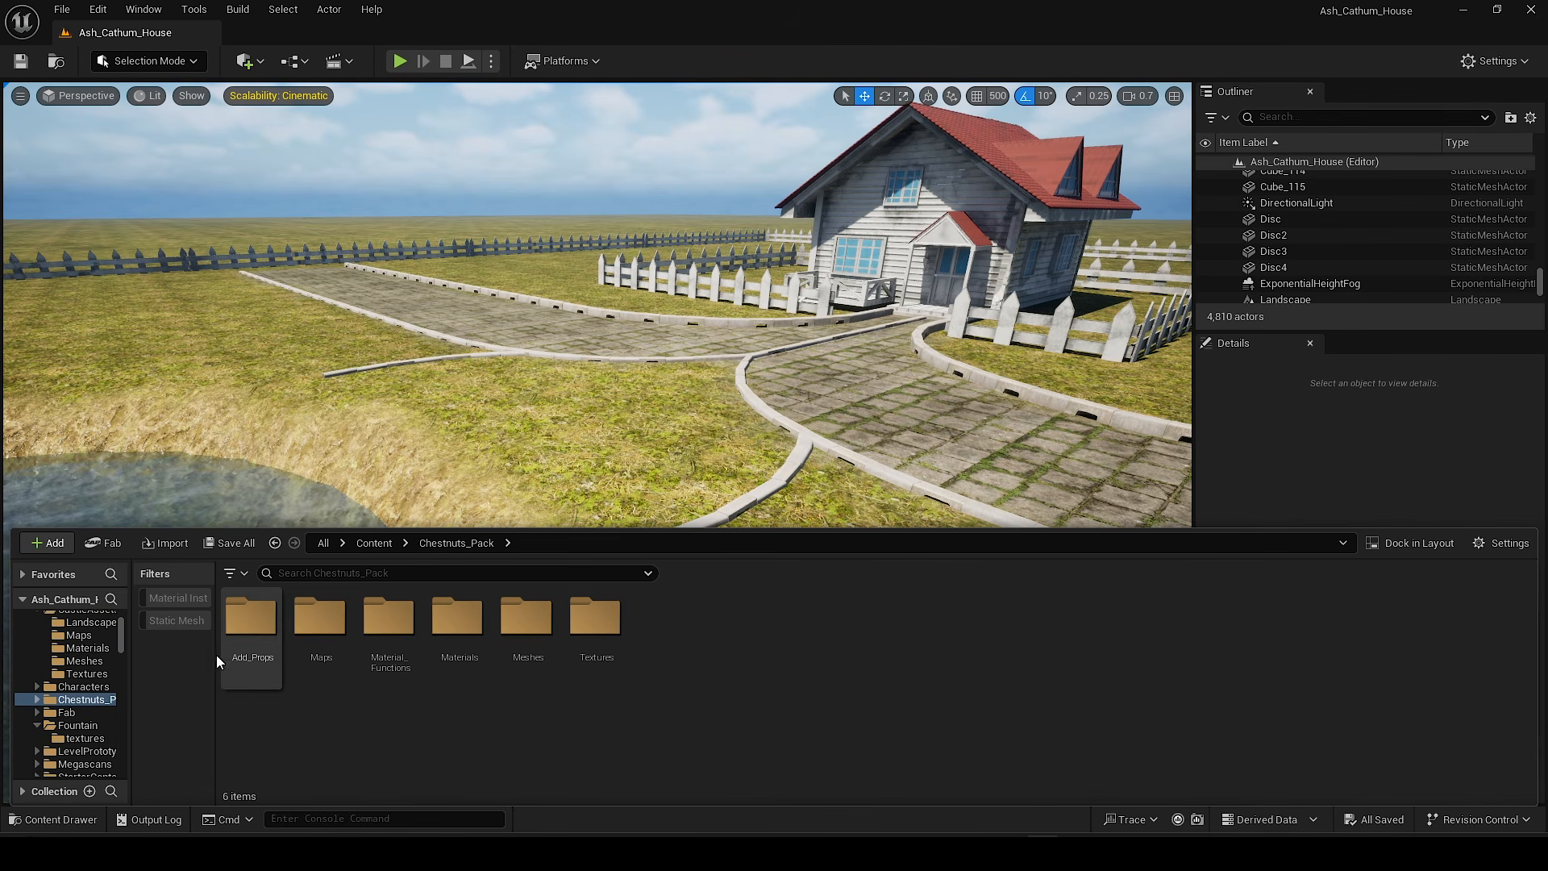
click(196, 623)
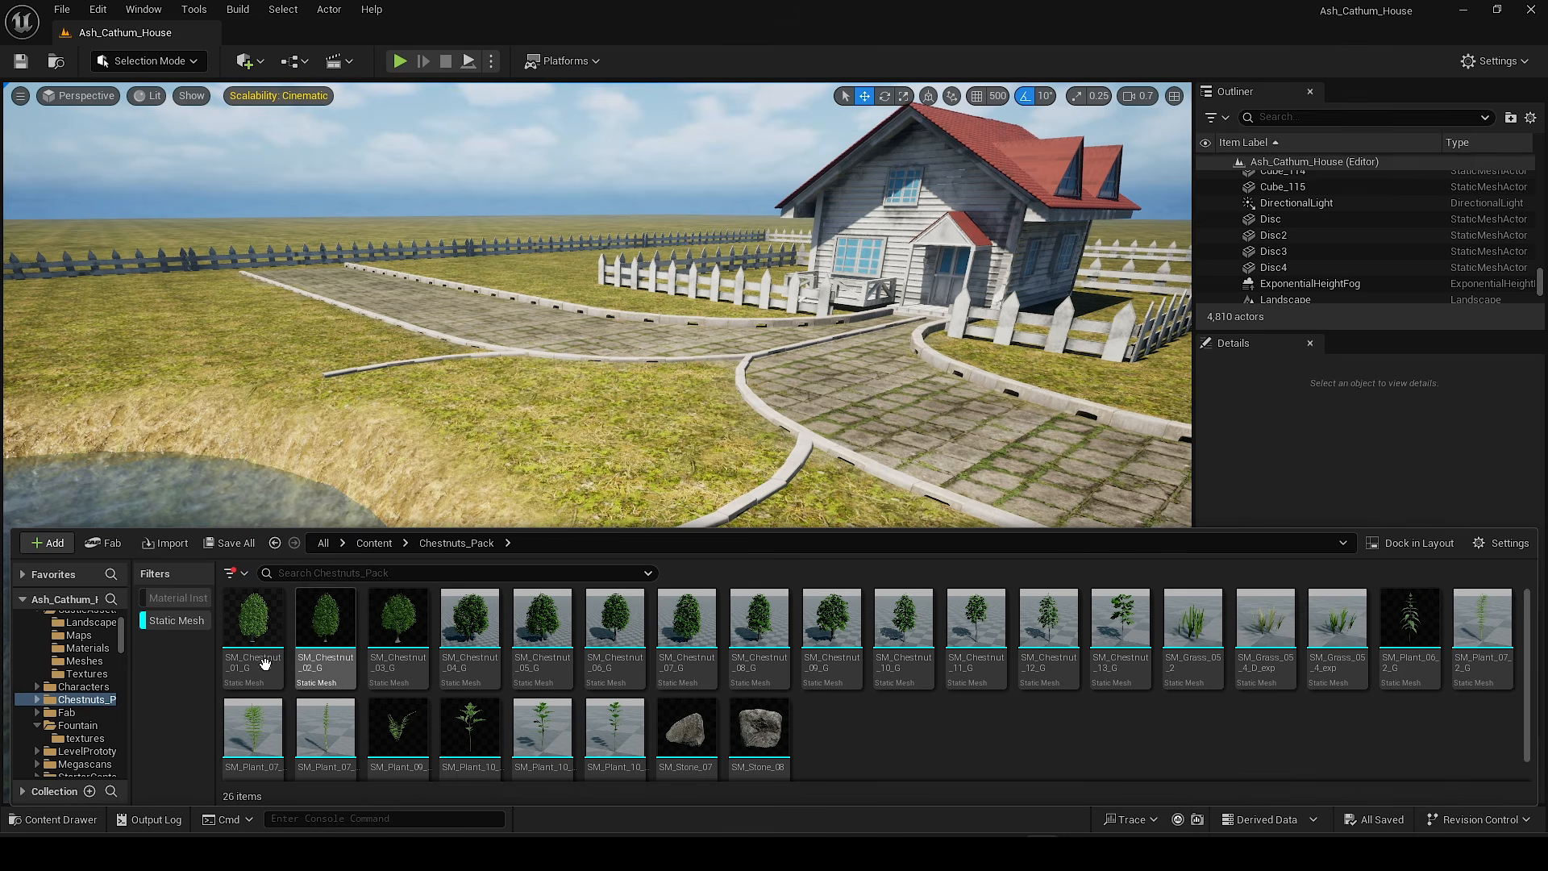
Step: Place a trial chestnut tree from the pack on the lawn and try adjusting it
drag(570, 426, 570, 428)
mouse_move(570, 428)
right_down()
mouse_move(570, 371)
mouse_move(570, 428)
right_up()
scroll(570, 403, up, 1)
key(r)
drag(603, 539, 564, 557)
mouse_move(643, 477)
right_down()
mouse_move(661, 492)
mouse_move(642, 476)
right_up()
key(Escape)
Step: Place the SM_Chestnut_01_G tree in the scene and delete the other trial tree
key(ctrl+space)
drag(253, 633, 717, 500)
right_drag(867, 283, 868, 242)
key(Escape)
right_drag(388, 379, 389, 379)
click(388, 379)
key(Delete)
Step: Move the SM_Chestnut_01_G tree onto the grass between the pond and the paved path
click(706, 484)
key(w)
drag(663, 574, 319, 574)
key(r)
key(w)
right_drag(495, 644, 436, 645)
key(Escape)
scroll(495, 644, up, 3)
Step: Open the CastleAssets Meshes folder and go to the eroded mountain meshes
key(ctrl+space)
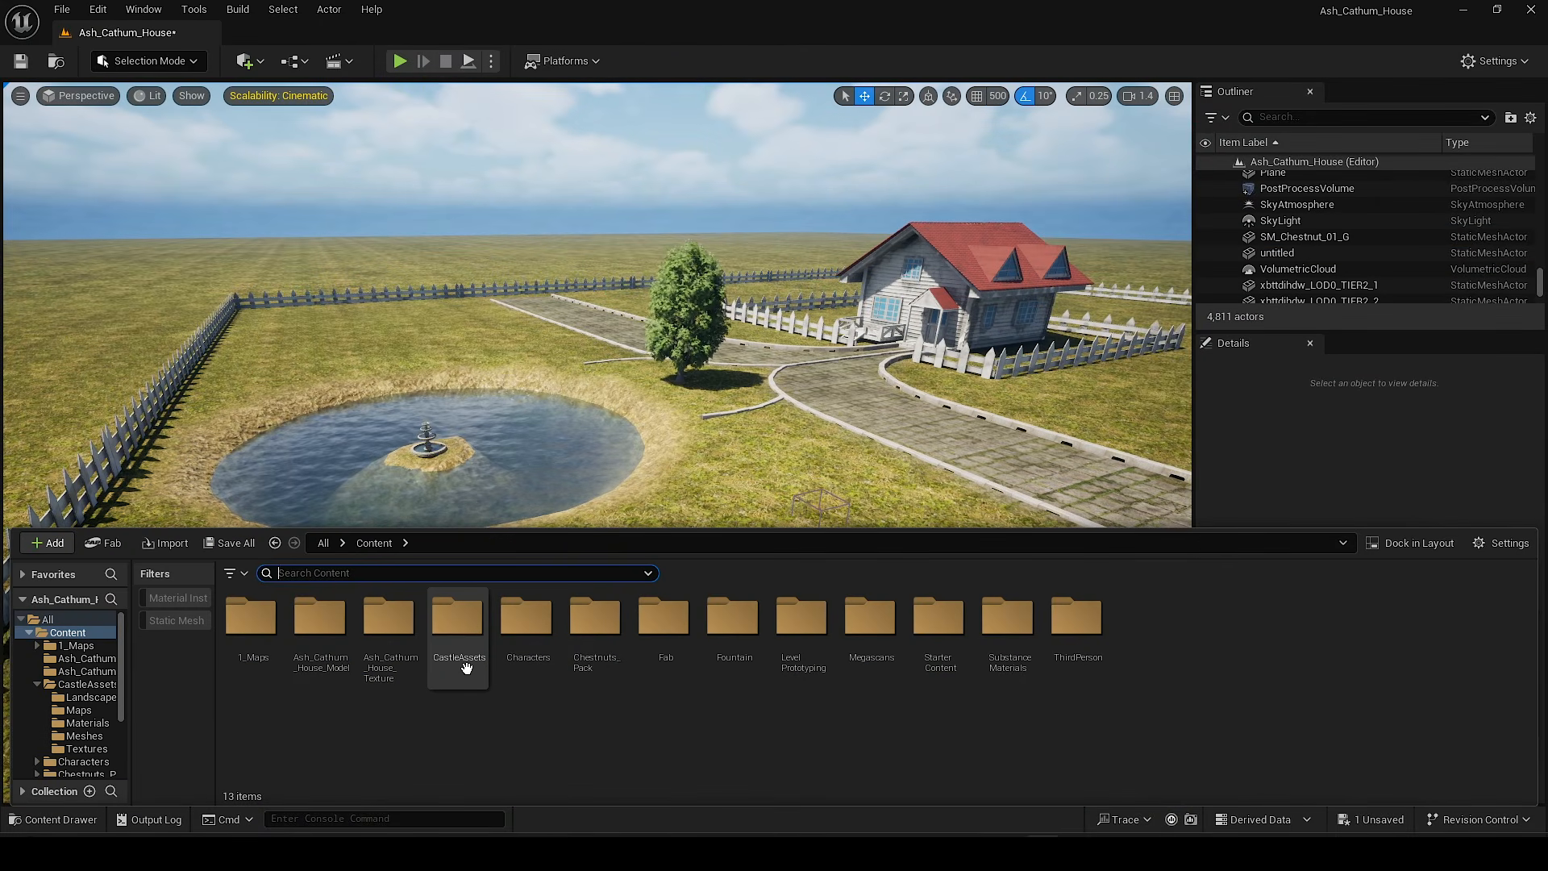
double_click(462, 637)
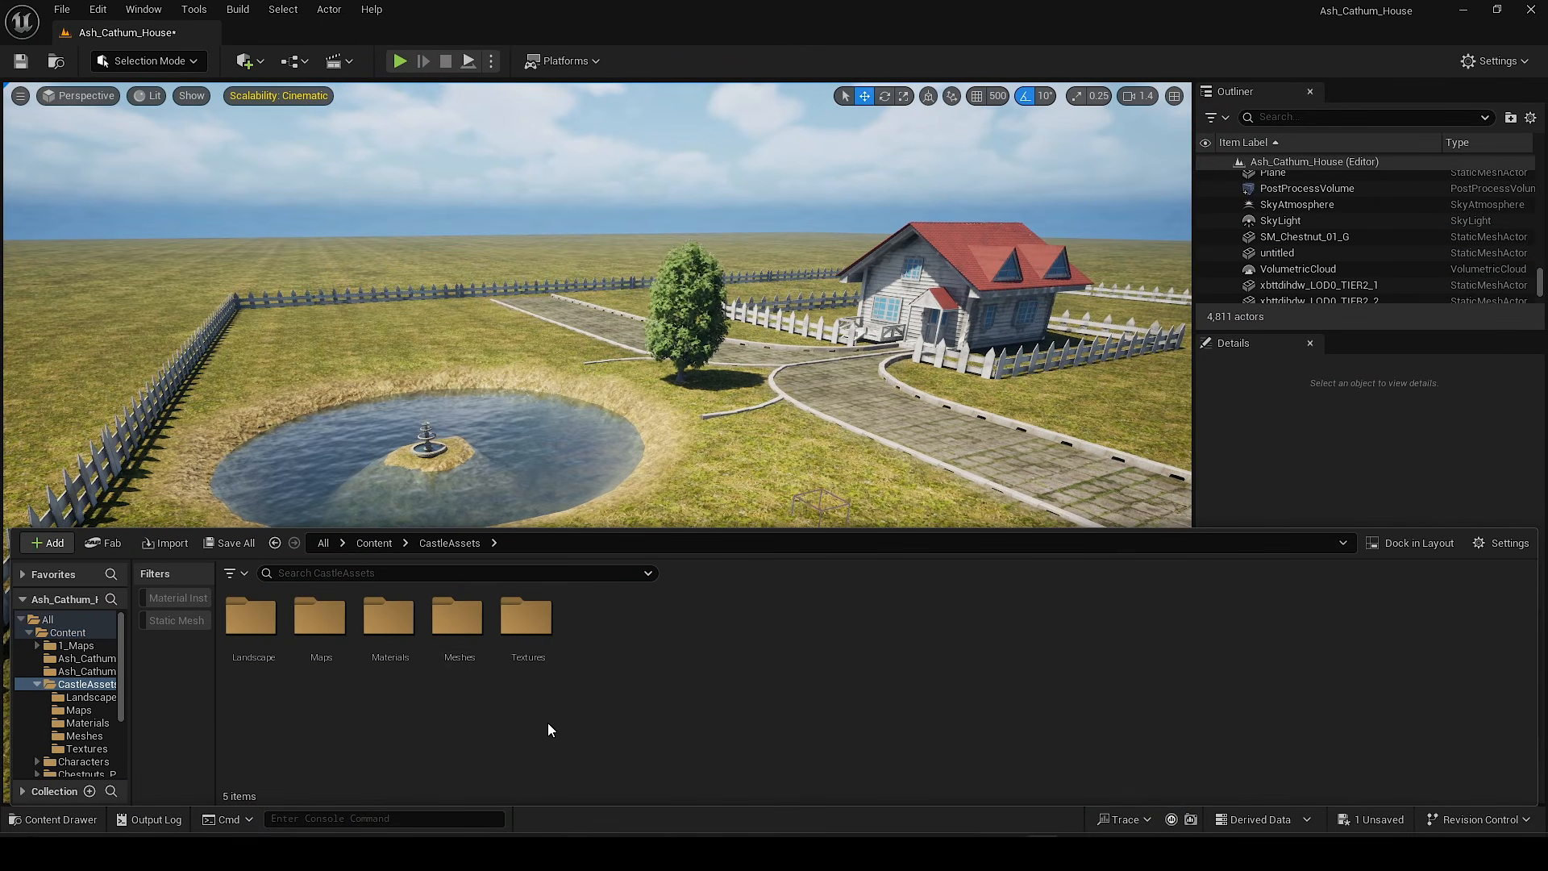
double_click(462, 638)
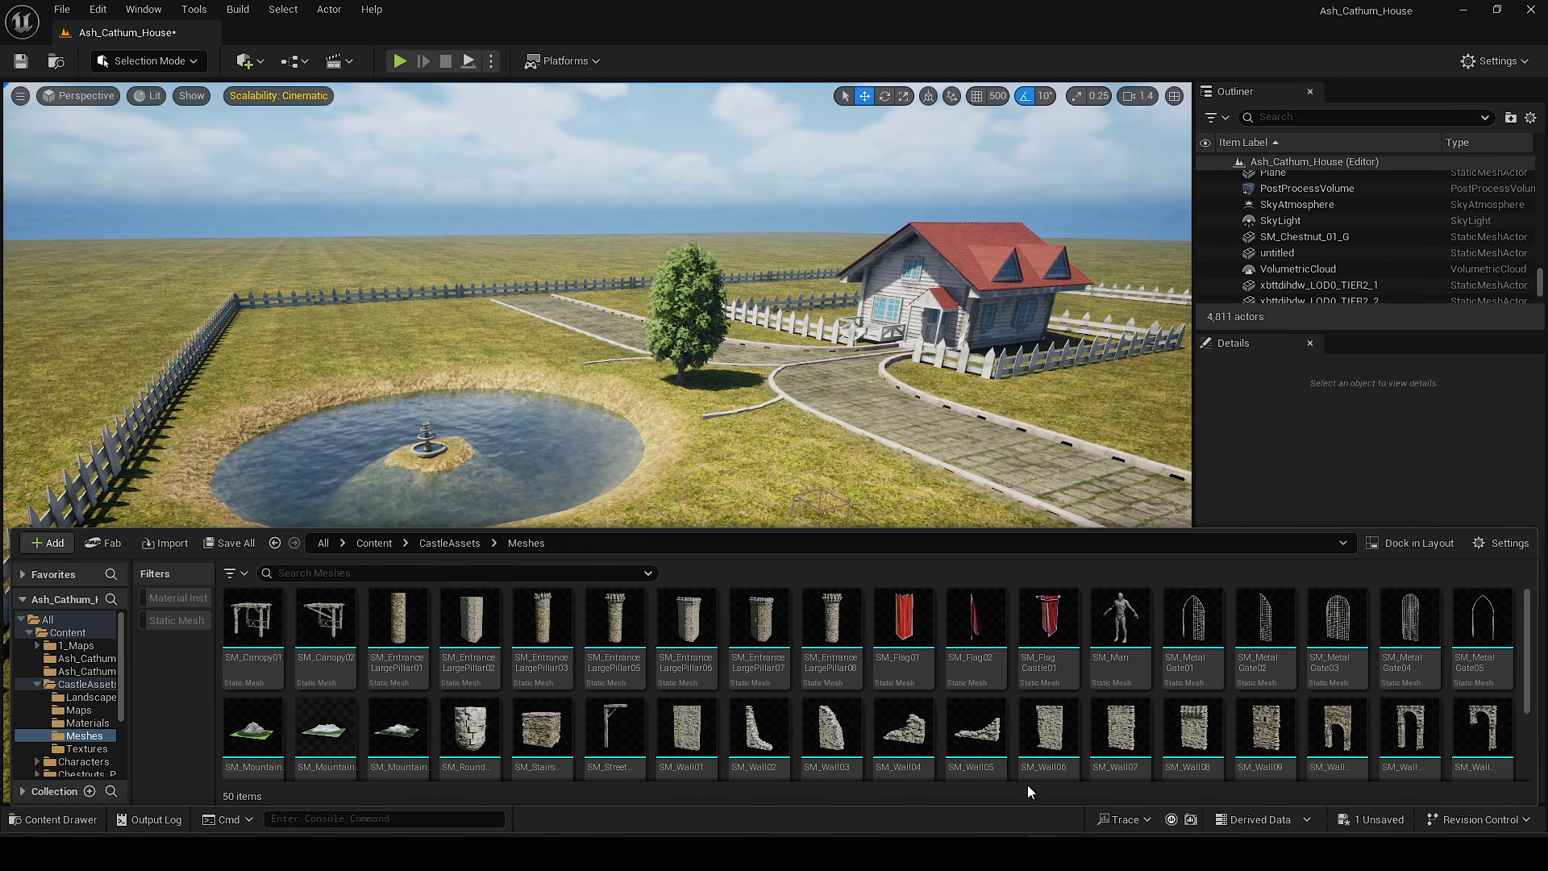
scroll(564, 710, down, 1)
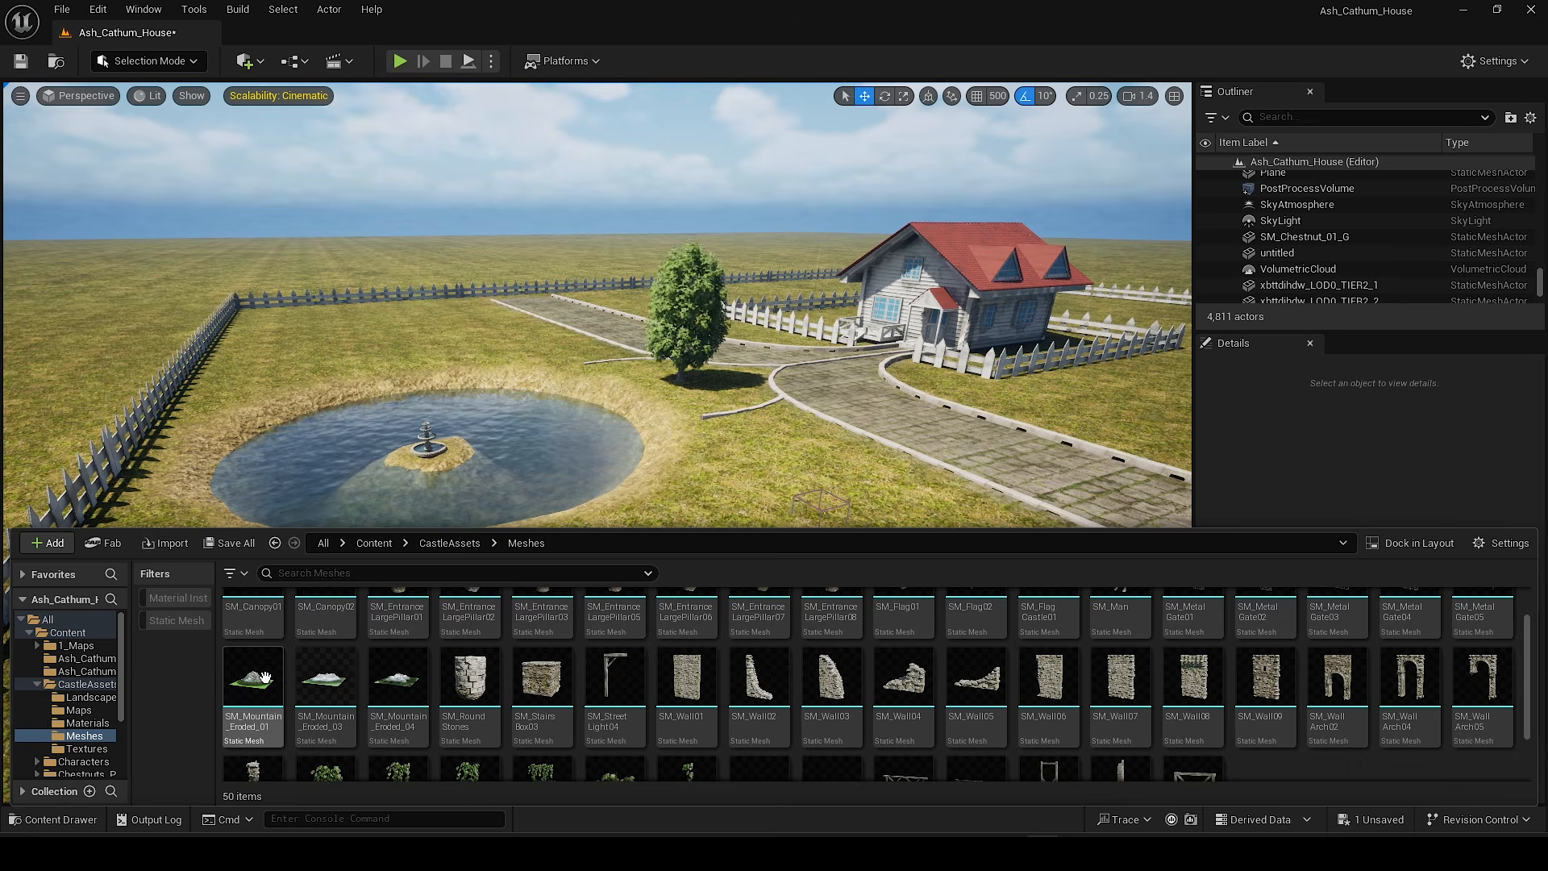
Step: Add the SM_Mountain_Eroded_03 and SM_Mountain_Eroded_04 meshes to the scene, with Eroded_03 in the distance beyond the fence
drag(644, 259, 644, 256)
right_drag(644, 257, 644, 374)
key(s)
scroll(644, 319, up, 3)
key(s)
scroll(646, 366, up, 3)
key(s)
mouse_move(588, 447)
right_down()
mouse_move(588, 432)
mouse_move(589, 485)
mouse_move(589, 448)
right_up()
scroll(588, 447, up, 2)
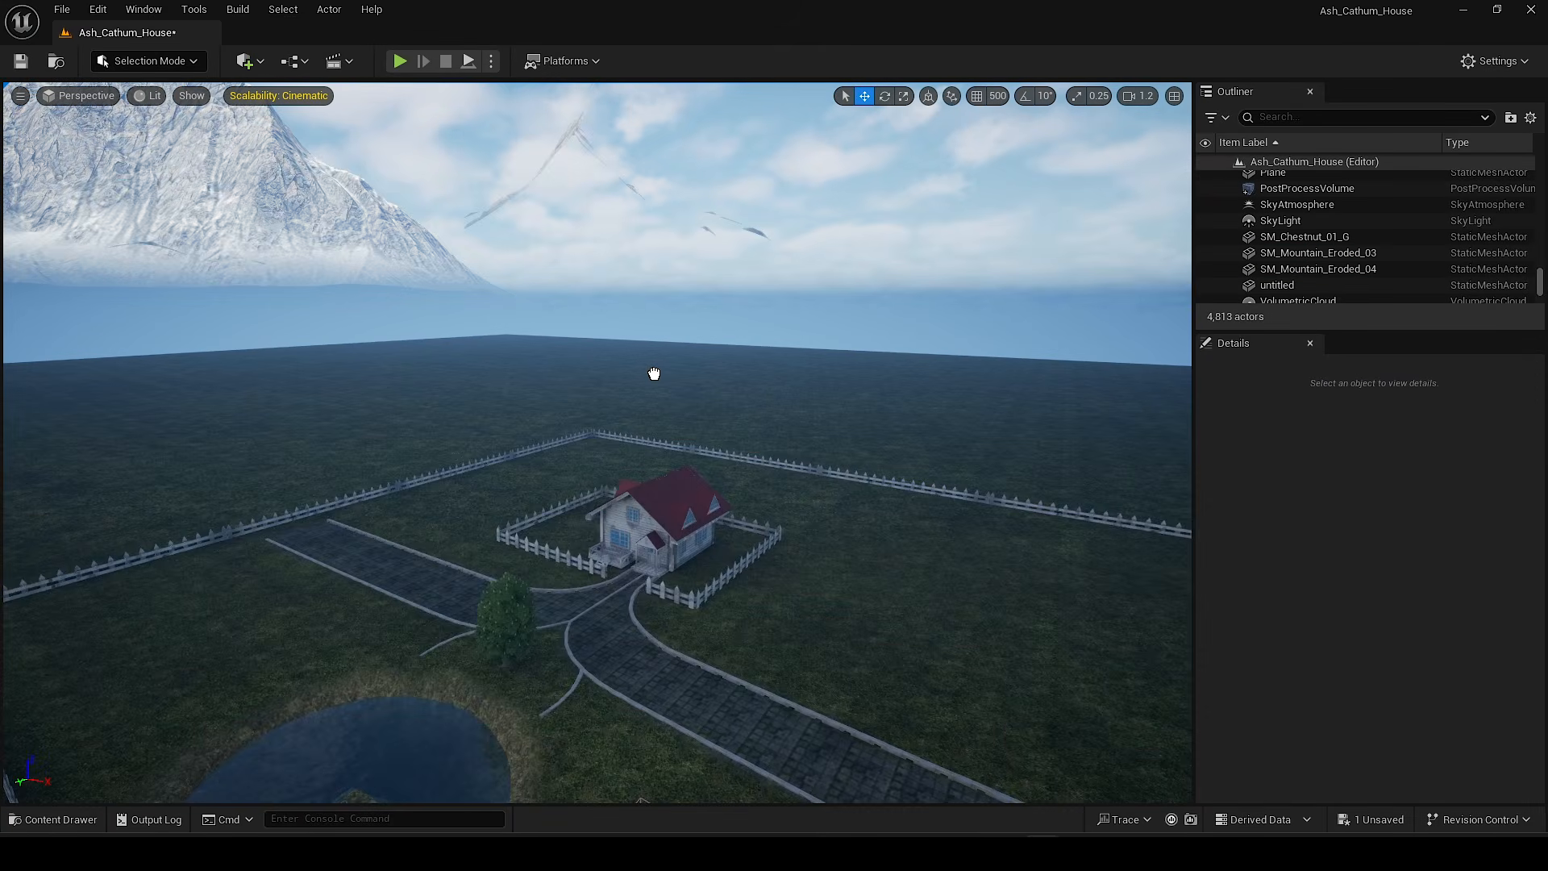
Step: Move SM_Mountain_Eroded_04 onto the horizon behind the house, at about X -238012, Y -827165, Z -24783
double_click(1318, 268)
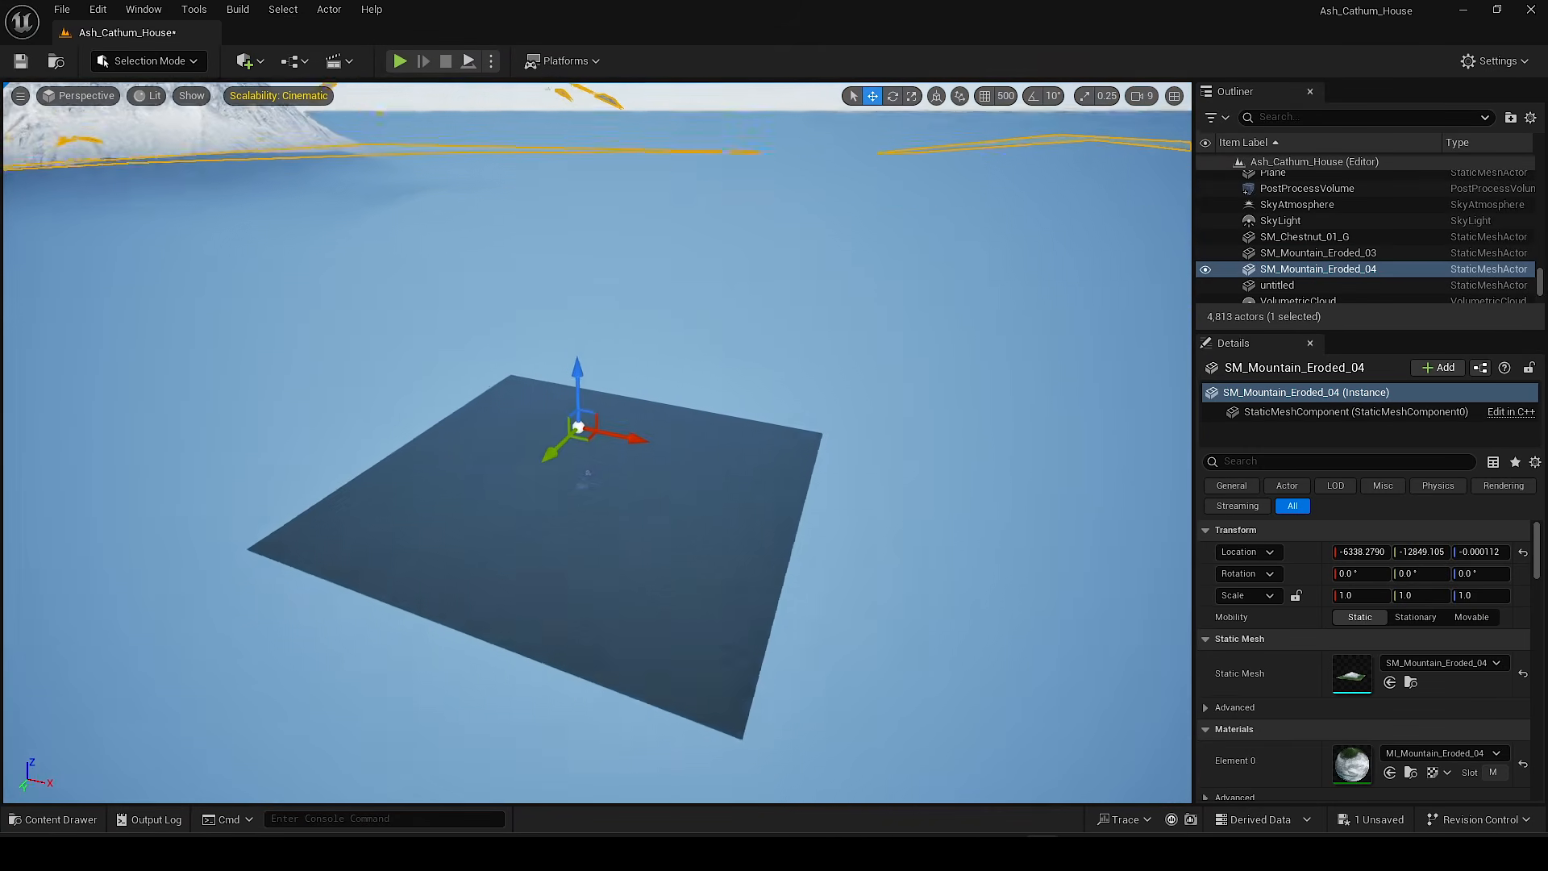
key(s)
mouse_move(718, 491)
right_down()
mouse_move(645, 471)
mouse_move(719, 491)
right_up()
scroll(718, 491, up, 1)
drag(618, 484, 613, 452)
scroll(679, 403, down, 5)
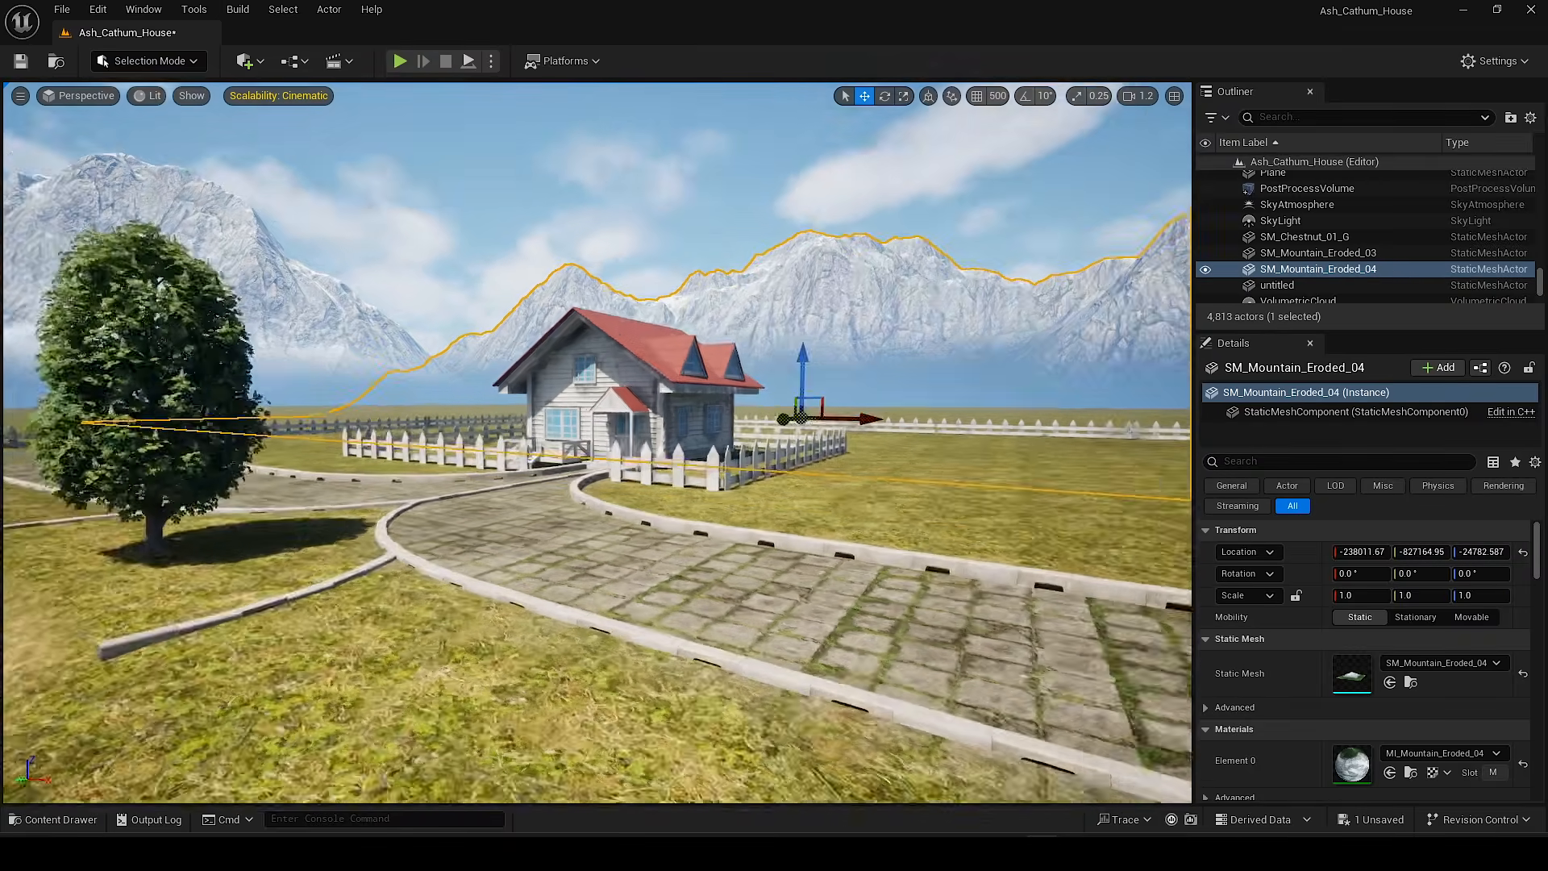
Step: Adjust SM_Mountain_Eroded_03 in the distance, duplicate it and move the copy to about X 936511, Y -405465 on the horizon
drag(794, 359, 712, 372)
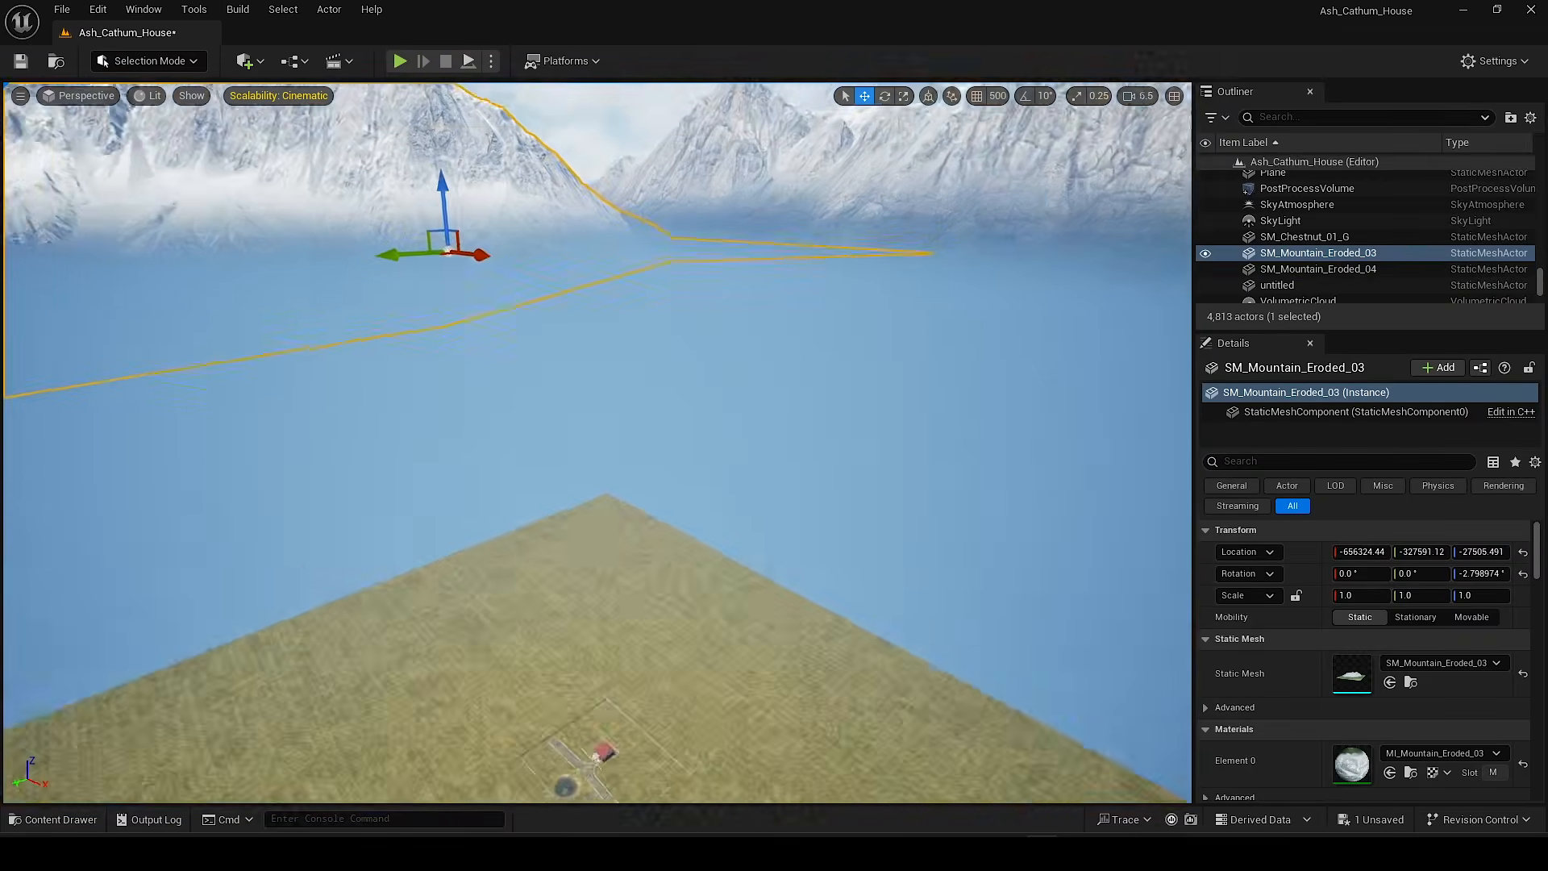
scroll(597, 443, down, 5)
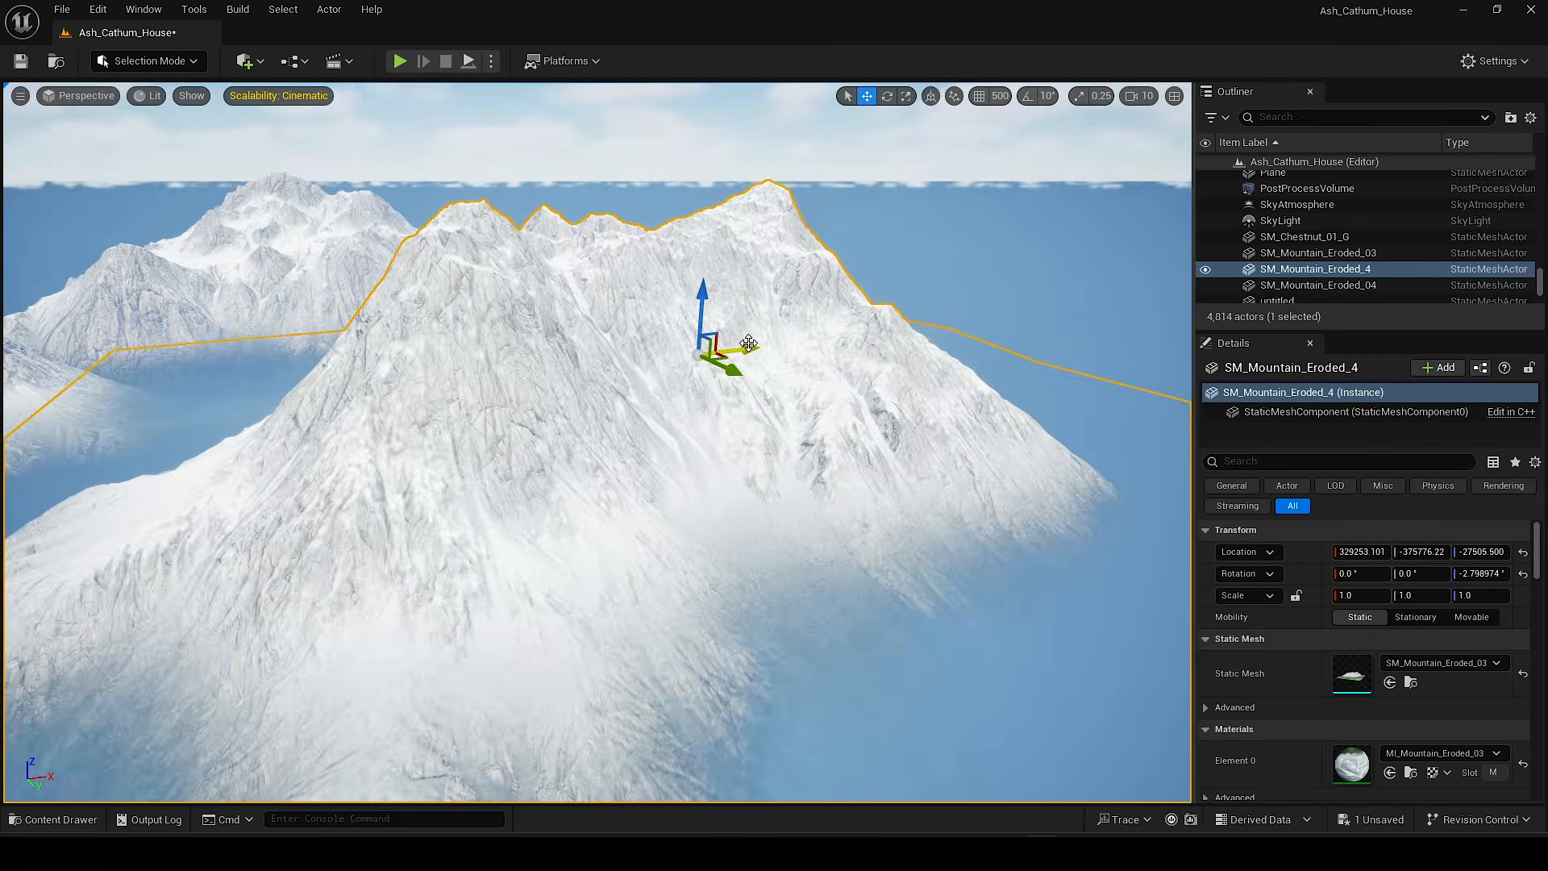
drag(707, 356, 1002, 311)
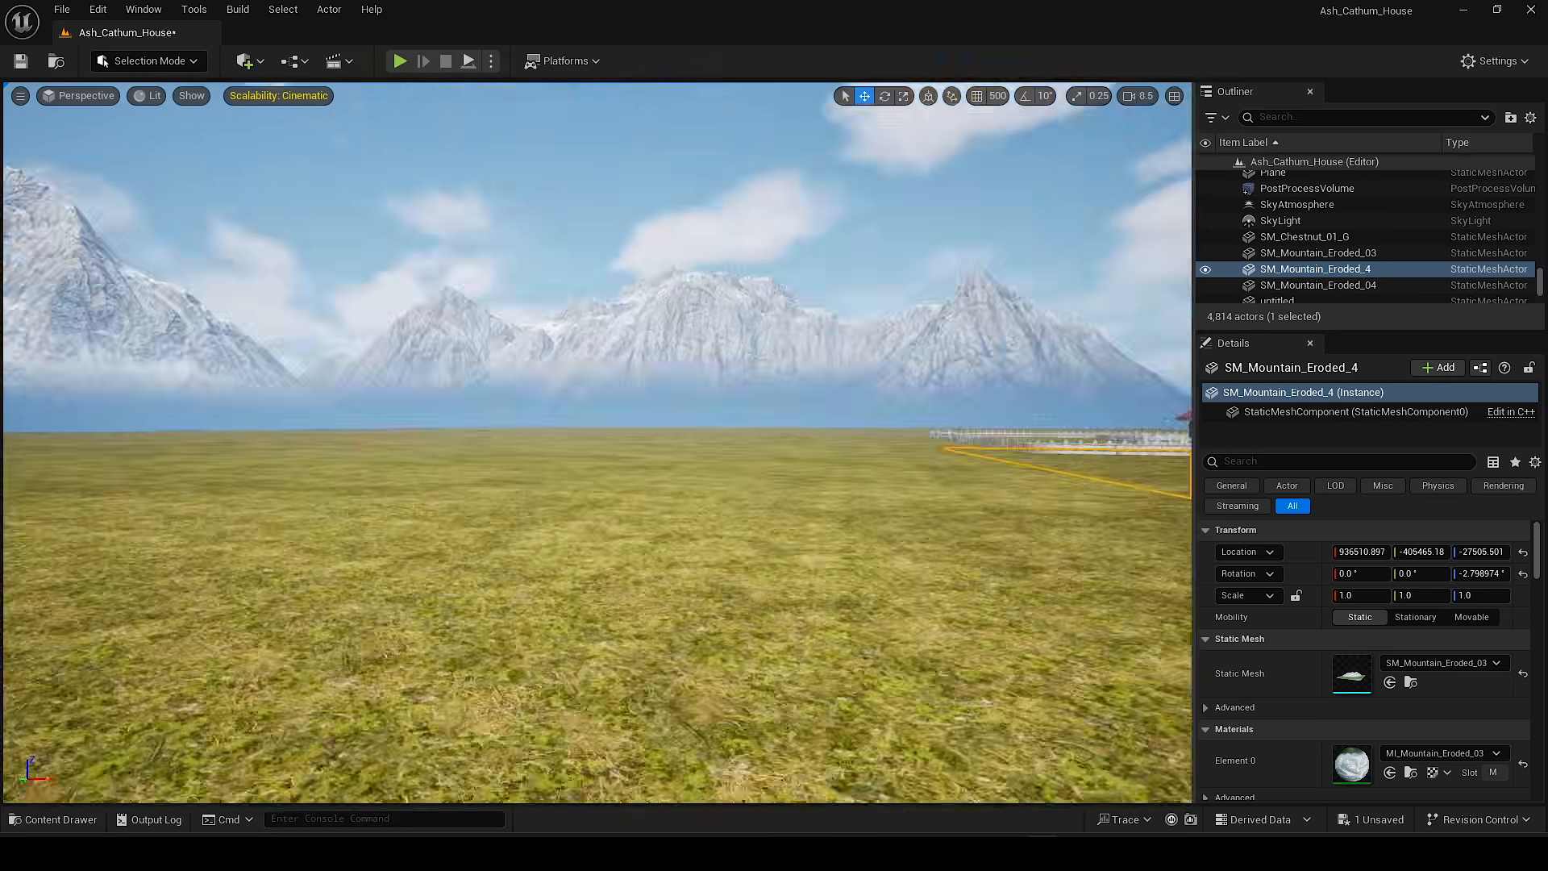
scroll(597, 444, up, 5)
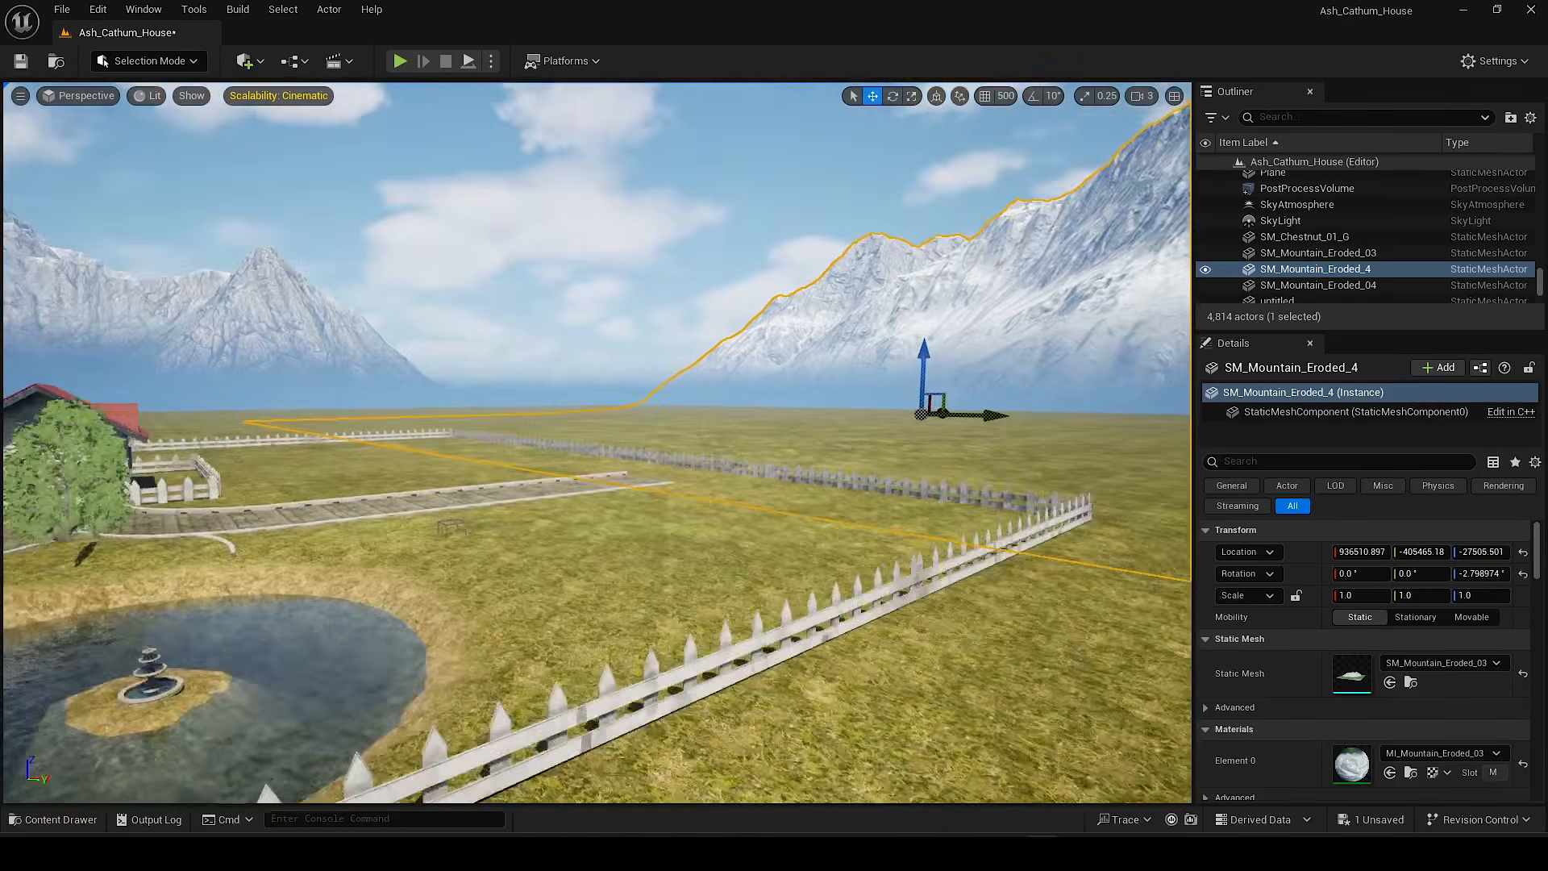
right_drag(597, 443, 645, 443)
Step: Place SM_Mountain_Eroded_01 in the background behind the house, at about X 390520, Y -733626
click(524, 236)
right_drag(524, 236, 511, 283)
key(ctrl+space)
drag(253, 685, 667, 329)
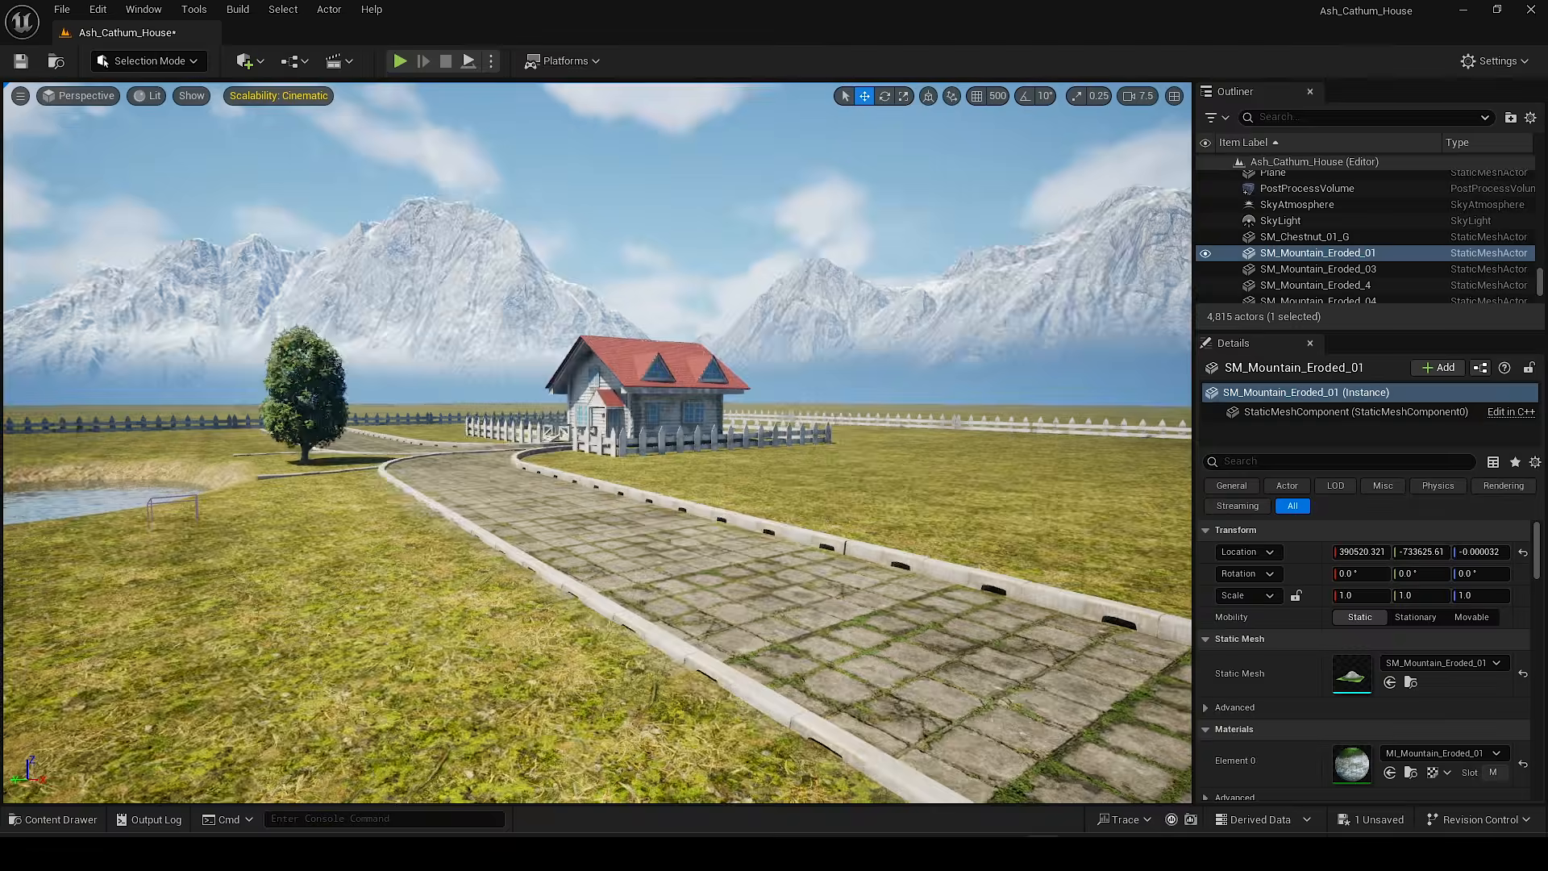
right_drag(692, 356, 807, 356)
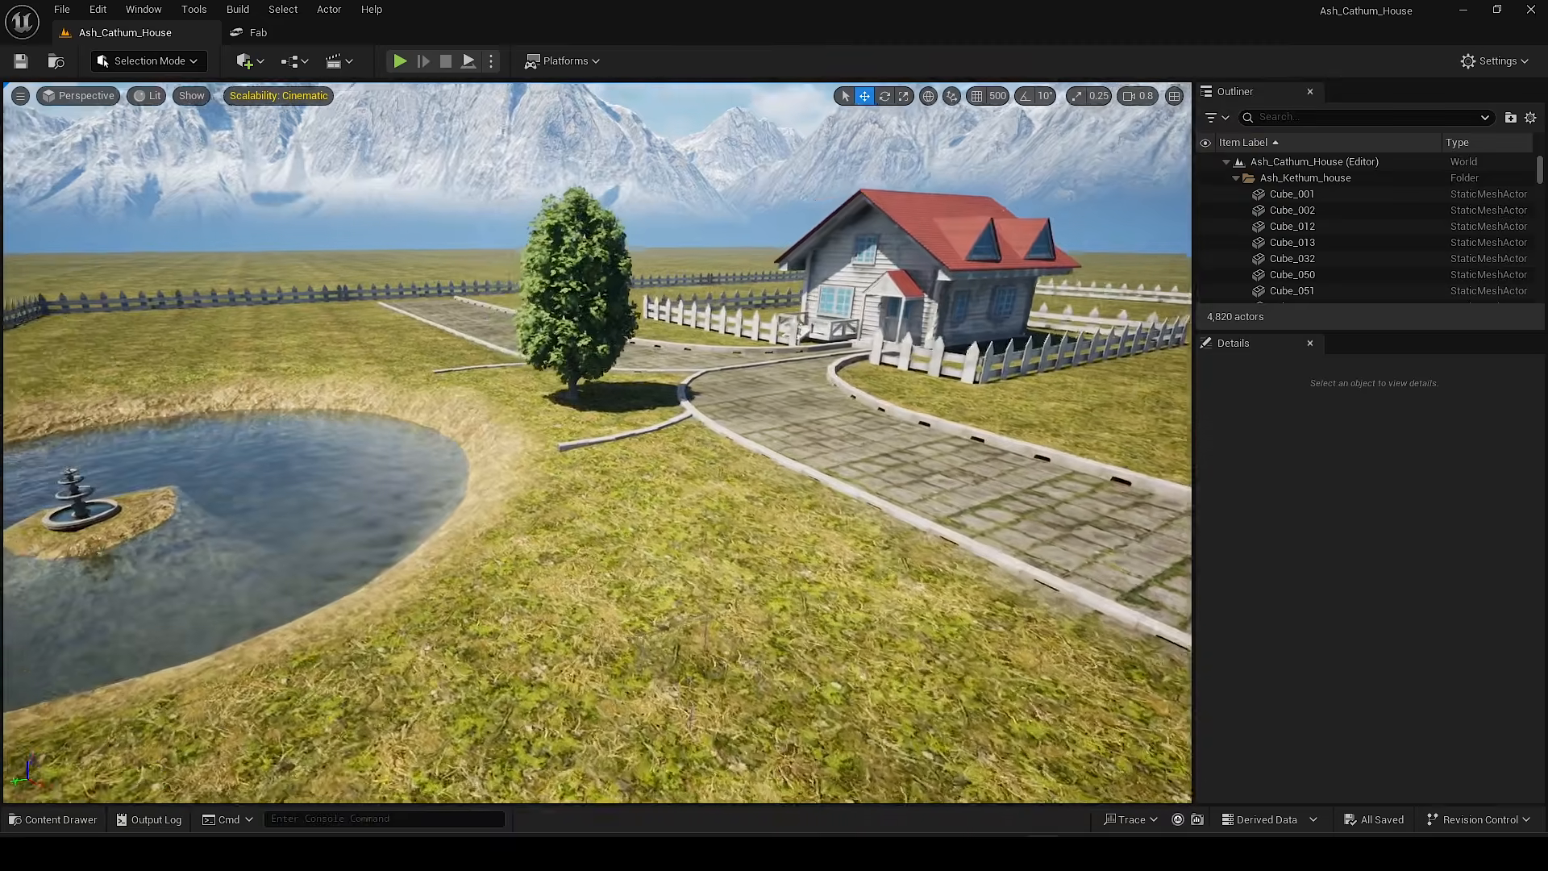
Step: Switch to Modeling Mode and place a new disc on the grass in front of the chestnut tree
key(w)
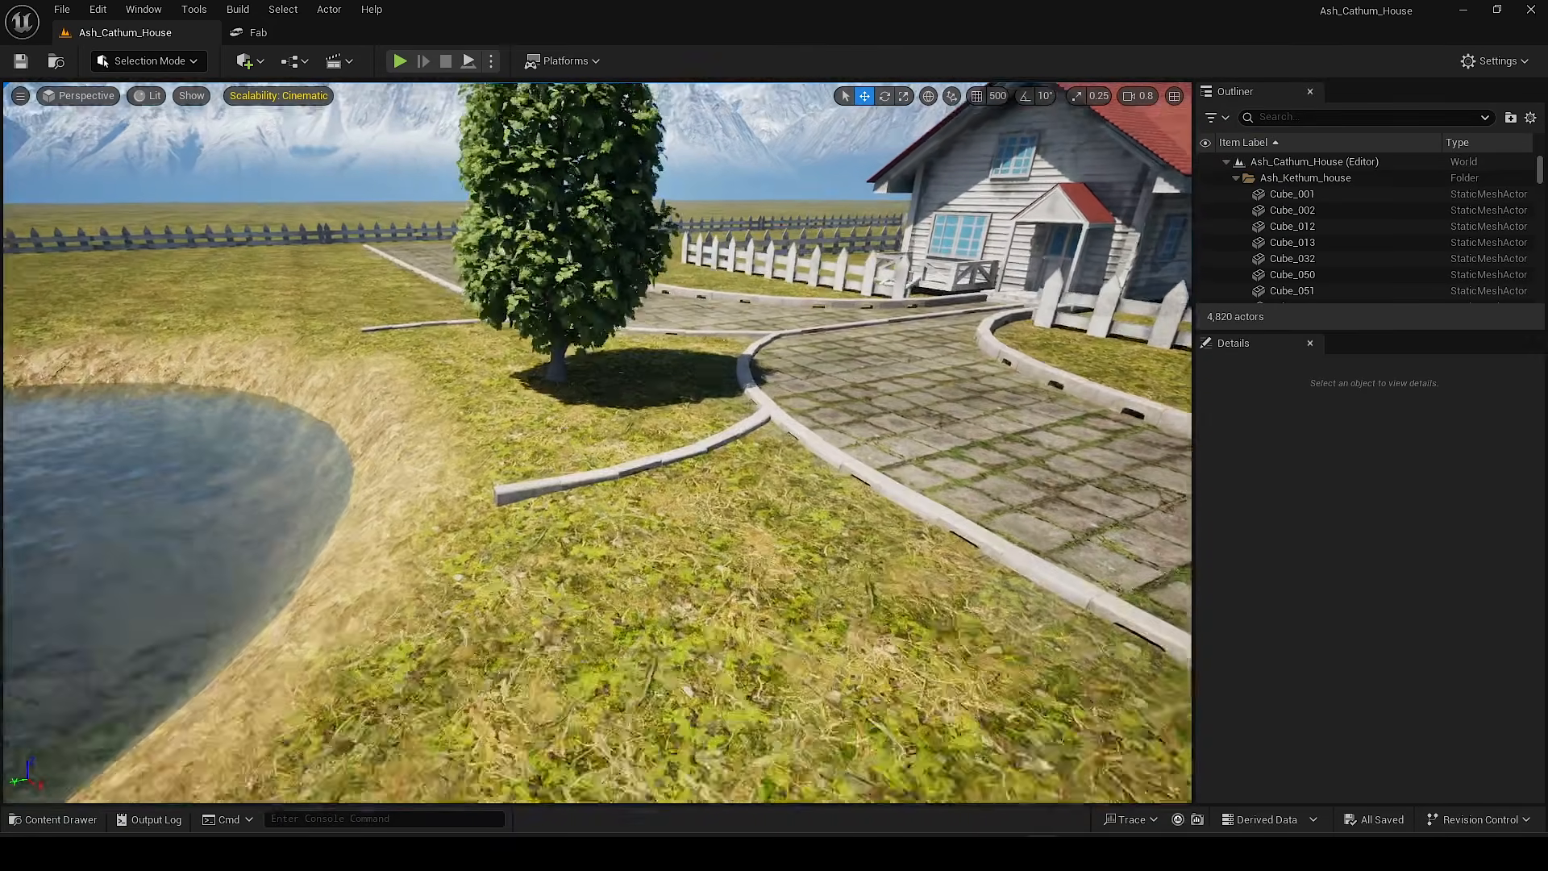
right_drag(597, 441, 567, 509)
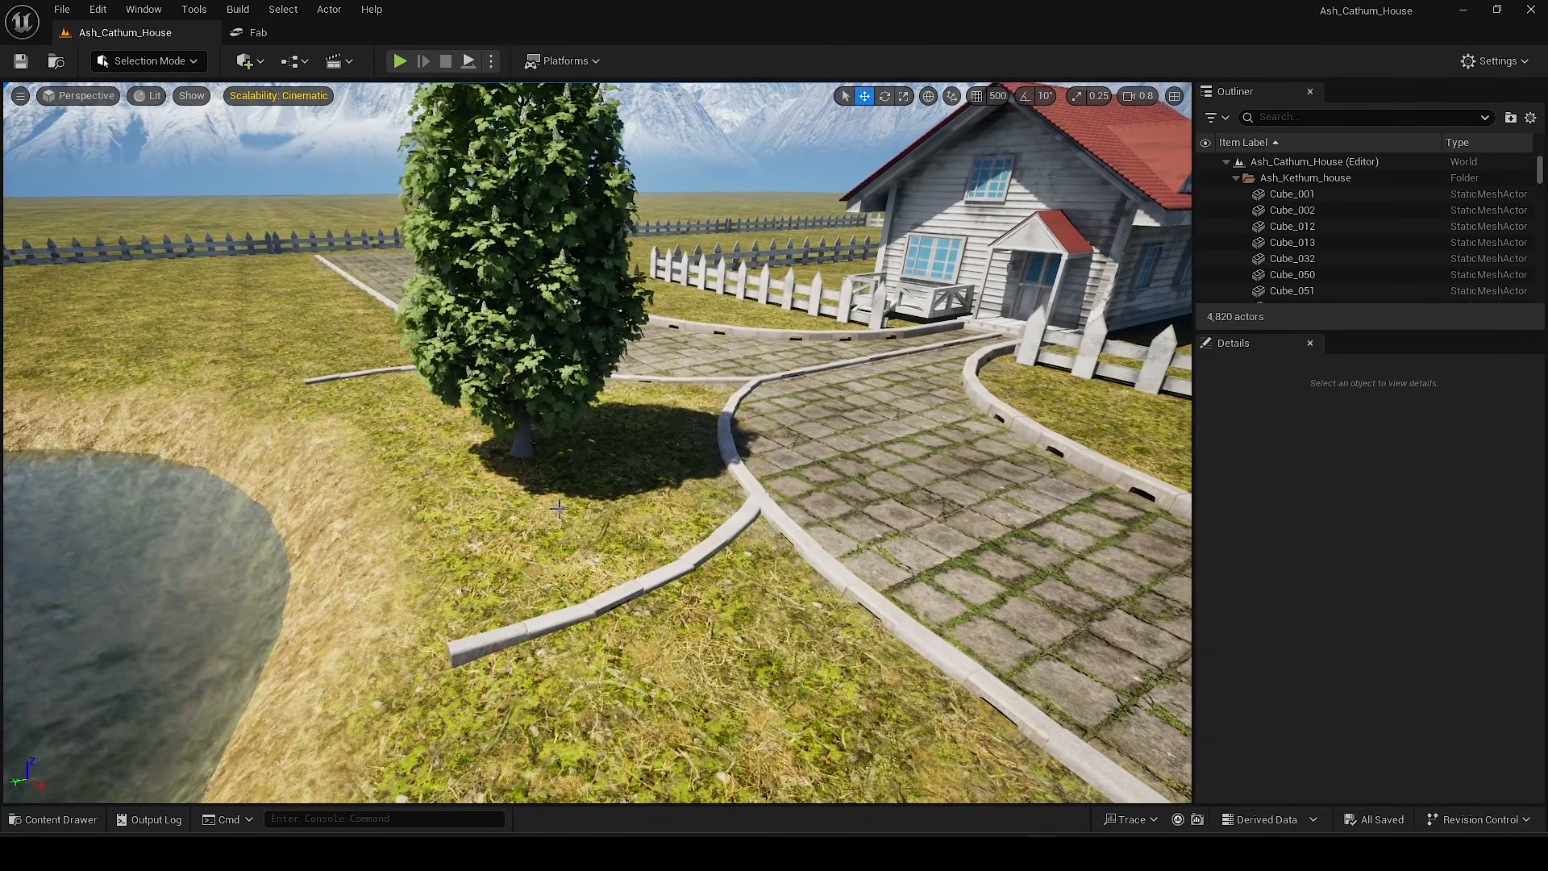
click(165, 62)
click(152, 156)
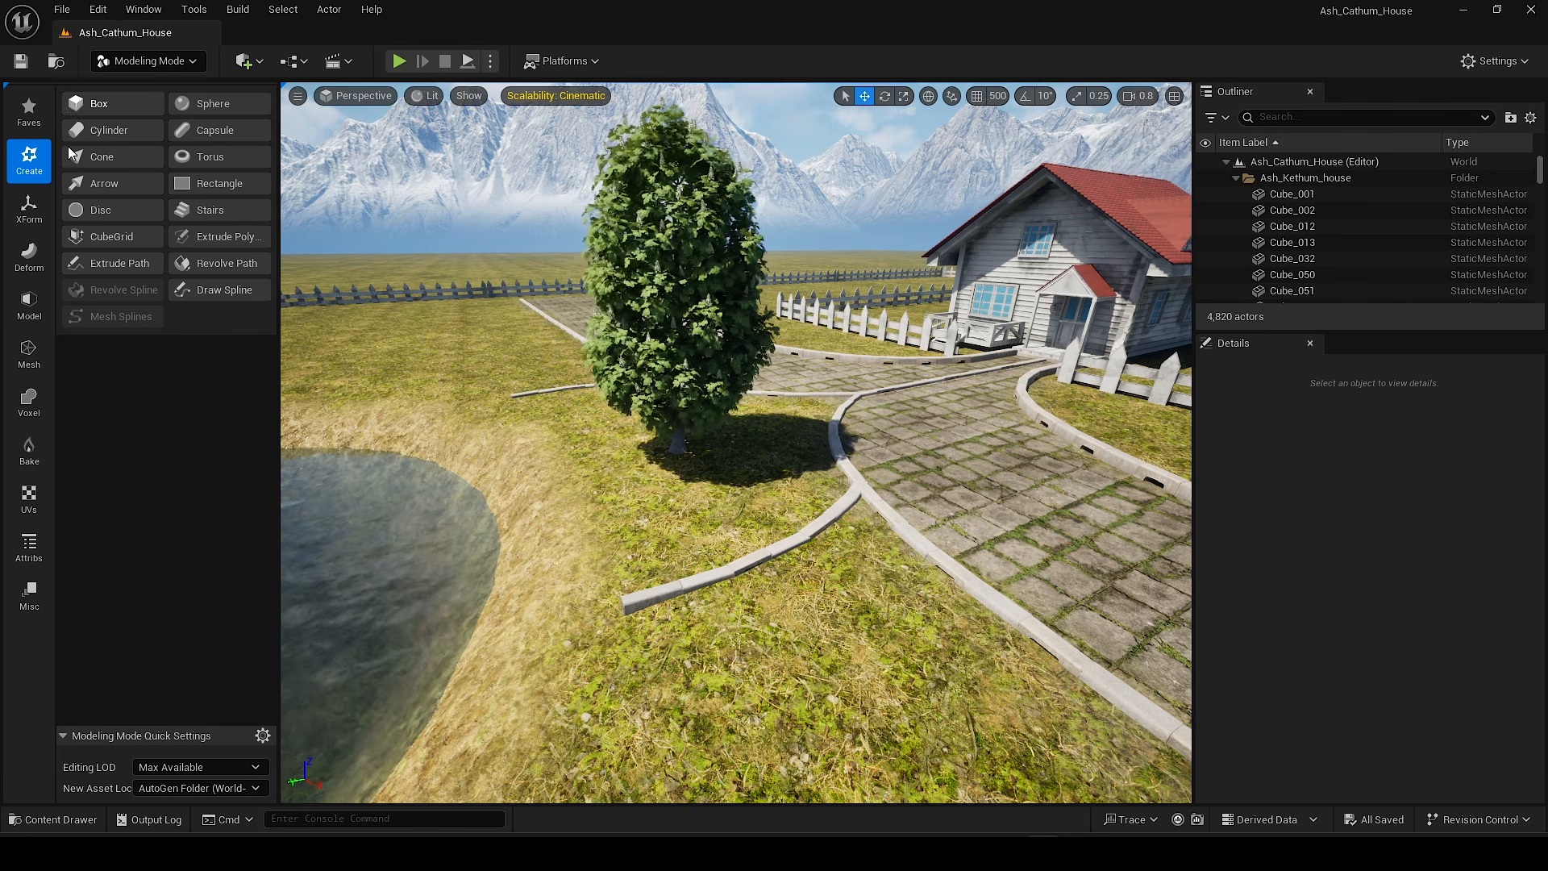
click(95, 211)
key(w)
right_drag(678, 514, 730, 484)
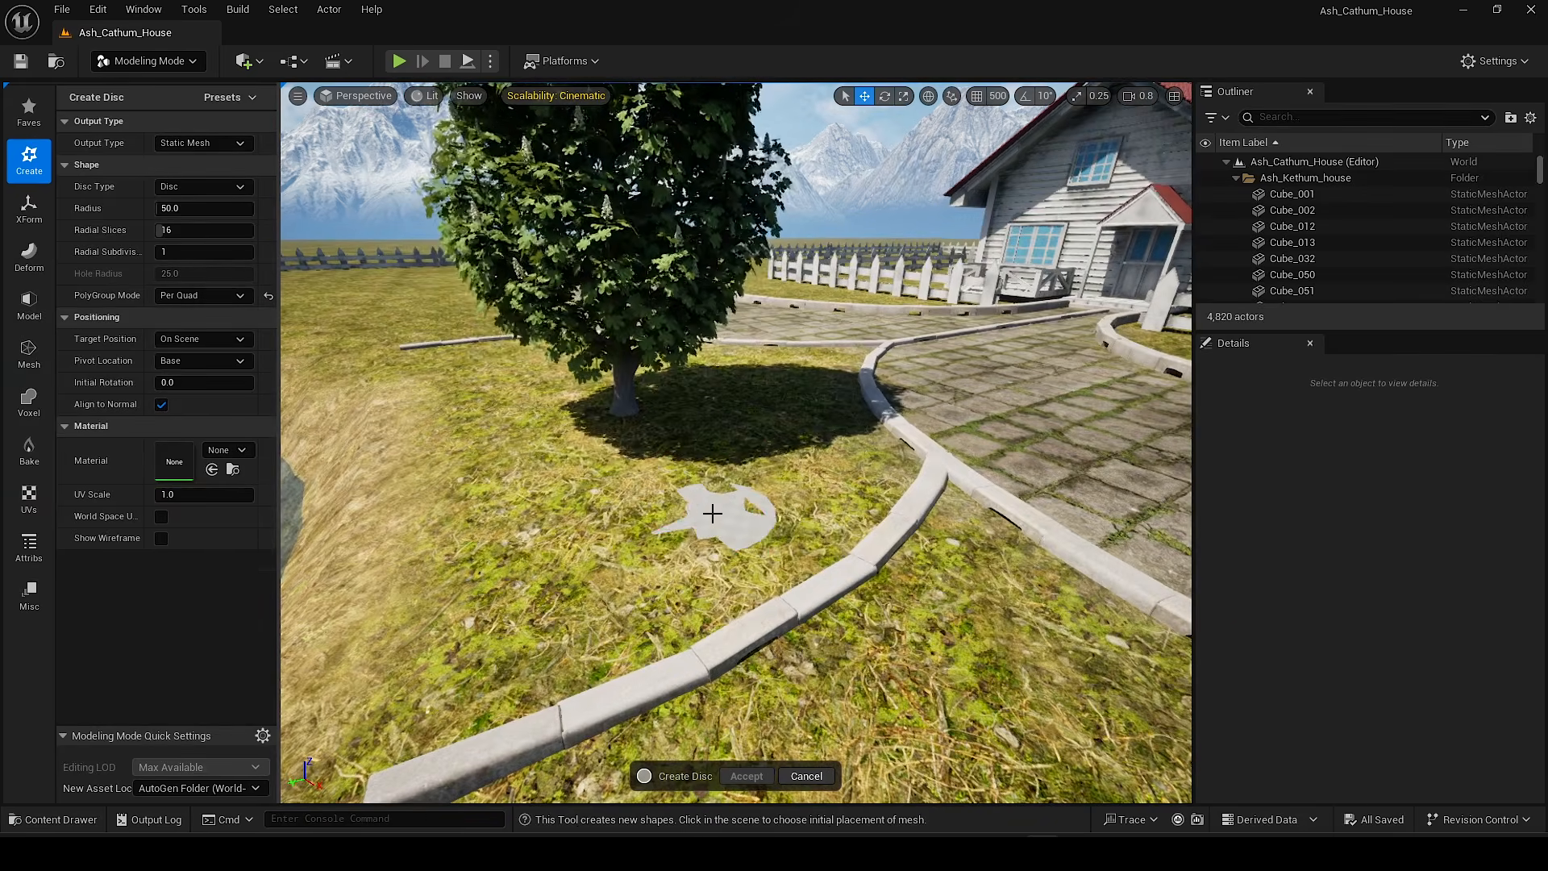
click(711, 513)
Step: Set the disc's radius to about 129.92, radial slices to 104 and radial subdivisions to 25, and create it
key(w)
scroll(795, 424, down, 3)
right_drag(795, 424, 894, 460)
mouse_move(202, 229)
mouse_down()
mouse_move(273, 229)
mouse_move(184, 208)
mouse_up()
key(s)
mouse_move(732, 355)
right_down()
mouse_move(661, 355)
mouse_move(732, 355)
right_up()
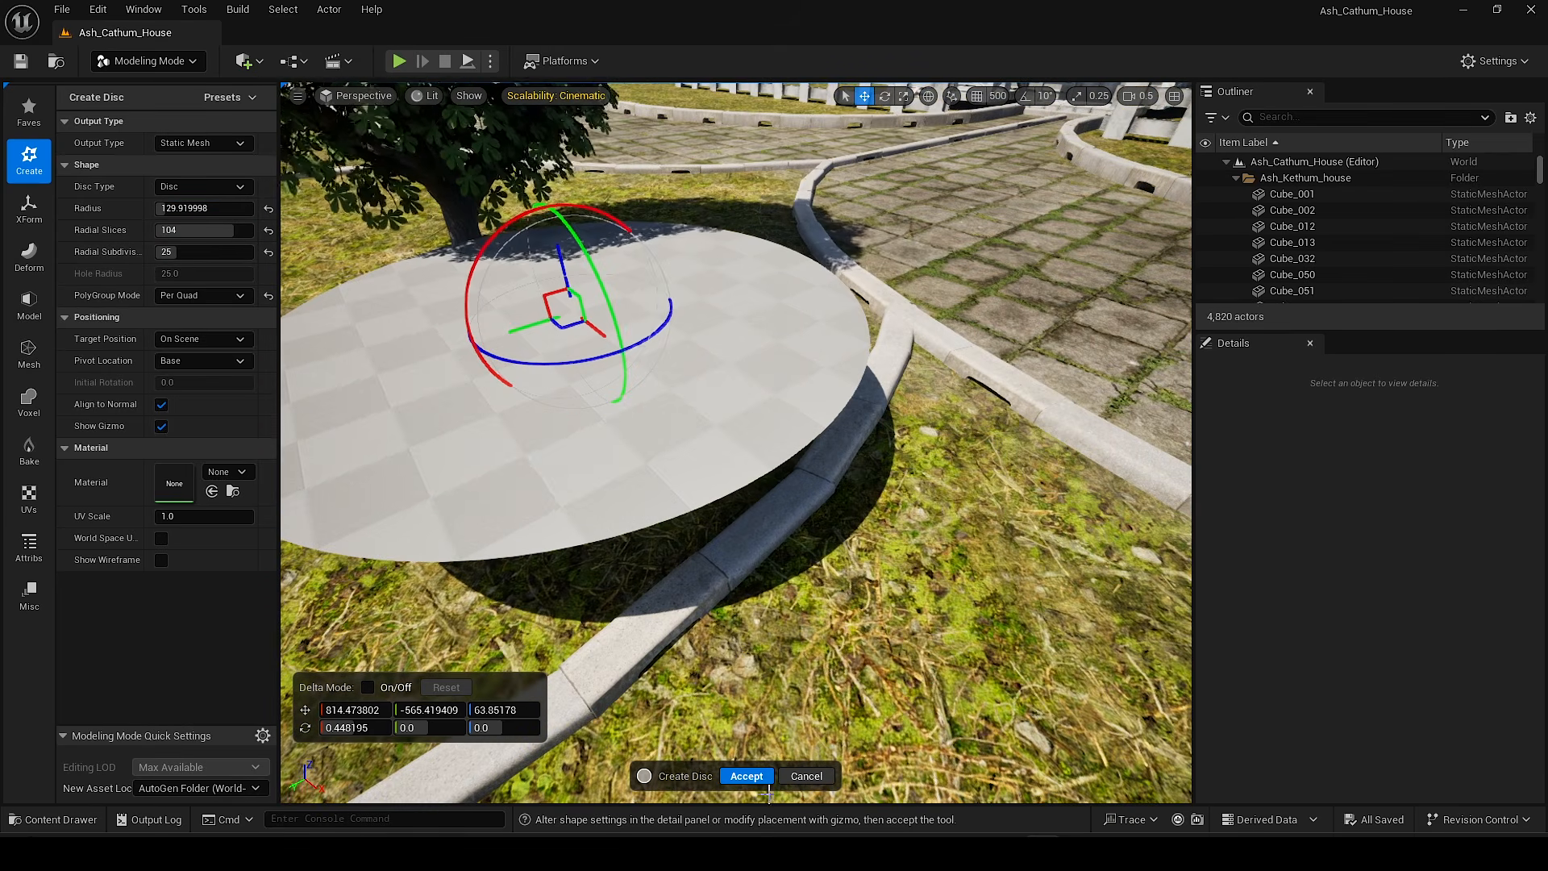
click(746, 776)
Step: Move the disc to about X 714.5, Y -577.2, Z 16.7 near the tree and scale it to about 1.32 on Z
right_drag(668, 373, 668, 373)
drag(668, 373, 528, 282)
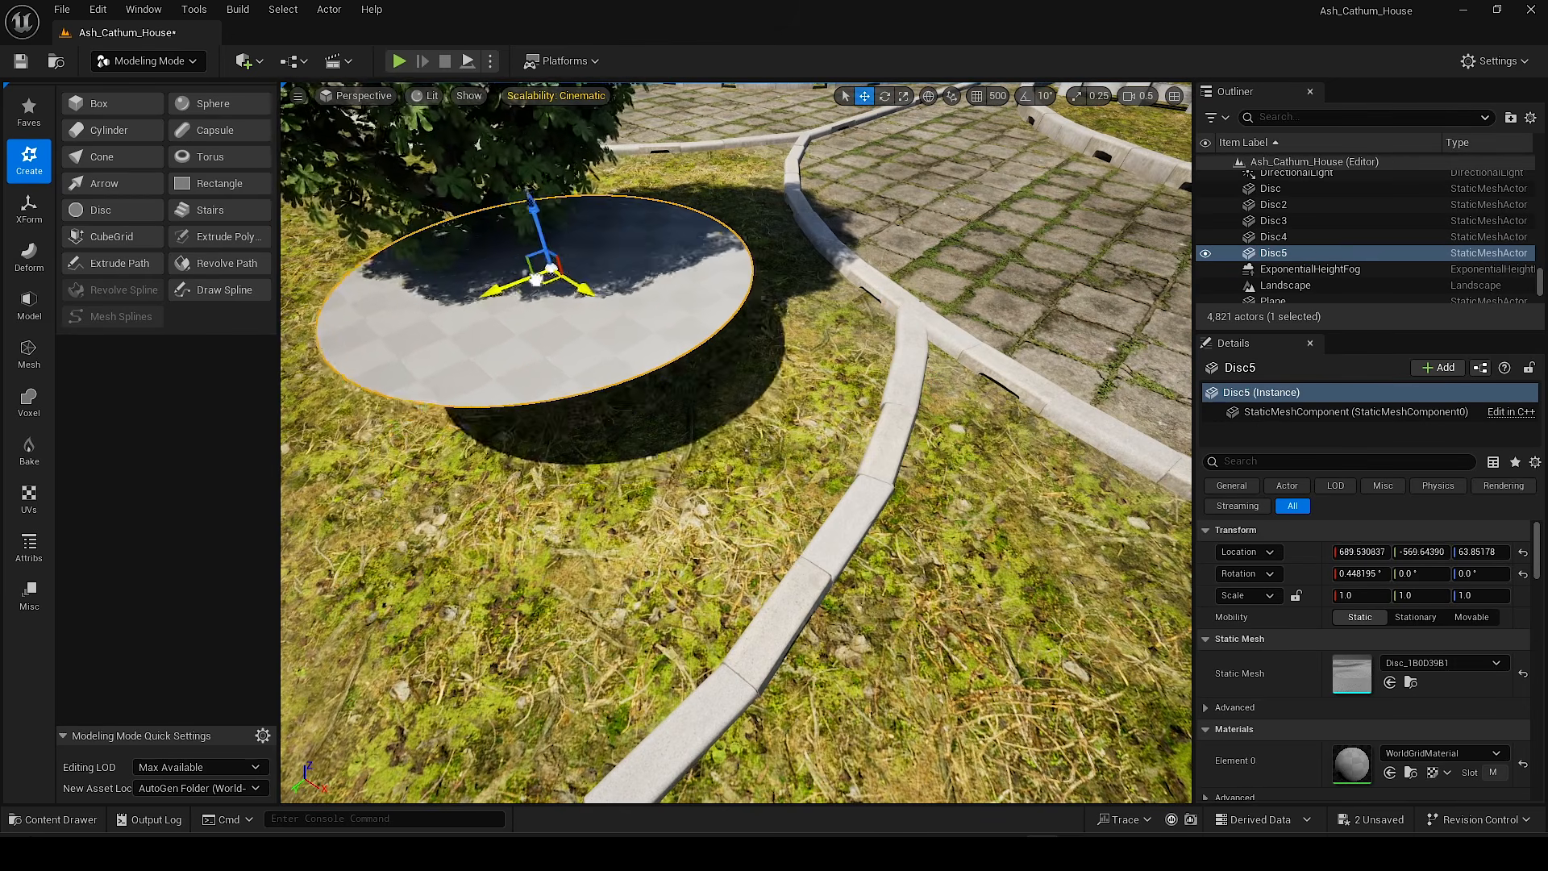
drag(601, 362, 600, 327)
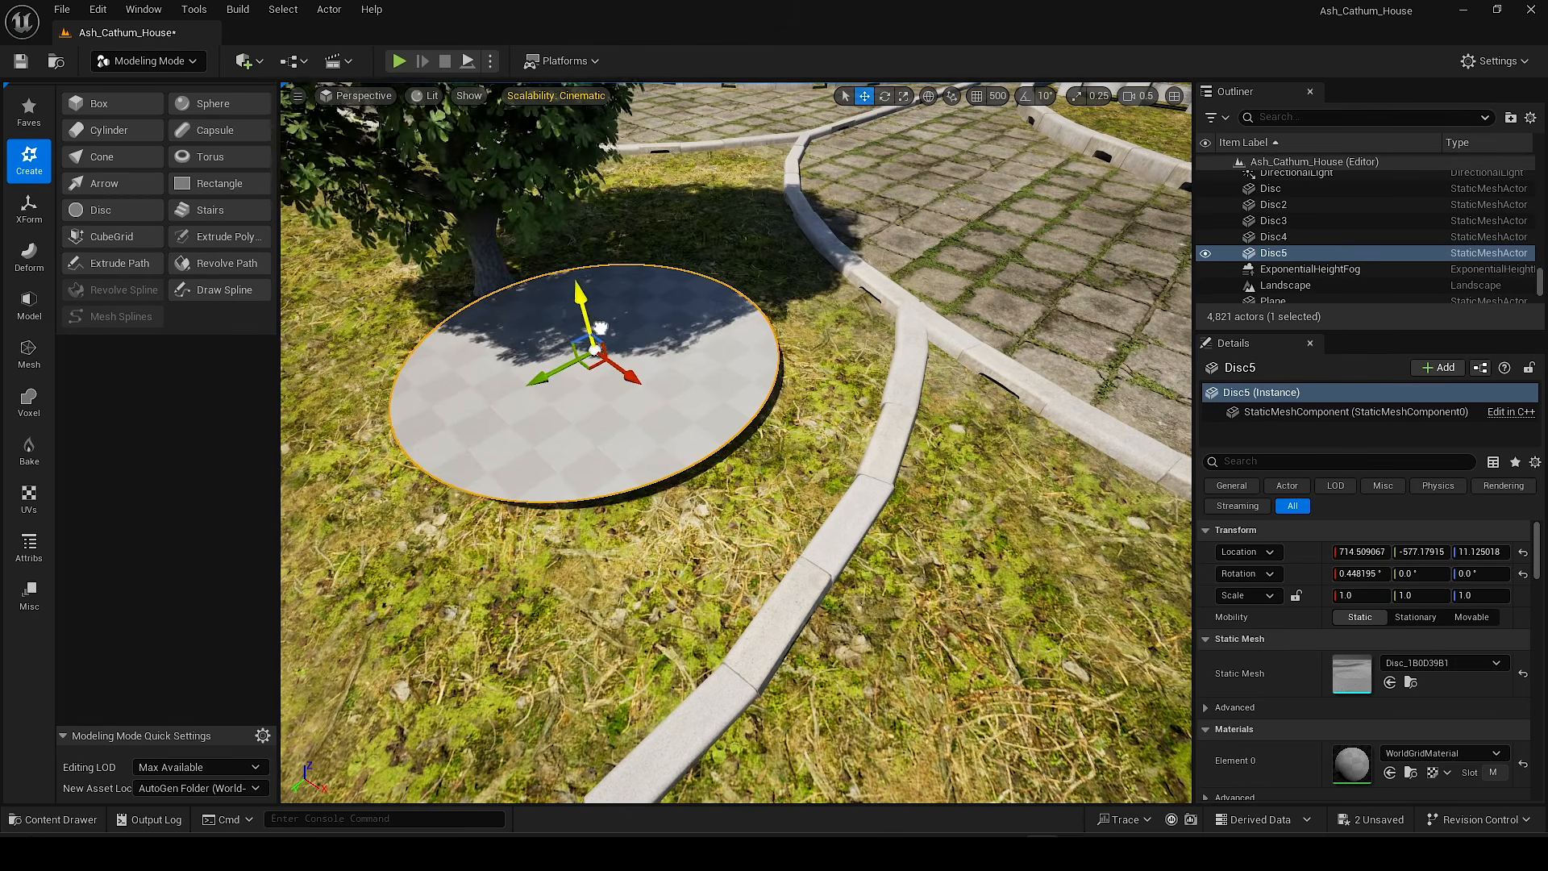
right_drag(784, 421, 774, 387)
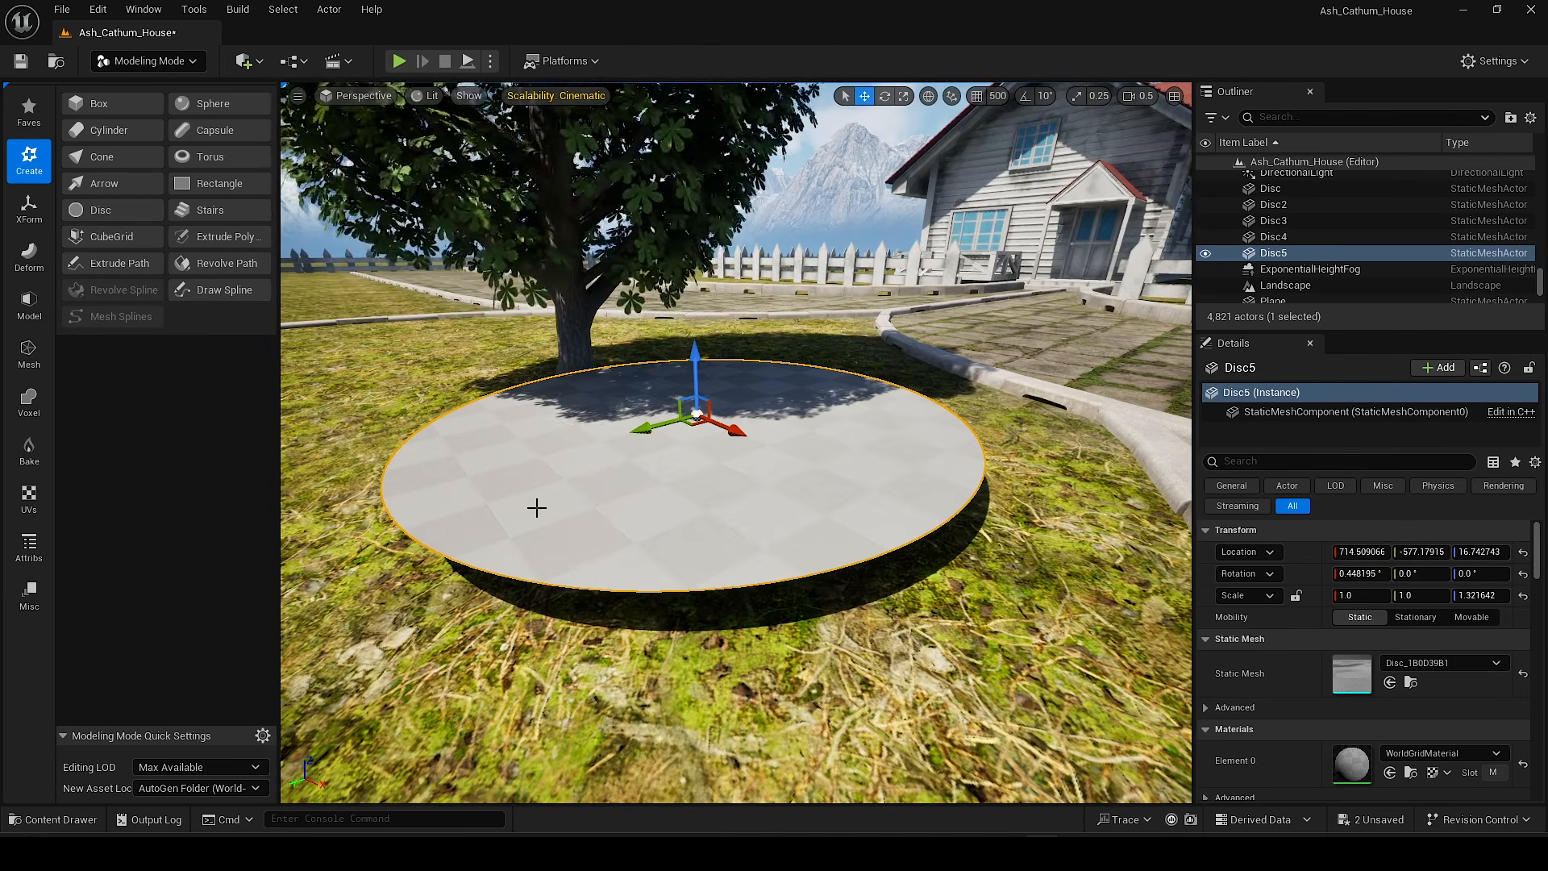
Step: Open the disc in PolyGroup Edit, limit the selection to faces and select all of the disc's faces
click(17, 211)
click(39, 271)
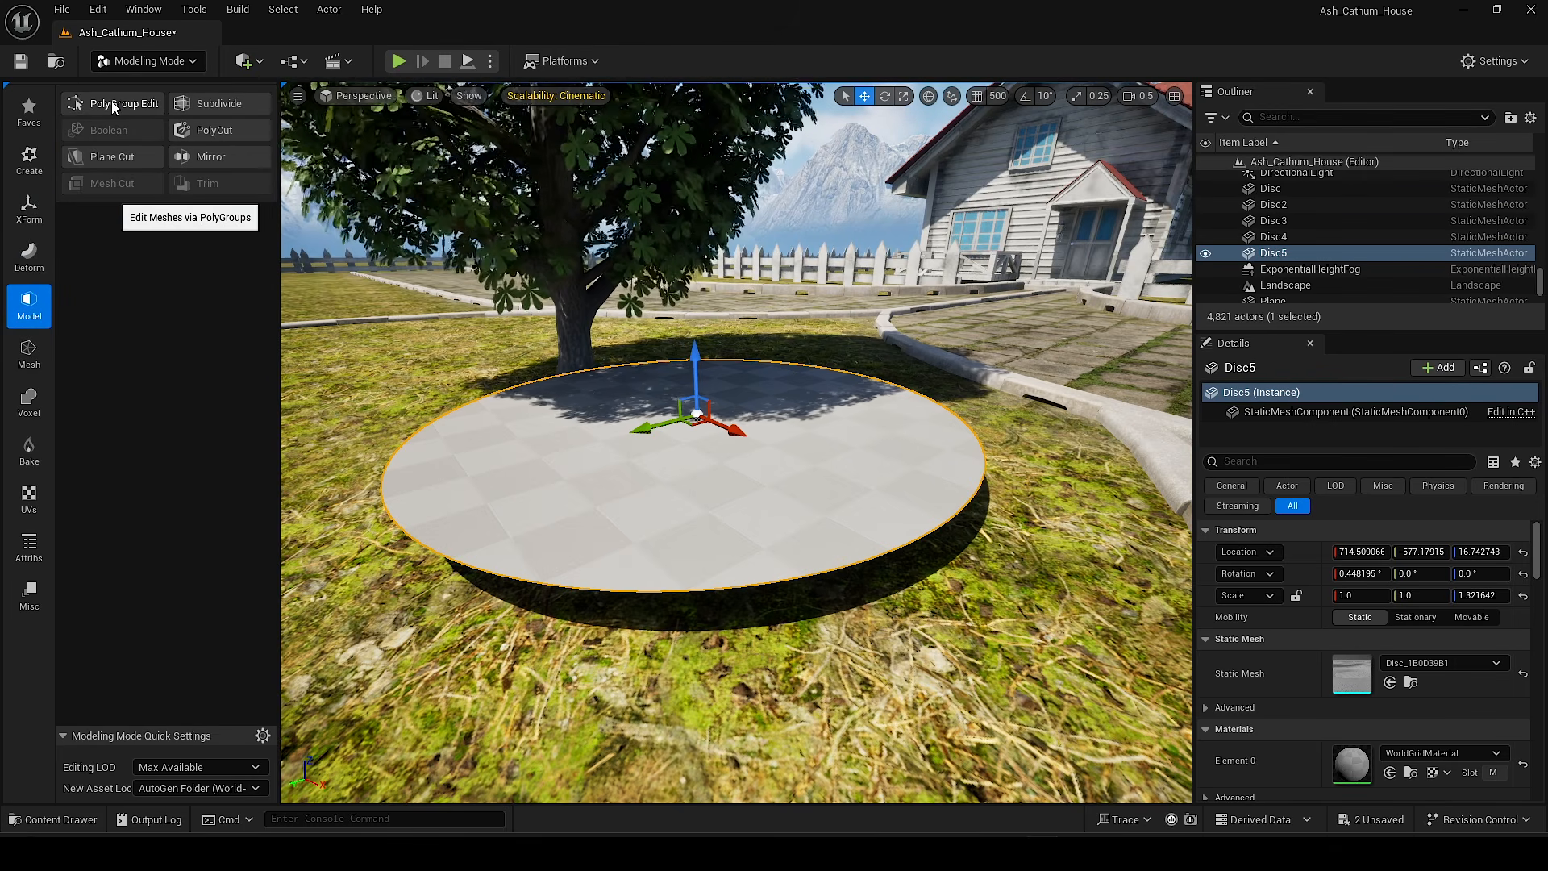
click(113, 104)
scroll(119, 564, down, 3)
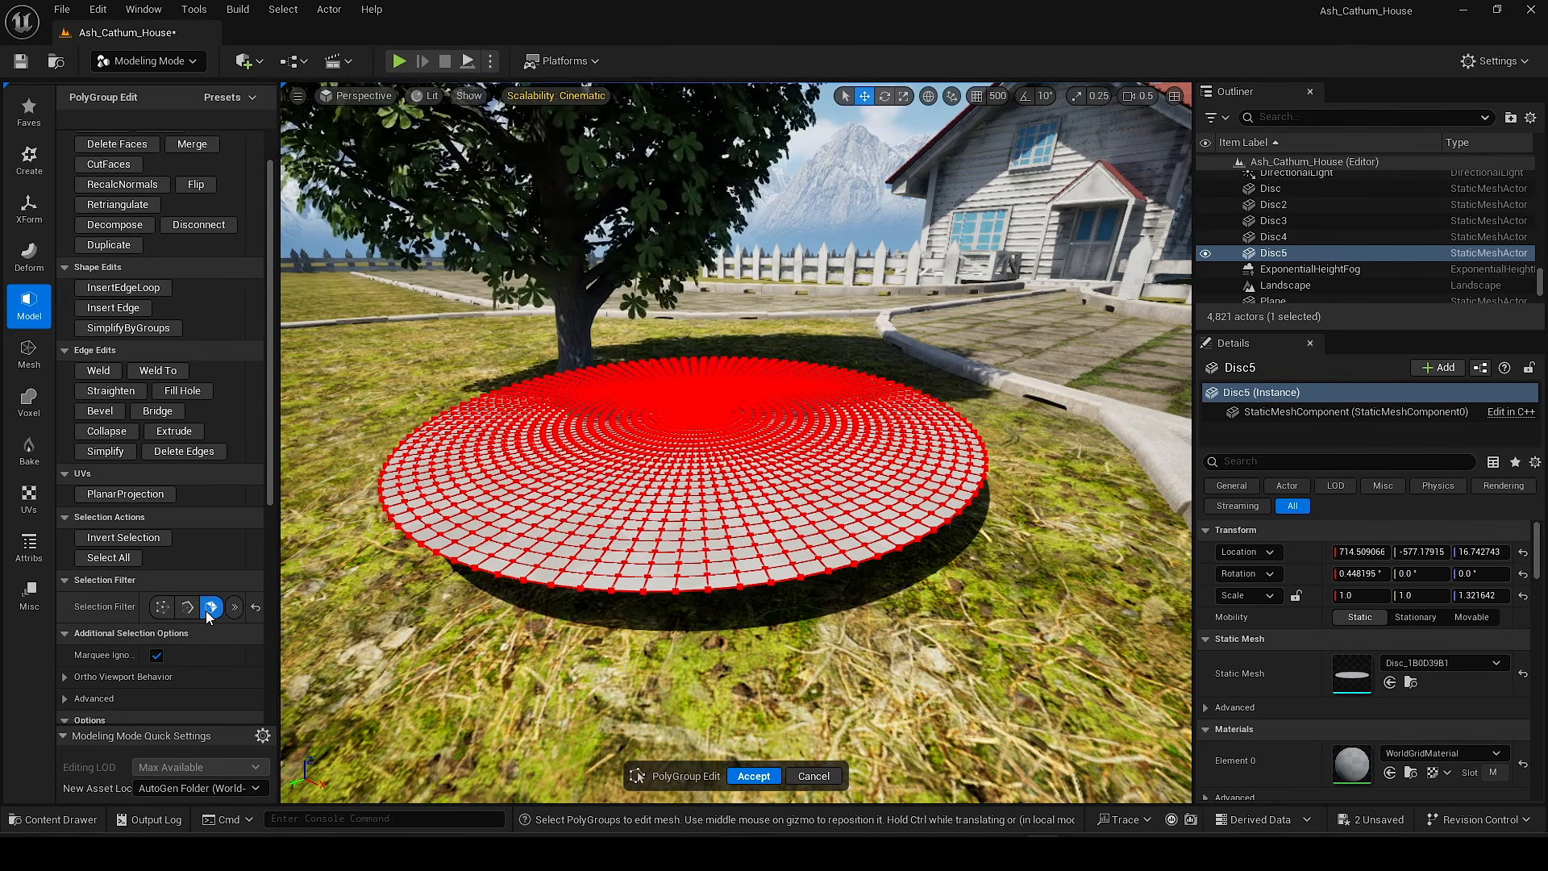
scroll(653, 435, down, 5)
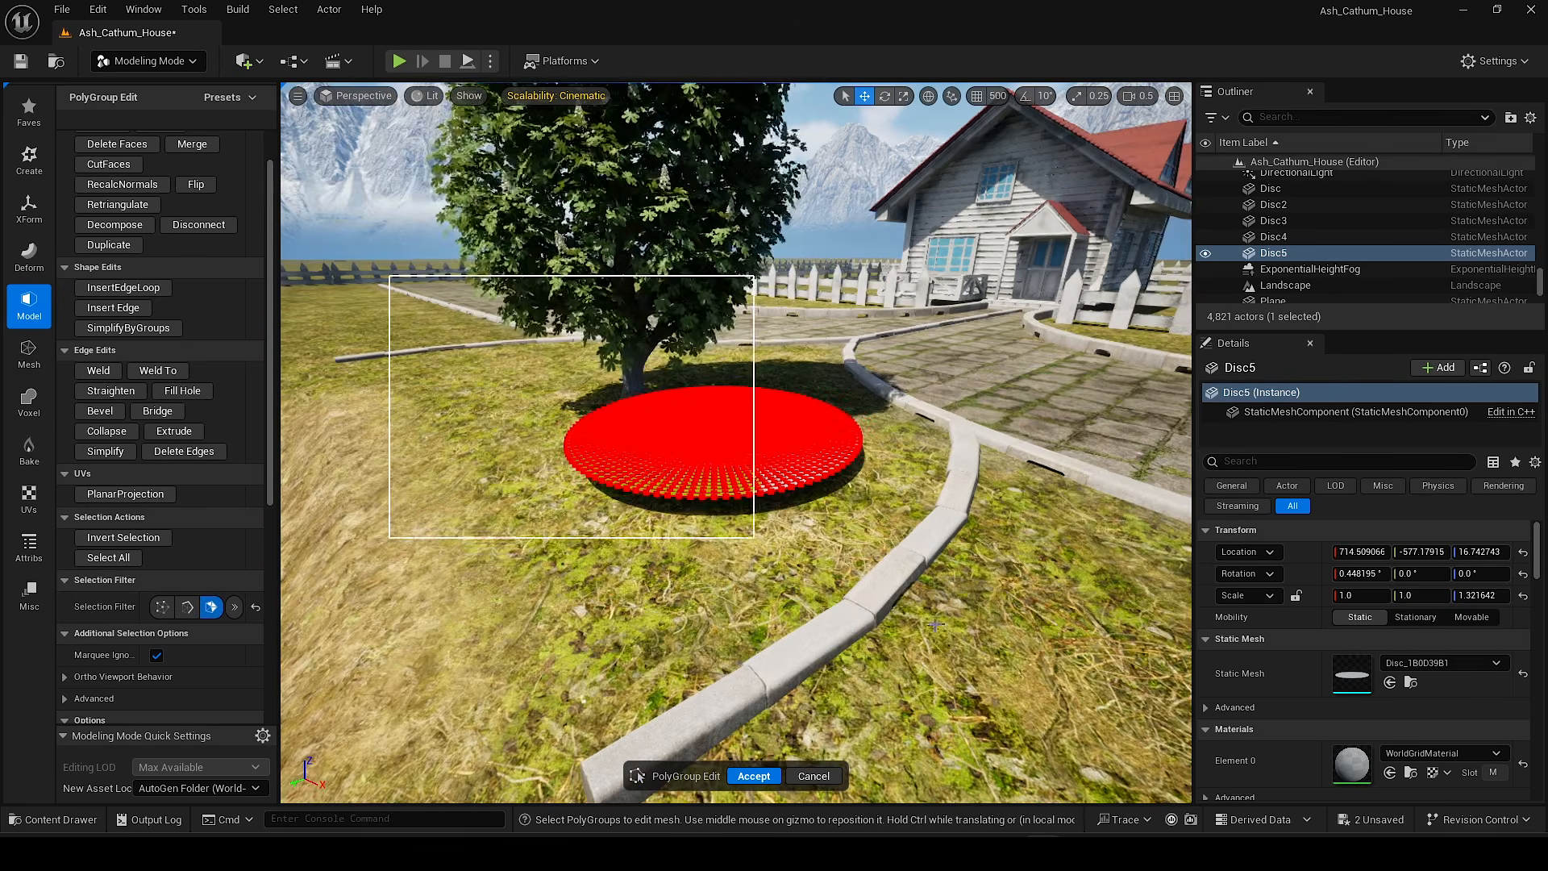
drag(1068, 641, 1068, 641)
scroll(703, 467, up, 5)
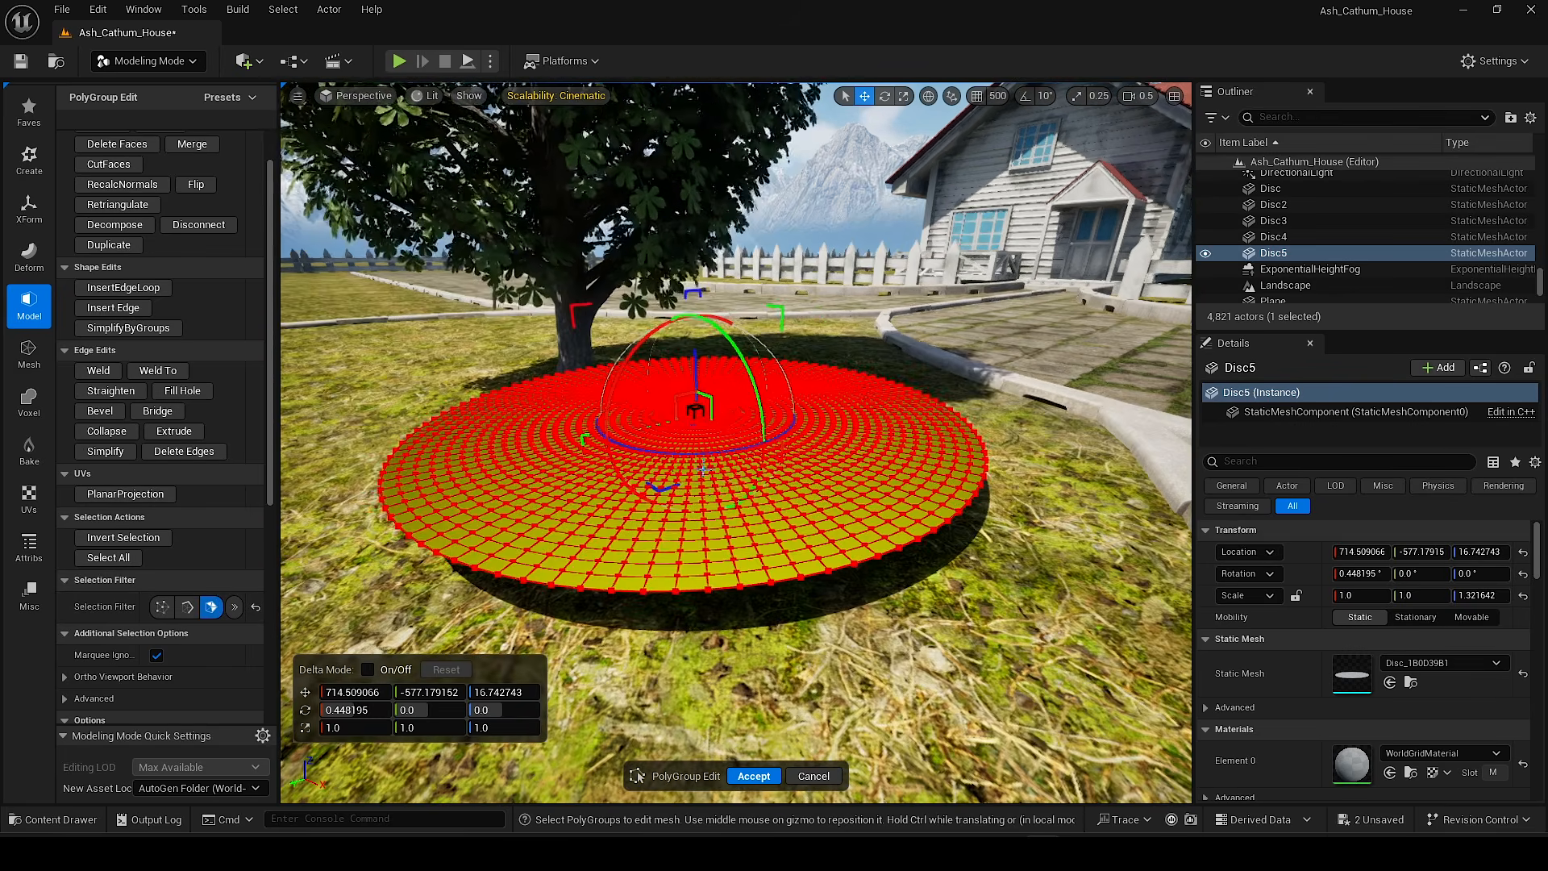
Step: Extrude the selected disc faces upward about 51 units and accept the PolyGroup edit
scroll(737, 482, down, 3)
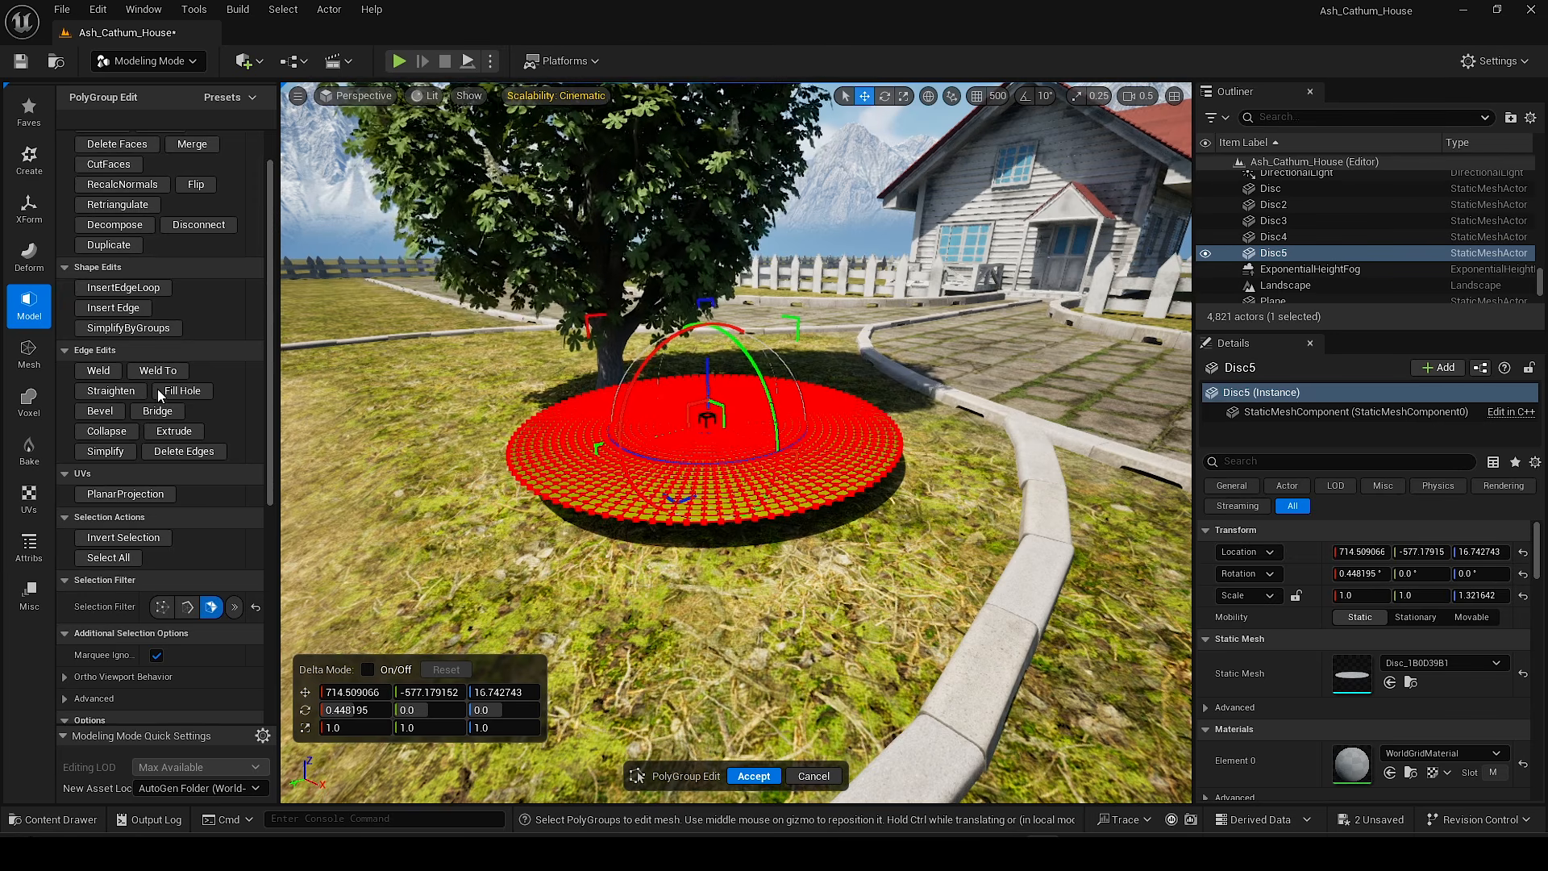
scroll(239, 443, up, 2)
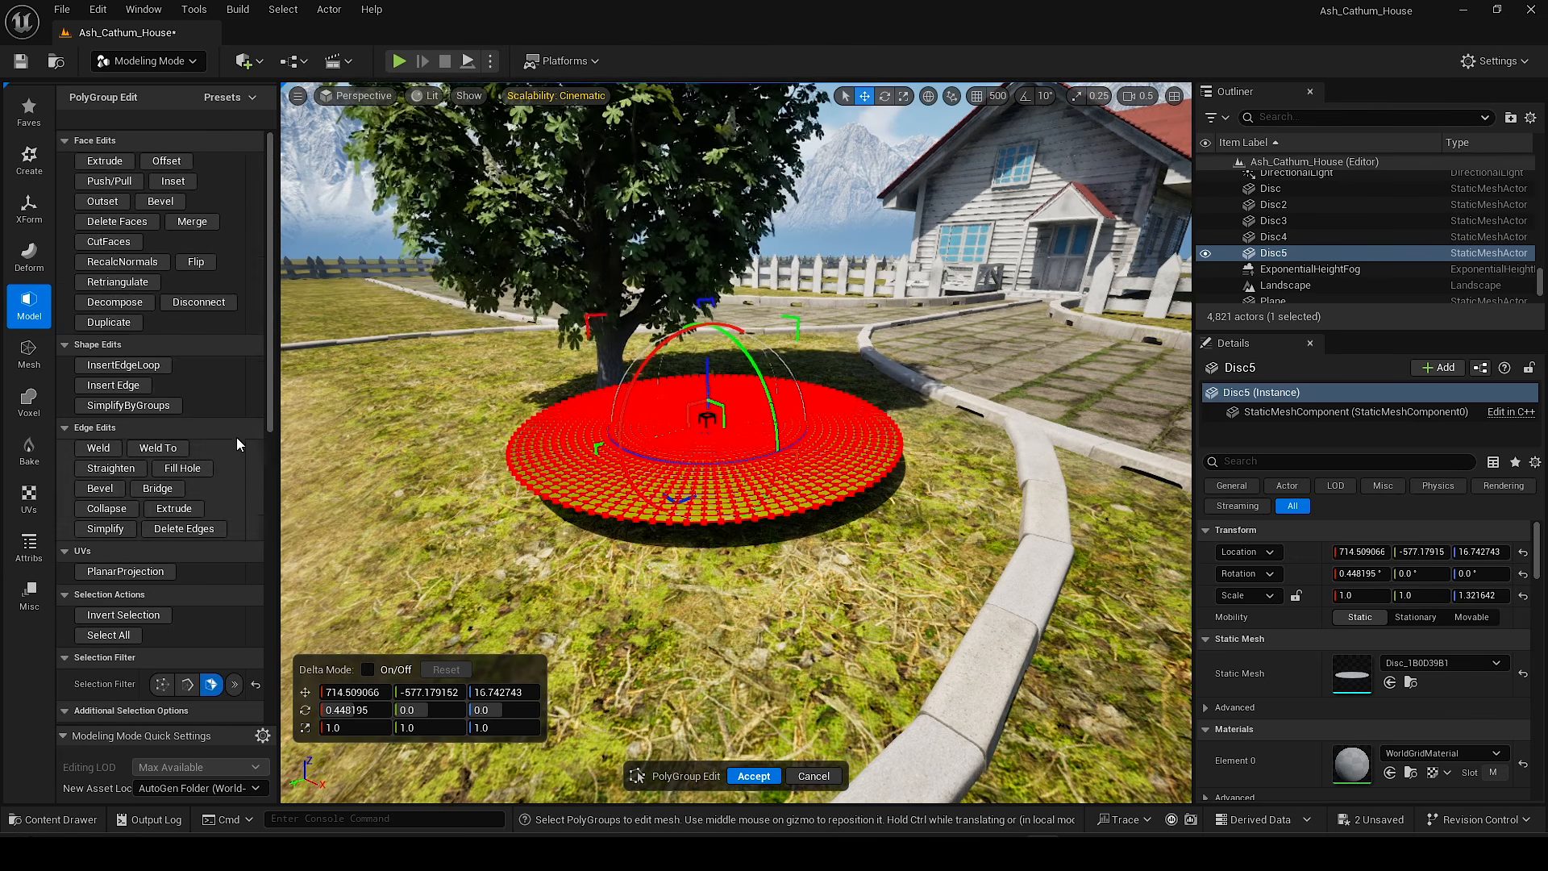
click(105, 161)
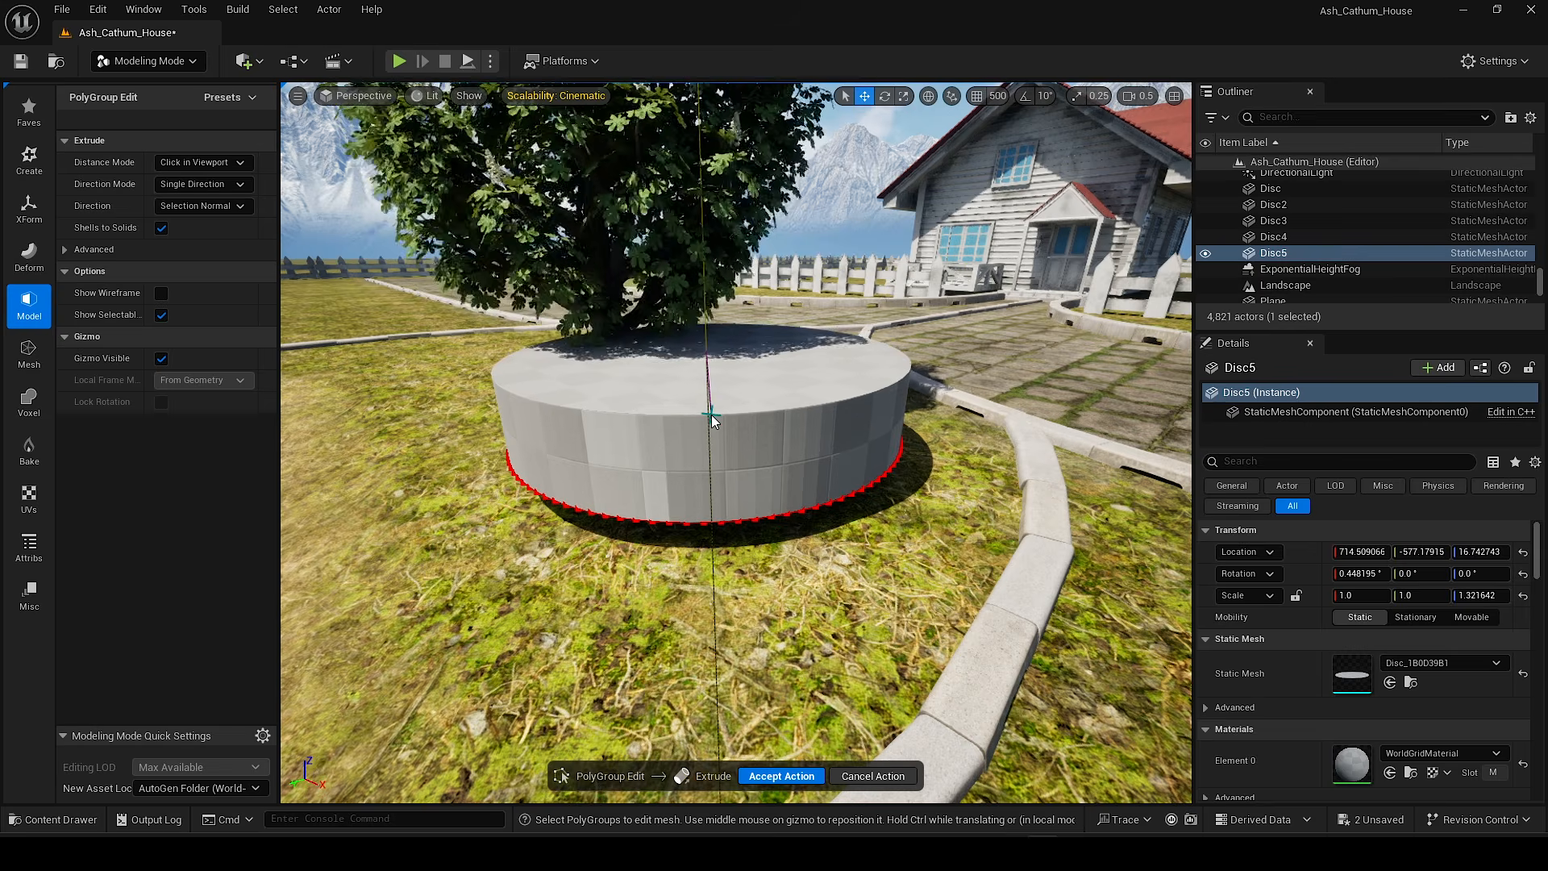
click(711, 418)
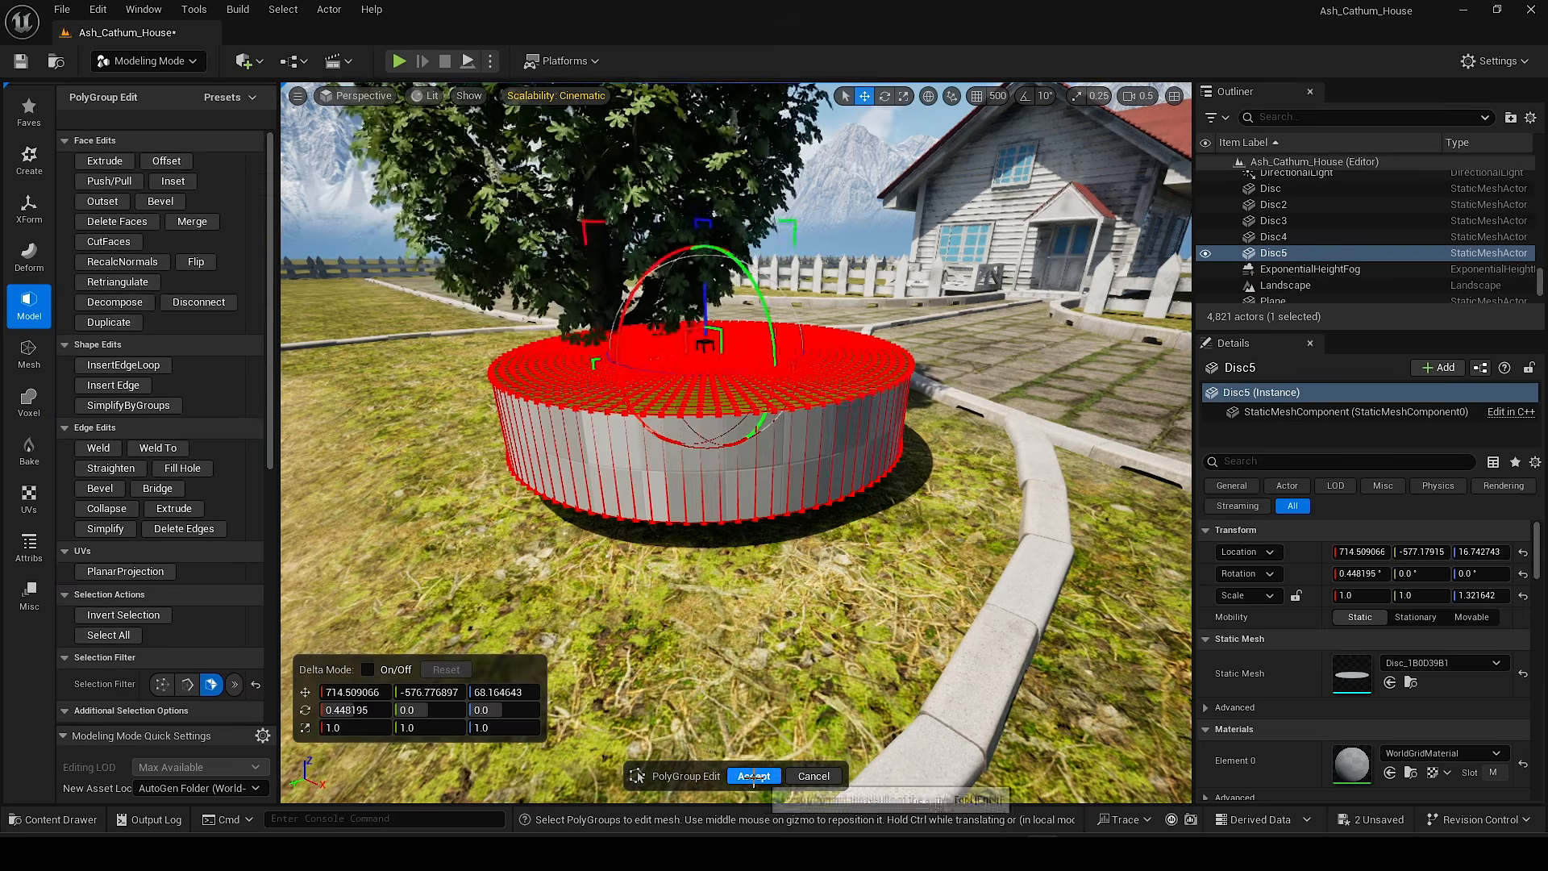
click(753, 776)
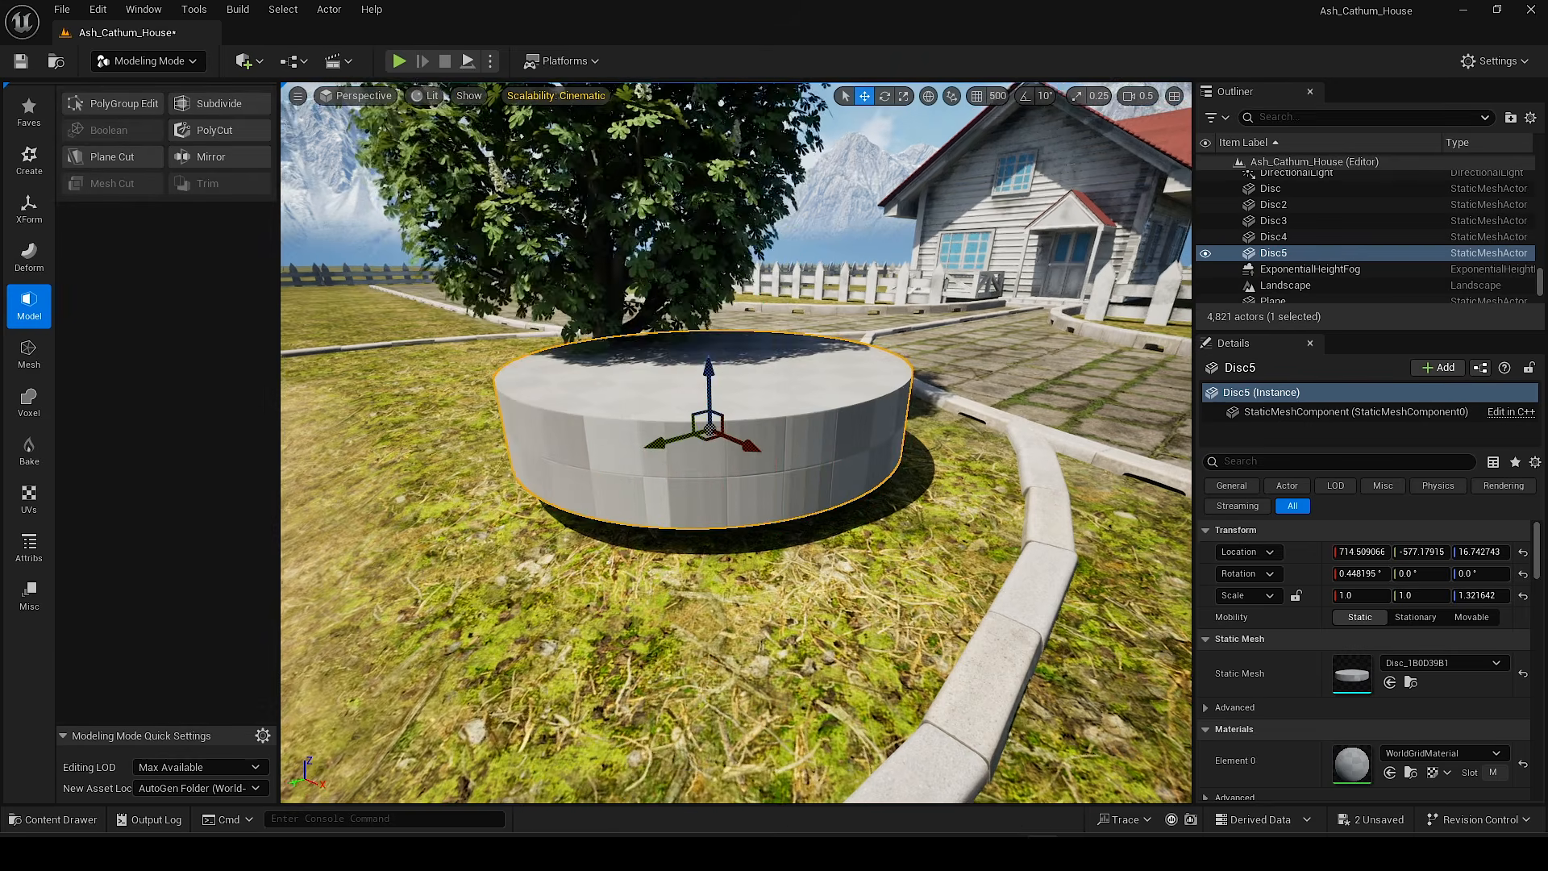
Step: Return to Selection Mode and move the chestnut tree to about X 486.6, Y -627.1 so it stands at the disc's centre
key(shift+1)
right_drag(704, 346, 689, 547)
drag(659, 575, 703, 445)
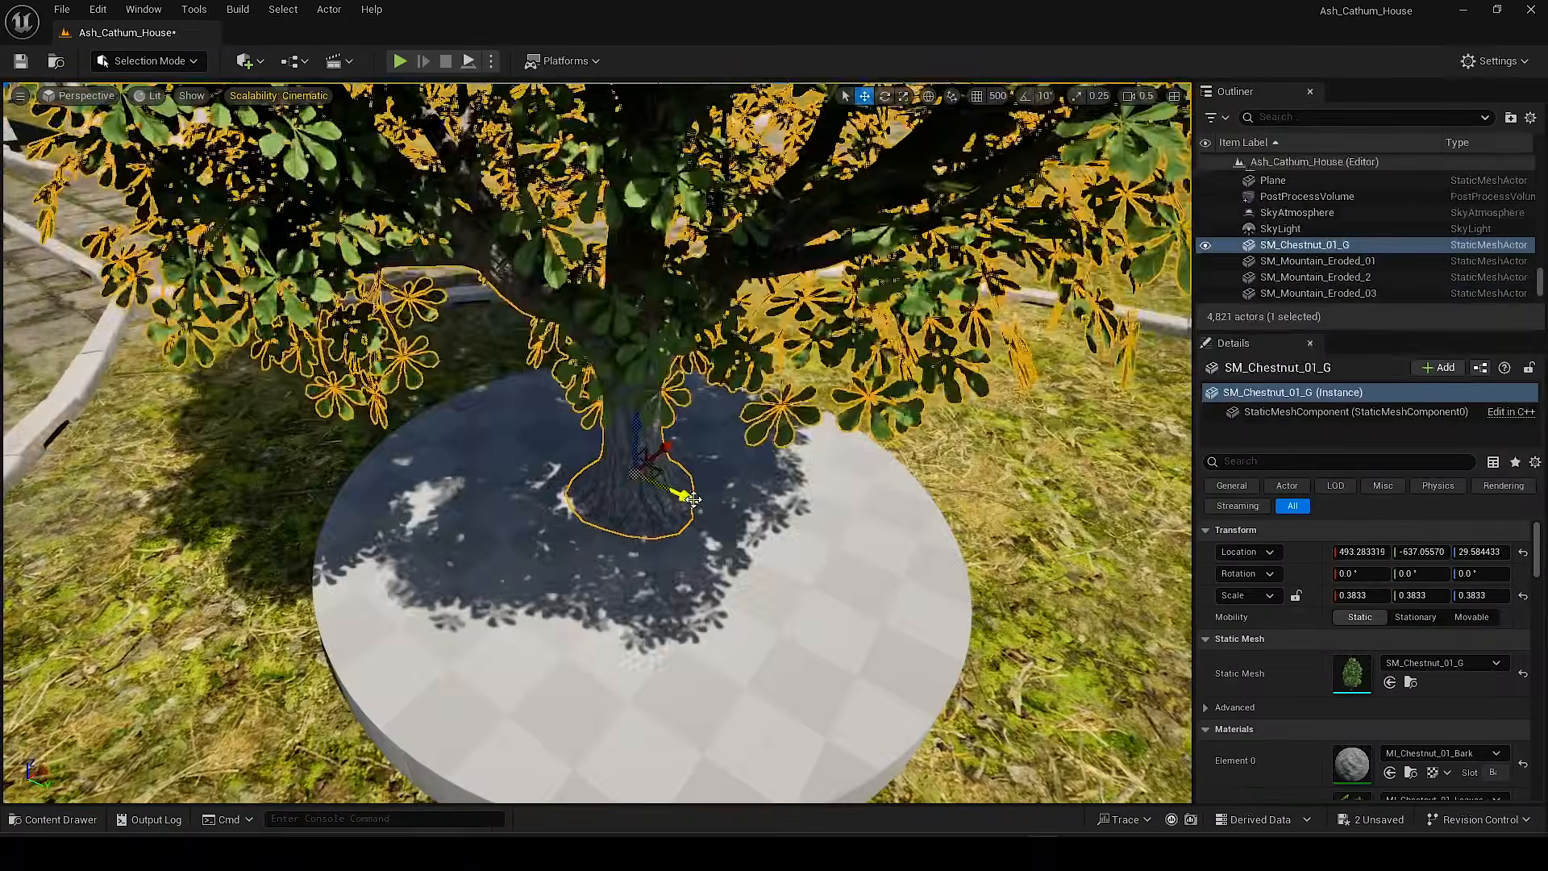
drag(677, 492, 698, 503)
drag(689, 448, 674, 458)
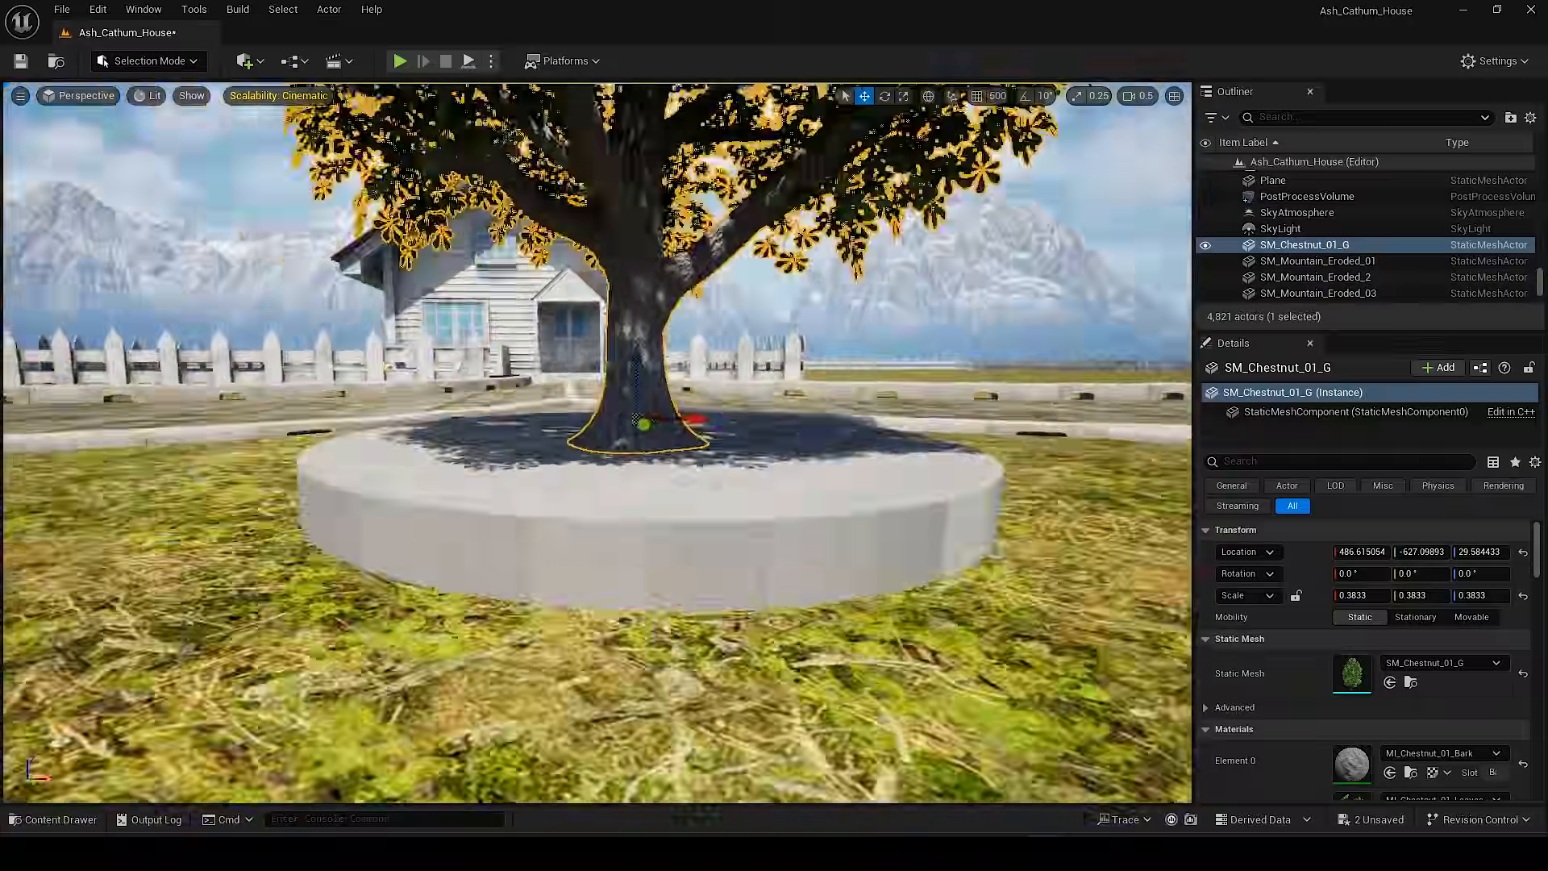
right_drag(597, 443, 564, 439)
Step: Find the chestnut tree's MI_Chestnut_01_Bark material in the content library and apply it to the disc under the tree
key(Escape)
click(572, 600)
key(r)
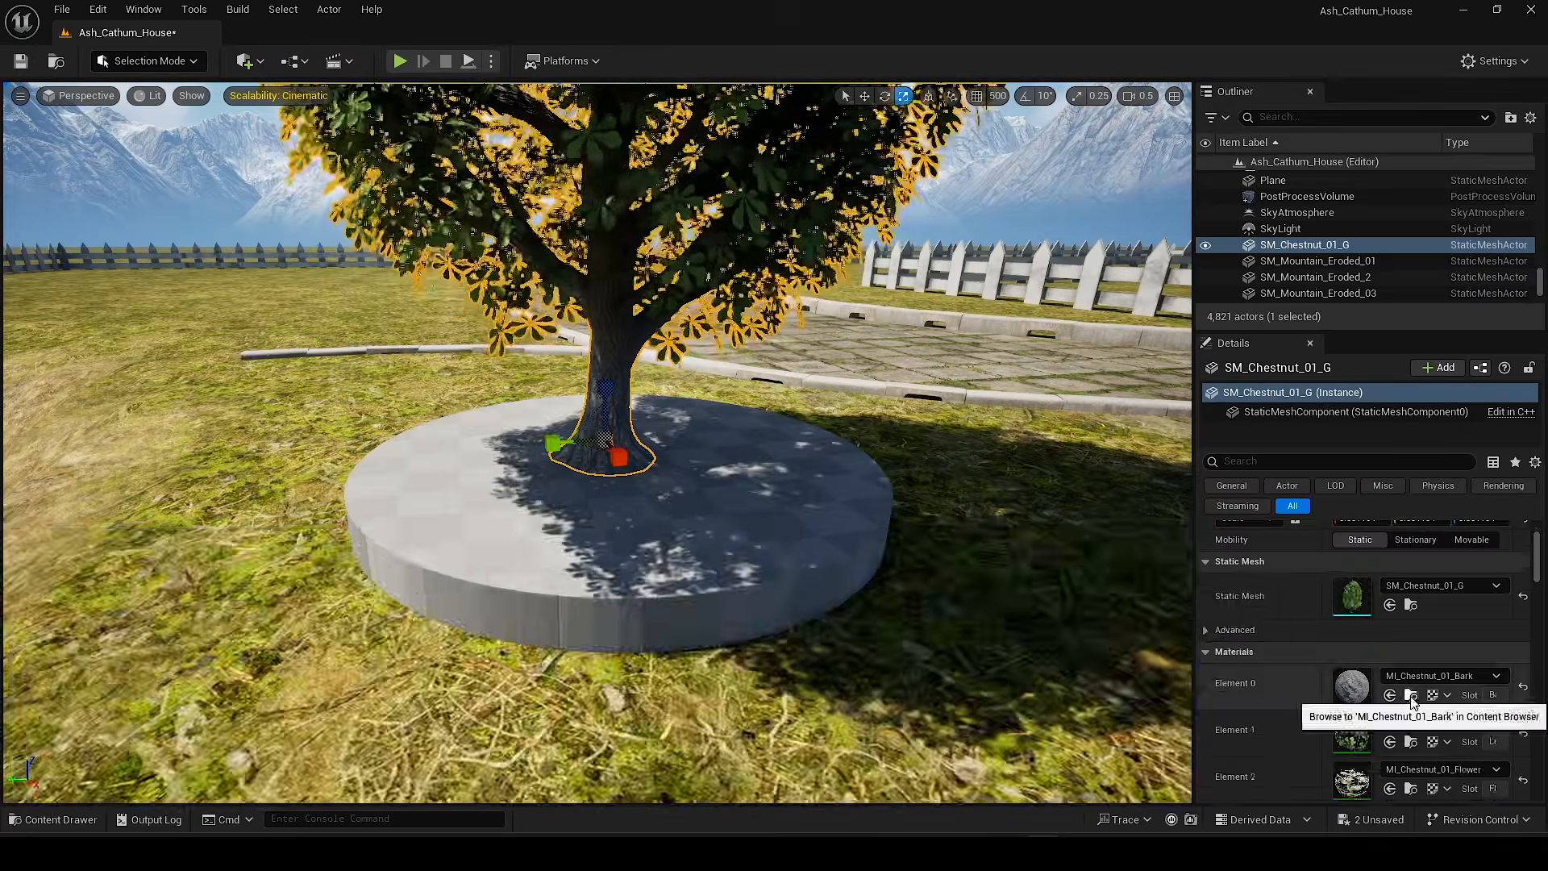
click(1410, 772)
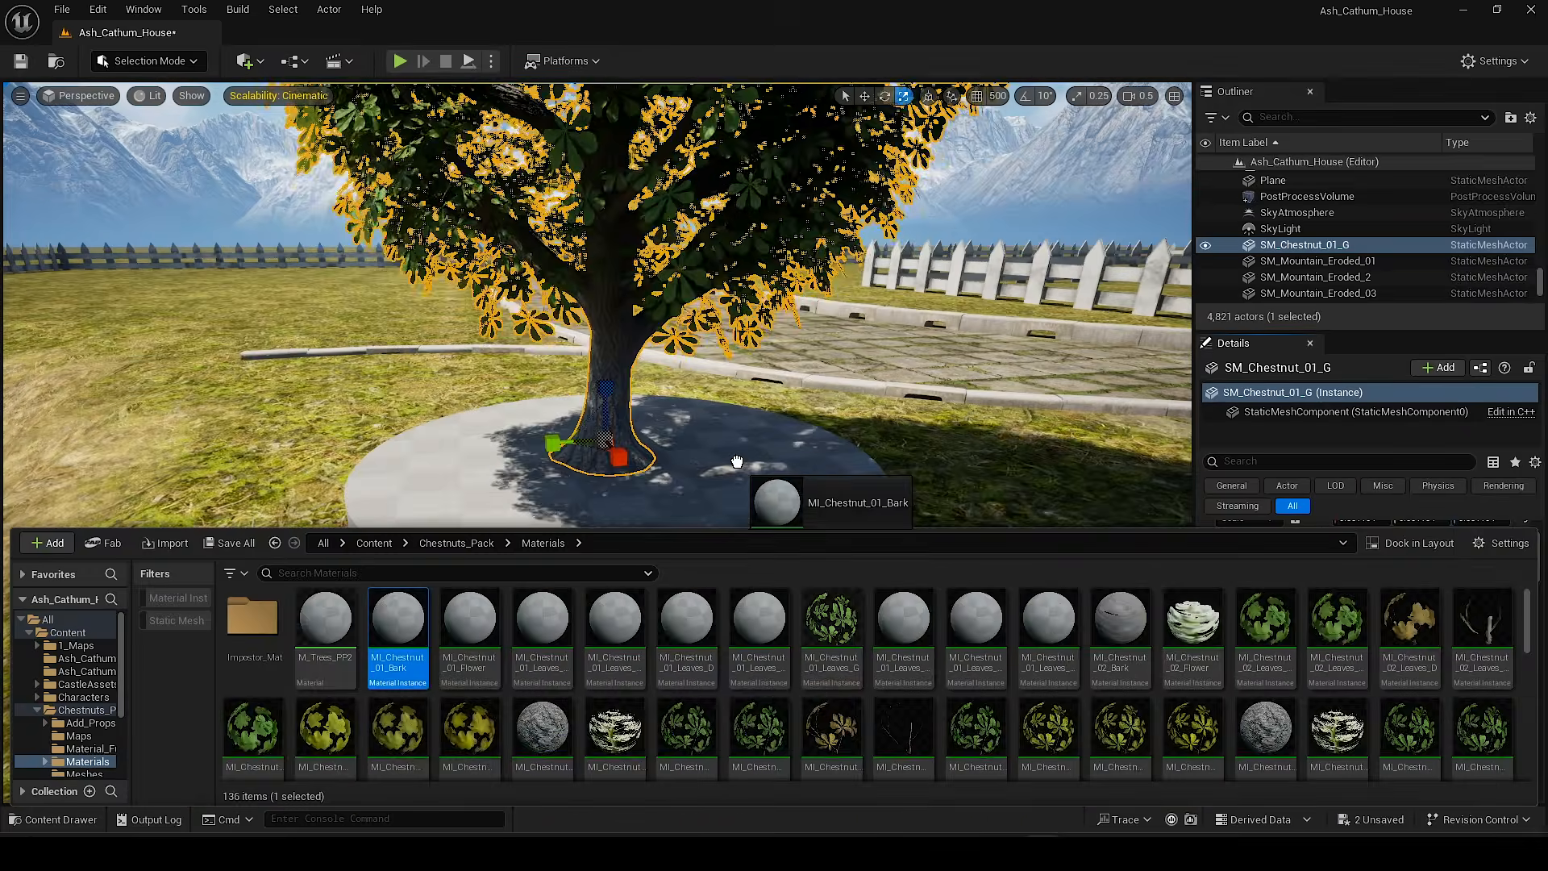
drag(737, 461, 737, 461)
key(w)
right_drag(737, 461, 943, 435)
key(s)
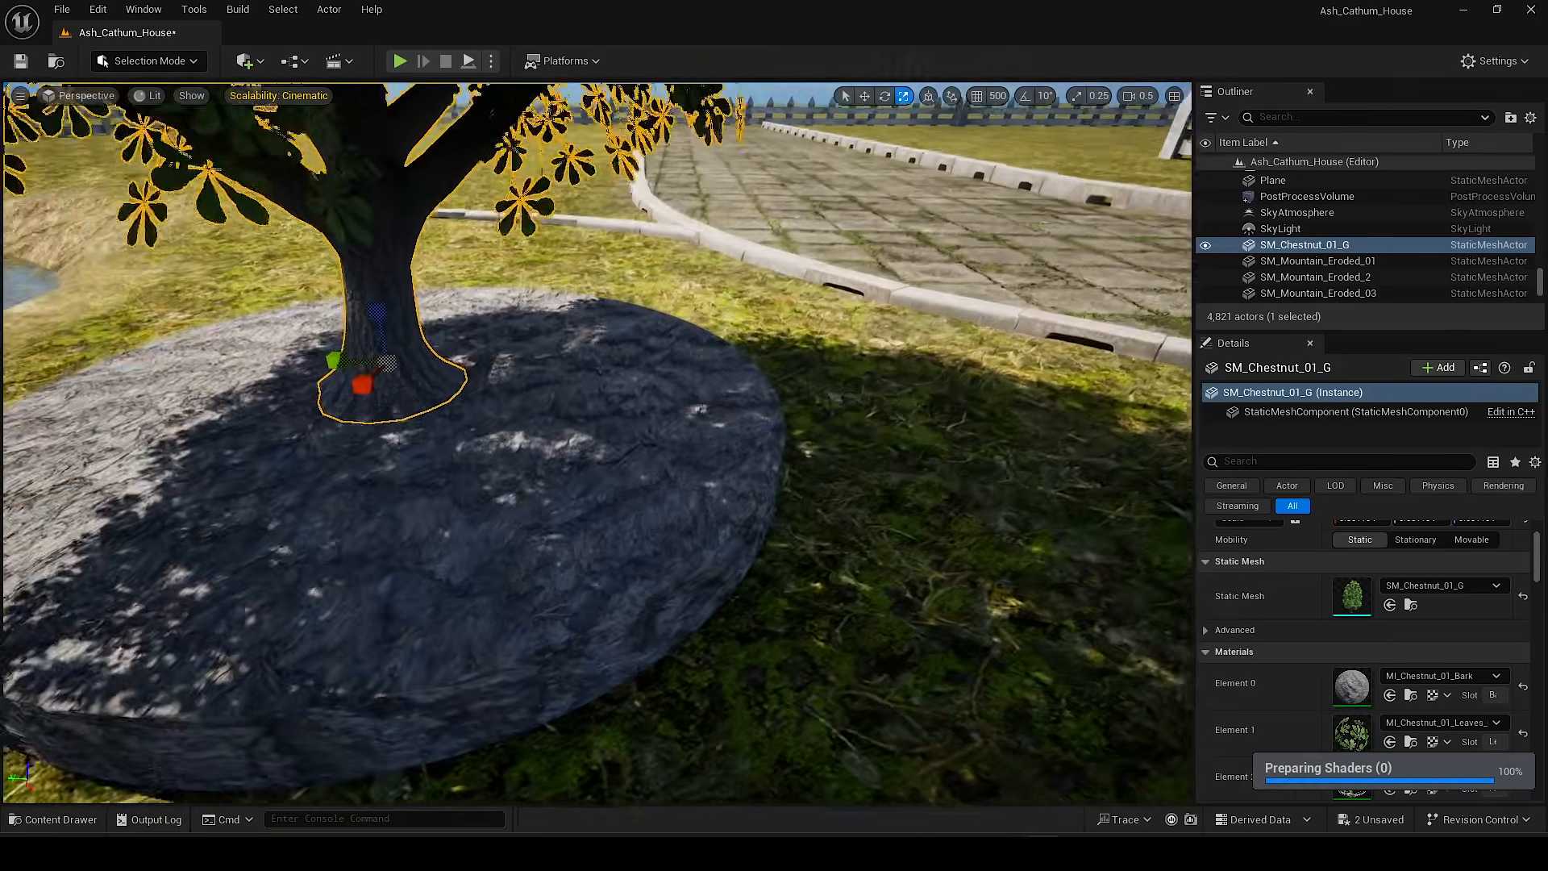
scroll(753, 422, down, 5)
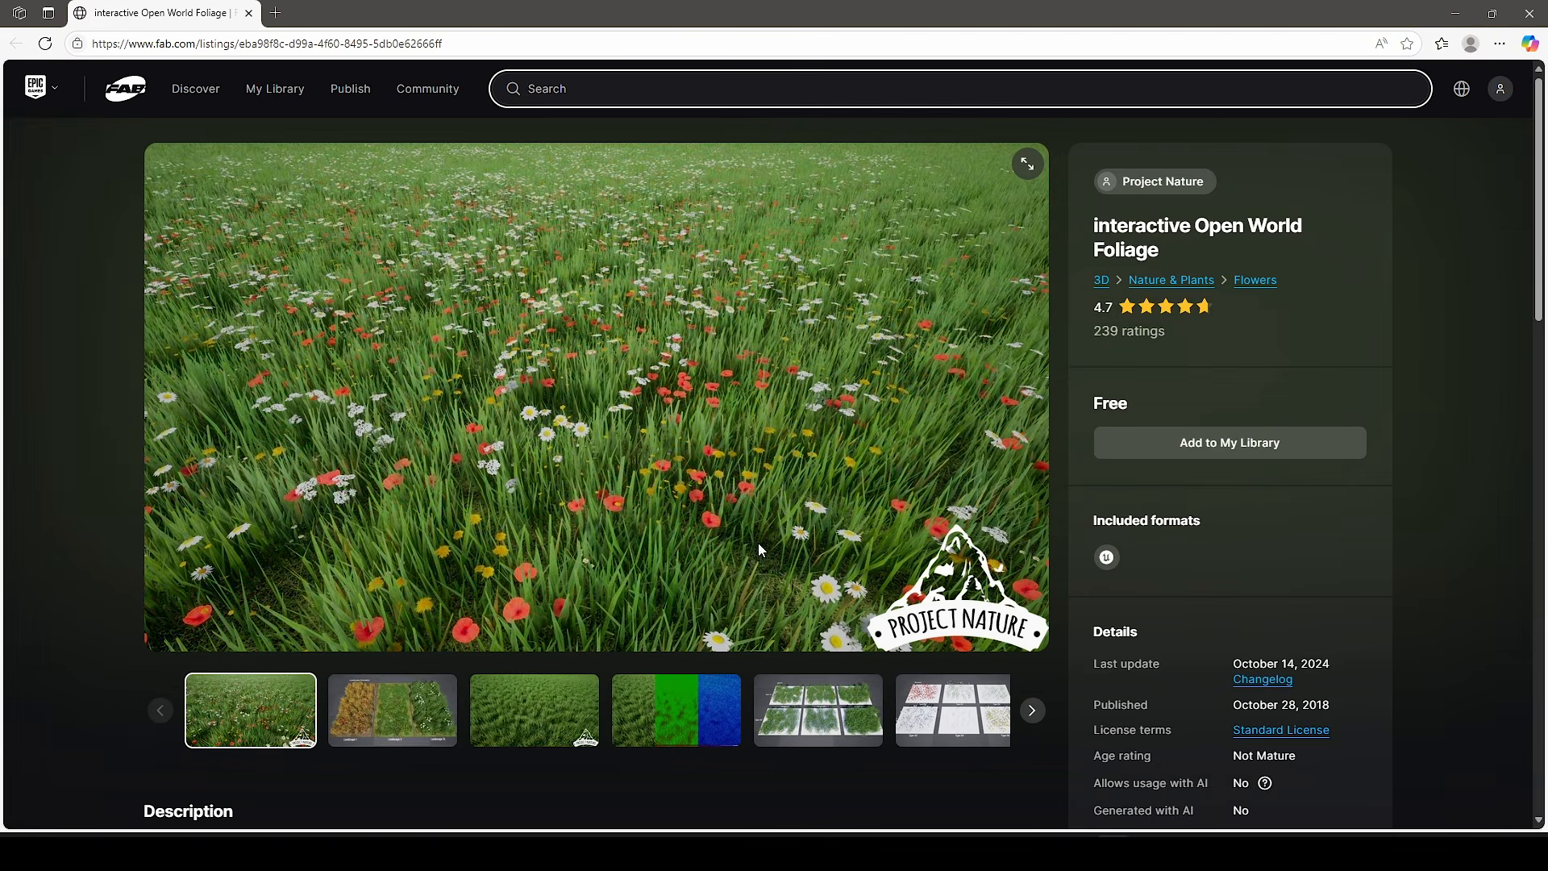
Step: Look through the preview images of the interactive Open World Foliage listing on Fab
click(349, 694)
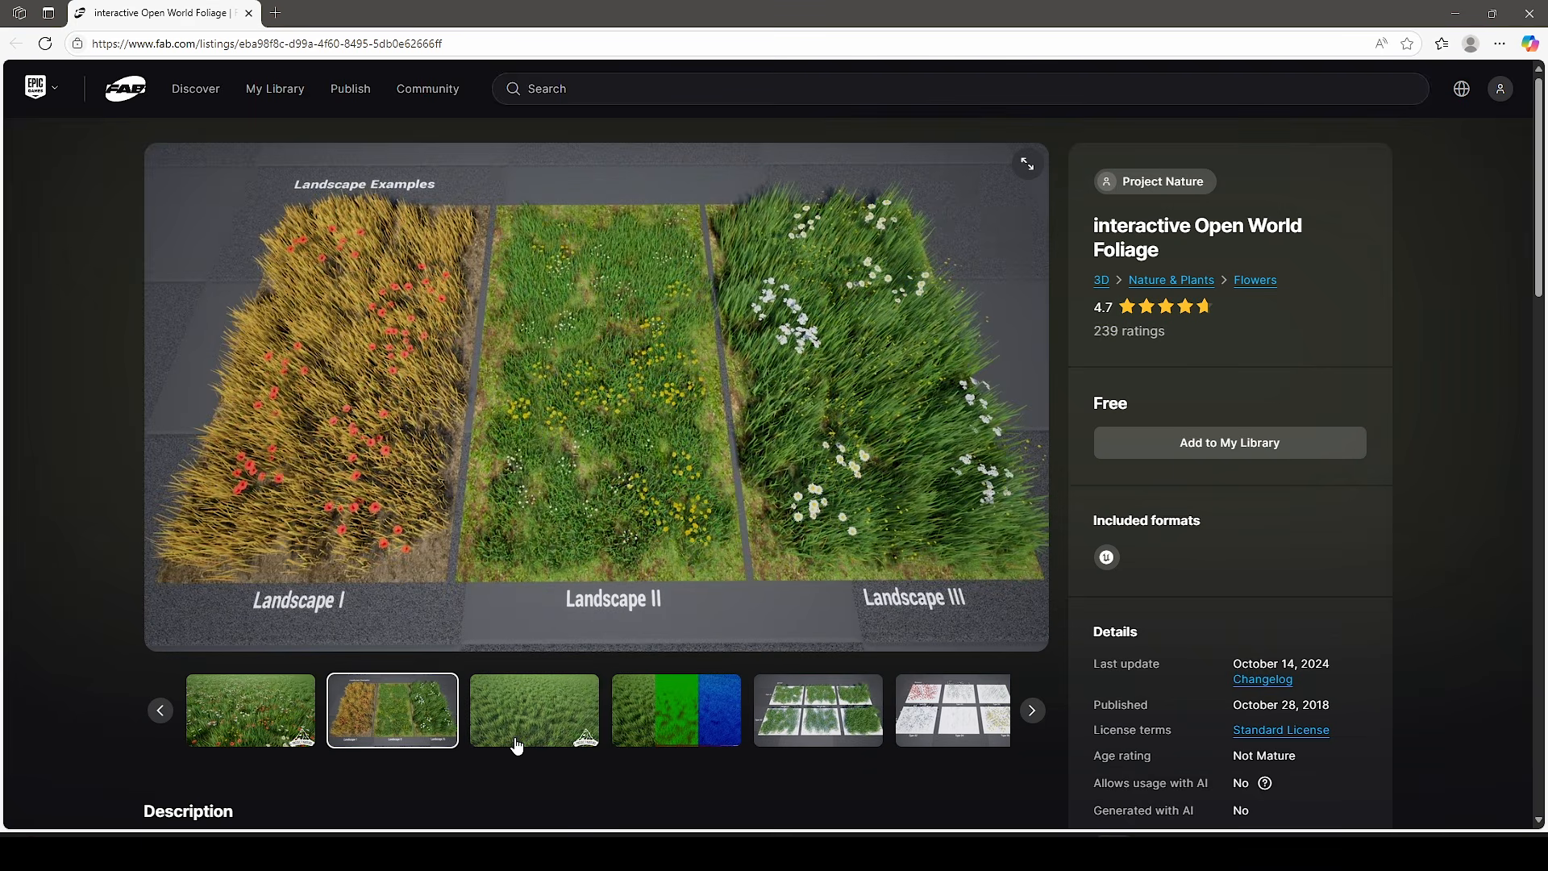
click(517, 726)
click(672, 724)
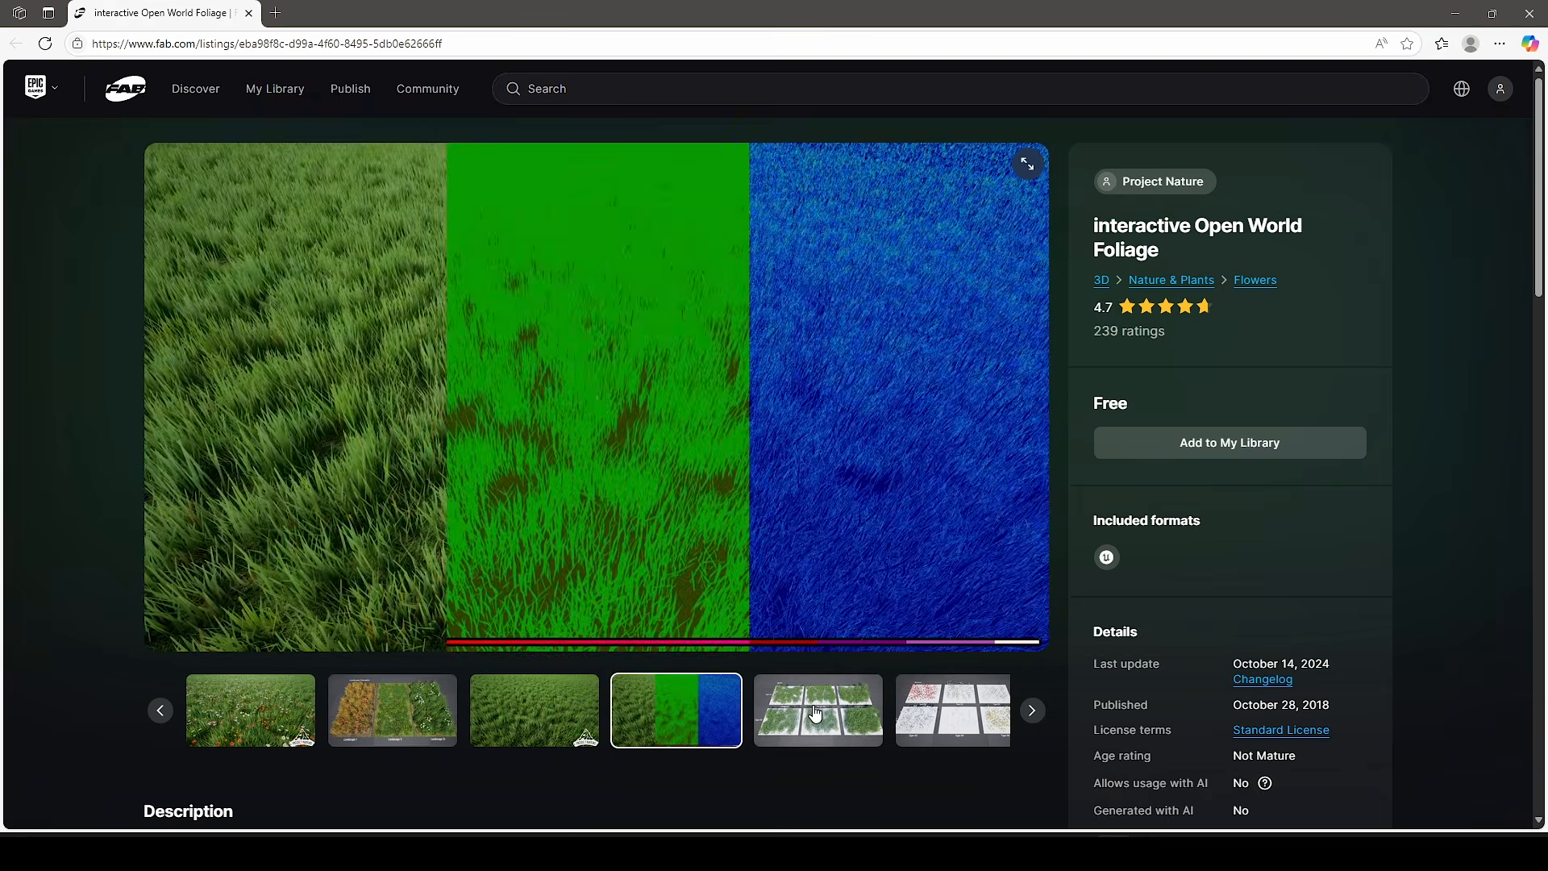
click(804, 714)
click(952, 710)
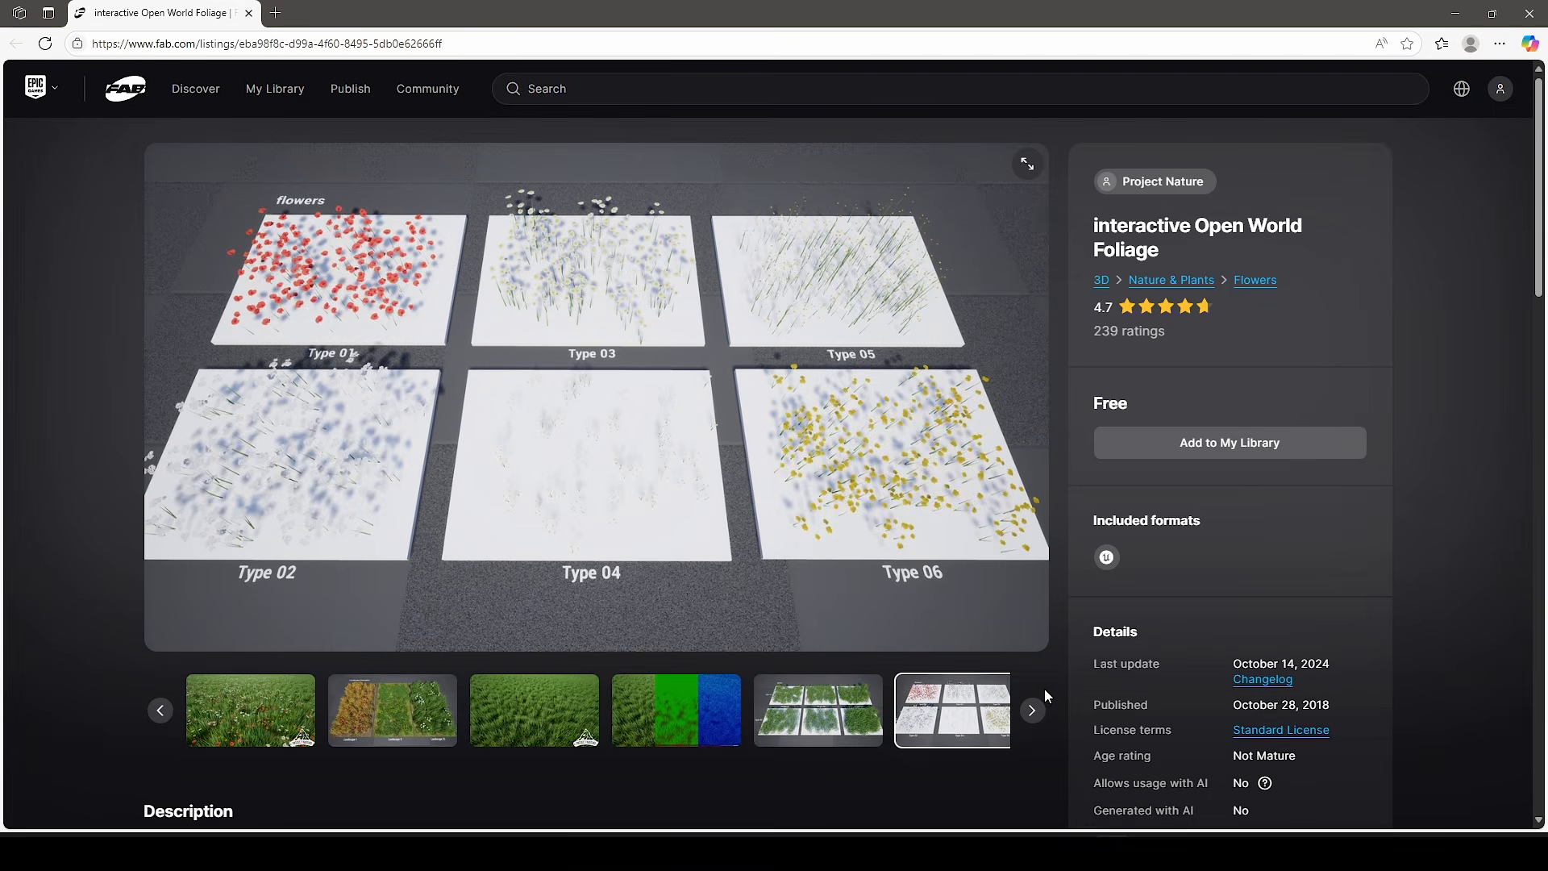
click(1034, 712)
click(746, 715)
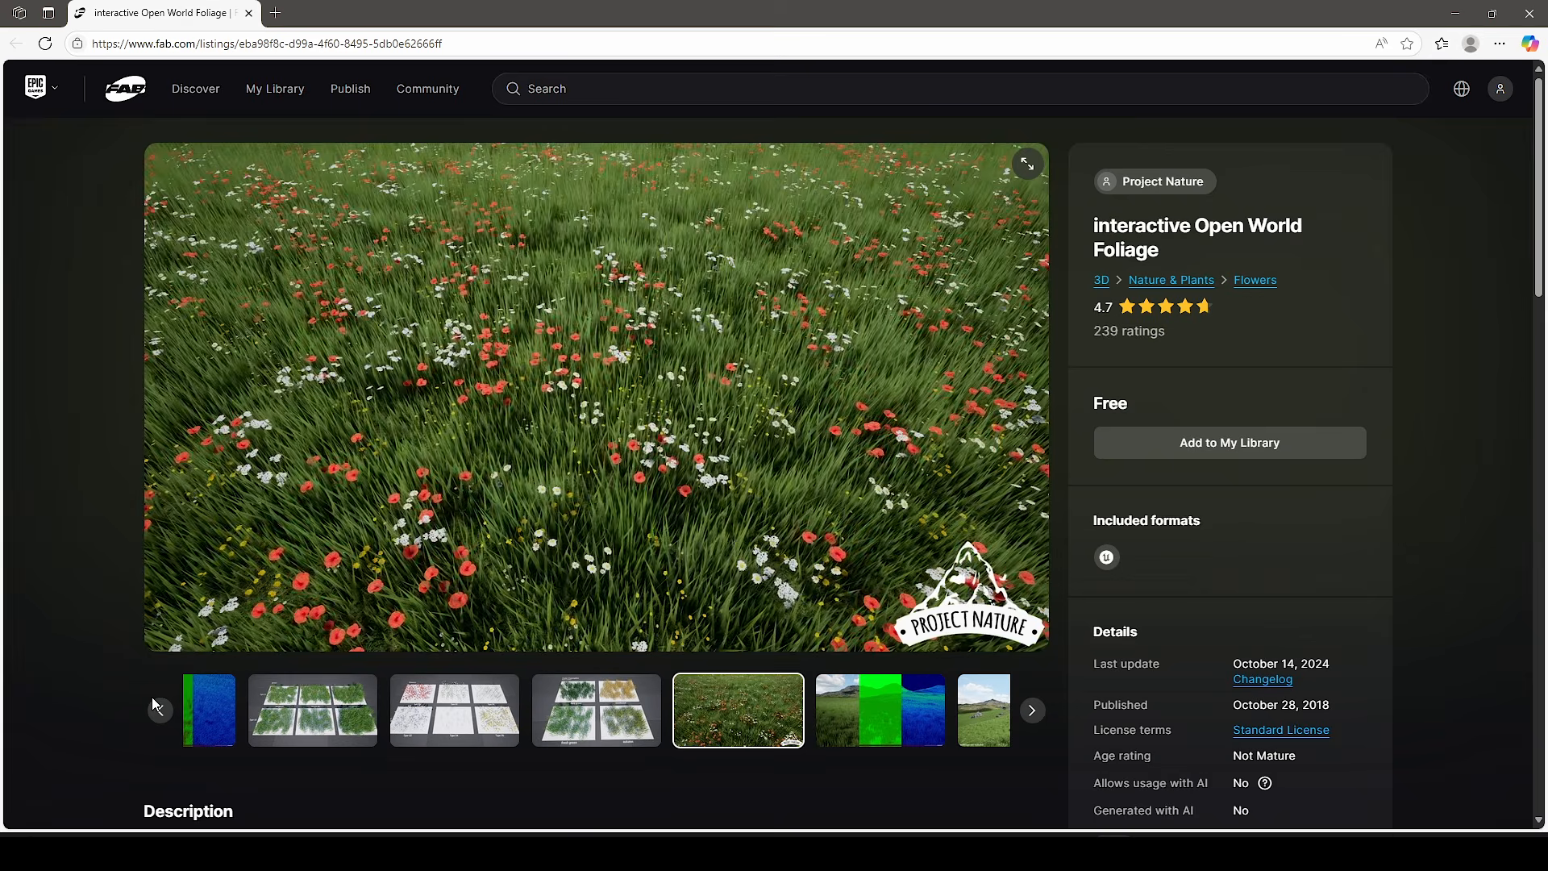
drag(155, 700, 173, 643)
click(157, 711)
click(157, 711)
click(157, 710)
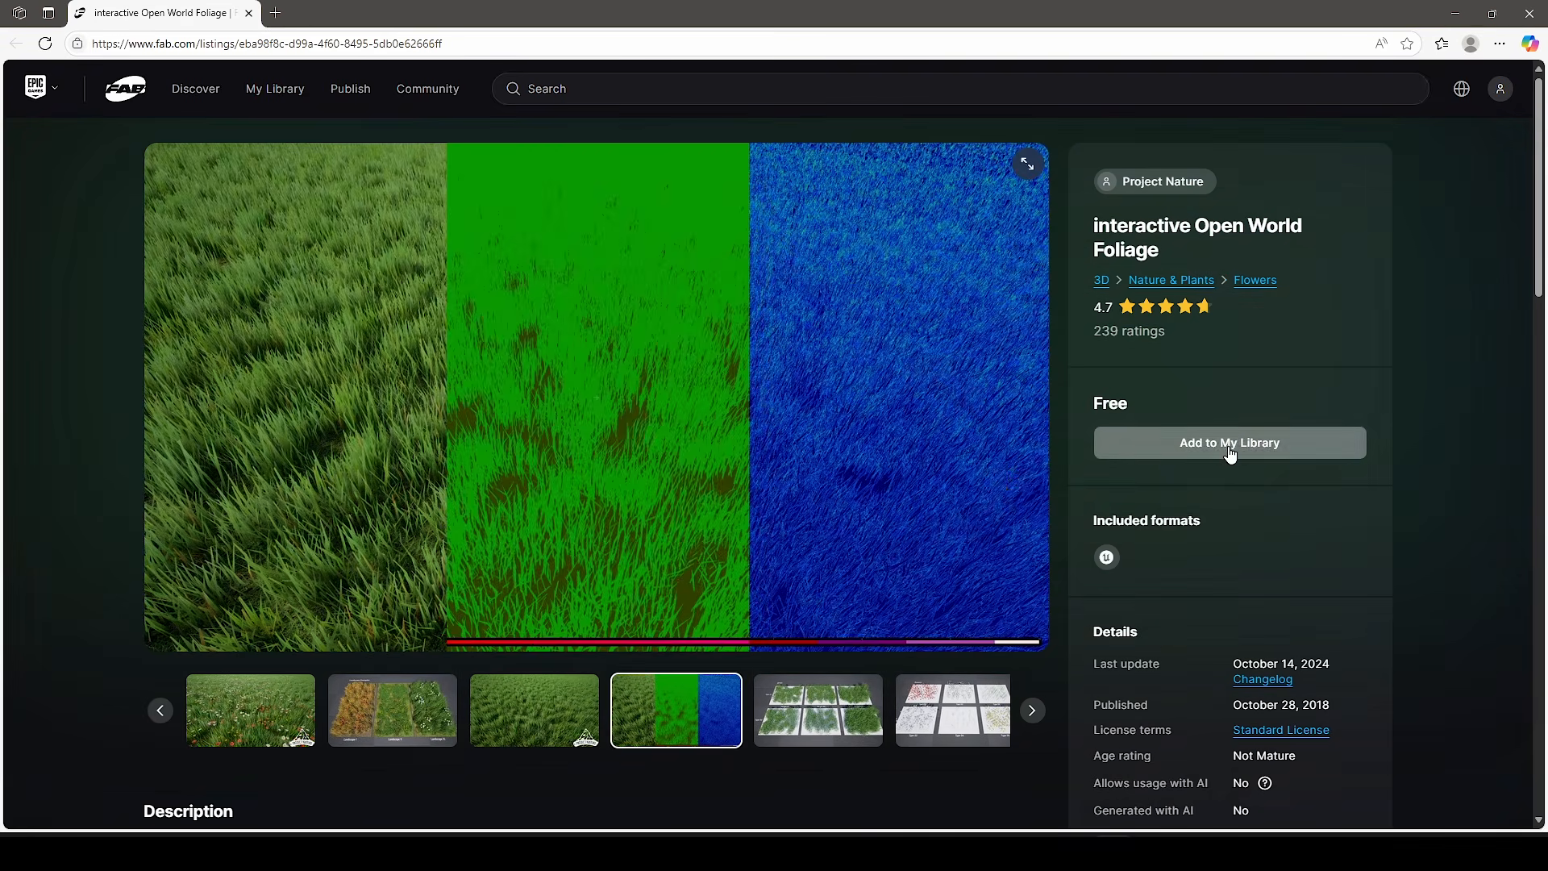
scroll(1209, 461, down, 2)
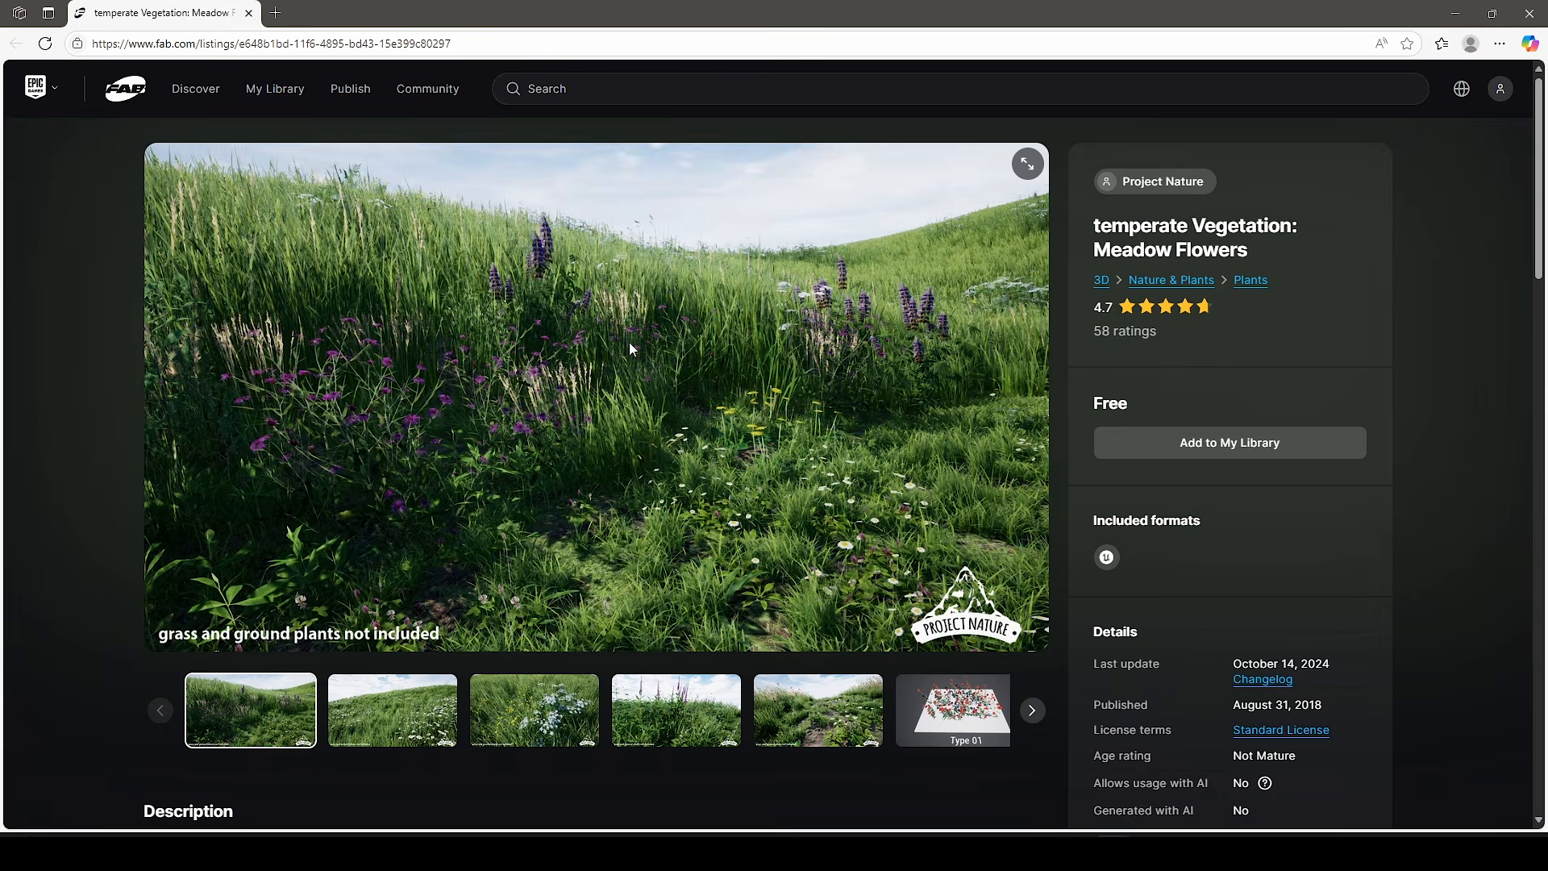
Step: Browse the preview images of the temperate Vegetation: Meadow Flowers listing on Fab, through the individual plant types and back
click(1032, 709)
click(1032, 709)
click(1031, 709)
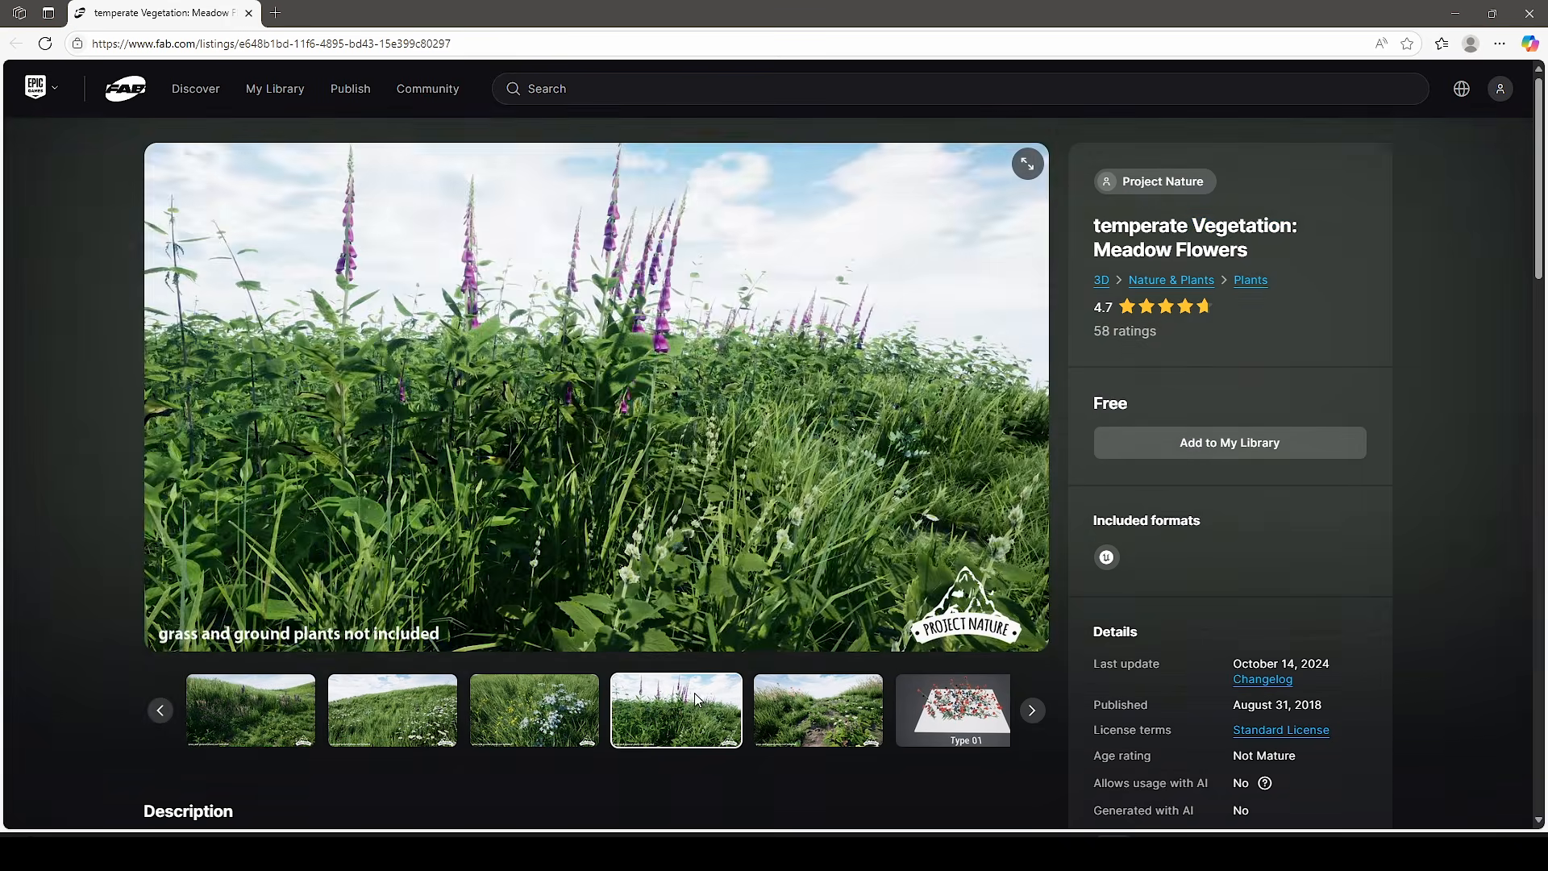
click(1032, 709)
click(1032, 709)
click(1034, 720)
click(1034, 720)
click(1034, 720)
click(1033, 720)
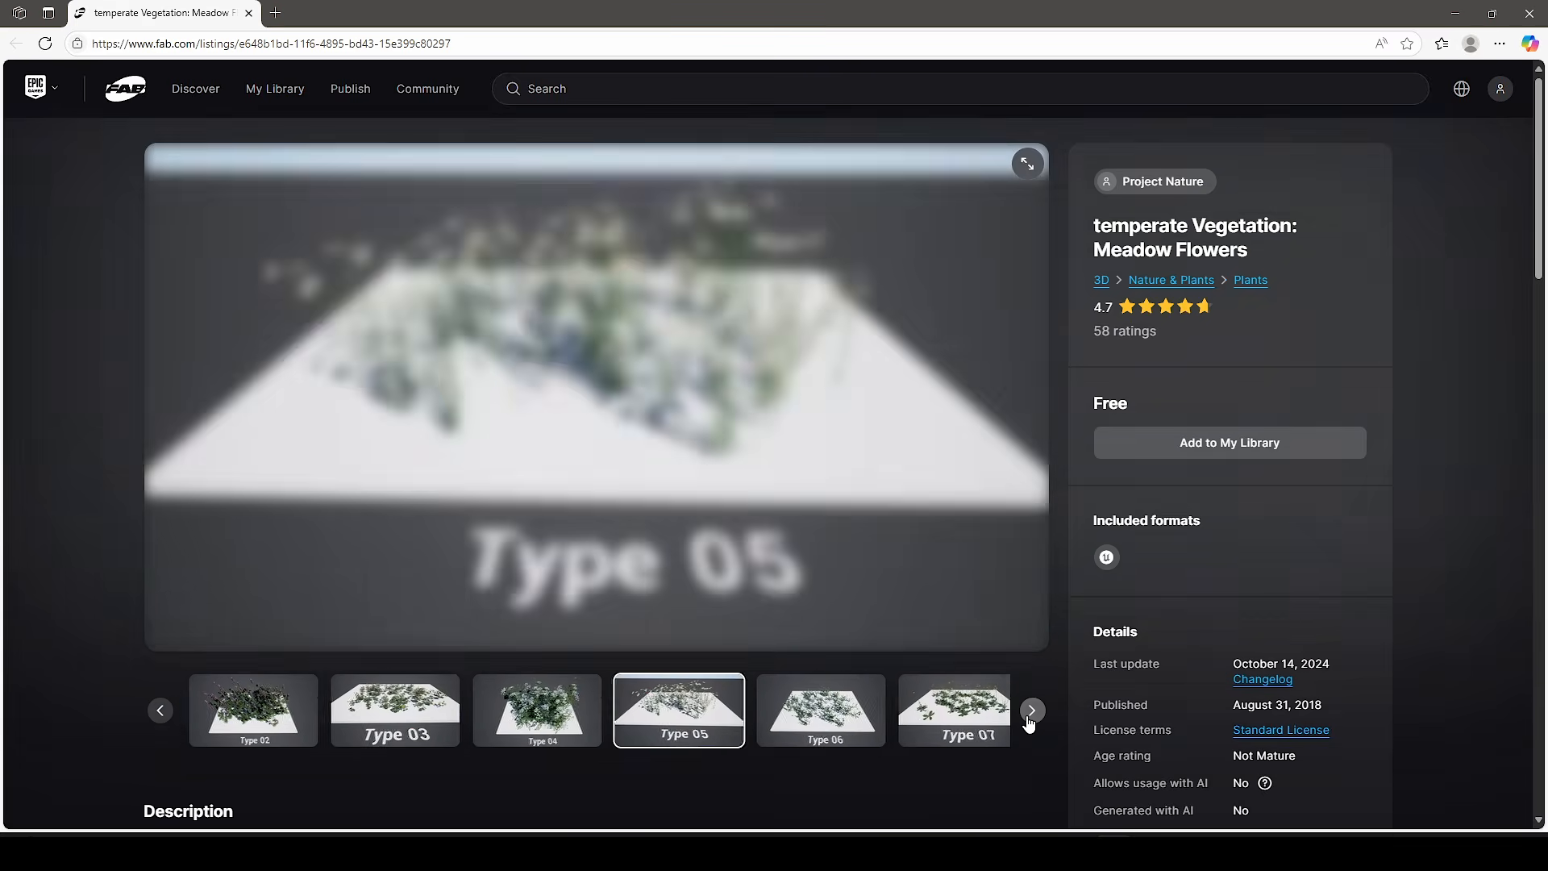
click(1032, 720)
click(1030, 720)
click(1029, 720)
click(1030, 714)
click(1030, 714)
click(1030, 712)
click(1030, 712)
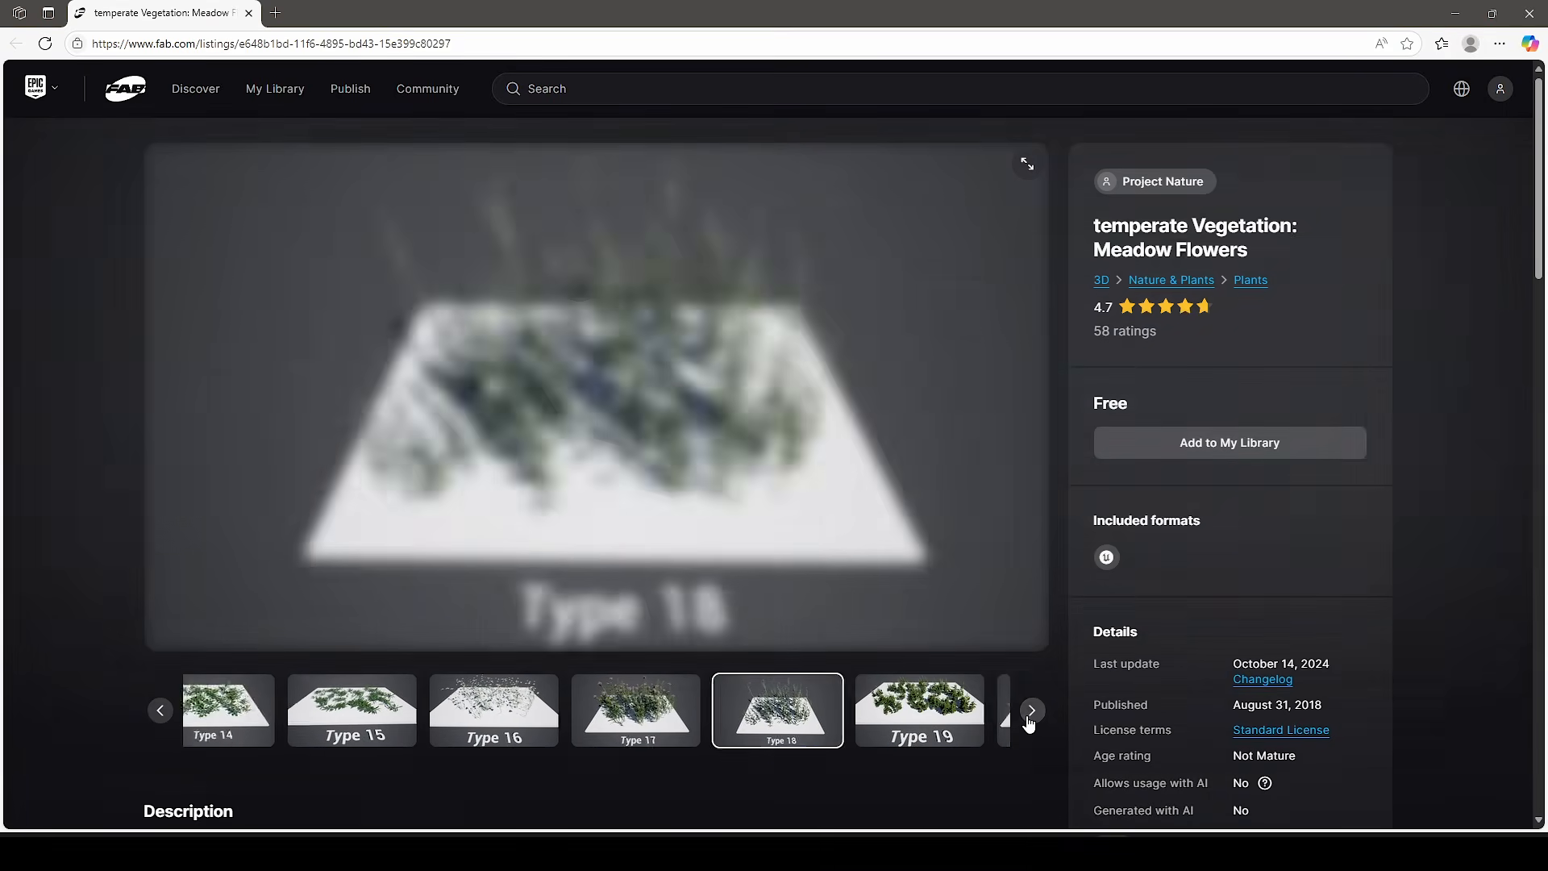
click(1030, 712)
click(1030, 712)
click(159, 711)
click(160, 711)
click(159, 720)
click(159, 720)
click(158, 720)
click(159, 720)
click(159, 720)
click(159, 720)
click(159, 720)
click(159, 720)
click(159, 720)
click(159, 720)
click(158, 720)
click(159, 720)
click(158, 720)
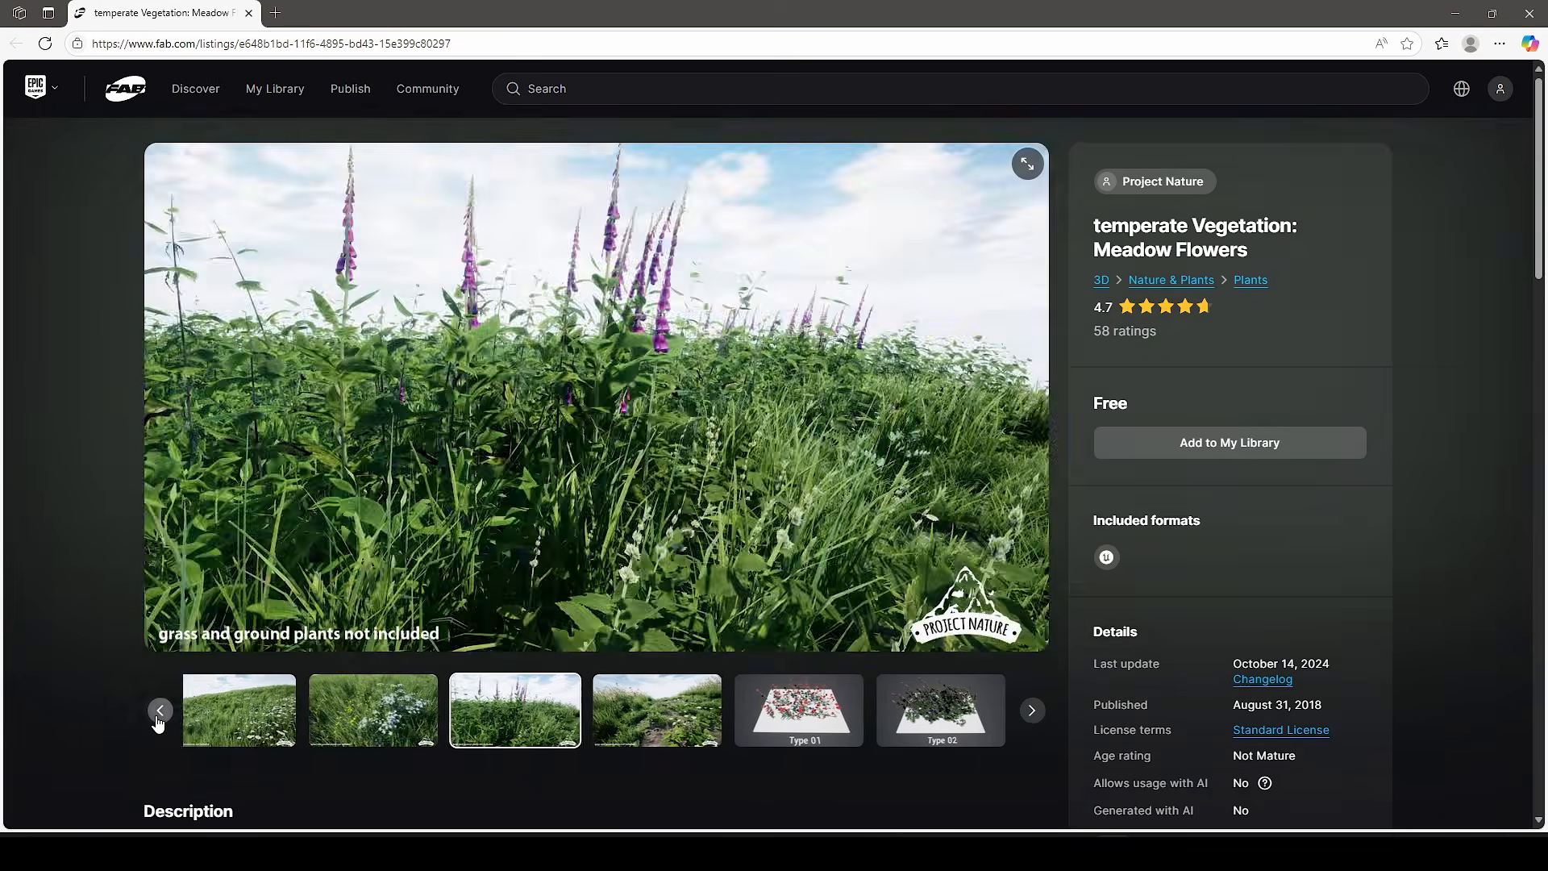
click(159, 720)
click(158, 720)
click(159, 719)
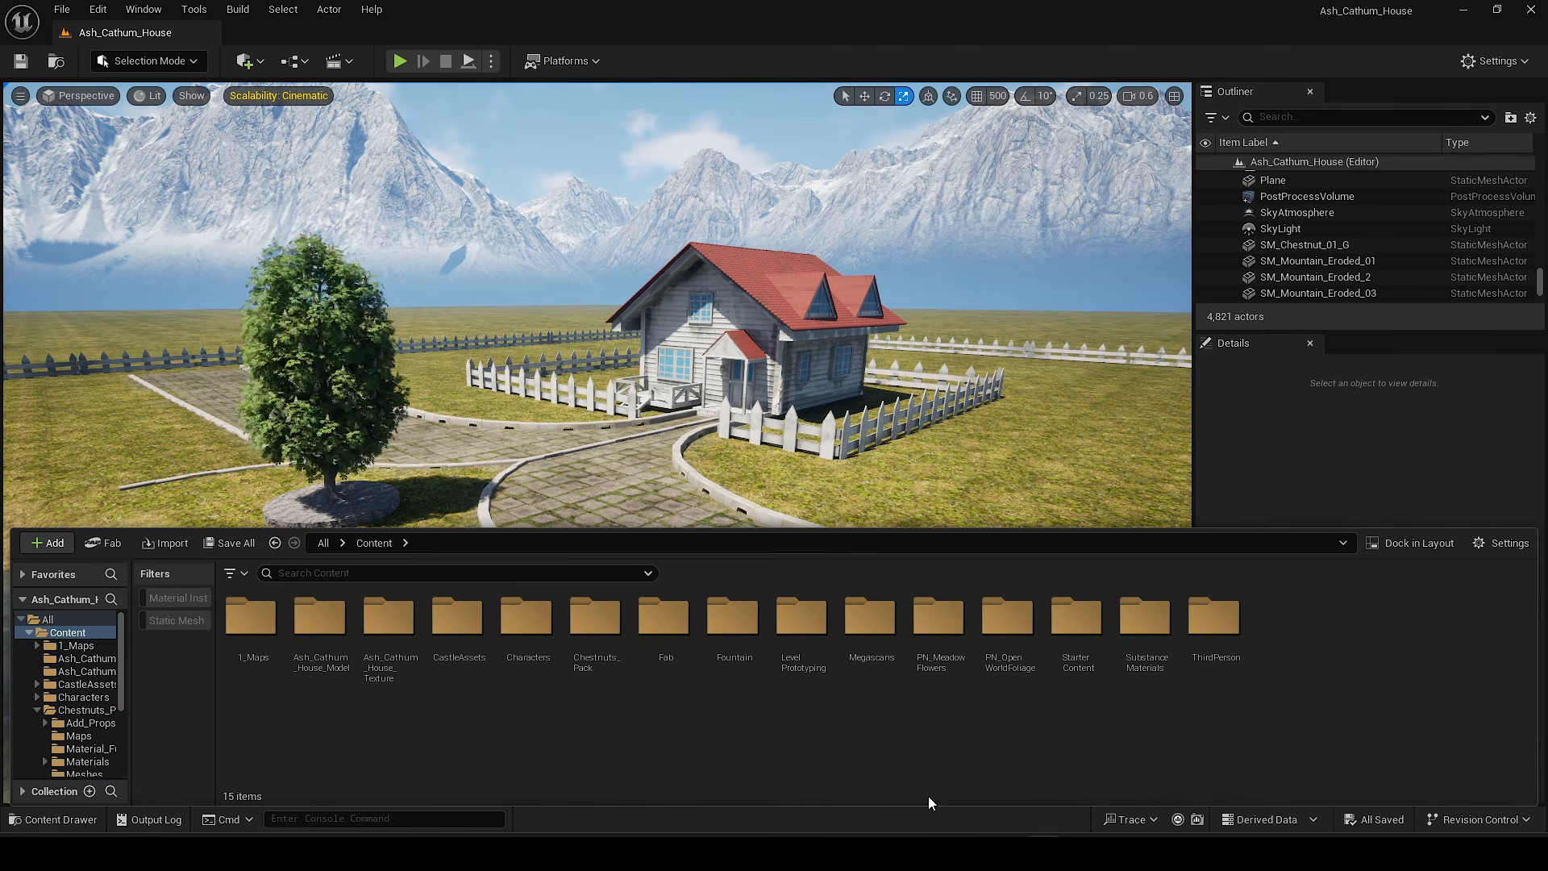
Step: Try out the flower_02_04 static mesh from the PN_MeadowFlowers folder on the stone path, and undo the placement
double_click(943, 645)
click(176, 620)
drag(459, 620, 608, 518)
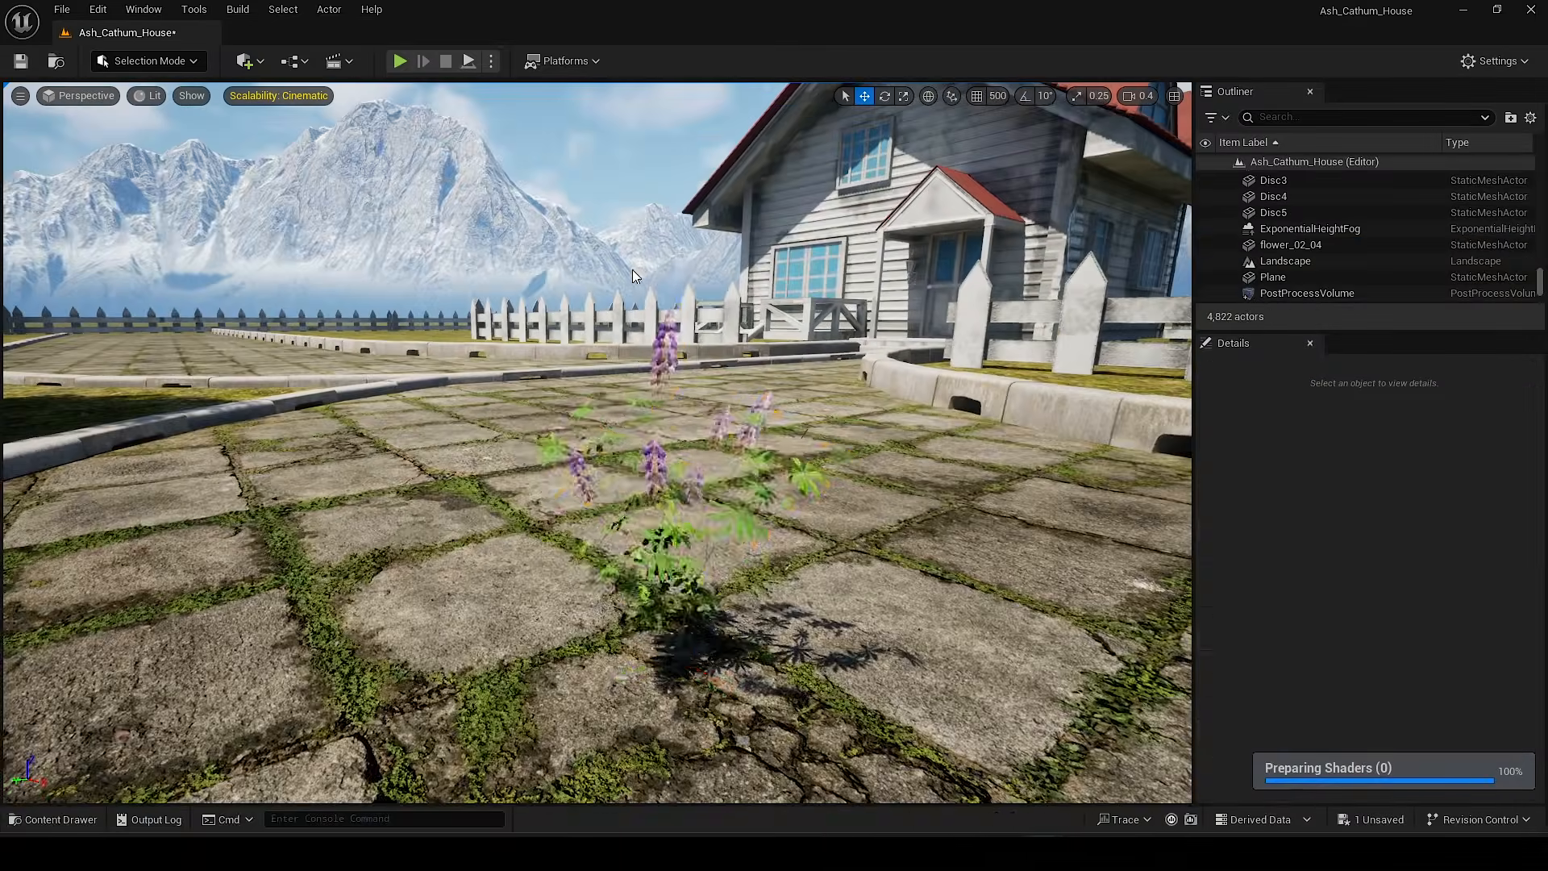
right_drag(632, 269, 632, 322)
key(d)
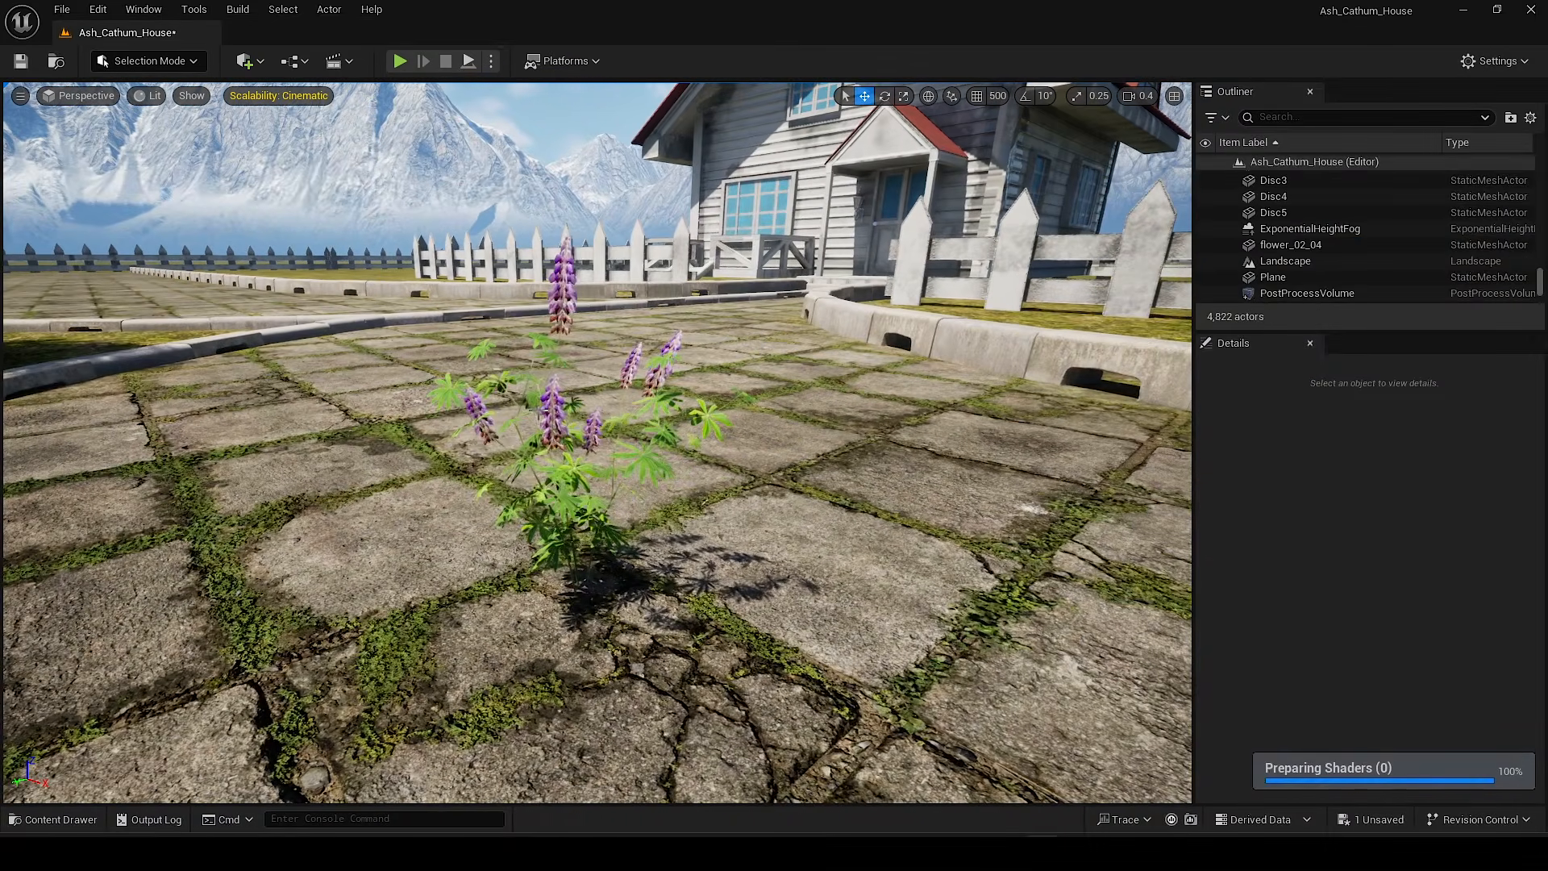
key(ctrl+z)
key(ctrl+space)
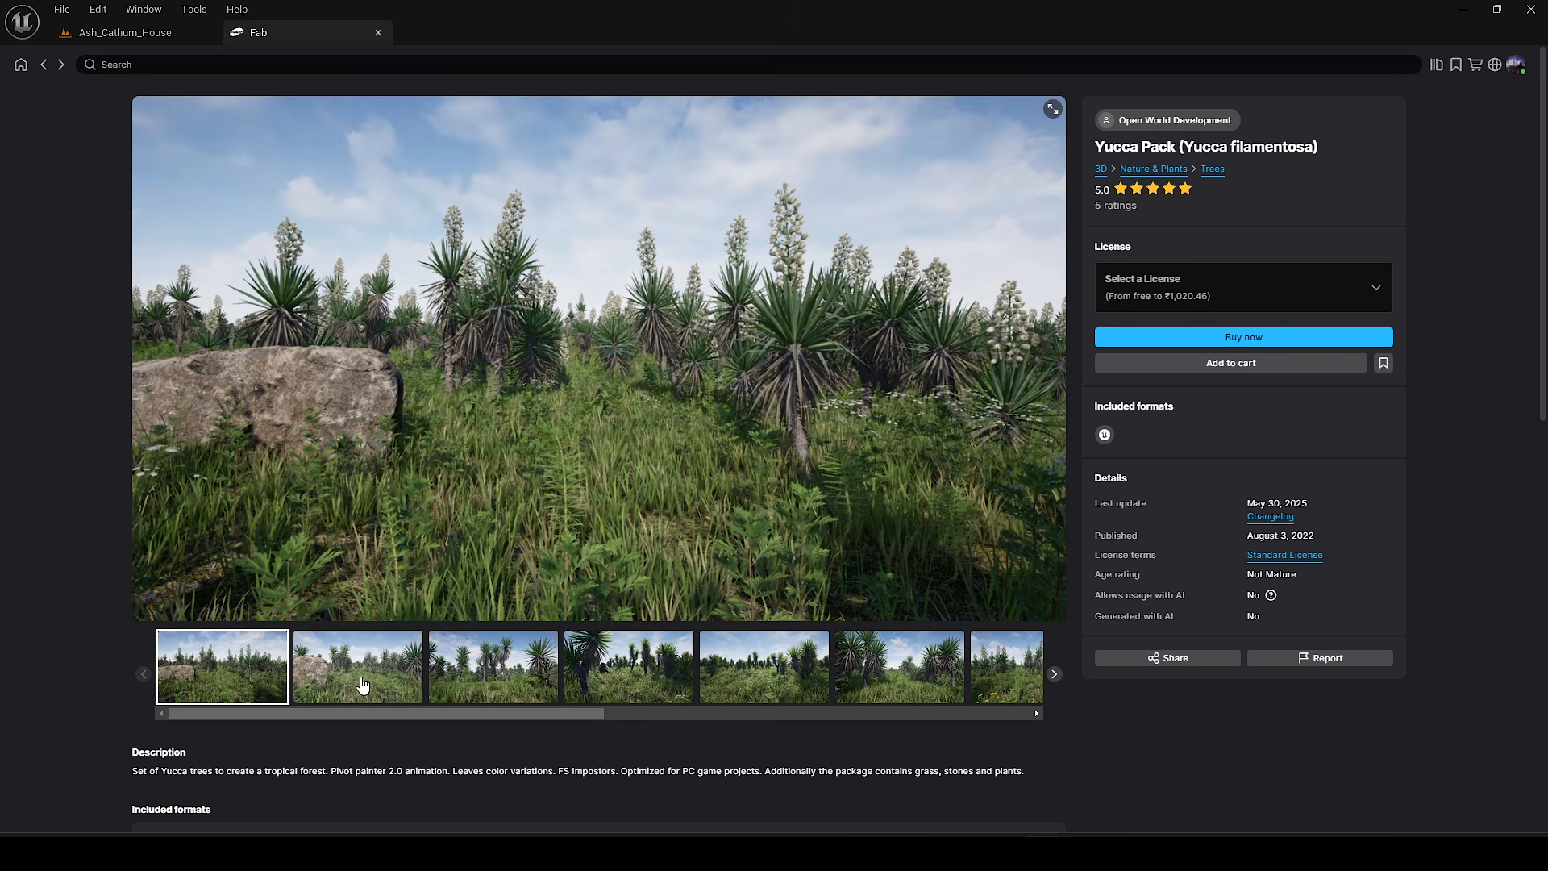
Step: Add the Yucca Pack (Yucca filamentosa) to the library under the Personal license and open the downloads in the Epic Games Launcher
click(362, 685)
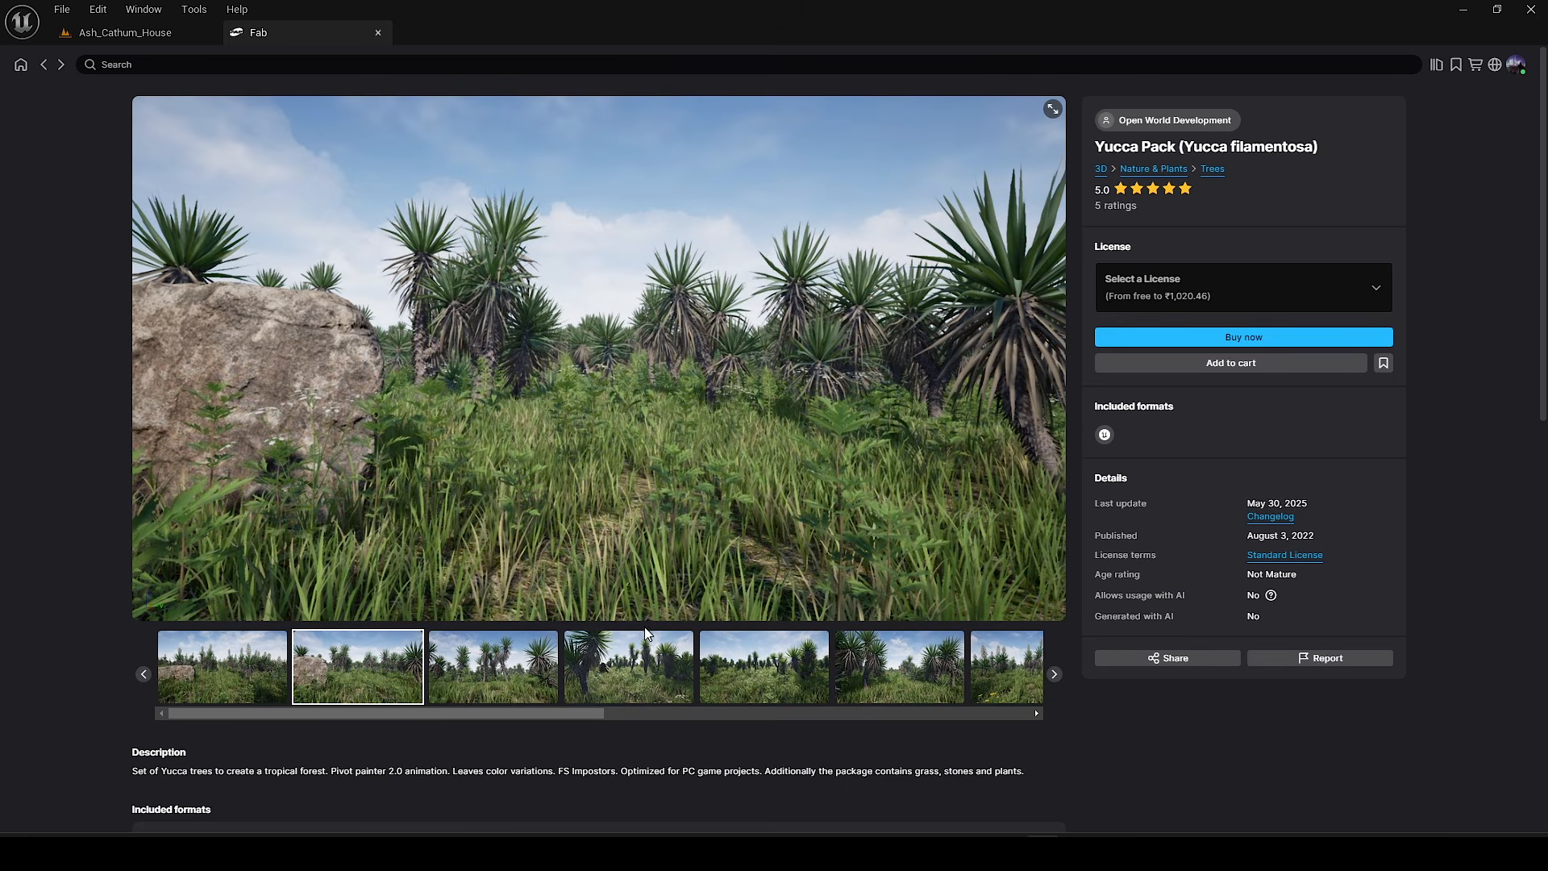
click(537, 661)
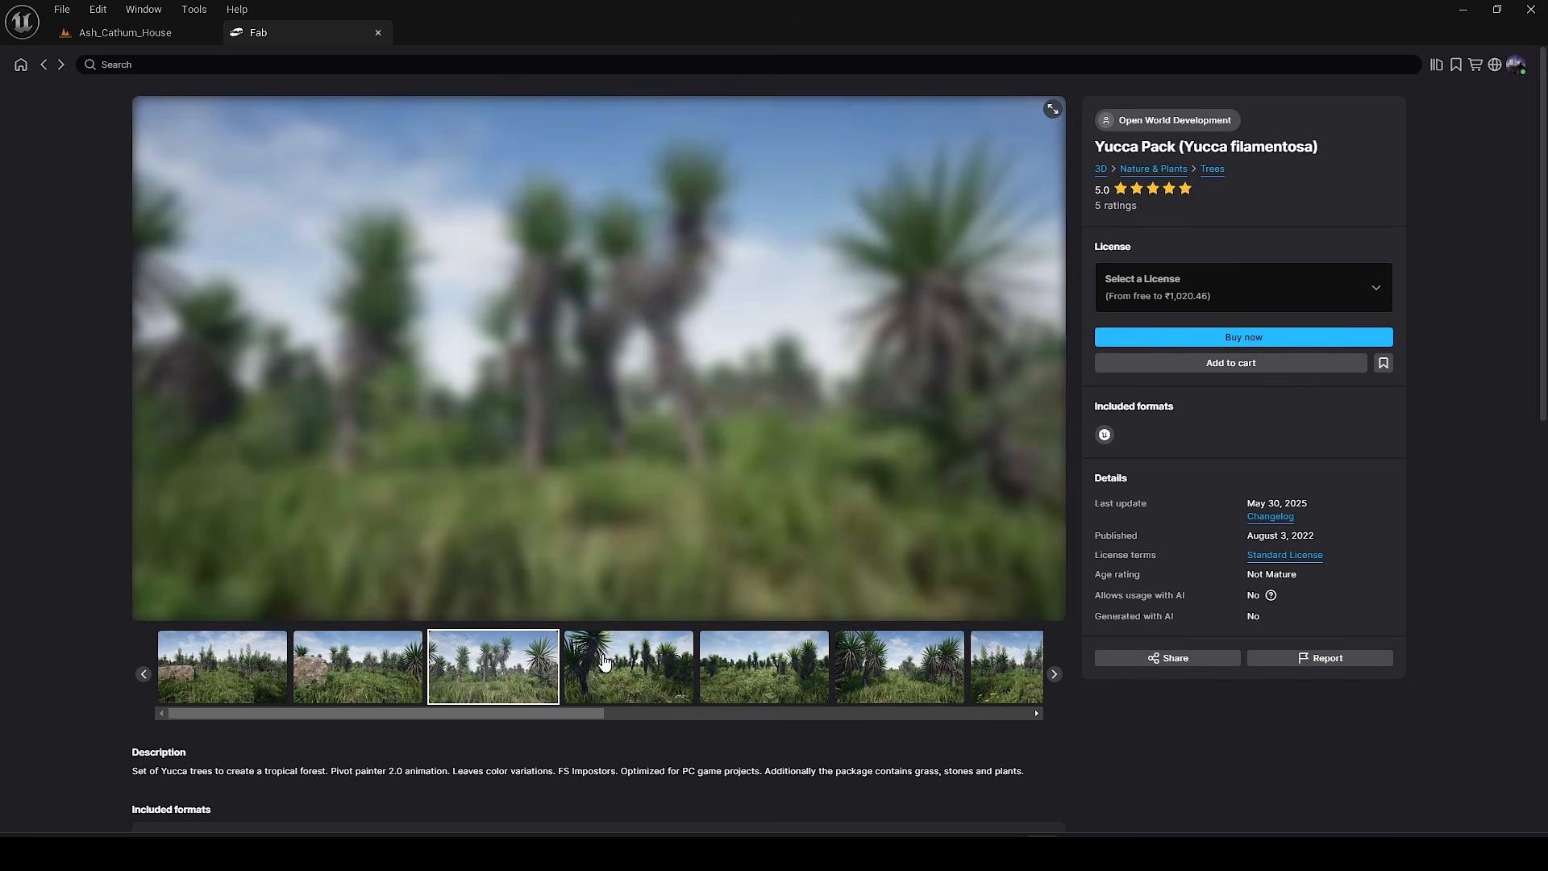
click(1283, 299)
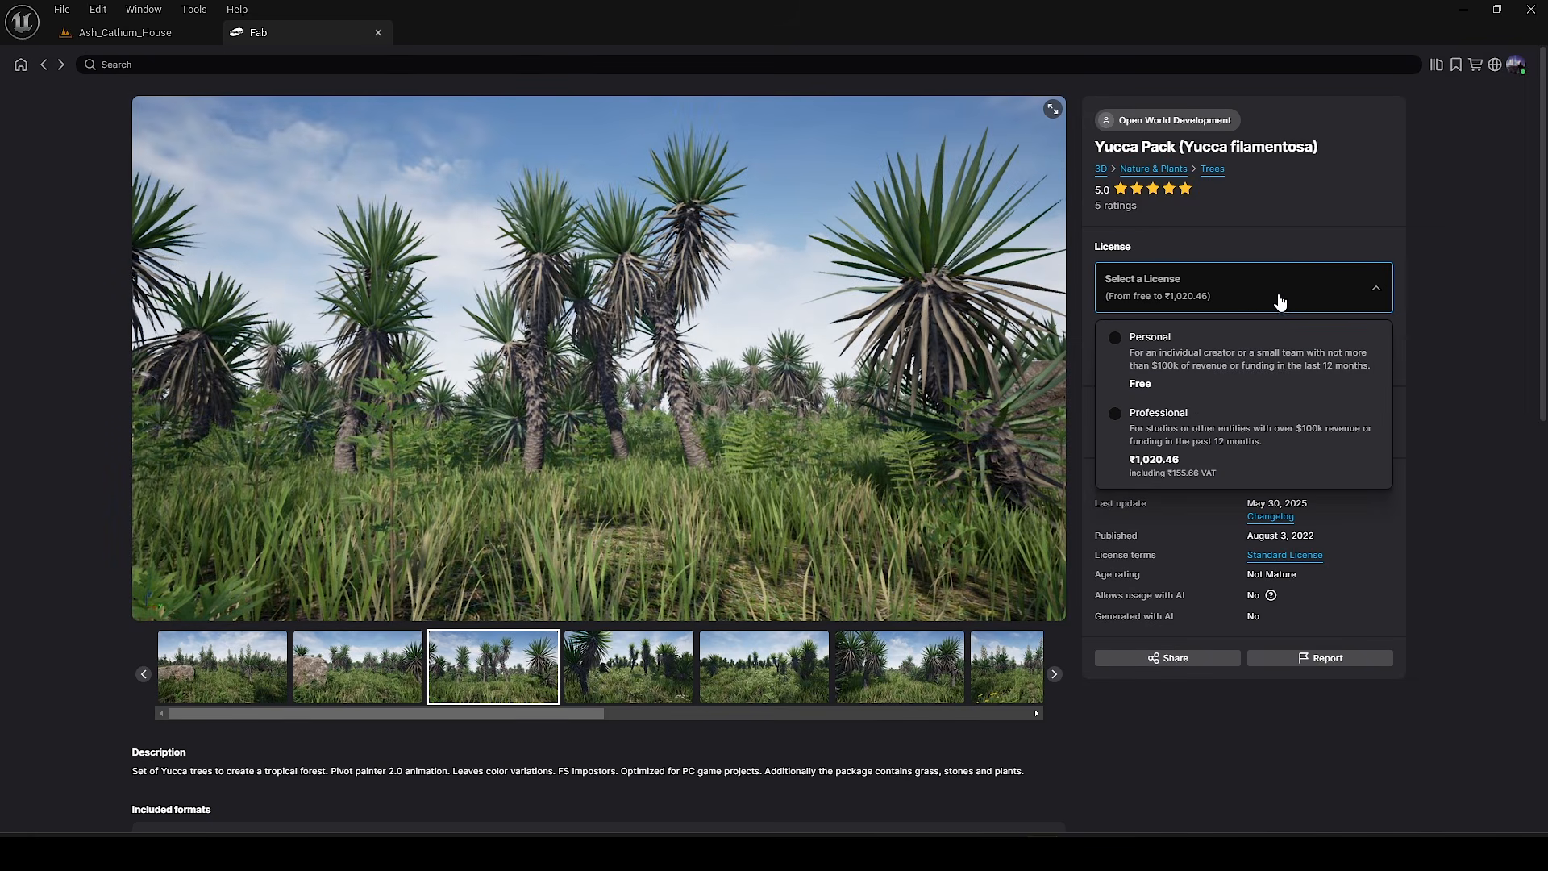
click(1114, 345)
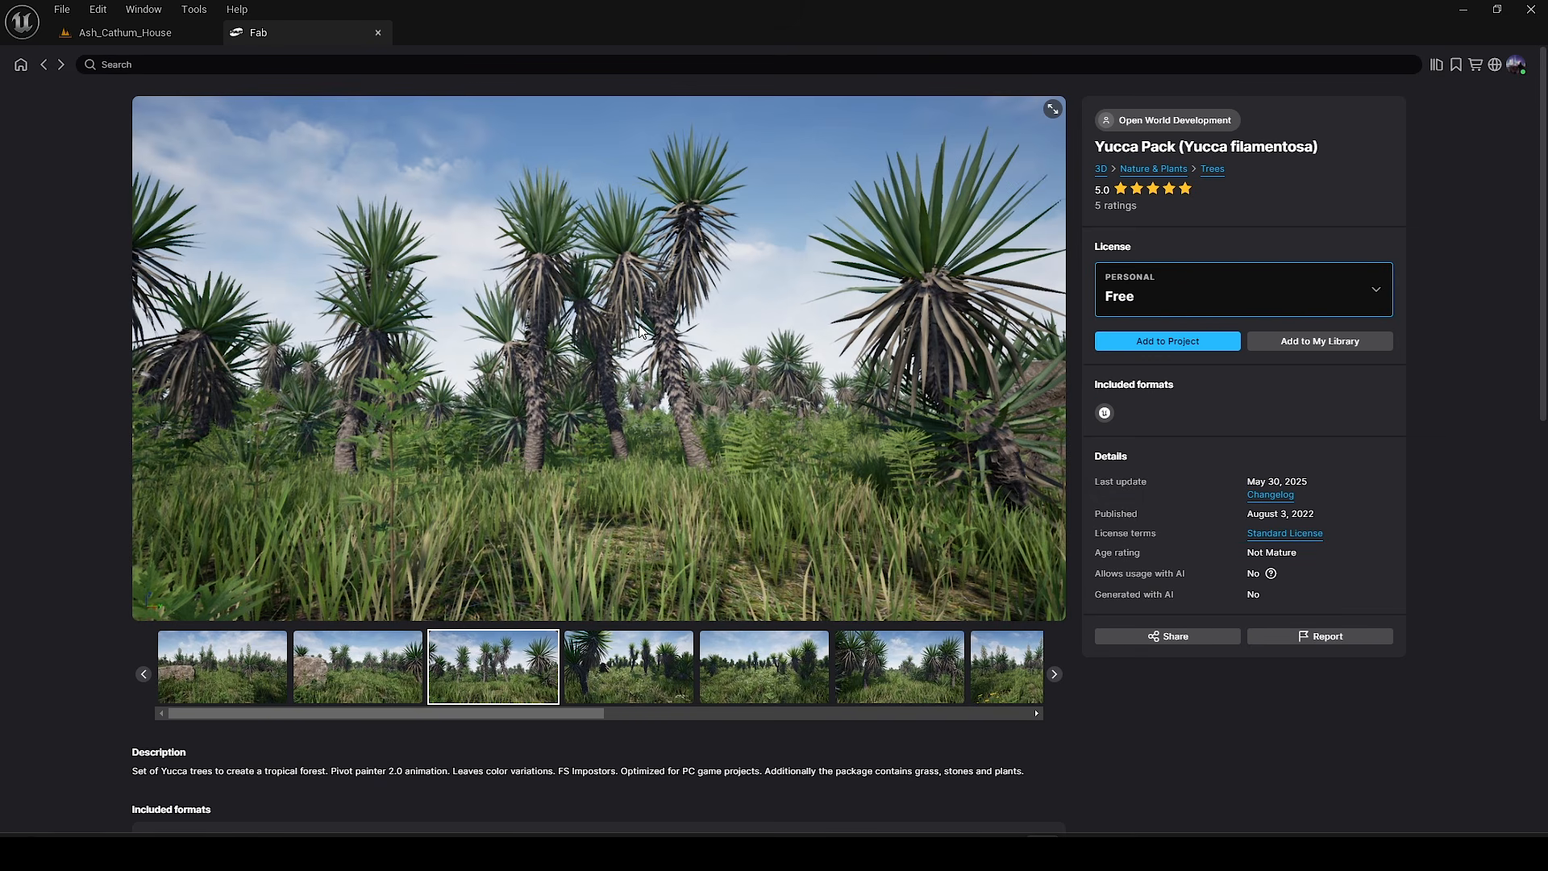
click(1309, 345)
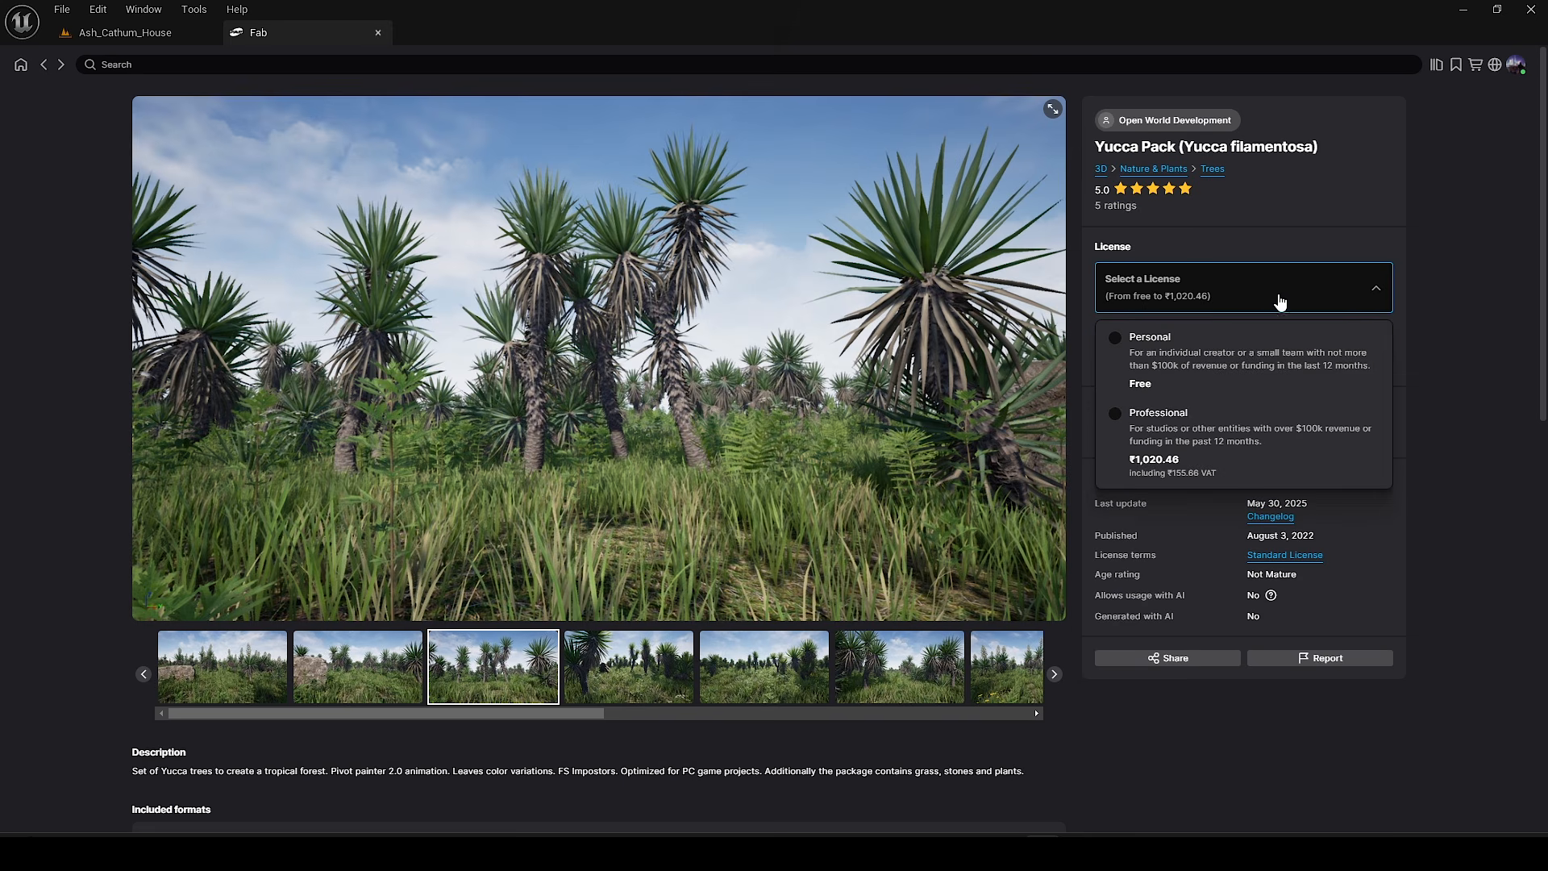
click(1114, 345)
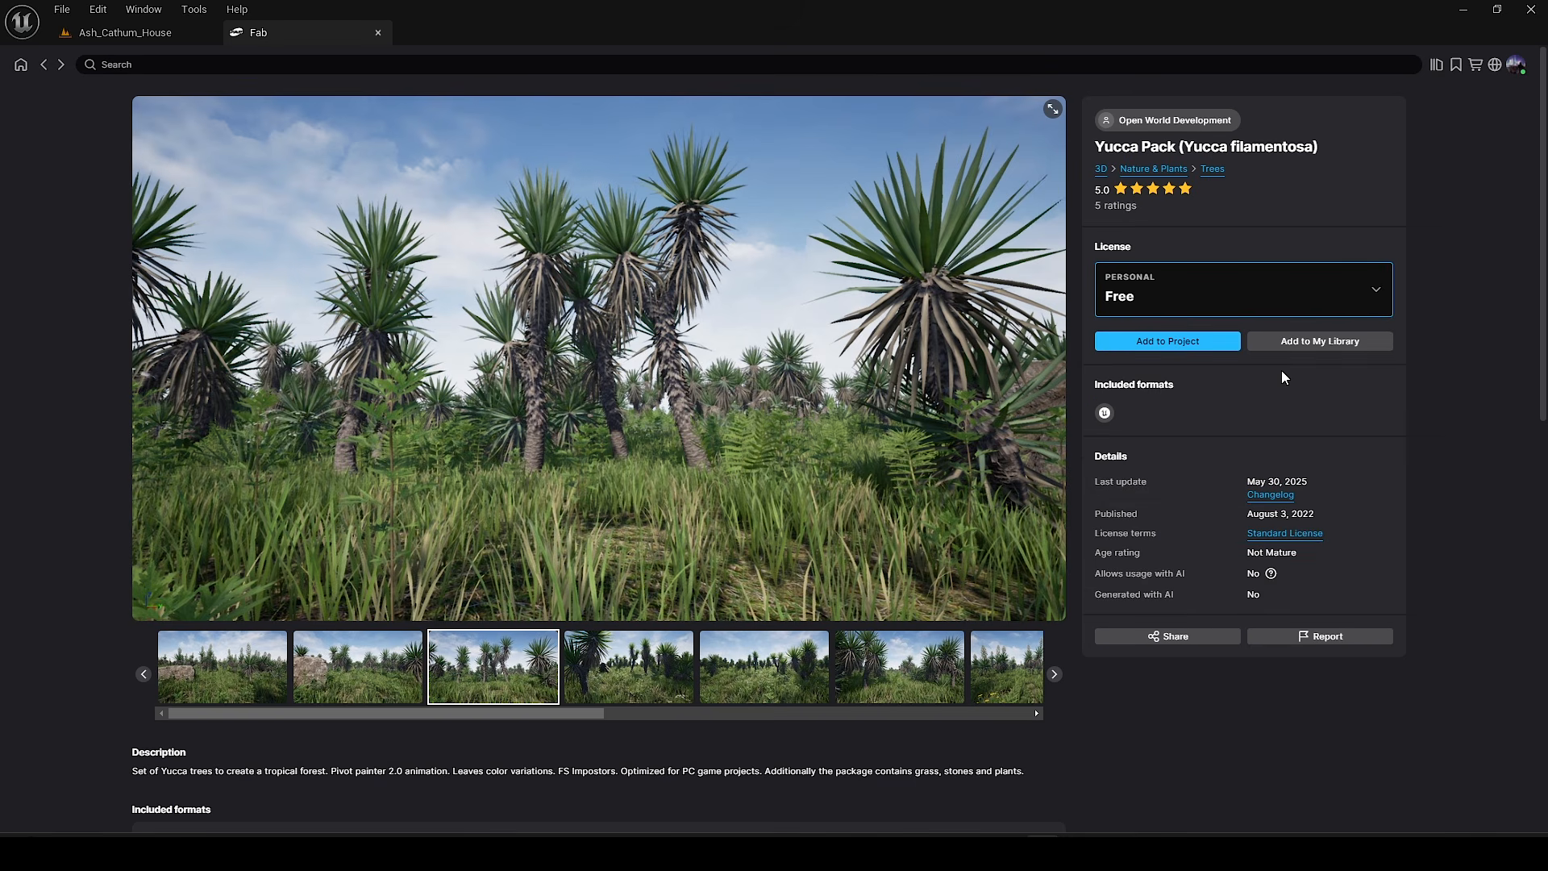
click(1309, 342)
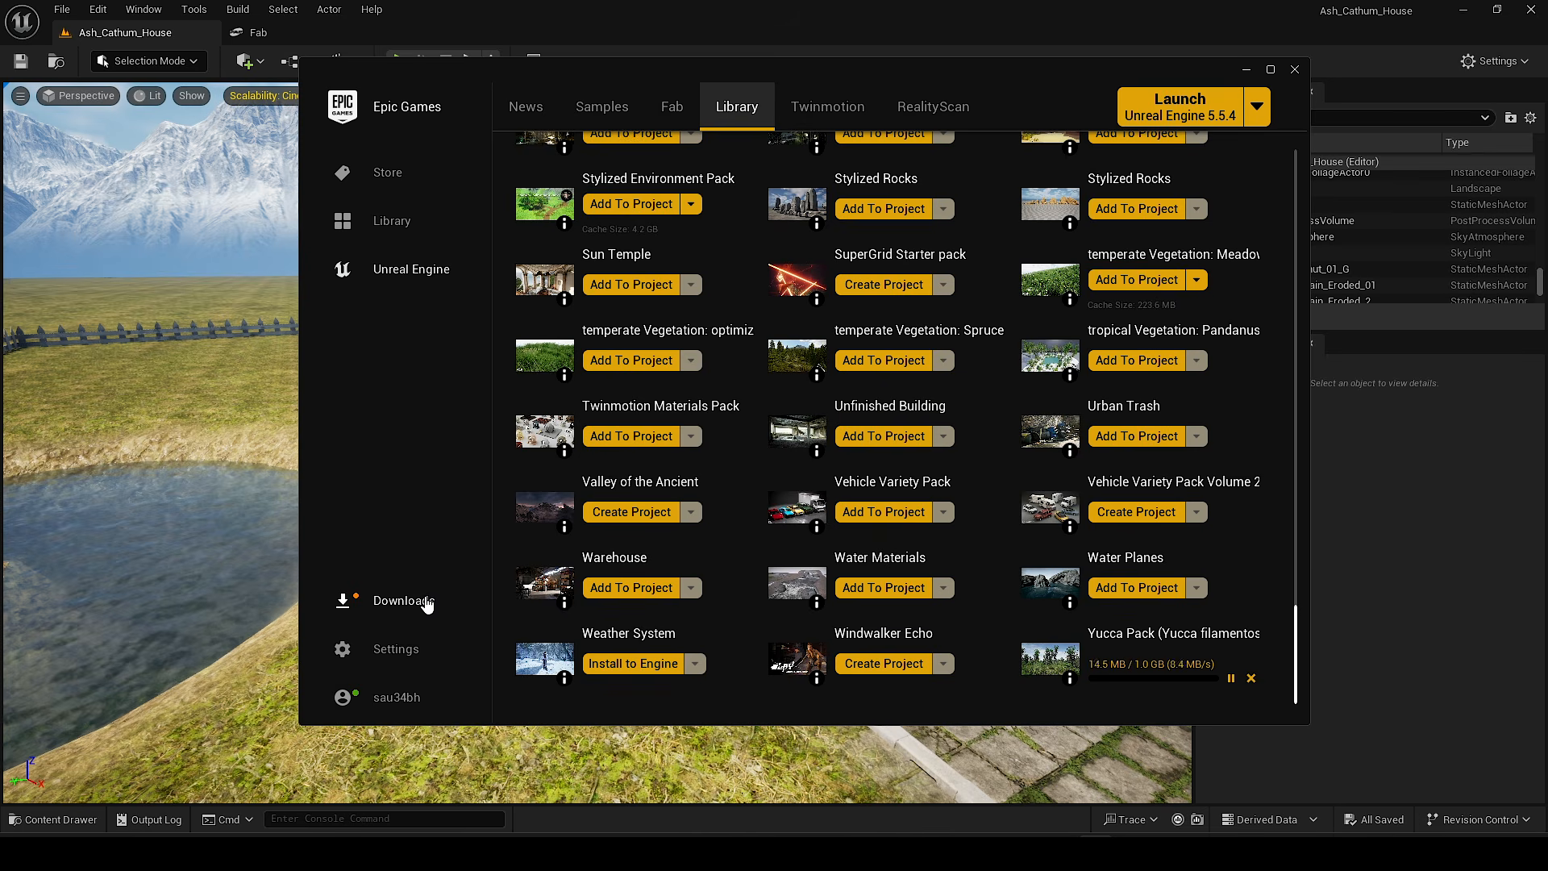
click(403, 600)
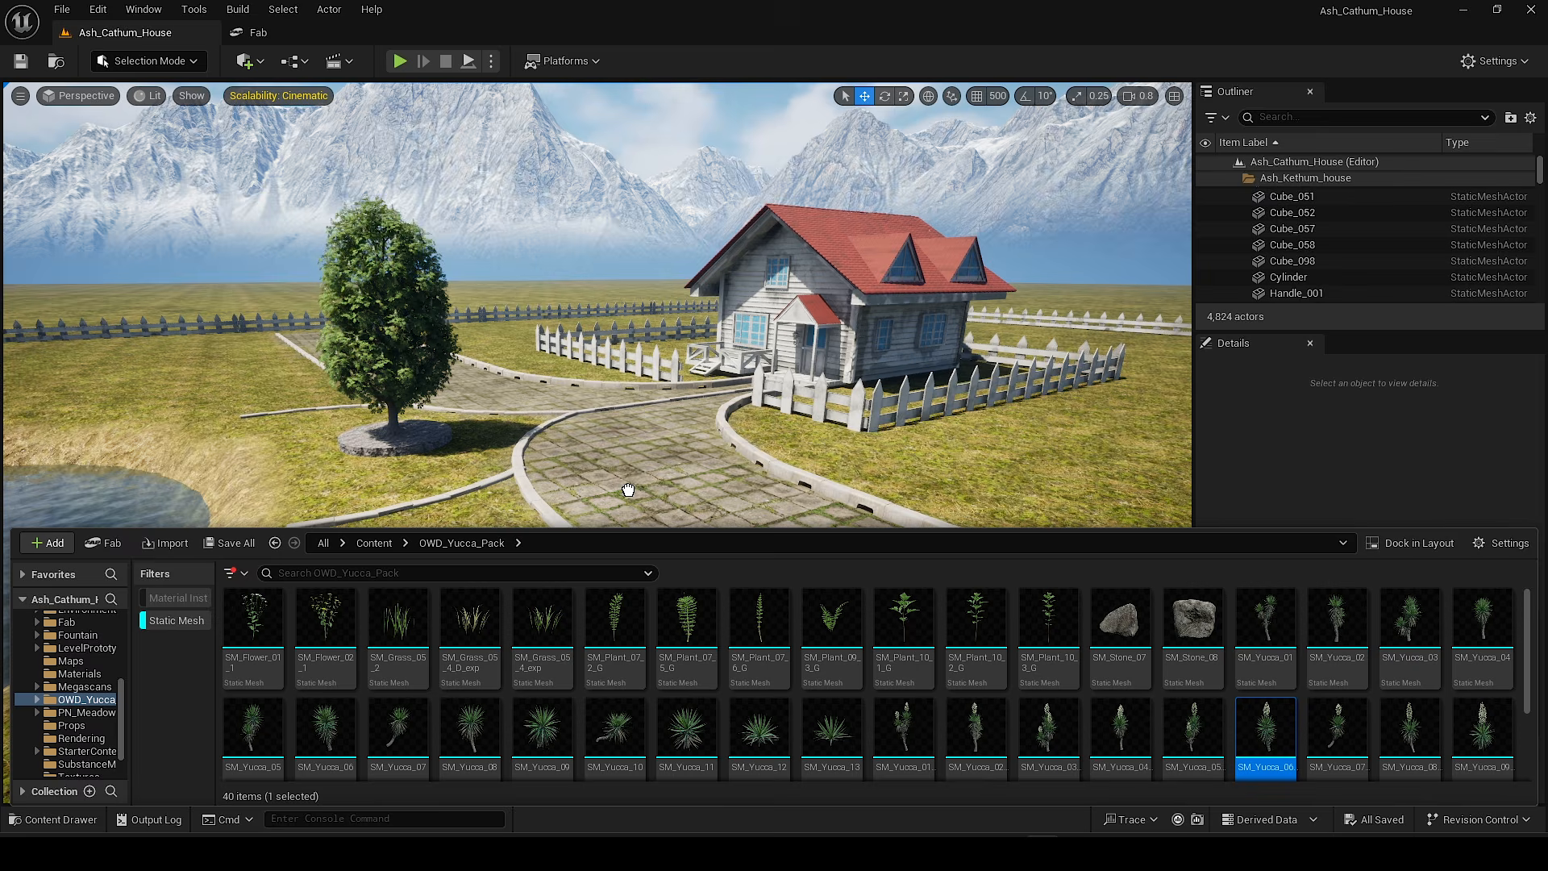
Step: Try out yucca meshes from OWD_Yucca_Pack, including SM_Yucca_06 and SM_Yucca_06_Flower, on the stone path
drag(628, 490, 621, 439)
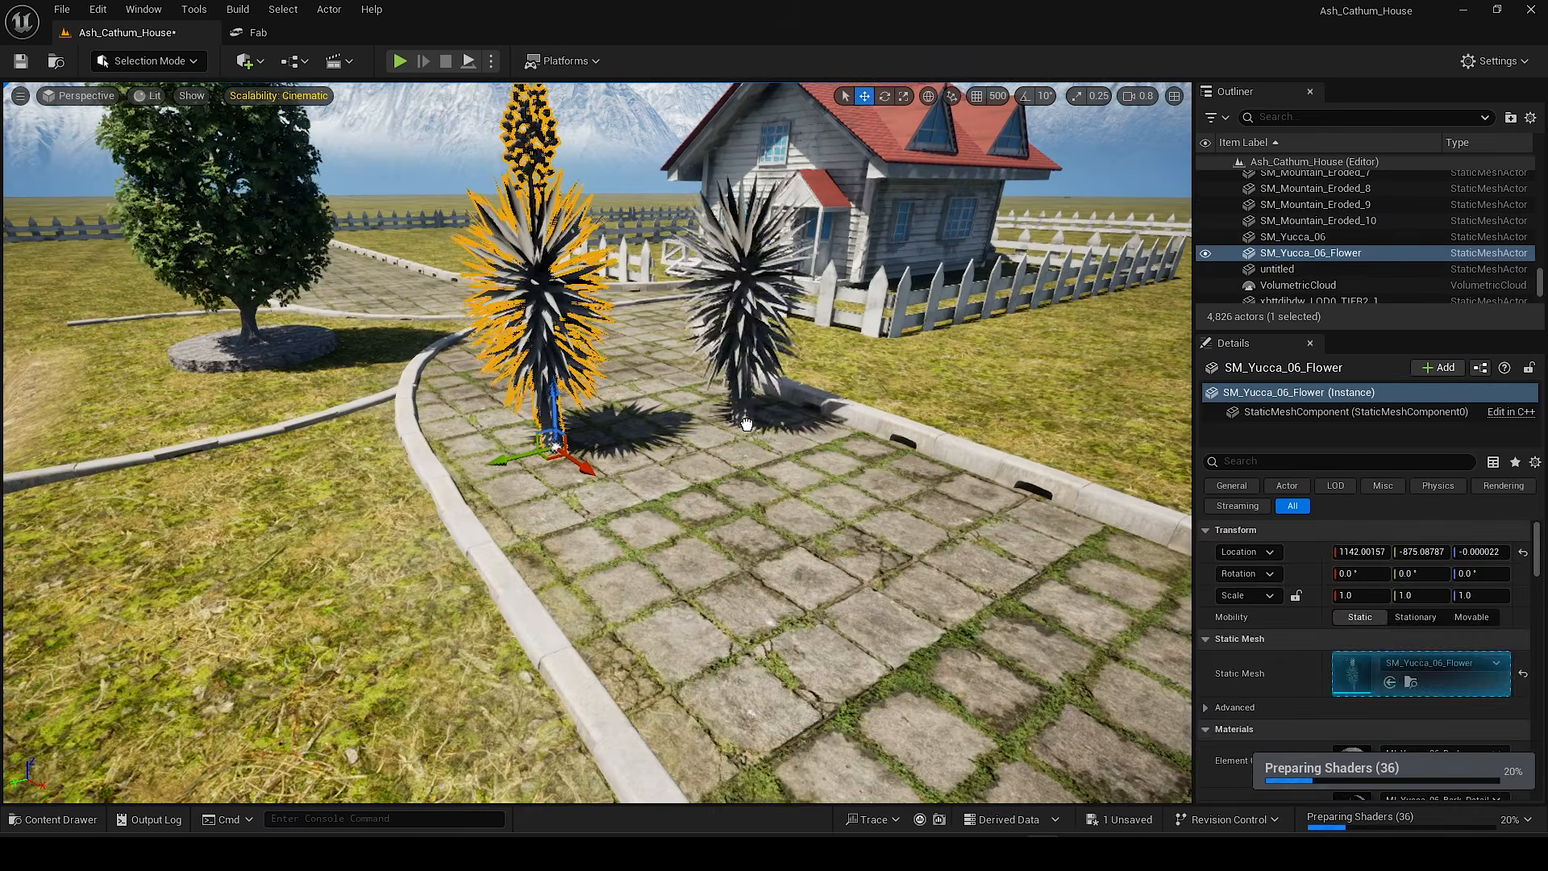
drag(746, 424, 747, 424)
key(ctrl+space)
scroll(784, 697, up, 2)
drag(470, 702, 473, 384)
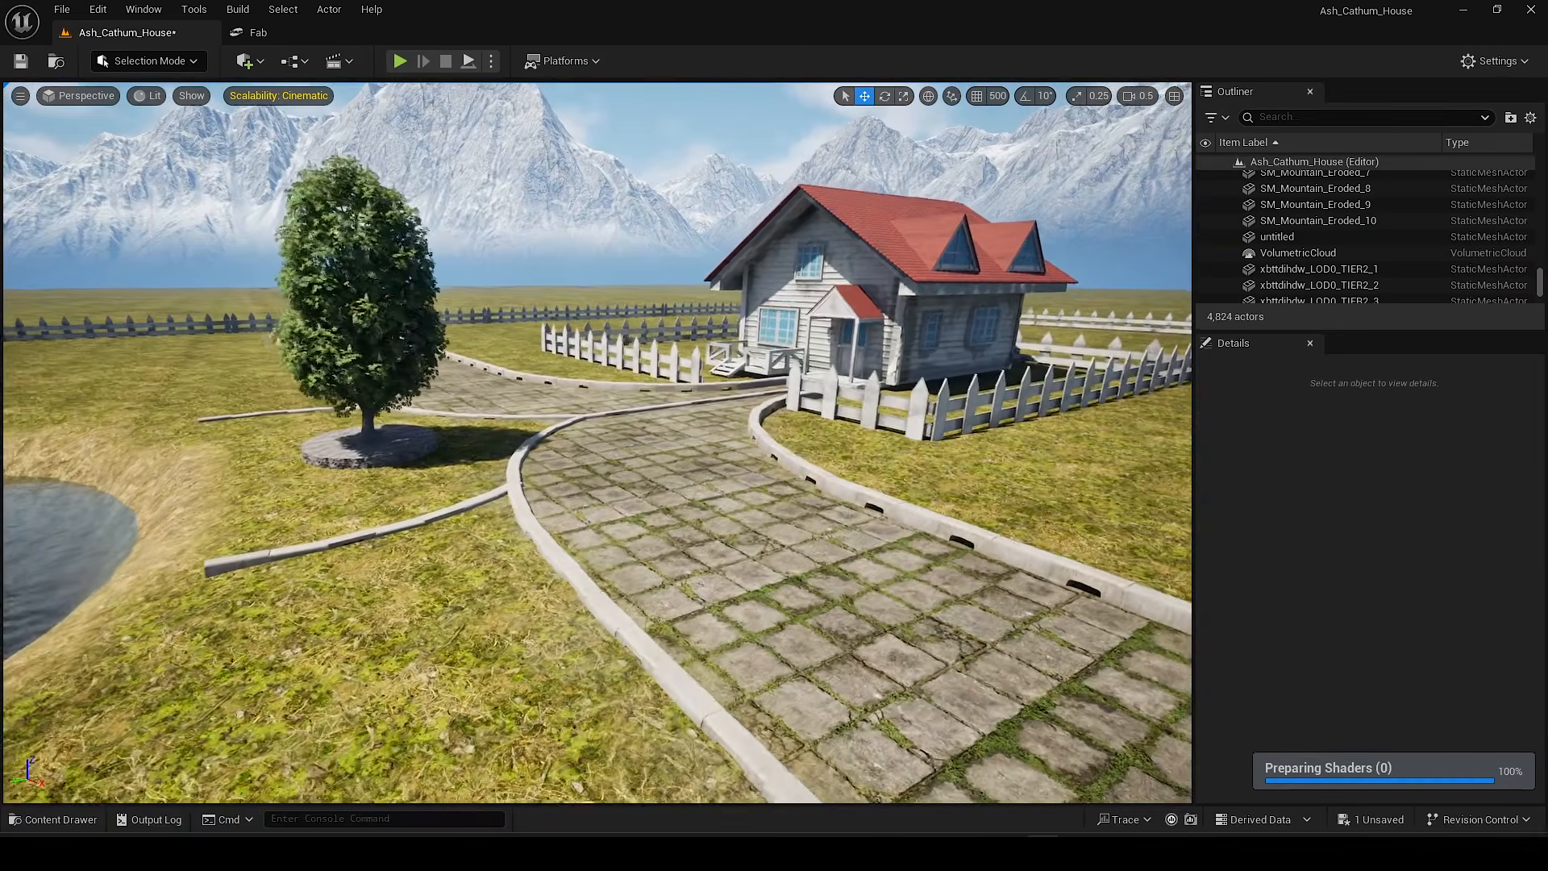
Step: Clear the Static Mesh filter in the OWD_Yucca_Pack folder and switch the editor to Foliage Mode
right_drag(399, 512, 466, 587)
key(ctrl+space)
key(ctrl+space)
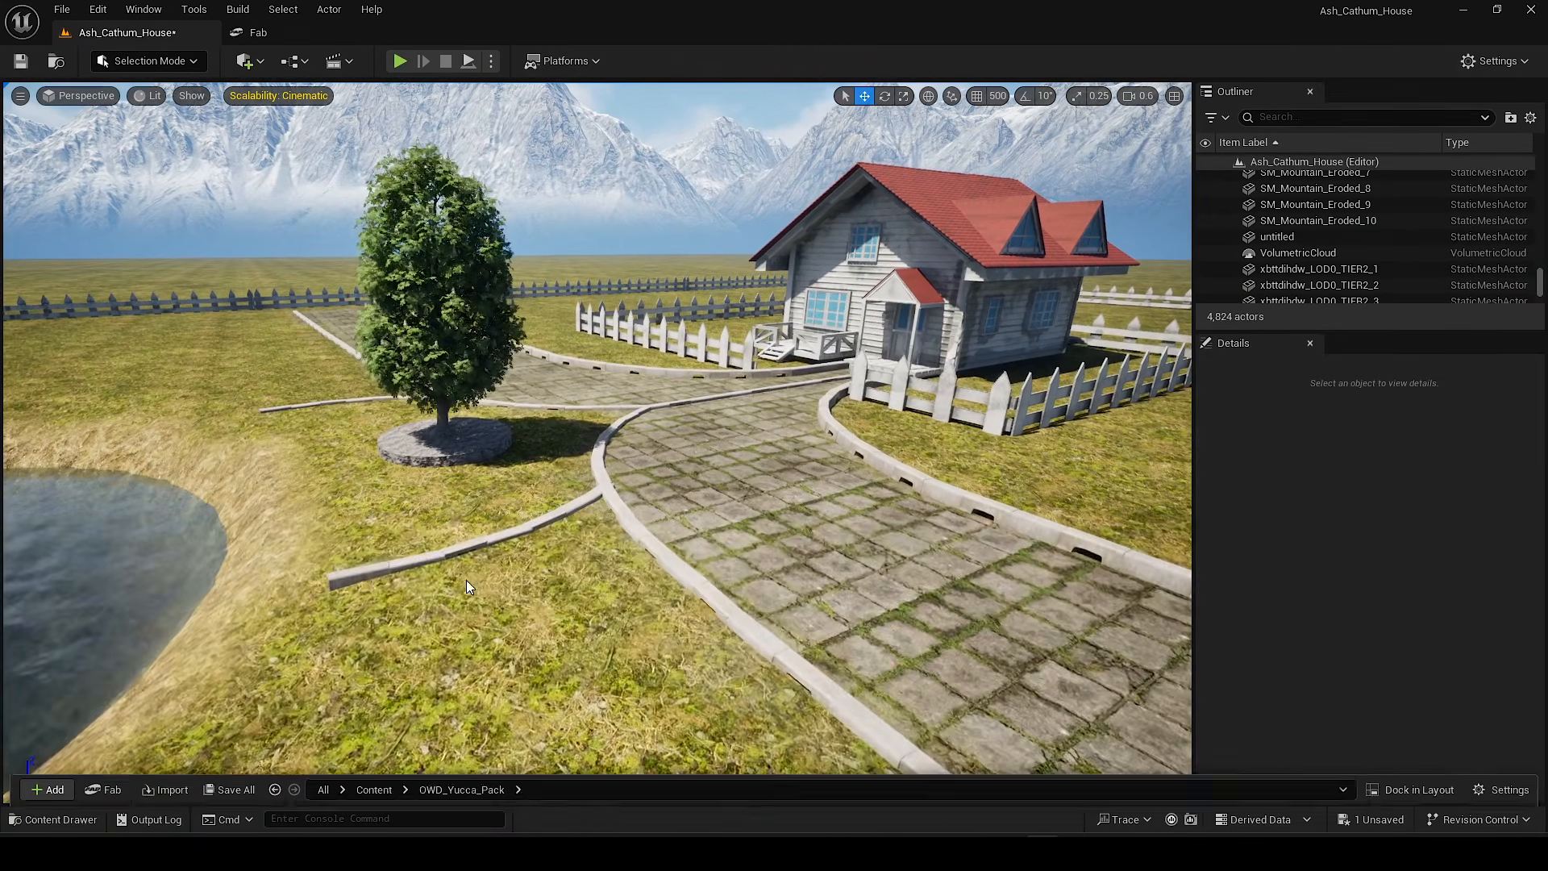
click(181, 621)
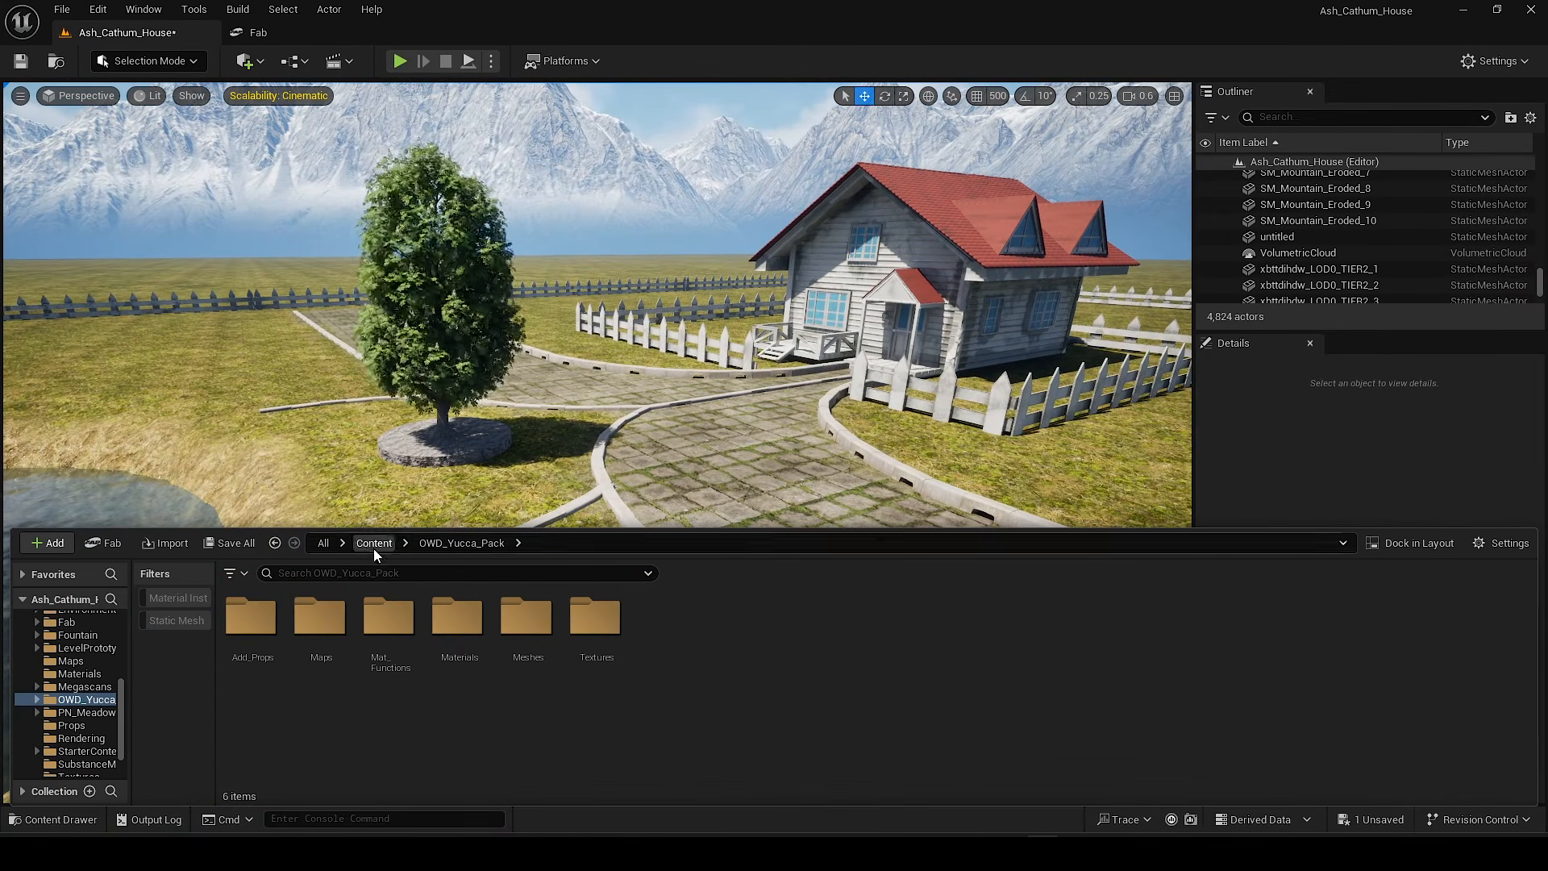
click(150, 60)
click(143, 128)
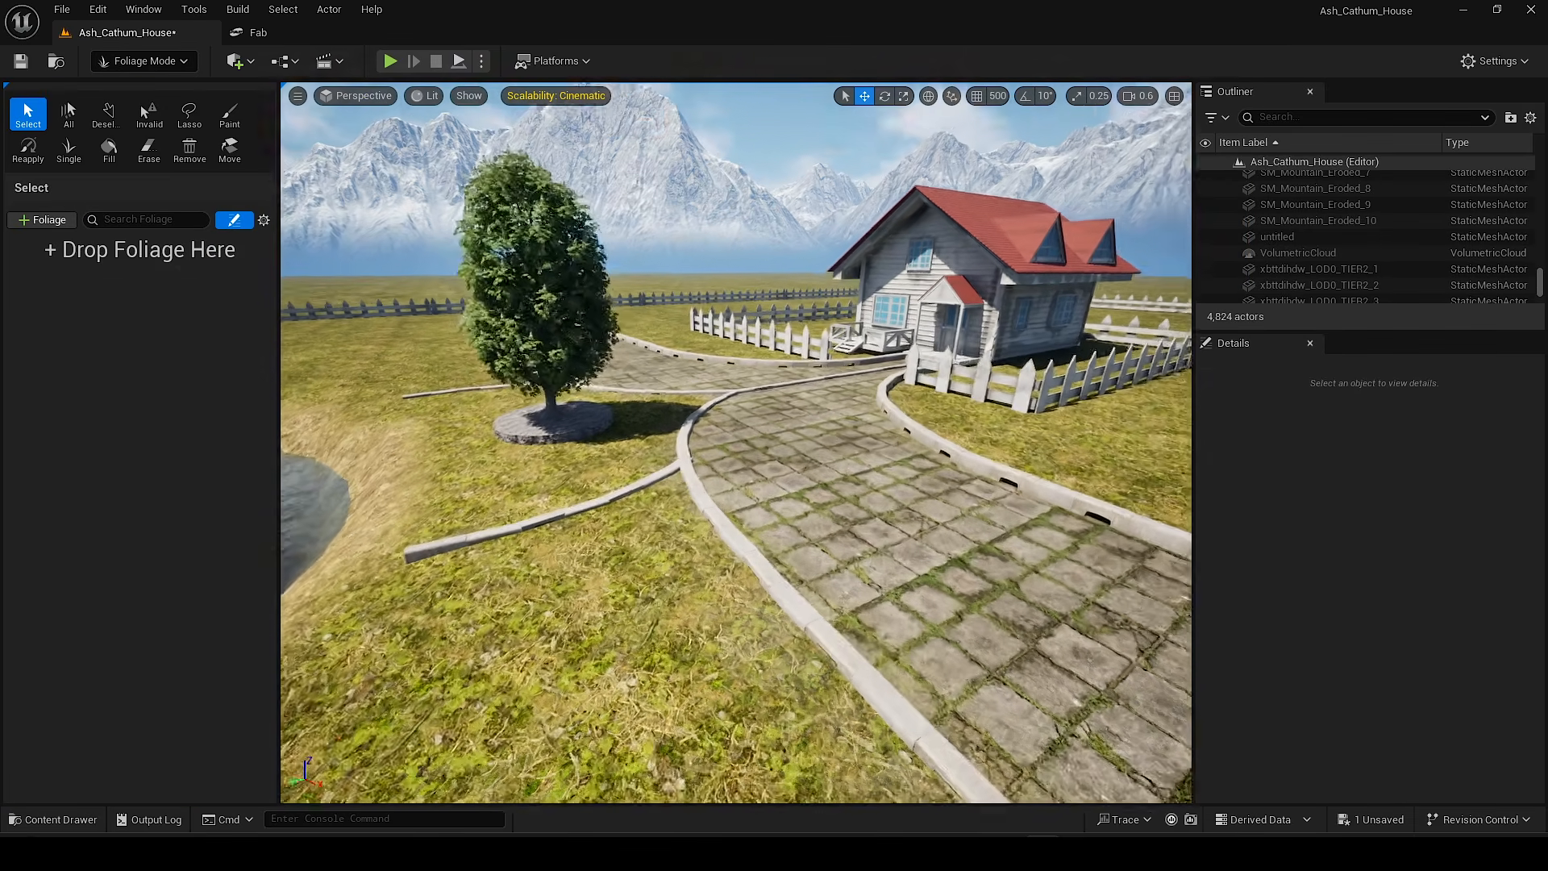
Step: Open the Chestnuts_Pack folder and filter its contents to static meshes
right_drag(584, 650, 583, 654)
key(ctrl+space)
click(371, 543)
double_click(1052, 641)
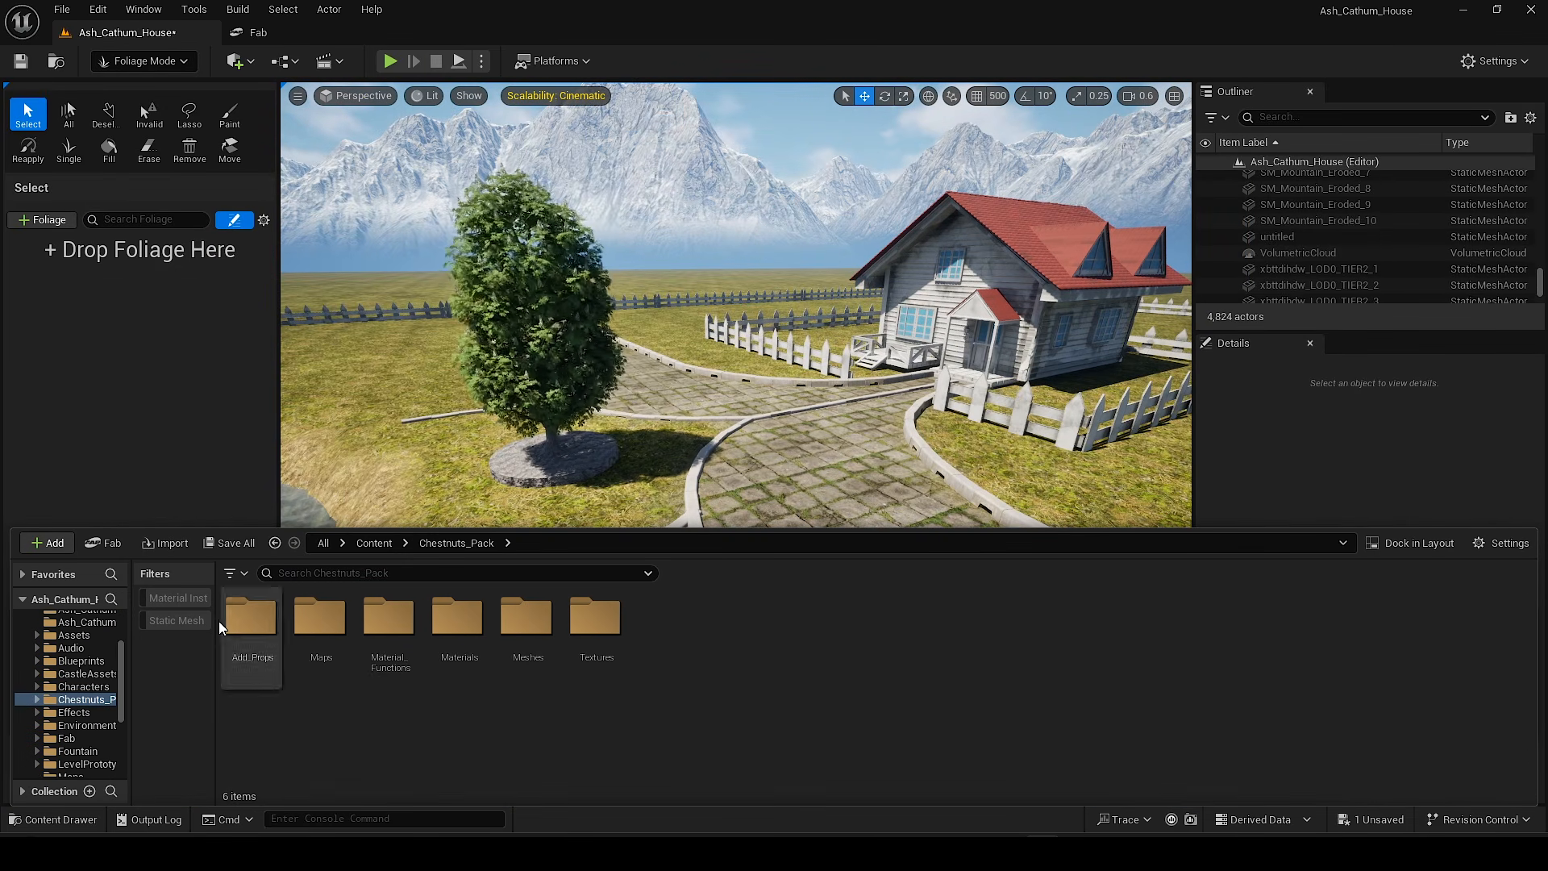
click(183, 622)
Step: Add SM_Chestnut_01_G, SM_Chestnut_03_G, SM_Chestnut_04_G and SM_Chestnut_06_G to the foliage types
drag(252, 616, 138, 266)
drag(404, 644, 139, 266)
click(490, 644)
ctrl+drag(614, 641, 150, 273)
Step: Add SM_Chestnut_11_G and SM_Chestnut_13_G to the foliage types
right_drag(956, 308, 887, 308)
key(ctrl+space)
click(977, 636)
ctrl+click(1122, 632)
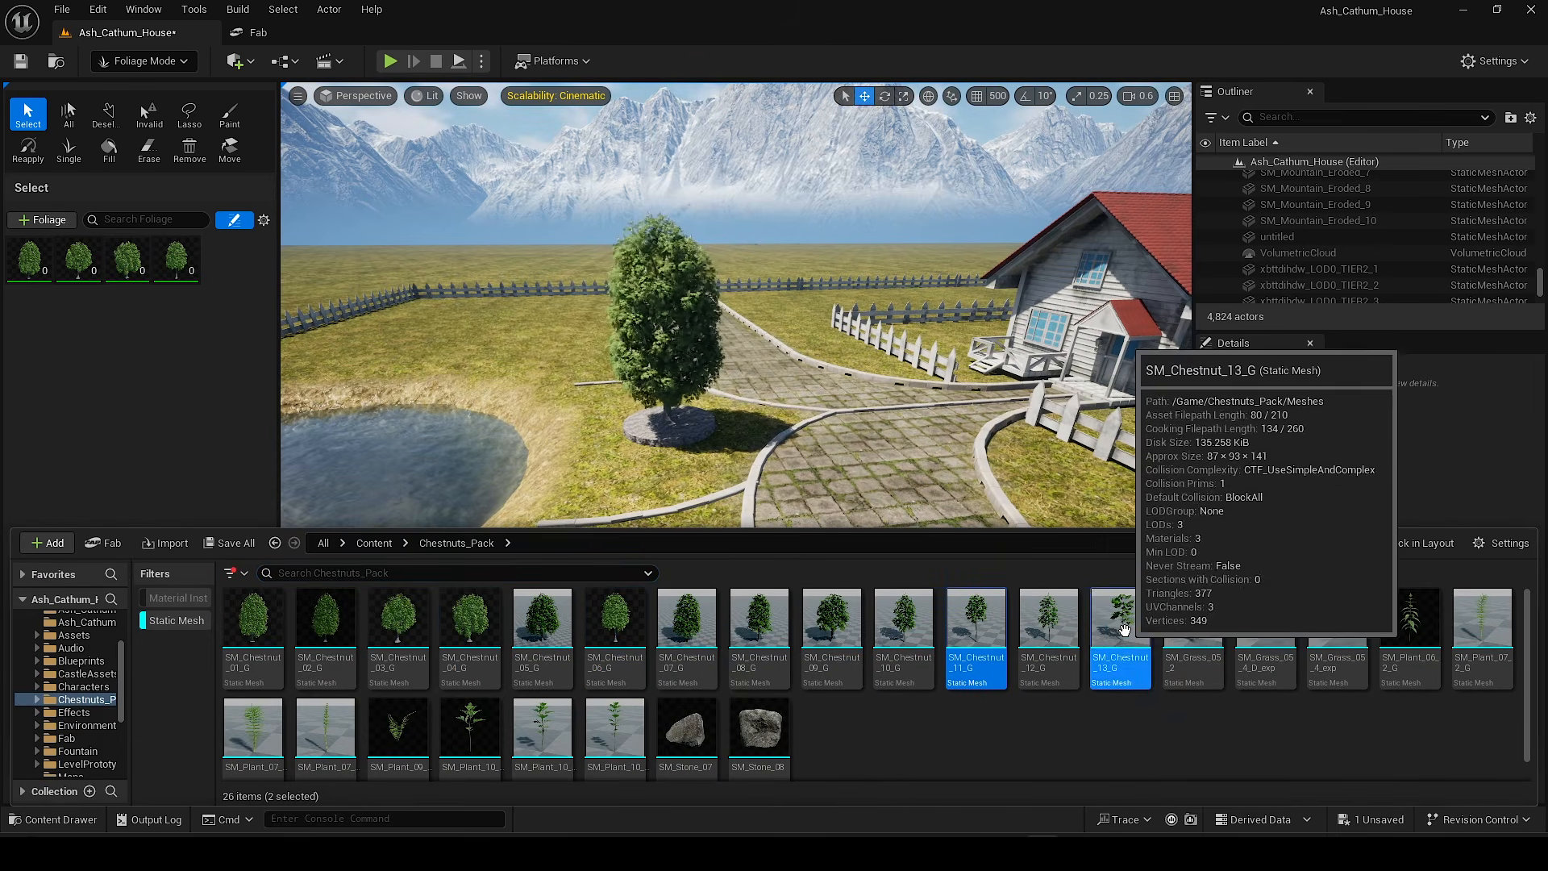
drag(1122, 632, 887, 493)
right_drag(886, 494, 1023, 493)
key(ctrl+z)
key(ctrl+space)
drag(976, 633, 150, 268)
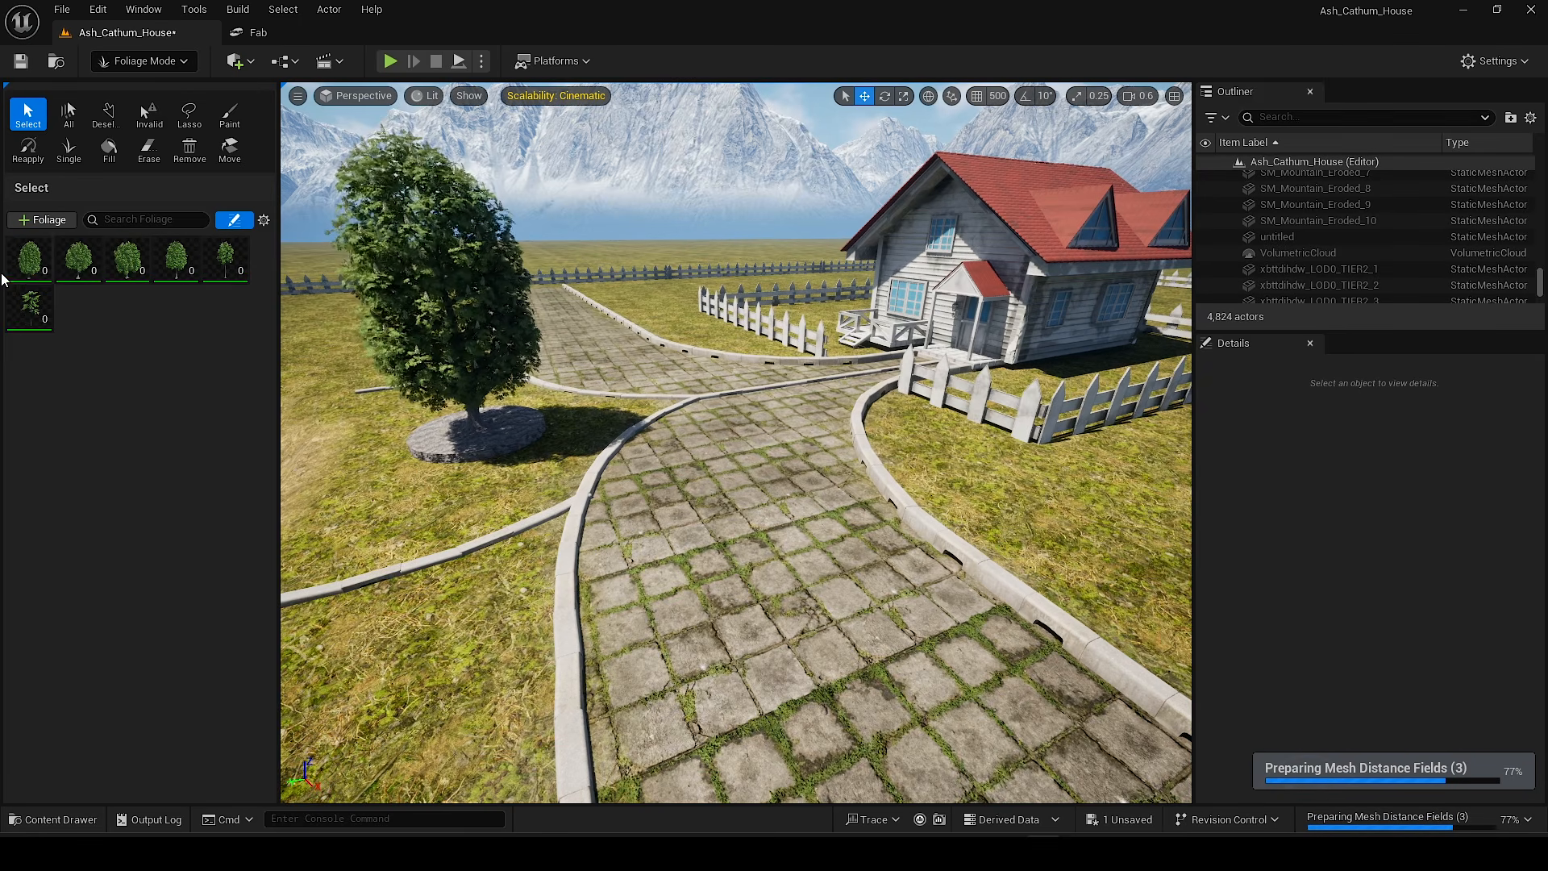
Step: Set the painting density of all six chestnut foliage types to 5 and activate the Paint tool
shift+click(29, 311)
click(159, 493)
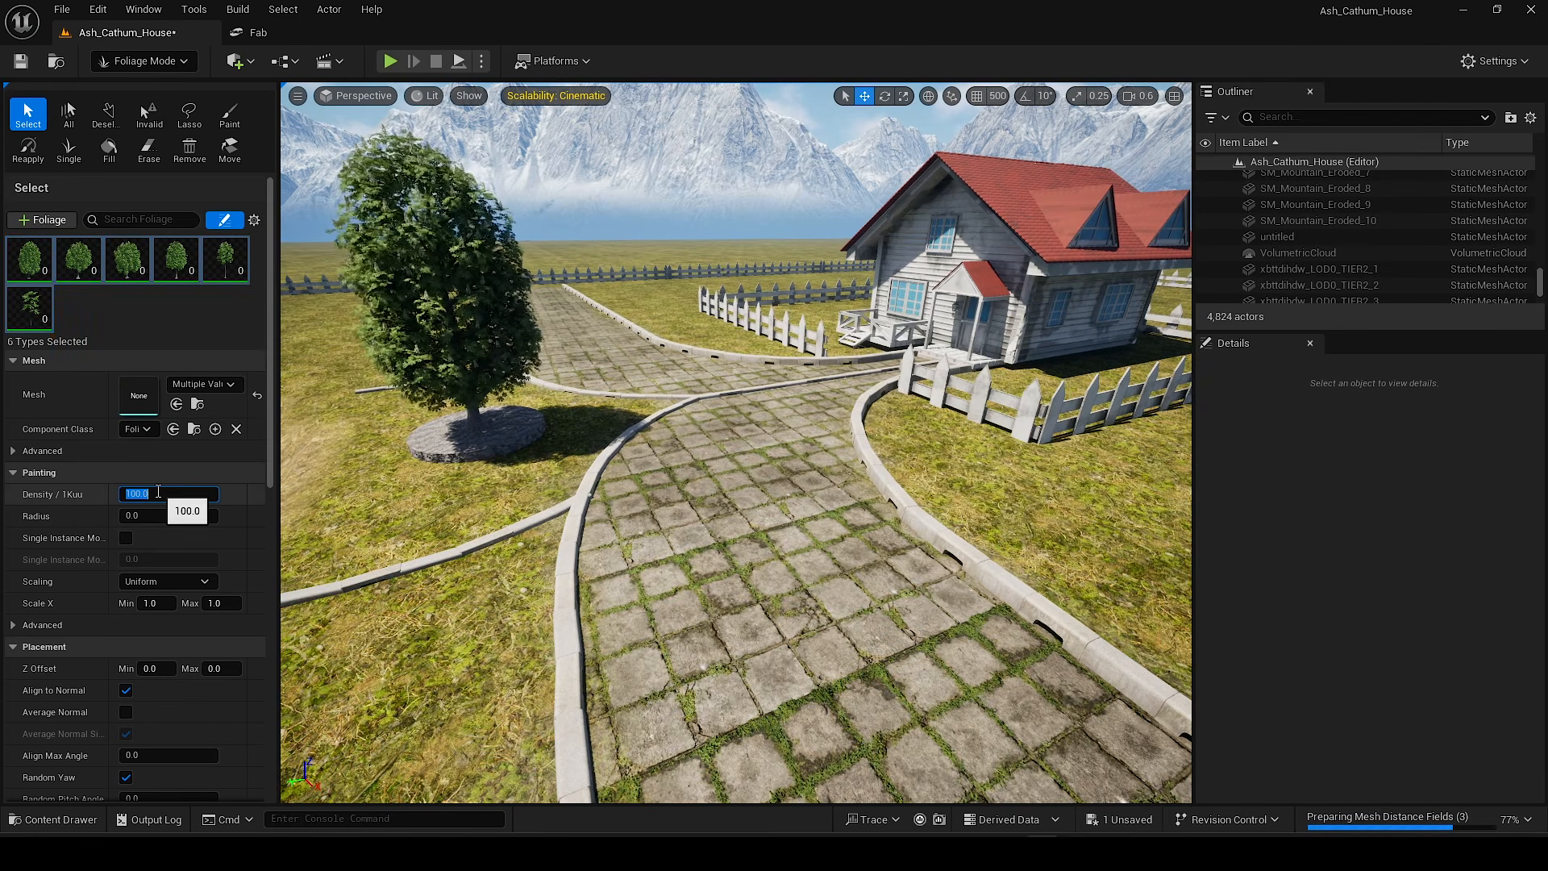
key(s)
right_drag(736, 442, 616, 482)
click(229, 115)
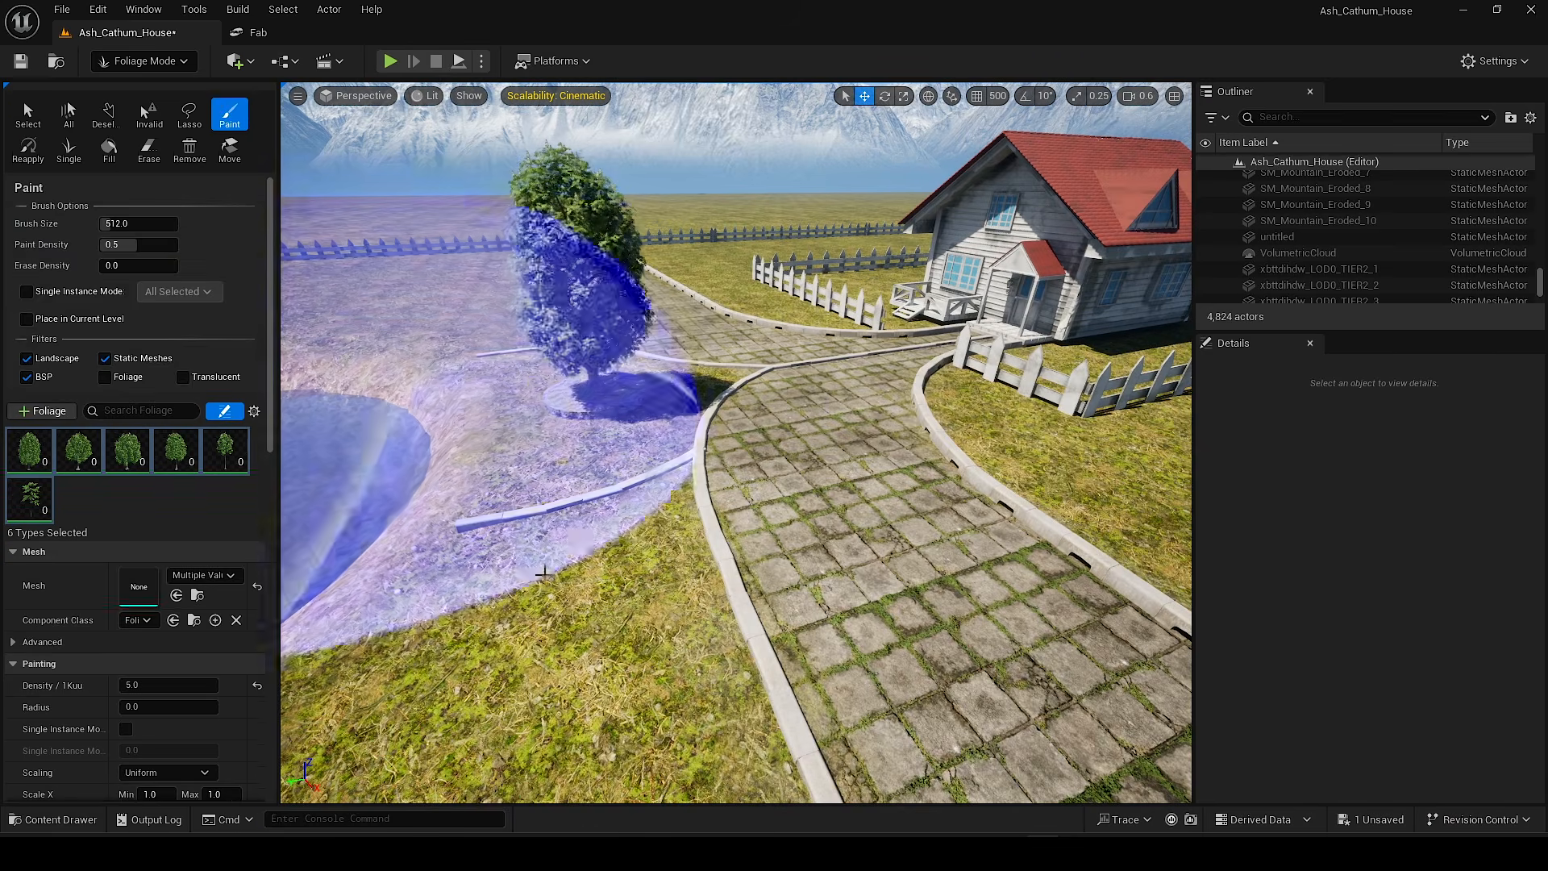
Step: Try painting the six chestnut types over the area around the stone path
click(830, 452)
key(ctrl+z)
key(ctrl+z)
key(ctrl+z)
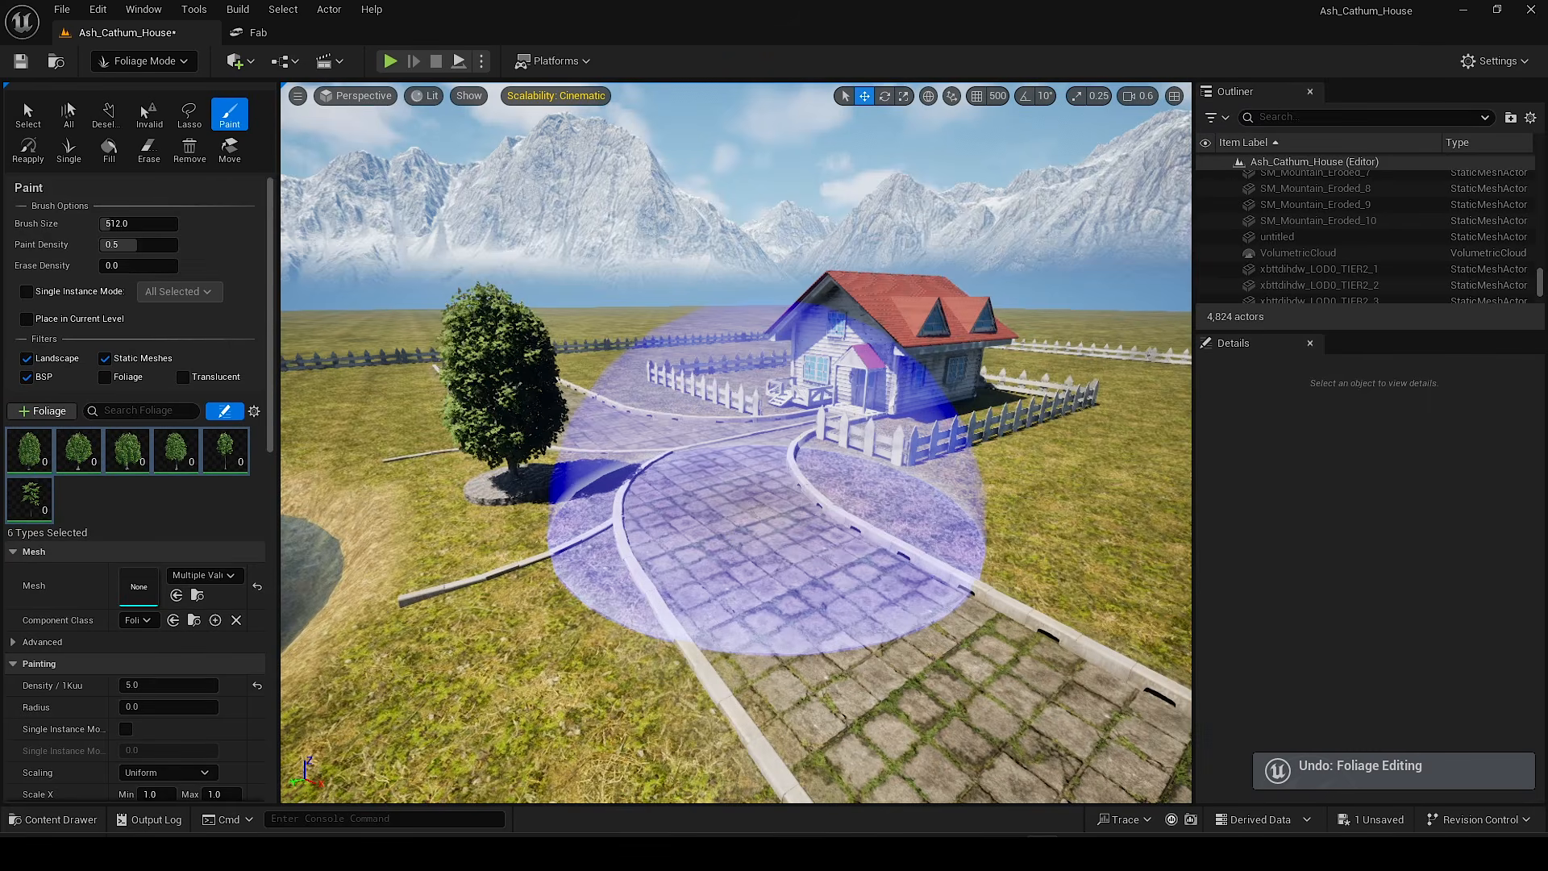
Step: Set the Scale X range of the selected chestnut types to a minimum of 0.2 and a maximum of 0.6
right_drag(766, 540, 798, 503)
scroll(169, 753, down, 4)
click(159, 690)
text(.2)
click(222, 691)
text(.6)
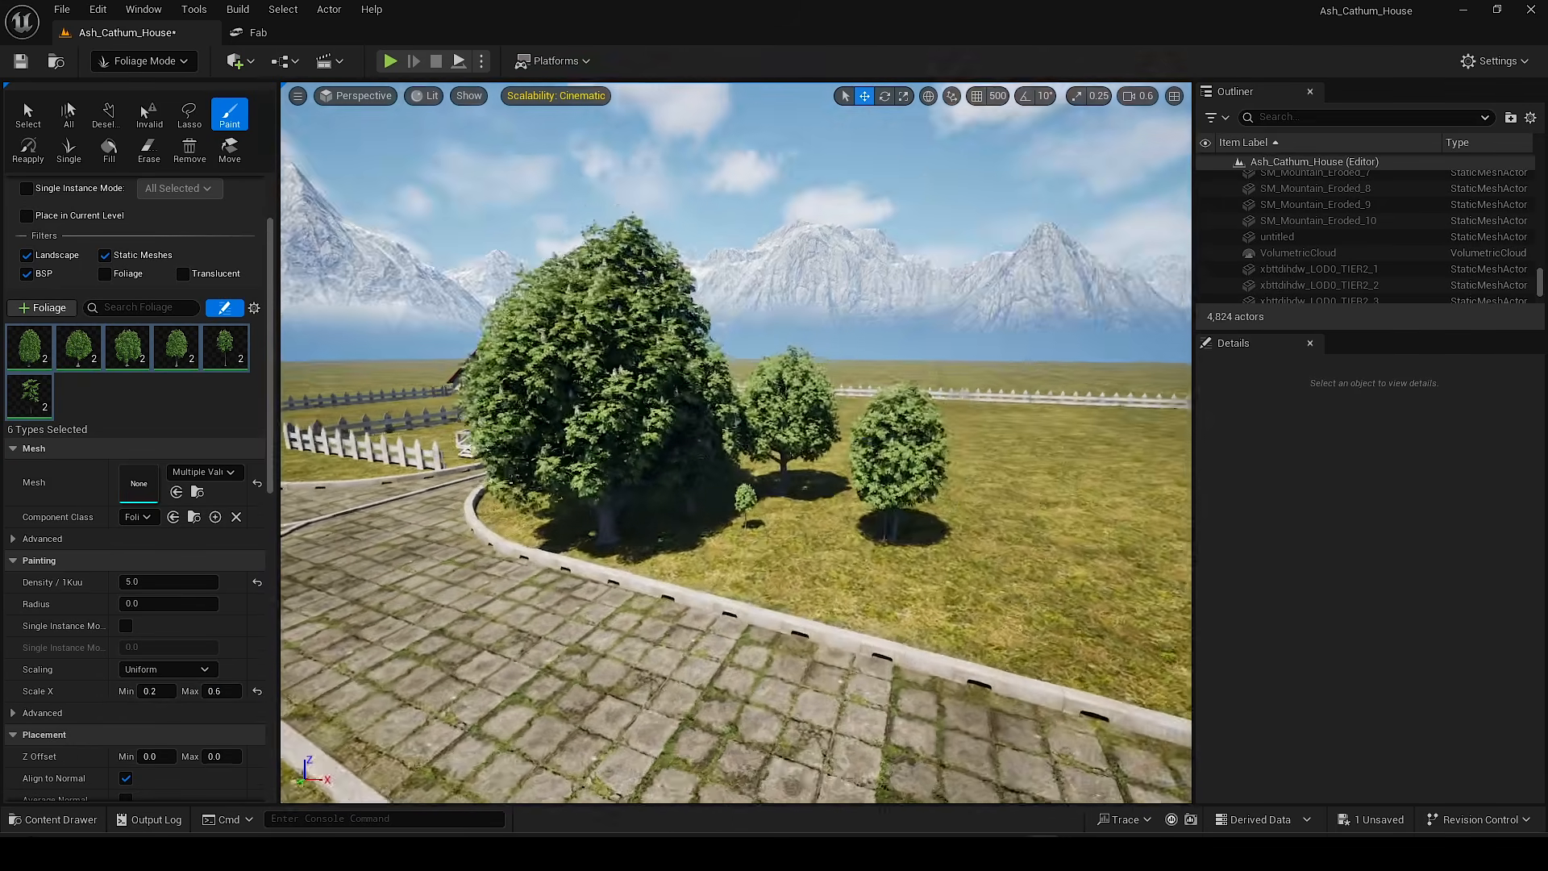
Step: Undo the painted trees and set the density of the chestnut types to 0.3
key(ctrl+z)
click(169, 581)
text(0.3)
key(Return)
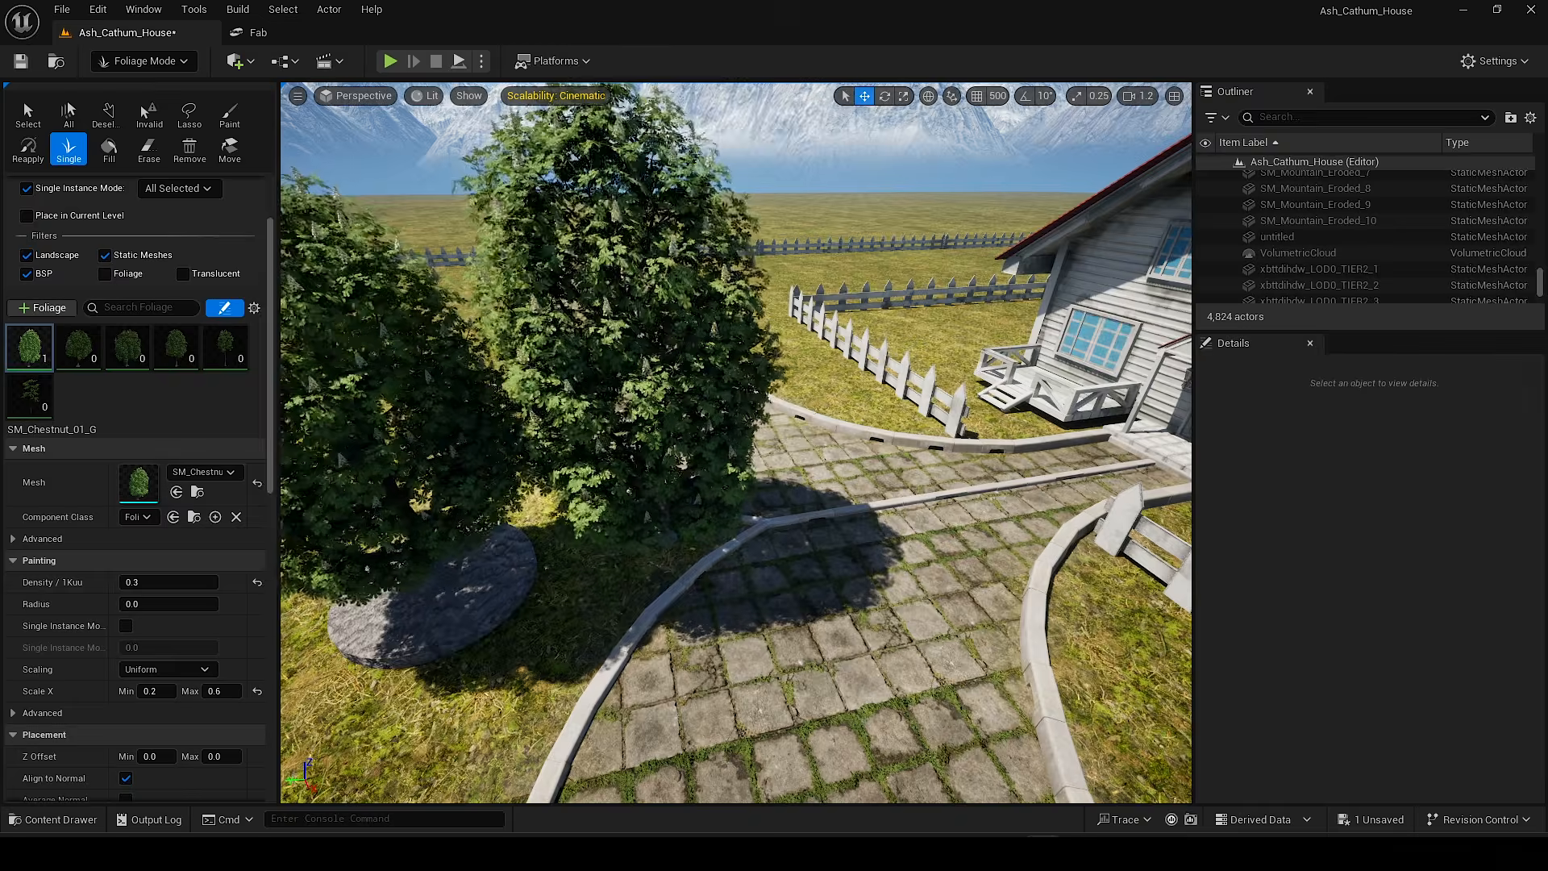
Step: Switch to Selection Mode and delete the SM_Chestnut_01_G actor standing on the round stone base
right_drag(758, 355, 758, 327)
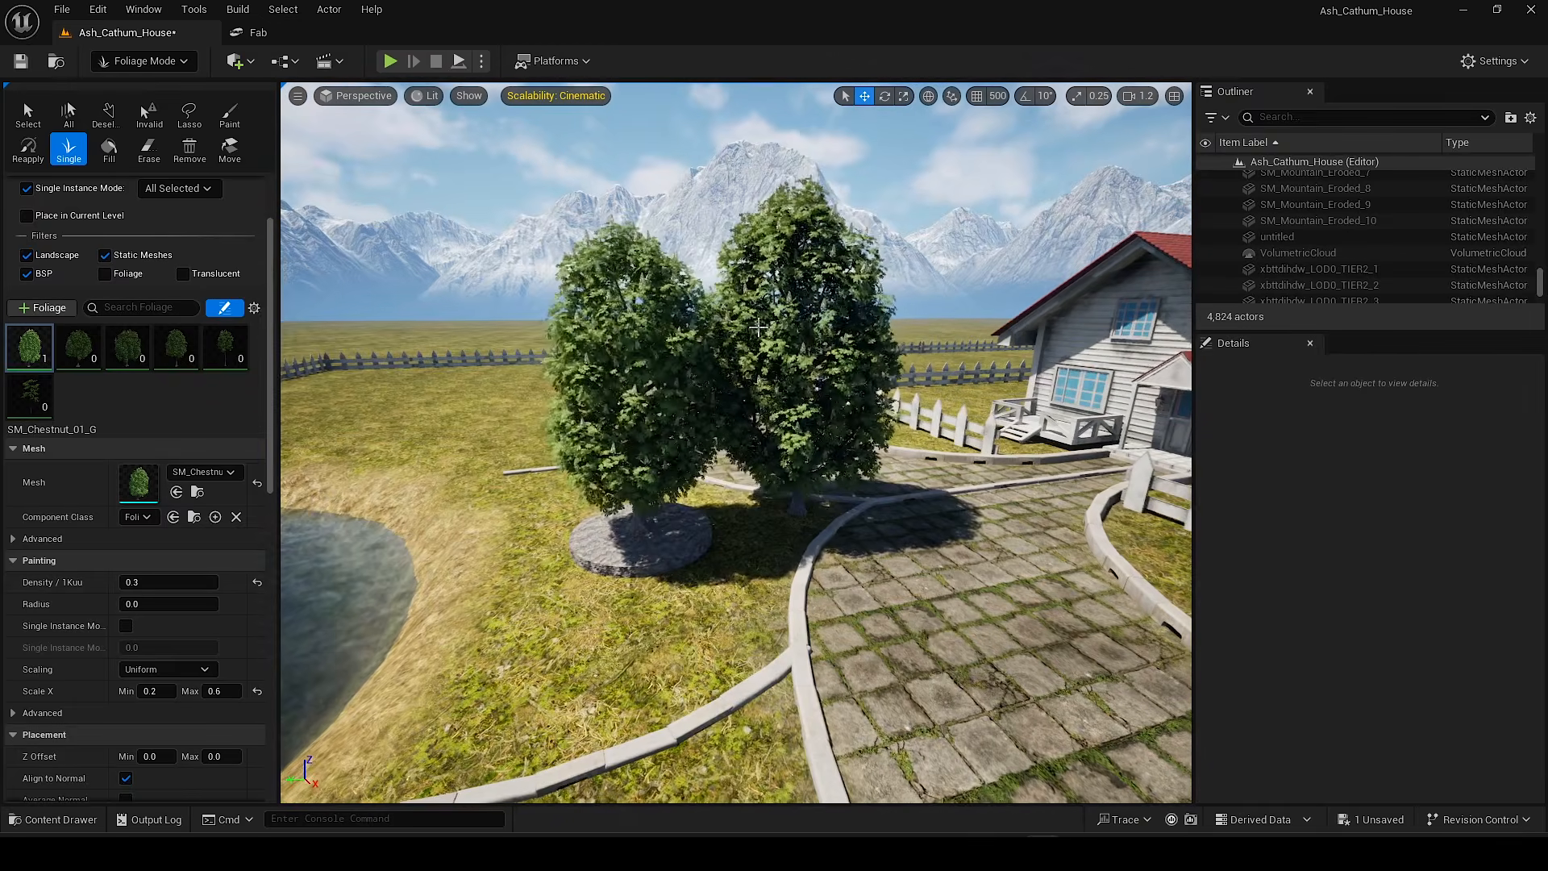
click(150, 61)
click(160, 90)
right_drag(701, 405, 775, 405)
click(407, 371)
right_drag(407, 371, 407, 322)
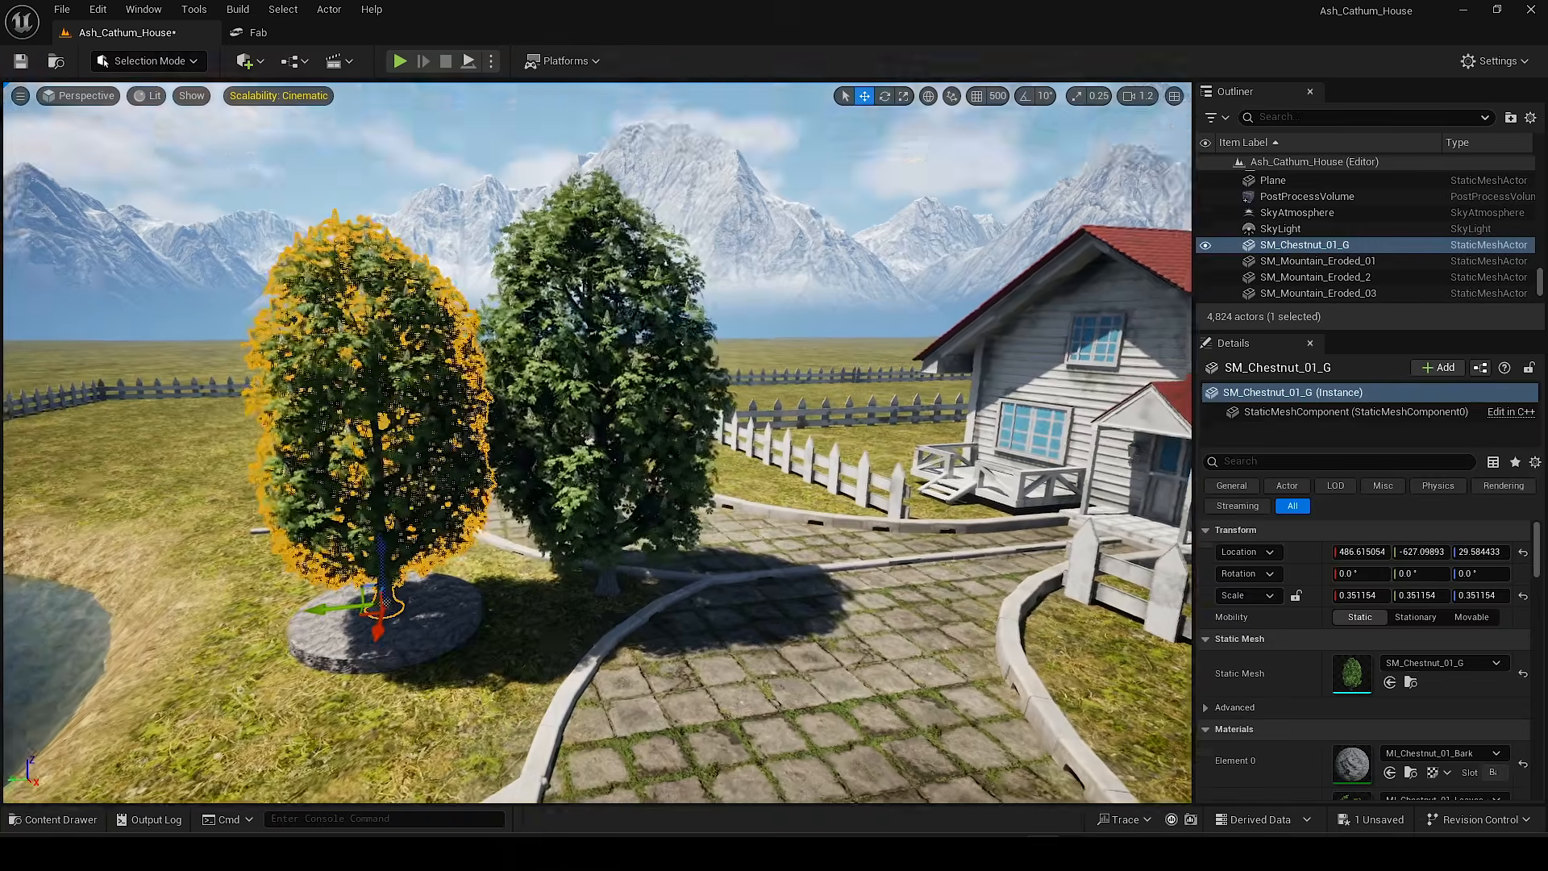
key(Delete)
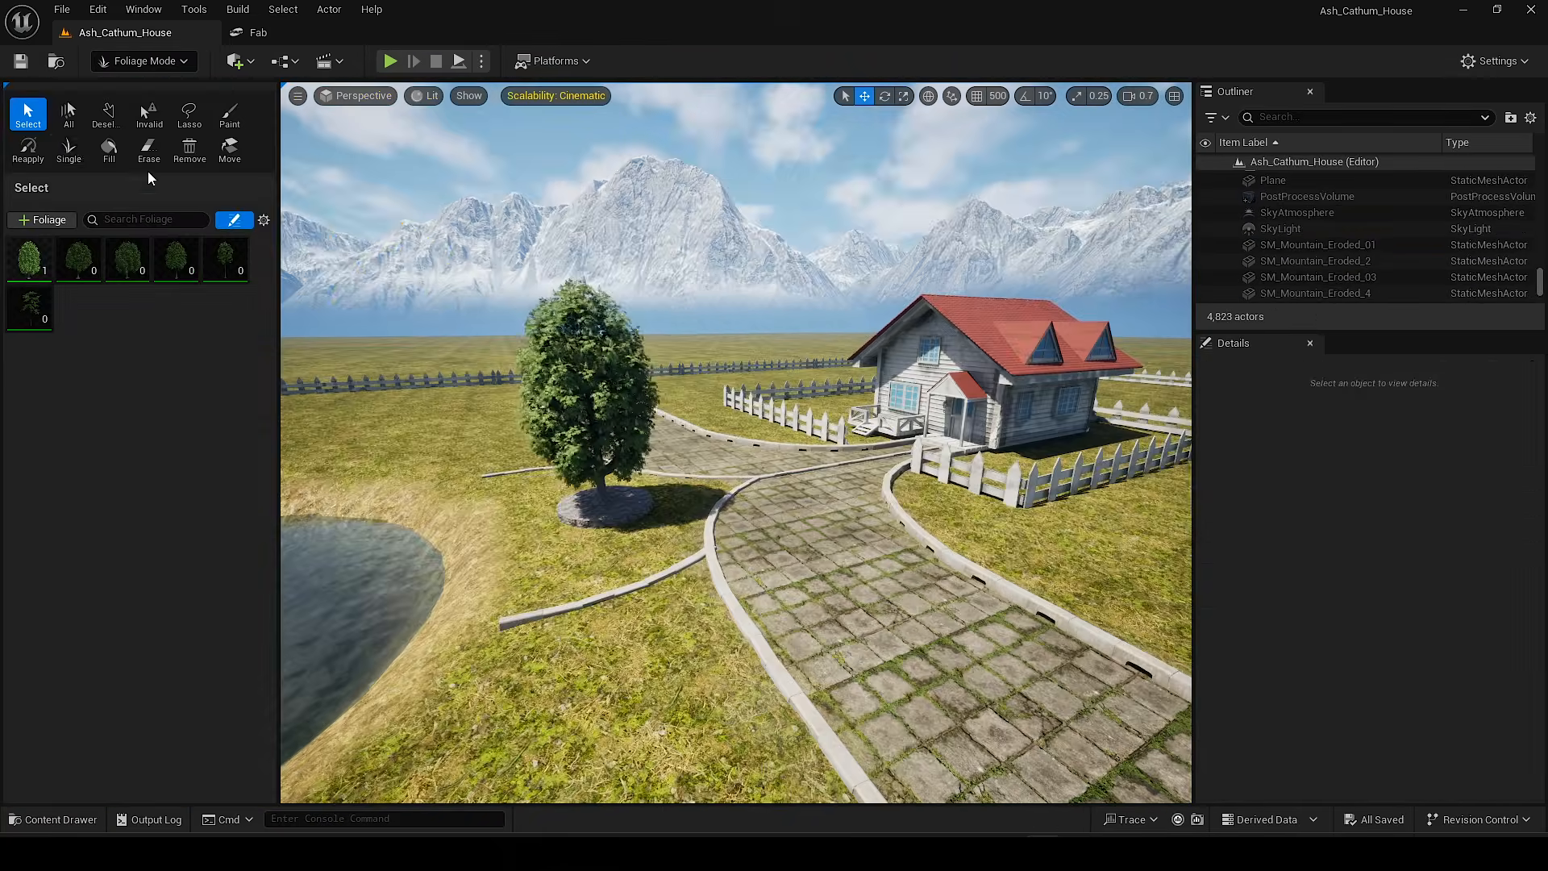
Step: Try painting foliage on the grass behind the house with the Paint tool
scroll(683, 343, up, 5)
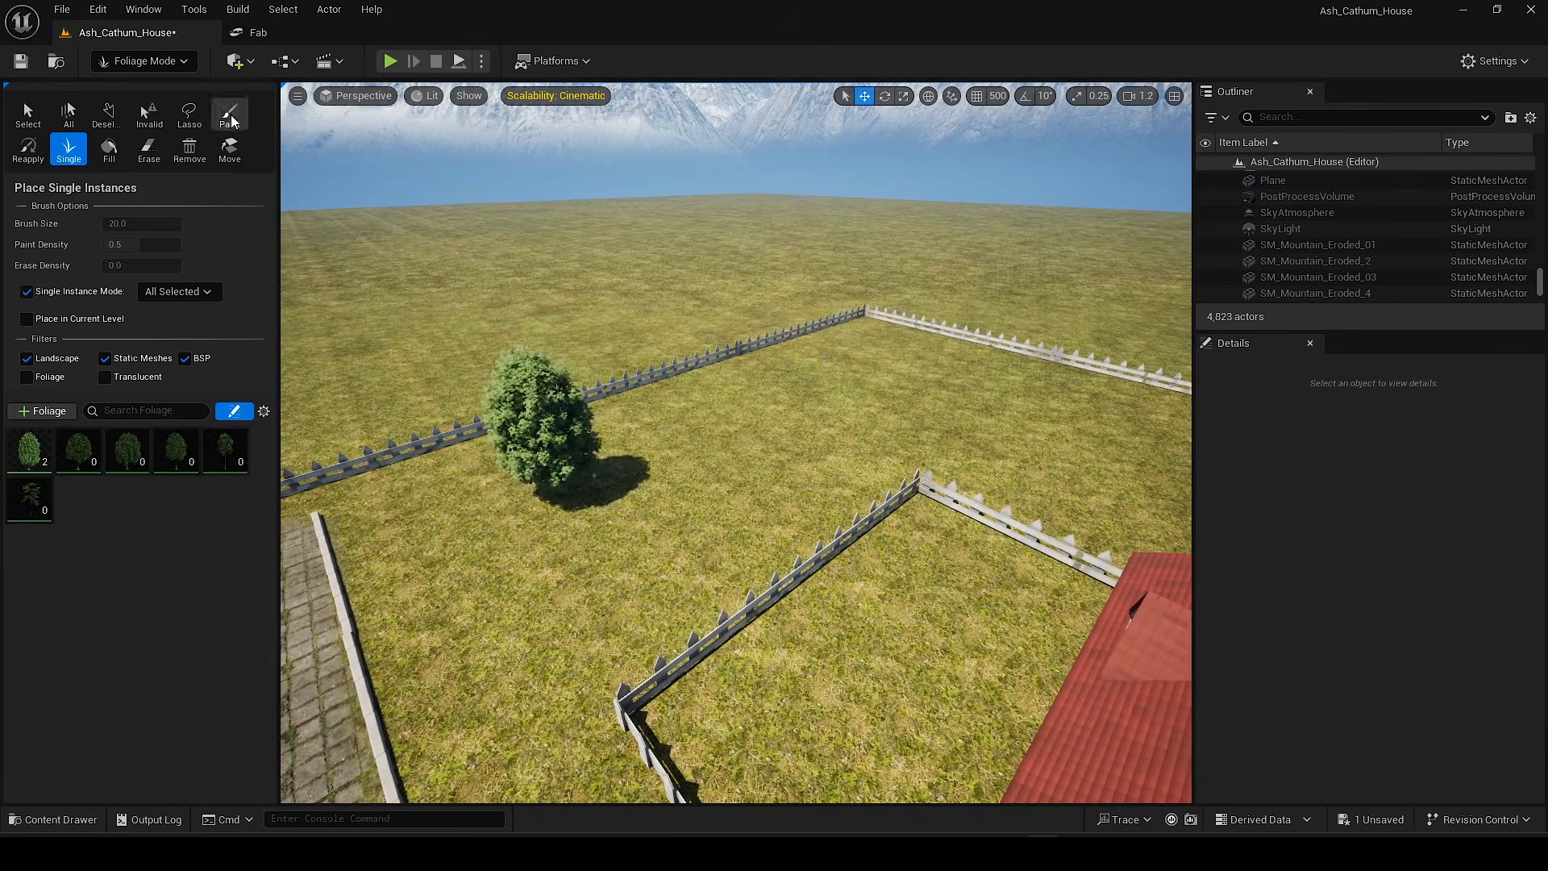
click(230, 114)
click(736, 452)
key(ctrl+z)
mouse_move(887, 370)
right_down()
mouse_move(927, 395)
mouse_move(903, 427)
right_up()
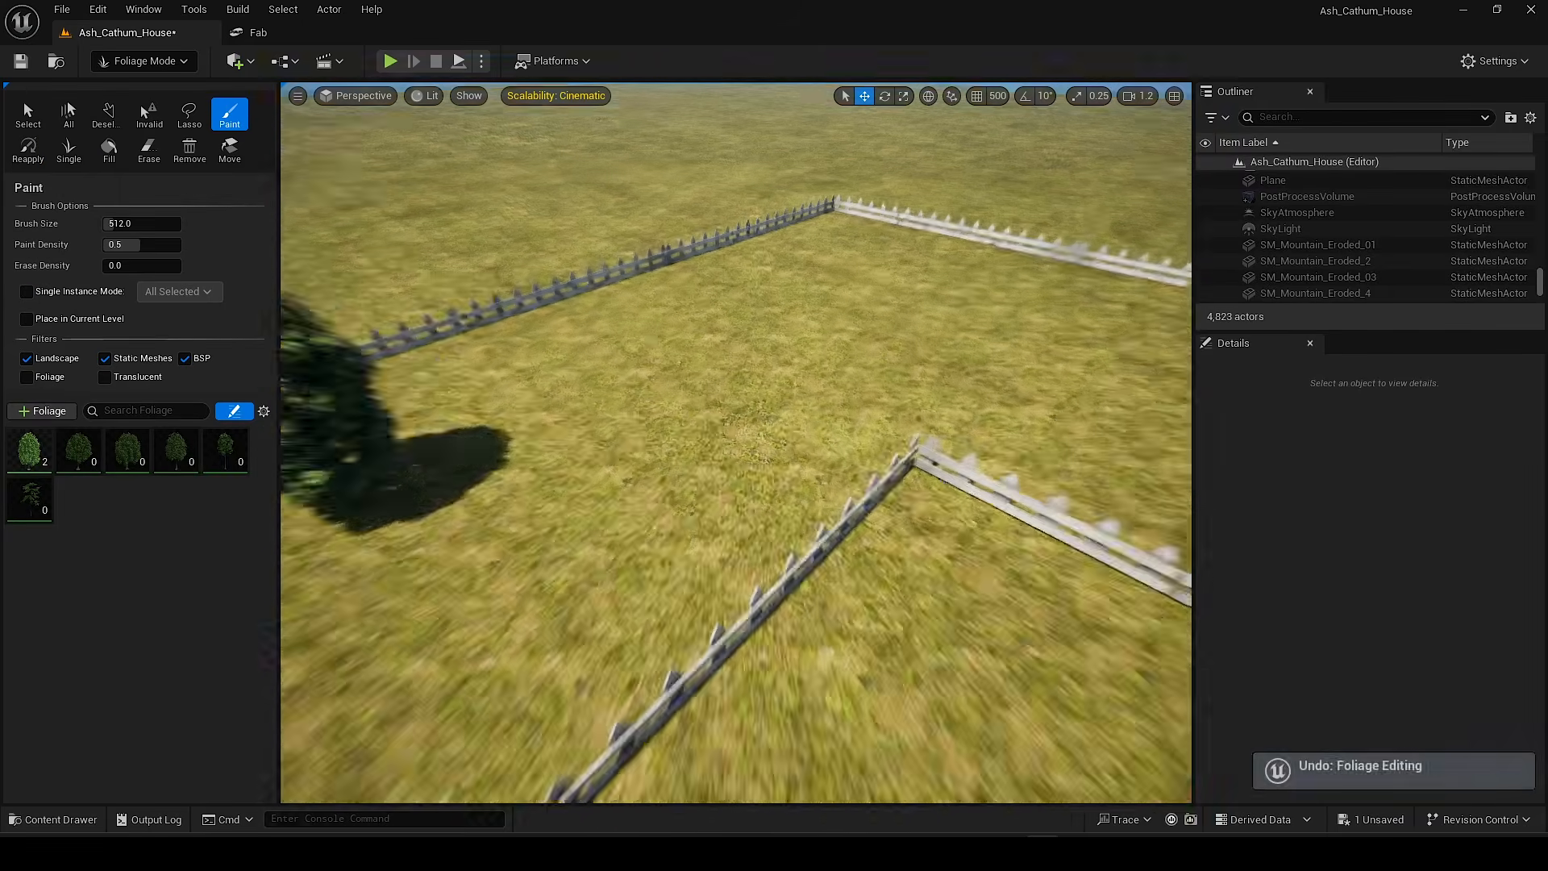
Step: Set the painting density of SM_Chestnut_01_G to 10 and undo the painted trees
click(29, 449)
click(168, 607)
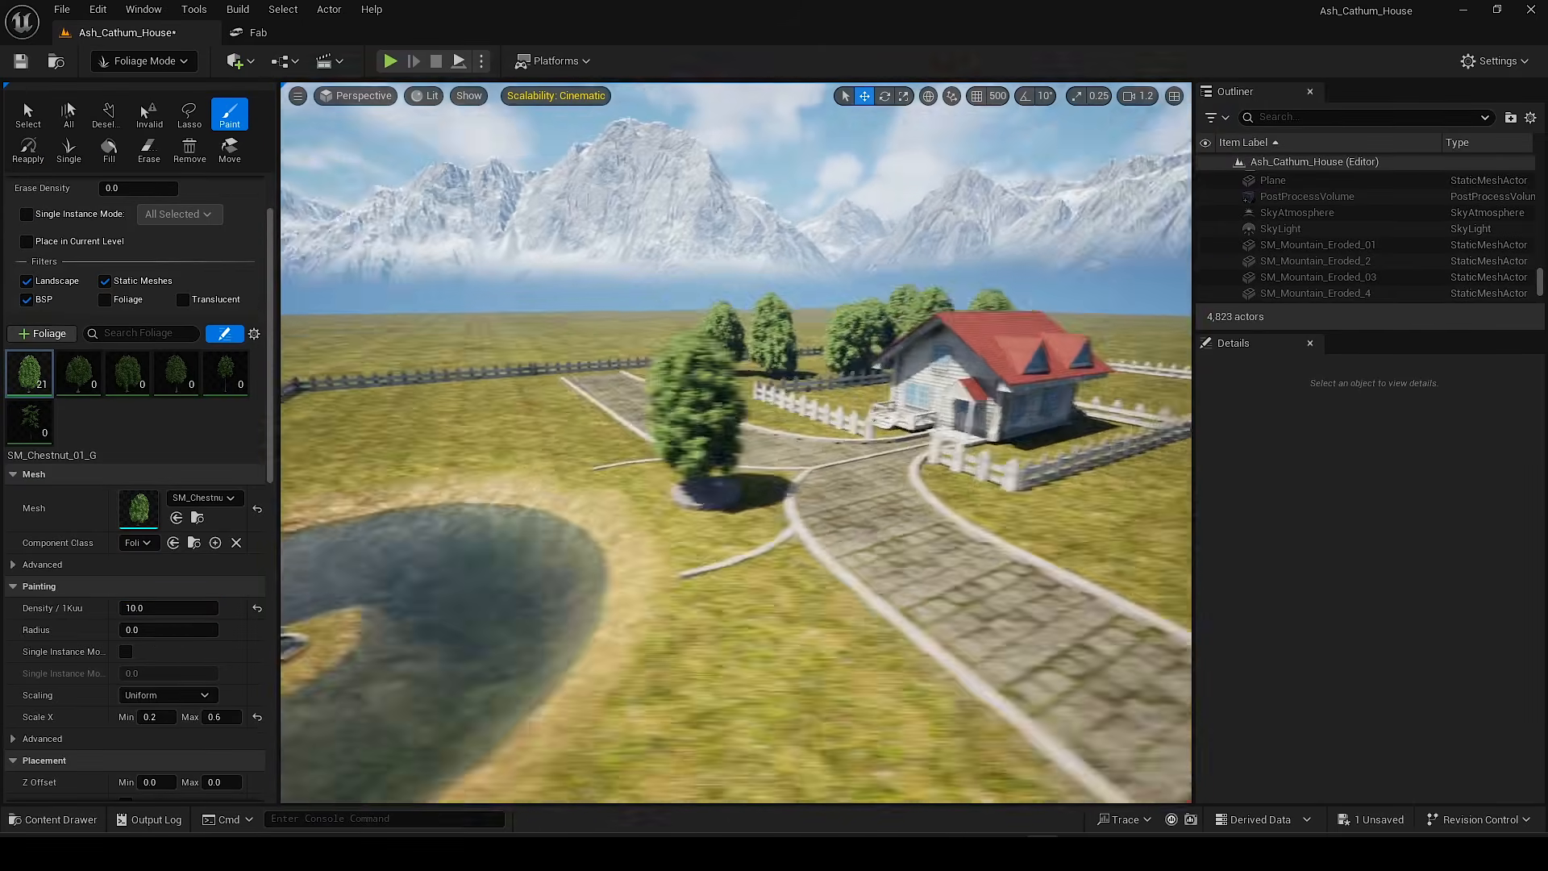
right_drag(746, 379, 645, 387)
key(ctrl+z)
Step: Set SM_Chestnut_01_G's Scale X range to 0.5–1.0 and place single trees around the outer fence corner
click(79, 152)
mouse_move(736, 441)
right_down()
mouse_move(686, 468)
mouse_move(725, 427)
right_up()
scroll(219, 675, down, 2)
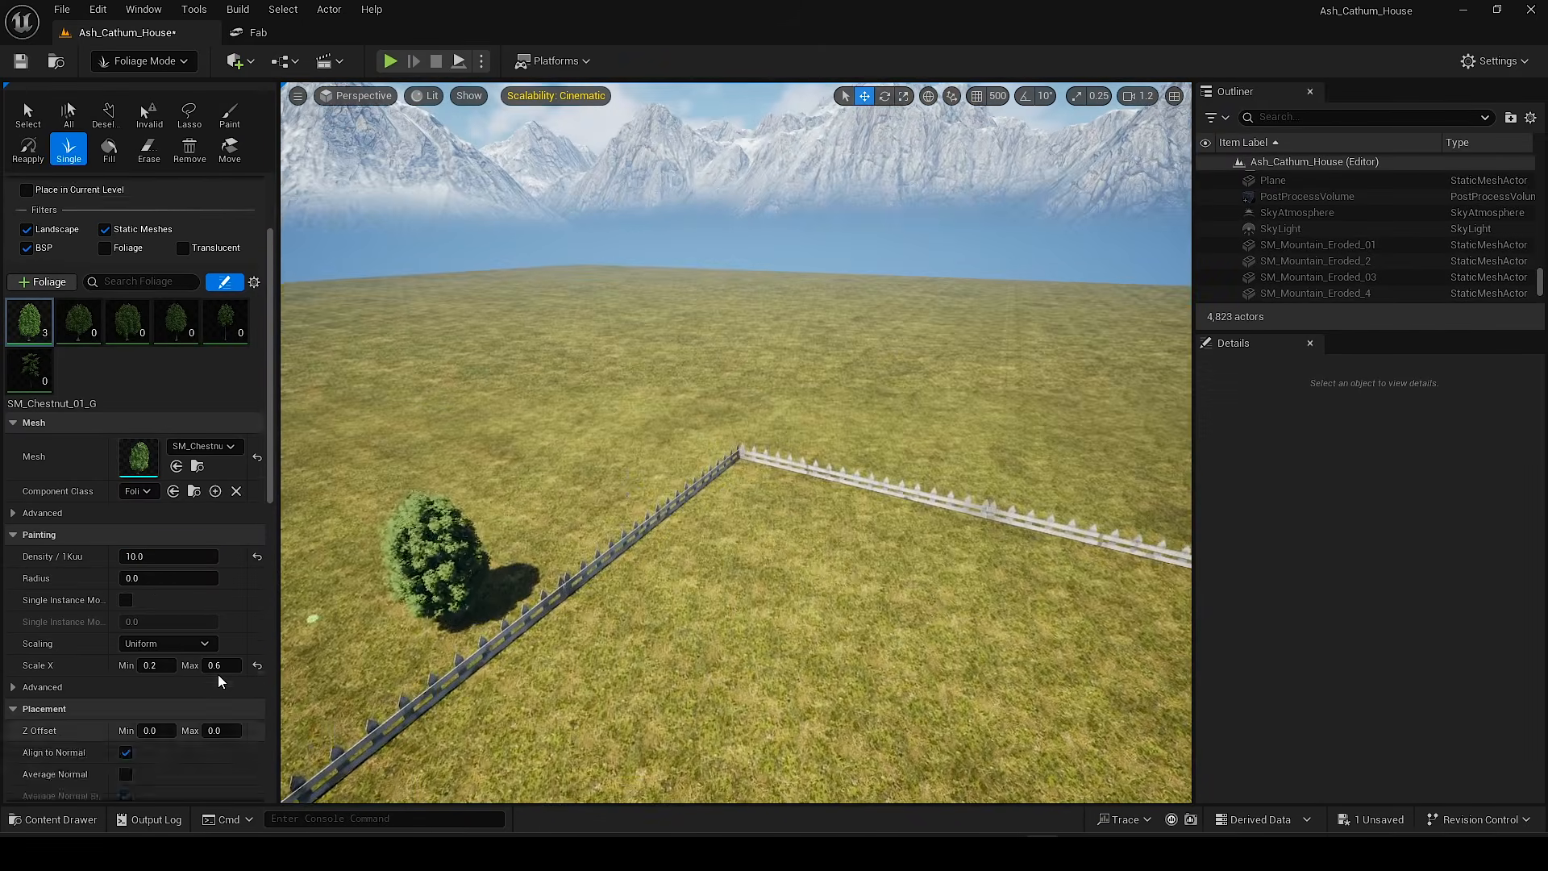
click(214, 666)
text(1)
click(681, 456)
right_drag(681, 456, 681, 444)
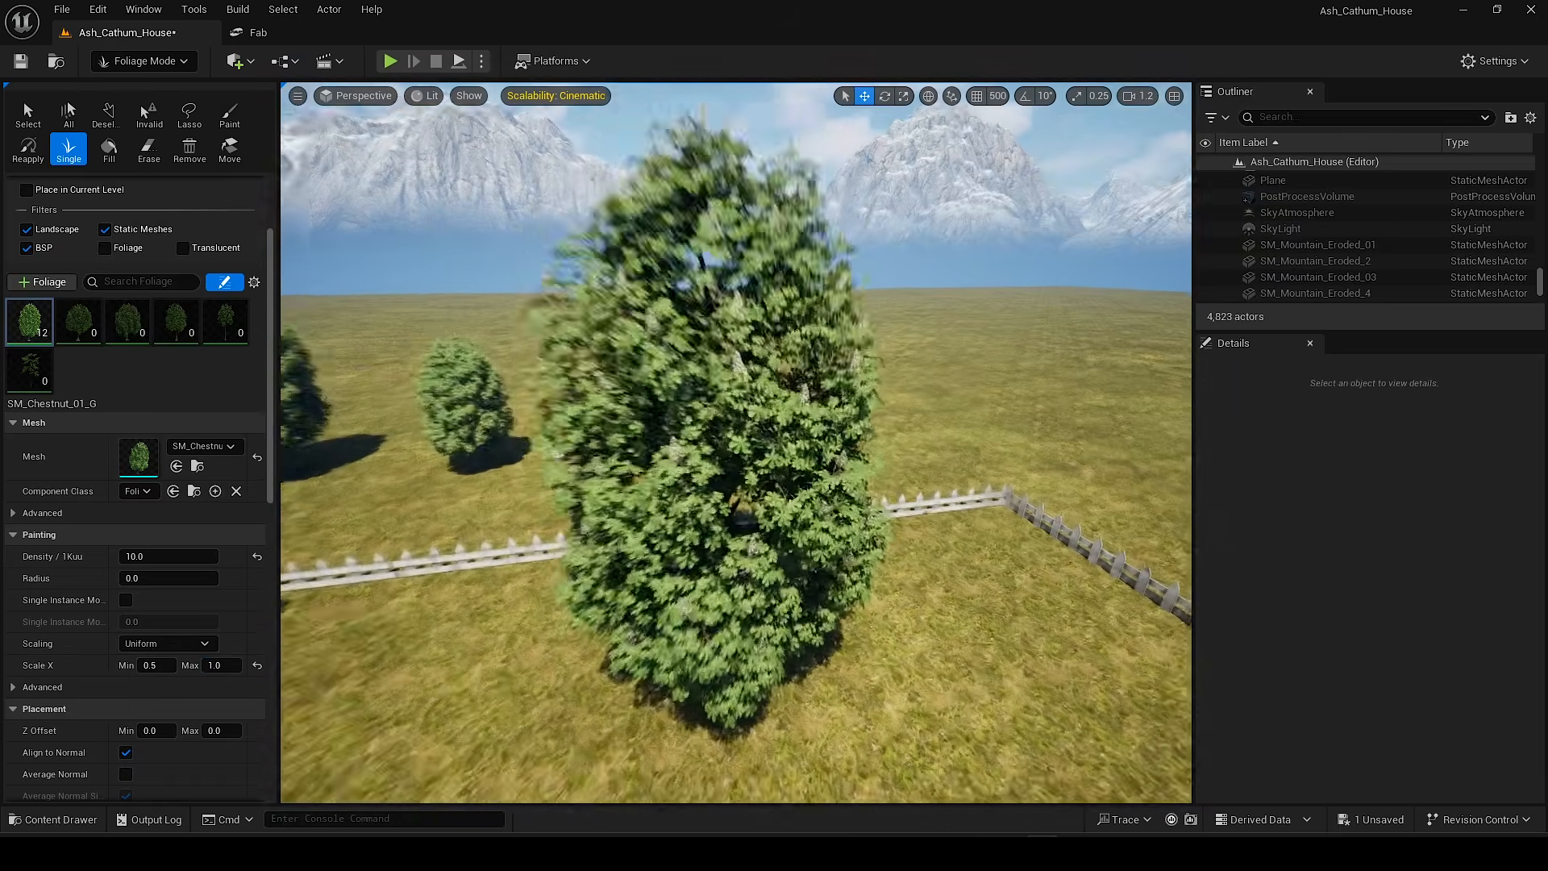
Step: Undo the last tree edit and place more single SM_Chestnut_01_G trees along the outer fence and near the path
click(22, 100)
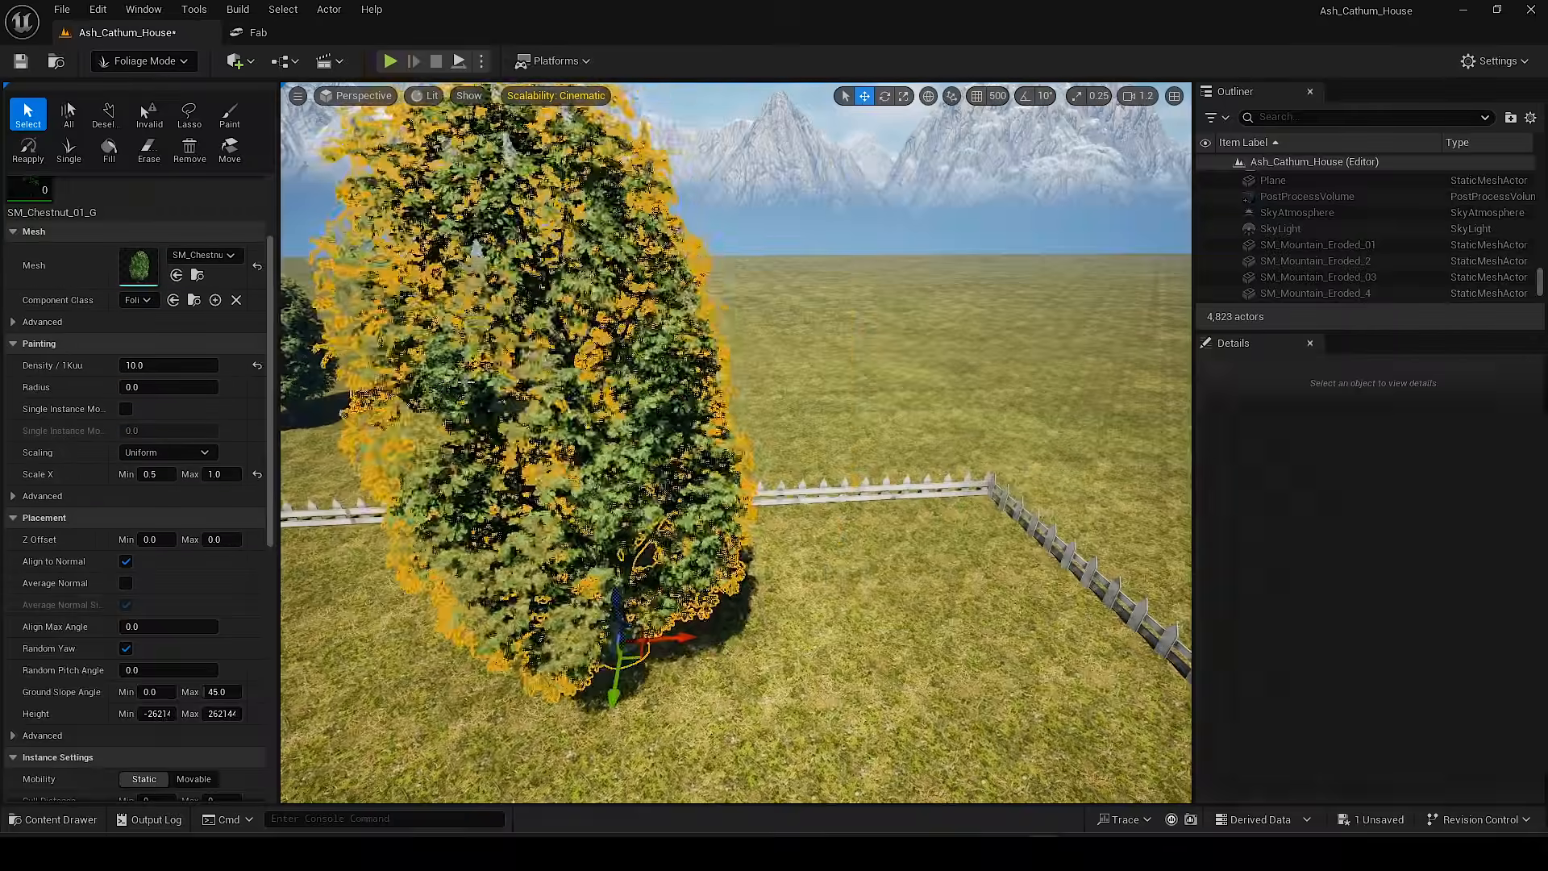
key(ctrl+z)
click(69, 151)
click(1028, 451)
right_drag(856, 527, 919, 503)
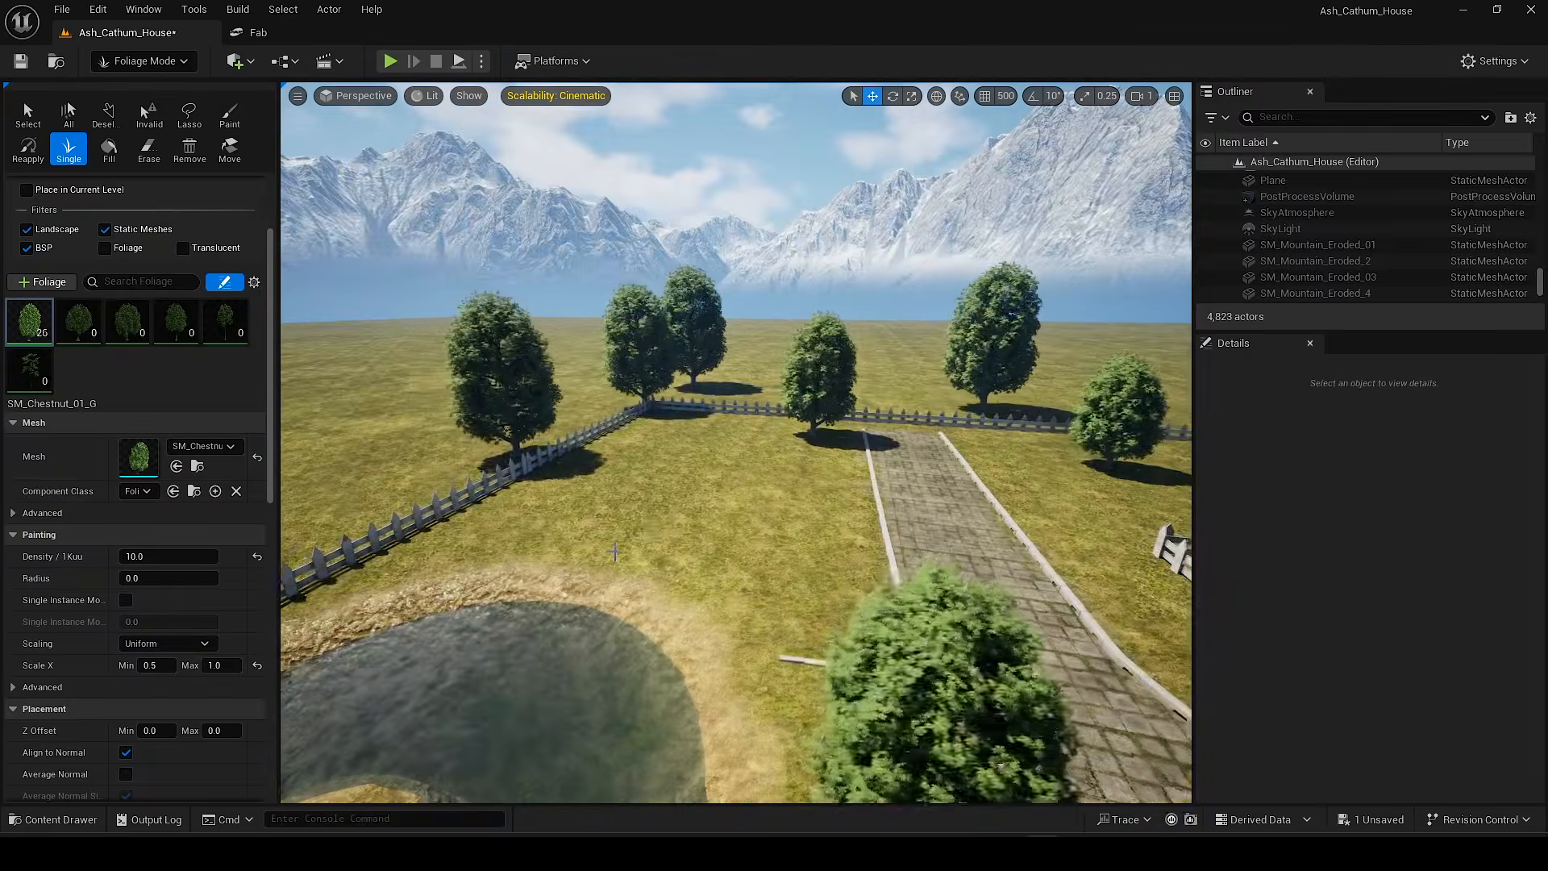
right_drag(614, 552, 750, 504)
click(27, 114)
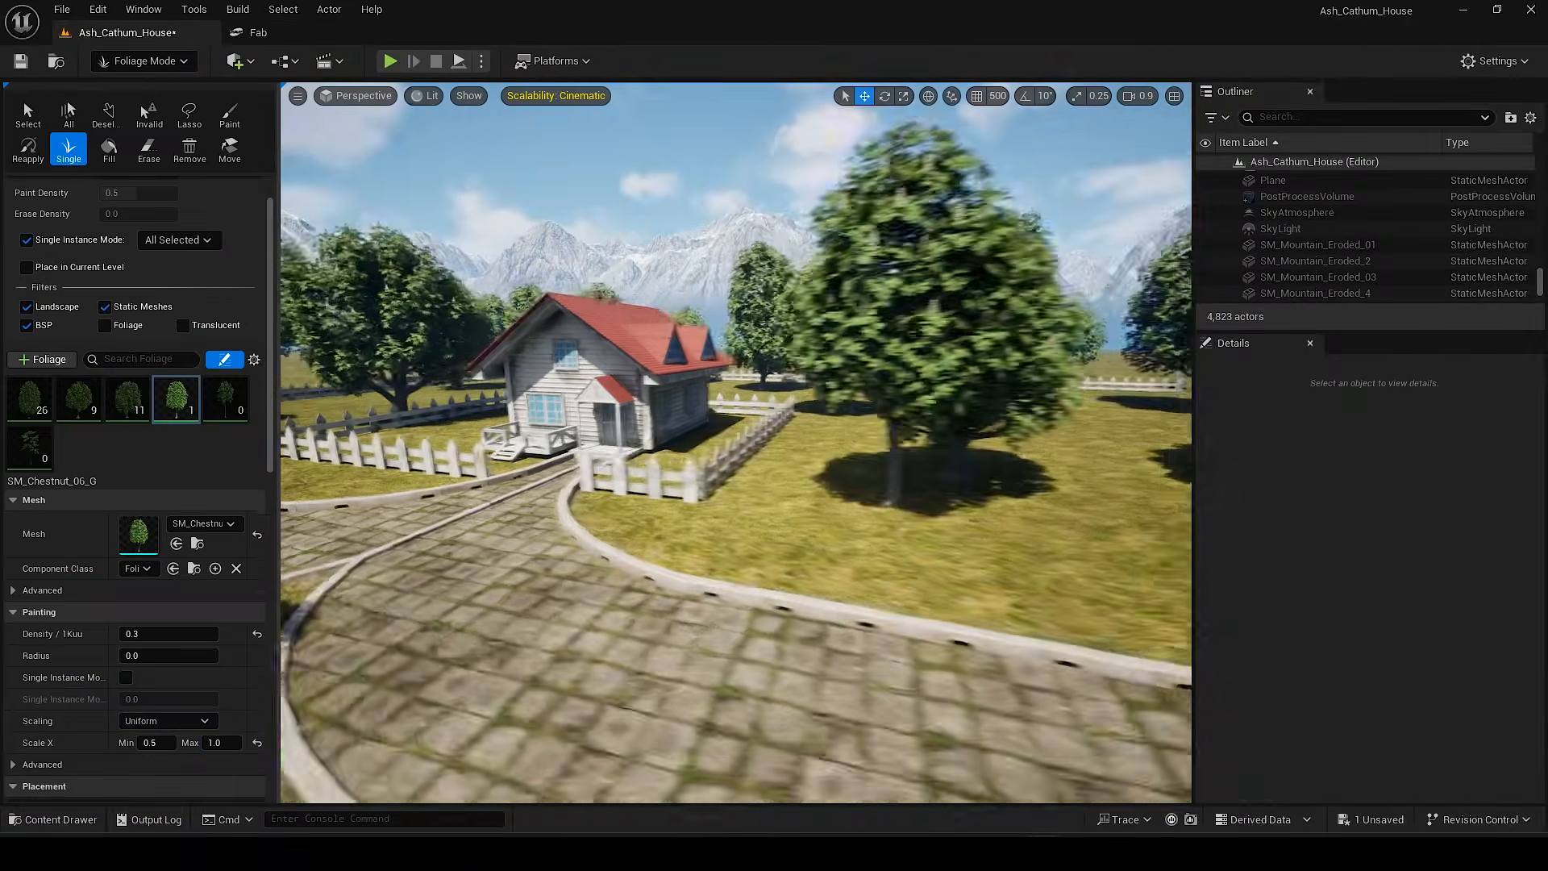
Step: Undo the last placement and place single SM_Chestnut_06_G trees on the grass around the outer fence
key(ctrl+z)
key(w)
scroll(736, 442, up, 4)
right_drag(736, 442, 774, 475)
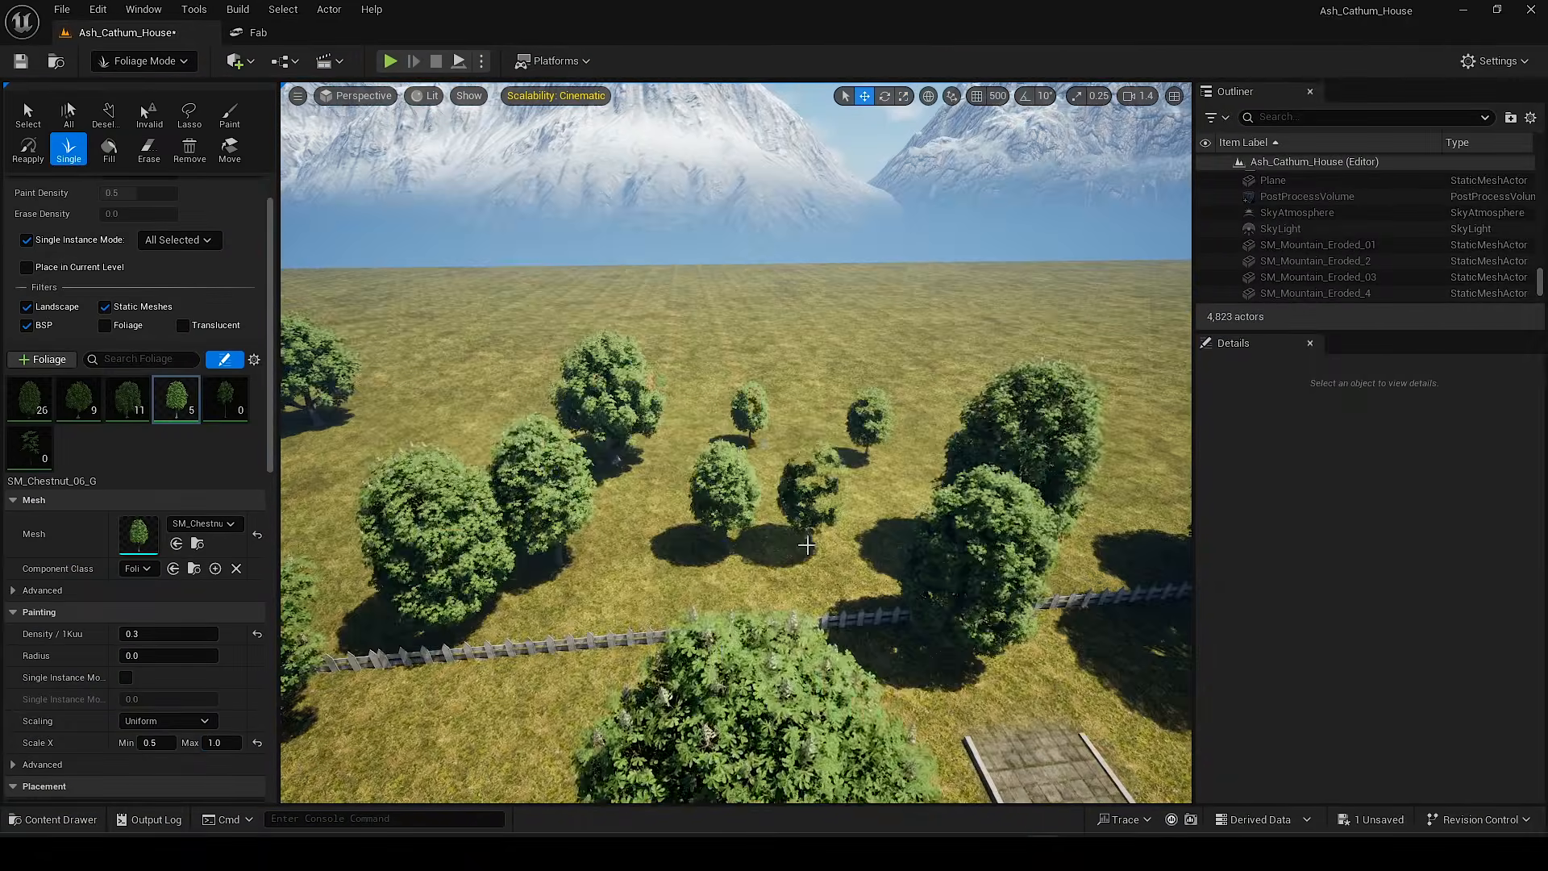
right_drag(807, 545, 891, 564)
click(892, 705)
right_drag(892, 705, 806, 629)
click(948, 734)
scroll(806, 629, down, 2)
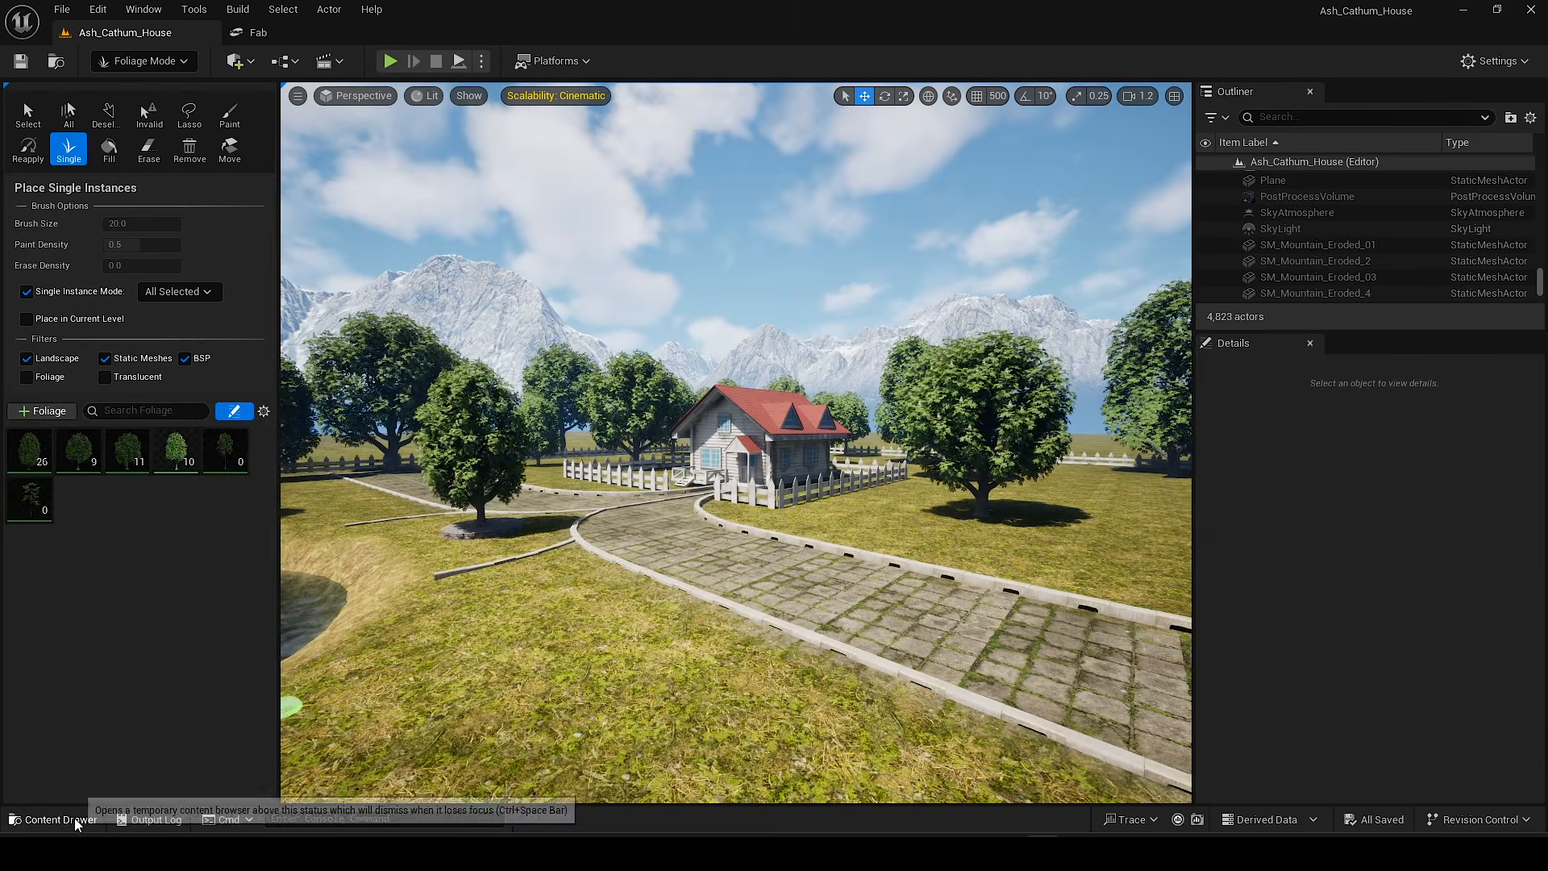
Step: Add SM_Yucca_01, 02, 03, 04, SM_Yucca_01_Flower and SM_Yucca_06_Flower from OWD_Yucca_Pack to the foliage types
click(58, 819)
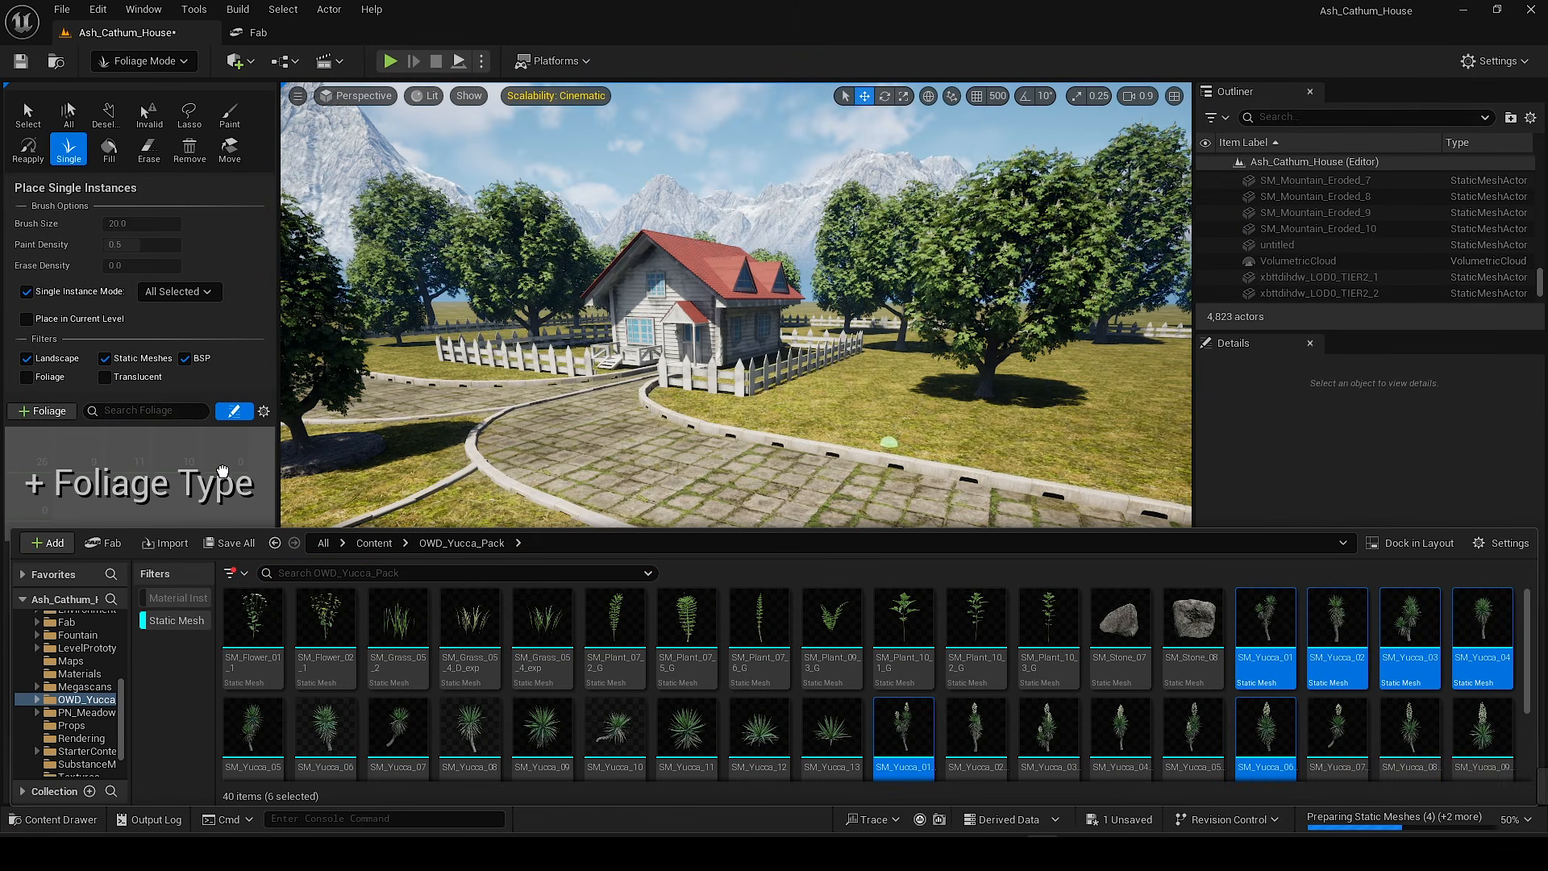
drag(143, 471, 143, 471)
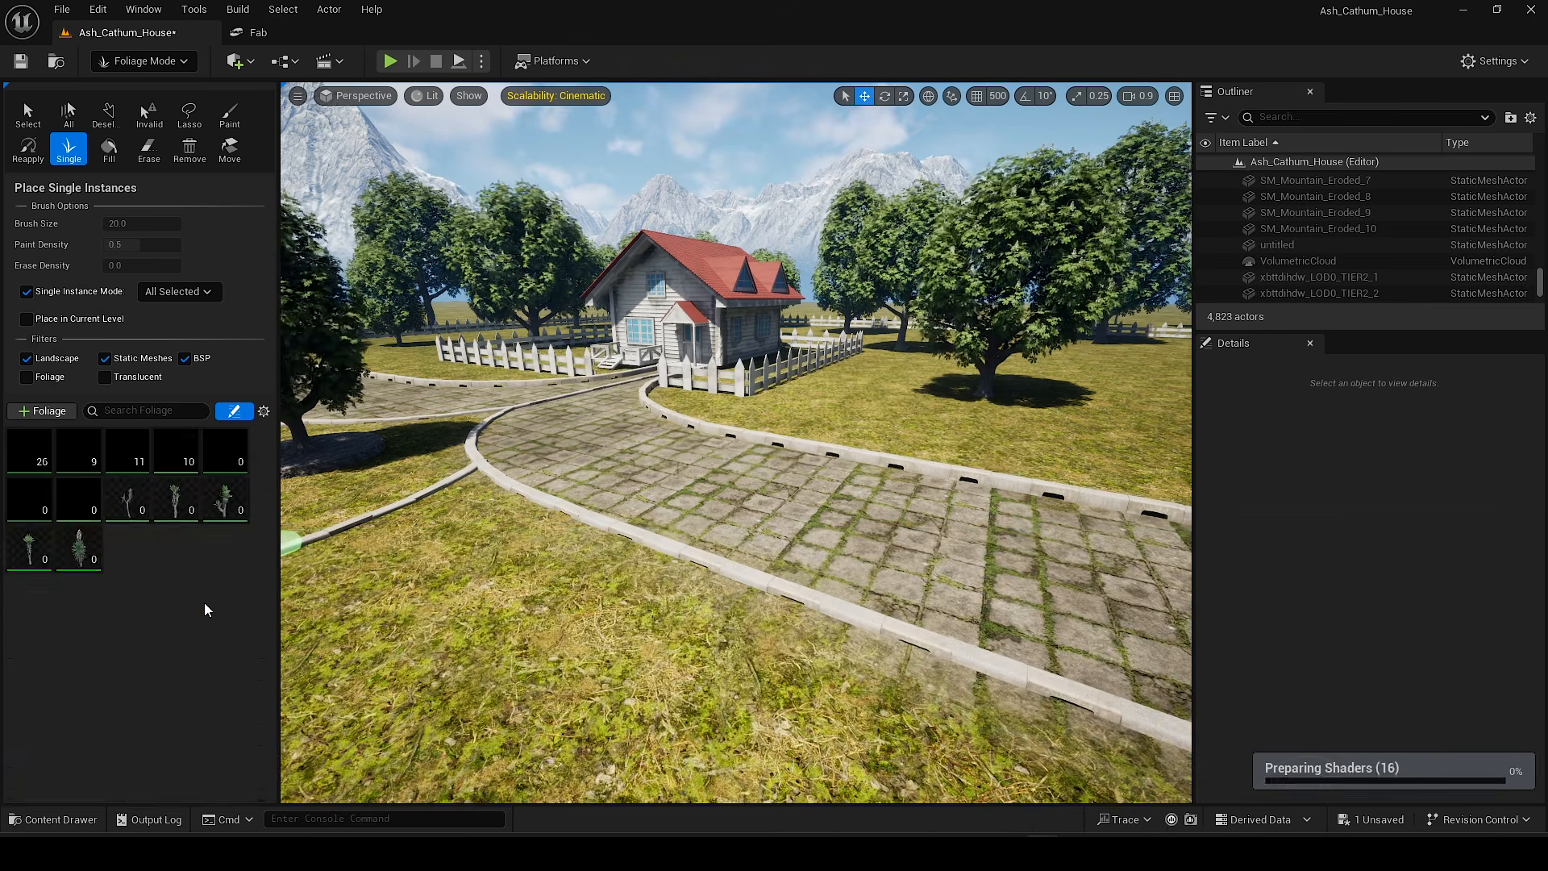
Step: Try placing a single SM_Yucca_01_Flower on the grass near the chestnut tree by the pond
click(128, 498)
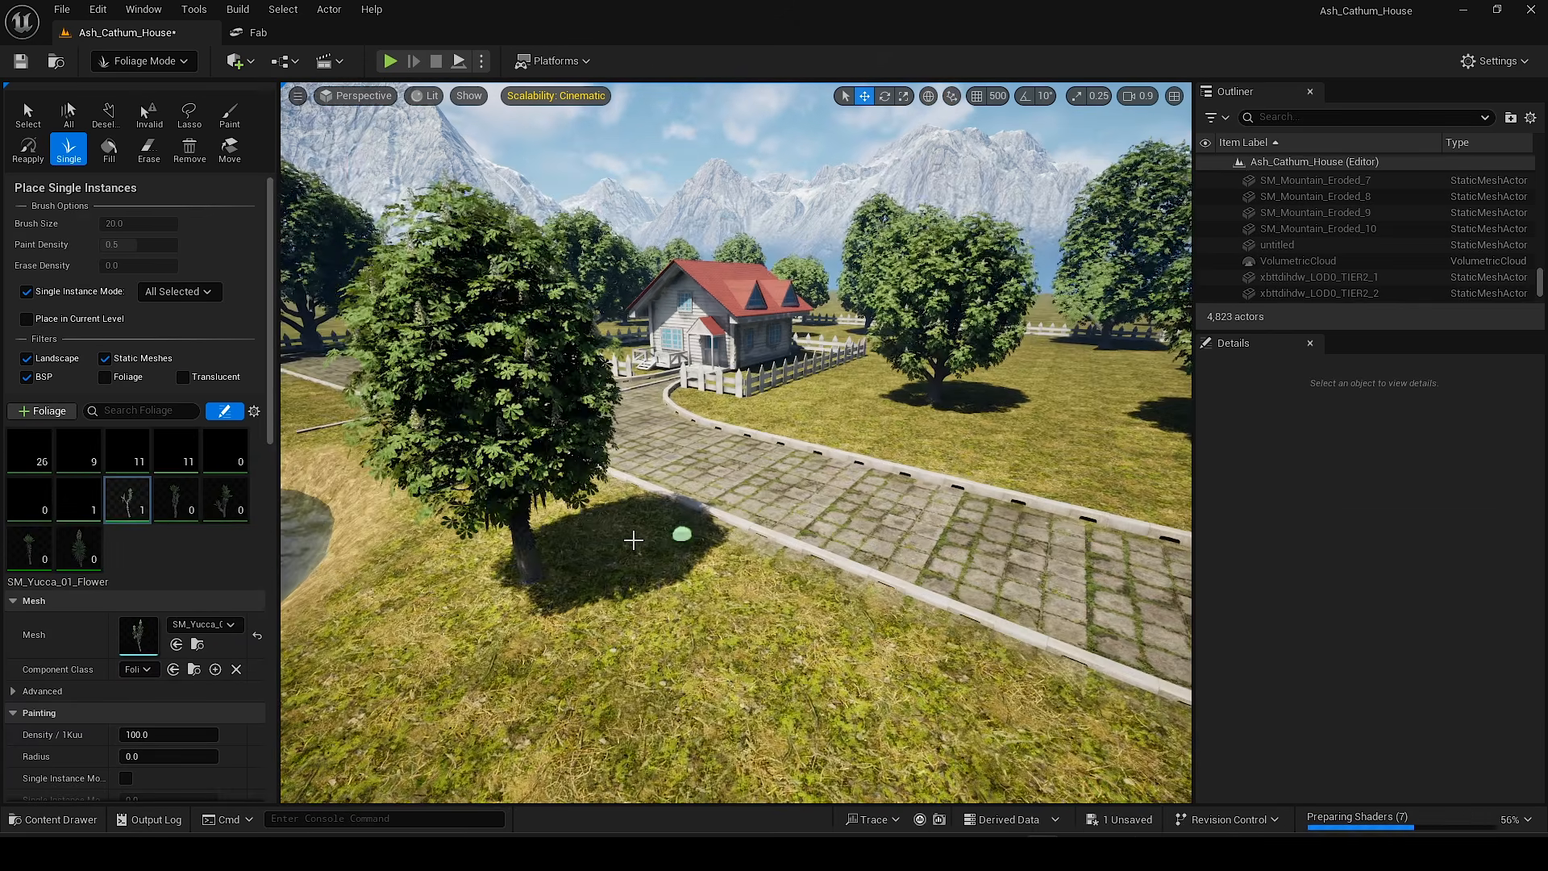
right_drag(655, 540, 609, 552)
key(ctrl+z)
click(79, 456)
click(127, 499)
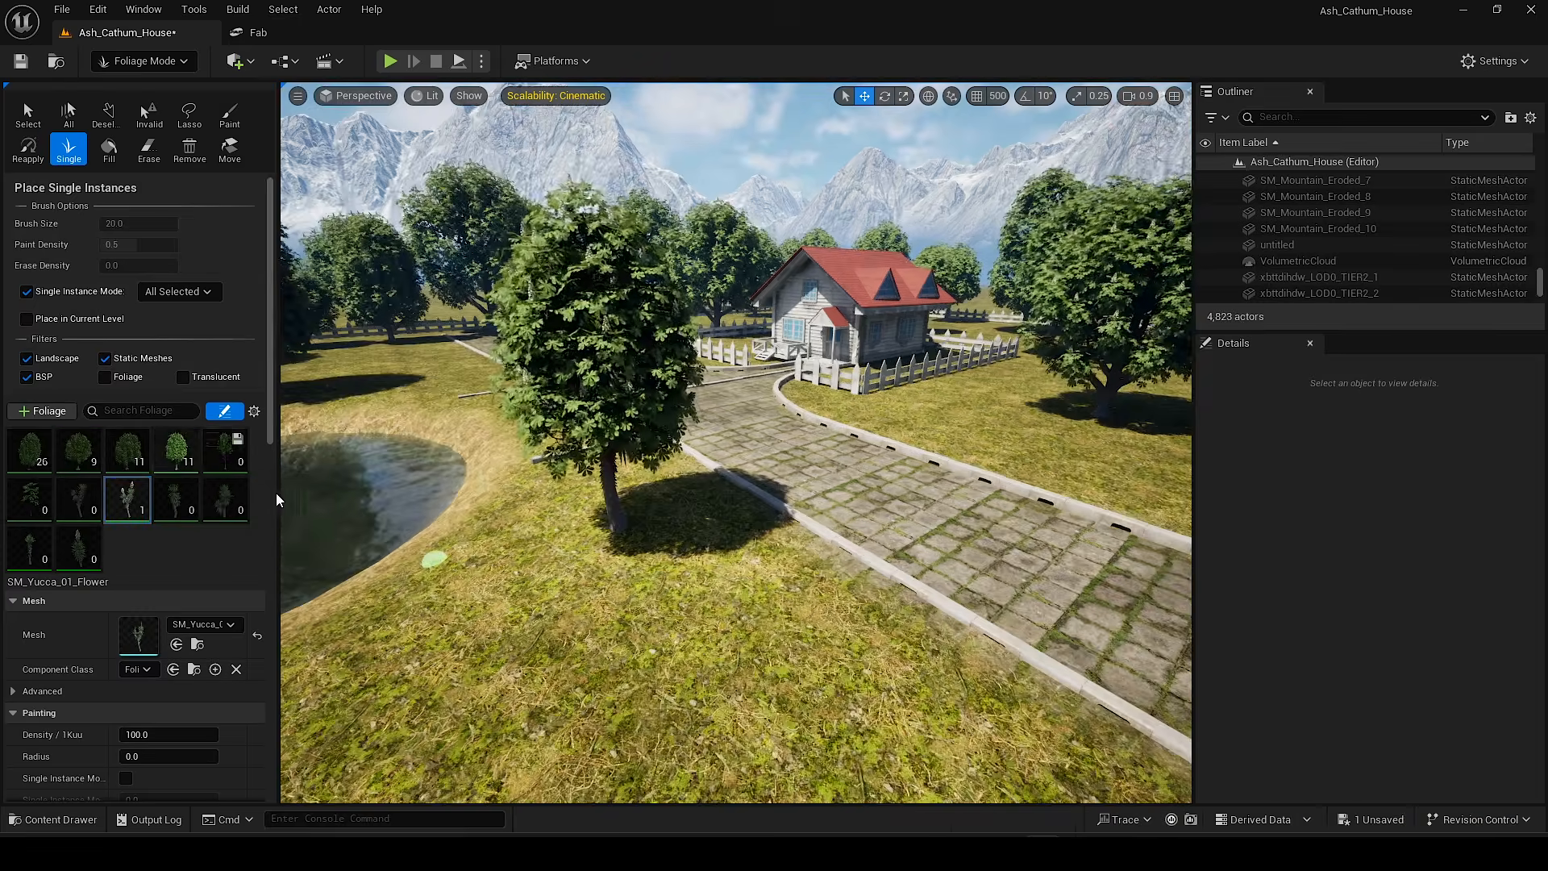
key(ctrl+z)
Step: Try placing SM_Yucca_01_Flower beside the white picket fence next to the house
click(579, 520)
right_drag(579, 520, 524, 519)
key(w)
right_drag(739, 553, 887, 550)
key(e)
key(ctrl+z)
key(w)
right_drag(794, 622, 747, 622)
key(e)
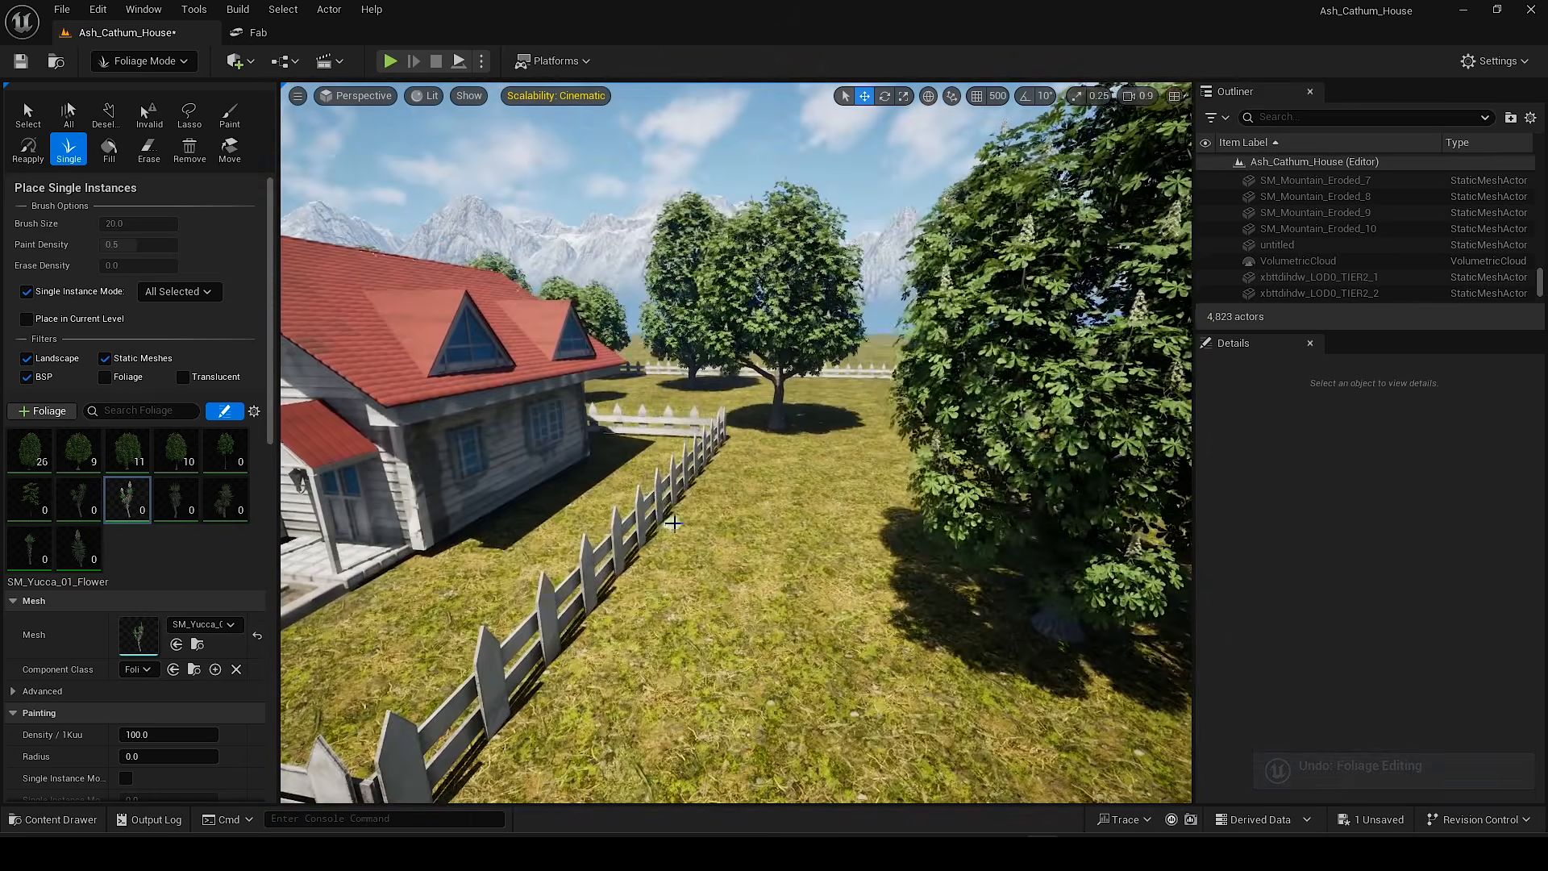
Step: Try placing a single SM_Yucca_04 at the far end of the house's picket fence
key(s)
right_drag(740, 549, 774, 528)
key(w)
key(ctrl+z)
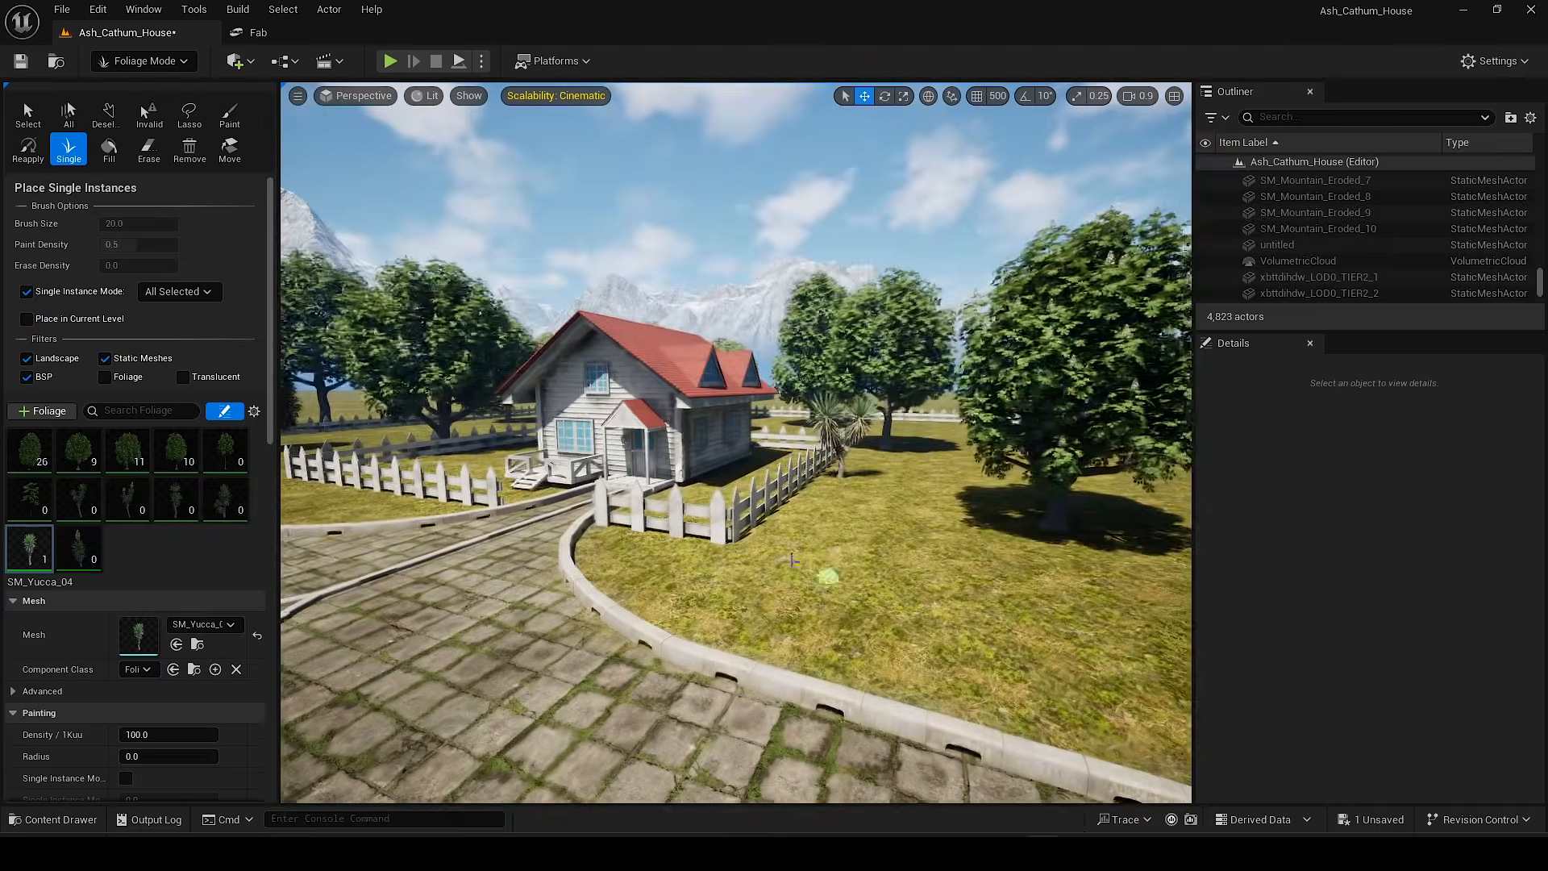
key(ctrl+z)
key(w)
right_drag(792, 559, 855, 556)
Step: Try placing SM_Yucca_03 and SM_Yucca_01_Flower on the grass along the house's picket fence
click(226, 498)
right_drag(601, 587, 613, 576)
key(w)
key(ctrl+z)
click(125, 495)
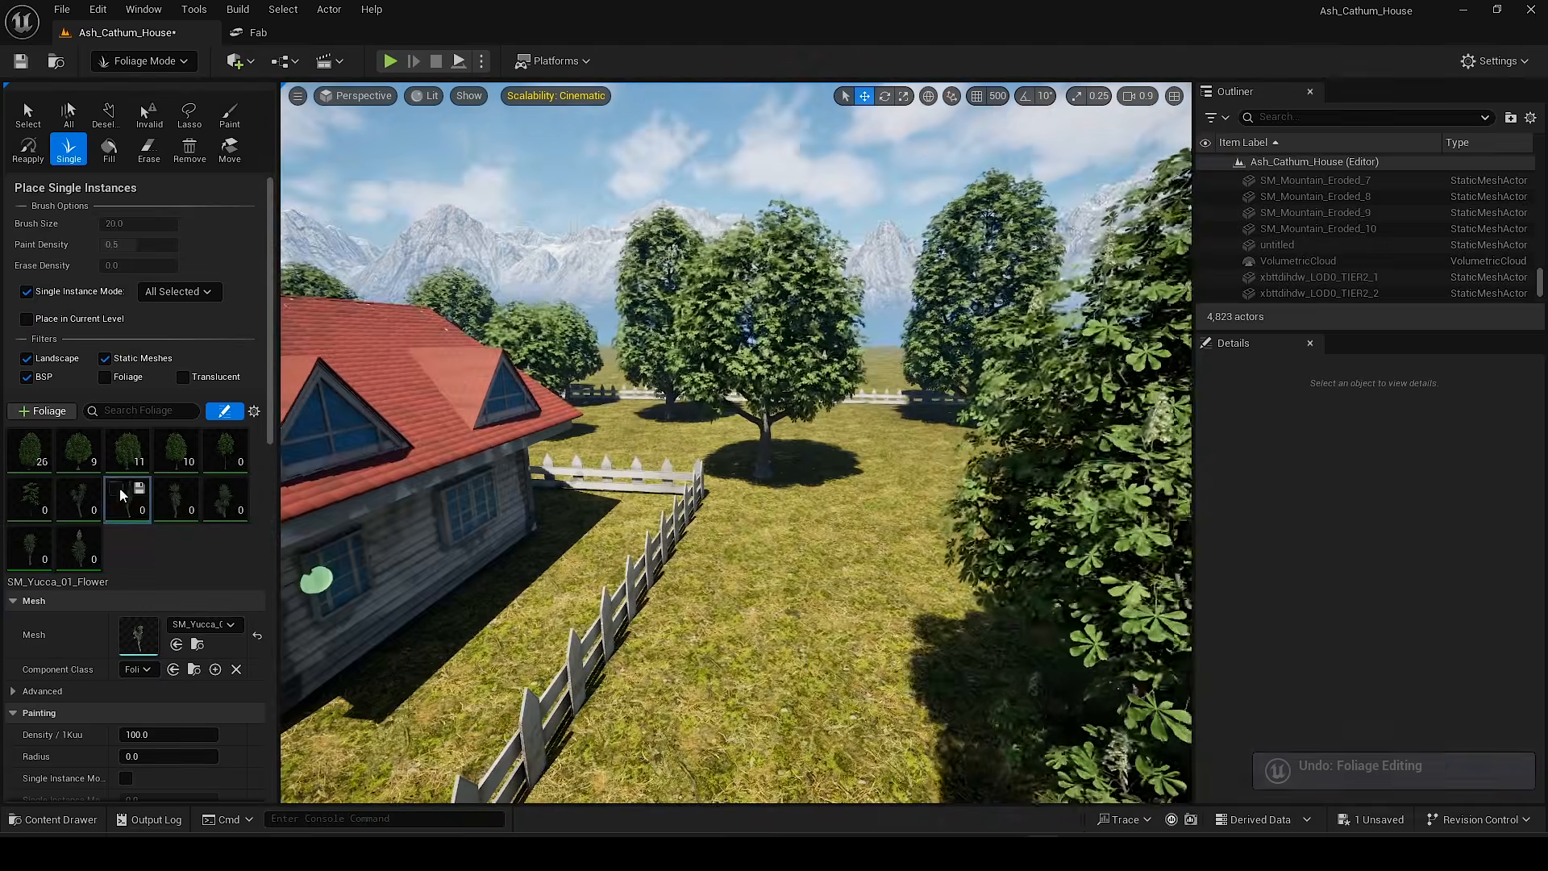
click(735, 508)
key(ctrl+z)
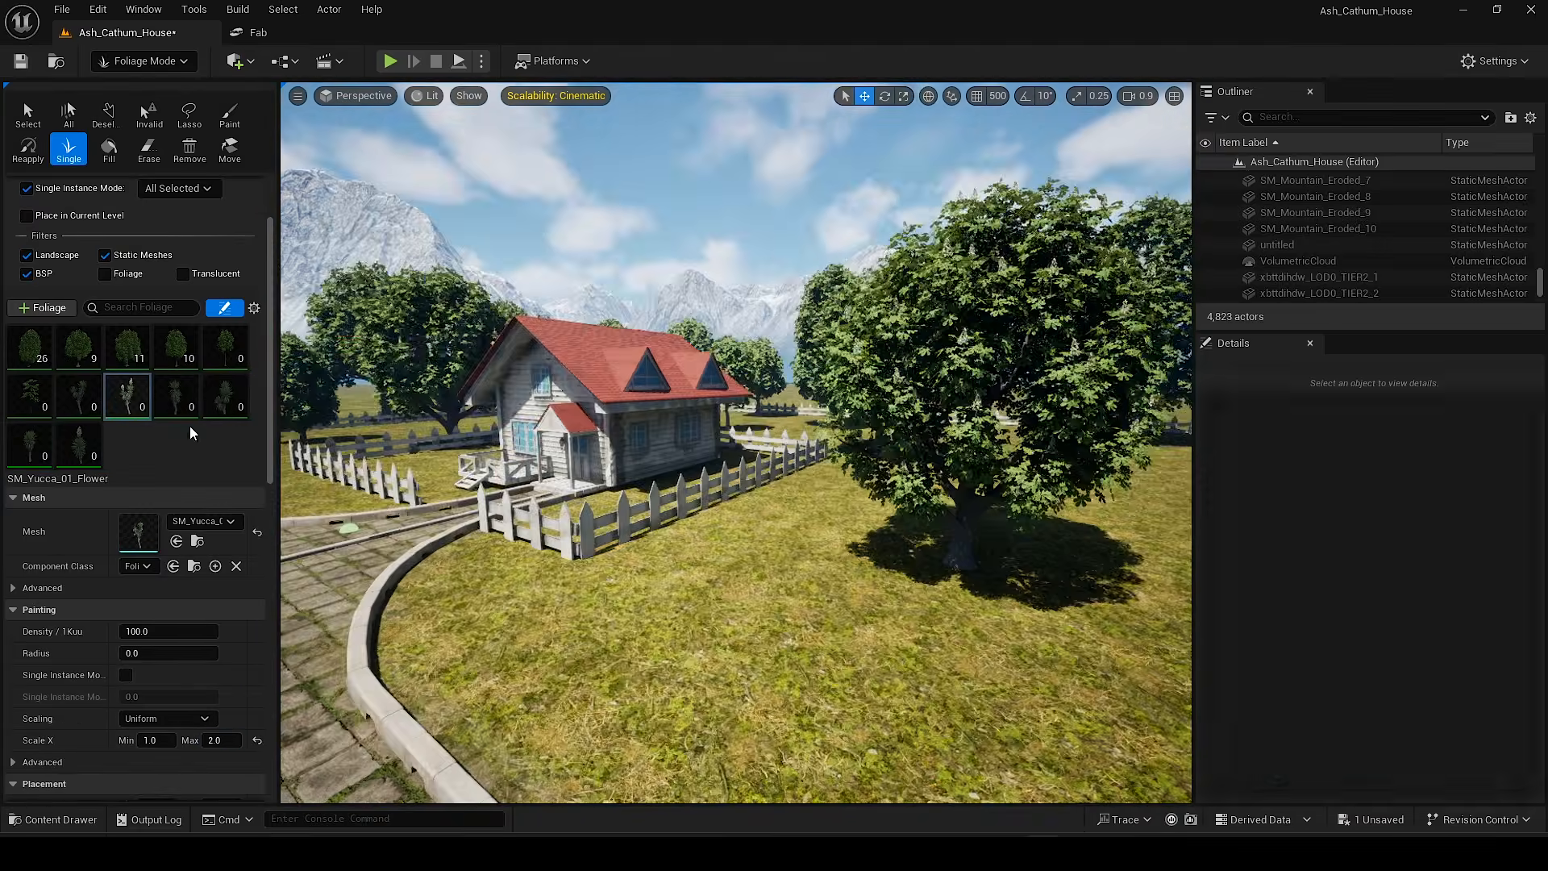
Step: Set the Scale X maximum of SM_Yucca_02 and SM_Yucca_06_Flower to 2.0 and place these yuccas near the fences
key(ctrl+z)
text(2)
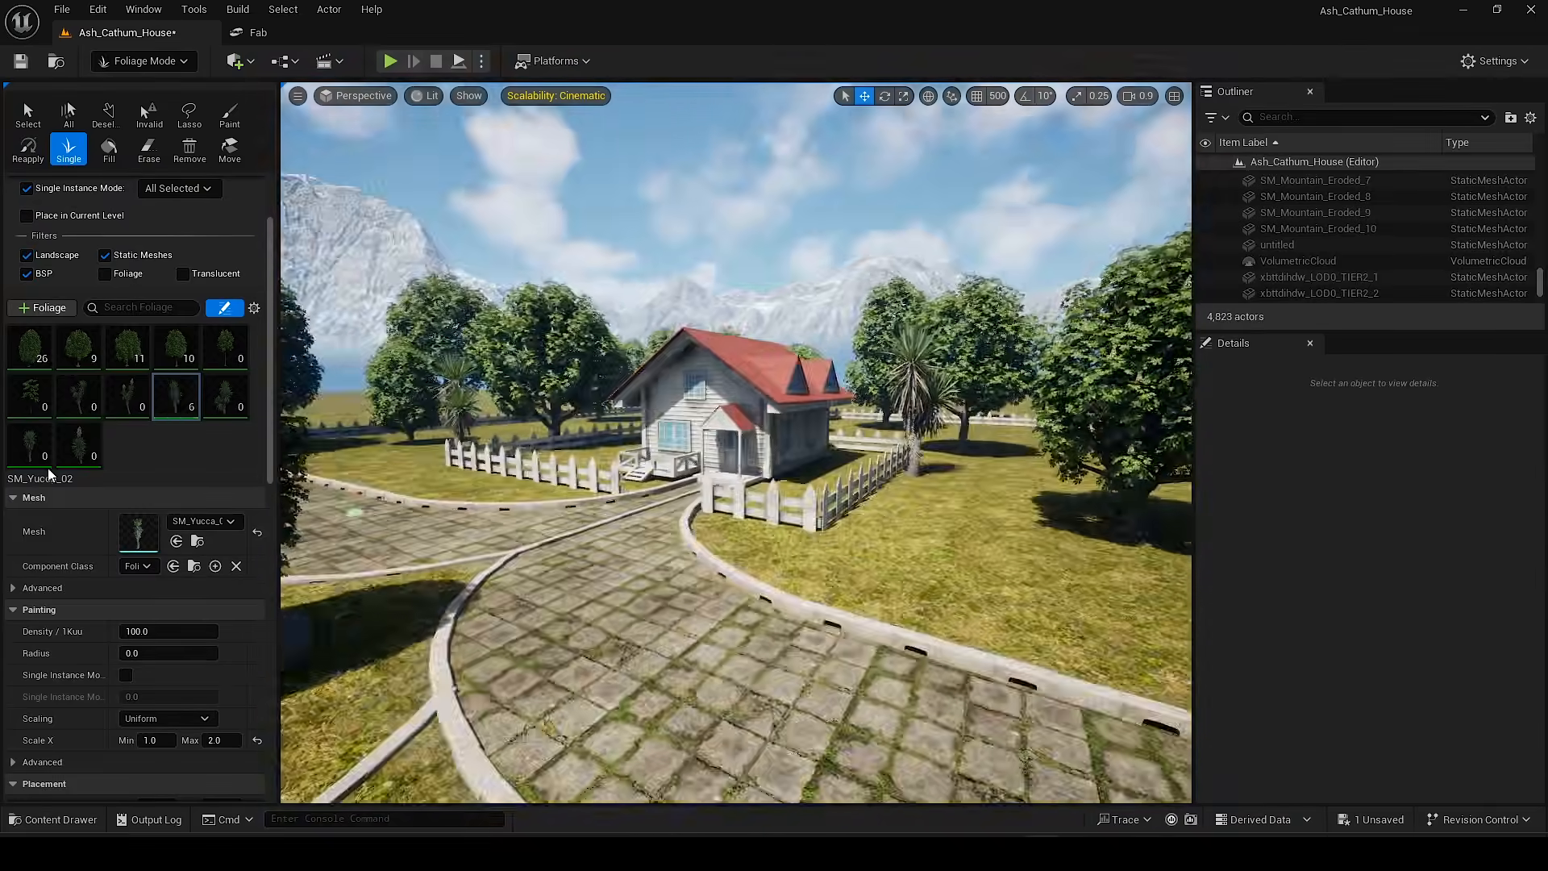
click(78, 443)
text(2)
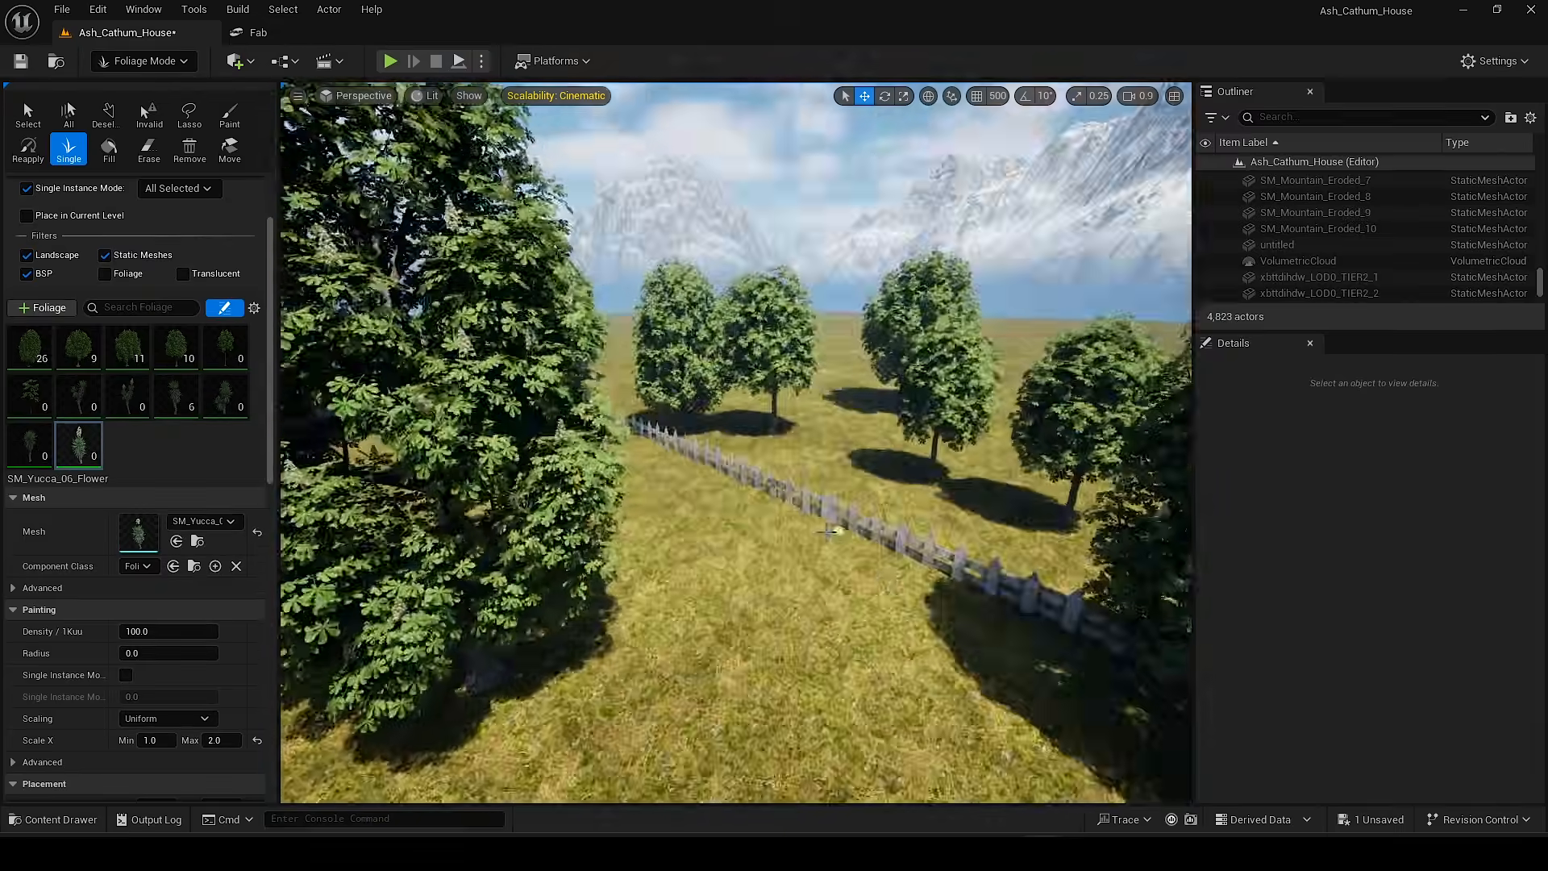
click(887, 555)
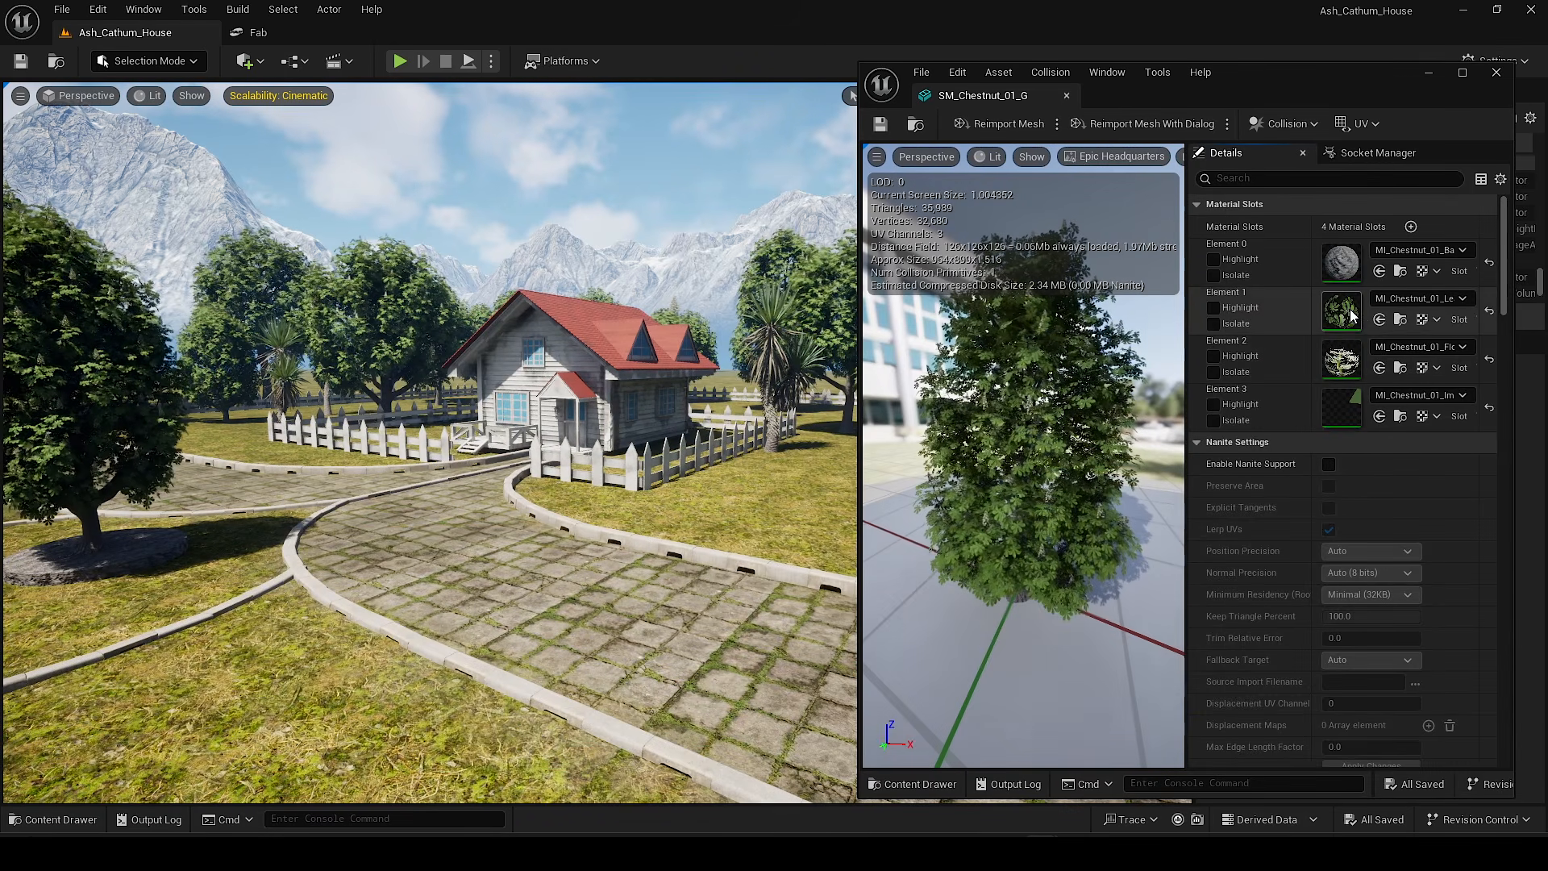
Step: Open the leaves material MI_Chestnut_01_Leaves from SM_Chestnut_01_G and set its Color Mult to orange
double_click(1343, 311)
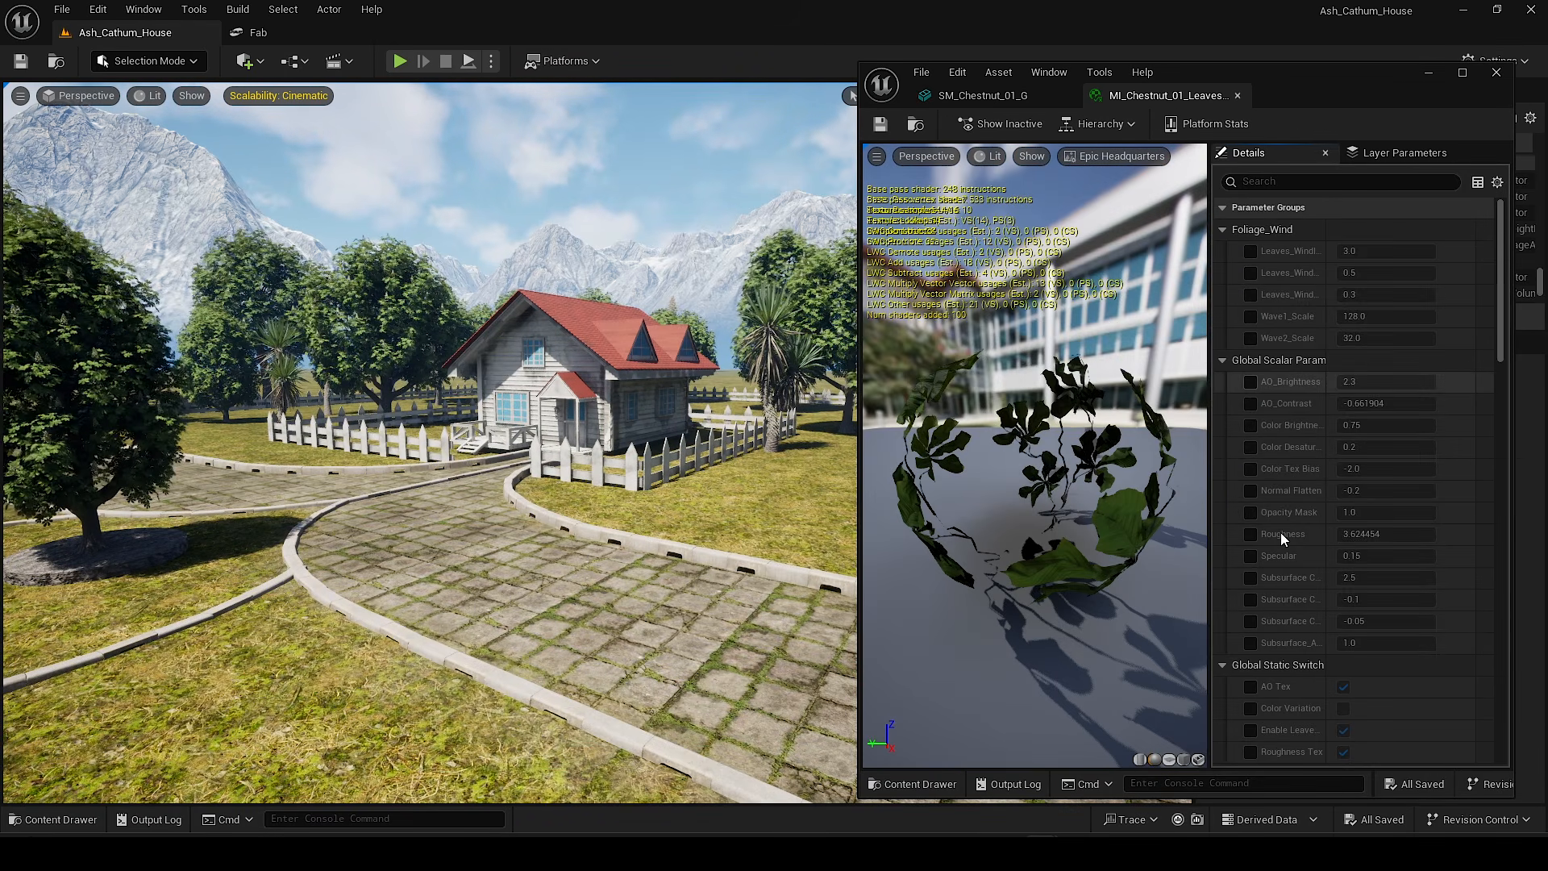
scroll(1280, 528, down, 10)
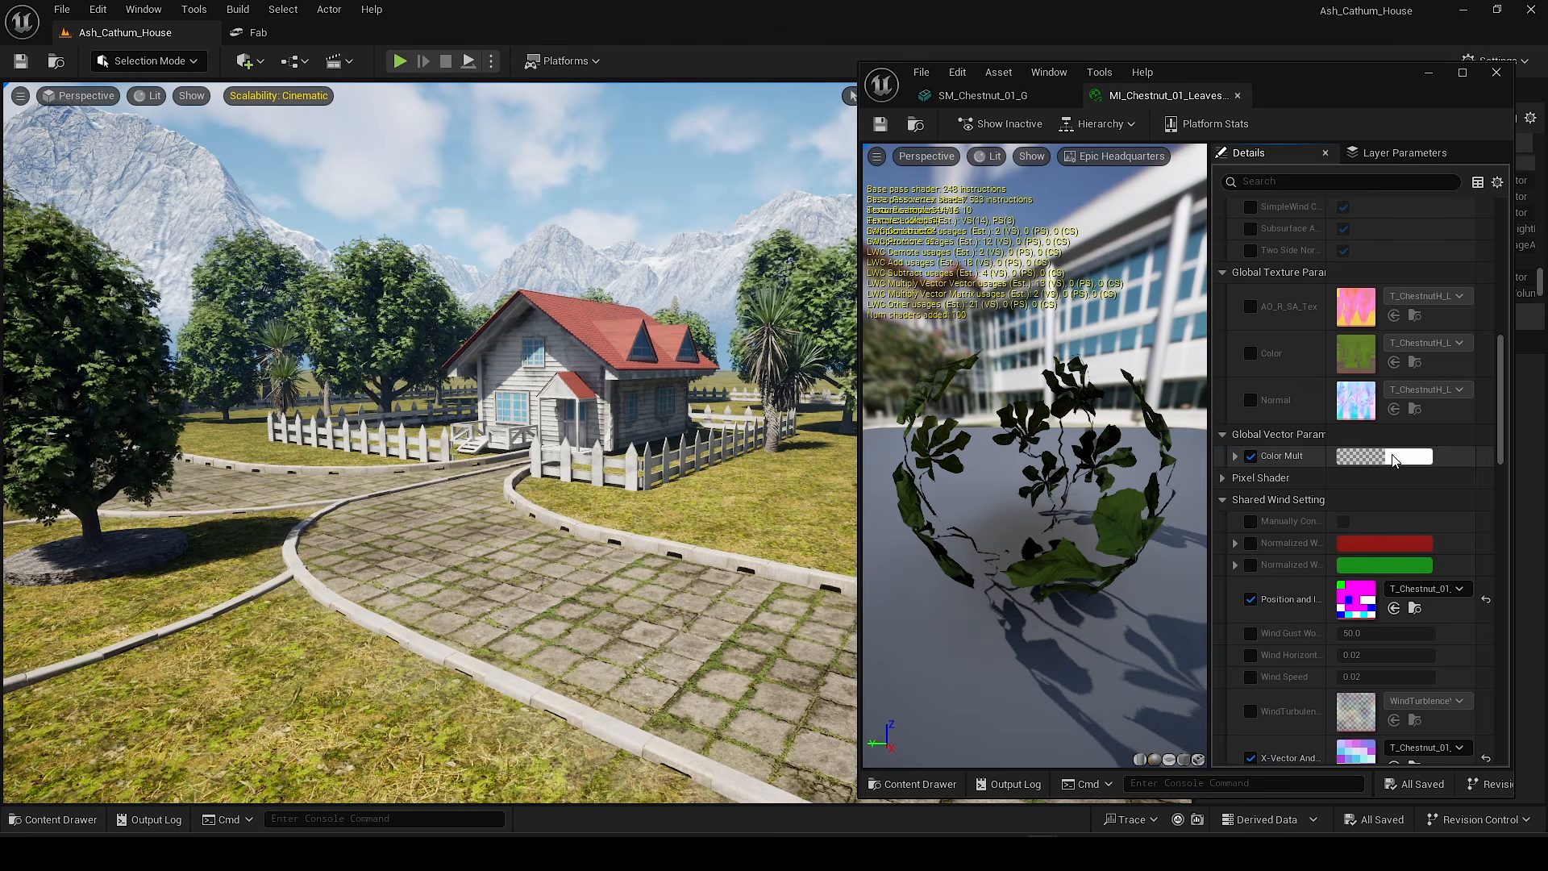
click(1393, 457)
drag(1133, 540, 1063, 507)
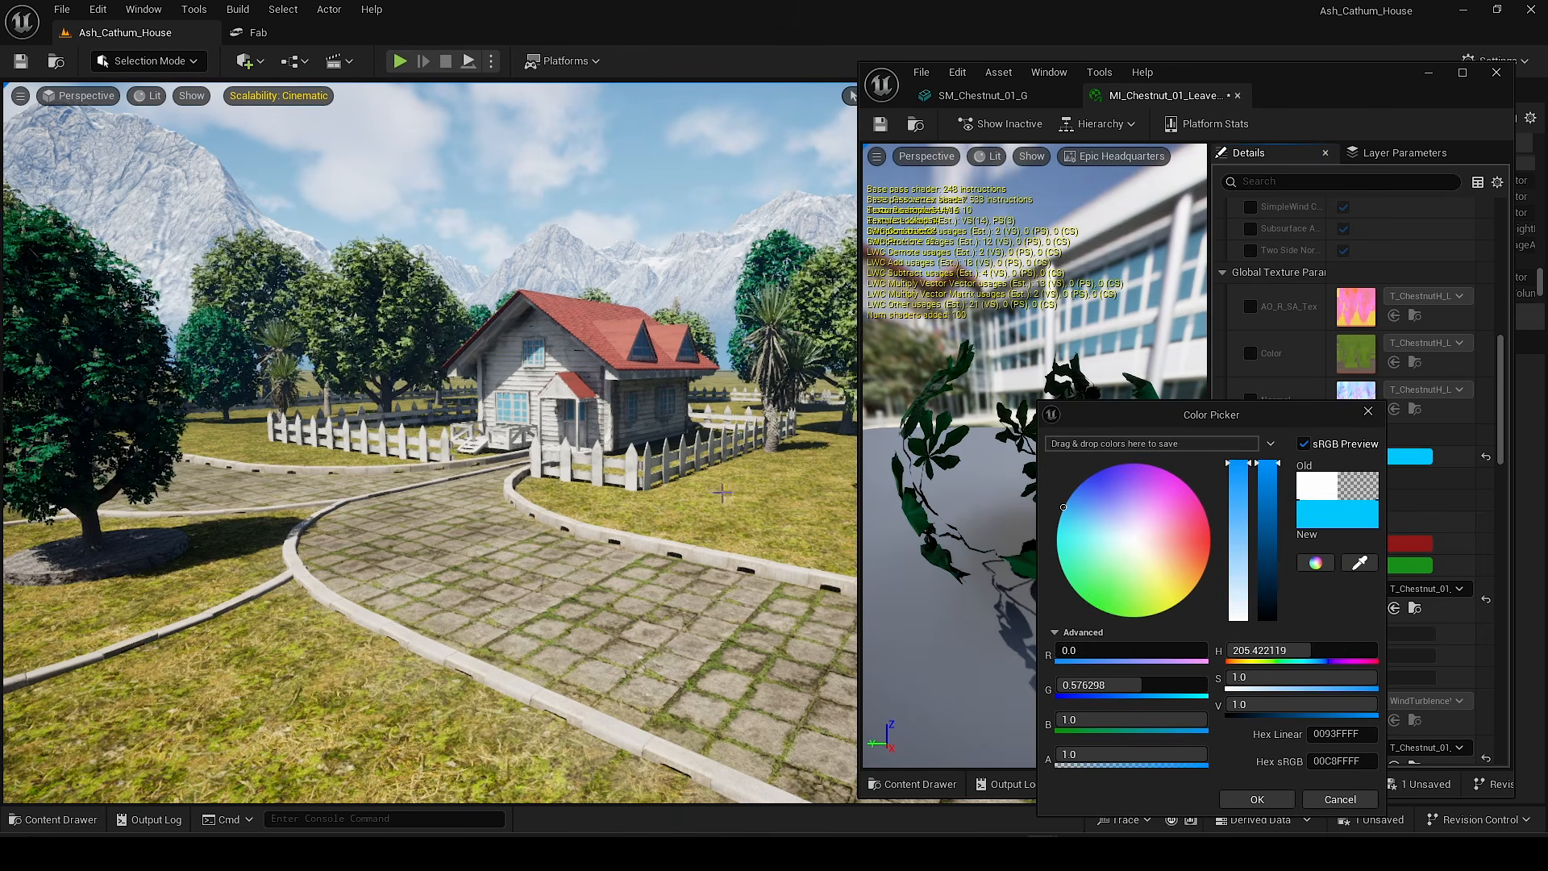
scroll(772, 499, down, 5)
drag(1080, 519, 1312, 620)
click(1258, 798)
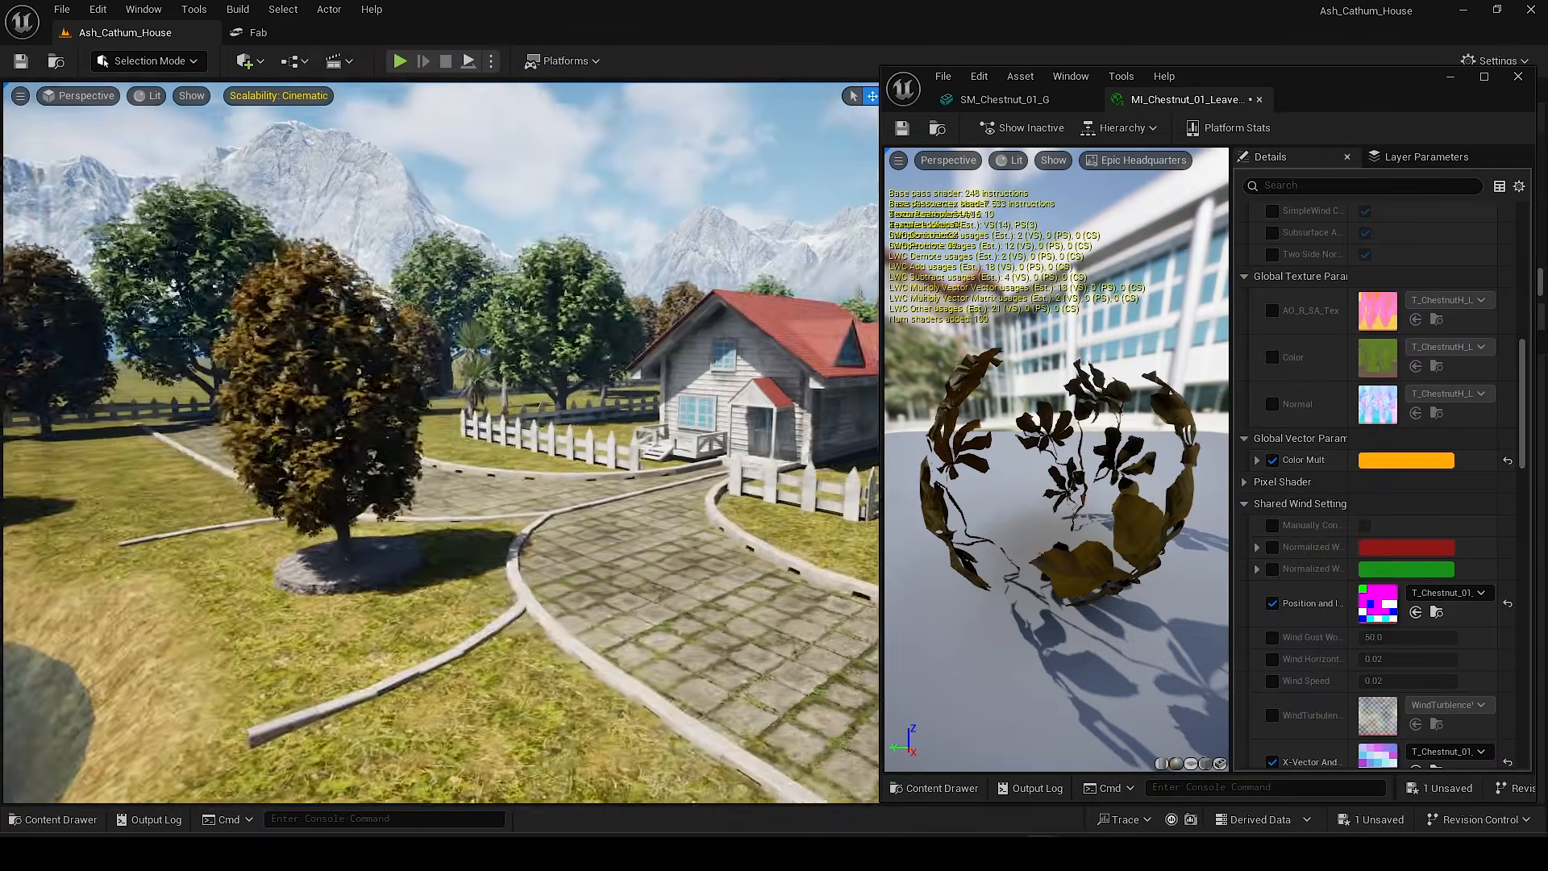
Step: Adjust the Color Mult of MI_Chestnut_01_Leaves to a fully saturated orange with Hex sRGB FFA800FF
right_drag(441, 442, 395, 436)
click(1382, 460)
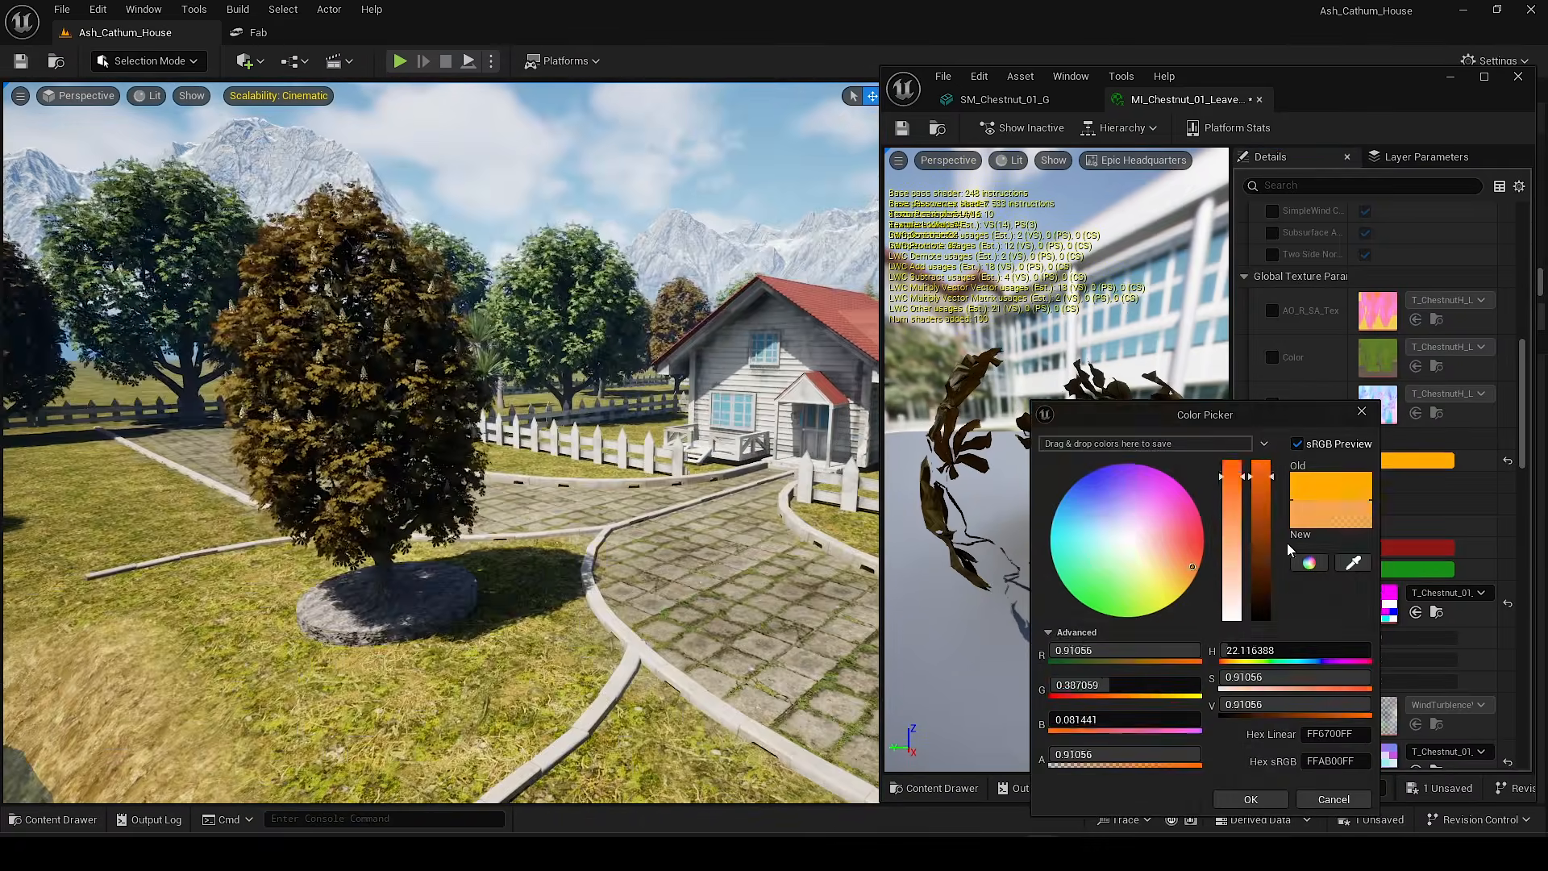
drag(1195, 570, 1193, 502)
right_drag(441, 442, 475, 411)
drag(1191, 501, 1259, 593)
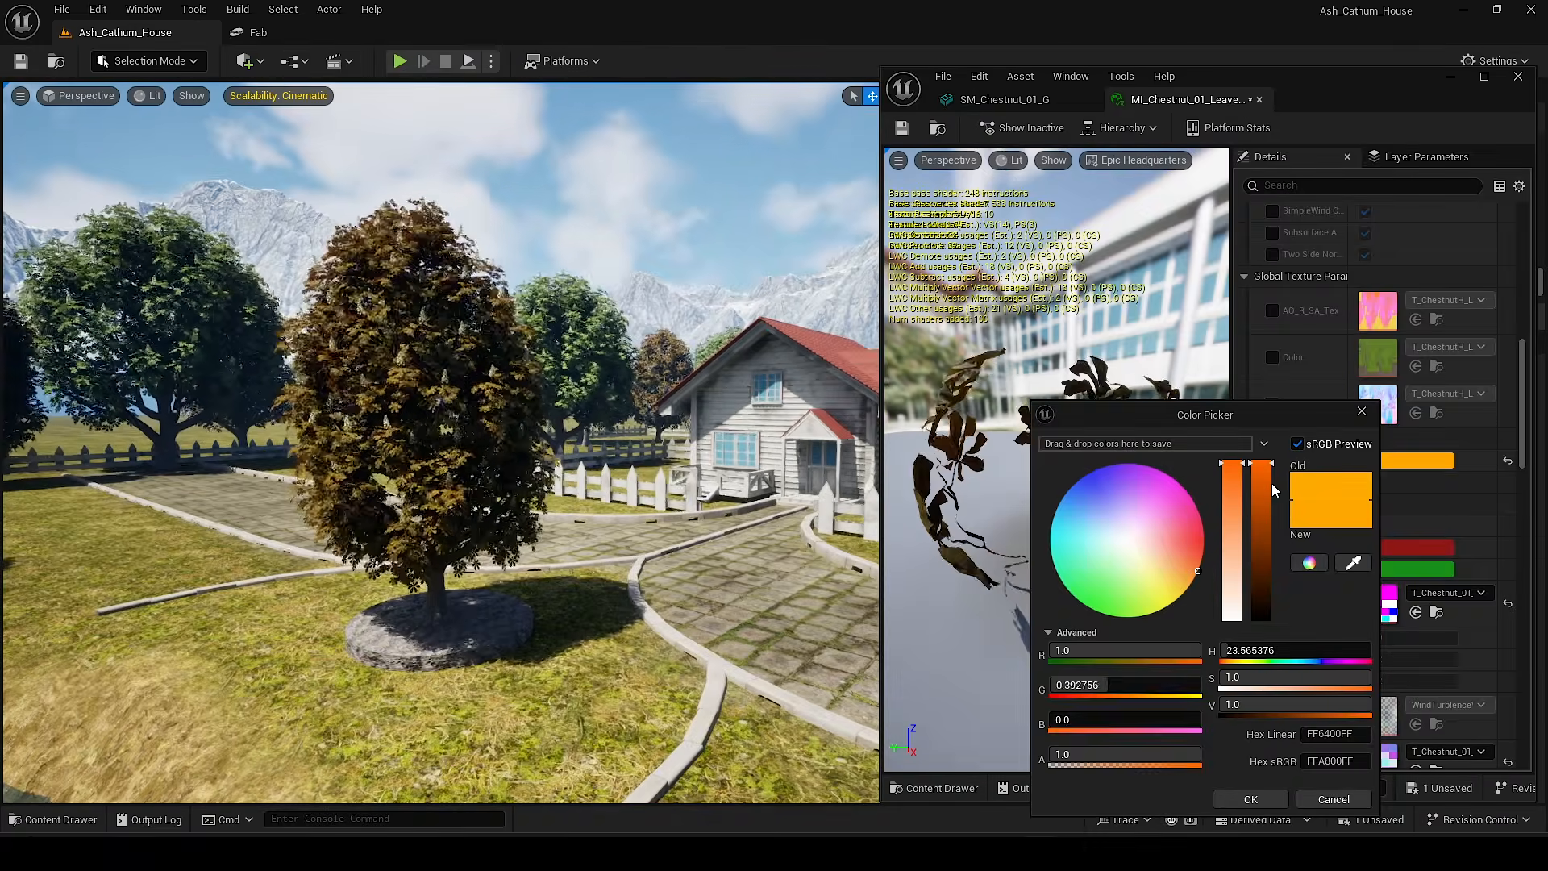
click(1246, 797)
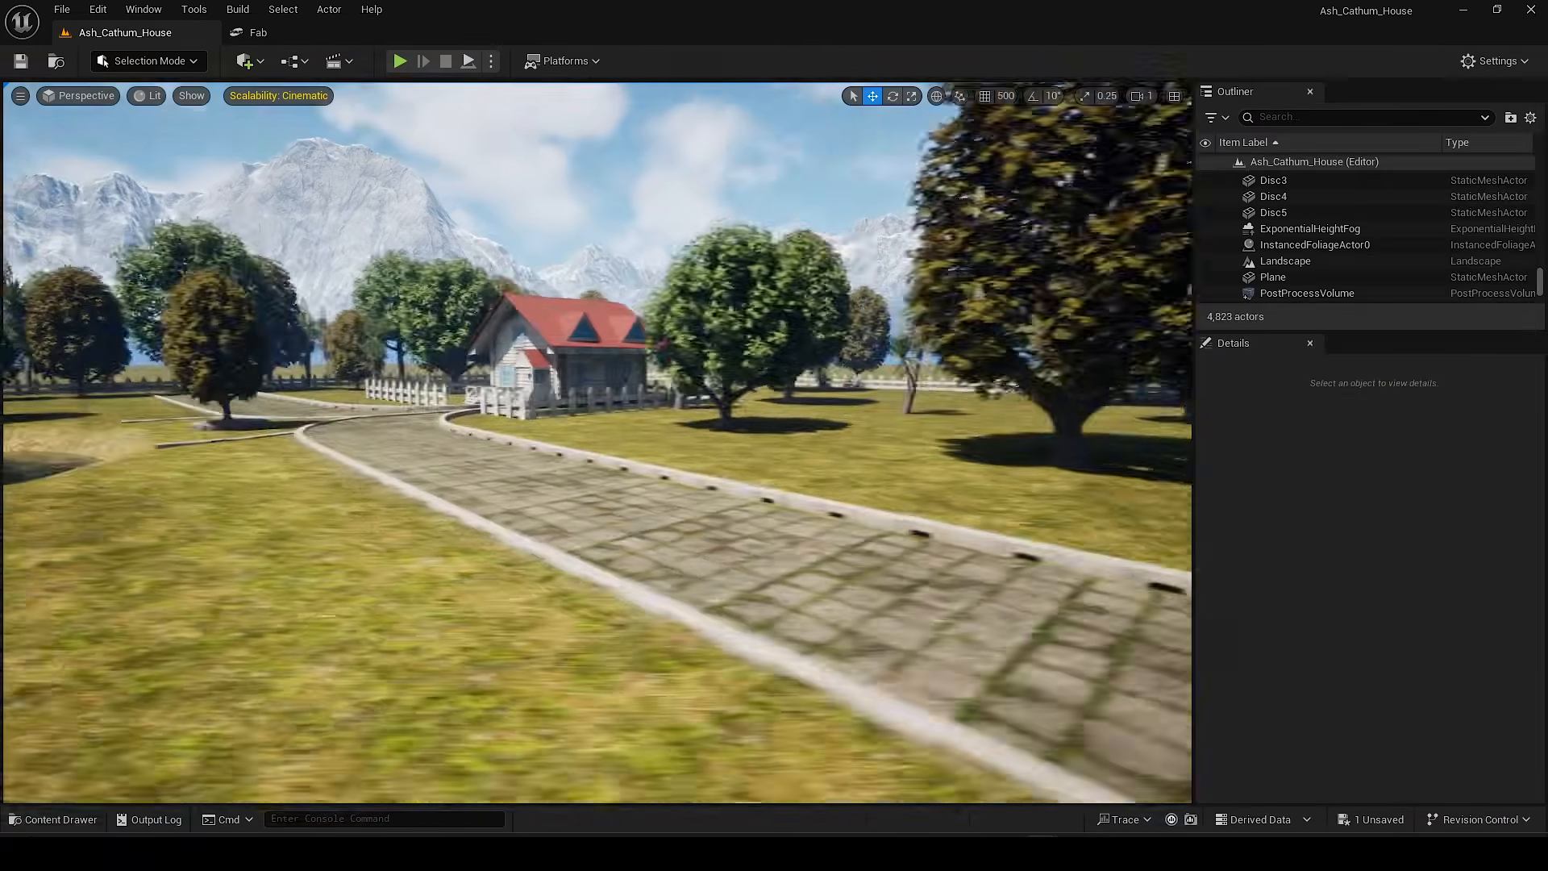
Step: Search Fab for "Icelandic Volcano Terrain" and open the matching Quixel terrain asset
click(258, 32)
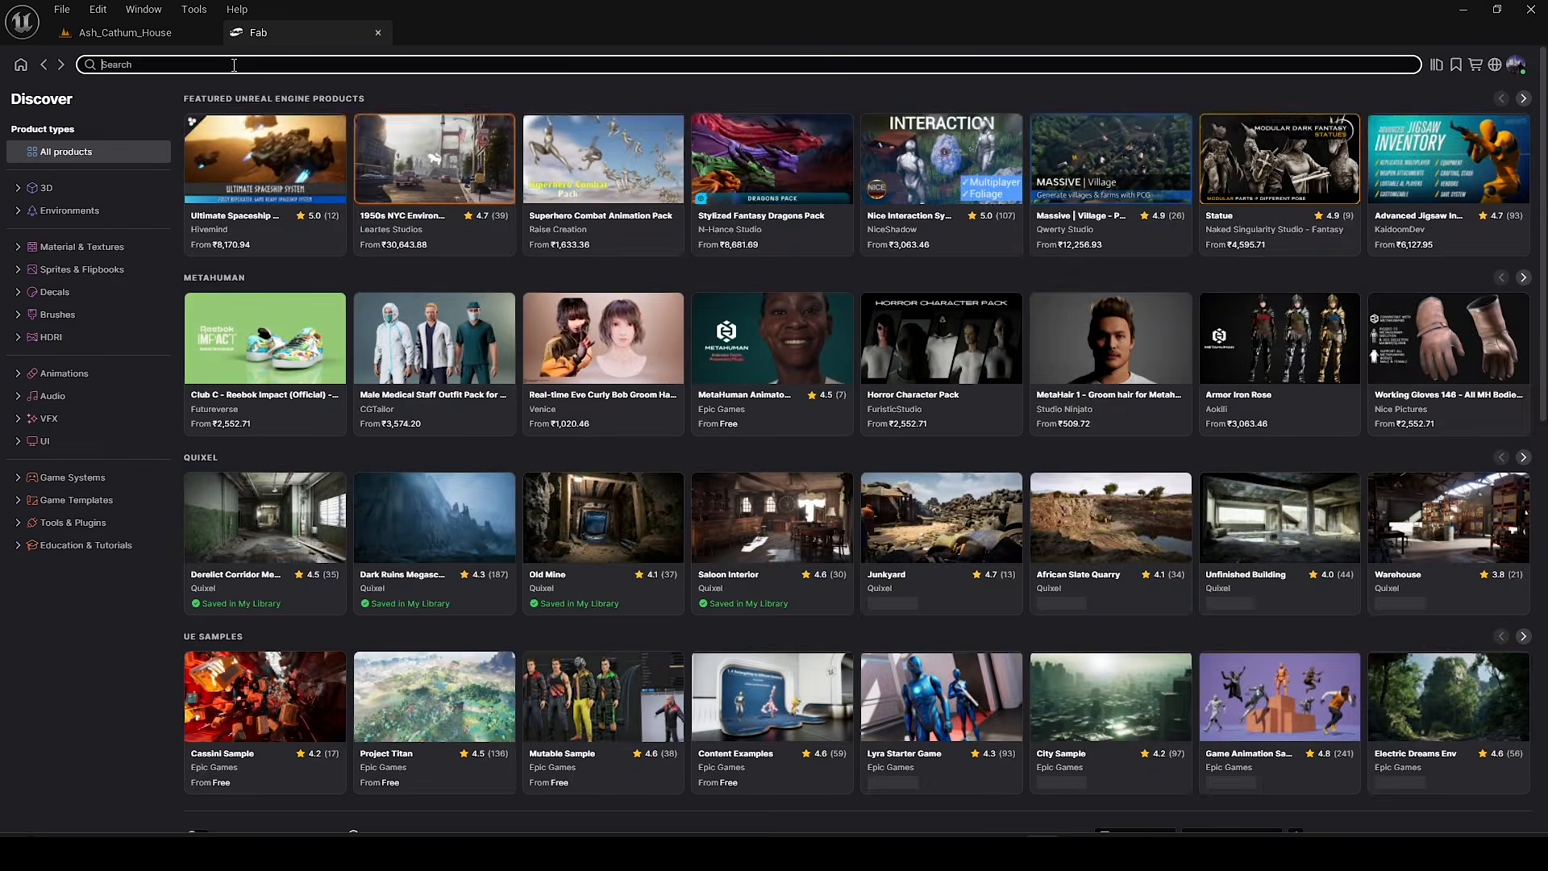
click(235, 65)
text(Icelandic Volcano Terrain)
key(Return)
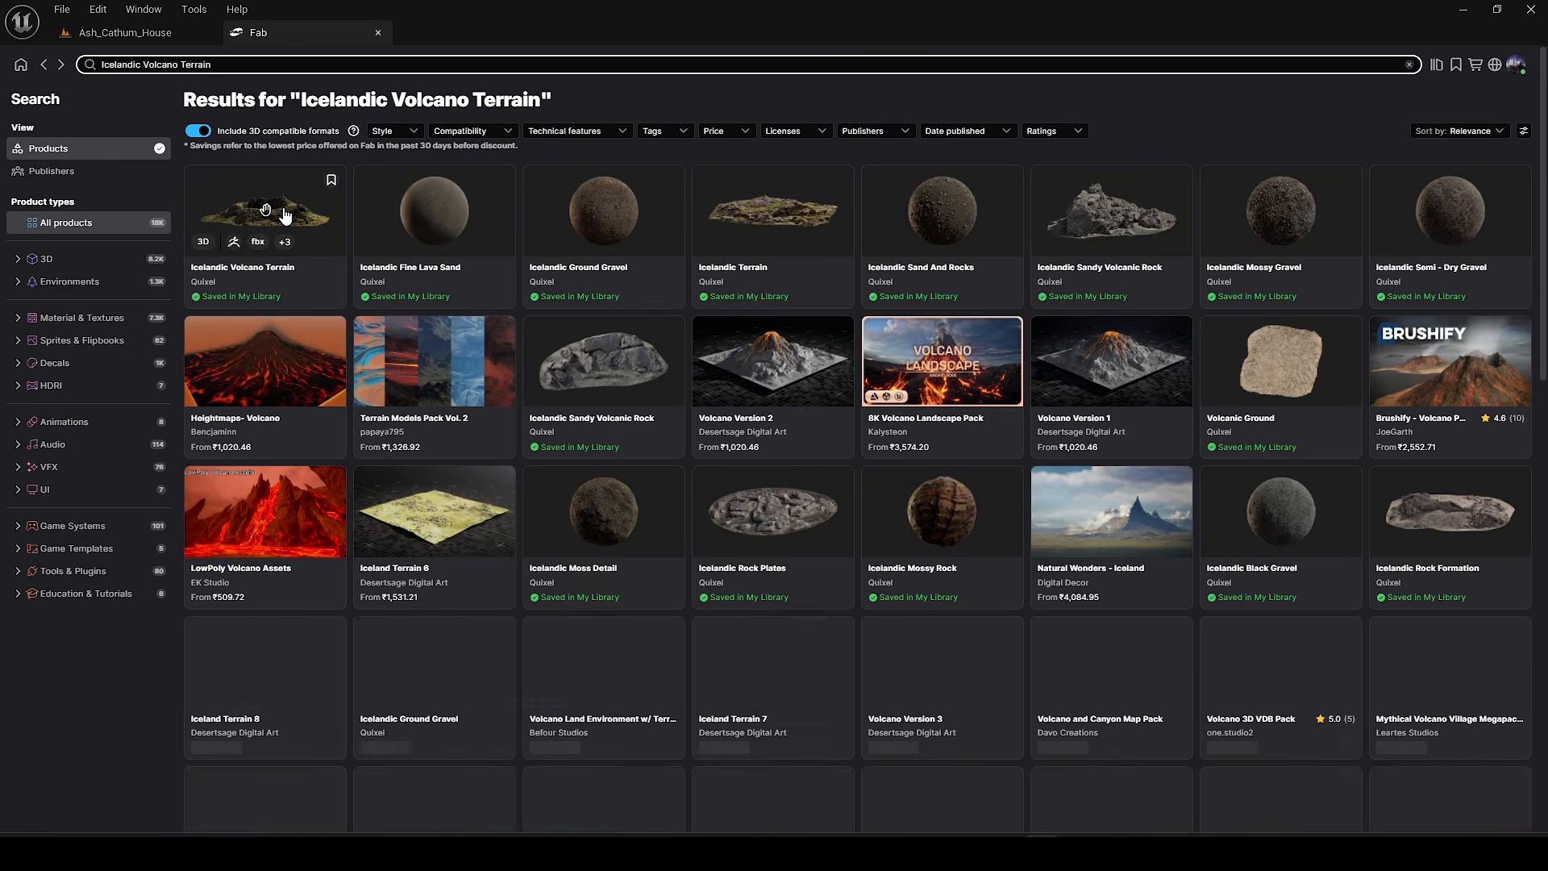
click(284, 214)
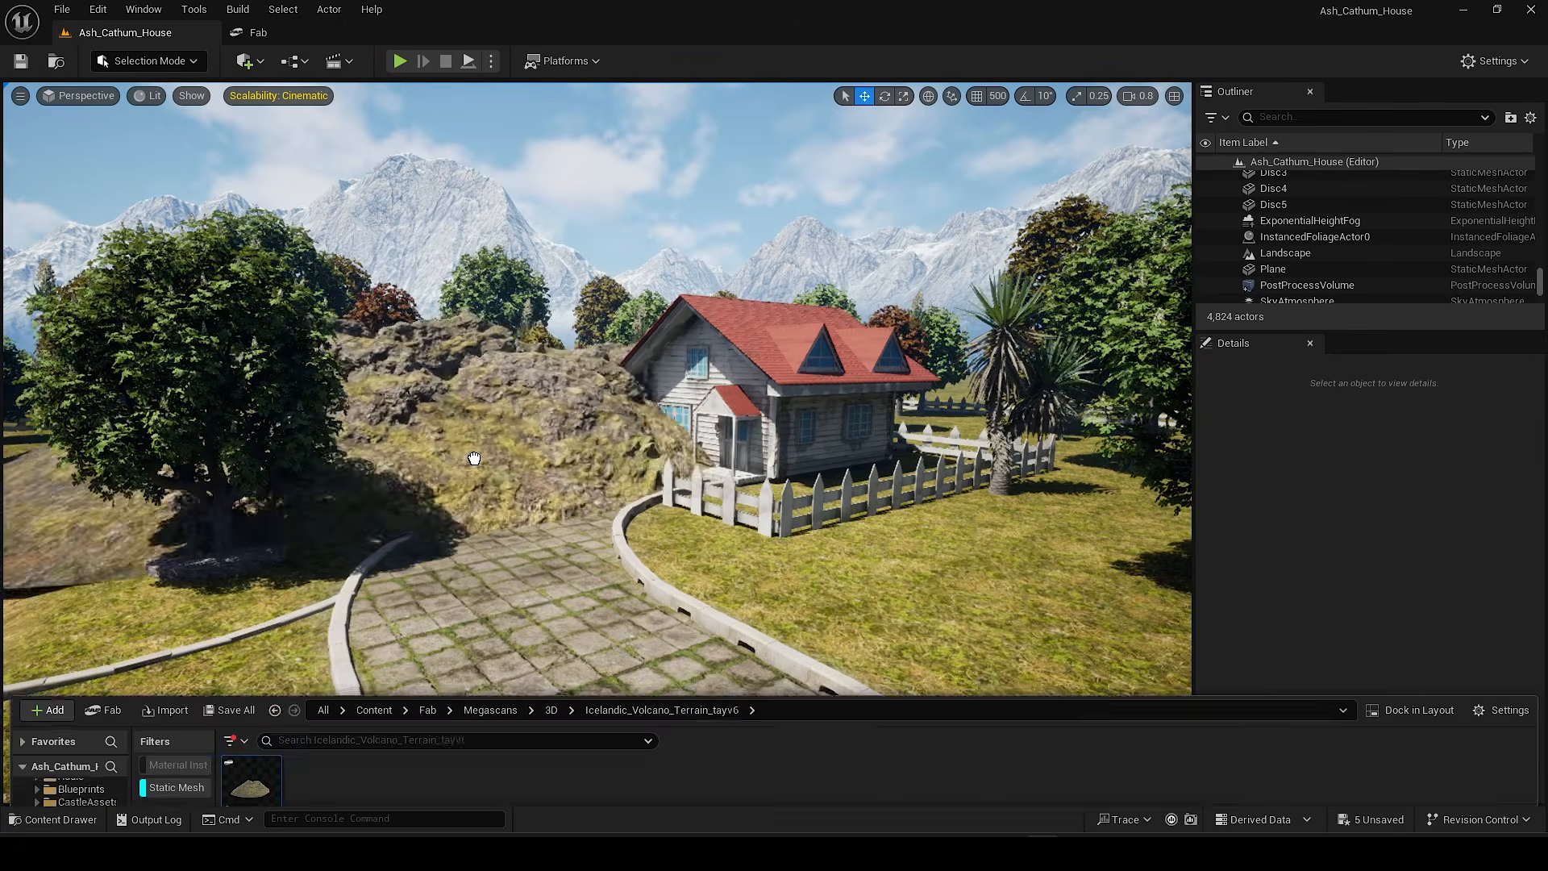
Step: Move the Icelandic volcano terrain away from the house to the landscape's far edge and scale it uniformly to about 4.43
right_drag(596, 443, 612, 582)
scroll(609, 478, up, 2)
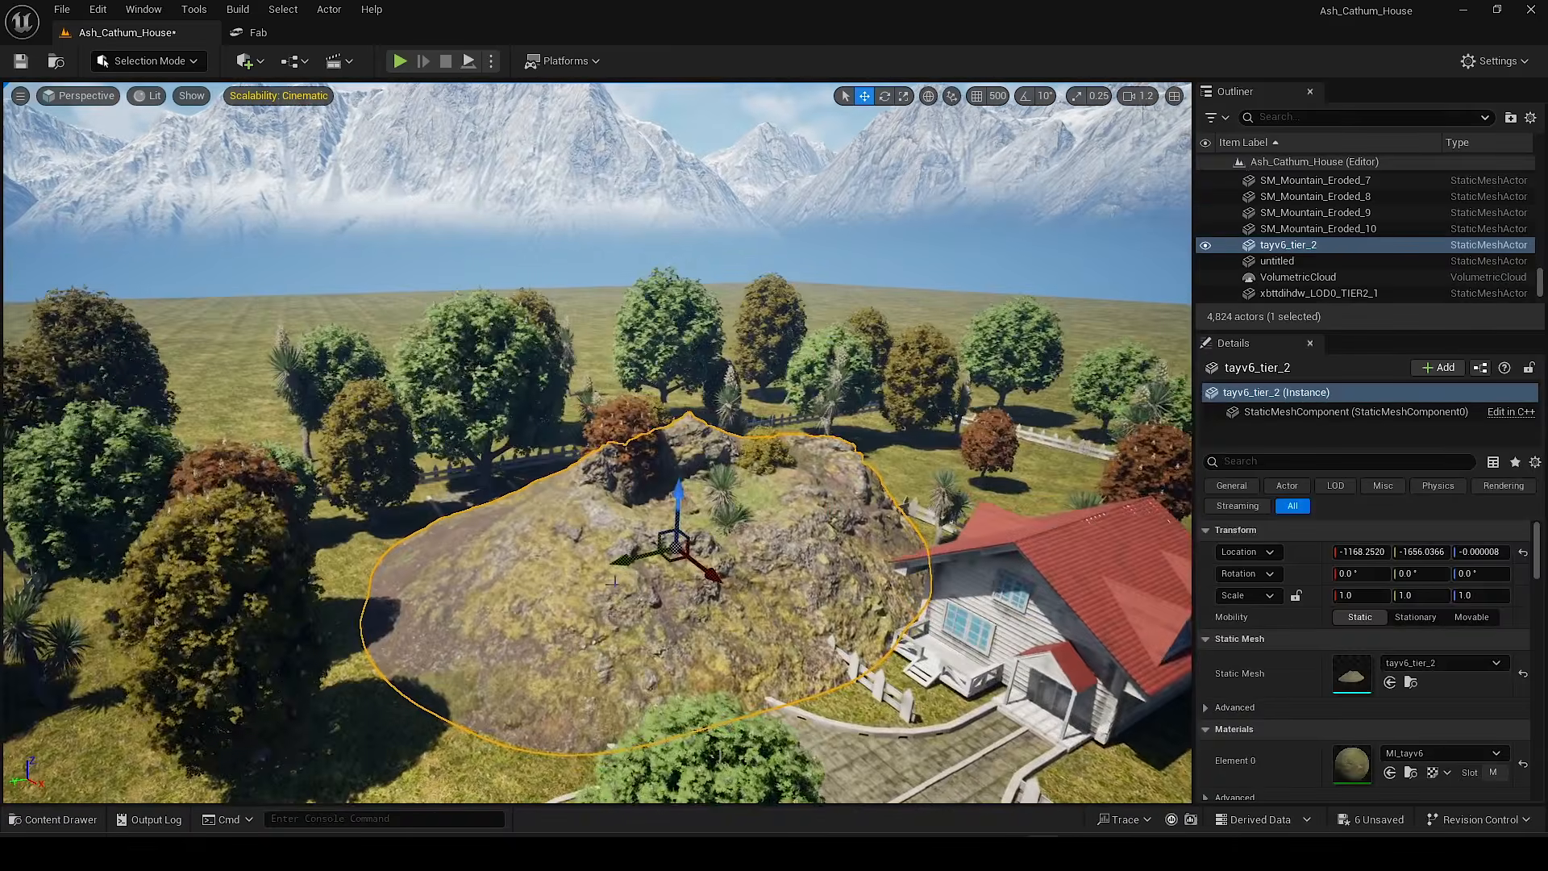
drag(633, 519, 524, 294)
right_drag(524, 294, 523, 258)
key(r)
drag(584, 475, 624, 448)
key(w)
drag(584, 475, 459, 373)
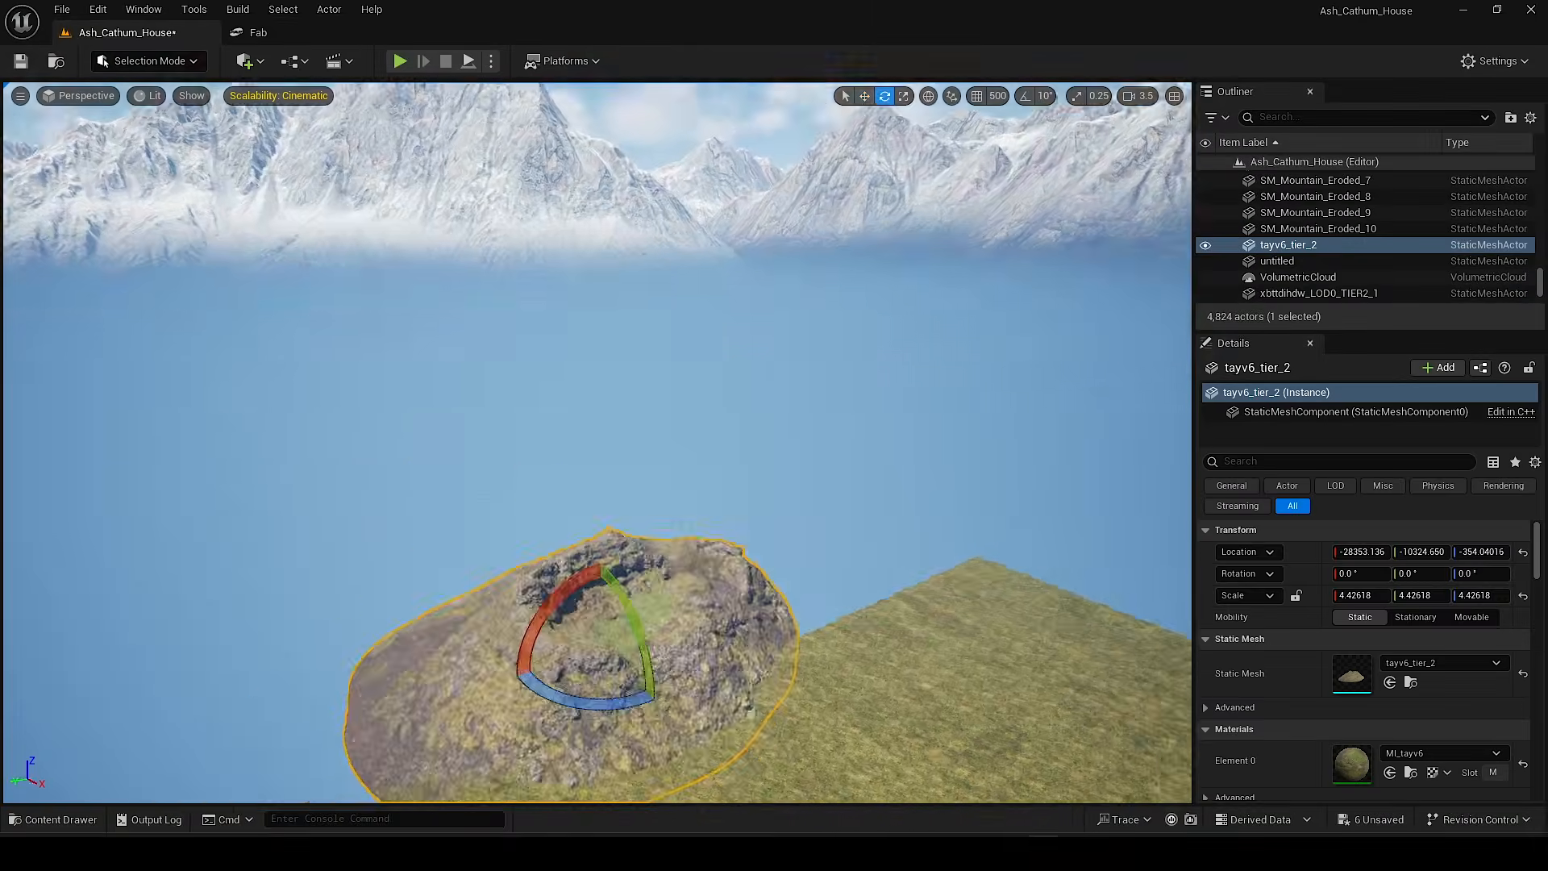
Step: Rotate the volcano terrain about -25.4° around Z and position it with its copy side by side along the landscape's edge
key(w)
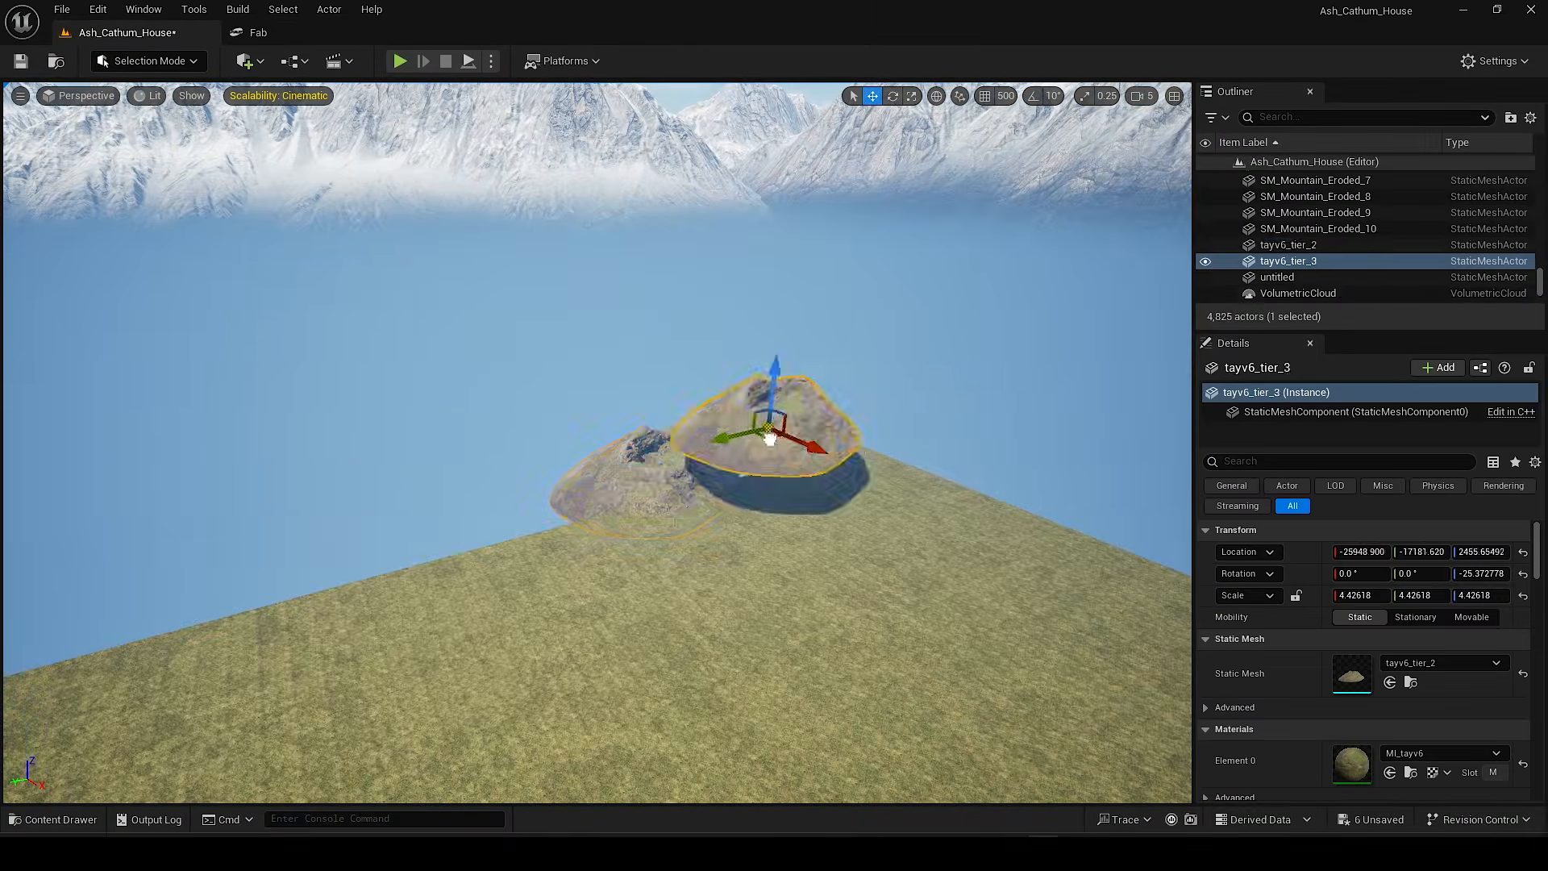
key(e)
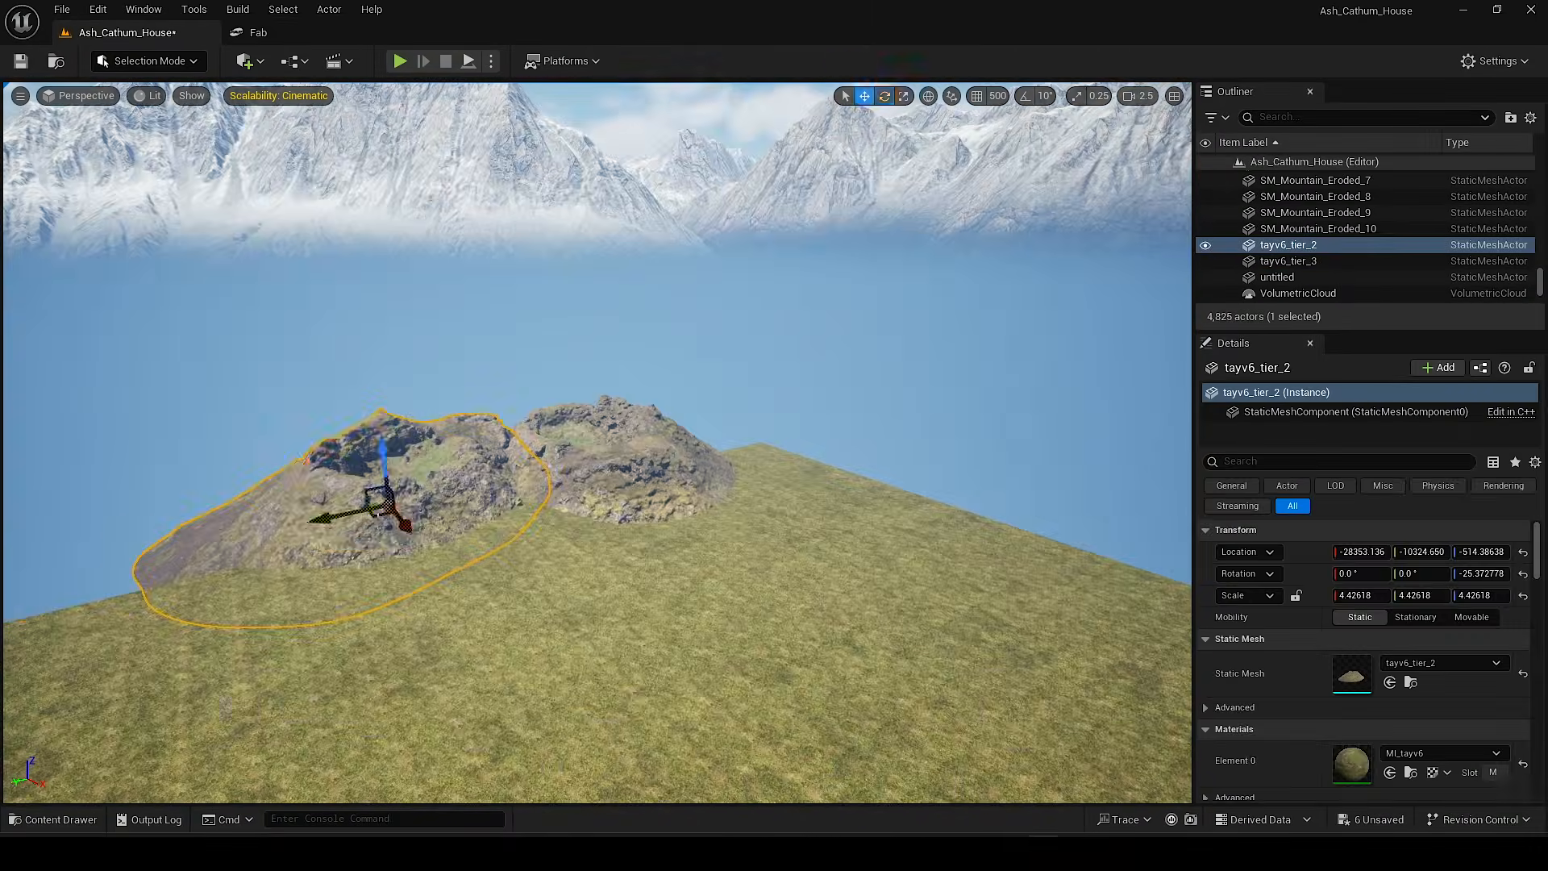
drag(528, 448, 448, 489)
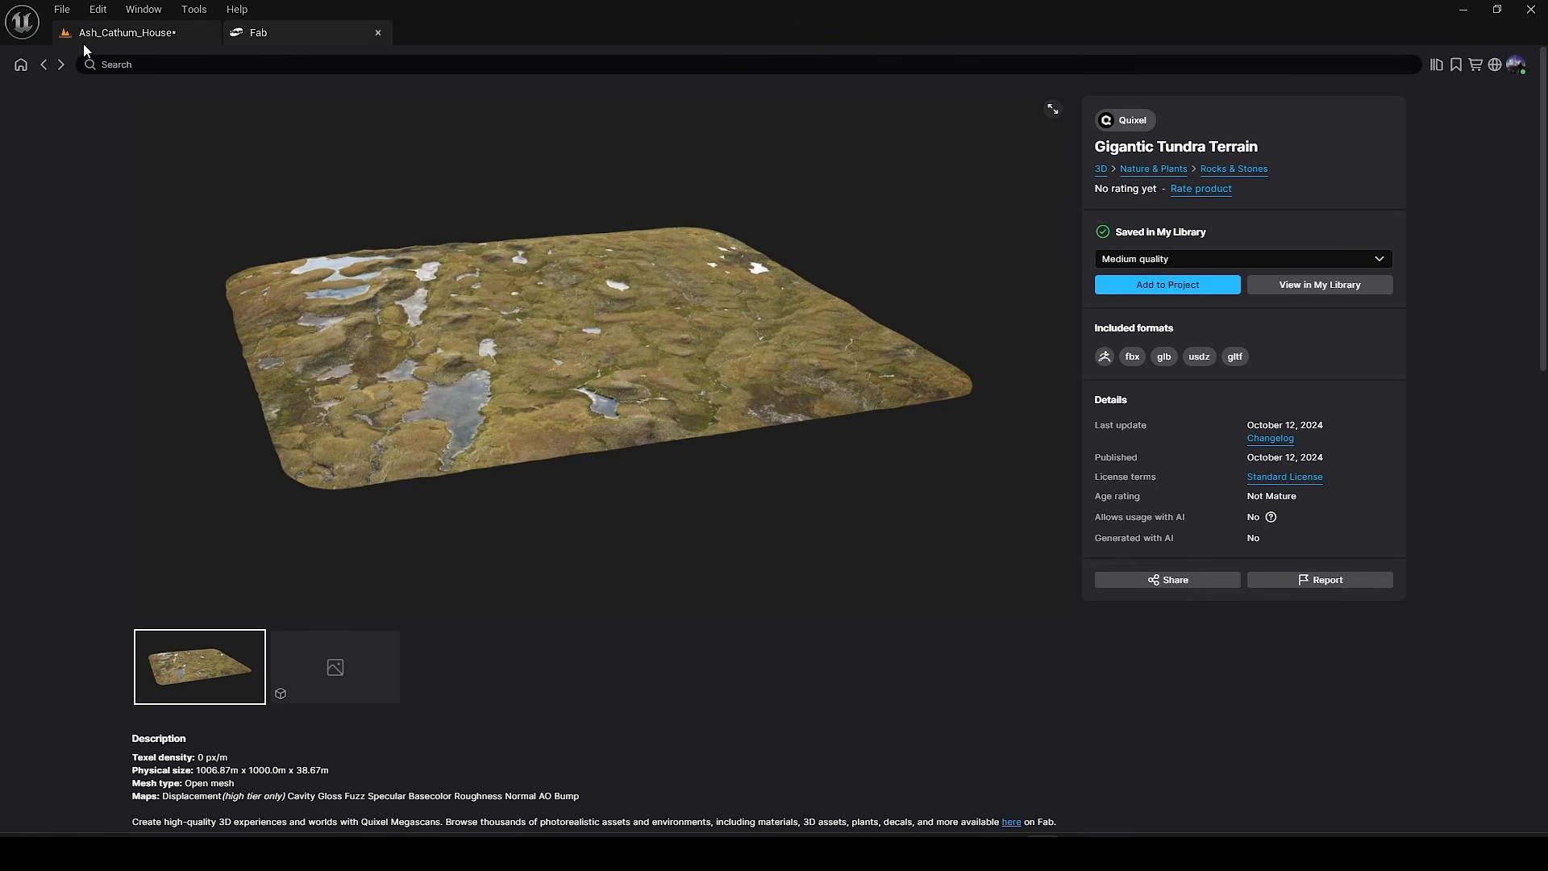
Step: Go back to the Quixel 3D results in Fab, open Tundra Rocky Ground and add its medium-quality version to the project
click(46, 64)
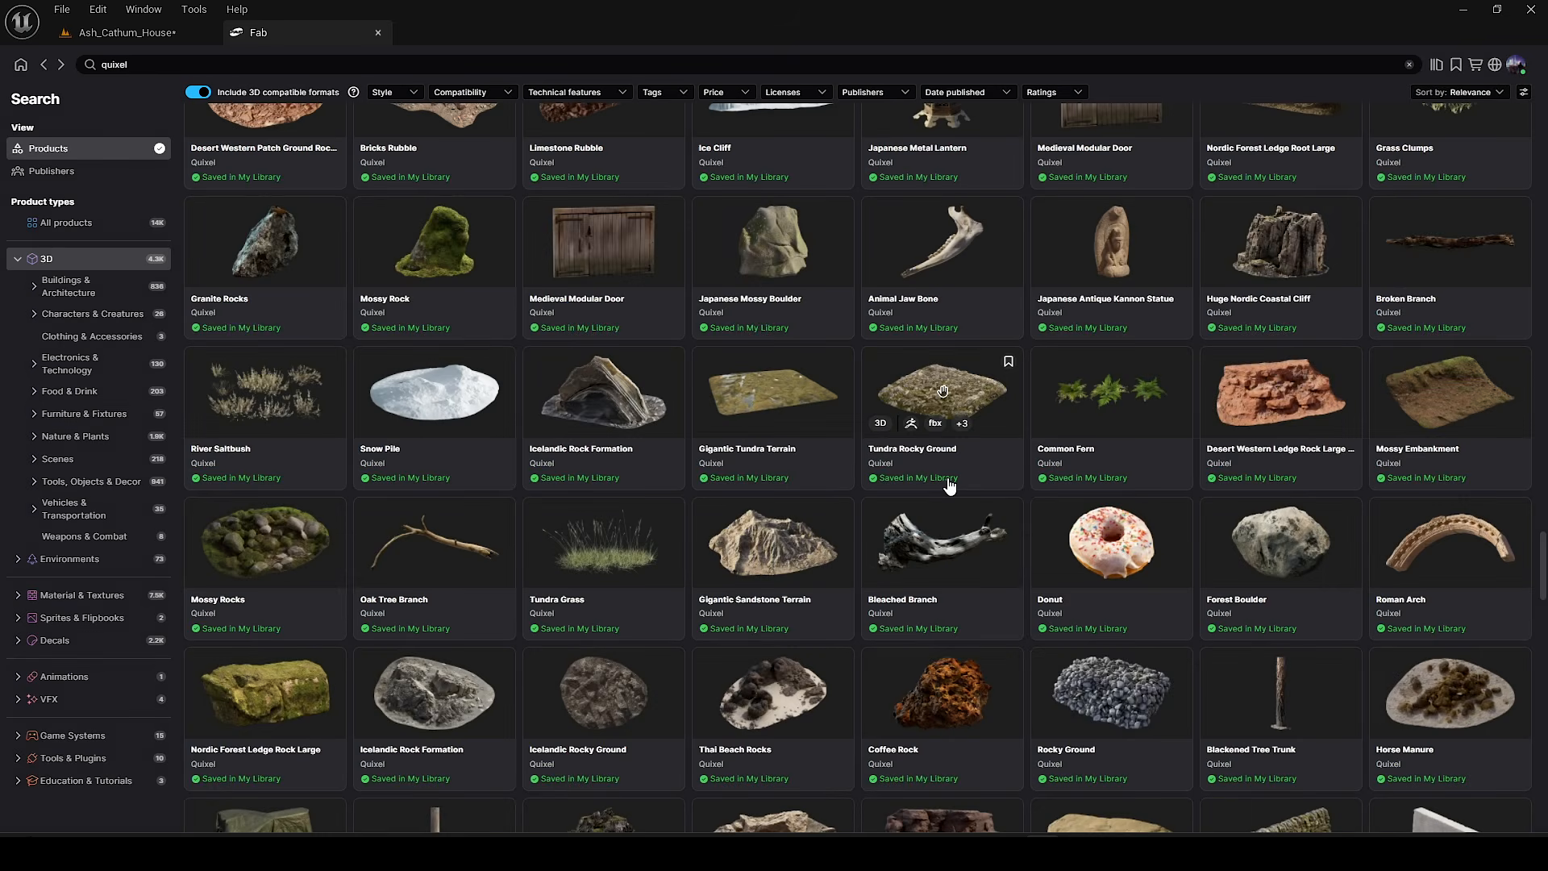
scroll(955, 512, down, 2)
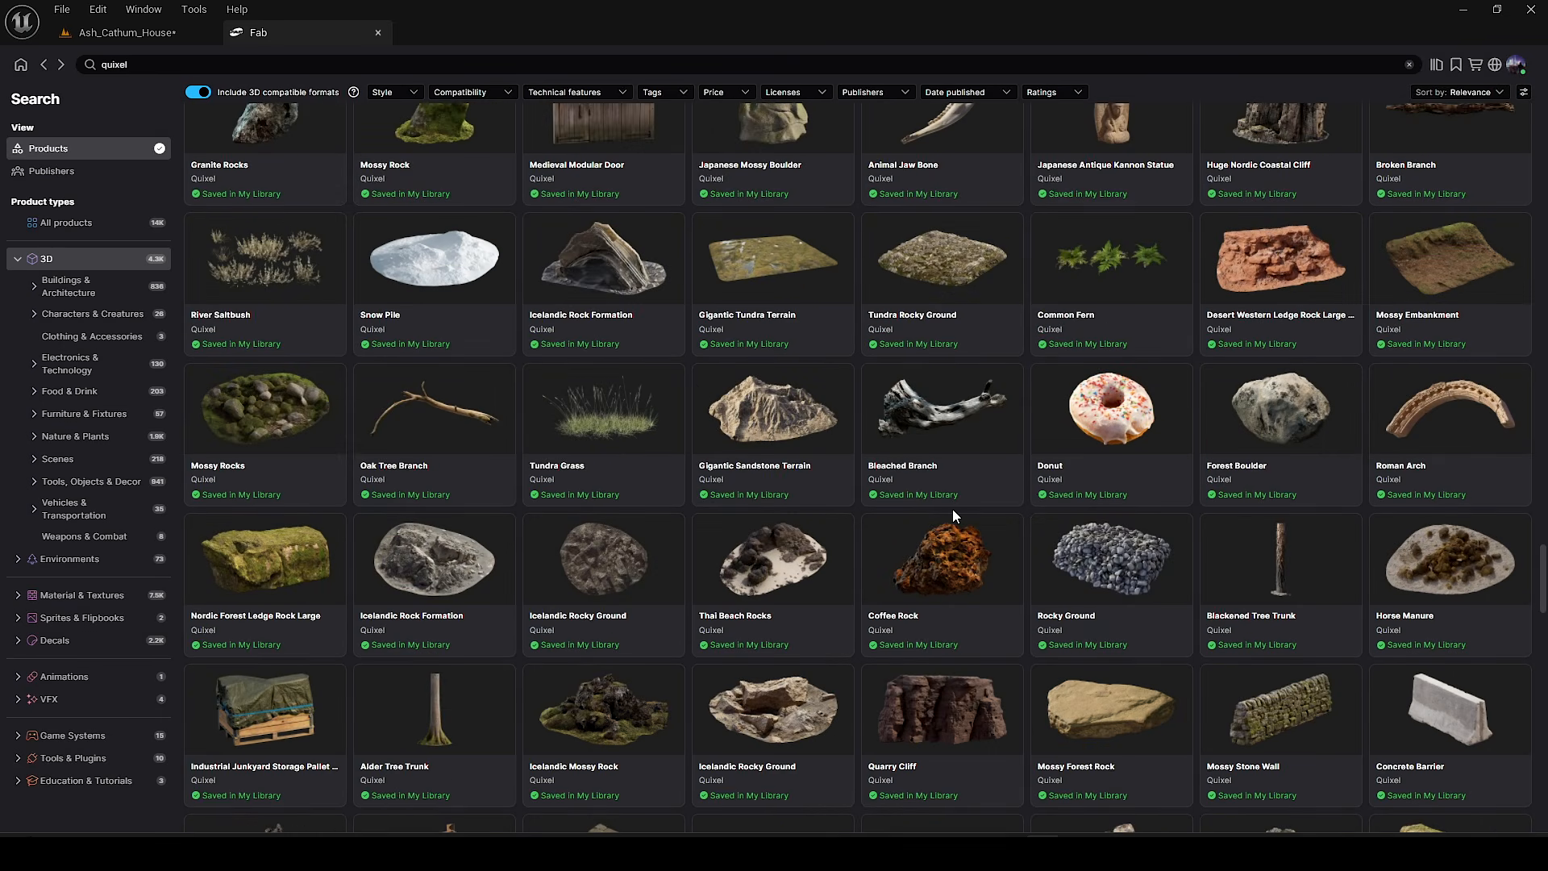
click(964, 259)
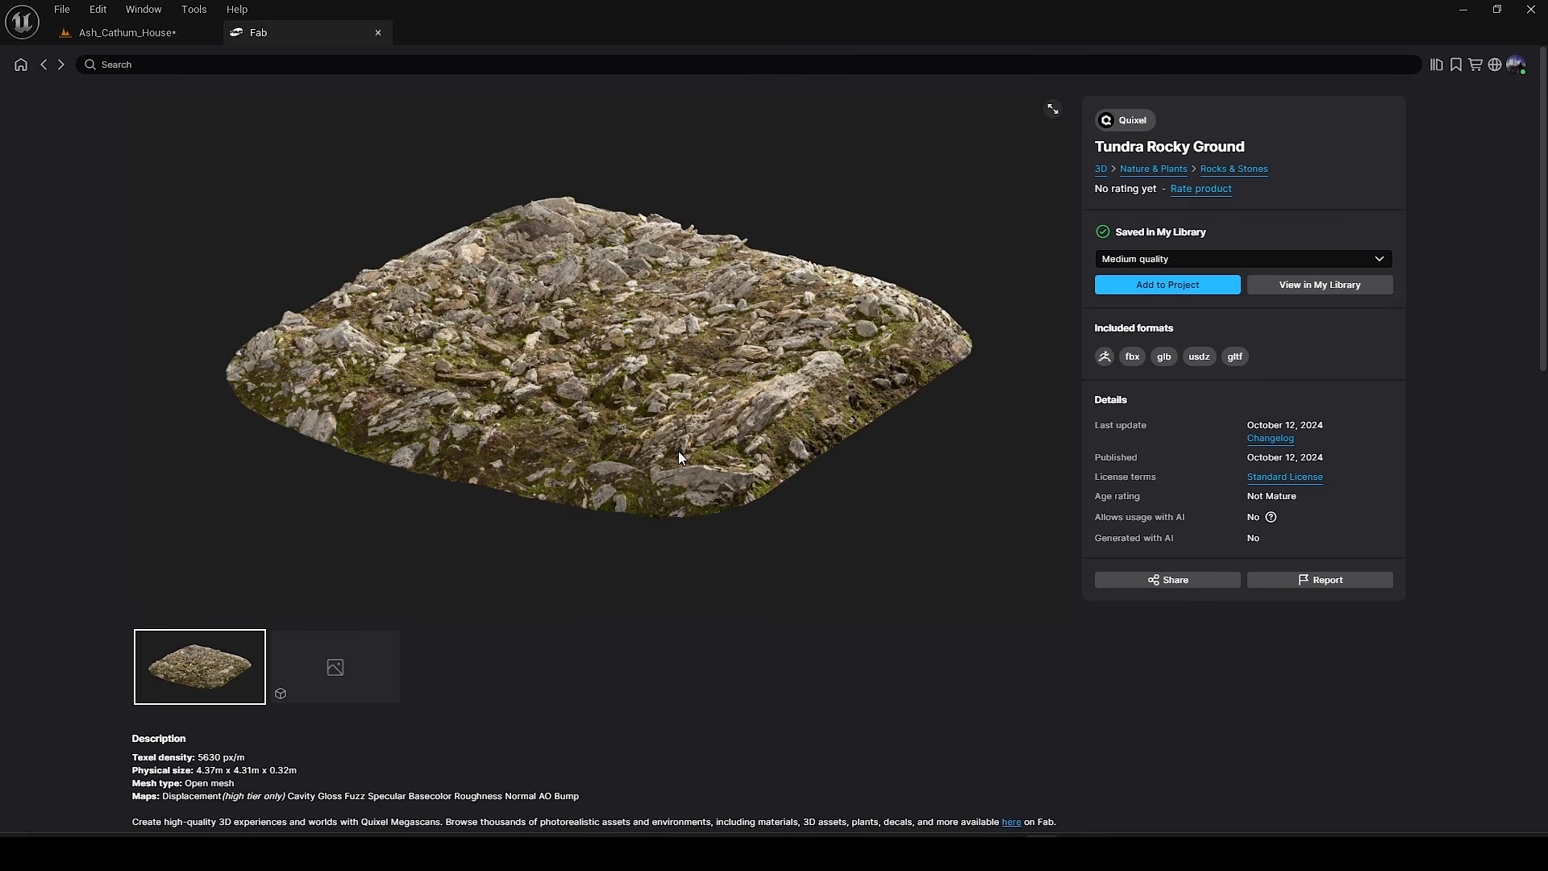
drag(1091, 140, 1342, 158)
click(1172, 306)
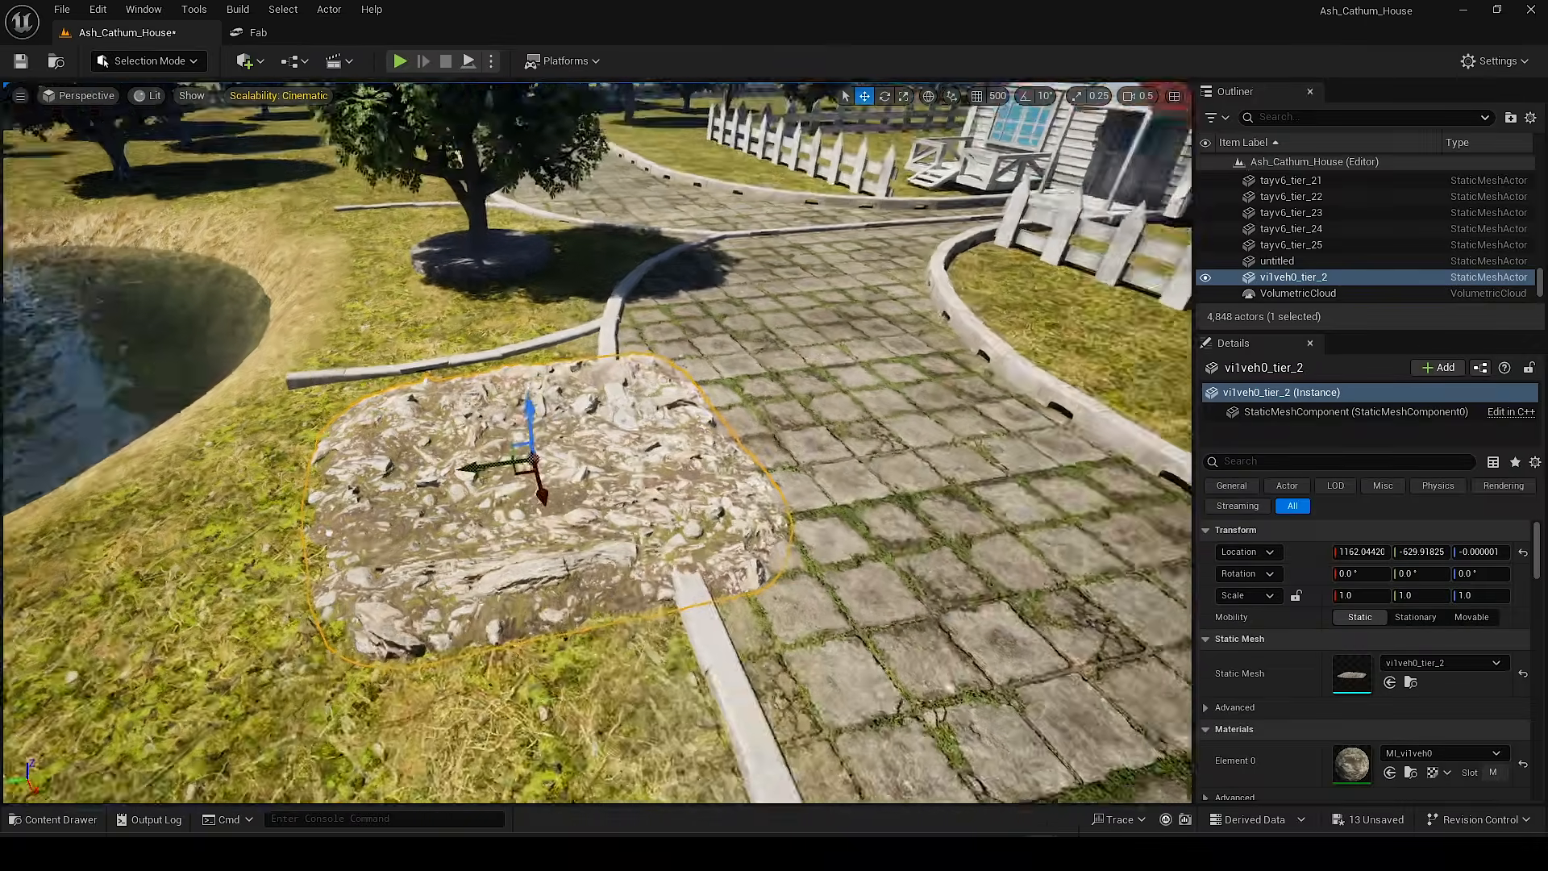
Step: Scale the rocky ground patch uniformly to about 0.49 and sink it slightly into the grass beside the stone path
key(r)
drag(639, 363, 439, 403)
key(w)
mouse_move(446, 345)
mouse_down()
mouse_move(443, 363)
mouse_move(447, 343)
mouse_up()
right_drag(447, 343, 424, 311)
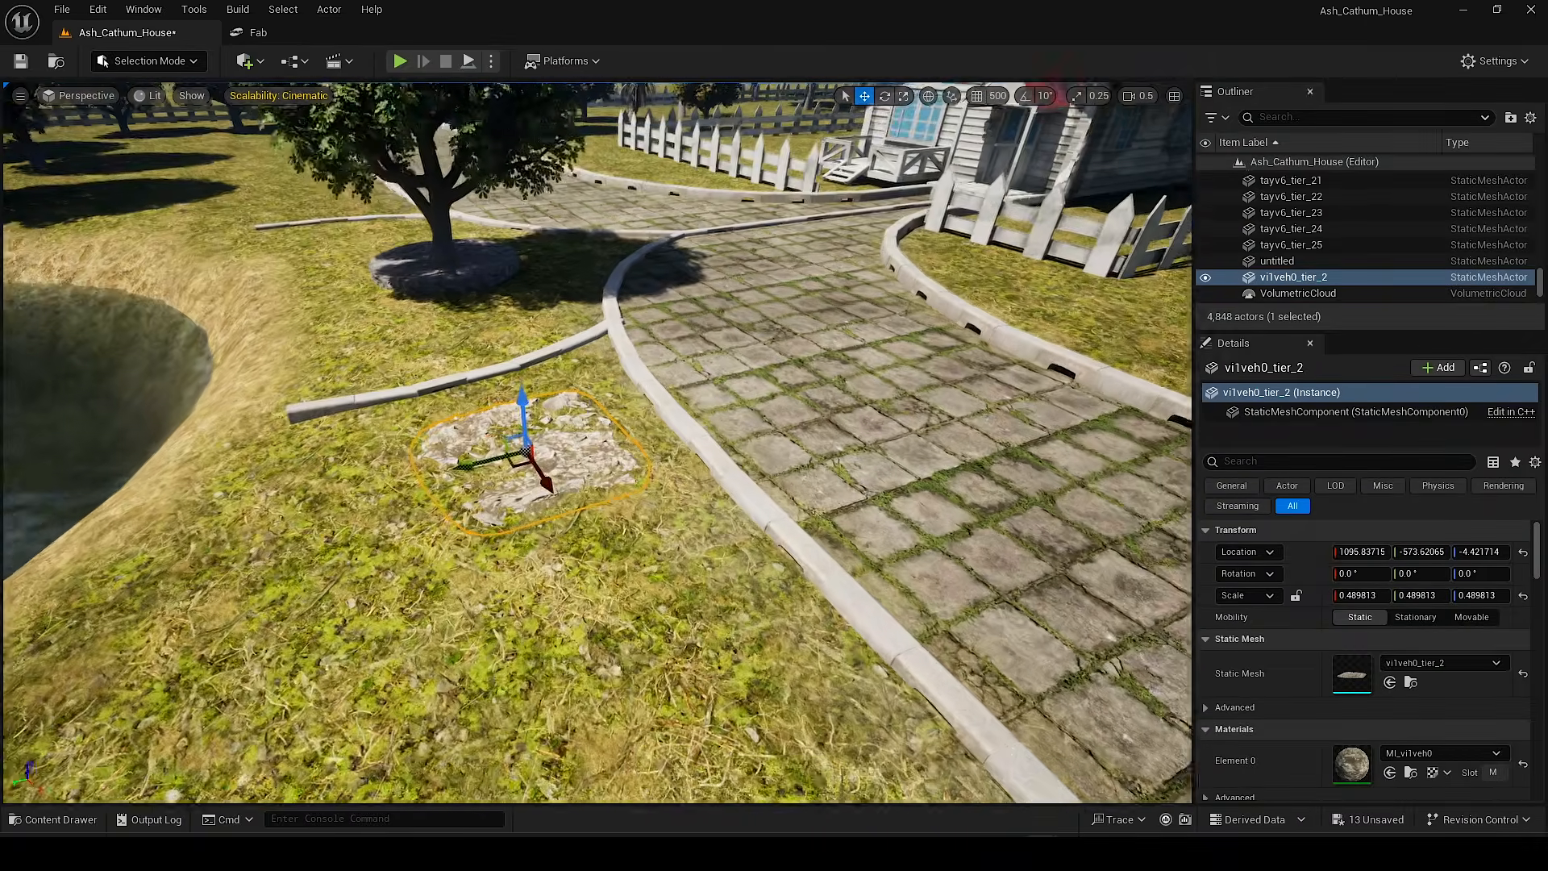
Step: Switch to Foliage mode and add the three mossy rock meshes from the Fab folder to the foliage palette
key(shift+2)
key(shift+3)
right_drag(609, 523, 644, 475)
key(shift+1)
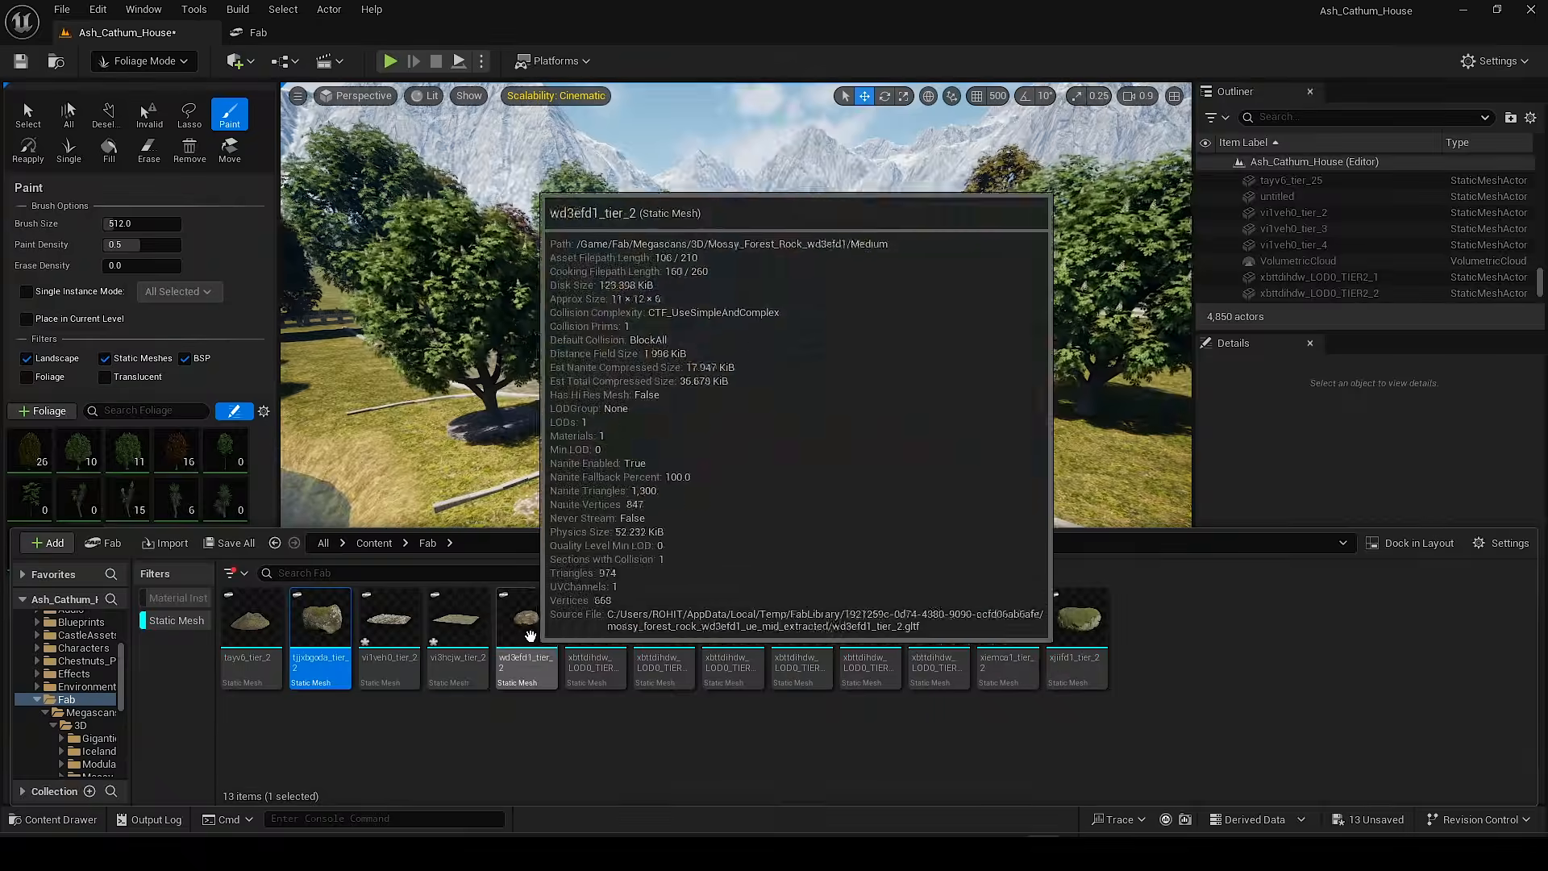
click(992, 649)
shift+click(1080, 649)
drag(1080, 649, 129, 548)
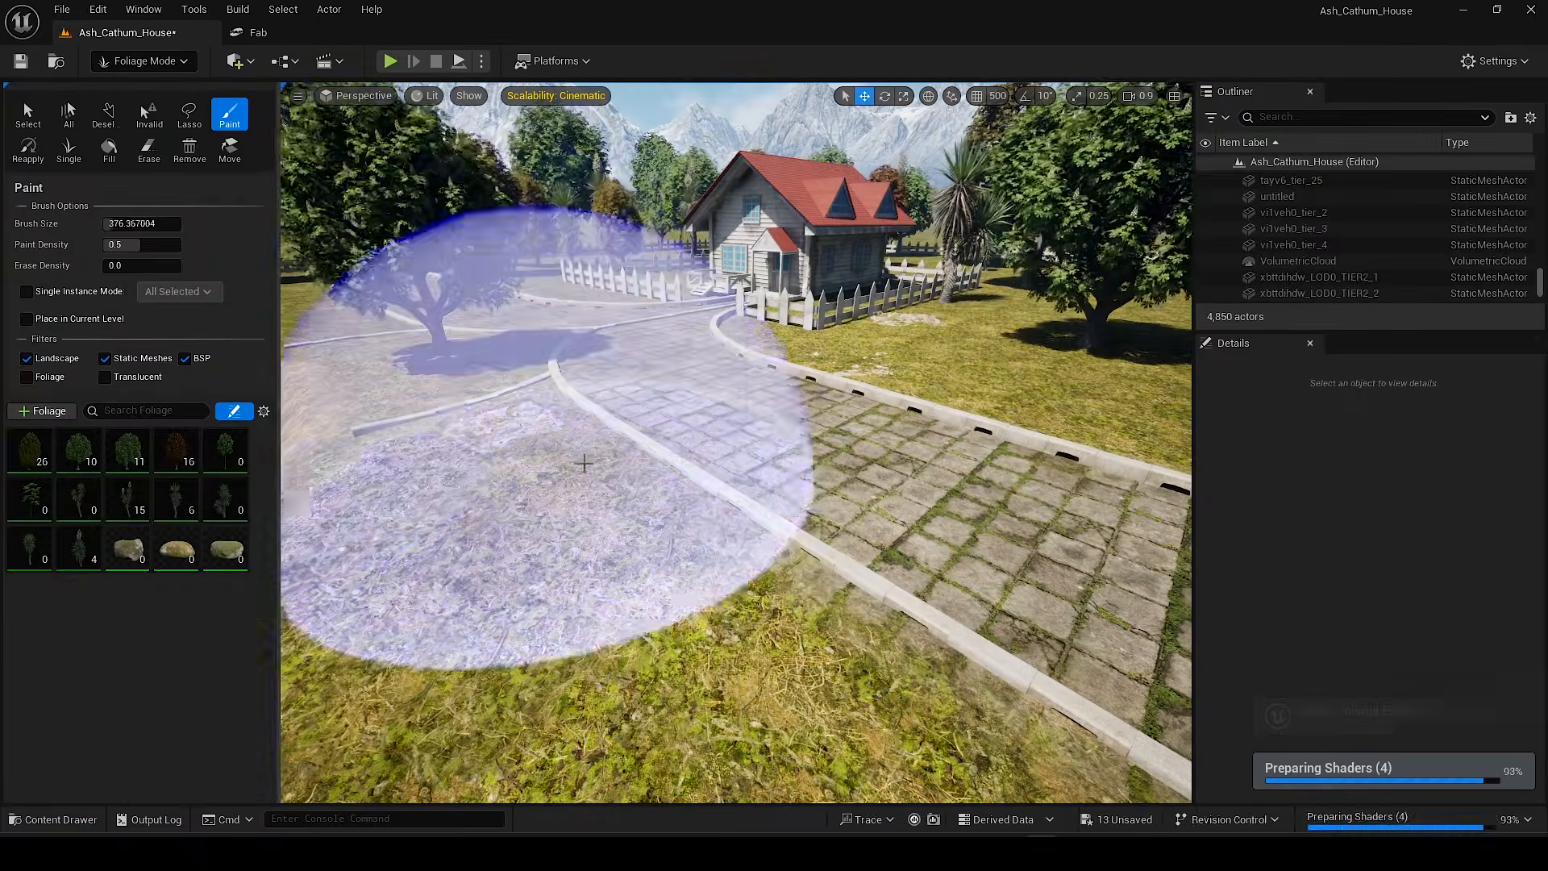
Step: Set the three rock foliage types to a density of 20 and a Scale X range of 0.2 to 0.5
click(128, 549)
scroll(247, 542, down, 2)
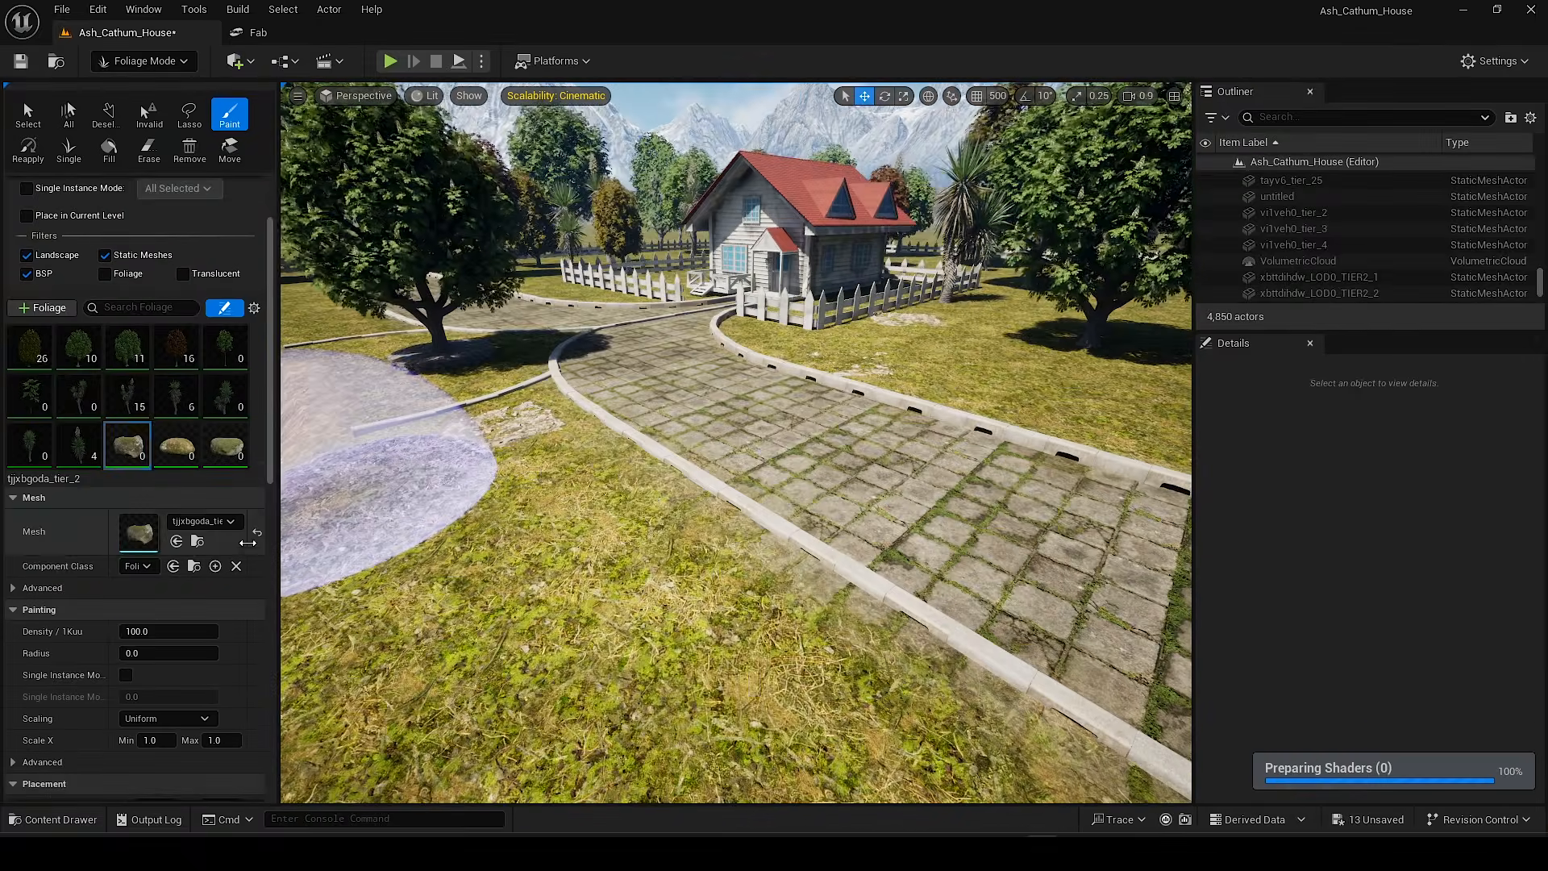
shift+click(226, 445)
scroll(156, 595, down, 1)
click(157, 604)
text(20)
key(Return)
click(157, 714)
text(.3)
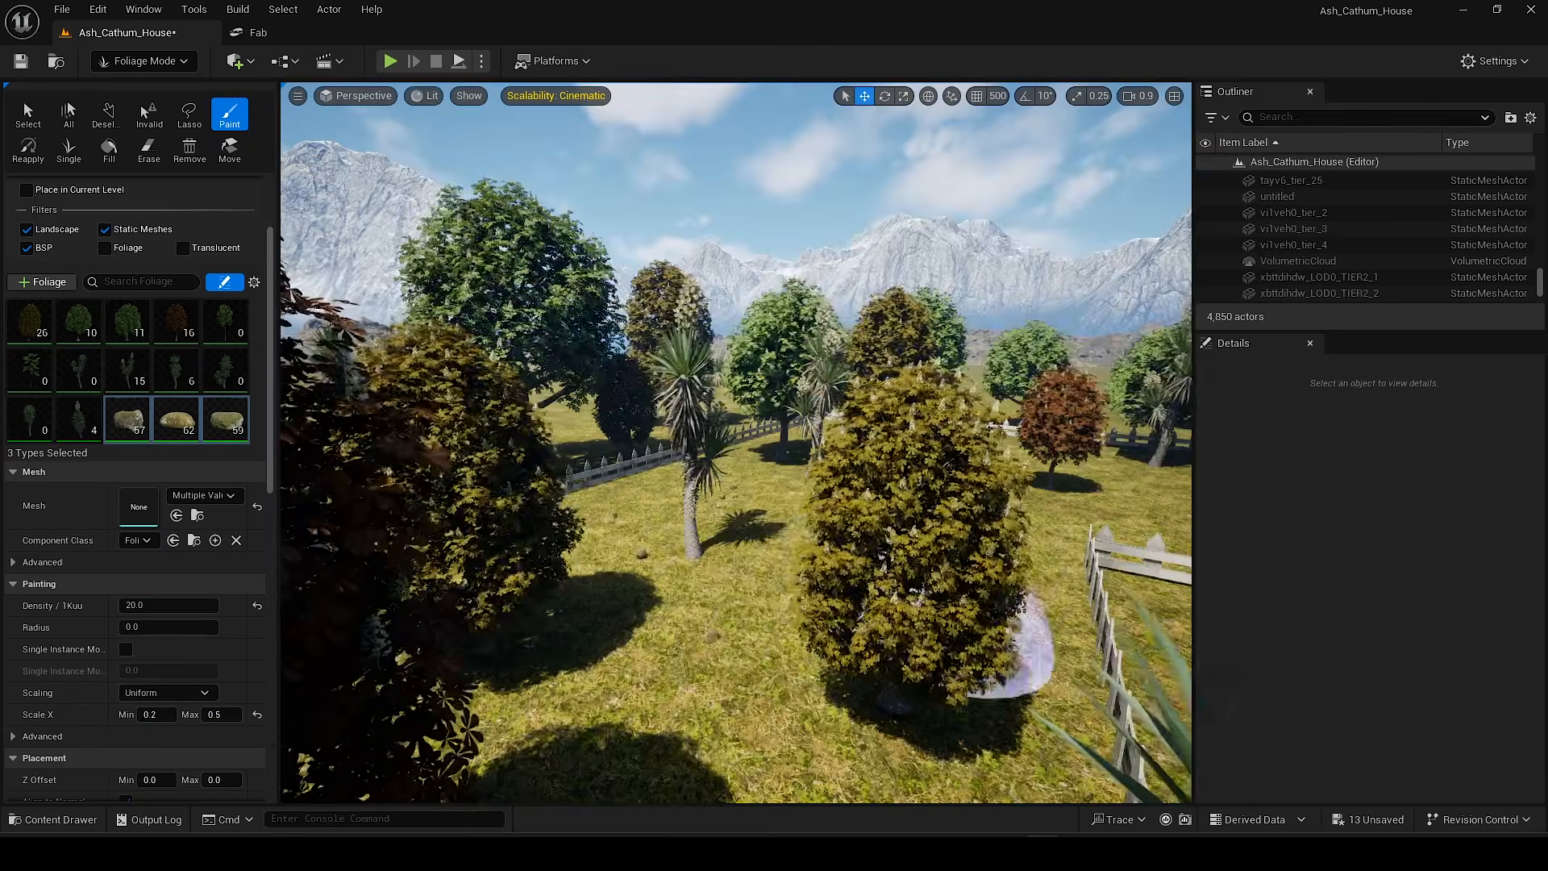
Step: Paint the small mossy rocks over the grass among the trees and around the house and its picket fences
right_drag(895, 631, 833, 635)
click(719, 615)
click(726, 695)
right_drag(912, 538, 912, 538)
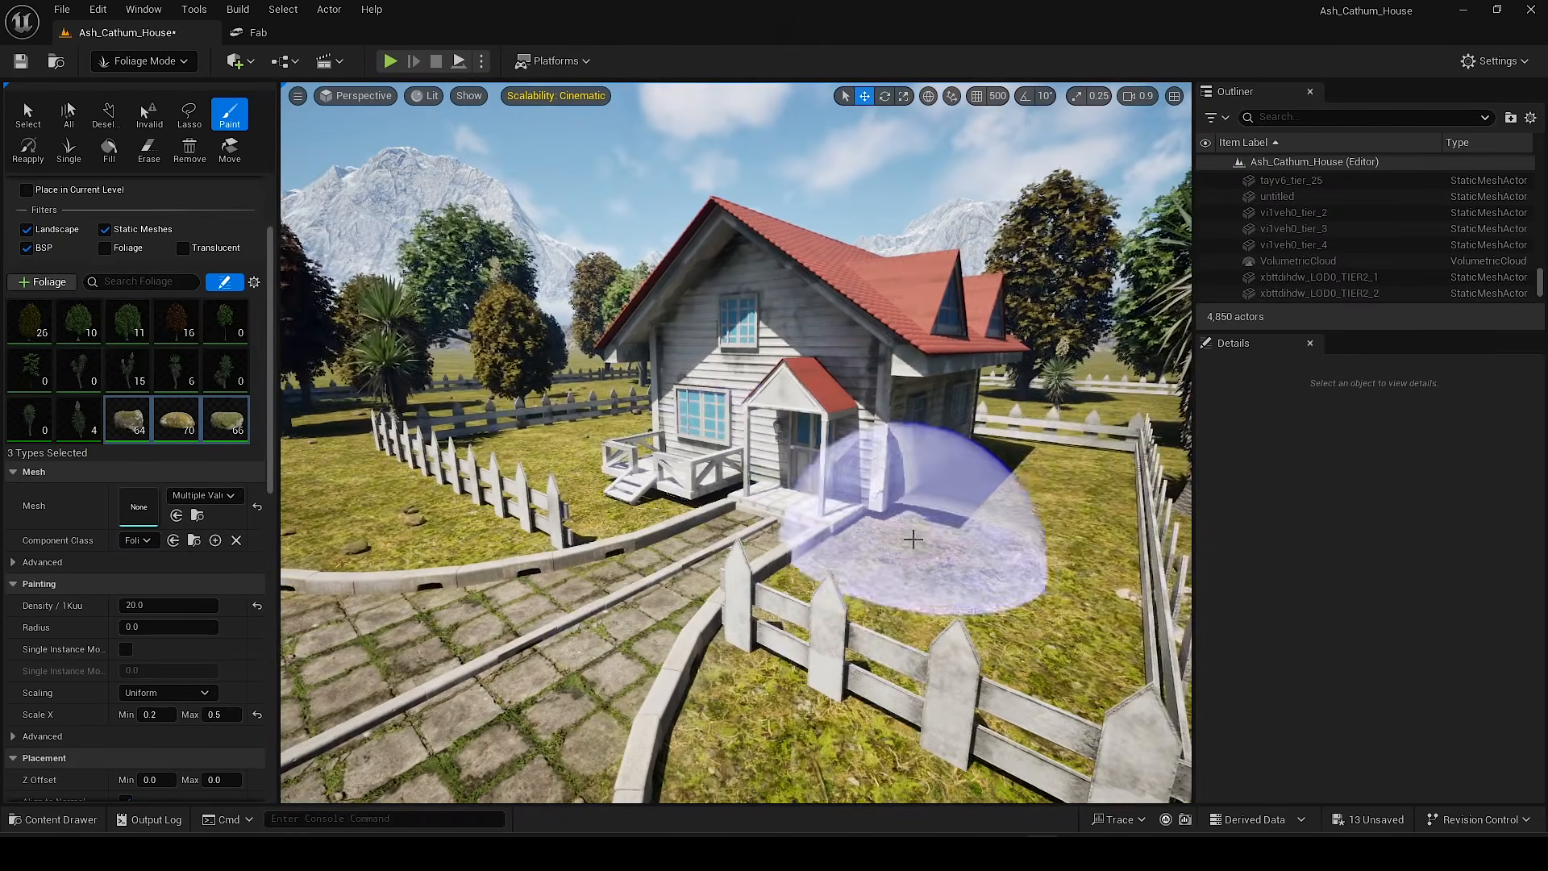
right_drag(1057, 555, 1057, 555)
click(845, 504)
right_drag(845, 504, 898, 529)
mouse_move(898, 529)
mouse_down()
mouse_move(974, 424)
mouse_move(949, 415)
mouse_move(901, 445)
mouse_up()
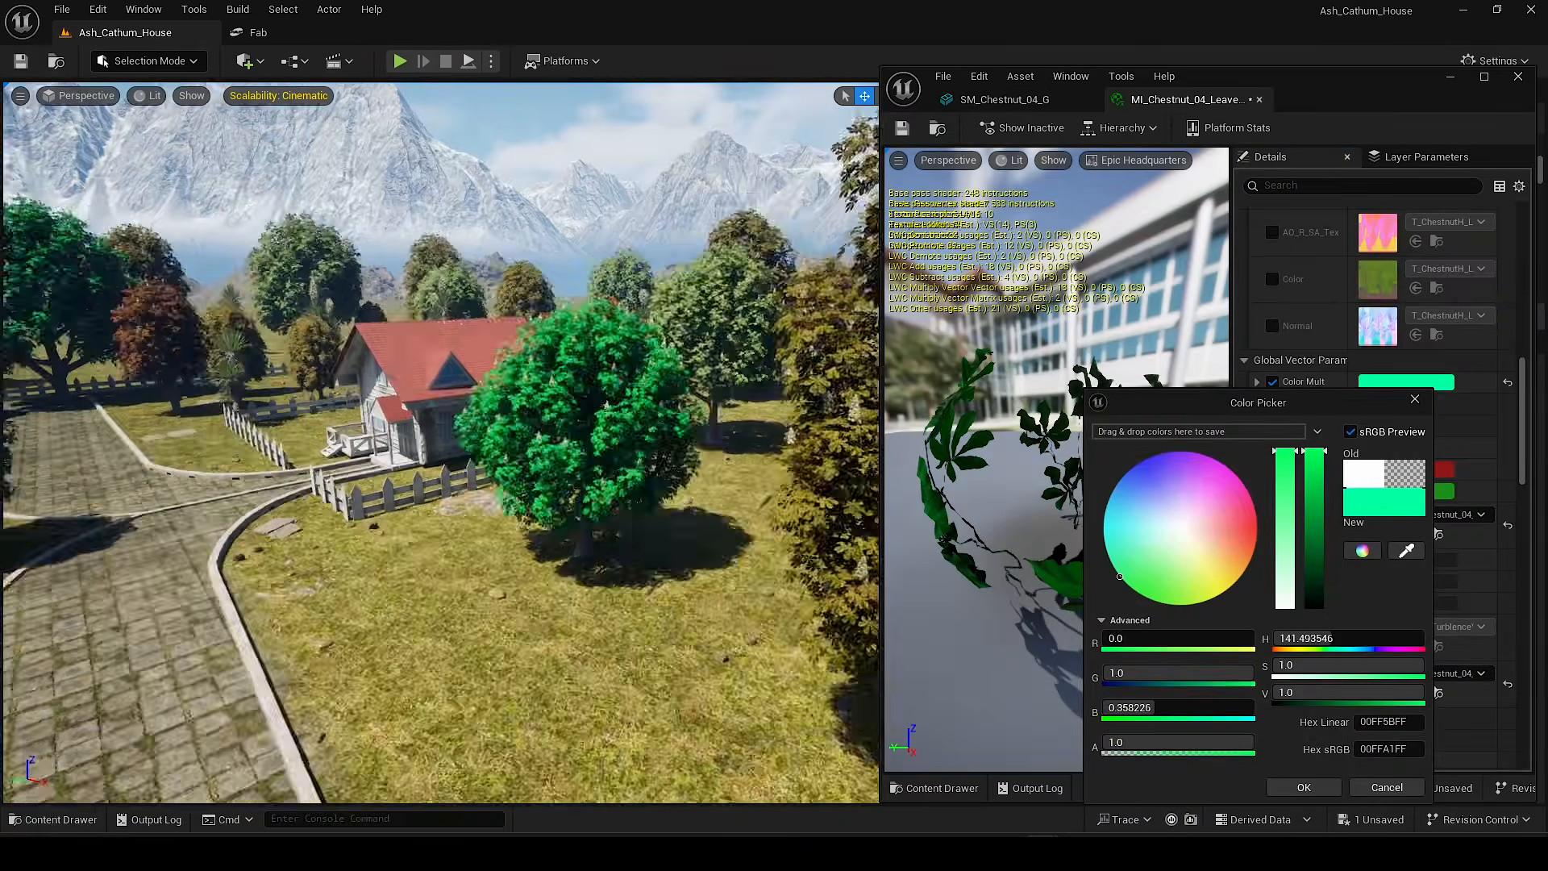
Step: Try a crimson Color Mult (Hex sRGB FF006DFF) on MI_Chestnut_04_Leaves, cancel it and close the material and SM_Chestnut_04_G editors
drag(1119, 576, 1145, 458)
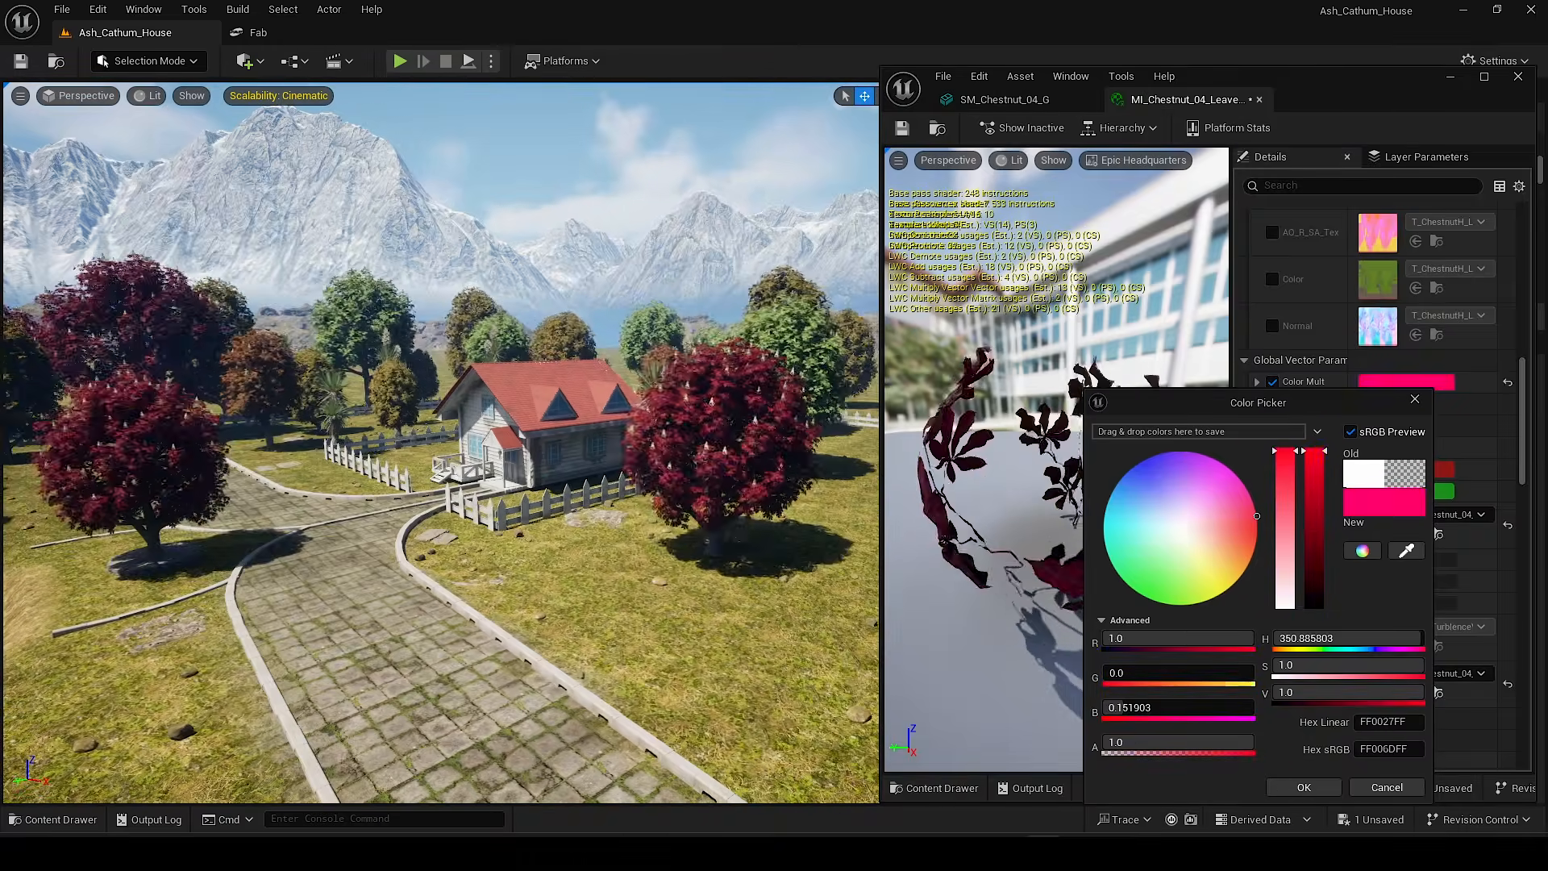
click(1385, 786)
click(1258, 99)
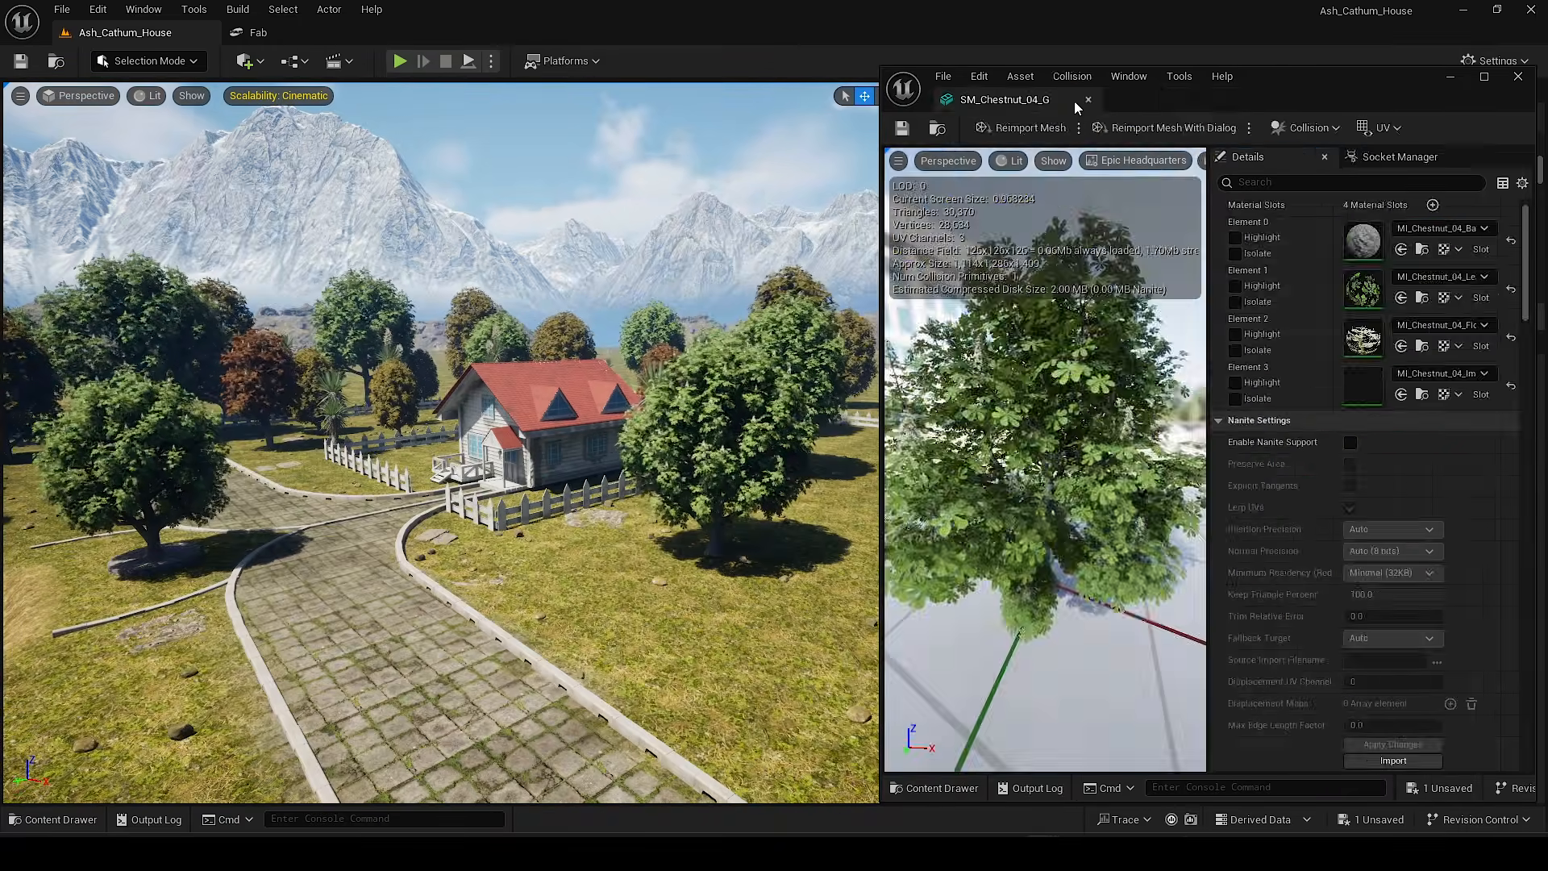
click(1087, 99)
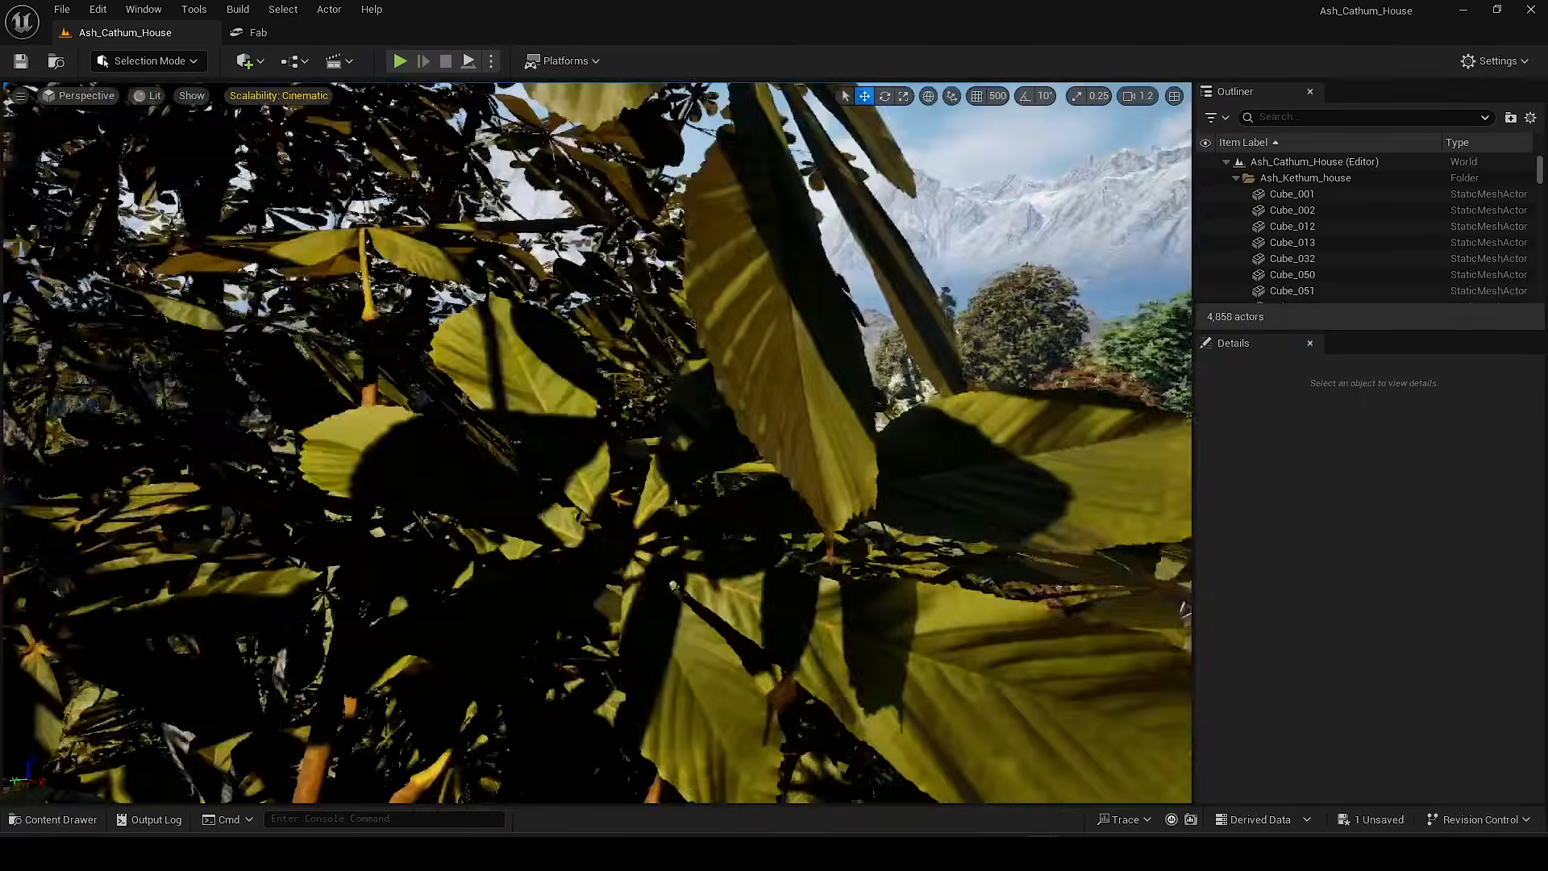
Step: Add the medium-quality Grass Clumps asset from Fab to the project and show its static meshes
right_drag(783, 679, 709, 705)
scroll(783, 680, down, 2)
key(ctrl+space)
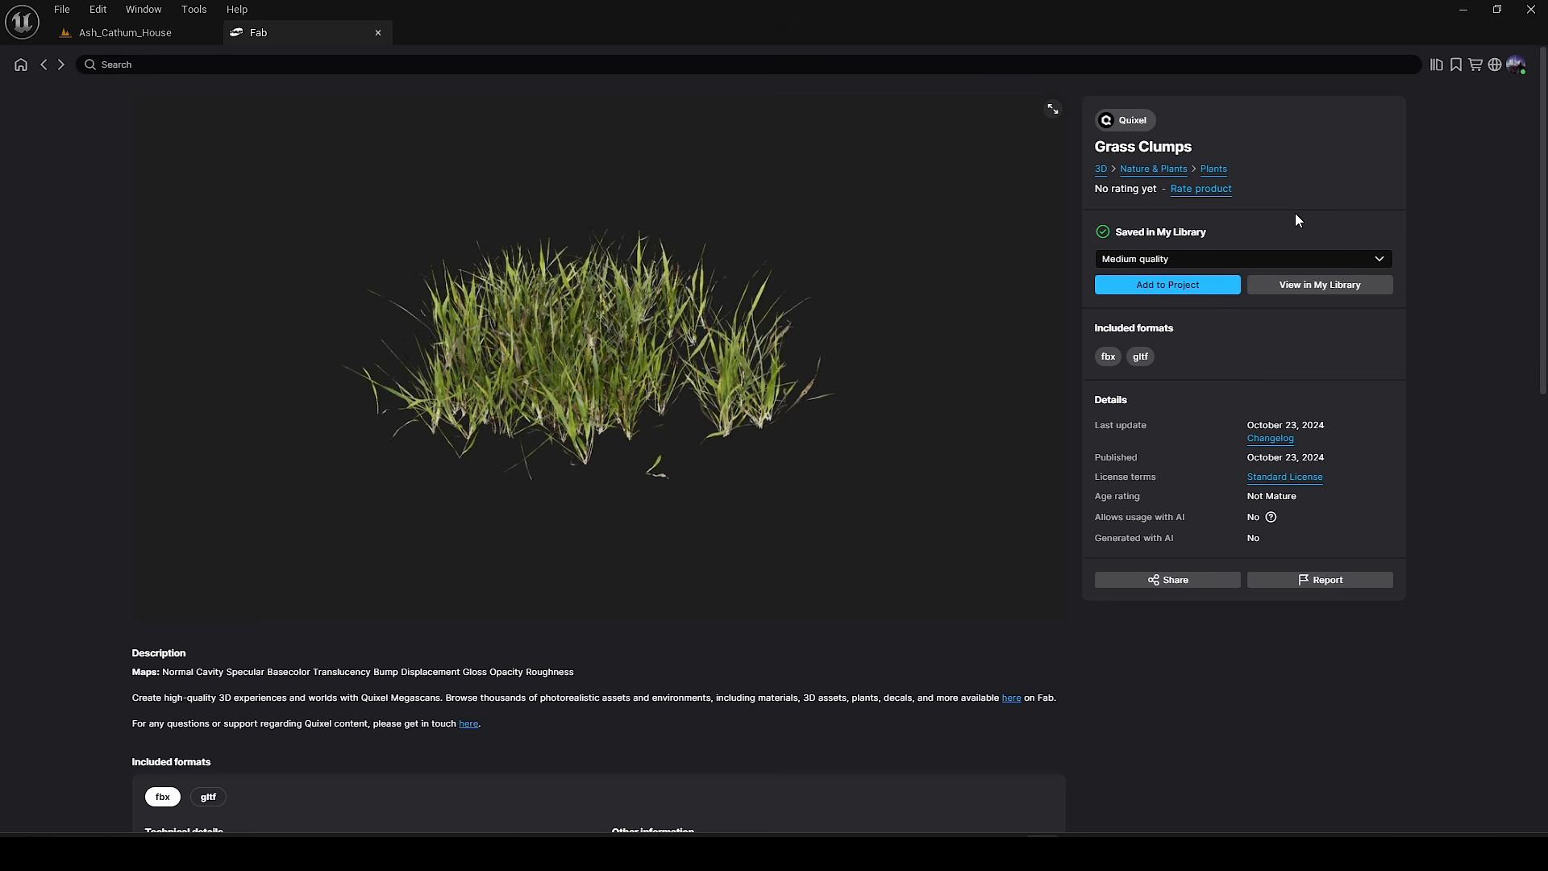
click(1140, 286)
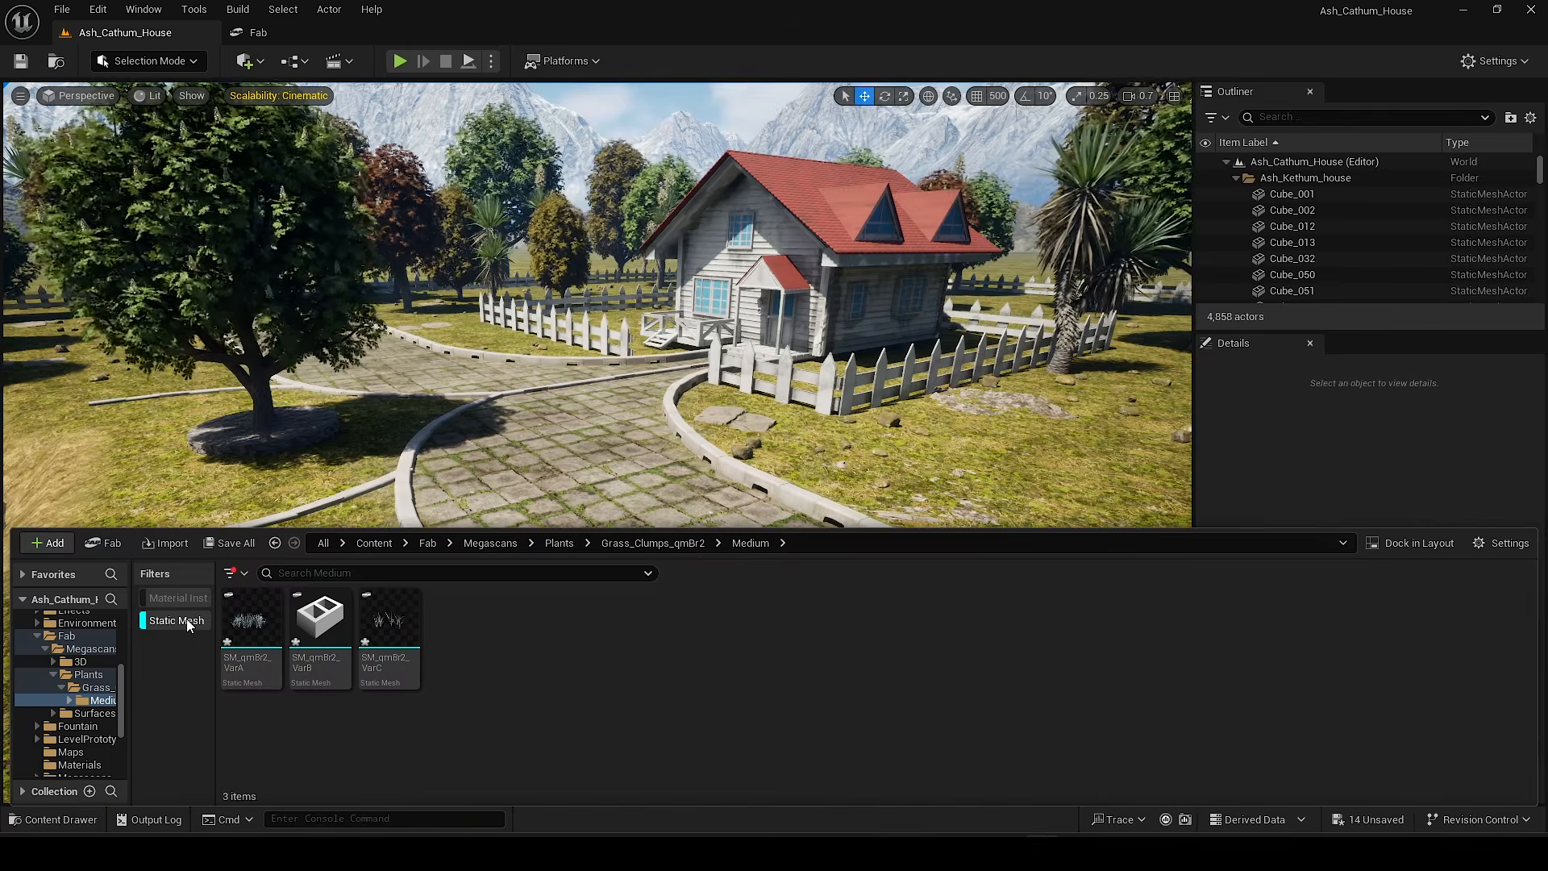
click(176, 620)
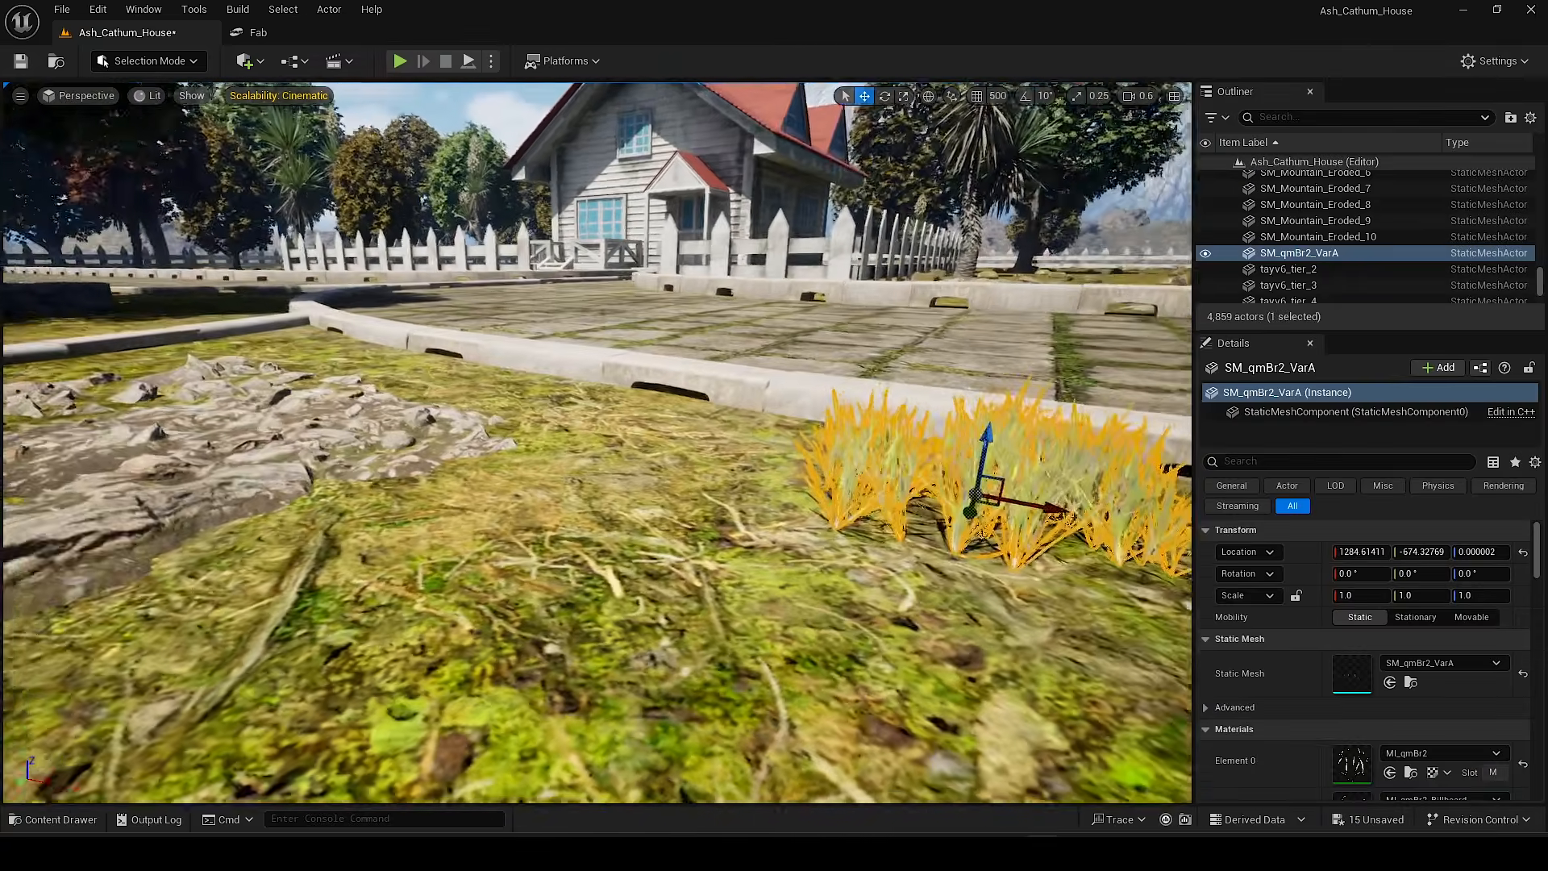
Step: Try SM_qmBr2_VarA as a grass clump beside the path, check it in game view and delete it
key(d)
right_drag(587, 535, 540, 535)
scroll(636, 556, down, 2)
key(g)
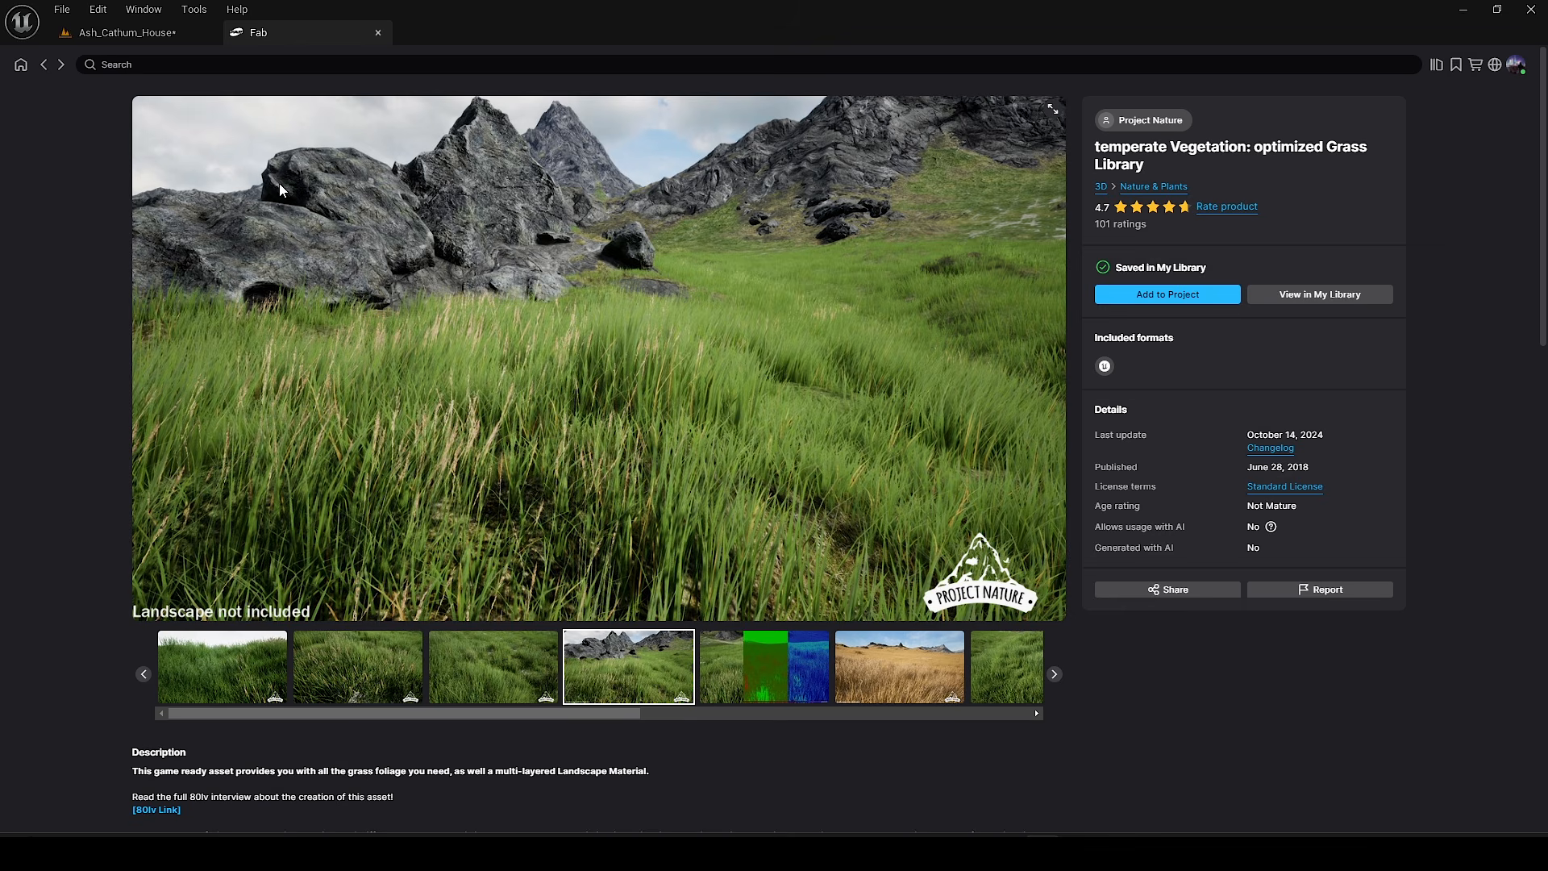
click(138, 37)
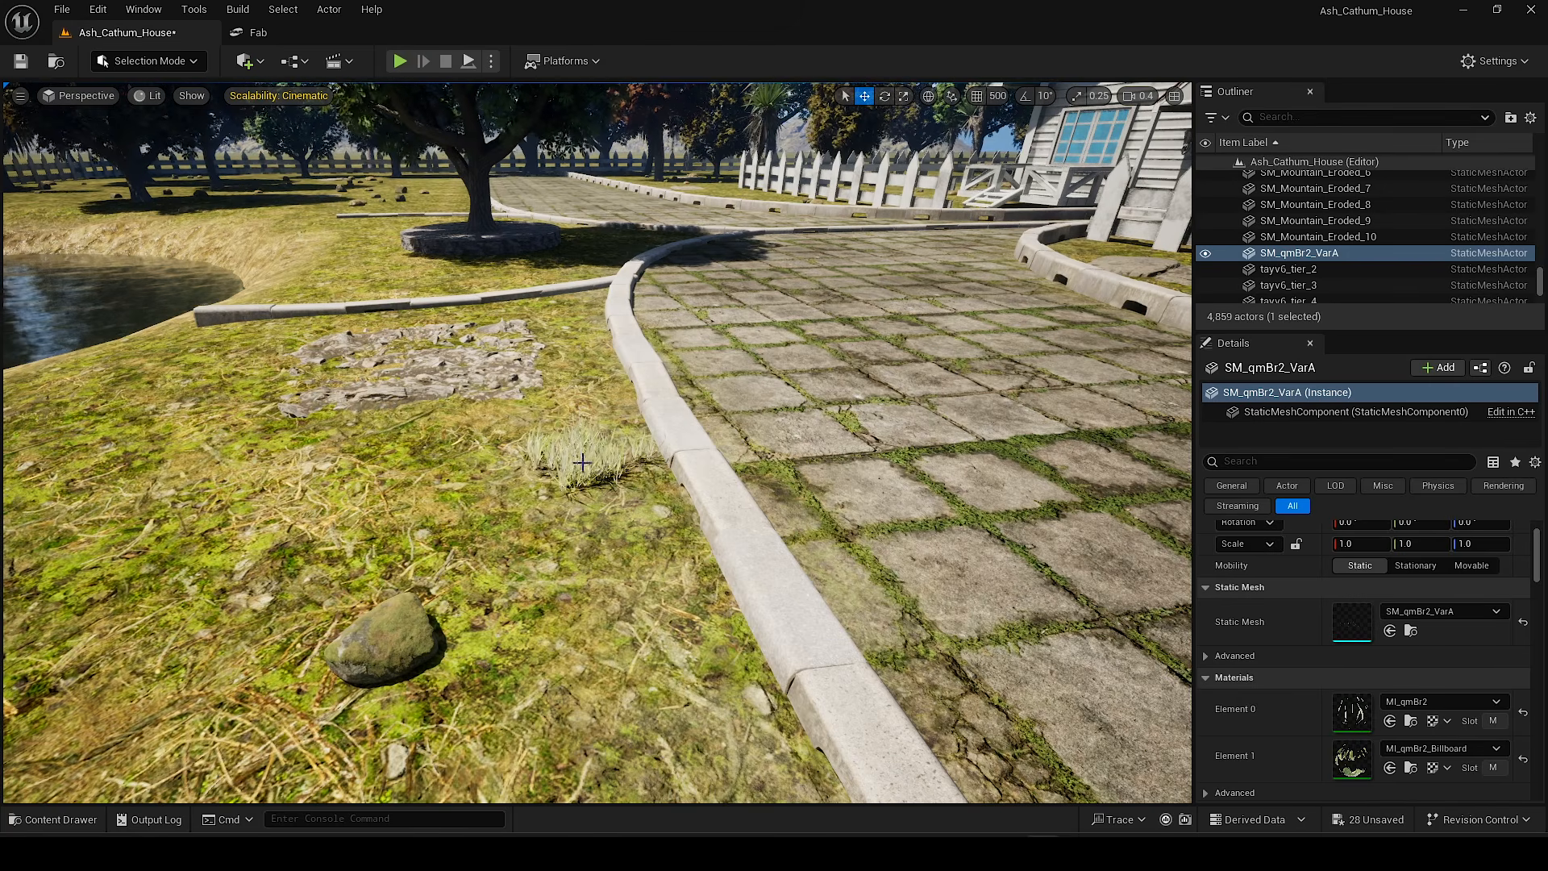
key(Delete)
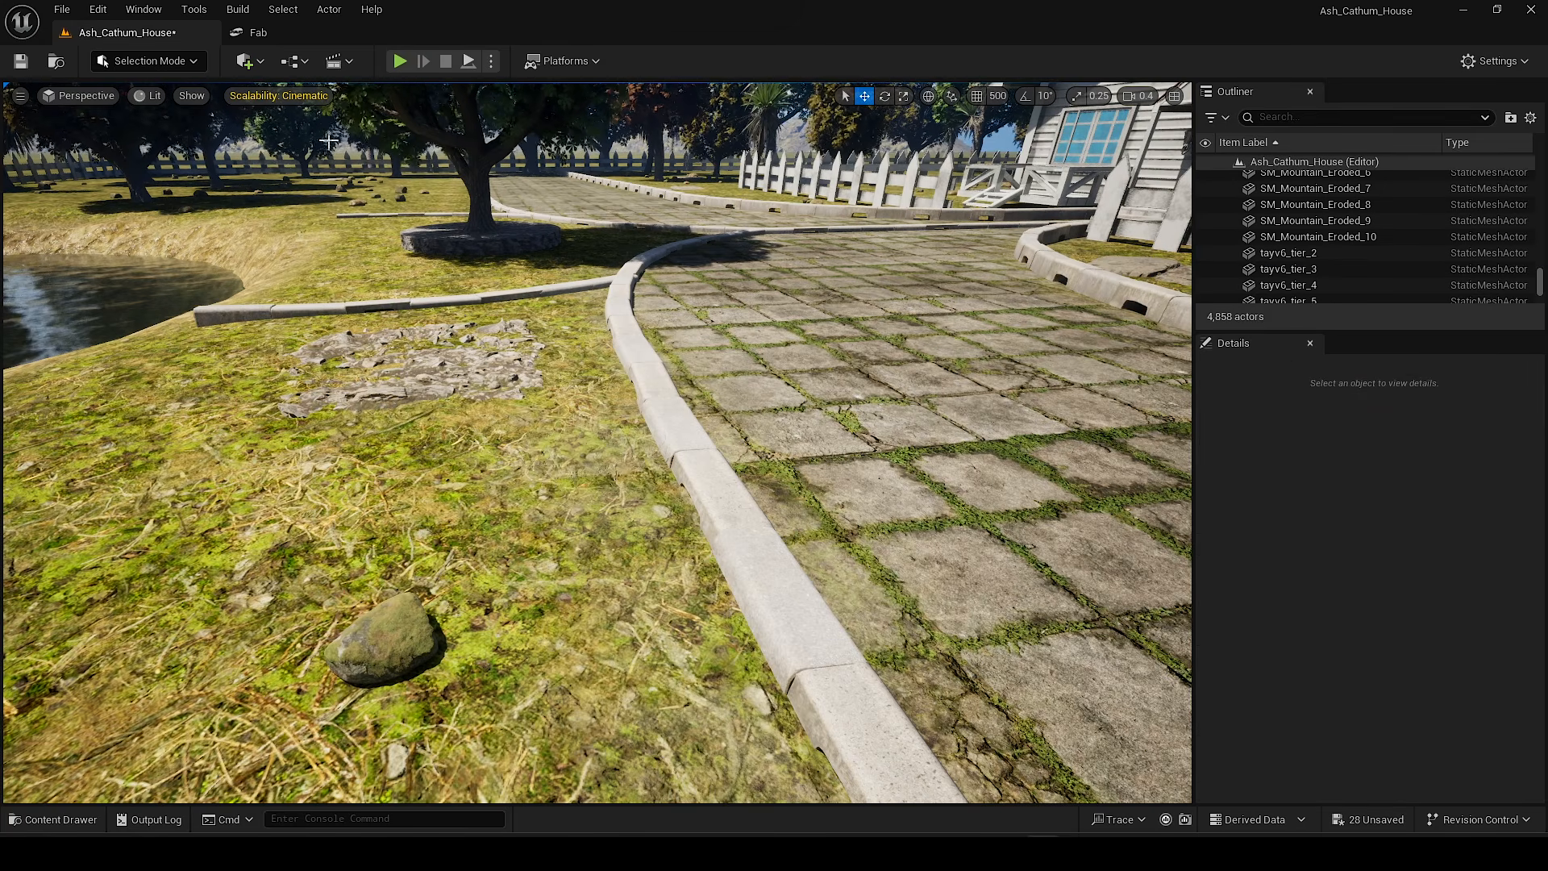
Step: Try grass_01_09_mesh beside the rocky ground patch, check it in game view and delete it
click(258, 34)
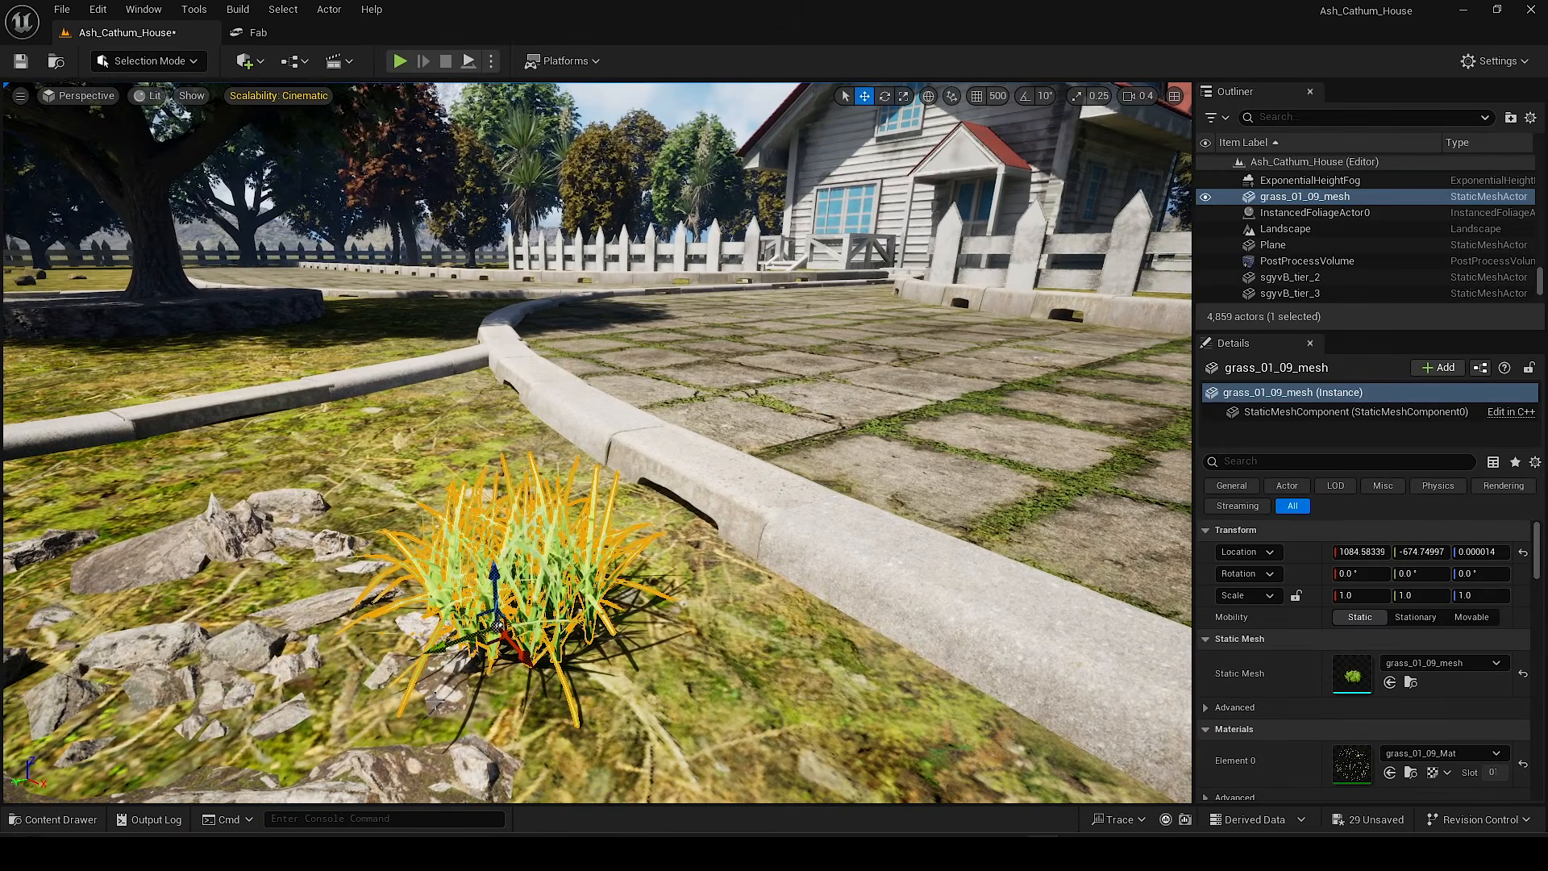
key(g)
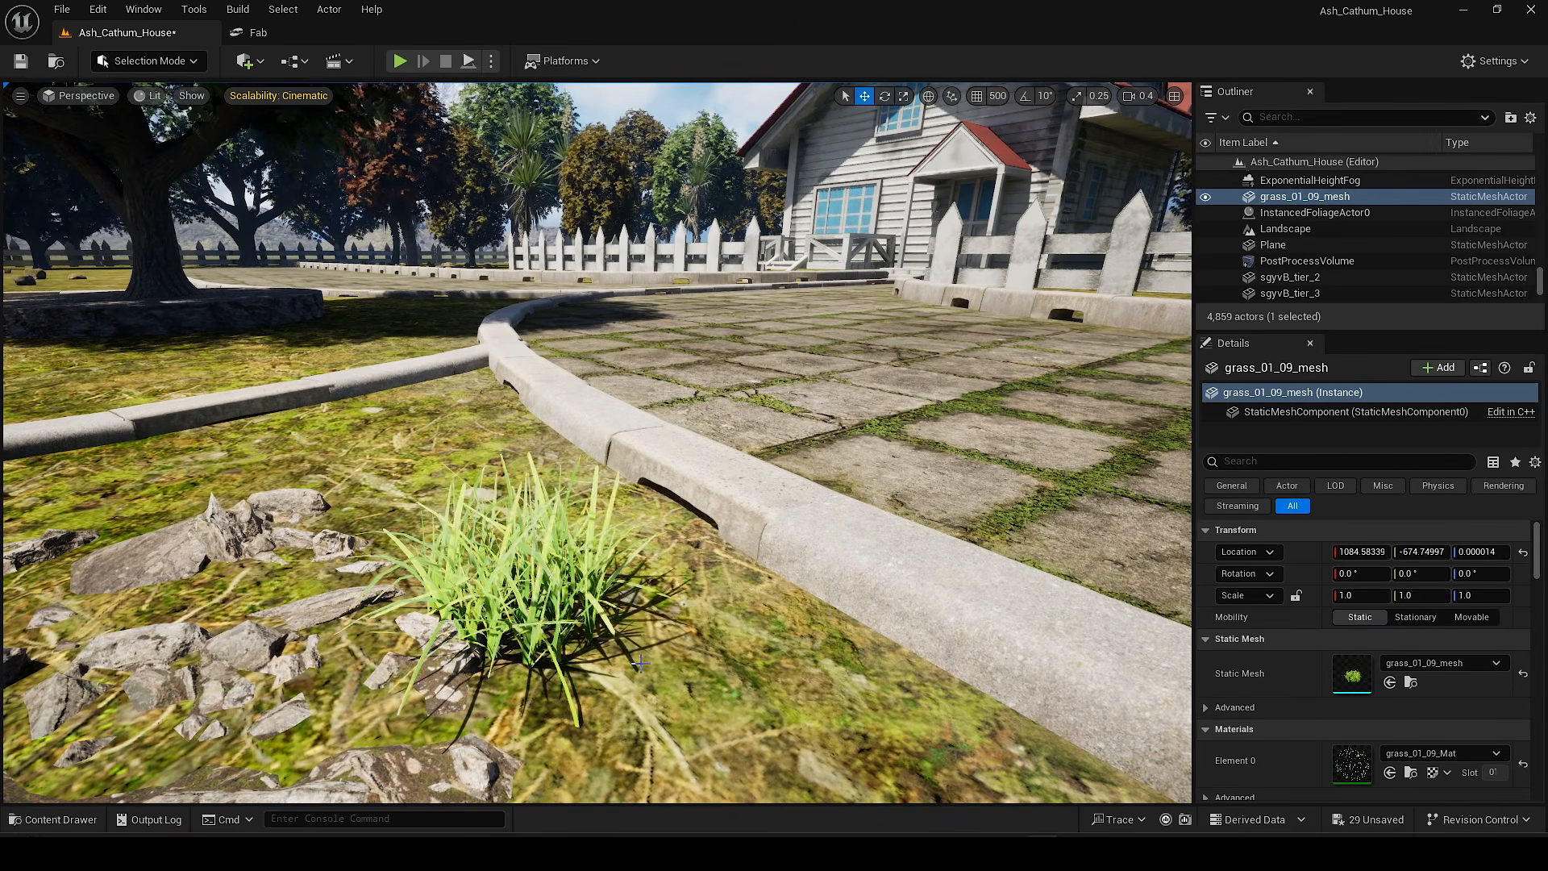
key(Delete)
Step: Place another grass mesh from the PN_GrassLibrary folder on the ground beside the path and inspect it up close
key(ctrl+space)
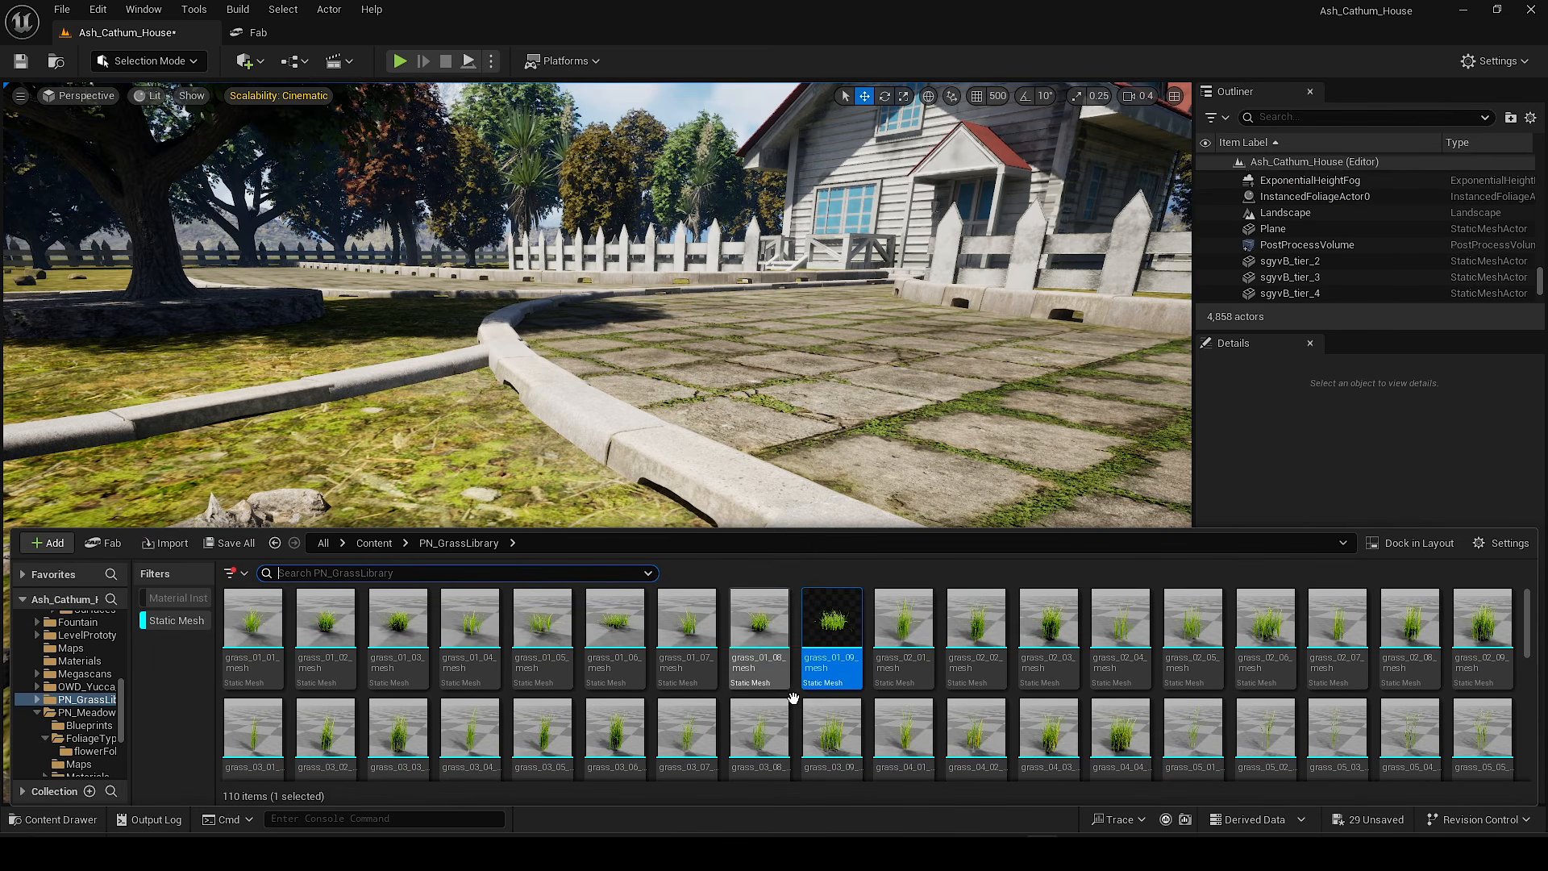
drag(1120, 730, 475, 550)
mouse_move(649, 512)
right_down()
mouse_move(649, 491)
mouse_move(642, 508)
right_up()
scroll(649, 512, down, 3)
scroll(607, 504, down, 3)
scroll(655, 494, up, 2)
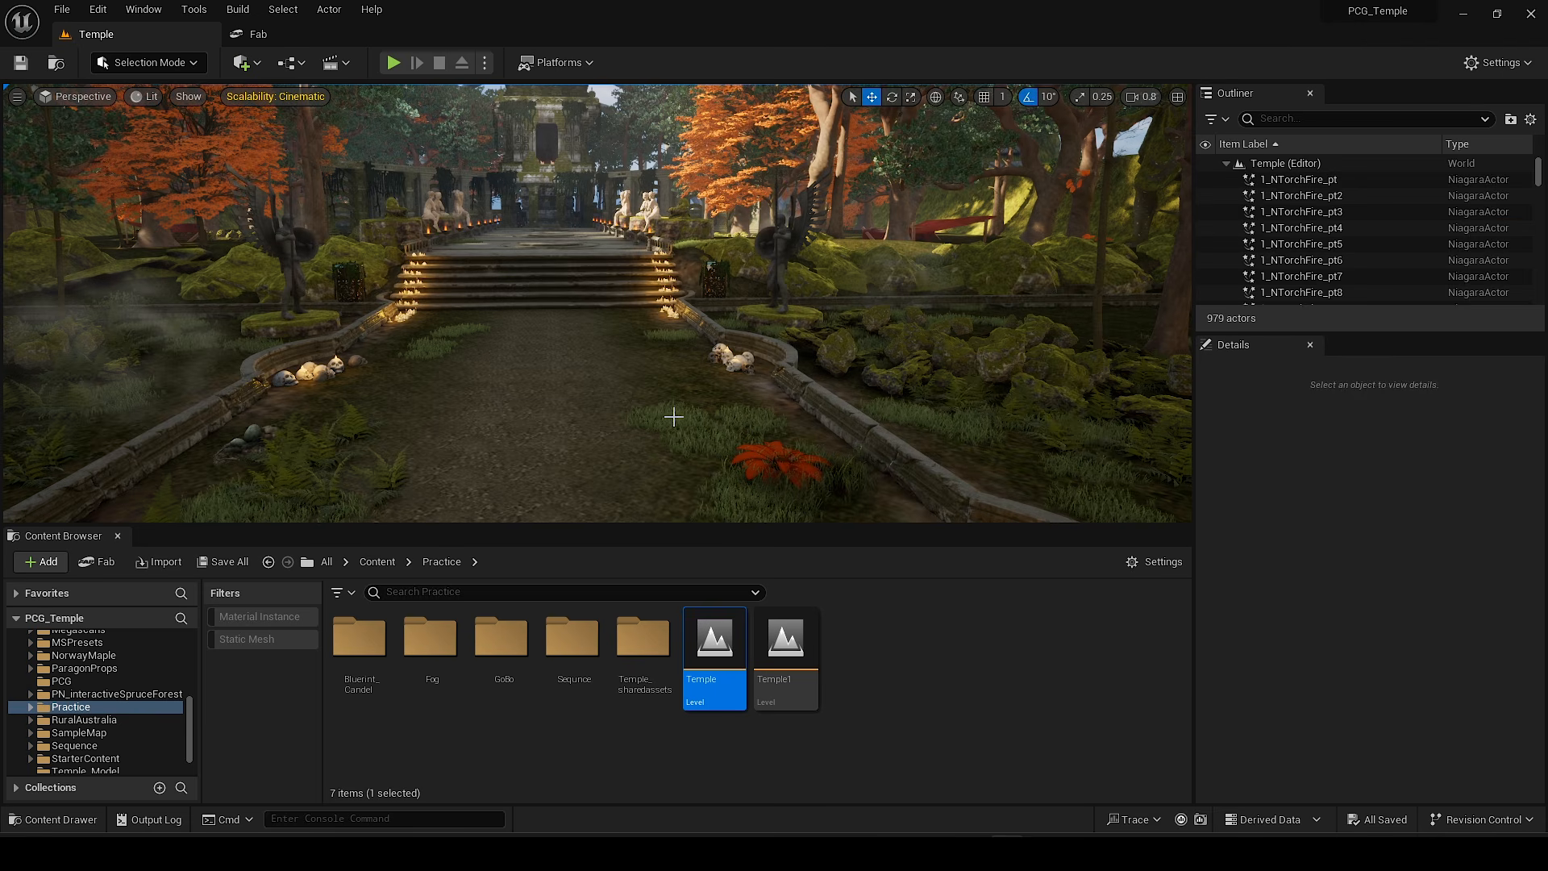
Step: Examine the grass and other painted foliage beside the temple path in the PCG_Temple project
click(678, 379)
right_drag(596, 359, 641, 383)
key(g)
right_drag(558, 316, 472, 164)
key(a)
key(s)
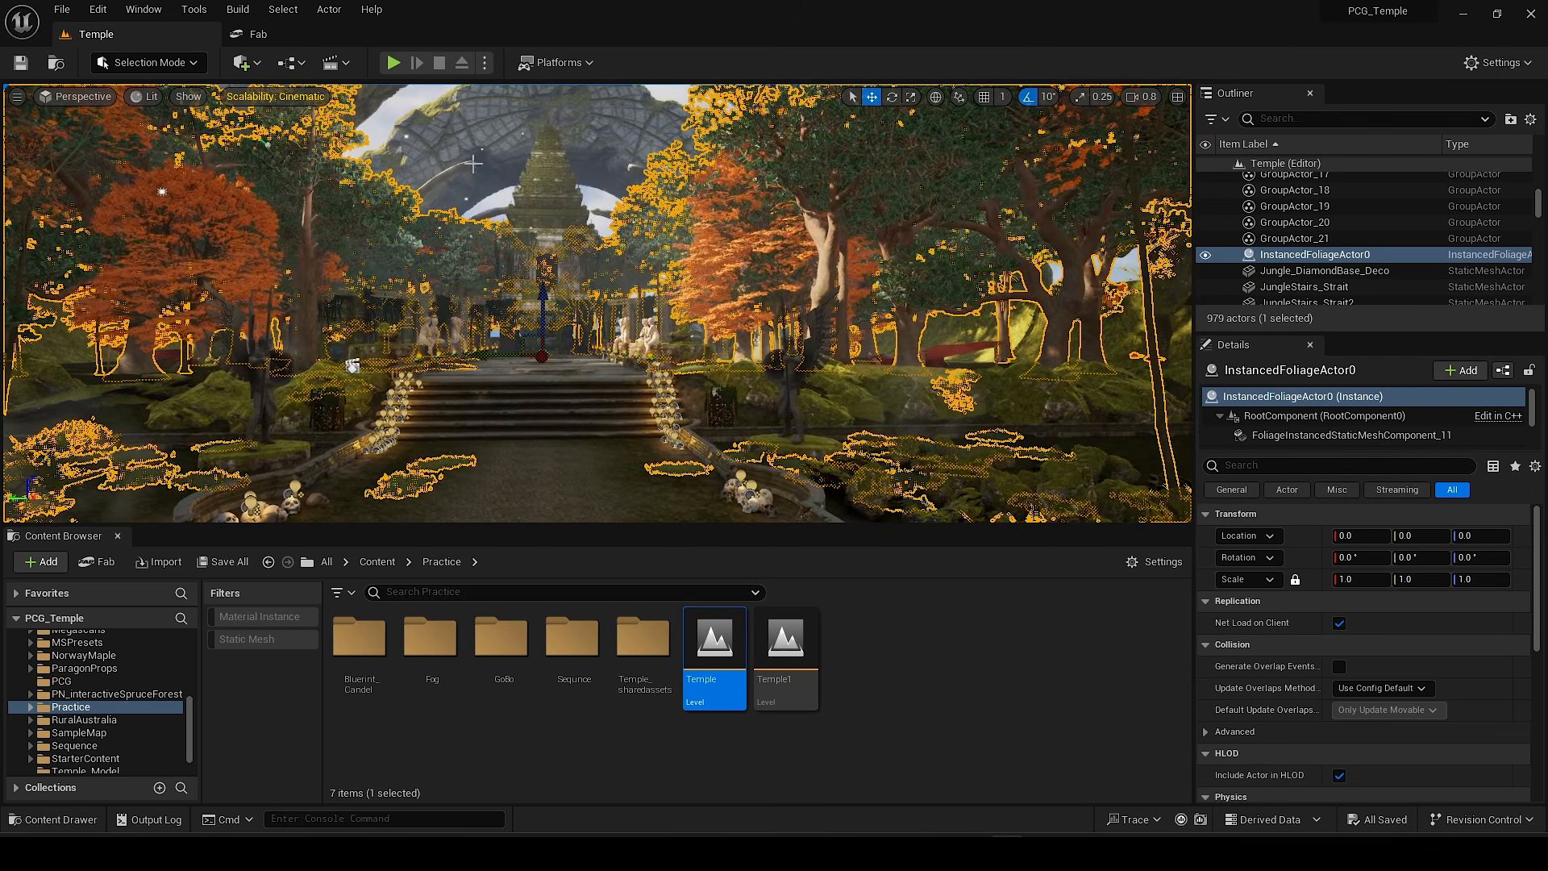
click(419, 100)
key(a)
right_drag(420, 100, 411, 141)
key(w)
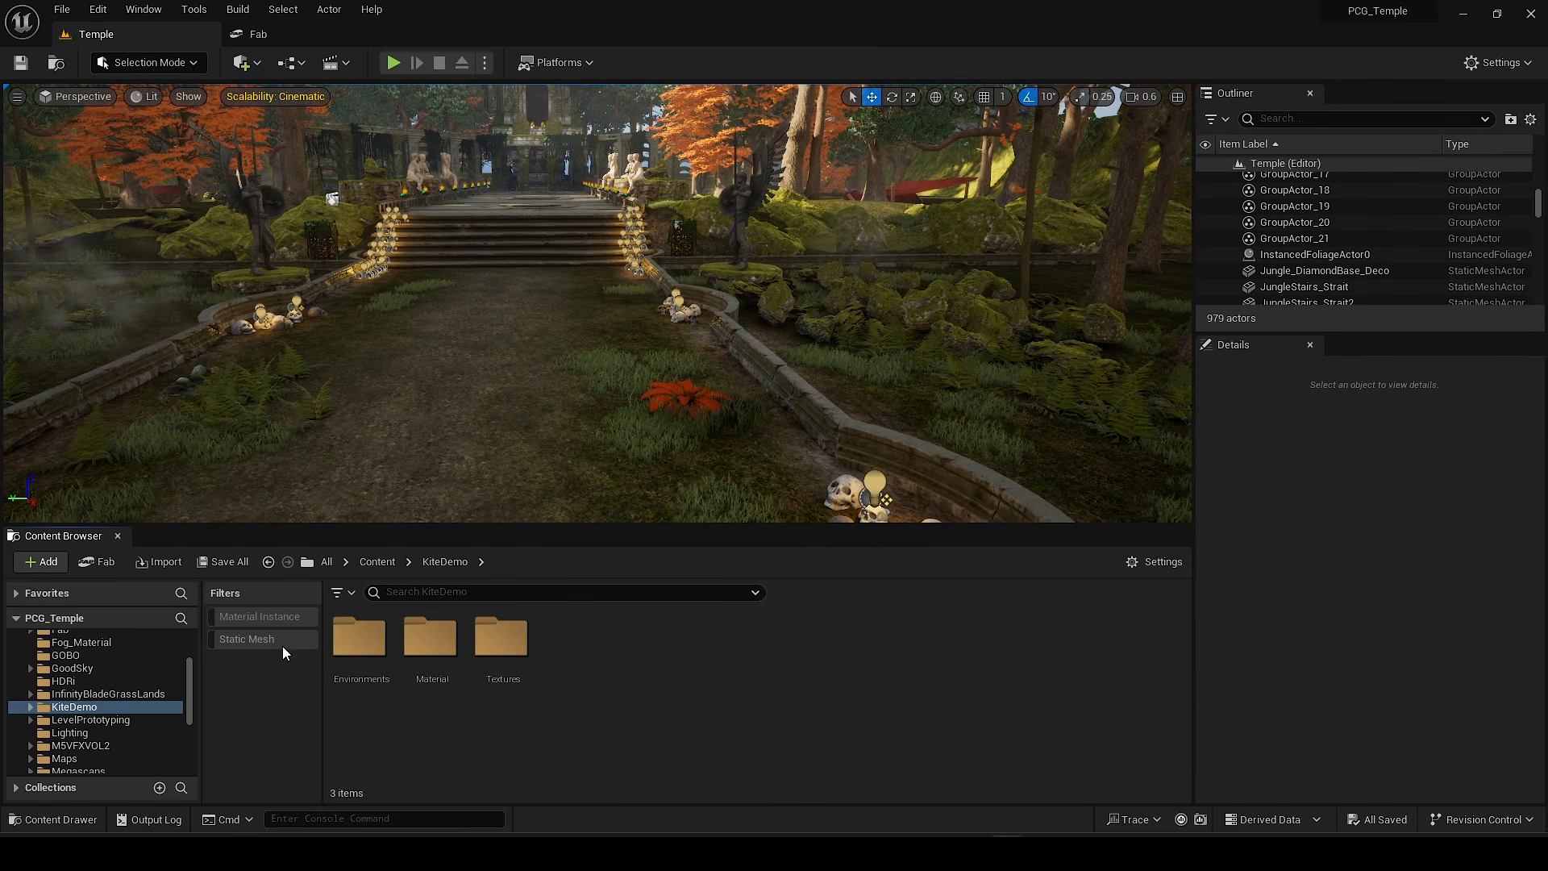
Step: Show the static meshes in the KiteDemo folder and start migrating SM_FieldGrass_01 with its listed dependencies
click(260, 641)
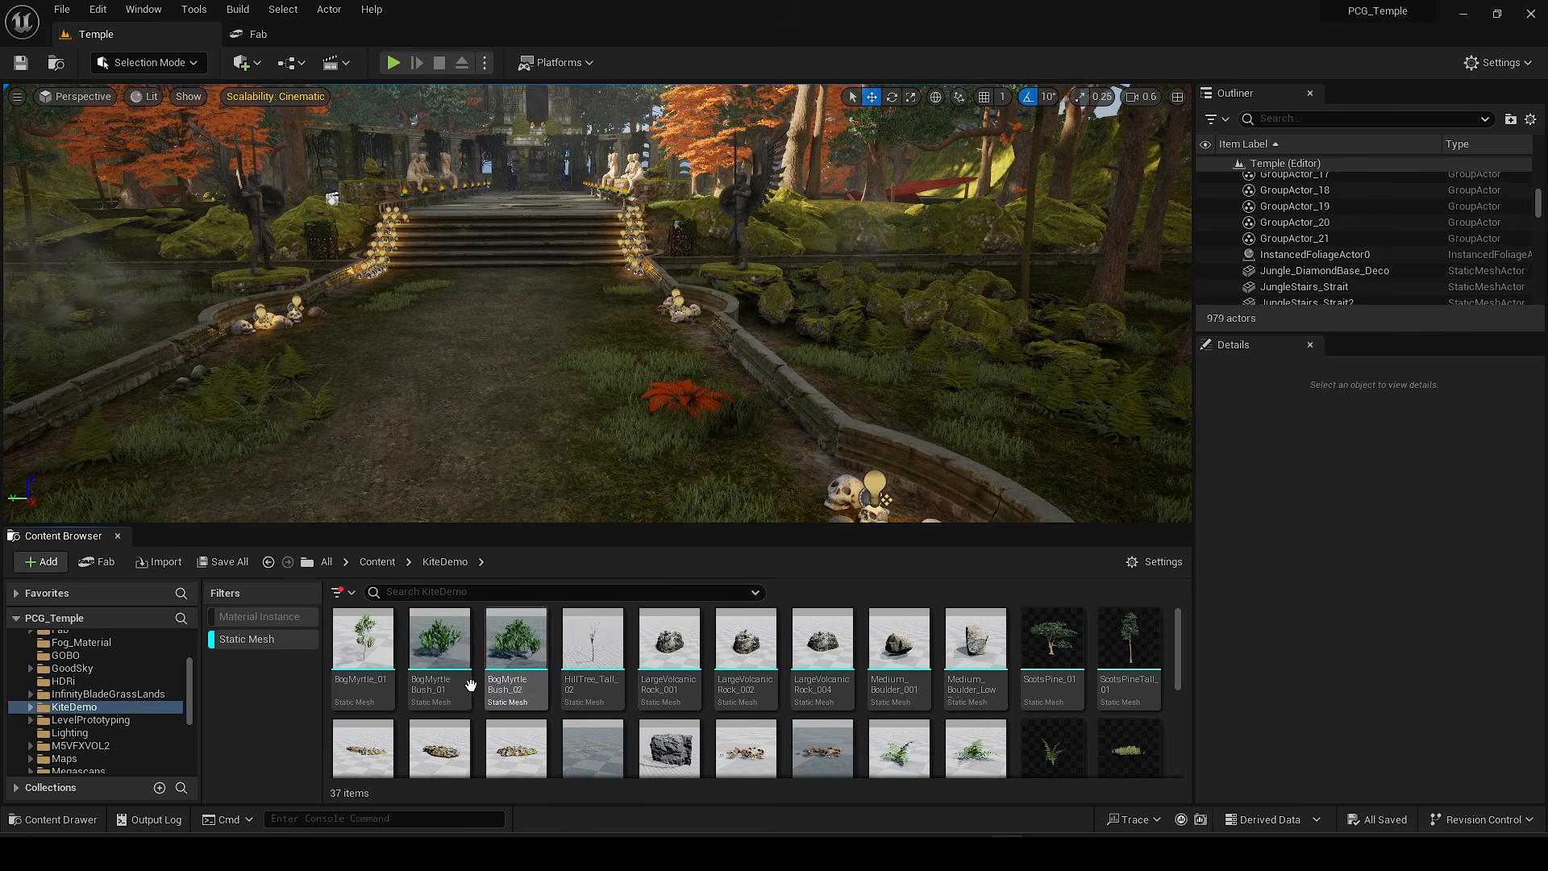
scroll(1128, 710, down, 1)
right_click(1129, 699)
mouse_move(1203, 468)
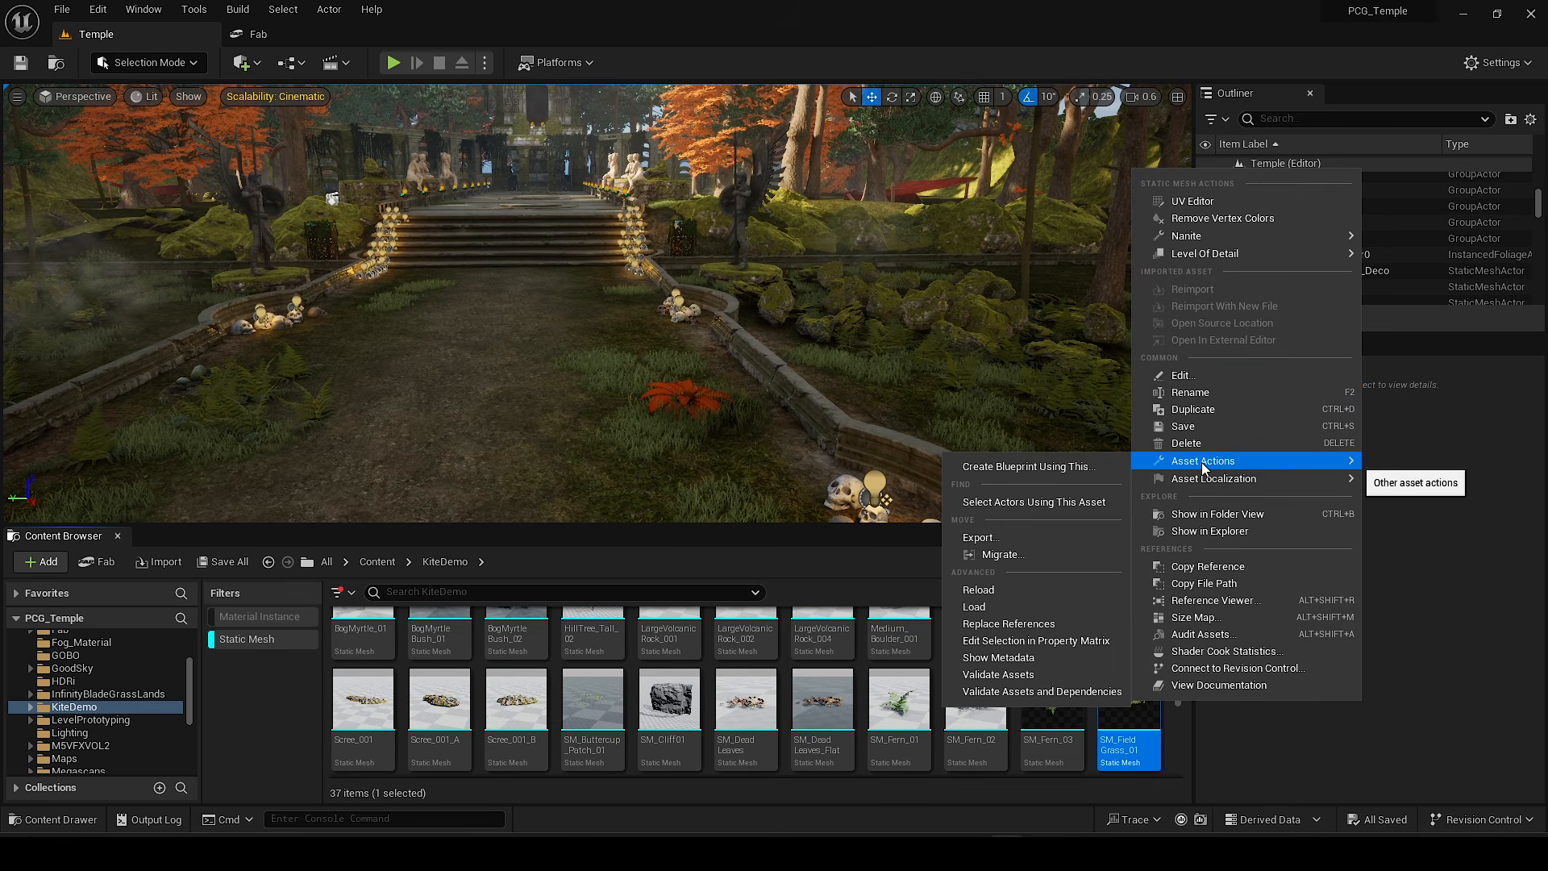
click(991, 554)
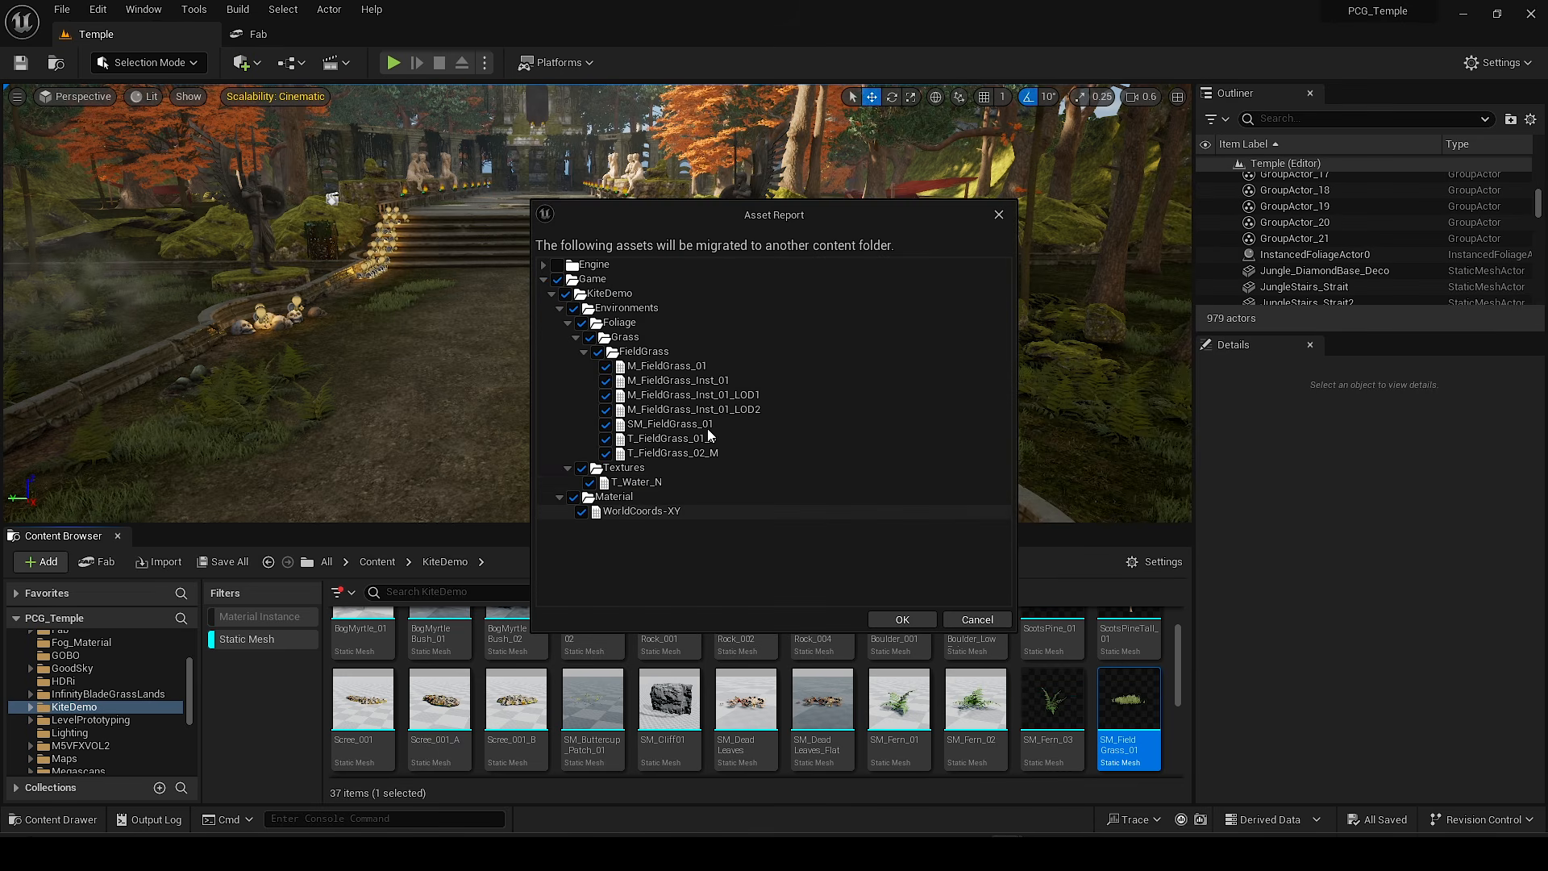
click(903, 618)
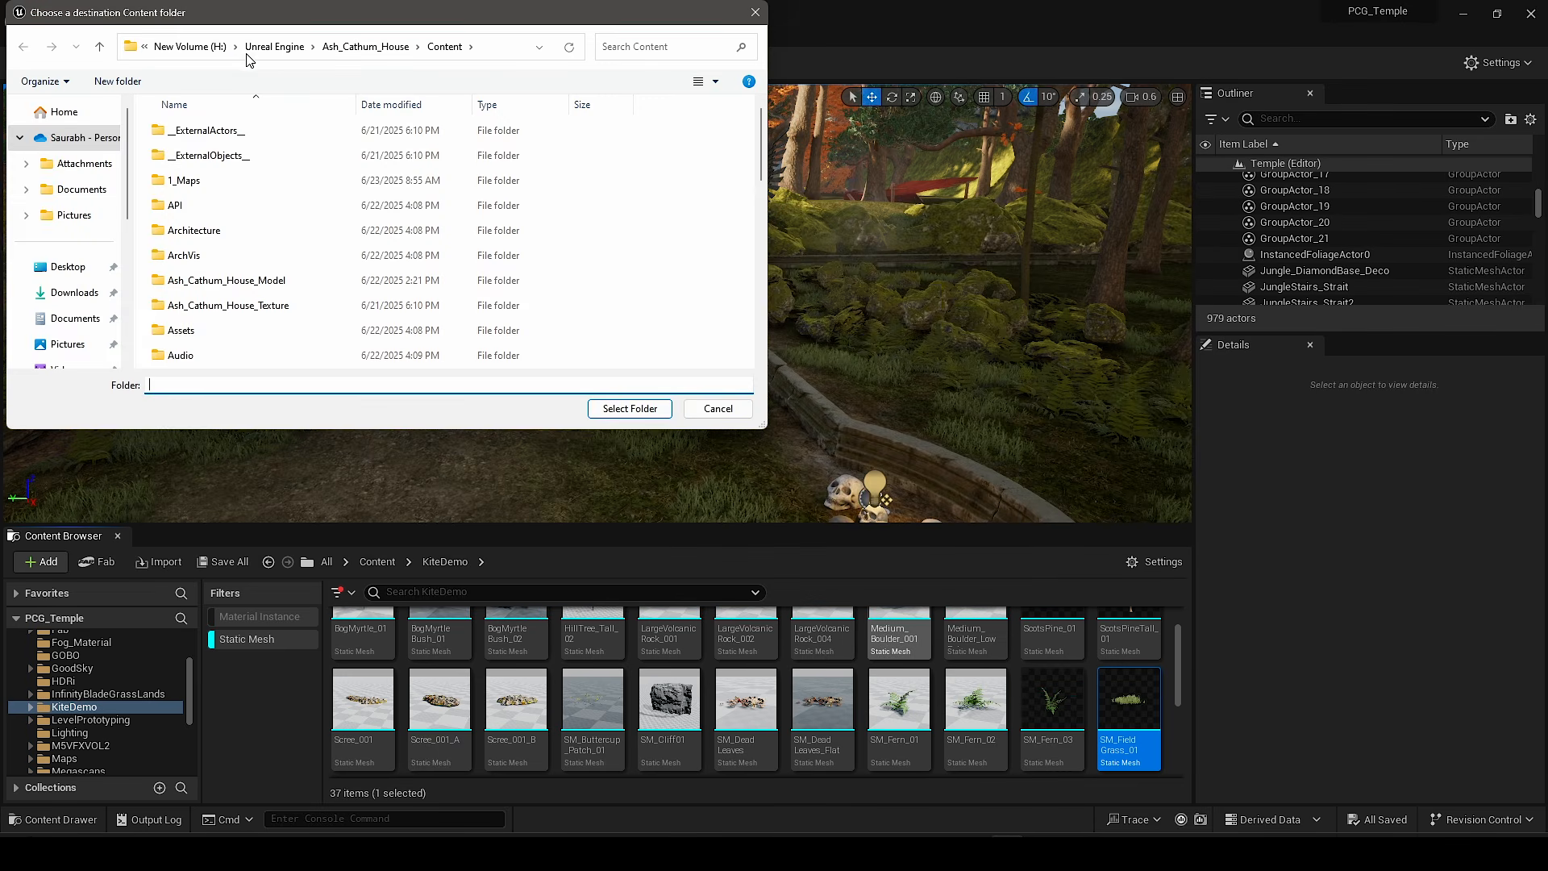
Step: Choose the Content folder of the Ash_Cathum_House project as the migration destination
click(192, 47)
scroll(402, 298, down, 3)
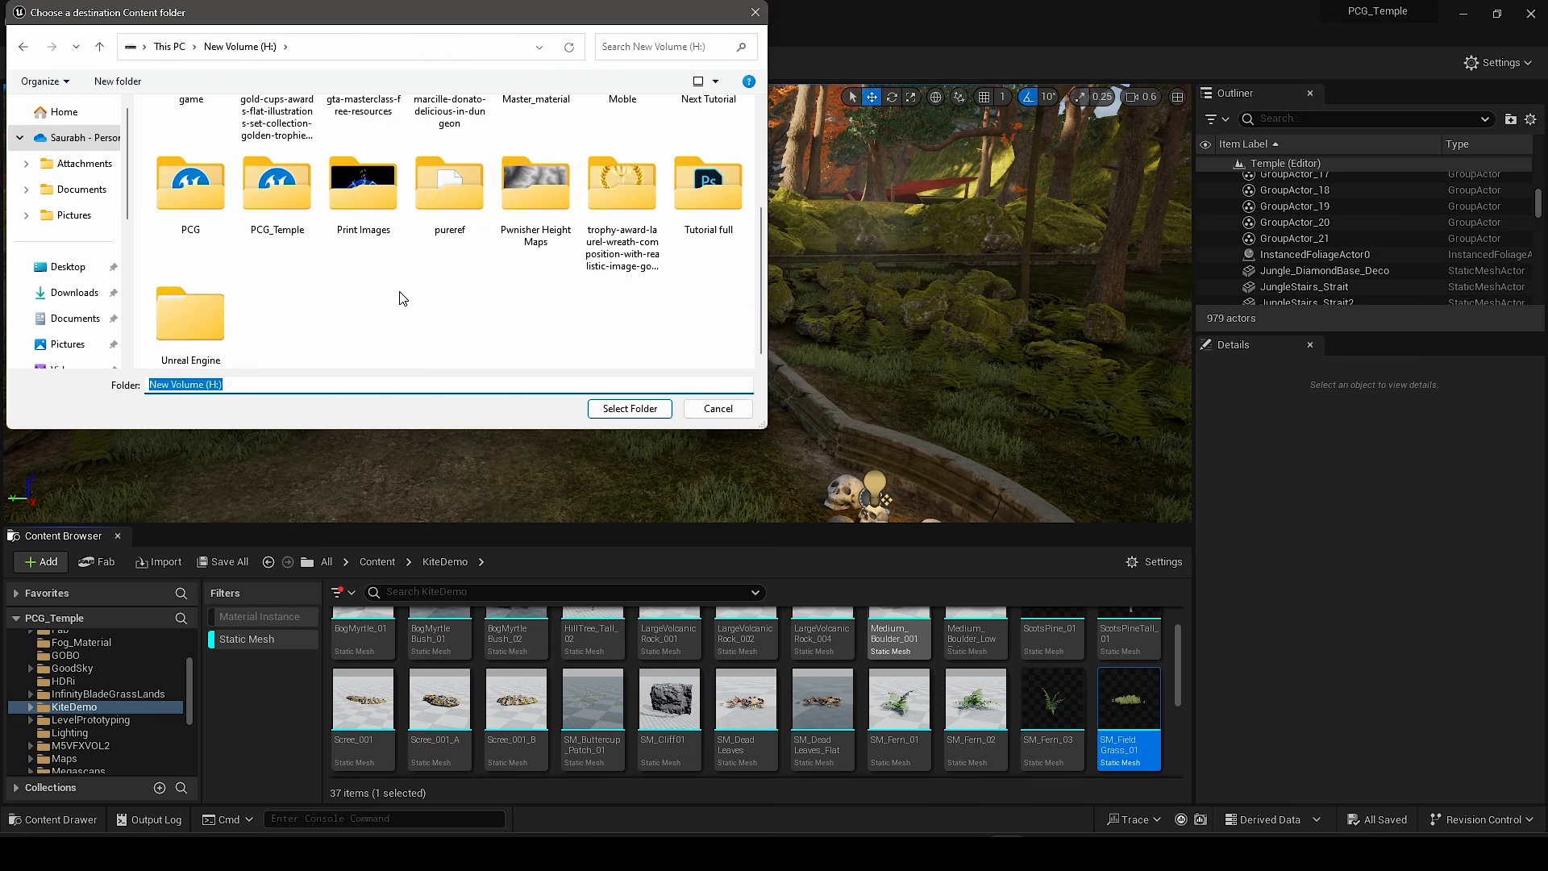
double_click(226, 307)
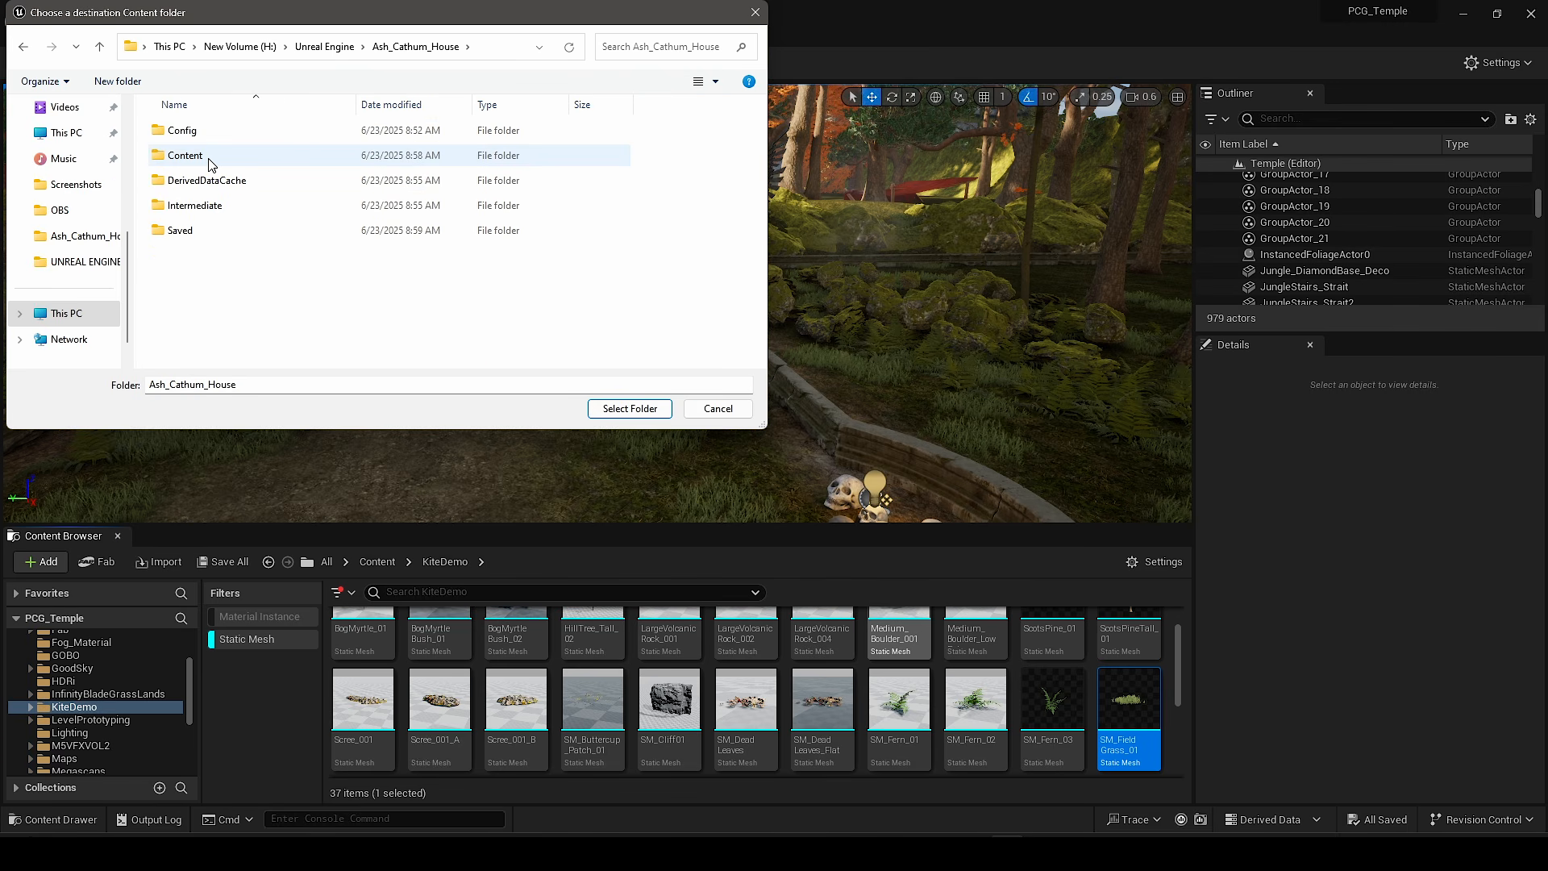
double_click(211, 162)
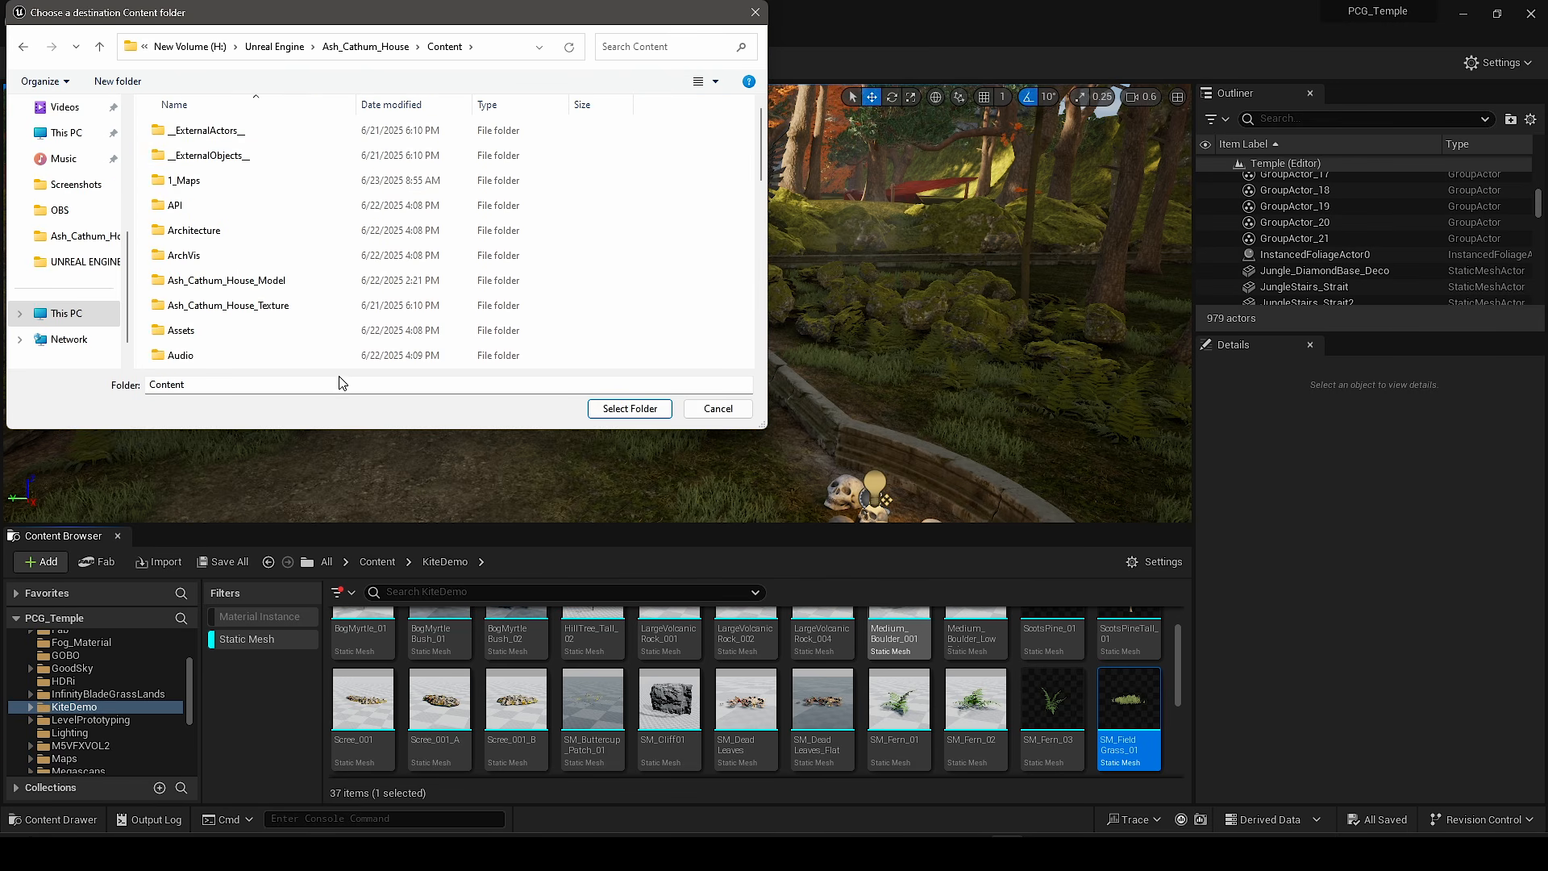
click(628, 409)
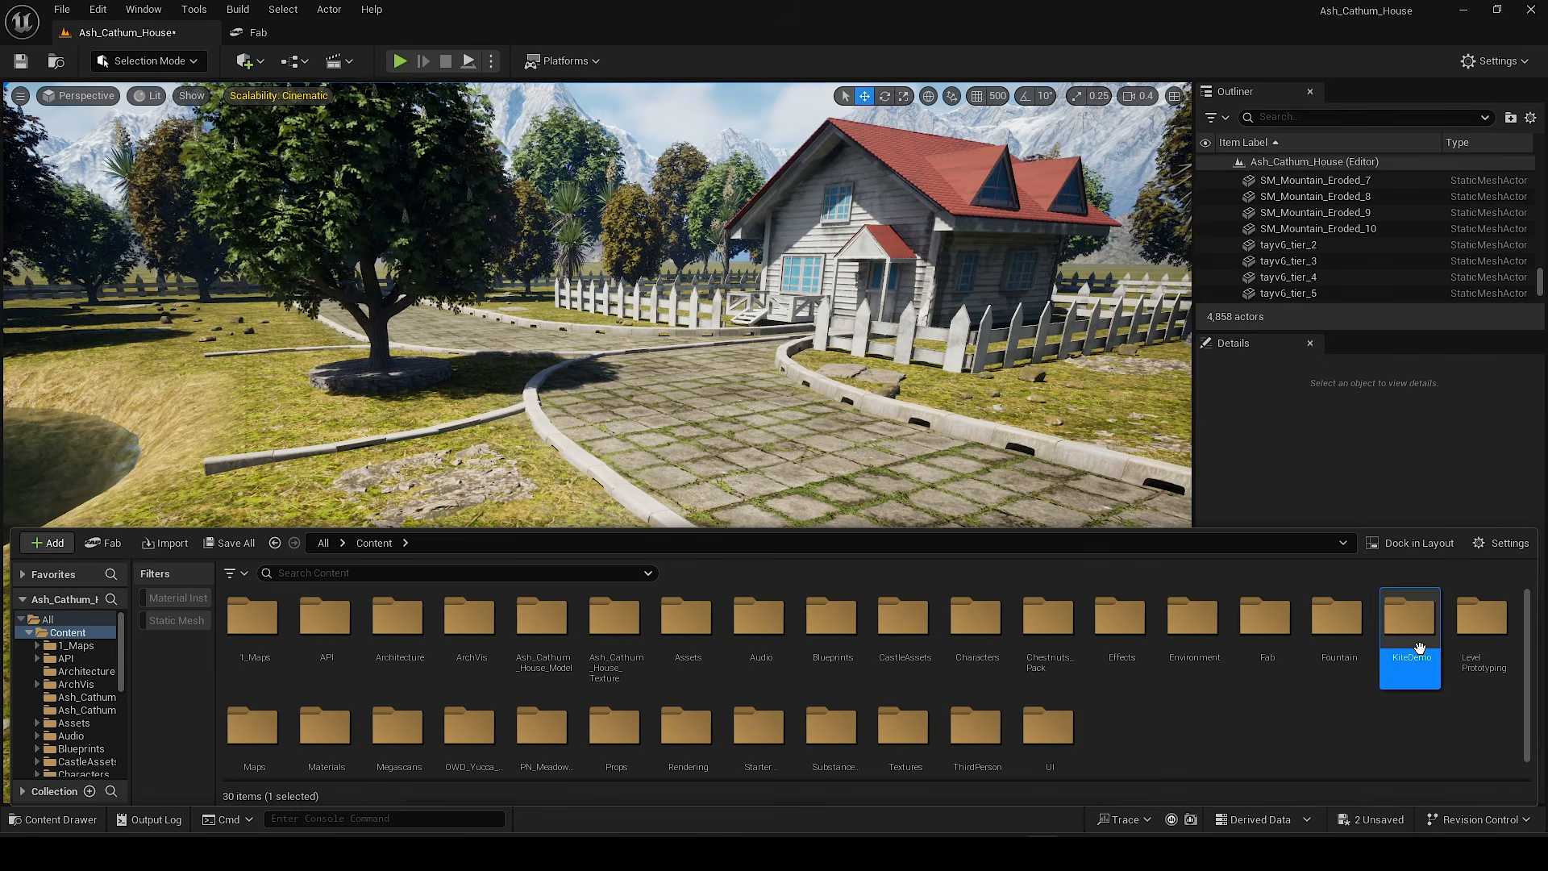
Step: Try the migrated KiteDemo field grass mesh on the ground beside the paved path in Ash_Cathum_House, inspect it and delete it
double_click(1419, 647)
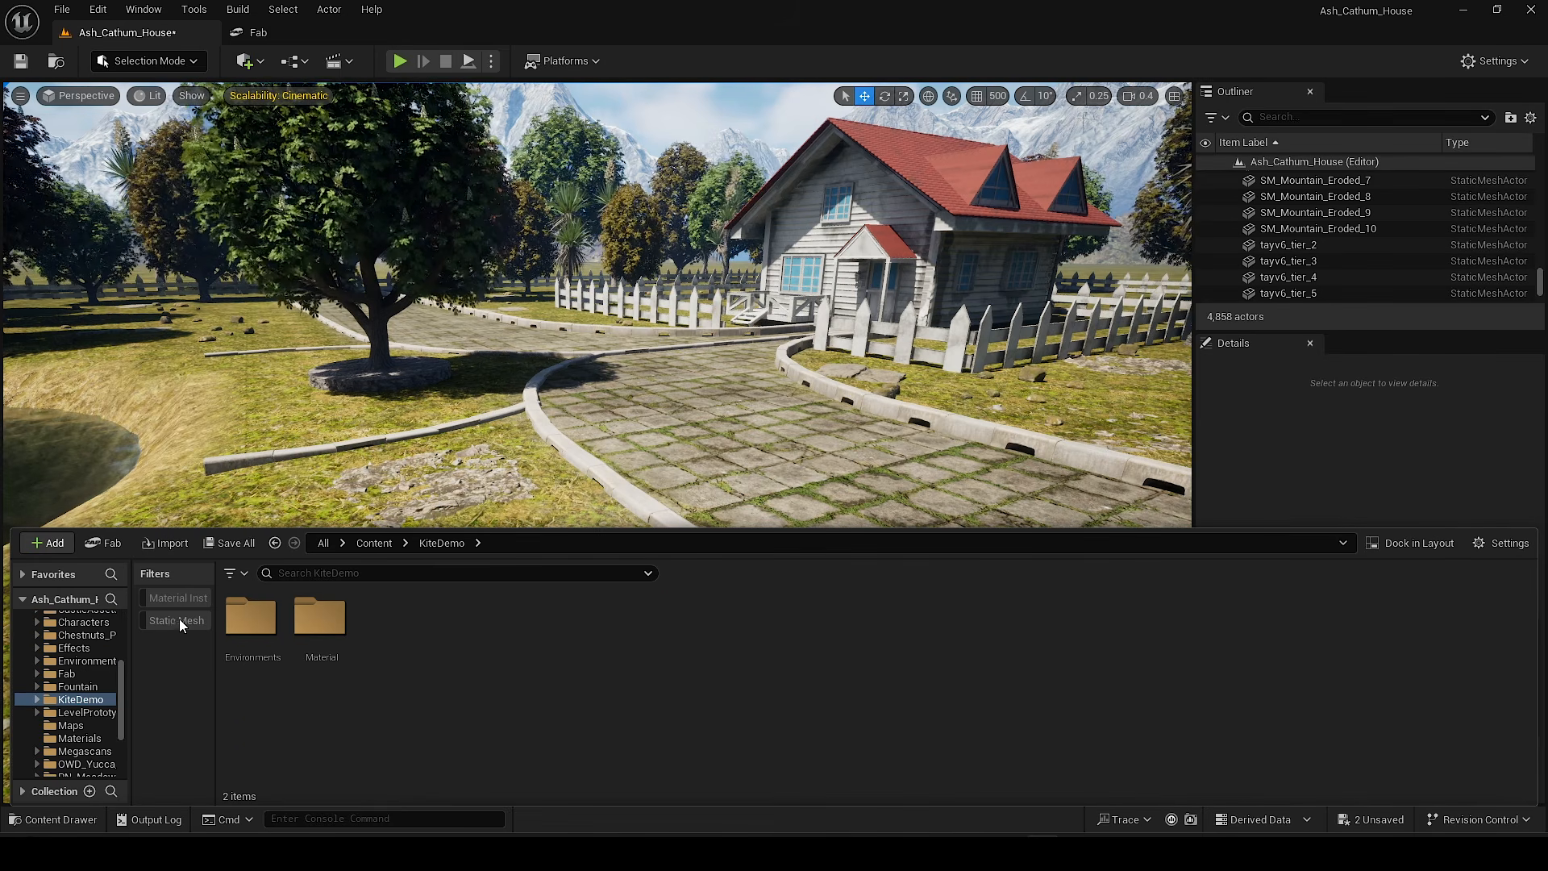
drag(268, 611, 516, 506)
right_drag(516, 507, 724, 528)
key(w)
scroll(724, 529, up, 2)
key(s)
key(Delete)
Step: Switch to Foliage mode and add the SM_FieldGrass_01 mesh as a foliage type
click(148, 61)
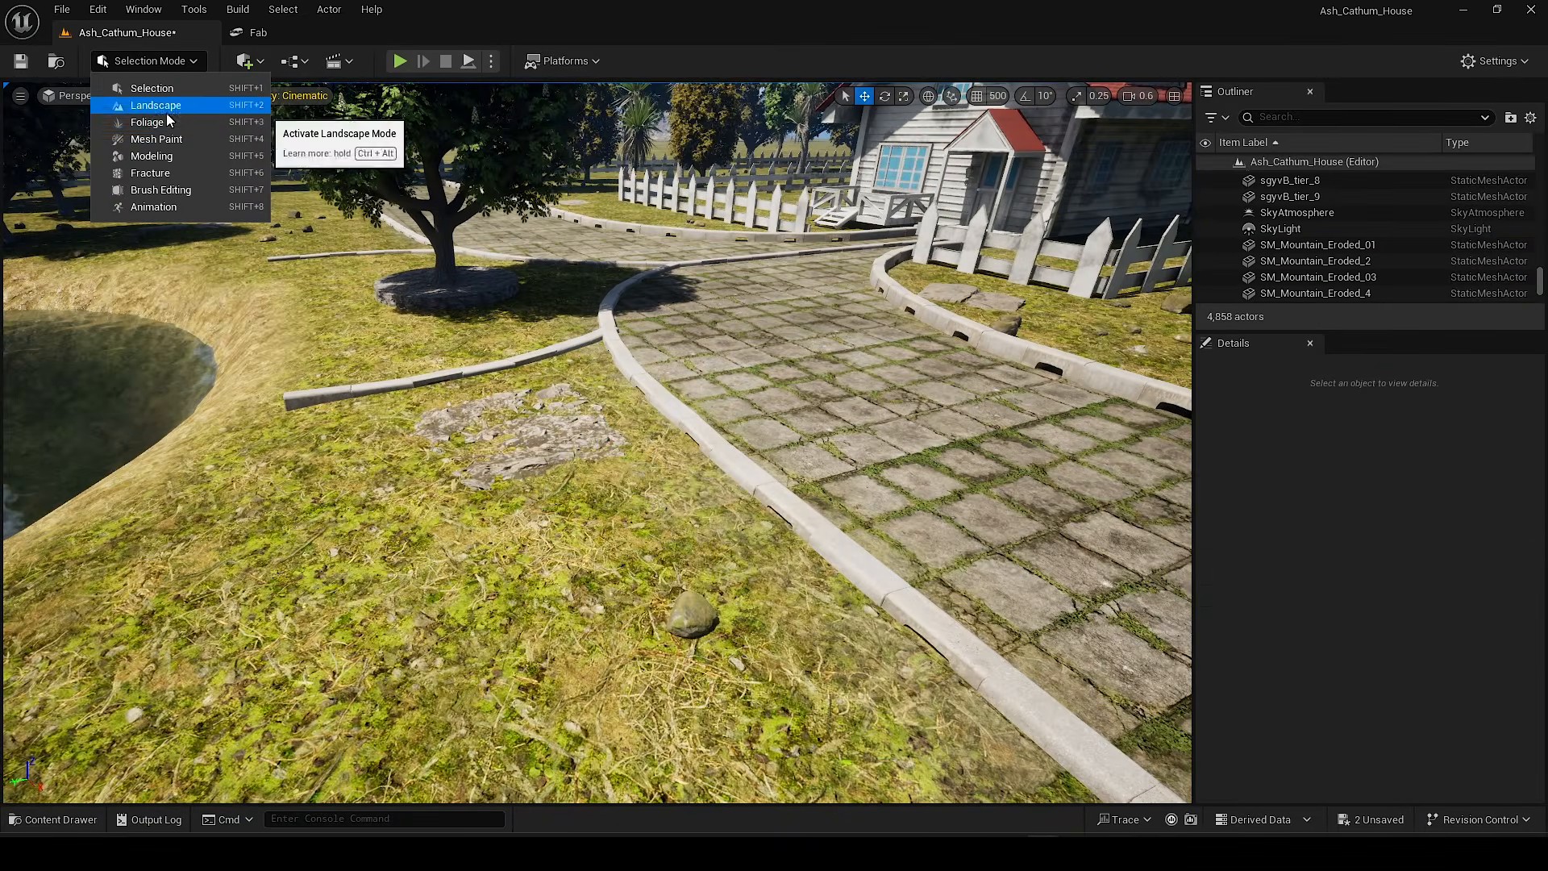
click(161, 124)
right_drag(325, 660, 419, 633)
key(ctrl+space)
drag(251, 629, 79, 474)
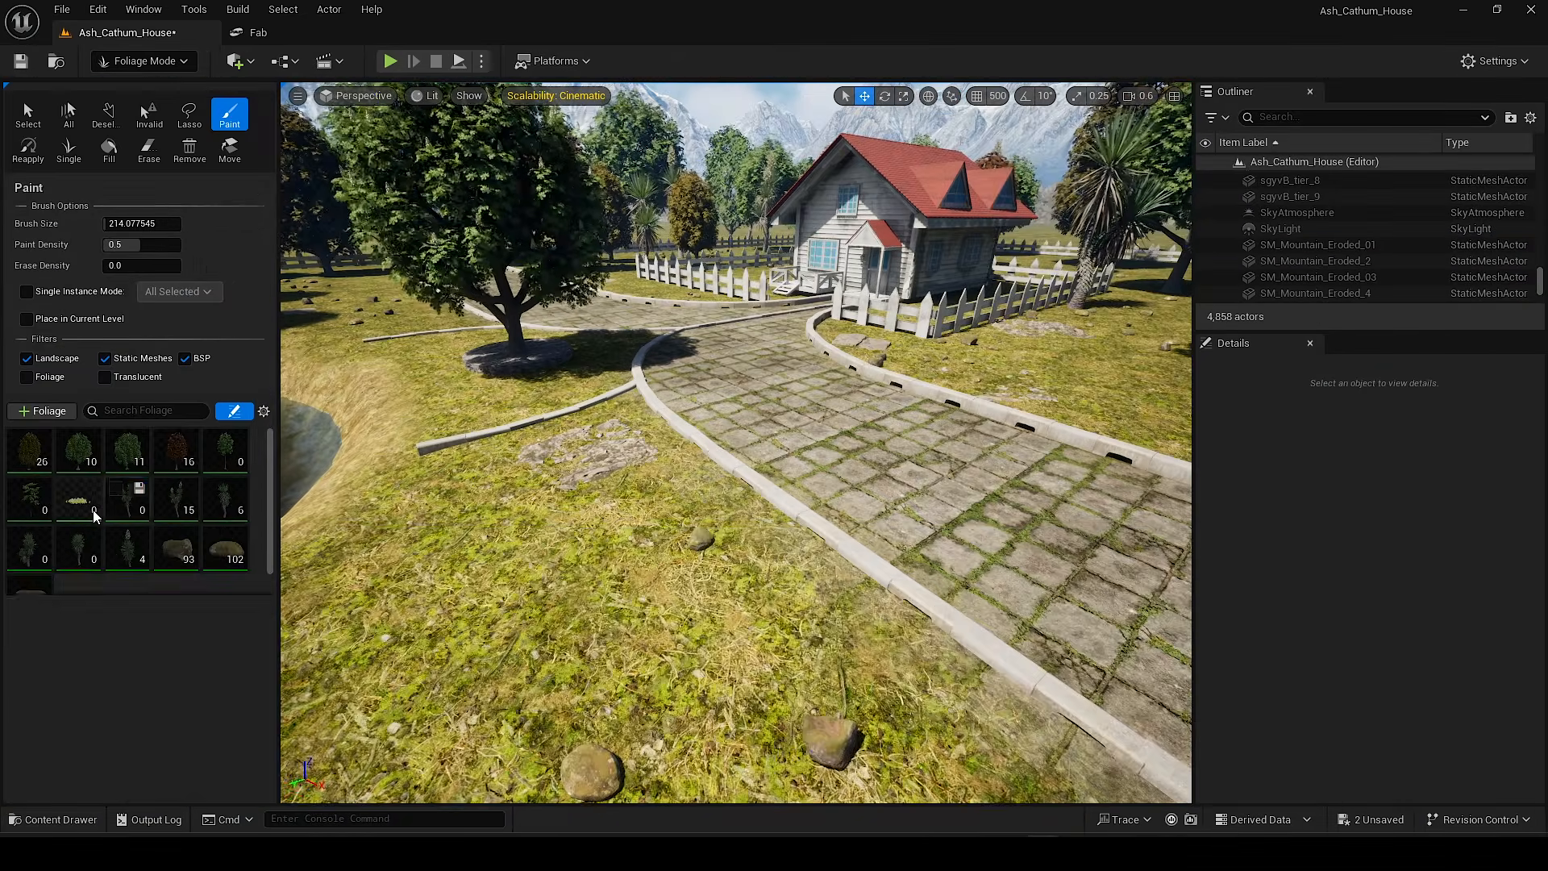
Step: Undo the first grass stroke, set the SM_FieldGrass_01 density to 150 and paint patches of it beside the path
right_drag(993, 567, 887, 532)
key(ctrl+z)
scroll(170, 709, down, 3)
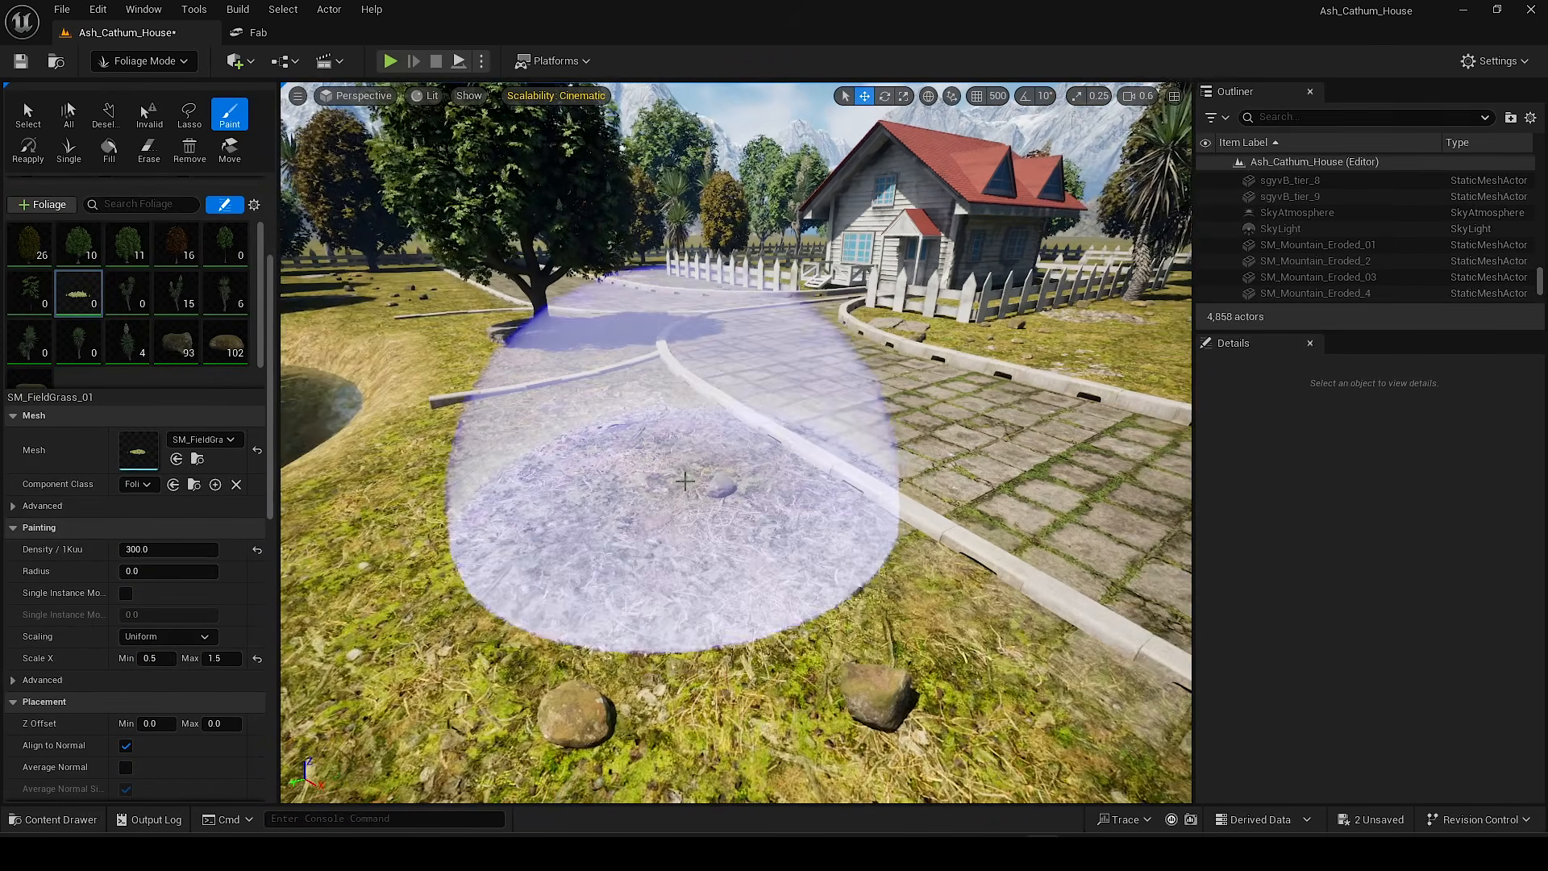
drag(559, 498, 794, 532)
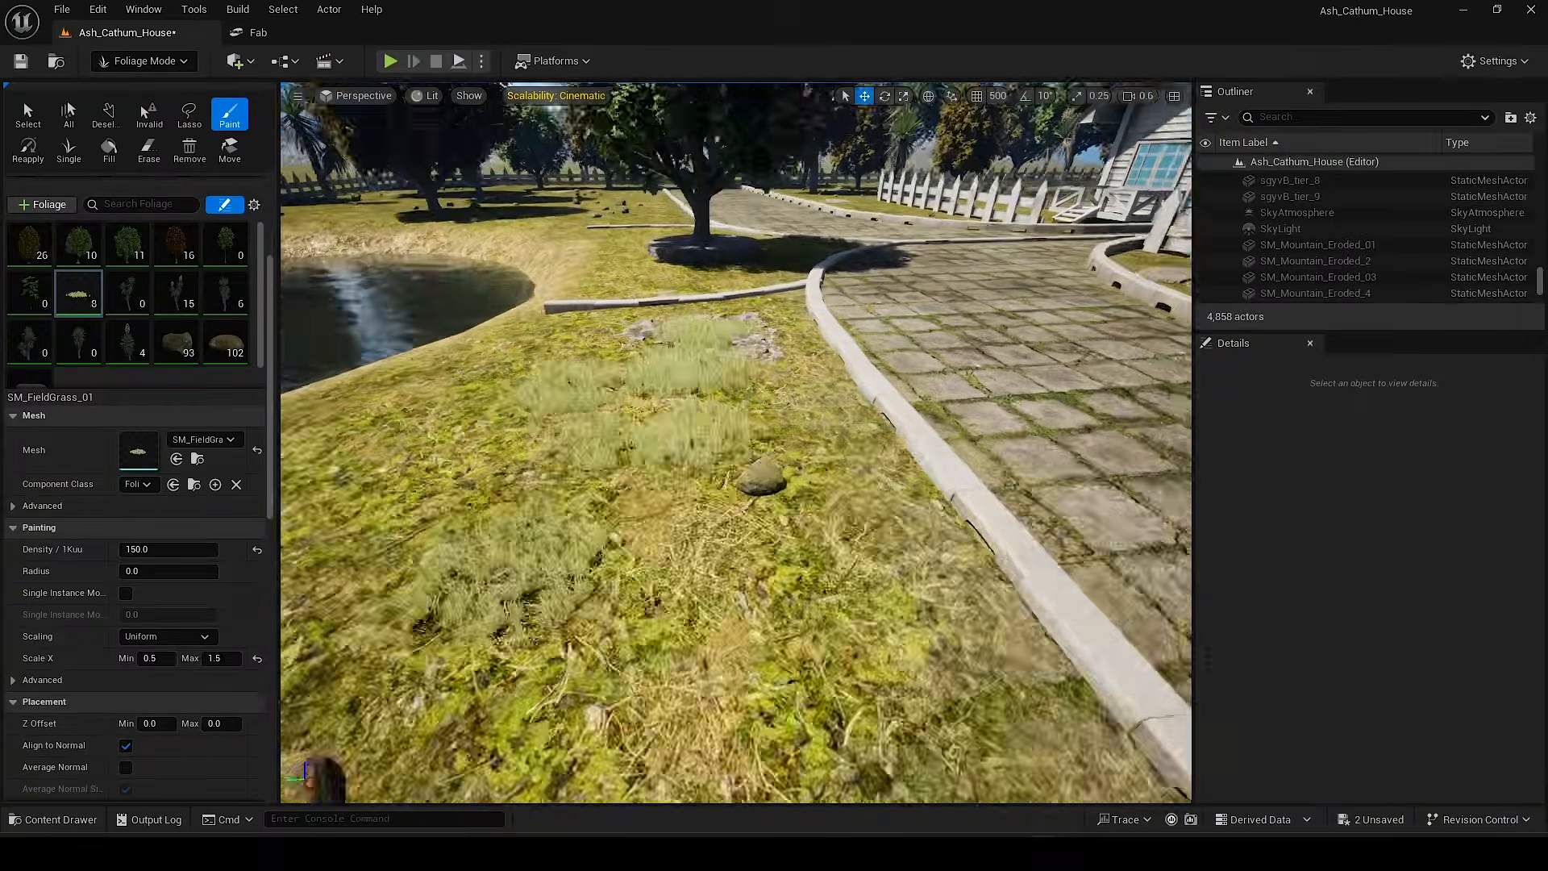
click(826, 535)
mouse_move(761, 484)
right_down()
mouse_move(825, 535)
mouse_move(895, 476)
right_up()
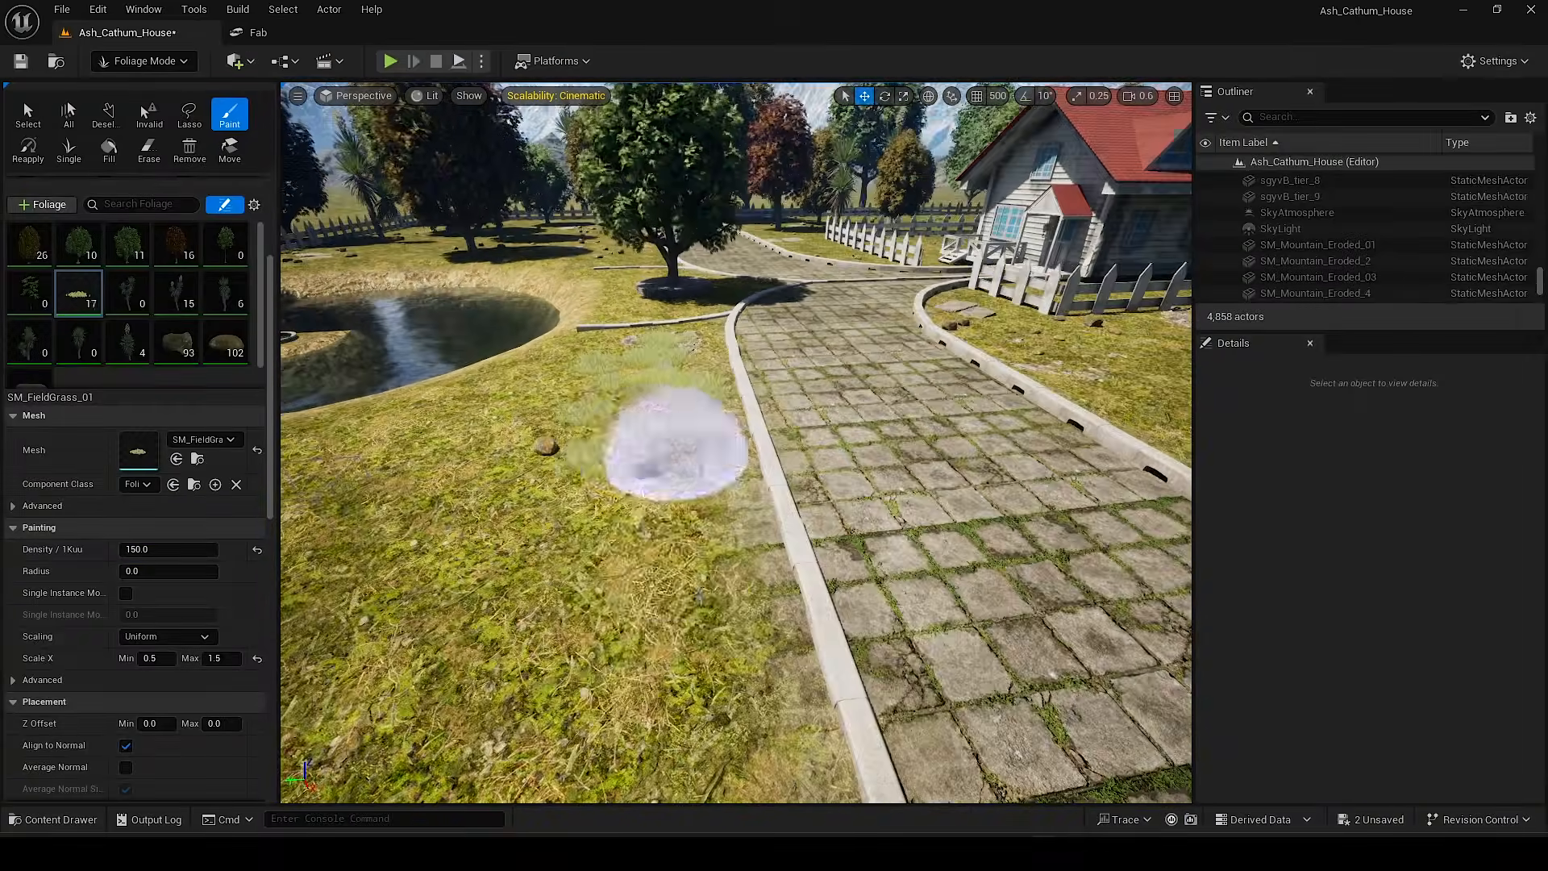
click(677, 460)
right_drag(677, 460, 686, 387)
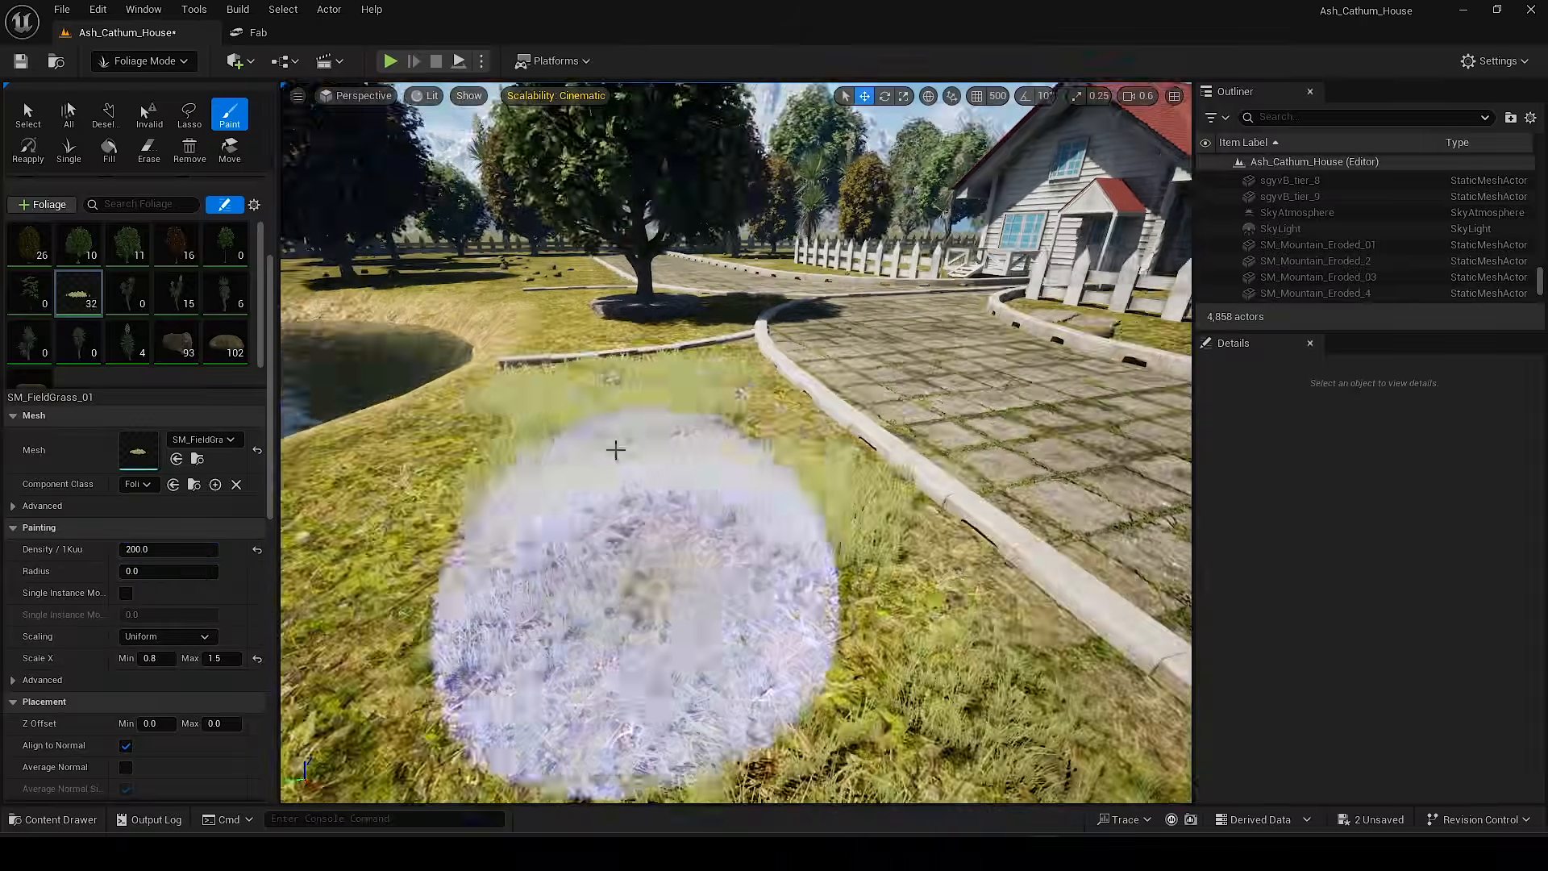
Step: Paint denser field grass along the path's edge with density 200 and a Scale X of 0.8 to 1.5
right_drag(615, 450, 564, 451)
click(763, 460)
right_drag(763, 459, 798, 476)
click(706, 518)
right_drag(459, 616, 460, 532)
right_drag(621, 639, 621, 725)
right_drag(691, 521, 691, 586)
ctrl+click(499, 478)
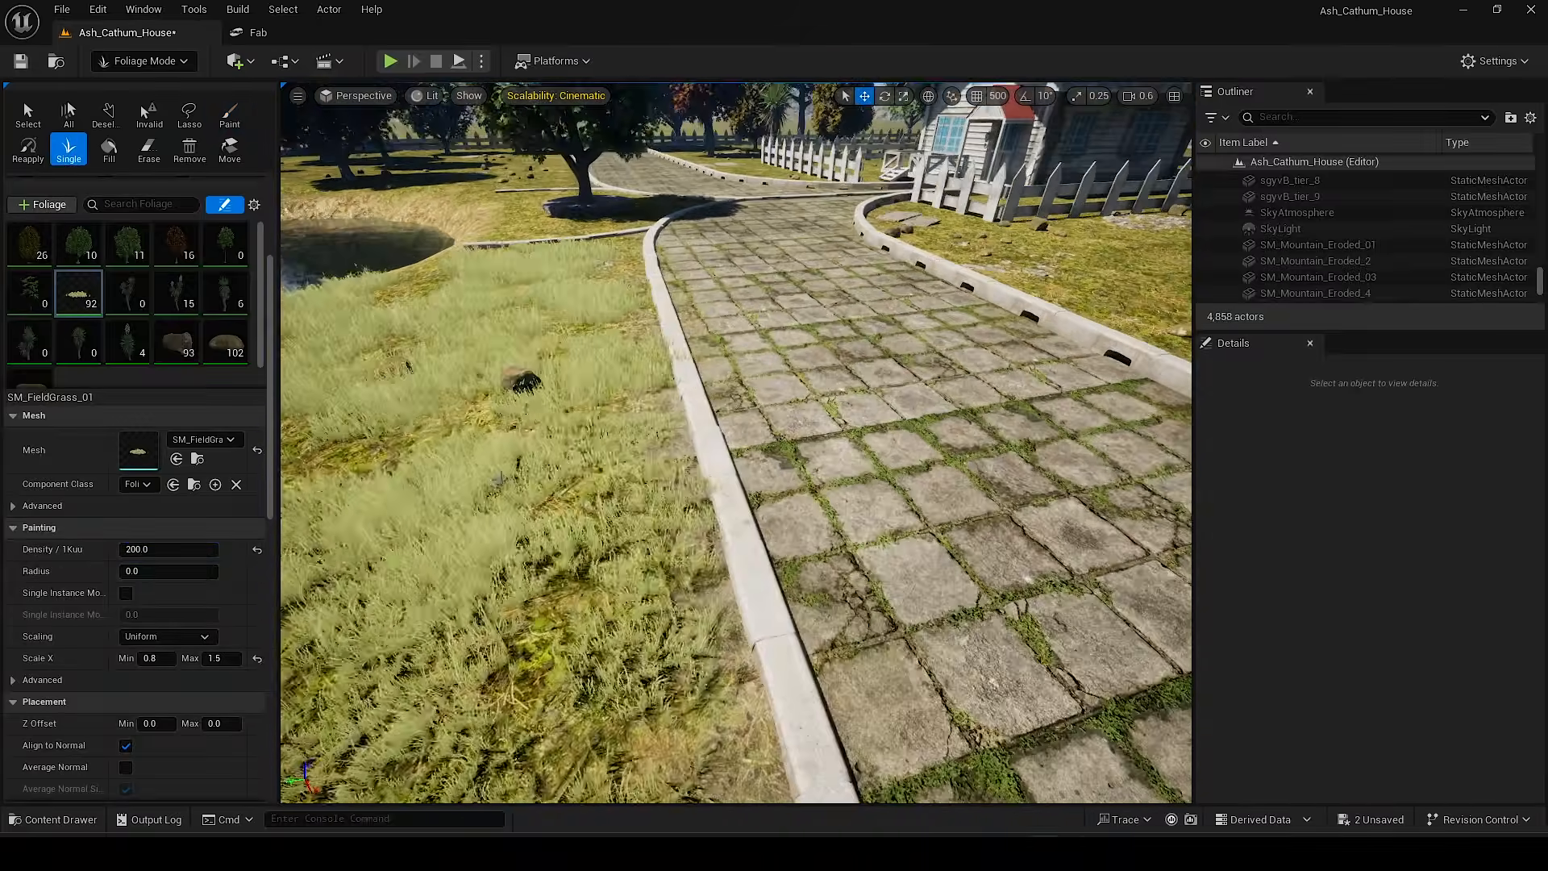
Step: Fill the lawns on both sides of the paved path with field grass and return to Selection mode
mouse_move(567, 453)
right_down()
mouse_move(583, 509)
mouse_move(728, 509)
mouse_move(669, 548)
right_up()
scroll(728, 509, up, 3)
mouse_move(567, 452)
mouse_down()
mouse_move(892, 376)
mouse_move(815, 370)
mouse_up()
mouse_move(815, 370)
right_down()
mouse_move(838, 370)
mouse_move(814, 403)
mouse_move(855, 452)
mouse_move(702, 347)
mouse_move(629, 403)
right_up()
click(815, 370)
click(815, 370)
drag(712, 492, 707, 408)
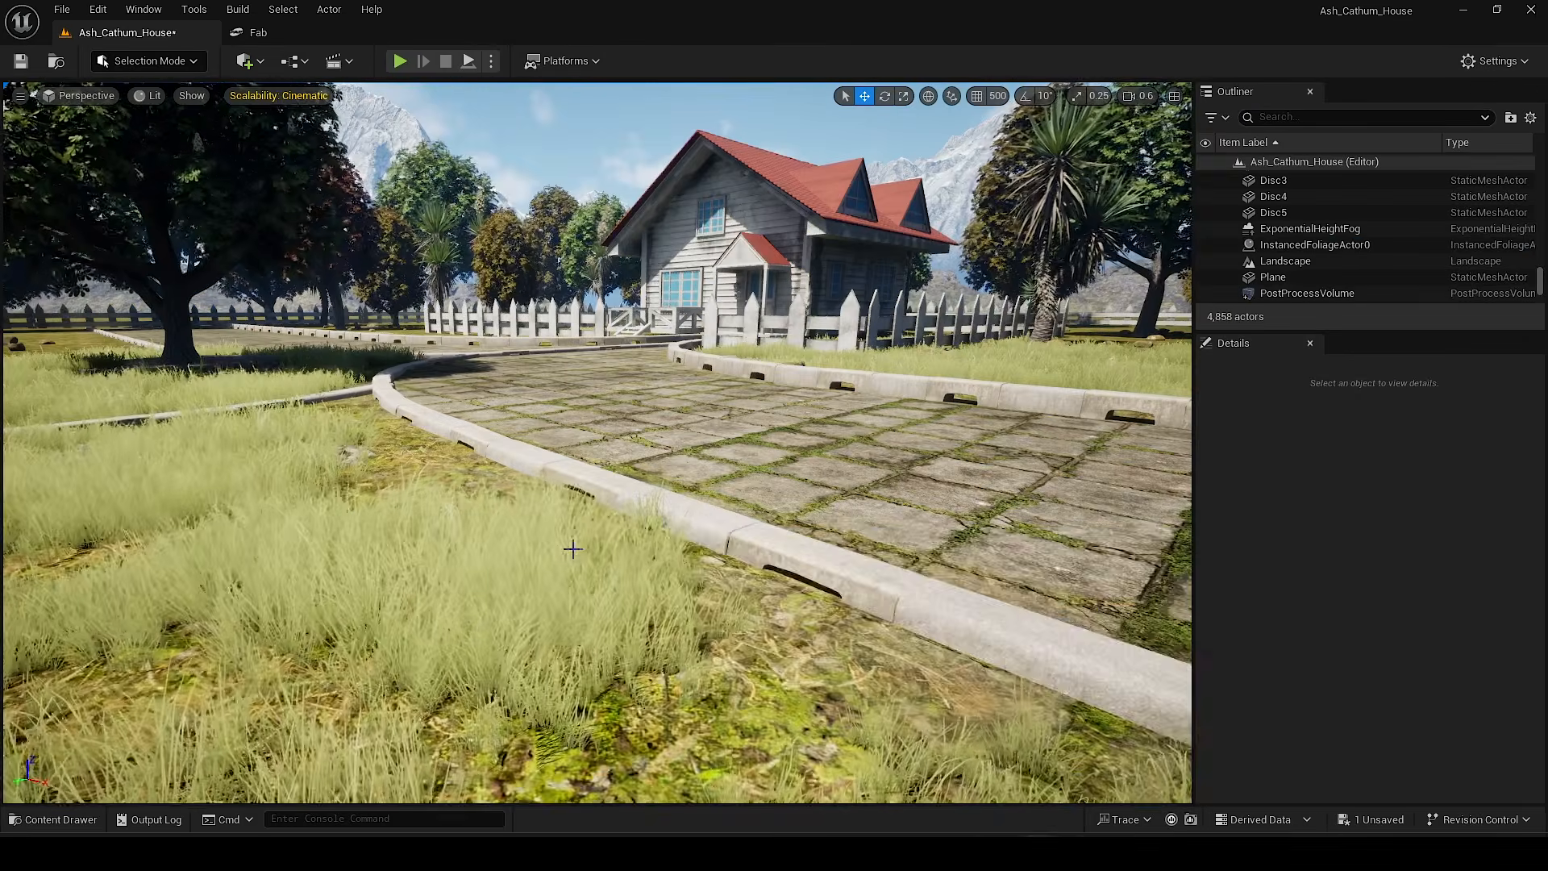
Step: Try flower_02_04 from the PN_MeadowFlowers folder in the grass beside the path and check it in game view
key(ctrl+space)
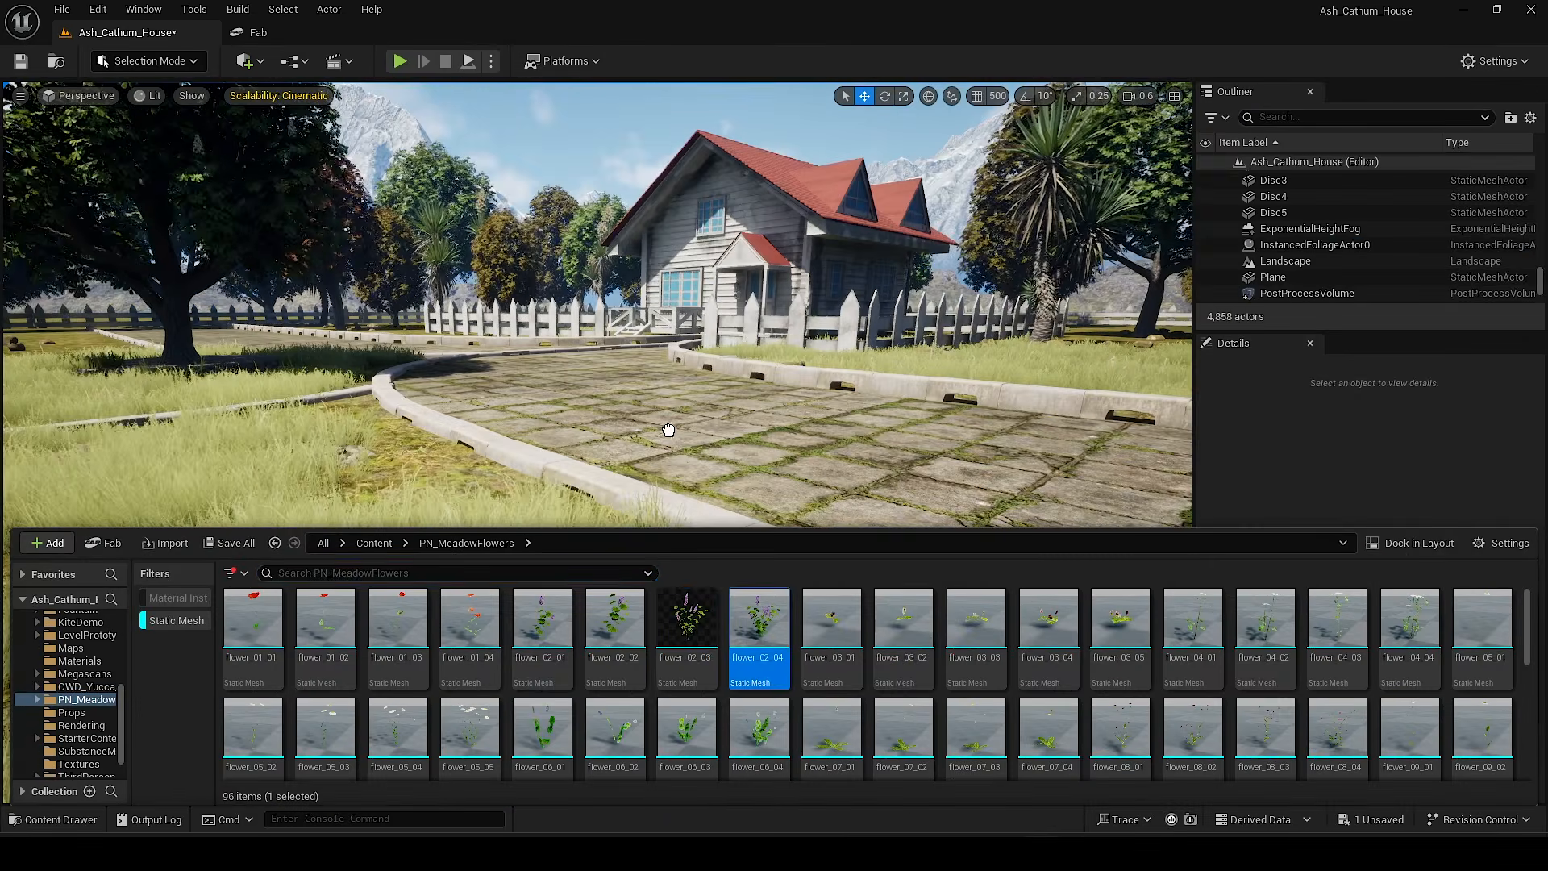
drag(669, 429, 510, 600)
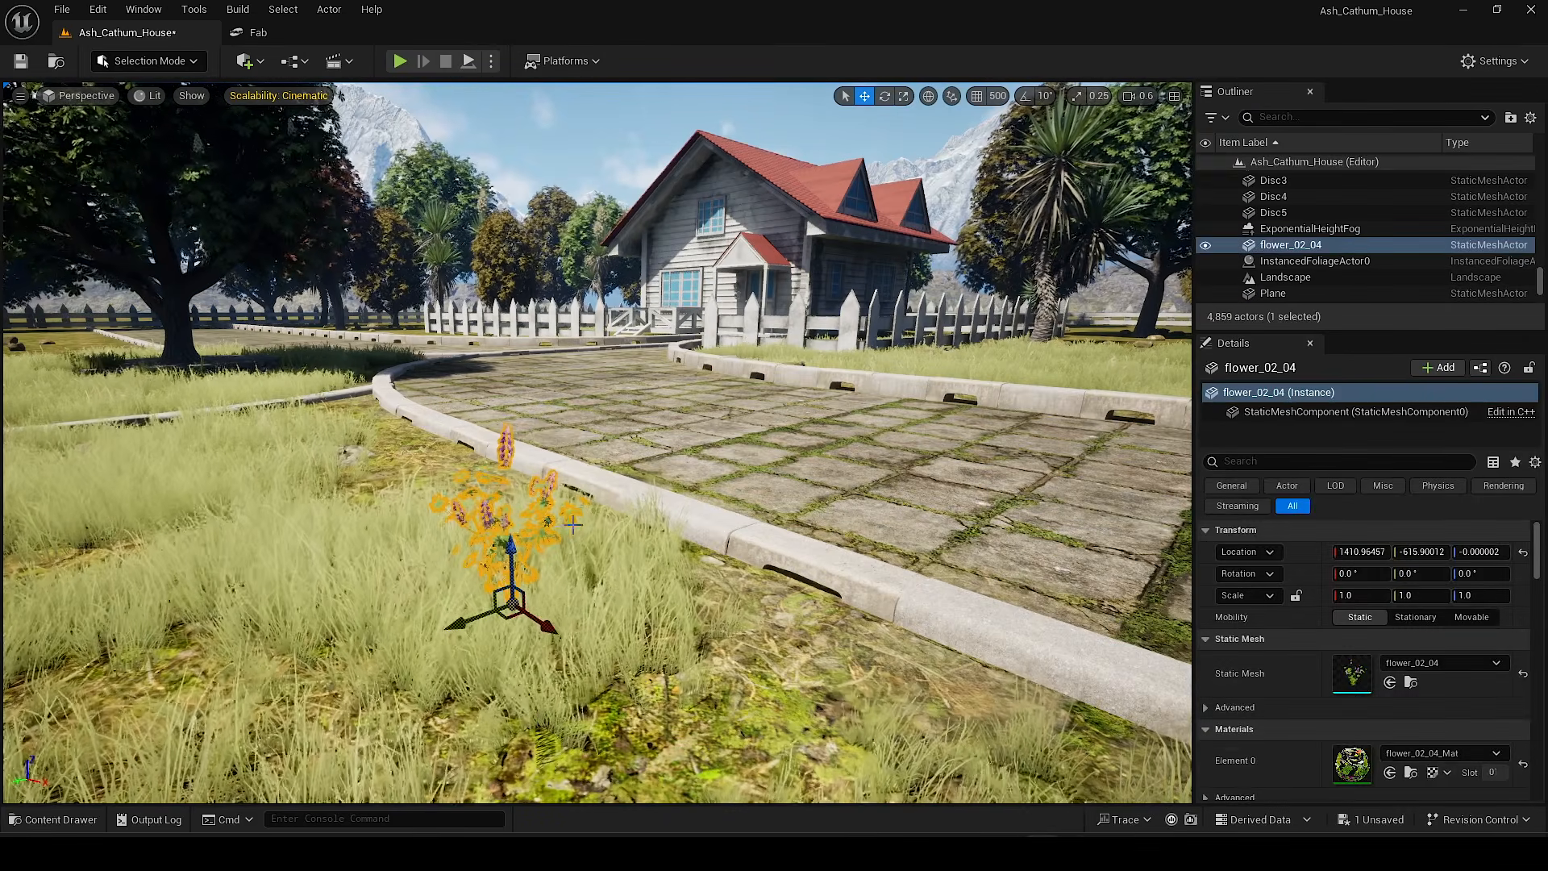
right_drag(581, 537, 583, 519)
key(g)
Step: Add a varied selection of PN_MeadowFlowers meshes as foliage types, check them in the grass and undo the test placement
scroll(580, 537, down, 2)
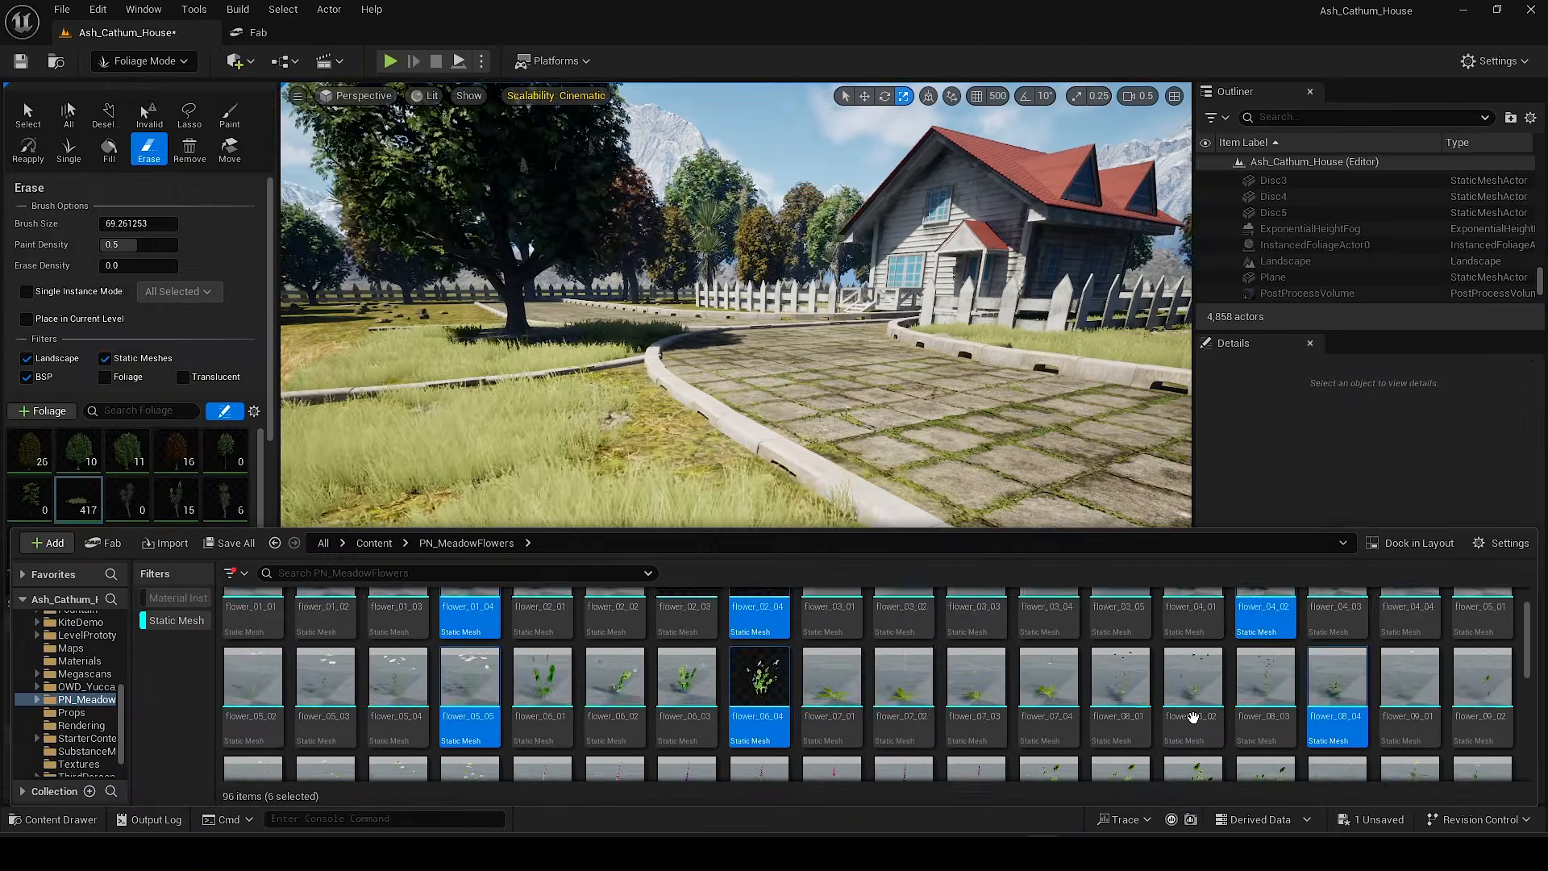
scroll(829, 674, down, 1)
scroll(1410, 680, down, 1)
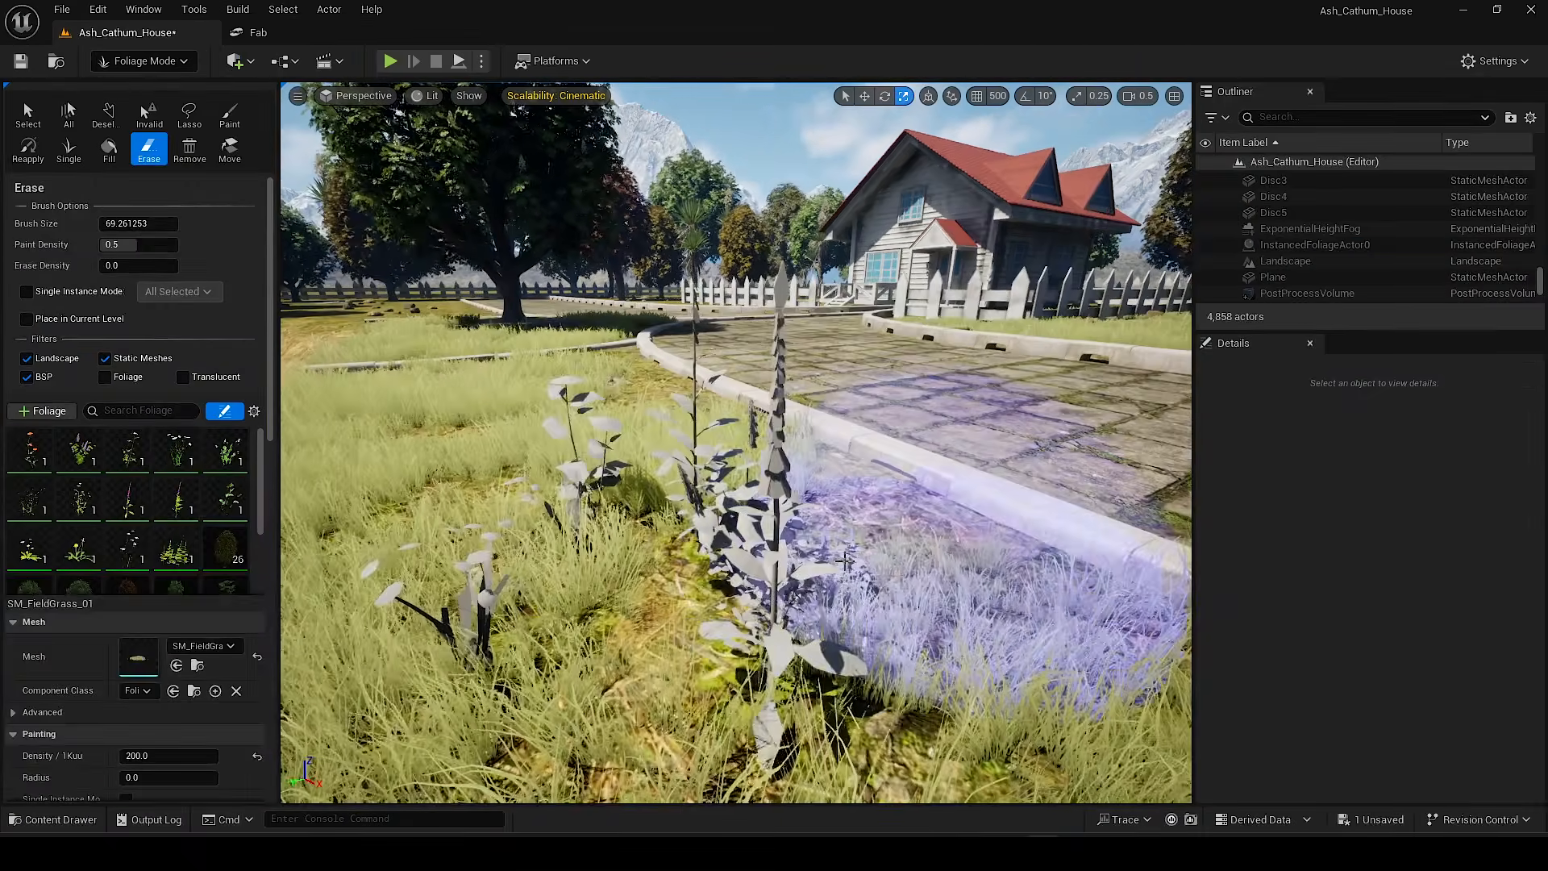
mouse_move(874, 558)
right_down()
mouse_move(806, 536)
mouse_move(907, 517)
right_up()
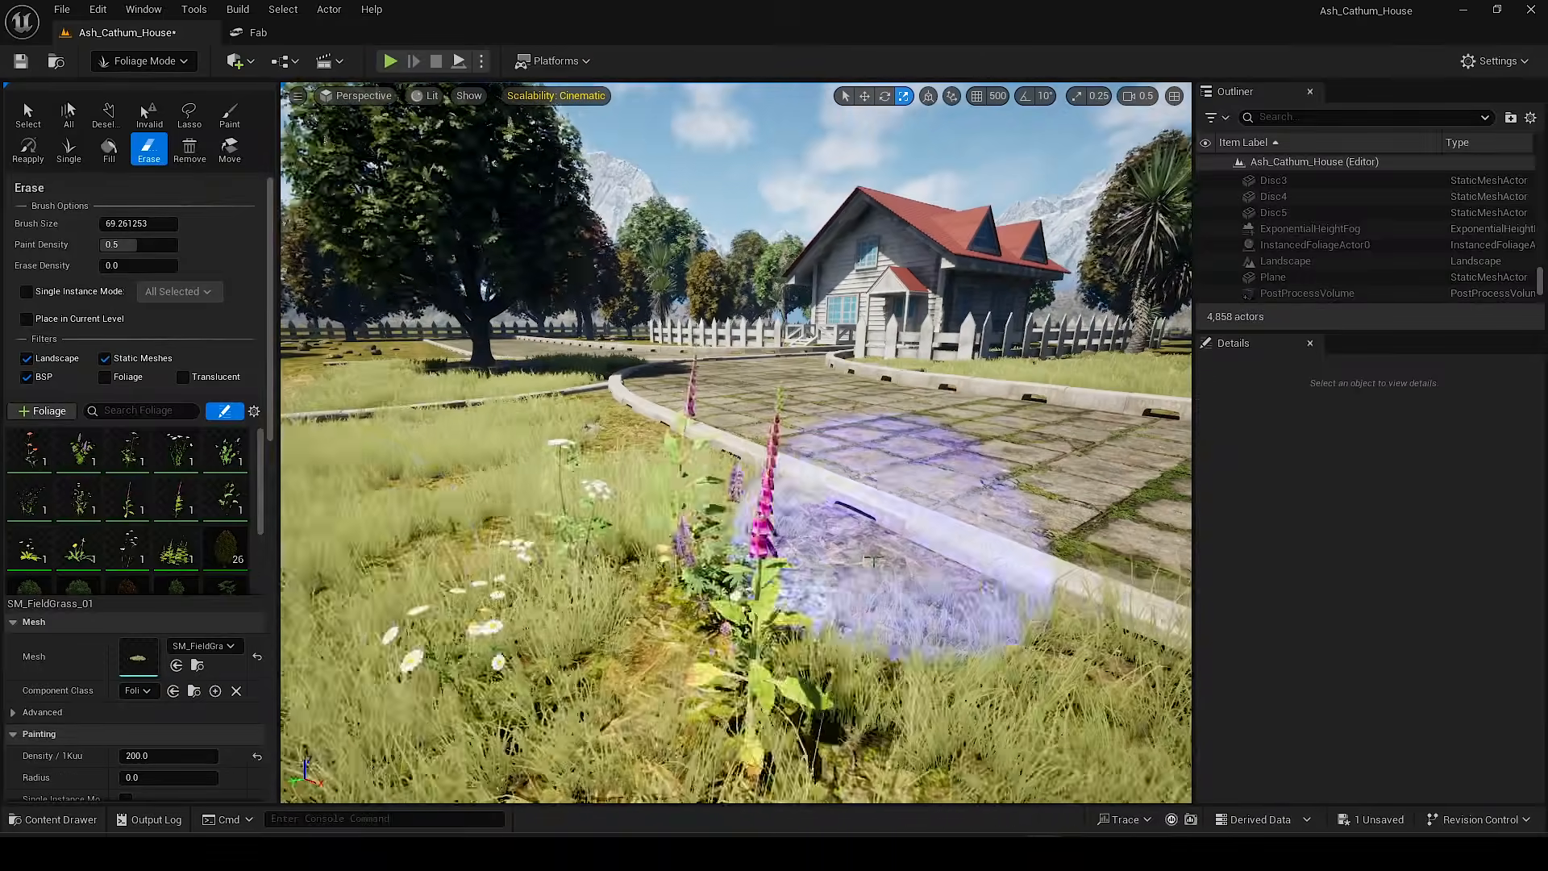
key(ctrl+z)
Step: Select all fourteen meadow flower foliage types and set their minimum Scale X to 0.2
click(176, 499)
scroll(137, 484, down, 1)
click(29, 346)
shift+click(176, 443)
click(156, 761)
text(.2)
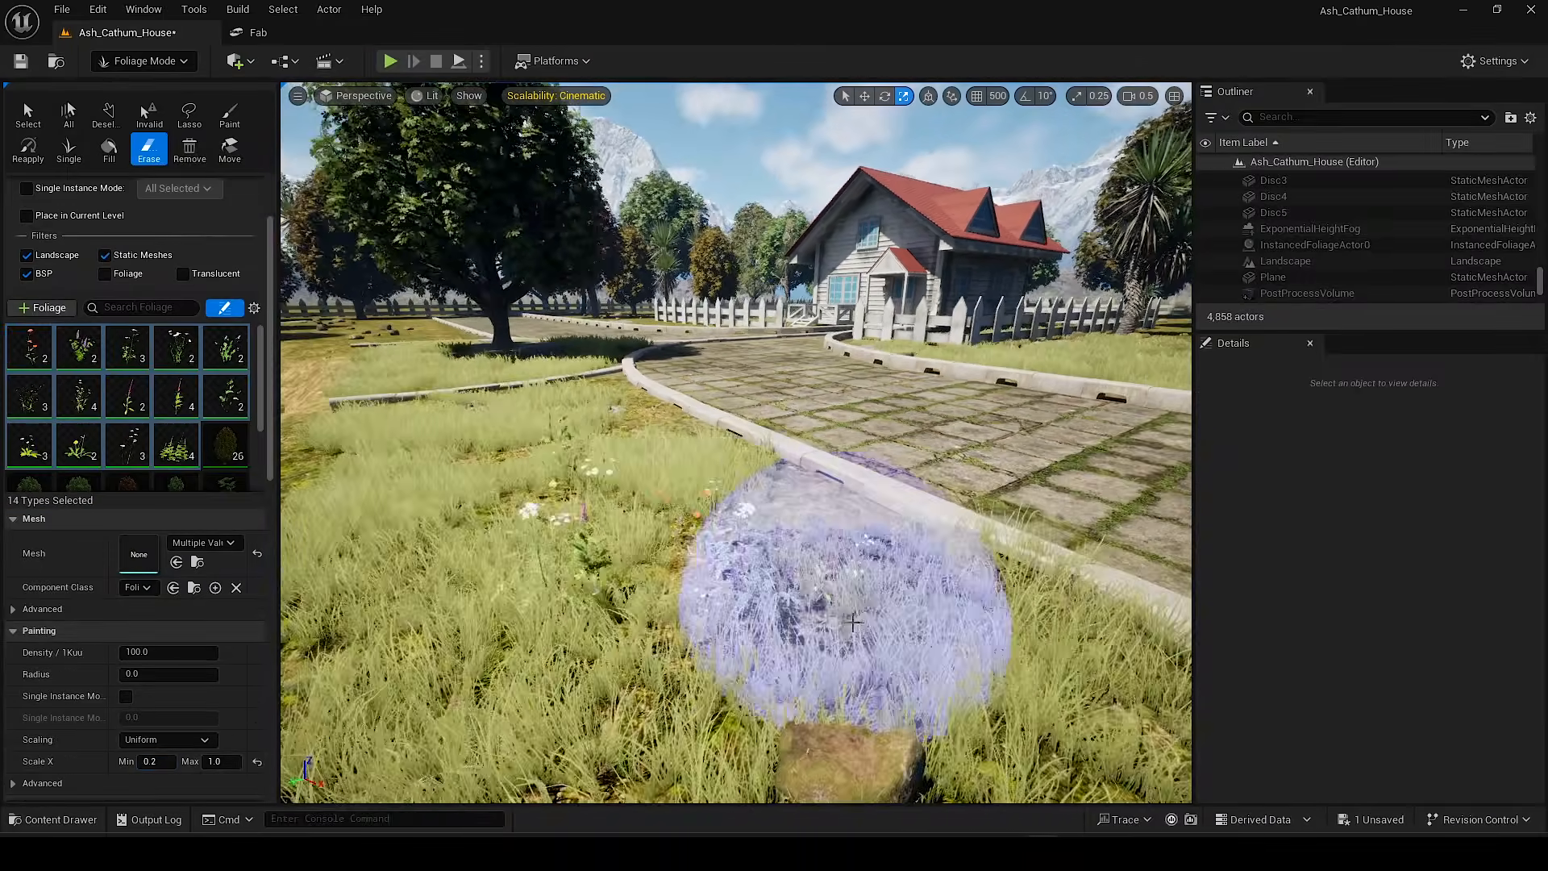
Step: Undo the mixed flower painting, keep only the red meadow flower type active and adjust its painting settings
mouse_move(846, 621)
right_down()
mouse_move(693, 565)
mouse_move(670, 580)
mouse_move(814, 556)
mouse_move(786, 556)
right_up()
key(ctrl+z)
click(18, 345)
click(18, 345)
scroll(806, 561, up, 1)
key(w)
click(156, 761)
text(1)
key(Return)
Step: Paint the red meadow flowers through the grass around the path, return to Selection mode and save the level
right_drag(568, 512, 709, 484)
key(s)
click(1071, 540)
right_drag(1072, 540, 1048, 483)
click(970, 408)
key(s)
mouse_move(719, 364)
right_down()
mouse_move(709, 403)
mouse_move(548, 419)
right_up()
click(871, 513)
key(w)
right_drag(871, 513, 1031, 475)
right_drag(709, 473, 645, 494)
key(shift+1)
key(ctrl+s)
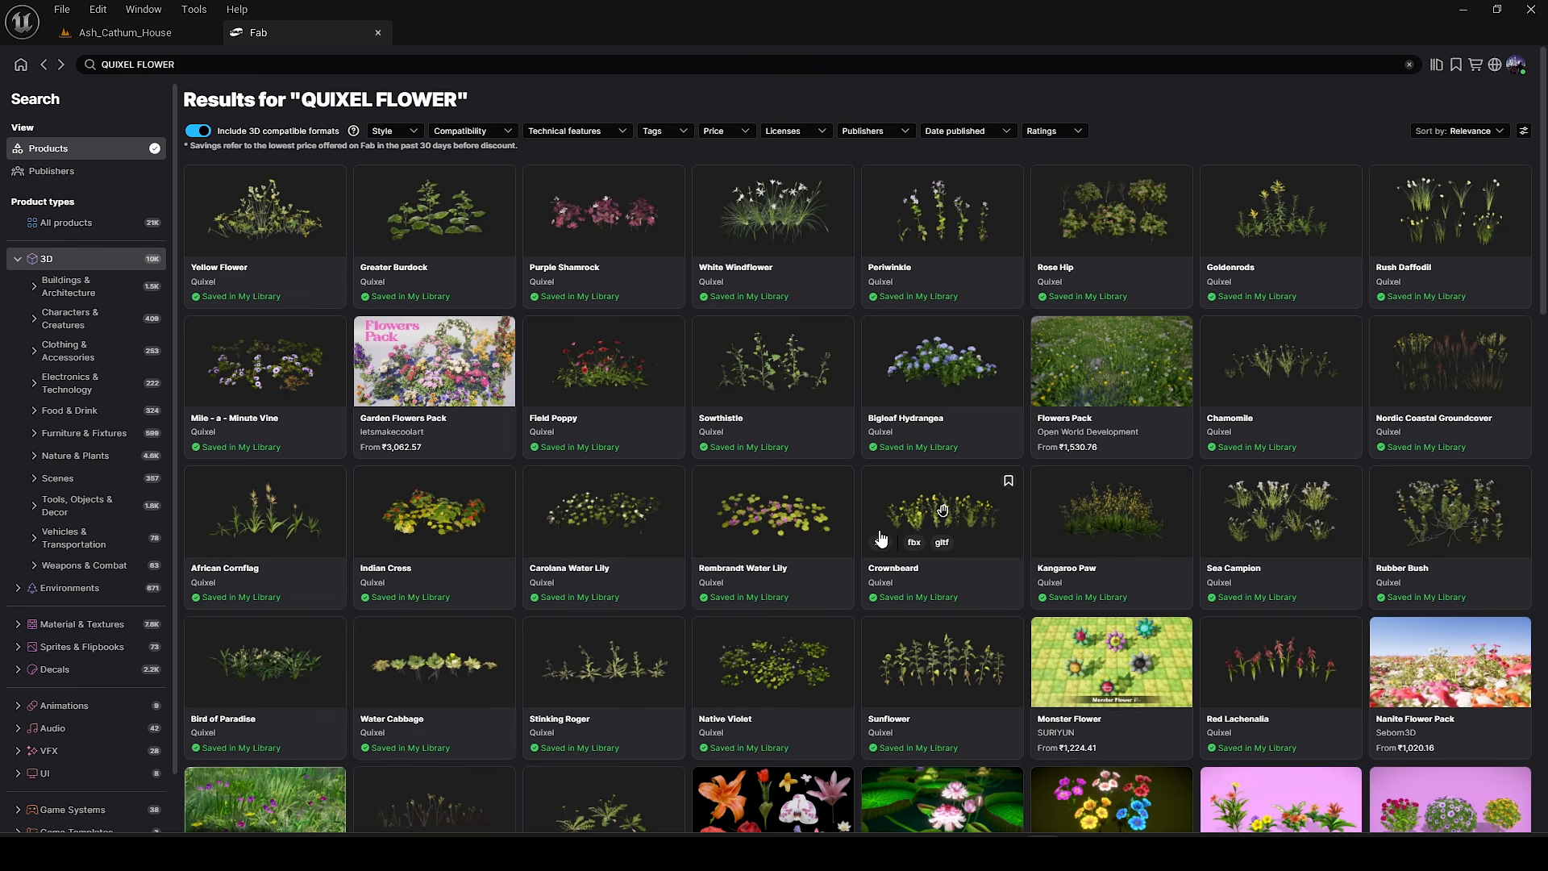
Step: Search Fab for "QUIXEL buss" and add the medium-quality Boxwood asset to the project
click(632, 230)
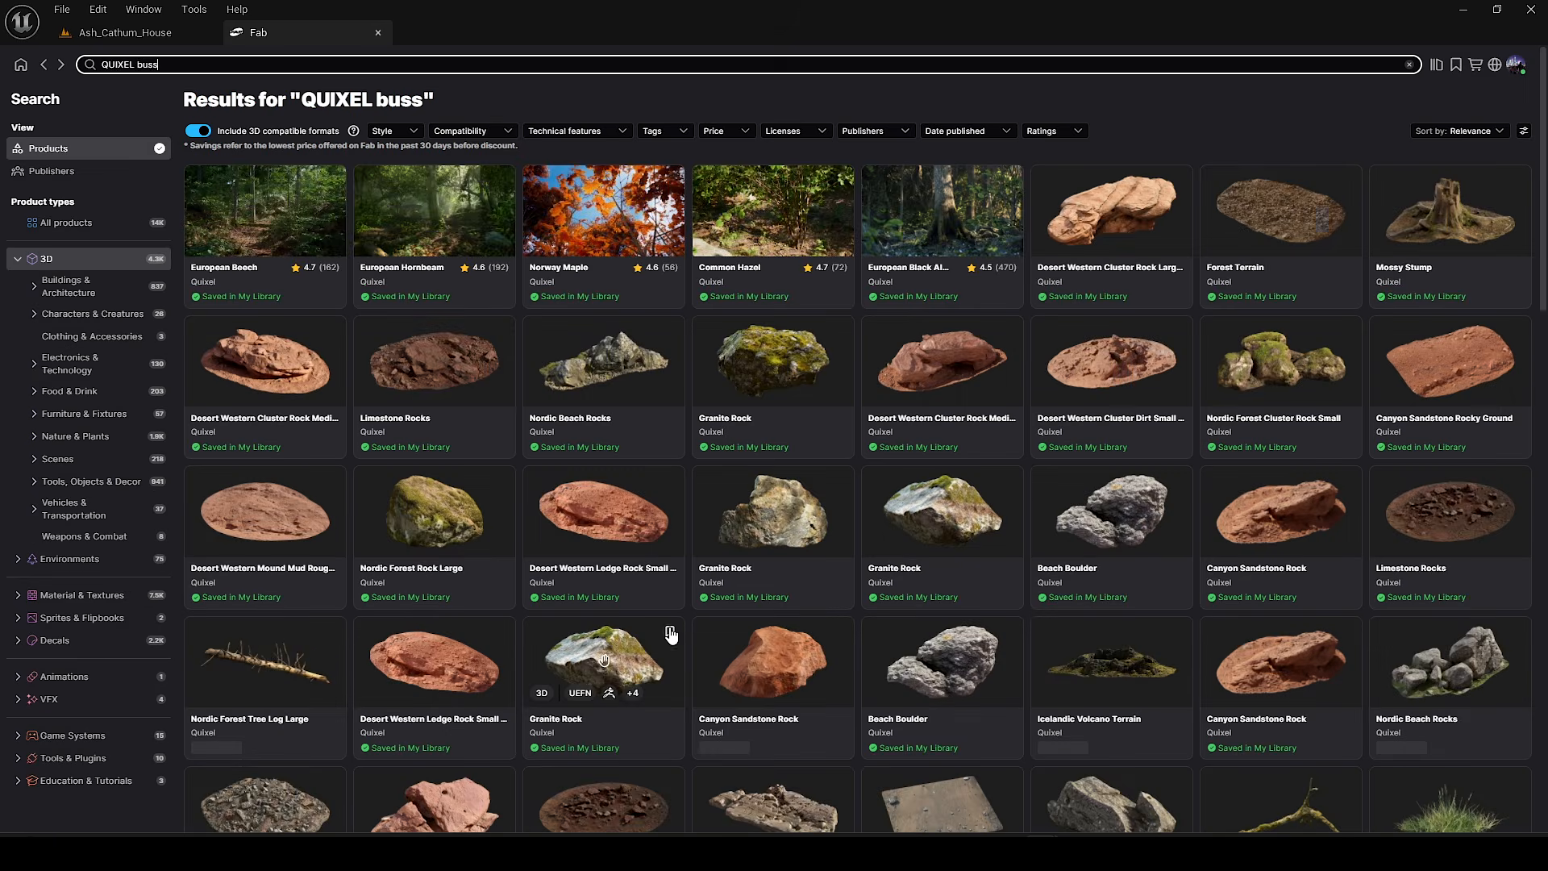
scroll(665, 621, down, 3)
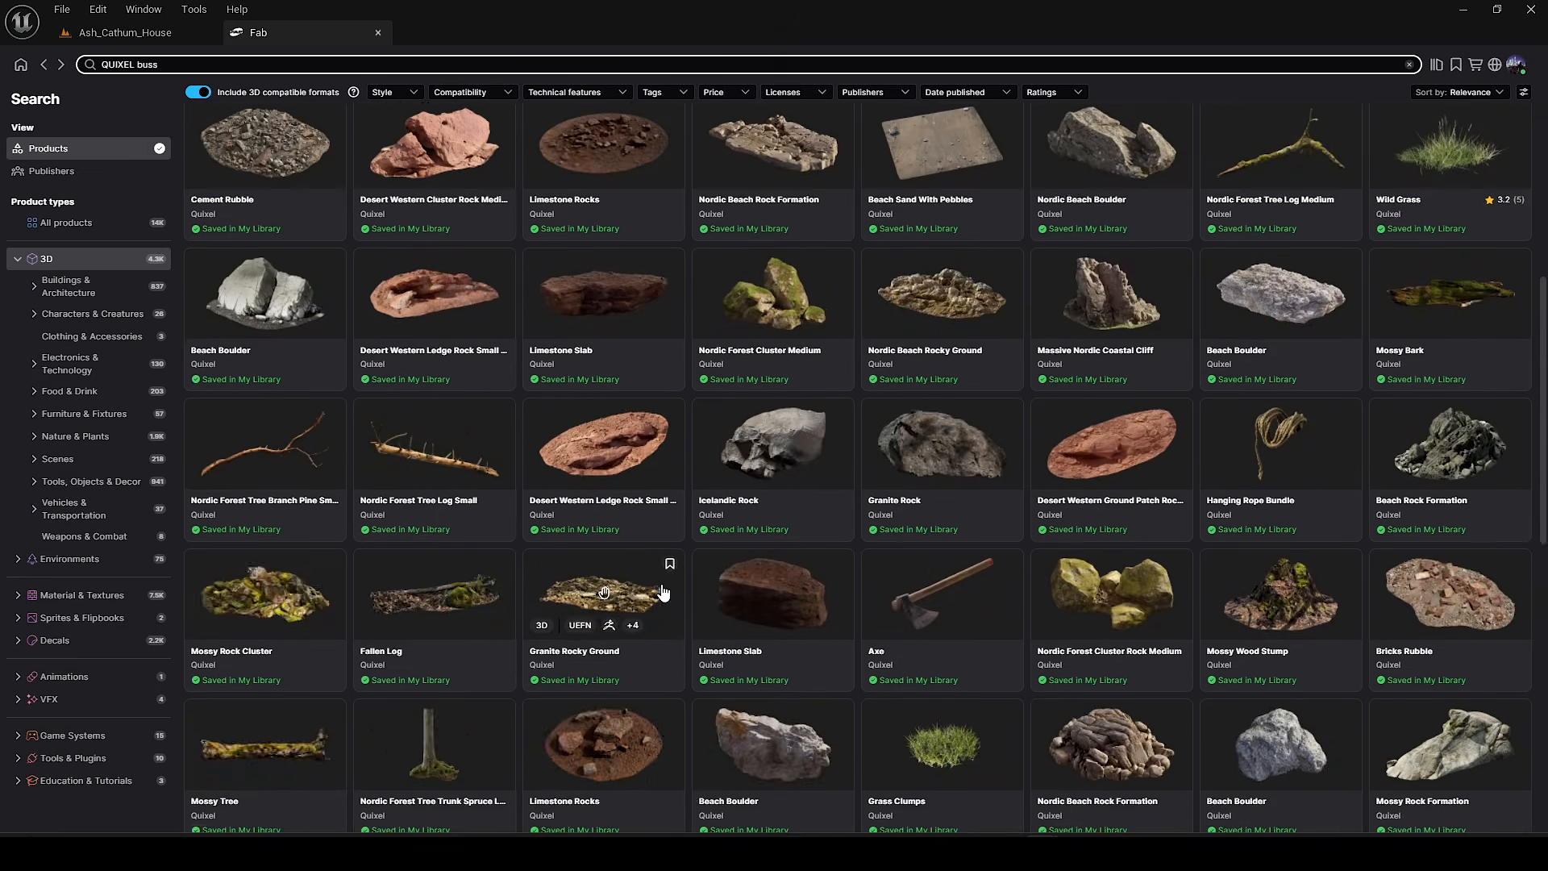
scroll(662, 595, down, 10)
click(770, 243)
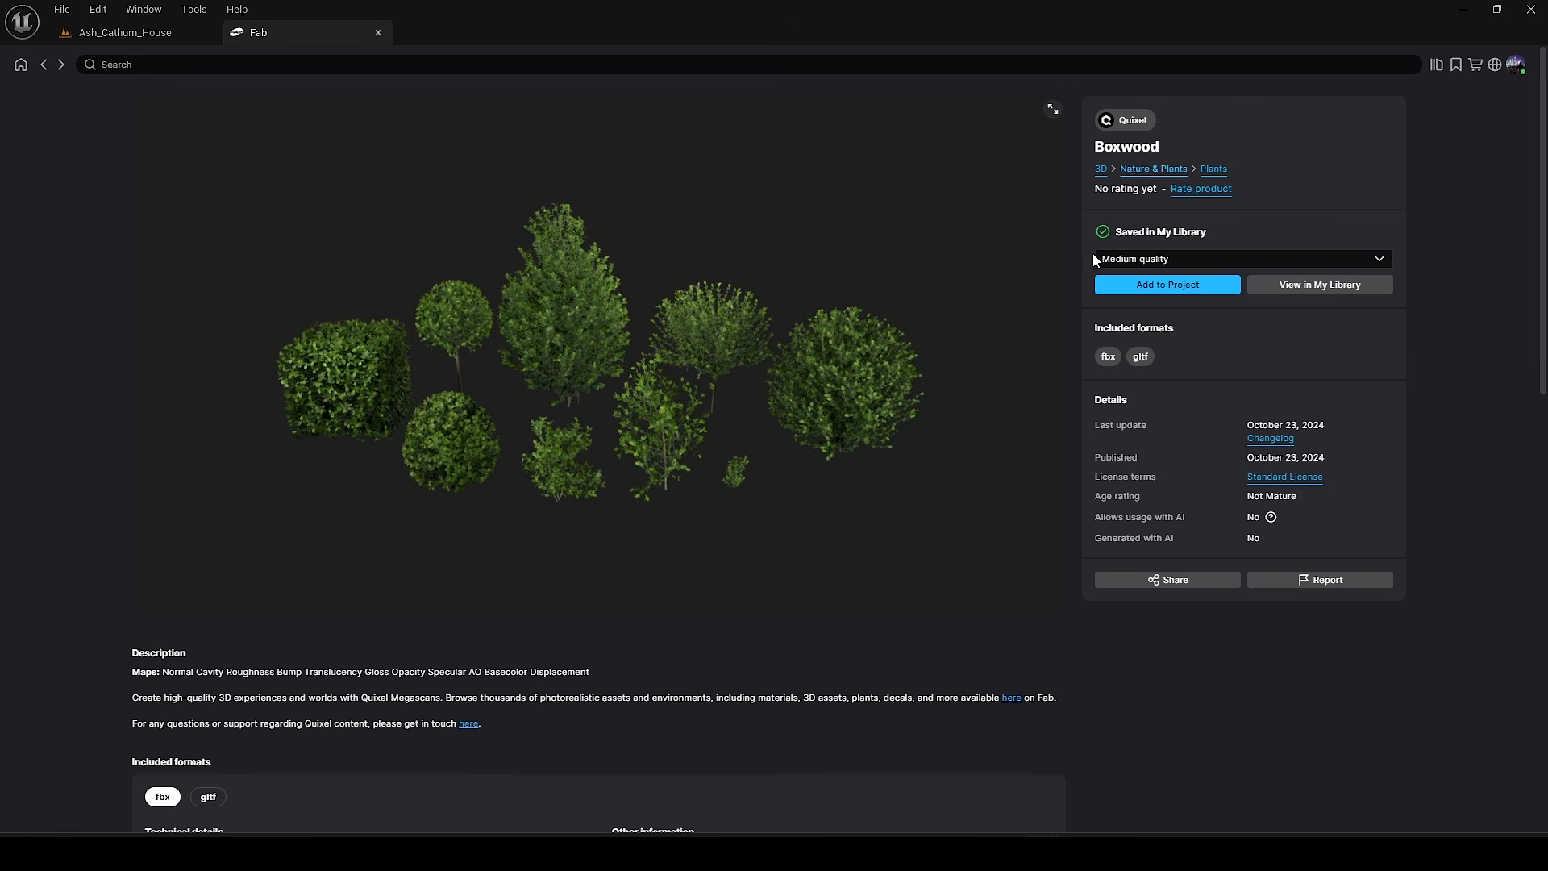
click(1184, 284)
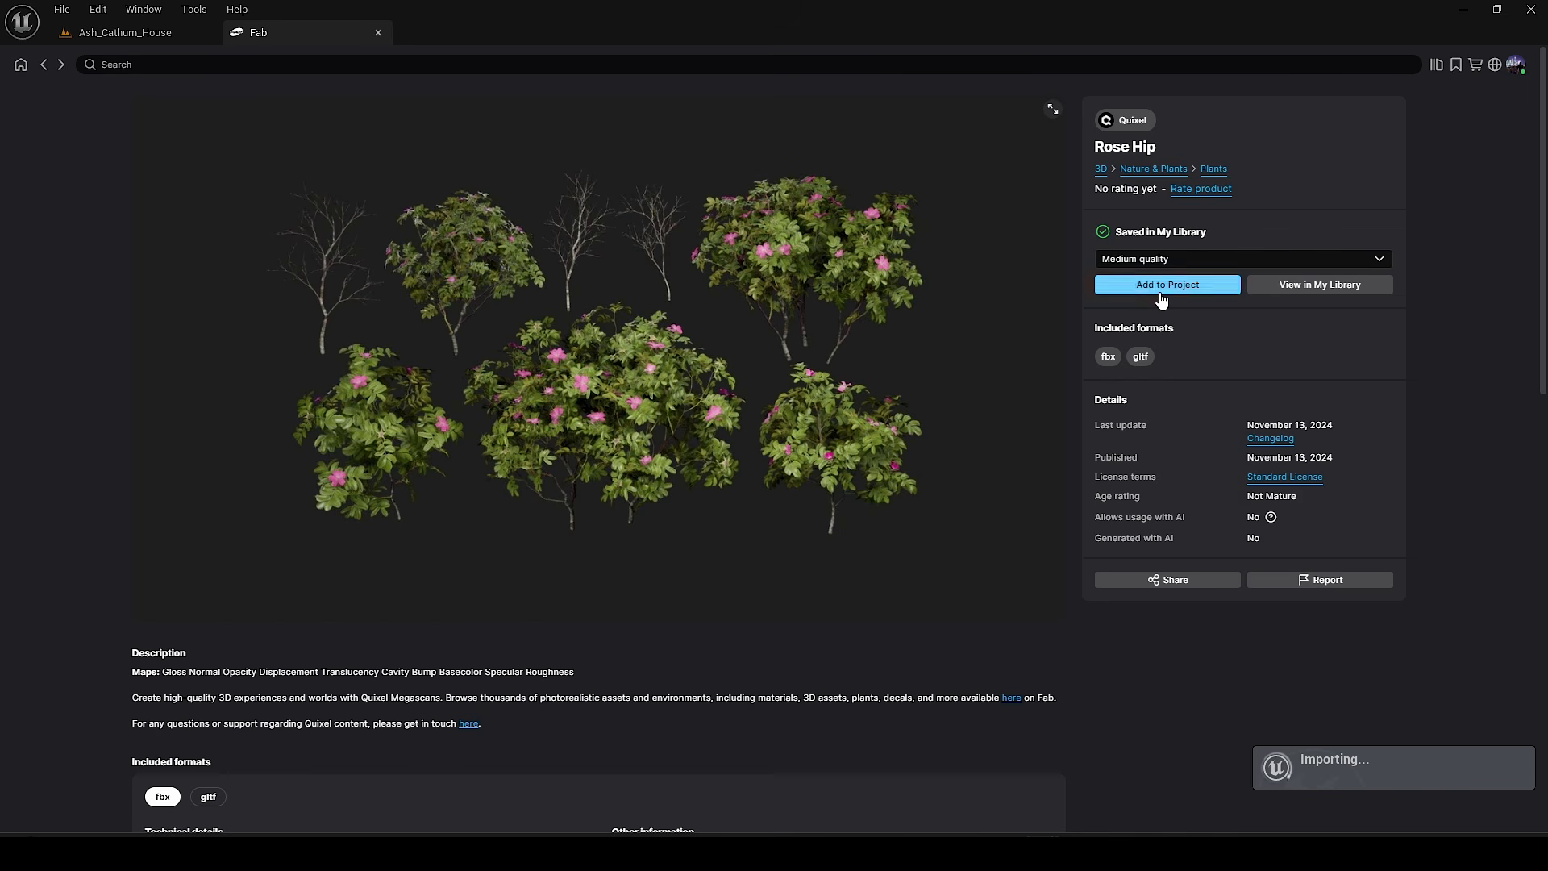
Step: Return to the level and try one of the imported Fab plant meshes on the ground beside the path
click(119, 34)
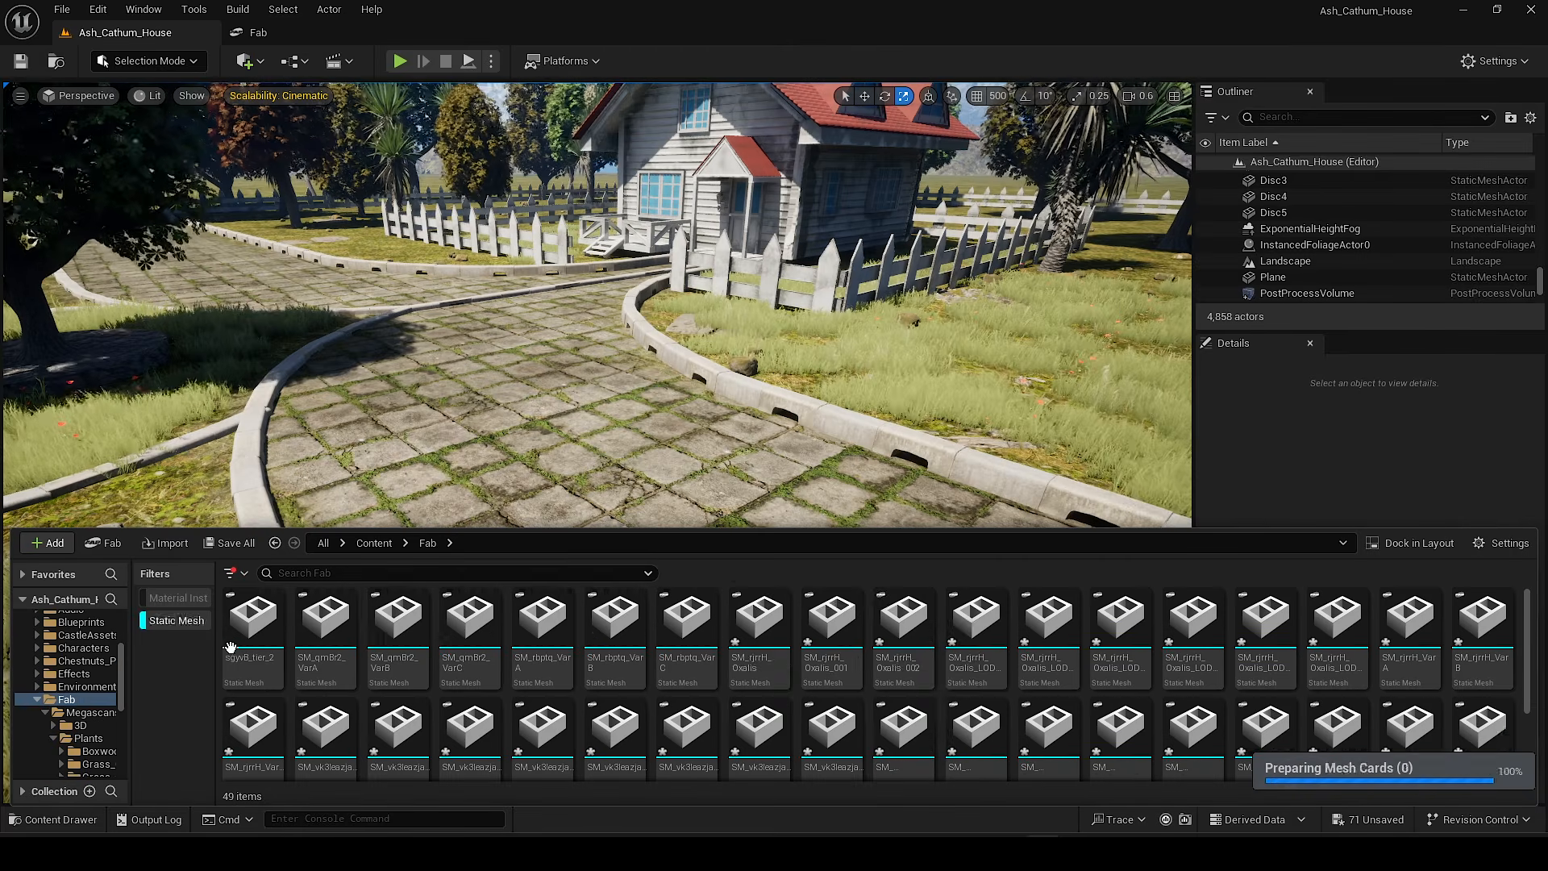
drag(1110, 723, 294, 589)
right_drag(481, 583, 401, 613)
key(w)
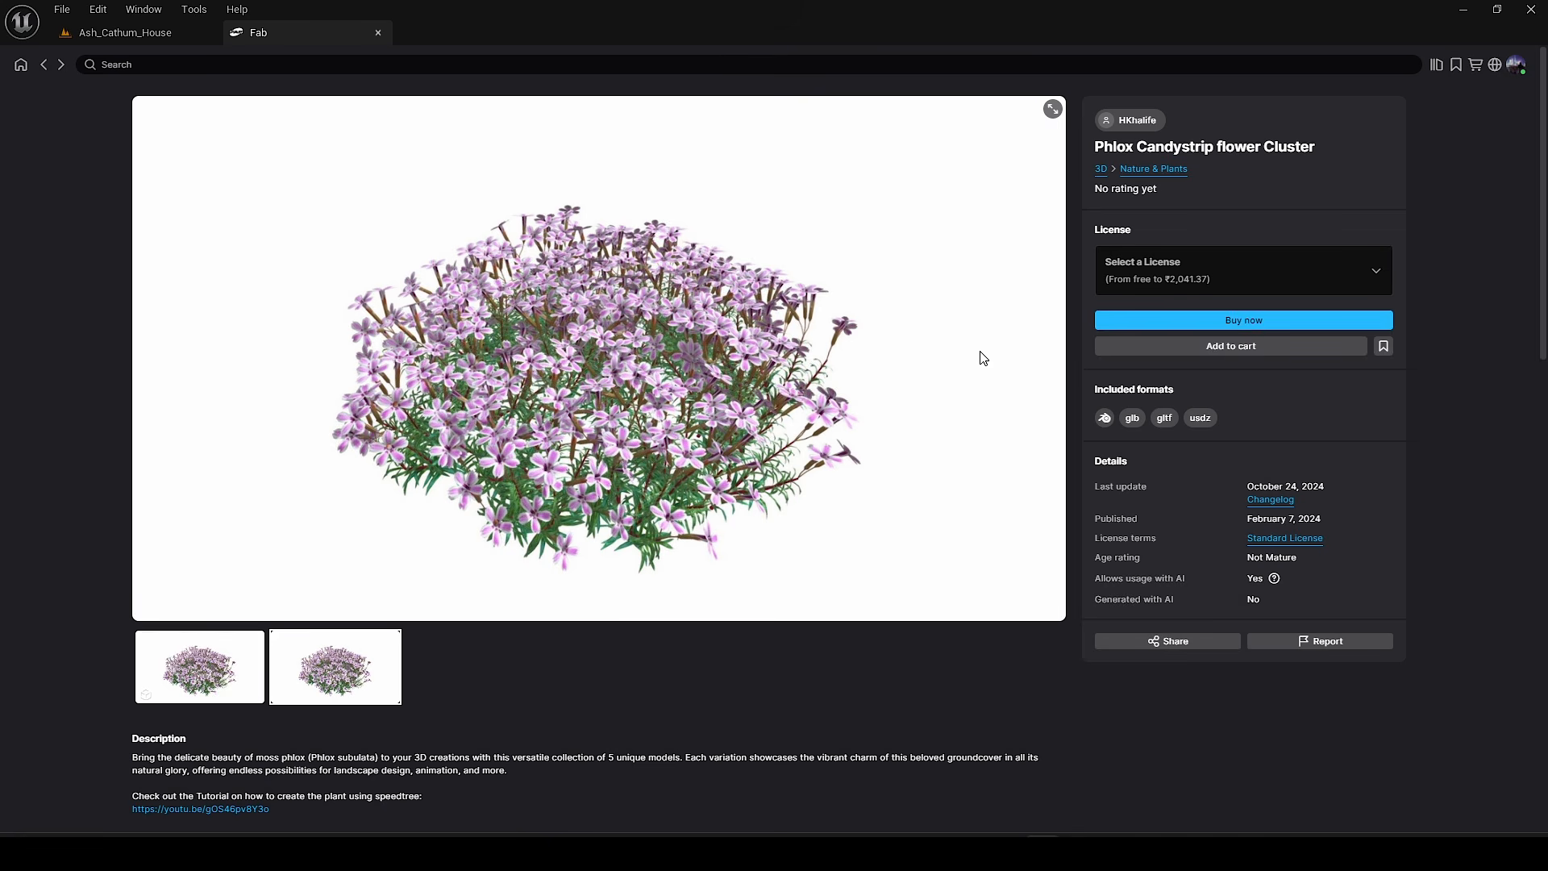
Step: Choose a license for the Phlox Candystrip flower Cluster on Fab
click(1265, 289)
click(1113, 334)
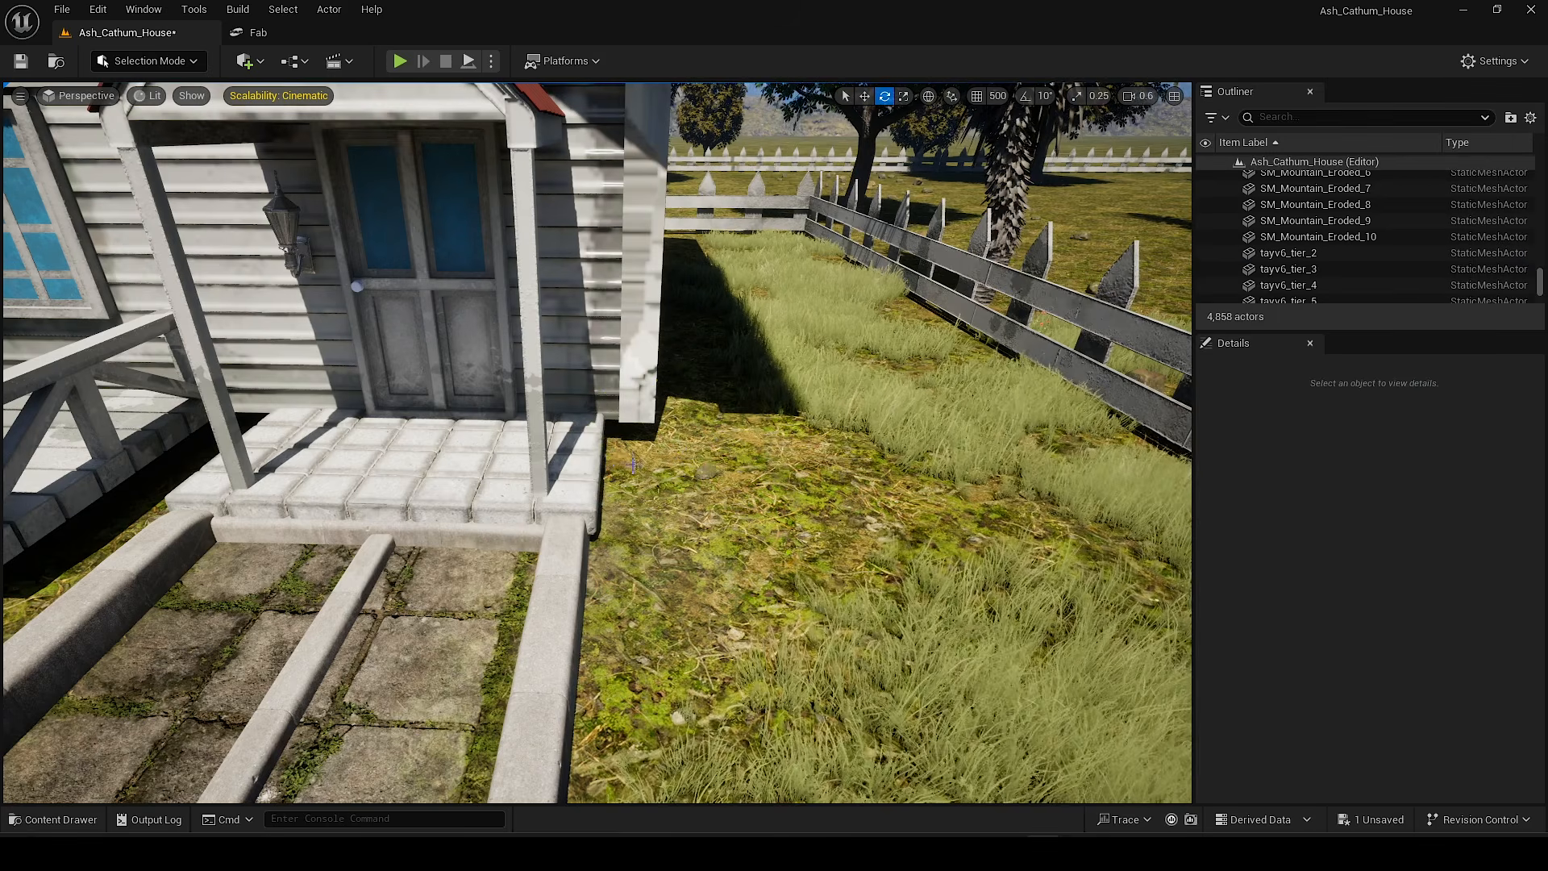
Step: Switch to Foliage mode, deactivate the existing foliage types and add the leafy green SM_vgztealha bush mesh to the foliage palette
key(shift+3)
key(ctrl+a)
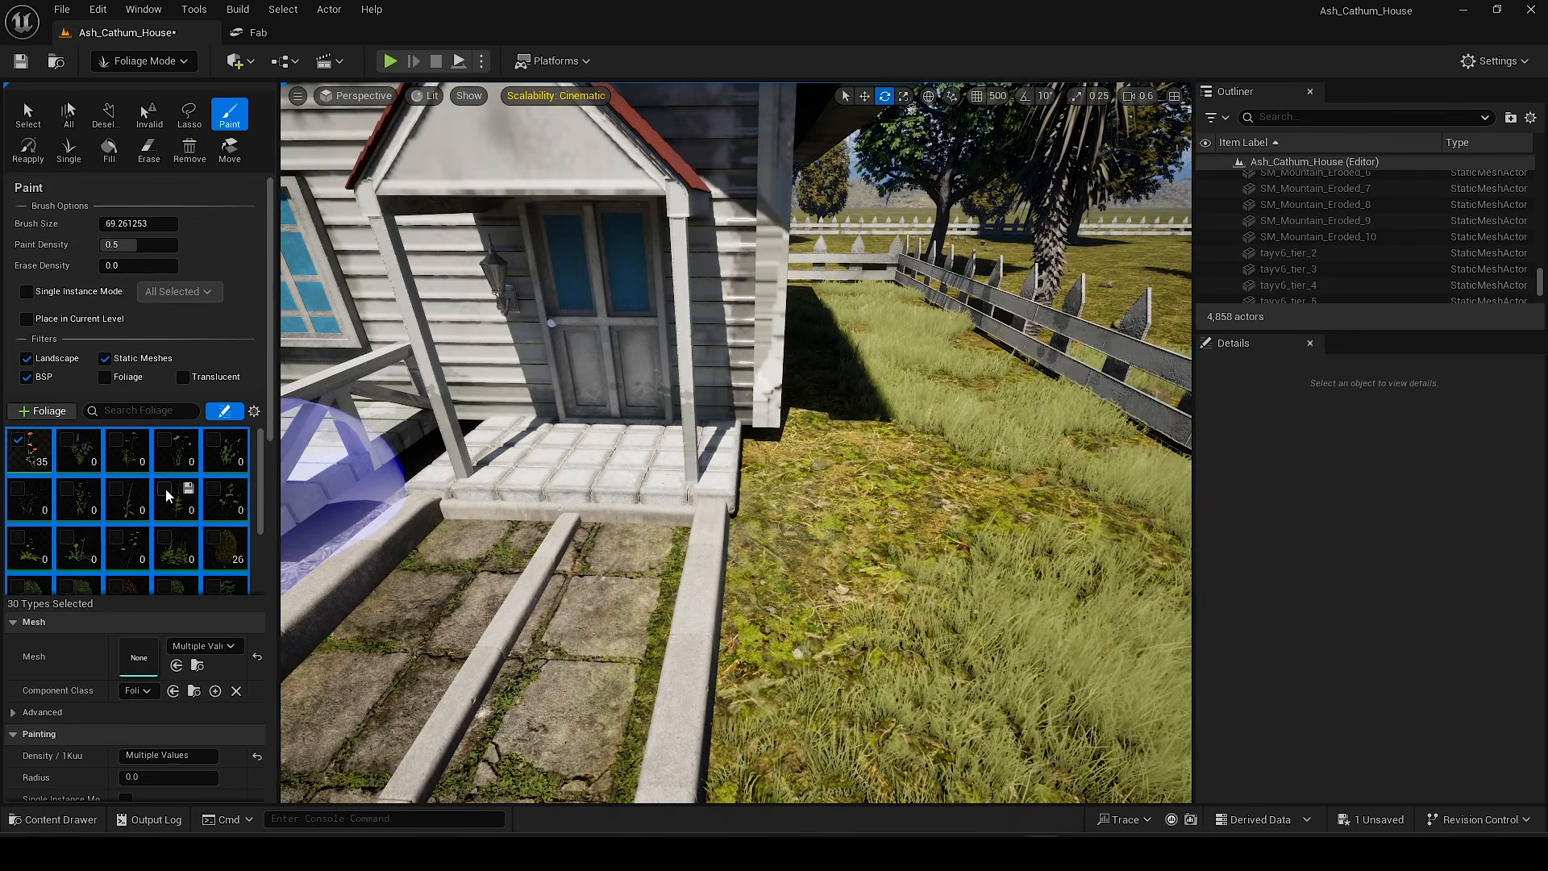
scroll(173, 500, down, 5)
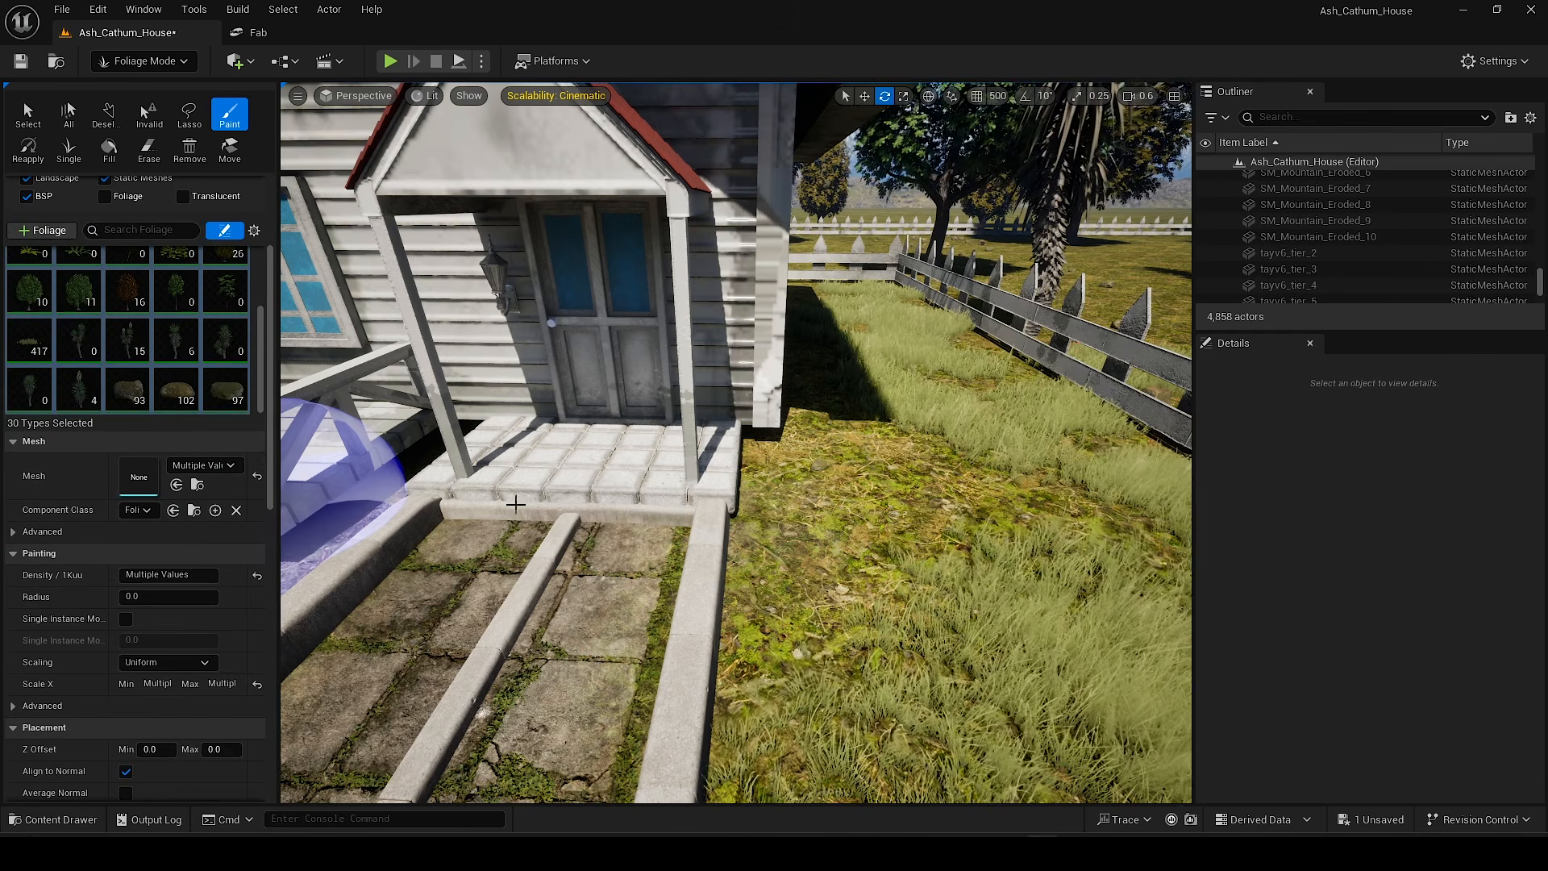
key(ctrl+space)
click(743, 750)
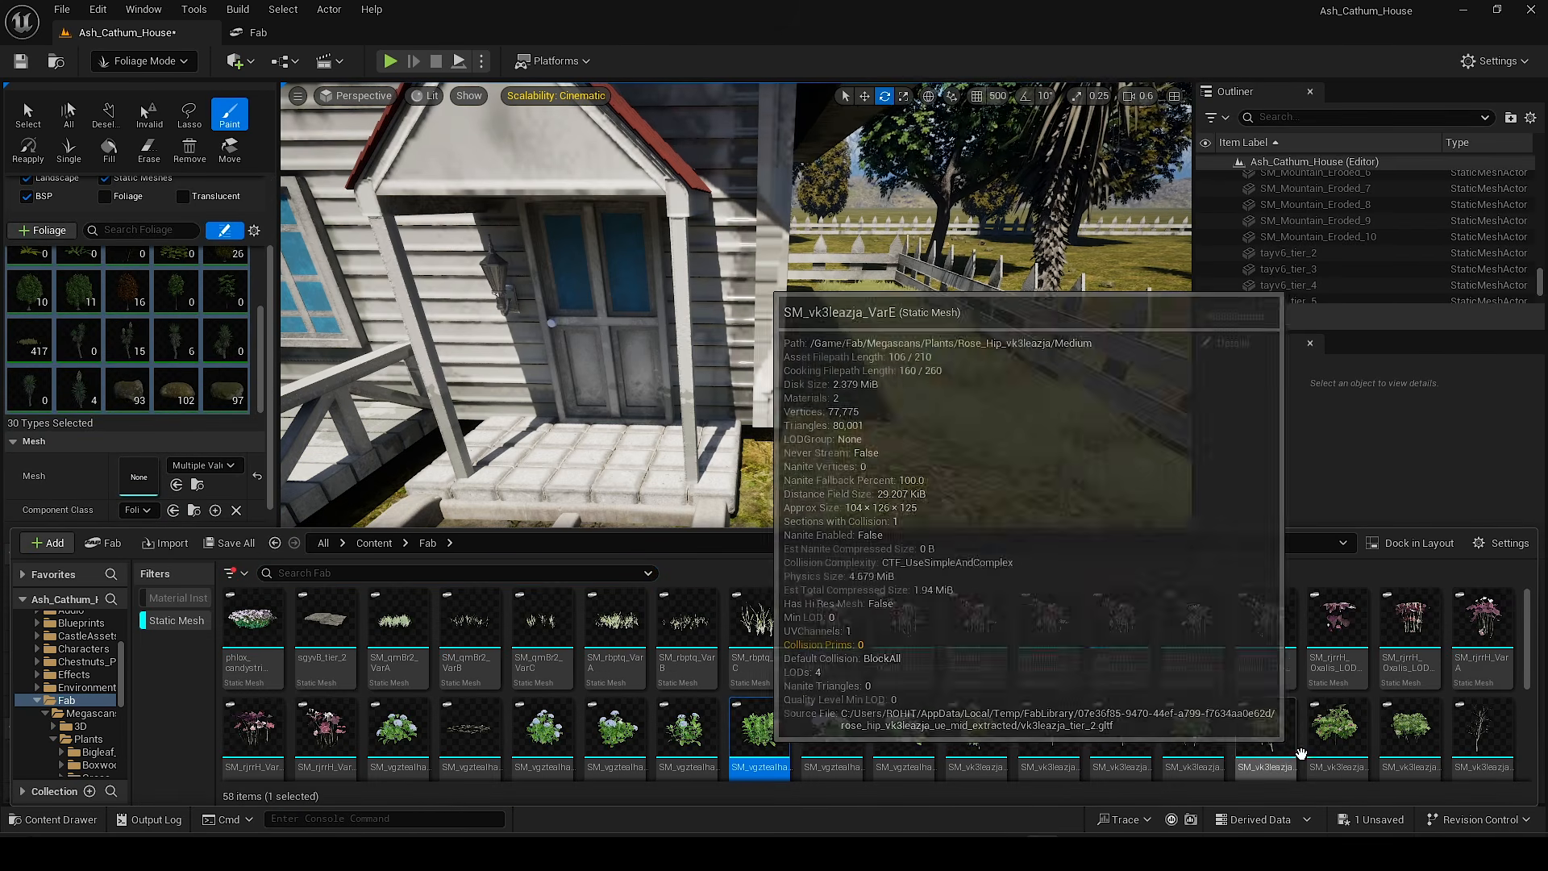
drag(758, 729, 174, 371)
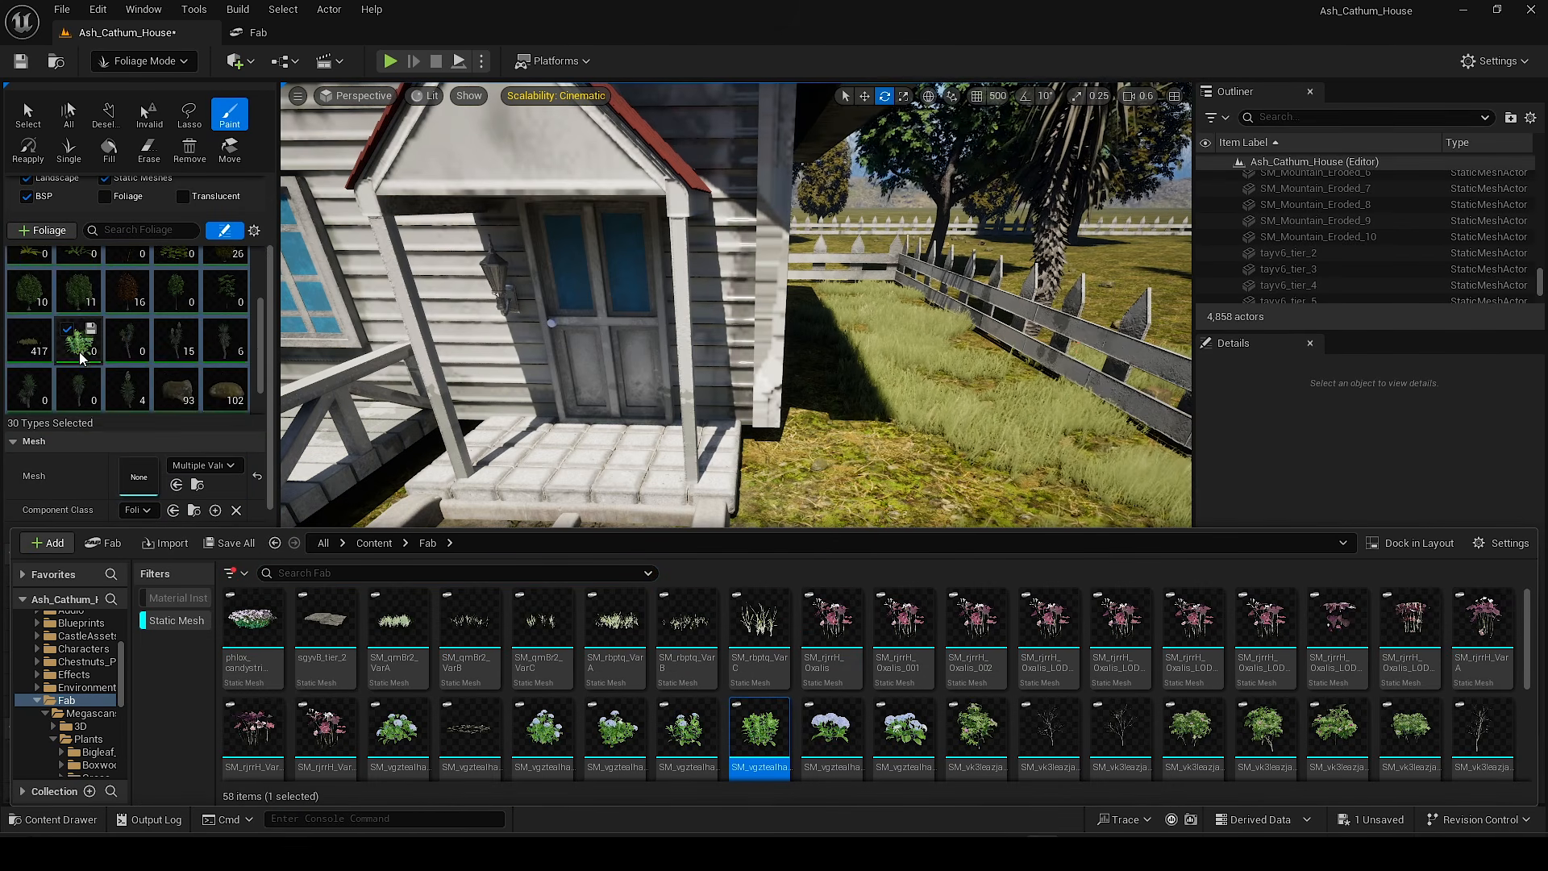
Step: Place single instances of the leafy green bush on the ground beside the front porch and the deck steps
click(69, 149)
click(761, 434)
key(w)
right_drag(762, 433, 798, 466)
key(ctrl+z)
click(652, 536)
key(s)
right_drag(652, 535, 806, 564)
click(633, 548)
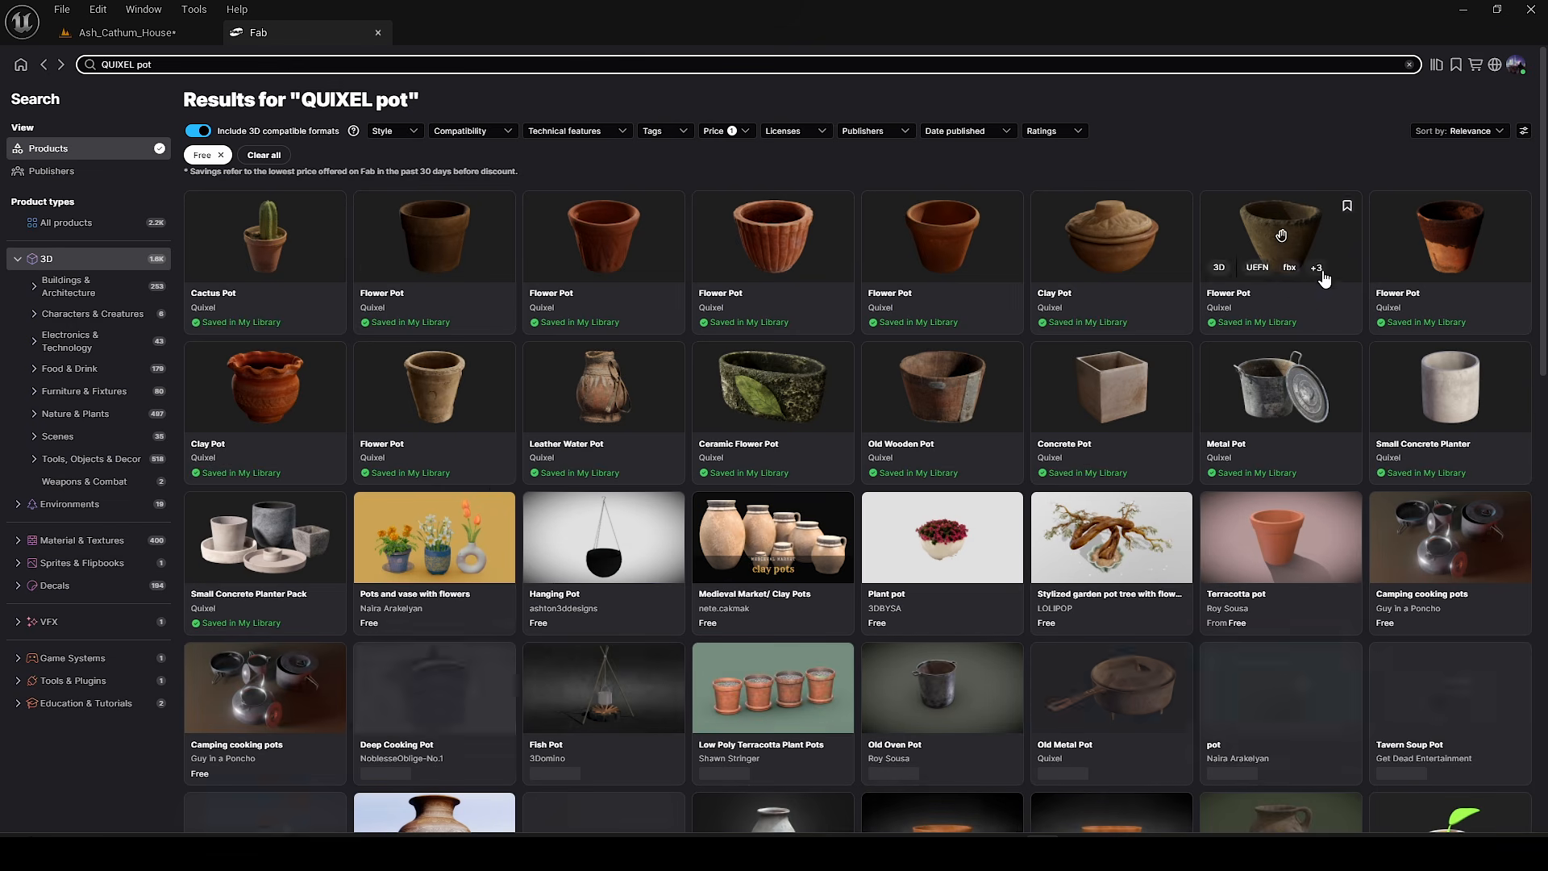
Step: Add Quixel's medium-quality Flower Pot to the project and set it in the grass by the fence corner, scaled to about 6.8
click(466, 235)
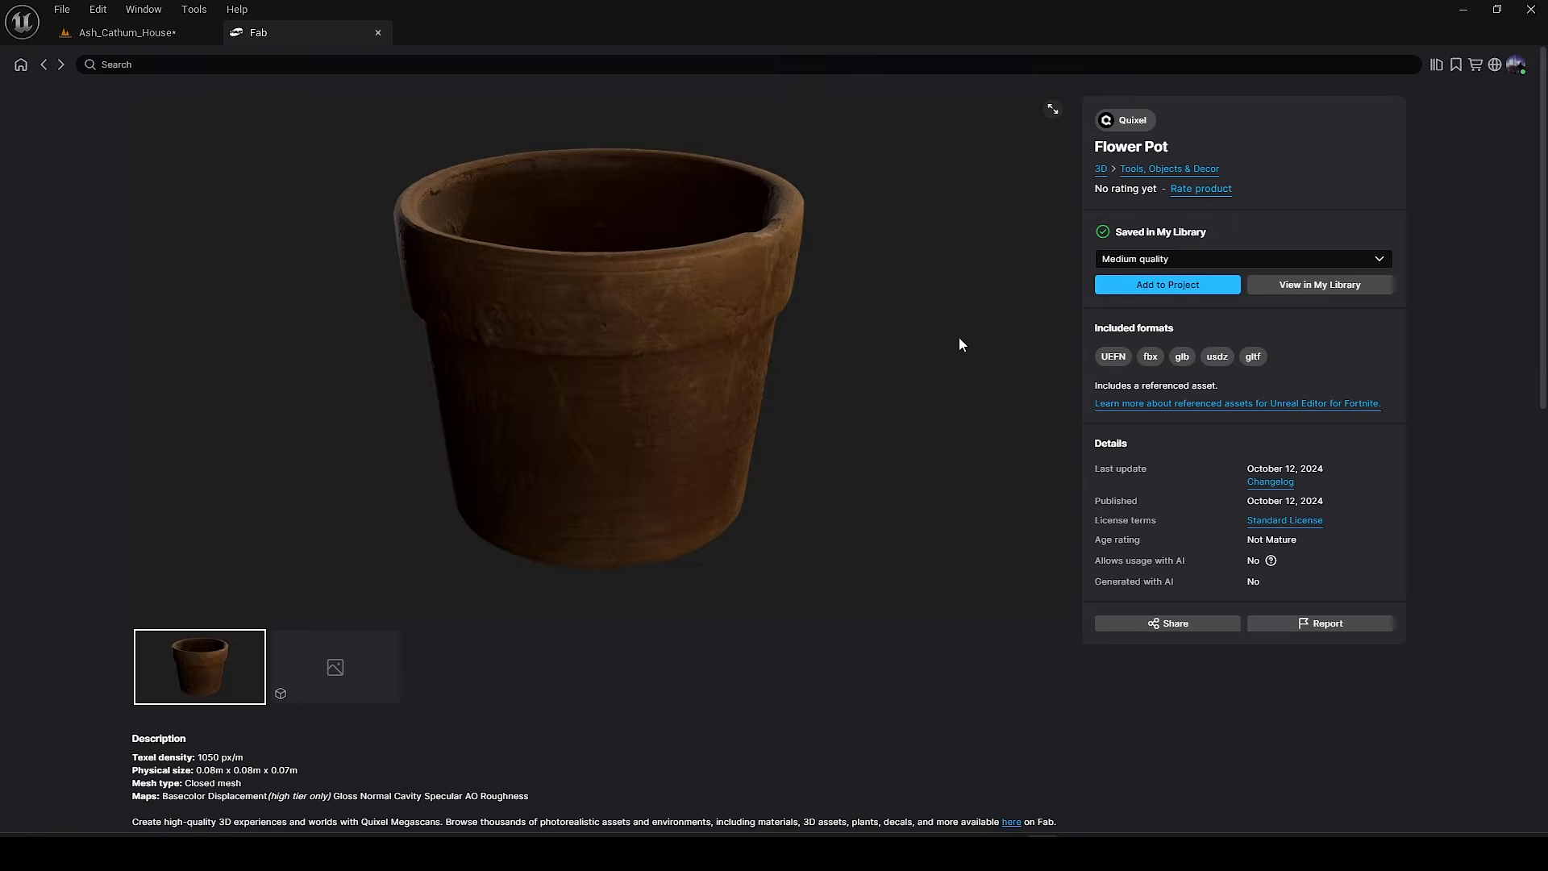
click(1137, 288)
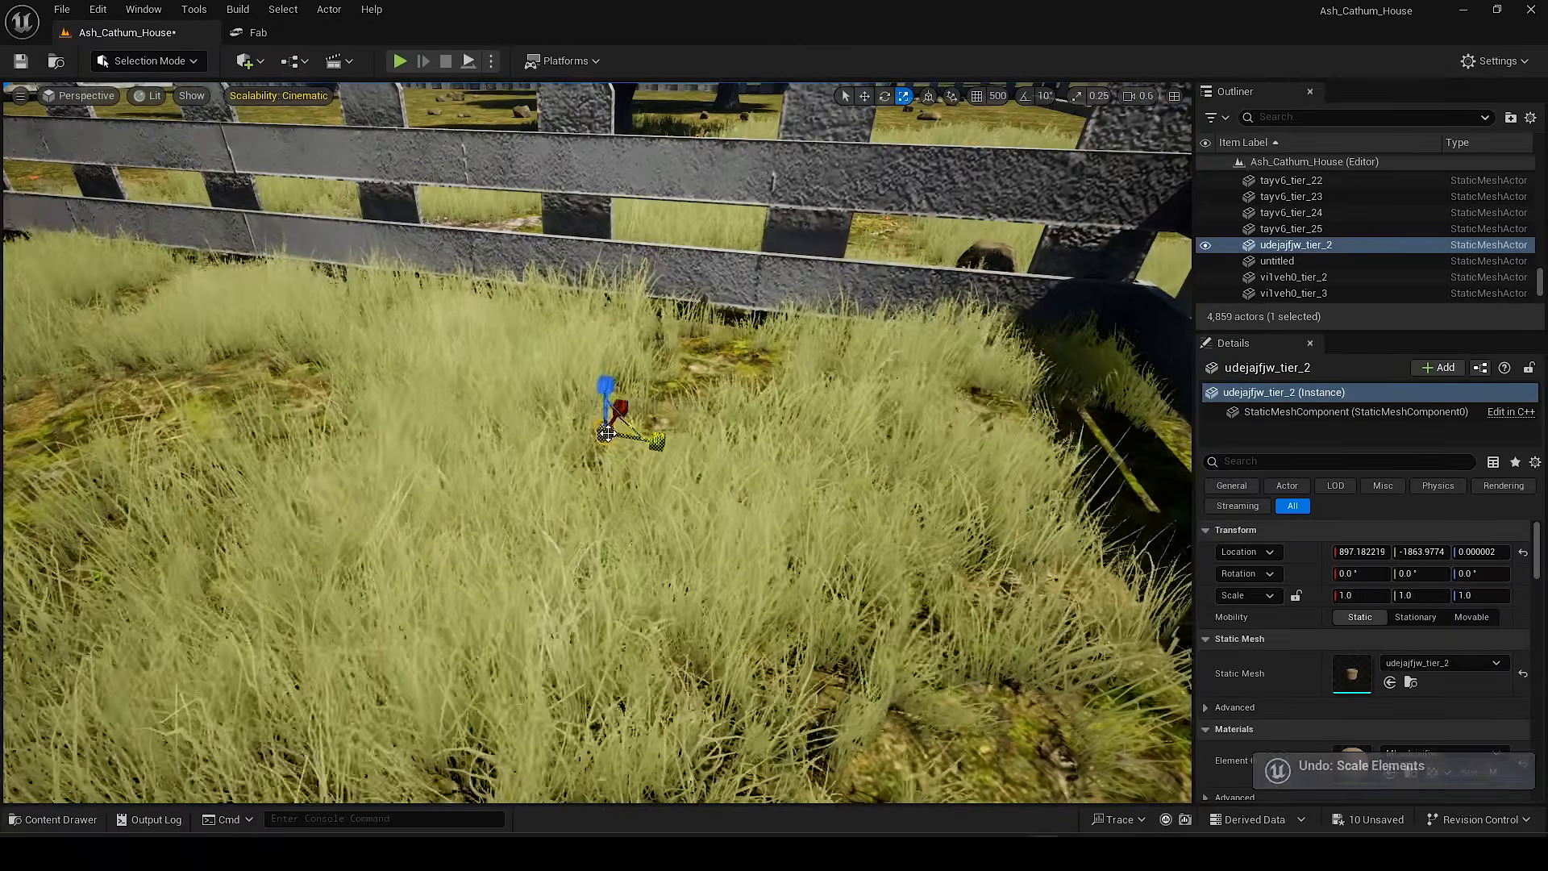
drag(608, 404, 637, 378)
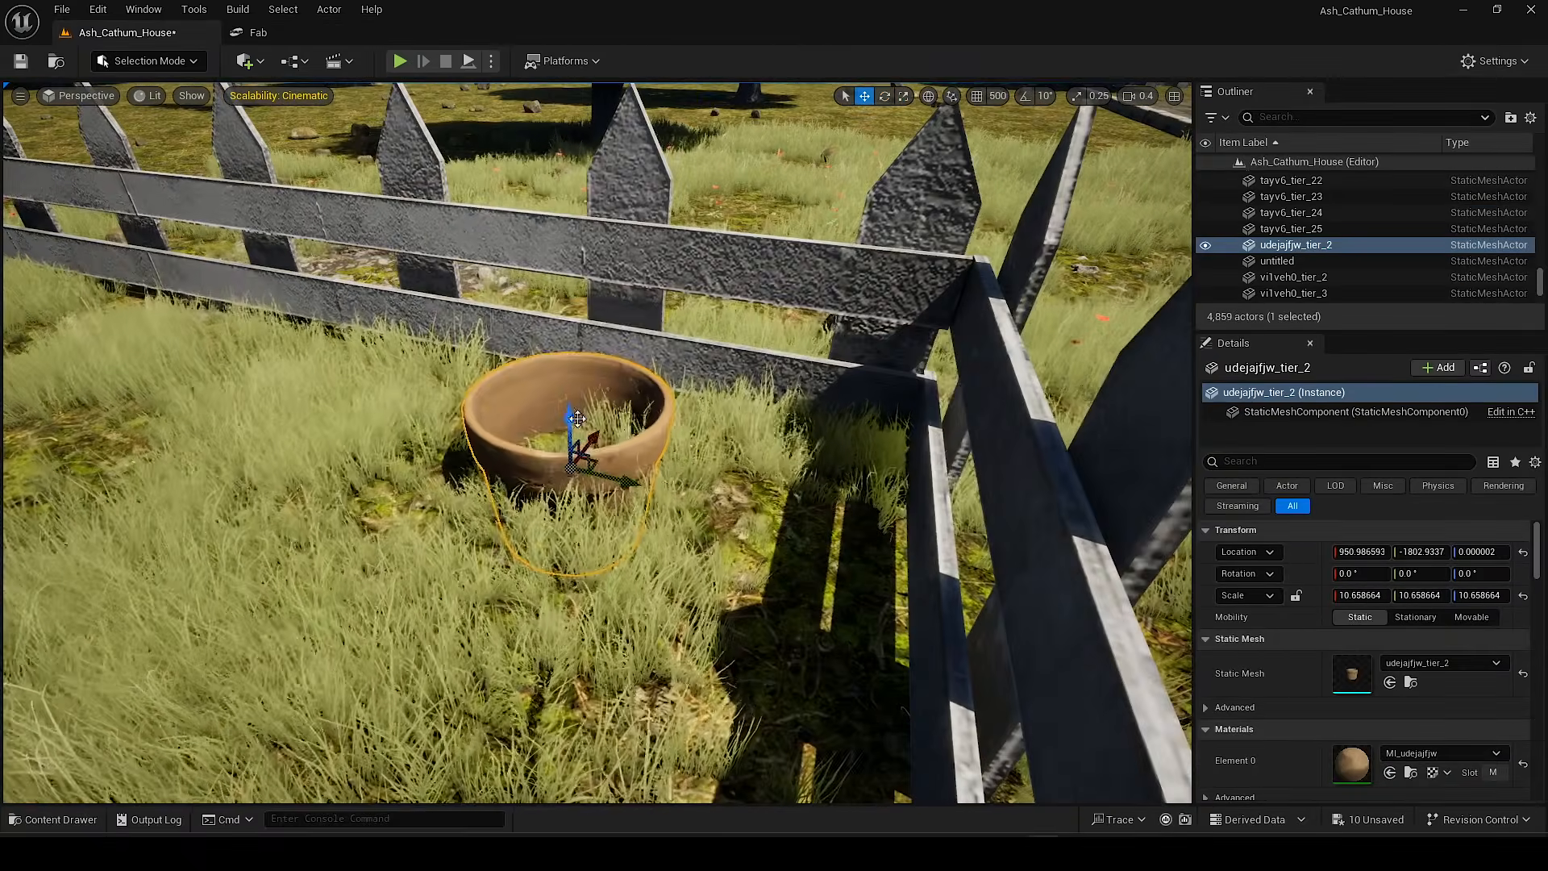
drag(567, 403, 566, 385)
key(r)
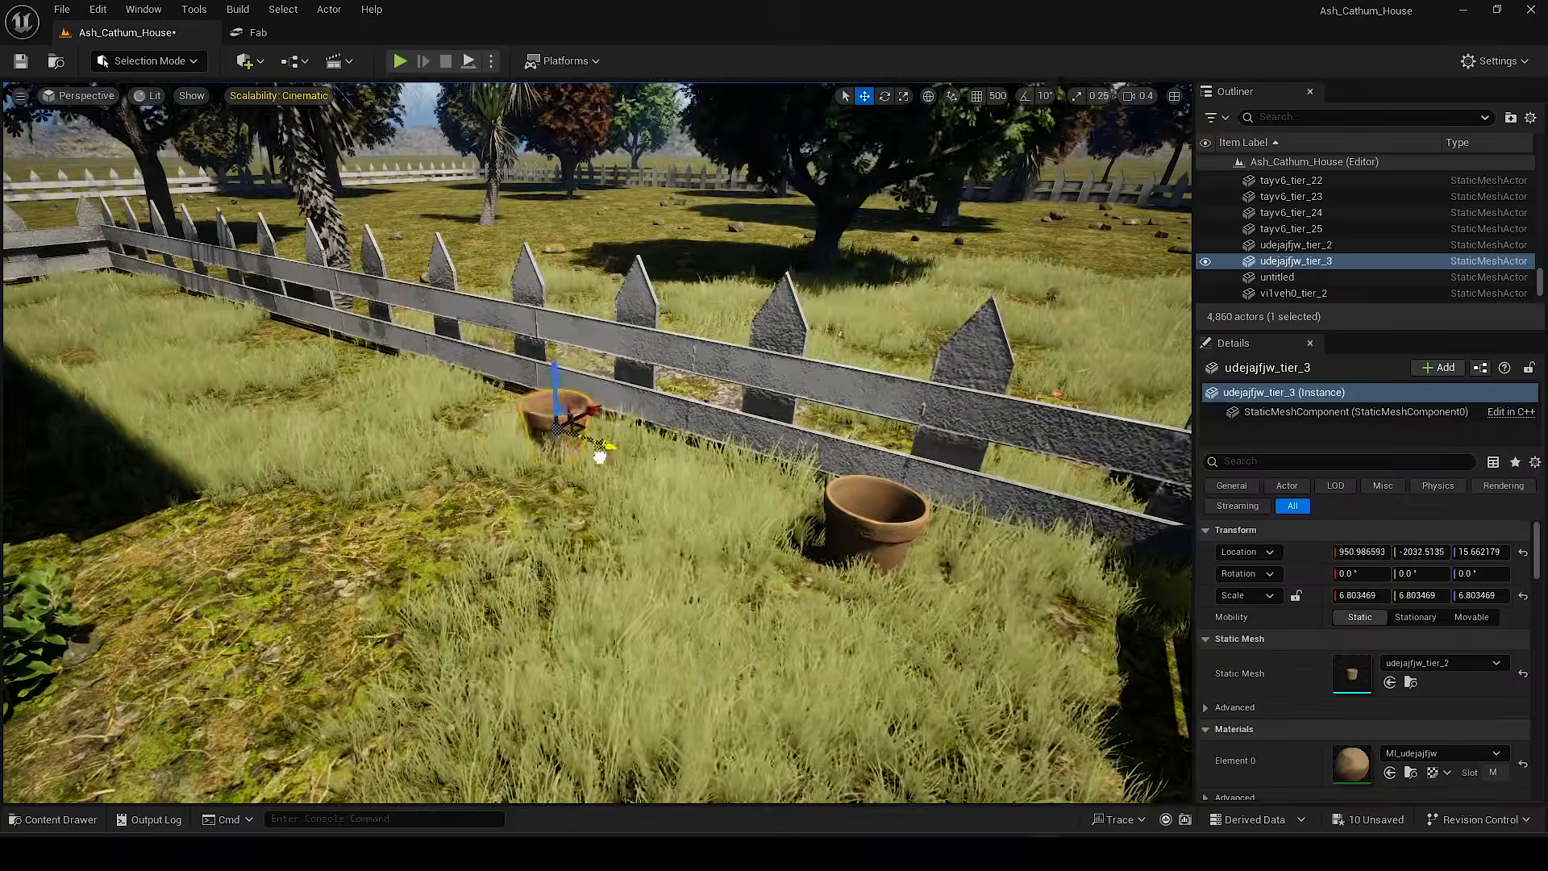
Step: Undo the last pot move and duplicate the flower pot repeatedly into an evenly spaced row along the side fence
key(ctrl+z)
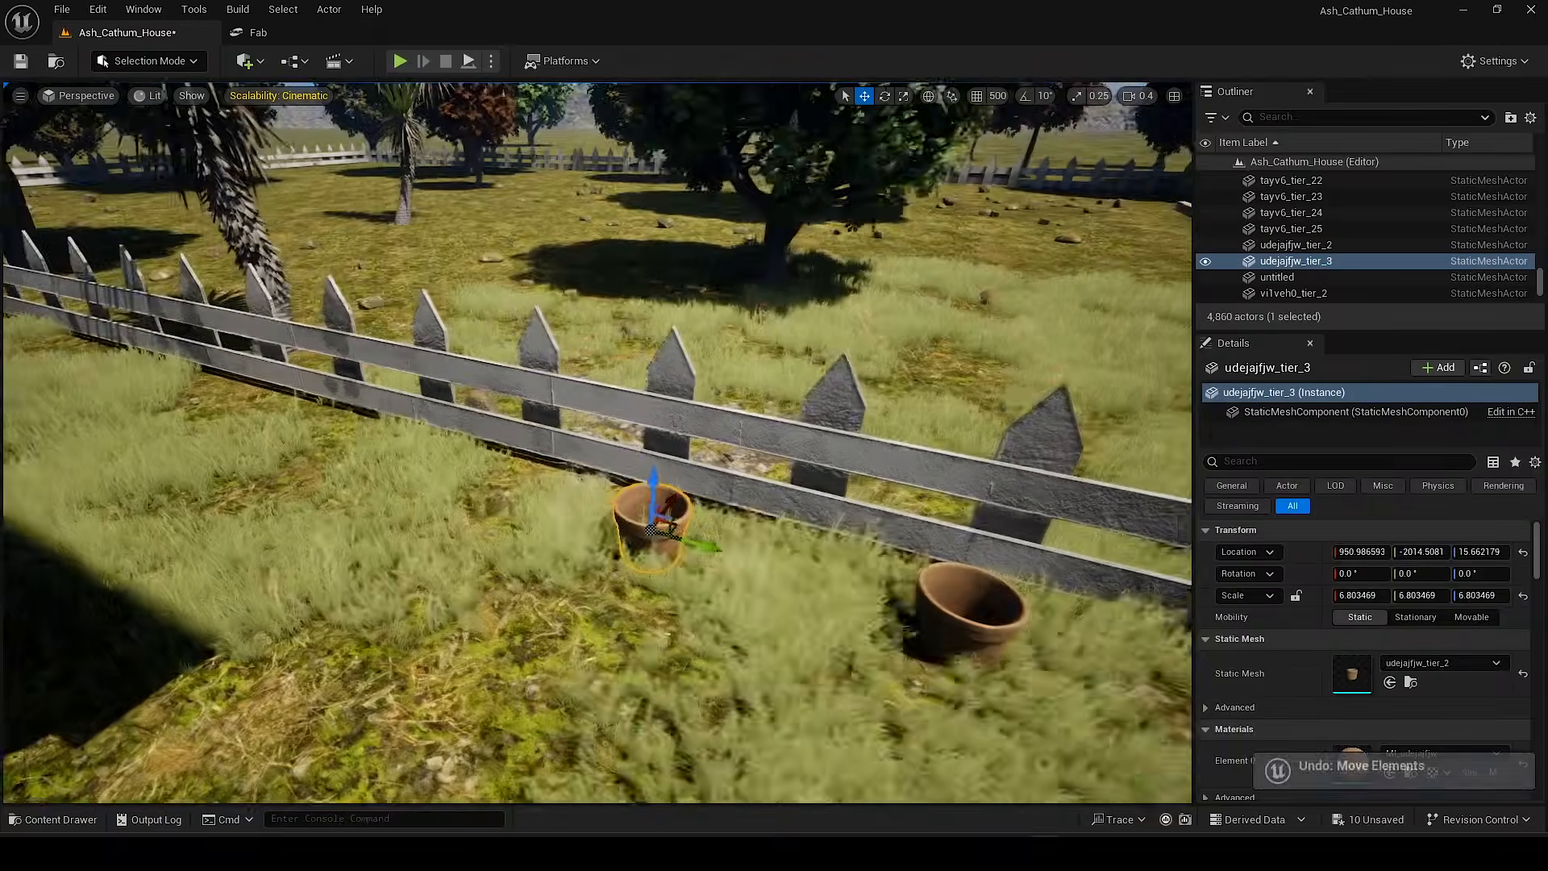
alt+drag(708, 547, 539, 451)
right_drag(539, 451, 435, 403)
alt+drag(644, 545, 393, 428)
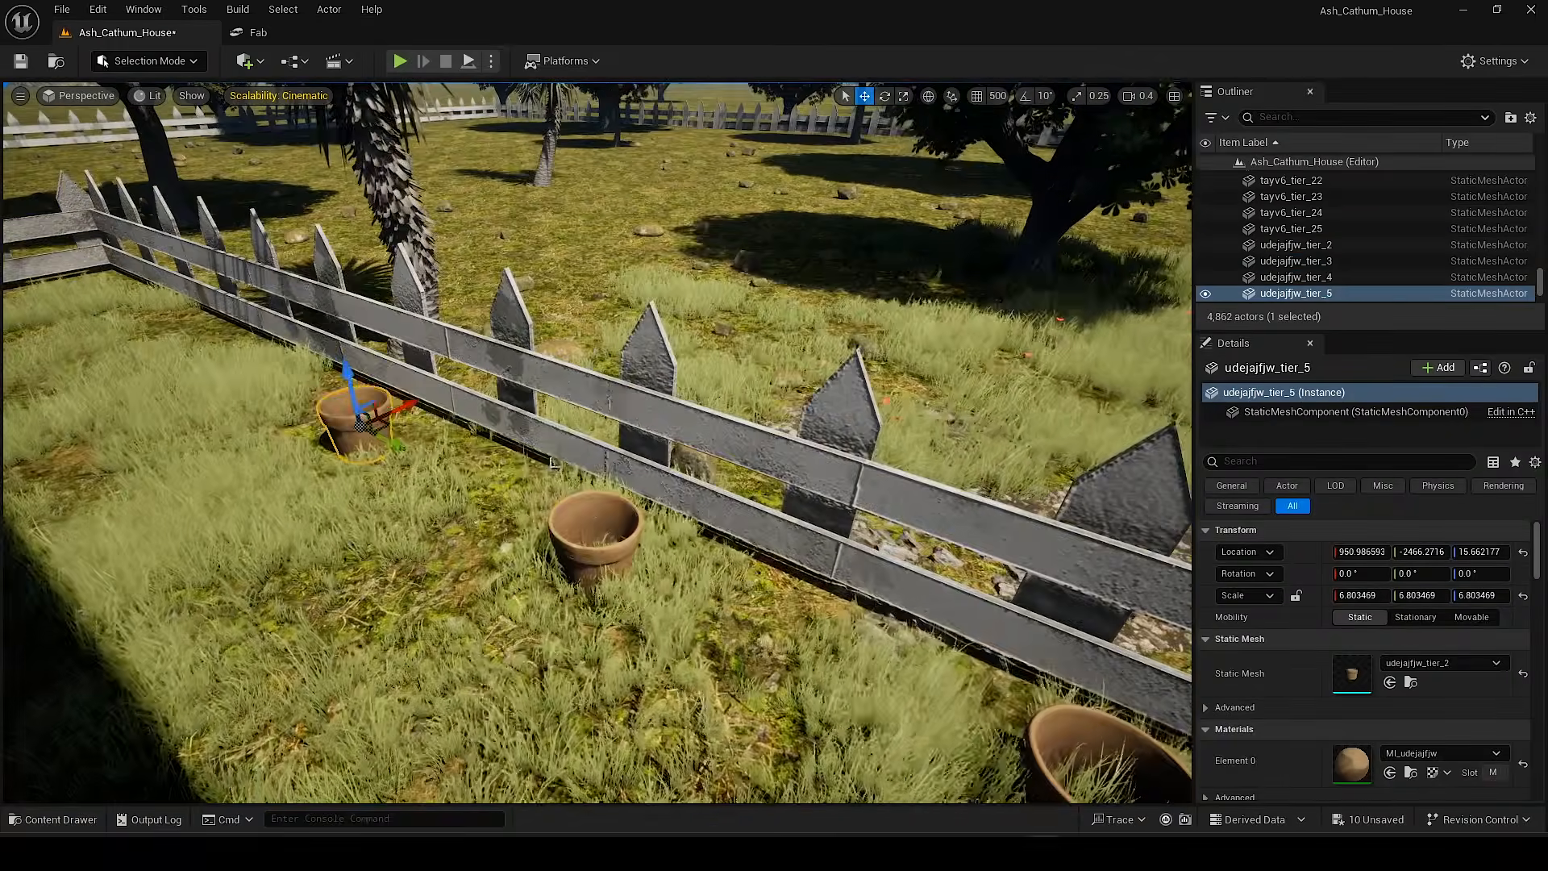
right_drag(394, 427, 323, 403)
alt+shift+drag(715, 631, 492, 460)
key(s)
mouse_move(491, 459)
right_down()
mouse_move(371, 452)
mouse_move(476, 452)
right_up()
scroll(475, 451, up, 3)
Step: In Foliage mode, place a single SM_vk3leazja_VarG rose hip bush at the flower pot nearest the fence corner and adjust its size
key(shift+4)
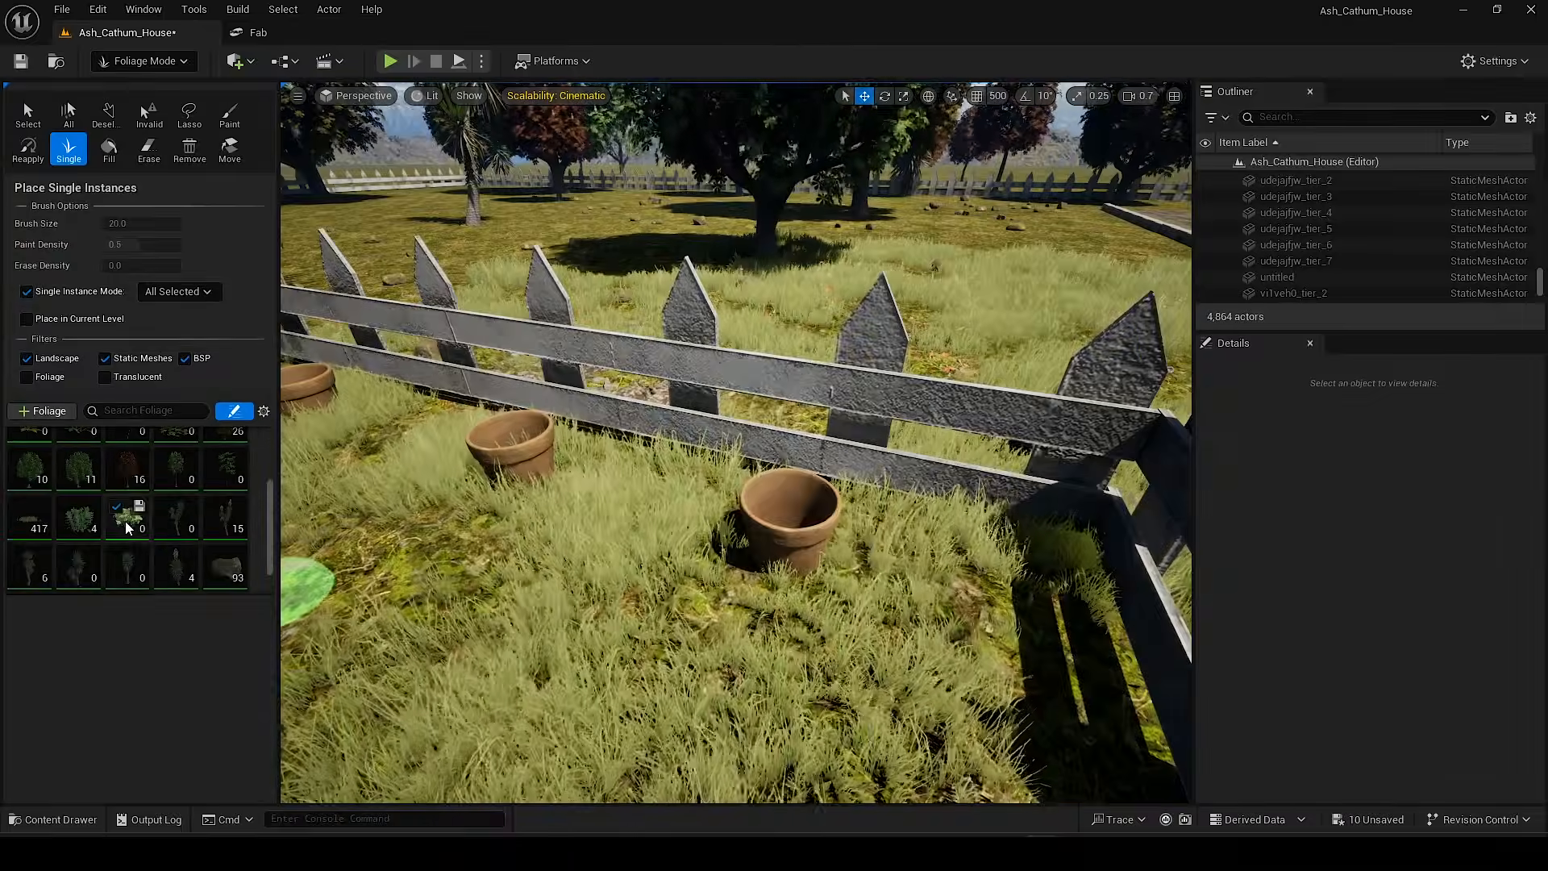
click(127, 526)
click(491, 565)
right_drag(565, 524, 602, 584)
click(28, 114)
click(516, 484)
key(r)
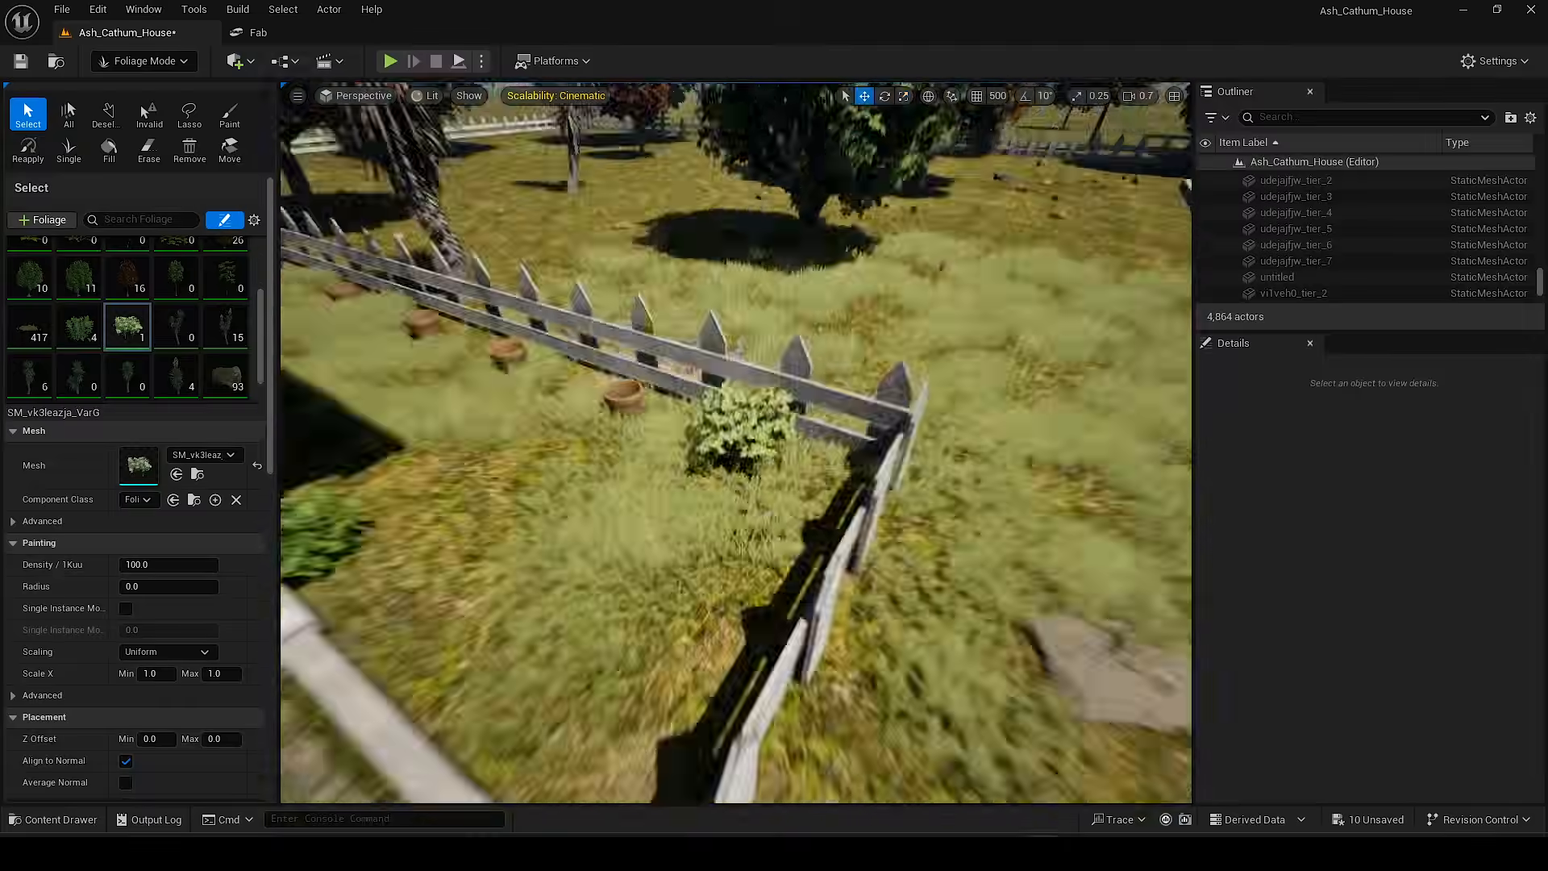
key(ctrl+z)
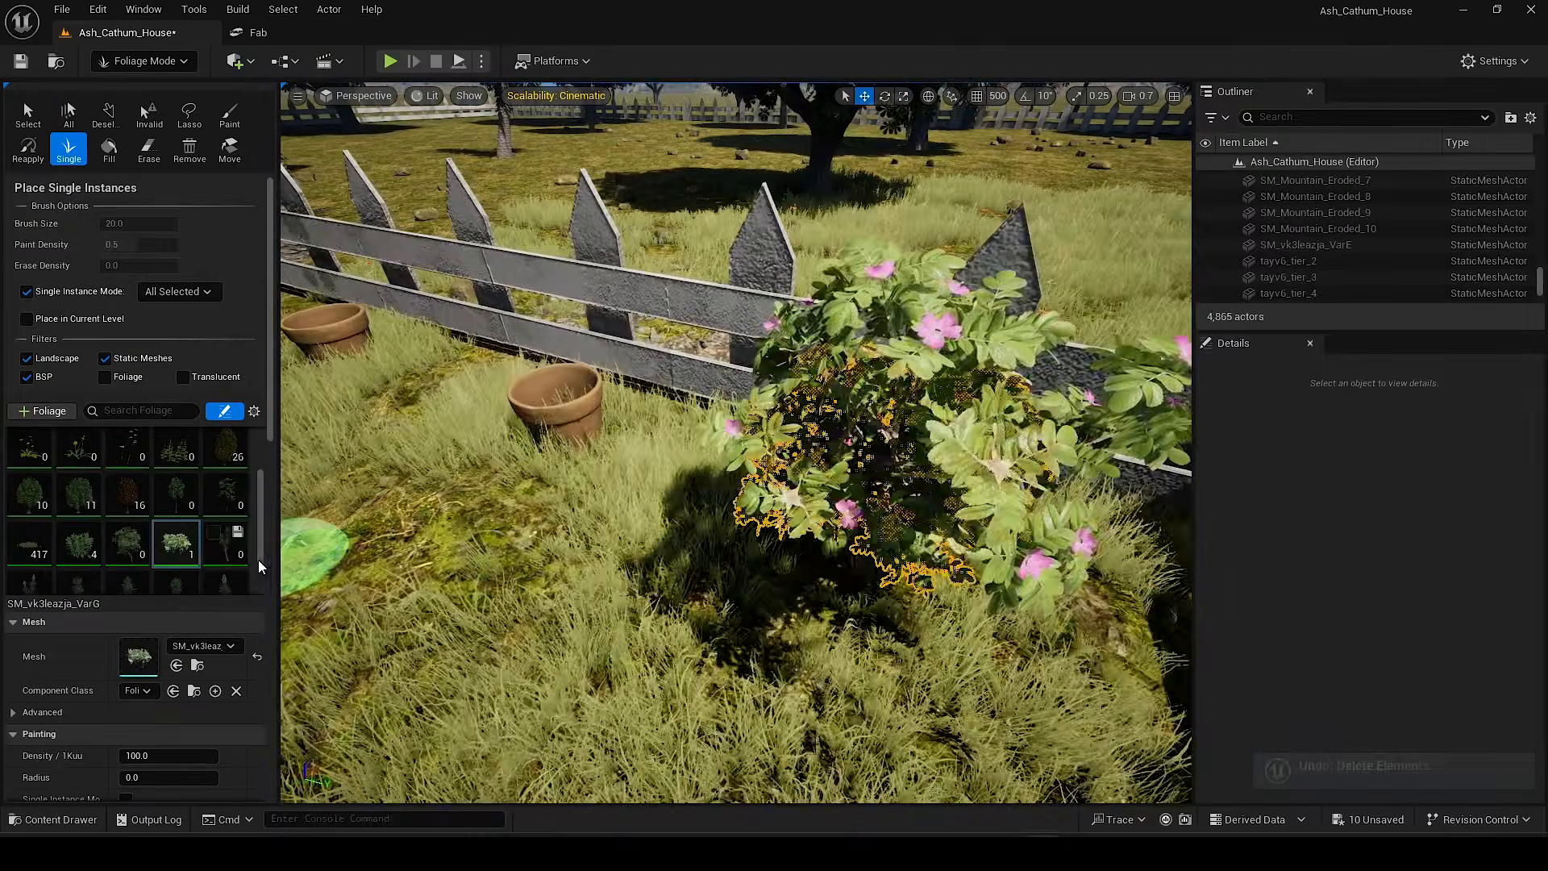
Step: Place another SM_vk3leazja_VarG bush and one SM_vk3leazja_VarF bush in the next two pots and fit them to the pots
right_drag(612, 475, 484, 476)
click(616, 476)
click(27, 113)
click(592, 491)
key(r)
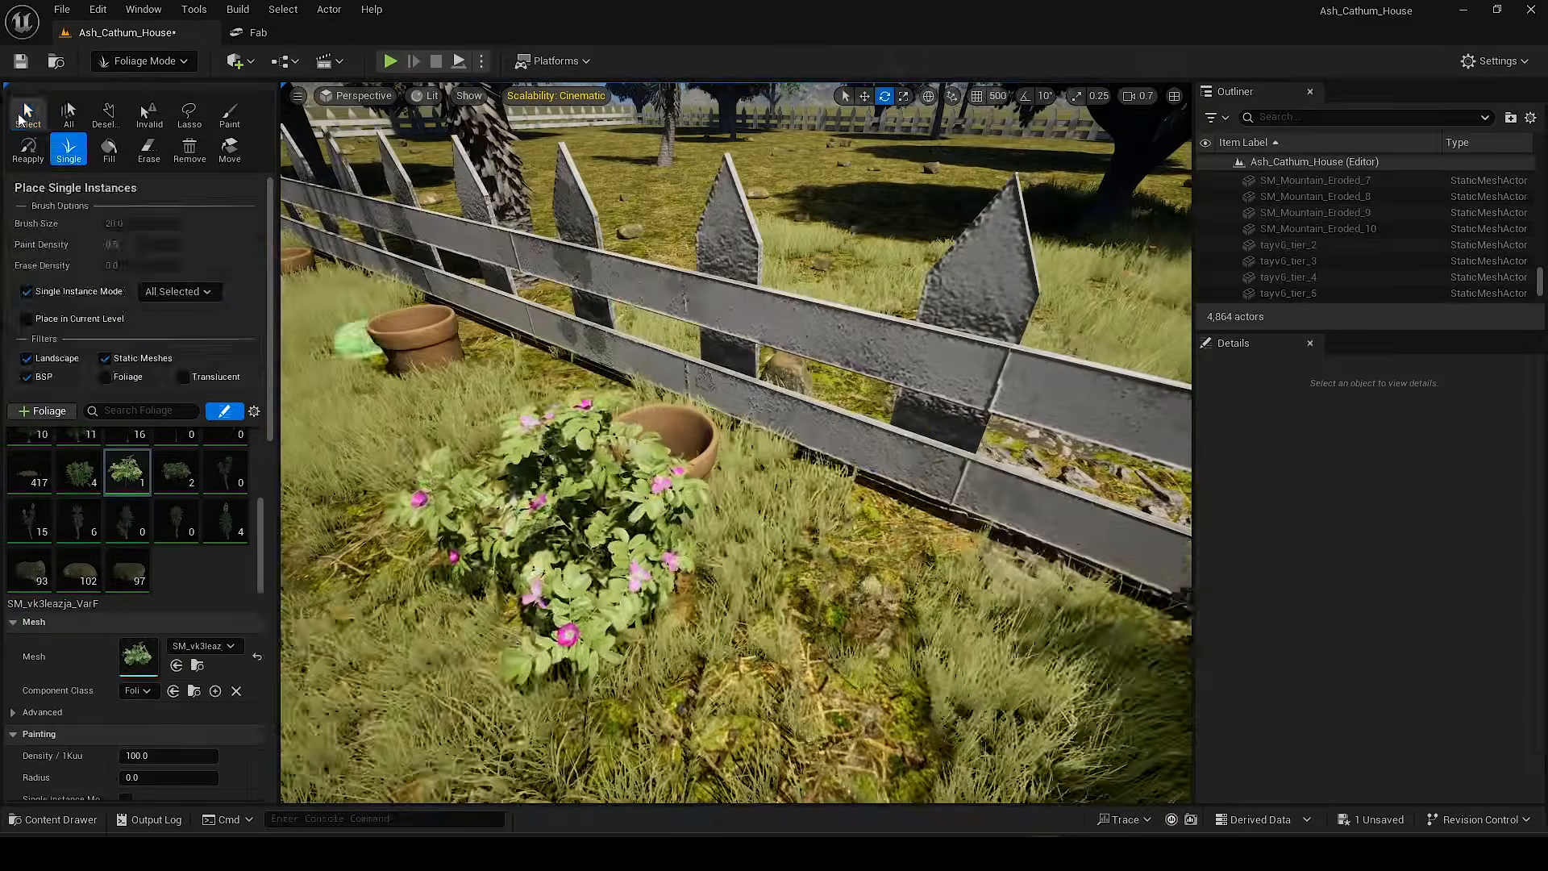
click(648, 571)
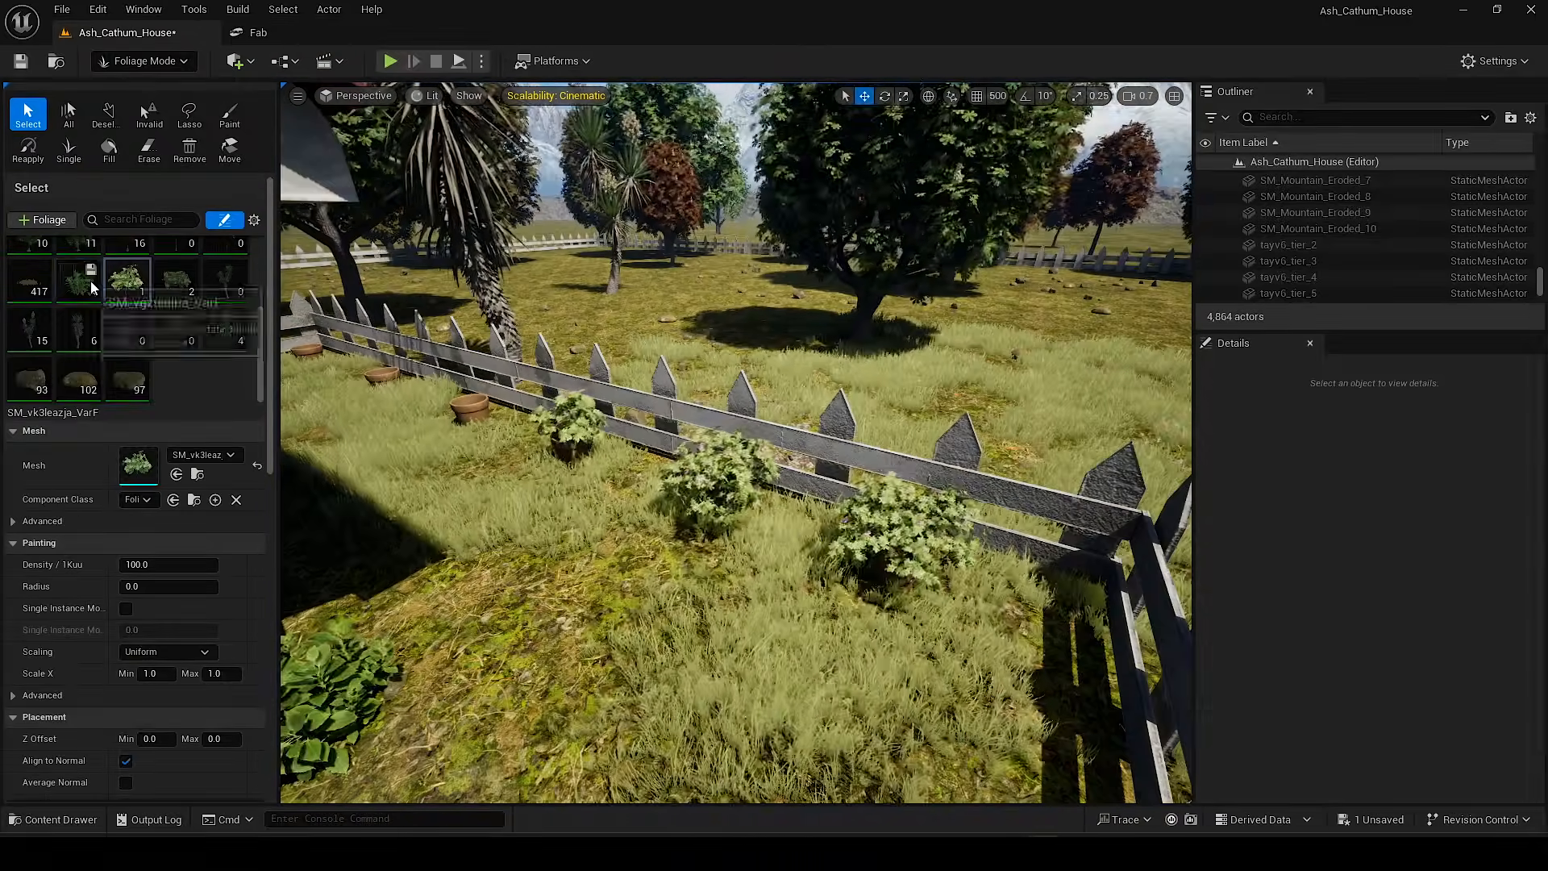
Step: Select the three bush foliage types together and examine the foliage's detail while approaching and backing away from the house
ctrl+click(78, 281)
ctrl+click(176, 280)
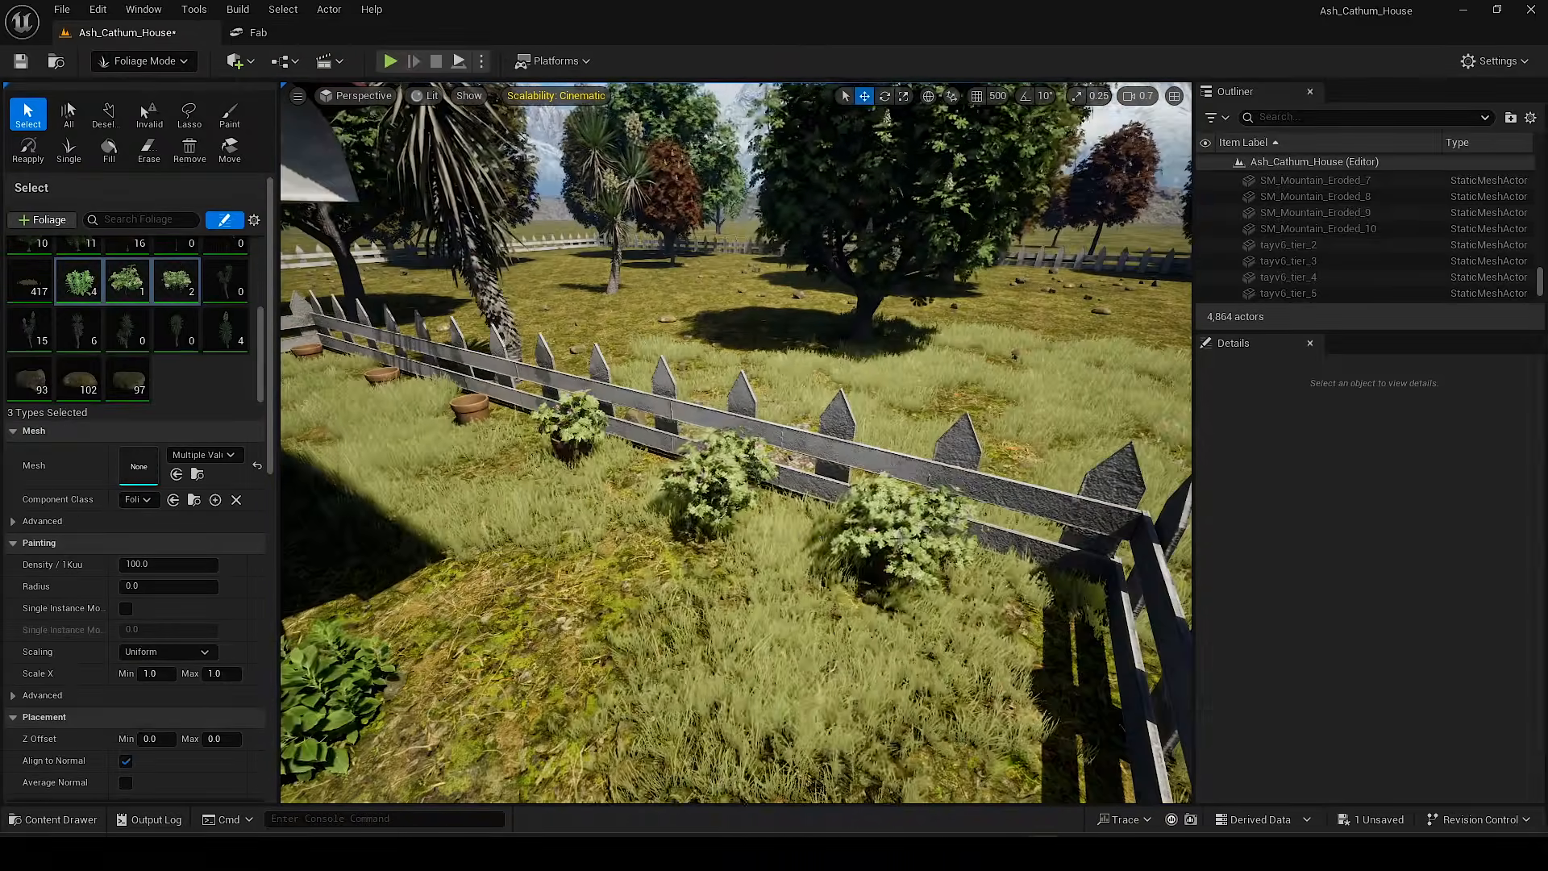
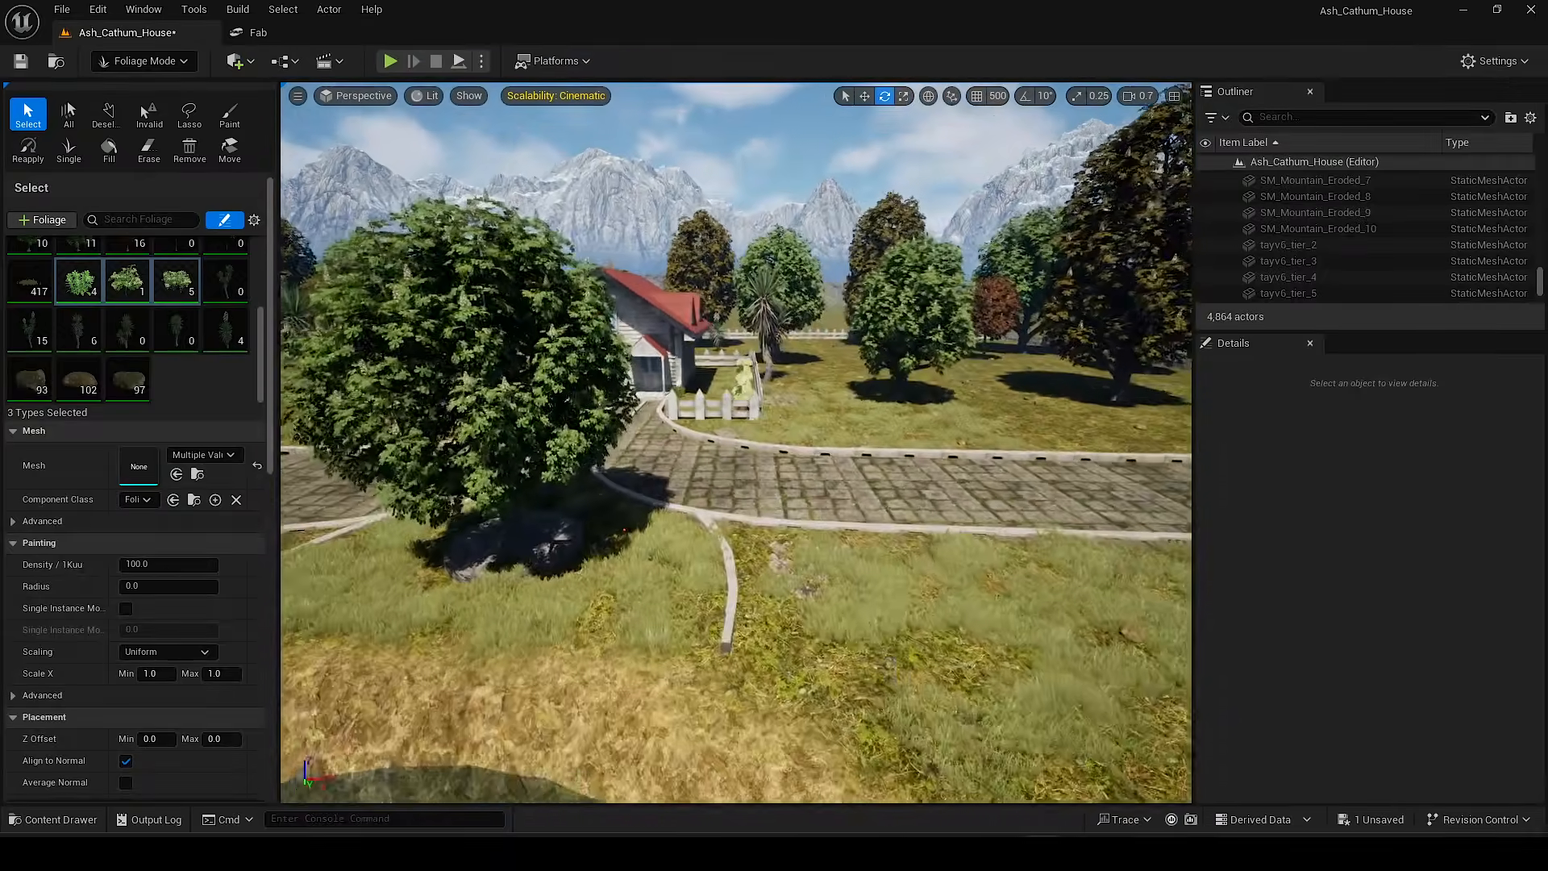
right_drag(554, 542, 542, 505)
key(w)
key(s)
scroll(542, 510, up, 1)
key(s)
key(w)
key(s)
key(s)
right_drag(541, 250, 541, 250)
Step: Return the editor to Selection mode and frame the house from across the pond
click(159, 63)
click(139, 90)
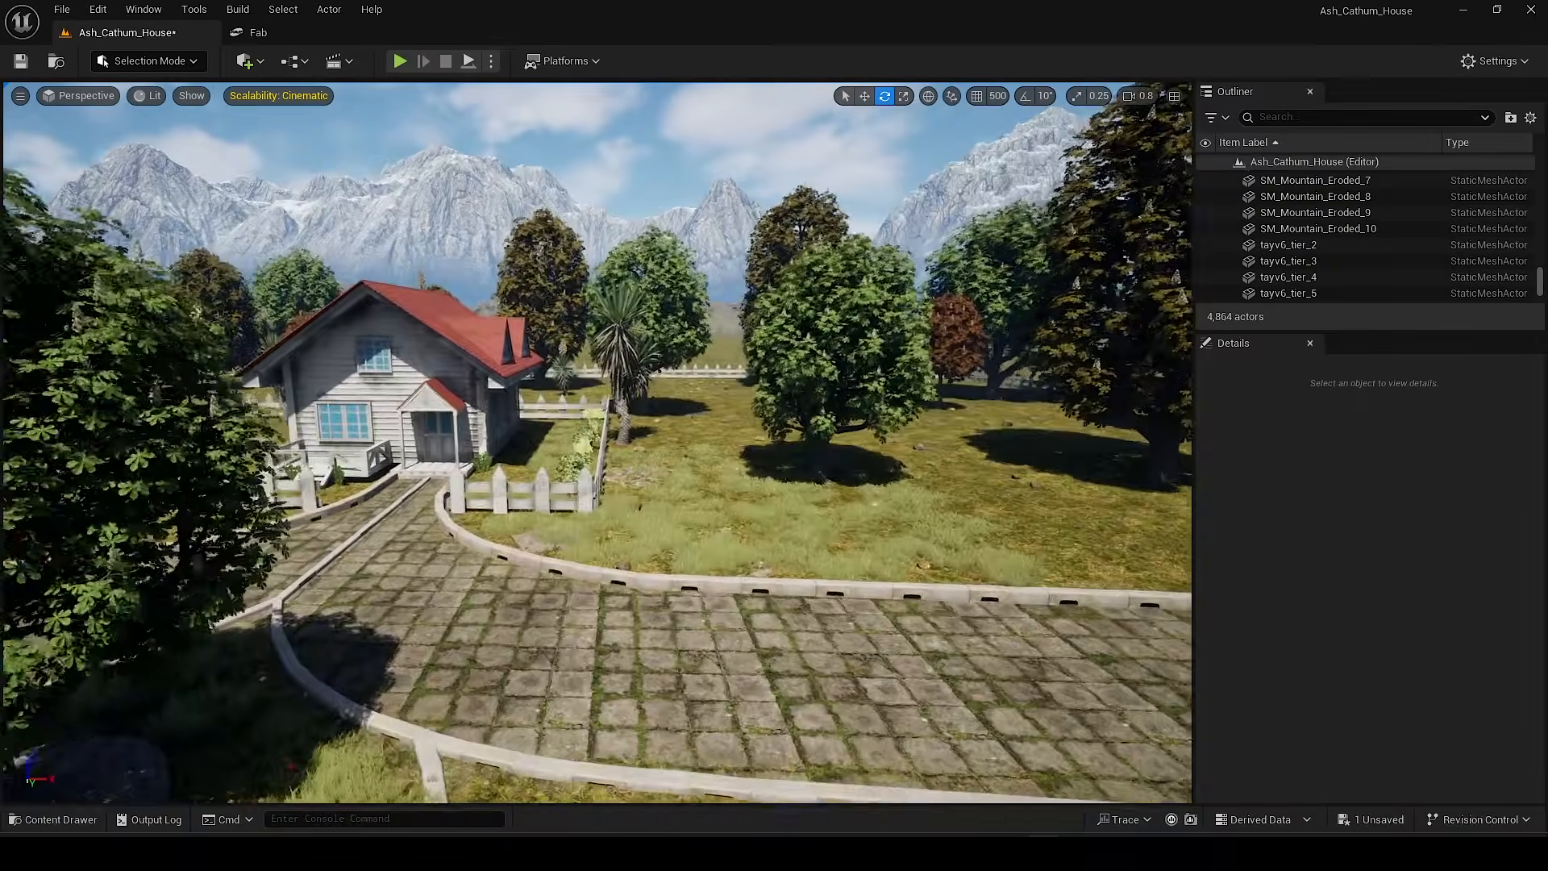
key(s)
right_drag(342, 663, 342, 664)
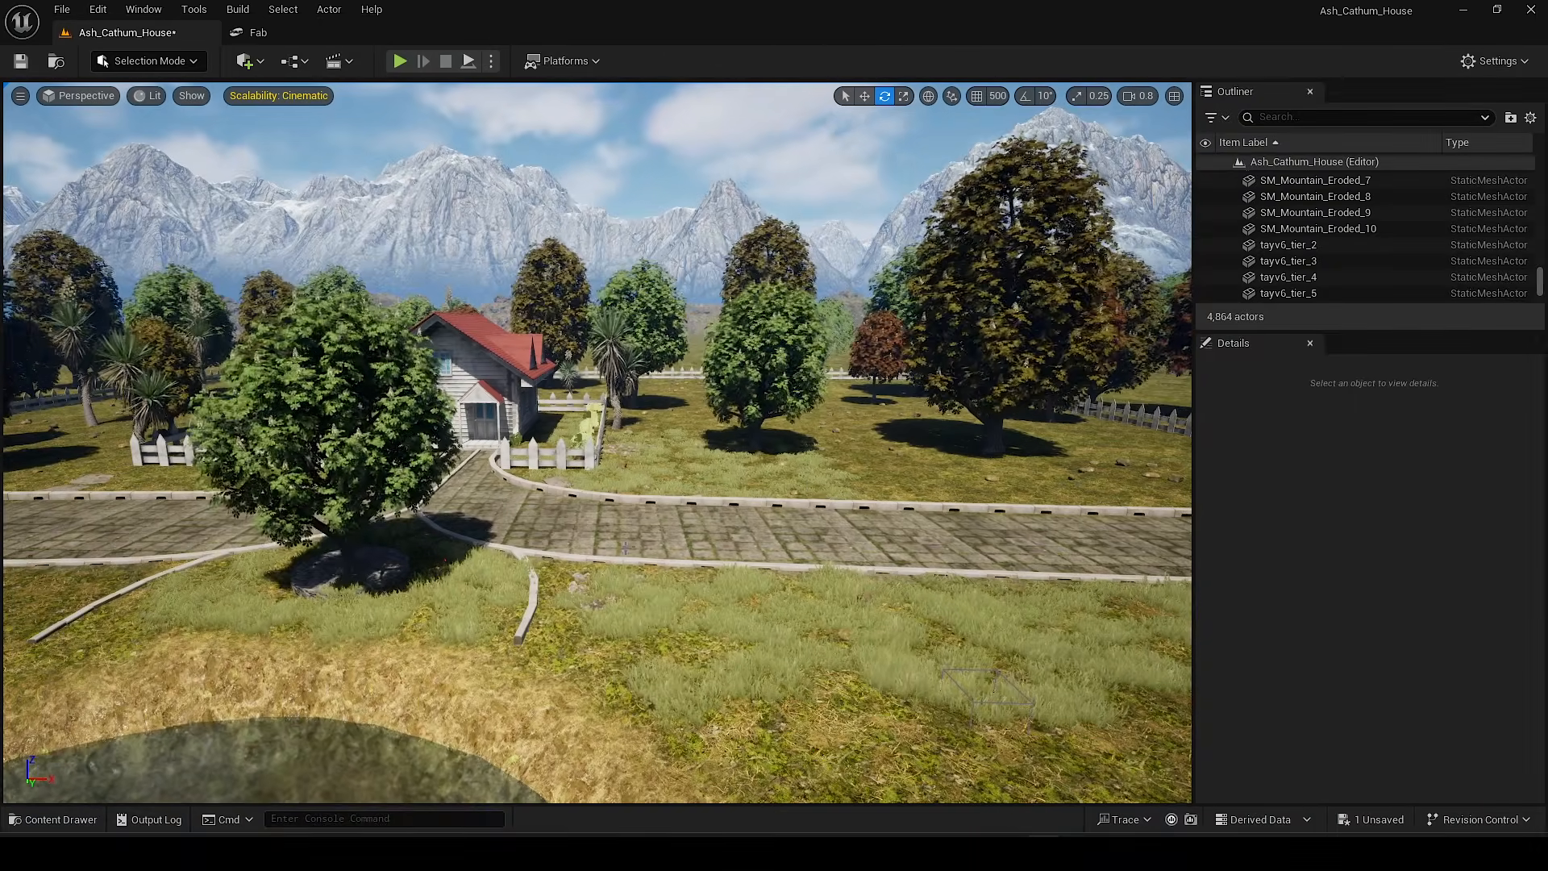
Step: Force all foliage to its highest detail level with the console command foliage.ForceLOD 0
click(369, 819)
text(foliage.f)
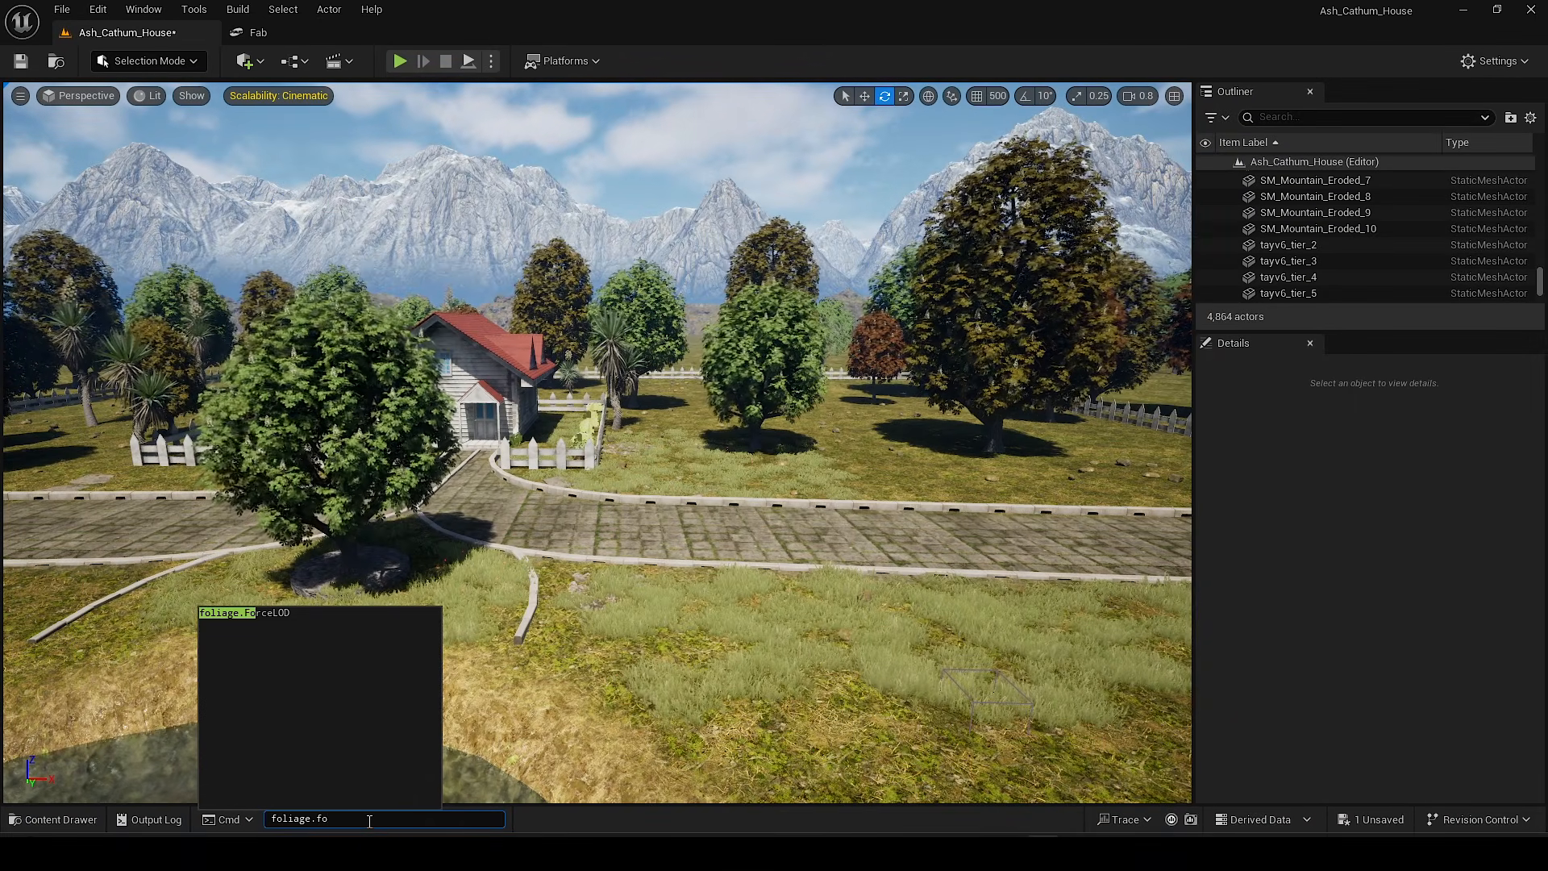
text(o)
click(282, 614)
click(388, 819)
text(0)
key(Return)
Step: Examine how the trees and grass hold their detail at near and far distances from the house
key(w)
right_drag(598, 441, 597, 442)
key(s)
scroll(597, 442, up, 2)
key(w)
key(s)
key(w)
key(s)
scroll(597, 442, down, 3)
key(s)
scroll(390, 800, down, 1)
right_drag(390, 800, 390, 800)
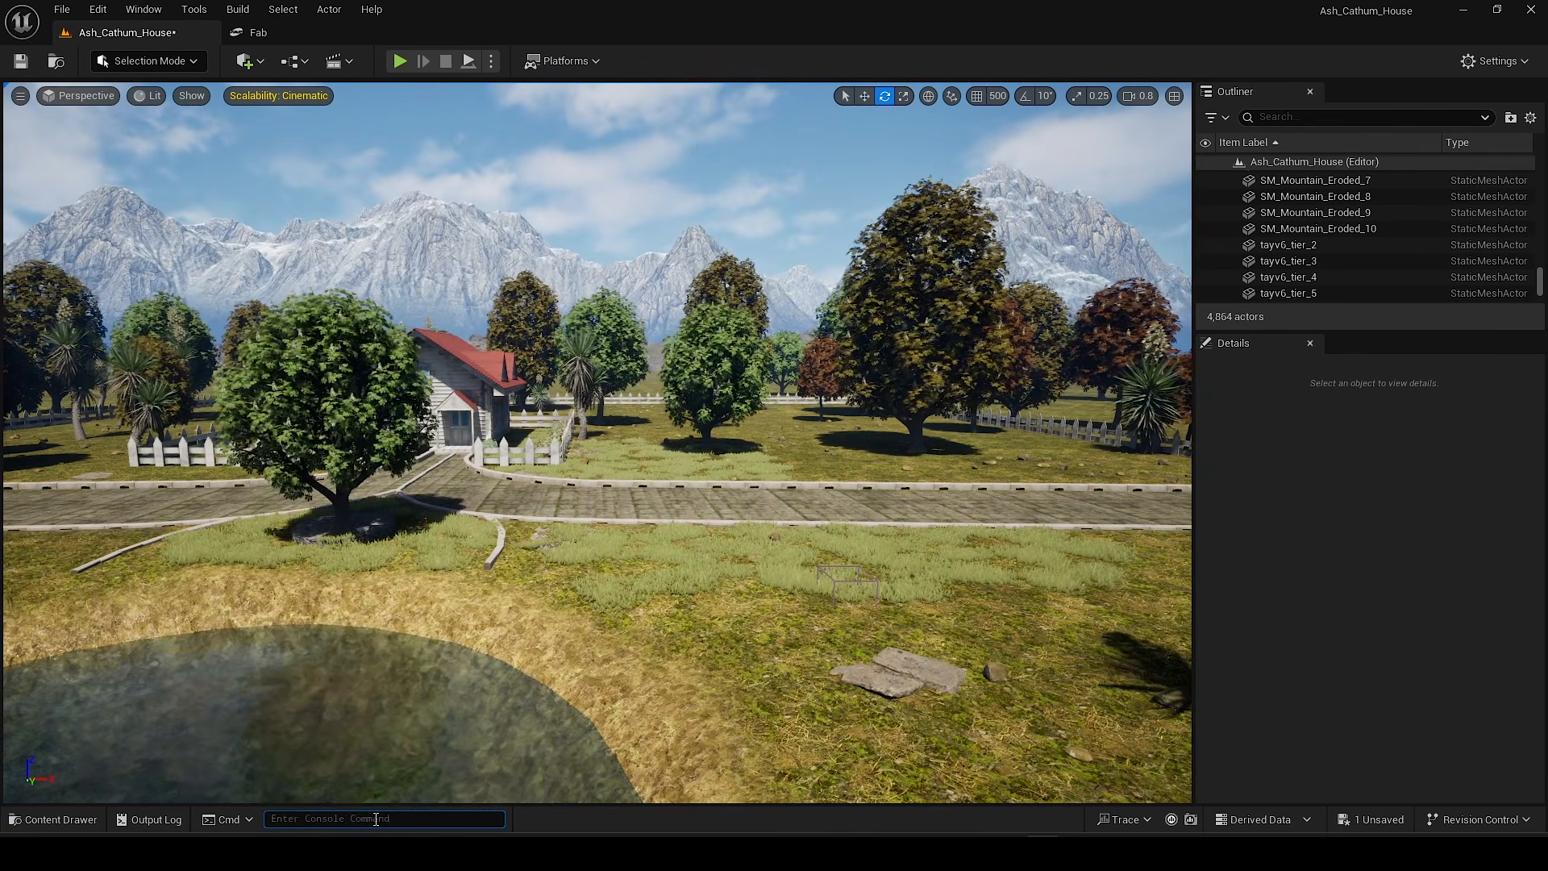
Step: Release the forced foliage detail level with the console command foliage.ForceLOD -1
text(foliage.fo)
click(297, 613)
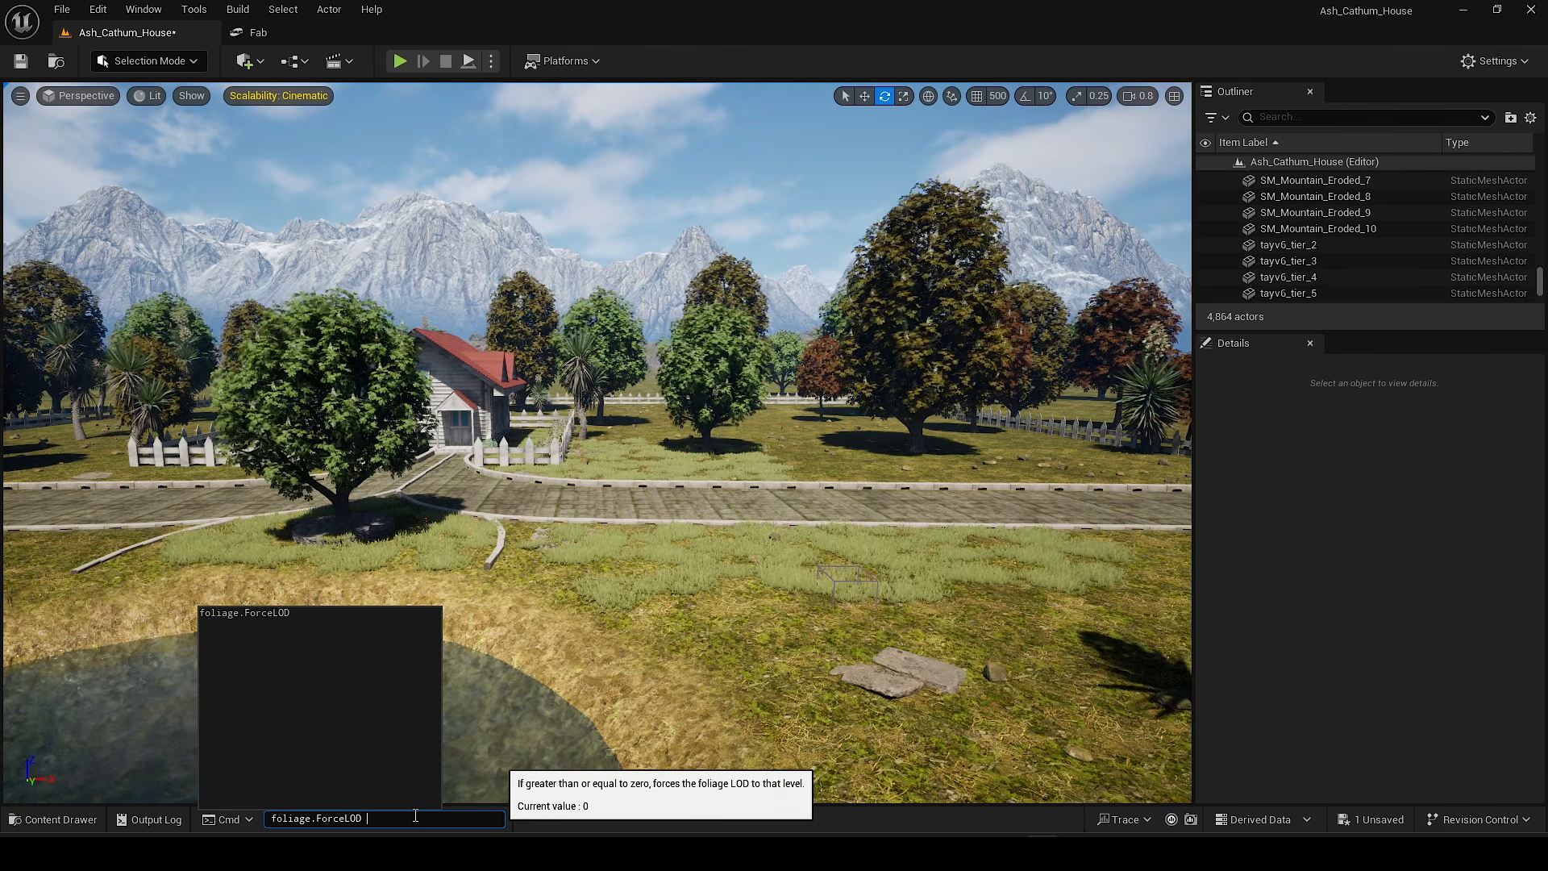
text(-1)
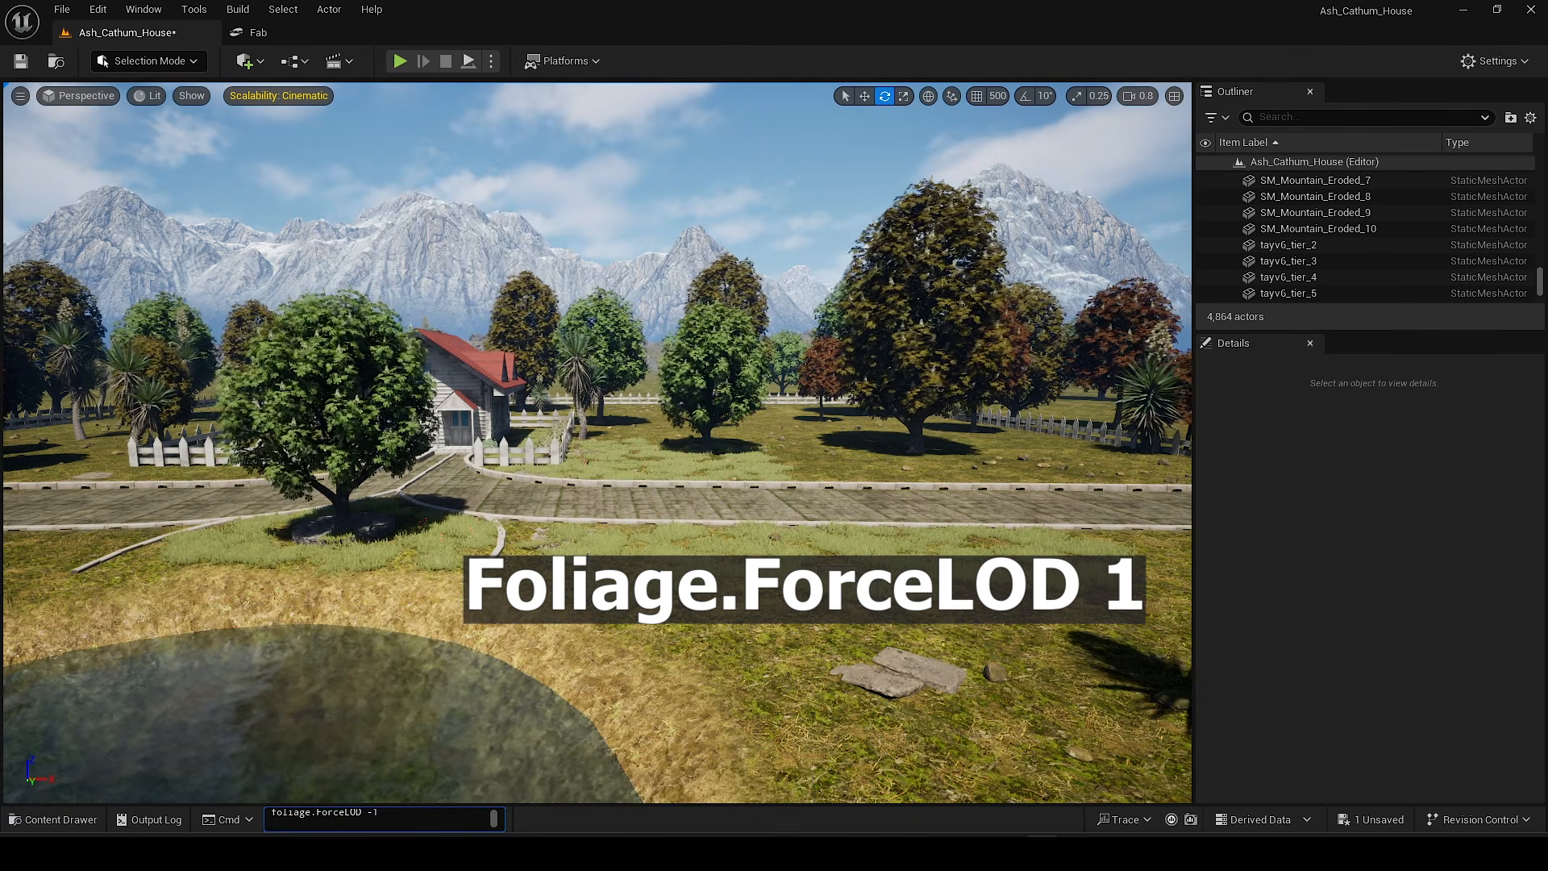
key(Return)
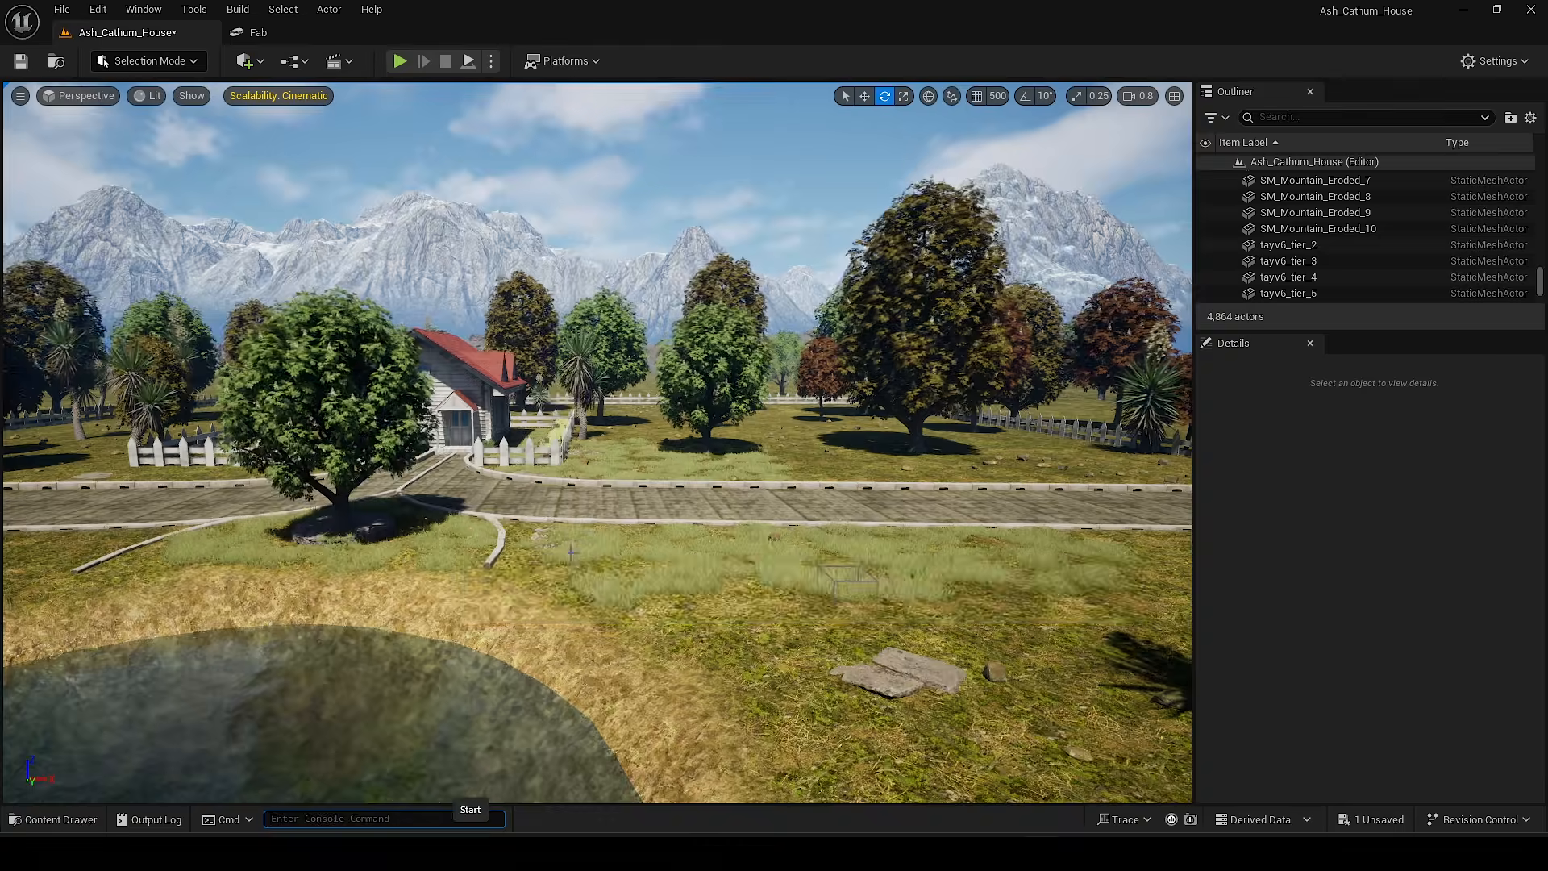
Step: Check the potted bushes along the fence and around the house, and save the Ash_Cathum_House level
key(s)
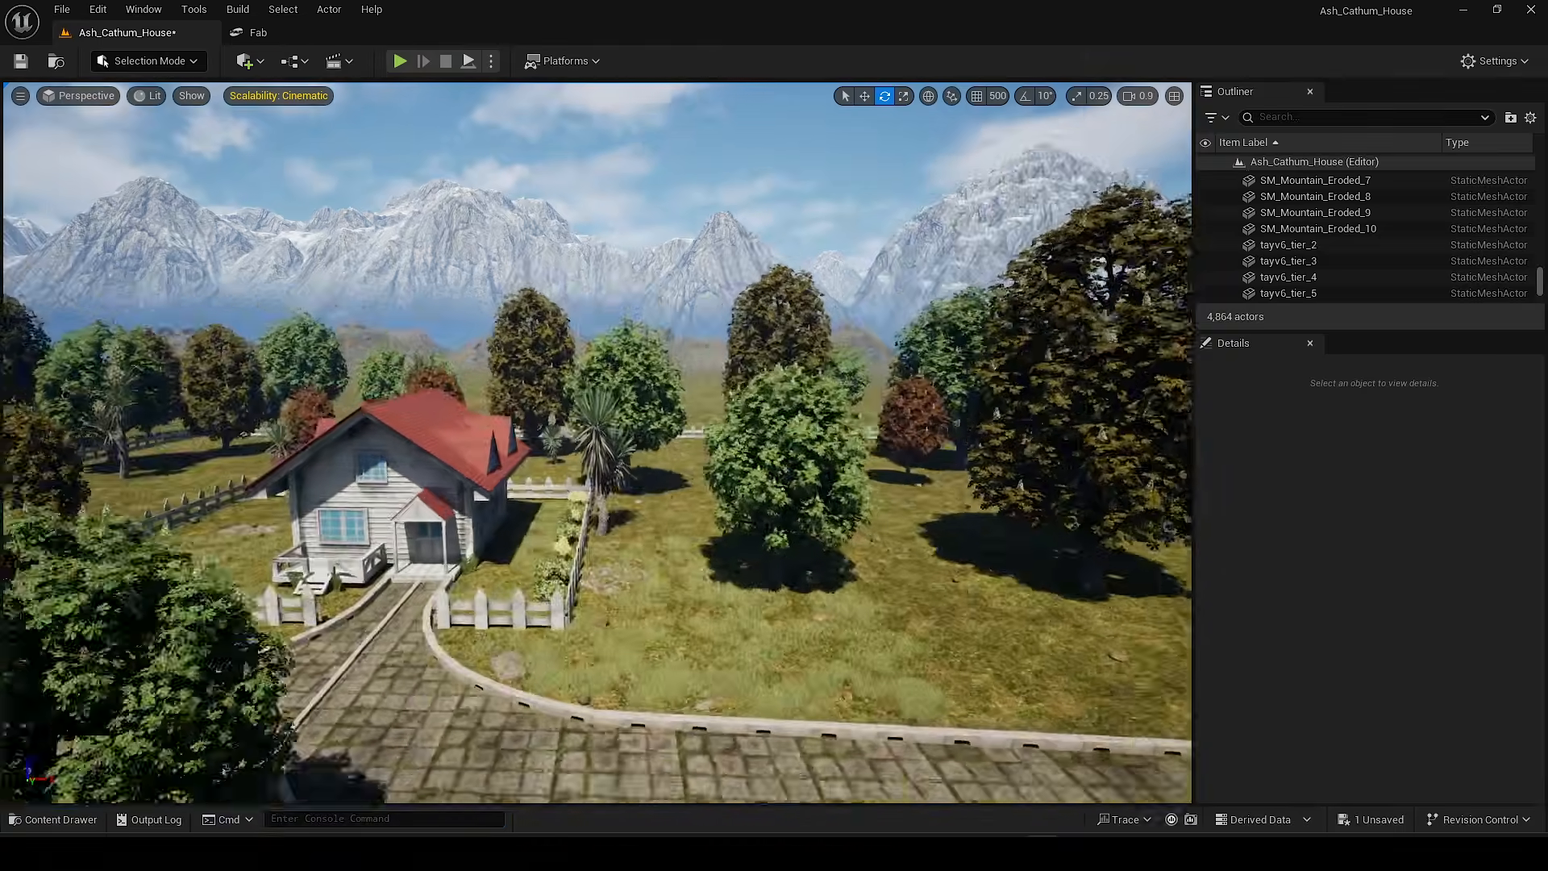
key(w)
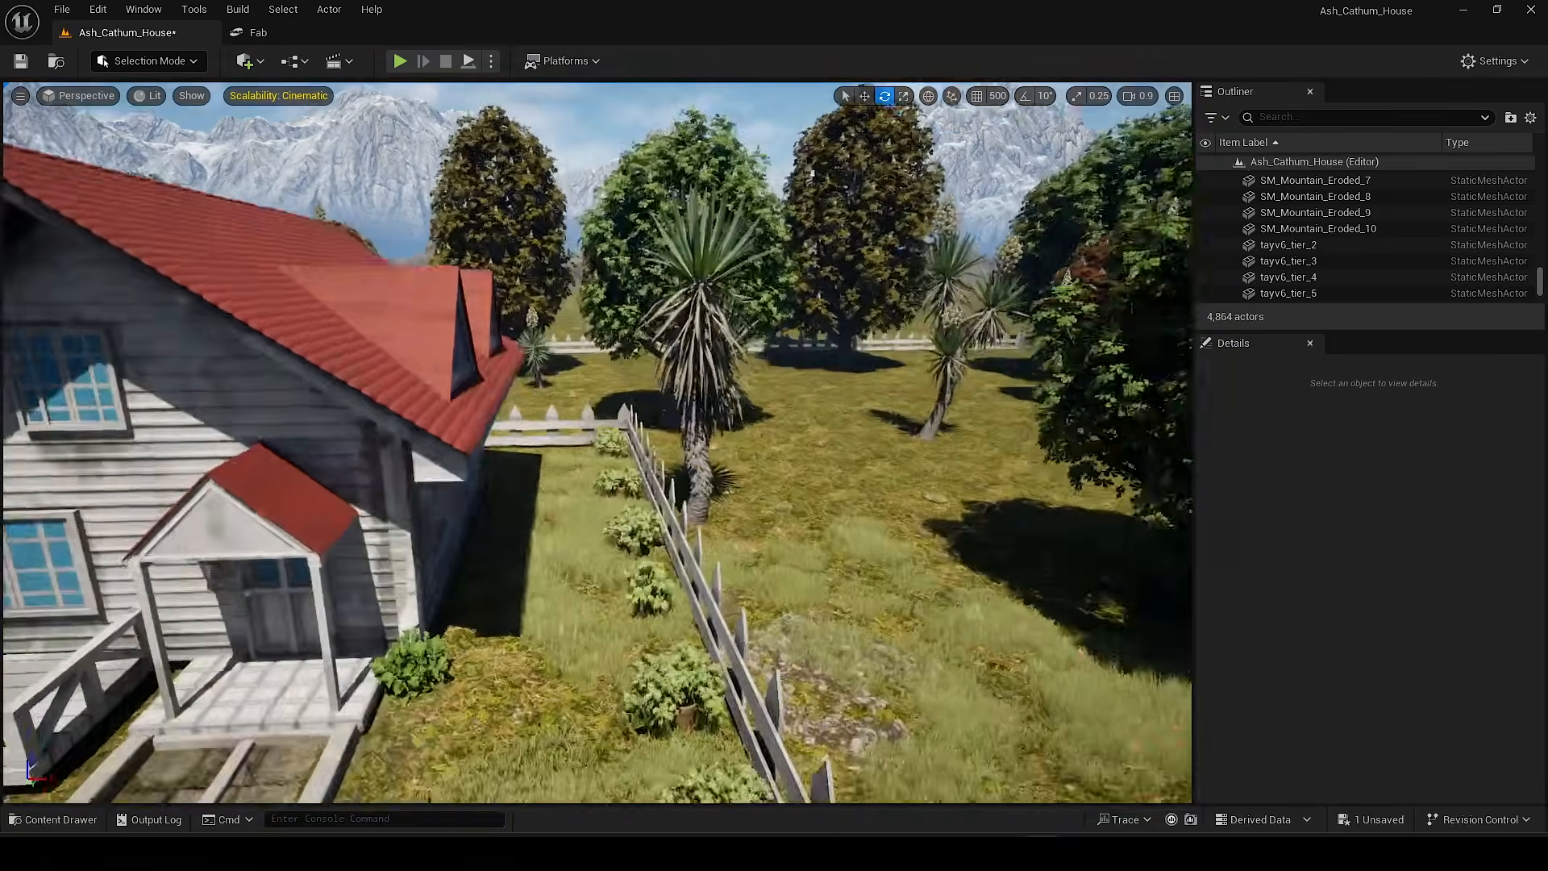
key(s)
right_drag(536, 455, 536, 423)
key(q)
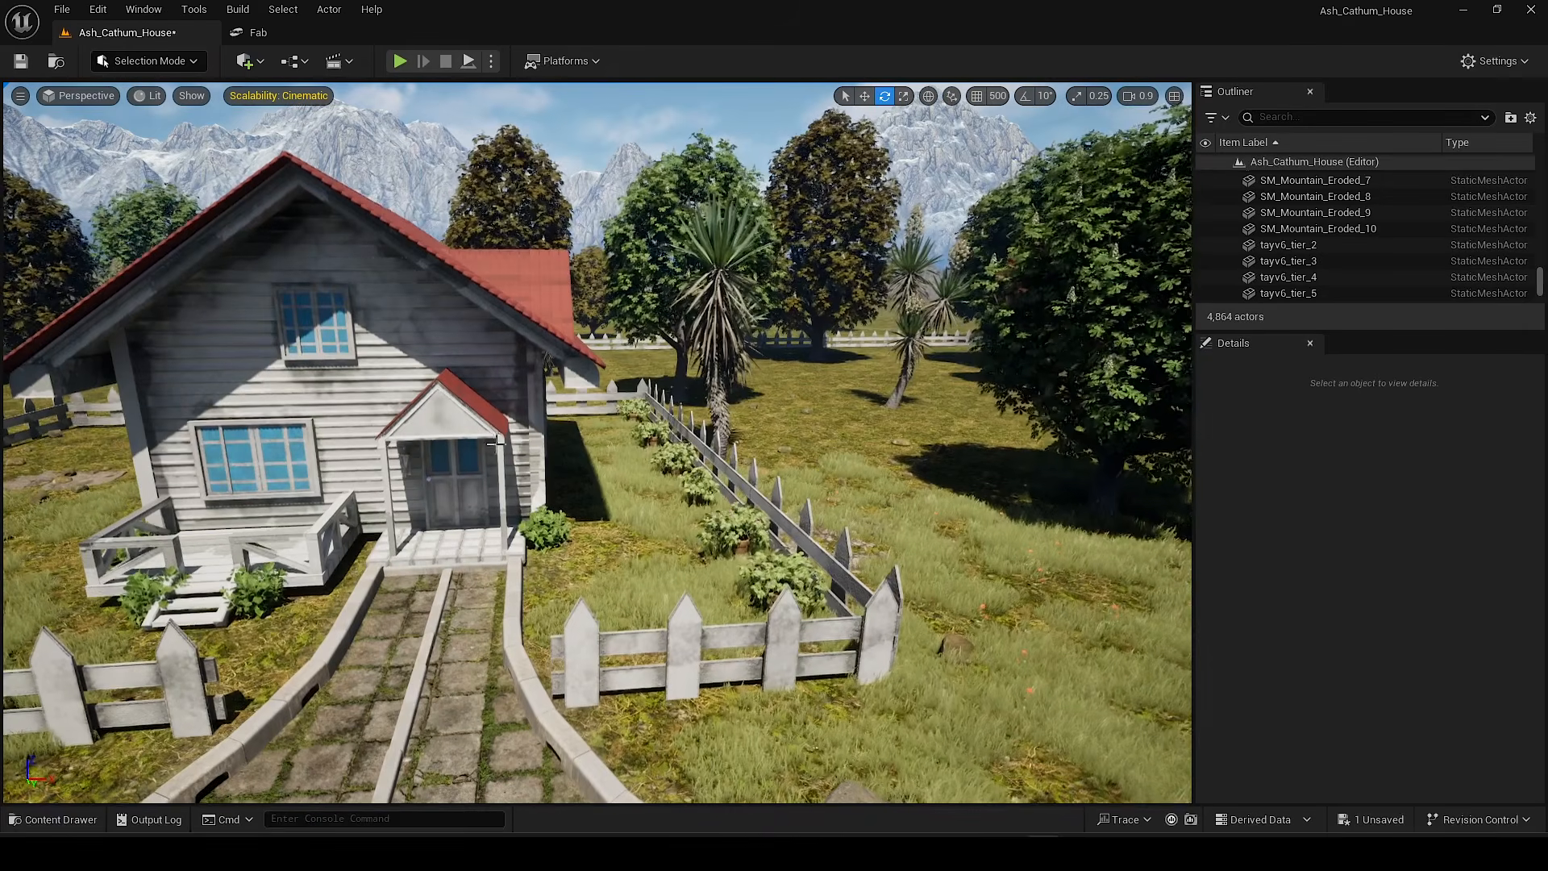
key(ctrl+s)
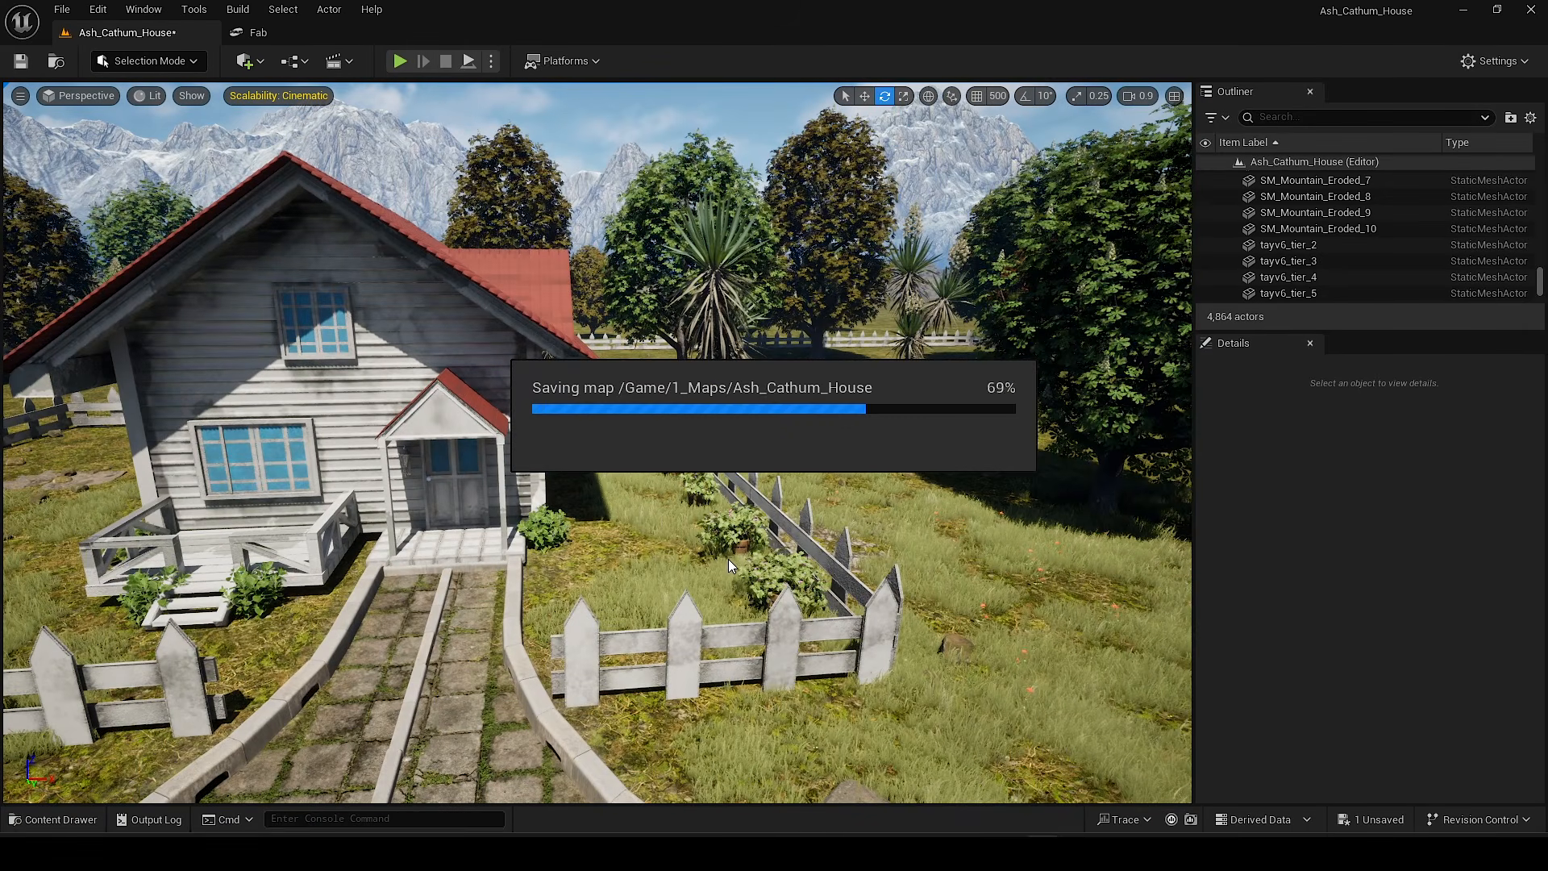
mouse_move(694, 553)
right_down()
mouse_move(684, 589)
mouse_move(694, 537)
right_up()
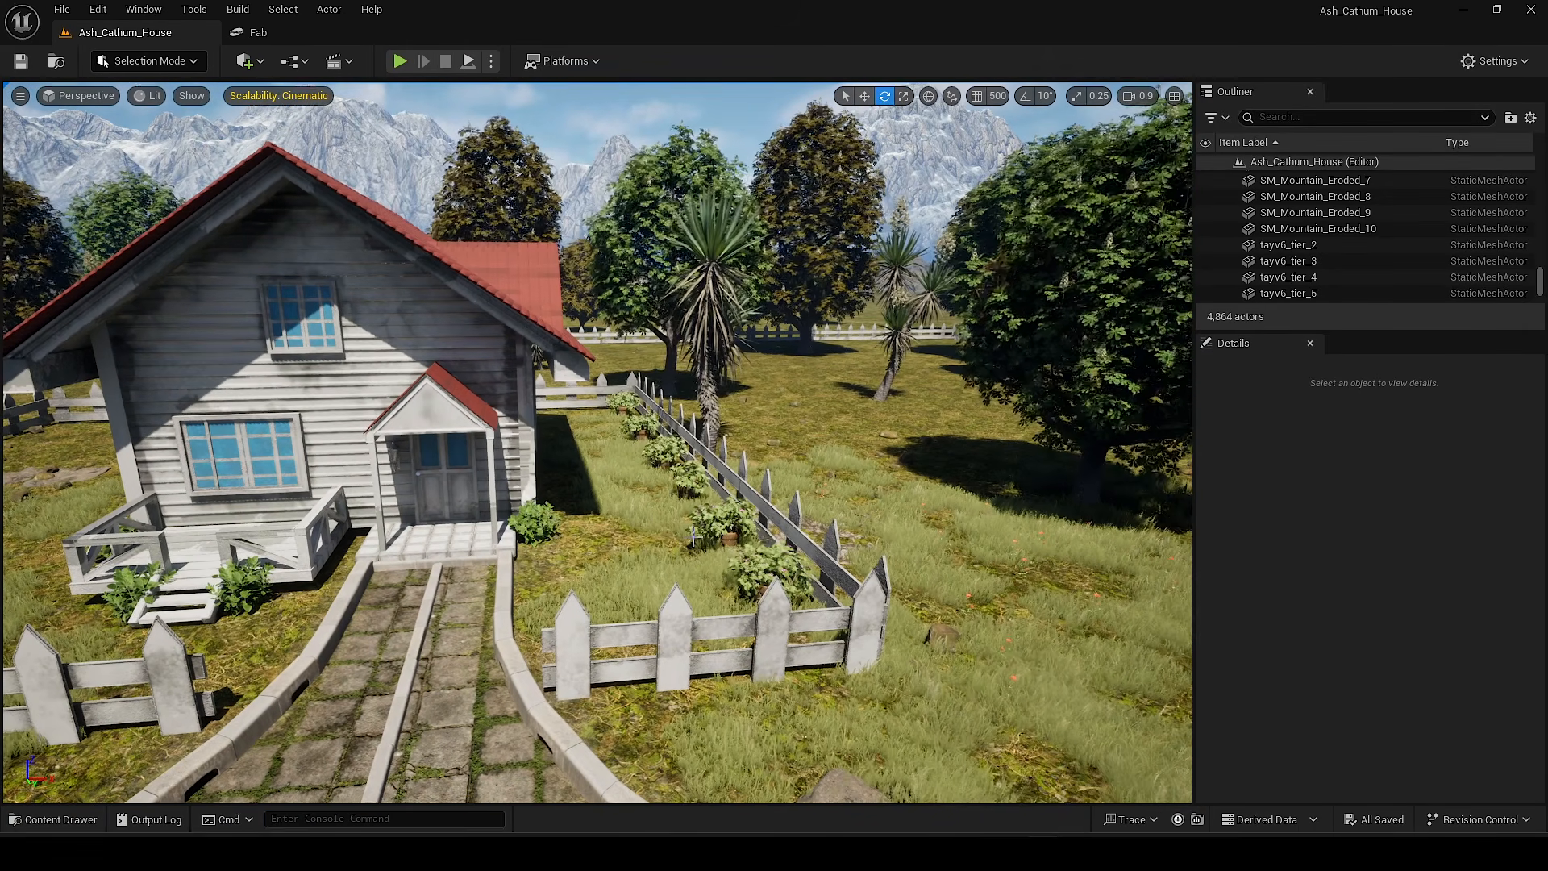
Step: Switch to Foliage mode and pick the SM_vk3leazja_VarG bush for single-instance placement
key(ctrl+space)
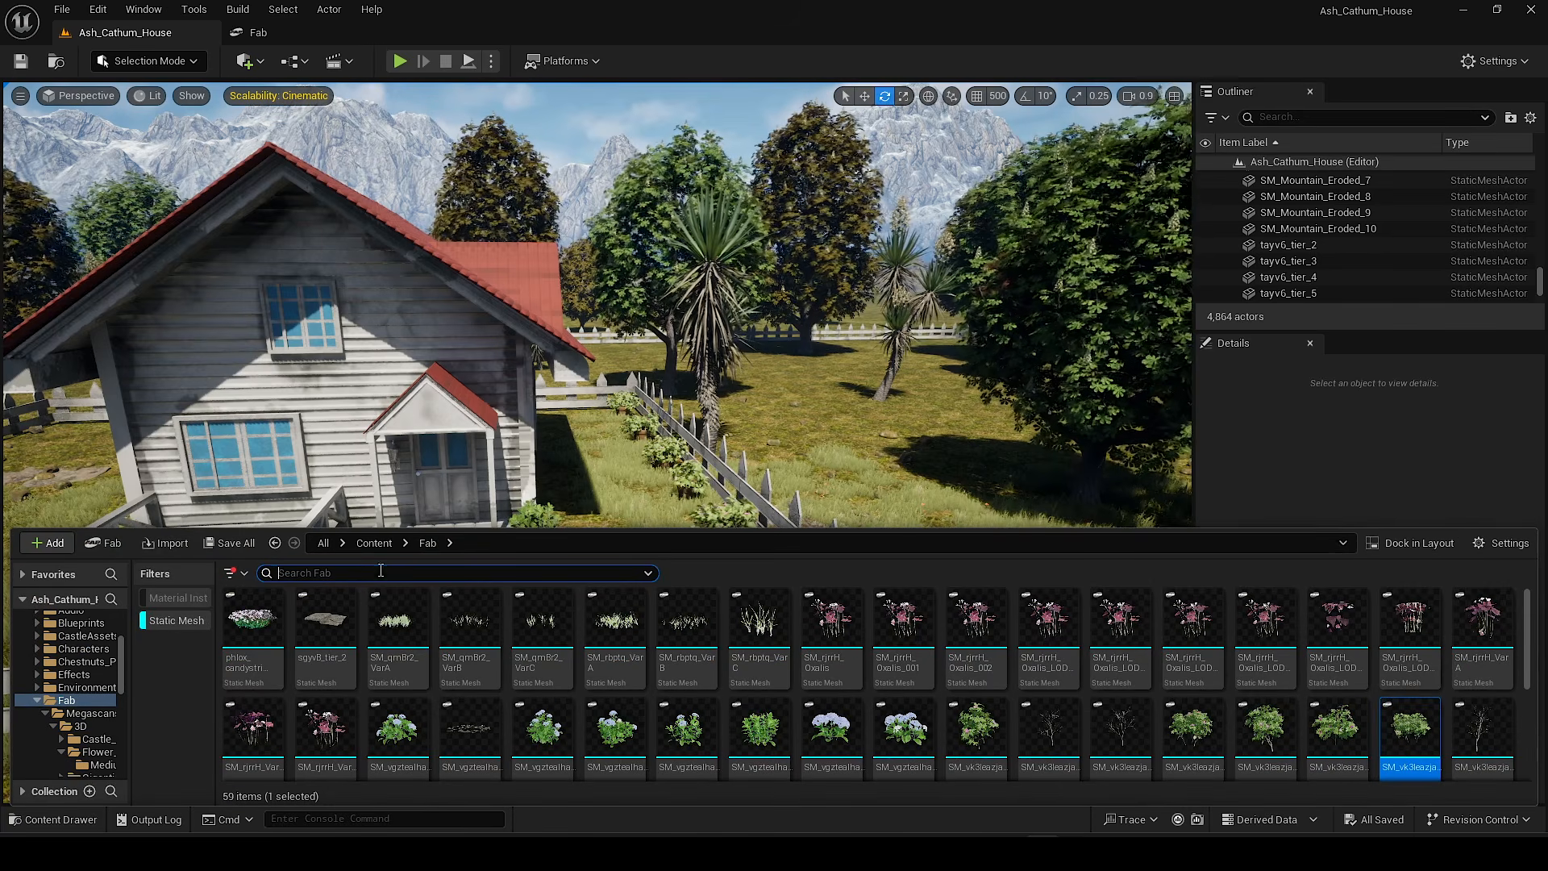
click(153, 65)
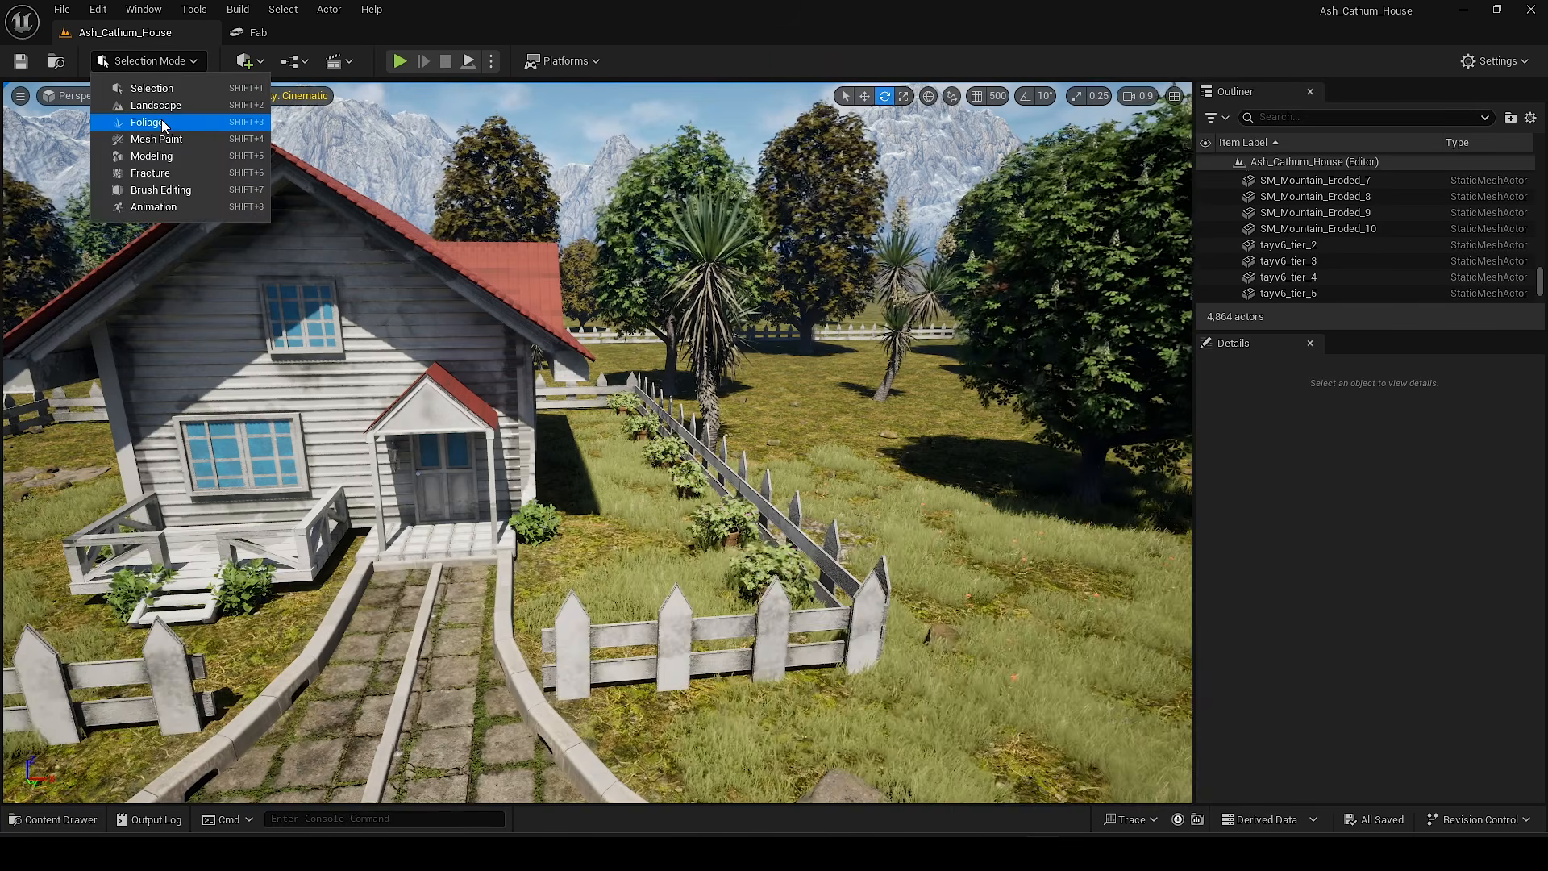
click(148, 123)
scroll(697, 523, down, 5)
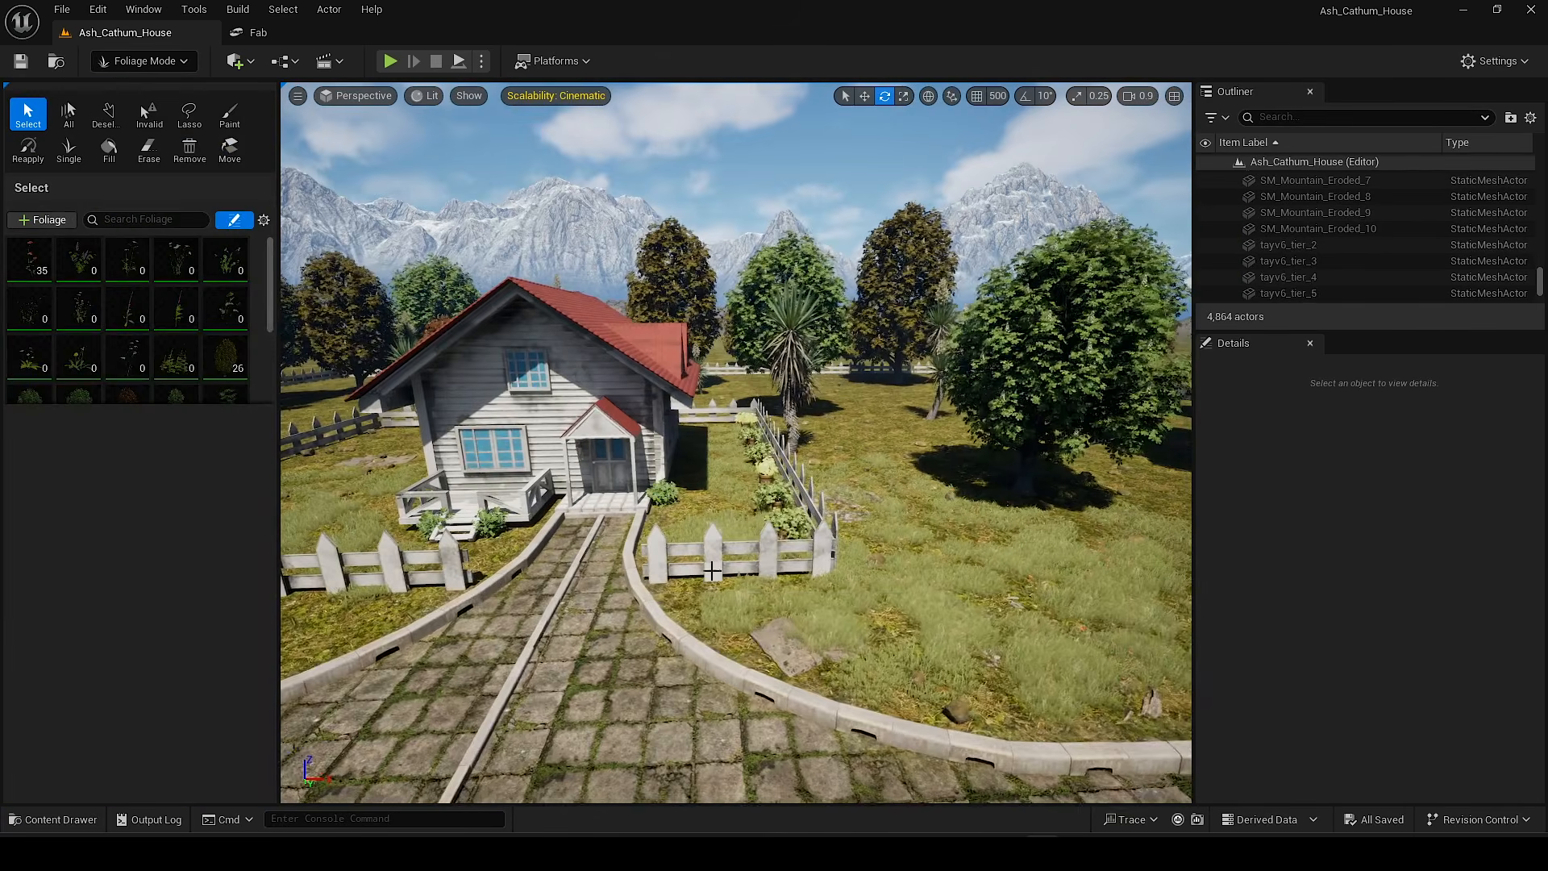
key(ctrl+space)
click(161, 320)
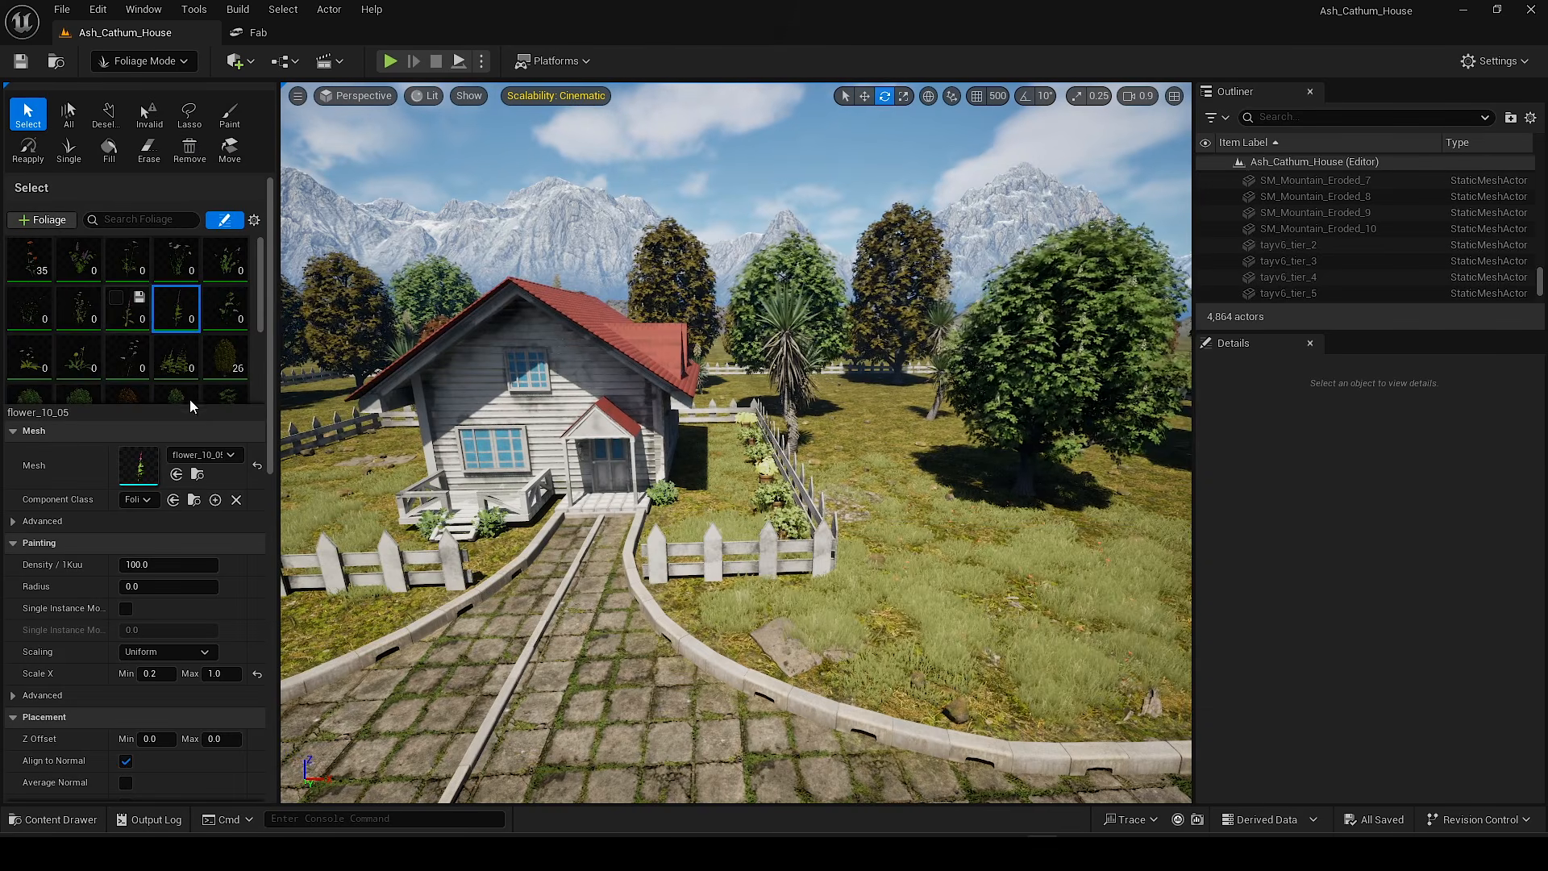
scroll(201, 369, down, 5)
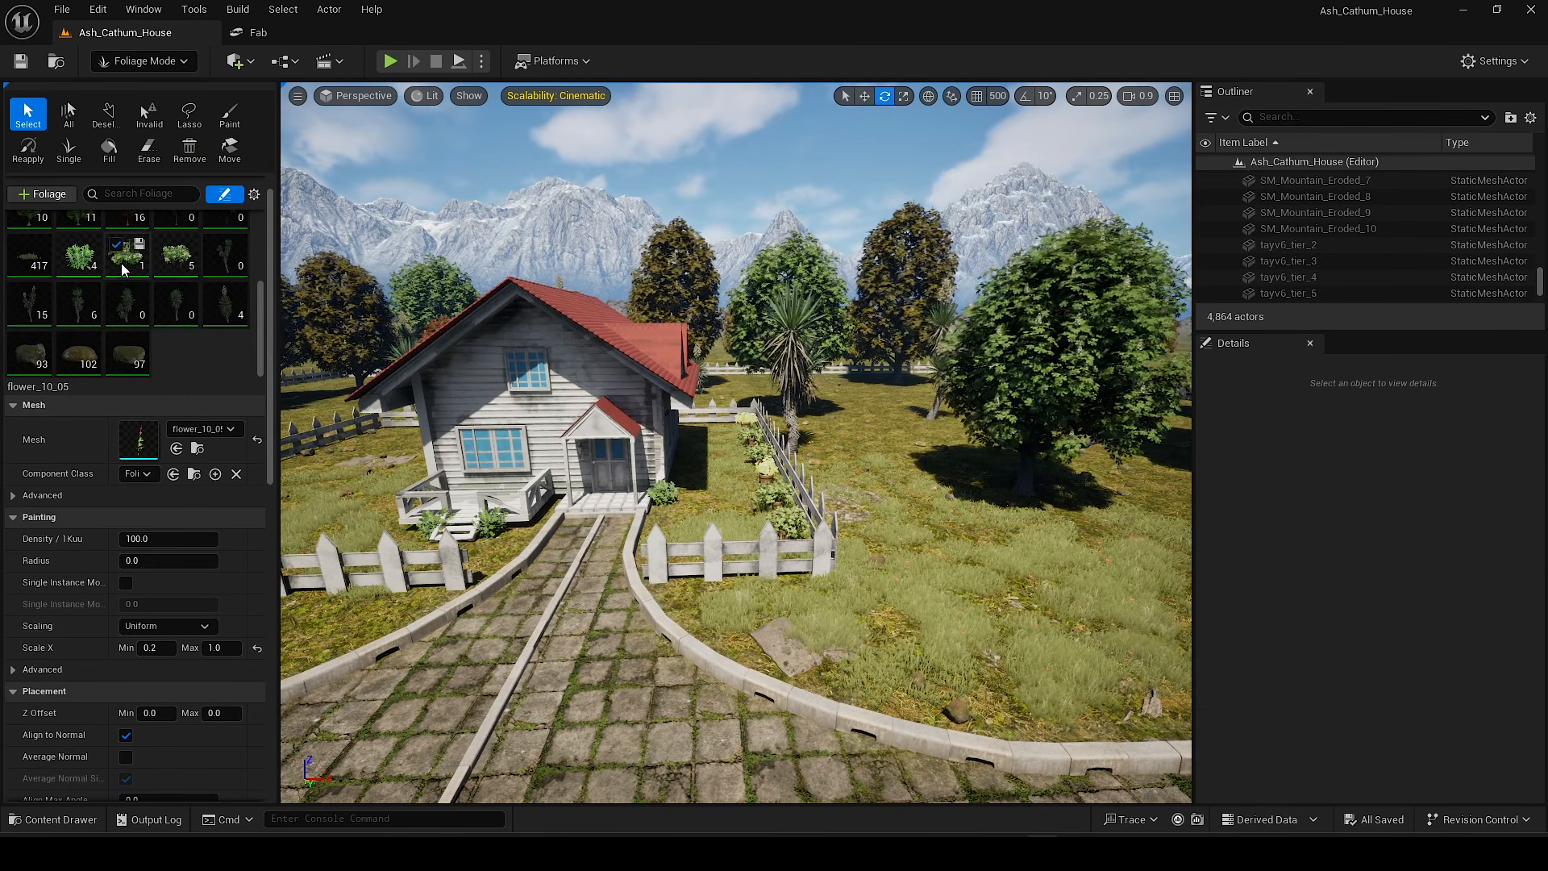
scroll(125, 326, up, 2)
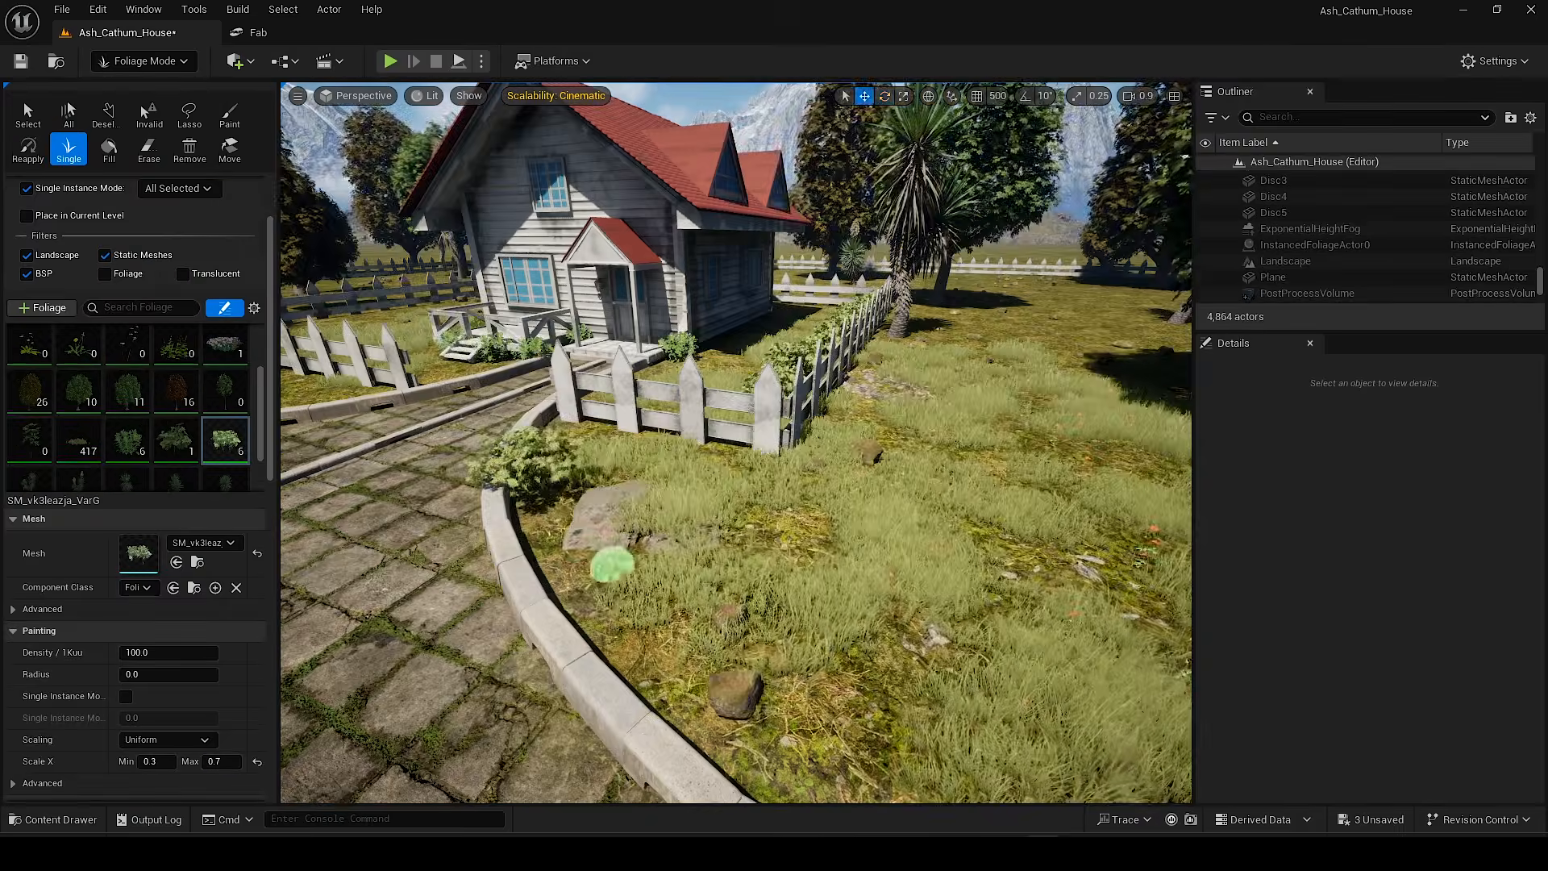
Step: Plant another SM_vk3leazja_VarG bush on the grass beside the path's curb near the fence corner
scroll(588, 556, down, 1)
mouse_move(612, 564)
right_down()
mouse_move(577, 532)
mouse_move(620, 573)
right_up()
click(577, 532)
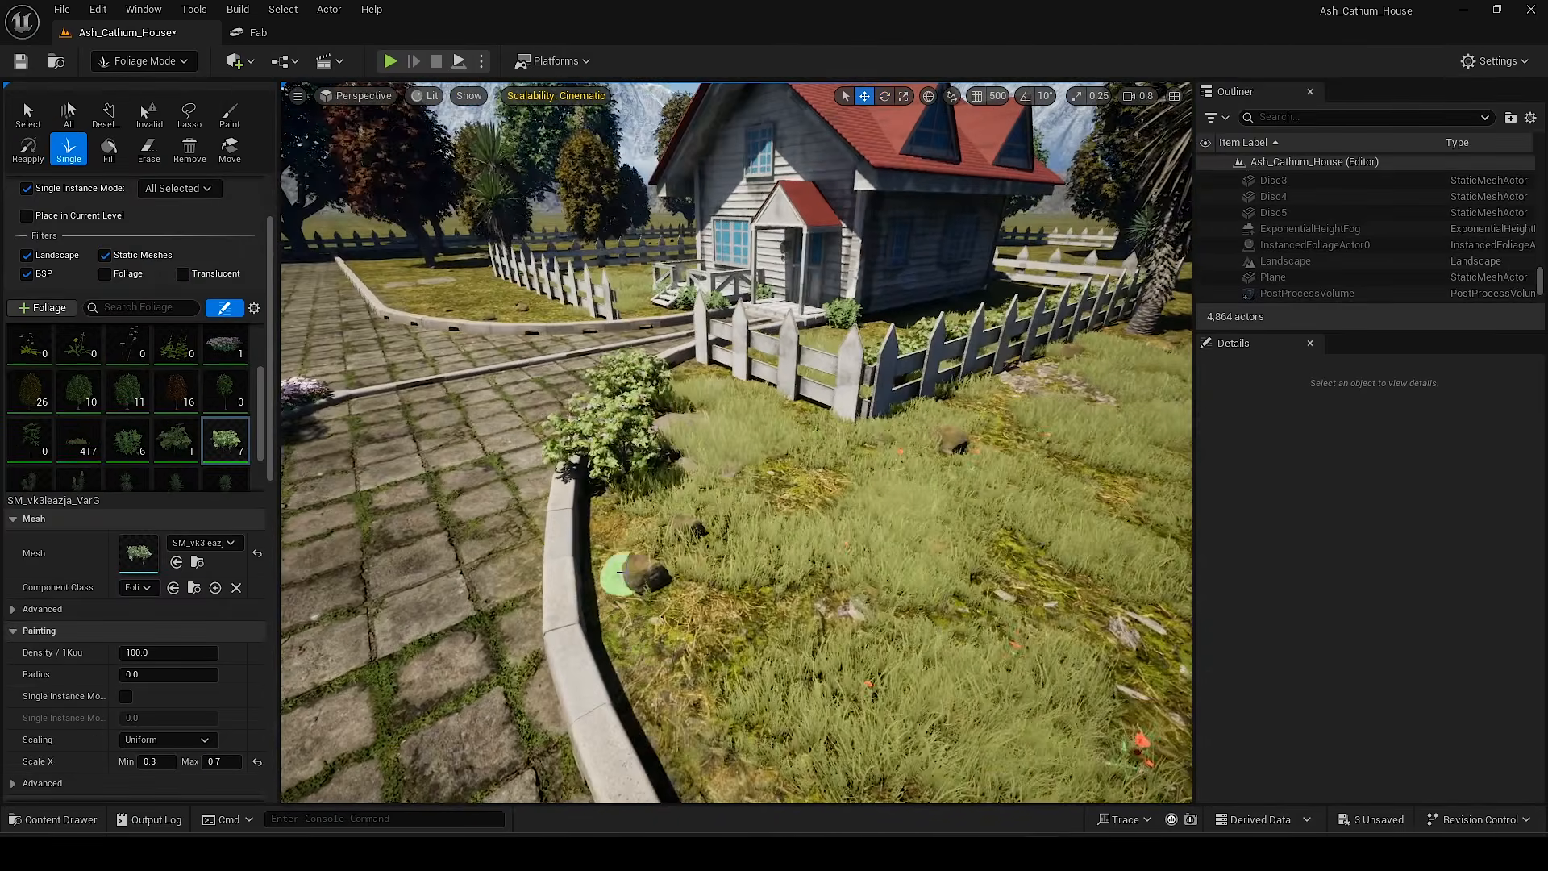
key(s)
right_drag(676, 711, 706, 725)
Step: Try a Random Pitch Angle of 359 for the bush's placement and reset it to default
scroll(58, 643, down, 8)
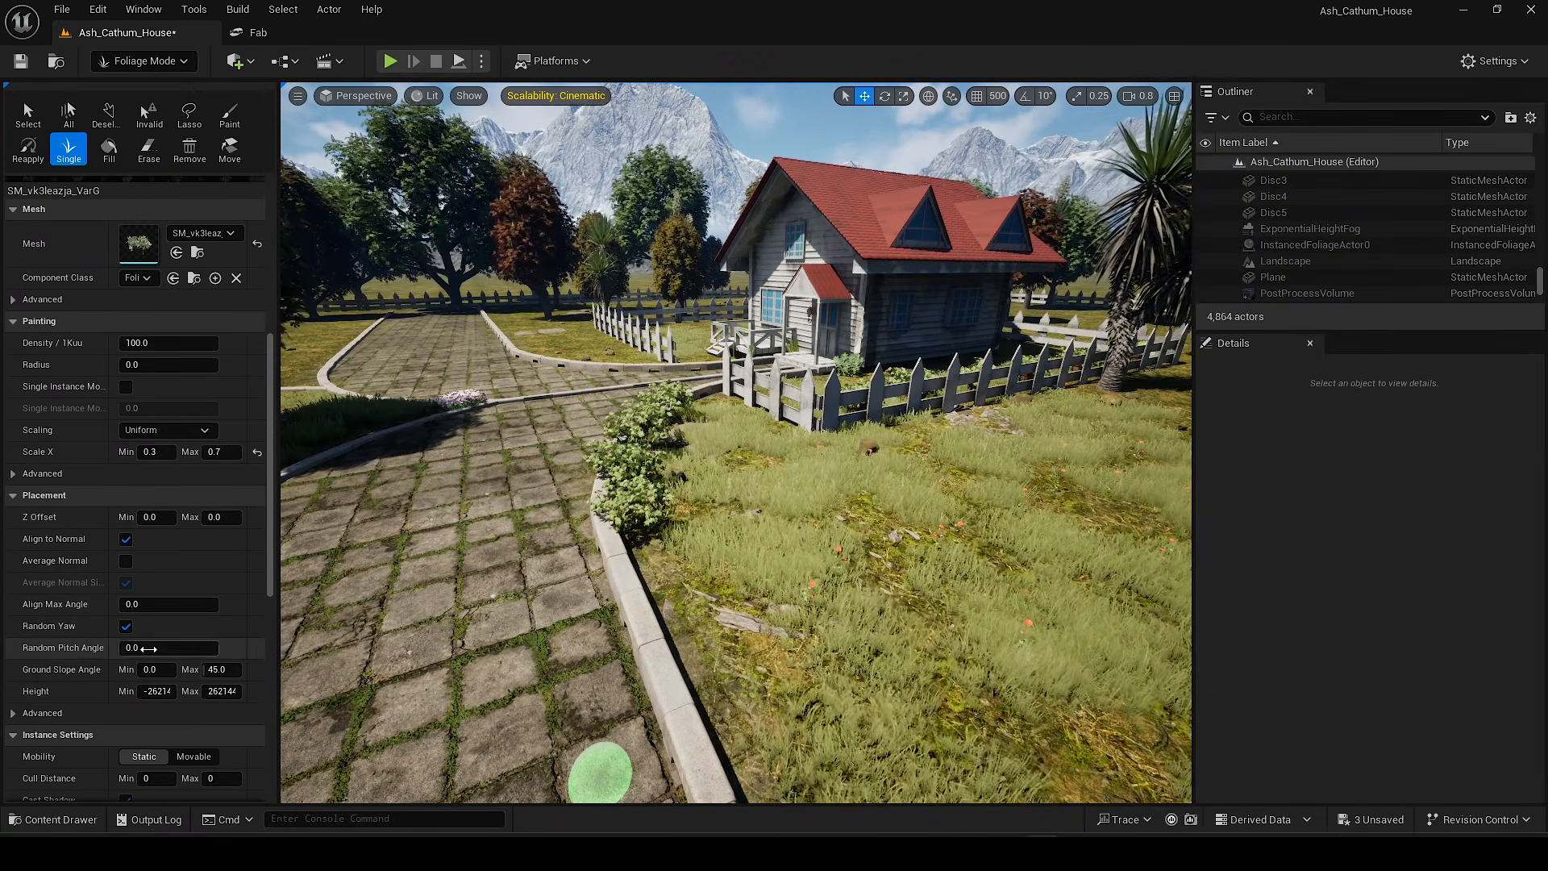
key(w)
right_drag(670, 616, 682, 635)
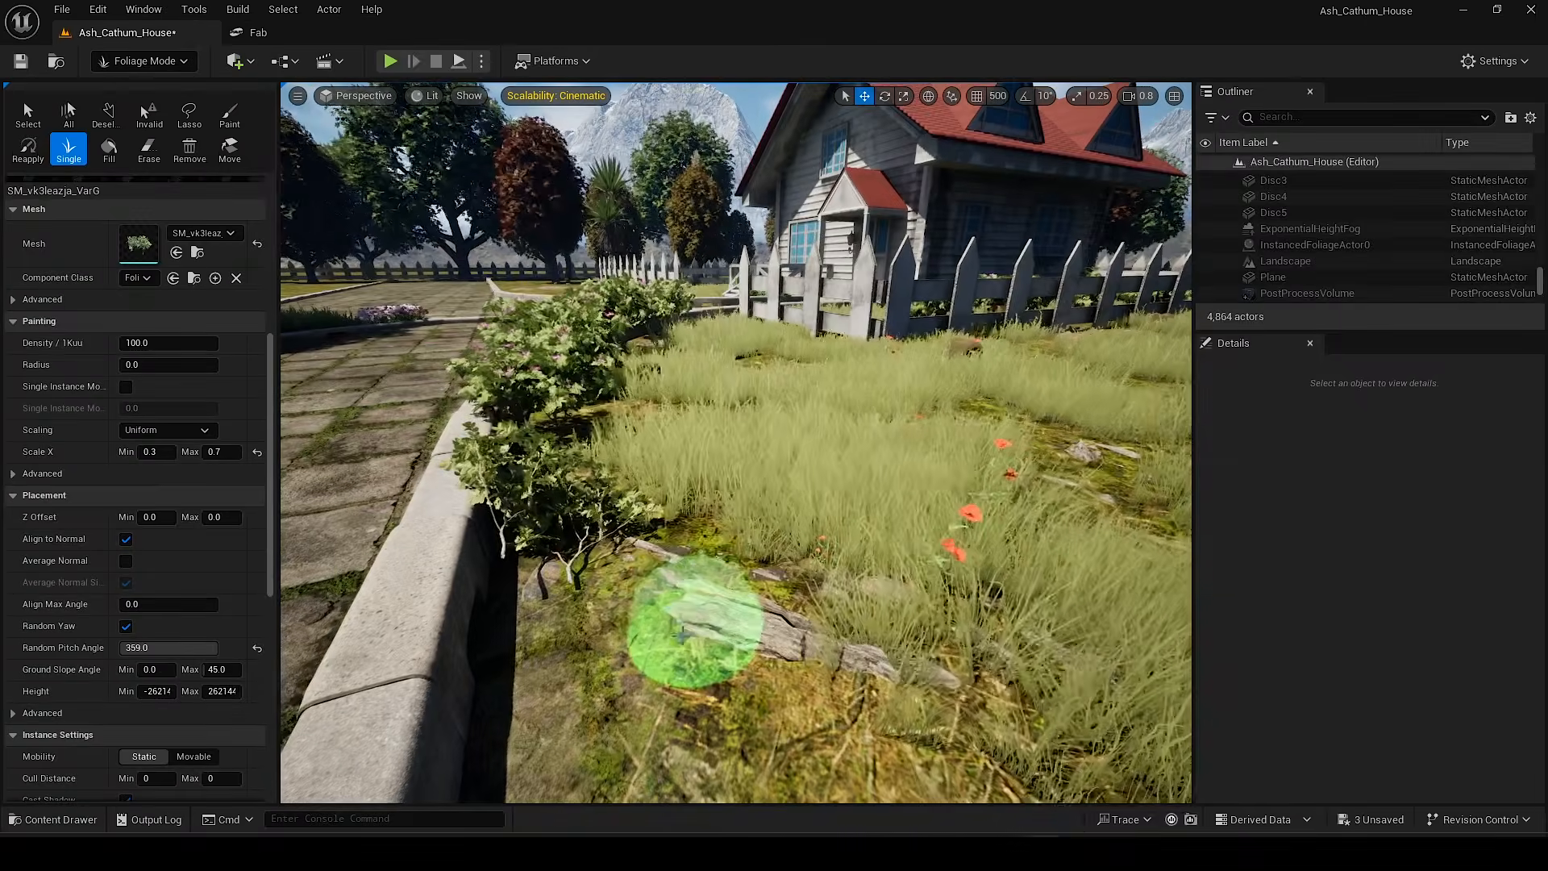
click(257, 649)
Step: Continue the row of SM_vk3leazja_VarG bushes along the curb, moving away from the house's fence
right_drag(555, 541, 571, 541)
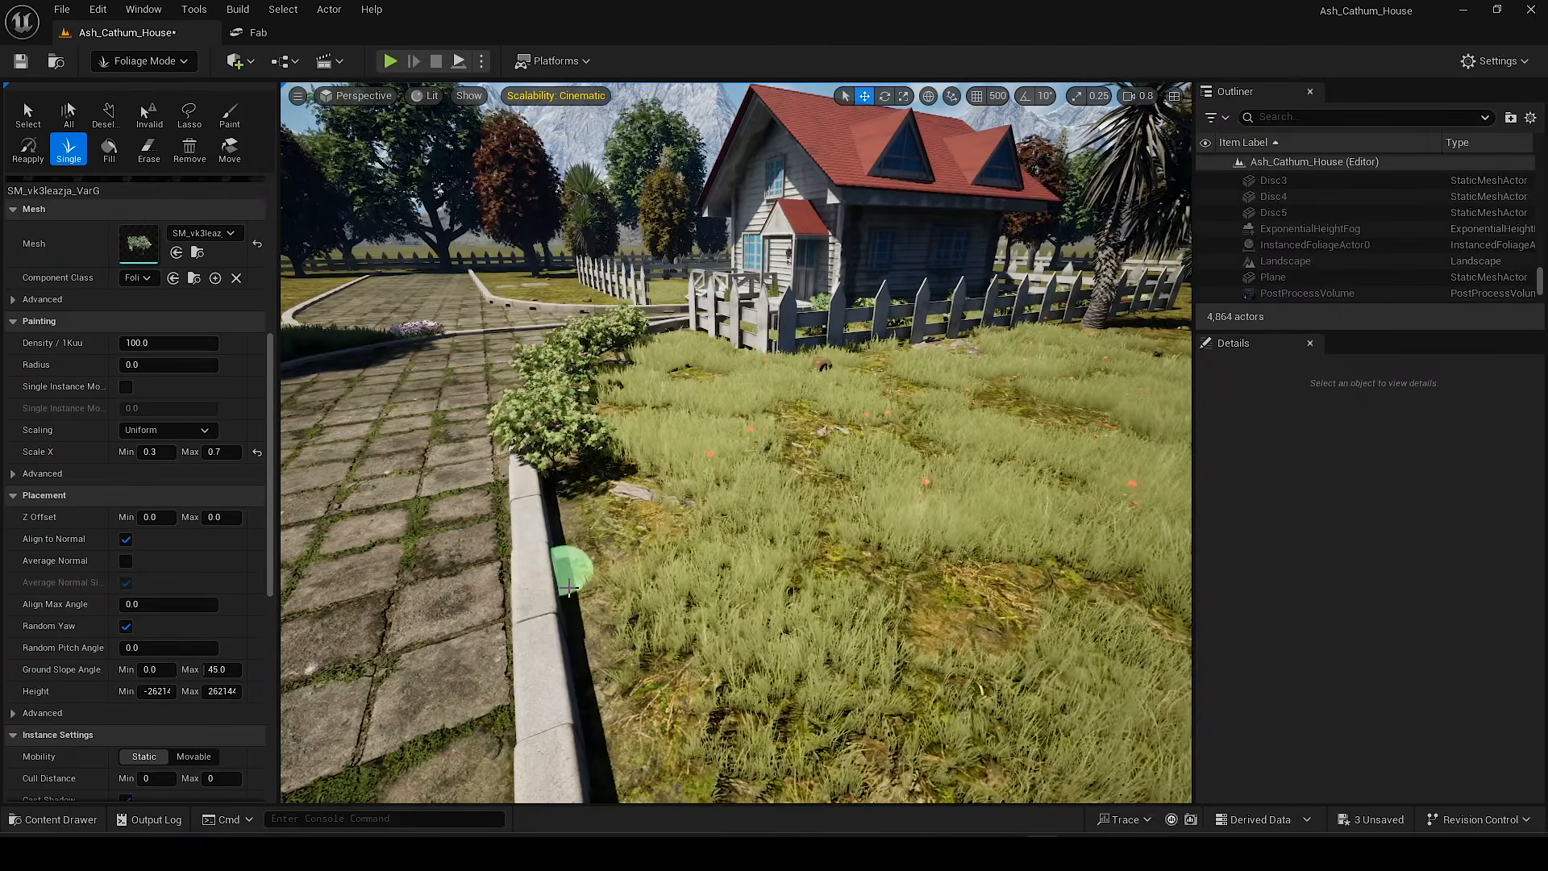
click(573, 570)
mouse_move(632, 615)
right_down()
mouse_move(655, 596)
mouse_move(699, 642)
mouse_move(618, 532)
right_up()
scroll(658, 586, down, 1)
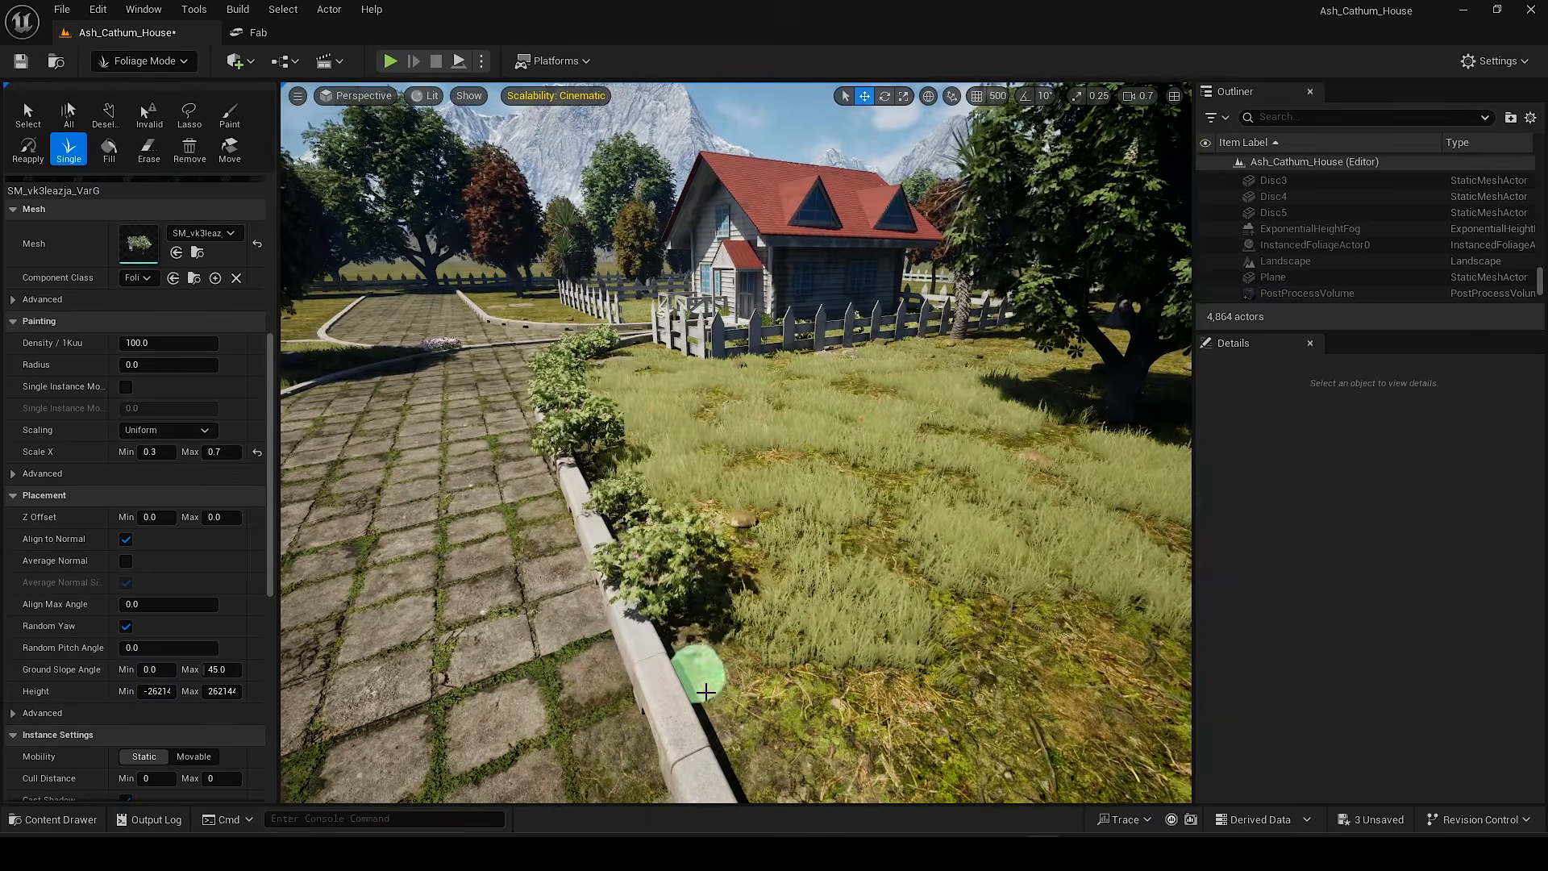
mouse_move(746, 724)
right_down()
mouse_move(784, 639)
mouse_move(739, 608)
right_up()
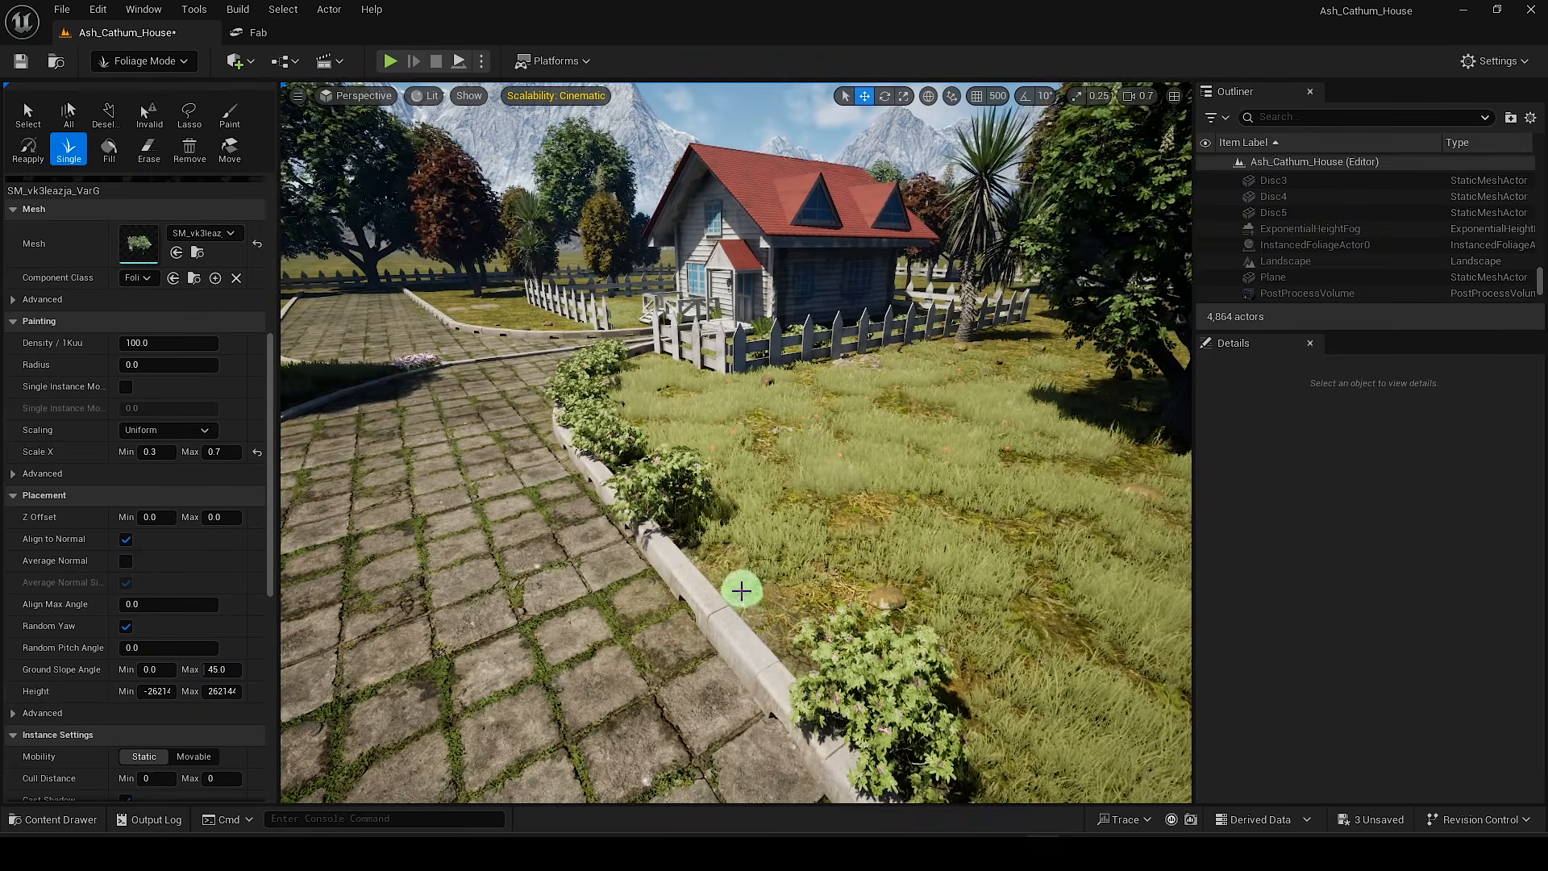
mouse_move(769, 614)
right_down()
mouse_move(747, 508)
mouse_move(769, 616)
right_up()
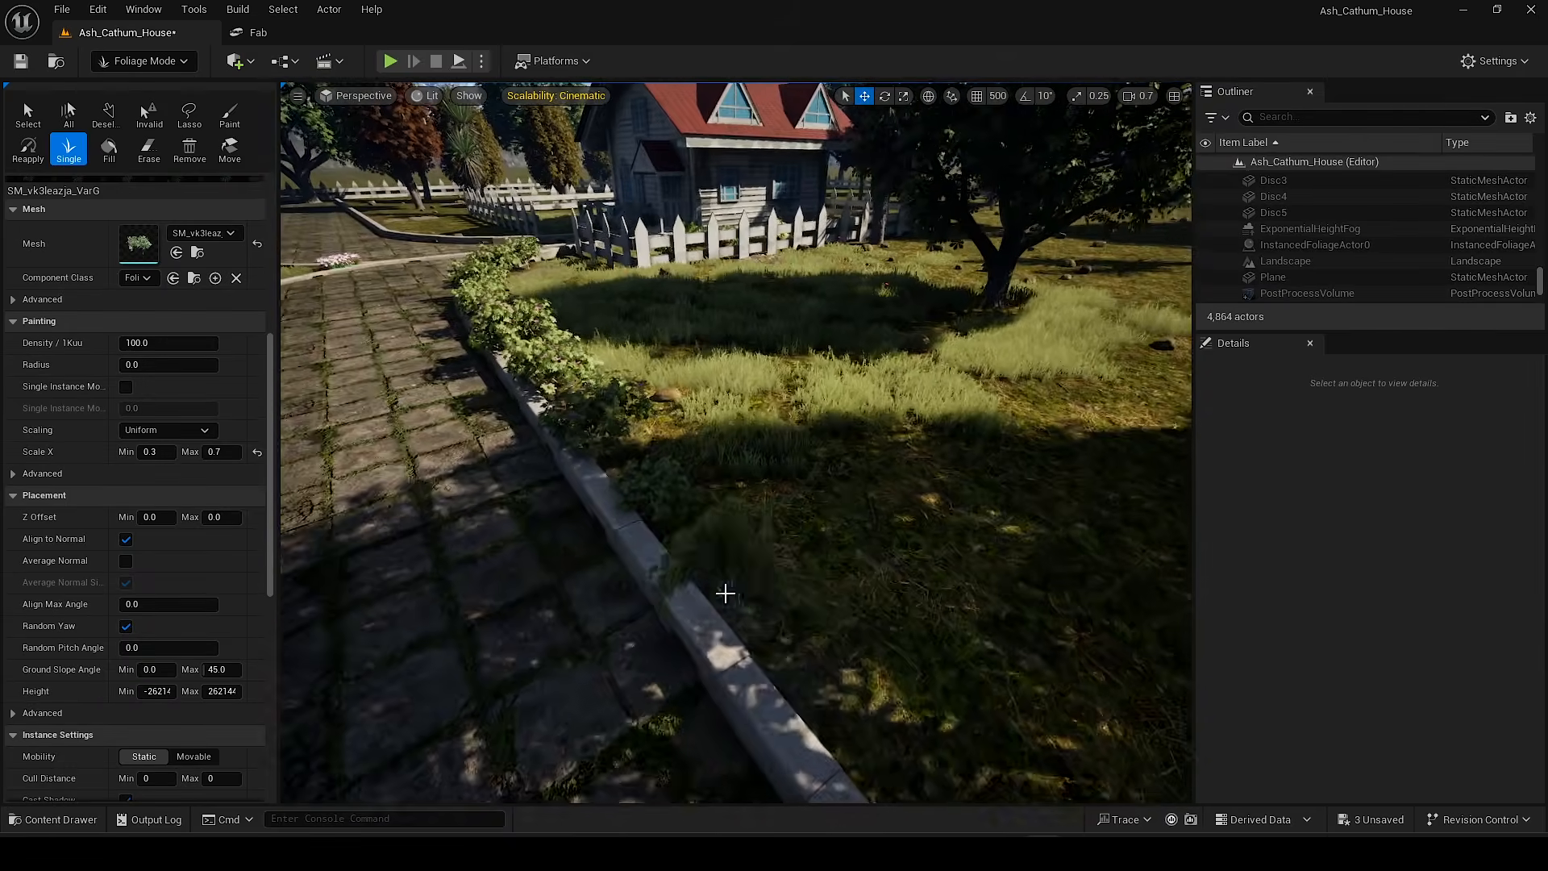
Step: Extend the bush row along the shaded stretch of curb beyond the large tree and save the level
mouse_move(726, 594)
right_down()
mouse_move(694, 625)
mouse_move(757, 604)
mouse_move(670, 506)
right_up()
right_drag(793, 646, 704, 557)
click(803, 682)
mouse_move(802, 682)
right_down()
mouse_move(770, 645)
mouse_move(763, 668)
mouse_move(639, 521)
mouse_move(805, 553)
mouse_move(681, 487)
mouse_move(556, 447)
mouse_move(639, 491)
mouse_move(564, 452)
mouse_move(483, 476)
mouse_move(580, 484)
mouse_move(629, 588)
mouse_move(516, 556)
mouse_move(725, 613)
mouse_move(669, 564)
mouse_move(725, 492)
mouse_move(819, 536)
mouse_move(774, 516)
mouse_move(815, 536)
mouse_move(758, 588)
mouse_move(777, 625)
mouse_move(773, 522)
right_up()
click(629, 588)
key(ctrl+s)
click(777, 624)
click(805, 646)
mouse_move(804, 647)
right_down()
mouse_move(707, 662)
mouse_move(675, 581)
right_up()
Step: Plant SM_vk3leazja_VarG bushes along the curb opposite the pond, past the fence to the curb's end by the large tree
right_drag(641, 668, 653, 562)
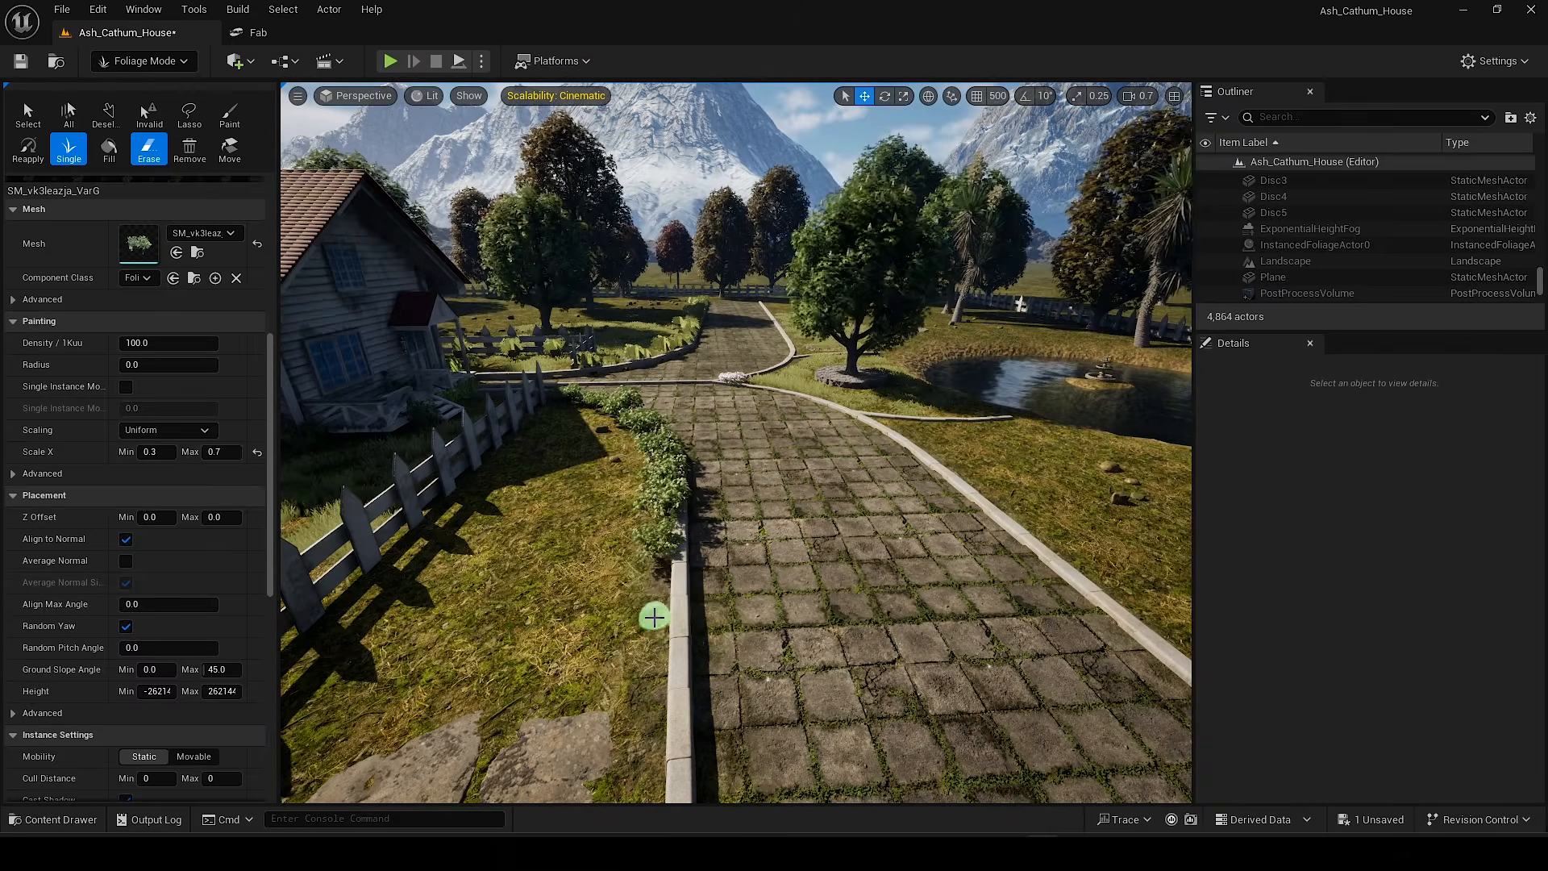
right_drag(689, 691, 695, 582)
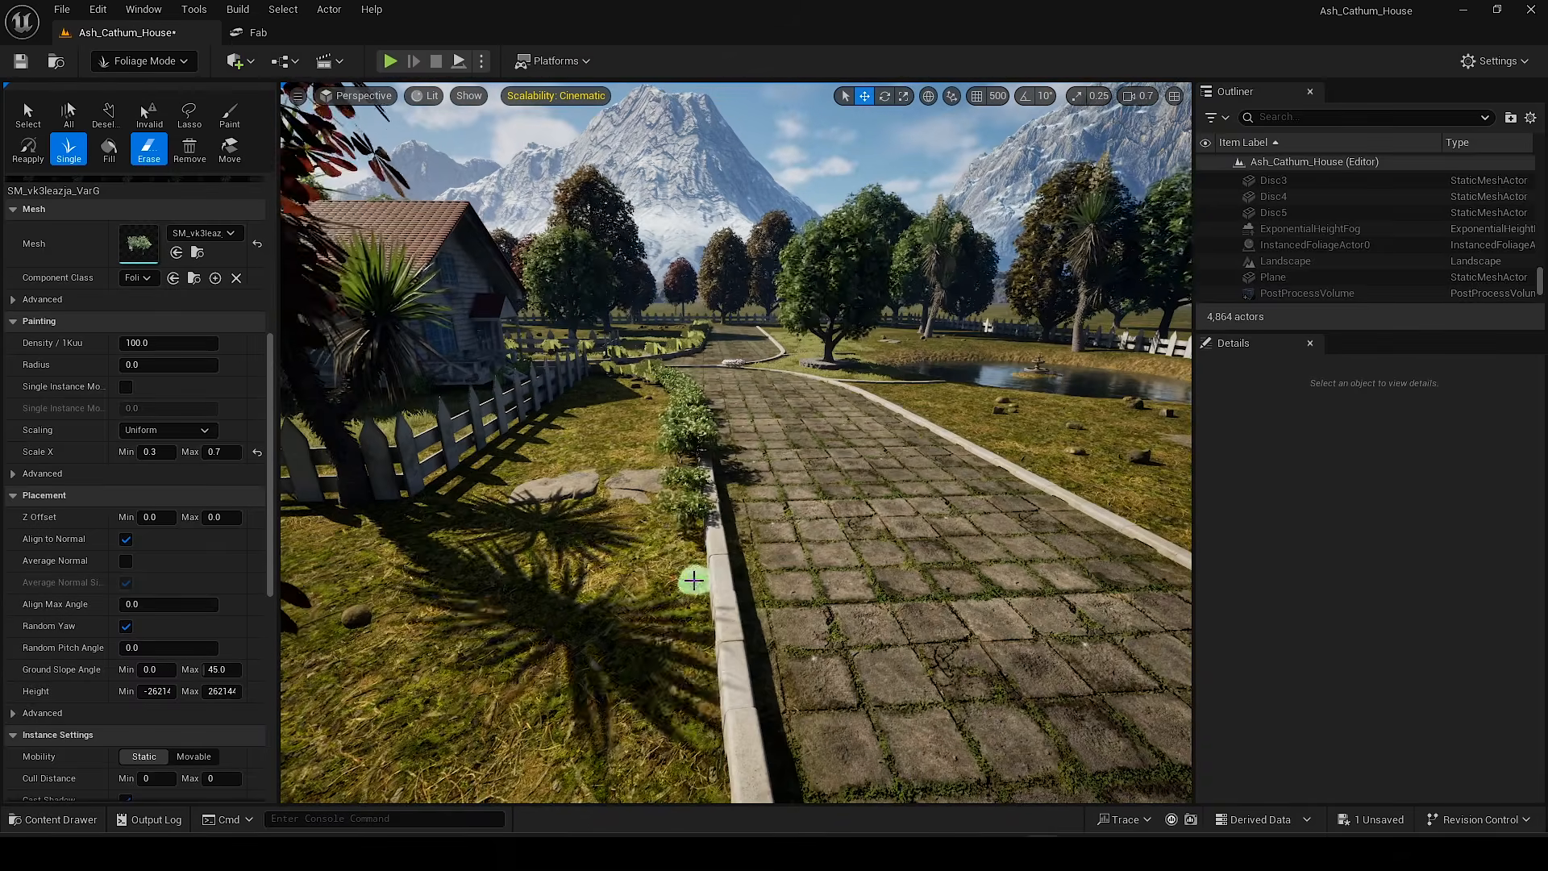
right_drag(709, 698, 725, 565)
click(747, 650)
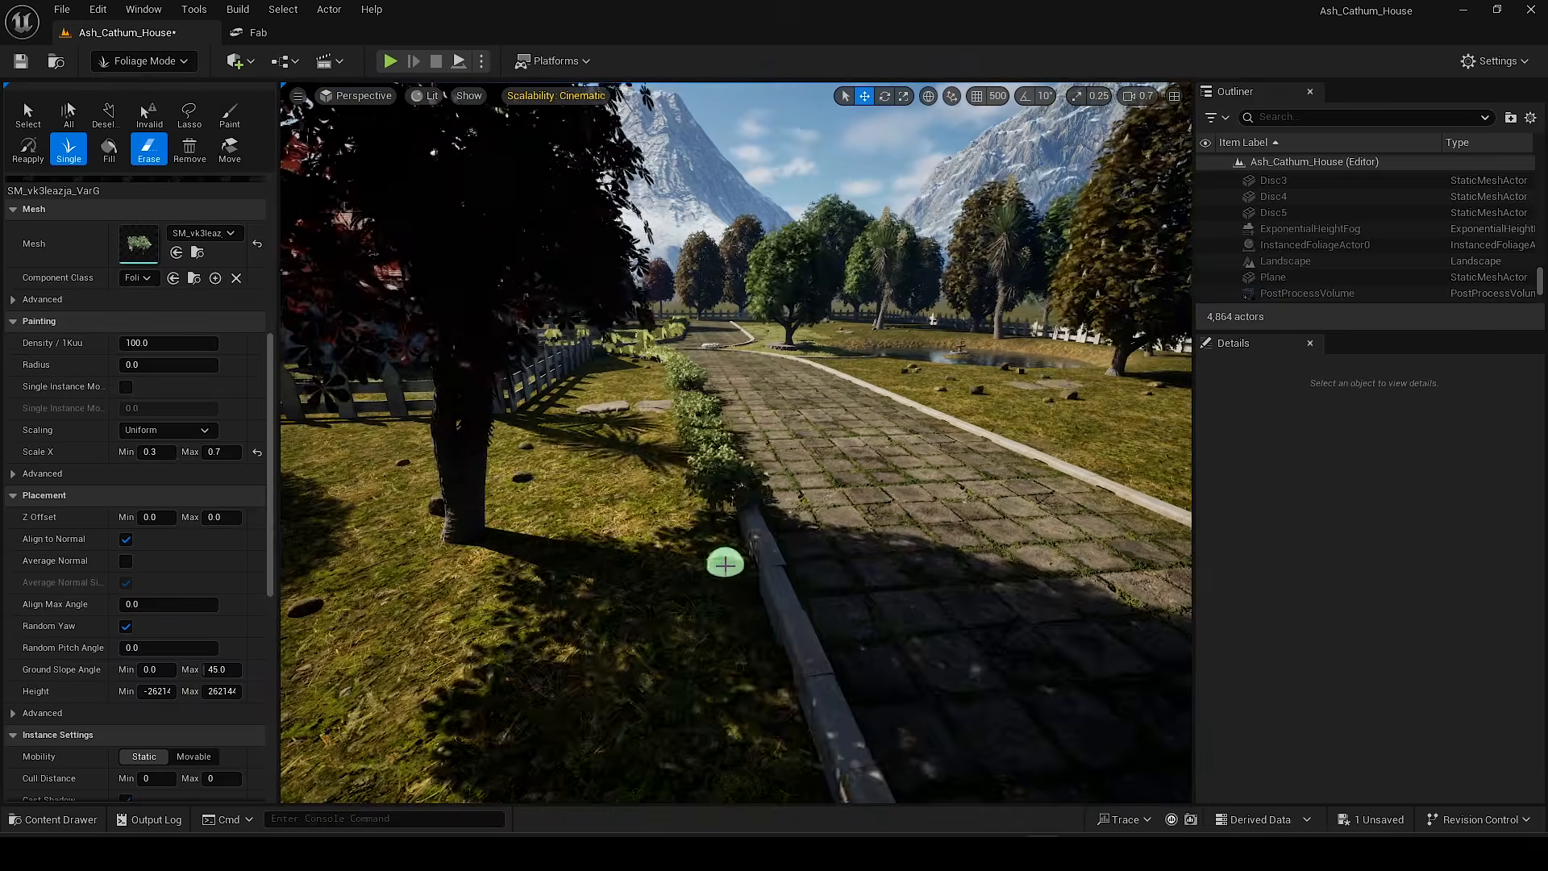
right_drag(825, 679, 757, 582)
click(757, 636)
mouse_move(757, 636)
right_down()
mouse_move(790, 643)
mouse_move(725, 524)
right_up()
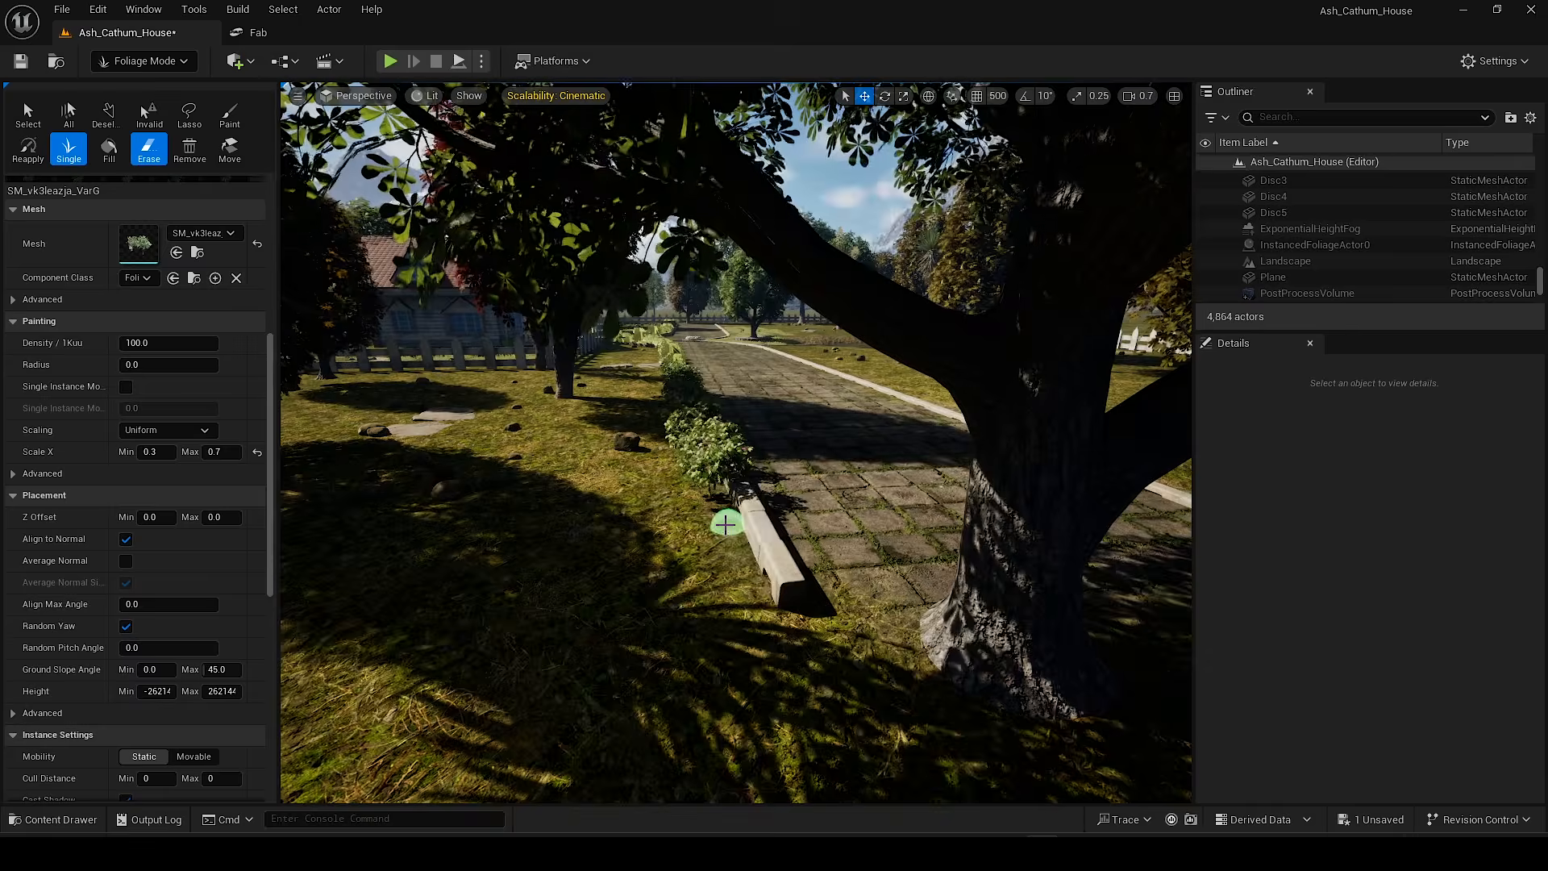
mouse_move(757, 610)
right_down()
mouse_move(838, 596)
mouse_move(693, 661)
mouse_move(758, 604)
right_up()
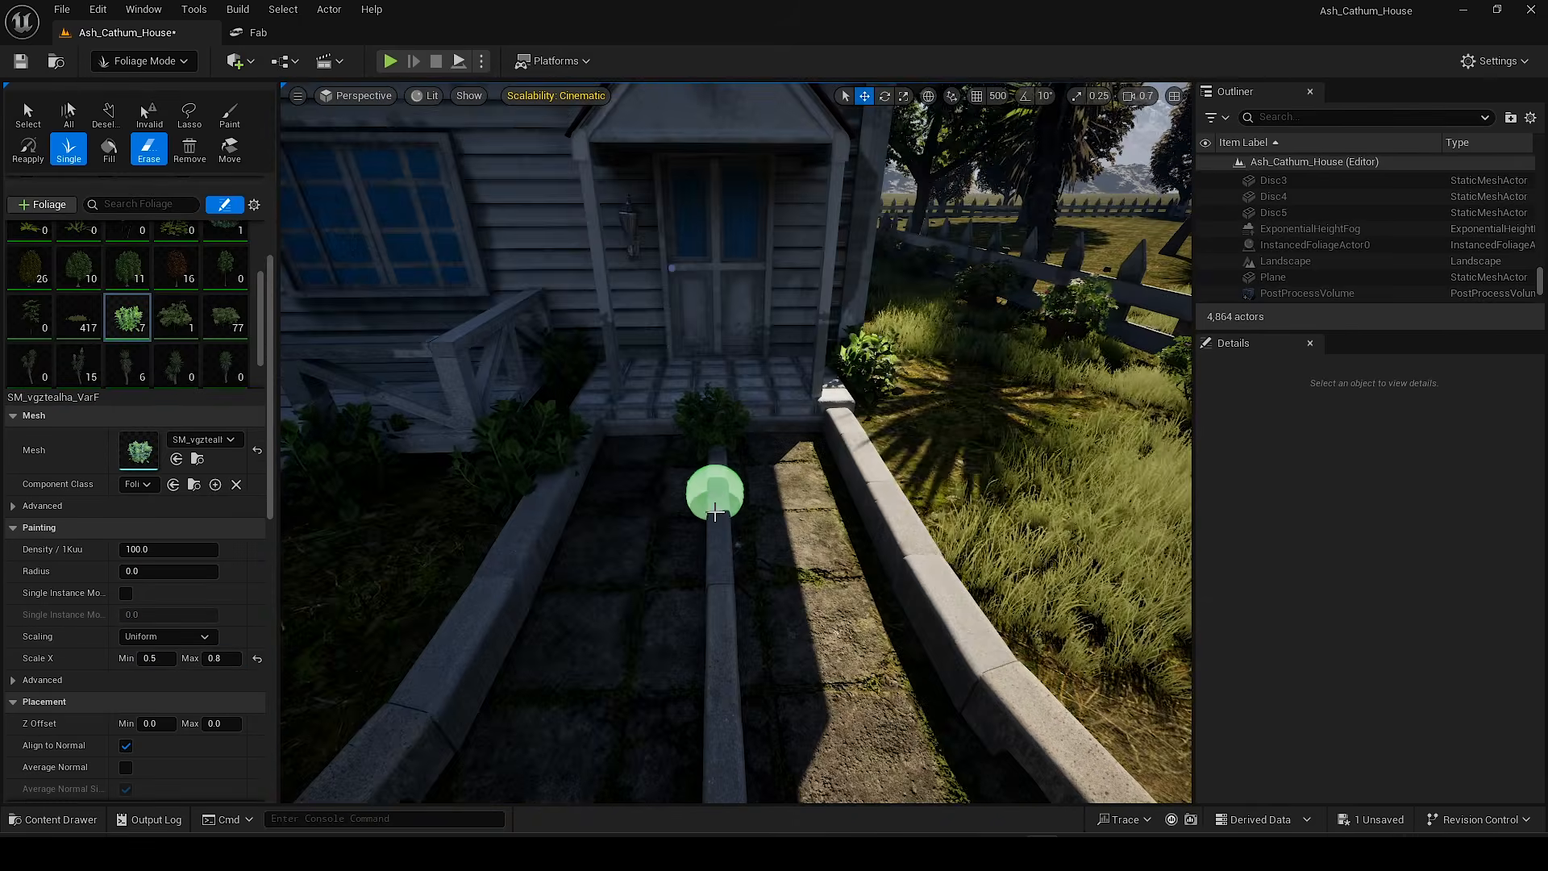
Step: Plant a row of SM_vgztealha_VarF plants along the central divider of the walkway leading to the house's front door
right_drag(710, 516, 726, 474)
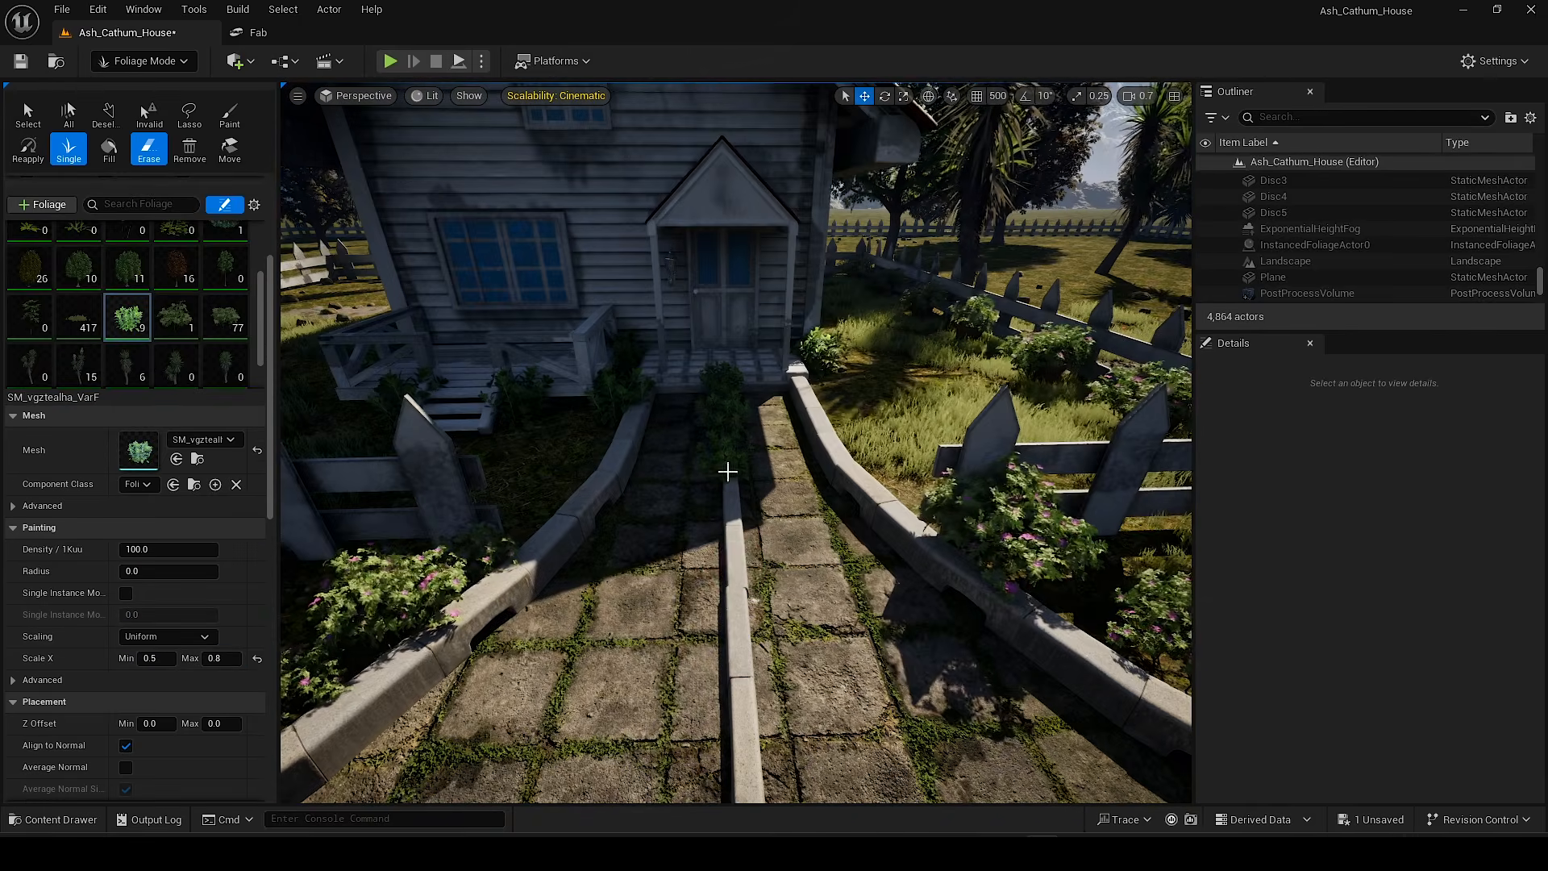
click(736, 589)
right_drag(736, 725, 612, 693)
right_drag(613, 467, 739, 494)
click(740, 495)
click(739, 532)
mouse_move(736, 580)
right_down()
mouse_move(765, 560)
mouse_move(698, 563)
mouse_move(725, 487)
right_up()
click(699, 563)
click(725, 487)
click(736, 554)
click(746, 633)
right_drag(745, 633, 694, 644)
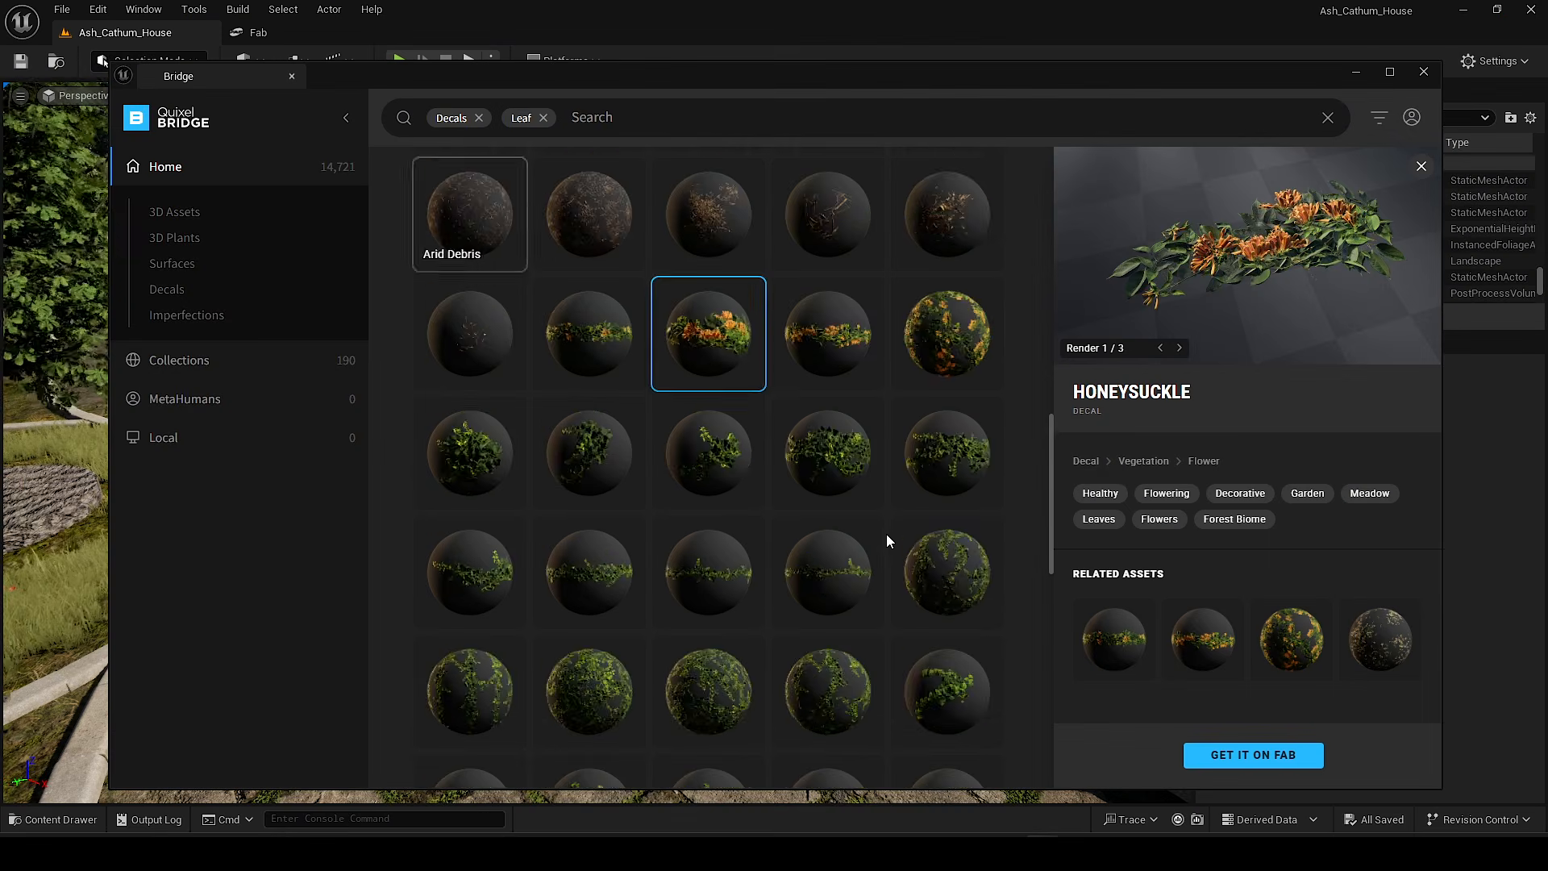
Step: Browse leaf decals in Quixel Bridge and Fab, and add Quixel's Mixed Soil decal to the project in medium quality
scroll(887, 534, down, 5)
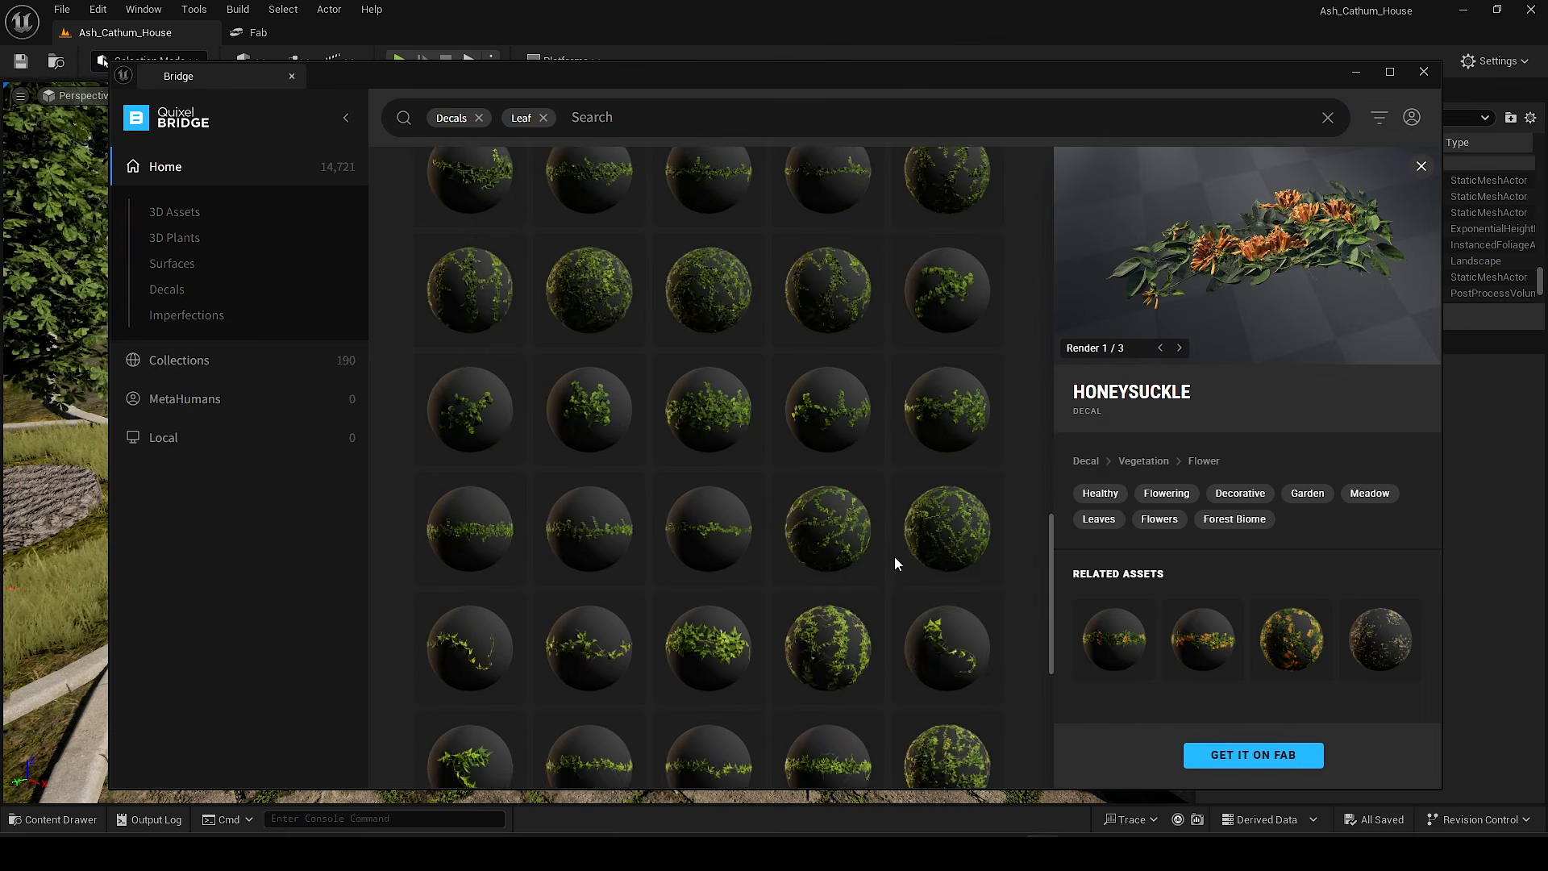
scroll(811, 546, down, 3)
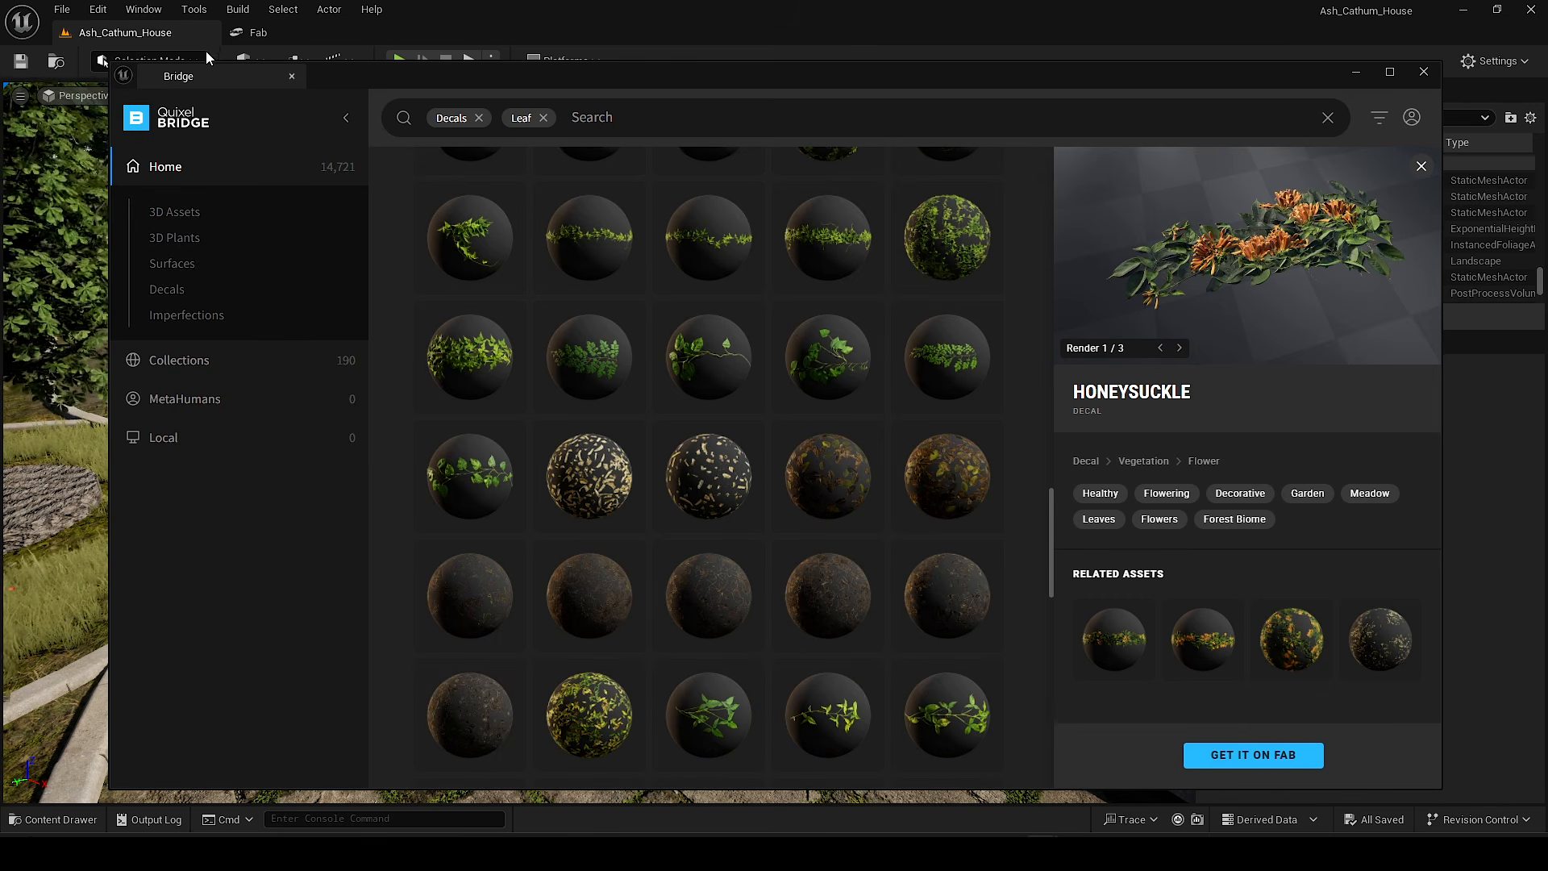
click(237, 36)
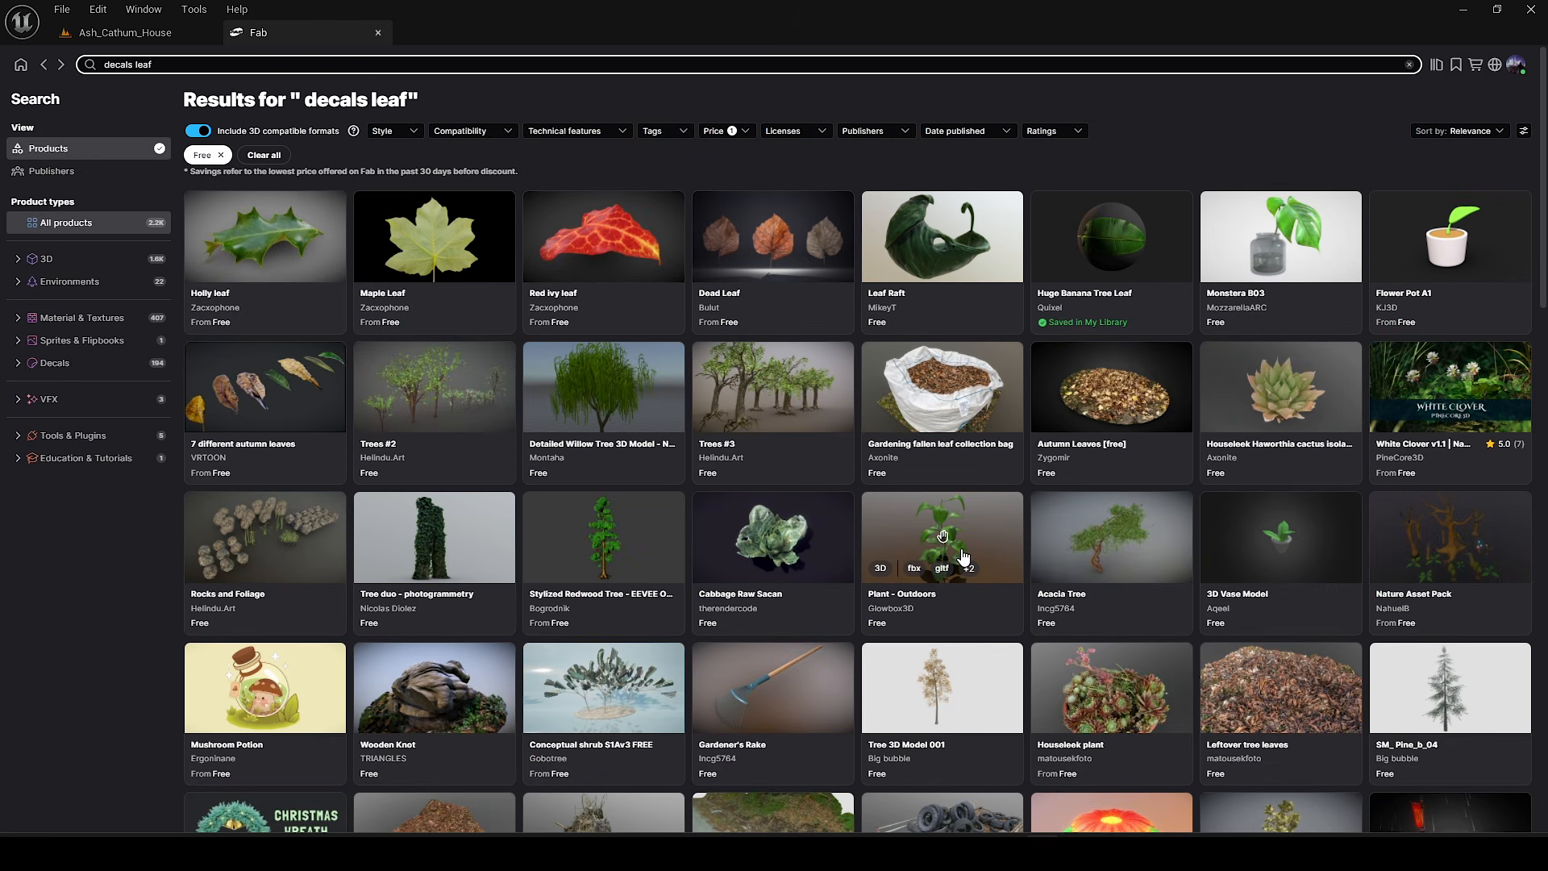
scroll(963, 556, down, 2)
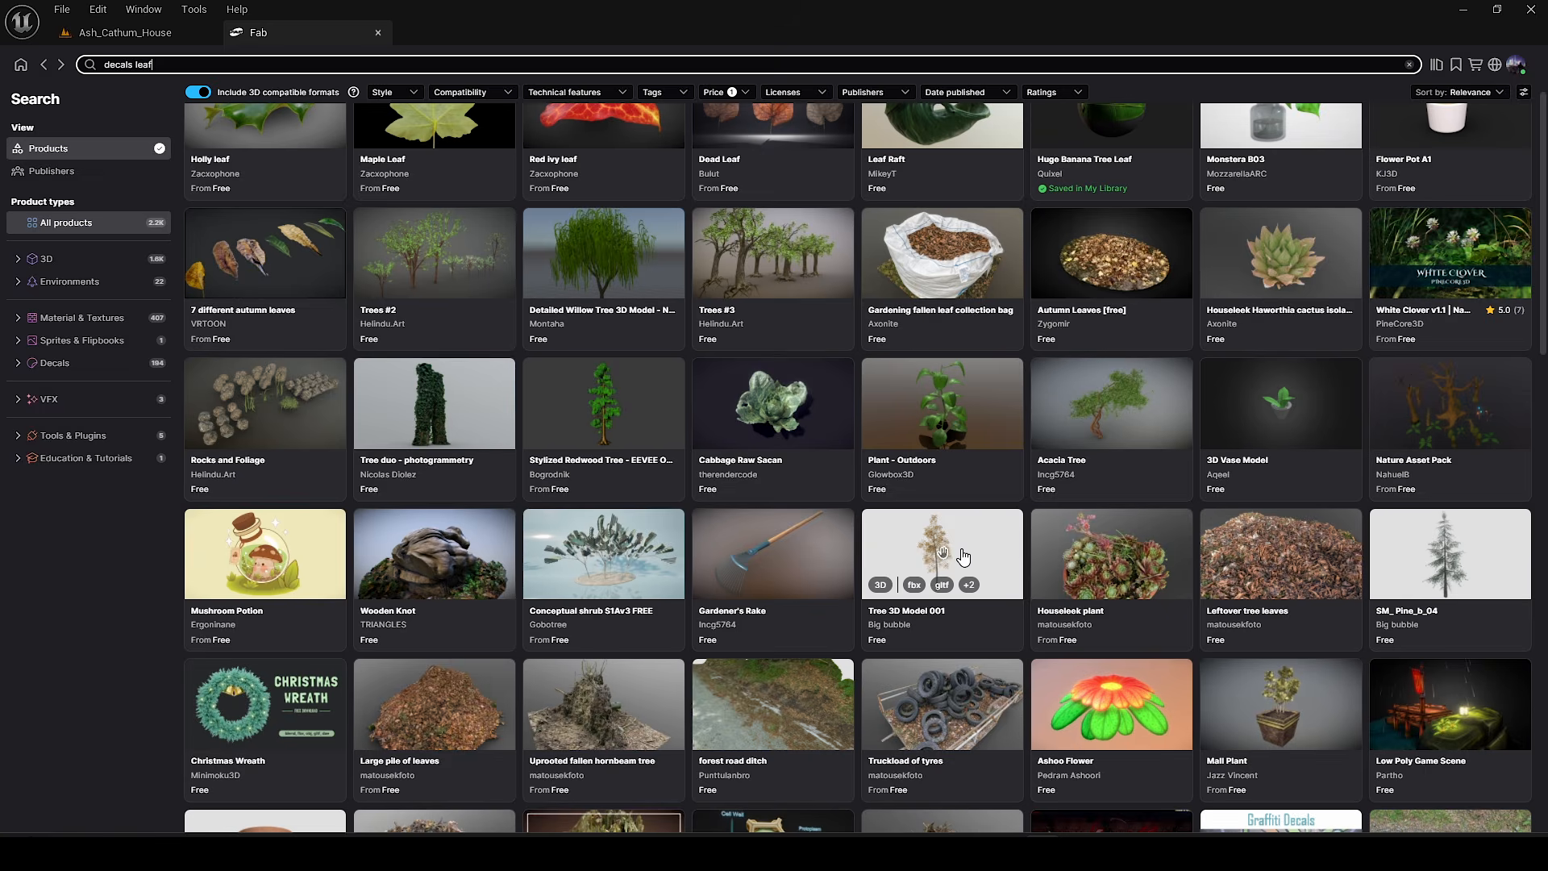
scroll(963, 556, down, 4)
click(1255, 474)
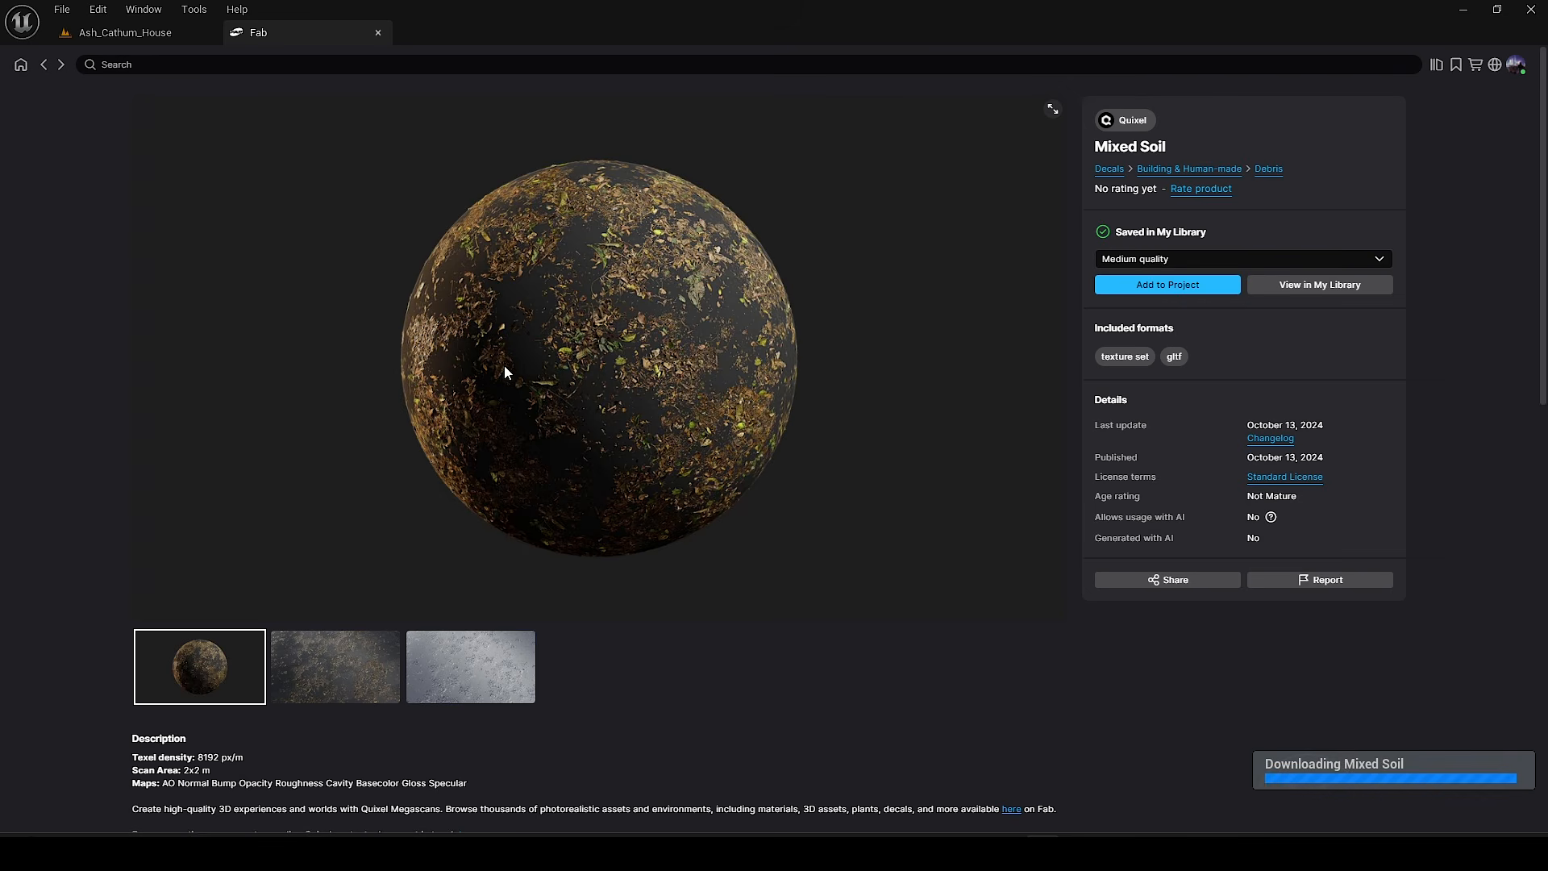
Step: Place the Mixed Soil decal on the stone path near the house and reduce its decal size to about 48 × 95 × 95
click(167, 32)
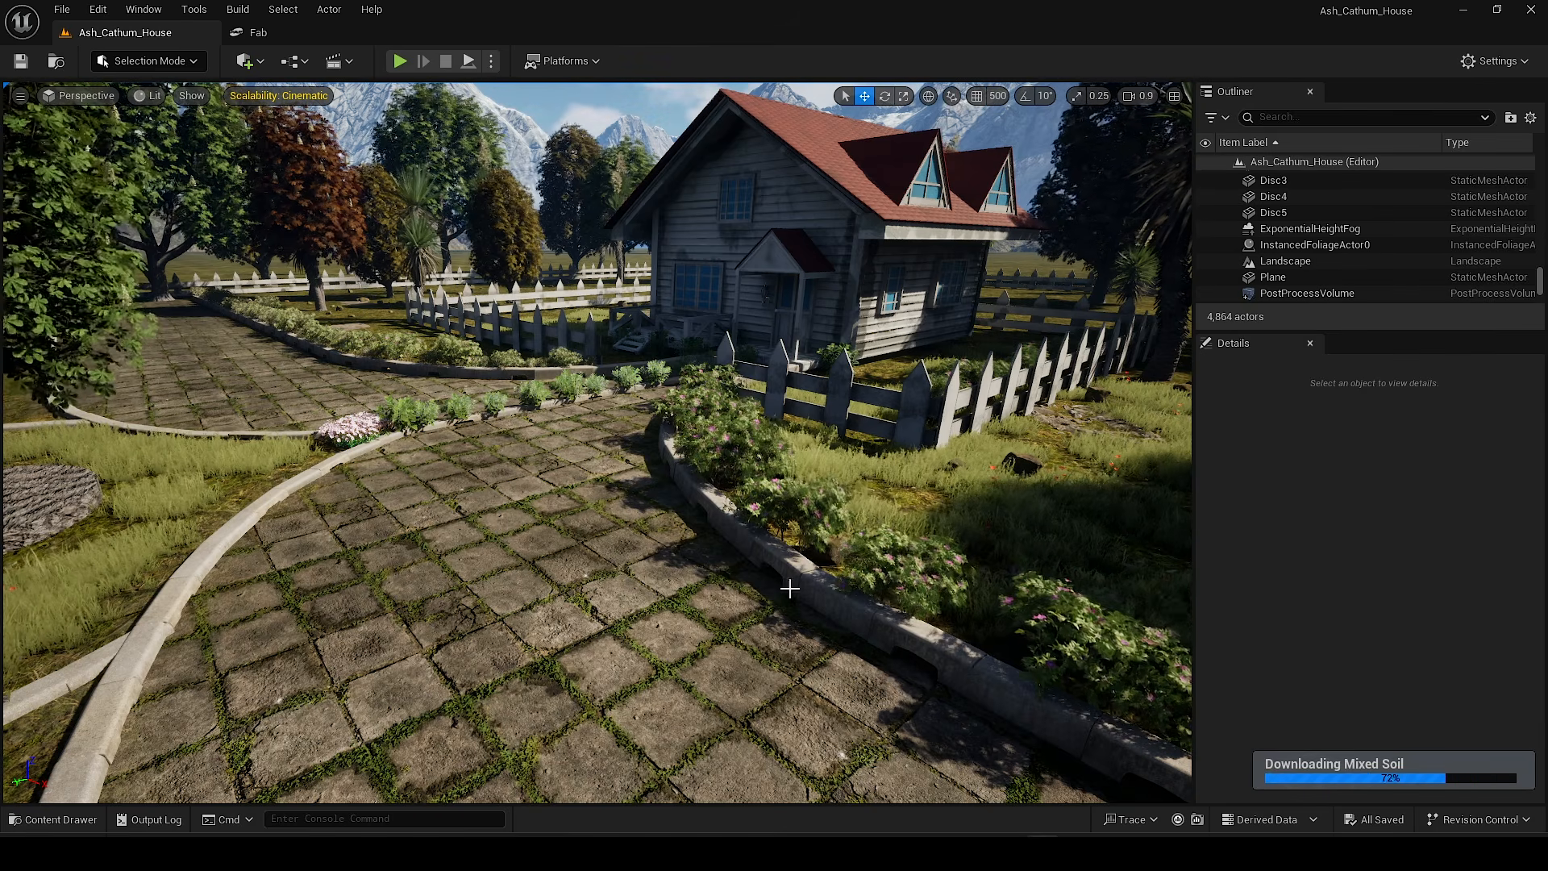
drag(249, 630, 556, 619)
scroll(612, 669, down, 1)
right_drag(556, 619, 569, 697)
key(r)
drag(569, 504, 476, 597)
key(w)
right_drag(570, 504, 516, 524)
scroll(1357, 659, down, 1)
scroll(1356, 658, down, 2)
drag(1357, 708, 1306, 709)
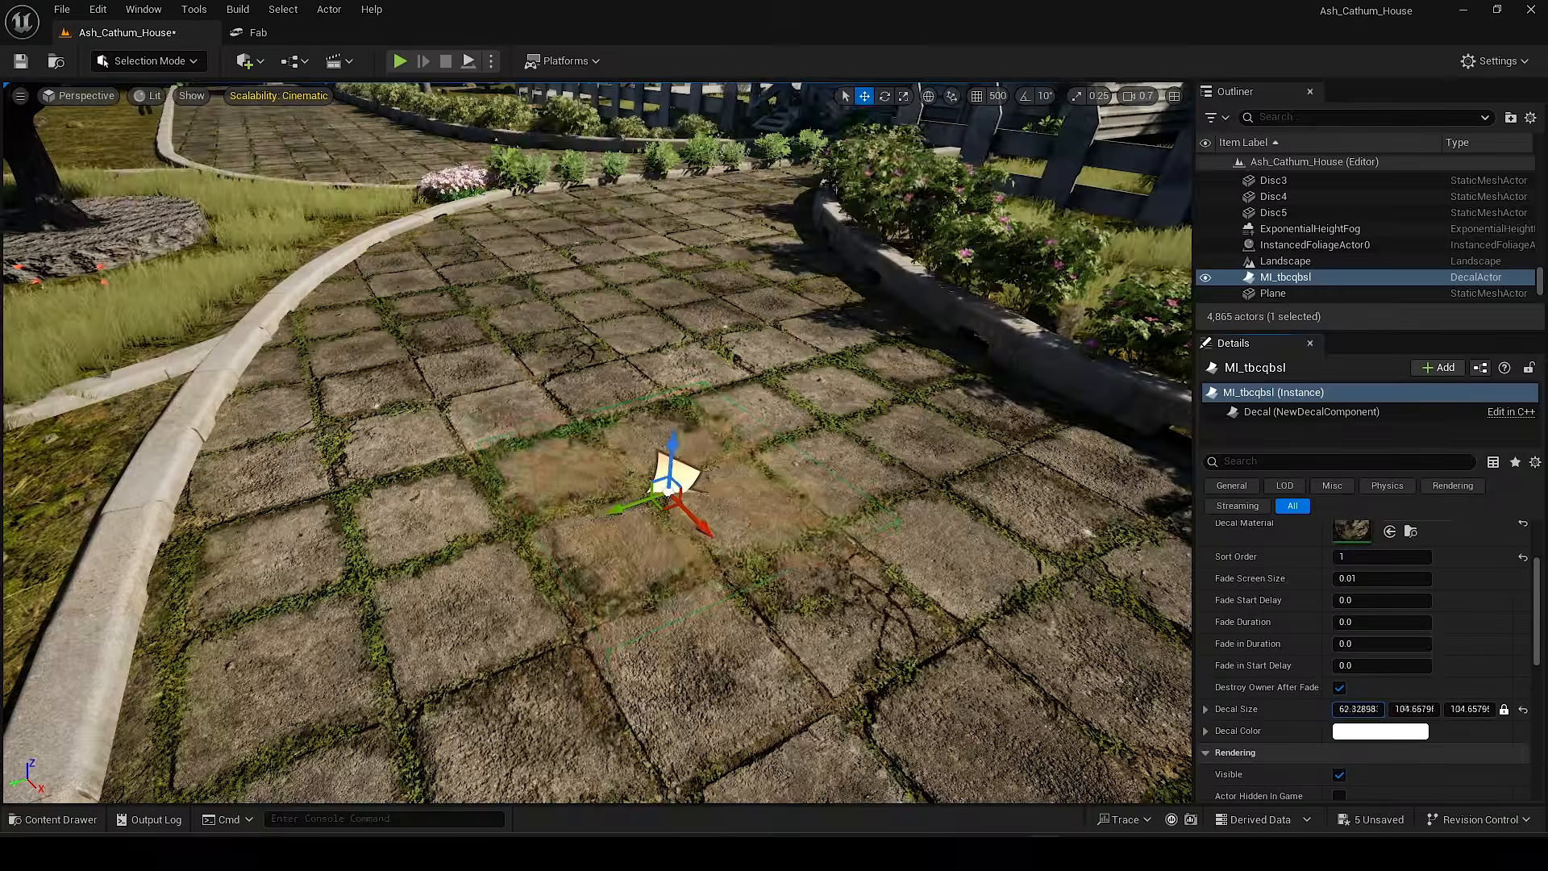
Step: Duplicate the Mixed Soil decal to three more spots along the stone path, rotating a copy for variation
right_drag(669, 483, 669, 548)
drag(669, 448, 351, 475)
alt+drag(351, 476, 524, 379)
key(e)
drag(517, 431, 564, 424)
key(w)
right_drag(564, 423, 565, 338)
key(g)
alt+drag(532, 553, 878, 518)
key(g)
right_drag(878, 518, 798, 455)
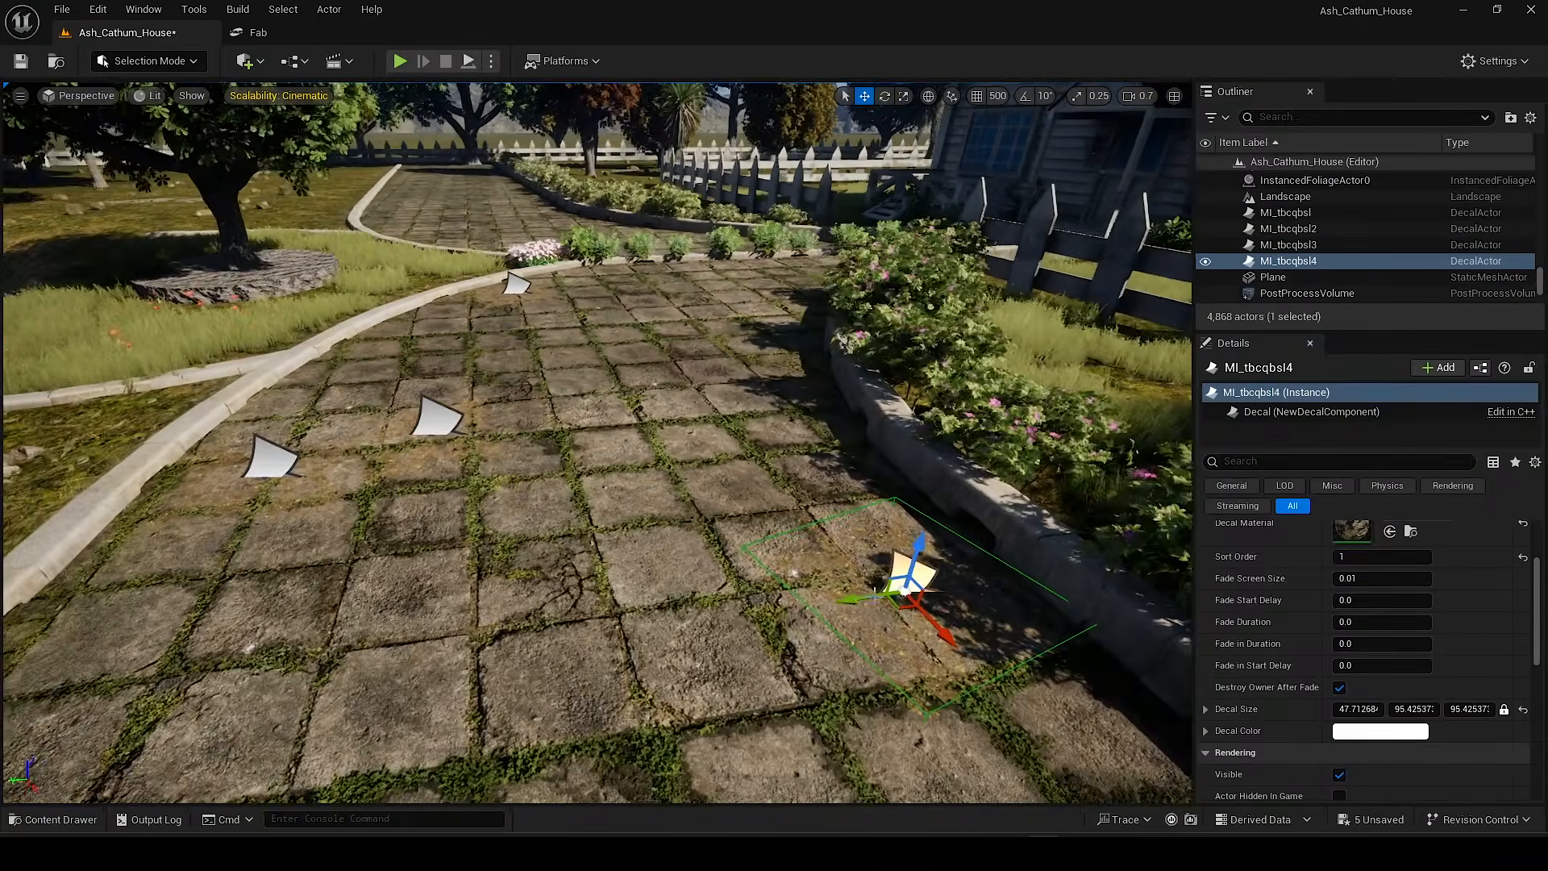
Step: Preview Quixel's Leakage decal on Fab and add it to the project in medium quality
click(274, 36)
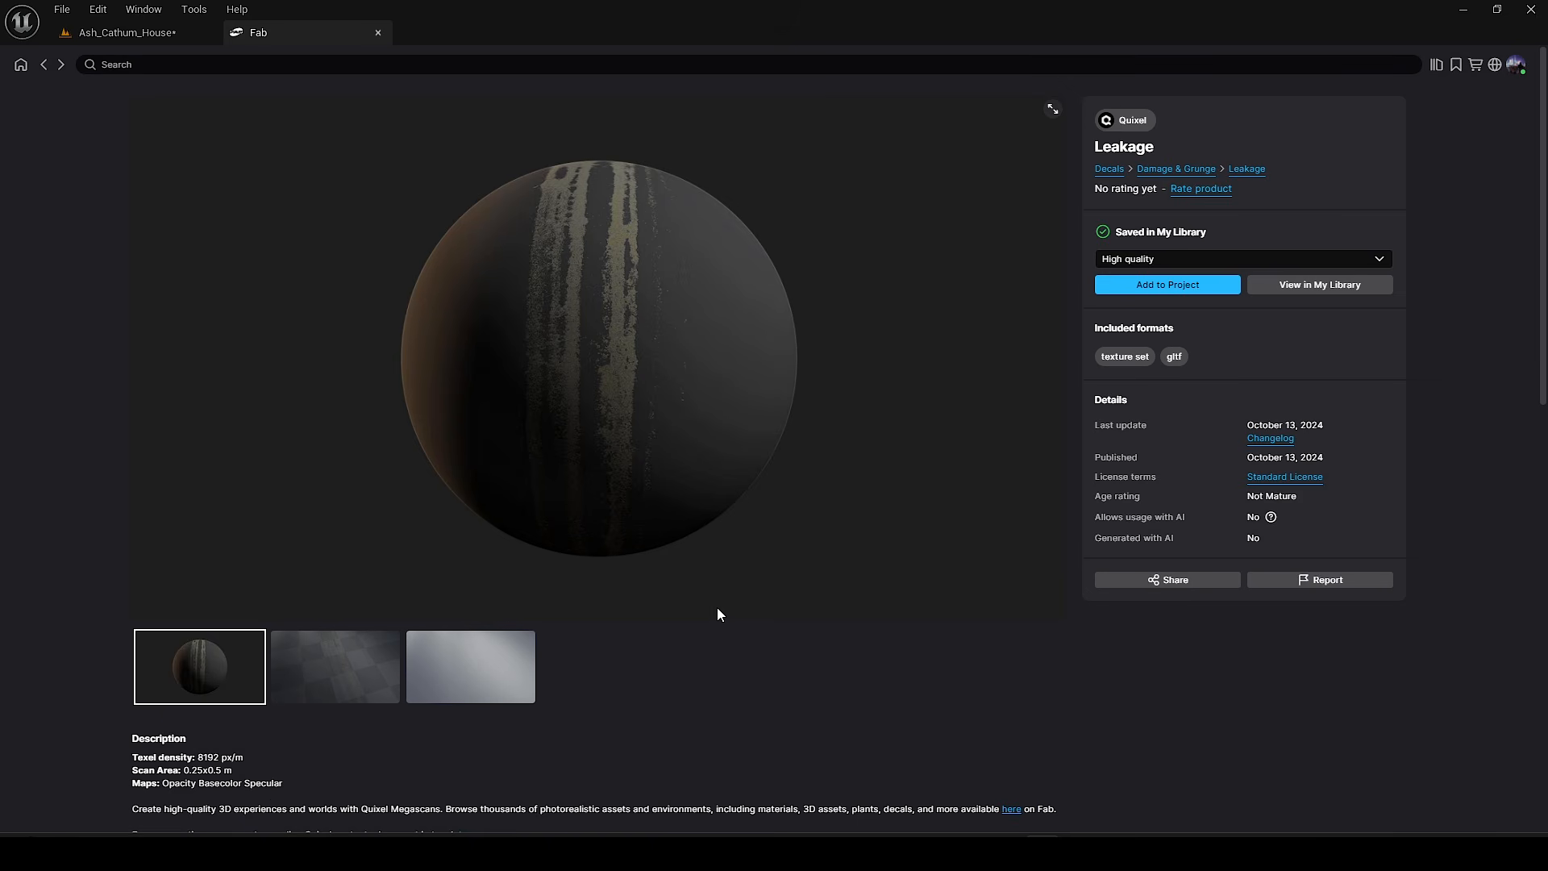
click(344, 663)
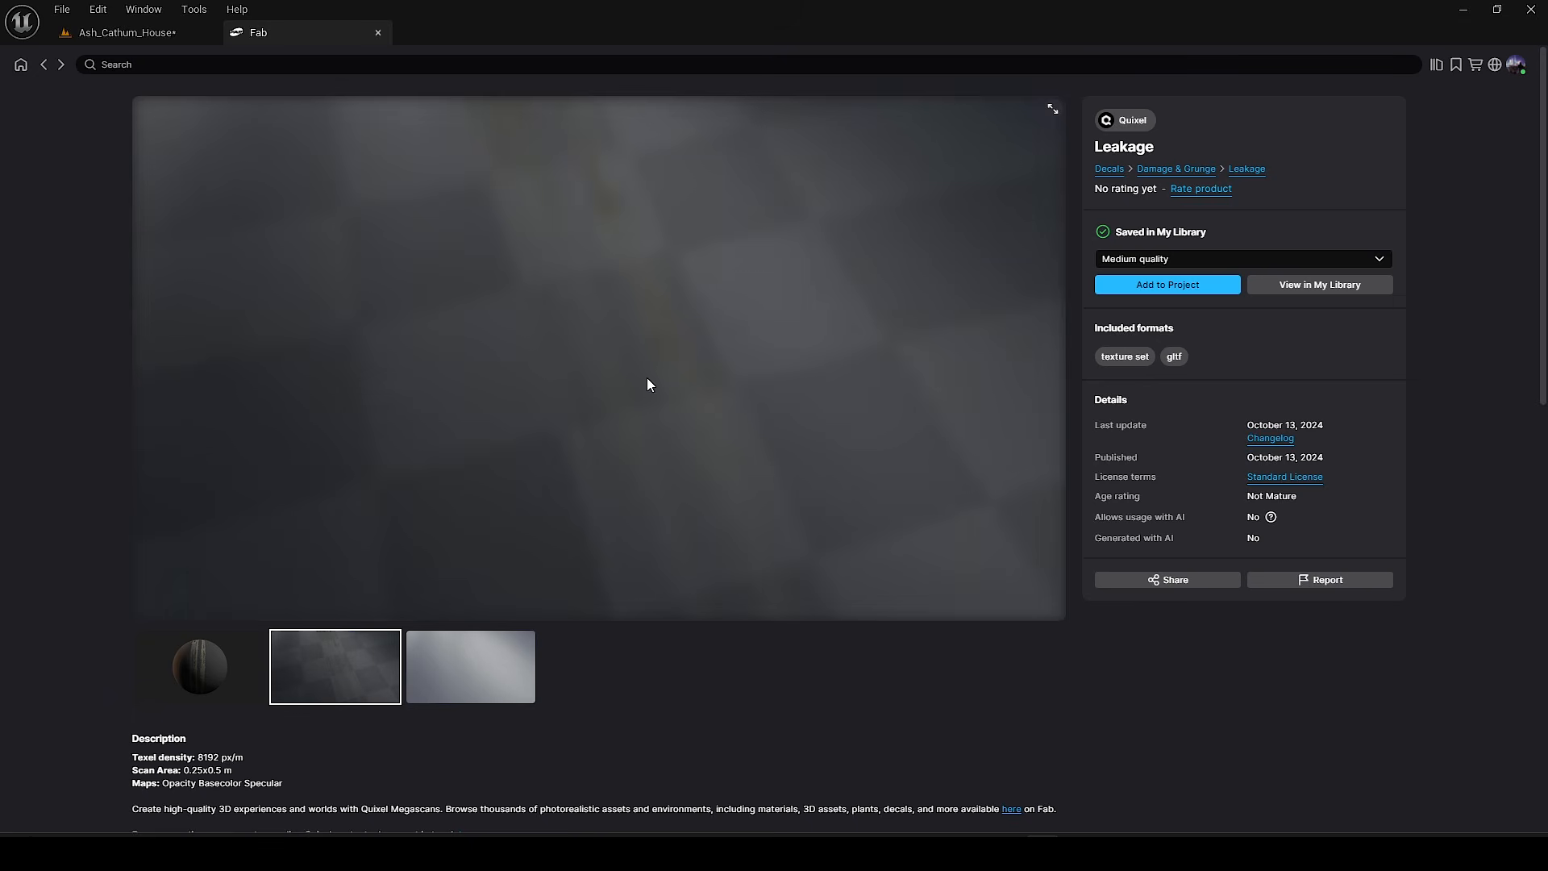
click(1181, 287)
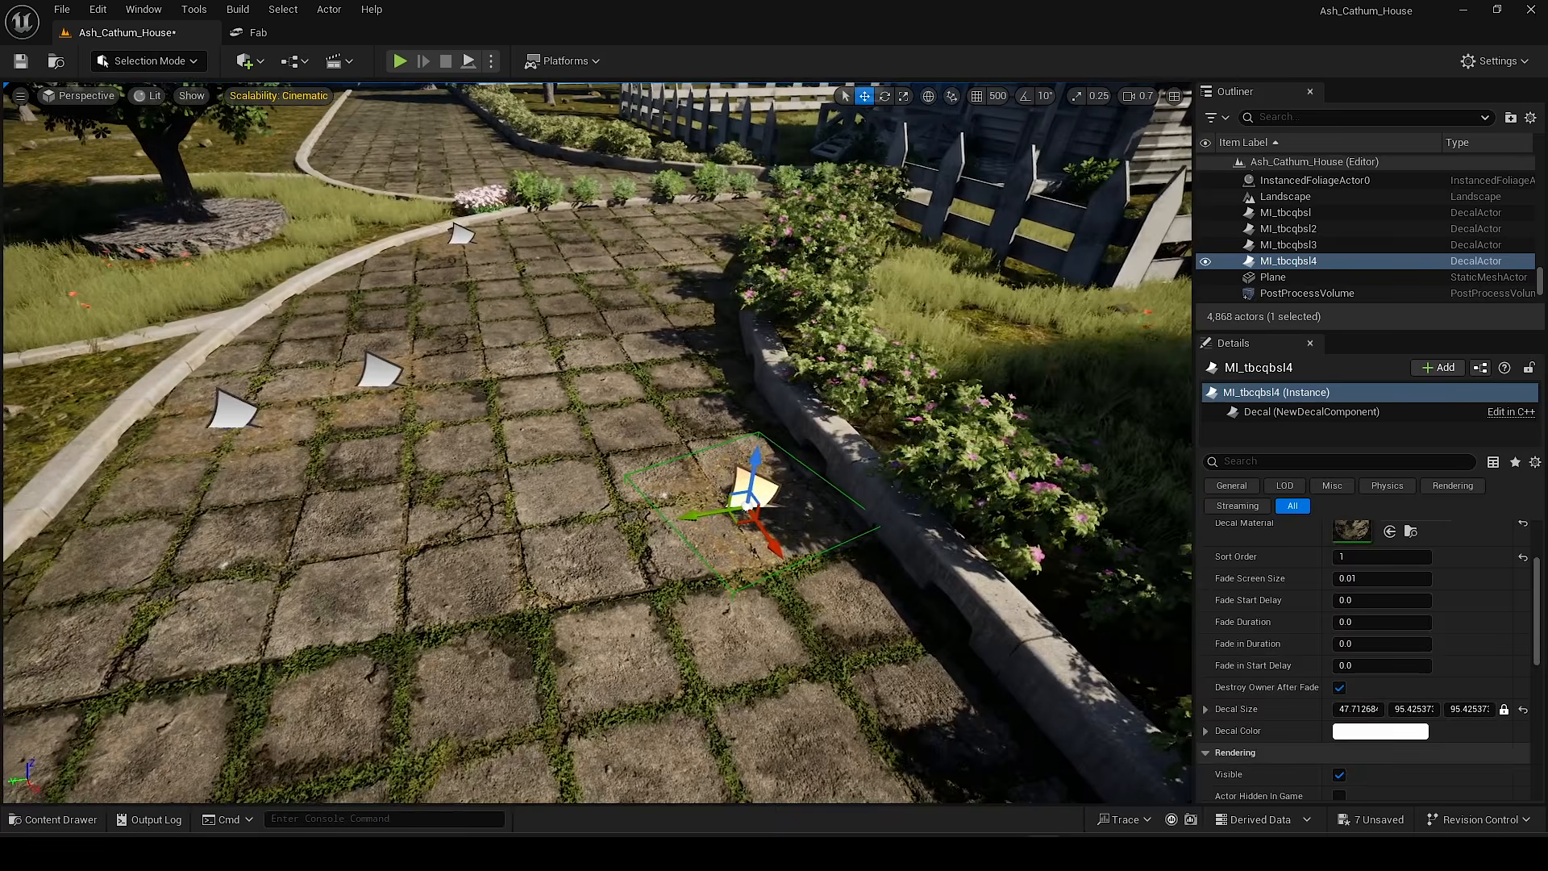
Step: Place the Leakage decal on the stone path and scale it down to cover a few paving stones
drag(303, 557, 520, 334)
key(w)
scroll(556, 334, down, 2)
right_drag(519, 335, 641, 355)
key(s)
key(r)
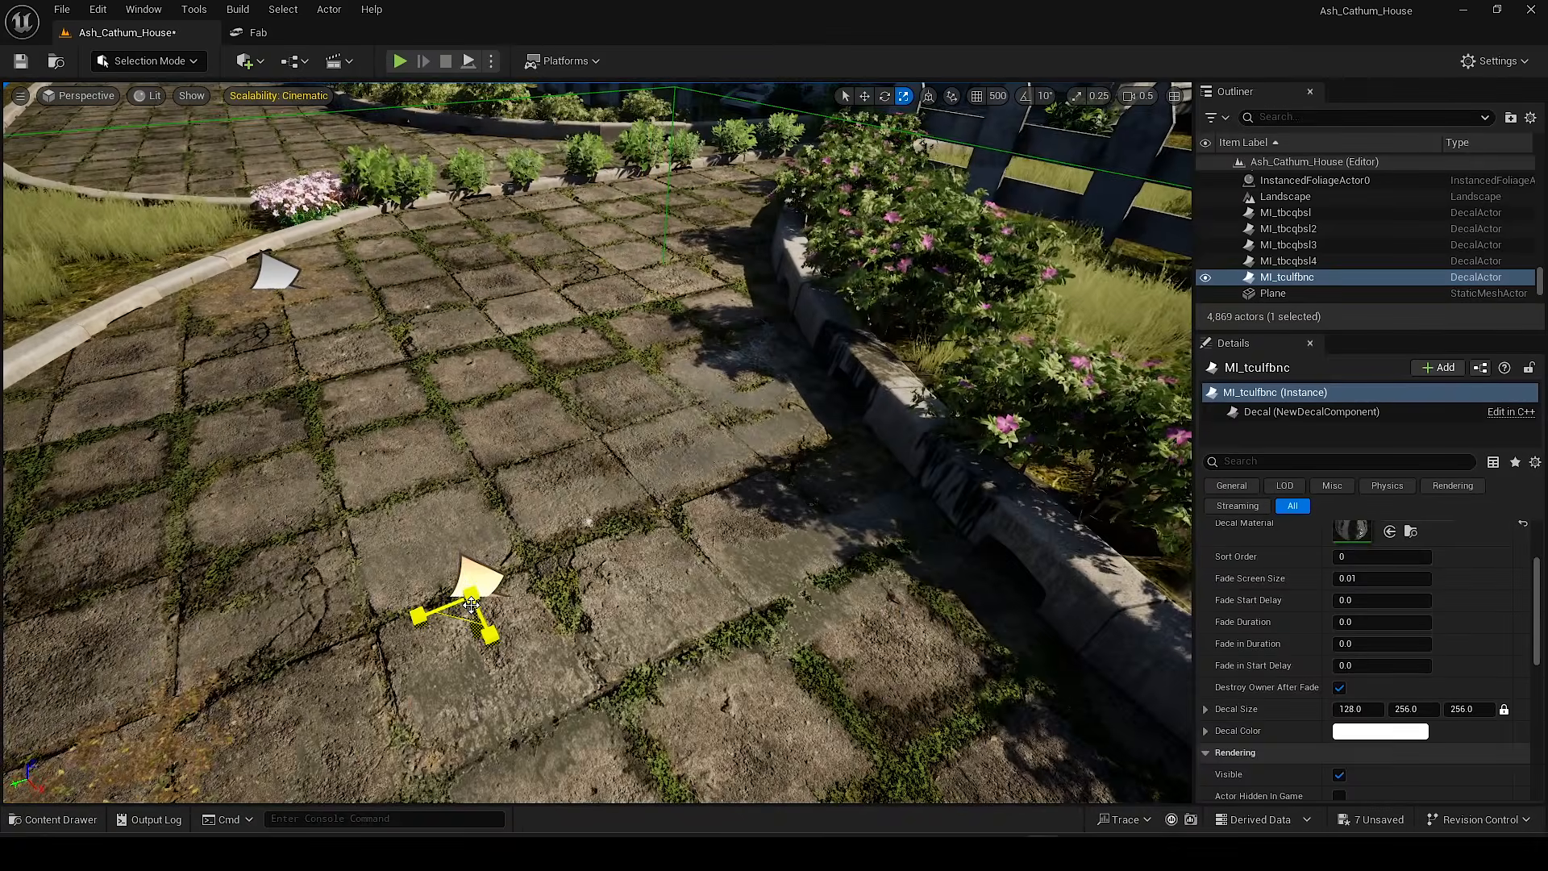
drag(469, 598, 505, 456)
key(w)
key(e)
right_drag(505, 456, 593, 488)
scroll(512, 435, down, 1)
Step: Duplicate the Leakage decal toward the pink flowers, and rotate and shift the decals on that stretch of path
key(w)
alt+drag(592, 487, 304, 269)
mouse_move(304, 268)
right_down()
mouse_move(291, 242)
mouse_move(298, 257)
right_up()
click(549, 562)
key(e)
drag(558, 663, 576, 664)
key(w)
drag(542, 587, 592, 556)
right_drag(593, 556, 564, 524)
click(450, 447)
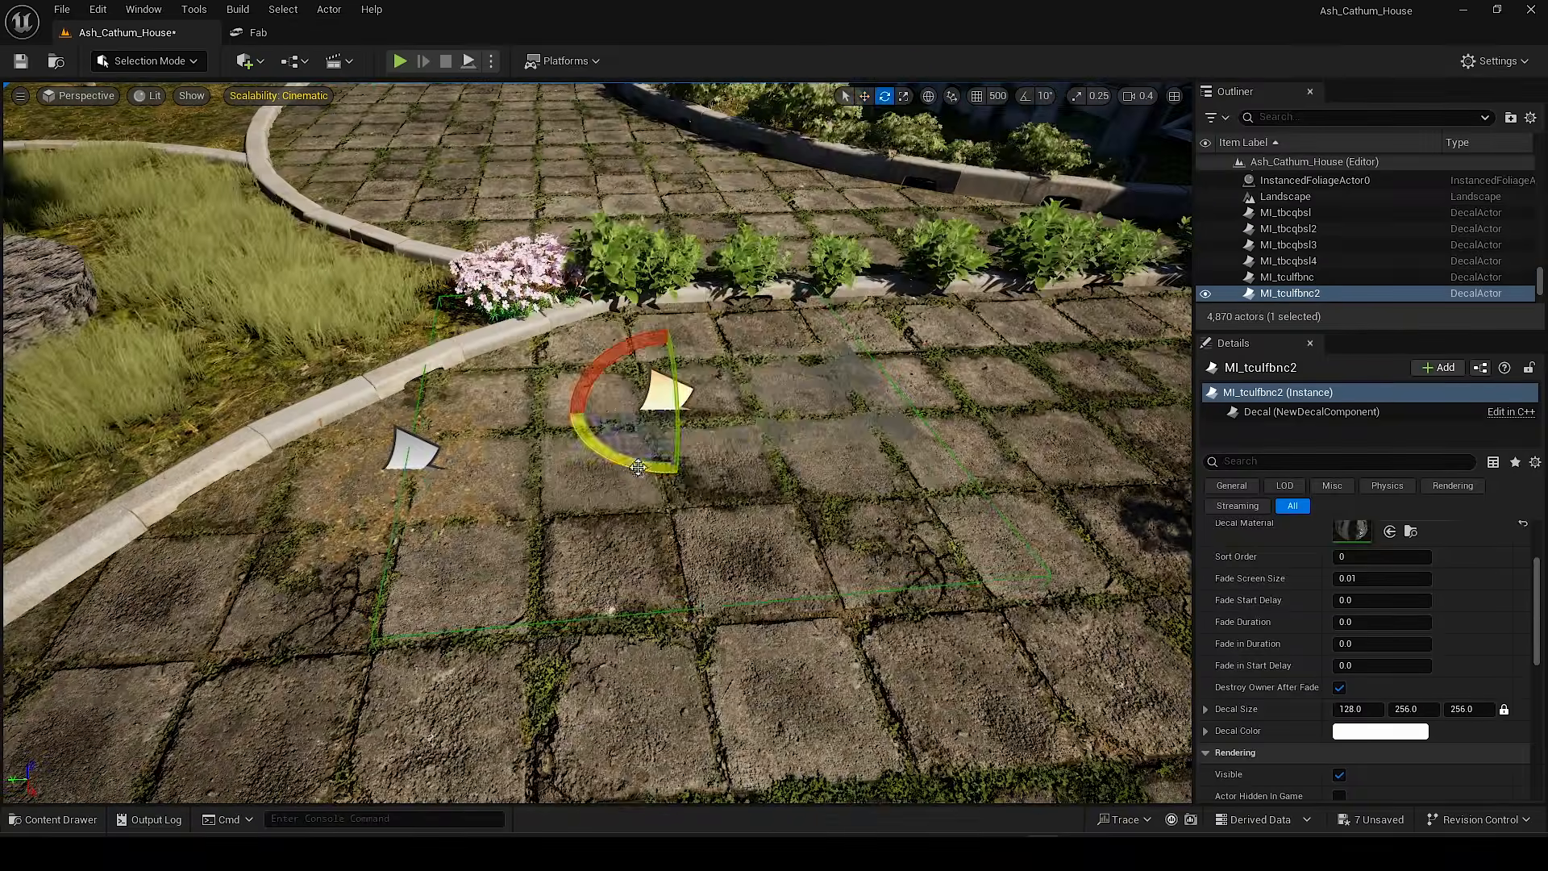
drag(638, 468, 644, 456)
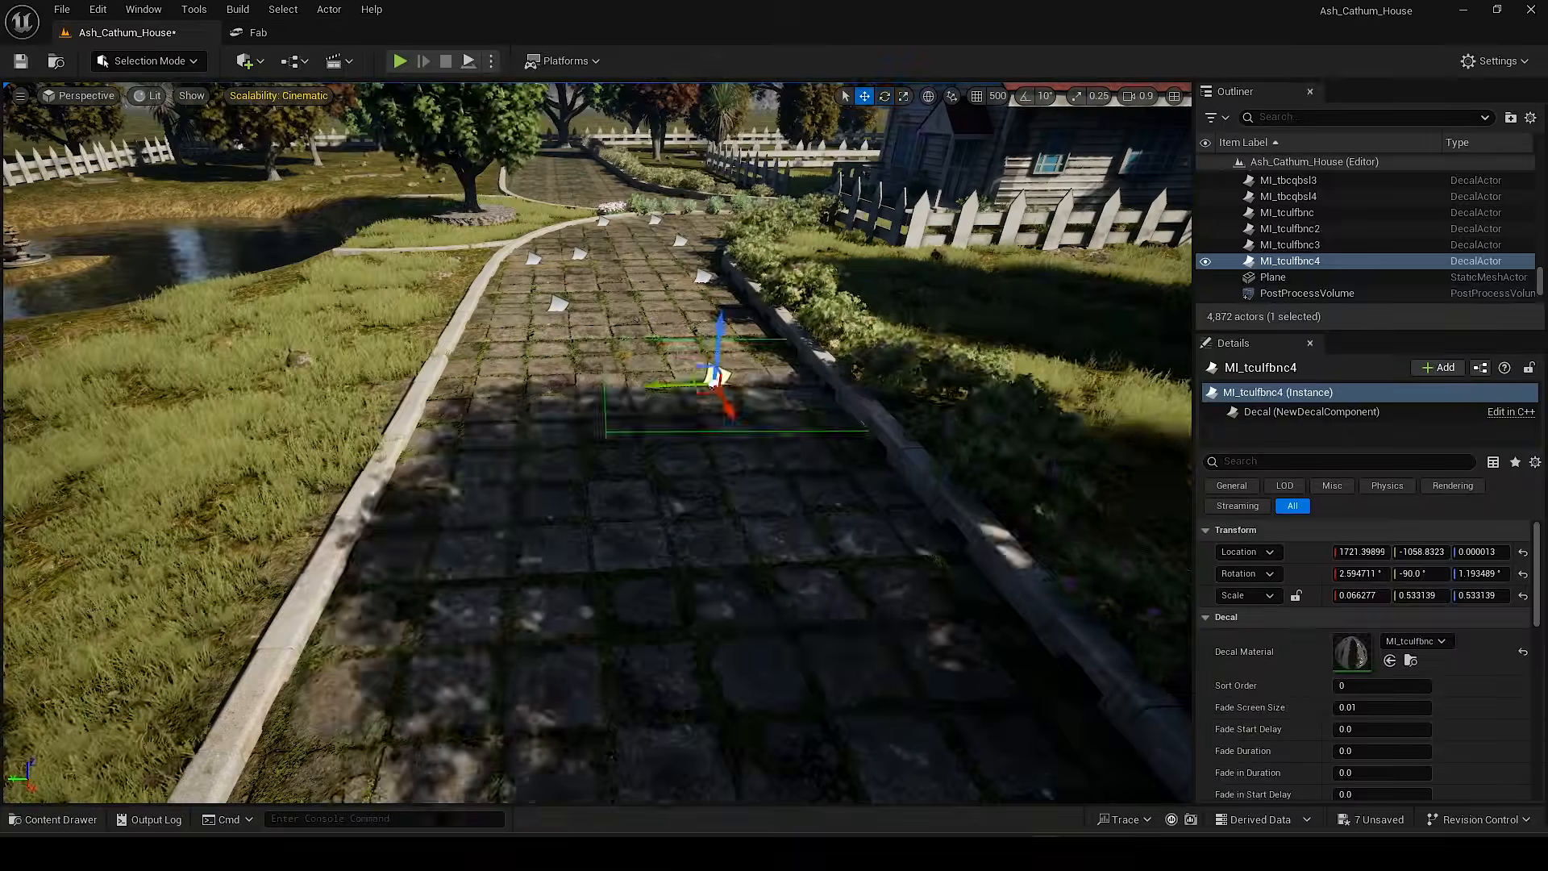
Step: Duplicate the Leakage decal to more spots along the stone path, rotating and shifting the copies for variation
click(559, 303)
alt+drag(558, 303, 462, 504)
right_drag(462, 504, 484, 564)
click(660, 442)
alt+drag(660, 442, 516, 613)
right_drag(516, 612, 554, 459)
key(e)
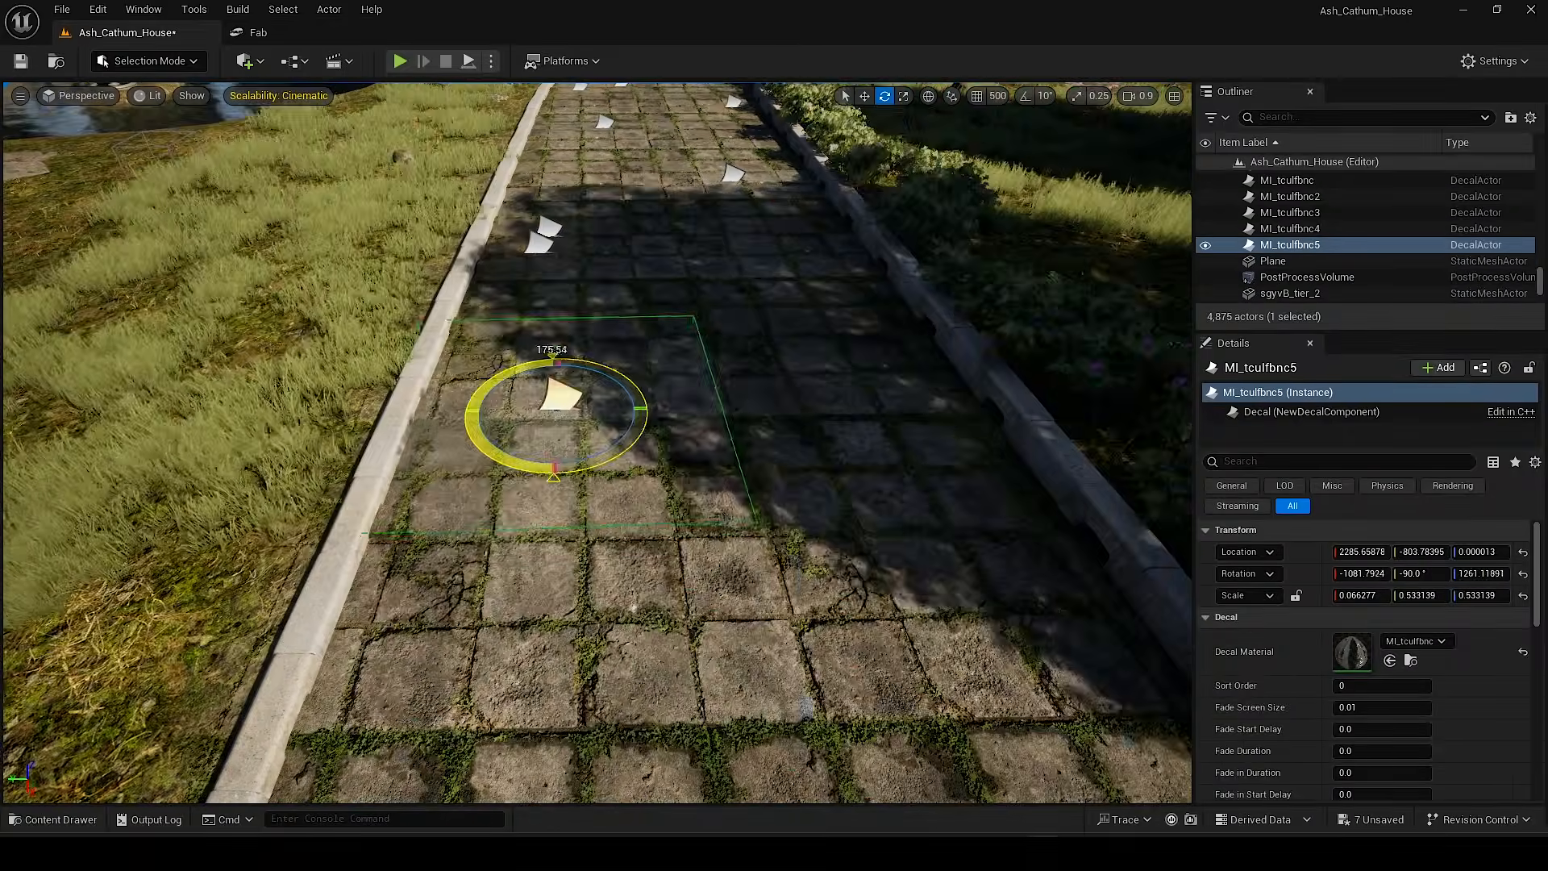
drag(753, 472, 742, 473)
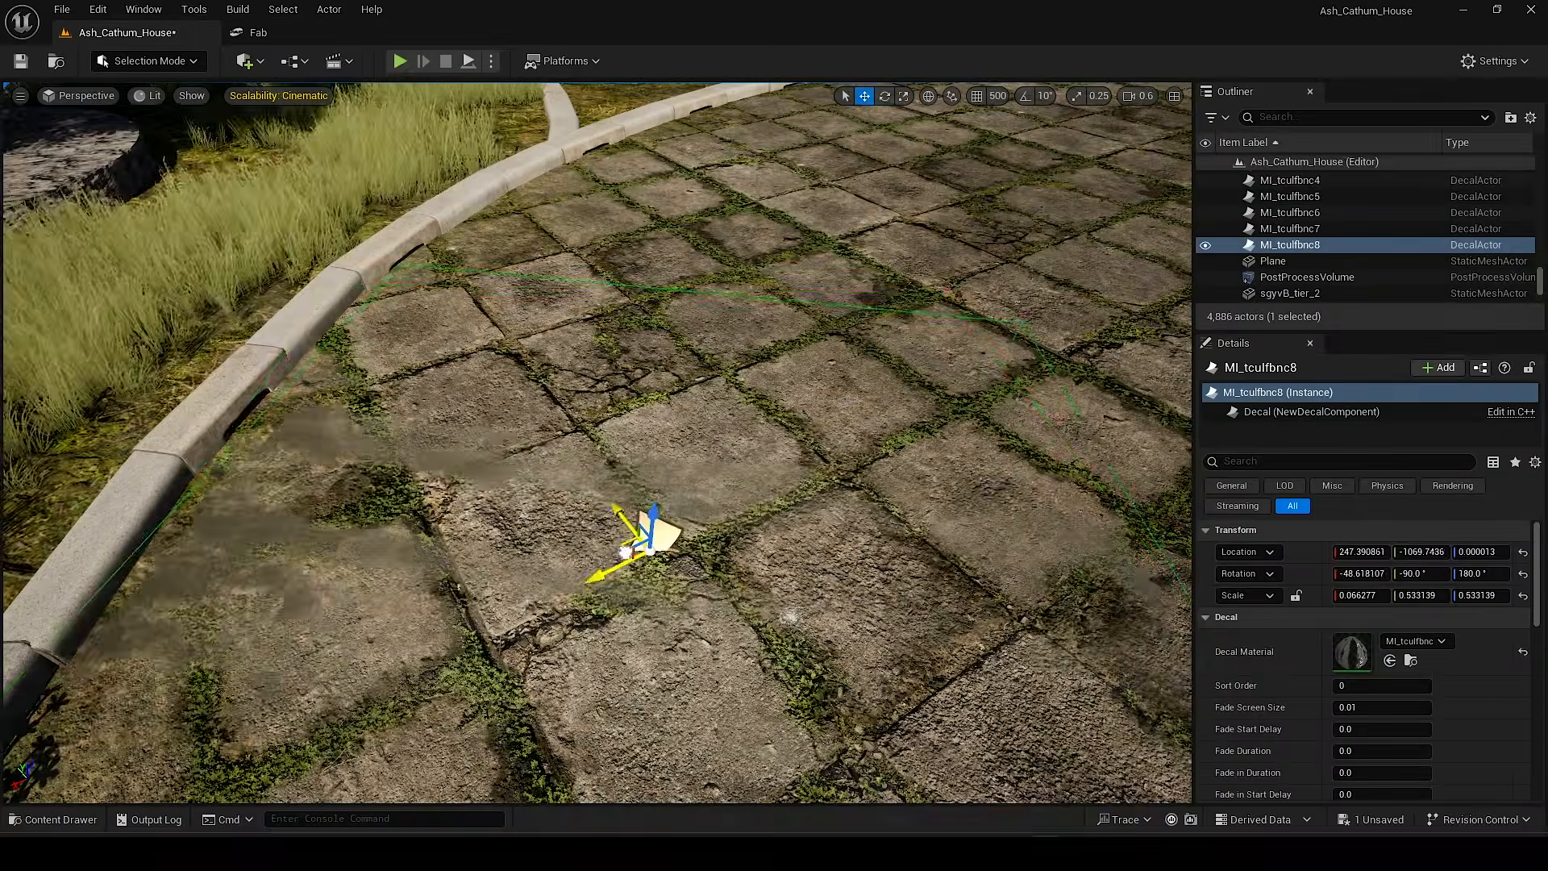
drag(625, 447, 613, 504)
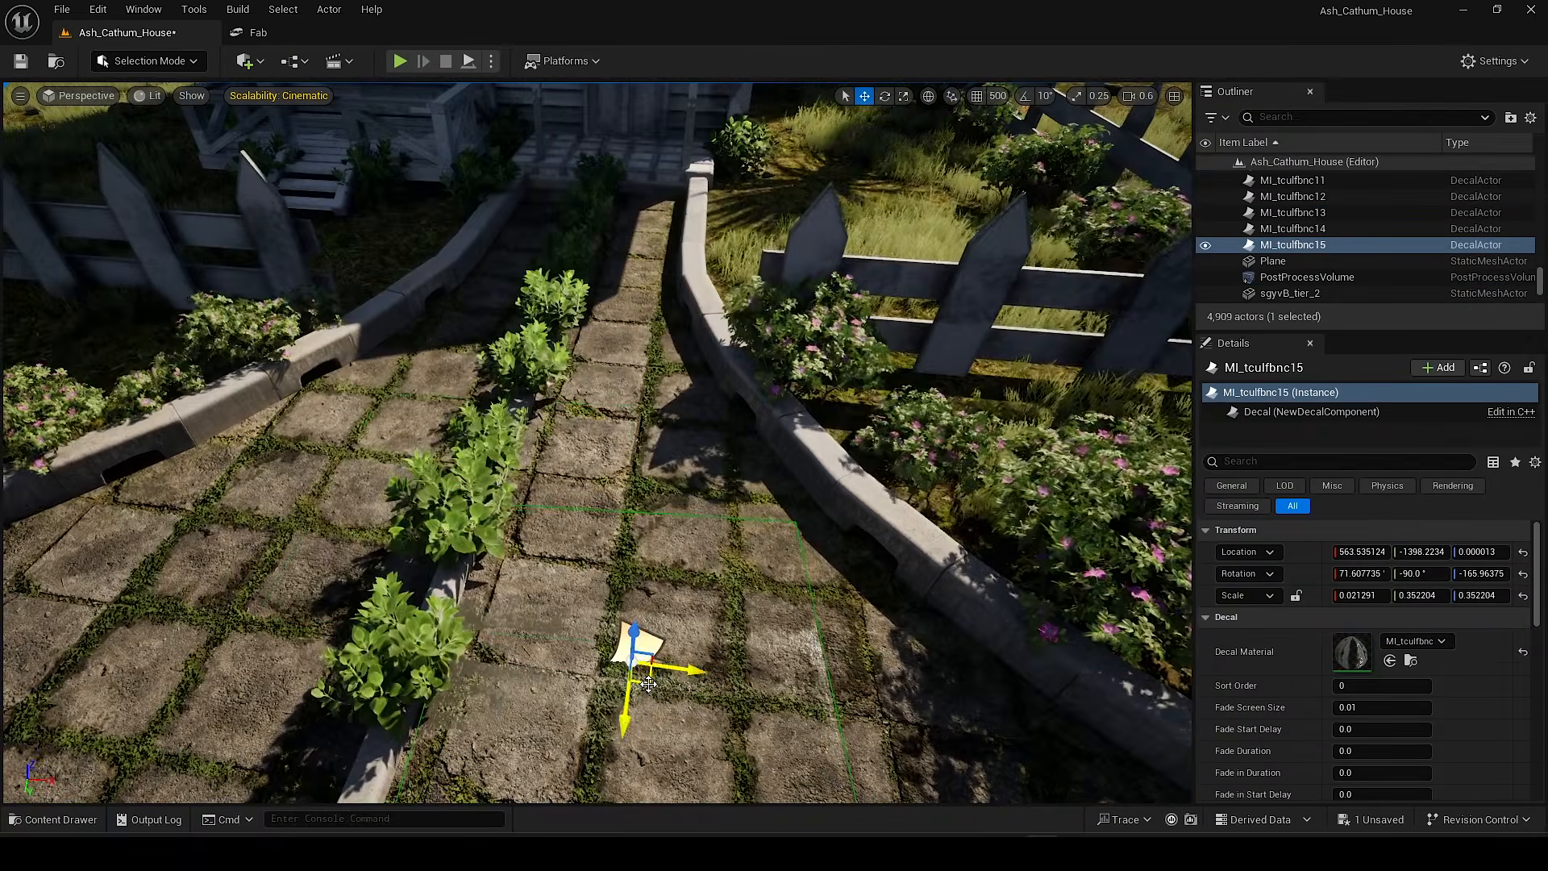
Step: Duplicate the smaller Leakage decal onto the shaded paving near the house entrance and rotate the copy to suit the path
alt+drag(648, 683, 608, 669)
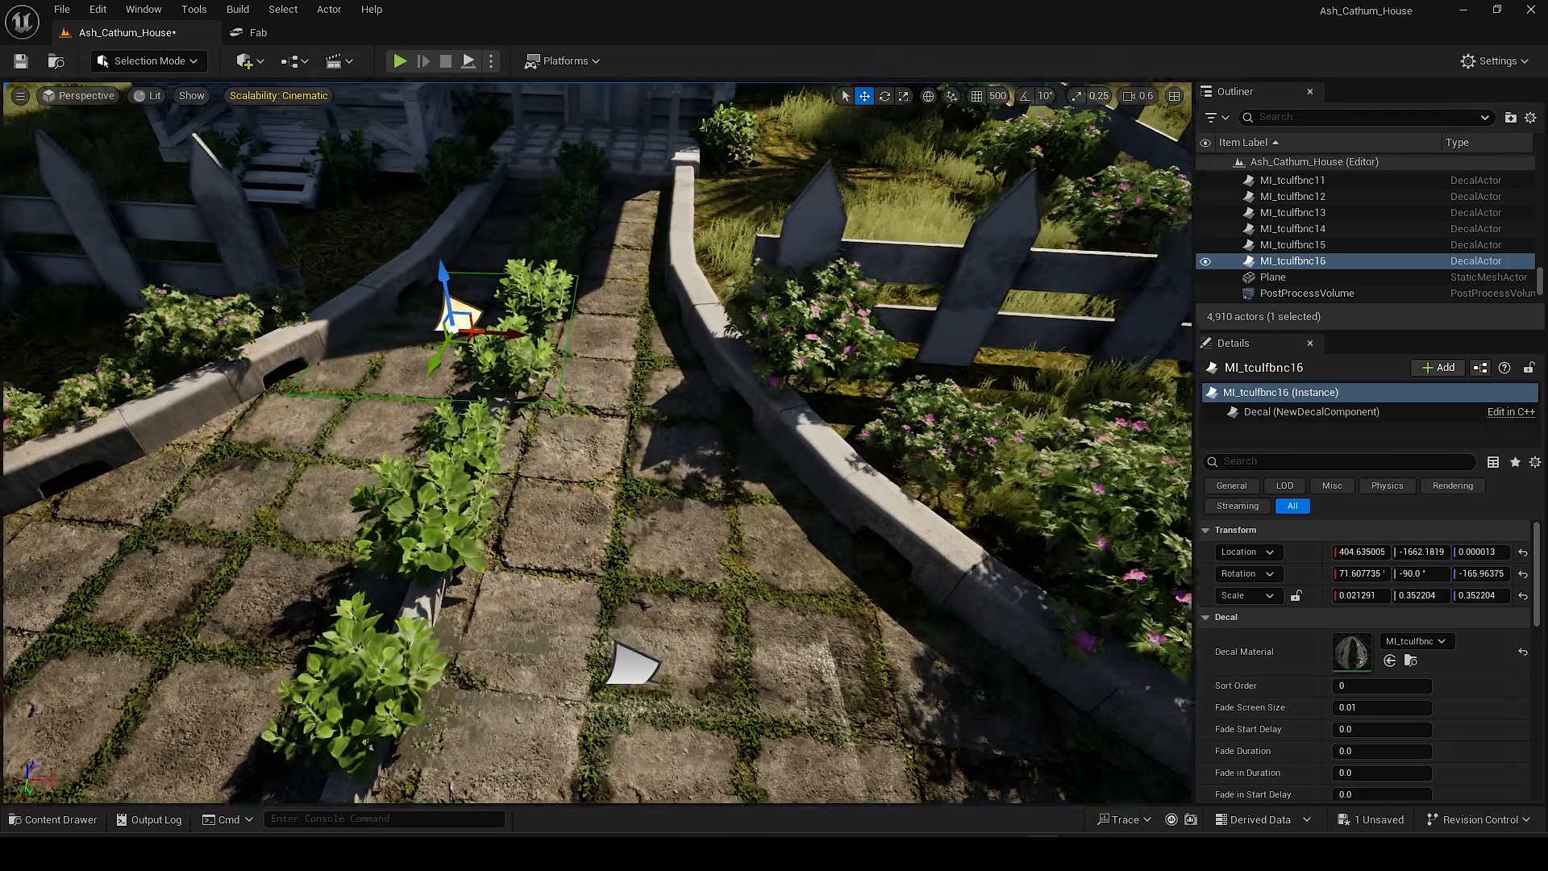
right_drag(556, 463, 476, 378)
key(e)
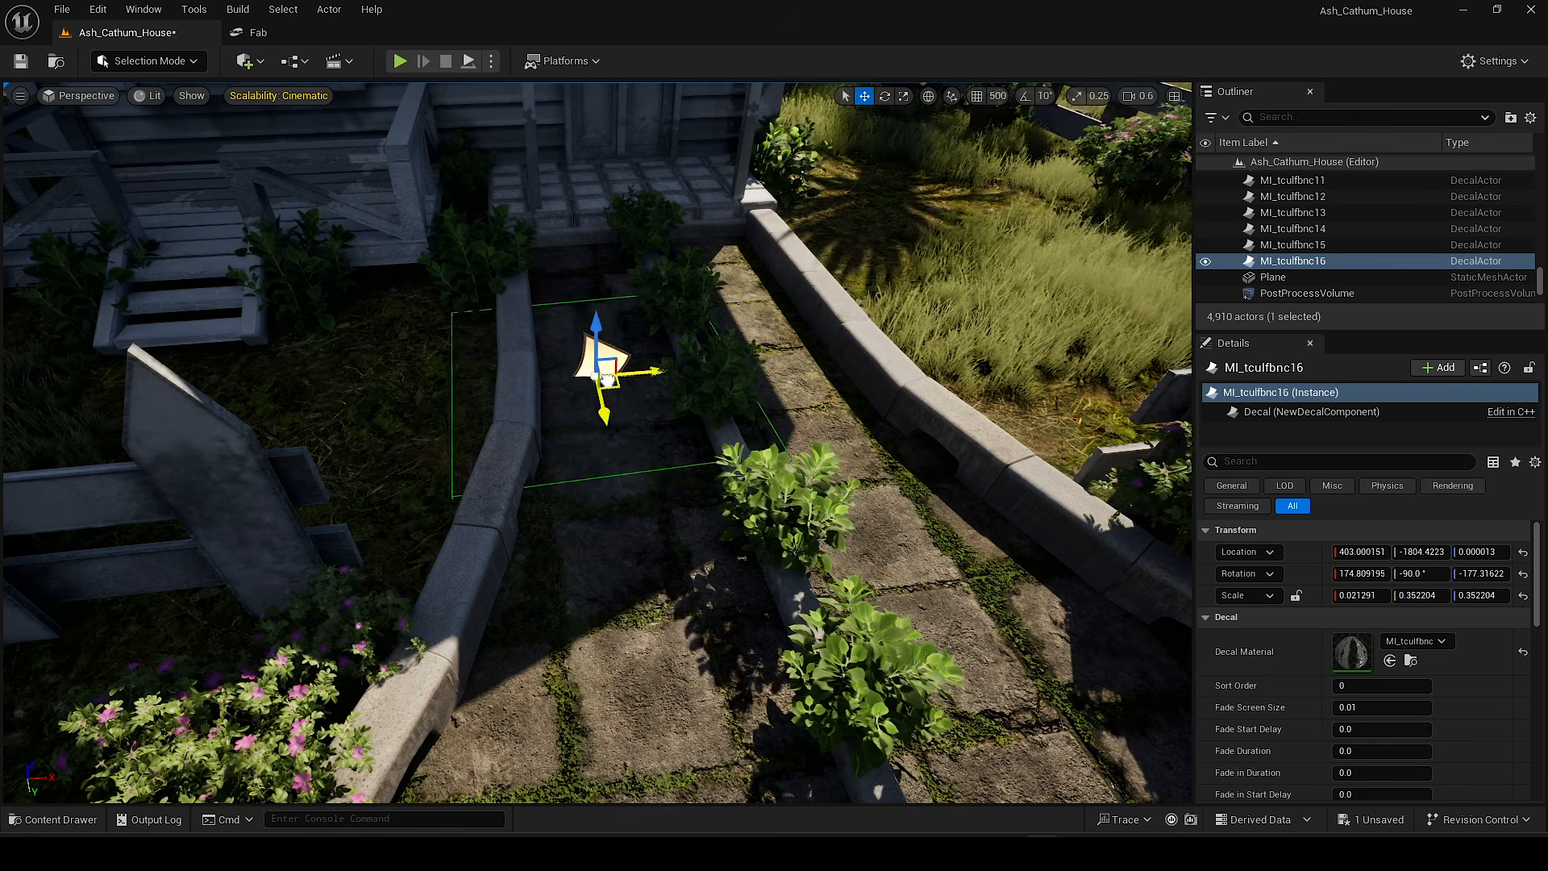
key(w)
right_drag(642, 322, 664, 585)
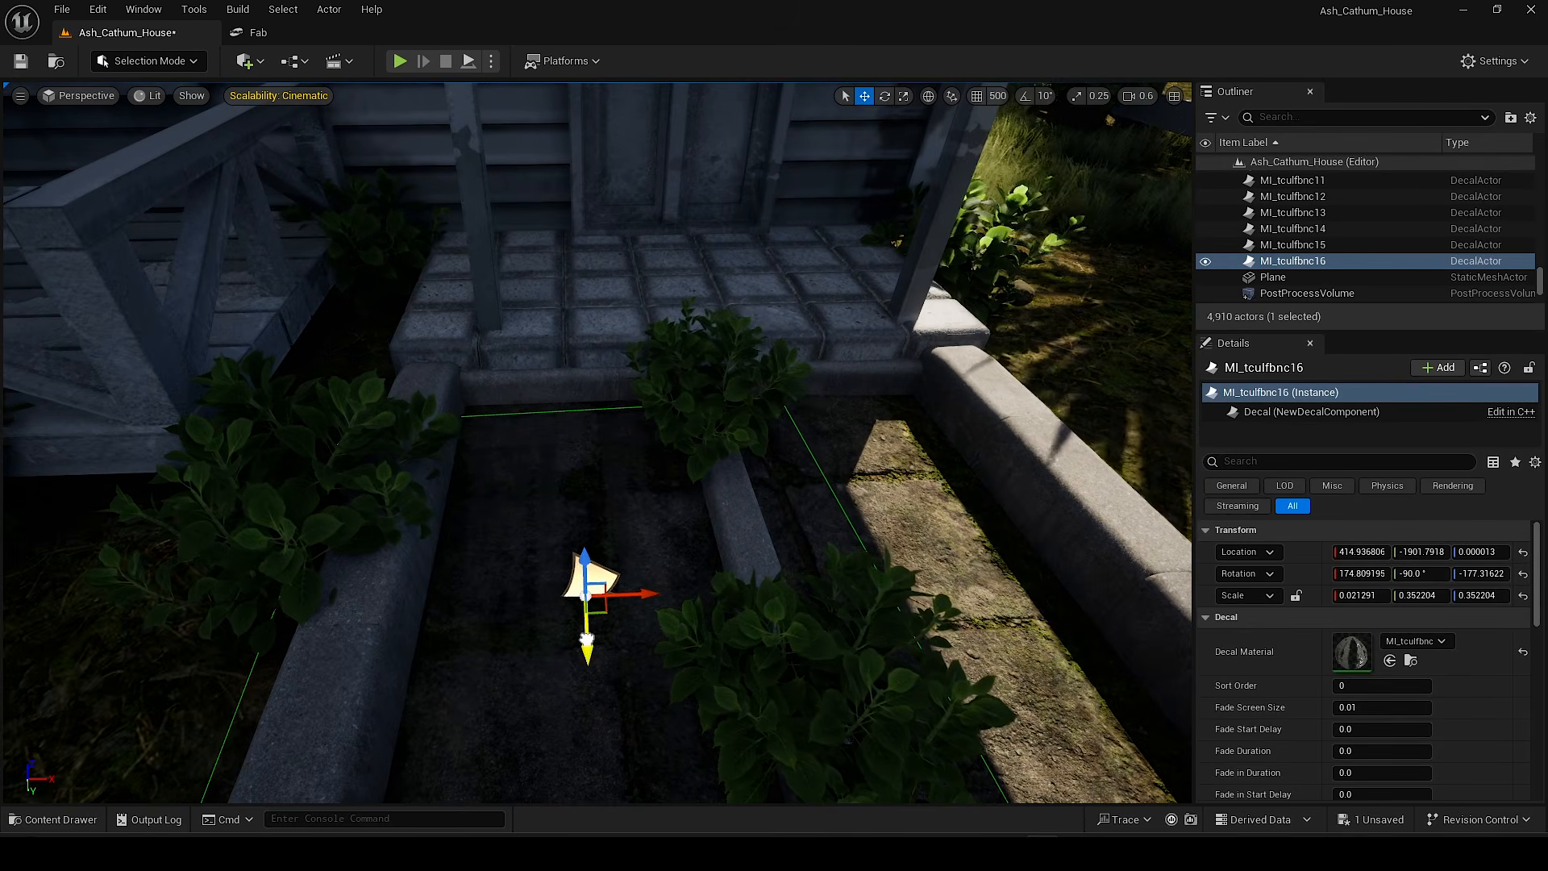
Step: Duplicate the entrance Leakage decal sideways across the plant divider, onto the other lane in front of the porch
right_drag(574, 630, 562, 630)
key(d)
alt+drag(513, 597, 762, 551)
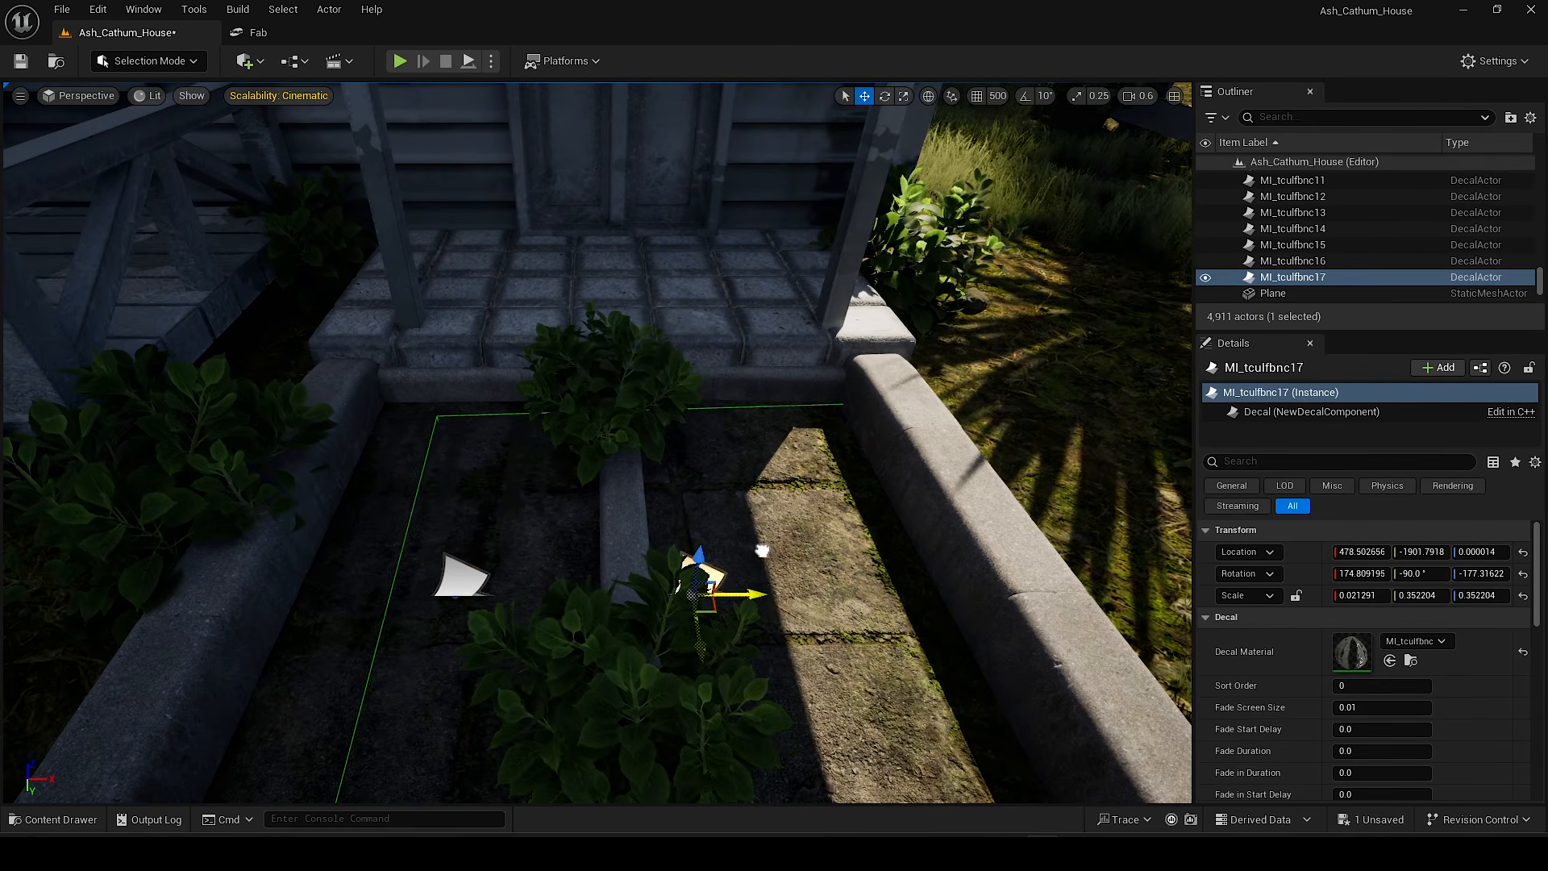
right_drag(891, 528, 895, 468)
key(q)
key(s)
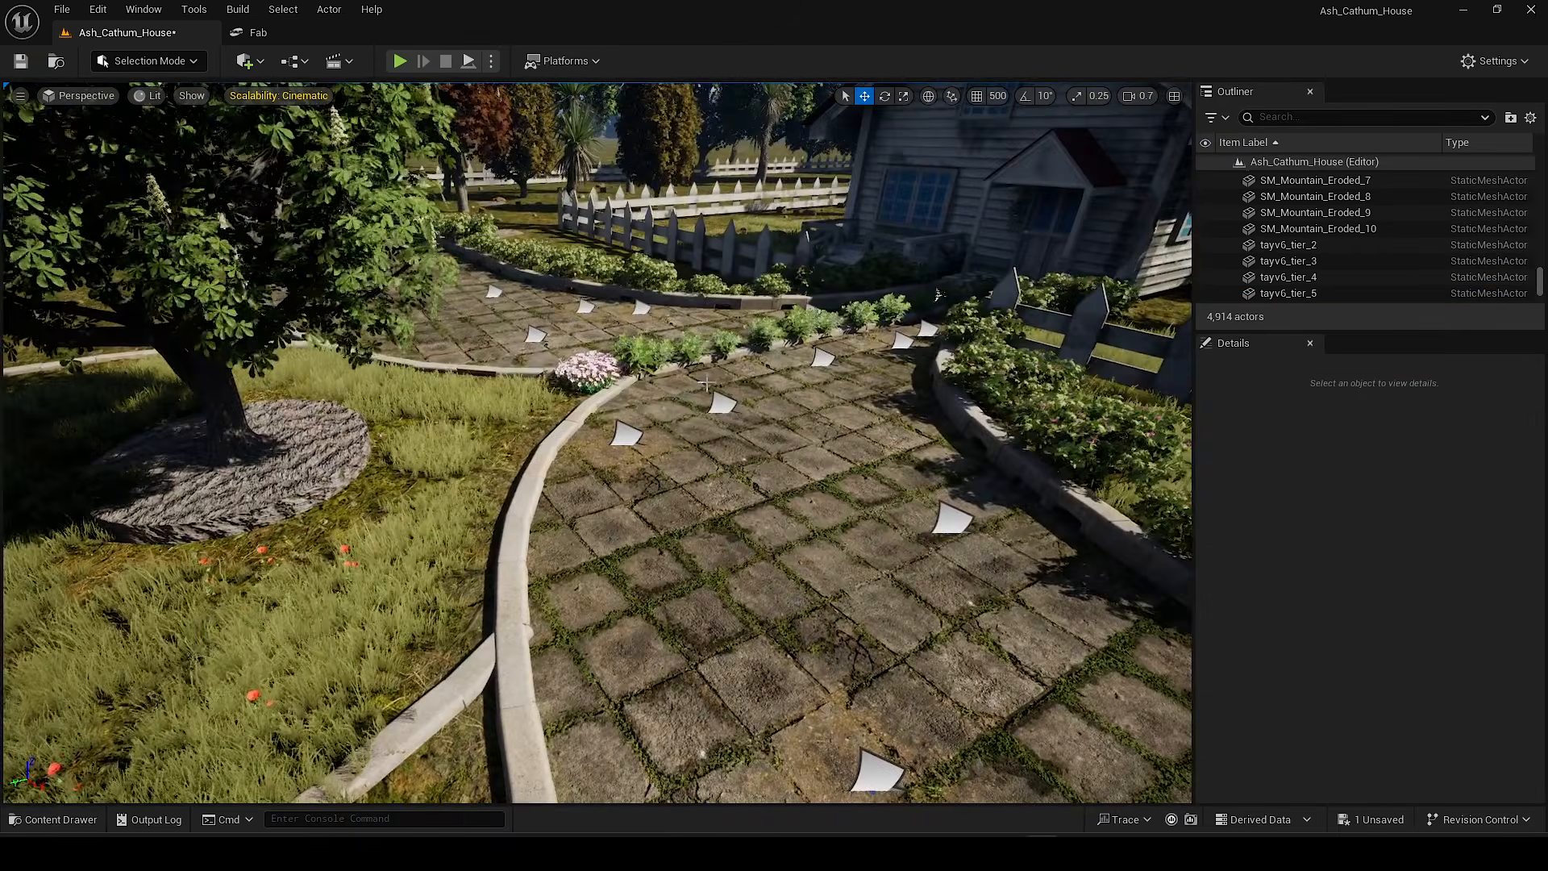
Step: Add the three trimmed green bush meshes from the Megascans folder to the foliage list for single-instance placement
right_drag(597, 444, 589, 440)
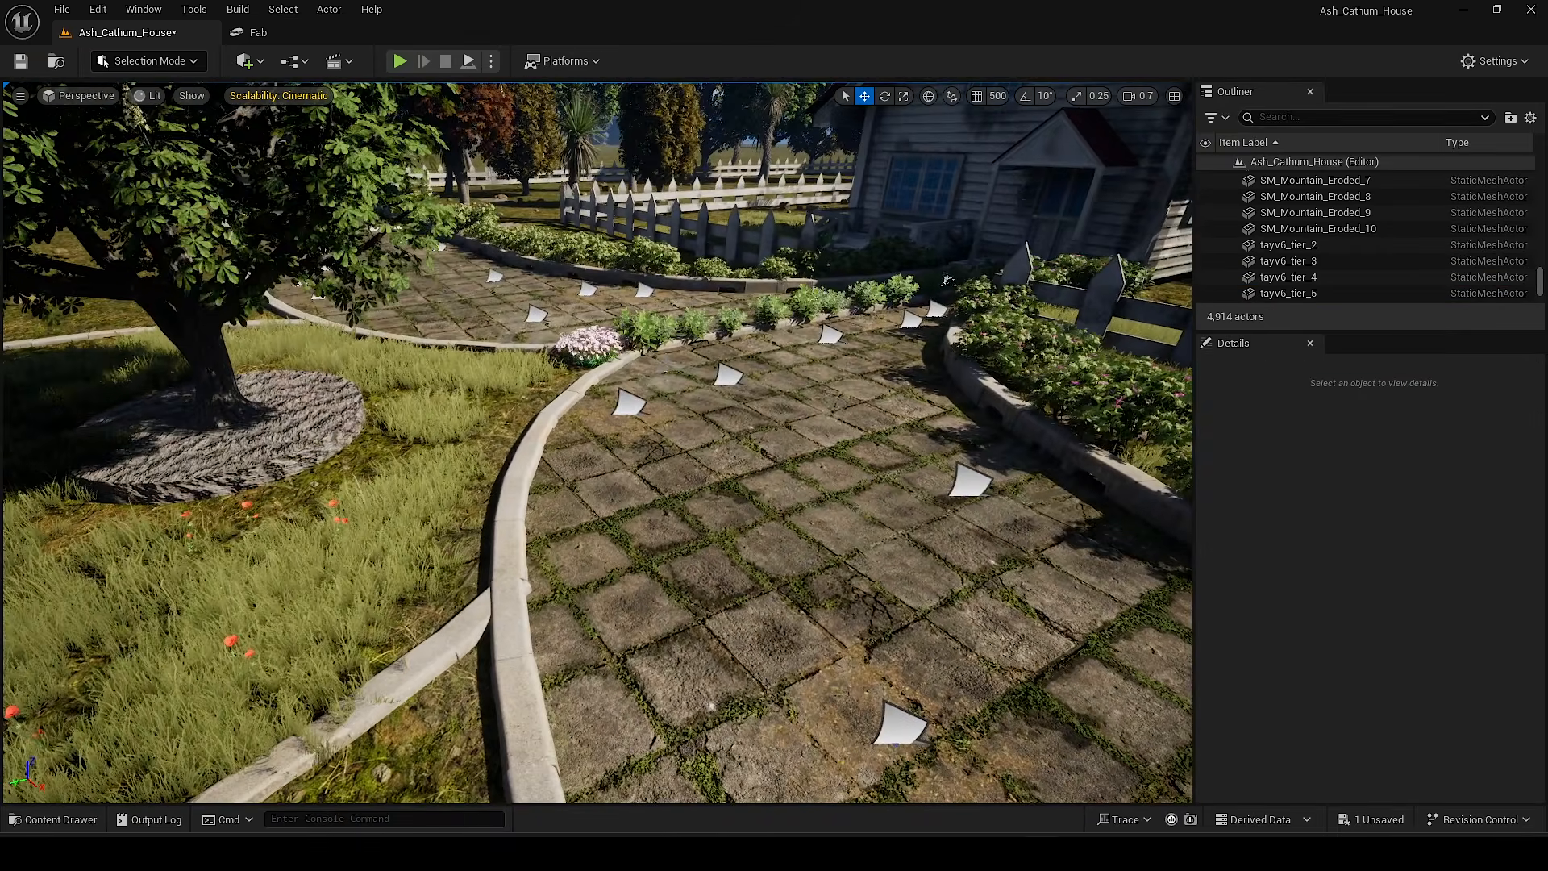
key(shift+3)
click(65, 820)
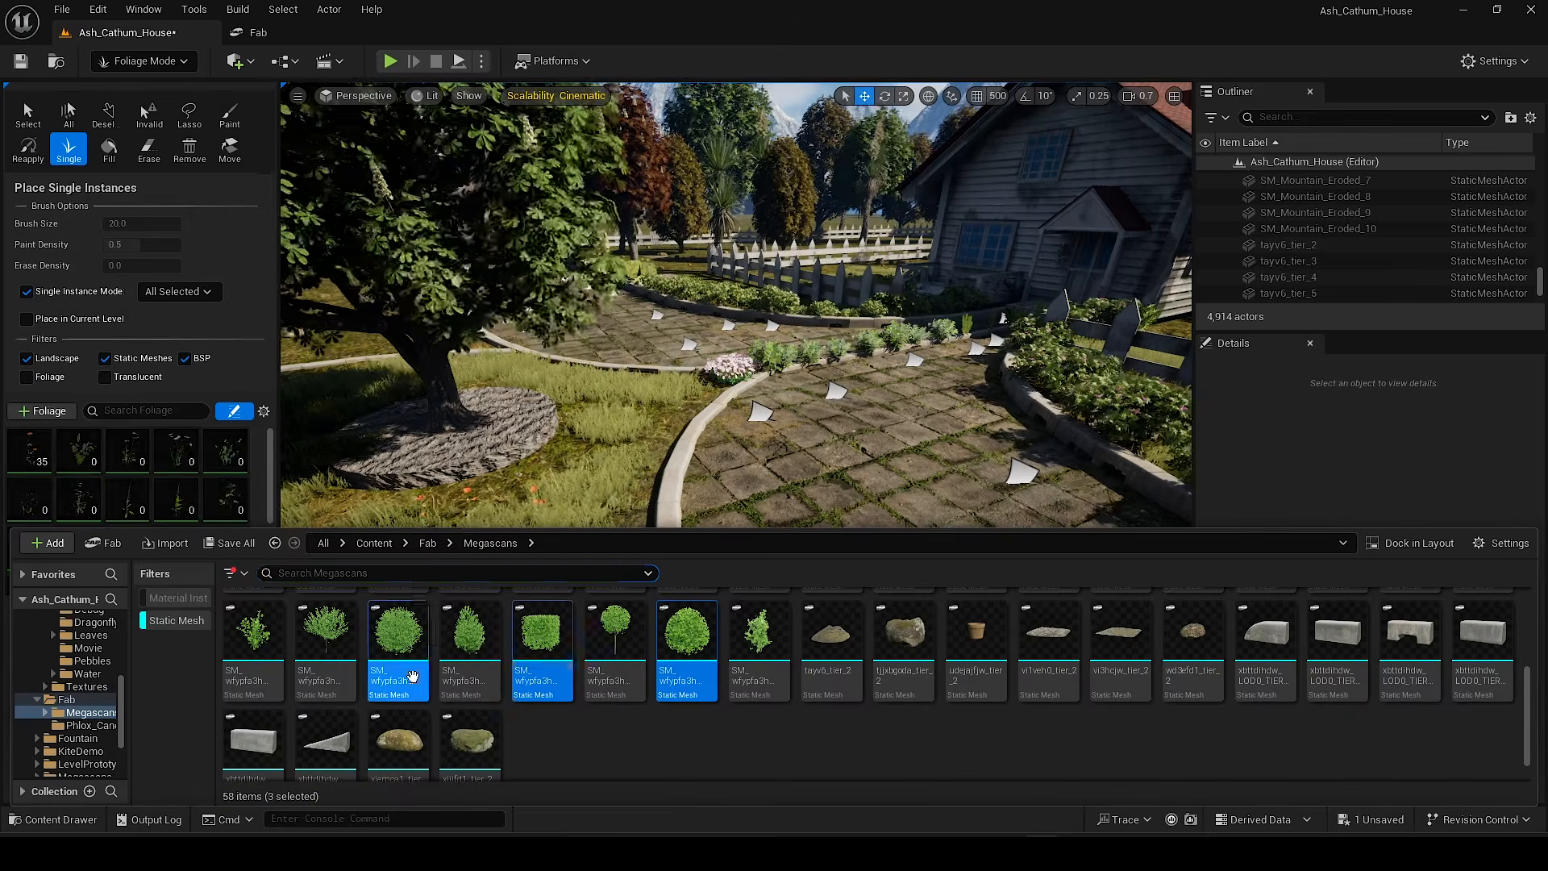
ctrl+click(401, 610)
drag(401, 610, 145, 553)
scroll(171, 726, down, 2)
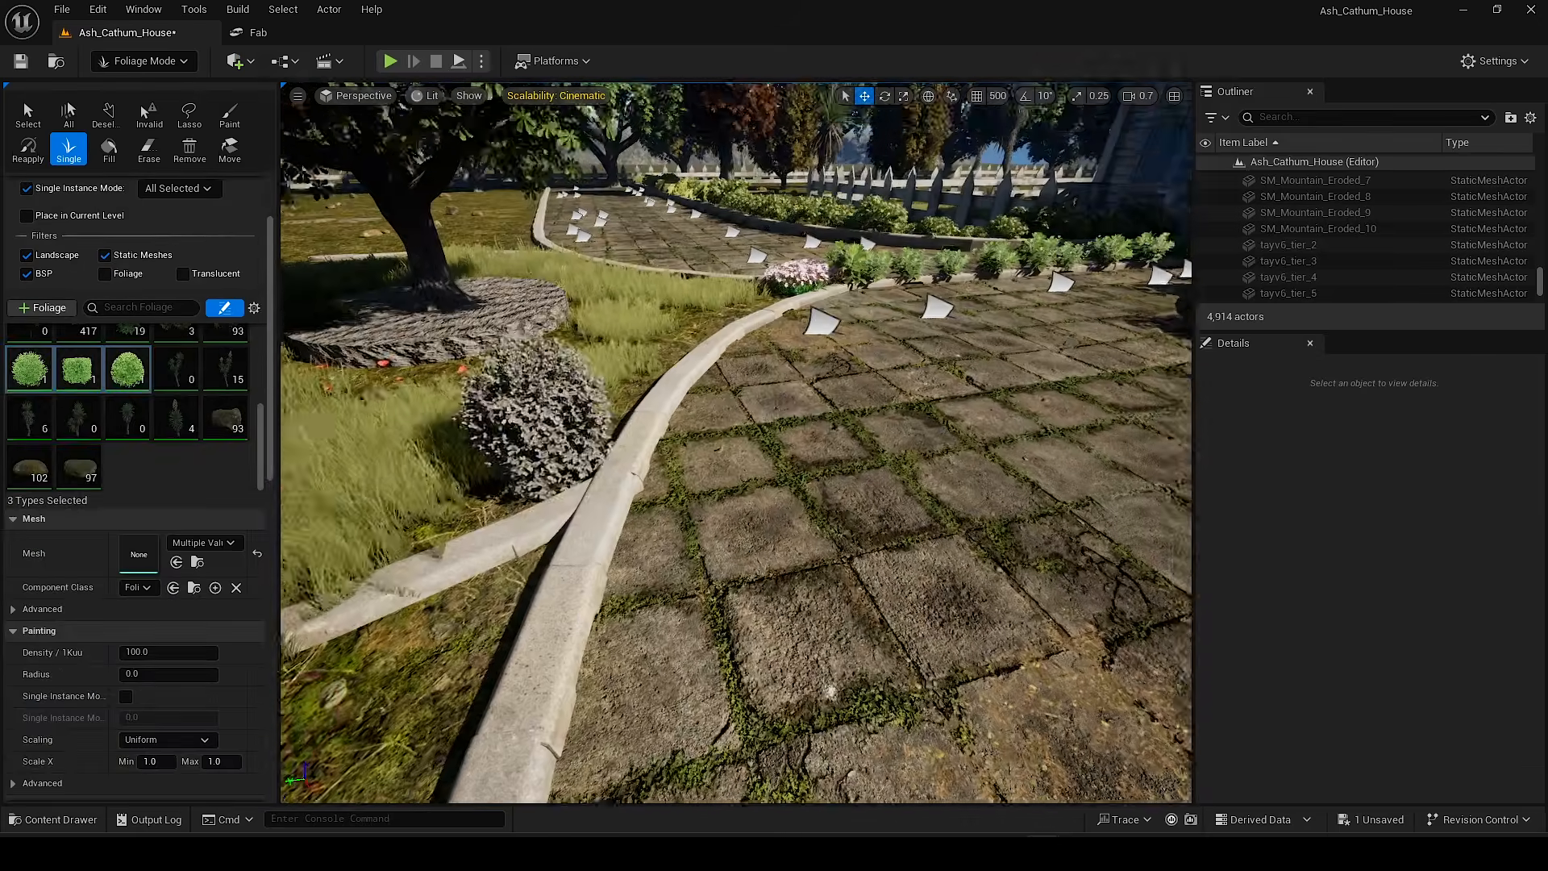
Step: Undo the oversized bush, set the minimum scale to 0.5, and plant the three bushes along the curb around the tree
key(ctrl+z)
click(154, 761)
text(0.5)
key(Return)
click(536, 508)
right_drag(730, 391, 729, 363)
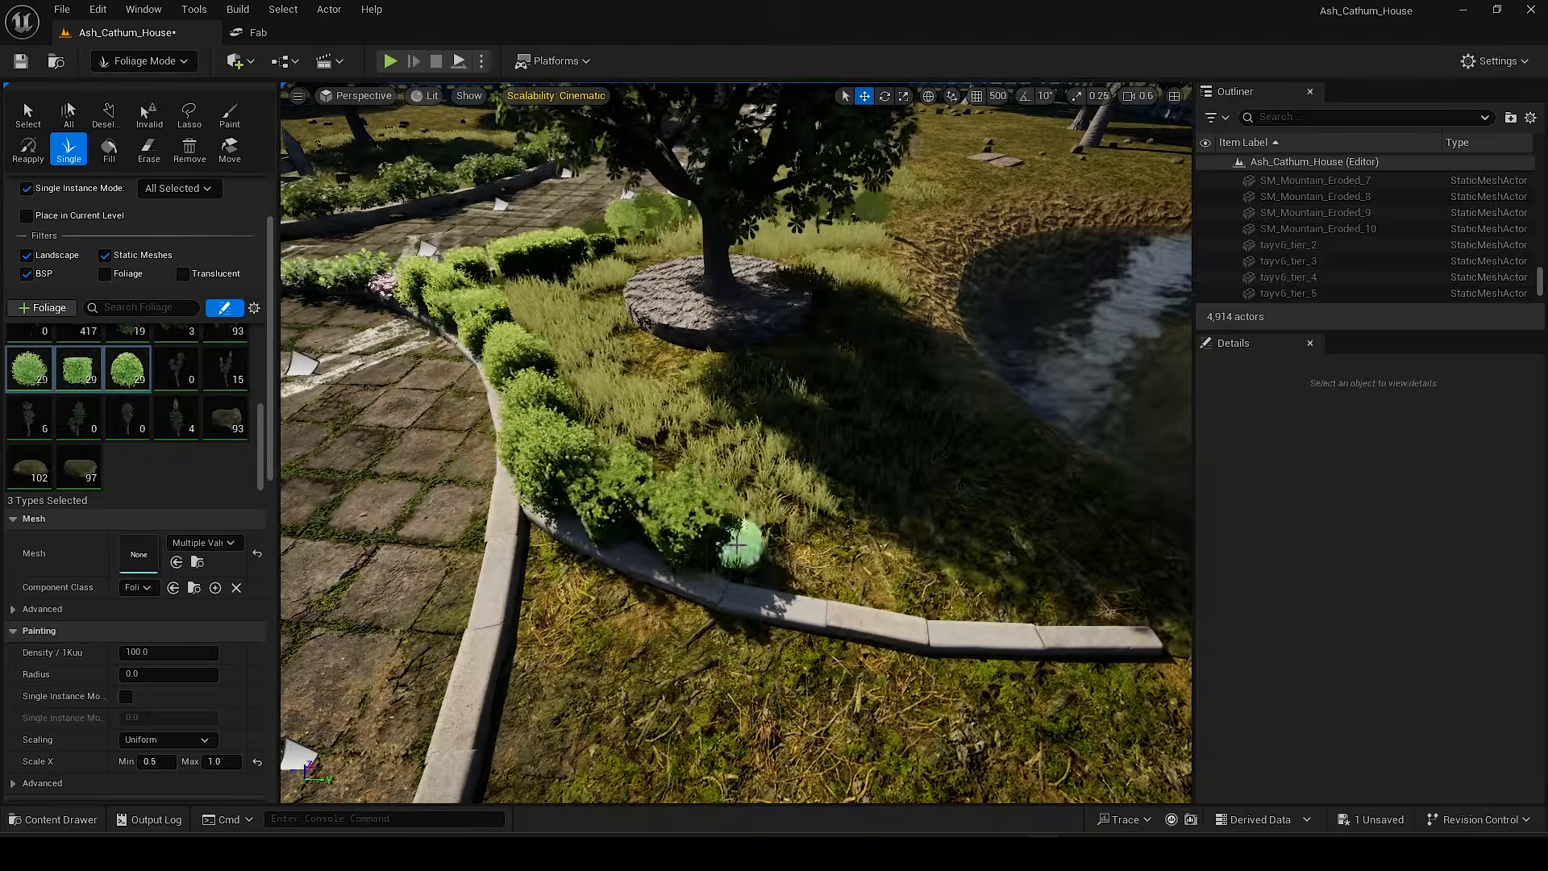
Step: Plant SM_vk3leazja_VarG along the grass-side curb of the path, undoing the oversized plants and setting its scale to 0.3–0.6
key(shift+1)
right_drag(822, 473, 451, 473)
key(shift+3)
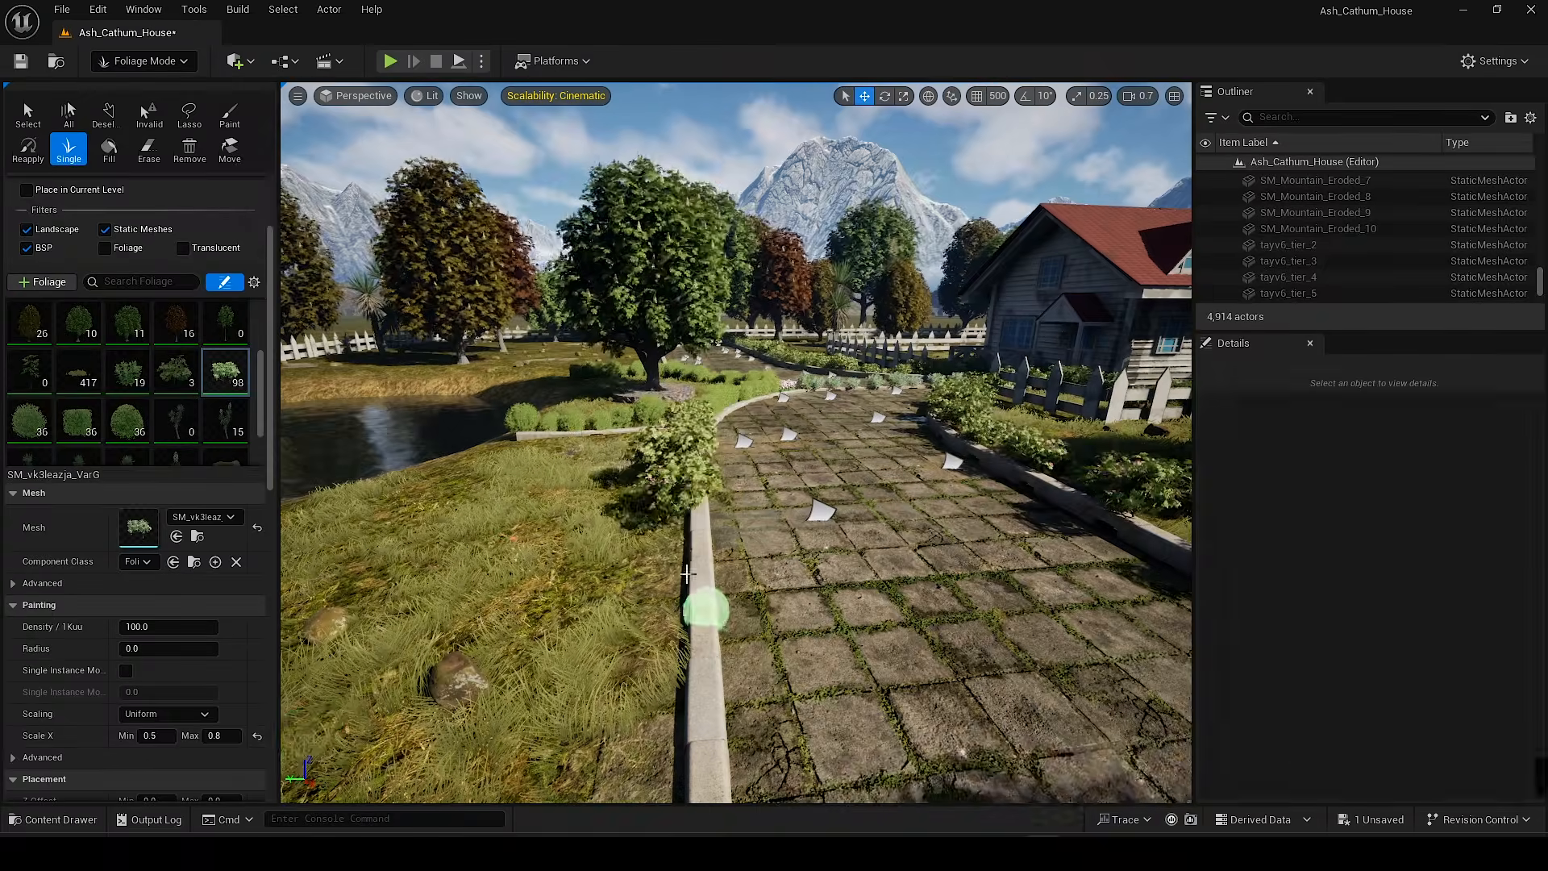
key(ctrl+z)
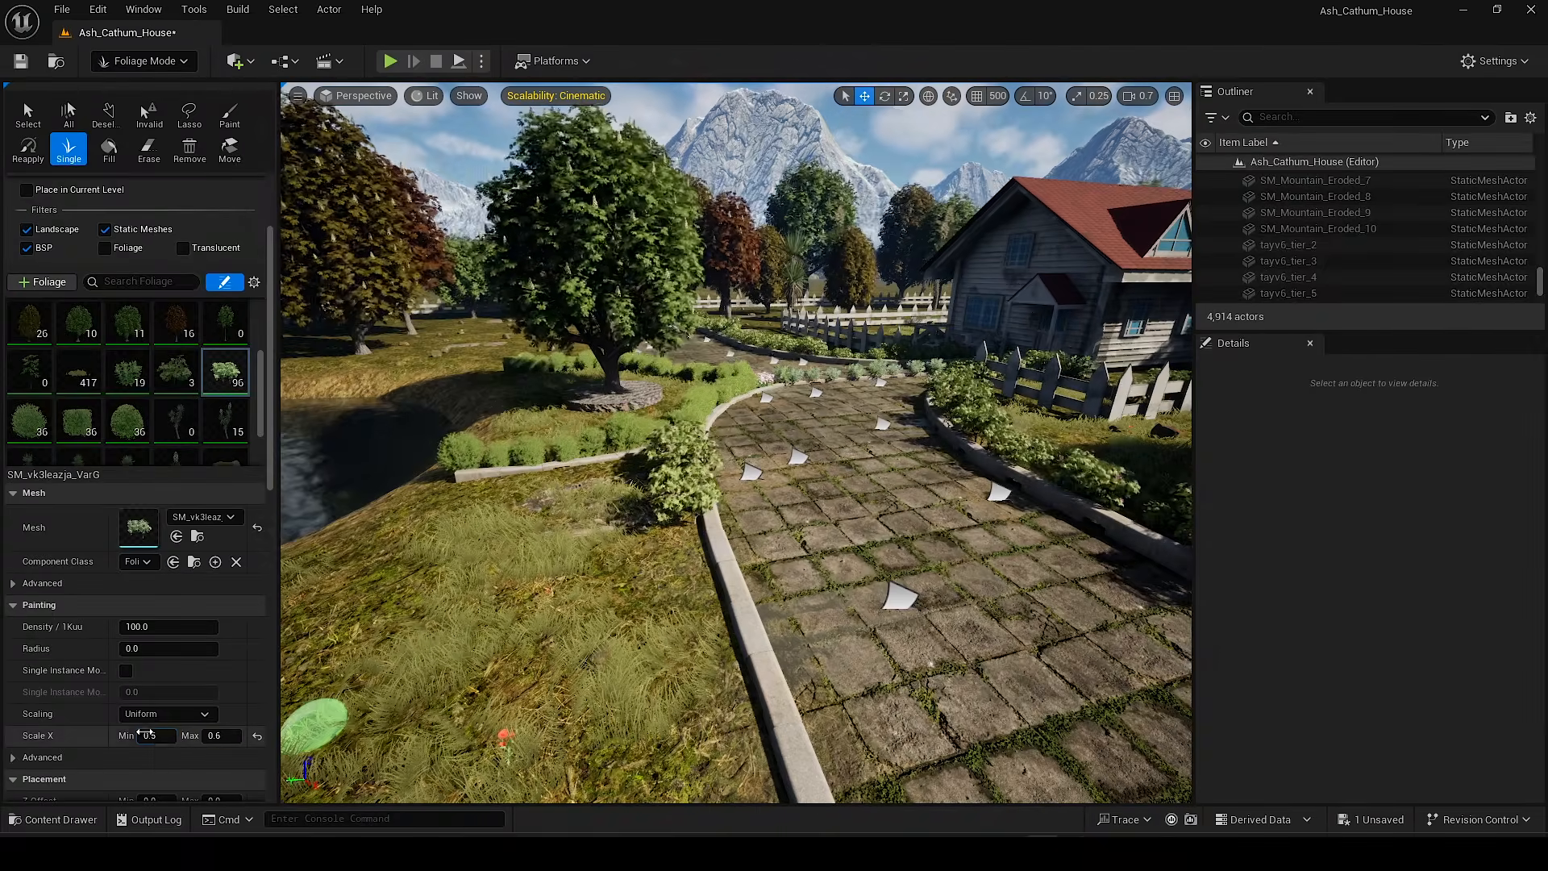
click(146, 733)
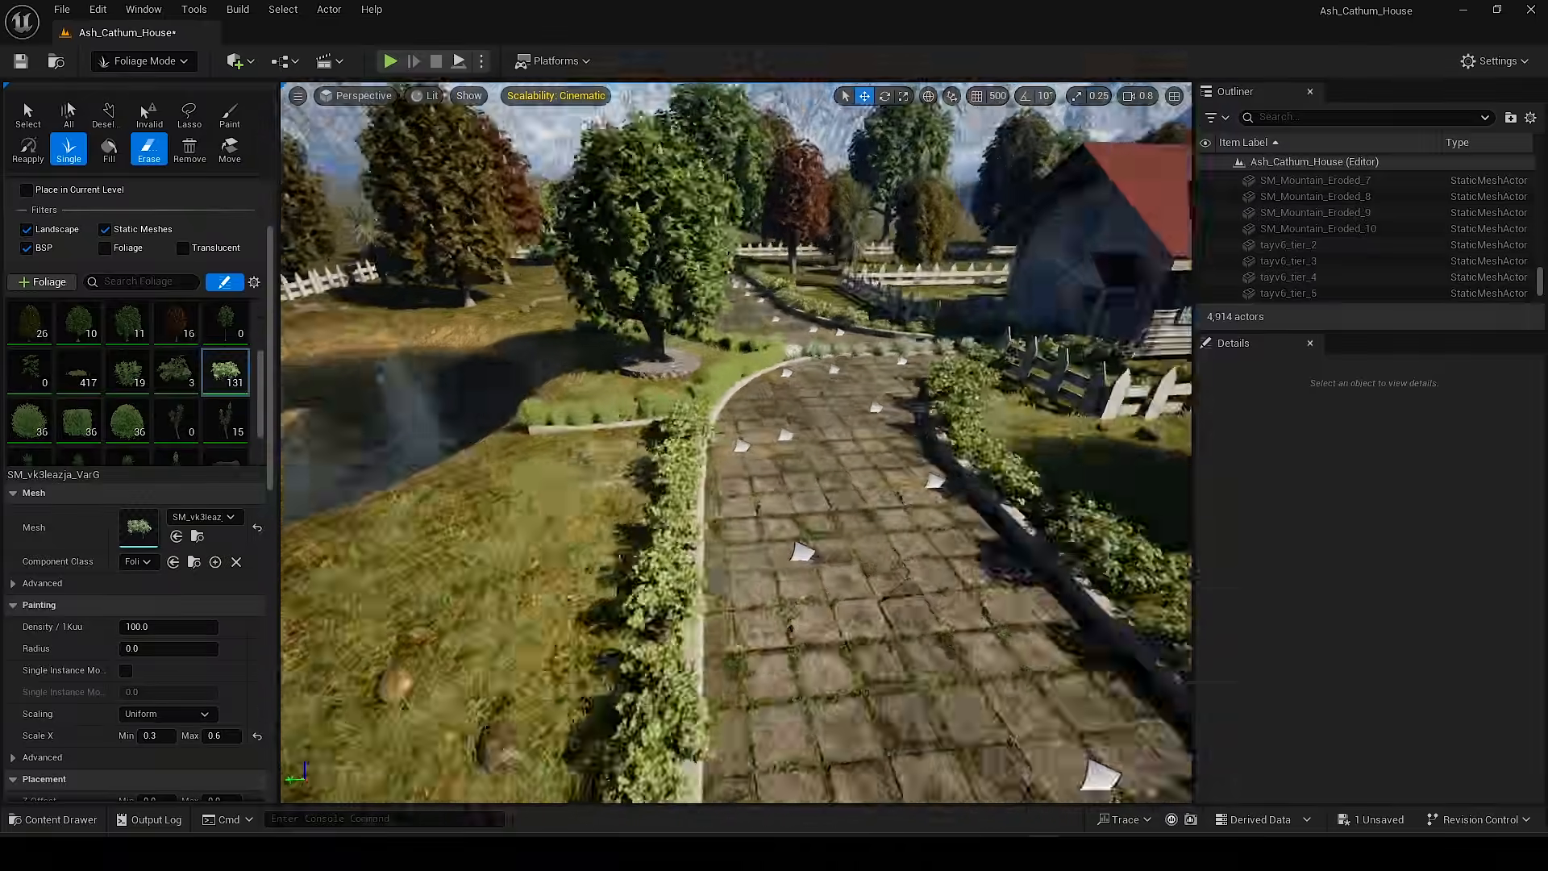
Step: Select the two round bush types and plant them at intervals along the grass-side curb of the stone path
right_drag(735, 442, 685, 472)
click(127, 420)
ctrl+click(30, 420)
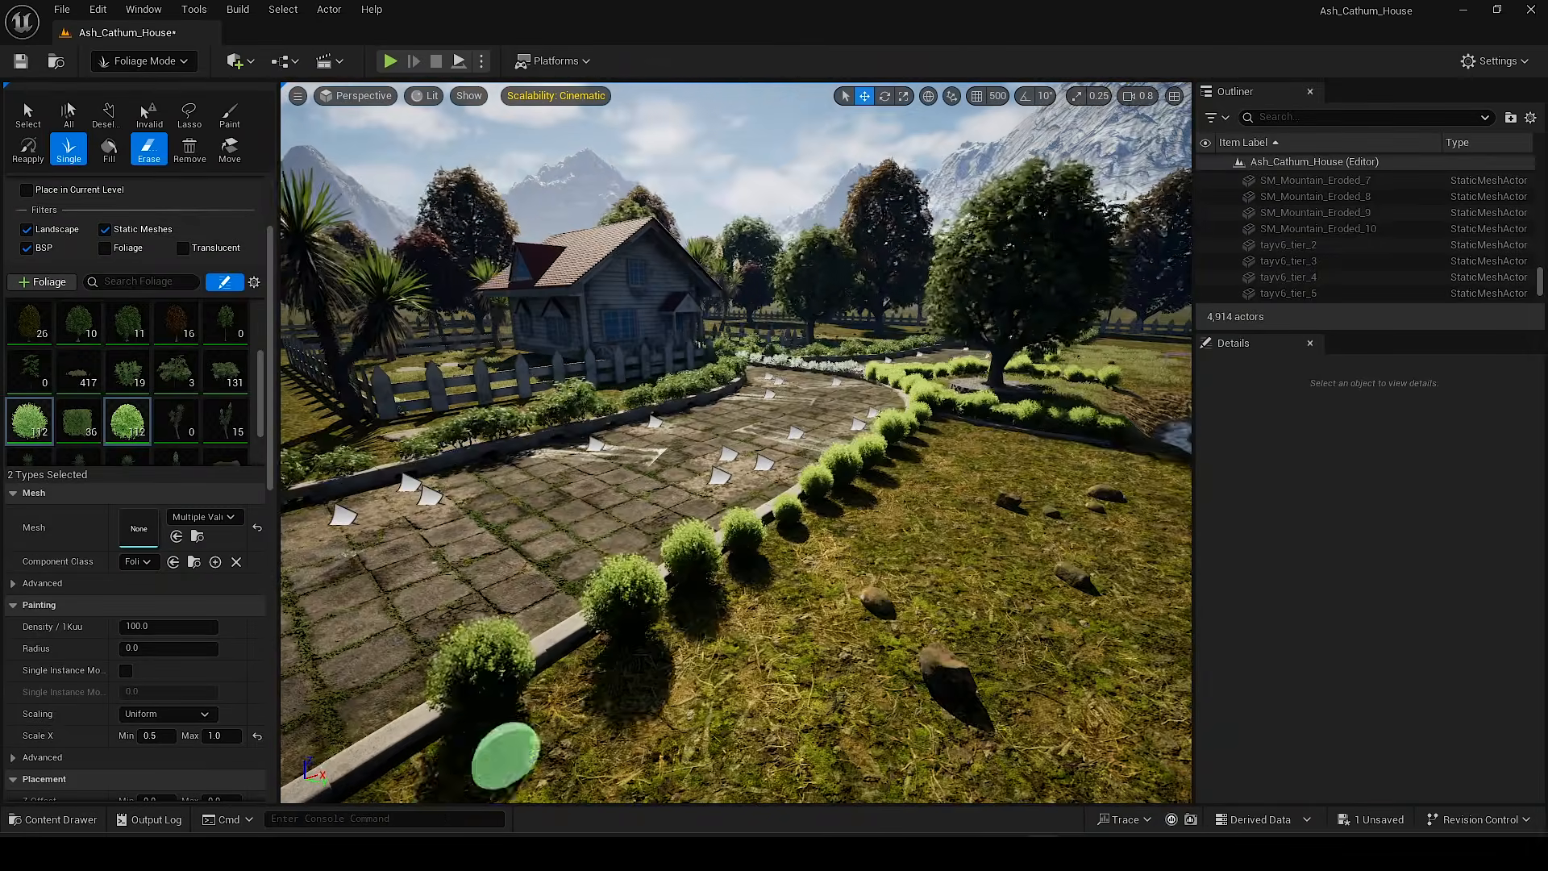
click(505, 755)
right_drag(505, 755, 729, 653)
click(553, 750)
click(728, 653)
click(854, 646)
right_drag(854, 646, 887, 613)
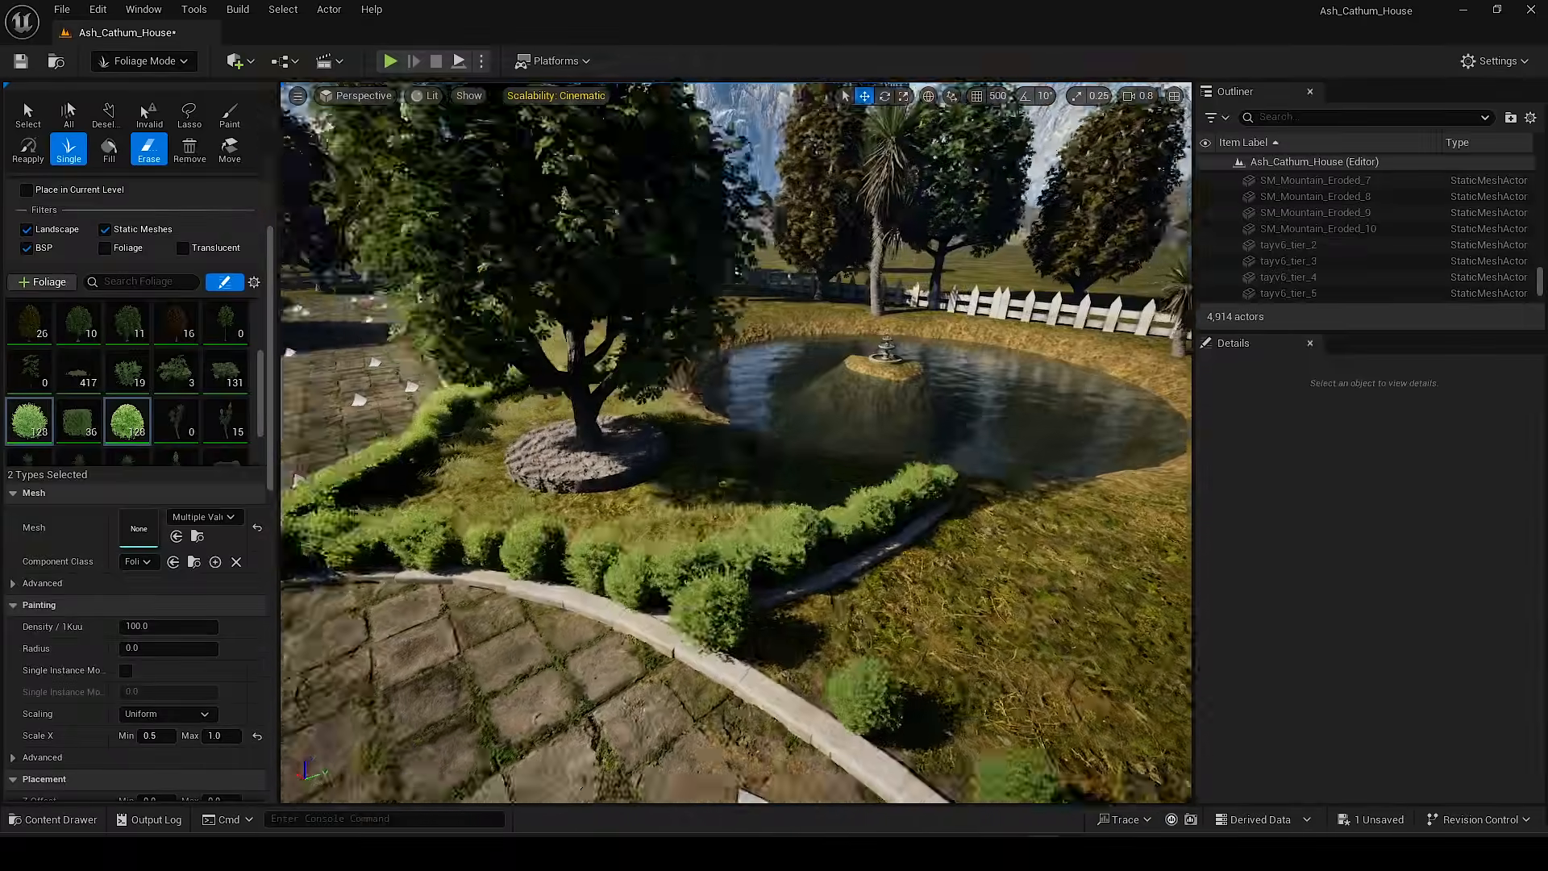
Step: Fill the gaps along the curbs with SM_vk3leazja_VarG plants, continuing to the far end of the path
click(227, 379)
click(604, 520)
click(653, 564)
mouse_move(652, 564)
right_down()
mouse_move(881, 753)
mouse_move(996, 720)
mouse_move(774, 604)
mouse_move(726, 620)
mouse_move(881, 581)
mouse_move(814, 601)
mouse_move(918, 617)
mouse_move(855, 621)
mouse_move(1044, 621)
right_up()
click(694, 605)
click(881, 753)
click(997, 720)
click(902, 669)
click(831, 640)
click(774, 604)
click(881, 580)
click(814, 600)
click(871, 622)
click(918, 618)
click(918, 617)
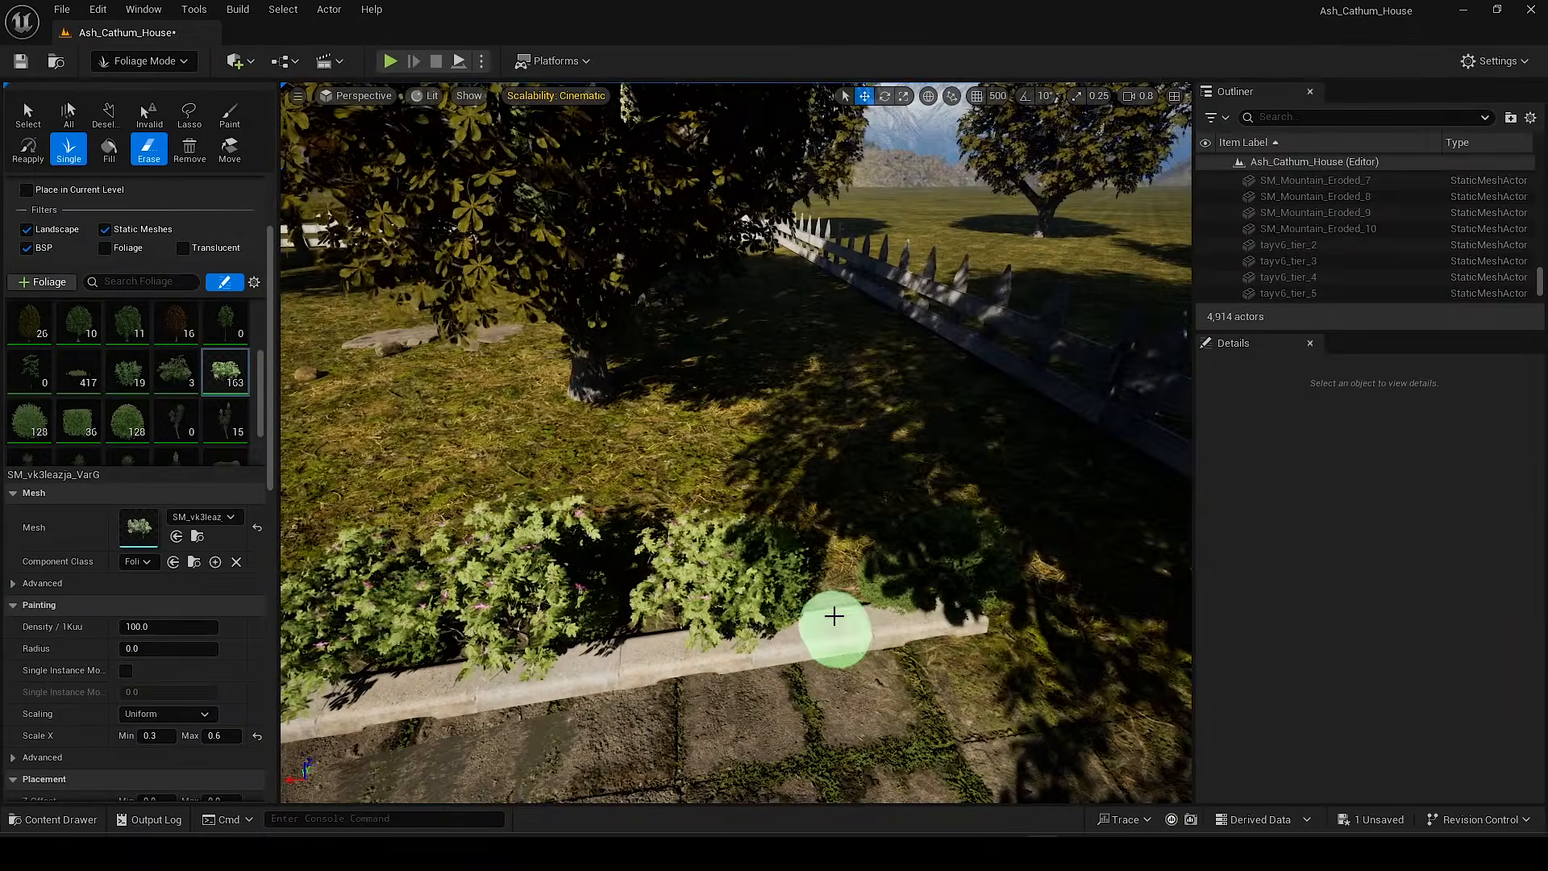
click(833, 605)
mouse_move(833, 604)
right_down()
mouse_move(685, 621)
mouse_move(564, 573)
mouse_move(638, 595)
right_up()
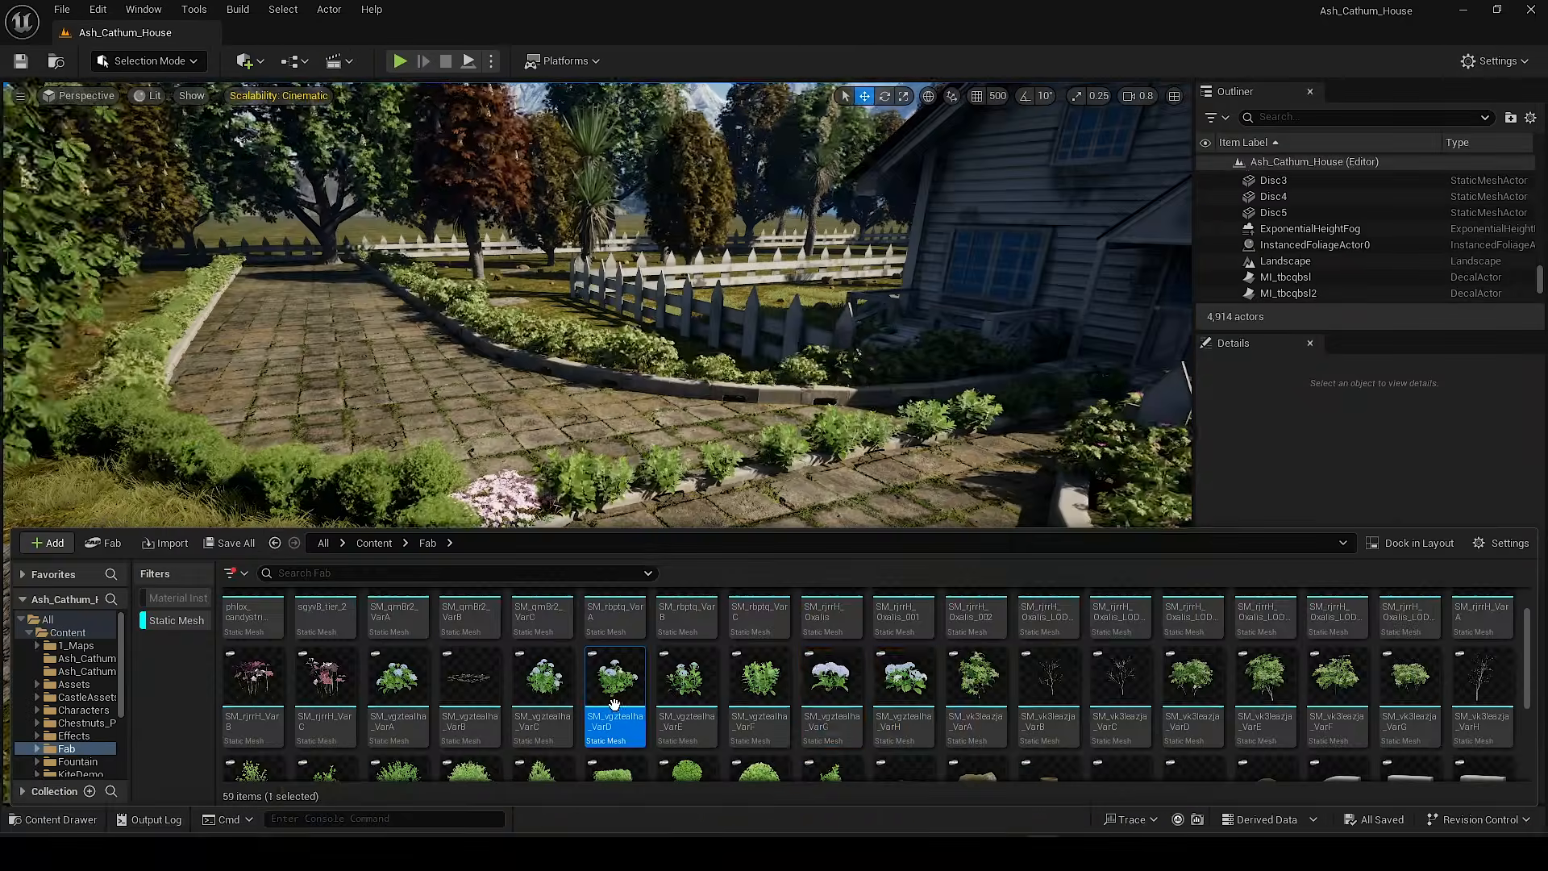
Step: Add the three blue and white hydrangea meshes to the foliage list, select them together and set their minimum scale to 0.3
ctrl+click(839, 722)
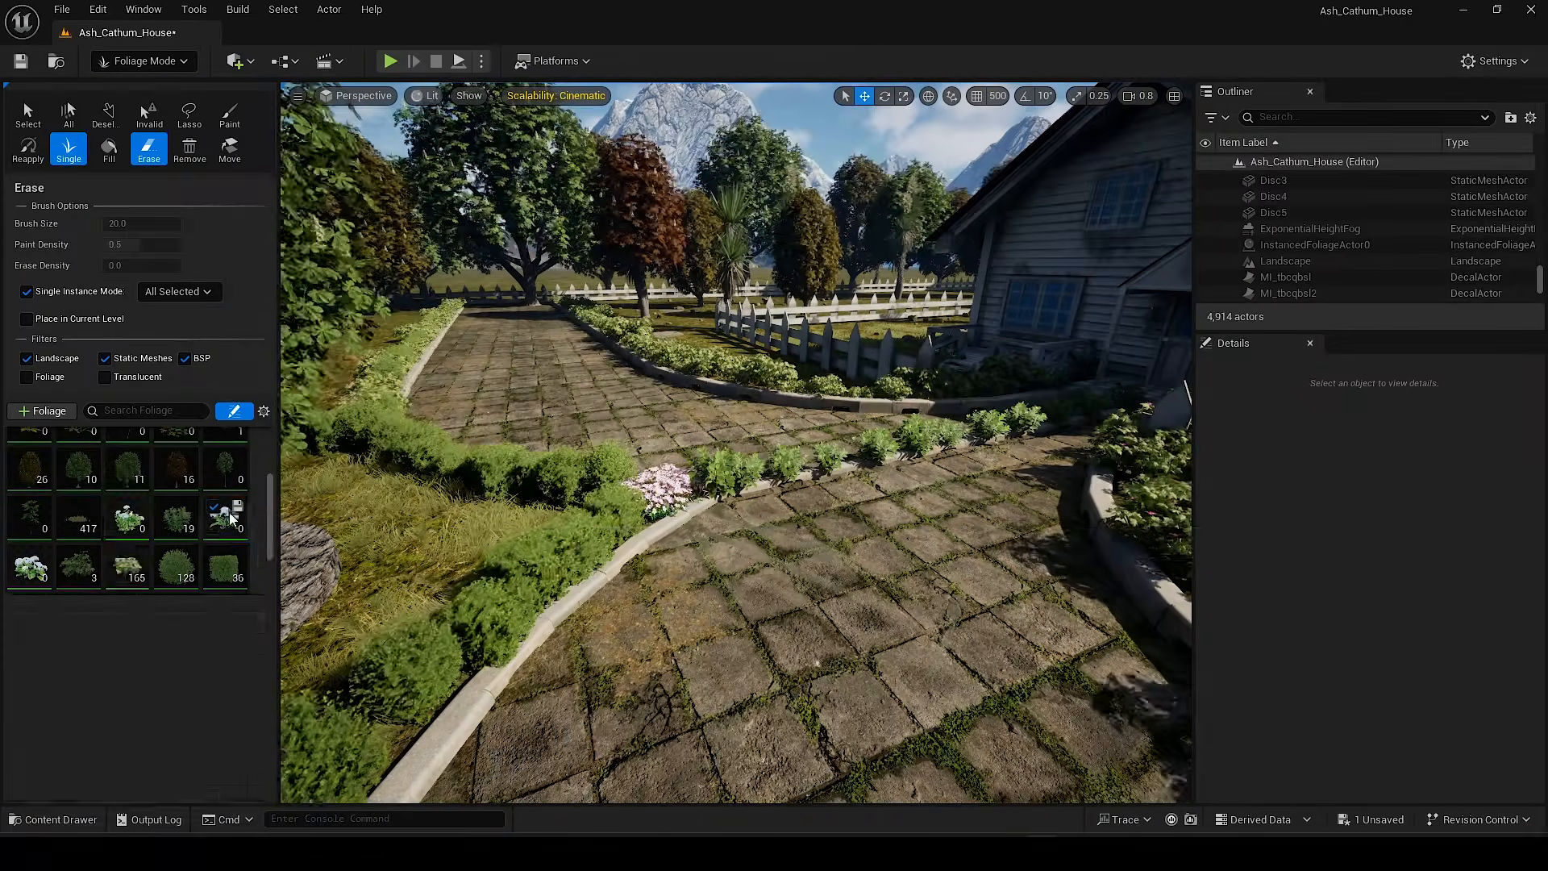
click(228, 518)
scroll(129, 518, down, 1)
ctrl+click(129, 477)
ctrl+click(31, 525)
right_drag(710, 548, 684, 567)
scroll(150, 709, down, 5)
click(150, 709)
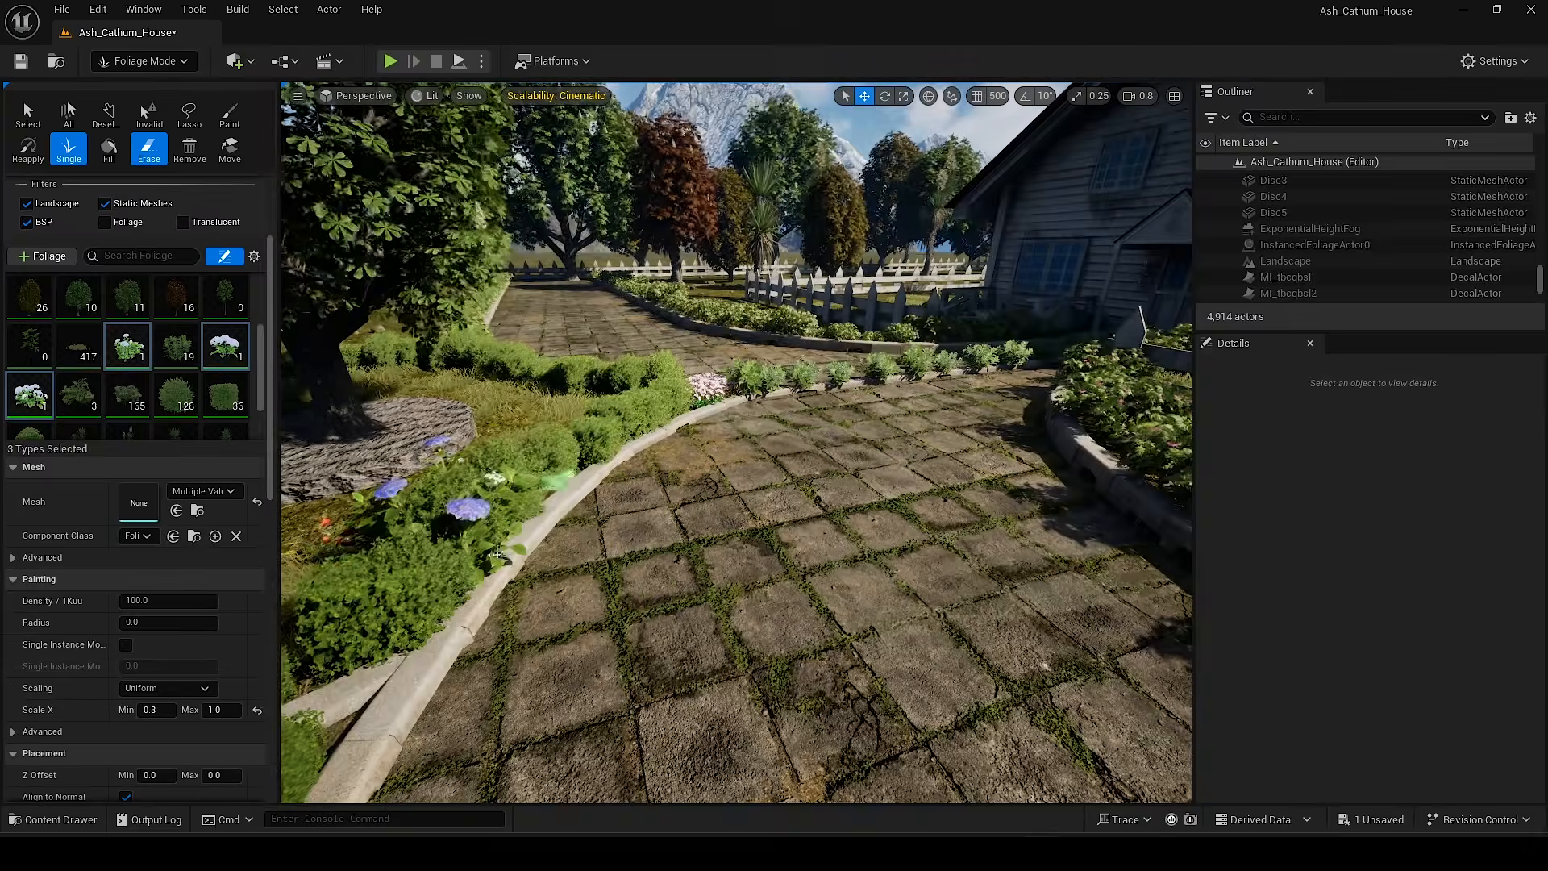
Step: Undo the oversized hydrangeas, limit their maximum scale to 0.5 and exclude static meshes, and plant them along the path borders
key(ctrl+z)
key(ctrl+z)
mouse_move(528, 546)
right_down()
mouse_move(698, 504)
mouse_move(583, 427)
mouse_move(414, 431)
mouse_move(553, 466)
mouse_move(742, 440)
right_up()
click(69, 149)
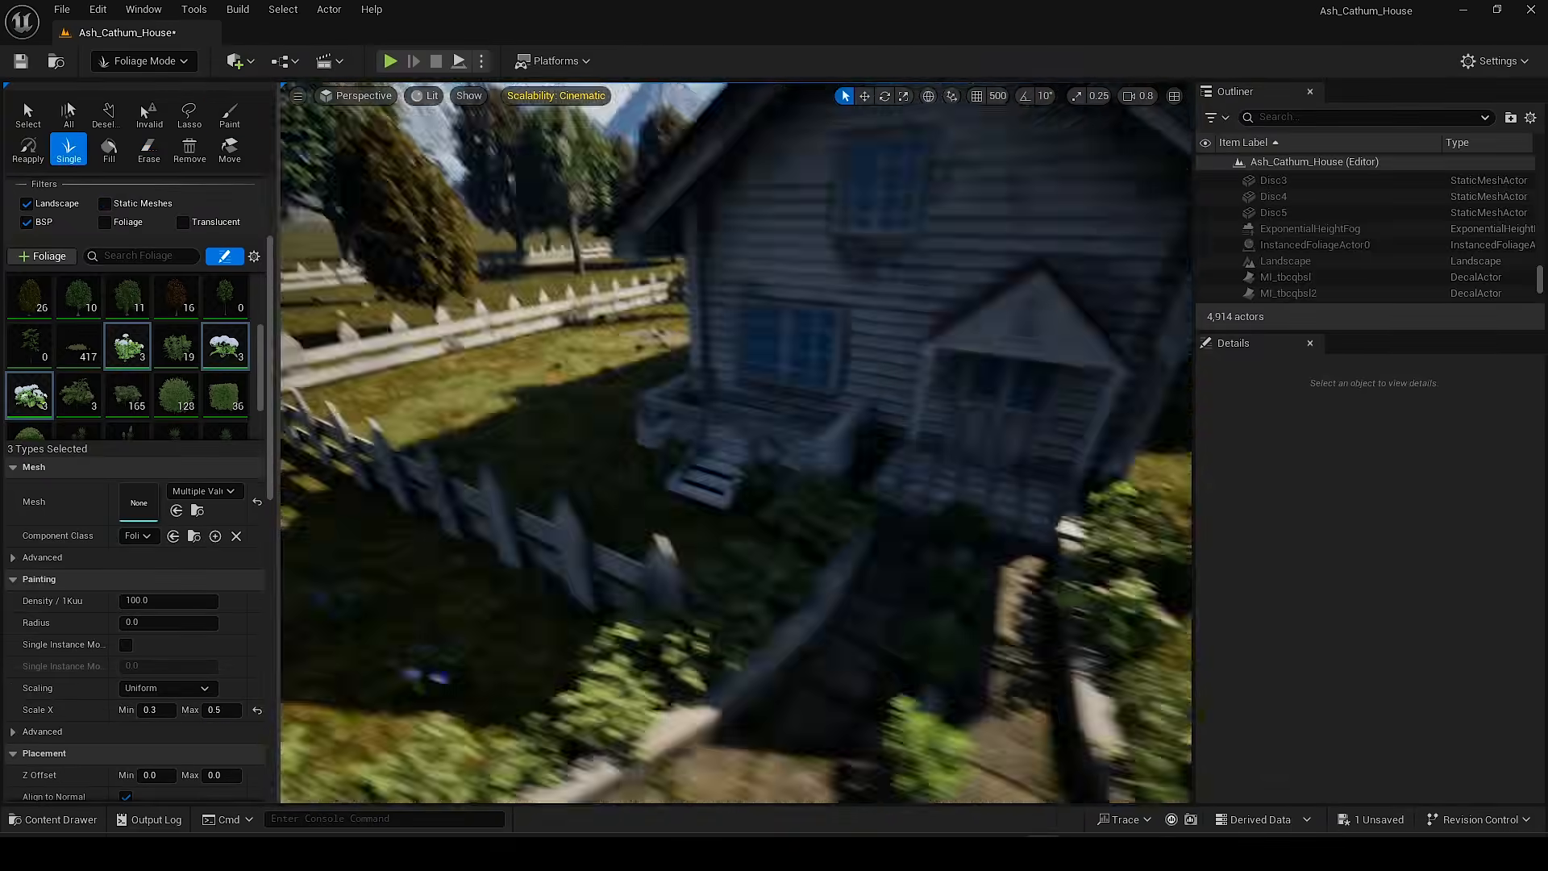
mouse_move(693, 636)
right_down()
mouse_move(735, 595)
mouse_move(742, 691)
mouse_move(855, 613)
mouse_move(726, 484)
mouse_move(706, 631)
right_up()
click(735, 594)
click(742, 690)
click(776, 667)
click(725, 483)
click(706, 631)
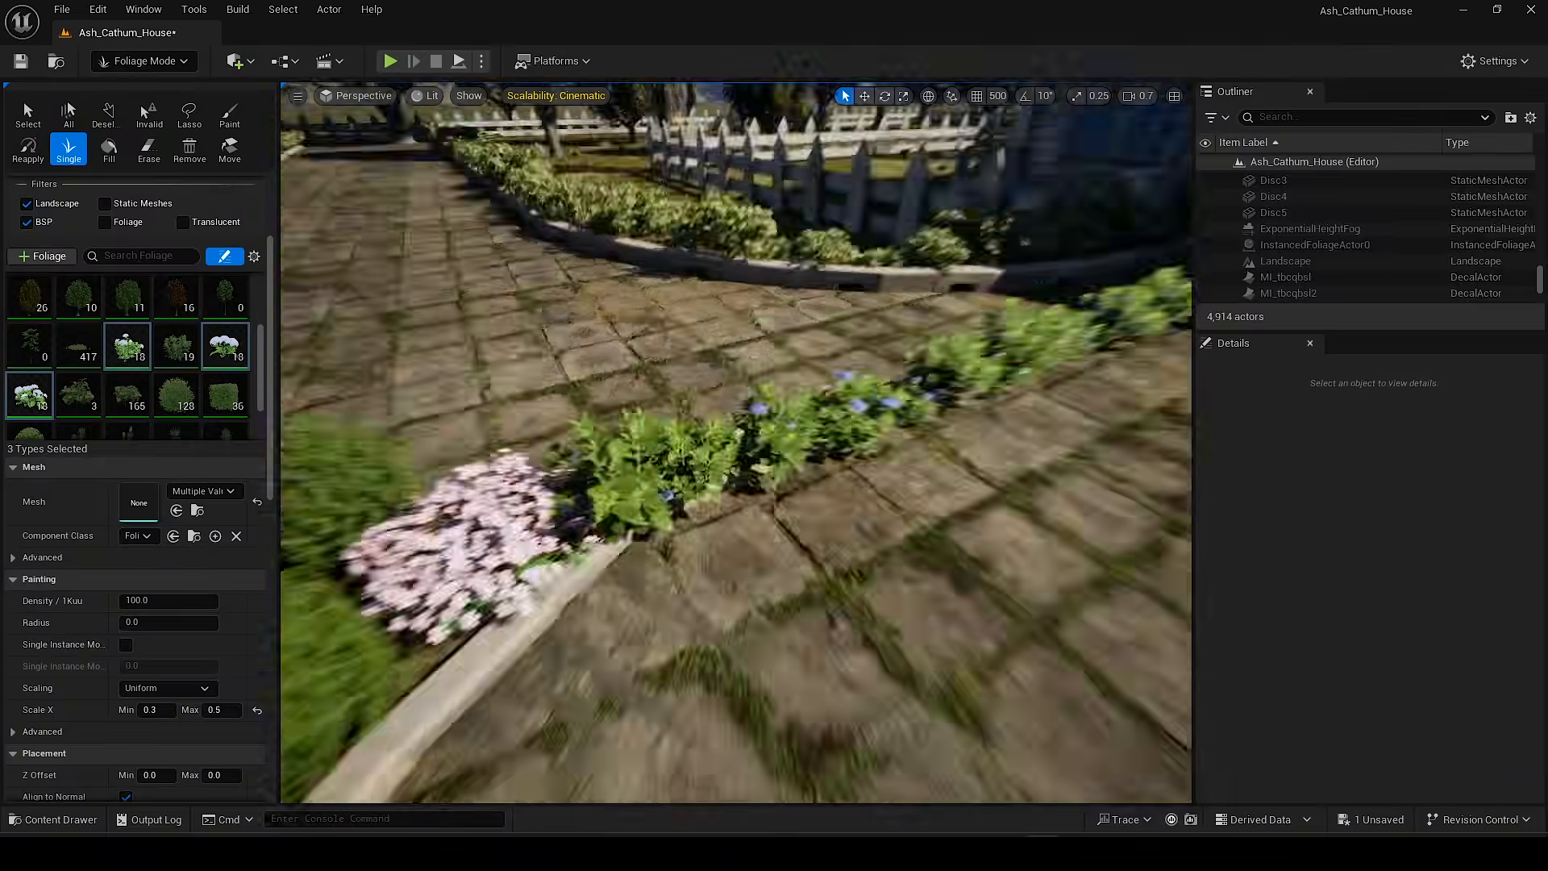
Step: Select flower_10_03 and the flower type beside it in the foliage list, adding the hydrangea types to the selection
scroll(147, 425, up, 1)
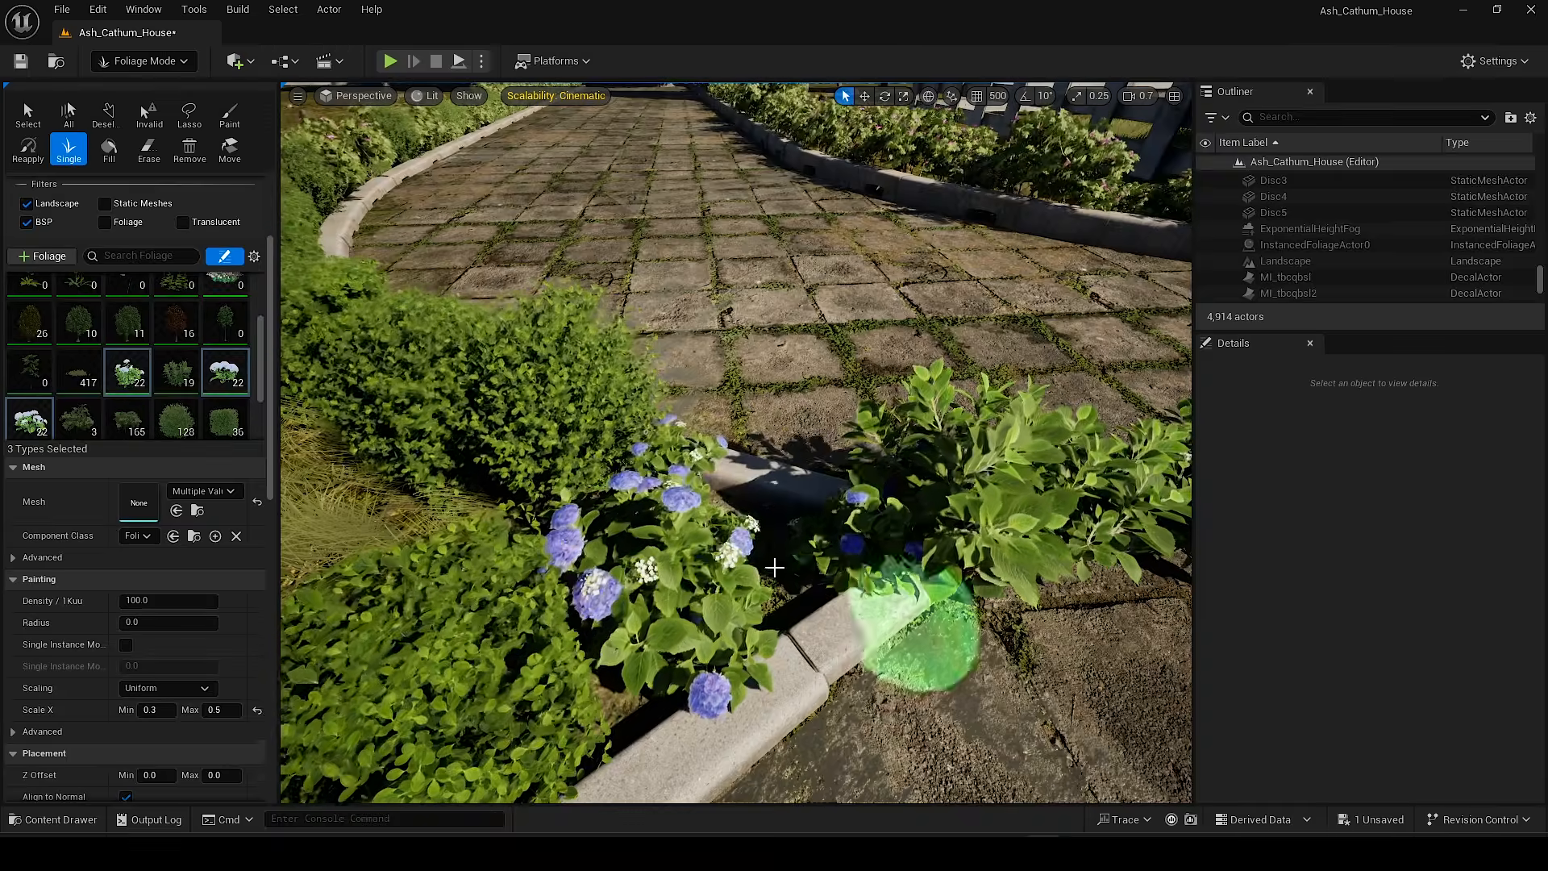
scroll(128, 354, up, 2)
click(225, 350)
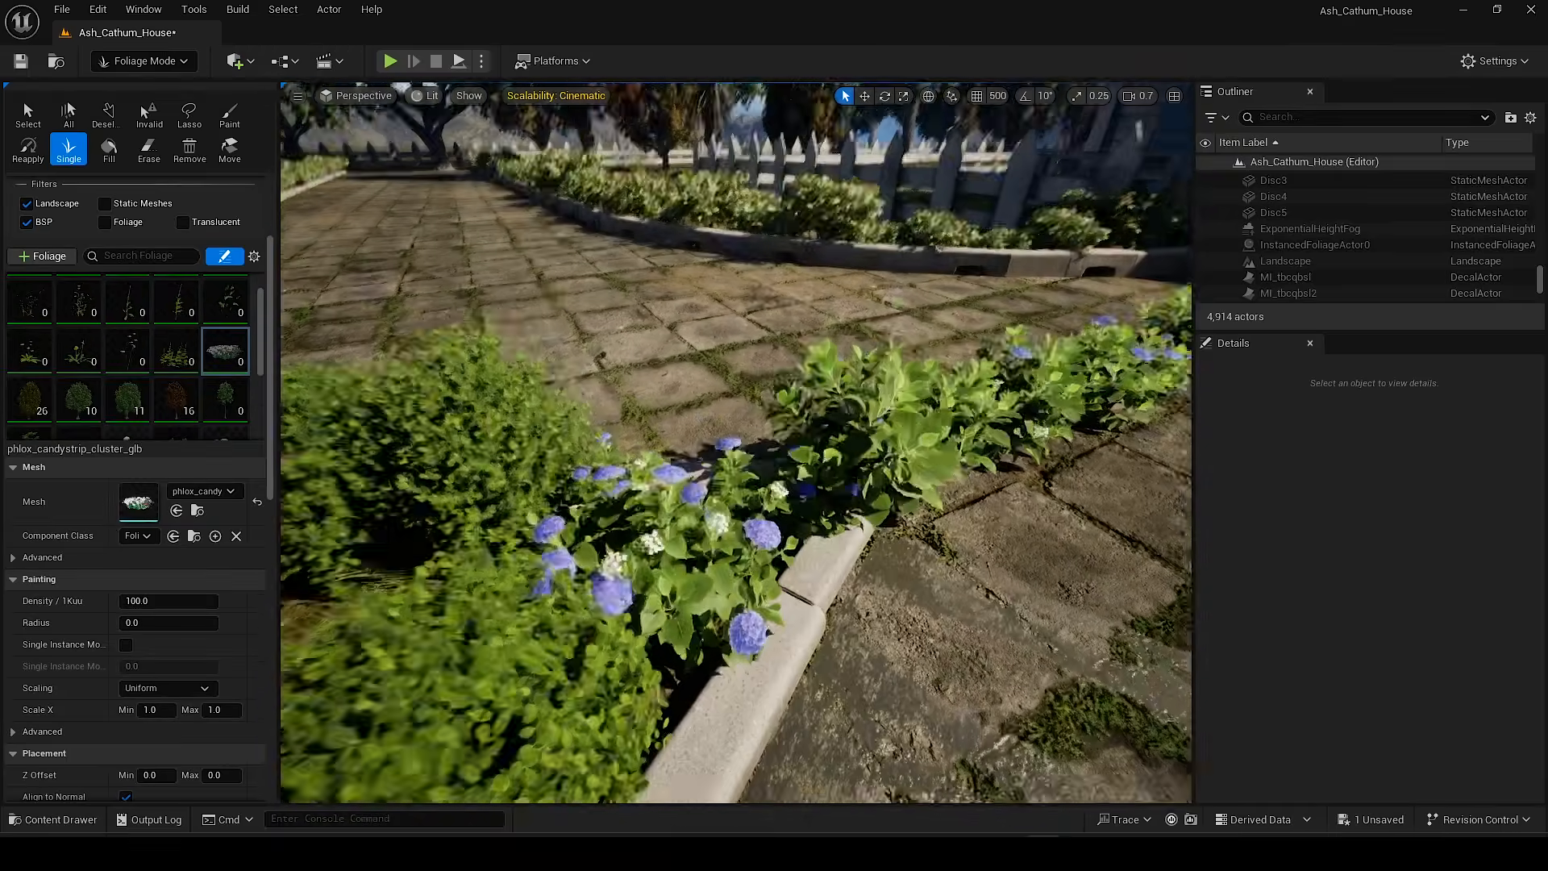
scroll(203, 389, up, 1)
click(129, 345)
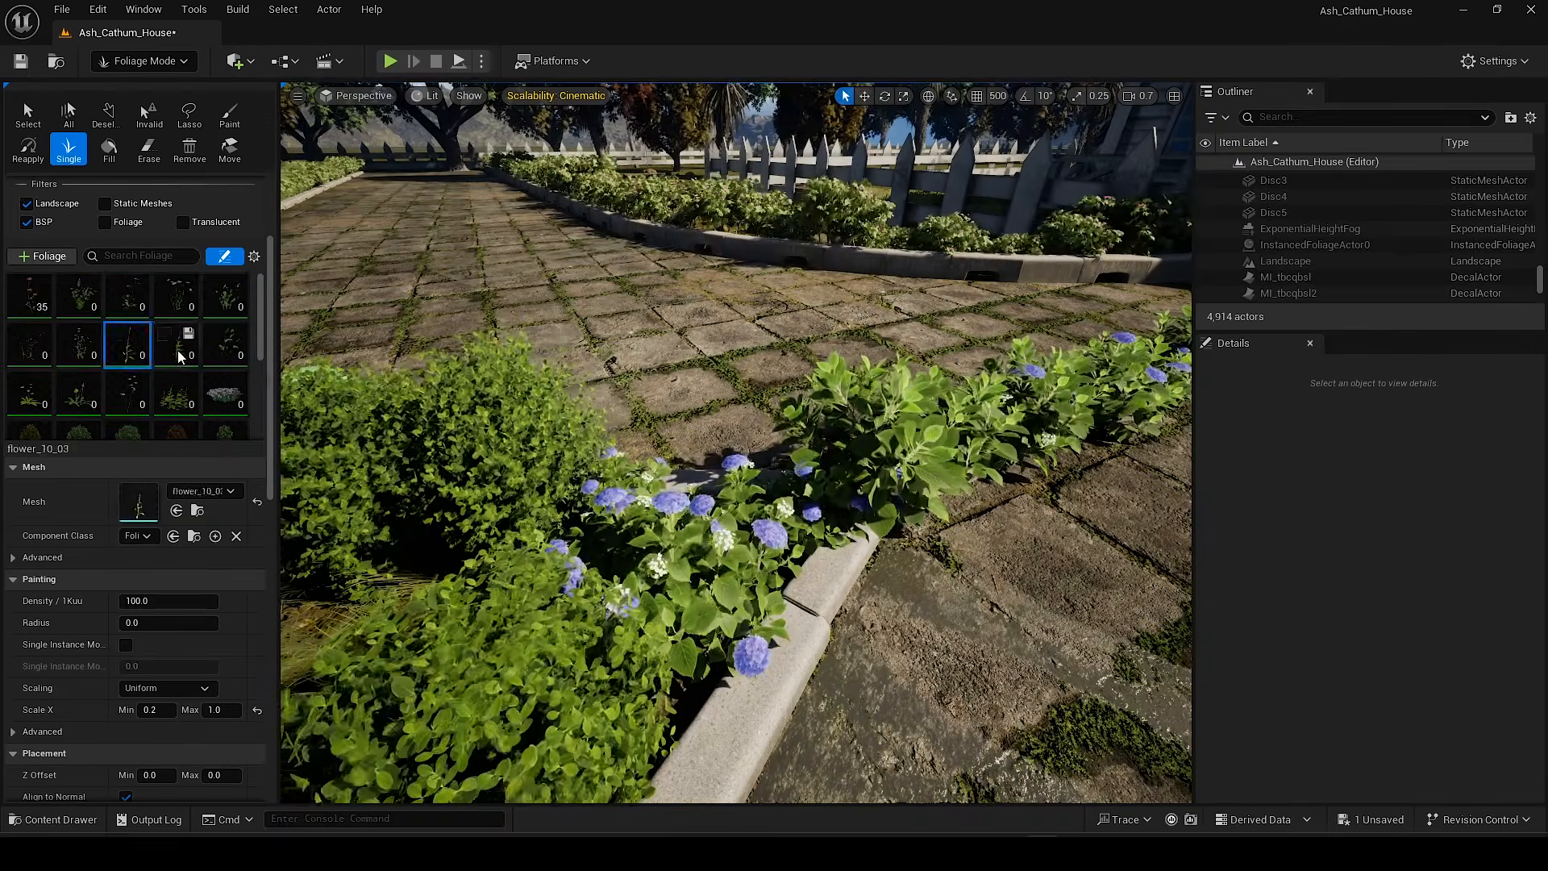
ctrl+click(179, 350)
scroll(202, 387, down, 2)
ctrl+click(133, 394)
scroll(32, 438, down, 1)
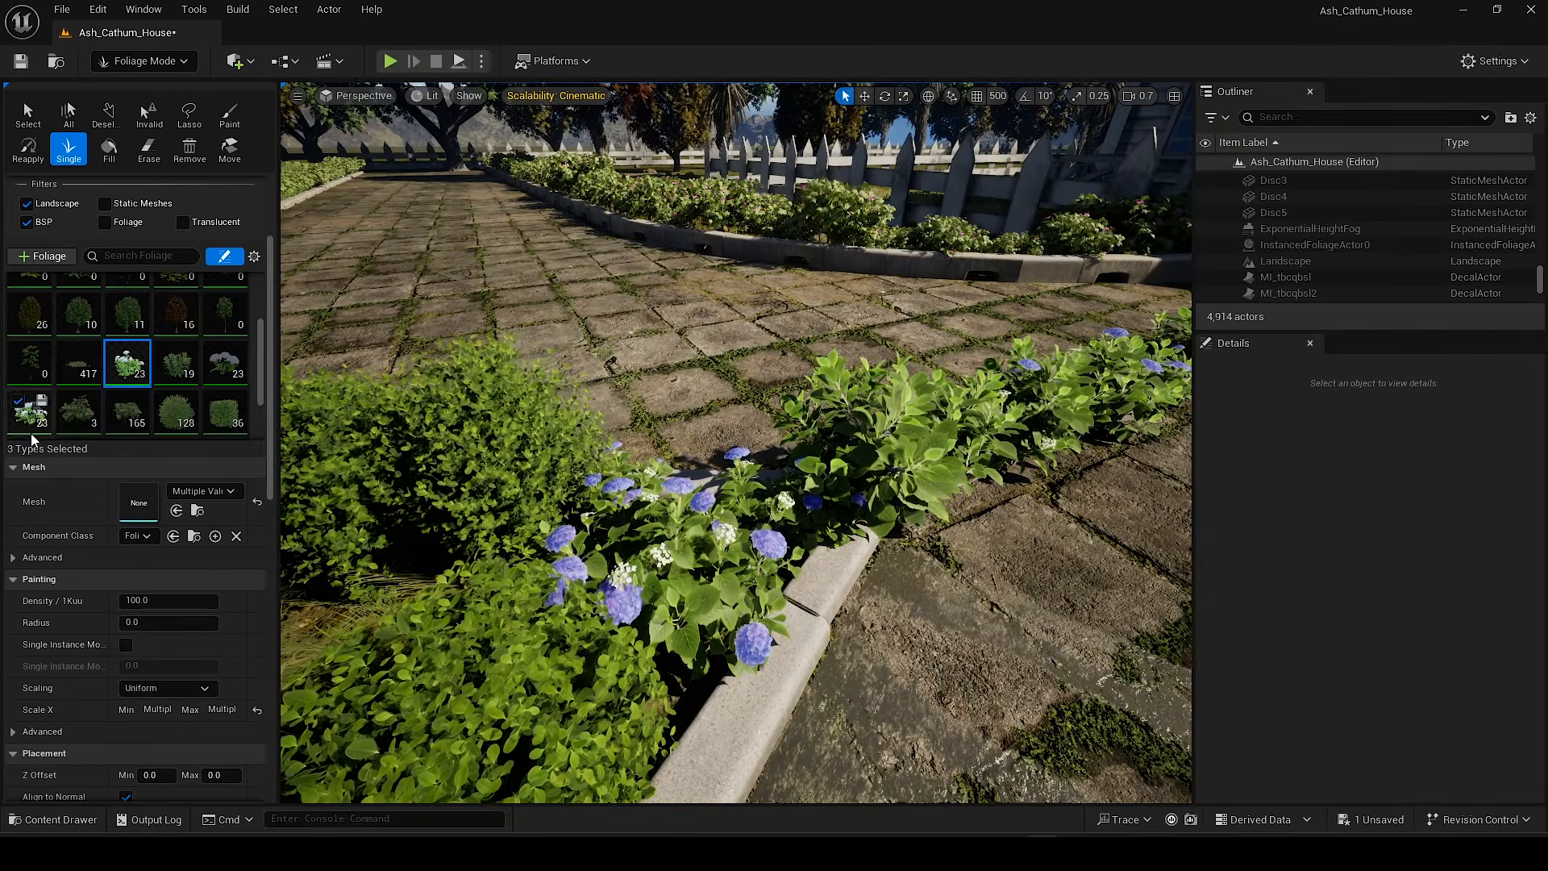
ctrl+click(36, 427)
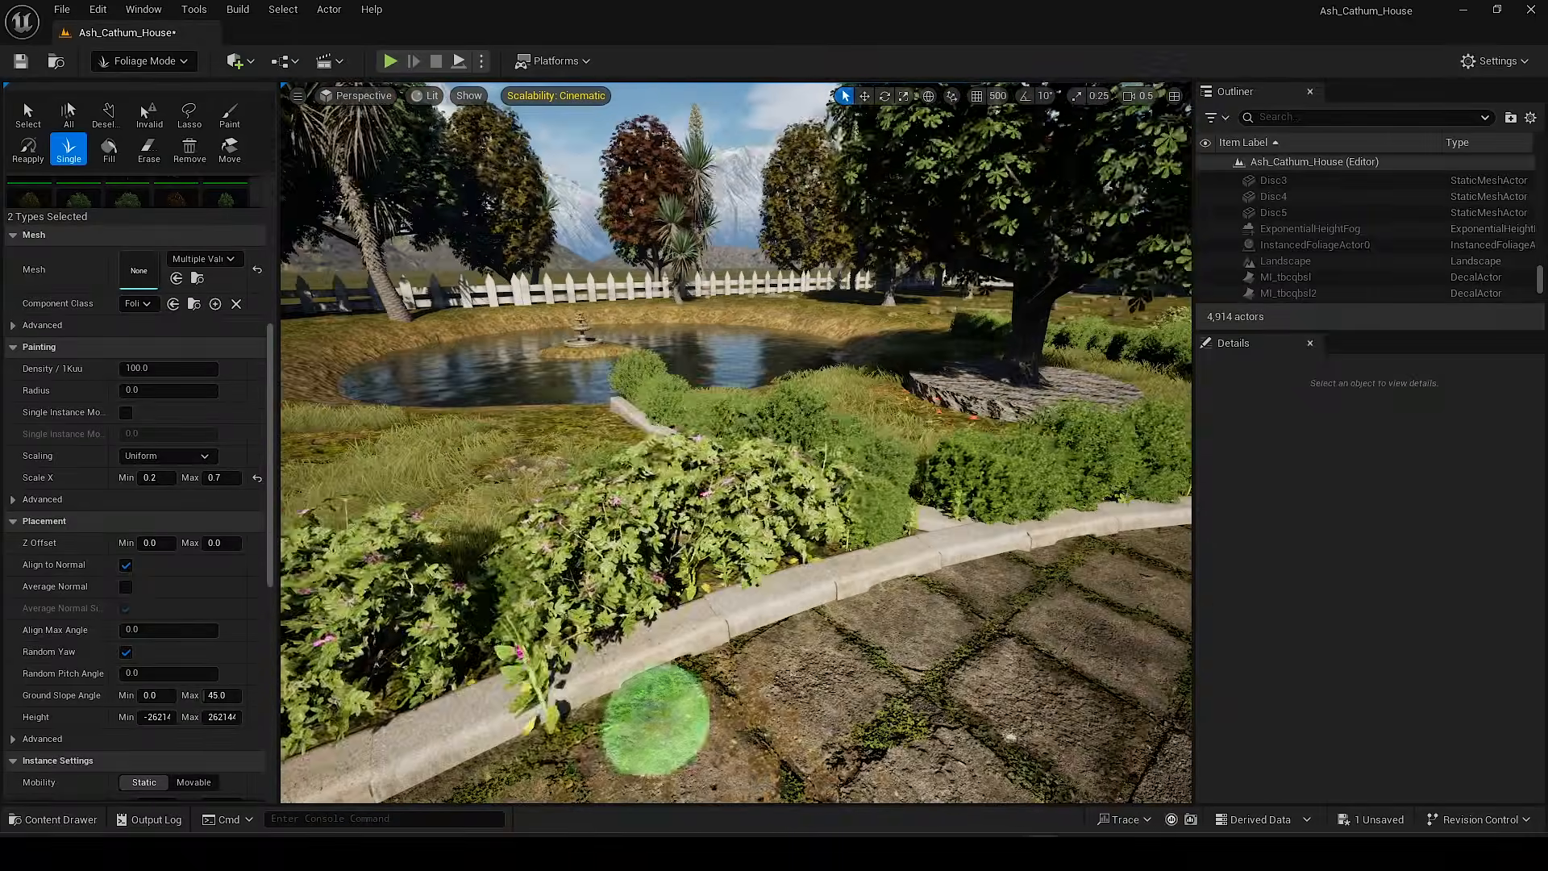
Step: Plant only the two tall flower types at scale 0.2 to 0.7 among the bushes along the path borders
mouse_move(655, 717)
right_down()
mouse_move(892, 690)
mouse_move(656, 701)
mouse_move(594, 548)
mouse_move(566, 650)
mouse_move(543, 576)
mouse_move(533, 606)
mouse_move(577, 632)
mouse_move(781, 591)
mouse_move(476, 567)
mouse_move(839, 621)
mouse_move(715, 601)
mouse_move(887, 595)
mouse_move(736, 615)
mouse_move(545, 577)
mouse_move(588, 653)
mouse_move(466, 497)
mouse_move(897, 590)
right_up()
key(e)
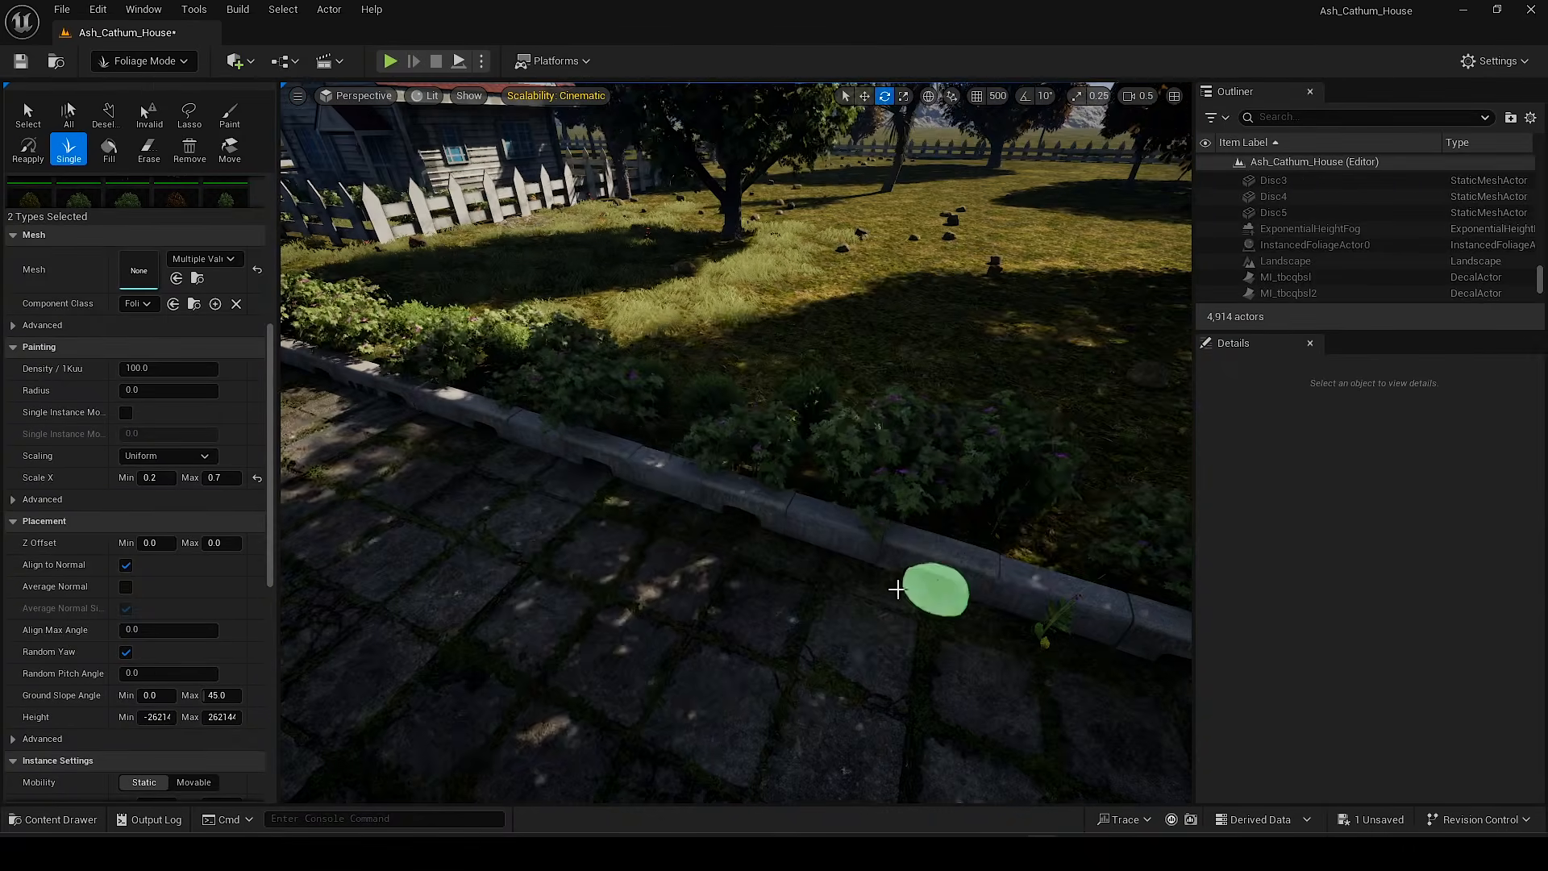
right_drag(653, 490, 453, 460)
scroll(135, 276, up, 5)
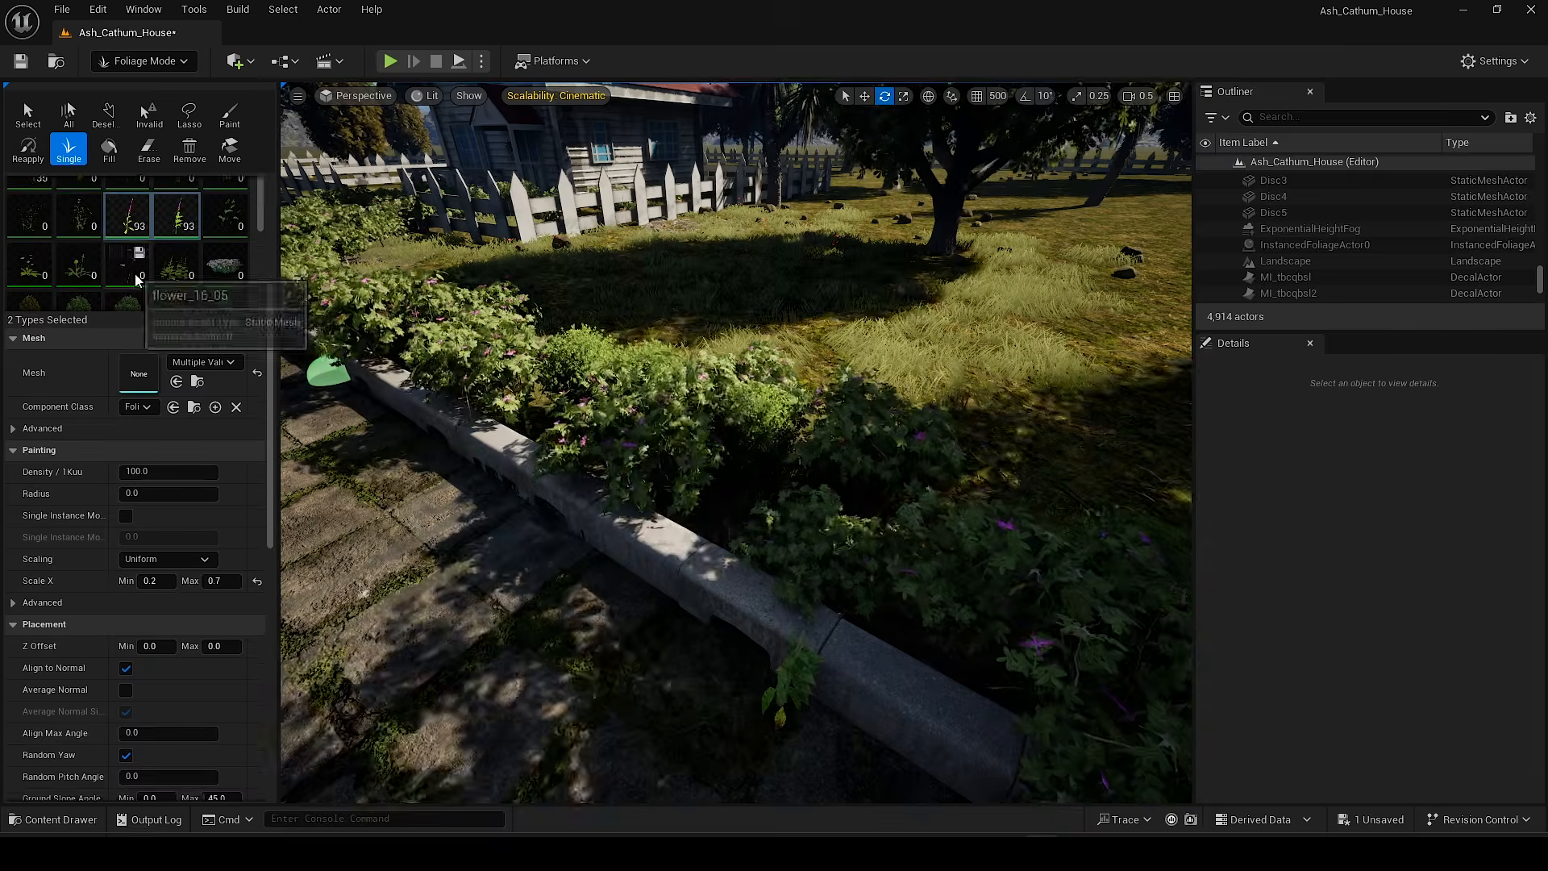
scroll(209, 278, up, 4)
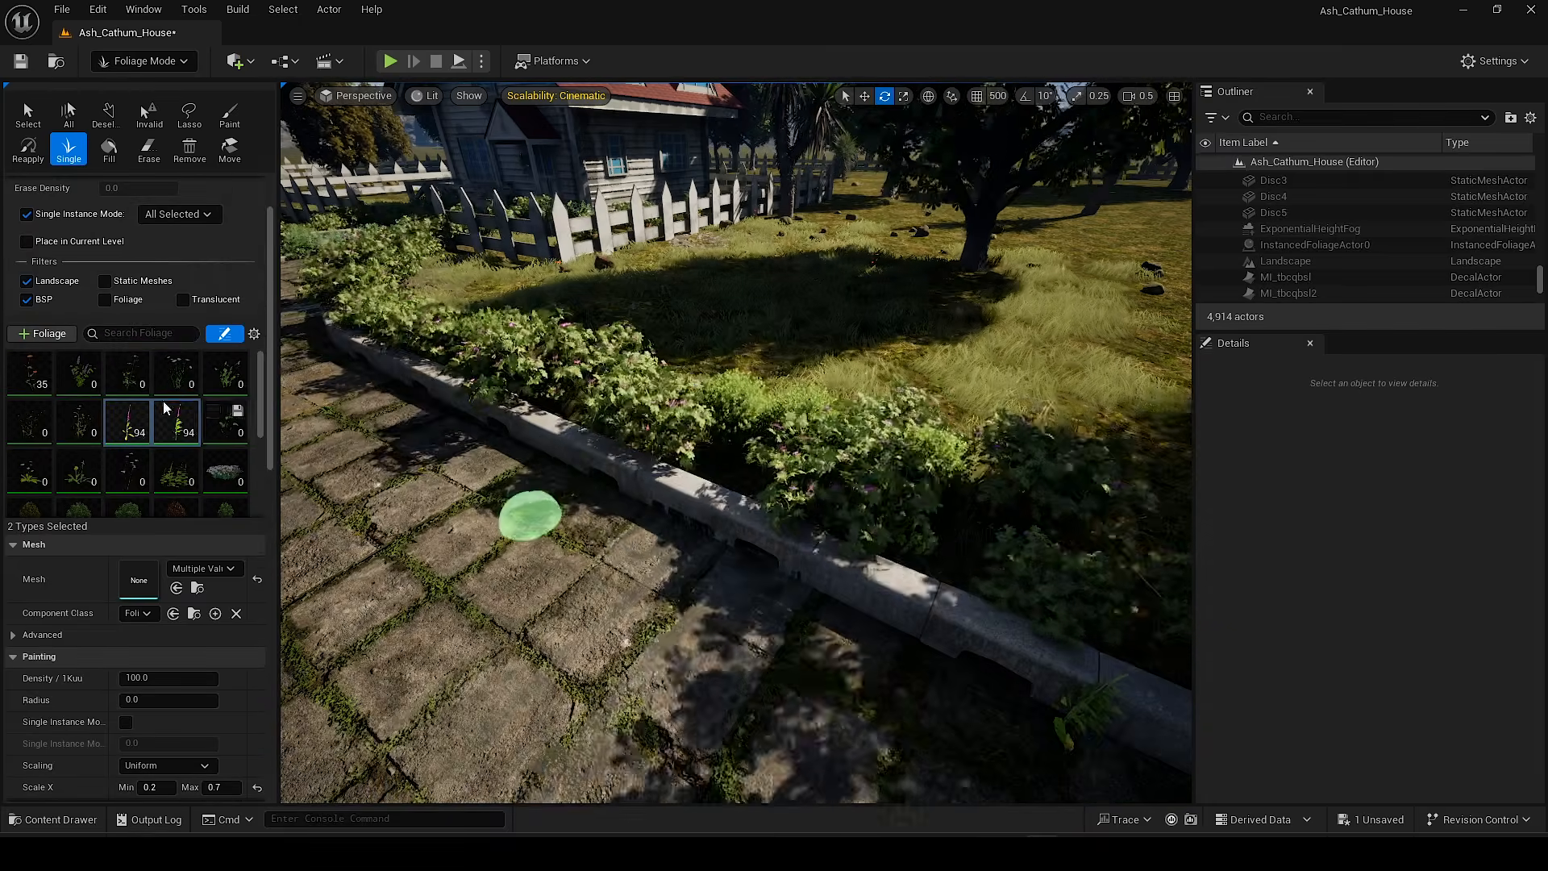
Step: Plant more of the two tall flowers among the border bushes, continuing toward the house entrance
click(597, 458)
mouse_move(597, 459)
right_down()
mouse_move(511, 473)
mouse_move(641, 541)
mouse_move(891, 563)
mouse_move(871, 715)
mouse_move(746, 559)
mouse_move(736, 519)
mouse_move(736, 639)
mouse_move(701, 556)
mouse_move(684, 597)
mouse_move(615, 588)
mouse_move(653, 694)
mouse_move(601, 694)
mouse_move(404, 777)
right_up()
click(570, 507)
click(892, 563)
click(871, 715)
key(w)
click(747, 559)
click(747, 559)
click(736, 519)
click(736, 639)
click(700, 555)
click(684, 597)
click(615, 587)
click(653, 694)
Step: Turn off Align to Normal for the two tall flowers and erase a stray one beside the entrance path
key(shift)
scroll(162, 728, down, 8)
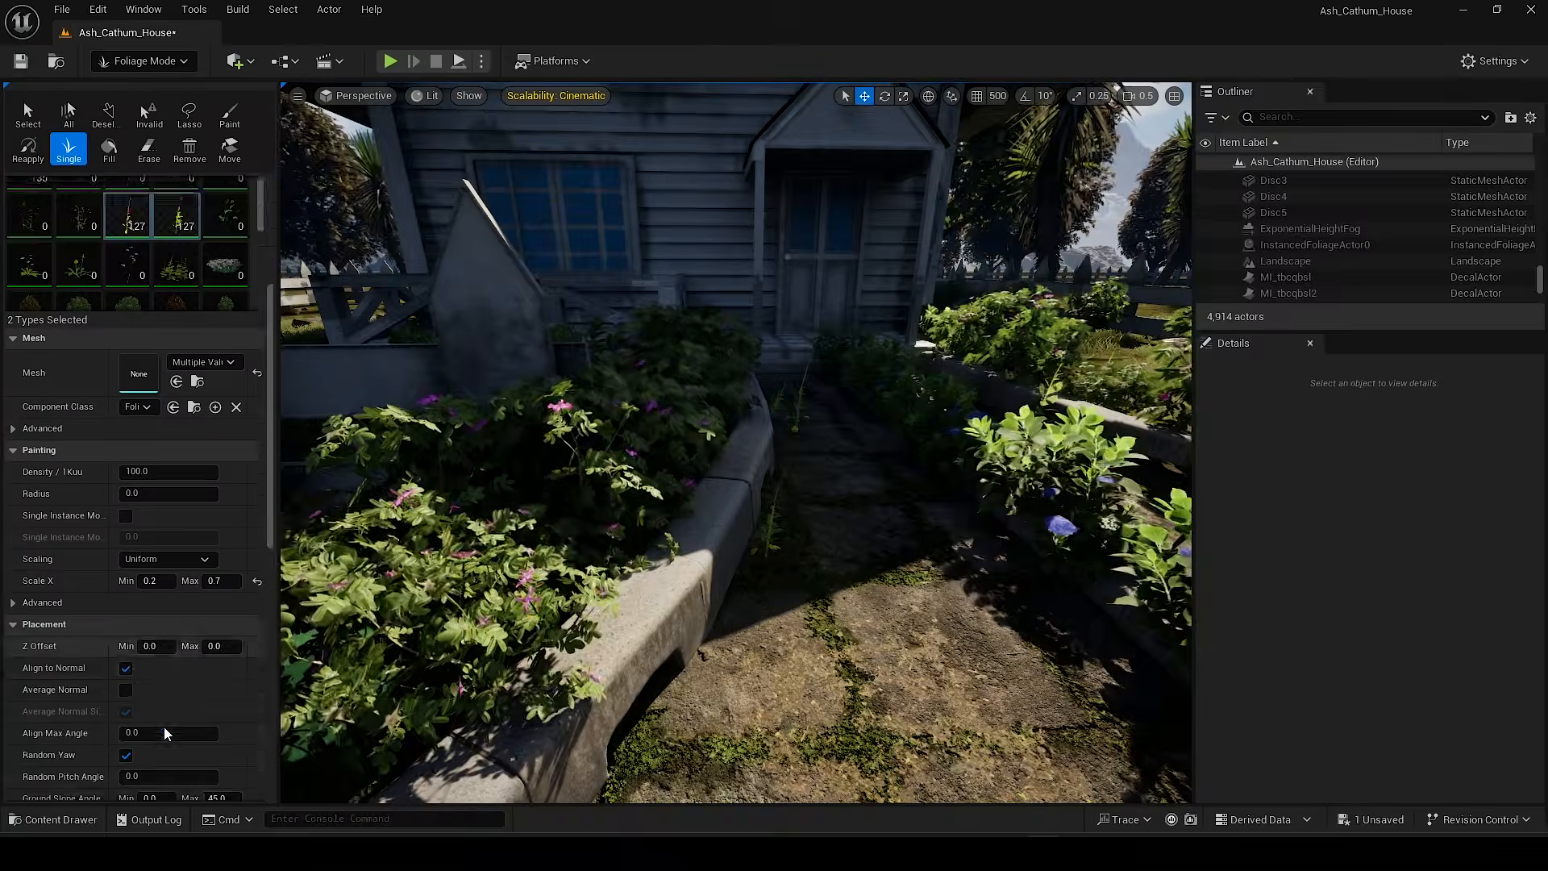
mouse_move(742, 482)
right_down()
mouse_move(677, 687)
mouse_move(709, 622)
mouse_move(627, 550)
mouse_move(689, 677)
right_up()
shift+click(709, 621)
mouse_move(627, 635)
right_down()
mouse_move(501, 684)
mouse_move(608, 667)
mouse_move(546, 581)
mouse_move(702, 617)
mouse_move(597, 620)
mouse_move(609, 705)
mouse_move(637, 695)
mouse_move(582, 701)
mouse_move(597, 700)
mouse_move(524, 656)
mouse_move(613, 645)
mouse_move(905, 718)
right_up()
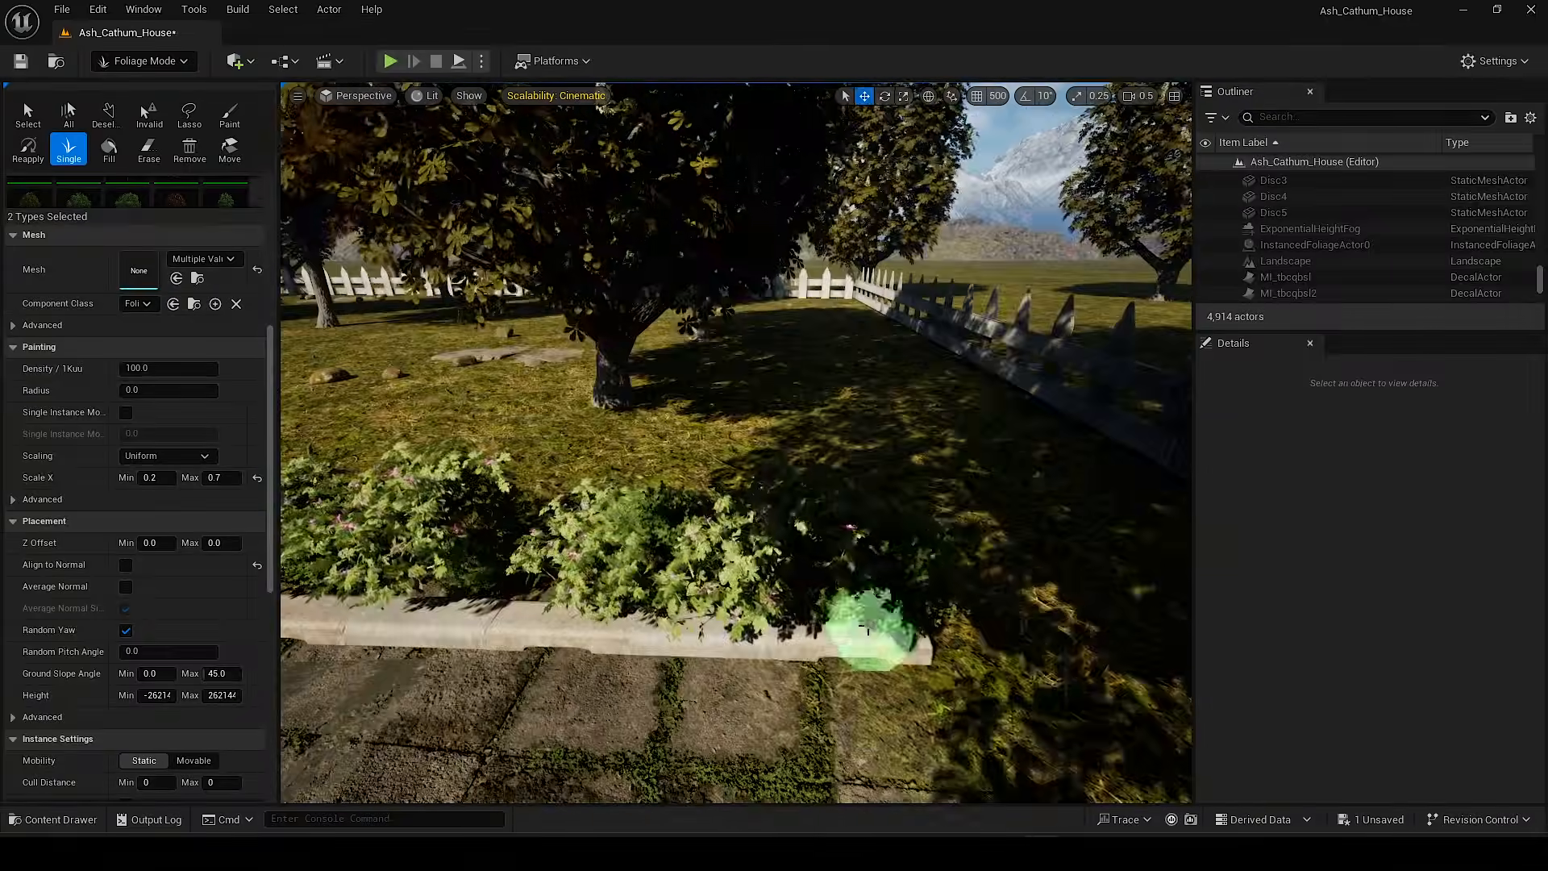
Step: Return to Selection Mode and save the Ash_Cathum_House level
mouse_move(594, 645)
right_down()
mouse_move(687, 655)
mouse_move(596, 663)
right_up()
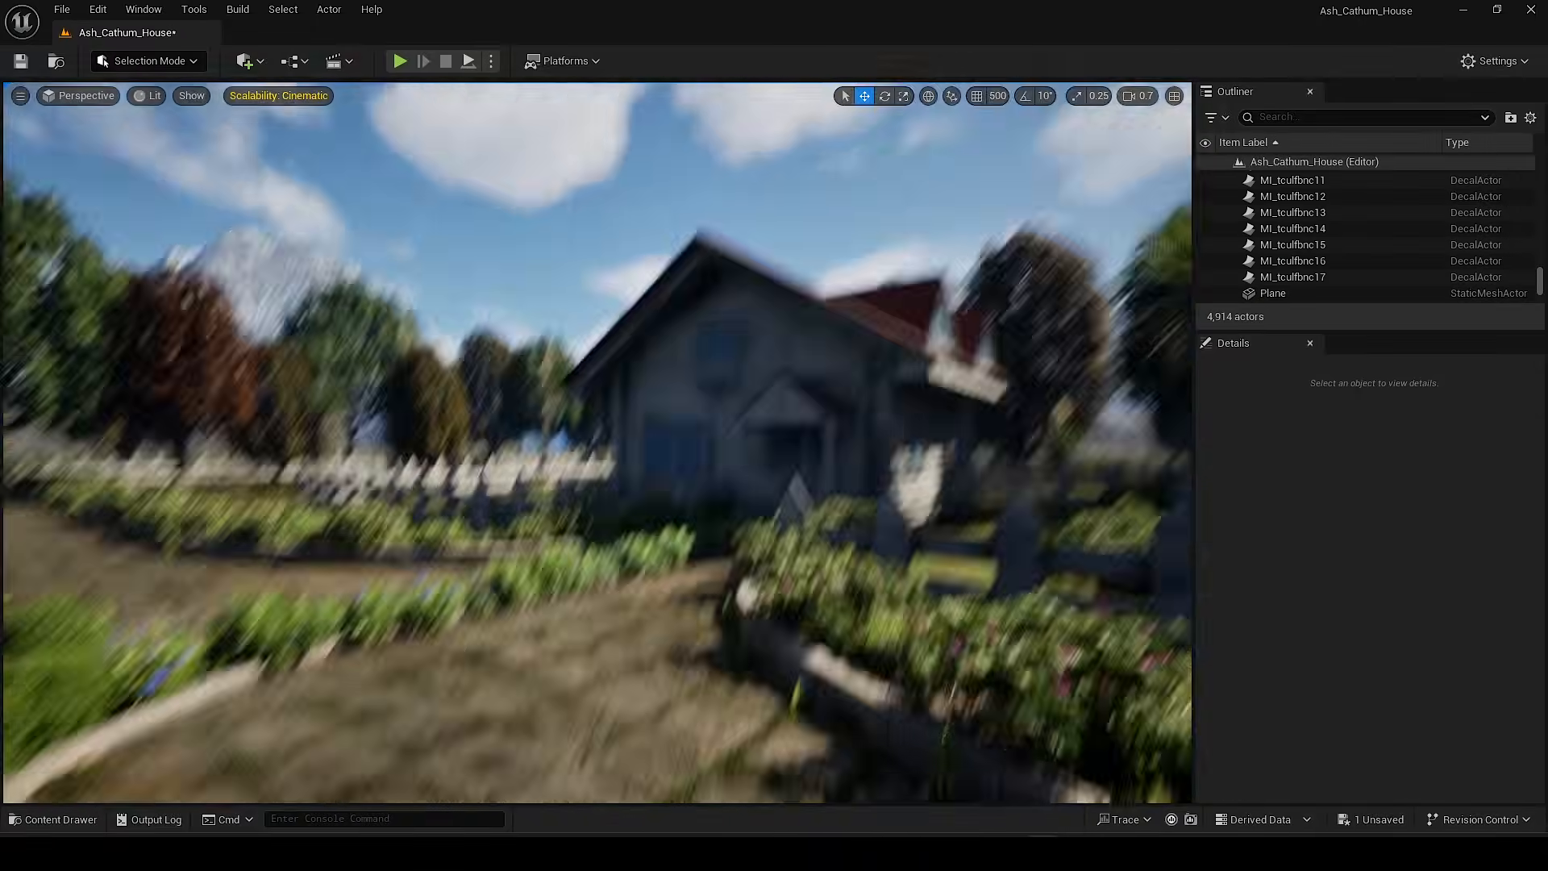
right_drag(552, 240, 552, 239)
key(ctrl+s)
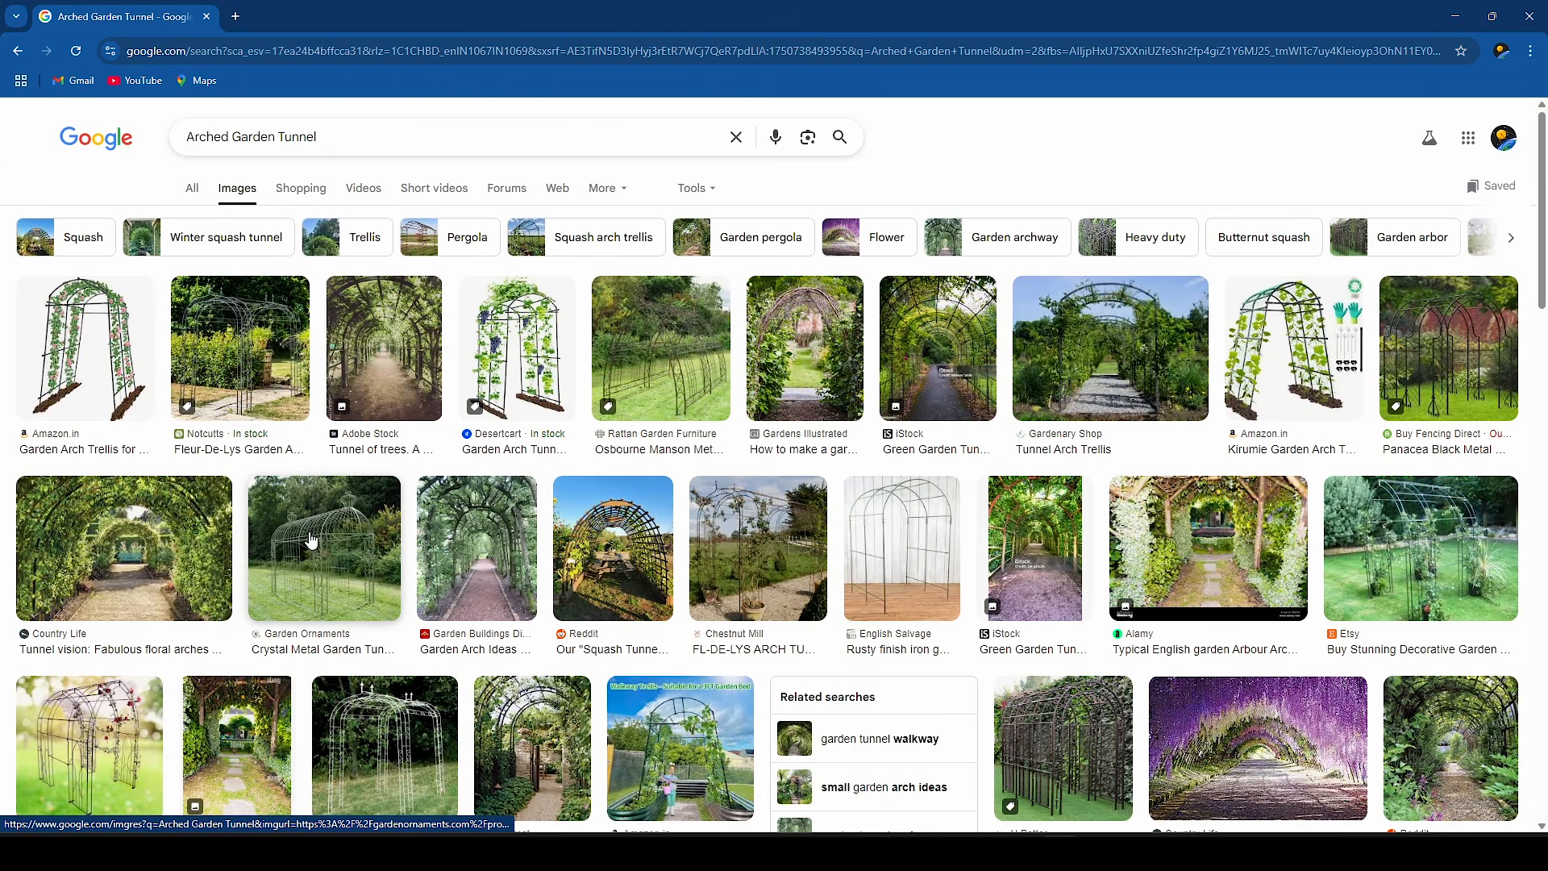
Step: Preview the Crystal Metal Garden Tunnel, "Squash Tunnel" and climbing-plant Green Garden Tunnel images to compare their arch frame designs
click(311, 540)
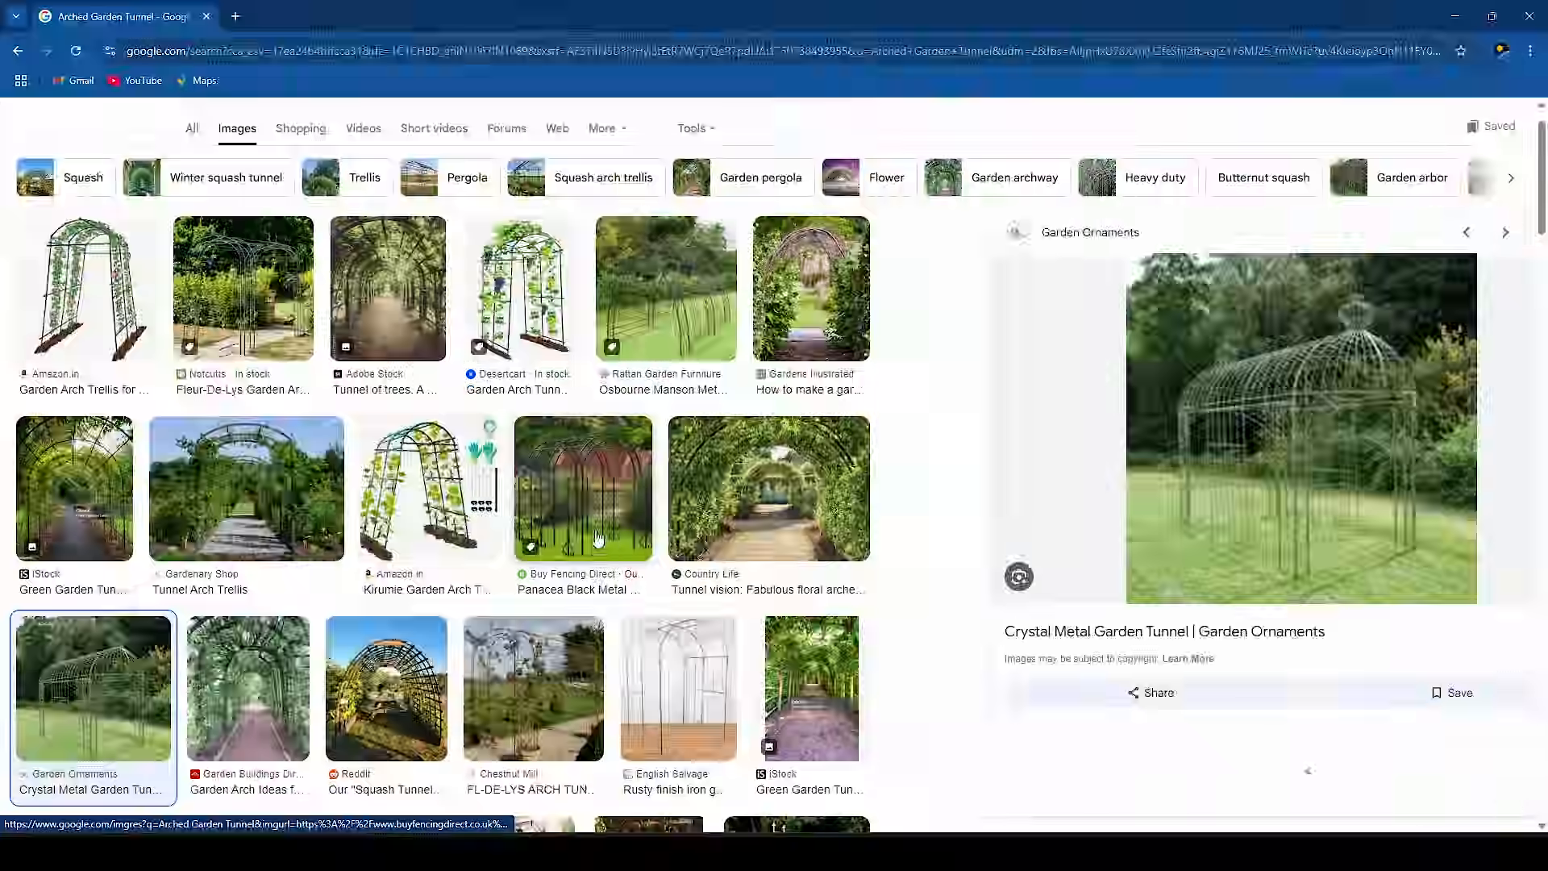
click(1486, 244)
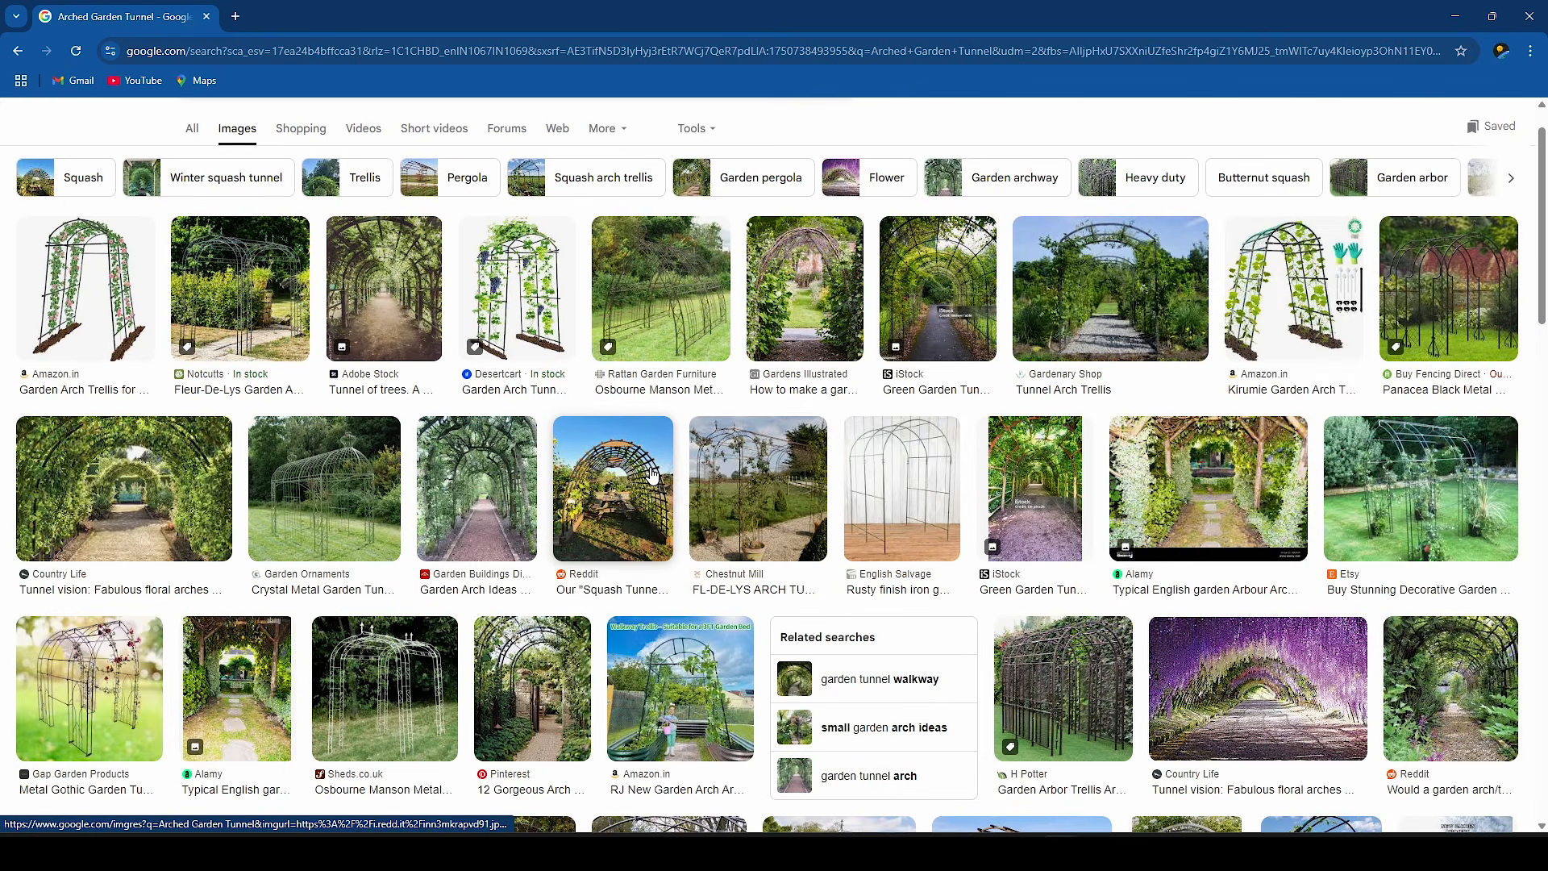
click(613, 492)
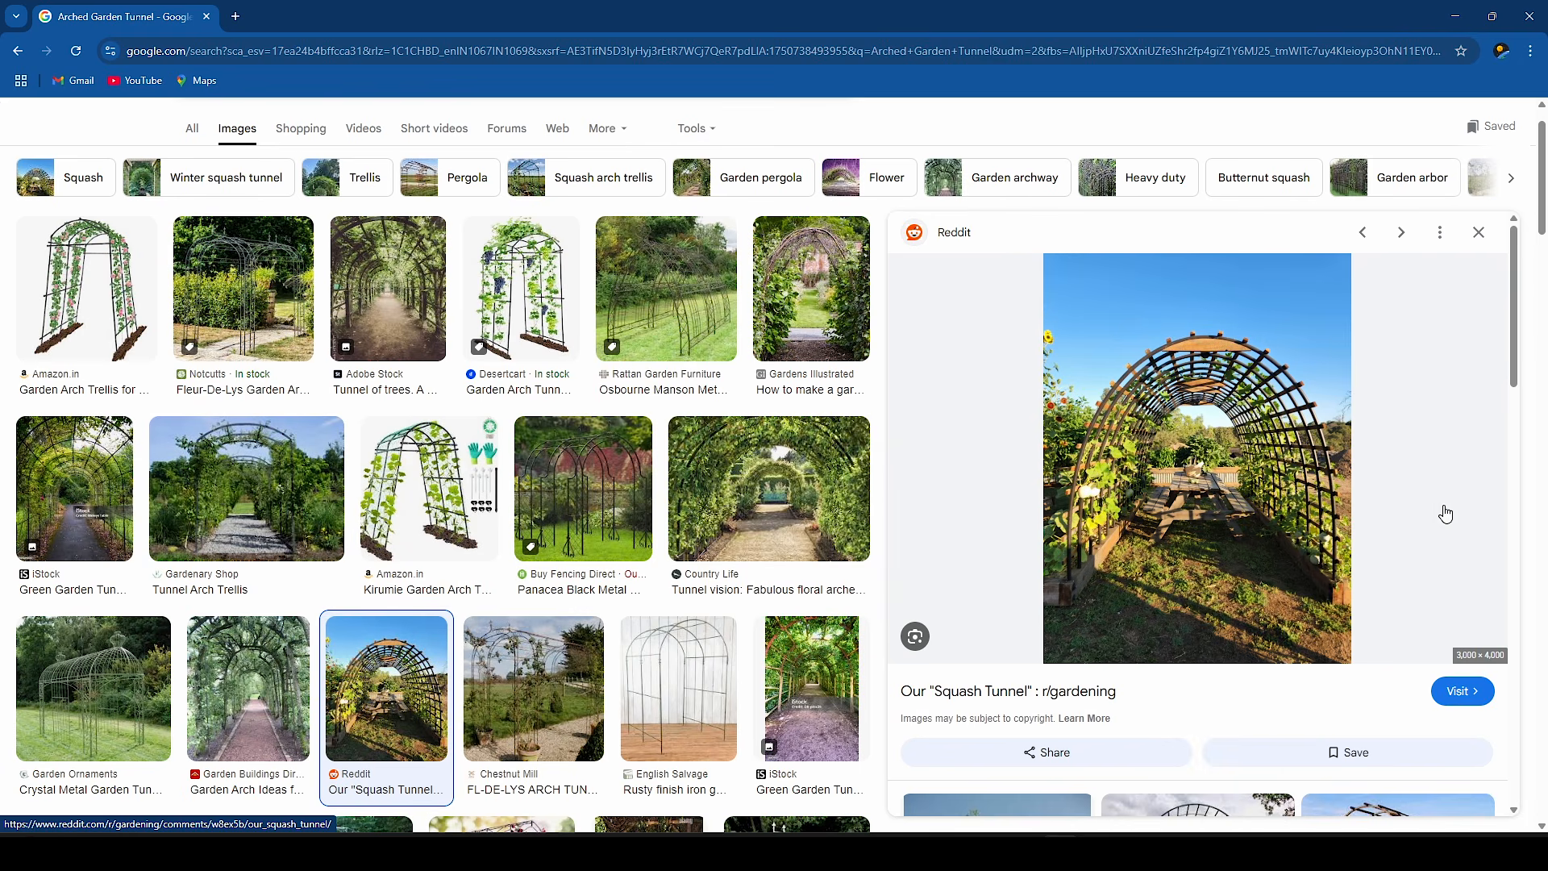
click(1482, 245)
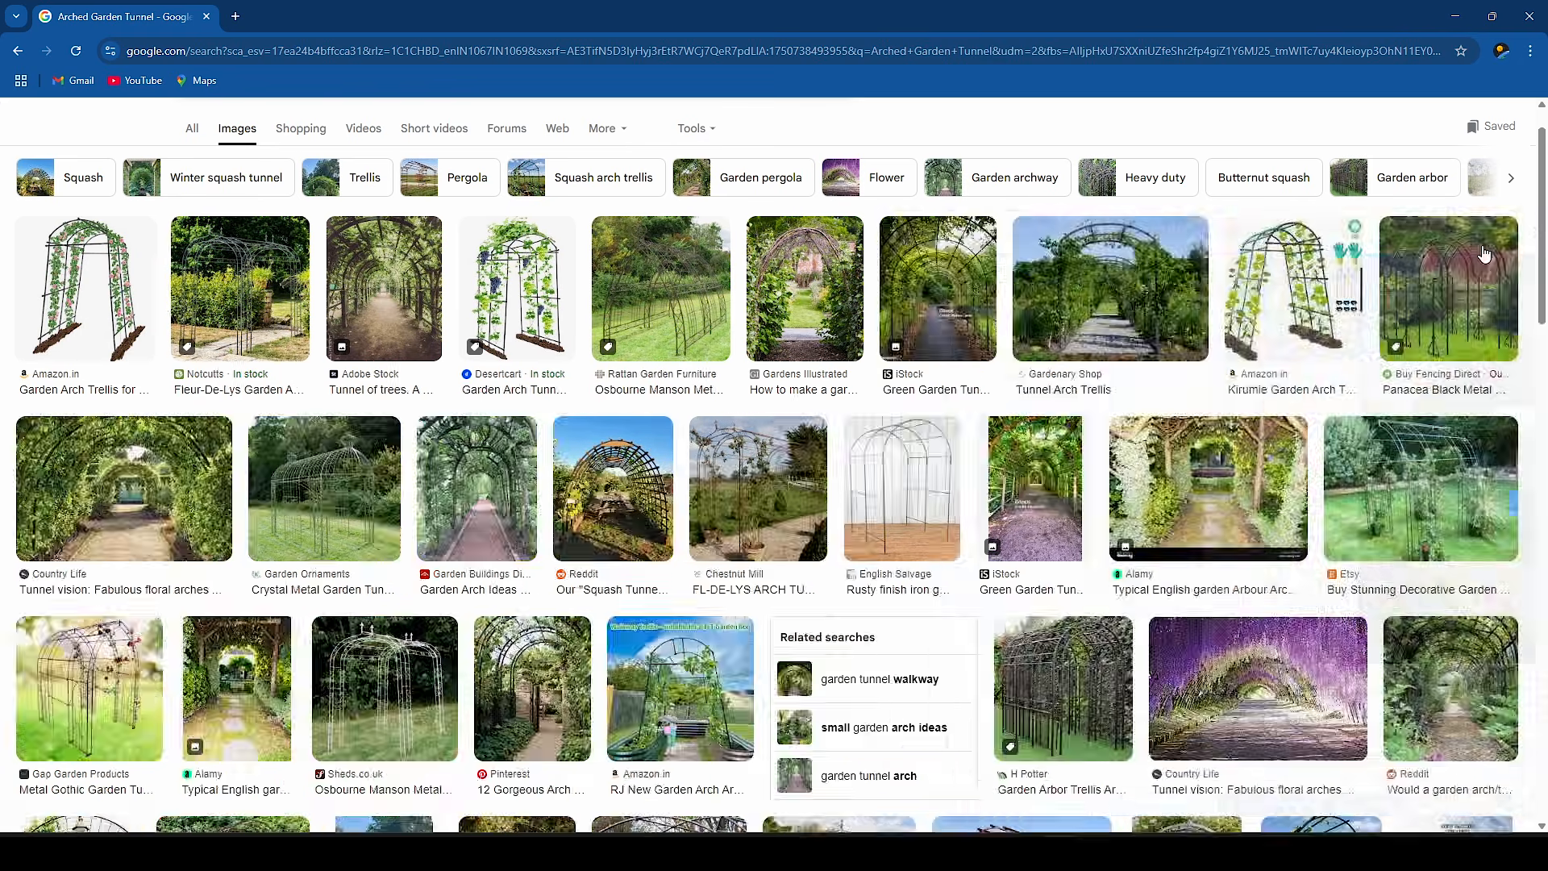
click(952, 264)
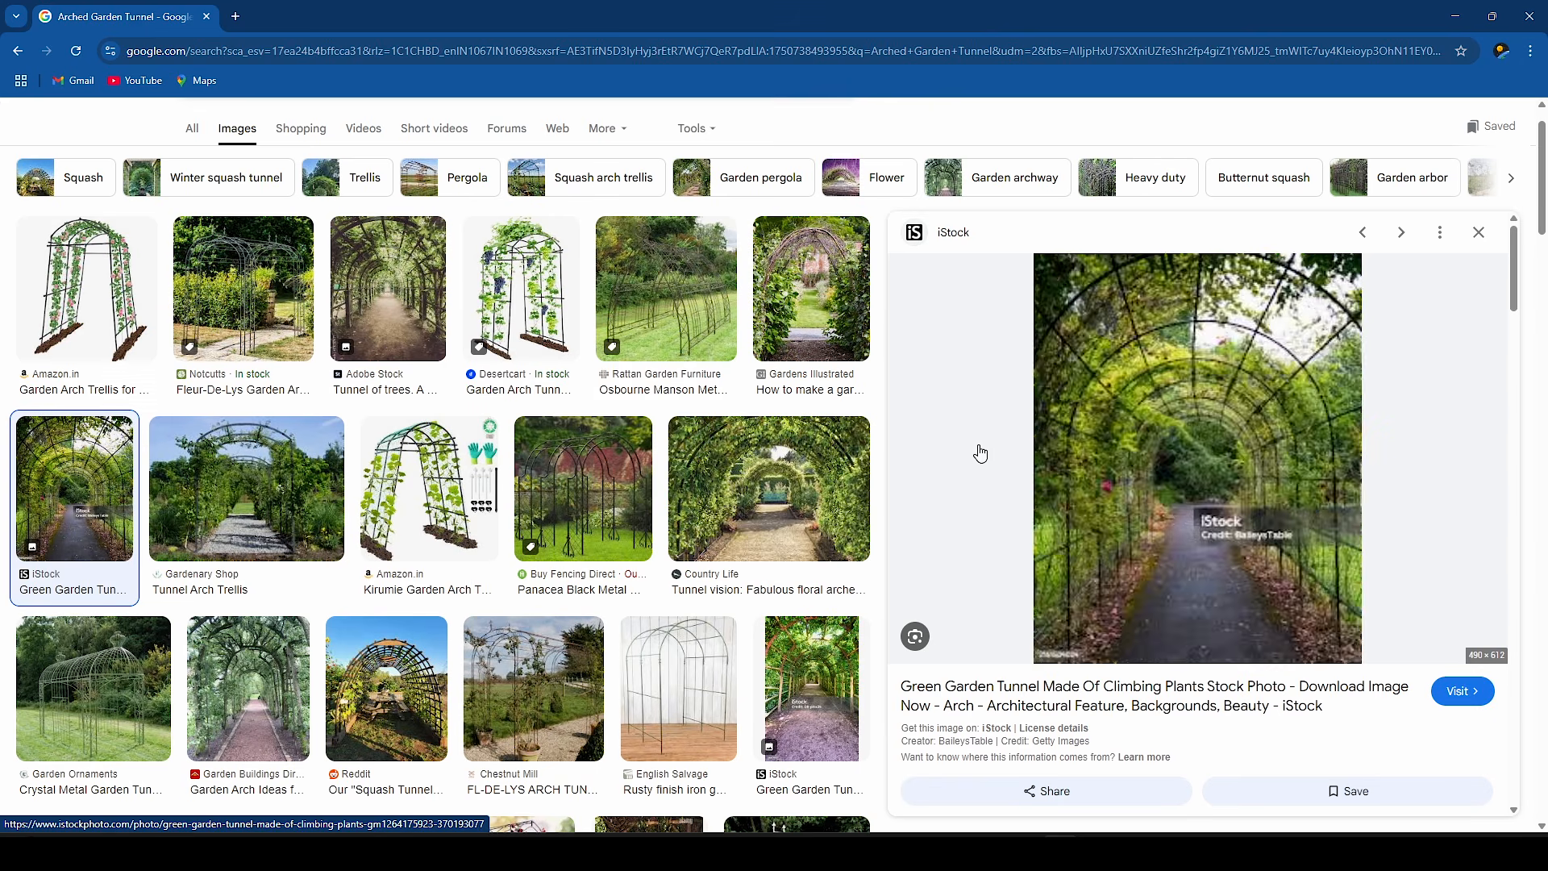
click(1478, 232)
Step: Examine the Reddit image of a plant-covered arch tunnel over a gravel path, and look through further Arched Garden Tunnel results
scroll(1190, 536, down, 5)
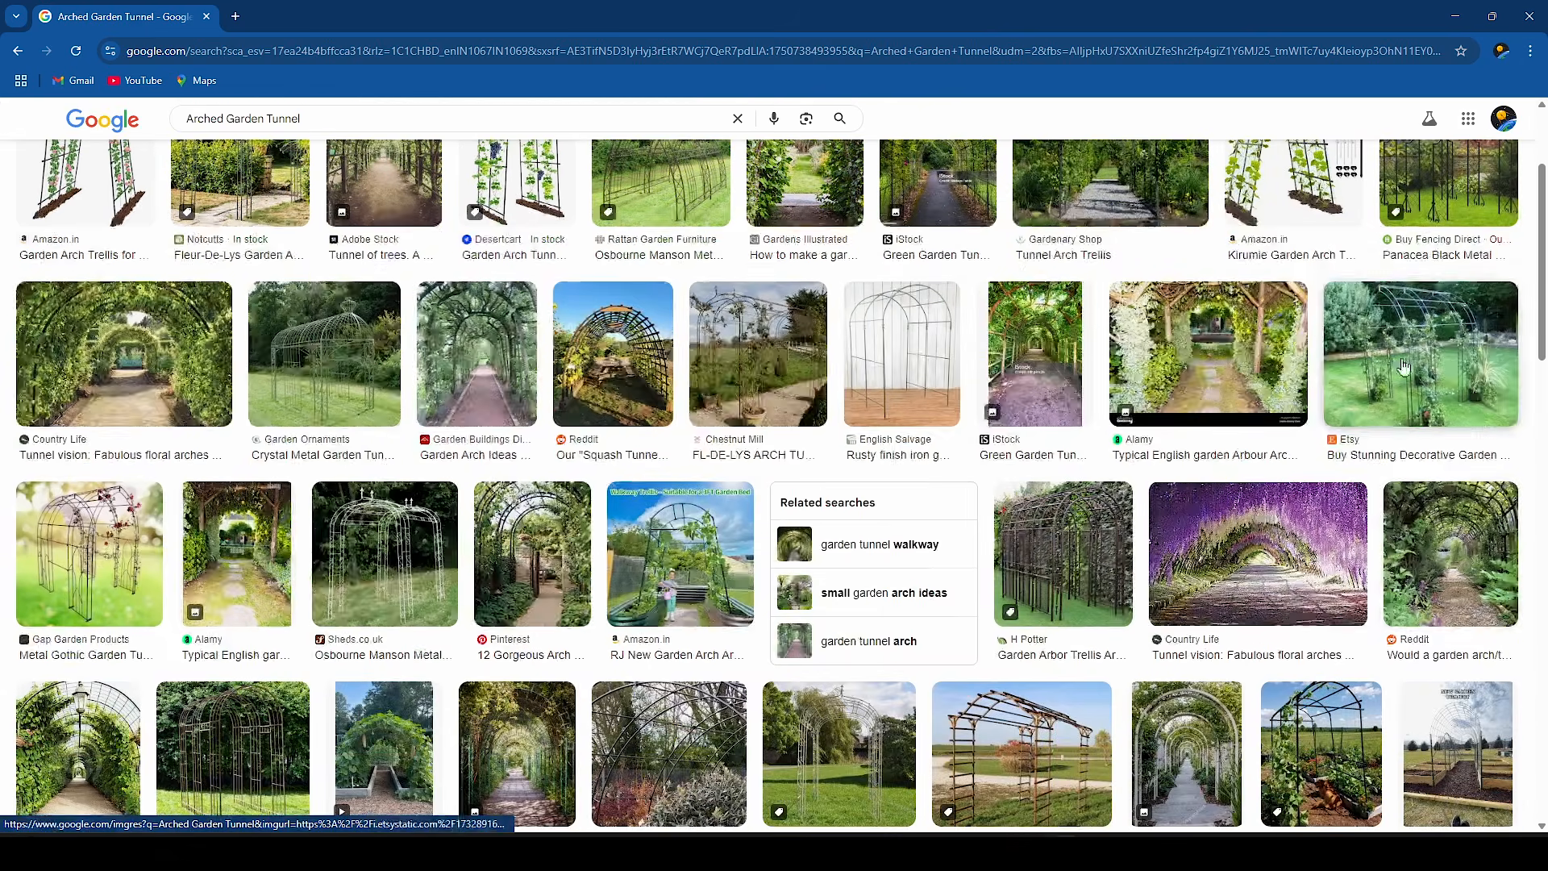
click(1190, 536)
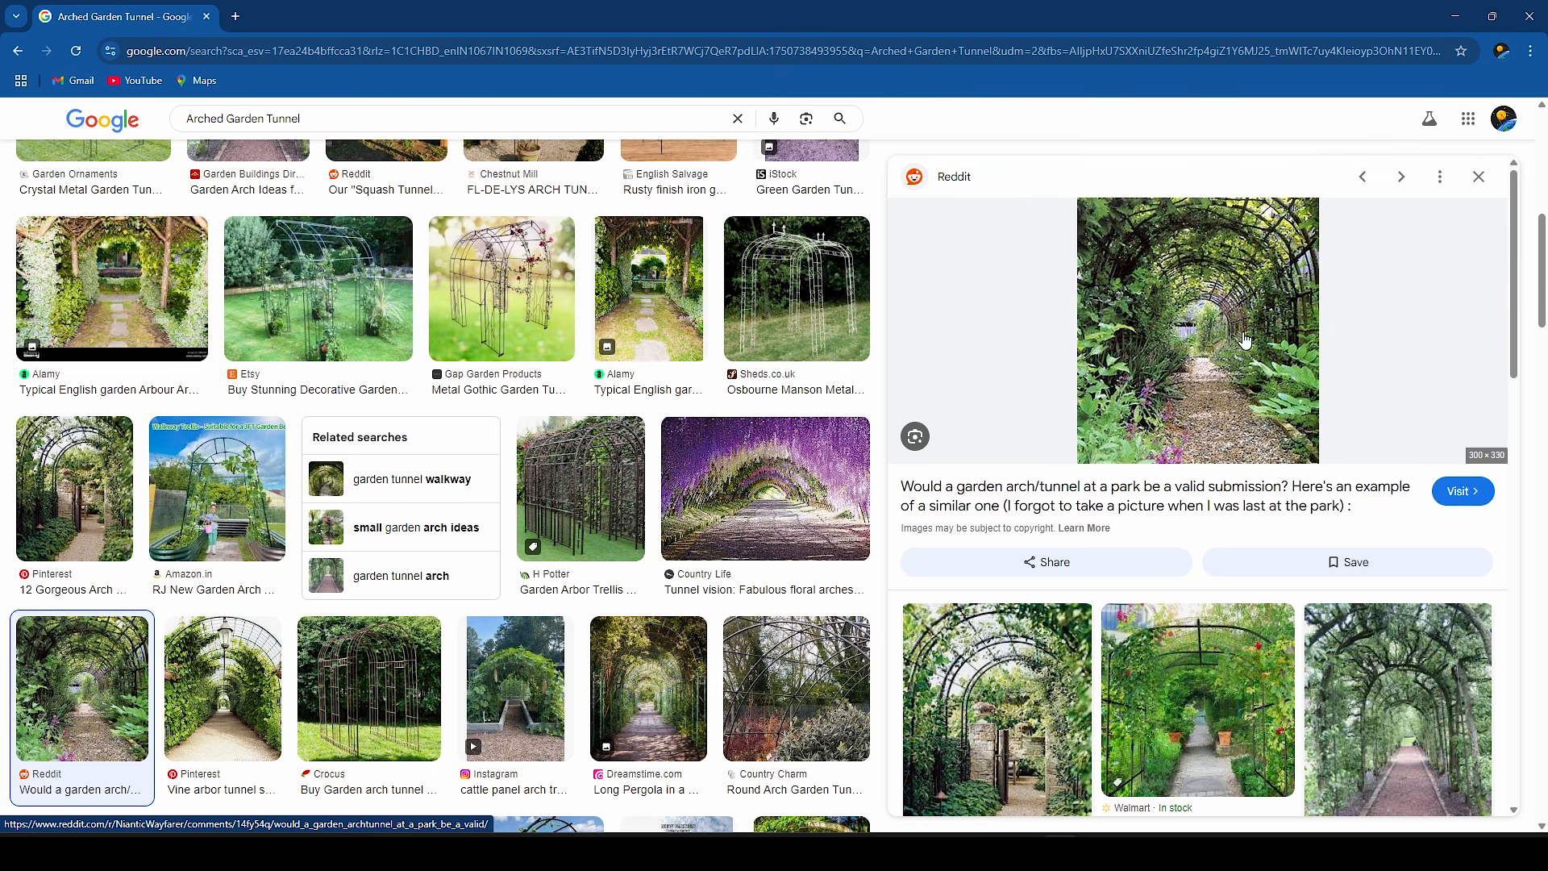
scroll(1219, 529, down, 2)
scroll(1341, 408, up, 2)
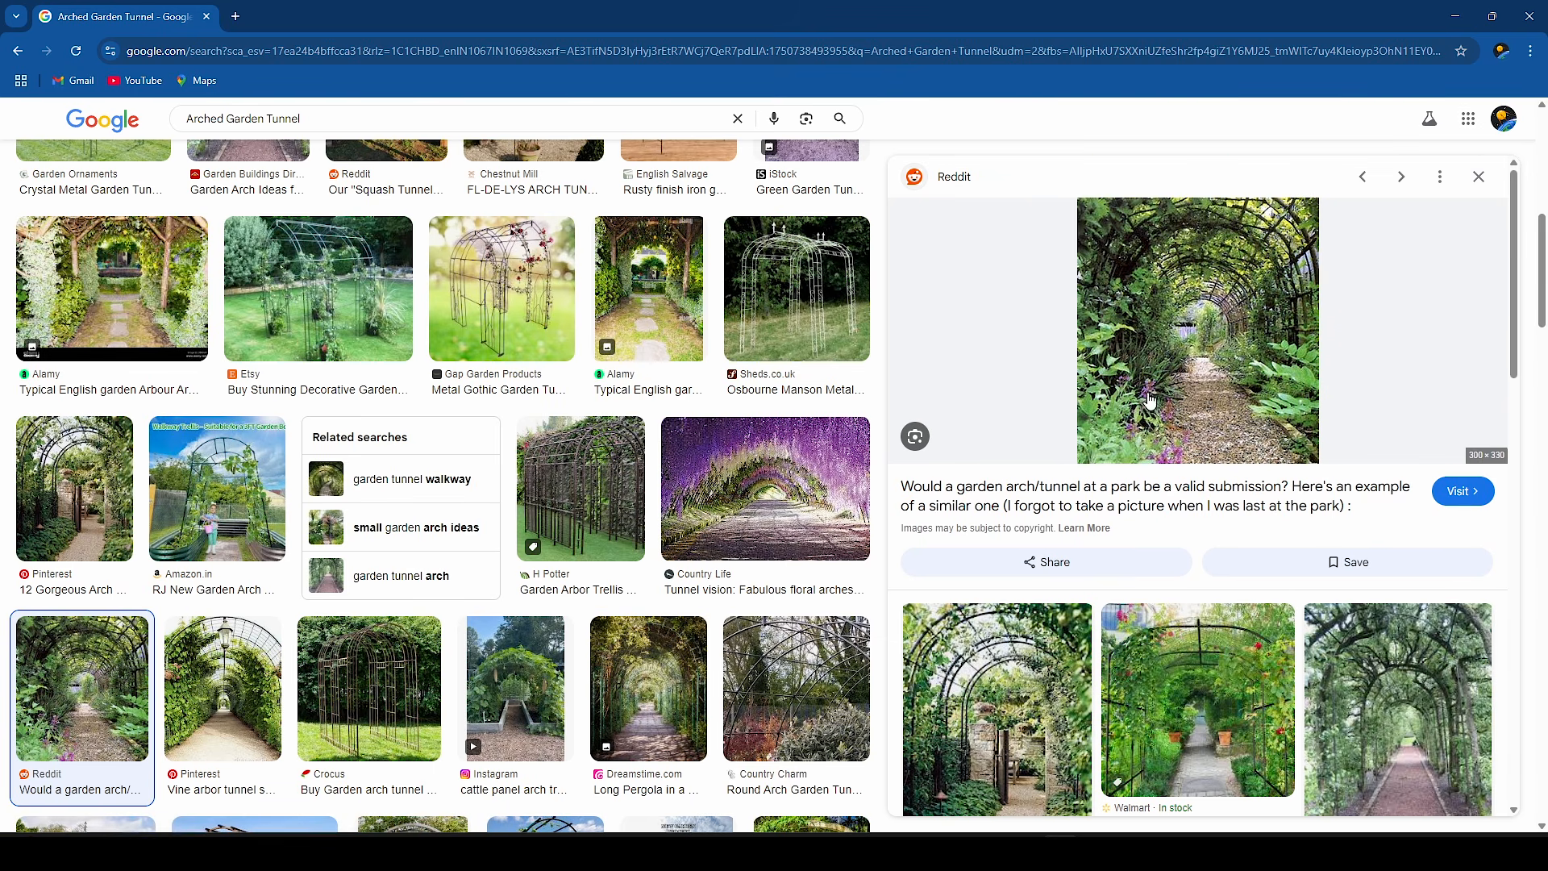
click(1478, 177)
scroll(257, 493, down, 2)
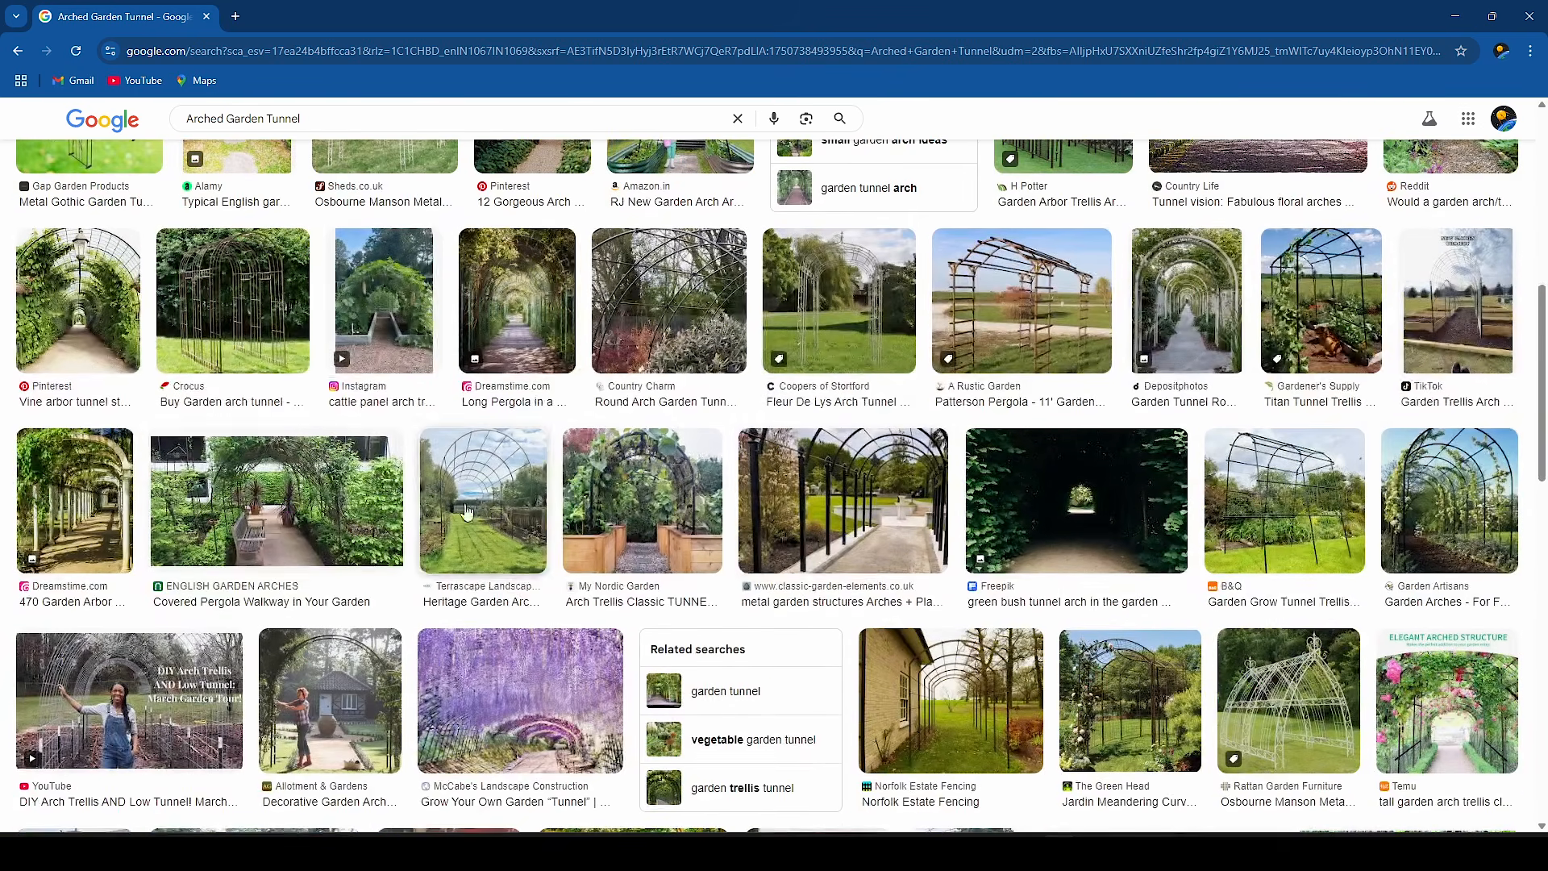
click(256, 493)
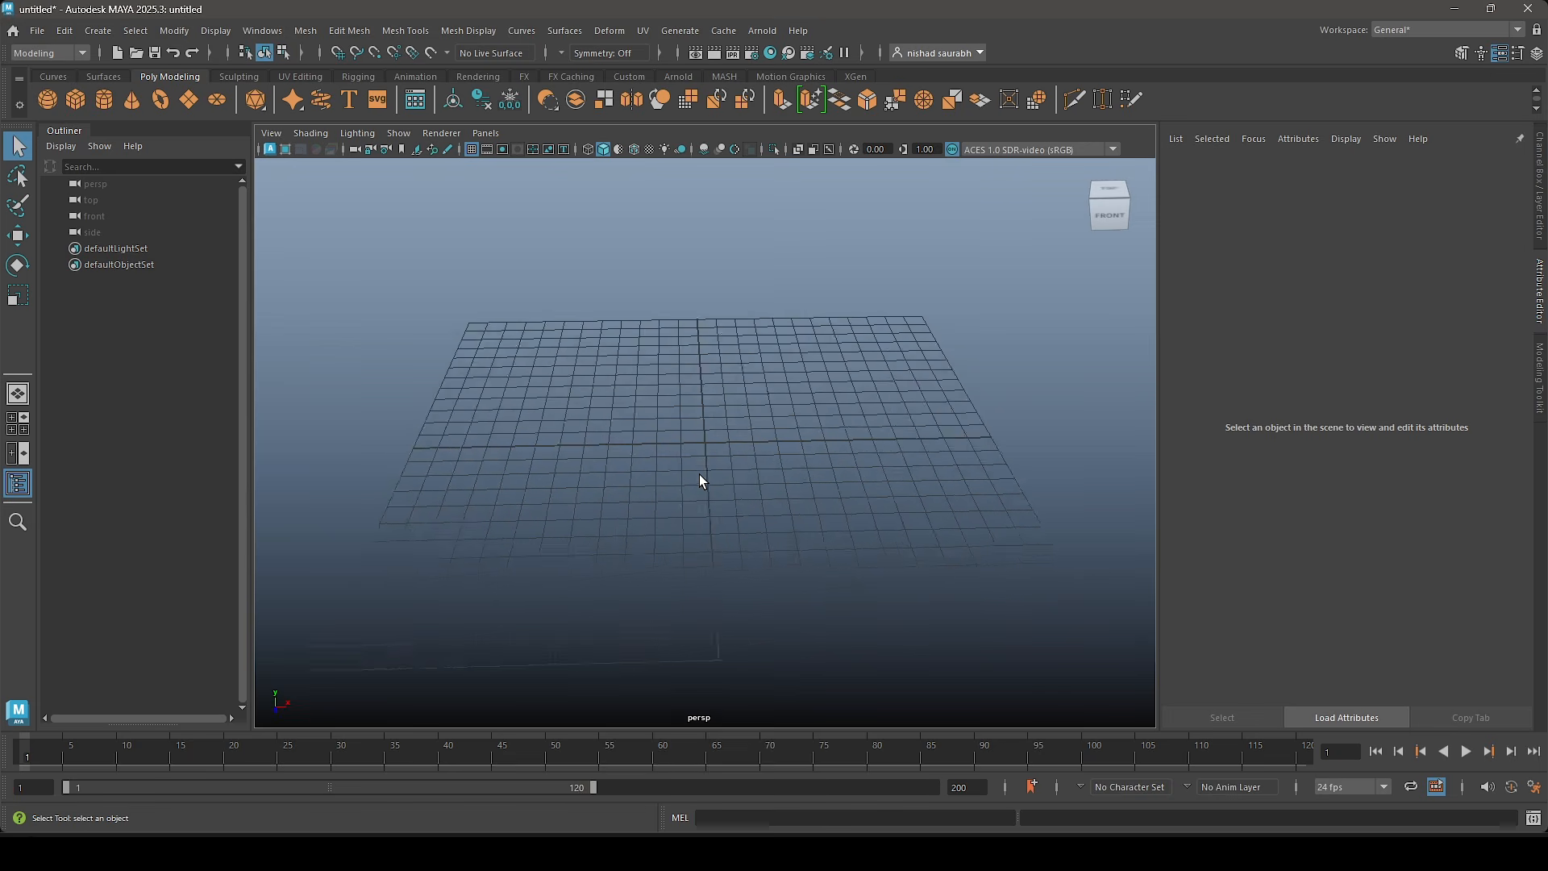
alt+drag(701, 480, 743, 417)
alt+right_drag(743, 416, 822, 483)
alt+middle_drag(791, 456, 758, 431)
alt+middle_drag(659, 372, 696, 399)
key(f)
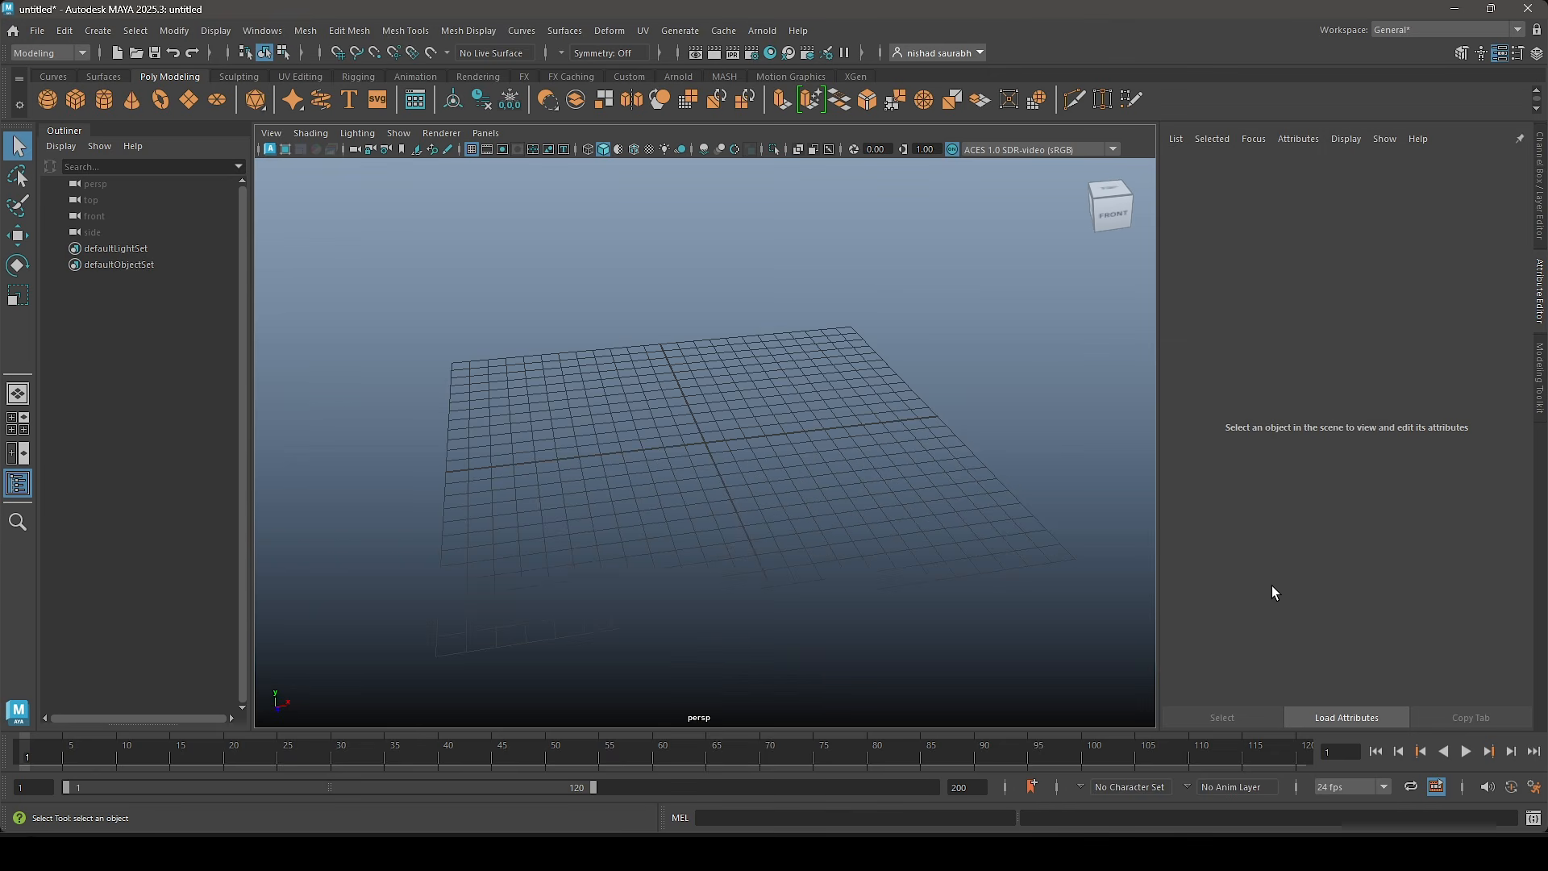
click(1534, 790)
click(339, 377)
click(595, 317)
click(590, 369)
click(546, 608)
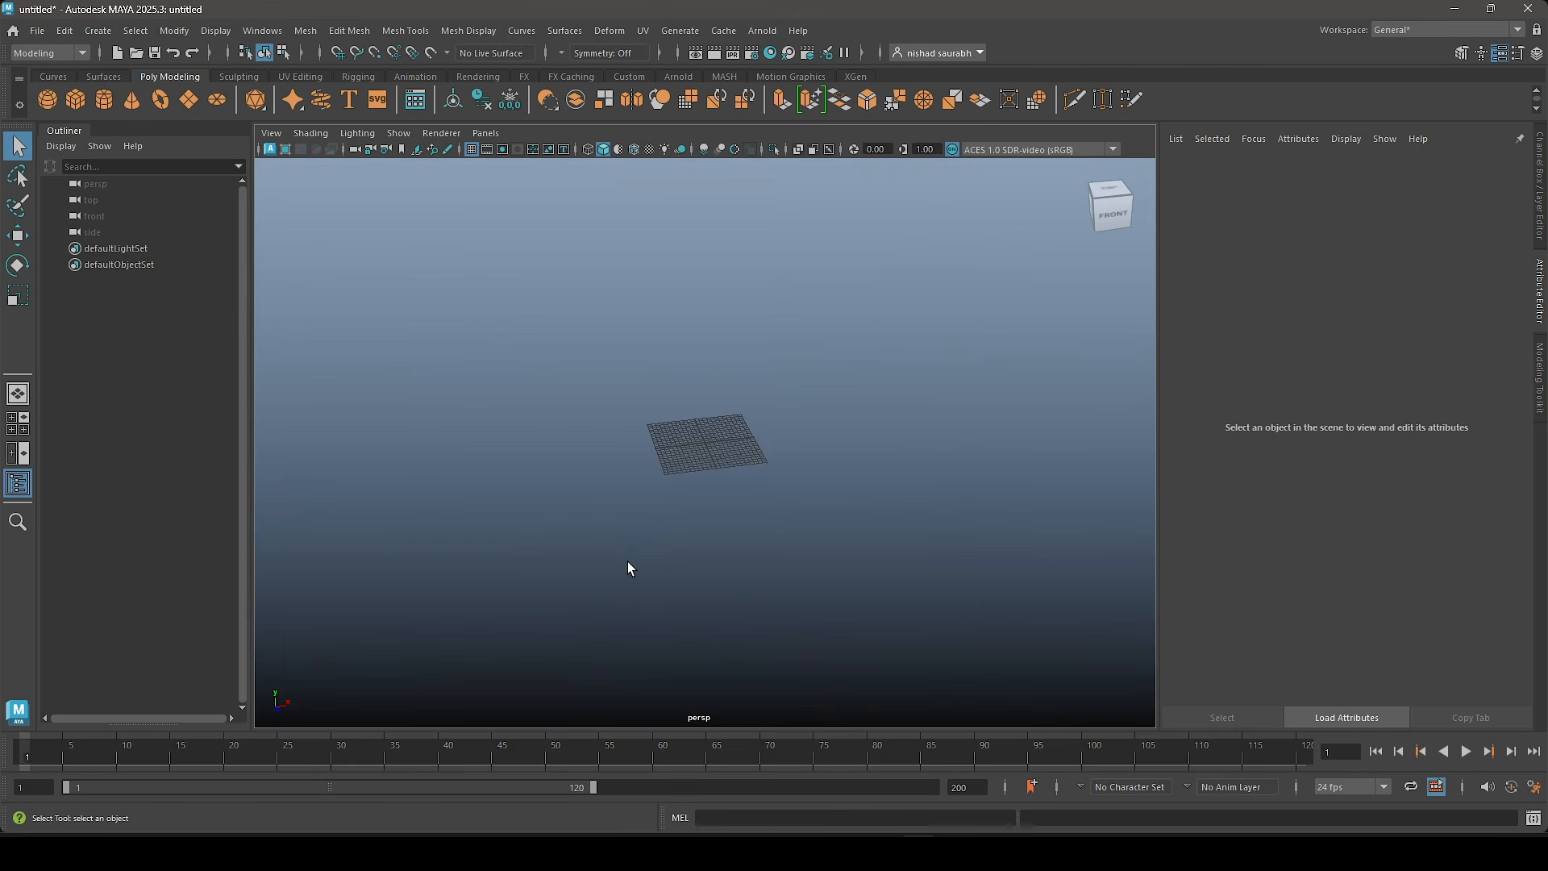
scroll(680, 520, up, 5)
scroll(701, 495, down, 3)
scroll(674, 421, up, 2)
scroll(766, 532, down, 1)
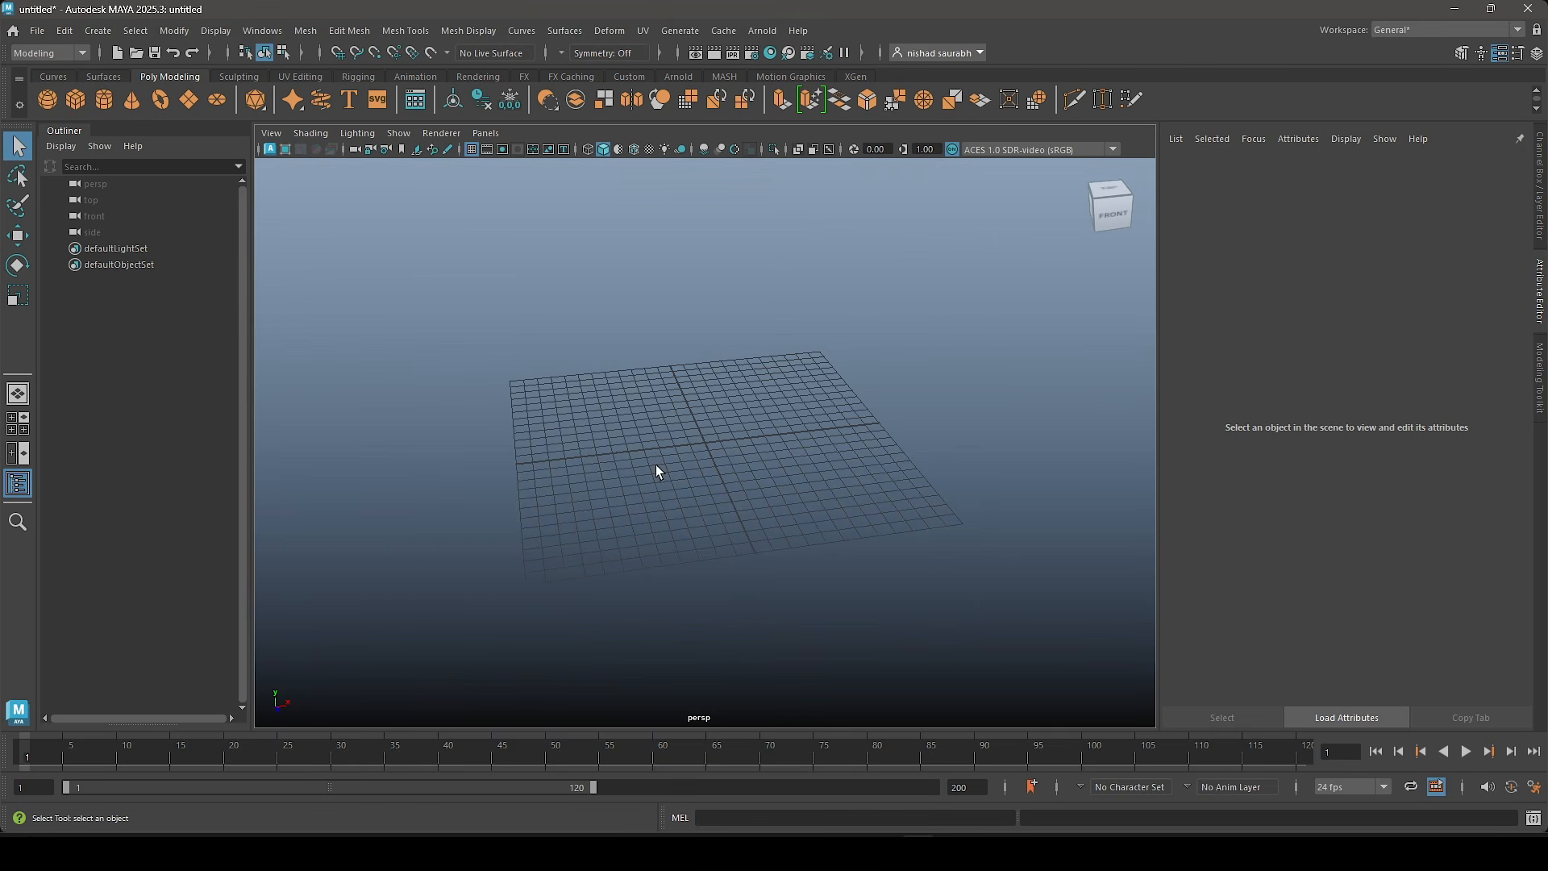
Step: Create a NURBS circle at the origin and scale it down uniformly to about 0.33
click(52, 77)
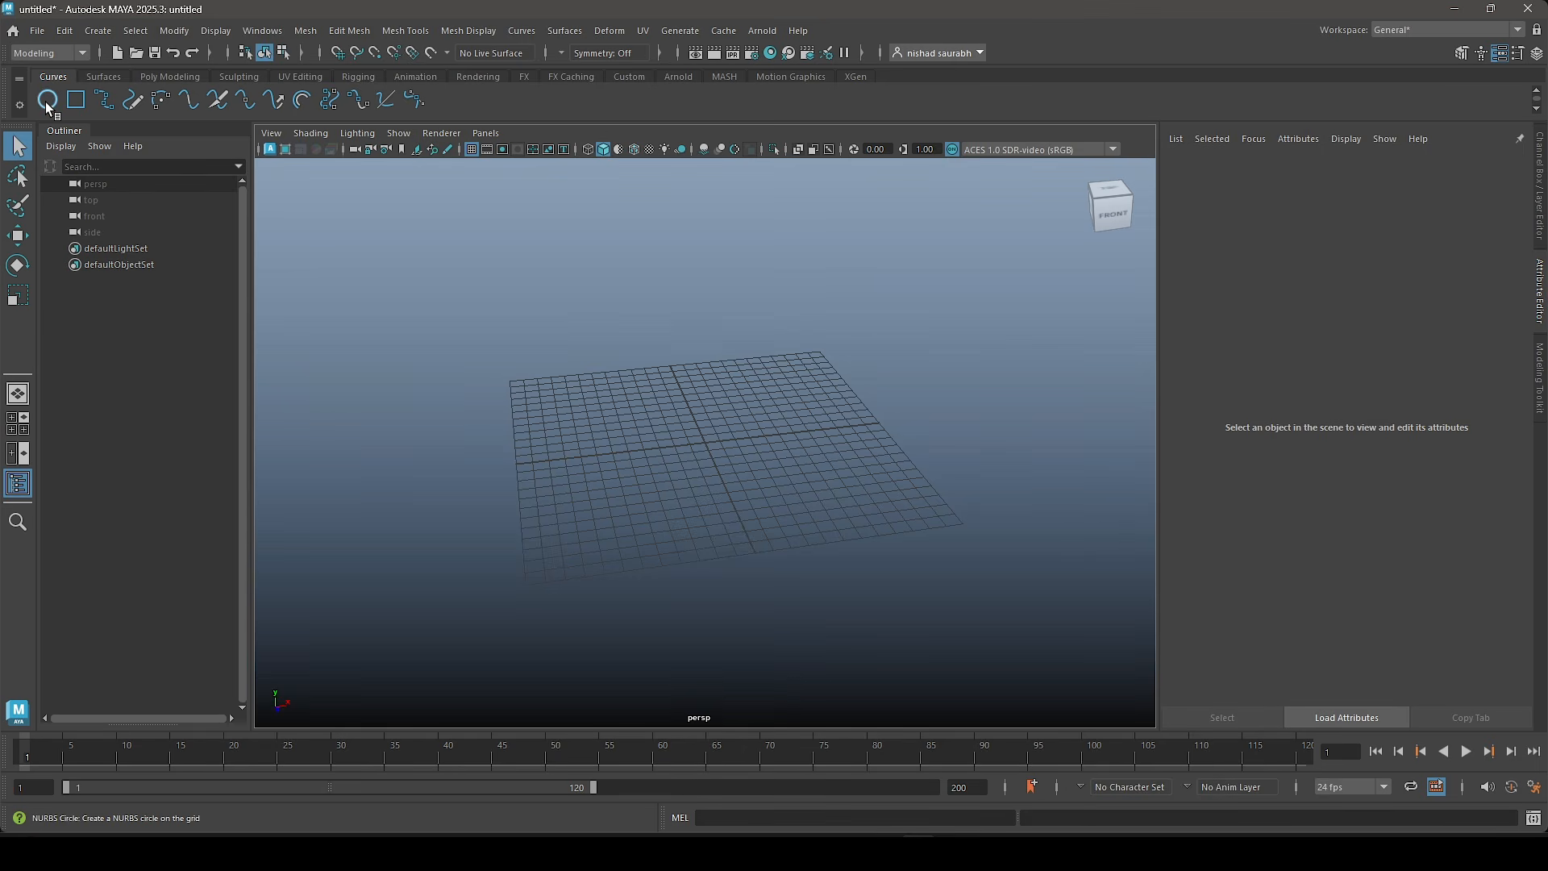
click(47, 100)
scroll(837, 473, down, 5)
key(r)
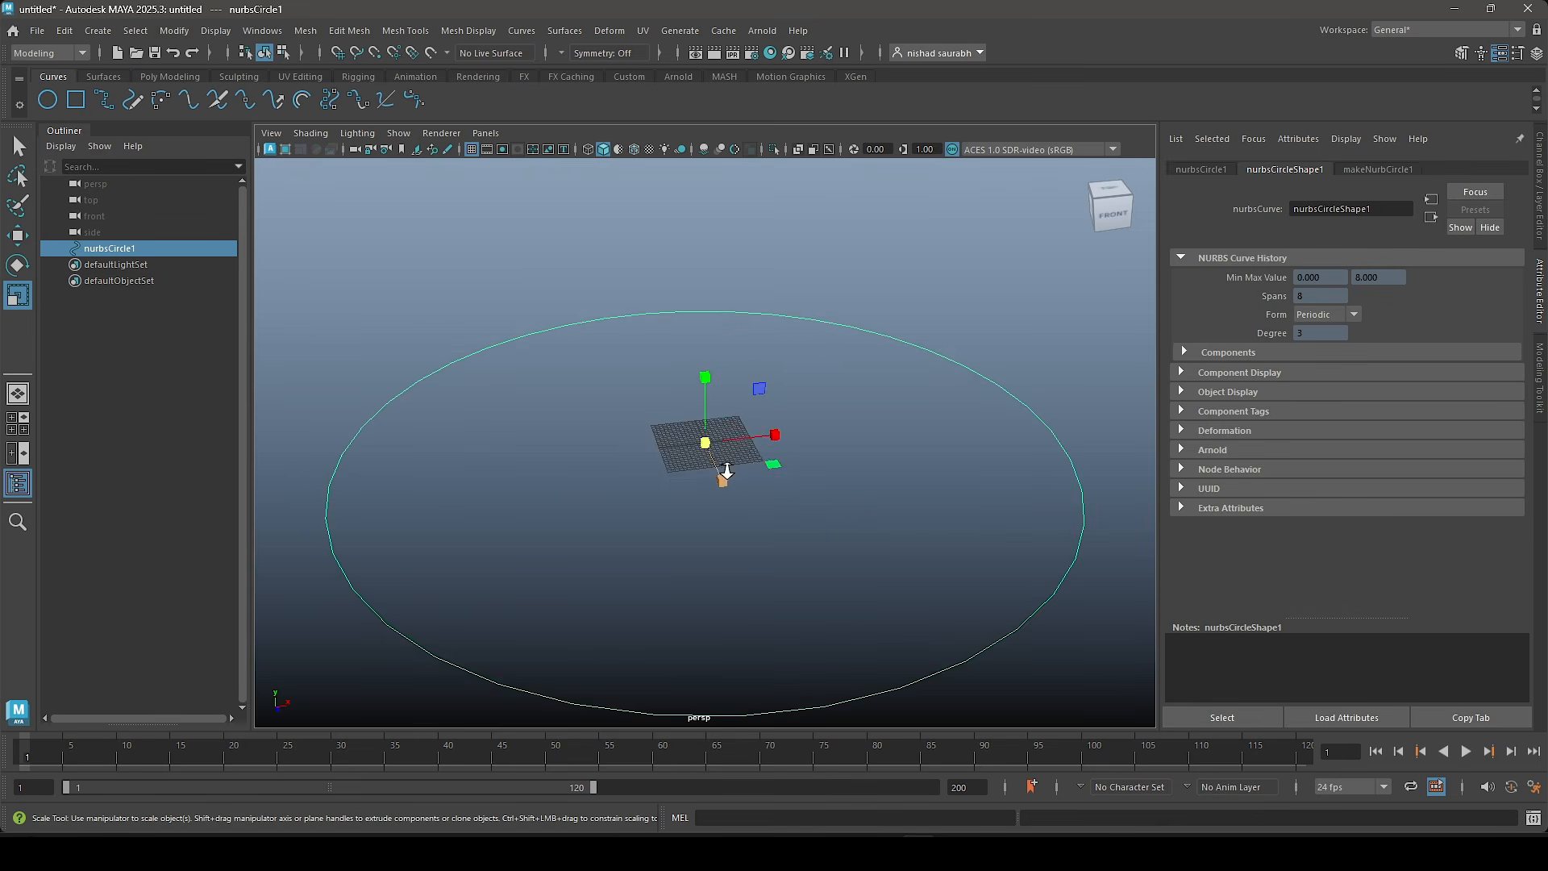
scroll(726, 471, up, 3)
drag(705, 443, 121, 443)
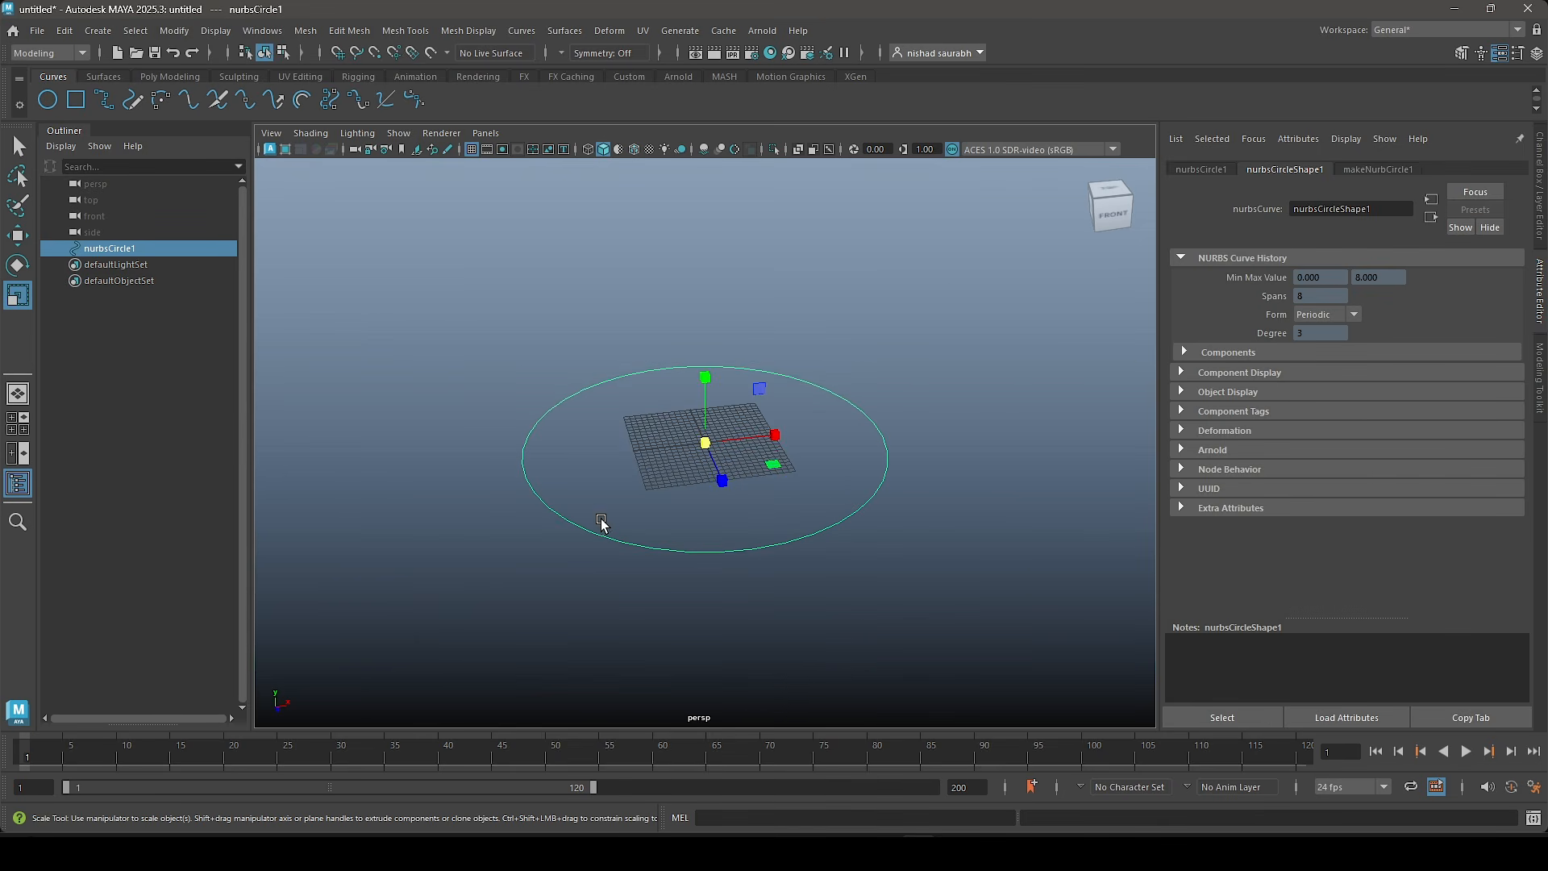
Step: In the front view, rotate the circle 90 degrees about X so it stands upright
key(space)
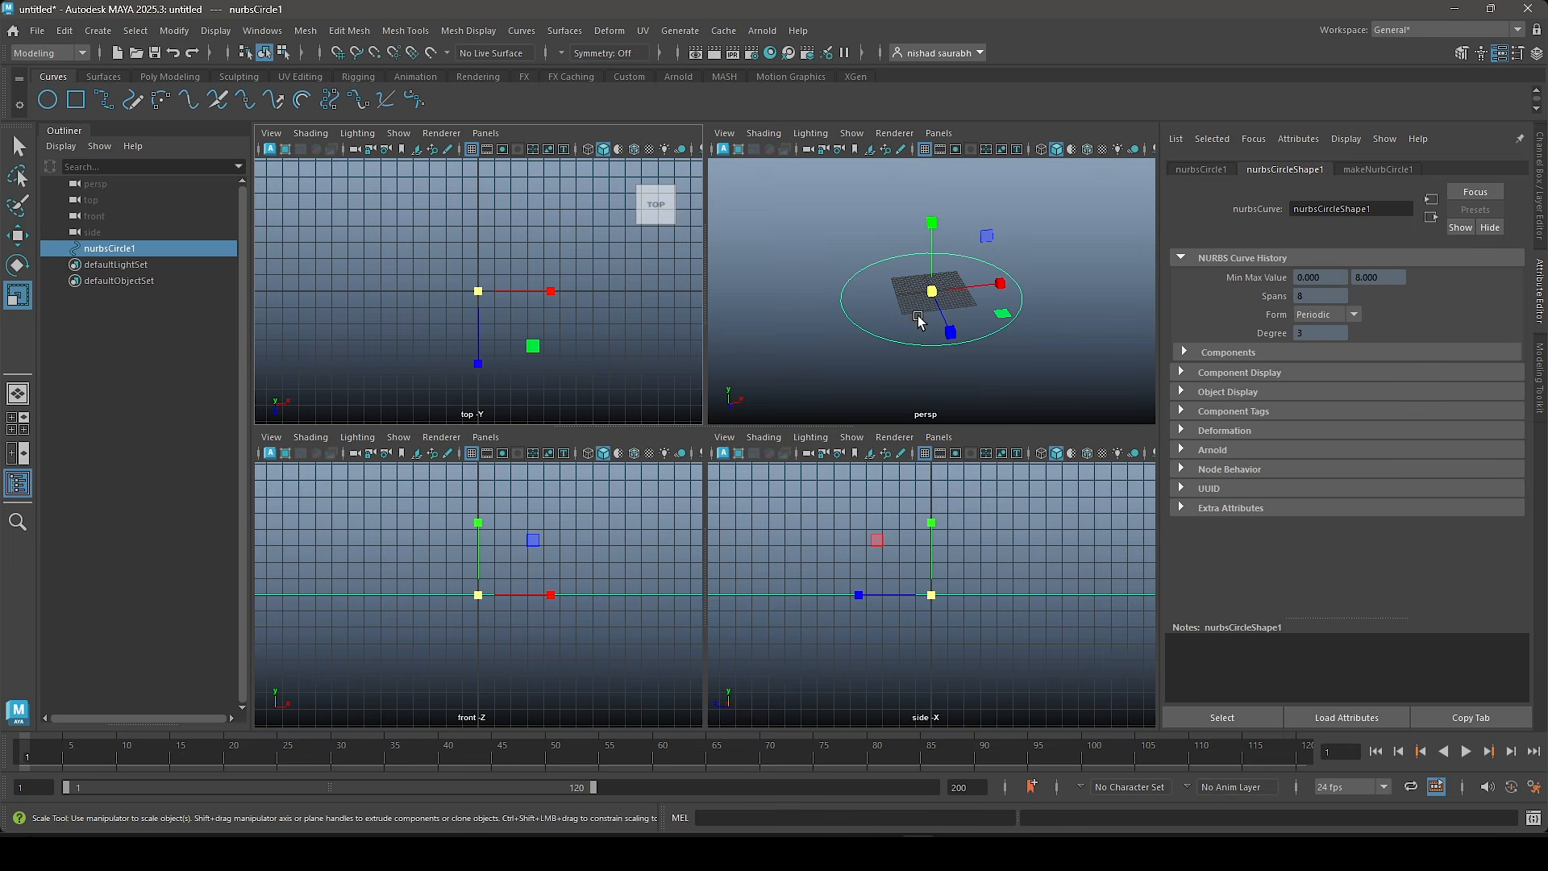
key(space)
scroll(903, 323, down, 7)
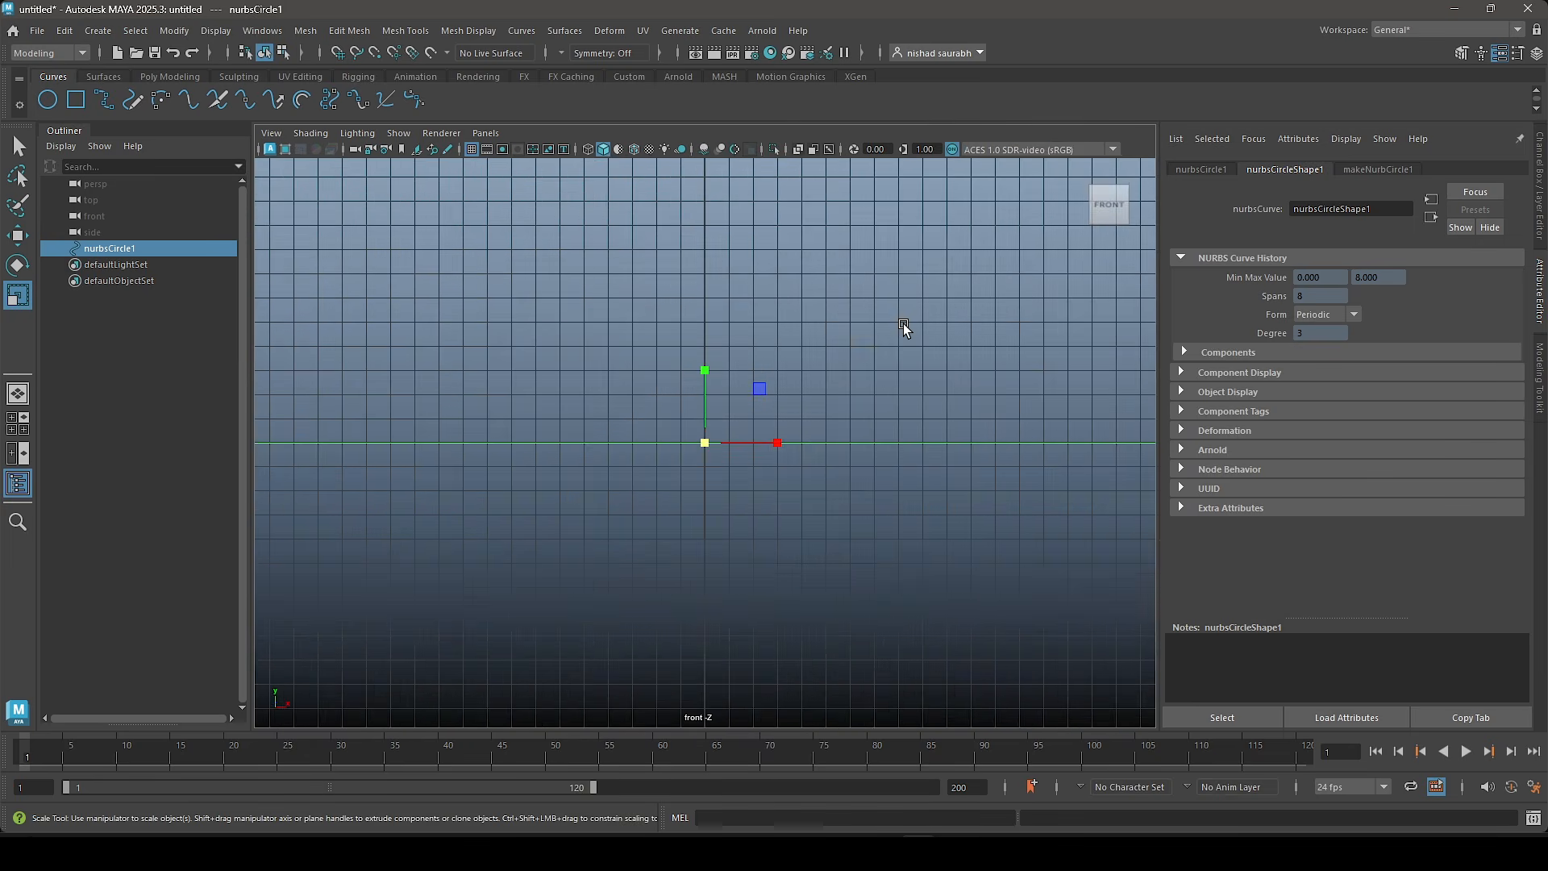
alt+middle_drag(772, 334, 772, 369)
scroll(772, 374, down, 2)
key(e)
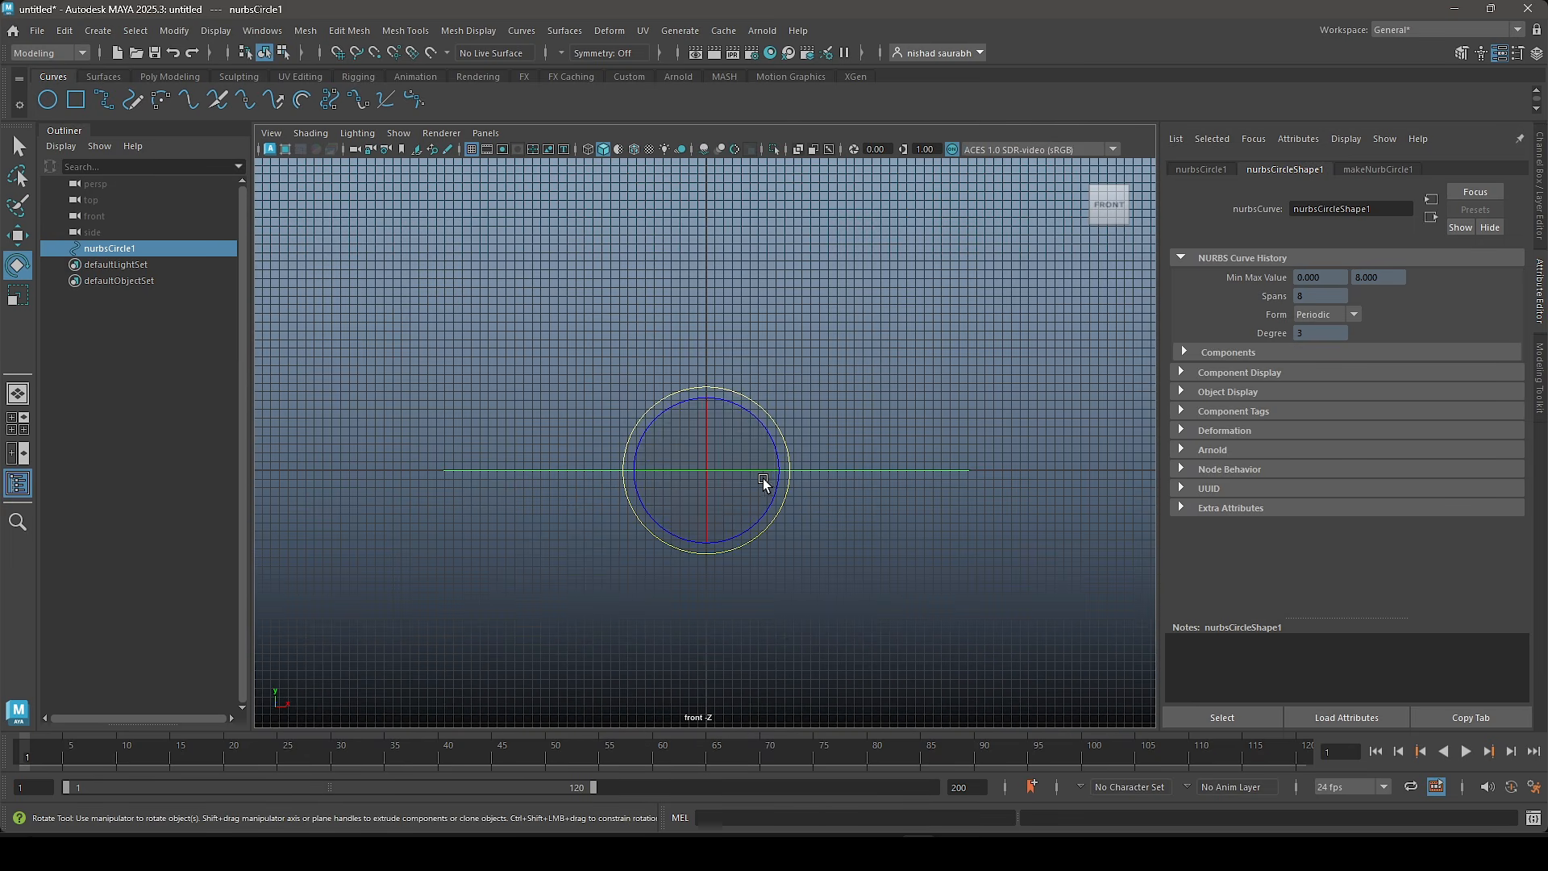
drag(705, 430, 698, 548)
key(ctrl+a)
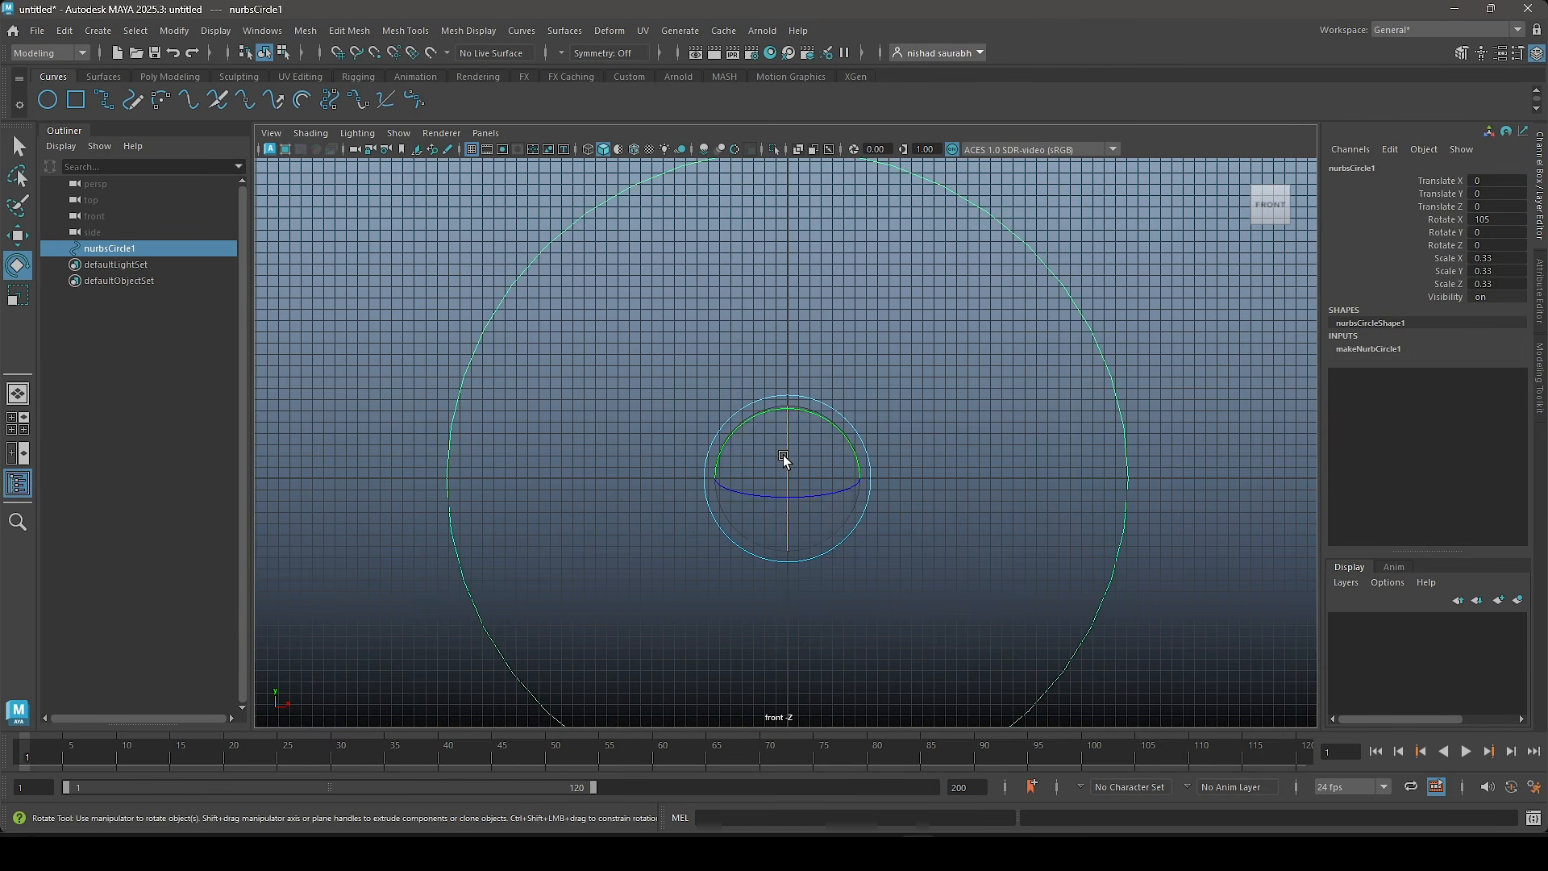
drag(782, 452, 787, 443)
scroll(936, 371, down, 2)
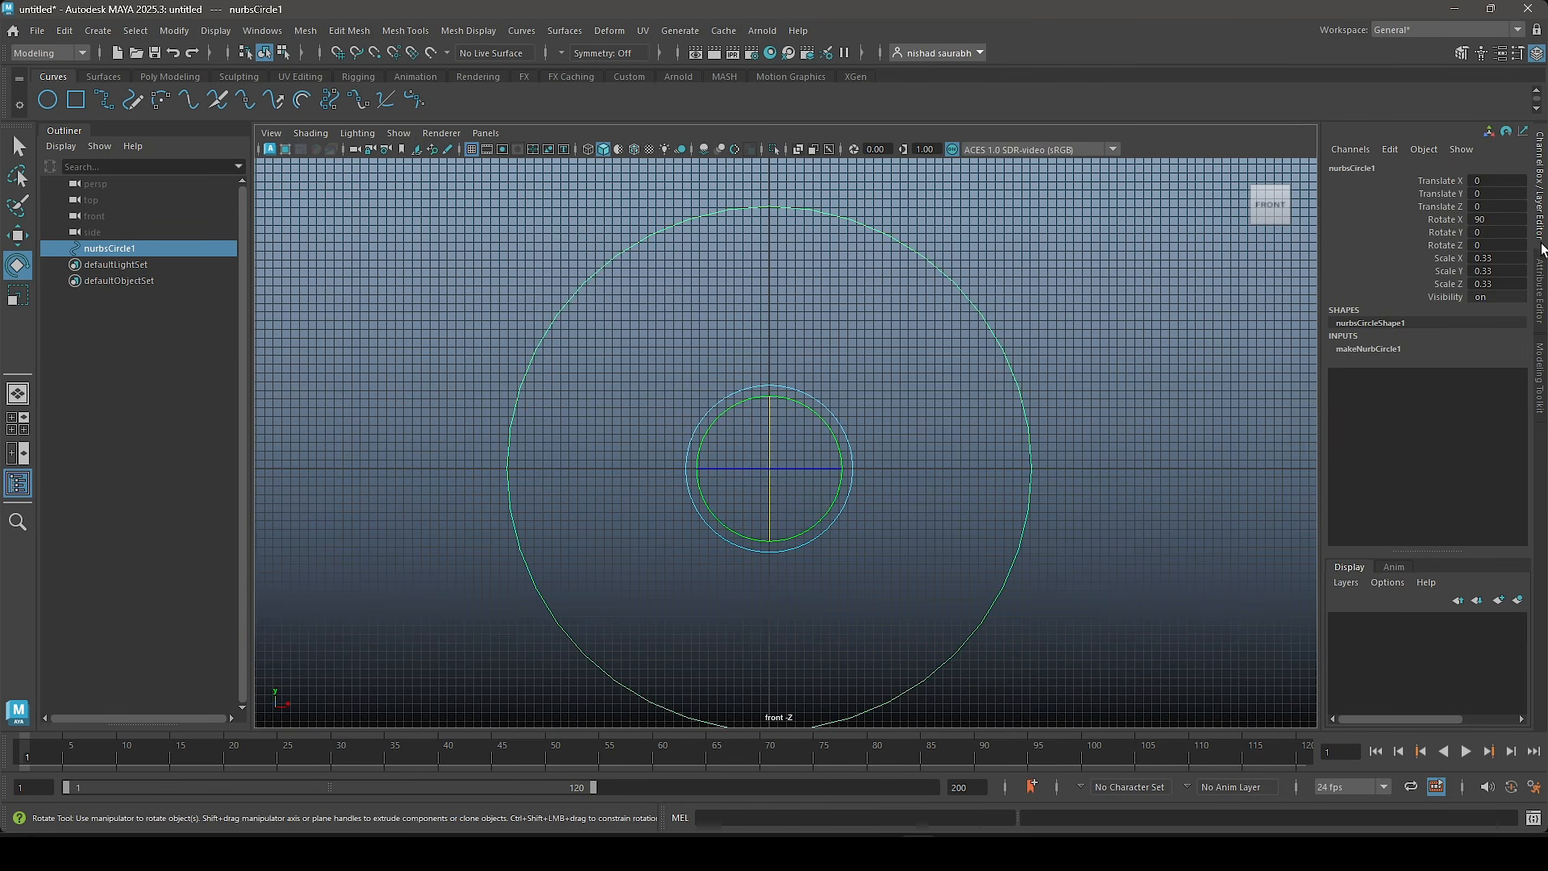
click(1437, 222)
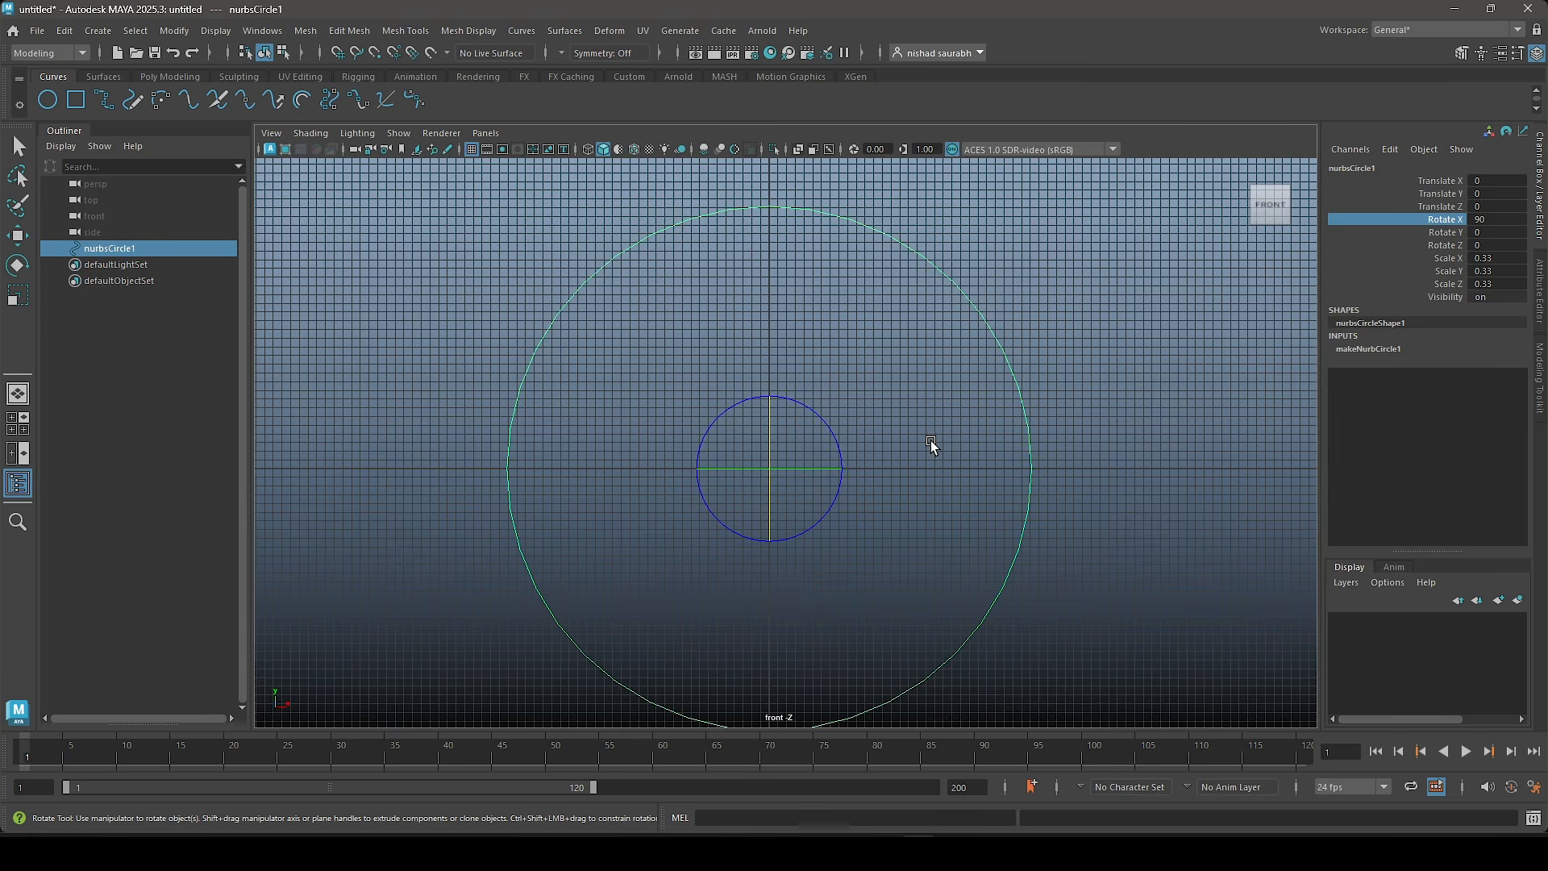
Step: Scale the upright circle down uniformly to about 0.196
key(r)
drag(769, 469, 586, 501)
key(w)
scroll(712, 459, up, 3)
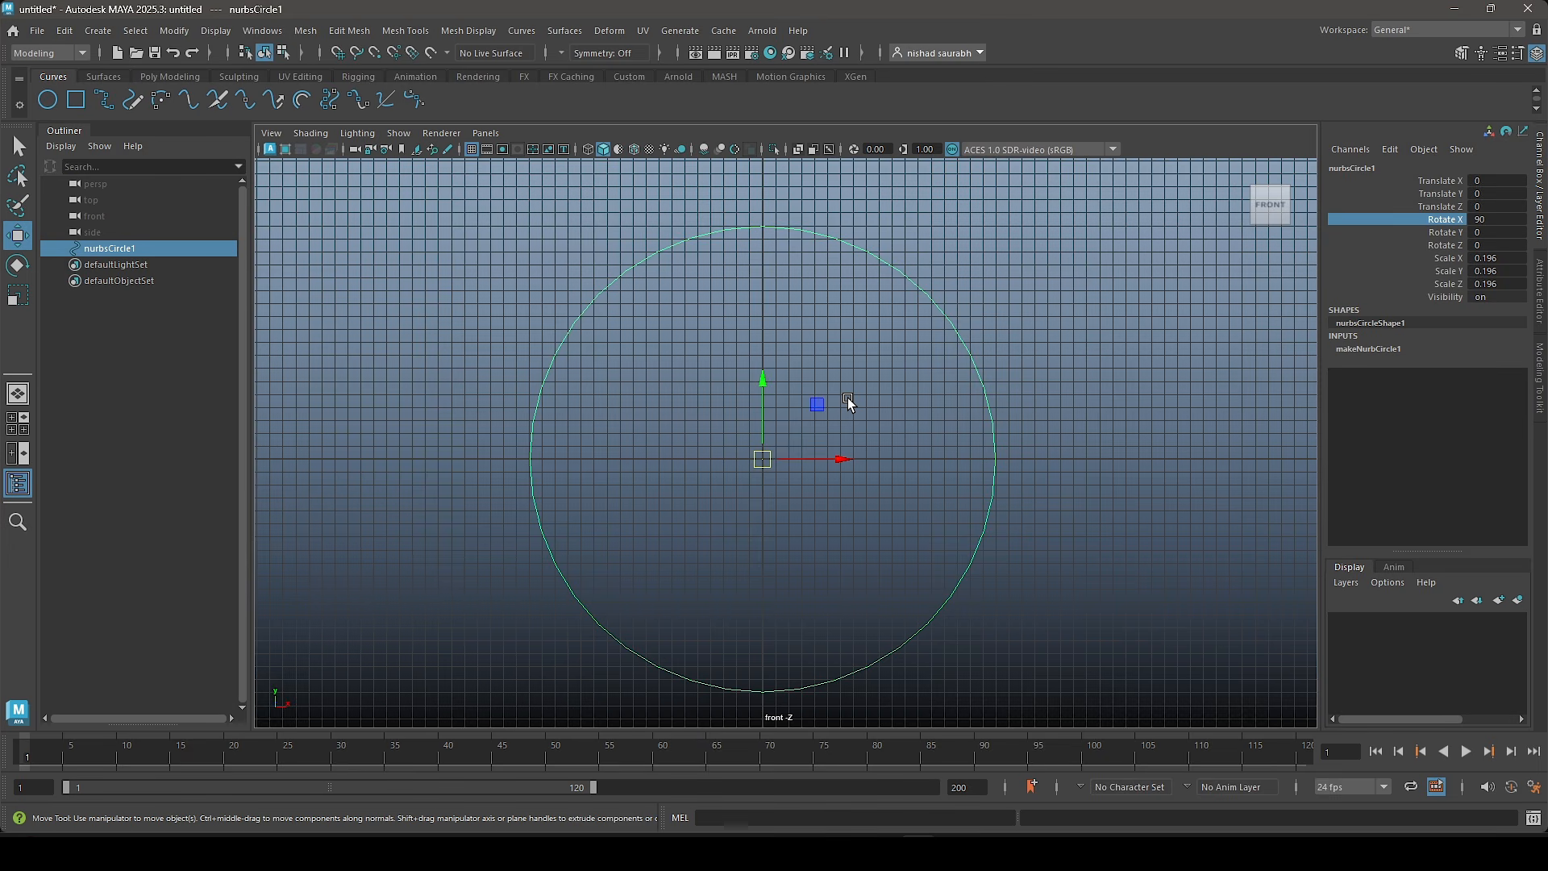
Step: Set the circle's Sweep to 180 in its creation inputs to make a half circle
click(1357, 348)
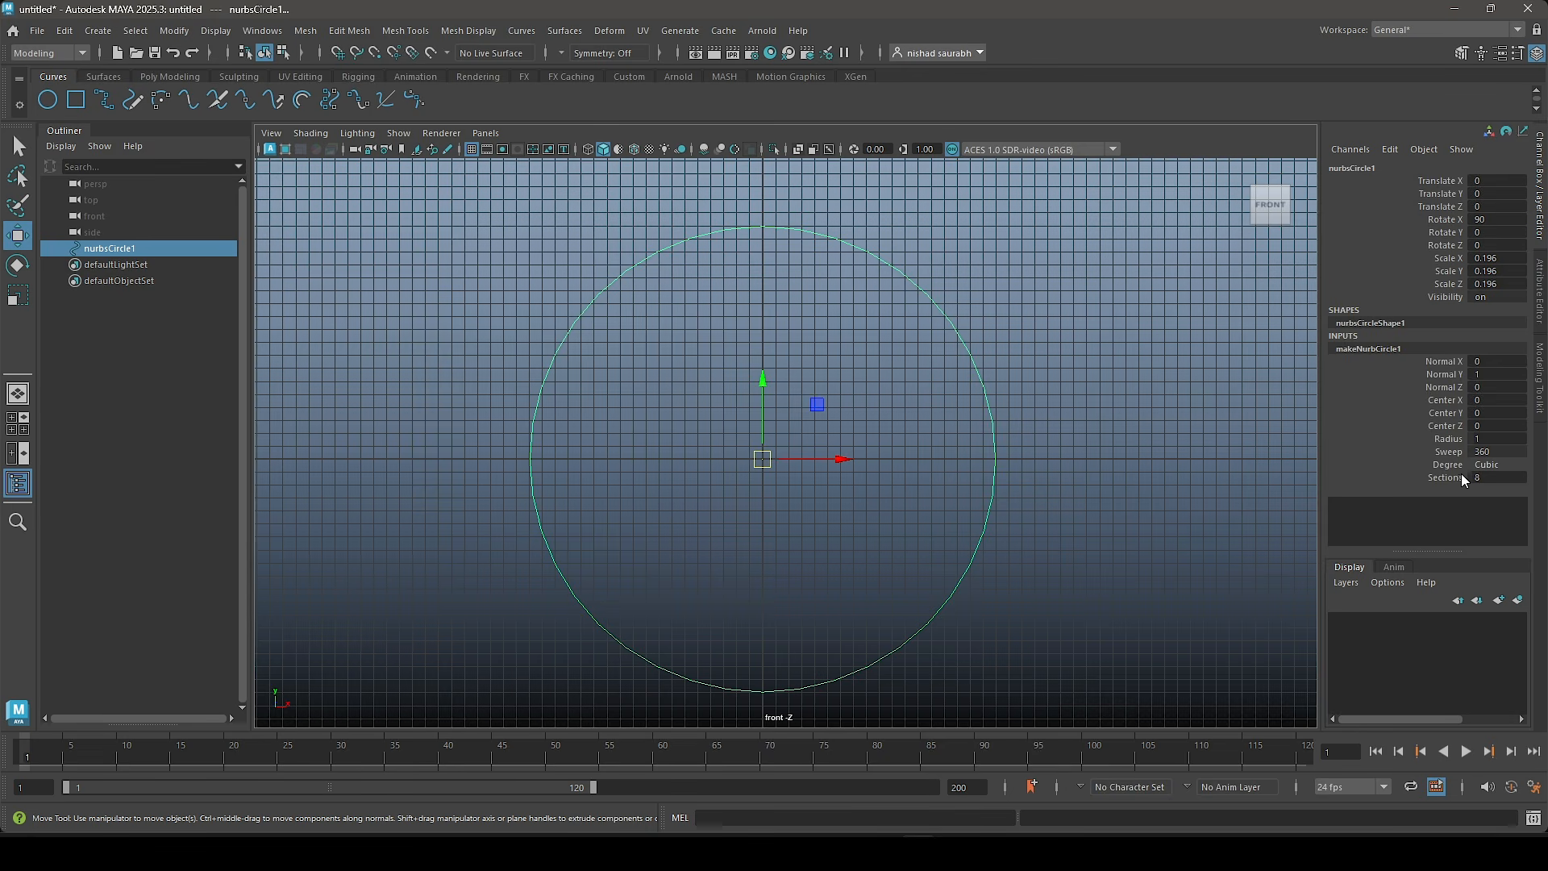
click(1454, 450)
middle_drag(1171, 420, 1031, 363)
middle_drag(879, 340, 1055, 380)
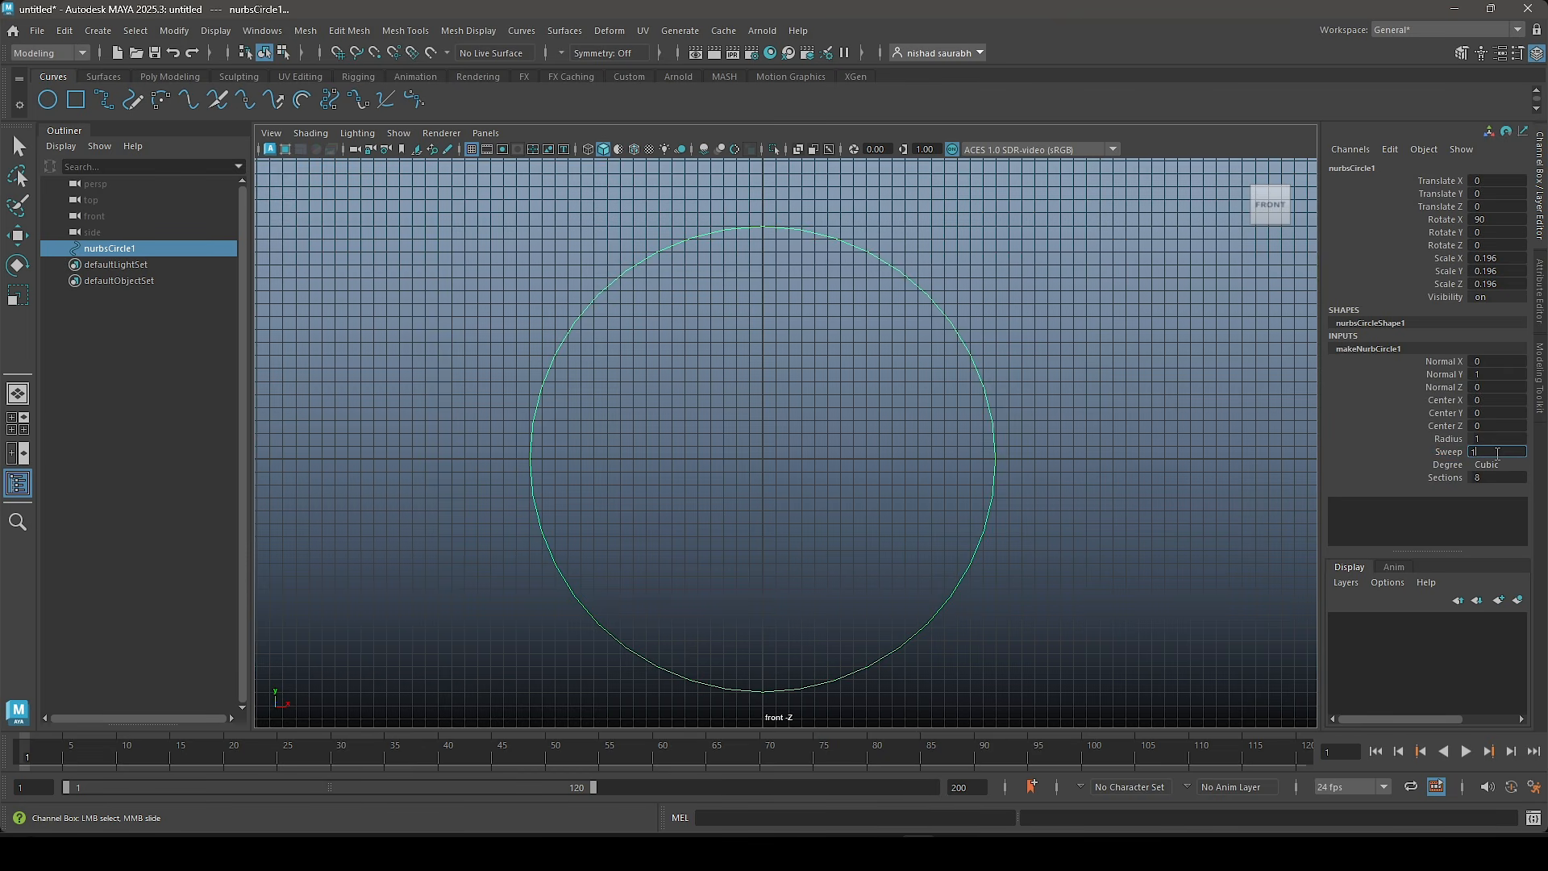
scroll(838, 404, down, 2)
alt+middle_drag(838, 404, 769, 370)
scroll(845, 422, up, 1)
Step: Rotate the half circle to -90 degrees about Z so that it arches upward
key(e)
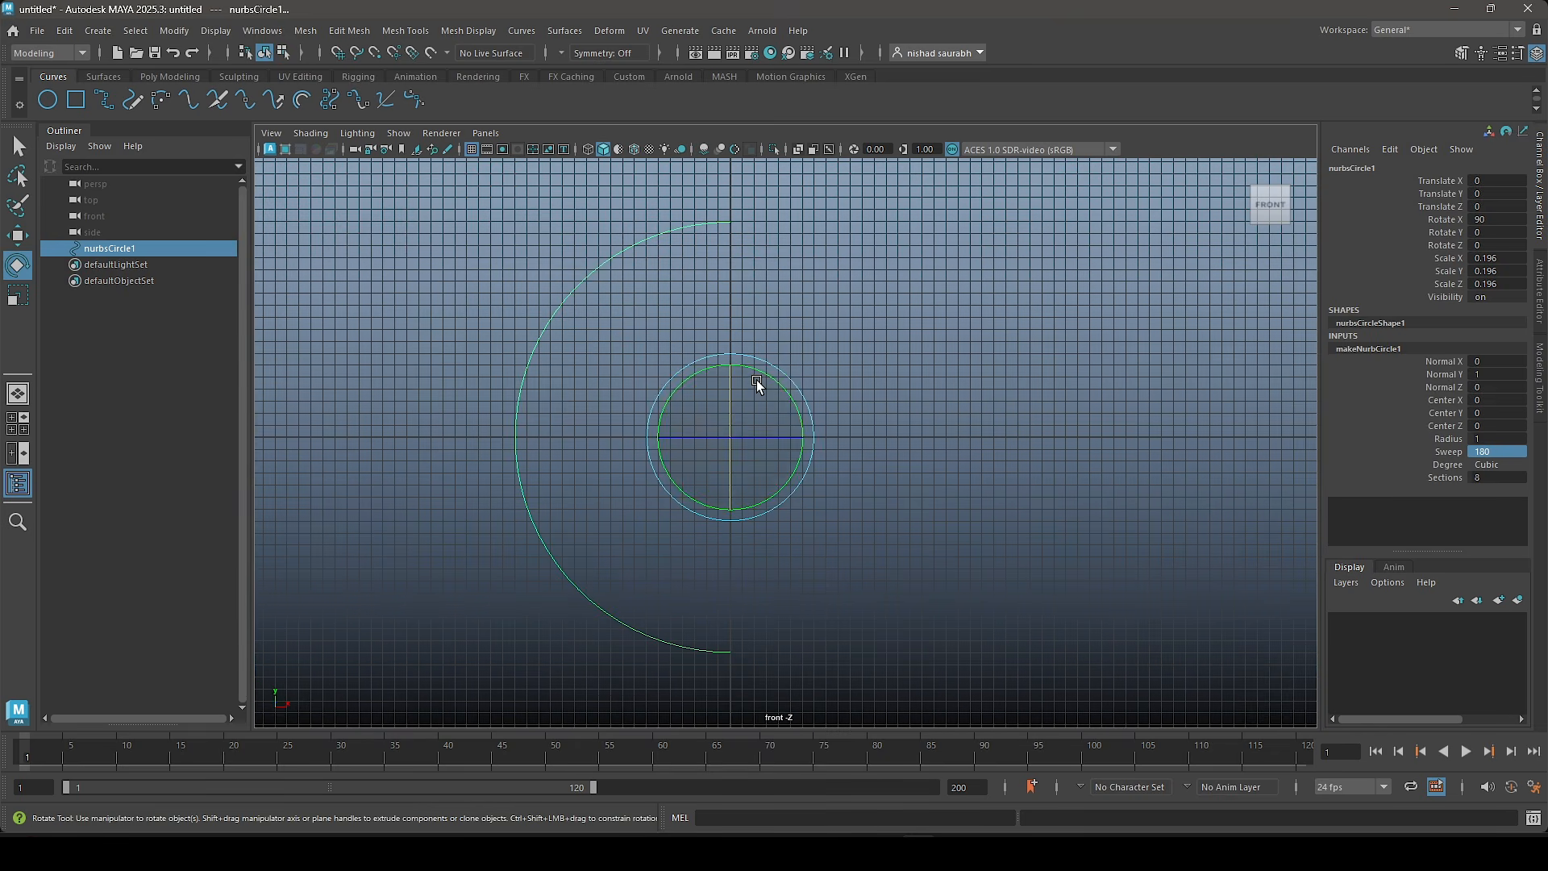
drag(757, 370, 819, 433)
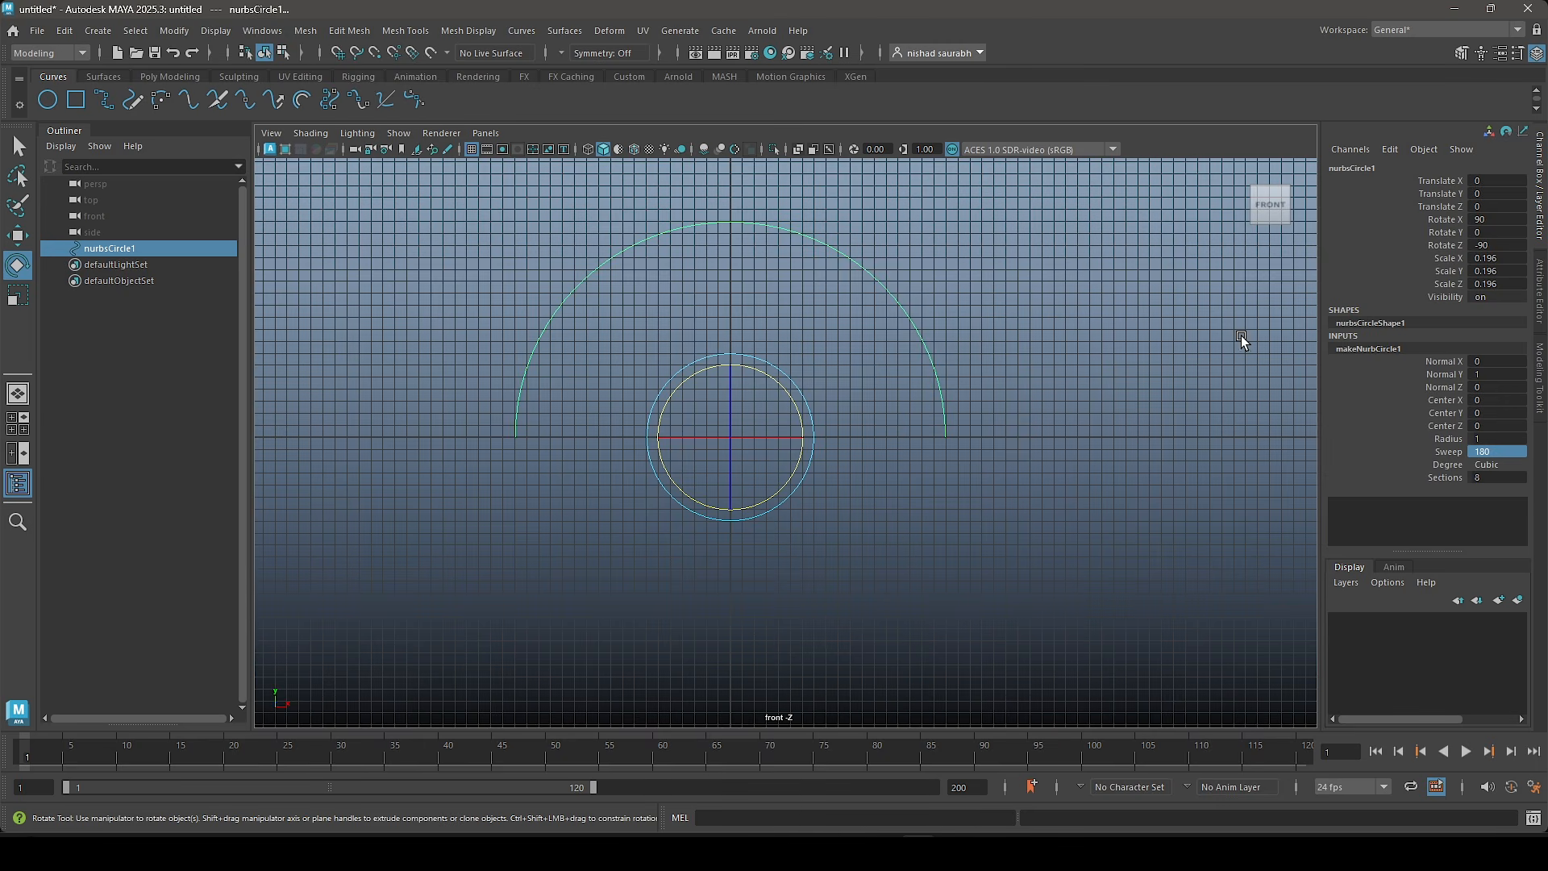
alt+middle_drag(1006, 388, 999, 371)
click(891, 322)
click(820, 230)
key(w)
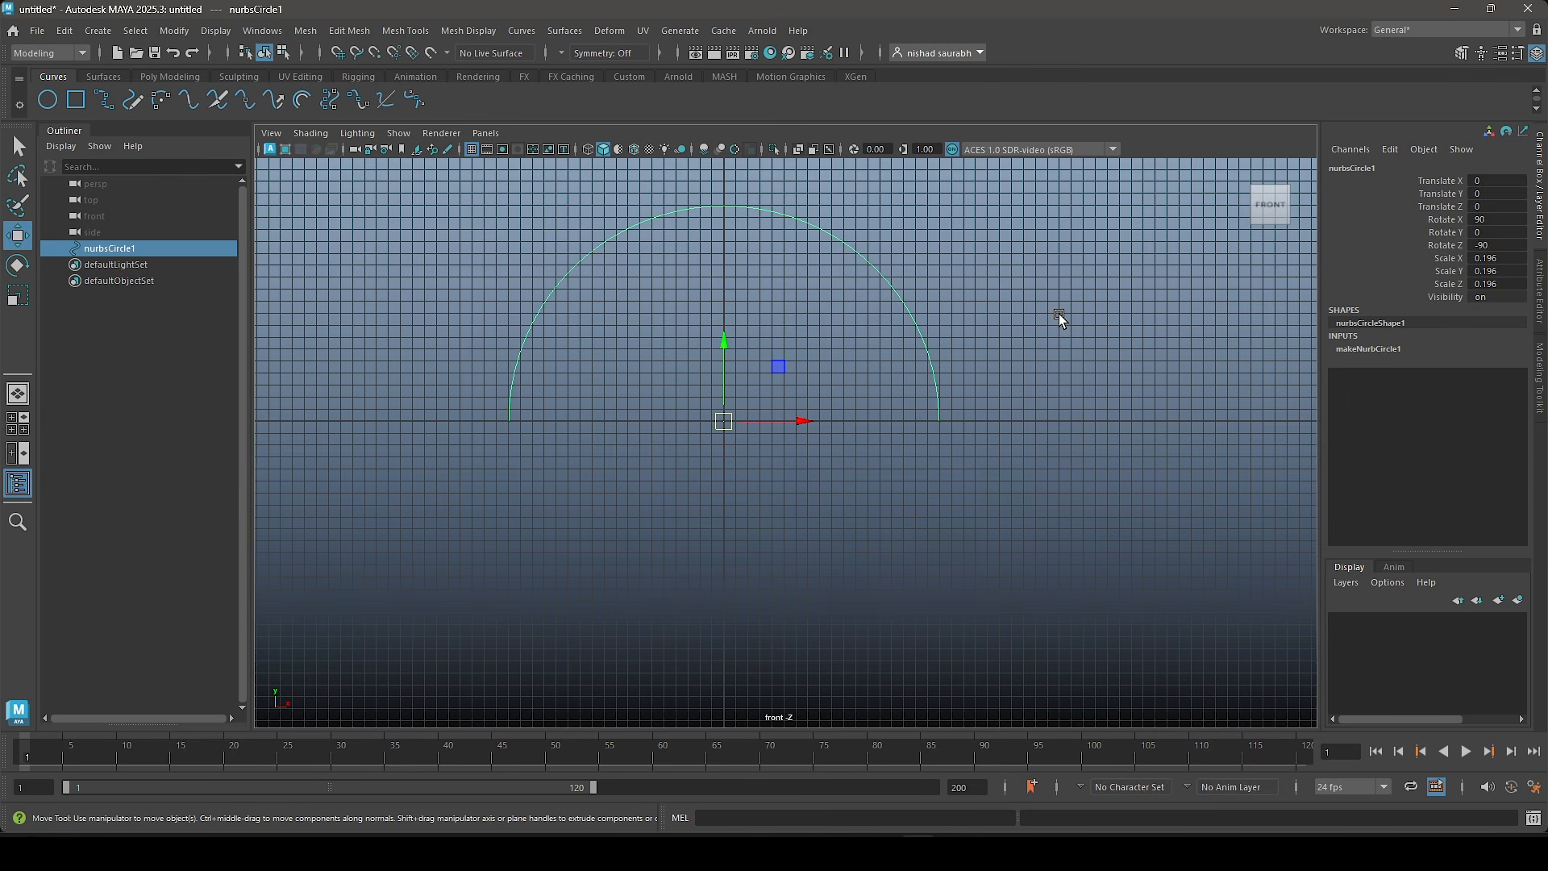
Step: Move the control vertices at both ends of the half circle straight down to form long arch legs, then return to object mode
right_click(1060, 307)
right_drag(1008, 278, 898, 276)
drag(476, 417, 1048, 547)
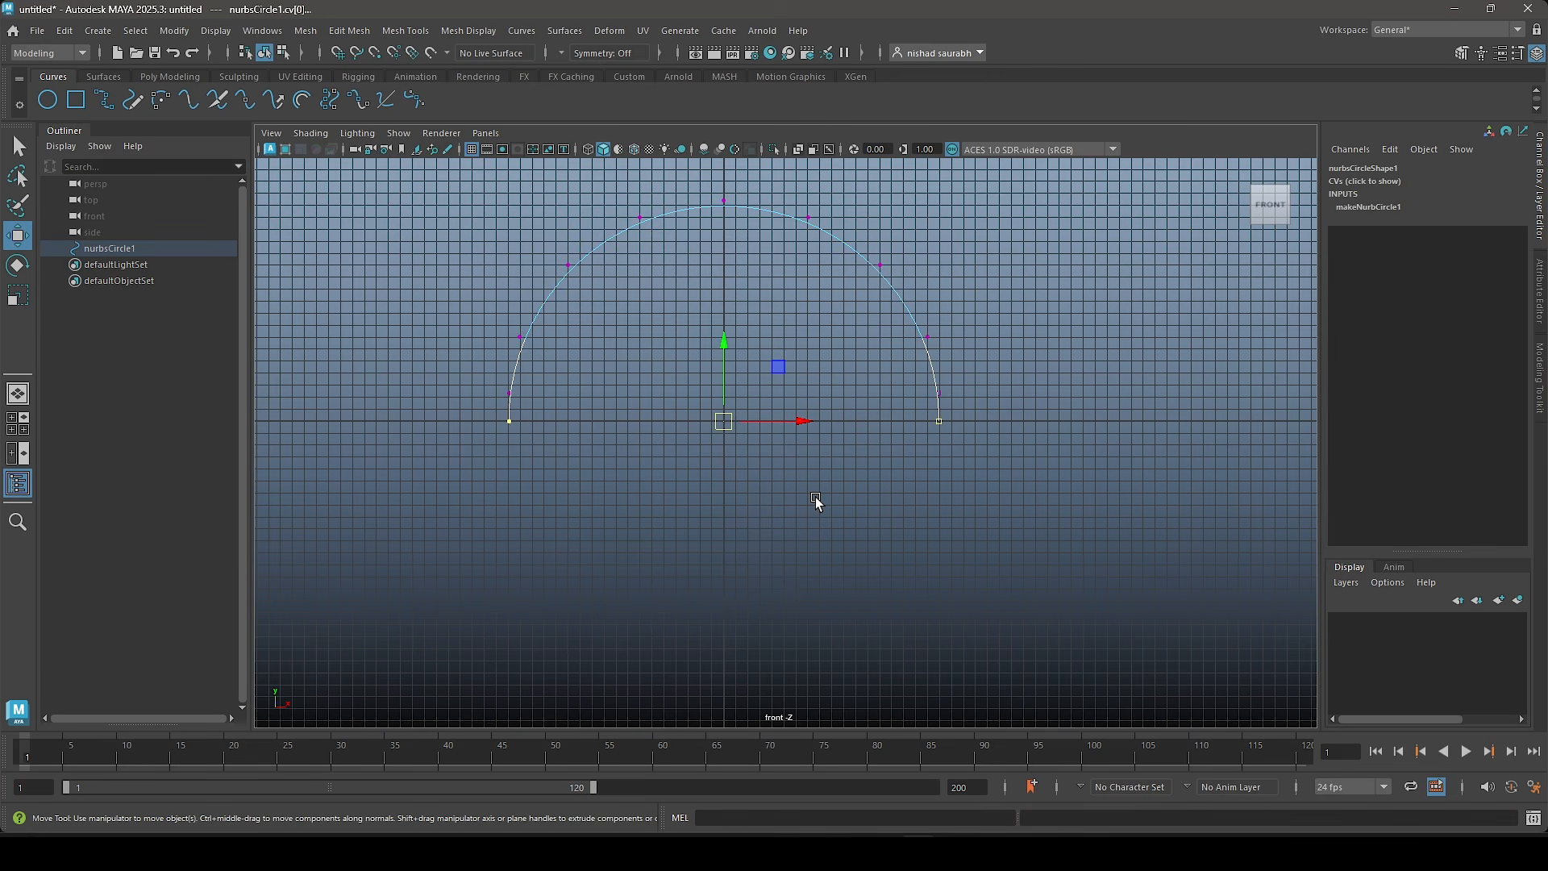
scroll(815, 499, down, 4)
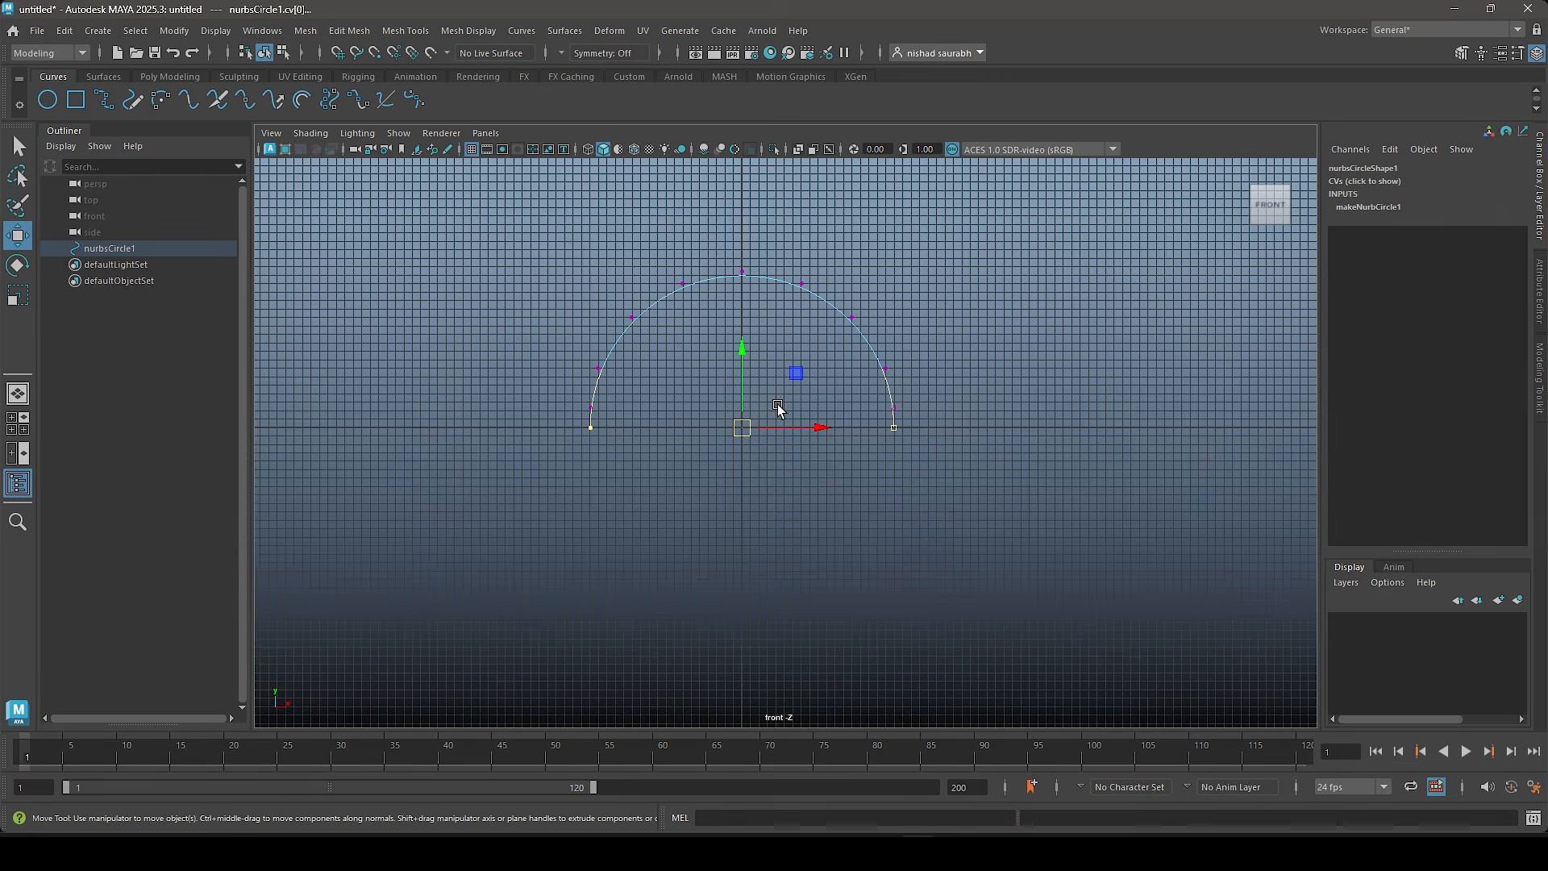
drag(757, 353, 754, 482)
drag(760, 582, 760, 582)
scroll(810, 505, down, 1)
alt+middle_drag(810, 506, 809, 401)
drag(749, 436, 749, 459)
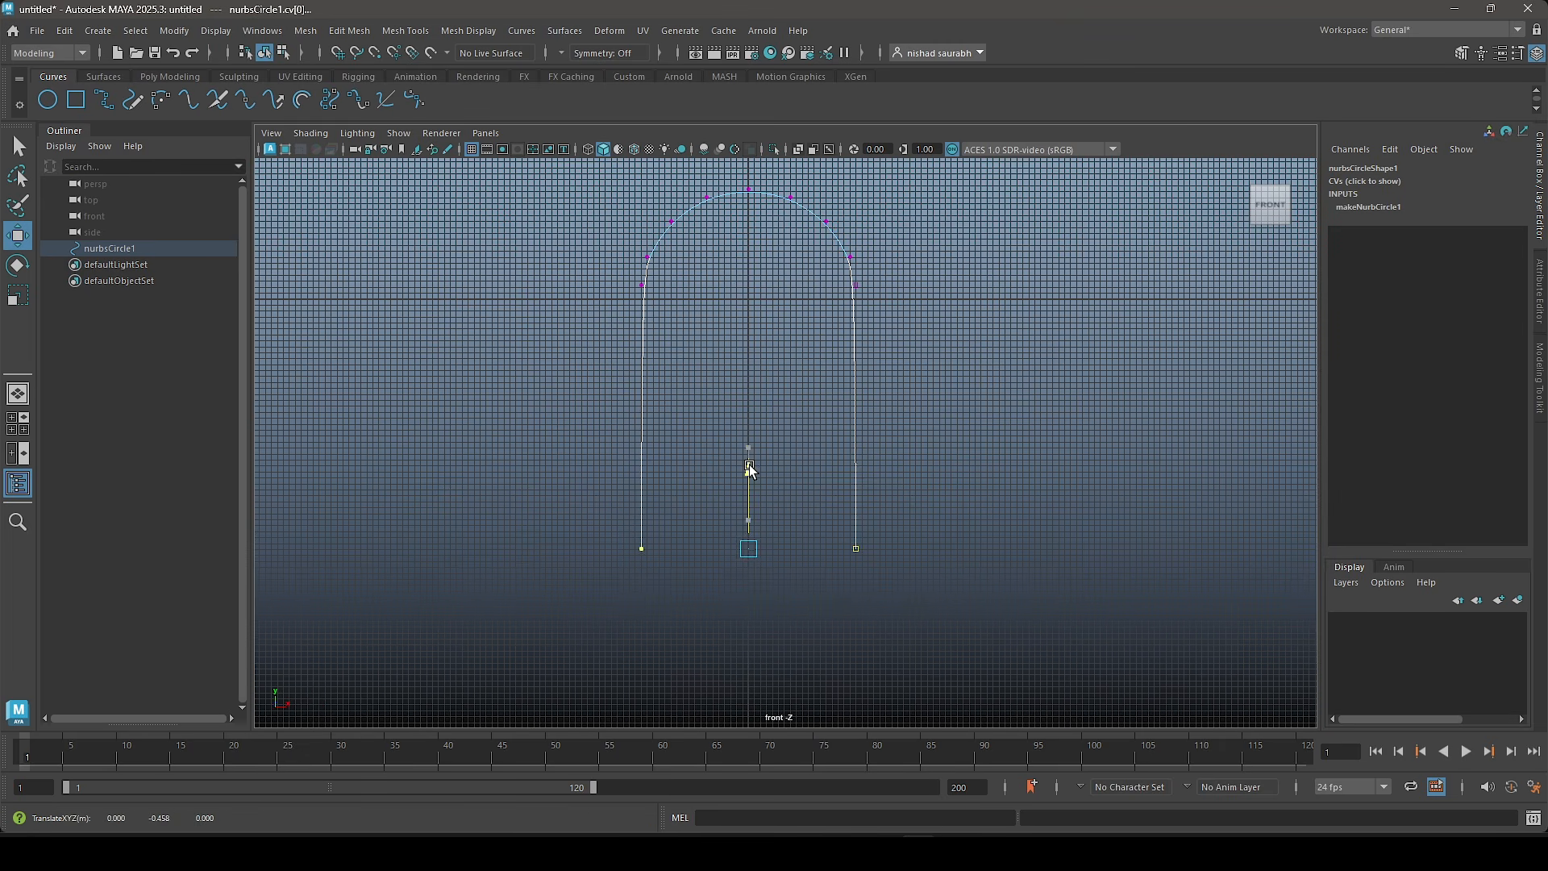
alt+middle_drag(755, 300, 766, 388)
scroll(766, 388, up, 3)
right_drag(774, 307, 836, 255)
Step: In the perspective view, raise the whole arch curve to about 0.436 in Translate Y so its legs reach the grid
key(space)
key(space)
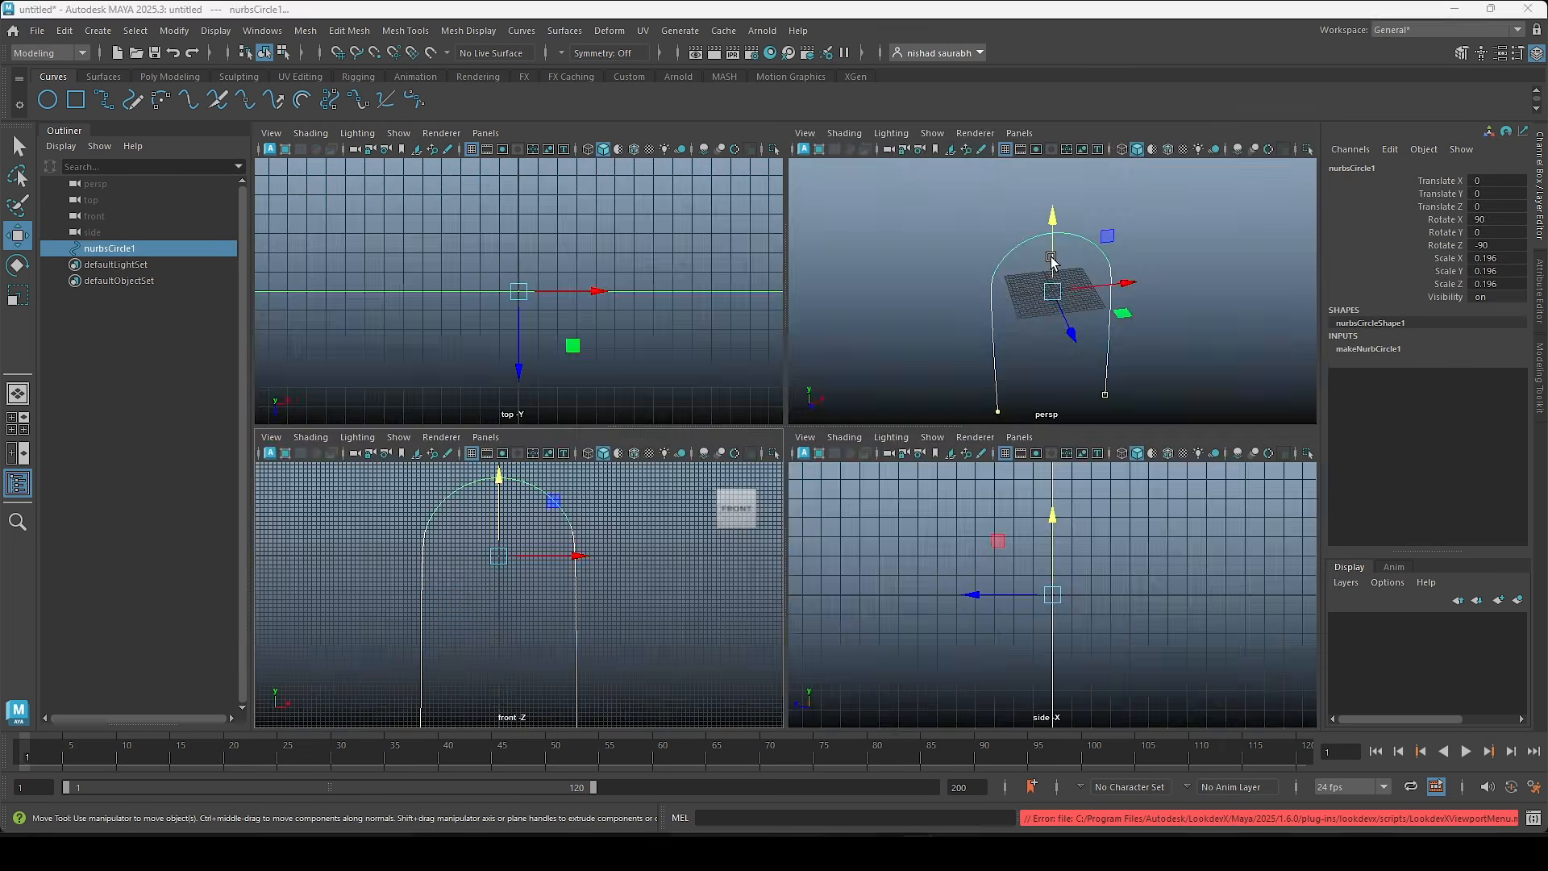
scroll(908, 377, down, 3)
alt+middle_drag(908, 377, 794, 335)
scroll(895, 434, up, 3)
click(839, 421)
scroll(857, 476, down, 1)
drag(726, 334, 726, 104)
alt+middle_drag(764, 313, 790, 500)
scroll(796, 500, down, 2)
alt+drag(796, 500, 790, 505)
scroll(791, 505, up, 2)
alt+middle_drag(781, 495, 766, 484)
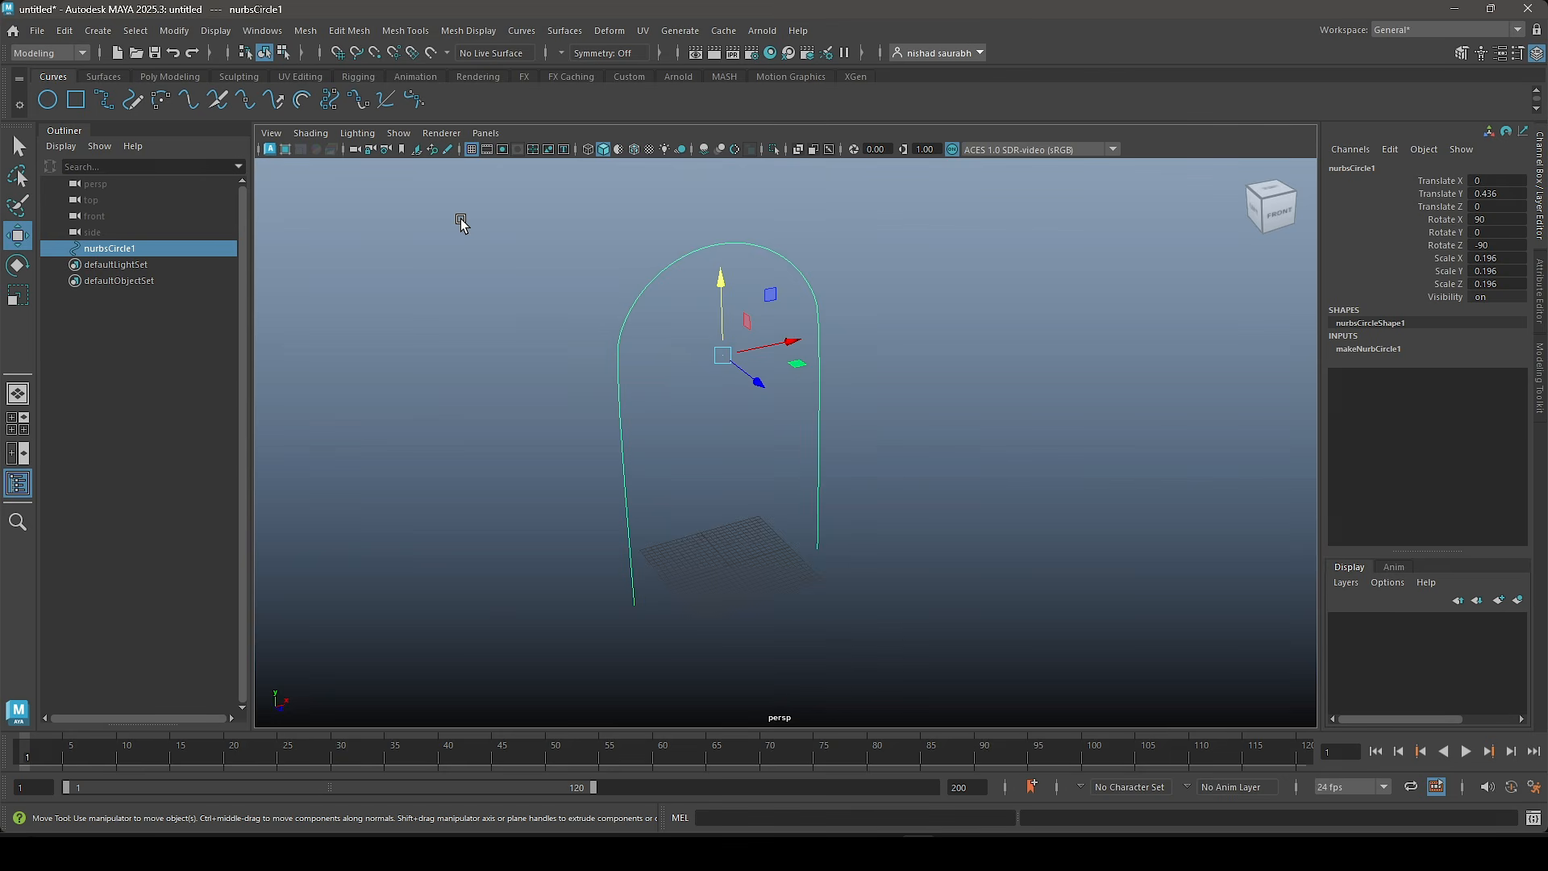
Step: Import HumanBody.ma from the Content Browser's Bipeds examples as a scale reference
click(262, 30)
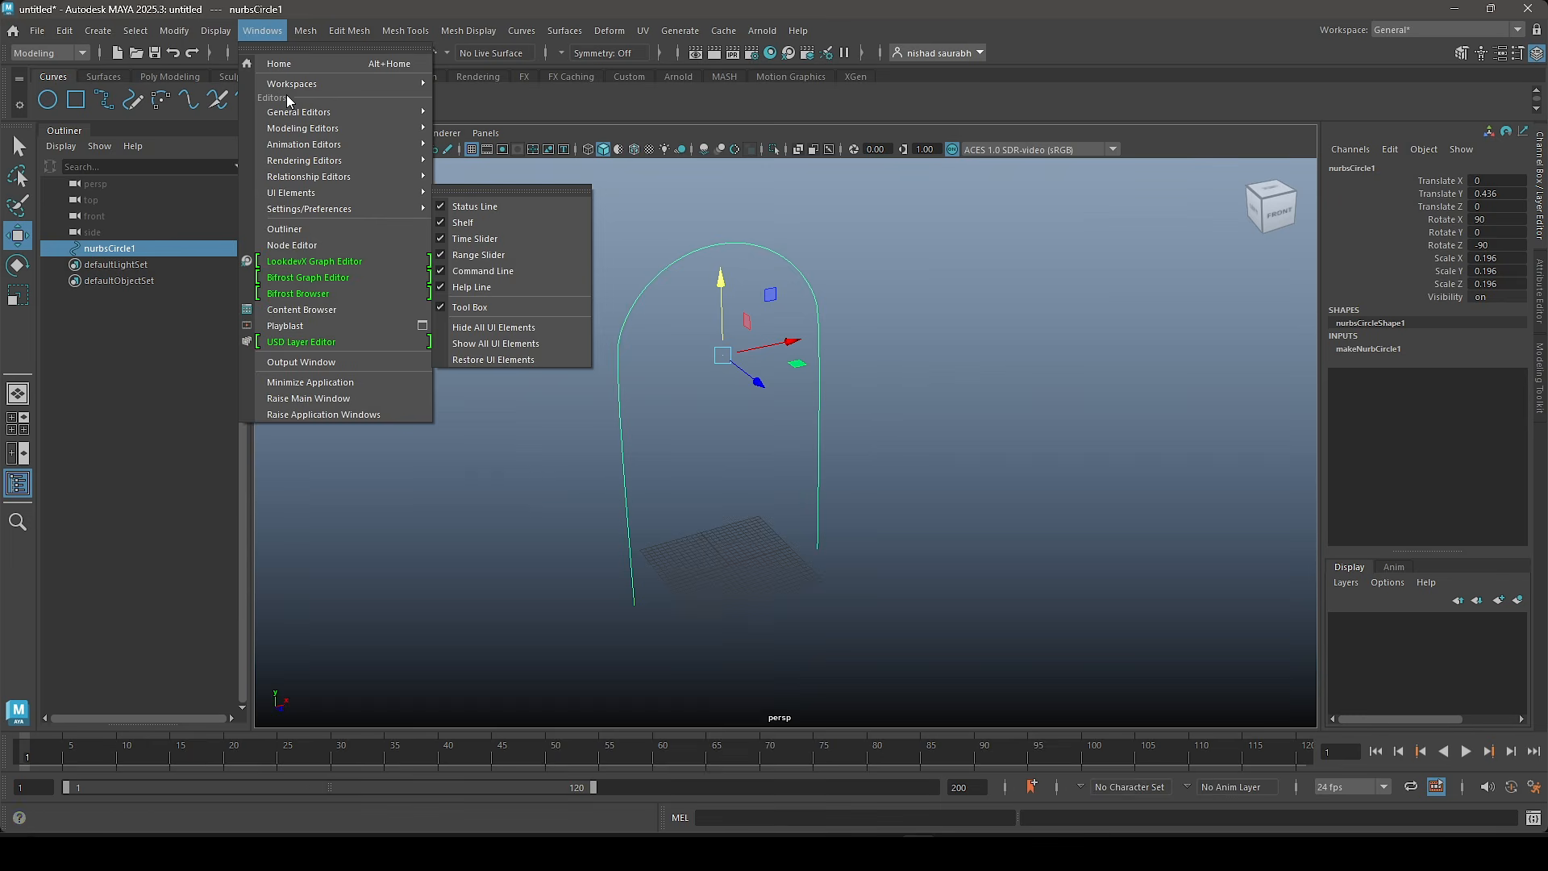
click(355, 309)
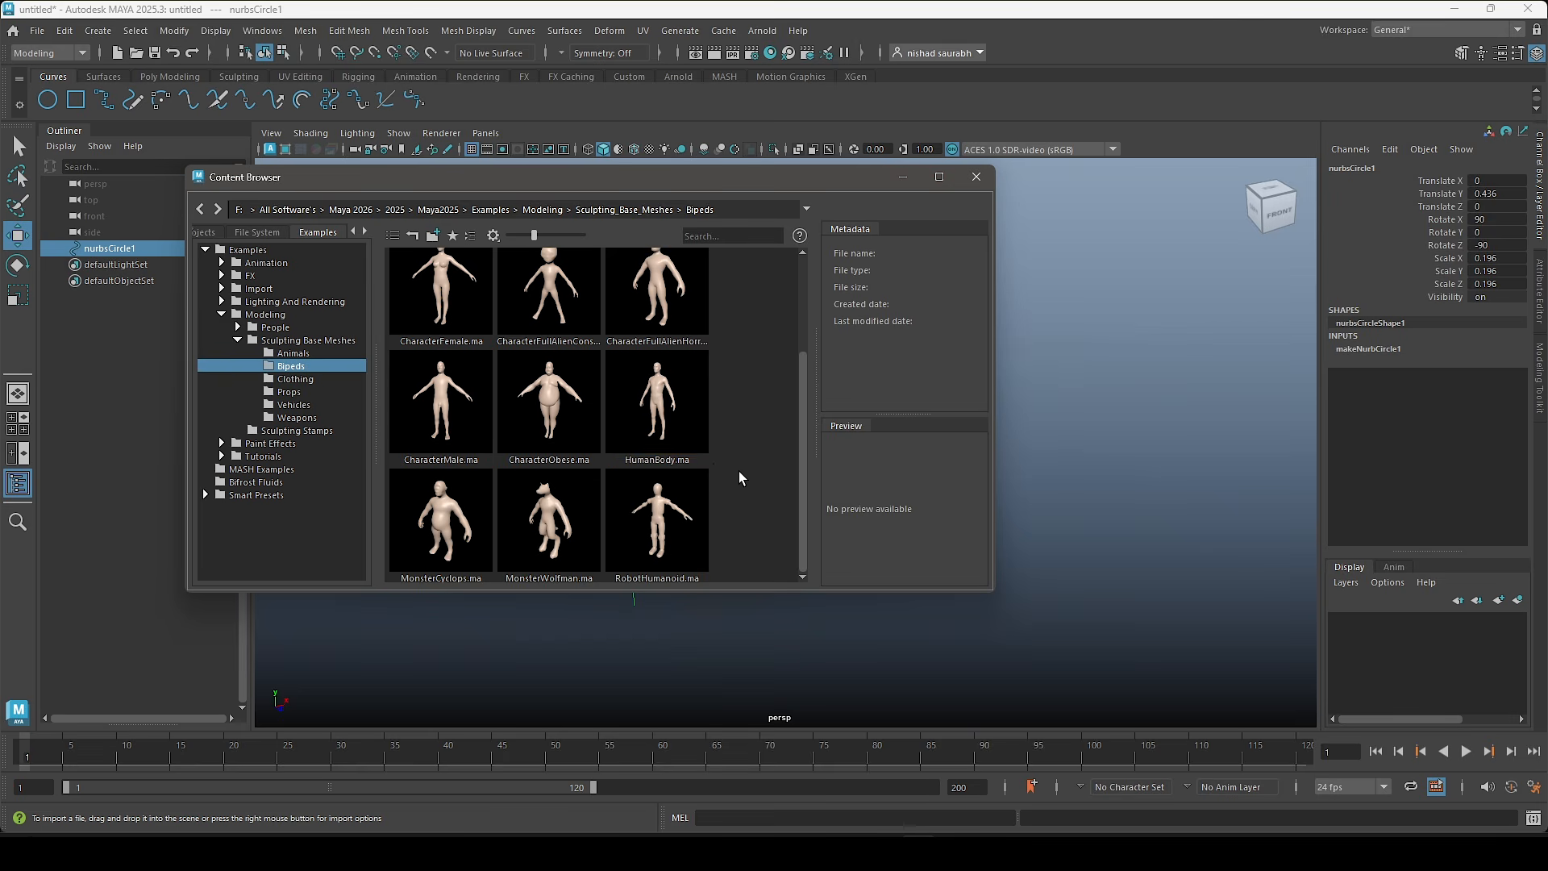
double_click(670, 394)
click(976, 176)
scroll(809, 377, down, 3)
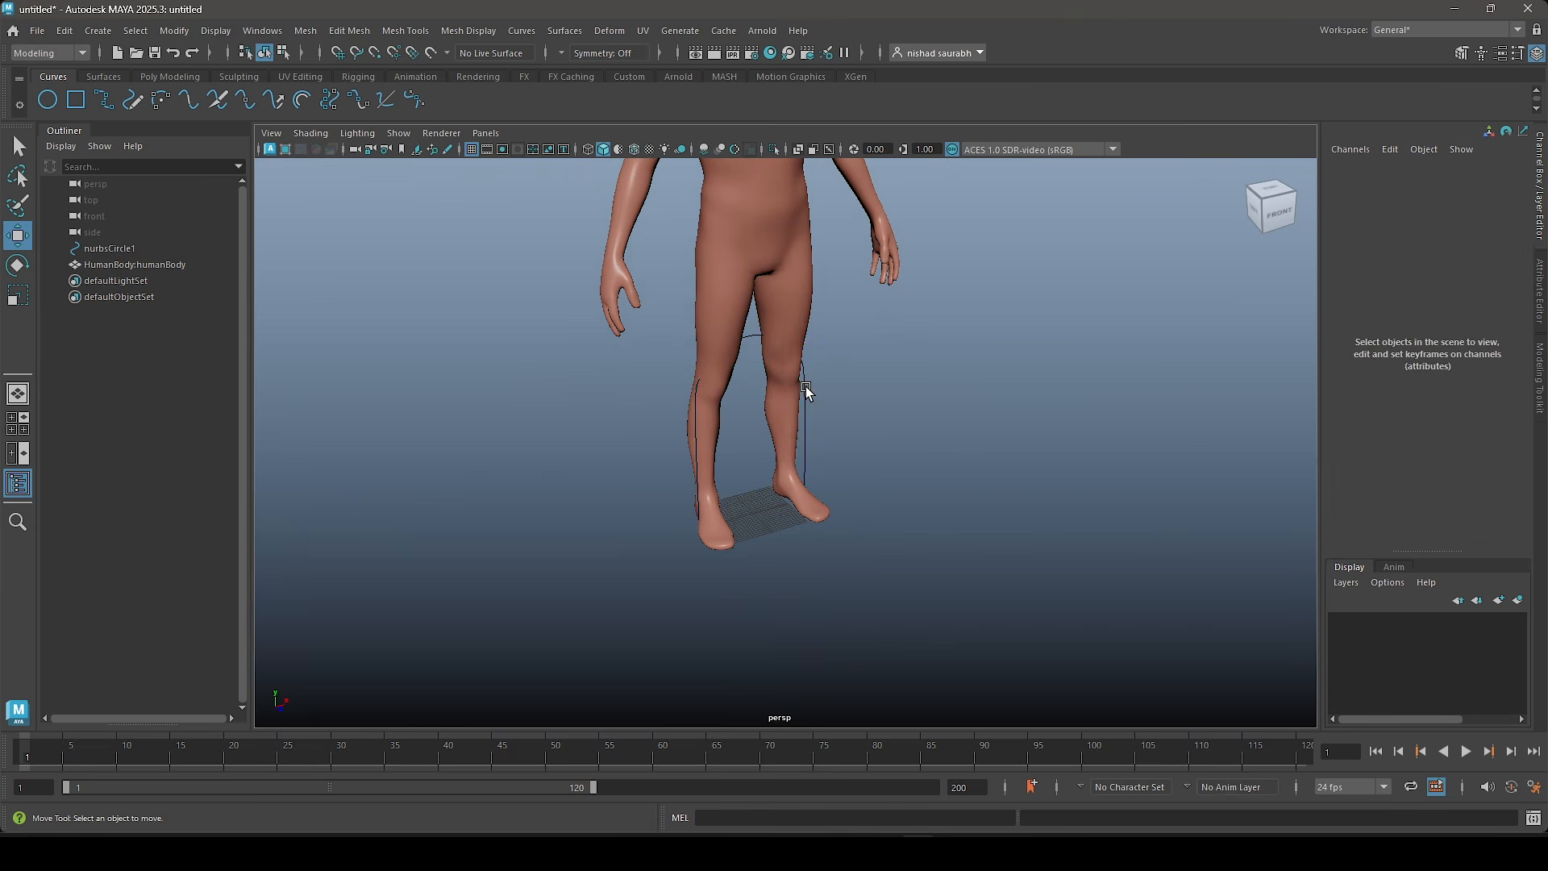
Step: Scale the arch curve uniformly to about 1.081 and raise it to about 2.232 in Translate Y to suit the human figure
click(805, 387)
scroll(805, 390, down, 6)
key(r)
drag(772, 458, 991, 520)
key(w)
drag(782, 415, 819, 335)
key(r)
key(w)
alt+drag(813, 417, 790, 398)
scroll(791, 398, up, 4)
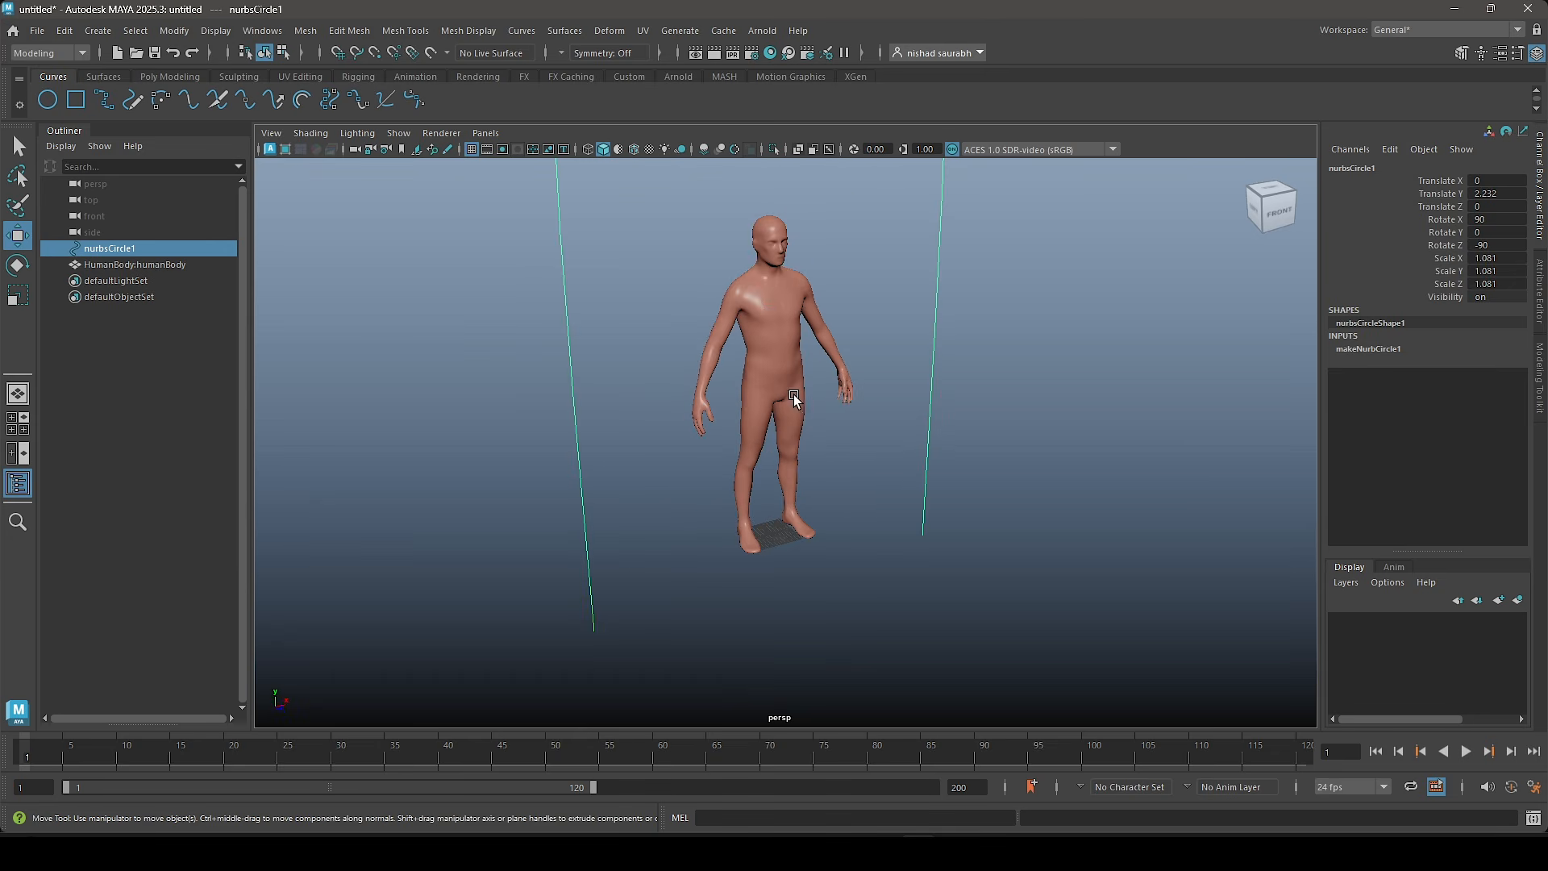
Step: Delete the human body reference and reselect the arch curve
click(791, 343)
scroll(791, 343, down, 3)
key(Delete)
click(677, 247)
scroll(743, 314, down, 1)
alt+drag(743, 317, 376, 273)
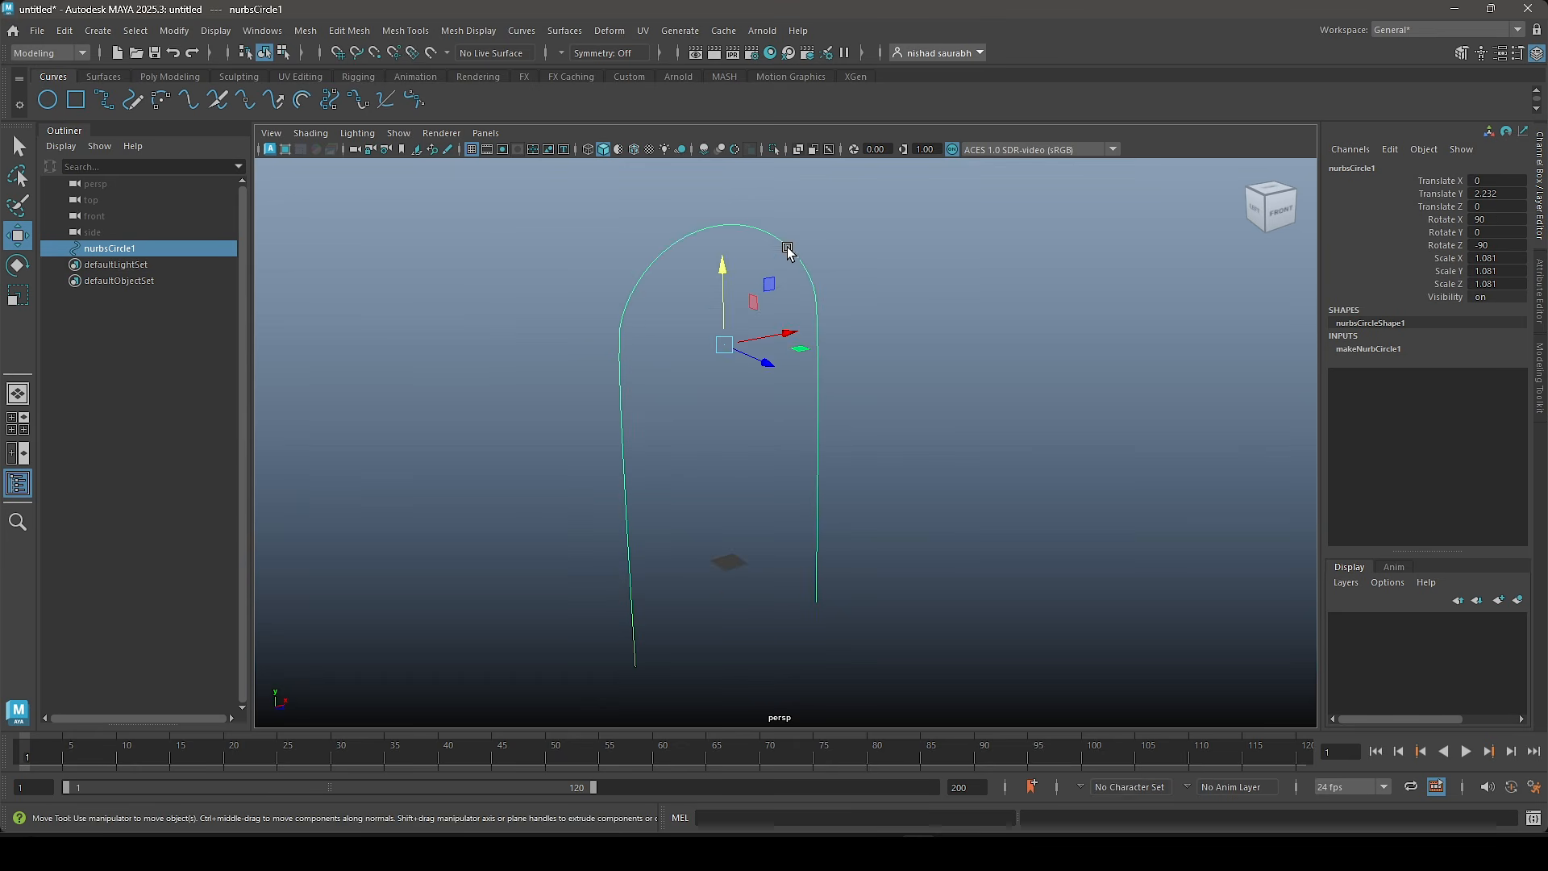
Step: Create a sweep mesh along the arch curve with a circular profile of 20 sides
click(98, 32)
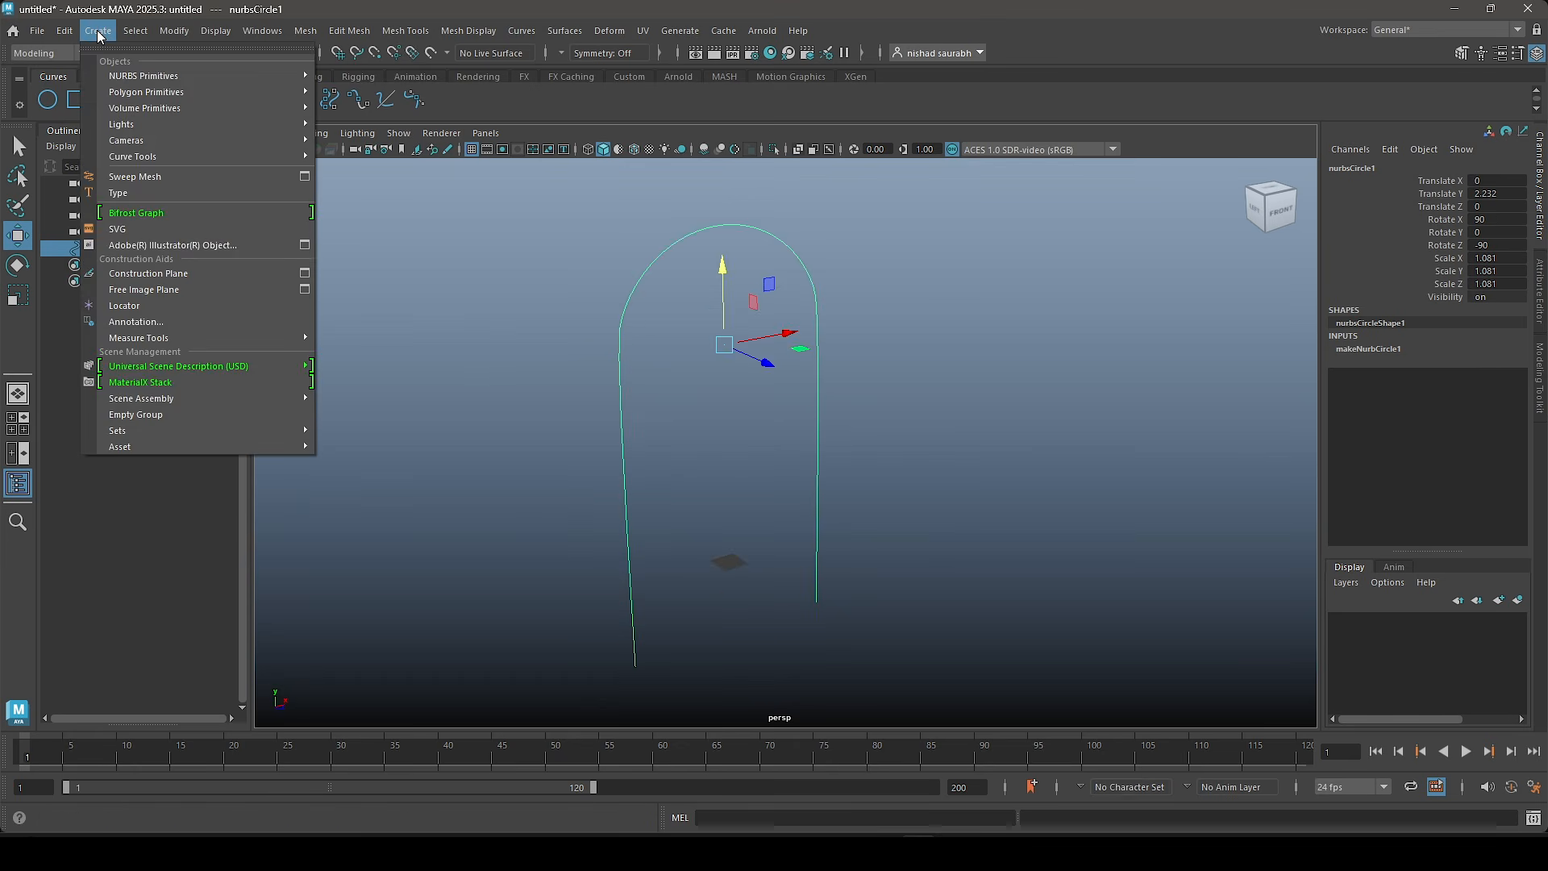
click(170, 176)
alt+drag(844, 492, 767, 466)
drag(1399, 372, 1496, 378)
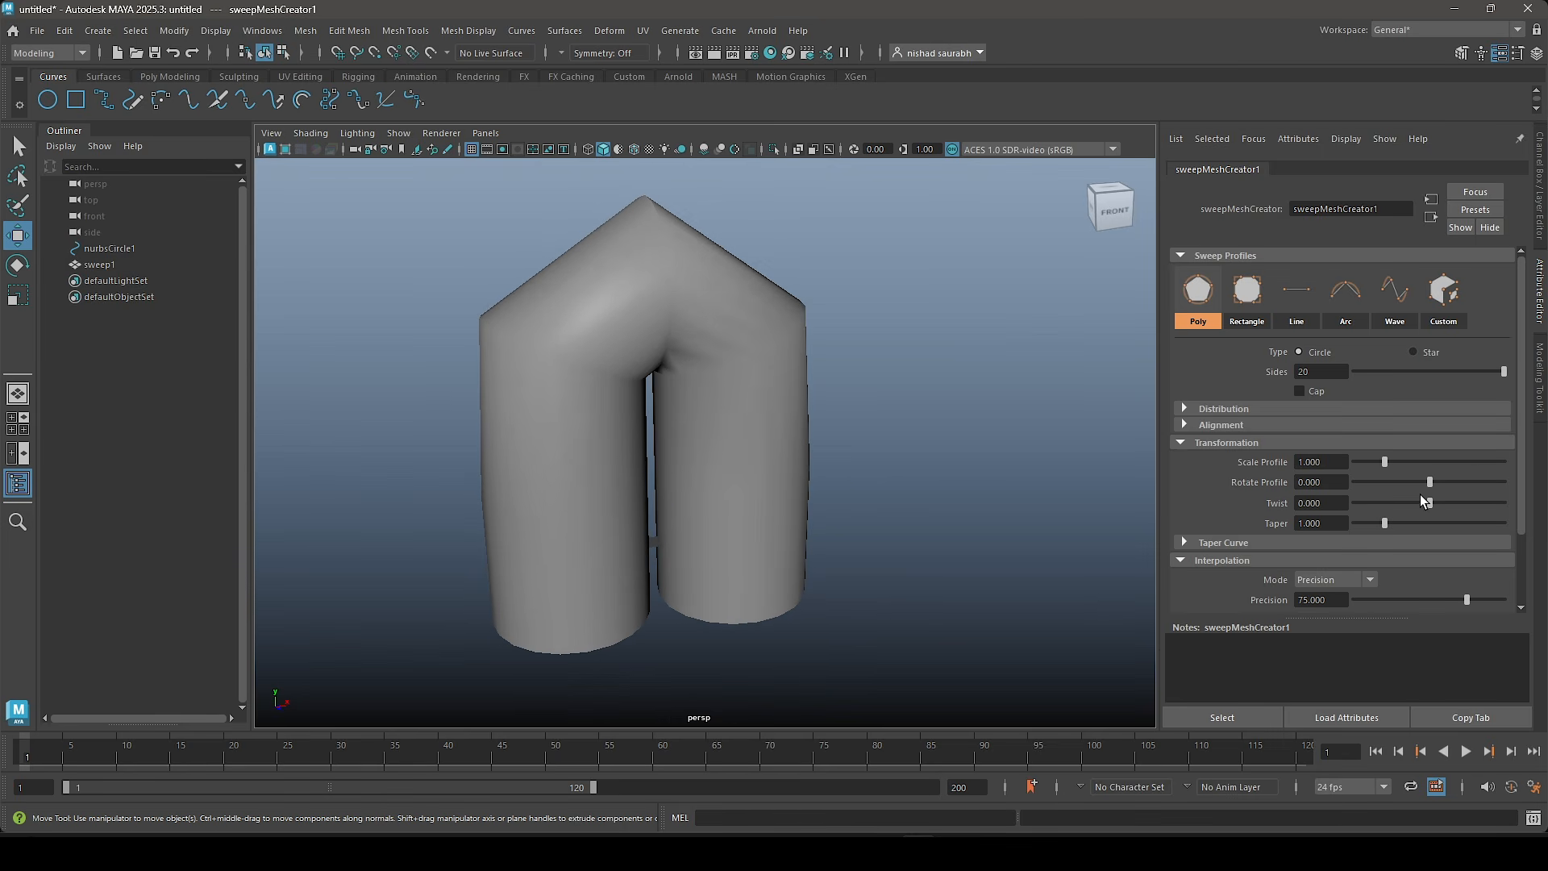
Step: Set the sweep mesh's interpolation precision to 100 and its Scale Profile to 0.05 for a thin, smooth arch pipe
scroll(1418, 504, down, 3)
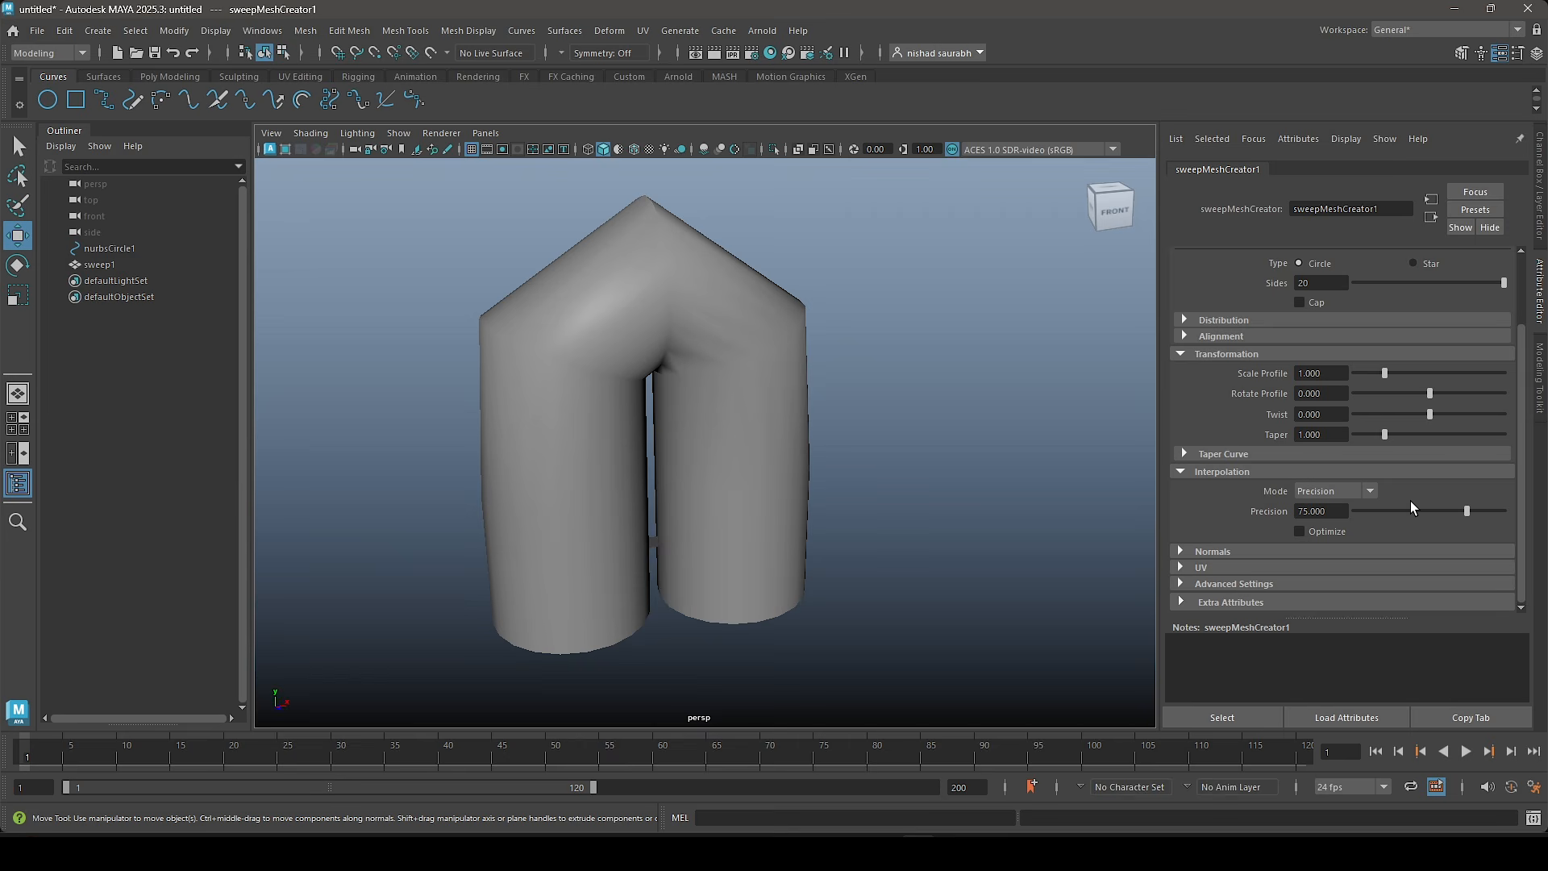
click(1500, 511)
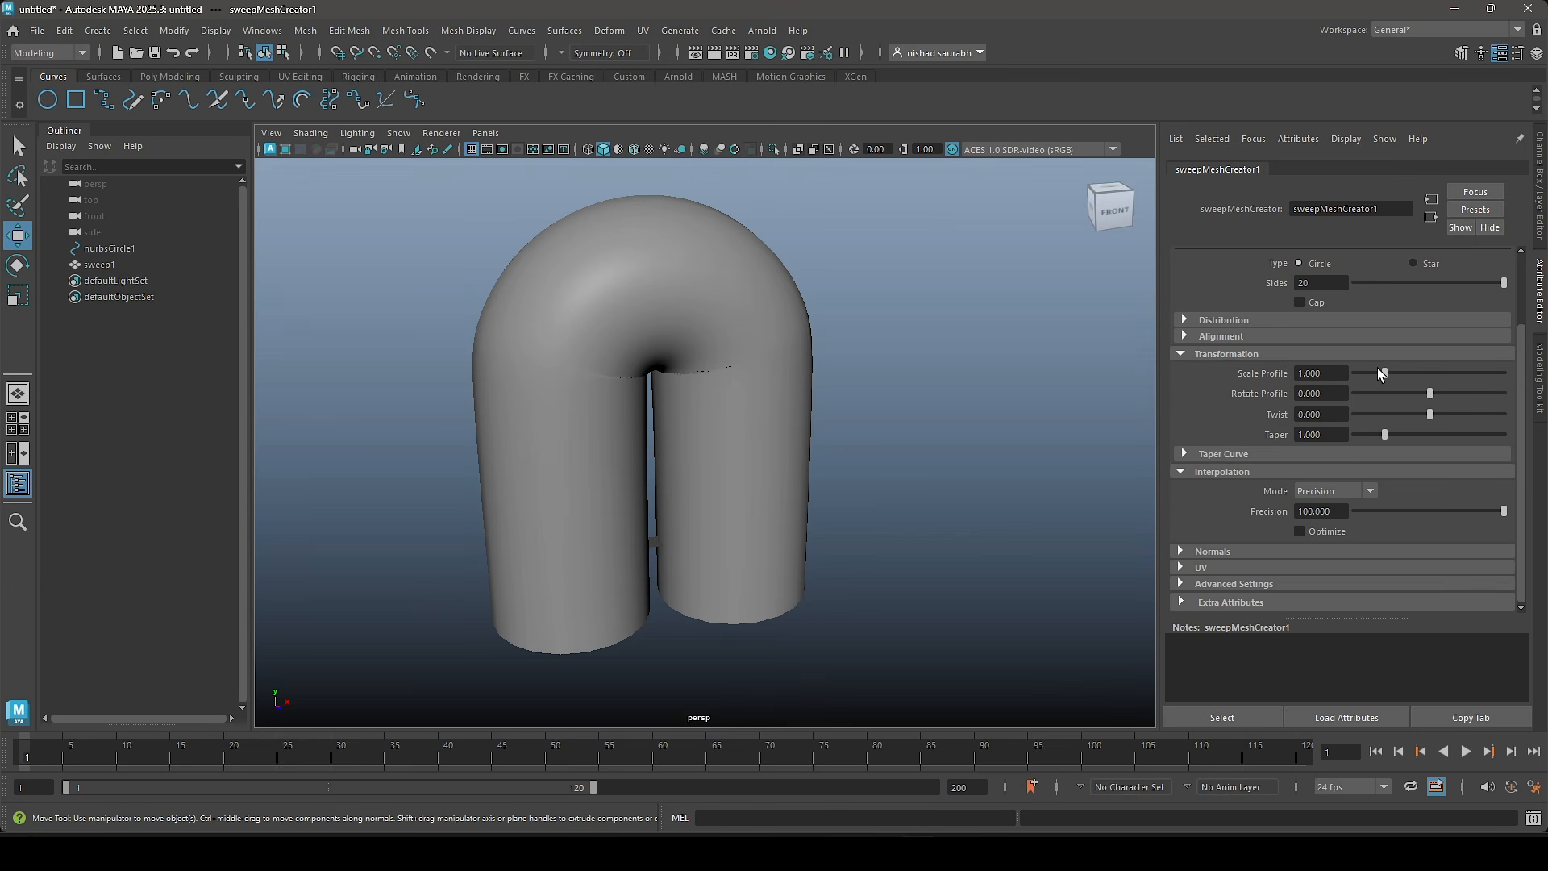
drag(1380, 374, 1358, 378)
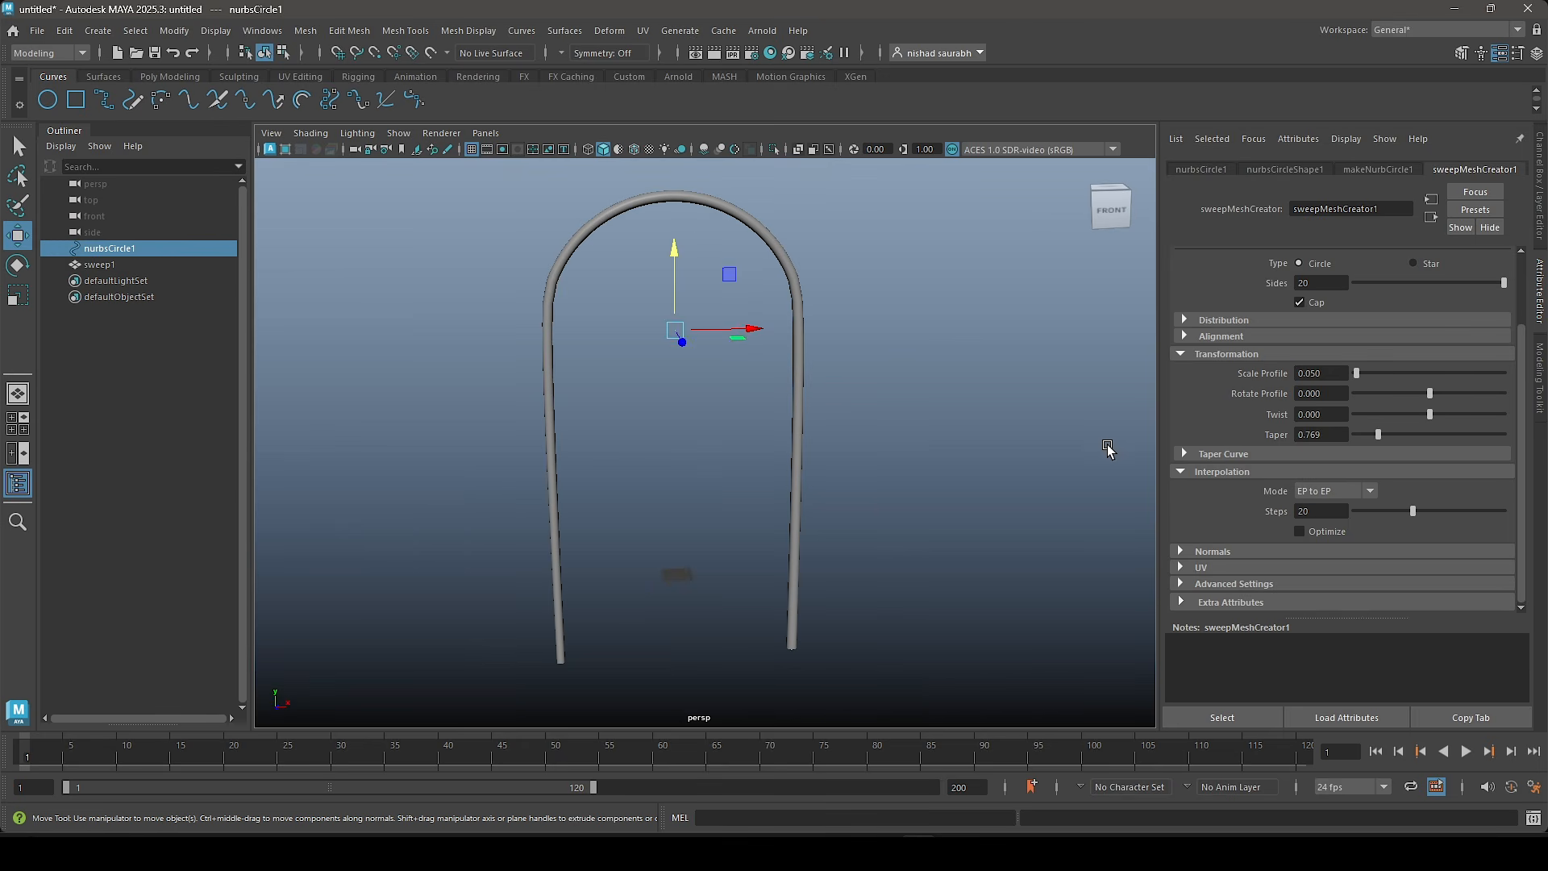
scroll(960, 491, up, 5)
alt+drag(960, 490, 927, 362)
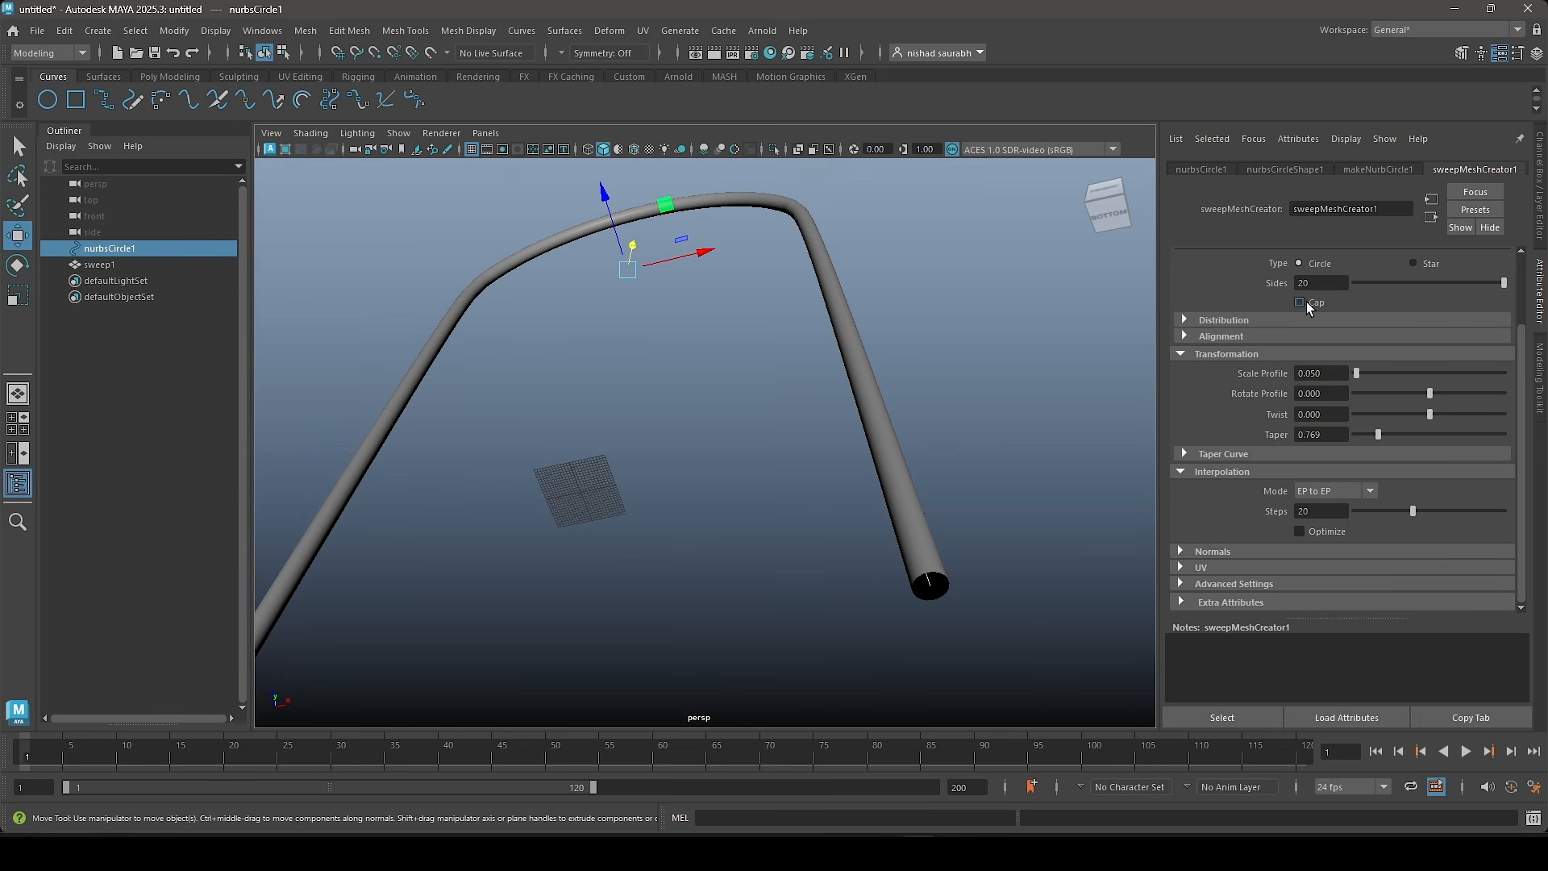
Step: Cap the open ends of the arch pipe and set its Scale Profile to 0.04
scroll(909, 390, down, 2)
alt+drag(903, 346, 940, 429)
alt+drag(908, 368, 792, 450)
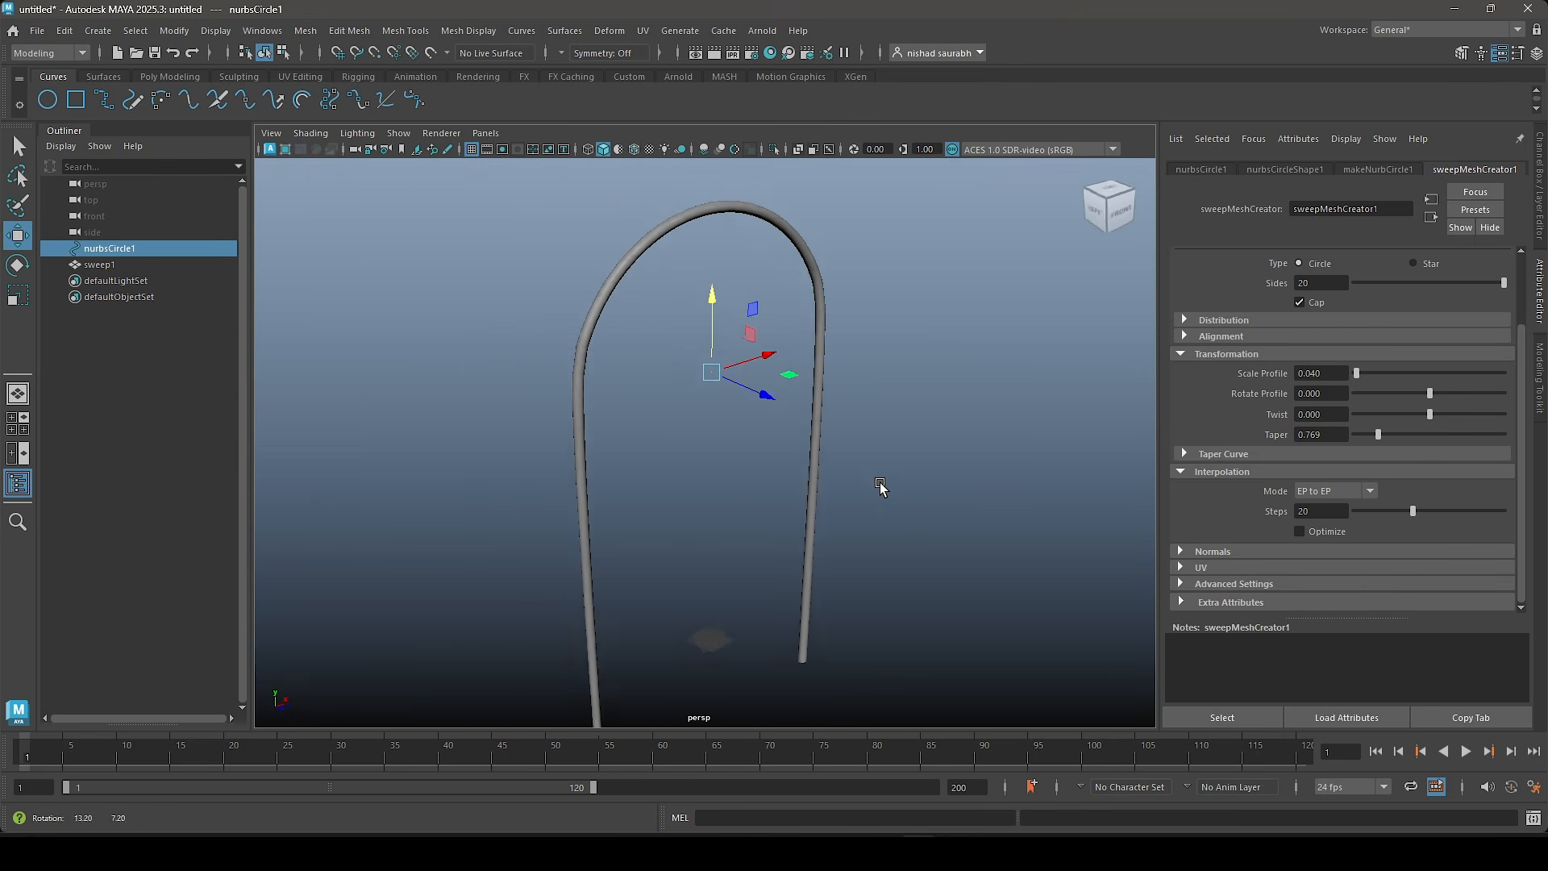
click(870, 443)
mouse_move(874, 418)
alt+mouse_down()
mouse_move(923, 384)
mouse_move(877, 421)
alt+mouse_up()
Step: Center the pivot of the arch sweep mesh and delete its construction history
drag(786, 383, 912, 438)
scroll(845, 393, up, 3)
scroll(846, 395, down, 3)
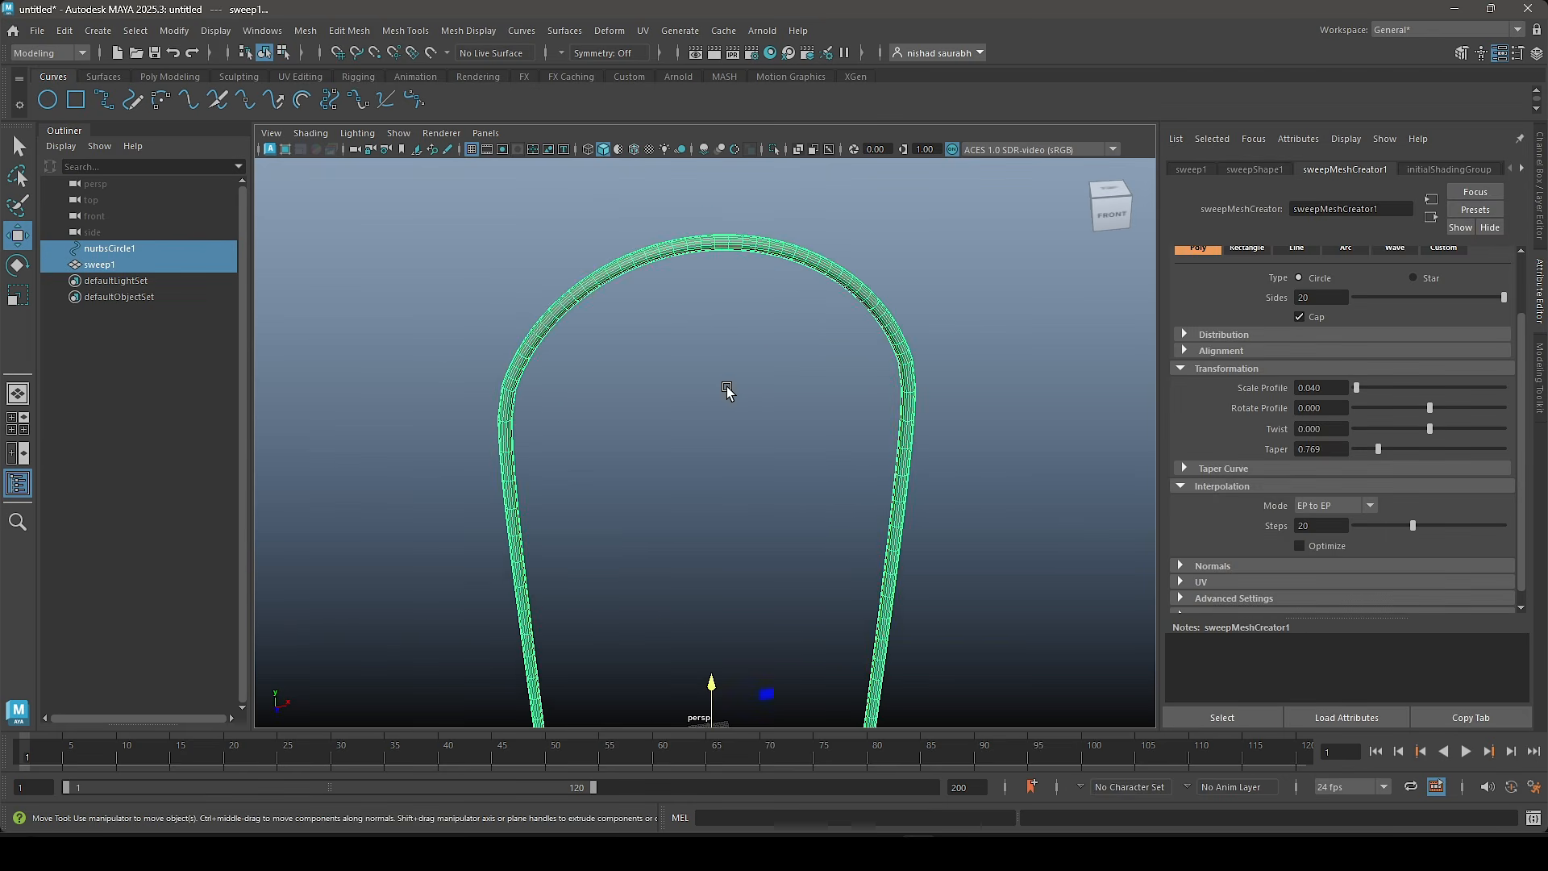
click(728, 391)
click(101, 248)
click(119, 268)
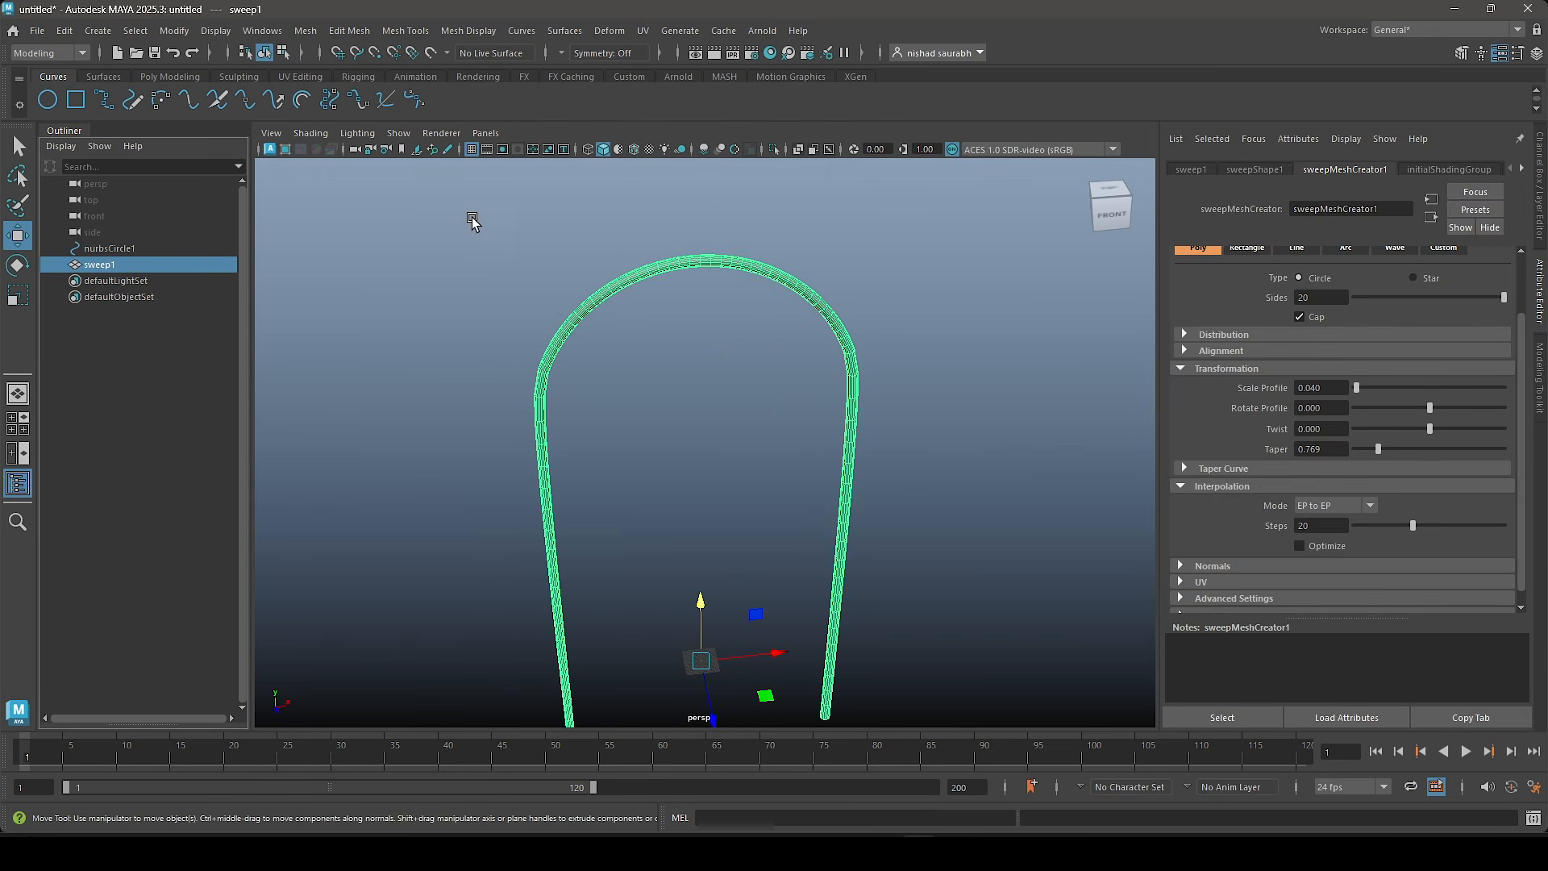
click(170, 76)
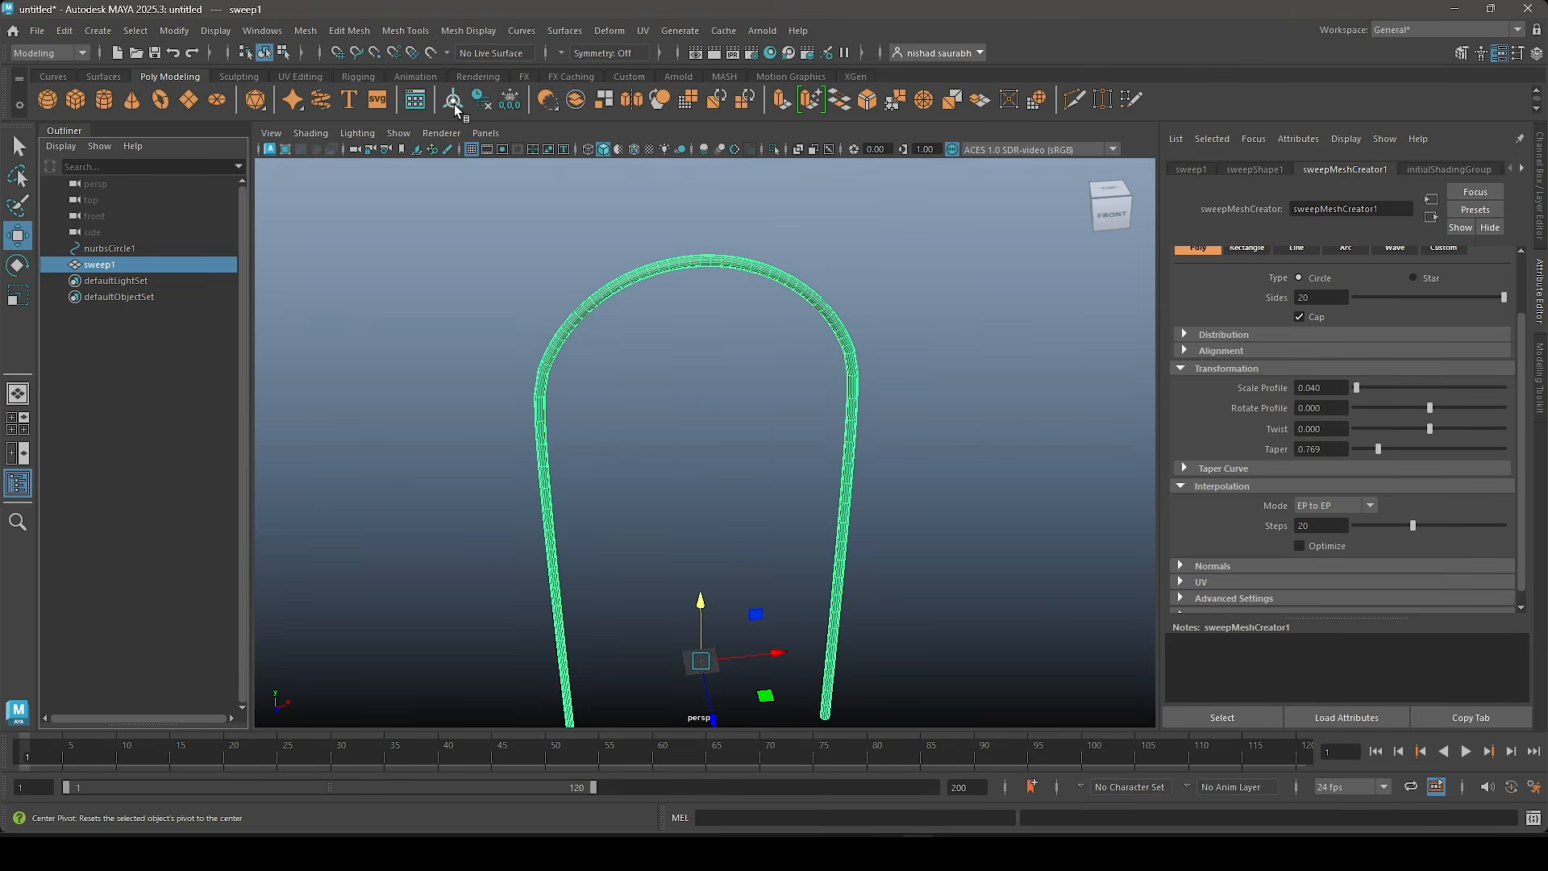
click(479, 105)
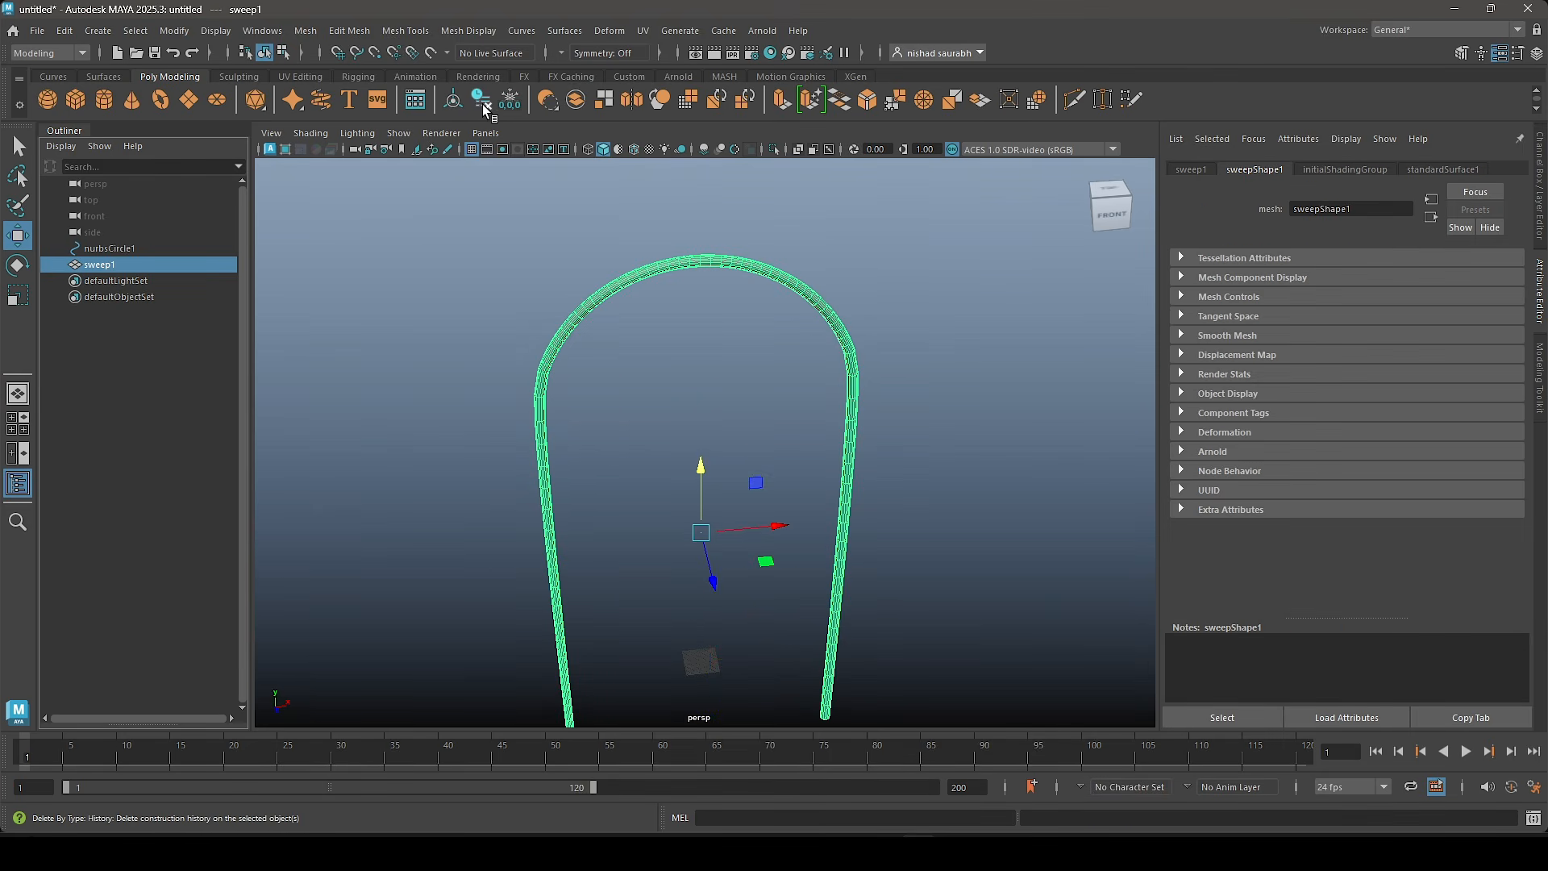
Step: Delete the guide curve that the arch pipe was swept along, keeping the sweep mesh
click(127, 256)
scroll(720, 389, down, 2)
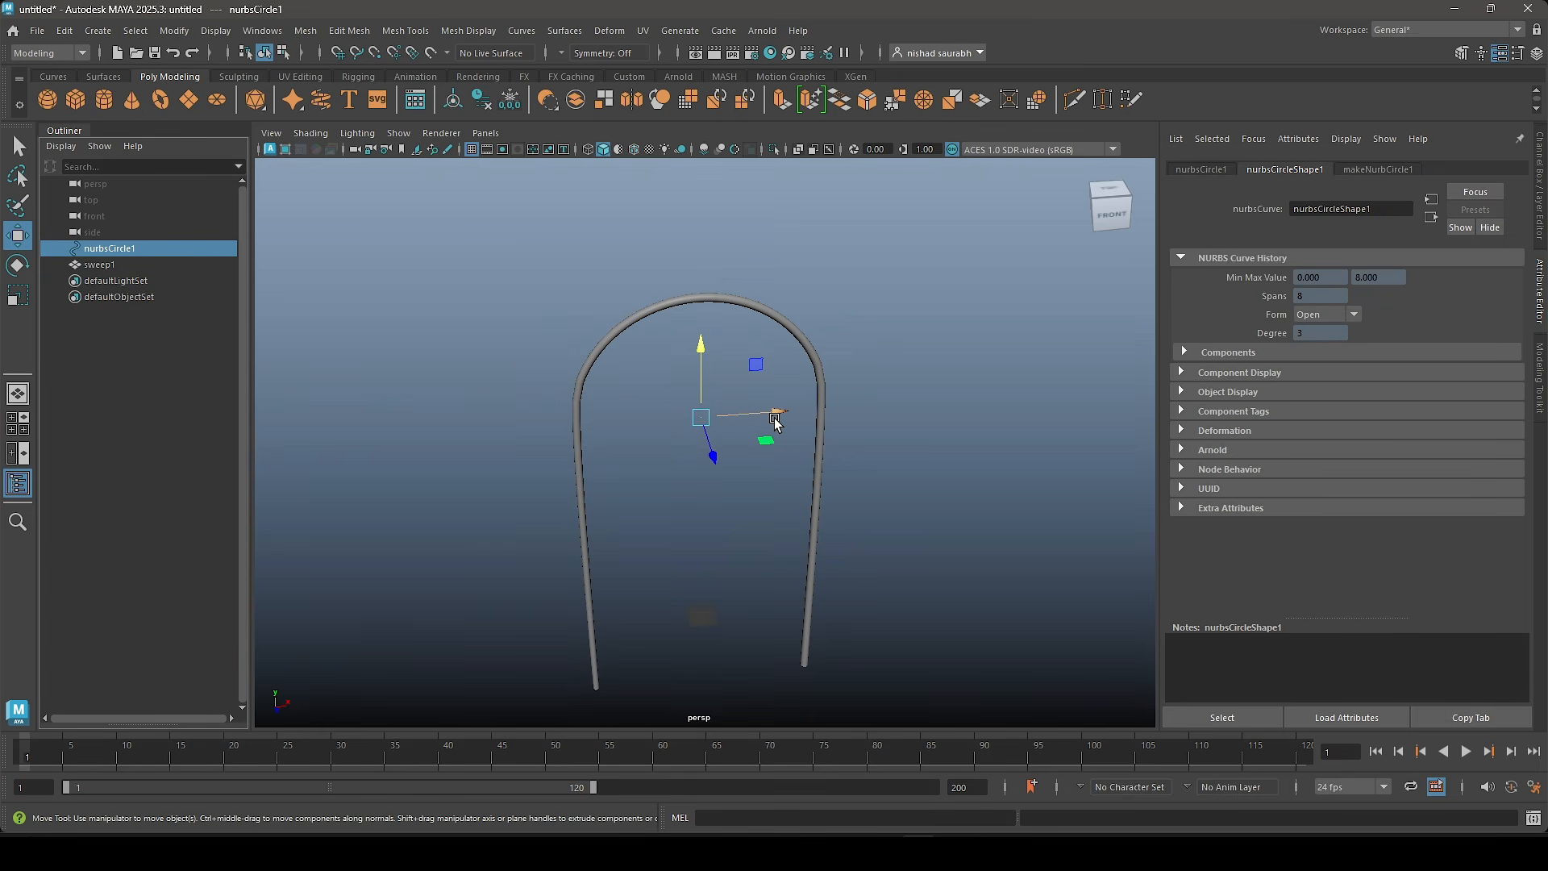
mouse_move(776, 420)
mouse_down()
mouse_move(927, 432)
mouse_move(933, 446)
mouse_move(884, 578)
mouse_move(842, 516)
mouse_move(786, 499)
mouse_up()
key(Delete)
Step: Duplicate the arch a short distance back along its depth and repeat the duplicate until twelve evenly spaced arches form a tunnel
click(830, 389)
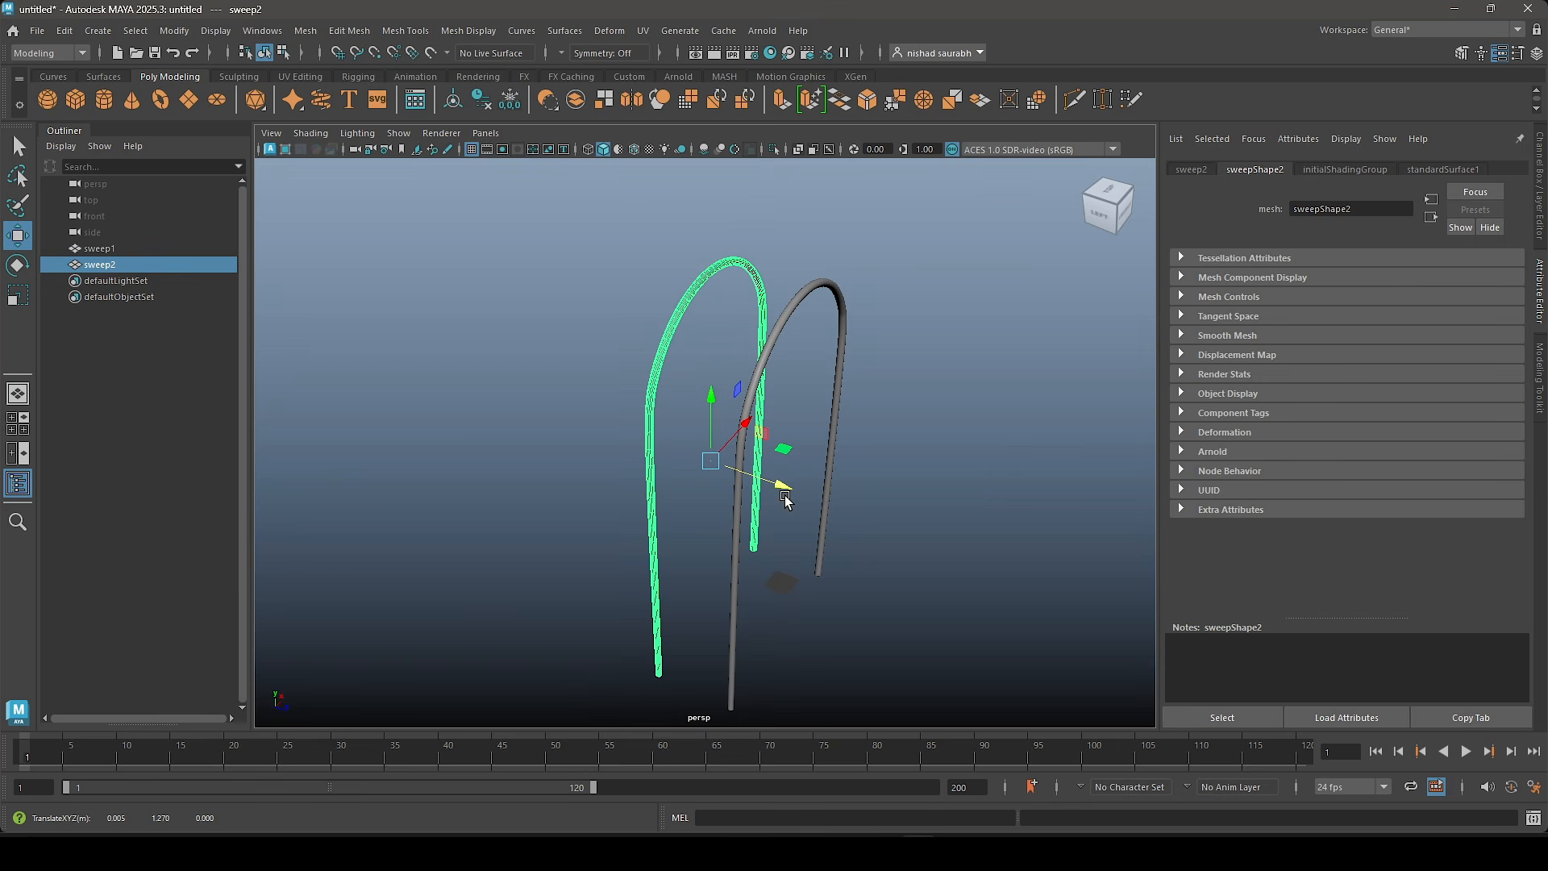
key(shift+d)
key(shift+d)
key(shift+d)
key(shift+d)
key(shift+d)
key(shift+d)
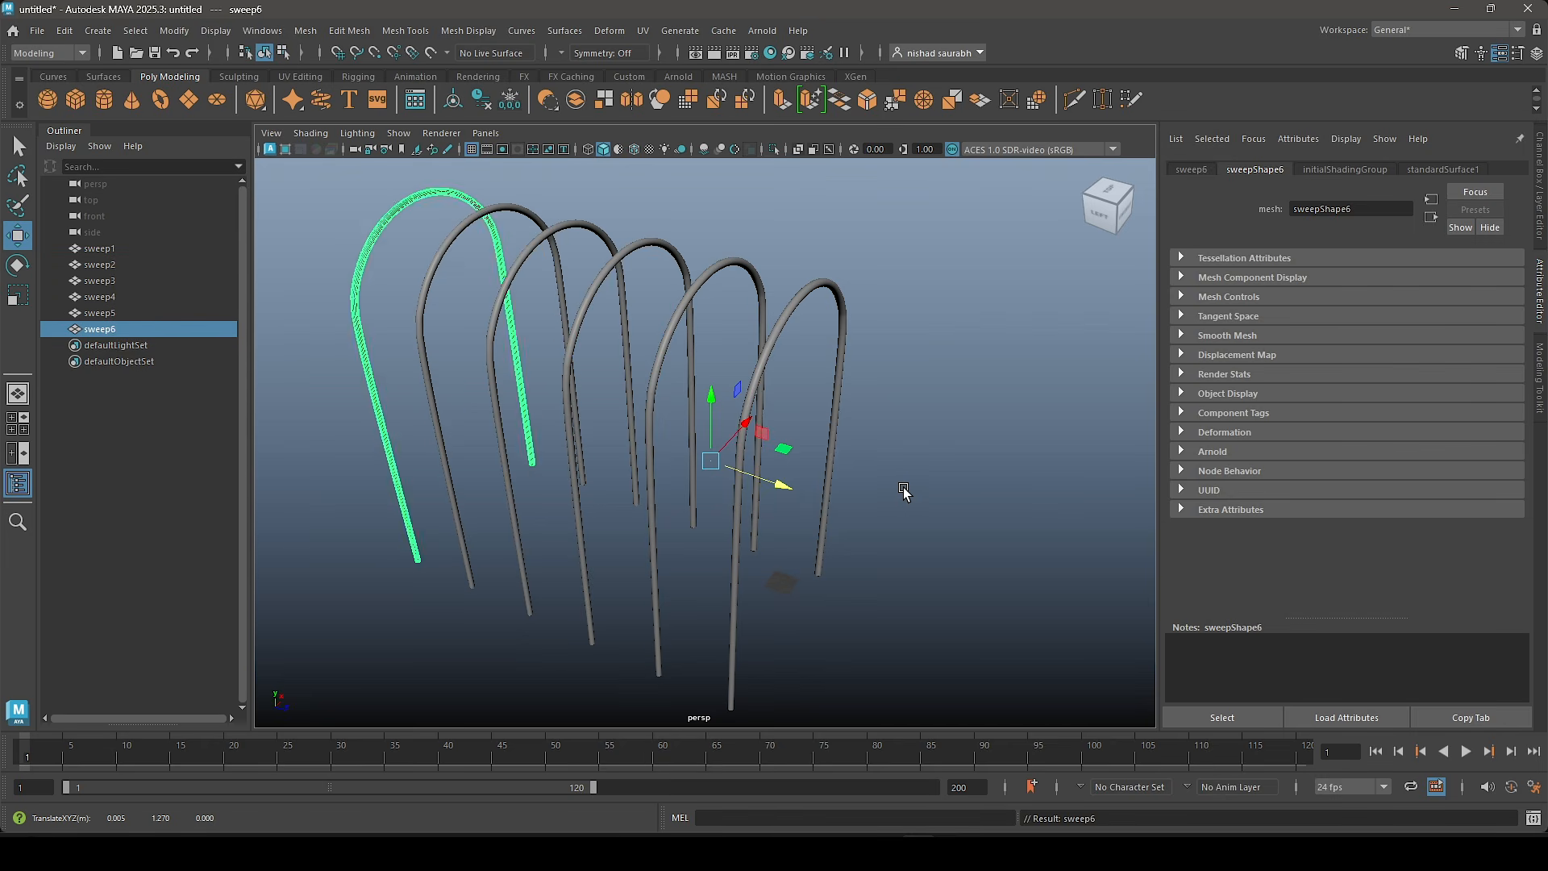
key(shift+d)
key(shift+d)
alt+drag(902, 436, 843, 421)
scroll(843, 422, down, 3)
alt+middle_drag(821, 402, 865, 441)
alt+drag(865, 444, 849, 406)
key(shift+d)
key(shift+d)
alt+drag(811, 335, 819, 365)
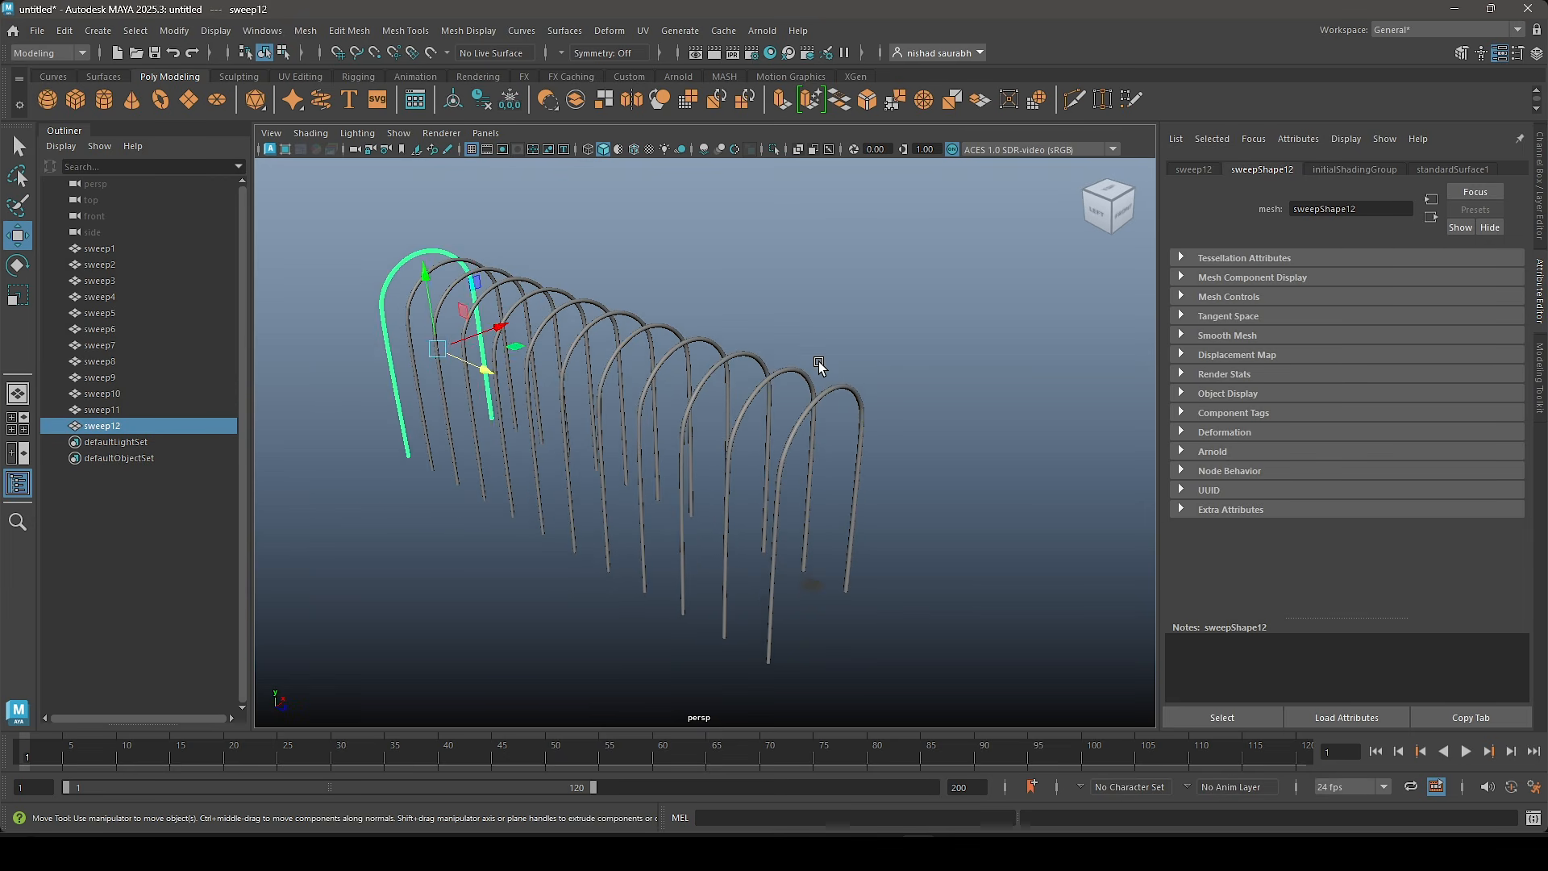
Step: Create a polygon cylinder scaled to 0.076 in X and Z, rotated 90 in X and raised to 2.125 in Translate Y
click(850, 417)
alt+drag(850, 418, 753, 388)
alt+drag(752, 461, 722, 370)
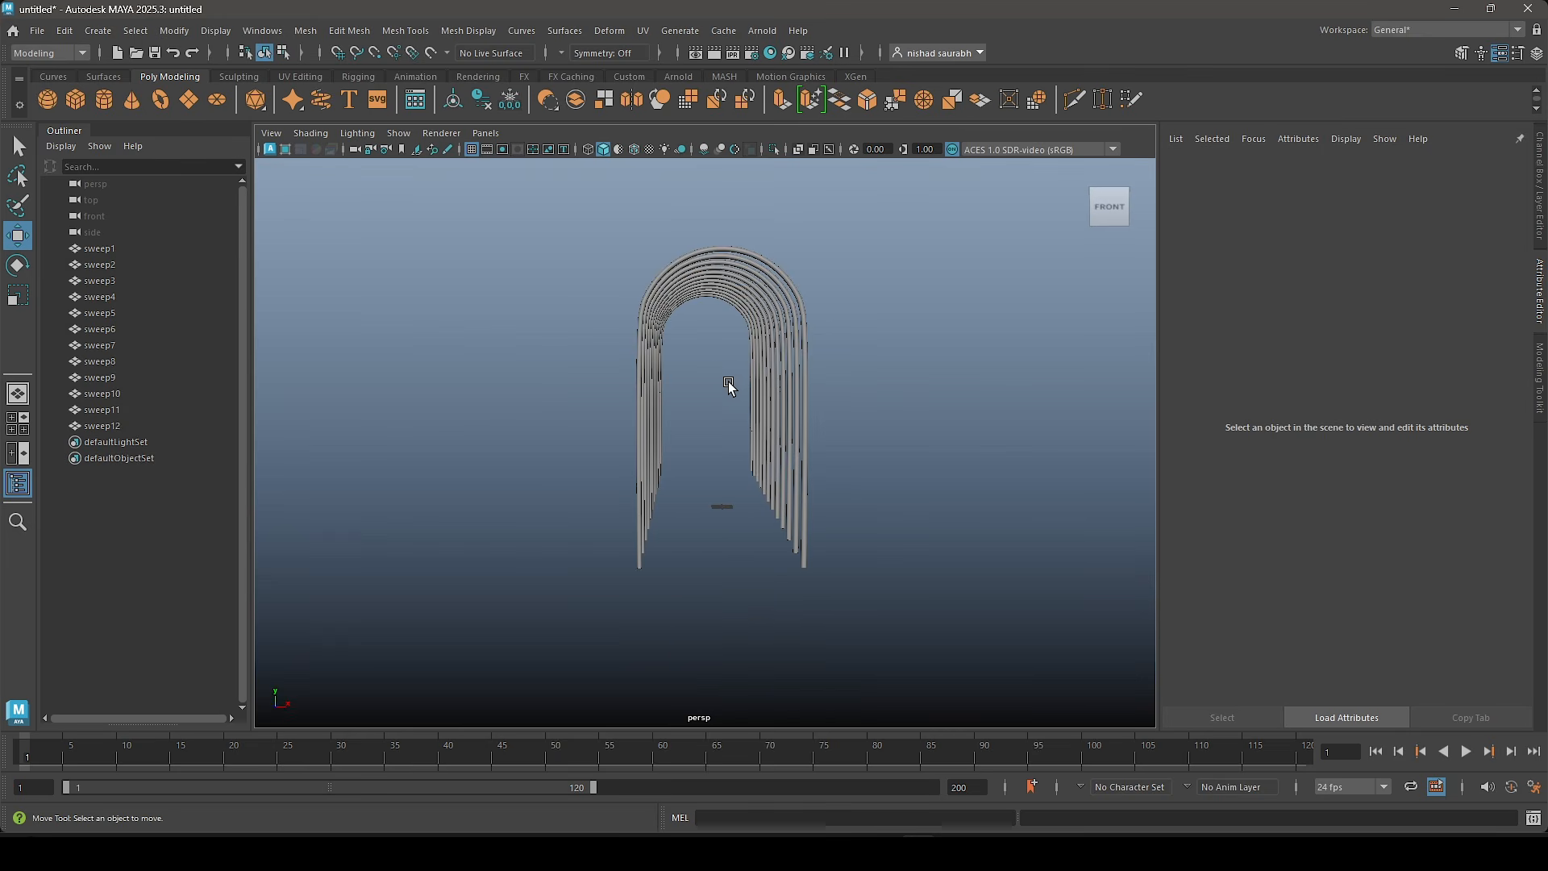
drag(535, 355, 623, 400)
click(905, 431)
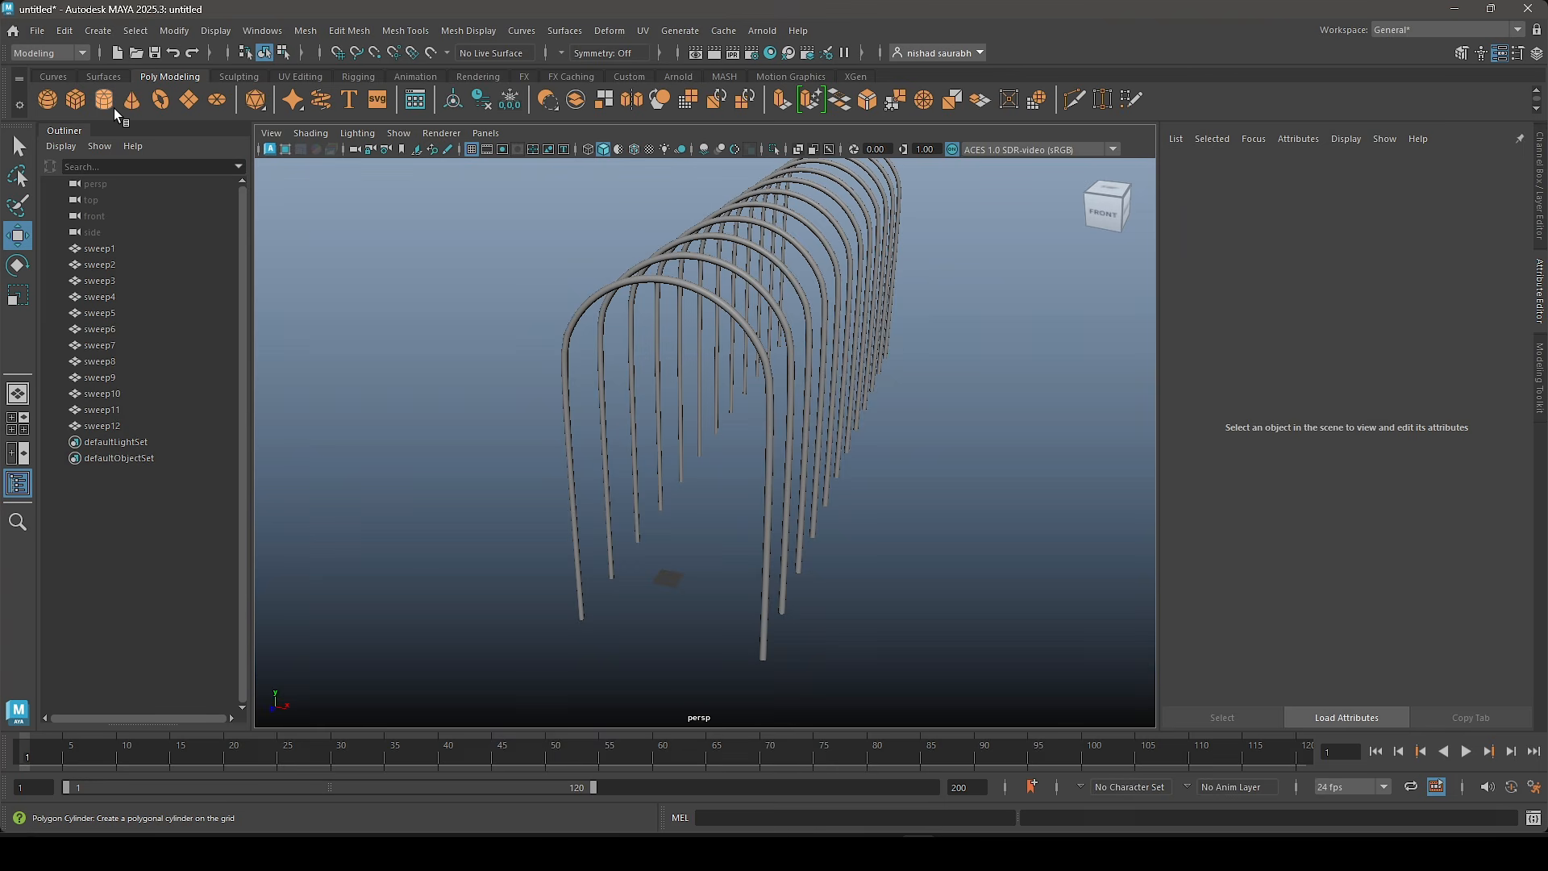
shift+right_drag(708, 460, 714, 490)
scroll(714, 490, down, 2)
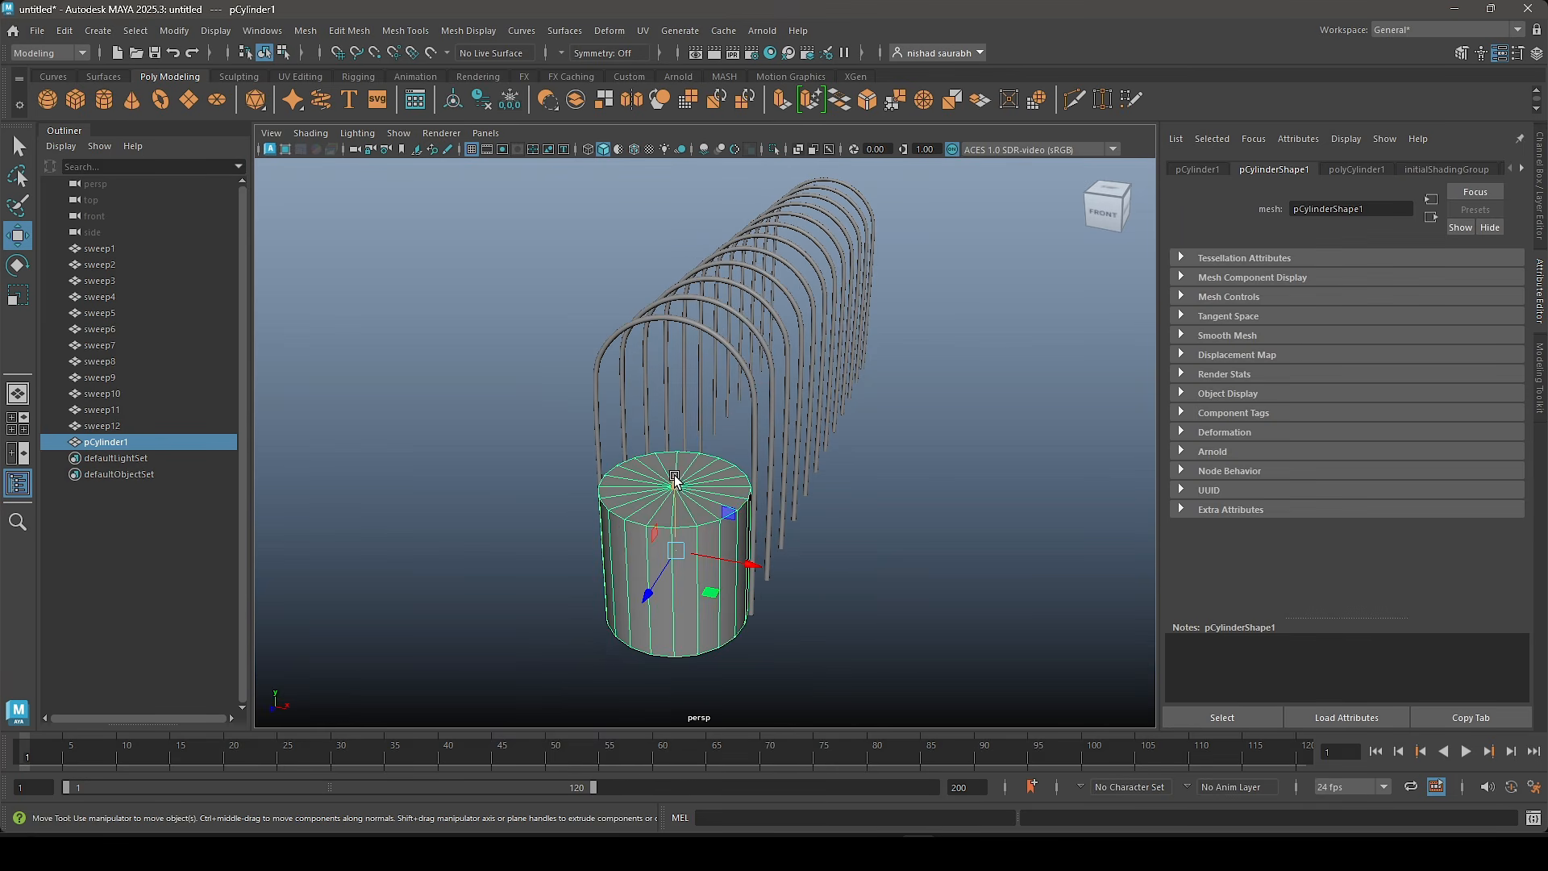
scroll(674, 481, up, 5)
key(r)
drag(689, 520, 665, 501)
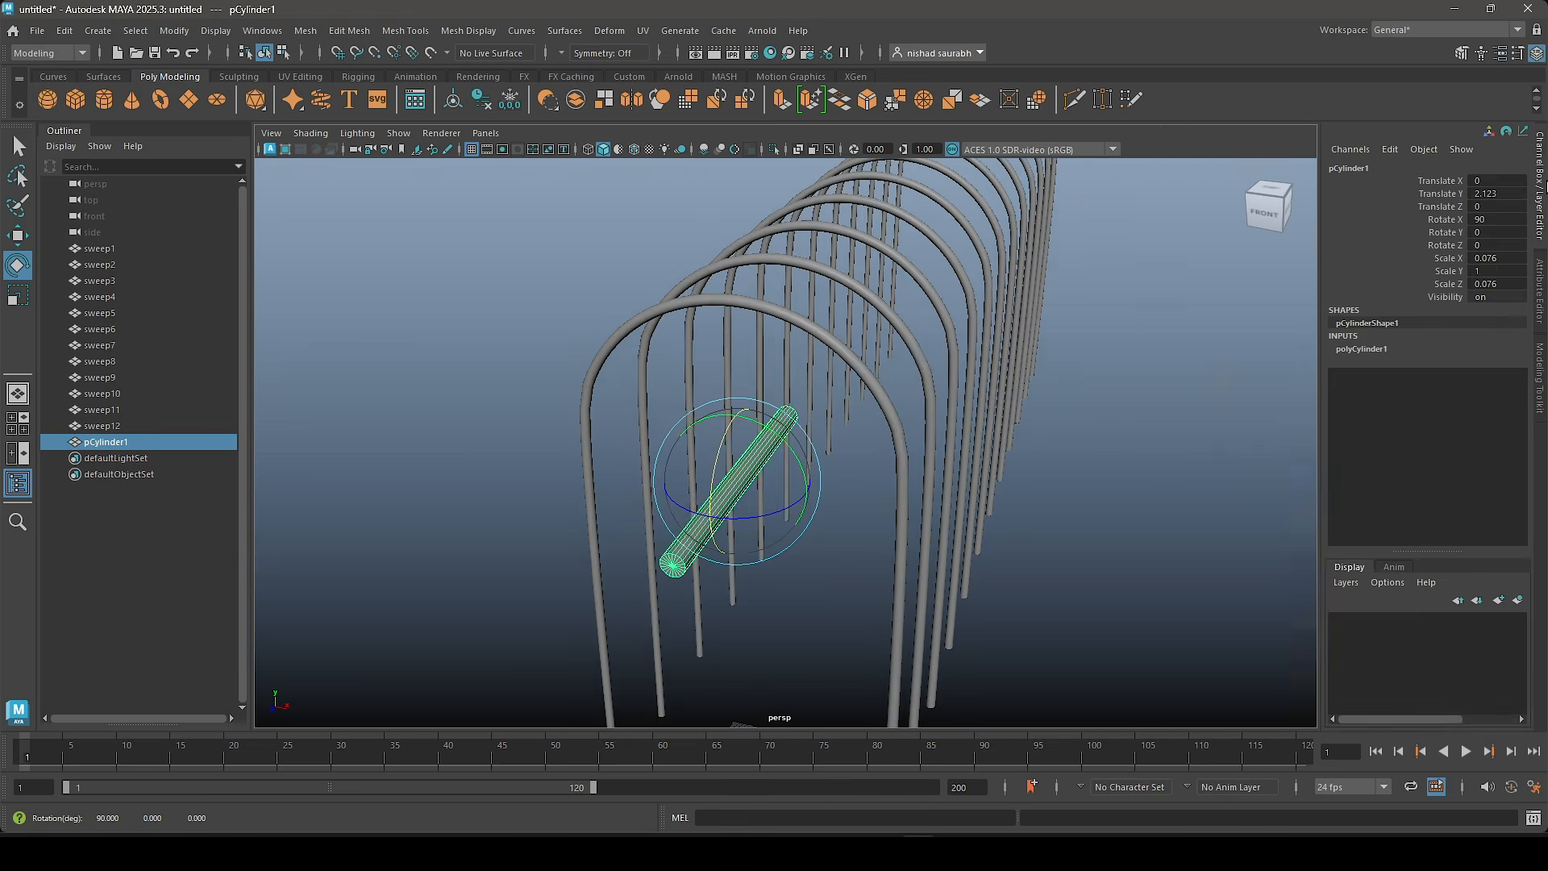
Step: Size the cylinder into a thin rod outside the first arch at X -1.077, Y 2.538, and extend its far end to the last arch
alt+drag(709, 379, 1120, 501)
key(w)
key(space)
key(space)
key(space)
scroll(1226, 536, up, 4)
alt+drag(1226, 535, 907, 438)
scroll(907, 437, down, 5)
right_drag(907, 437, 807, 367)
right_drag(626, 370, 781, 249)
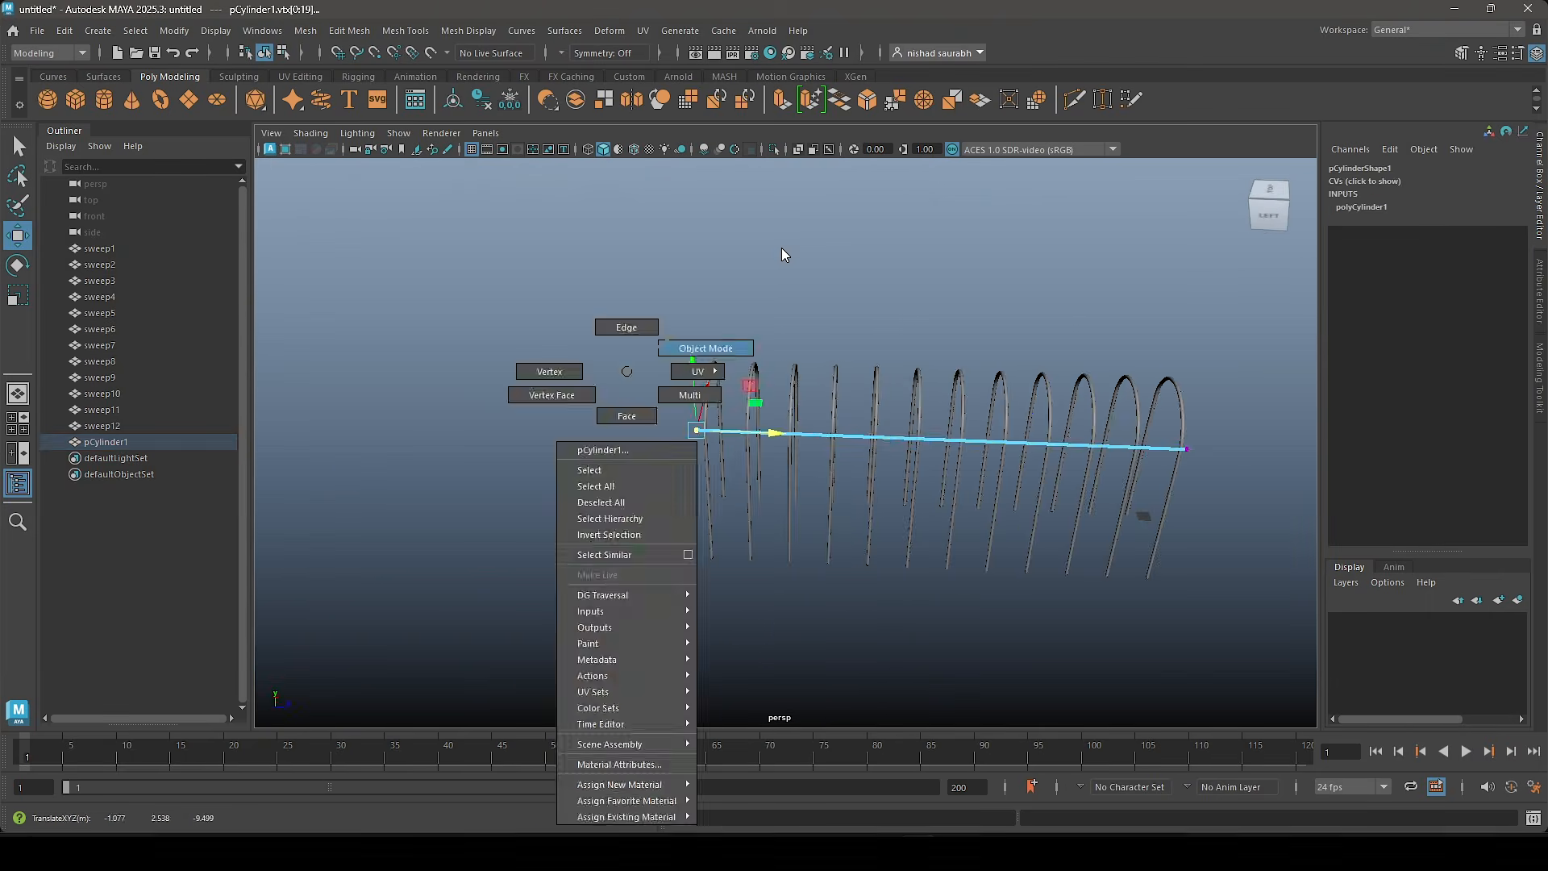
click(781, 249)
Step: Duplicate the long rod across to the opposite side of the arches
alt+drag(782, 249, 769, 449)
click(681, 439)
scroll(768, 449, down, 4)
alt+middle_drag(927, 555, 813, 459)
shift+drag(740, 414, 794, 423)
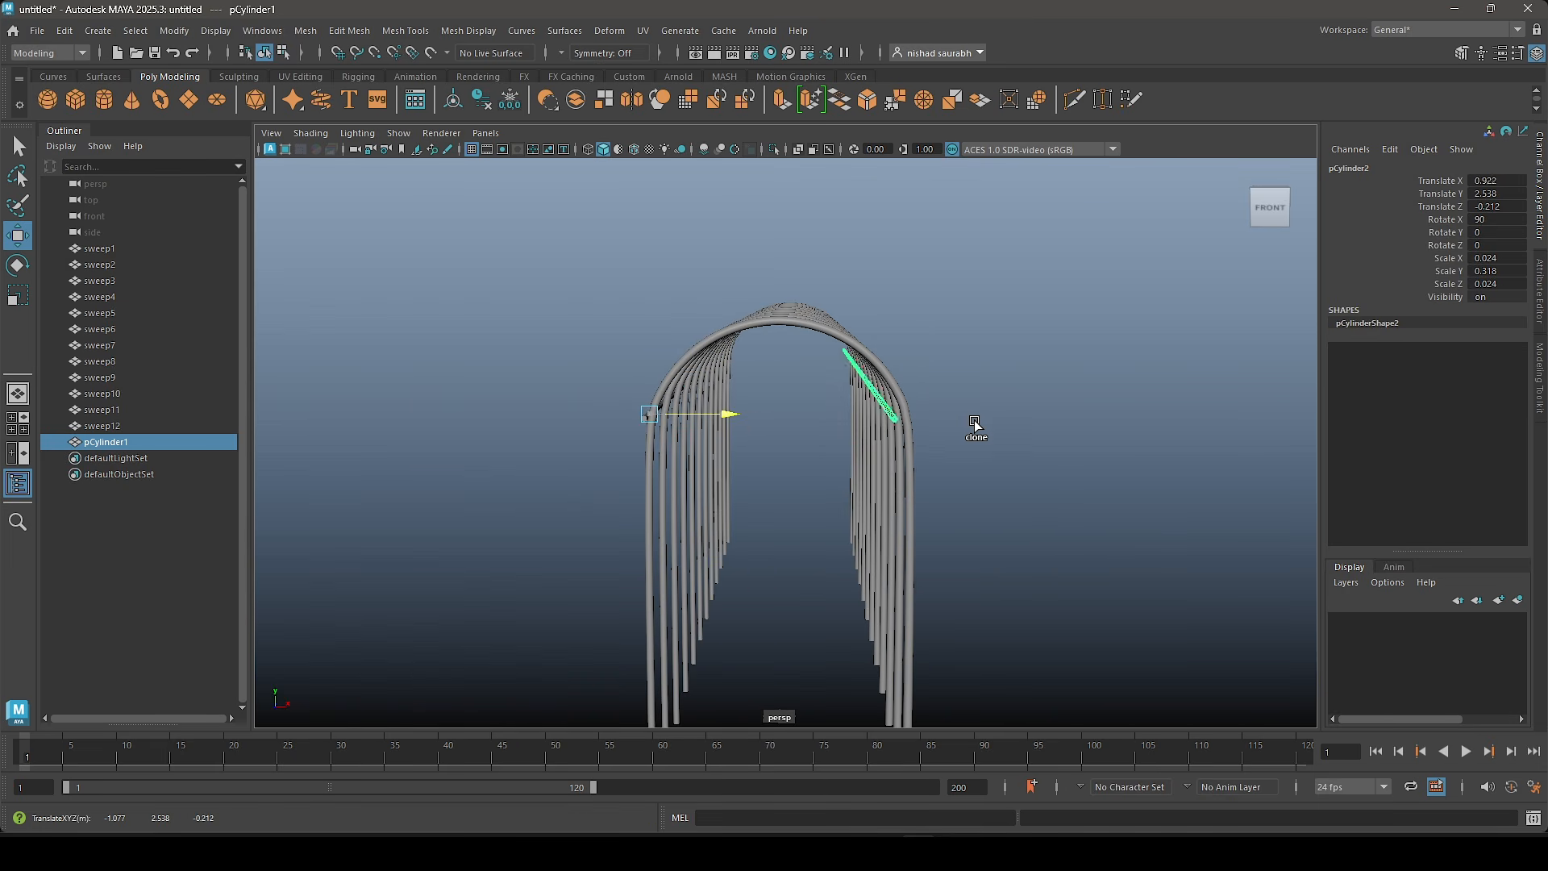
shift+drag(996, 419, 997, 417)
scroll(997, 419, up, 5)
scroll(916, 453, down, 4)
Step: Duplicate both side rods downward and shift the new left rod outward against the arch legs
shift+click(524, 423)
shift+drag(523, 354, 523, 403)
scroll(539, 427, up, 4)
click(539, 436)
drag(634, 411, 451, 416)
click(854, 442)
Step: Duplicate the lower left rod downward twice at a close, equal spacing
alt+drag(906, 418, 1072, 412)
click(679, 435)
shift+drag(680, 363, 681, 440)
scroll(743, 487, down, 5)
key(shift+d)
Step: Try to fill the rest of the left side by repeating the rod duplicate at the same close spacing
key(shift+d)
key(shift+d)
key(shift+d)
key(shift+d)
key(shift+d)
key(shift+d)
key(shift+d)
key(shift+d)
key(shift+d)
key(shift+d)
key(shift+d)
key(shift+d)
key(shift+d)
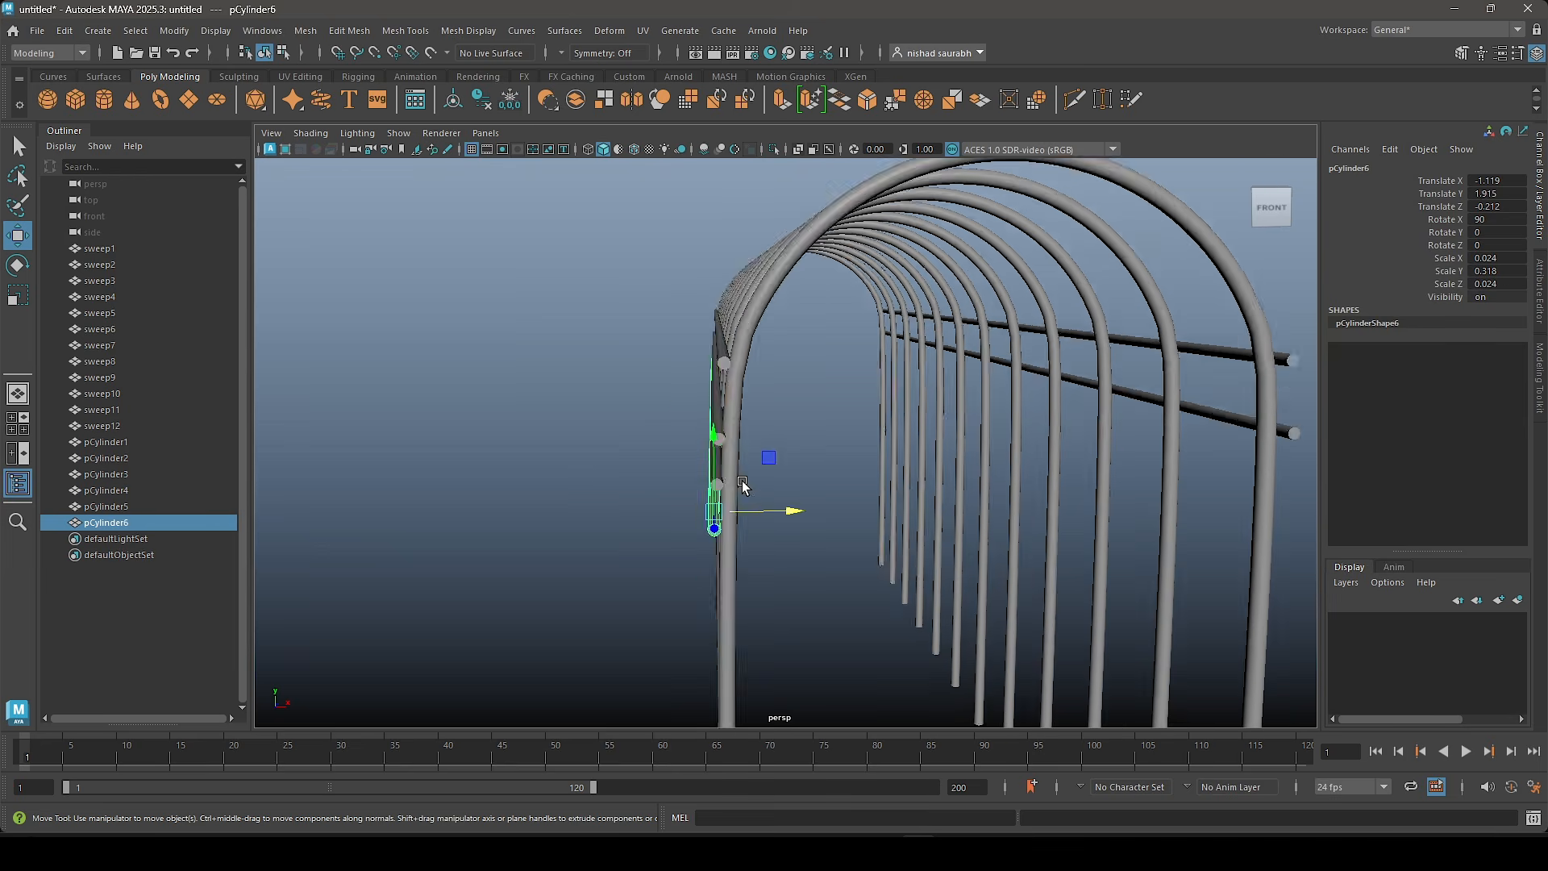
Step: Undo the repeated rod copies, keeping four rods on the left side
alt+drag(774, 558, 795, 491)
scroll(795, 491, up, 4)
key(ctrl+z)
key(ctrl+z)
key(ctrl+z)
key(ctrl+z)
key(ctrl+z)
key(ctrl+z)
key(ctrl+z)
key(ctrl+z)
key(ctrl+z)
key(ctrl+z)
key(ctrl+z)
key(ctrl+z)
key(ctrl+z)
Step: In the front view, duplicate the lowest rod five times down the left leg, placing the last at its base at Y -0.792
key(space)
key(space)
alt+middle_drag(704, 428, 710, 242)
shift+drag(833, 304, 835, 615)
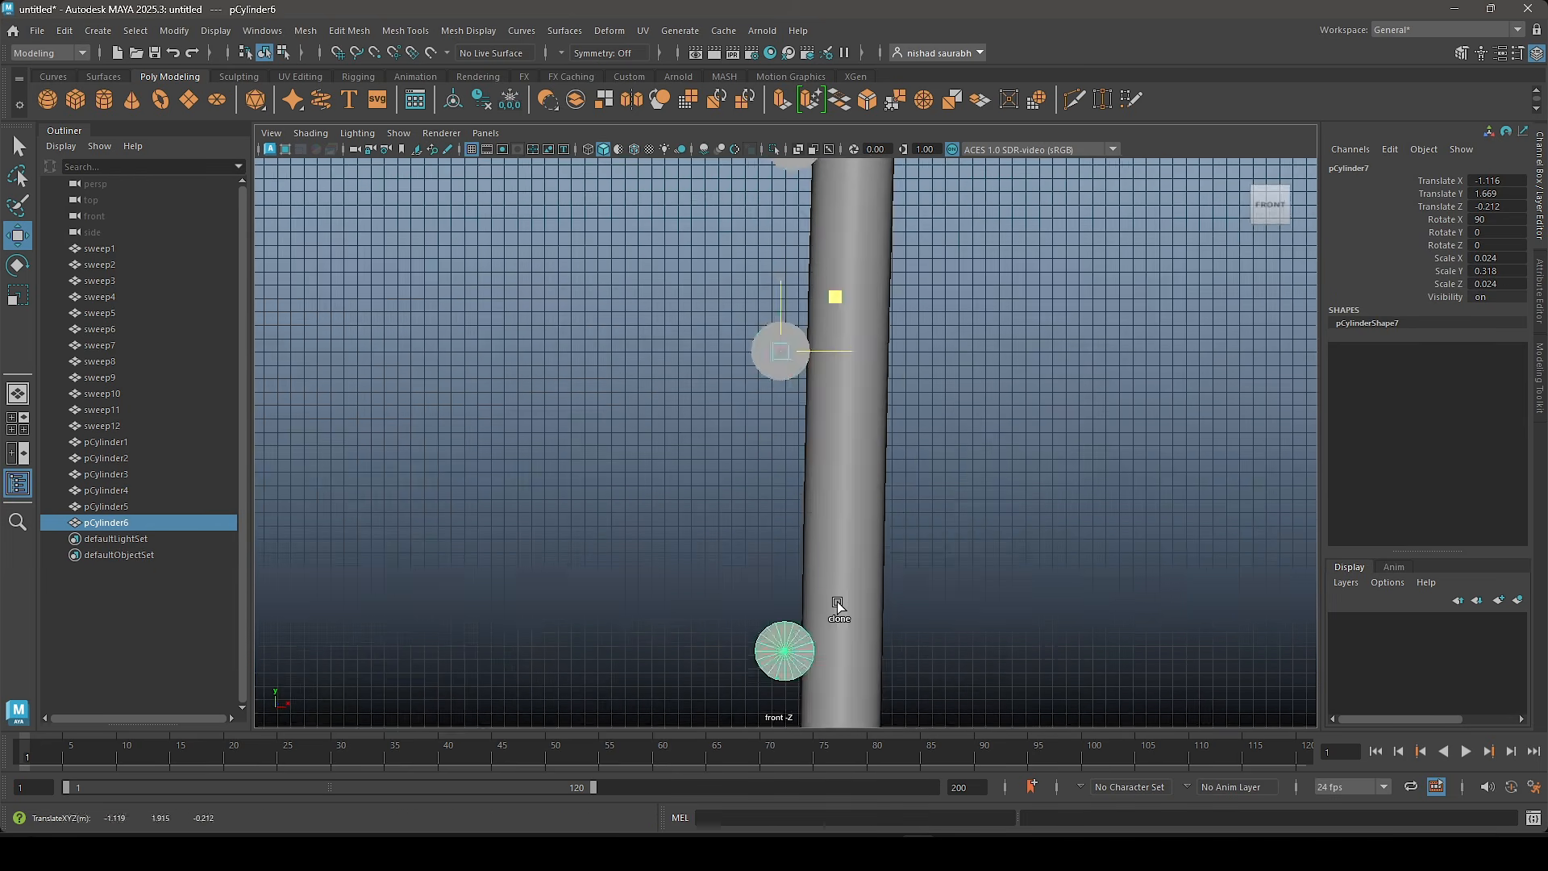
scroll(830, 484, down, 3)
shift+drag(822, 208, 821, 515)
alt+middle_drag(820, 515, 848, 245)
shift+drag(848, 245, 859, 504)
alt+middle_drag(858, 505, 843, 290)
shift+drag(843, 290, 847, 549)
alt+middle_drag(847, 549, 829, 300)
scroll(829, 301, down, 3)
shift+drag(828, 301, 829, 460)
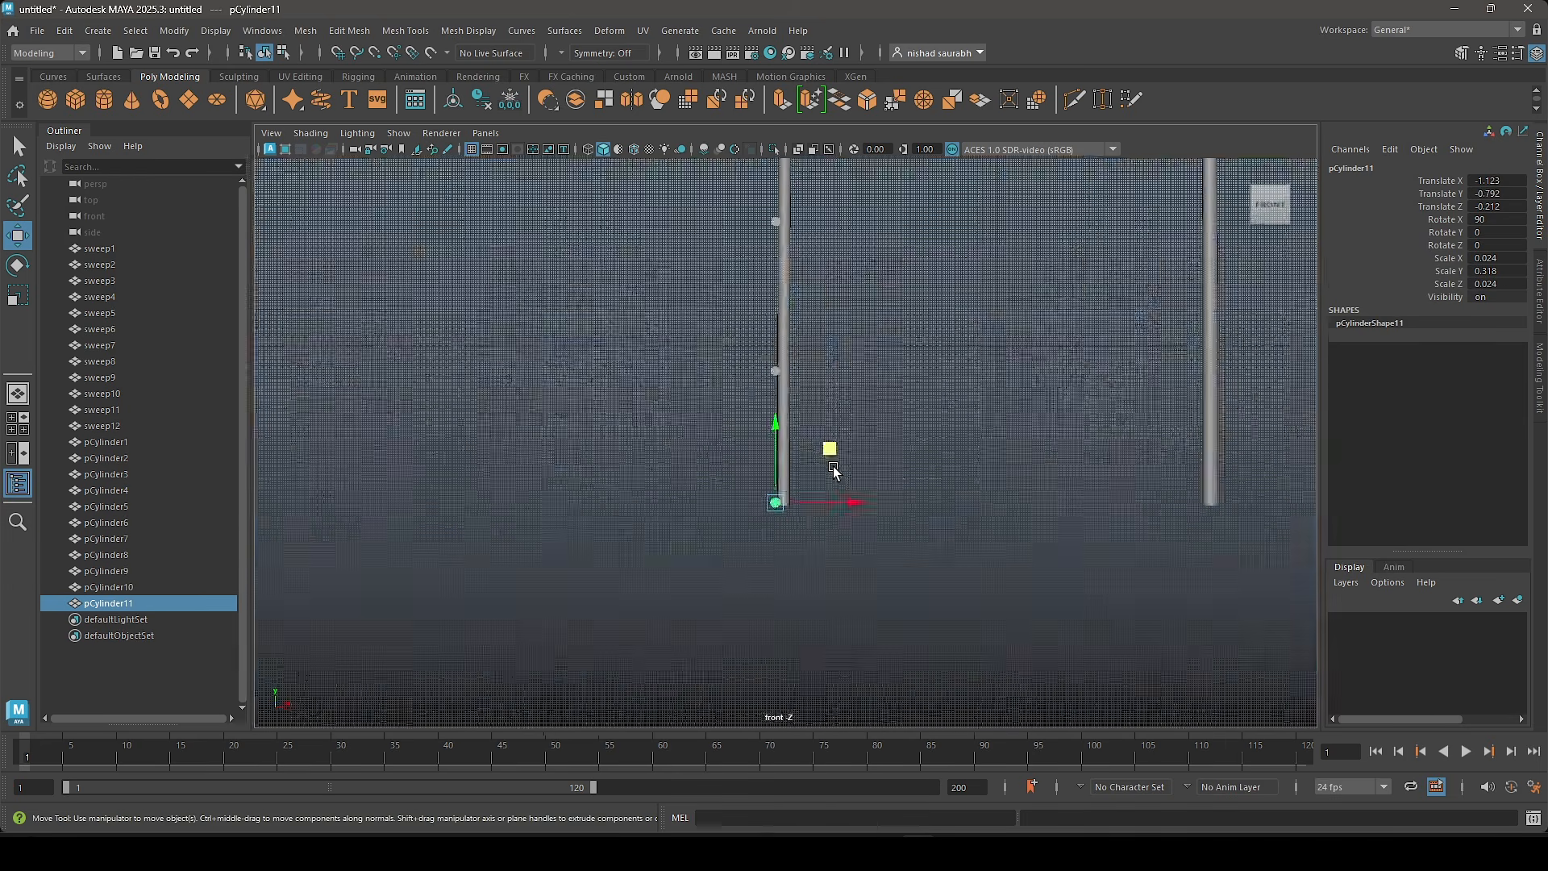
Step: In the perspective view, delete the closely spaced third rod from the top on the left side
key(space)
key(space)
click(932, 468)
key(Delete)
Step: In the front view, move the top left rod up along the arch bend to about X -1.051, Y 2.641
click(927, 443)
click(967, 389)
key(space)
key(space)
scroll(838, 266, up, 8)
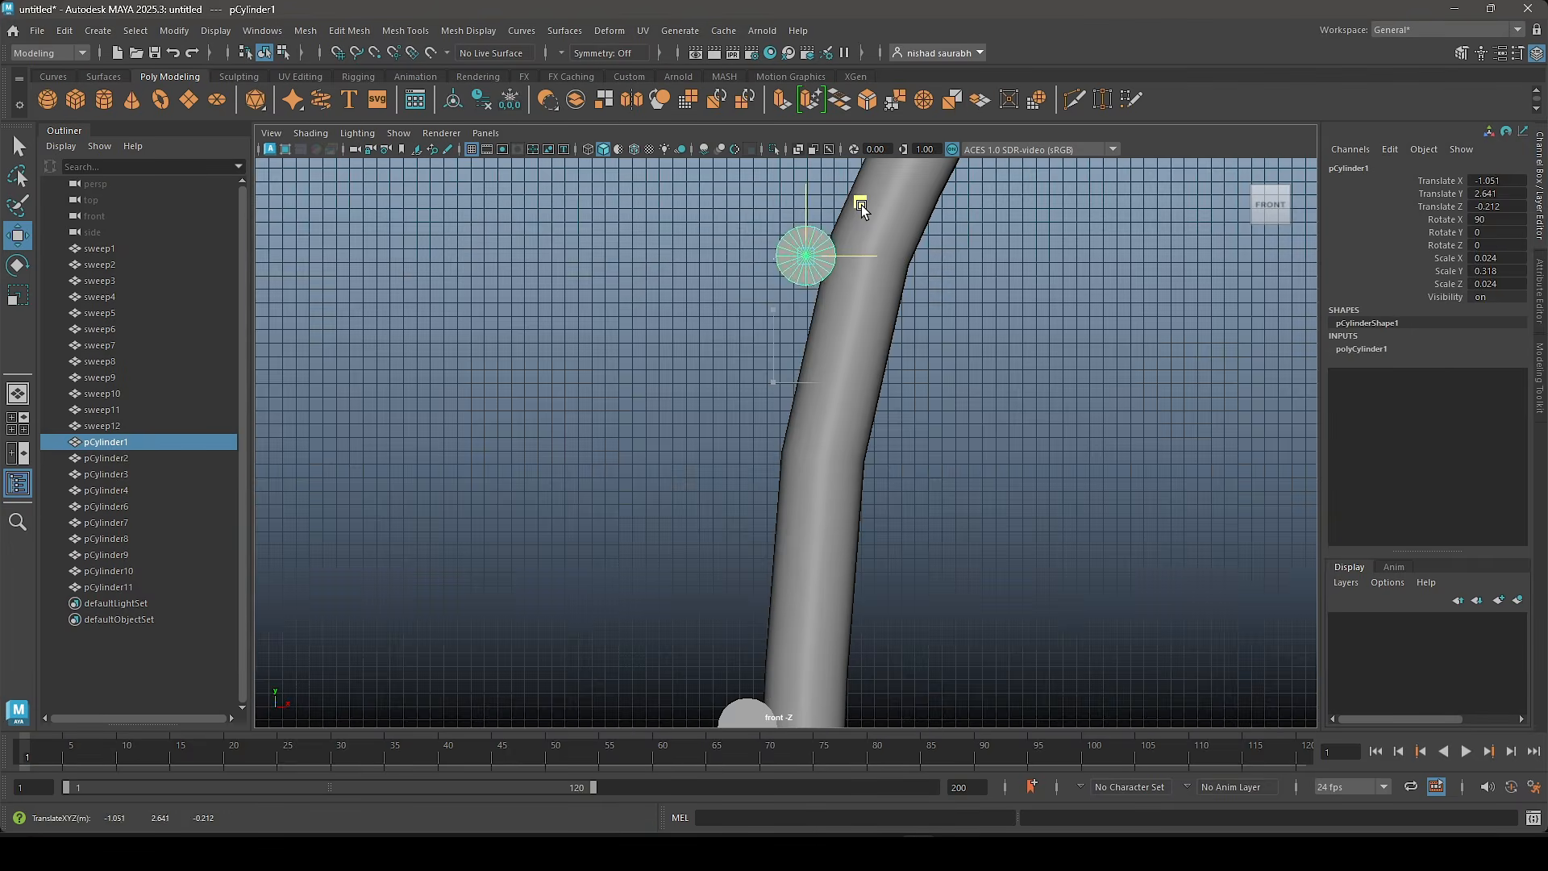
Step: In the perspective view, delete the two rods on the right side of the arches
key(space)
key(space)
click(903, 379)
shift+click(905, 416)
key(Delete)
Step: Select the left side rods together, from the top rod downward
alt+drag(758, 447, 855, 458)
click(821, 356)
shift+click(815, 419)
shift+click(811, 477)
shift+click(805, 513)
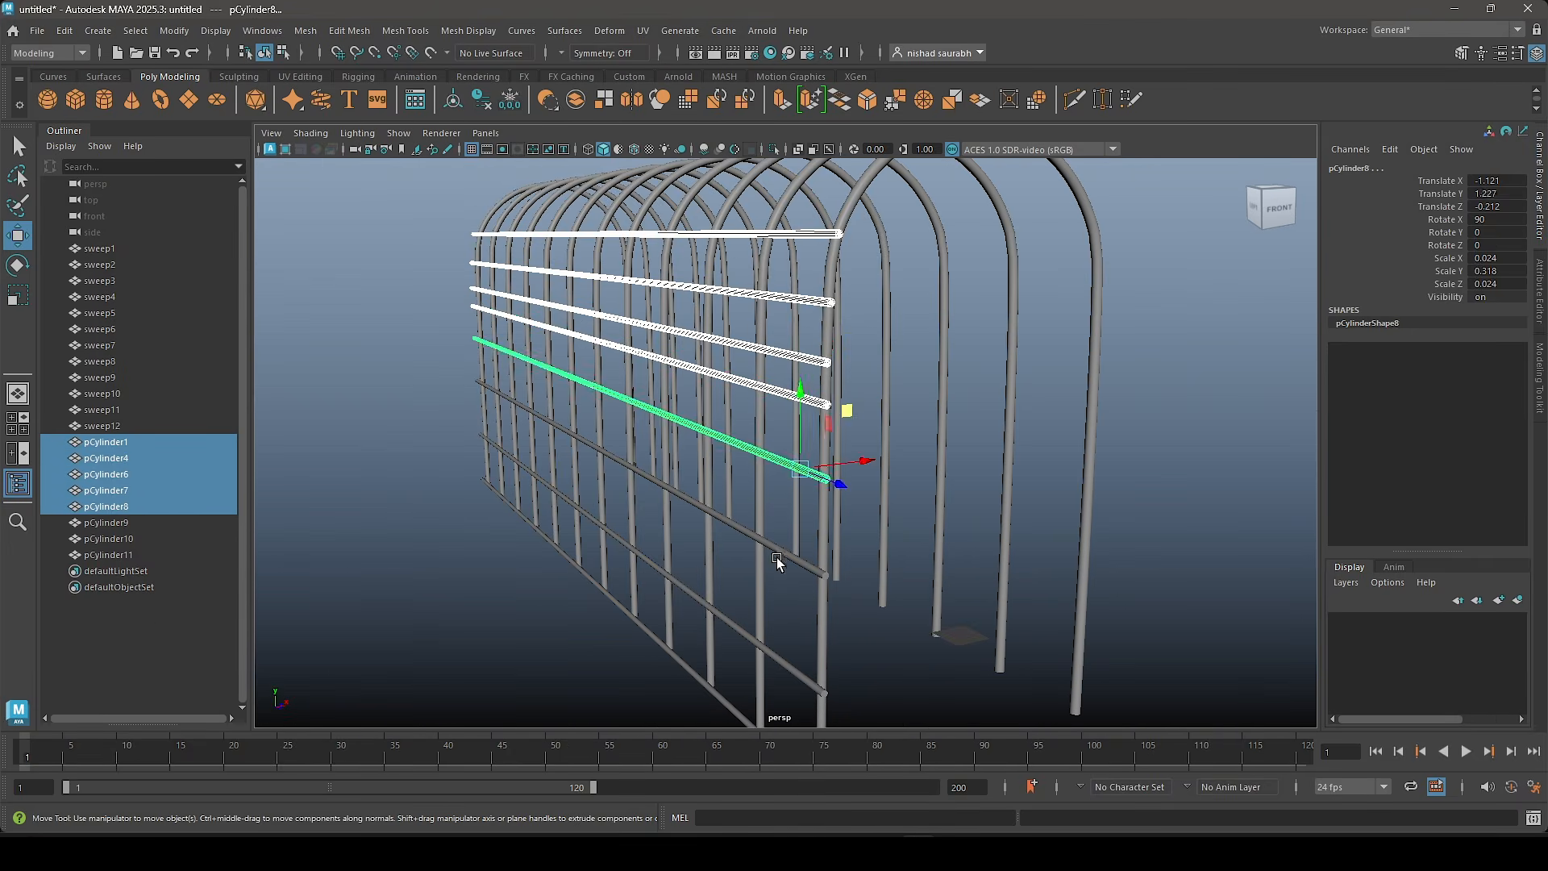
Step: In the front view, duplicate the three uppermost left rods horizontally across to the right side of the arch
key(space)
key(space)
shift+drag(484, 414, 833, 415)
key(f)
scroll(834, 472, down, 8)
click(418, 484)
click(421, 481)
shift+drag(492, 480, 849, 476)
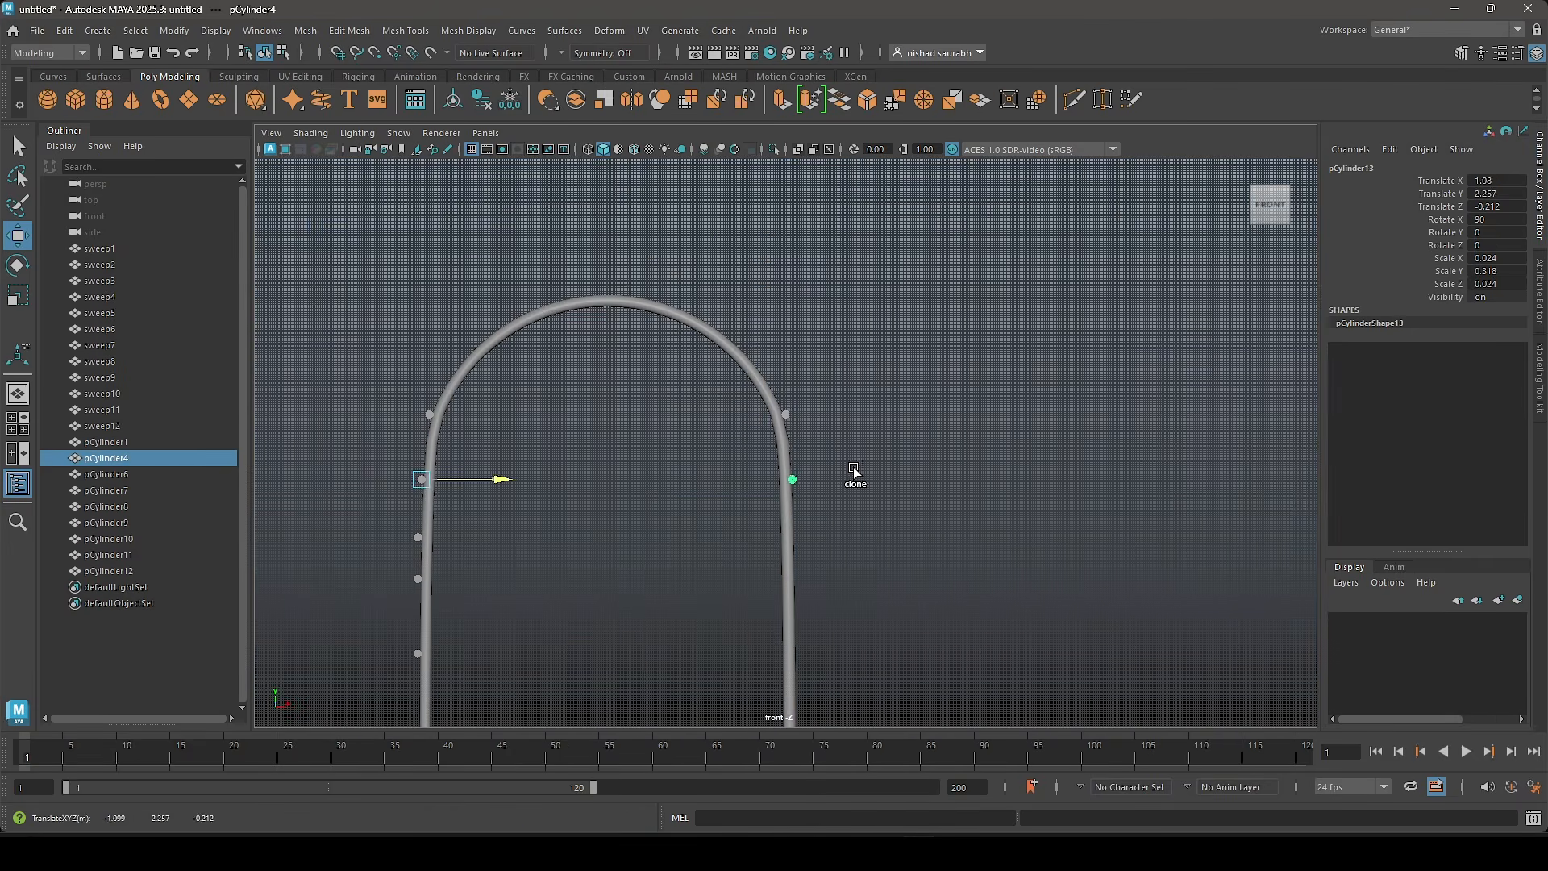
scroll(702, 516, up, 3)
click(315, 520)
shift+drag(395, 519, 900, 519)
Step: Duplicate the fourth, fifth and sixth left rods horizontally to the outer edge of the right arch leg
alt+middle_drag(581, 554, 584, 500)
click(320, 494)
mouse_move(375, 441)
mouse_down()
mouse_move(377, 462)
mouse_move(487, 473)
mouse_move(866, 475)
mouse_up()
click(345, 542)
click(345, 464)
scroll(867, 476, down, 2)
alt+middle_drag(866, 476, 935, 416)
click(422, 480)
shift+drag(501, 478, 926, 501)
alt+middle_drag(926, 500, 885, 449)
click(382, 518)
shift+drag(472, 517, 892, 546)
Step: Duplicate the two lowest left rods across to the right leg, placing the bottom copy at about X 1.135, Y -0.792
alt+middle_drag(613, 644, 561, 545)
click(333, 559)
shift+drag(374, 559, 799, 564)
alt+middle_drag(597, 625, 597, 578)
click(328, 639)
shift+drag(374, 639, 798, 649)
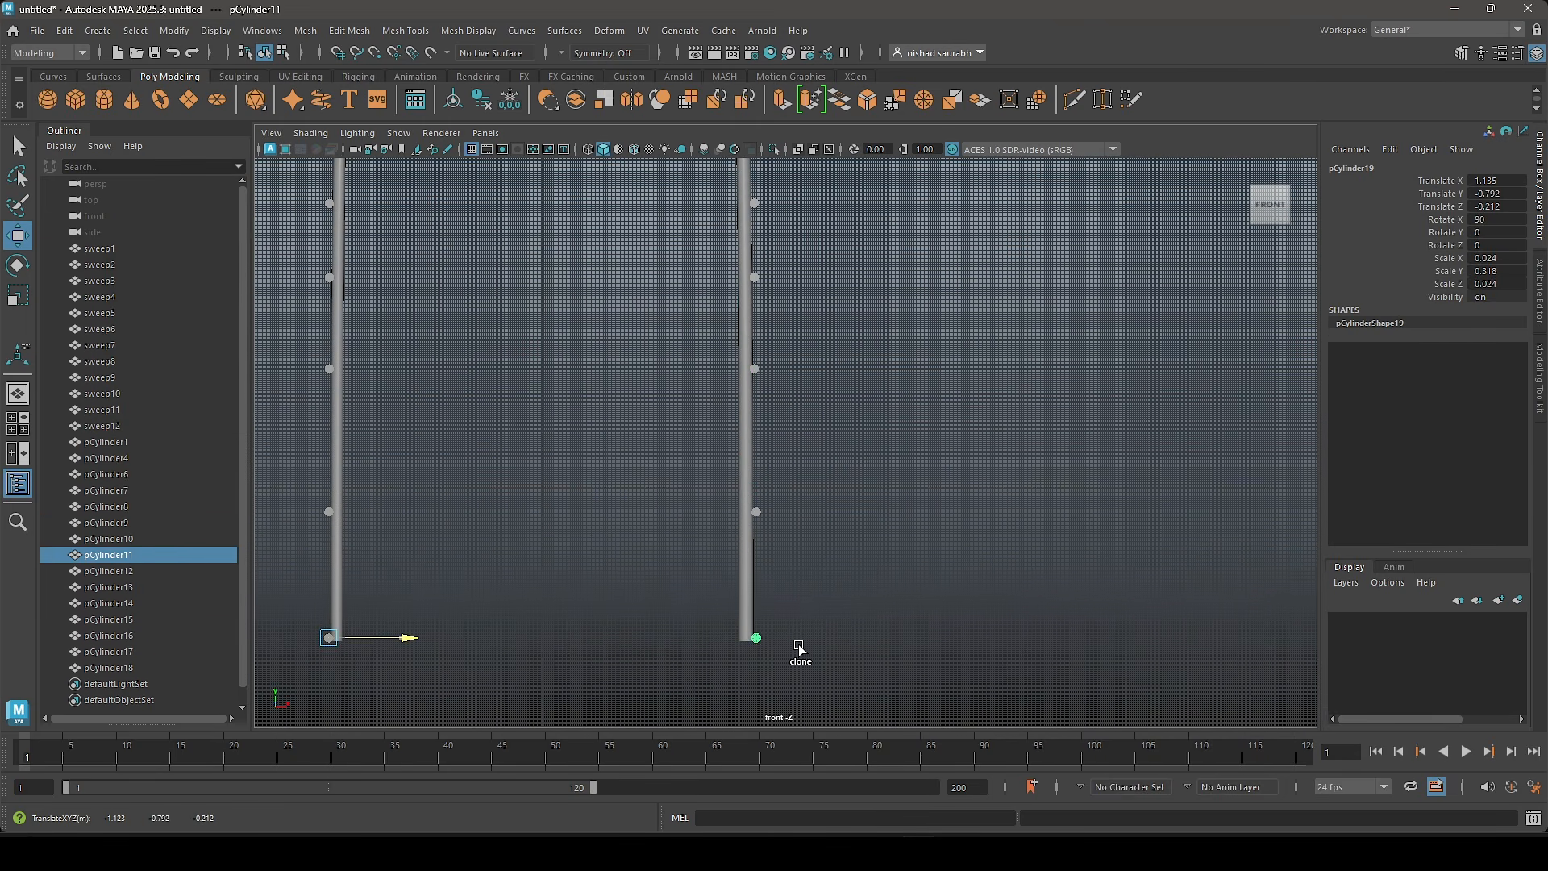
Step: Check the tunnel in the perspective view and compare it with the arched garden tunnel reference photos in the browser
key(space)
key(space)
click(967, 387)
alt+drag(905, 392, 698, 407)
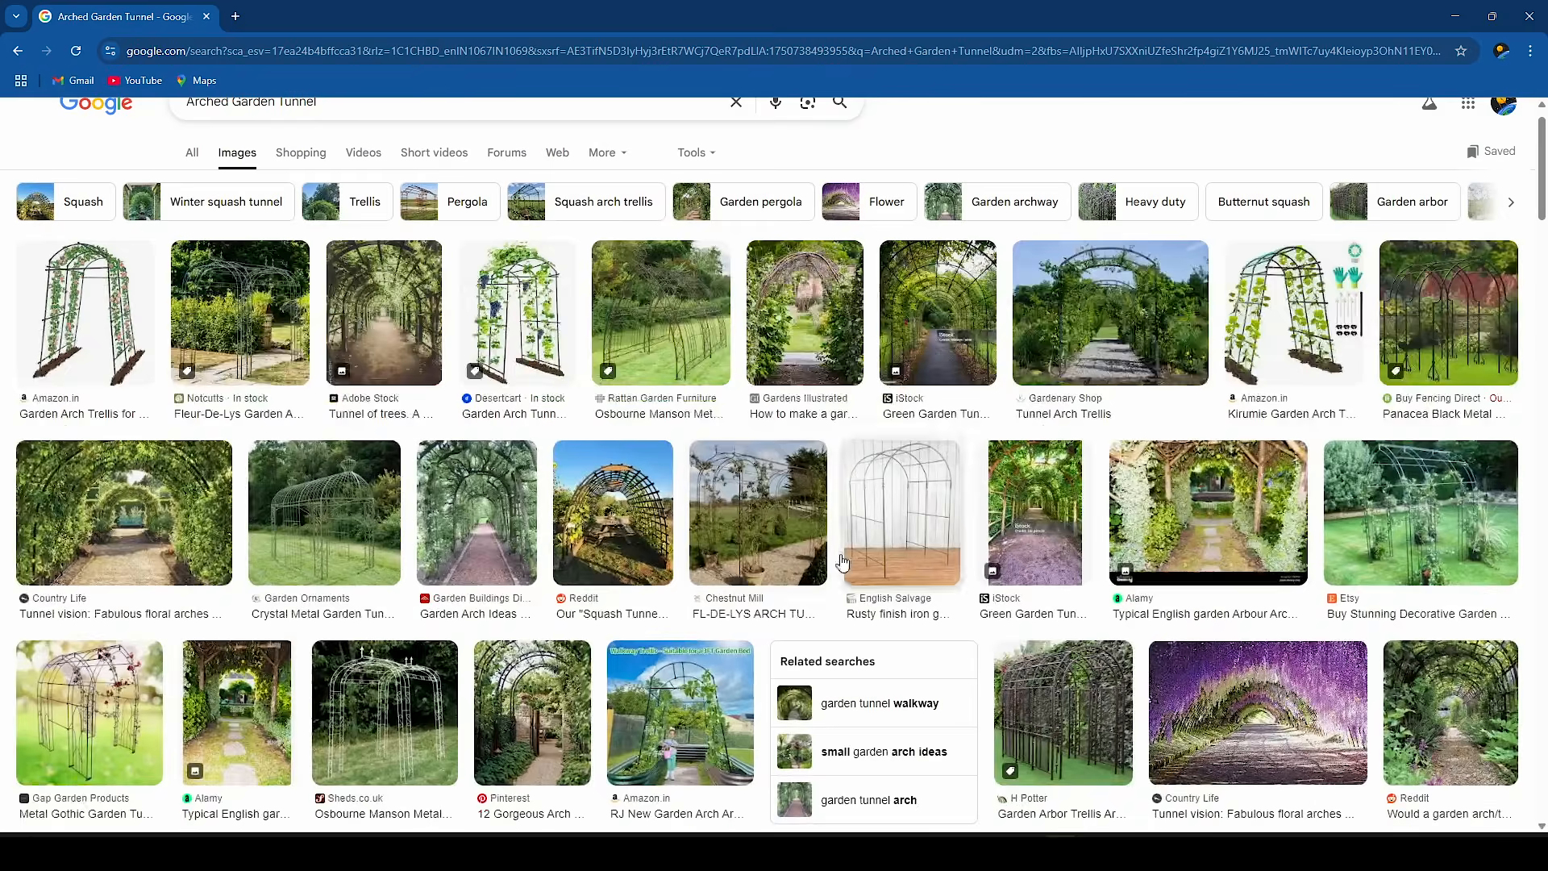
click(384, 313)
key(Escape)
click(1420, 513)
key(Escape)
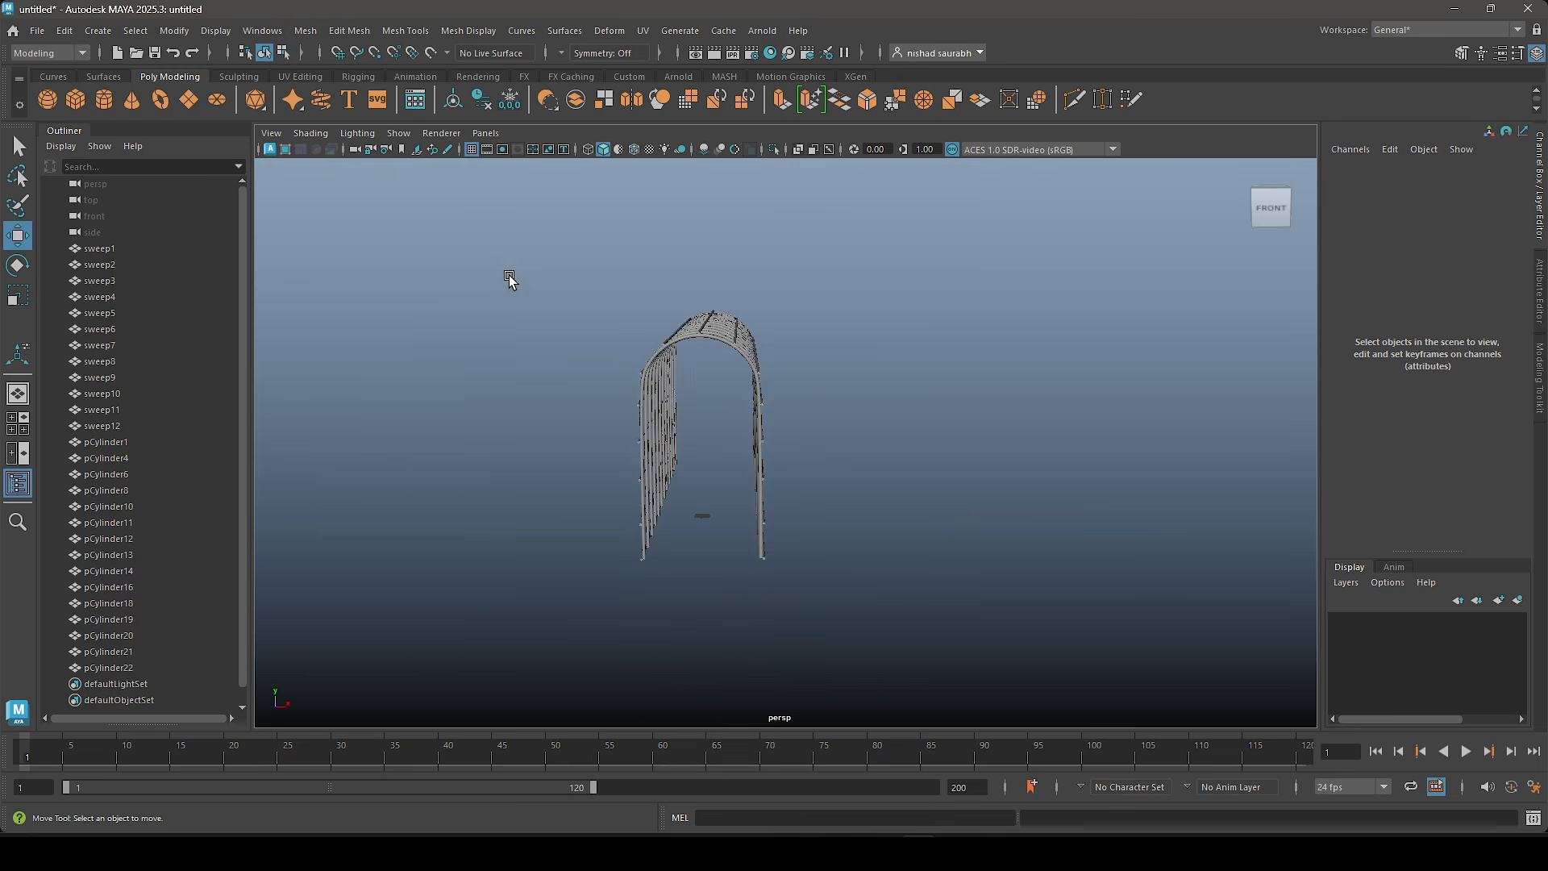
Step: Group all the arches and rods together and rename the group Arch
drag(507, 277, 915, 608)
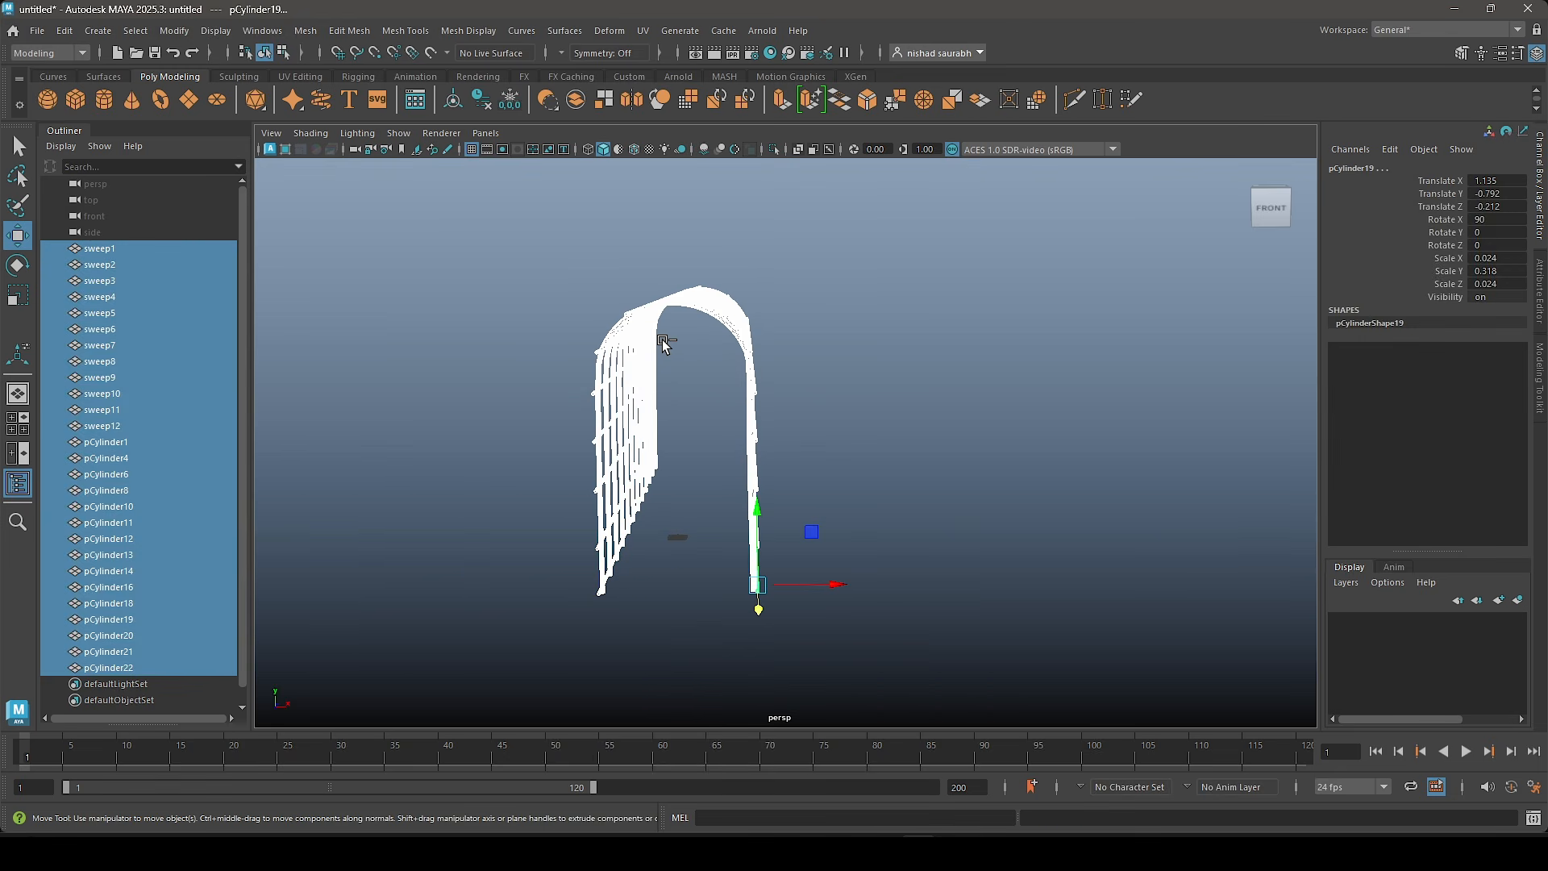
key(ctrl+g)
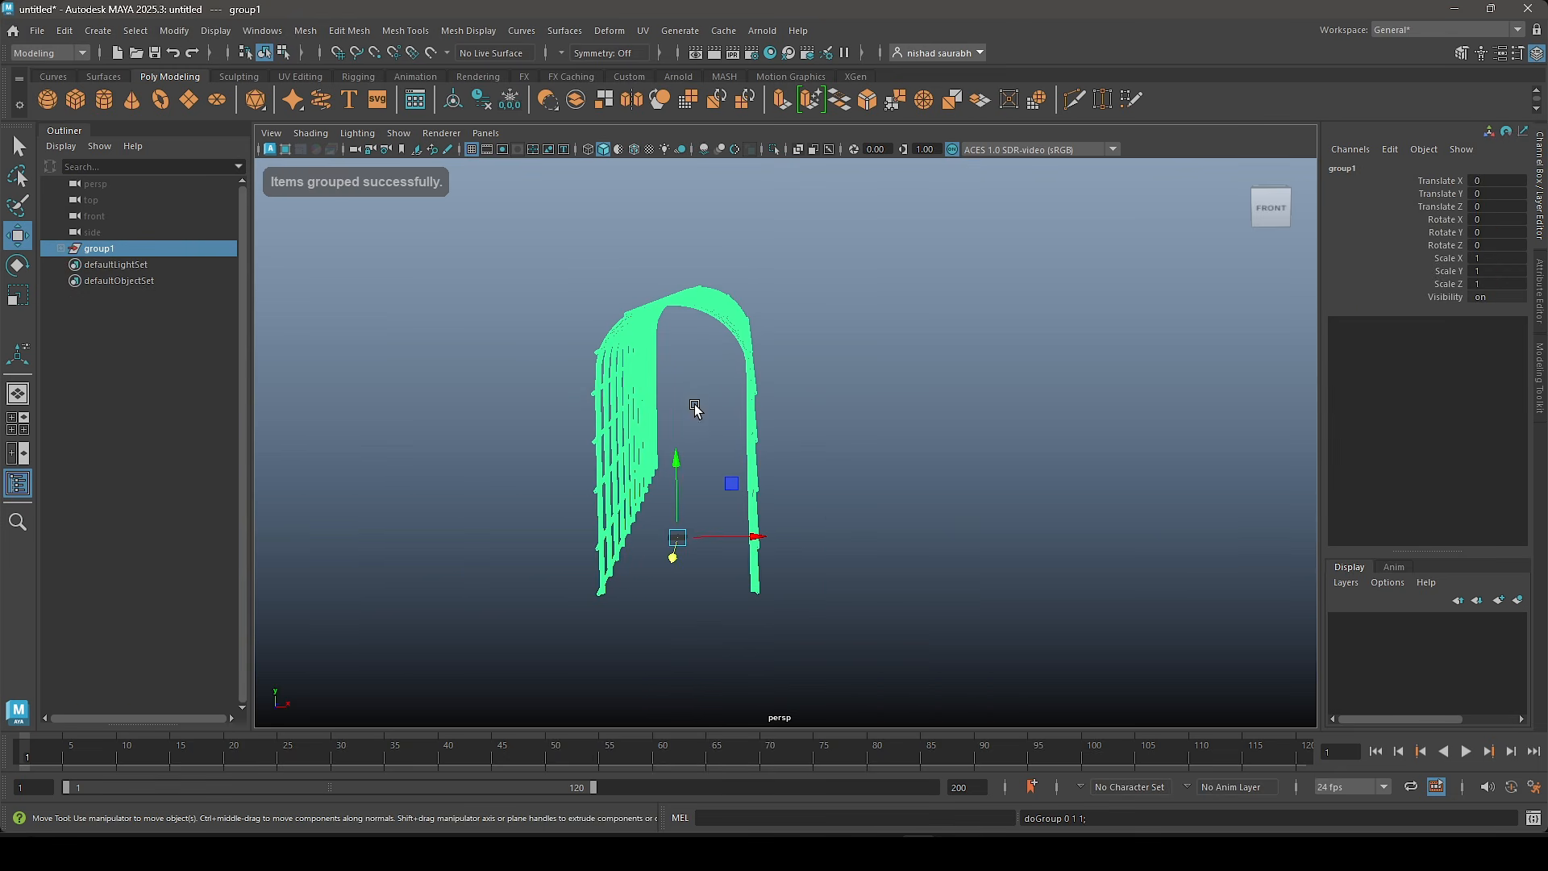
double_click(115, 245)
text(Arch)
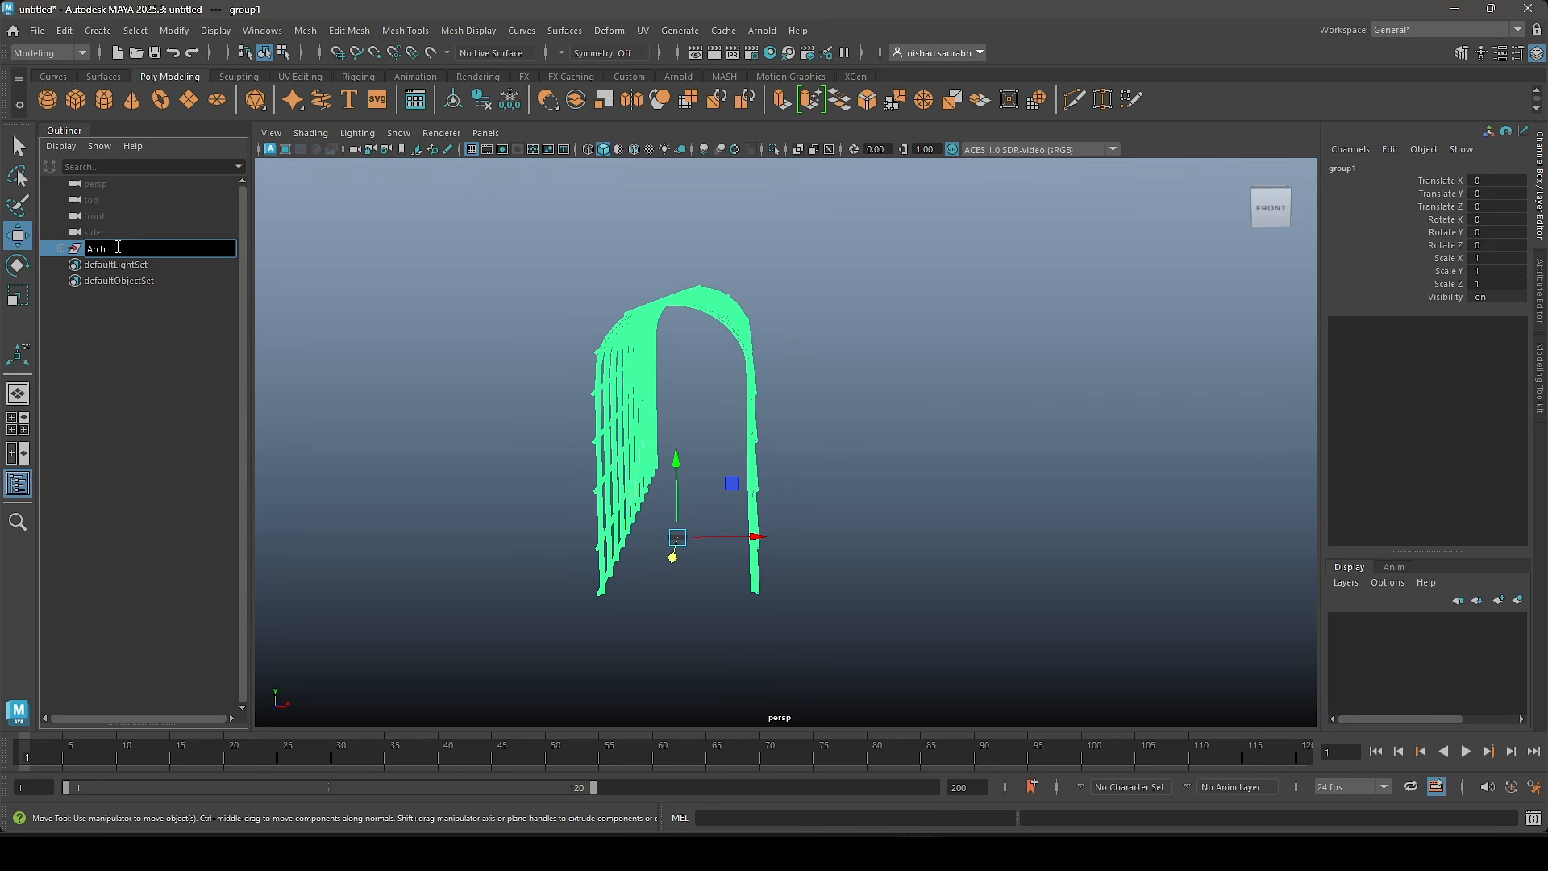
Step: Center the pivot and freeze the transformations of the Arch group, keeping the whole group selected for export
alt+drag(518, 312, 534, 312)
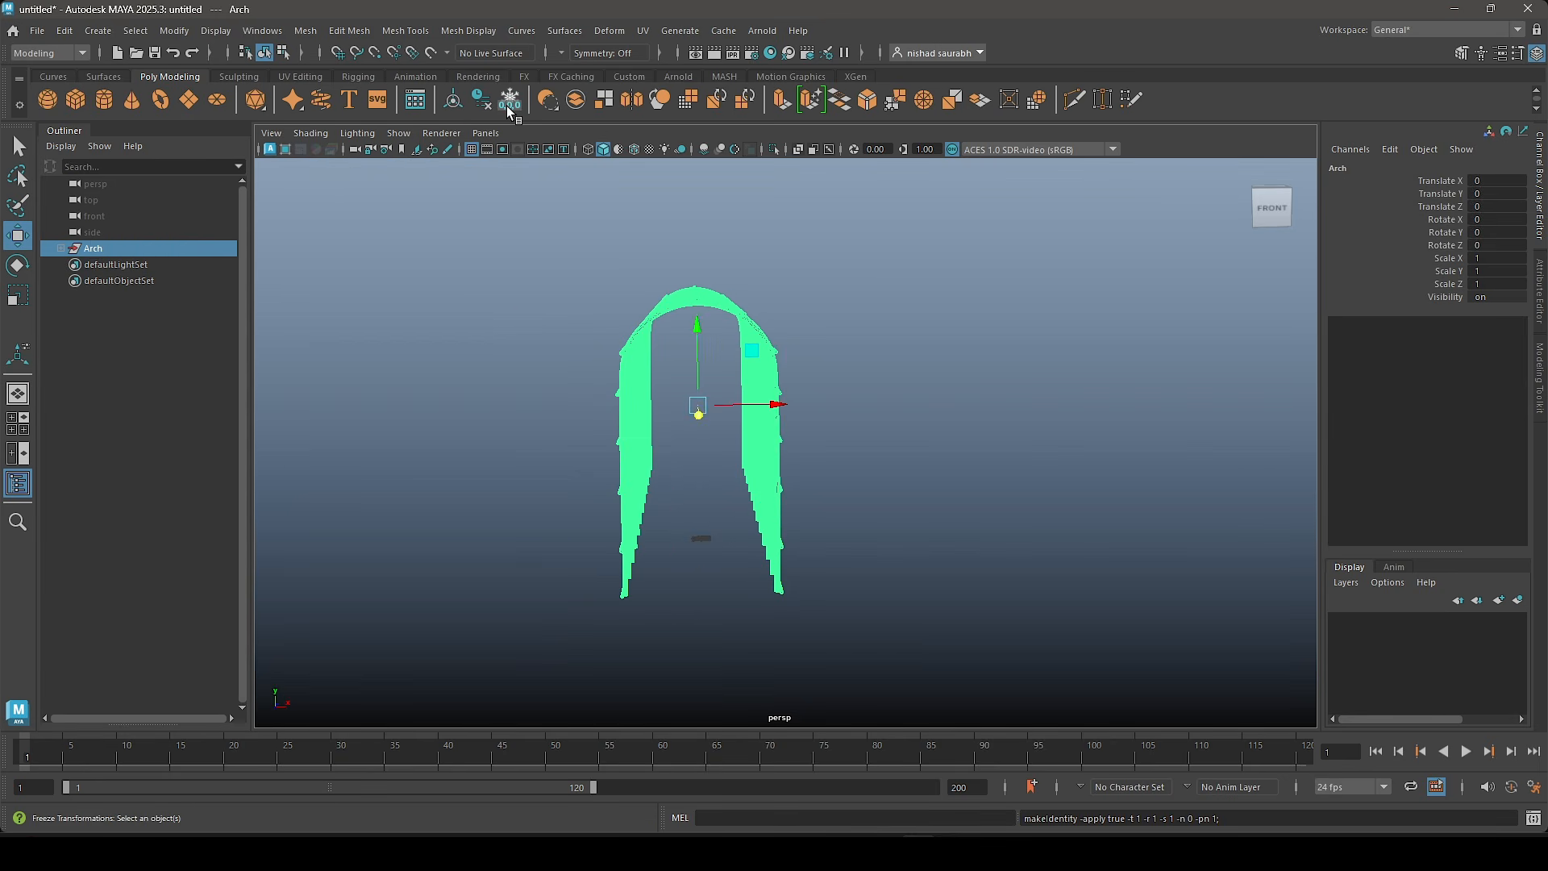
alt+drag(765, 436, 960, 375)
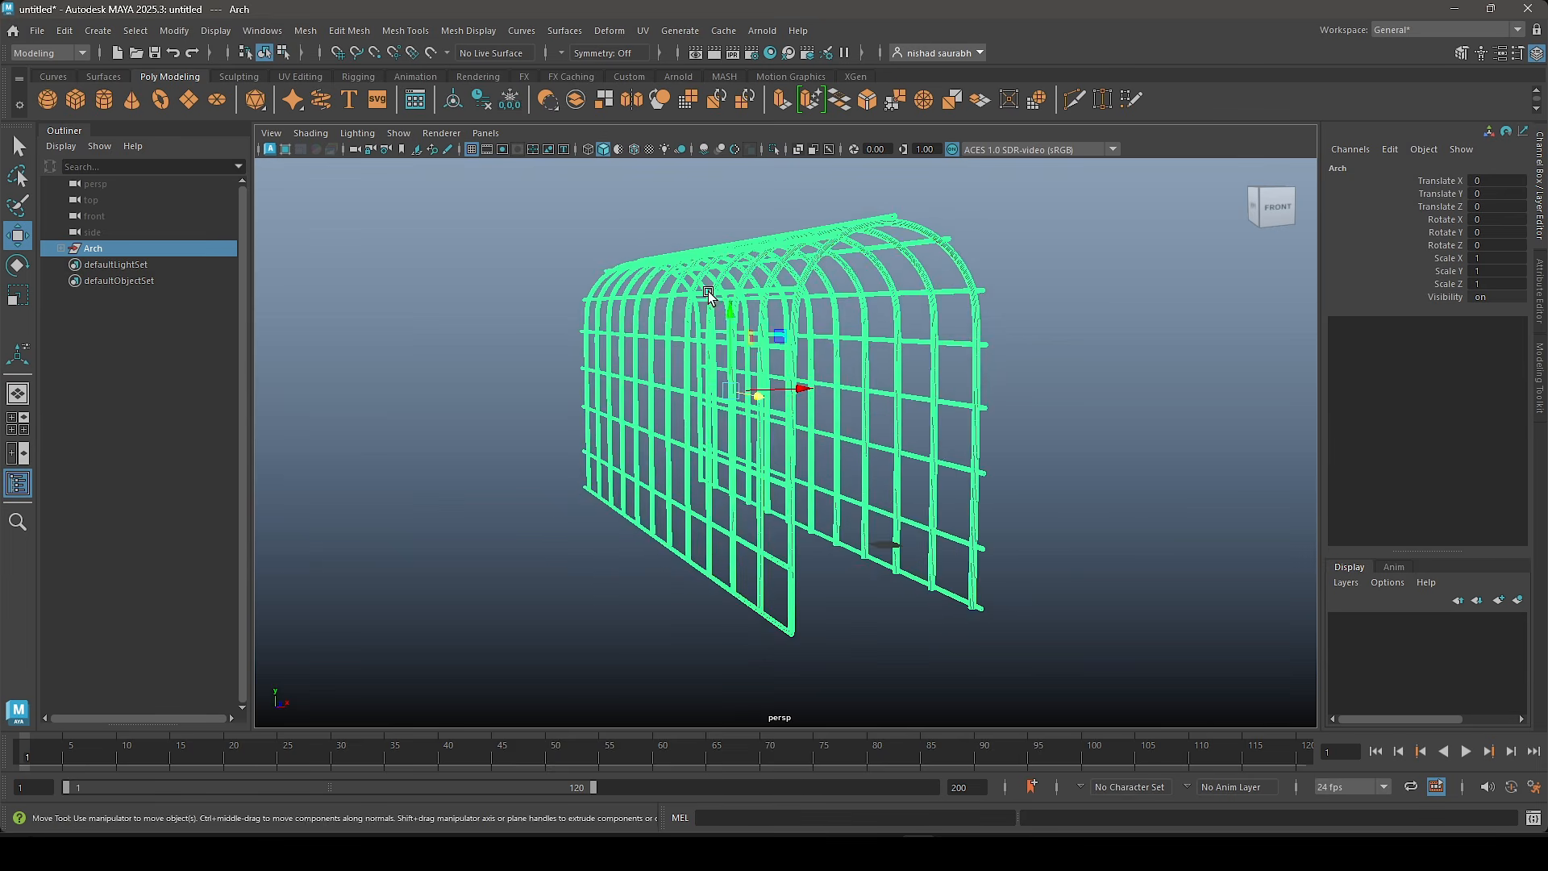
alt+middle_drag(714, 283, 655, 294)
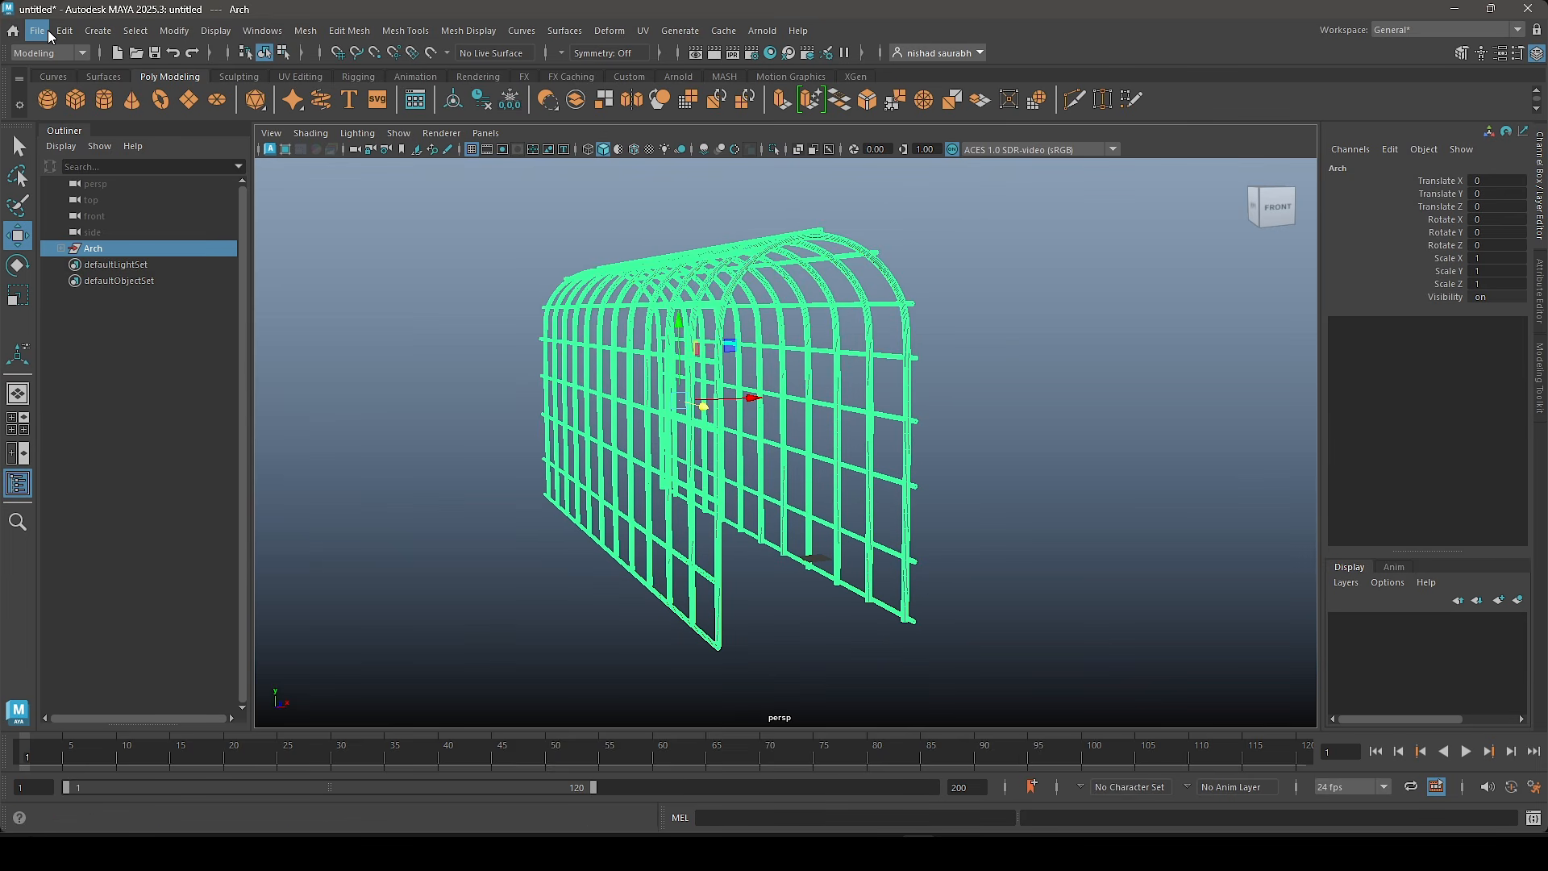
click(511, 273)
click(678, 323)
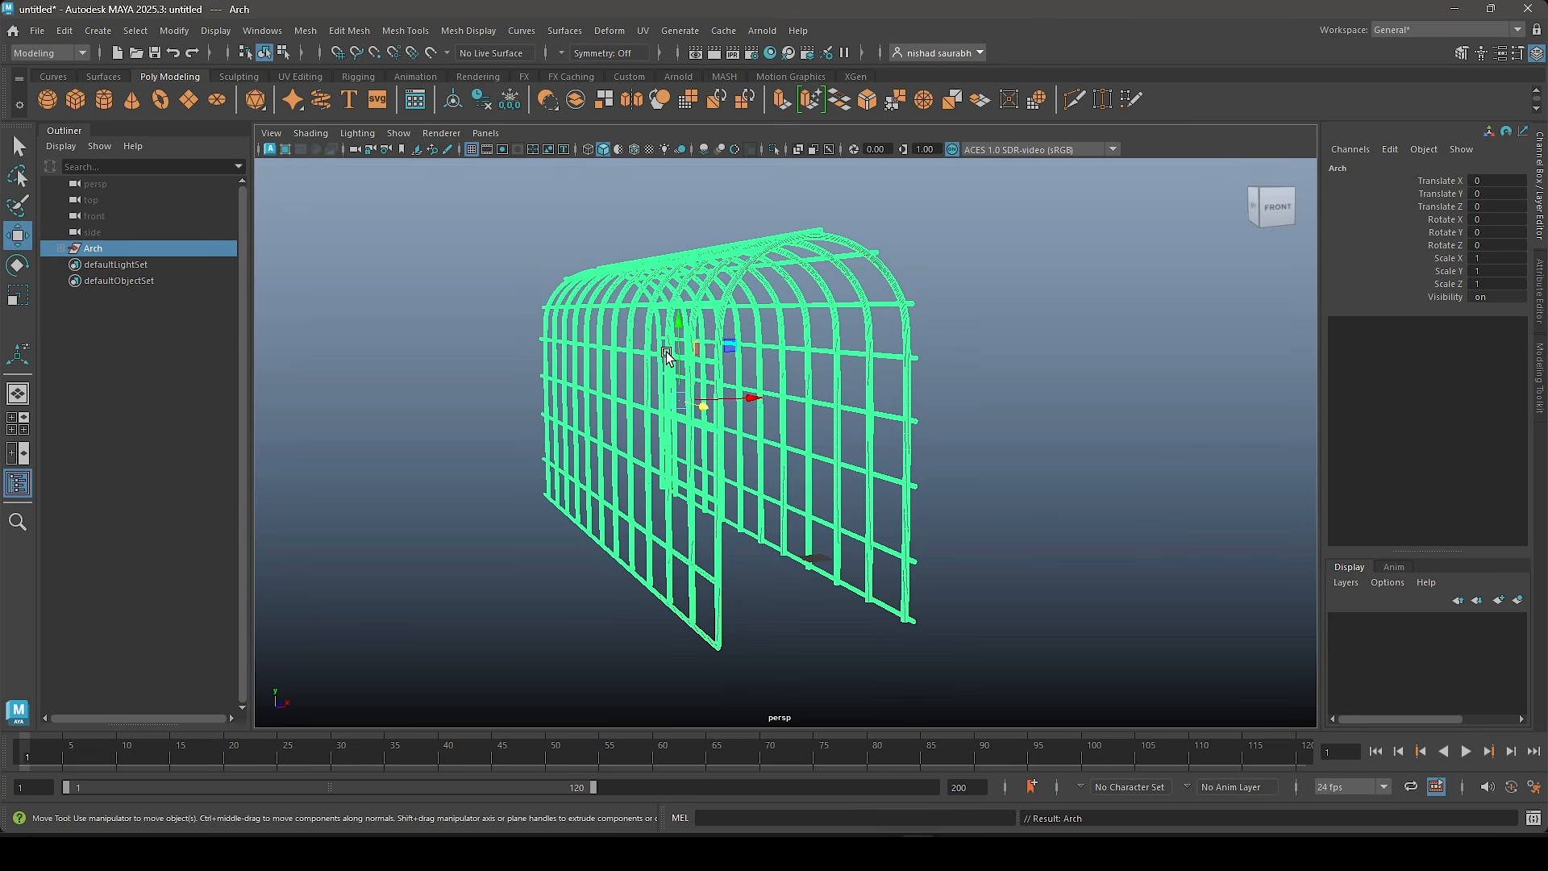
click(508, 266)
click(678, 306)
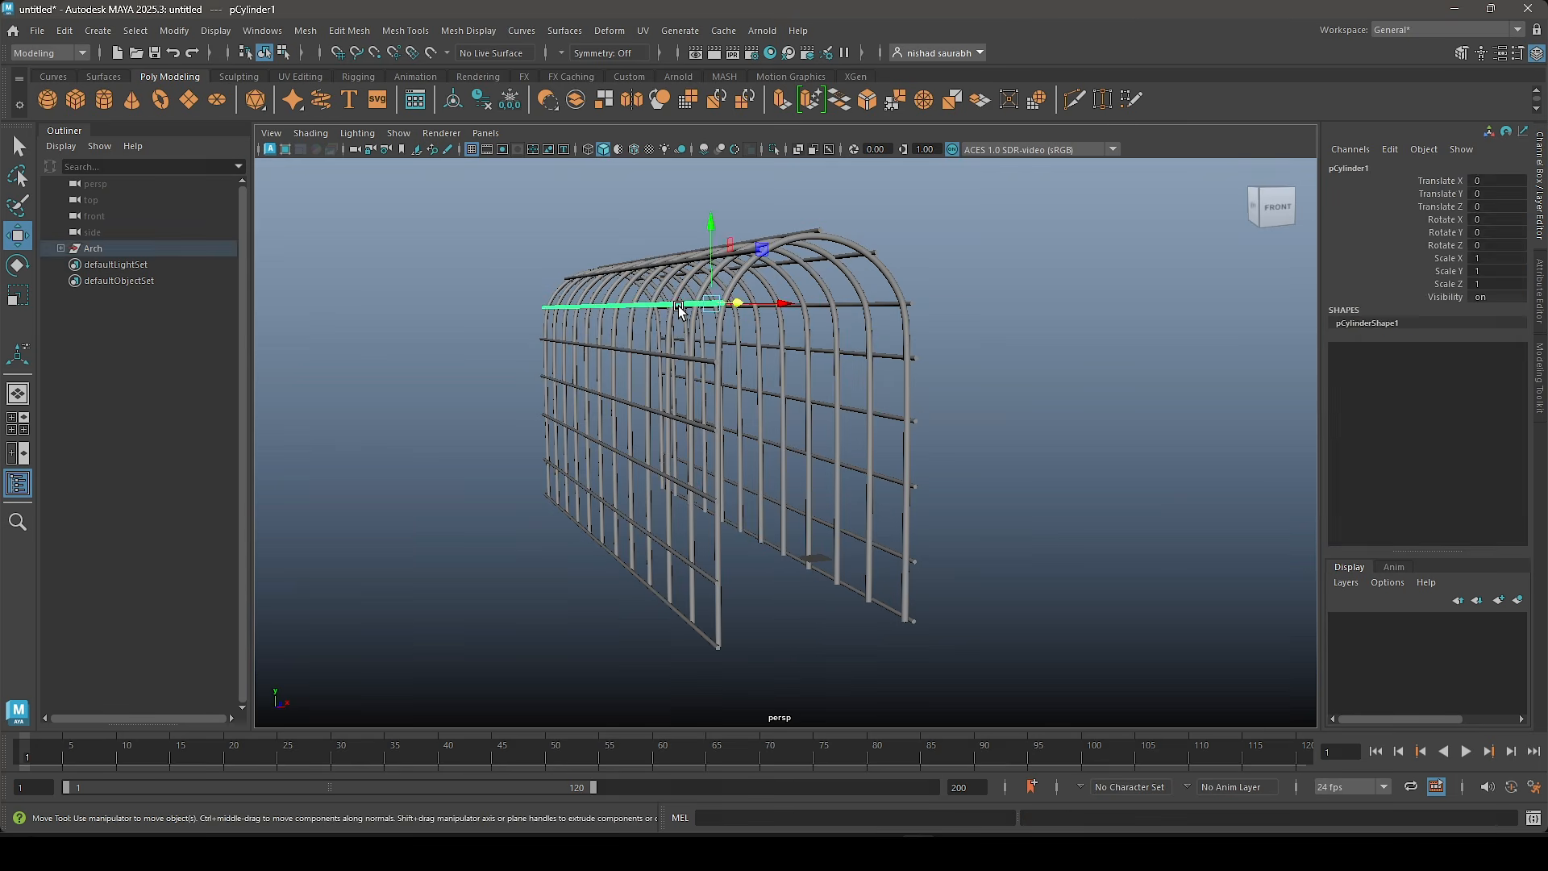
Step: Open the export options for the selected Arch group and set the file type to FBX export
click(44, 35)
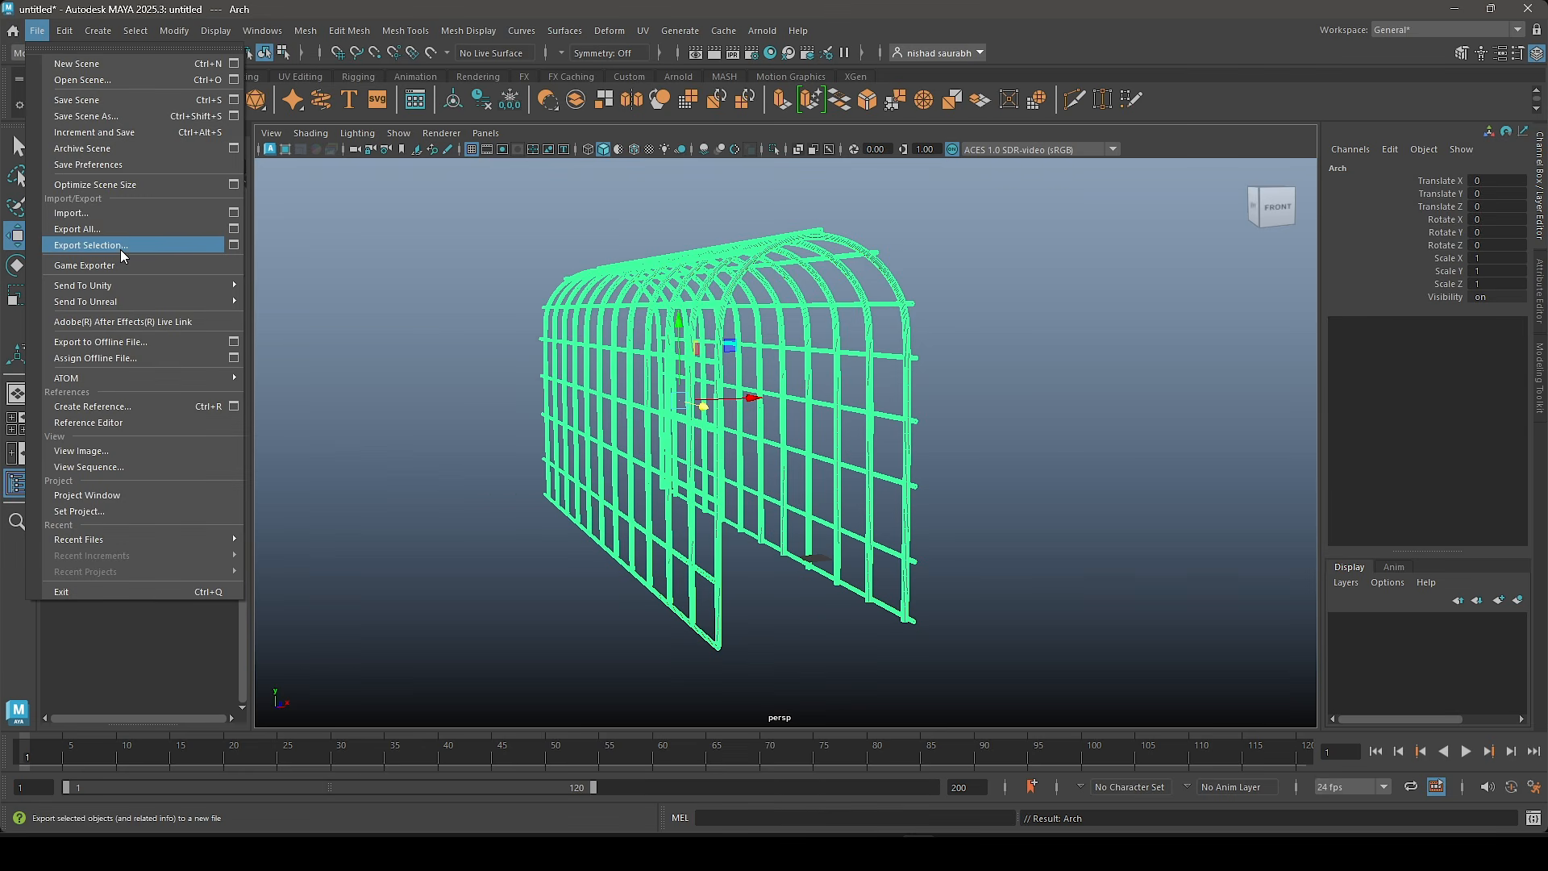
click(234, 245)
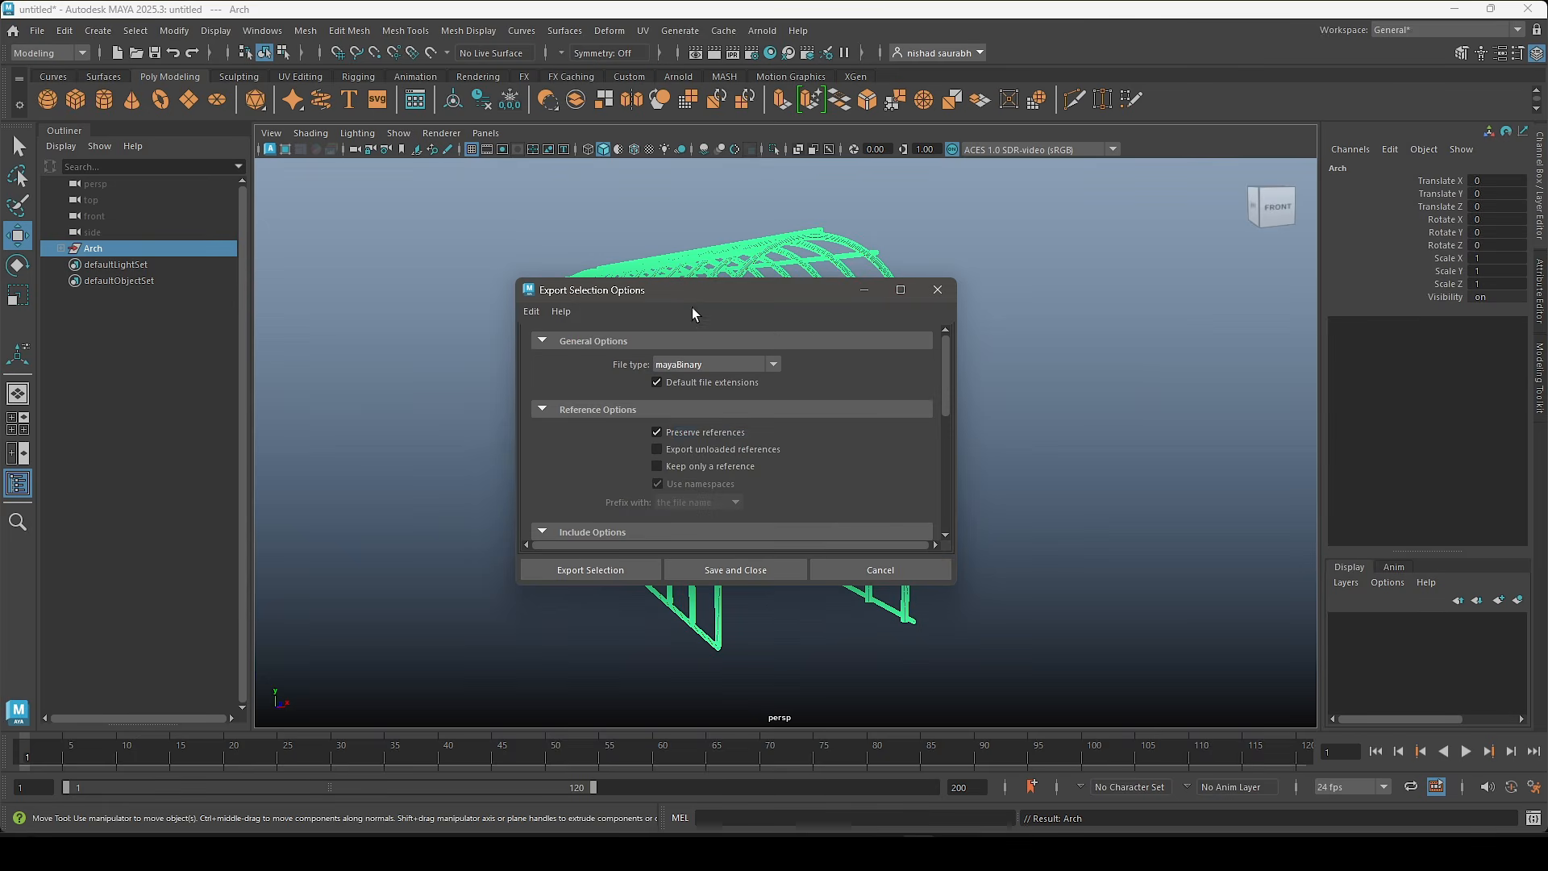
drag(677, 293, 1140, 187)
click(1174, 258)
scroll(1201, 362, down, 1)
click(1134, 338)
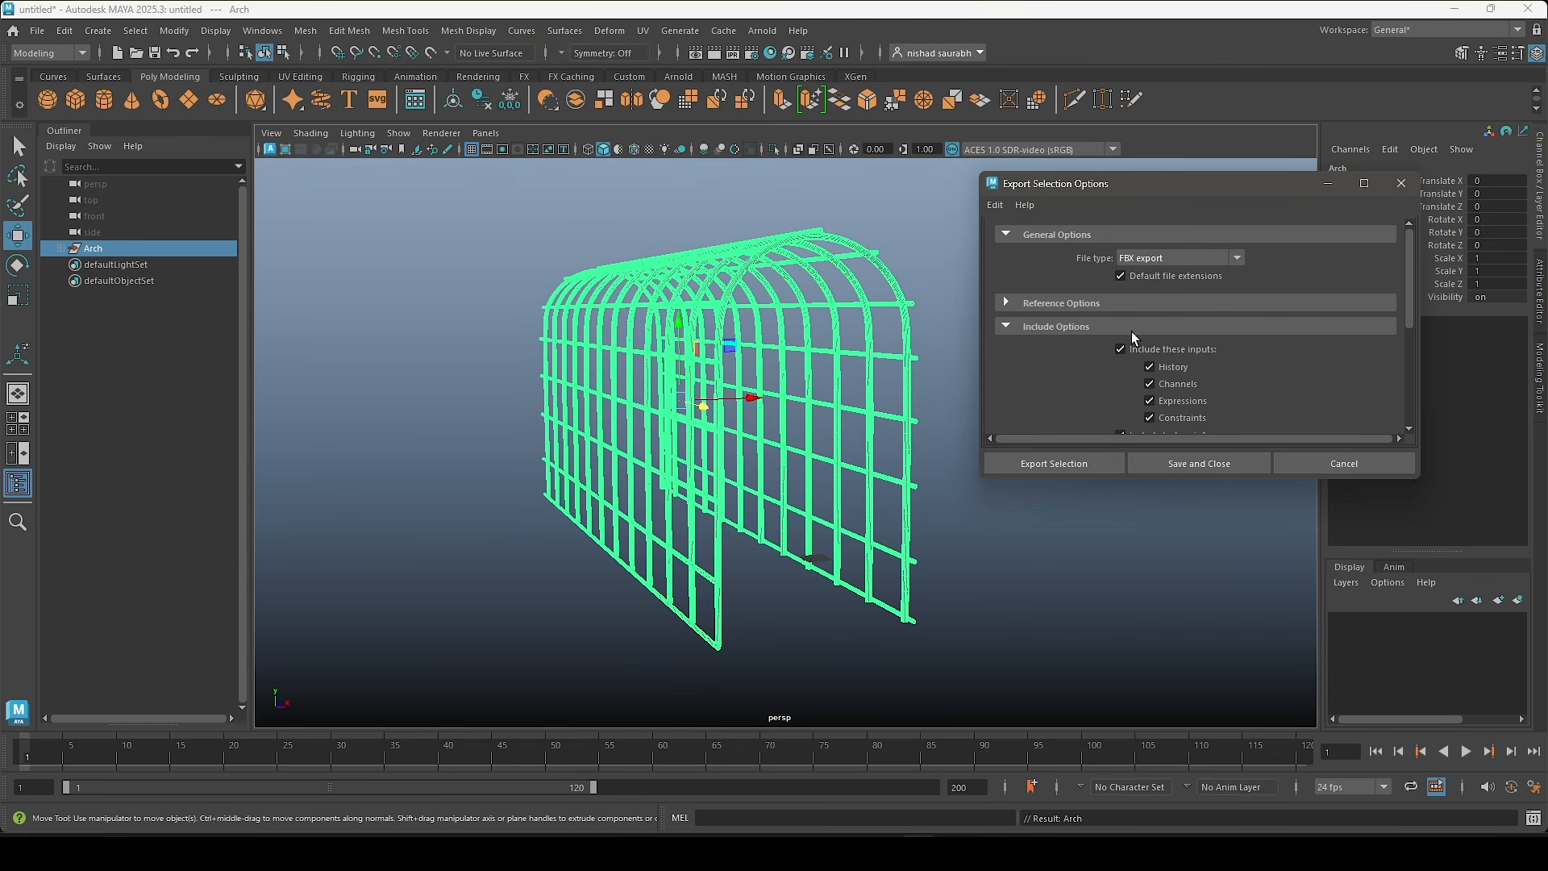
Step: Export the selected group to the root of the H: drive as an FBX file named Arch
click(1073, 462)
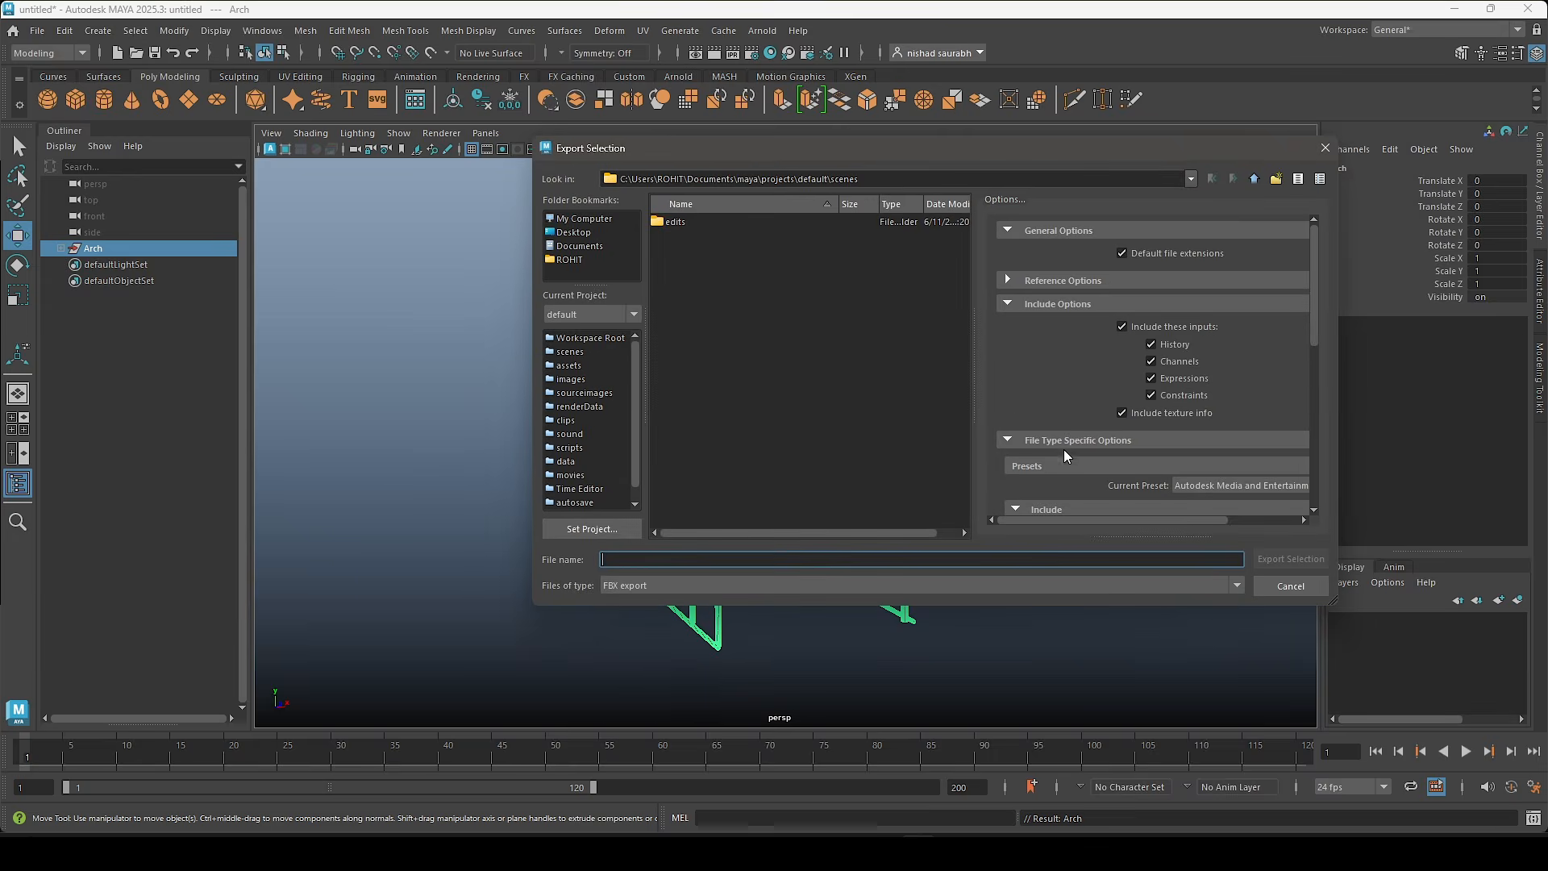
click(603, 222)
double_click(708, 280)
scroll(709, 403, down, 1)
click(664, 559)
text(Arch)
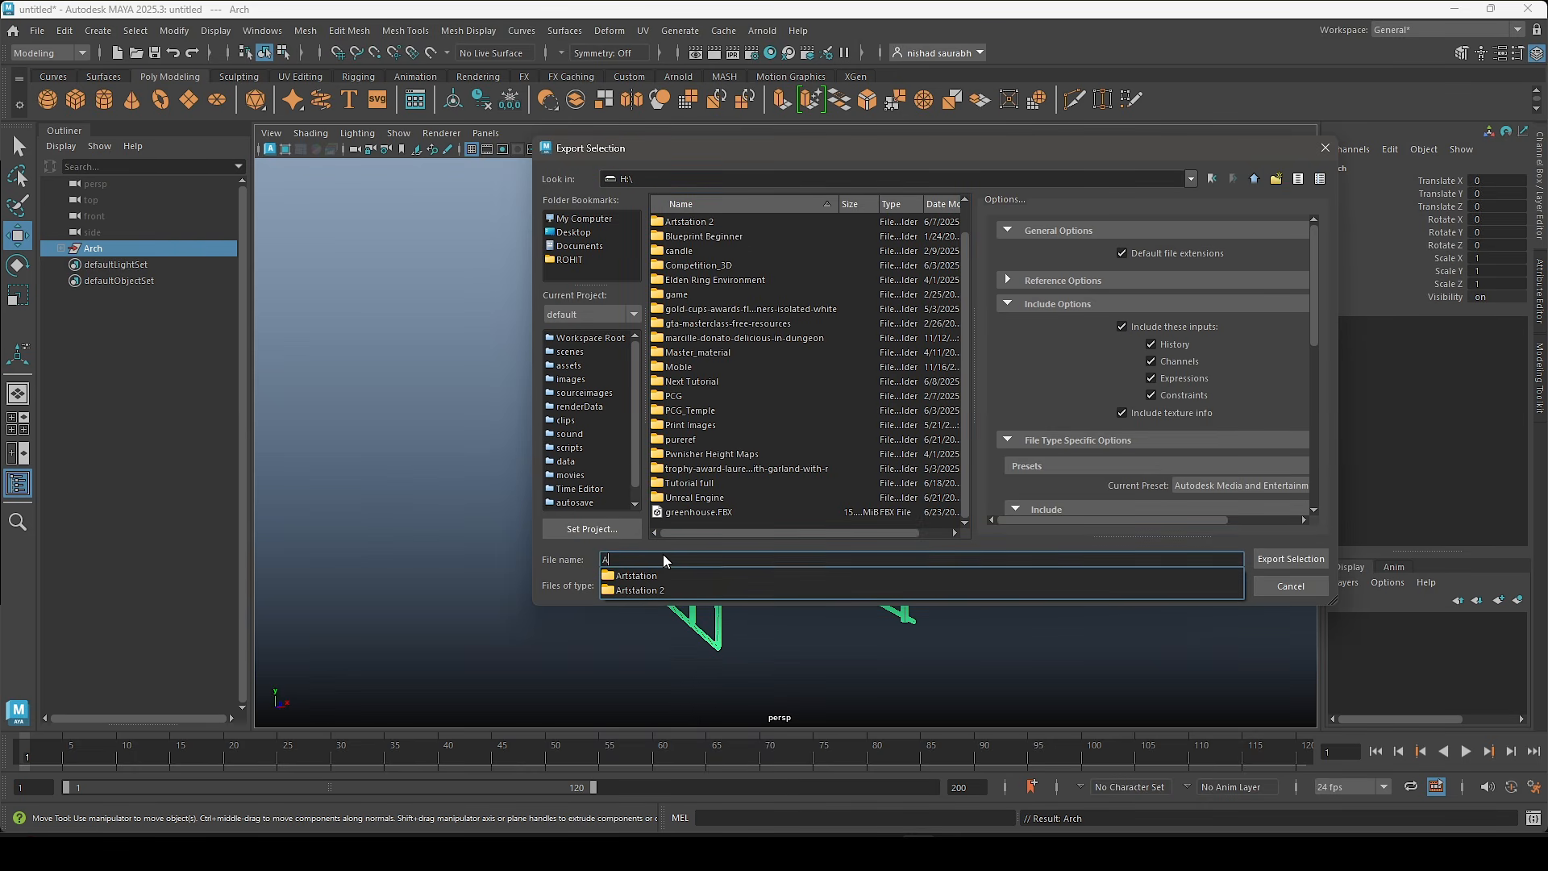
click(1273, 559)
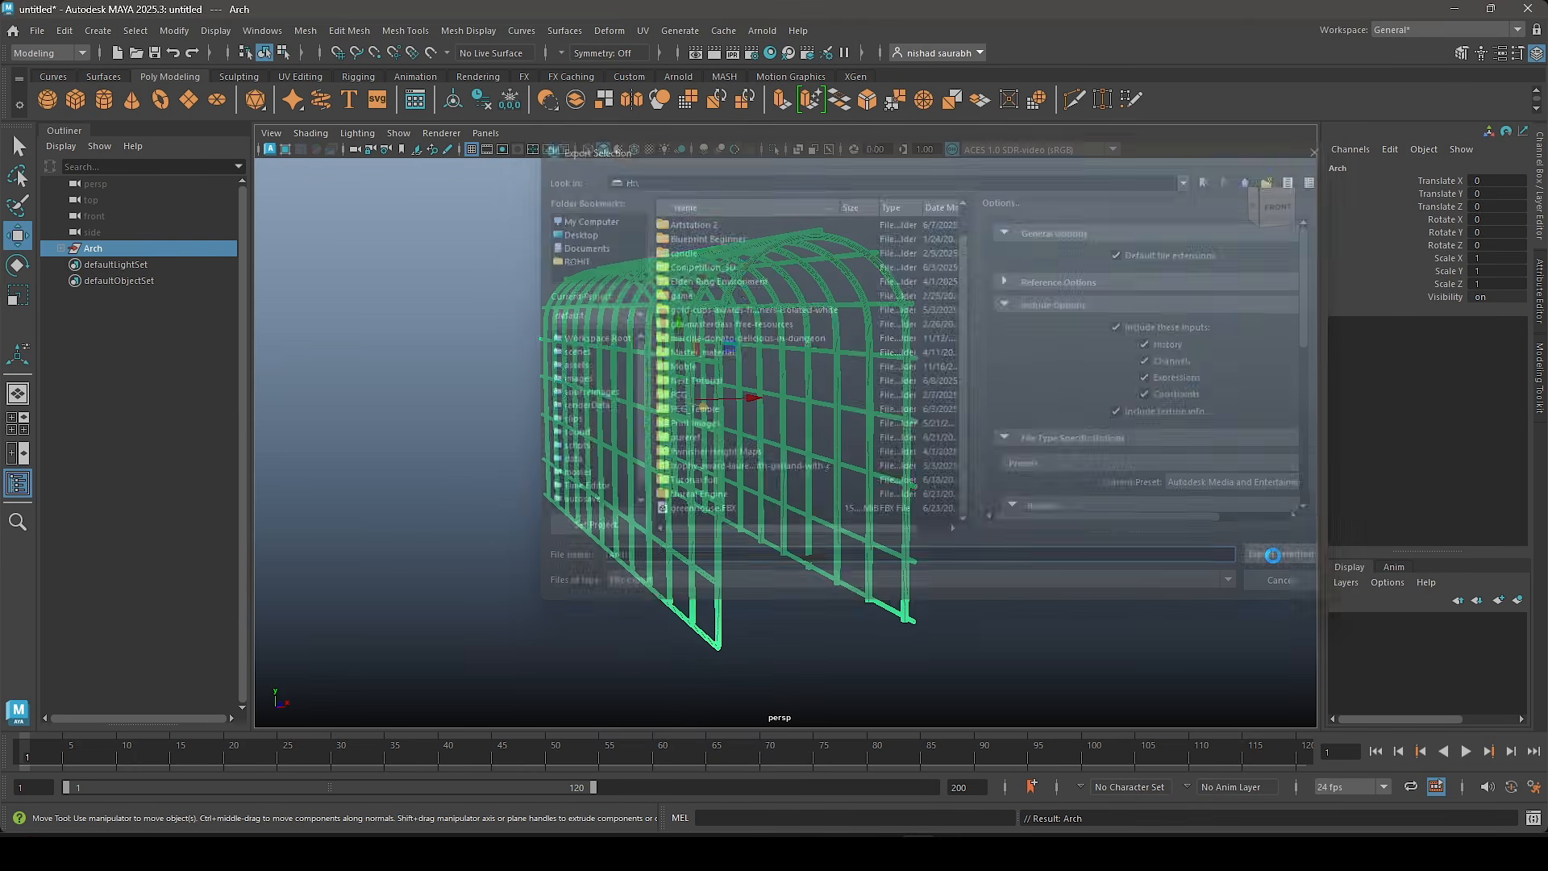
click(983, 416)
key(ctrl+n)
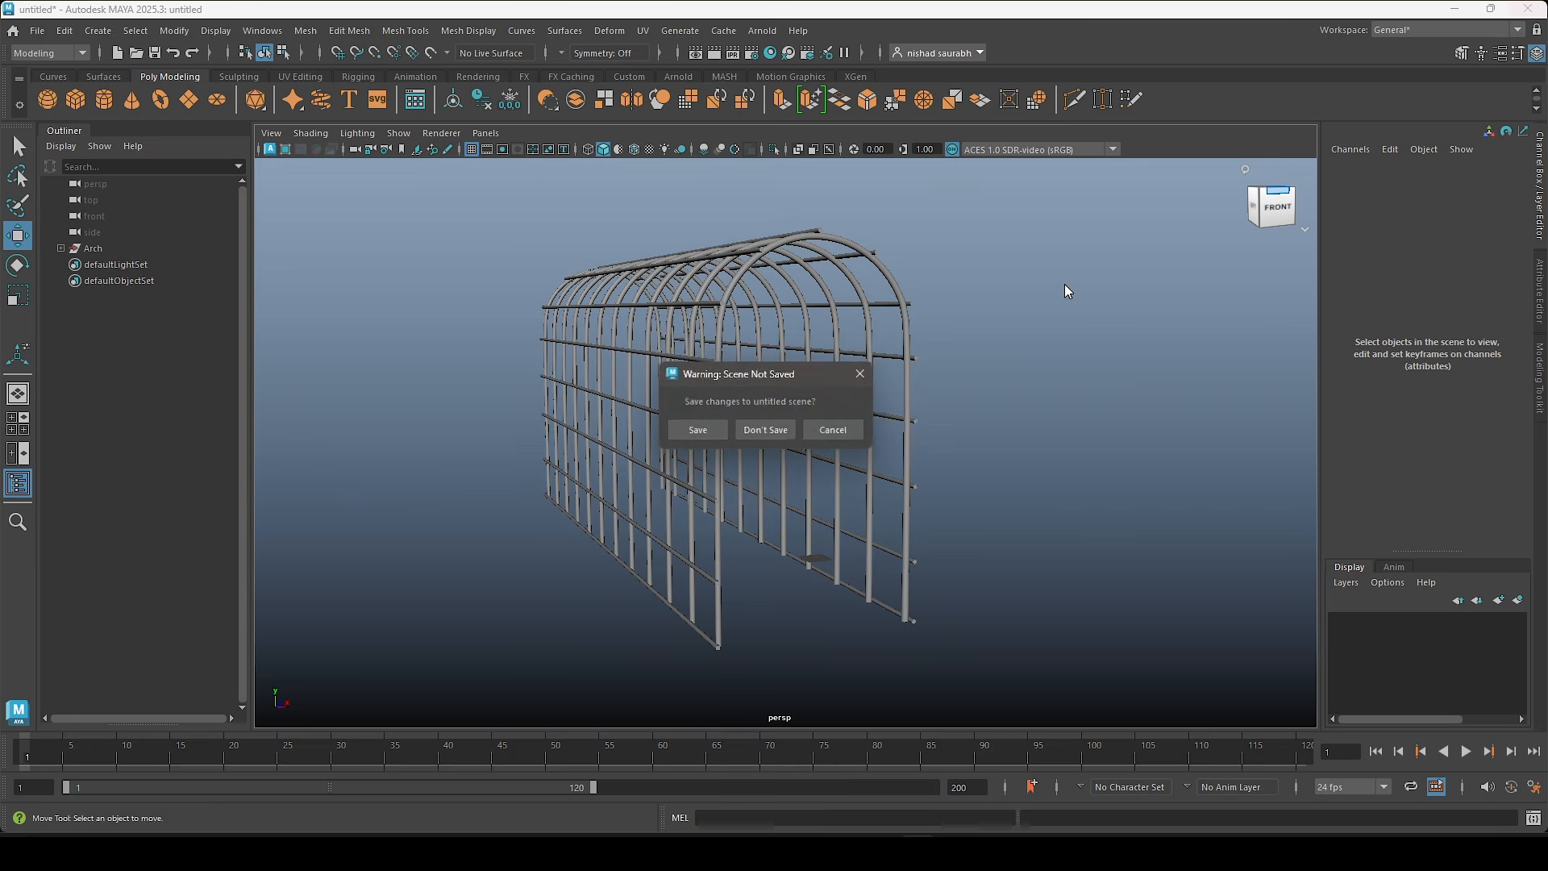
click(694, 439)
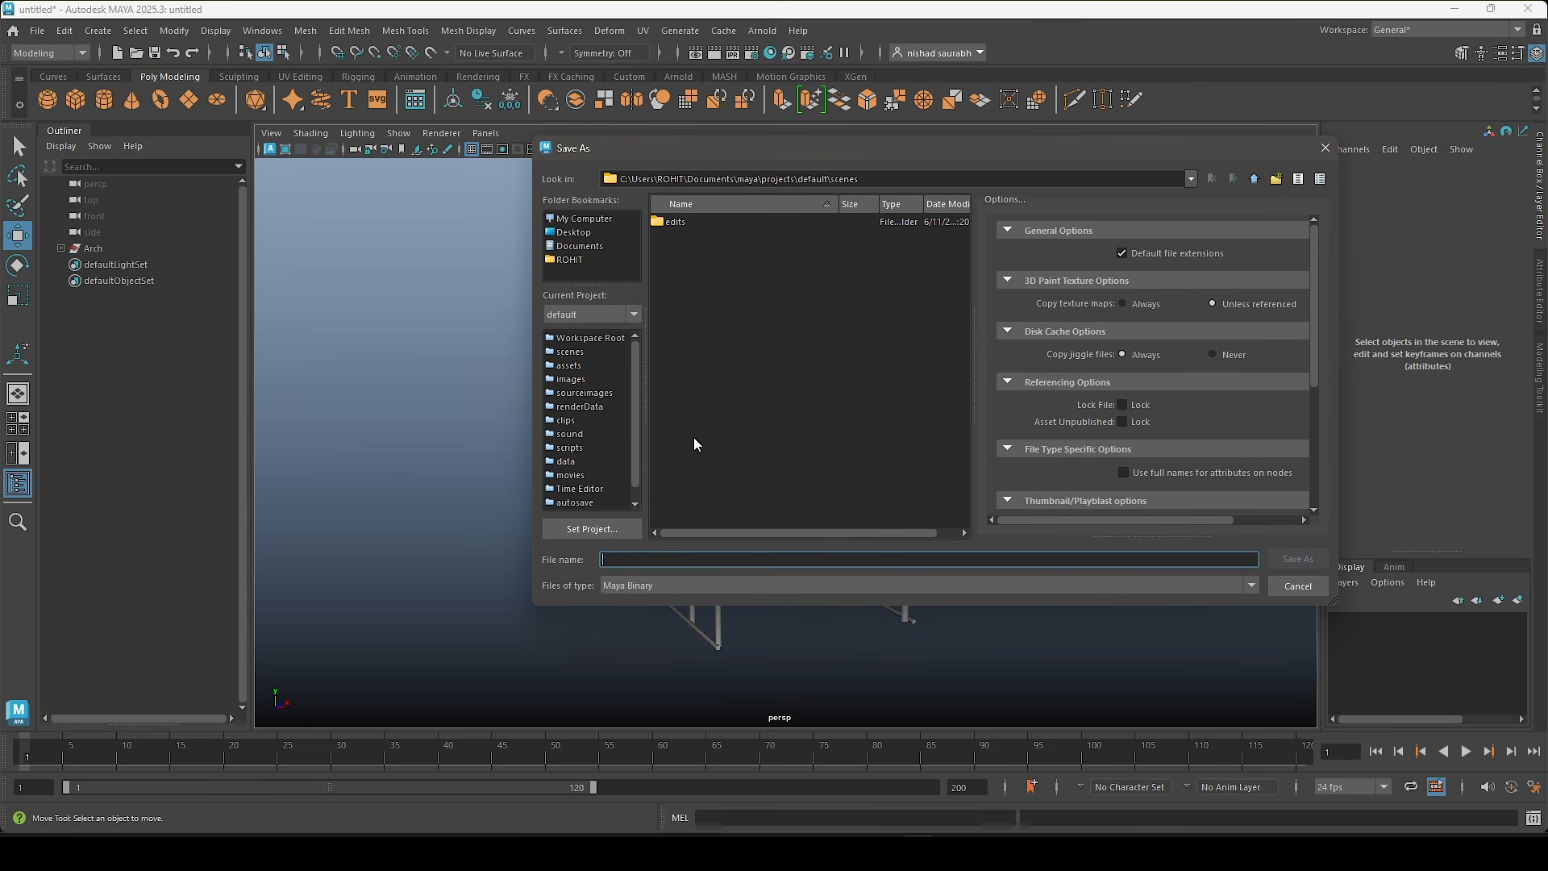
click(1296, 585)
Step: Switch to Unreal Editor, create a folder named Arch_Tunnel in the project's Content folder and open it
click(1455, 10)
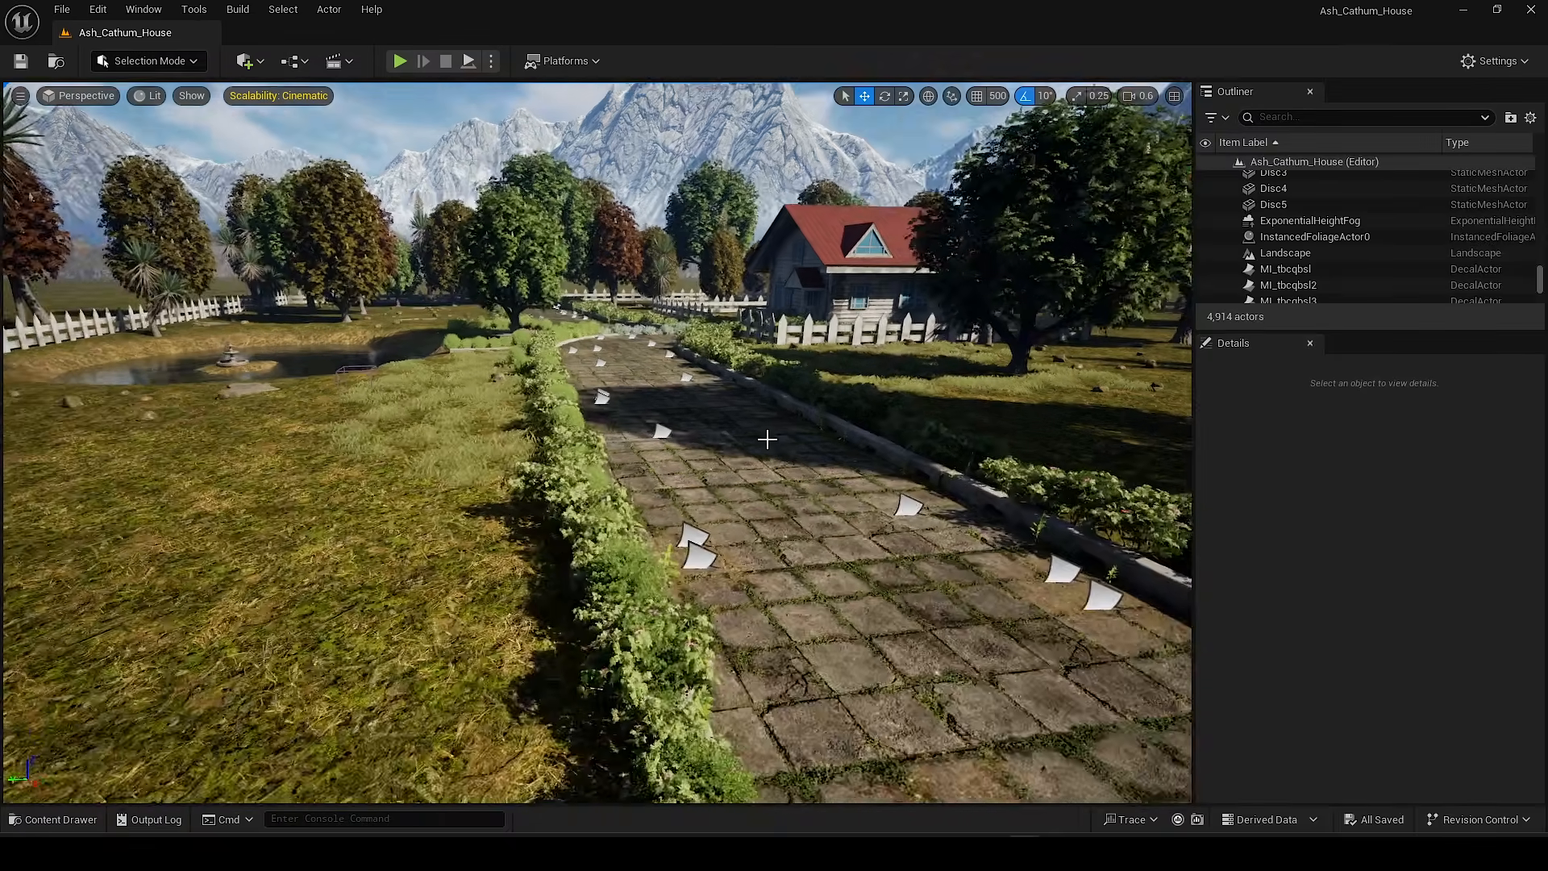
right_drag(768, 439, 830, 407)
key(ctrl+space)
click(382, 542)
right_click(752, 698)
click(818, 175)
text(Arch_Tu)
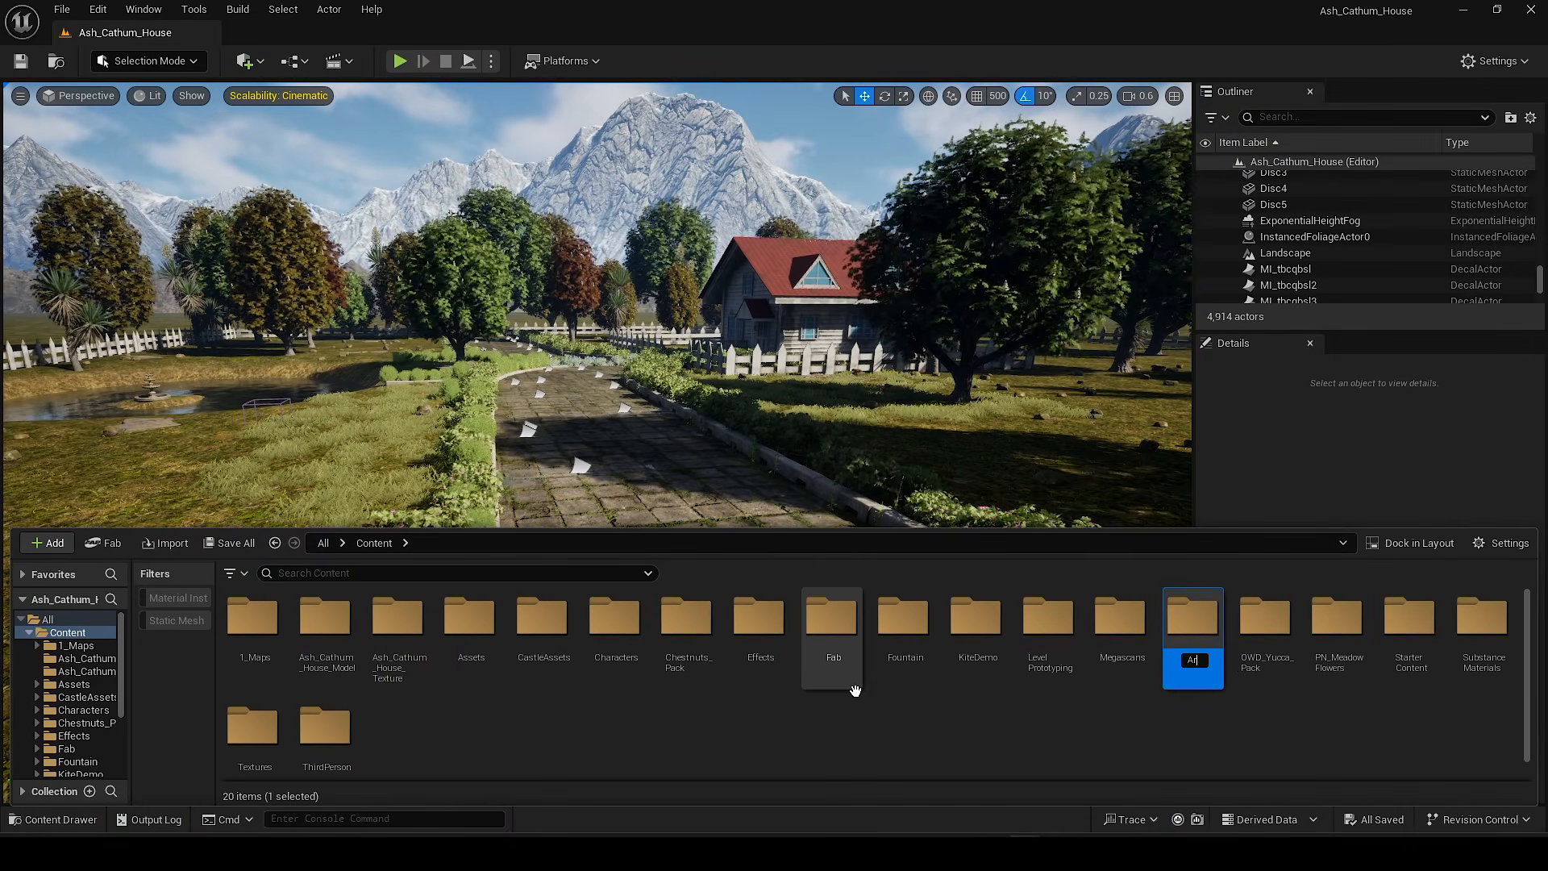
text(nnel)
key(Return)
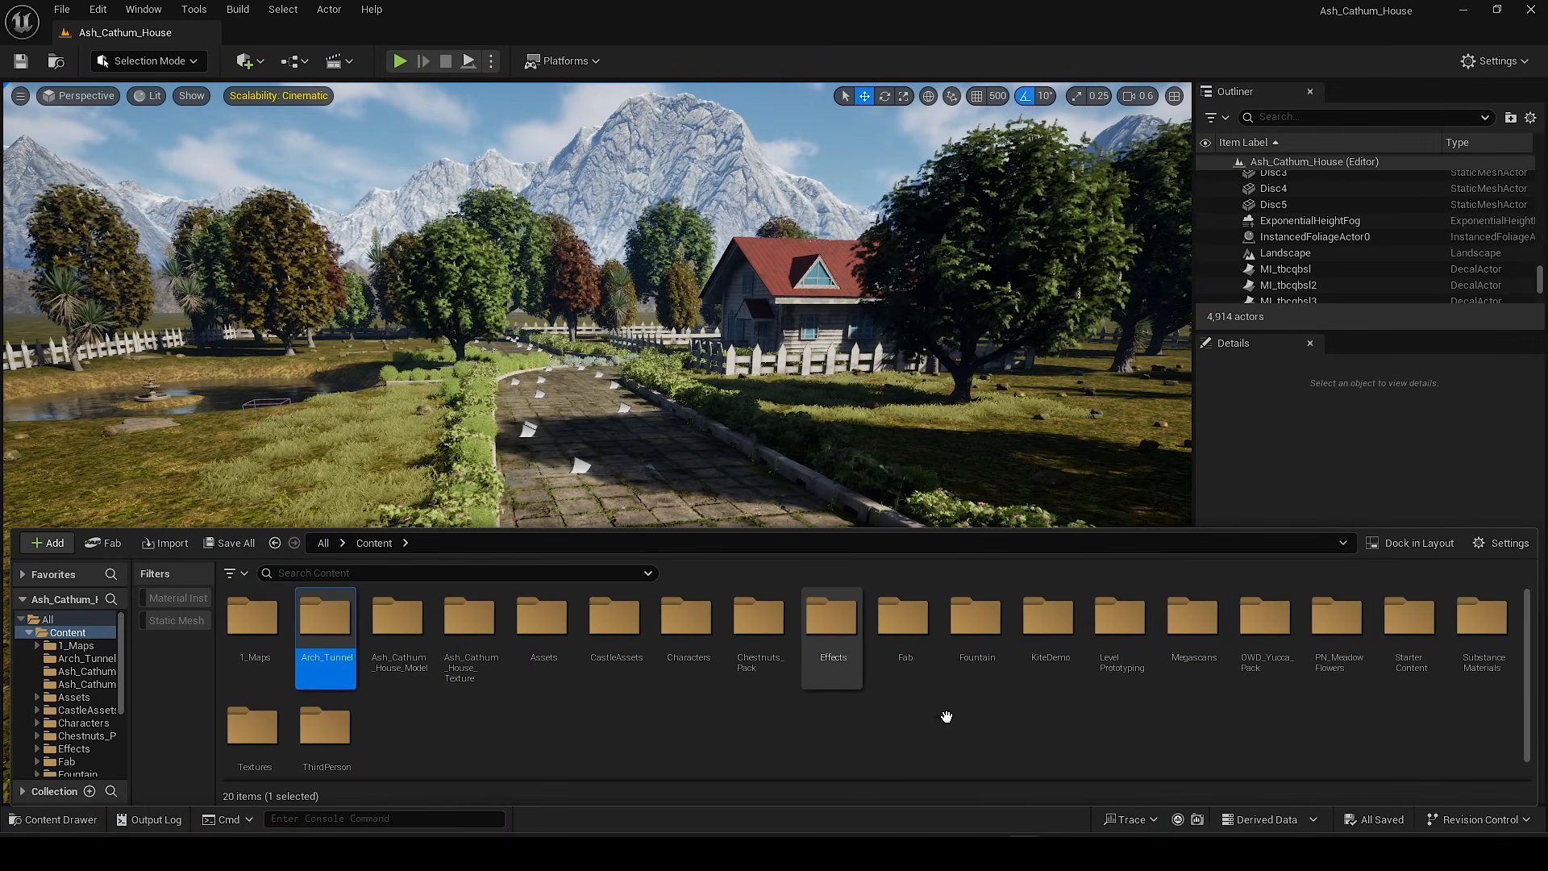
double_click(325, 619)
Step: Import Arch.fbx from the H: drive into the Arch_Tunnel folder with the default import settings
key(alt+Tab)
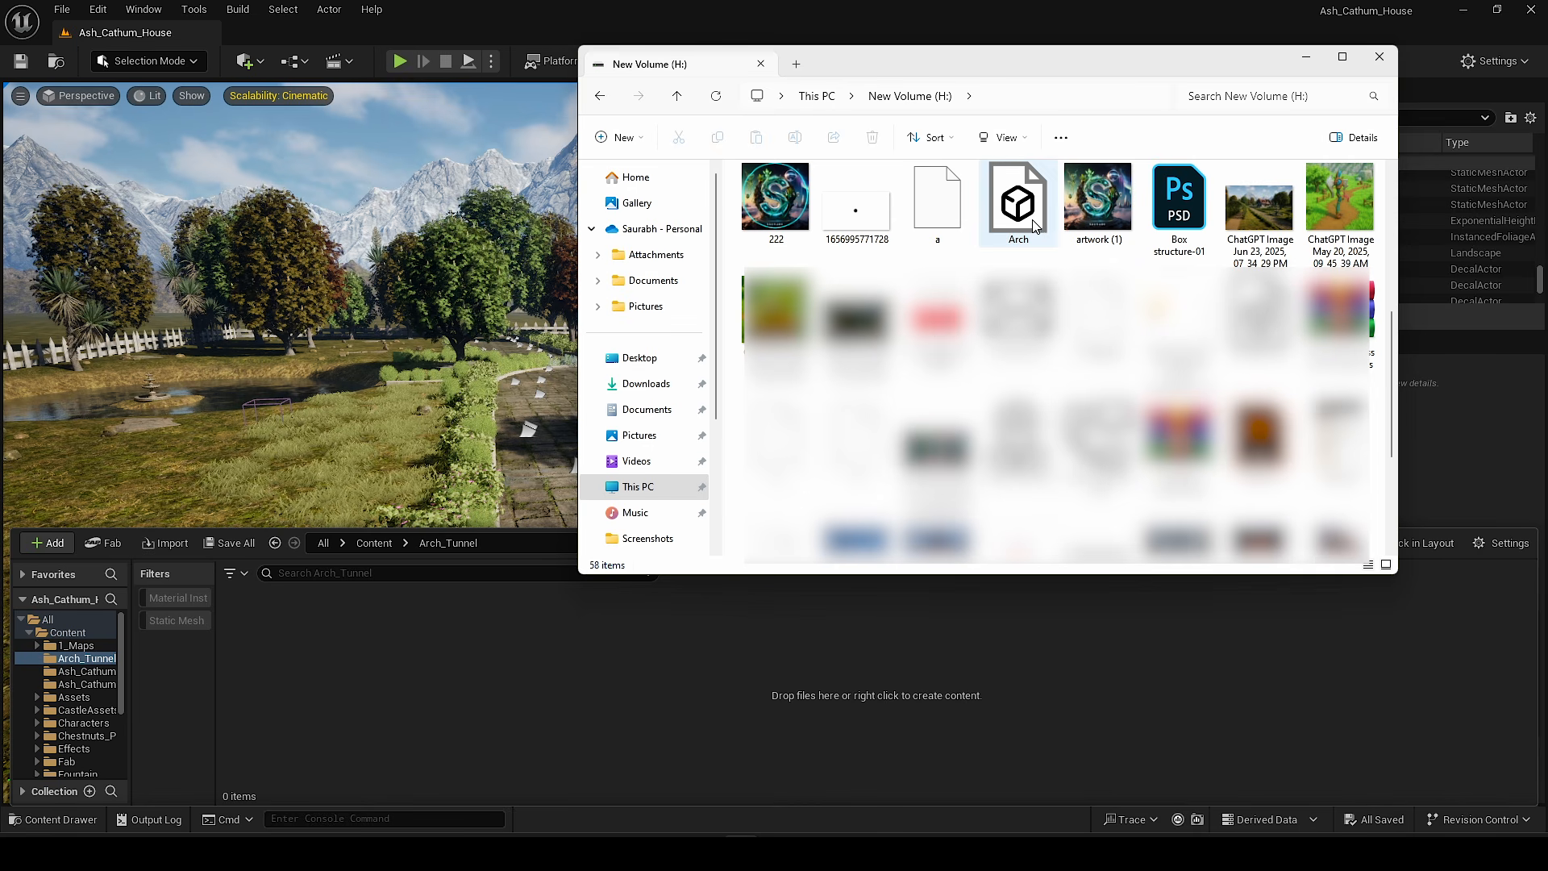
drag(700, 596, 499, 661)
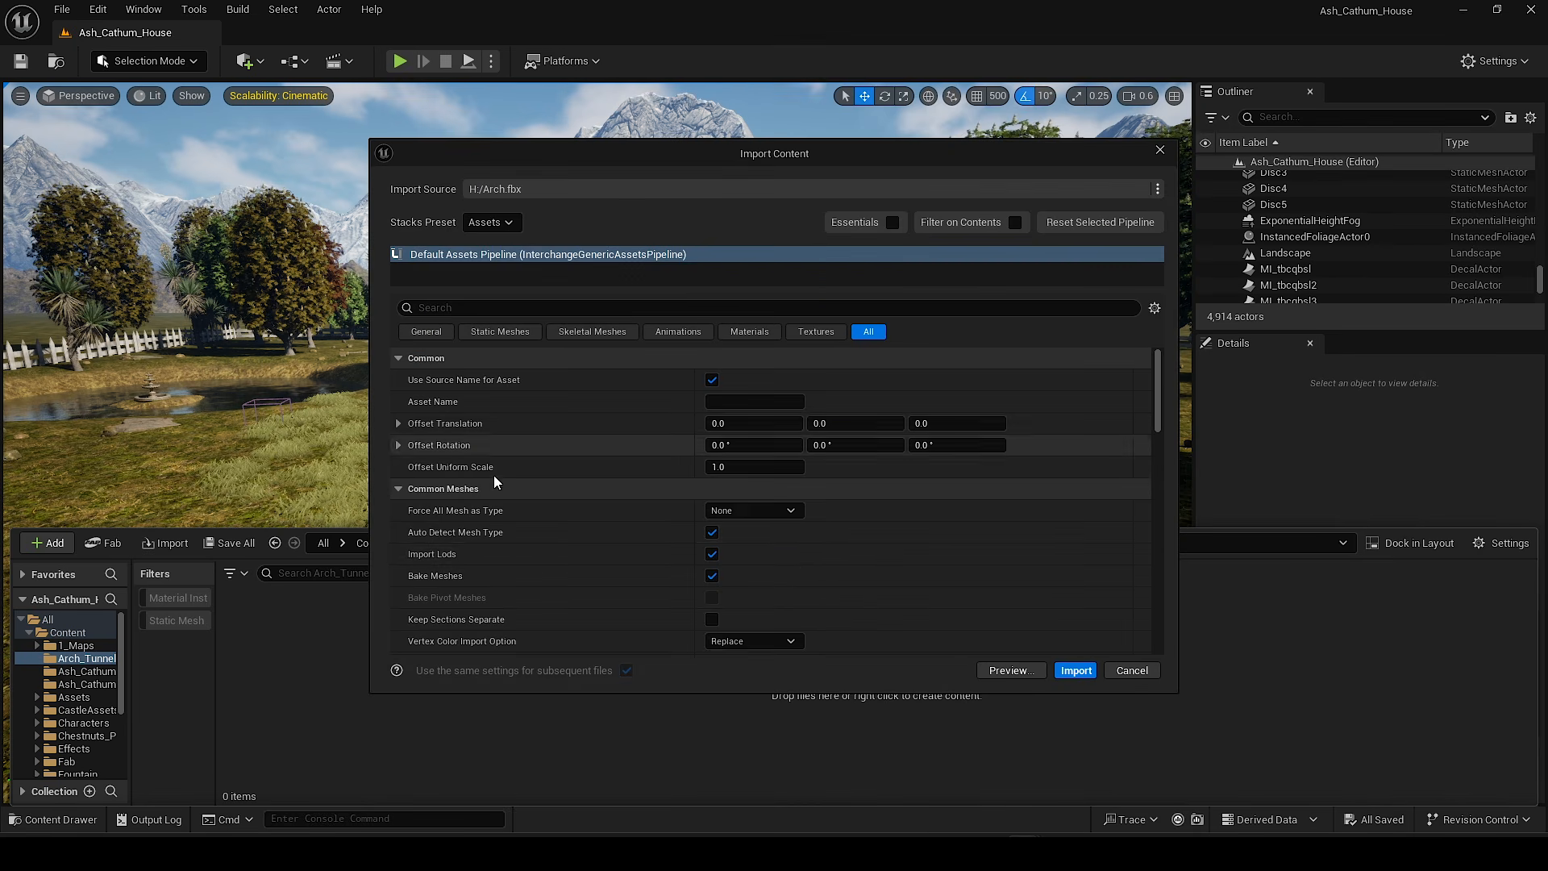
scroll(490, 439, down, 3)
click(1076, 670)
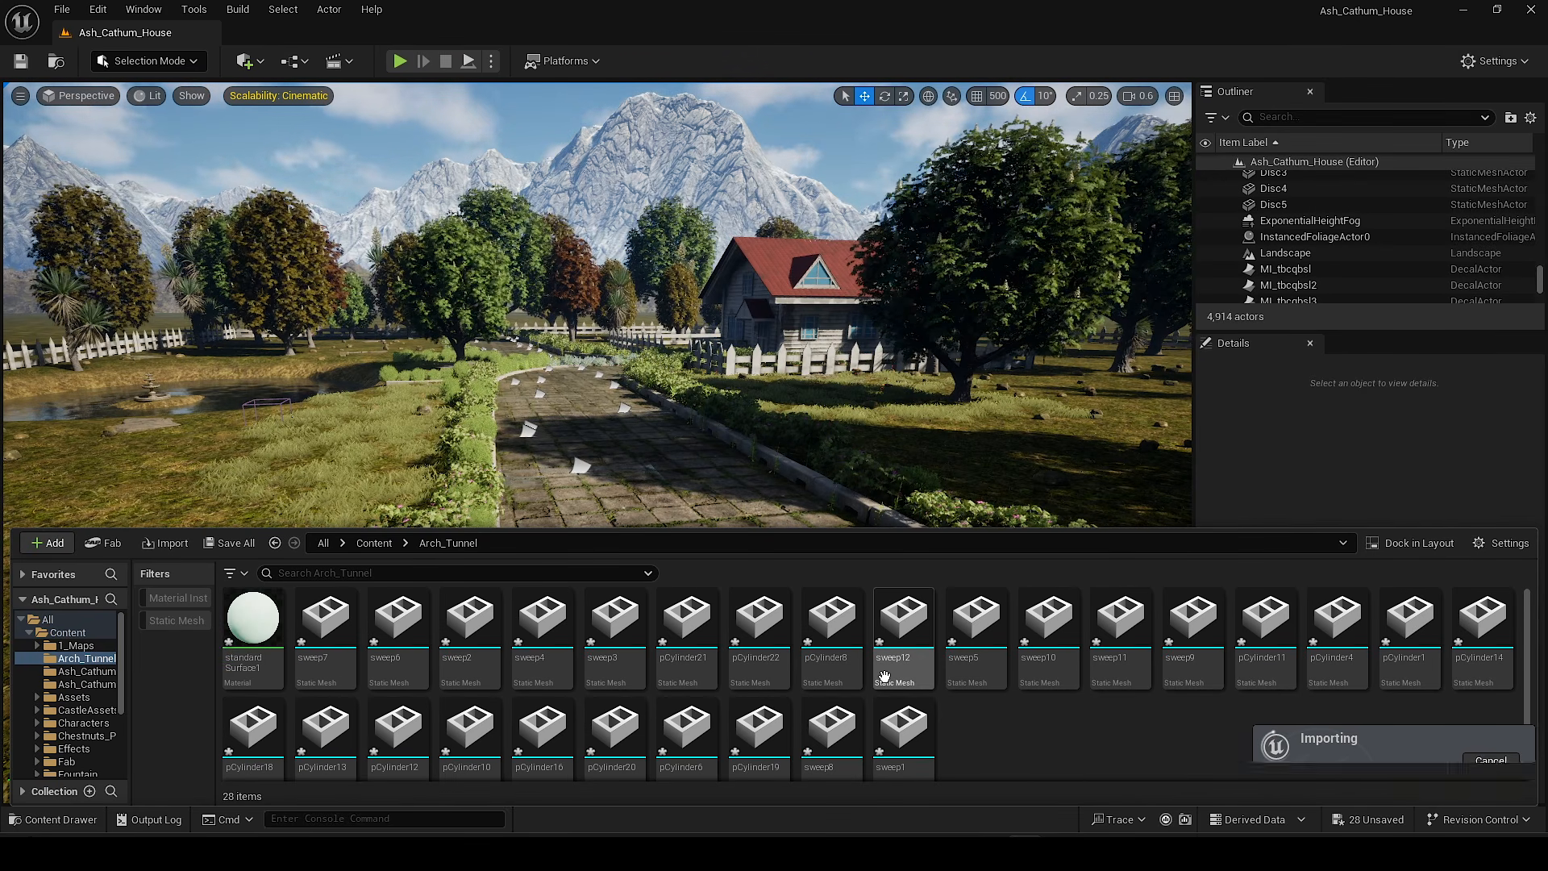
Step: Place all the imported tunnel meshes on the grass beside the path and rotate them together -90° about Z
drag(446, 657, 204, 475)
key(s)
scroll(483, 476, up, 1)
right_drag(483, 476, 323, 492)
mouse_move(533, 387)
mouse_down()
mouse_move(534, 327)
mouse_move(534, 379)
mouse_up()
key(e)
drag(580, 482, 665, 458)
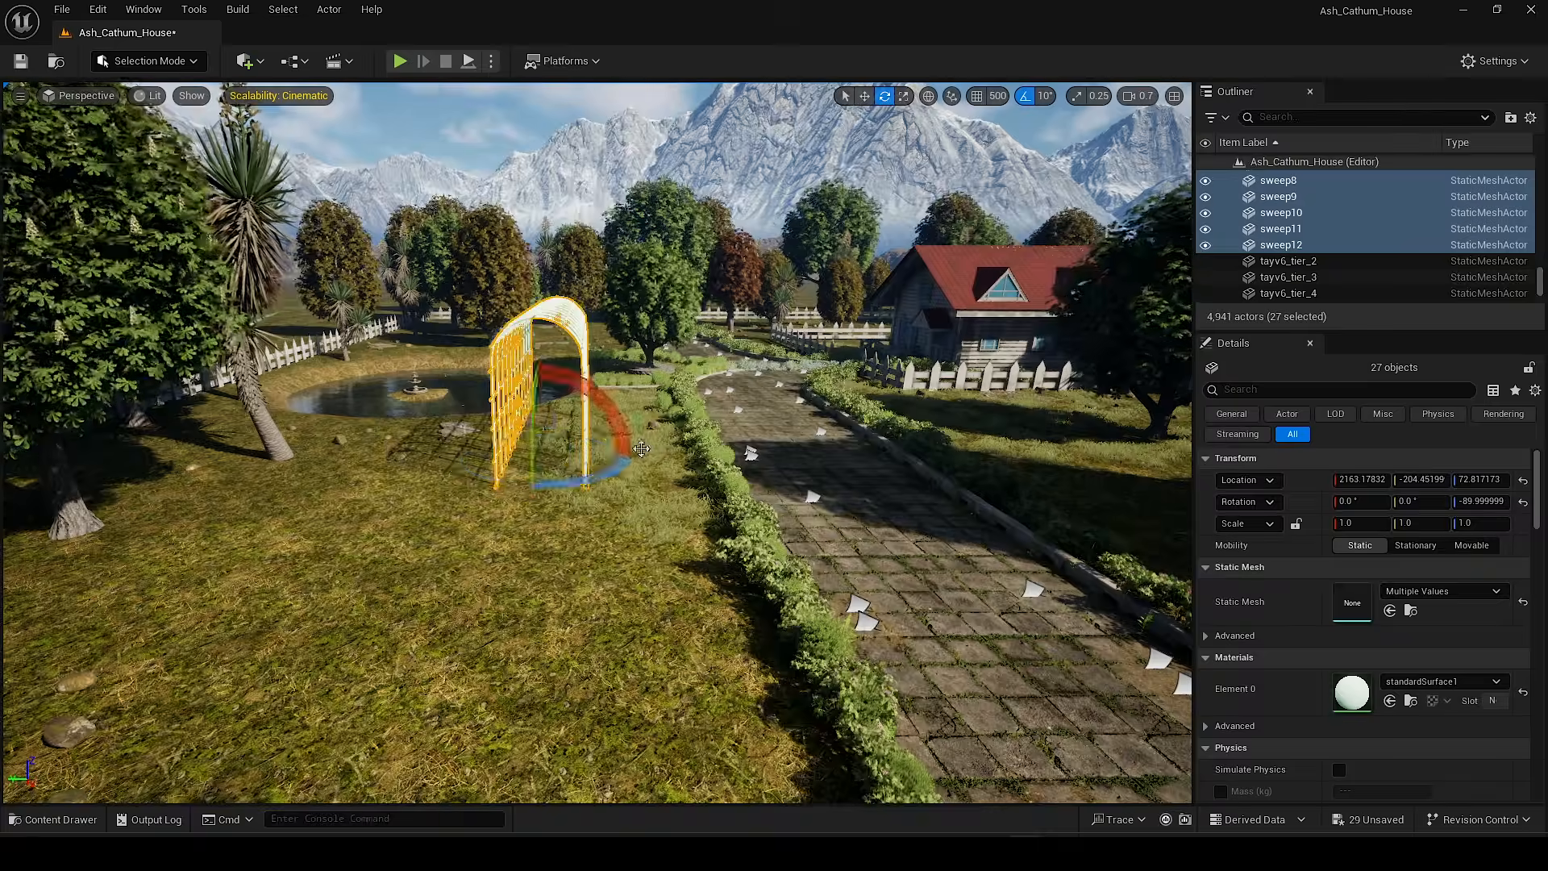
Step: Reposition the tunnel on the lawn beside the path, adjust its scale, and clear the selection
right_drag(556, 457, 556, 492)
key(a)
key(w)
drag(556, 457, 518, 621)
right_drag(528, 612, 491, 583)
key(r)
drag(559, 553, 523, 625)
key(w)
key(d)
right_drag(524, 625, 496, 572)
key(a)
key(Escape)
key(w)
right_drag(1062, 719, 1015, 719)
Step: Open the imported standardSurface1 material and dock its editor beside the level tab
key(ctrl+space)
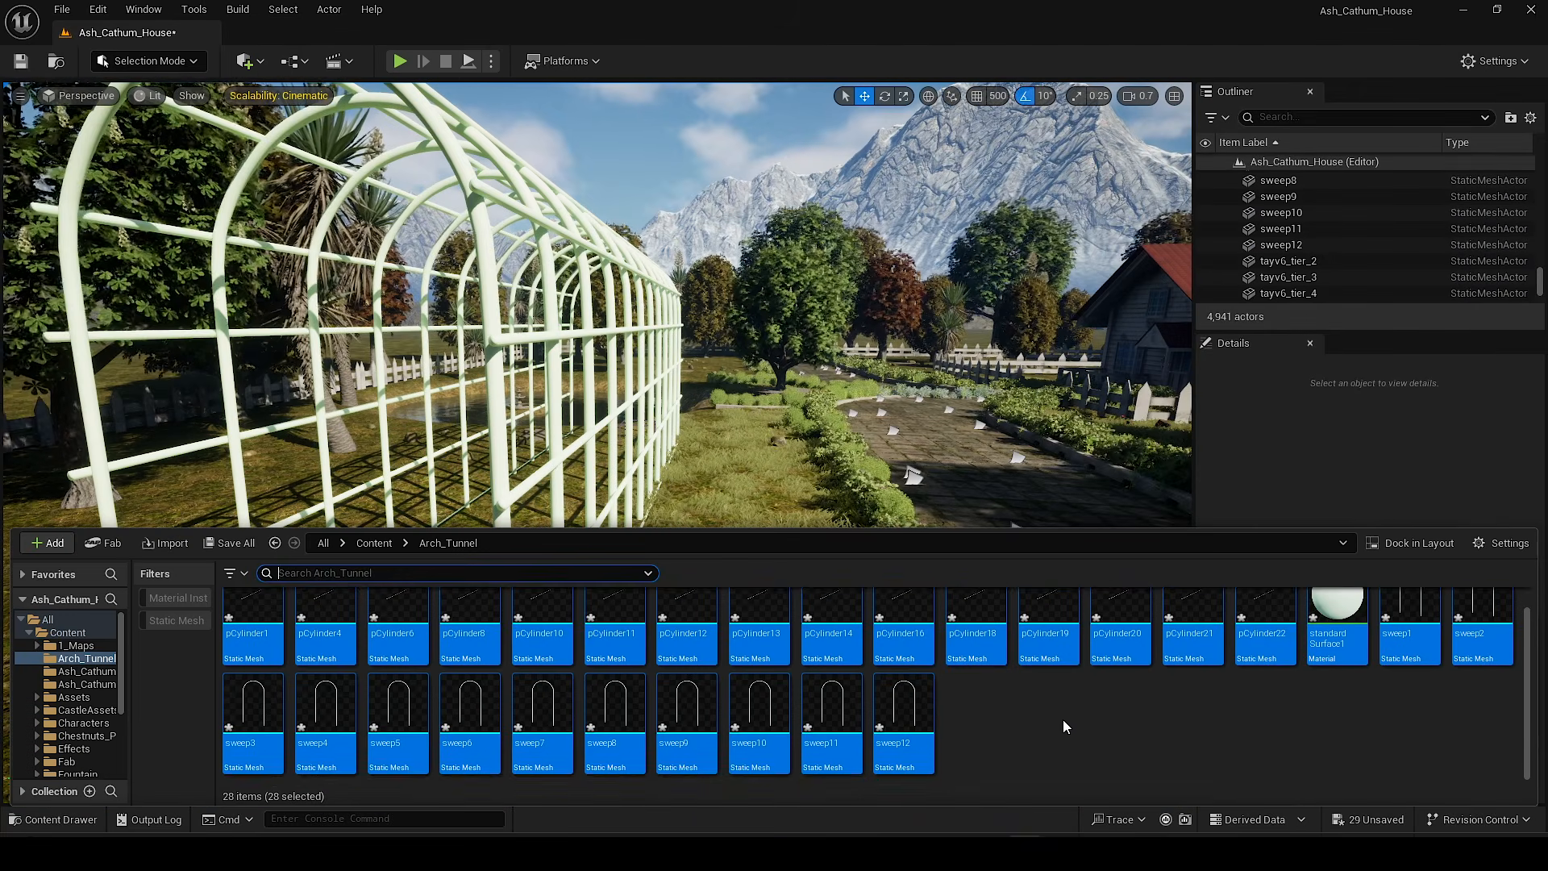
click(1064, 726)
click(1338, 619)
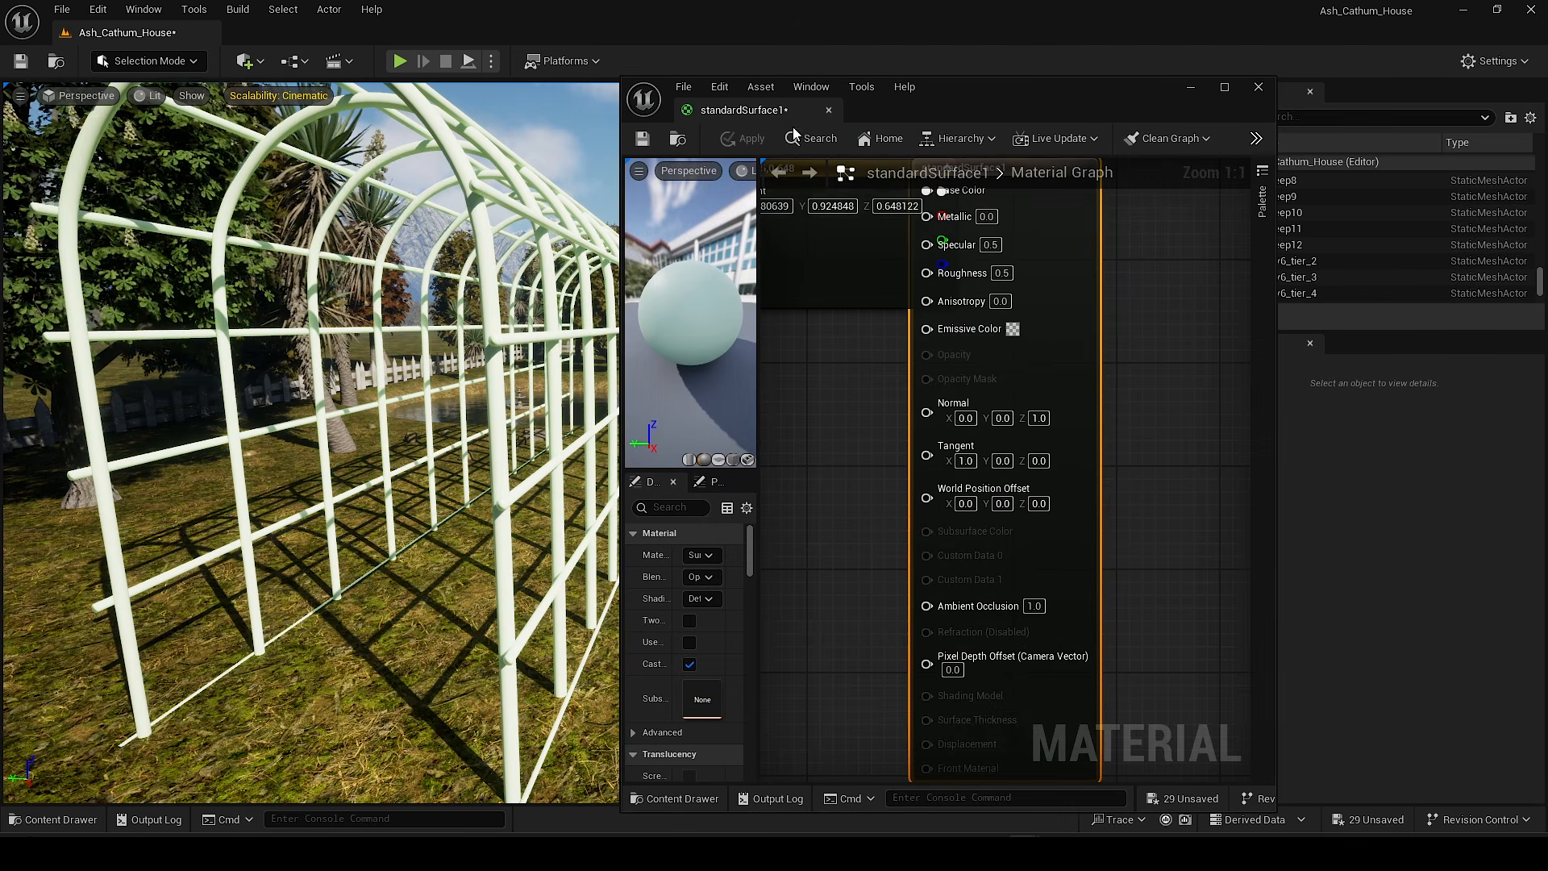
drag(774, 108, 471, 36)
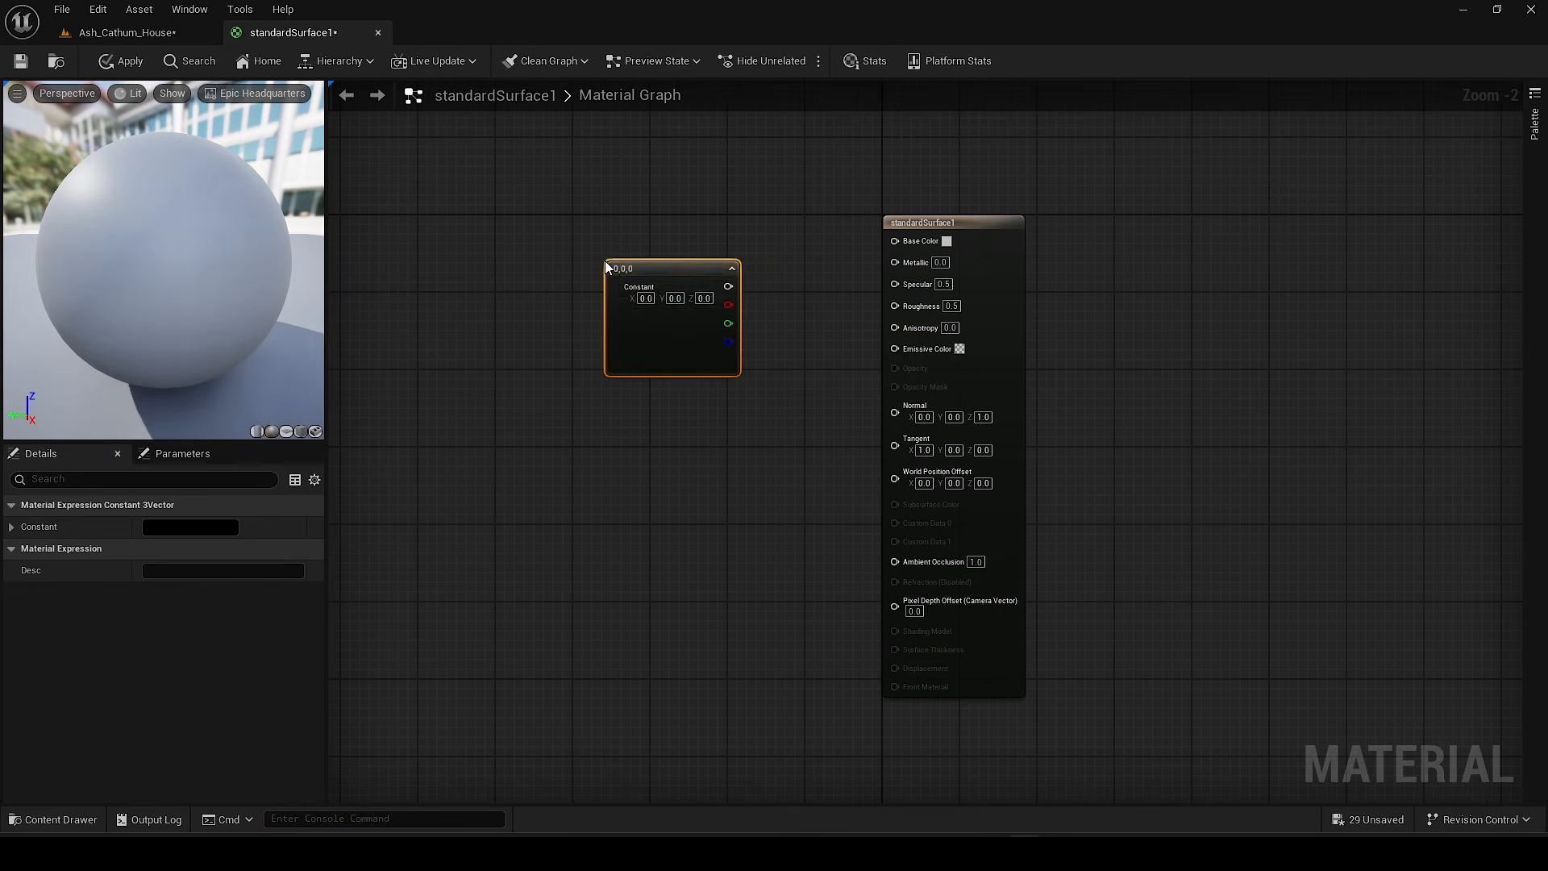
Step: Replace the material's existing color node with a new Constant3Vector node placed beside the Base Color input
key(3)
click(605, 260)
scroll(646, 278, up, 1)
drag(626, 269, 627, 254)
right_click(536, 383)
text(consta)
click(610, 457)
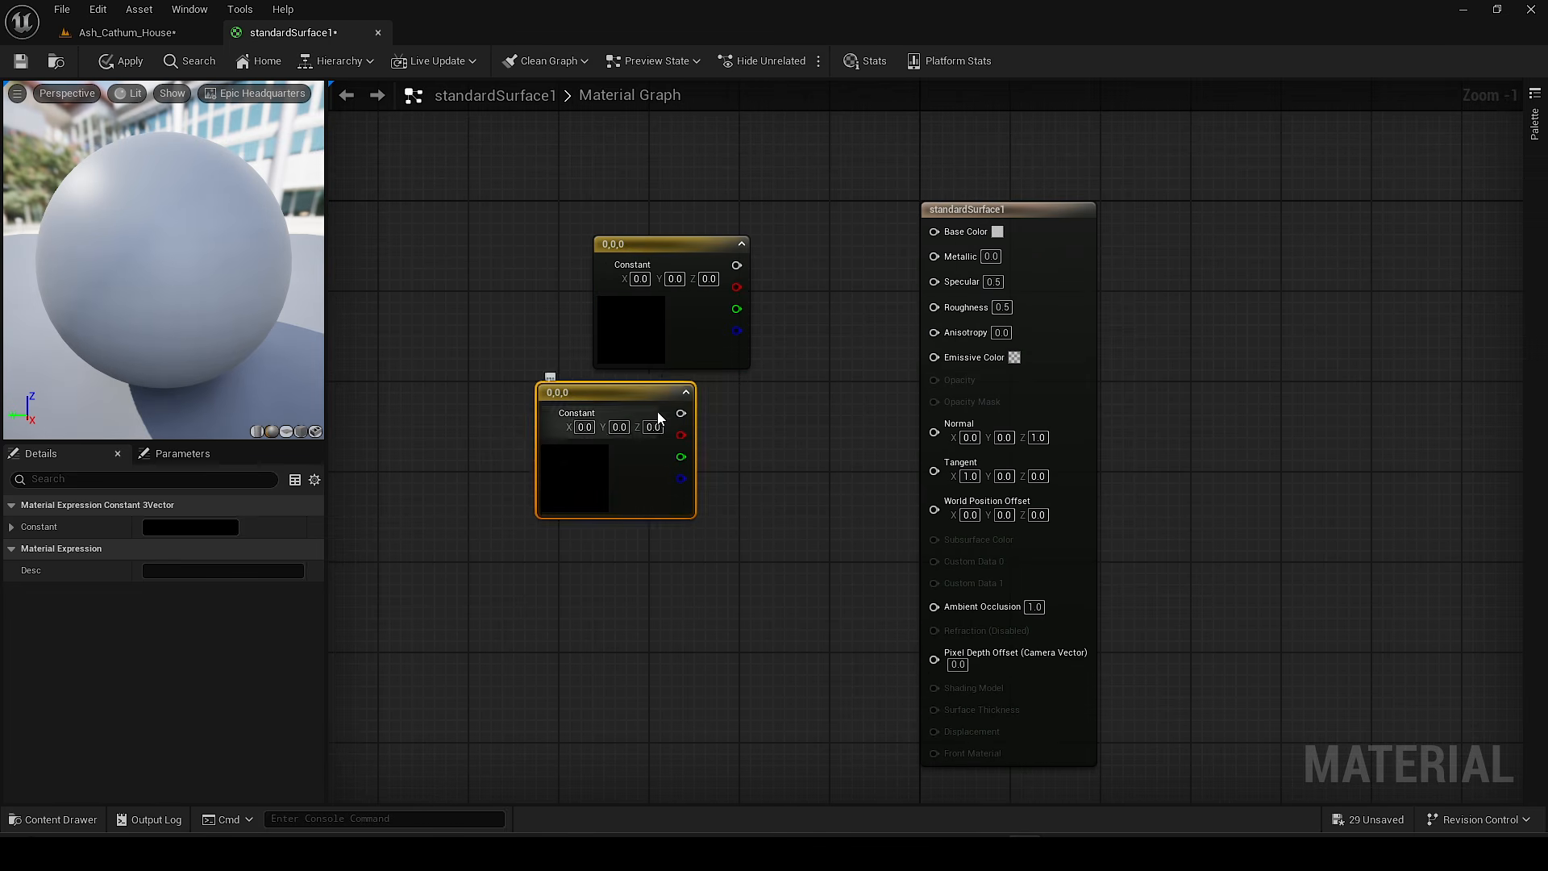
key(Delete)
Step: Connect the Constant3Vector node to Base Color and set its color to a light gray of about 0.552
drag(736, 265, 933, 231)
double_click(629, 318)
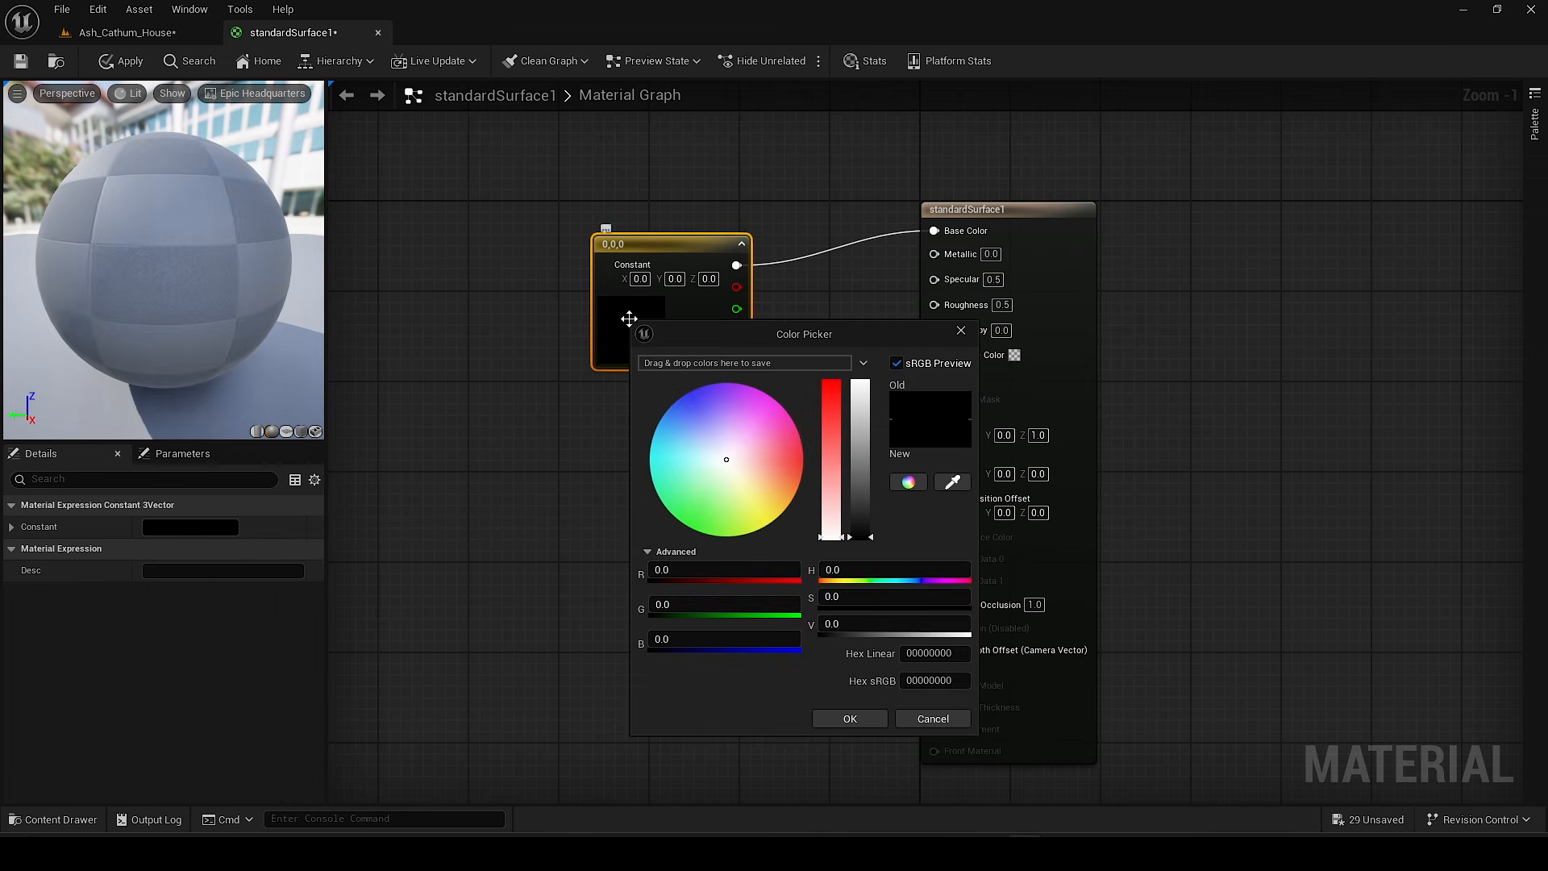
click(860, 450)
click(850, 718)
Step: Add a Constant node to the material graph and connect it to the Metallic input
scroll(708, 220, down, 1)
right_click(708, 423)
text(consta)
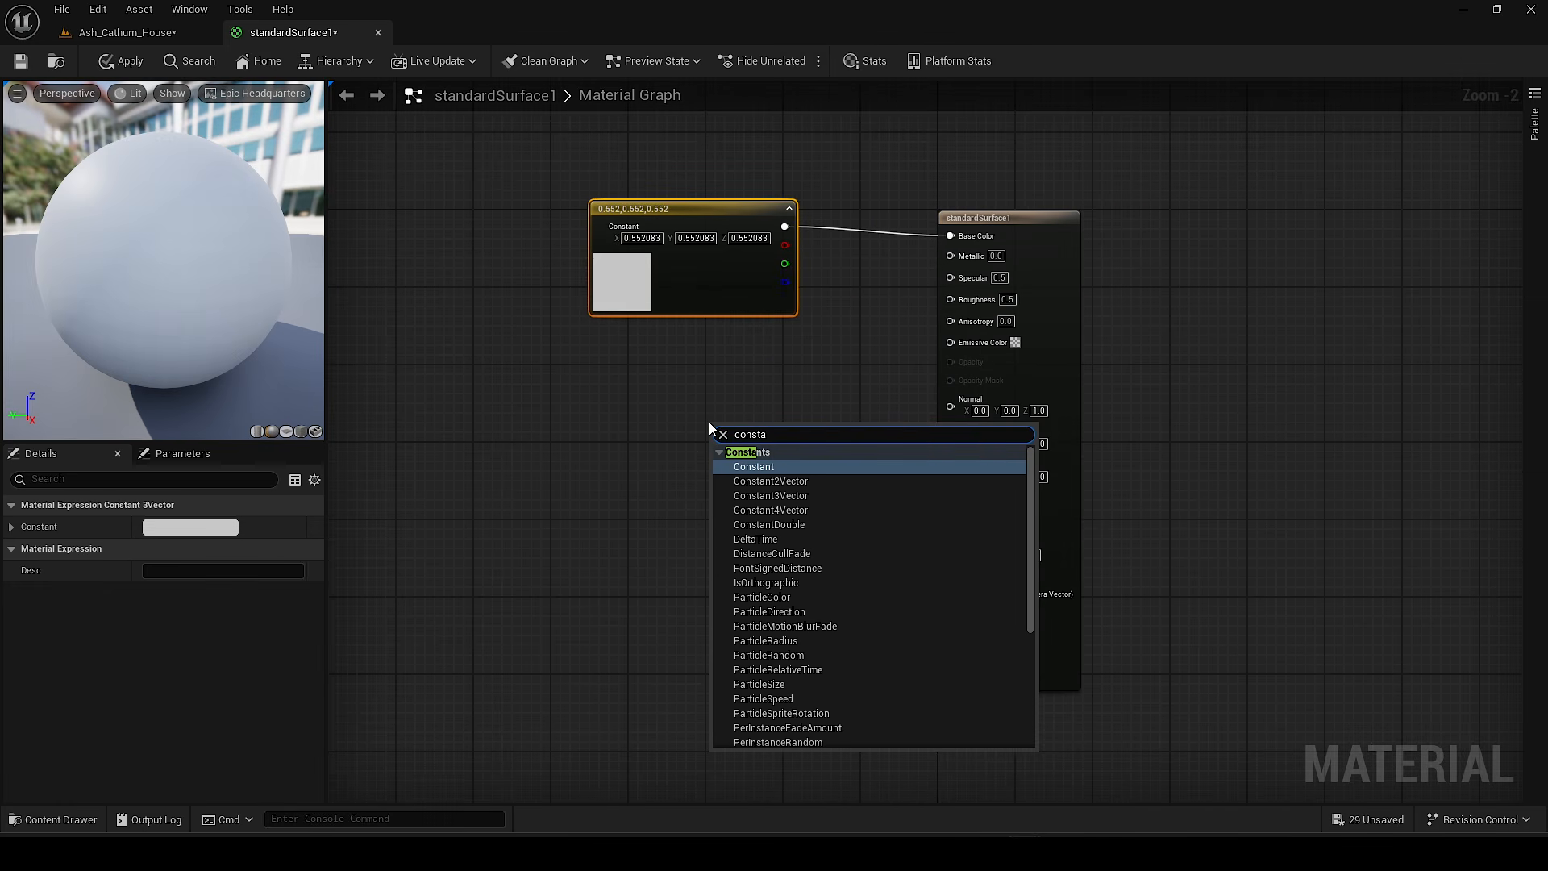
click(759, 467)
scroll(757, 465, up, 1)
drag(765, 415, 997, 284)
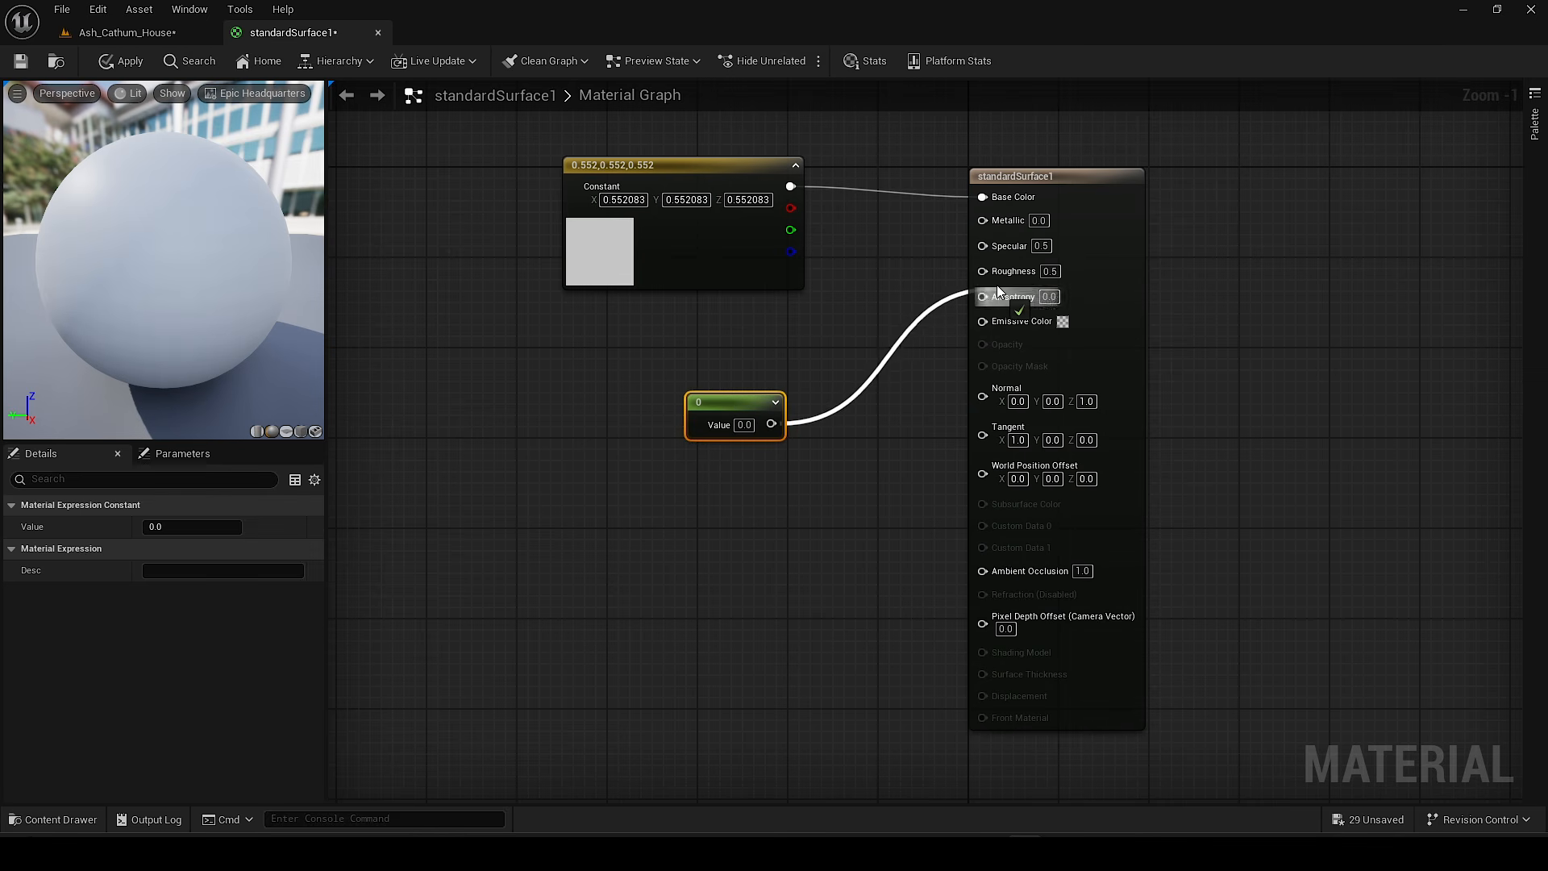
drag(990, 221, 989, 219)
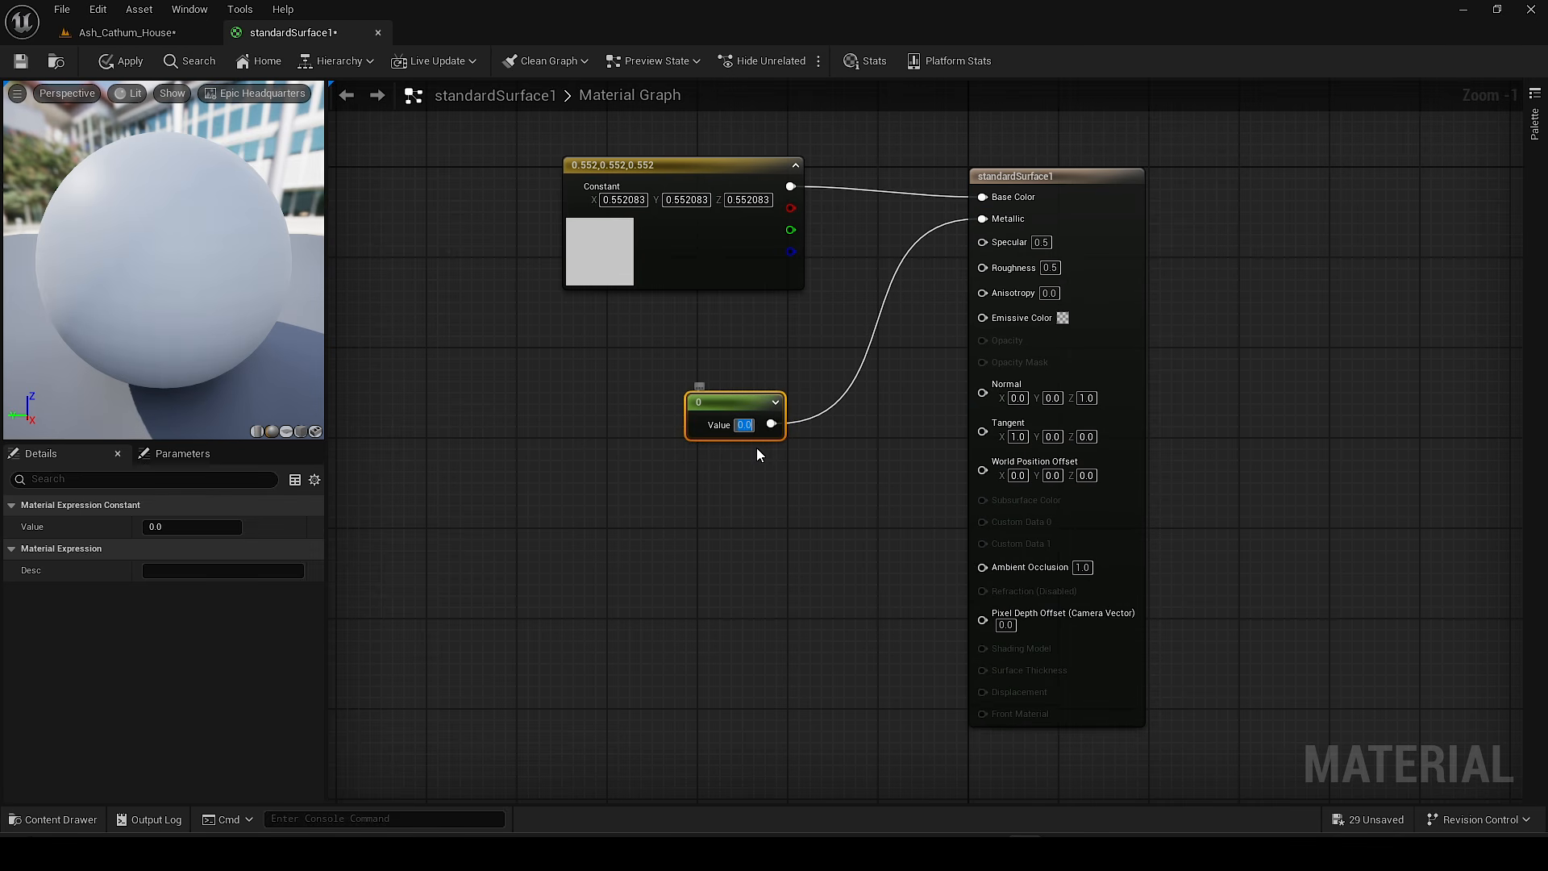
Step: Set the Metallic constant to 1 and the base color to a gray of about 0.24, apply the material changes and return to the level
key(Return)
click(790, 487)
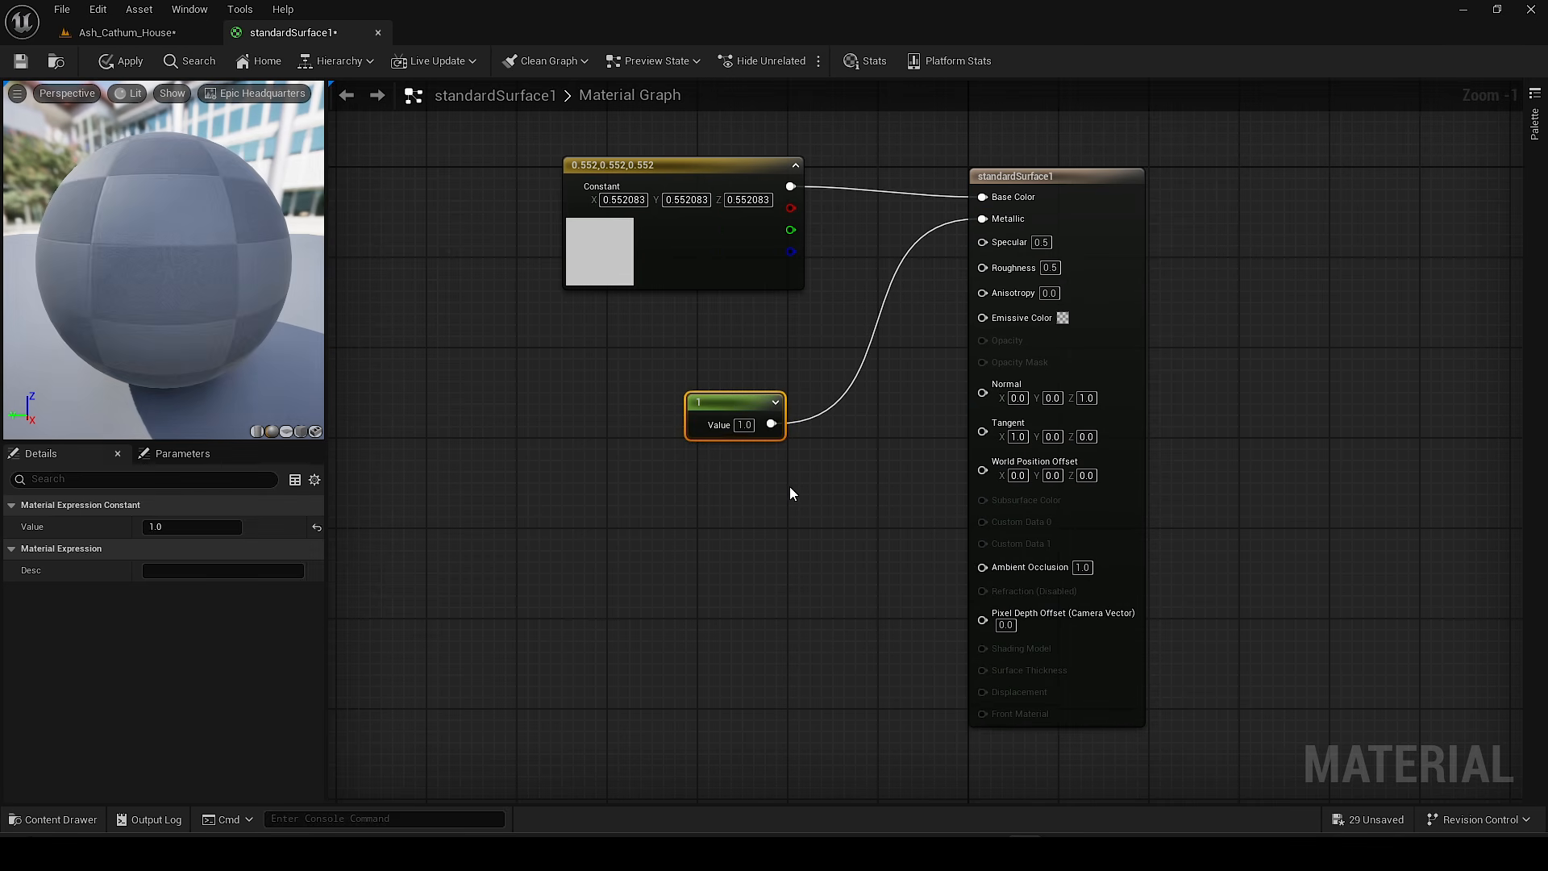
click(125, 62)
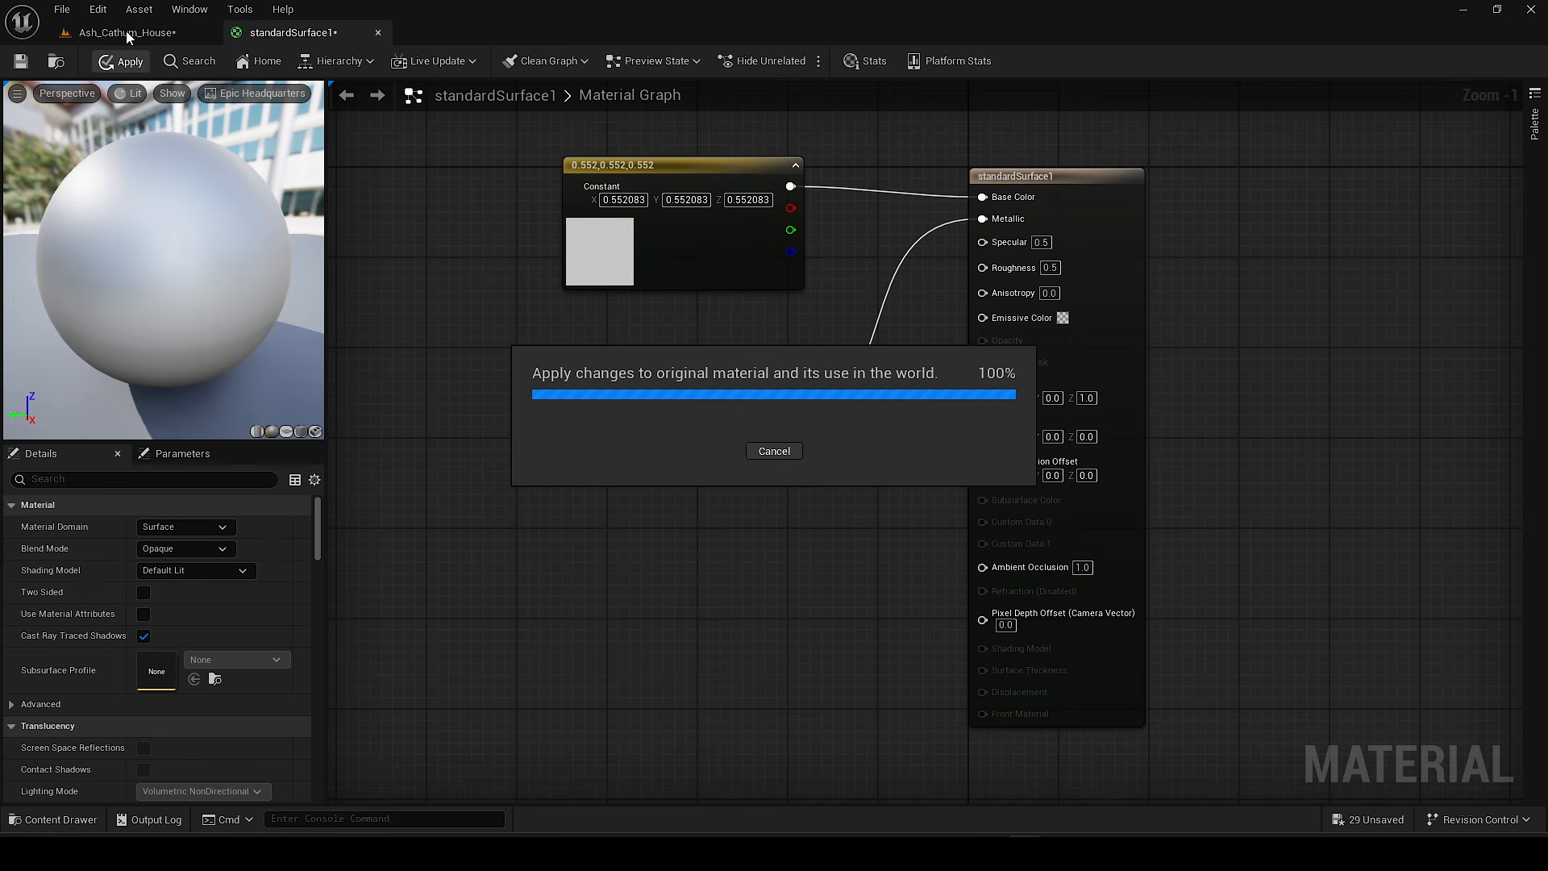
click(126, 31)
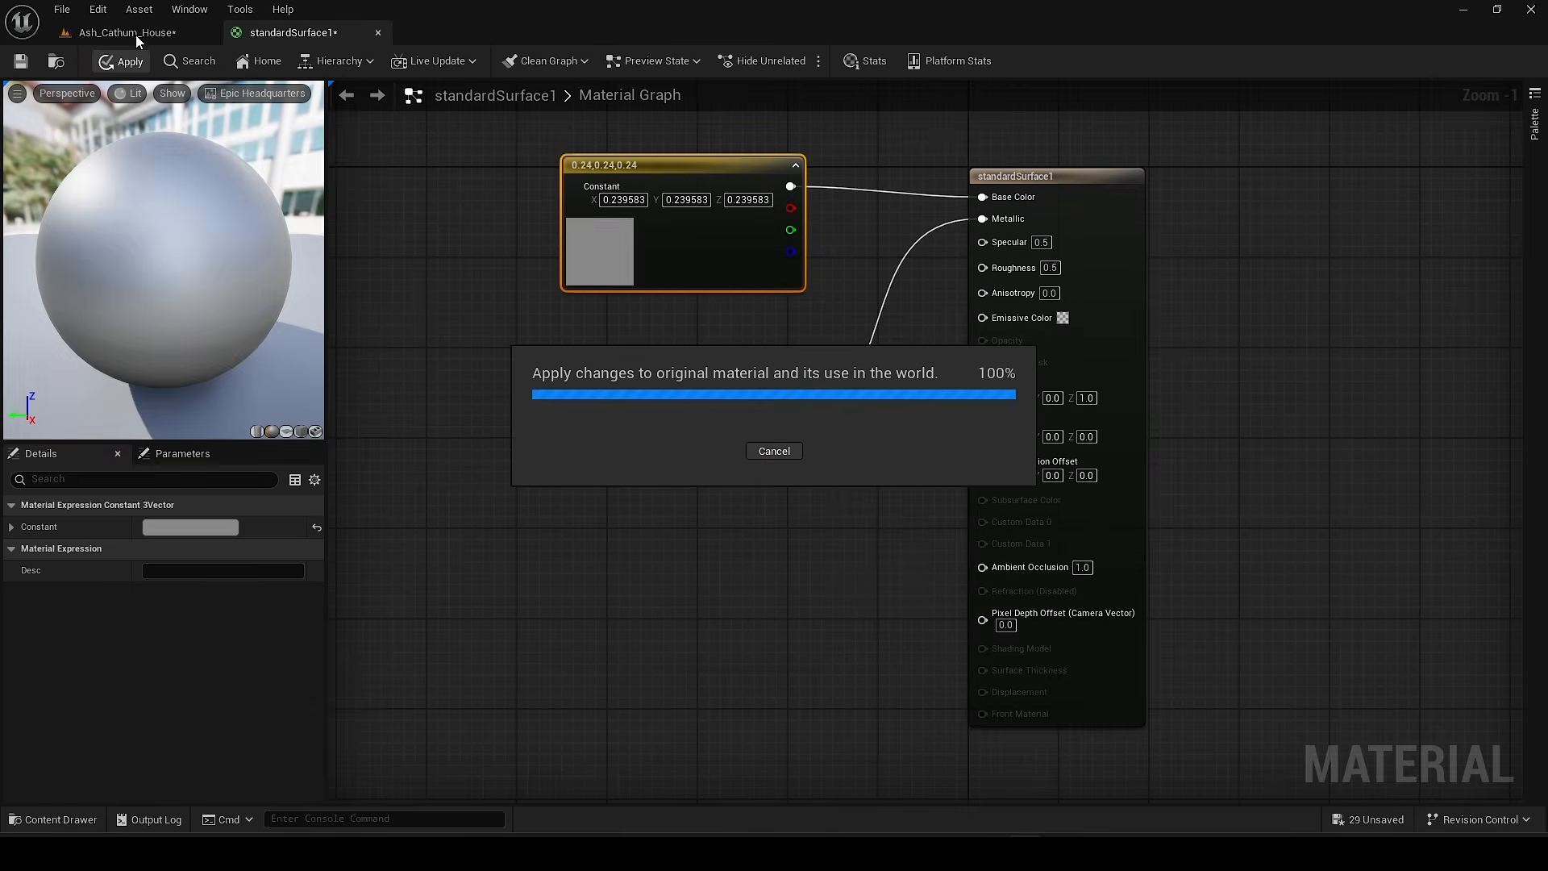
click(133, 33)
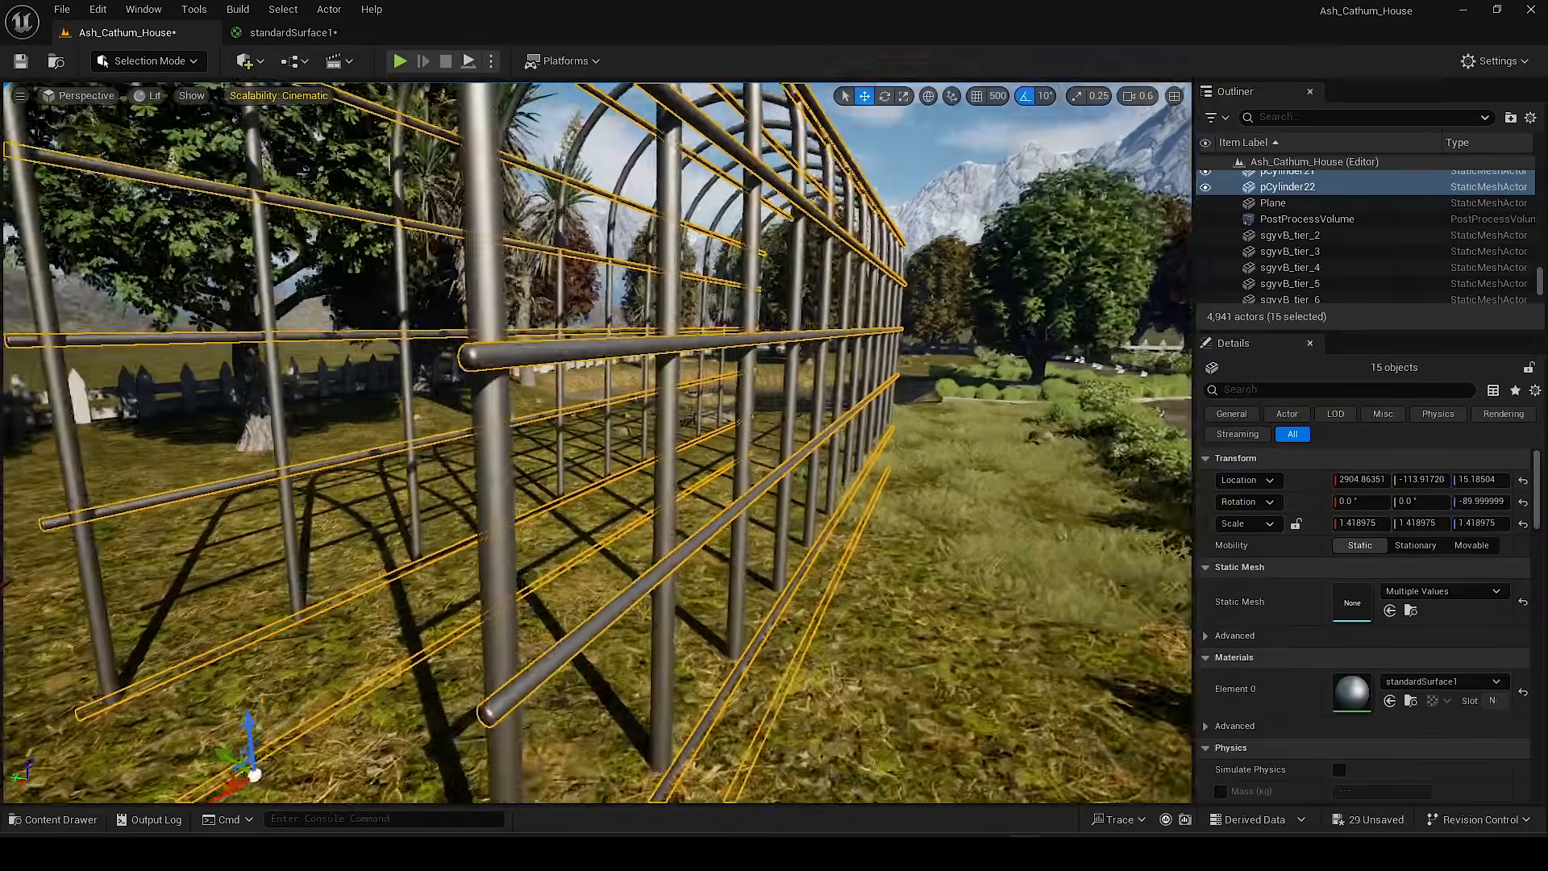
Step: Recompute the normals of the tunnel's selected horizontal pipes with the Modeling Mode normals tool and accept the result
right_drag(812, 349, 625, 339)
key(w)
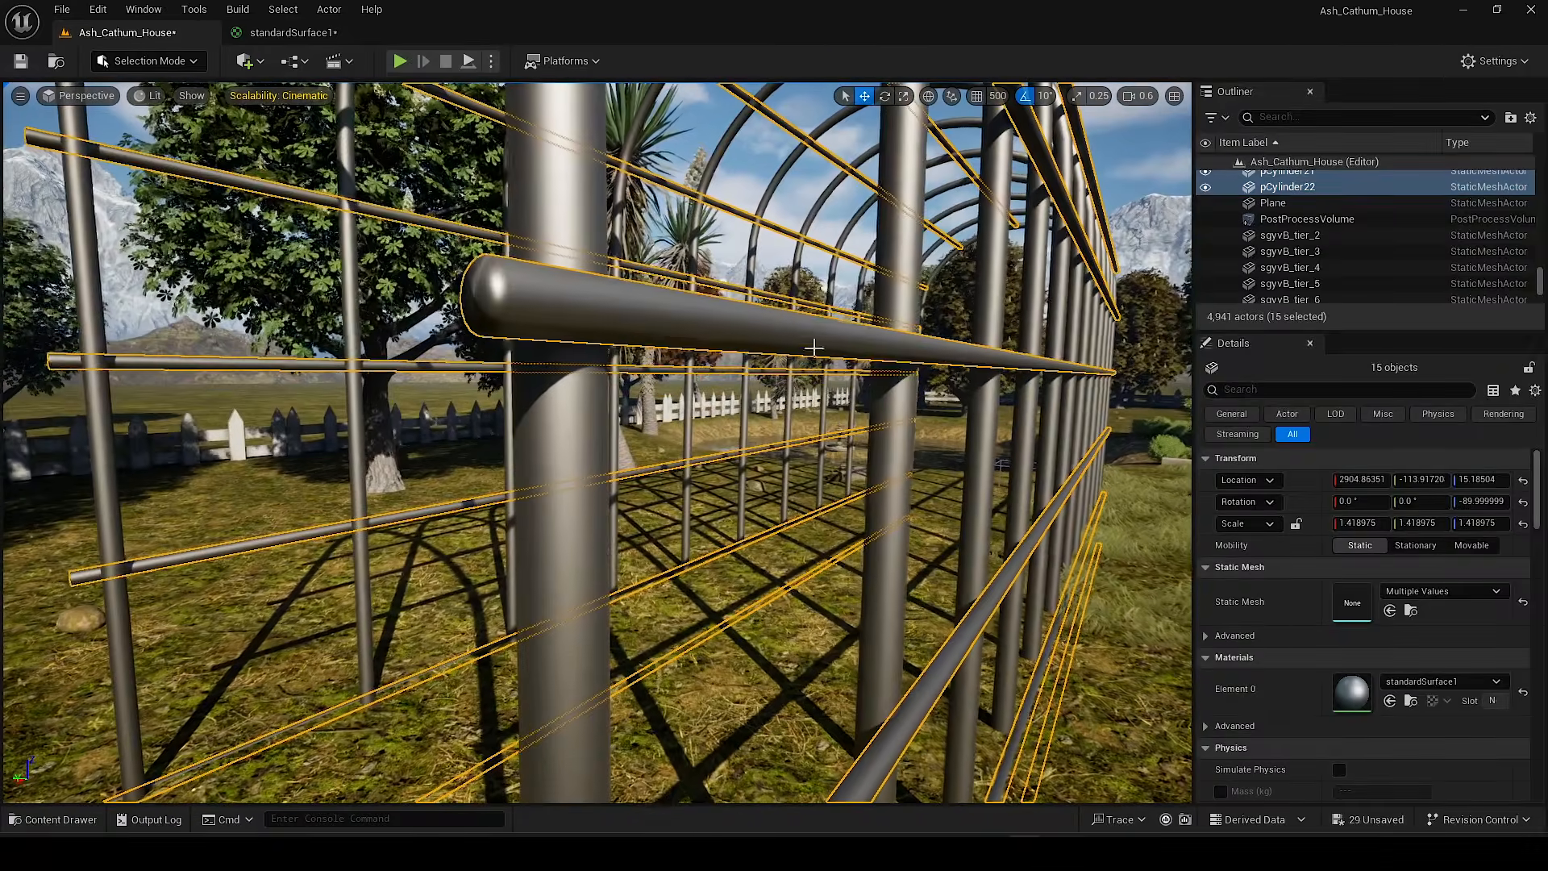
click(161, 63)
click(150, 160)
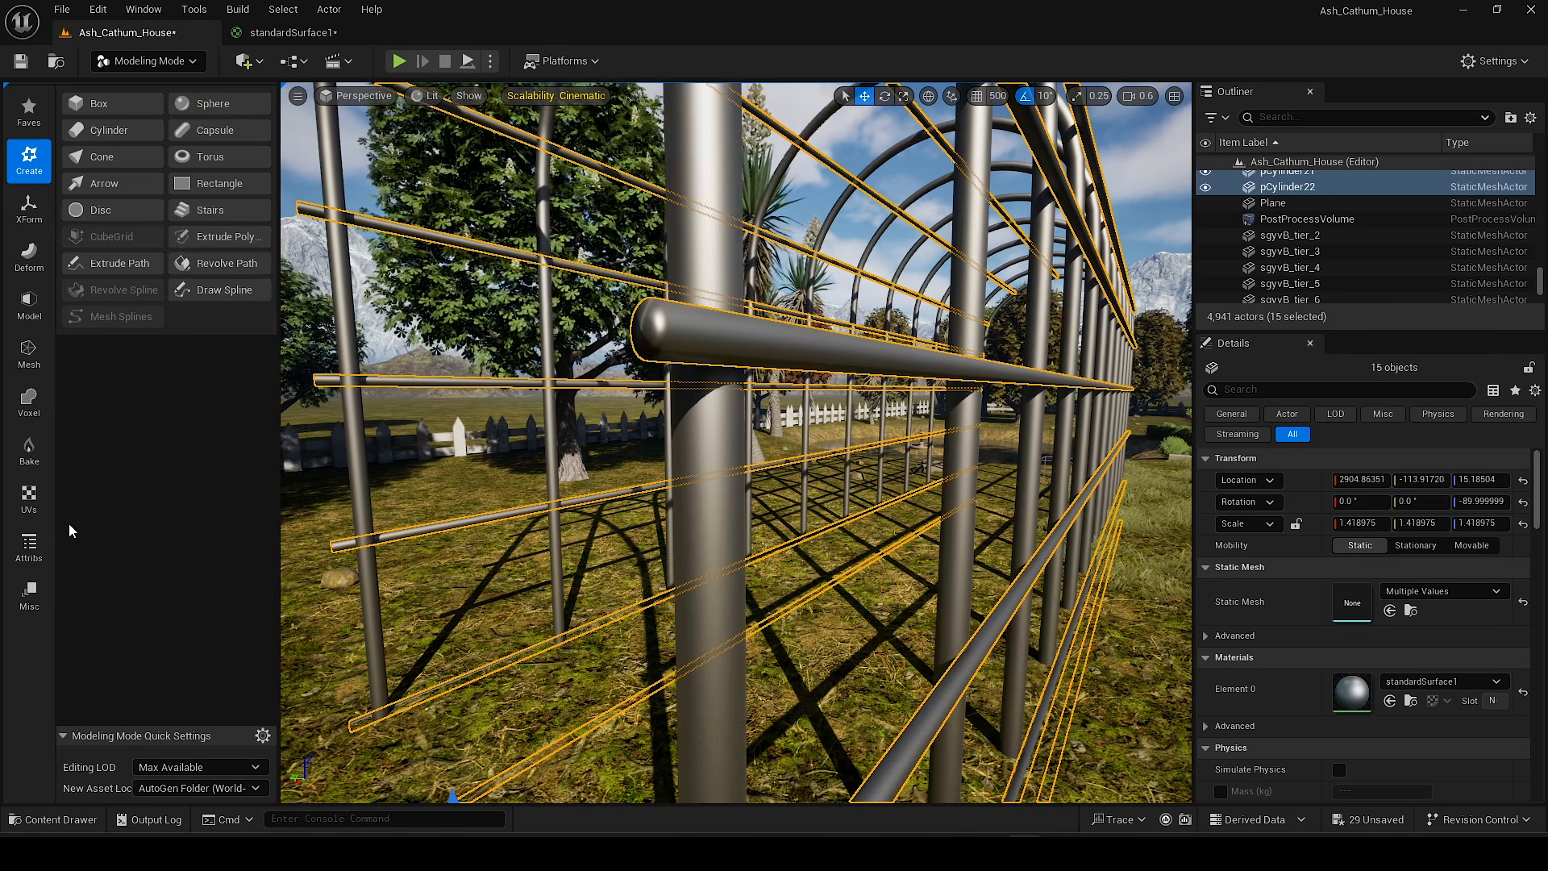
click(36, 553)
click(113, 130)
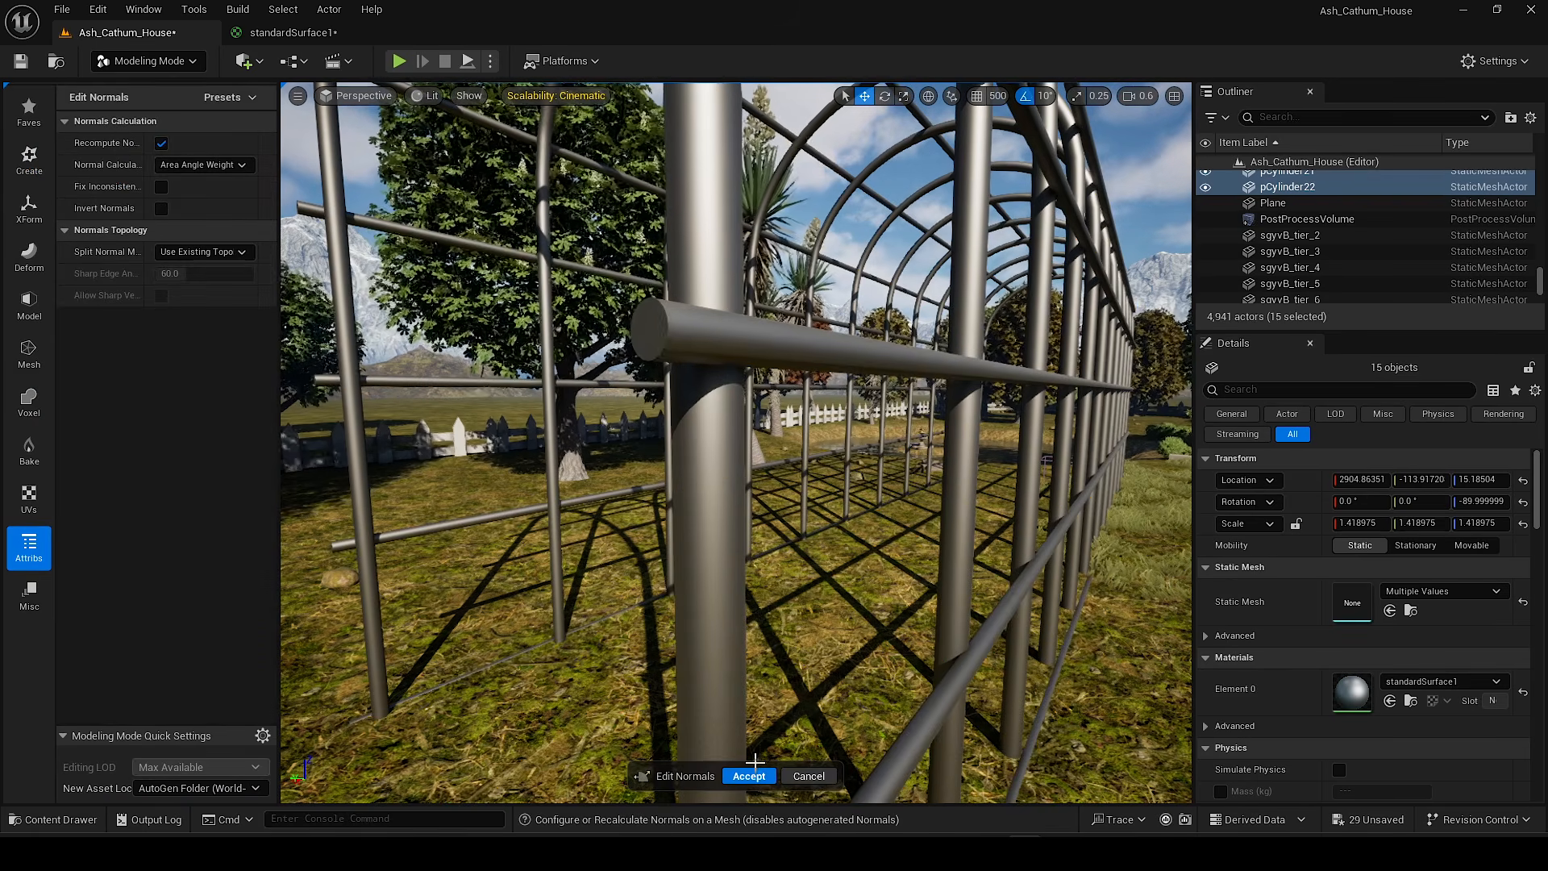
click(748, 776)
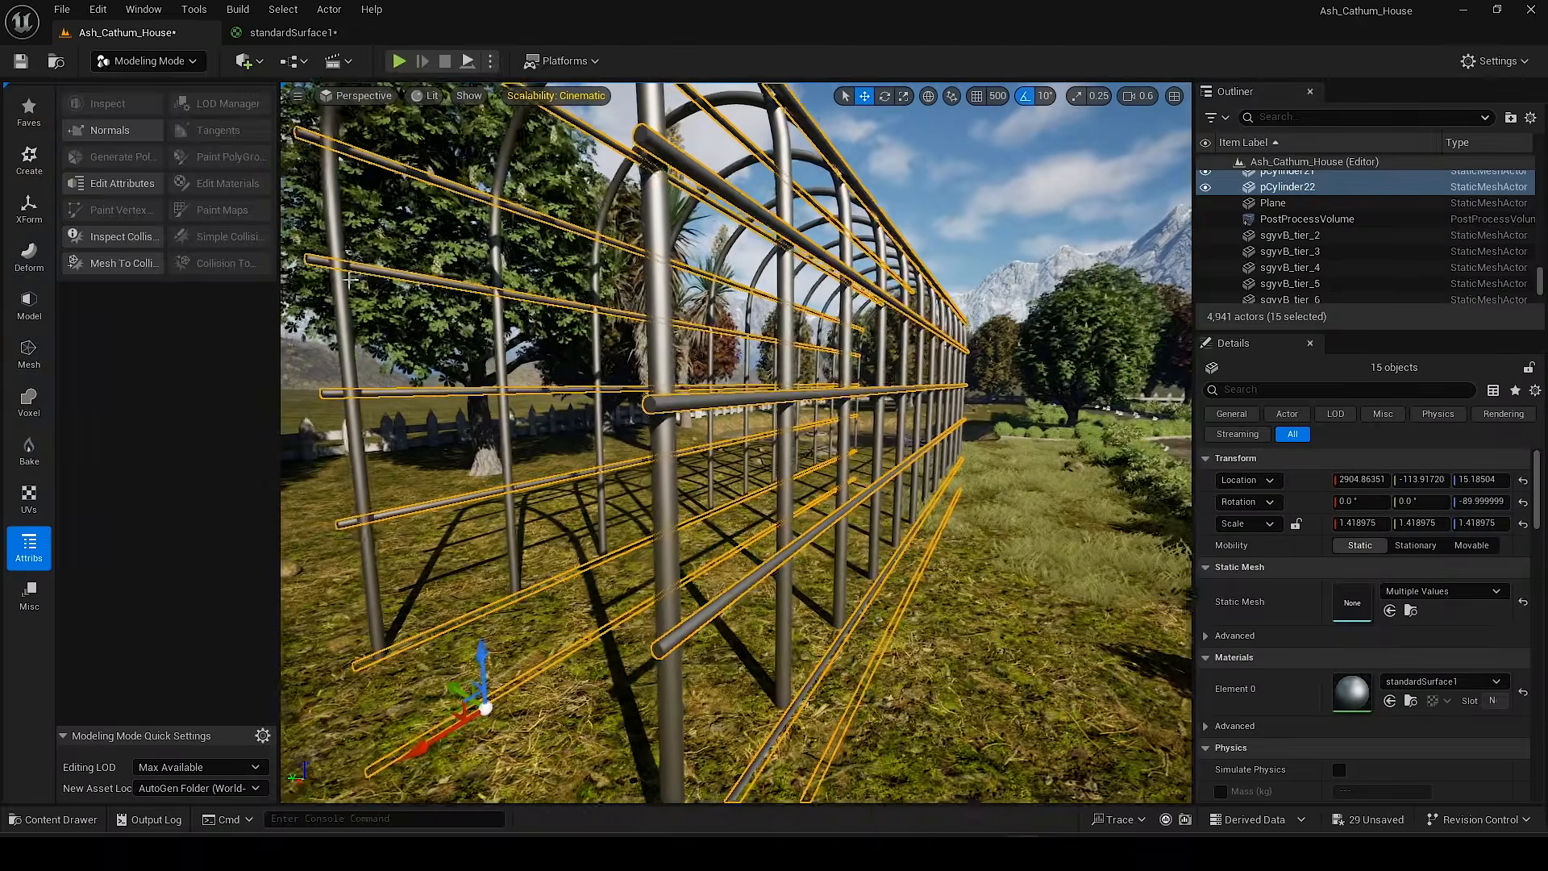
Step: Return to Selection Mode, select all the arches and horizontal pipes of the tunnel, and group them
click(149, 60)
click(153, 87)
right_drag(596, 441, 693, 441)
key(Escape)
click(1282, 234)
scroll(1280, 242, down, 5)
click(1282, 197)
scroll(1287, 202, down, 5)
shift+click(1288, 194)
mouse_move(596, 442)
right_down()
mouse_move(774, 441)
mouse_move(612, 442)
right_up()
scroll(1288, 225, up, 5)
shift+click(1282, 232)
key(ctrl+g)
right_drag(596, 442, 548, 428)
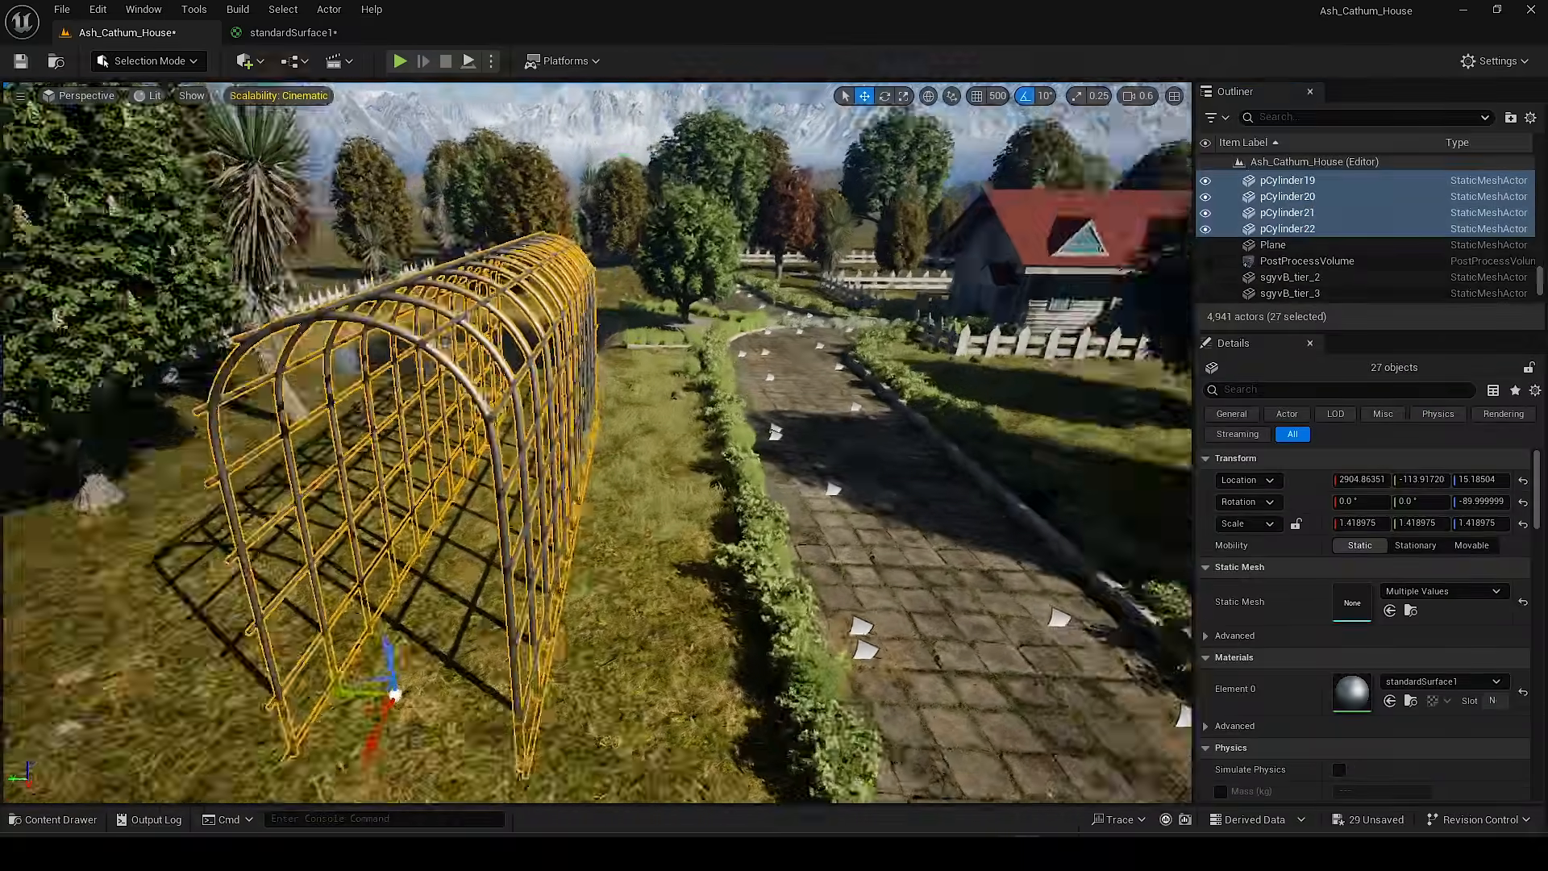
key(ctrl+g)
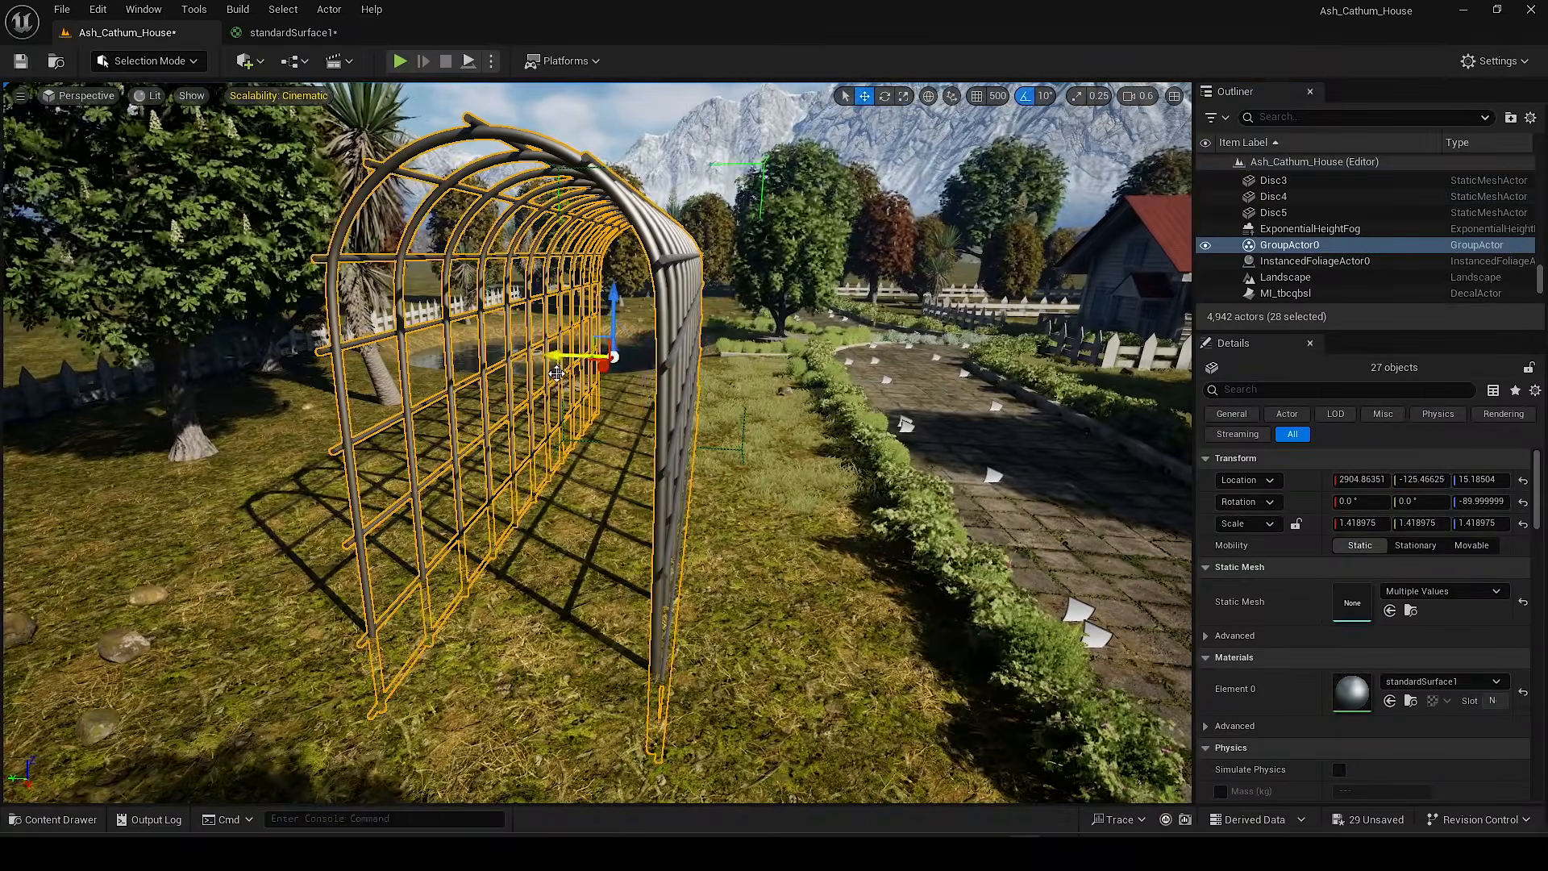
Step: Widen the grouped tunnel to an X scale of about 1.607, adjust its height and deselect it
key(r)
drag(659, 358, 694, 360)
key(w)
drag(611, 311, 611, 286)
right_drag(611, 286, 612, 218)
key(Escape)
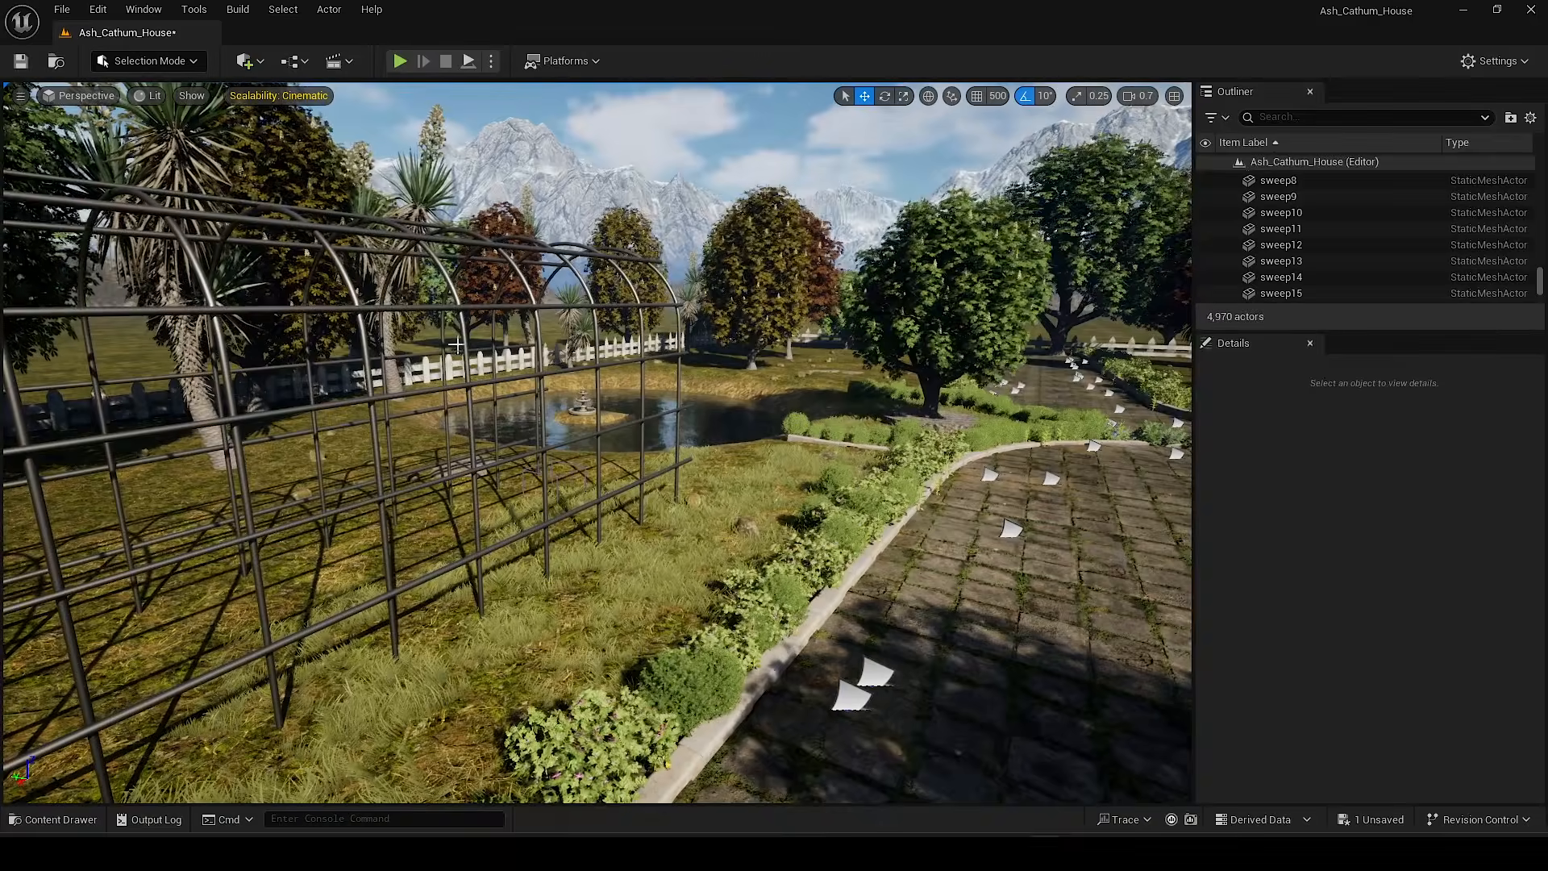
Step: Examine the placement of the two tunnels in the garden, near the pond and near the picket fence
click(456, 345)
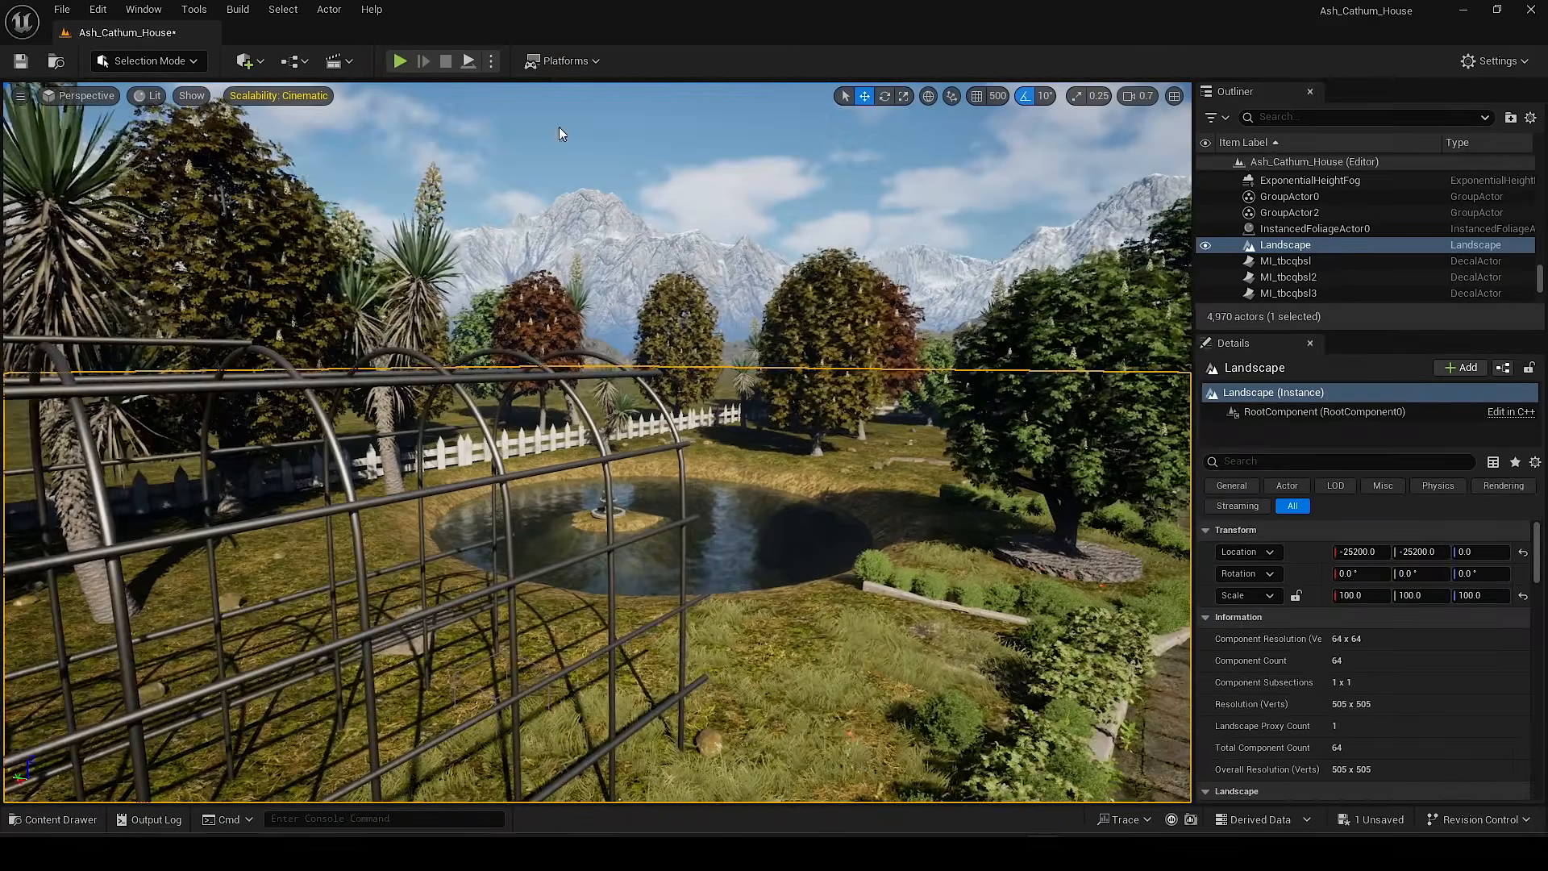
click(563, 134)
right_drag(563, 134, 599, 174)
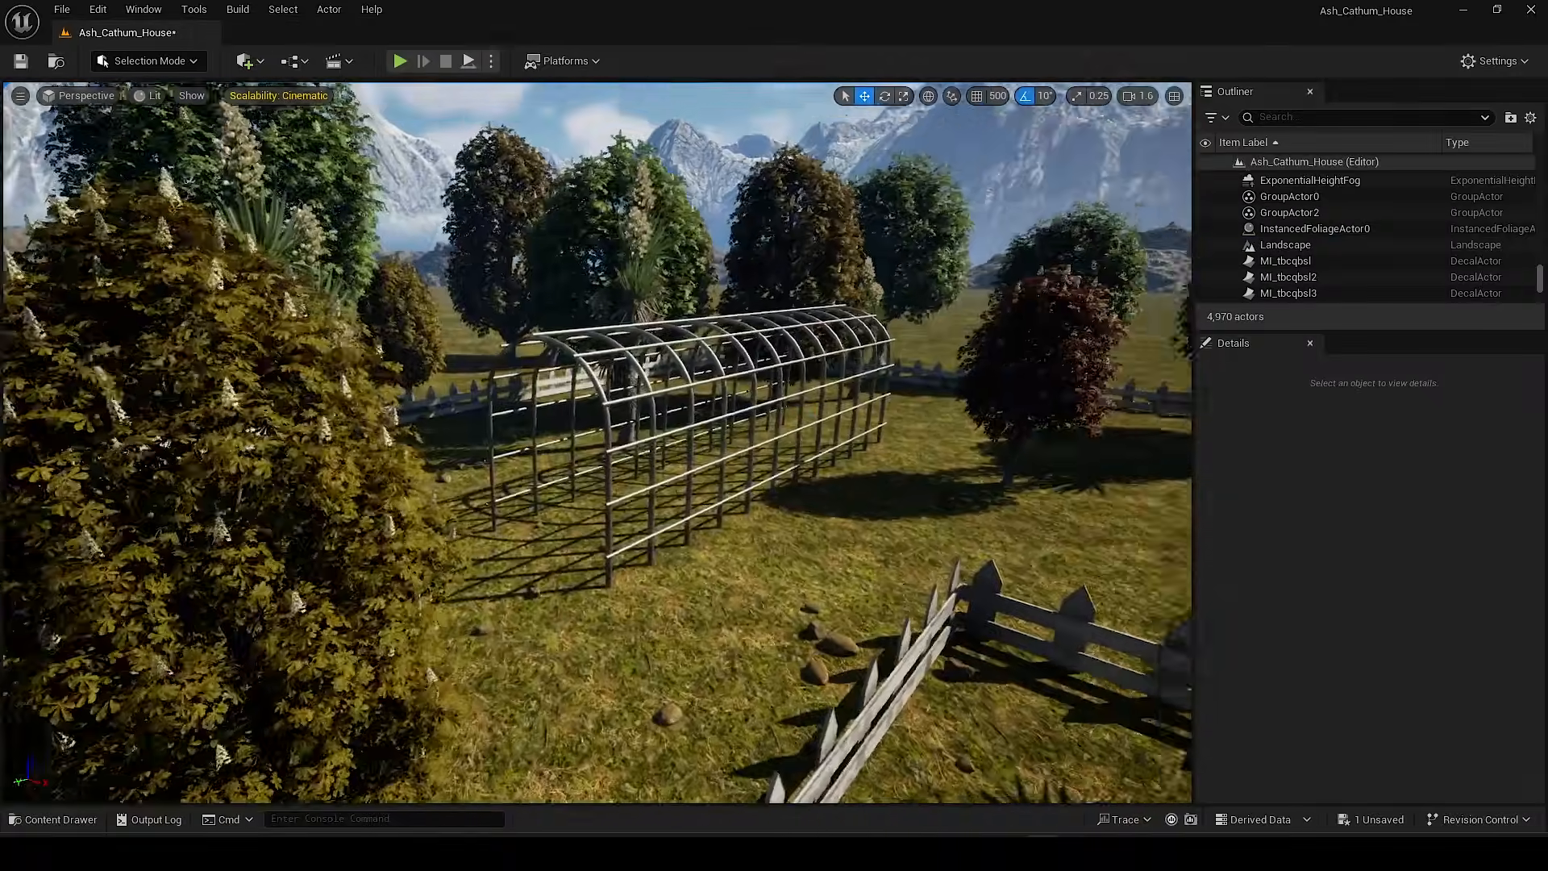
key(w)
right_drag(598, 174, 599, 238)
key(s)
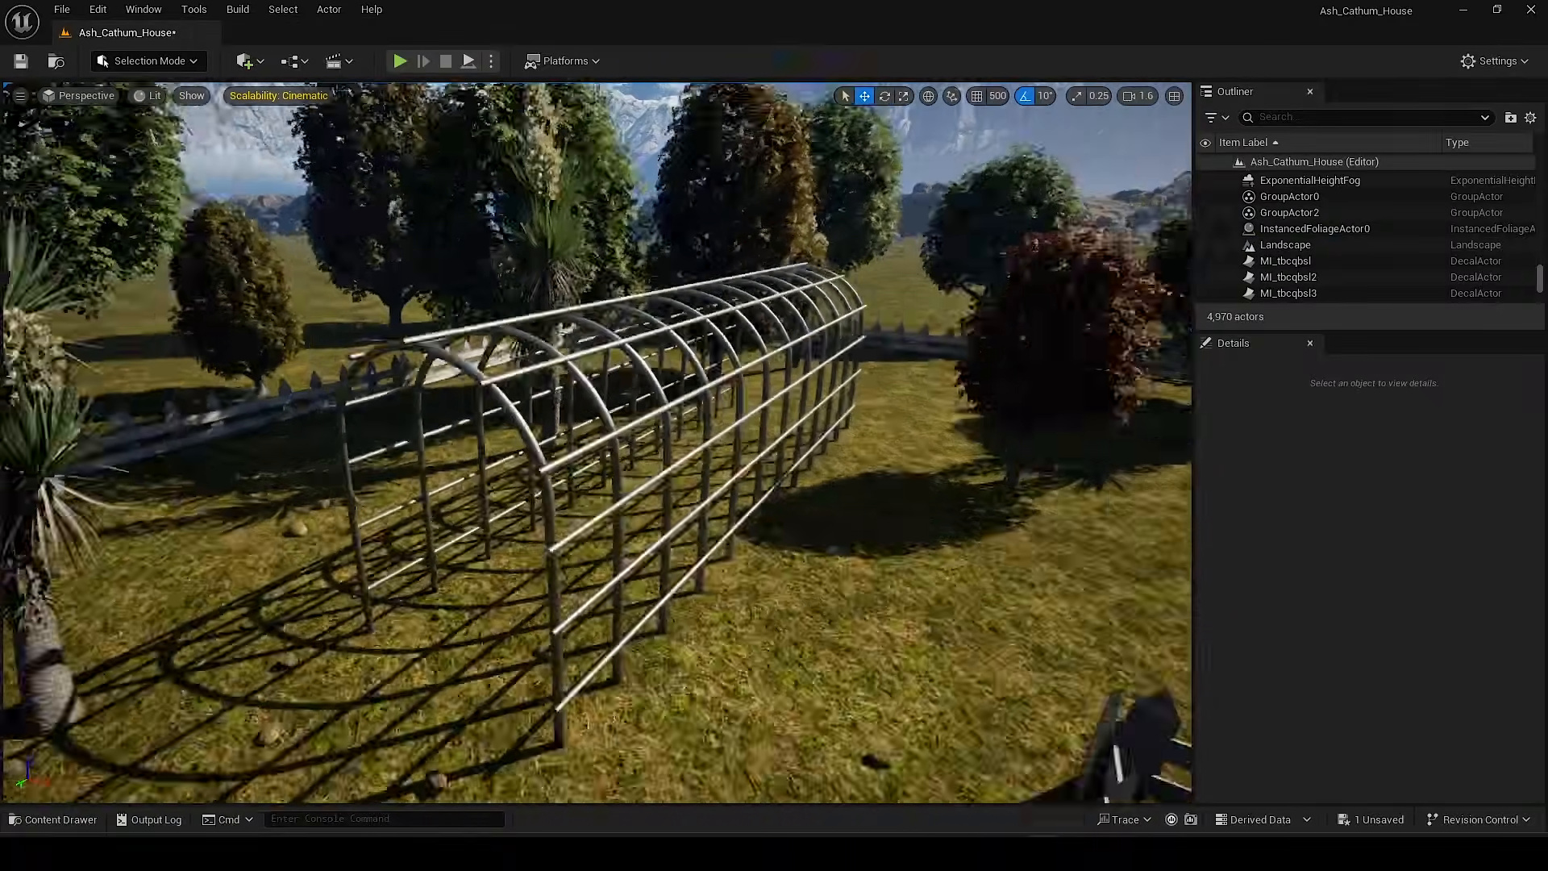
click(519, 401)
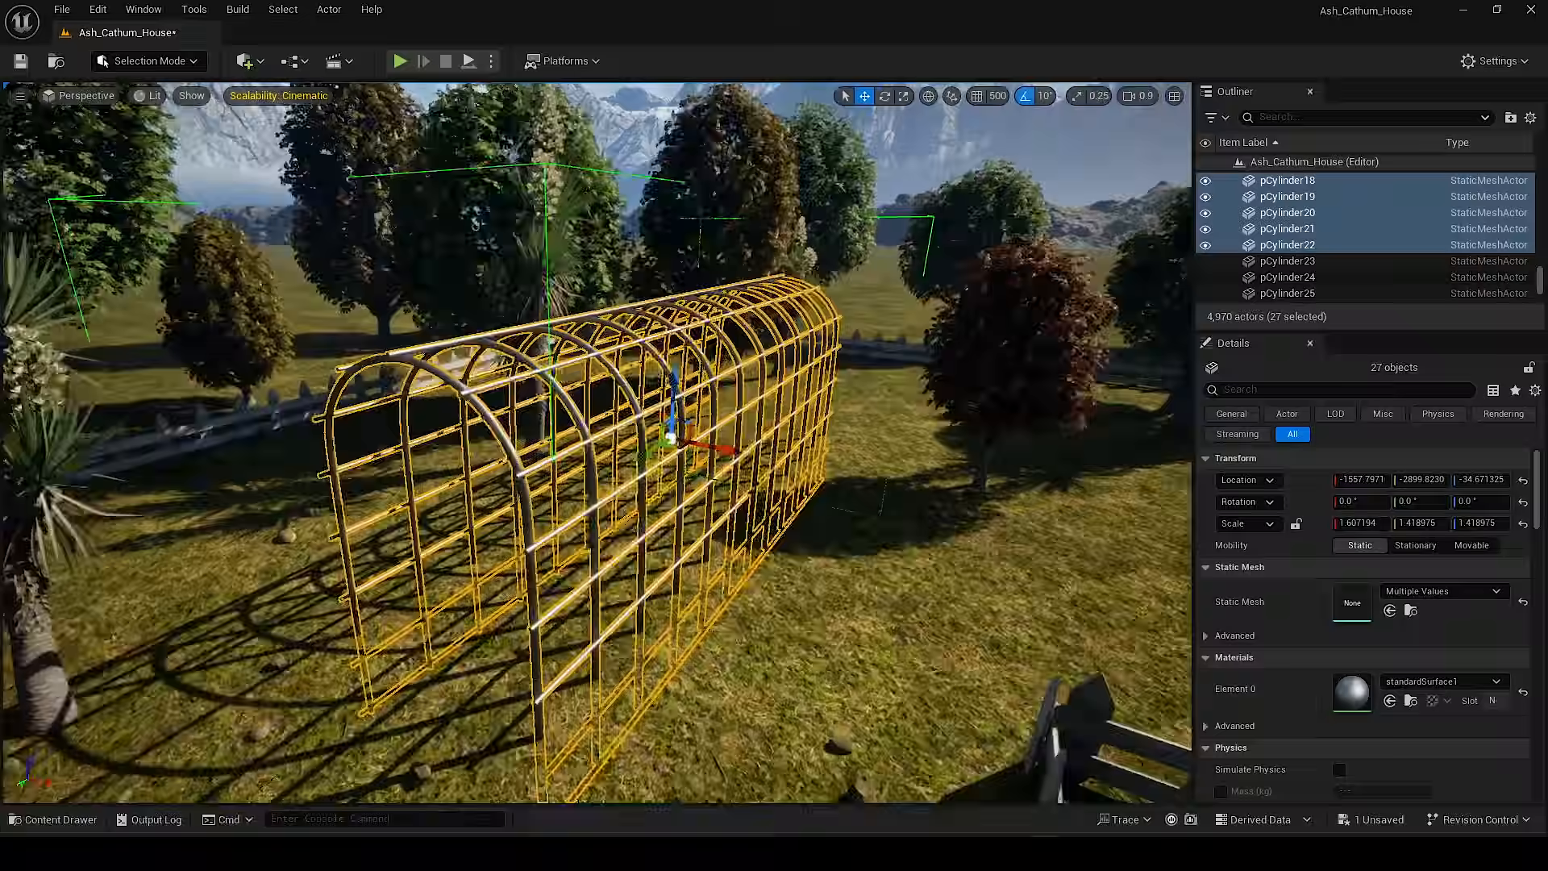
mouse_move(518, 400)
right_down()
mouse_move(720, 400)
mouse_move(720, 465)
mouse_move(534, 417)
right_up()
scroll(519, 401, up, 1)
key(s)
key(d)
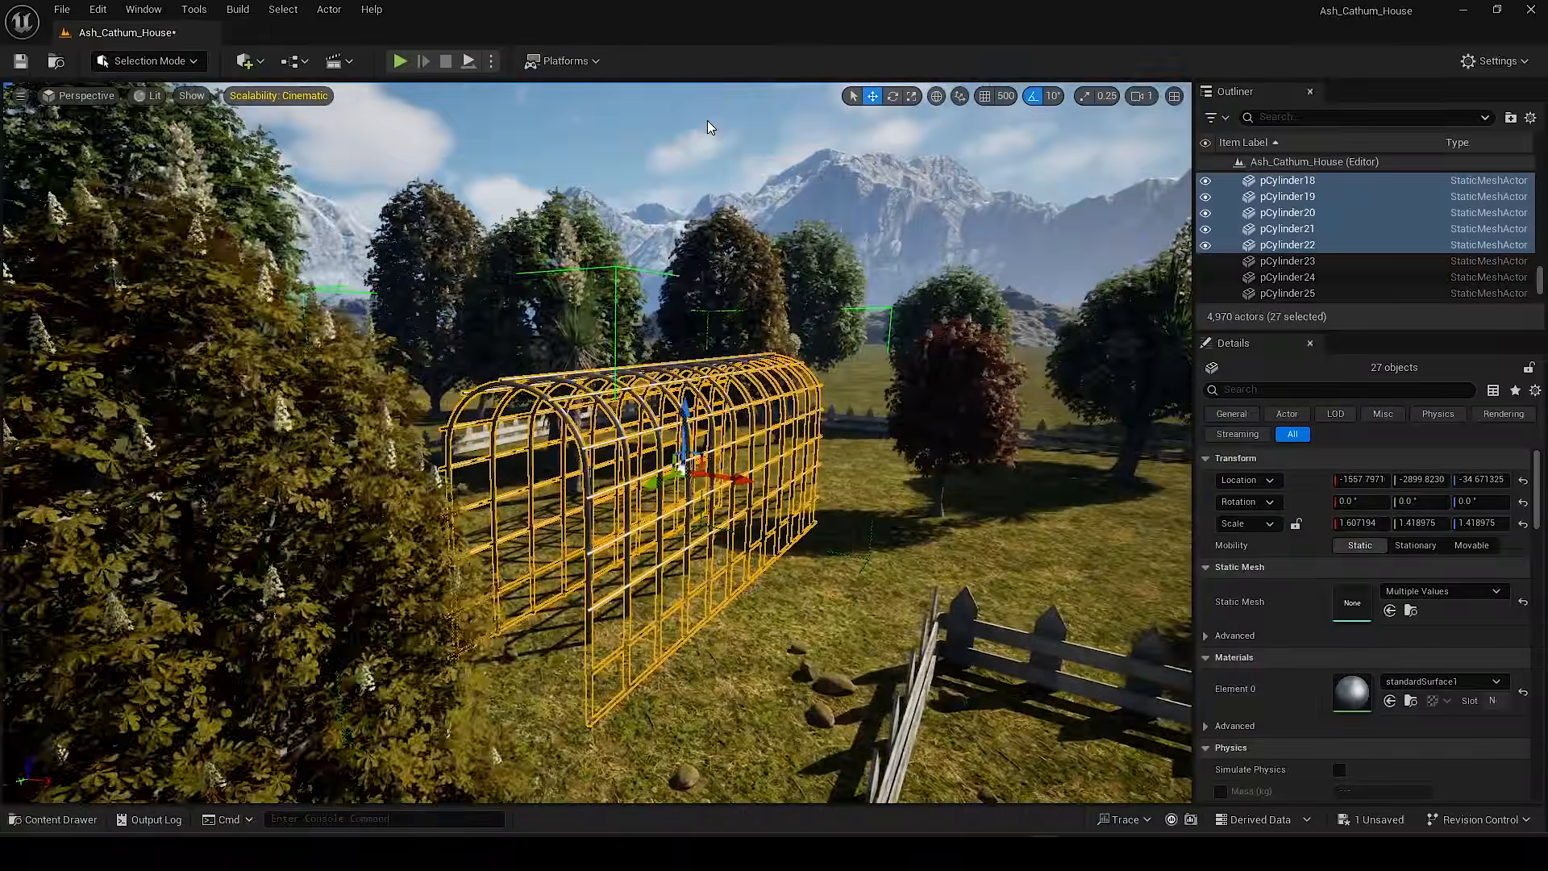
click(704, 126)
right_drag(705, 126, 560, 254)
key(s)
scroll(761, 191, down, 3)
key(s)
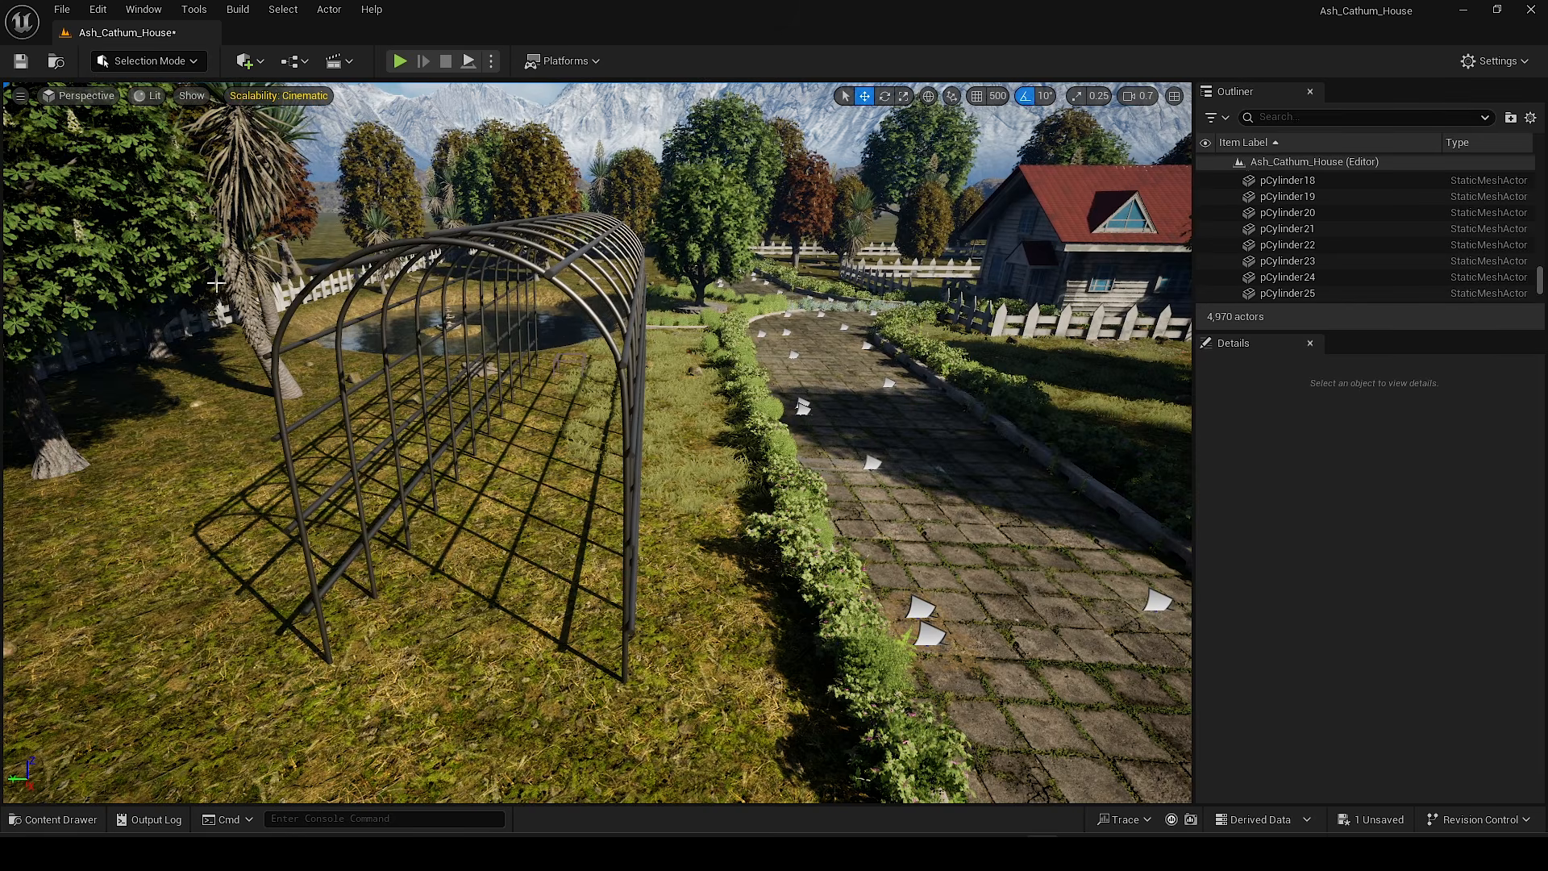
Step: Paint landscape layer D as stone paving on the ground inside the tunnel with a brush size of about 77.5
key(shift+2)
click(187, 103)
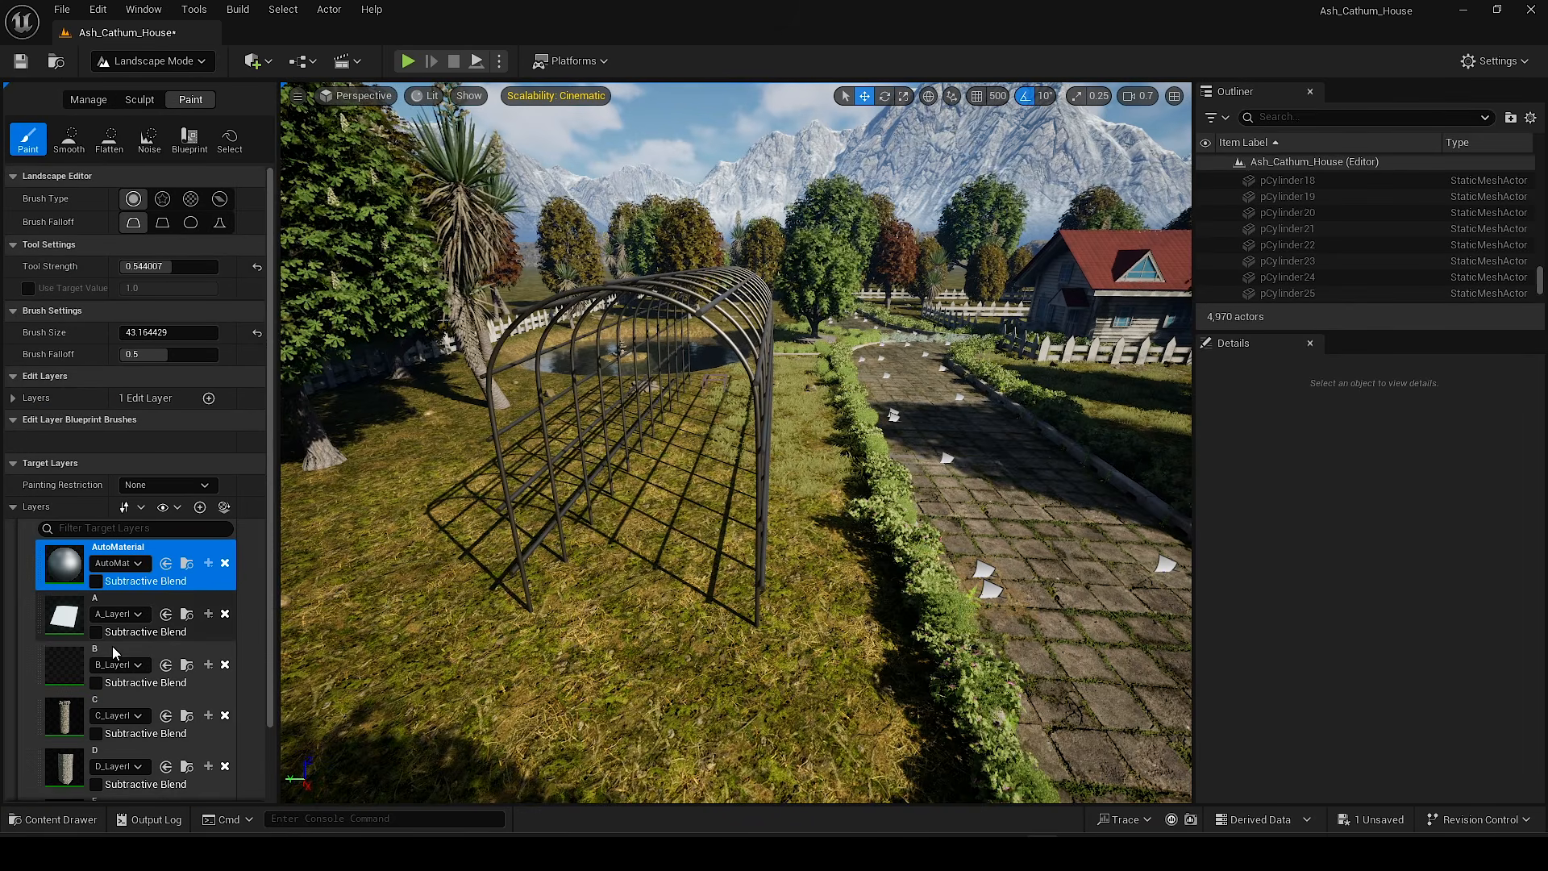
scroll(57, 657, down, 1)
key(w)
right_drag(735, 442, 772, 457)
key(a)
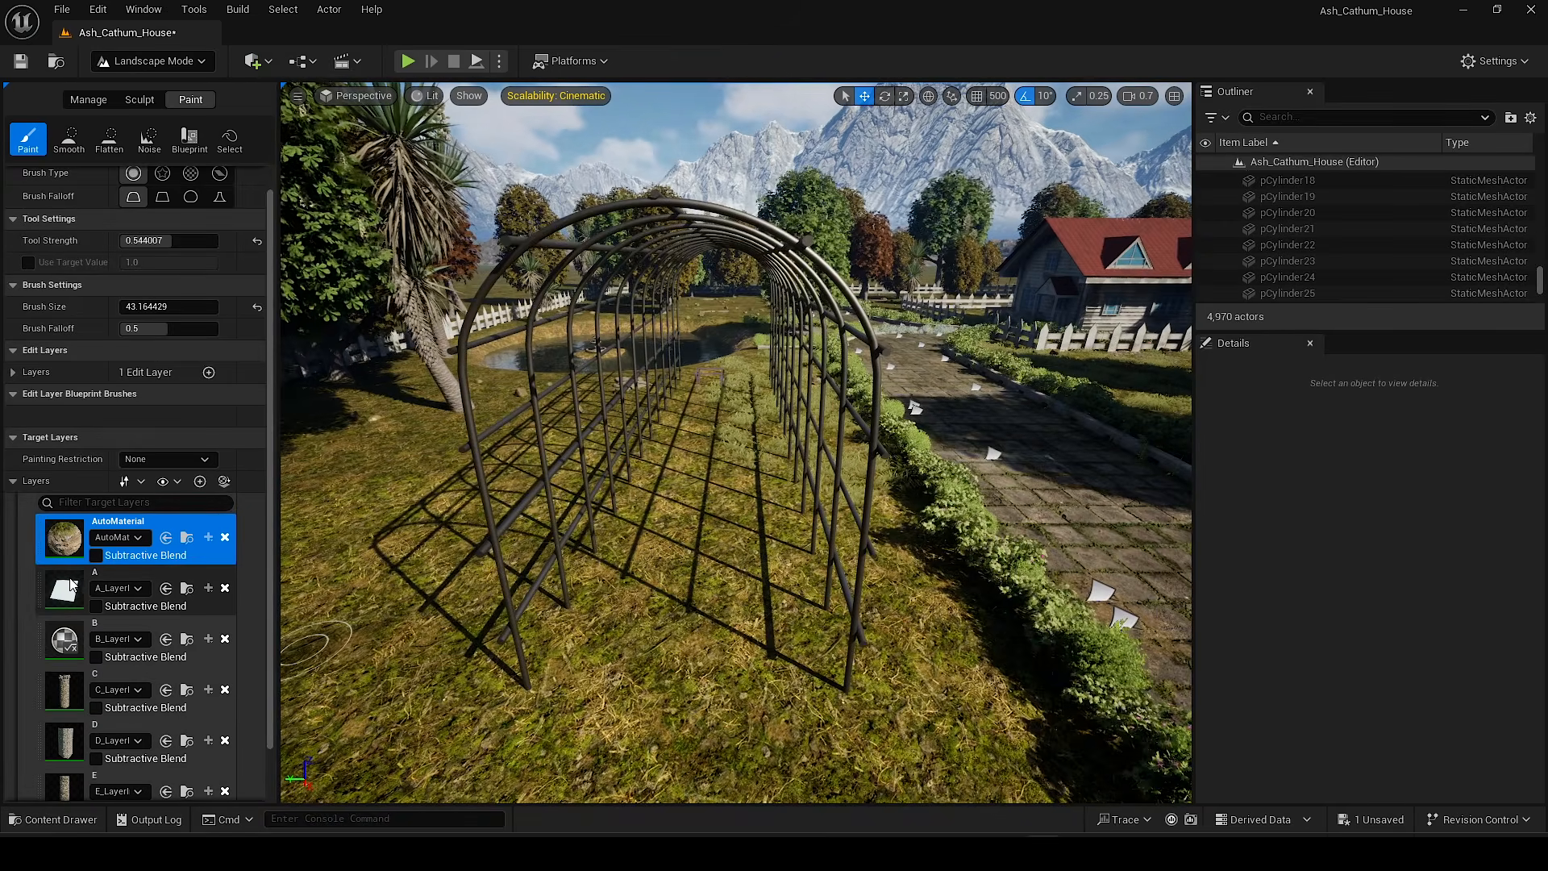
click(68, 685)
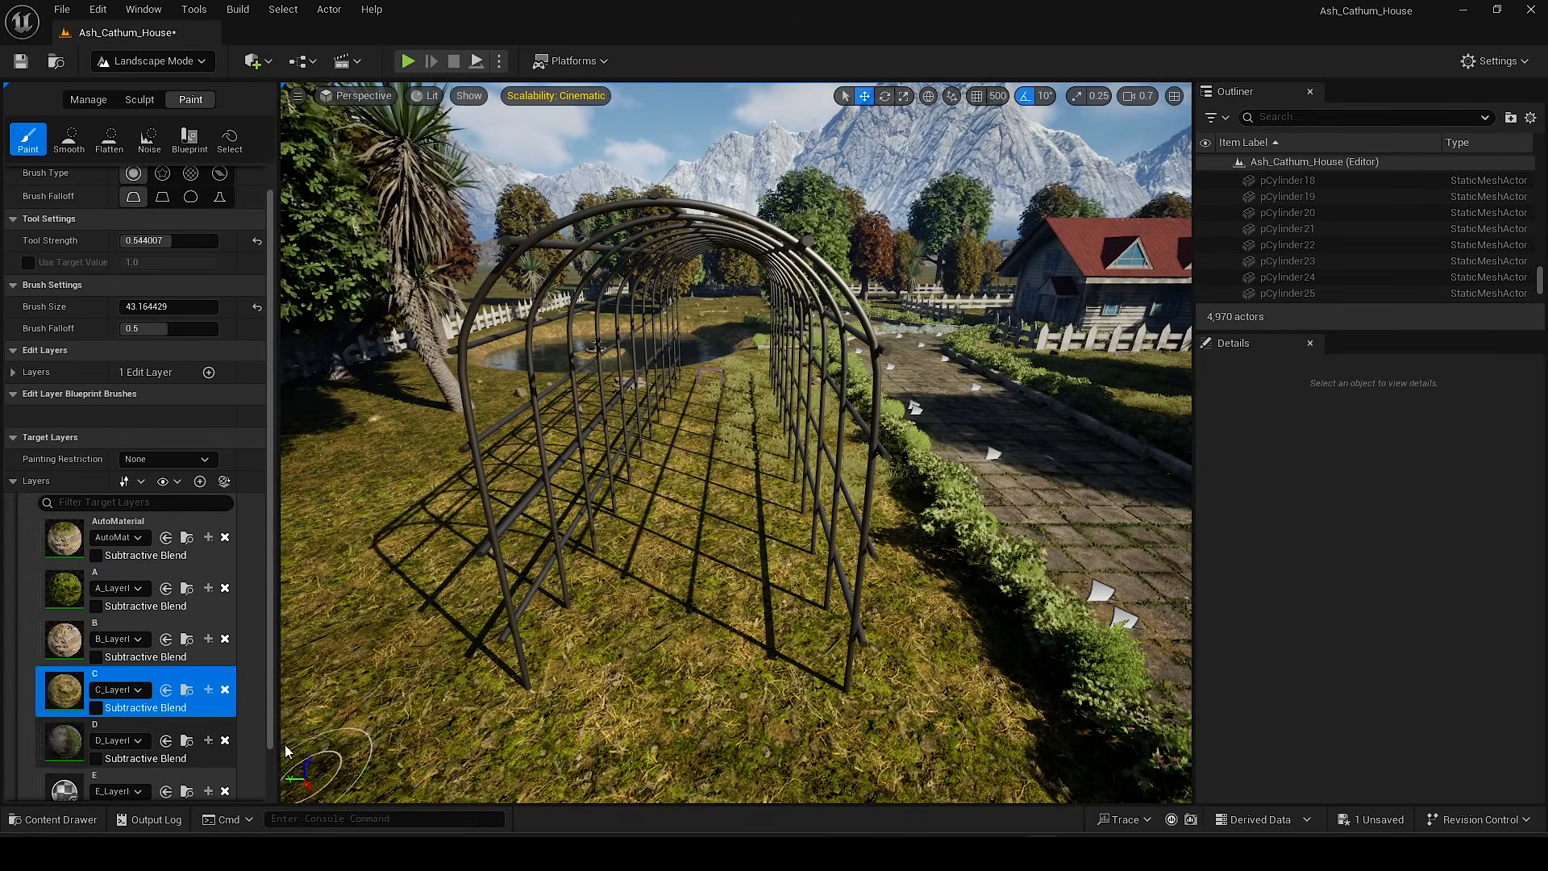
click(64, 738)
scroll(65, 739, down, 1)
mouse_move(700, 485)
right_down()
mouse_move(633, 486)
mouse_move(723, 560)
right_up()
key(w)
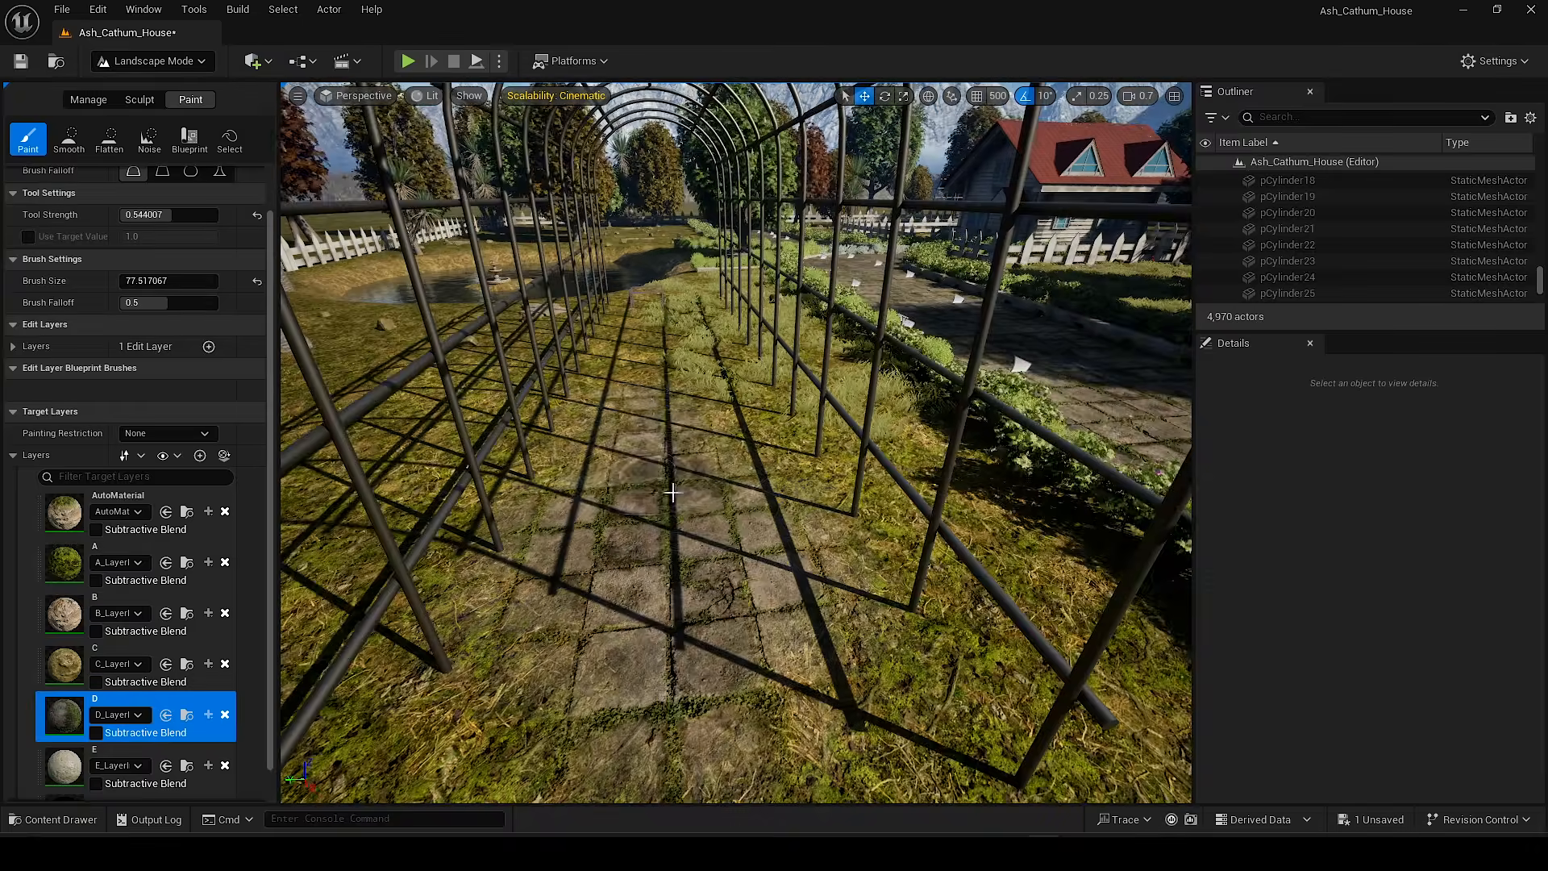
right_drag(654, 406, 683, 520)
right_drag(671, 448, 588, 473)
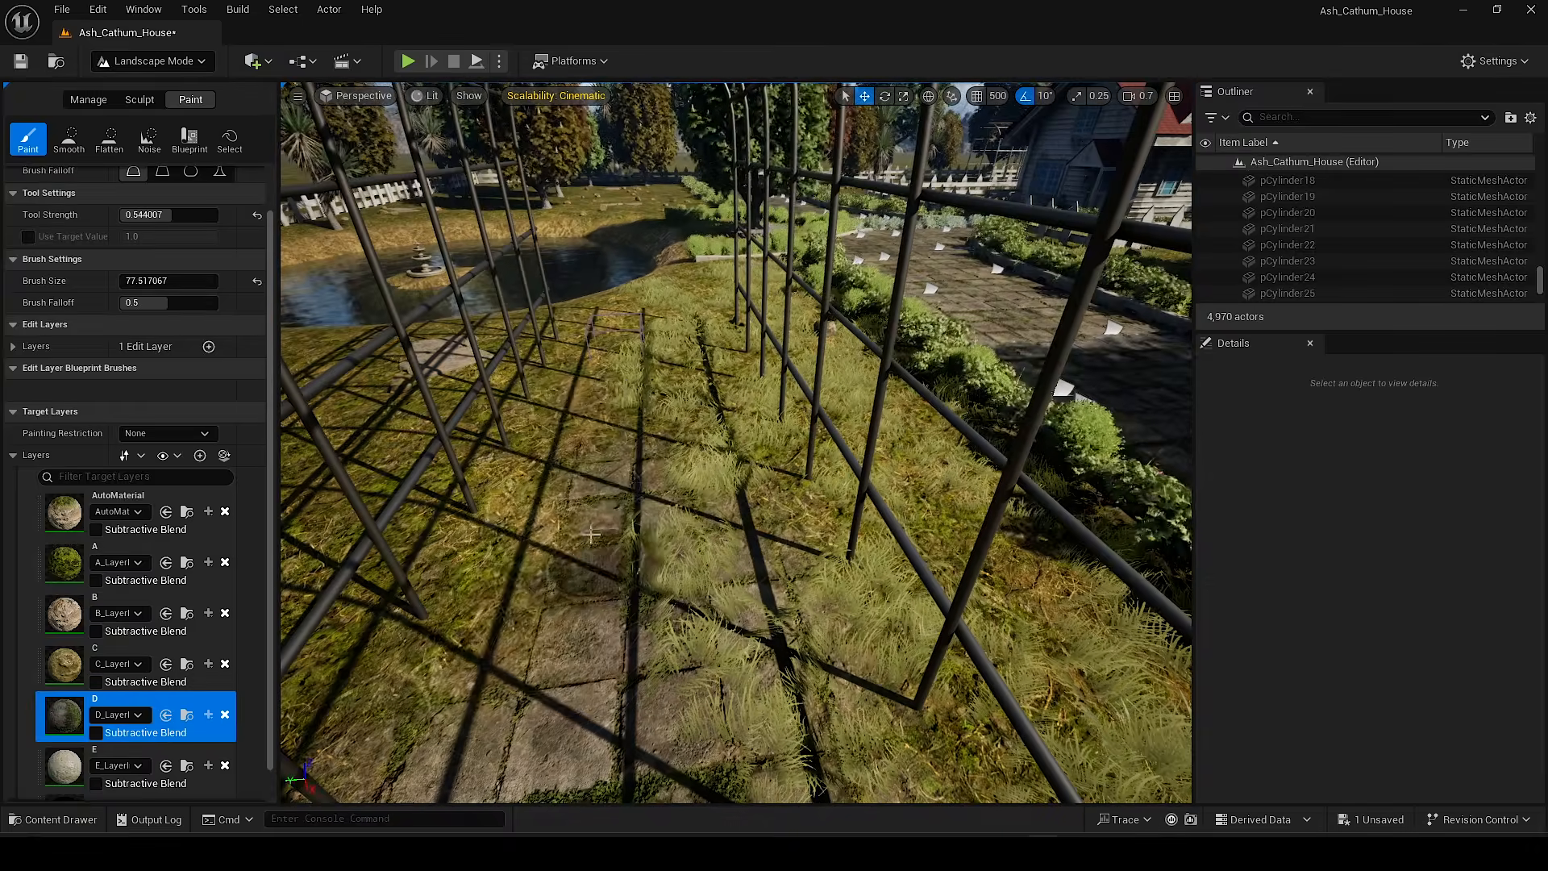
right_drag(706, 442, 758, 598)
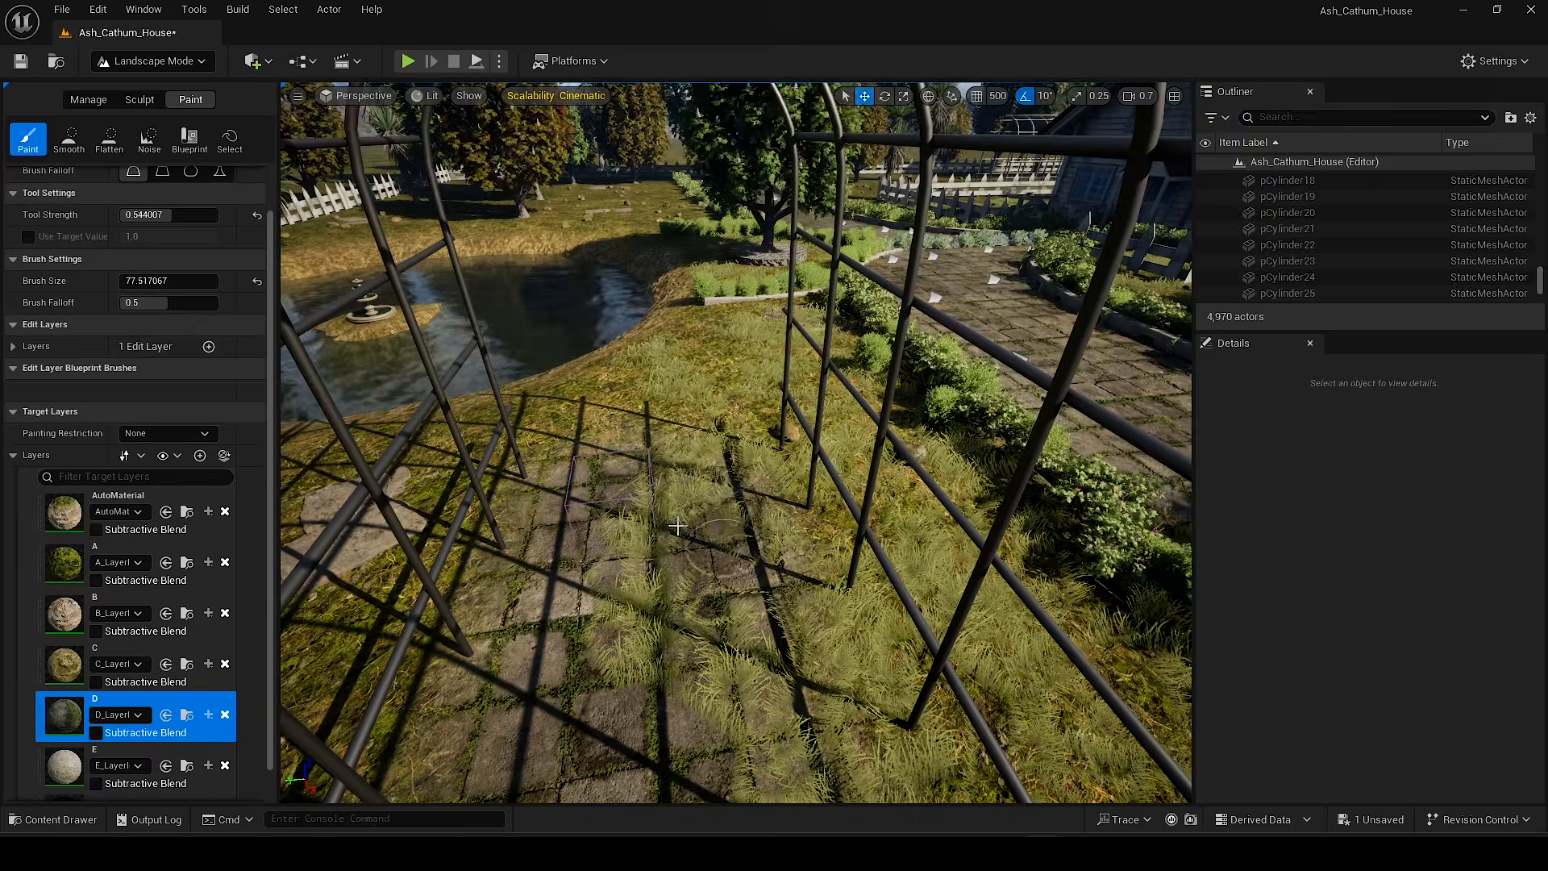
right_drag(664, 490, 693, 367)
Step: Paint landscape layer E as a pale walking path running through the tunnel and out of its entrance
click(145, 758)
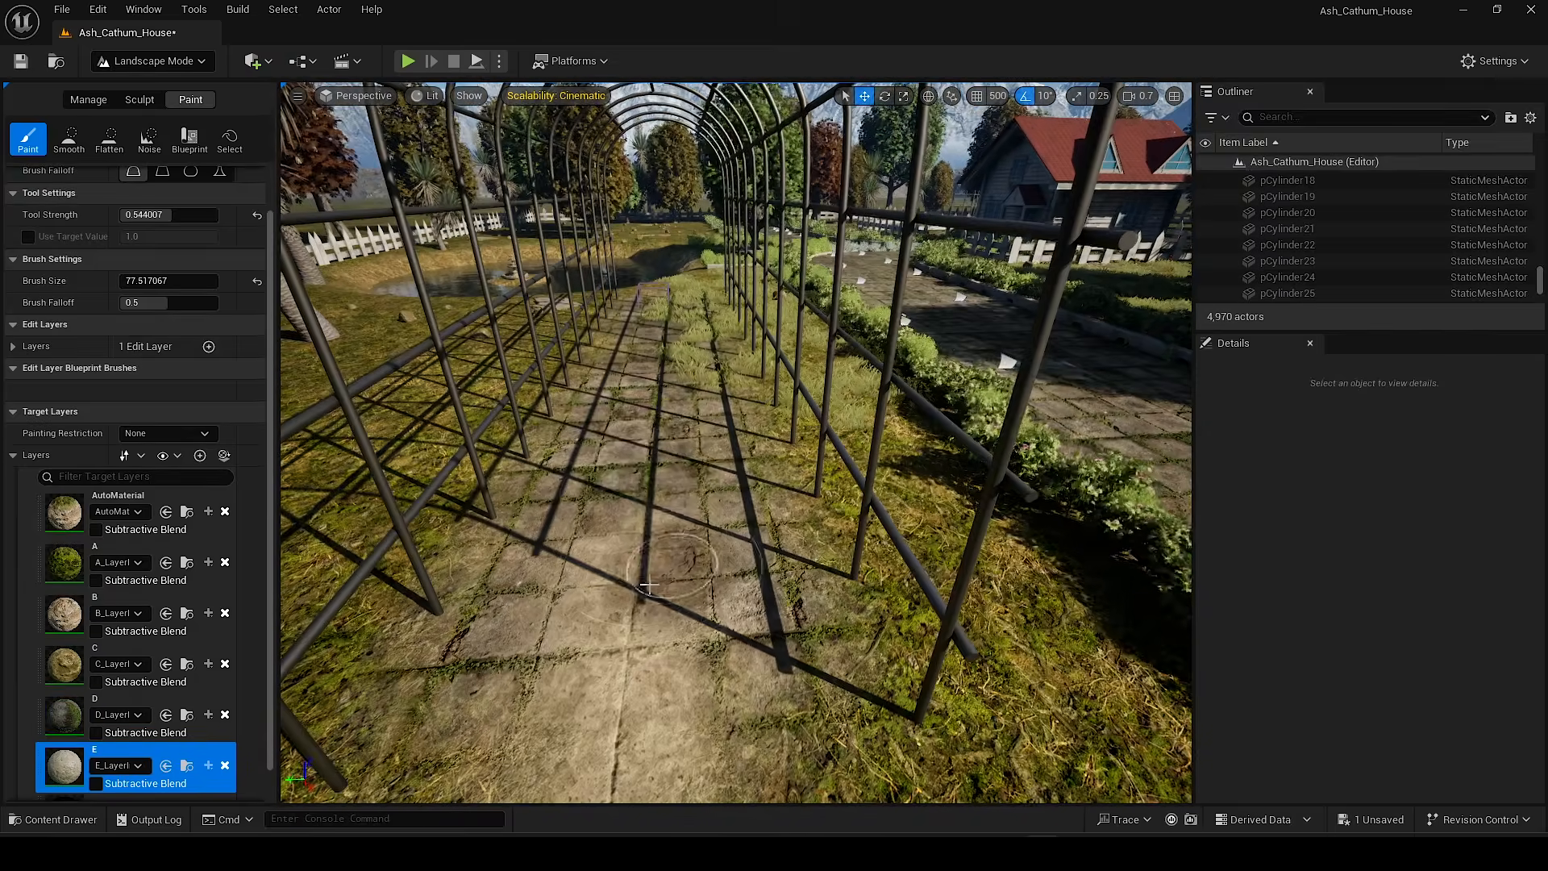
right_drag(651, 488, 603, 389)
right_drag(631, 542, 681, 616)
click(69, 722)
click(176, 758)
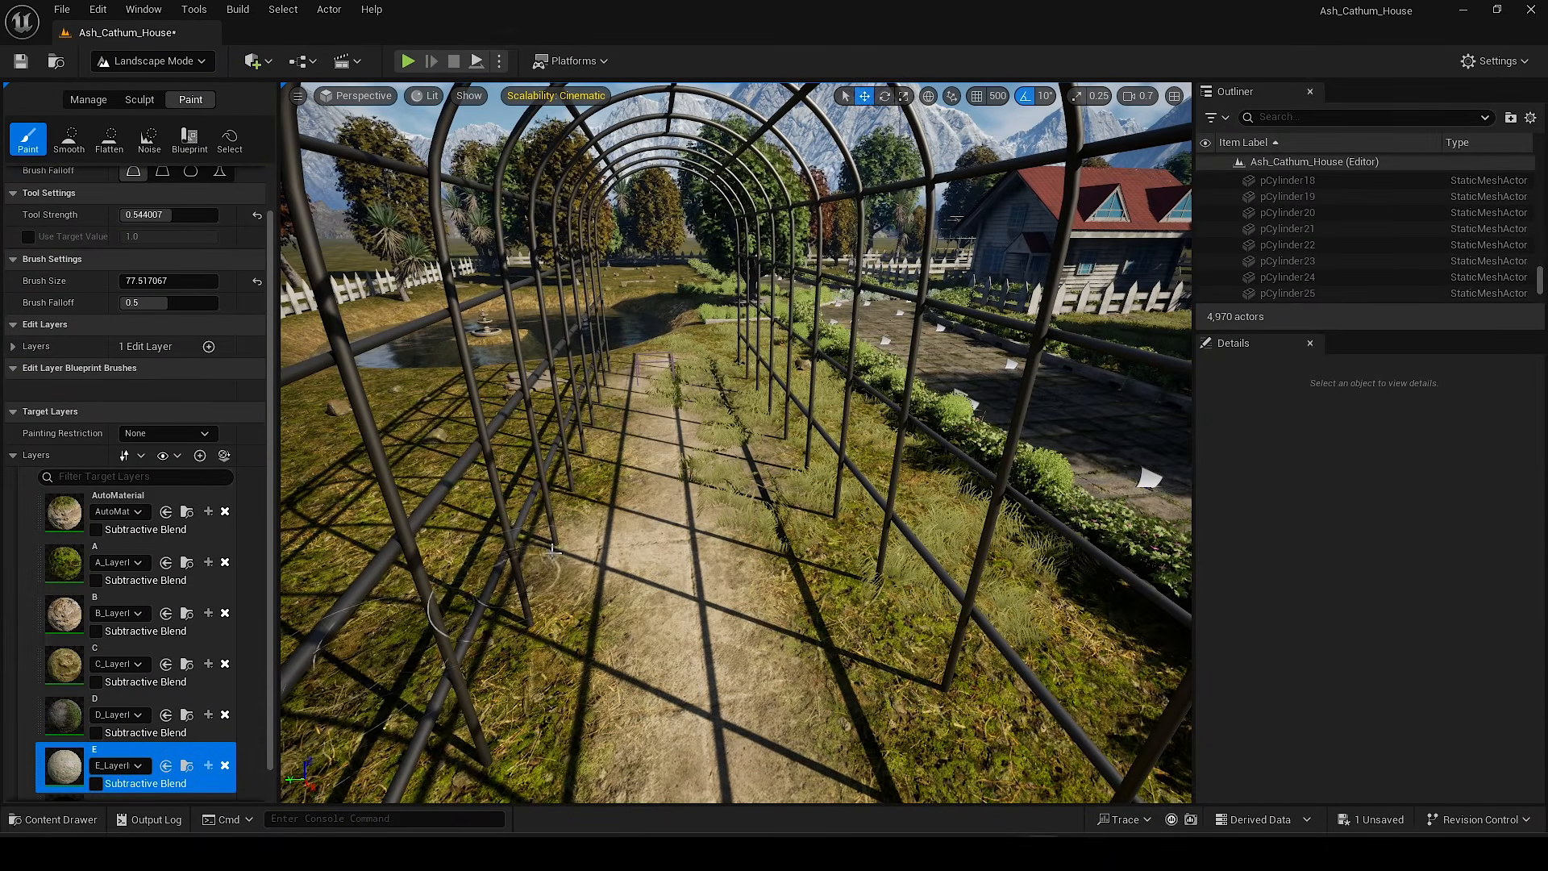
right_drag(603, 618, 605, 589)
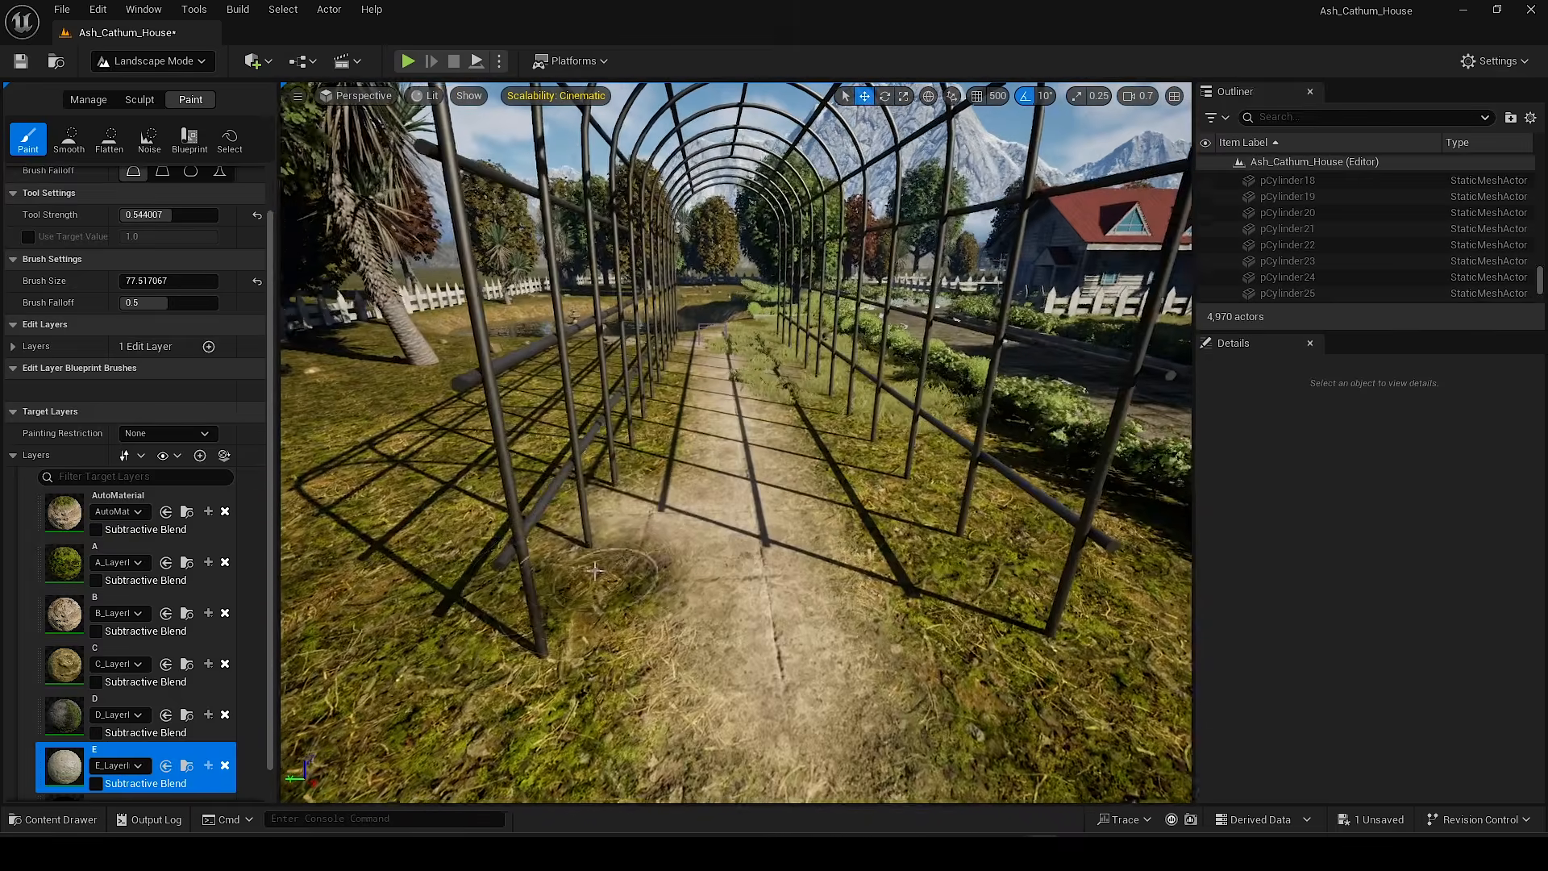
key(d)
mouse_move(598, 495)
right_down()
mouse_move(582, 500)
mouse_move(598, 495)
right_up()
key(e)
Step: Switch to Foliage Mode, select the two round bush types and place single bushes at the tunnel's first posts beside the paved road
key(shift+3)
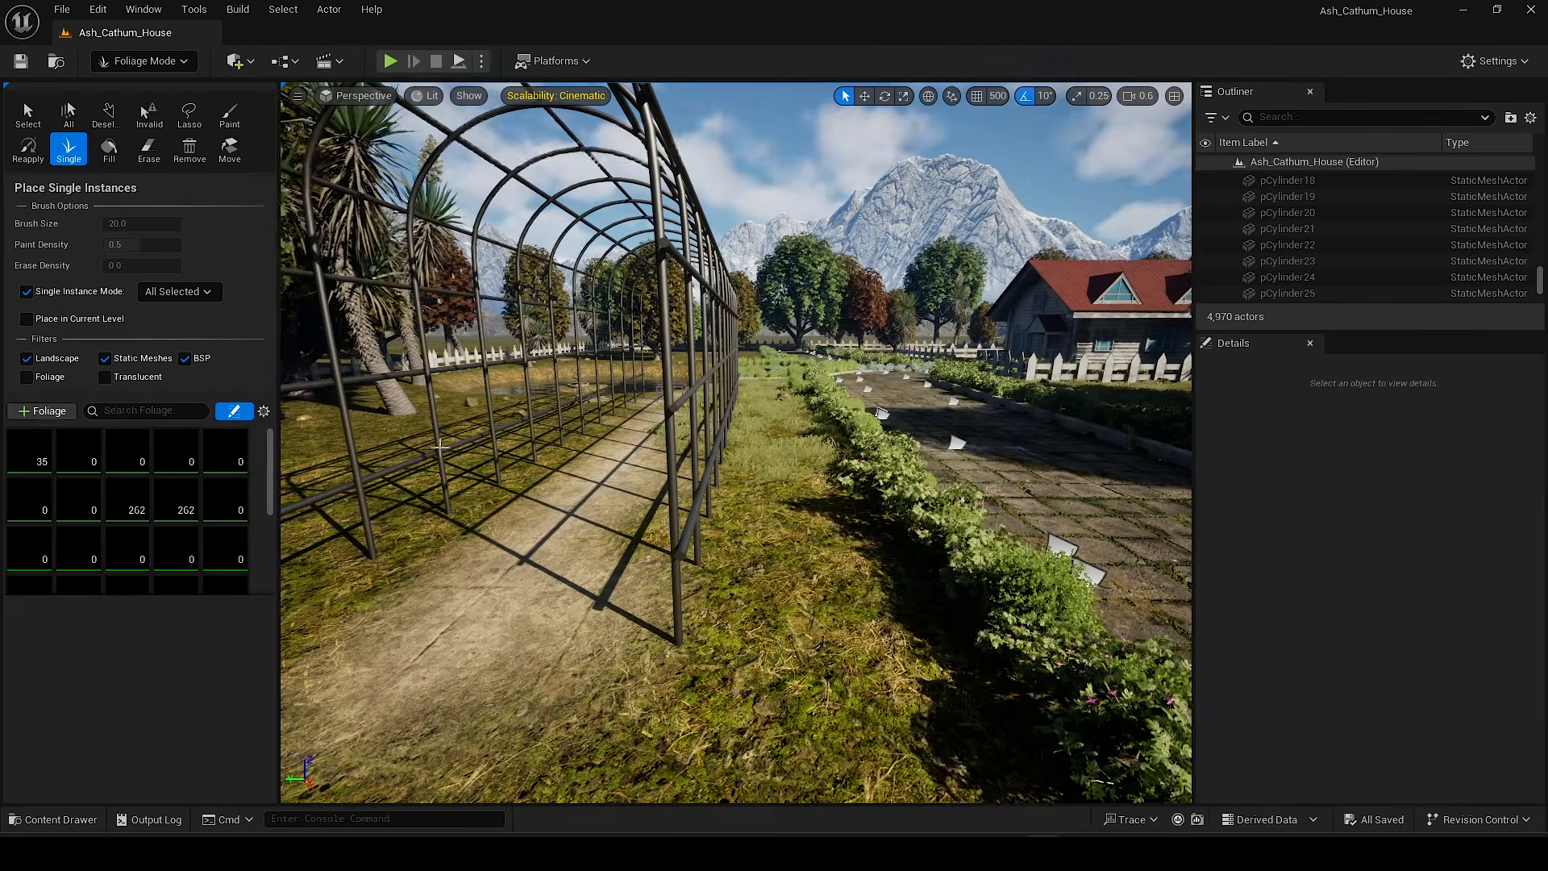
scroll(183, 516, down, 3)
click(179, 517)
ctrl+click(29, 564)
click(802, 620)
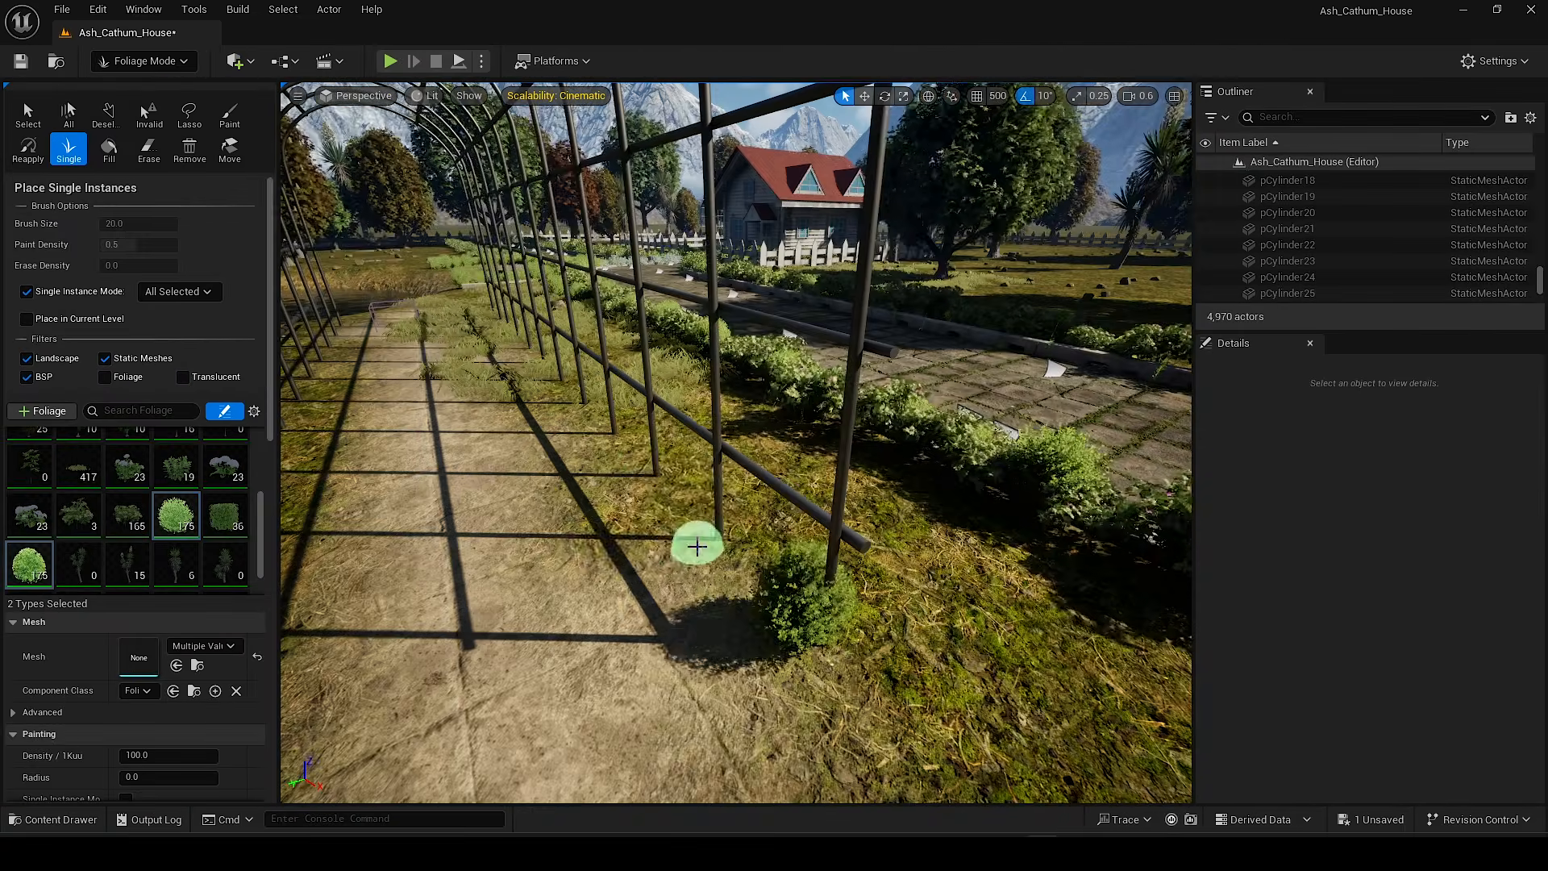
click(697, 546)
right_drag(698, 547, 754, 547)
click(650, 508)
right_drag(650, 508, 719, 516)
Step: Place further round bushes along the tunnel's posts and undo the last placement
click(606, 511)
click(548, 537)
shift+click(560, 535)
right_drag(559, 535, 524, 536)
click(621, 525)
right_drag(621, 525, 589, 525)
click(656, 639)
mouse_move(656, 639)
right_down()
mouse_move(753, 639)
mouse_move(560, 639)
right_up()
click(679, 506)
right_drag(679, 506, 583, 602)
click(622, 680)
key(ctrl+z)
Step: Fill the remaining posts of the tunnel with round bushes so both sides of the path are lined, and save the level
click(503, 645)
click(691, 516)
click(583, 545)
click(639, 528)
mouse_move(639, 529)
right_down()
mouse_move(623, 537)
mouse_move(739, 527)
mouse_move(630, 547)
right_up()
click(691, 519)
click(670, 555)
click(670, 555)
click(748, 454)
mouse_move(748, 454)
right_down()
mouse_move(796, 453)
mouse_move(748, 470)
right_up()
click(588, 629)
click(711, 564)
mouse_move(711, 563)
right_down()
mouse_move(712, 467)
mouse_move(647, 467)
mouse_move(727, 553)
right_up()
key(ctrl+s)
Step: Place round bushes at the first posts on the fence side of the second tunnel
shift+right_drag(861, 390, 942, 390)
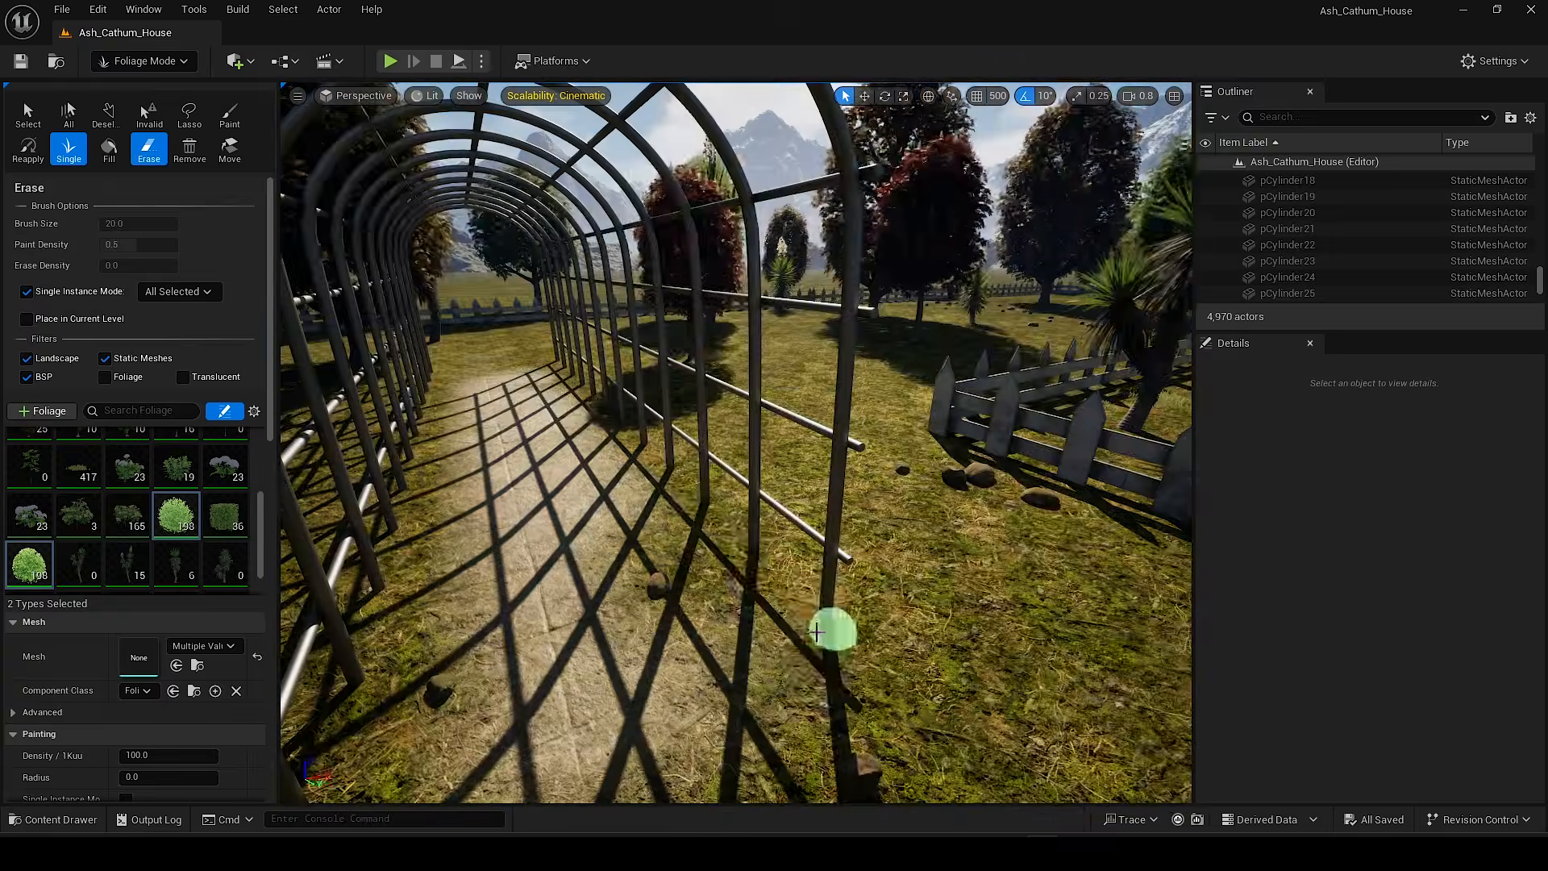
click(935, 524)
click(1056, 564)
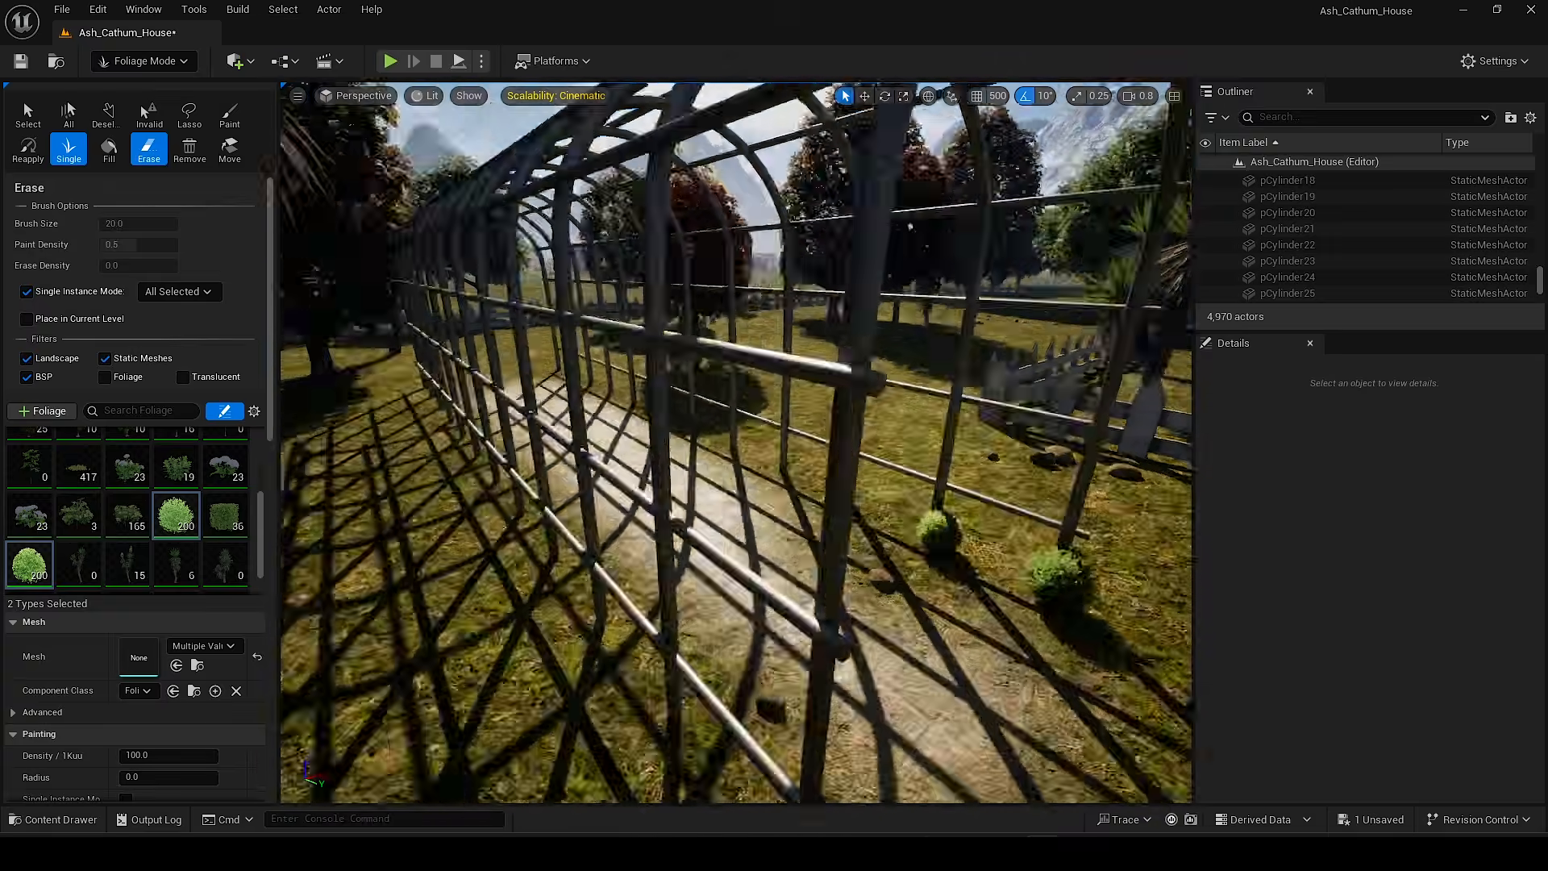
right_drag(1056, 564, 1136, 564)
click(844, 615)
right_drag(843, 615, 892, 663)
click(988, 553)
click(1127, 516)
click(1030, 518)
Step: Continue the row of round bushes along the second tunnel's fence side to its far end
right_drag(1030, 518, 982, 518)
click(866, 568)
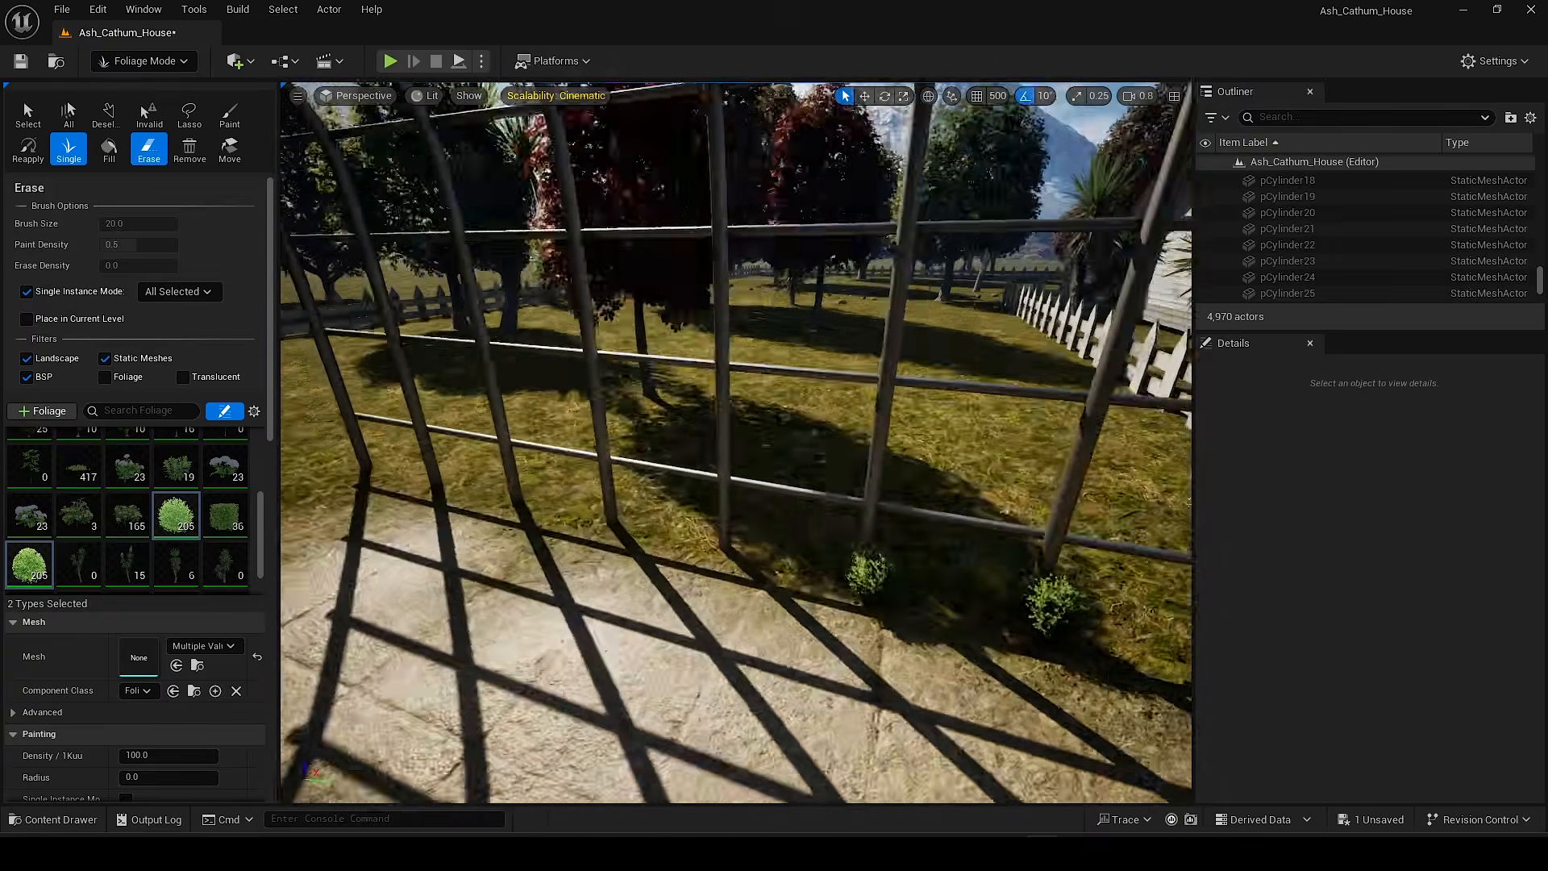
right_drag(866, 569, 819, 568)
click(714, 568)
click(491, 525)
click(400, 500)
right_drag(400, 500, 256, 499)
Step: Place round bushes at the posts along the opposite side of the second tunnel, starting from its far end
click(570, 504)
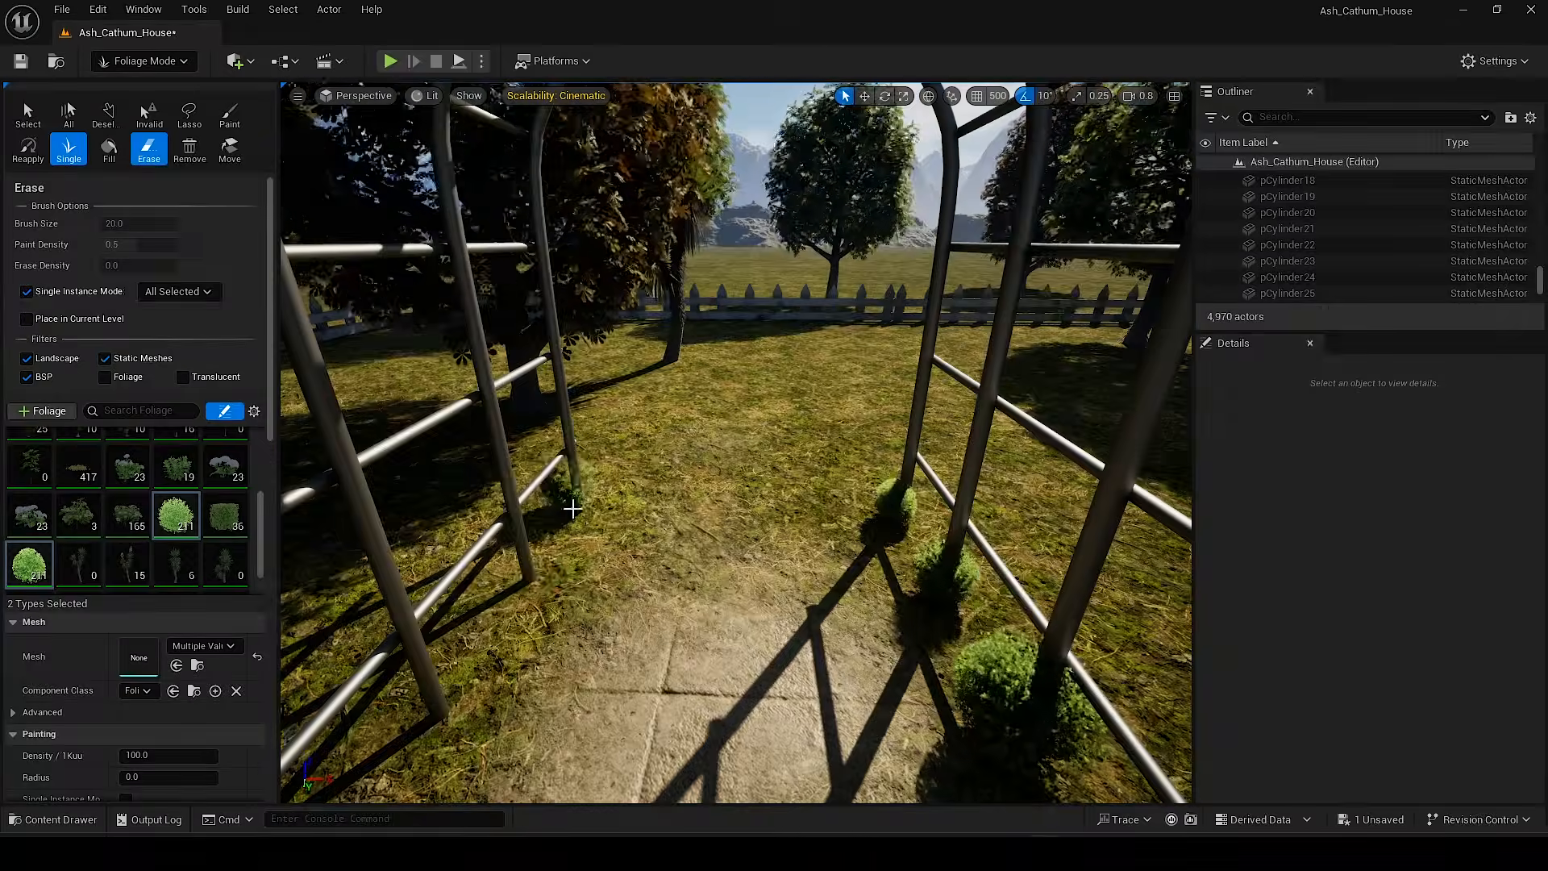
scroll(570, 504, down, 3)
click(623, 476)
click(582, 532)
click(449, 748)
right_drag(449, 748, 449, 700)
click(516, 645)
click(556, 637)
click(577, 632)
right_drag(578, 632, 578, 608)
click(564, 597)
click(532, 568)
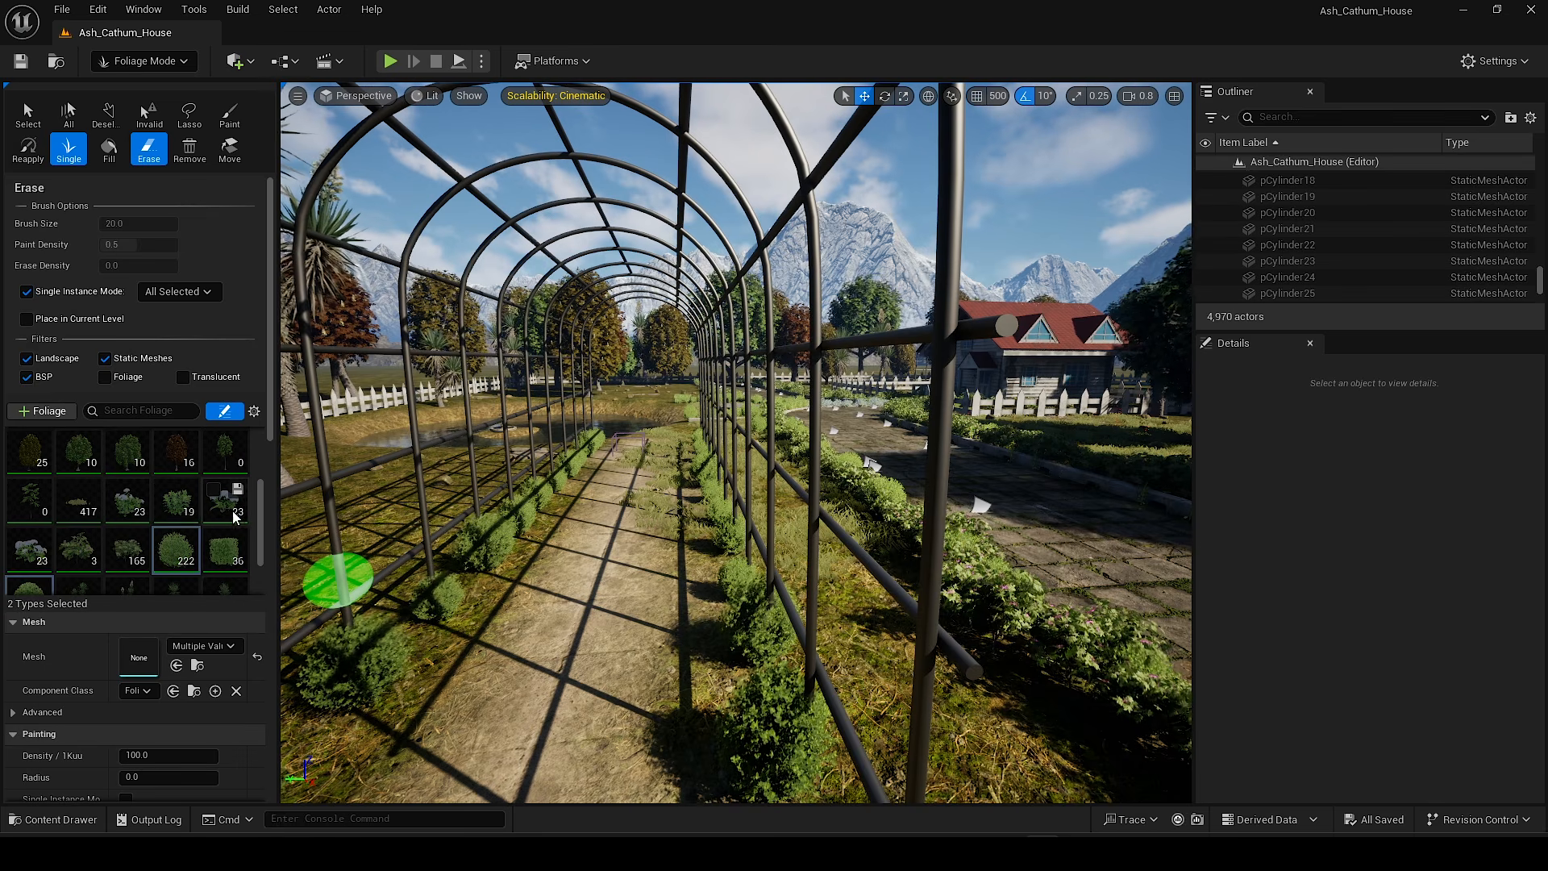
Step: Choose the SM_vk3leazja_VarG flowering bush and place it between the round bushes along the second tunnel's road side
click(223, 500)
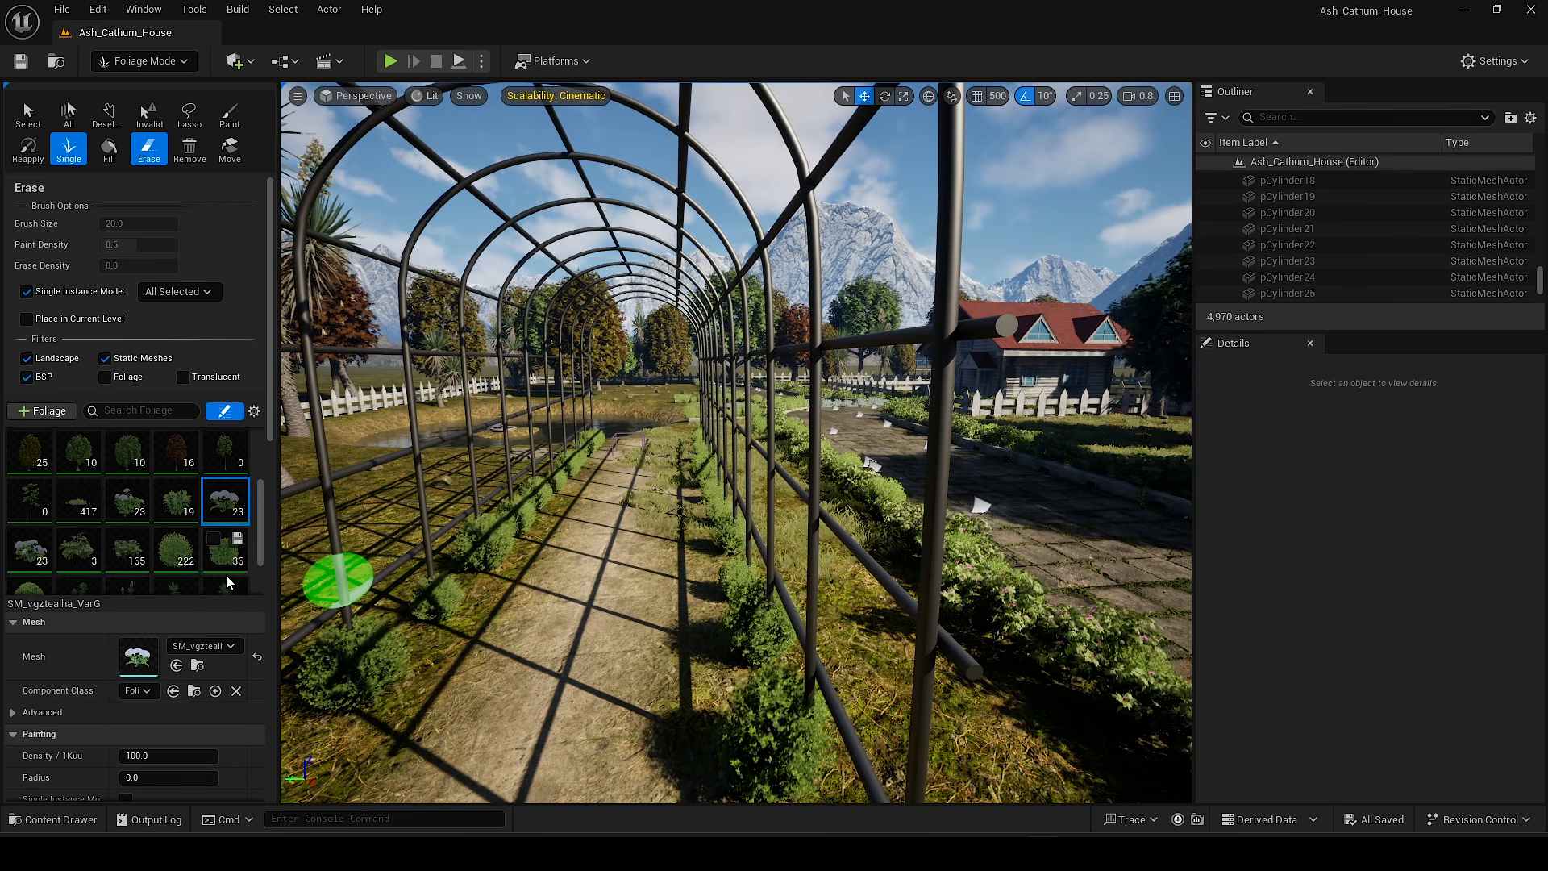
scroll(220, 553, down, 1)
click(78, 510)
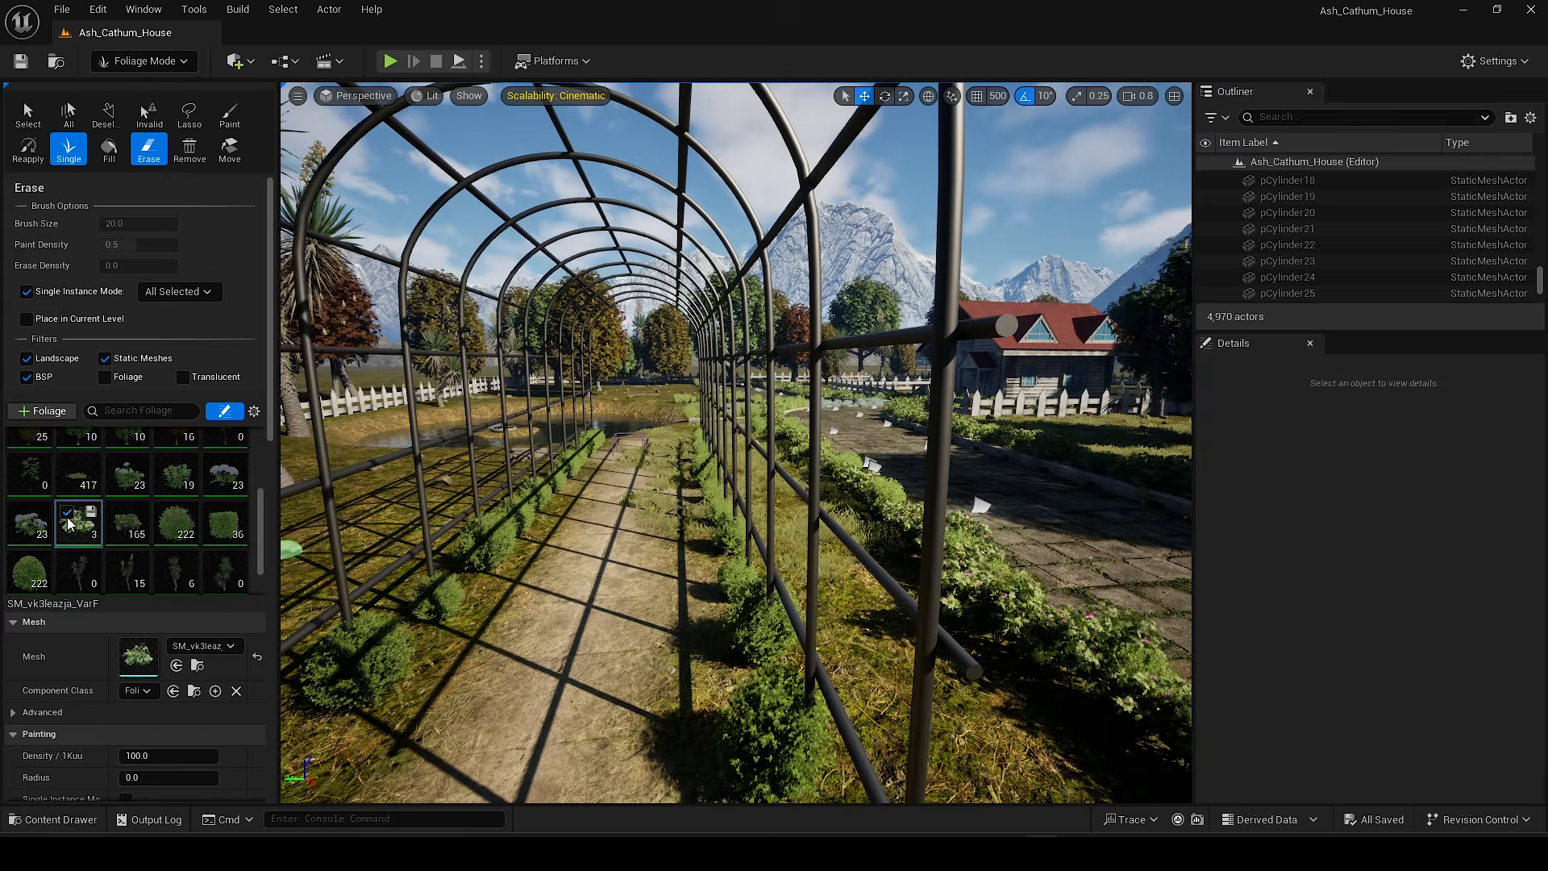
right_drag(561, 562, 577, 594)
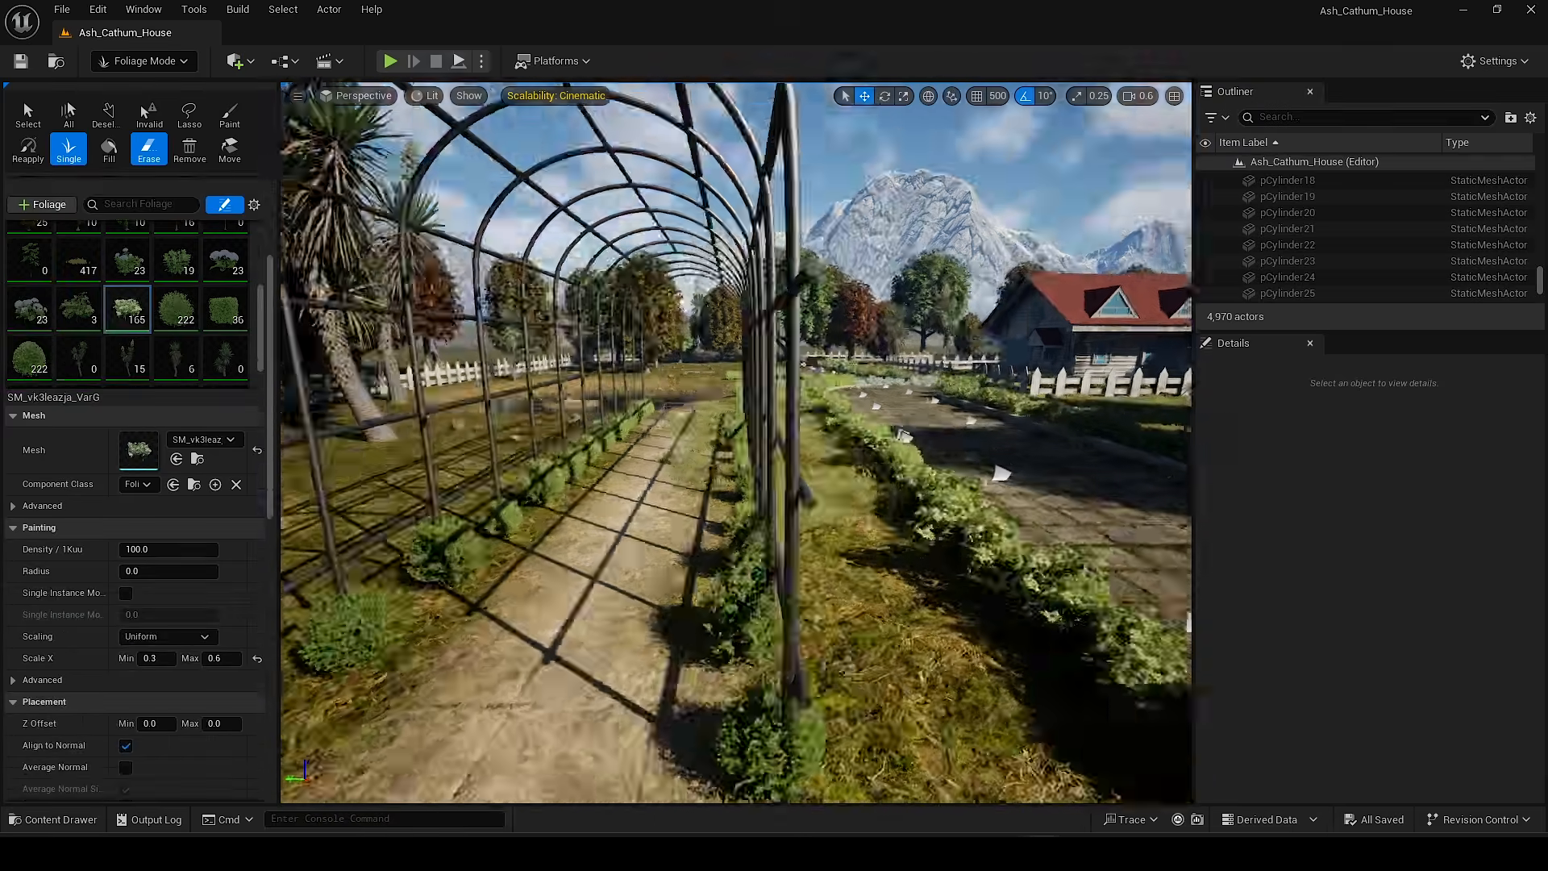
right_drag(578, 594, 645, 604)
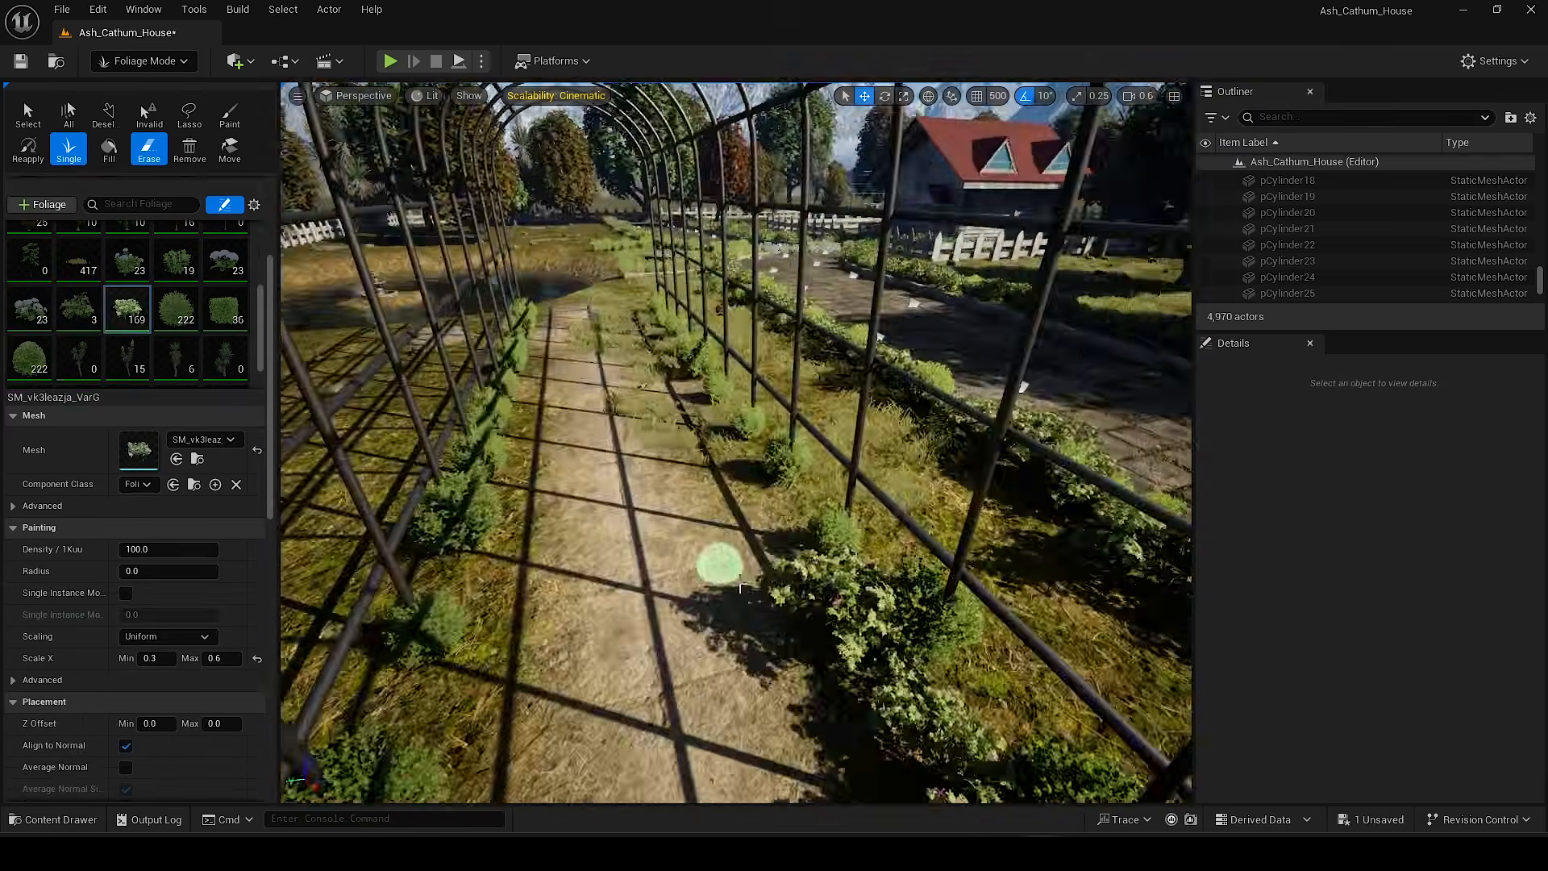
click(739, 587)
right_drag(740, 588, 890, 537)
key(ctrl+z)
click(1013, 649)
click(1012, 650)
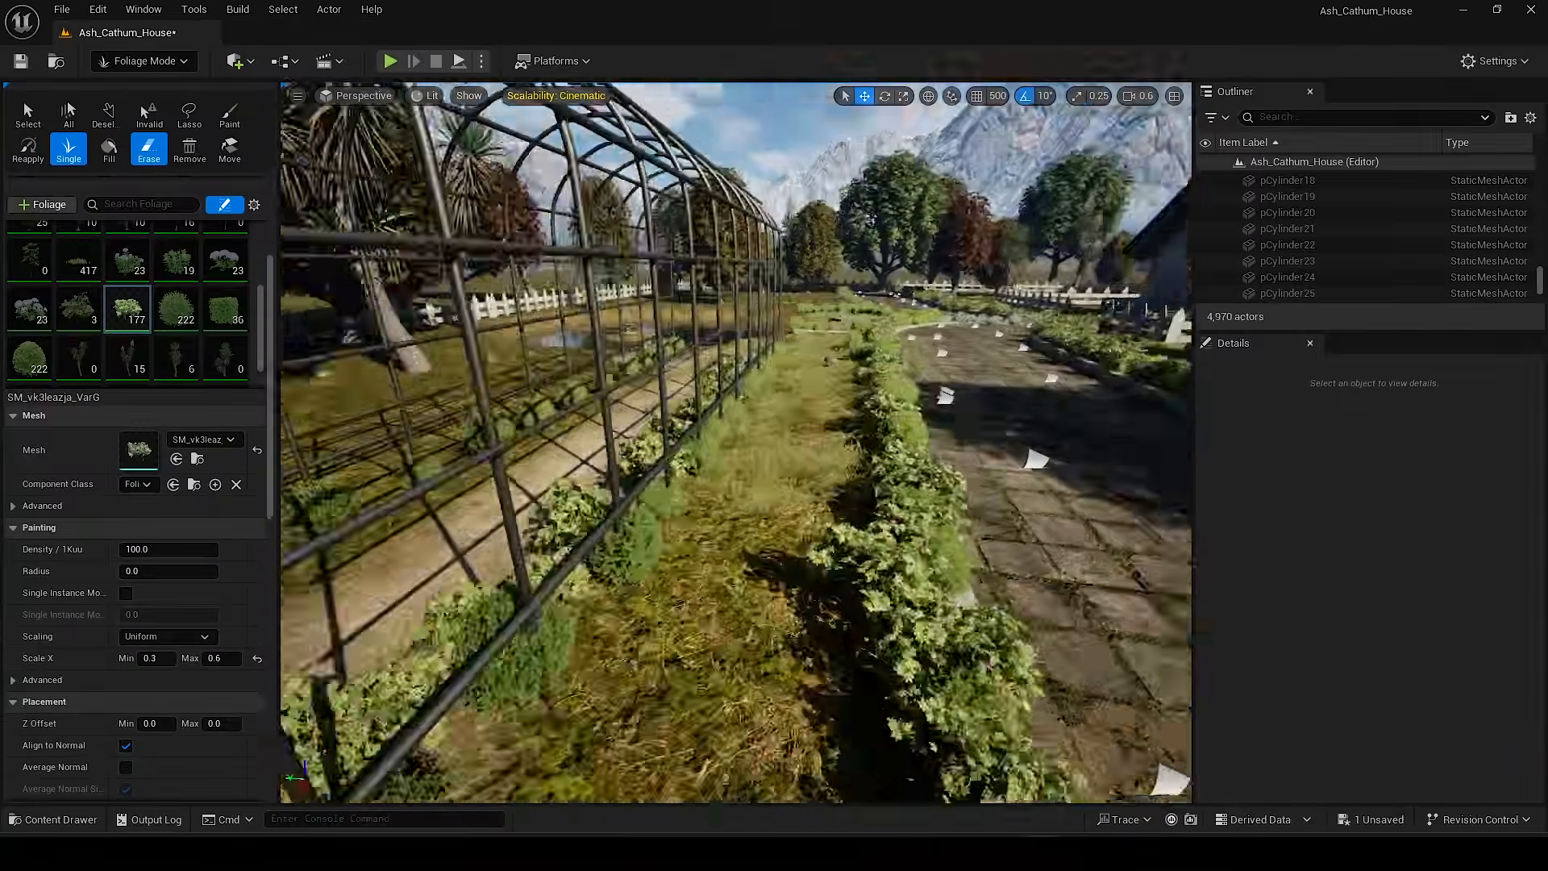
right_drag(890, 538, 889, 538)
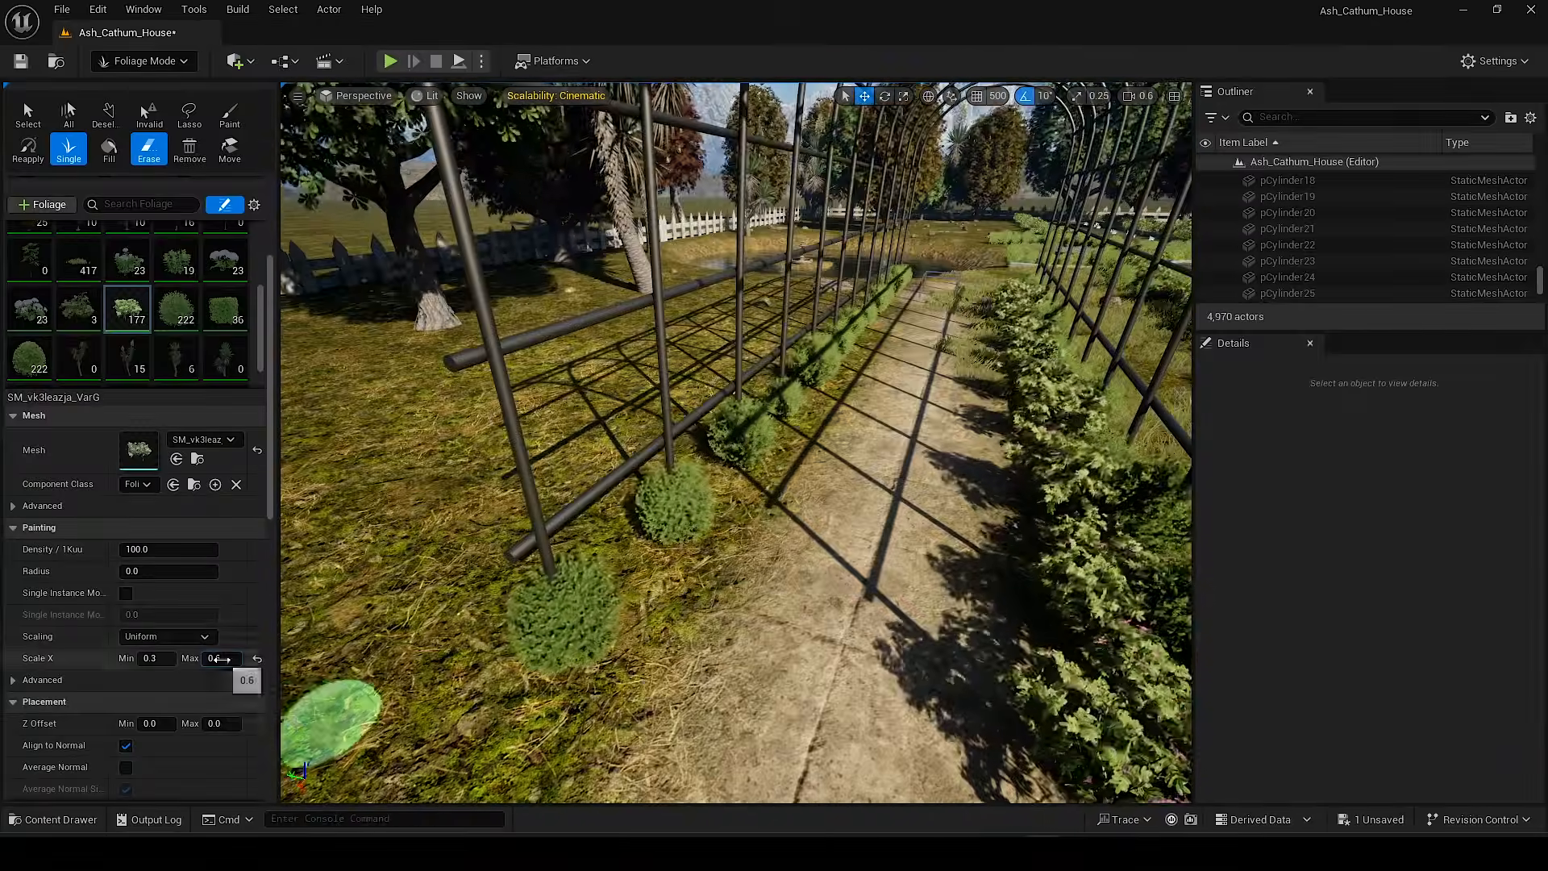
Step: Set the flowering bush's maximum scale to 0.4 and fill the gaps between the round bushes along the tunnel's fence side
click(660, 593)
right_drag(660, 593, 765, 592)
click(753, 532)
click(625, 497)
click(674, 491)
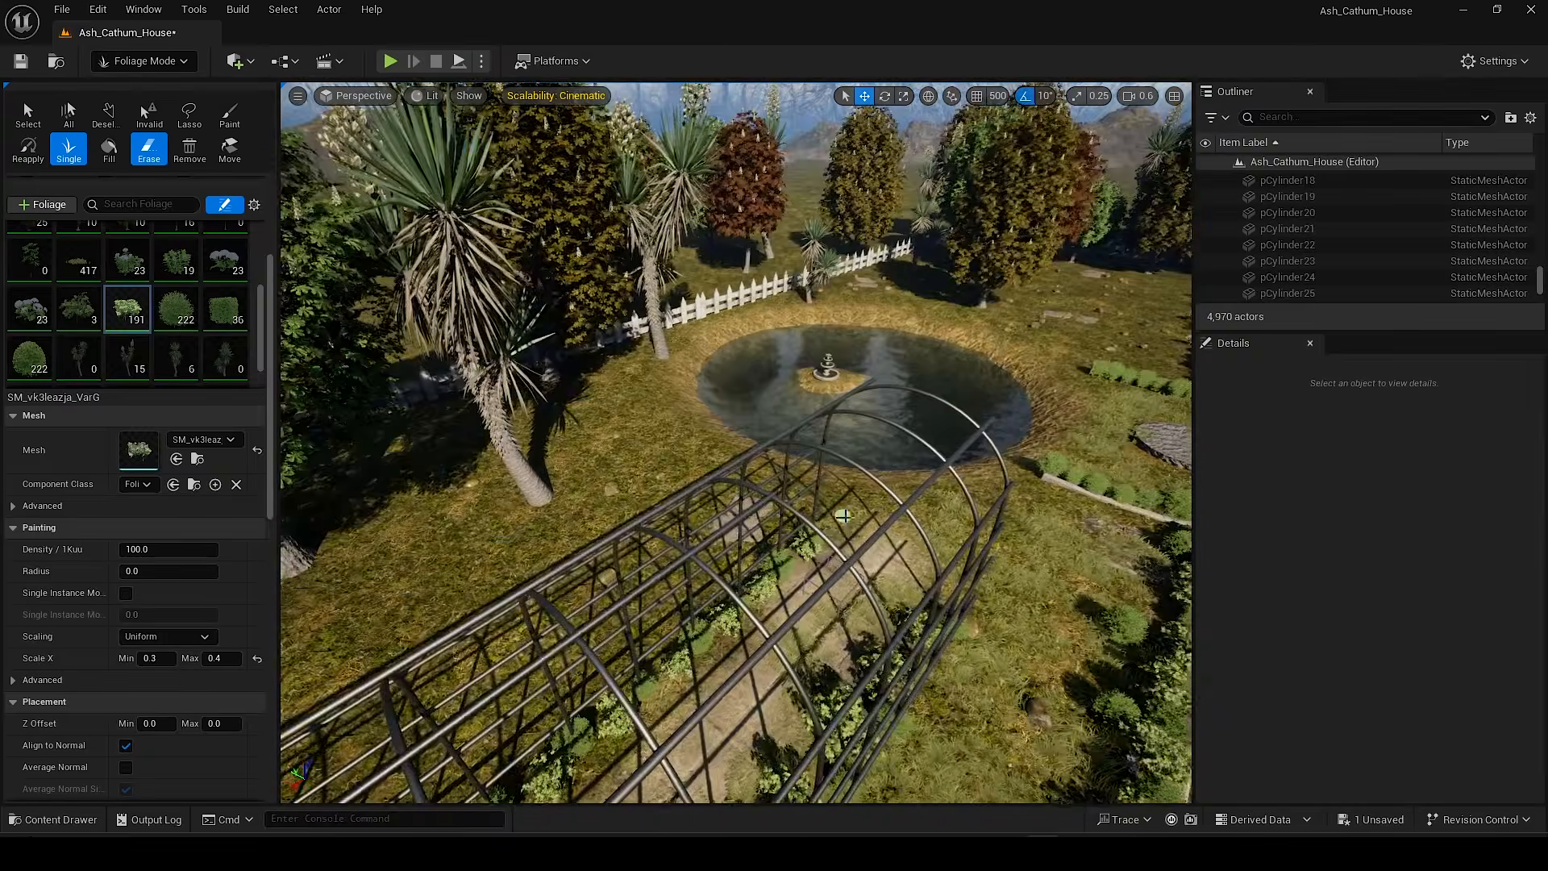
Step: Ungroup the second tunnel and stretch its long upper pipe pCylinder29 to a Y scale of about 1.97
key(shift+1)
click(814, 483)
right_click(702, 619)
key(Escape)
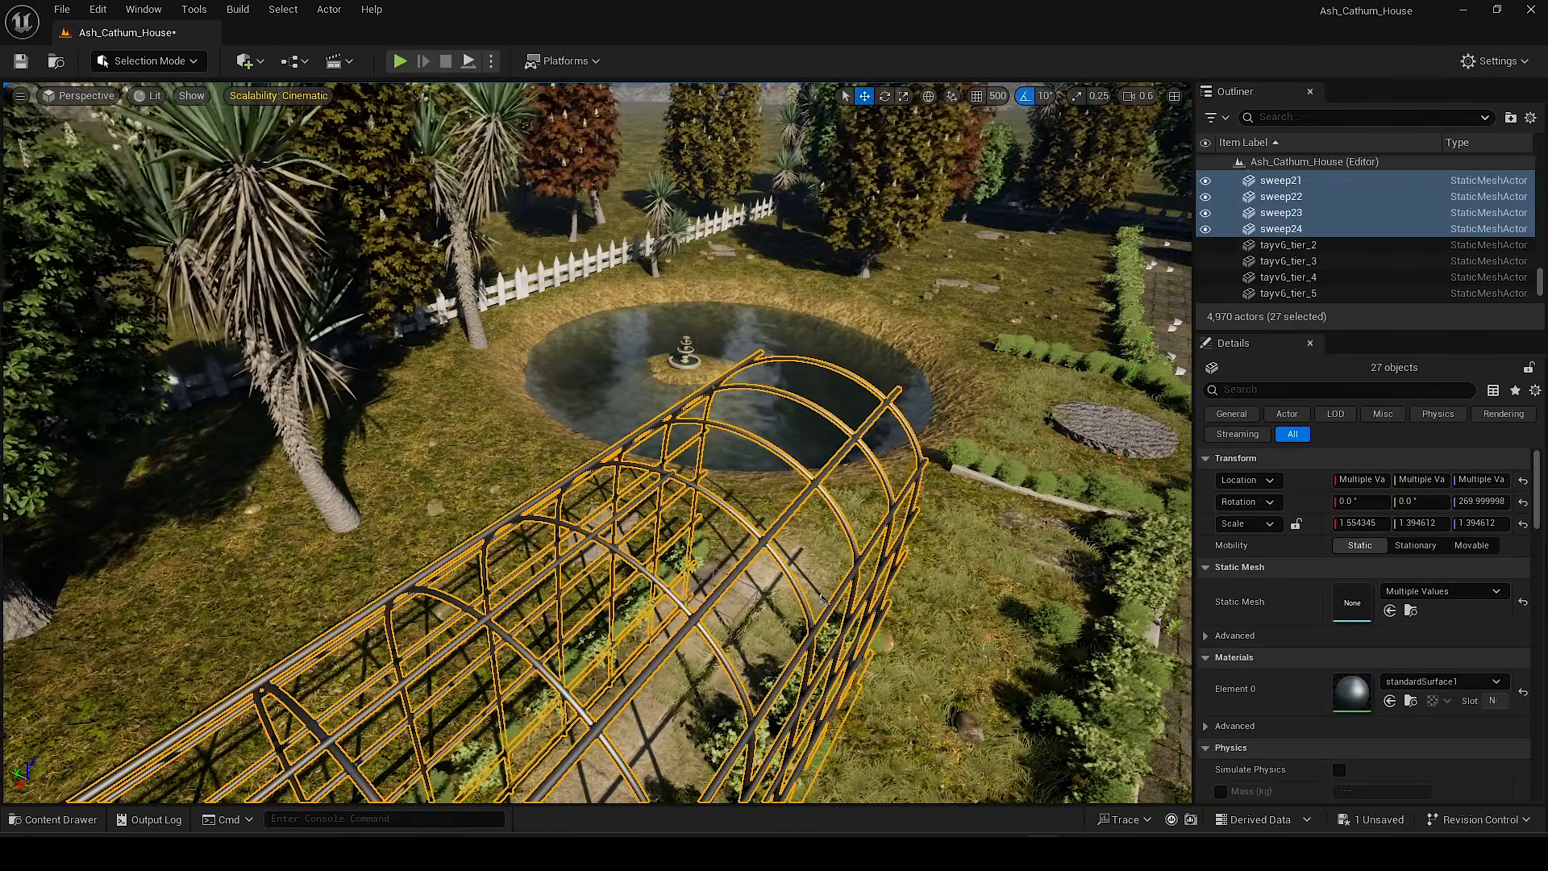
right_drag(821, 598, 830, 611)
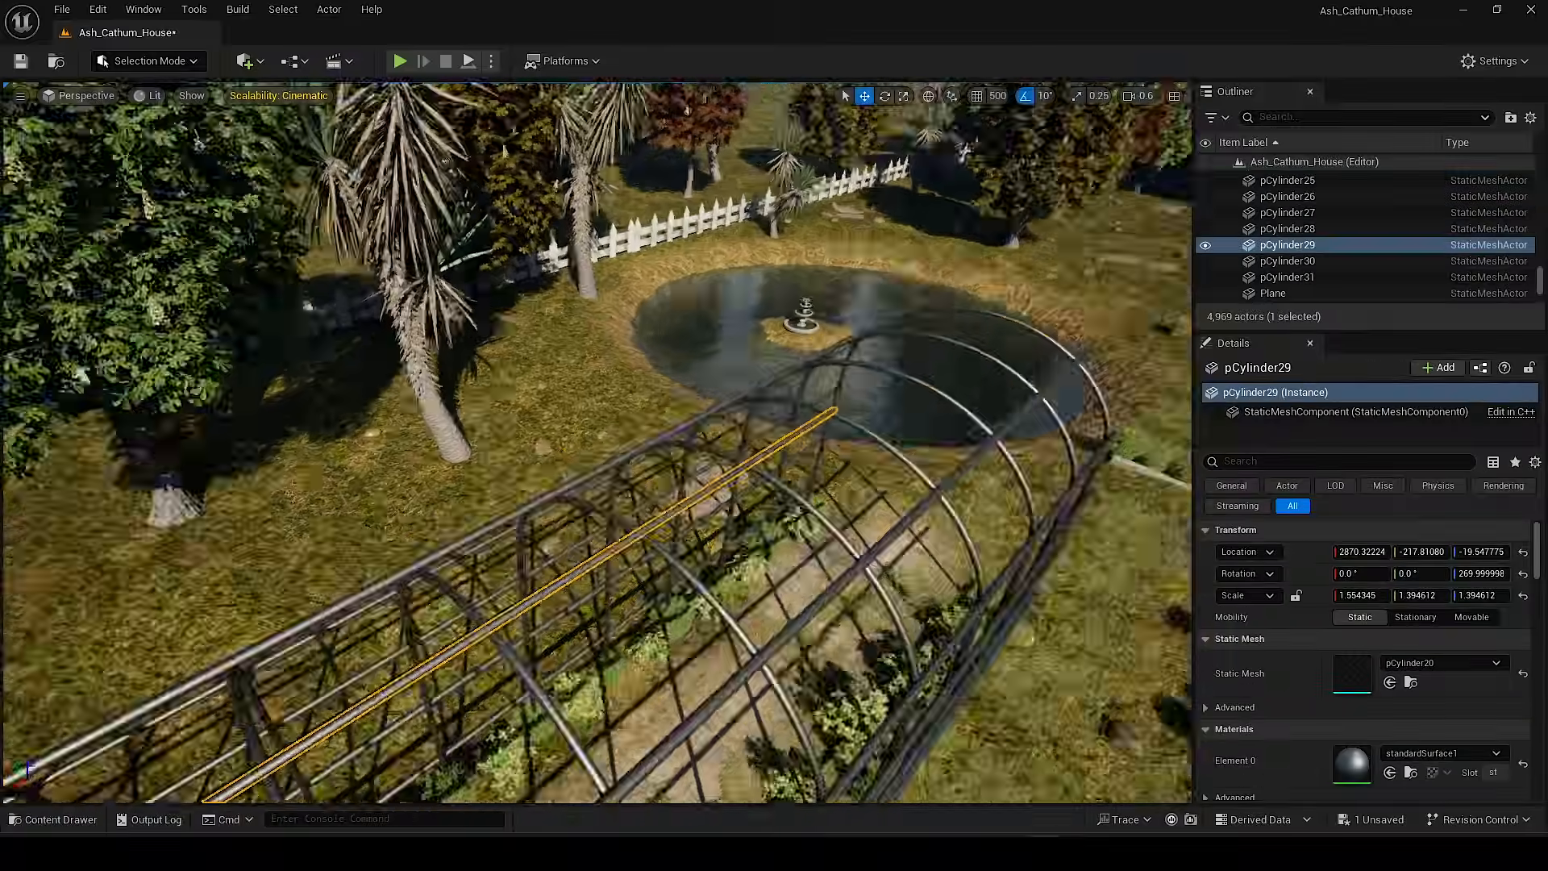
right_drag(597, 442, 355, 432)
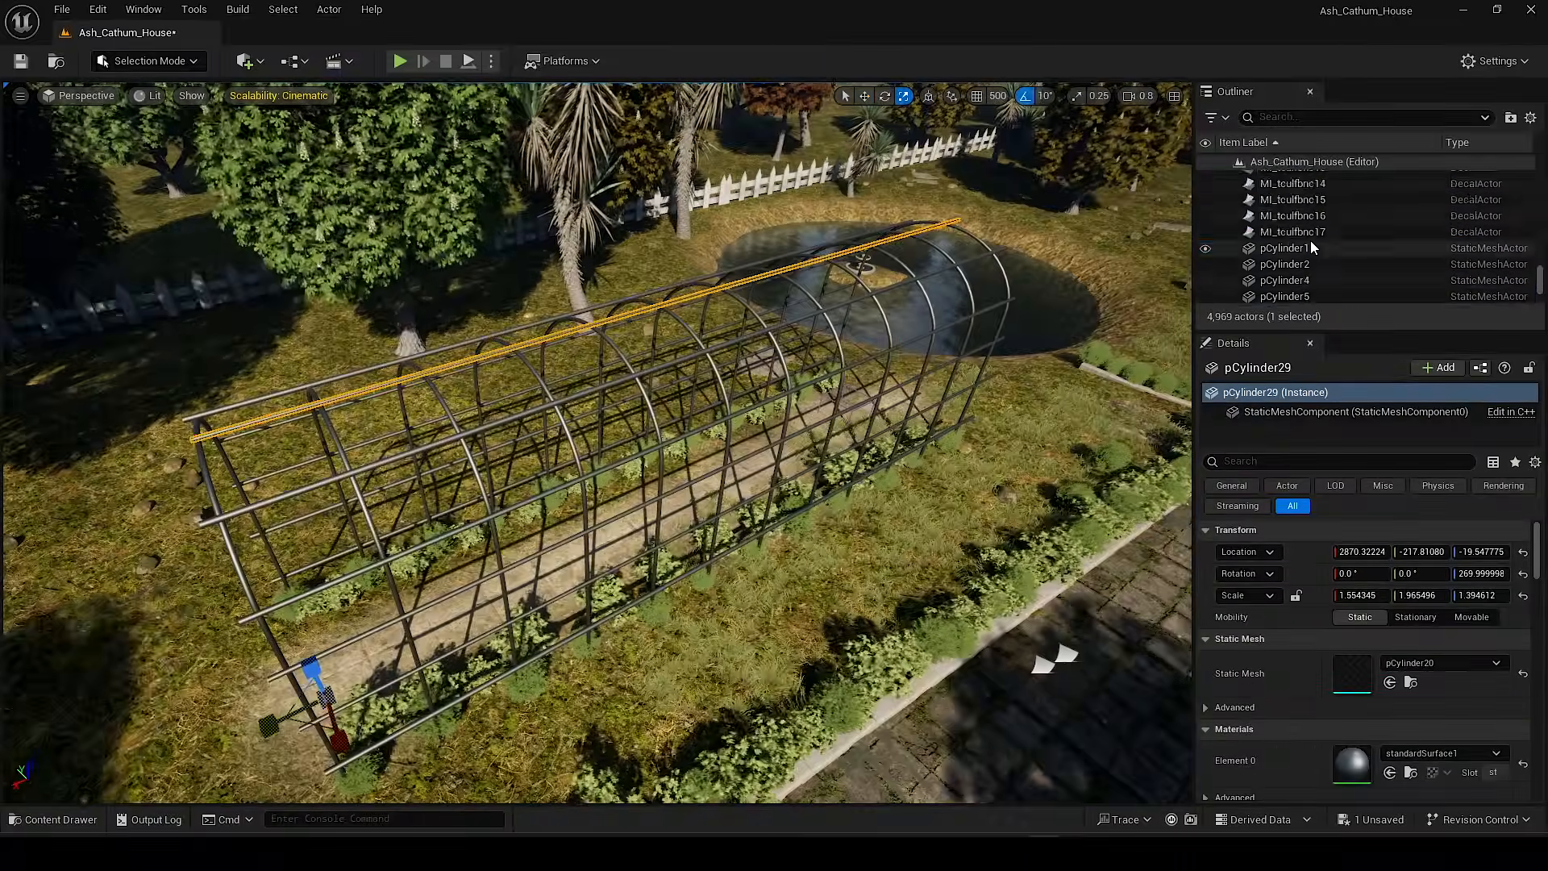
Step: Select all arches and pipes of the second tunnel, group them again and save the level
ctrl+click(1322, 281)
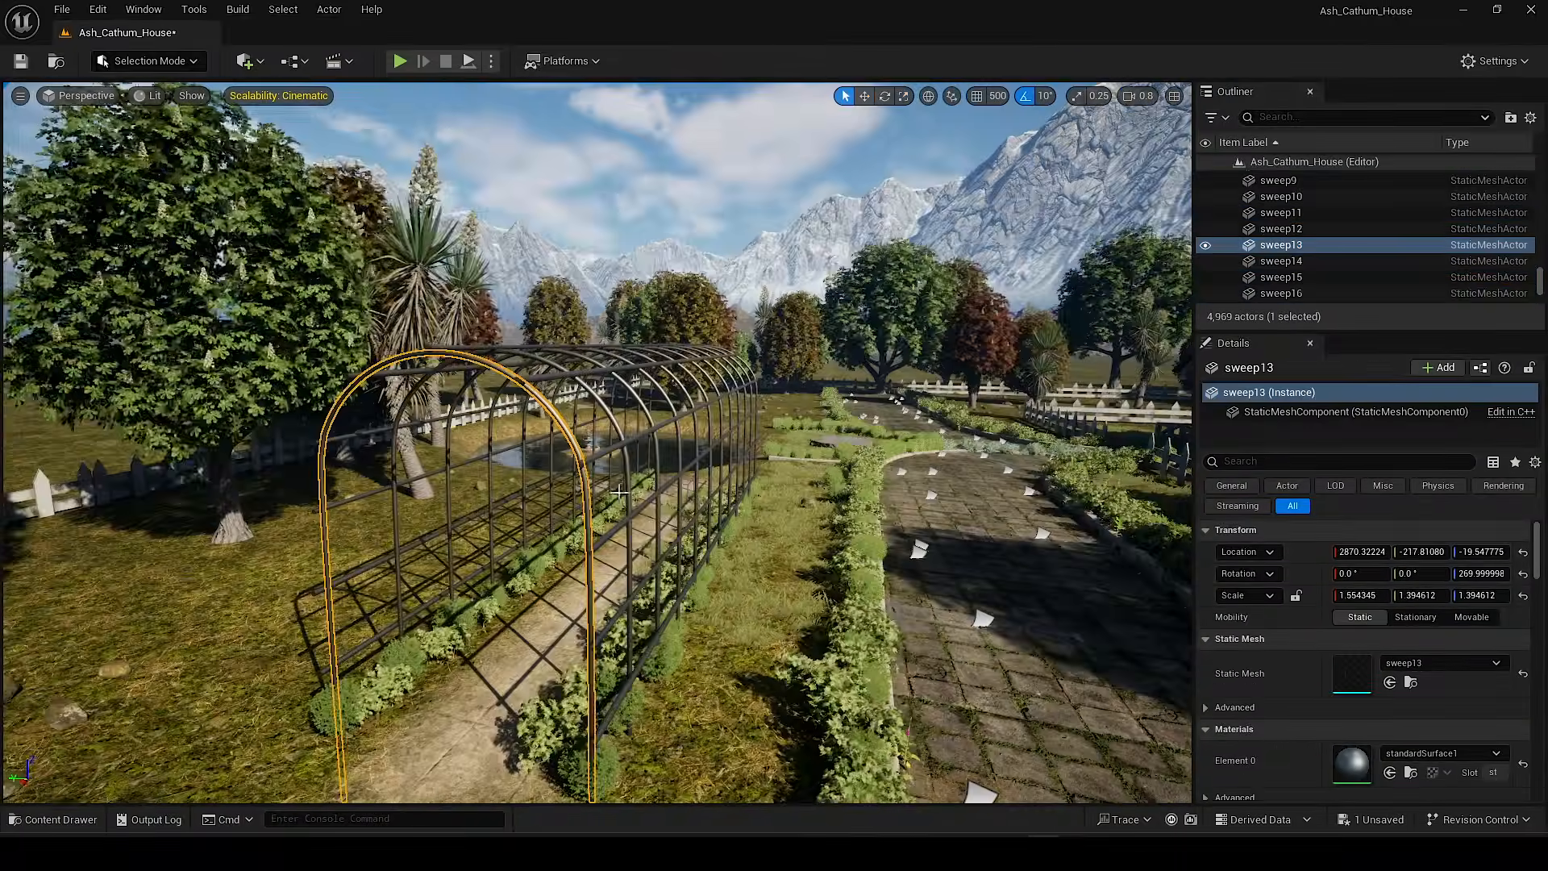
ctrl+click(660, 464)
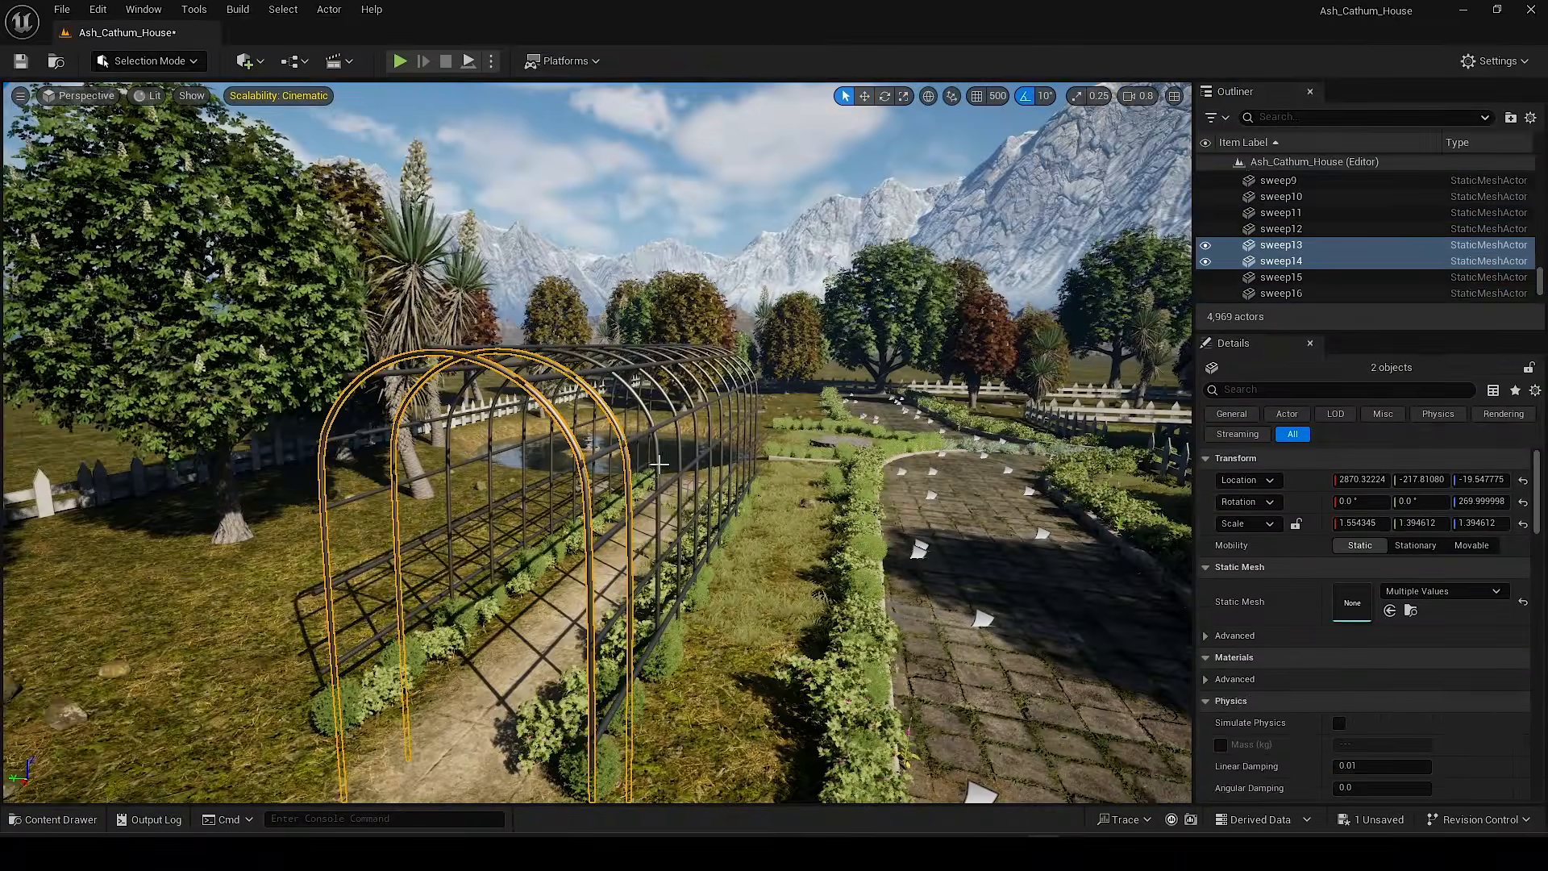
ctrl+click(679, 441)
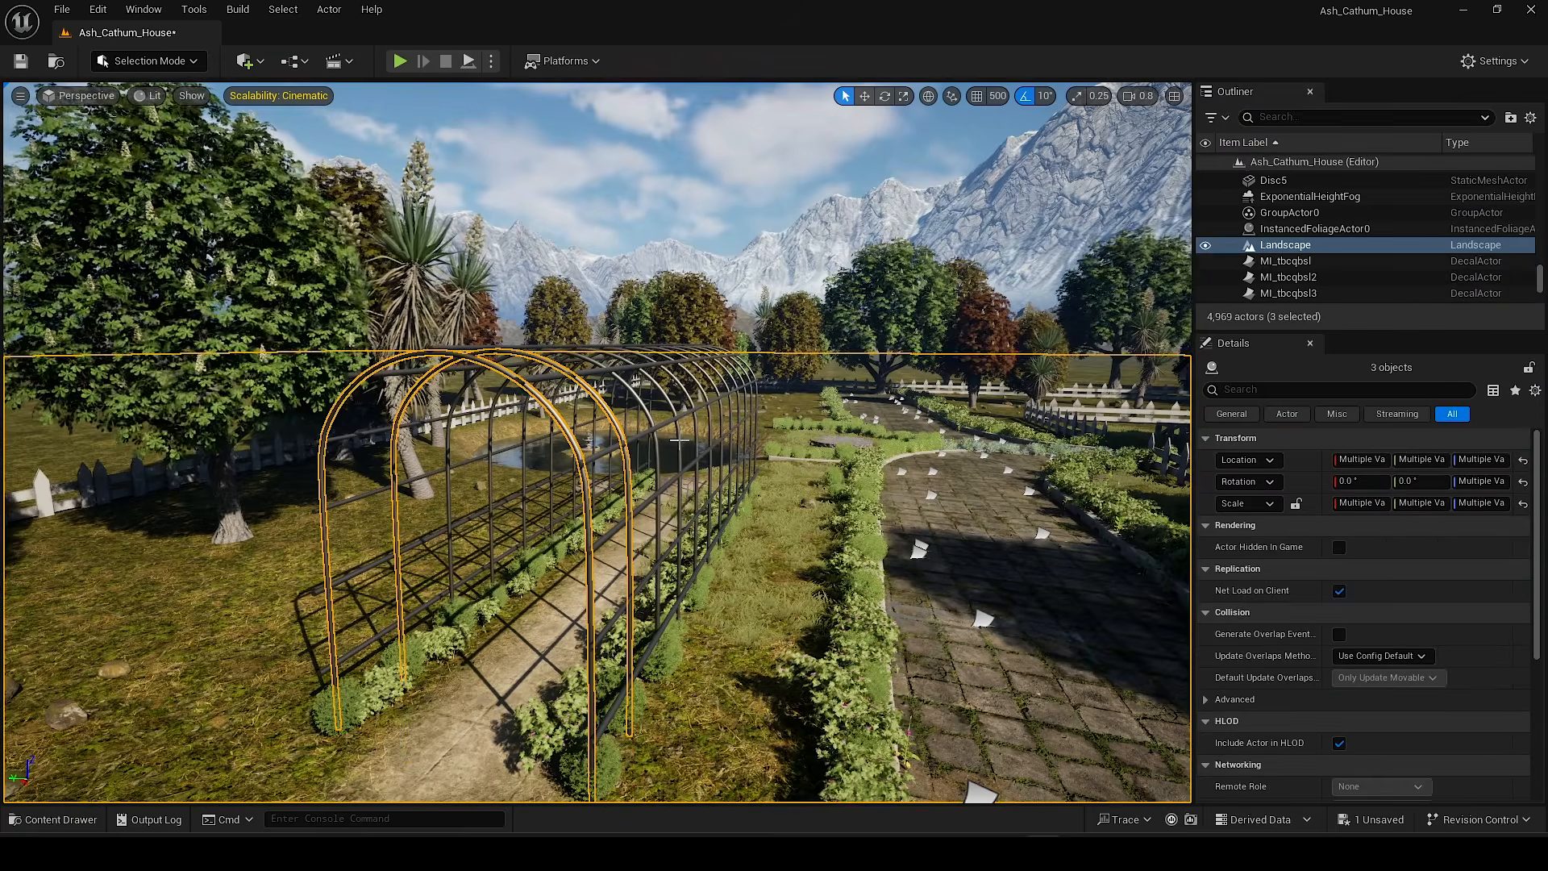
key(ctrl+z)
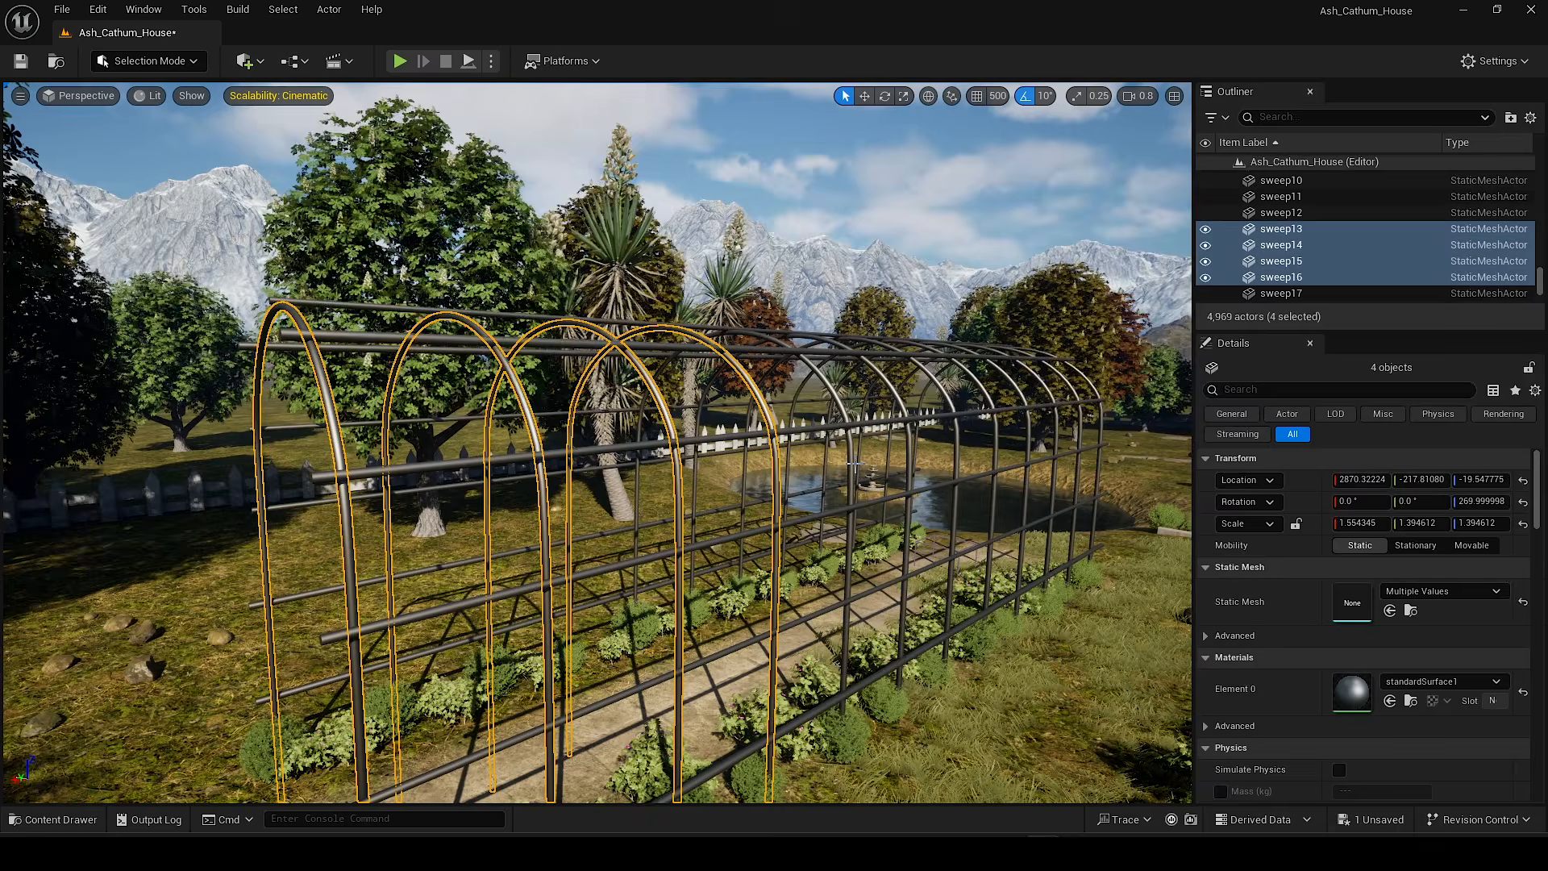
ctrl+click(908, 444)
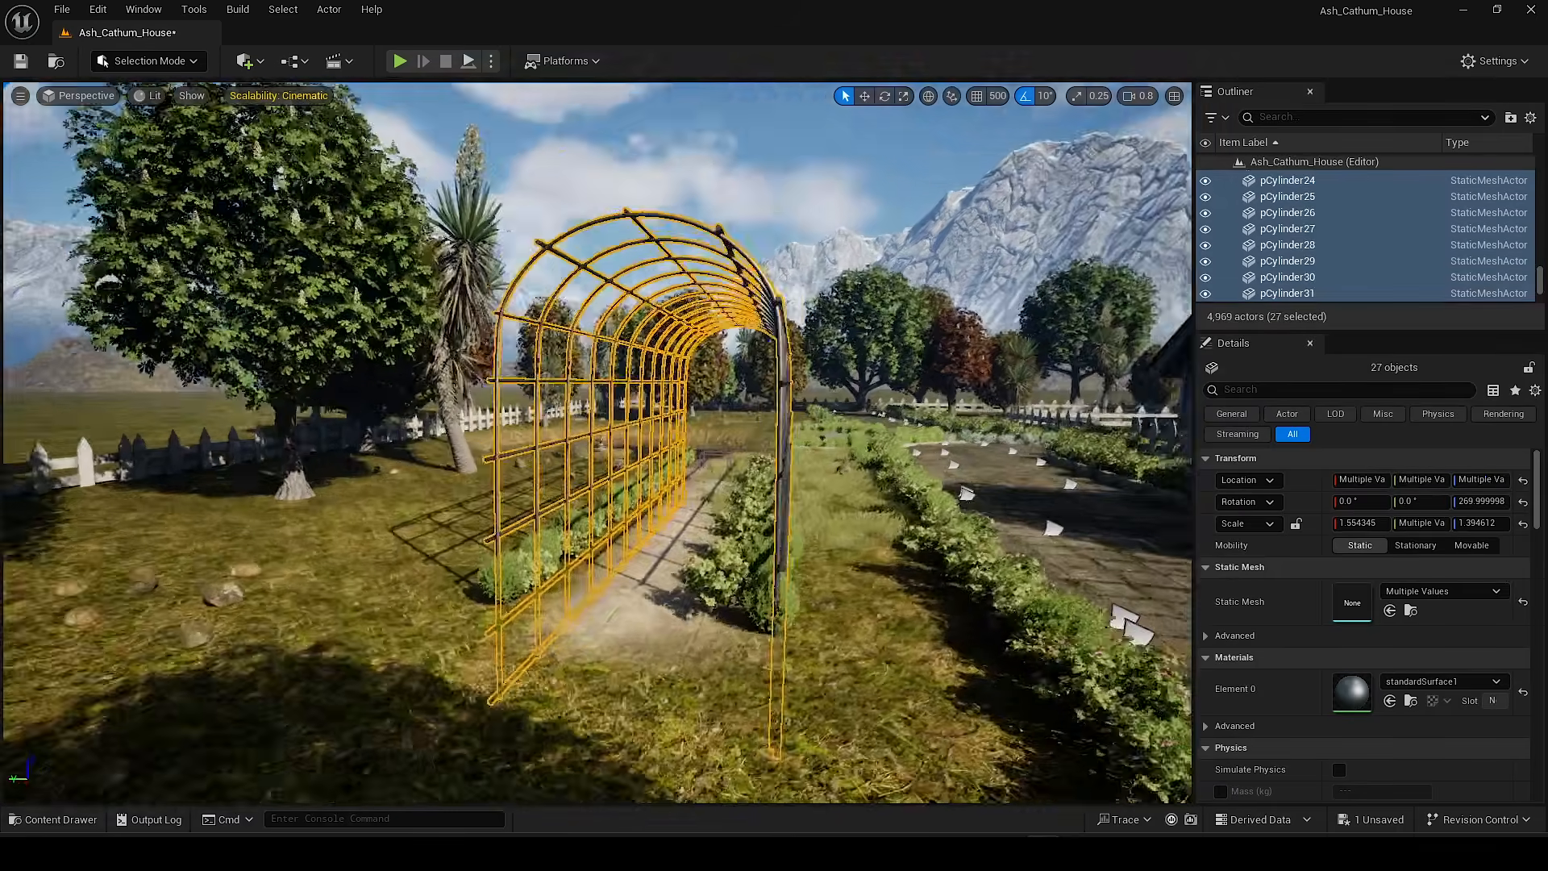
key(ctrl+g)
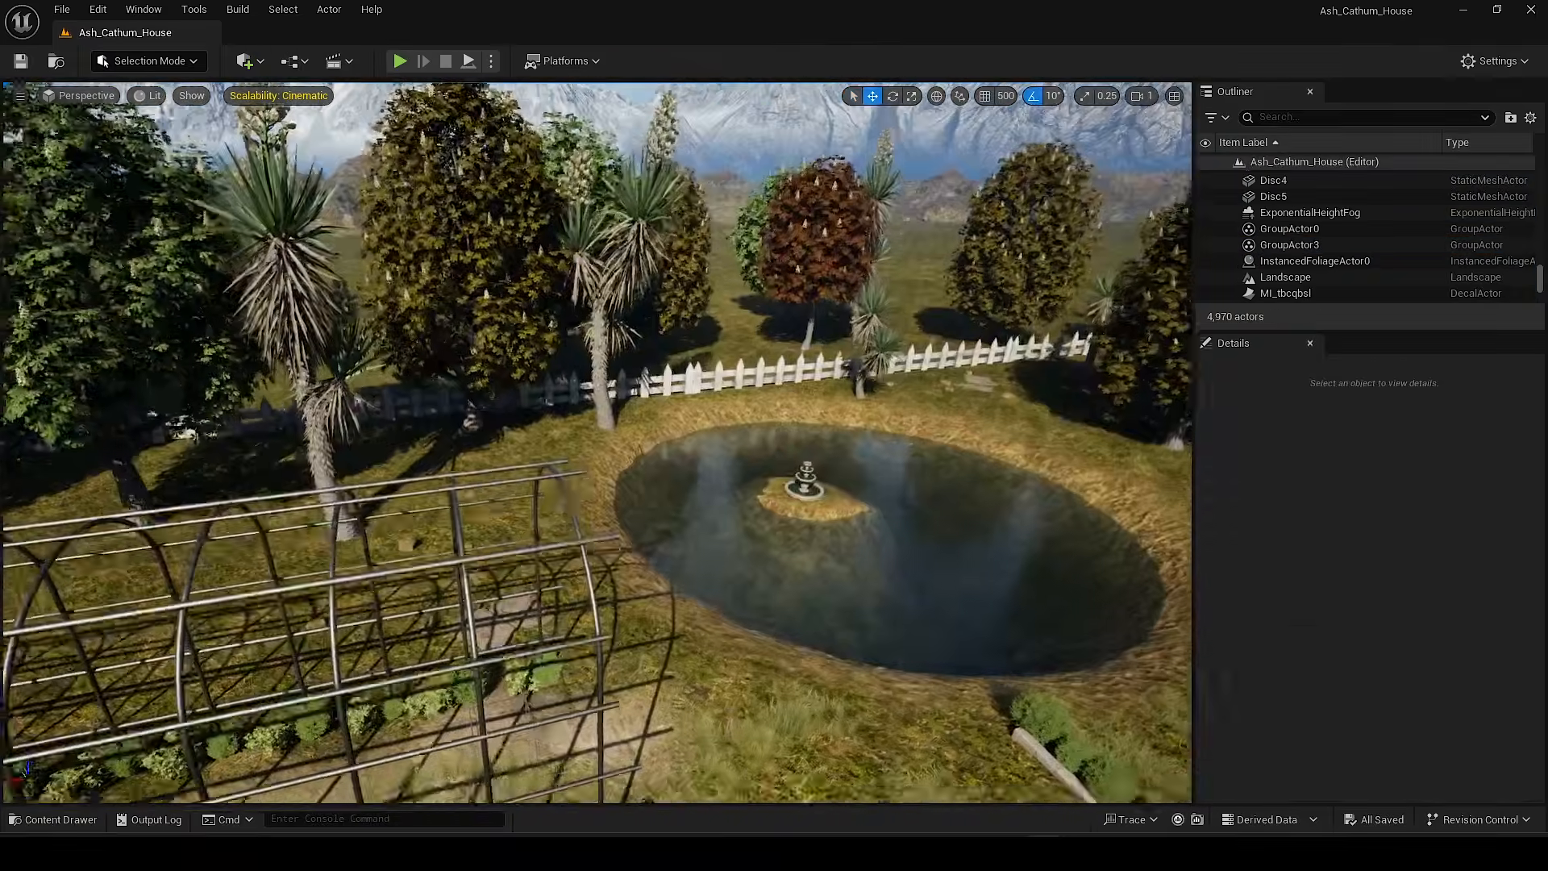
Step: Switch to foliage editing and place one SM_Chestnut_03_G tree on the round stone disc beside the paved road
right_drag(596, 442, 999, 440)
scroll(597, 442, up, 1)
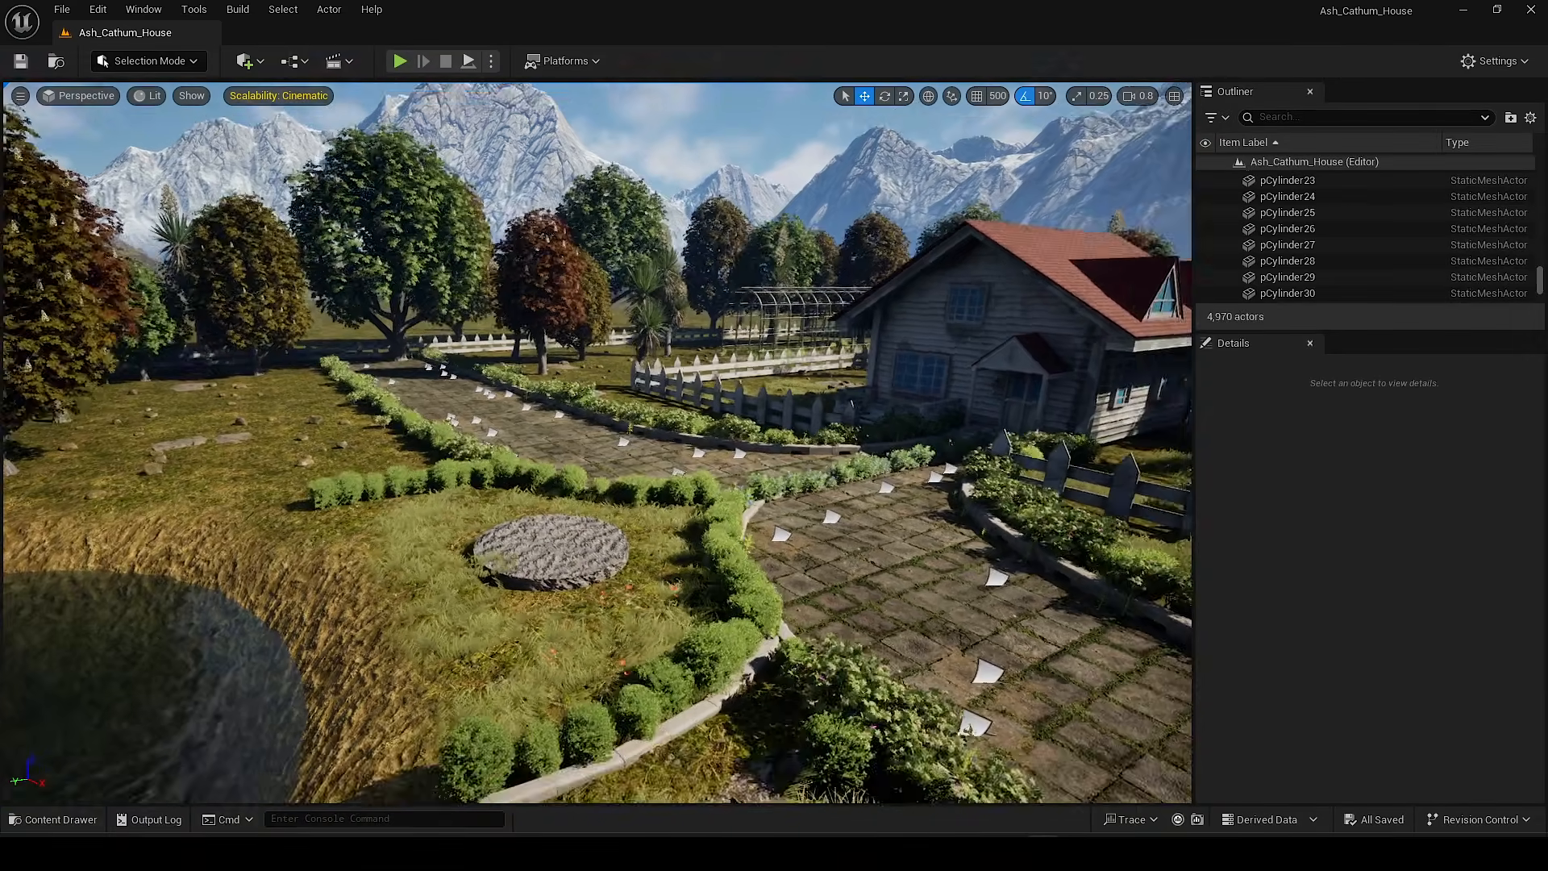
right_drag(682, 454, 657, 454)
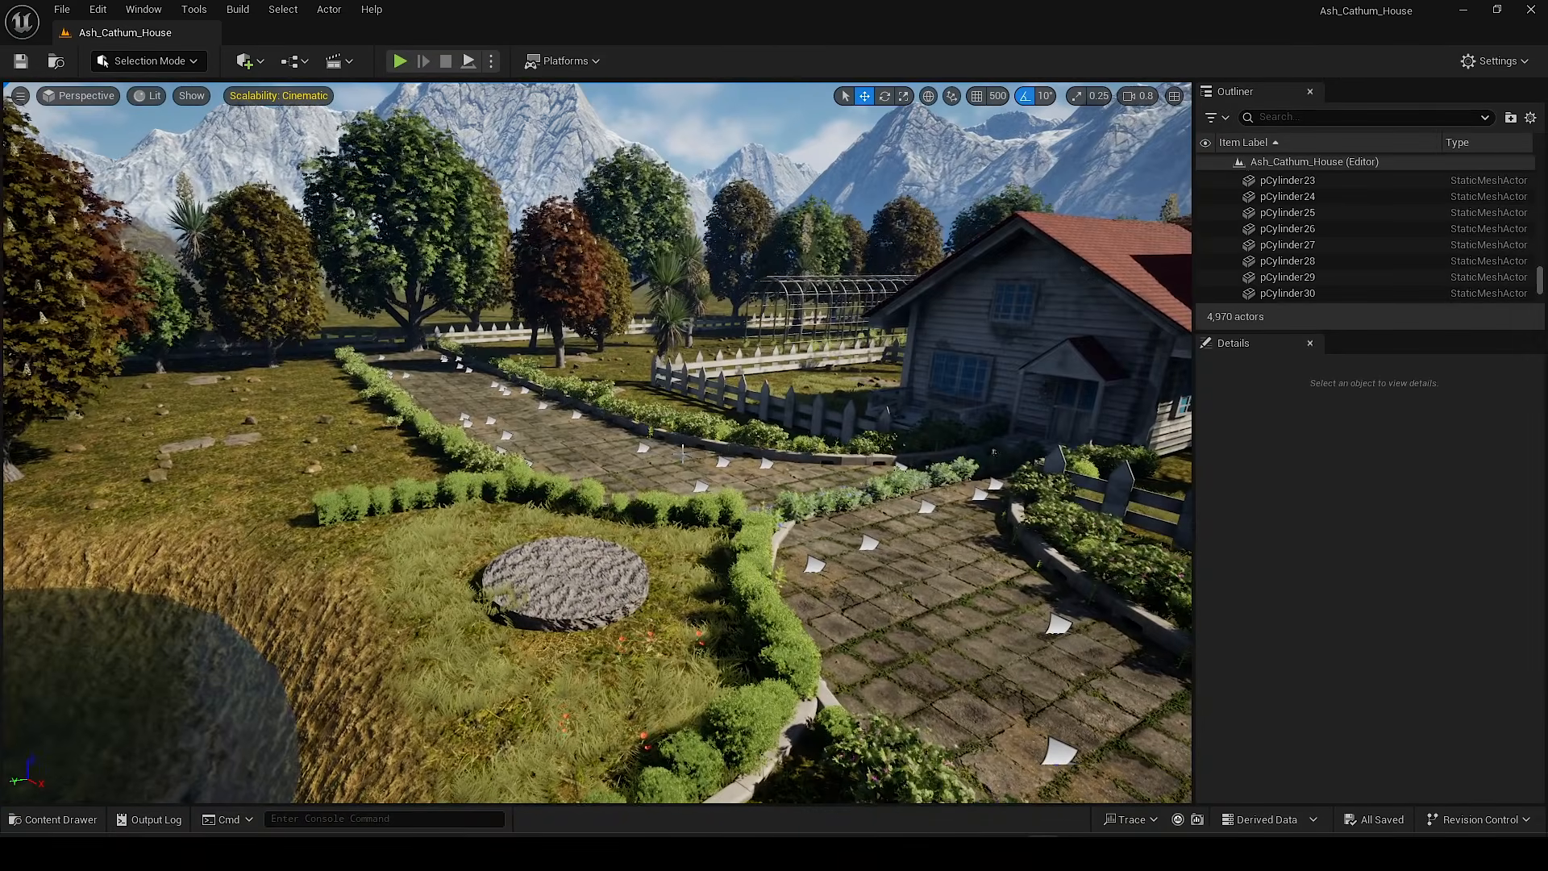
key(shift+3)
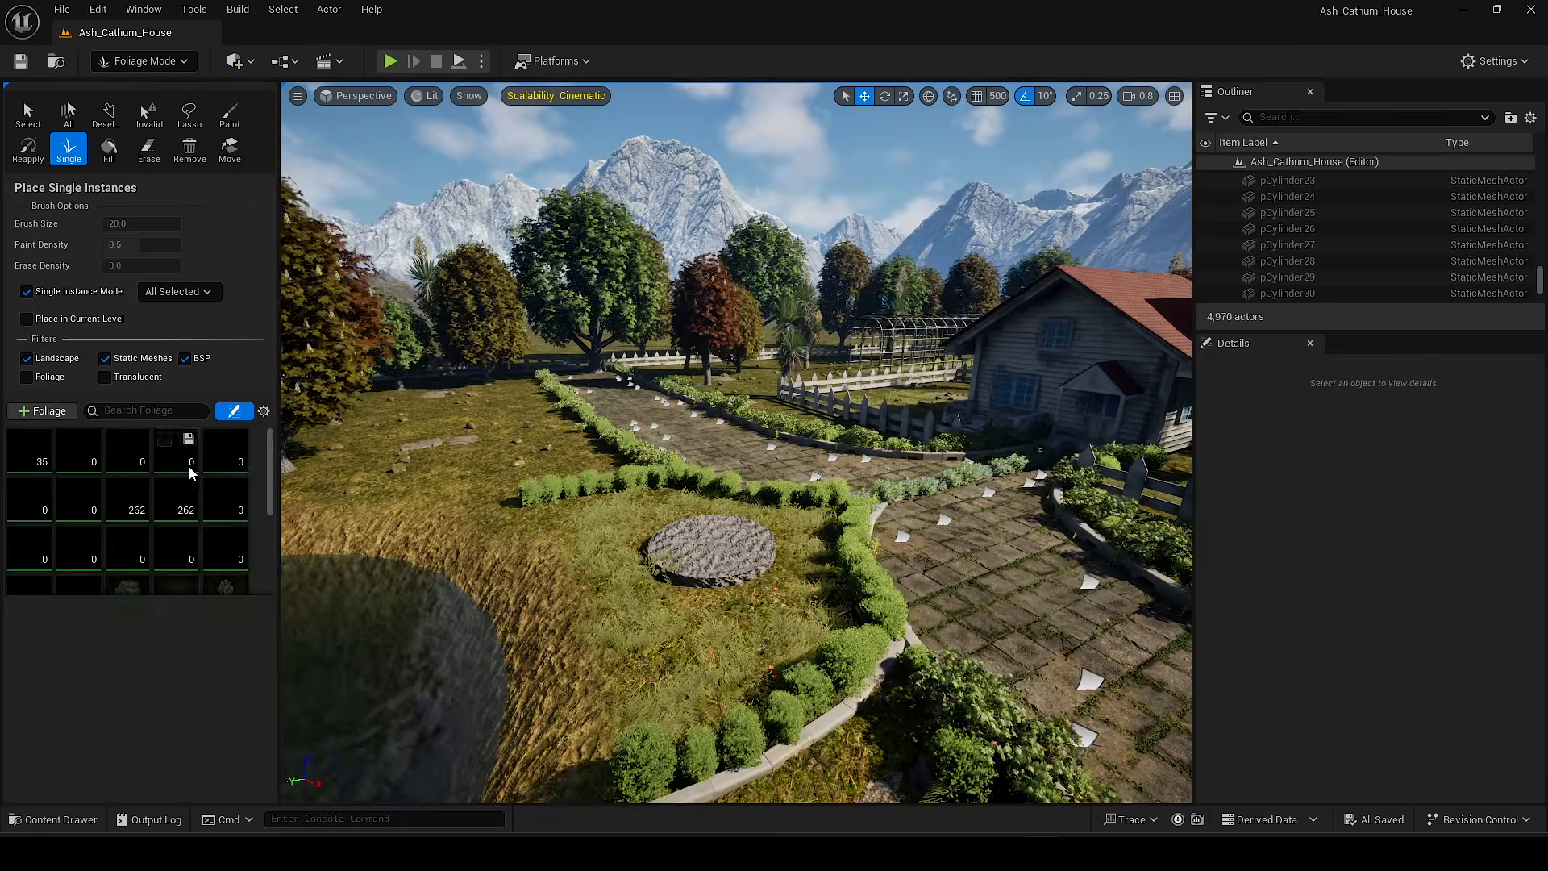
click(78, 544)
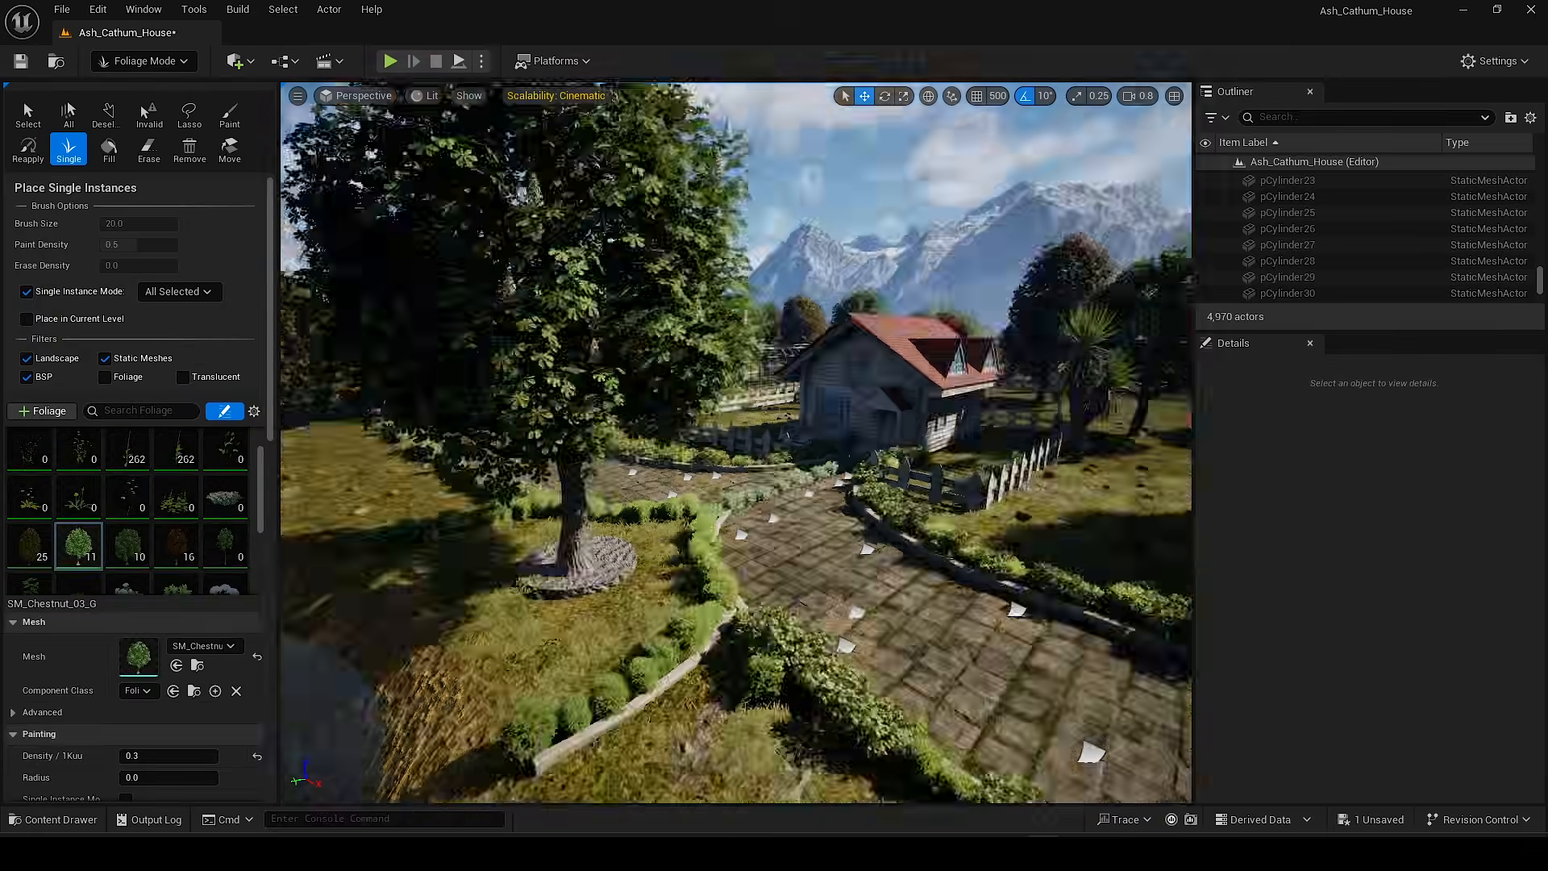
Step: Try placing a single SM_Chestnut_11_G tree beside the second tunnel, and undo that placement
click(69, 113)
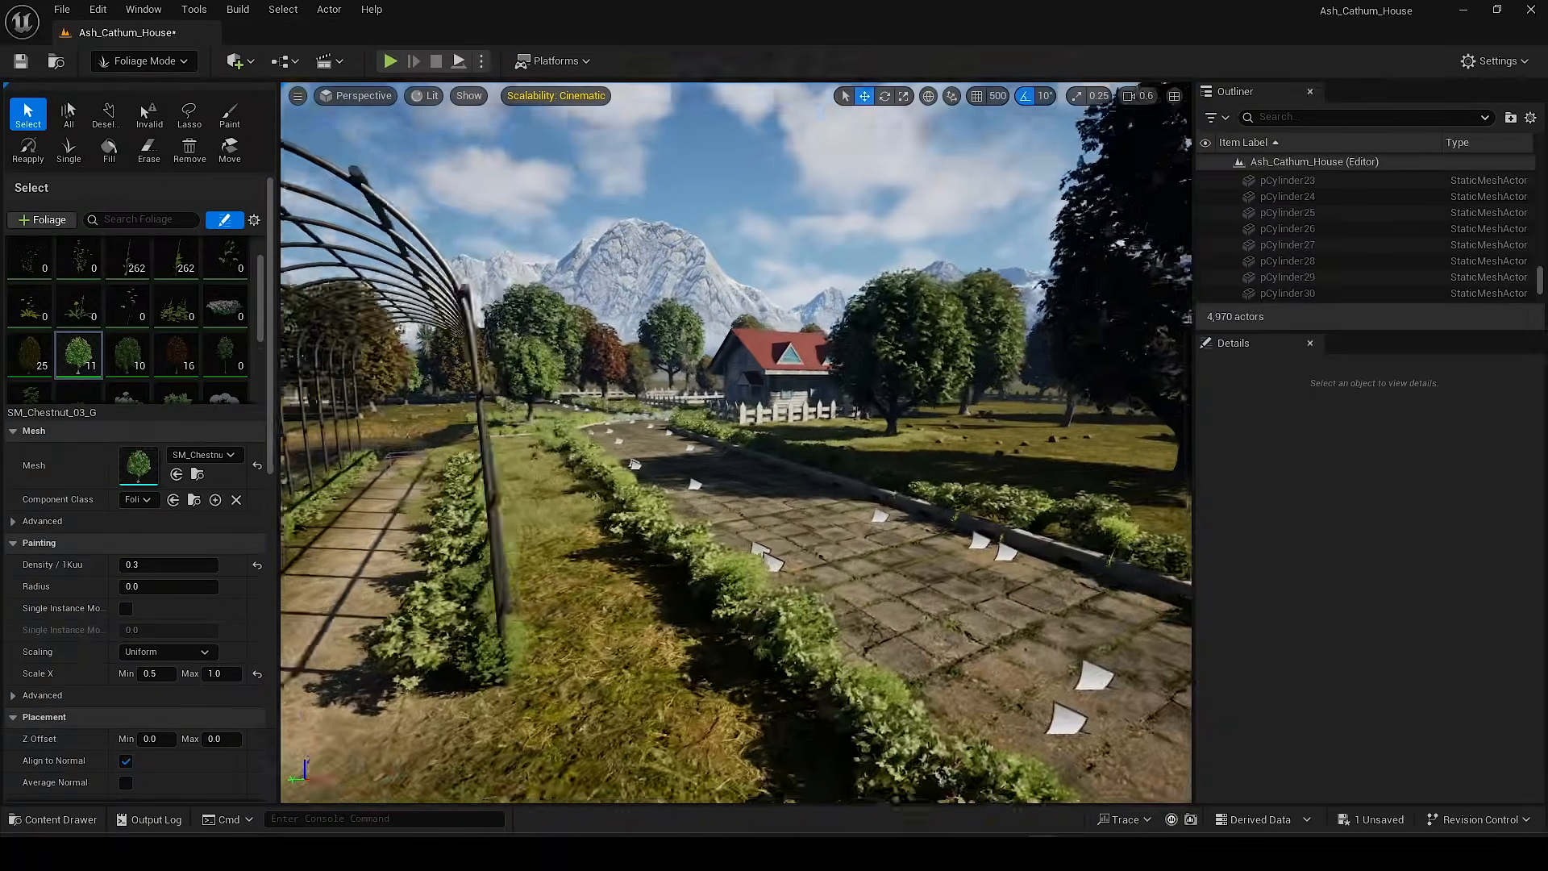
click(232, 361)
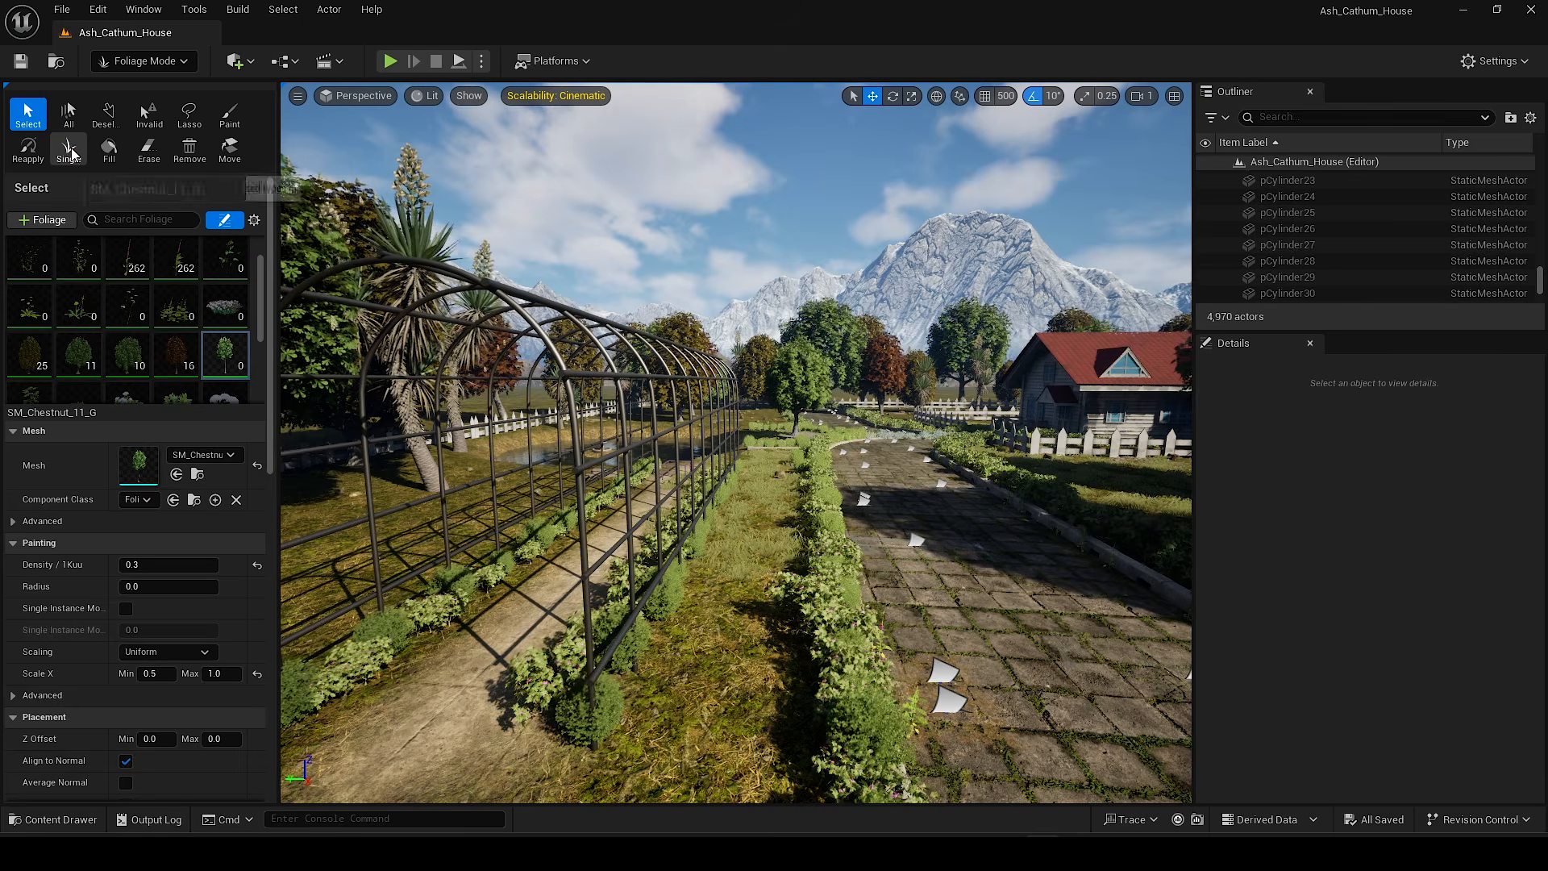
click(69, 151)
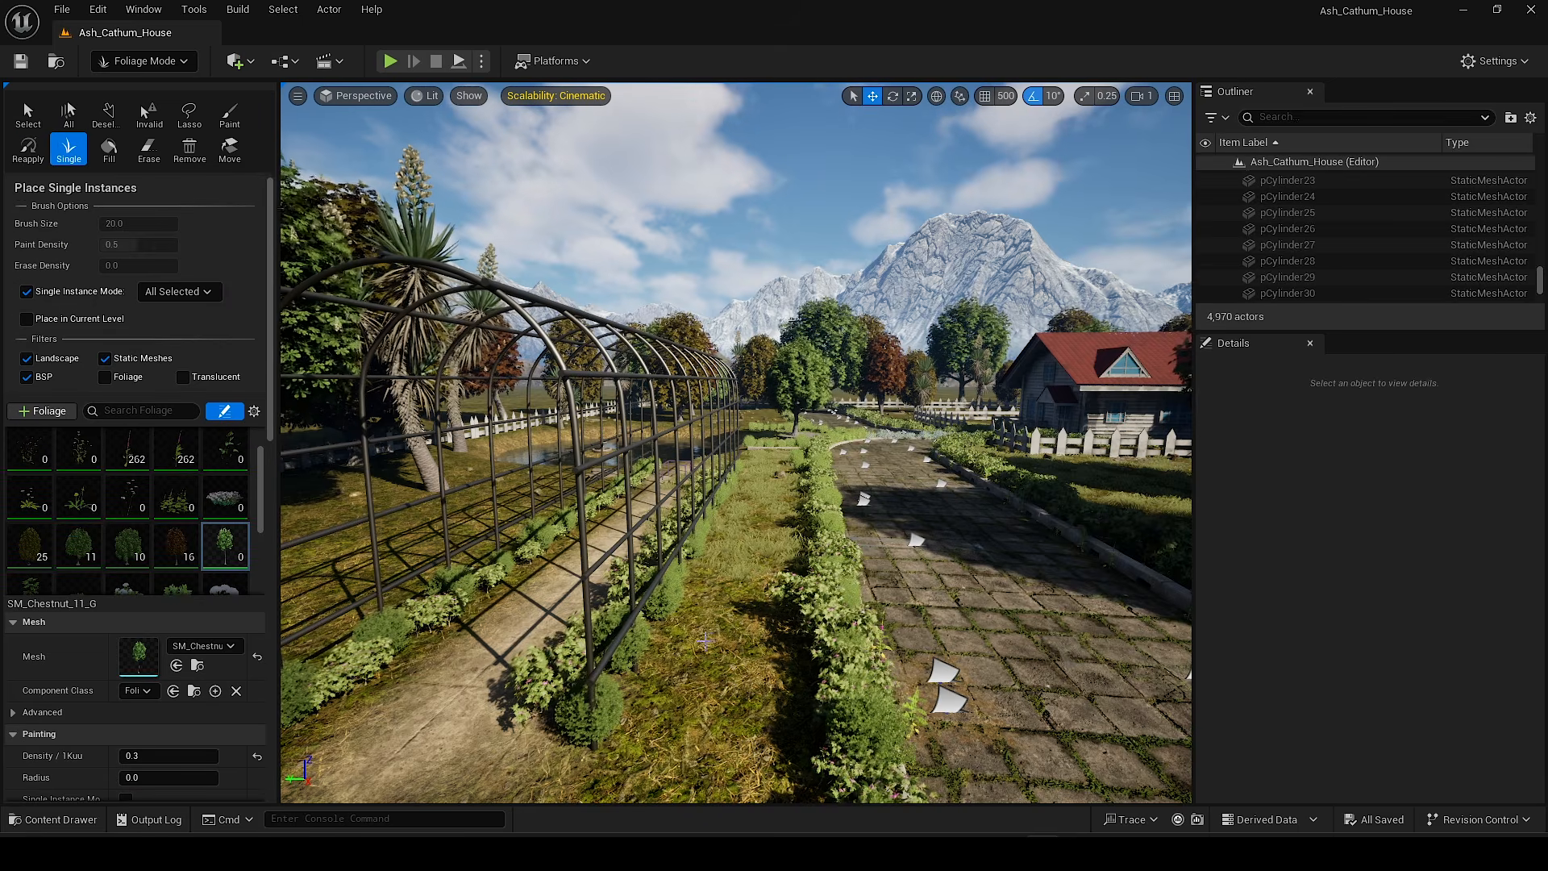
right_drag(681, 570, 605, 563)
key(w)
key(w)
key(s)
key(w)
key(s)
key(w)
key(s)
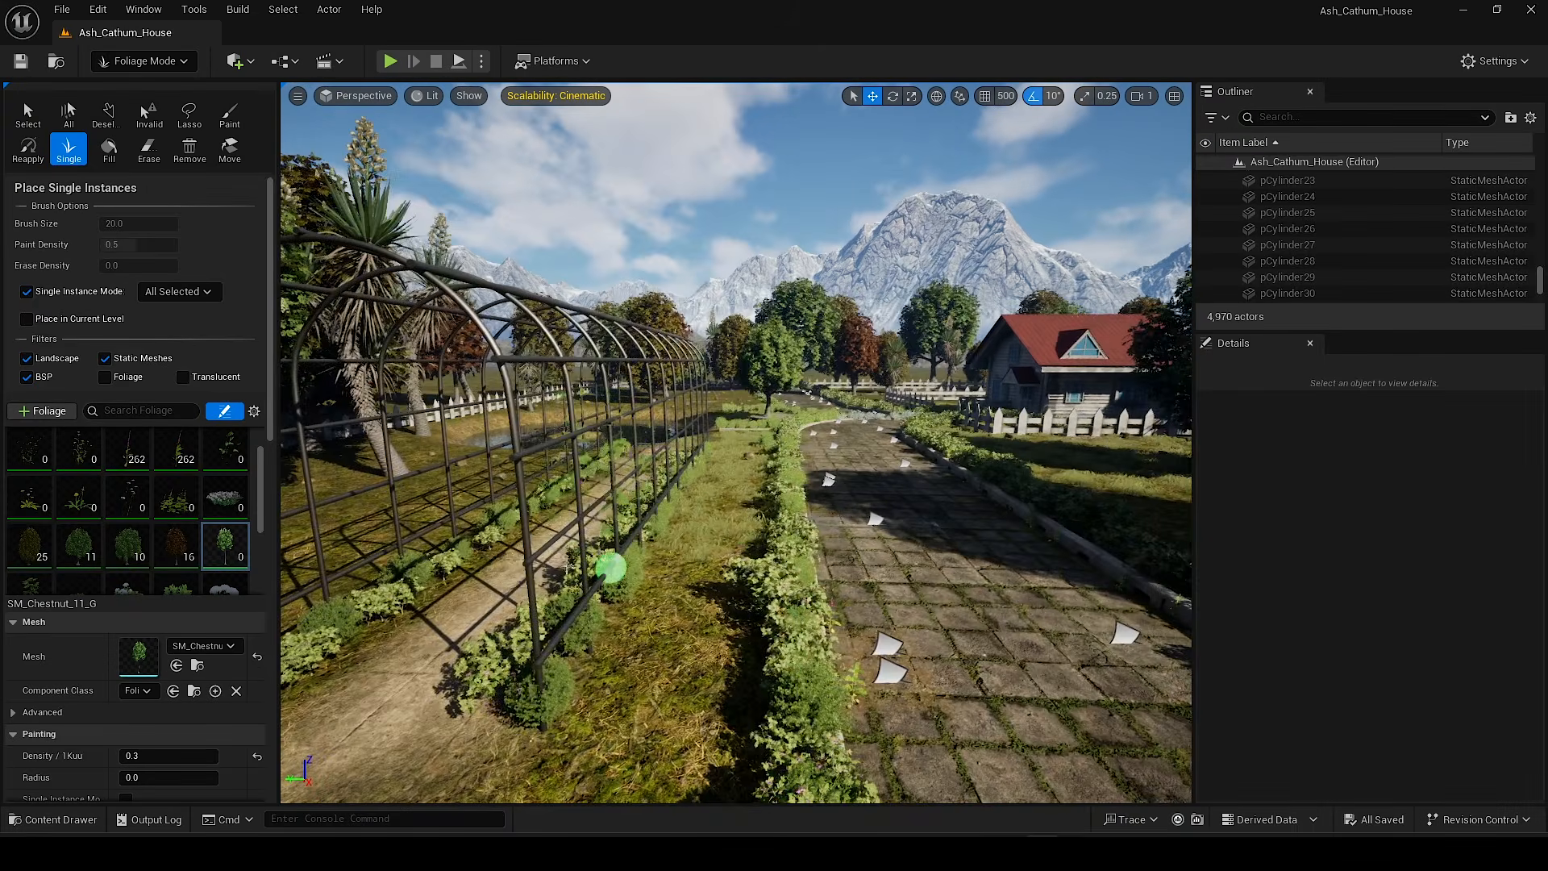
key(ctrl+z)
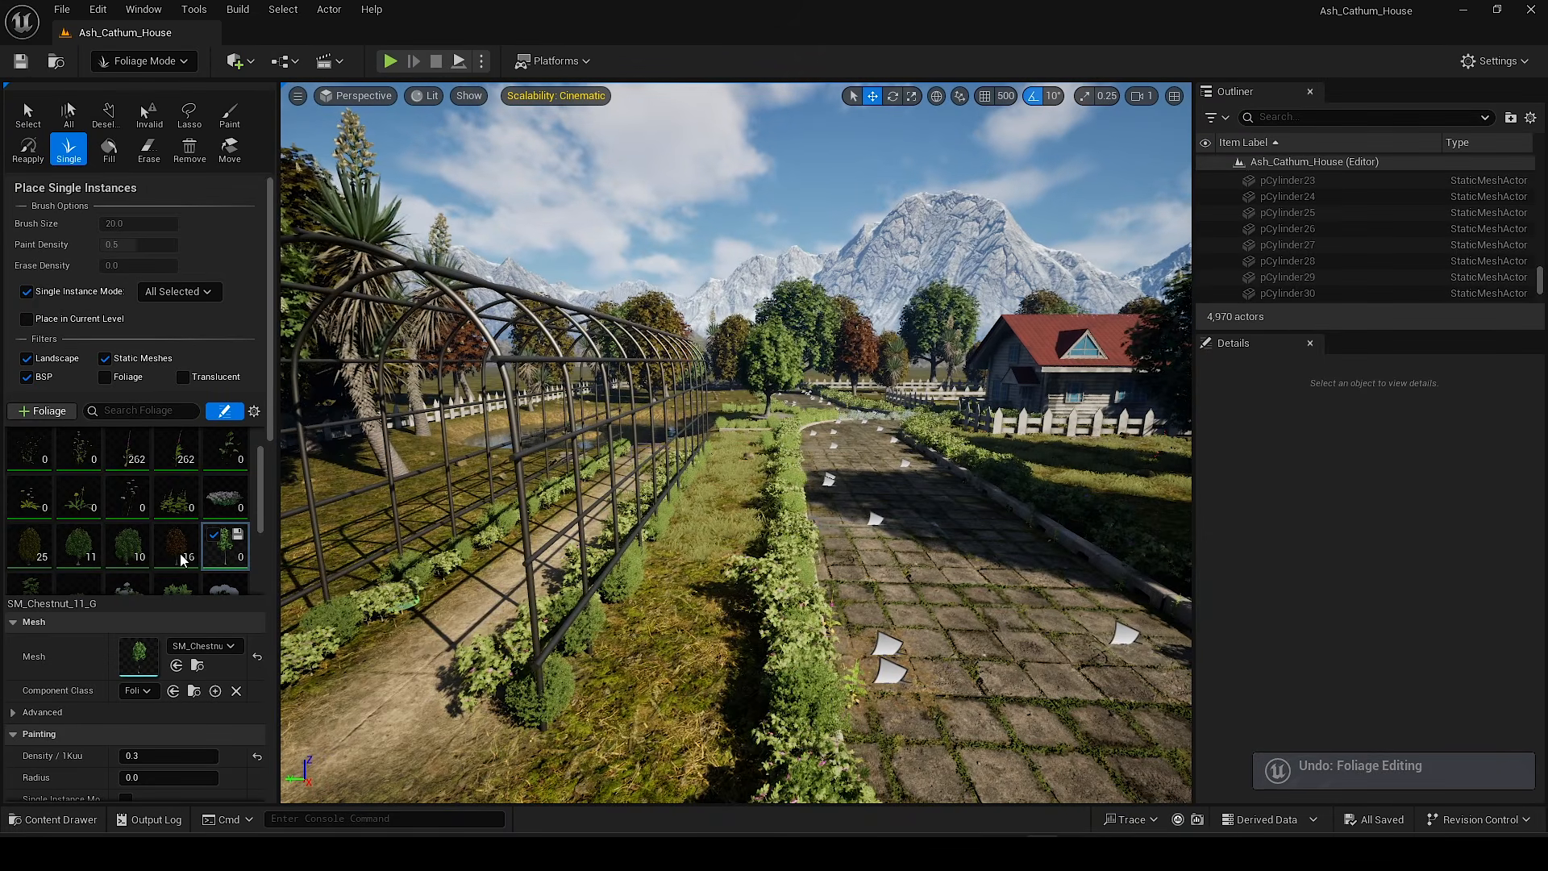
Step: Place one SM_Chestnut_11_G tree at scale 1.0, with Align to Normal off, outside the second tunnel's road-side posts
right_drag(430, 638, 516, 636)
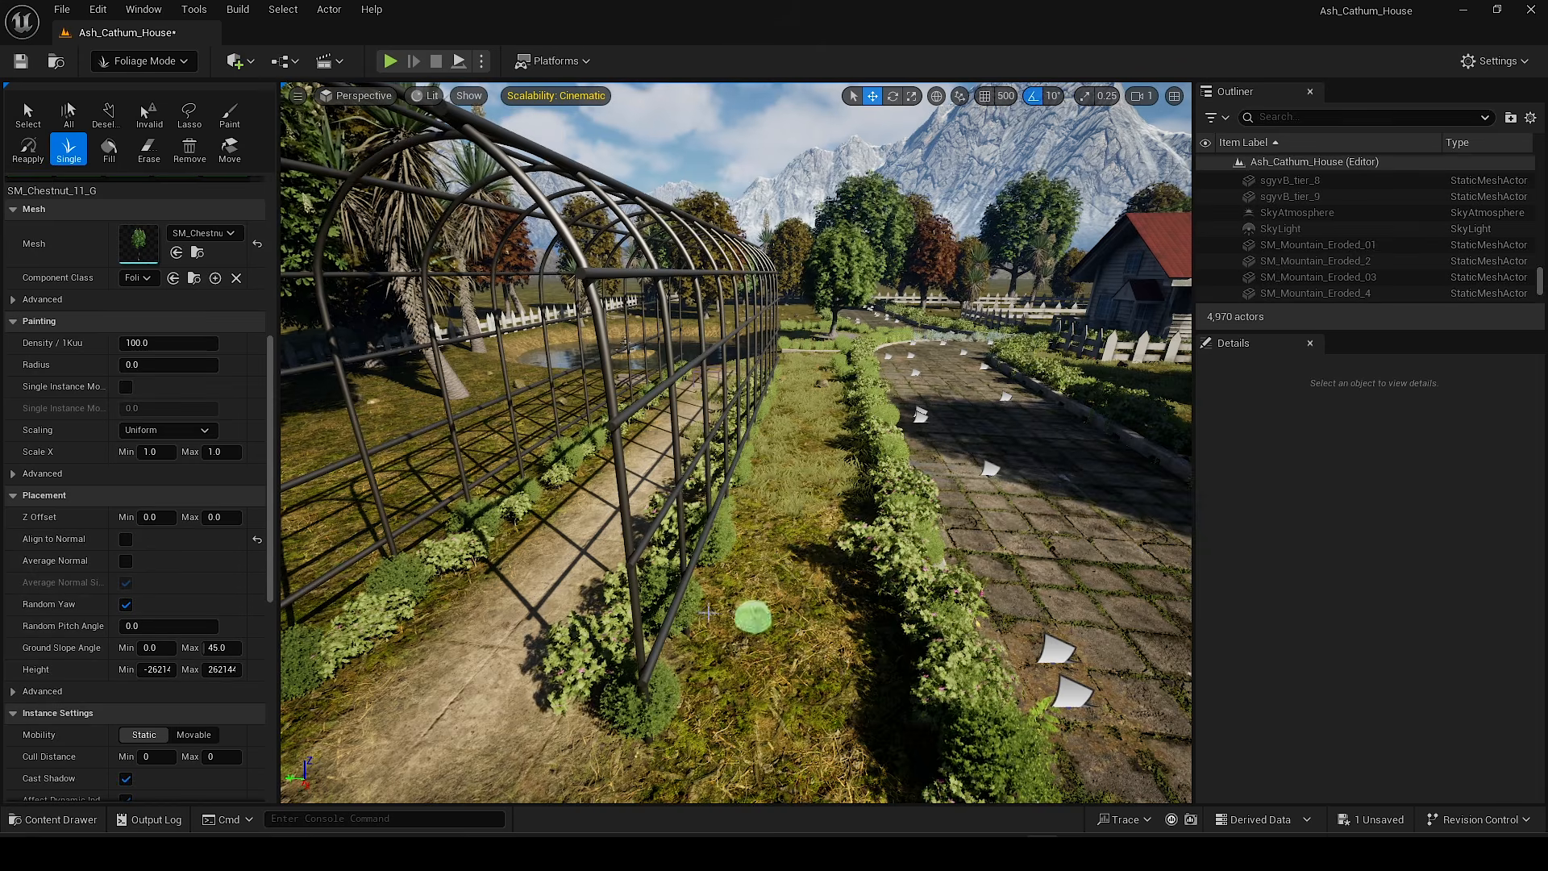
click(706, 609)
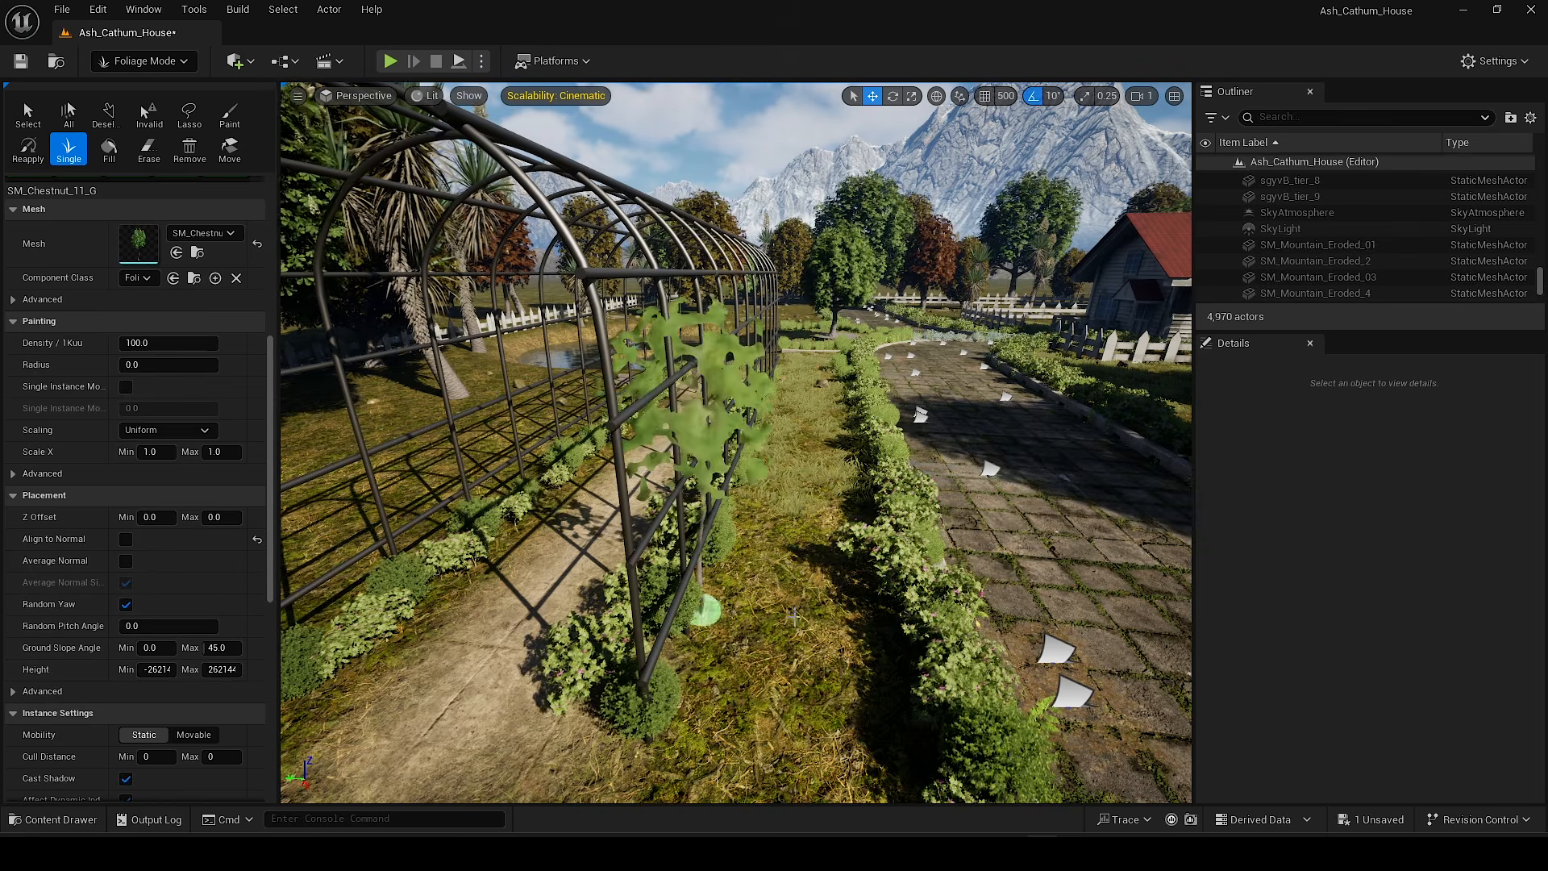
right_drag(806, 585, 775, 583)
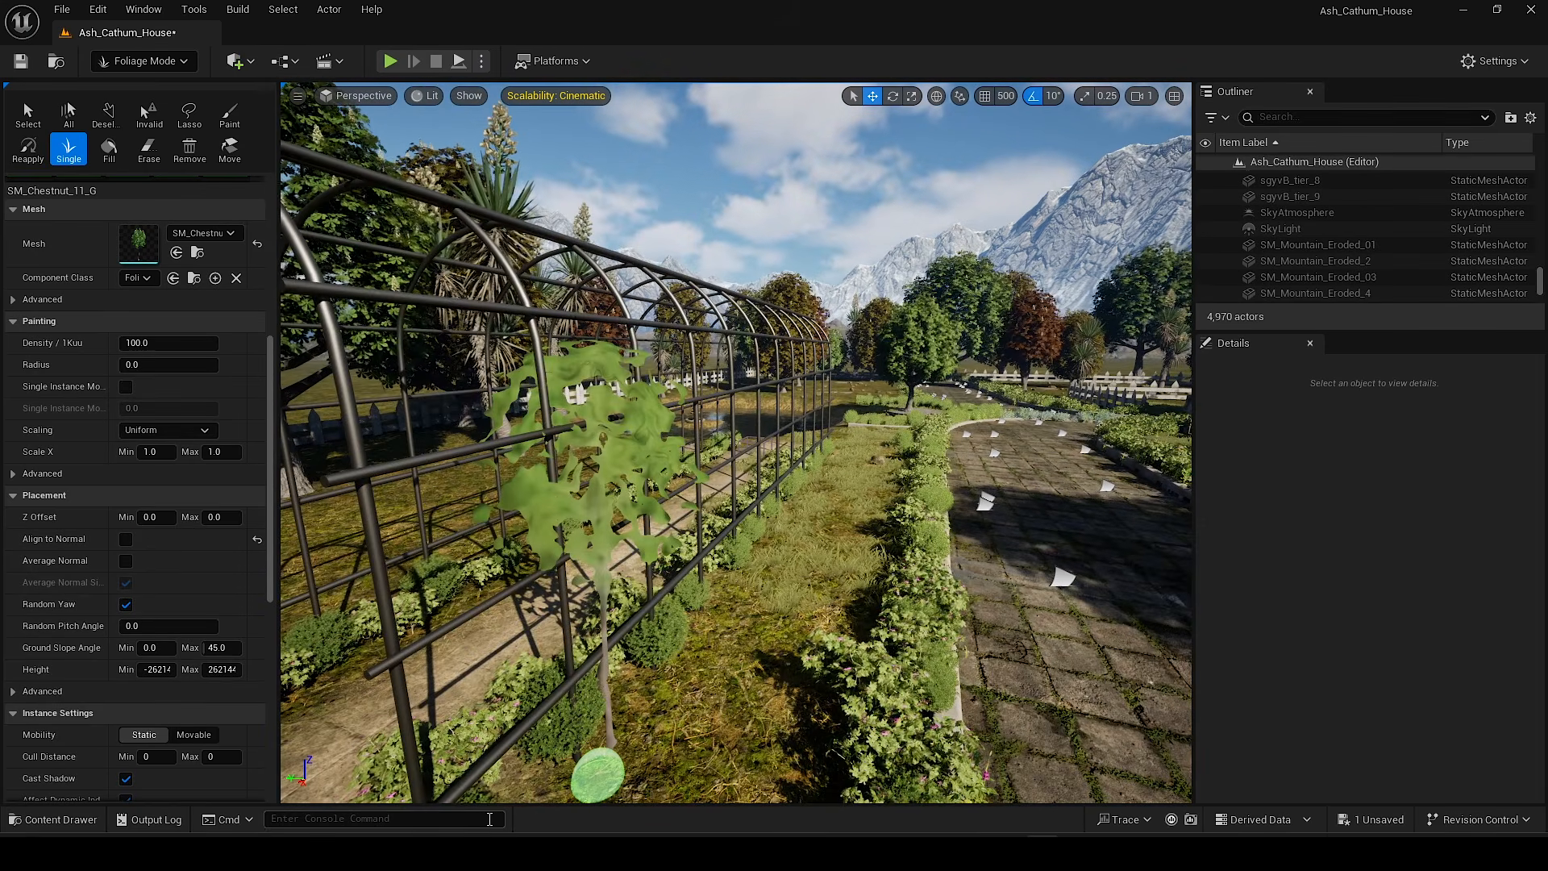
Step: Run the console command foliage.ForceLOD 0 and inspect the small chestnut tree beside the tunnel
text(foliag)
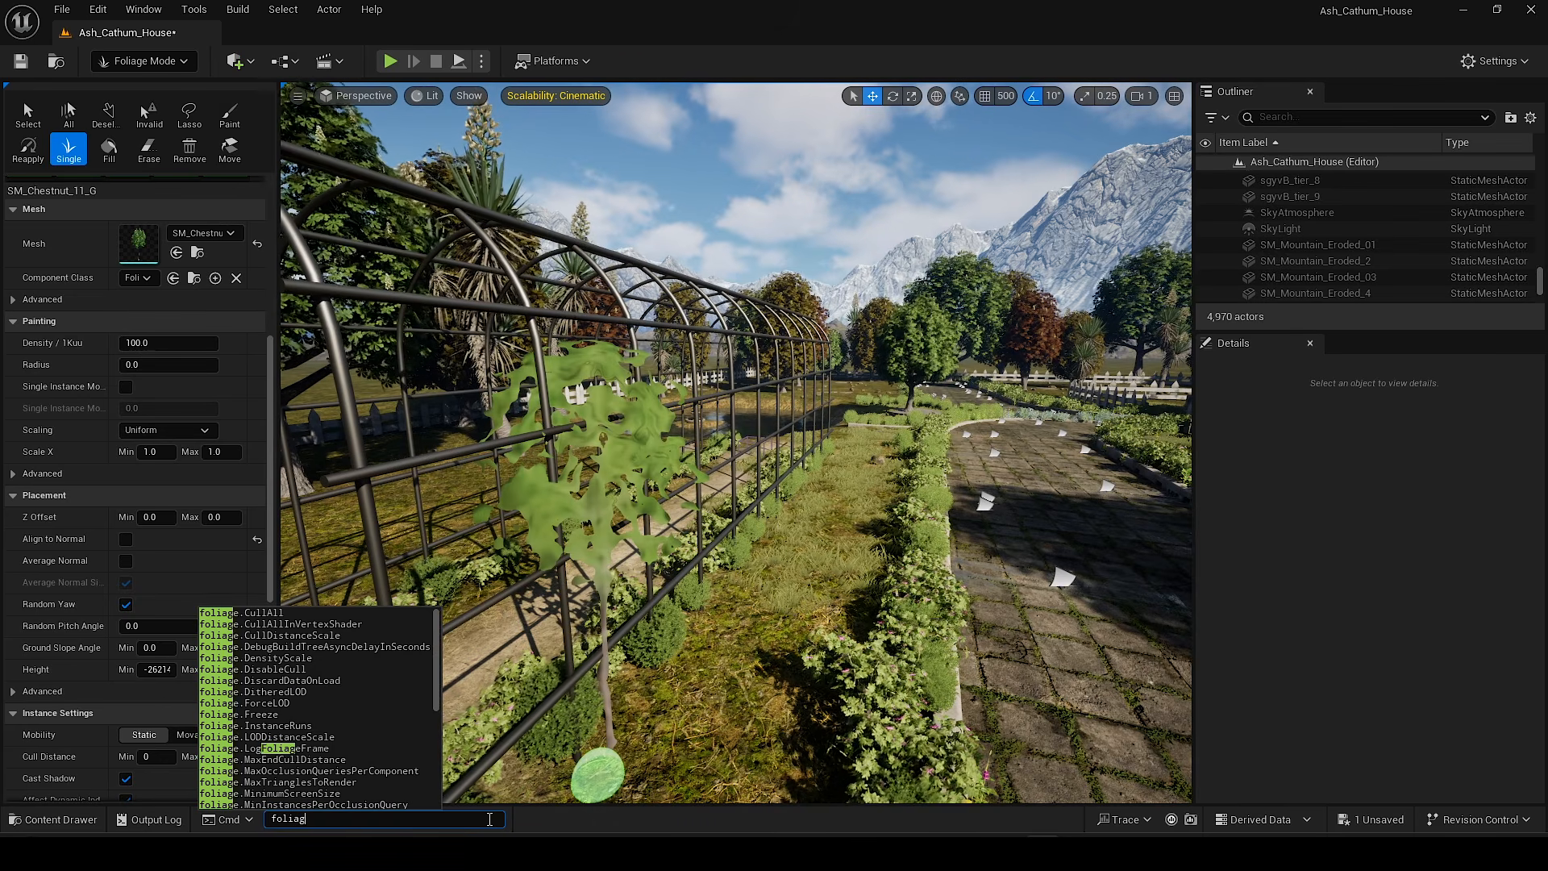
text(e.f)
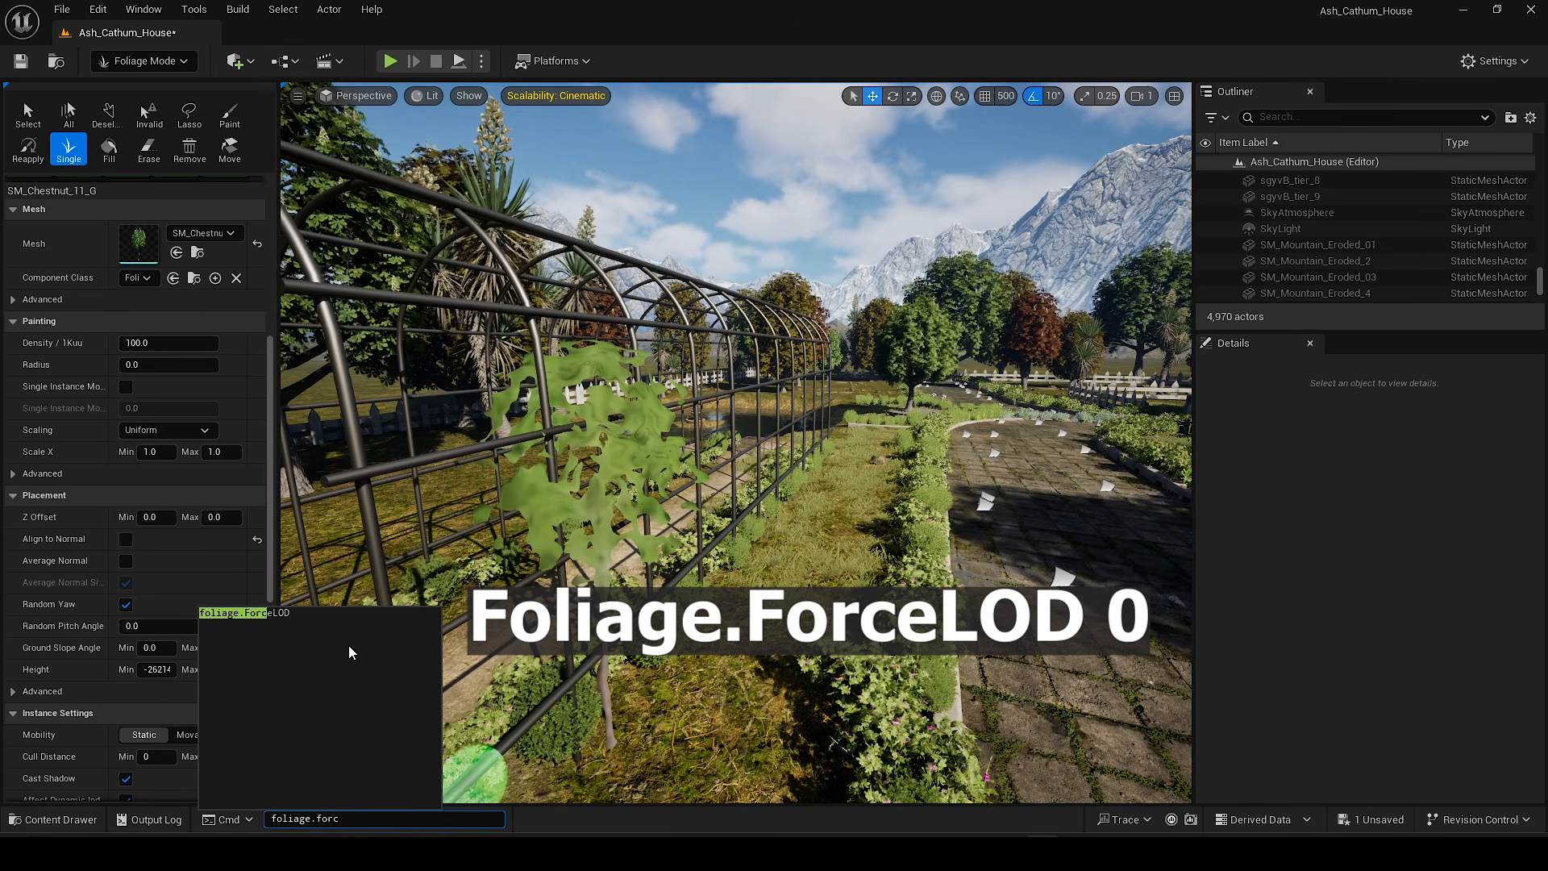
text(orc)
click(276, 614)
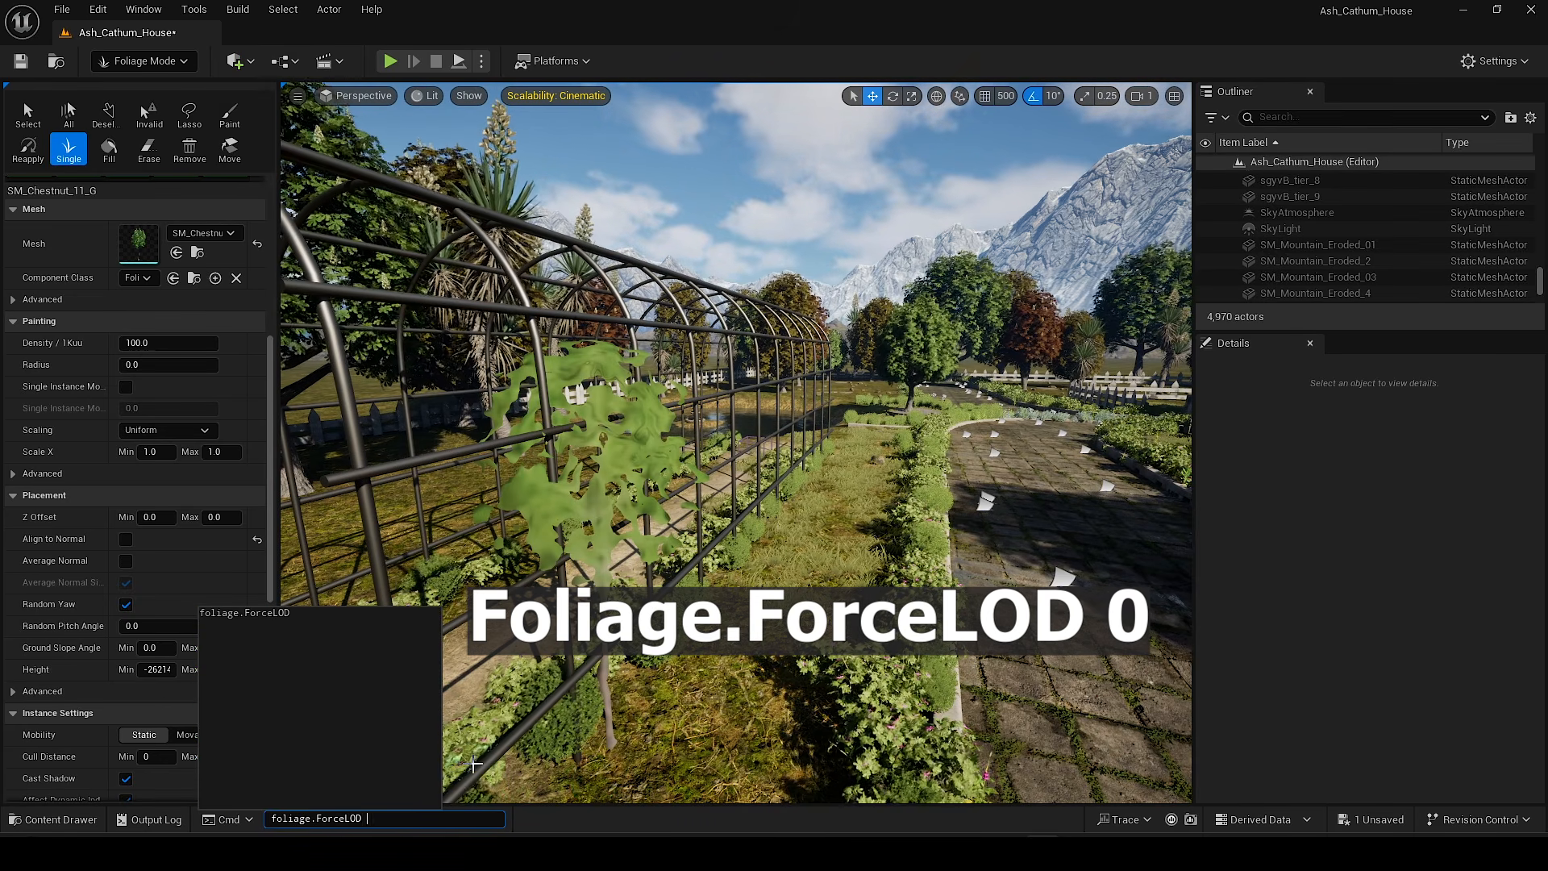
text(0)
key(Return)
right_drag(613, 725, 669, 727)
key(s)
key(w)
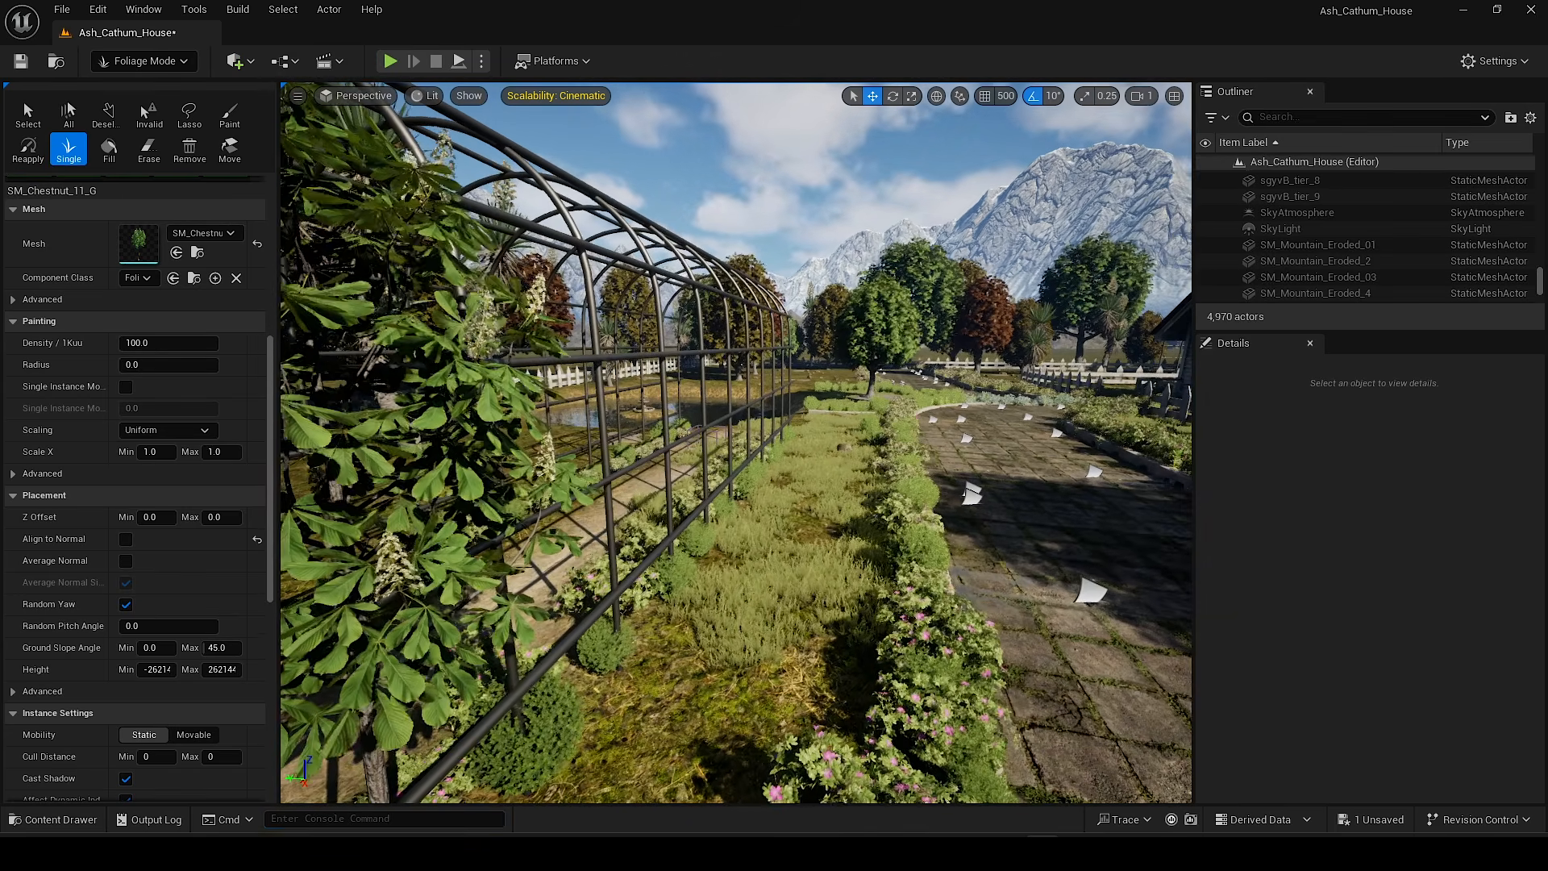
scroll(735, 442, down, 1)
key(s)
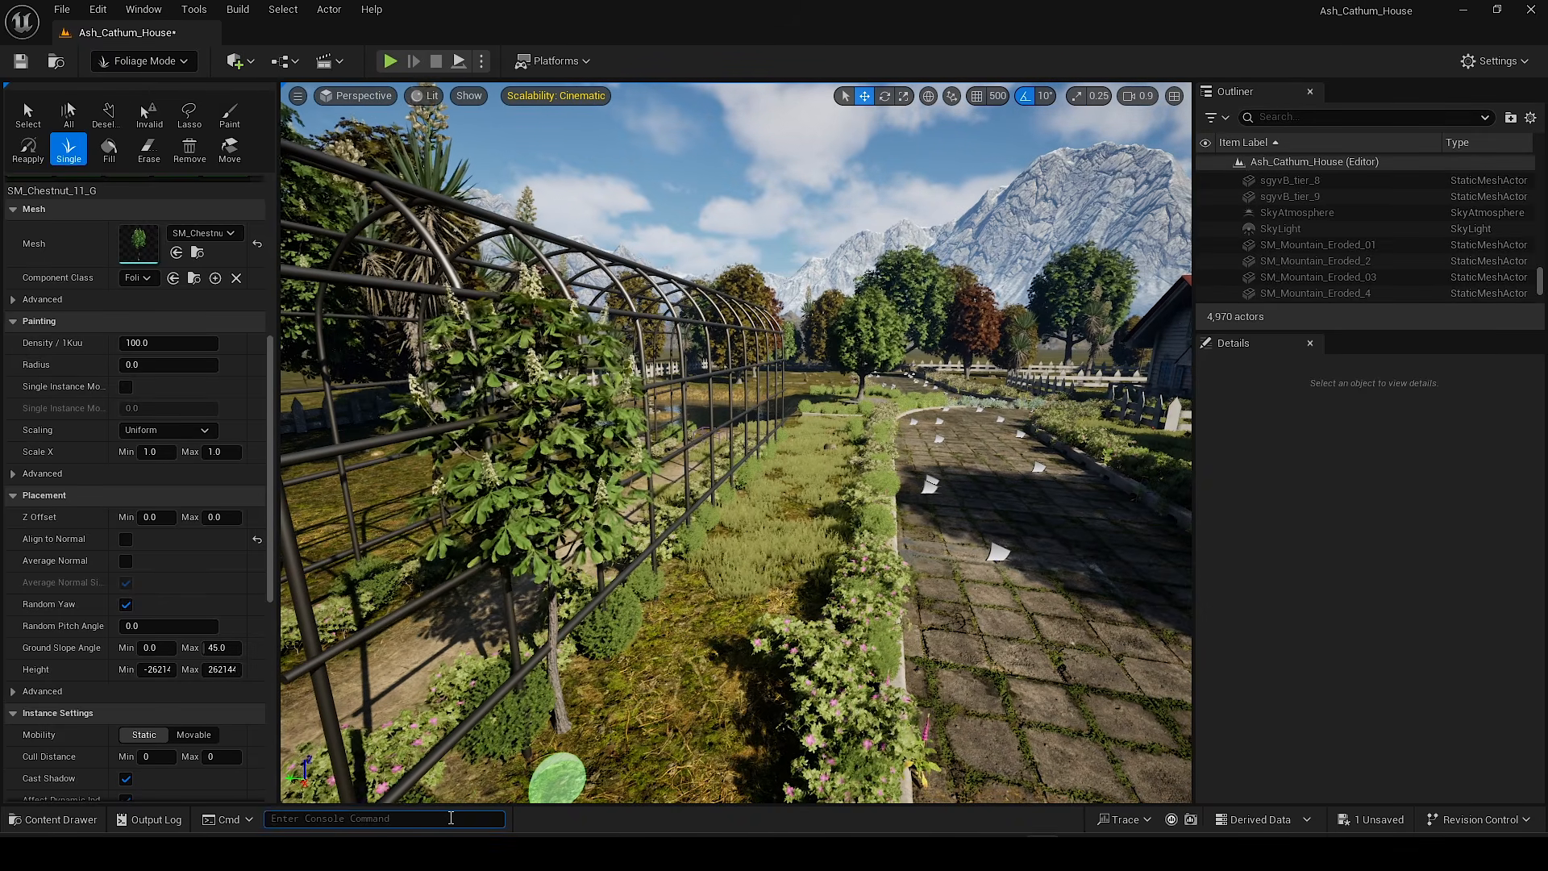
Step: Run the console command foliage.ForceLOD 1
text(foliage.)
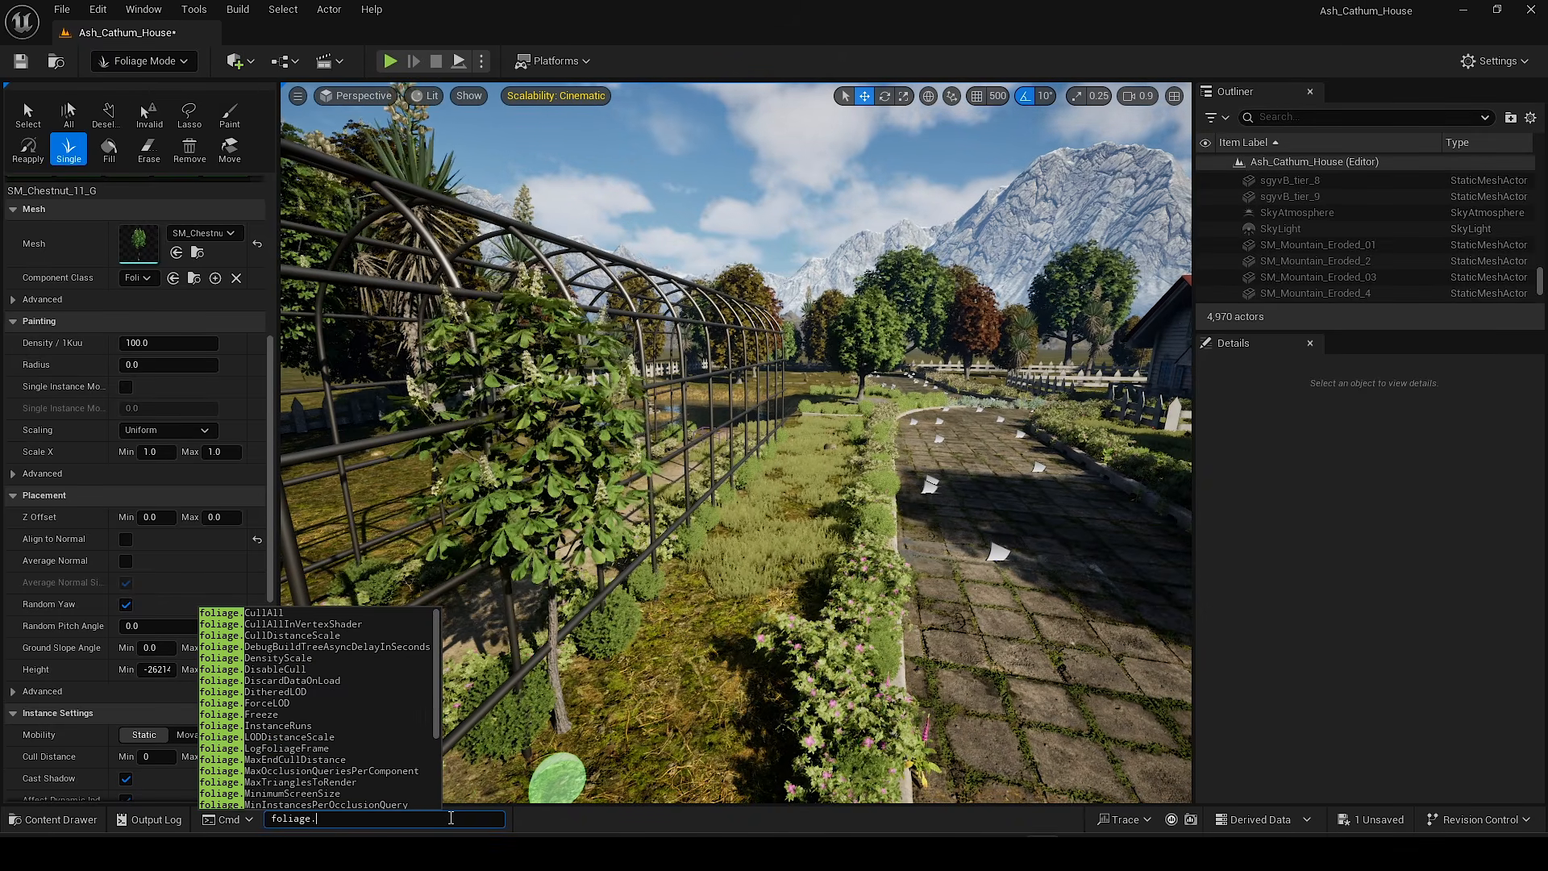
text(forc)
key(Tab)
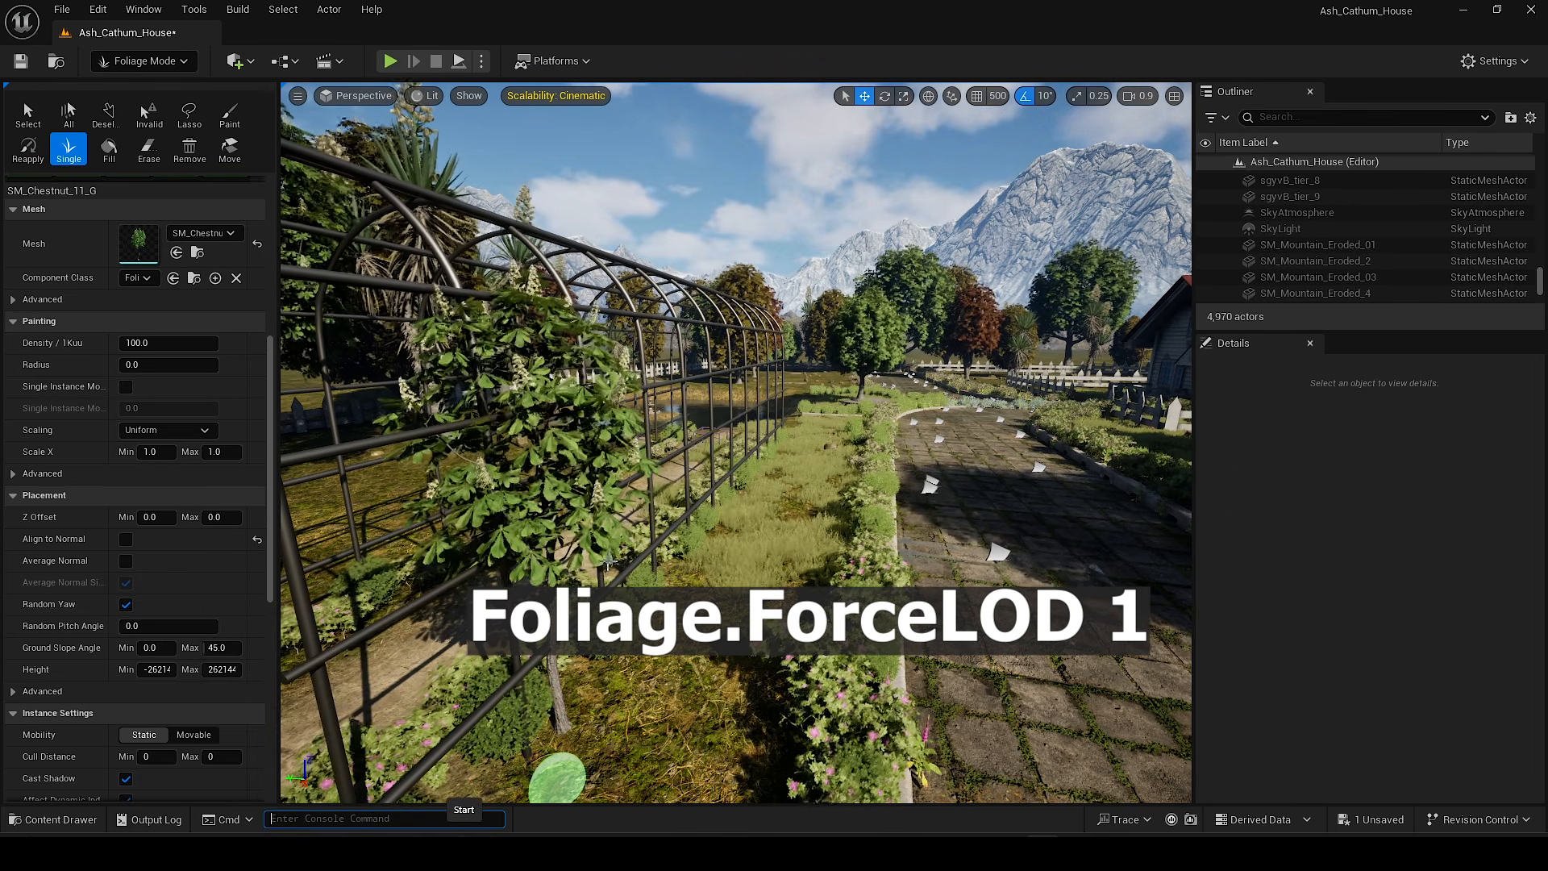
Step: Add the SM_Chestnut_12_G mesh as a foliage type and remove the SM_Chestnut_11_G type together with its instance
key(s)
right_drag(735, 442, 843, 443)
scroll(764, 441, down, 1)
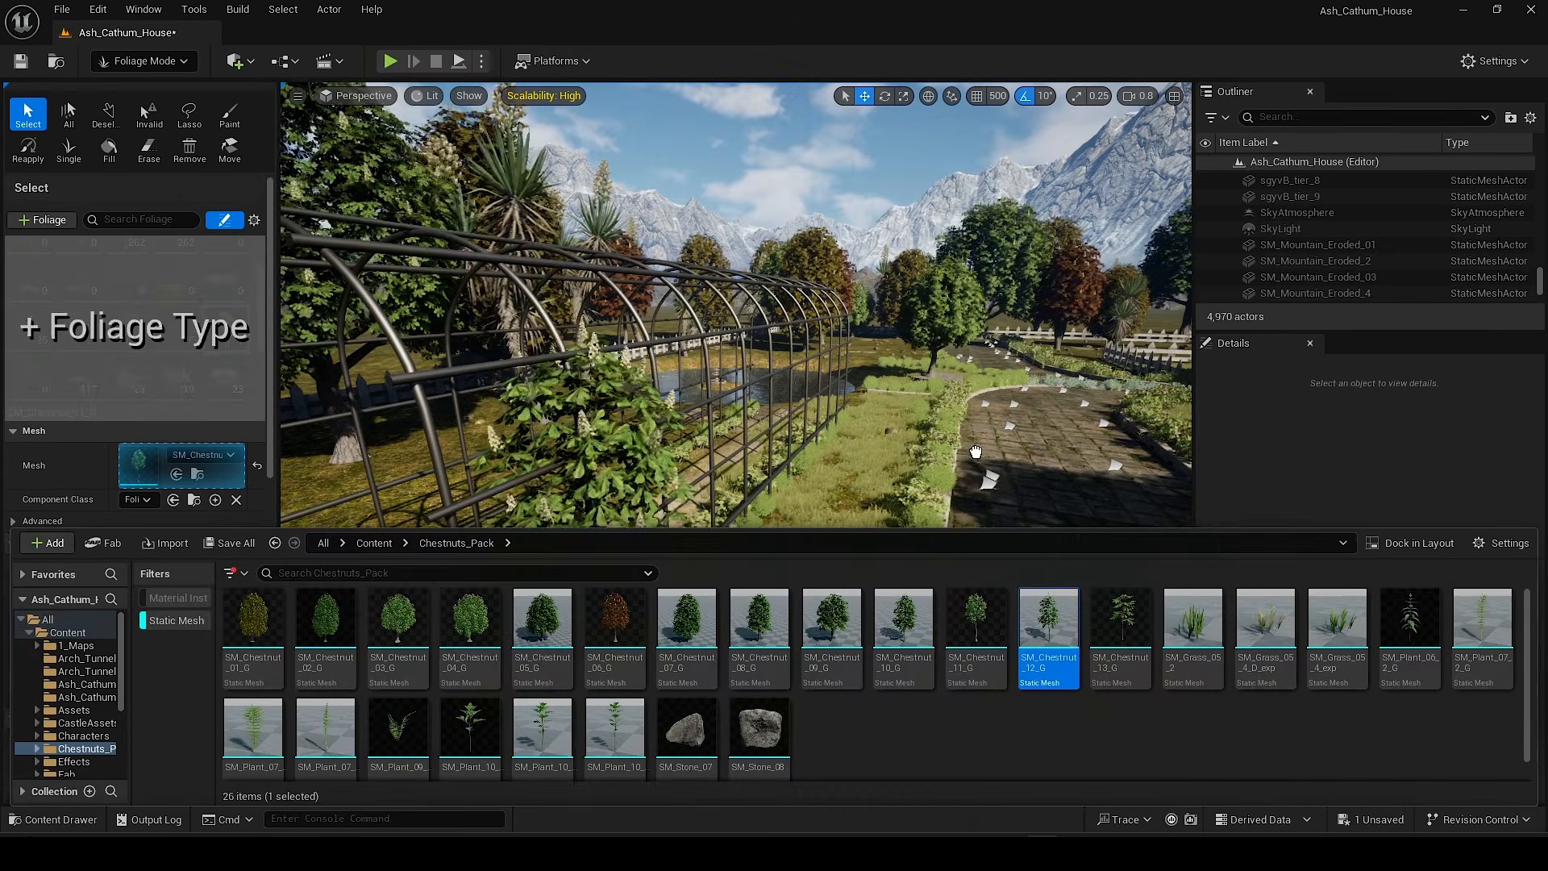
drag(1043, 632, 819, 499)
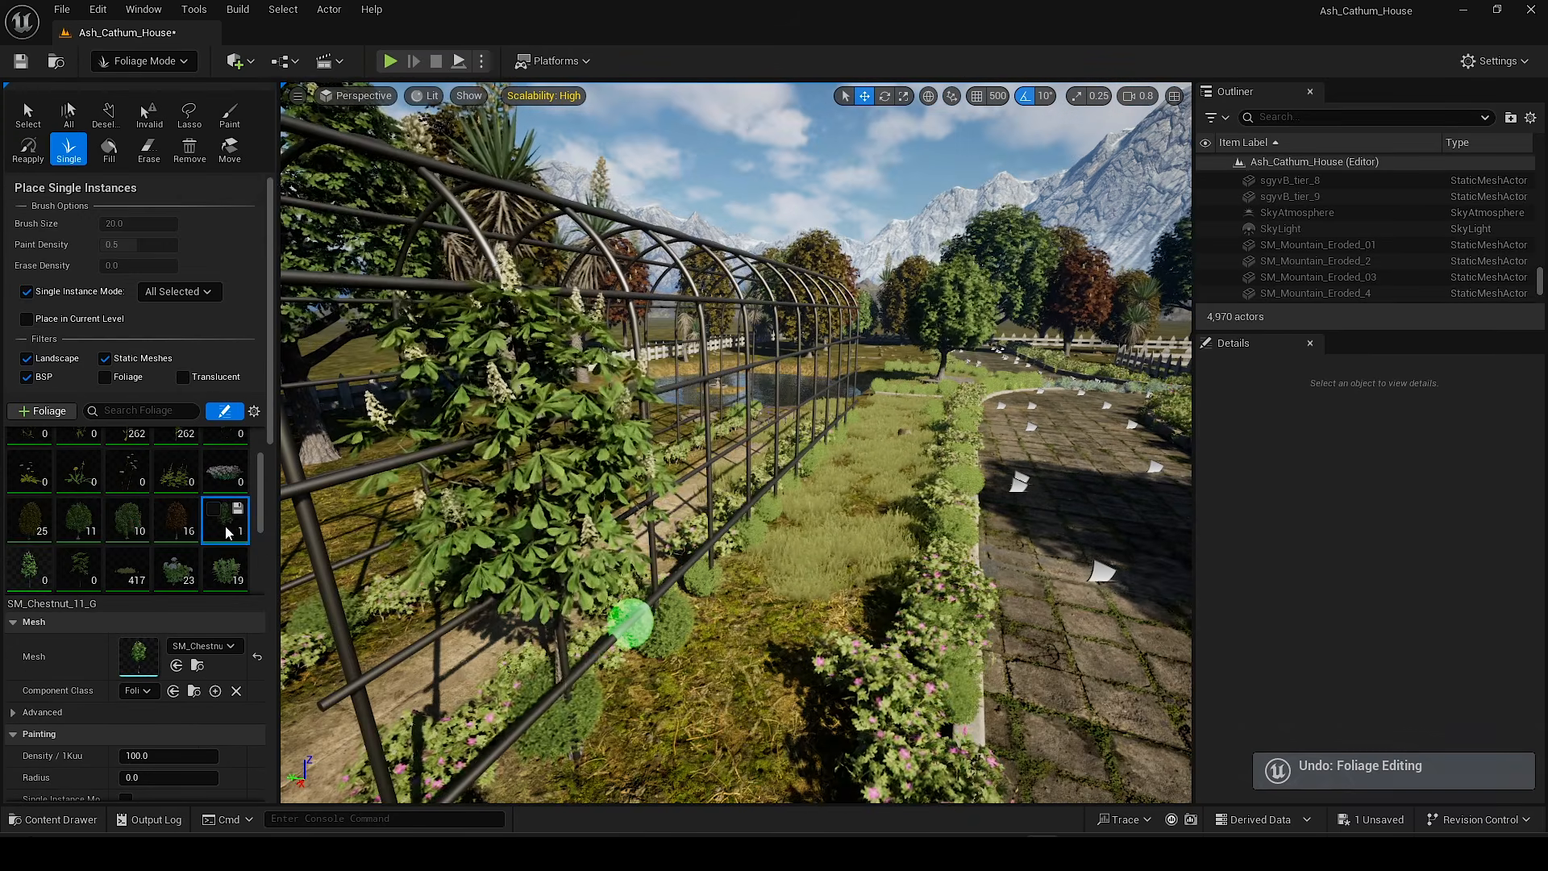
key(Delete)
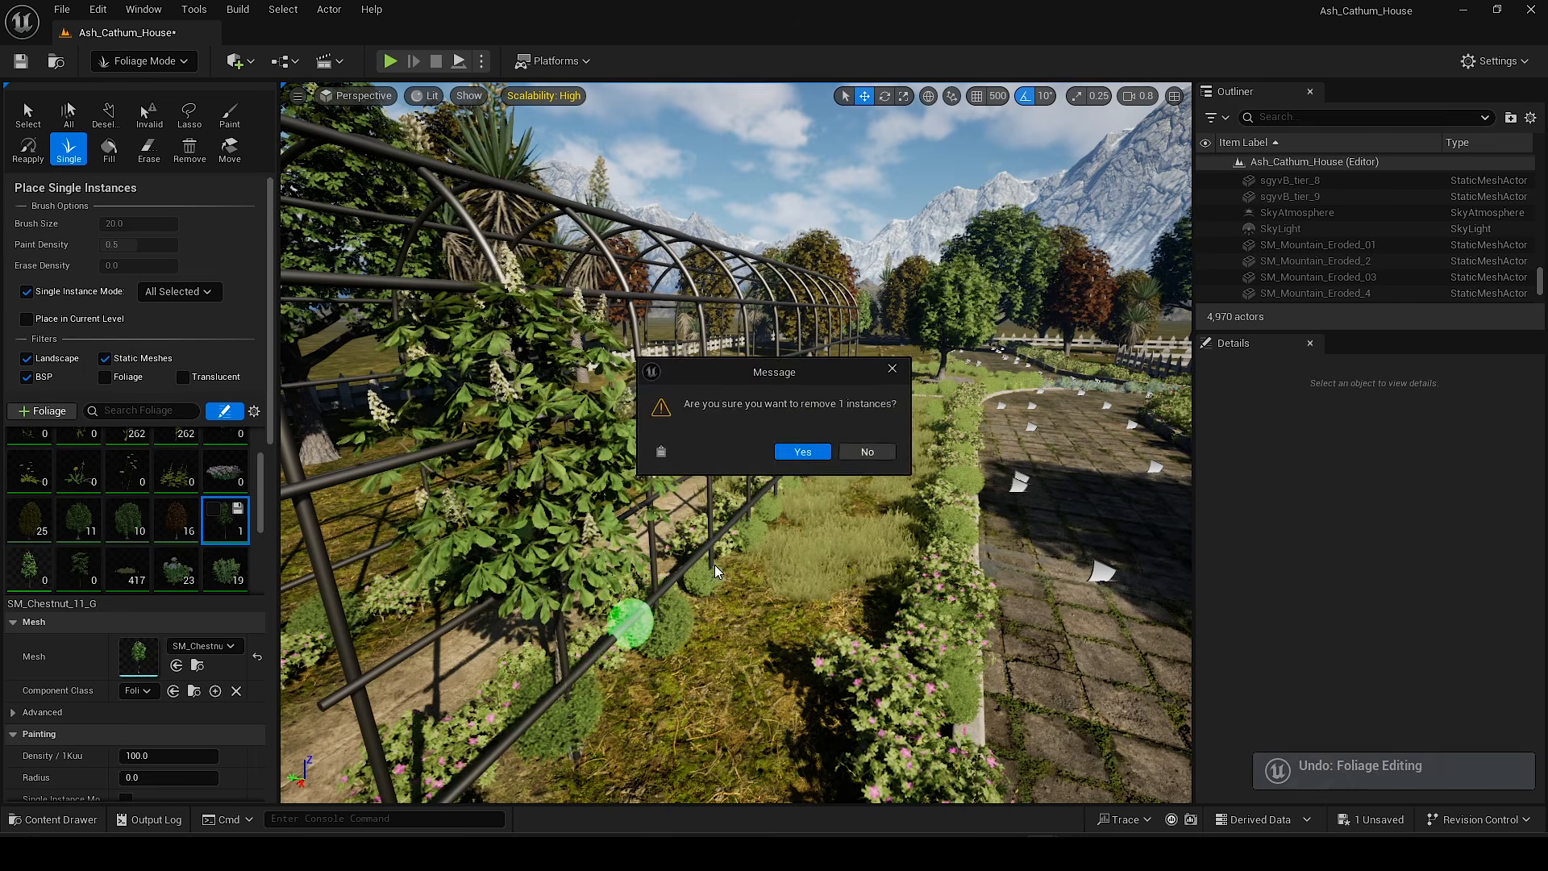
click(803, 452)
Step: Place one SM_Chestnut_12_G plant against the near road-side rails of the second tunnel and select it
click(225, 520)
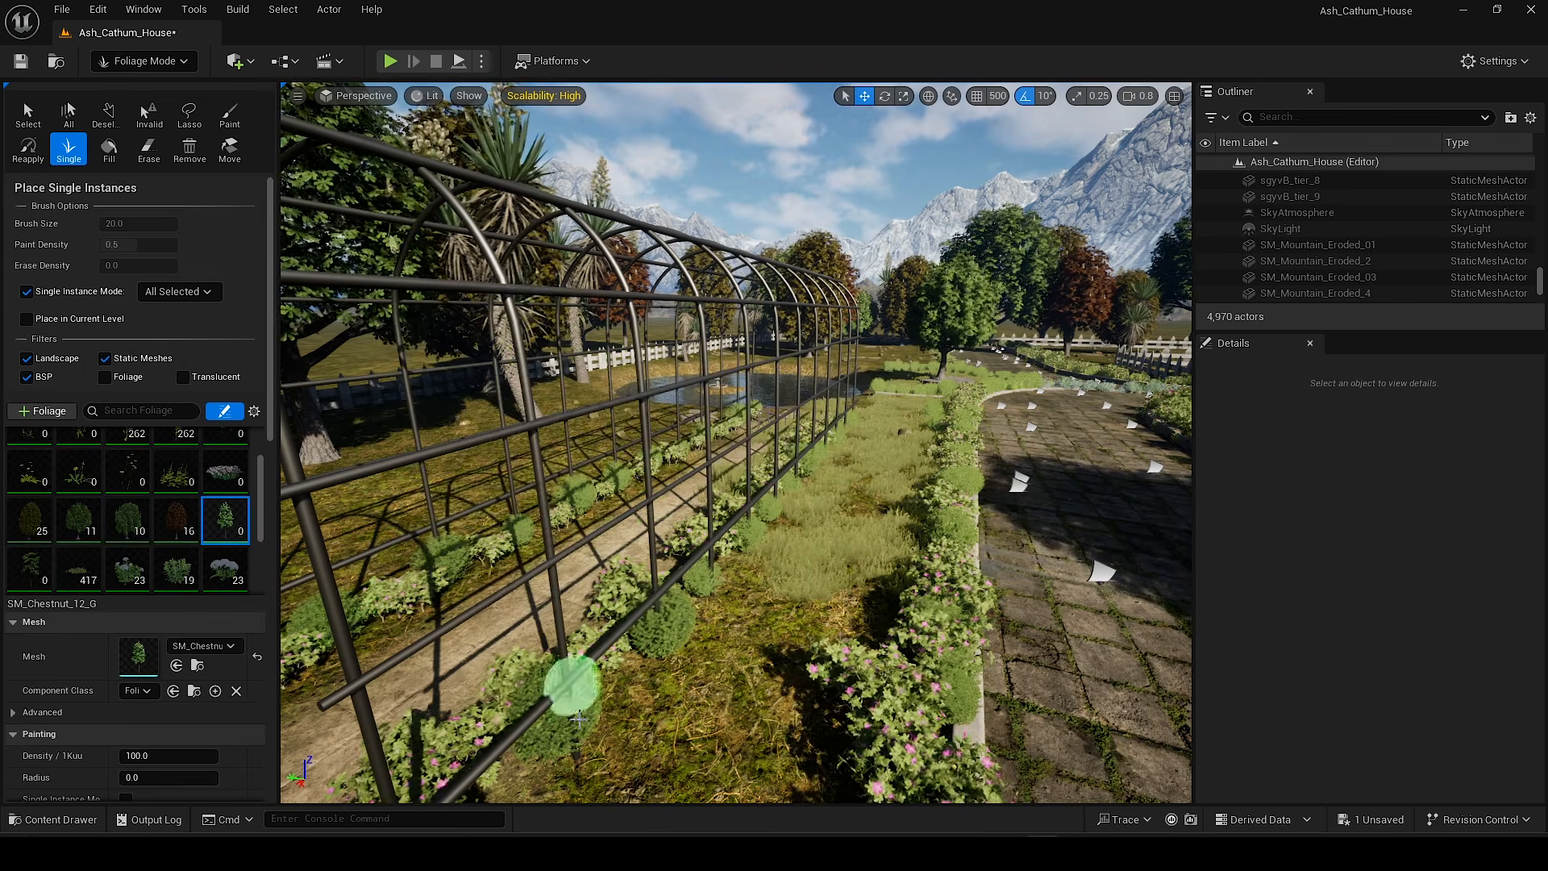
right_drag(624, 665, 524, 713)
key(w)
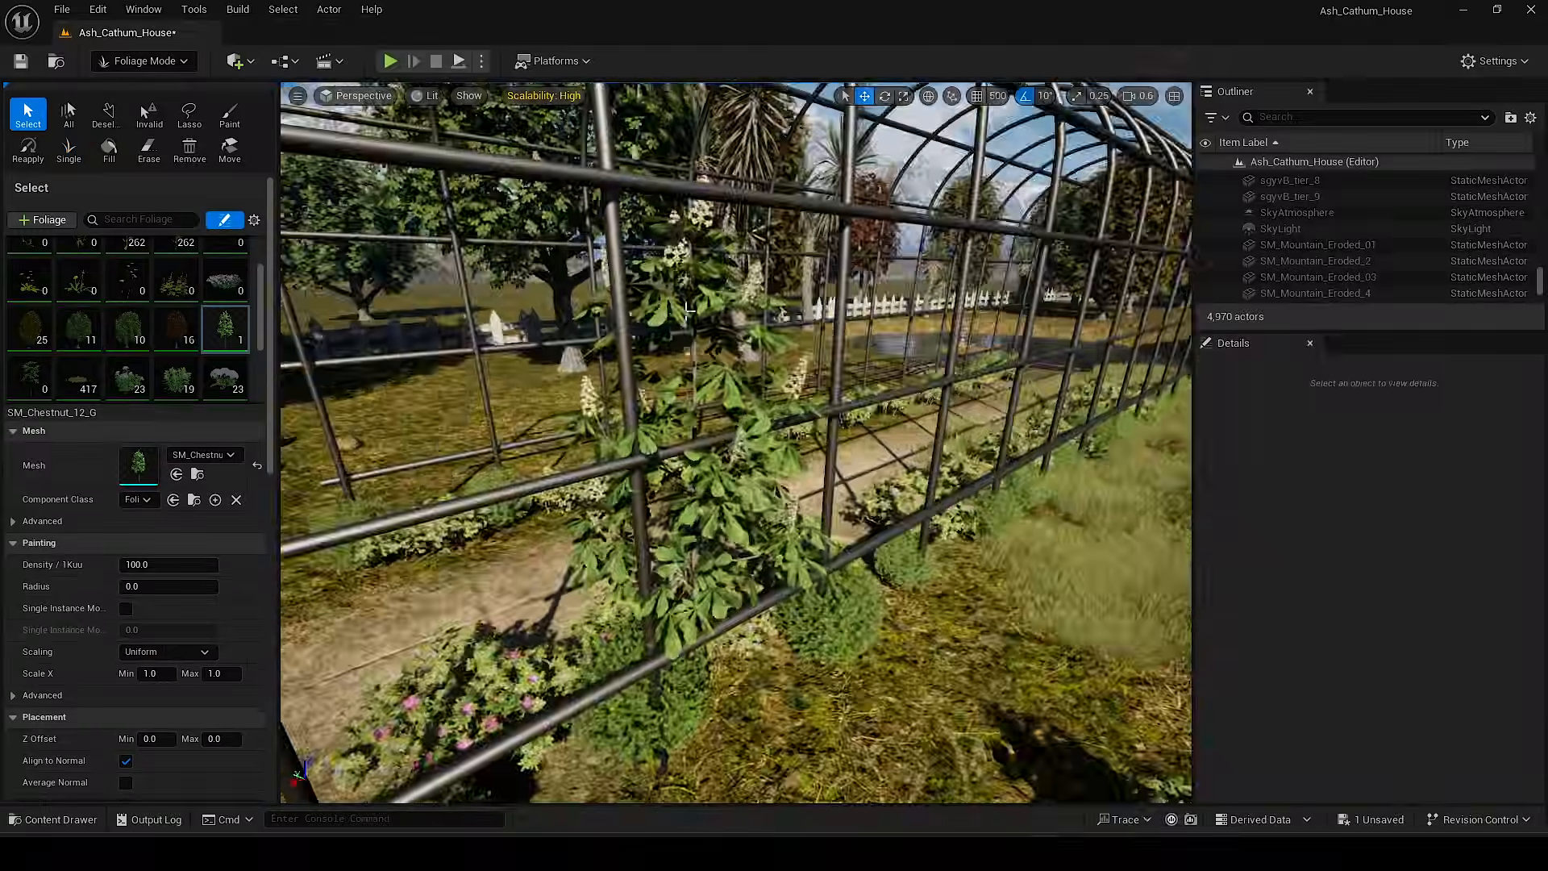
click(591, 594)
right_drag(688, 311, 553, 656)
key(g)
Step: Duplicate the chestnut plant along the tunnel's road-side rails to form a row of three
scroll(758, 524, down, 1)
key(e)
alt+drag(528, 663, 669, 604)
key(w)
right_drag(669, 605, 640, 649)
alt+drag(641, 649, 758, 603)
key(g)
right_drag(757, 603, 717, 268)
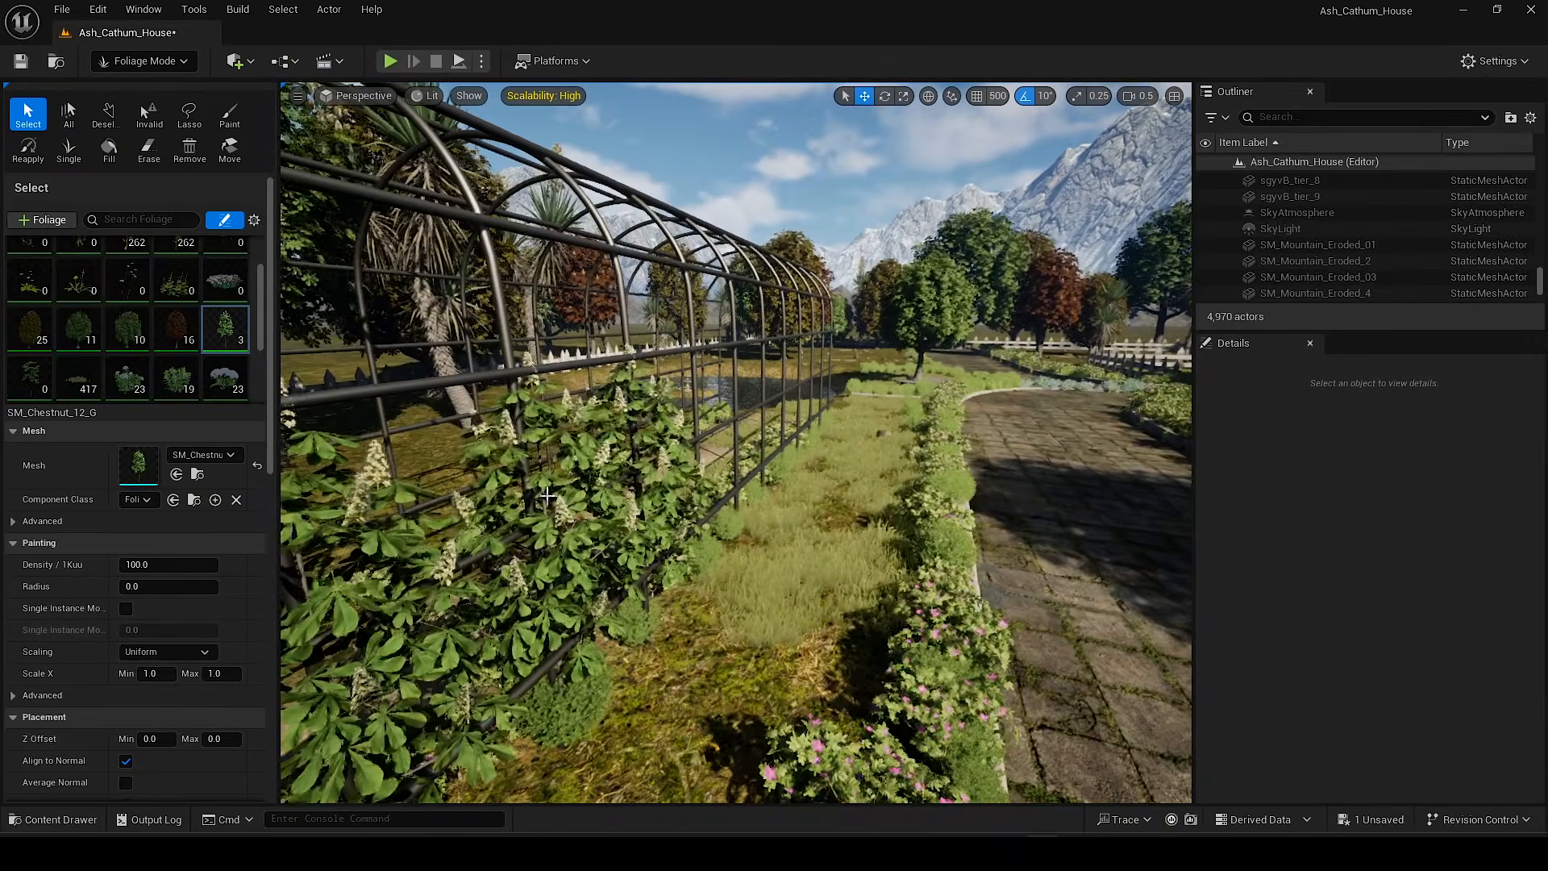
Step: Open MI_Chestnut_12_Flower from the SM_Chestnut_12_G mesh and enable its Color Mult override, opening the colour for editing
right_drag(528, 371, 508, 371)
key(shift+1)
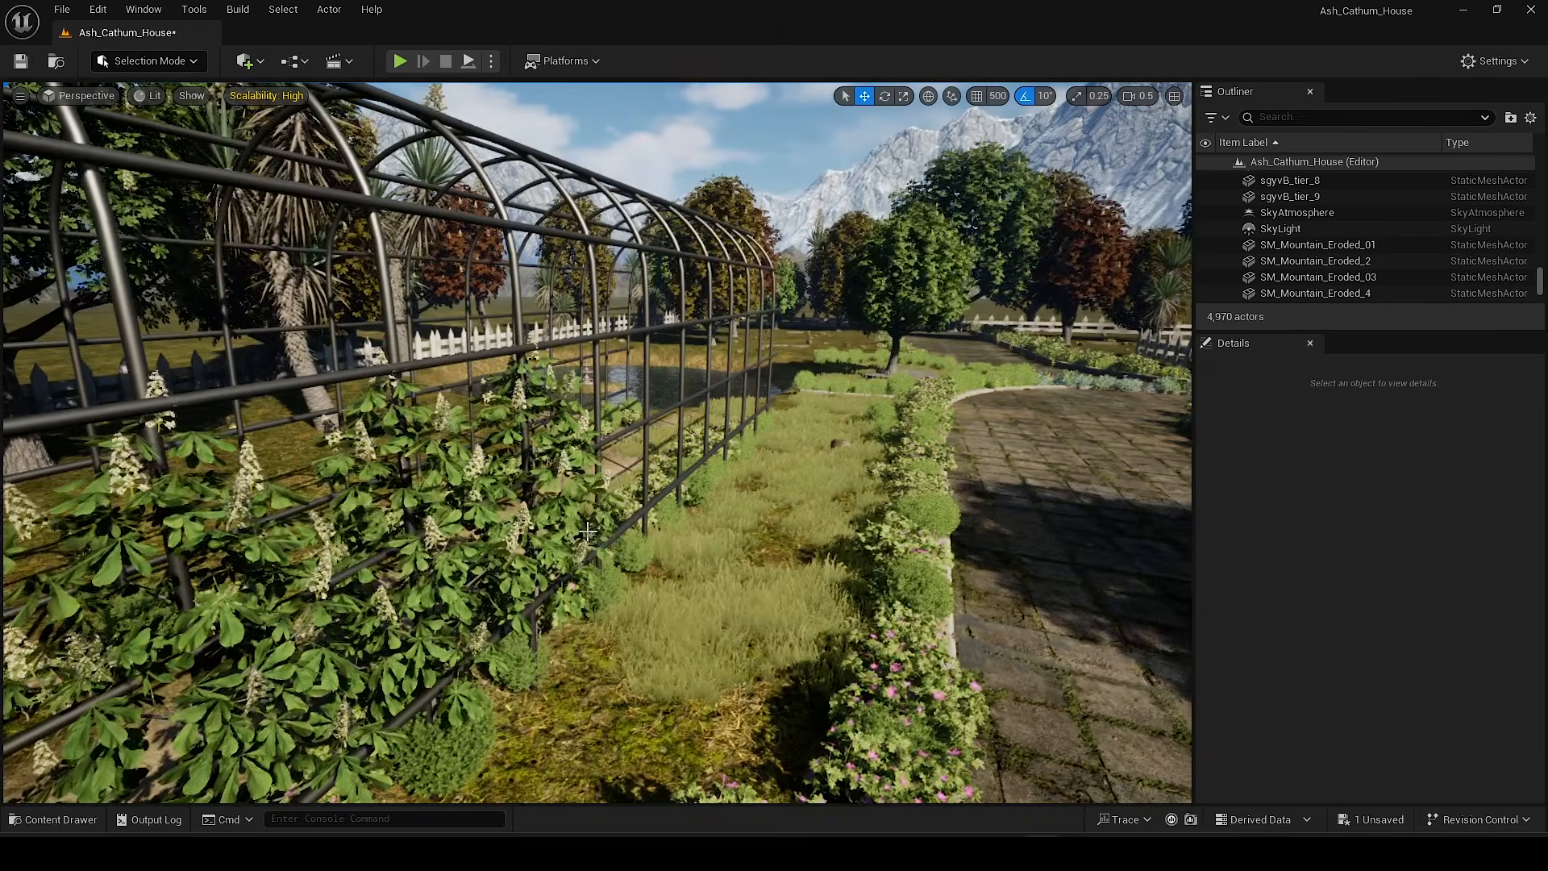
scroll(513, 524, down, 3)
scroll(513, 524, down, 1)
key(ctrl+space)
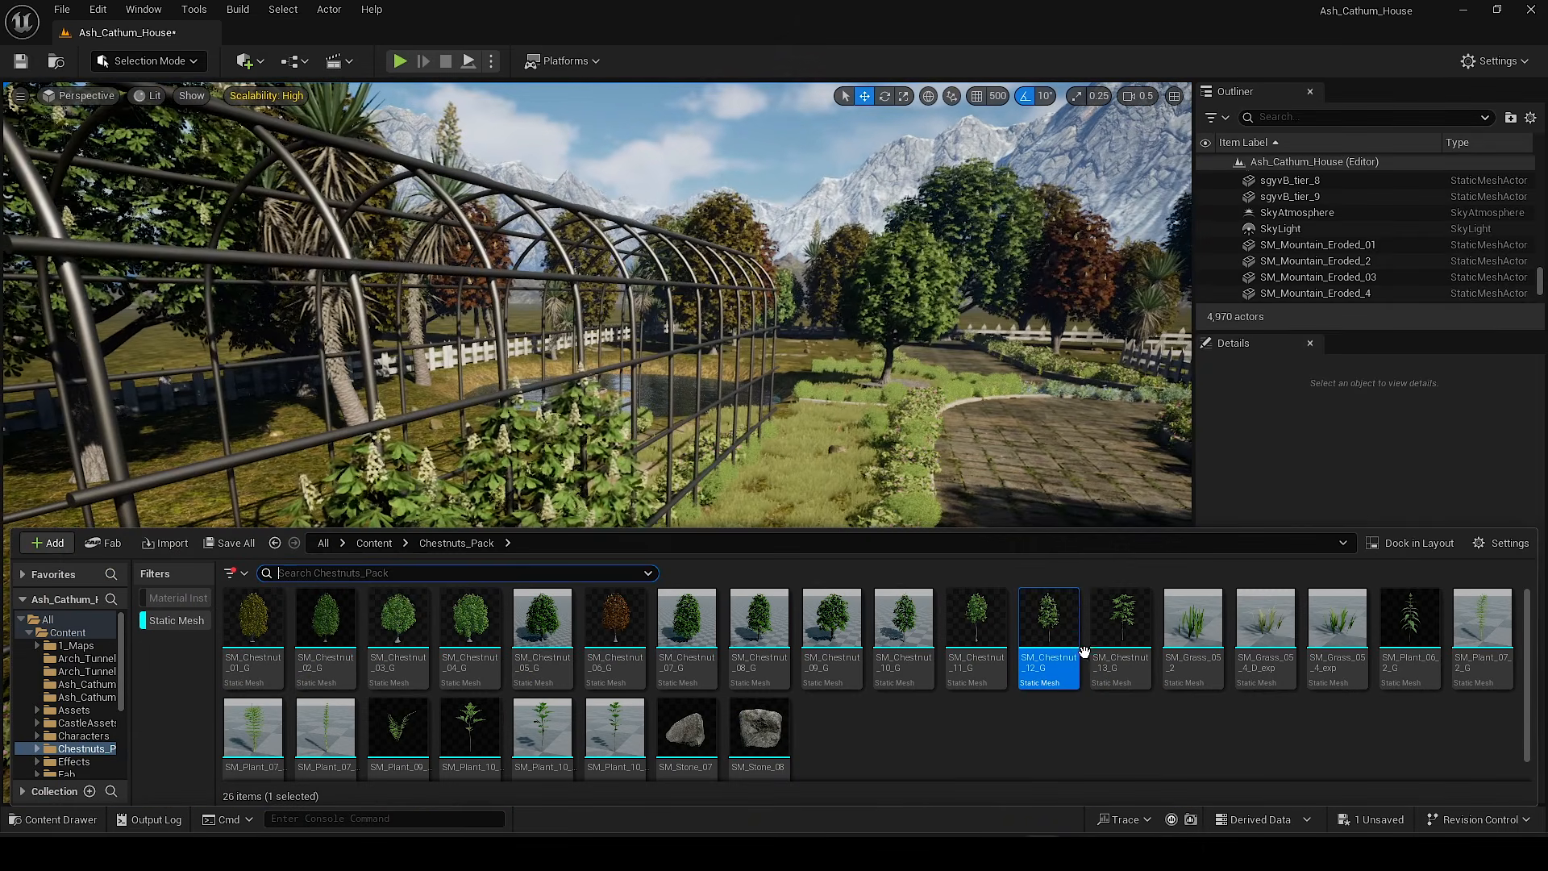
drag(1064, 607, 999, 591)
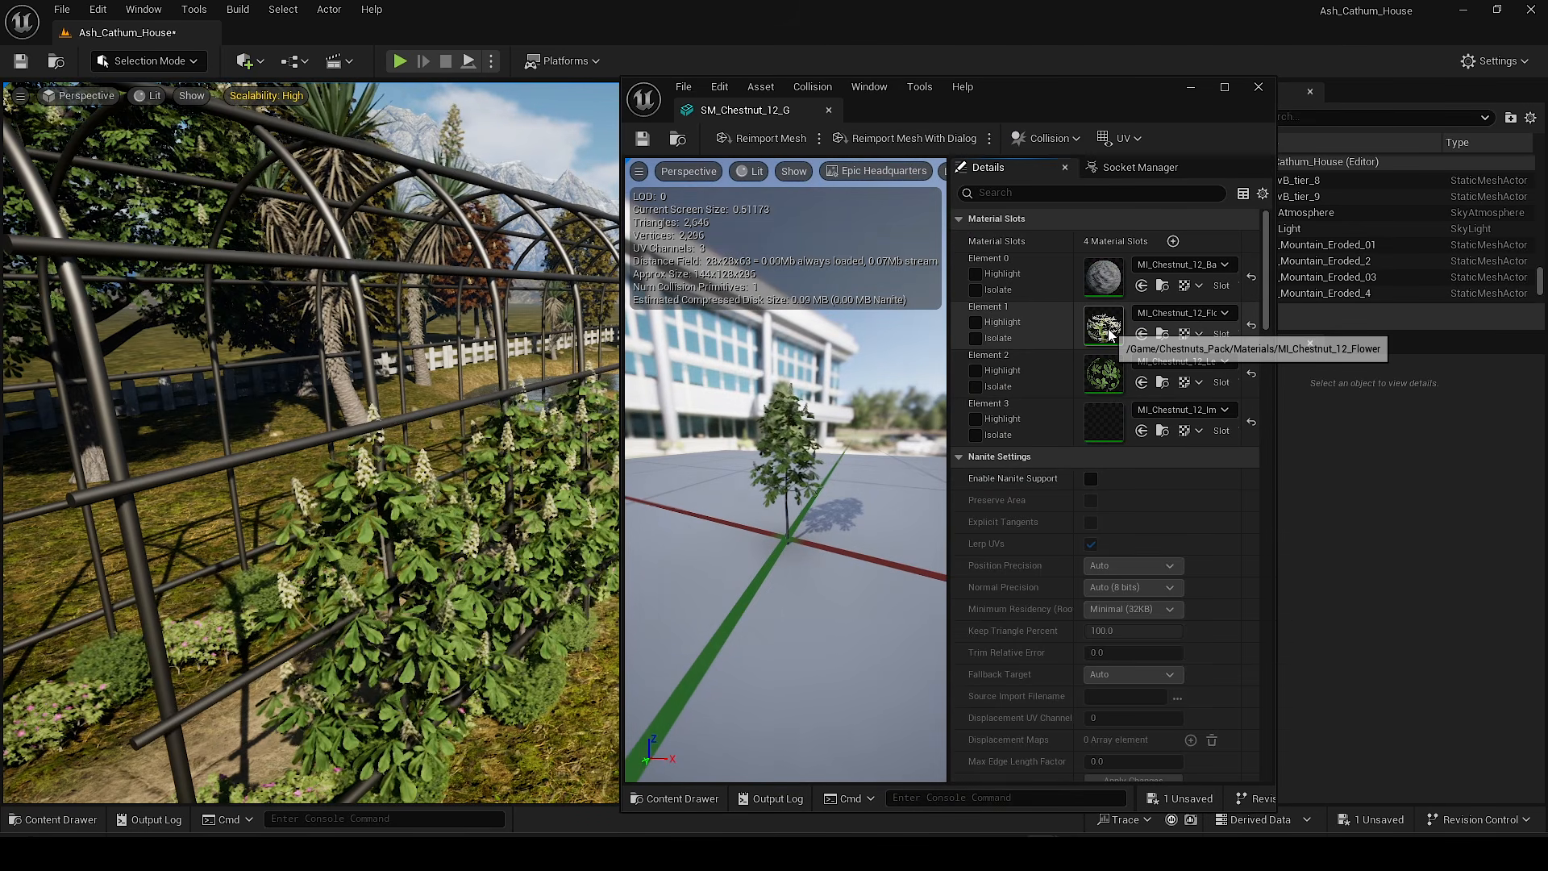
double_click(1104, 326)
scroll(1052, 554, down, 5)
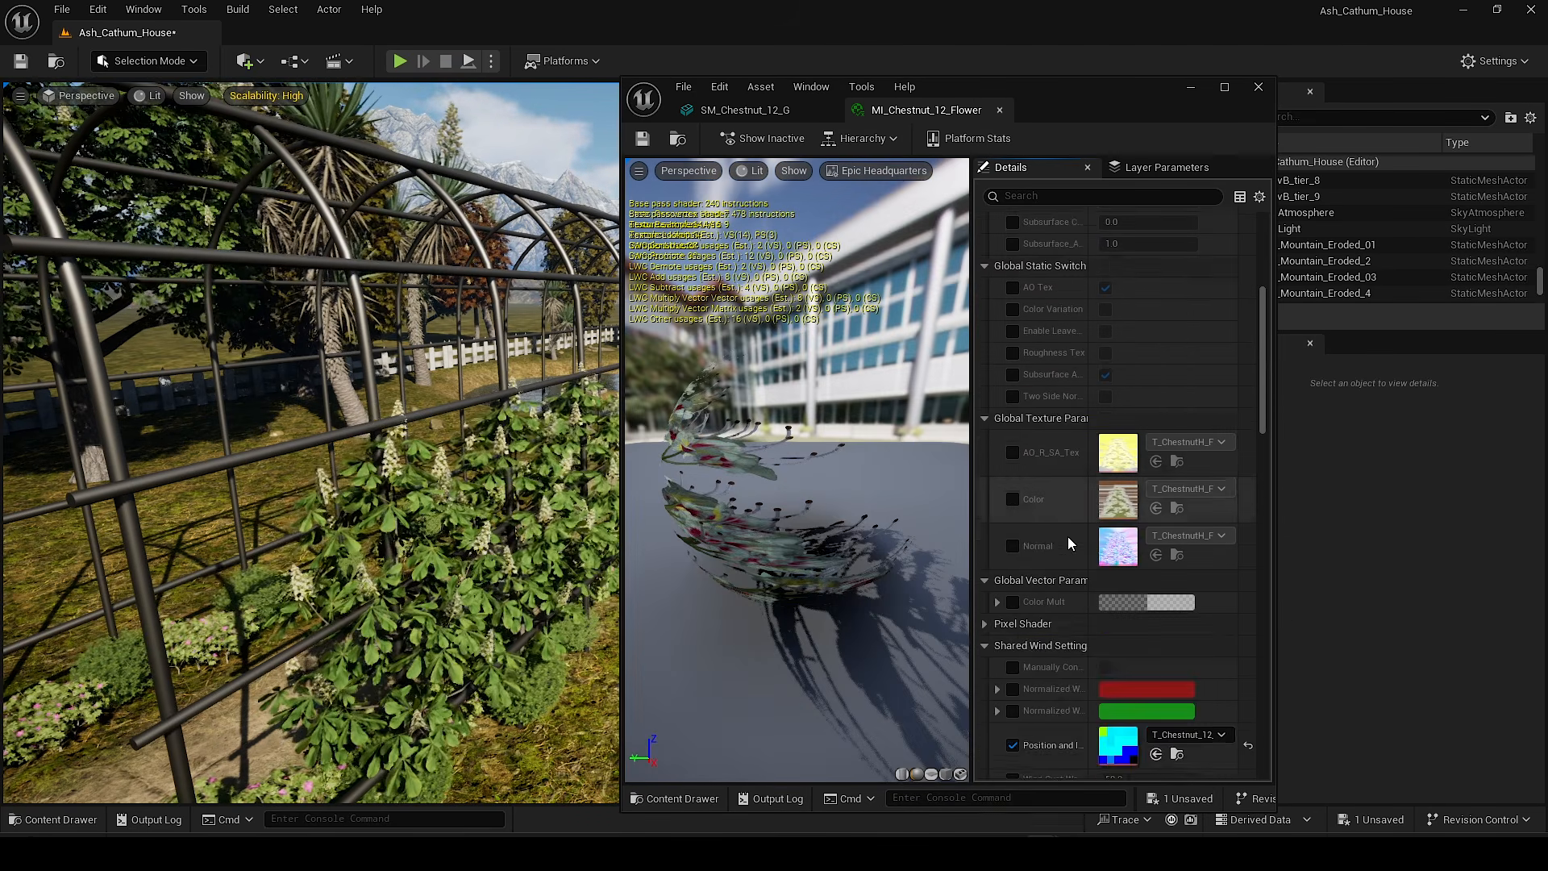
click(1013, 472)
click(1182, 474)
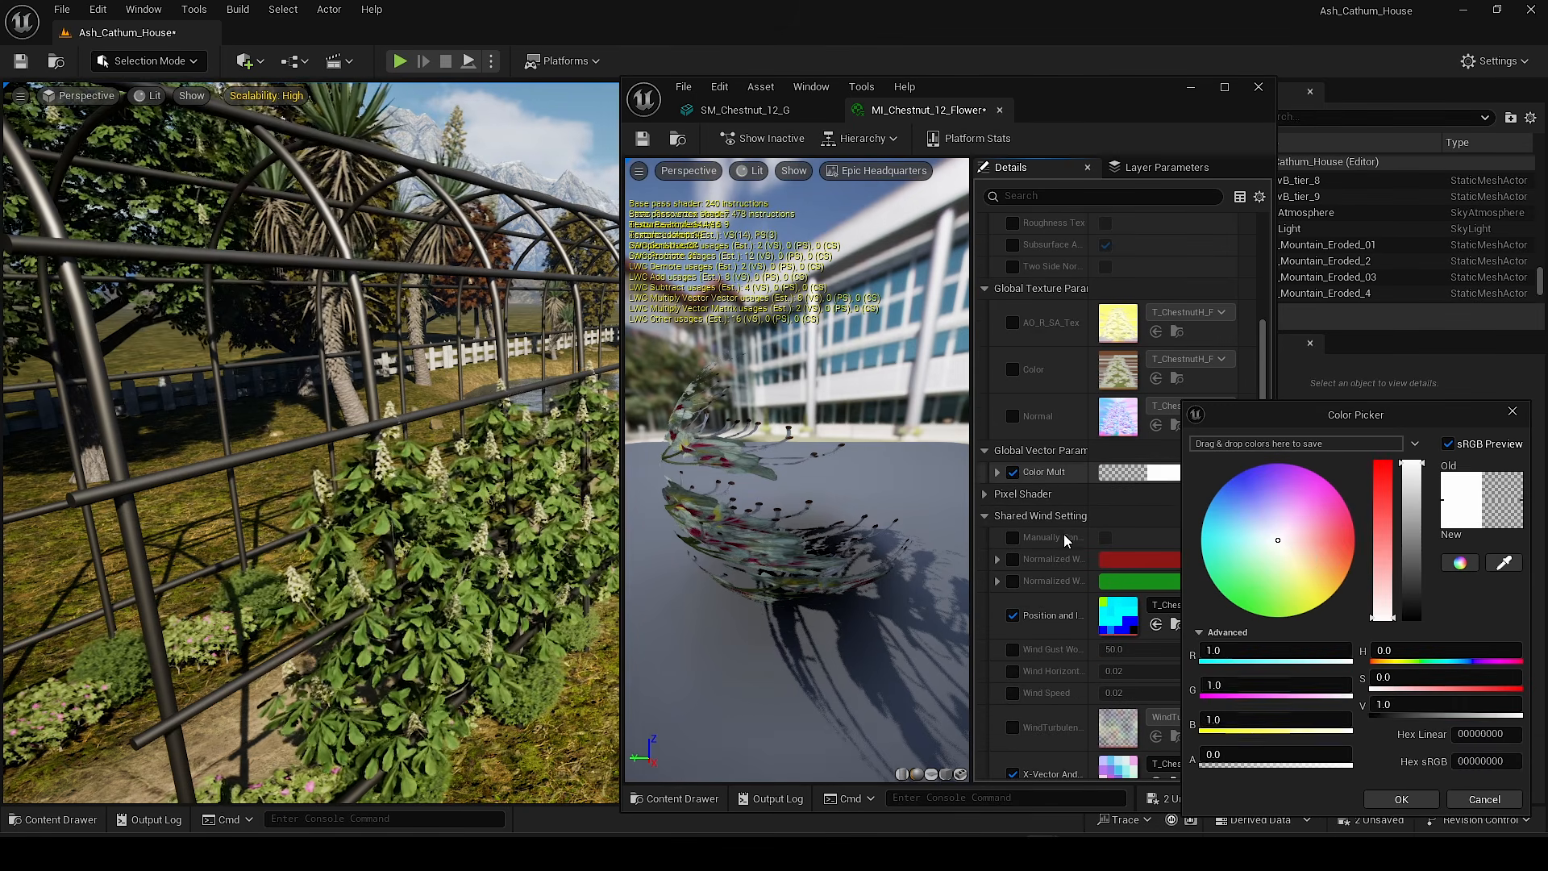
Step: Try cyan and magenta on the chestnut flowers, and apply light orange, hex sRGB FFDA97FF, as their Color Mult
drag(1330, 556, 1424, 593)
drag(1281, 476, 1152, 556)
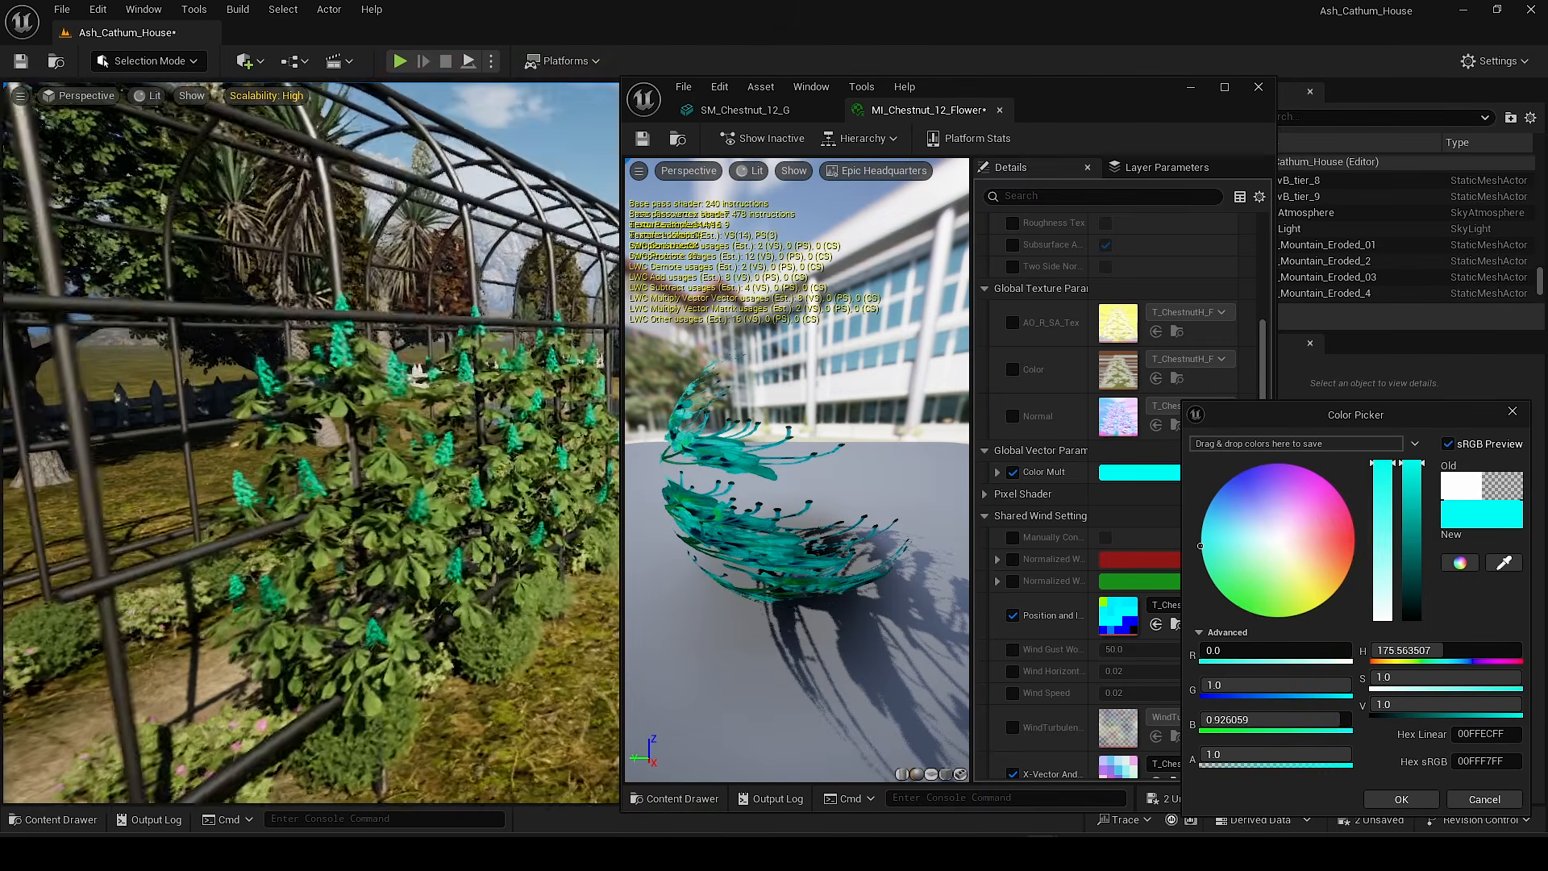
drag(1249, 540, 1395, 588)
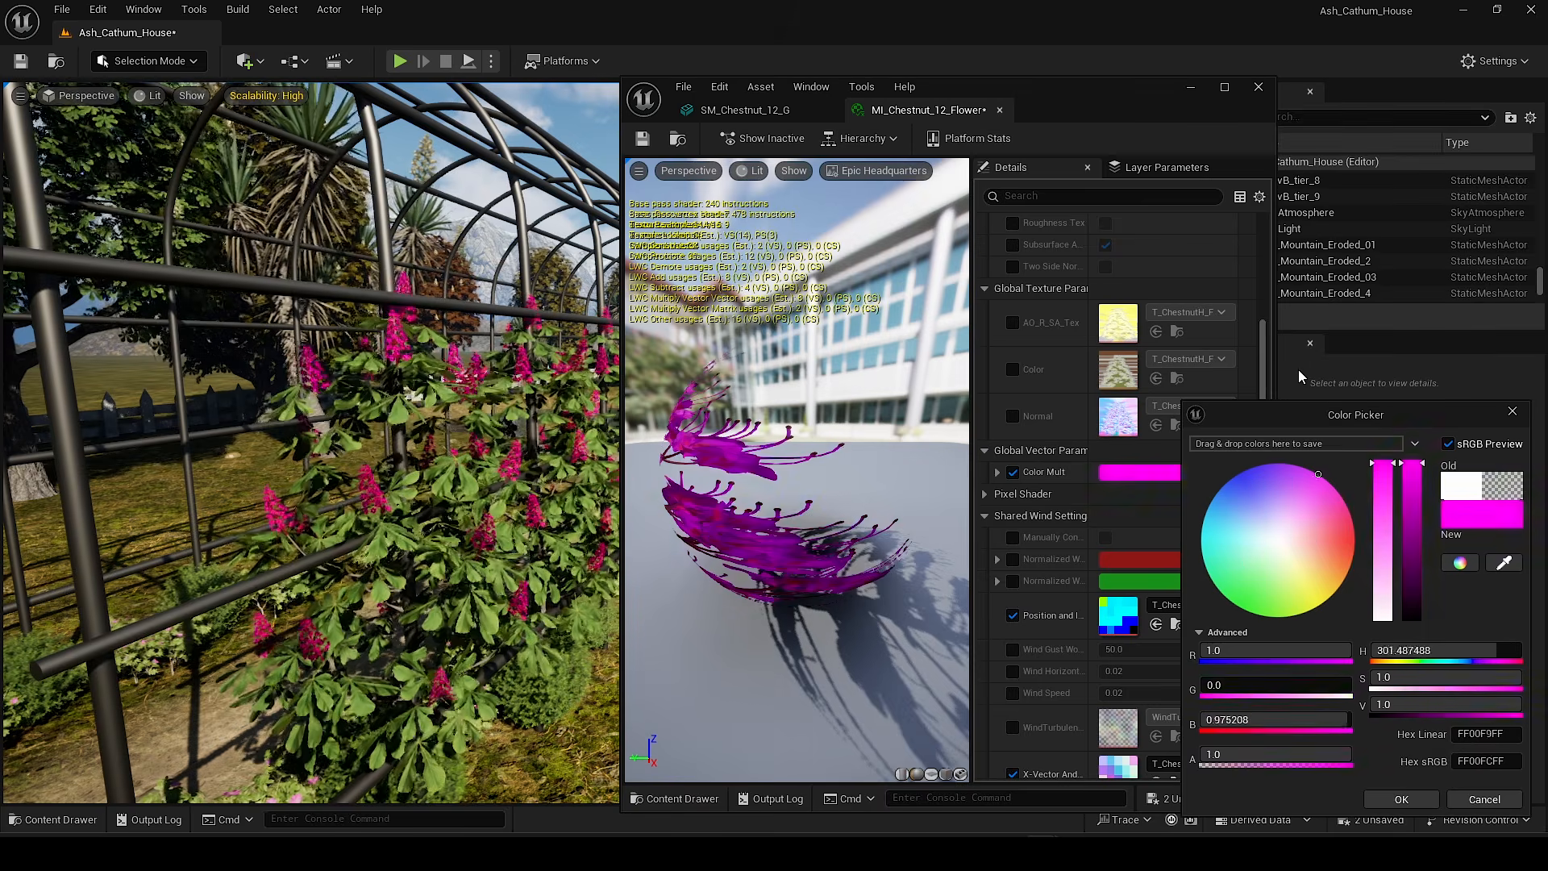
drag(1384, 535, 1322, 570)
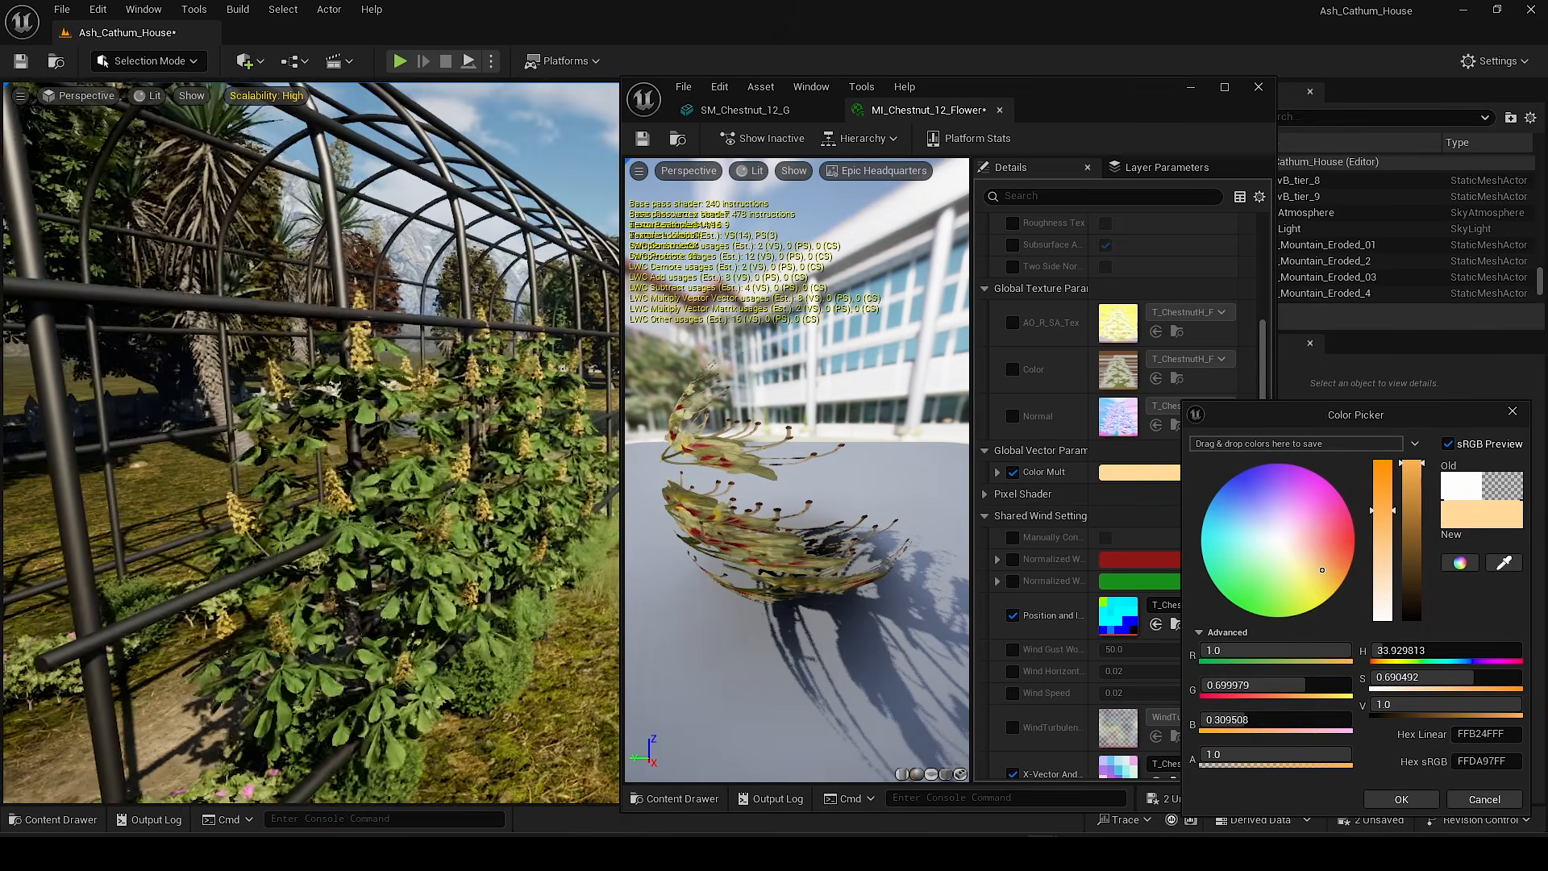
click(1373, 801)
Step: Try magenta and yellow-green as the Color Mult of the SM_Chestnut_12_G leaf material, and cancel the colour change
click(744, 110)
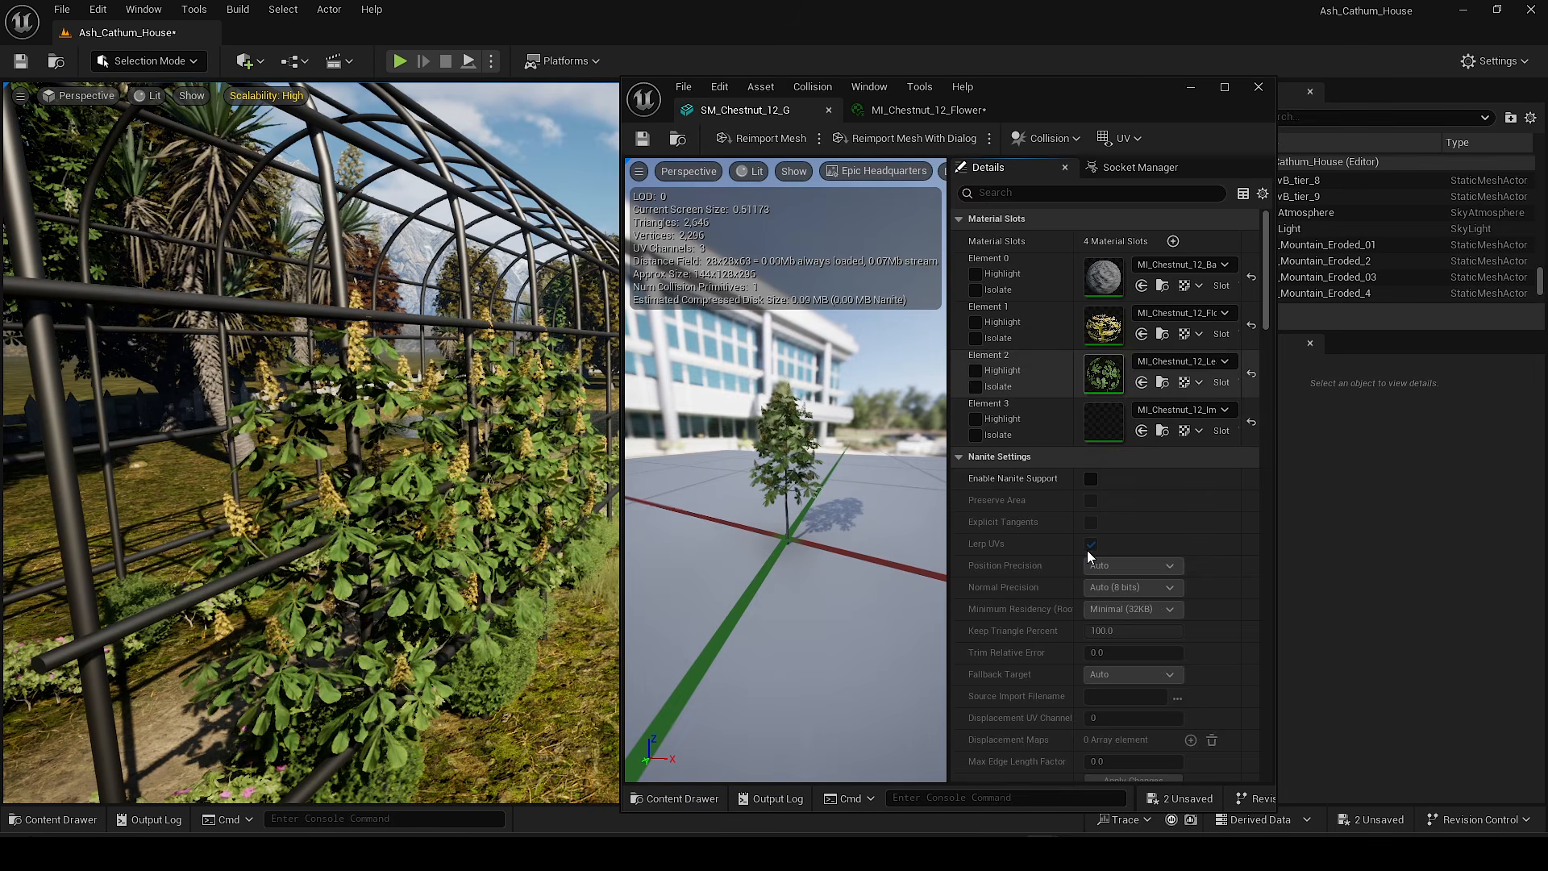
scroll(1100, 581, down, 10)
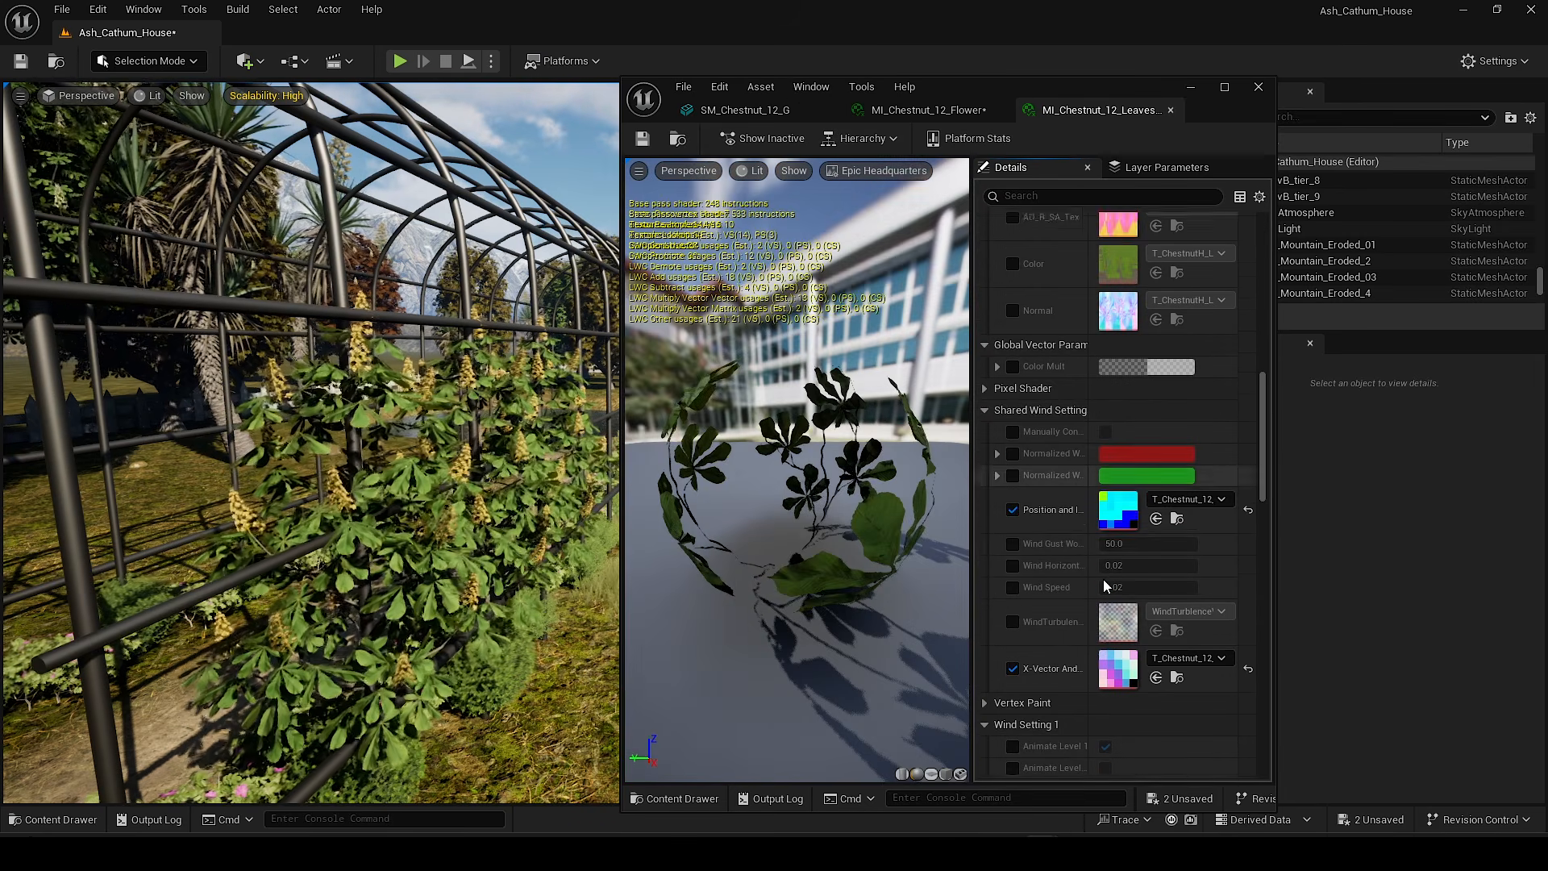
click(1128, 344)
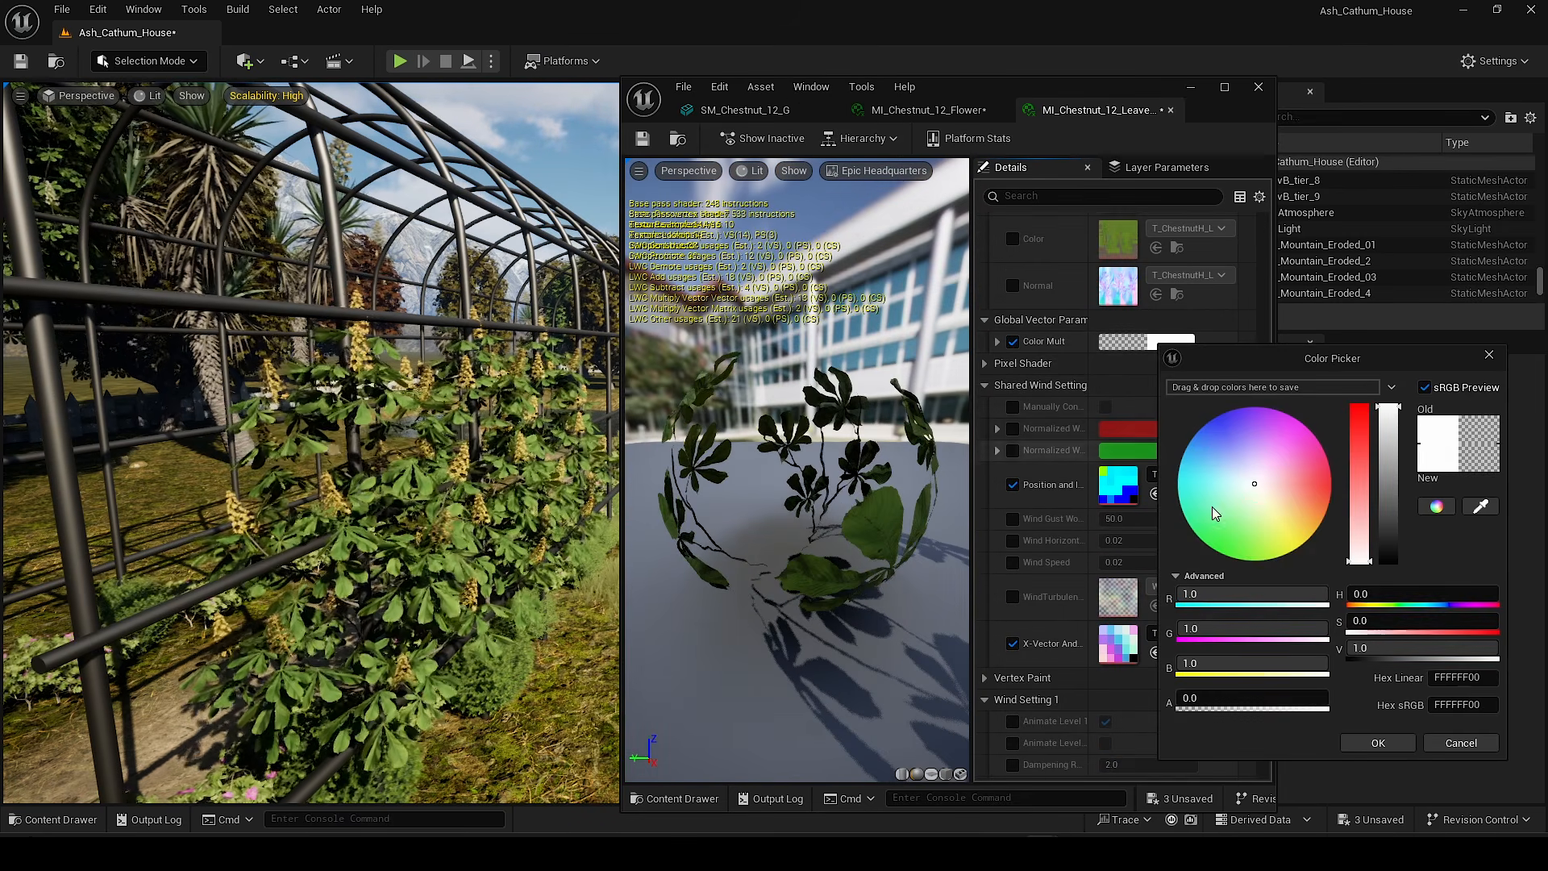
drag(1228, 482, 1378, 395)
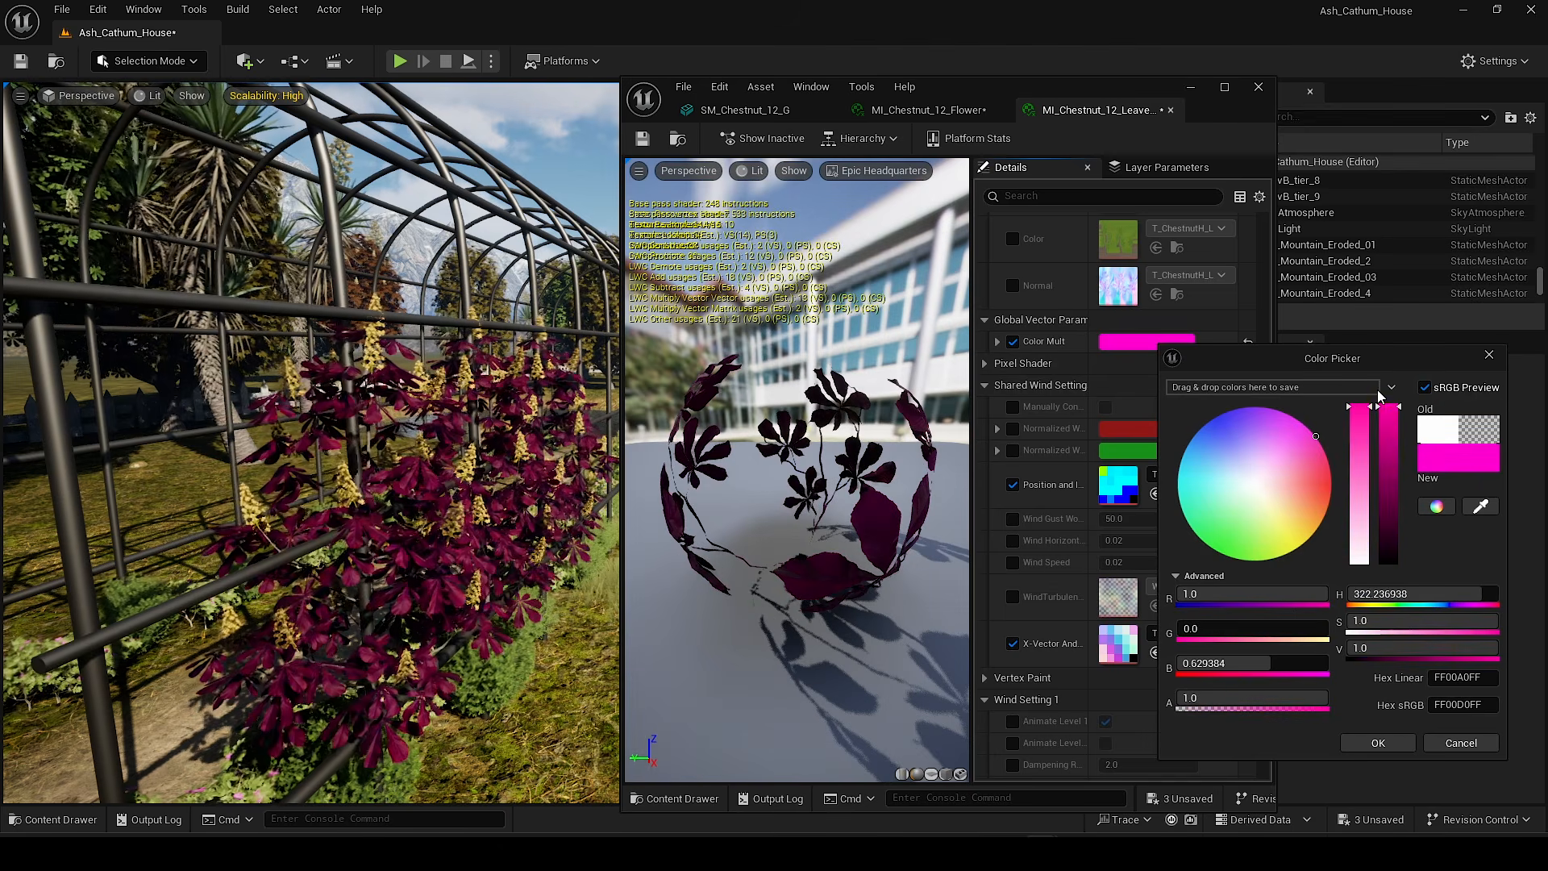
drag(1400, 462, 1288, 565)
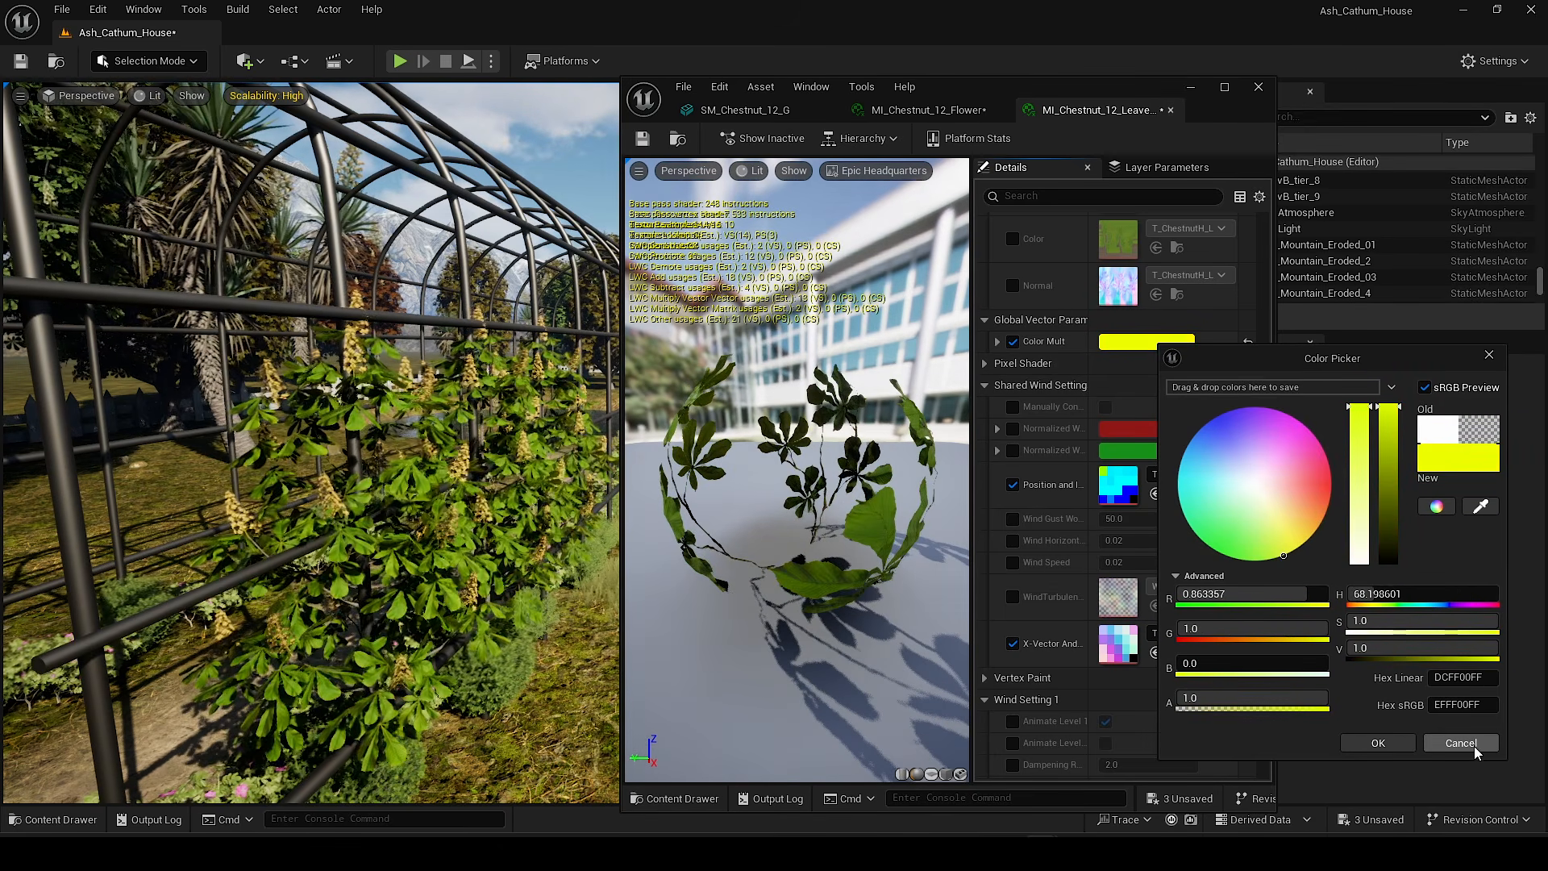
click(1473, 749)
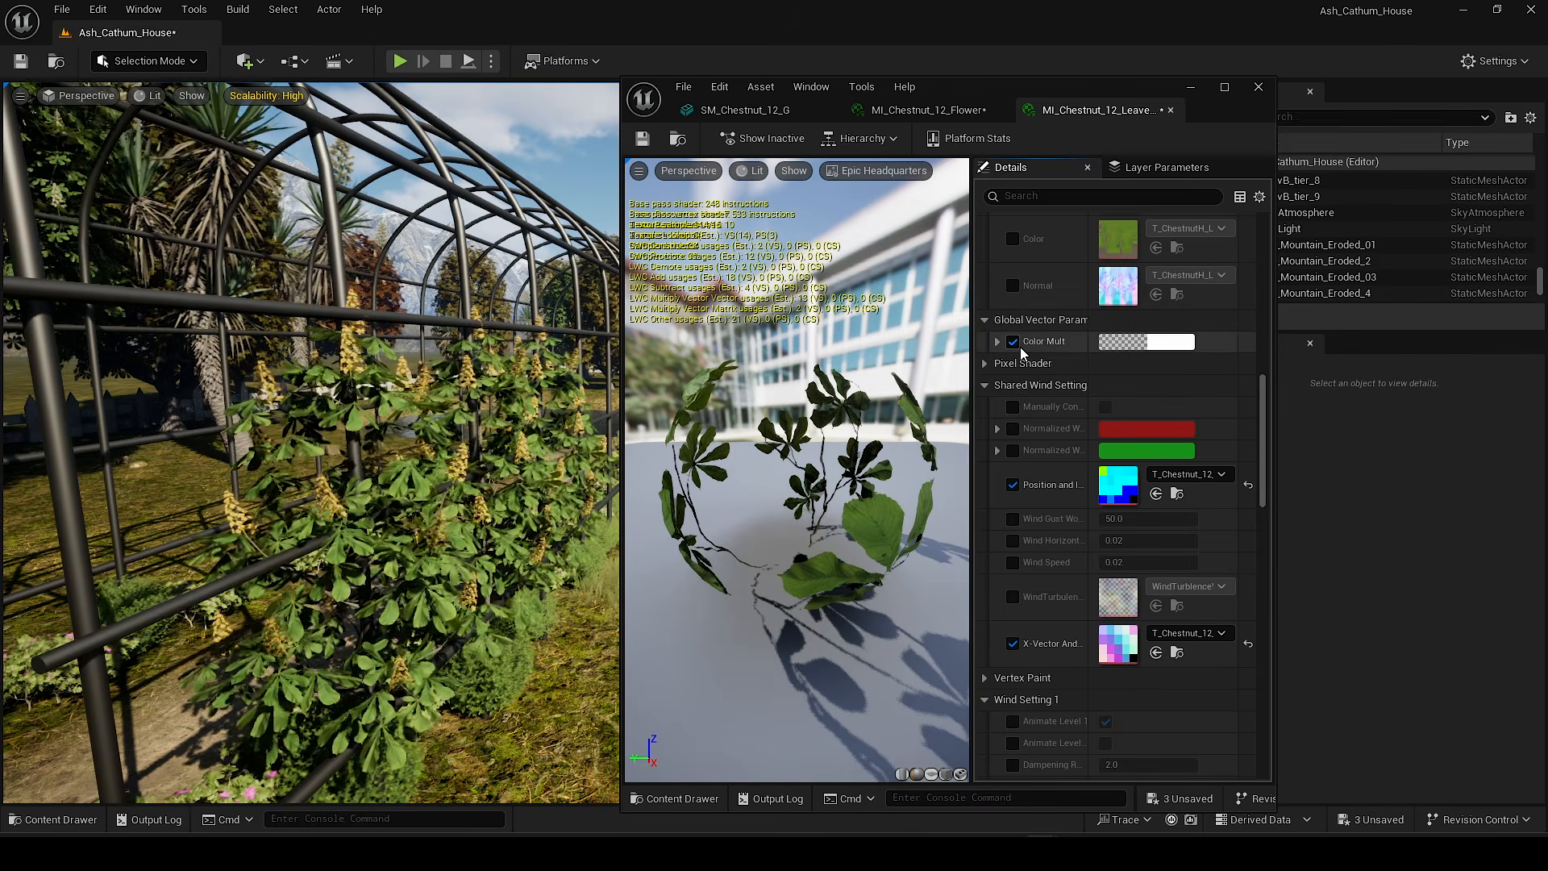
middle_click(762, 110)
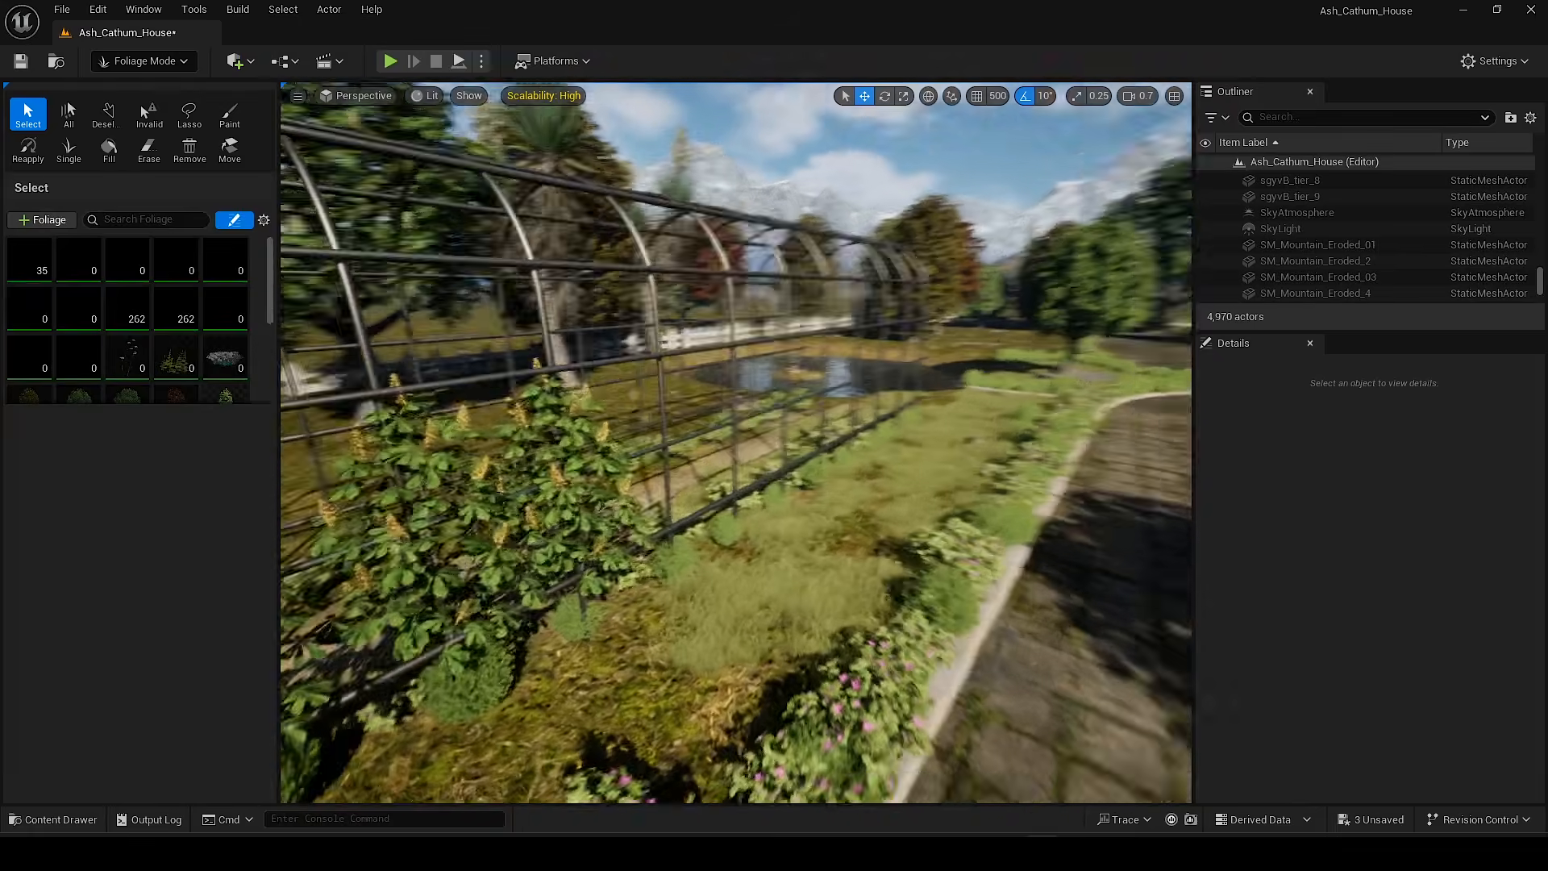
Step: Run the console command foliage.ForceLOD 2 in Selection mode and inspect the chestnut plants on the tunnel
right_drag(735, 442, 846, 395)
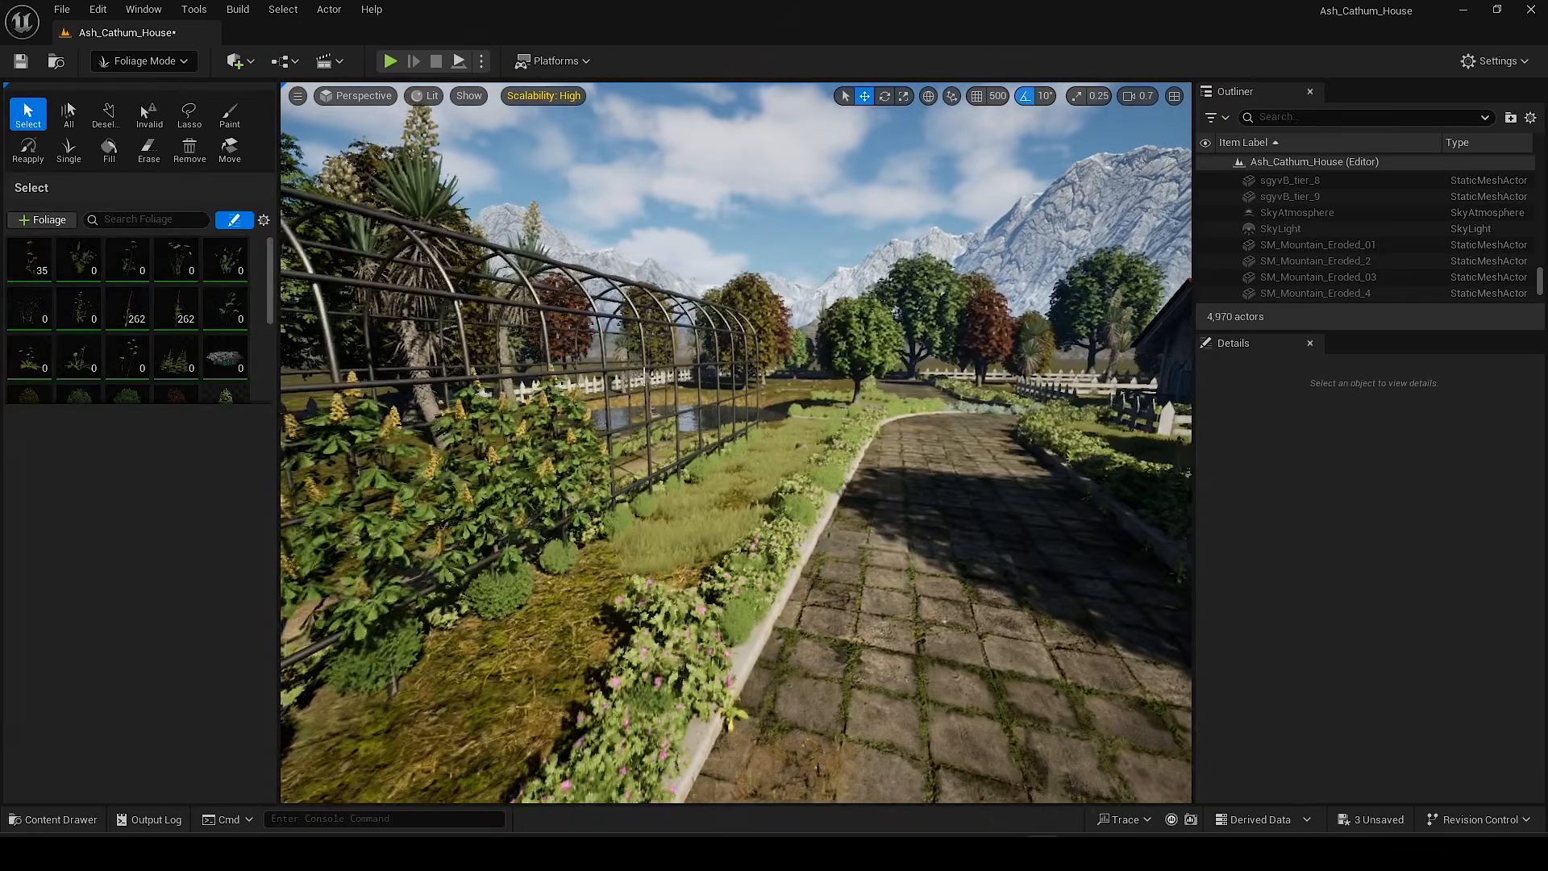
key(shift+1)
right_drag(436, 760, 436, 760)
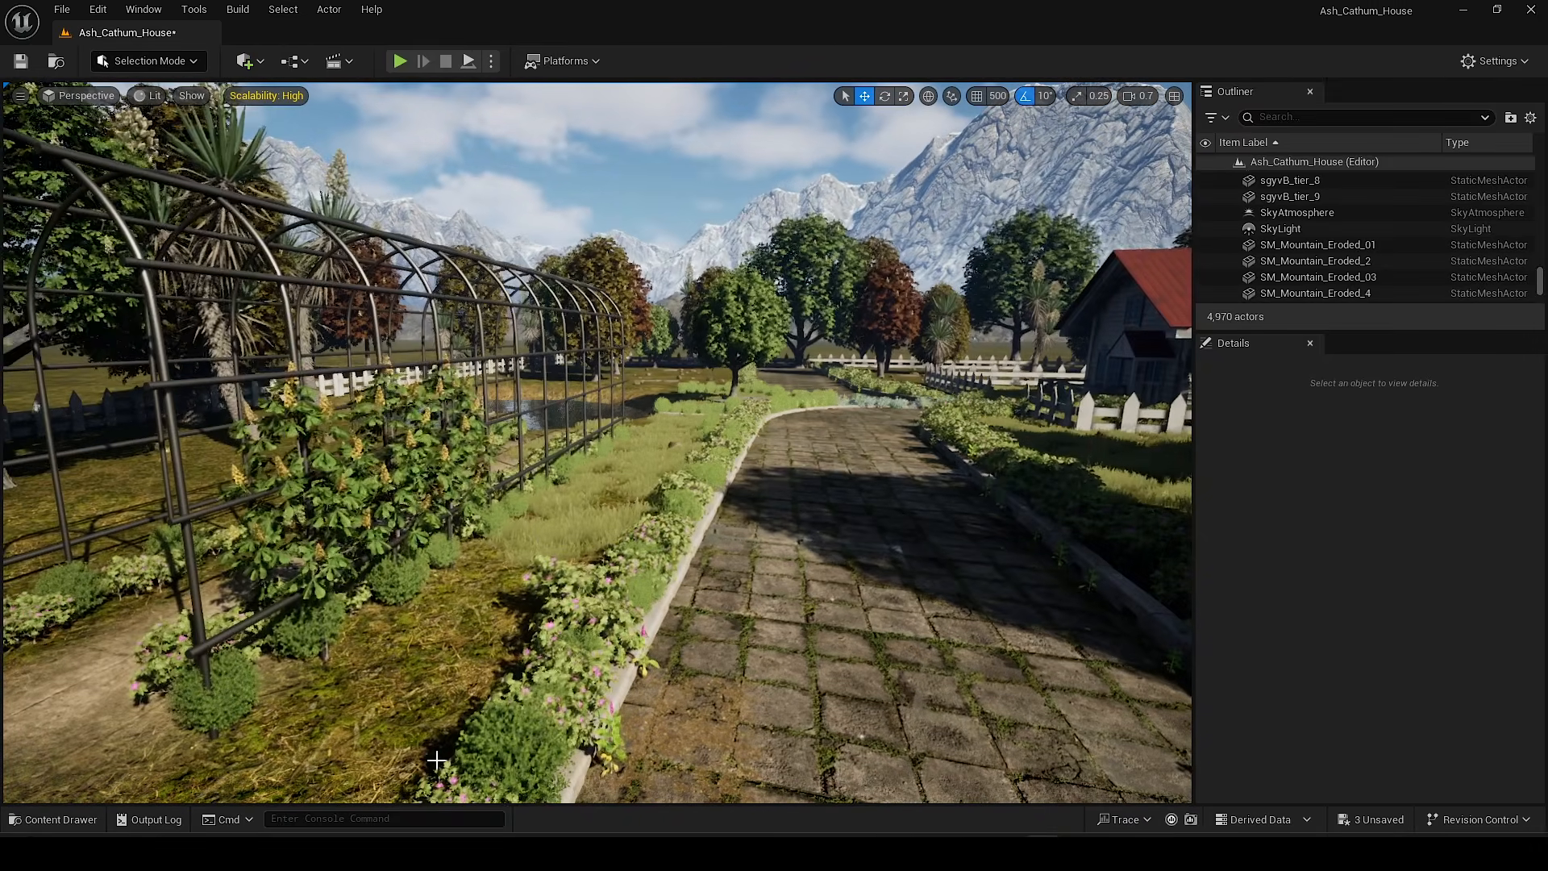
text(fol)
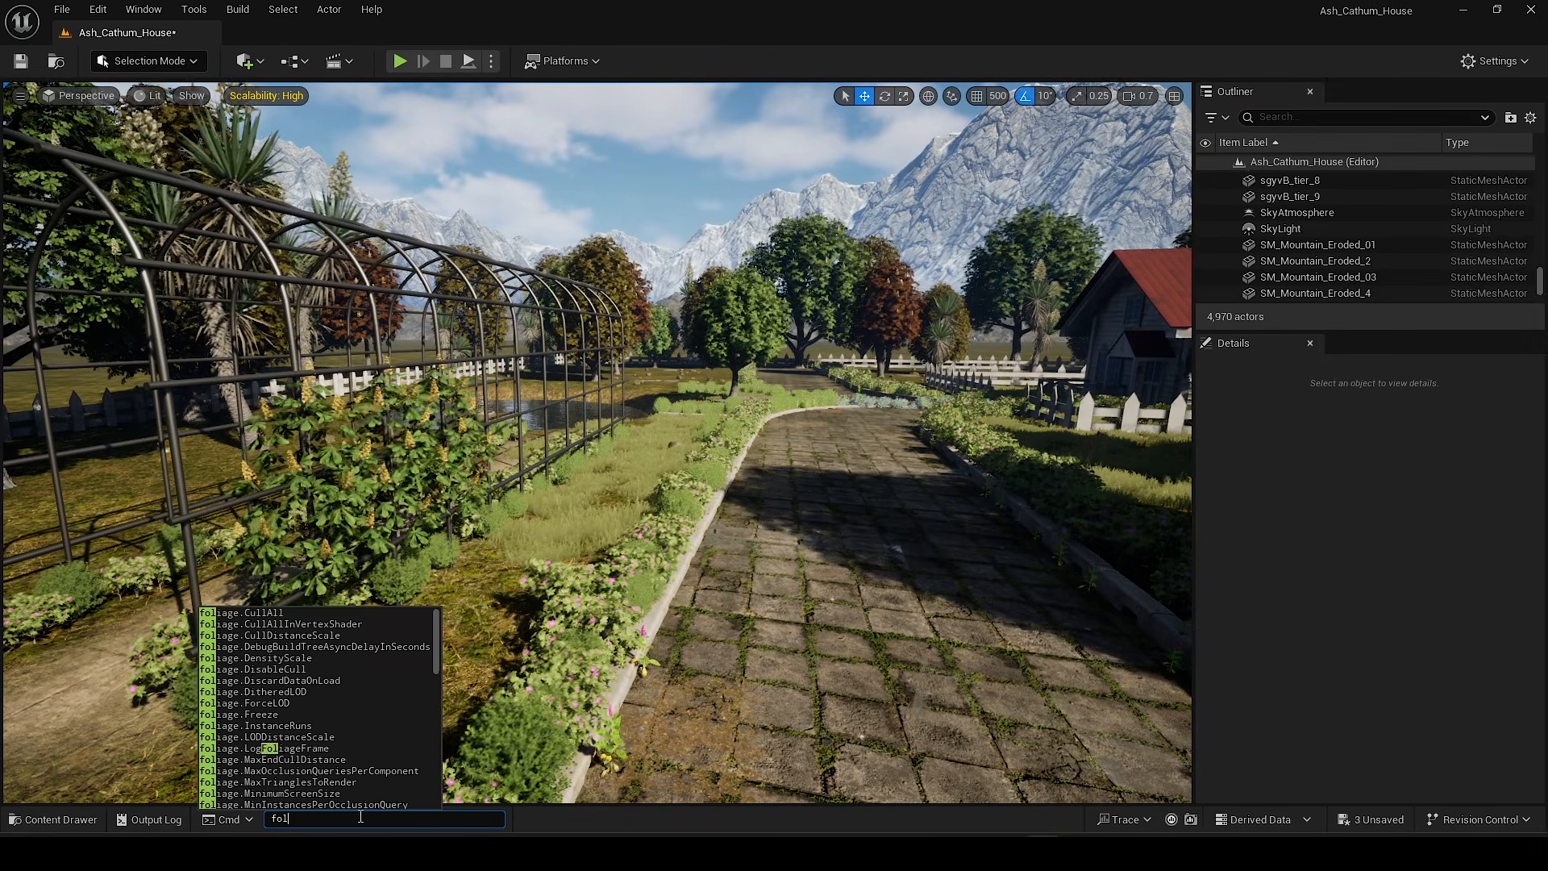
text(iage.forc)
click(276, 612)
text(2)
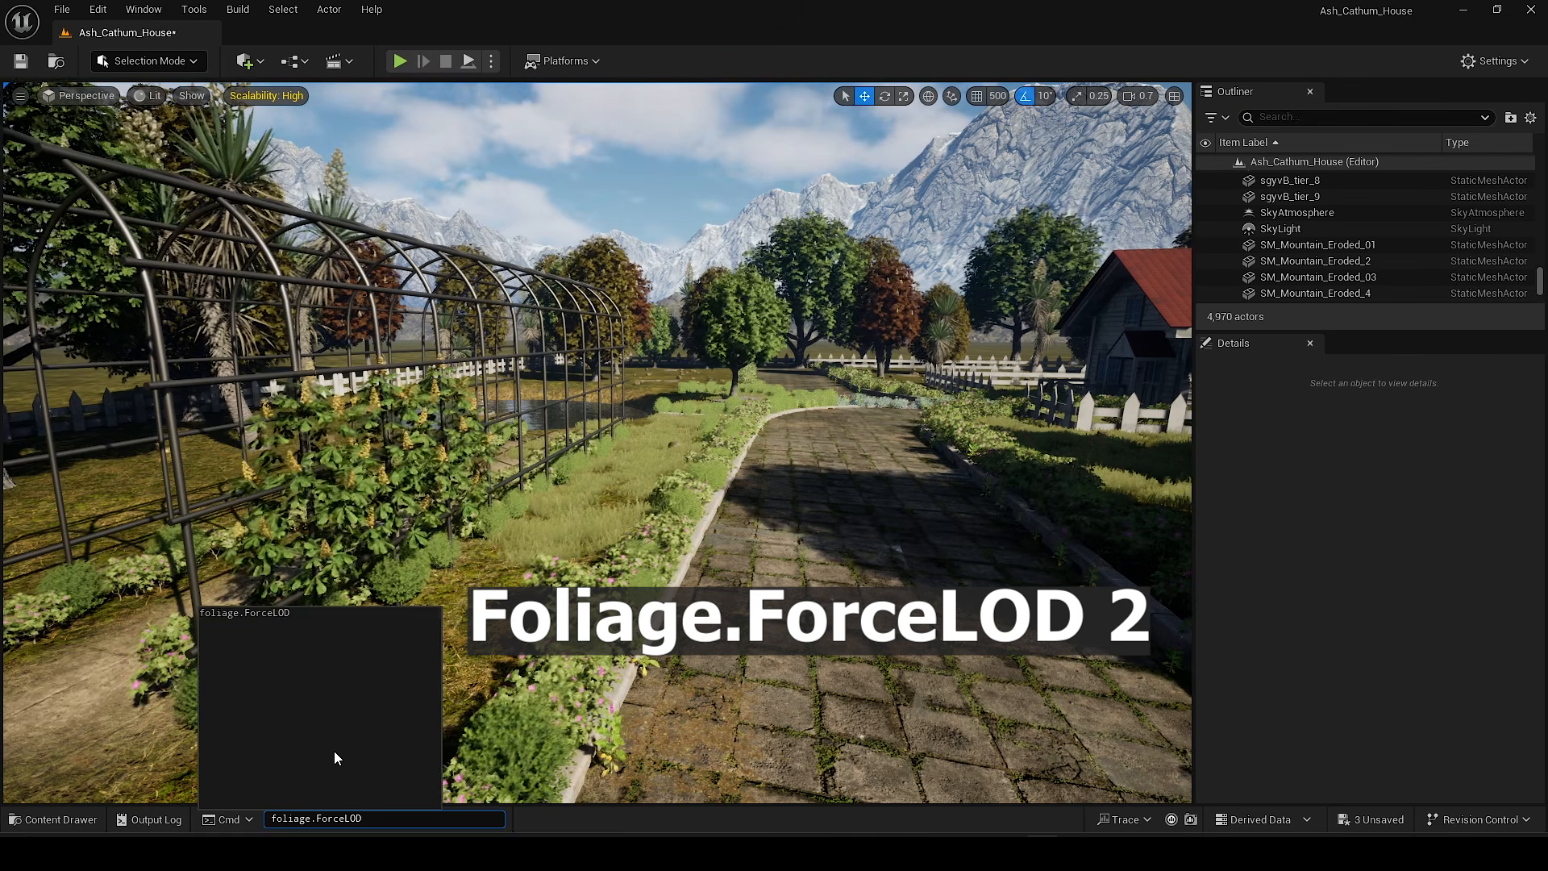
key(Return)
key(w)
mouse_move(333, 751)
right_down()
mouse_move(379, 738)
mouse_move(342, 738)
right_up()
key(s)
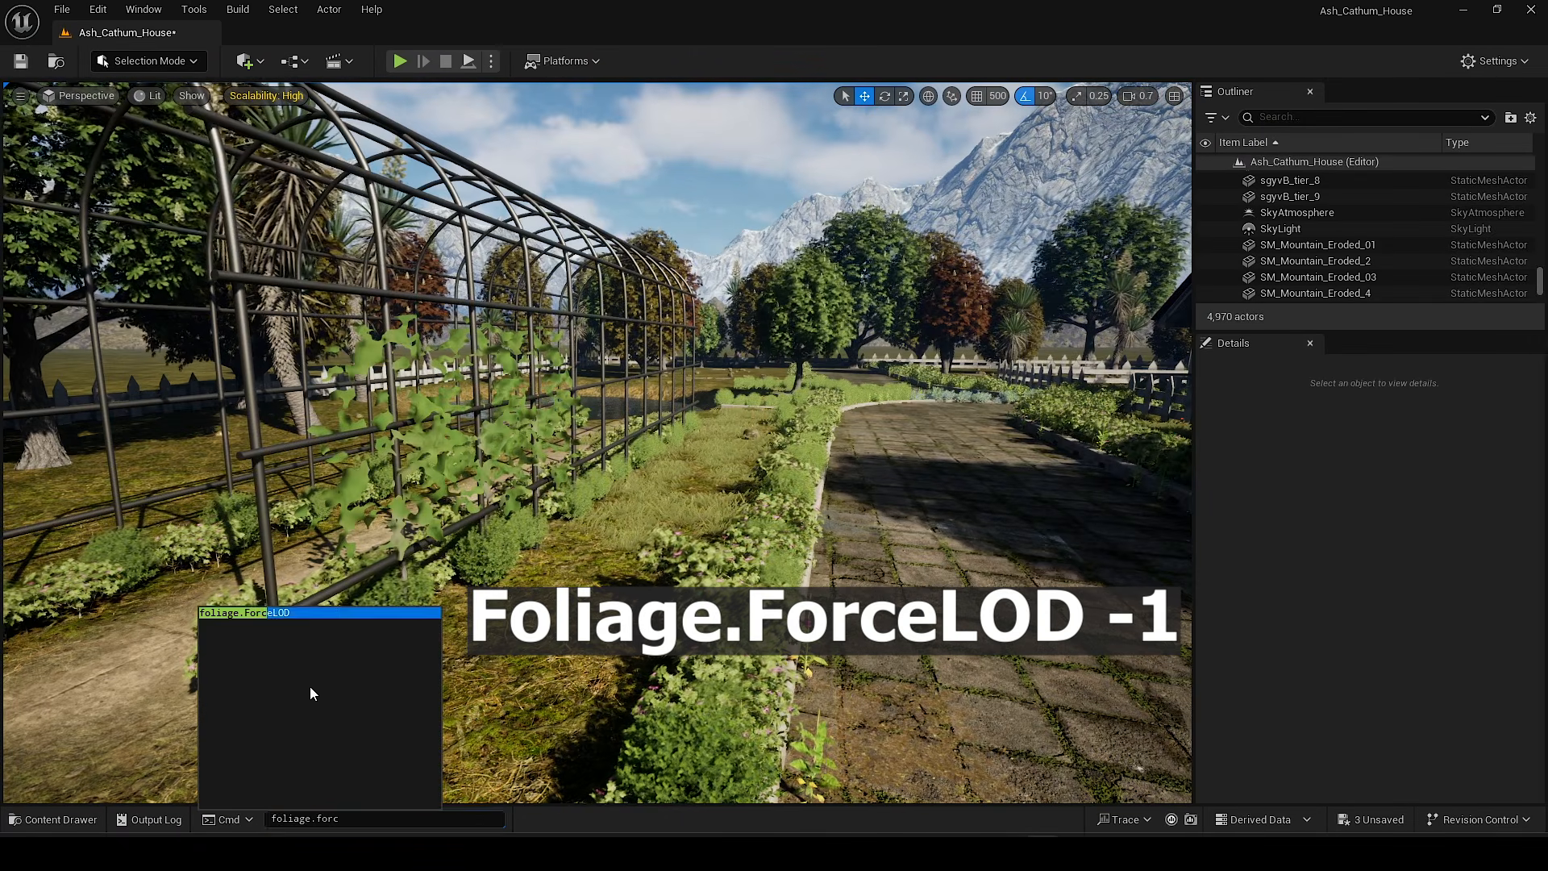
Step: Run the console command foliage.ForceLOD -1 to restore automatic foliage detail levels
key(Tab)
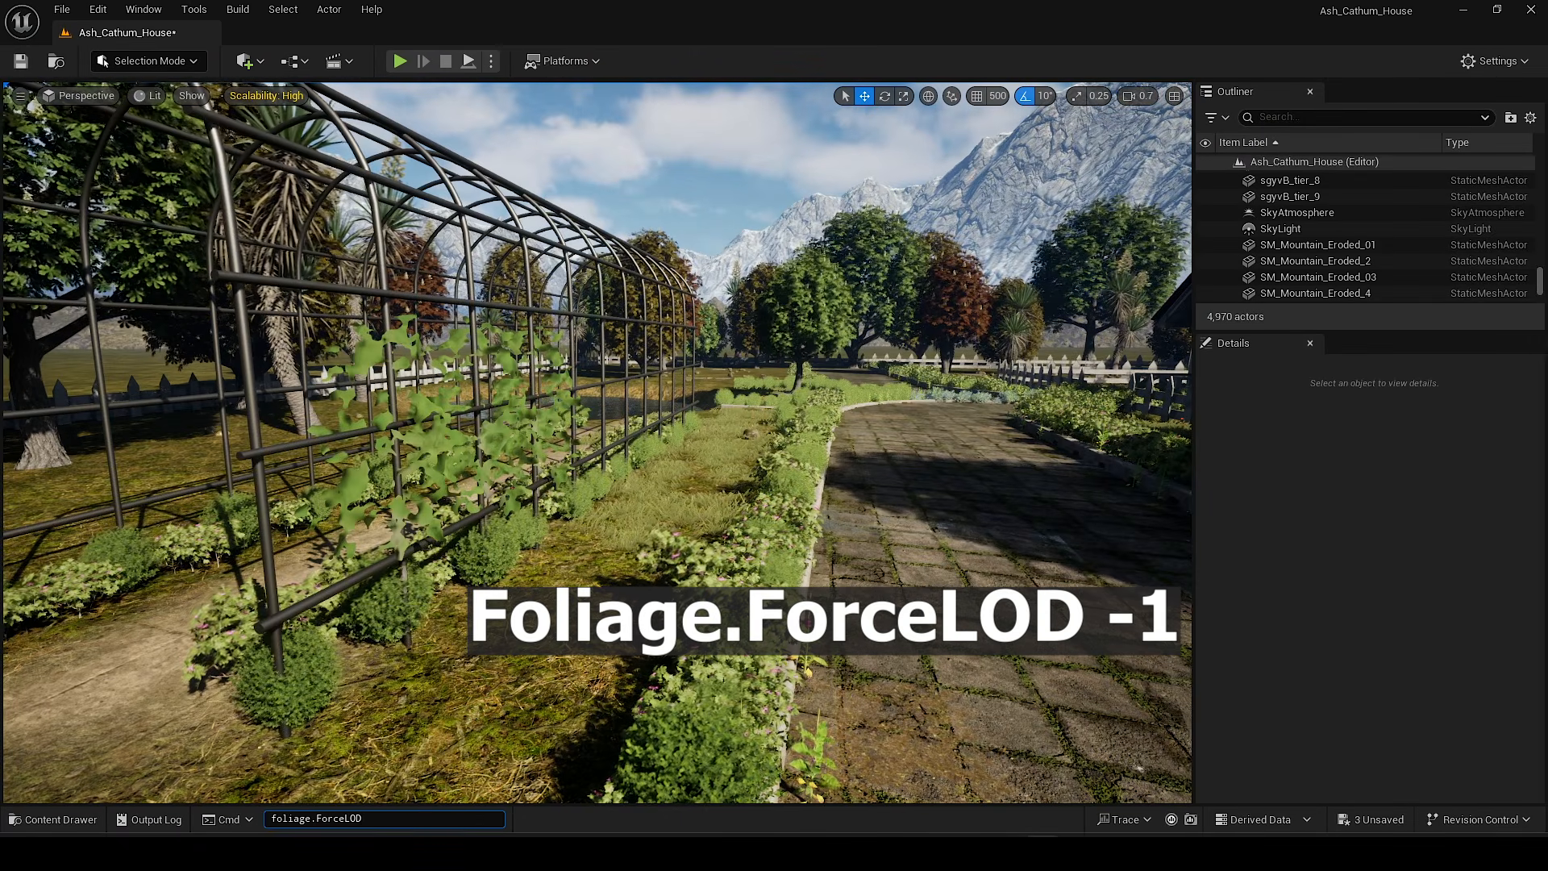
text(-1)
key(Return)
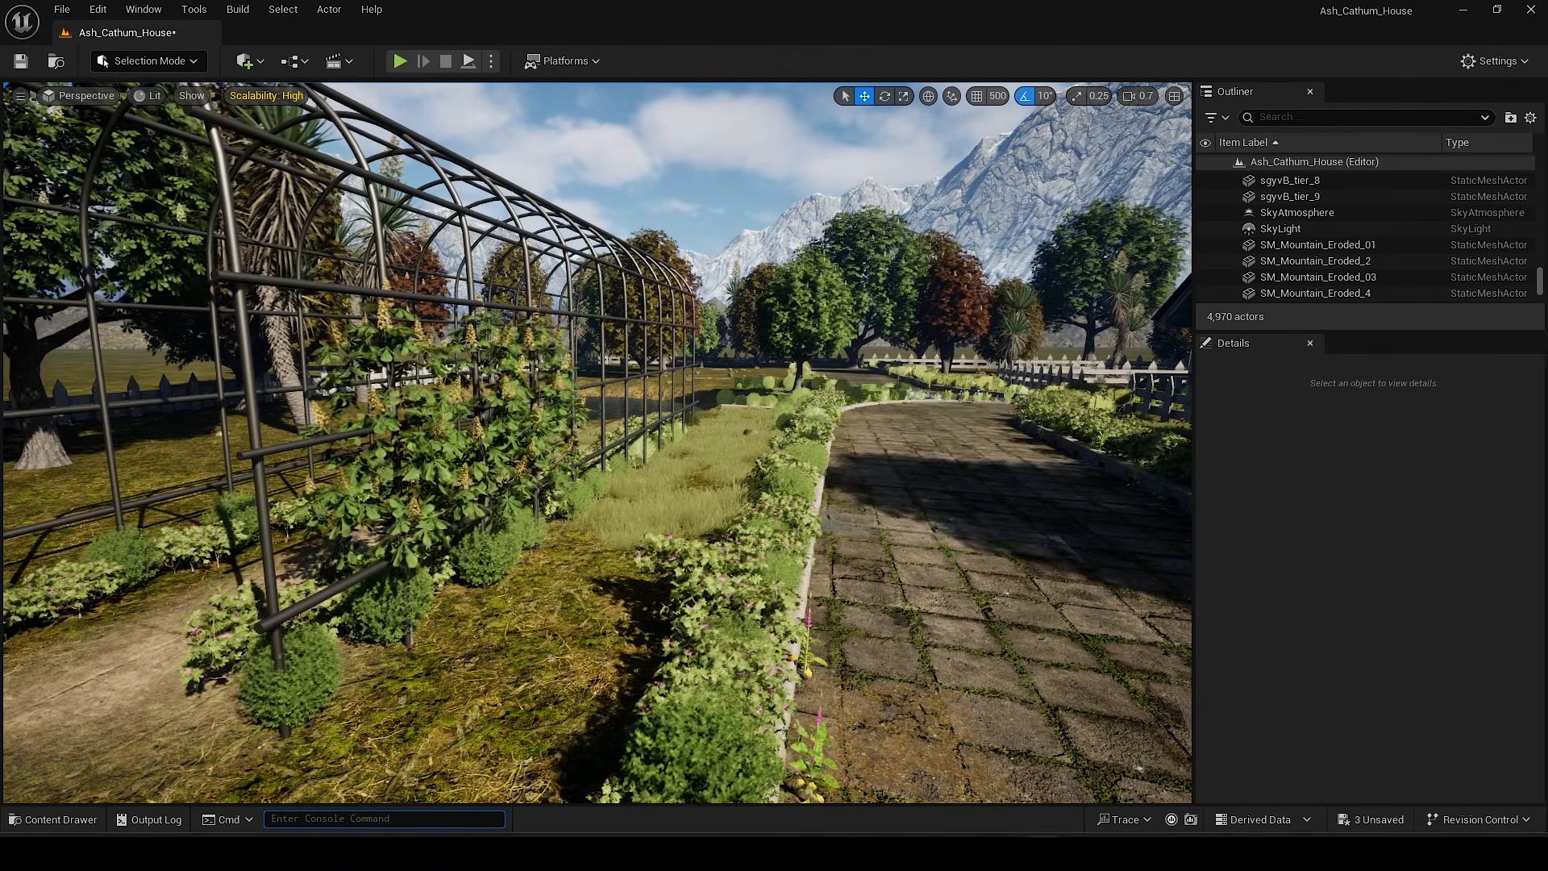
Step: Return to Foliage mode, select the farthest chestnut plant in the row, and adjust its position beside the tunnel's rails
key(w)
right_drag(596, 442, 532, 442)
key(s)
right_drag(638, 409, 702, 270)
key(w)
click(638, 408)
key(w)
click(790, 196)
key(shift+3)
key(d)
right_drag(790, 197, 637, 330)
key(w)
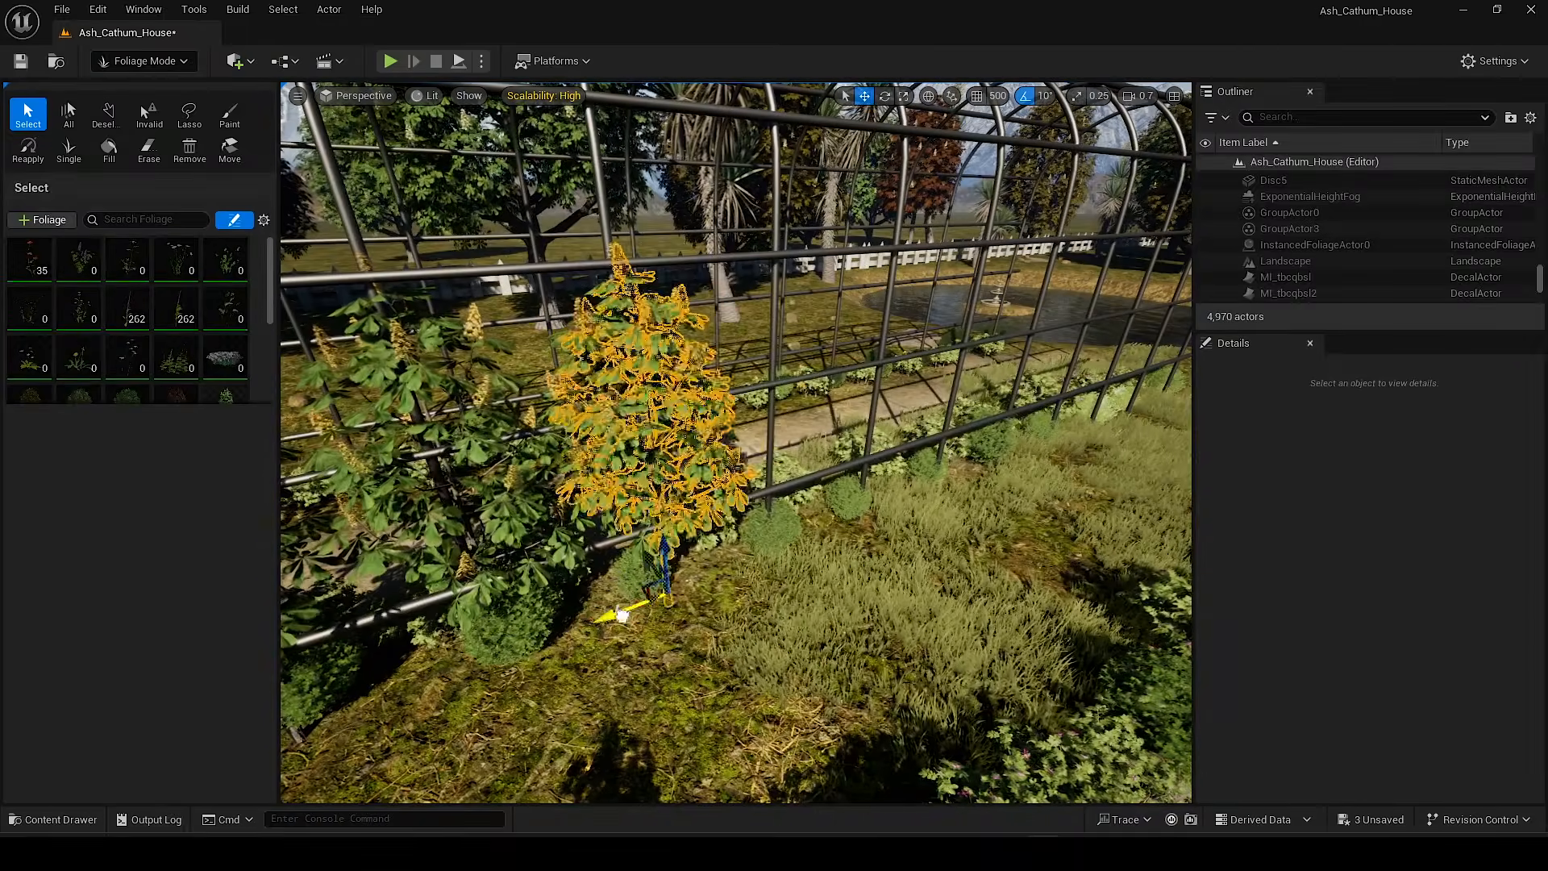
drag(735, 558, 732, 559)
mouse_move(732, 559)
right_down()
mouse_move(879, 524)
mouse_move(725, 548)
right_up()
key(s)
key(Escape)
key(w)
Step: Extend the SM_Chestnut_12_G row to six plants along the tunnel's road side, shifting them into line with the rails
right_drag(725, 484, 613, 483)
key(d)
click(518, 467)
right_drag(518, 466, 484, 460)
key(a)
right_drag(725, 484, 757, 484)
key(w)
key(s)
key(Escape)
click(786, 476)
drag(756, 739, 739, 739)
right_drag(739, 564, 758, 516)
key(s)
key(w)
drag(734, 713, 720, 715)
right_drag(719, 715, 774, 612)
key(s)
drag(829, 604, 822, 605)
right_drag(822, 604, 645, 346)
key(w)
Step: Set the viewport scalability to Cinematic and return the view to the near end of the tunnel
scroll(693, 282, down, 1)
key(s)
click(543, 95)
click(854, 143)
right_drag(807, 564, 758, 532)
key(s)
key(w)
Step: Duplicate the SM_Chestnut_12_G mesh as SM_Chestnut_12_G1 and add the copy as a foliage type
key(ctrl+space)
right_click(1047, 621)
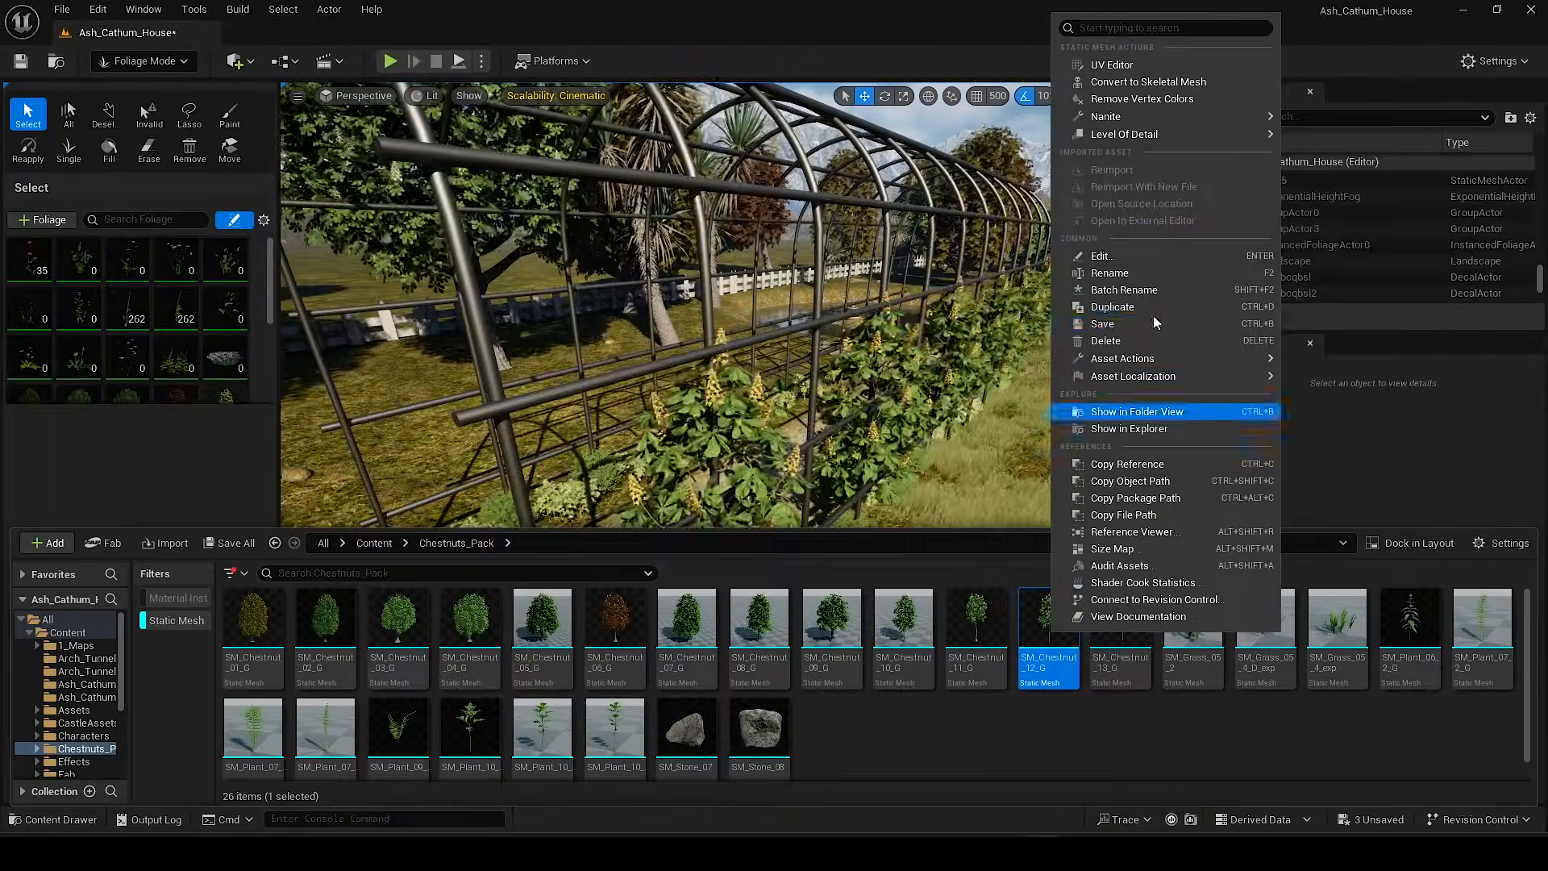
click(1151, 308)
drag(1079, 605, 193, 370)
scroll(193, 371, down, 2)
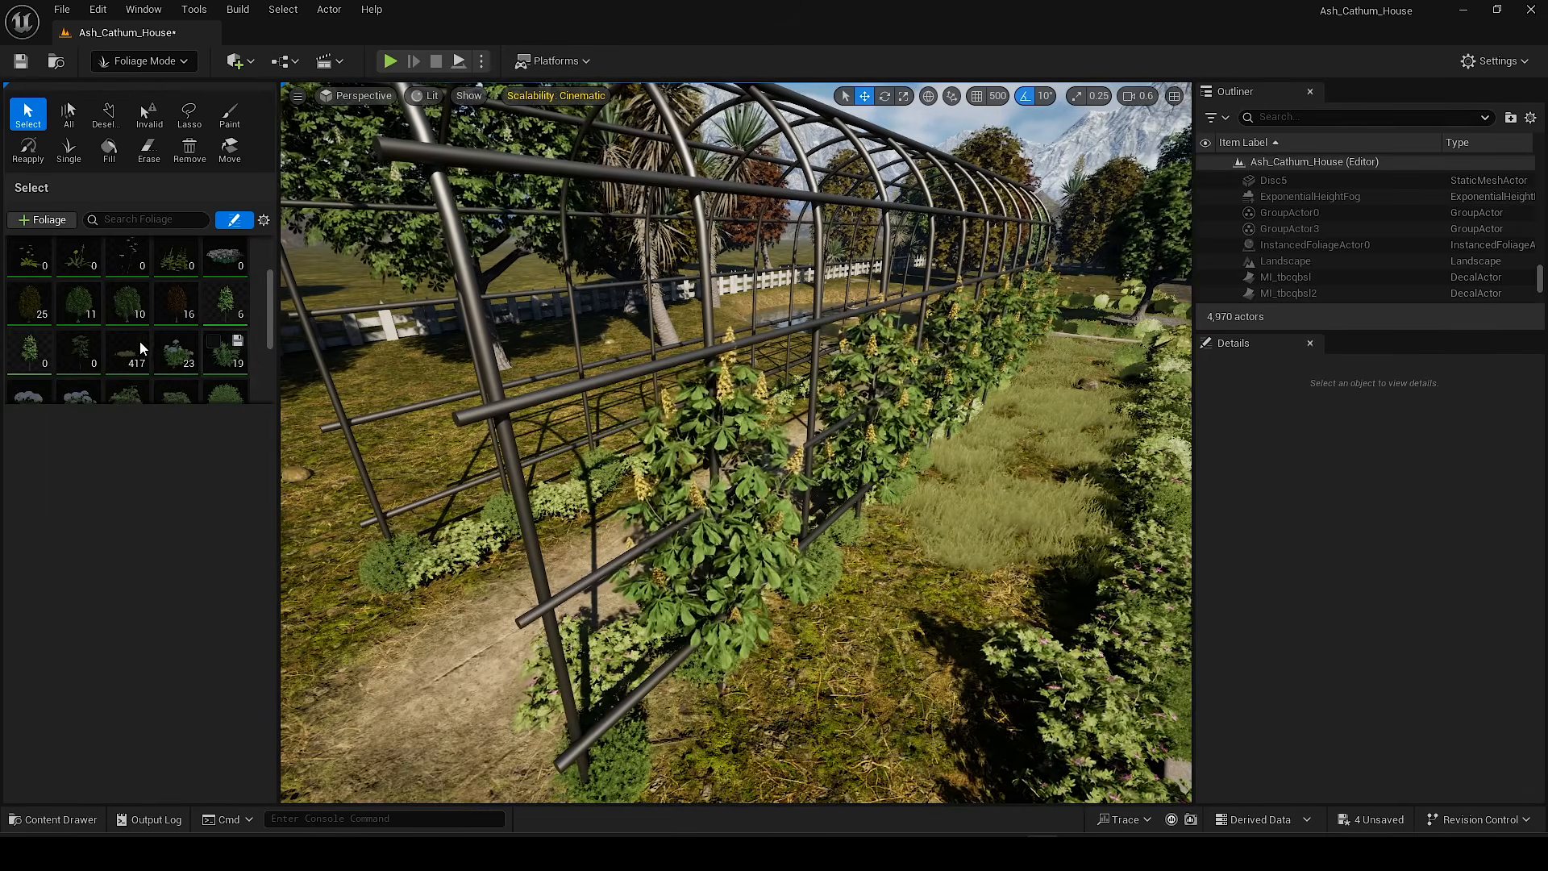
Step: Place a single SM_Chestnut_12_G1 plant by the near posts on the tunnel side opposite the road
click(226, 311)
right_drag(645, 403, 564, 435)
click(29, 351)
click(68, 150)
click(637, 500)
right_drag(637, 500, 653, 491)
click(28, 113)
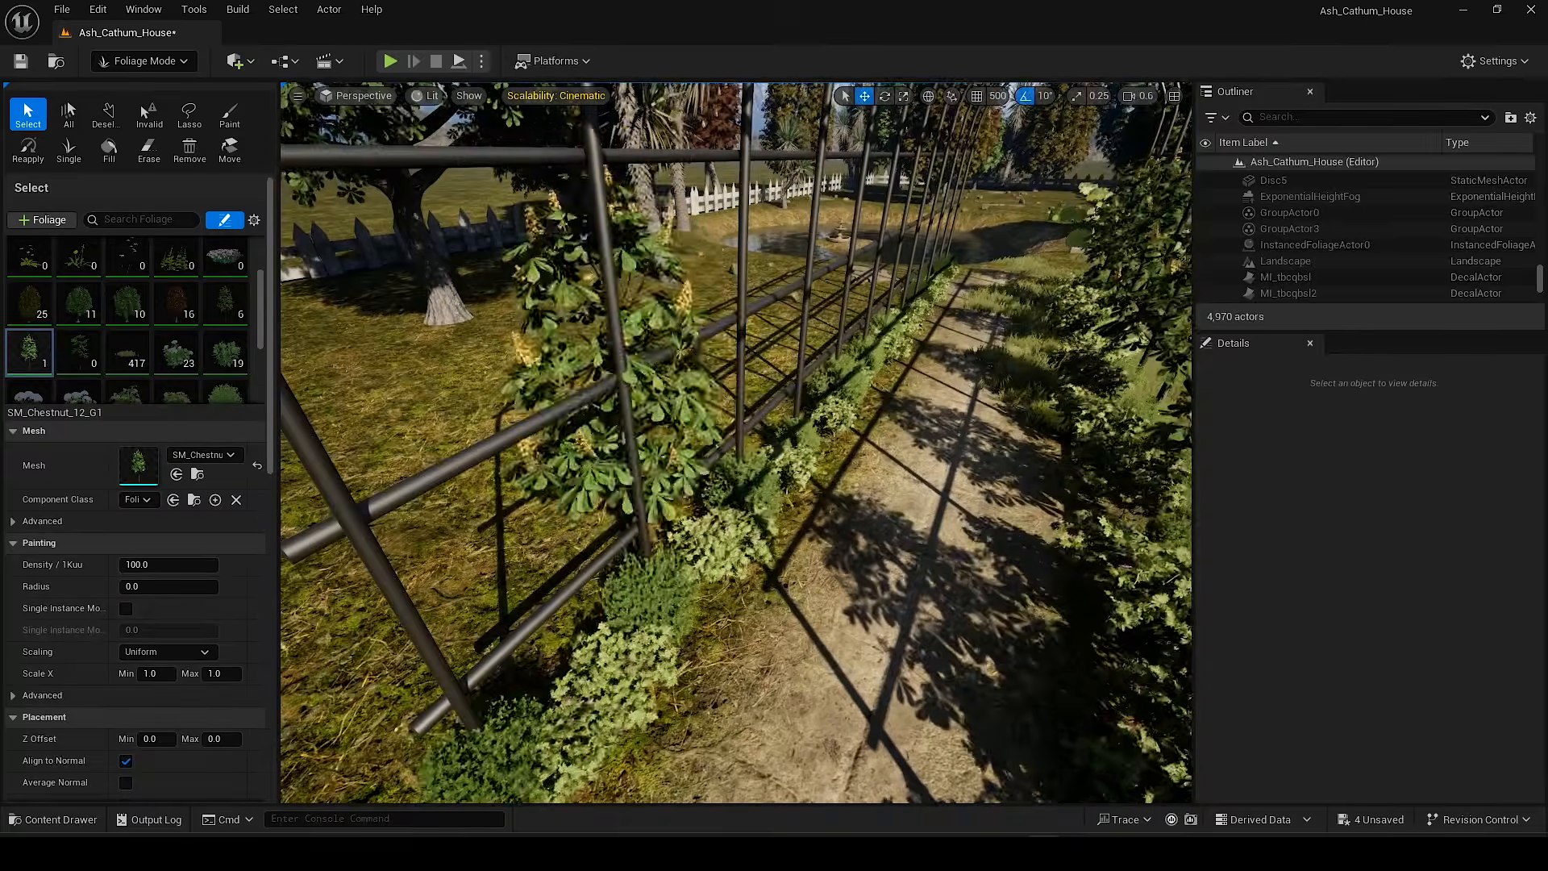
Step: Move the SM_Chestnut_12_G1 plant into position against the outside of the tunnel's rails
drag(615, 548, 599, 544)
right_drag(599, 543, 600, 484)
scroll(564, 543, down, 3)
scroll(629, 524, up, 4)
drag(719, 691, 860, 699)
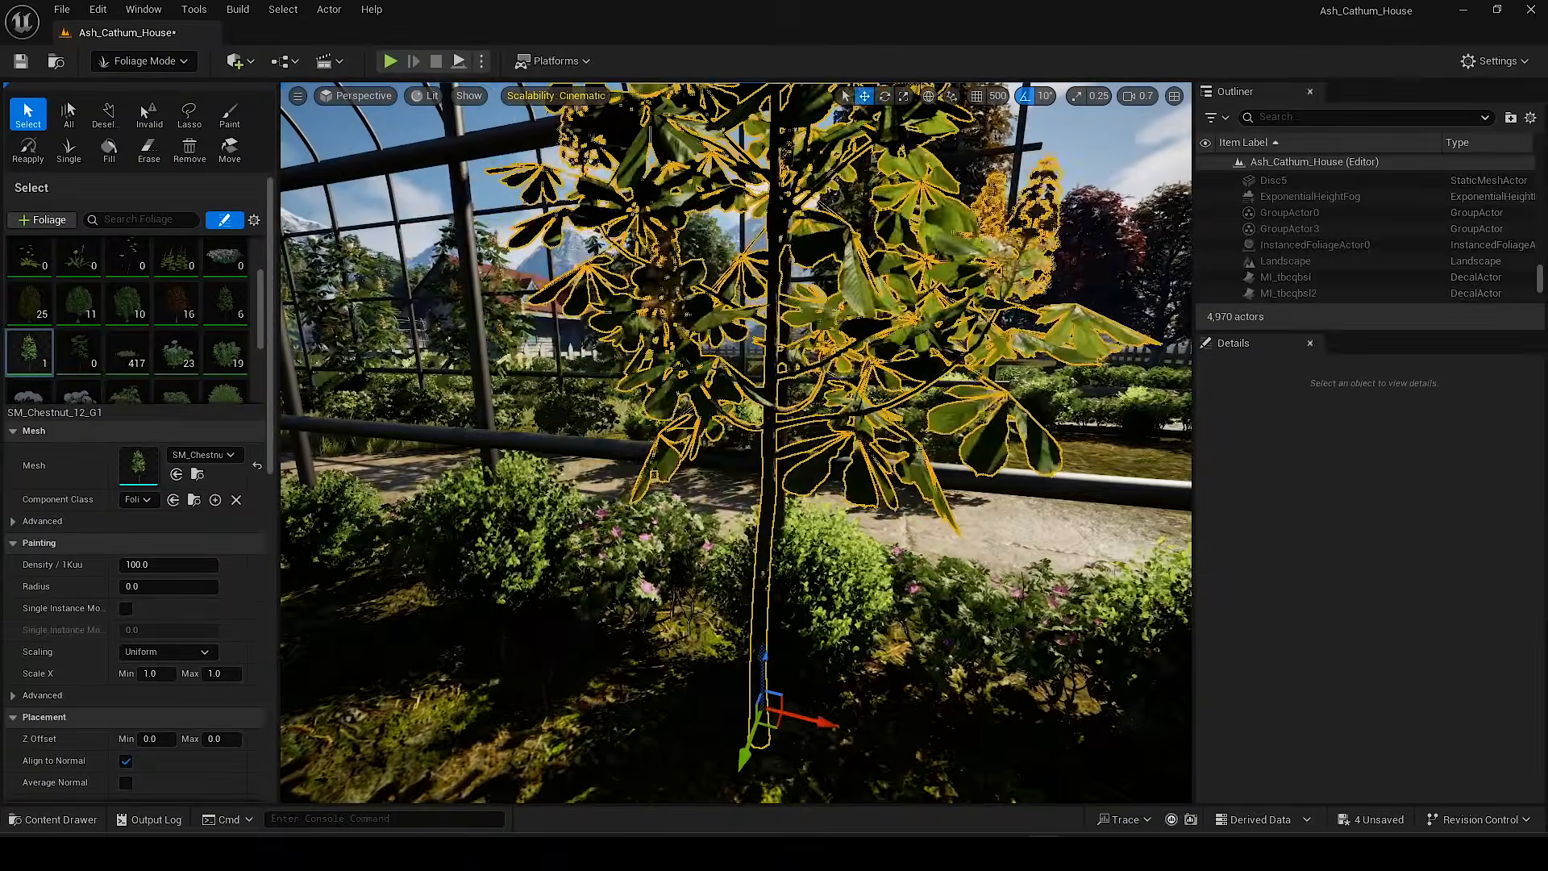
right_drag(860, 700, 919, 713)
Step: Open the SM_Chestnut_12_G1 leaf material and edit its colour multiplier
double_click(1077, 639)
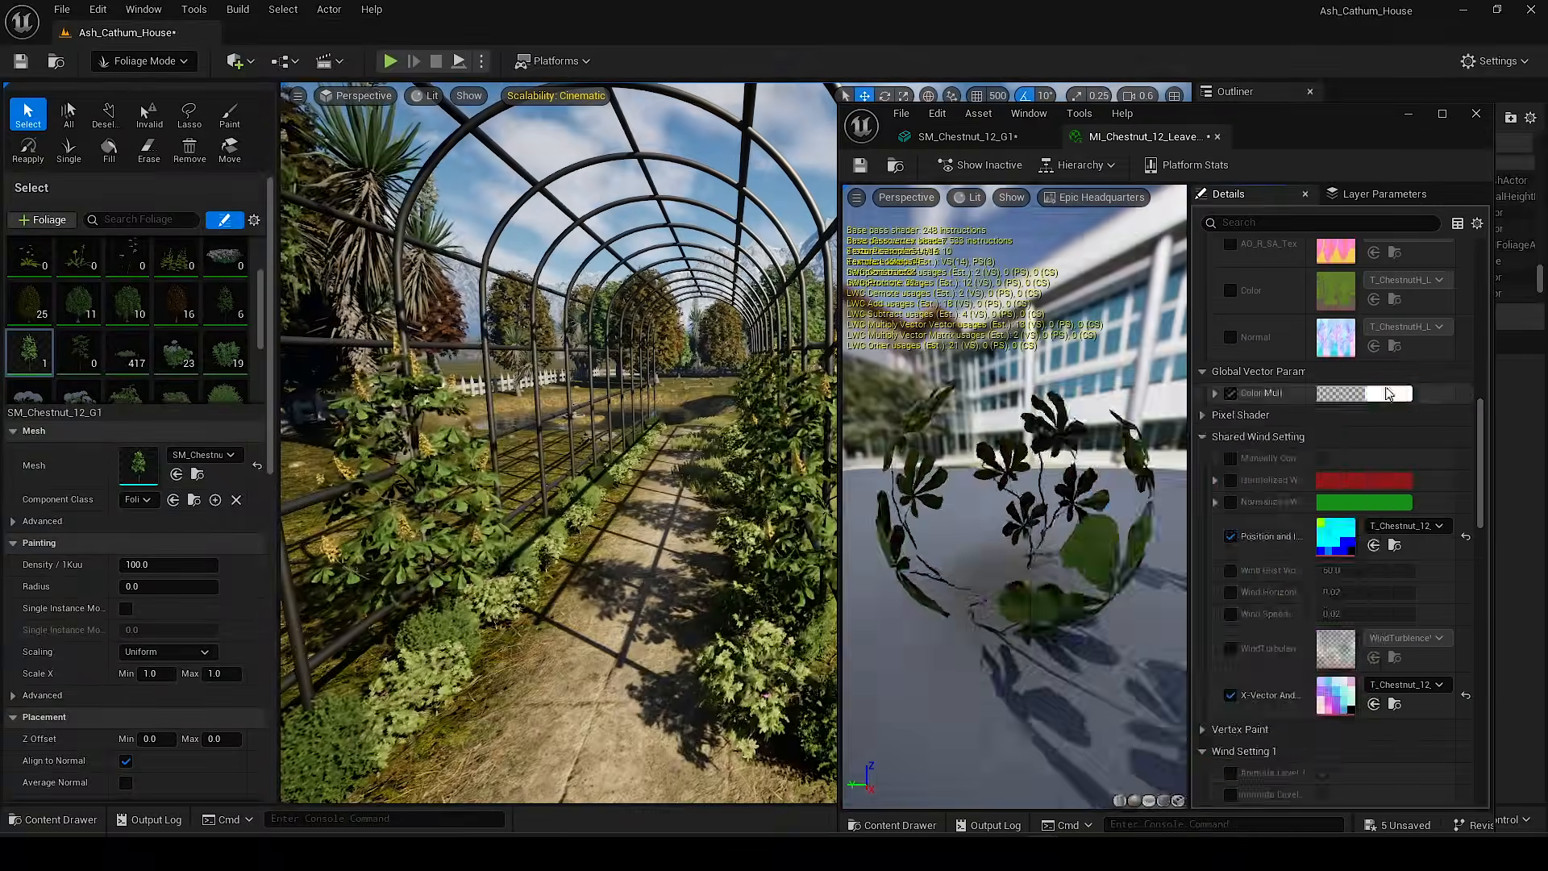
click(1403, 395)
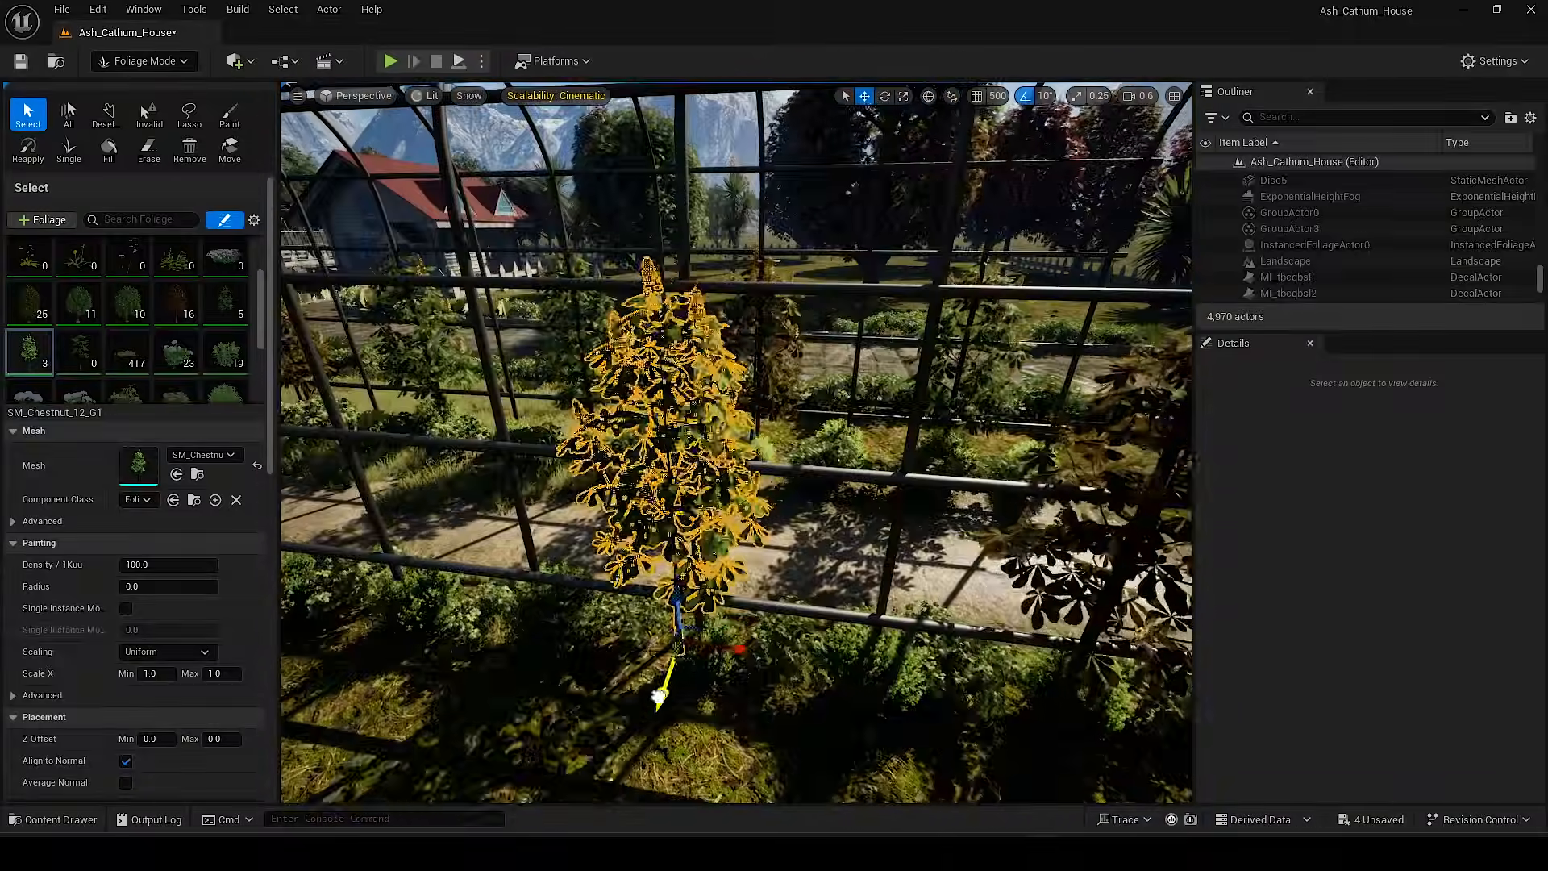
Step: Place copies of the selected chestnut plant at intervals along the outside of the tunnel's rails
right_drag(658, 696, 597, 661)
scroll(658, 695, down, 1)
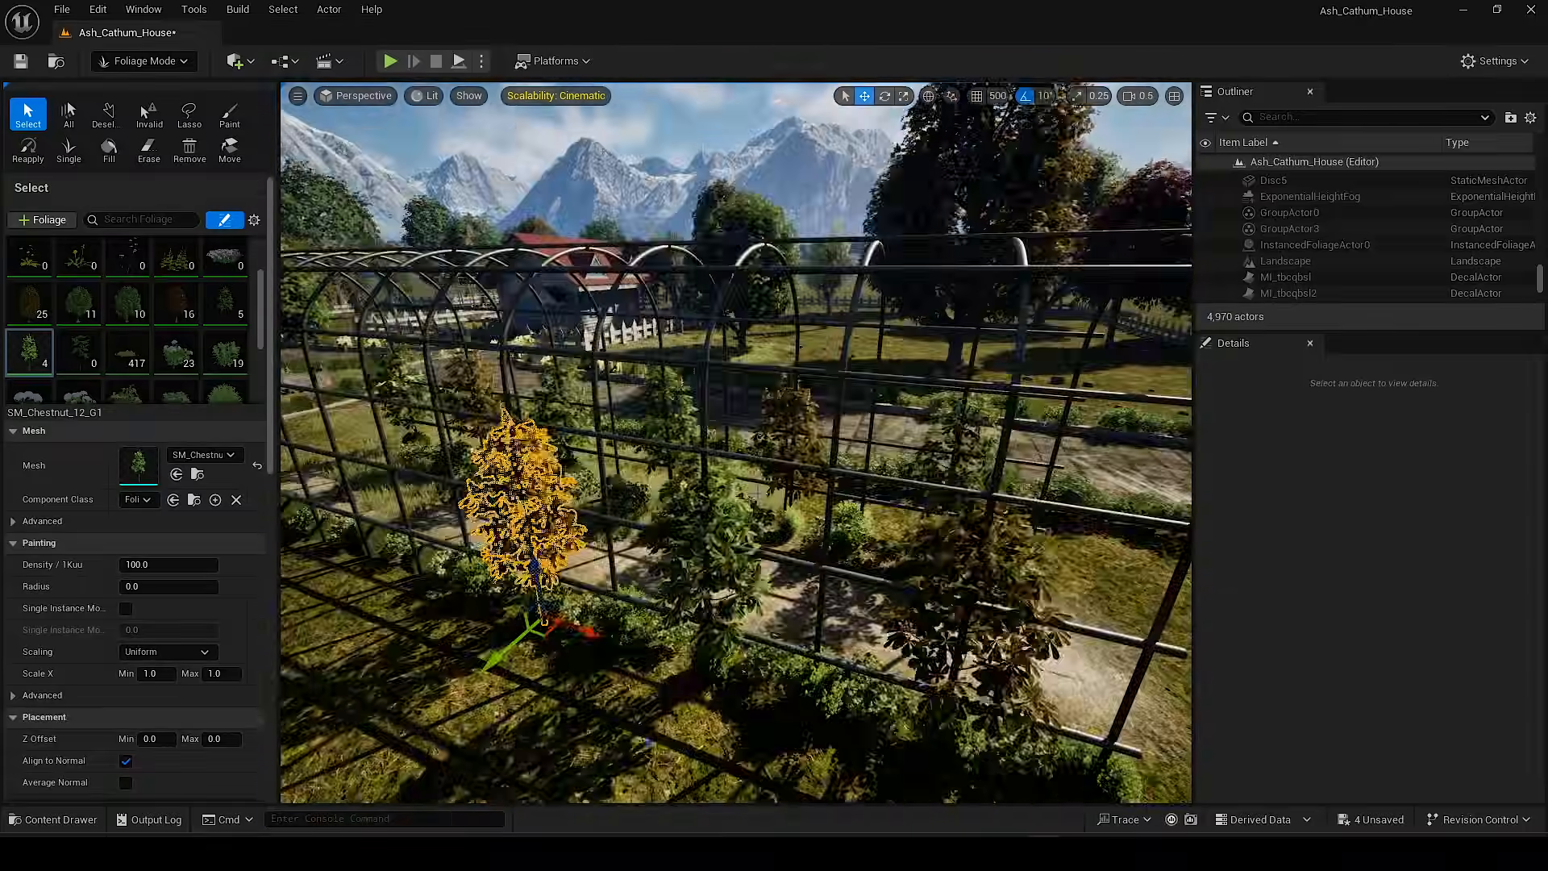
alt+drag(586, 631, 733, 642)
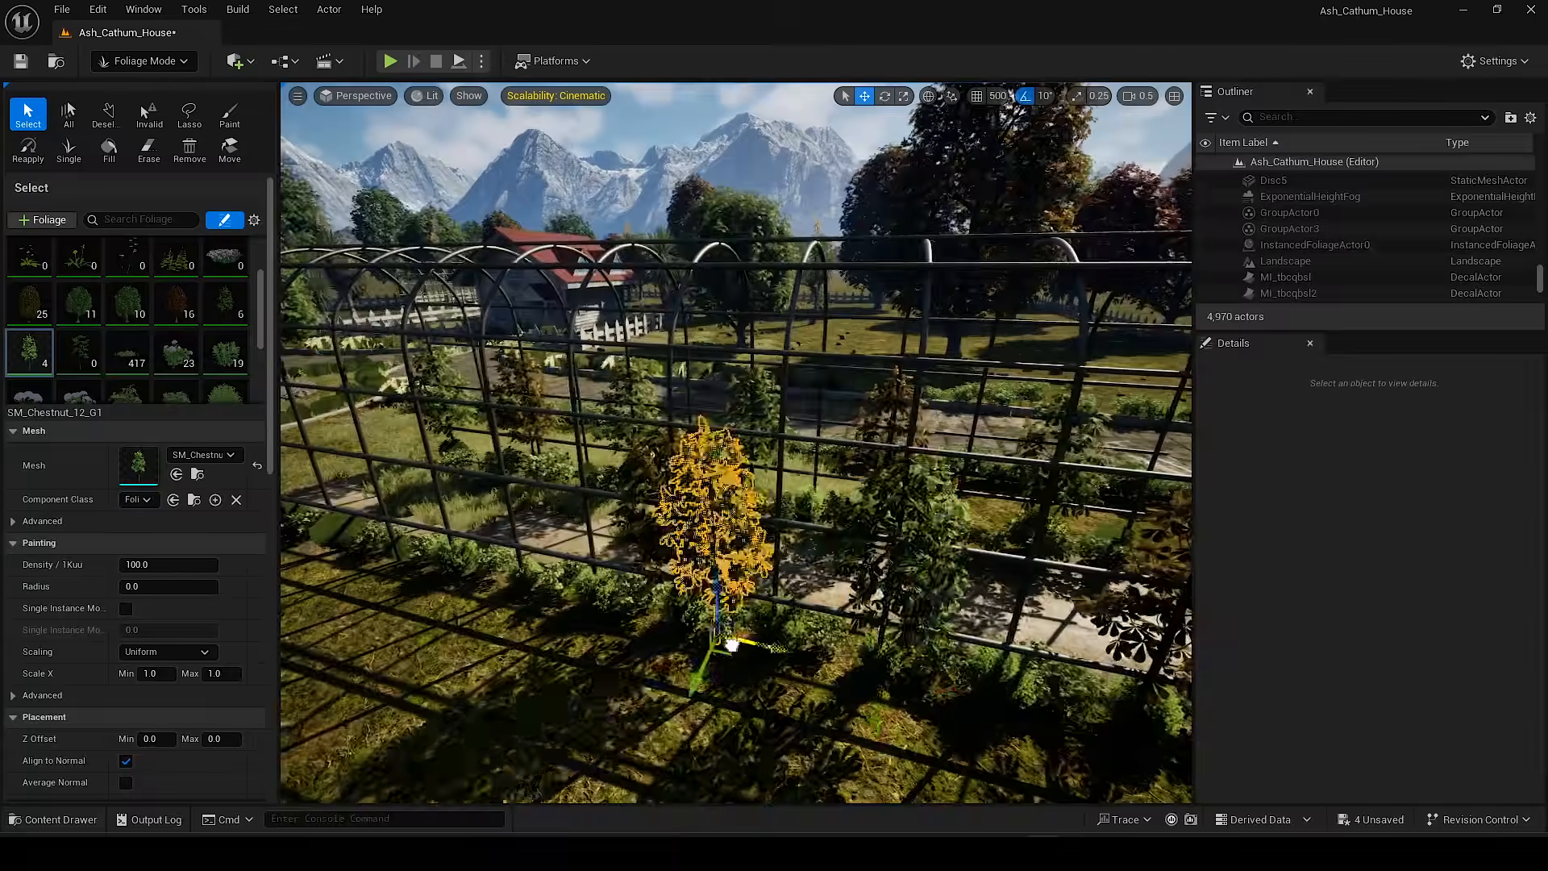
right_drag(733, 642, 728, 663)
alt+drag(728, 663, 867, 653)
right_drag(868, 653, 645, 645)
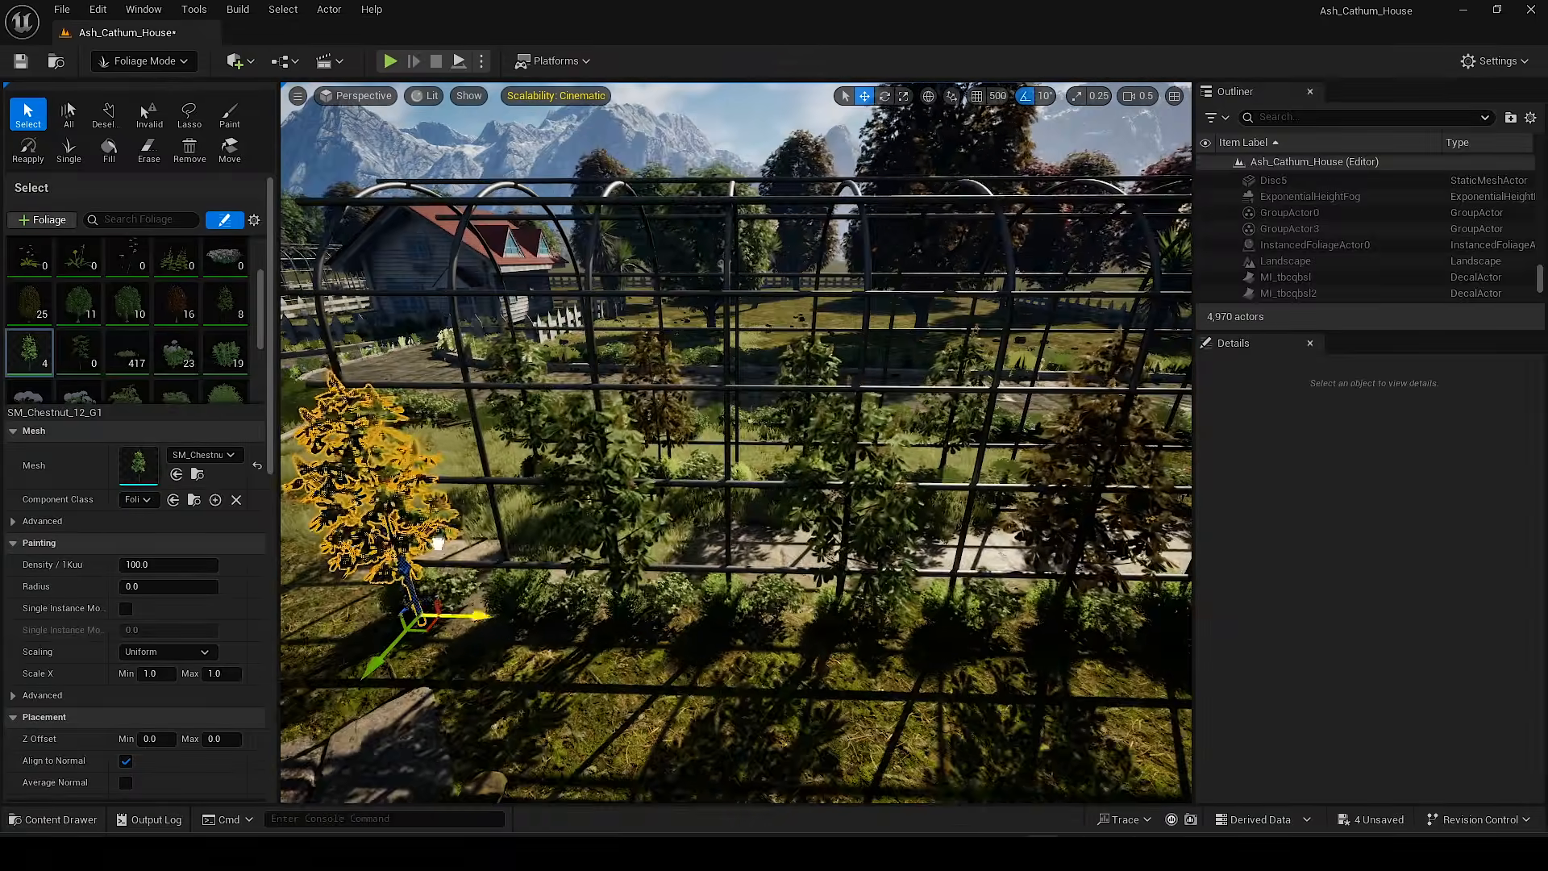
Step: Return to Selection Mode and save the level
key(shift+1)
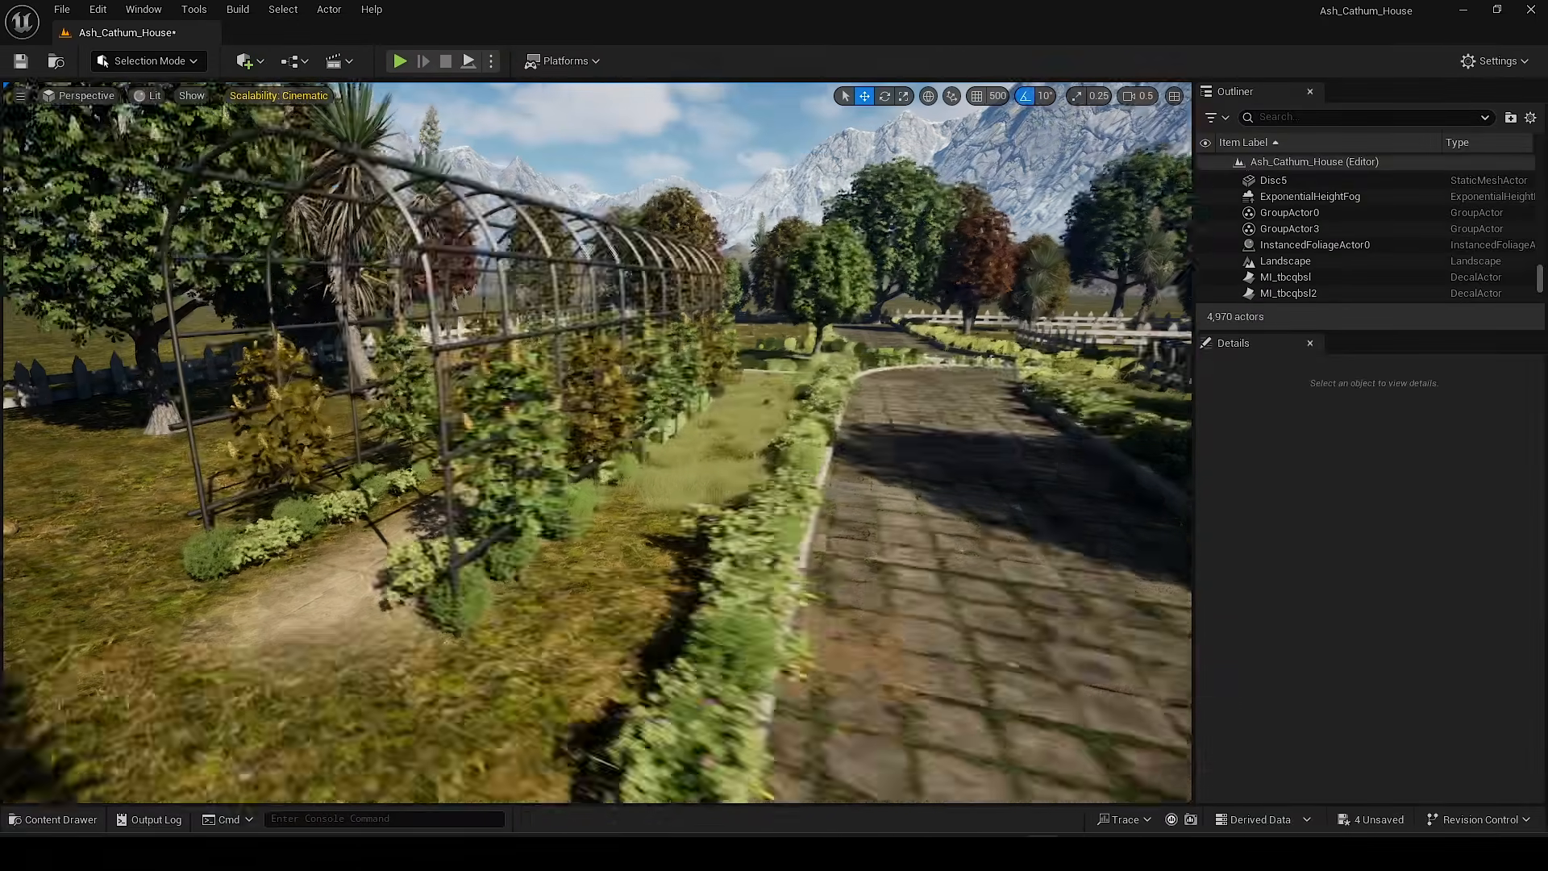
key(ctrl+s)
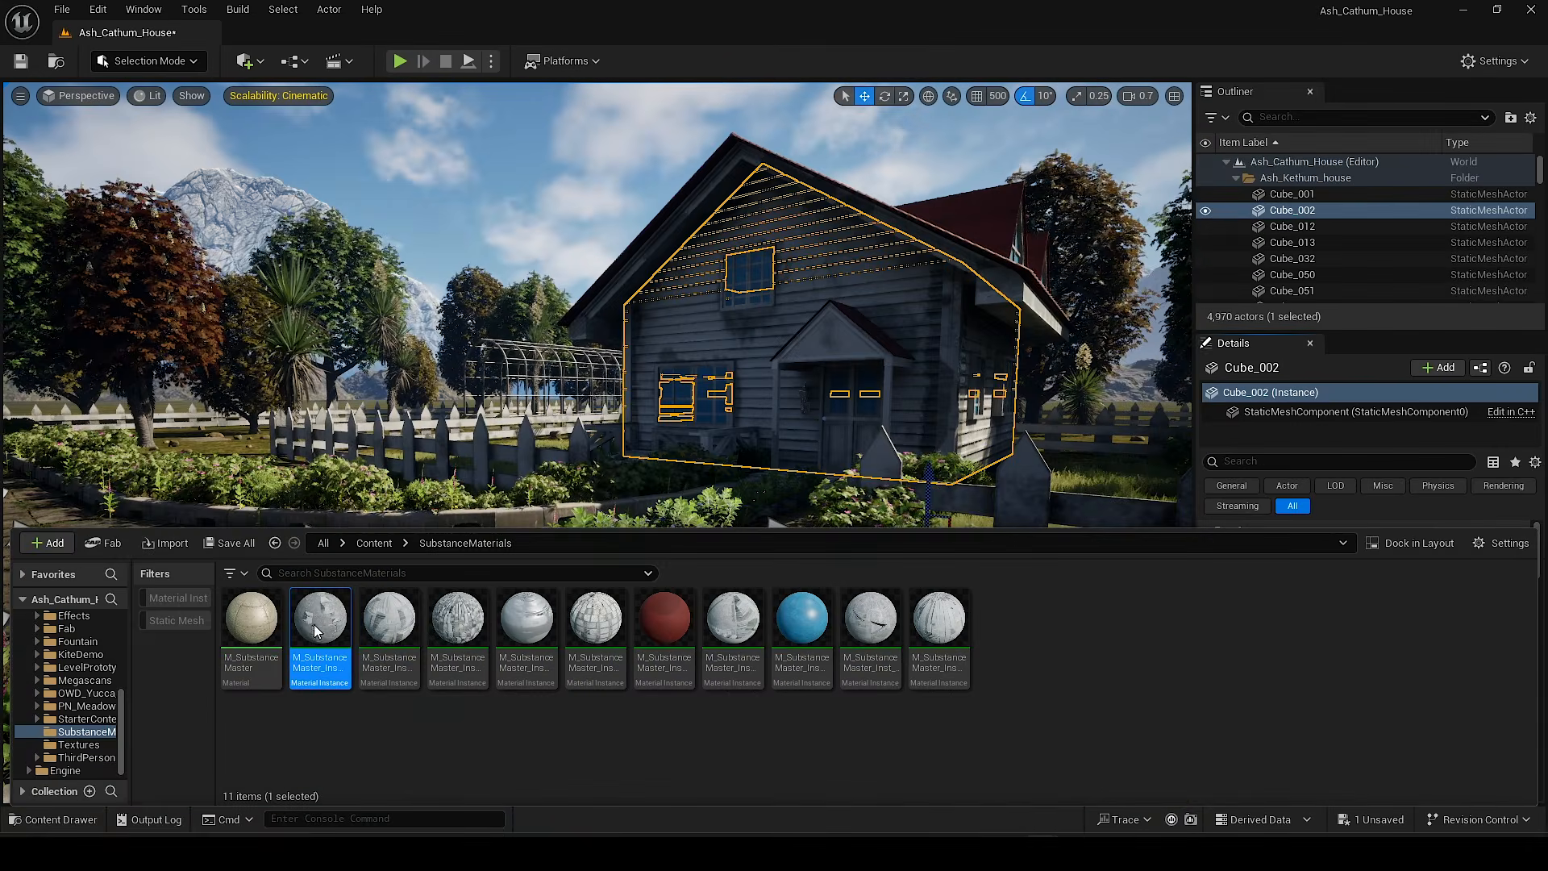
Step: Set the Color Tint of the house walls' M_SubstanceMaster instance to a warm yellow, hex sRGB FFD05DFF
double_click(315, 630)
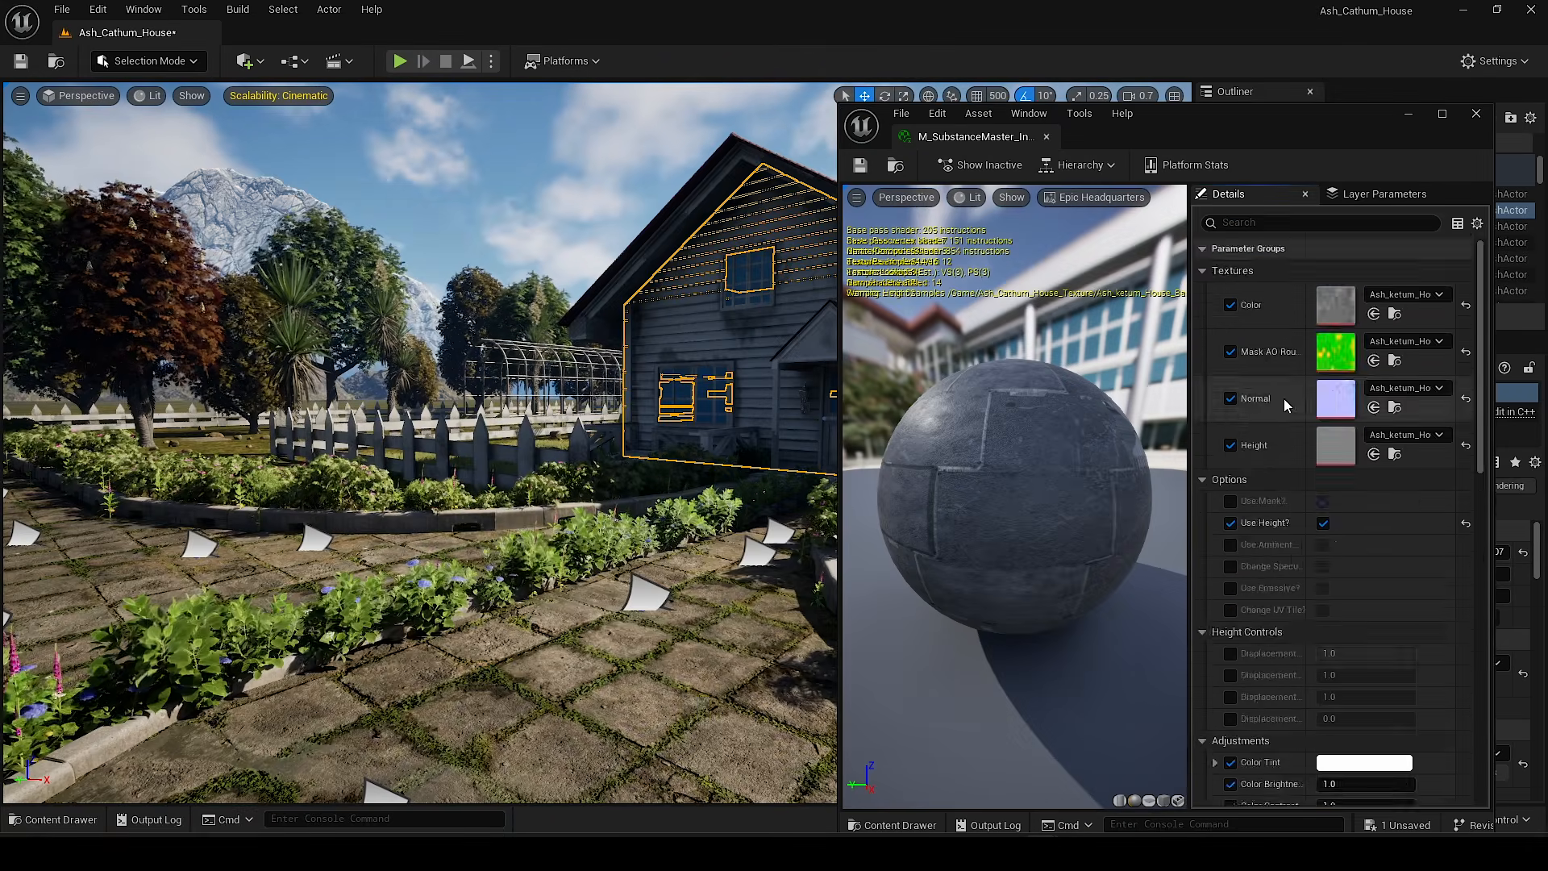
scroll(1283, 398, down, 5)
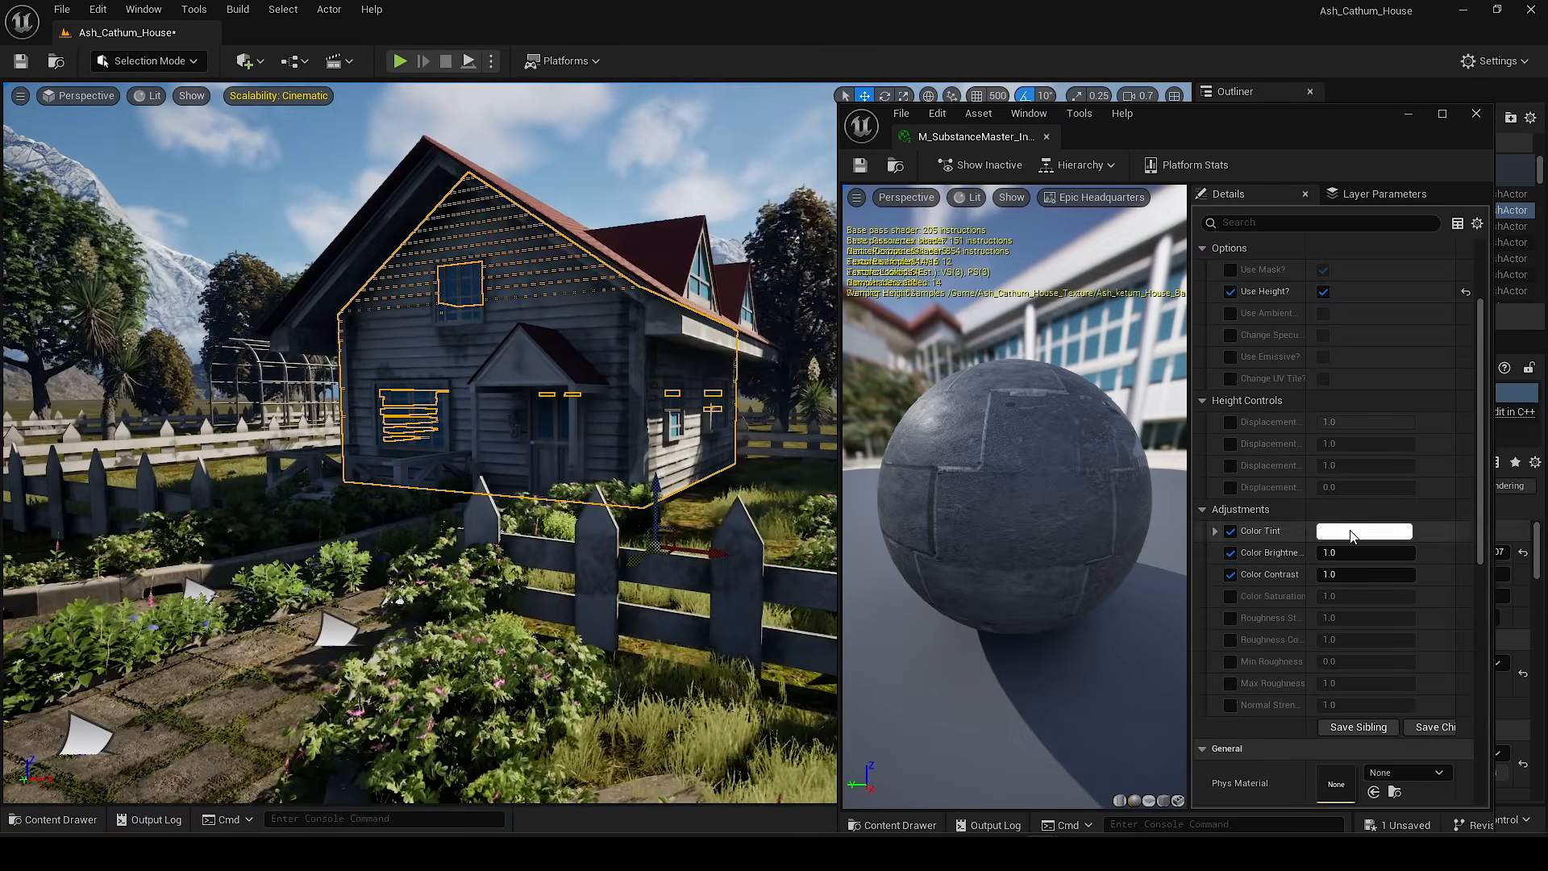
click(1364, 531)
drag(1149, 553, 1169, 596)
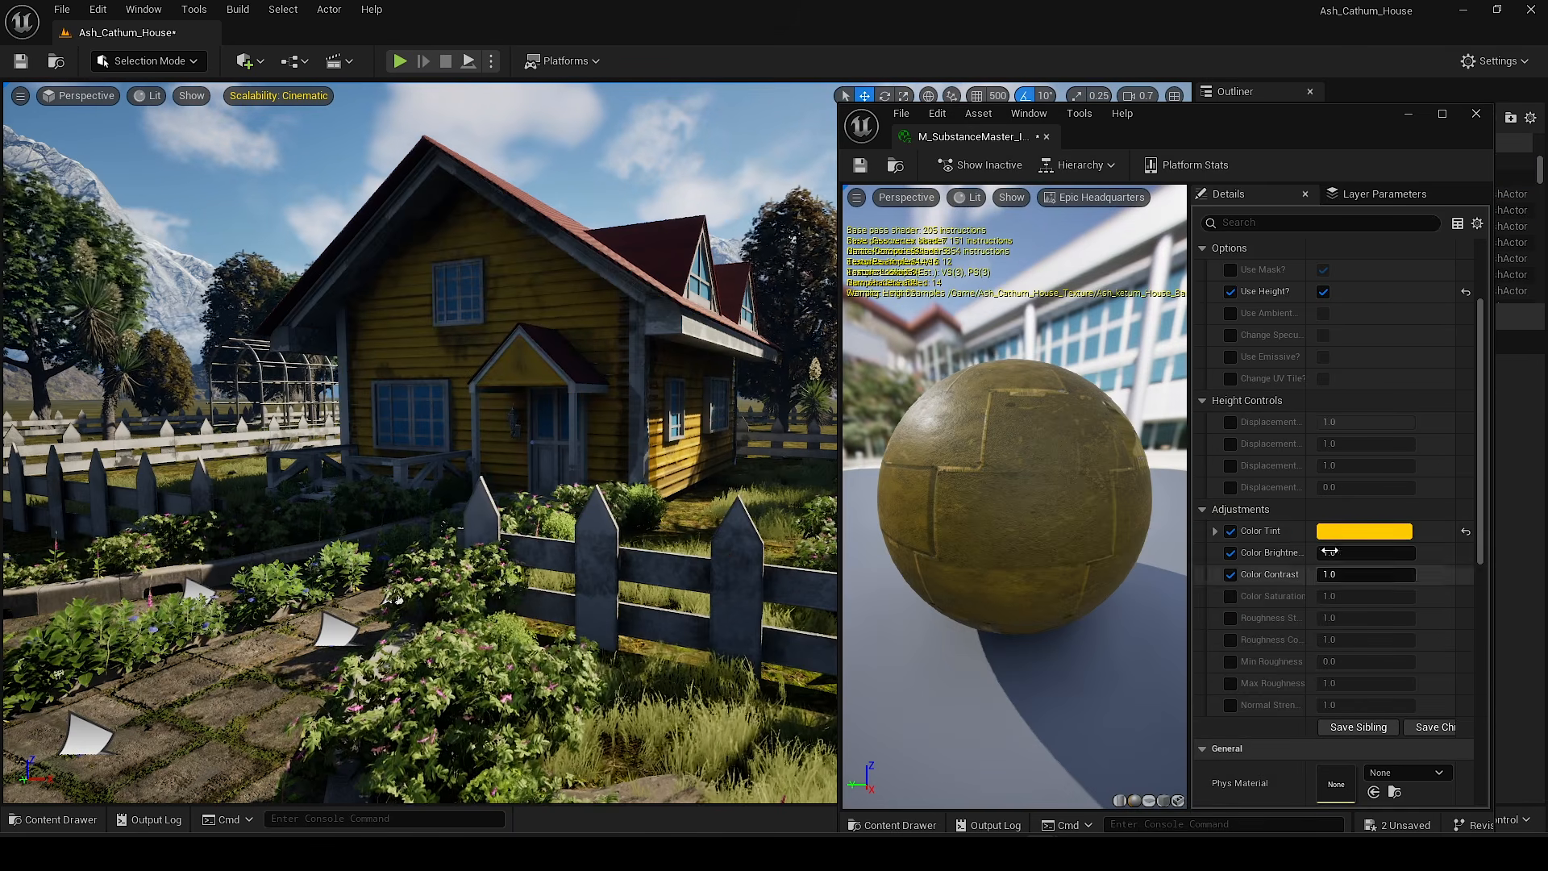
click(1370, 530)
drag(1134, 567, 912, 612)
mouse_move(1133, 577)
mouse_down()
mouse_move(1155, 574)
mouse_move(1130, 579)
mouse_up()
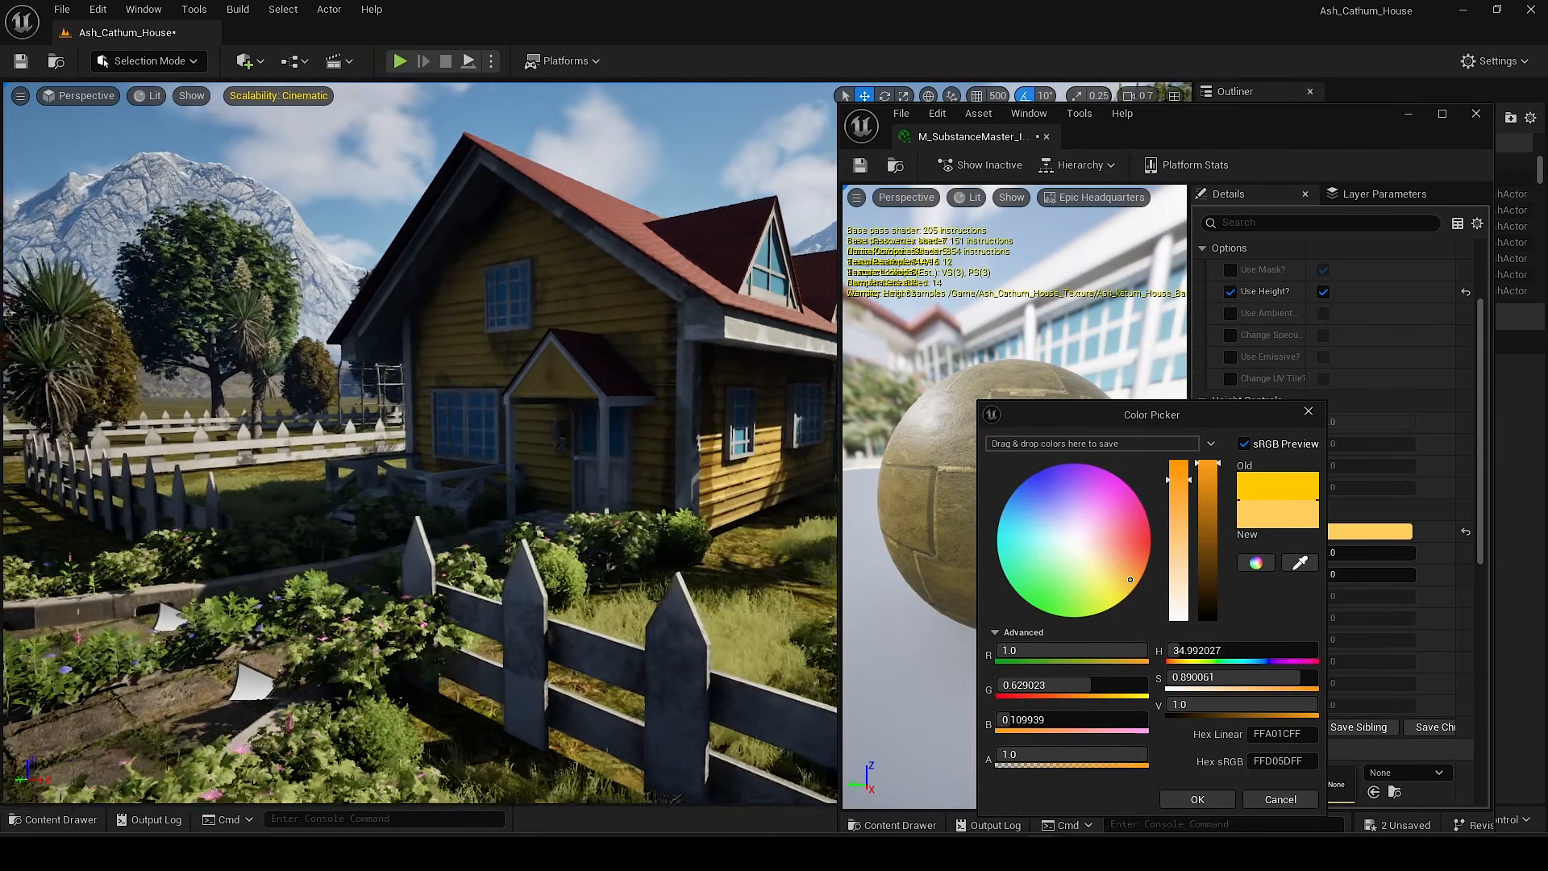
key(ctrl+l)
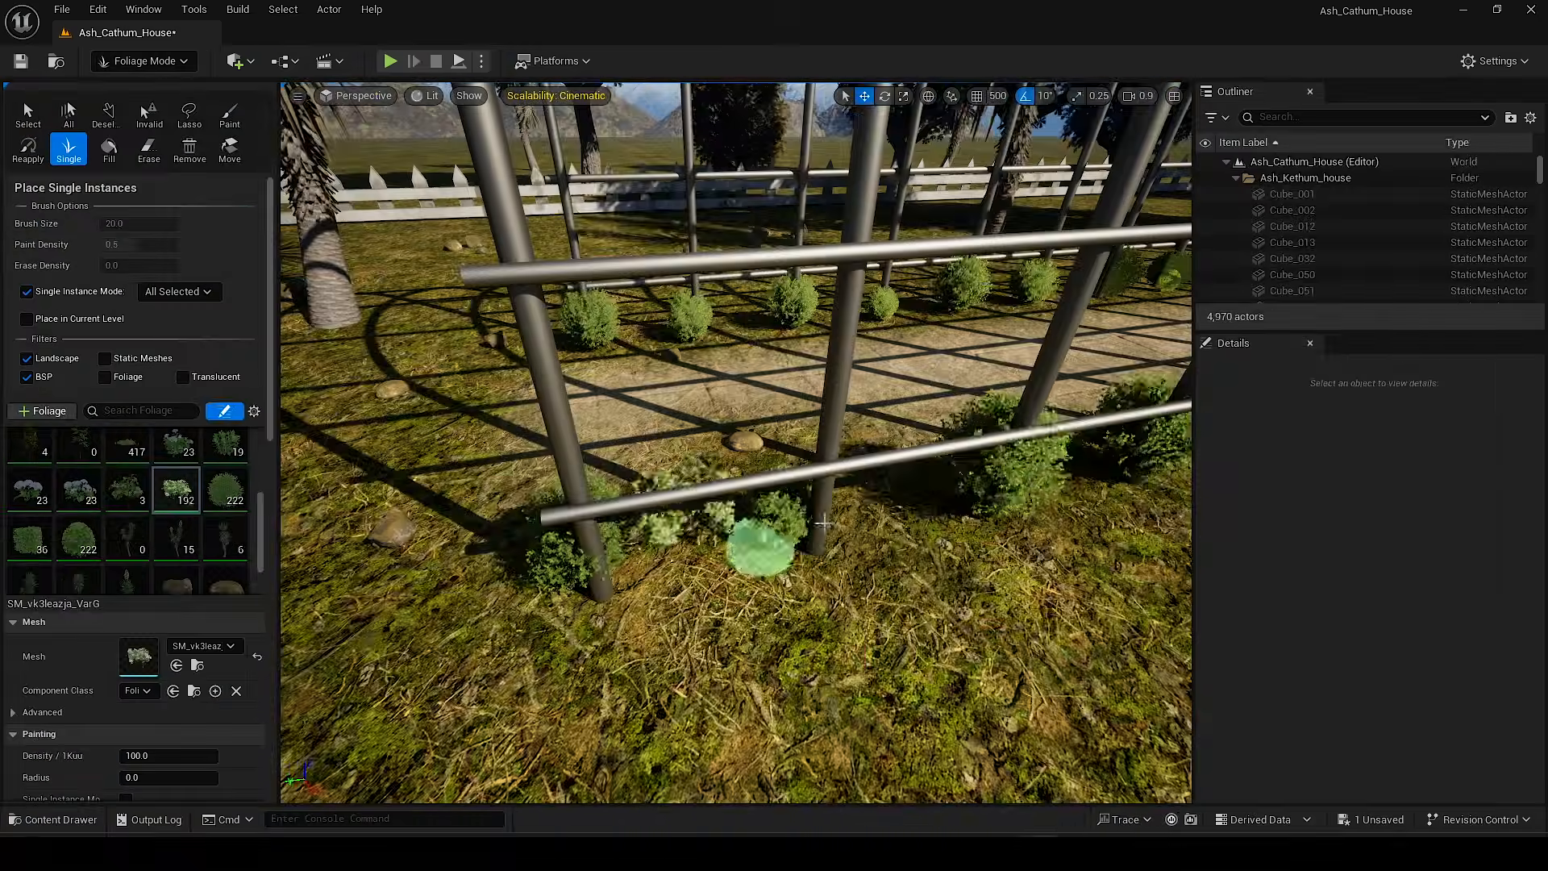
Step: Activate foliage instance selection and select the SM_Chestnut_12_G plant at the tunnel's near corner post
right_drag(823, 524, 967, 483)
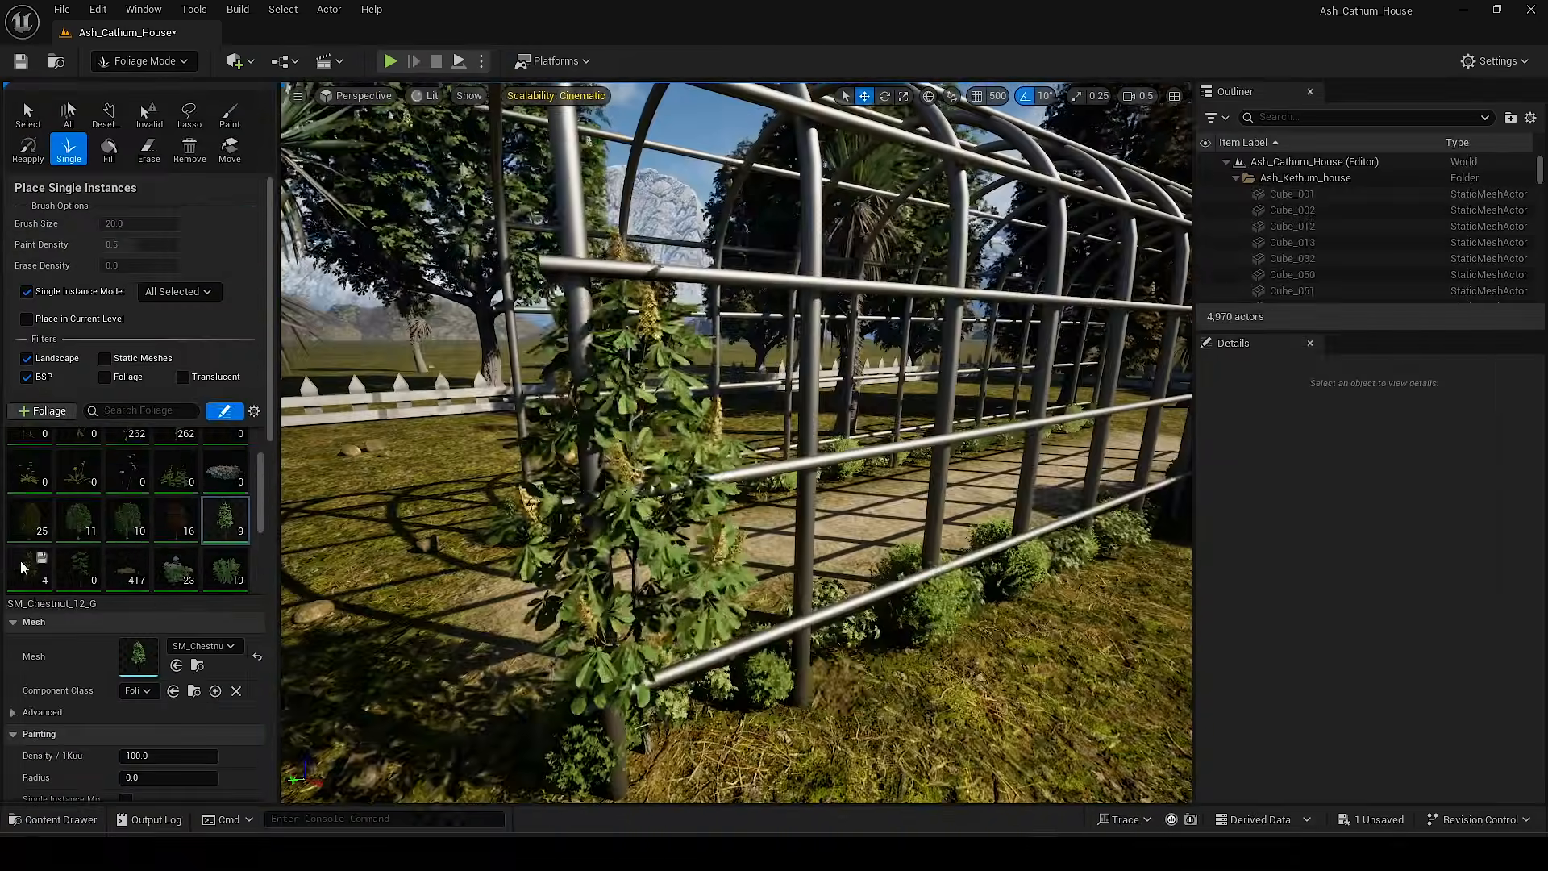
click(27, 110)
click(684, 374)
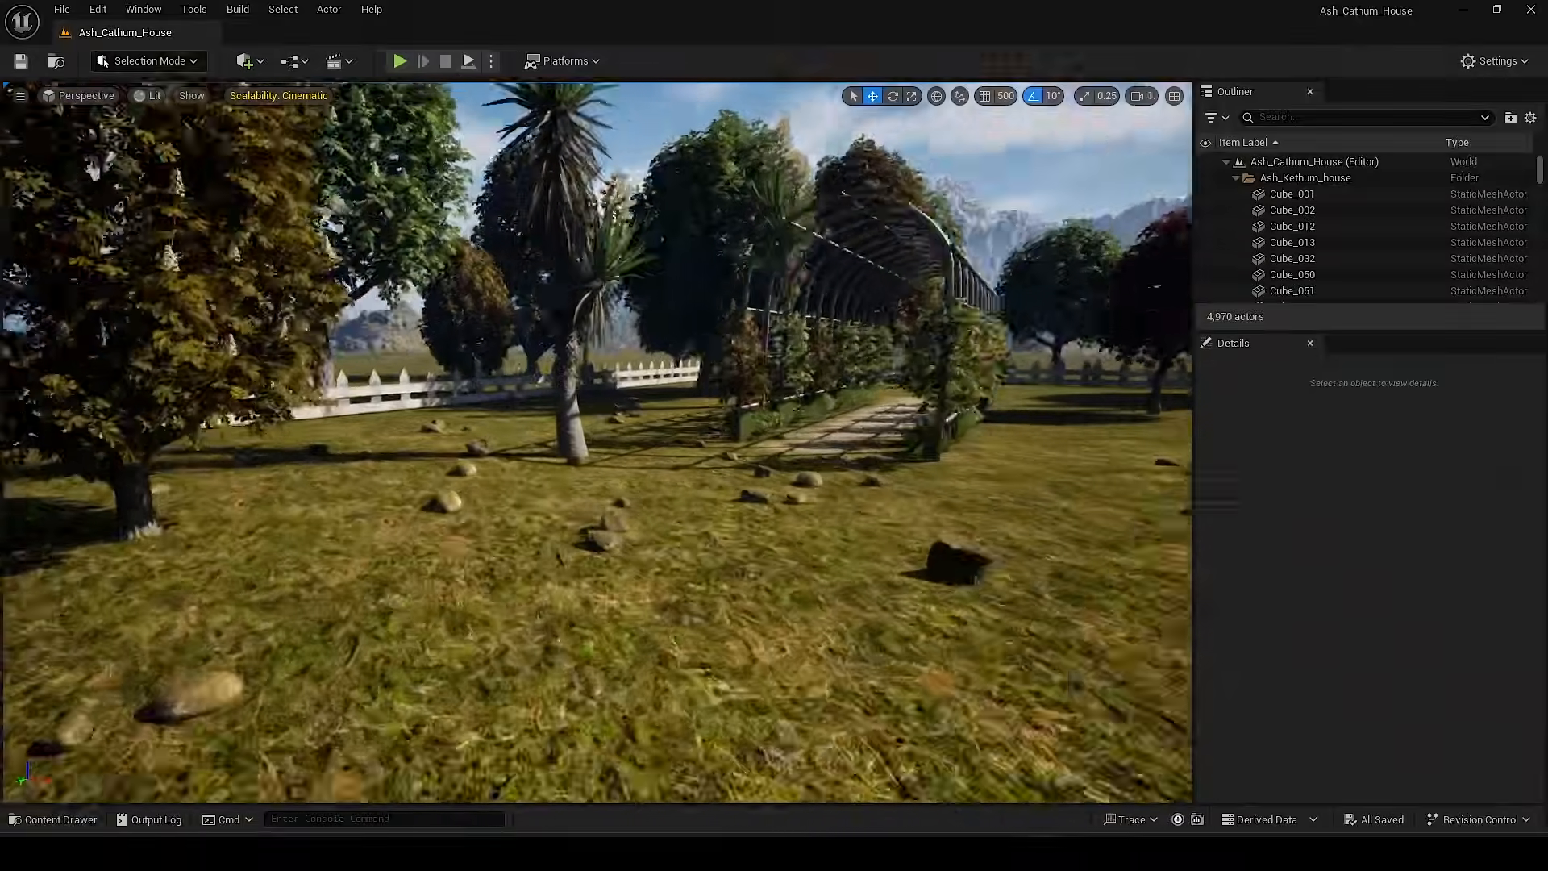
Step: View the garden along the stone road and run the console command foliage.ForceLOD -1
key(s)
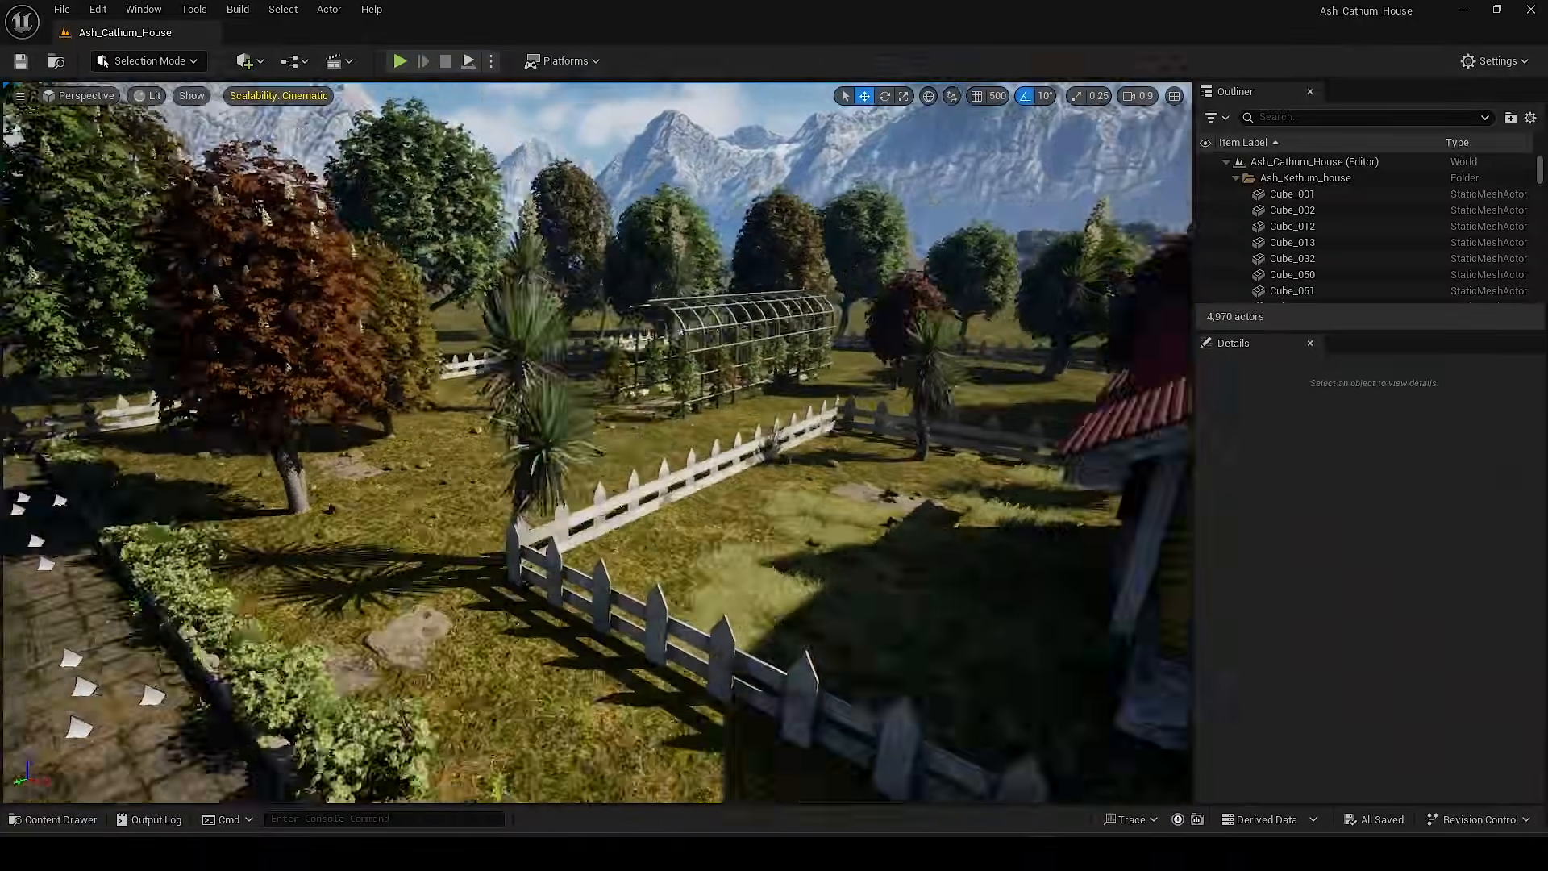
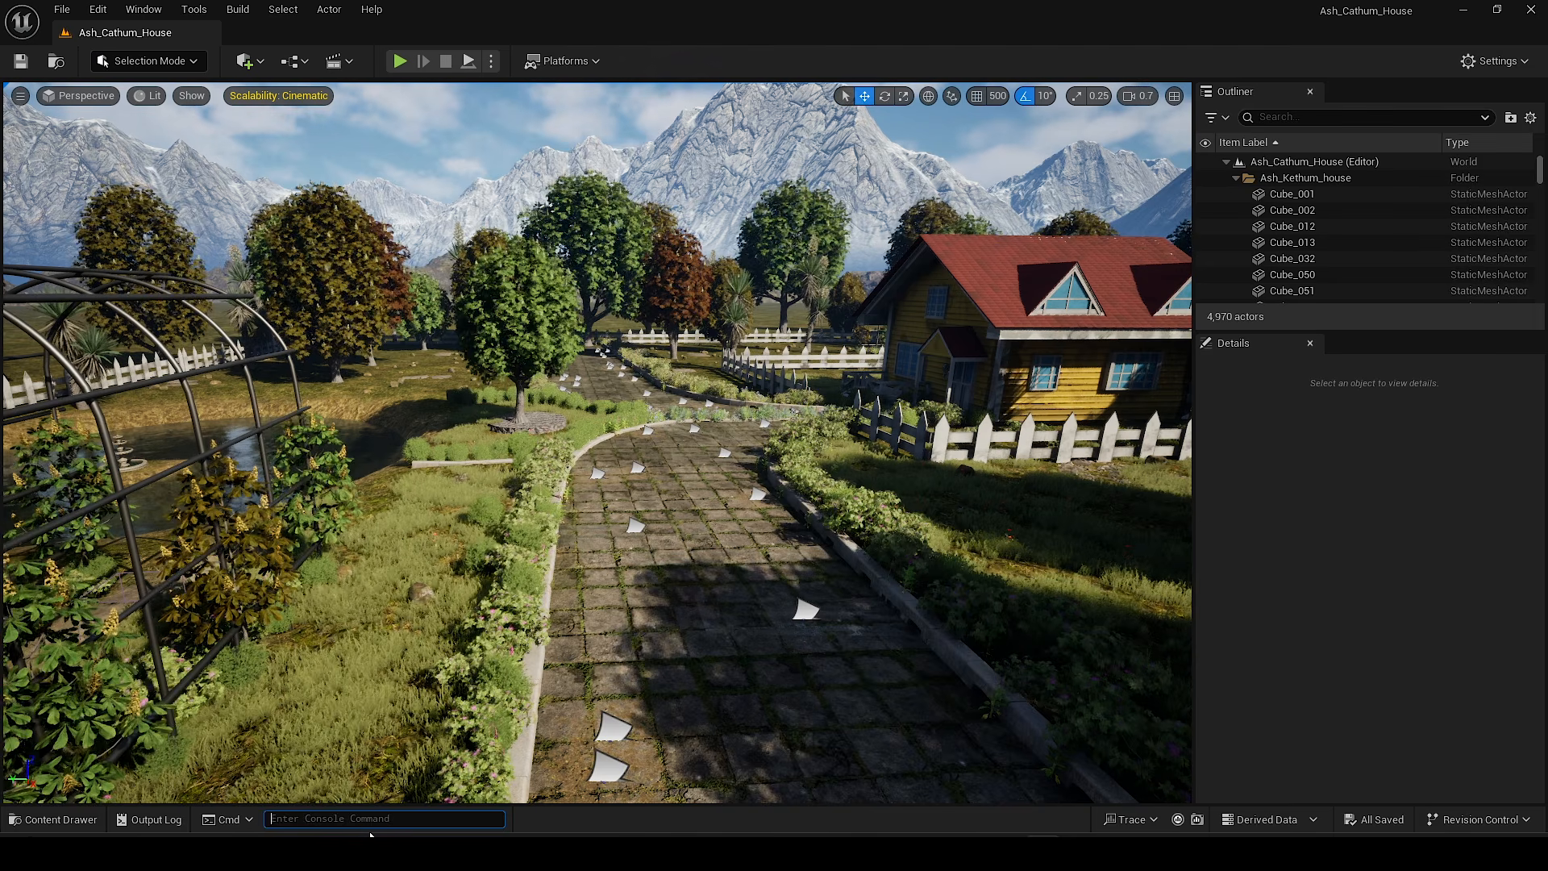
mouse_move(597, 442)
right_down()
mouse_move(613, 432)
mouse_move(609, 466)
mouse_move(588, 432)
right_up()
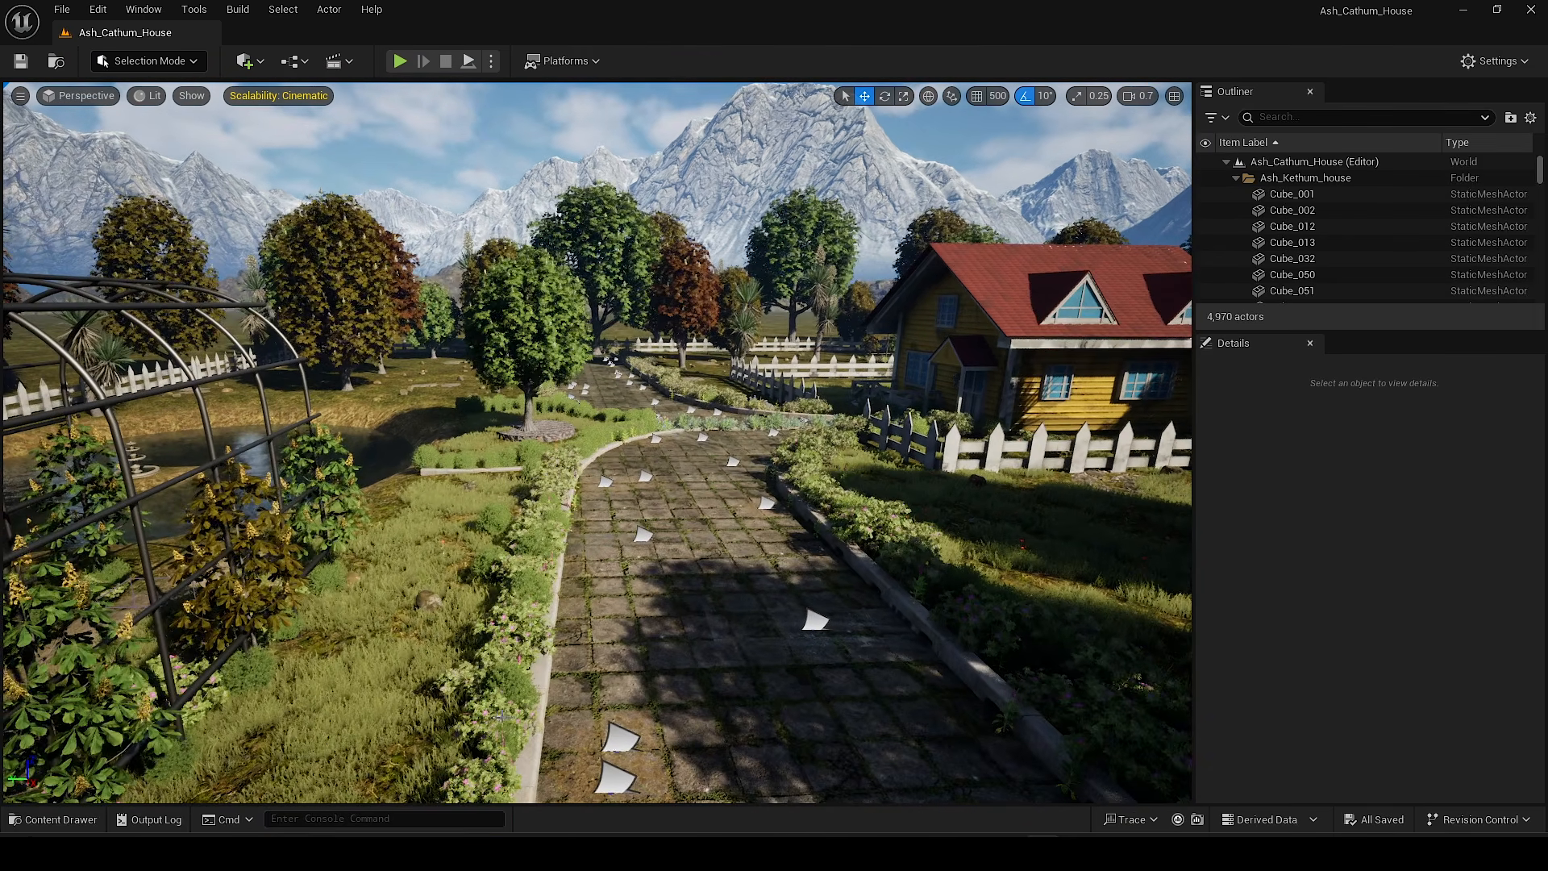
click(391, 818)
text(fol)
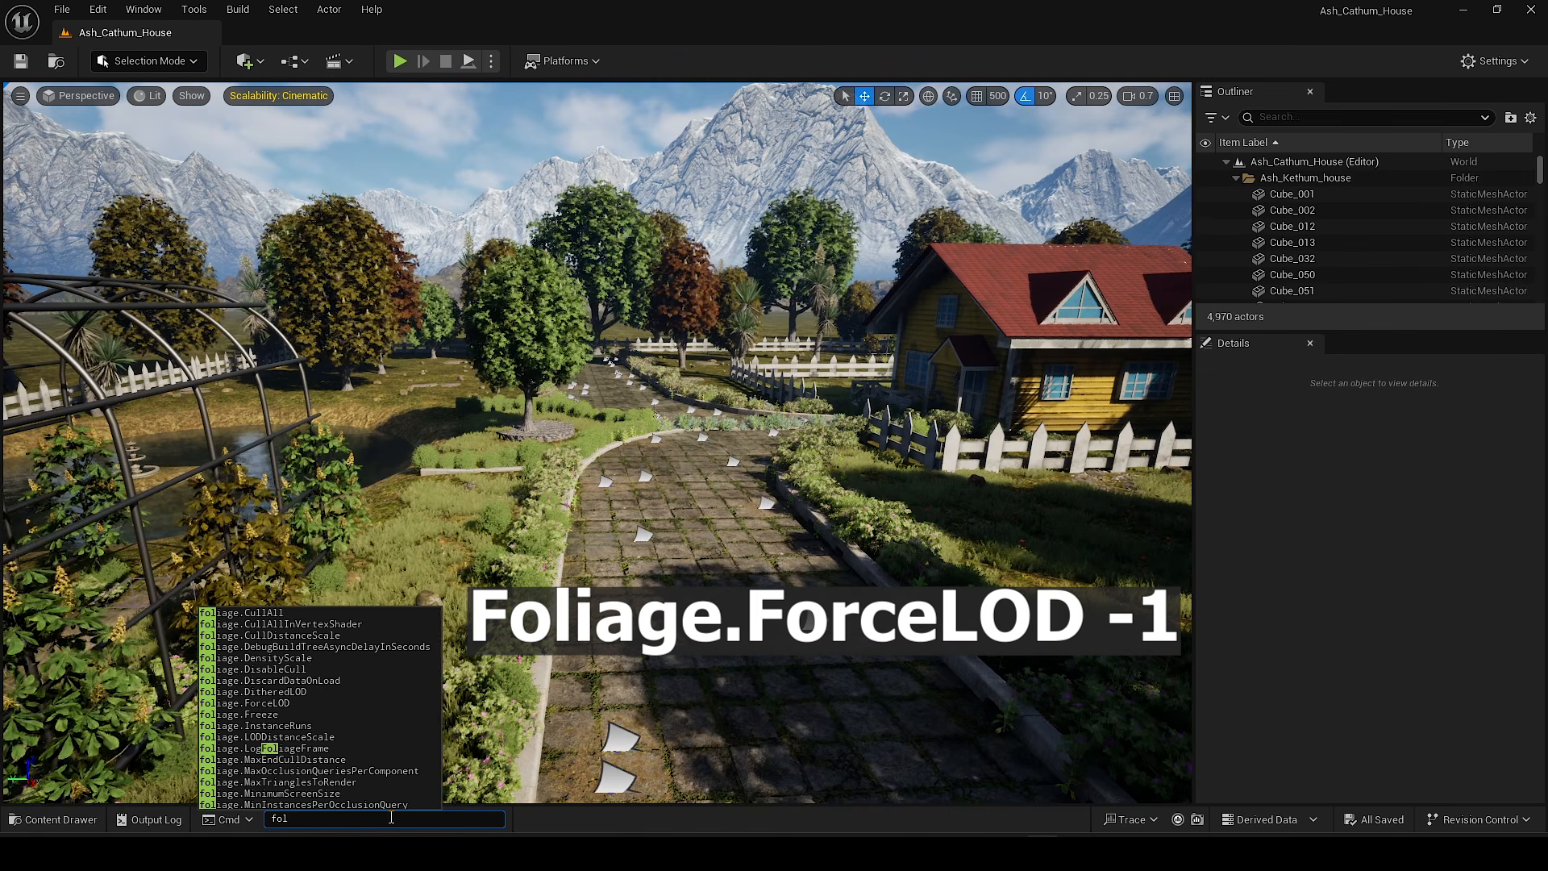
text(iage.fo)
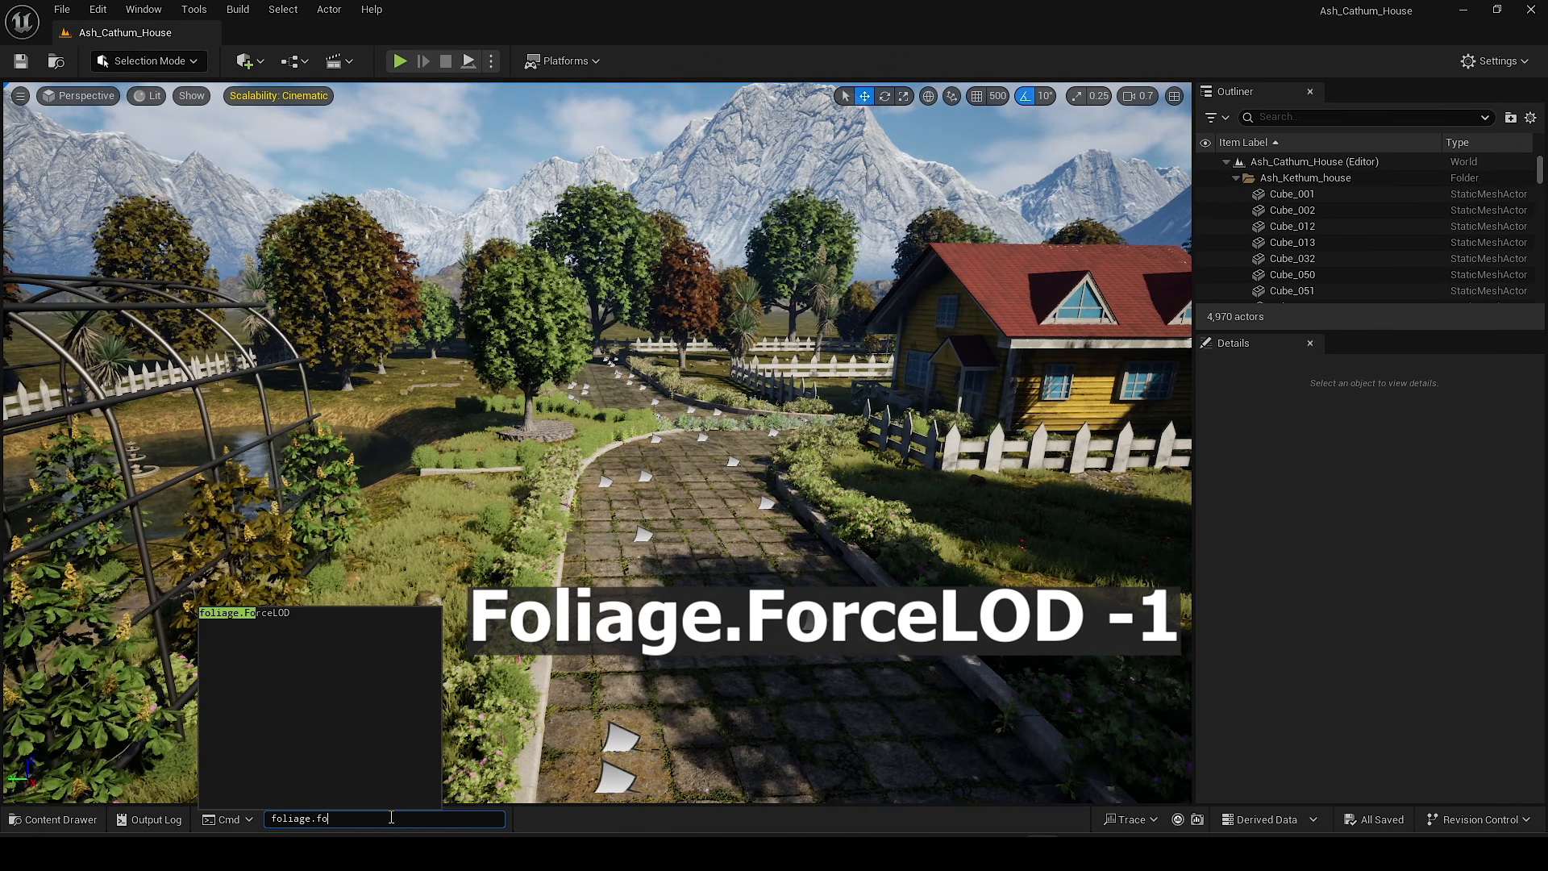
text(rc)
click(283, 612)
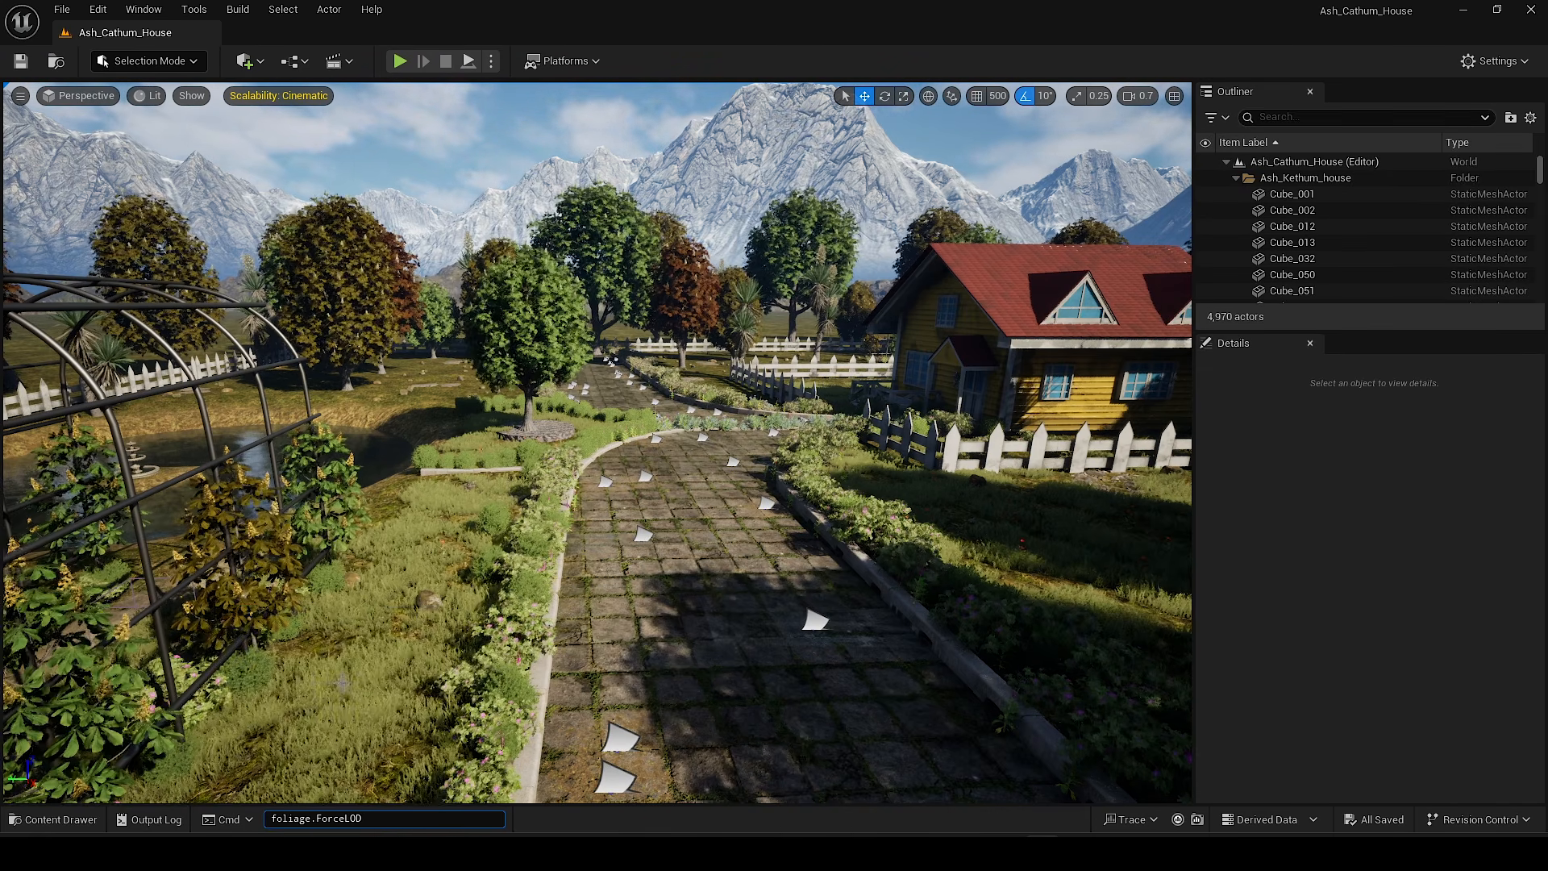
text(-)
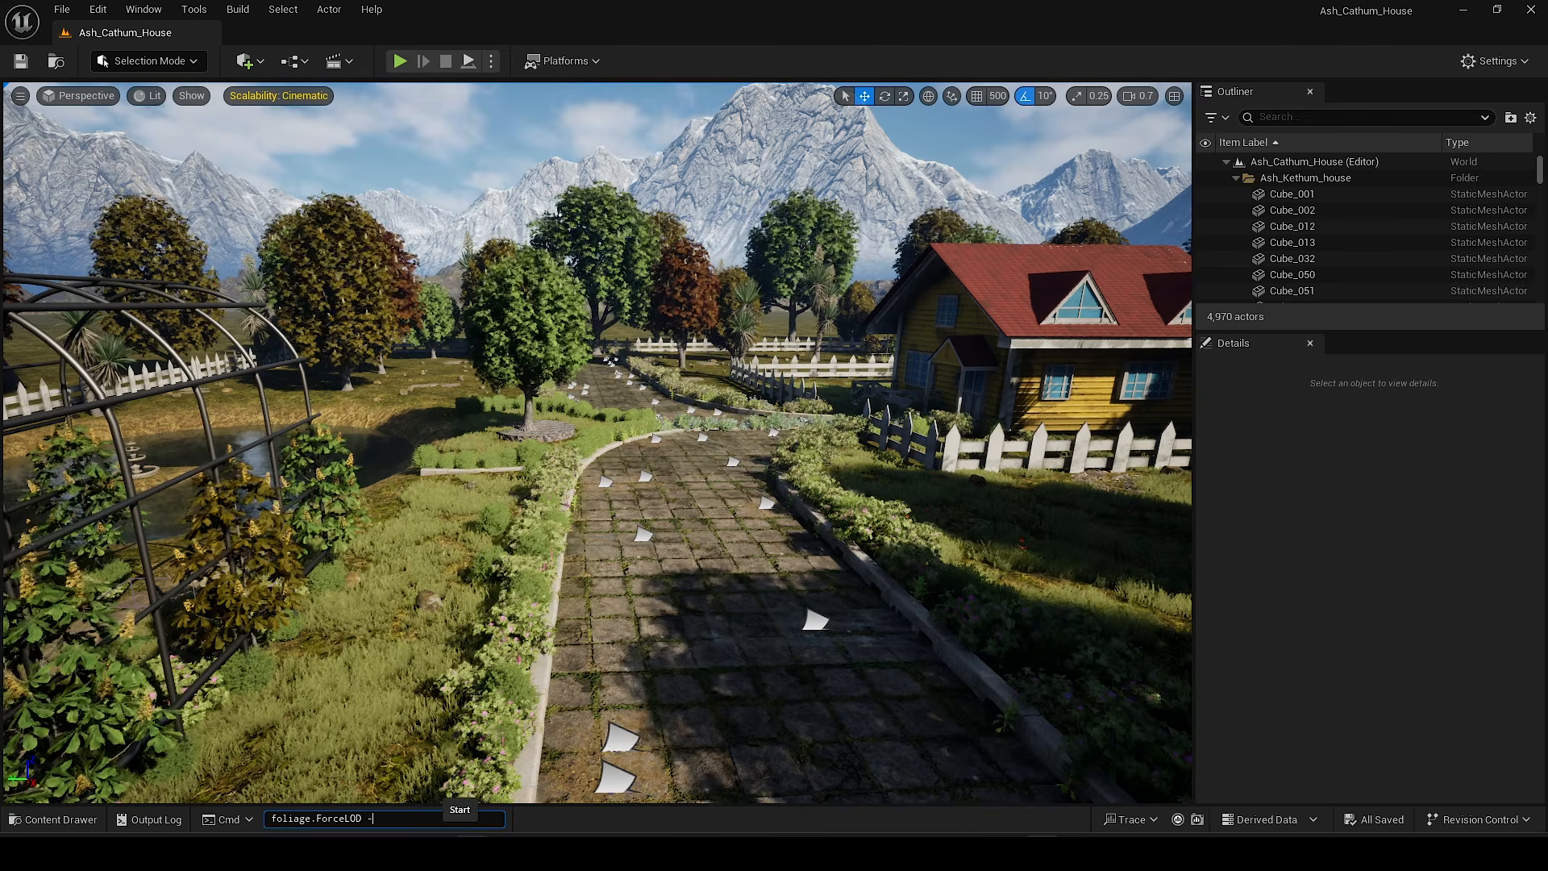
text(1)
key(Return)
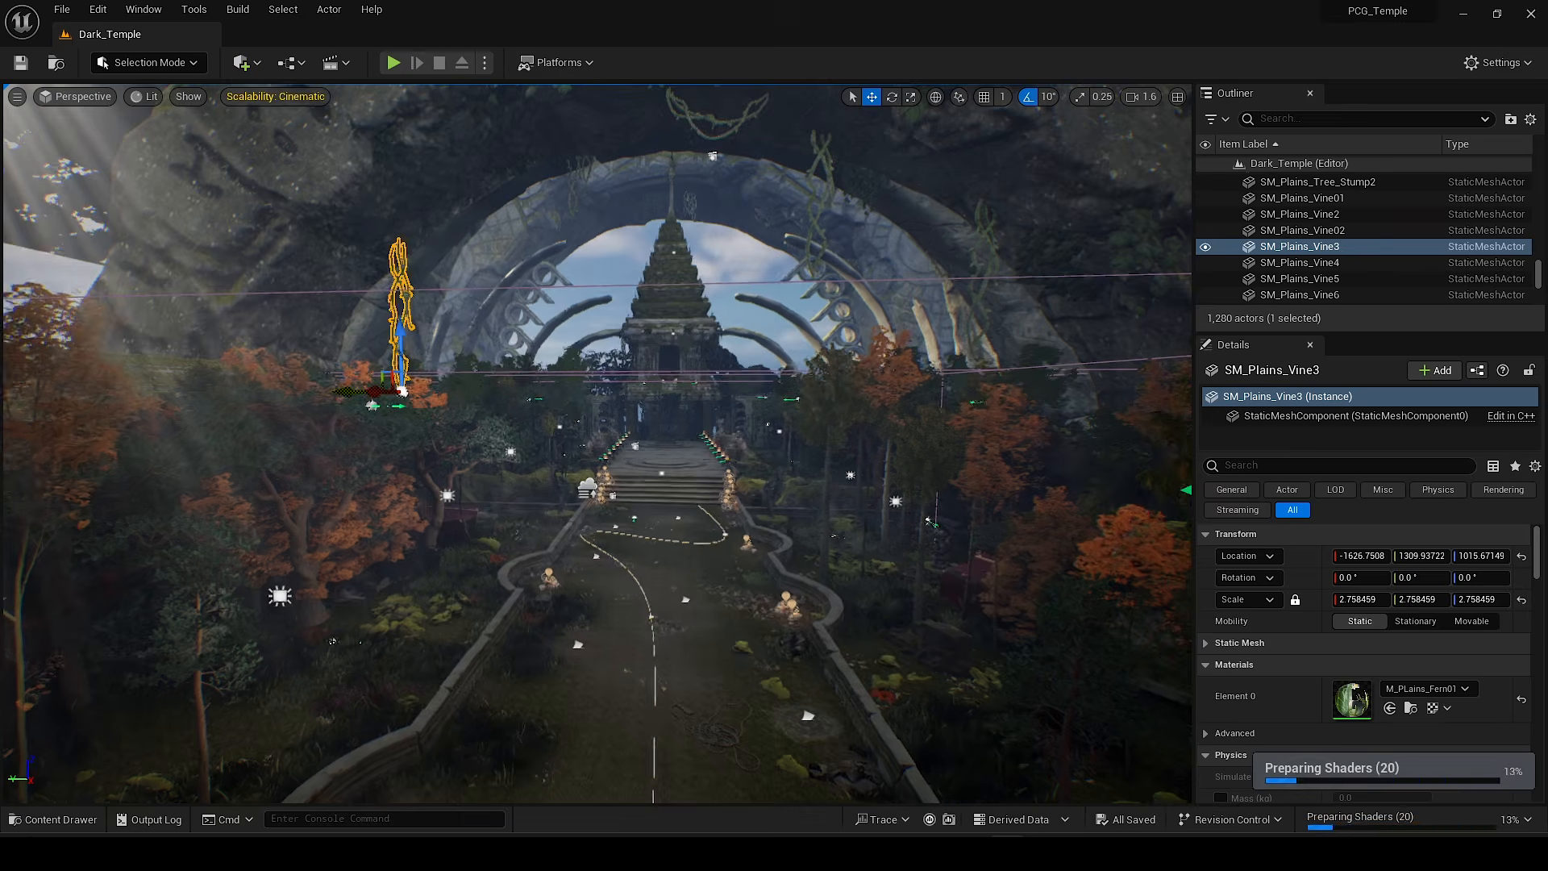
Step: In the Dark_Temple level, view the arch with its vines, show their static mesh folder and open Fab
right_drag(758, 268, 783, 210)
key(w)
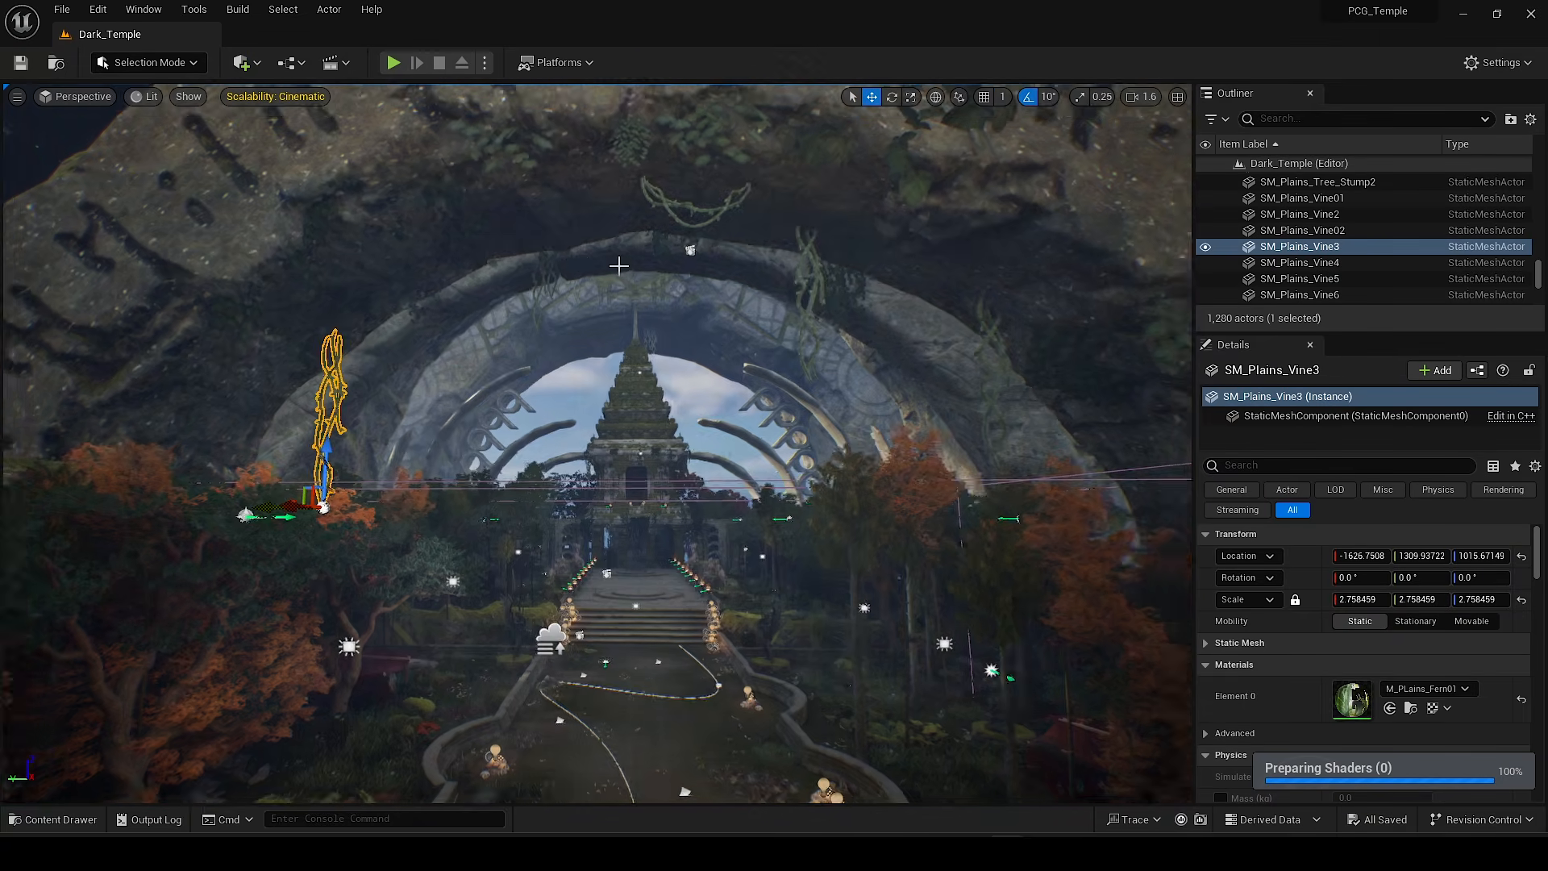
key(ctrl+space)
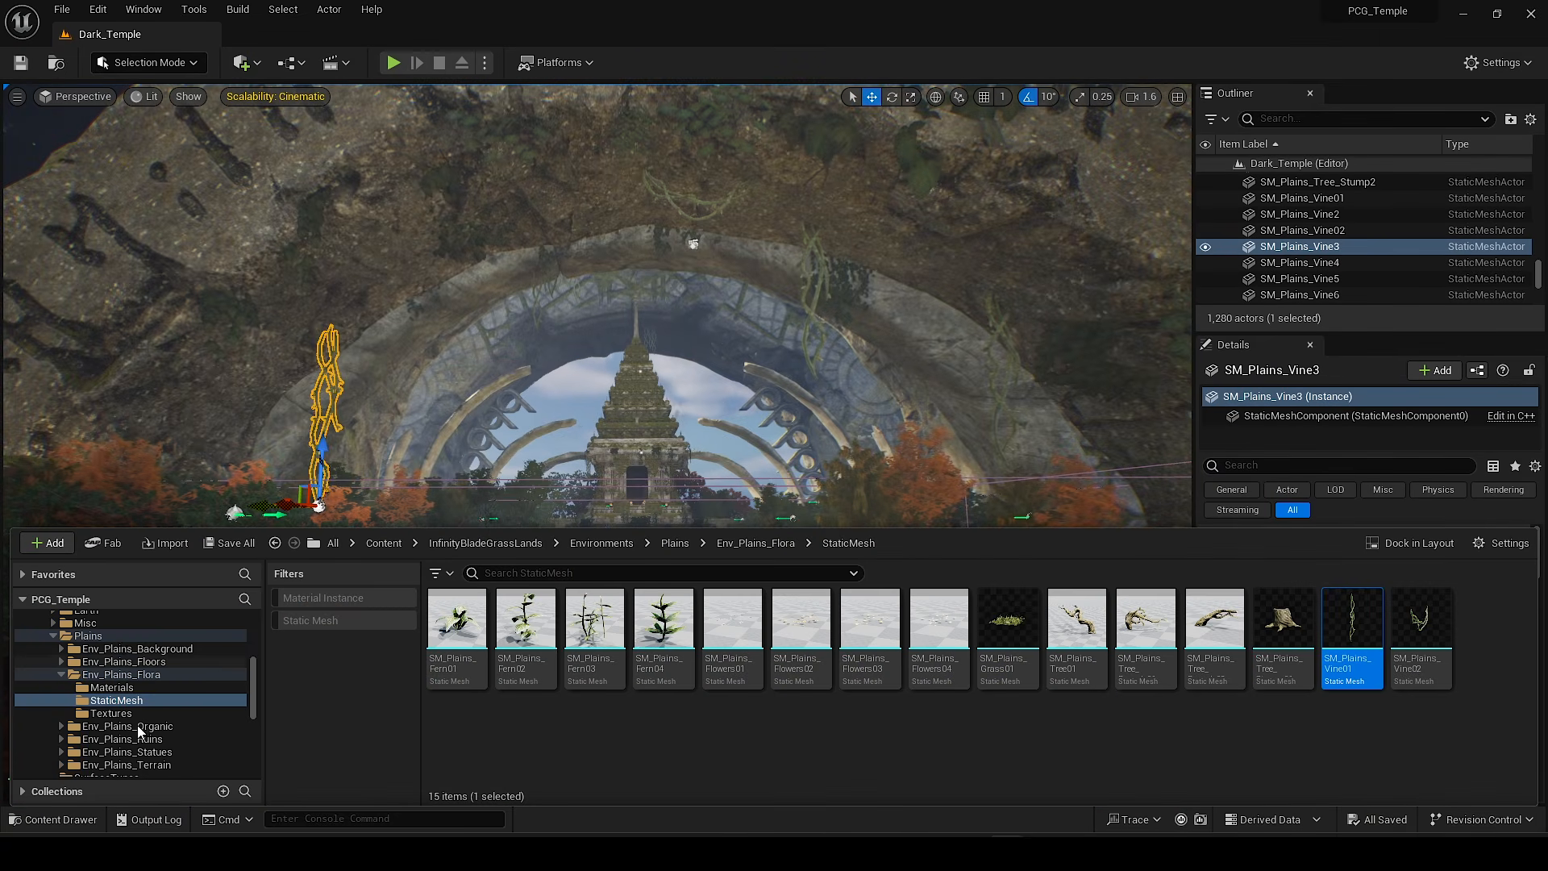
click(241, 69)
click(144, 10)
click(179, 497)
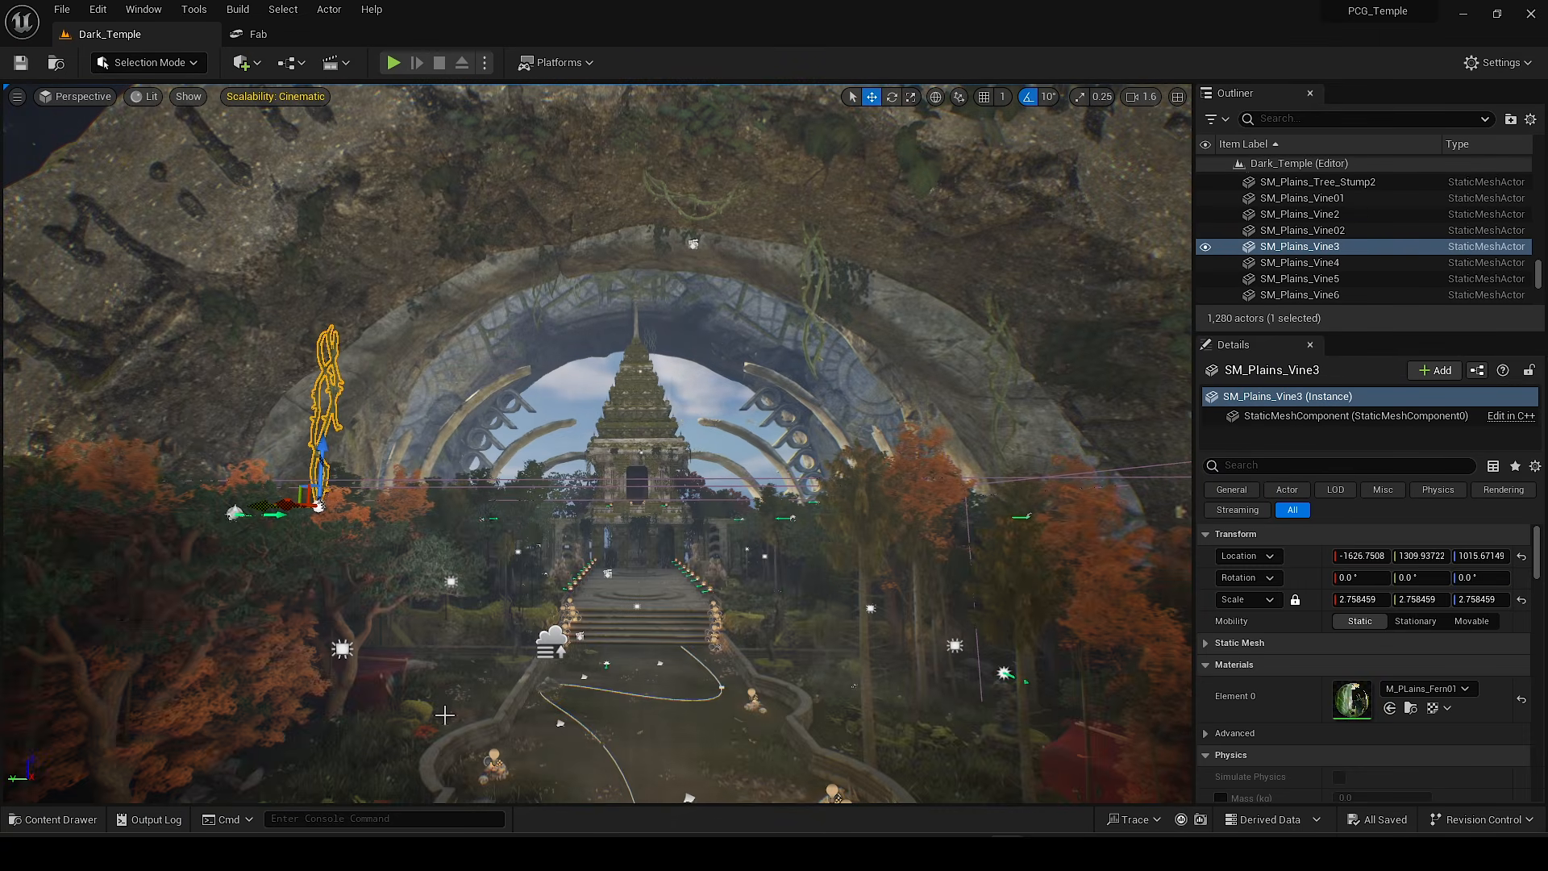
Step: Switch to the Epic Games Launcher, find Infinity Blade: Grass Lands in the Unreal Engine library, and close the launcher
key(super)
text(ep)
click(261, 39)
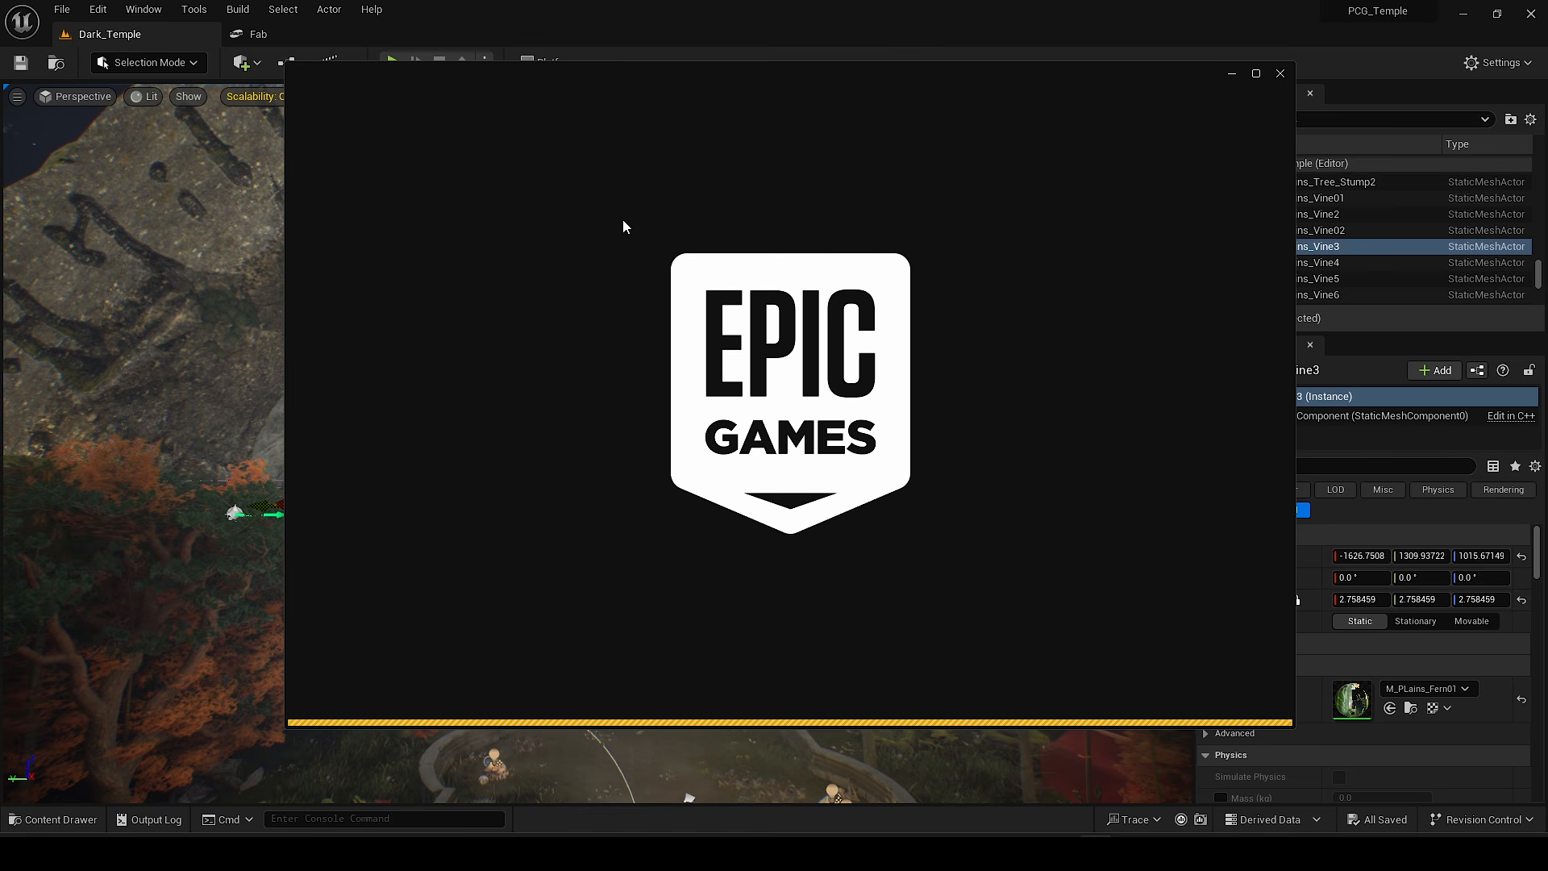
scroll(810, 530, down, 10)
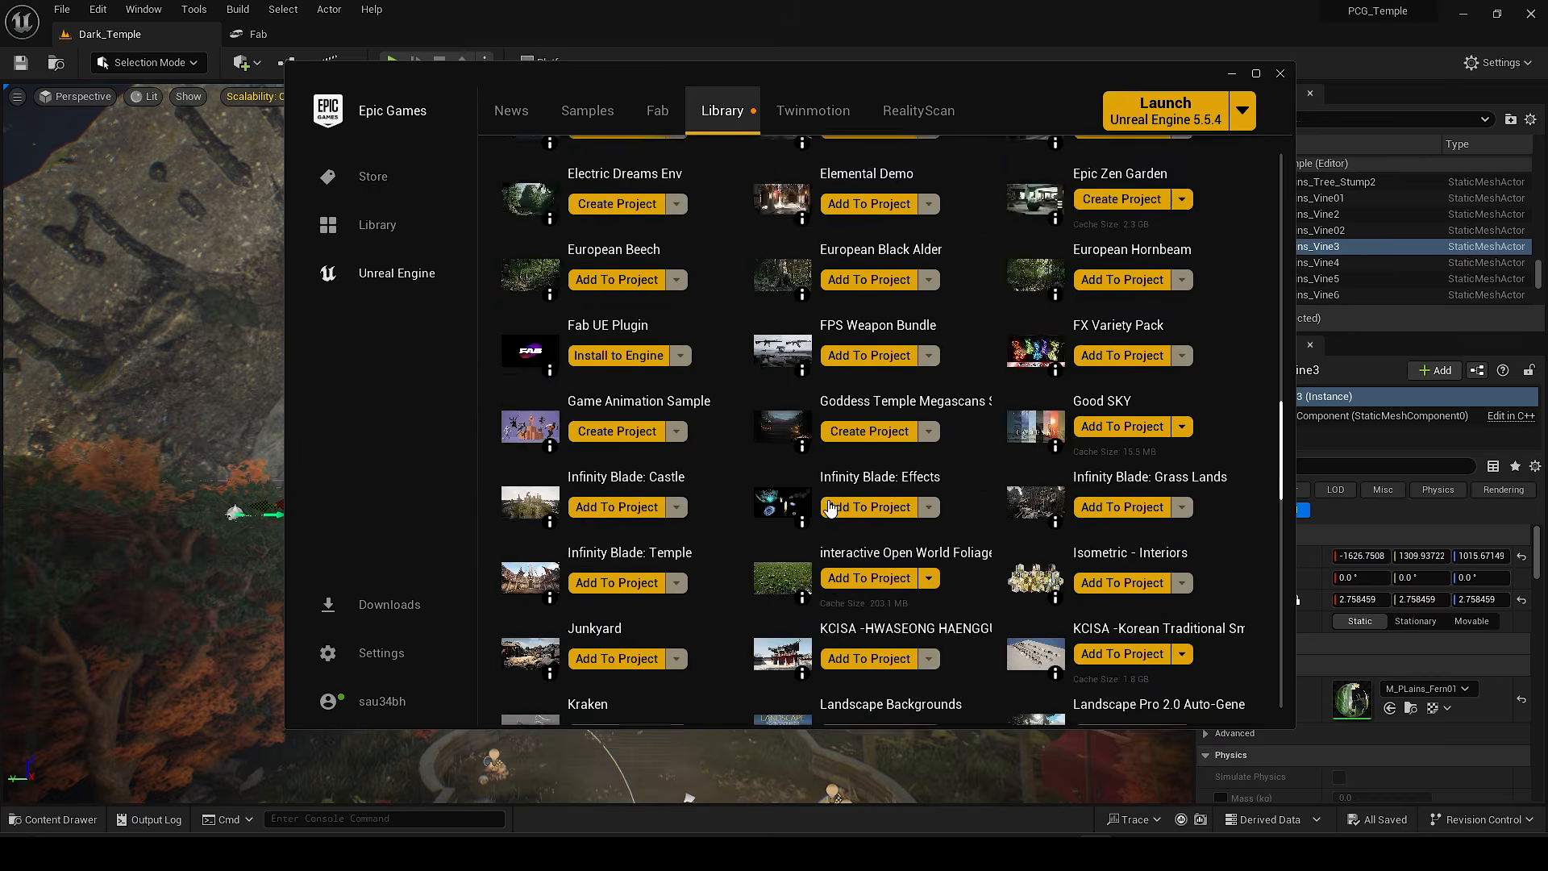
scroll(1086, 355, up, 2)
click(1086, 362)
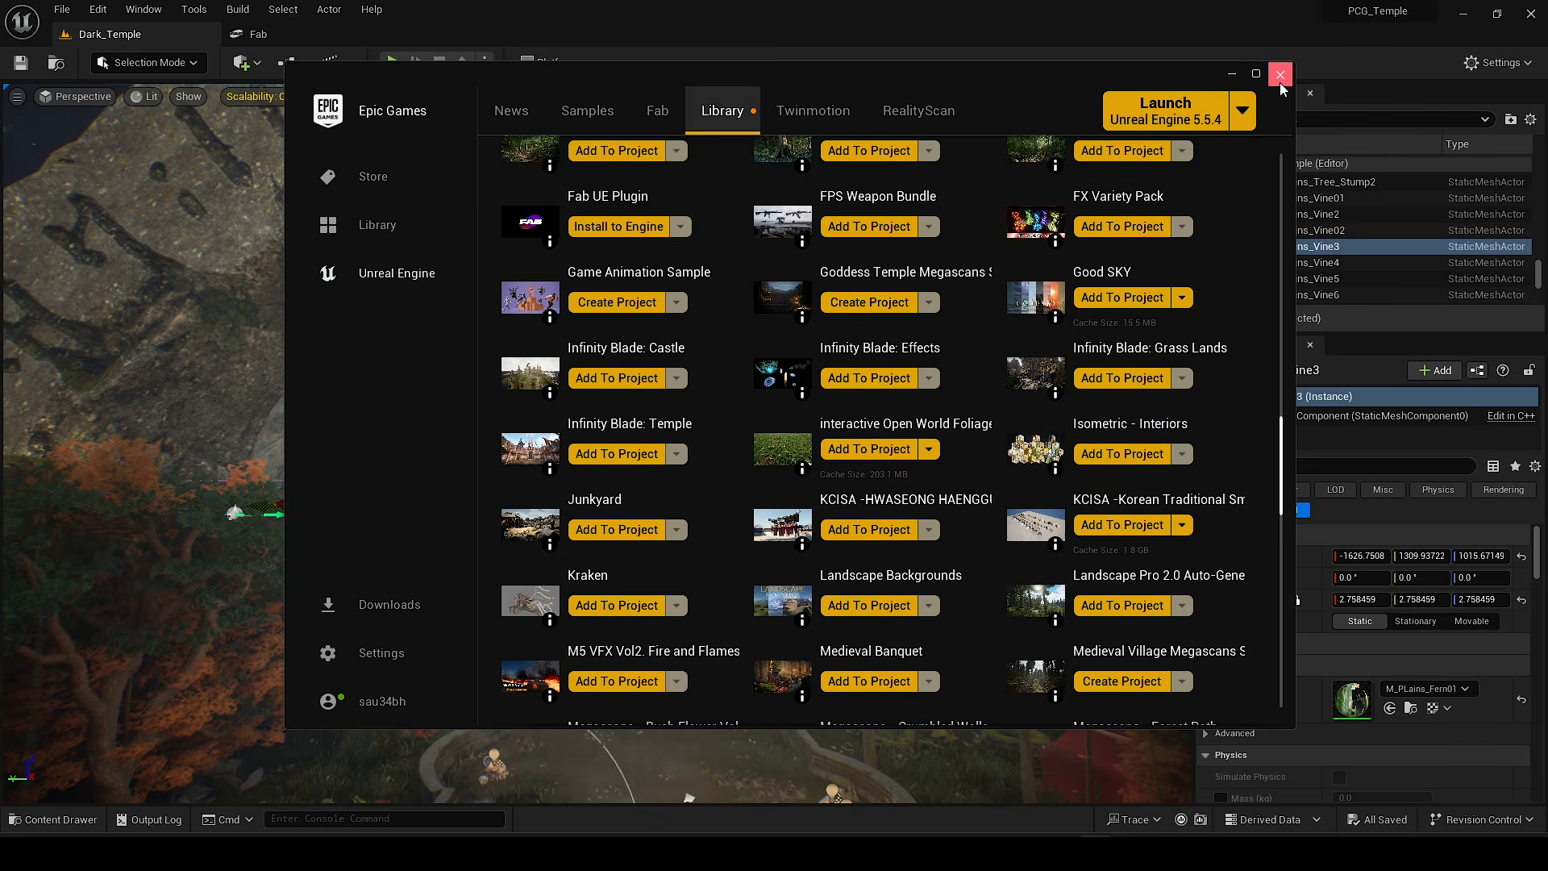
click(1280, 75)
Step: Examine the vines around the temple arch, selecting SM_Plains_Vine02 above it and SM_Plains_Vine01 beside it
scroll(651, 339, up, 5)
click(952, 513)
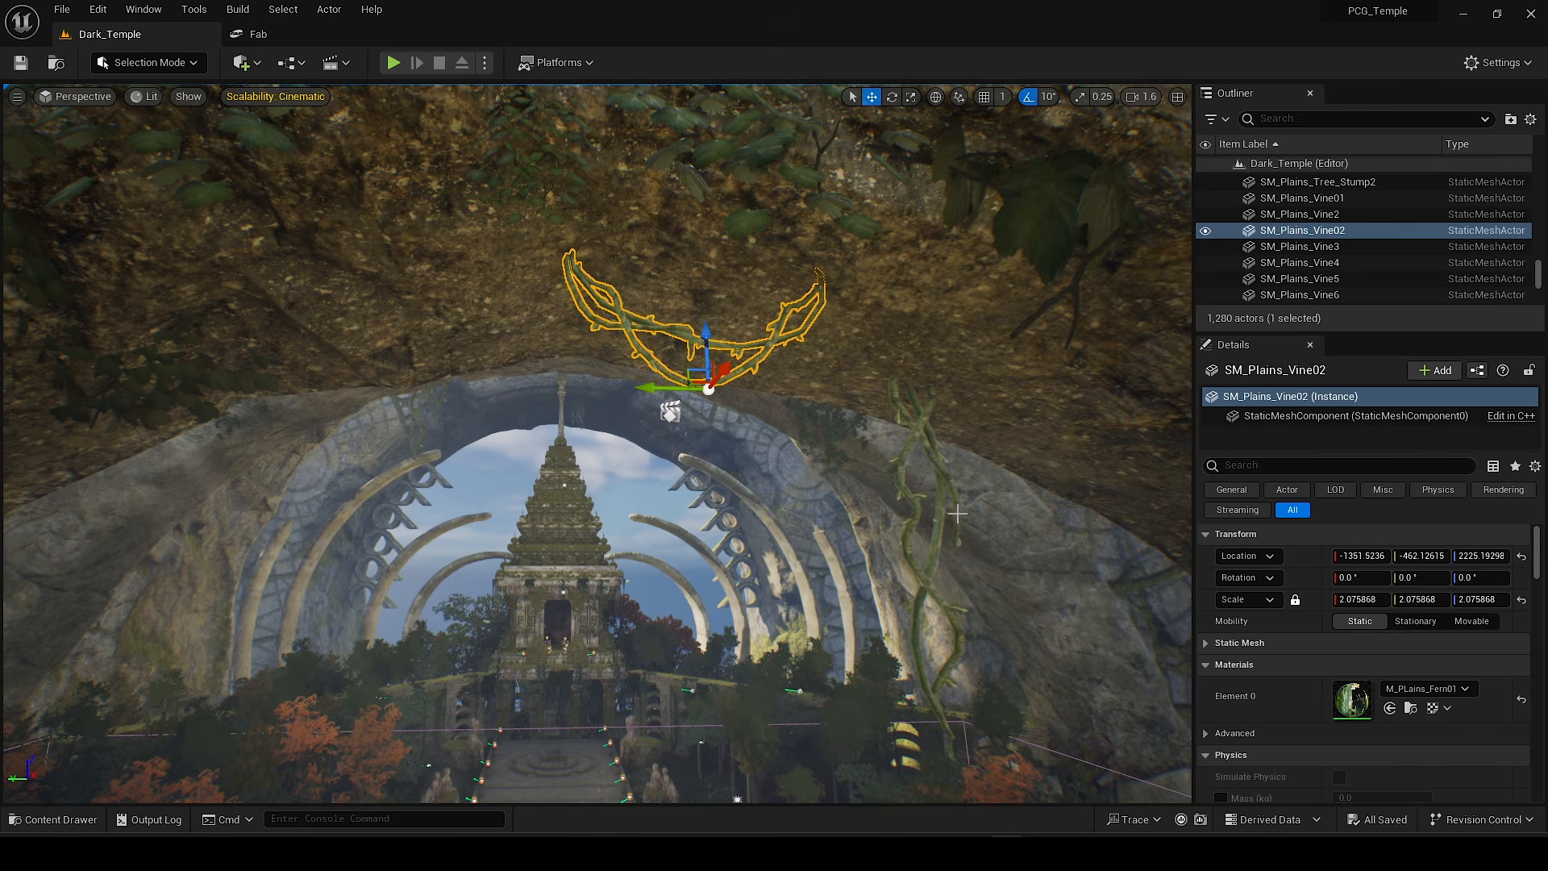
click(927, 514)
click(945, 516)
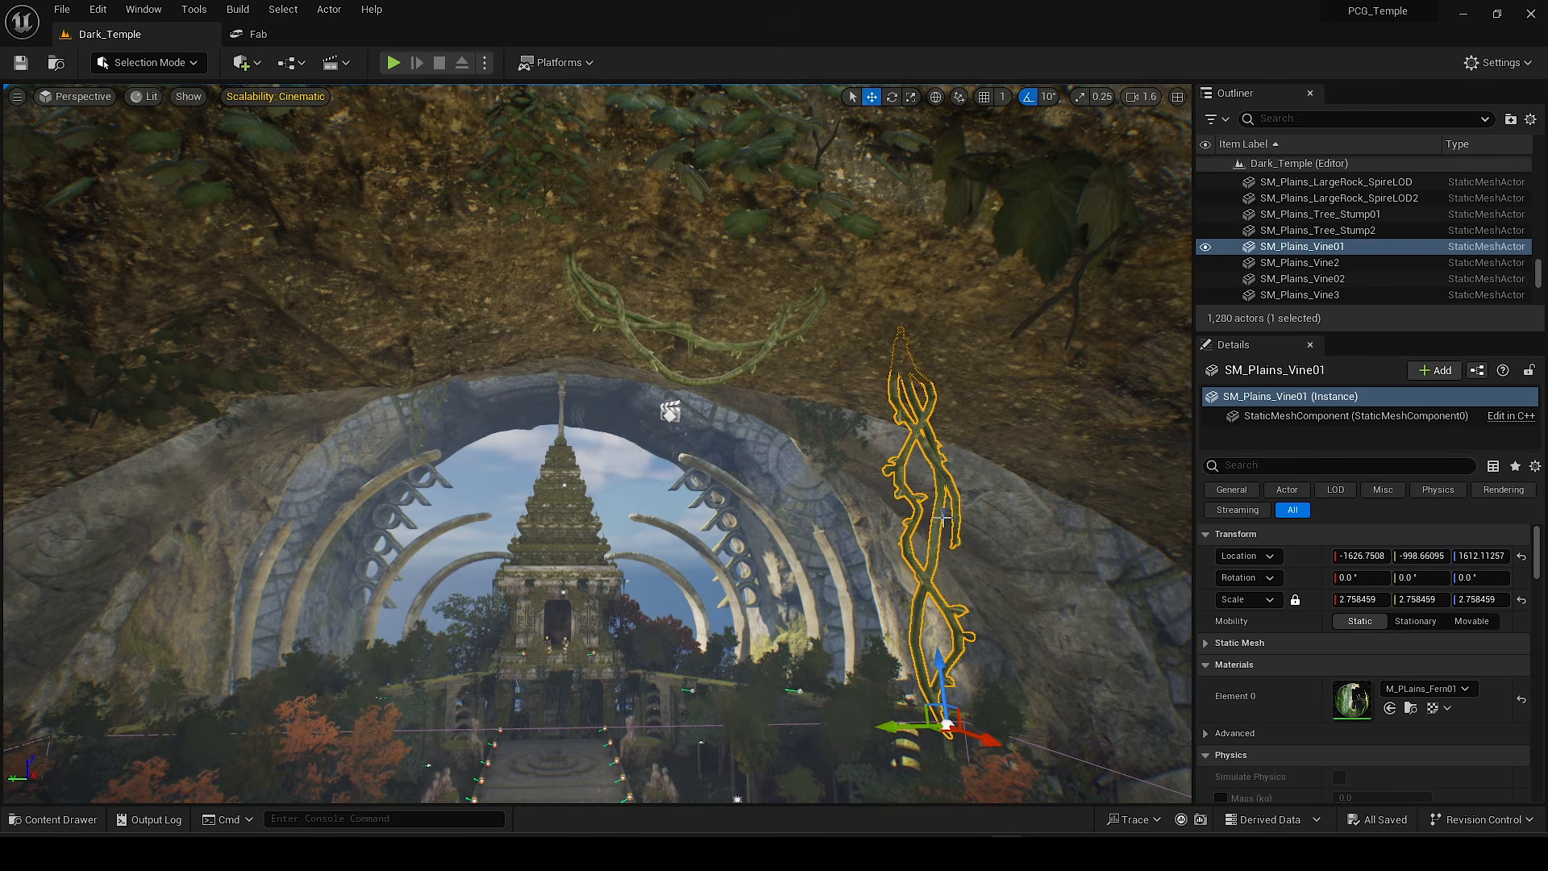
Step: Browse to the Plains folder under InfinityBladeGrassLands Environments, filter it to static meshes, and return to the temple scene
key(ctrl+b)
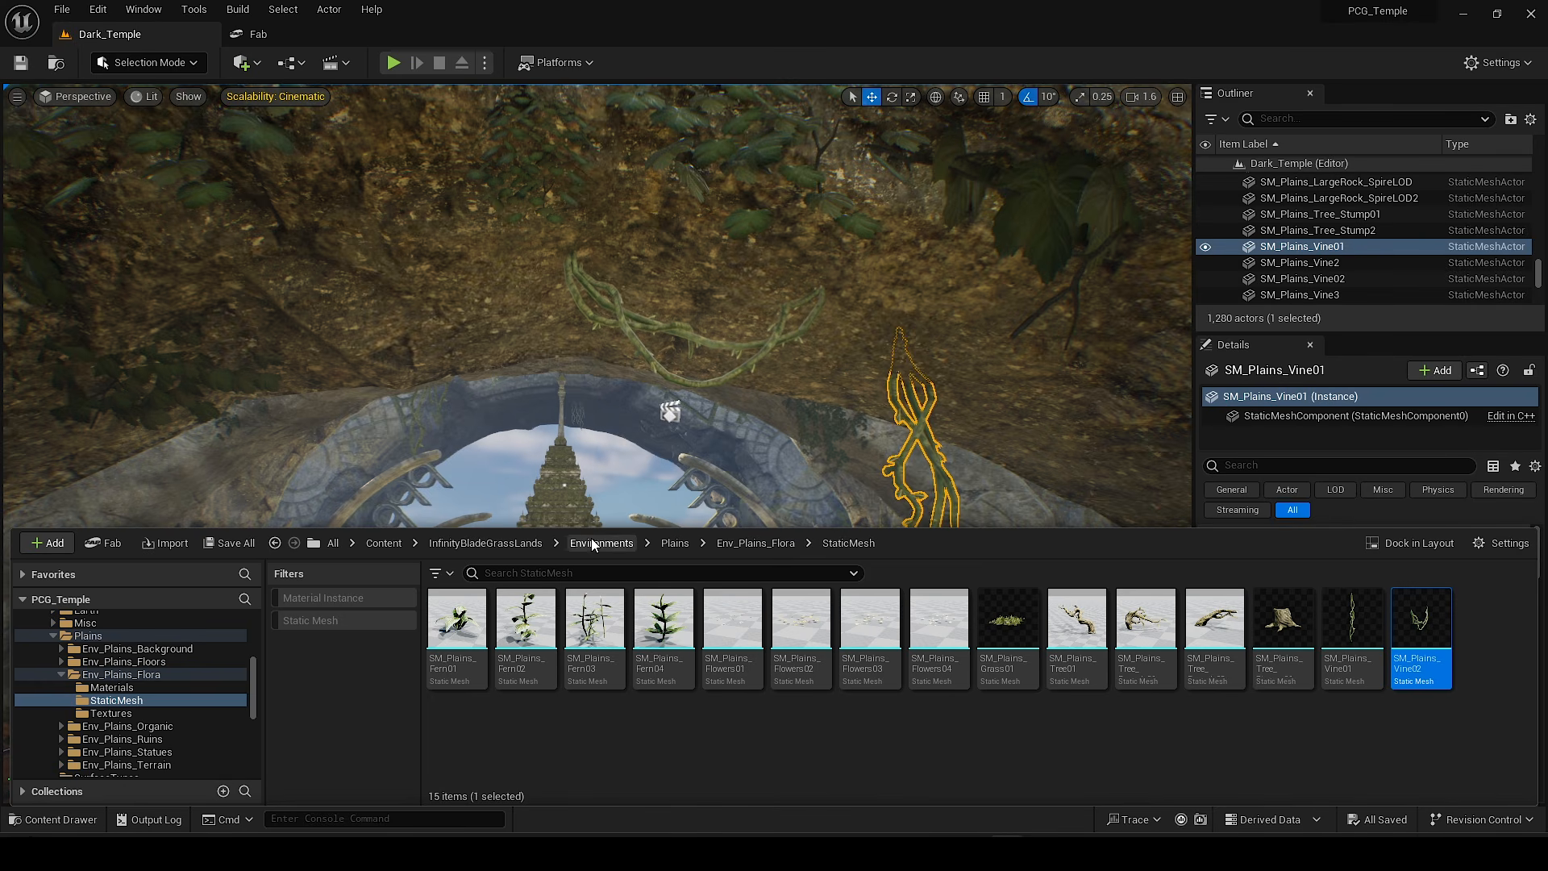
click(492, 544)
double_click(532, 637)
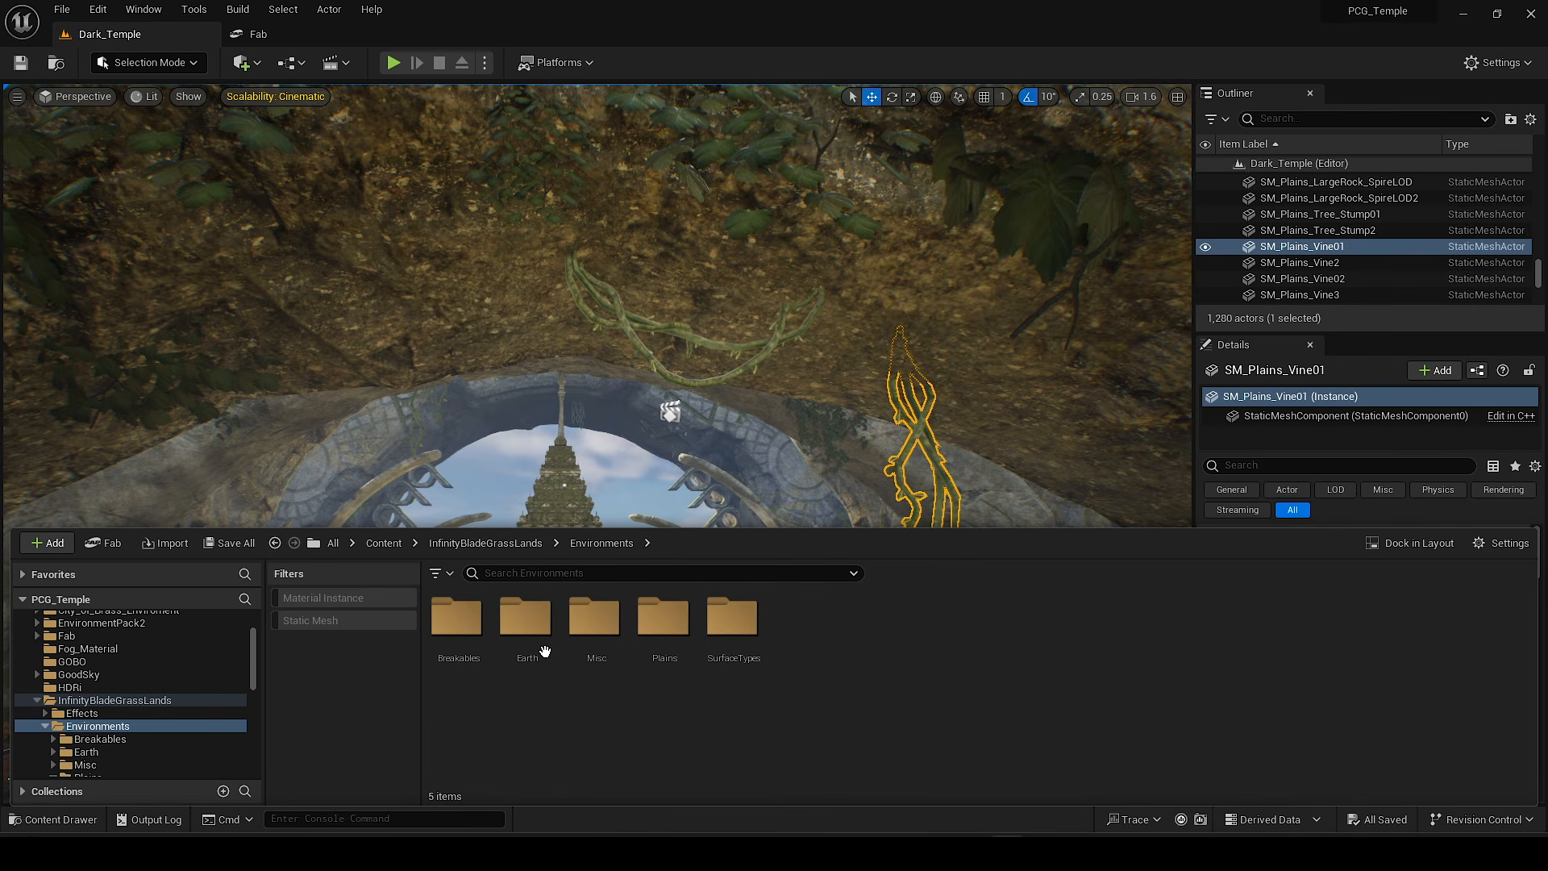
double_click(660, 625)
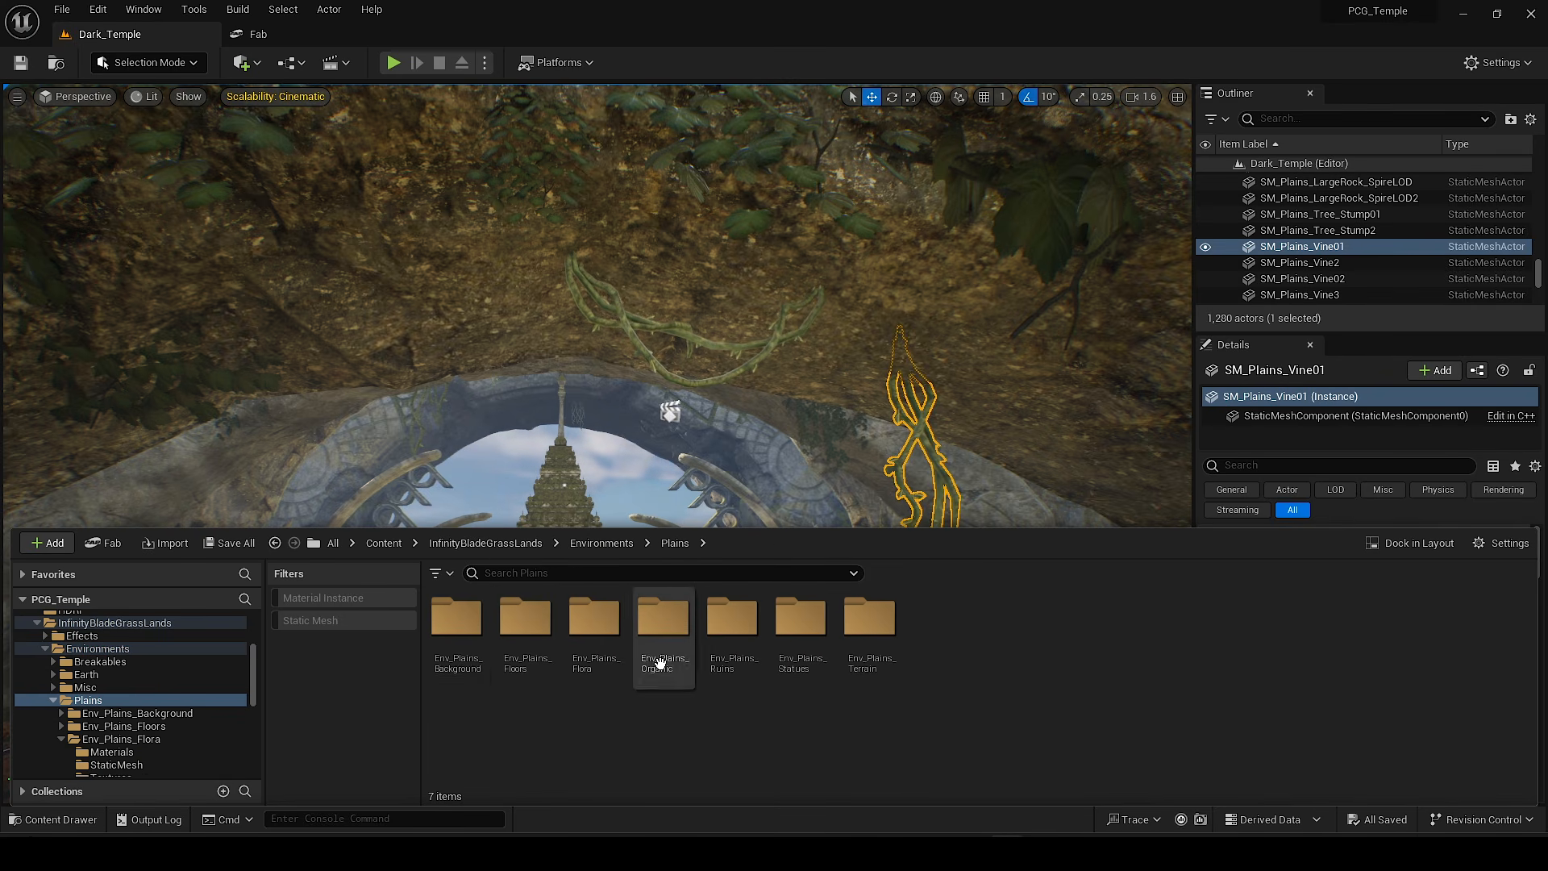
click(358, 618)
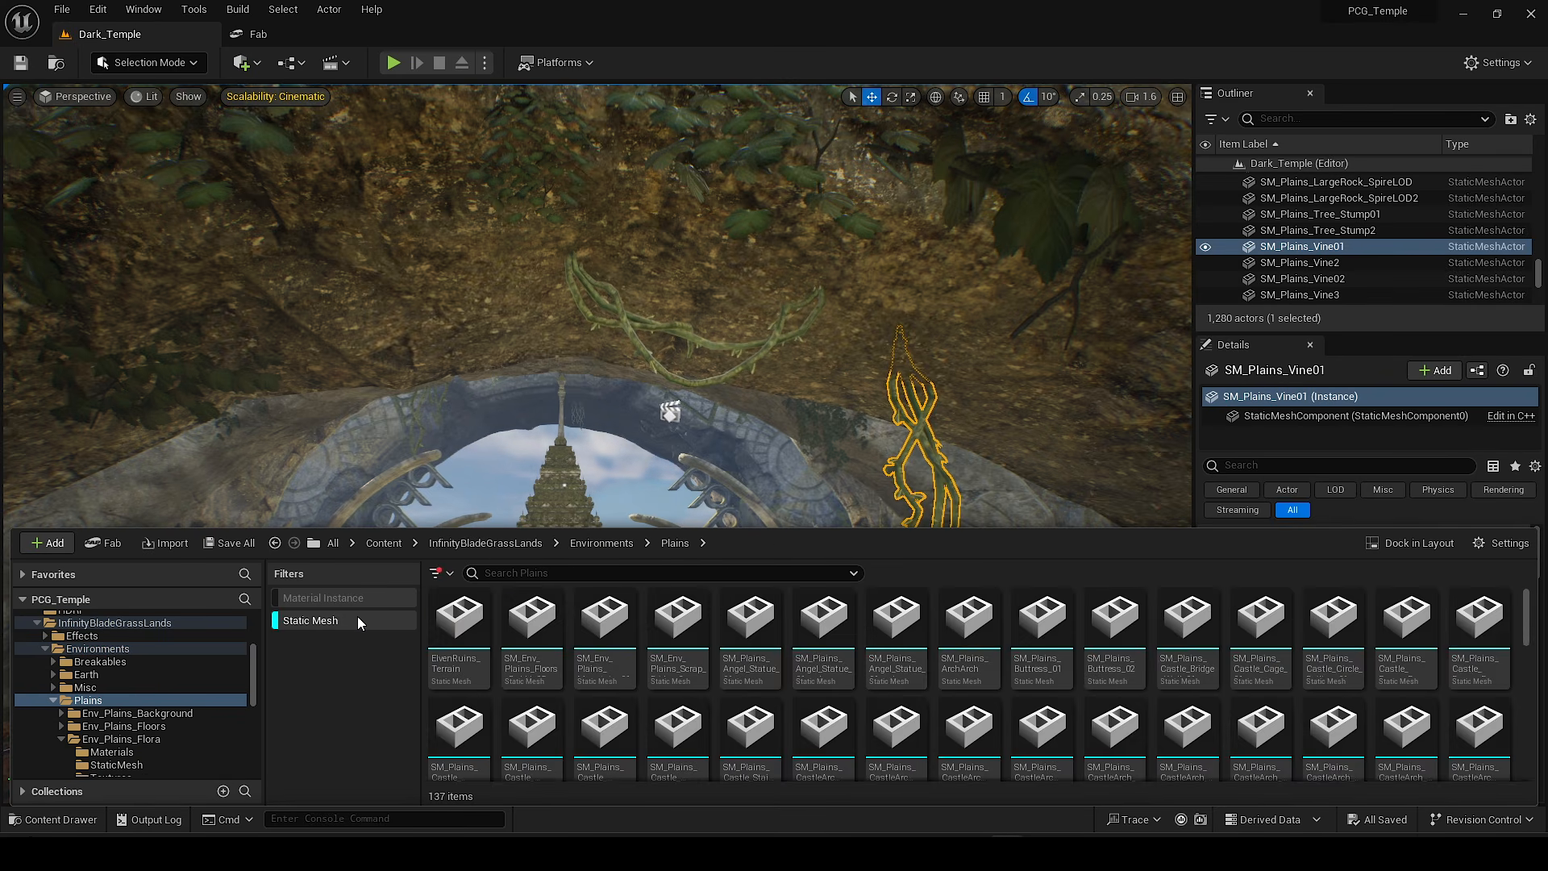
click(920, 441)
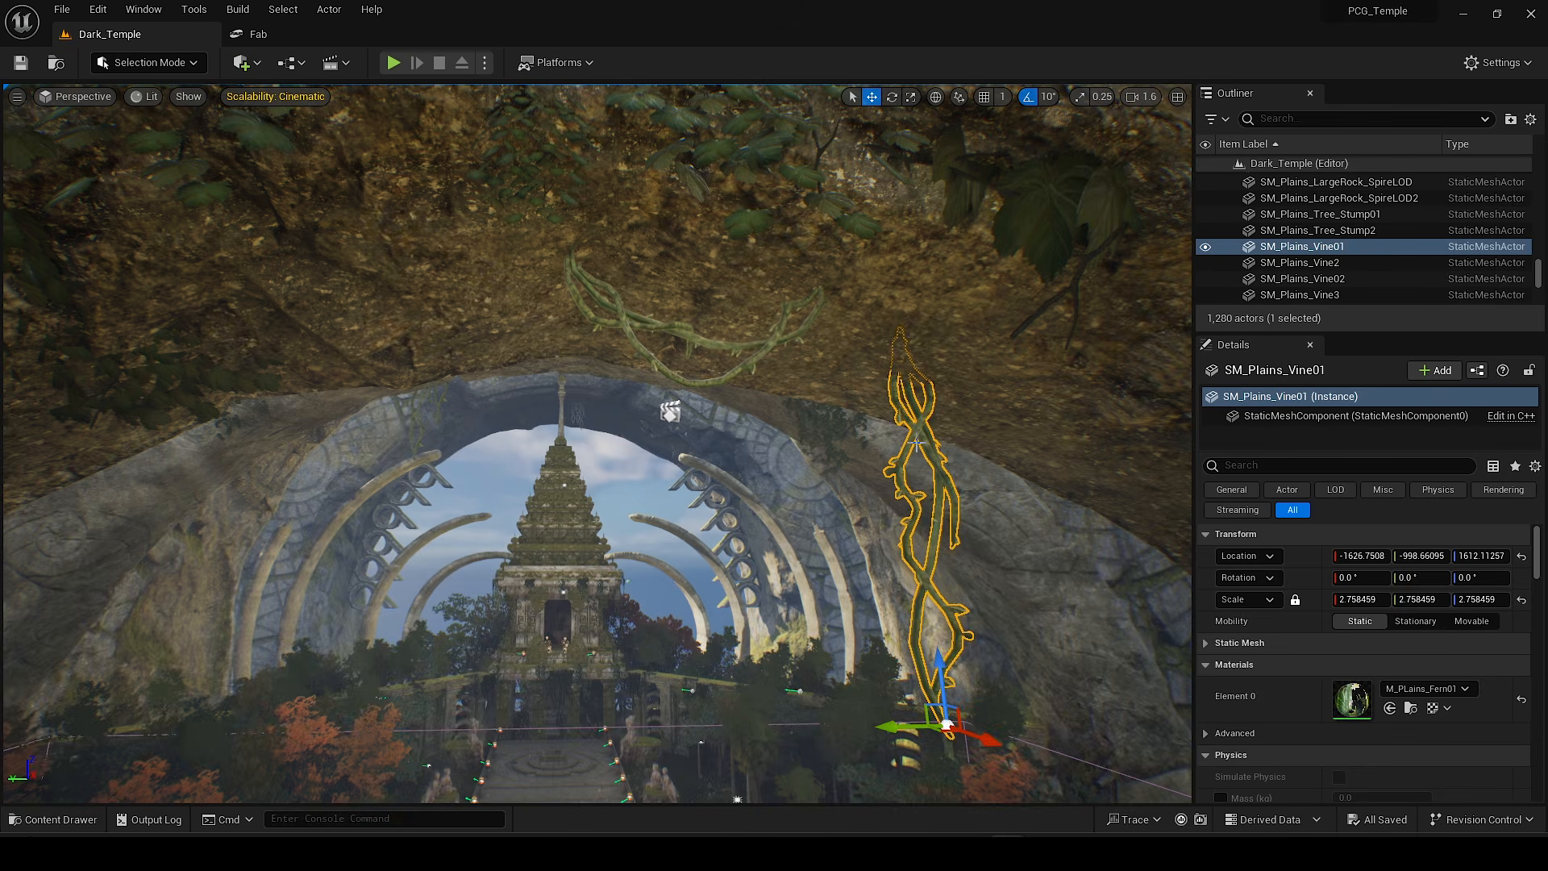
Step: Migrate SM_Plains_Vine01 and SM_Plains_Vine02 with their dependencies into the Content folder of the Ash_Cathum_House project
key(ctrl+b)
ctrl+click(1415, 637)
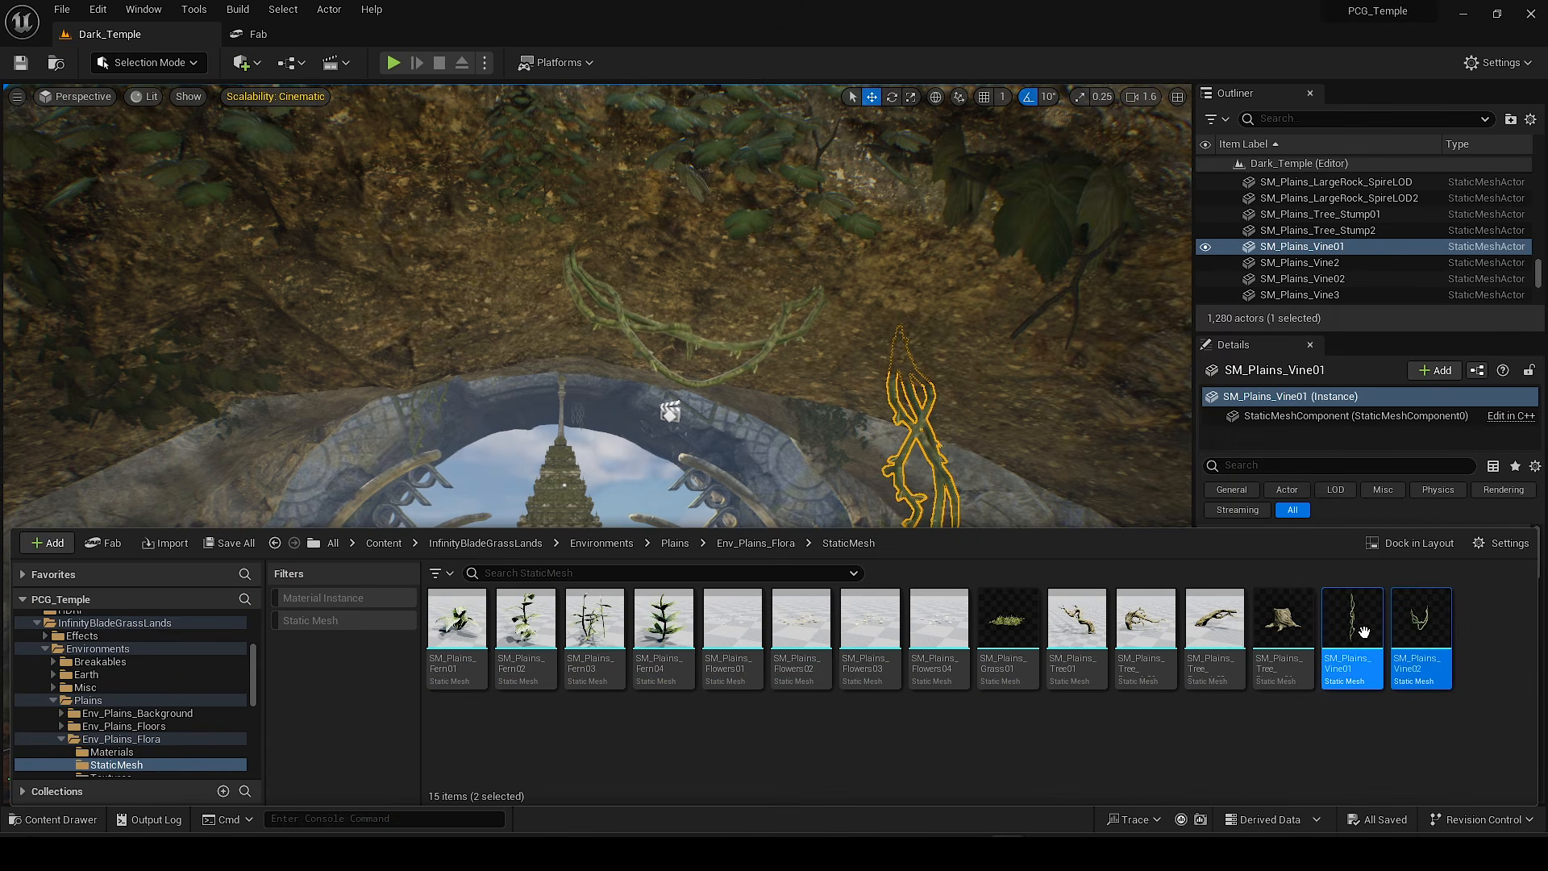
right_click(1354, 619)
mouse_move(1409, 367)
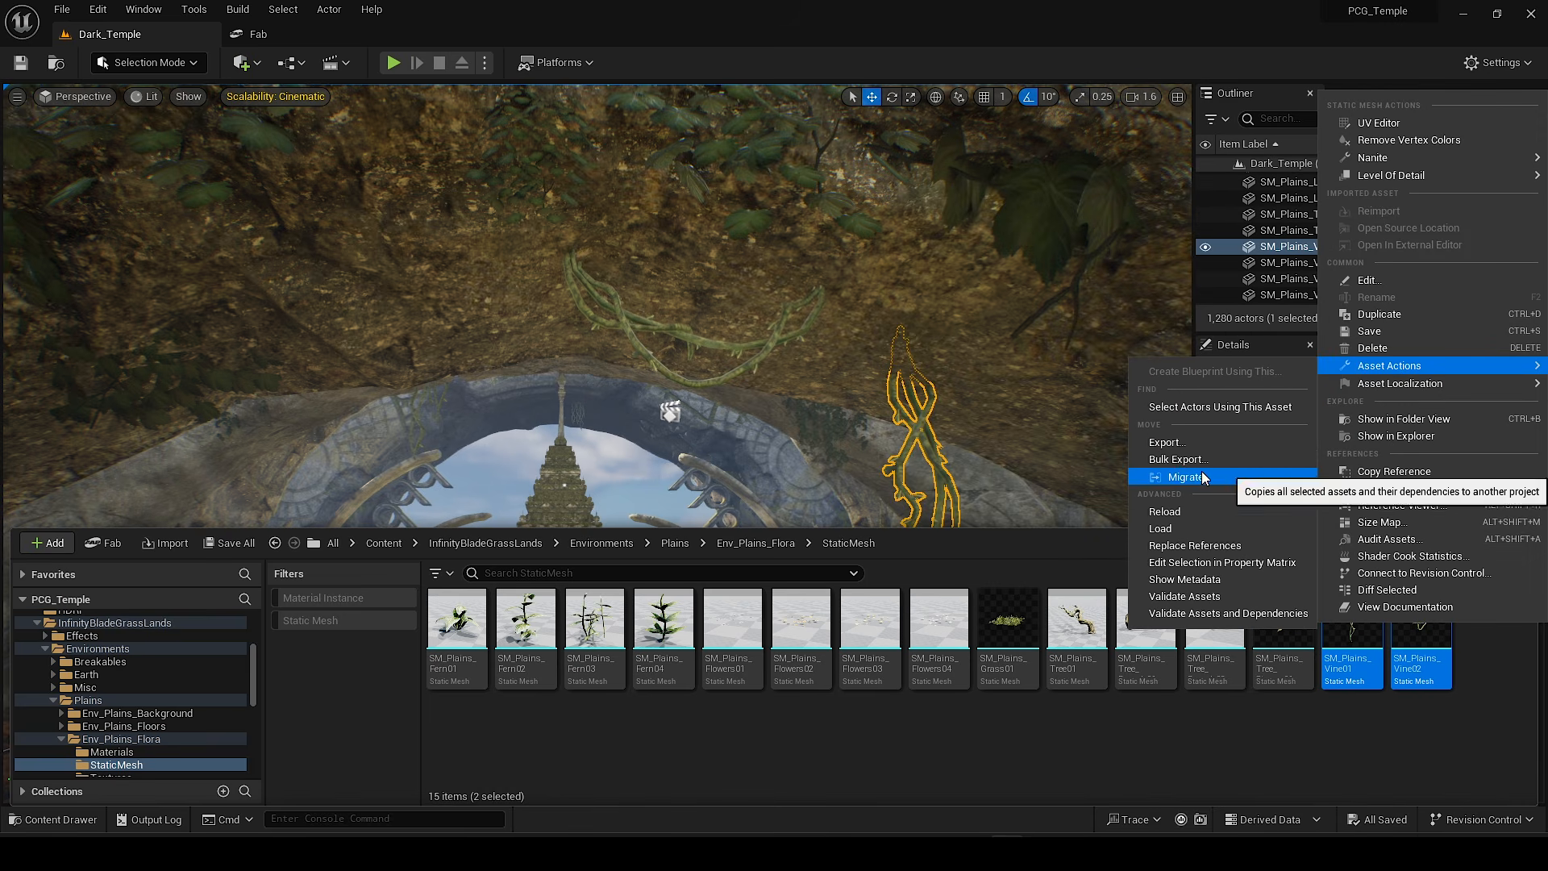
click(1168, 475)
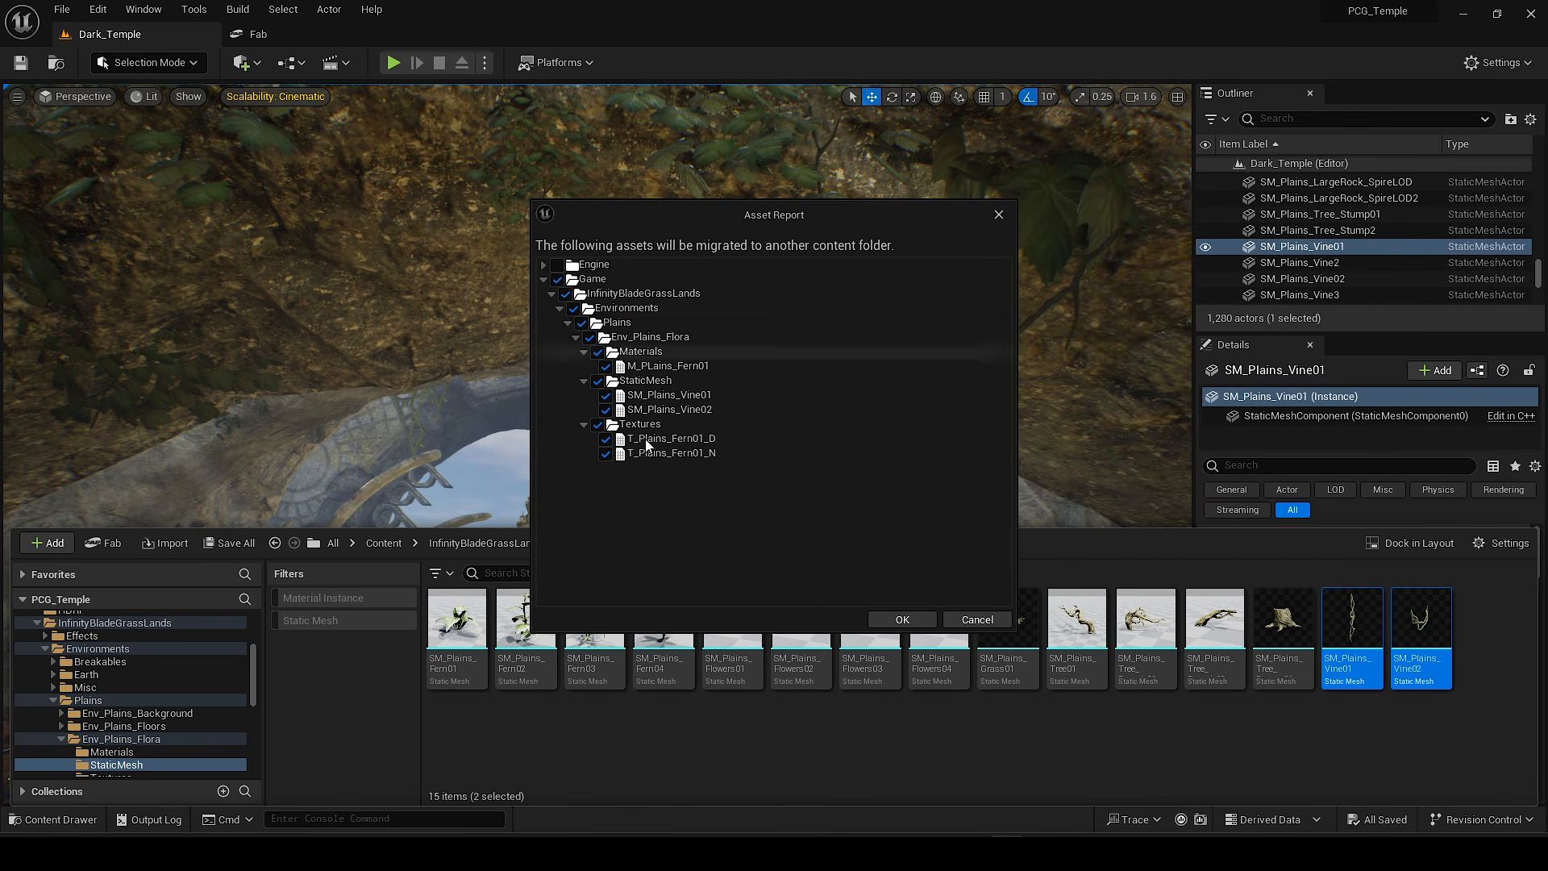
click(901, 619)
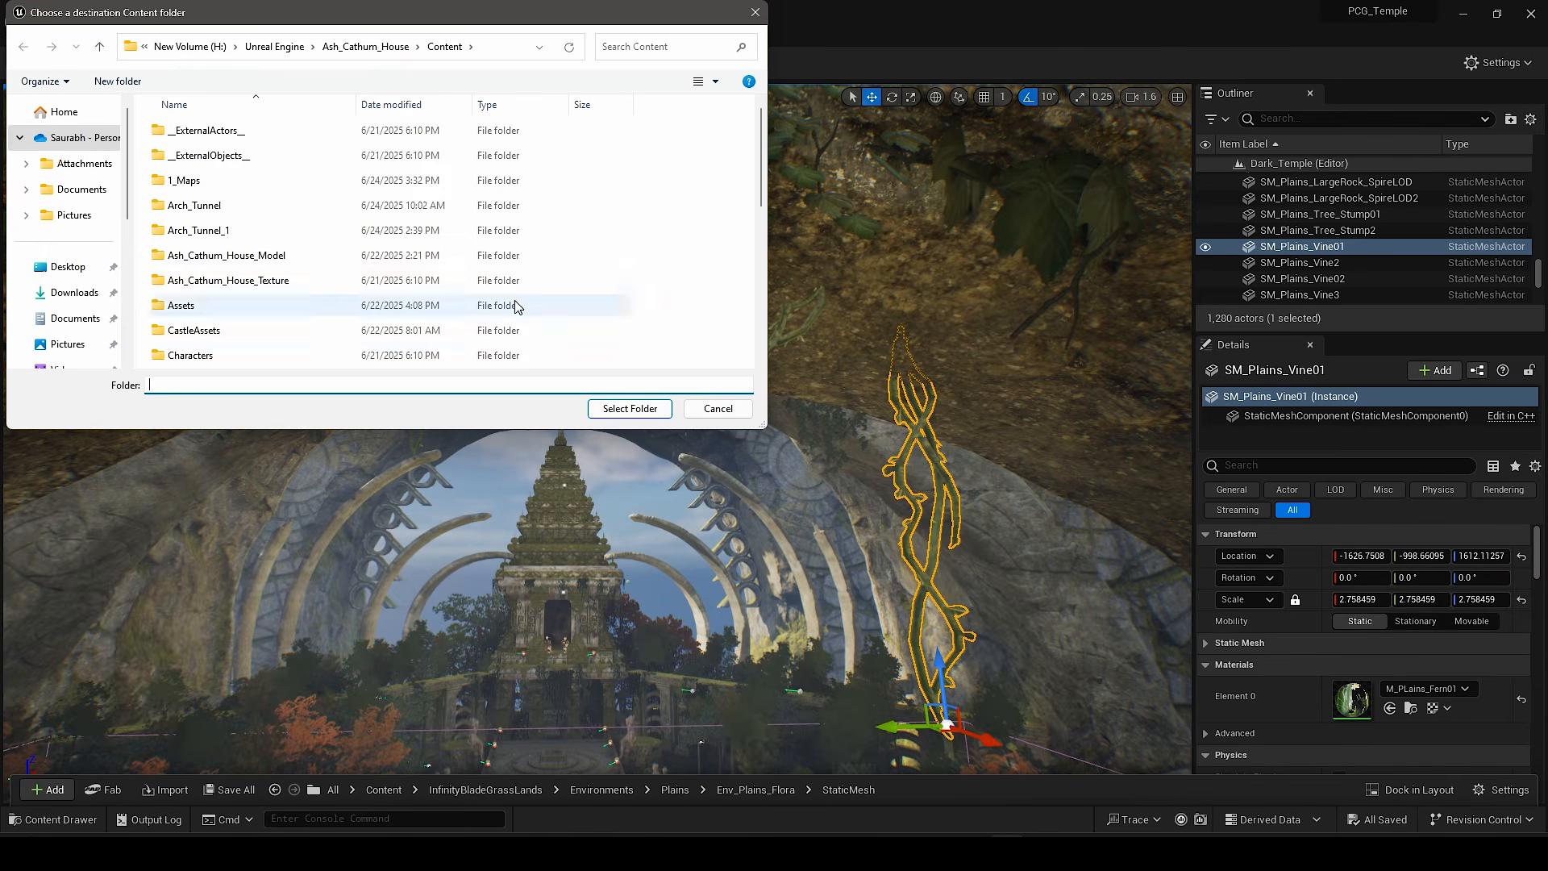
scroll(294, 242, down, 5)
click(621, 410)
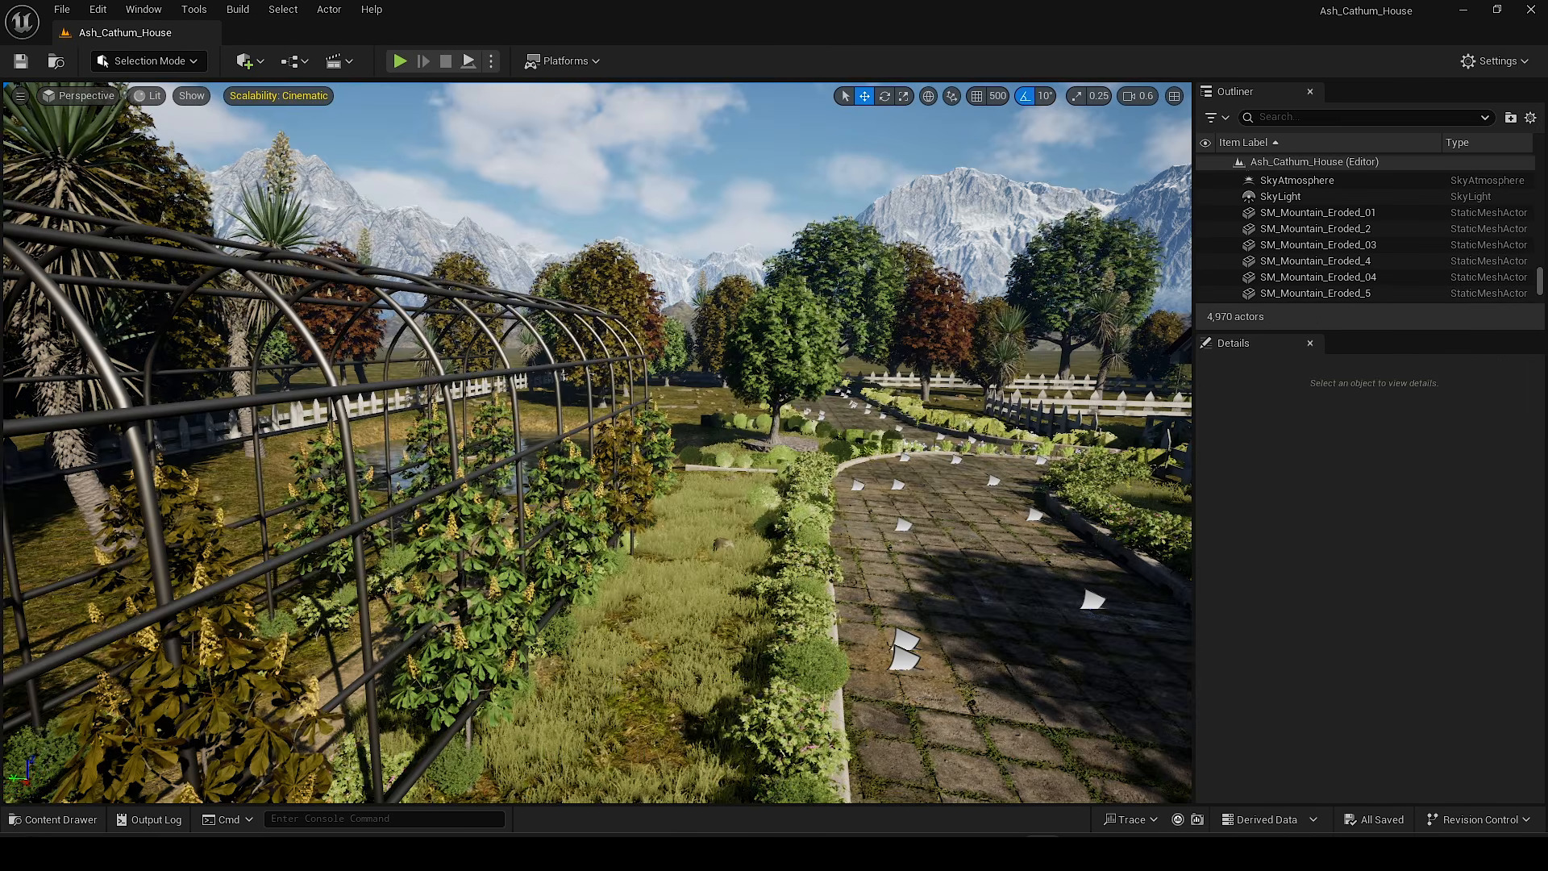
Step: Switch to the Ash_Cathum_House project, view the tunnel, open the InfinityBladeGrassLands content folder and filter it to static meshes
key(s)
right_drag(596, 442, 725, 441)
scroll(669, 442, down, 2)
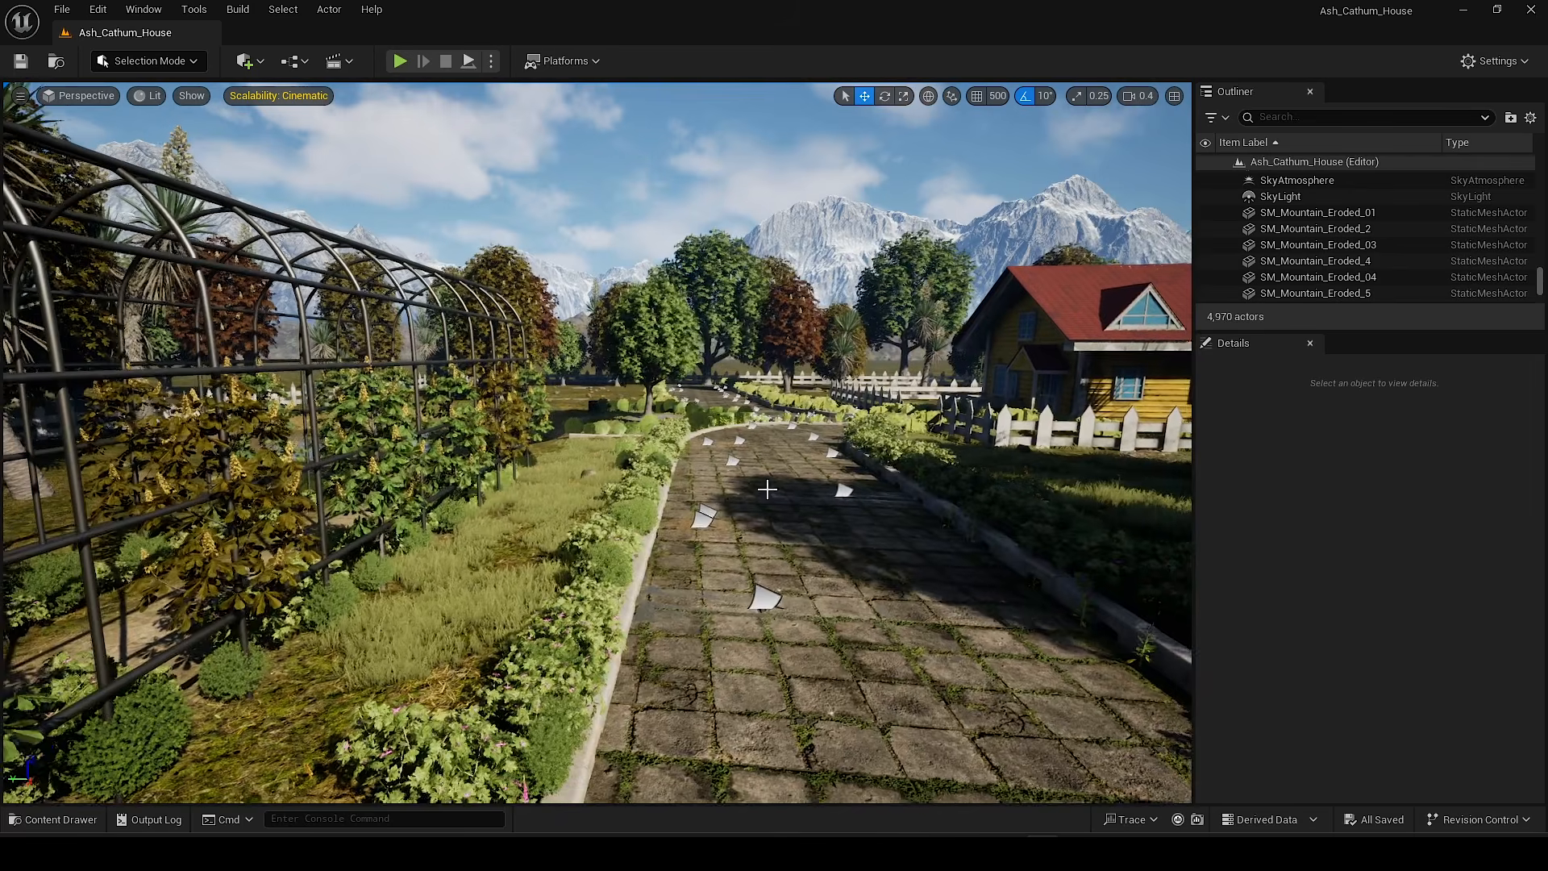
key(ctrl+space)
click(372, 545)
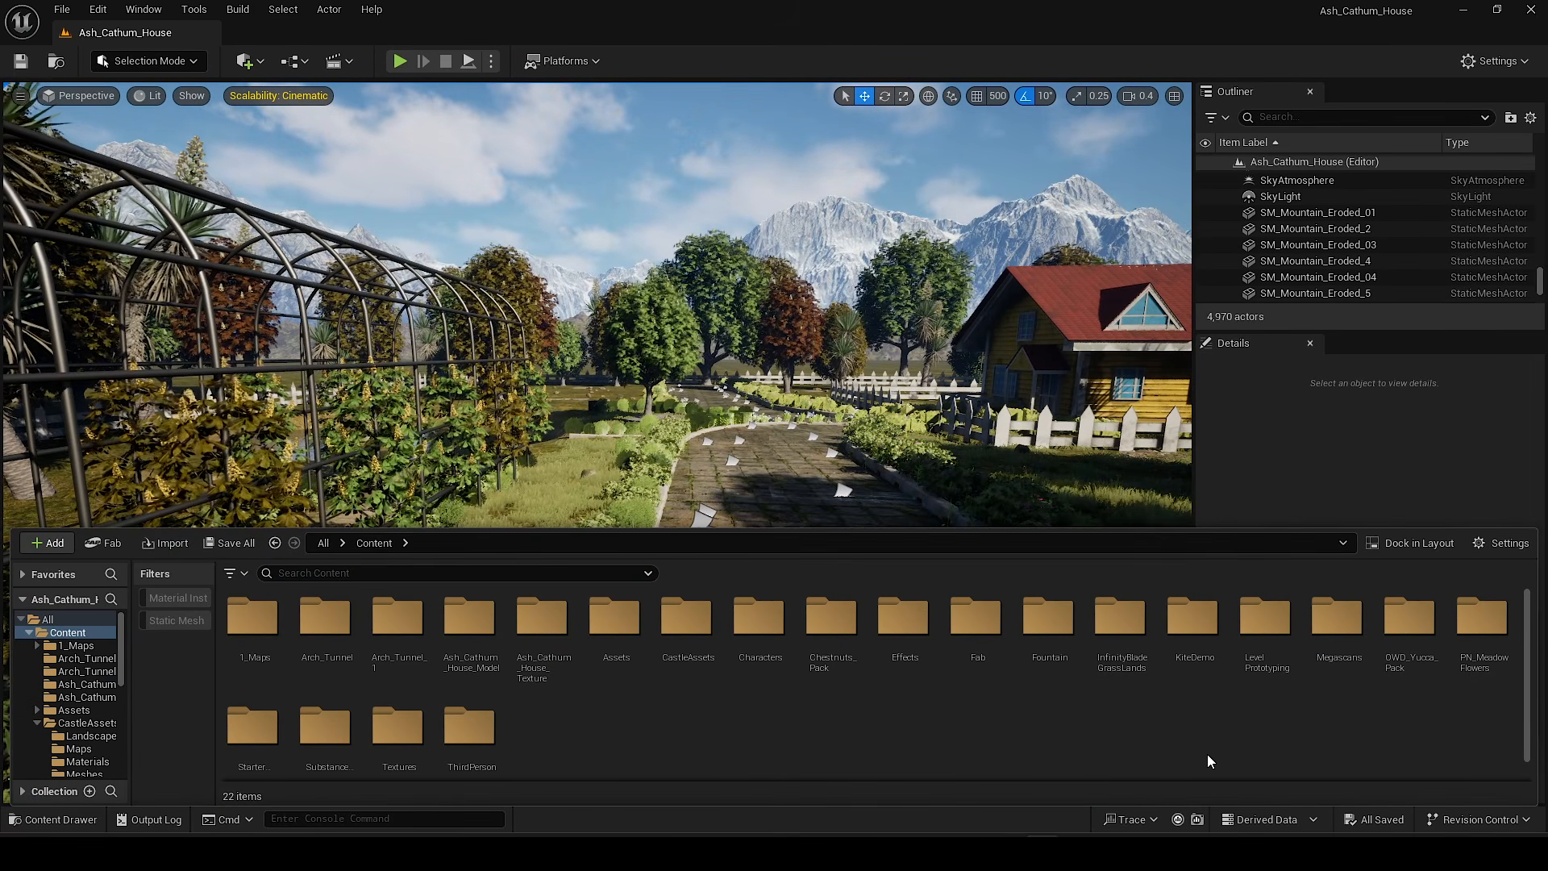
click(1126, 626)
double_click(1126, 627)
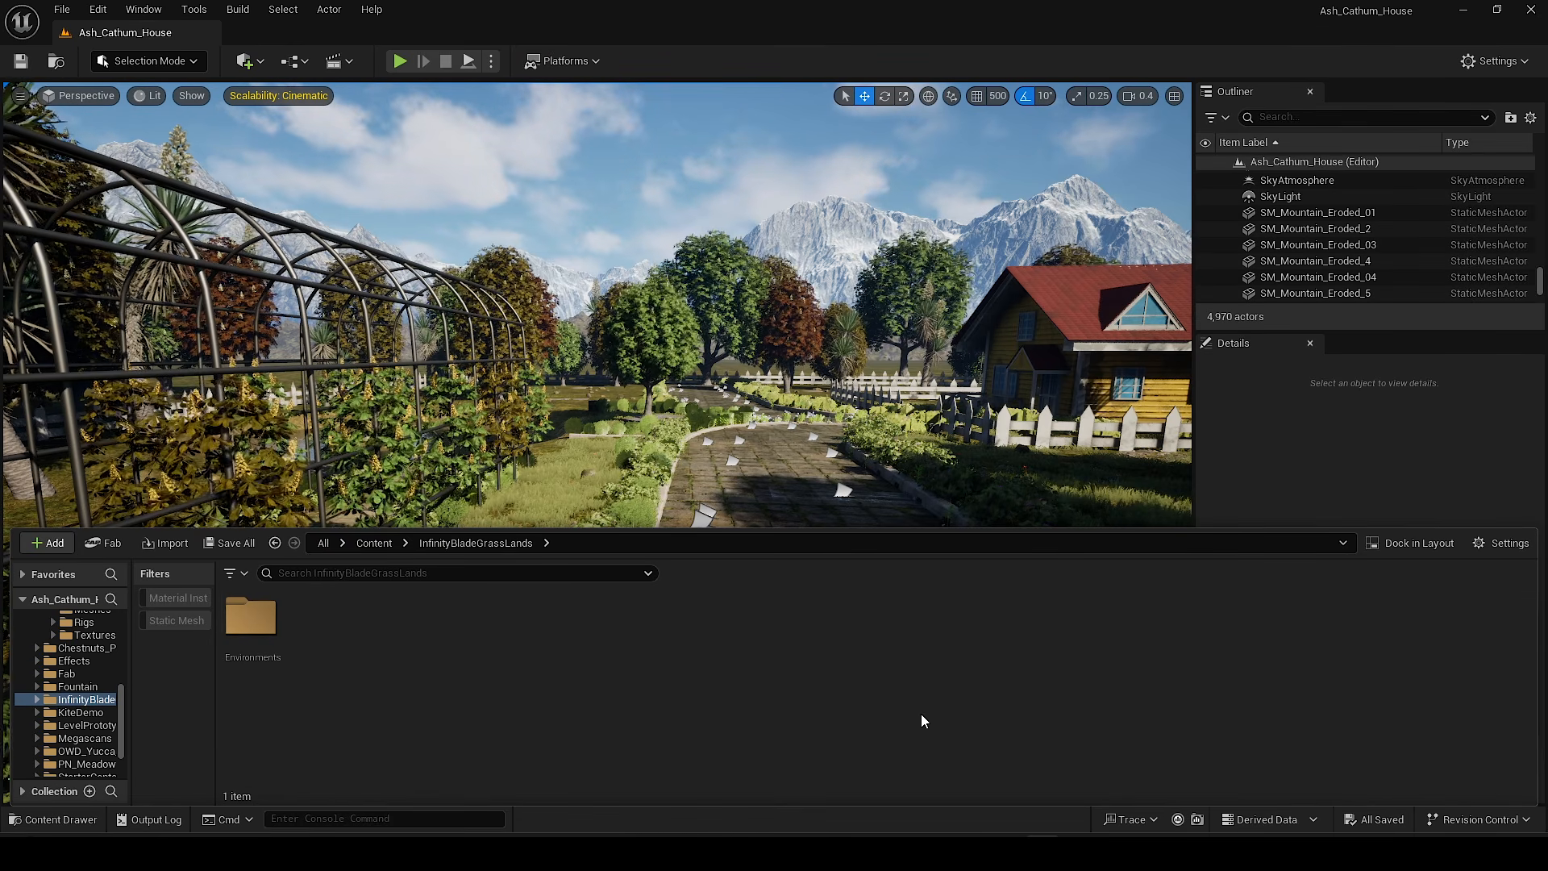
click(171, 617)
Step: Place SM_Plains_Vine02 across the tunnel's front arch opening and SM_Plains_Vine01 beside the arch's front post
drag(320, 619, 289, 479)
drag(244, 388, 266, 312)
scroll(267, 312, up, 1)
right_drag(267, 312, 153, 339)
drag(605, 459, 355, 657)
right_drag(354, 657, 516, 613)
drag(654, 597, 403, 516)
key(r)
right_drag(403, 515, 386, 439)
key(w)
drag(284, 612, 329, 613)
drag(377, 556, 375, 592)
right_drag(375, 593, 241, 596)
key(Escape)
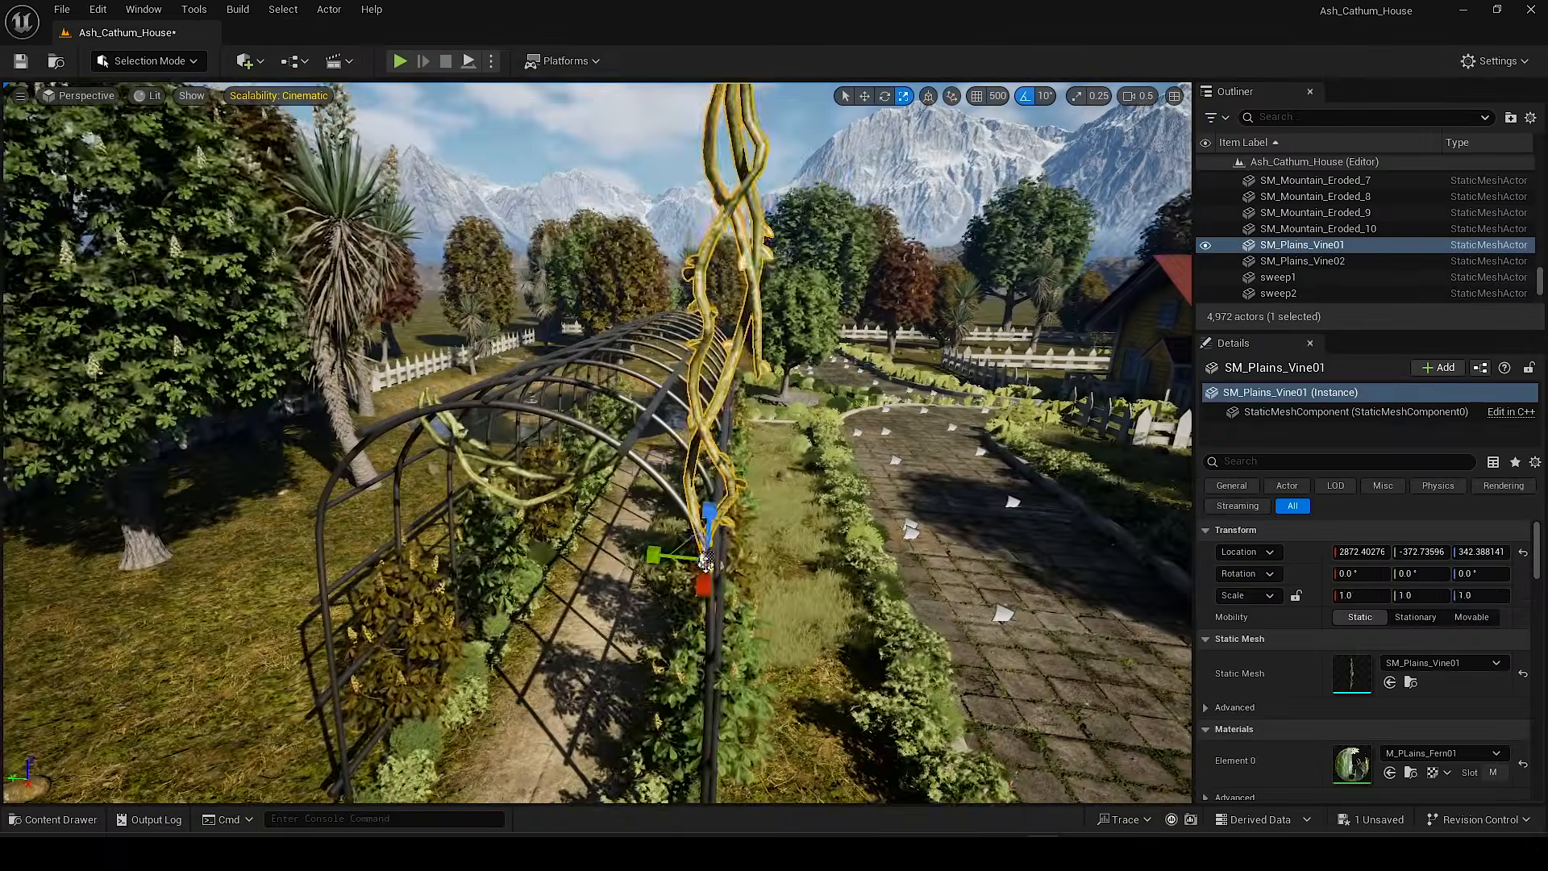
Step: Scale SM_Plains_Vine01 to about 0.47, move it onto the front arch post and tilt it about 9.6° to follow the post
scroll(637, 576, up, 2)
drag(645, 581, 620, 613)
right_drag(620, 612, 580, 564)
key(r)
drag(569, 516, 548, 537)
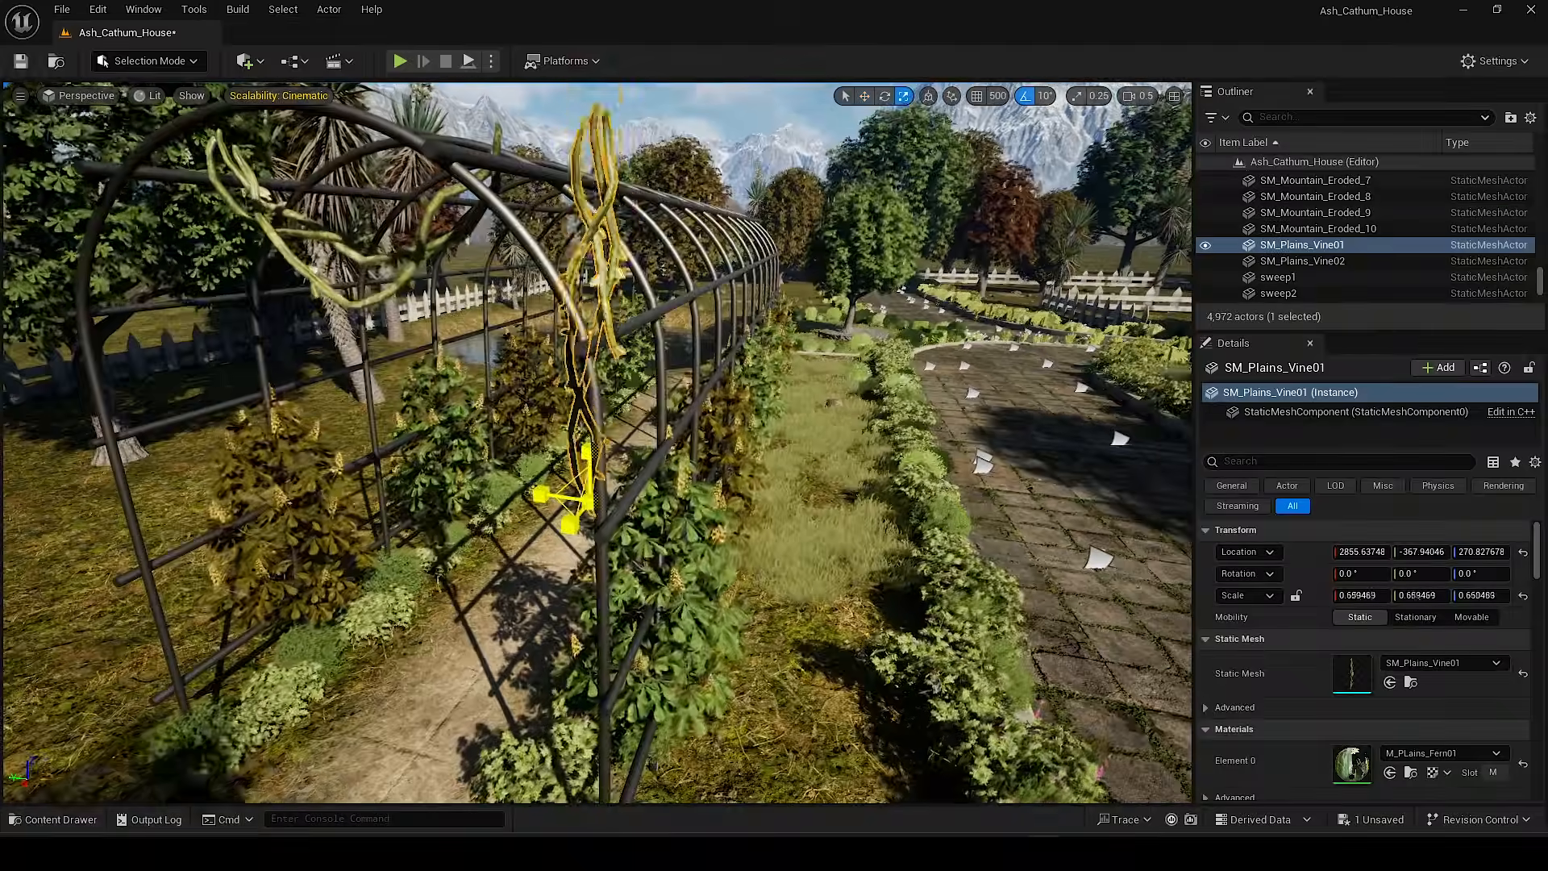
key(w)
right_drag(548, 536, 540, 508)
drag(542, 516, 538, 596)
key(e)
drag(542, 662, 568, 669)
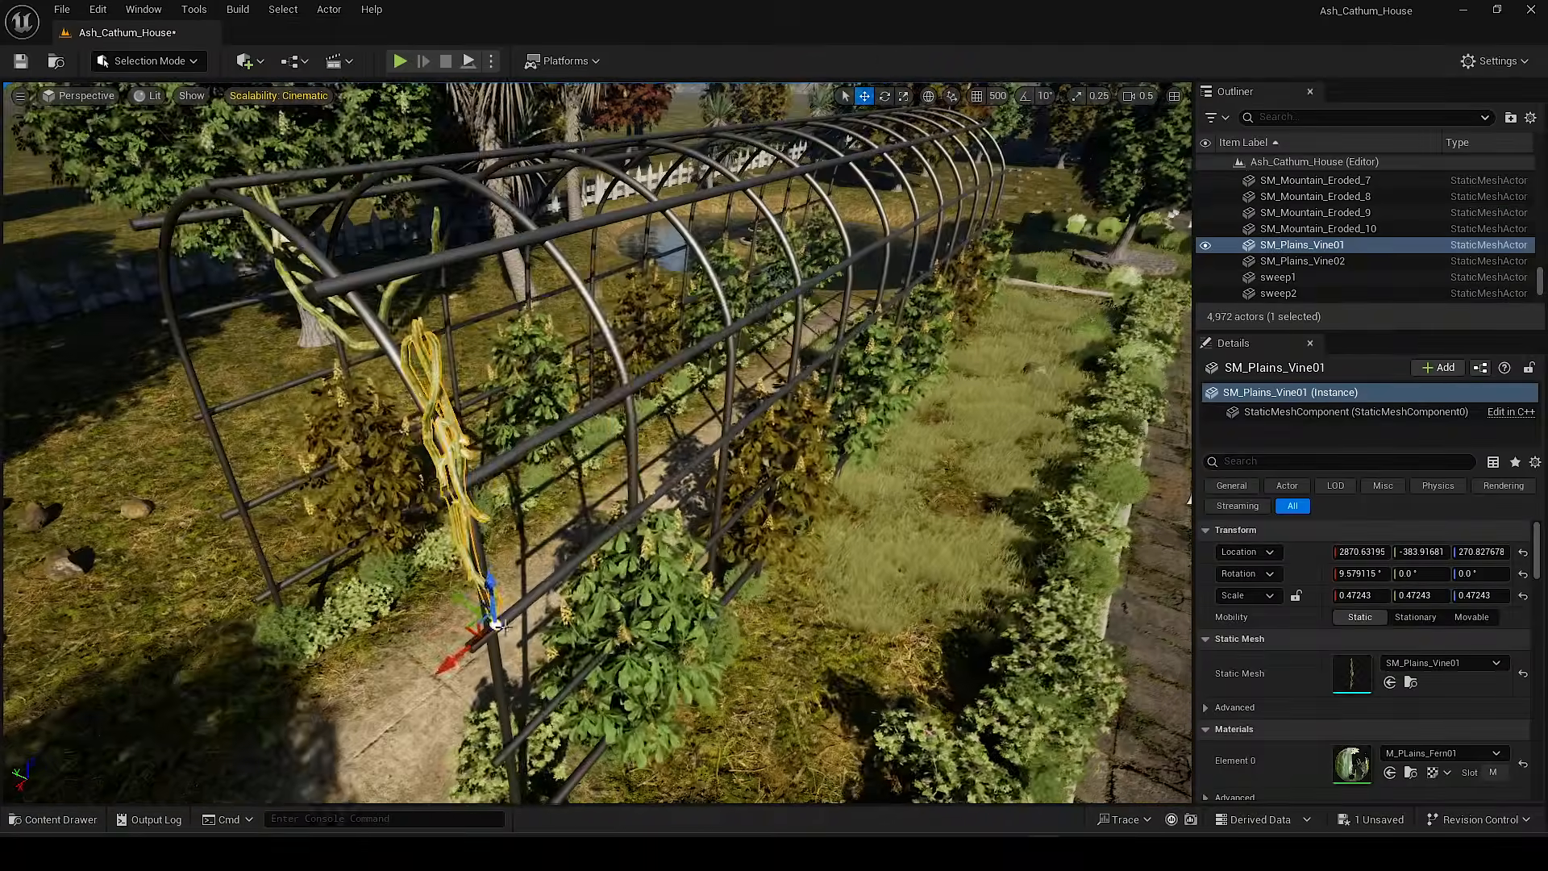
Step: Duplicate the upright vine onto the second arch with a different rotation, and repeat the copies along this side's remaining arches
alt+drag(497, 626, 641, 538)
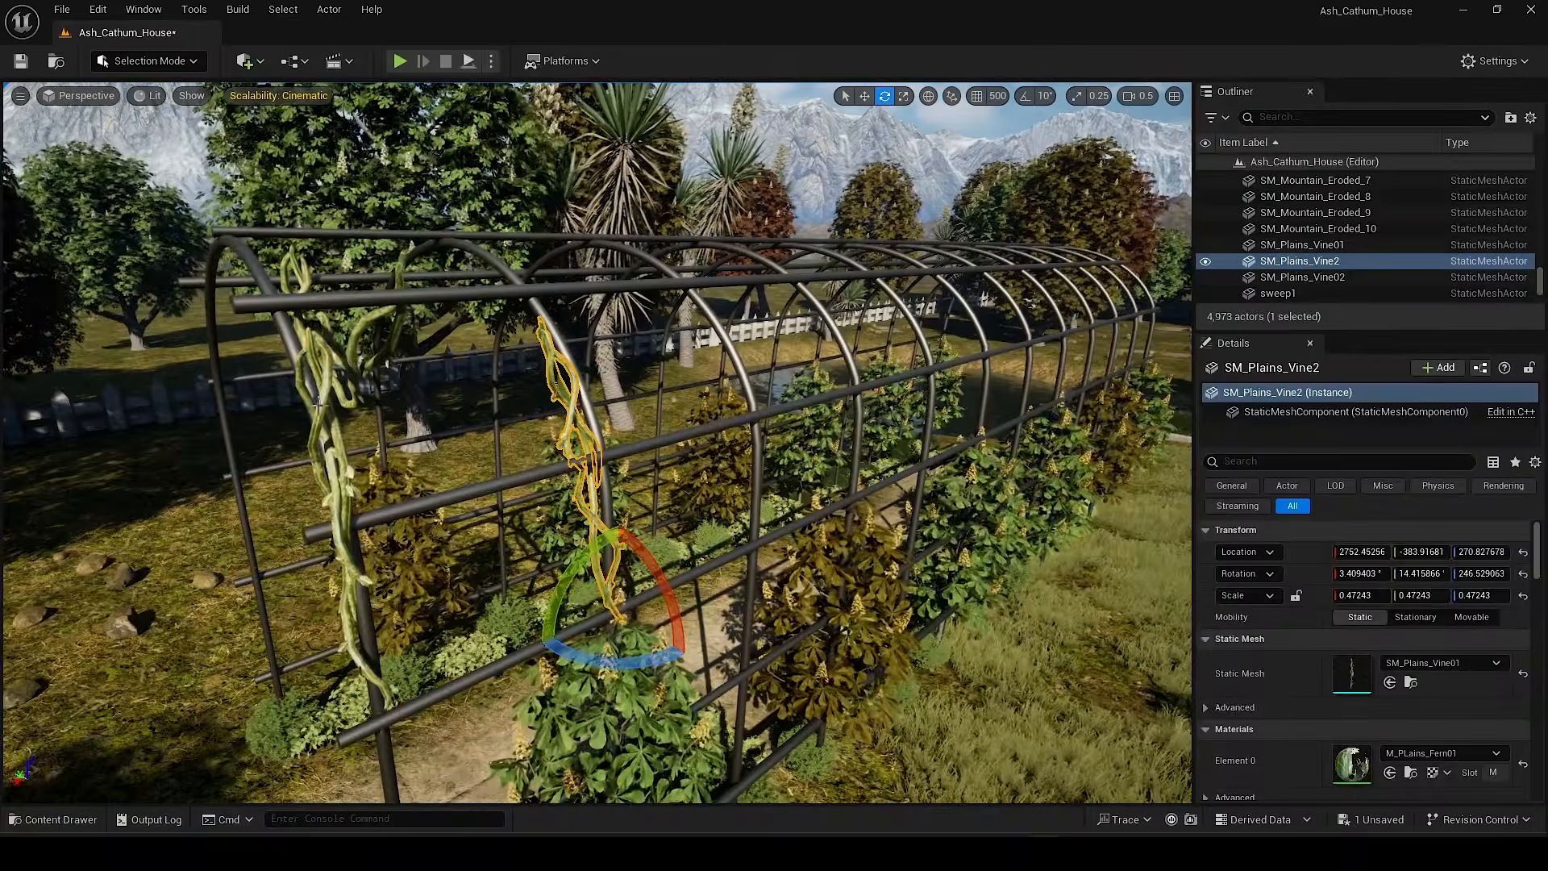
ctrl+click(318, 403)
key(w)
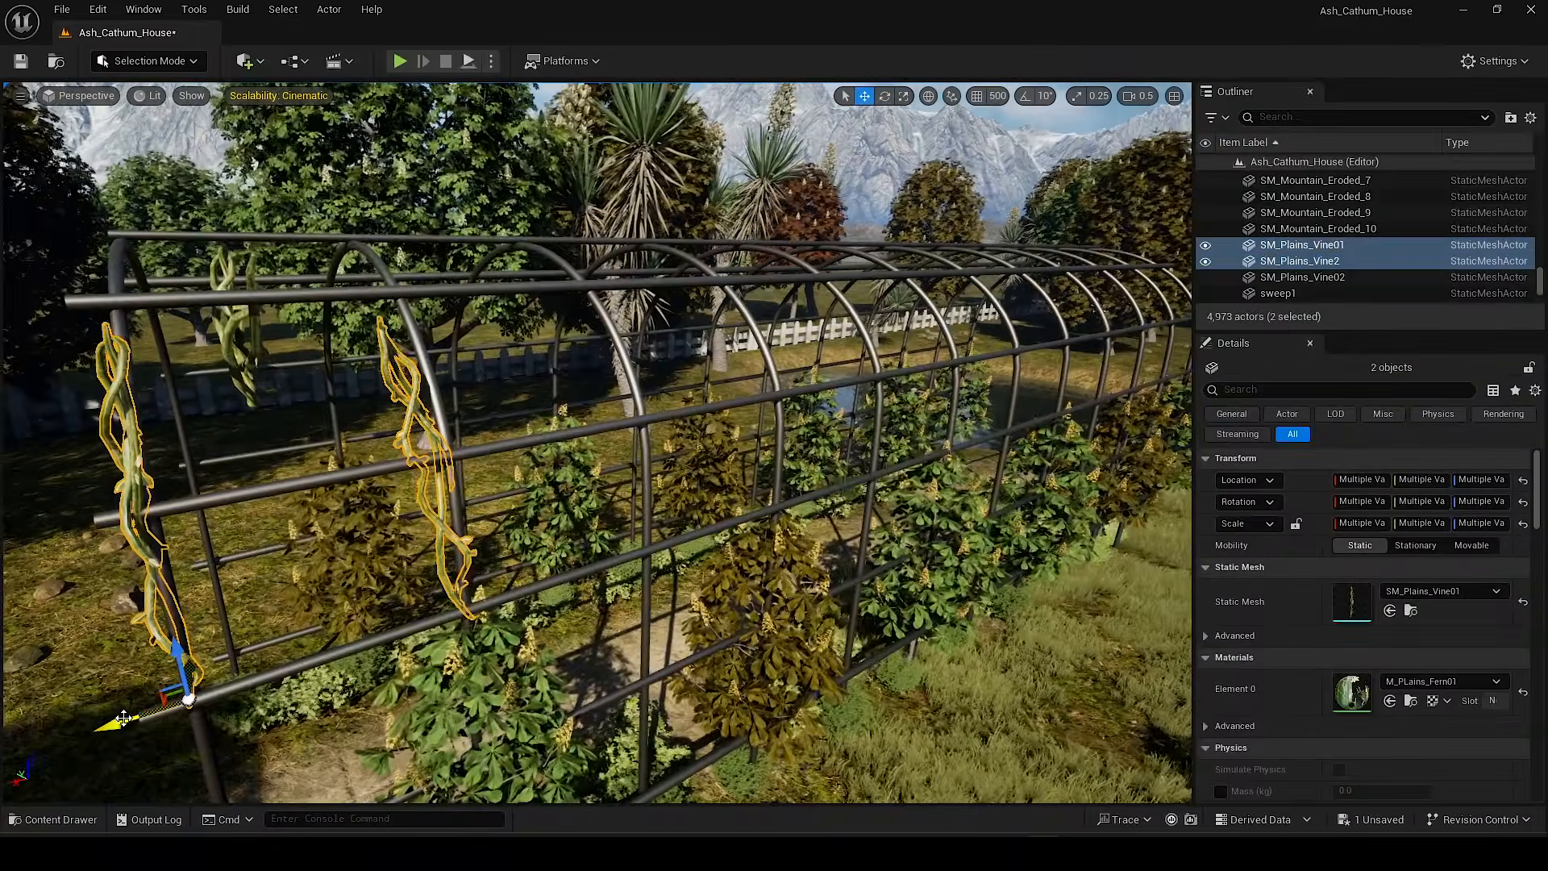
alt+drag(123, 718, 771, 553)
right_drag(770, 553, 612, 553)
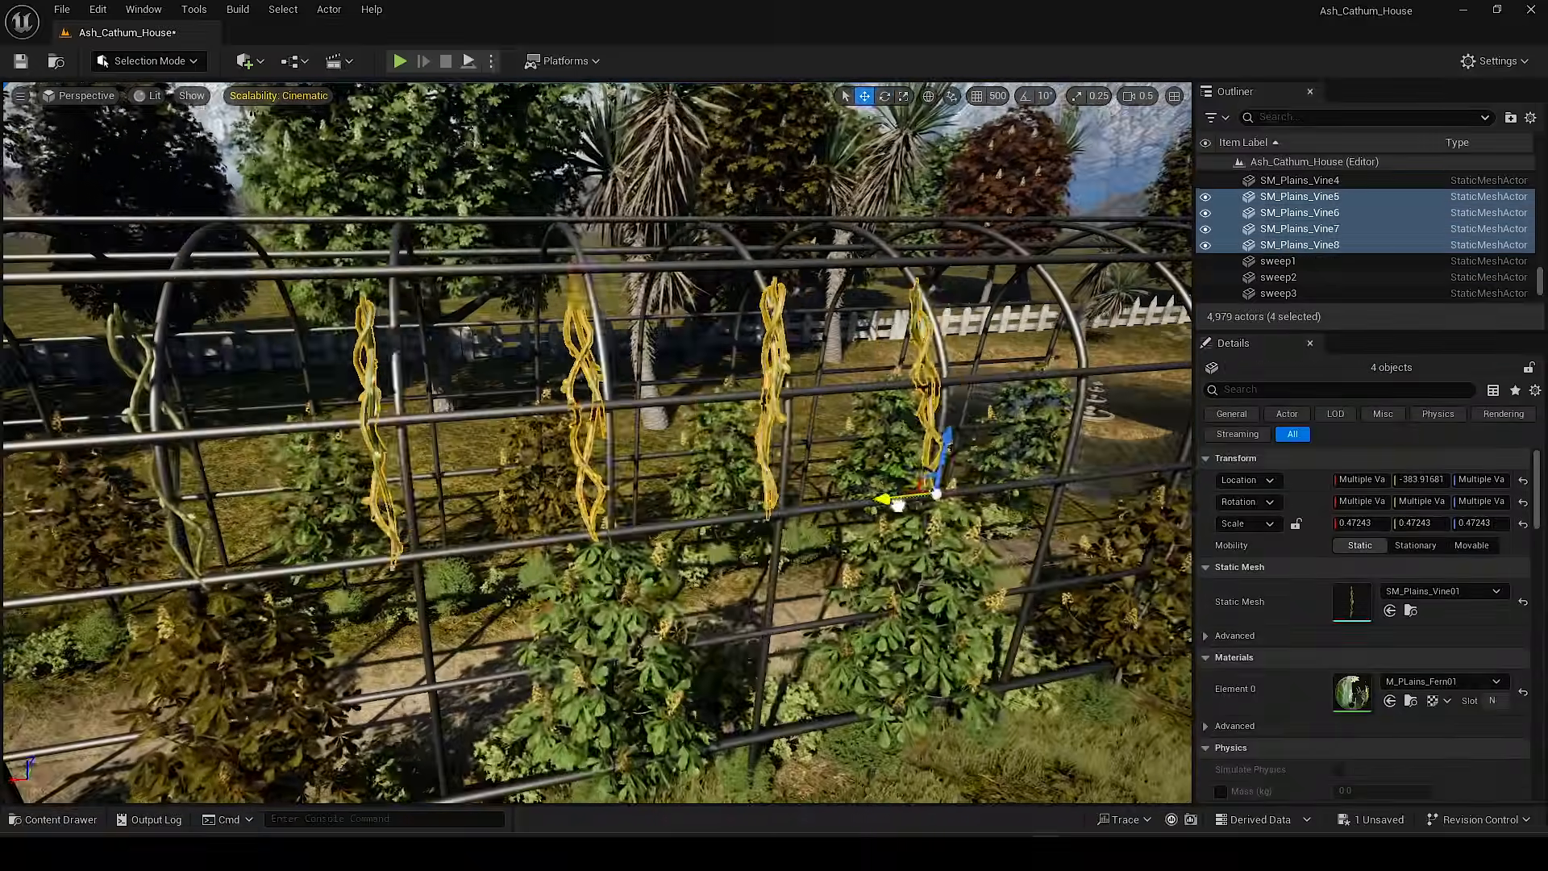
right_drag(700, 550, 700, 550)
alt+drag(700, 550, 1026, 553)
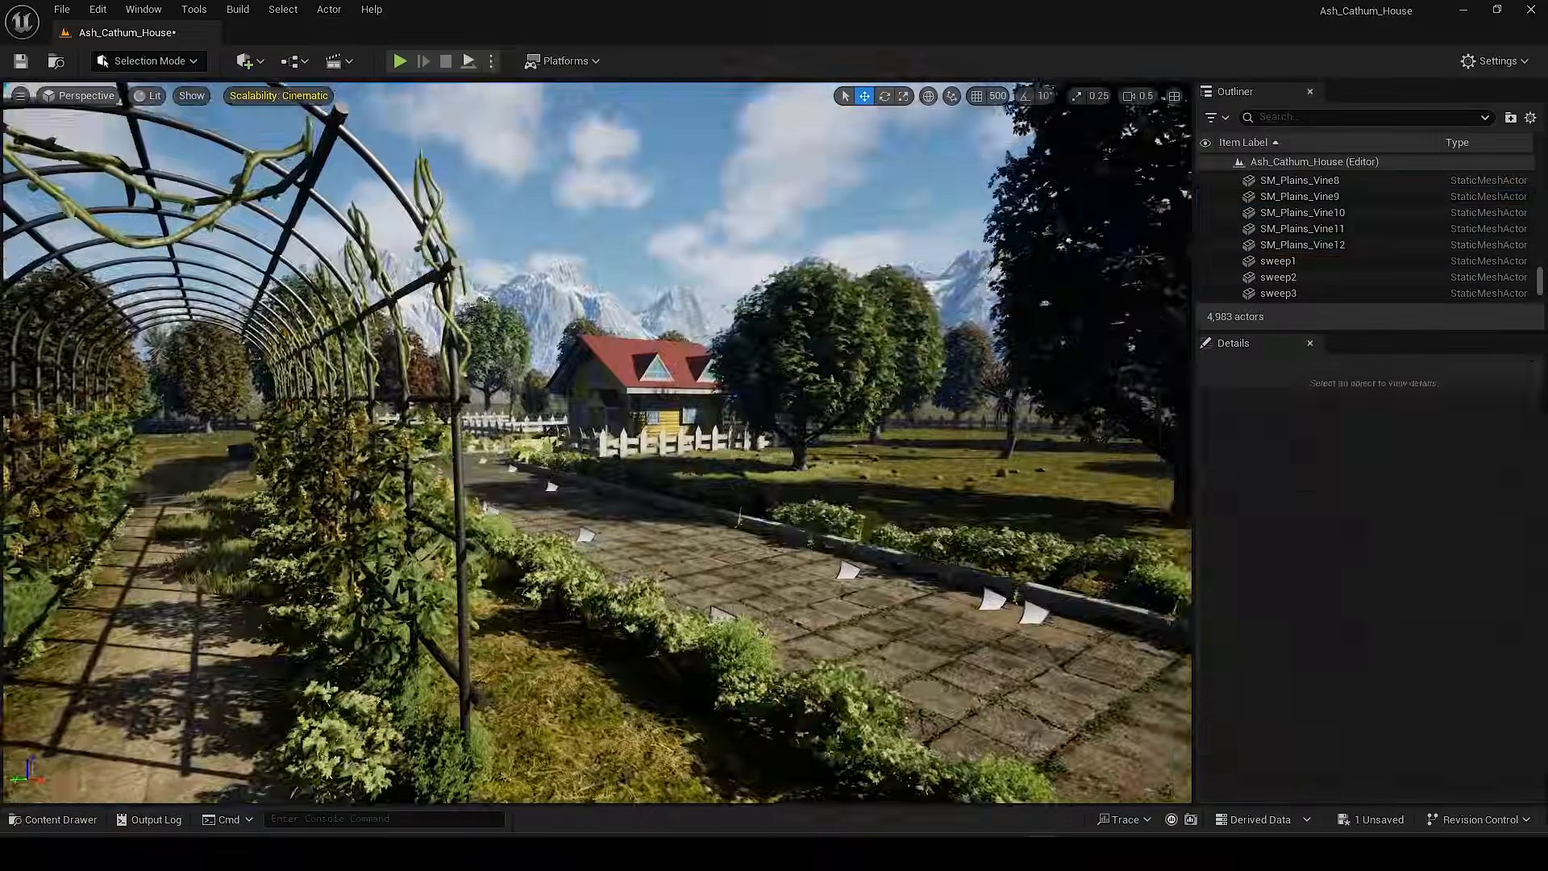
Step: Select the twelve upright vines and duplicate them onto the opposite side of the tunnel
key(ctrl+z)
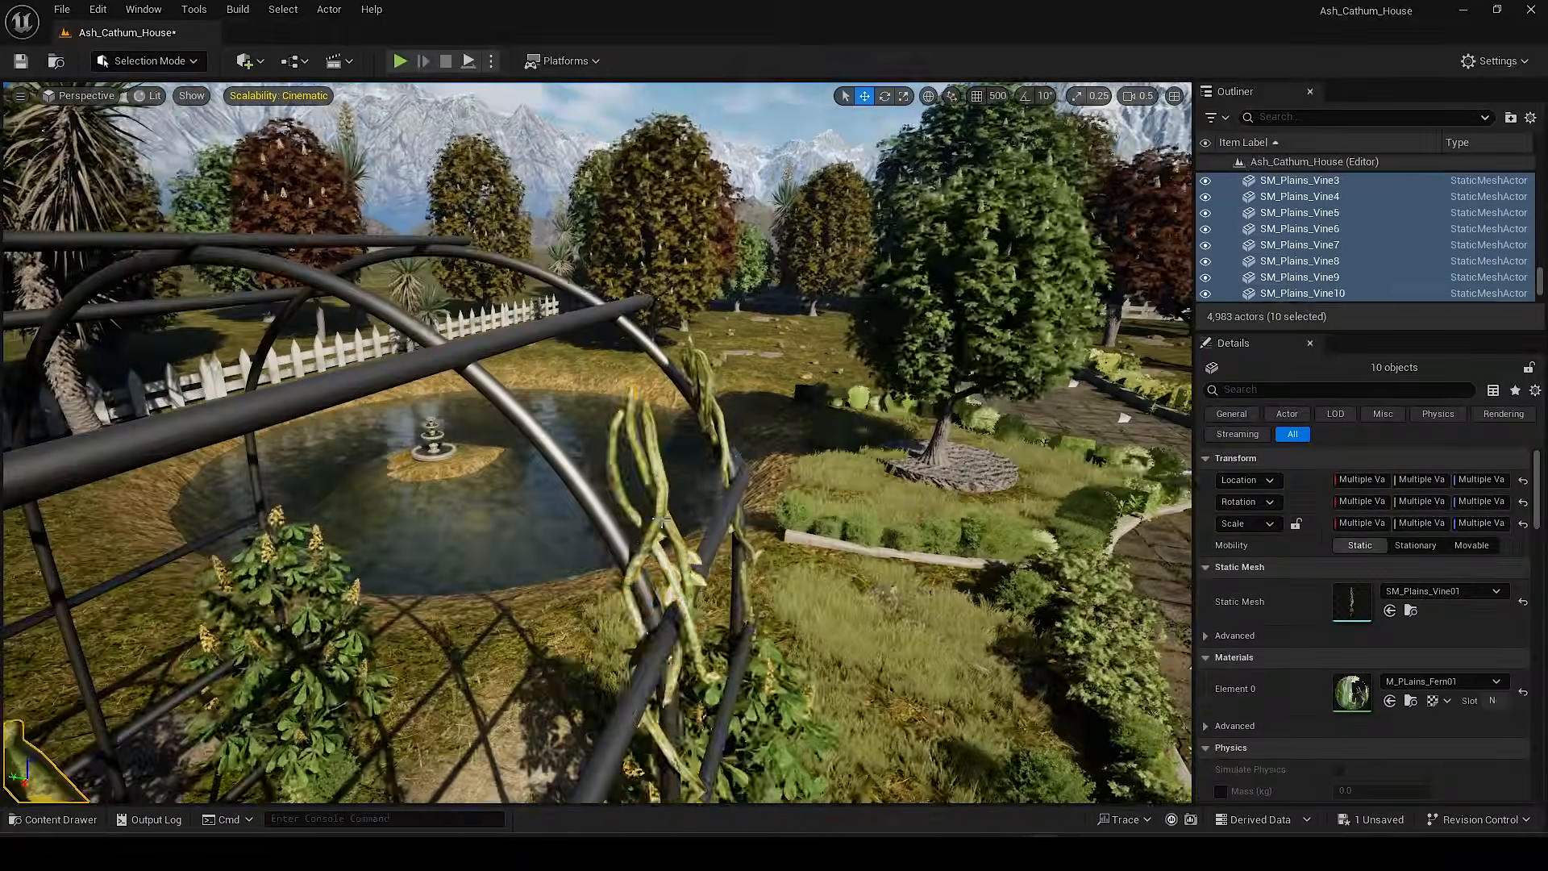
key(ctrl+z)
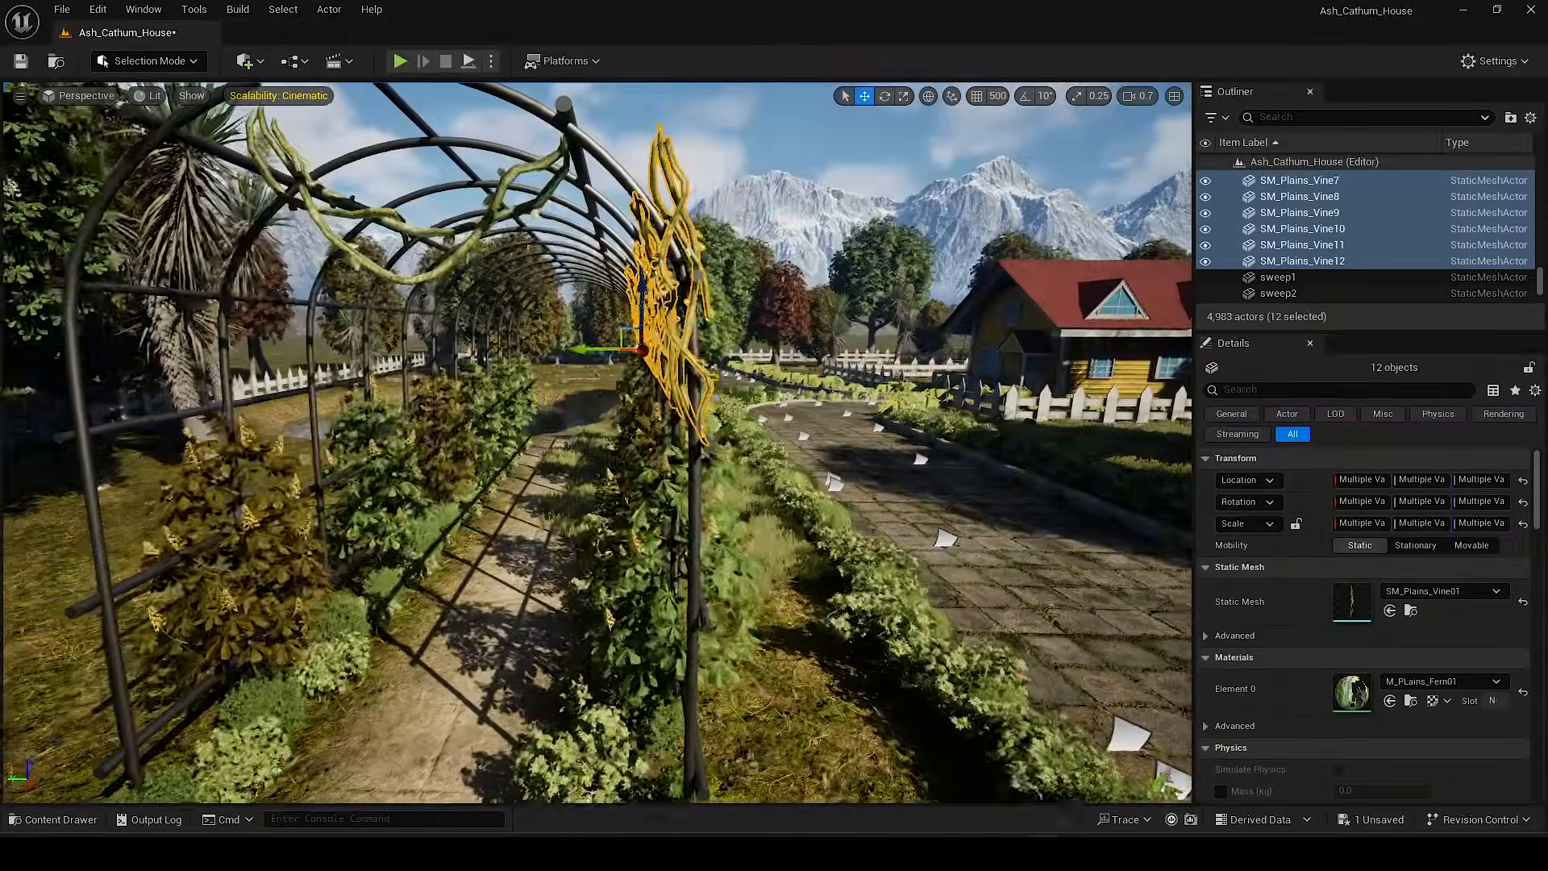
drag(685, 330, 528, 347)
mouse_move(465, 292)
right_down()
mouse_move(436, 338)
mouse_move(465, 292)
right_up()
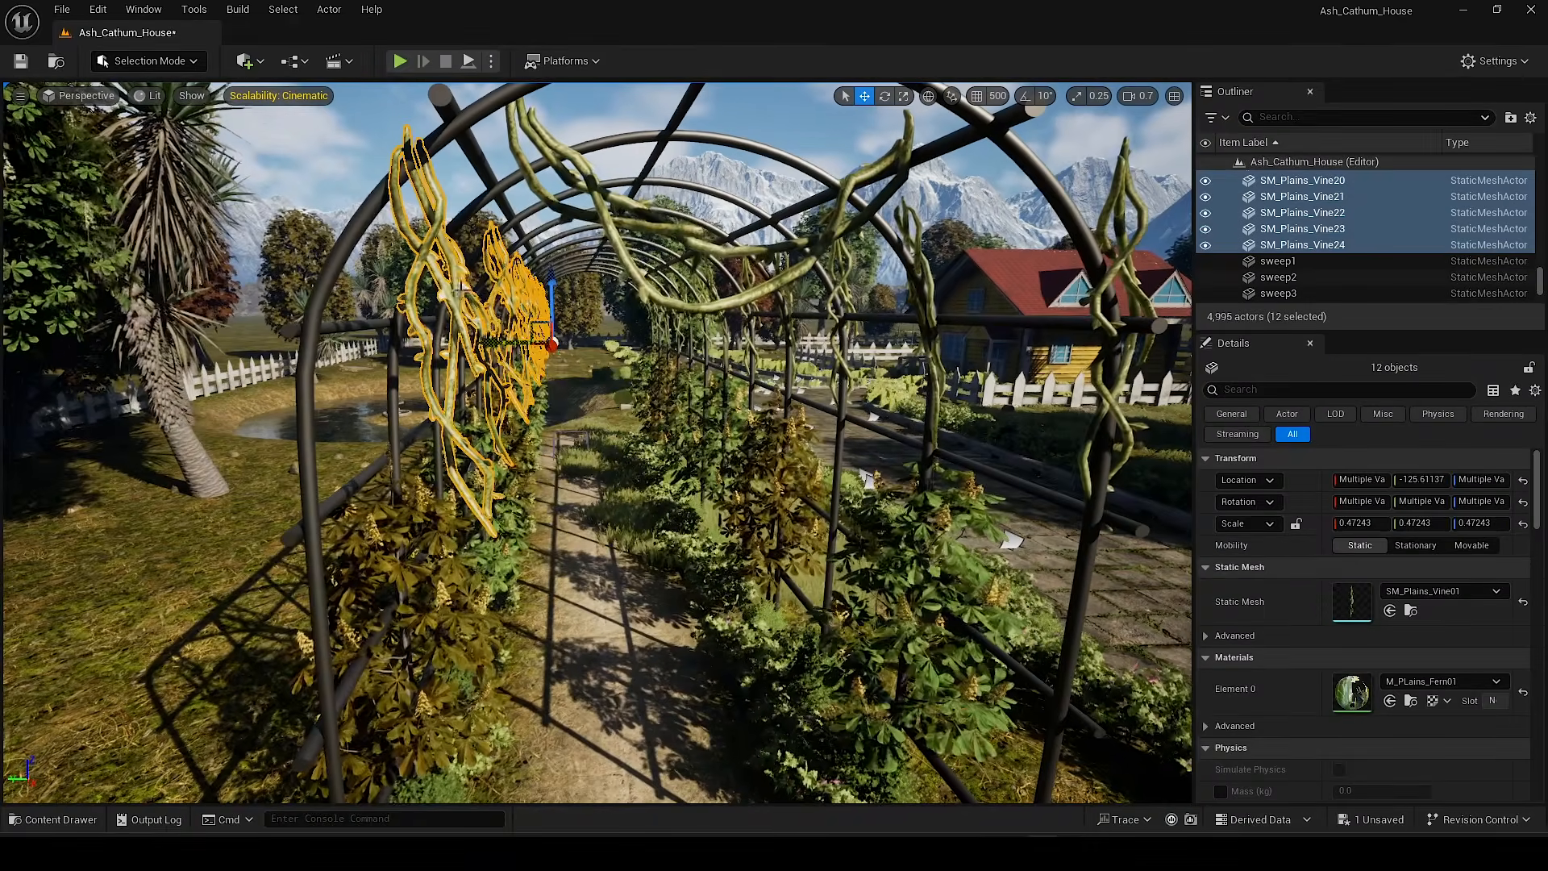
Step: Mirror the twelve duplicated vines along Y and adjust their position against the arch posts
right_click(454, 259)
mouse_move(569, 607)
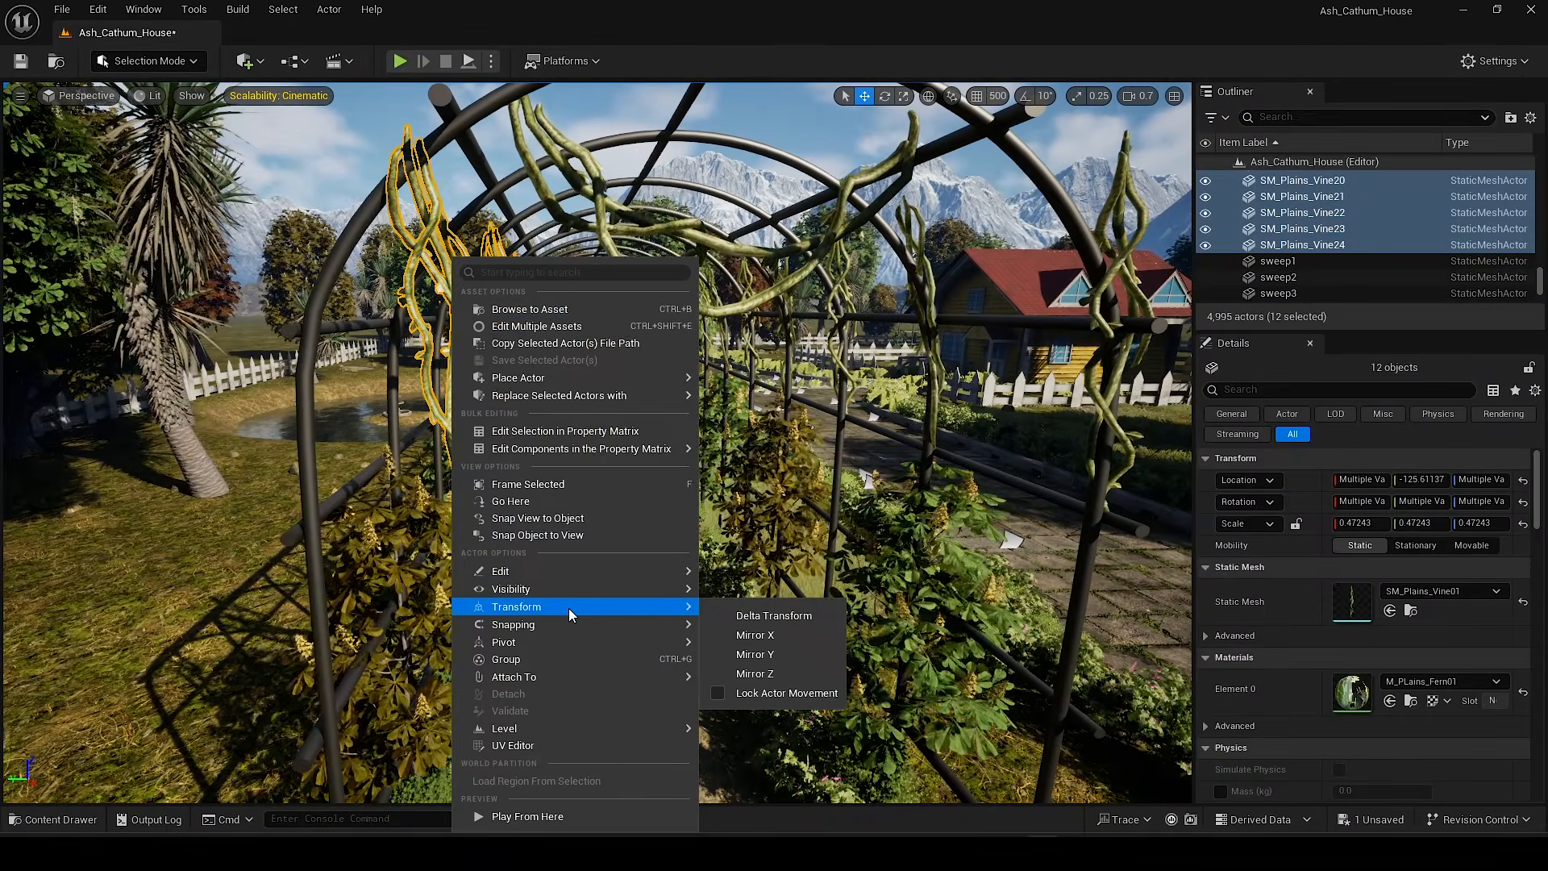
click(750, 654)
drag(462, 347, 454, 359)
right_drag(453, 359, 508, 379)
click(536, 162)
click(506, 322)
drag(354, 484, 495, 387)
key(Escape)
right_drag(496, 387, 516, 343)
Step: Open the CastleAssets content folder, filter it to static meshes and find the SM_WallLeaves meshes
key(ctrl+space)
click(176, 620)
click(371, 545)
double_click(688, 641)
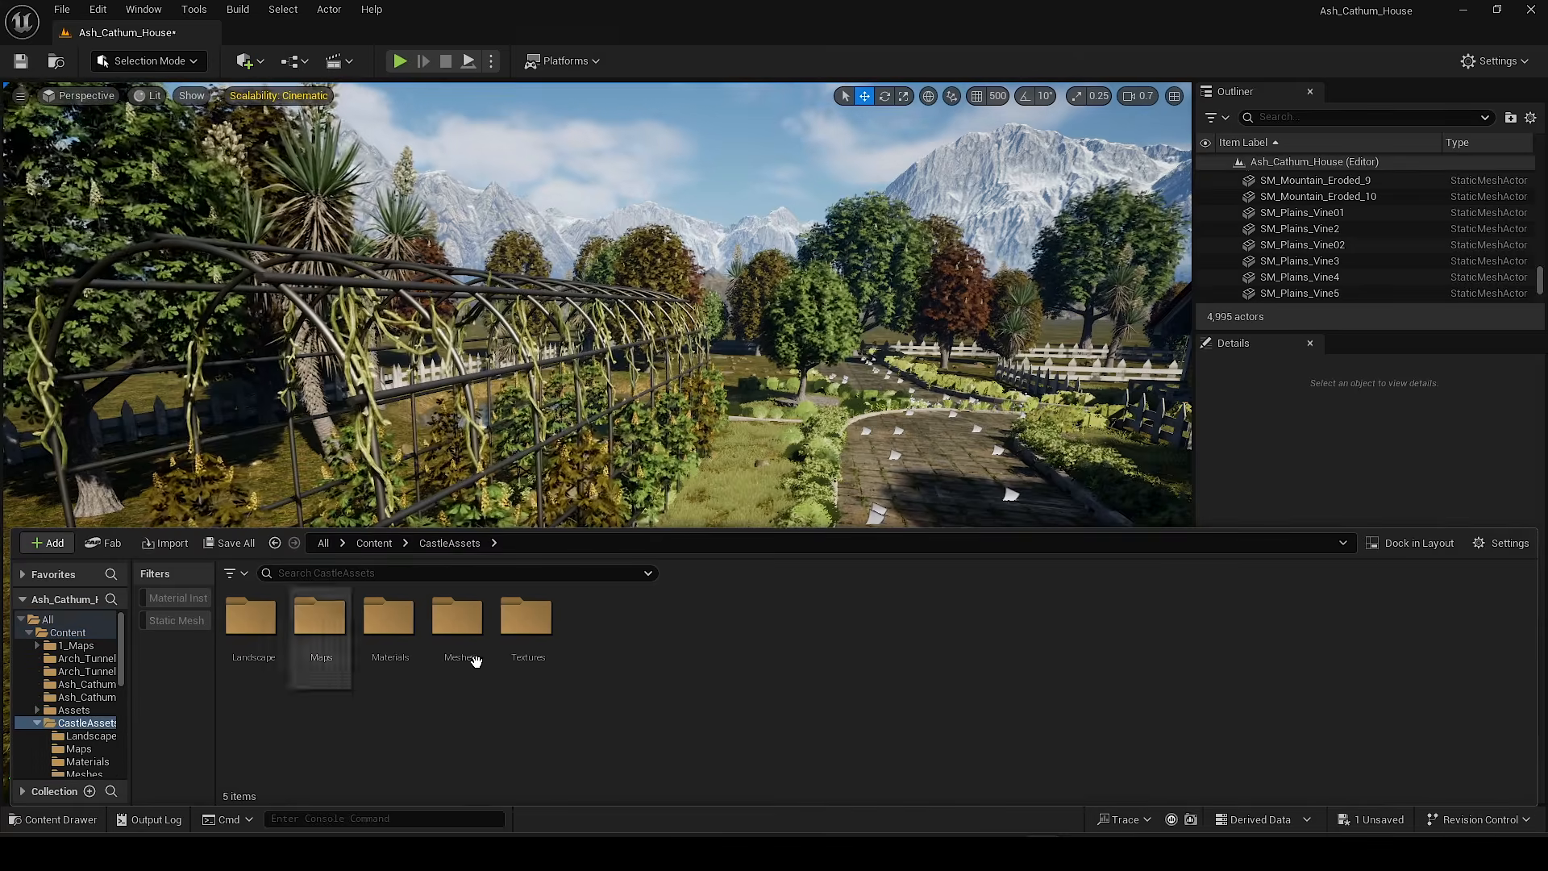
click(176, 620)
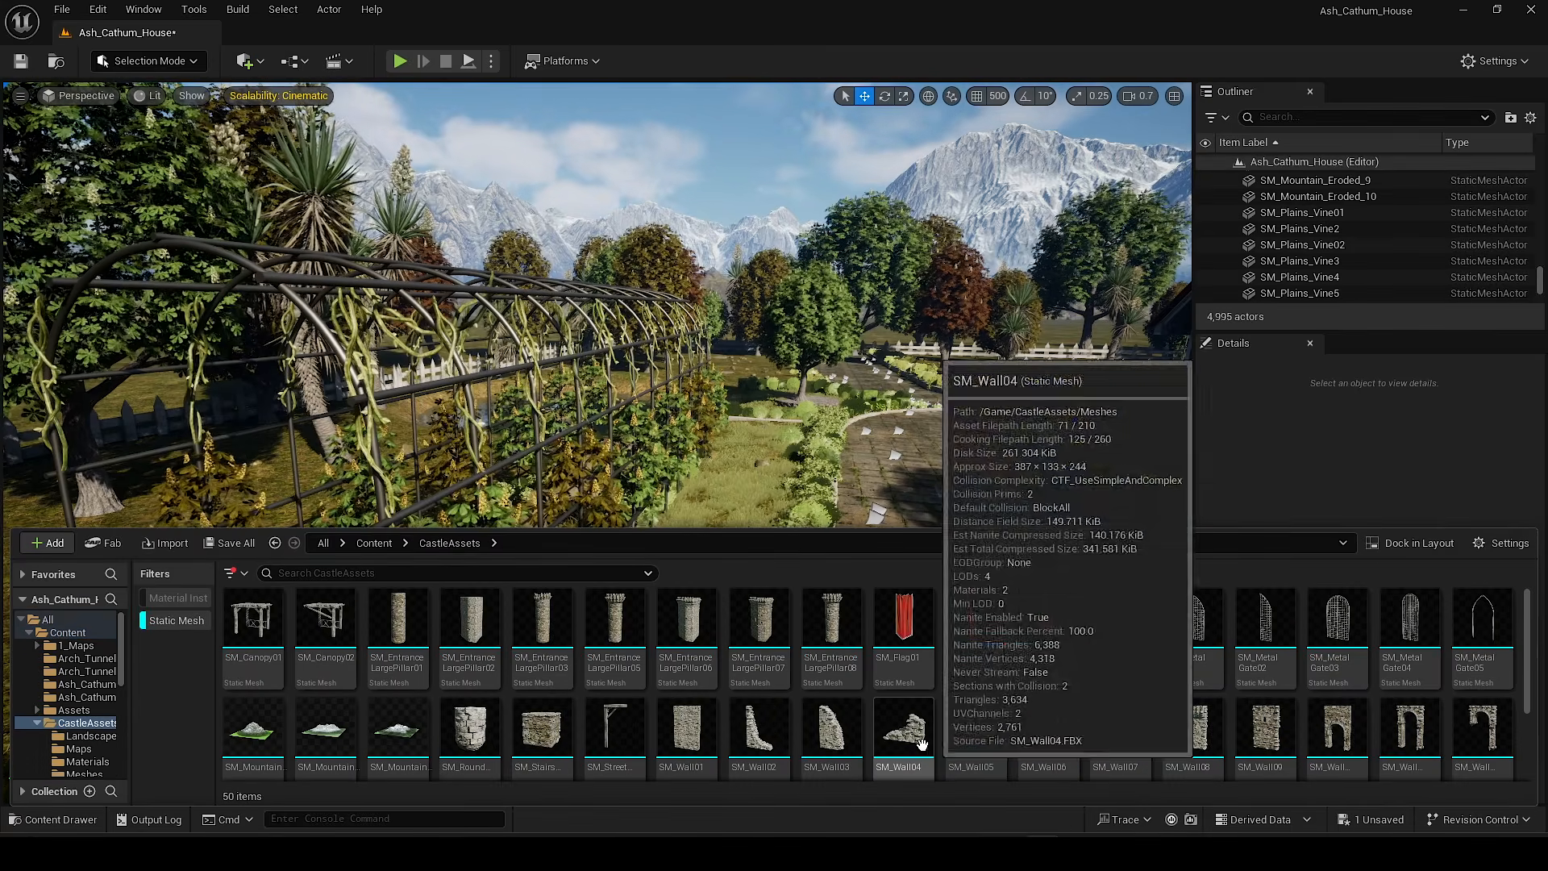
scroll(921, 743, down, 3)
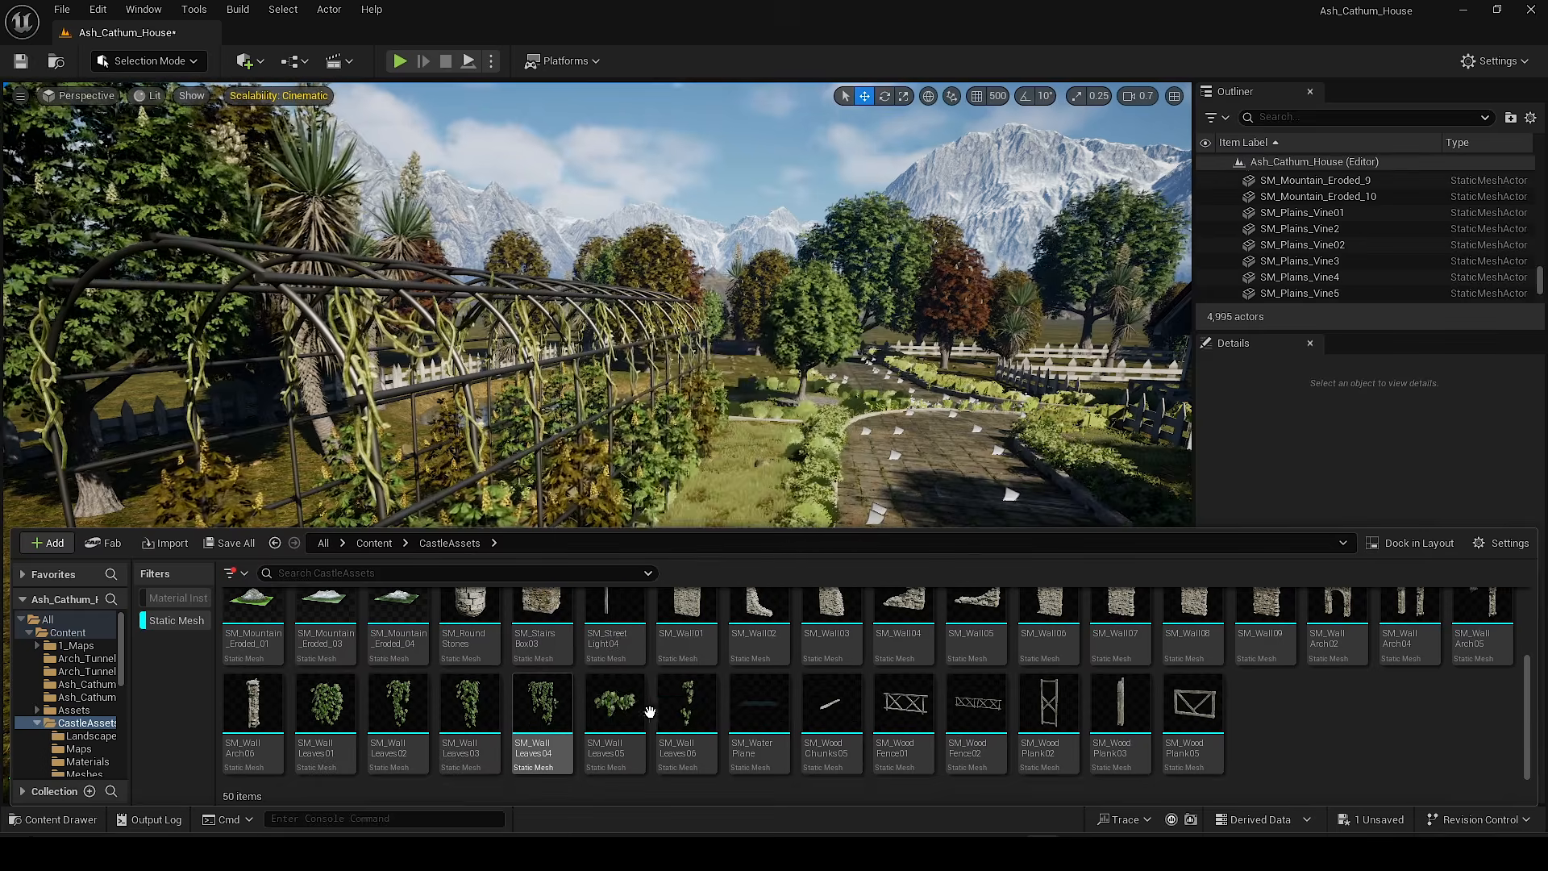
Step: Place SM_WallLeaves meshes over the vines, distribute copies along the tunnel's arches, and save the level
drag(553, 705, 397, 363)
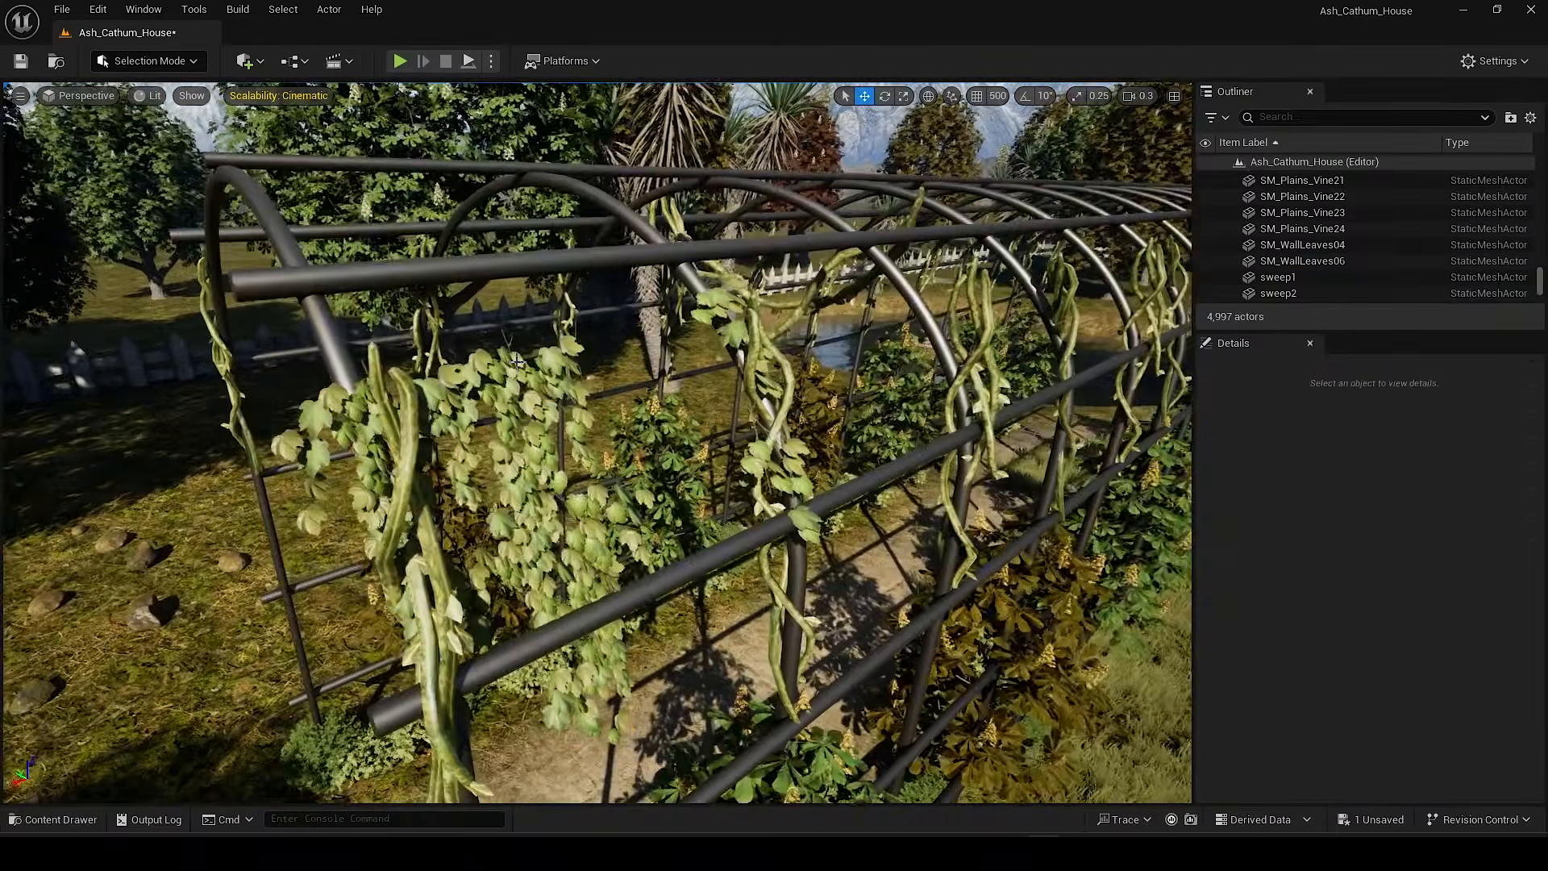
click(516, 361)
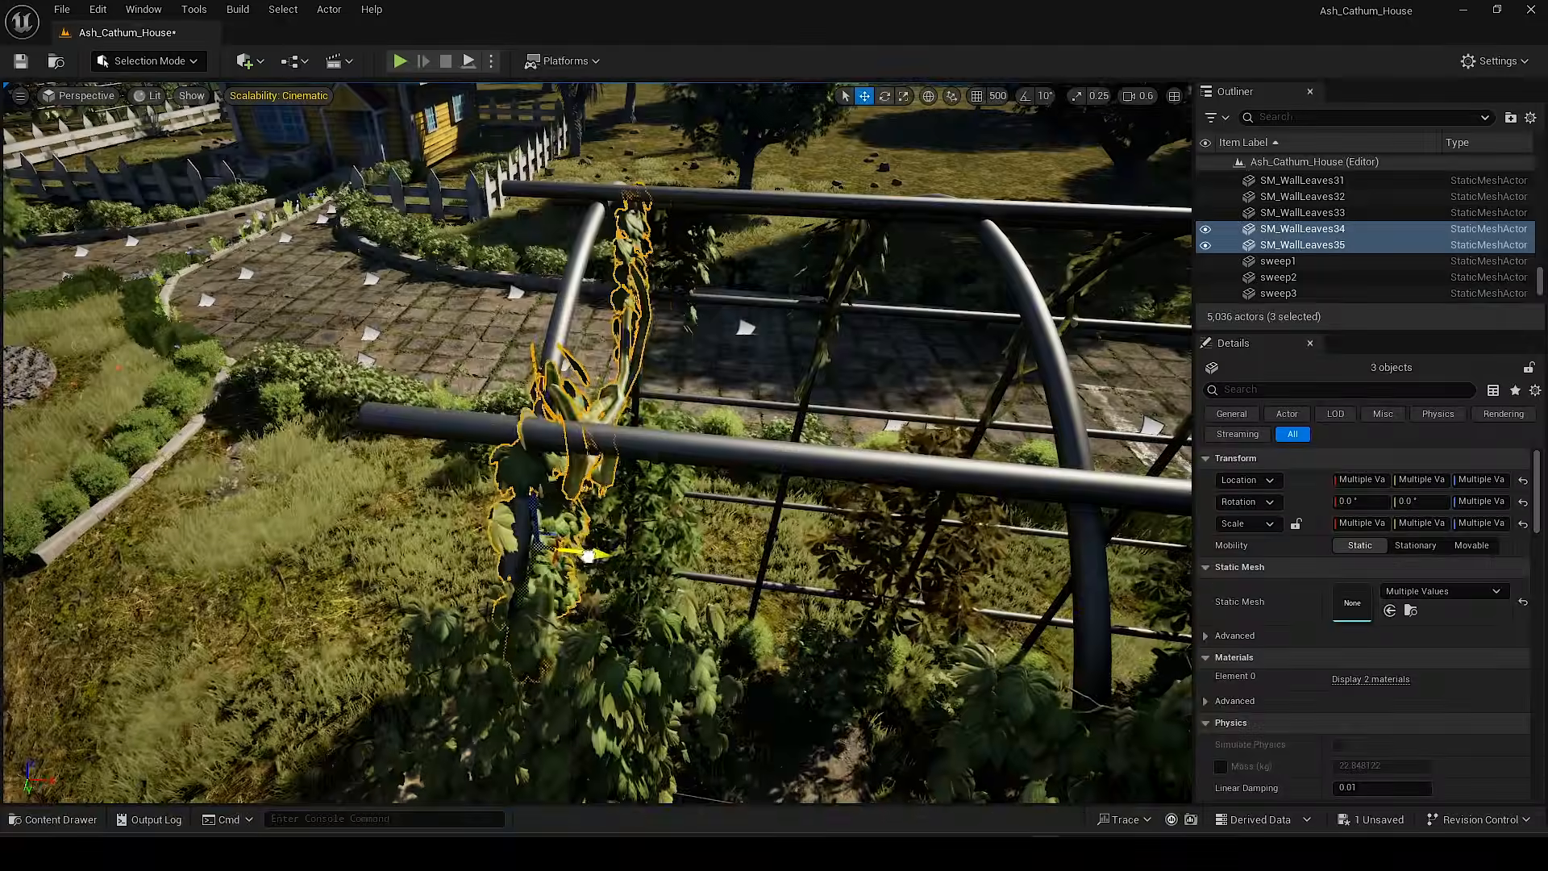
key(ctrl+s)
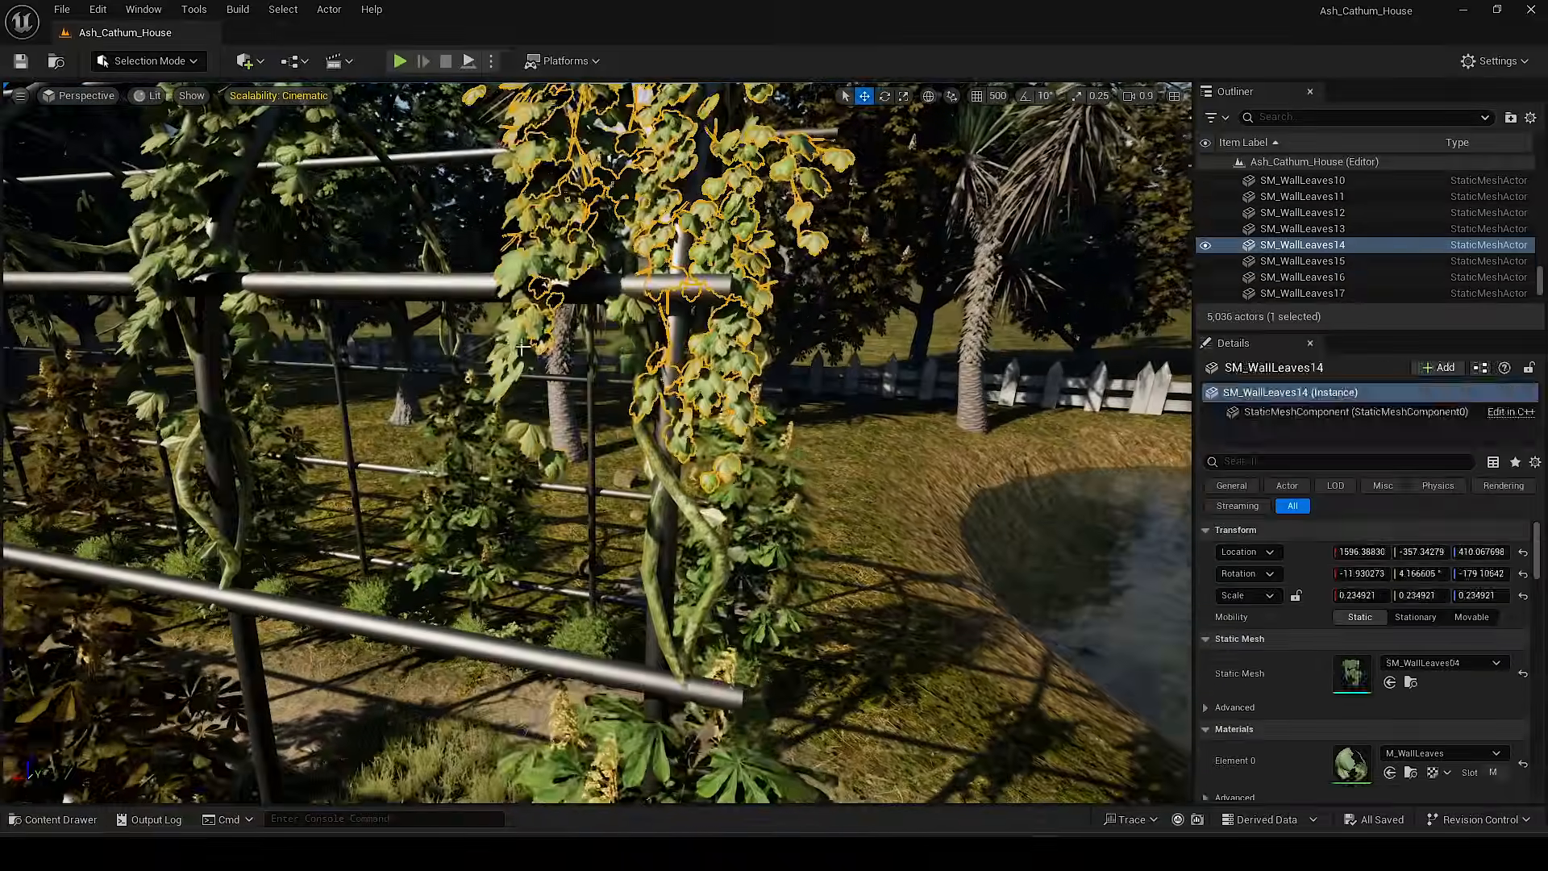
Step: Select all vines and wall leaves on the tunnel, copy them onto the second tunnel, and save the level
ctrl+click(571, 766)
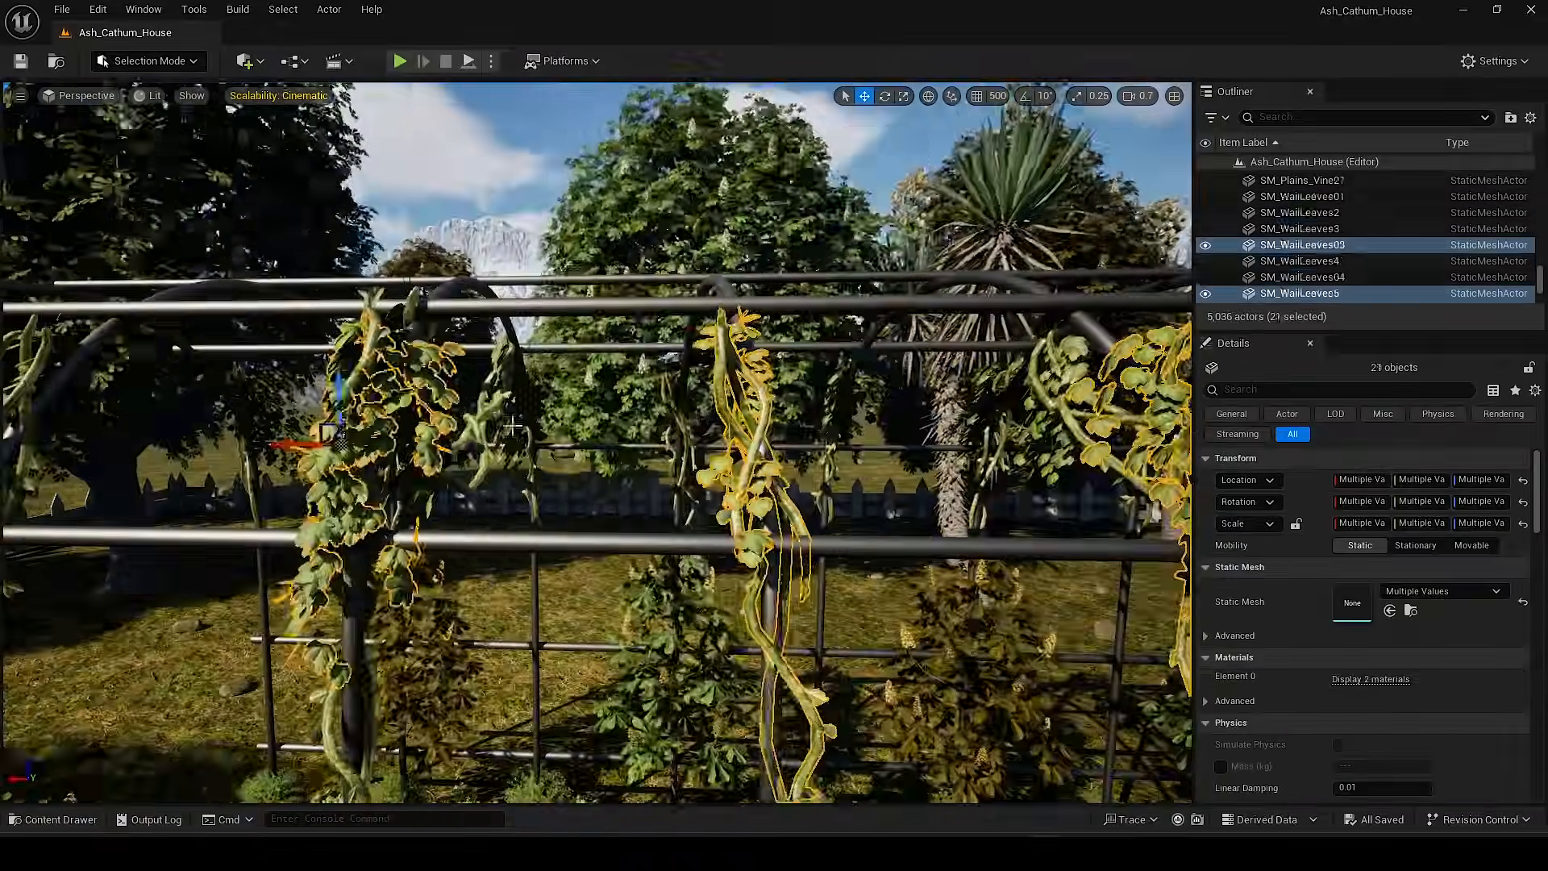
key(ctrl+z)
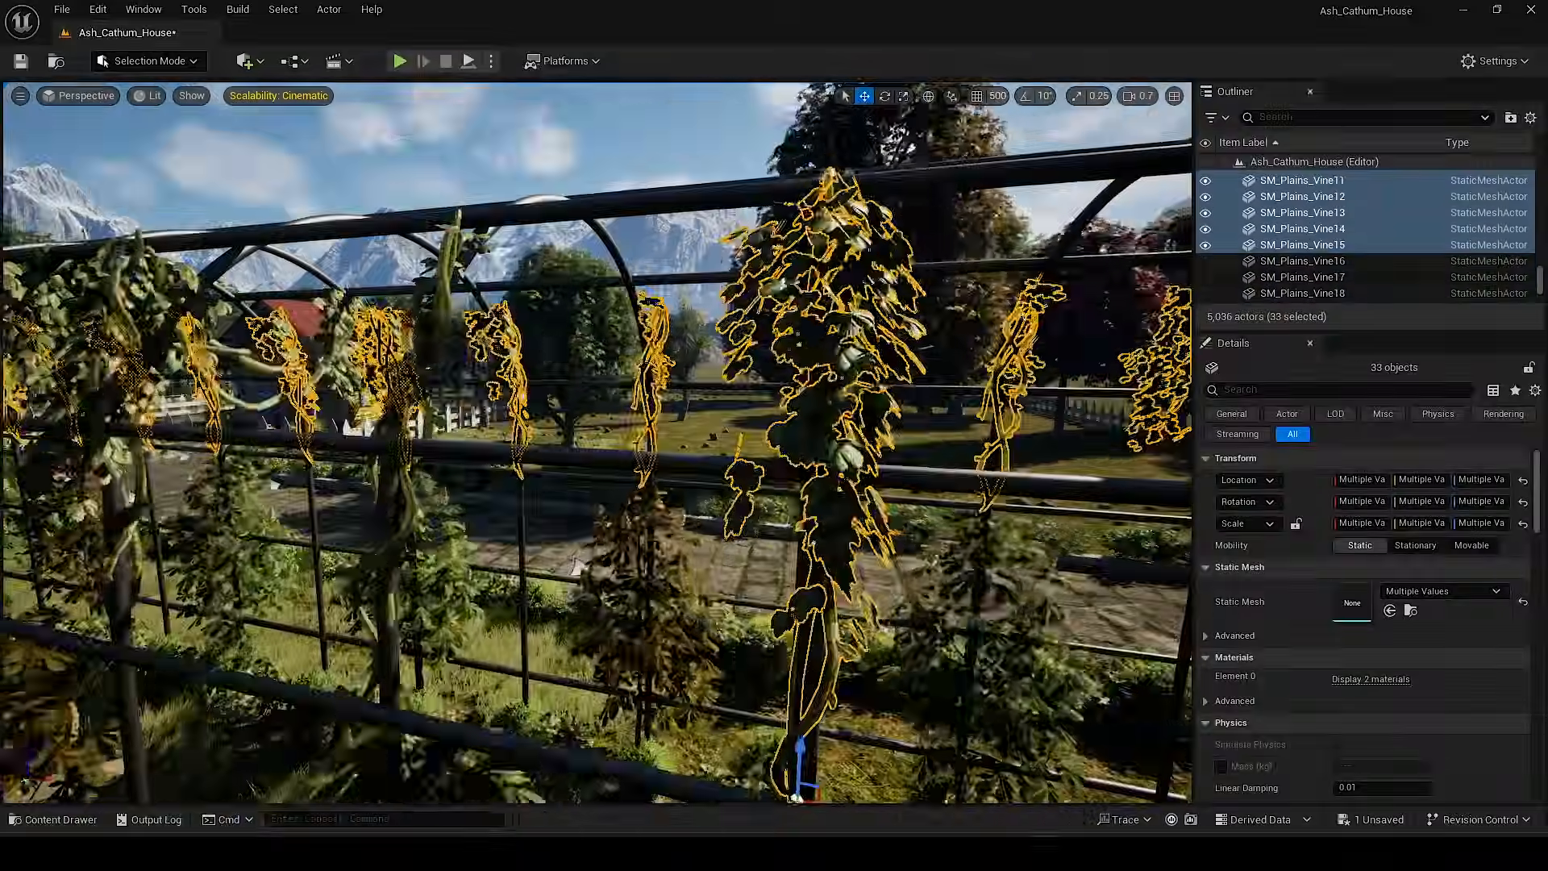
ctrl+click(413, 297)
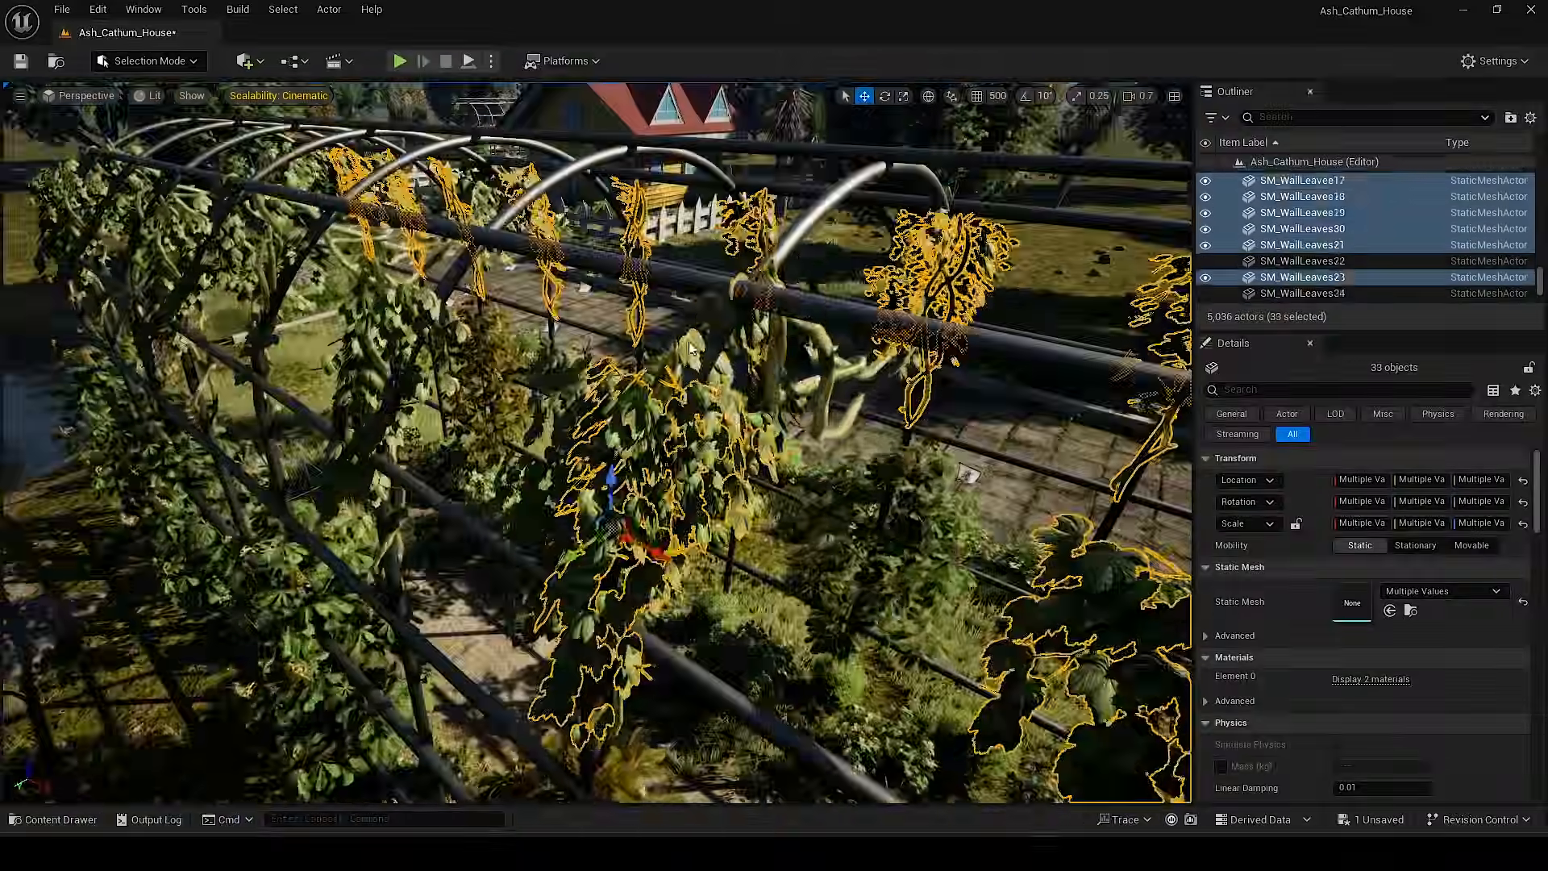
ctrl+click(485, 456)
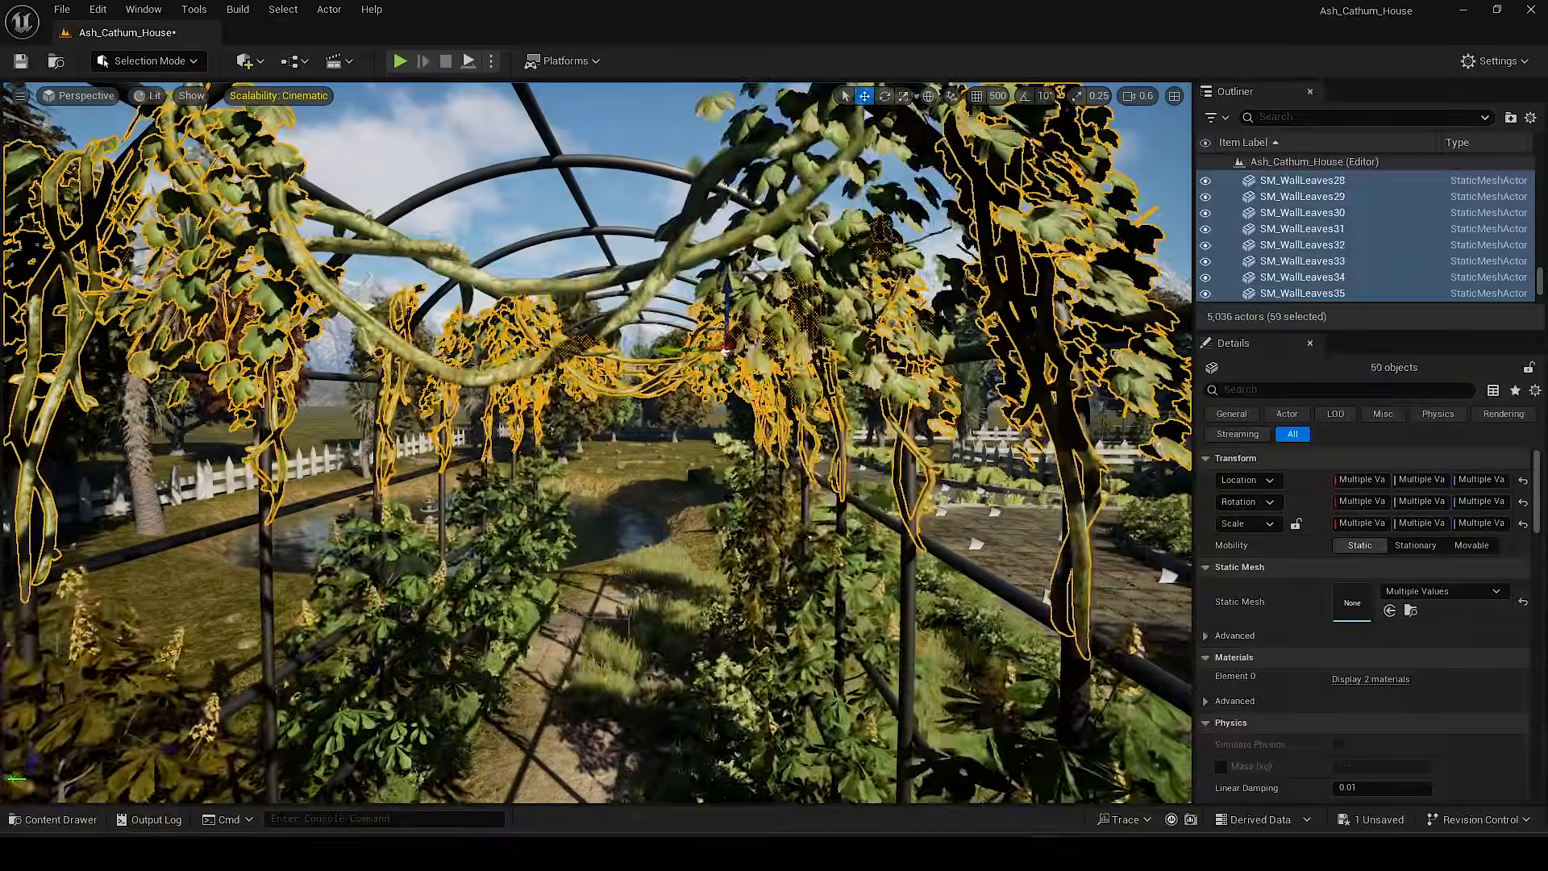
ctrl+click(313, 249)
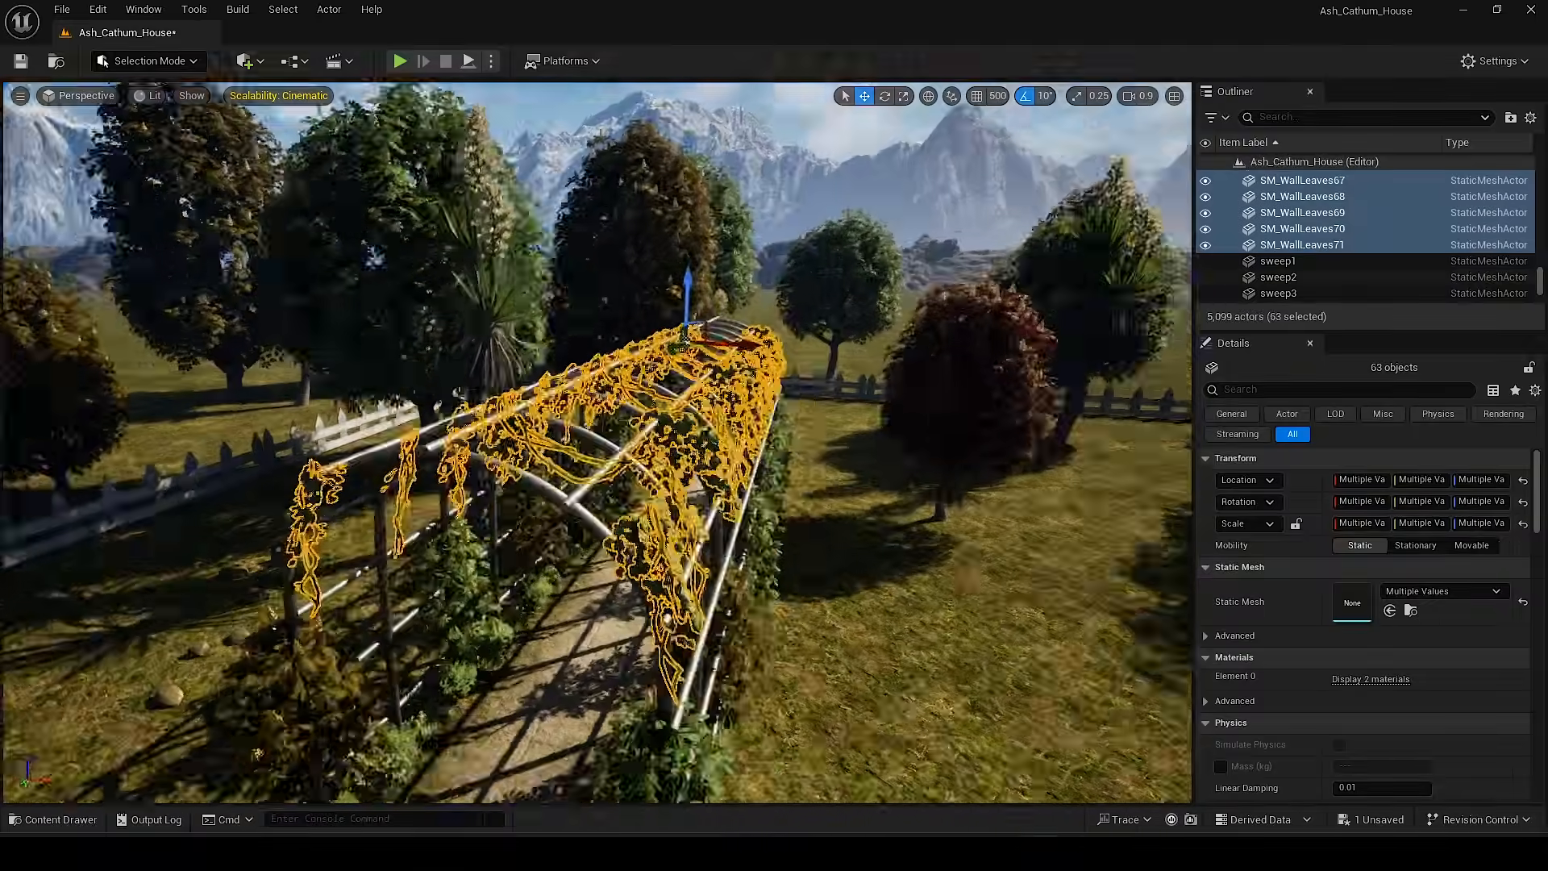
click(798, 245)
right_drag(798, 245, 967, 294)
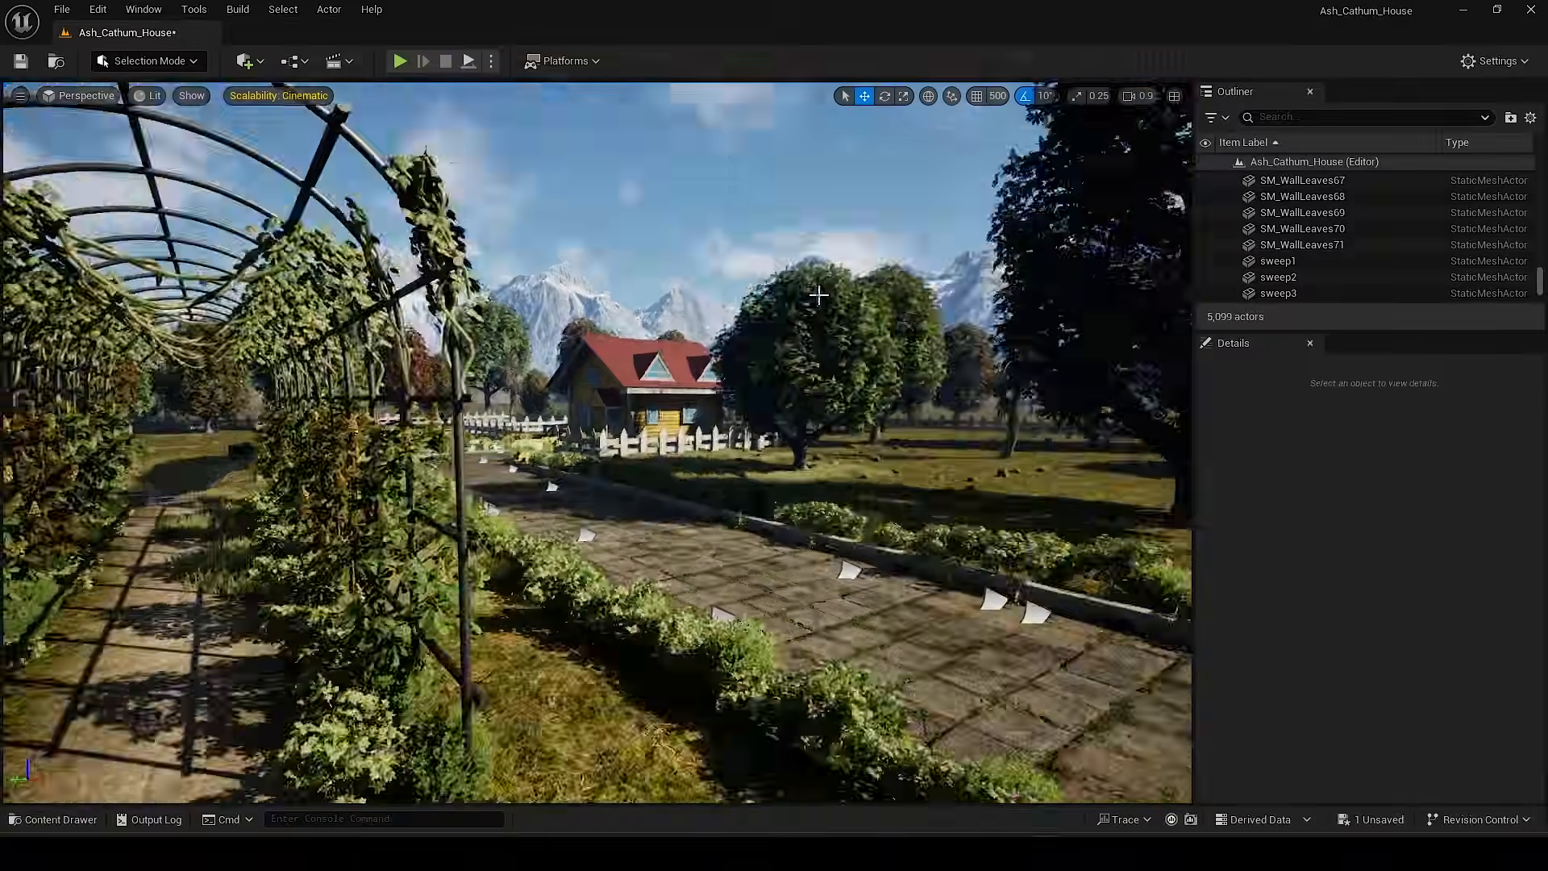
right_drag(818, 294, 855, 306)
key(ctrl+s)
scroll(818, 294, down, 1)
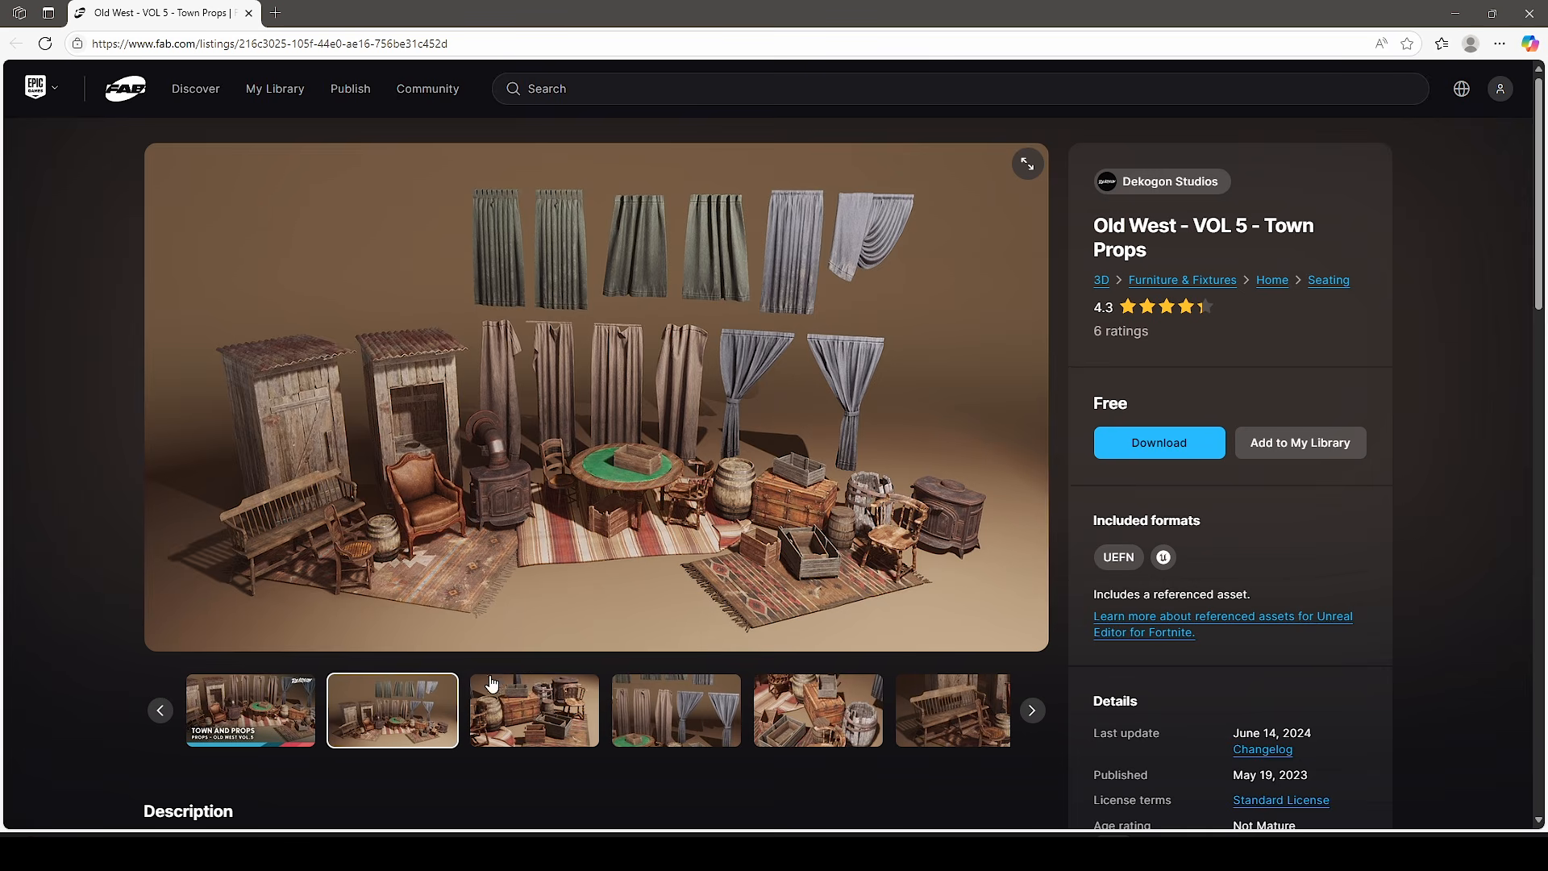
Step: Switch to the Fab listing for Old West - VOL 5 - Town Props in the browser and examine its preview images
click(547, 706)
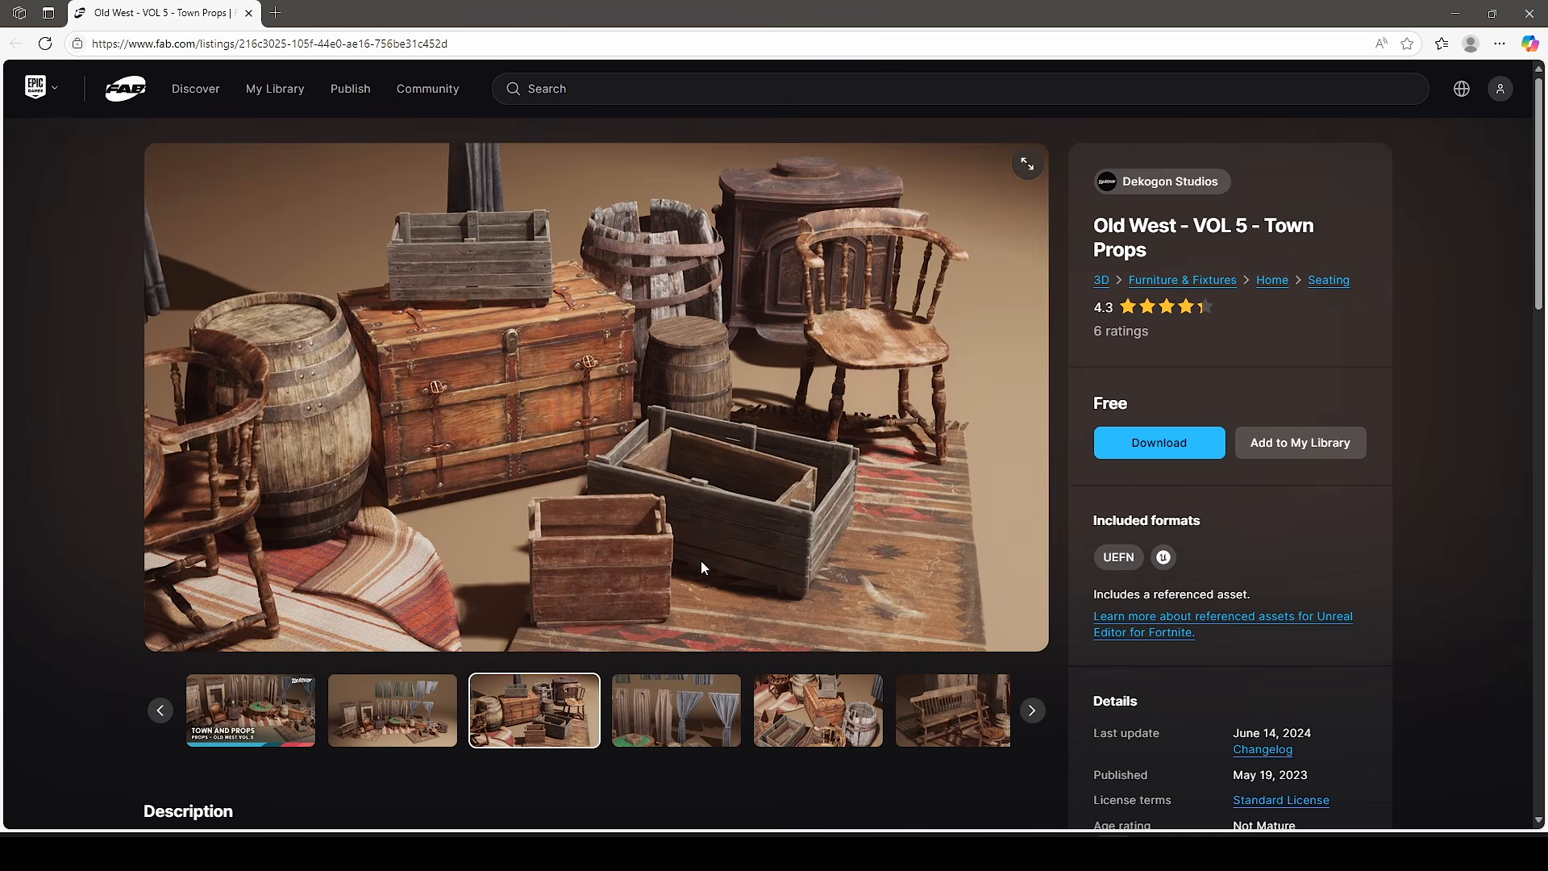
click(701, 722)
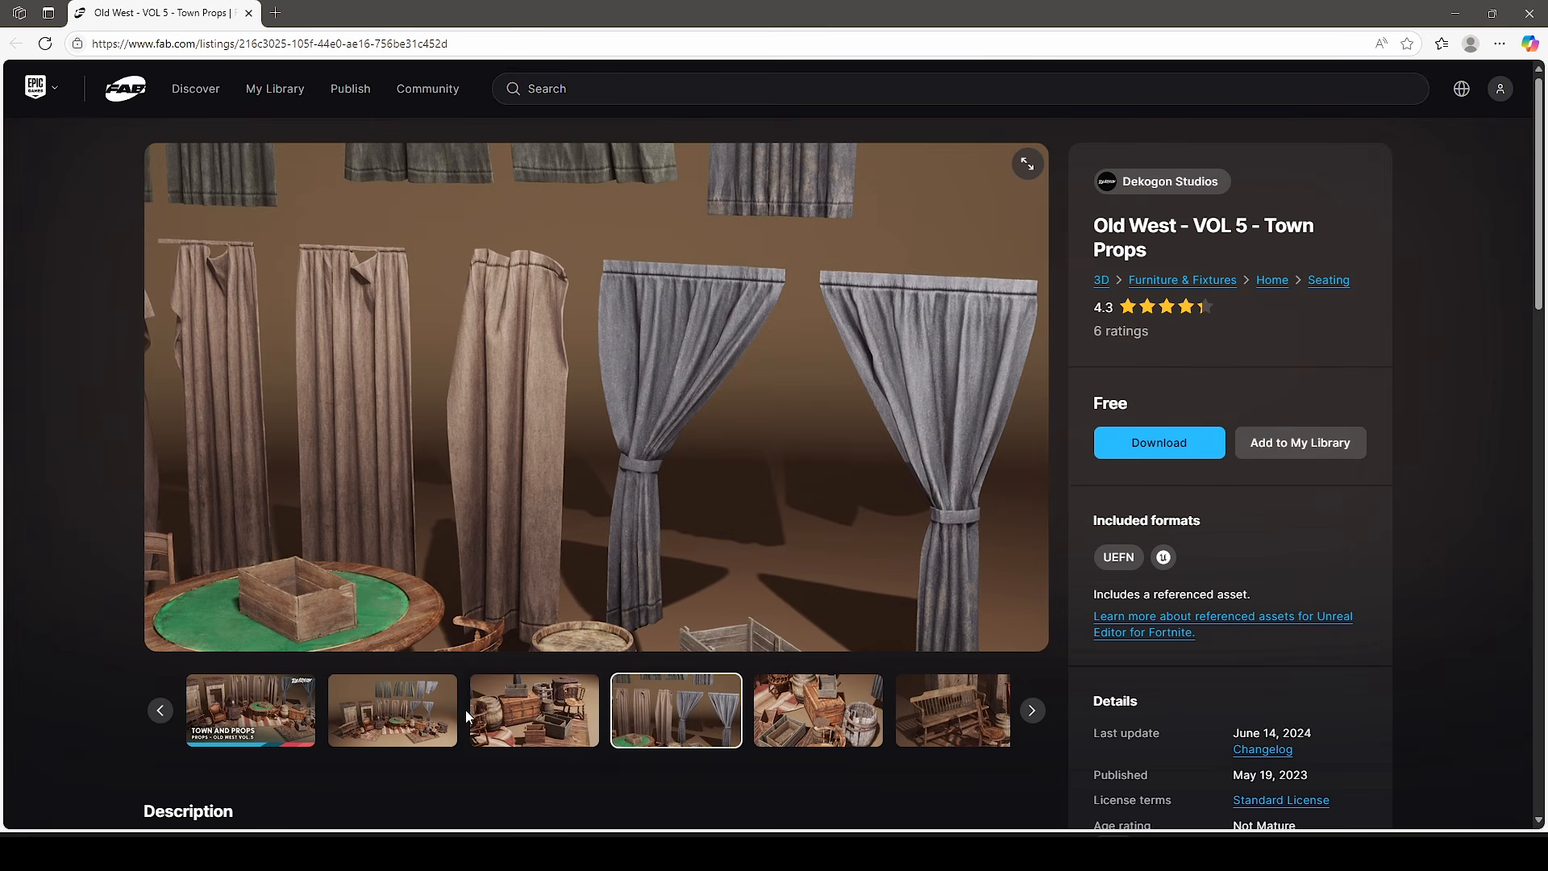
click(415, 717)
click(282, 712)
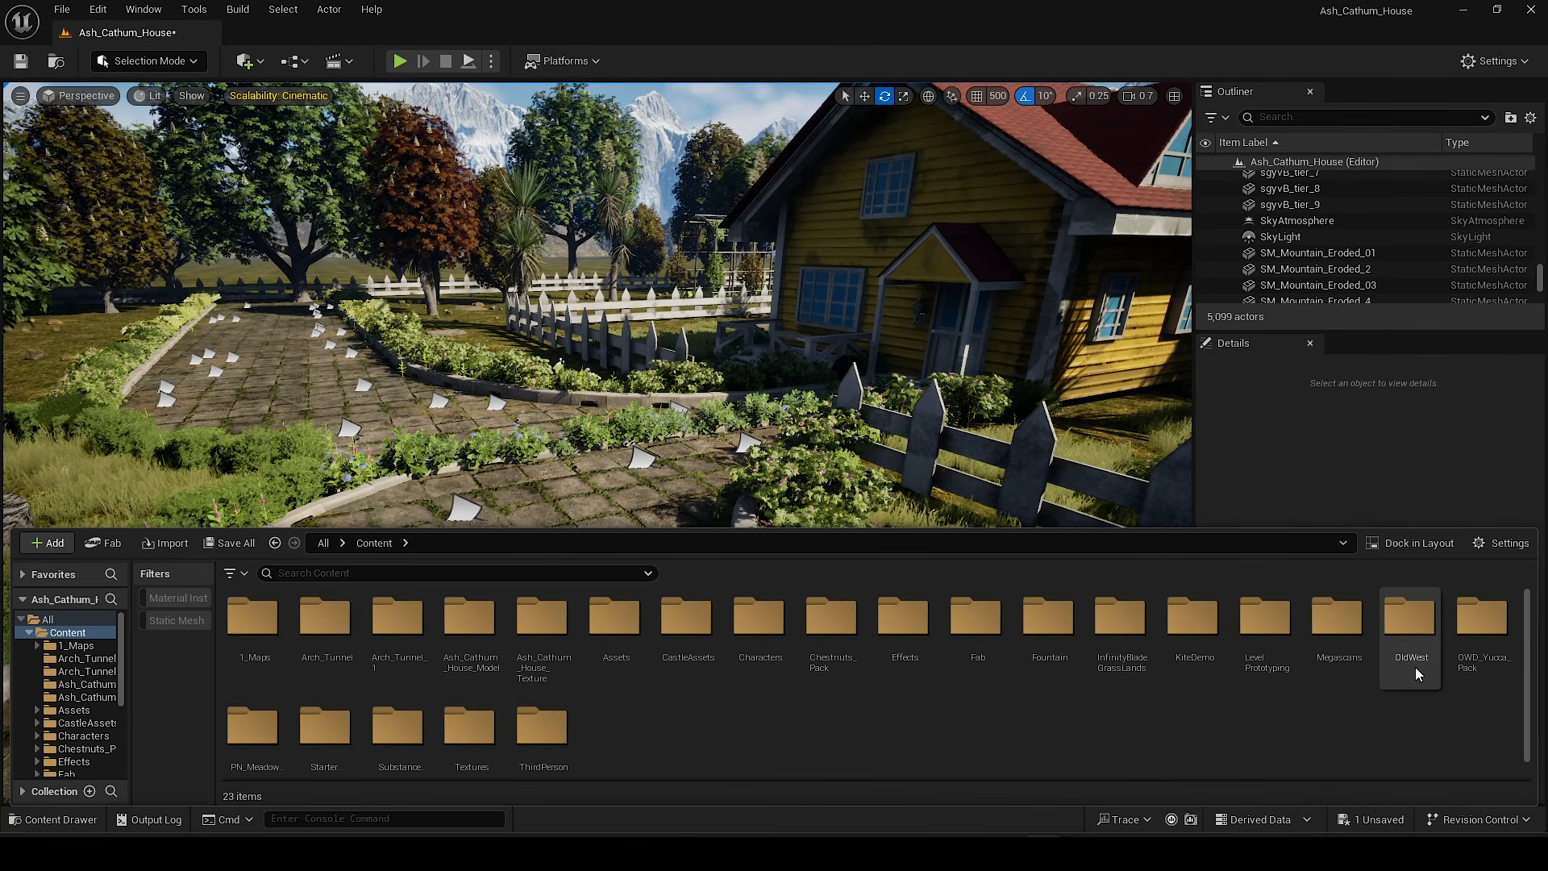
Step: Open the OldWest VOL5 Meshes folder and place the SM_Bench_NN_01a mesh on the paved path in front of the house
double_click(1411, 636)
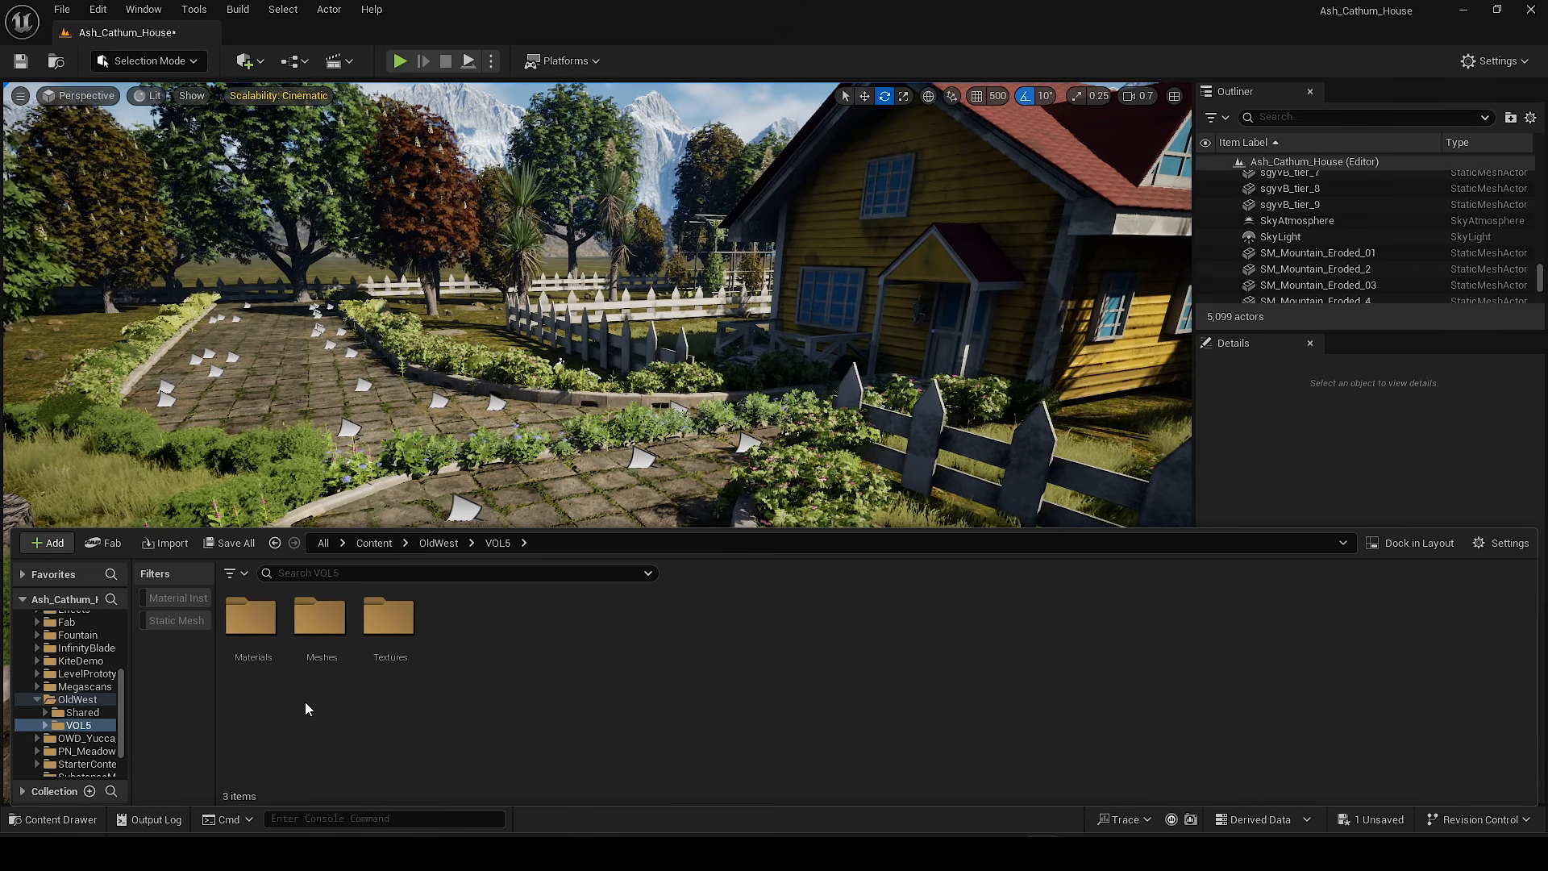
double_click(310, 632)
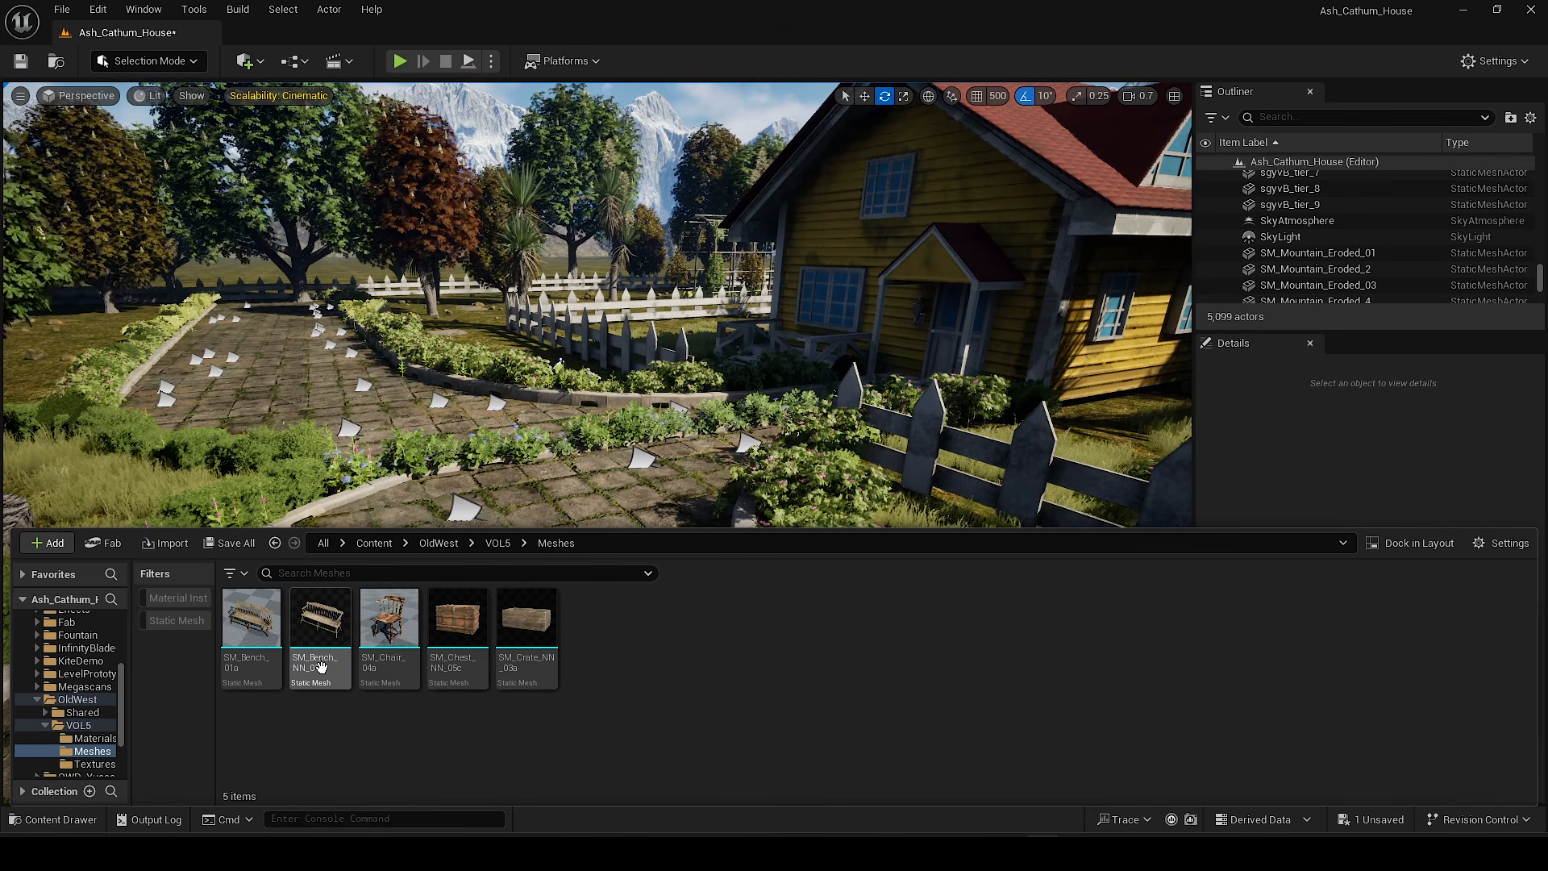
drag(318, 566, 429, 427)
key(w)
right_drag(429, 427, 379, 548)
key(f)
key(w)
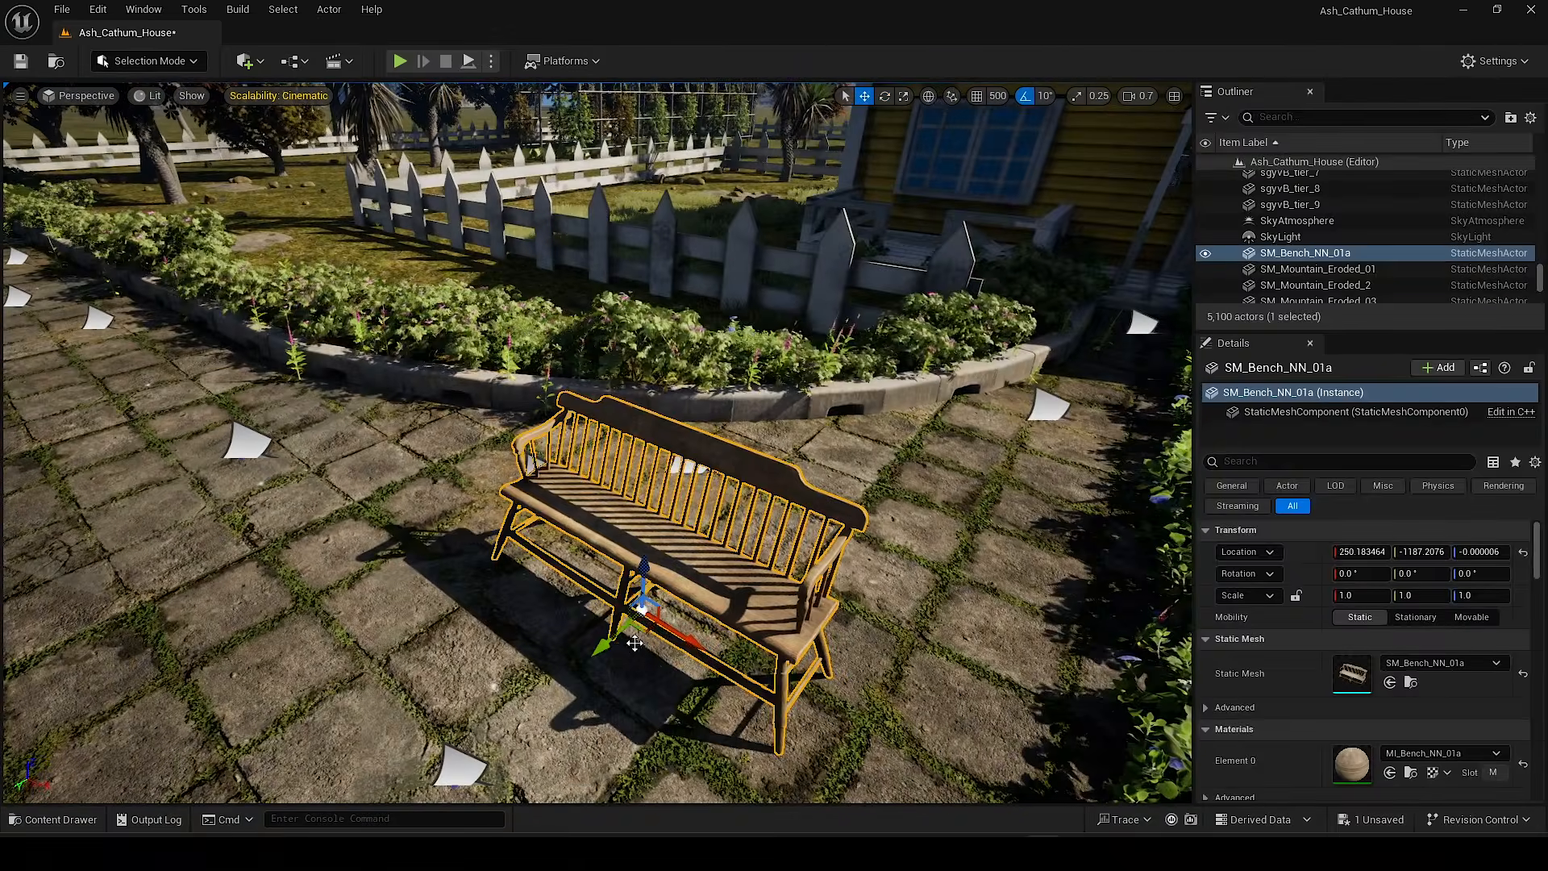
Step: Move the bench against the flower bed's curb, rotate it -40° about Z, and turn off rotation snapping
drag(643, 632, 457, 474)
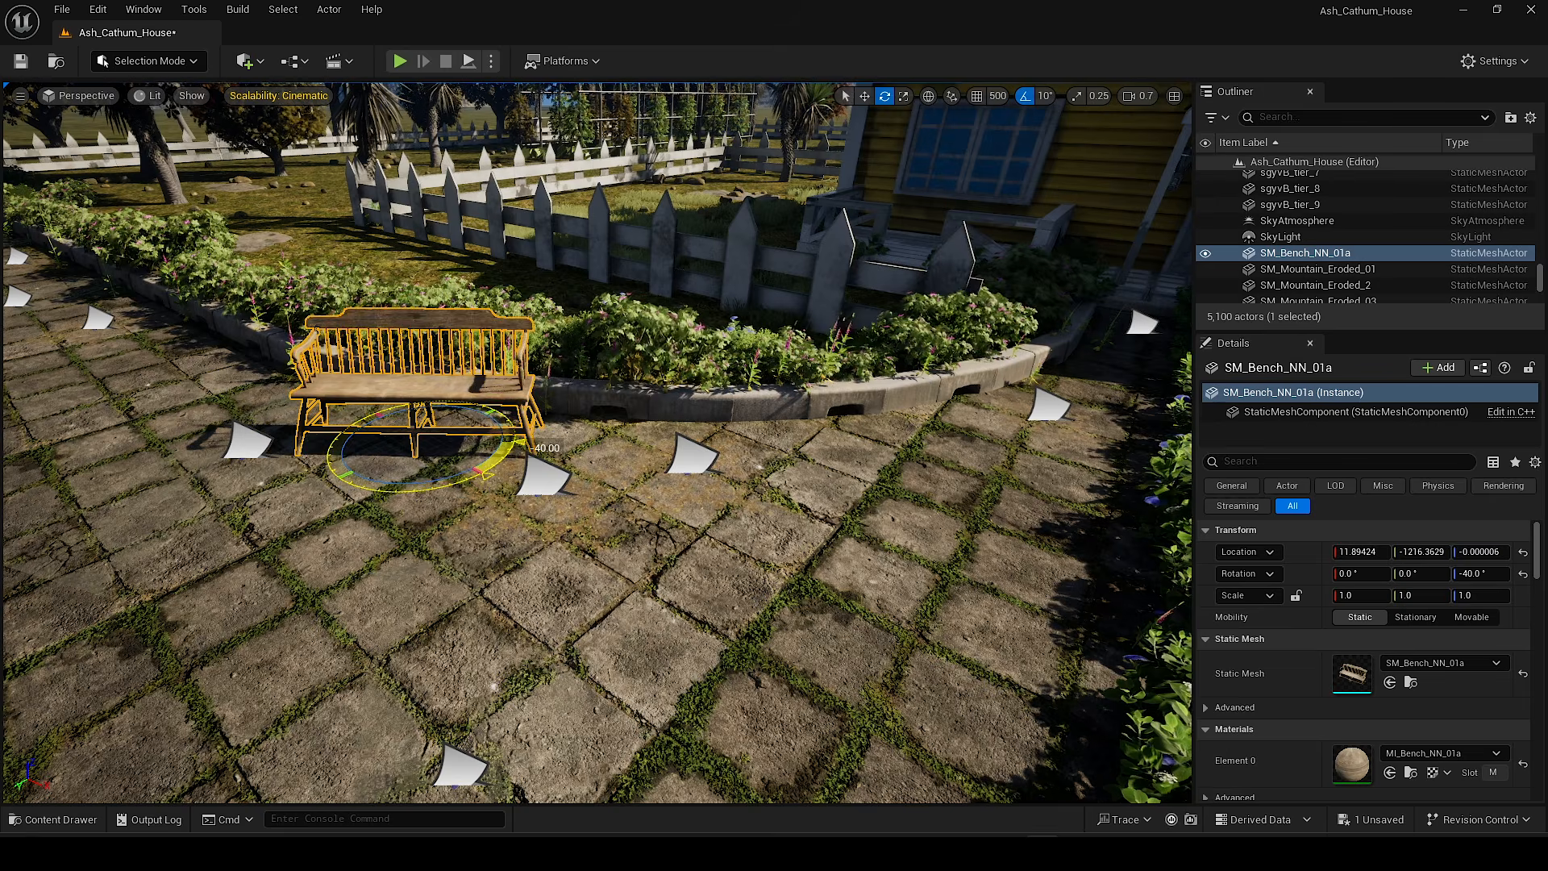
click(1029, 99)
right_drag(1000, 145, 725, 193)
key(w)
key(w)
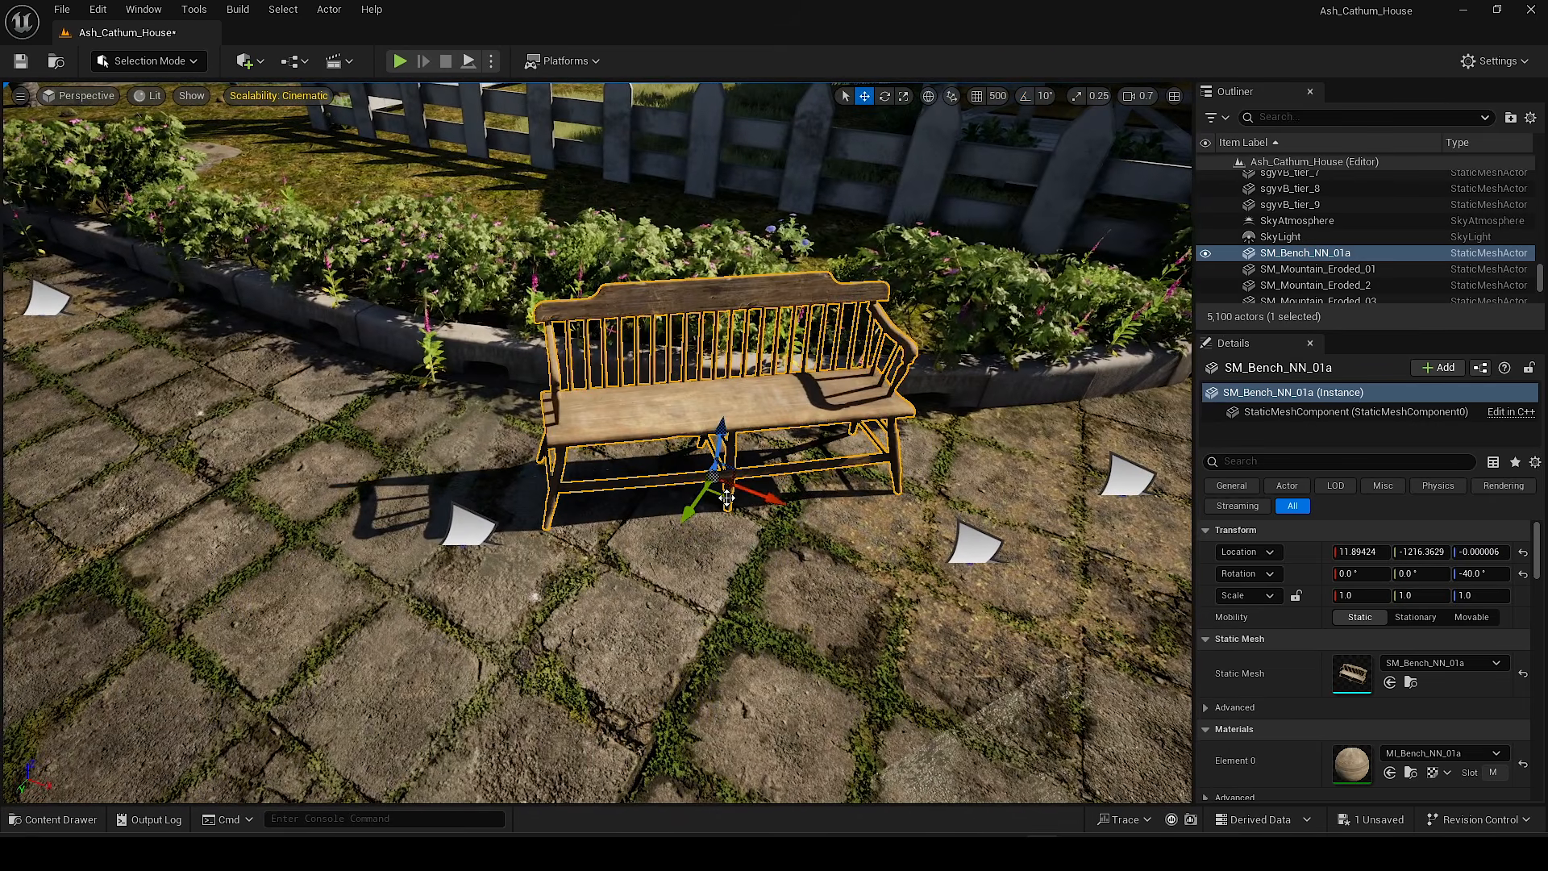
drag(704, 484, 685, 468)
right_drag(685, 468, 814, 387)
key(s)
right_drag(729, 504, 694, 460)
key(q)
key(s)
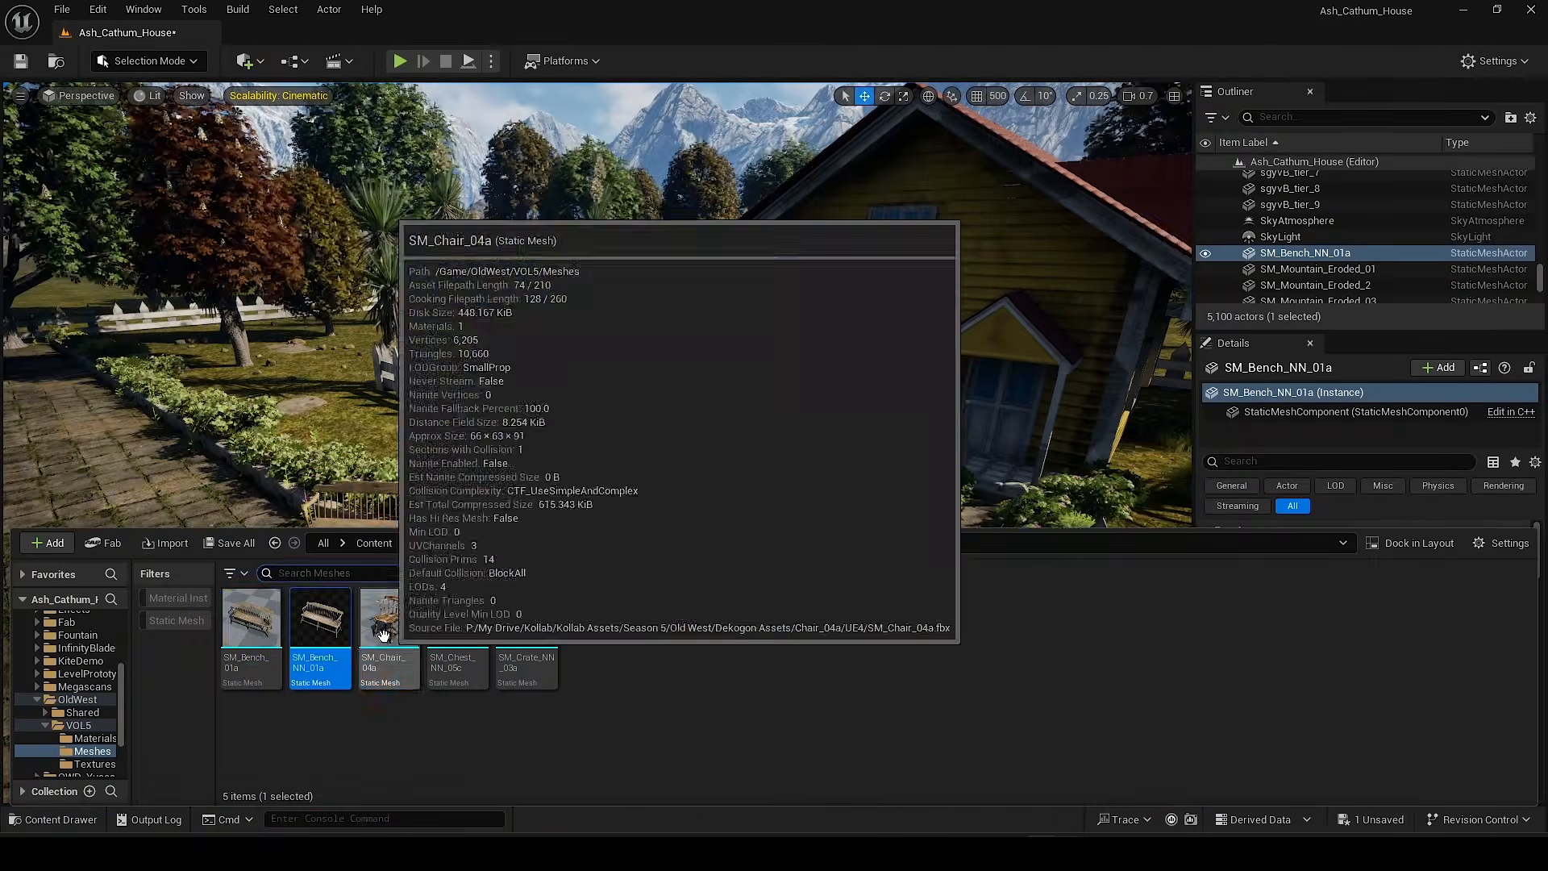
Step: Place SM_Bench_01a benches on the path and on the lawn beside the SM_Chest_NN_05c chest, turning the lawn bench about 176°
drag(318, 632, 362, 535)
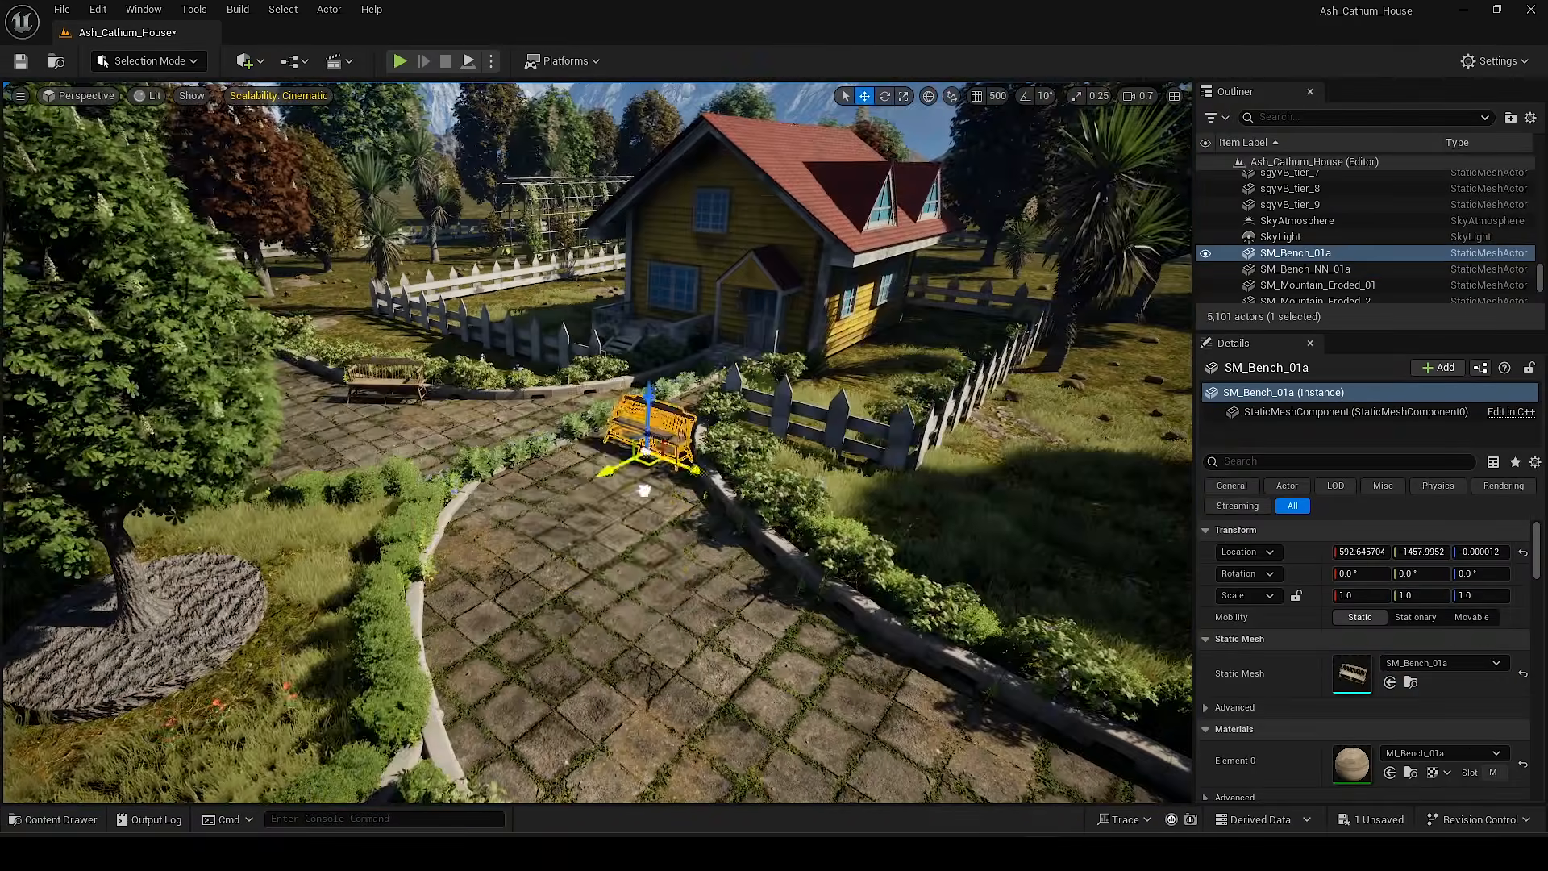
right_drag(644, 489, 565, 484)
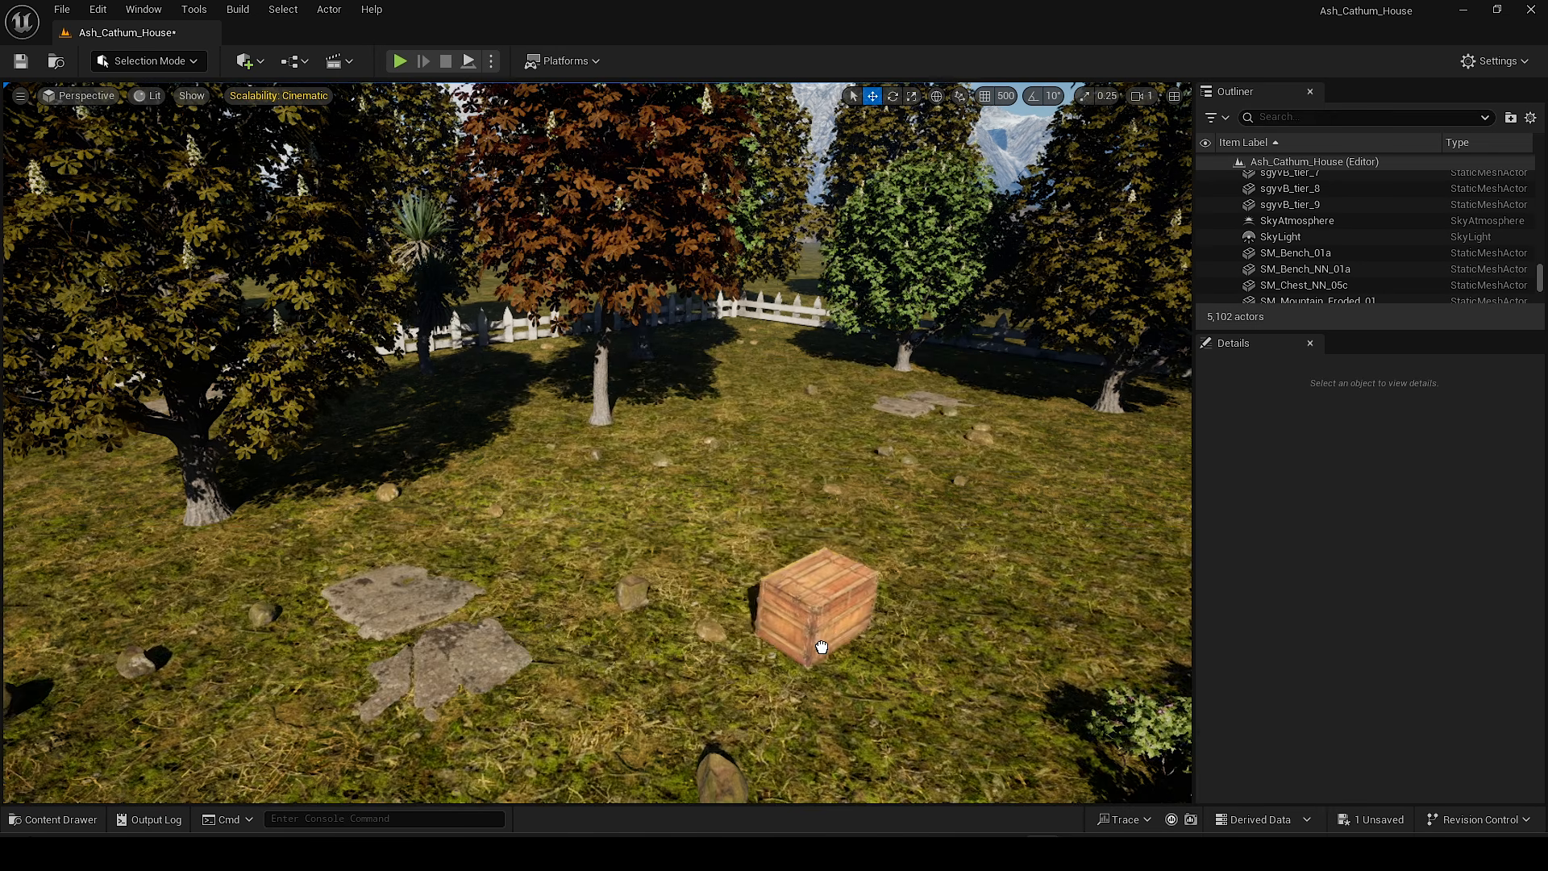
click(822, 647)
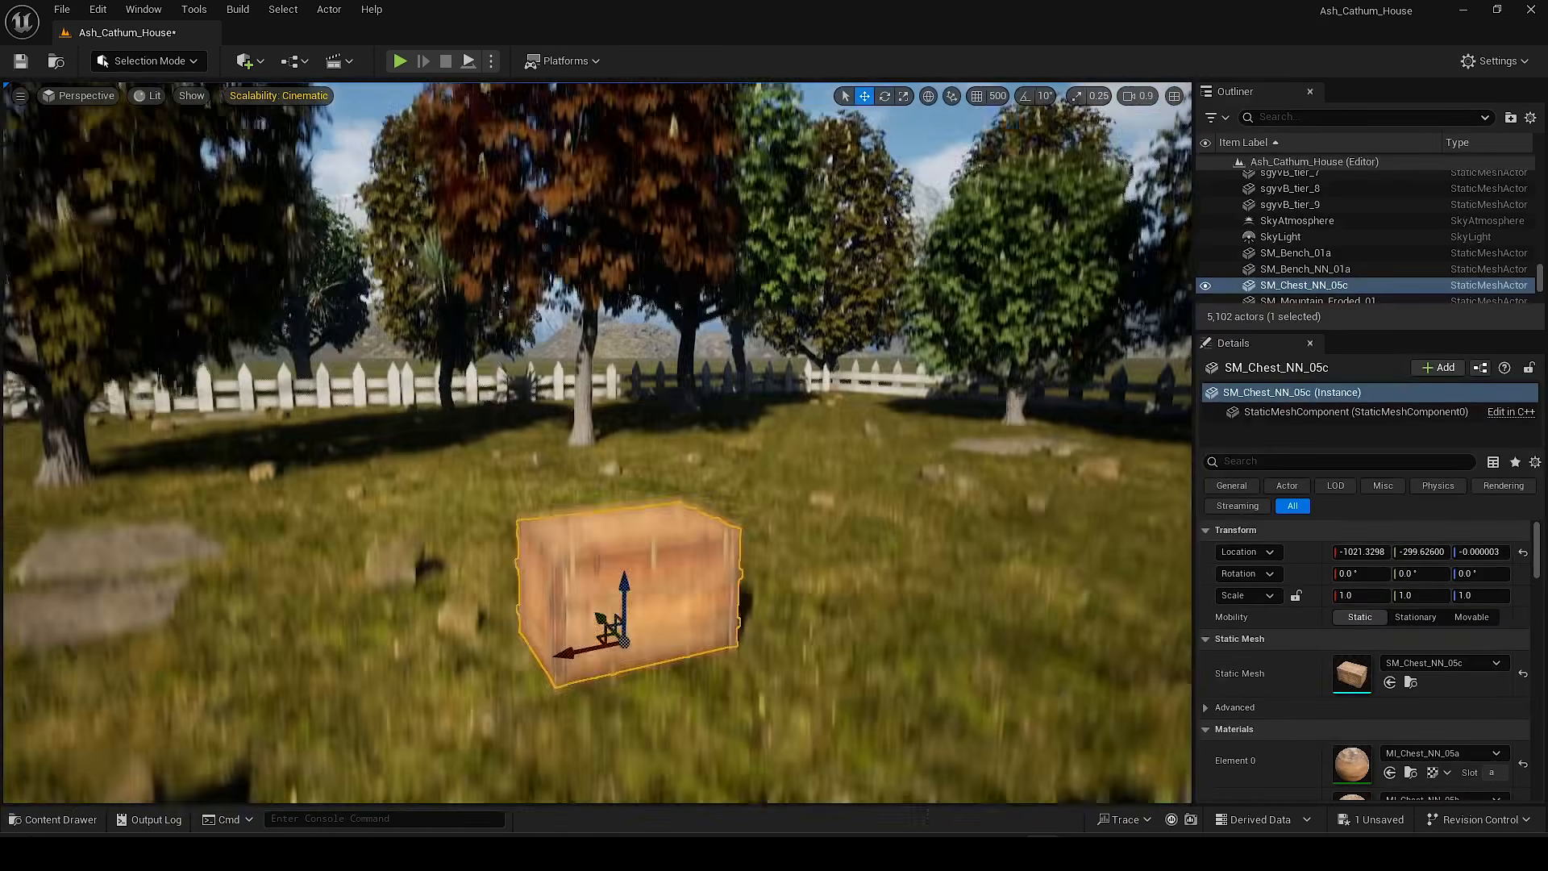
key(ctrl+b)
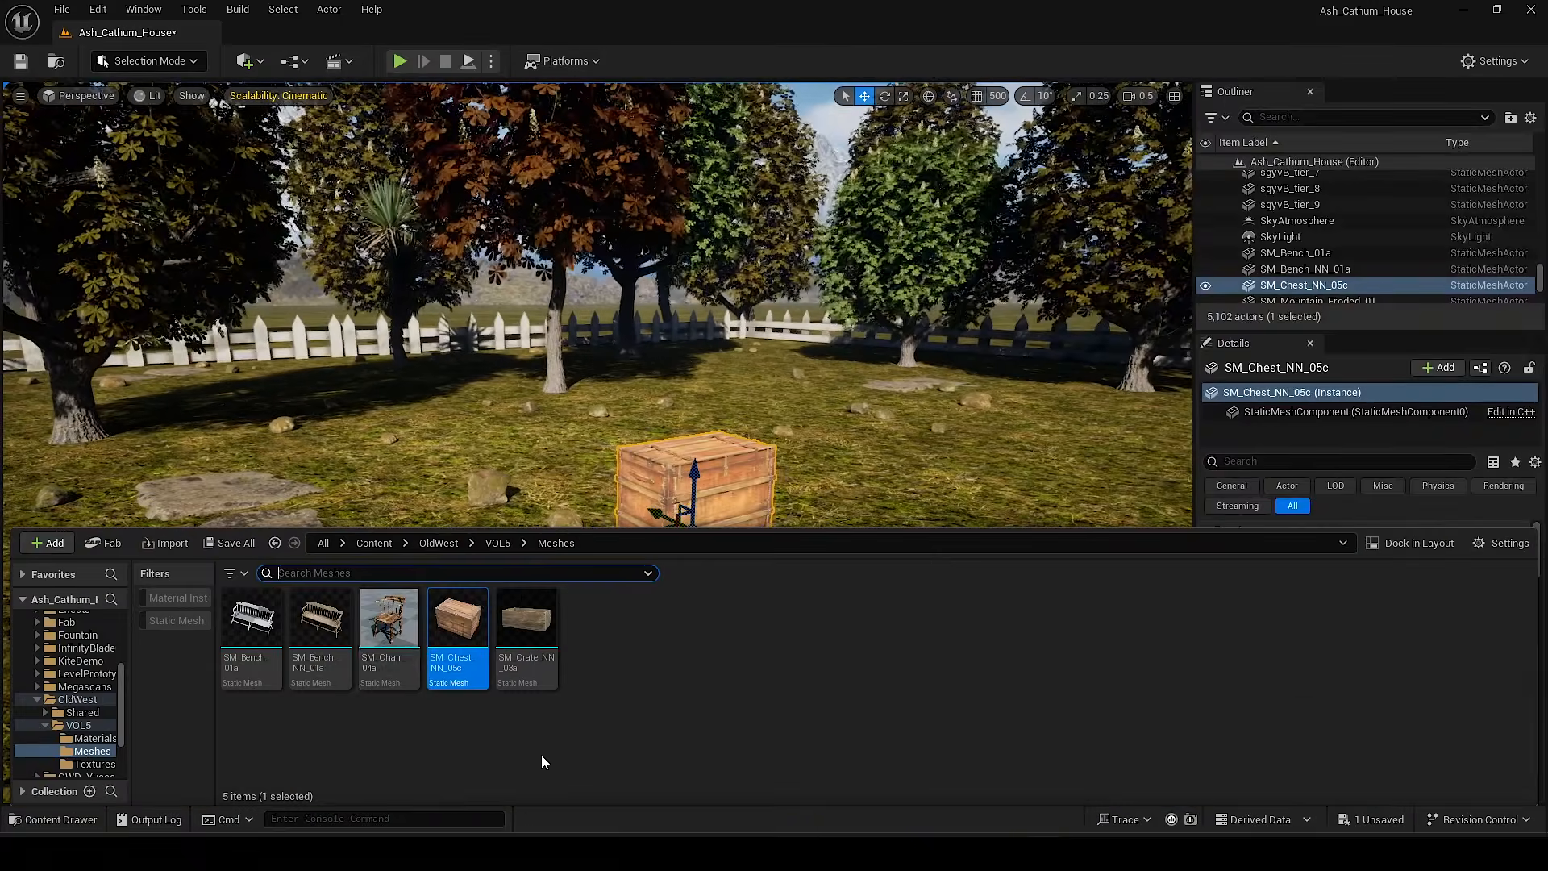
drag(336, 627, 618, 380)
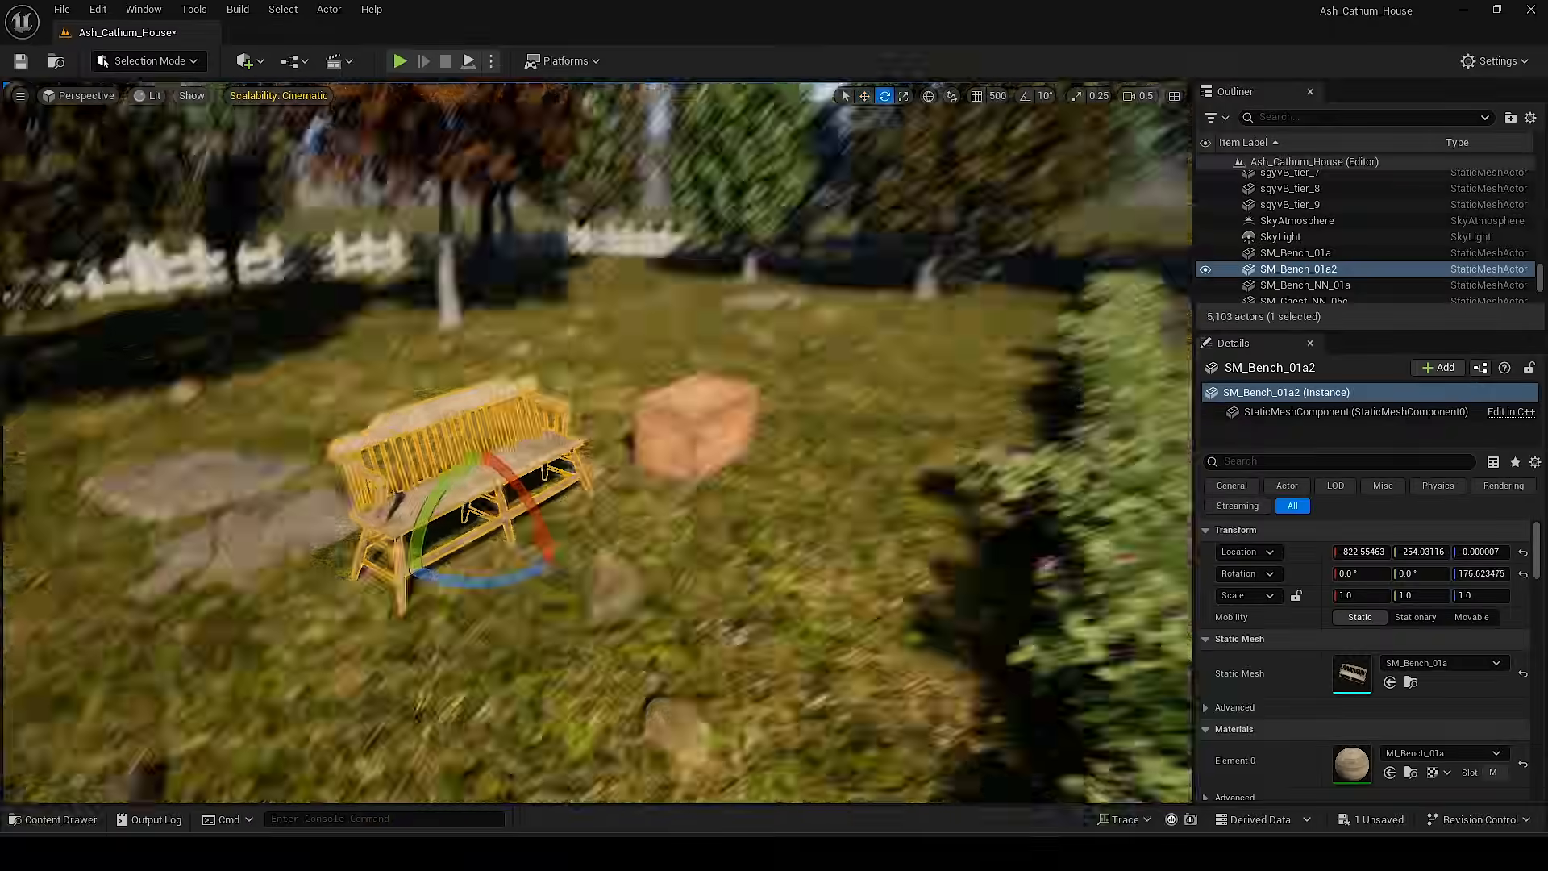
click(562, 462)
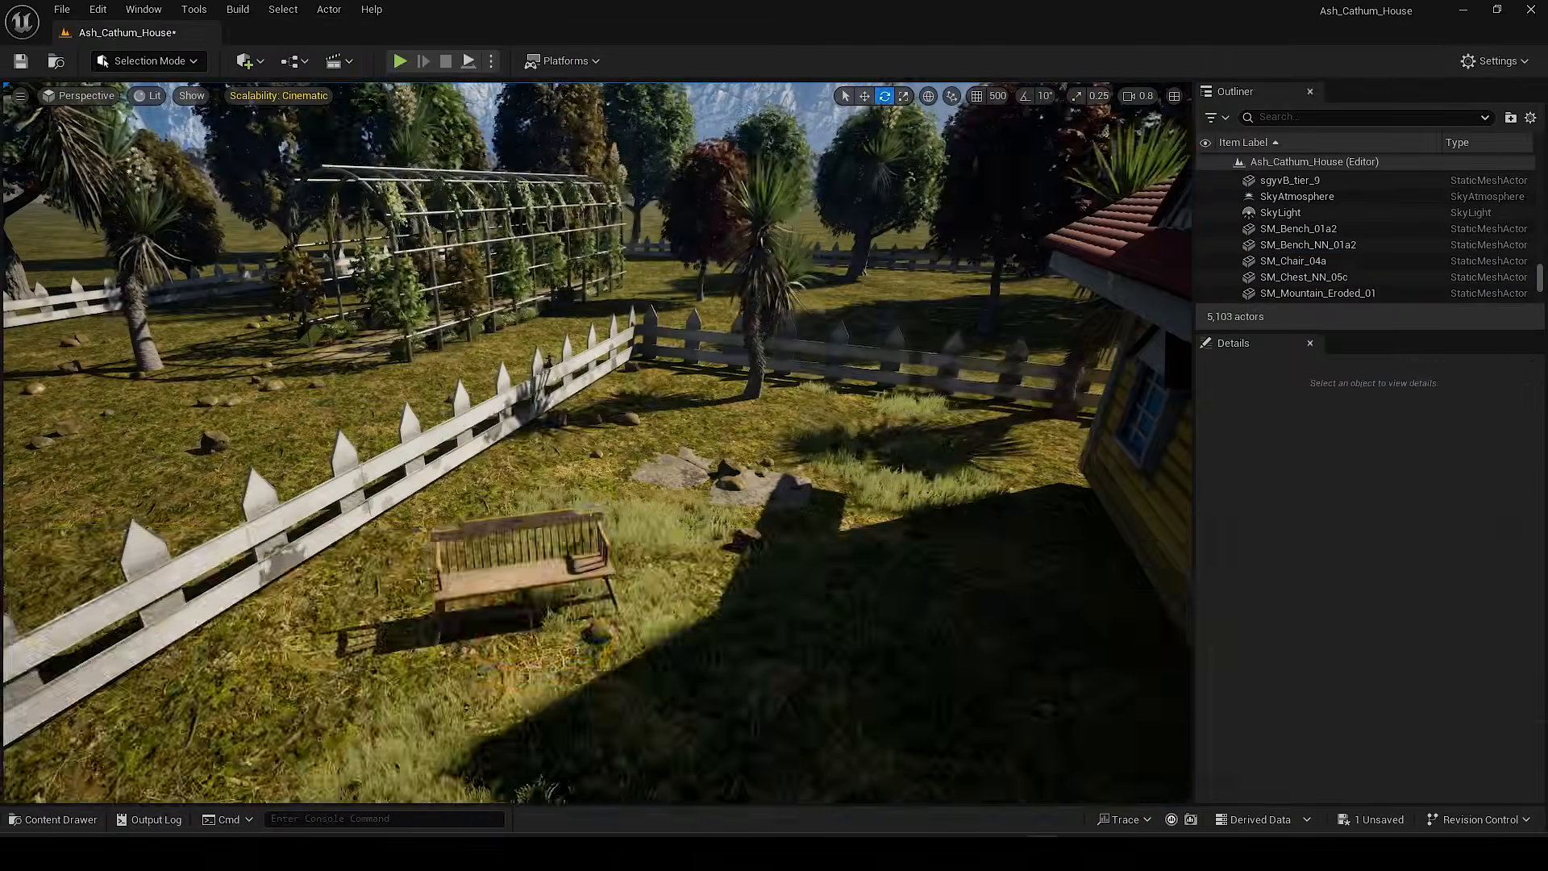
Step: Place an SM_Bench_01a bench in the side yard along the white picket fence, rotated about -64° around Z
click(493, 671)
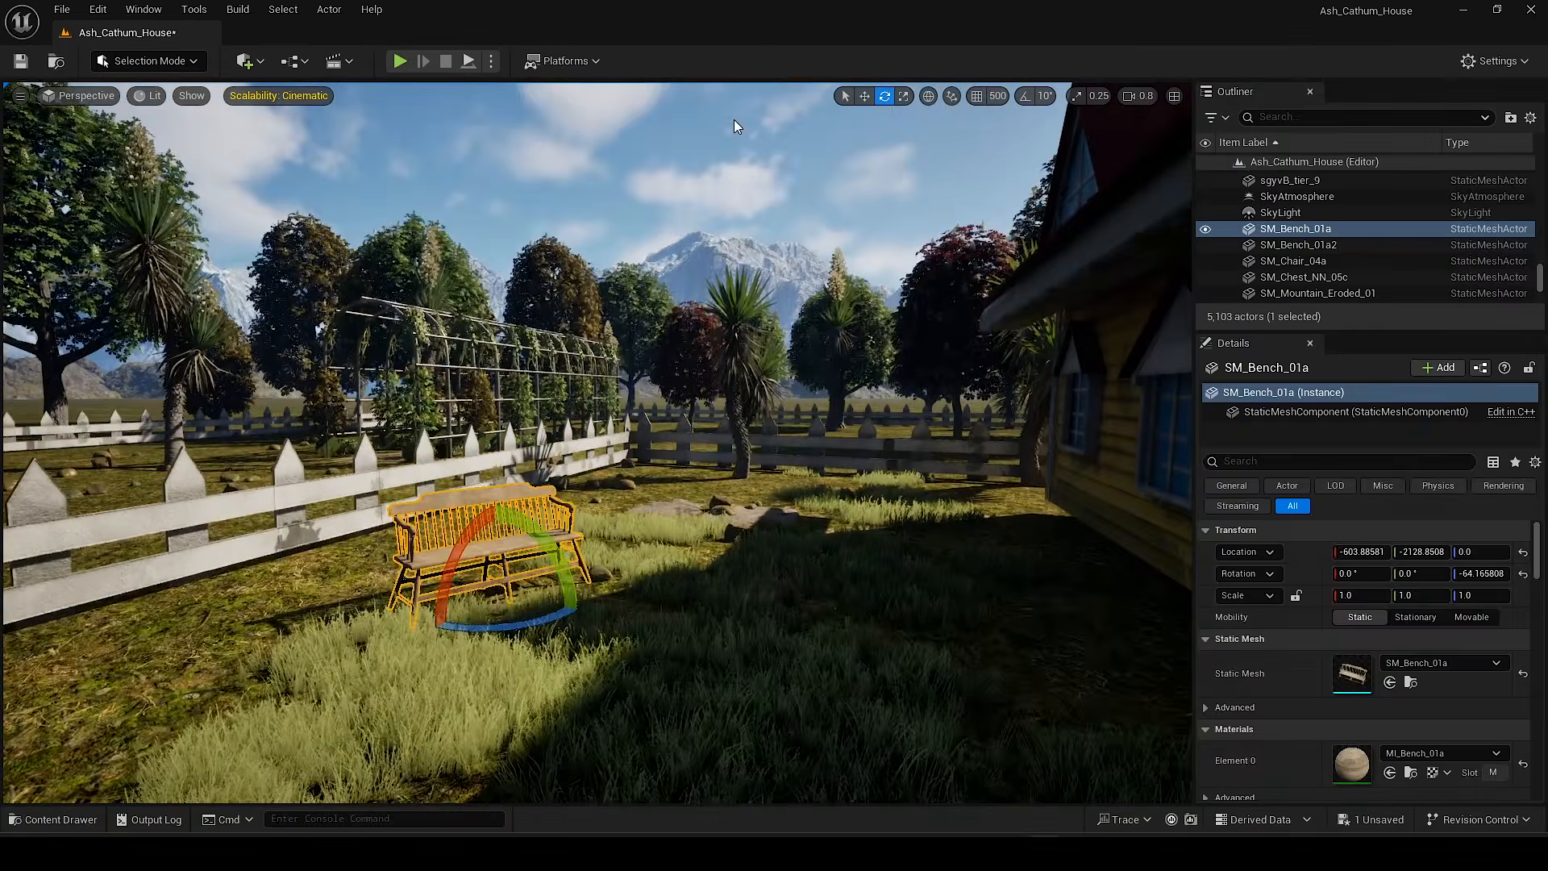
click(734, 126)
right_drag(734, 127, 735, 217)
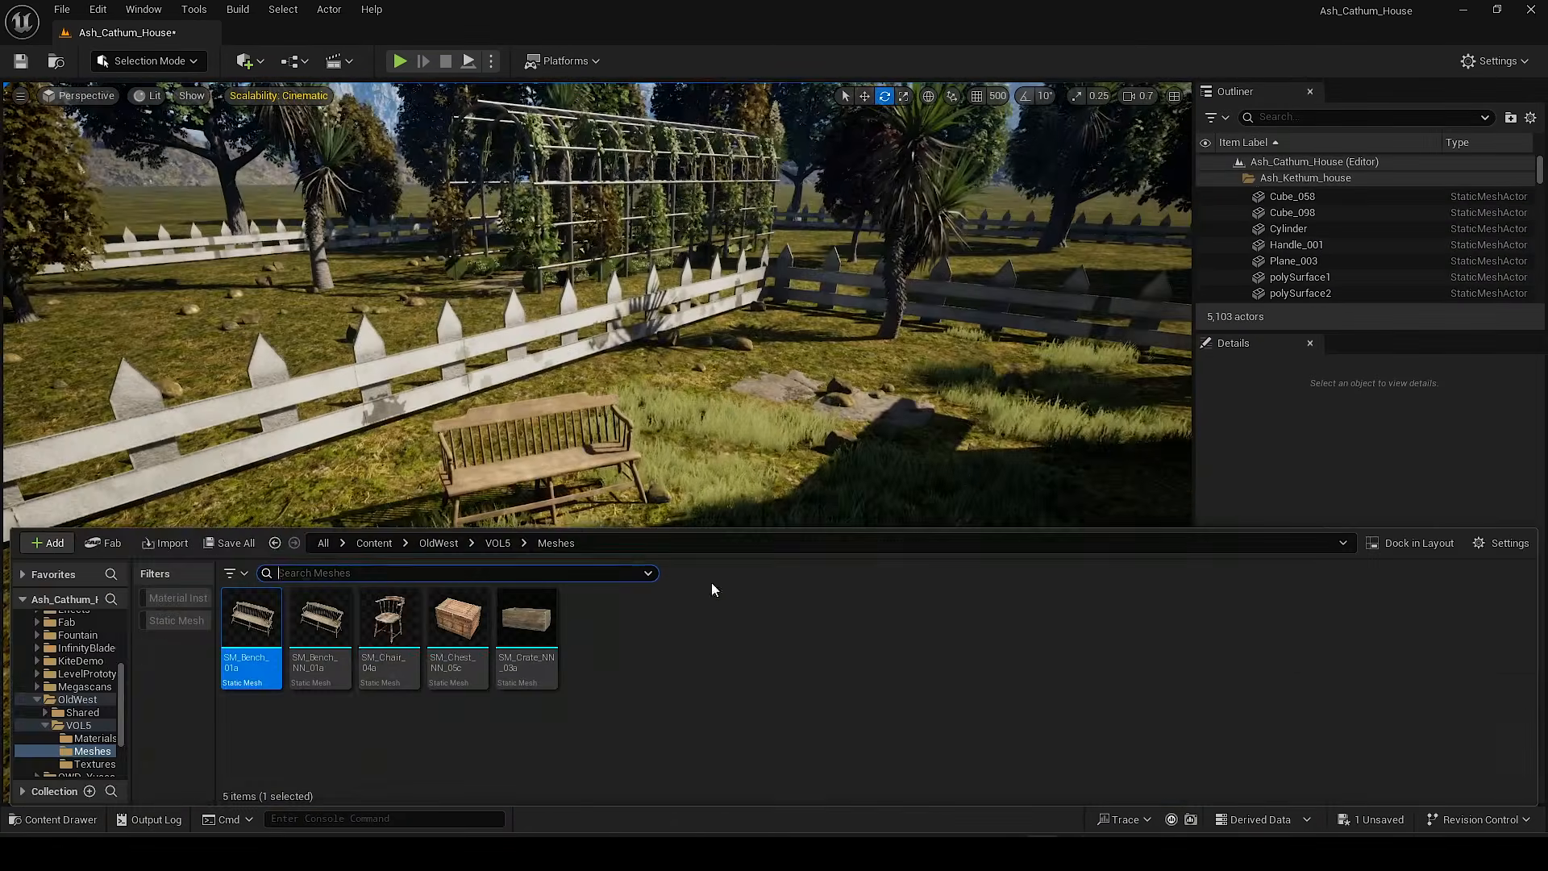
Step: Place SM_Chair_04a near the side-yard bench, rotated about -98°, and set SM_Crate_NN_03a crates around the seating
drag(249, 639, 279, 617)
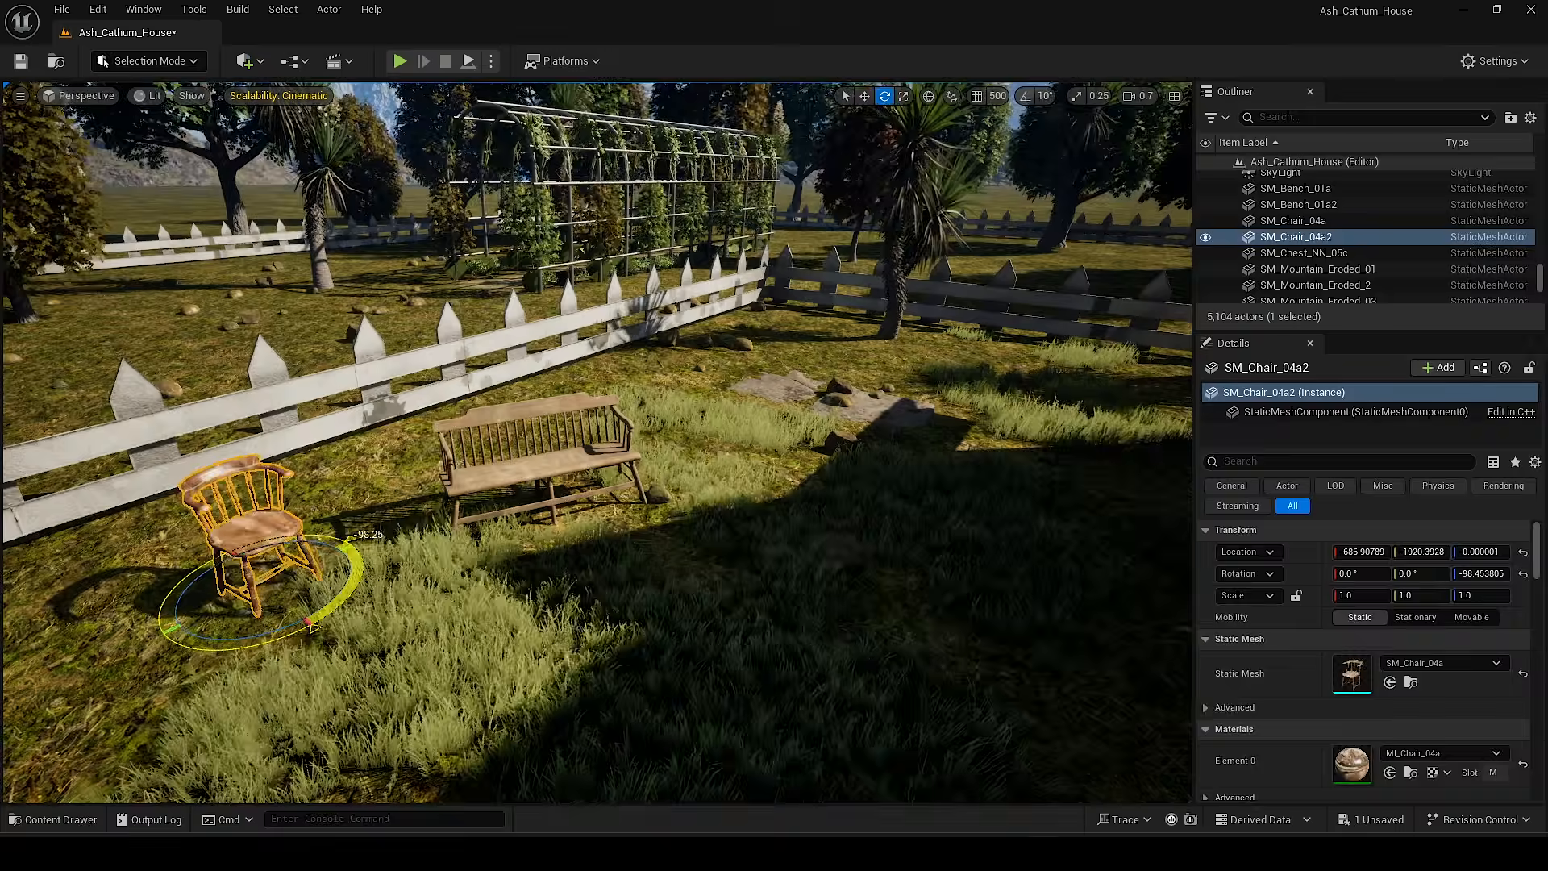
drag(526, 624, 318, 545)
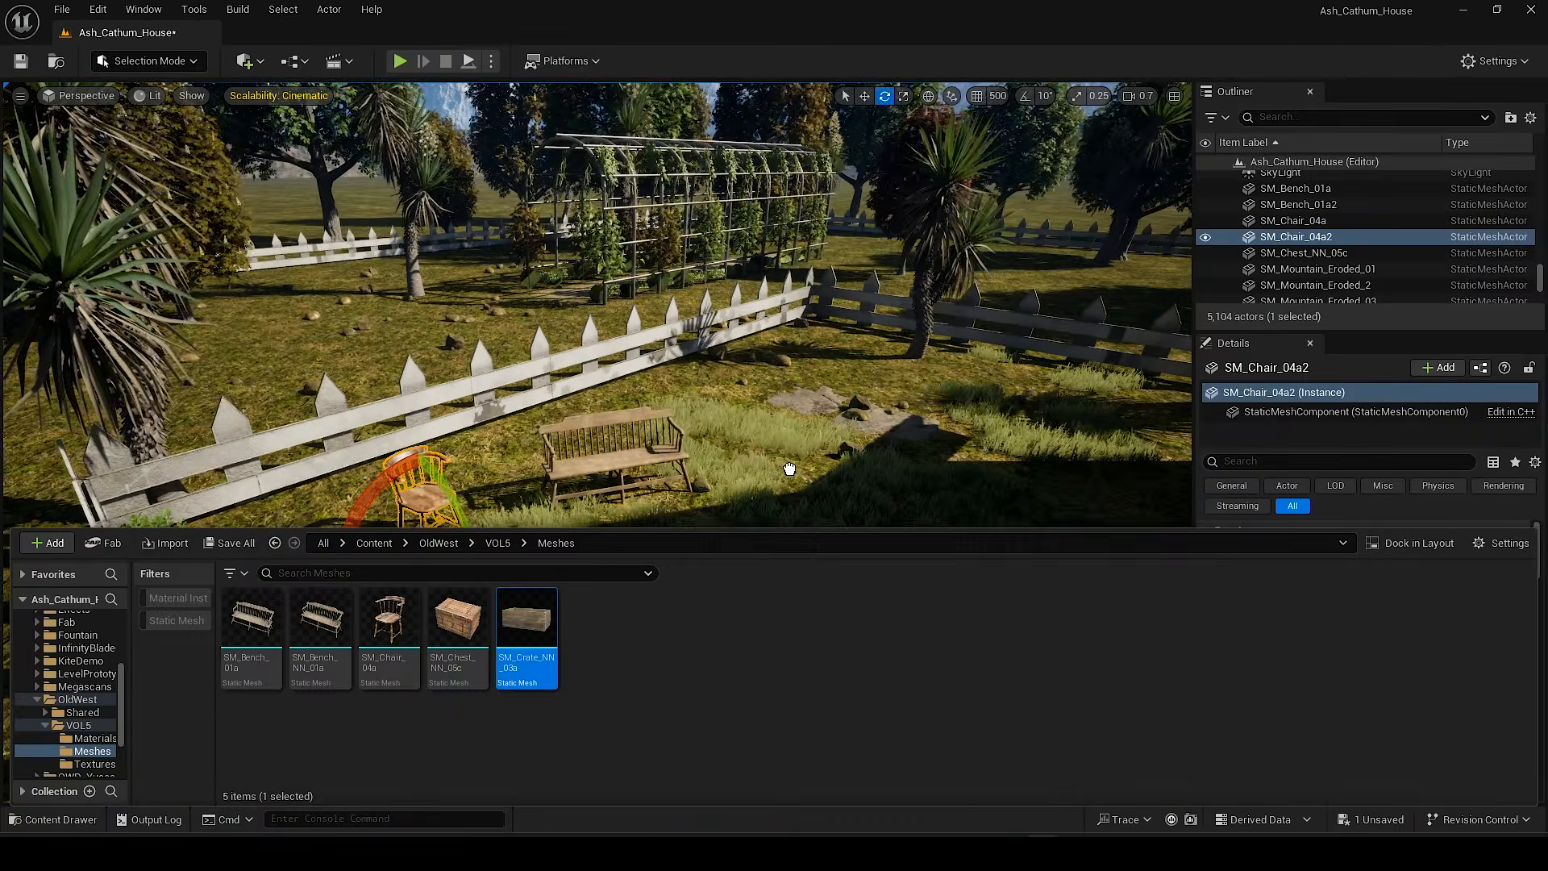
key(w)
click(283, 655)
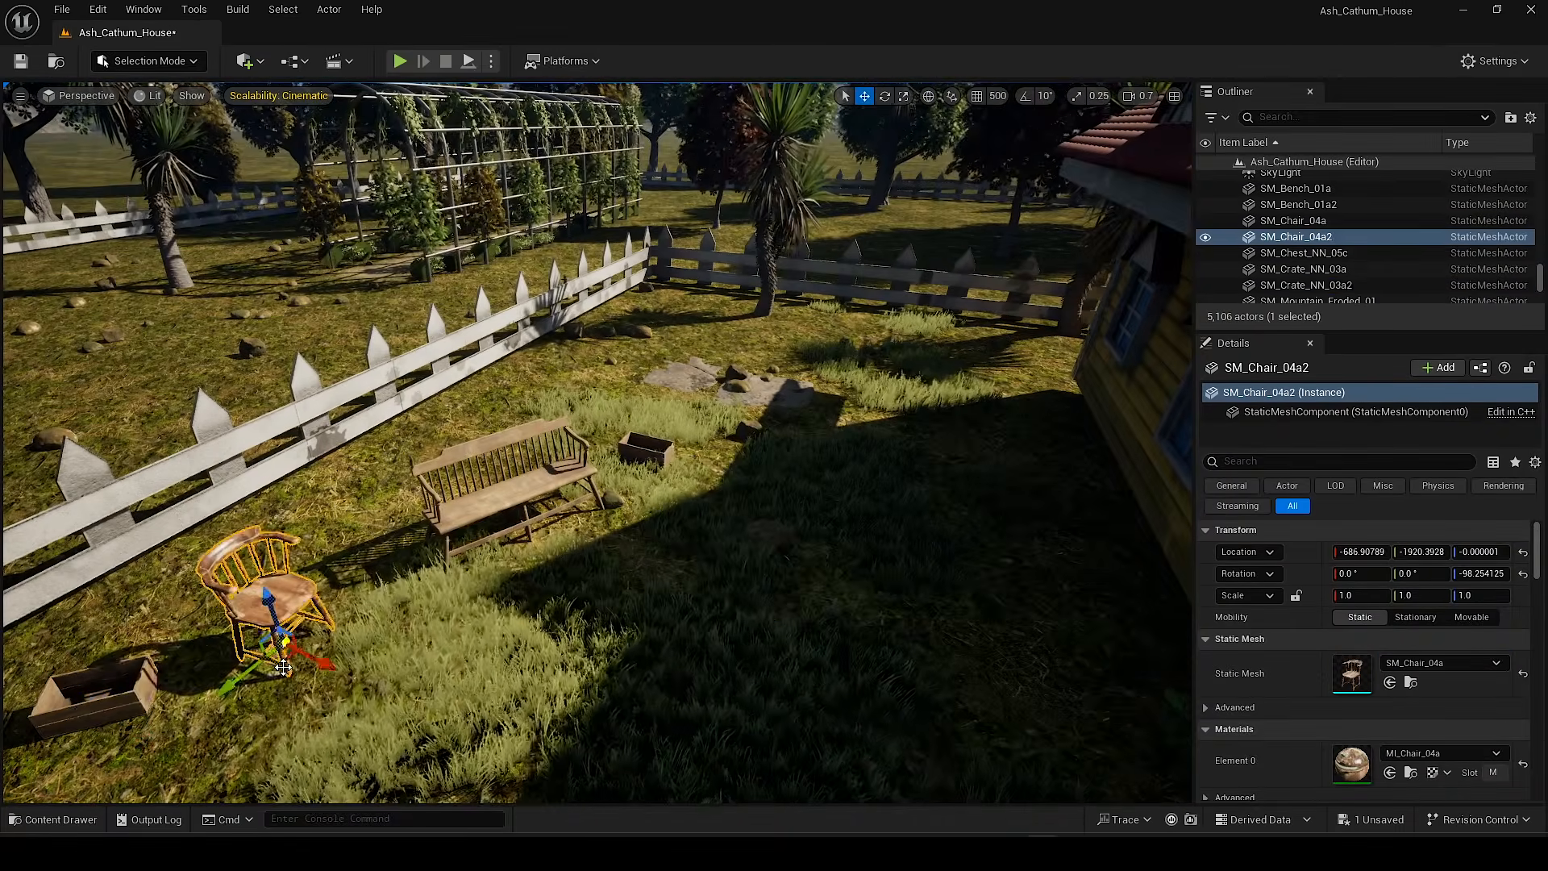
Step: Copy the chair to the other side of the side-yard bench, rotate the copy, and save the level
alt+drag(325, 684, 729, 556)
key(e)
drag(822, 585, 645, 592)
scroll(738, 544, down, 2)
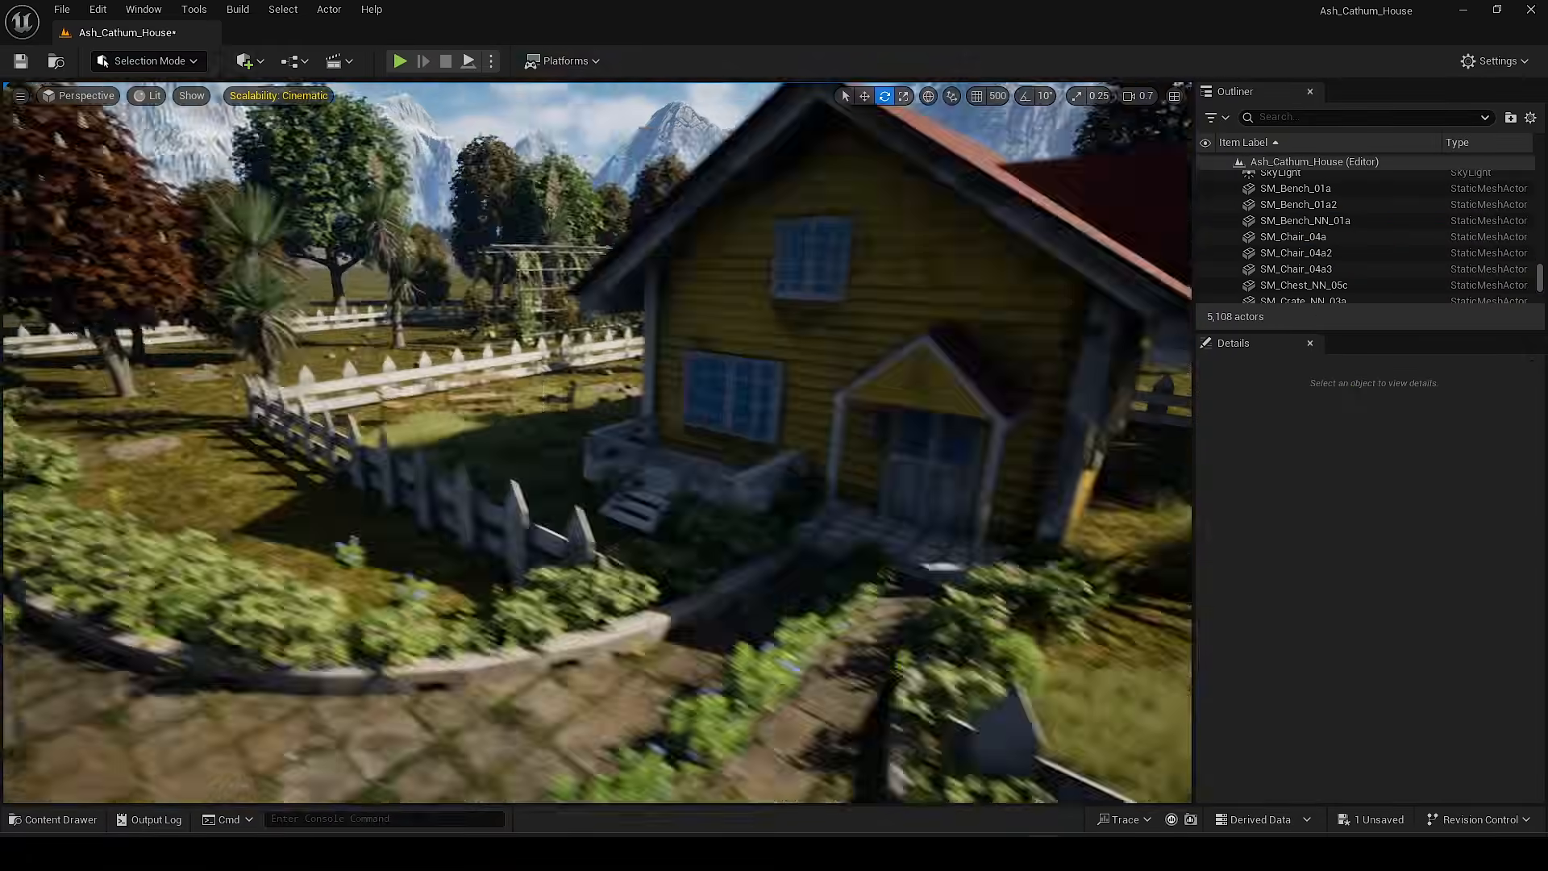
key(ctrl+s)
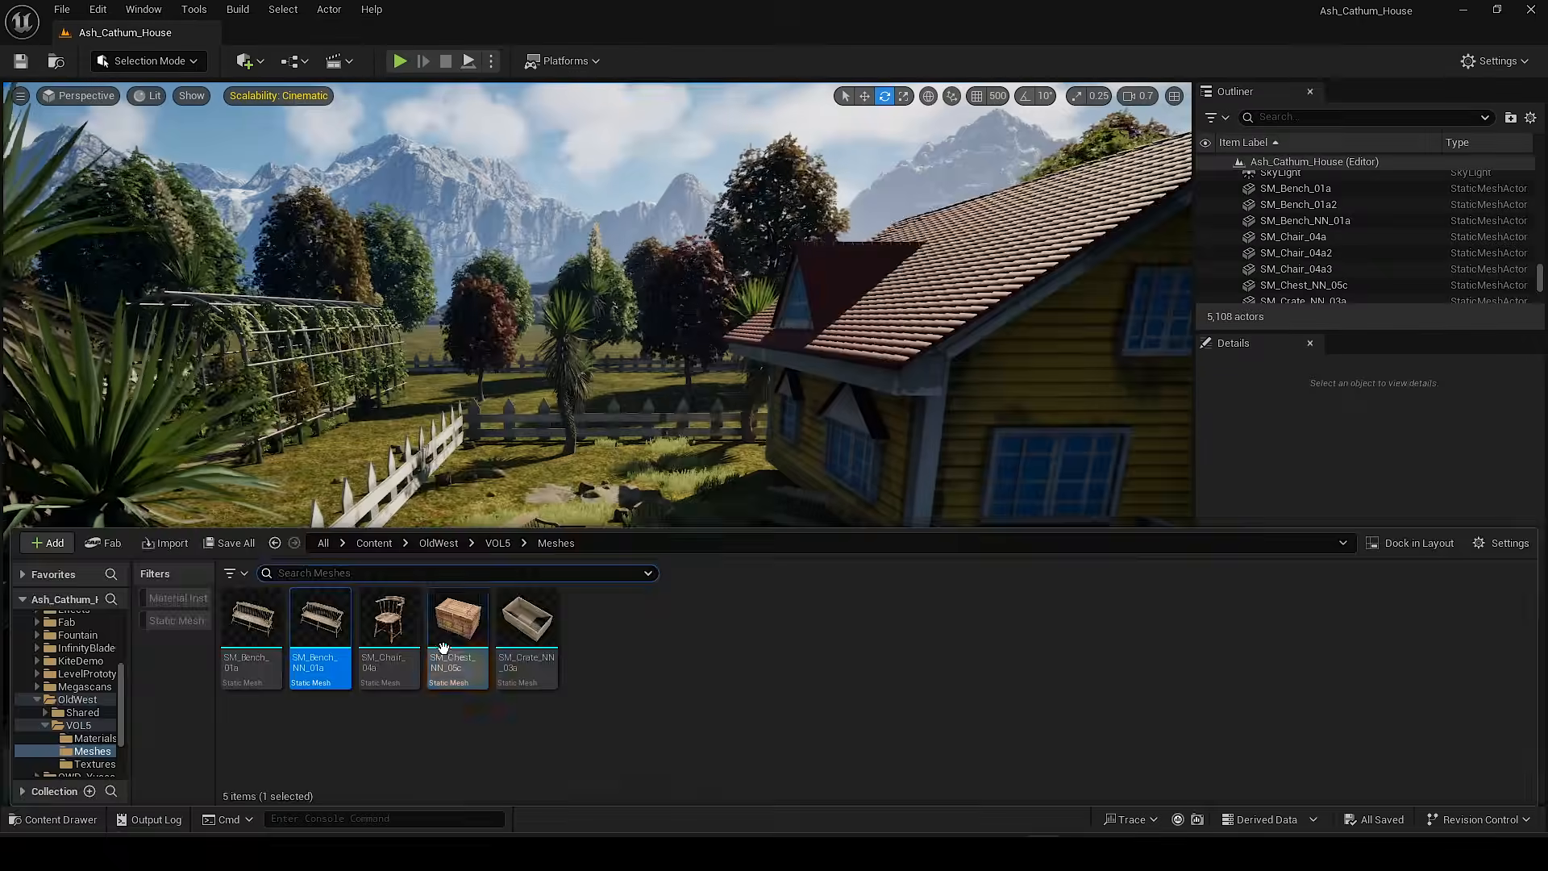
Step: Place SM_Chest_NN_05c beyond the side-yard bench, then duplicate it to the fence corner across the house and rotate the copy about 9°
drag(460, 623, 760, 535)
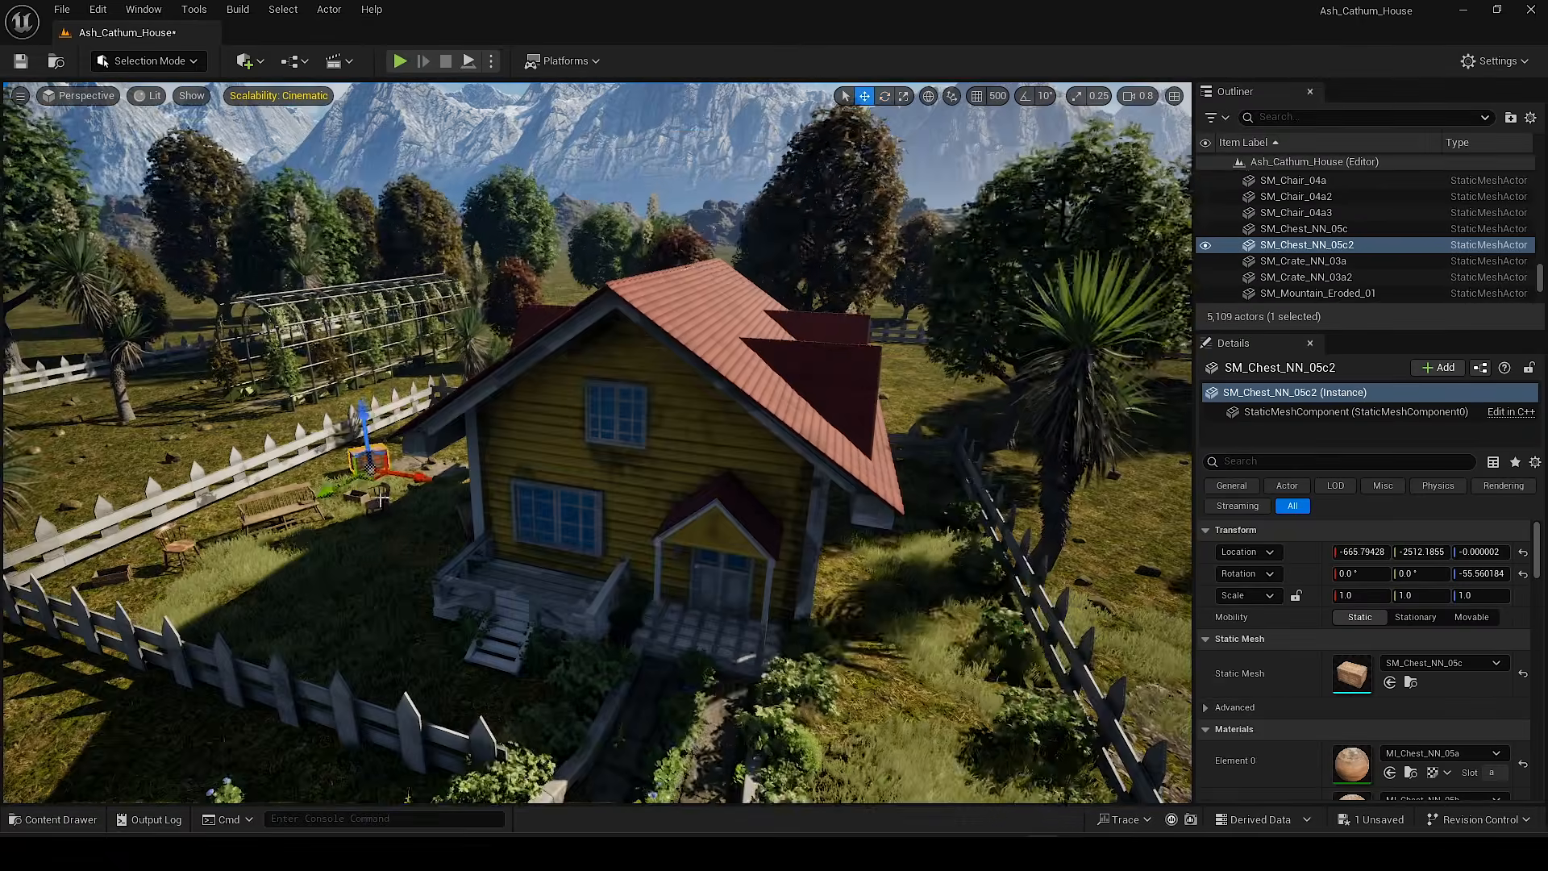
key(ctrl+d)
key(w)
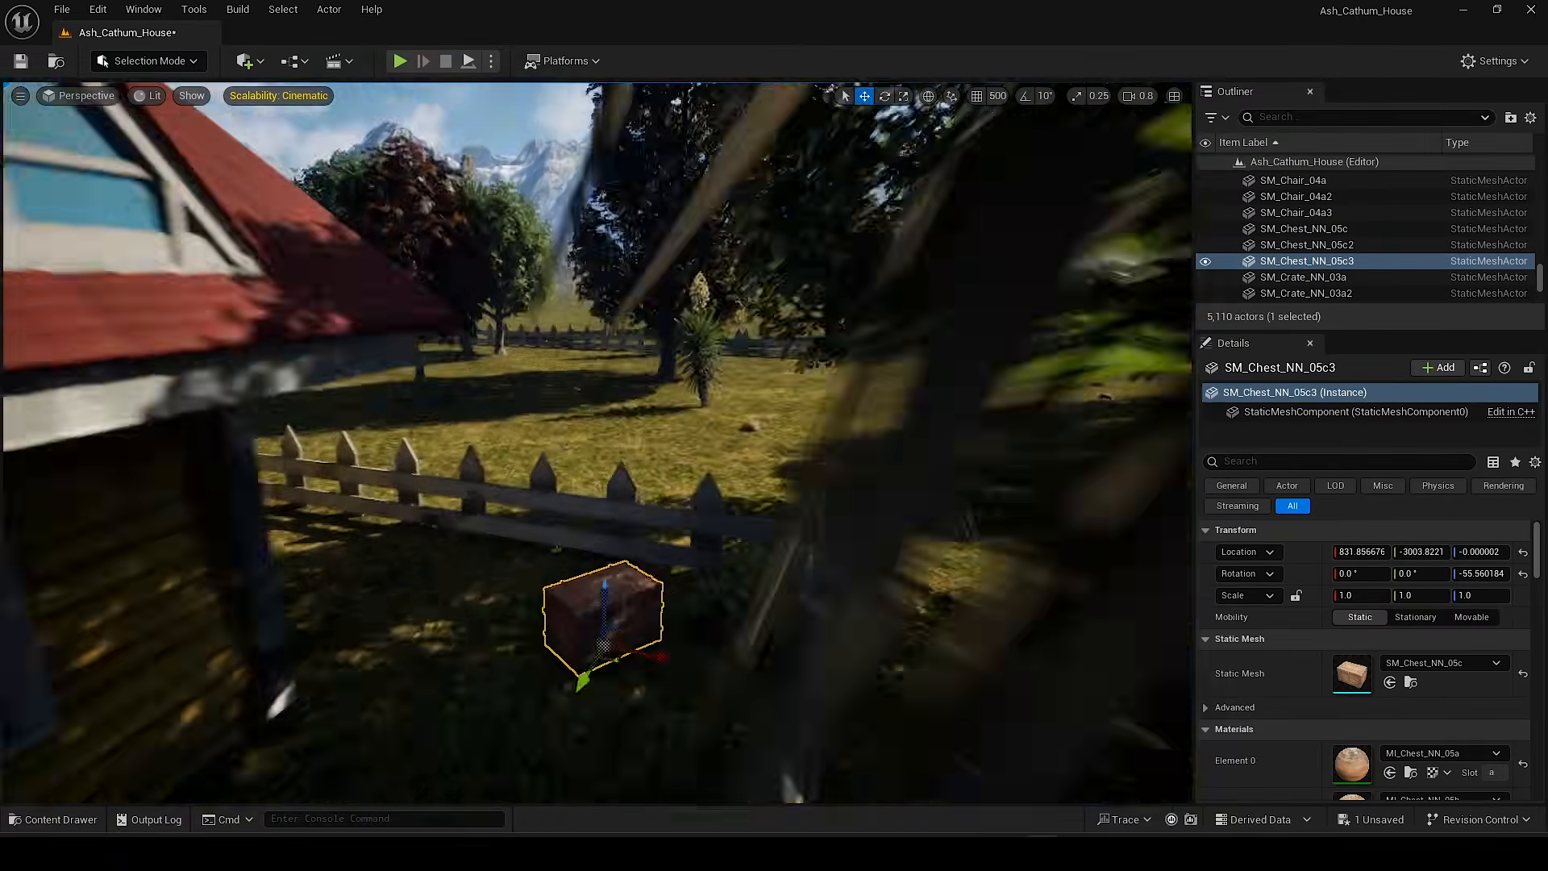
key(e)
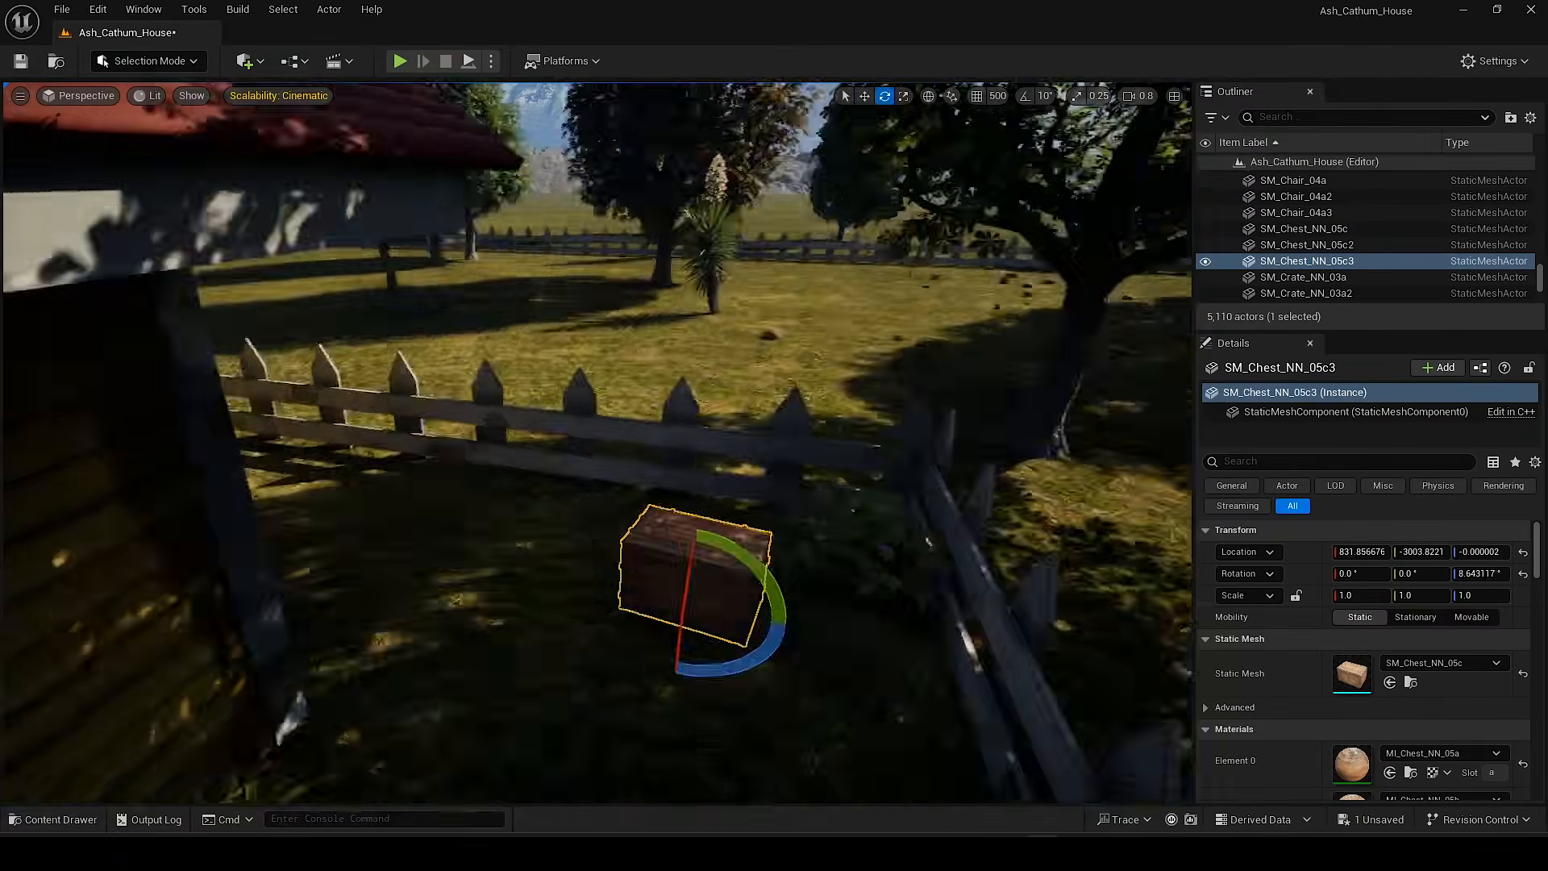
key(Escape)
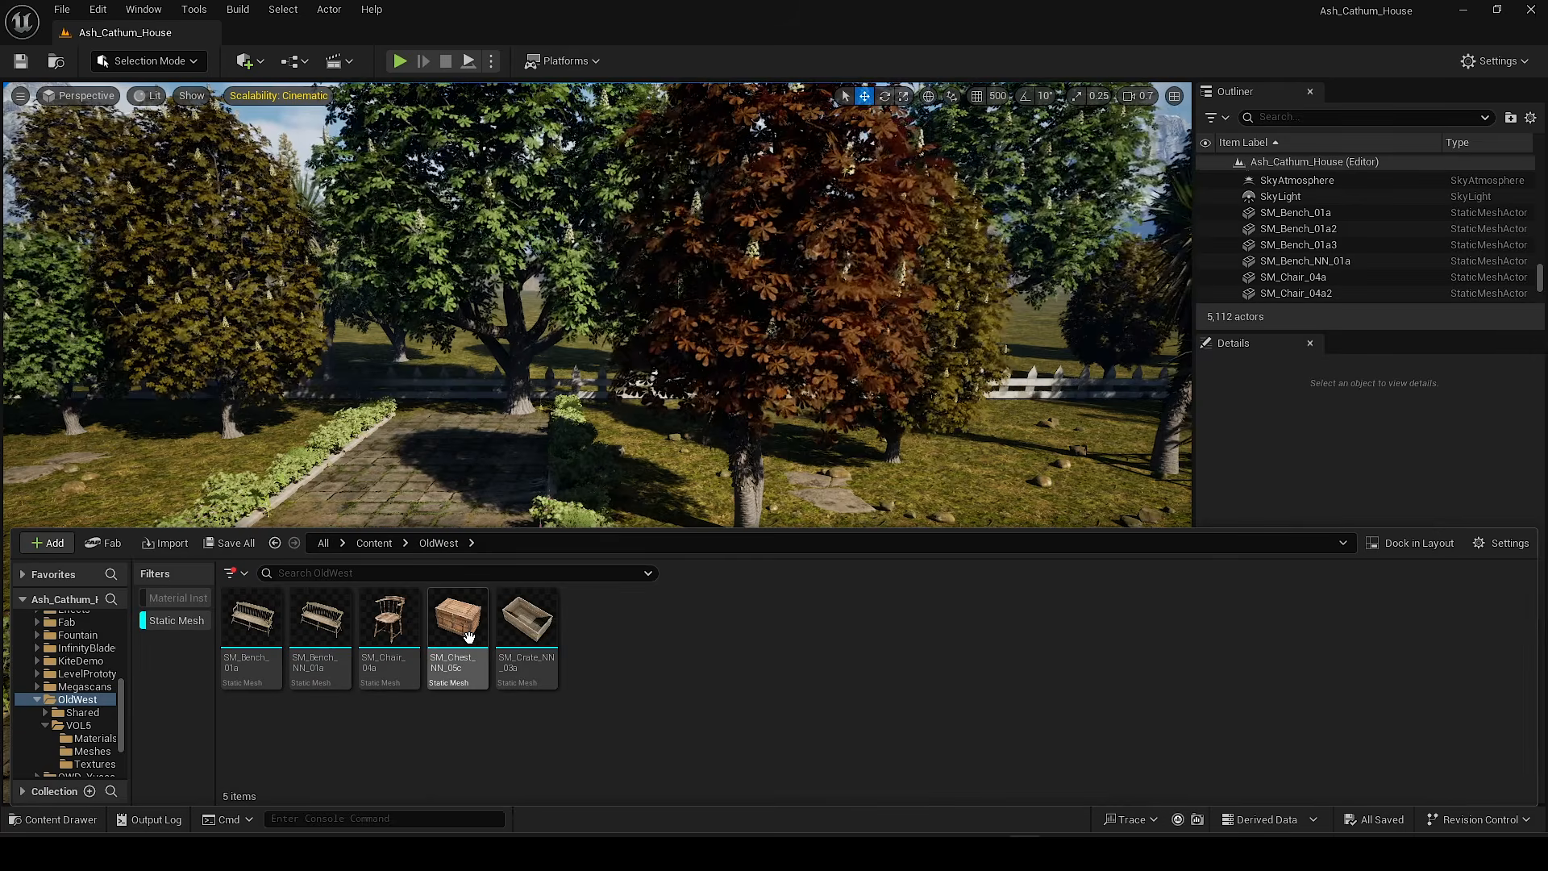
Step: Place more SM_Crate_NN_03a crates around the garden and rotate them
click(766, 589)
drag(766, 588, 655, 650)
key(e)
drag(663, 710, 589, 689)
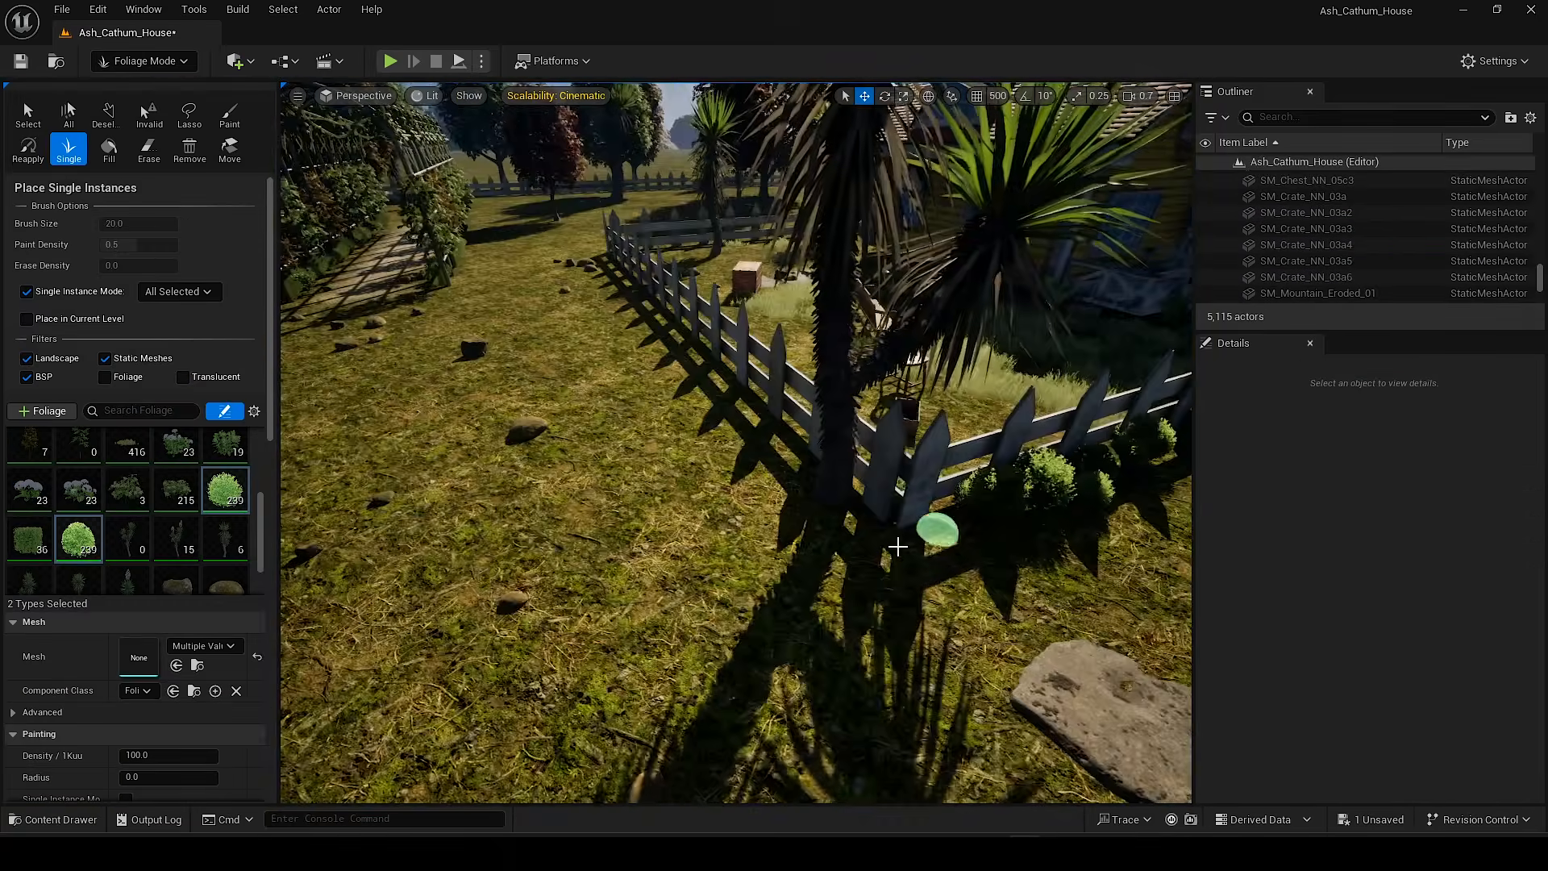
Step: Place single instances of the two round bush foliage types along the outer side of the picket fence around the house
right_drag(968, 512, 839, 559)
click(839, 560)
click(708, 539)
click(578, 532)
right_drag(578, 532, 785, 625)
shift+click(668, 427)
mouse_move(667, 428)
right_down()
mouse_move(887, 476)
mouse_move(742, 484)
right_up()
click(967, 481)
click(879, 484)
right_drag(879, 483, 669, 427)
click(689, 524)
click(633, 516)
click(574, 558)
right_drag(574, 558, 386, 548)
click(838, 586)
click(760, 588)
click(815, 569)
click(734, 558)
mouse_move(683, 591)
right_down()
mouse_move(516, 574)
mouse_move(564, 594)
mouse_move(661, 594)
right_up()
click(671, 577)
click(613, 574)
click(1004, 572)
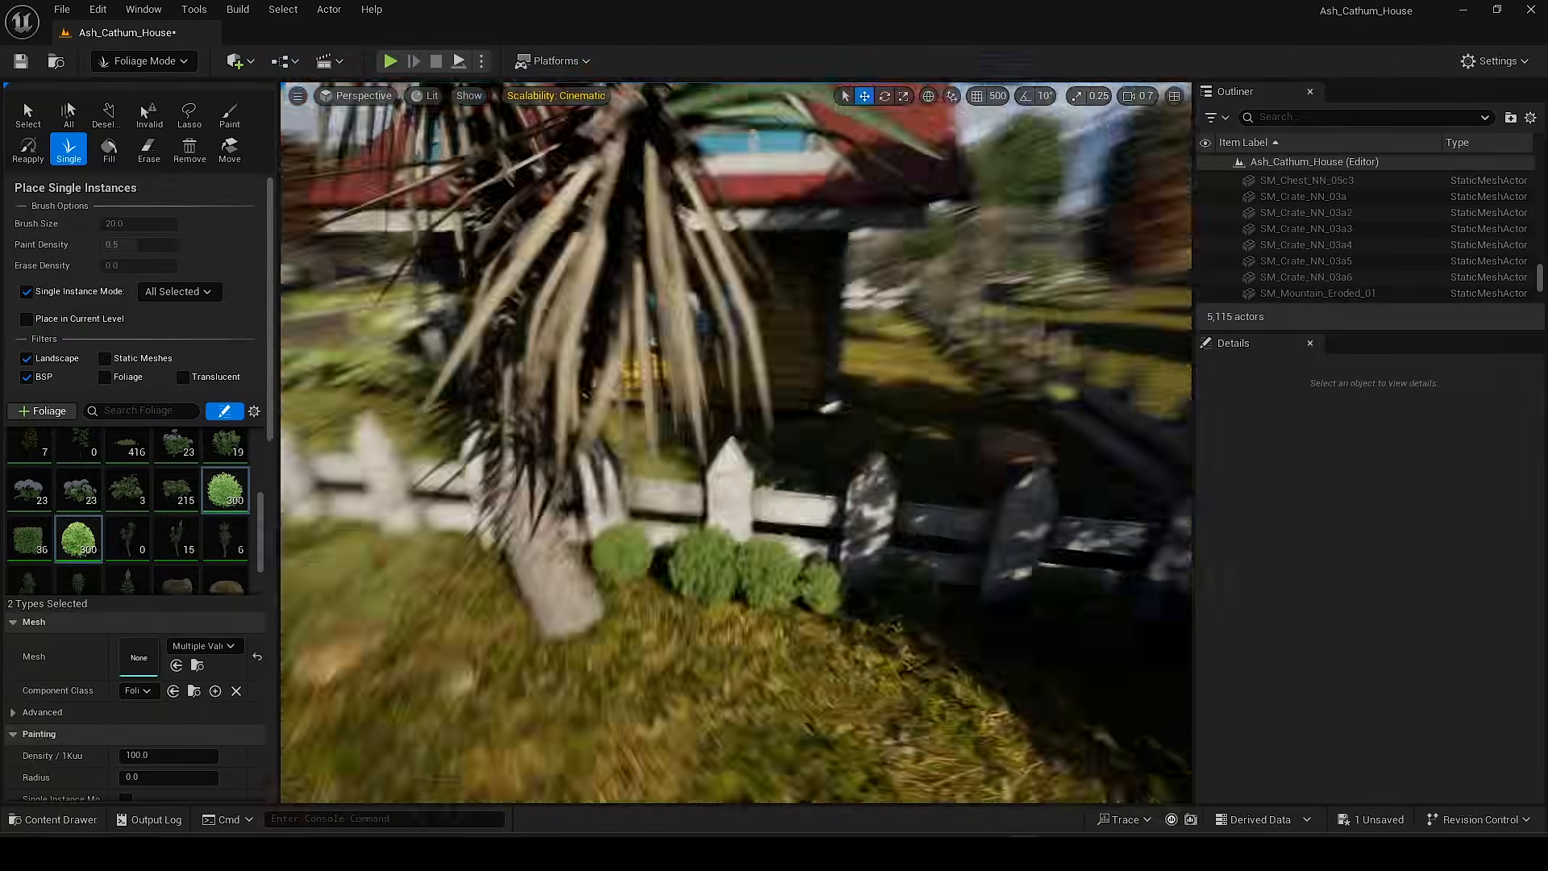
right_drag(445, 594, 564, 594)
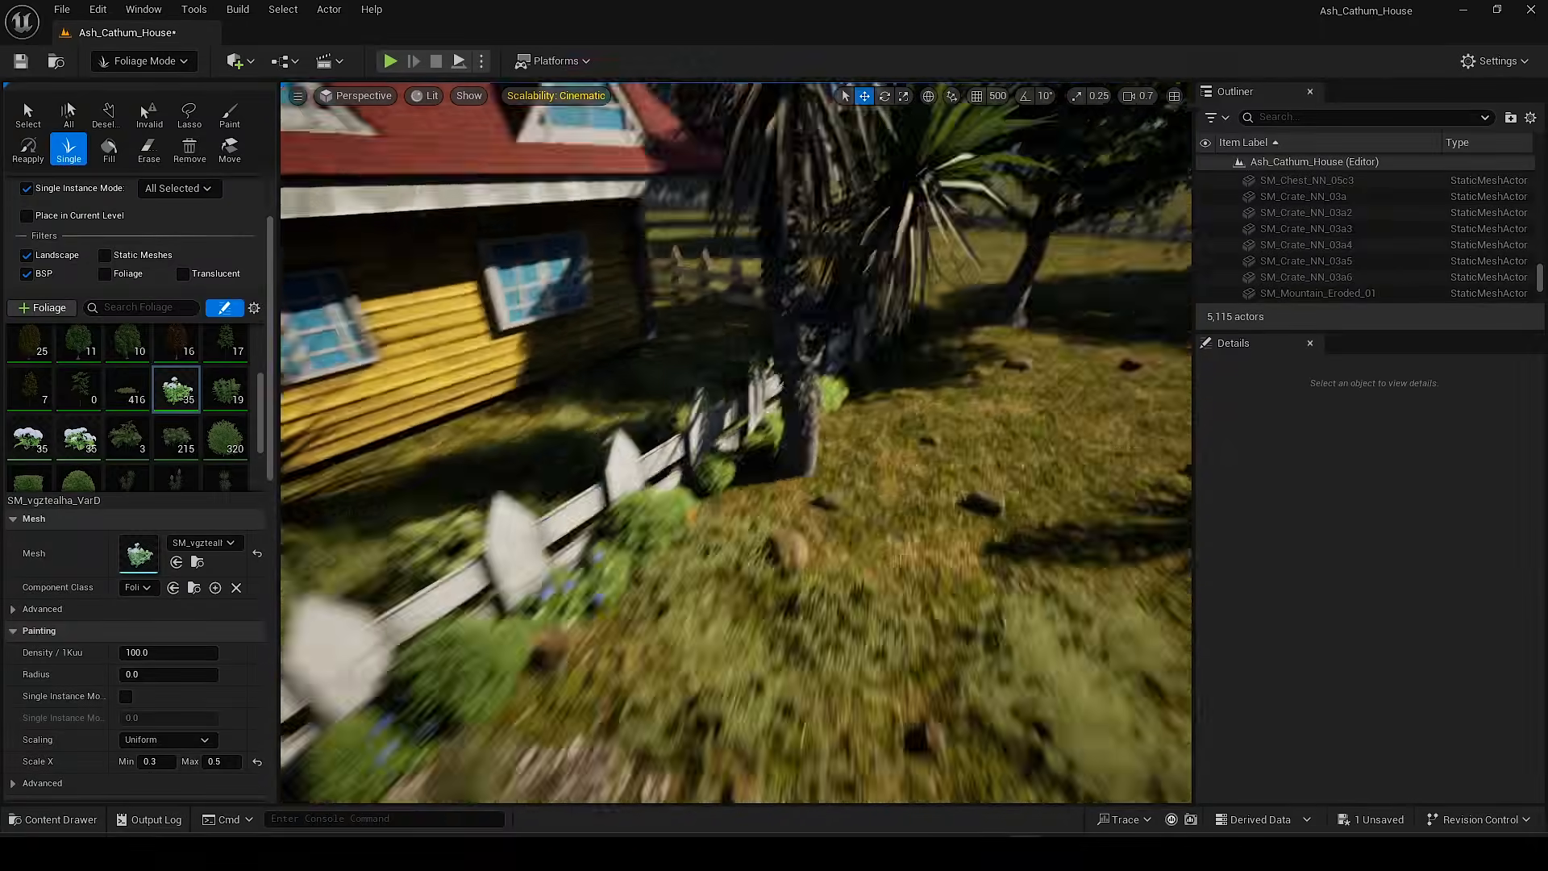
Step: Place SM_vgztealha flowering plants, scaled 0.3 to 0.5, among the bushes outside the picket fence
right_drag(735, 442, 816, 404)
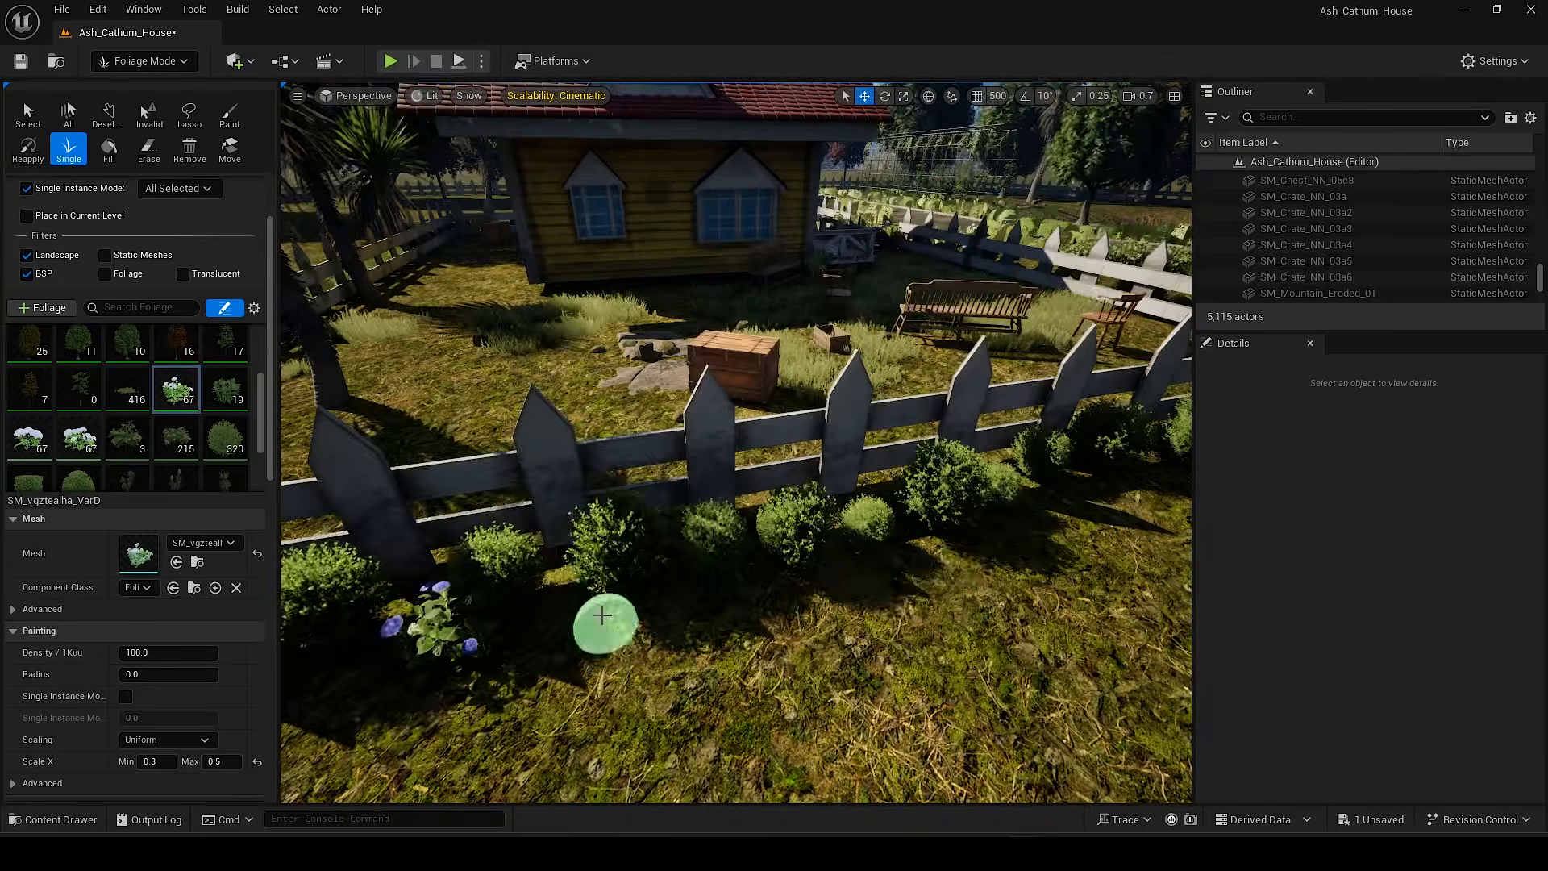
click(602, 615)
right_drag(602, 615, 586, 500)
click(757, 612)
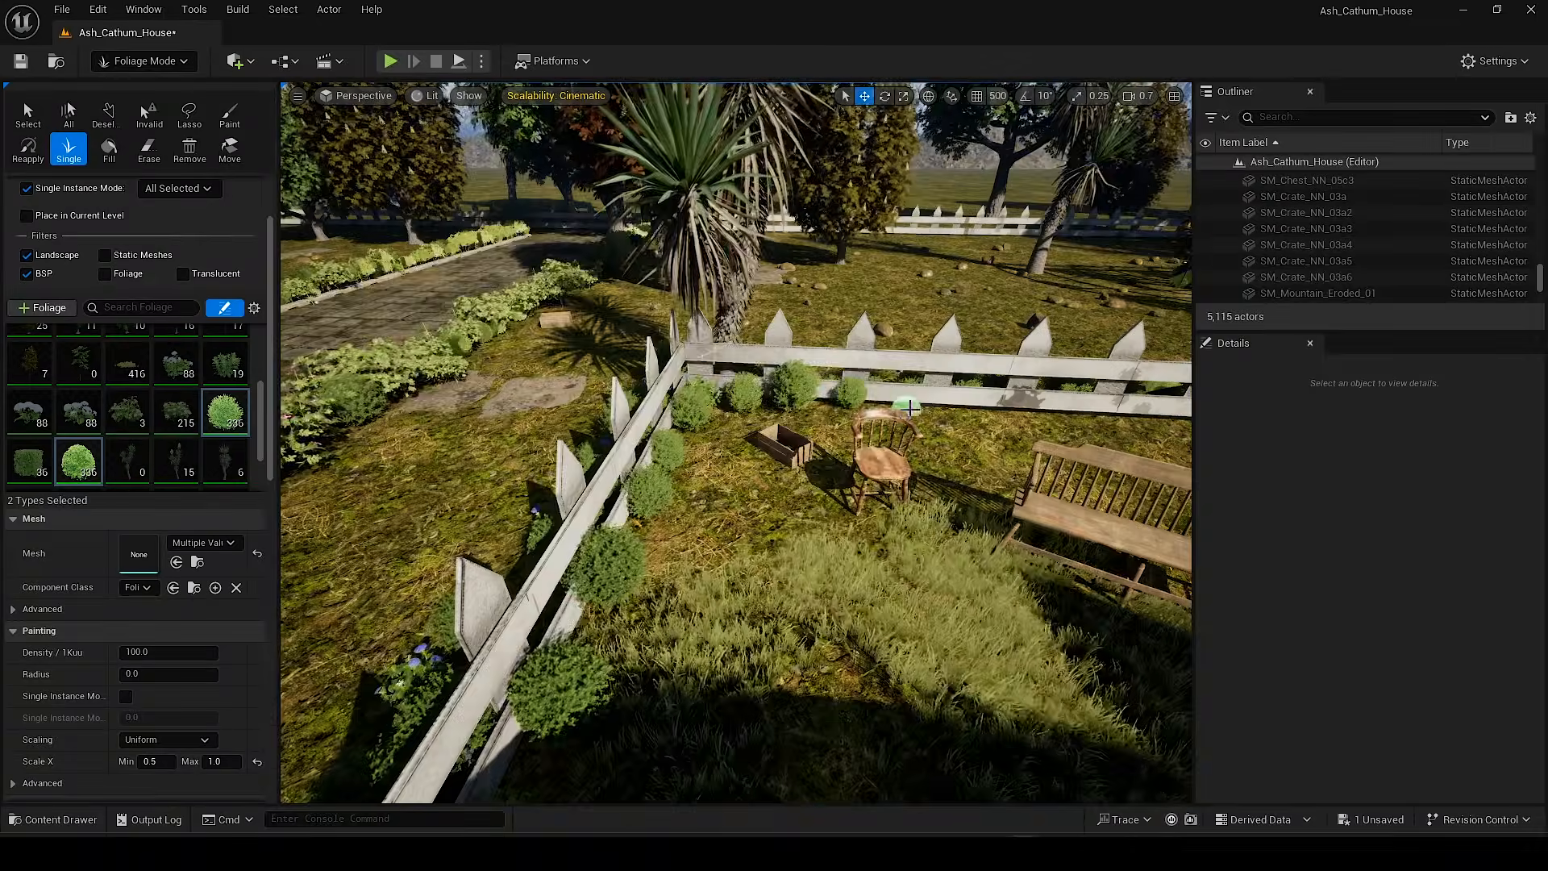
Step: Place the two round bush types along the inner side of the side-yard picket fence
mouse_move(658, 492)
right_down()
mouse_move(693, 484)
mouse_move(658, 491)
right_up()
click(950, 507)
right_drag(950, 508, 1160, 536)
click(567, 564)
click(688, 583)
click(801, 564)
click(787, 529)
click(746, 521)
Step: Scale one selected bush at the side-yard fence up into a tall shrub
scroll(746, 522, up, 1)
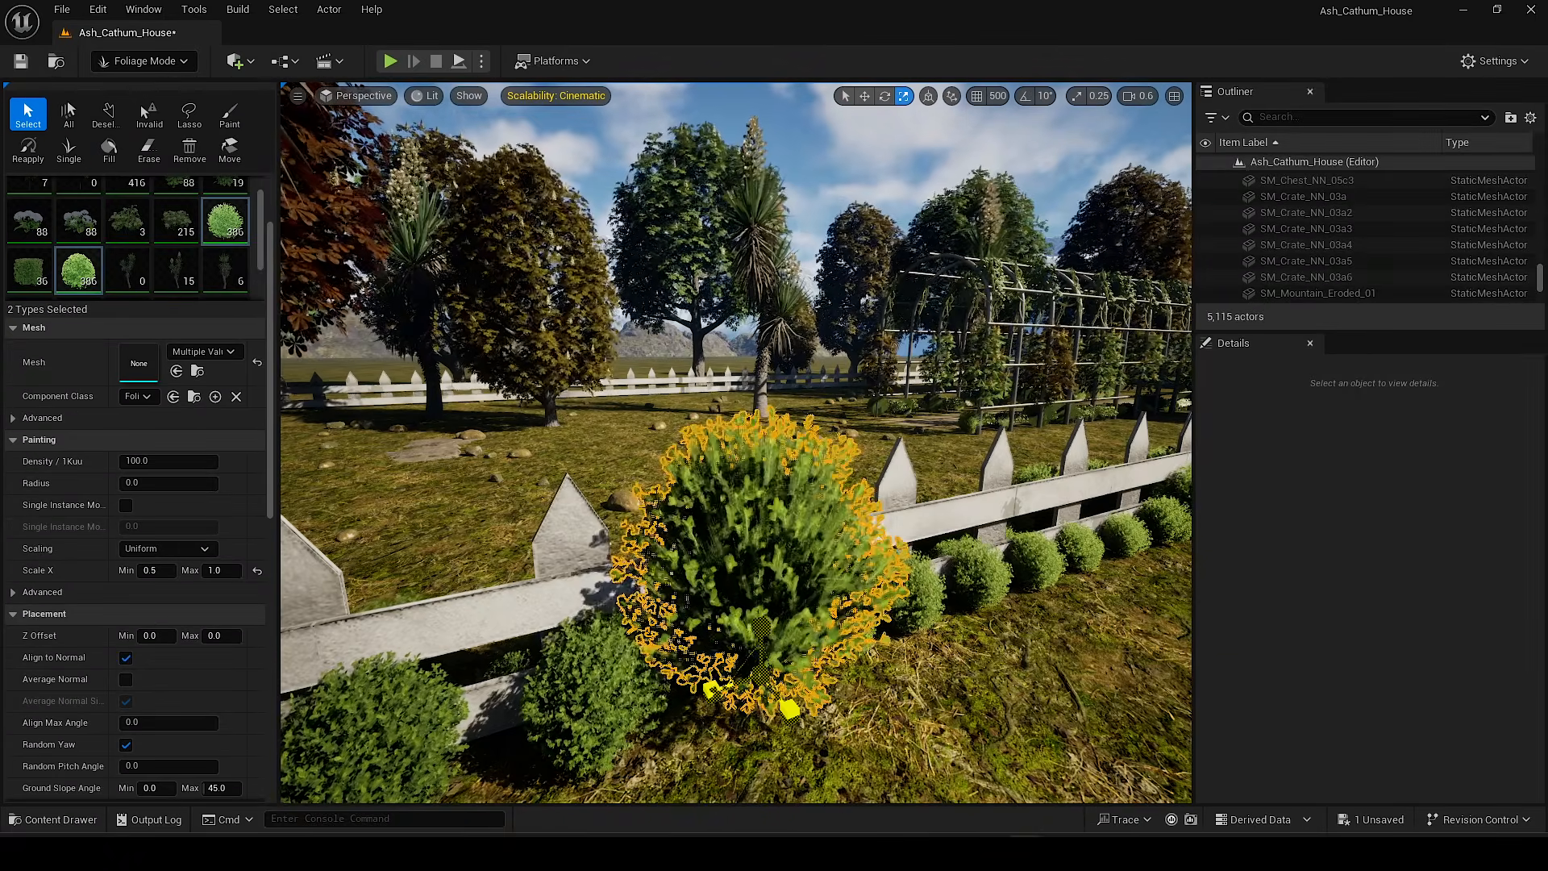
drag(761, 629, 761, 508)
right_drag(797, 157, 774, 133)
right_drag(735, 442, 702, 452)
scroll(721, 427, up, 1)
Step: Distribute copies of the tall shrub along the side-yard fence and place one more small bush
key(w)
mouse_move(485, 684)
right_down()
mouse_move(516, 677)
mouse_move(485, 685)
right_up()
alt+drag(484, 685, 846, 528)
right_drag(846, 528, 878, 548)
alt+drag(464, 645, 928, 516)
right_drag(927, 516, 984, 516)
alt+drag(588, 621, 940, 628)
right_drag(940, 629, 814, 629)
alt+drag(613, 656, 565, 636)
right_drag(565, 636, 499, 637)
alt+drag(791, 618, 564, 677)
right_drag(564, 677, 612, 637)
click(69, 150)
click(636, 581)
Step: Select all foliage types, move the yucca palm at the fence corner slightly away from the fence, and deselect it
click(28, 114)
key(ctrl+a)
right_drag(636, 580, 564, 596)
click(601, 564)
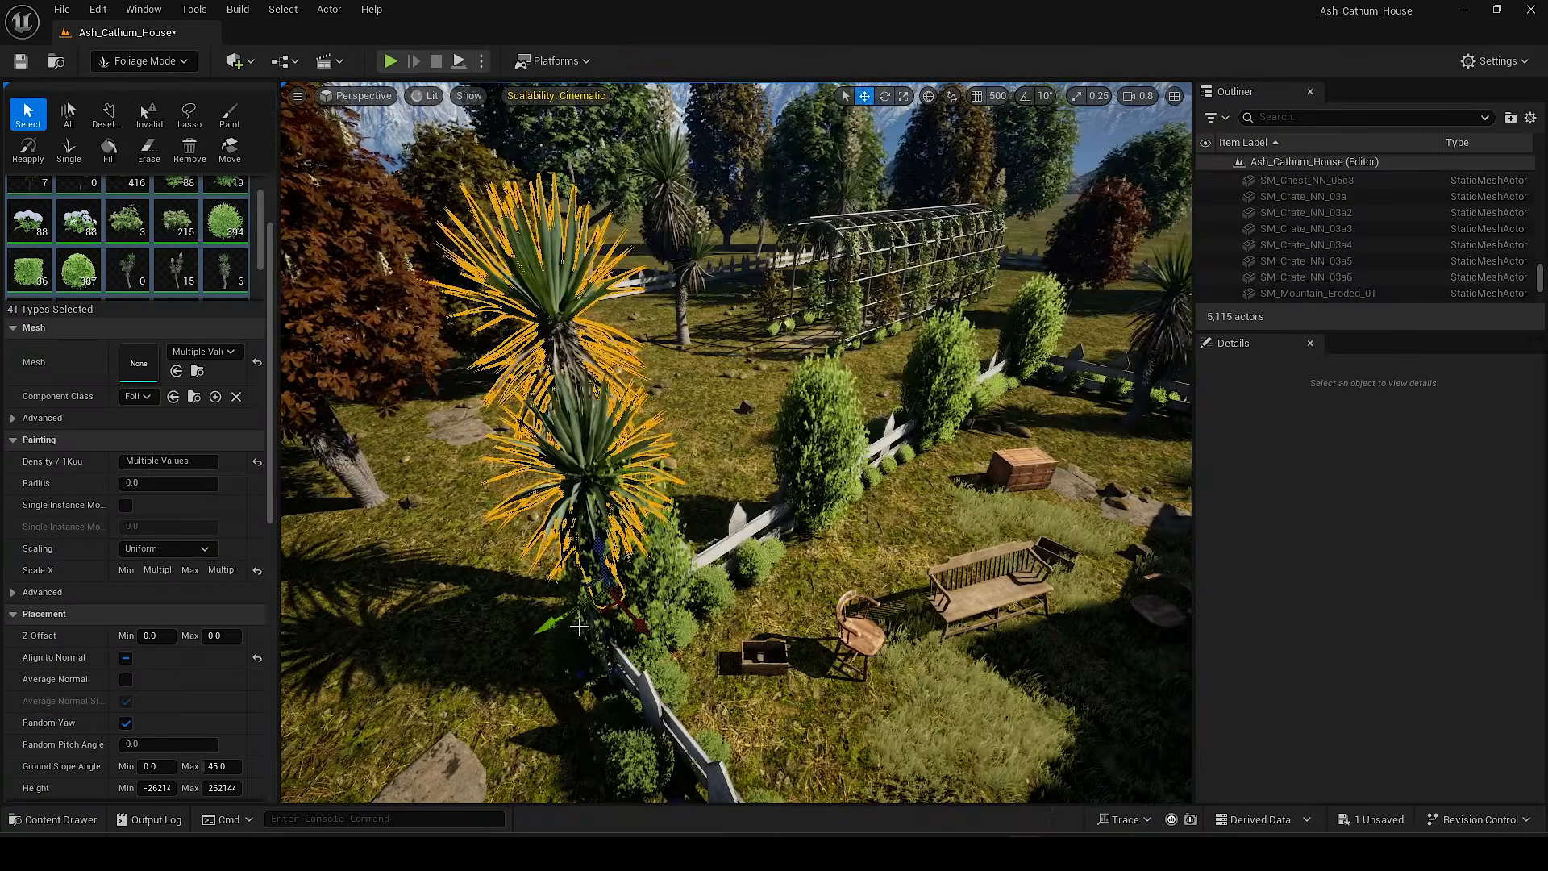
drag(553, 622, 524, 637)
right_drag(524, 637, 492, 621)
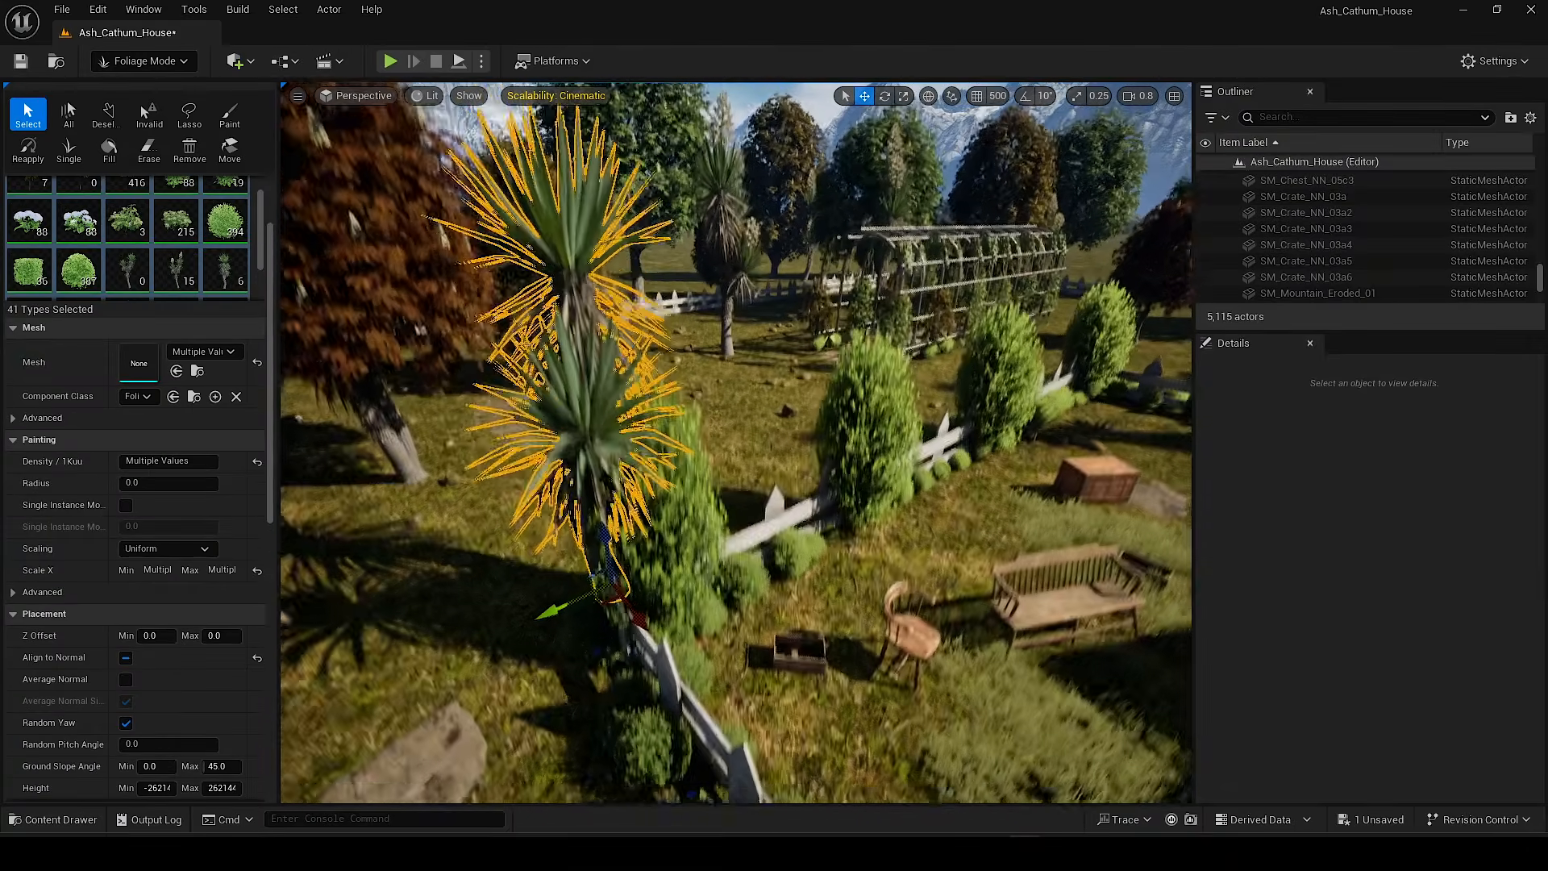
click(637, 484)
key(Escape)
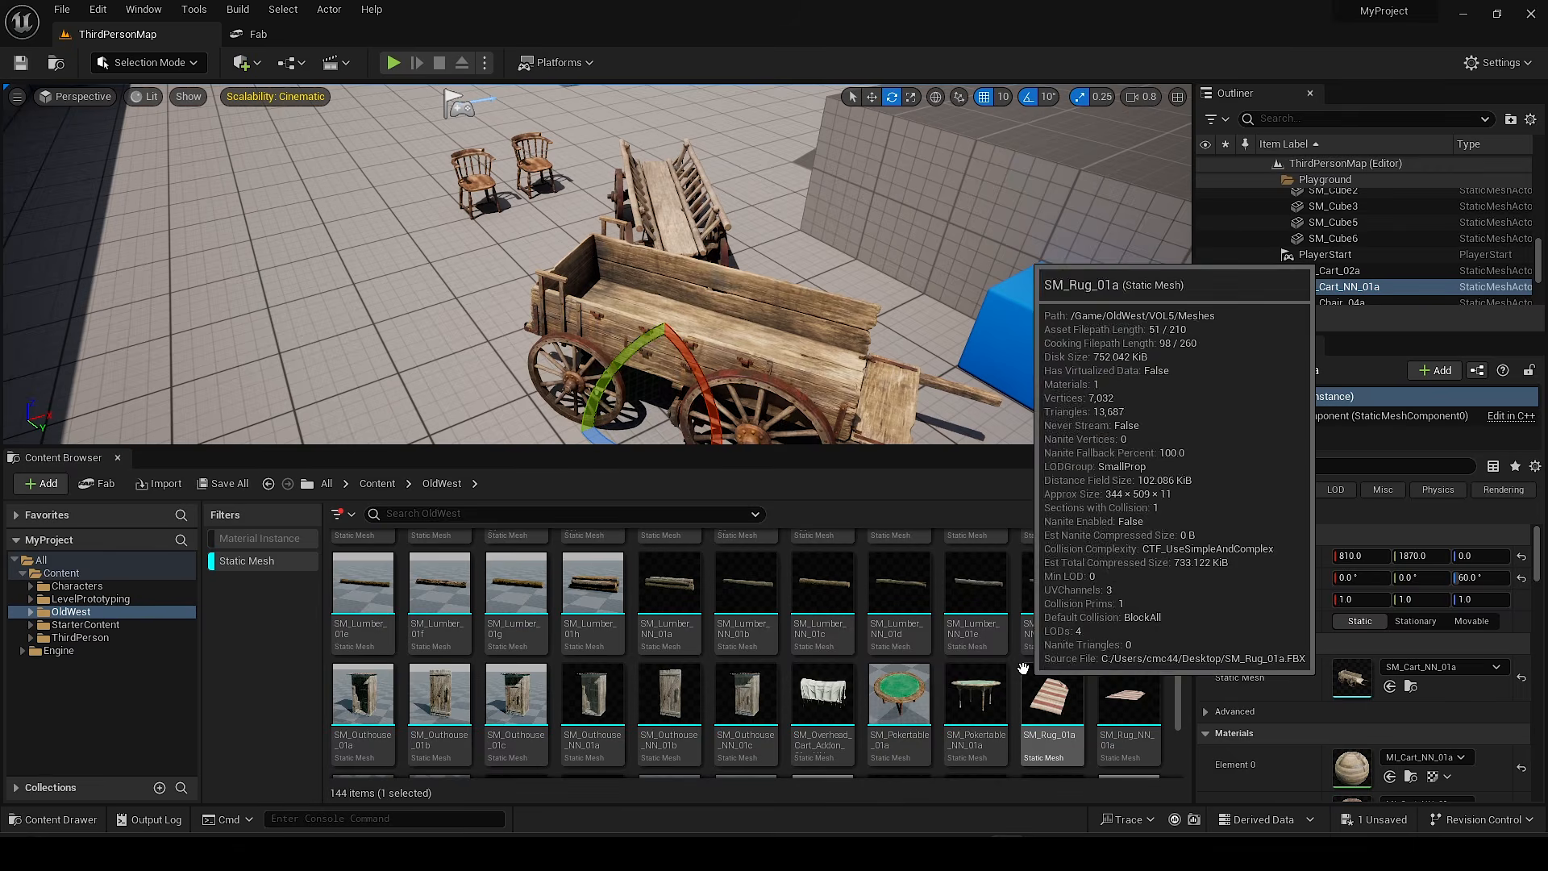
Step: Migrate the cart assets into the Ash_Cathum_House content without saving the level, overwriting all existing files, and position the cart beside the garden tree
scroll(817, 631, down, 4)
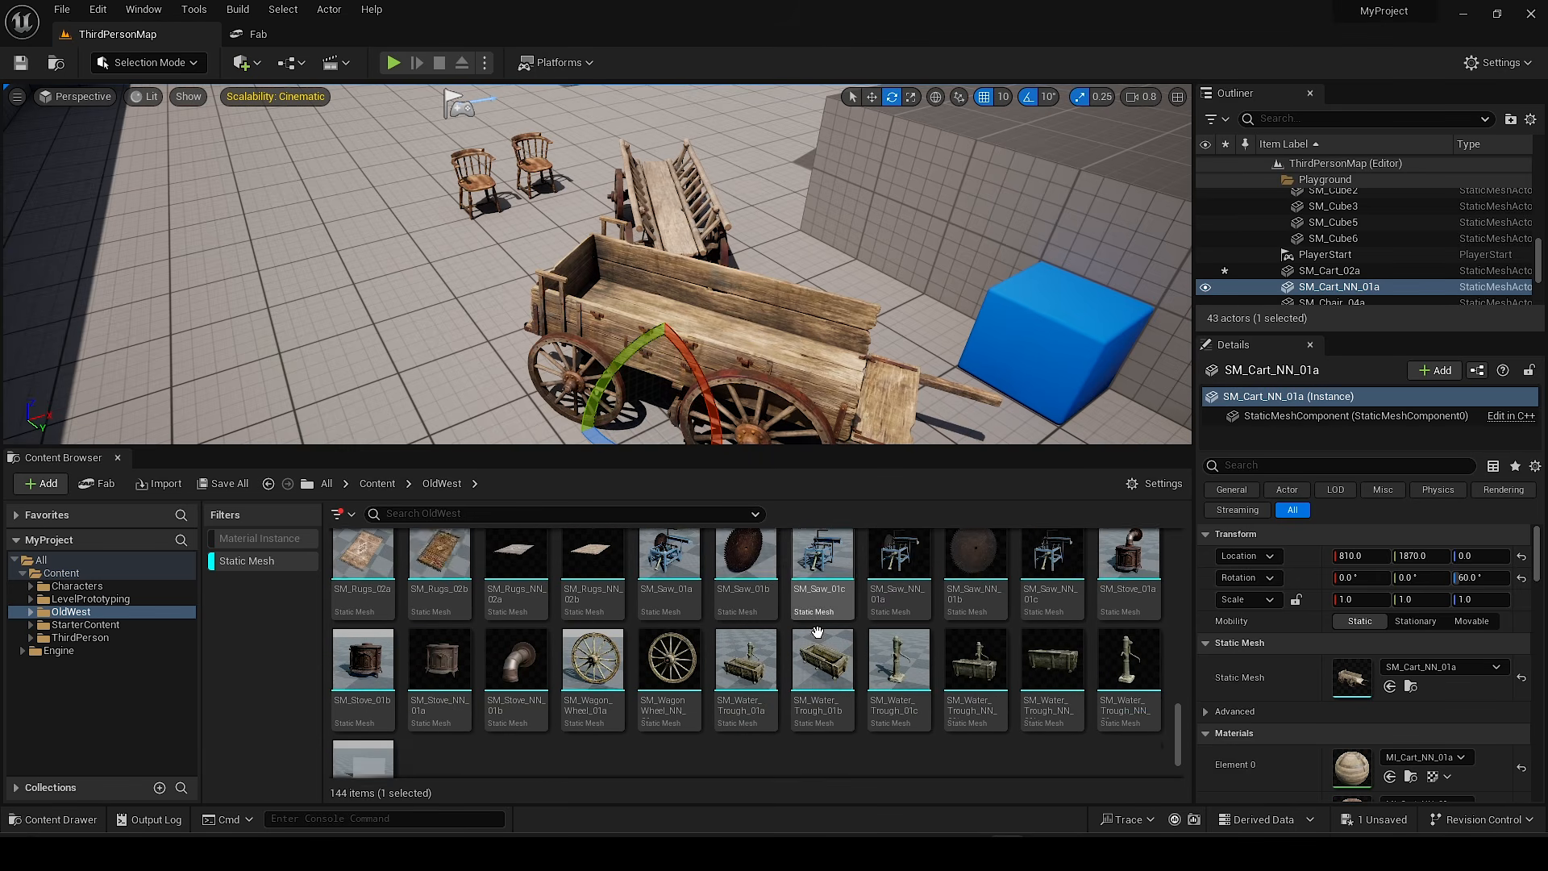
scroll(909, 689, down, 1)
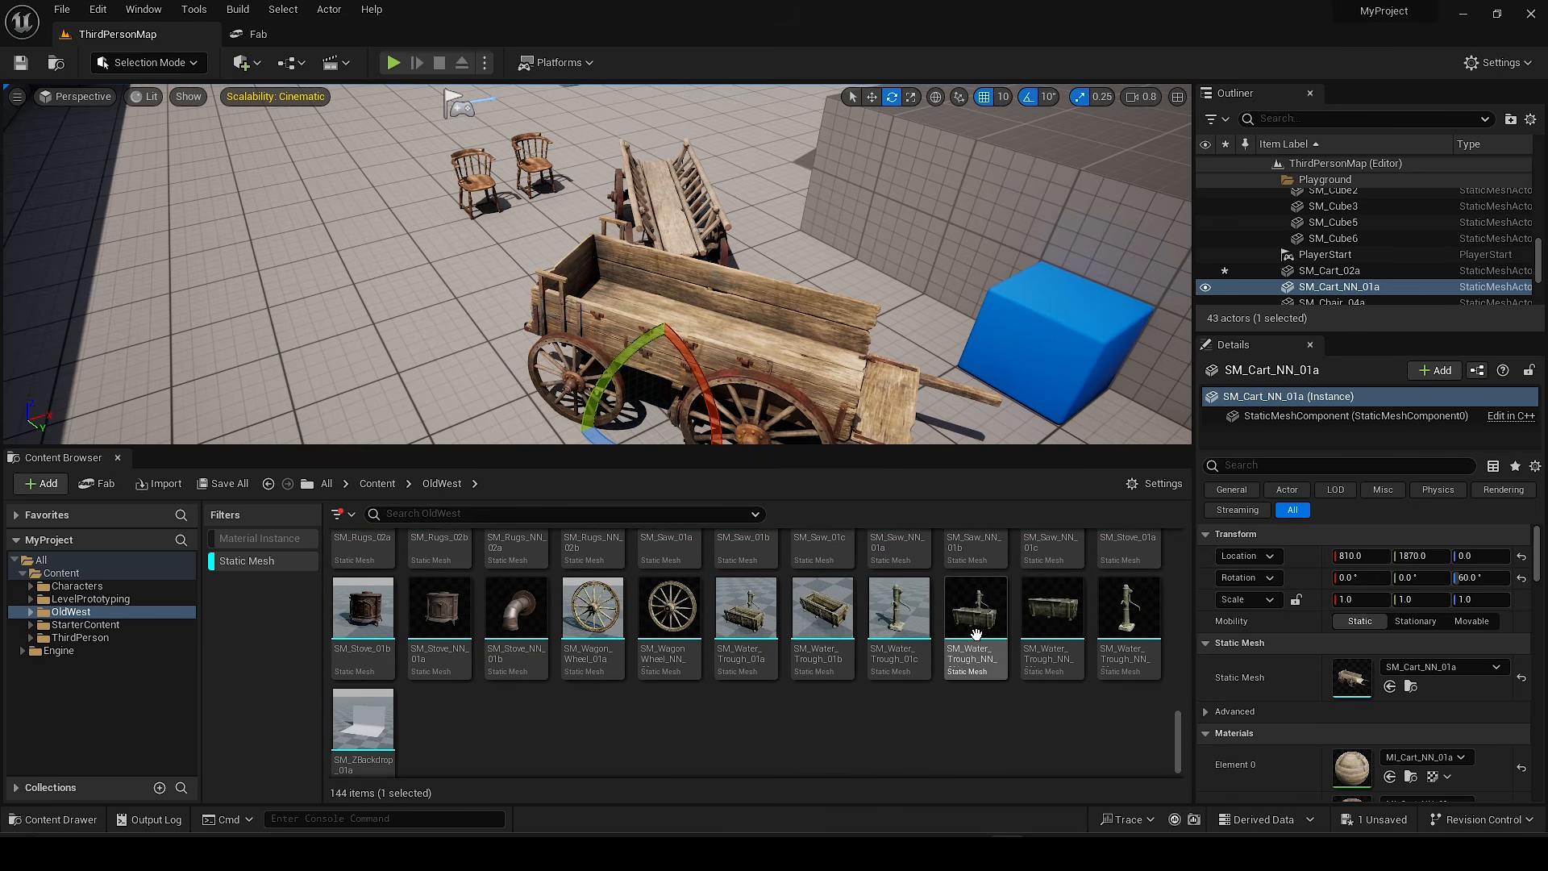
scroll(847, 693, up, 2)
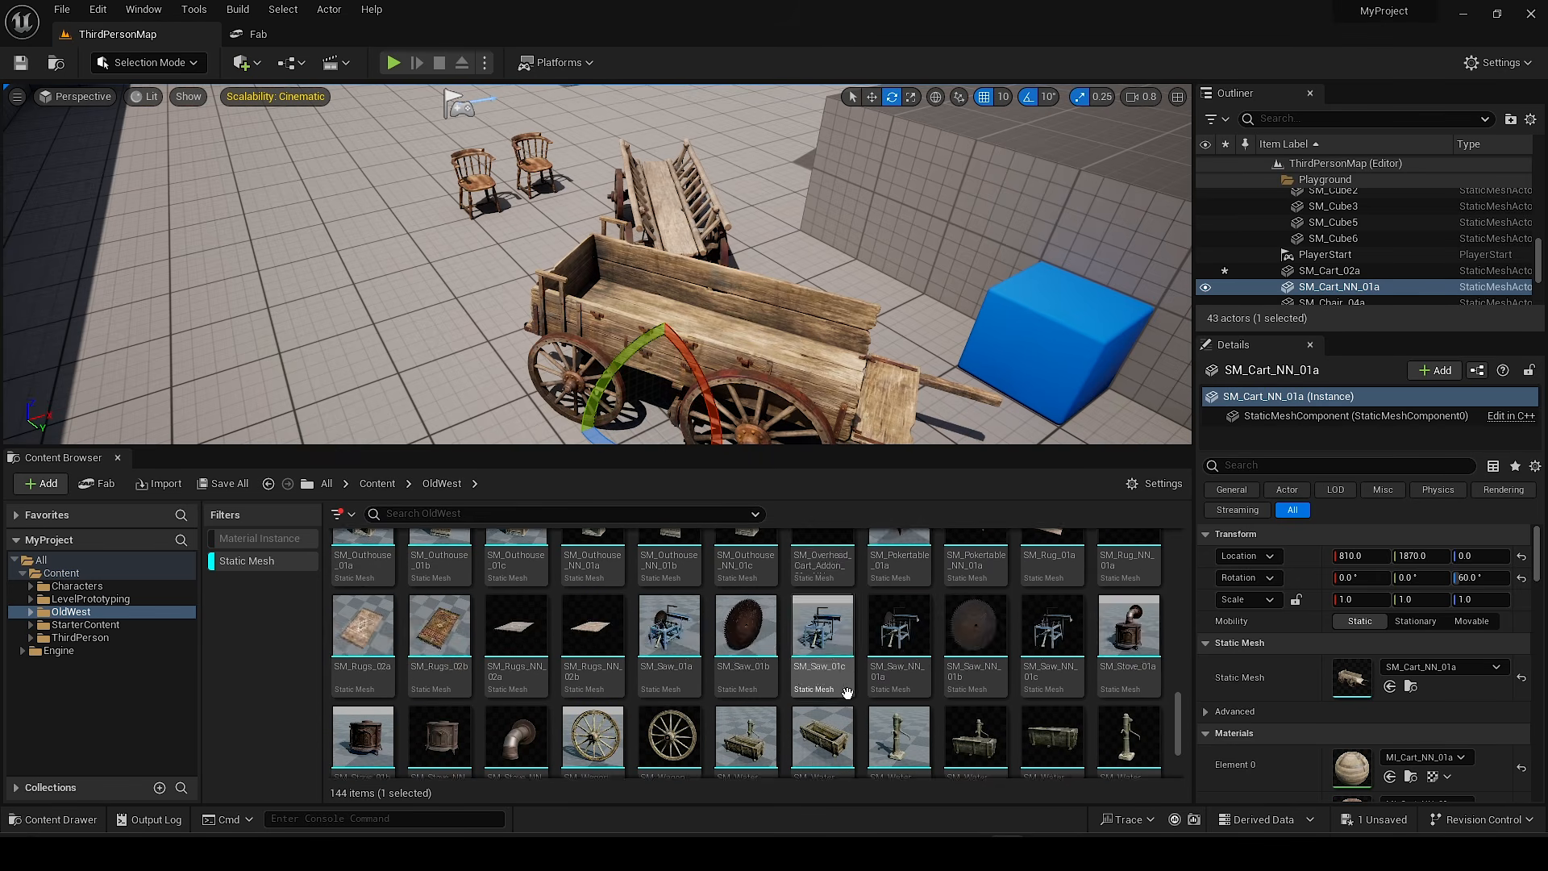
scroll(847, 693, up, 10)
scroll(580, 649, up, 3)
scroll(976, 637, up, 4)
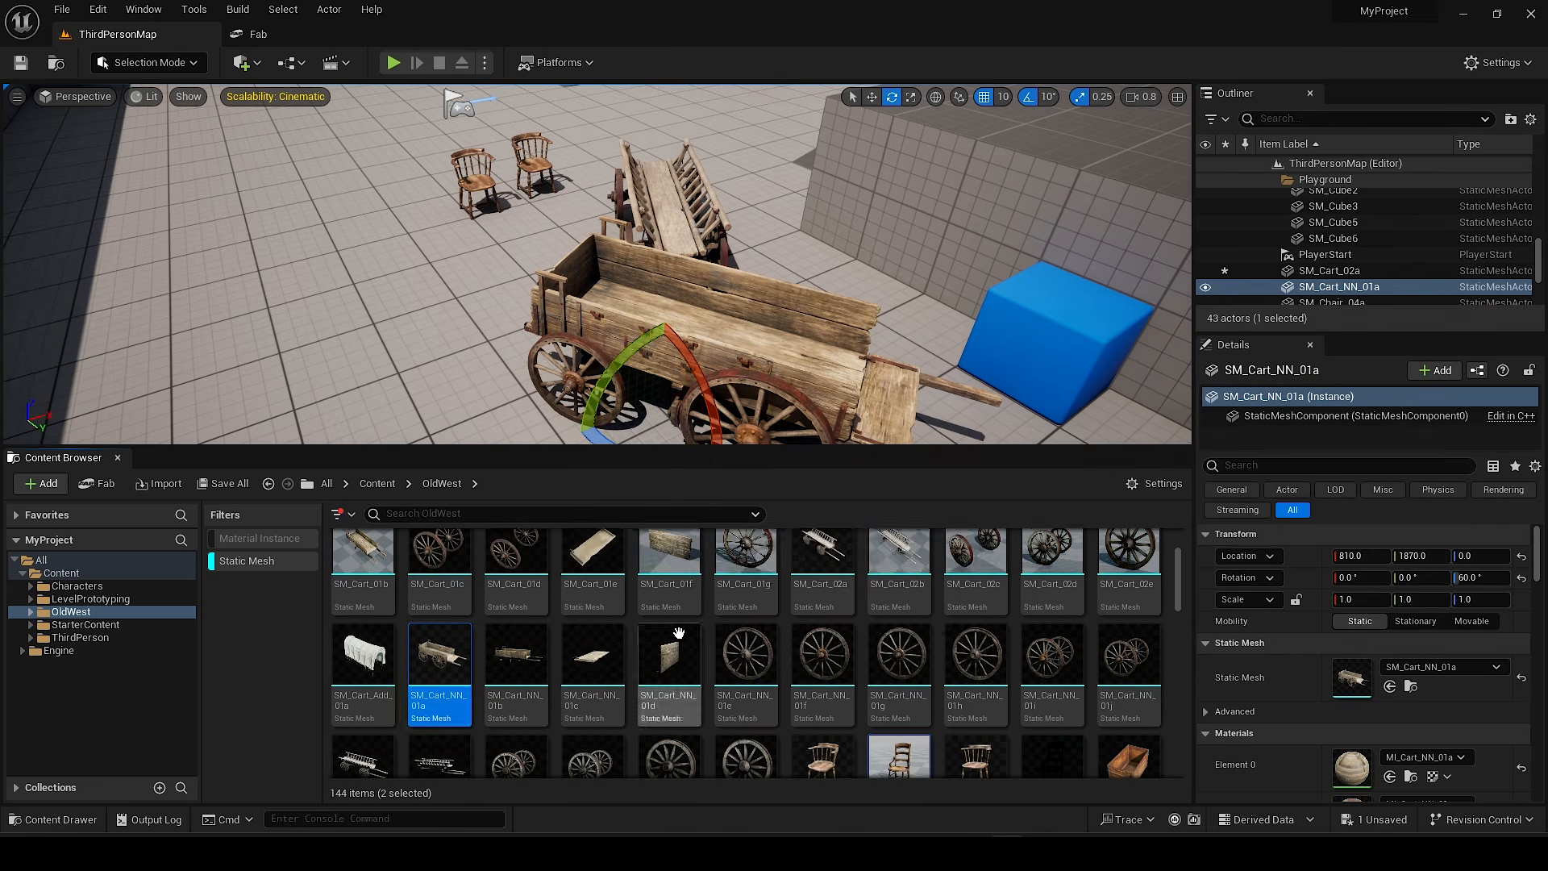
click(741, 502)
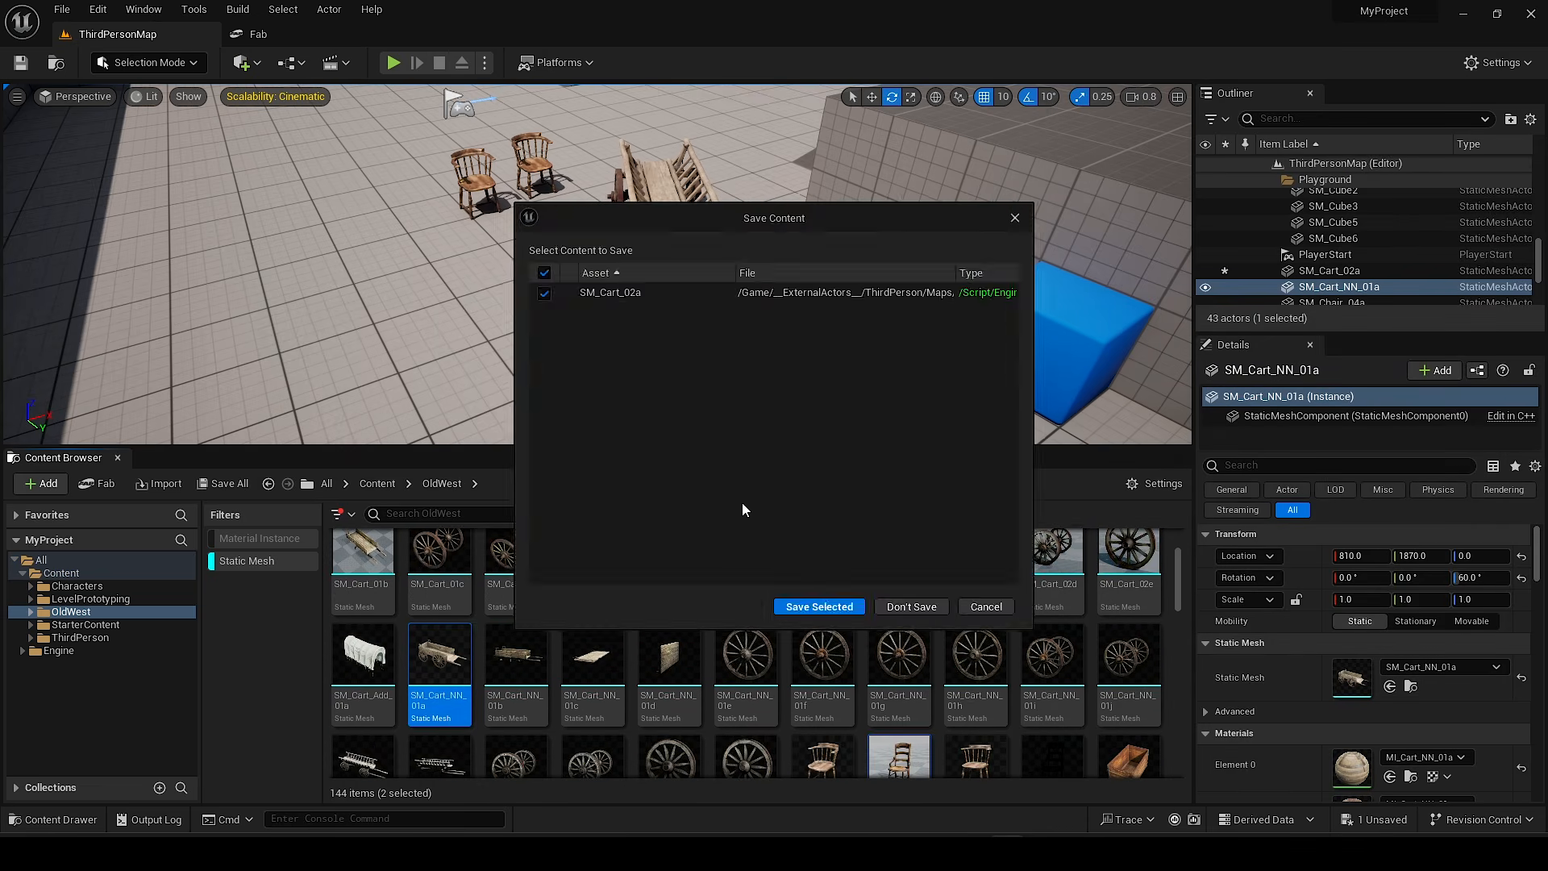
click(894, 607)
click(886, 614)
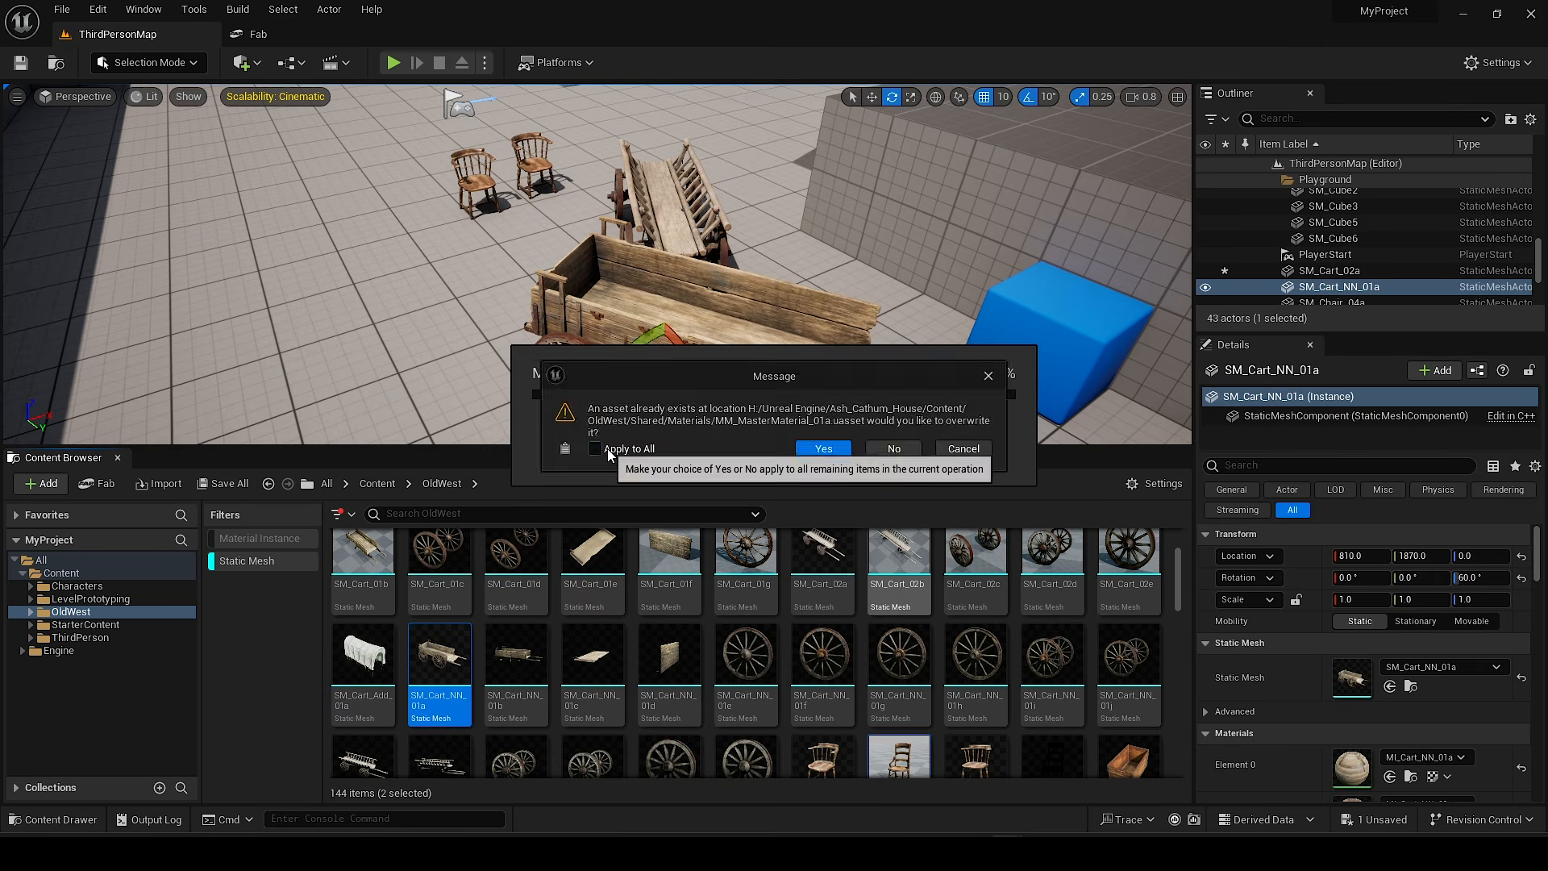
click(607, 448)
click(821, 448)
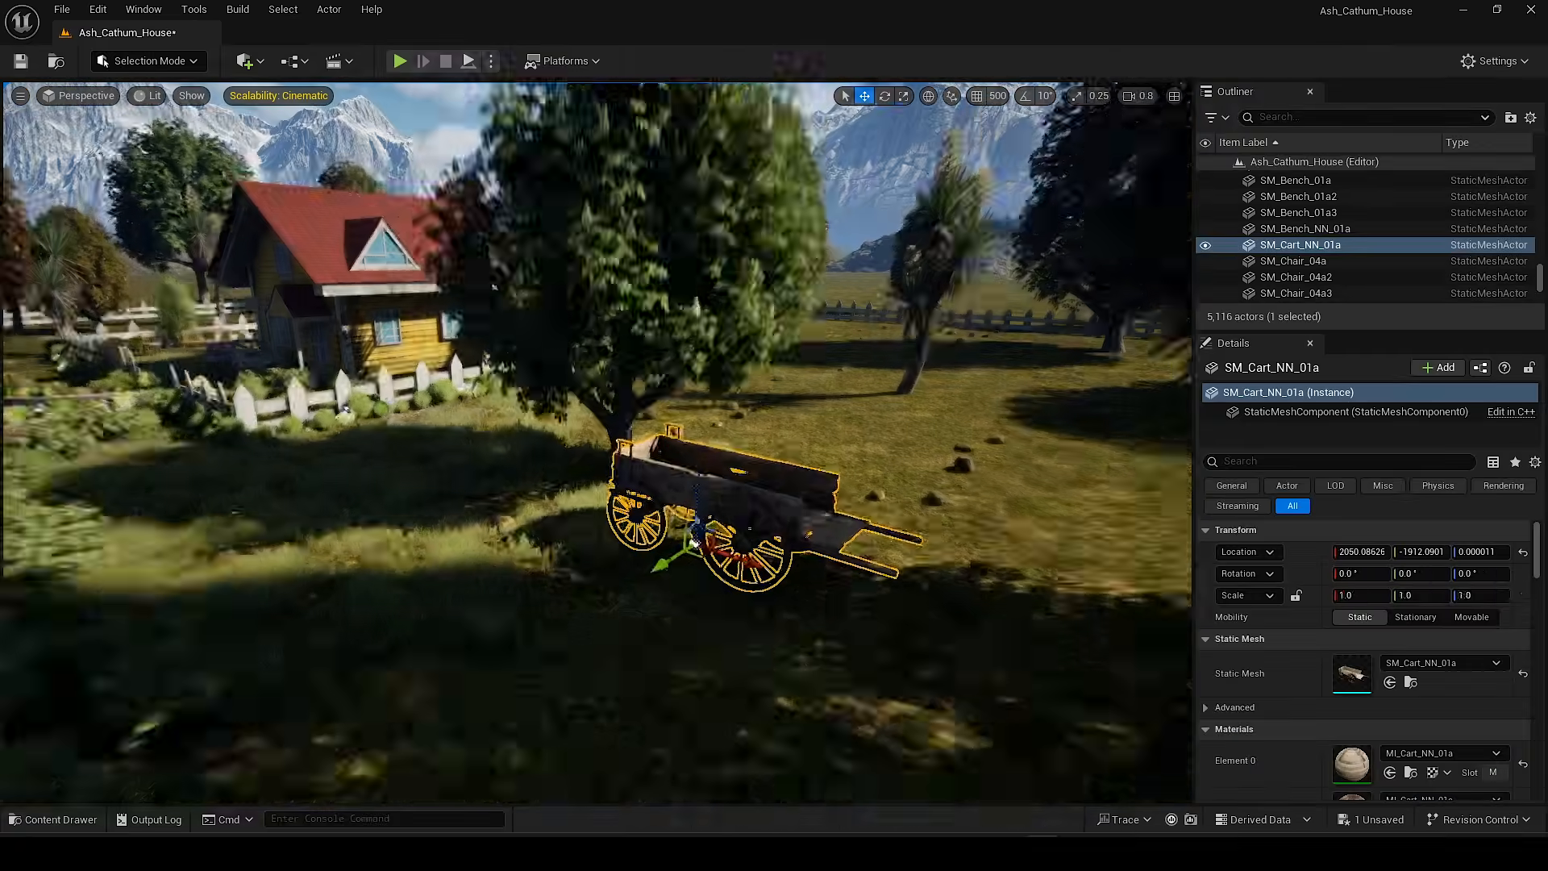
mouse_move(726, 685)
mouse_down()
mouse_move(819, 591)
mouse_move(730, 673)
mouse_up()
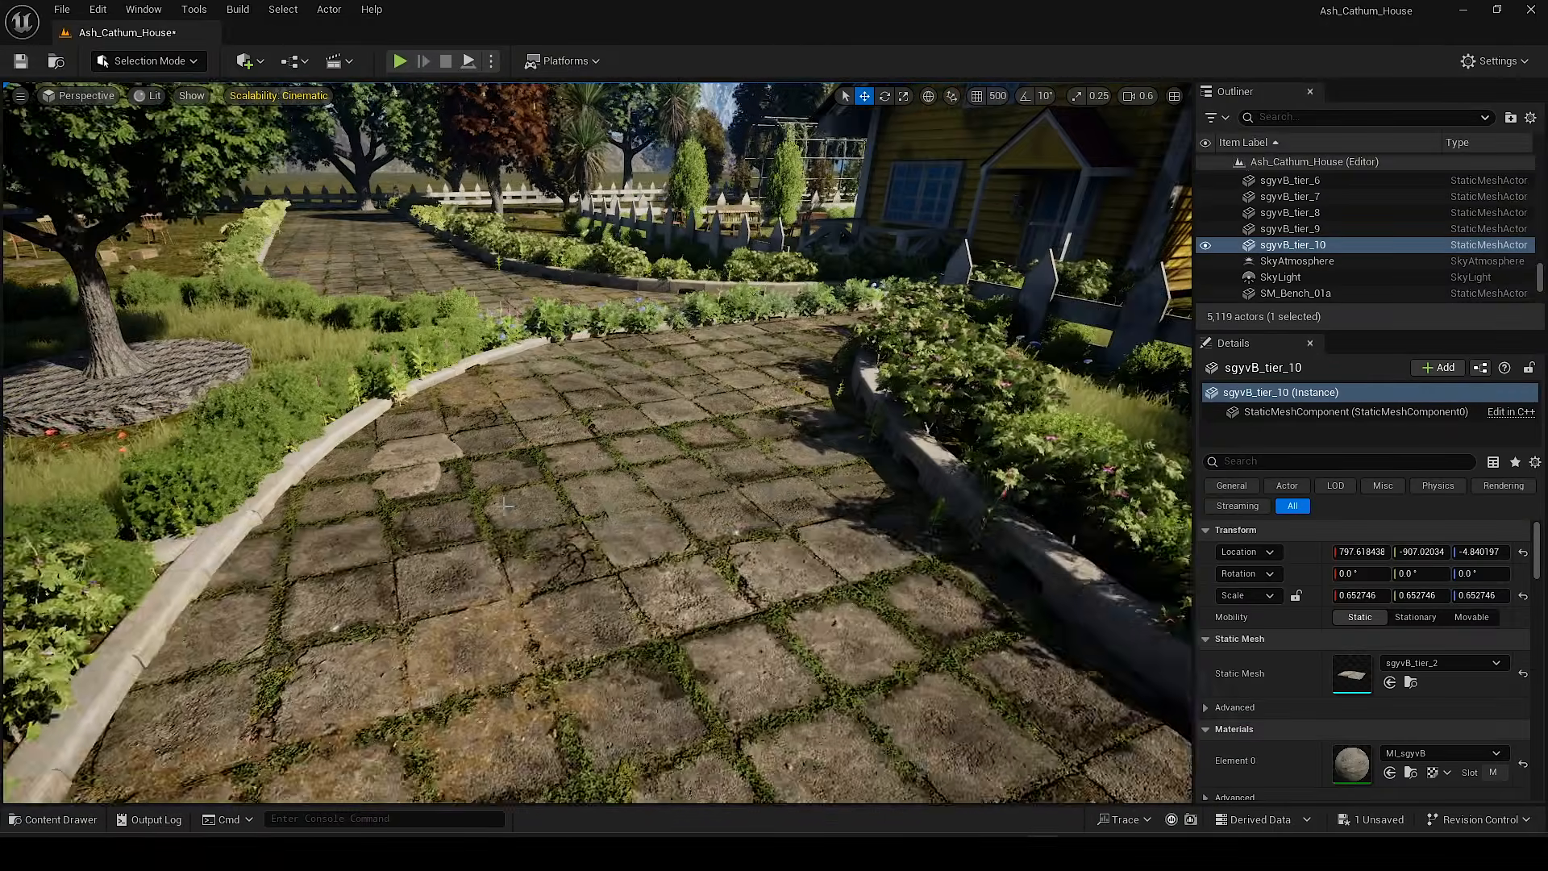
Step: Add a vi1veh0 ground patch to the stone path near the flower border and scale it uniformly to about 0.36
key(ctrl+space)
drag(1121, 669, 830, 556)
key(r)
scroll(879, 564, down, 1)
right_drag(830, 556, 927, 564)
key(w)
drag(668, 456, 664, 474)
Step: Duplicate the vi1veh0 patch along the stone path and rotate a copy about 93° around the vertical axis
alt+drag(649, 529, 284, 317)
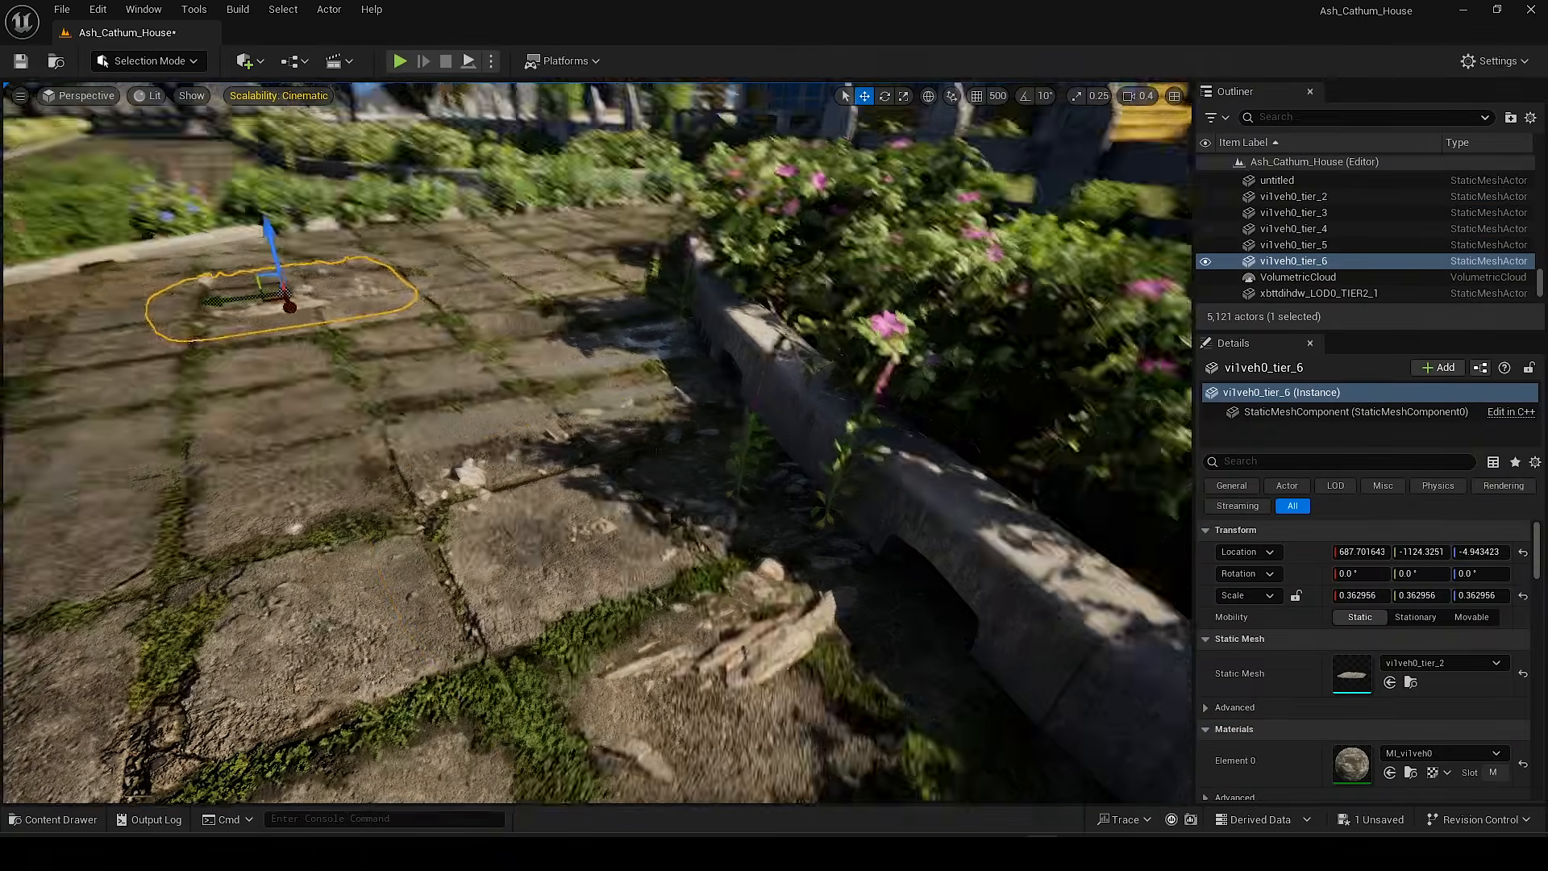
right_drag(283, 317, 169, 266)
key(e)
drag(556, 532, 432, 568)
drag(556, 492, 491, 339)
right_drag(492, 339, 516, 274)
drag(266, 655, 248, 667)
right_drag(588, 488, 338, 605)
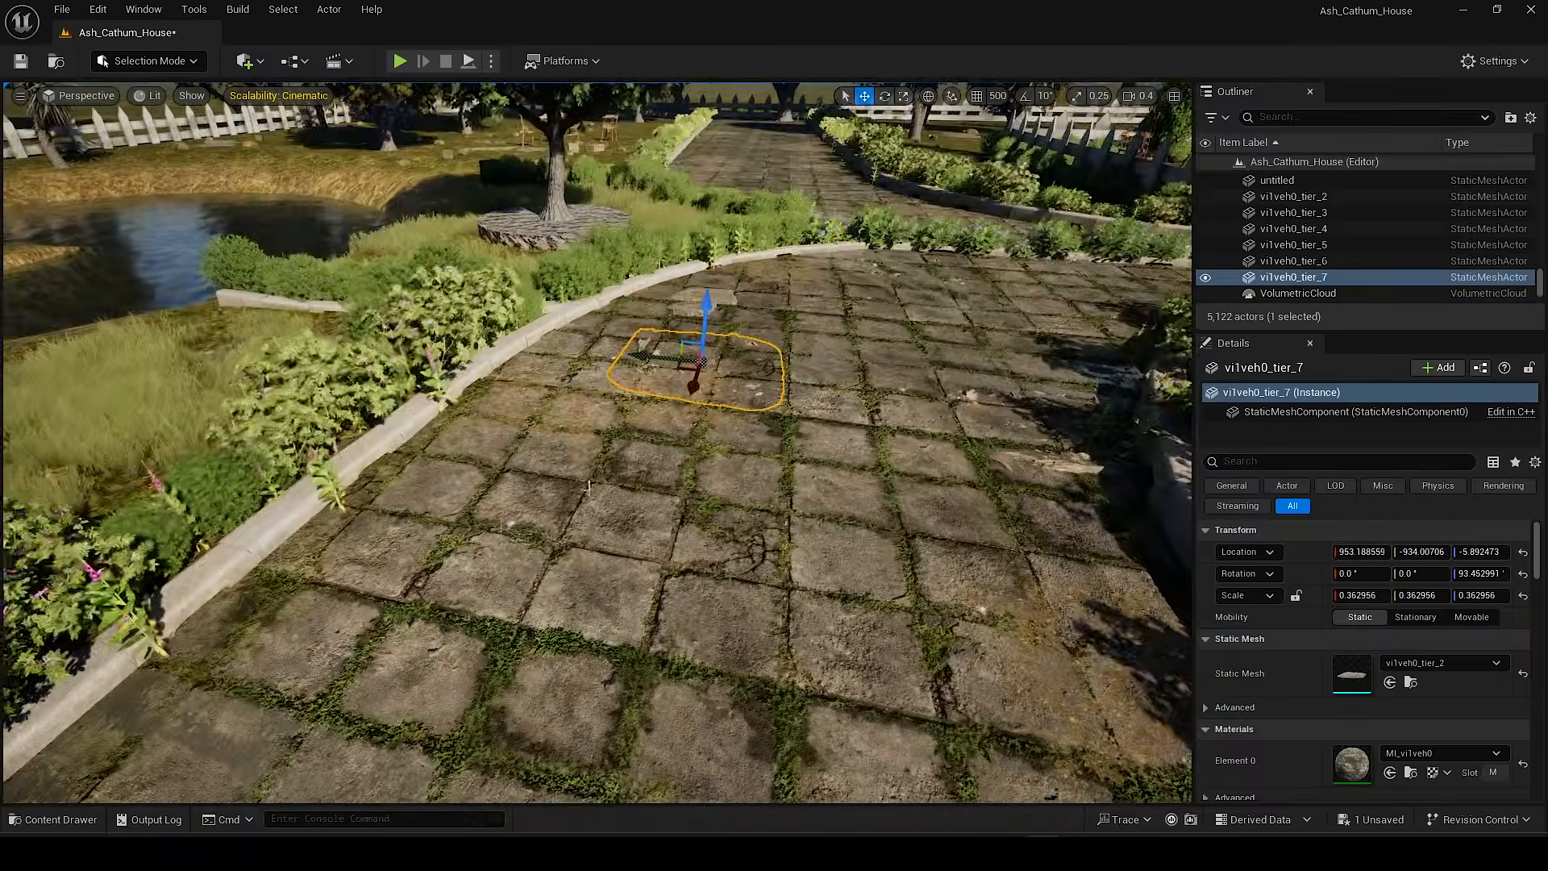
Step: Move the rotated vi1veh0 patch to another spot on the paving, turn it again and fine-tune its position
drag(684, 374, 564, 476)
right_drag(564, 475, 637, 524)
key(e)
drag(492, 516, 419, 483)
key(w)
drag(418, 502, 418, 493)
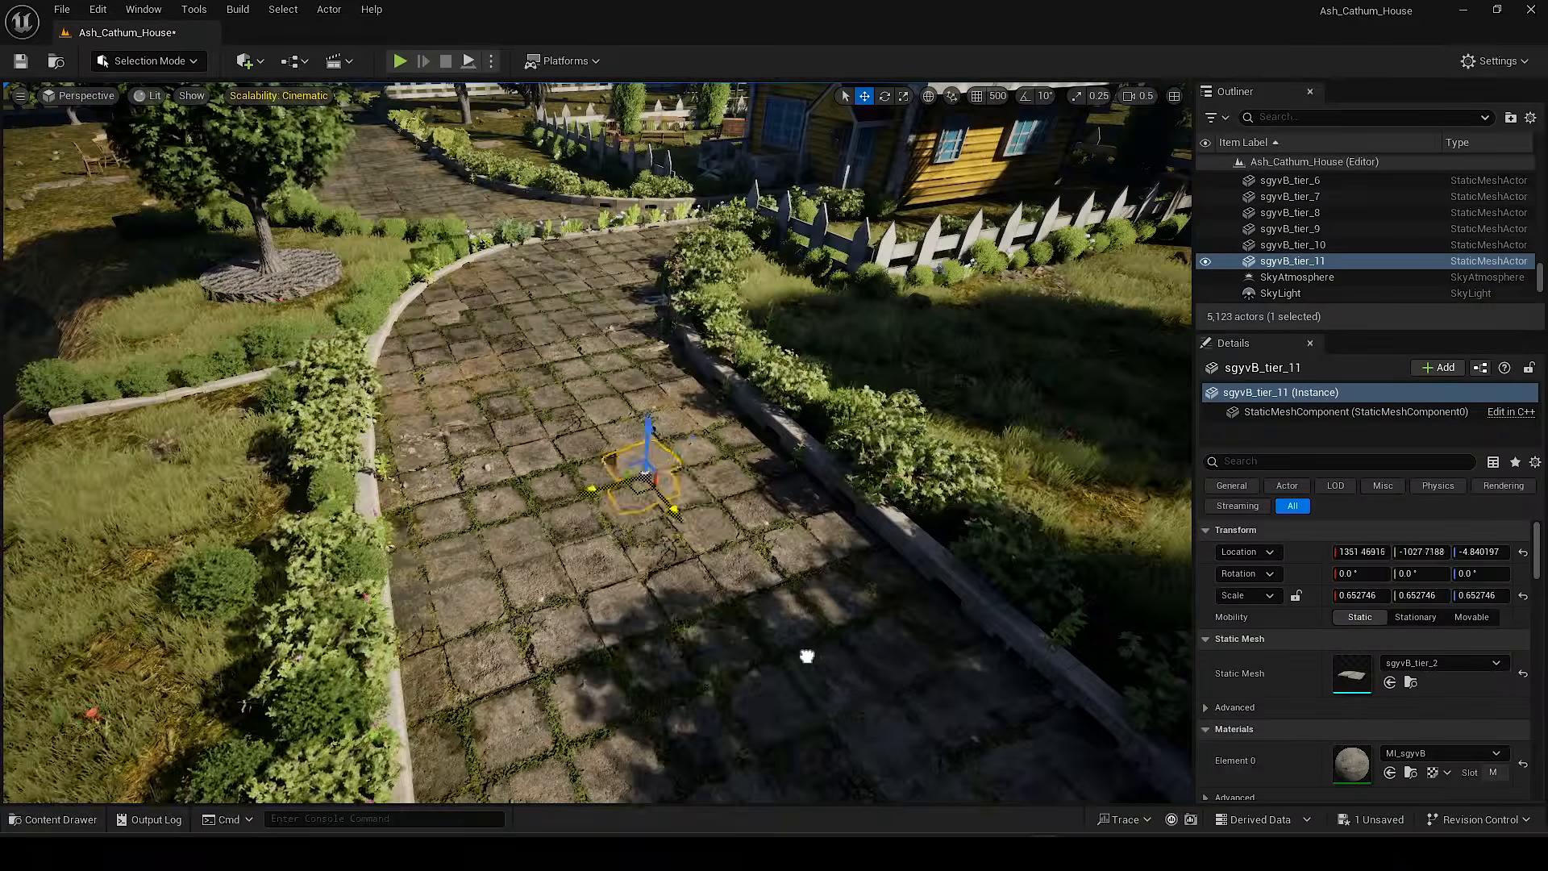
Step: Rotate the sgyvB patch on the stone path and shift it so it blends into the paving
key(e)
drag(662, 517, 674, 482)
key(w)
right_drag(618, 570, 540, 548)
key(e)
drag(766, 574, 791, 560)
key(w)
drag(718, 511, 787, 463)
right_drag(787, 463, 710, 436)
Step: Duplicate a vi1veh0 patch to further bare spots of the driveway and rotate the copy near the house entrance
click(274, 366)
alt+drag(228, 372, 853, 584)
right_drag(854, 584, 722, 403)
alt+drag(722, 401, 484, 516)
right_drag(483, 515, 408, 553)
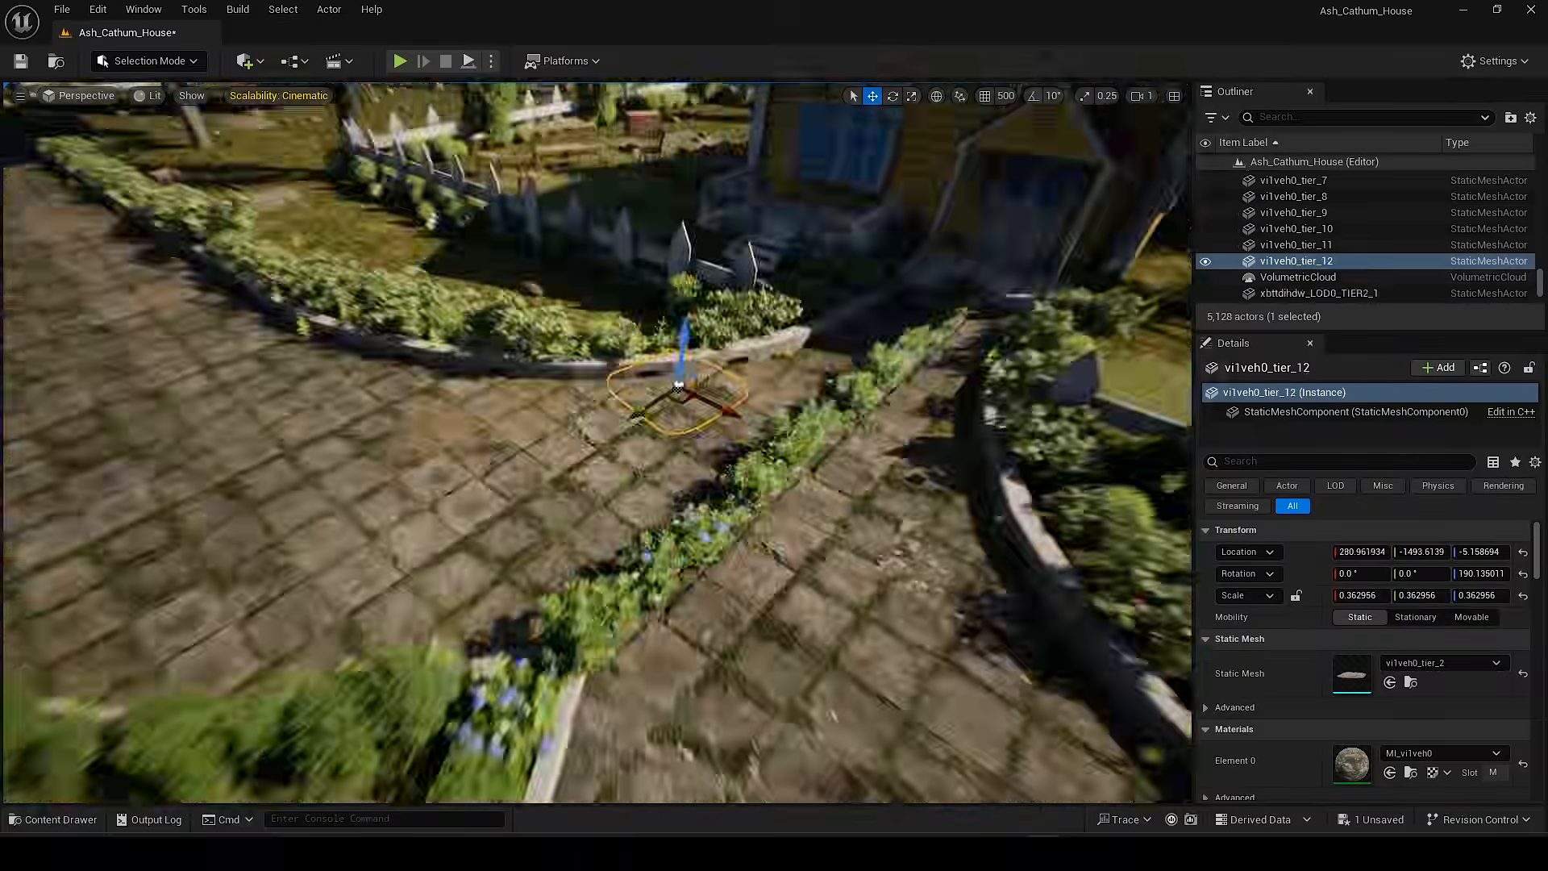
right_drag(678, 403, 622, 421)
key(e)
drag(677, 453, 629, 472)
key(w)
Step: Distribute more vi1veh0 patch copies over the remaining paving and rotate one of them for variation
alt+drag(622, 422, 846, 503)
right_drag(846, 504, 767, 464)
alt+drag(728, 403, 710, 564)
key(e)
drag(777, 518, 726, 524)
key(w)
alt+drag(839, 548, 274, 397)
right_drag(274, 397, 429, 449)
alt+drag(415, 449, 887, 556)
right_drag(887, 556, 797, 553)
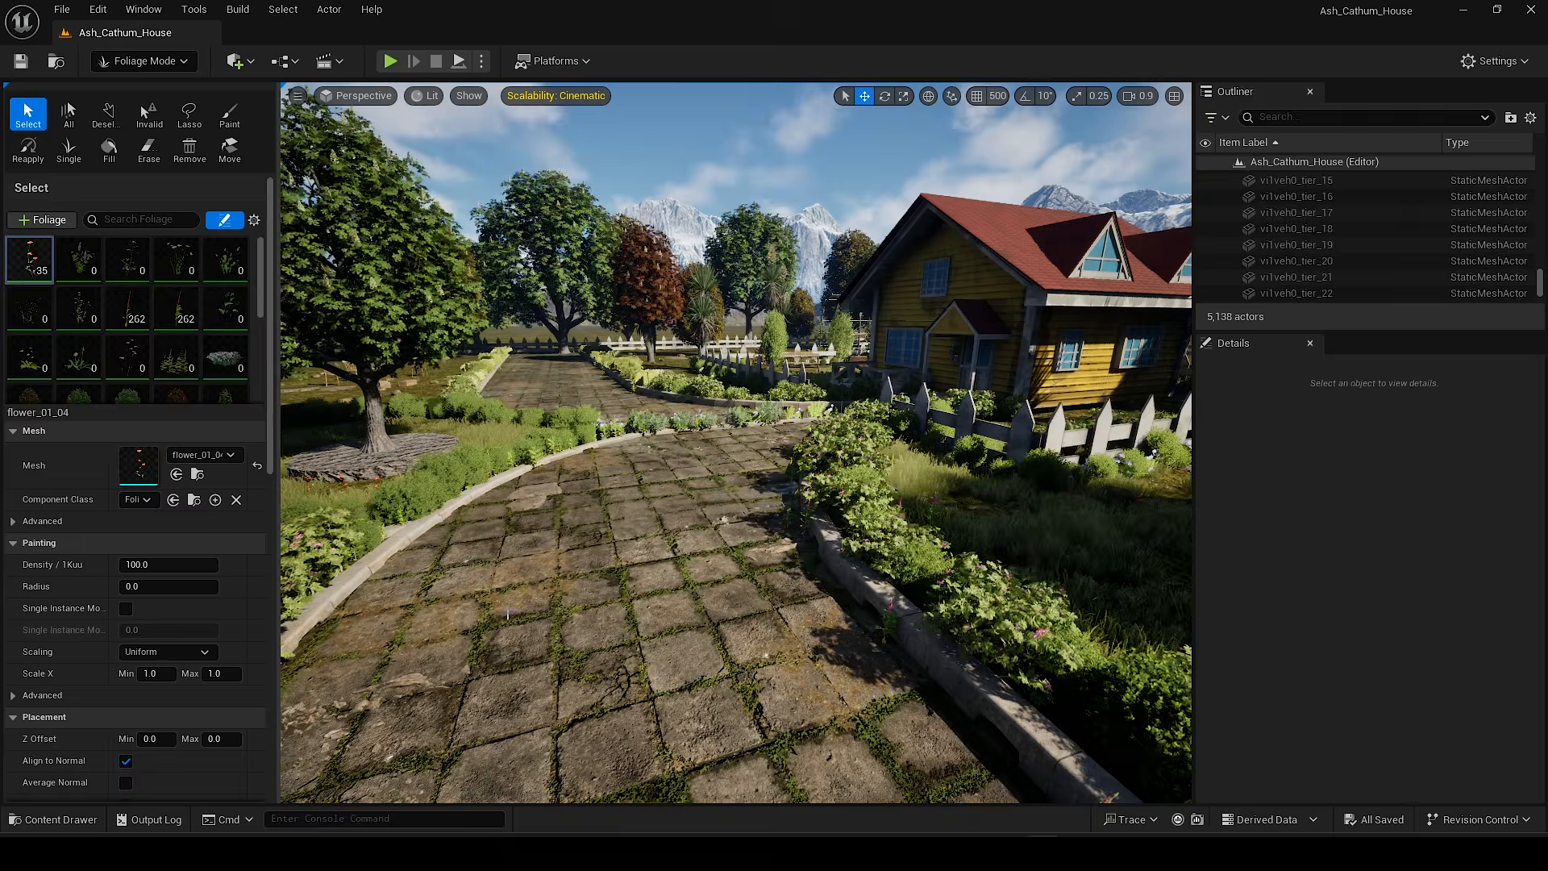
Step: Paint flower_01_04 foliage onto the grass strips beside the stone driveway in Foliage mode
click(229, 114)
mouse_move(612, 403)
right_down()
mouse_move(612, 475)
mouse_move(516, 500)
right_up()
scroll(564, 484, down, 1)
drag(657, 491, 474, 456)
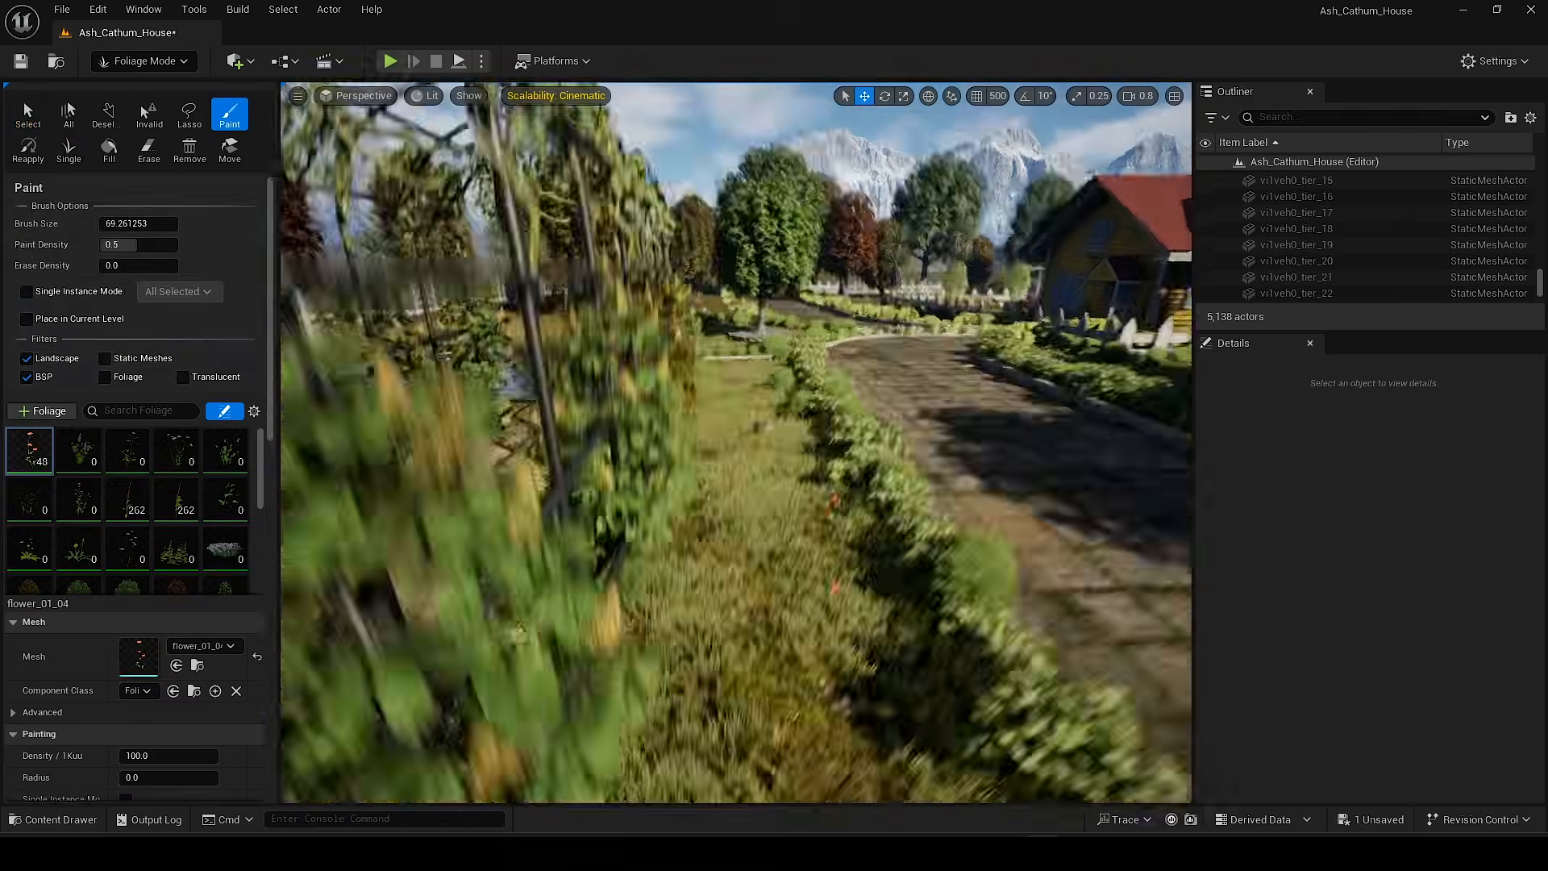
right_drag(564, 500, 564, 556)
drag(613, 549, 518, 570)
right_drag(519, 570, 742, 564)
scroll(757, 577, up, 3)
click(835, 619)
Step: Shrink the foliage brush considerably and paint small clusters of flower_01_04 on the grass
mouse_move(835, 619)
right_down()
mouse_move(919, 625)
mouse_move(984, 677)
right_up()
key(bracketleft)
key(bracketleft)
key(bracketleft)
key(bracketleft)
key(bracketleft)
key(bracketleft)
key(bracketleft)
key(bracketleft)
key(bracketleft)
key(bracketleft)
key(bracketleft)
key(w)
mouse_move(721, 615)
right_down()
mouse_move(838, 613)
mouse_move(838, 685)
right_up()
scroll(532, 656, down, 3)
click(815, 553)
Step: Add more small flower_01_04 clusters at scattered spots on the lawns around the paved paths
right_drag(724, 500, 967, 516)
scroll(718, 570, up, 3)
click(363, 553)
key(s)
right_drag(362, 553, 798, 565)
click(677, 428)
right_drag(677, 428, 548, 484)
click(604, 516)
right_drag(550, 640, 564, 580)
right_drag(892, 390, 1129, 459)
click(620, 260)
mouse_move(779, 229)
right_down()
mouse_move(779, 186)
mouse_move(693, 202)
mouse_move(725, 274)
mouse_move(806, 322)
right_up()
key(w)
click(695, 509)
right_drag(818, 560, 564, 387)
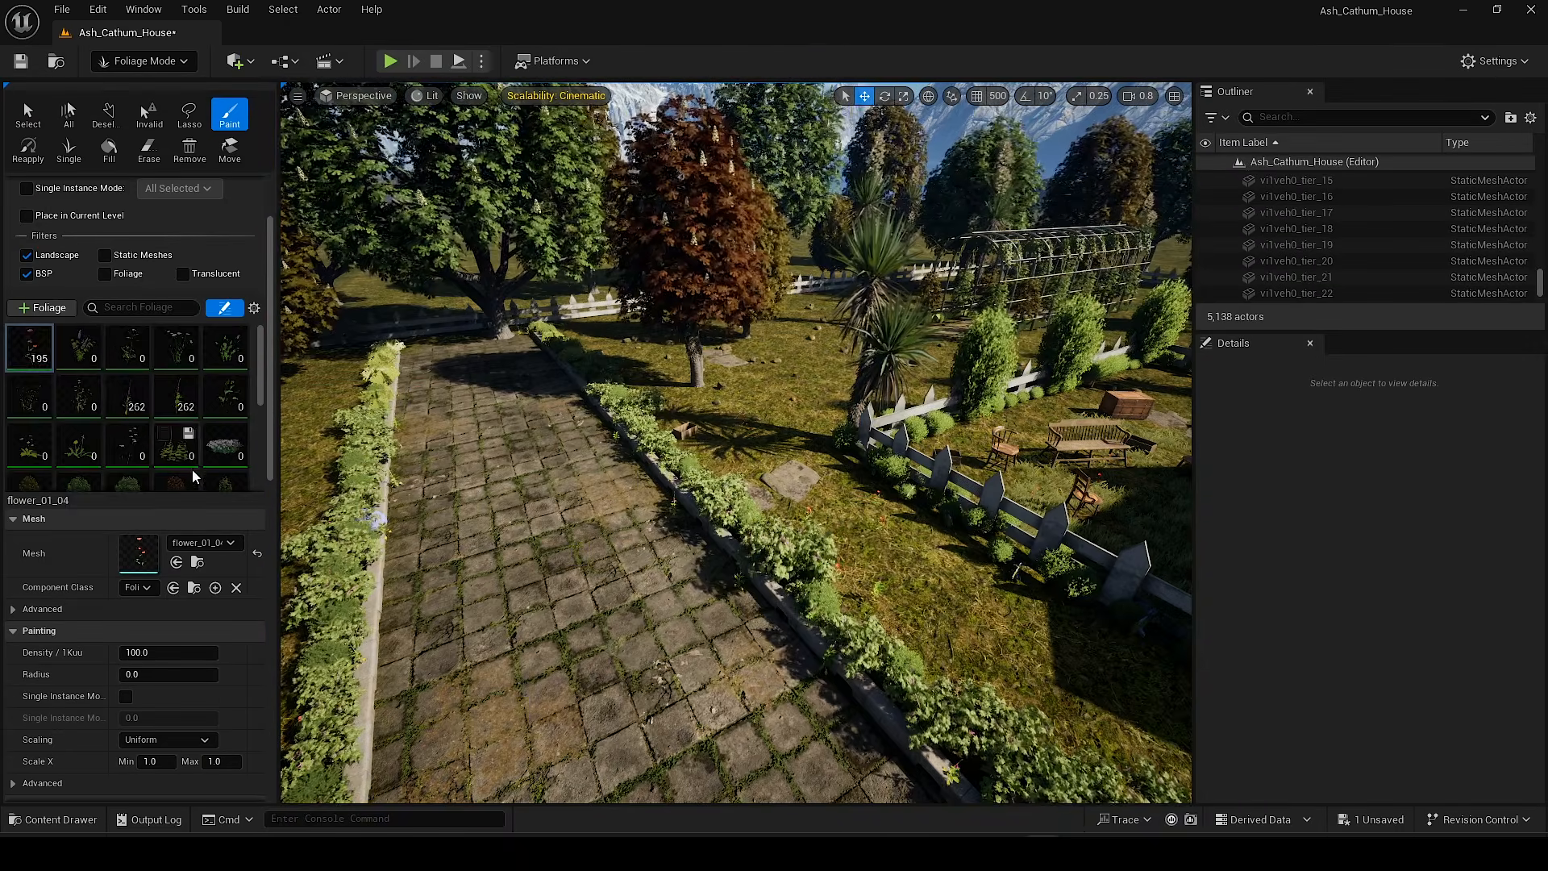
Step: Select the SM_FieldGrass_01 foliage, view the scene unlit, and paint grass over the shaded lawn around the cart and trees
scroll(192, 469, down, 3)
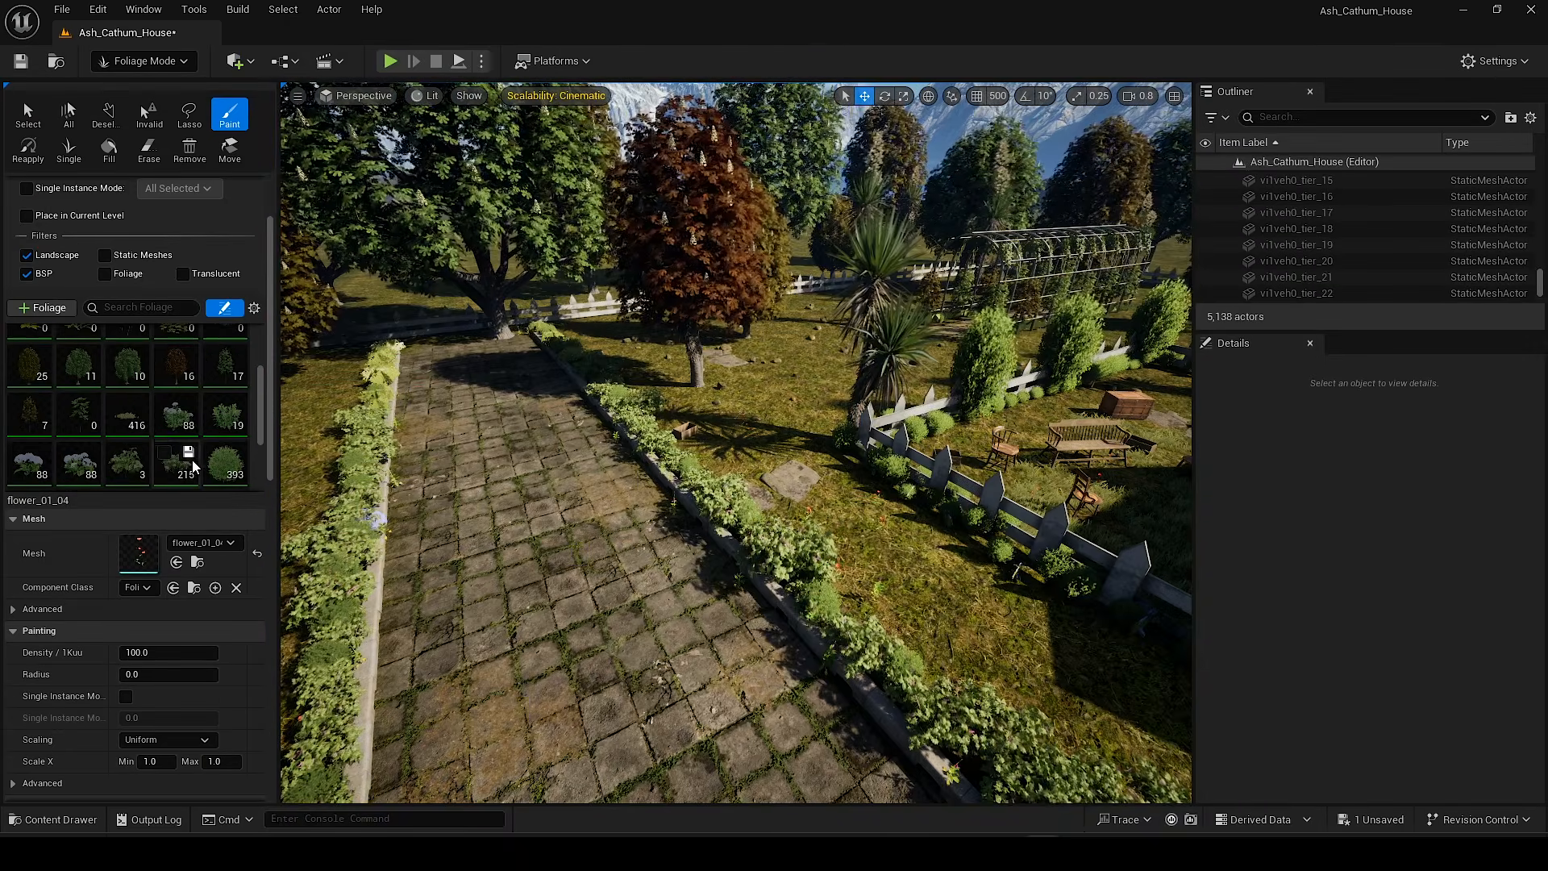
click(125, 415)
right_drag(610, 434, 1008, 455)
key(w)
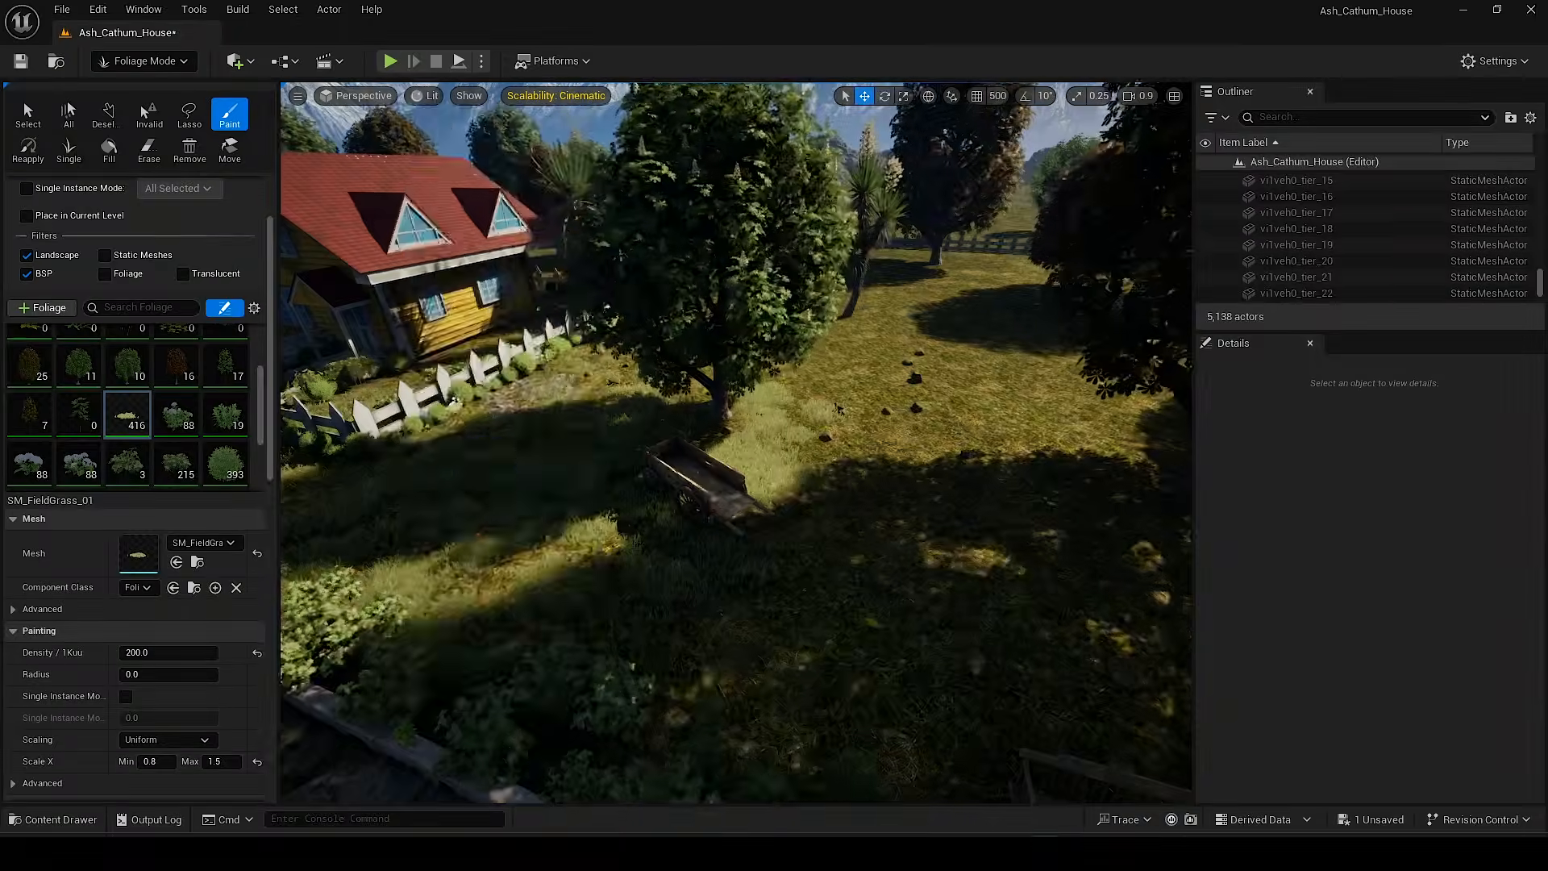
key(alt+3)
right_drag(487, 460, 516, 516)
drag(725, 457, 622, 453)
right_drag(622, 452, 1129, 451)
drag(725, 483, 533, 542)
right_drag(532, 543, 737, 625)
drag(737, 625, 902, 576)
right_drag(903, 576, 749, 532)
key(s)
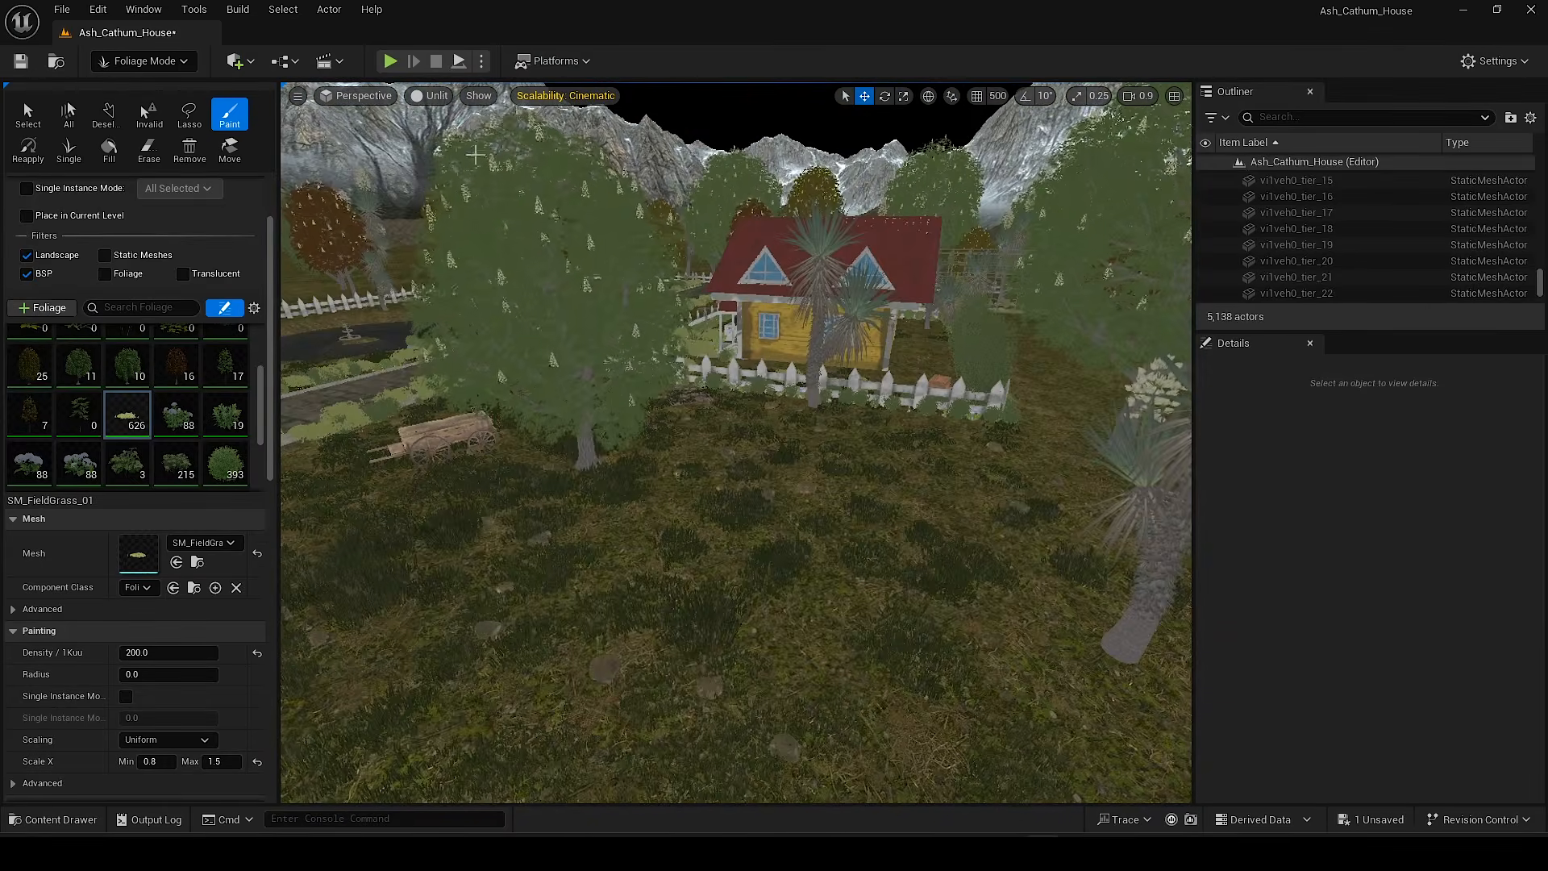
Step: Return the viewport to lit shading and paint more SM_FieldGrass_01 on the bare lawn outside the house fence
click(464, 159)
right_drag(645, 403, 702, 380)
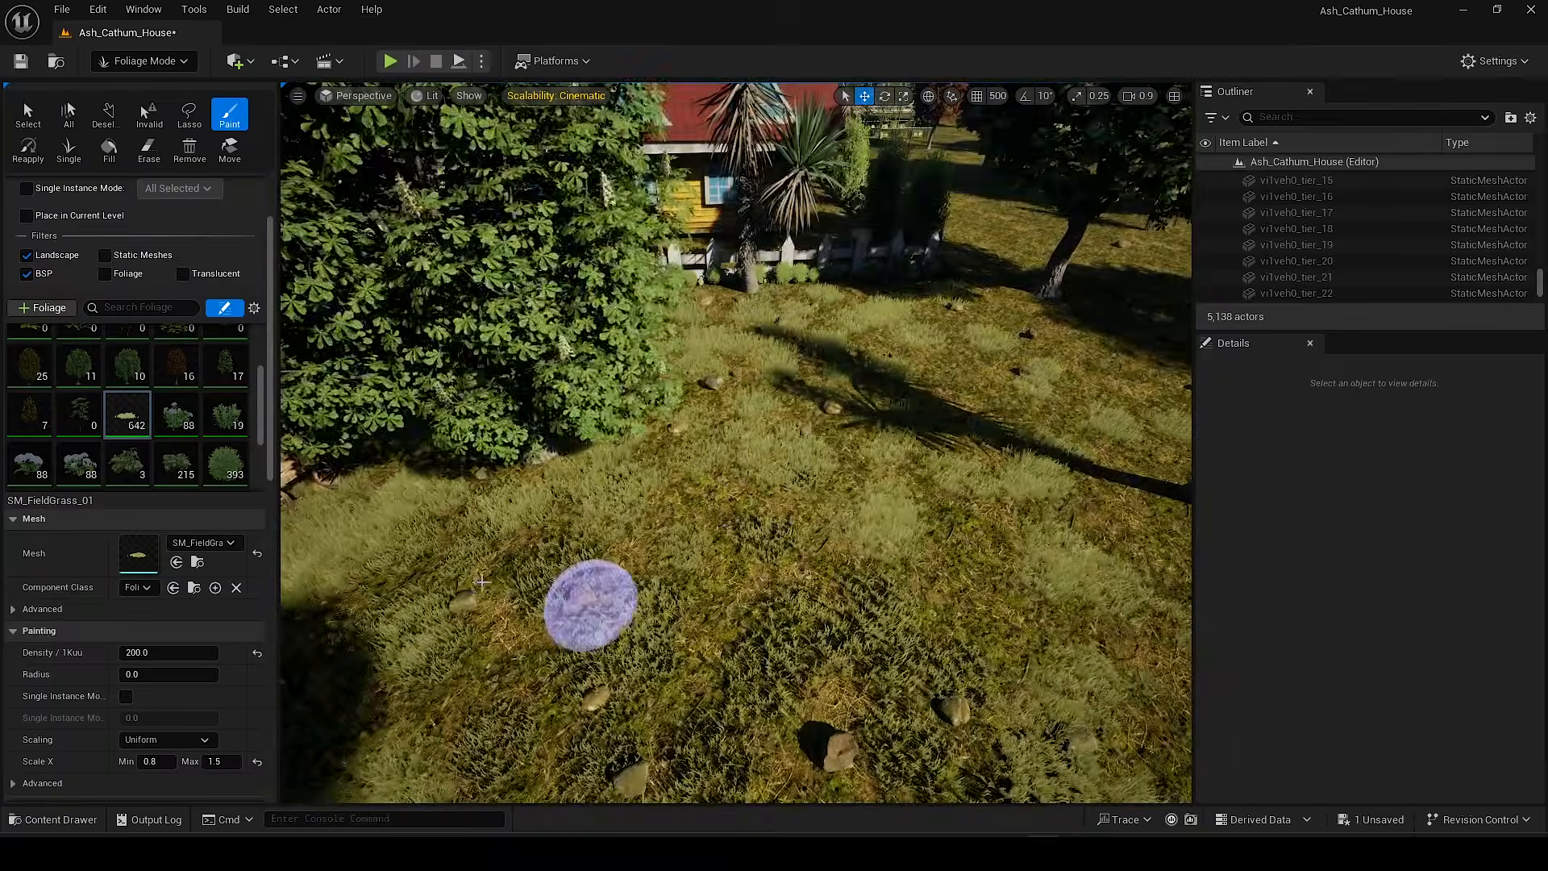
drag(701, 380, 890, 415)
key(s)
mouse_move(891, 416)
right_down()
mouse_move(782, 560)
mouse_move(701, 516)
right_up()
mouse_move(701, 516)
mouse_down()
mouse_move(757, 718)
mouse_move(725, 713)
mouse_up()
right_drag(725, 713, 663, 712)
drag(662, 711, 709, 694)
Step: Continue painting SM_FieldGrass_01 over the remaining bare ground toward the strip between the paved path and the arbor
mouse_move(710, 693)
right_down()
mouse_move(926, 615)
mouse_move(621, 490)
right_up()
drag(622, 490, 592, 459)
key(w)
mouse_move(592, 460)
right_down()
mouse_move(500, 403)
mouse_move(677, 556)
right_up()
mouse_move(677, 556)
mouse_down()
mouse_move(719, 542)
mouse_move(781, 387)
mouse_up()
key(w)
mouse_move(781, 387)
right_down()
mouse_move(1064, 546)
mouse_move(1128, 419)
right_up()
scroll(1064, 545, down, 1)
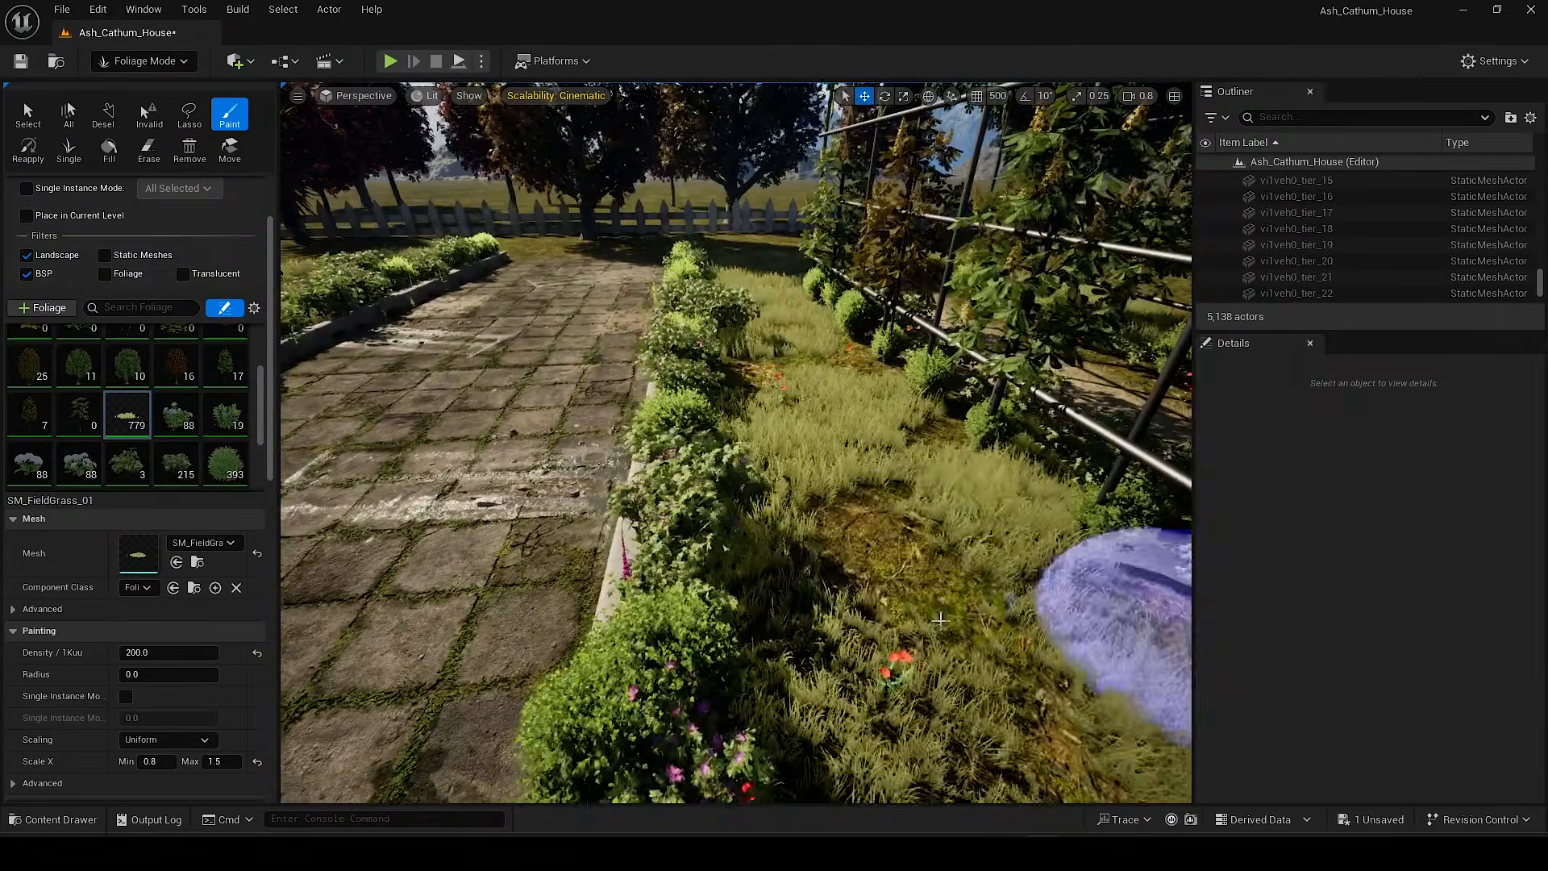
Step: Paint SM_FieldGrass over the bare lawn beside the trellis and around the sides of the yellow house
drag(940, 620, 864, 637)
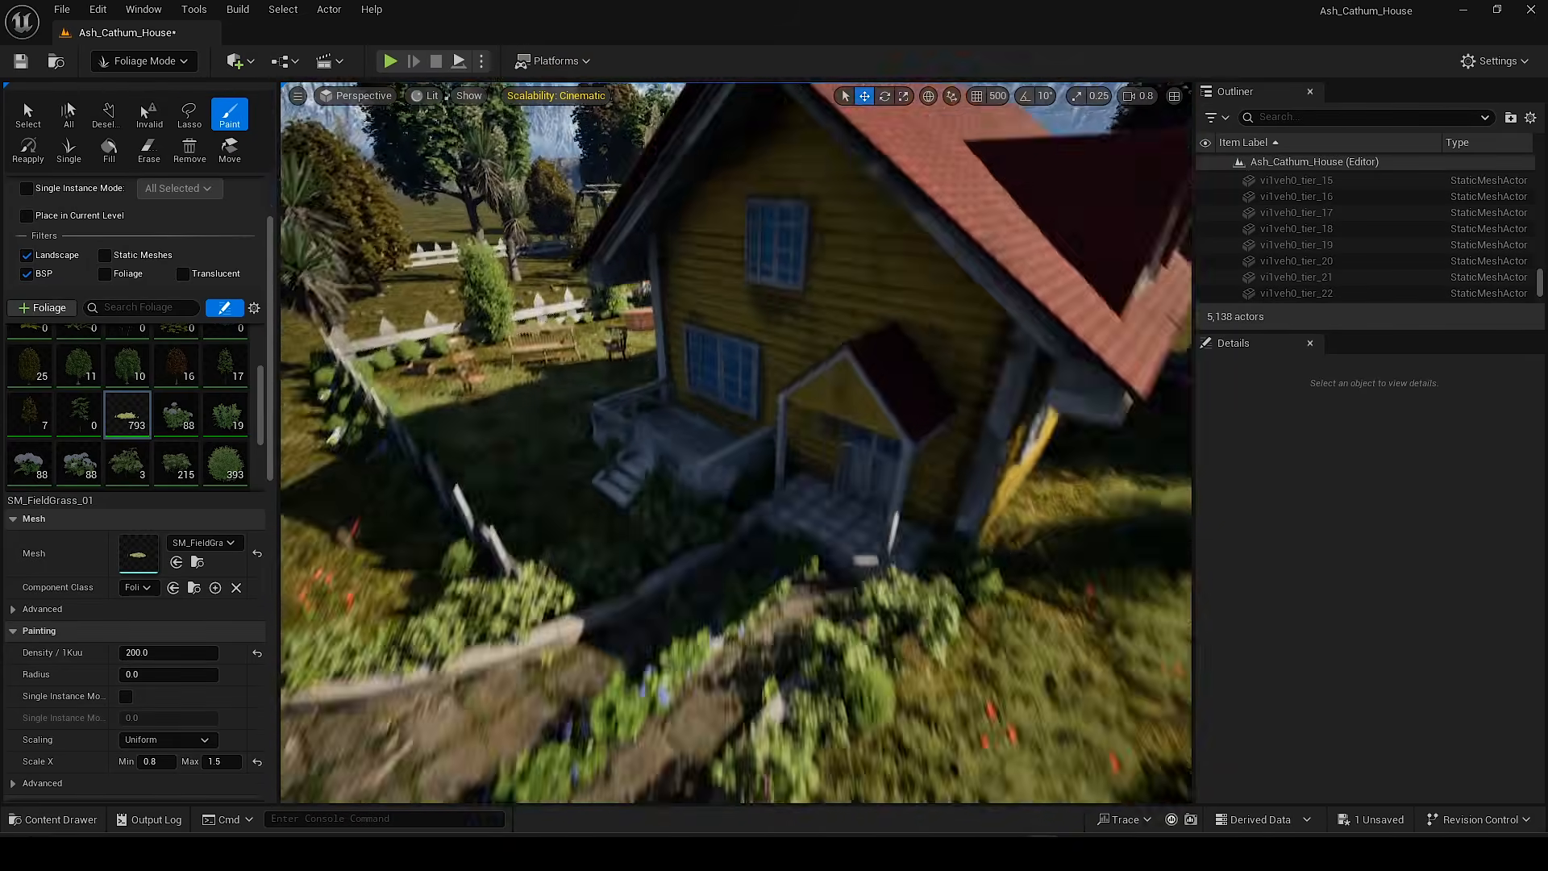
click(767, 325)
mouse_move(767, 324)
right_down()
mouse_move(564, 325)
mouse_move(1032, 413)
right_up()
click(1031, 412)
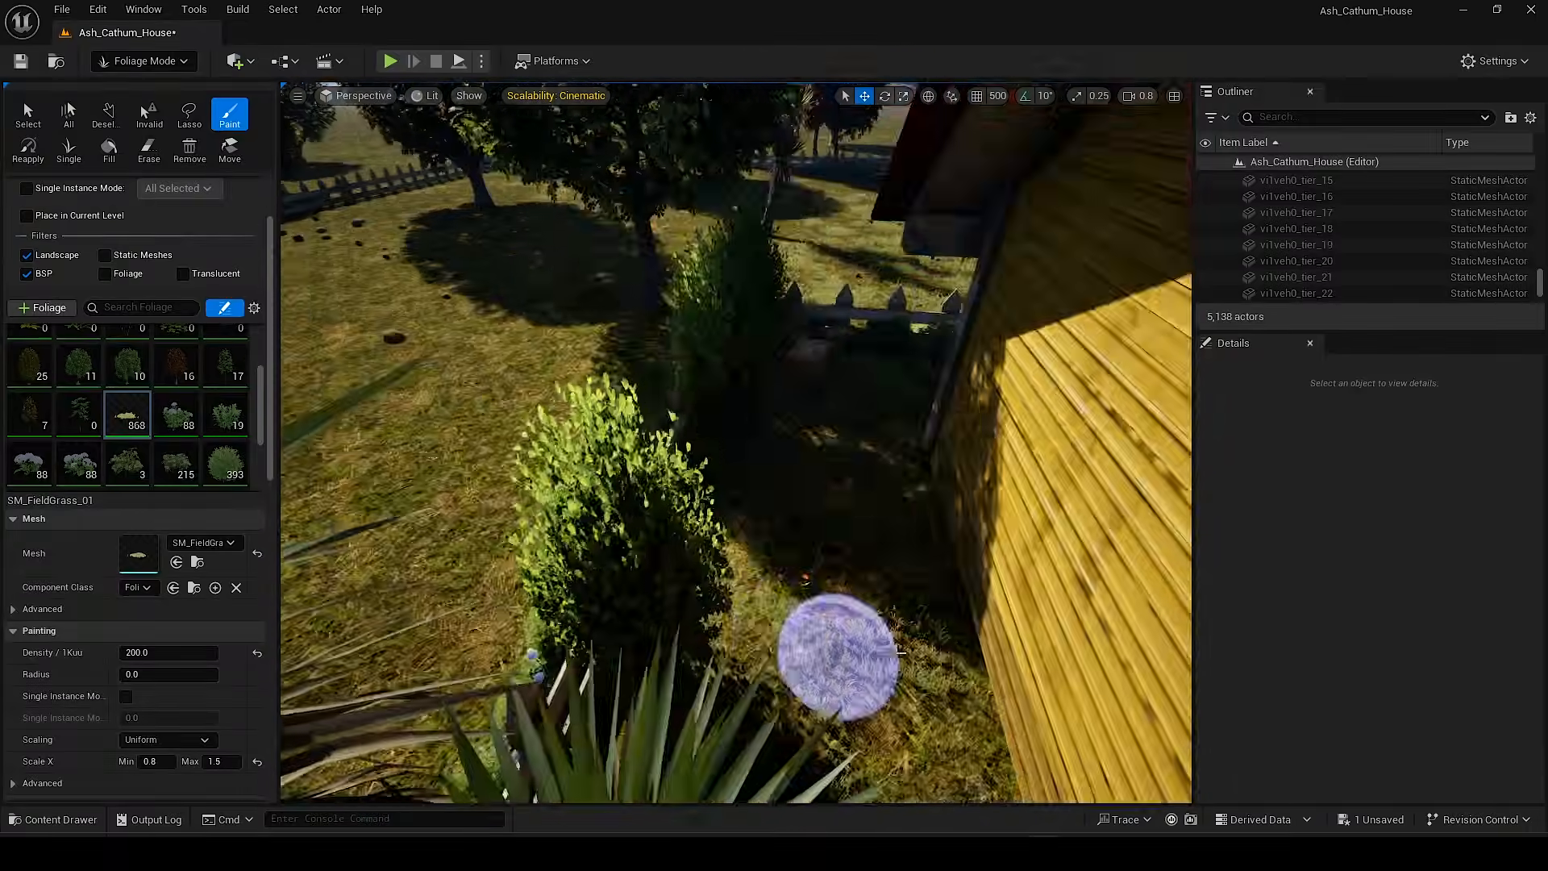
right_drag(900, 652, 1068, 653)
click(608, 558)
right_drag(608, 558, 1068, 435)
click(796, 490)
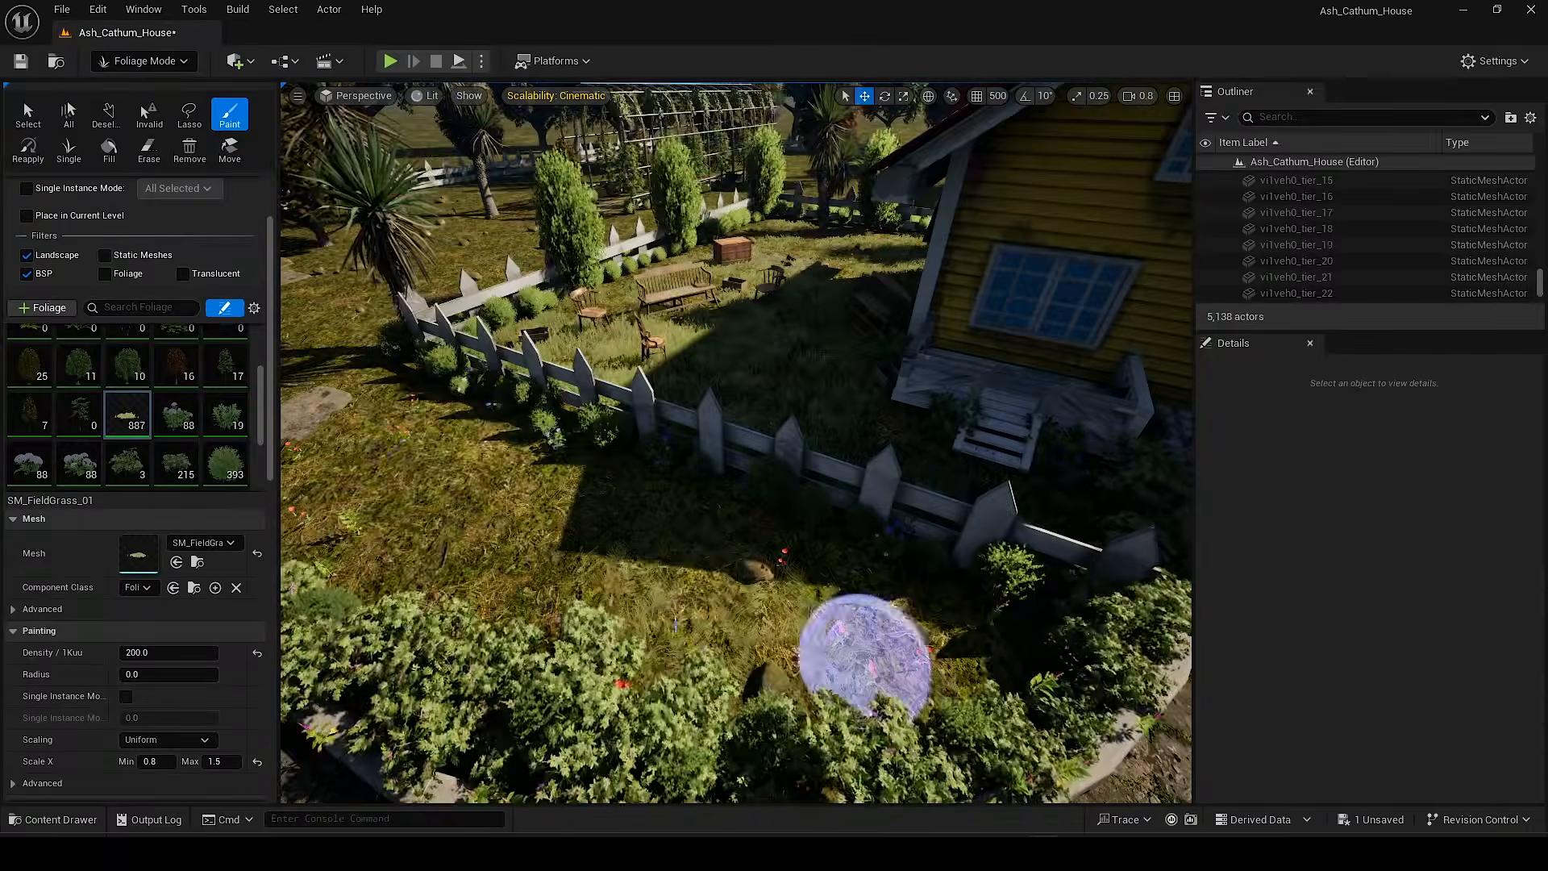
Step: Paint more SM_FieldGrass over the bare ground between the front hedge and the picket fence
click(675, 625)
right_drag(676, 624, 363, 625)
click(819, 522)
mouse_move(819, 521)
right_down()
mouse_move(819, 659)
mouse_move(726, 516)
mouse_move(742, 521)
mouse_move(578, 522)
mouse_move(601, 619)
mouse_move(588, 694)
mouse_move(746, 572)
mouse_move(870, 542)
mouse_move(760, 443)
mouse_move(632, 501)
mouse_move(933, 518)
mouse_move(798, 518)
mouse_move(726, 483)
mouse_move(653, 481)
mouse_move(908, 419)
mouse_move(677, 428)
mouse_move(709, 503)
mouse_move(639, 501)
mouse_move(693, 484)
right_up()
click(819, 658)
scroll(819, 659, up, 1)
click(742, 522)
click(577, 521)
click(601, 619)
click(870, 543)
Step: Set the grass density to 200, paint SM_FieldGrass over the remaining bare patches, and save the level
click(170, 652)
text(200)
click(170, 652)
click(753, 518)
click(653, 481)
click(908, 419)
click(709, 504)
click(640, 501)
key(ctrl+s)
Step: Select the flower_01_04 foliage and paint it across the grass
scroll(49, 379, up, 4)
click(45, 337)
mouse_move(564, 403)
right_down()
mouse_move(632, 460)
mouse_move(898, 449)
mouse_move(540, 637)
mouse_move(438, 460)
mouse_move(777, 539)
mouse_move(709, 580)
right_up()
click(632, 460)
click(898, 449)
click(777, 539)
click(709, 580)
Step: Continue painting flower_01_04 in strokes over the lawn areas and along the trellis walkway
drag(663, 674, 629, 391)
mouse_move(629, 391)
right_down()
mouse_move(579, 643)
mouse_move(684, 588)
mouse_move(613, 549)
mouse_move(674, 580)
mouse_move(816, 552)
right_up()
click(579, 643)
drag(744, 645, 701, 681)
drag(972, 673, 597, 570)
mouse_move(597, 570)
right_down()
mouse_move(677, 694)
mouse_move(579, 516)
mouse_move(530, 541)
mouse_move(839, 594)
mouse_move(718, 594)
mouse_move(719, 532)
mouse_move(757, 516)
right_up()
scroll(579, 516, down, 1)
shift+click(531, 540)
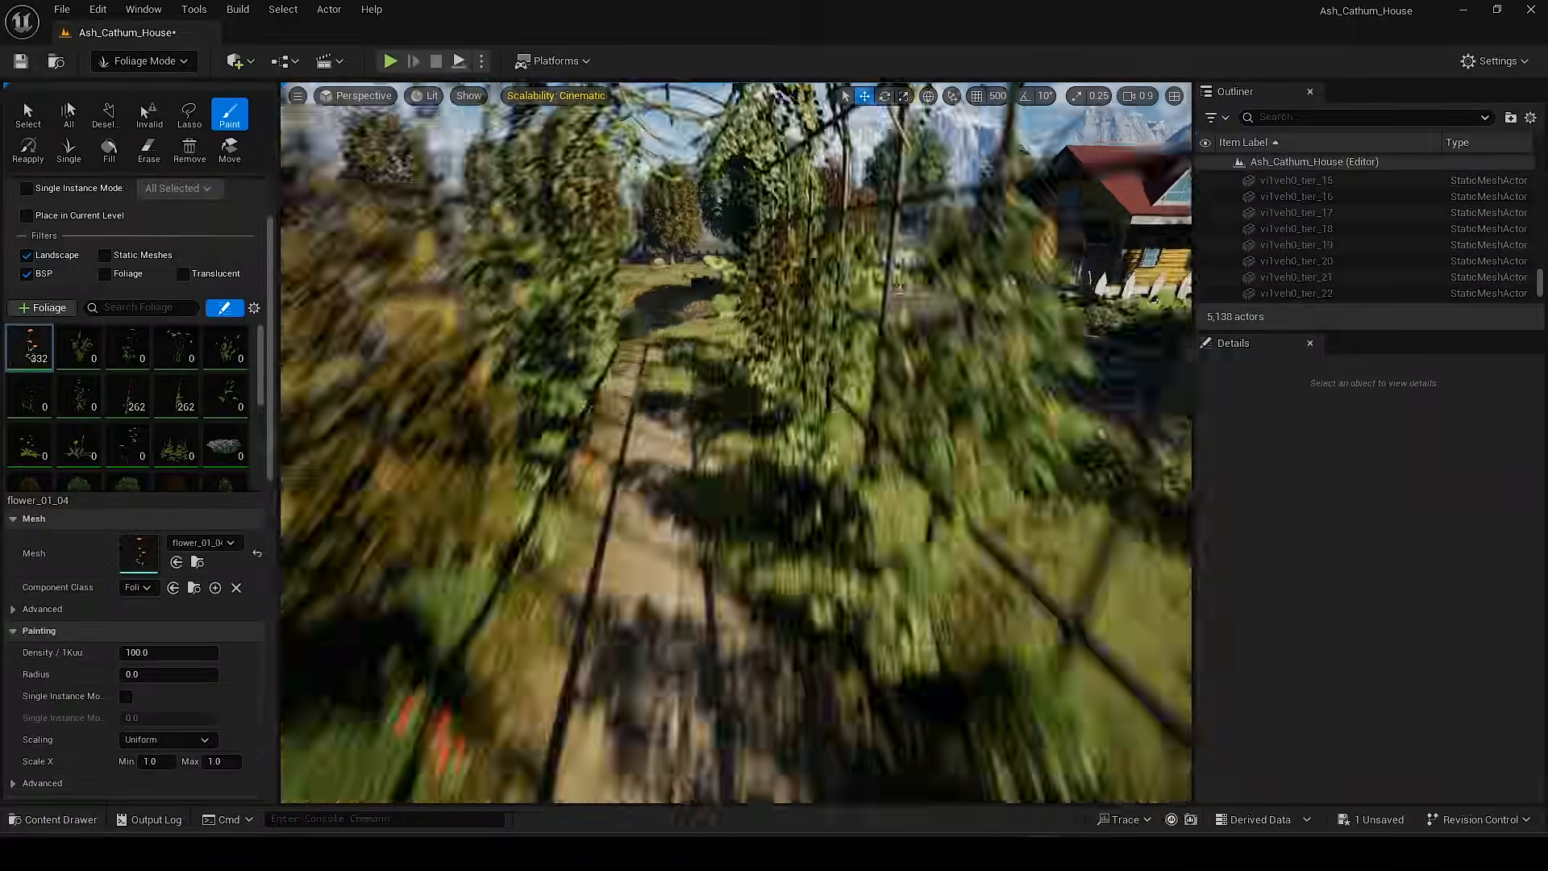
Step: Return to SM_FieldGrass for more grass near the trellis walkway and undo the last foliage stroke
scroll(133, 407, down, 3)
ctrl+click(129, 412)
right_drag(546, 553, 379, 449)
key(ctrl+z)
scroll(142, 383, down, 3)
scroll(135, 383, up, 3)
click(123, 400)
scroll(114, 397, up, 2)
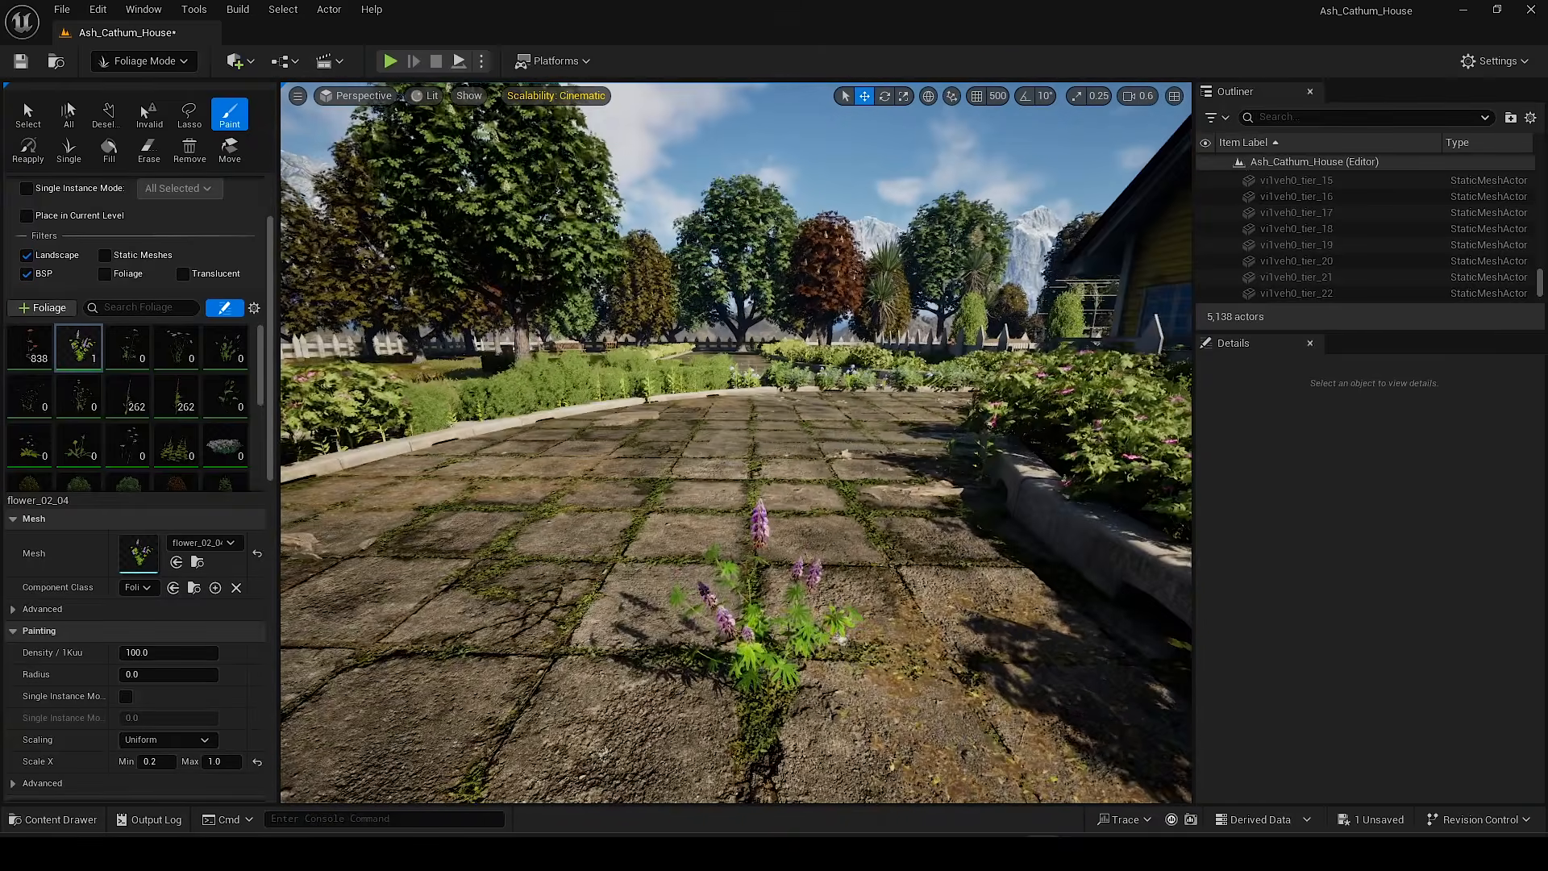
Step: Undo the test flower_02_04 plant, then paint flower_02_04 along the trellis walkway with a scale range of 0.5 to 1.3
key(ctrl+z)
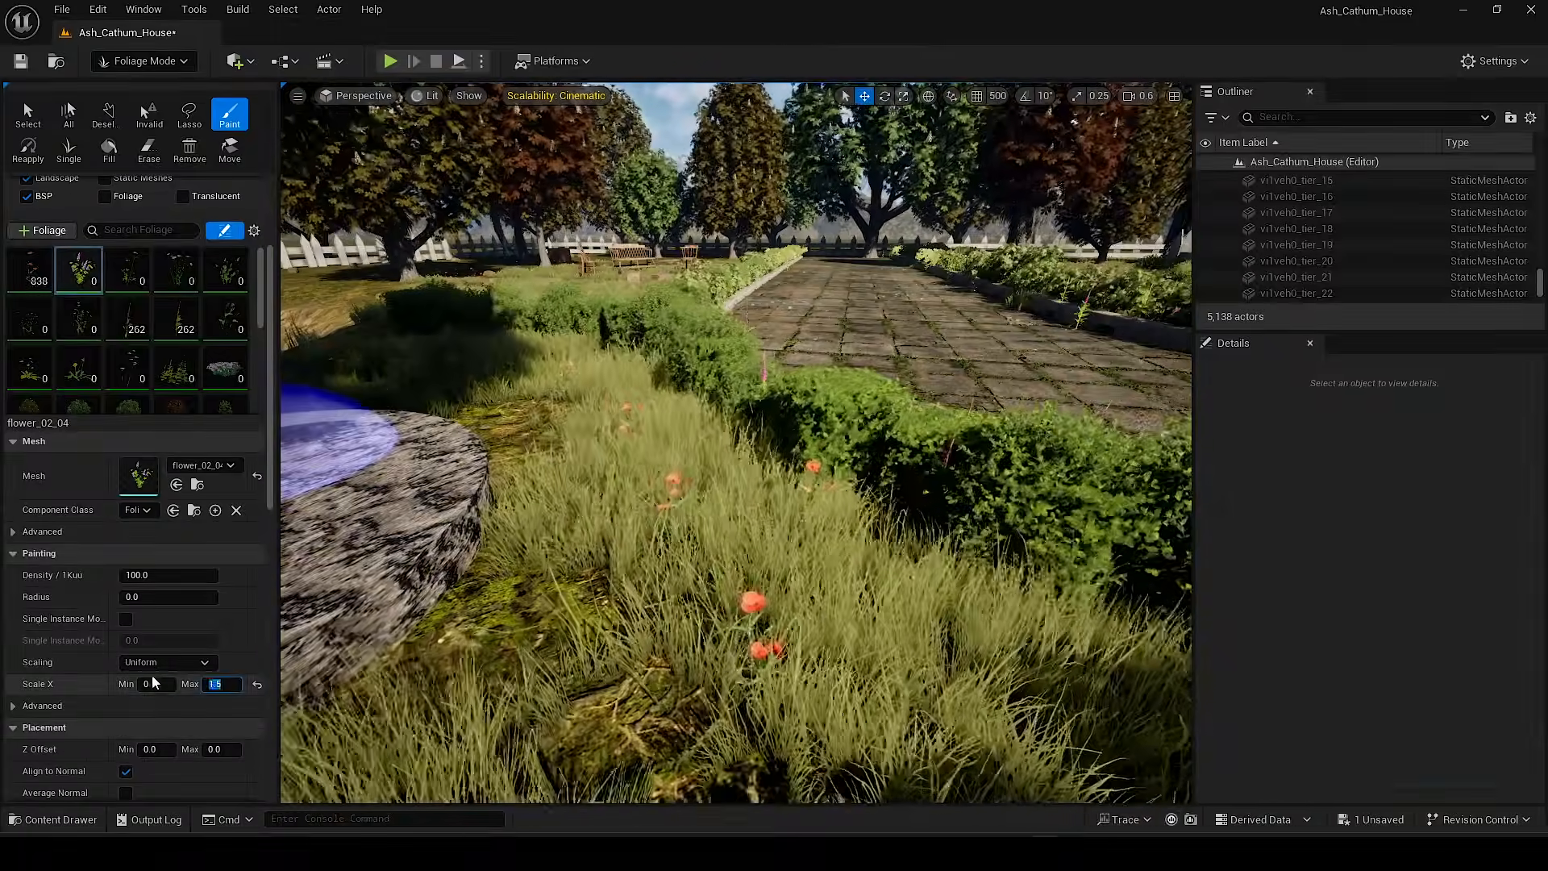
click(150, 683)
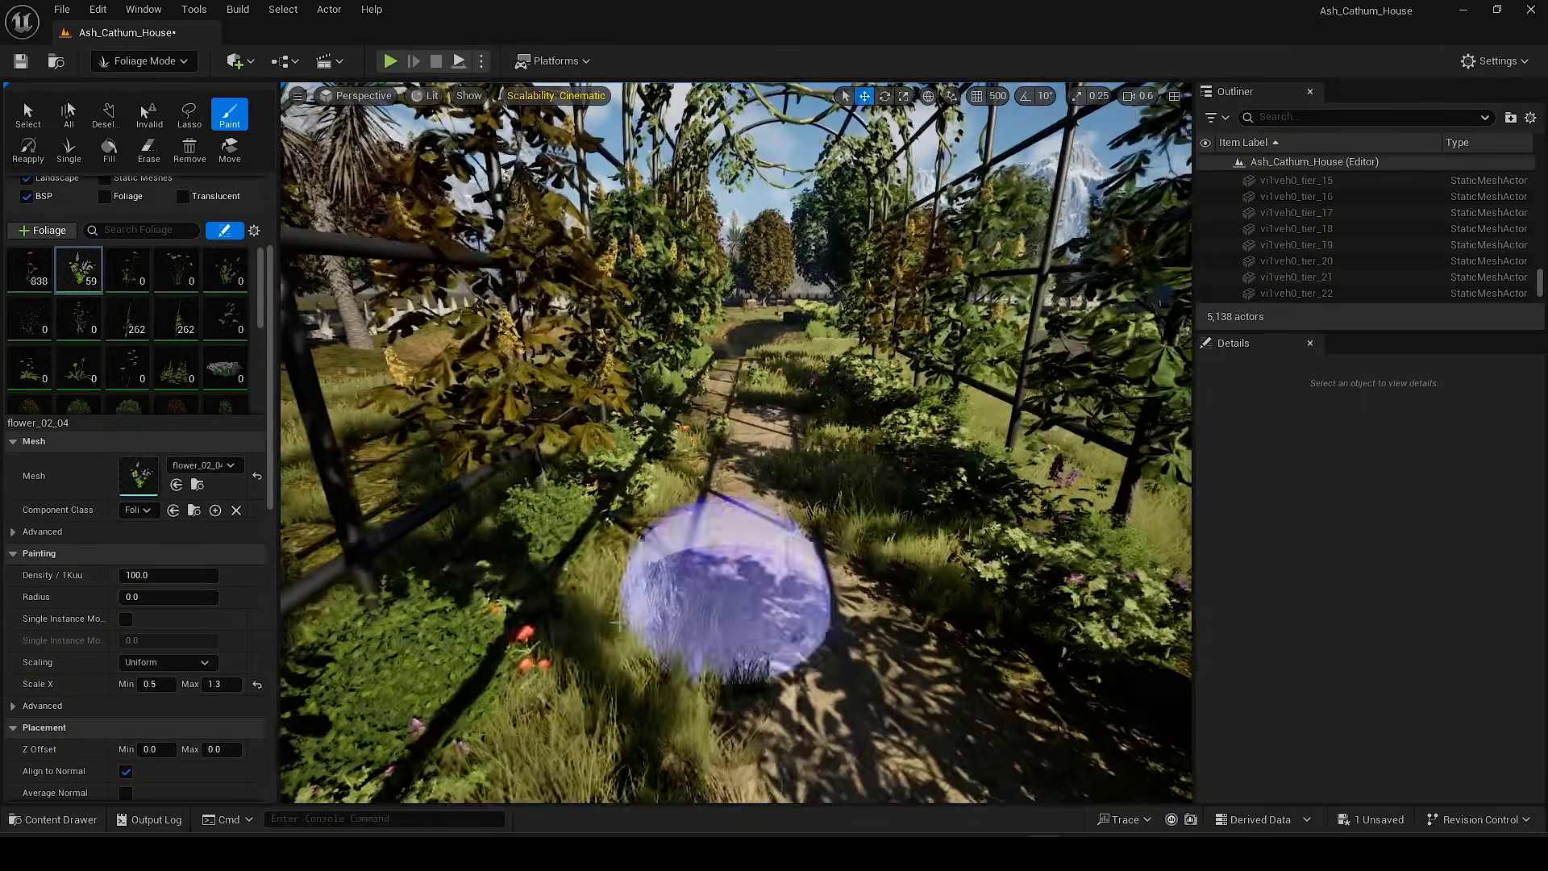
click(609, 637)
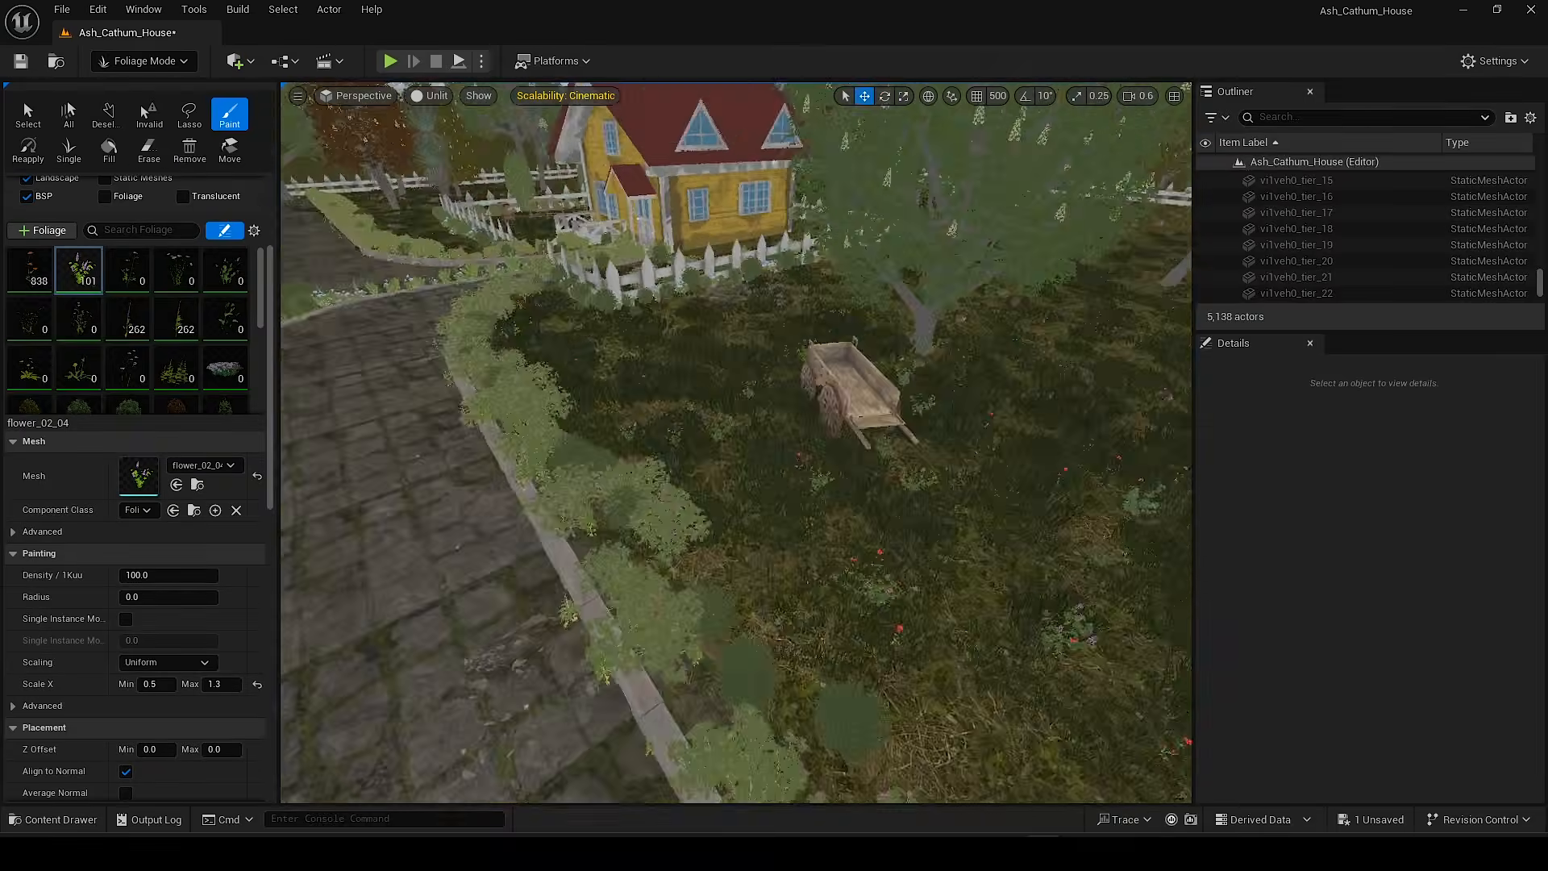
Step: Paint flower_02_04 over the lawn around the wooden cart, between the paved path and the house
mouse_move(736, 442)
shift+right_down()
mouse_move(718, 449)
mouse_move(693, 367)
shift+right_up()
key(w)
click(693, 366)
click(620, 523)
mouse_move(621, 523)
shift+right_down()
mouse_move(718, 366)
mouse_move(755, 534)
shift+right_up()
key(w)
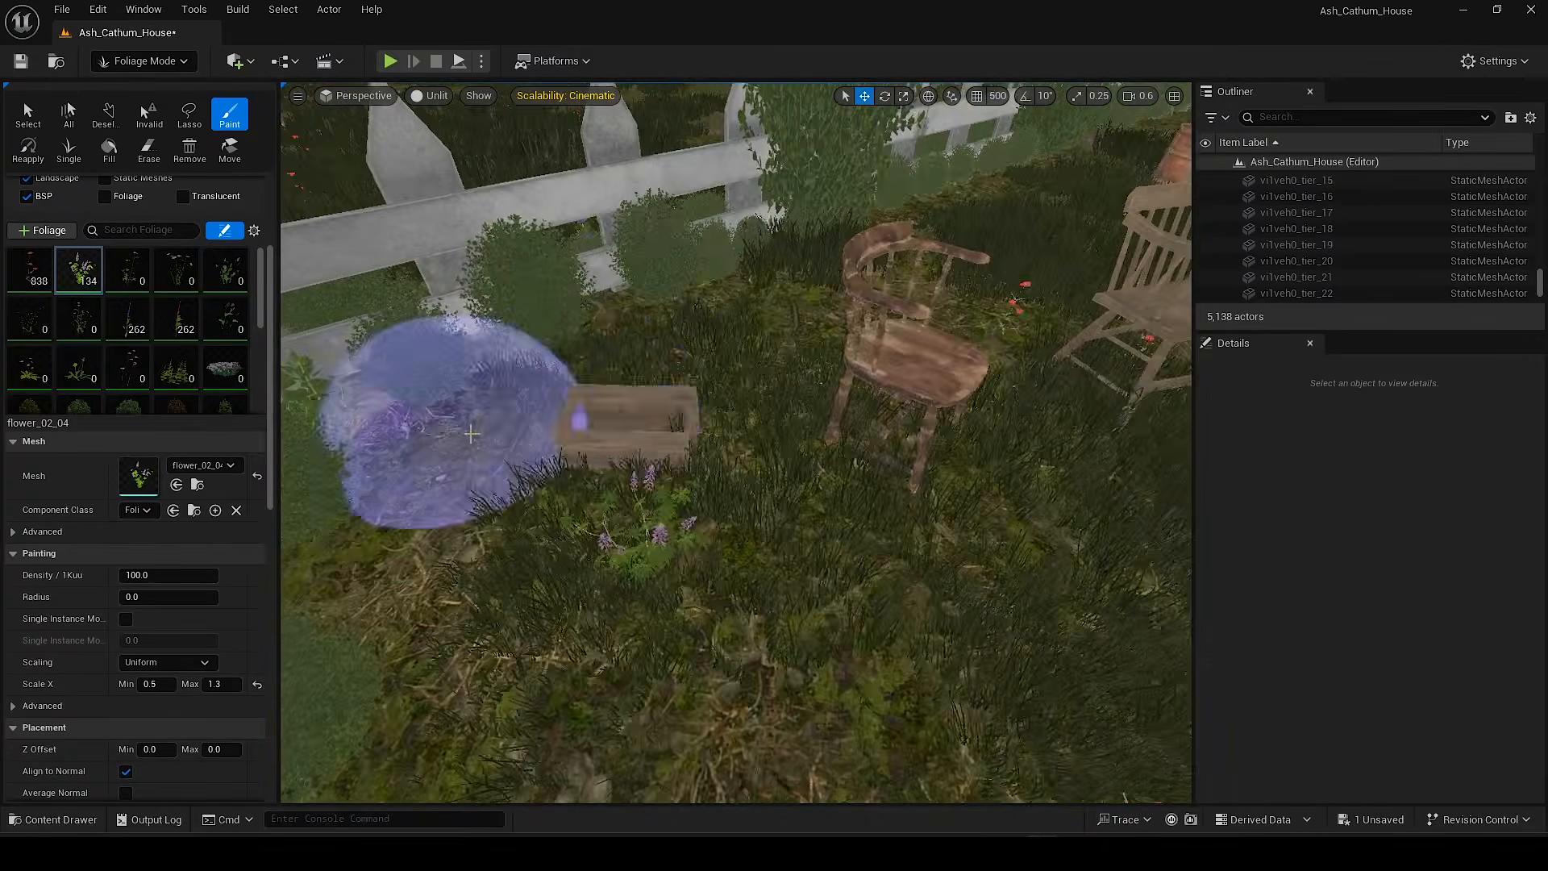
Step: Paint flower_02_04 clusters around the wooden crate and chairs inside the fenced yard
right_drag(472, 433, 483, 452)
click(484, 451)
click(582, 376)
mouse_move(582, 376)
right_down()
mouse_move(559, 422)
mouse_move(645, 422)
right_up()
key(w)
click(559, 421)
click(735, 449)
mouse_move(780, 690)
right_down()
mouse_move(736, 449)
mouse_move(788, 505)
mouse_move(887, 500)
right_up()
Step: Switch the brush to SM_FieldGrass and back to flower_02_04, and add flowers around the bench in the yard
scroll(78, 268, down, 3)
click(120, 308)
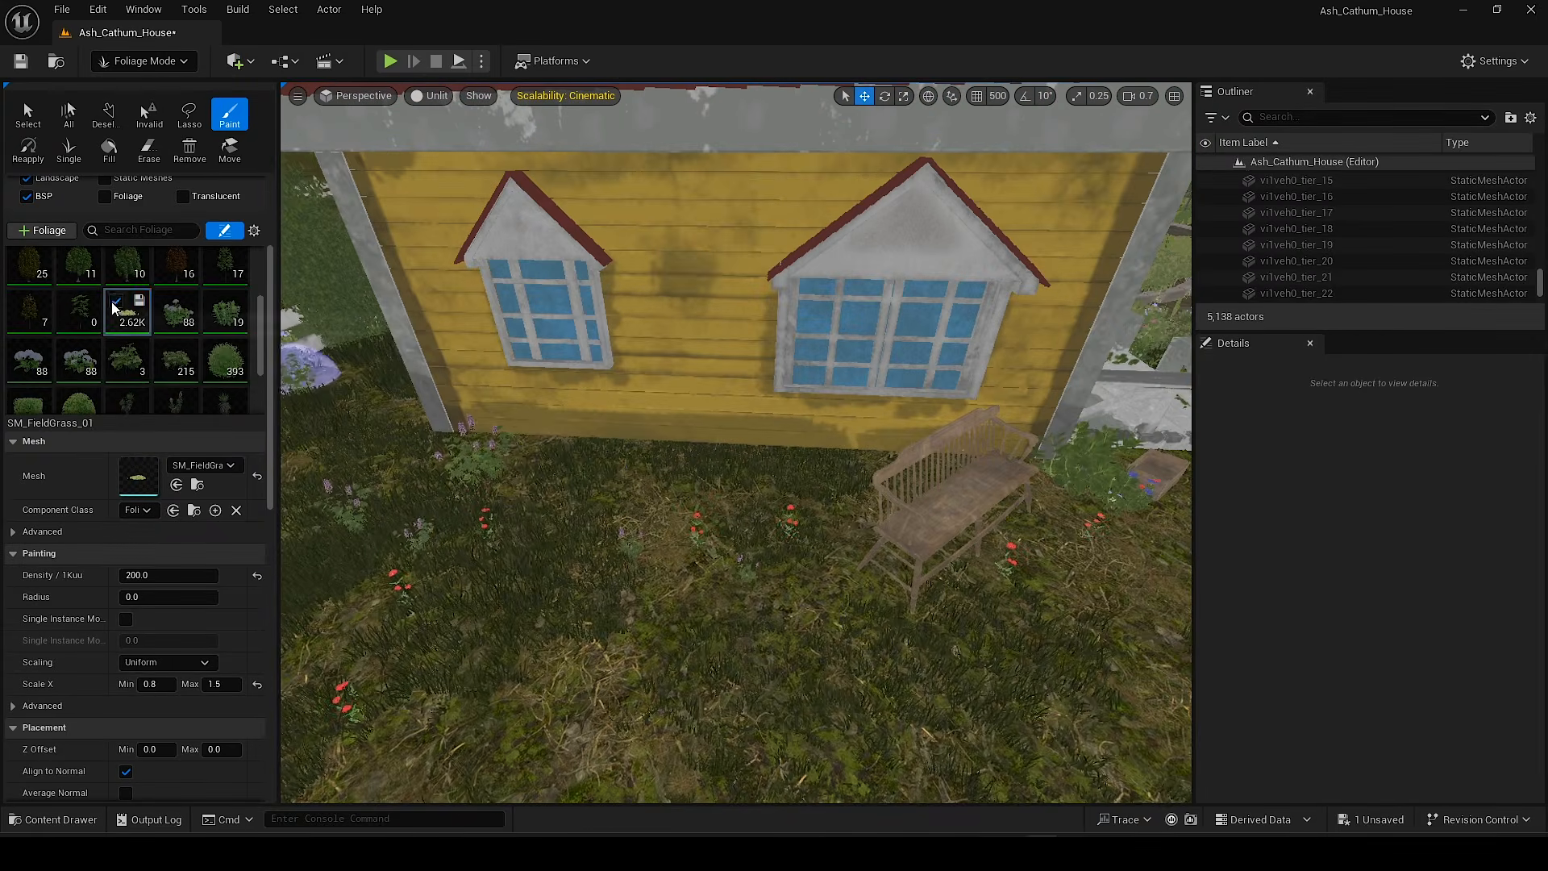
scroll(80, 290, up, 3)
click(79, 269)
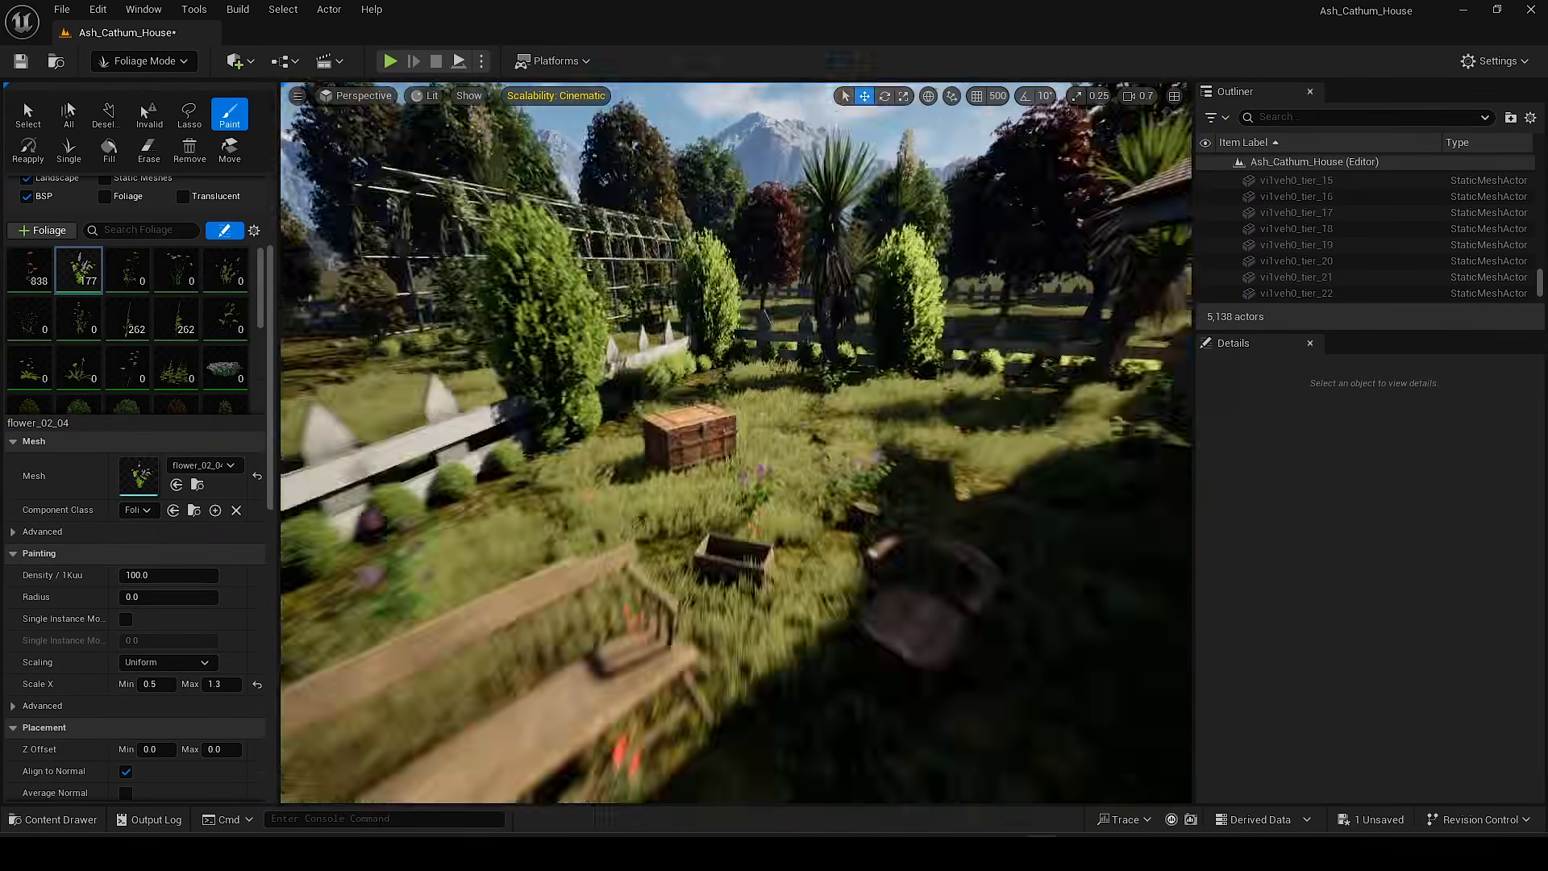
key(s)
mouse_move(612, 419)
right_down()
mouse_move(459, 512)
mouse_move(379, 500)
right_up()
click(460, 512)
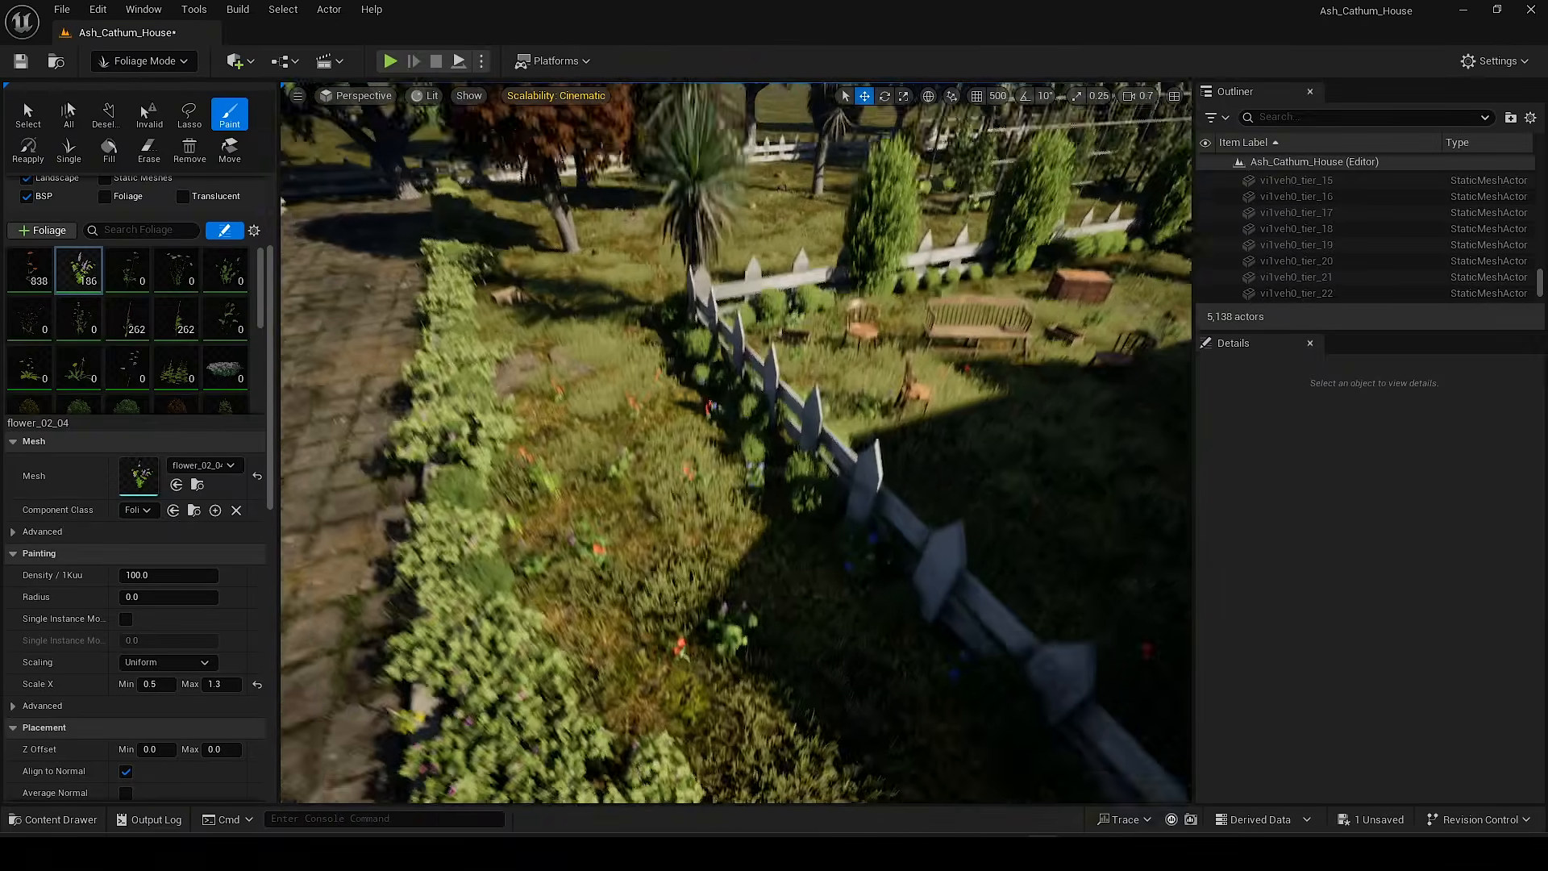
Step: Paint flower_02_04 in the grass strip between the hedge and the picket fence
mouse_move(710, 451)
right_down()
mouse_move(661, 448)
mouse_move(774, 428)
mouse_move(735, 441)
mouse_move(886, 475)
mouse_move(725, 403)
mouse_move(718, 443)
right_up()
click(774, 428)
click(773, 427)
scroll(735, 442, up, 3)
click(735, 442)
Step: Paint more flower_01_04 on the lawn, followed by additional flower_02_04
click(32, 268)
click(479, 445)
right_drag(478, 446, 387, 452)
click(478, 446)
click(80, 270)
mouse_move(777, 536)
right_down()
mouse_move(777, 568)
mouse_move(855, 523)
mouse_move(710, 516)
mouse_move(886, 524)
mouse_move(768, 528)
right_up()
click(777, 536)
Step: Paint additional SM_FieldGrass over the thin spots of the lawn
scroll(83, 272, down, 3)
click(128, 390)
click(768, 528)
click(769, 528)
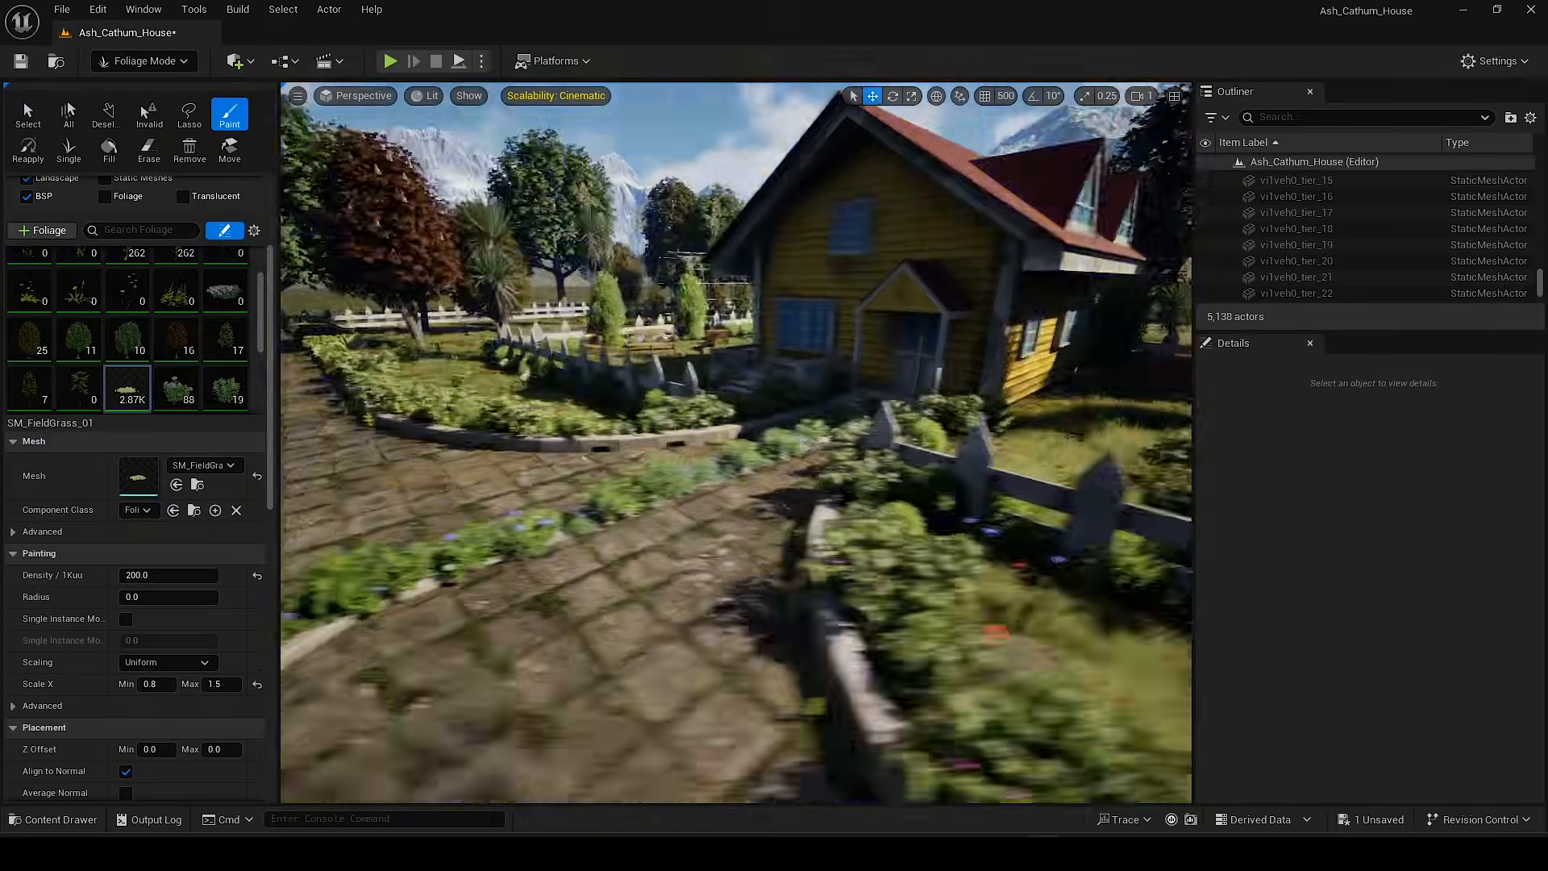
right_drag(736, 442, 782, 403)
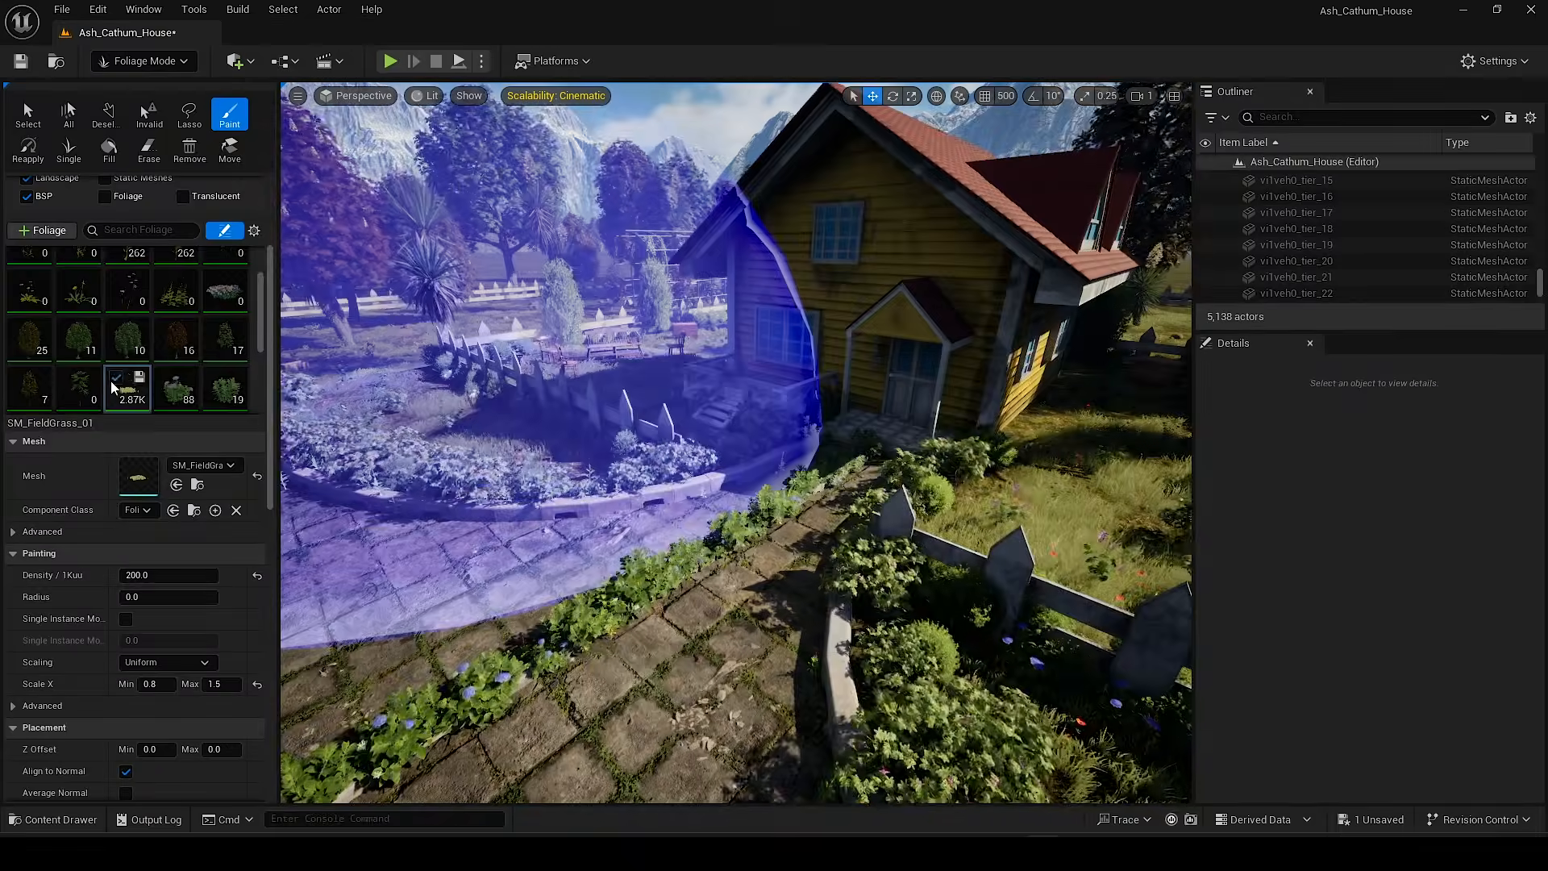
Step: Place single flower_02_04 plants in the planting beds along the path to the front door
scroll(114, 379, up, 3)
click(74, 266)
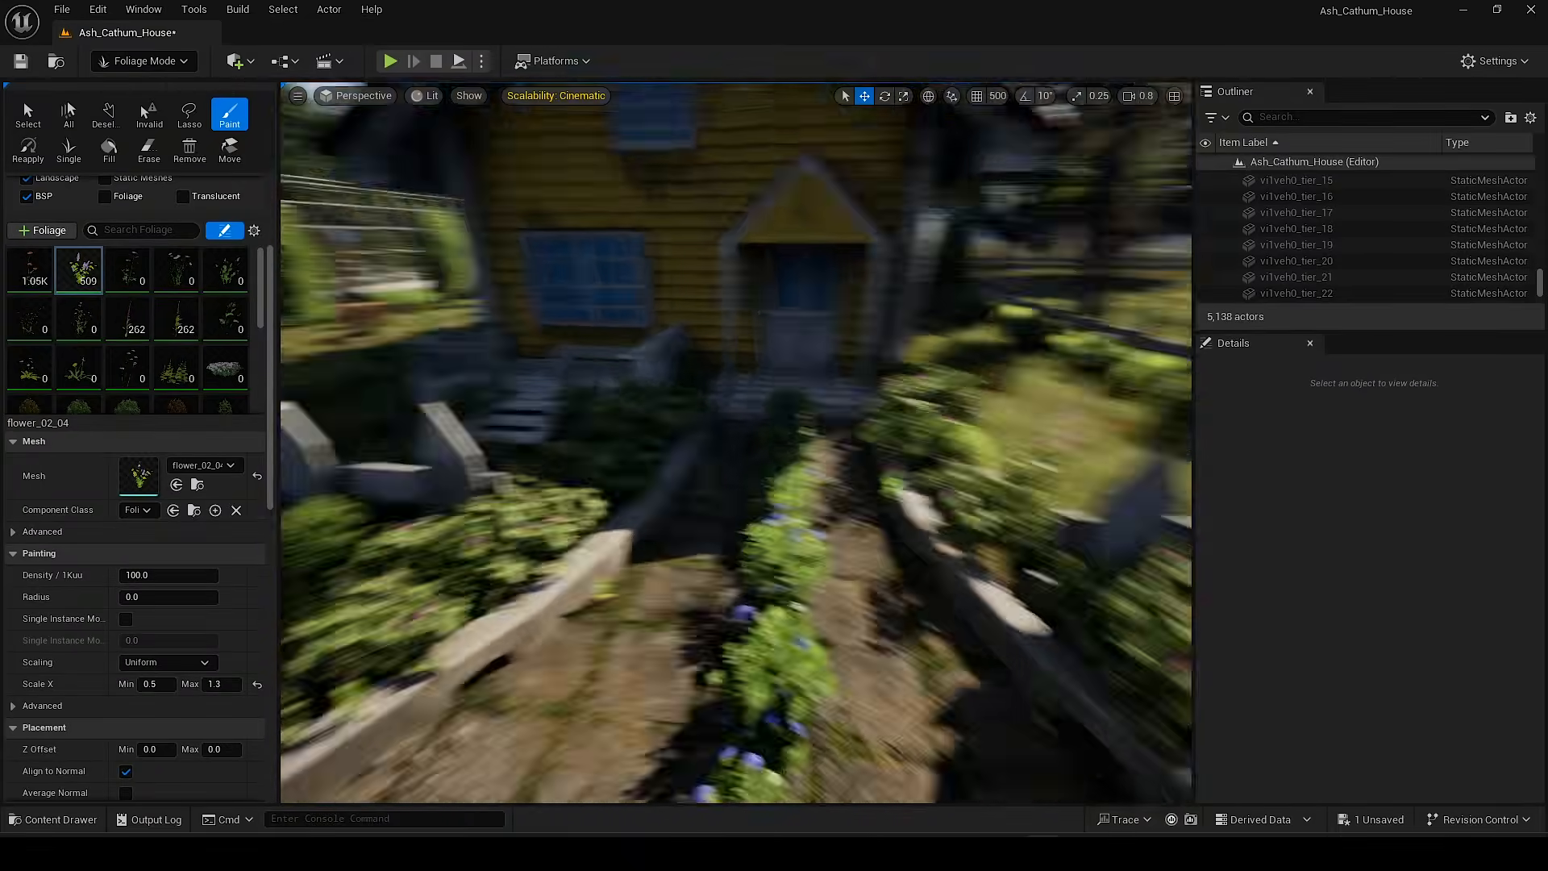
mouse_move(735, 442)
right_down()
mouse_move(654, 442)
mouse_move(718, 431)
right_up()
click(77, 151)
click(715, 560)
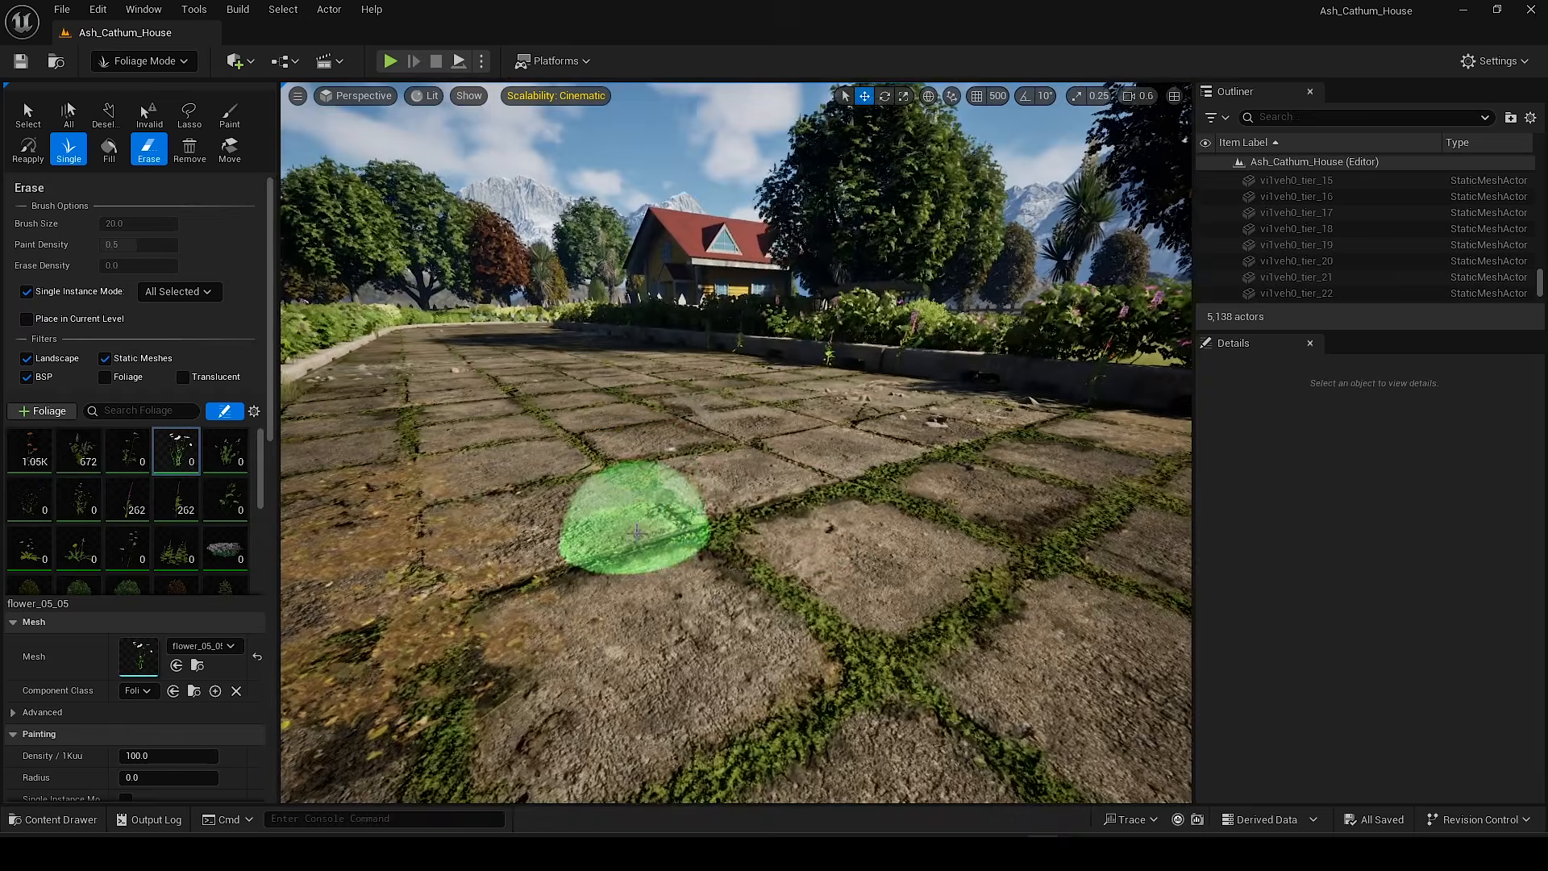
Step: Place a single test flower_05_05 on the paved path and undo the placement
click(636, 532)
right_drag(787, 528, 709, 564)
scroll(758, 542, down, 3)
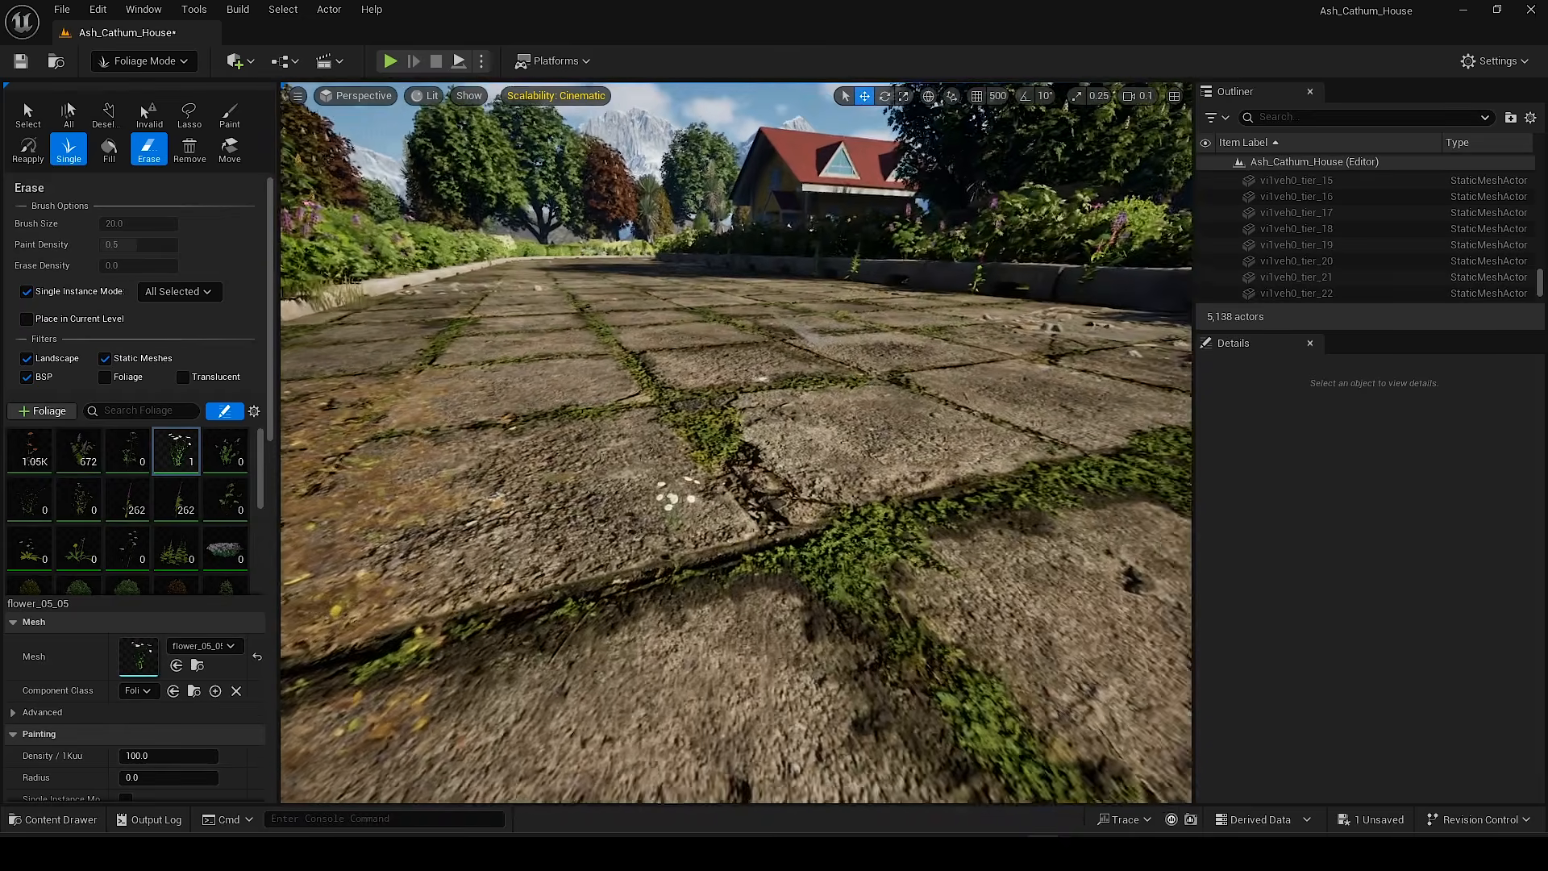
key(ctrl+z)
Step: Set flower_05_05's scale range to 0.5 to 2.0, try single plants on the paving, and undo them
scroll(162, 705, down, 8)
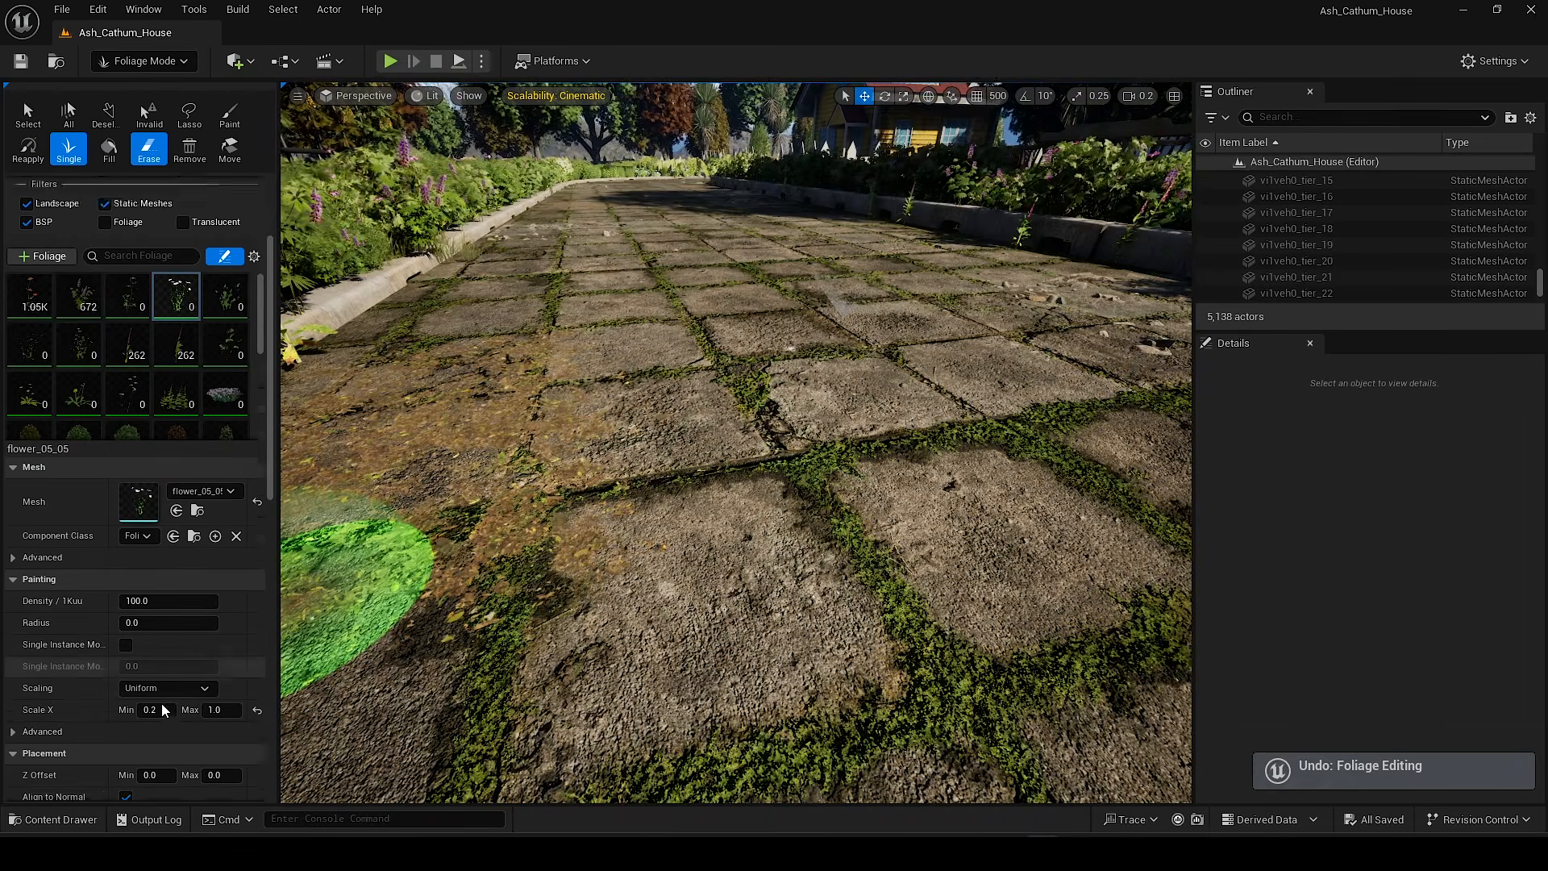
click(151, 658)
click(813, 487)
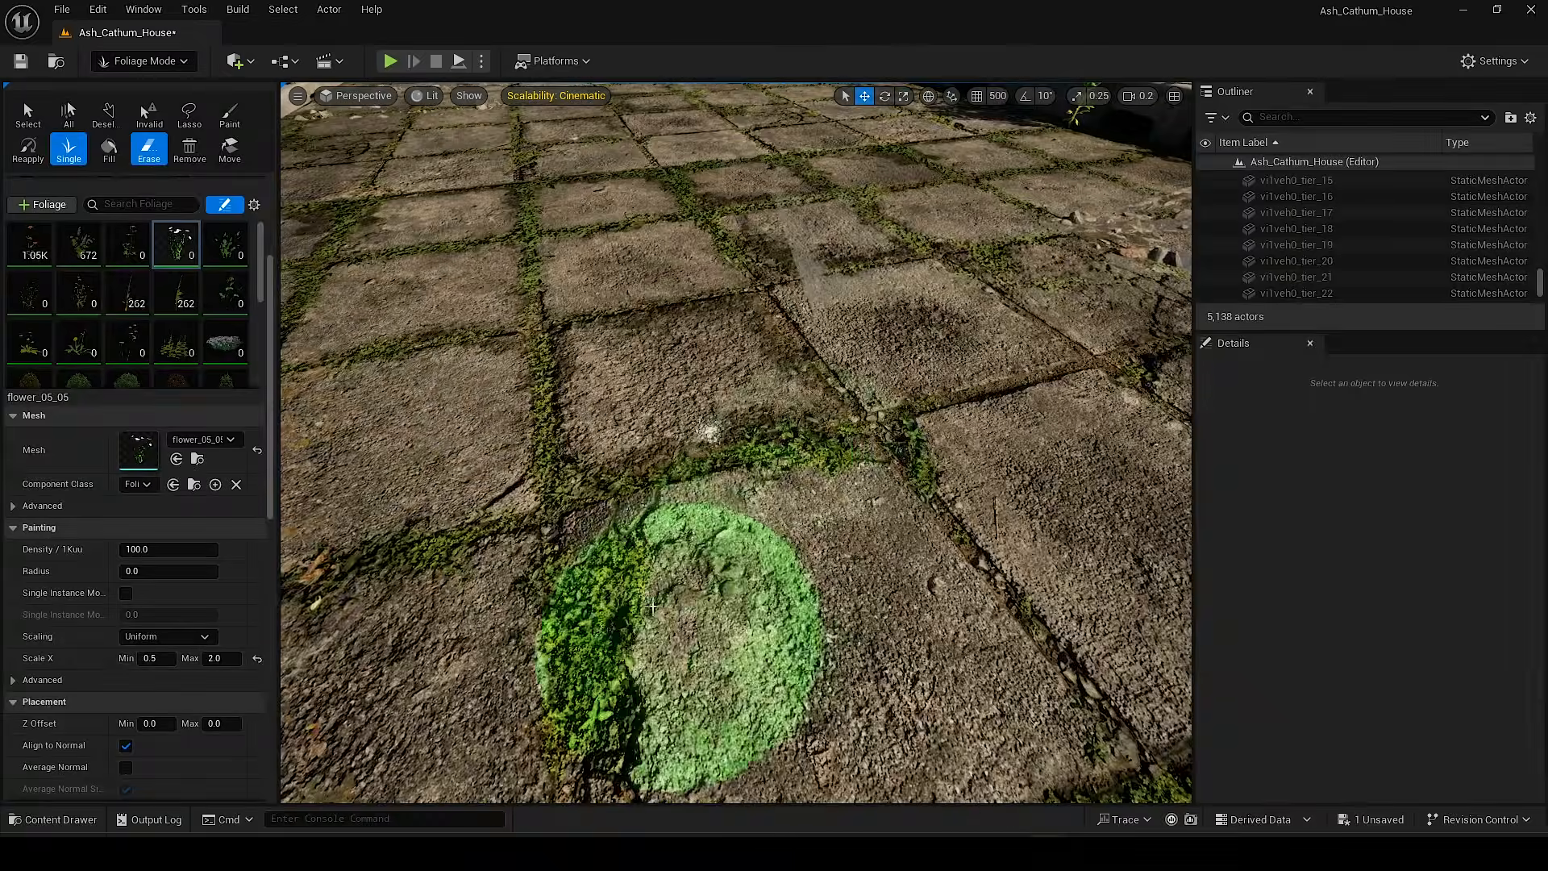
click(765, 458)
right_drag(766, 458, 763, 409)
key(ctrl+z)
click(774, 523)
key(ctrl+z)
Step: Set flower_05_05's maximum scale to 1.3 and place single plants in the grass between the trellis and the hedge
click(219, 658)
text(1.5)
key(Return)
right_drag(685, 492, 686, 435)
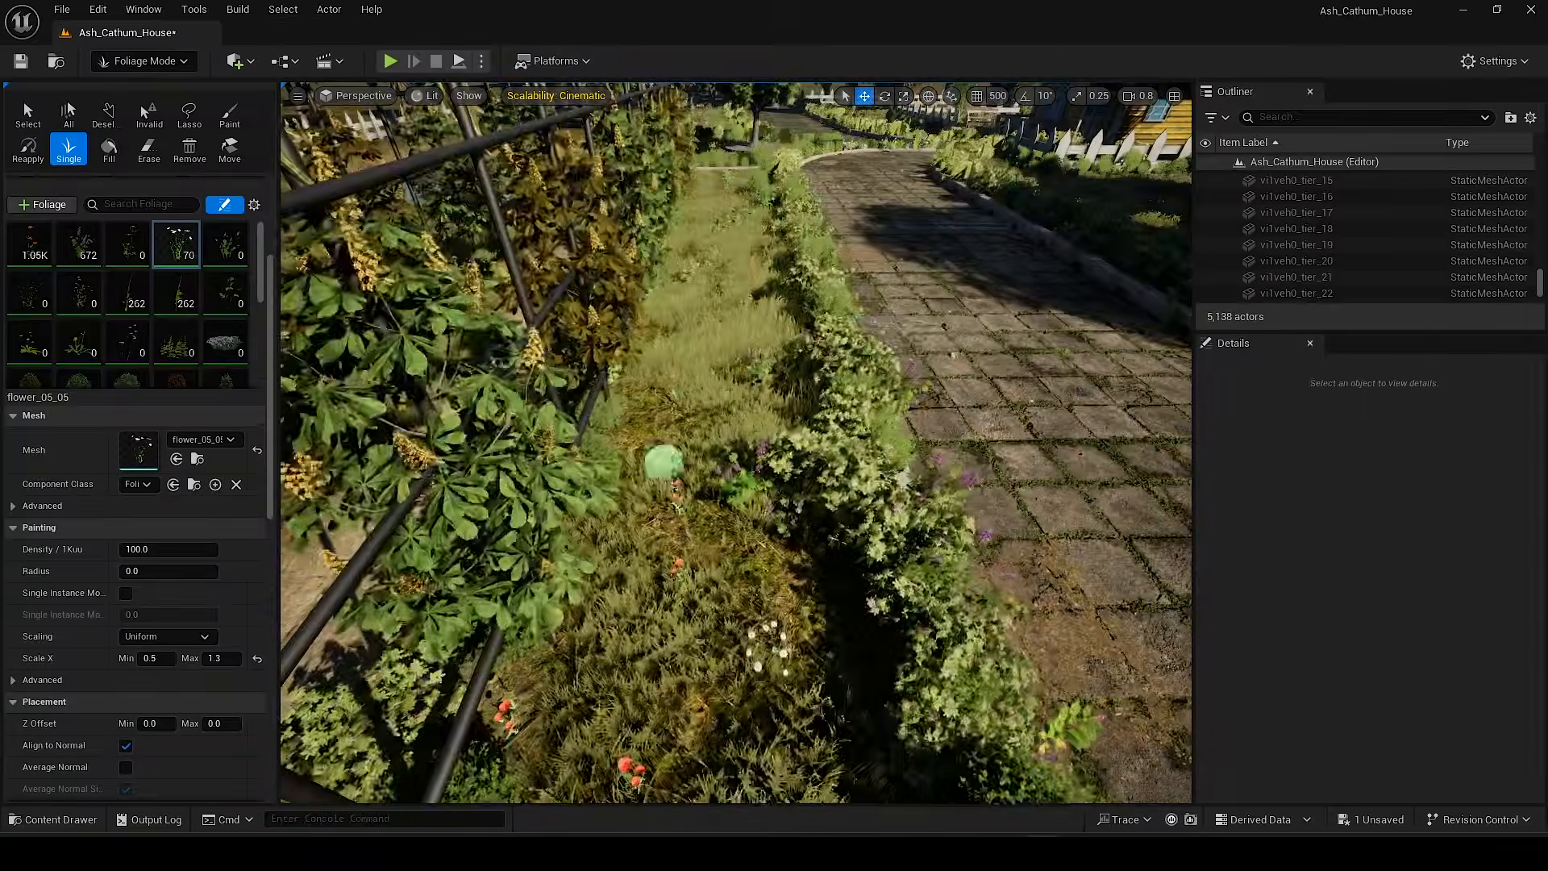
click(663, 461)
mouse_move(663, 461)
right_down()
mouse_move(663, 363)
mouse_move(677, 435)
mouse_move(612, 484)
mouse_move(741, 584)
mouse_move(822, 532)
mouse_move(927, 532)
mouse_move(927, 565)
mouse_move(511, 501)
mouse_move(653, 712)
mouse_move(685, 564)
right_up()
click(742, 584)
click(798, 543)
click(511, 500)
click(653, 712)
Step: Switch to the Paint tool and brush flower_05_05 over the lawn
click(230, 114)
mouse_move(394, 583)
right_down()
mouse_move(868, 419)
mouse_move(1023, 505)
mouse_move(933, 339)
mouse_move(978, 362)
mouse_move(806, 338)
mouse_move(765, 452)
mouse_move(790, 564)
mouse_move(917, 628)
right_up()
click(932, 339)
click(916, 627)
mouse_move(1046, 604)
right_down()
mouse_move(887, 661)
mouse_move(622, 484)
mouse_move(726, 524)
mouse_move(805, 571)
mouse_move(595, 521)
mouse_move(740, 515)
mouse_move(705, 422)
mouse_move(943, 425)
mouse_move(992, 379)
mouse_move(863, 615)
mouse_move(886, 564)
mouse_move(926, 534)
mouse_move(836, 553)
mouse_move(701, 717)
mouse_move(594, 546)
mouse_move(815, 520)
mouse_move(725, 565)
mouse_move(832, 588)
right_up()
click(805, 571)
Step: Show the viewport unlit and paint flower_05_05 over the wider lawn areas among the trees
key(shift)
key(alt+3)
click(943, 426)
click(864, 615)
click(836, 553)
click(594, 546)
click(836, 564)
click(471, 555)
right_drag(610, 603, 575, 530)
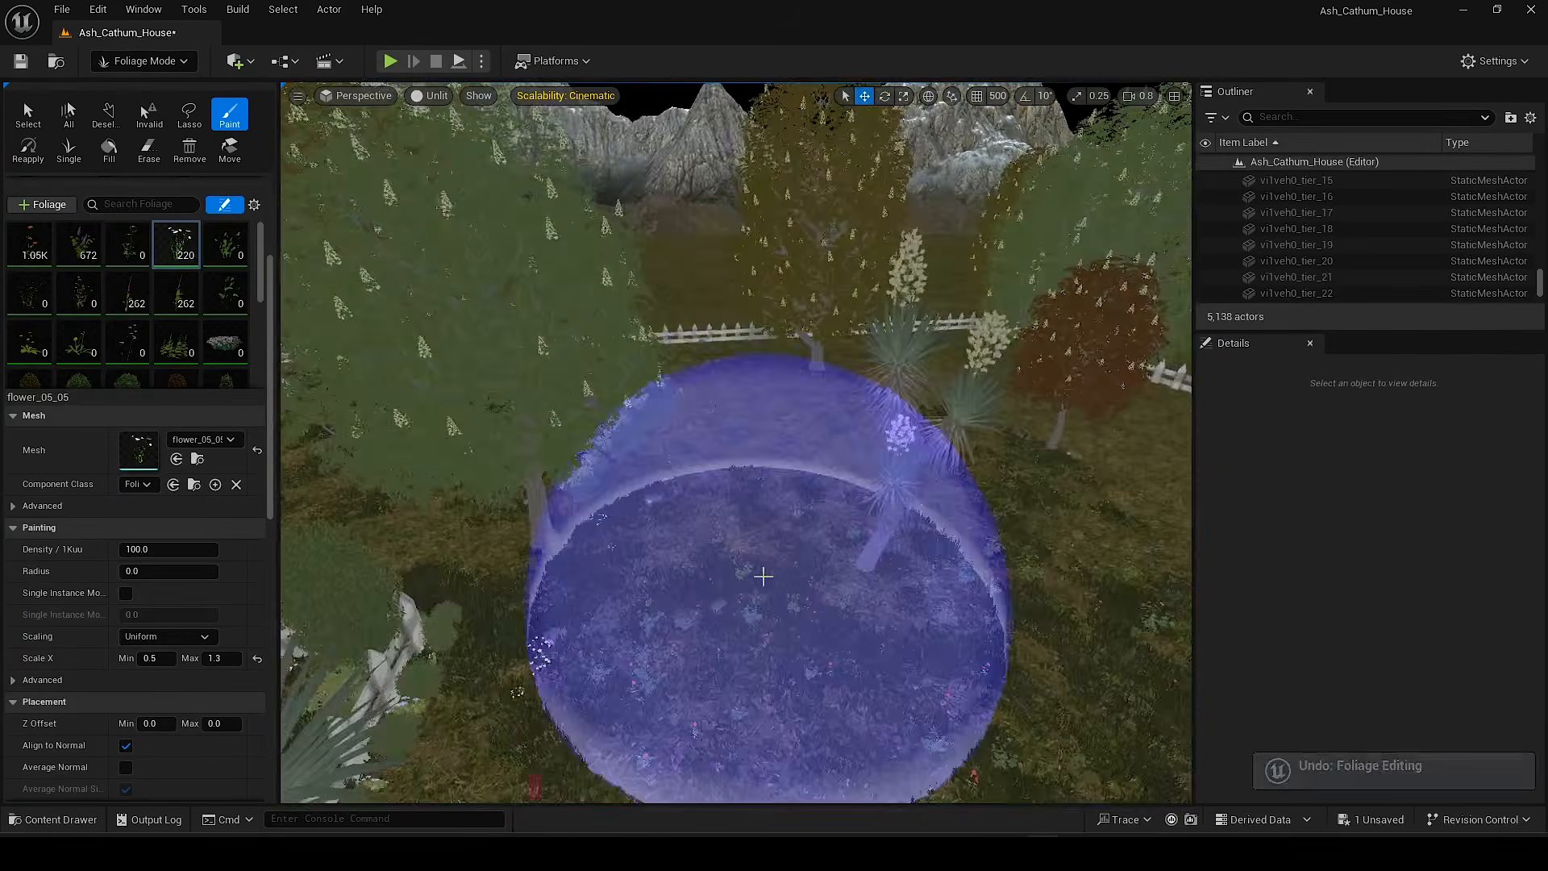
right_drag(766, 639, 819, 728)
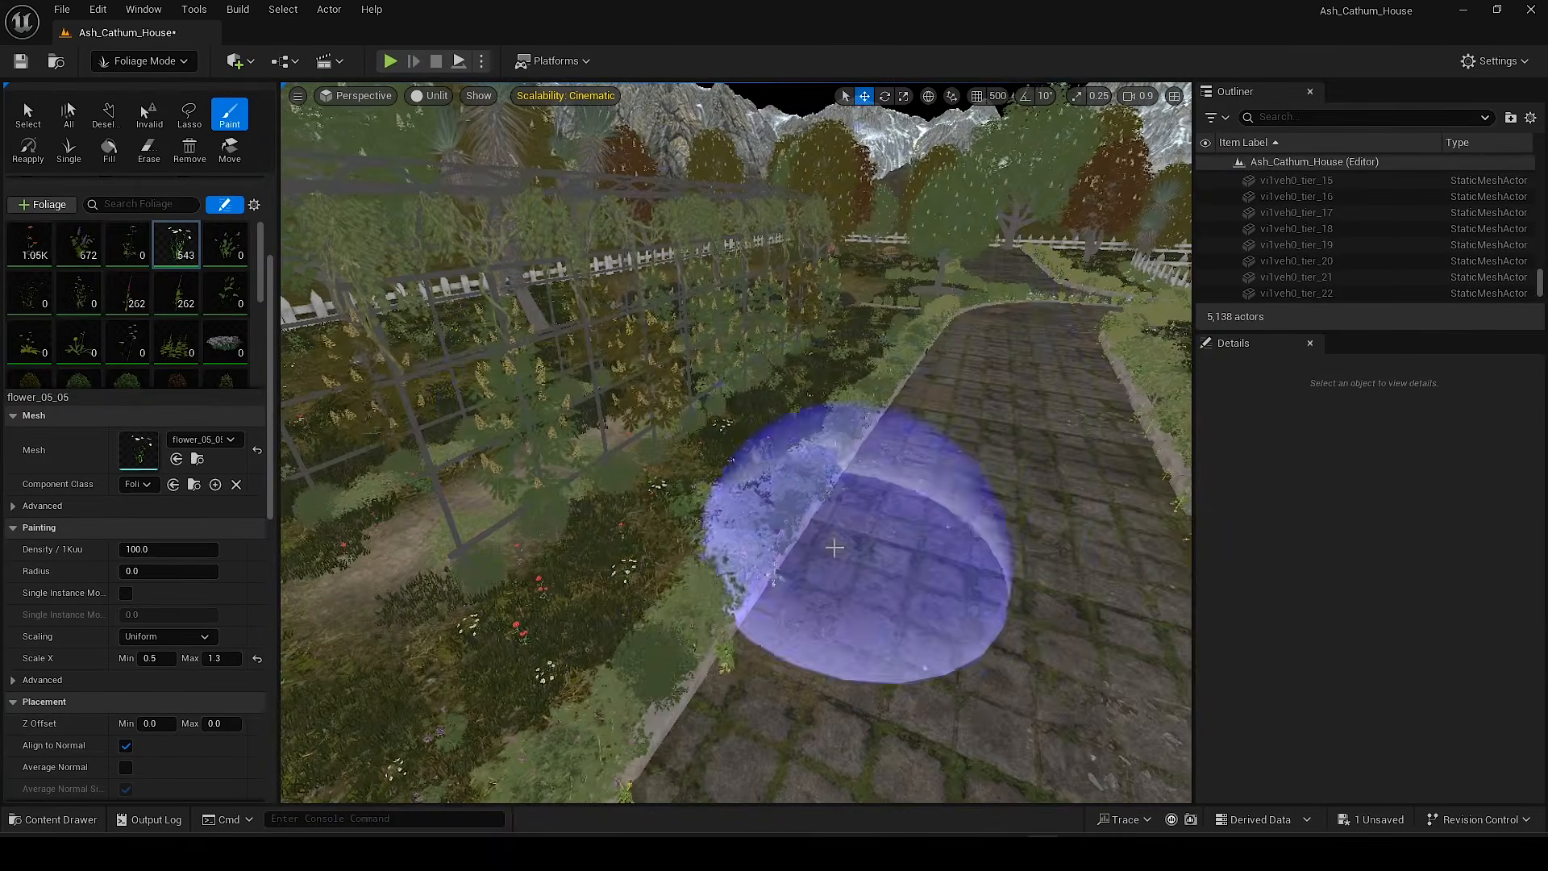
Step: Switch back to single placement, add flower_05_05 in the grass beside the hedge, and save the level
click(69, 149)
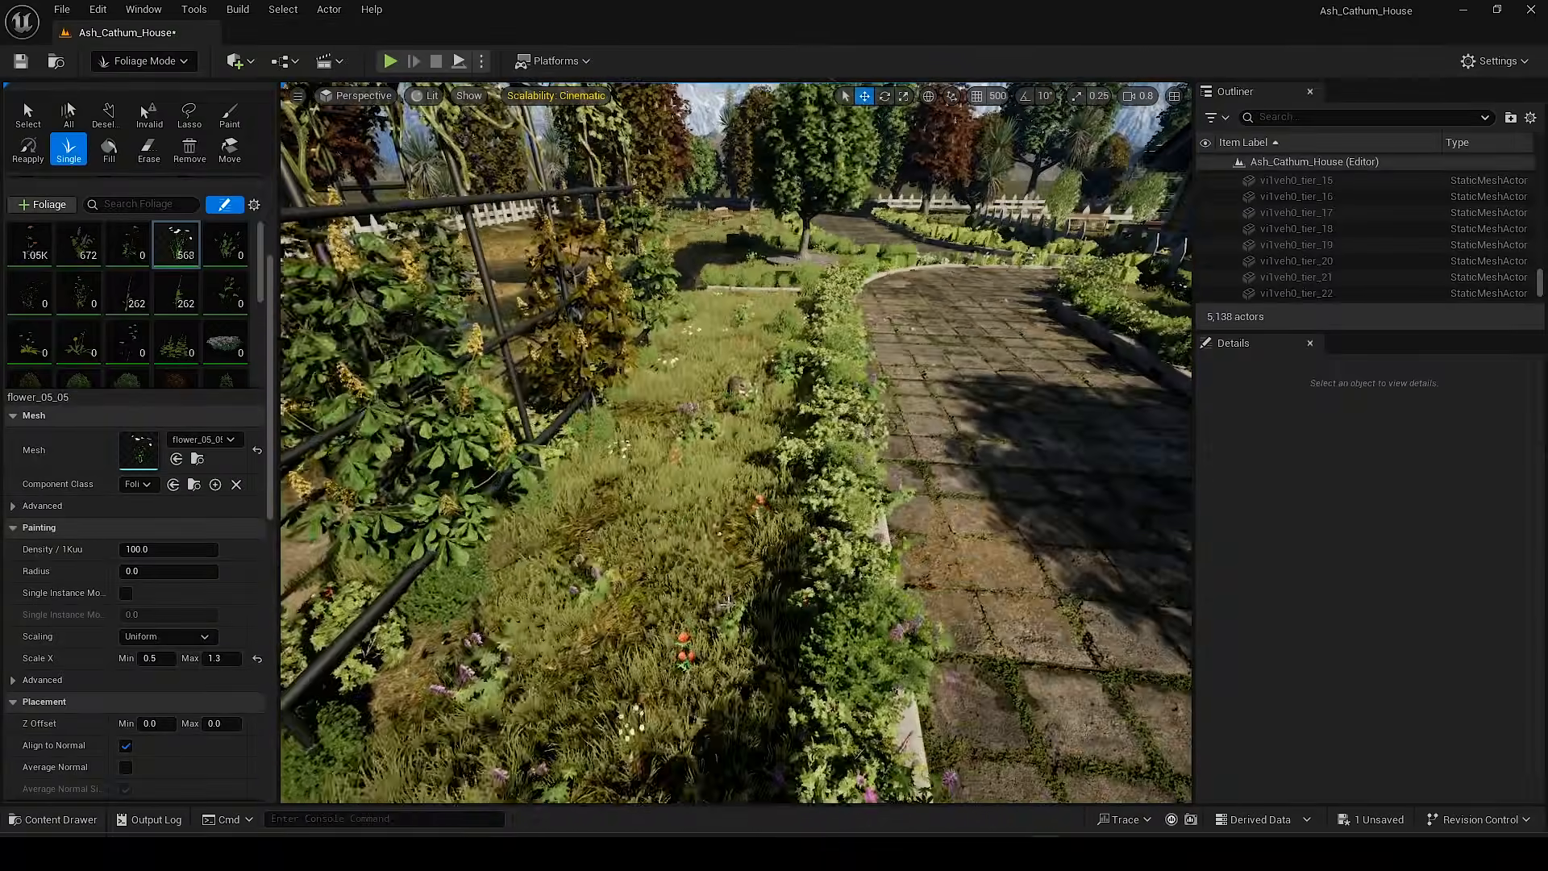
mouse_move(728, 603)
right_down()
mouse_move(789, 660)
mouse_move(846, 636)
right_up()
click(789, 660)
key(ctrl+s)
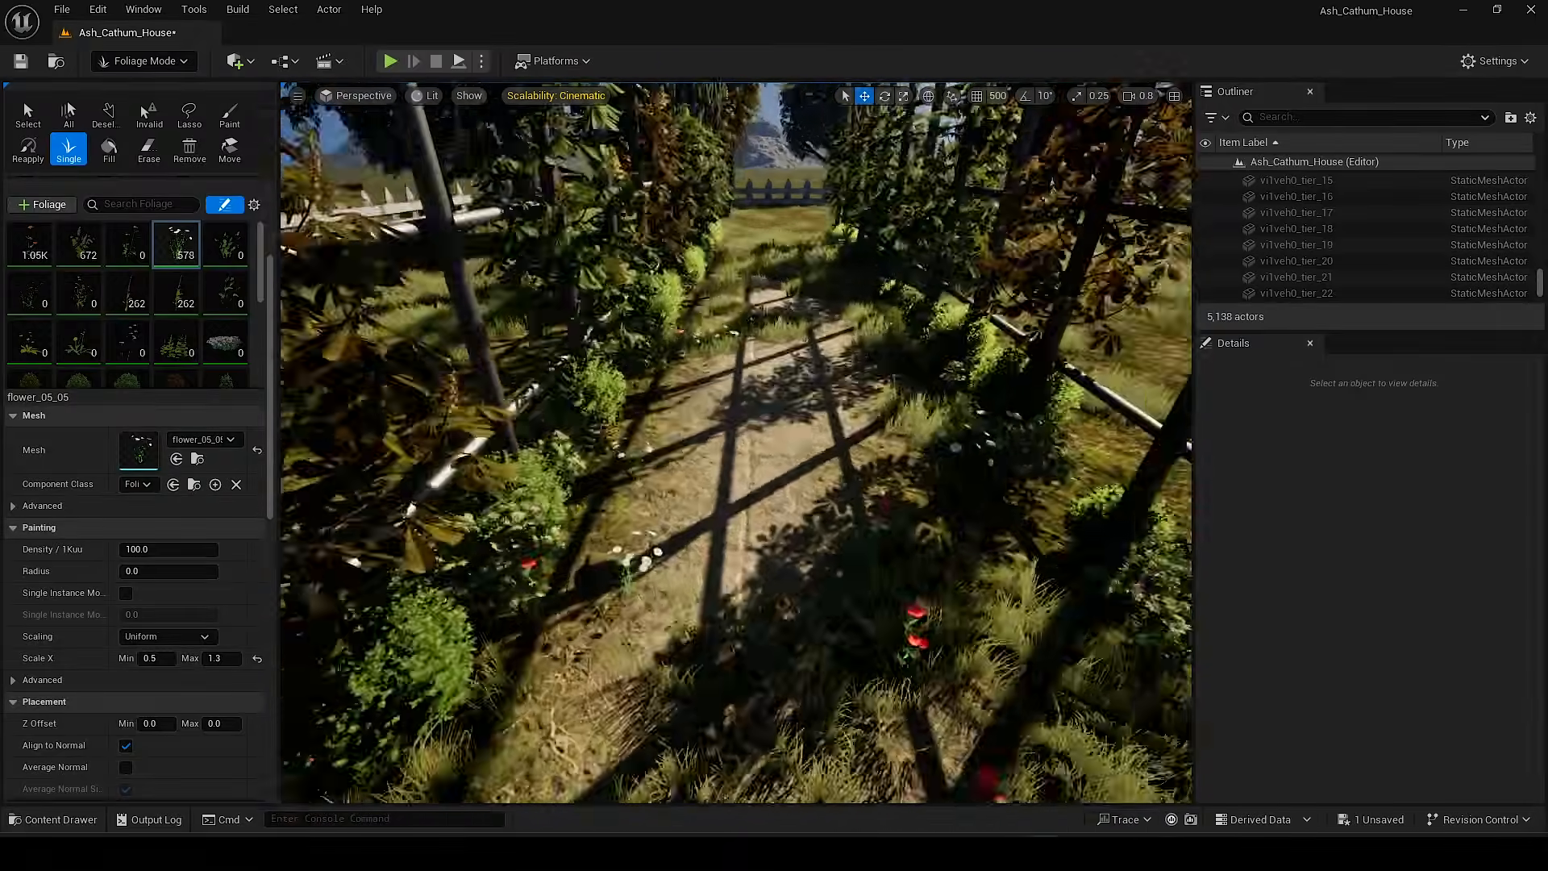
Step: Place single flower_05_05 plants along the trellis walkway and on the outer lawn by the fence and trees
right_drag(757, 646, 757, 669)
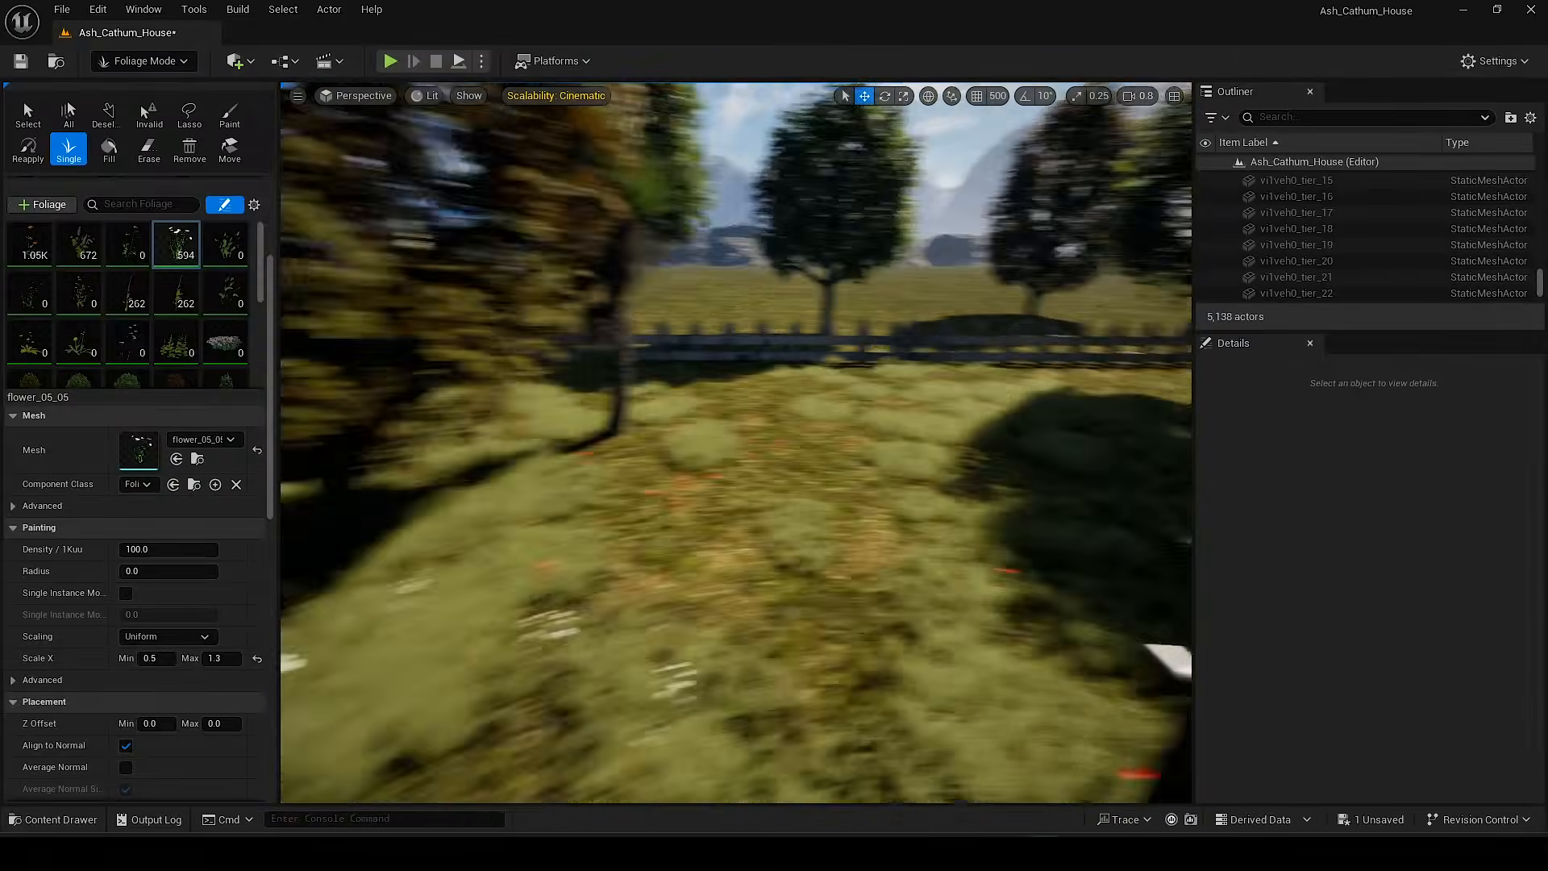
right_drag(757, 646, 701, 646)
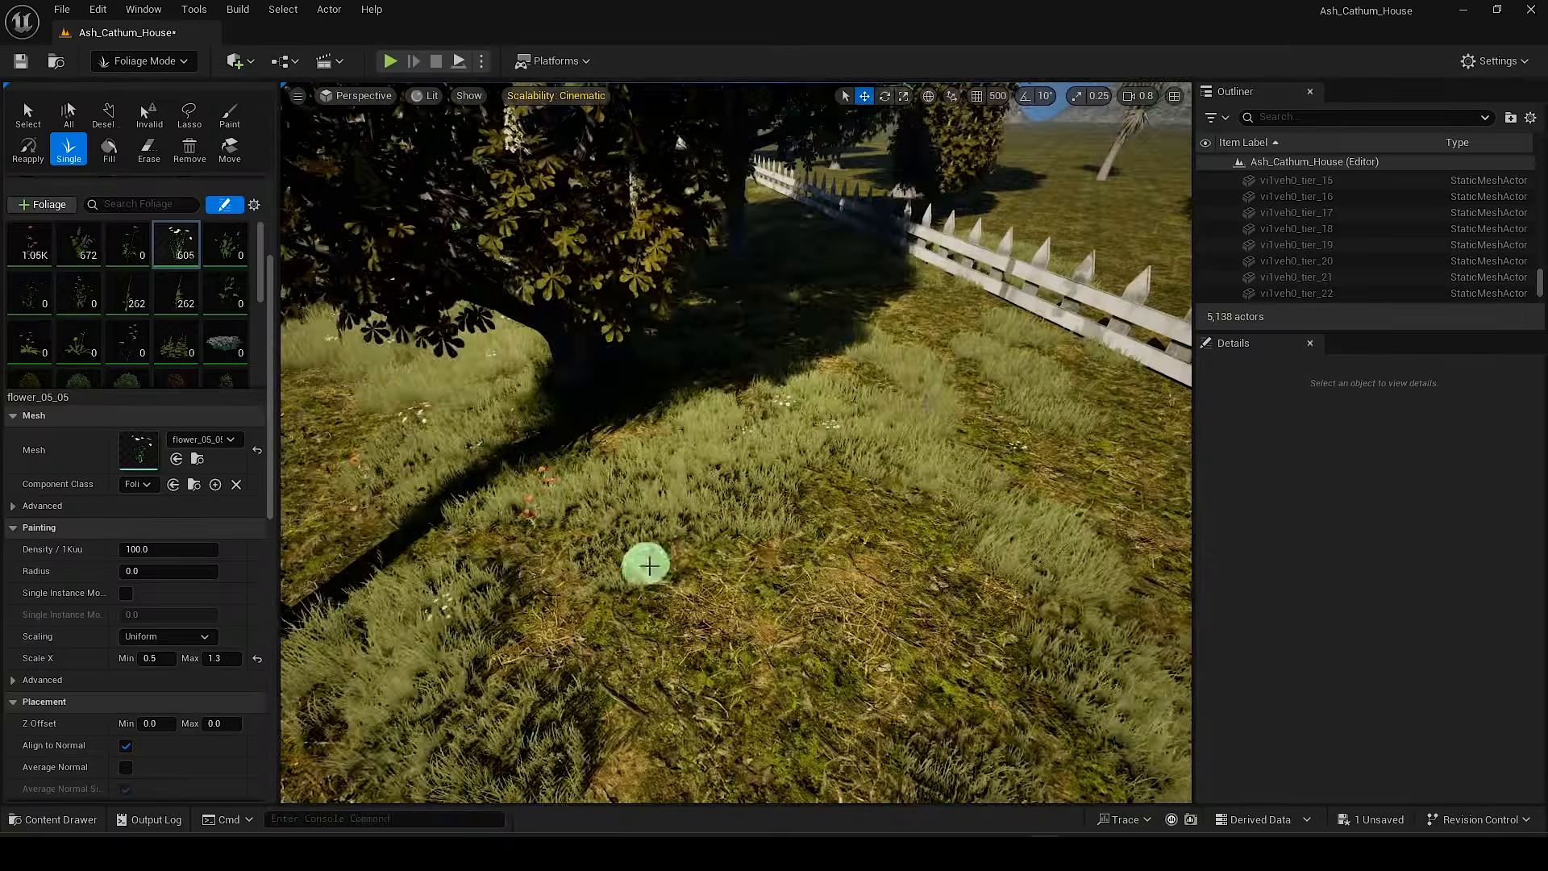
right_drag(649, 565, 483, 565)
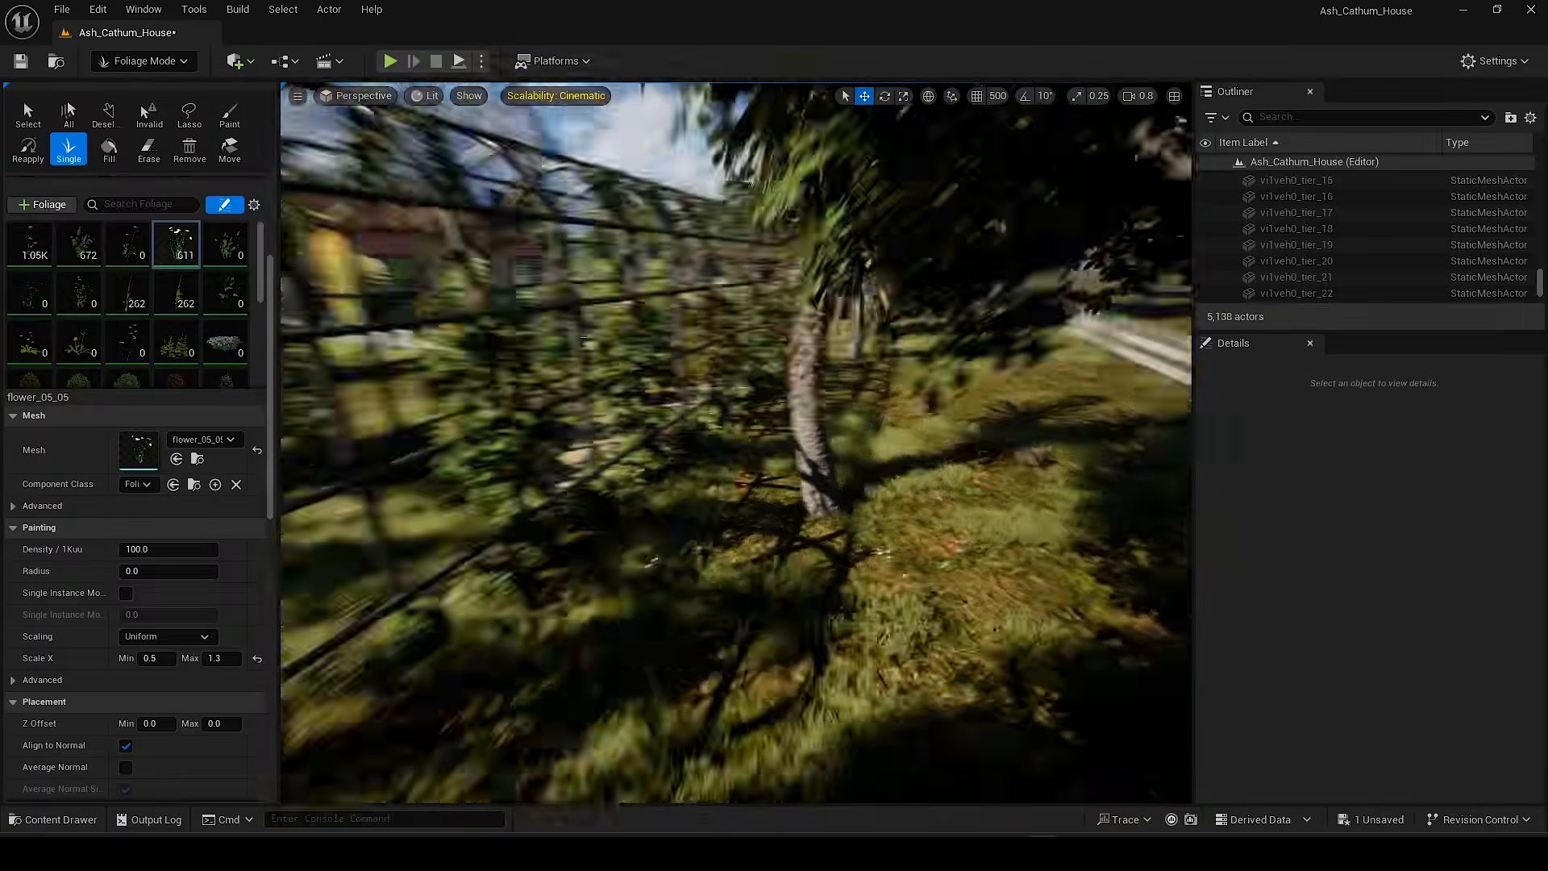
right_drag(649, 565, 774, 565)
click(415, 645)
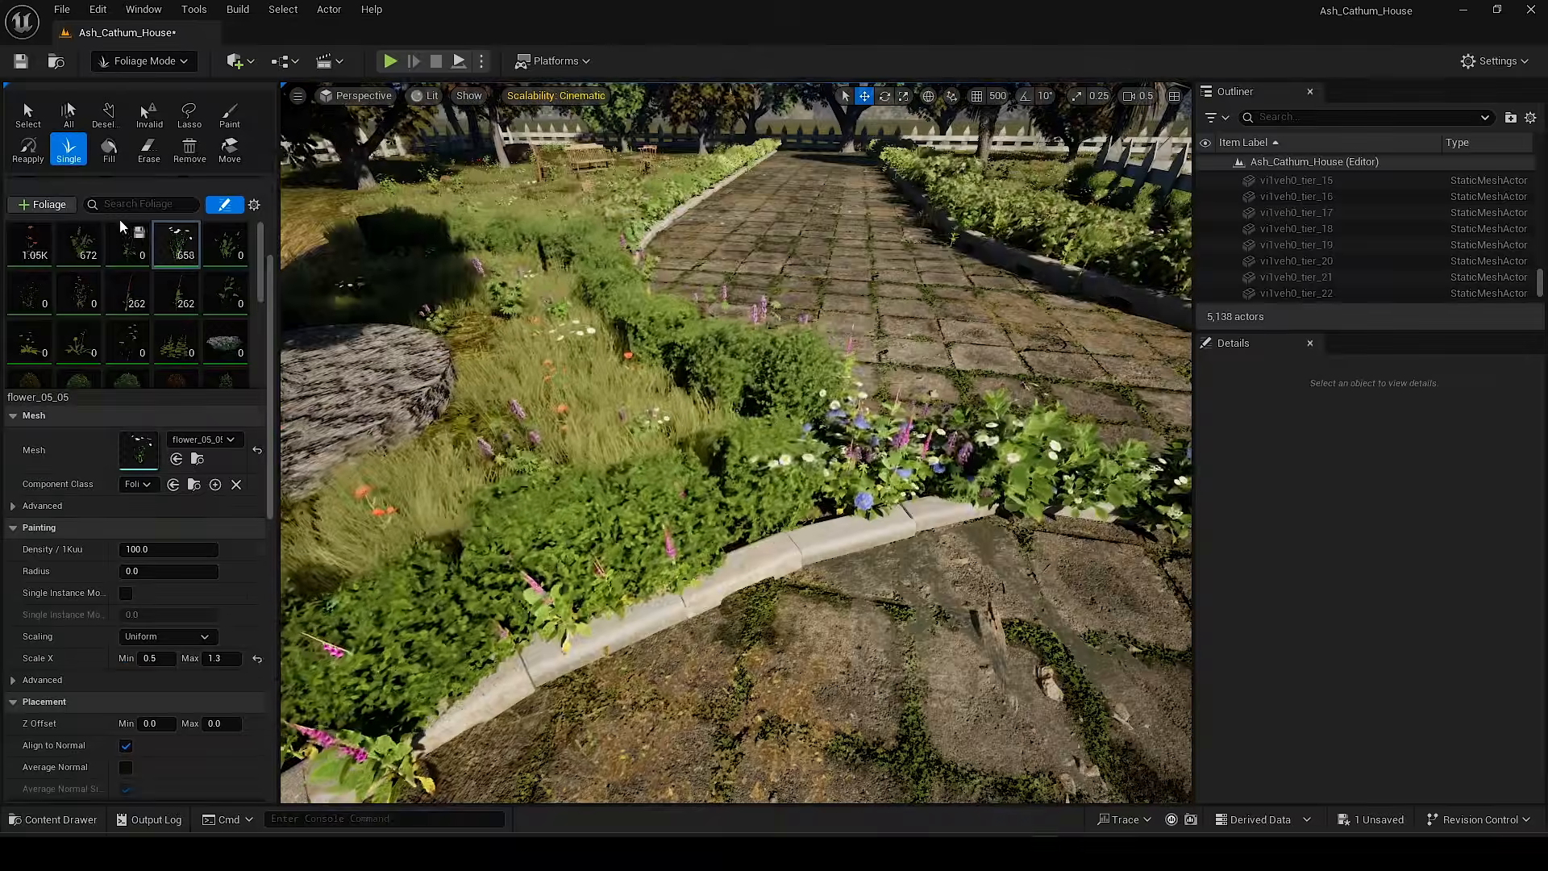
Step: Place single flower_05_05 plants with Align to Normal off along the stone-edged flower bed, and save everything
scroll(123, 228, up, 5)
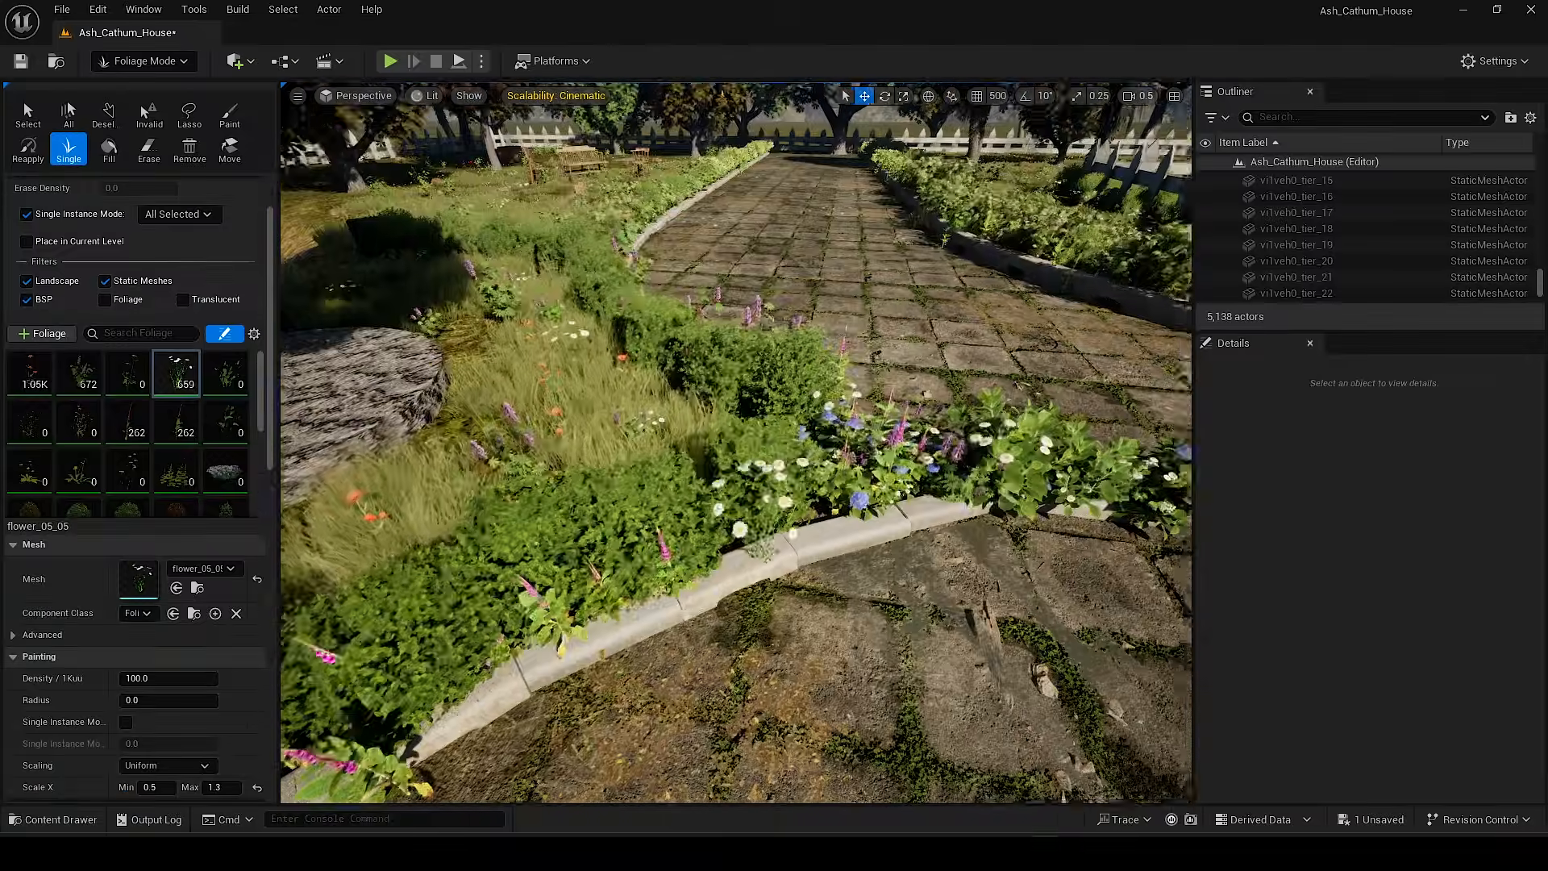
right_drag(726, 532, 613, 532)
right_drag(726, 532, 645, 532)
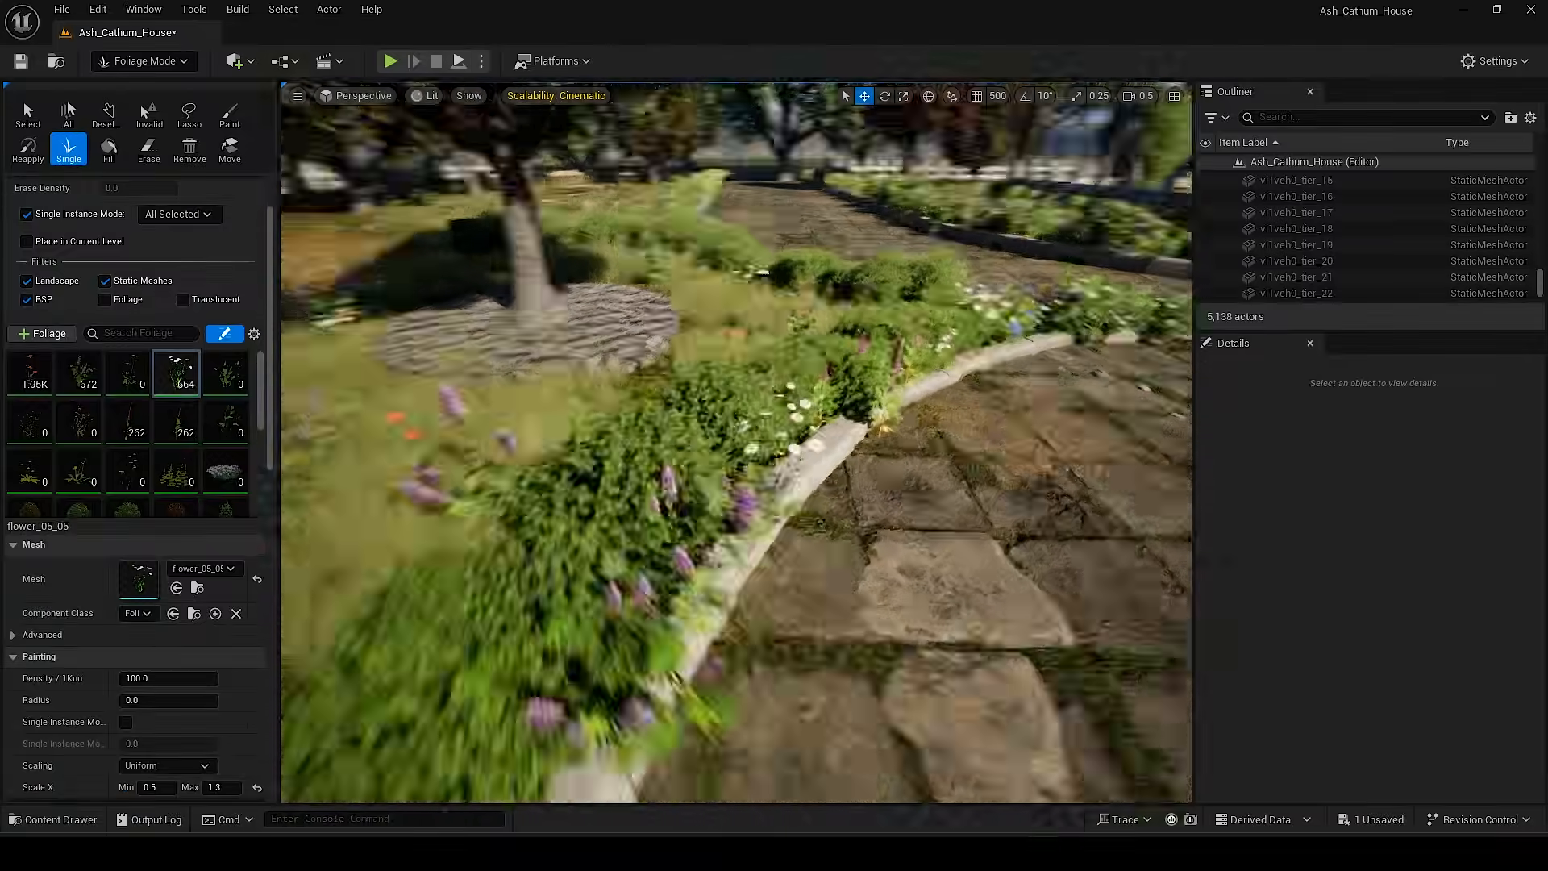
scroll(134, 484, down, 5)
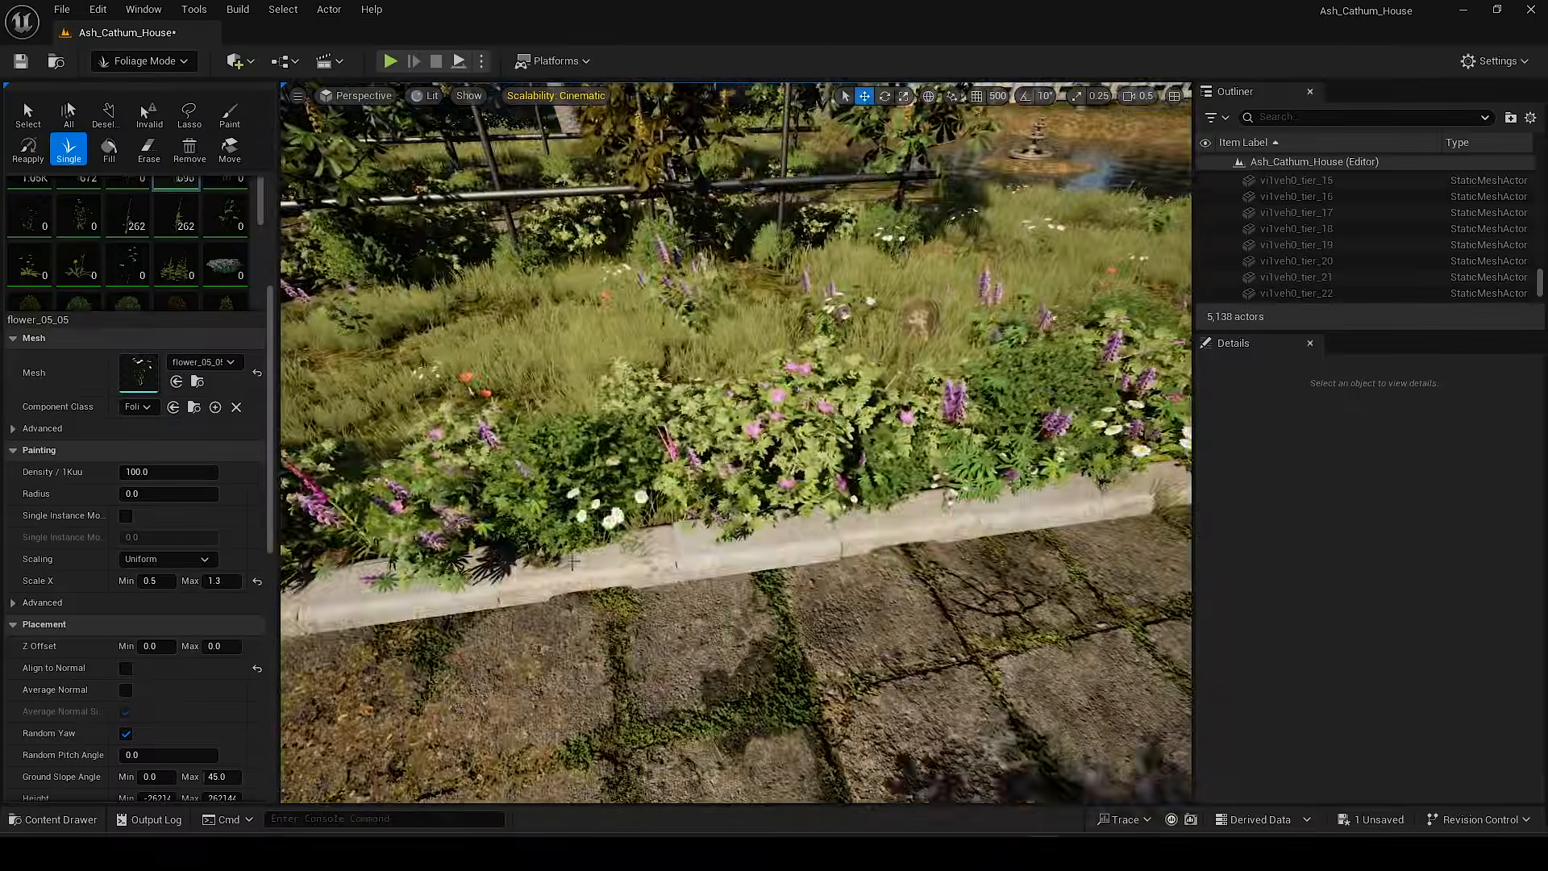
click(572, 561)
right_drag(572, 562, 451, 523)
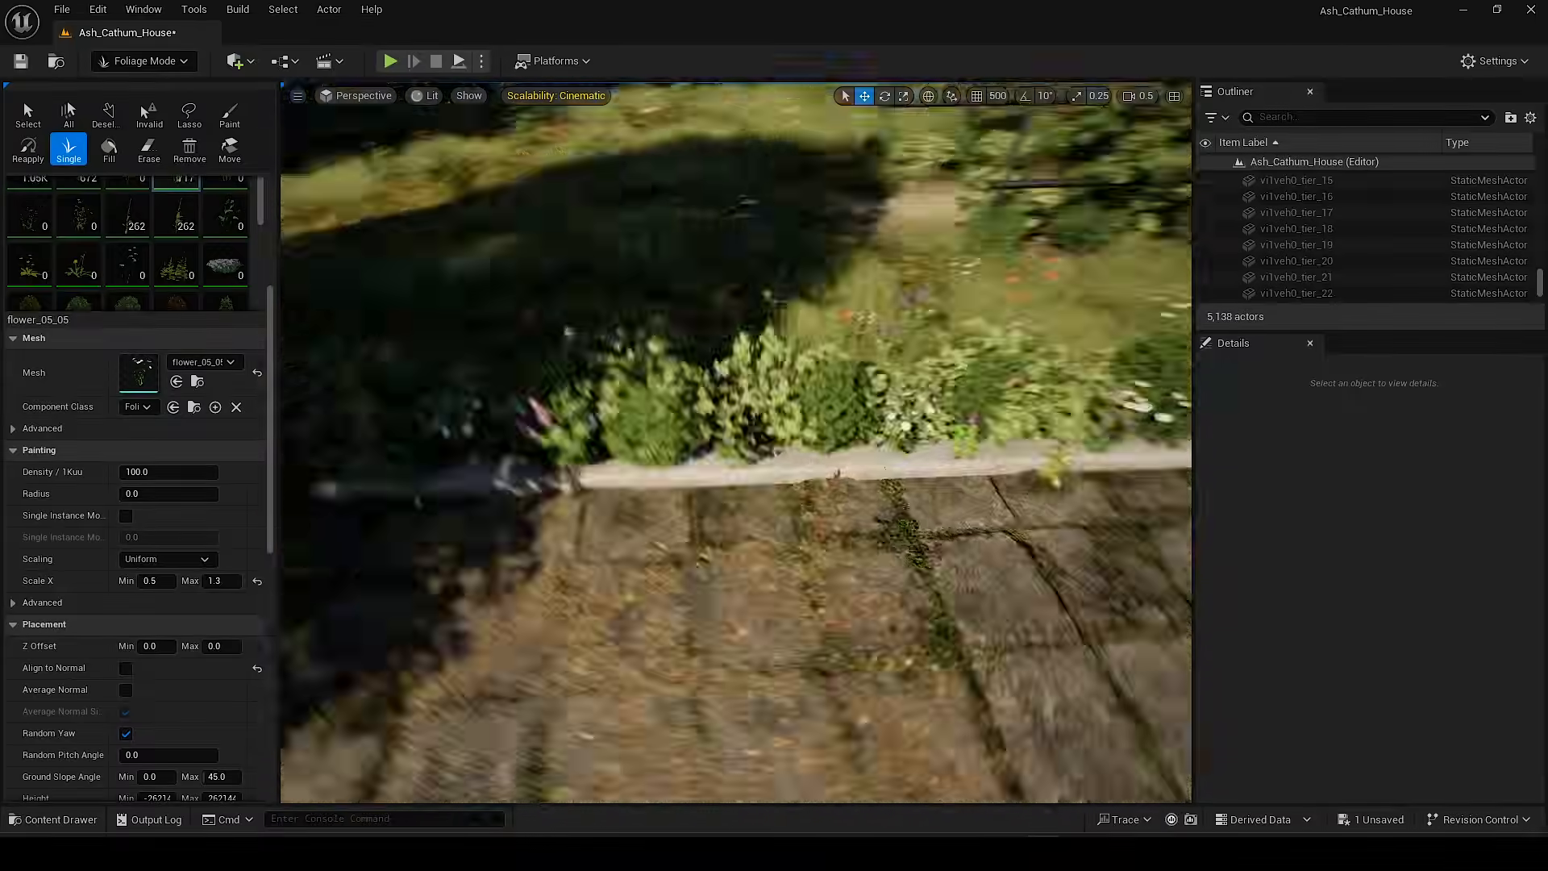
mouse_move(806, 533)
right_down()
mouse_move(580, 435)
mouse_move(548, 403)
right_up()
click(806, 533)
key(ctrl+shift+s)
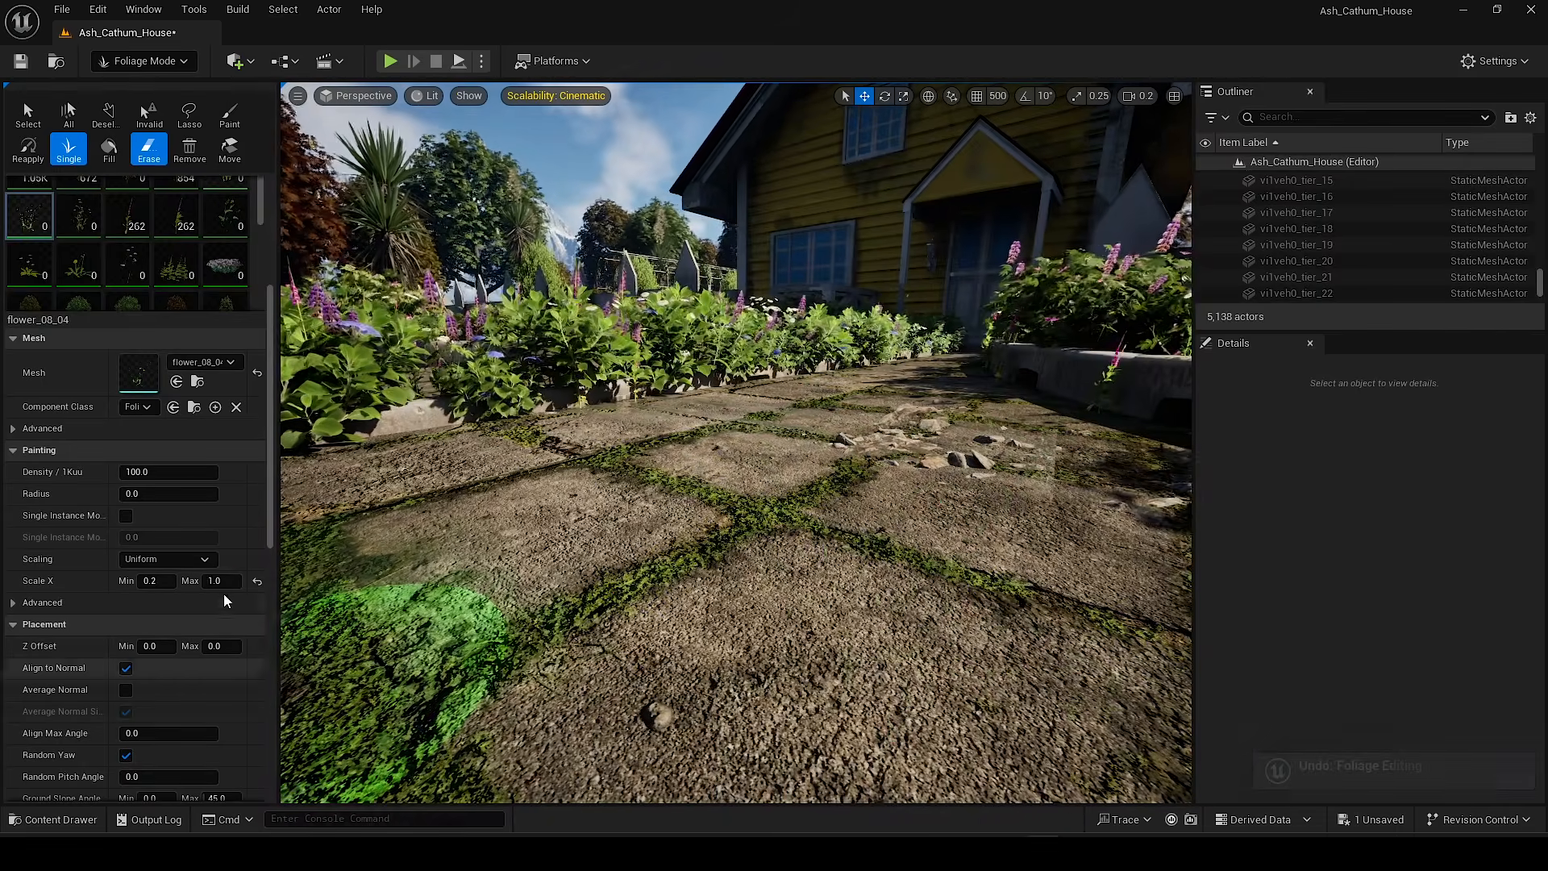
Step: Place single flower_08_04 plants beside the front path, undo the last one, and turn off Align to Normal
click(794, 557)
key(ctrl+z)
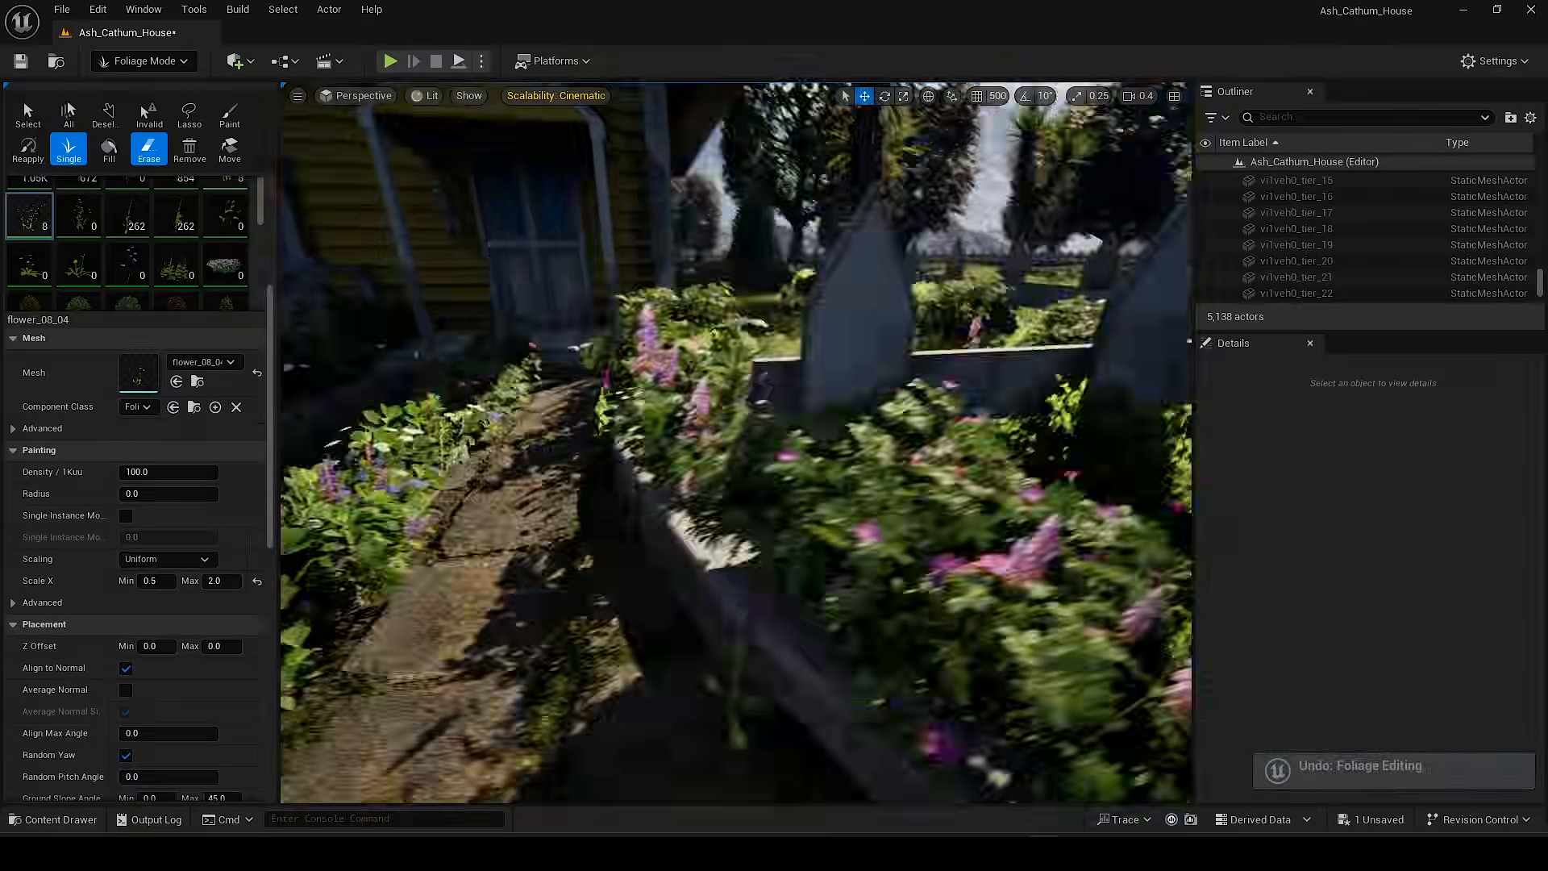
mouse_move(367, 709)
right_down()
mouse_move(379, 705)
mouse_move(367, 710)
right_up()
click(126, 667)
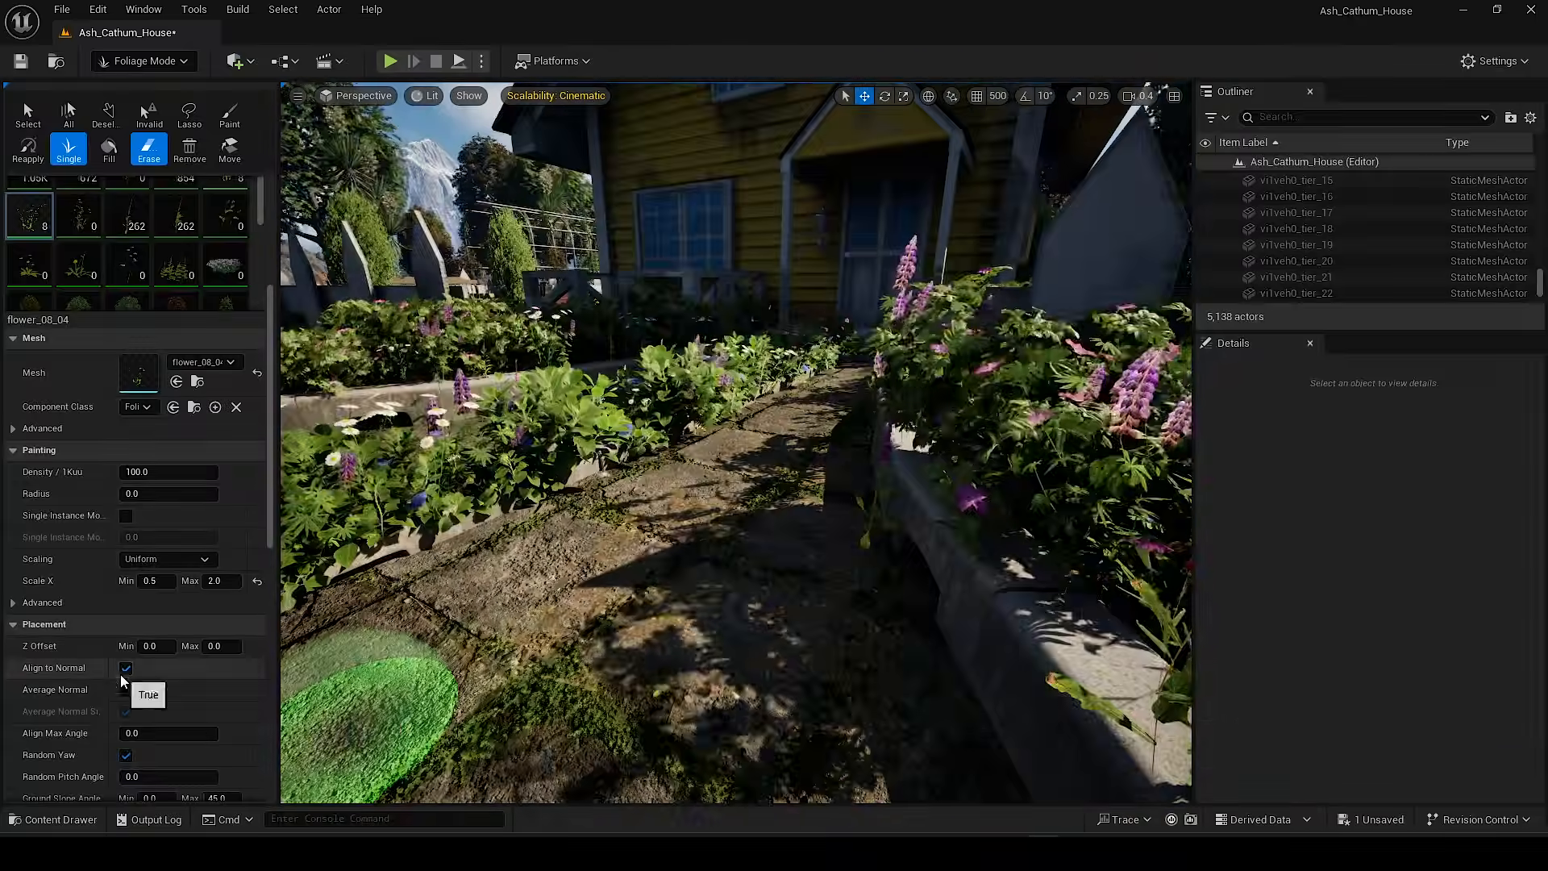
Step: Set flower_08_04's maximum Scale X to 1.3, add plants along the stone-edged bed, and raise the maximum to 1.5
click(224, 580)
text(1.3)
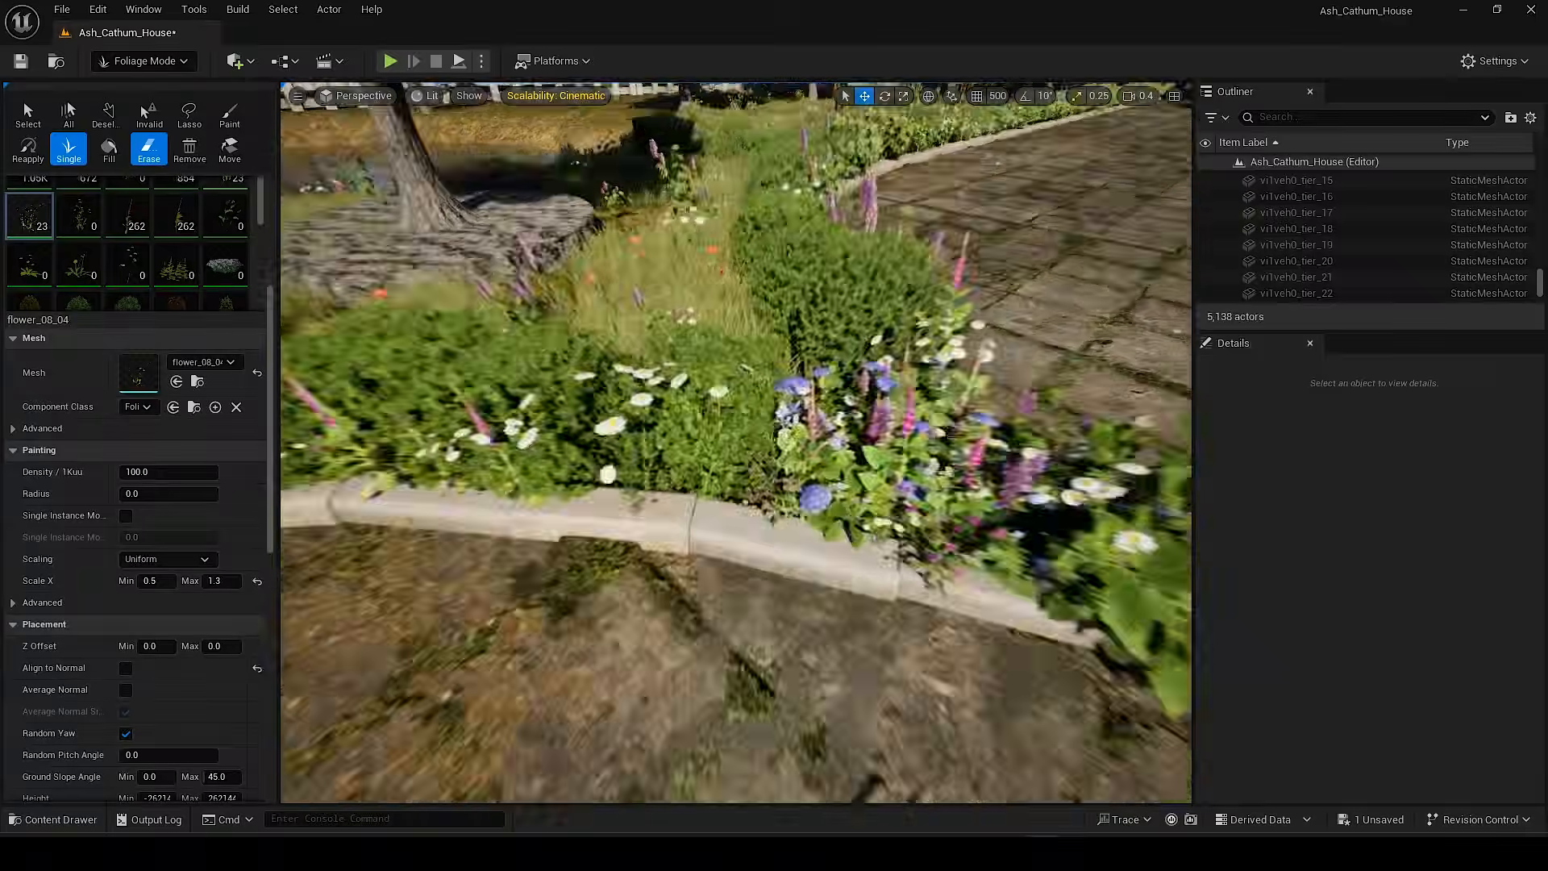
click(220, 580)
text(1.5)
key(Return)
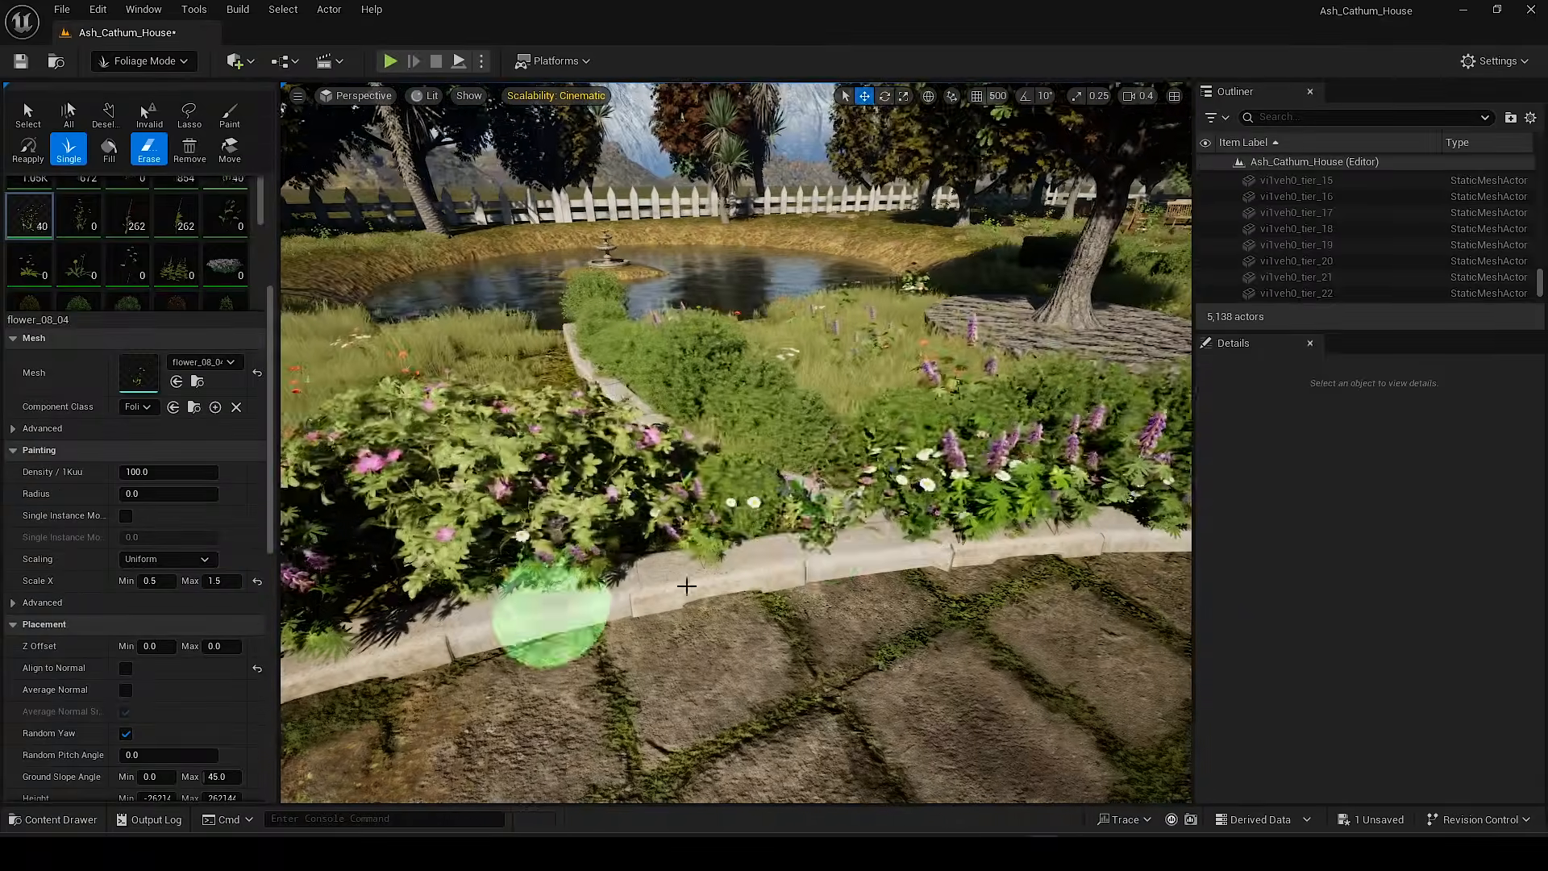
Step: Place single flower_08_04 plants along the curved stone edging of the flower beds beside the paved path
mouse_move(666, 564)
right_down()
mouse_move(691, 553)
mouse_move(453, 619)
mouse_move(542, 494)
mouse_move(355, 612)
mouse_move(632, 540)
mouse_move(488, 642)
mouse_move(570, 563)
mouse_move(585, 608)
mouse_move(729, 584)
mouse_move(540, 677)
mouse_move(613, 661)
mouse_move(497, 594)
mouse_move(636, 597)
mouse_move(516, 580)
right_up()
click(690, 553)
click(452, 618)
click(355, 612)
click(632, 540)
click(488, 642)
click(549, 588)
click(570, 564)
click(728, 583)
click(540, 678)
click(498, 594)
click(636, 597)
click(809, 612)
right_drag(735, 597, 540, 579)
click(854, 577)
click(632, 615)
click(540, 579)
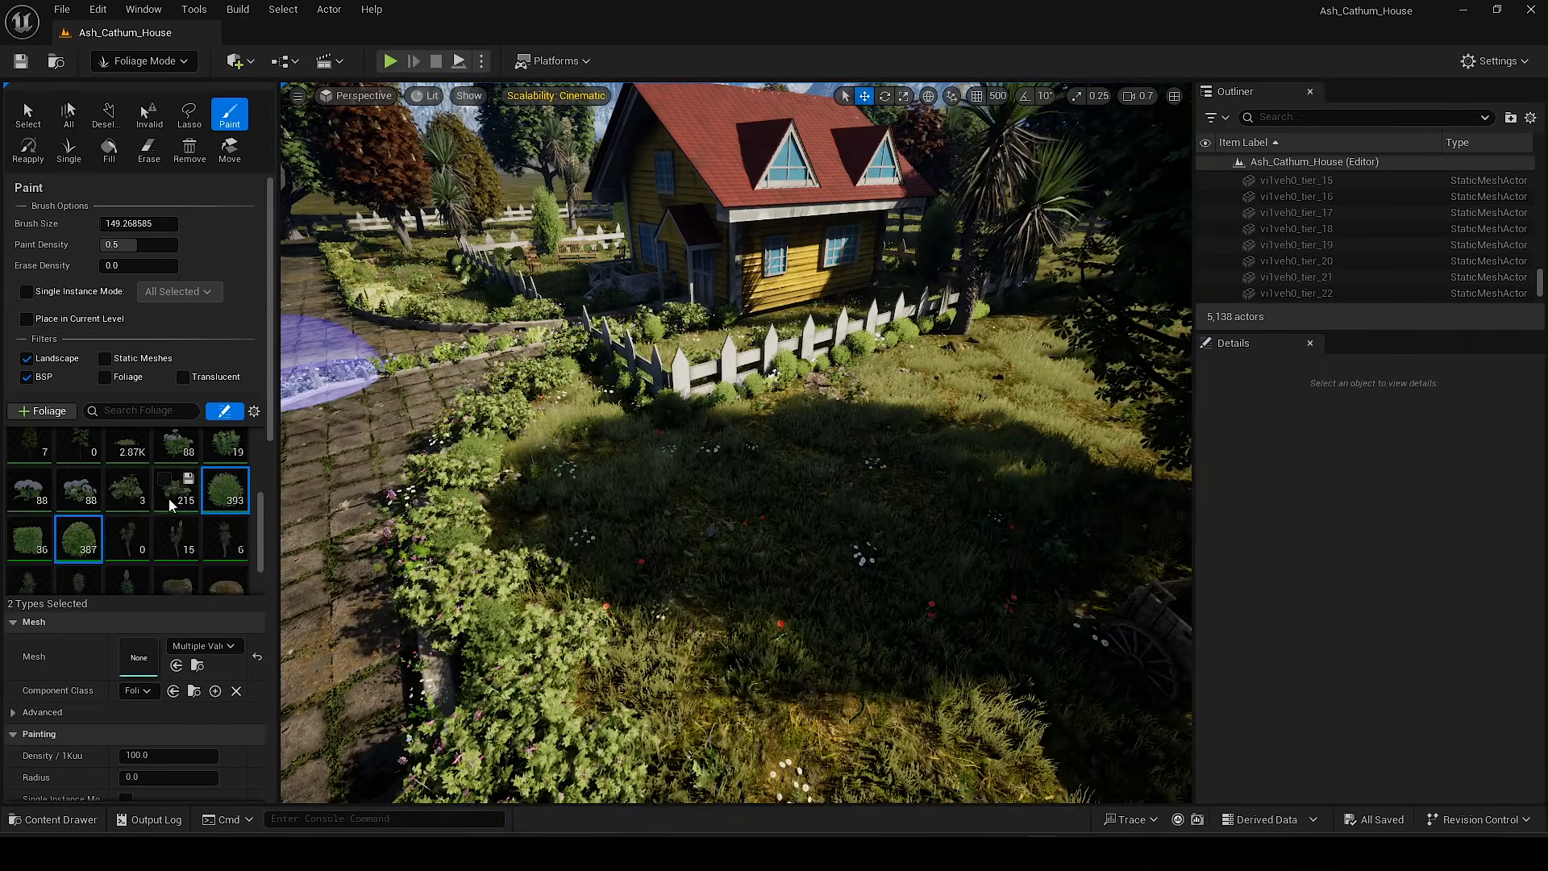
Step: Add a third leafy plant type to the two selected bush types, paint them on the lawn, and undo both strokes
click(167, 482)
right_drag(501, 415, 669, 409)
click(695, 510)
mouse_move(695, 509)
right_down()
mouse_move(663, 524)
mouse_move(625, 423)
mouse_move(726, 548)
right_up()
key(w)
click(615, 443)
mouse_move(991, 441)
right_down()
mouse_move(992, 338)
mouse_move(830, 346)
right_up()
right_drag(698, 553, 456, 553)
key(ctrl+z)
key(ctrl+z)
Step: Set the density of the three selected bush and plant types to 30 and paint them across the lawn by the picket fence
click(167, 755)
text(30)
key(Return)
mouse_move(691, 449)
right_down()
mouse_move(912, 570)
mouse_move(1072, 588)
mouse_move(855, 564)
right_up()
click(912, 570)
scroll(217, 740, down, 3)
click(742, 484)
mouse_move(743, 483)
right_down()
mouse_move(582, 492)
mouse_move(1040, 494)
mouse_move(1080, 476)
mouse_move(1048, 533)
mouse_move(677, 451)
mouse_move(636, 459)
right_up()
click(936, 494)
scroll(1080, 475, up, 1)
scroll(129, 258, up, 5)
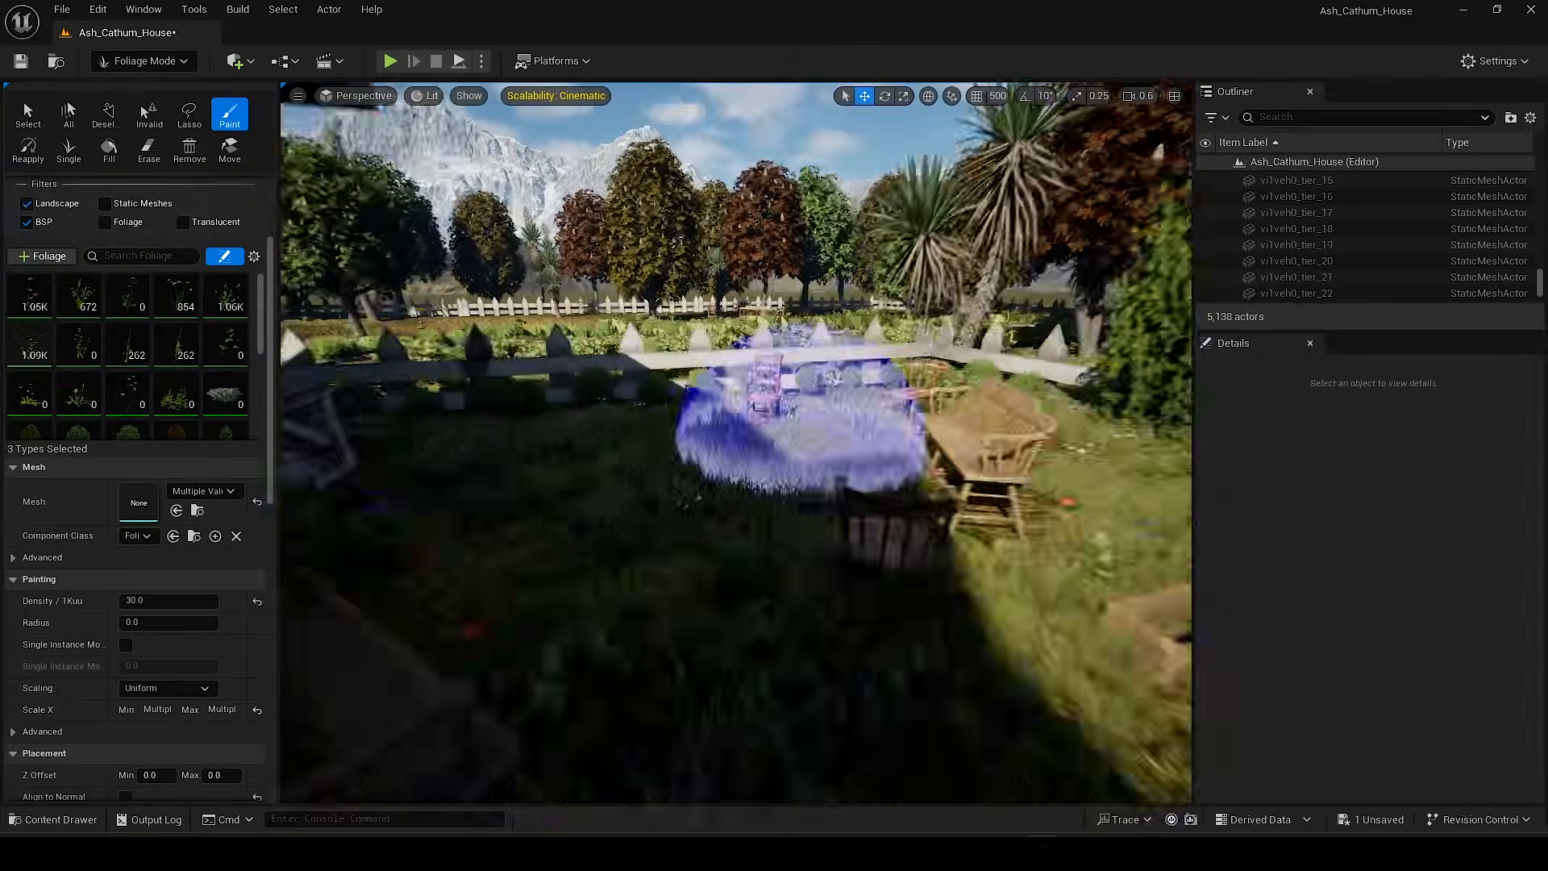
Step: Paint the three selected bush and plant types on the grass around the wooden furniture and along the fence
right_drag(798, 435, 1008, 515)
mouse_move(710, 687)
right_down()
mouse_move(677, 653)
mouse_move(870, 687)
mouse_move(1112, 653)
right_up()
click(710, 687)
mouse_move(781, 389)
right_down()
mouse_move(536, 560)
mouse_move(362, 548)
mouse_move(708, 528)
mouse_move(497, 638)
mouse_move(677, 475)
mouse_move(774, 451)
mouse_move(940, 573)
mouse_move(708, 529)
mouse_move(1019, 736)
mouse_move(763, 508)
mouse_move(625, 645)
mouse_move(499, 631)
mouse_move(597, 451)
right_up()
click(535, 559)
click(940, 573)
key(shift+1)
Step: Undo the unwanted chestnut tree placements and set SM_Chestnut_01_G's maximum Scale X to 0.8
scroll(498, 631, up, 1)
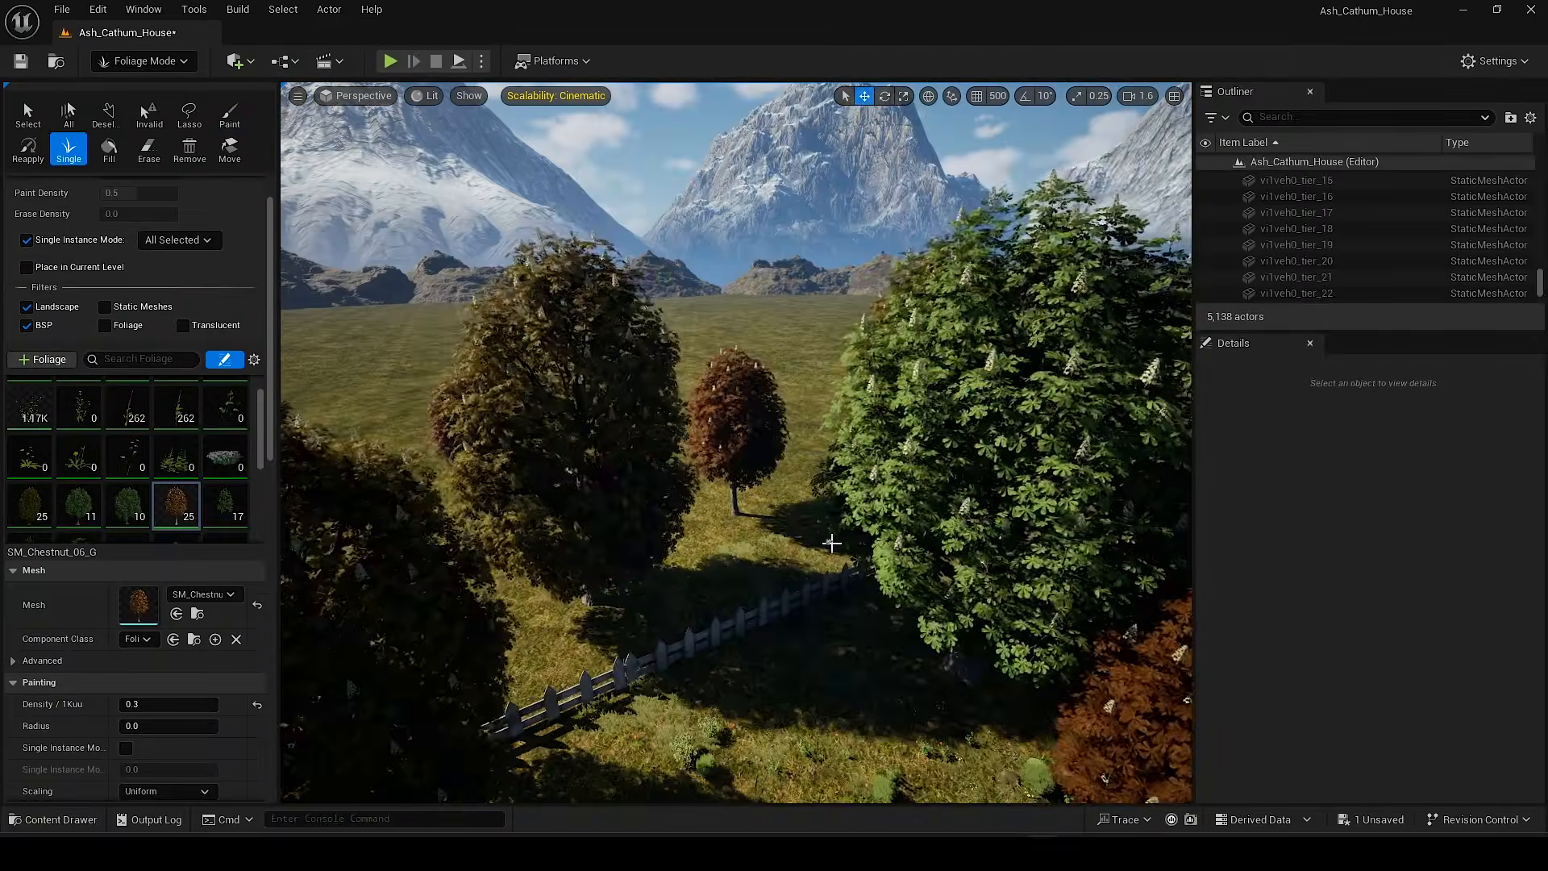
right_drag(726, 443, 725, 411)
key(ctrl+z)
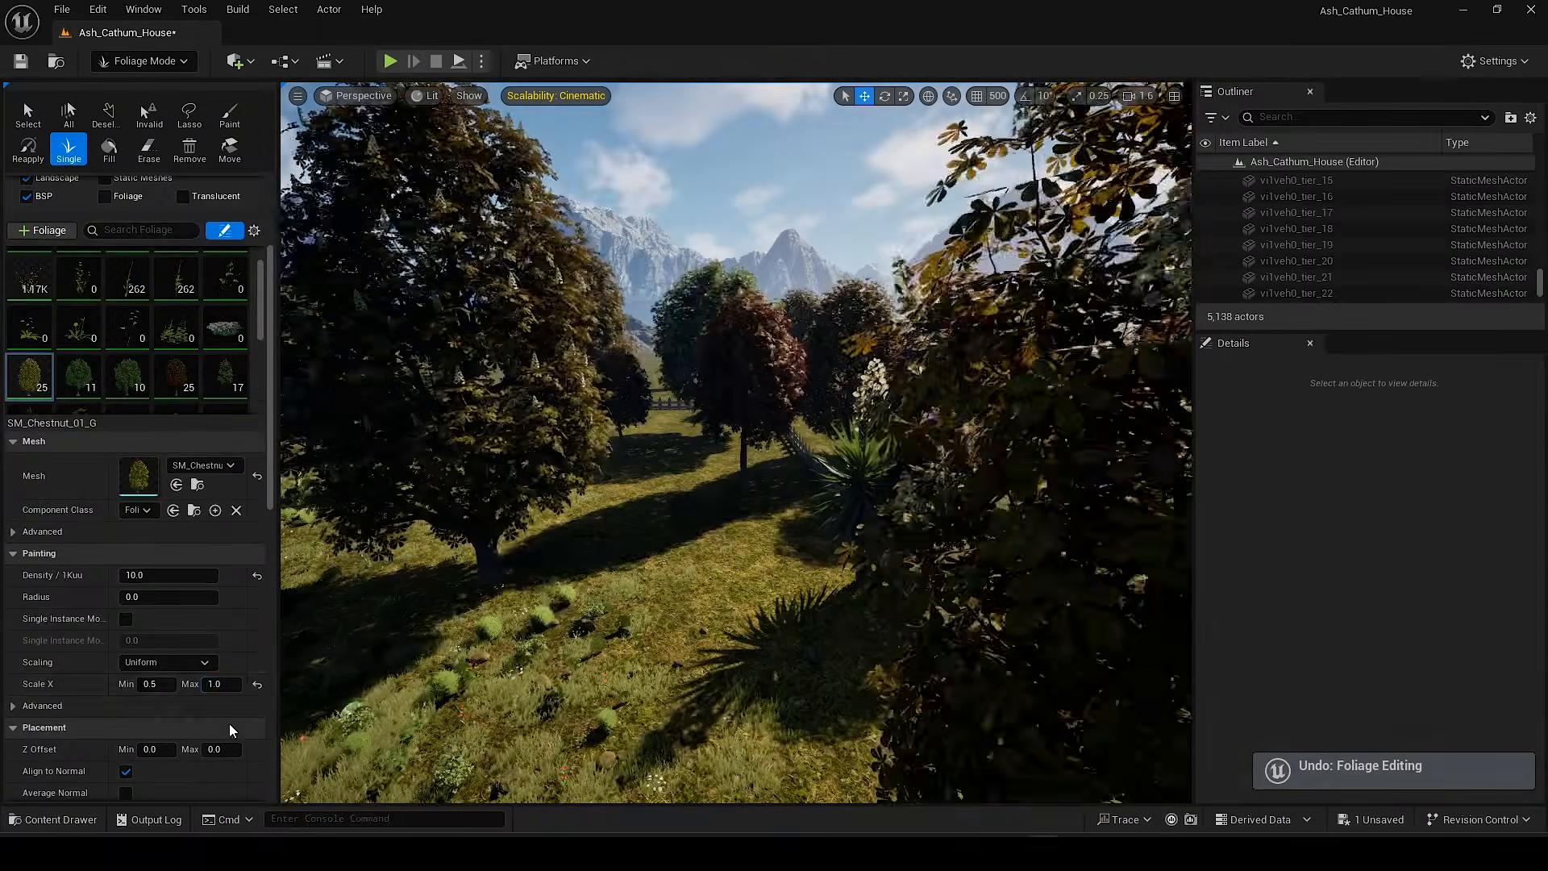
click(220, 683)
text(0.8)
right_drag(644, 702, 887, 613)
key(ctrl+z)
Step: Place single SM_Chestnut_01_G trees on the outer grass around the fence, undoing one misplaced tree and placing it again
click(1090, 535)
click(725, 442)
click(811, 449)
click(925, 451)
right_drag(940, 466, 774, 435)
click(708, 379)
click(940, 465)
click(774, 435)
click(846, 379)
right_drag(846, 379, 1161, 532)
click(836, 553)
key(ctrl+z)
click(871, 553)
Step: Place two single SM_Chestnut_06_G trees among the other chestnuts
click(176, 375)
click(849, 559)
right_drag(850, 560, 686, 524)
click(849, 559)
Step: Place single SM_Chestnut_04_G trees with the maximum Scale X set to 0.8, undoing the unwanted placements
click(127, 375)
click(763, 608)
right_drag(763, 608, 701, 576)
key(ctrl+z)
click(221, 683)
text(0.8)
key(Return)
click(801, 643)
right_drag(824, 684, 516, 596)
key(ctrl+z)
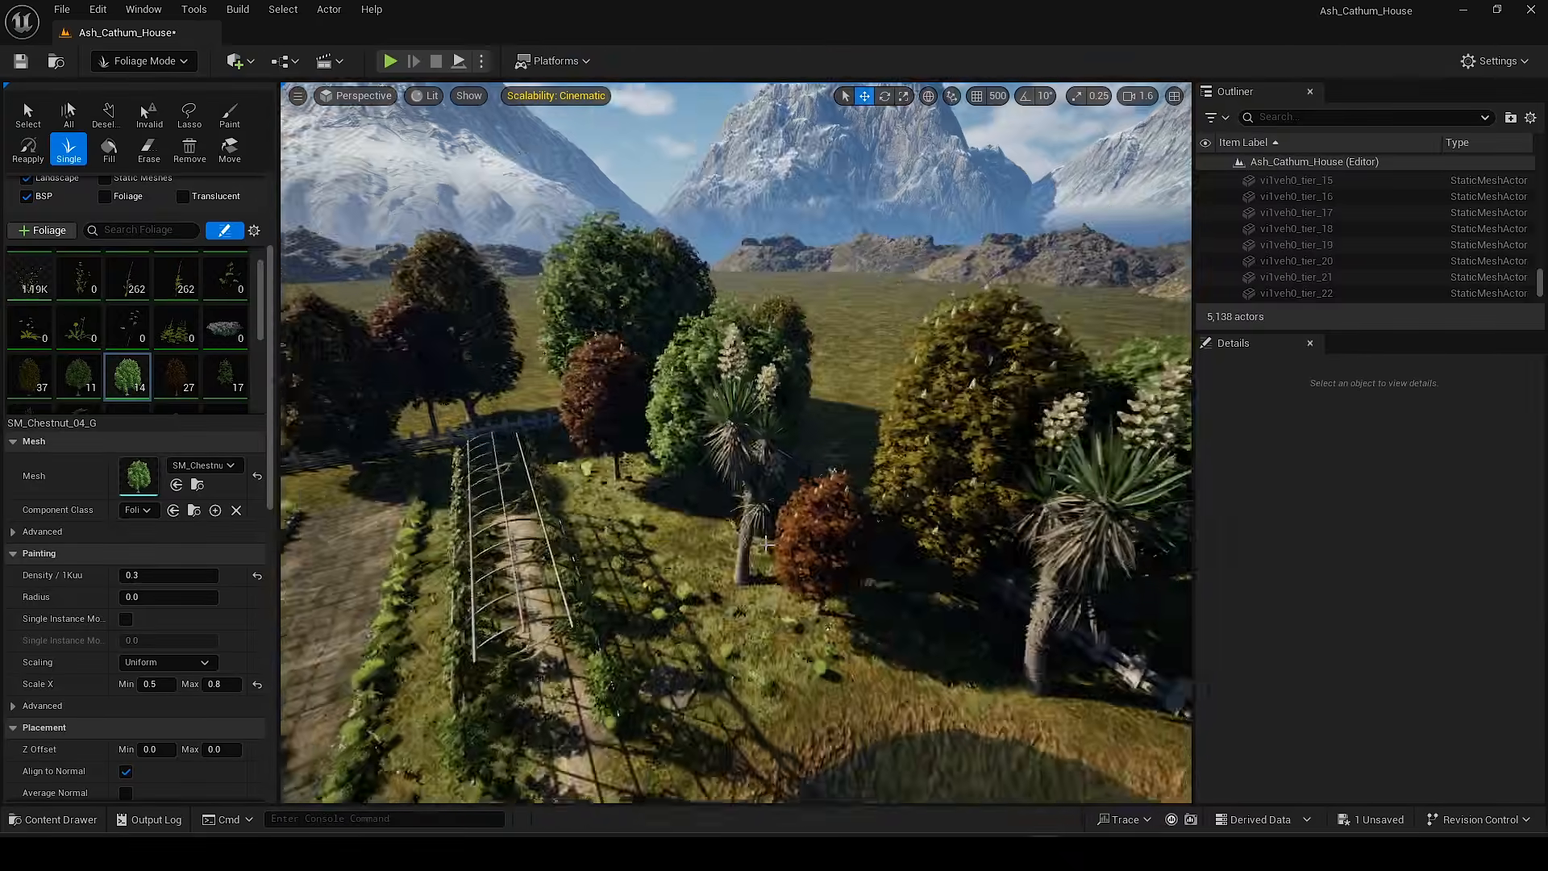
Step: Place more single SM_Chestnut_04_G trees near the trellis walkway and beyond the picket fence, undoing one misplaced tree
right_drag(765, 545, 1026, 553)
click(1026, 553)
key(ctrl+z)
click(713, 457)
right_drag(713, 456, 403, 496)
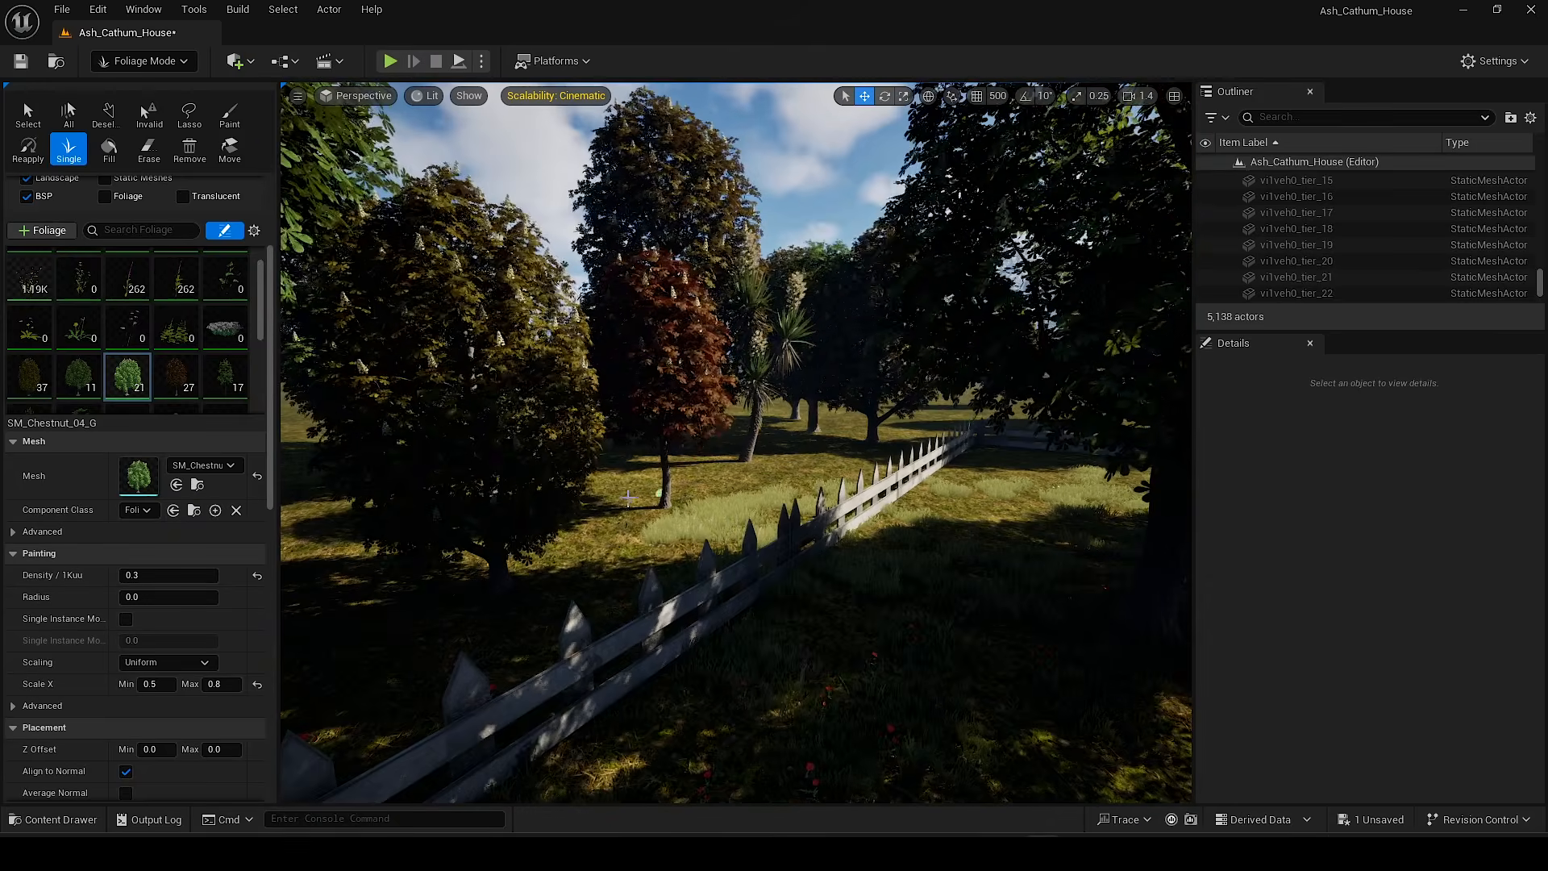
click(628, 495)
right_drag(628, 496, 564, 500)
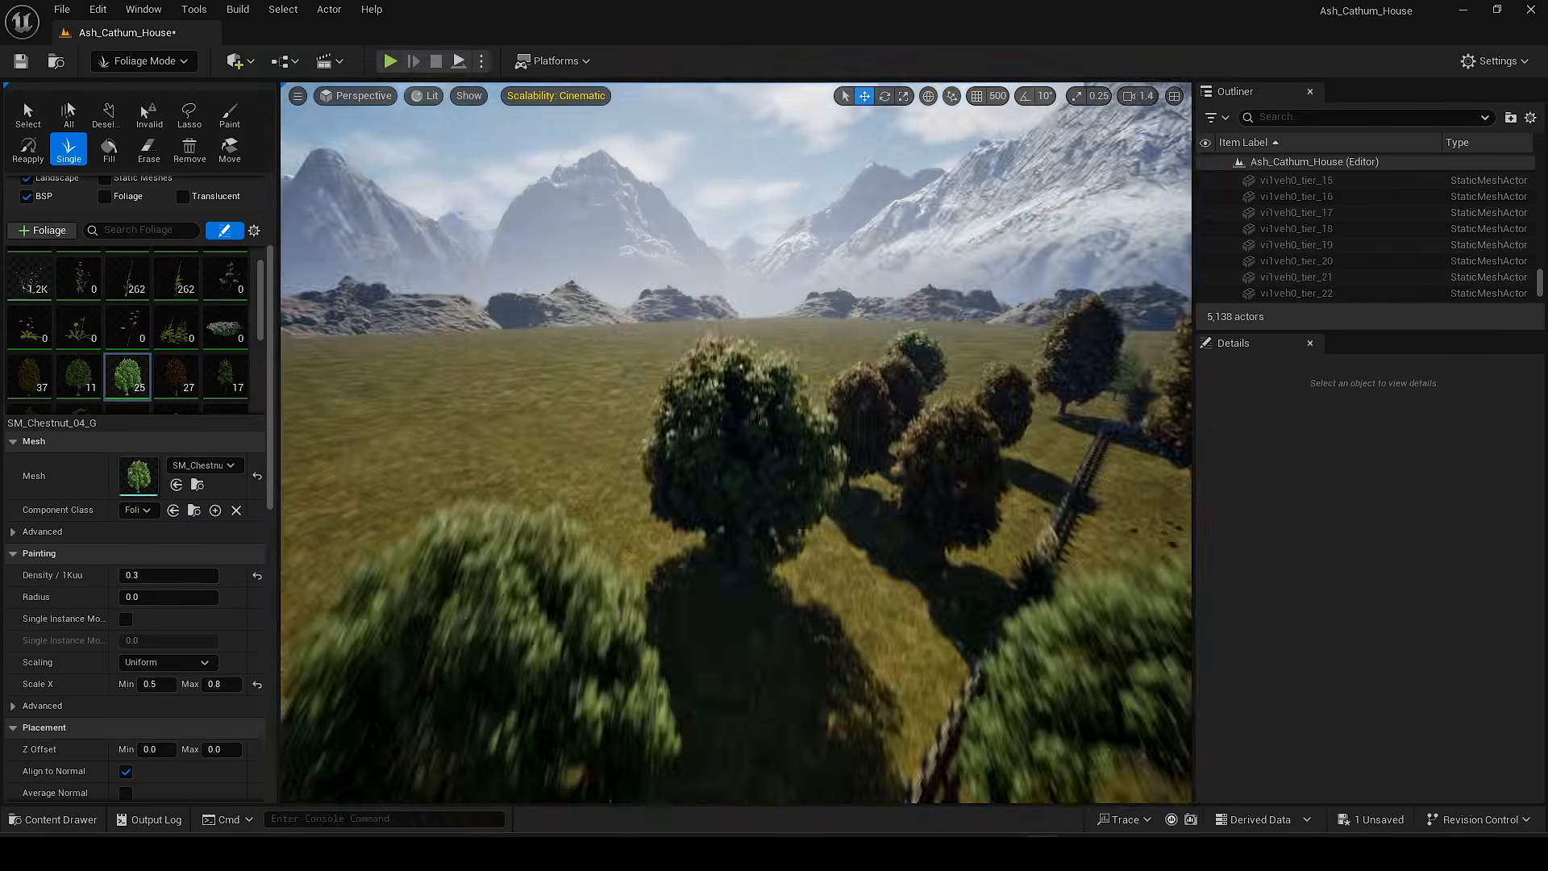
Step: Undo the last unwanted SM_Chestnut_04_G placements and select one of the placed trees with the foliage Select tool
key(ctrl+z)
right_drag(736, 442, 613, 441)
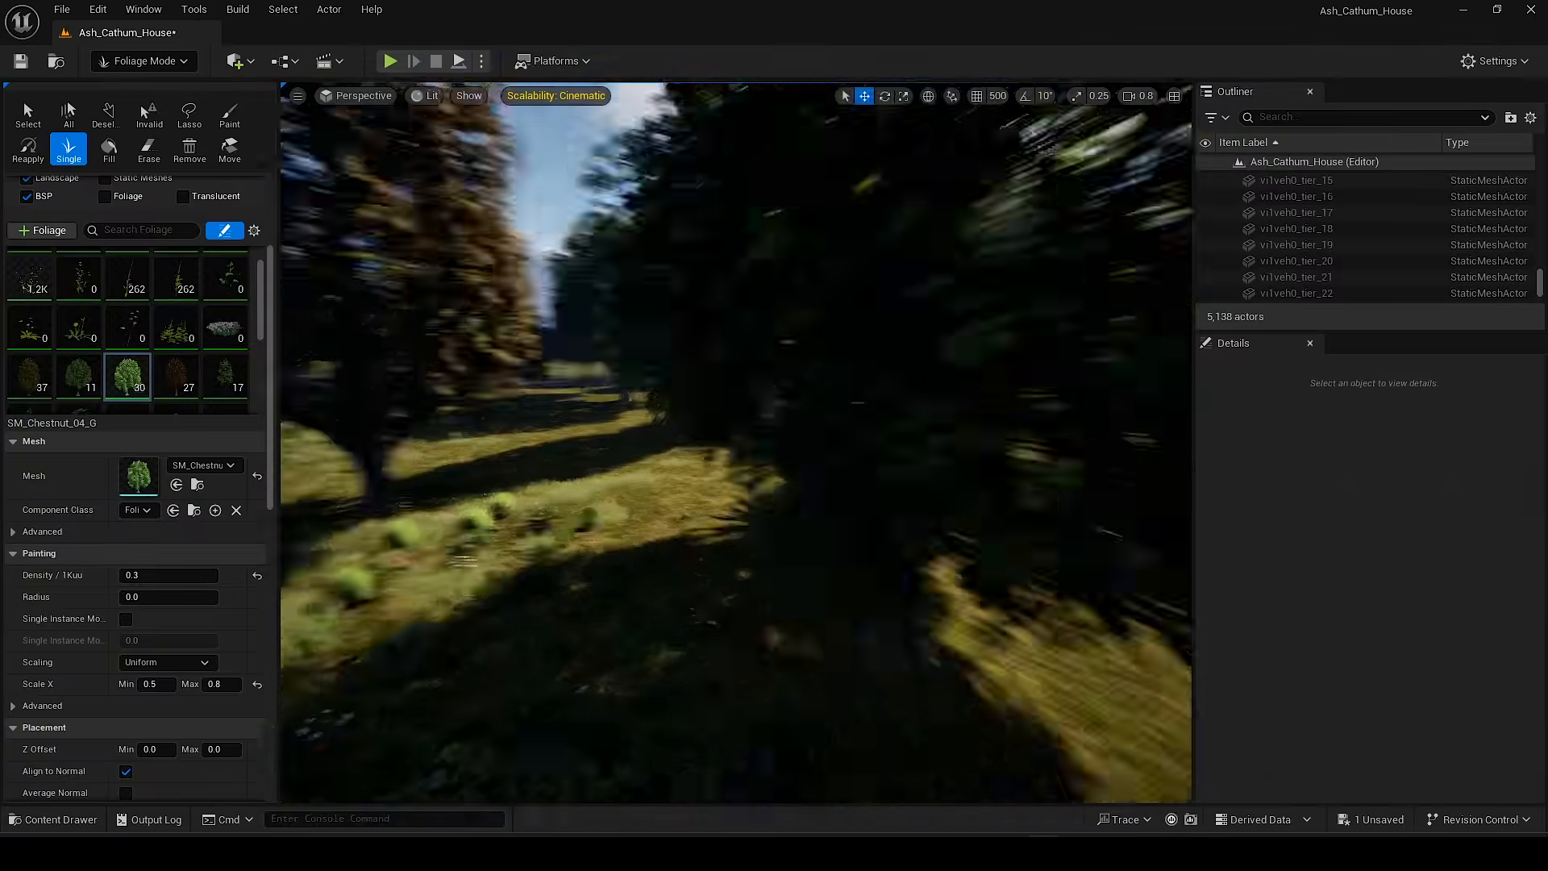
key(ctrl+z)
right_drag(632, 387, 589, 387)
click(27, 113)
click(632, 387)
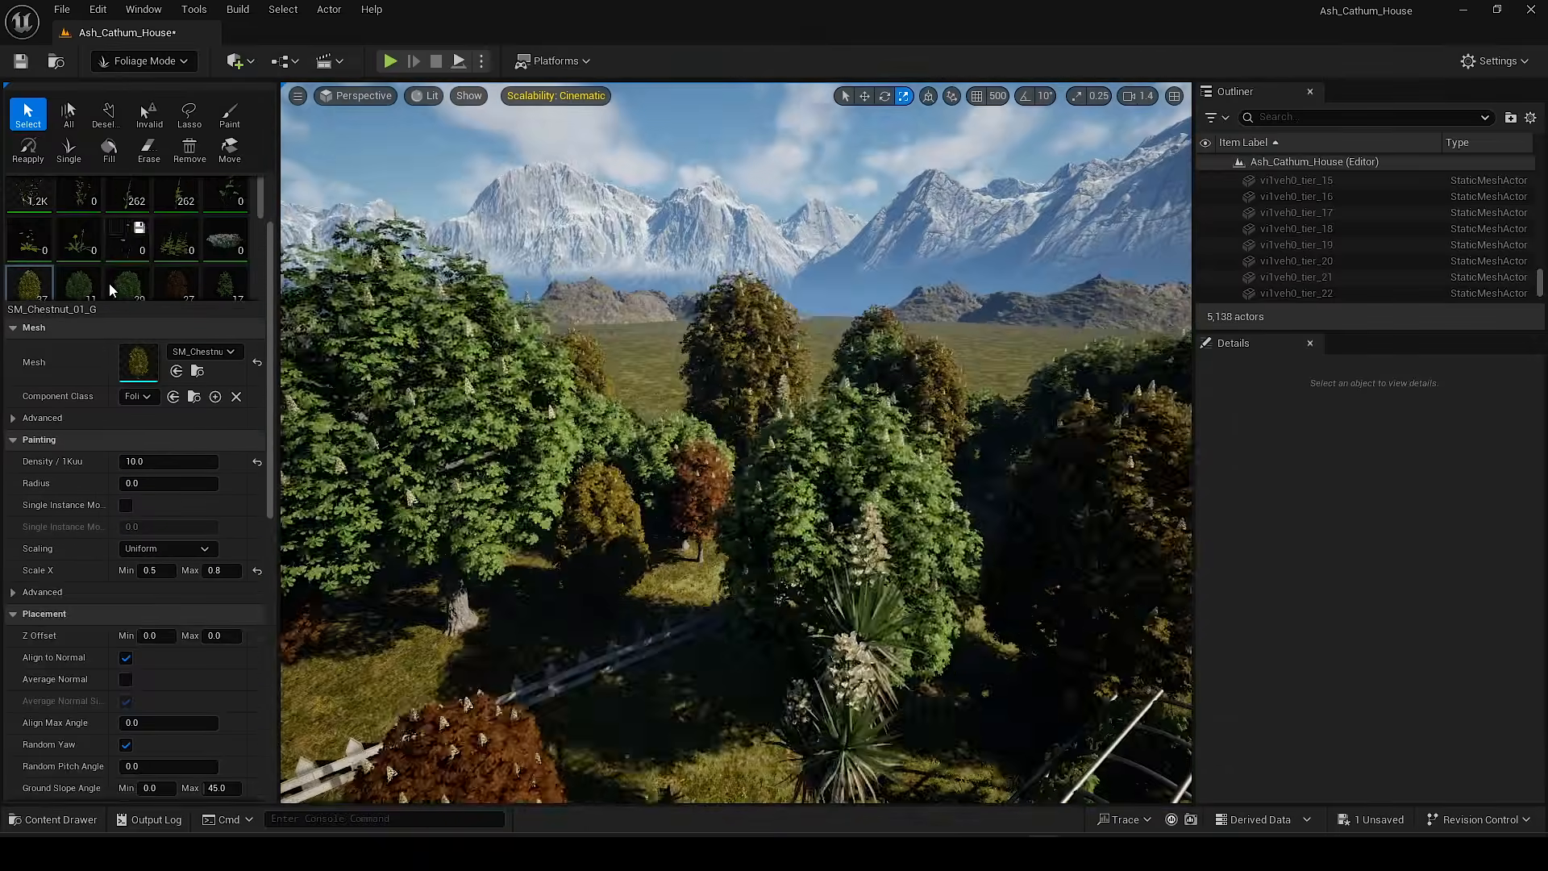
Step: Place single SM_Chestnut_01_G trees beyond the fence, undo the last placement, and select one of the placed trees
click(69, 149)
mouse_move(764, 533)
right_down()
mouse_move(764, 569)
mouse_move(764, 528)
right_up()
key(ctrl+z)
click(27, 113)
click(669, 363)
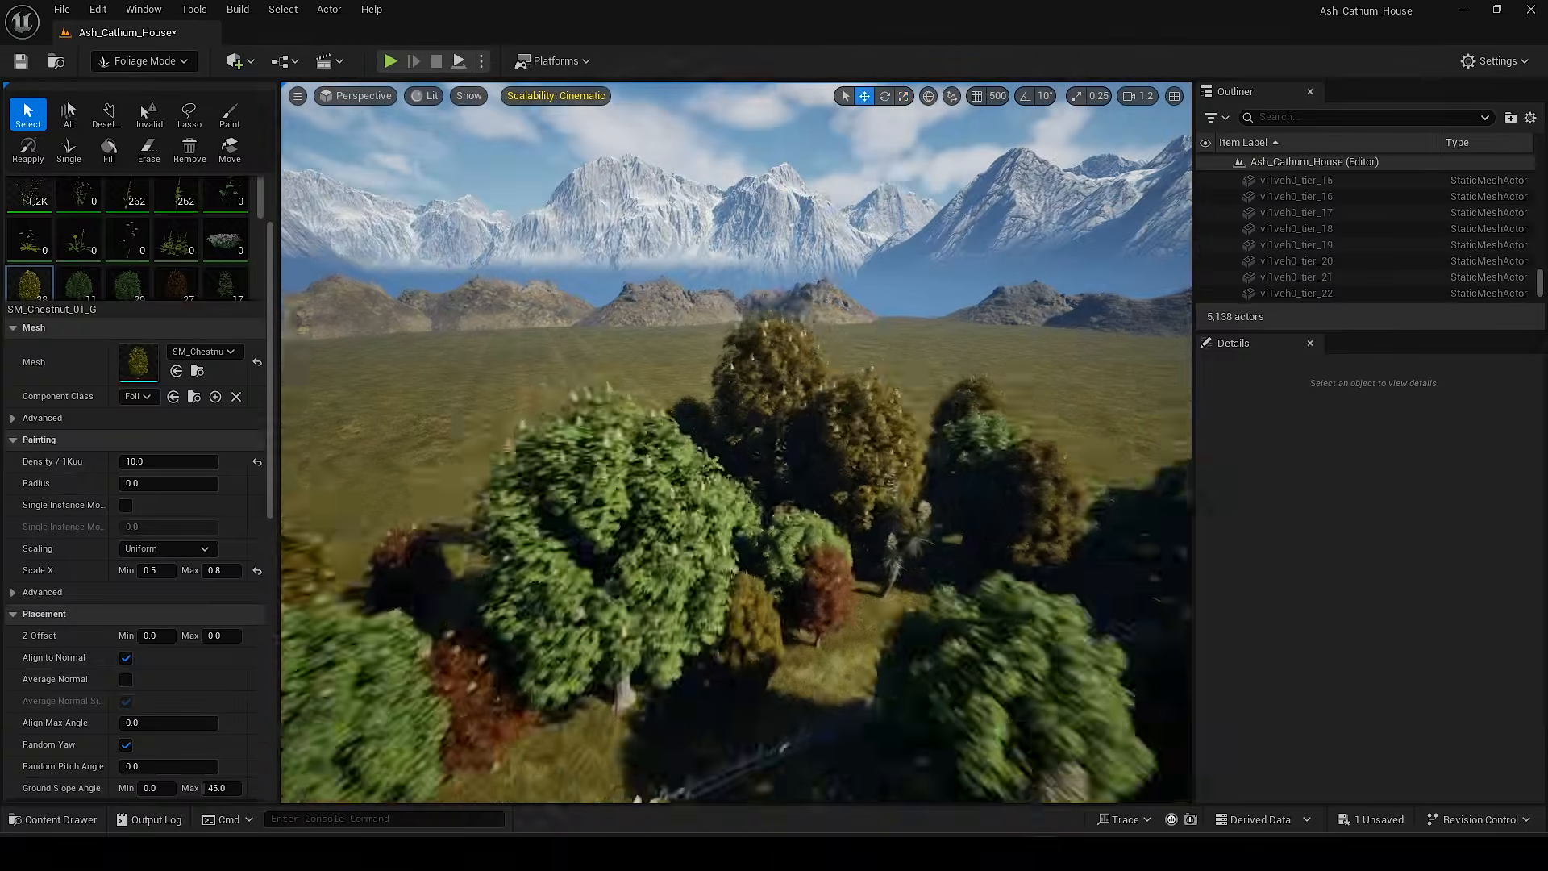
right_drag(390, 701, 415, 750)
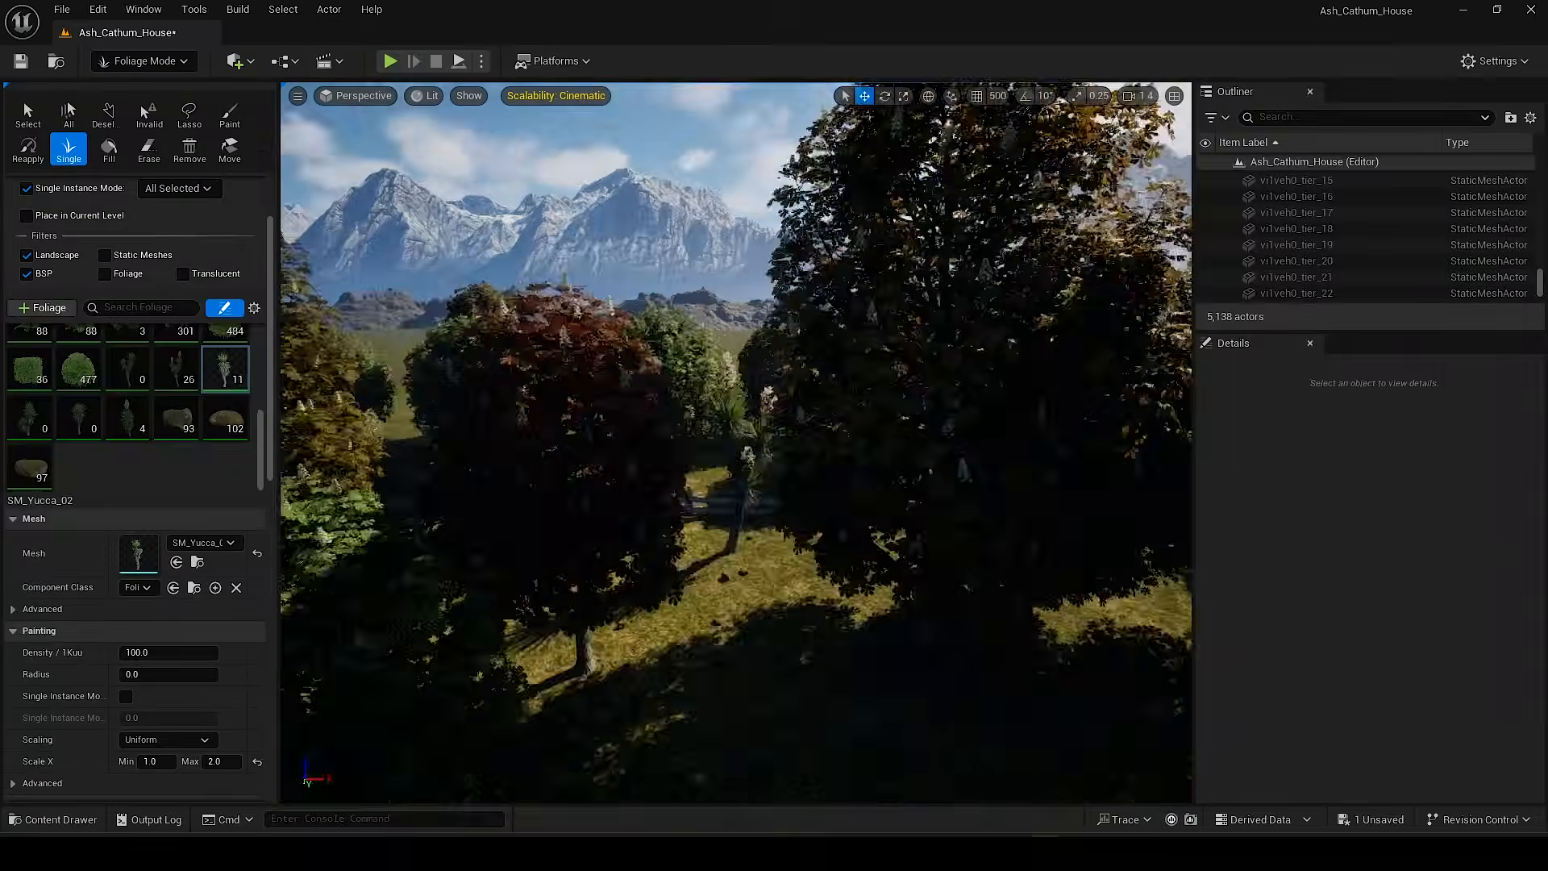
scroll(133, 437, down, 3)
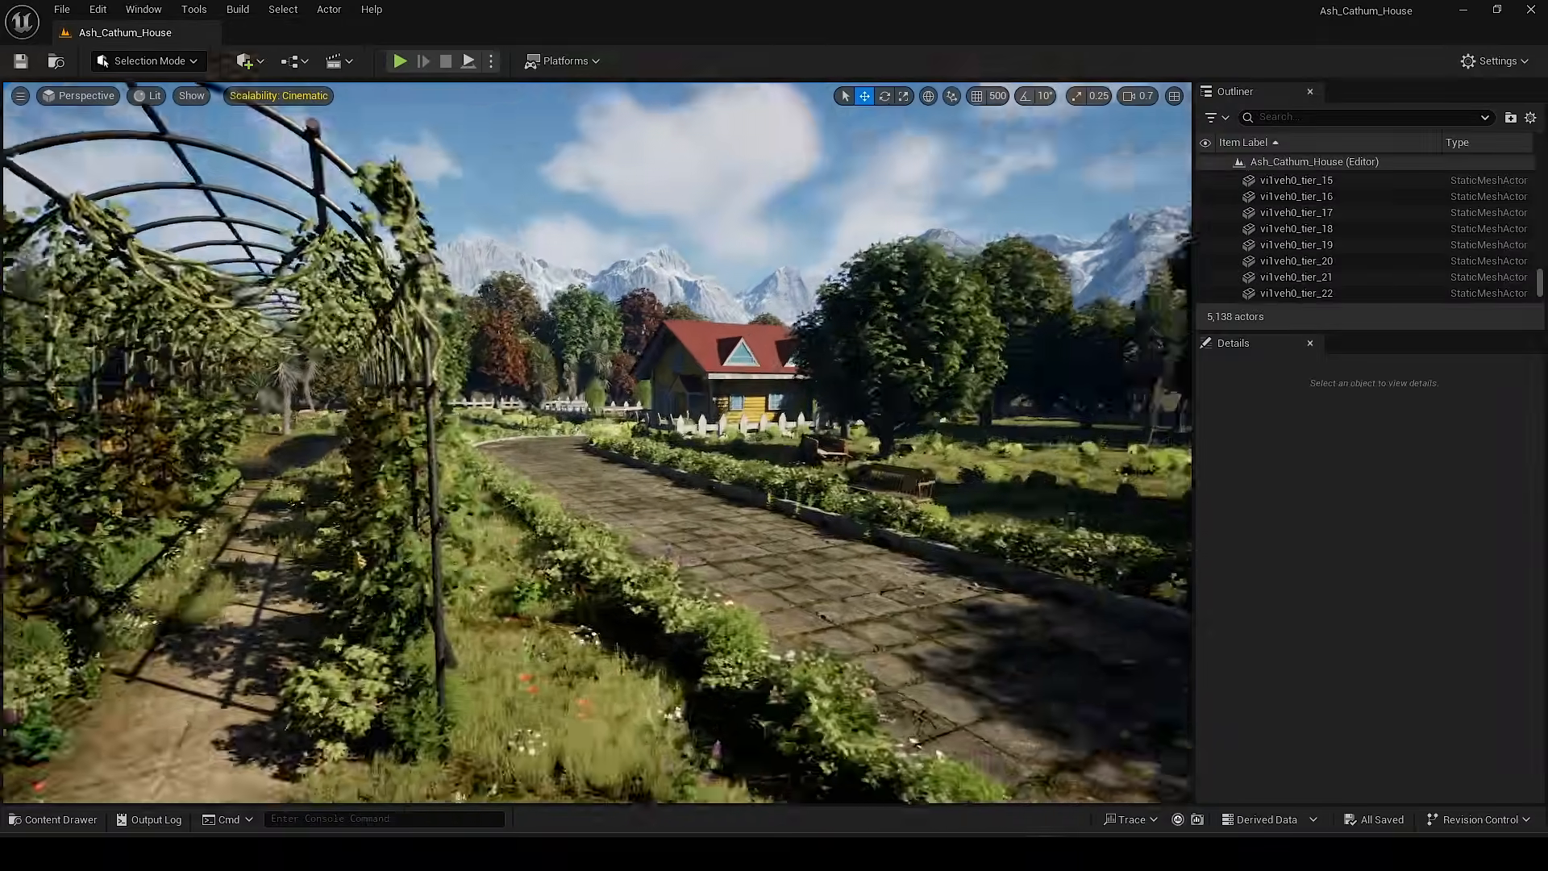
mouse_move(596, 442)
right_down()
mouse_move(532, 442)
mouse_move(624, 435)
right_up()
click(375, 817)
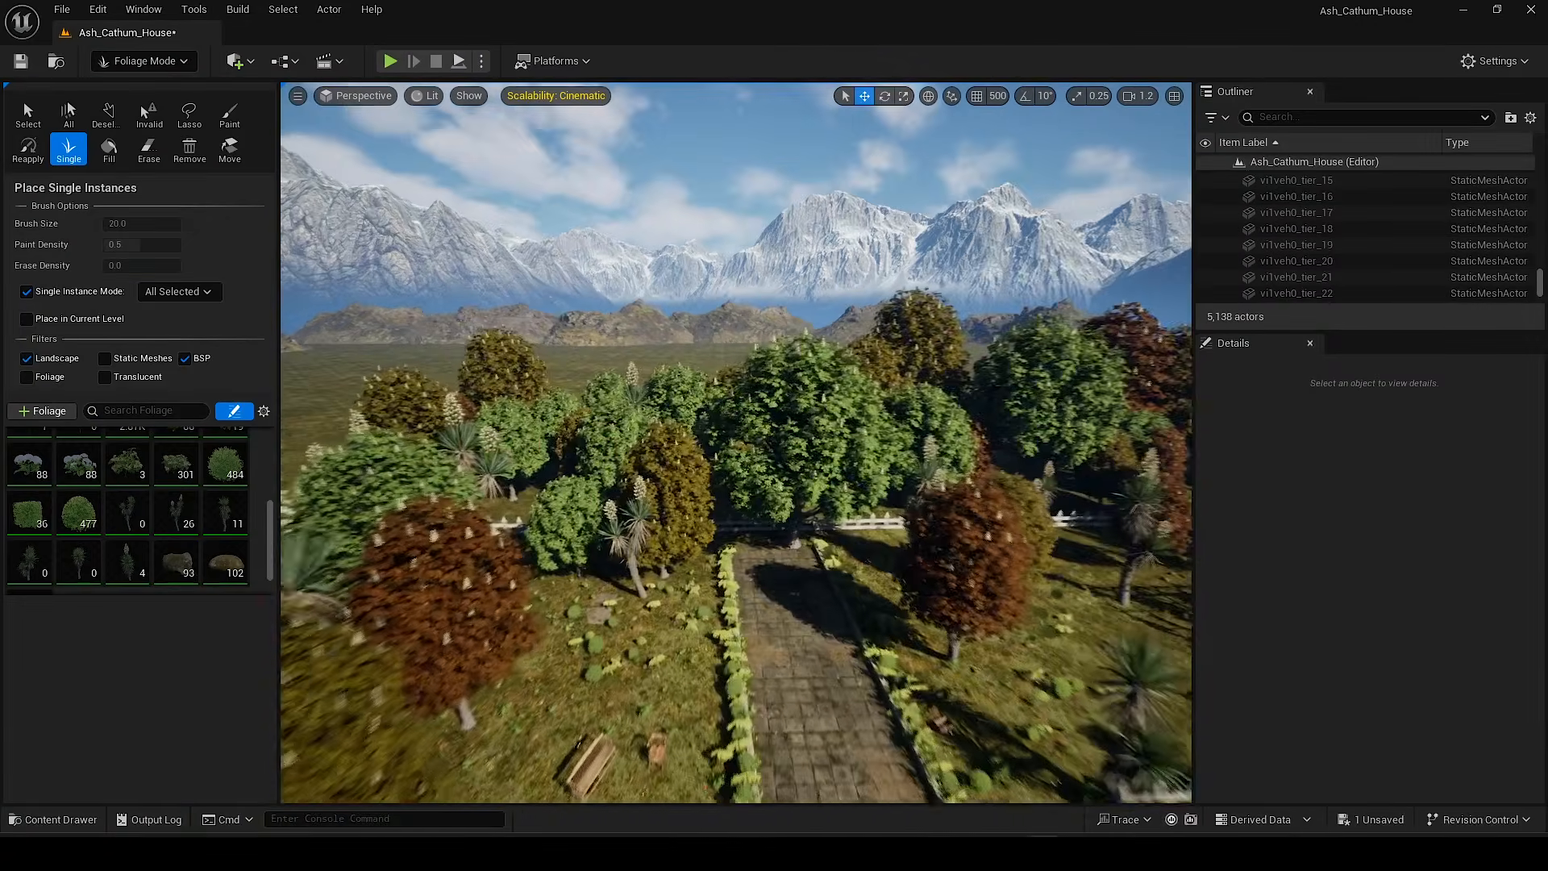
Step: Undo the last two foliage placements among the garden trees
key(w)
key(ctrl+z)
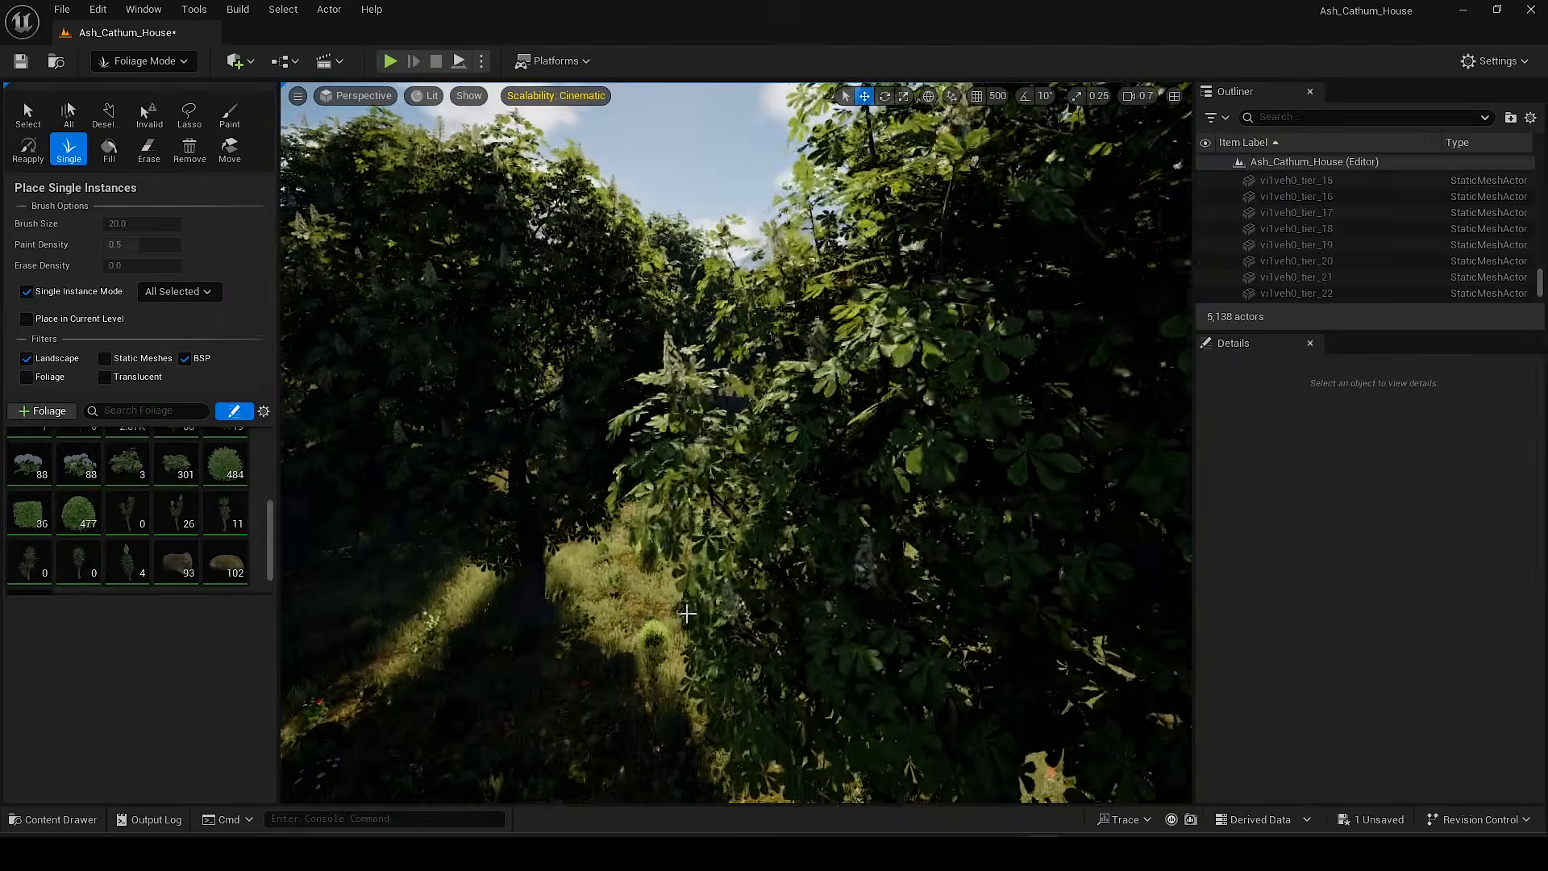
key(ctrl+z)
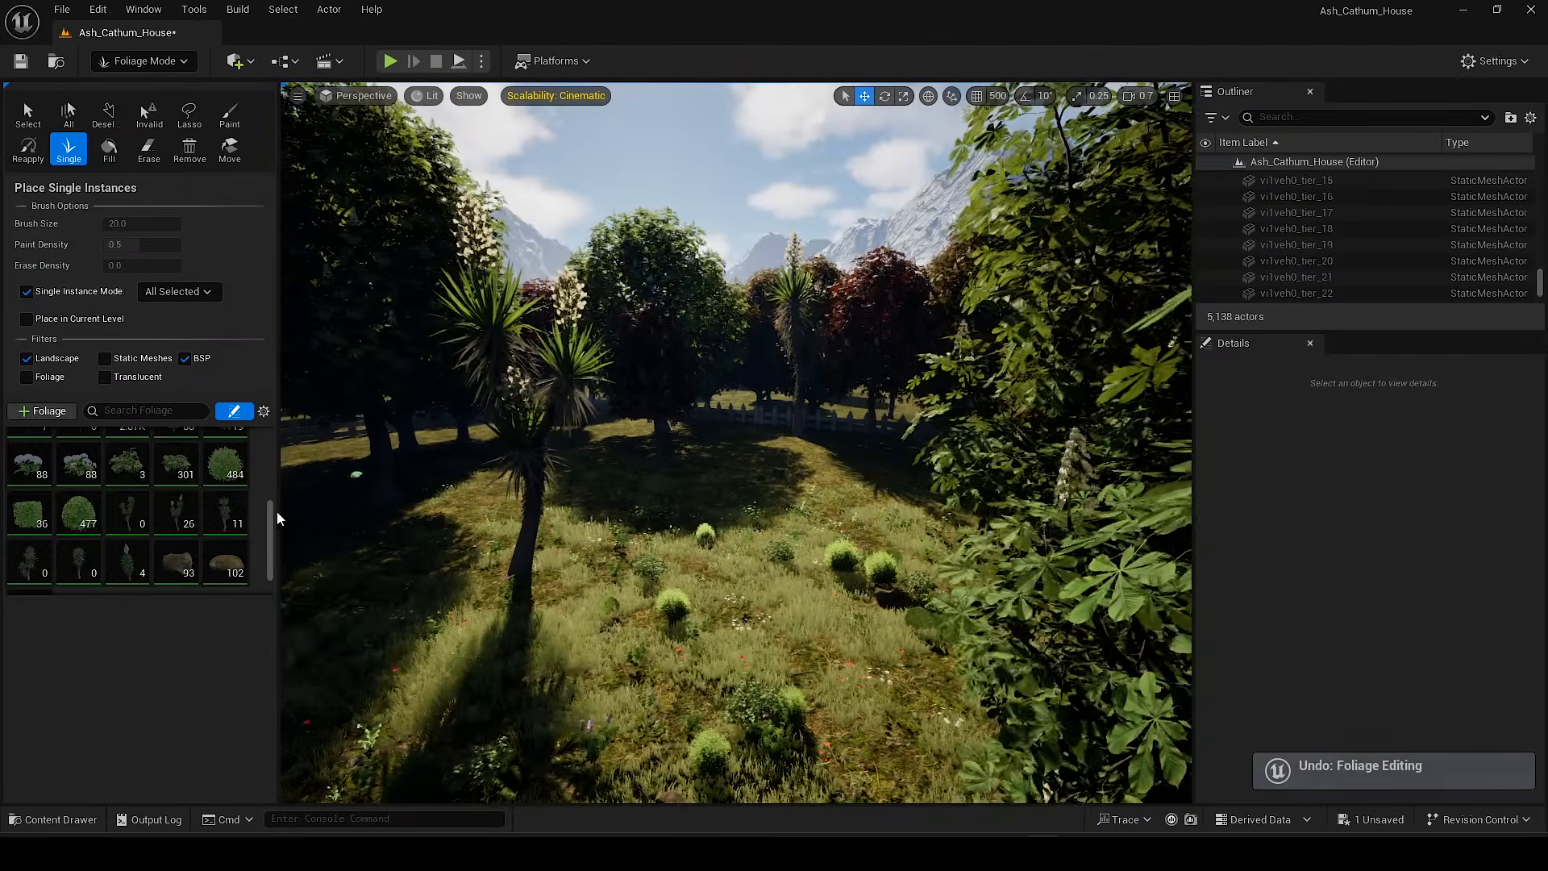
Step: Place a single SM_Chestnut_06_G tree on the lawn beside the yucca
scroll(202, 557, up, 4)
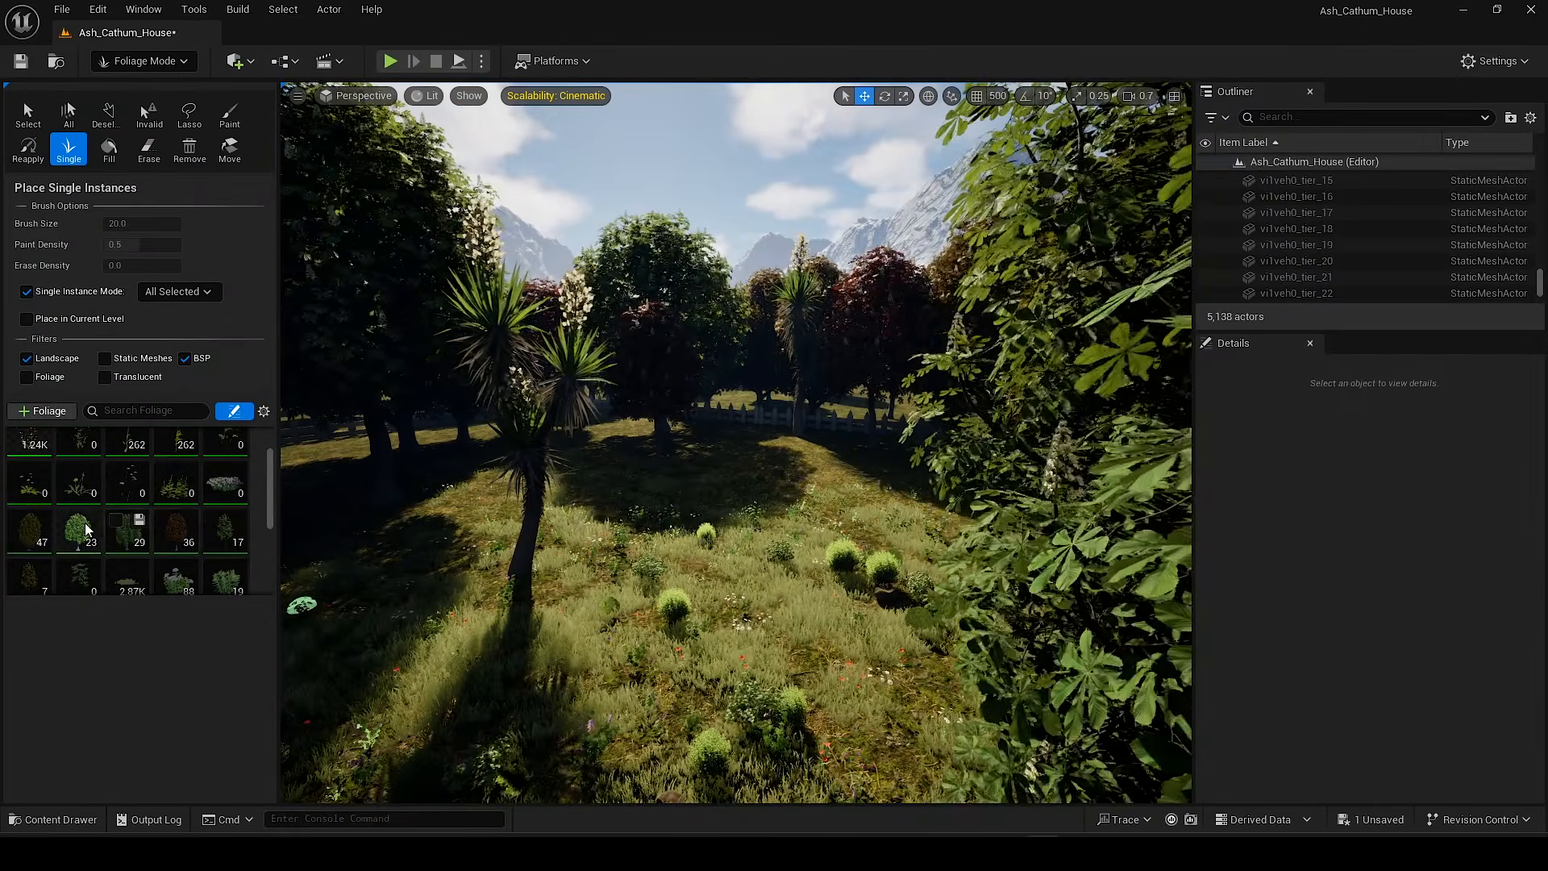
click(175, 530)
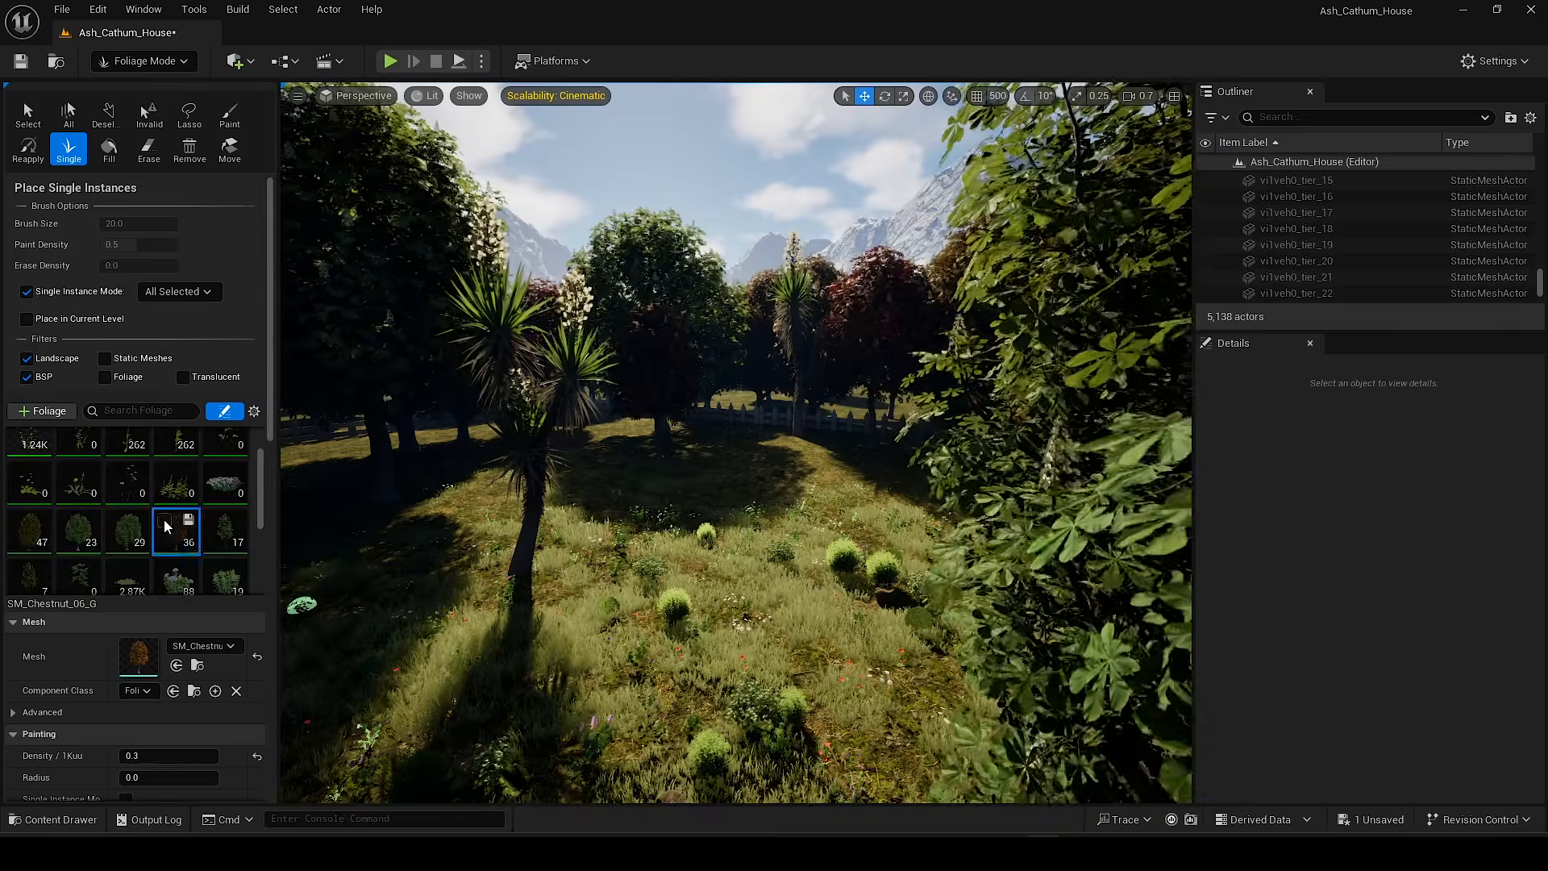
click(691, 568)
right_drag(691, 568, 690, 460)
Step: Select the new SM_Chestnut_06_G tree beside the yucca, rescale it, and return to the move gizmo
click(28, 121)
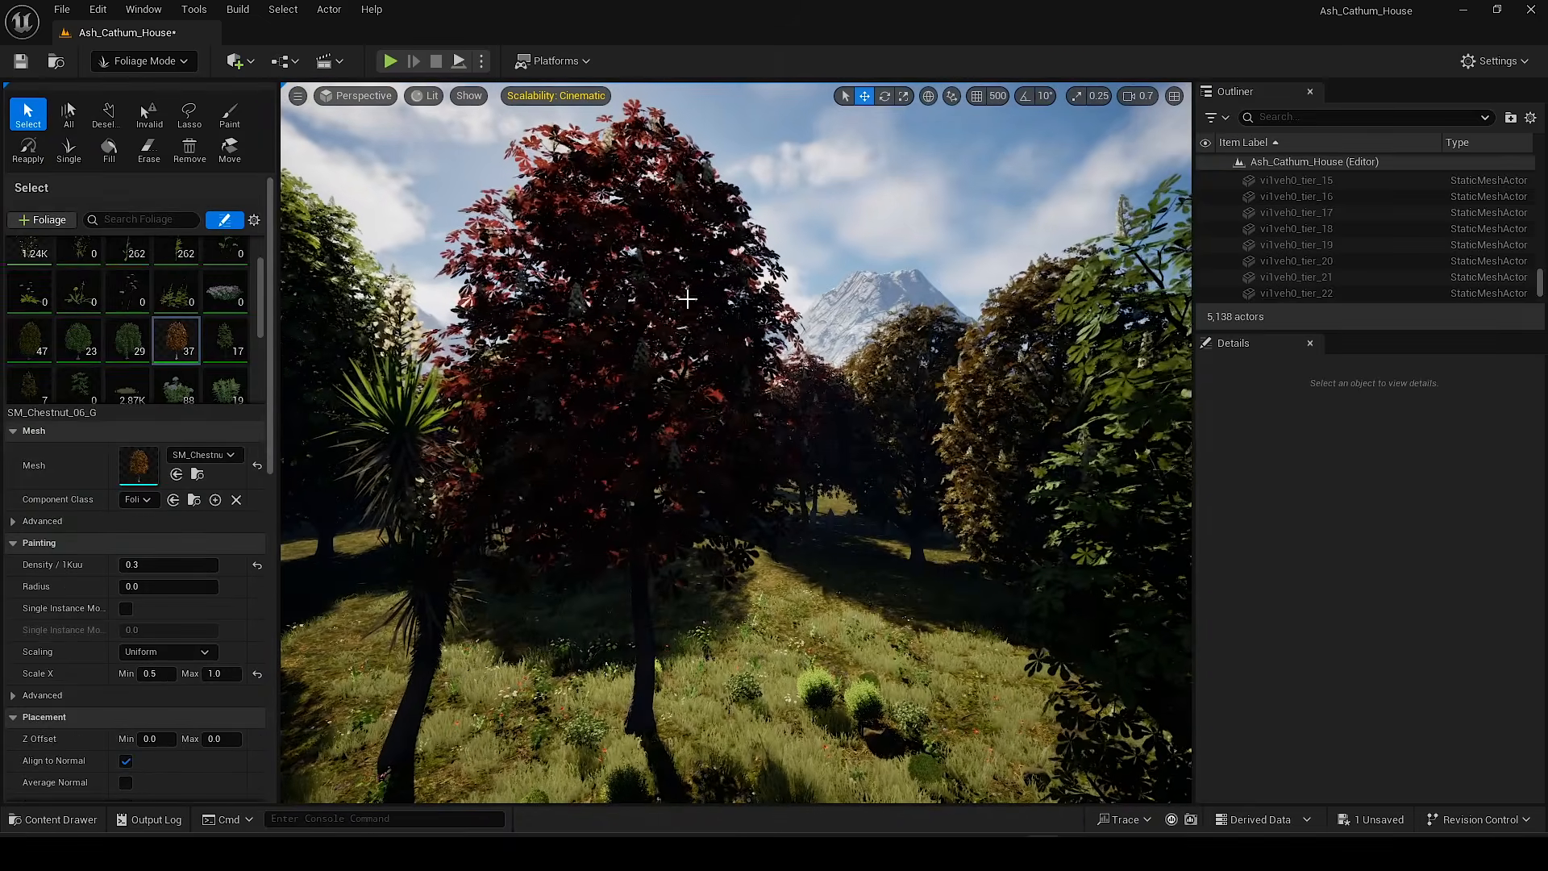
click(656, 233)
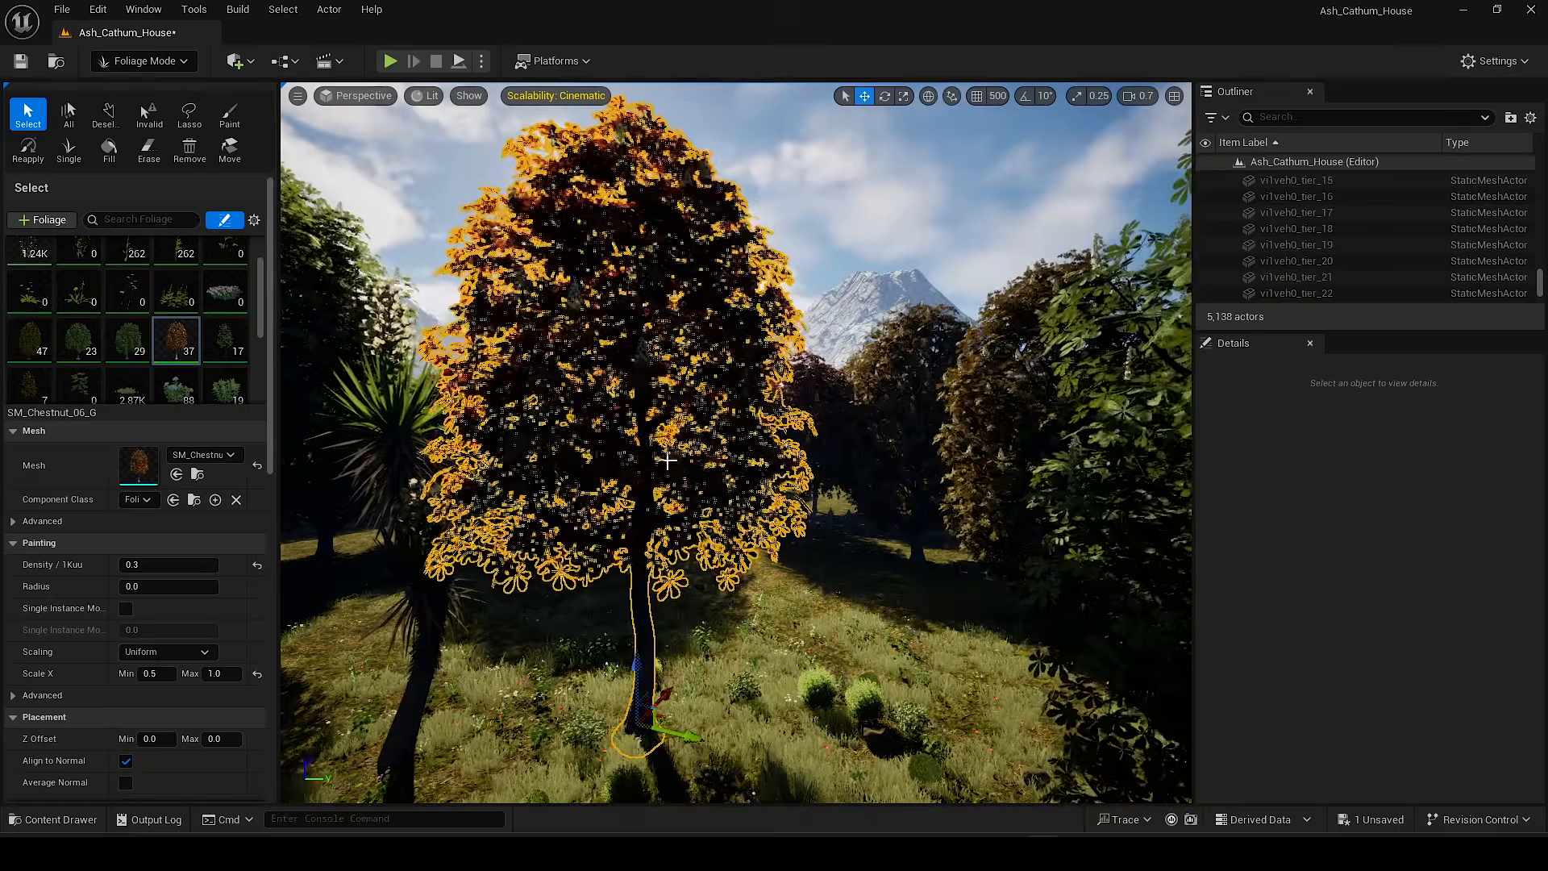
key(r)
mouse_move(648, 728)
mouse_down()
mouse_move(564, 739)
mouse_move(621, 731)
mouse_up()
right_drag(653, 657, 678, 737)
key(w)
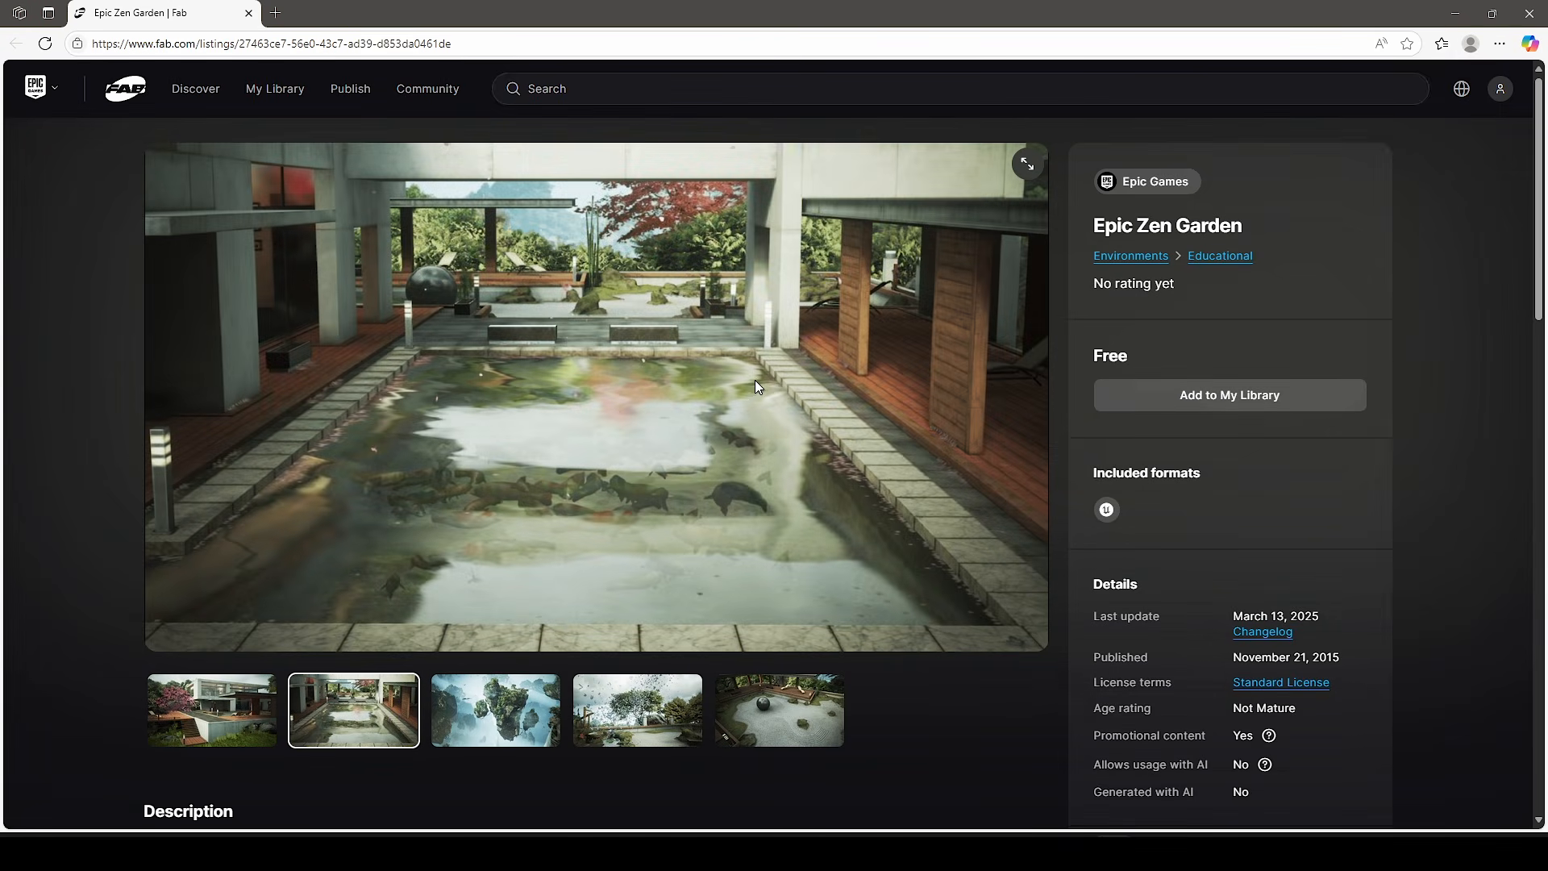
Step: Examine the gallery images of the Epic Zen Garden listing on Fab
click(479, 709)
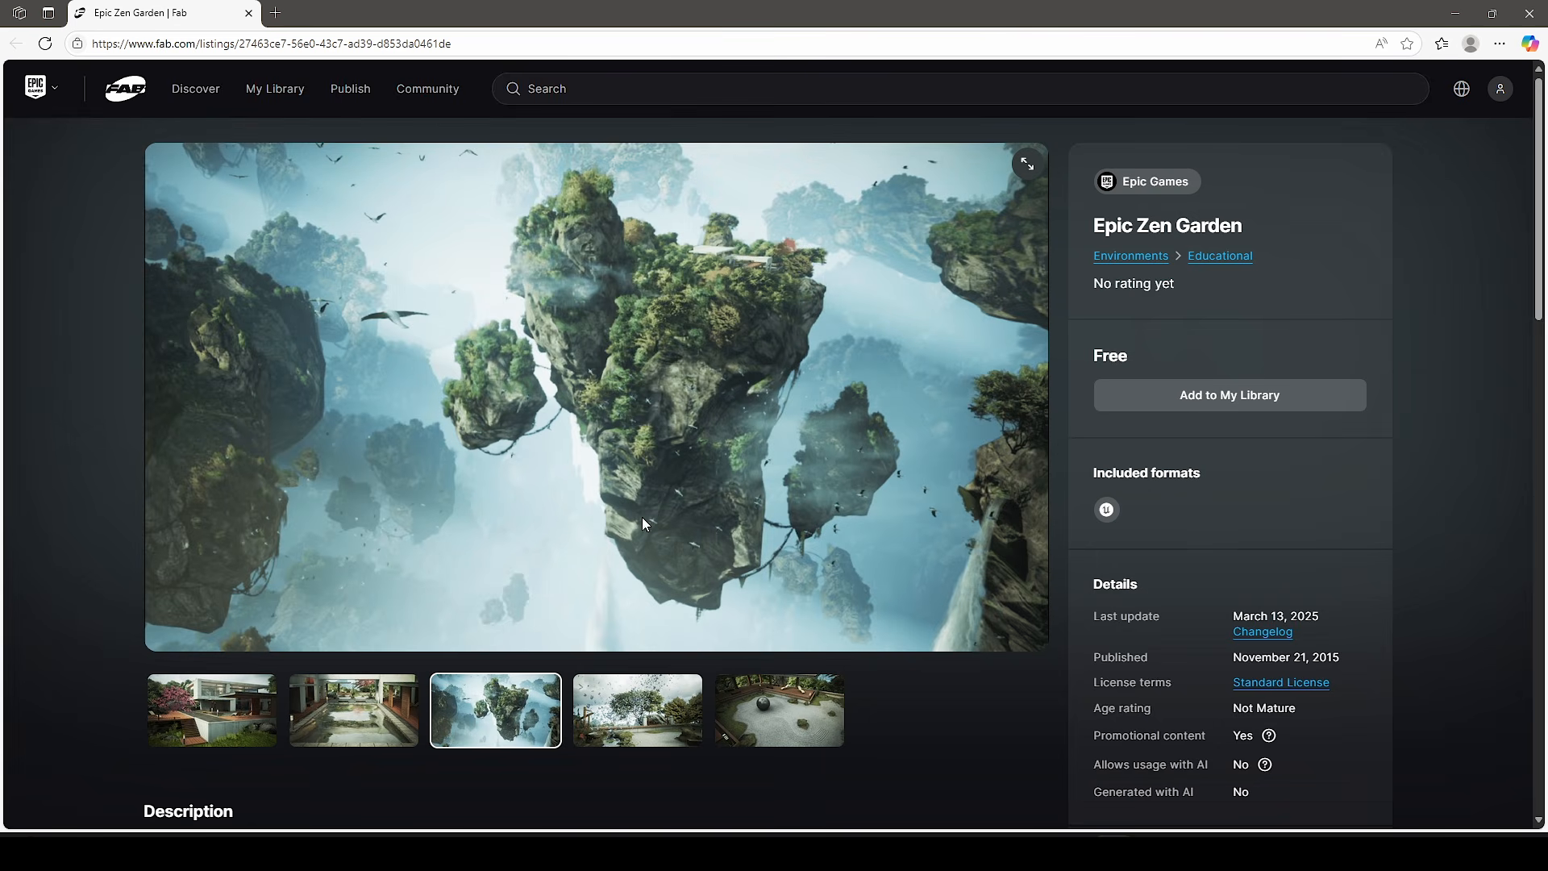
click(629, 723)
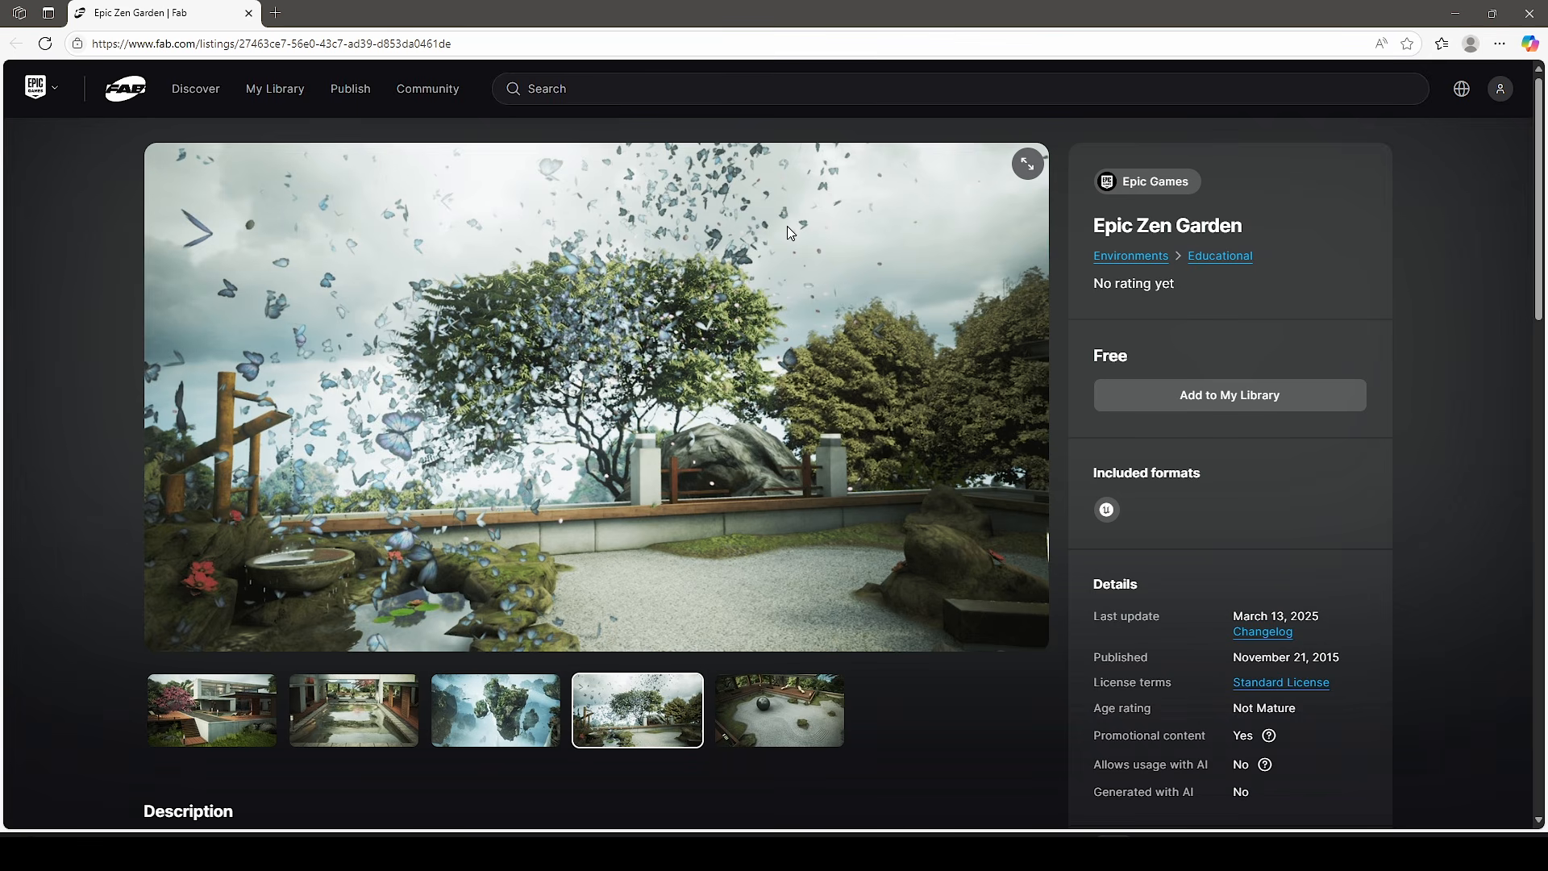
click(779, 681)
click(537, 738)
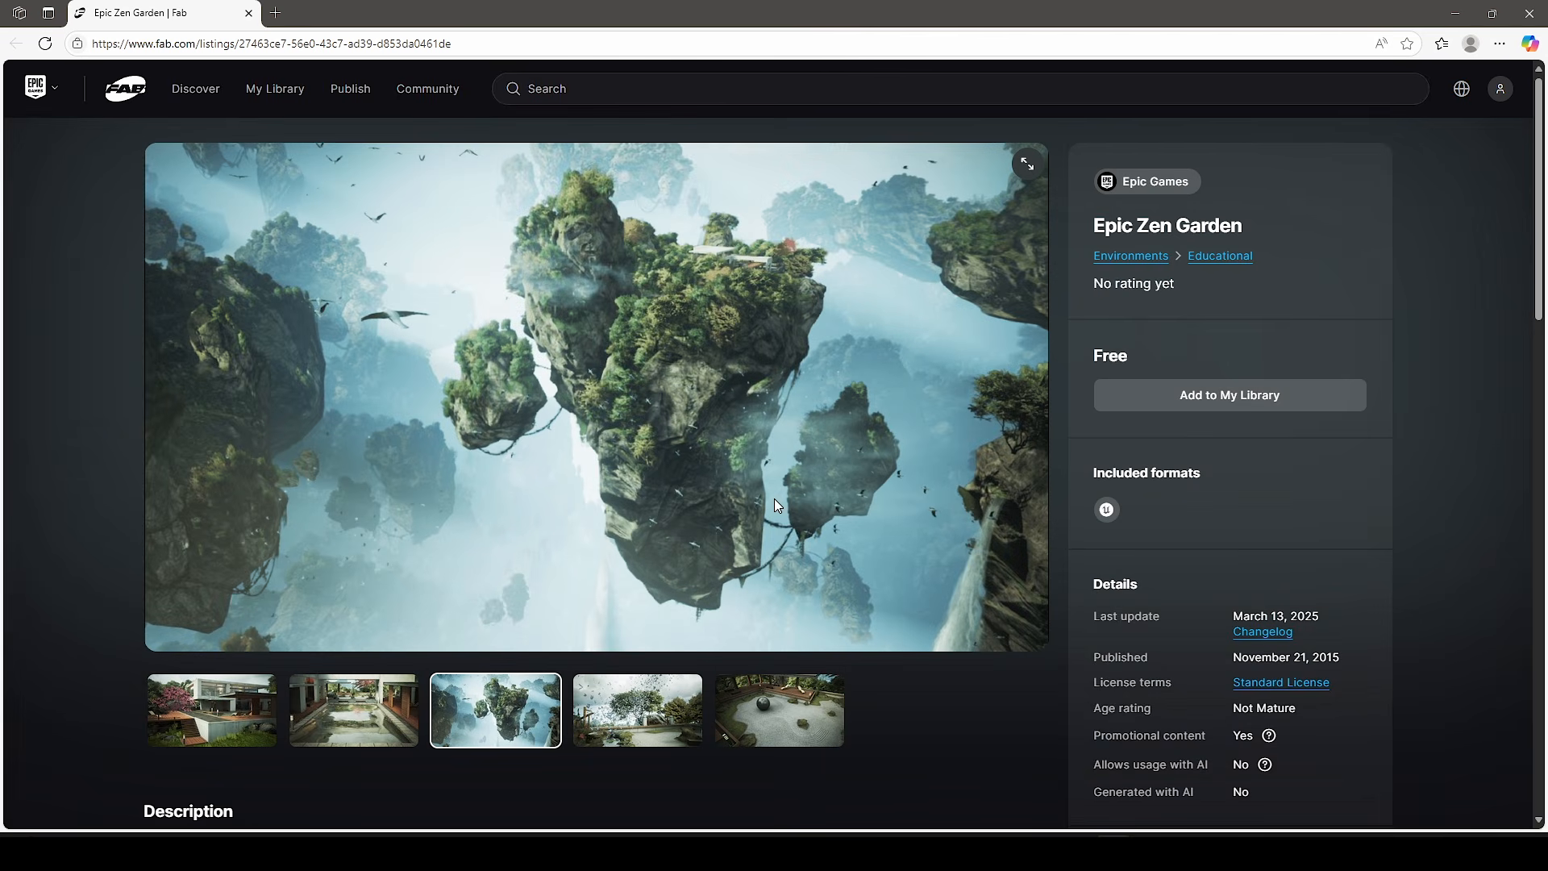
click(661, 733)
click(476, 738)
click(786, 726)
click(596, 722)
click(532, 713)
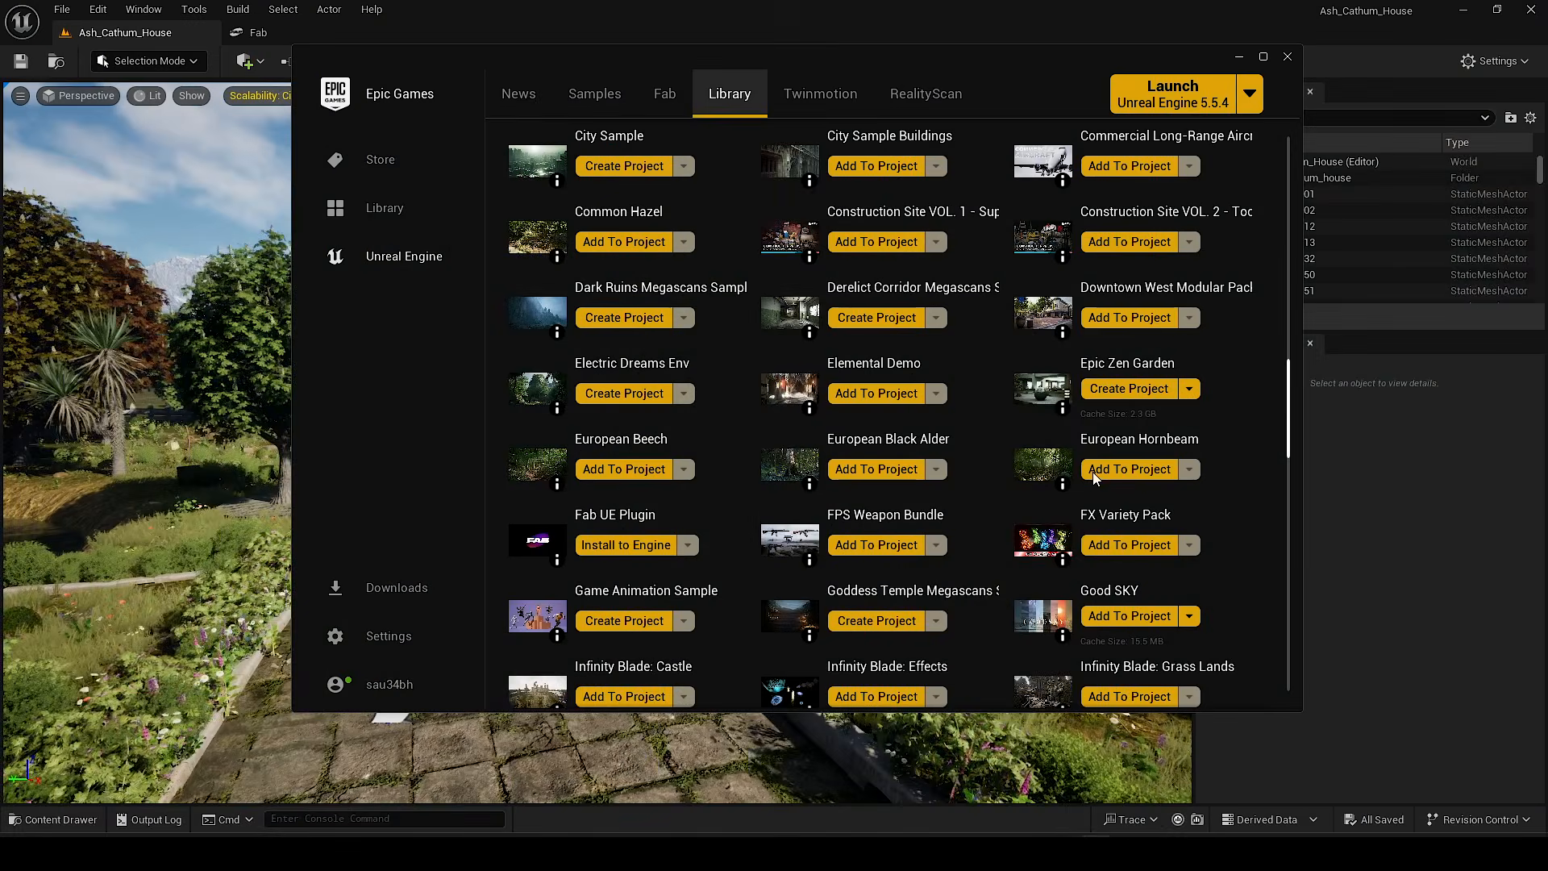
click(1128, 389)
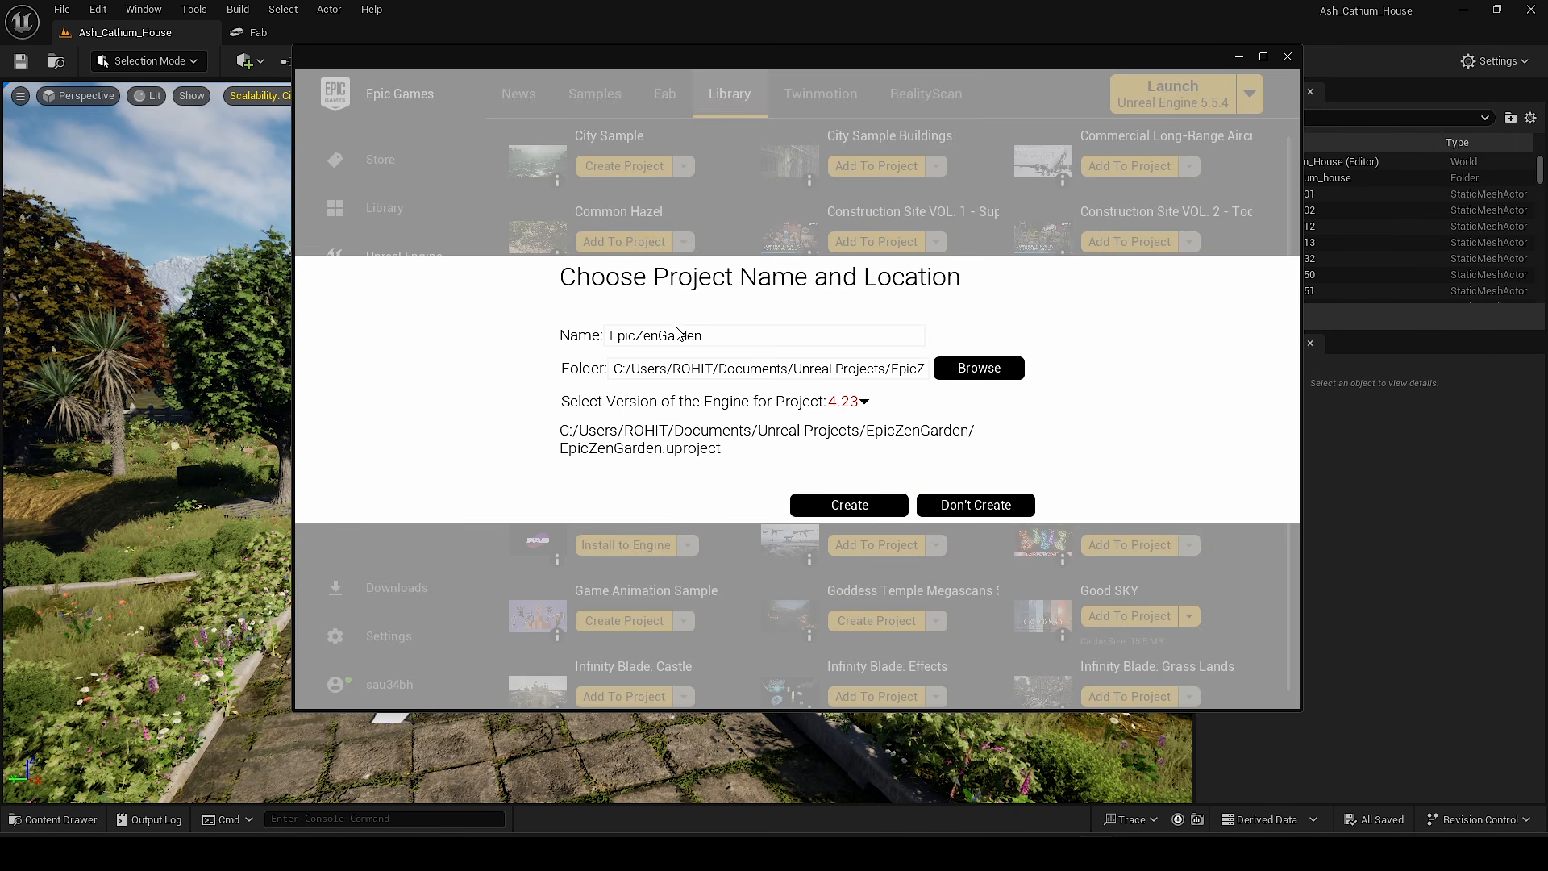
click(862, 402)
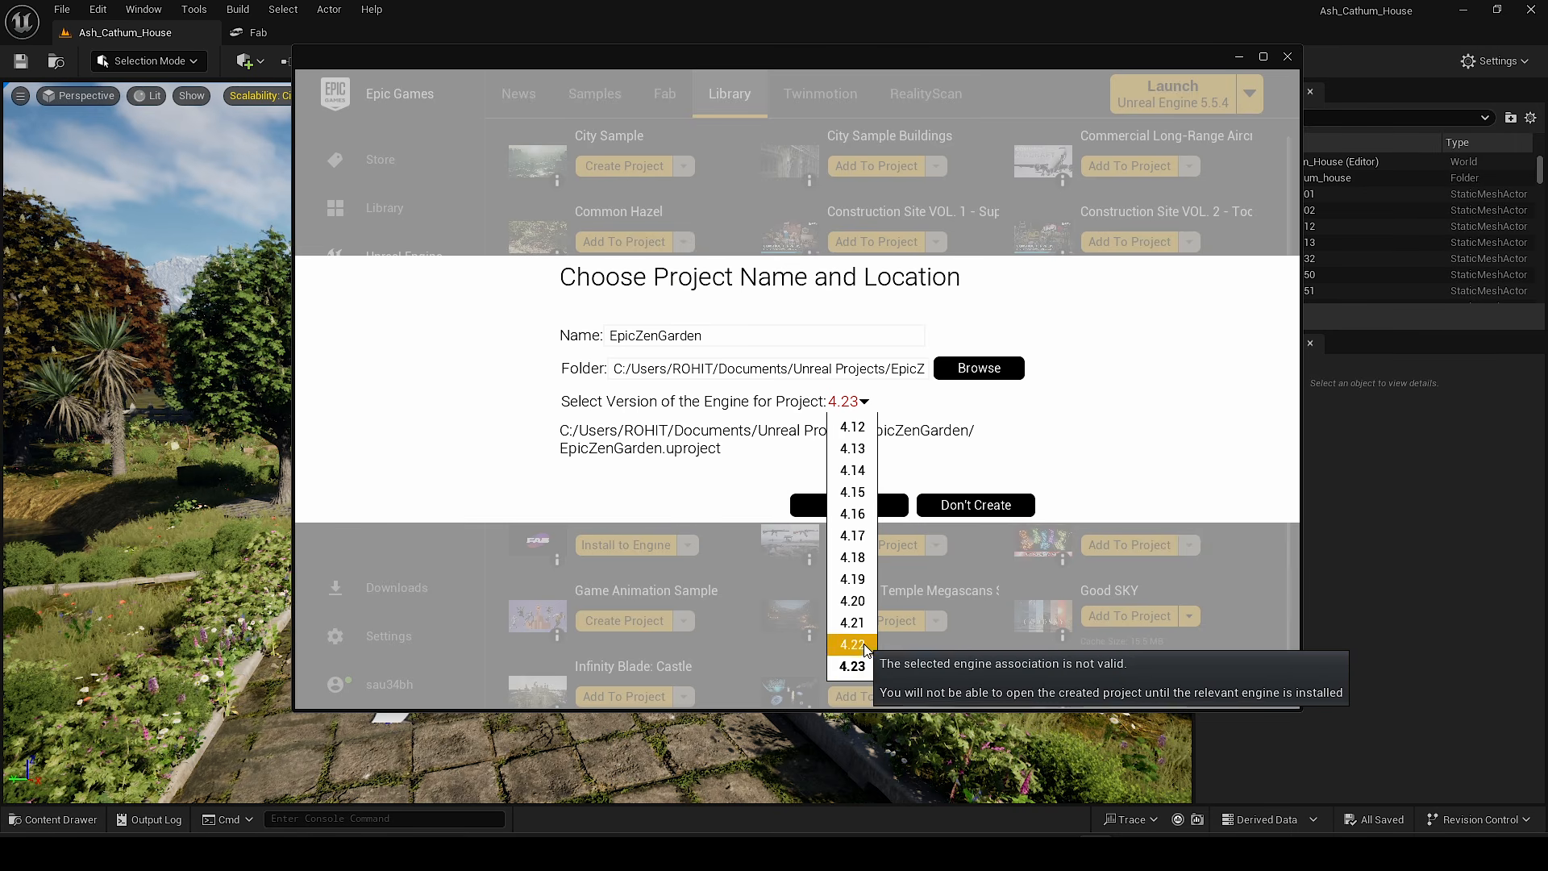
click(856, 667)
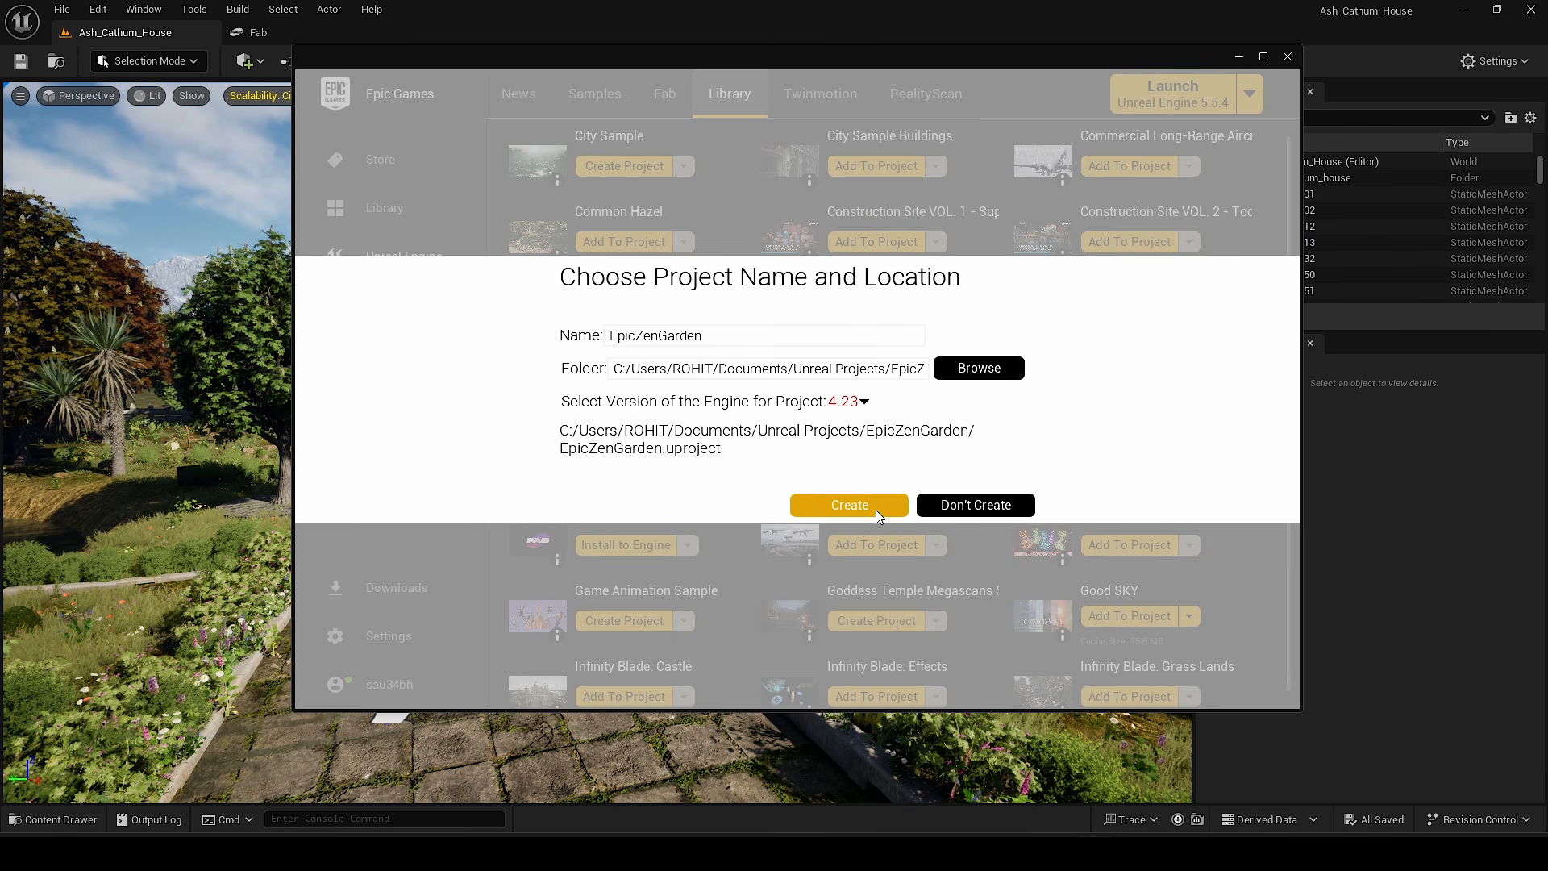
click(988, 503)
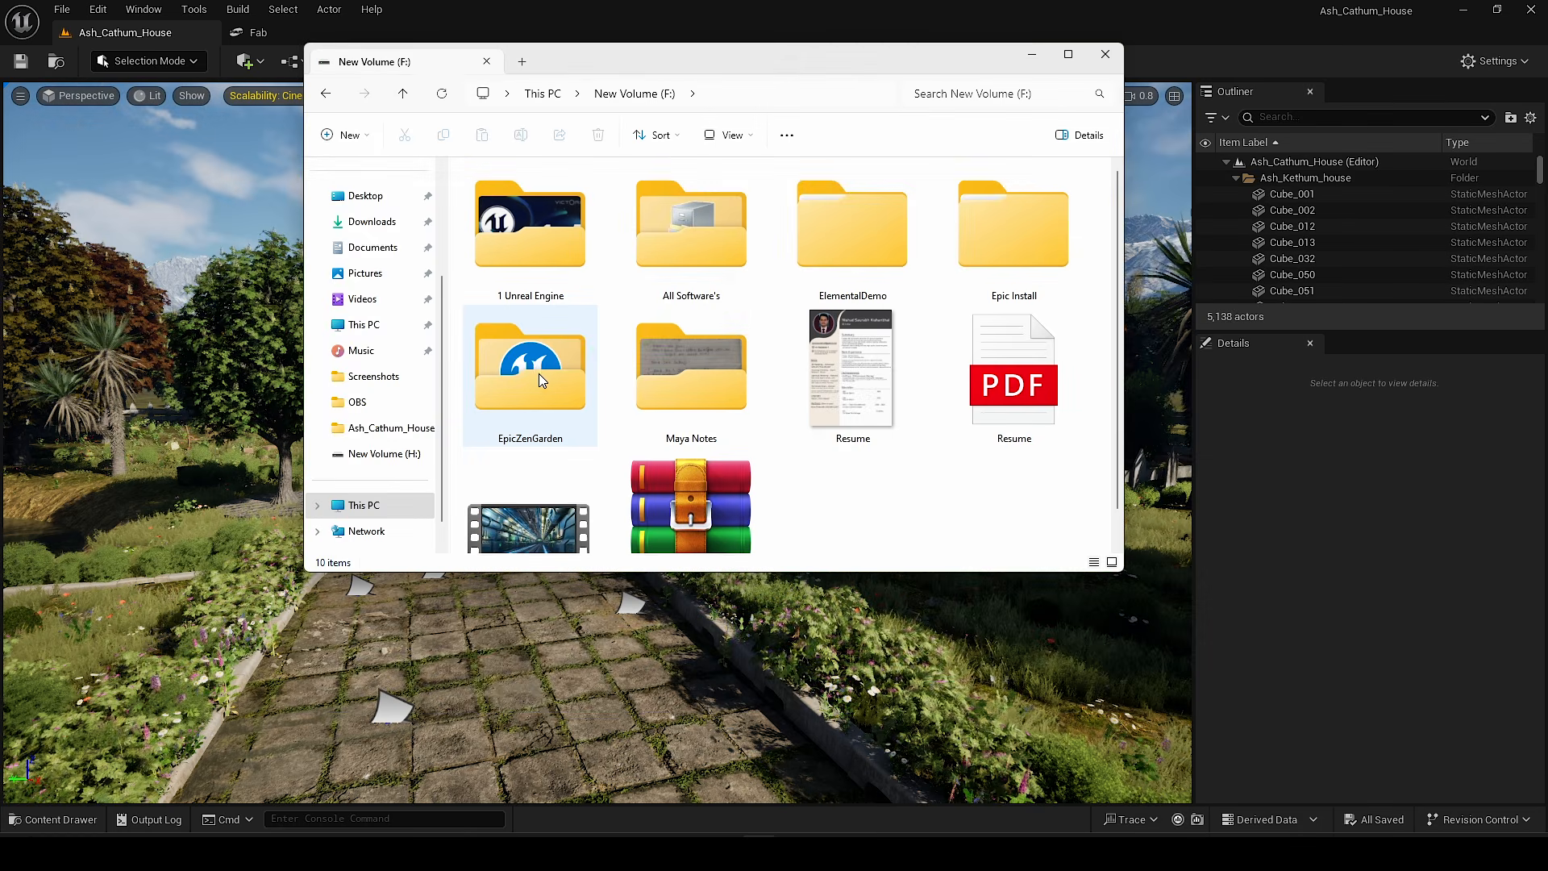
Step: Copy all folders inside the Content folder of the EpicZenGarden project on New Volume (F:)
double_click(538, 374)
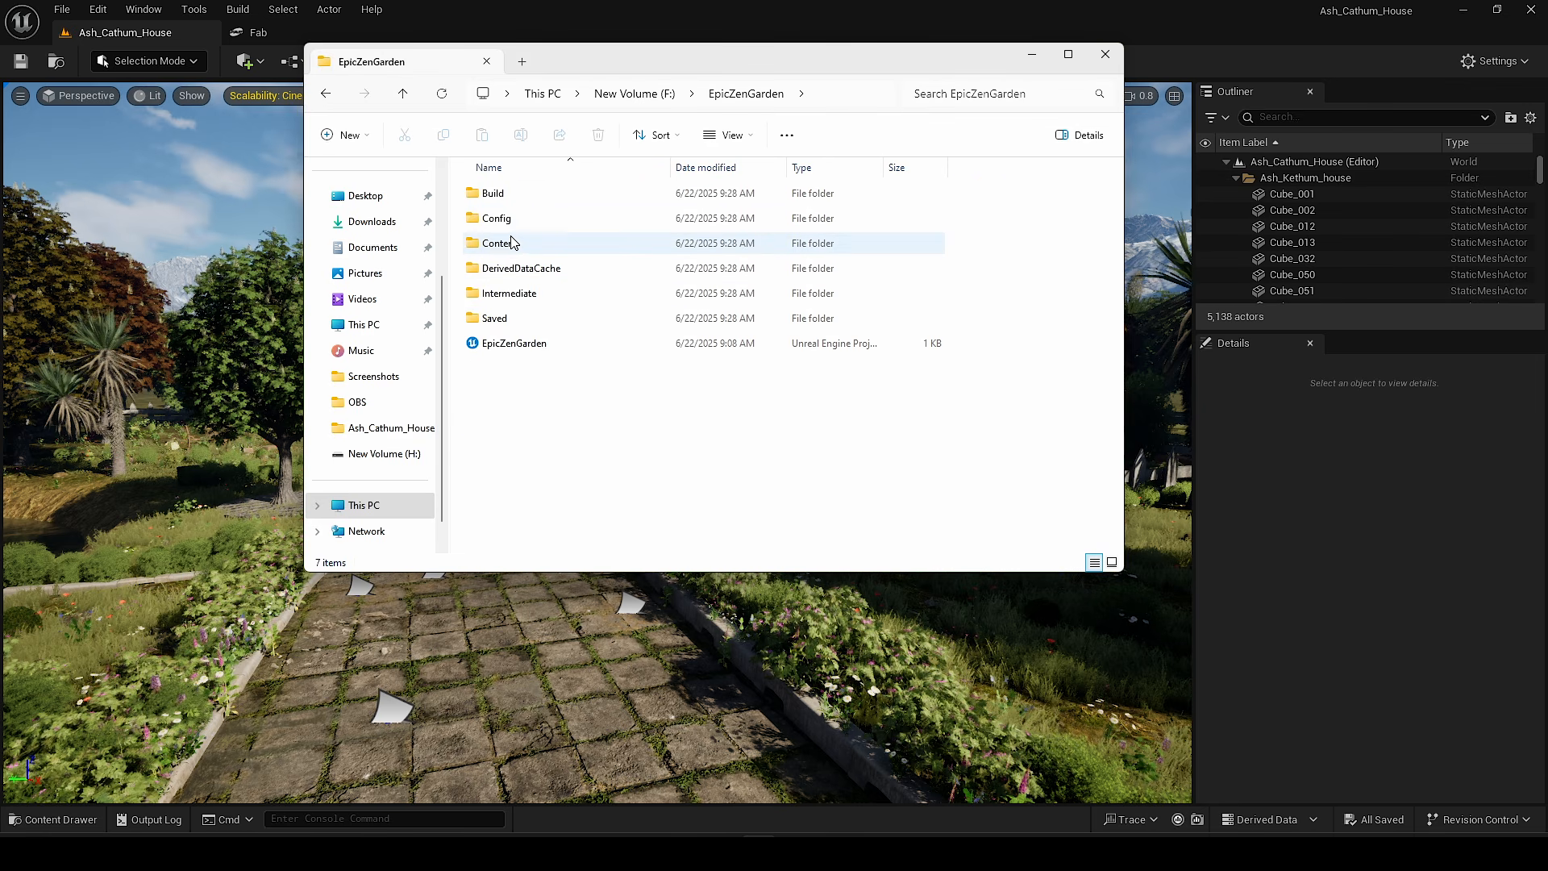
double_click(516, 241)
scroll(556, 233, down, 1)
key(ctrl+a)
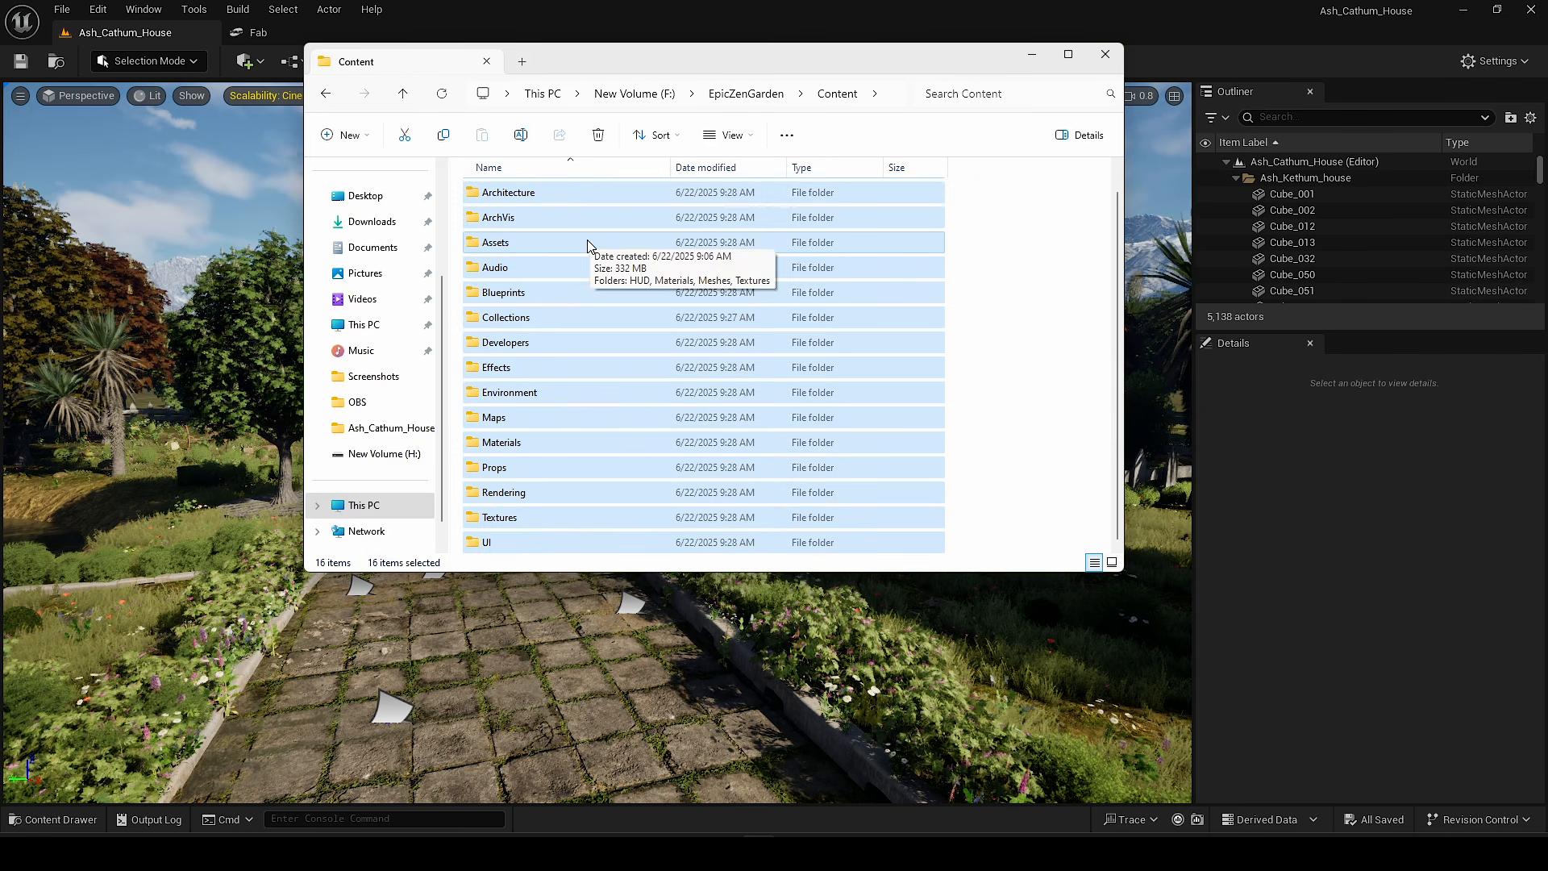
Step: Open the Content folder of the Ash_Cathum_House project in the Unreal Engine folder on New Volume (H:)
click(555, 94)
double_click(774, 251)
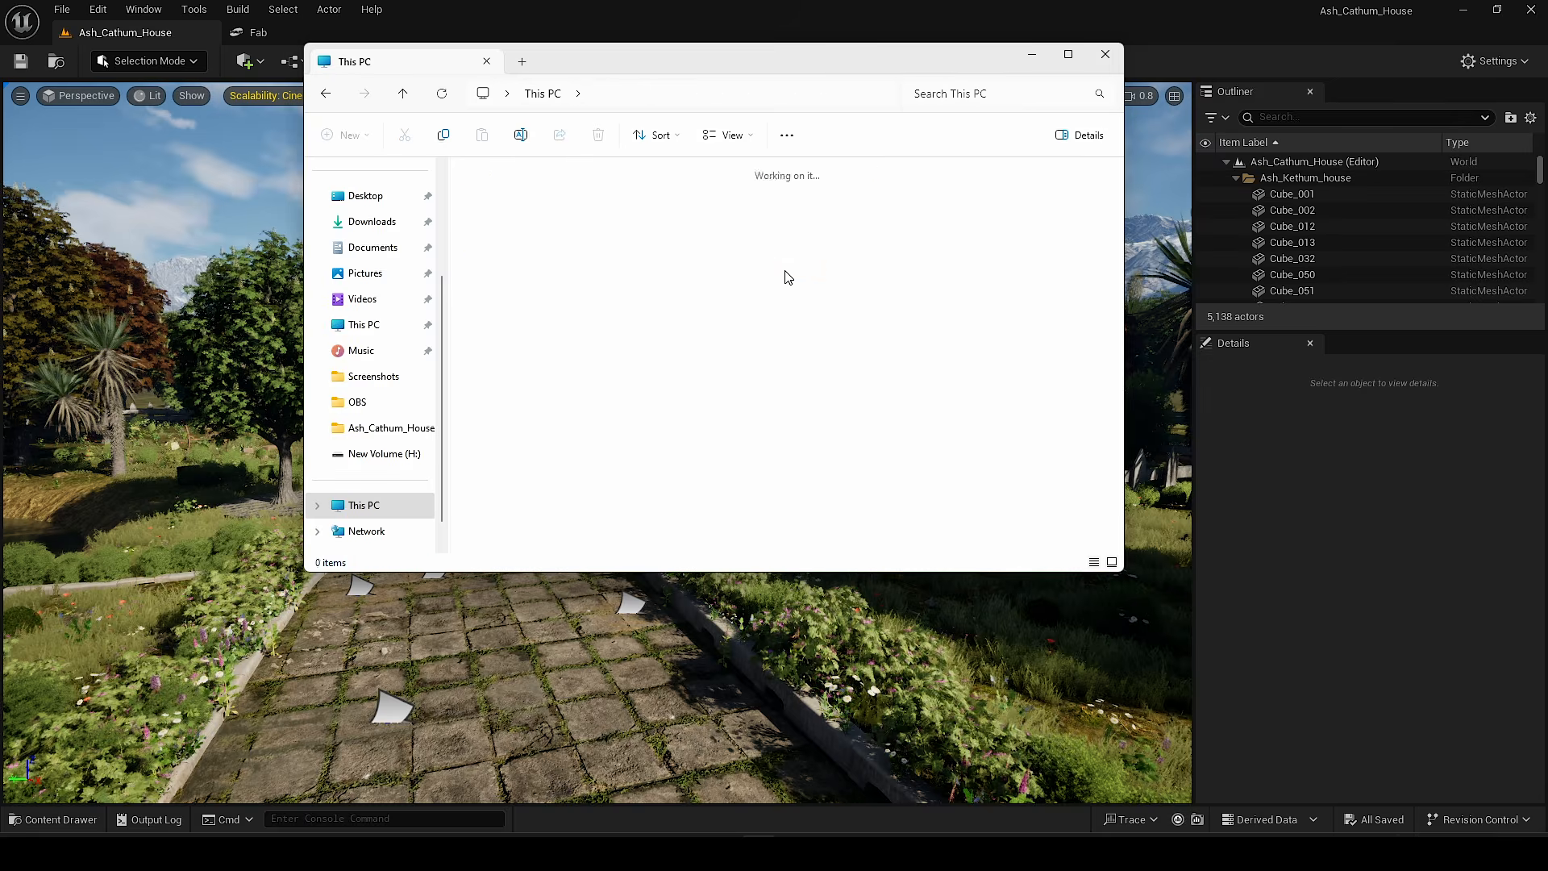
double_click(905, 432)
double_click(656, 242)
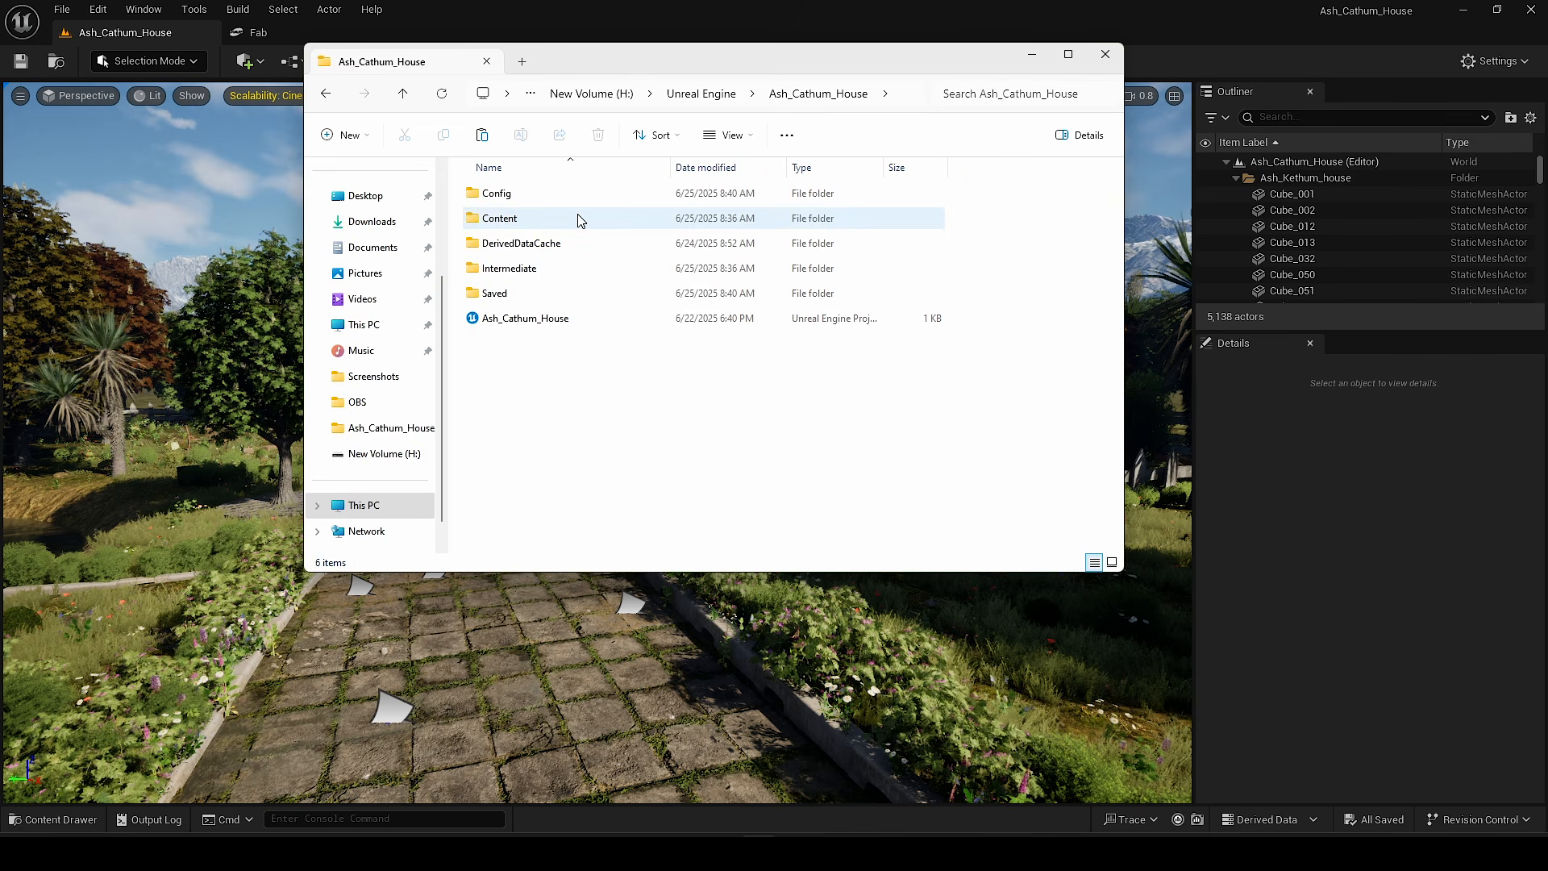
double_click(577, 217)
scroll(931, 491, down, 4)
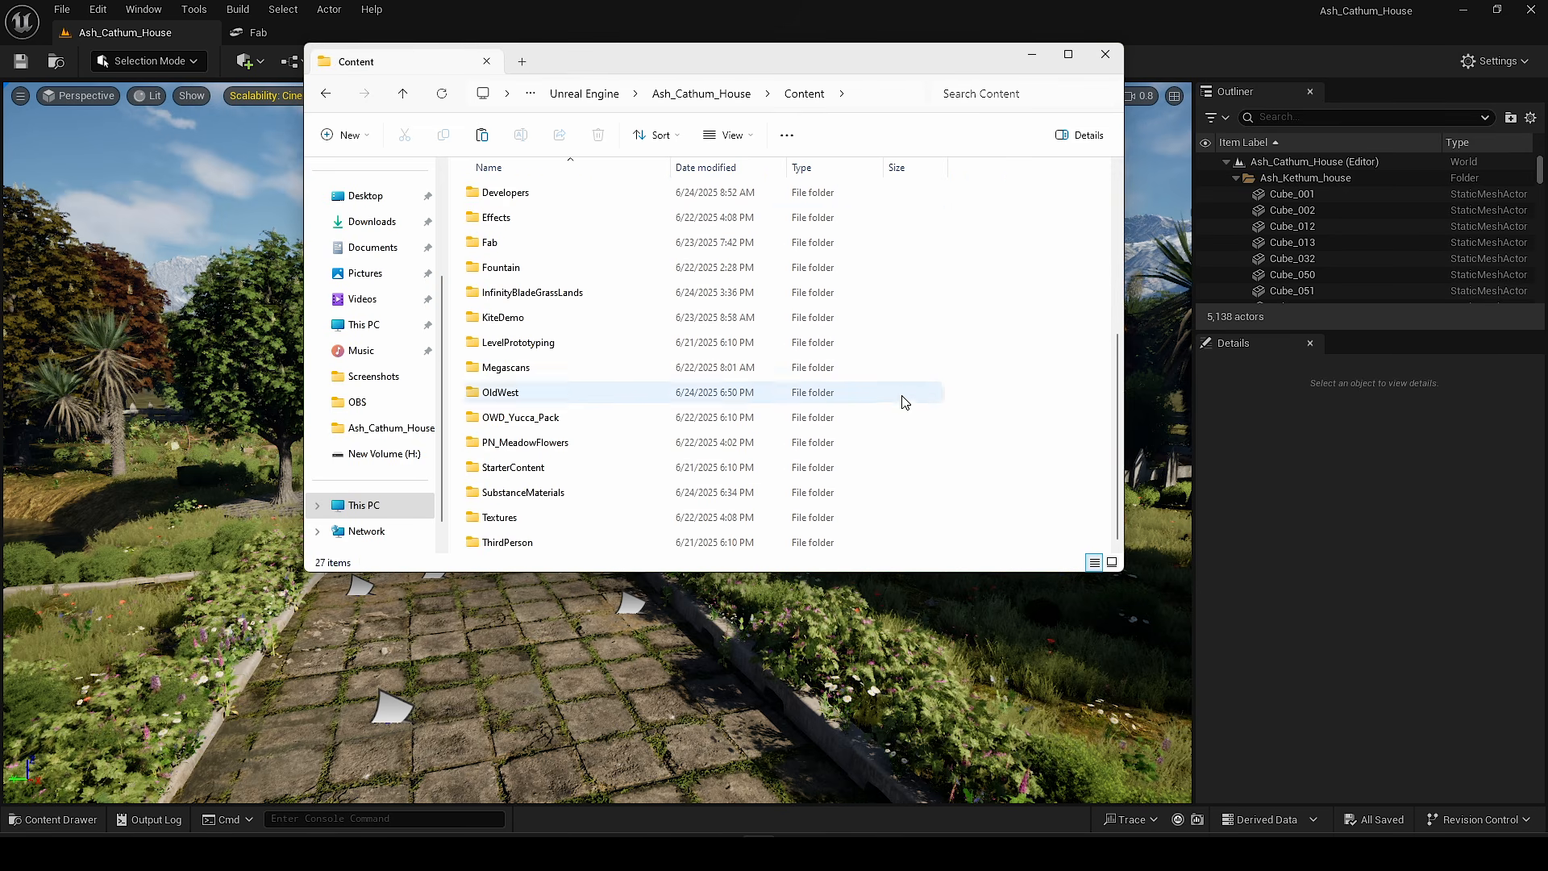
Step: Close the File Explorer window and open the project's Effects > Particles > Dragonfly content folder
right_click(925, 345)
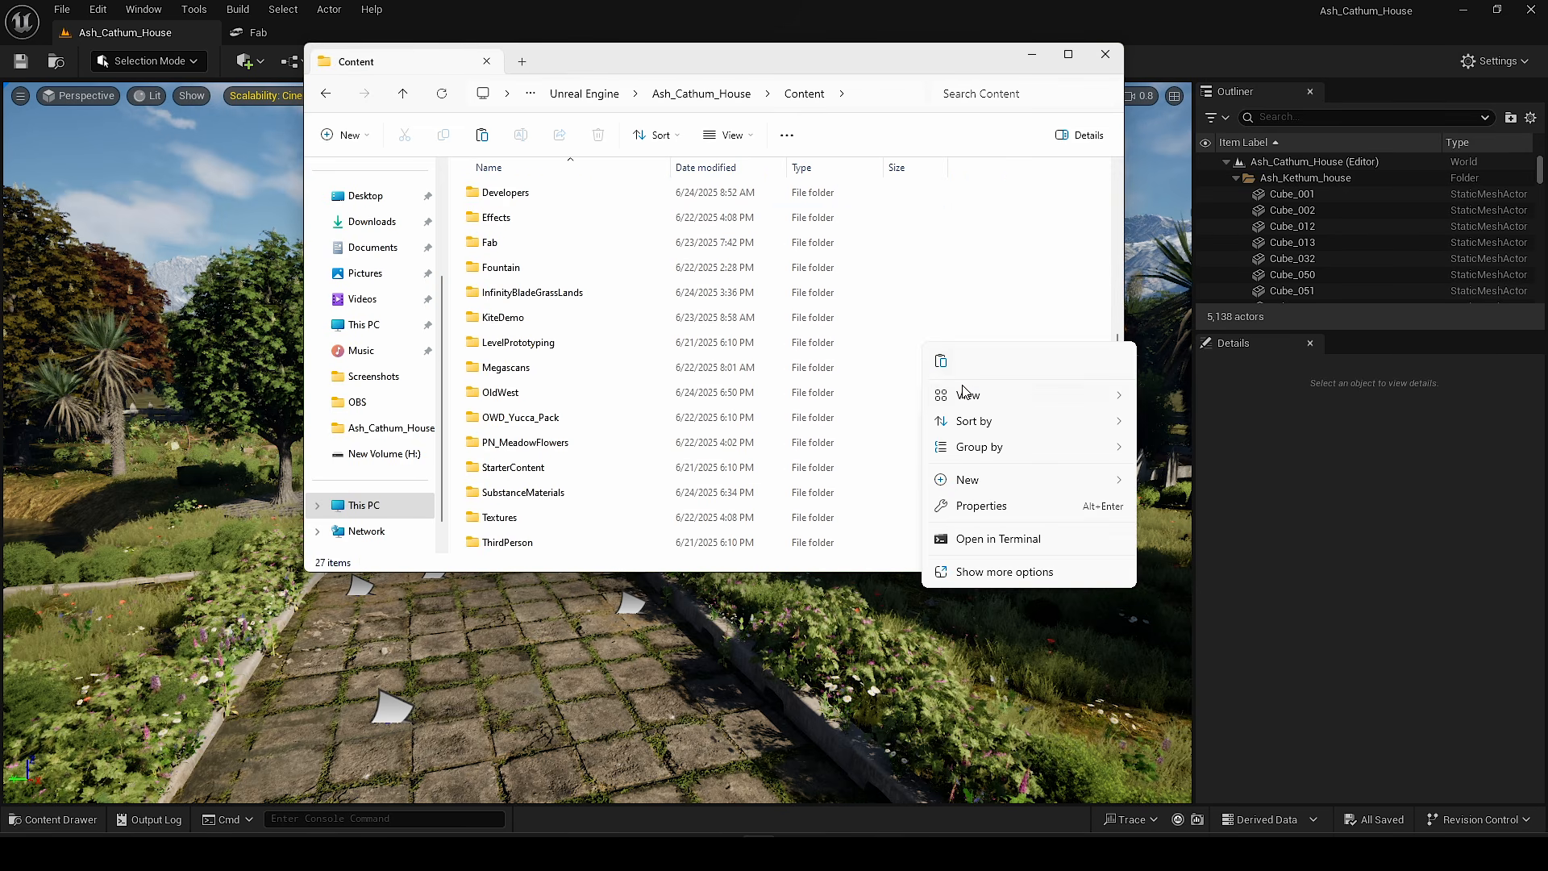
click(1105, 55)
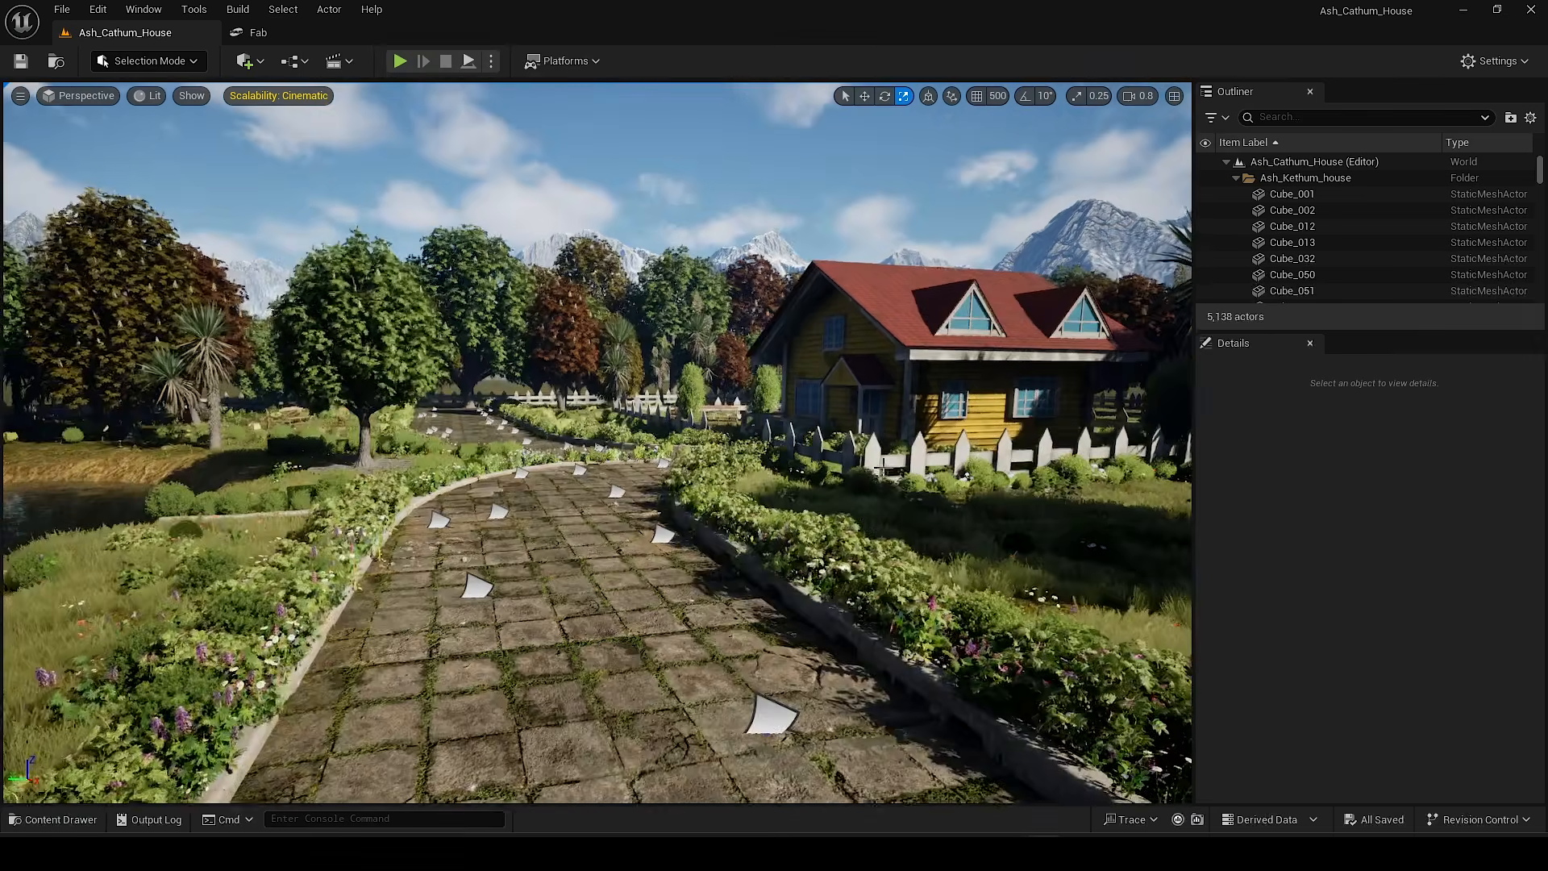
key(ctrl+space)
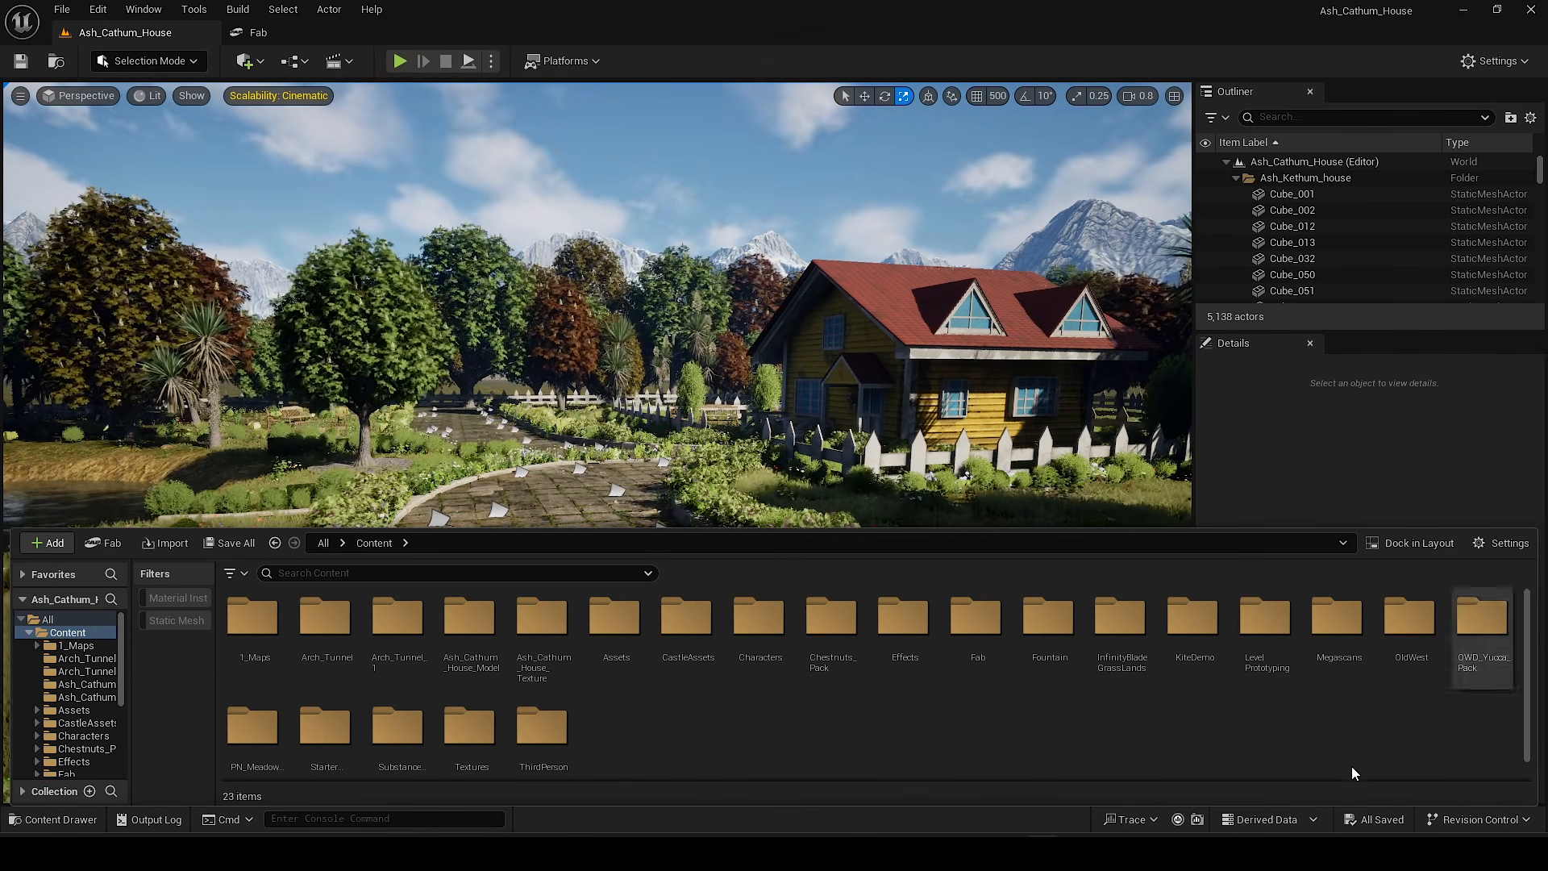
double_click(912, 642)
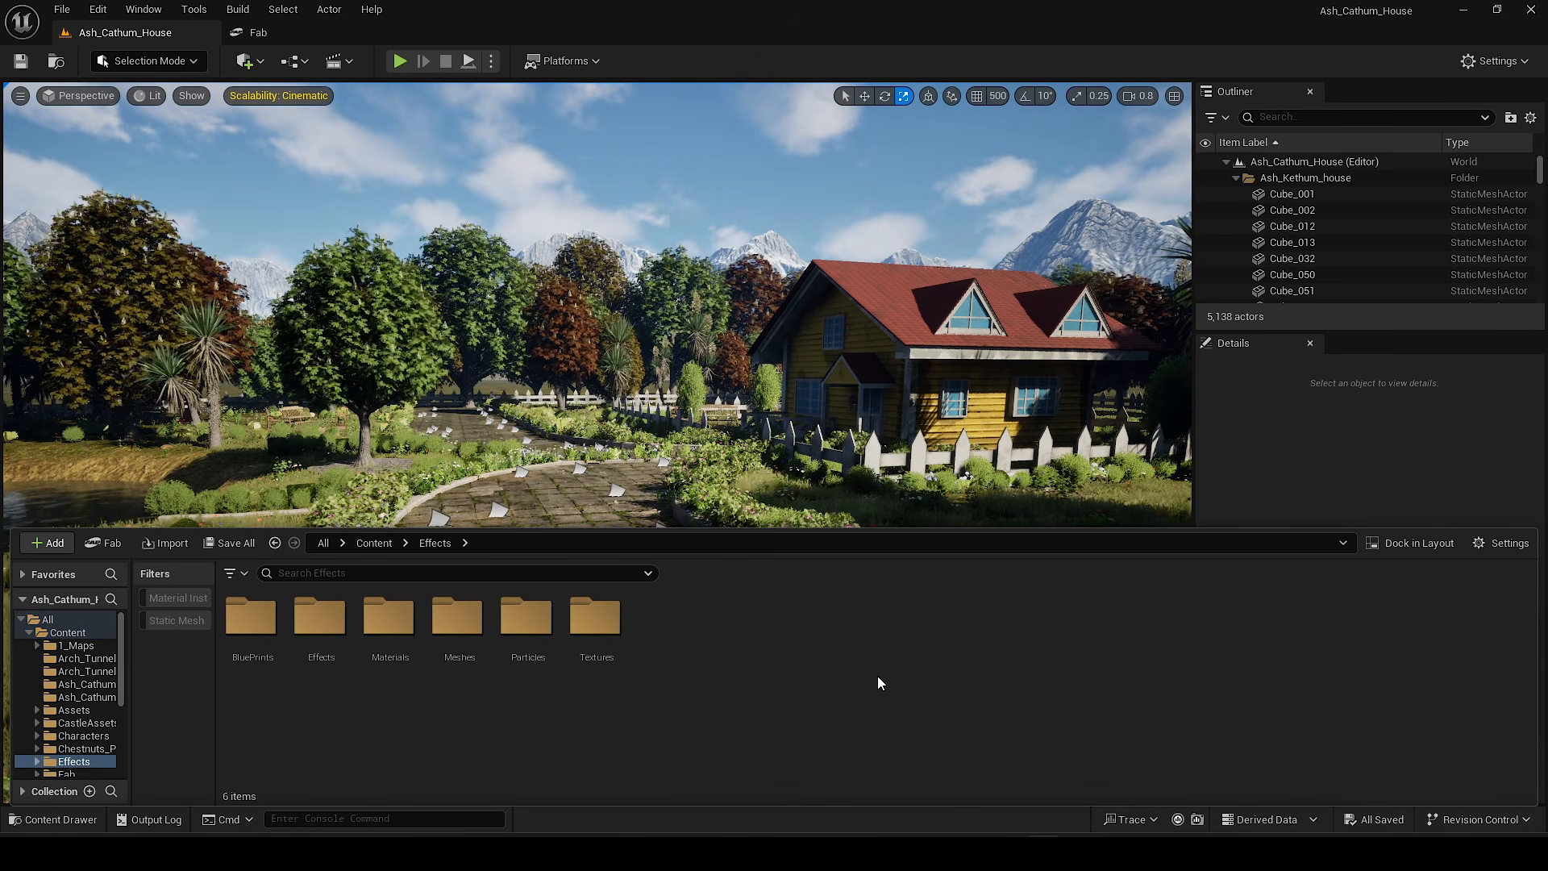
double_click(525, 641)
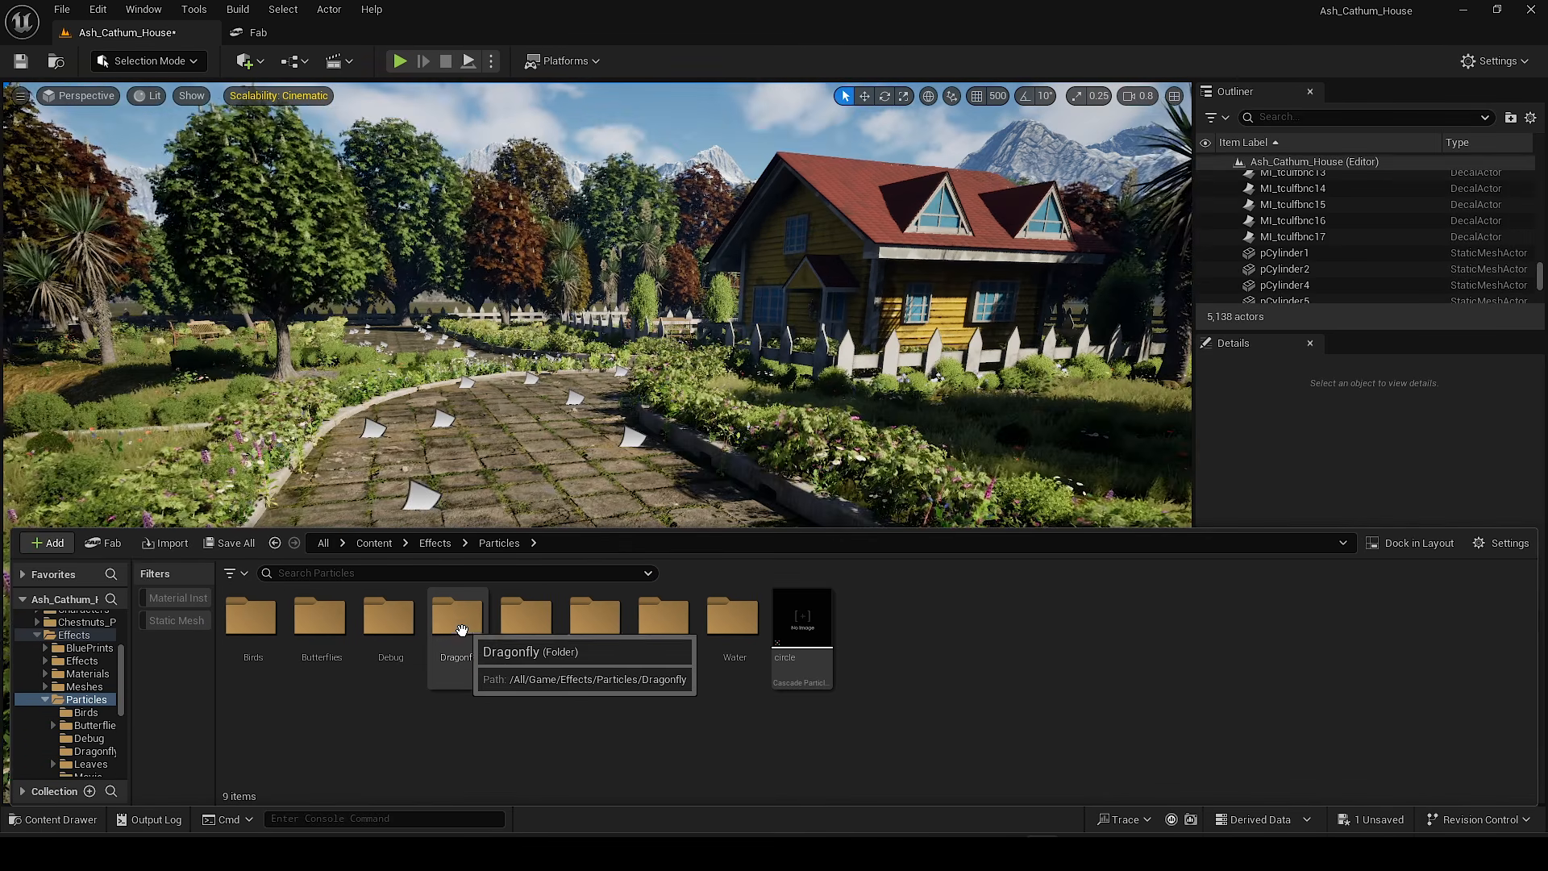
double_click(466, 642)
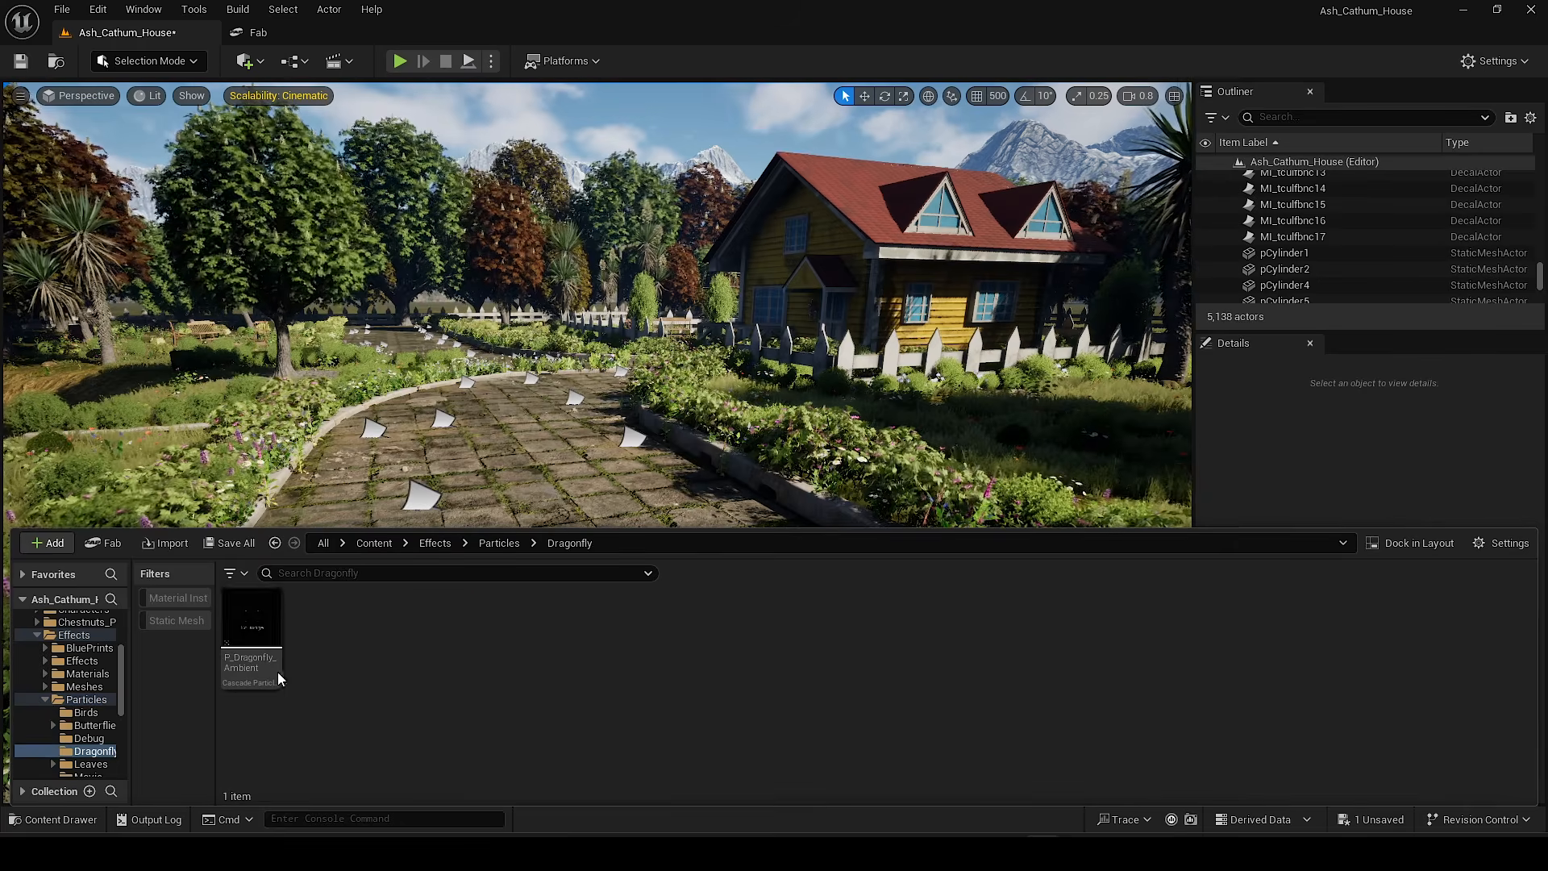
Step: Place a P_Dragonfly_Ambient emitter in the garden in front of the yellow house and view it in Game View
drag(250, 594, 497, 416)
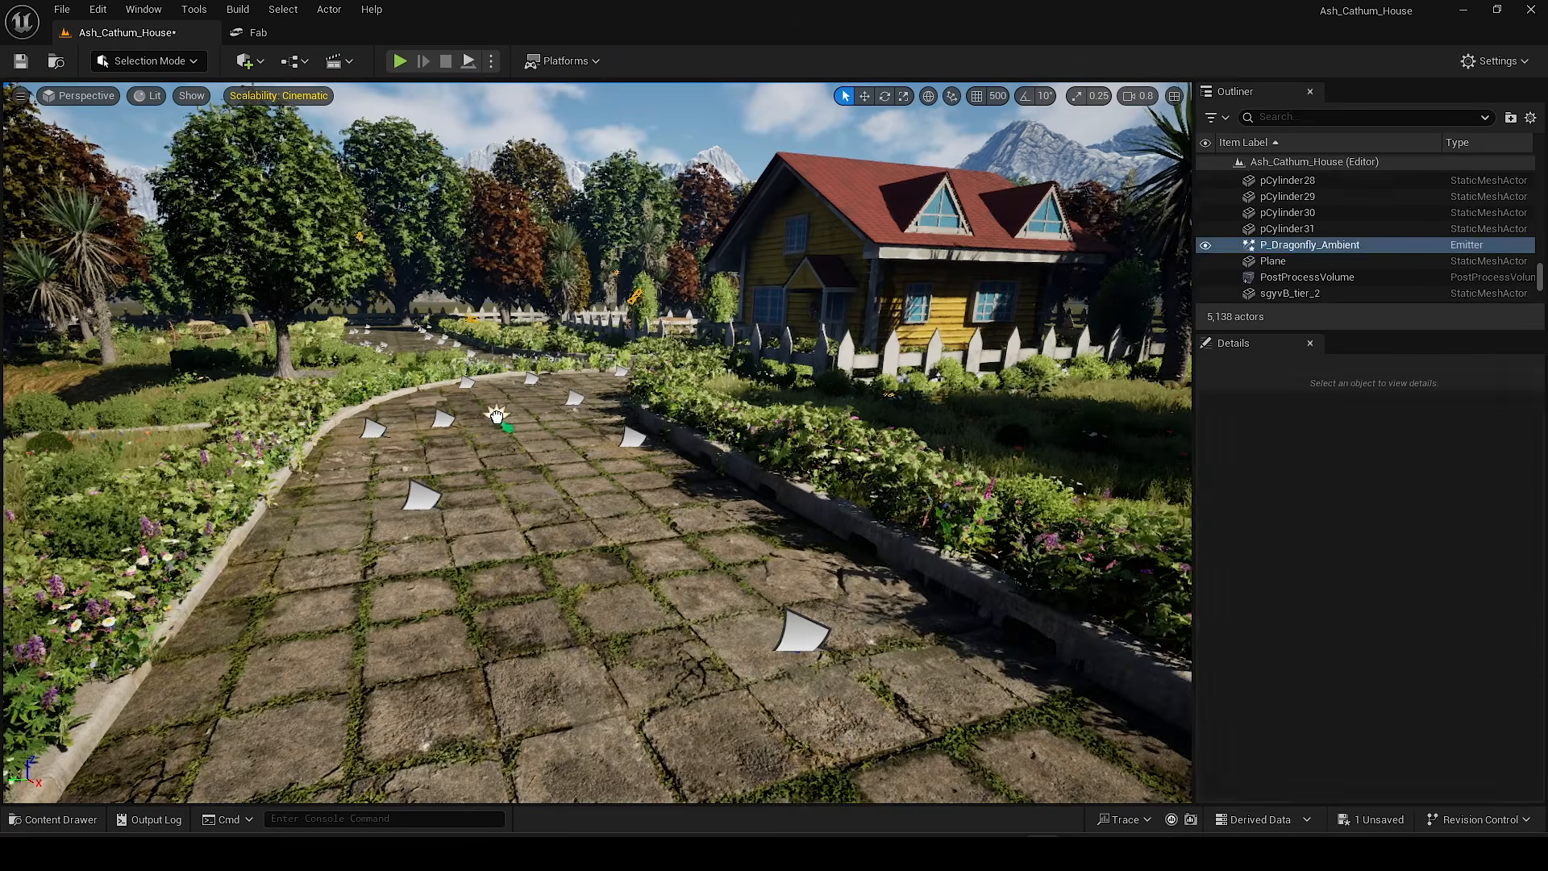
right_drag(498, 416, 529, 644)
key(g)
key(g)
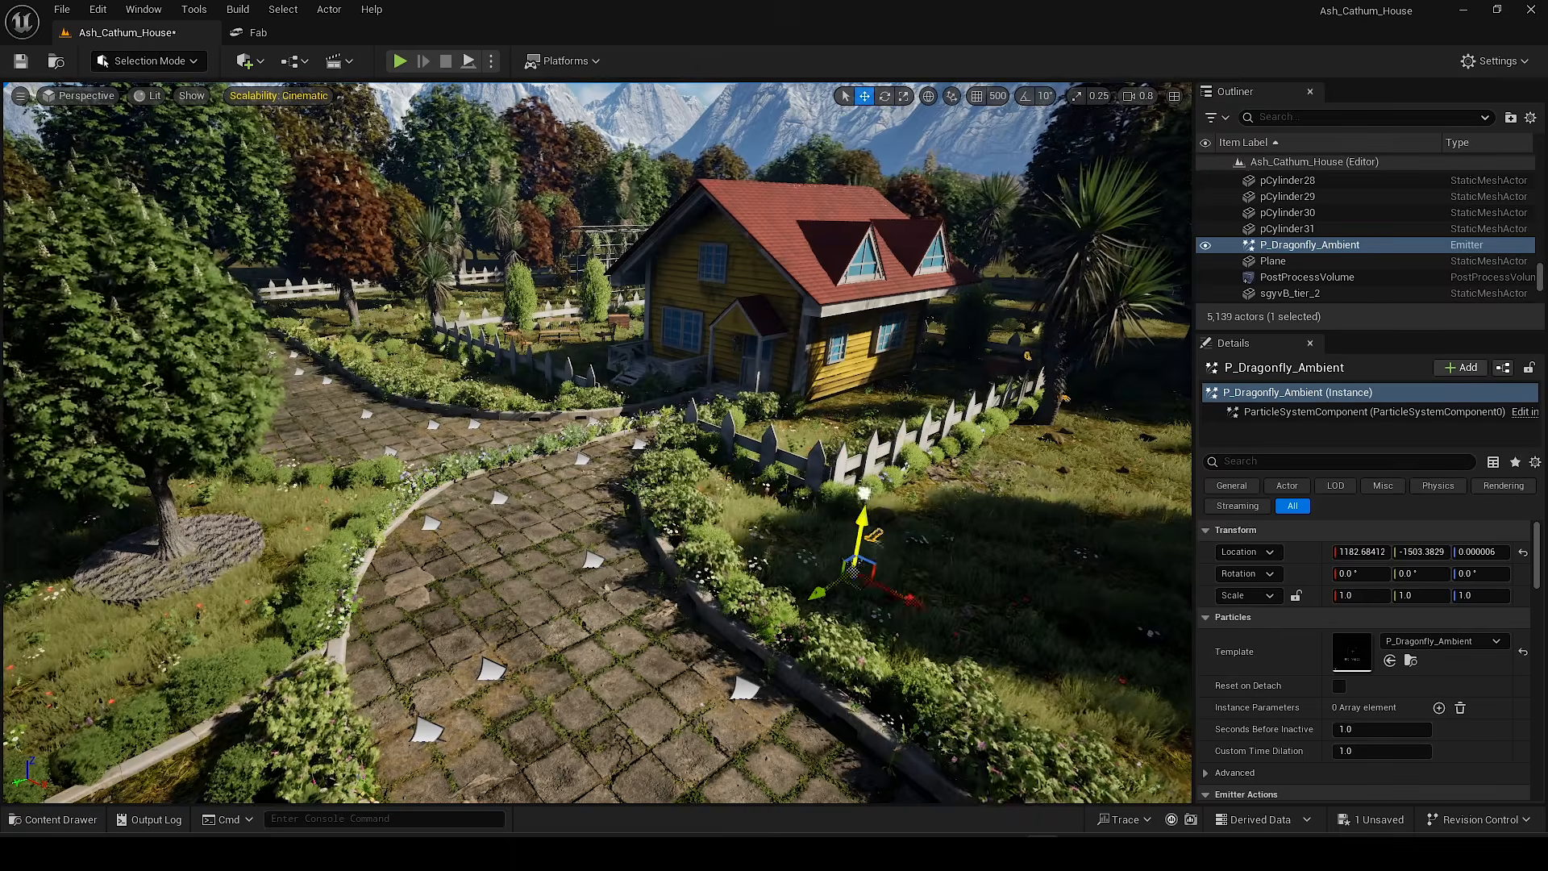
Step: Duplicate the dragonfly emitter twice, putting the last copy by the vine-covered arbor
right_drag(893, 315, 893, 346)
alt+drag(678, 463, 203, 398)
scroll(552, 473, up, 1)
right_drag(552, 474, 466, 517)
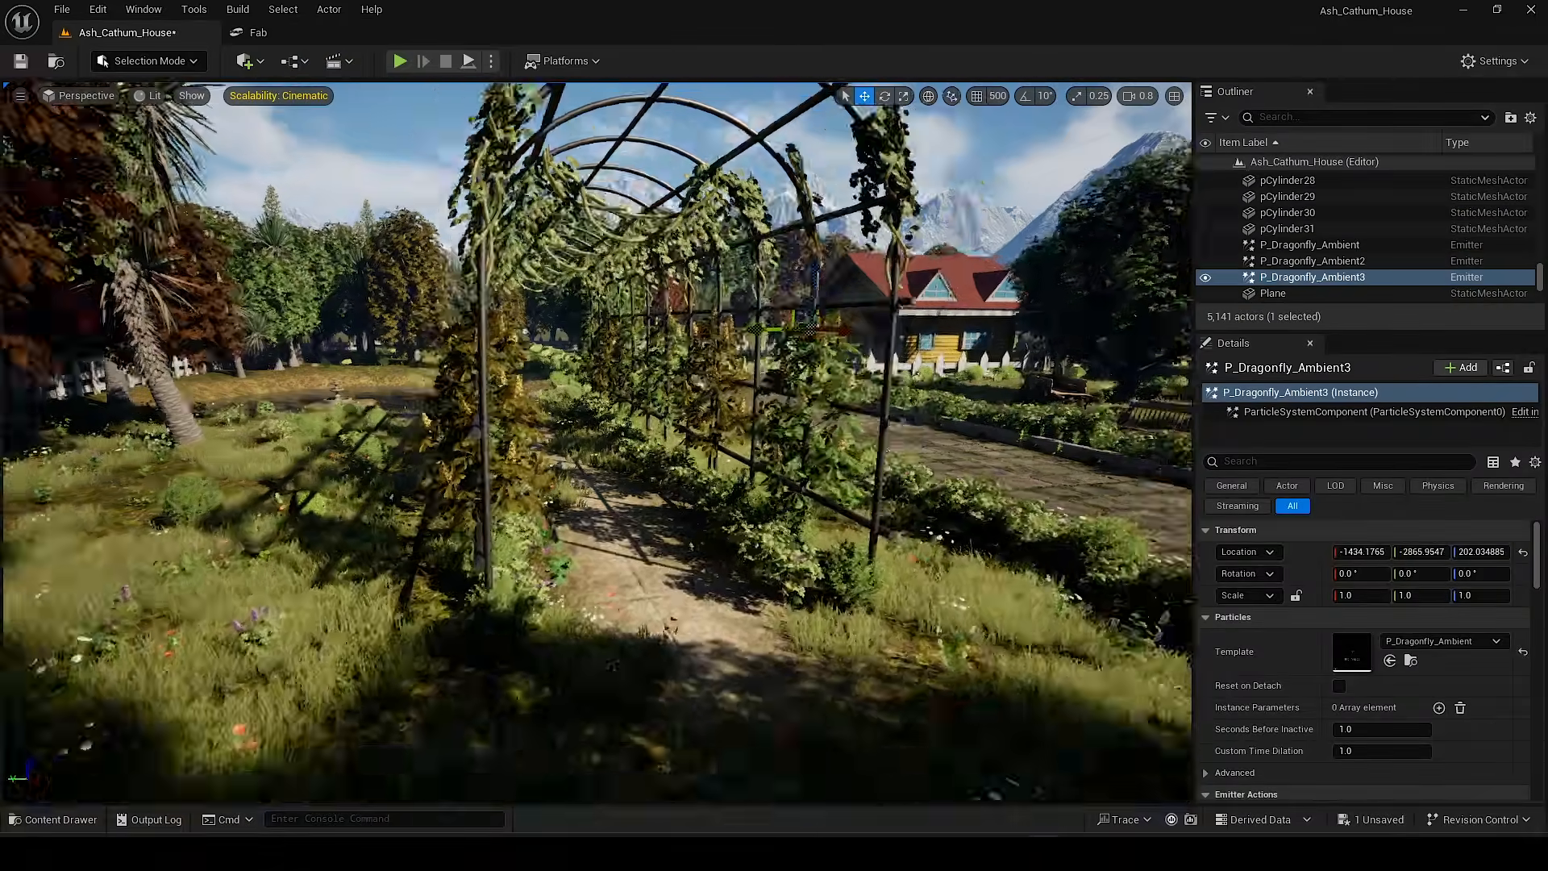
right_drag(355, 627, 355, 627)
Step: Place another P_Dragonfly_Ambient emitter at the entrance of the vine-covered arbor and check it in Game View
key(ctrl+space)
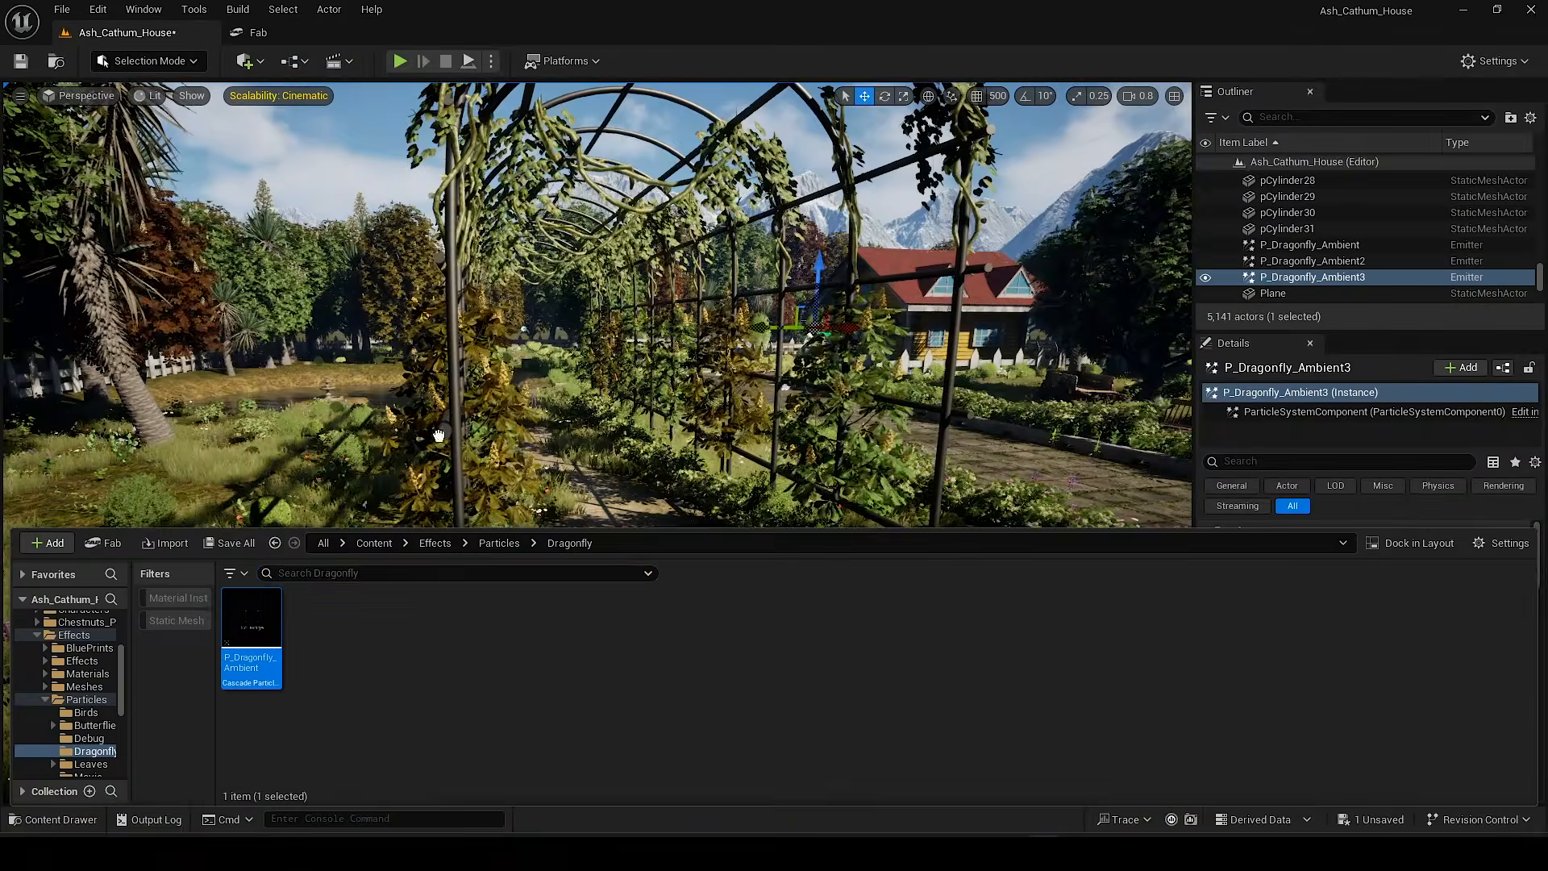
key(ctrl+space)
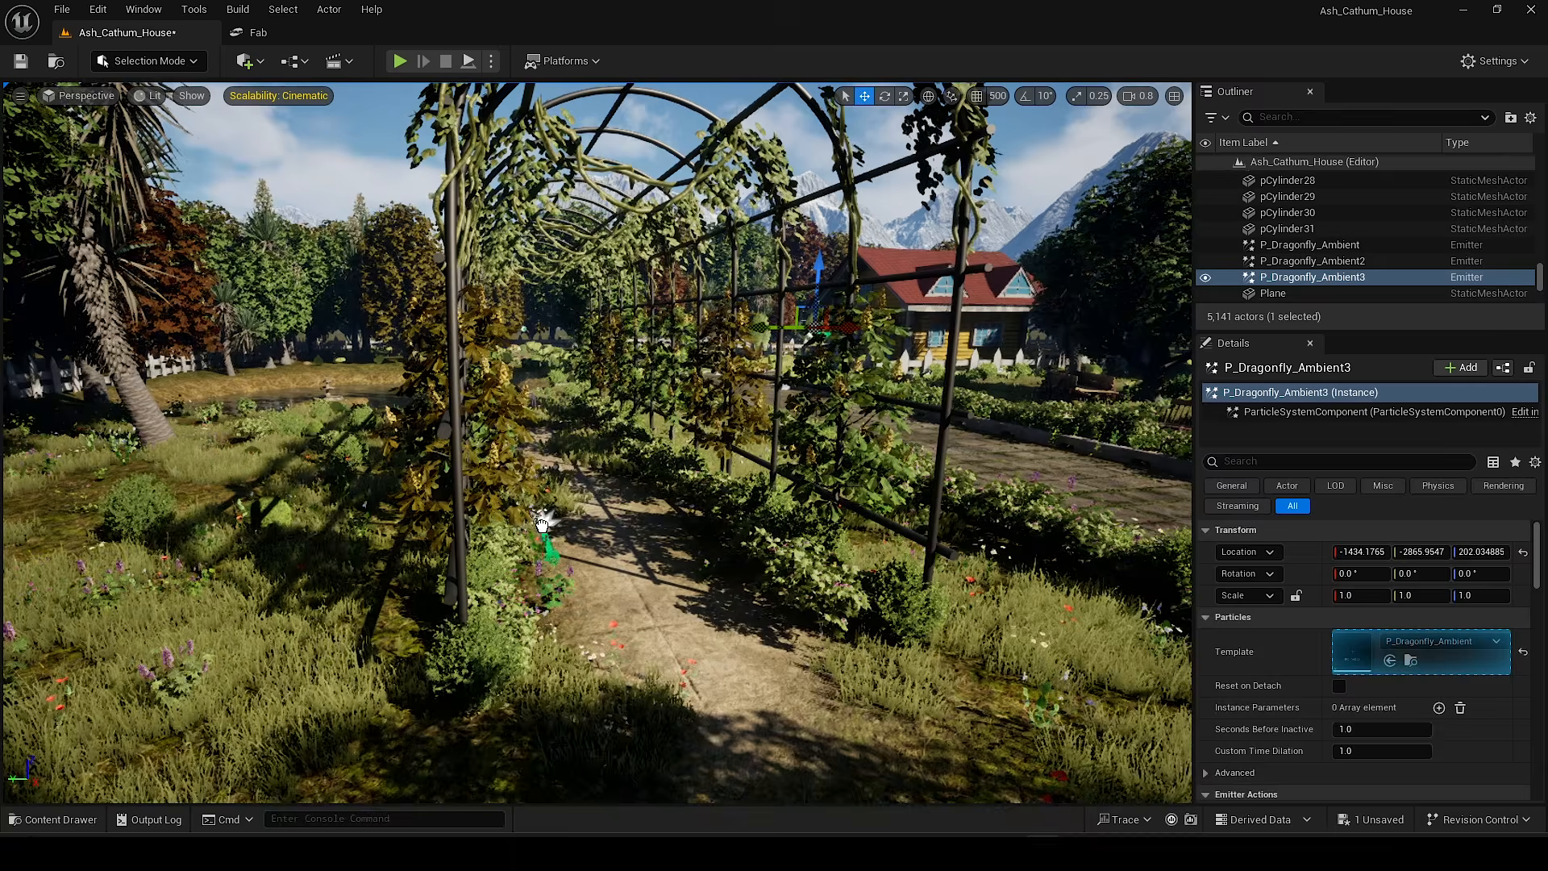
drag(542, 524, 544, 548)
right_drag(544, 548, 492, 456)
key(g)
key(w)
key(s)
key(d)
key(a)
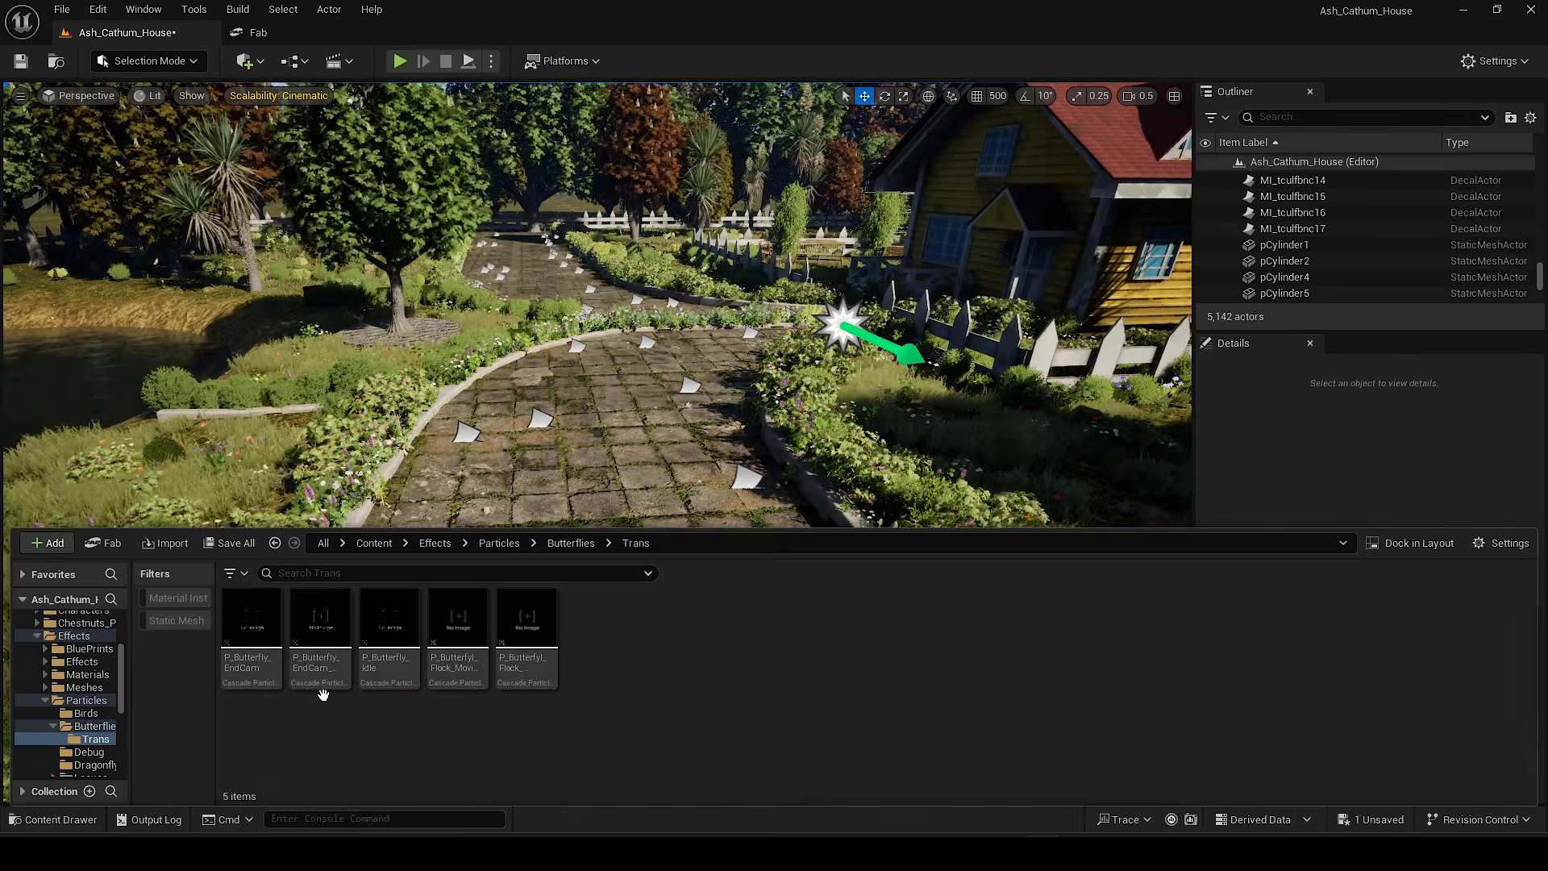
Step: Try the P_Butterfly_EndCam_Attached, P_Butterfly_Idle and P_Butterfyl_Flock_Stationary_Trans emitters on the stone path, deleting each one
drag(325, 657, 503, 484)
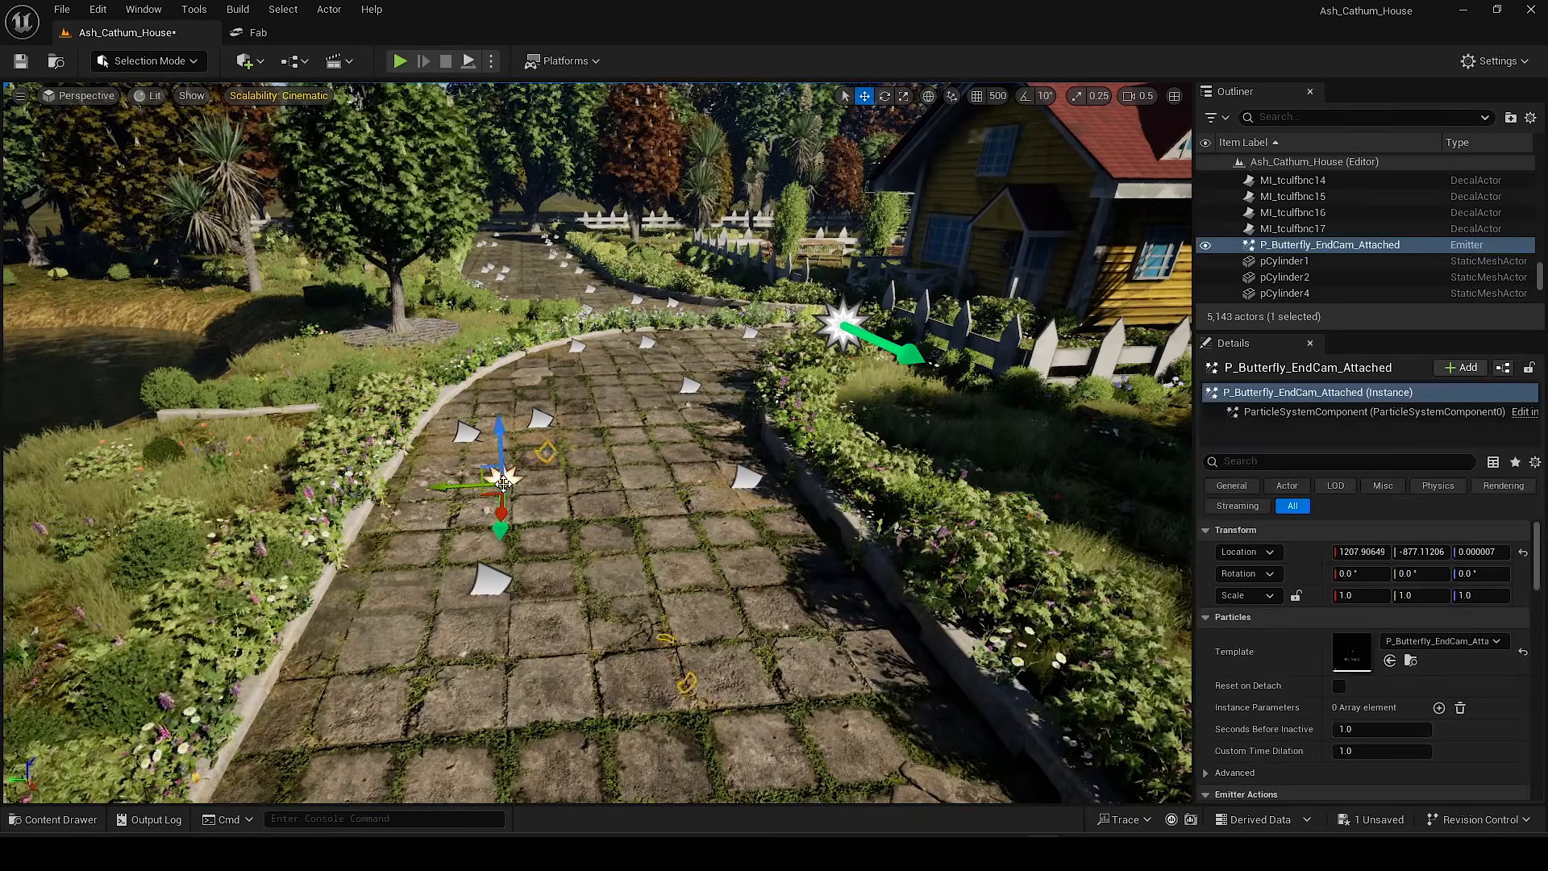
key(s)
right_drag(533, 455, 571, 327)
key(g)
key(g)
key(Delete)
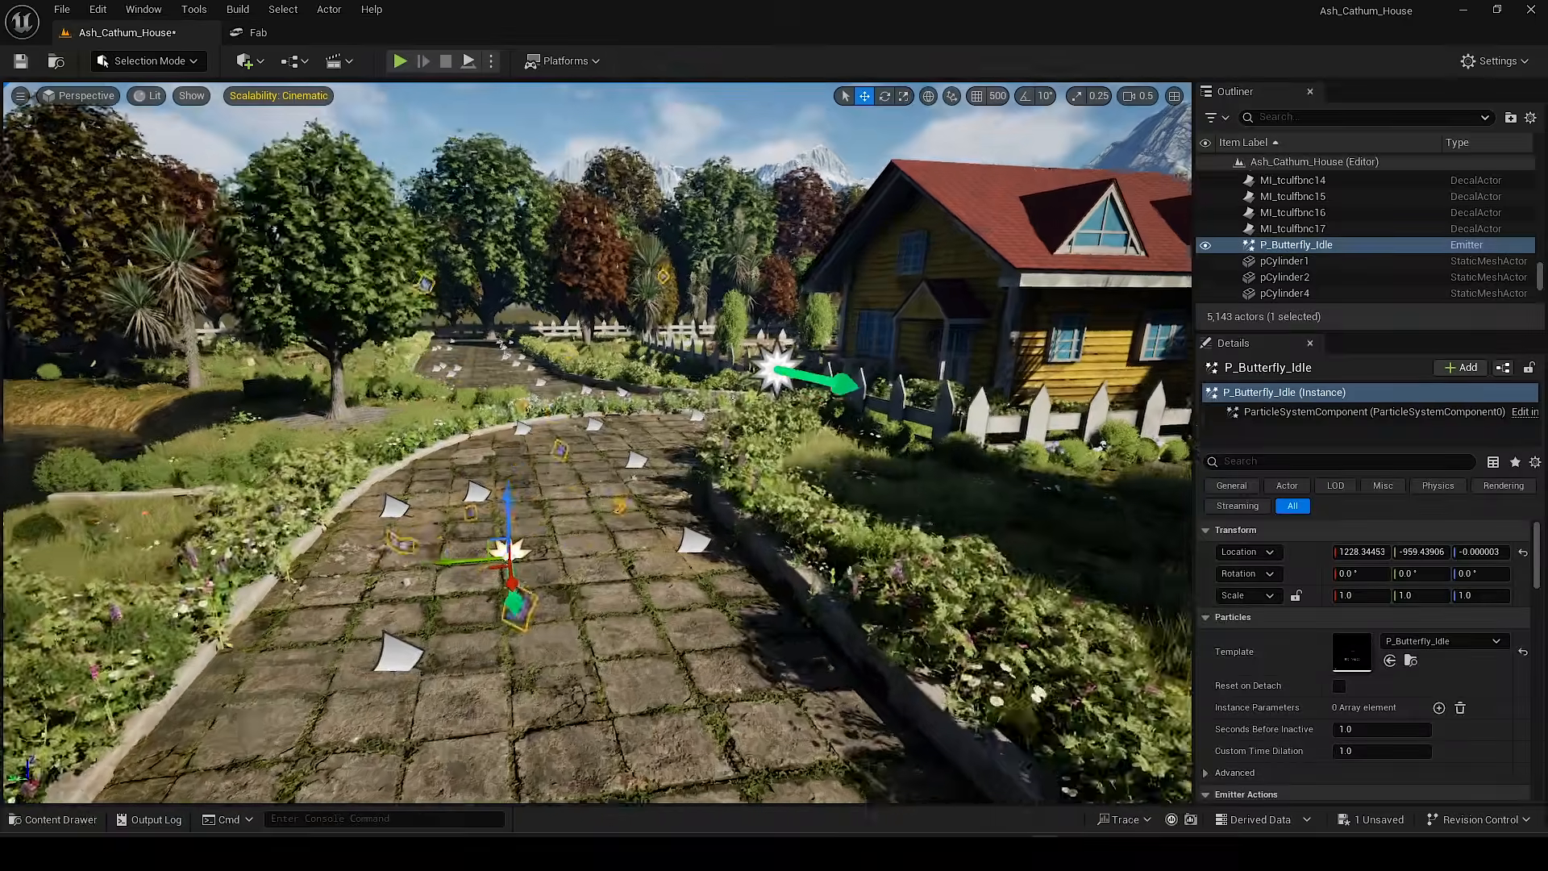
scroll(635, 741, down, 3)
key(Delete)
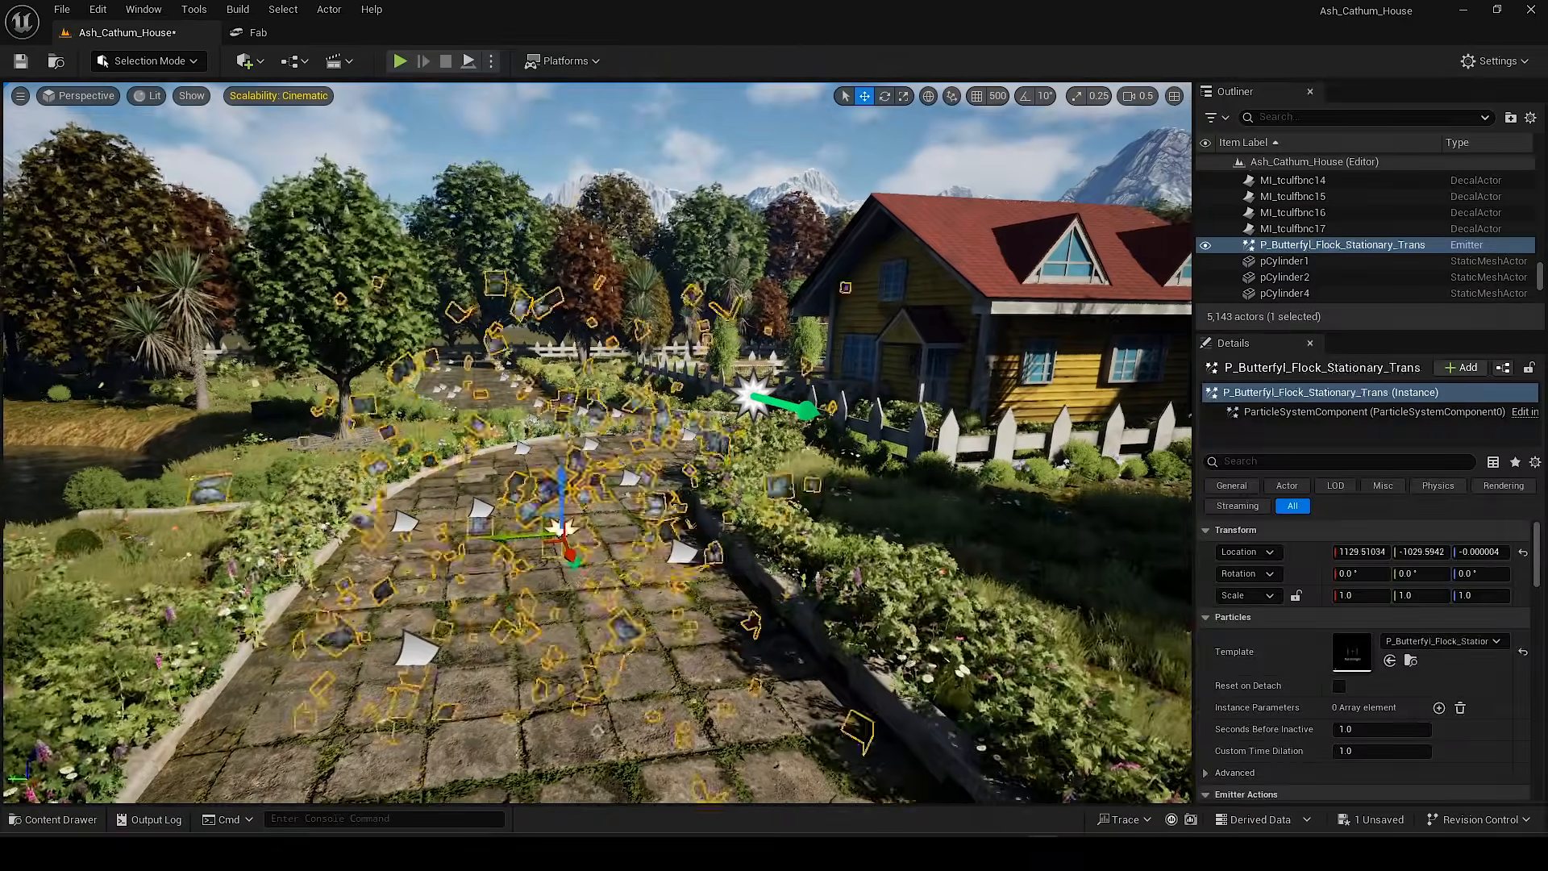
key(Delete)
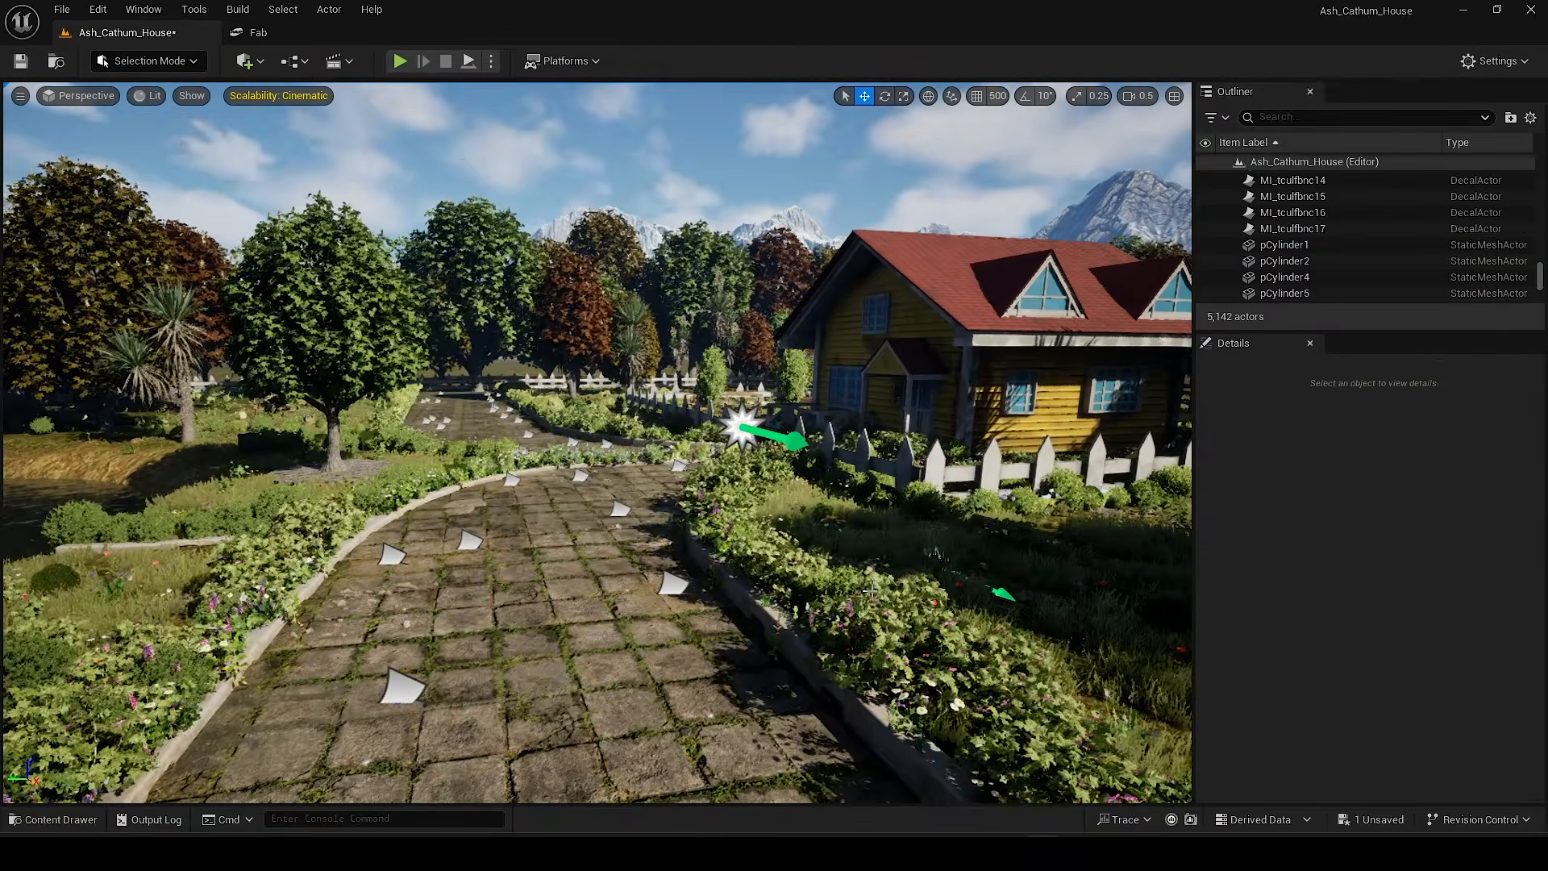
Step: Place a P_Butterfly_Idle emitter on the grass beside the white picket fence and check it in Game View
right_drag(596, 444, 564, 427)
key(g)
right_drag(735, 284, 827, 286)
key(g)
right_drag(619, 540, 625, 564)
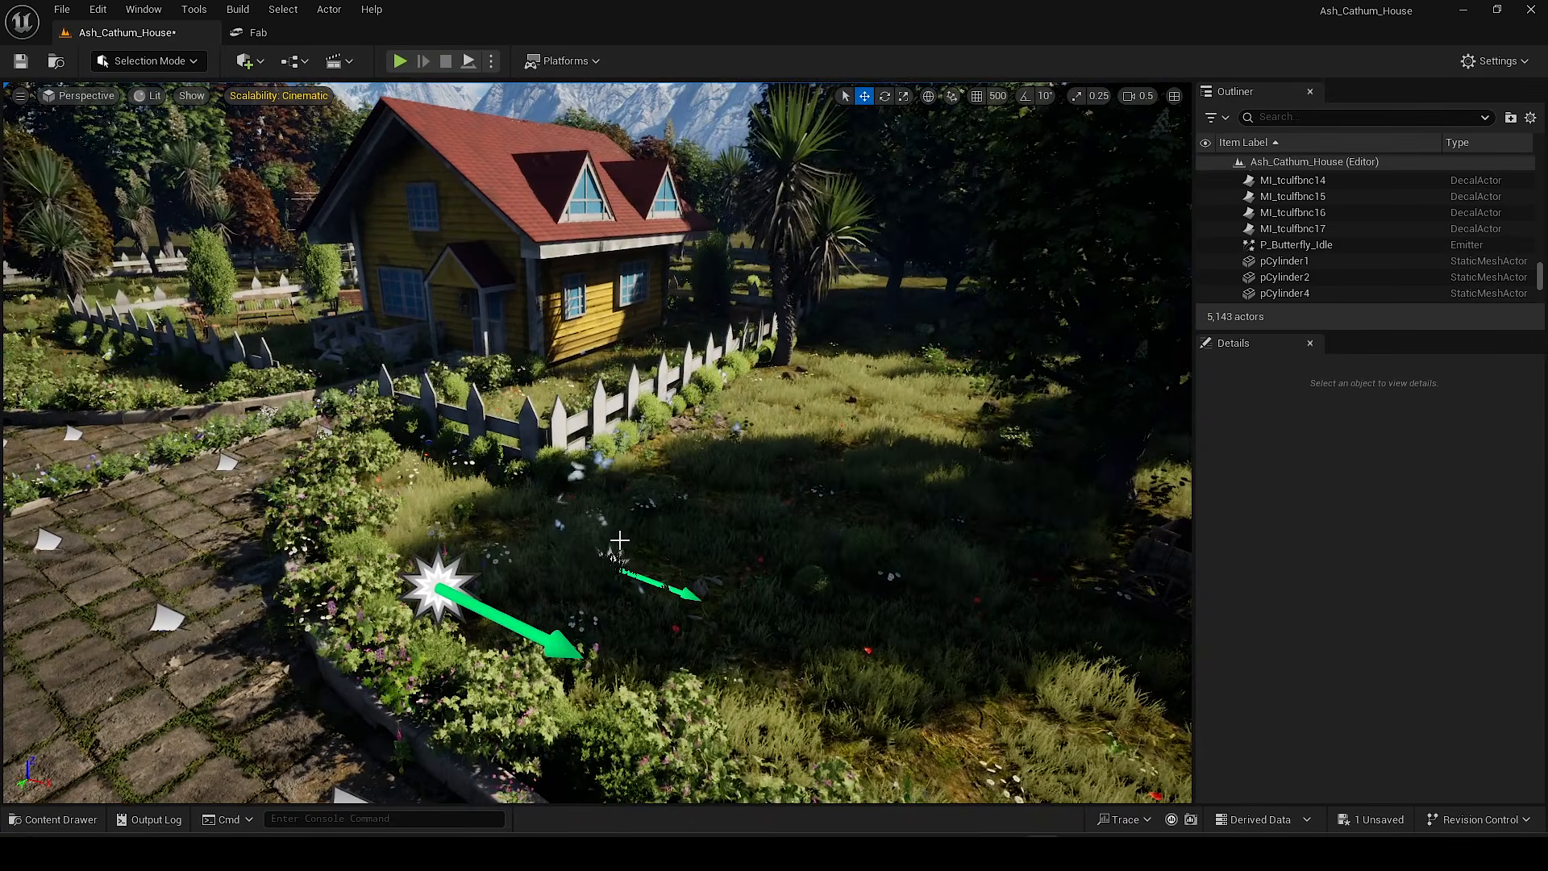
Step: Move the P_Butterfly_Idle emitter across the grass by the fence and set its Custom Time Dilation to 0.4
click(613, 555)
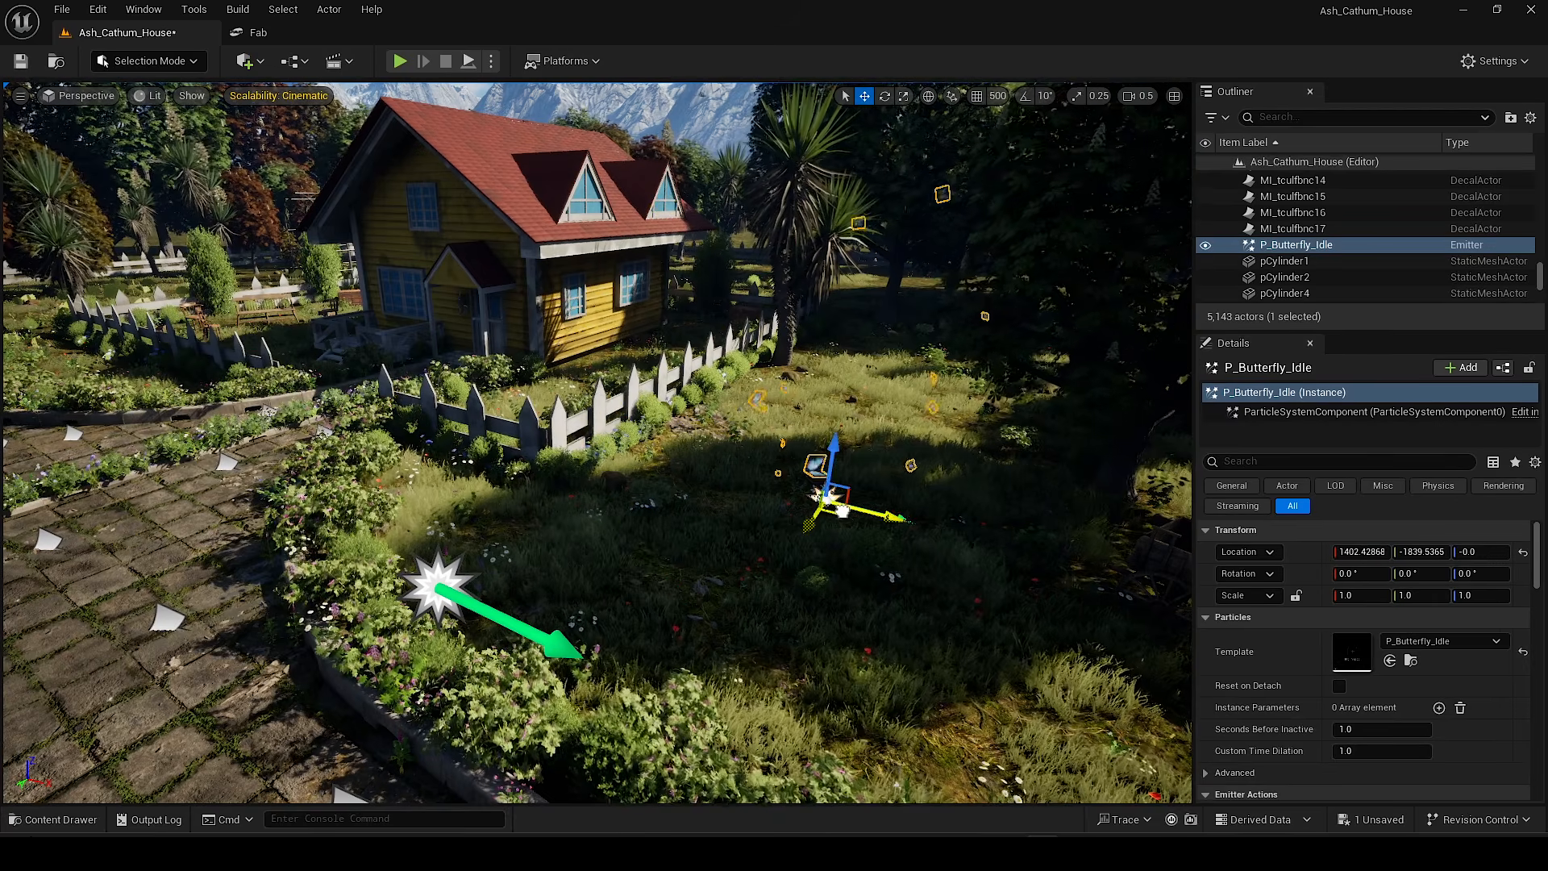
right_drag(804, 452, 819, 387)
key(w)
right_drag(755, 445, 802, 475)
scroll(788, 471, up, 1)
click(532, 103)
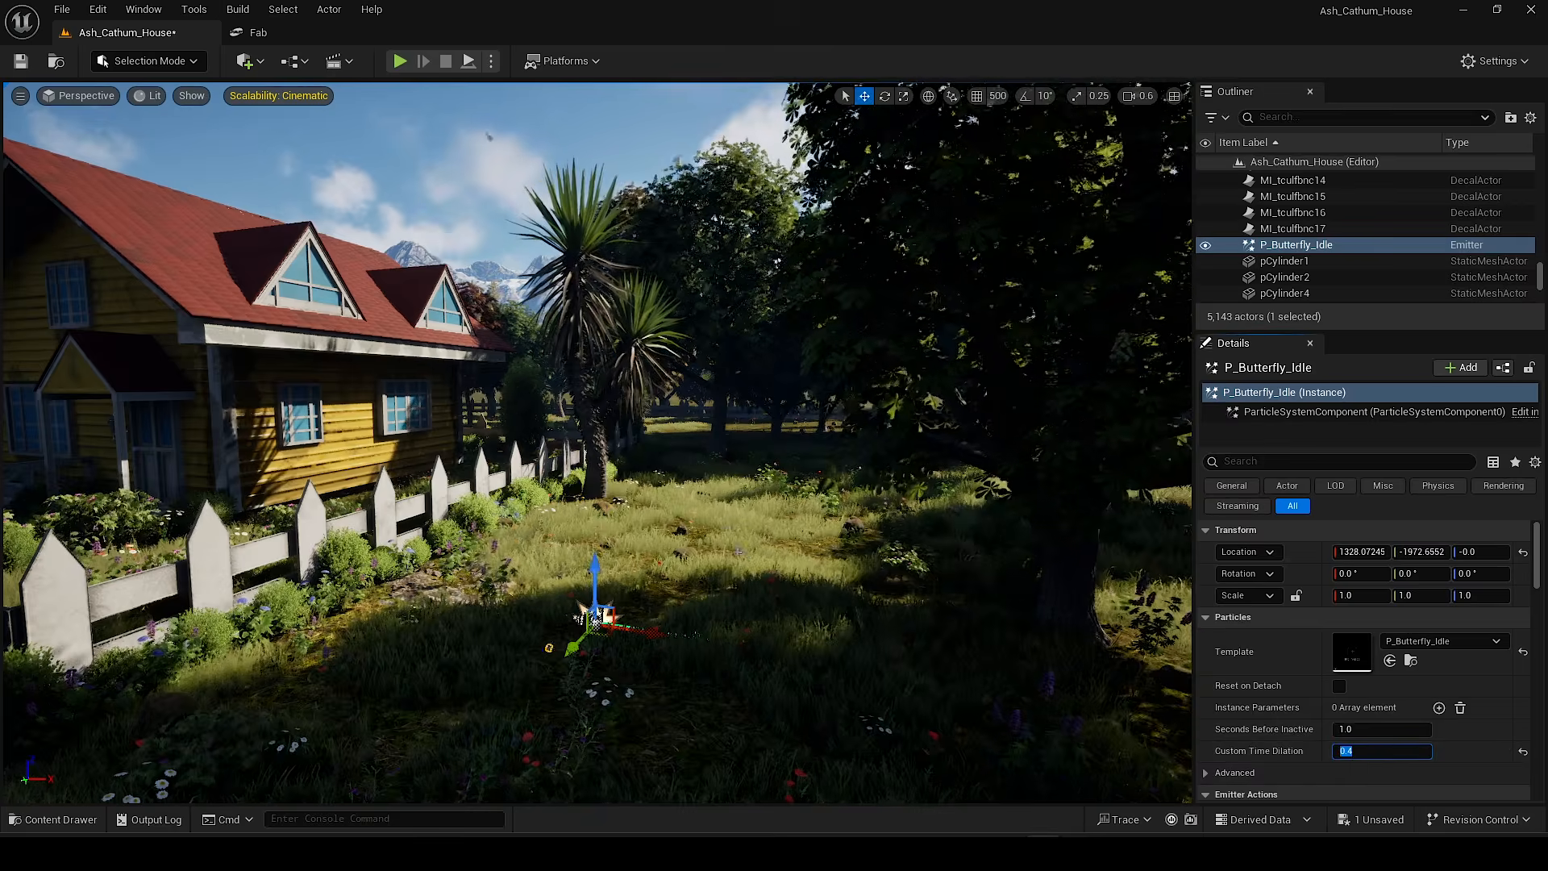
key(Return)
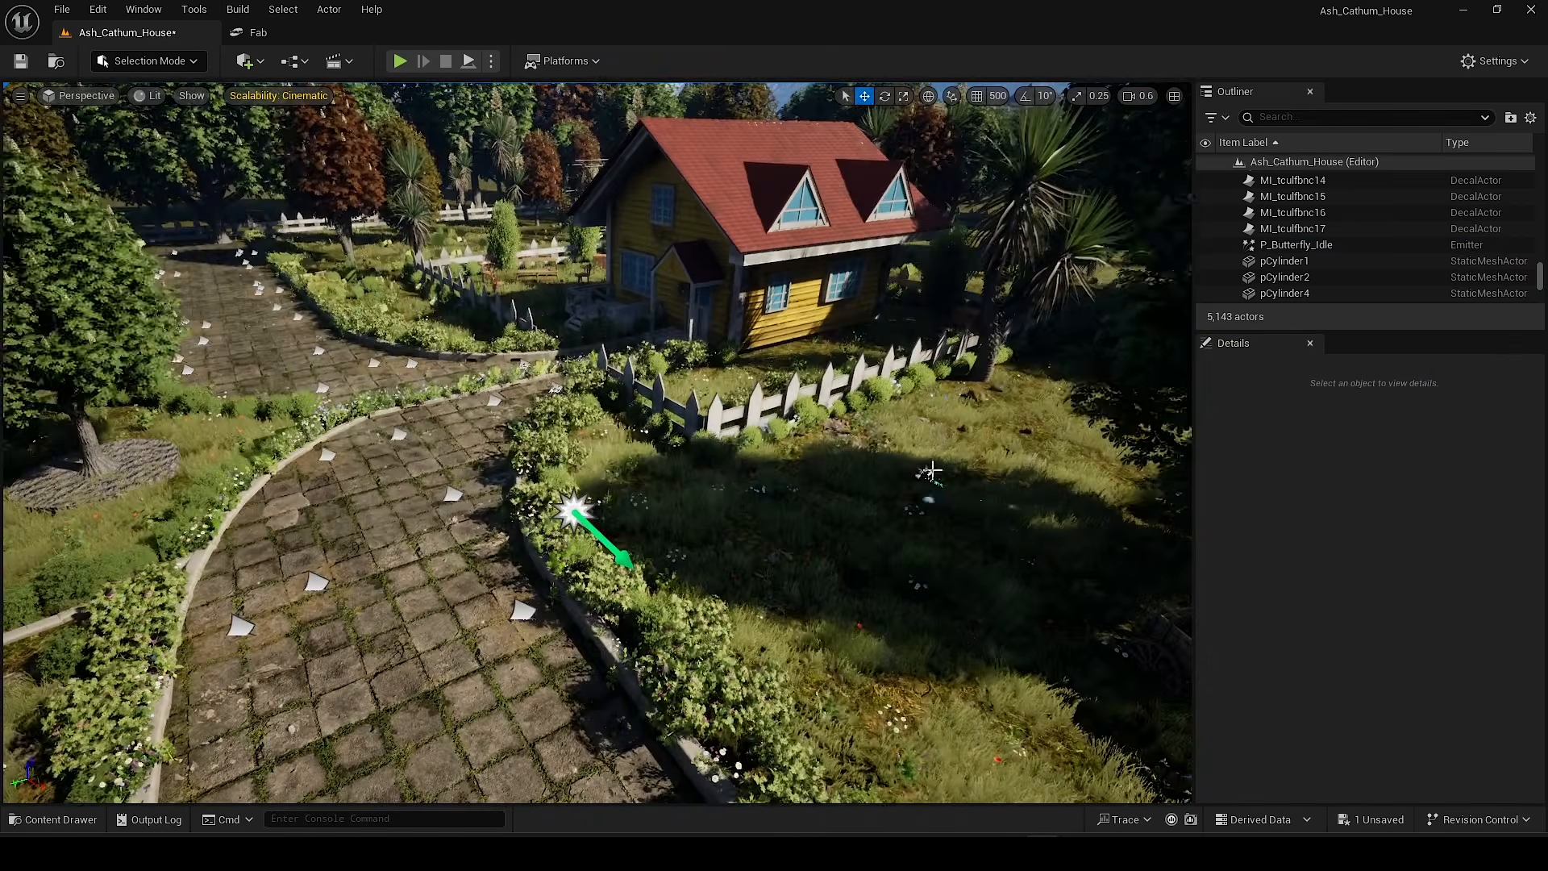
Step: Paste four copies of the P_Butterfly_Idle emitter around the garden and position the last one at the vine arbor
key(ctrl+v)
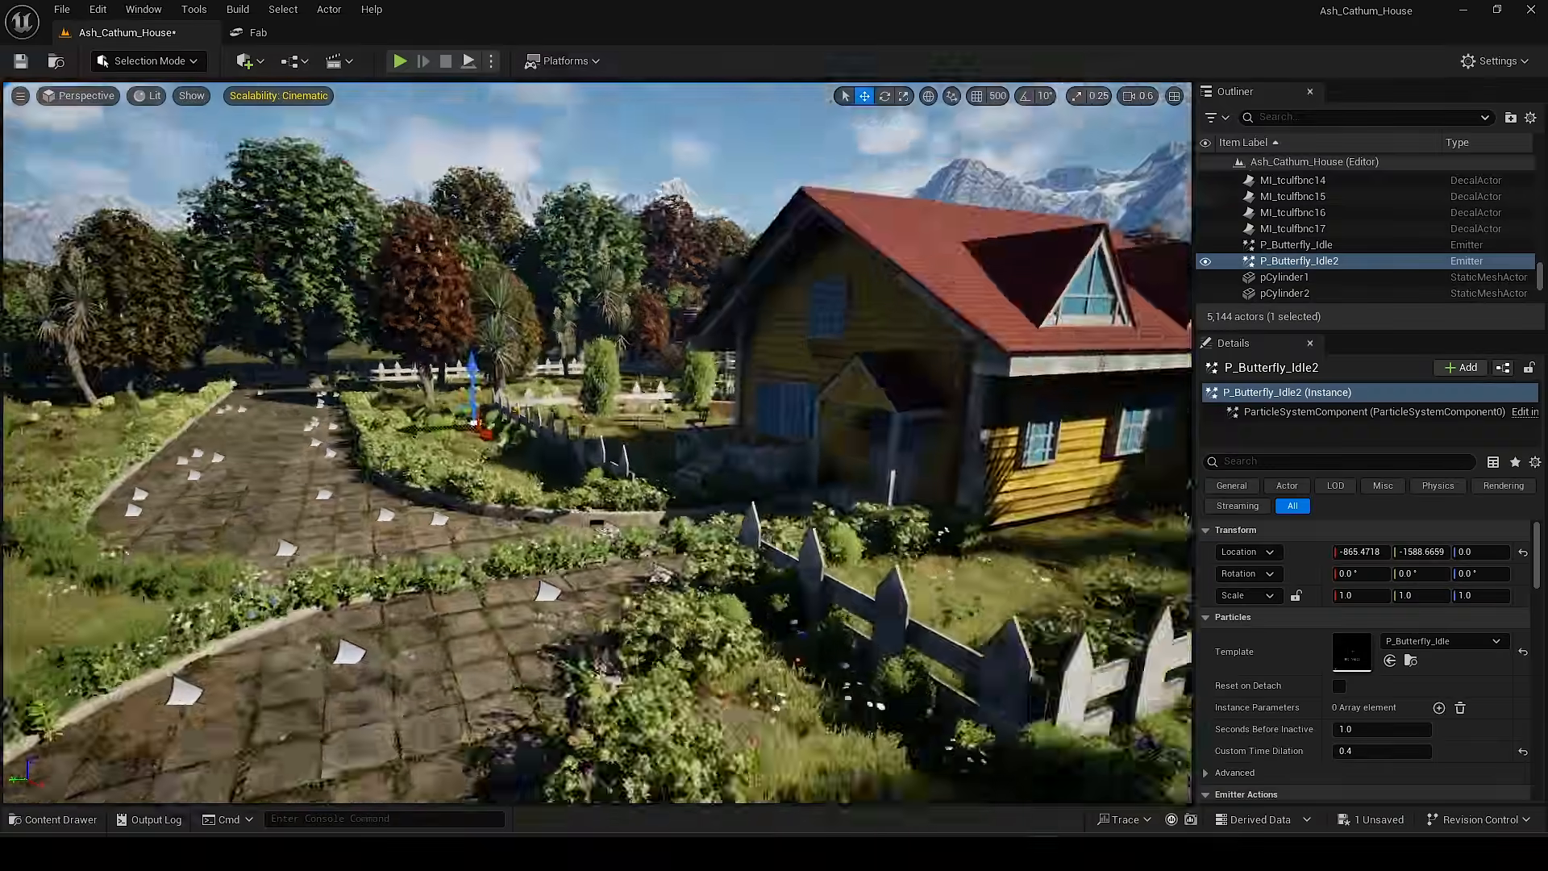
mouse_move(504, 435)
right_down()
mouse_move(439, 464)
mouse_move(504, 435)
right_up()
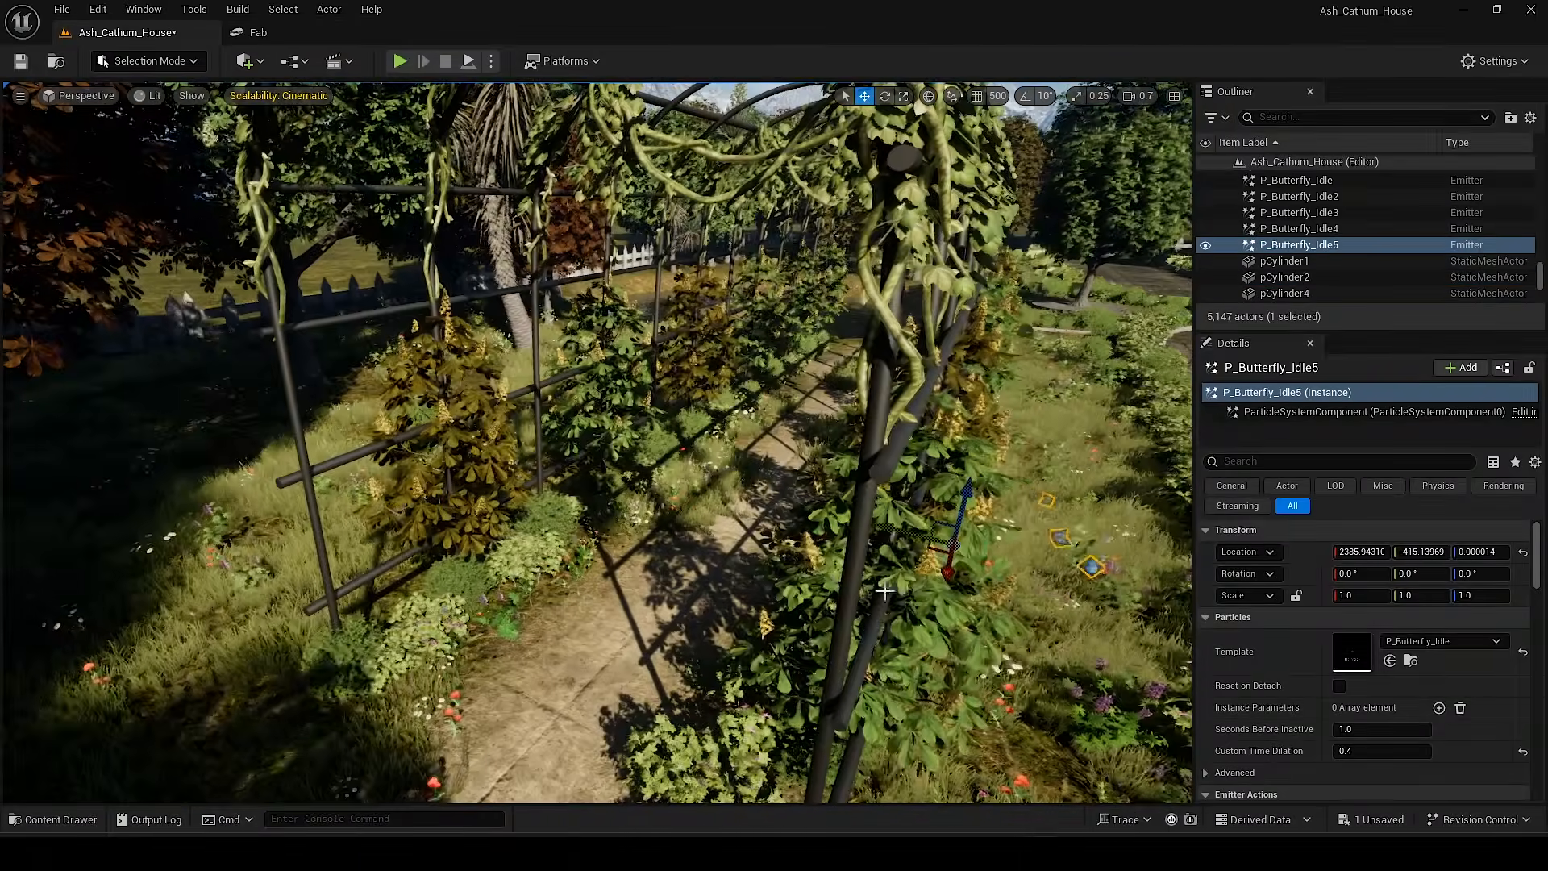
drag(944, 546, 643, 529)
right_drag(643, 528, 612, 419)
scroll(548, 435, down, 1)
right_drag(607, 556, 637, 612)
key(g)
key(q)
key(w)
drag(534, 649, 605, 556)
scroll(612, 548, down, 1)
Step: Duplicate the butterfly emitter to one more spot in the garden, check it in Game View, and save the level
key(w)
right_drag(605, 556, 806, 621)
scroll(709, 565, up, 8)
key(g)
click(964, 586)
alt+drag(964, 585, 770, 483)
key(w)
right_drag(770, 484, 613, 548)
scroll(702, 532, down, 4)
drag(491, 556, 535, 432)
key(g)
mouse_move(661, 461)
right_down()
mouse_move(774, 452)
mouse_move(661, 461)
right_up()
key(ctrl+s)
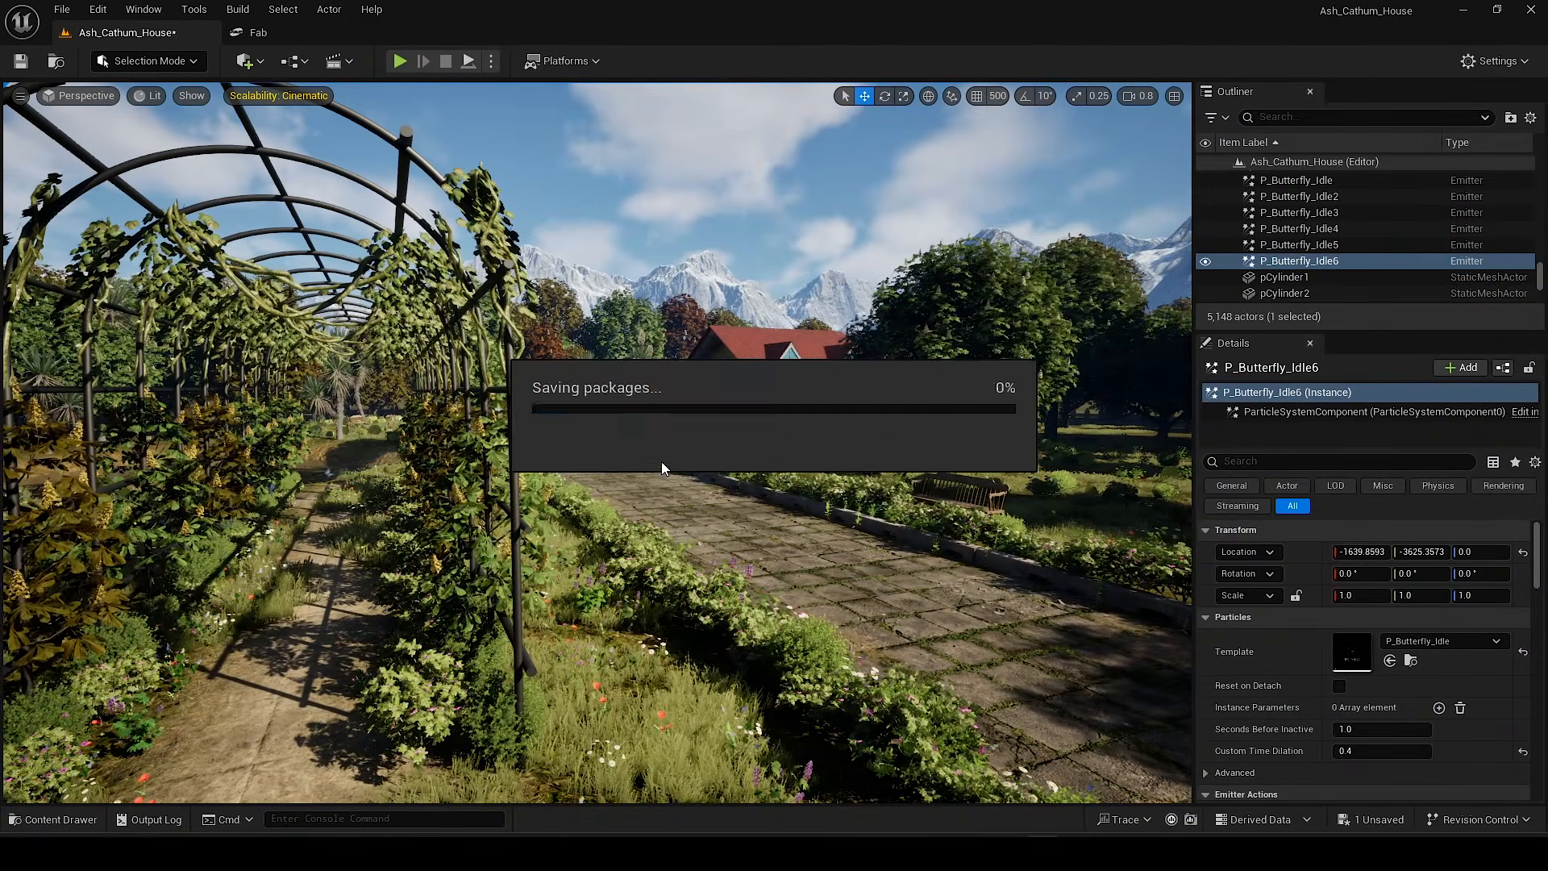
Step: Select the butterfly emitter near the front of the house and open the StarterContent > Particles folder
key(w)
right_drag(762, 456, 681, 586)
scroll(763, 455, down, 2)
scroll(830, 444, up, 1)
click(681, 586)
key(ctrl+space)
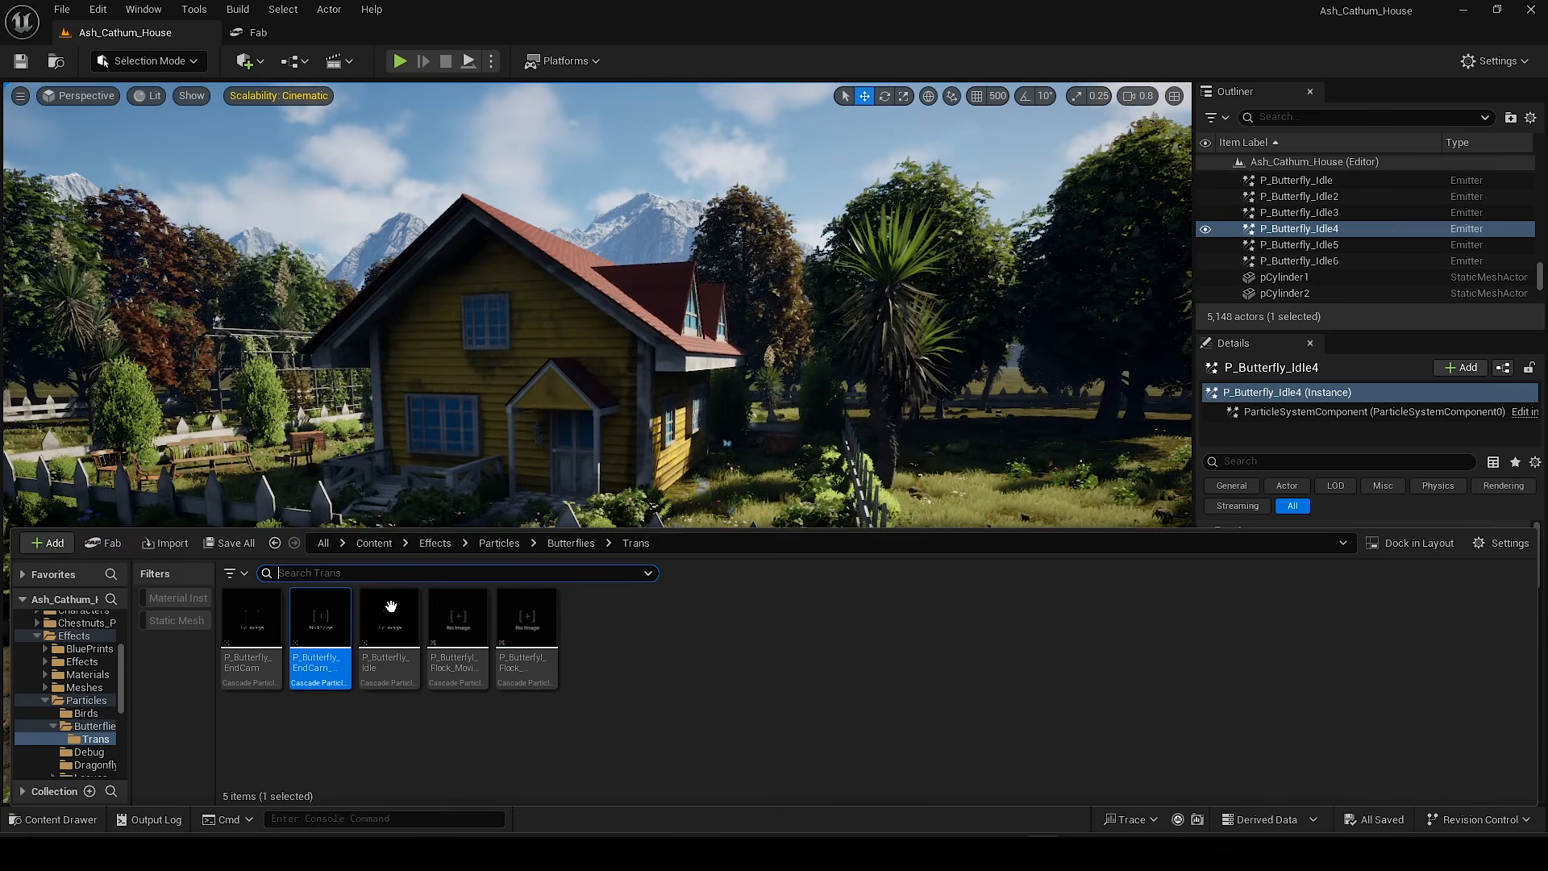
click(375, 543)
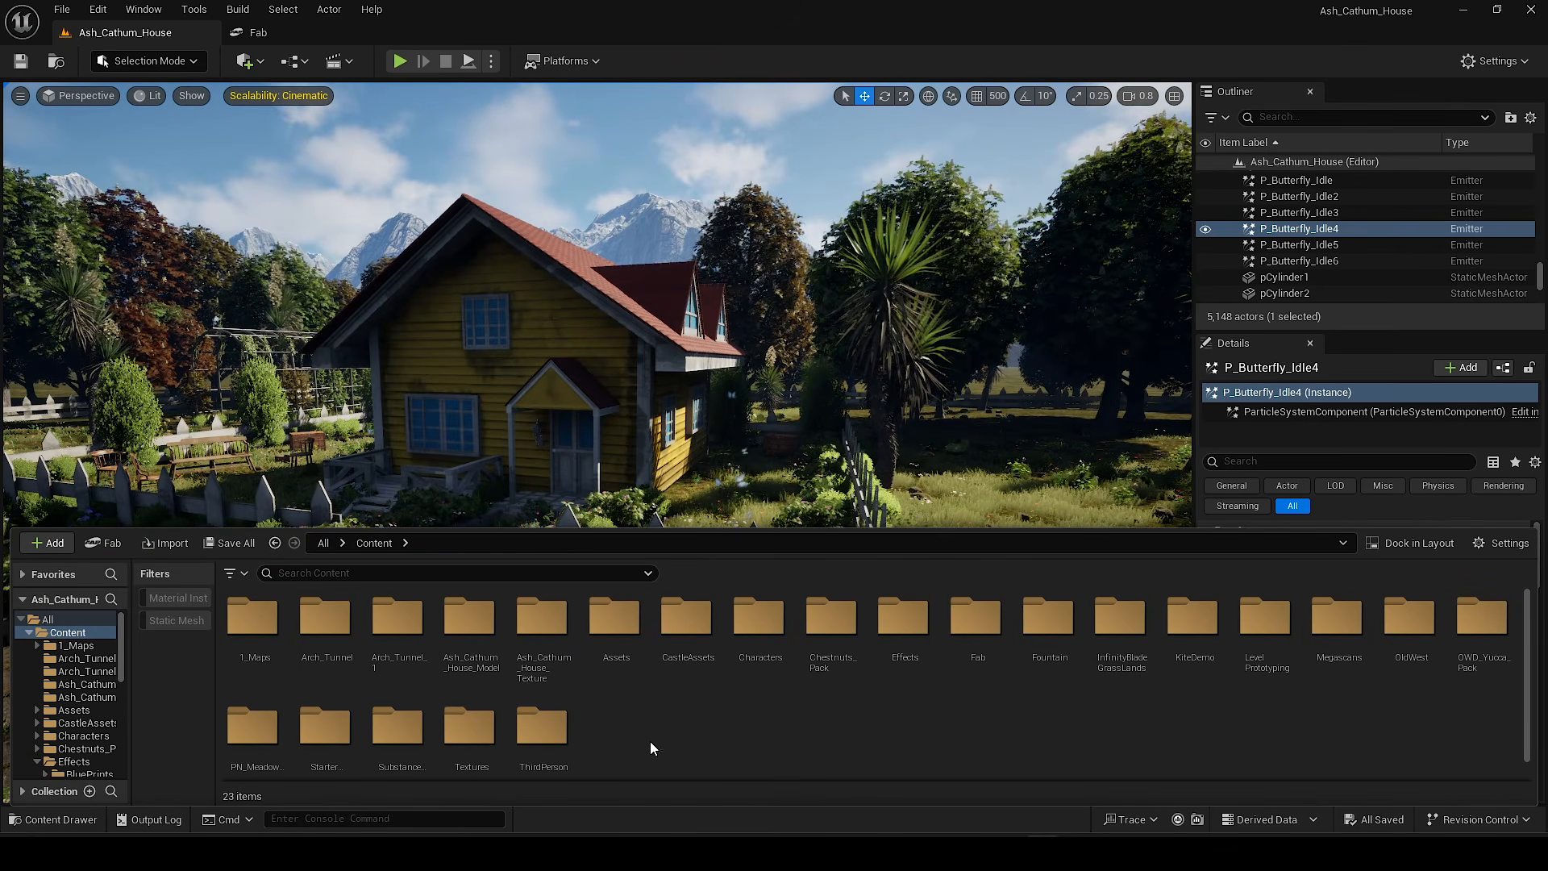
double_click(320, 730)
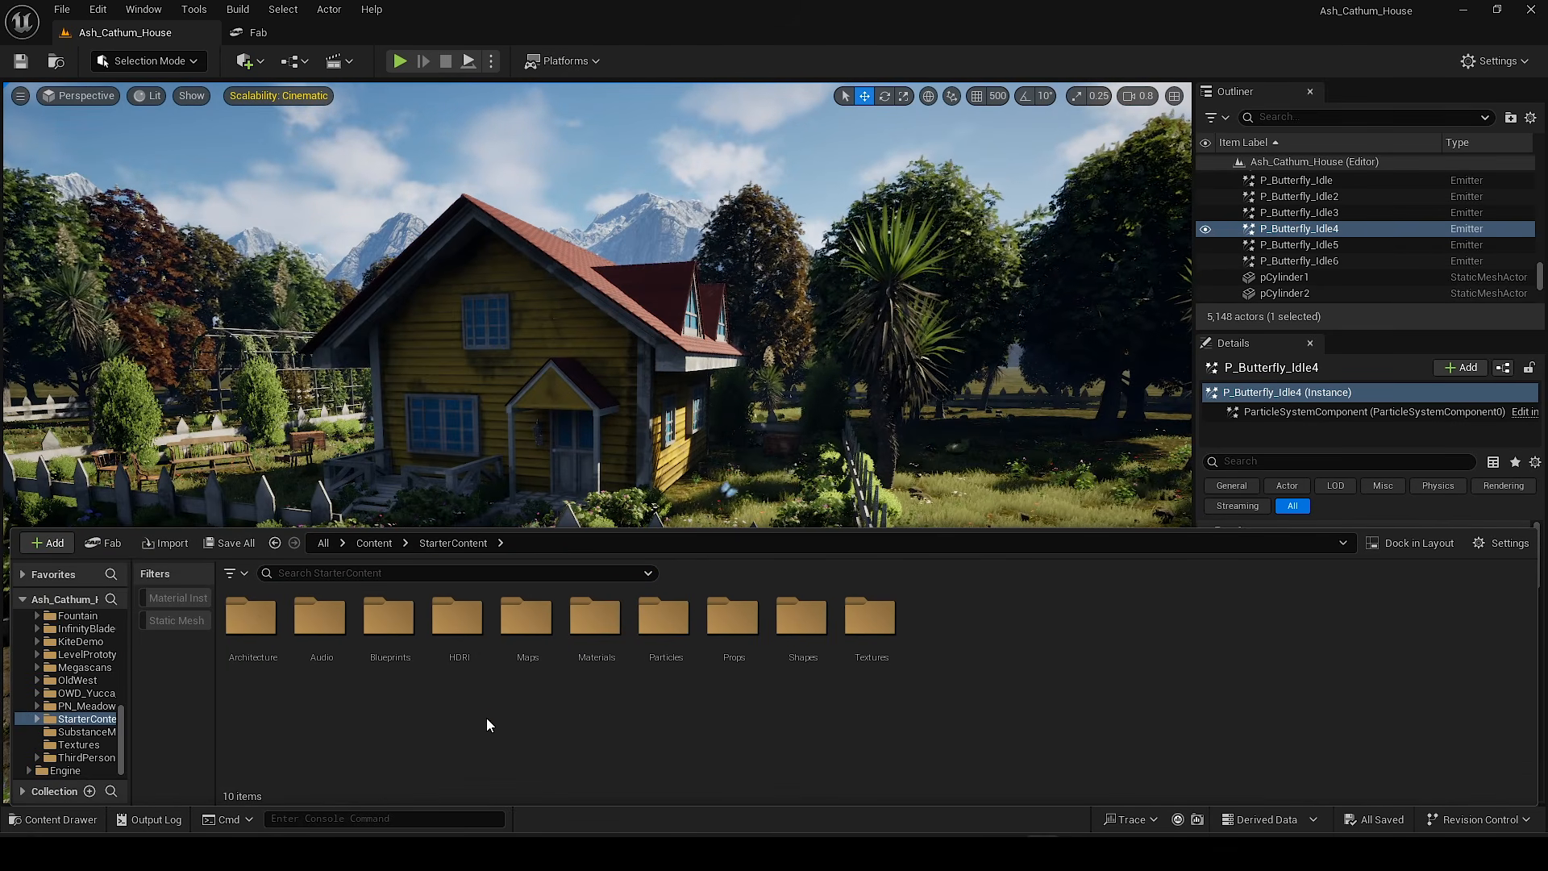
double_click(664, 621)
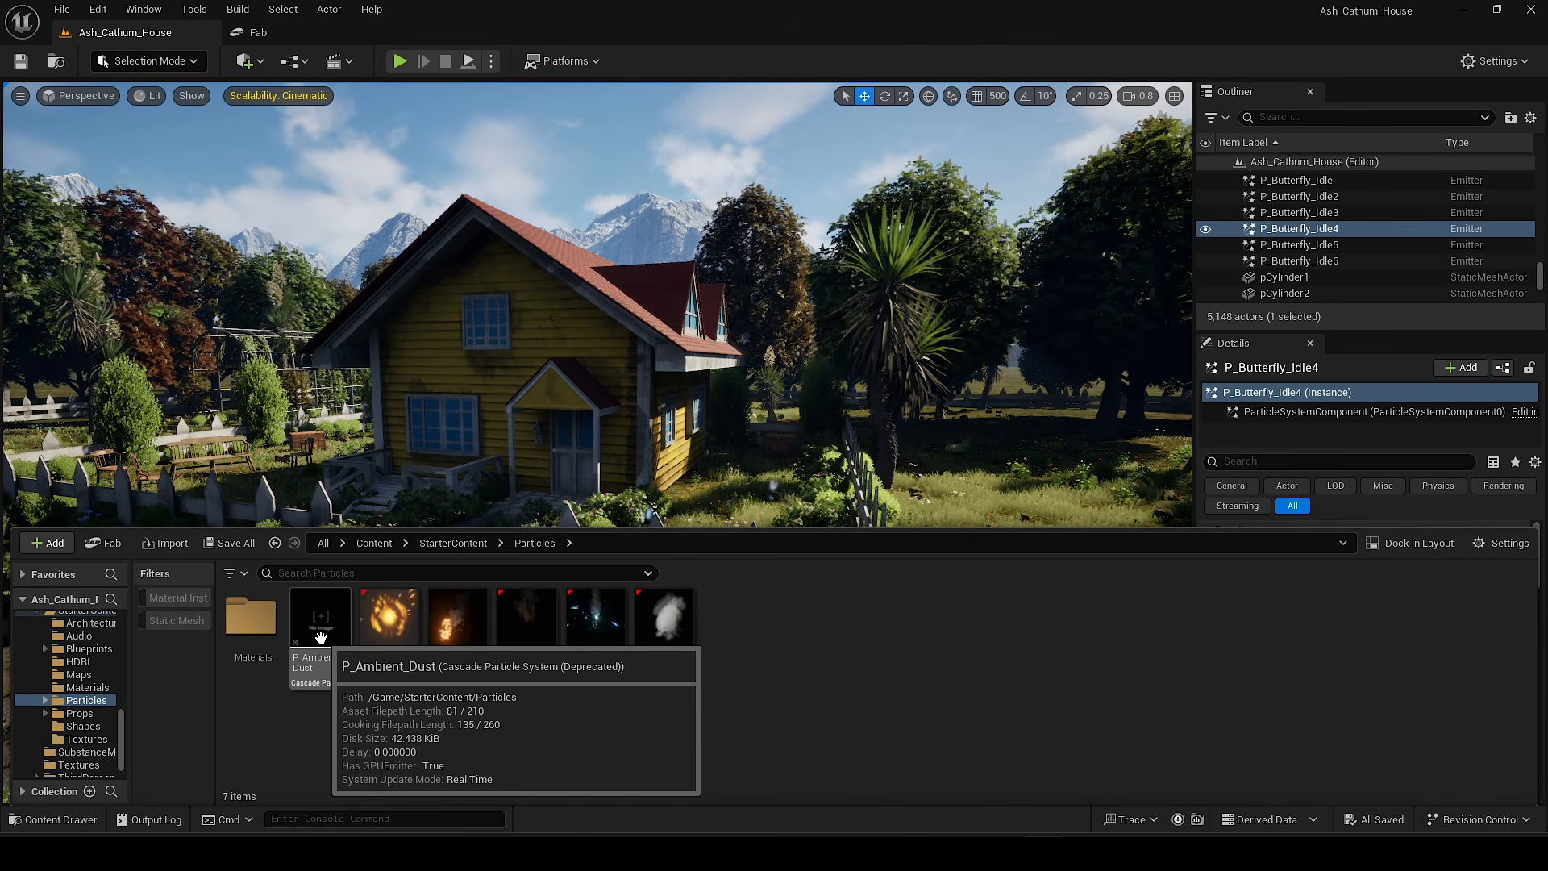
Step: Place a P_Ambient_Dust emitter on the stone path in front of the yellow house
drag(321, 636, 562, 418)
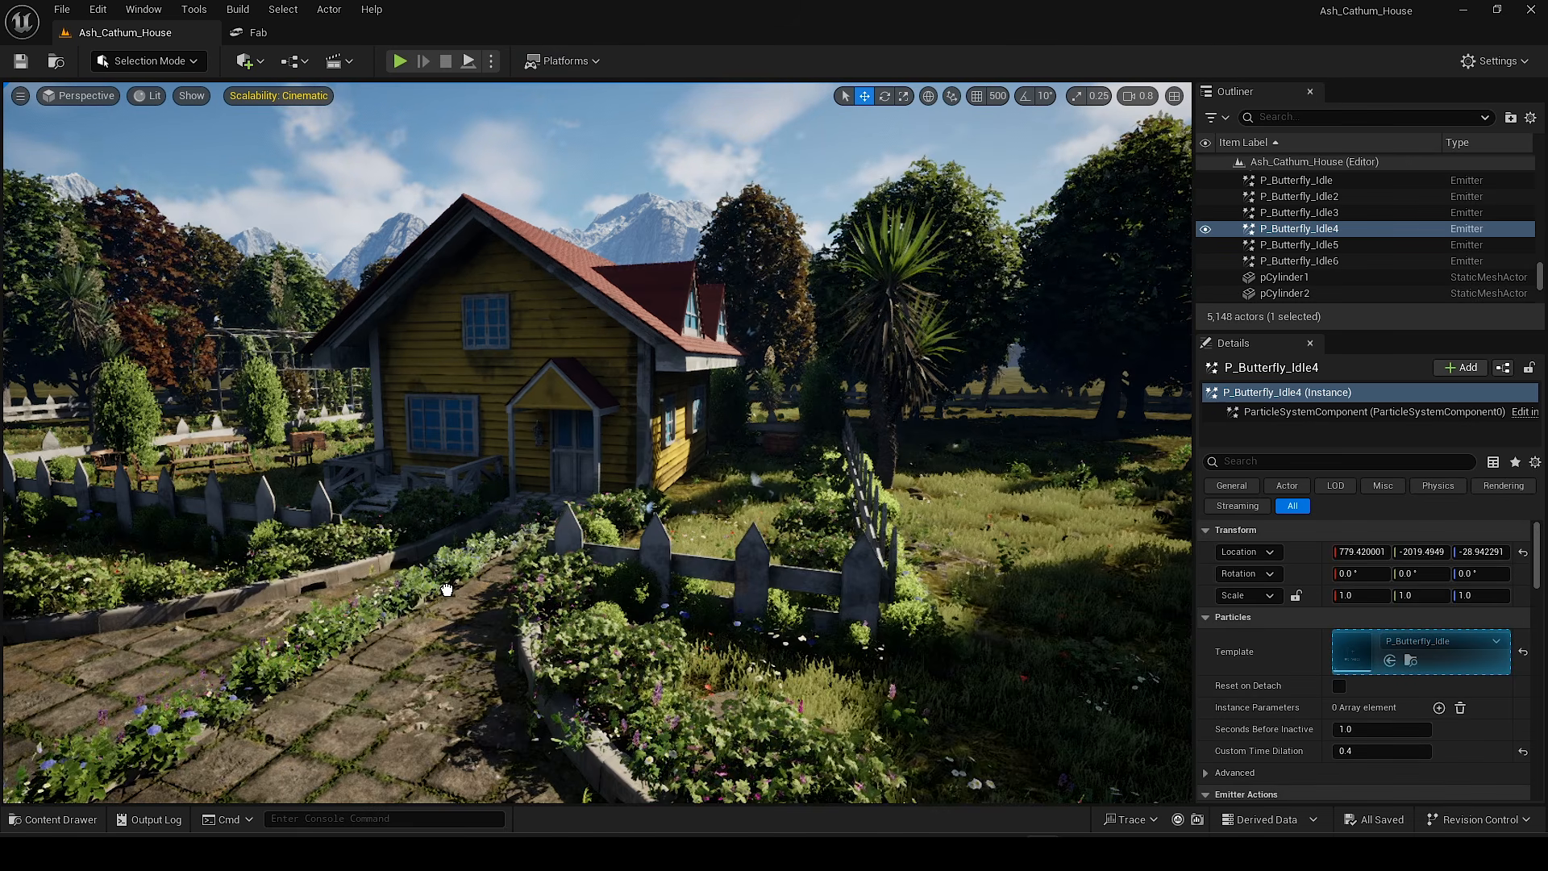
drag(447, 589, 447, 587)
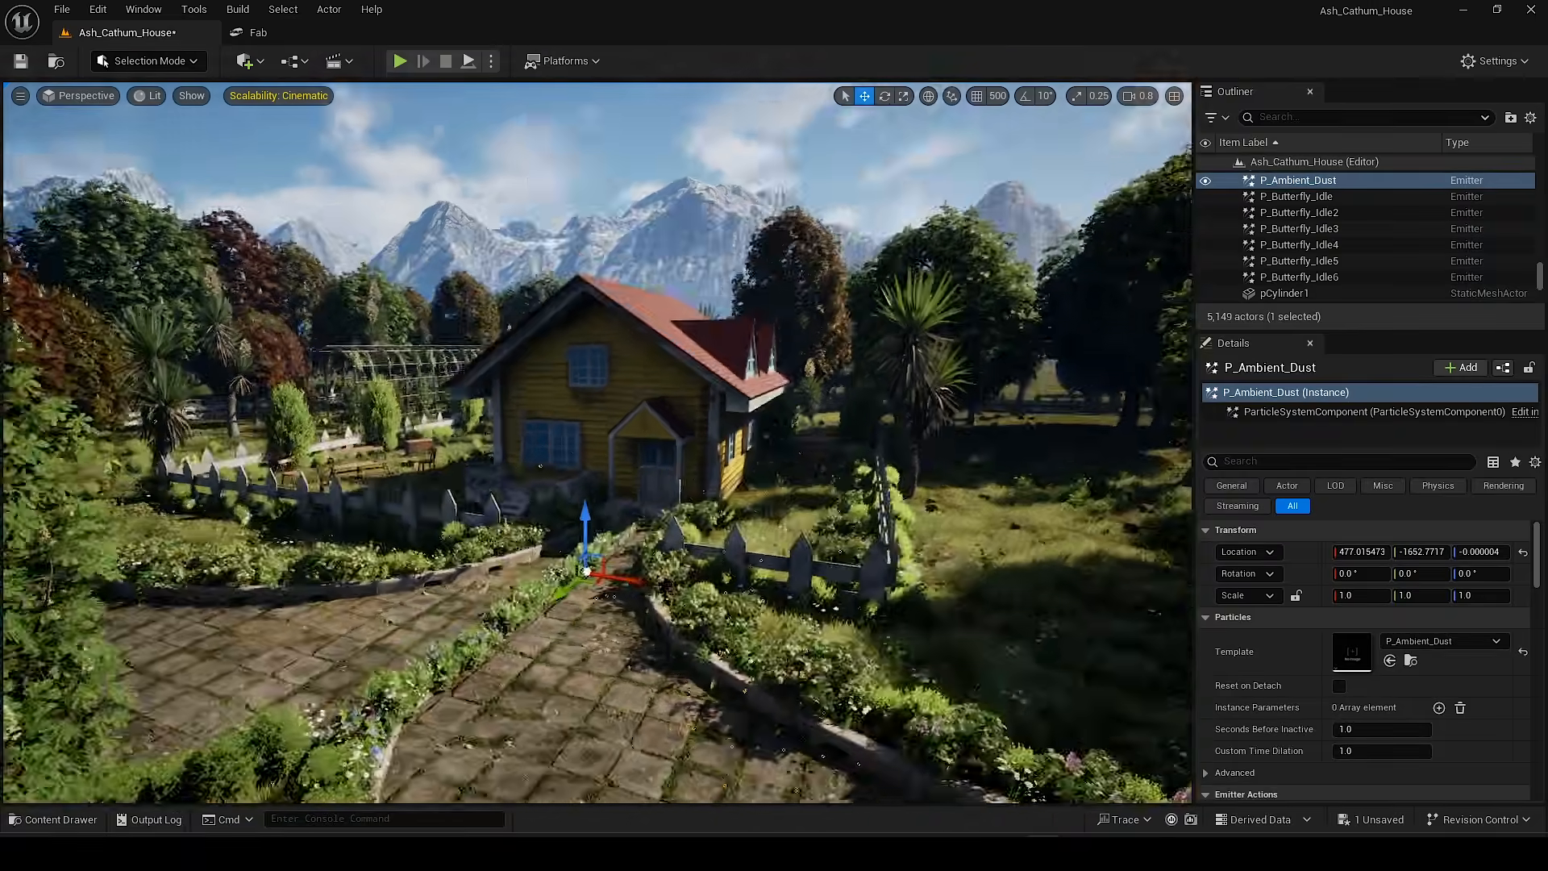
scroll(597, 500, up, 1)
right_drag(586, 451, 580, 524)
Step: Duplicate the P_Ambient_Dust emitter twice and move the copies to other parts of the garden
alt+drag(475, 443, 524, 629)
right_drag(524, 564, 557, 524)
alt+drag(500, 508, 604, 591)
alt+drag(641, 713, 709, 750)
right_drag(709, 750, 564, 548)
drag(540, 544, 492, 523)
right_drag(492, 524, 612, 581)
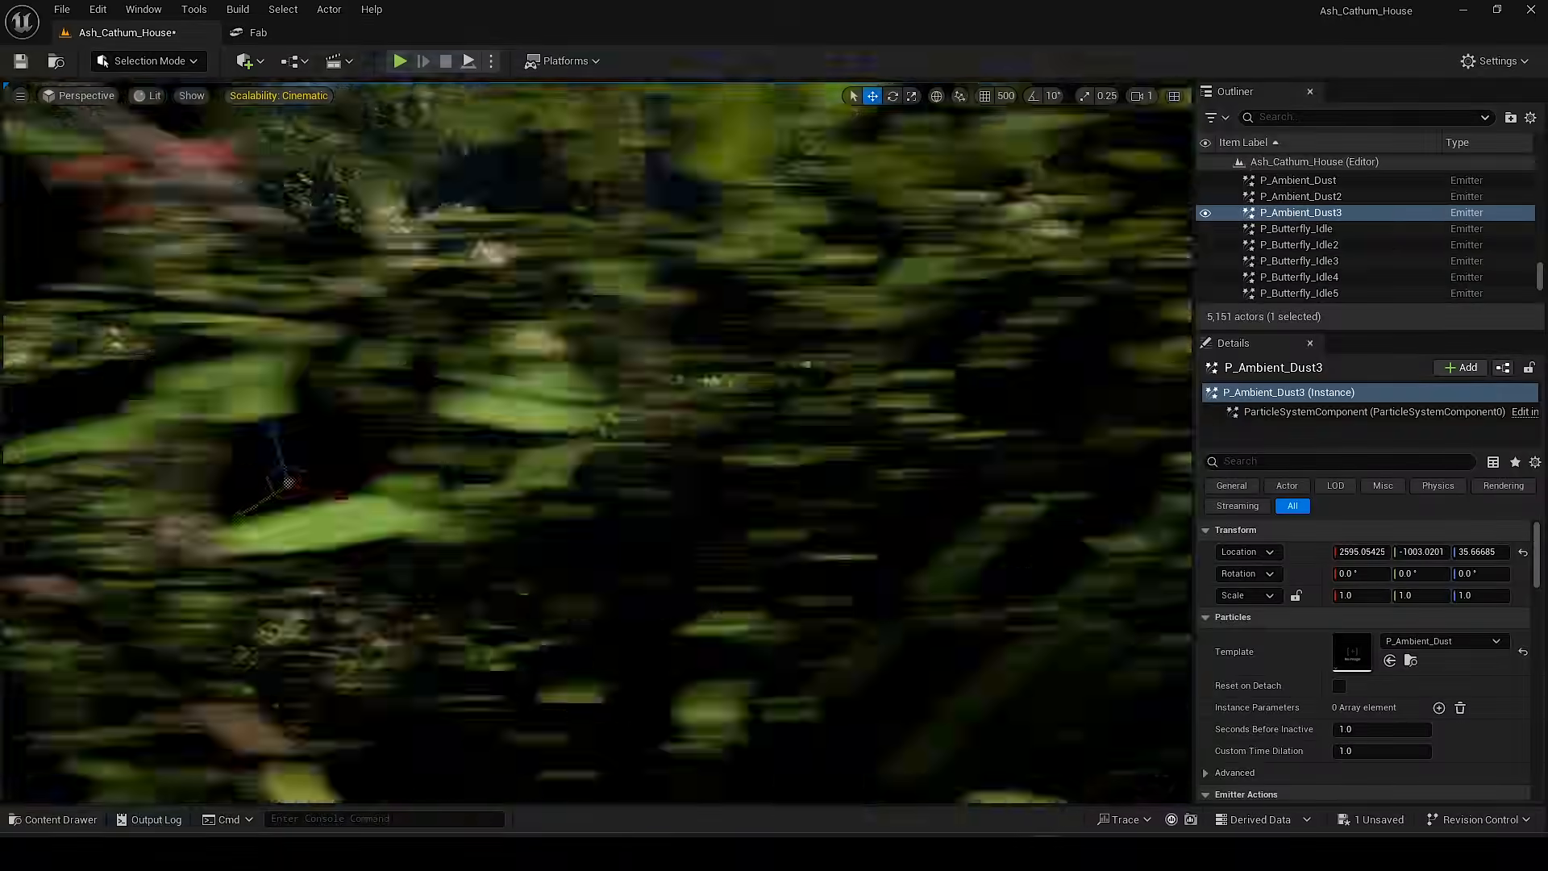
Step: Add three more copies of the dust emitter, bringing the last one to the vine arbor beside the pond
alt+drag(794, 632, 893, 715)
right_drag(893, 714, 895, 644)
alt+drag(896, 554, 407, 686)
scroll(323, 637, down, 3)
right_drag(407, 685, 307, 629)
drag(440, 632, 371, 539)
right_drag(371, 539, 446, 612)
alt+drag(447, 621, 439, 411)
right_drag(439, 411, 516, 581)
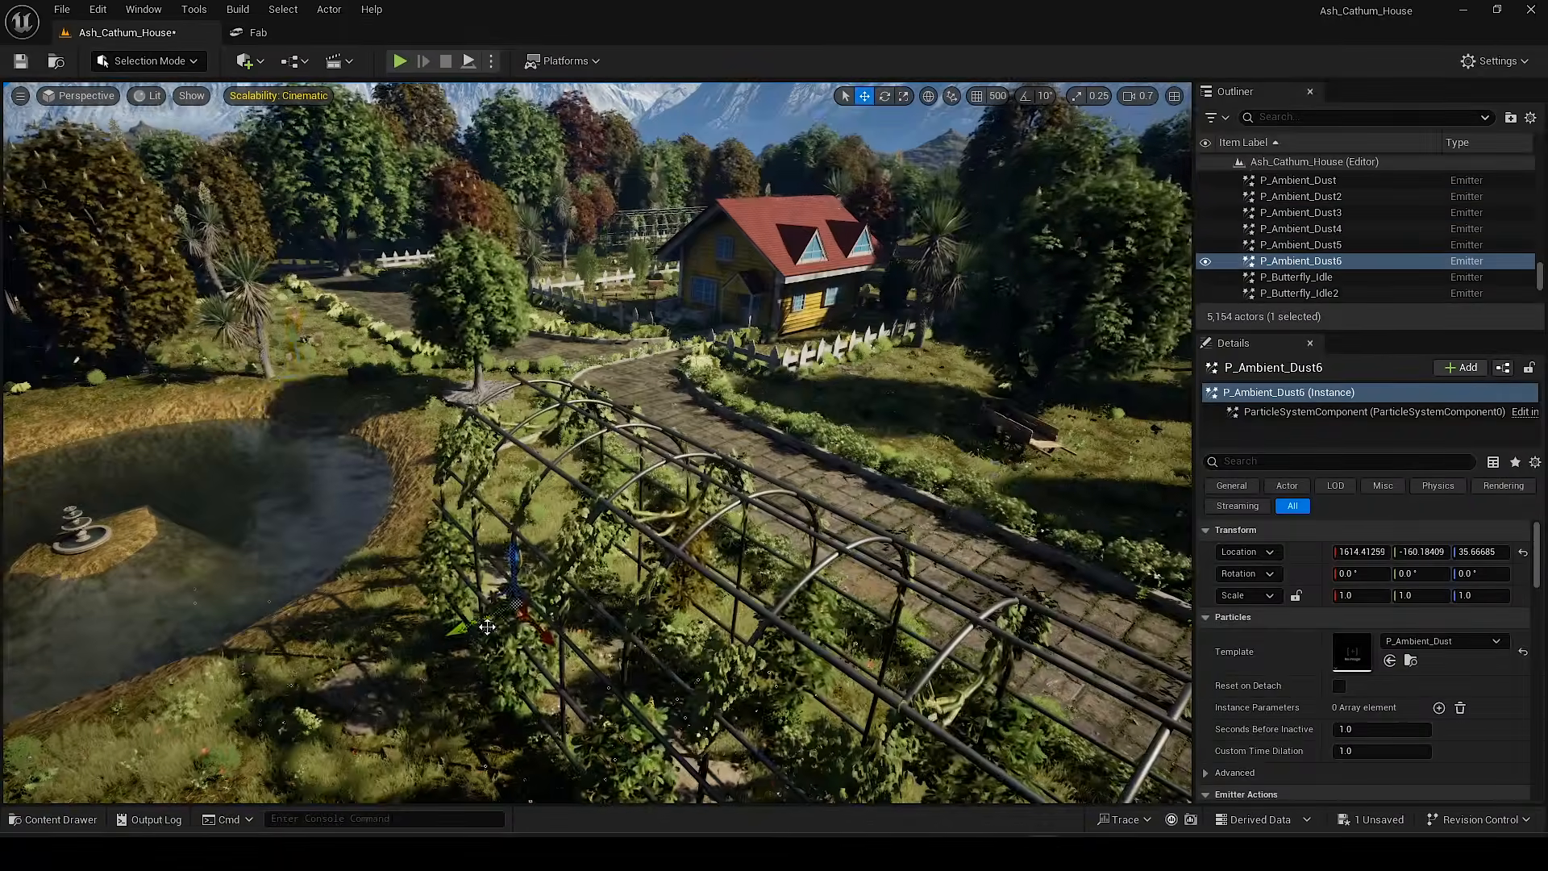
Step: Spread four further copies of the dust emitter across the remaining garden areas and save the level
alt+drag(516, 605, 310, 354)
scroll(242, 395, down, 1)
right_drag(311, 354, 326, 500)
drag(327, 500, 427, 435)
right_drag(427, 435, 117, 637)
alt+drag(116, 636, 875, 342)
right_drag(875, 343, 660, 732)
scroll(766, 403, up, 2)
alt+drag(660, 732, 709, 451)
scroll(895, 571, down, 1)
right_drag(710, 452, 830, 576)
alt+drag(625, 335, 691, 587)
right_drag(691, 587, 947, 512)
key(ctrl+s)
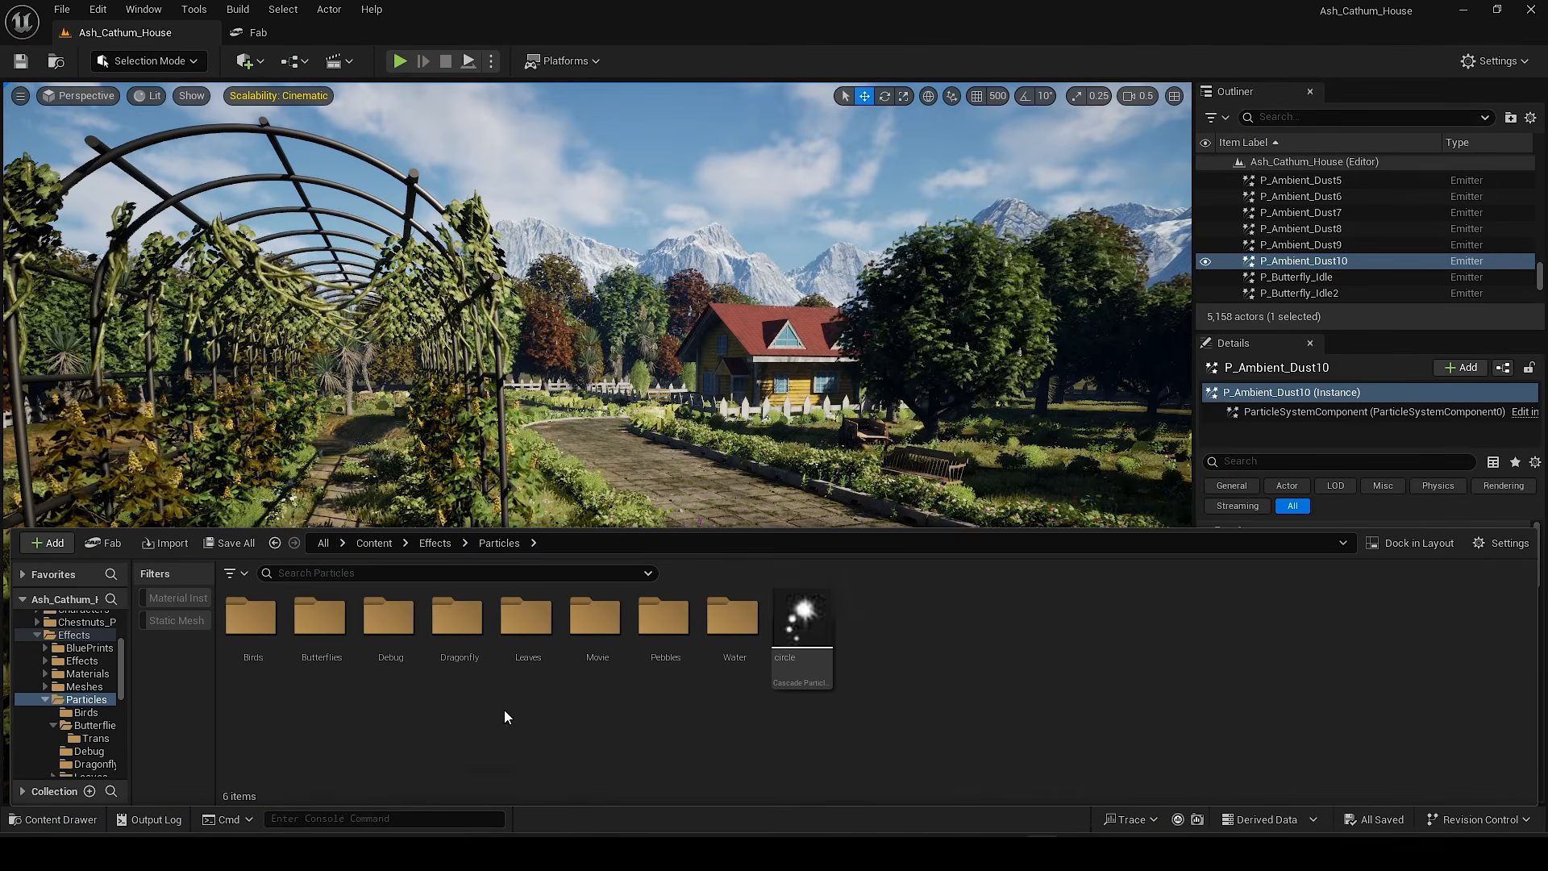
Step: Place P_Petals_AccelTest from Effects > Particles > Leaves on the grass between the arbor and stone path, and check it in Game View
double_click(536, 645)
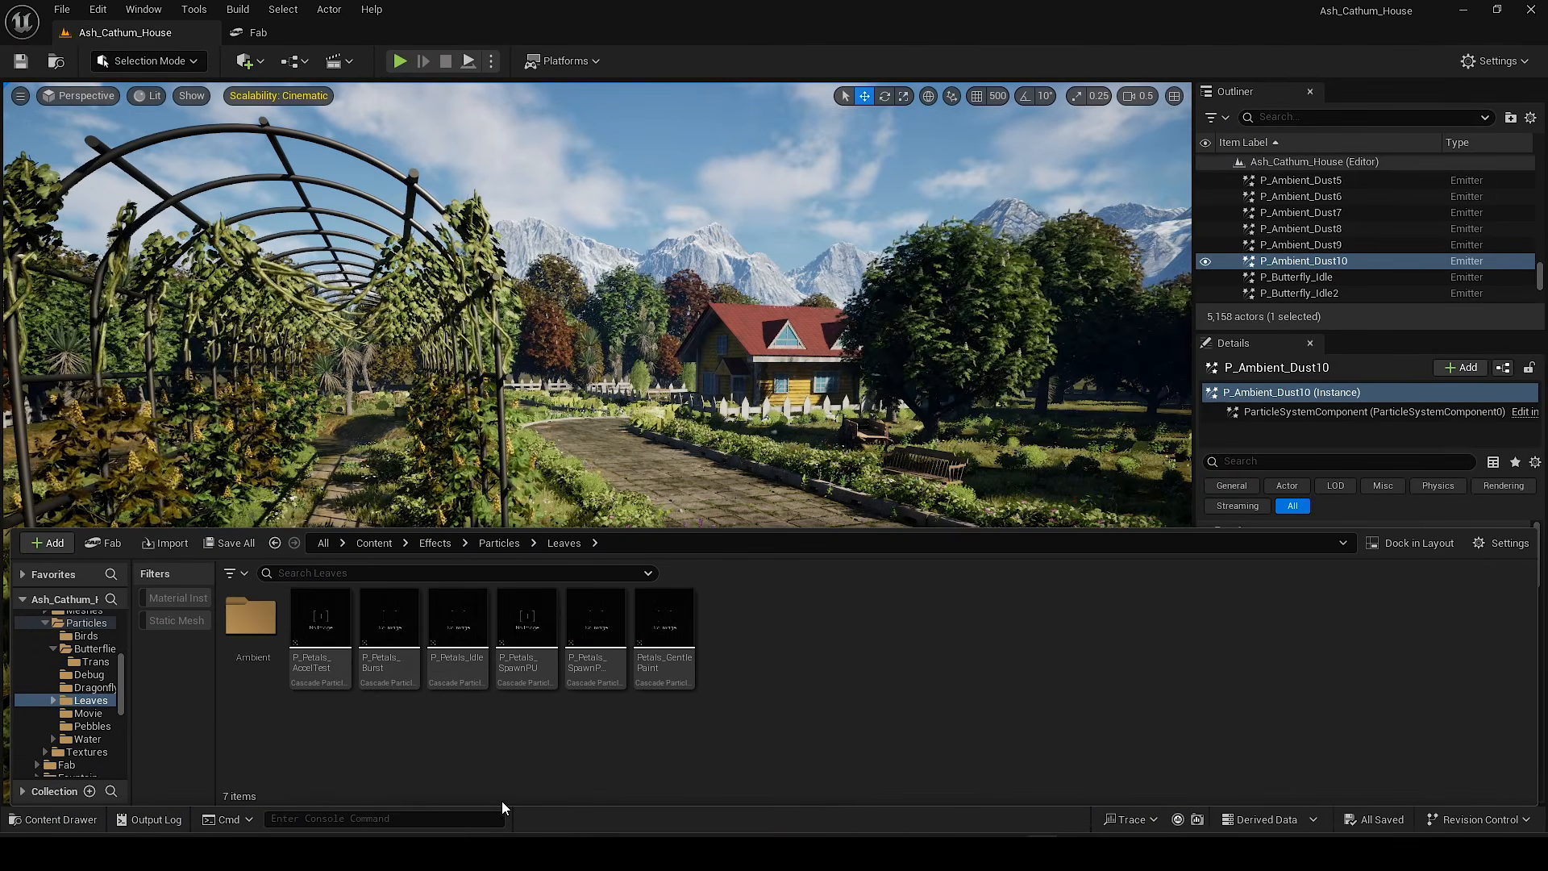
drag(336, 634, 674, 641)
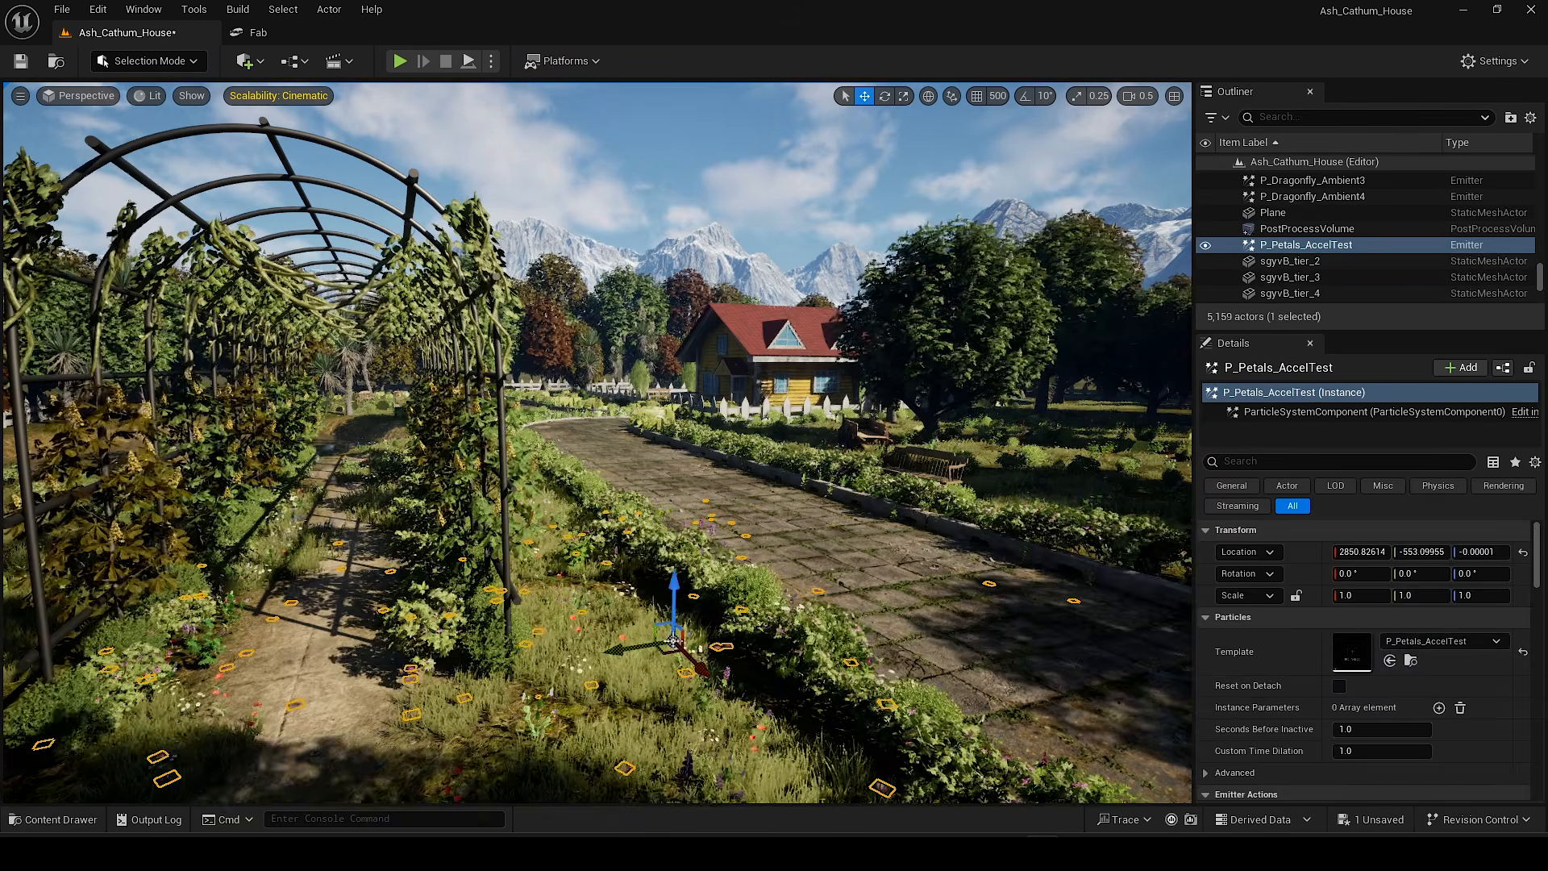
key(d)
right_drag(721, 591, 485, 728)
scroll(720, 591, down, 1)
key(g)
key(g)
key(w)
scroll(437, 744, up, 1)
key(w)
key(g)
key(g)
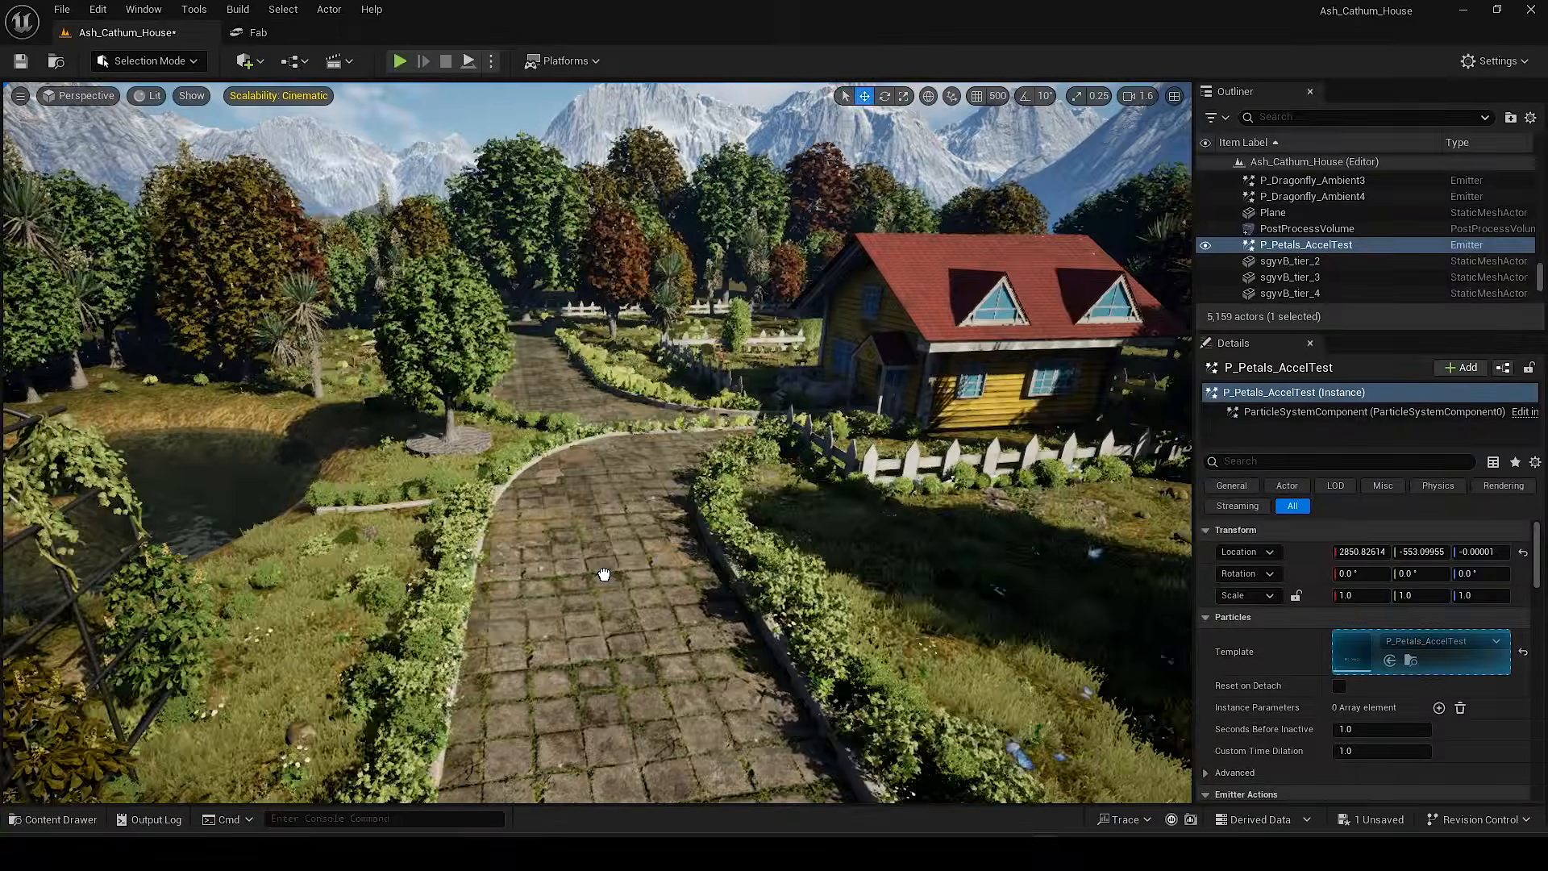
Step: Spread further copies of P_Petals_AccelTest along the stone path and the far end of the garden, and save the level
drag(1384, 649, 601, 556)
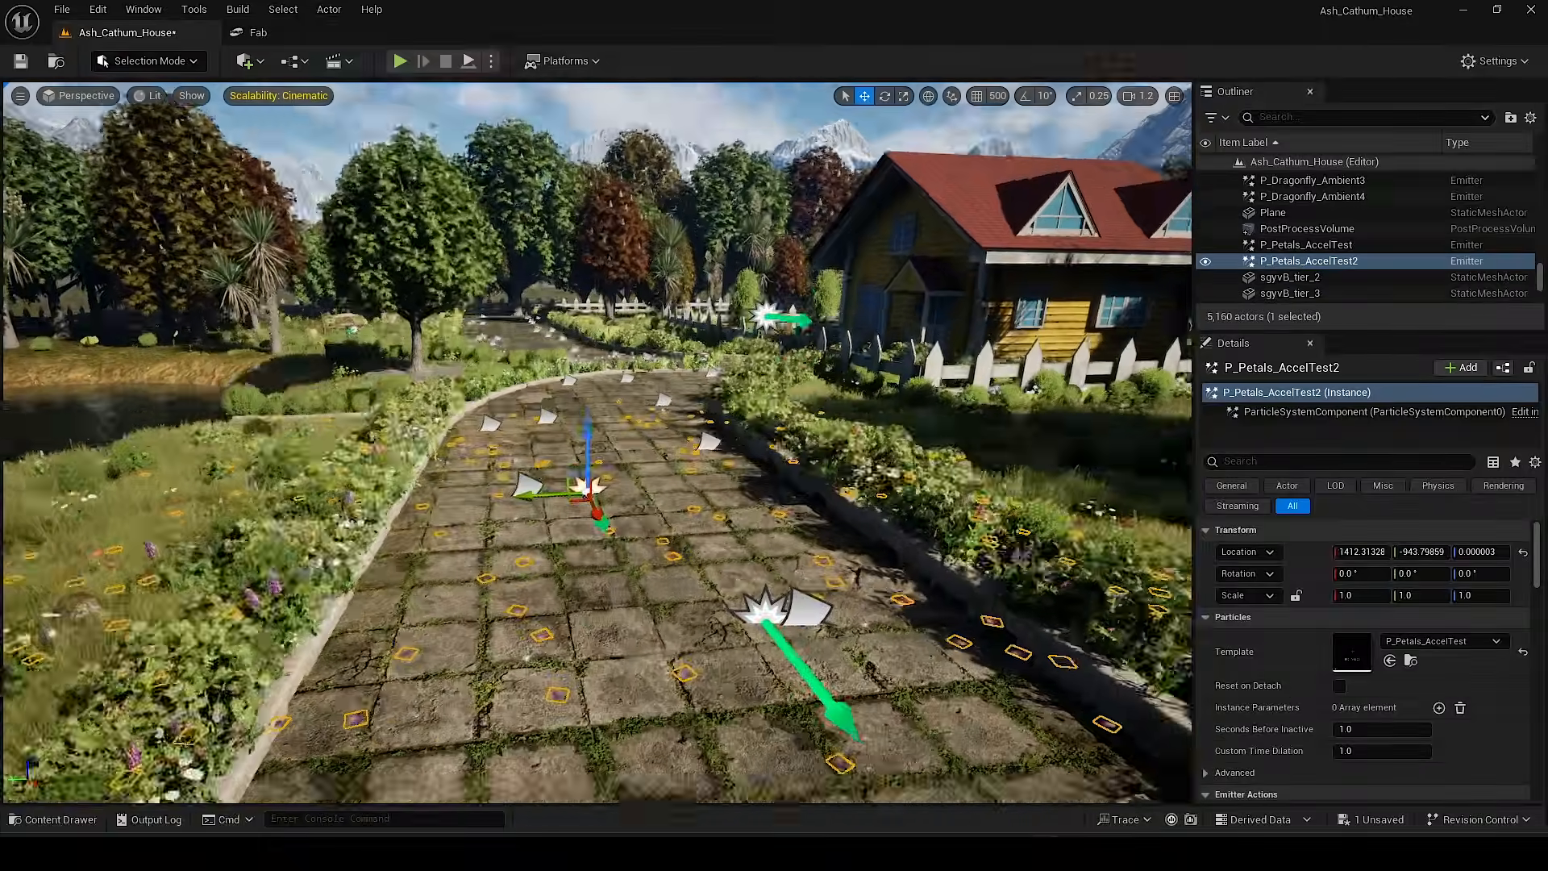
click(348, 659)
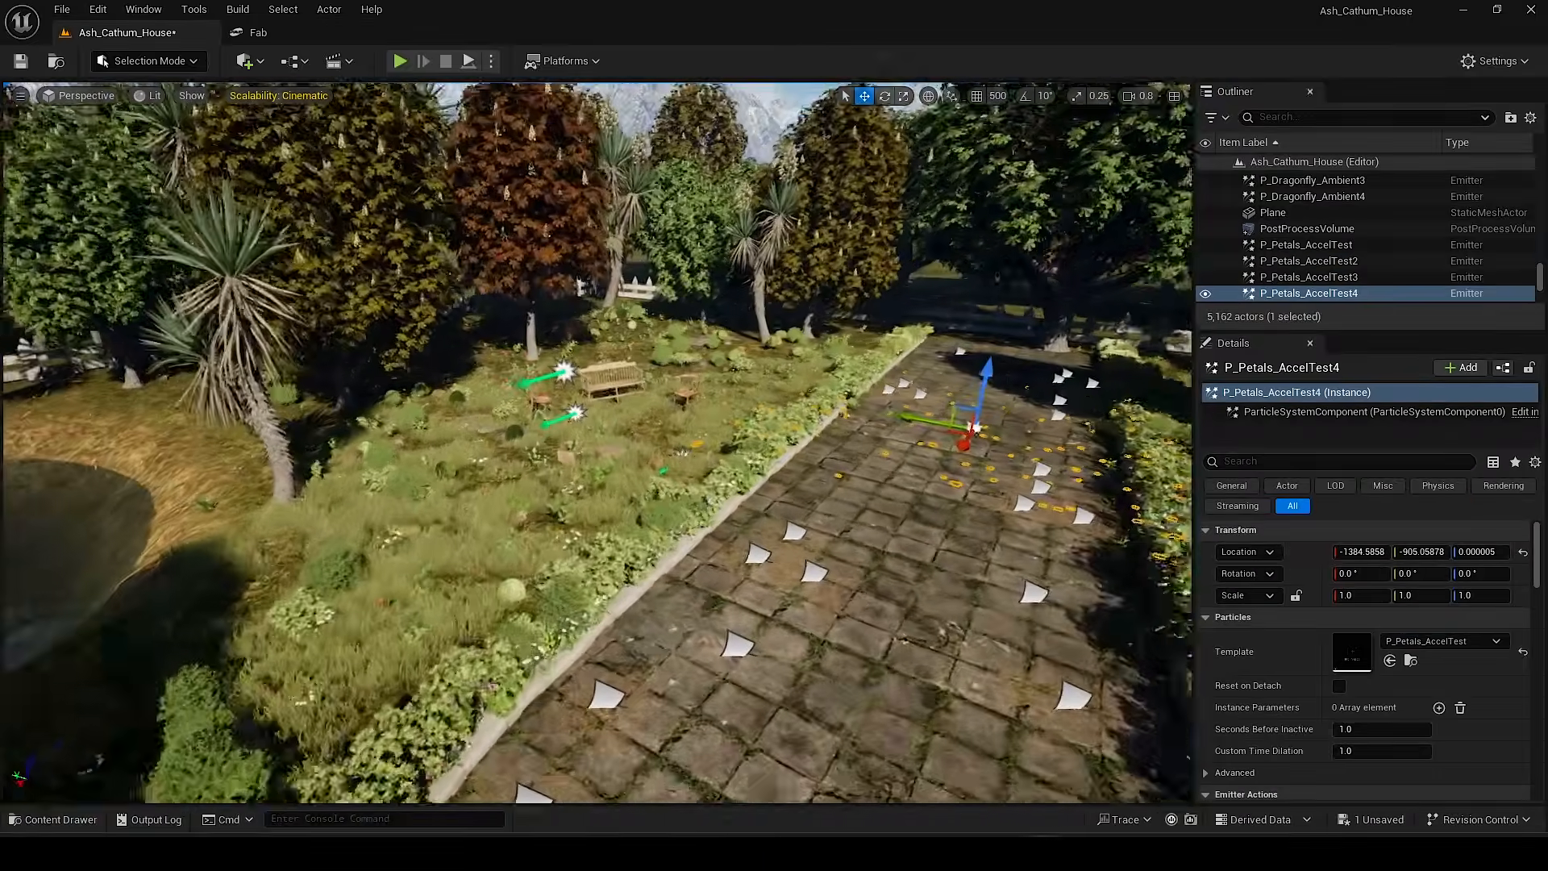
right_drag(487, 635, 487, 635)
key(ctrl+space)
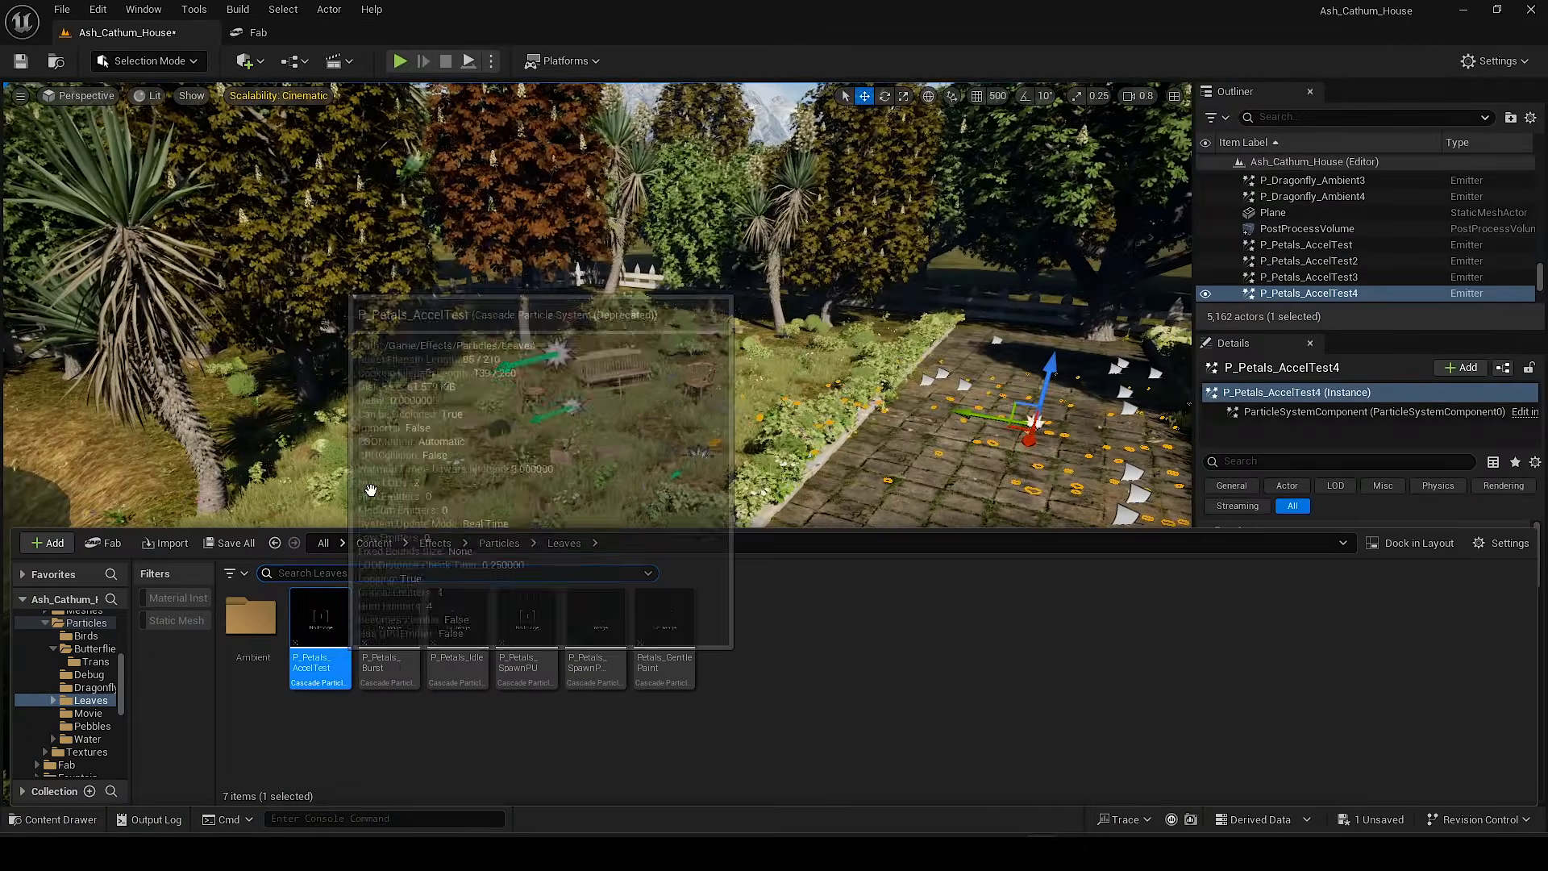
drag(346, 543, 596, 427)
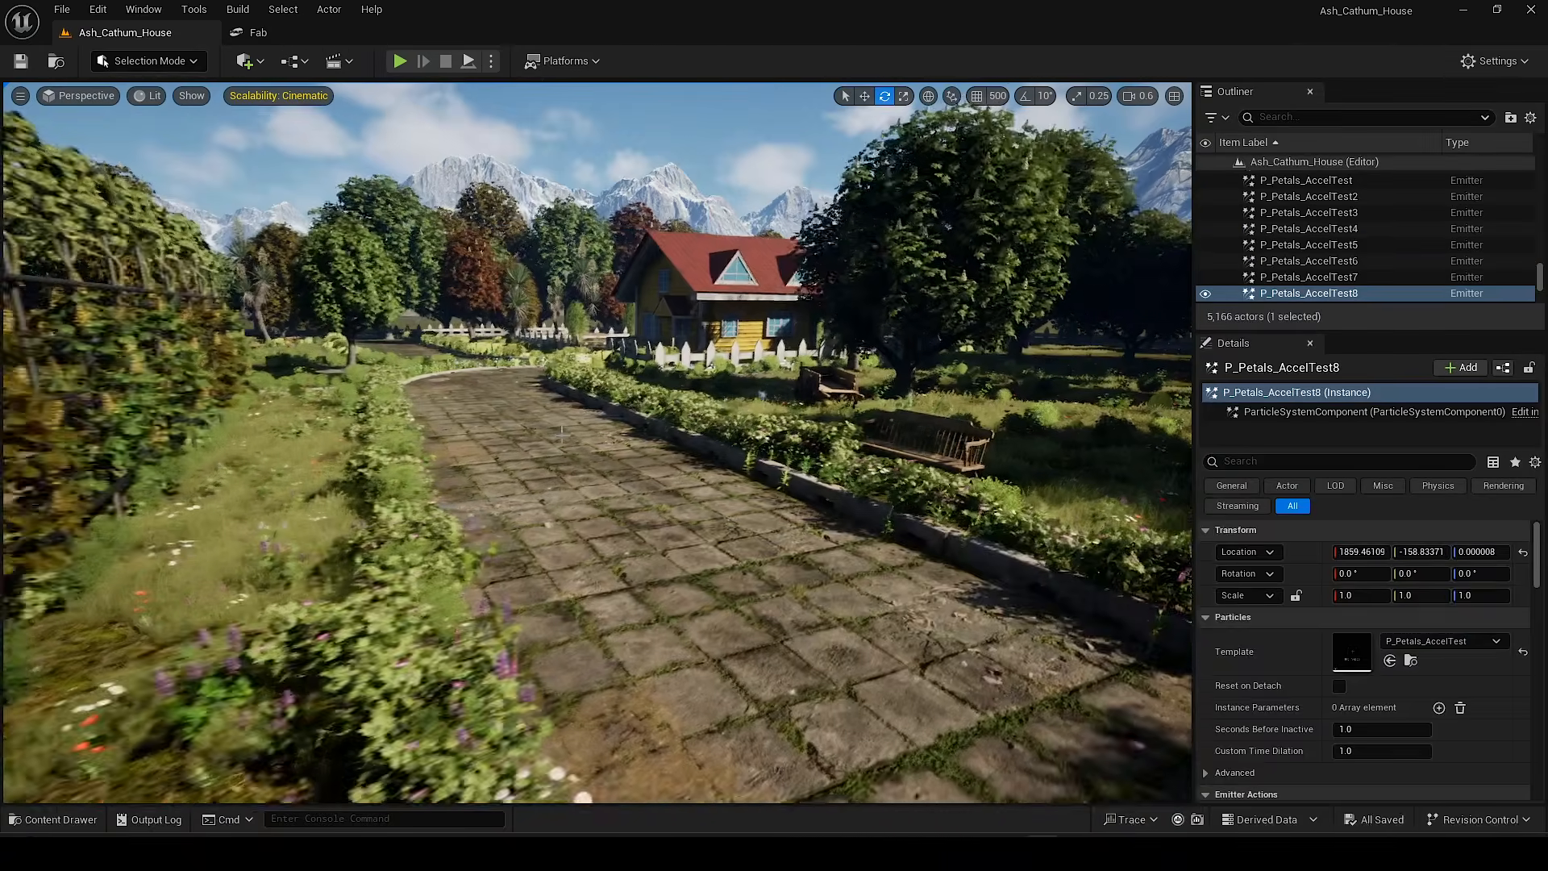
Step: Place P_Petals_Idle from Effects > Particles > Leaves on the stone path beside the vine arbor and check it in Game View
key(ctrl+space)
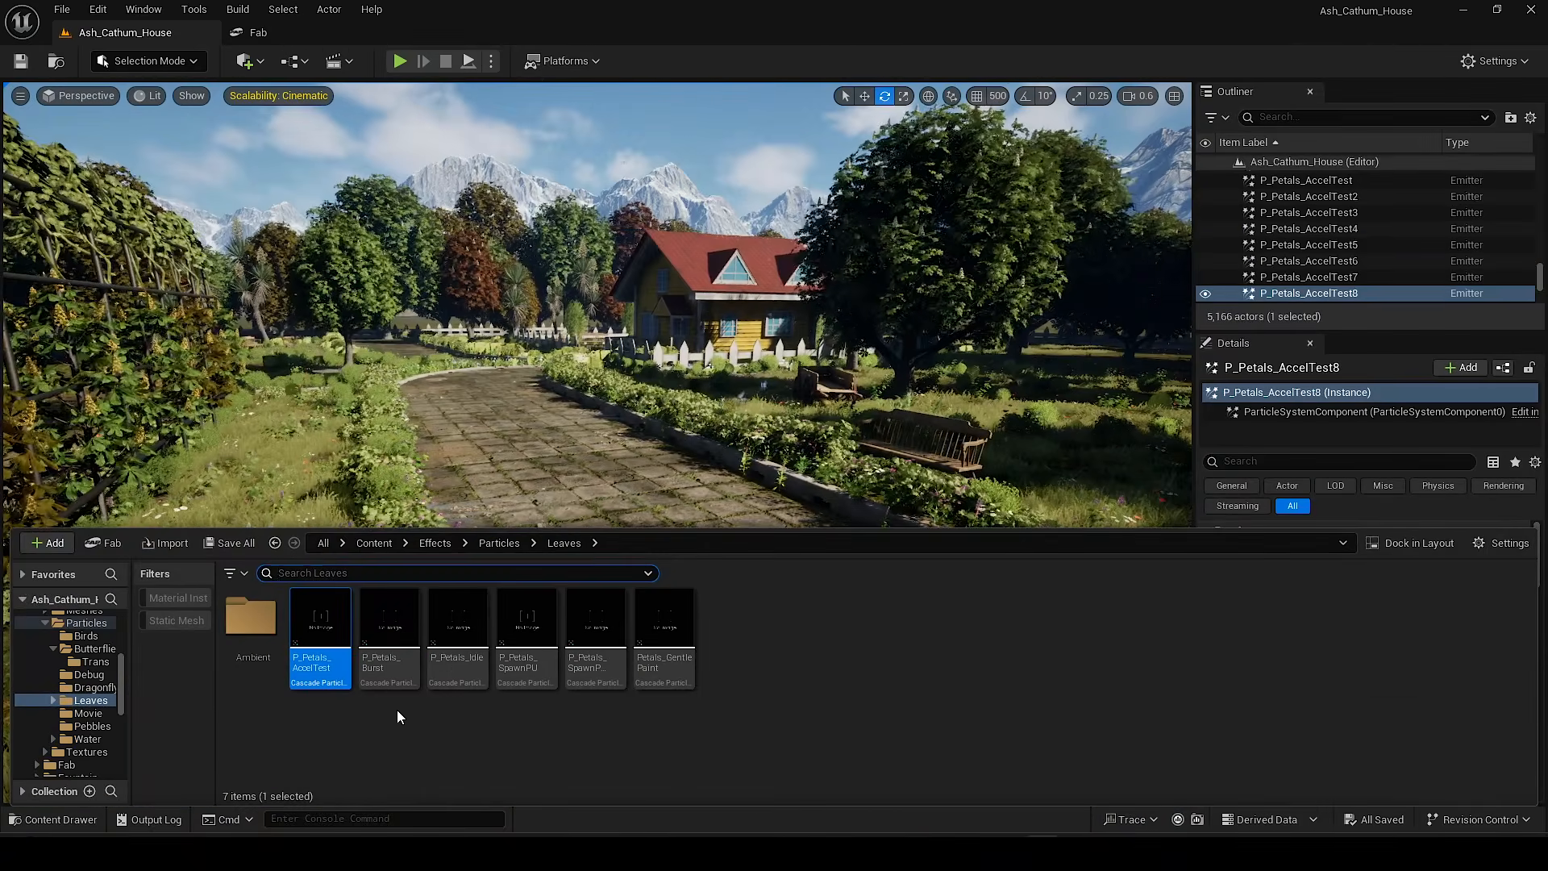
drag(457, 658, 562, 507)
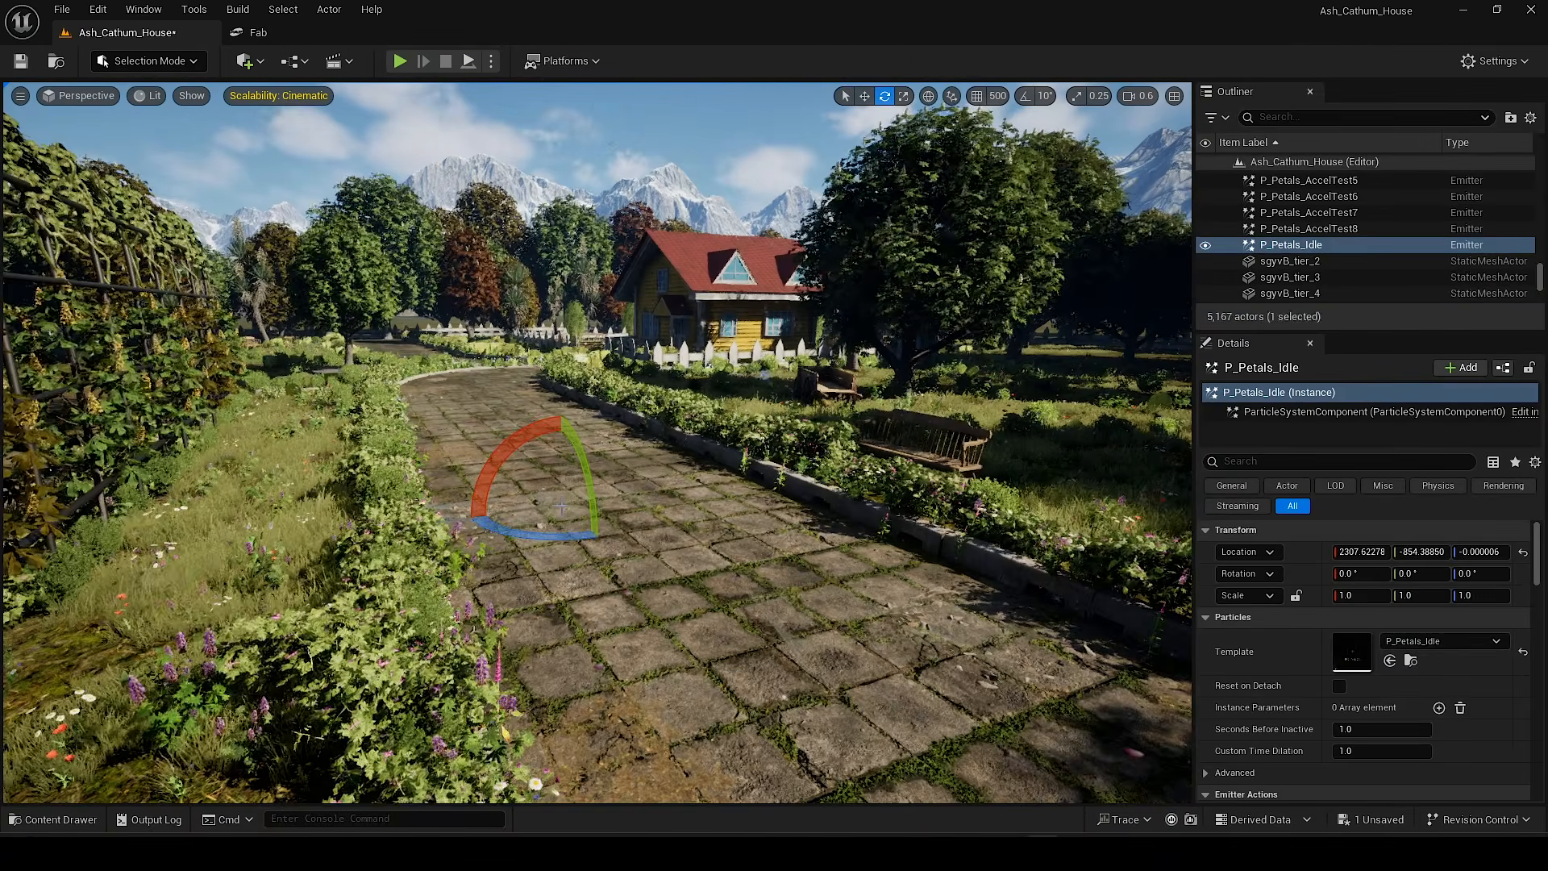
right_drag(629, 483, 625, 492)
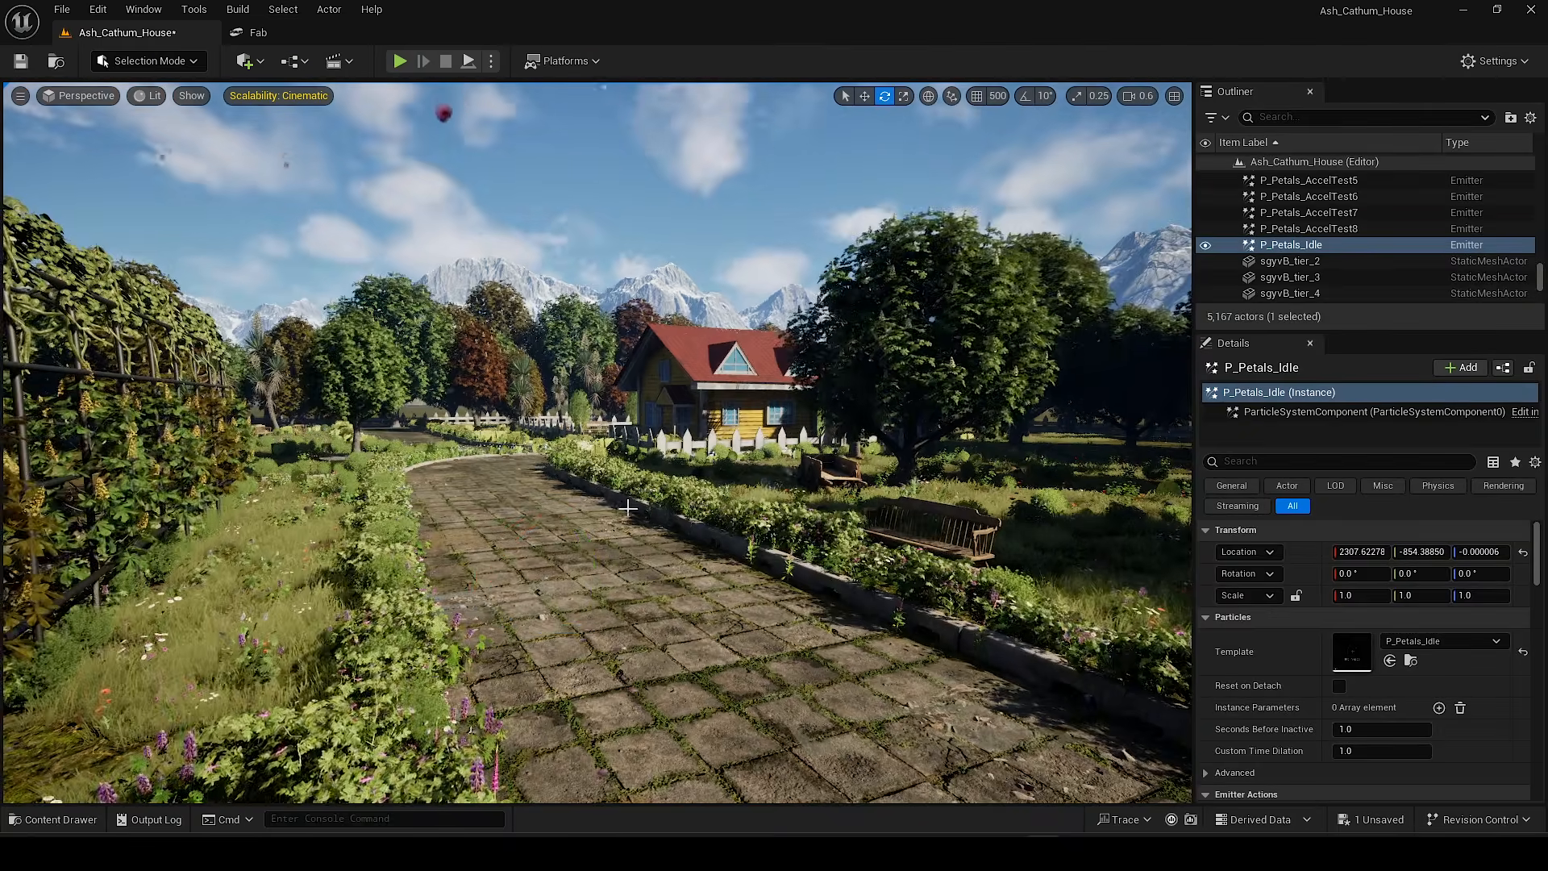
right_drag(625, 493, 568, 645)
key(a)
key(a)
key(g)
Step: Add more petal emitters around the stone path, compare the effect in Game View, and save the level
key(w)
drag(626, 553, 633, 568)
right_drag(633, 568, 524, 613)
key(g)
scroll(596, 528, down, 5)
key(g)
scroll(597, 528, up, 5)
key(d)
drag(663, 587, 729, 553)
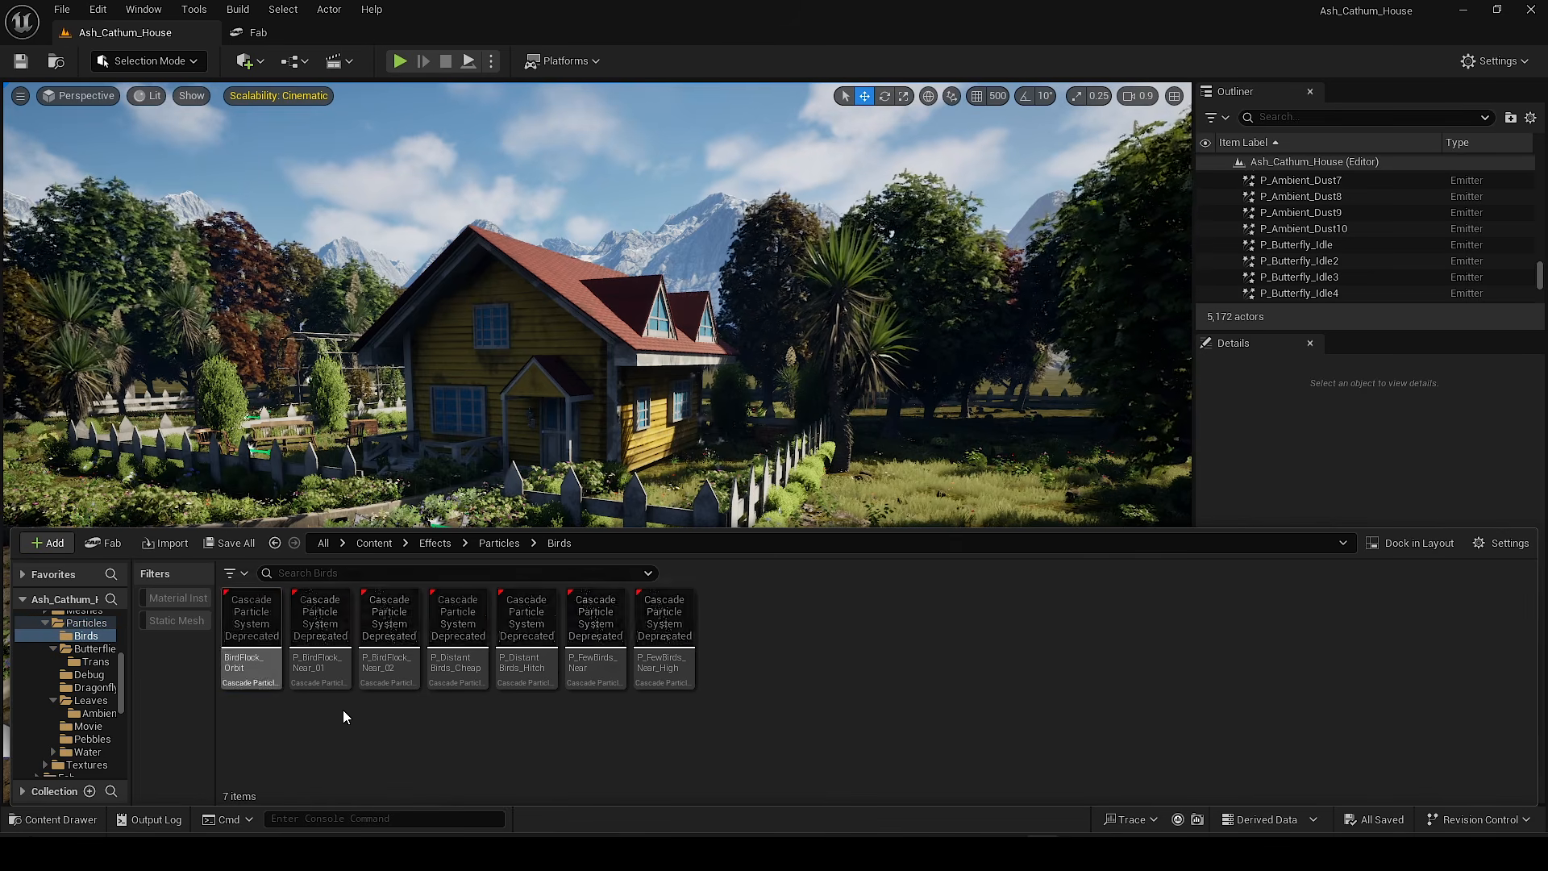
Step: Place BirdFlock_Orbit from Effects > Particles > Birds beside the yellow house and raise it into the sky
drag(270, 645, 339, 615)
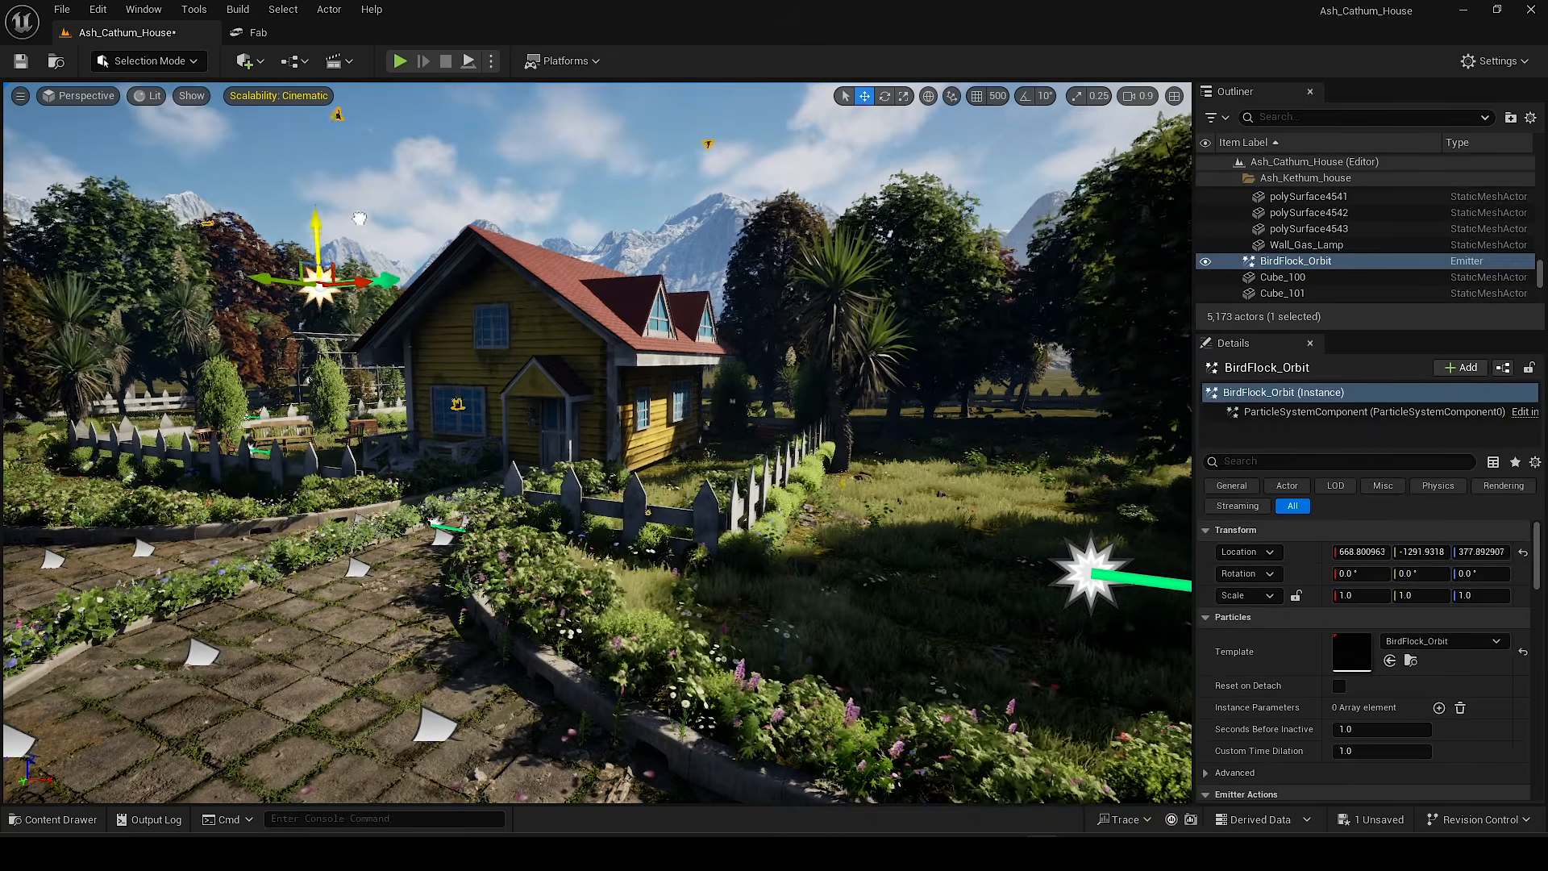
key(e)
right_drag(474, 321, 474, 347)
key(g)
drag(449, 604, 339, 460)
drag(337, 415, 336, 298)
key(g)
right_drag(335, 347, 322, 274)
Step: Place P_BirdFlock_Near_01, move it into the sky behind the house at about 1249 units height, and rotate it about -14° around Z
key(ctrl+space)
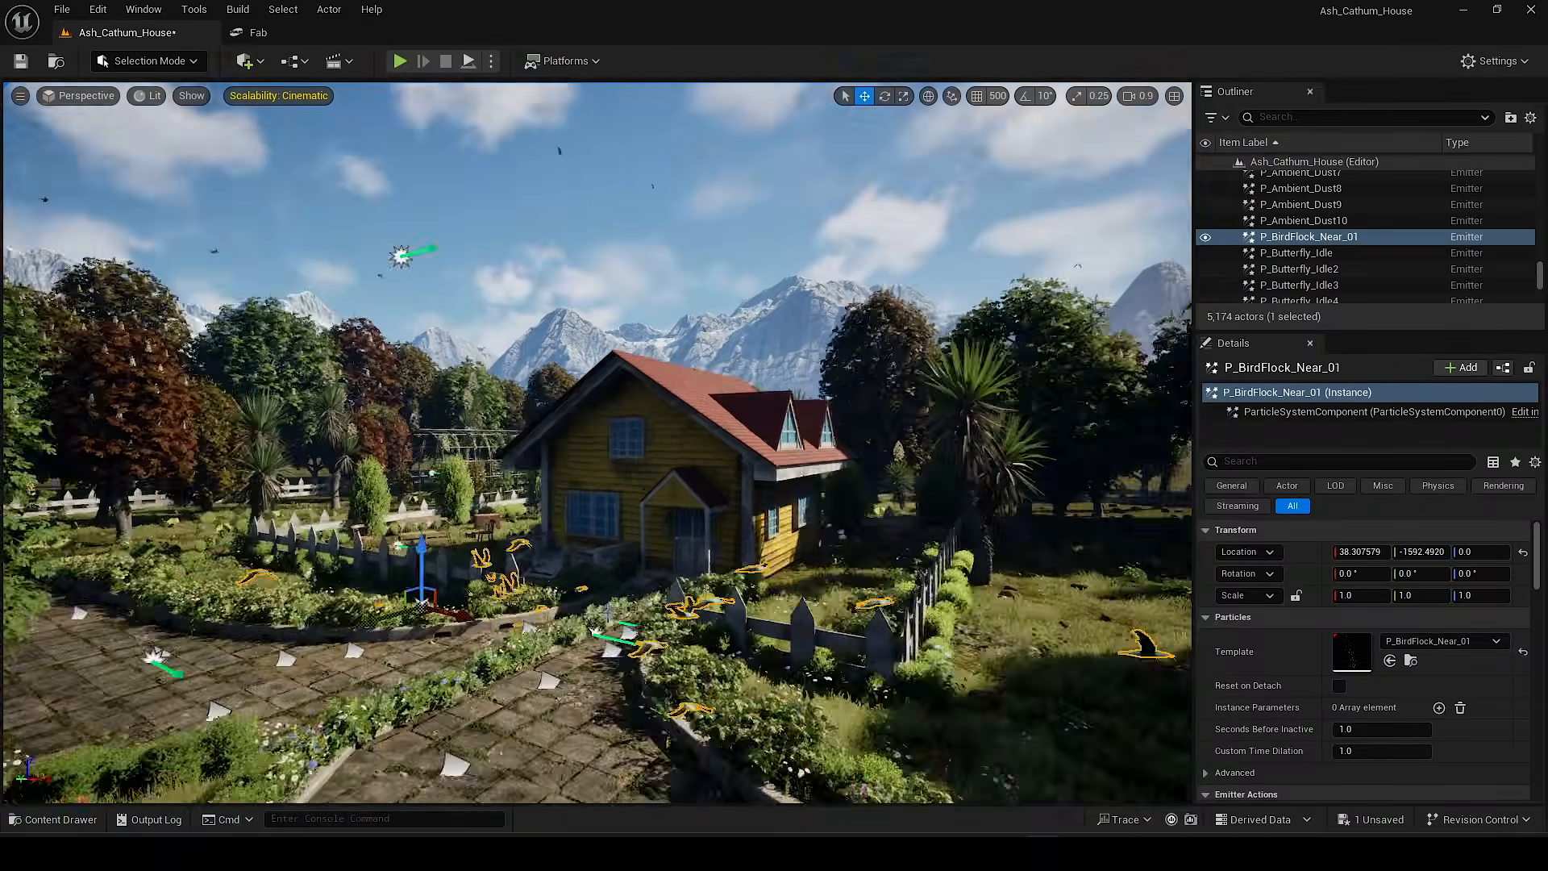
right_drag(597, 363, 564, 371)
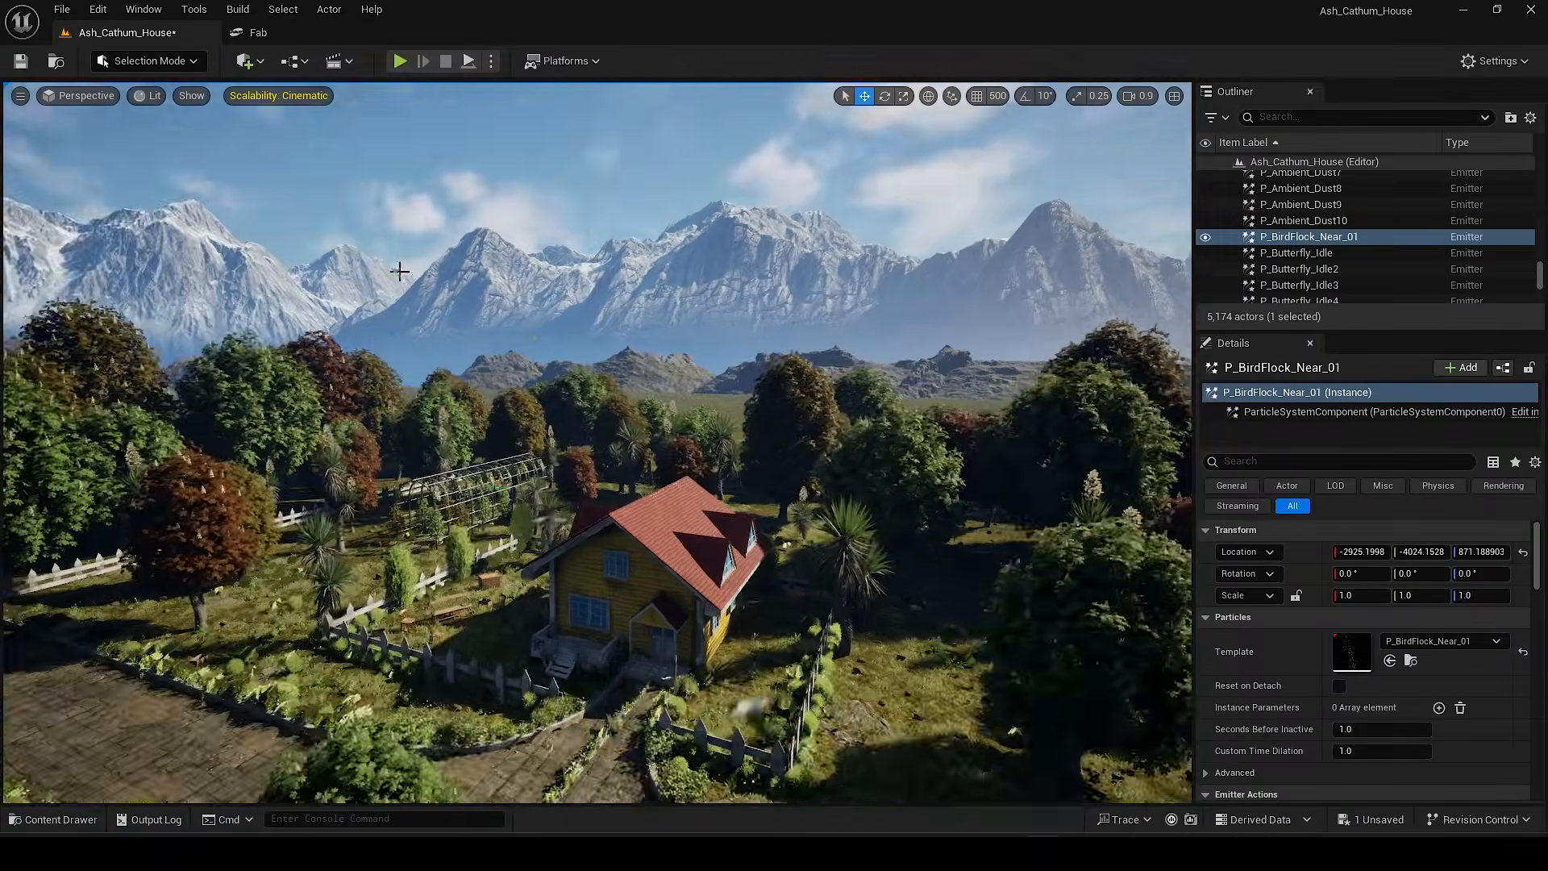
right_drag(398, 270, 378, 310)
key(g)
drag(451, 541, 540, 558)
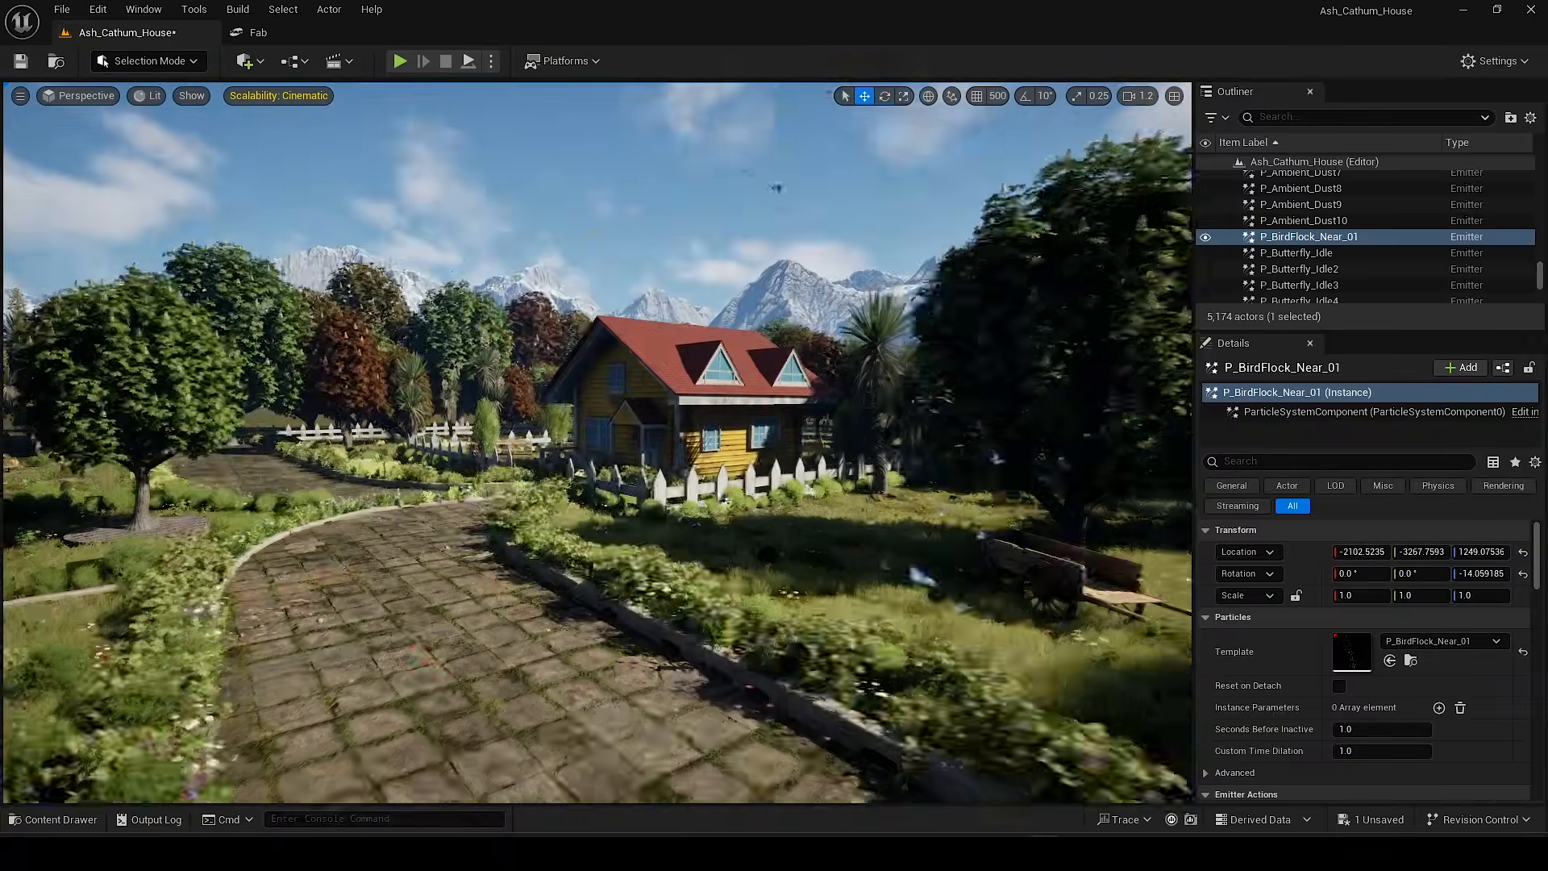
key(g)
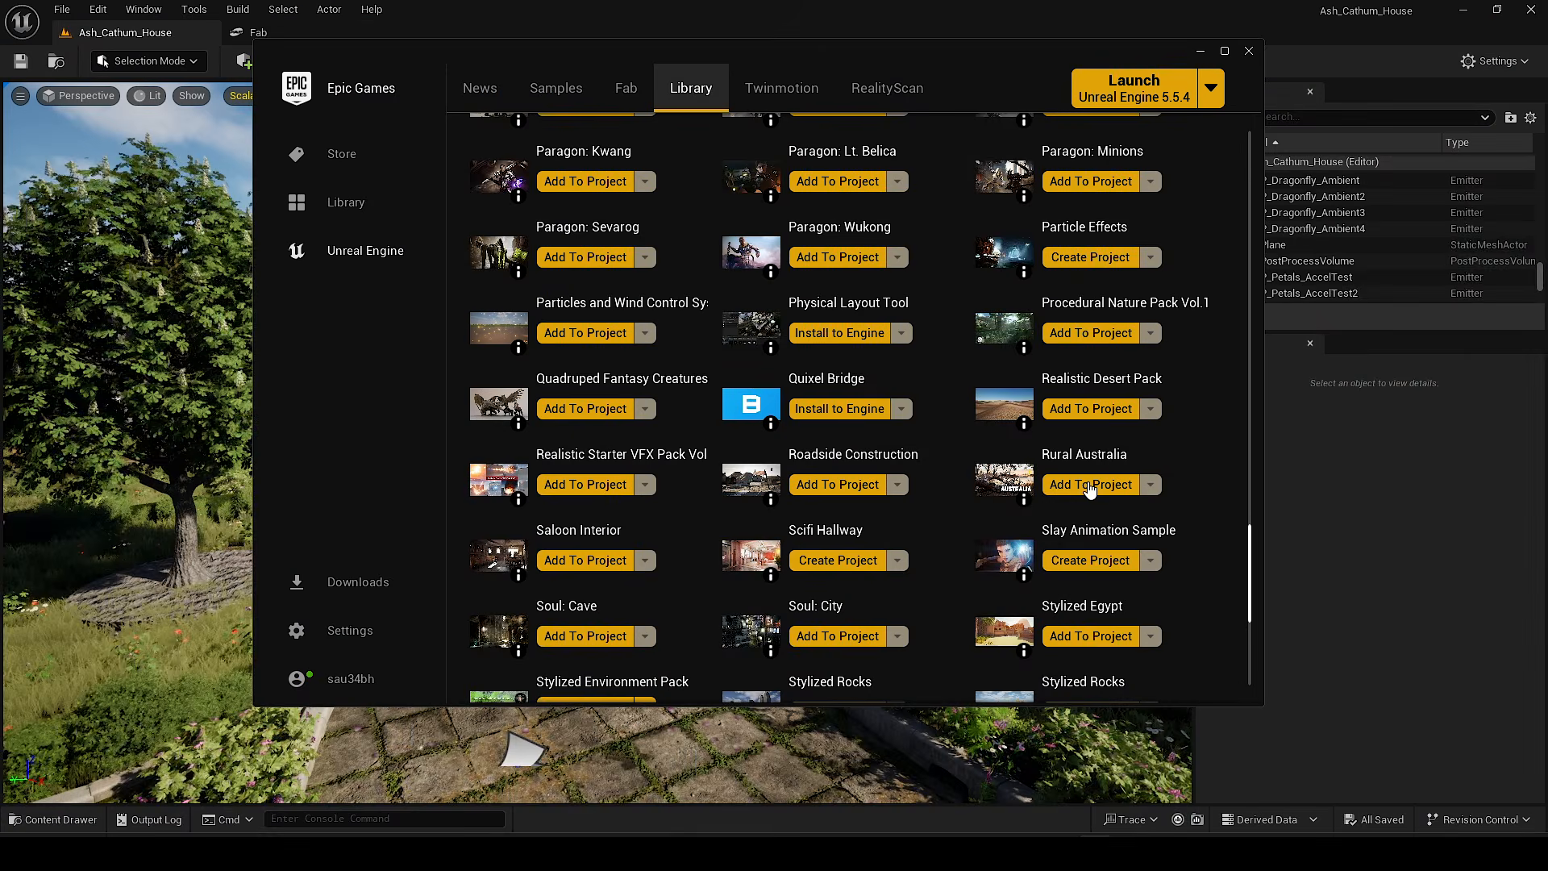
Step: Add the Rural Australia pack to the project from the Epic Games Launcher library and open its Effects > FallingLeaves folder
click(1088, 484)
scroll(830, 428, down, 2)
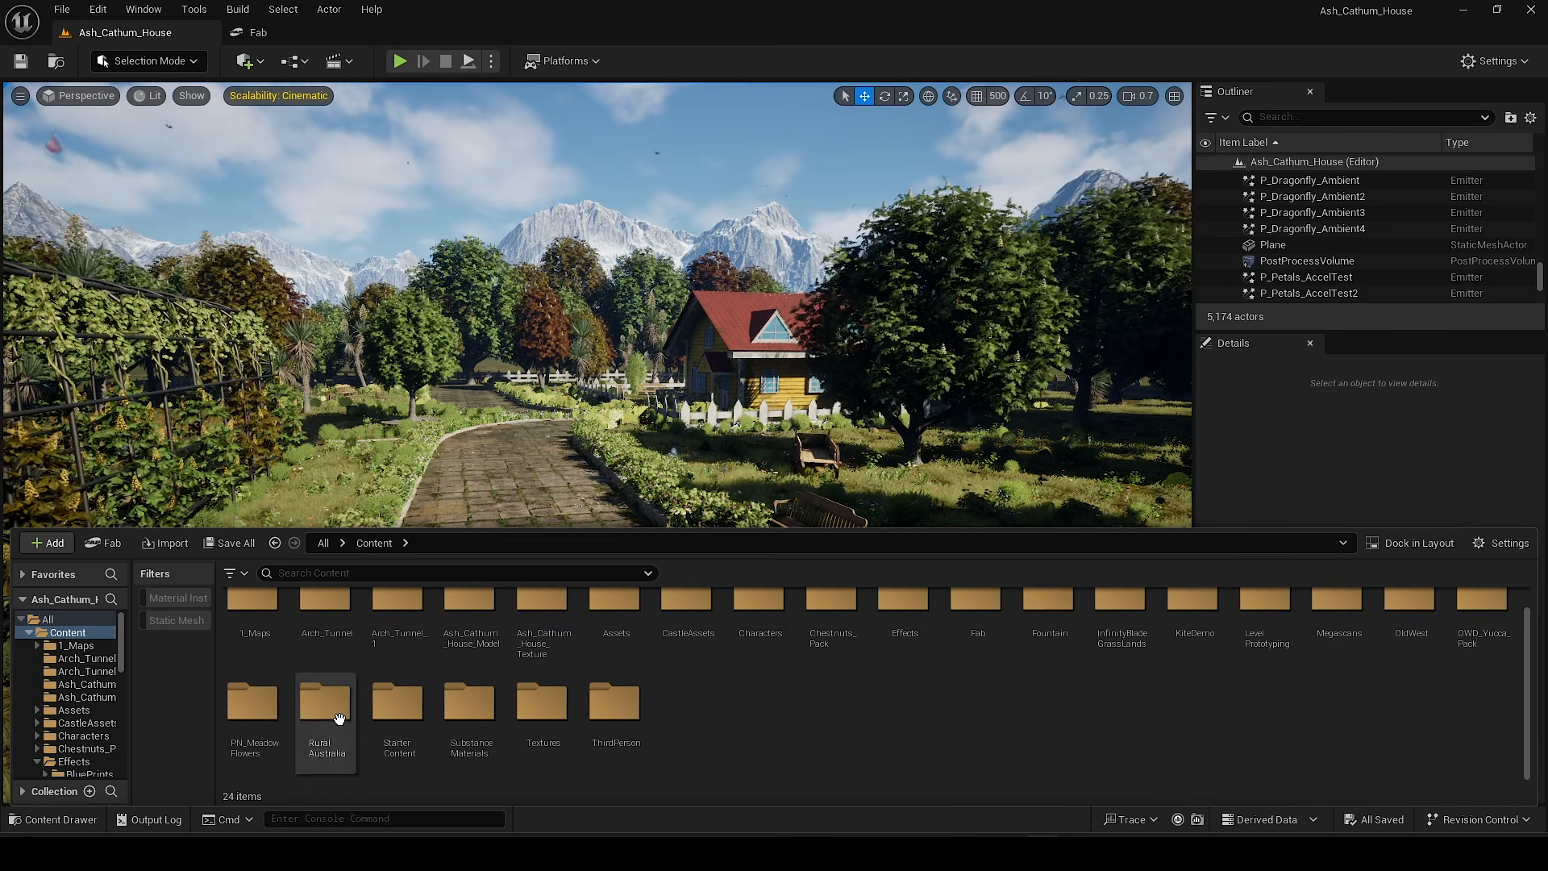
double_click(320, 687)
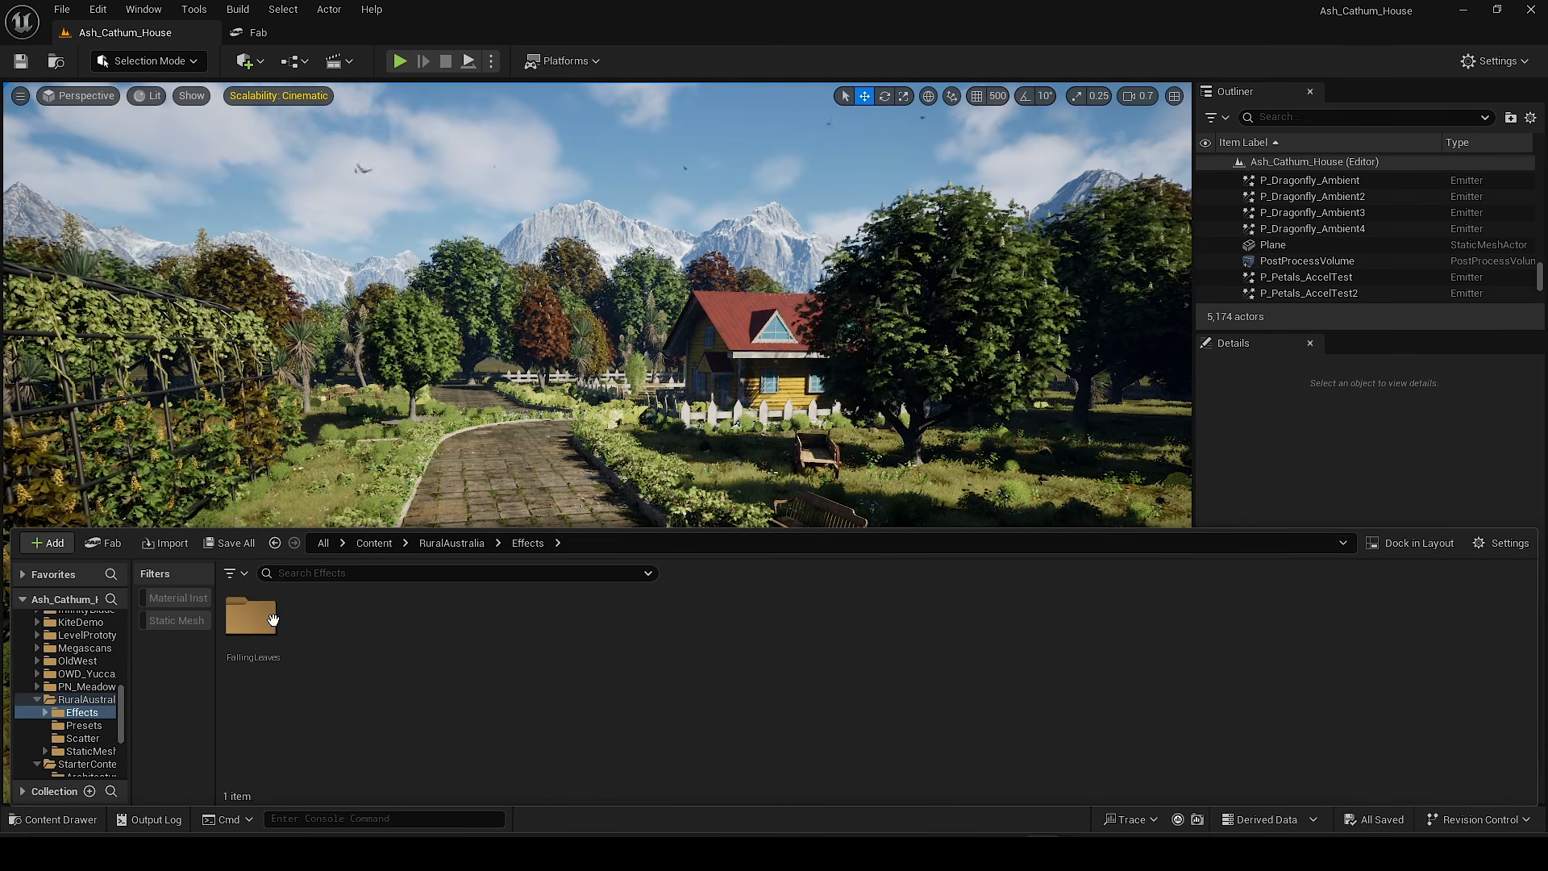
double_click(272, 643)
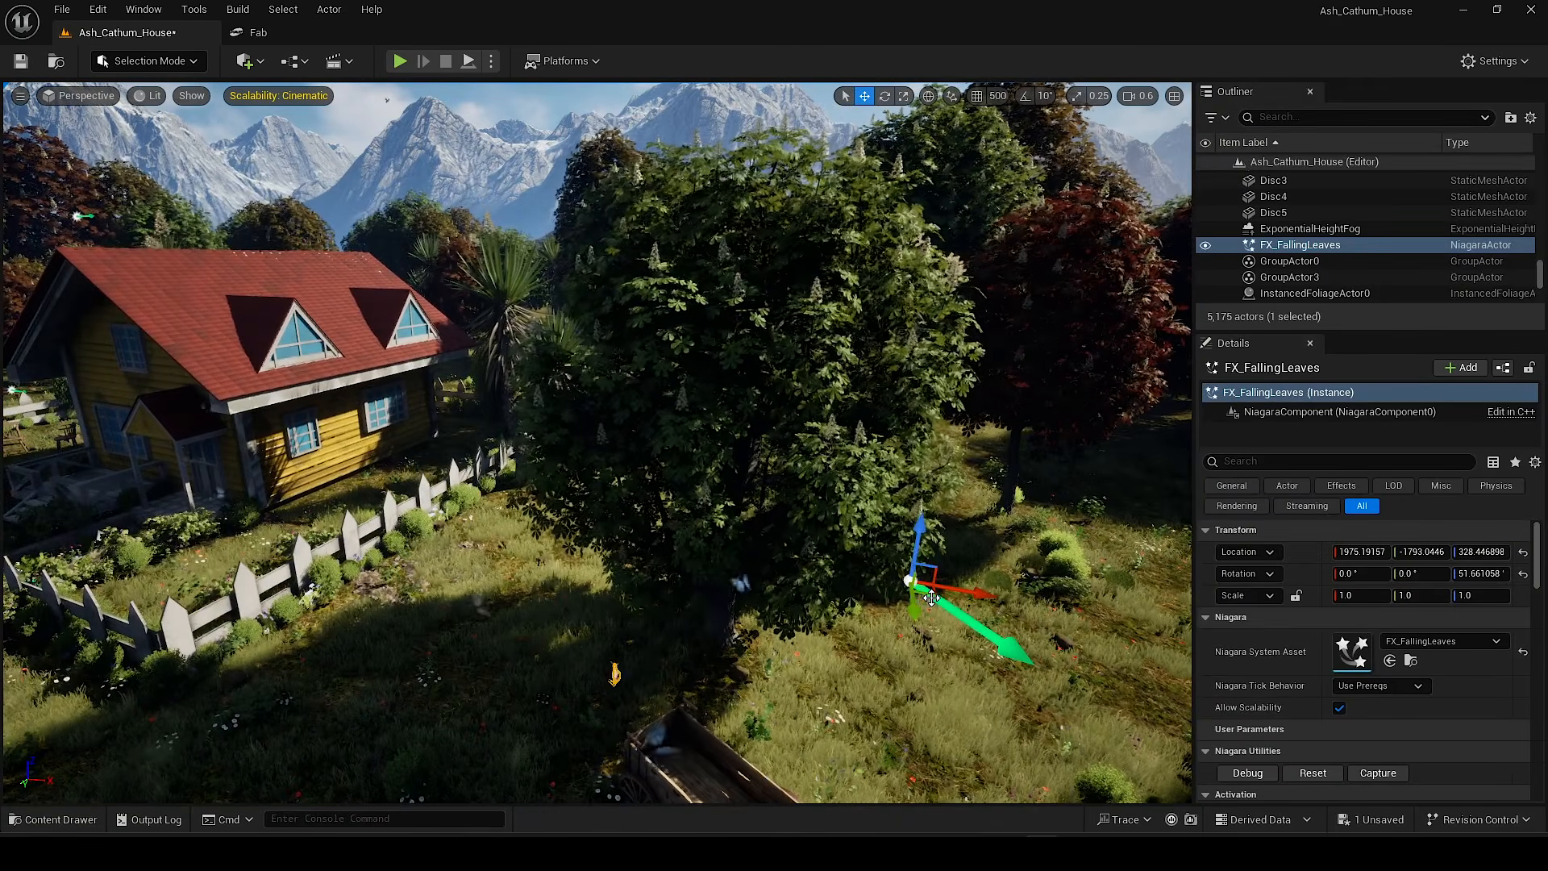
Step: Position FX_FallingLeaves in the large tree by the cart and place copies beside the stone path and over the vine arbor
drag(932, 597, 874, 520)
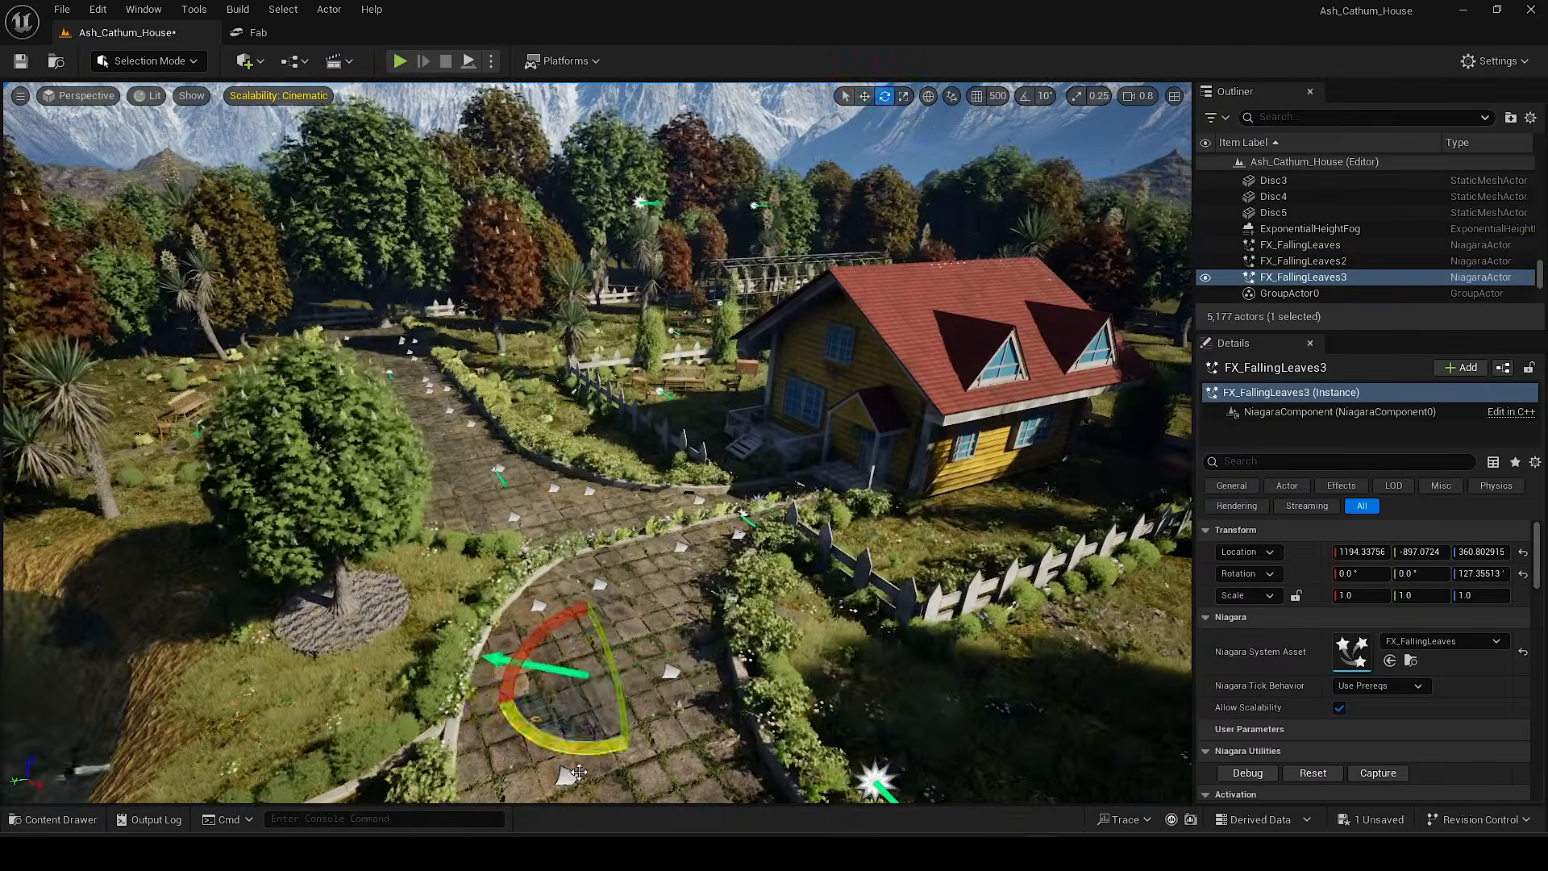
shift+drag(579, 689, 754, 326)
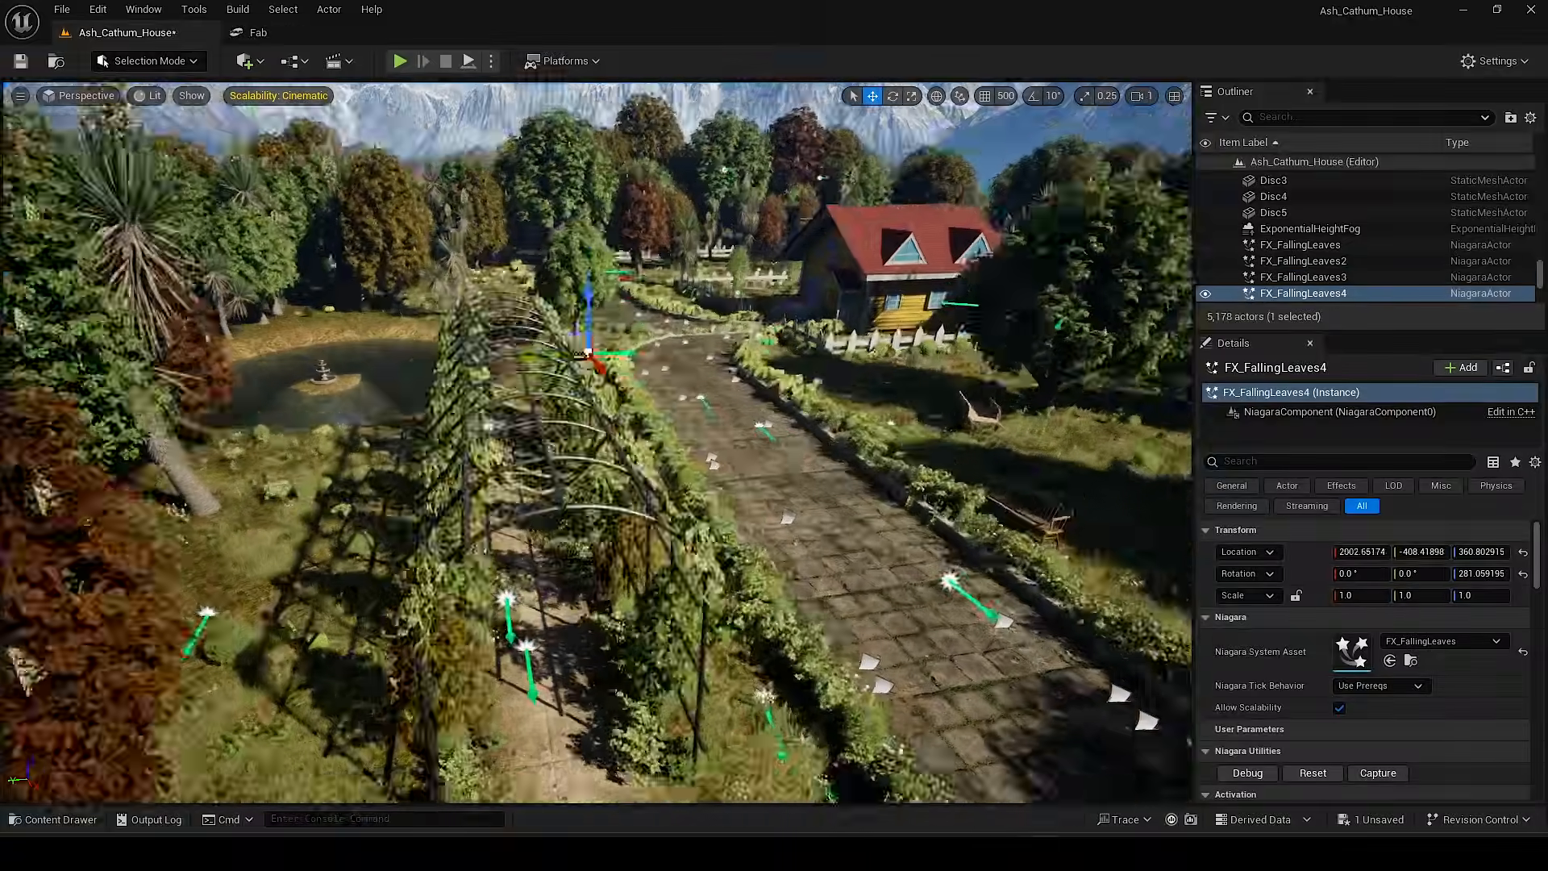
right_drag(594, 356, 790, 452)
key(ctrl+z)
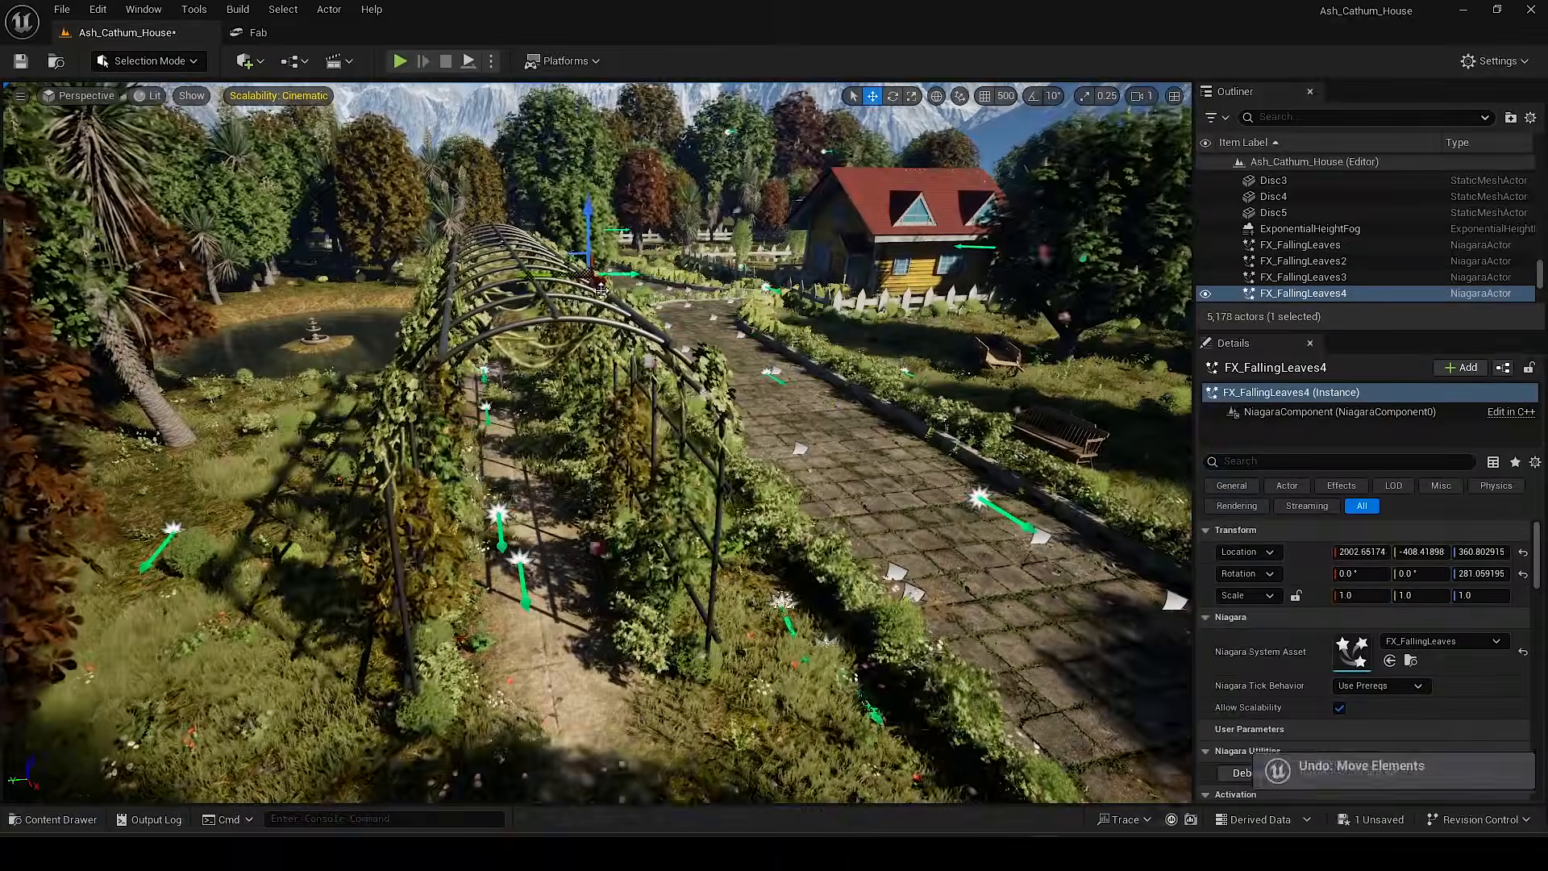
drag(814, 443, 541, 427)
right_drag(556, 457, 762, 474)
scroll(762, 474, down, 1)
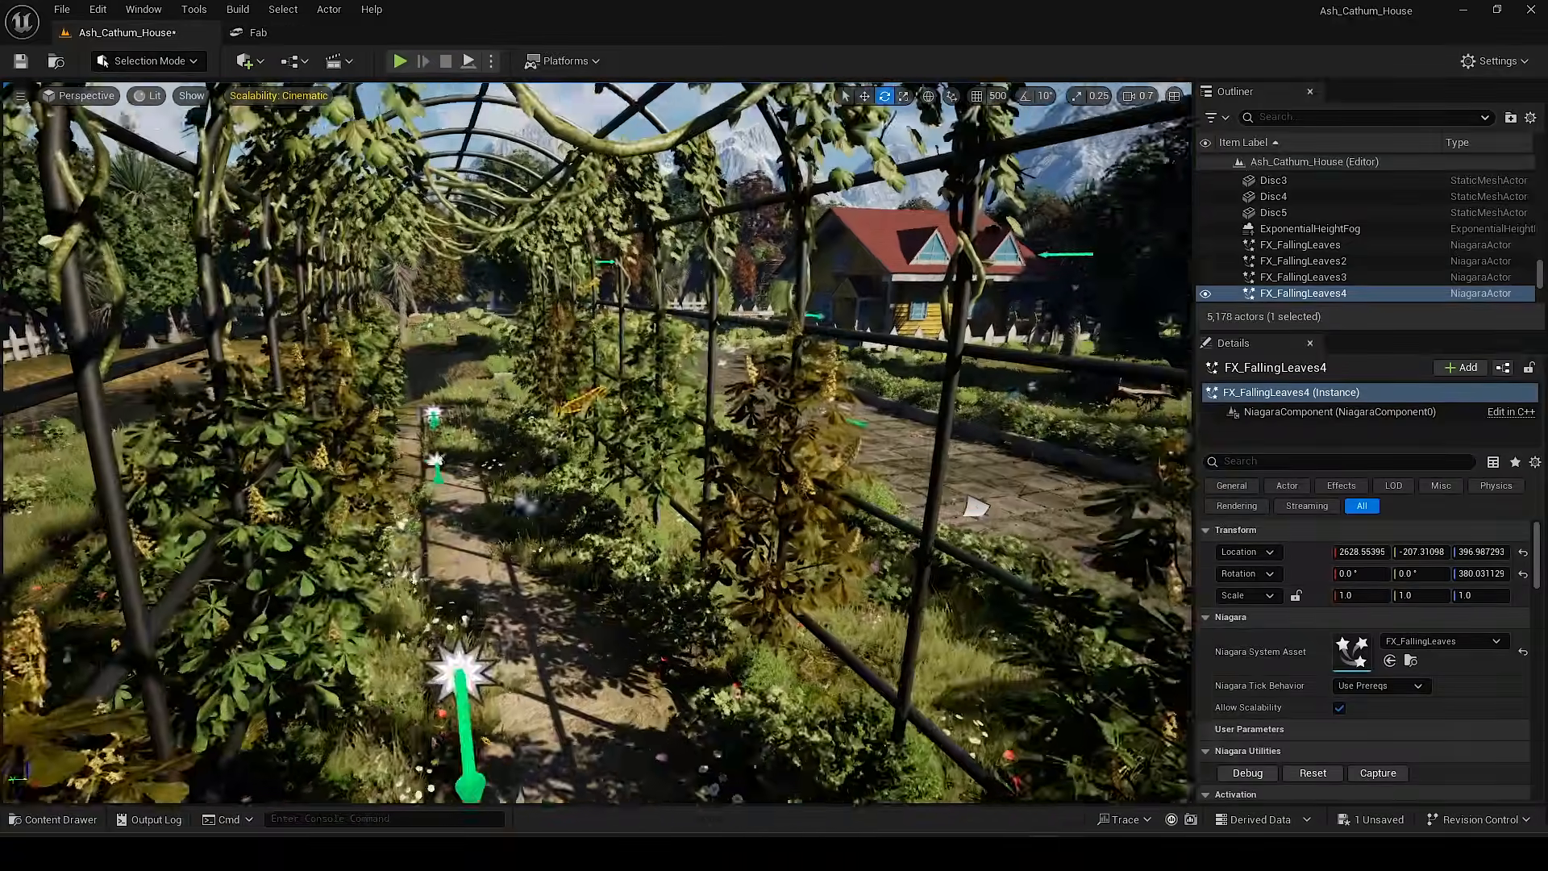
Step: Duplicate the falling-leaves effect to the dark trees behind the benches and to the red tree near the path's far bend
right_drag(362, 531, 362, 531)
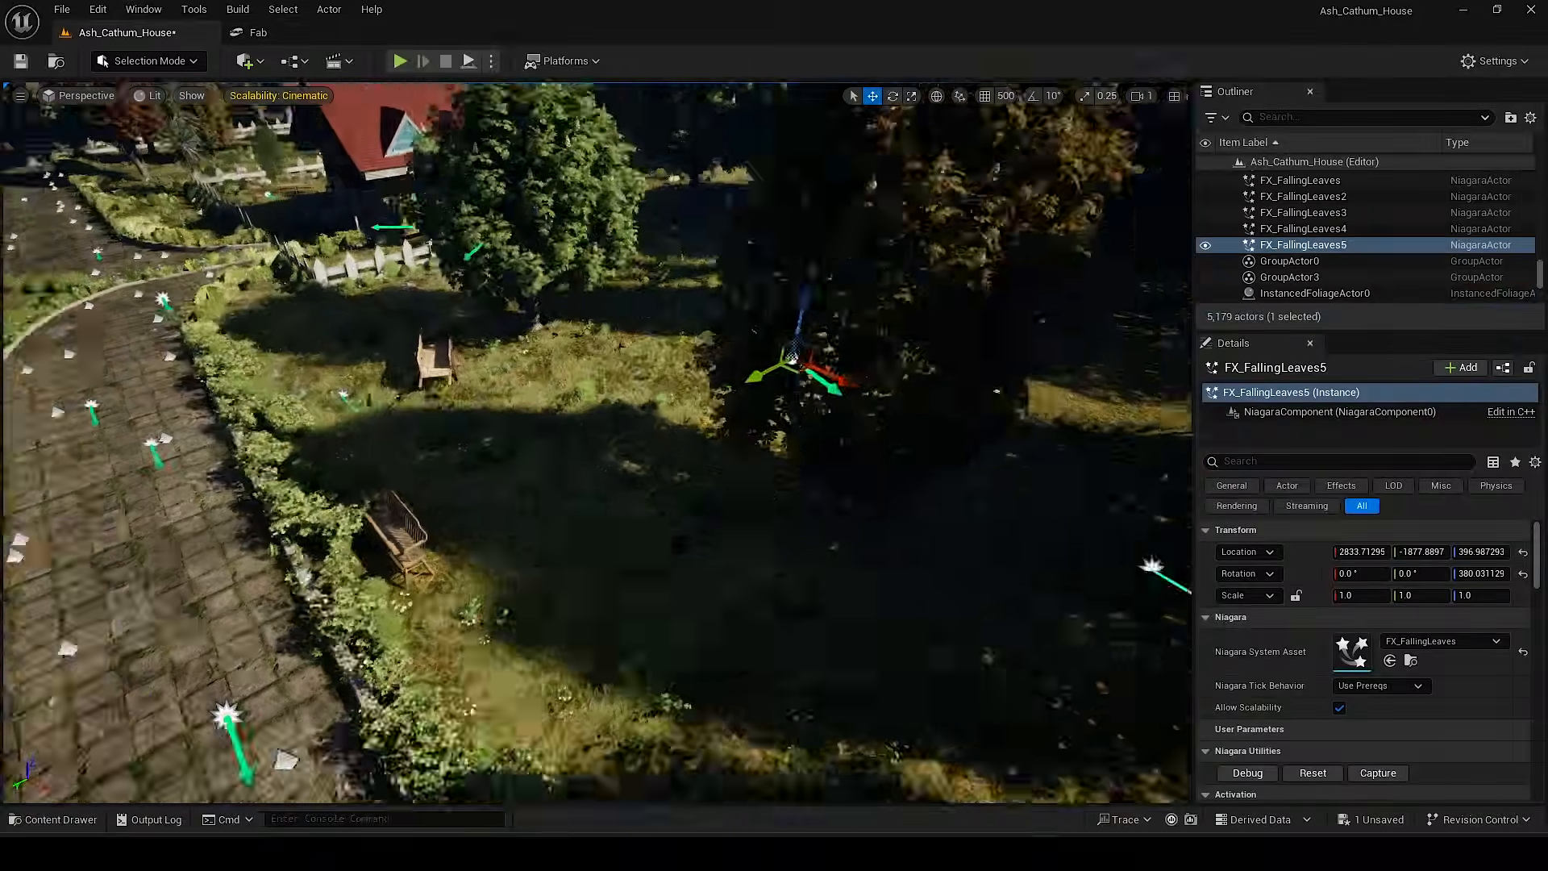
key(e)
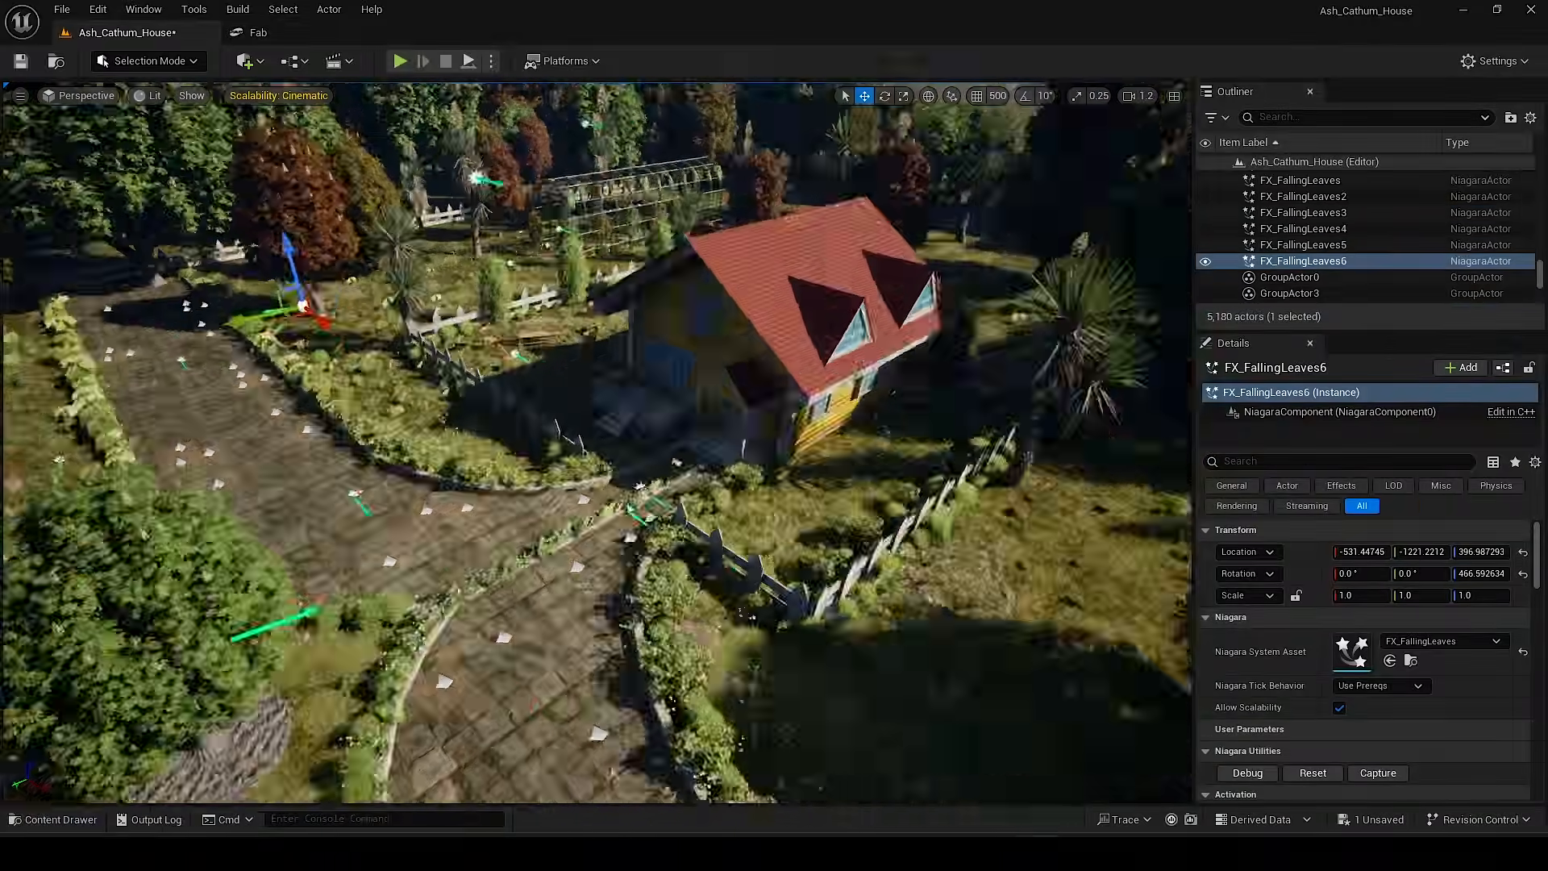
key(f)
drag(481, 220, 479, 206)
right_drag(481, 206, 481, 242)
Step: Rotate and place another falling-leaves copy in the large tree at the far end of the stone path
drag(556, 629, 535, 466)
key(e)
drag(532, 532, 238, 393)
key(w)
right_drag(423, 491, 266, 395)
key(w)
scroll(422, 491, down, 1)
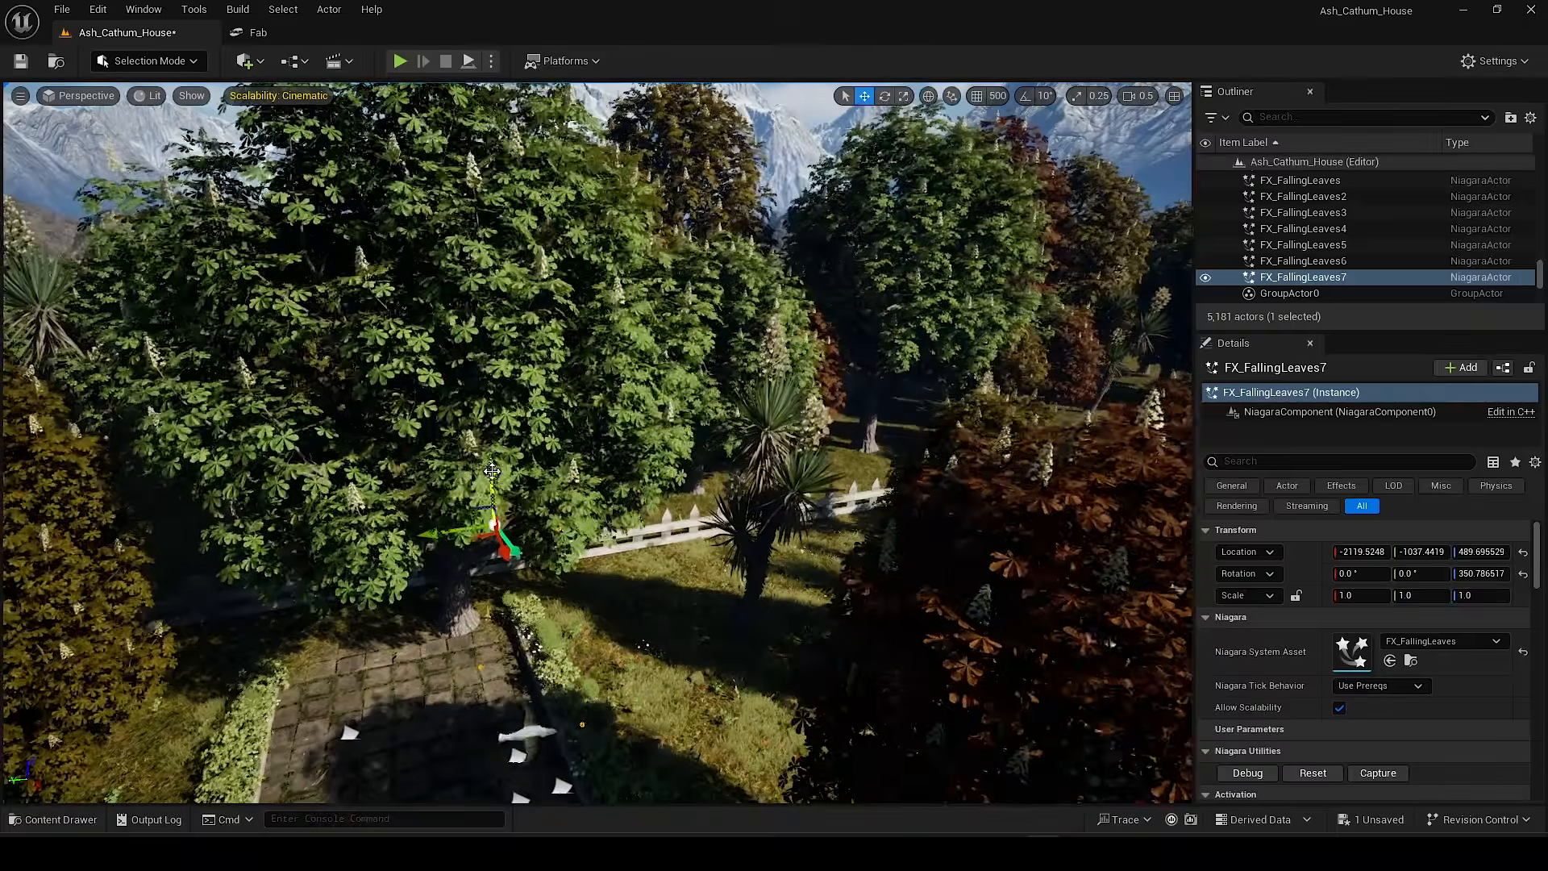
right_drag(498, 401, 294, 431)
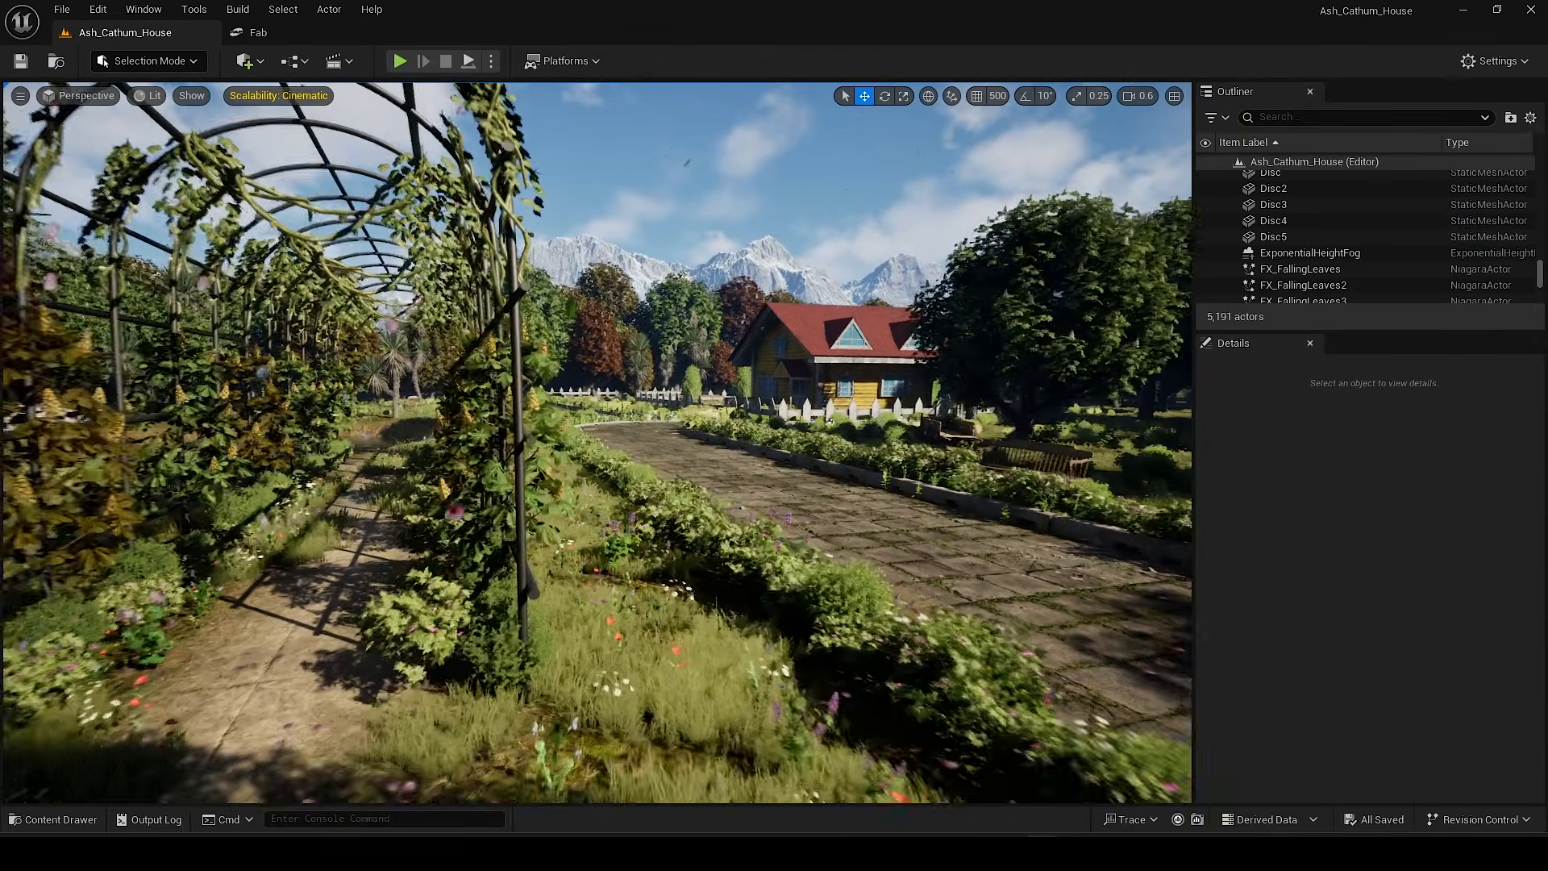
Step: Enable Volumetric Fog on the ExponentialHeightFog and set its View Distance to 1000
right_drag(597, 441, 596, 415)
scroll(597, 442, down, 2)
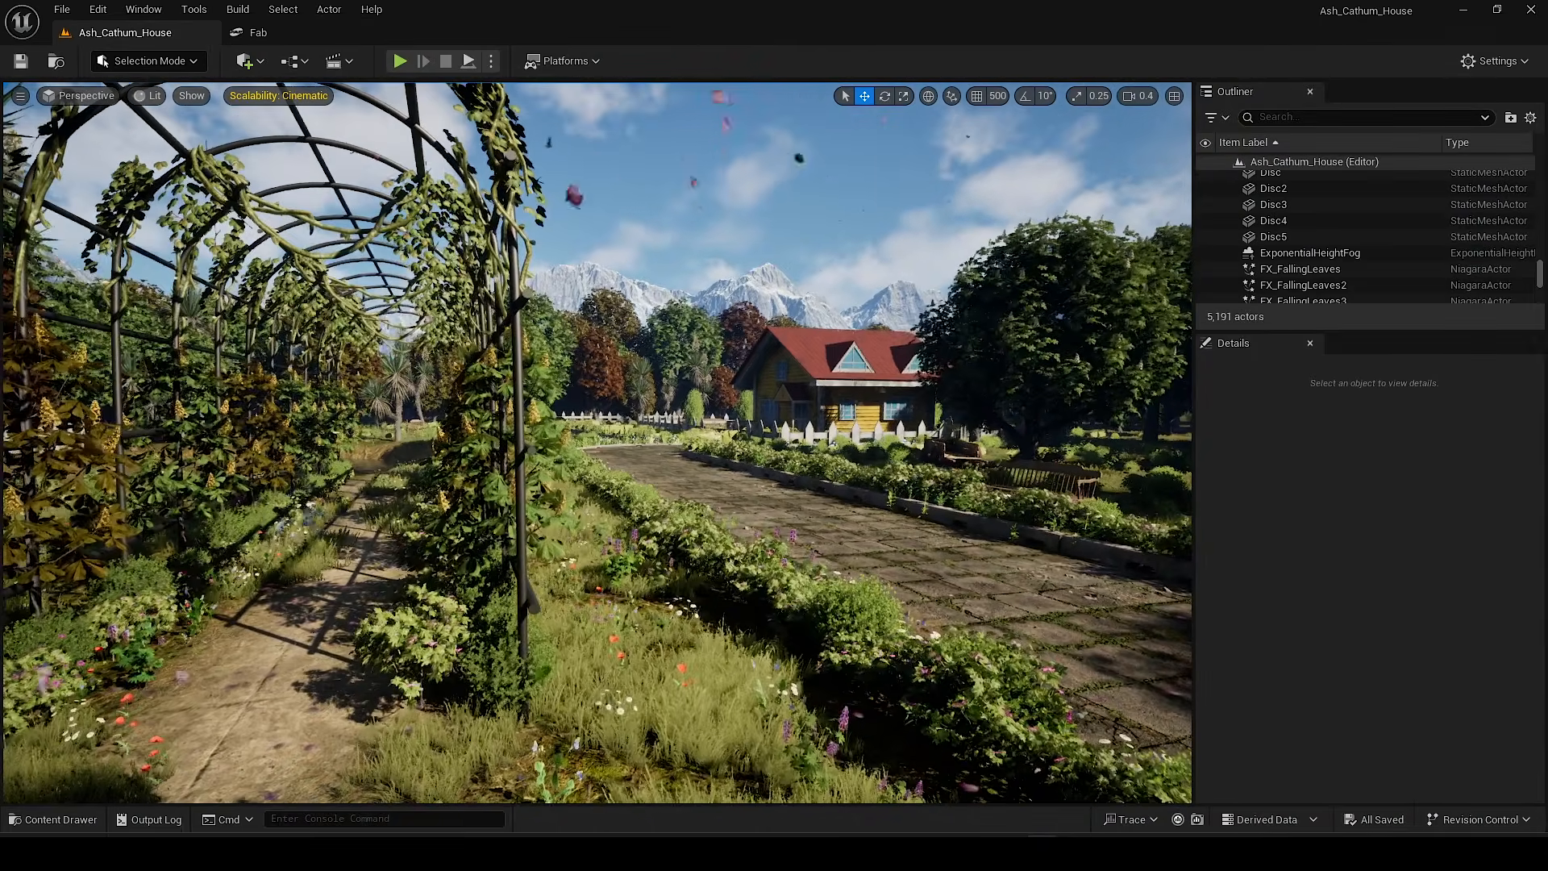
click(1296, 255)
scroll(1313, 684, down, 10)
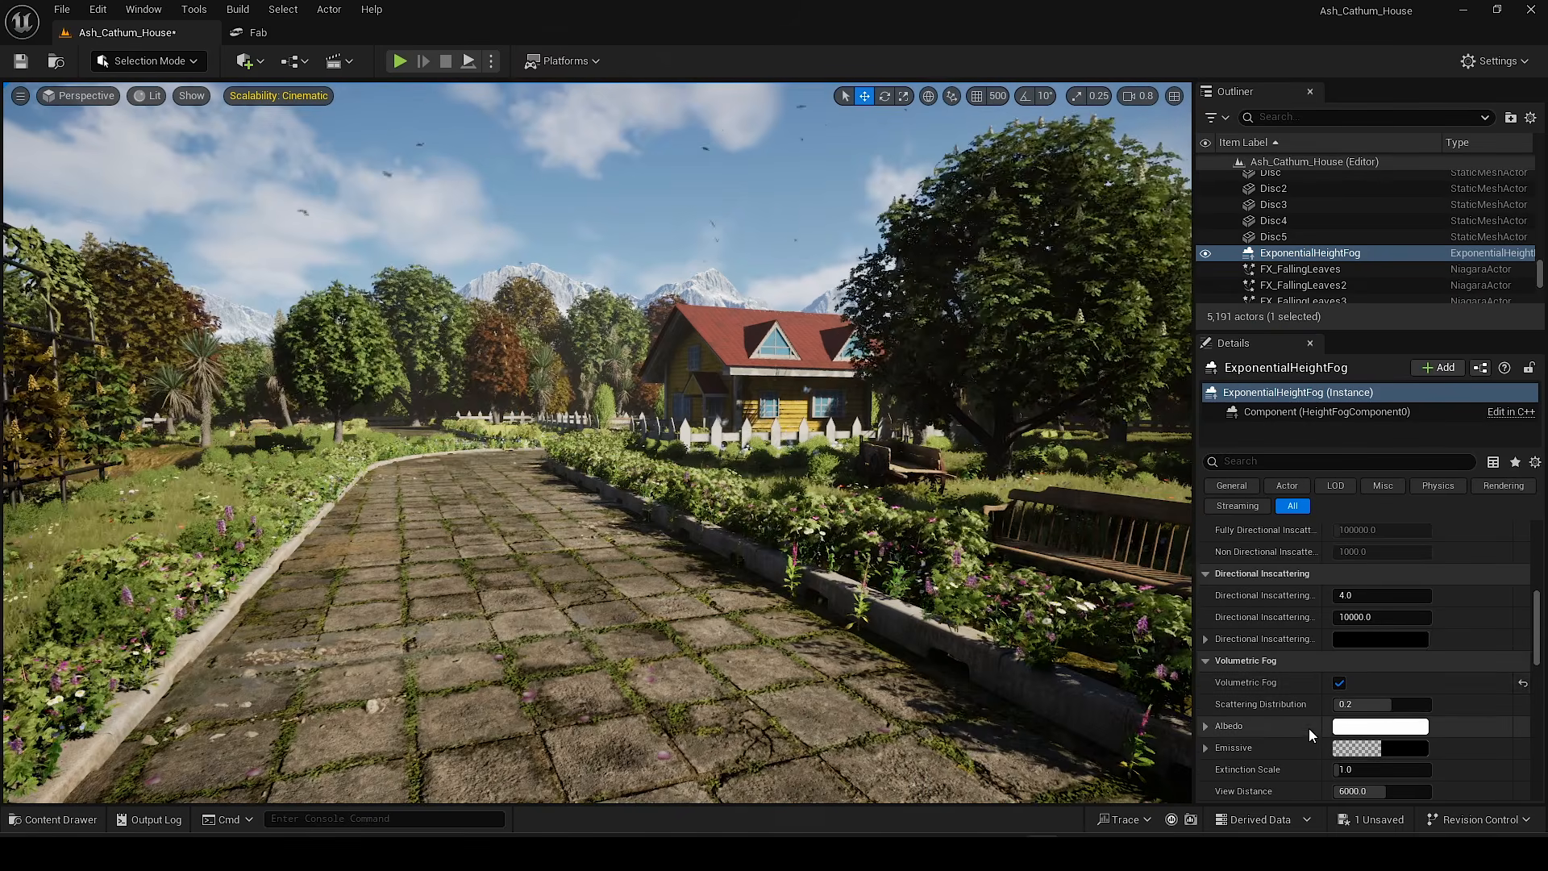
scroll(1308, 728, down, 3)
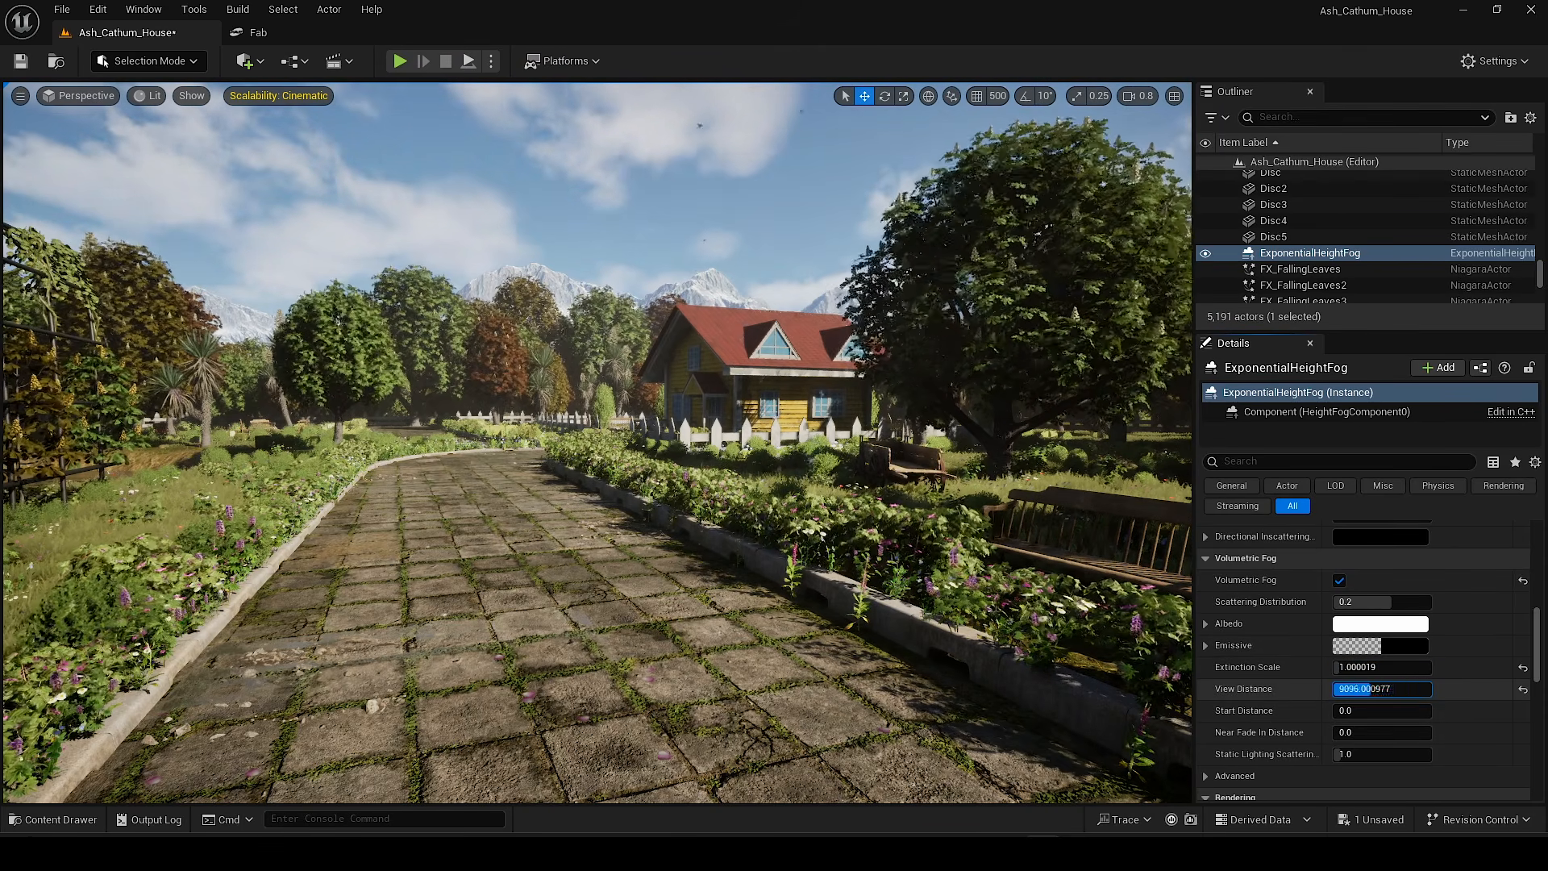
text(1000)
key(Return)
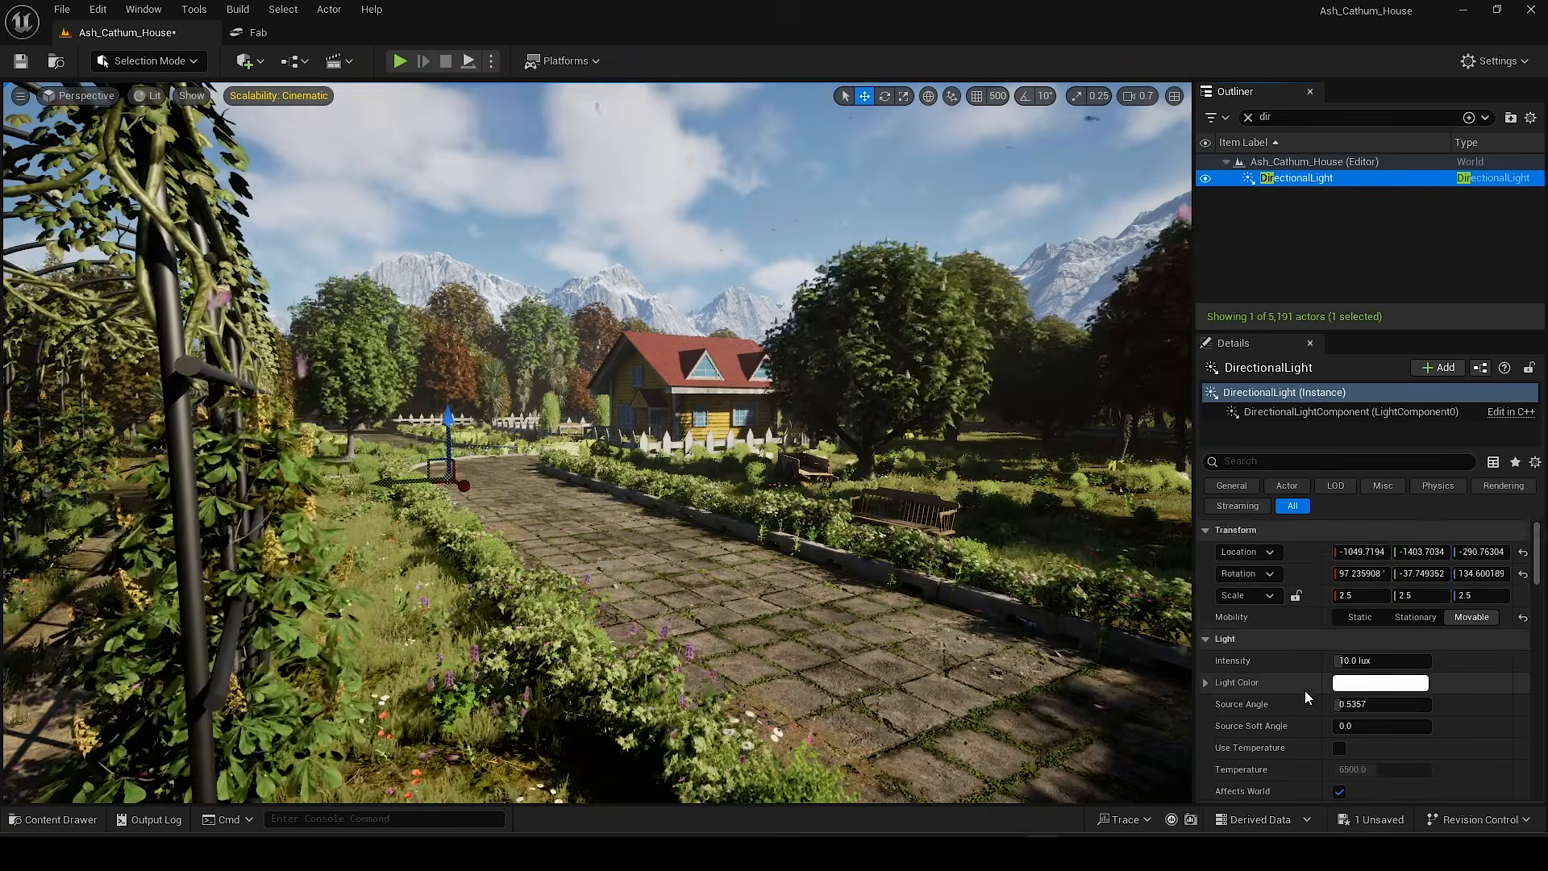
Step: Try a Source Angle of 20 on the DirectionalLight while viewing the shadows on the stone path
scroll(1305, 690, down, 2)
key(w)
right_drag(597, 442, 601, 548)
scroll(597, 441, down, 3)
drag(1400, 652, 1431, 652)
click(1377, 653)
text(20)
key(Return)
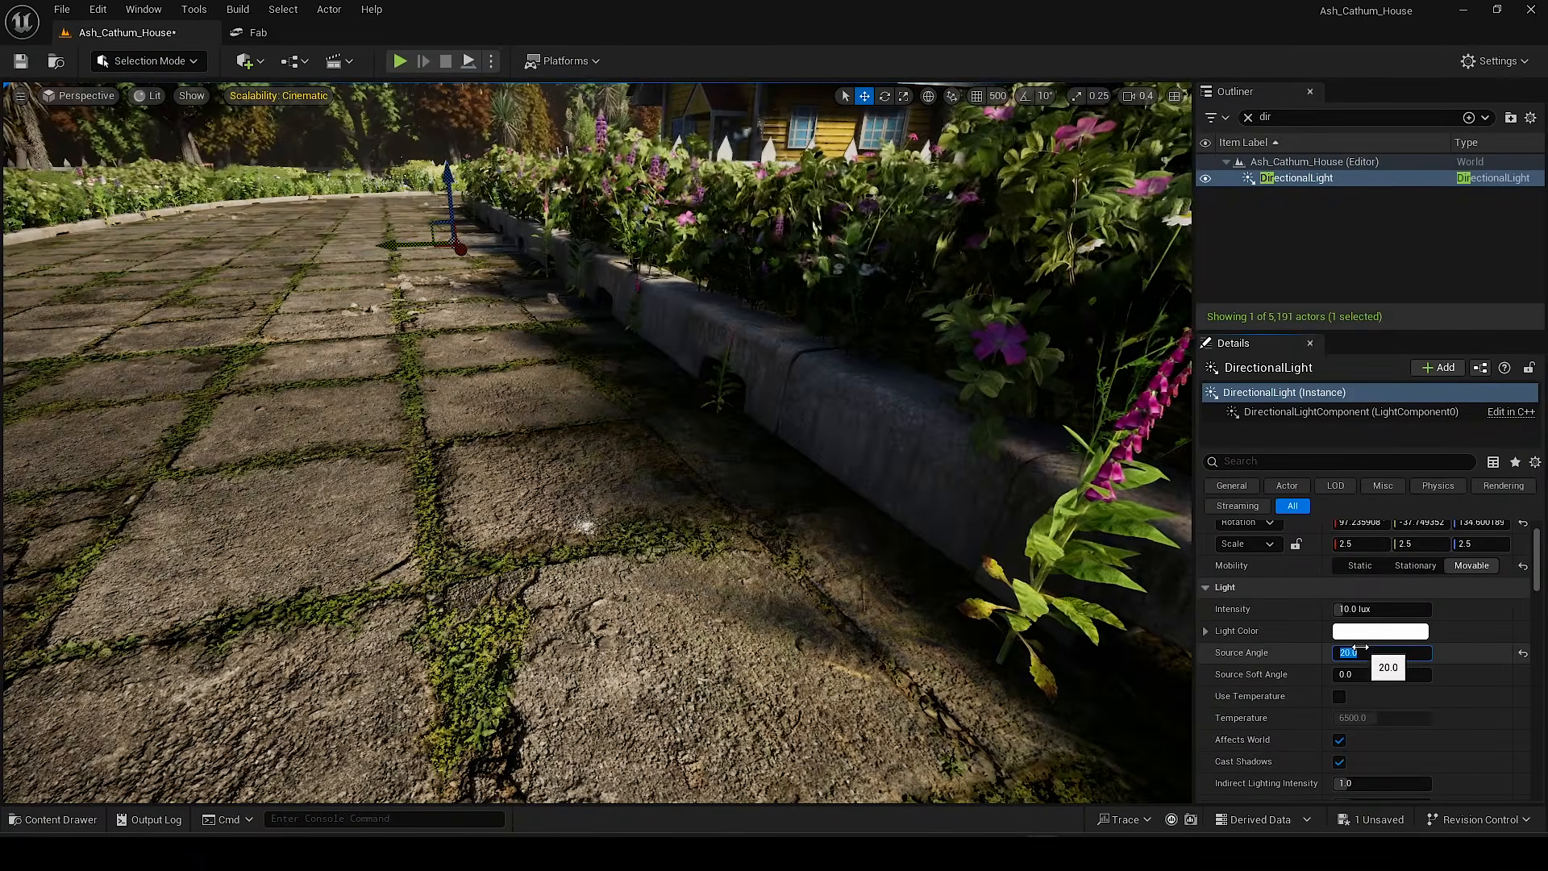
Step: Set the DirectionalLight's Source Angle to 10, Source Soft Angle to 5 and Indirect Lighting Intensity to 0
text(10)
key(Return)
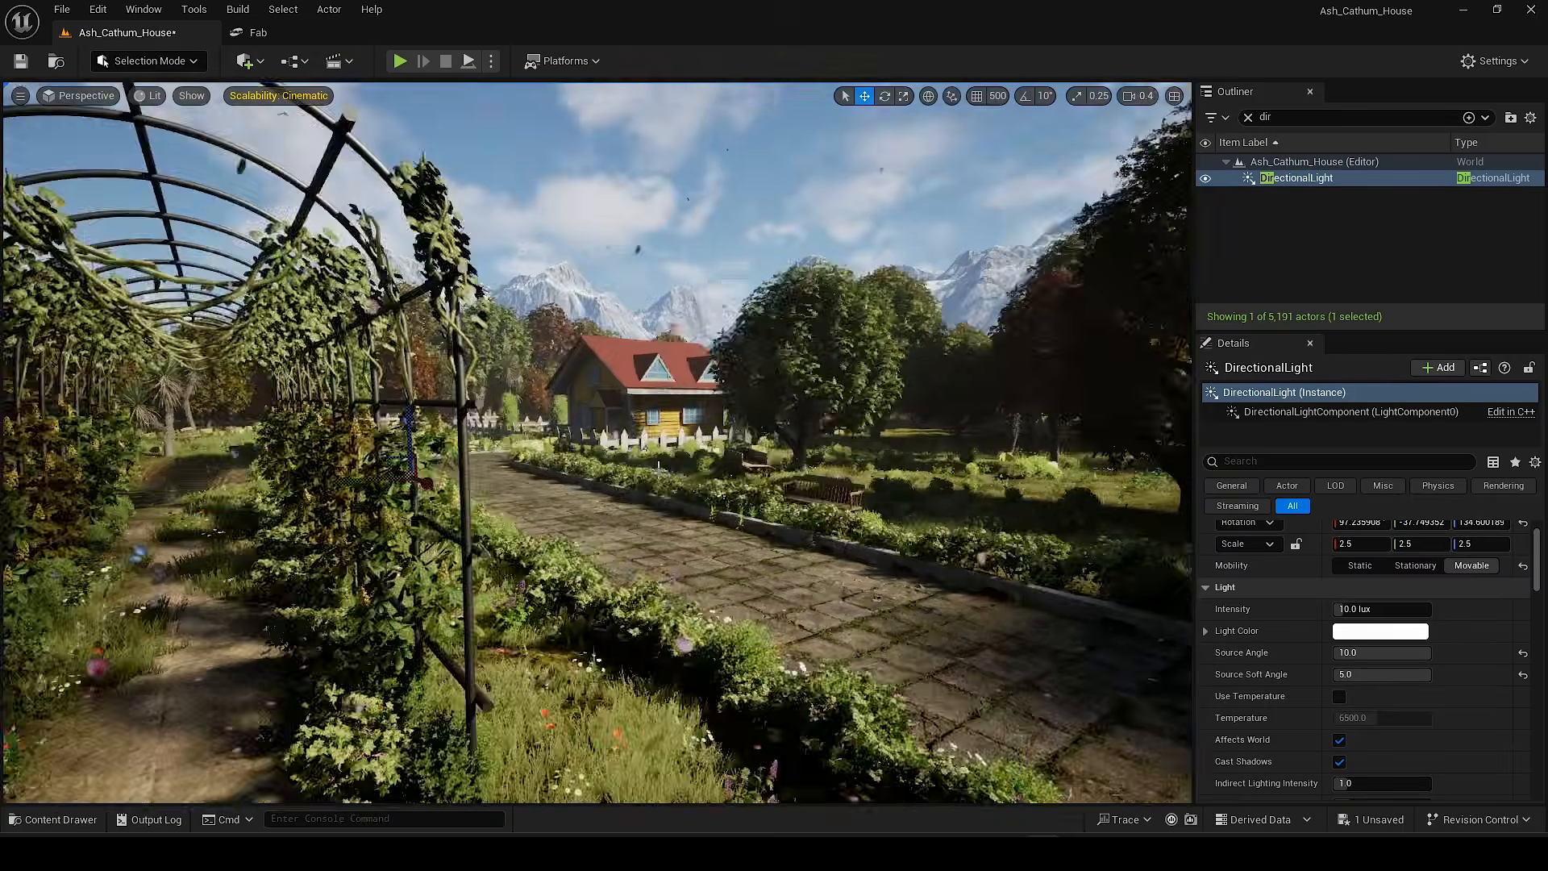
scroll(1305, 734, down, 3)
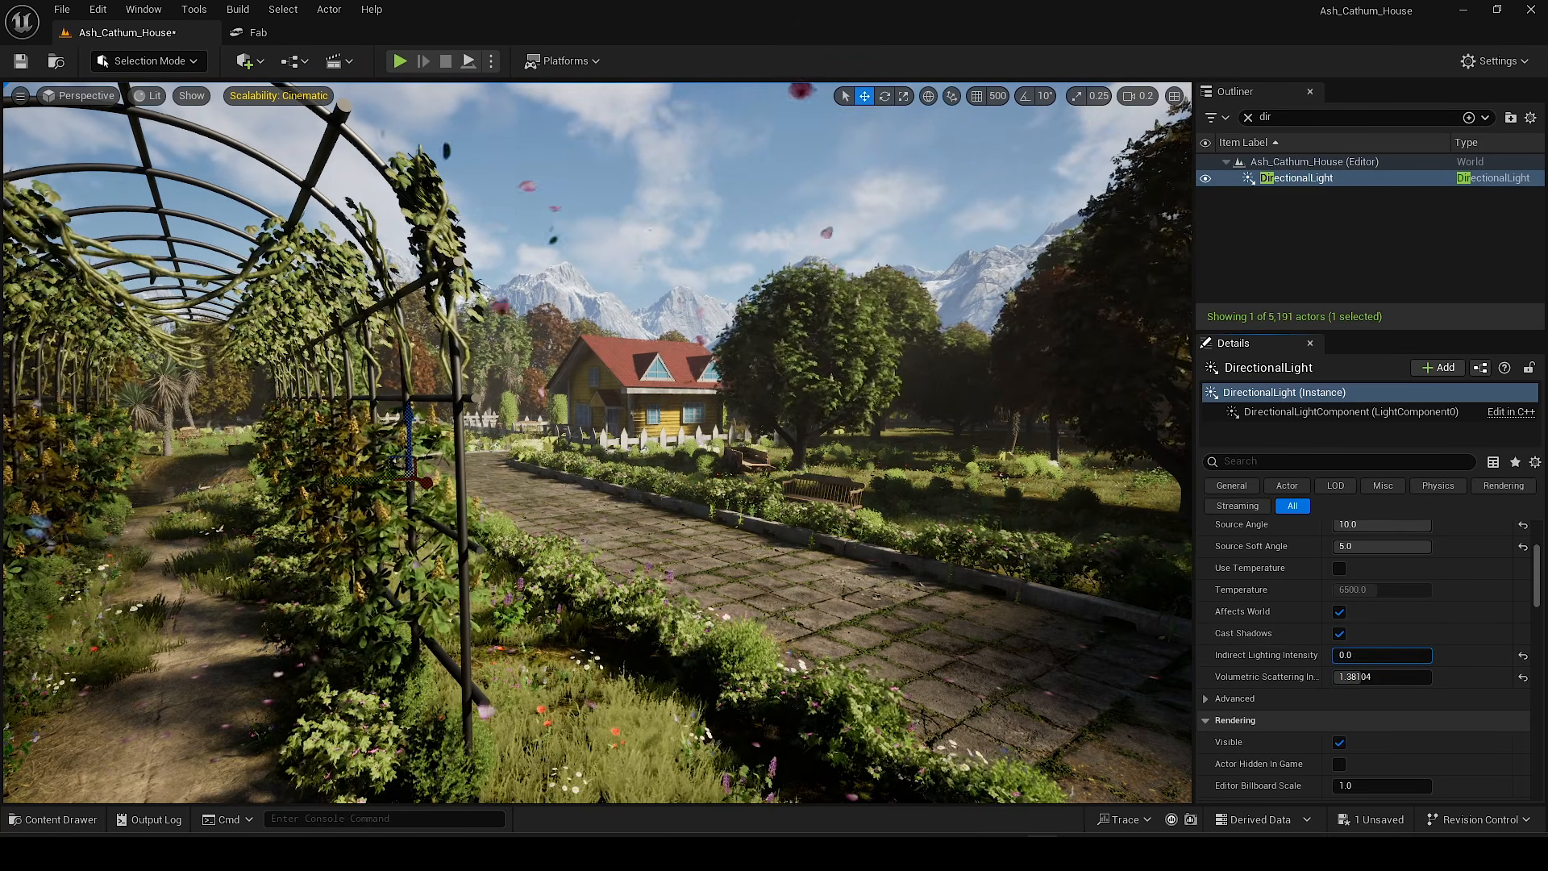
key(Return)
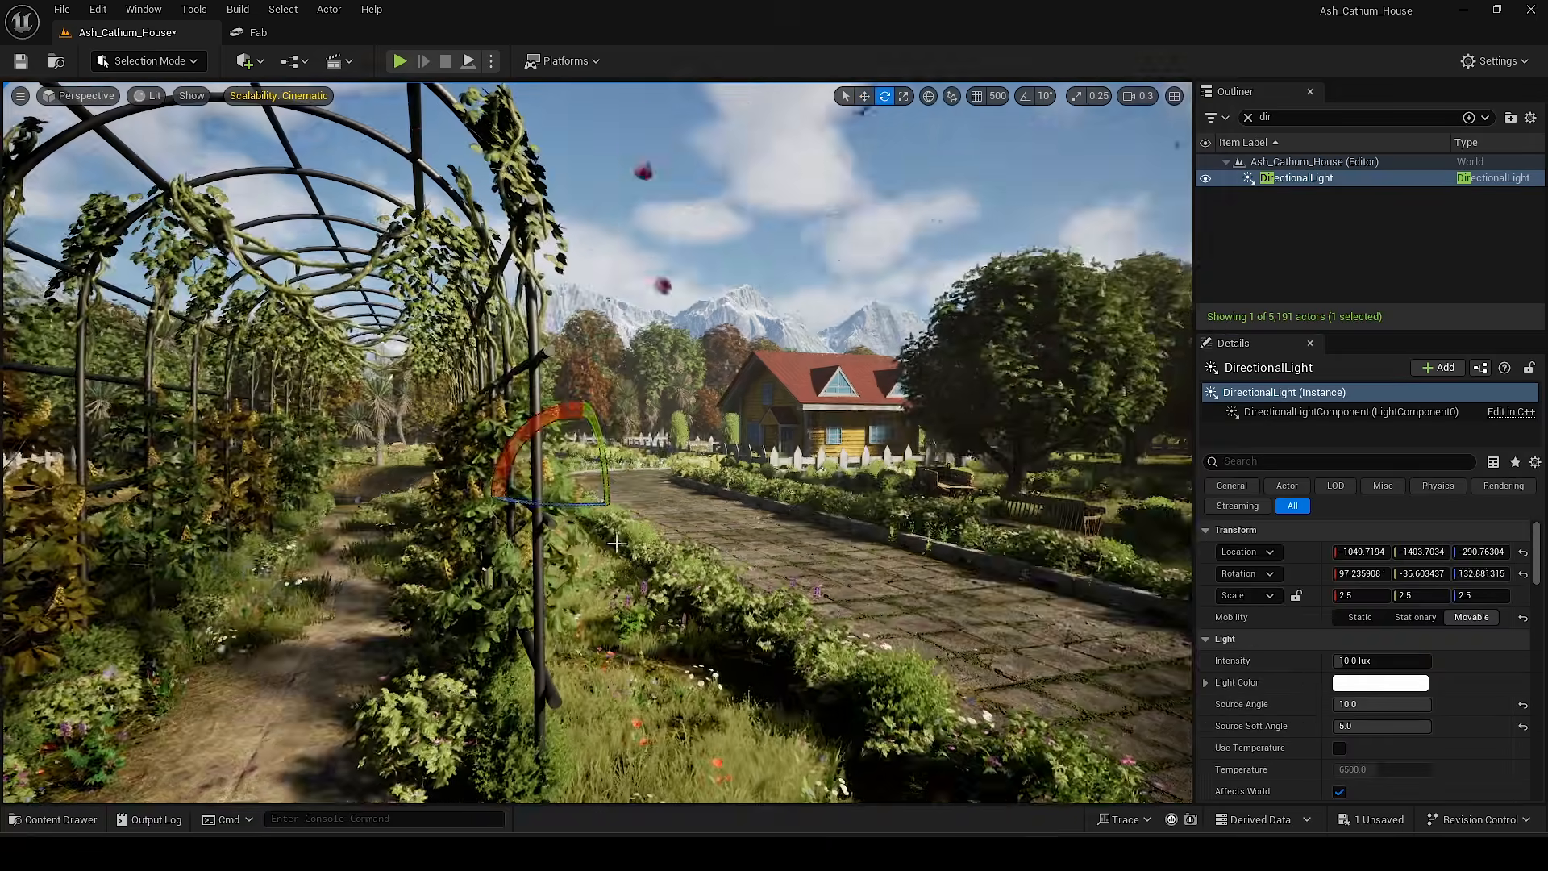
Step: Rotate the DirectionalLight to adjust the sun direction and shadows over the arbor and stone path
drag(630, 516, 561, 487)
drag(635, 523, 736, 532)
drag(614, 512, 679, 507)
drag(614, 421, 611, 439)
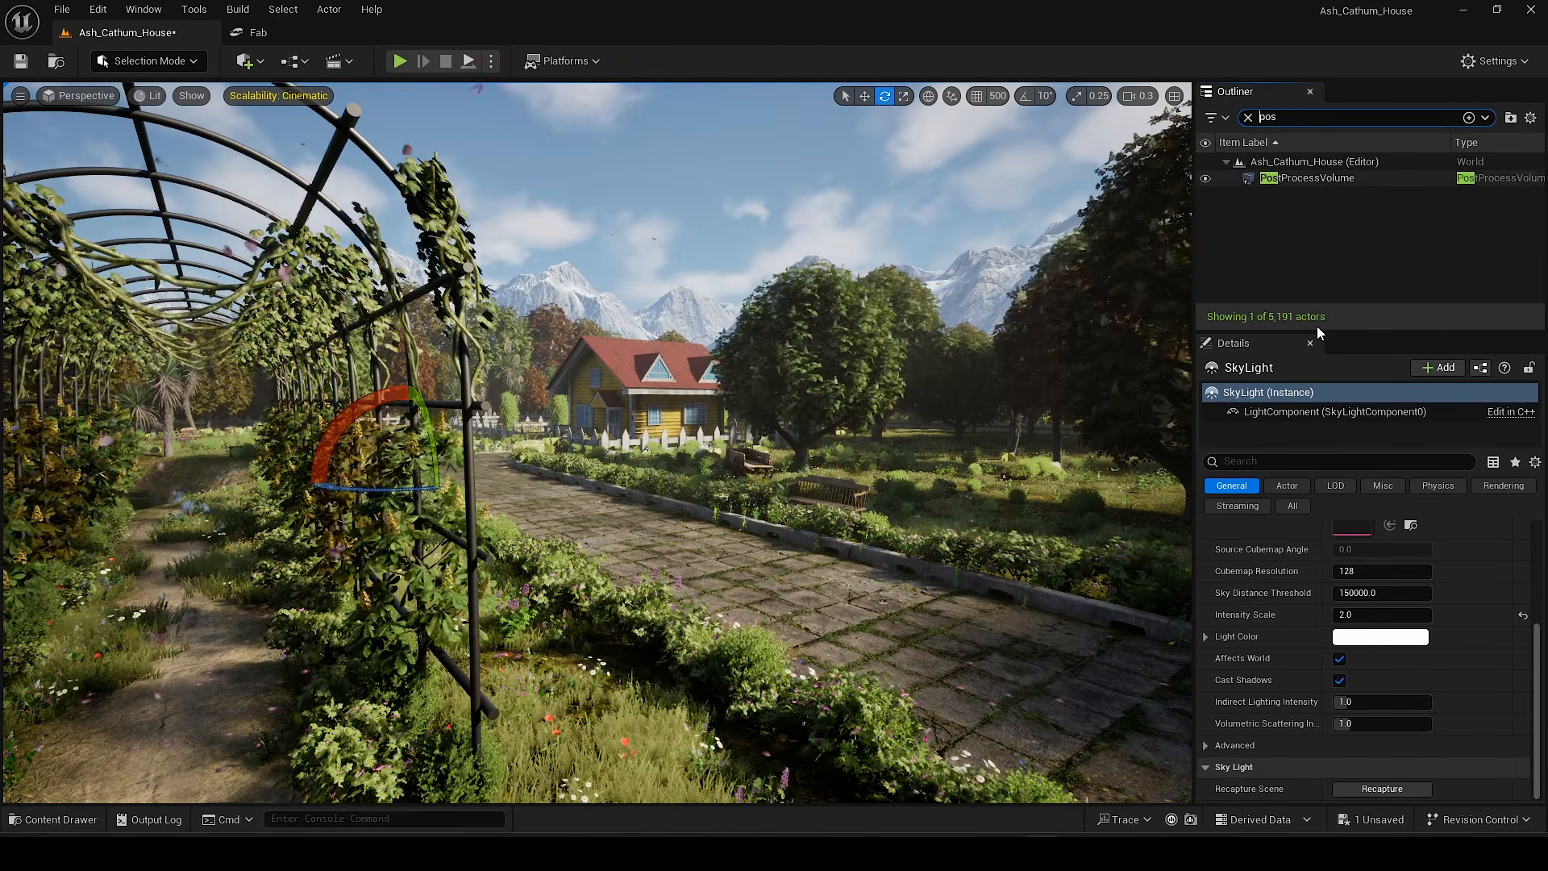
Step: Enable the bloom Method and Intensity overrides on the PostProcessVolume and open the Method choices
click(1306, 177)
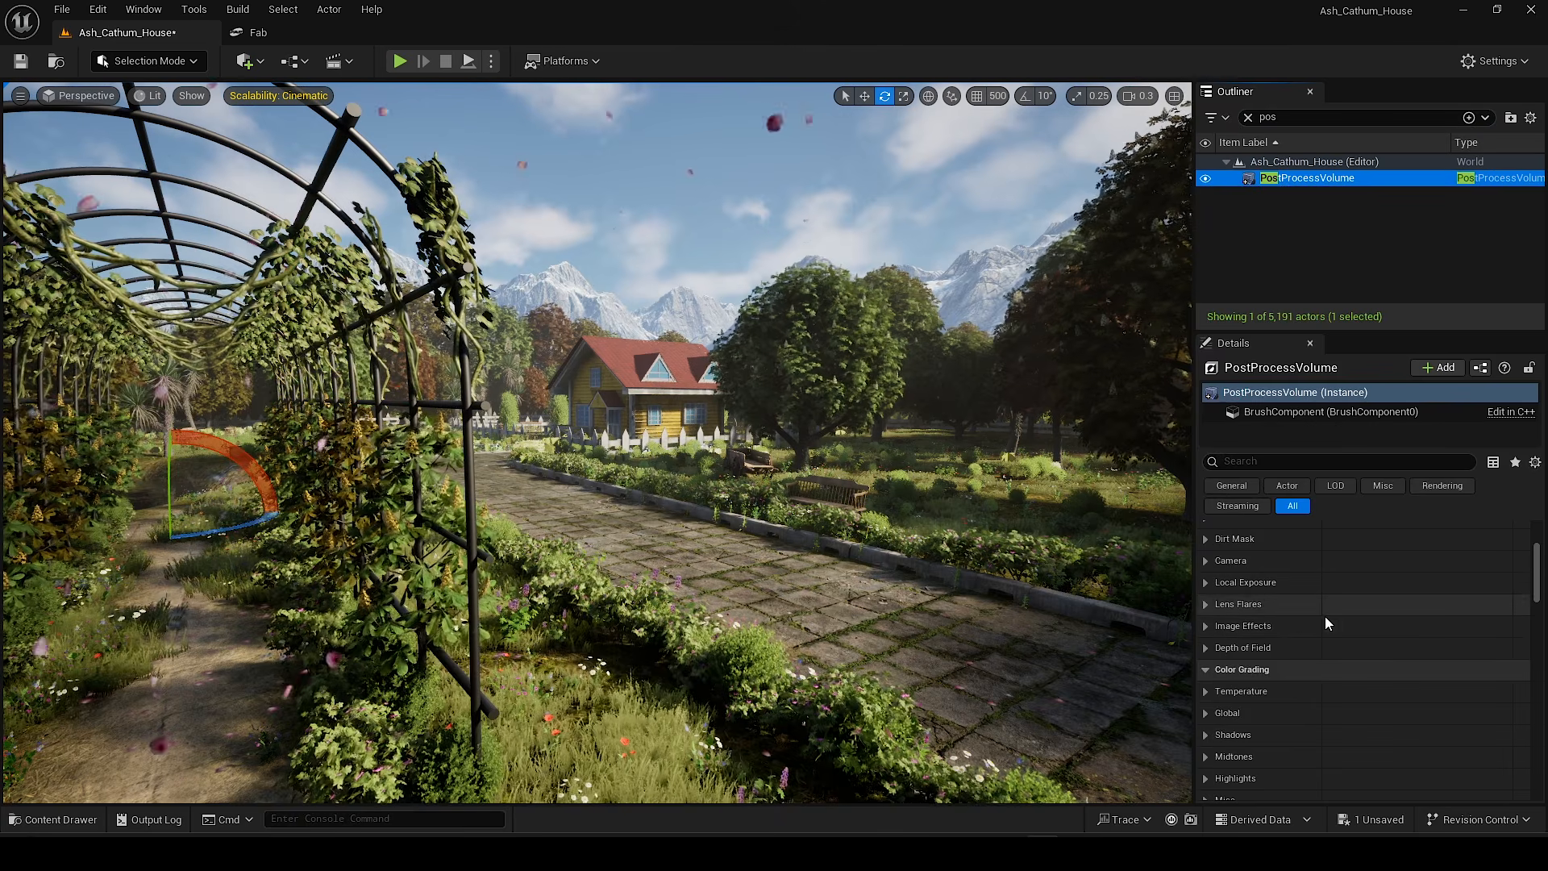
scroll(1211, 616, up, 3)
click(1206, 550)
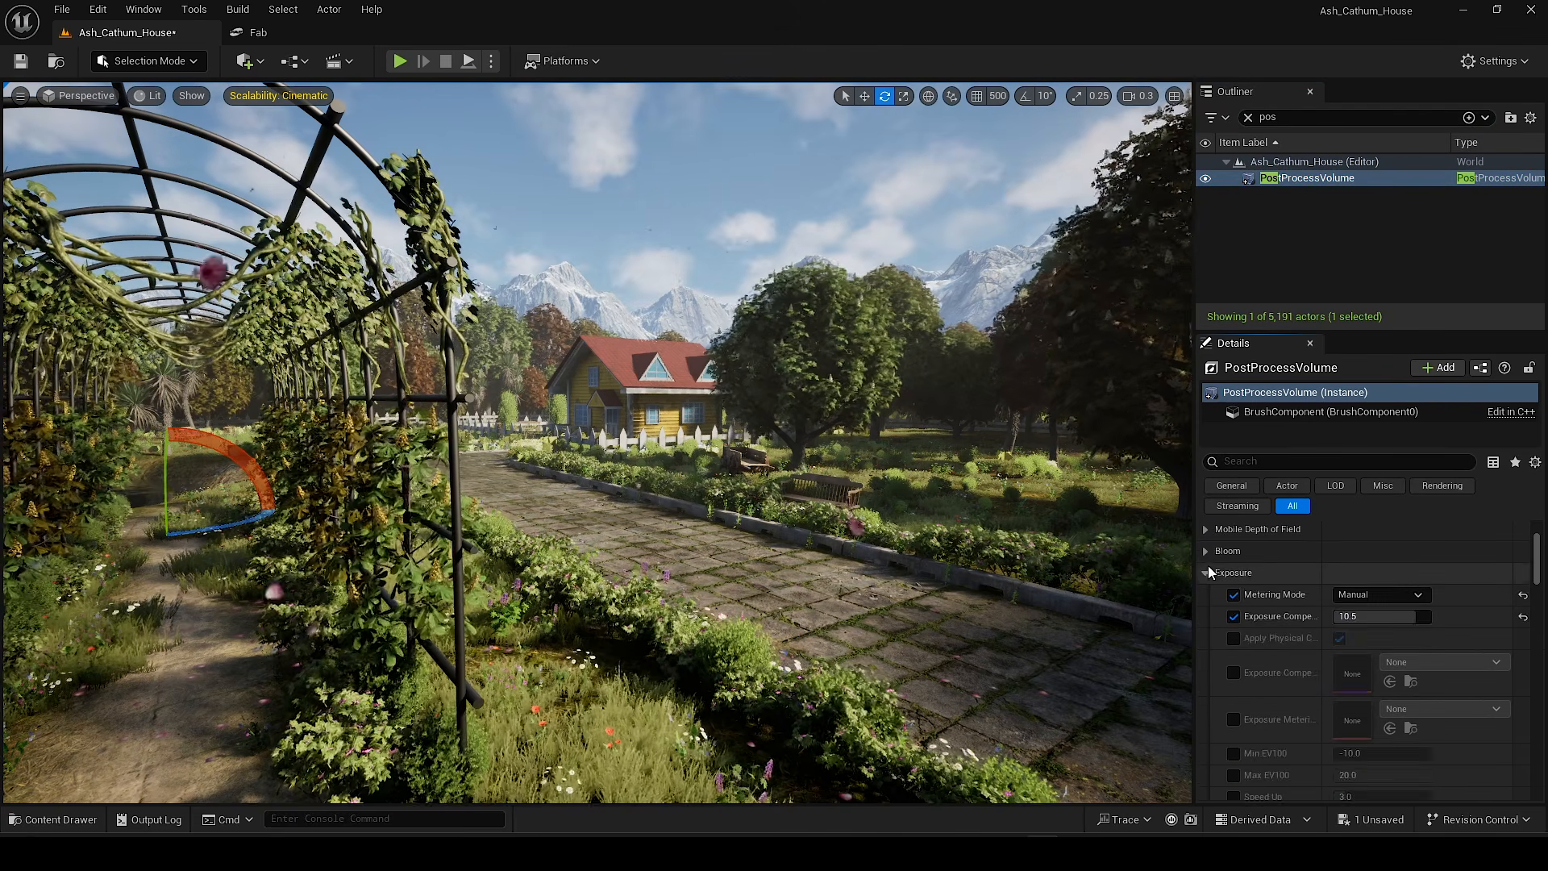
click(1232, 572)
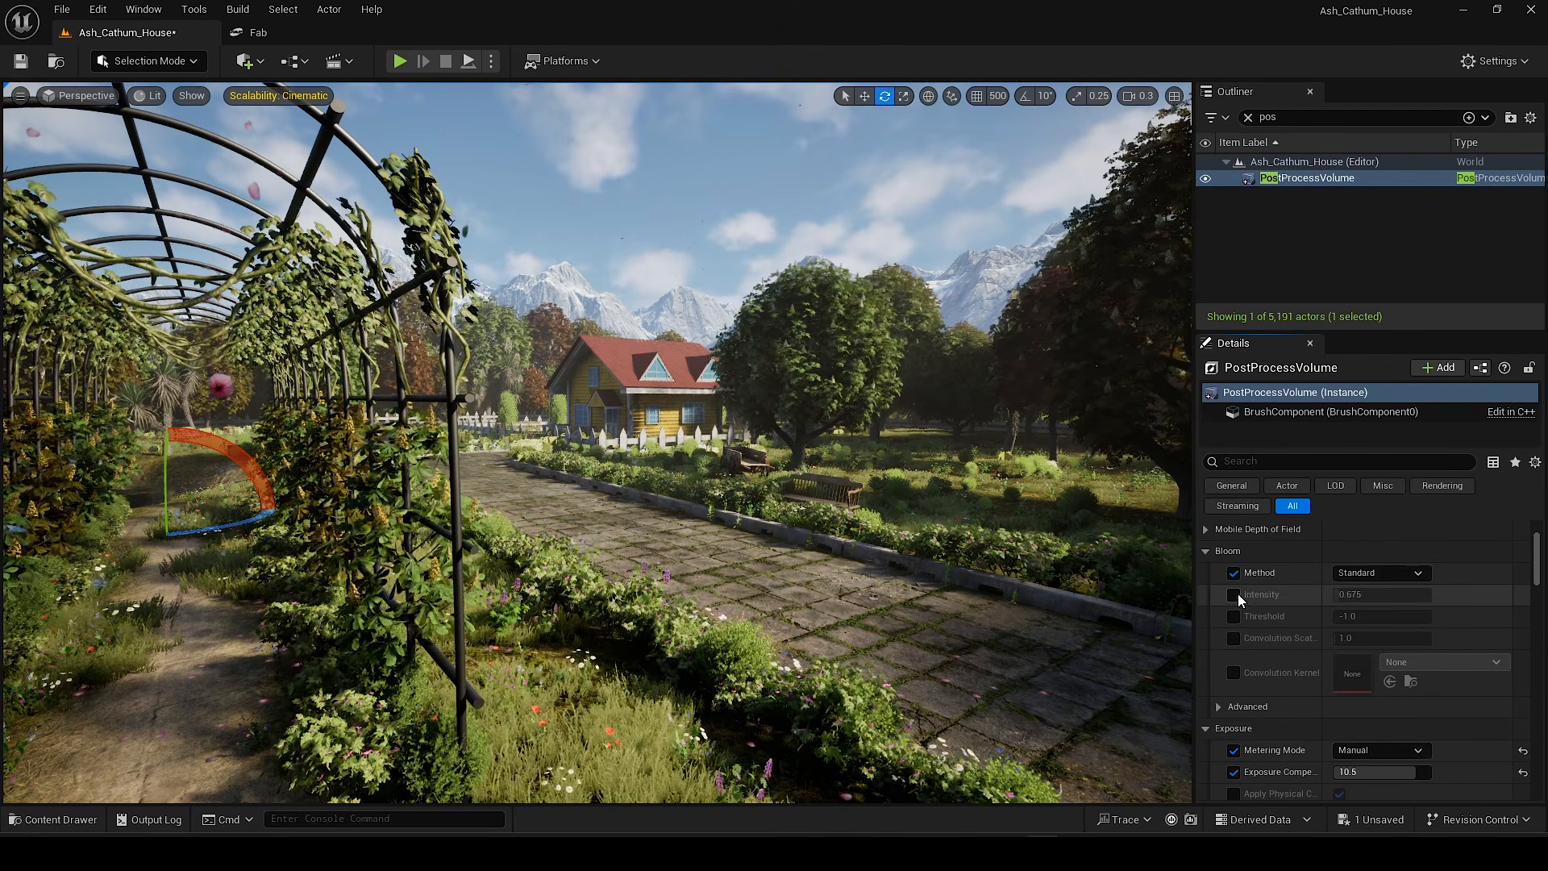
click(1233, 594)
click(1358, 572)
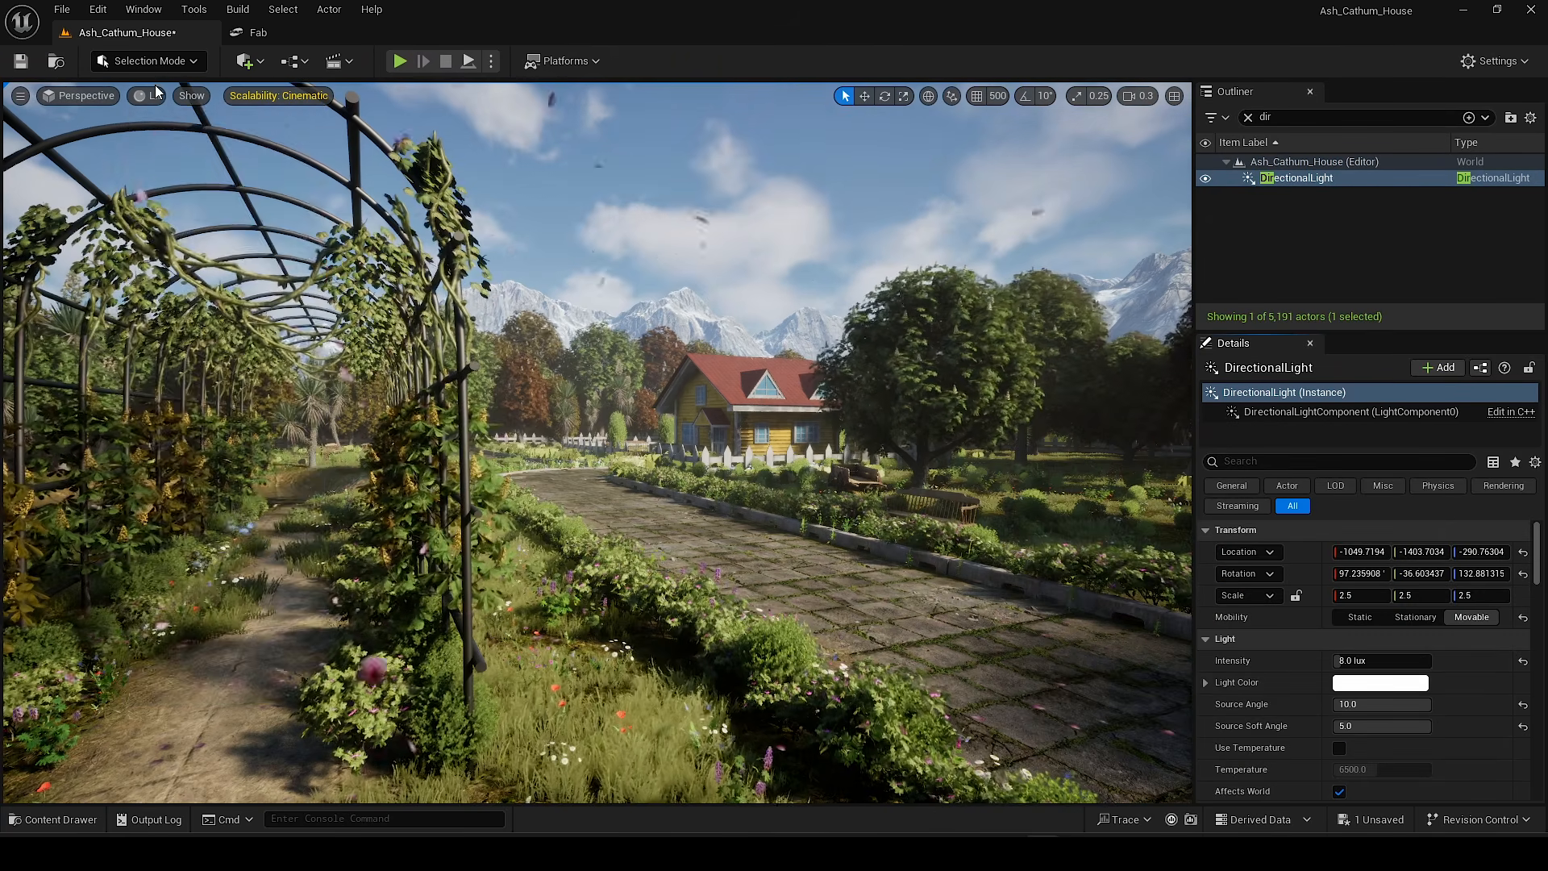
Step: Show the garden scene in the Detail Lighting view mode
click(148, 95)
mouse_move(246, 393)
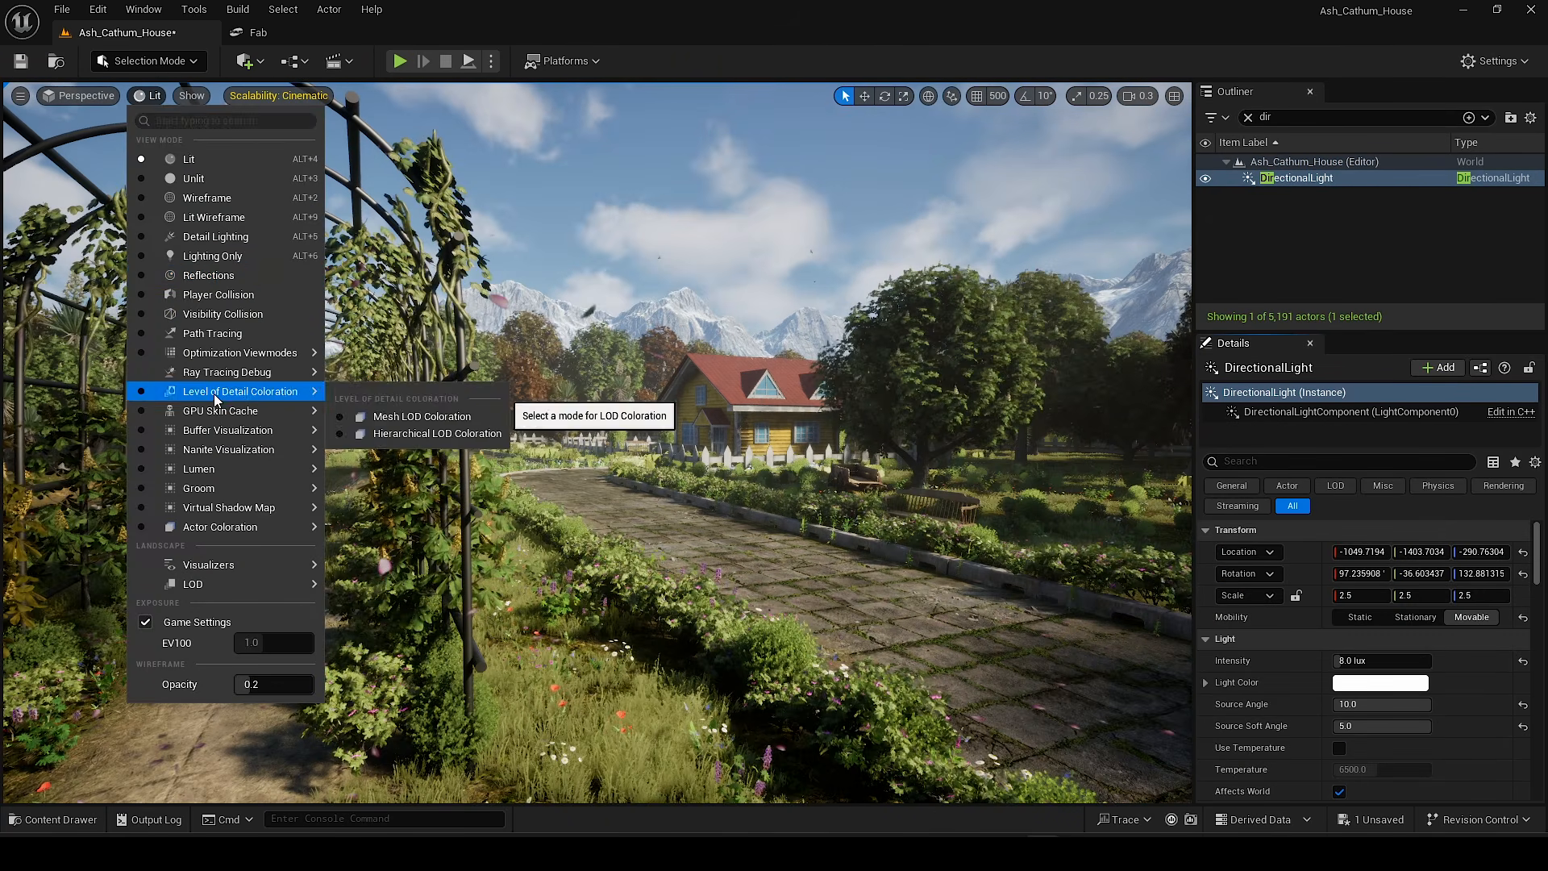
click(151, 238)
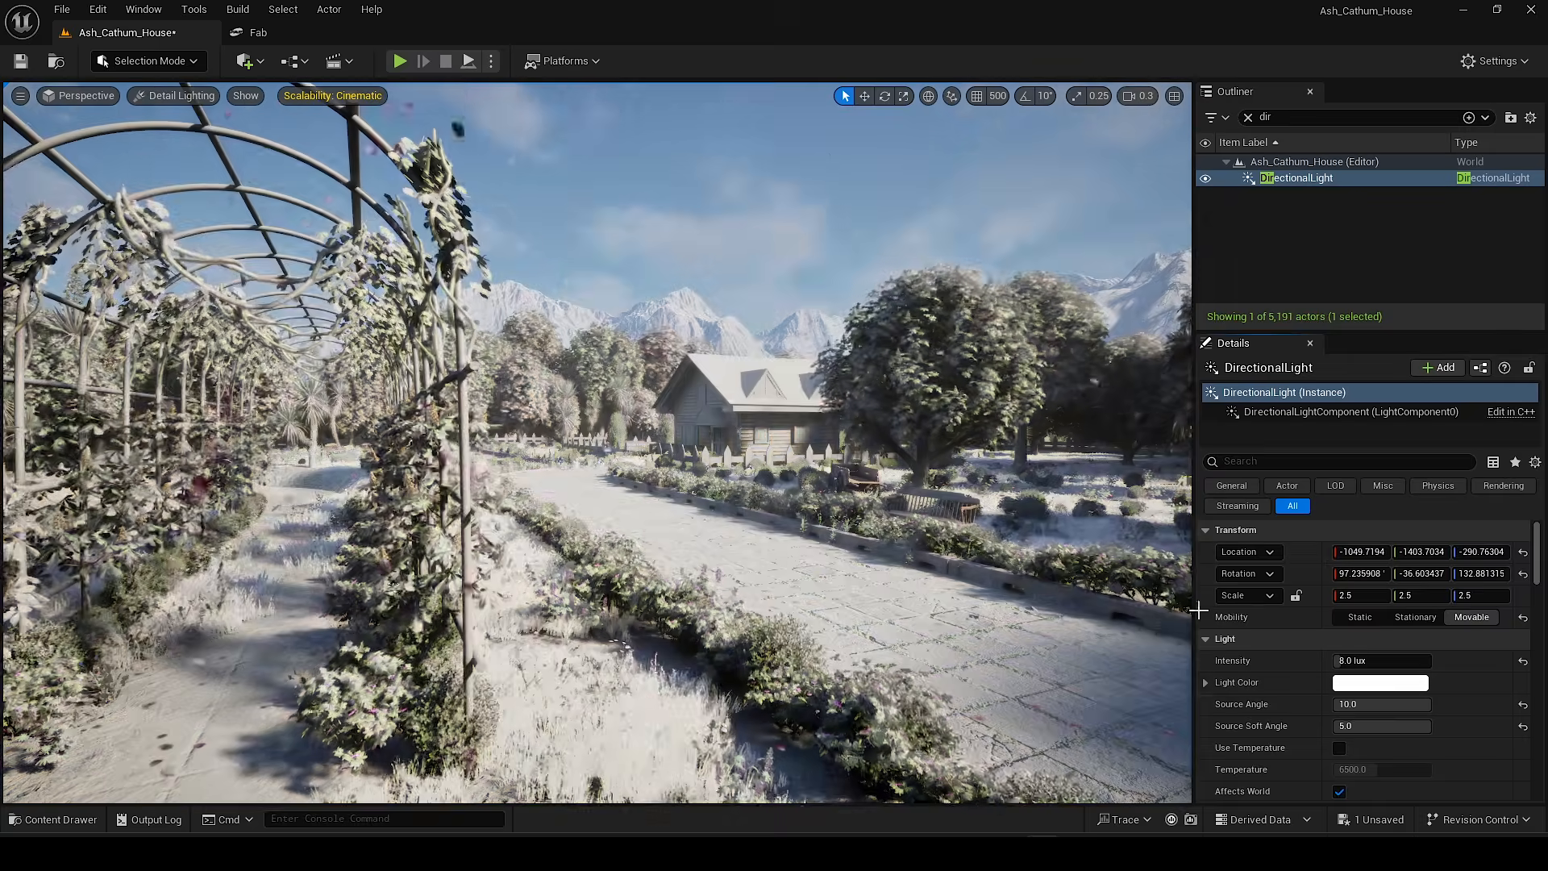
Step: Try an Intensity of 10 lux on the DirectionalLight
click(1352, 661)
text(10)
key(Return)
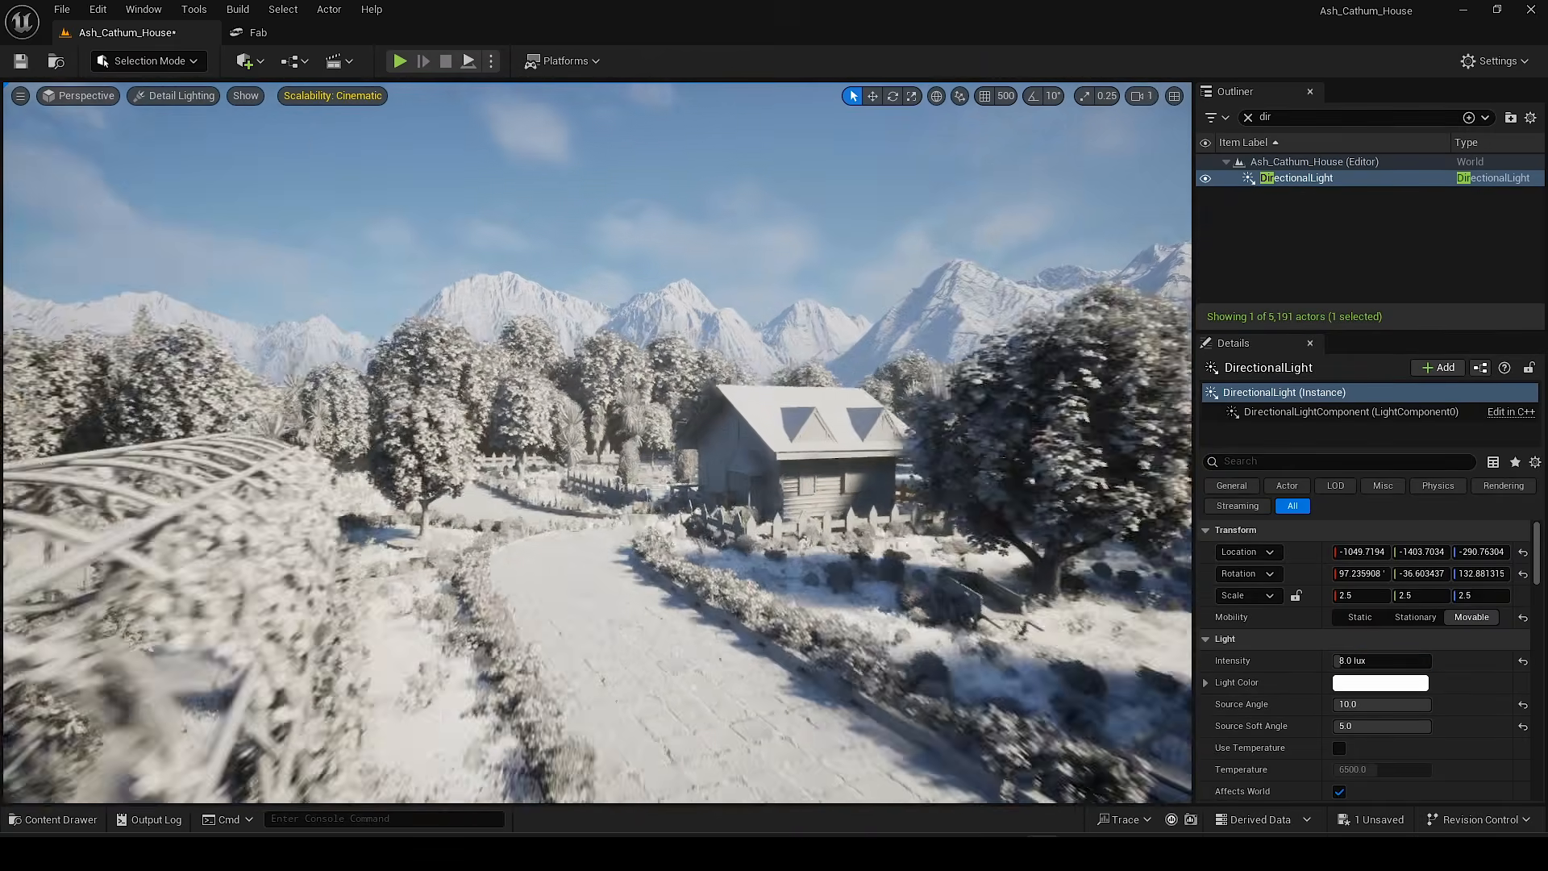
Step: Place a Rect Light by the fence in front of the house, rotate it about -78° around Z and raise it
click(246, 61)
mouse_move(318, 218)
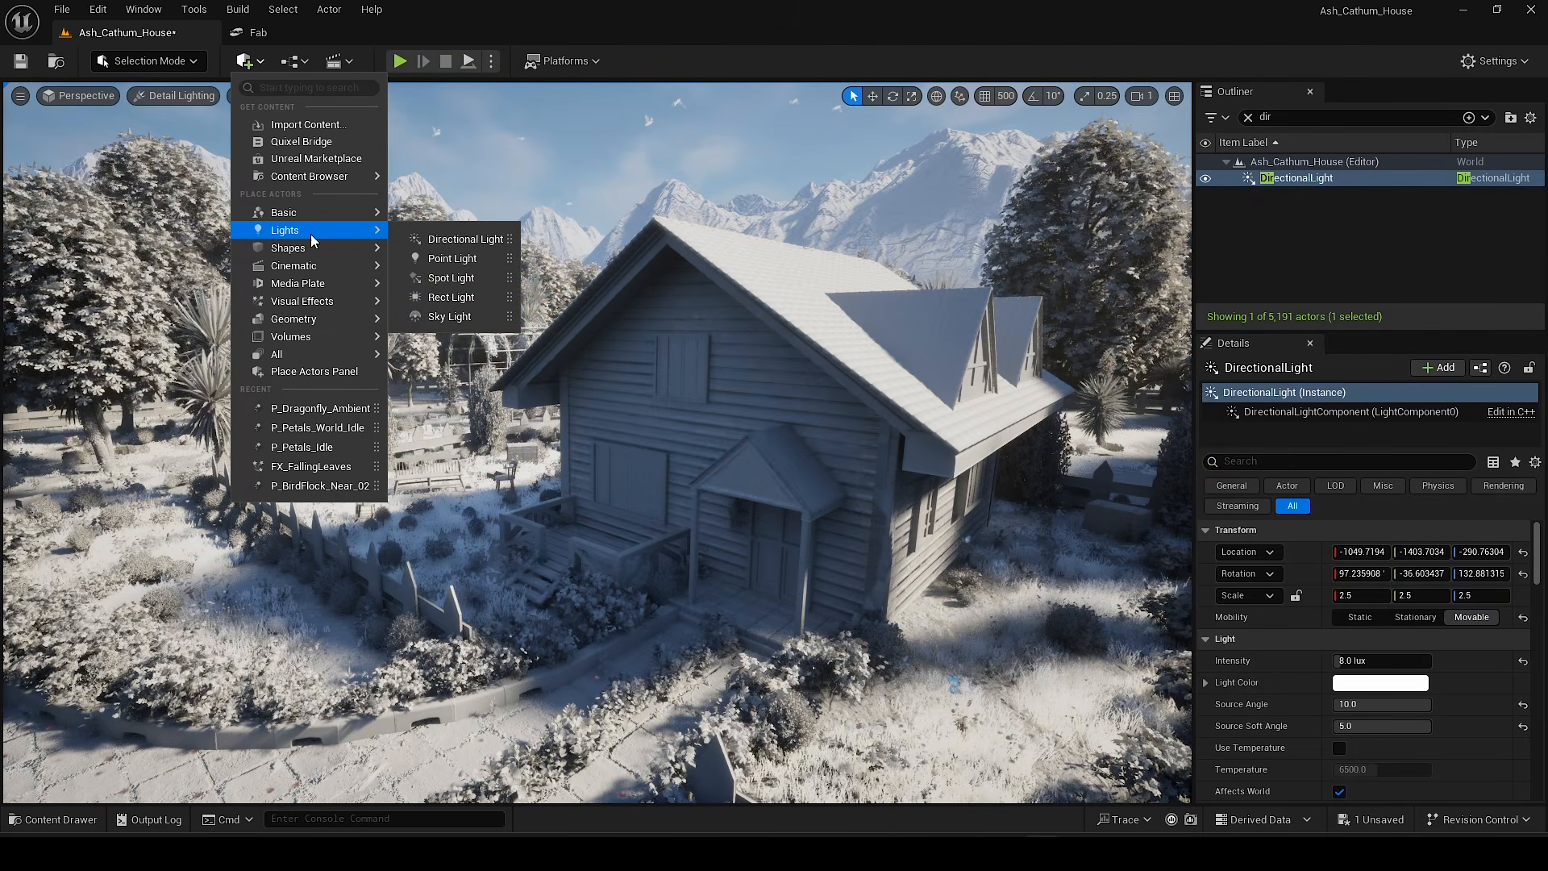
drag(452, 297, 493, 644)
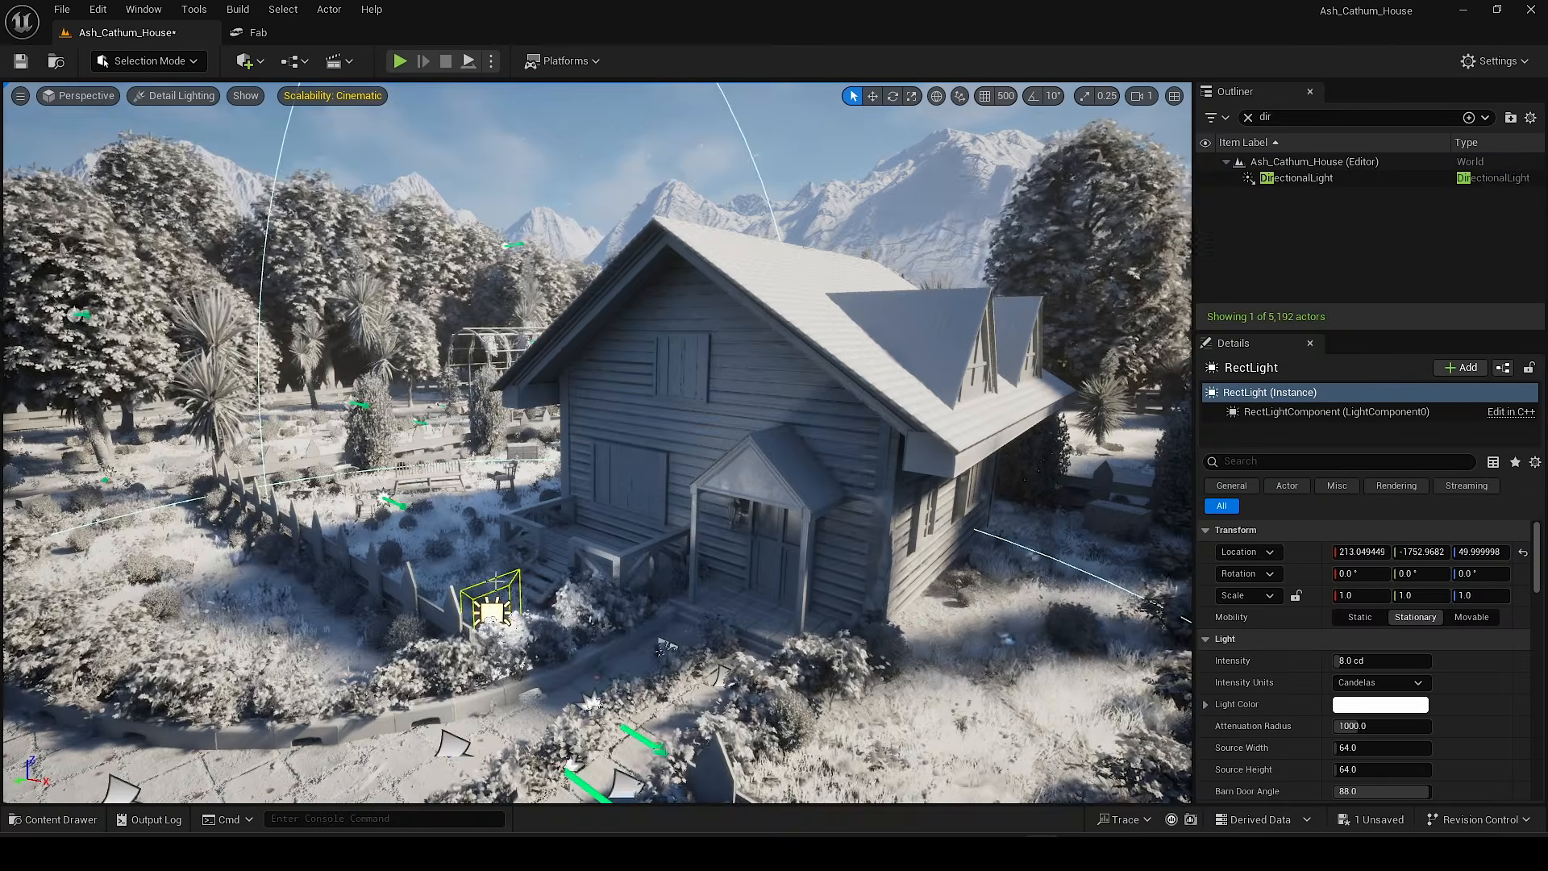
key(e)
drag(490, 567, 556, 551)
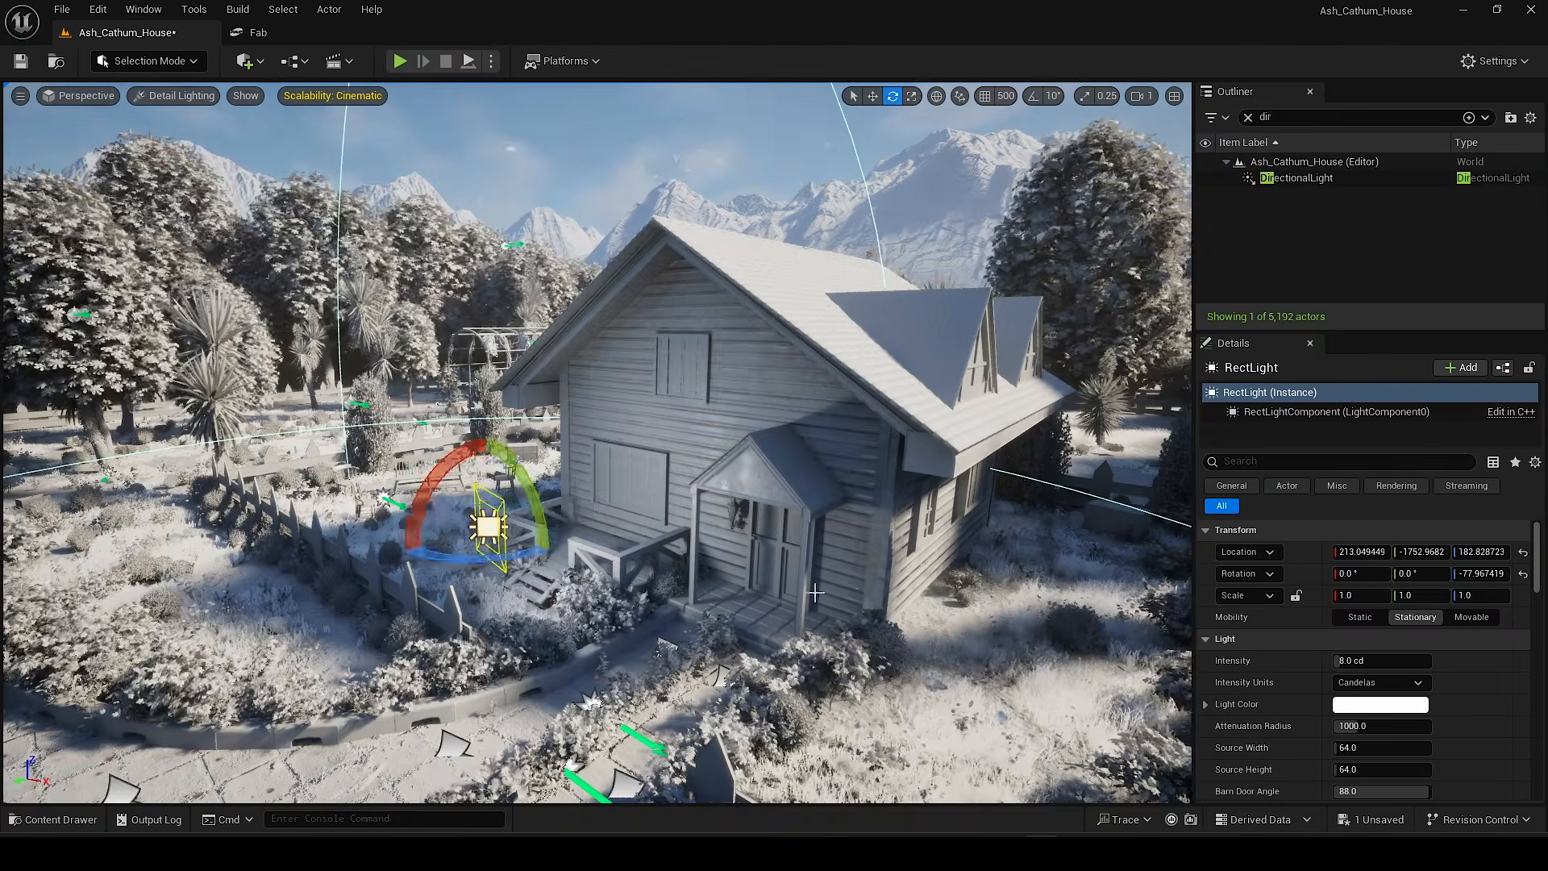
right_drag(556, 551, 587, 518)
key(w)
drag(588, 519, 528, 476)
Step: Return the viewport to the Lit view mode and select the DirectionalLight
click(175, 95)
click(219, 162)
right_drag(564, 403, 558, 450)
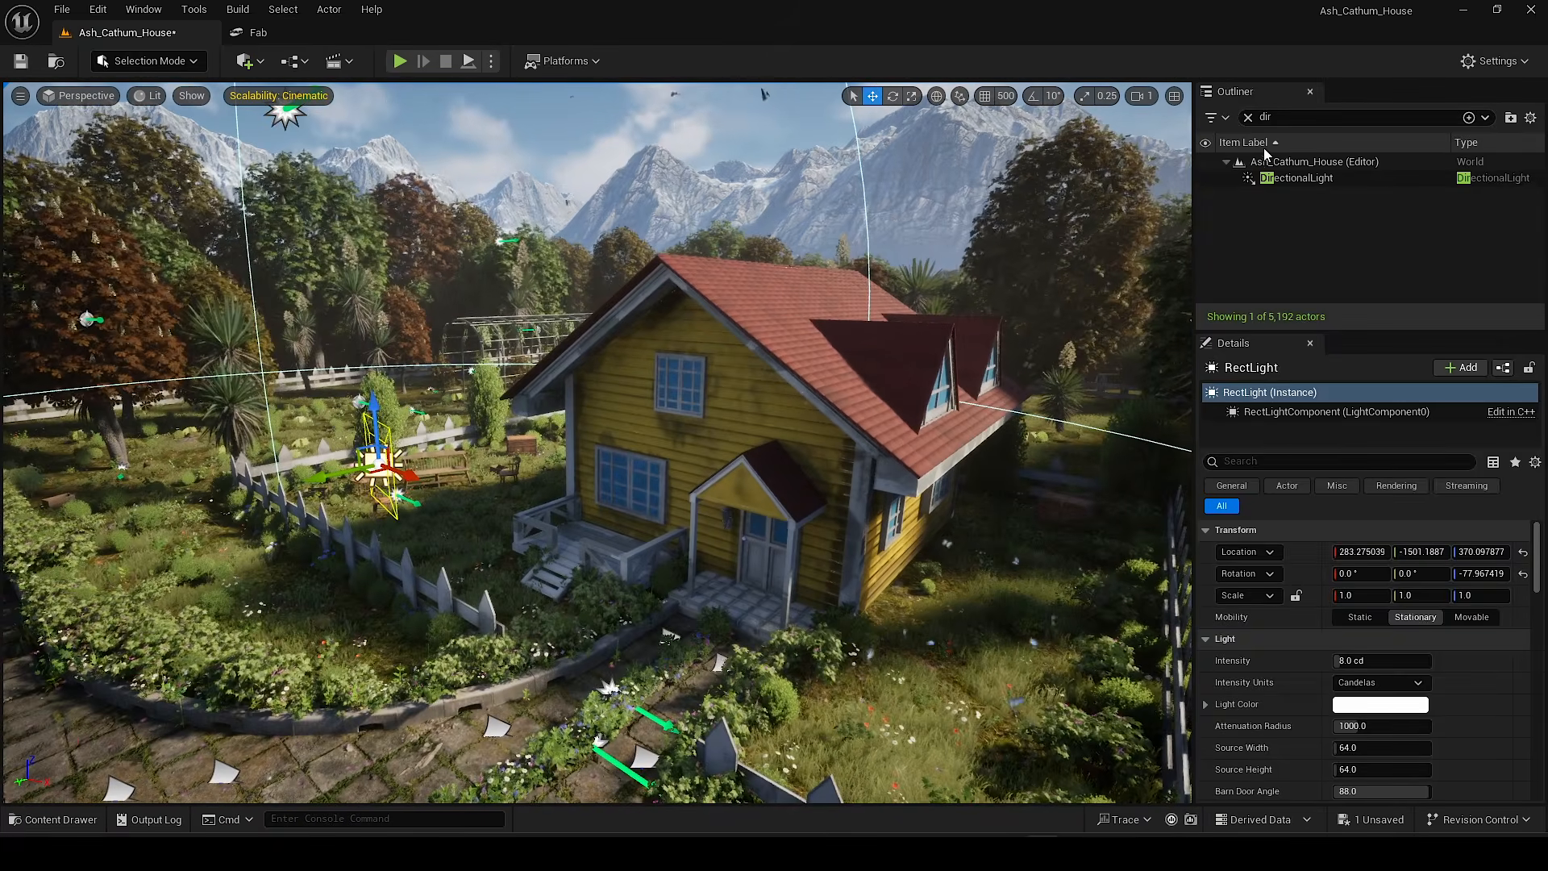
click(1296, 178)
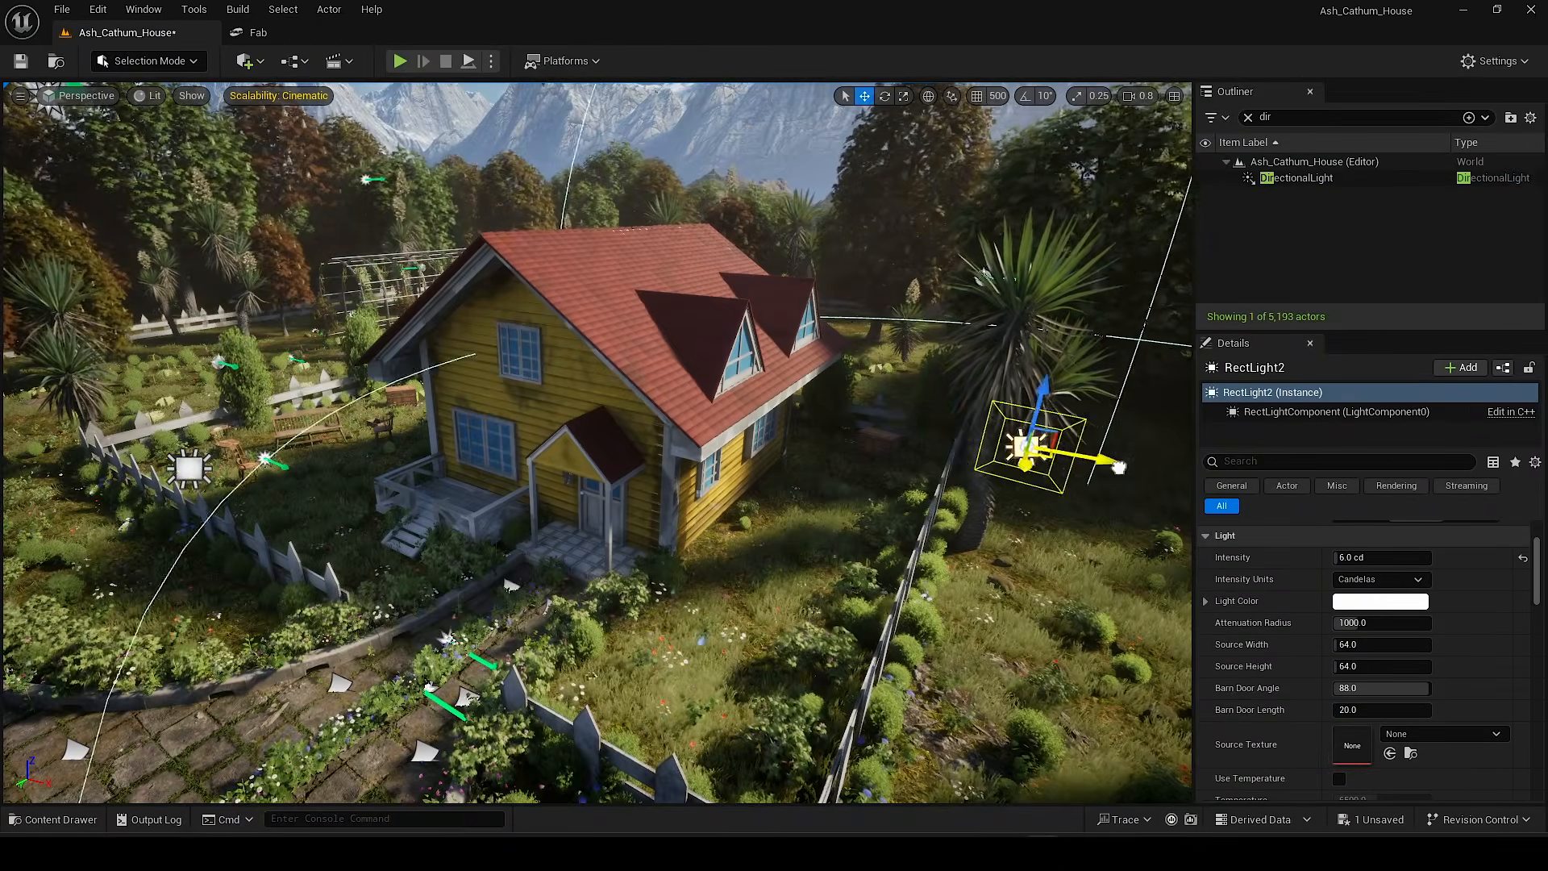
Step: Reposition RectLight2 beside the house's side wall and inspect the lit house with the editor icons hidden
drag(1119, 468, 986, 434)
right_drag(954, 542, 1072, 542)
drag(820, 591, 715, 494)
right_drag(715, 494, 758, 508)
drag(685, 617, 644, 517)
scroll(643, 516, down, 3)
right_drag(643, 517, 613, 500)
key(g)
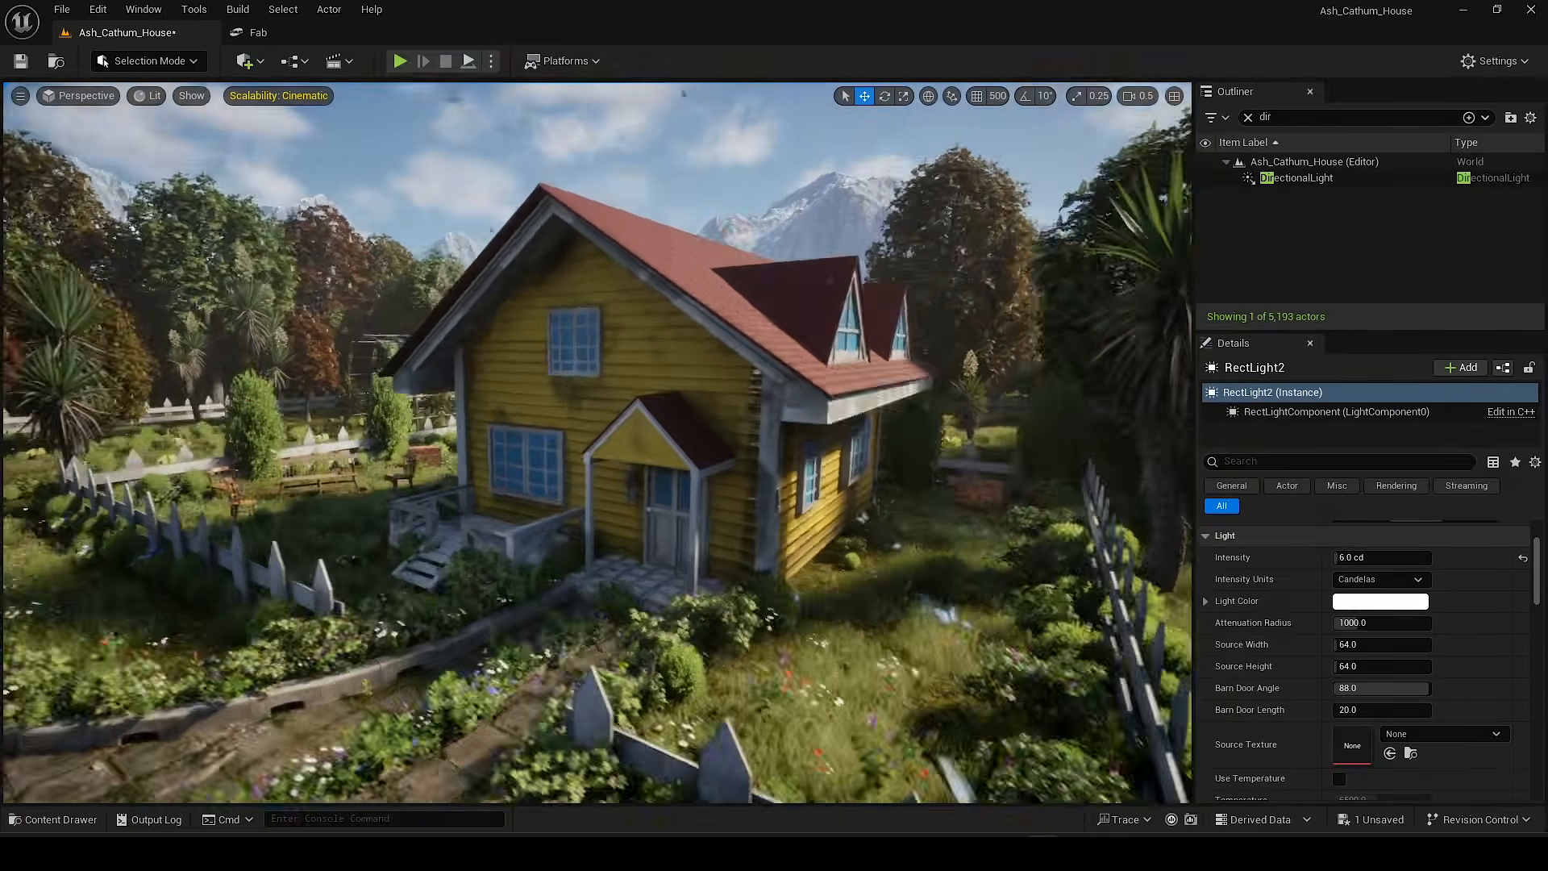
key(g)
right_drag(597, 442, 500, 492)
Step: Duplicate the rect light near the house and rotate the copy to redirect its light
click(415, 553)
alt+drag(414, 545, 421, 451)
right_drag(421, 451, 379, 468)
scroll(421, 452, up, 1)
key(e)
drag(500, 459, 353, 109)
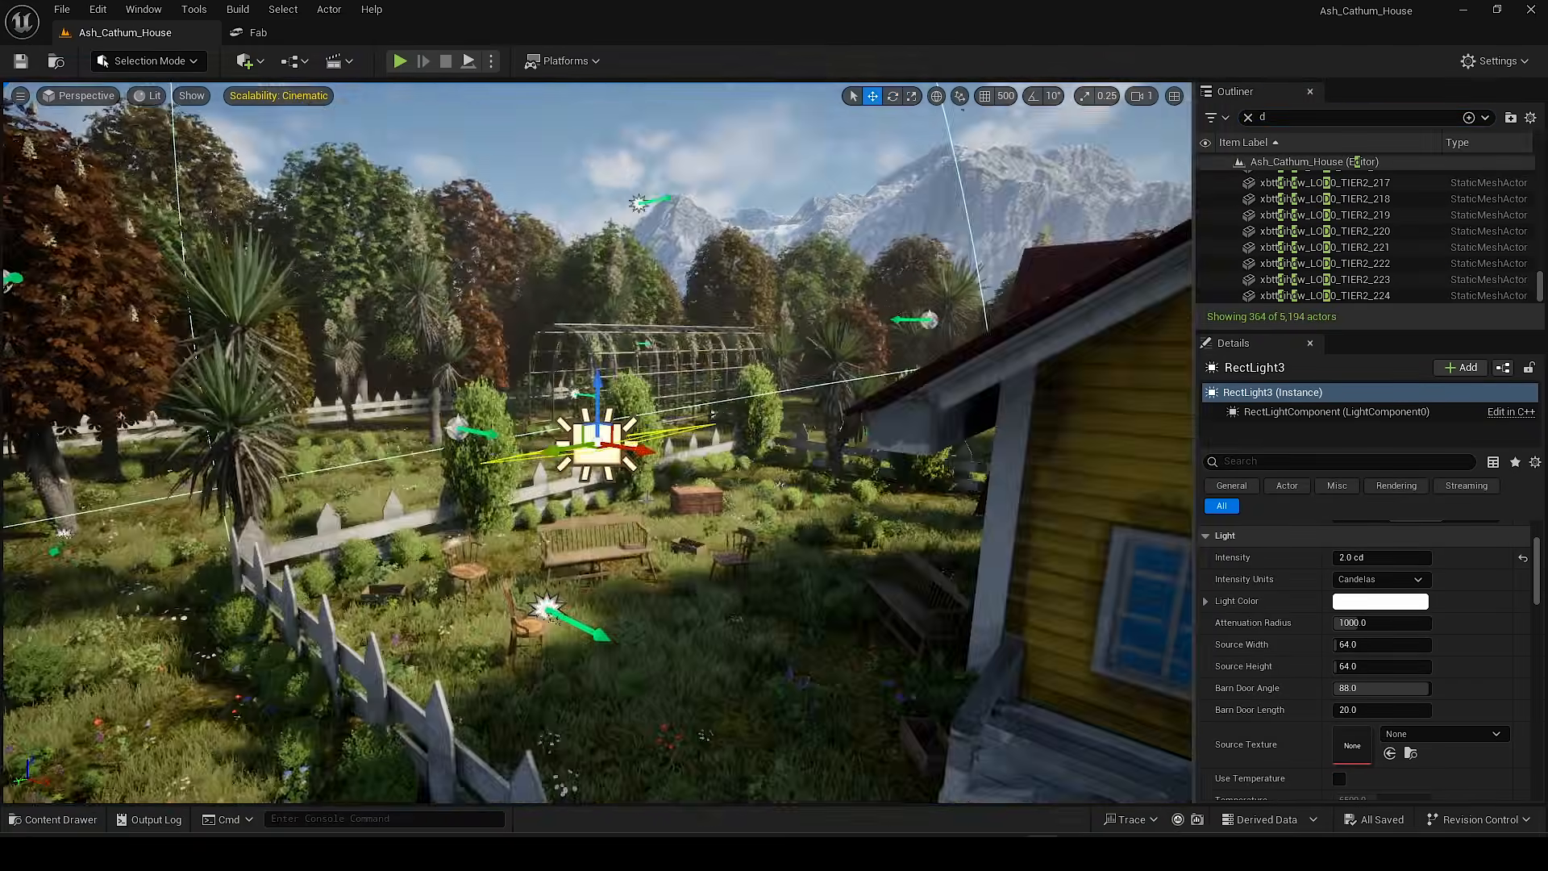
Step: Set the Intensity of RectLight4 among the trees to 10 cd
click(462, 149)
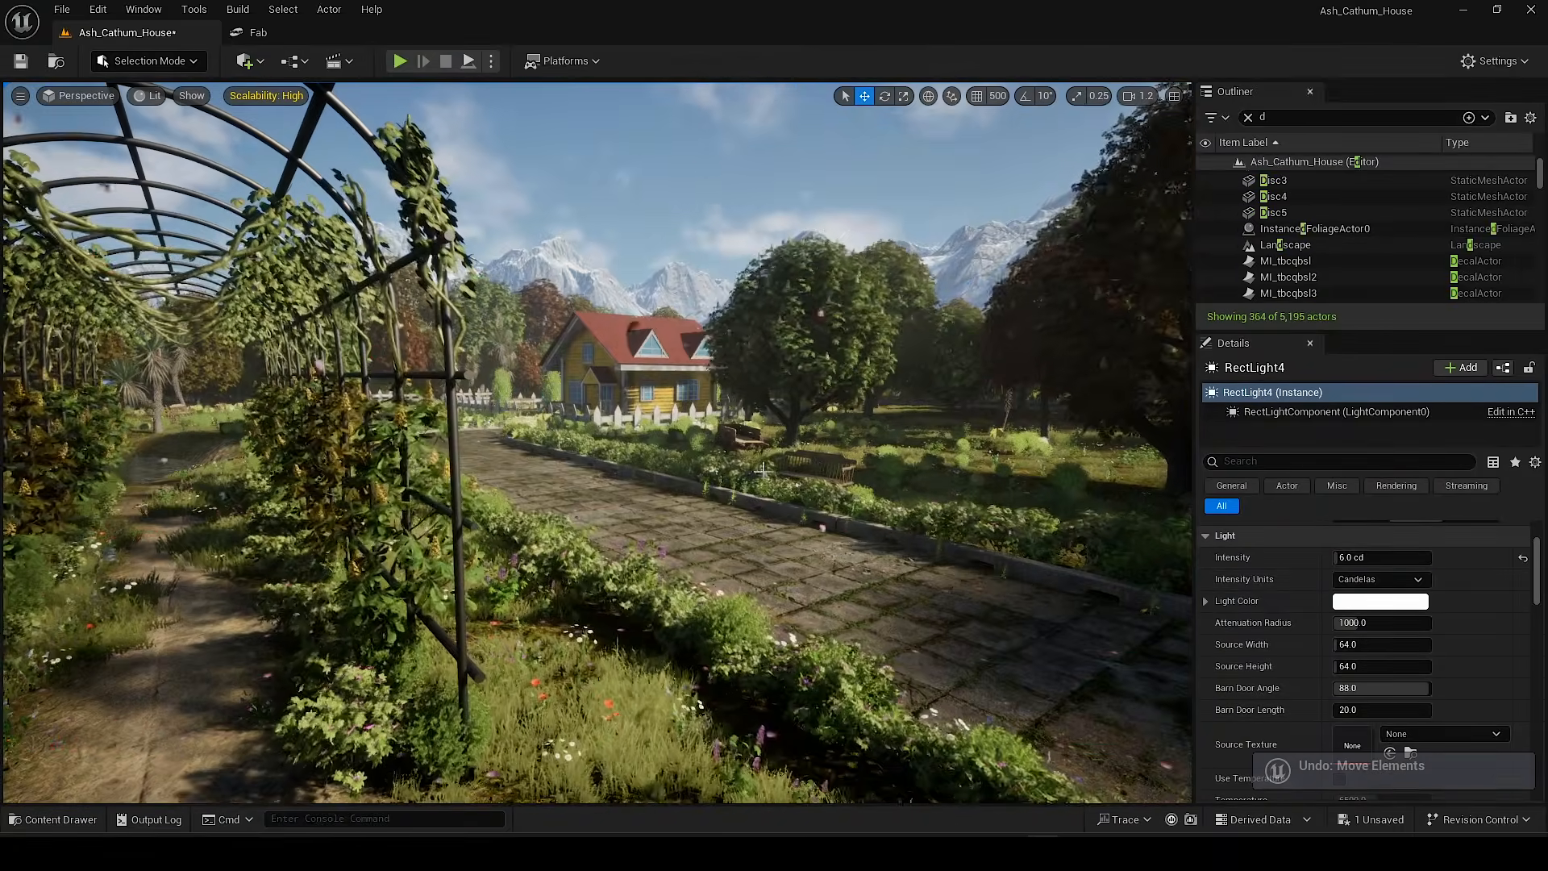
click(1370, 557)
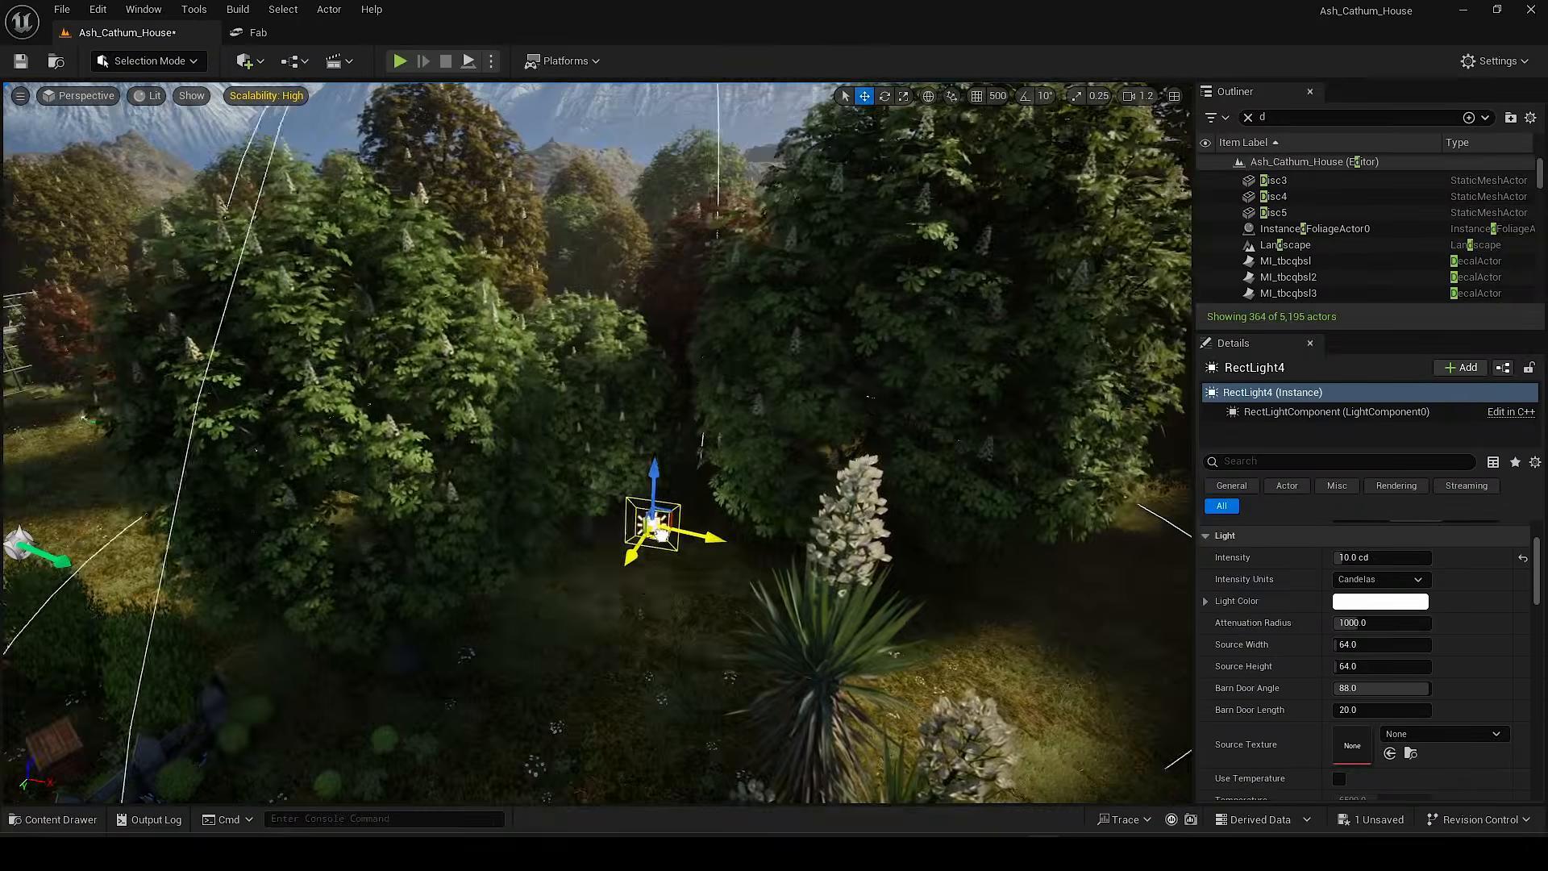
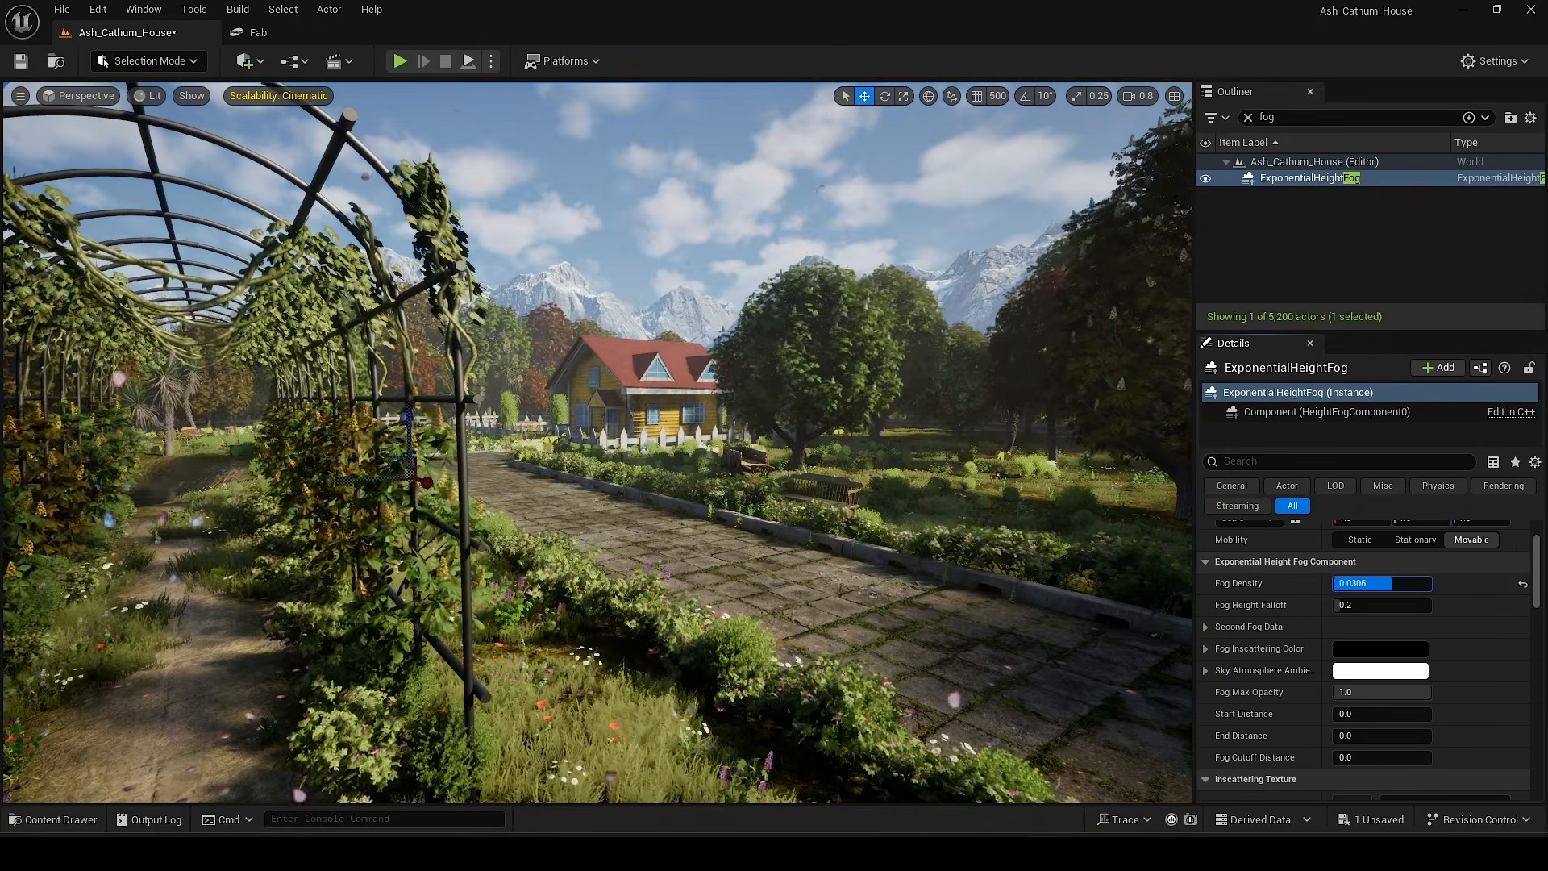
Step: Reset the ExponentialHeightFog's Fog Density to 0.02 and adjust its Fog Height Falloff
click(1522, 586)
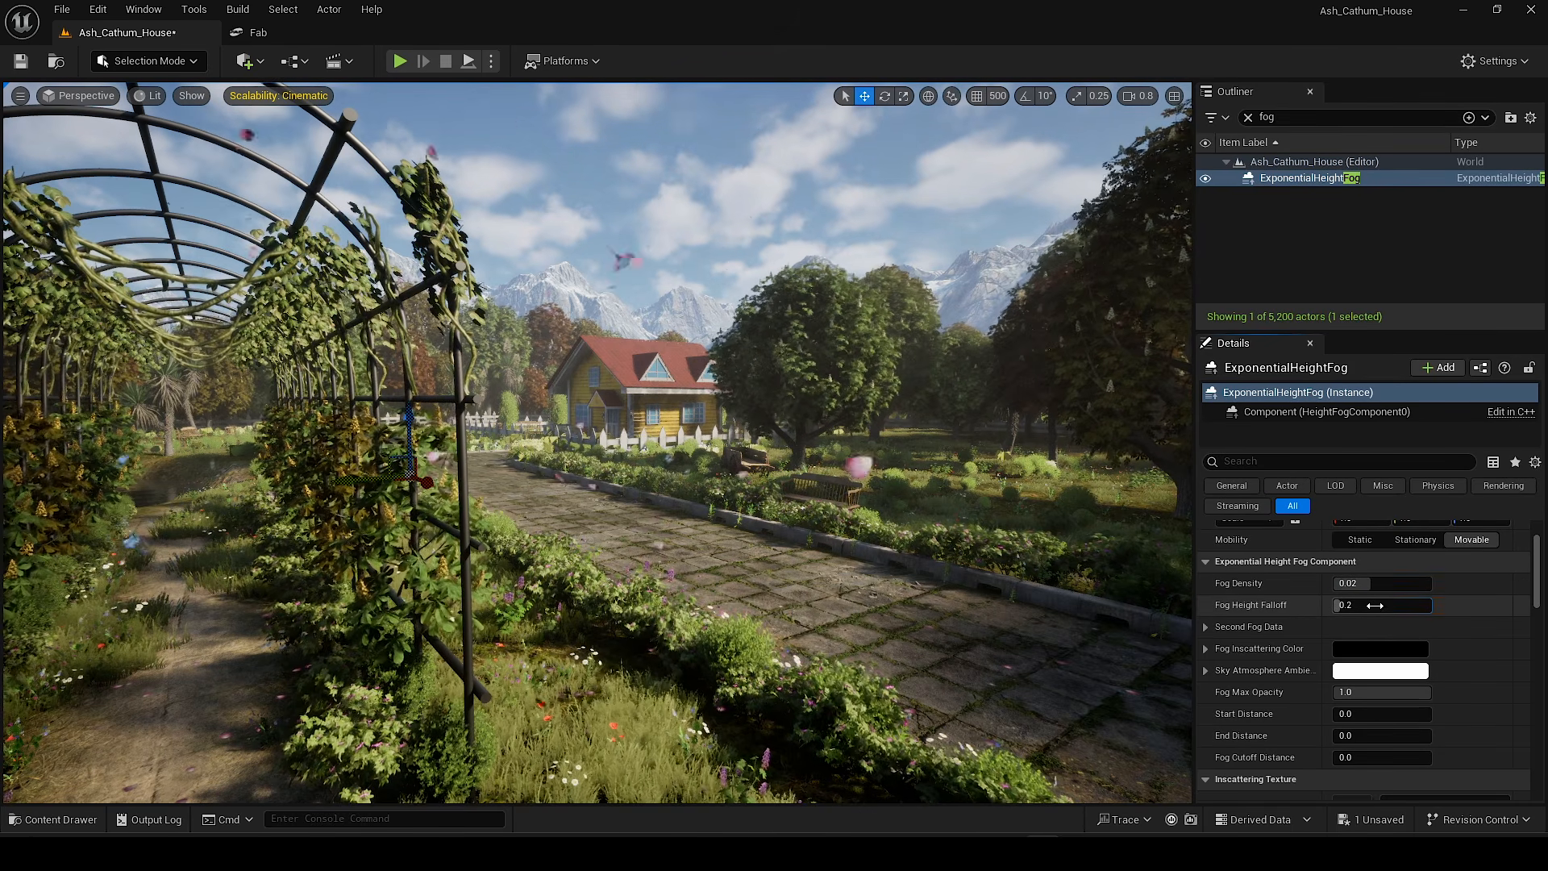
drag(1382, 605, 1348, 605)
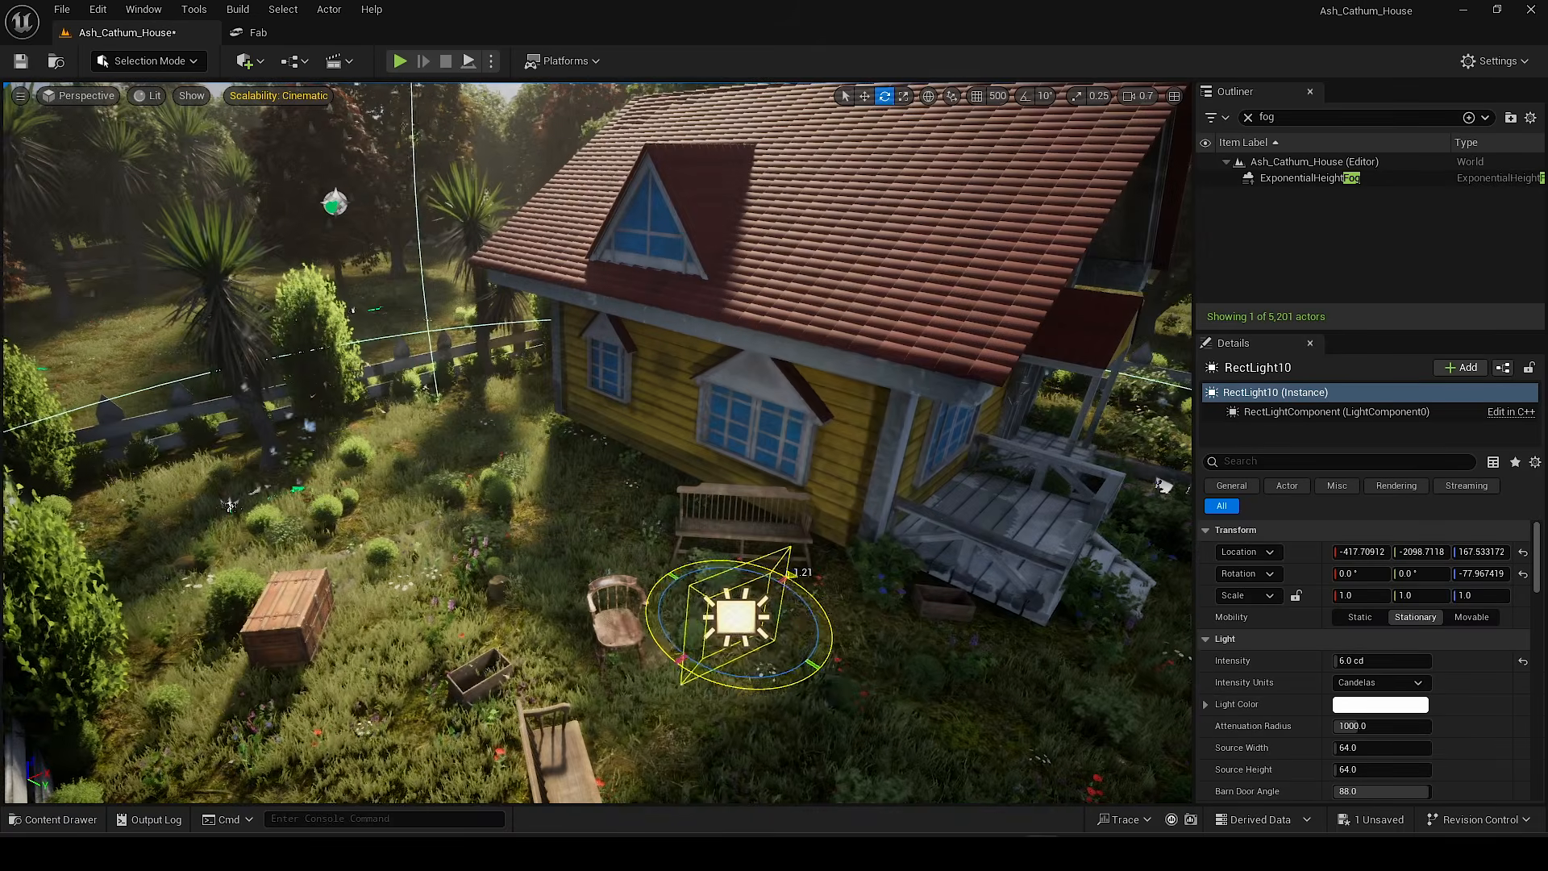
Step: Rotate RectLight10 to about -17° around Z and move it between the wooden crate and the chair
drag(792, 575, 539, 647)
key(w)
key(e)
key(w)
drag(509, 553, 506, 515)
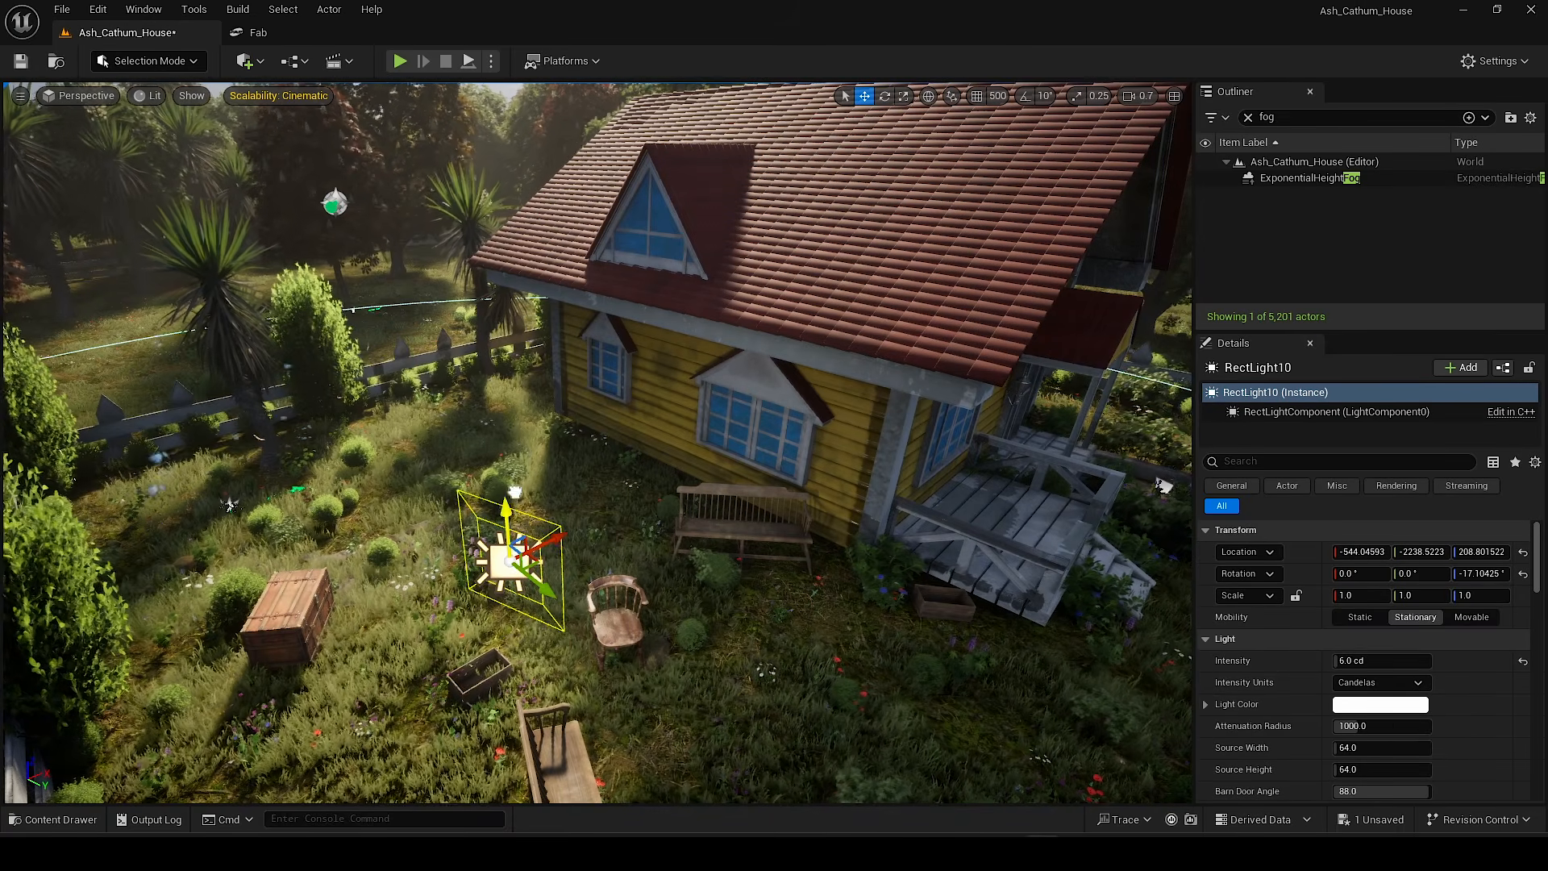
Step: Try an Intensity of 3 cd on RectLight10 beside the house
click(1344, 667)
text(3)
key(Return)
right_drag(780, 556, 781, 515)
Step: Clear the actor search filter and set RectLight10's Intensity to 2 cd
click(1247, 117)
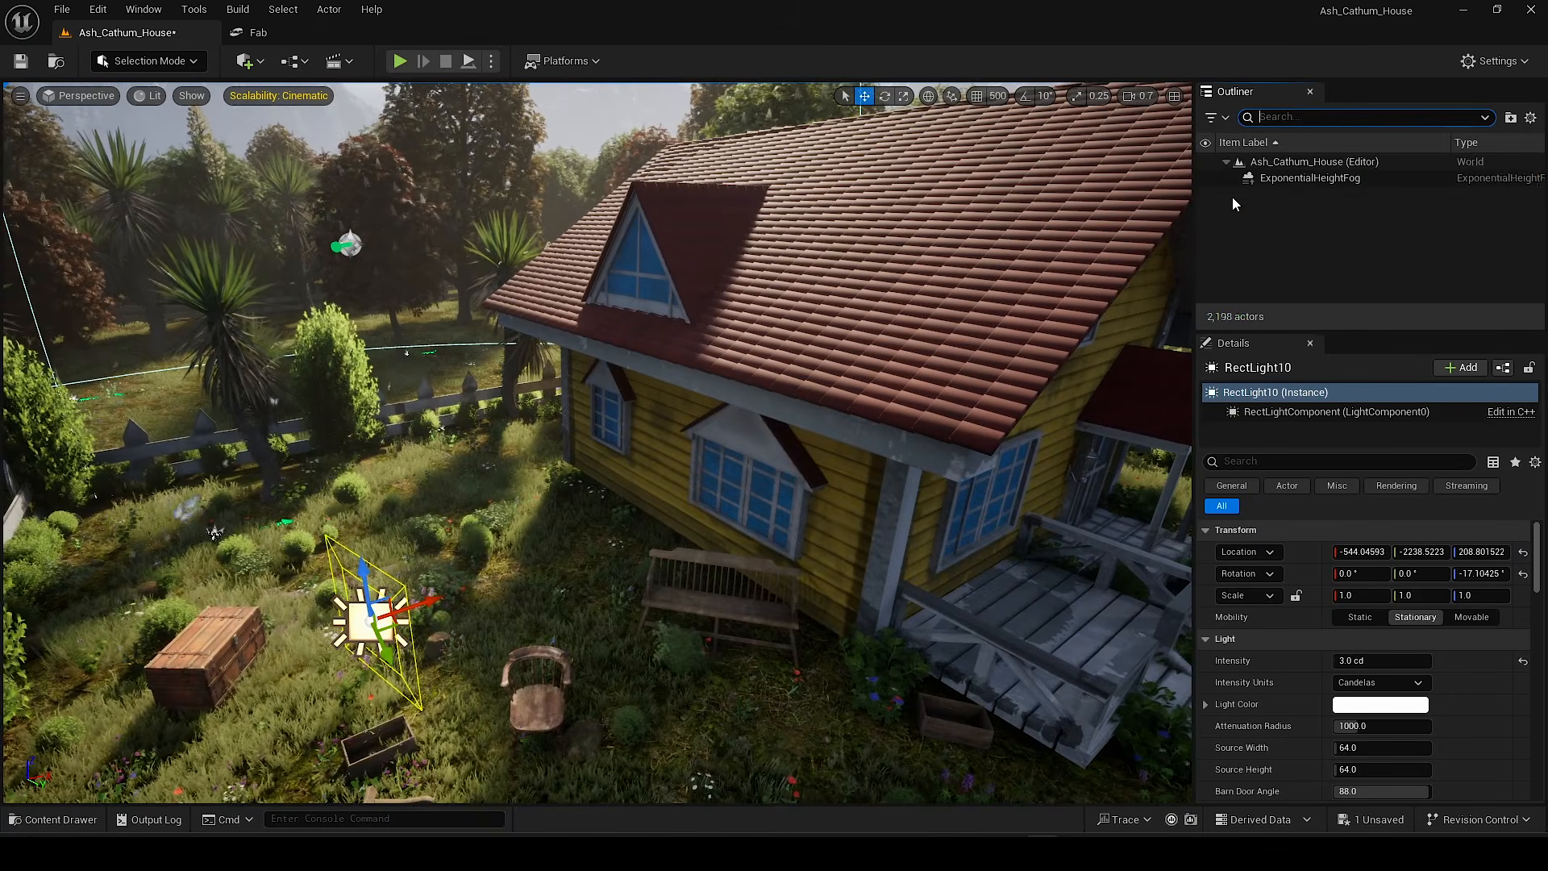
click(1204, 253)
click(1204, 253)
click(1345, 660)
text(2)
key(Return)
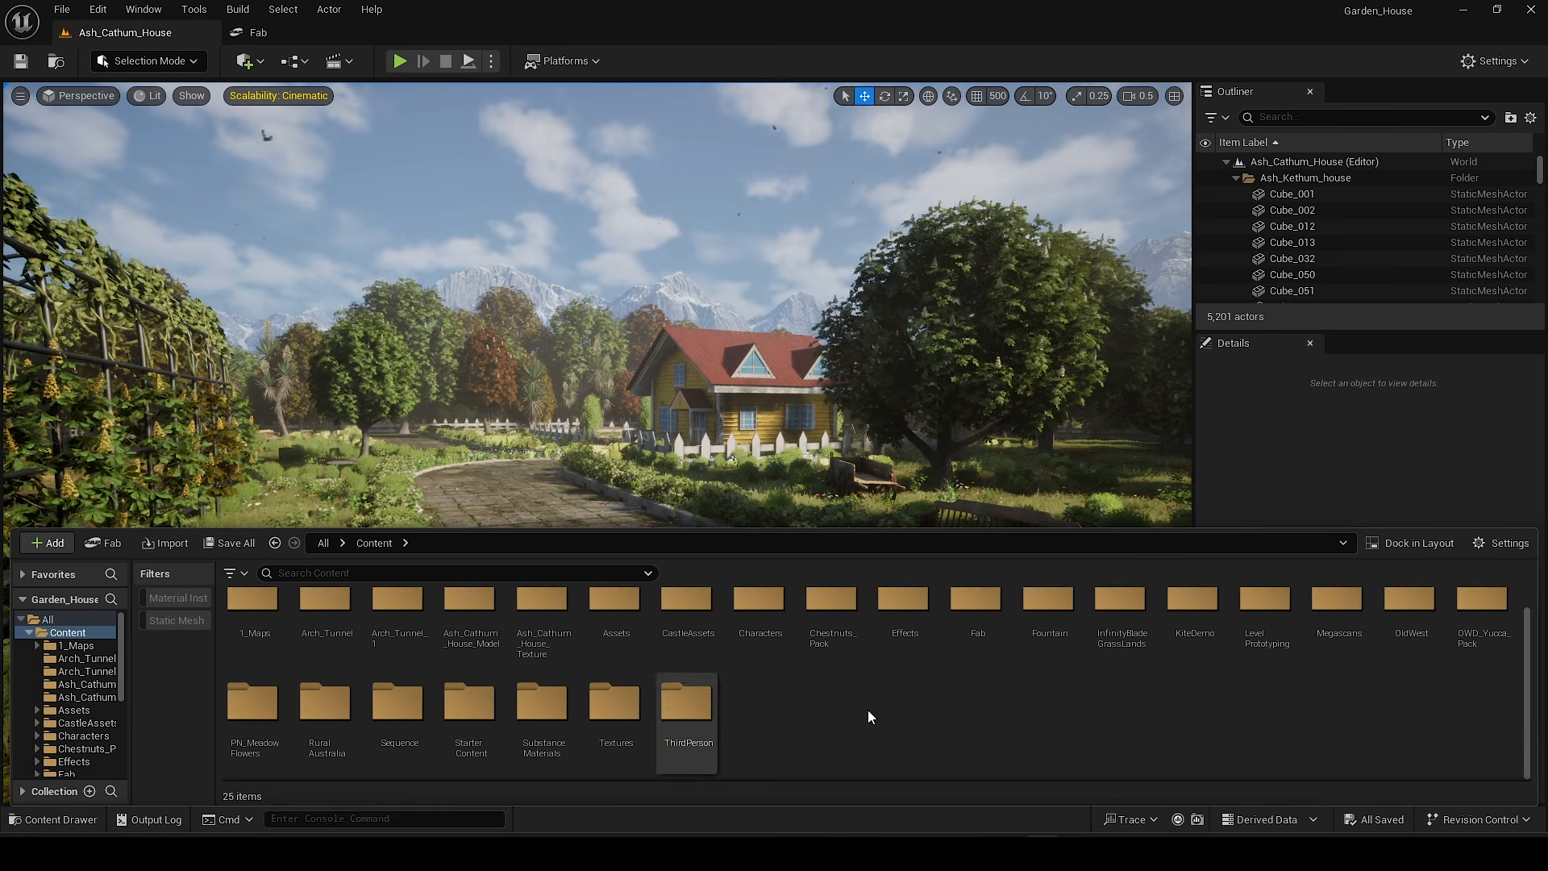
Step: Create a folder named Fog in the Content directory and open it
right_click(867, 715)
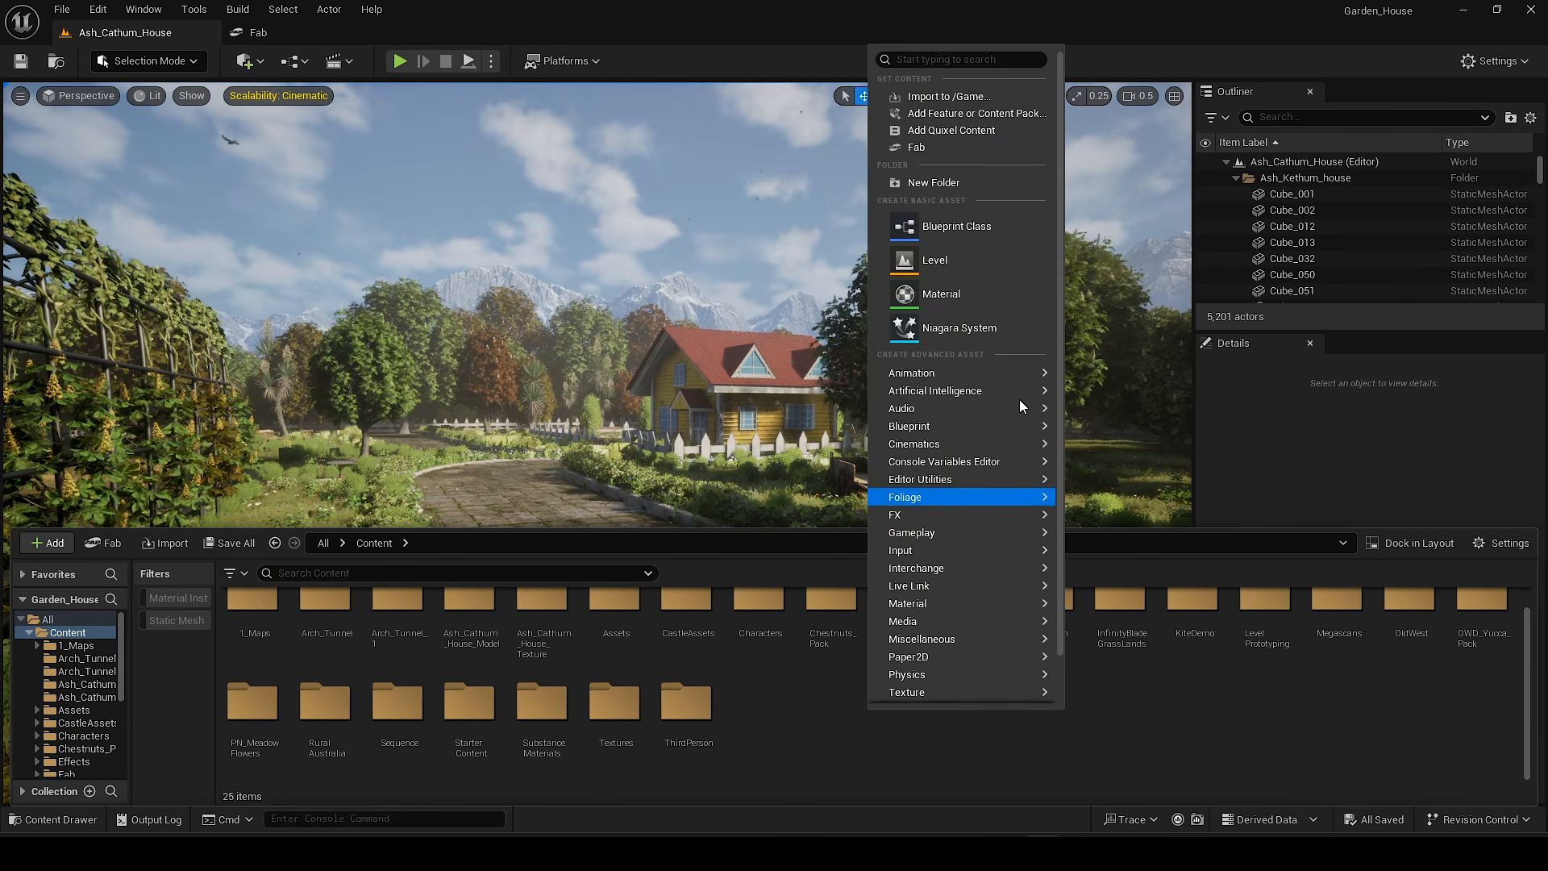
click(950, 186)
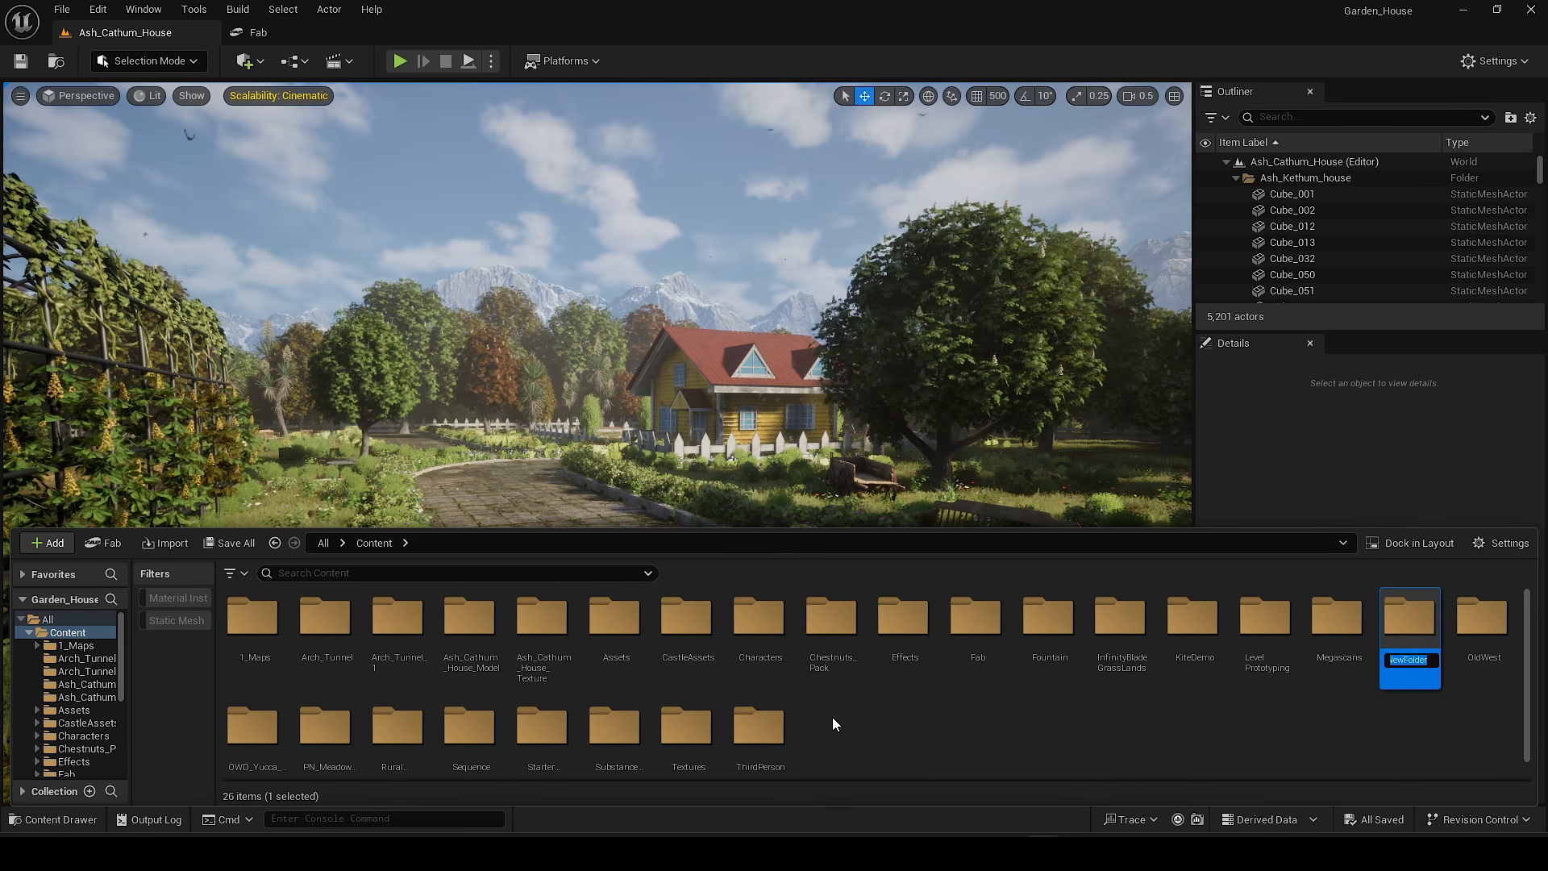
text(Fog)
key(Return)
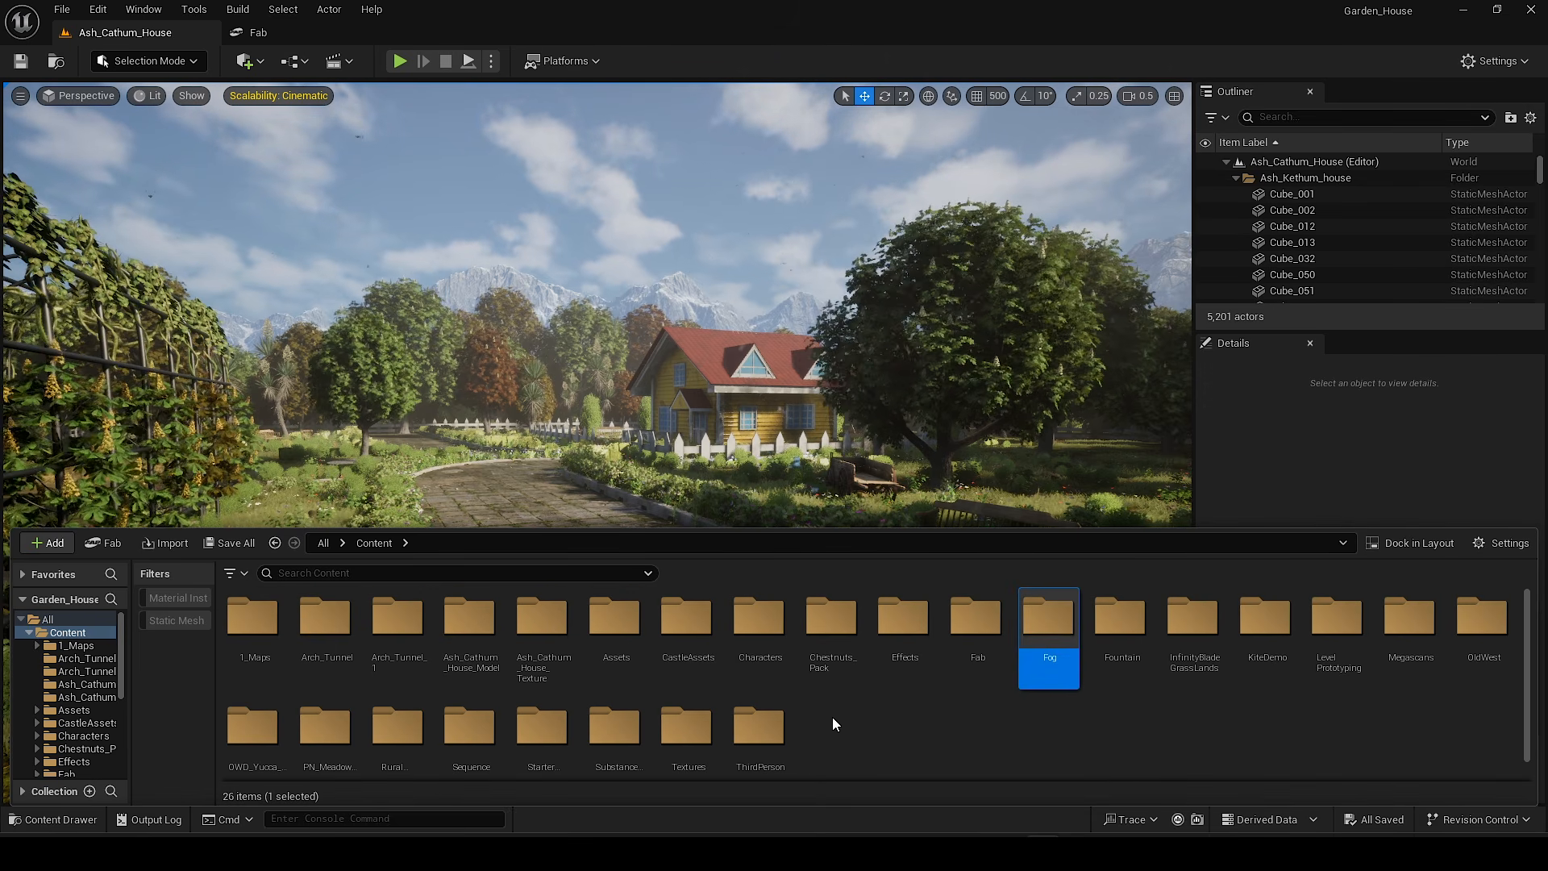
key(Return)
Step: Create a material named Fog_Material in the Fog folder and open it for editing
right_click(681, 693)
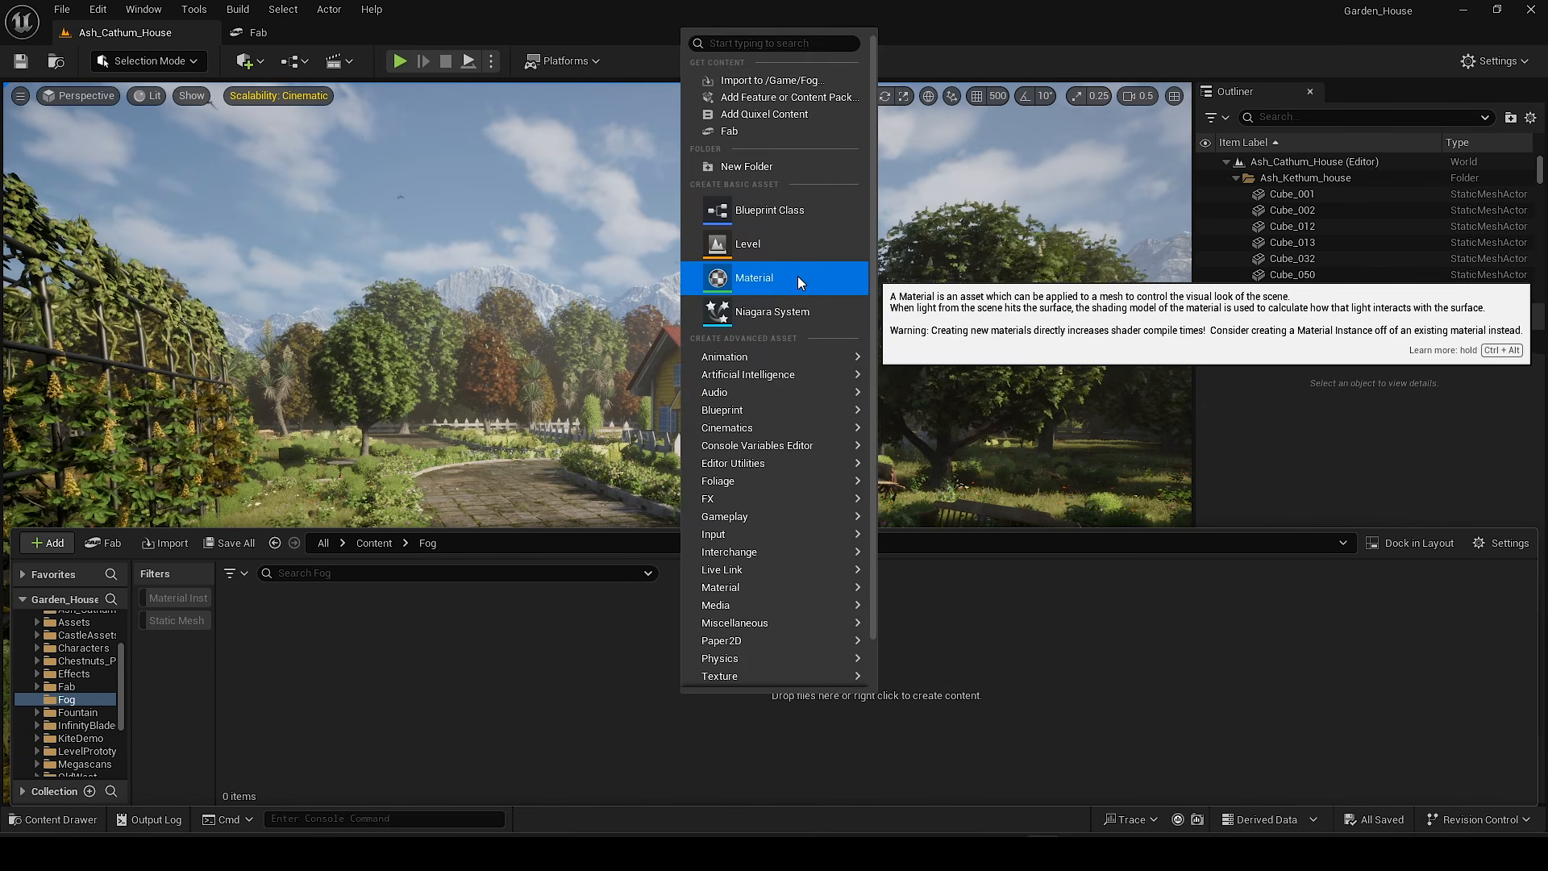
click(792, 282)
text(Fog_Material)
key(Return)
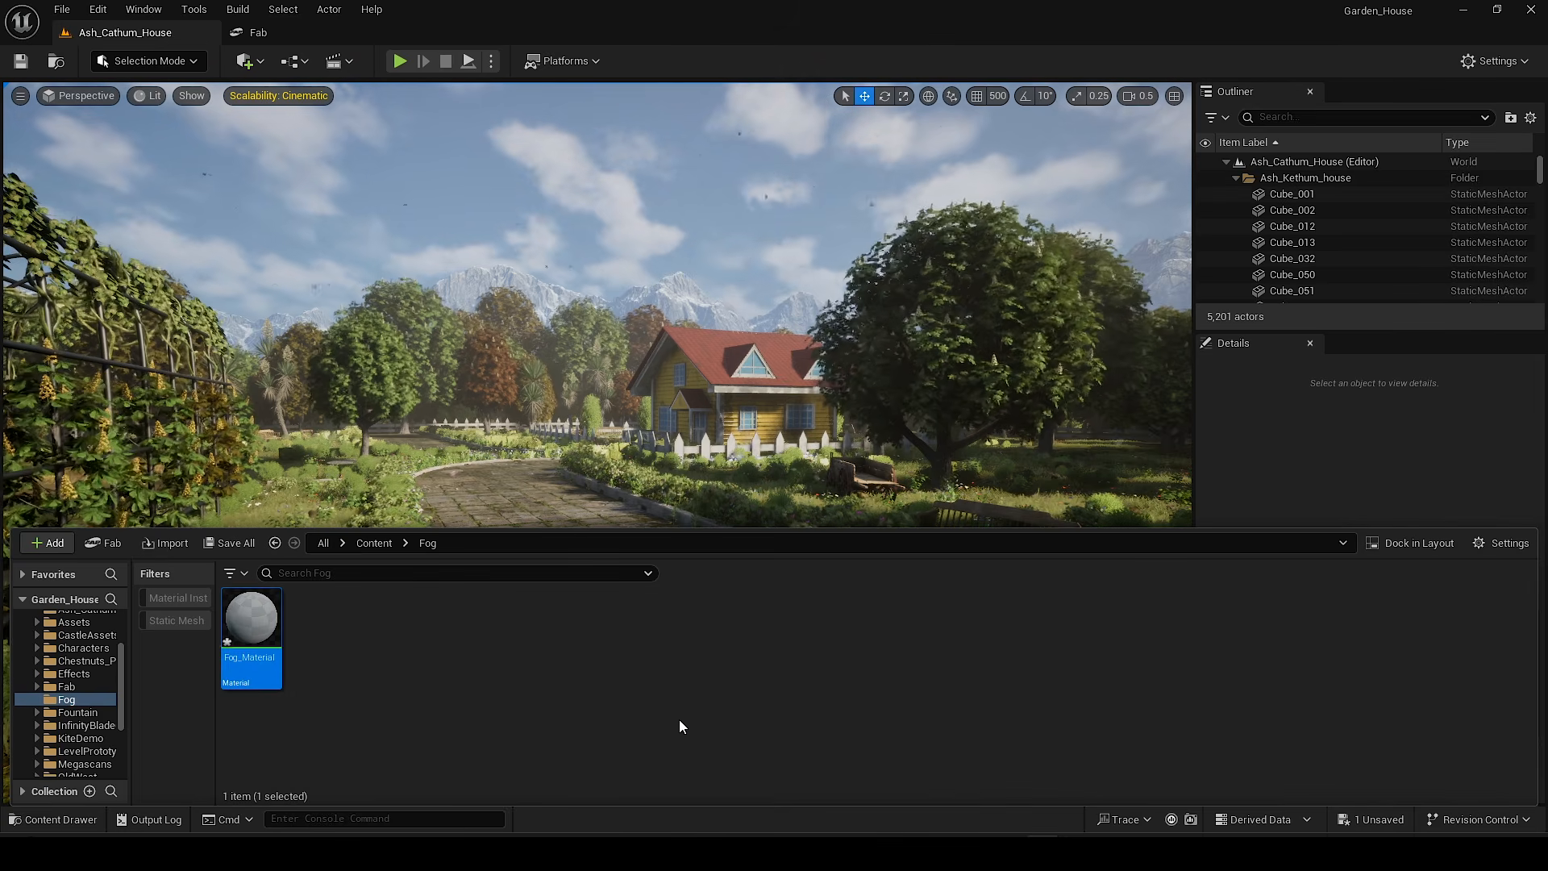
key(Return)
Step: Dock the Fog_Material editor beside the level and set the material's Blend Mode to Translucent
drag(1026, 130, 282, 34)
scroll(416, 230, down, 5)
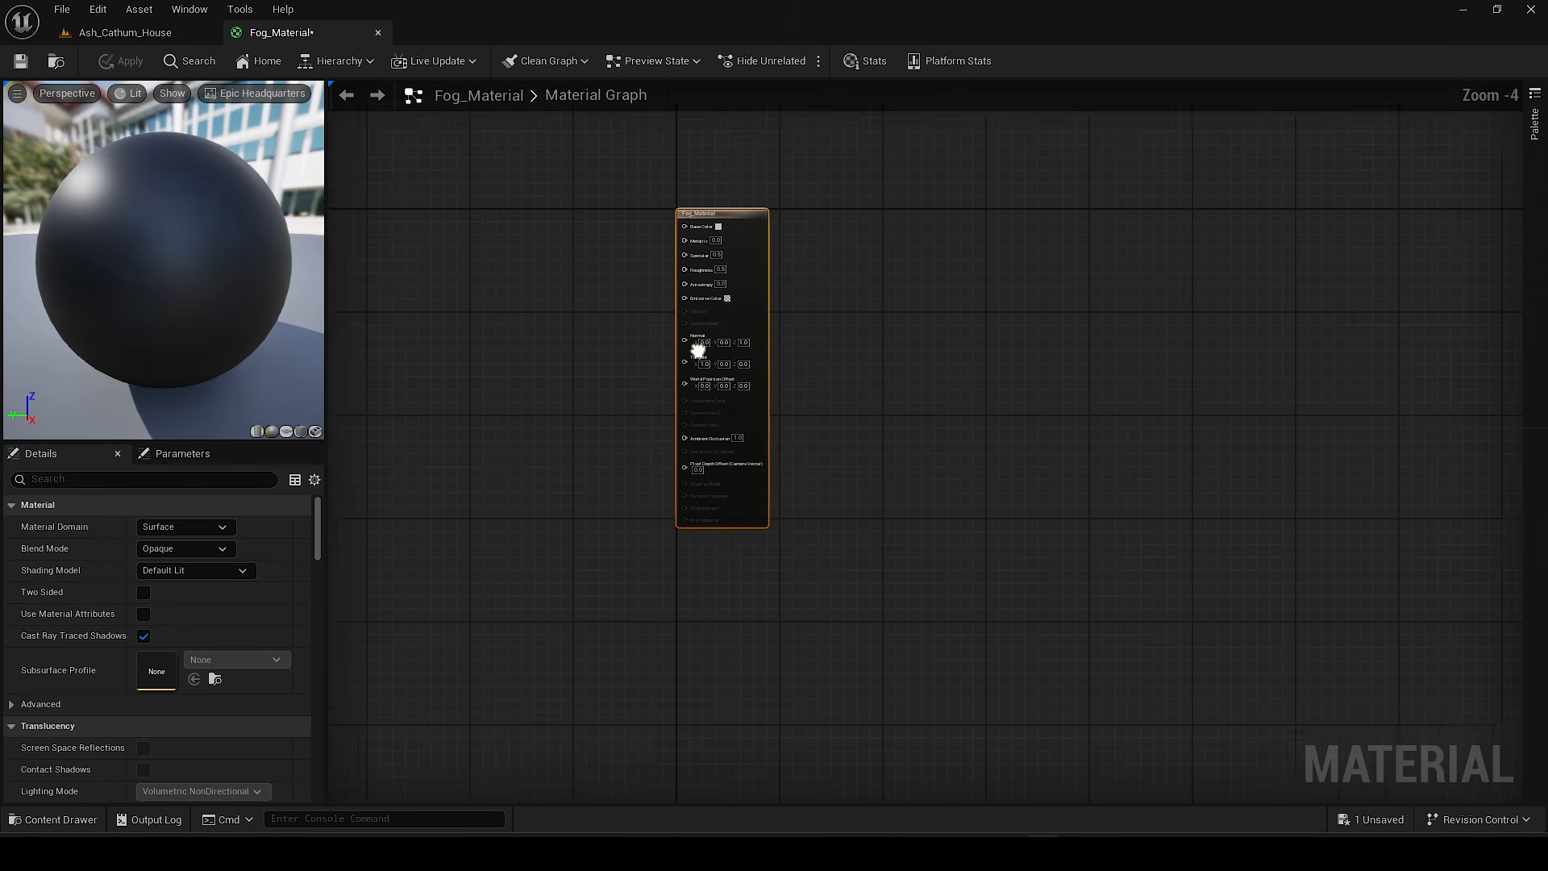
right_drag(698, 350, 795, 366)
scroll(733, 370, up, 1)
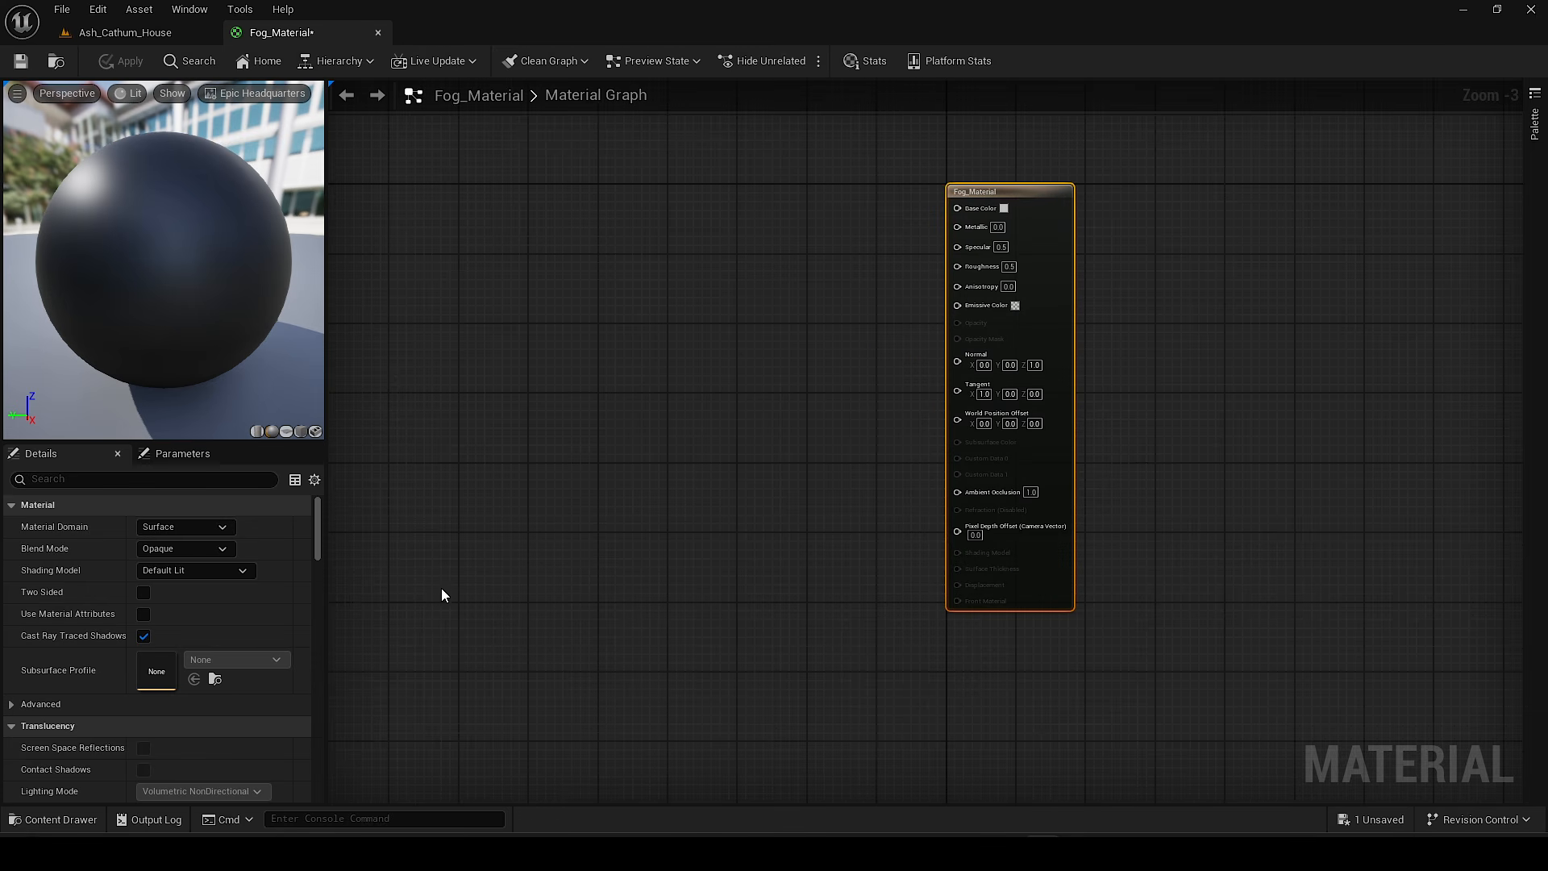
click(217, 548)
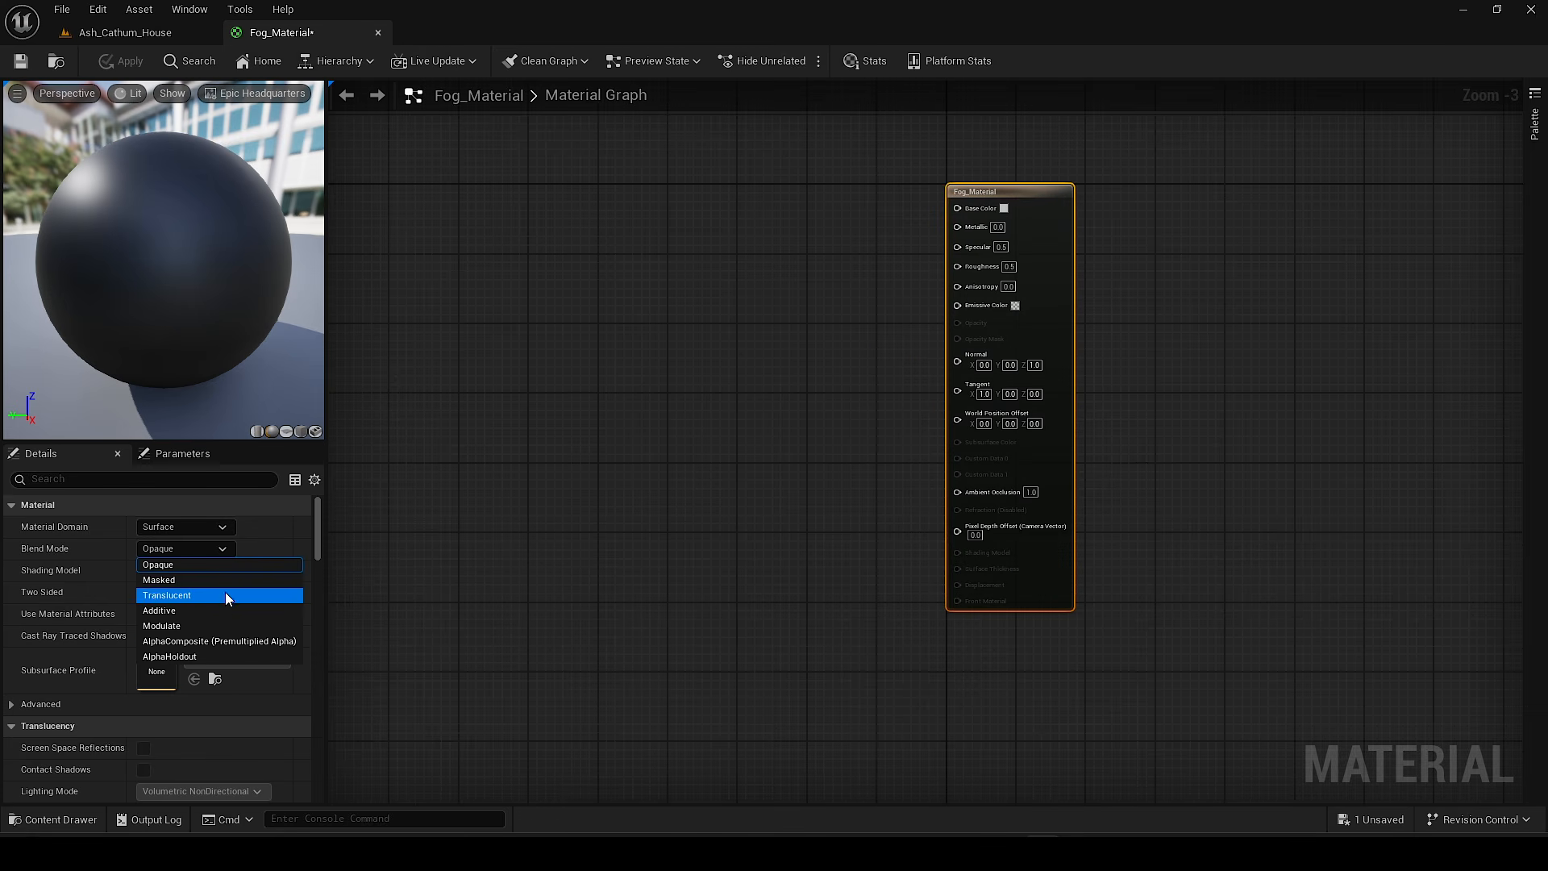
click(162, 596)
Step: Add a RadialGradientExponential node, connect its output to Base Color and align it with the material node
scroll(763, 349, up, 1)
right_click(654, 252)
text(radia)
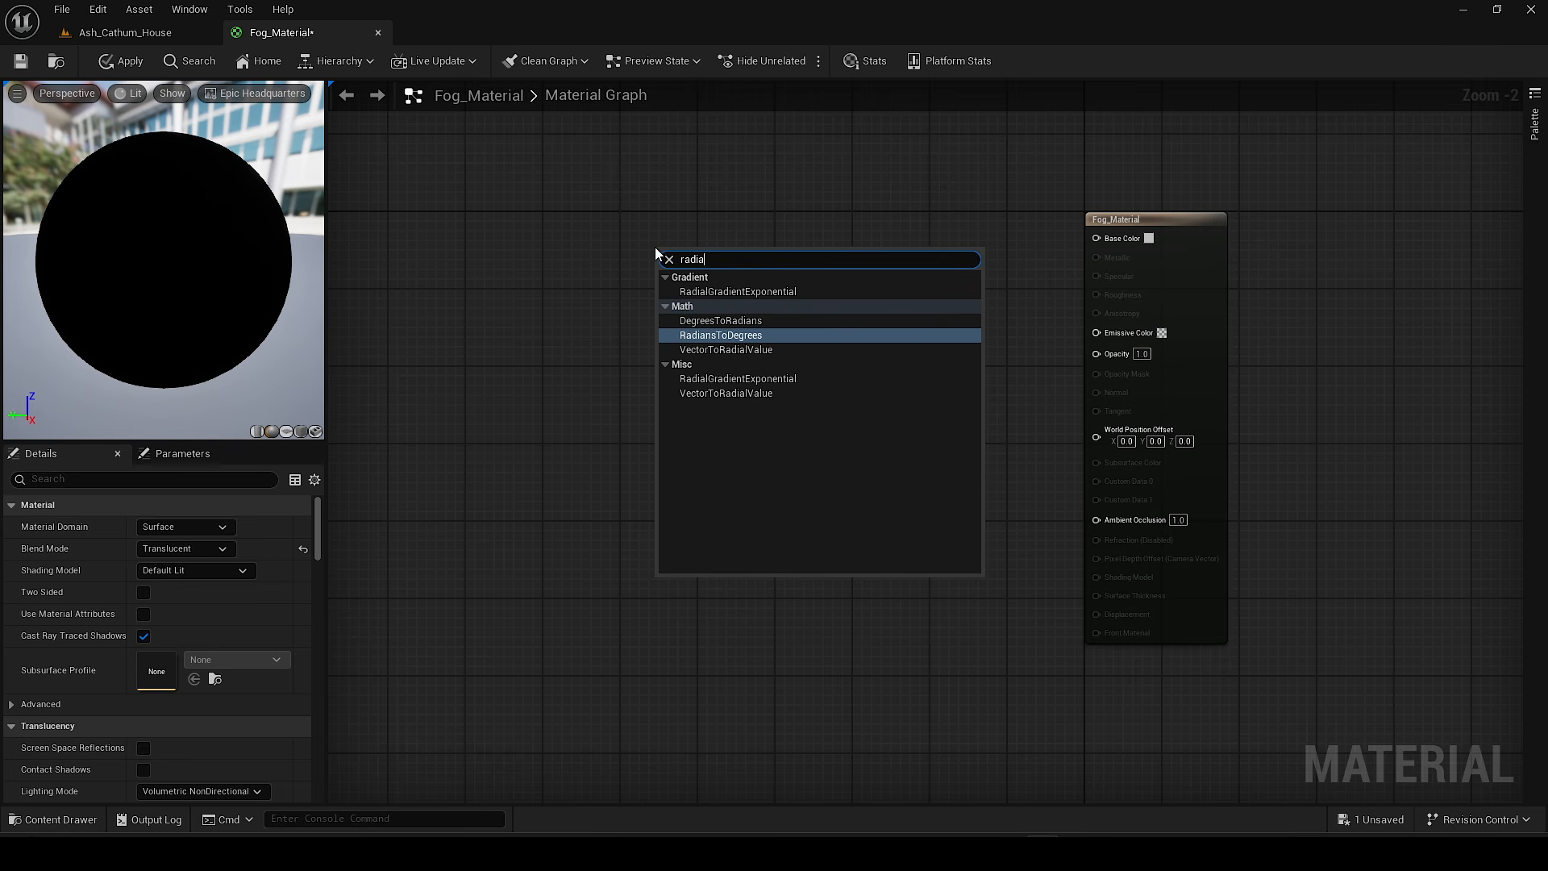
click(736, 291)
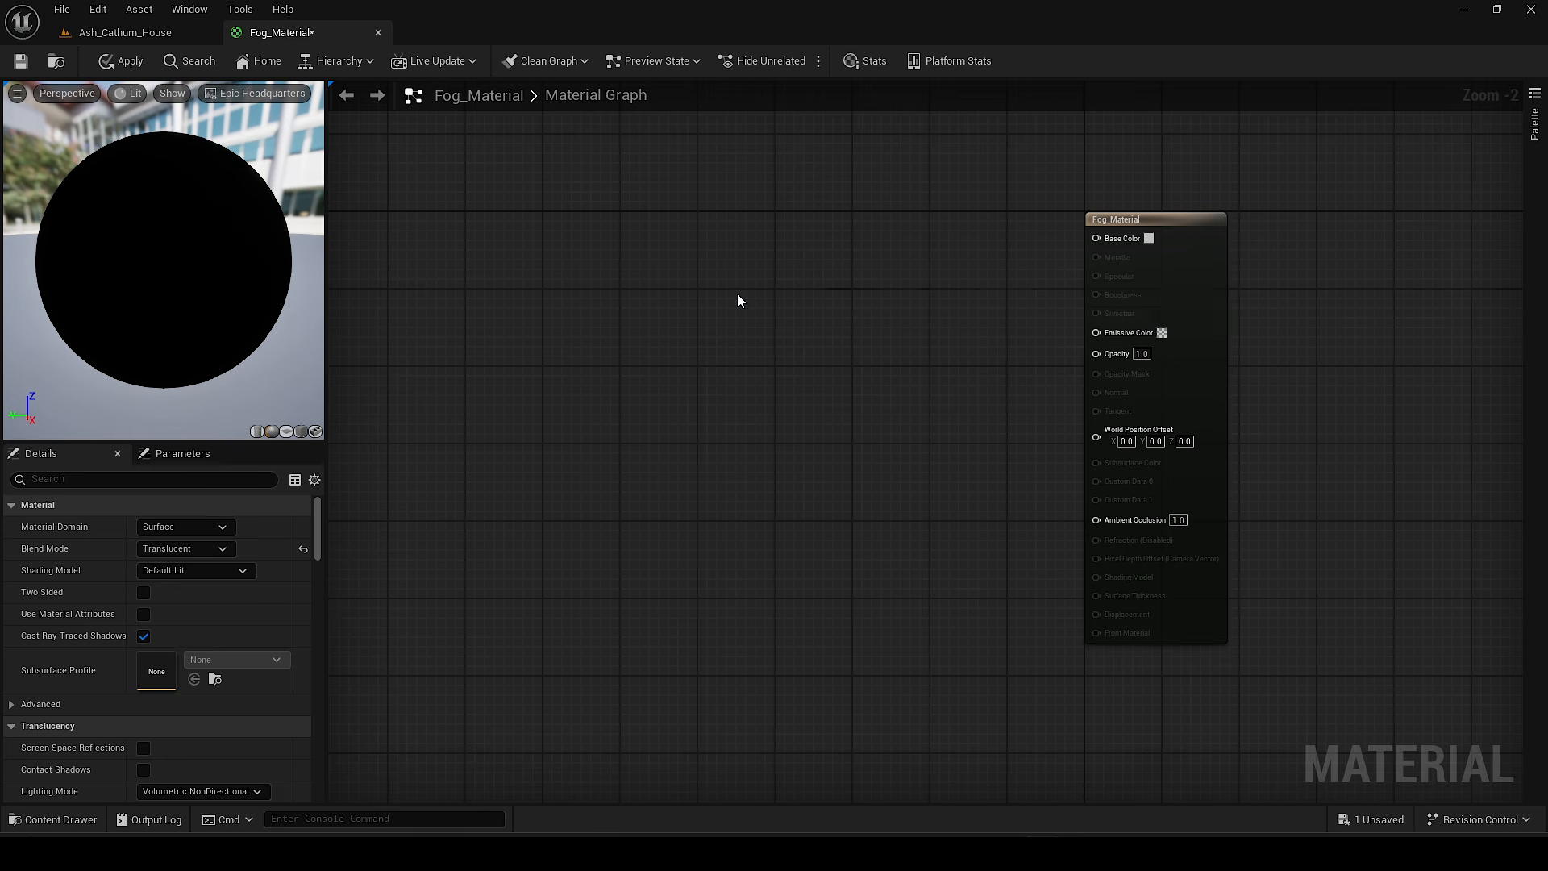
scroll(794, 260, up, 1)
drag(795, 260, 1151, 228)
scroll(919, 376, down, 2)
drag(760, 289, 745, 264)
right_drag(808, 467, 804, 408)
scroll(805, 408, up, 2)
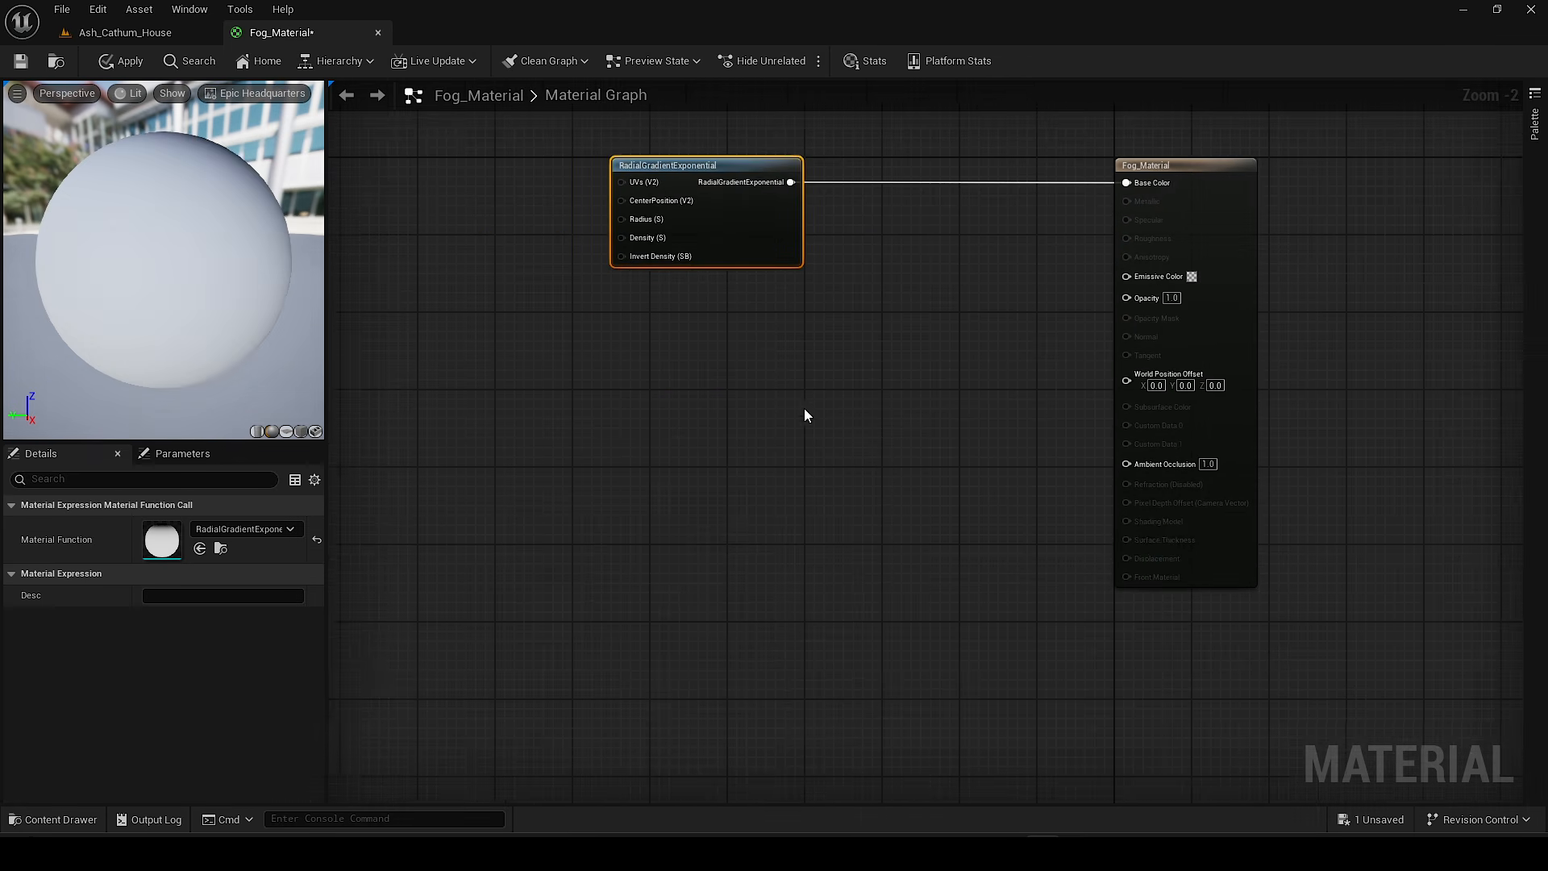
Step: Add a Multiply node between the radial gradient and the material output node
right_click(933, 370)
text(multi)
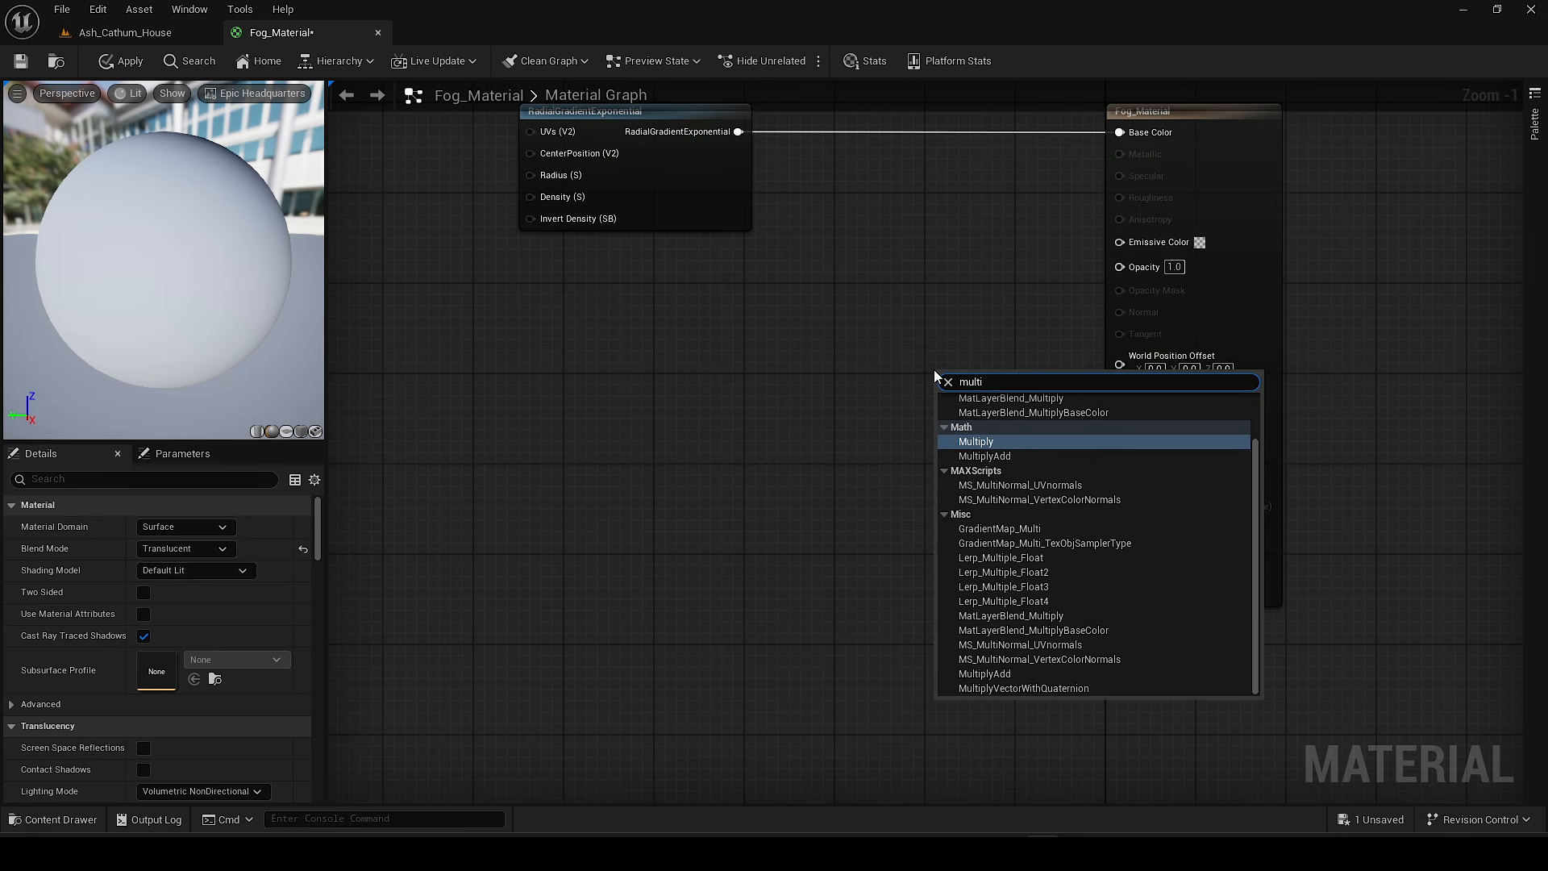
click(983, 443)
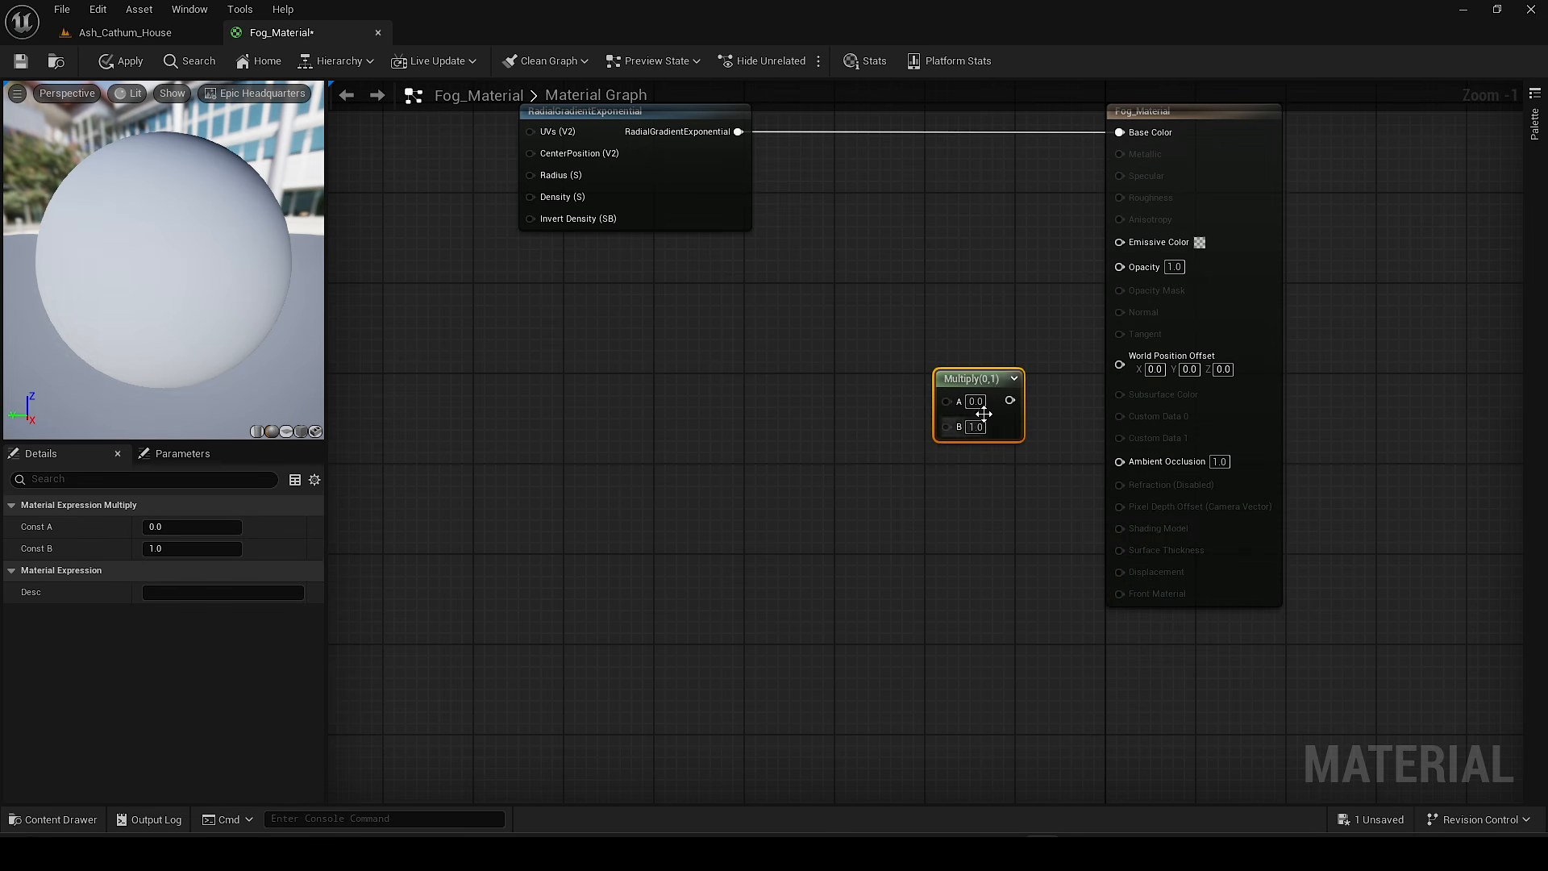
Step: Search all content for a noise texture and place TilingNoise05 in the graph as a Texture Sample node
key(ctrl+space)
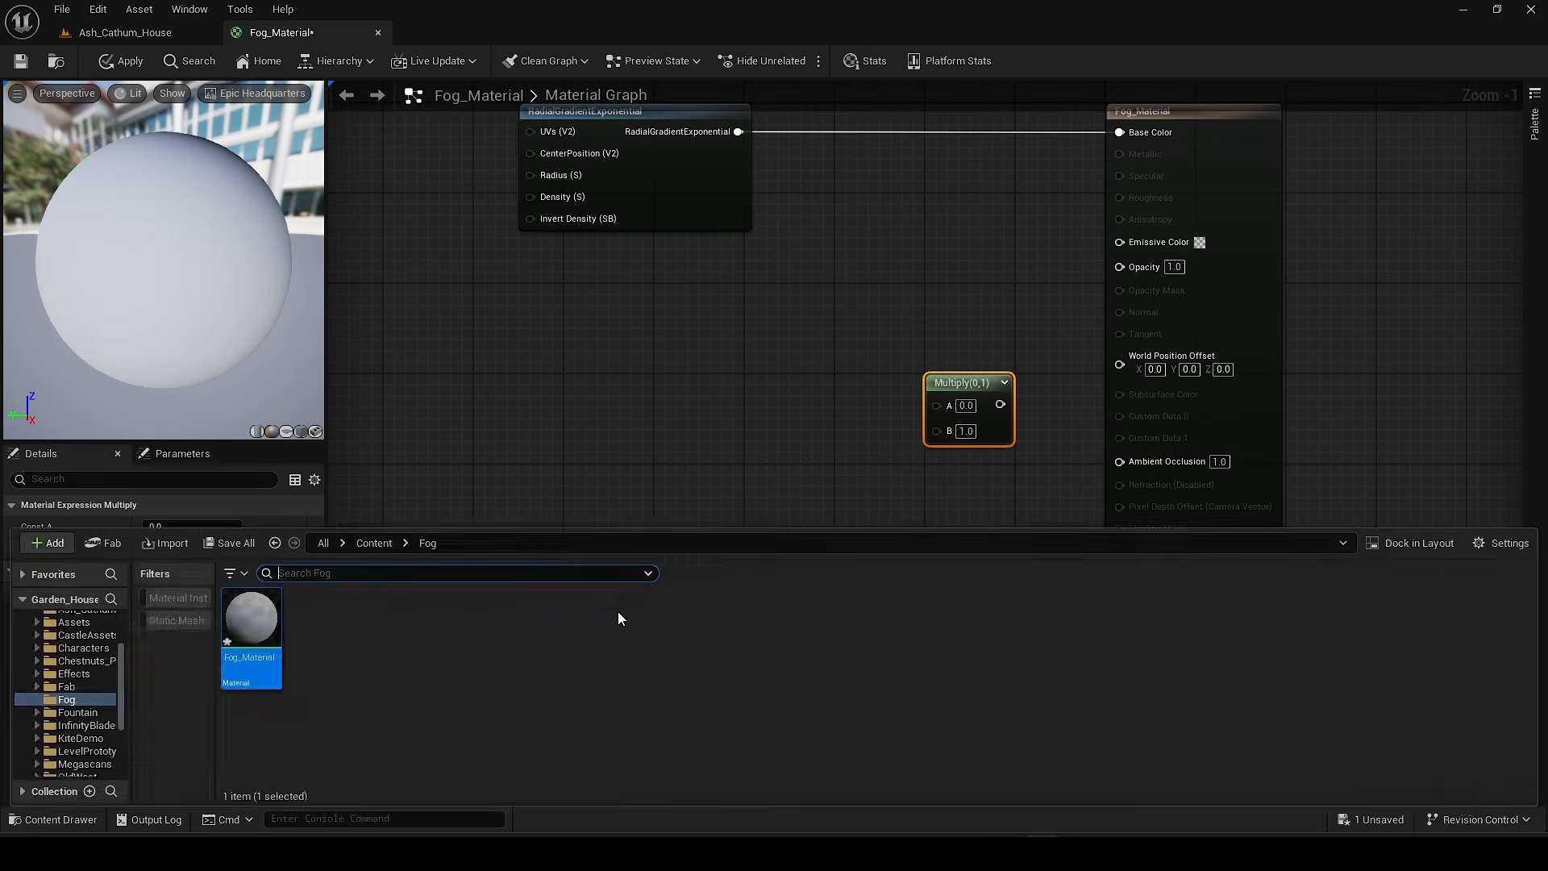
click(324, 543)
click(422, 577)
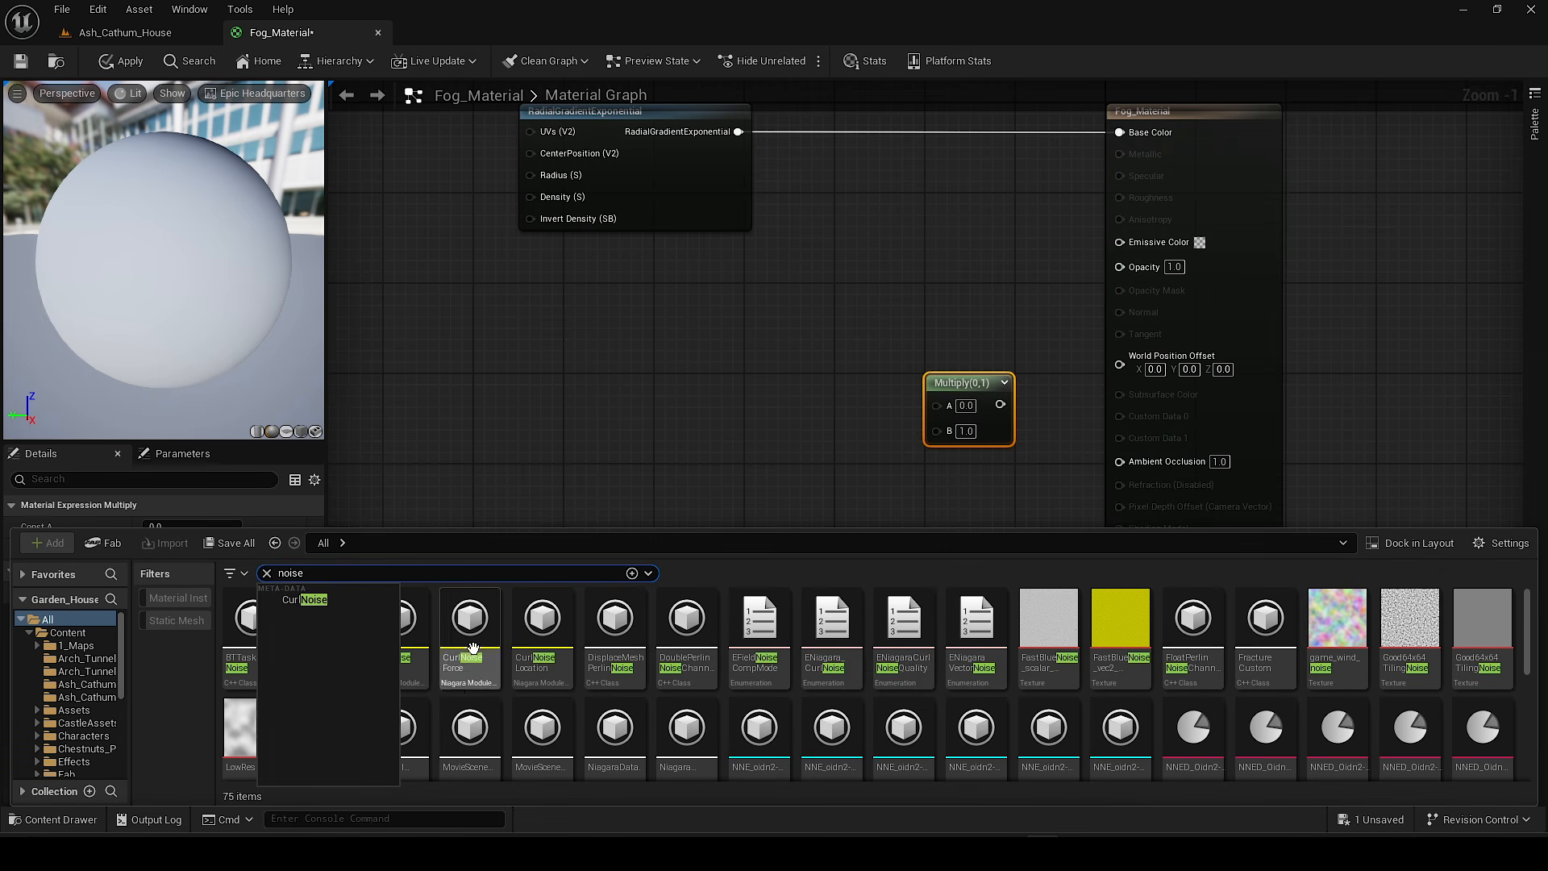
click(814, 585)
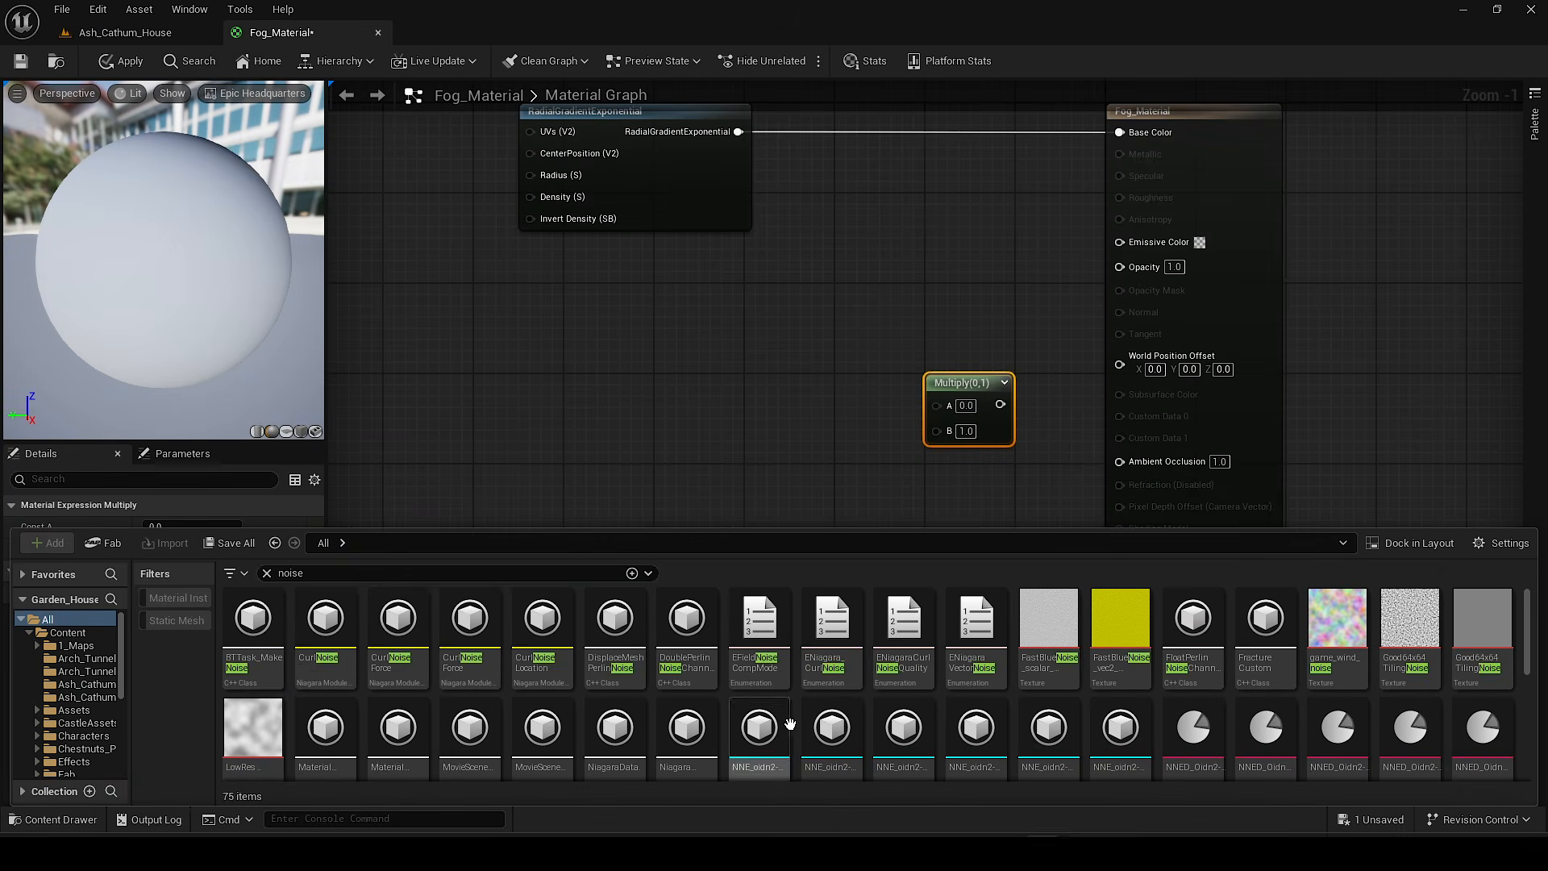
text(text)
key(Return)
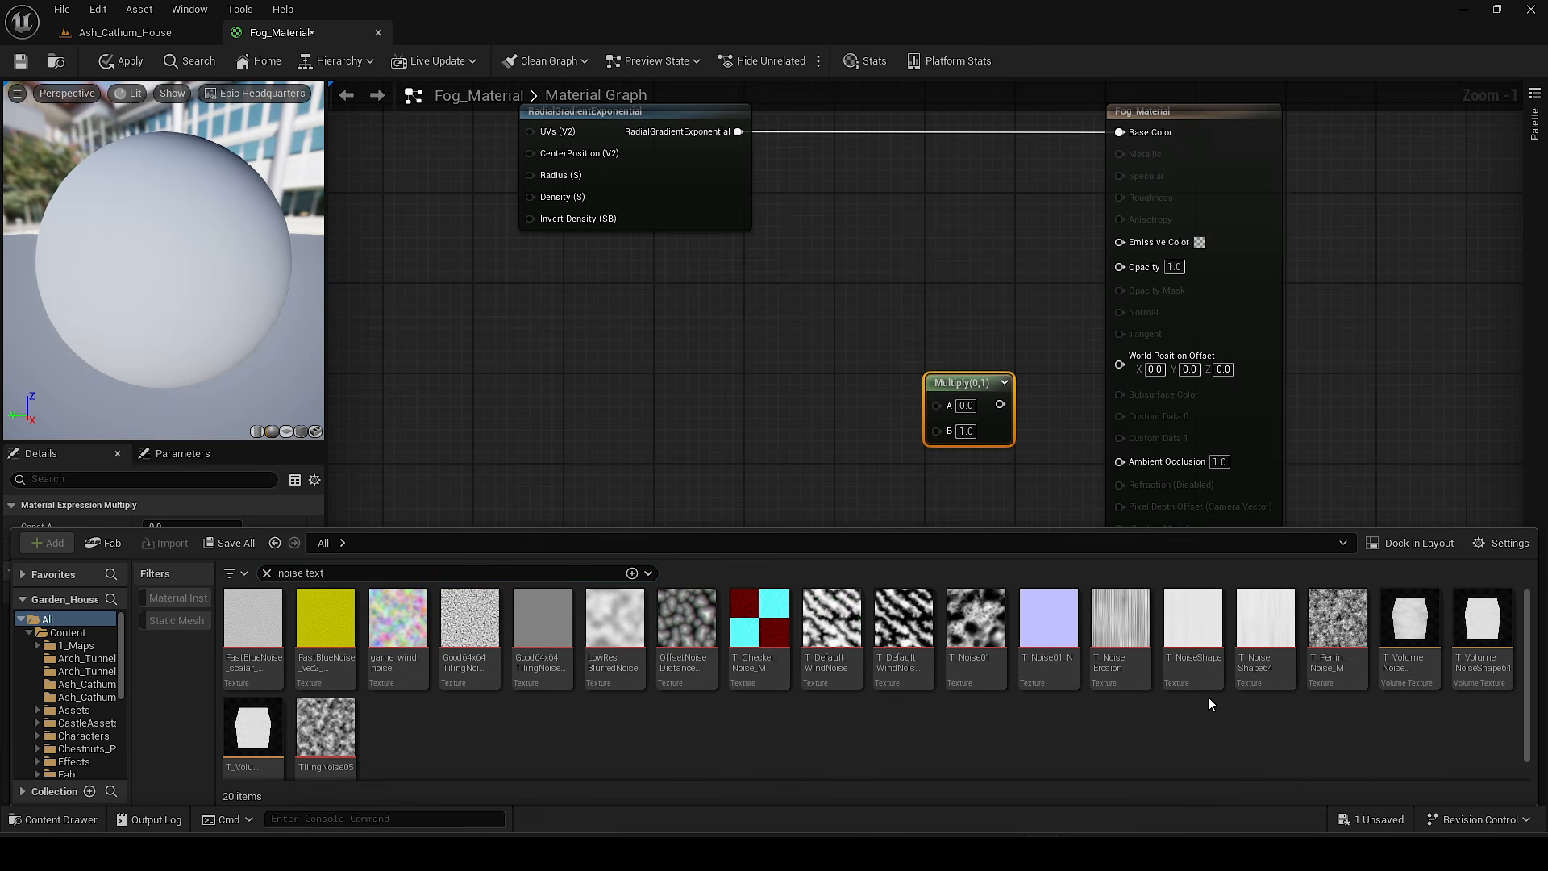
scroll(346, 725, down, 1)
drag(326, 717, 636, 359)
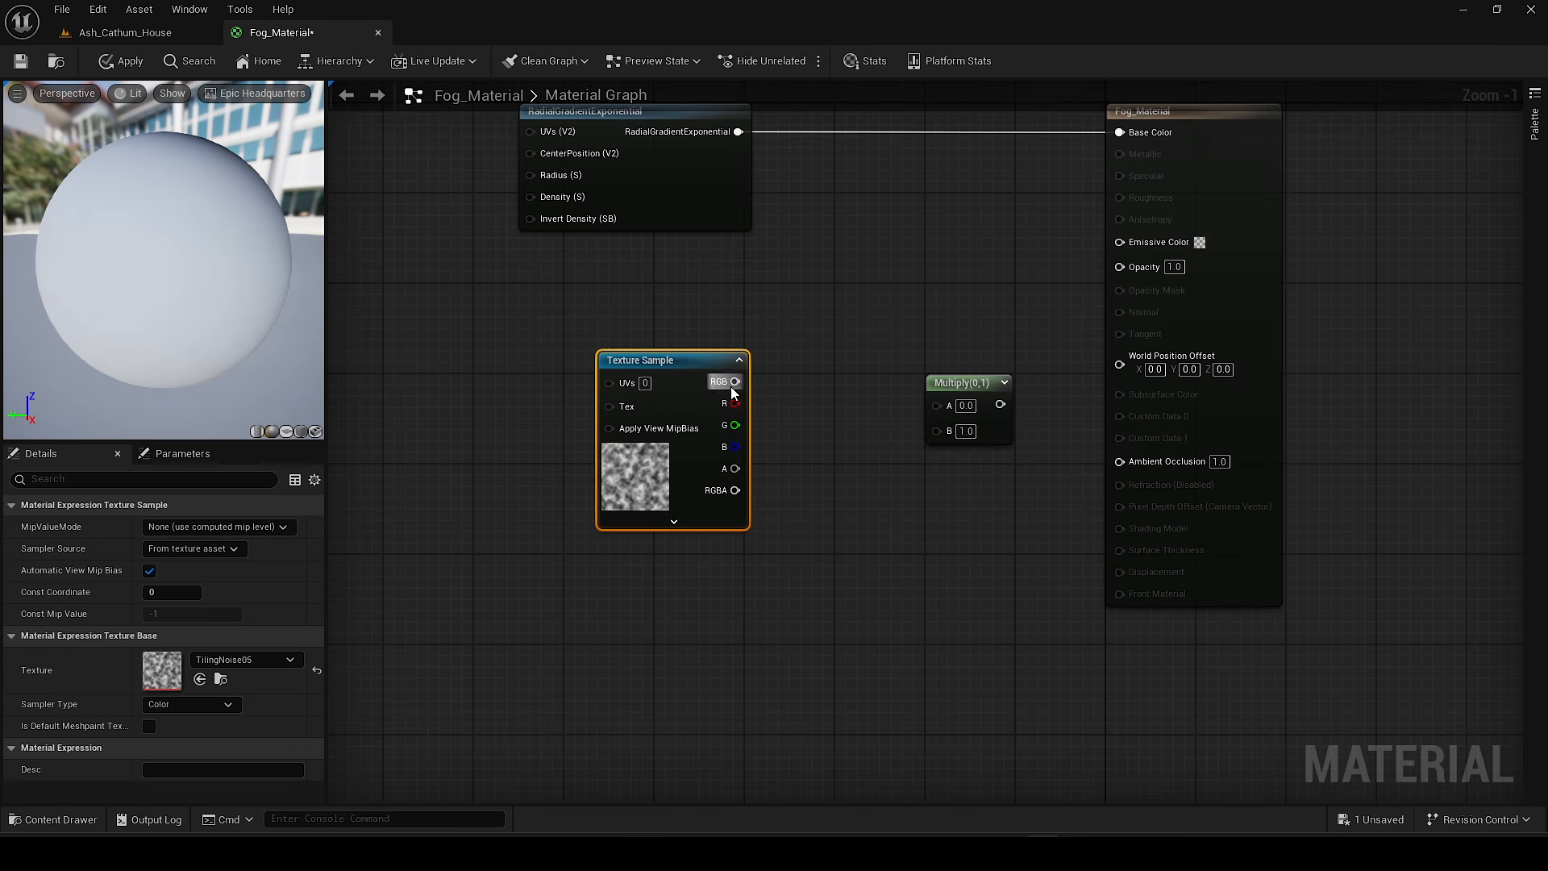
Step: Connect the Texture Sample's RGB output to the Multiply's A input and the Multiply output to the material's Opacity
drag(934, 432, 936, 430)
drag(927, 432, 1119, 266)
drag(654, 375, 676, 376)
right_drag(520, 402, 687, 406)
scroll(629, 415, up, 1)
scroll(686, 405, down, 3)
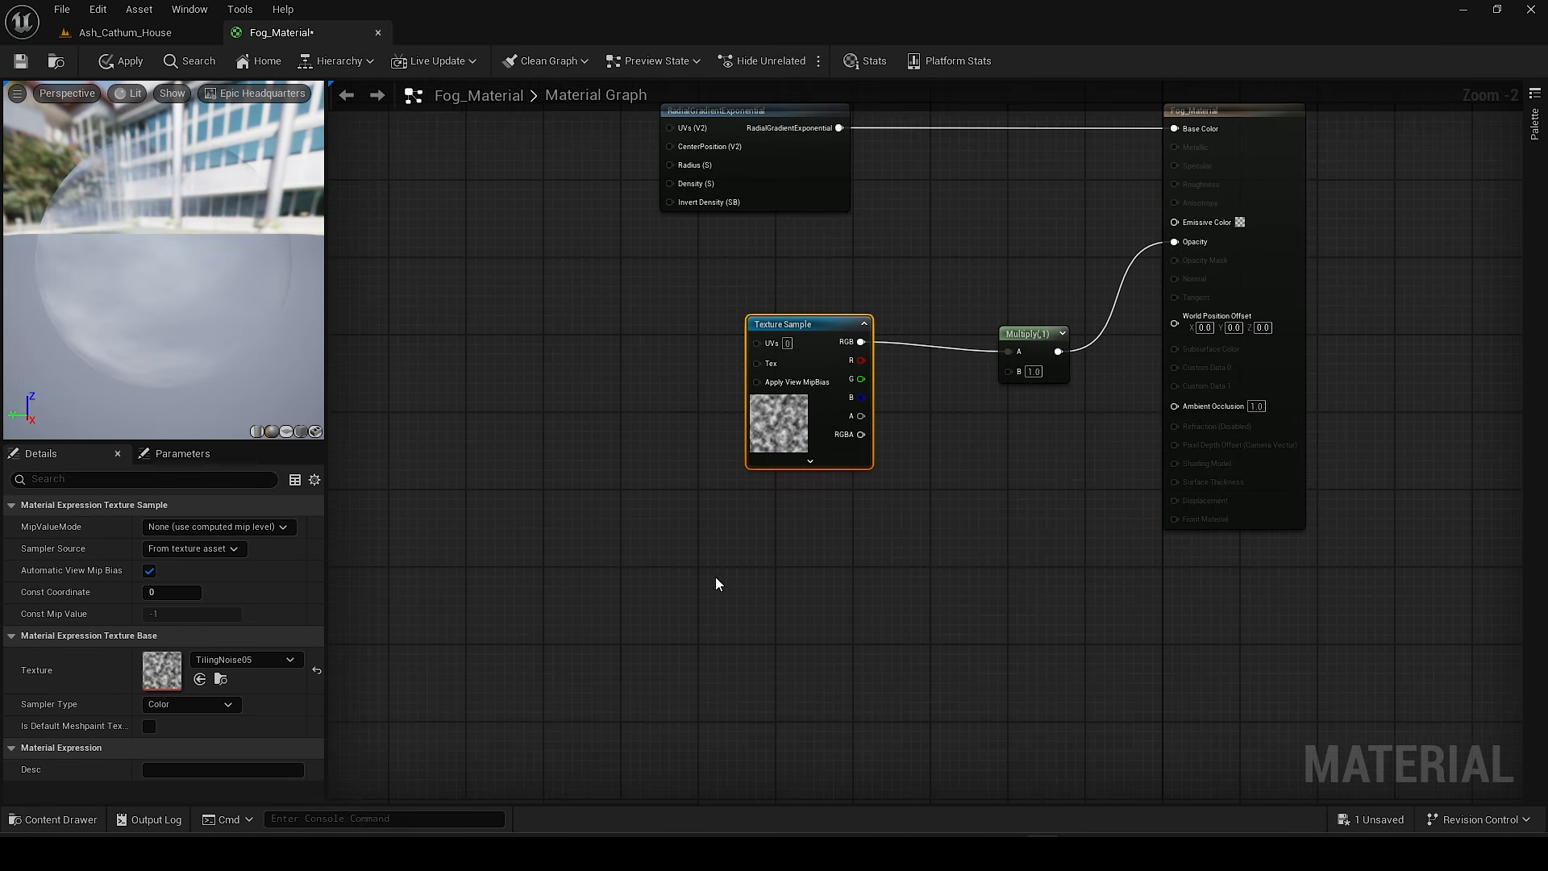
Step: Add a Depth Fade node below and to the left of the Texture Sample
right_click(641, 539)
text(depth)
click(690, 253)
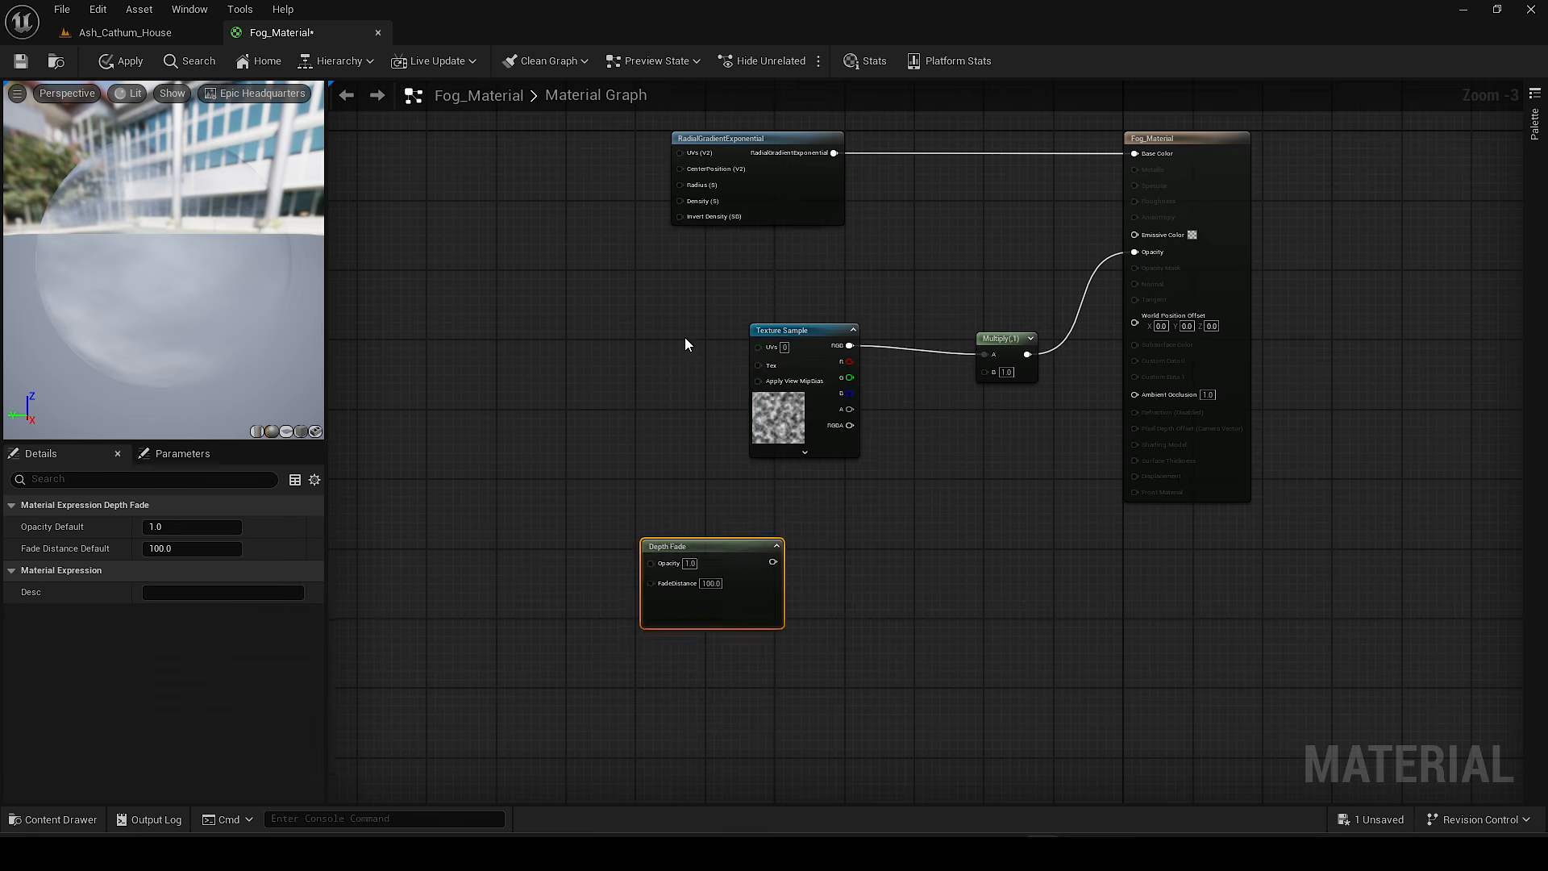
scroll(671, 598, up, 3)
drag(621, 605, 506, 604)
scroll(744, 588, down, 2)
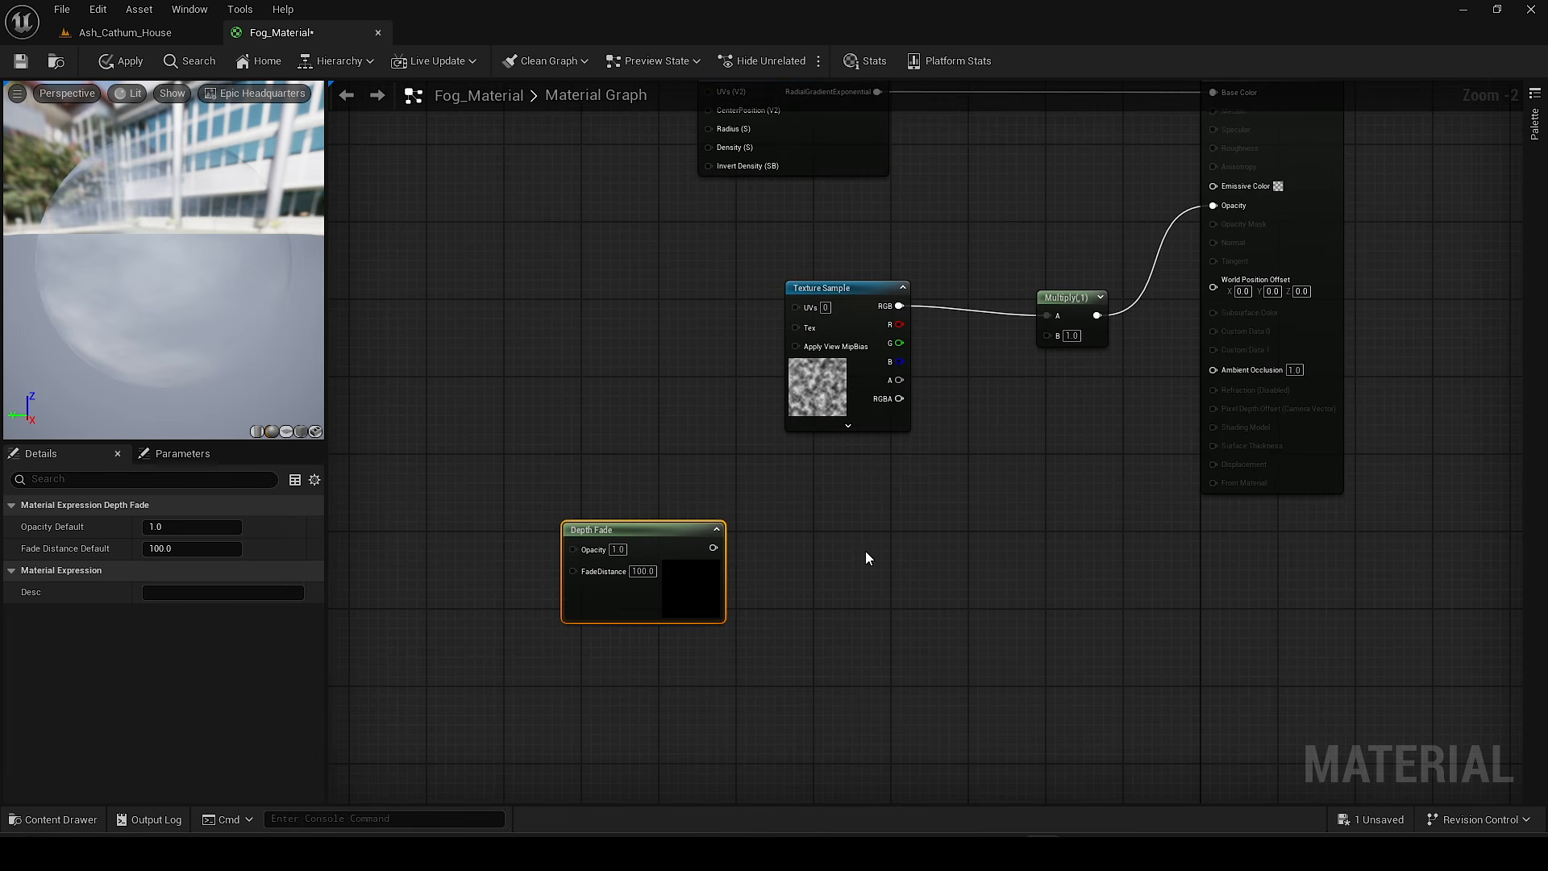
Step: Add a second Multiply node, feed Depth Fade into its B input and connect its output to the first Multiply's B input
click(861, 524)
scroll(861, 525, up, 1)
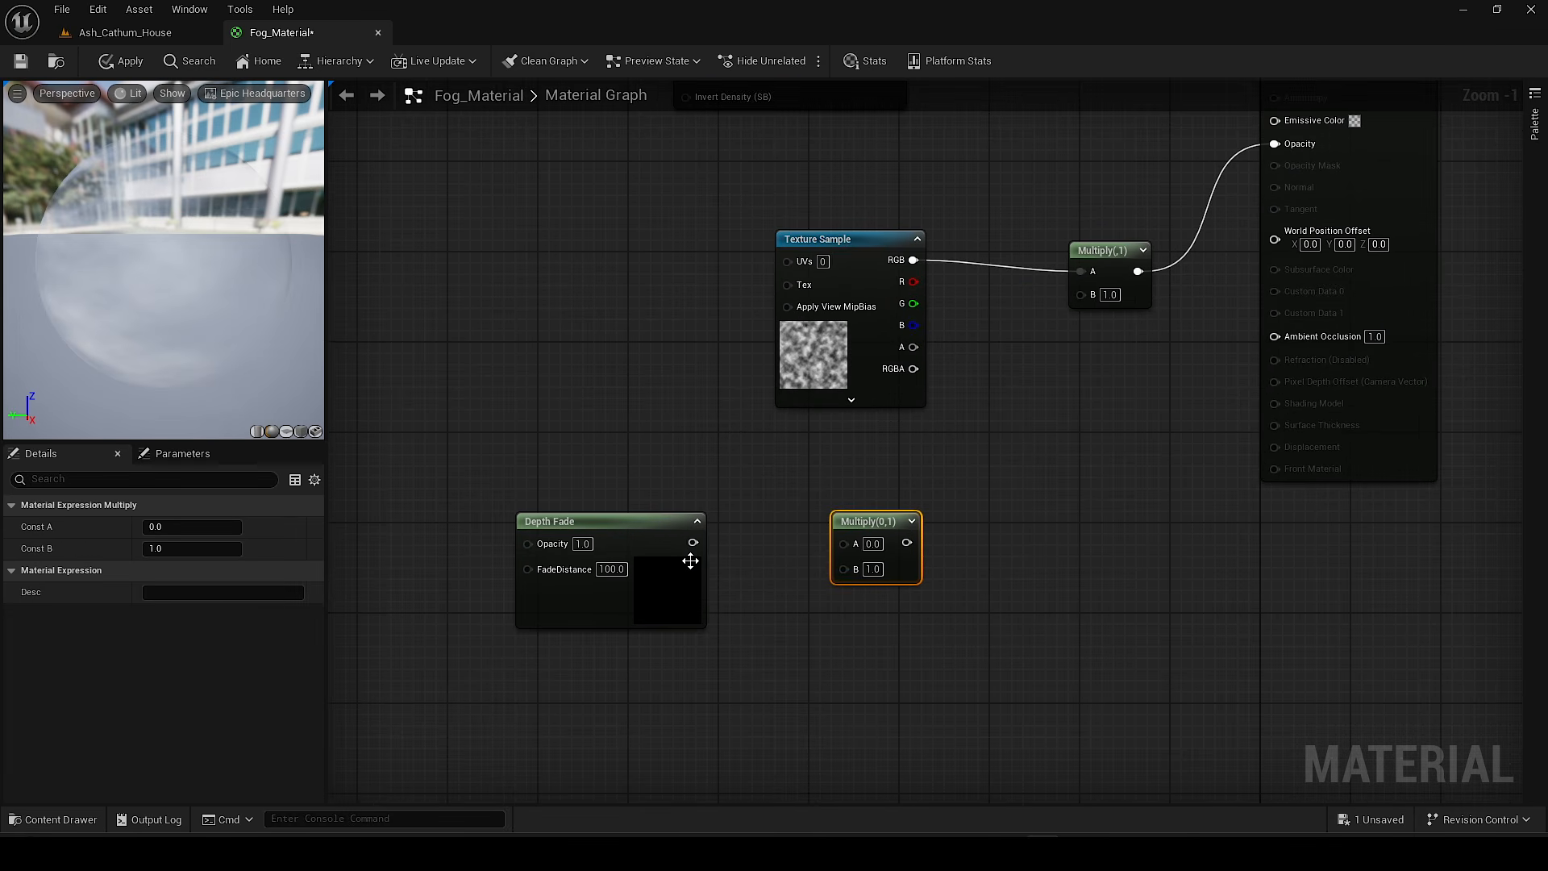
drag(842, 568, 1090, 307)
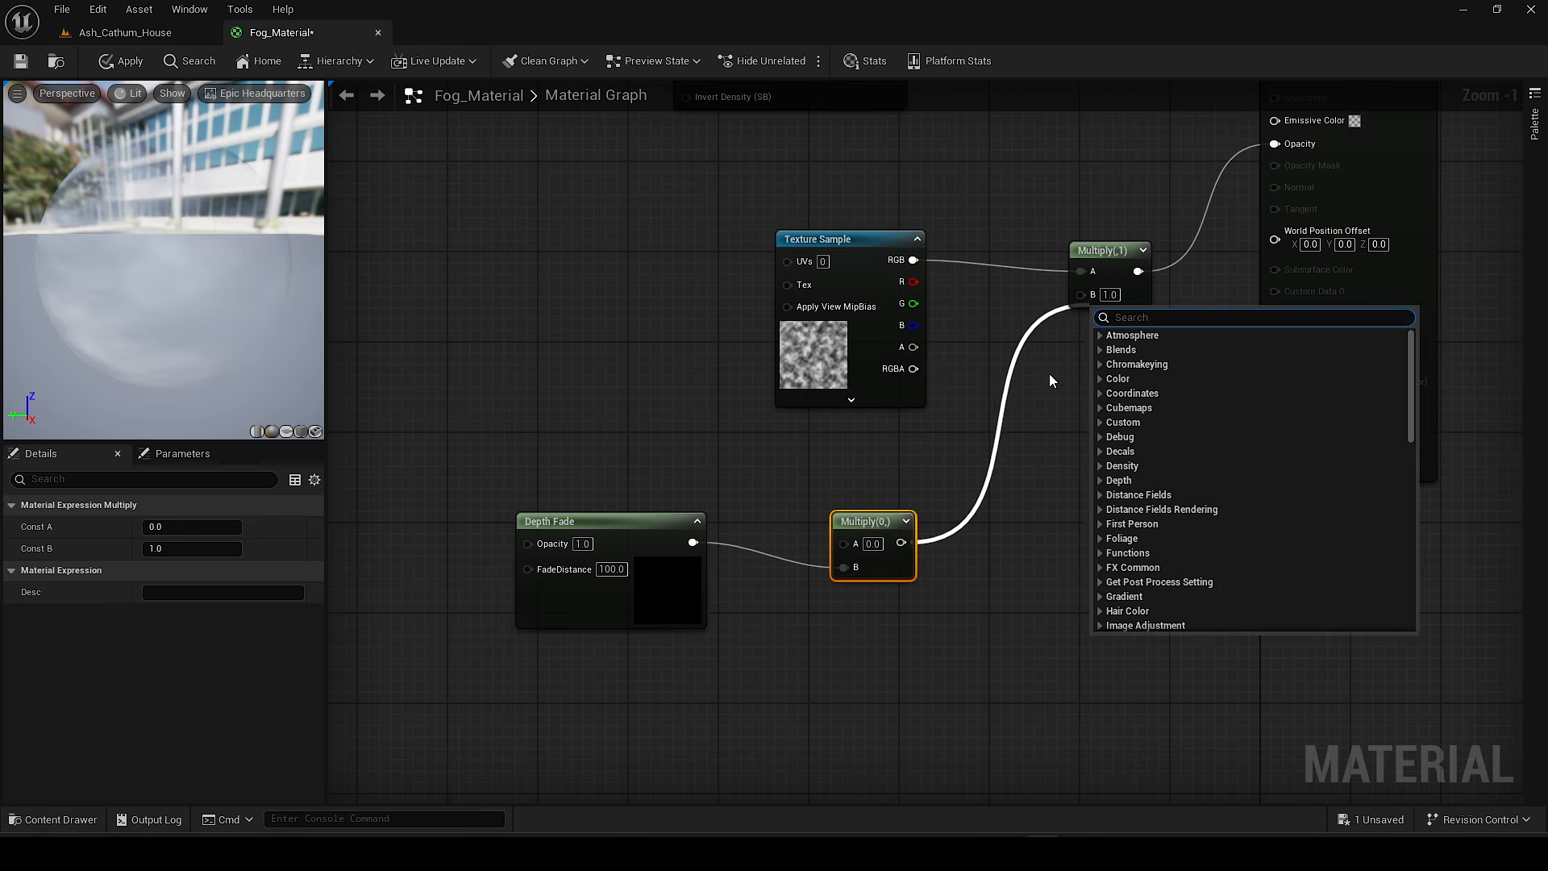
click(1048, 374)
drag(901, 542, 1083, 296)
scroll(1050, 419, down, 3)
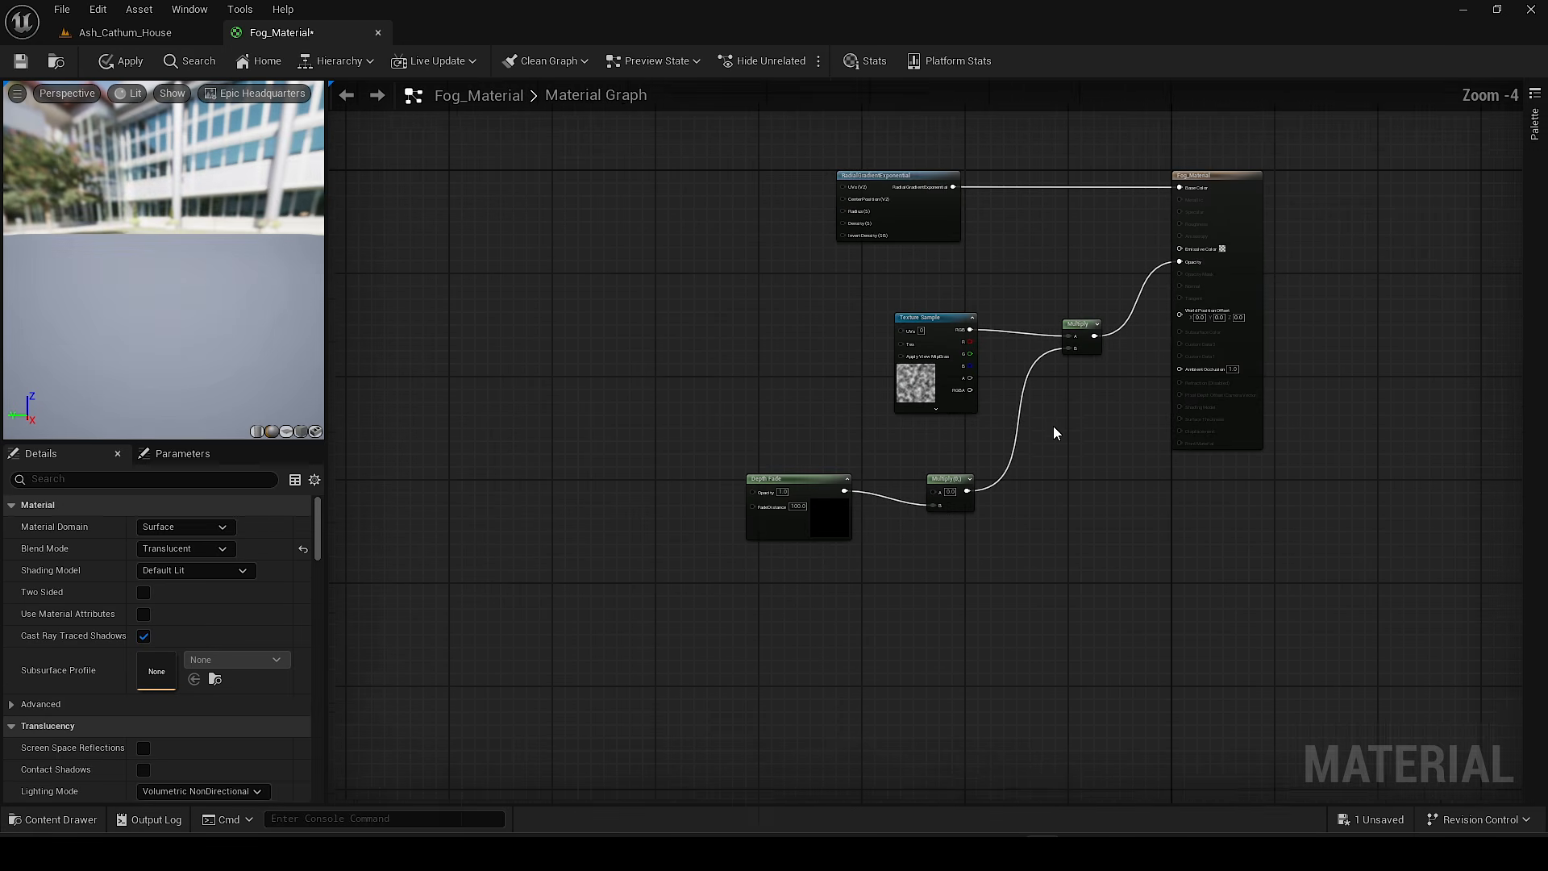
Step: Connect the RadialGradientExponential output to the lower Multiply's A input and space these nodes apart
right_drag(1053, 426, 1060, 452)
drag(955, 343, 997, 343)
scroll(941, 435, up, 1)
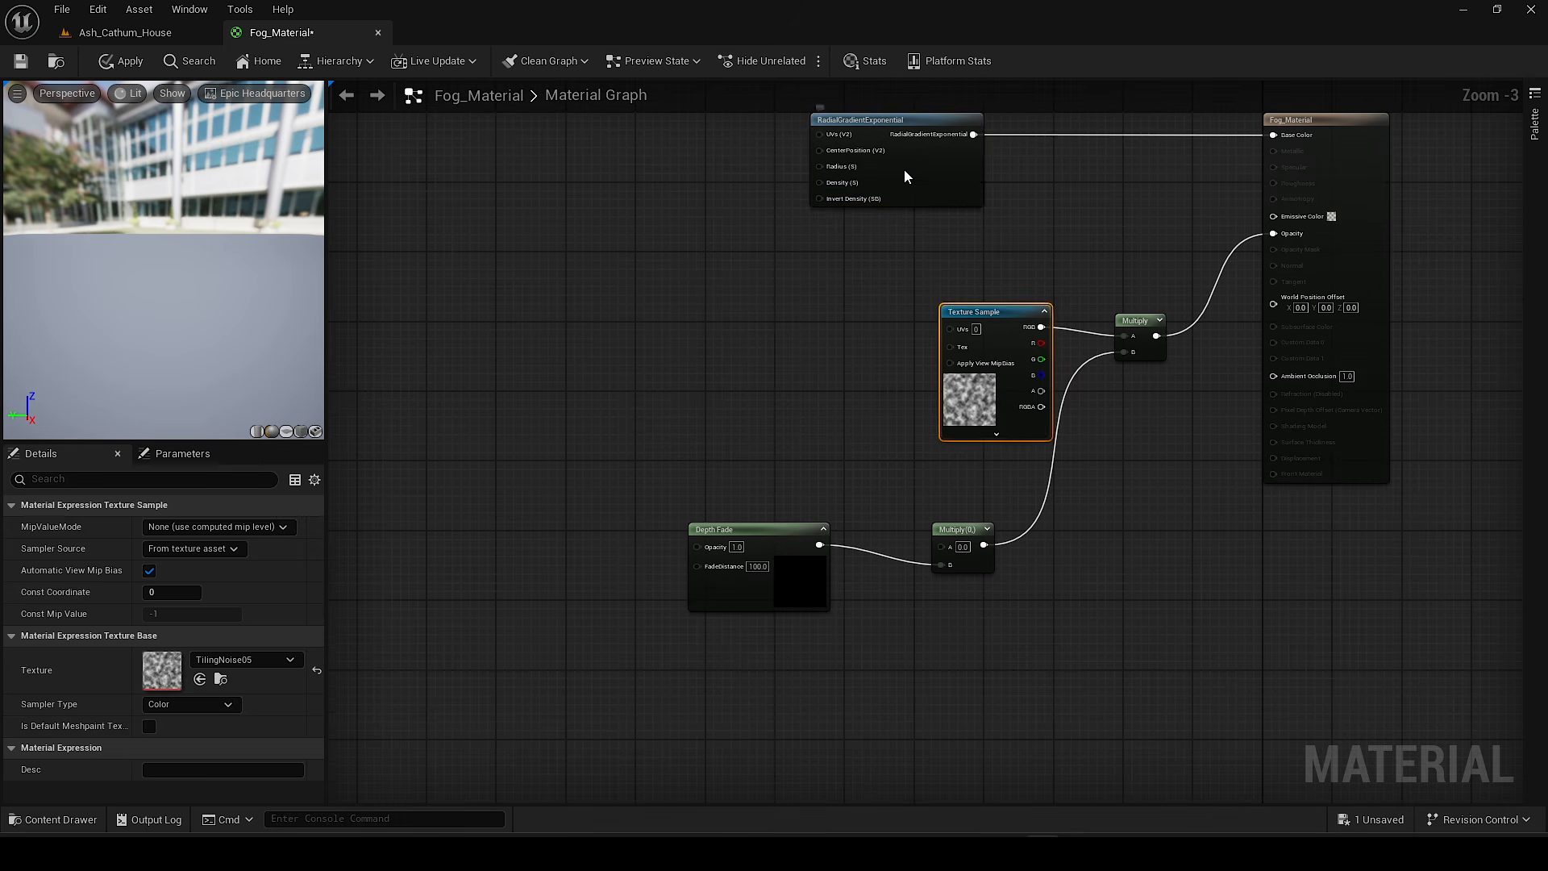
drag(906, 175, 828, 176)
drag(936, 548, 1018, 515)
scroll(887, 621, up, 2)
scroll(995, 506, down, 2)
scroll(995, 484, up, 1)
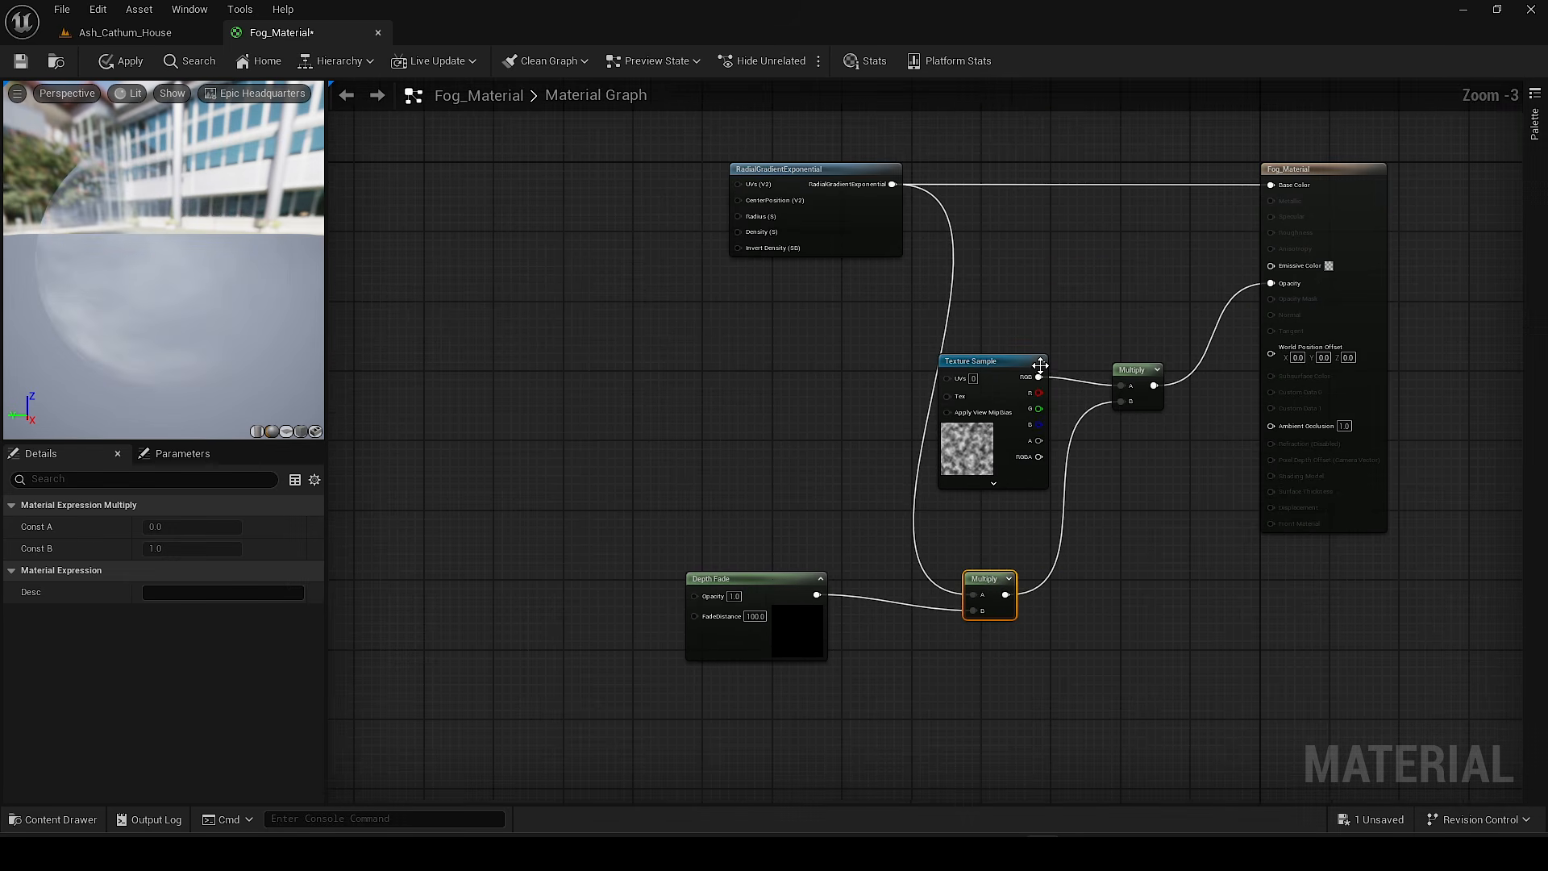
Step: Move the Texture Sample and the upper Multiply closer to the material output node to tidy the graph
drag(999, 367, 1039, 347)
drag(1148, 376, 1195, 405)
scroll(871, 475, down, 1)
scroll(774, 603, up, 1)
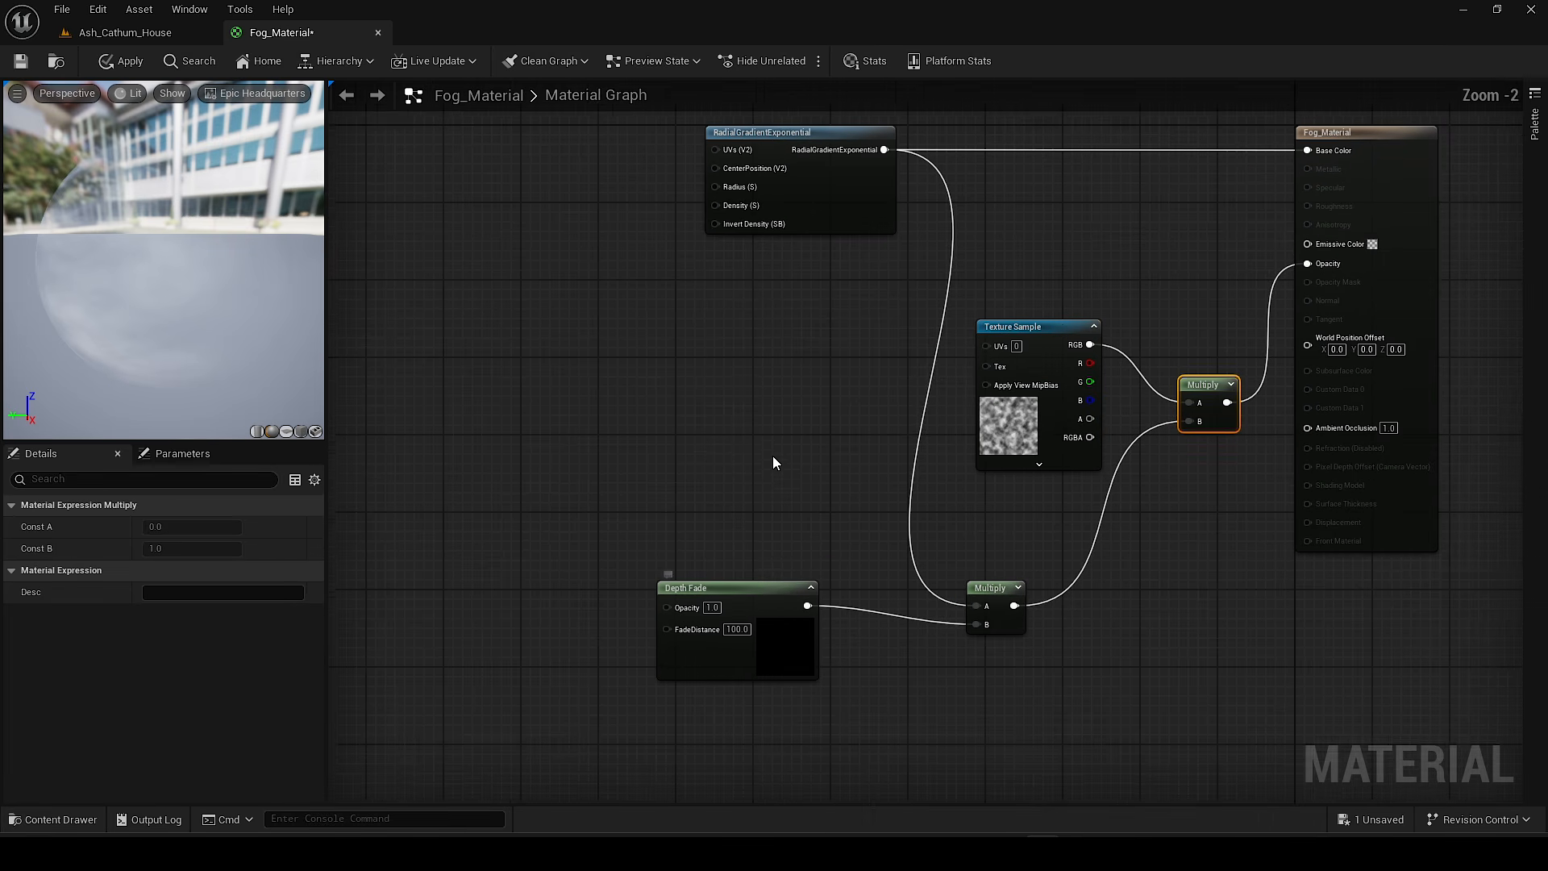
Step: Promote the Depth Fade's Opacity input to a parameter and place its node to the left of Depth Fade
right_drag(772, 456, 789, 467)
scroll(711, 680, up, 2)
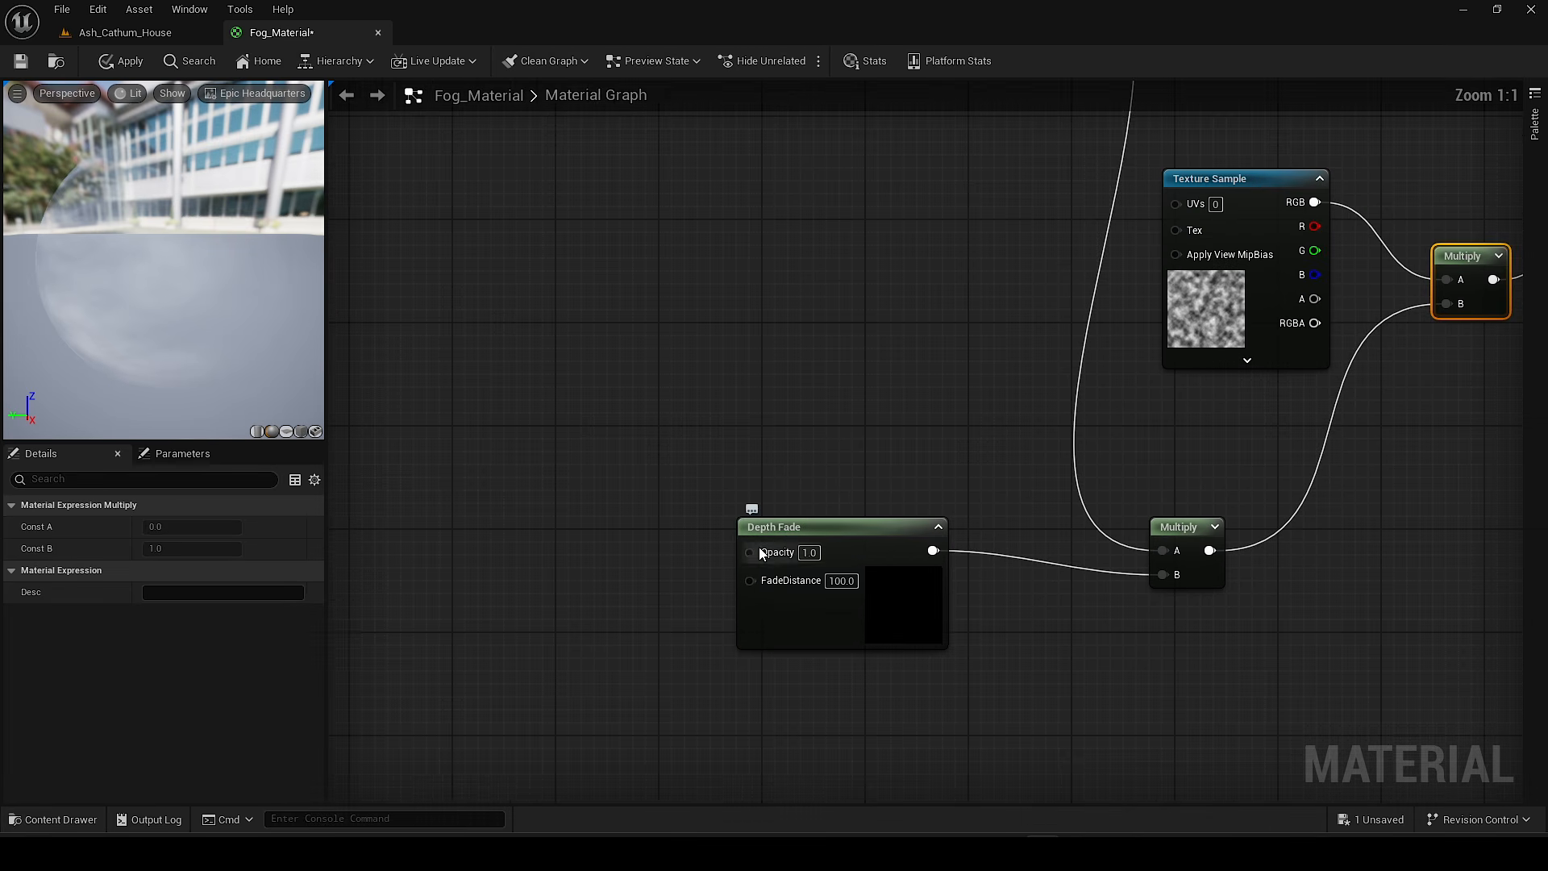
right_click(742, 553)
right_click(741, 558)
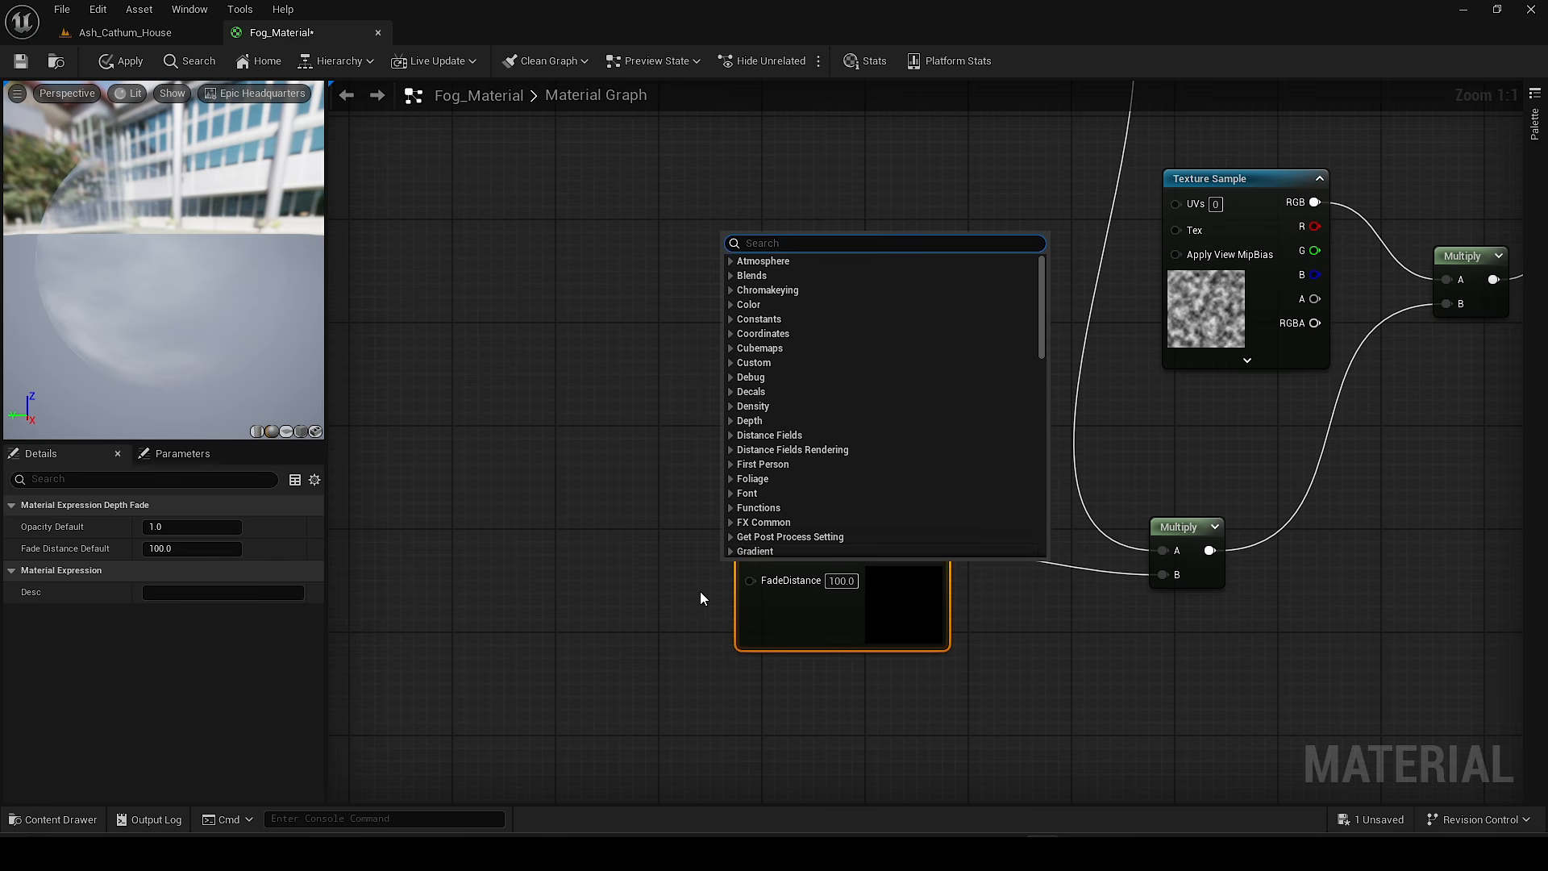
click(700, 597)
right_click(761, 554)
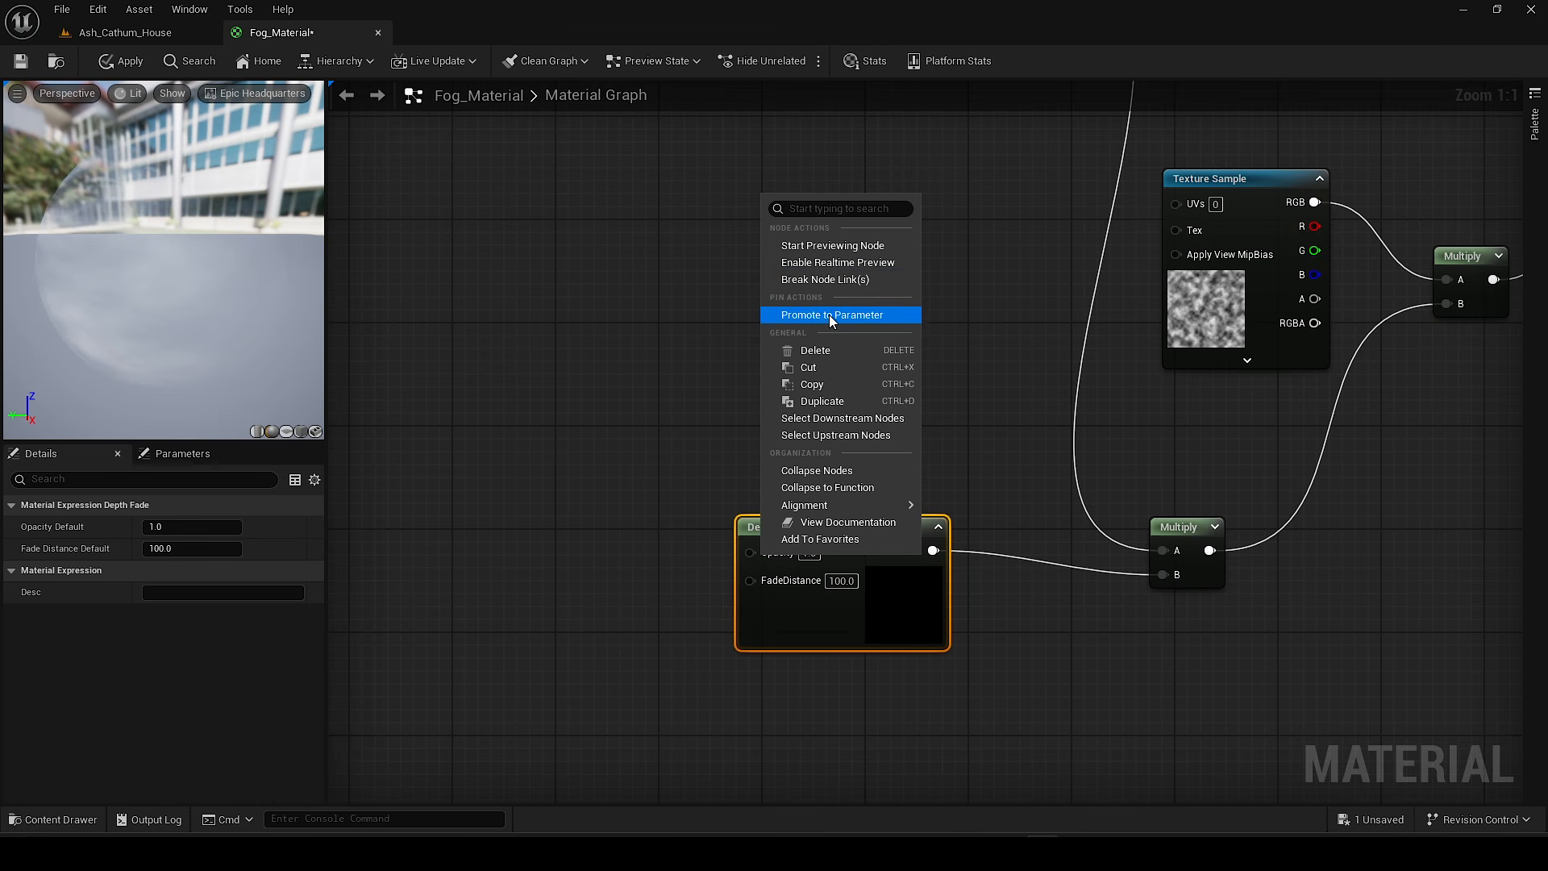
click(834, 312)
drag(720, 536, 556, 496)
Step: Promote the Depth Fade's FadeDistance input to a parameter and set the Opacity and FadeDistance default values to 1.0
right_click(761, 579)
click(831, 338)
drag(693, 532, 530, 573)
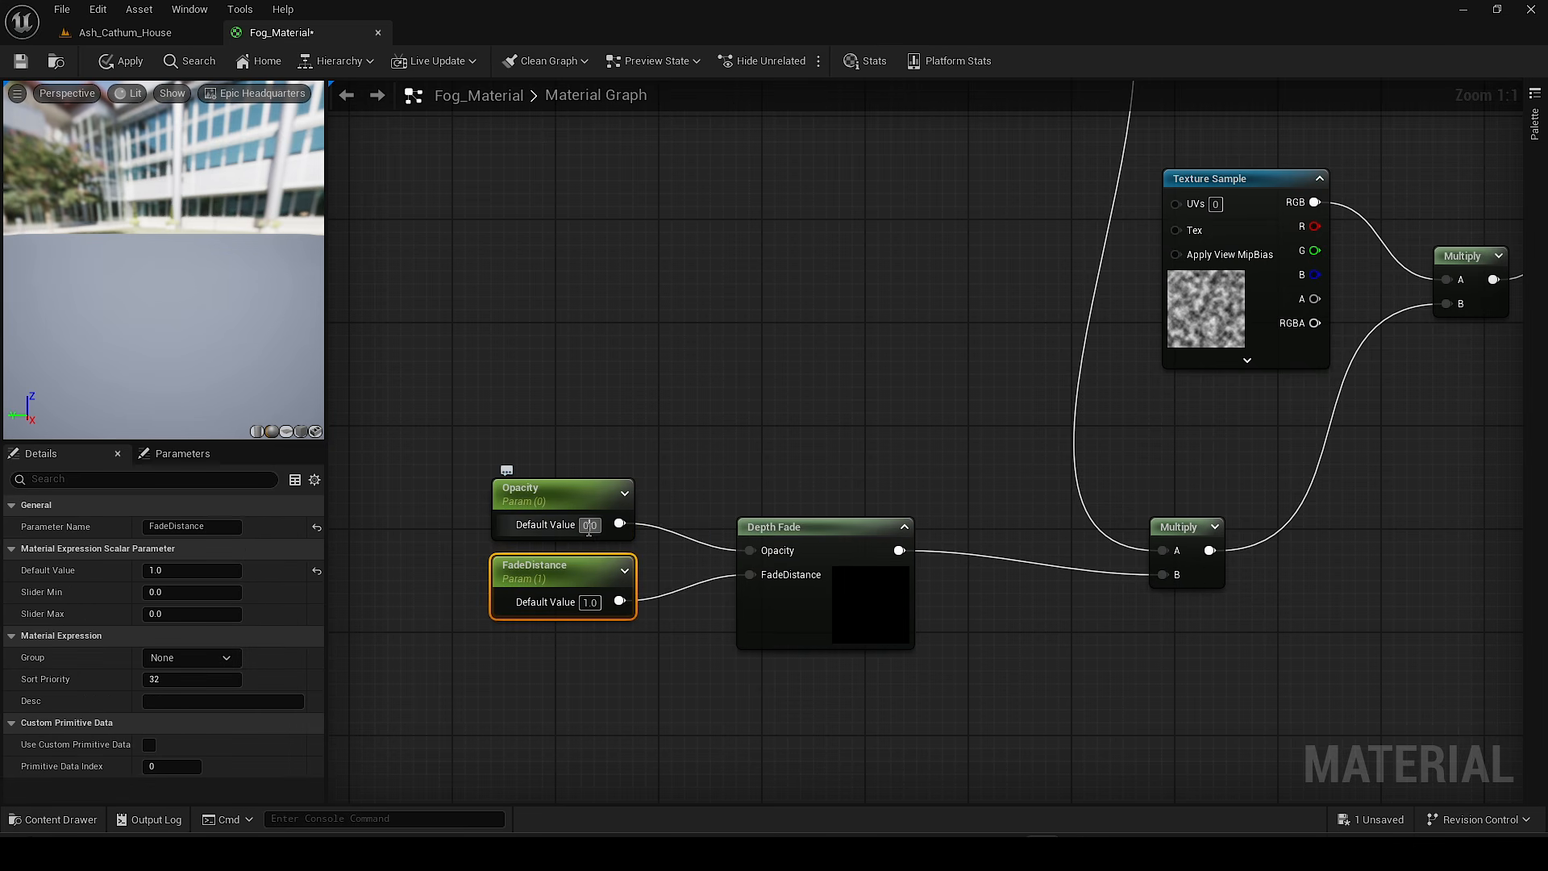
drag(569, 569, 557, 606)
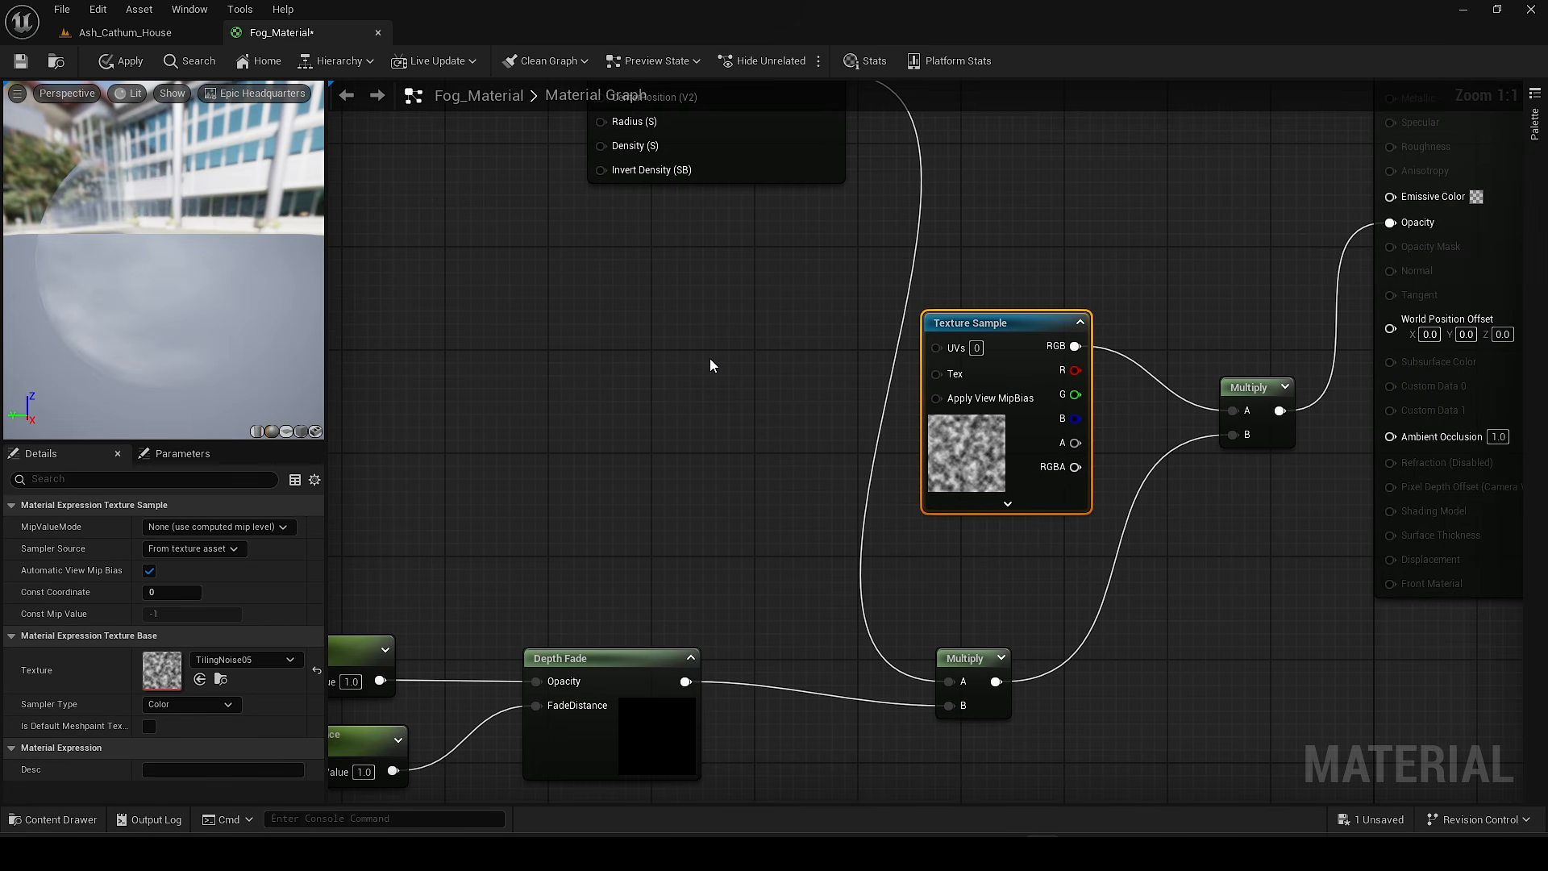
Step: Add a Panner node to the left of the Texture Sample
click(710, 357)
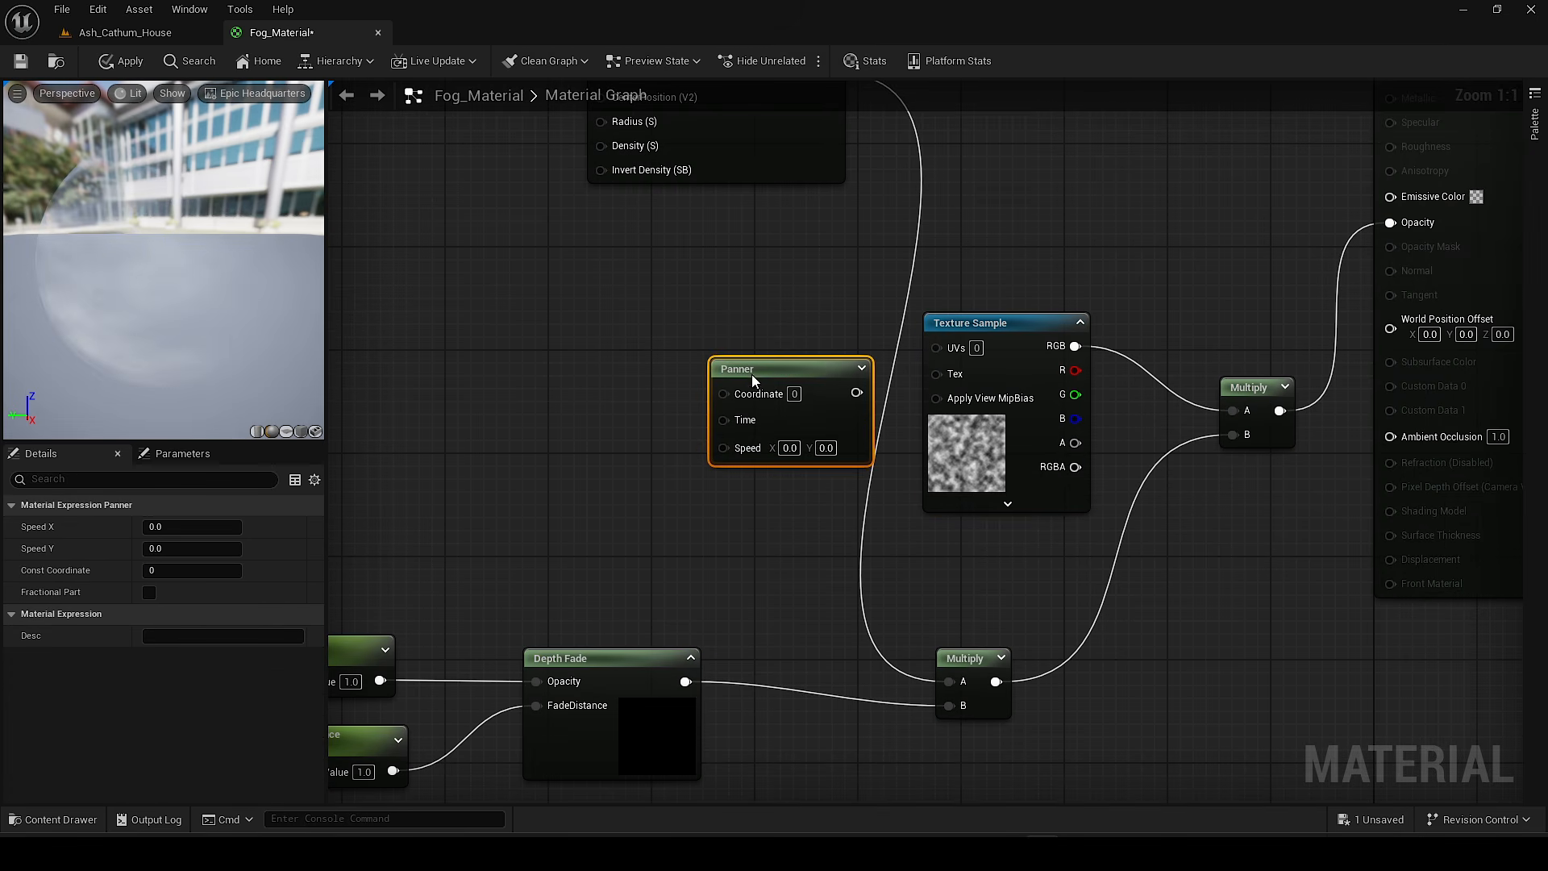
drag(751, 374, 722, 361)
right_click(558, 360)
text(pann)
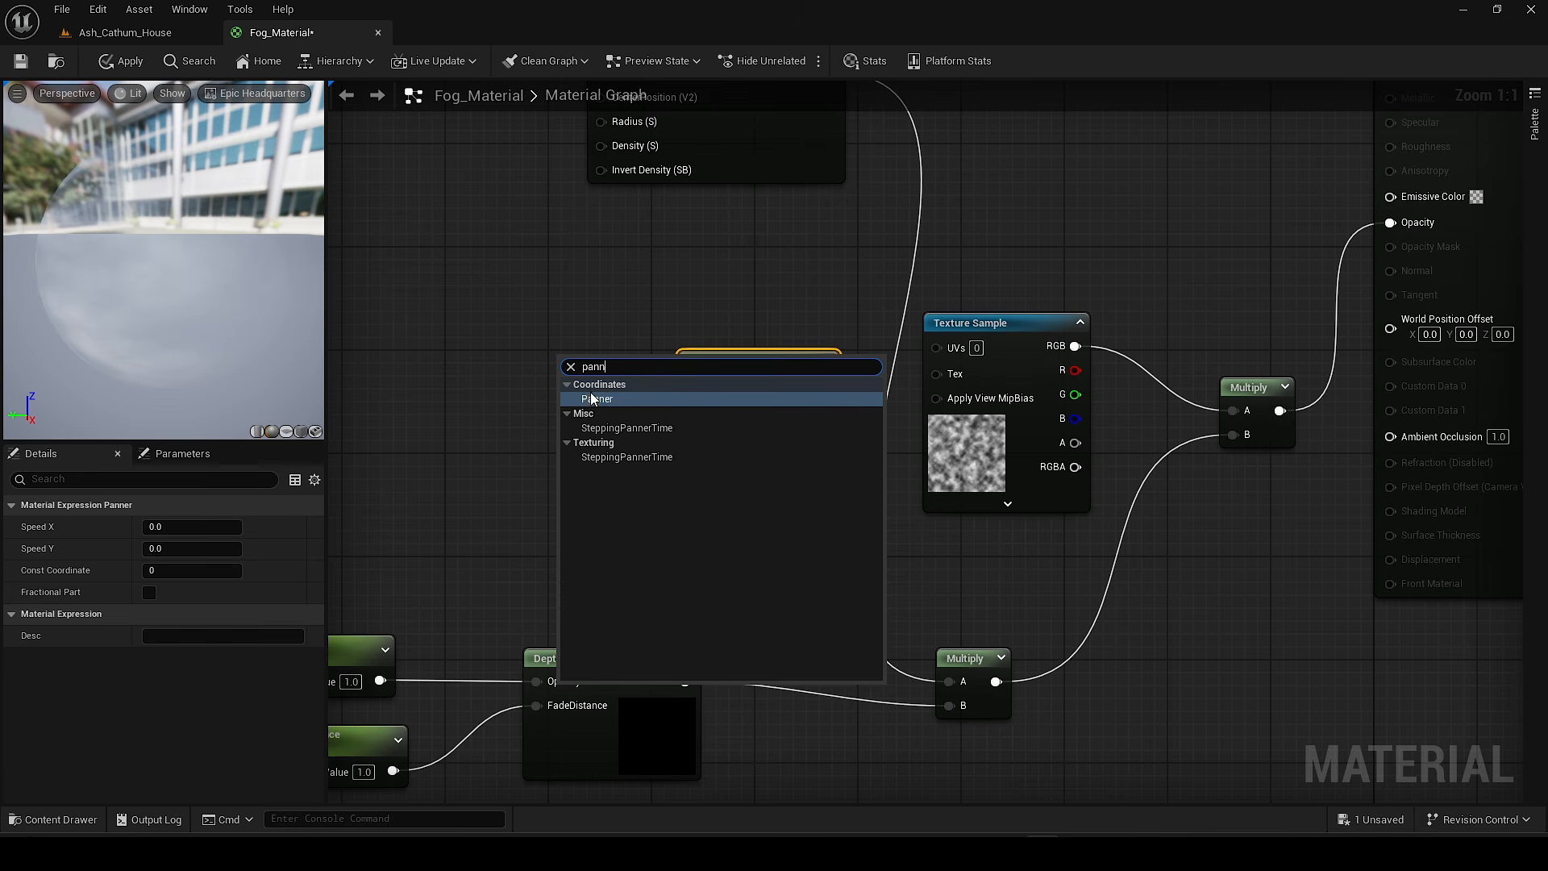
click(592, 396)
drag(601, 373, 556, 374)
key(Delete)
Step: Connect the Panner output to the Texture Sample's UVs and promote the Panner's Speed input to a parameter
drag(774, 362, 937, 348)
right_drag(699, 469, 709, 462)
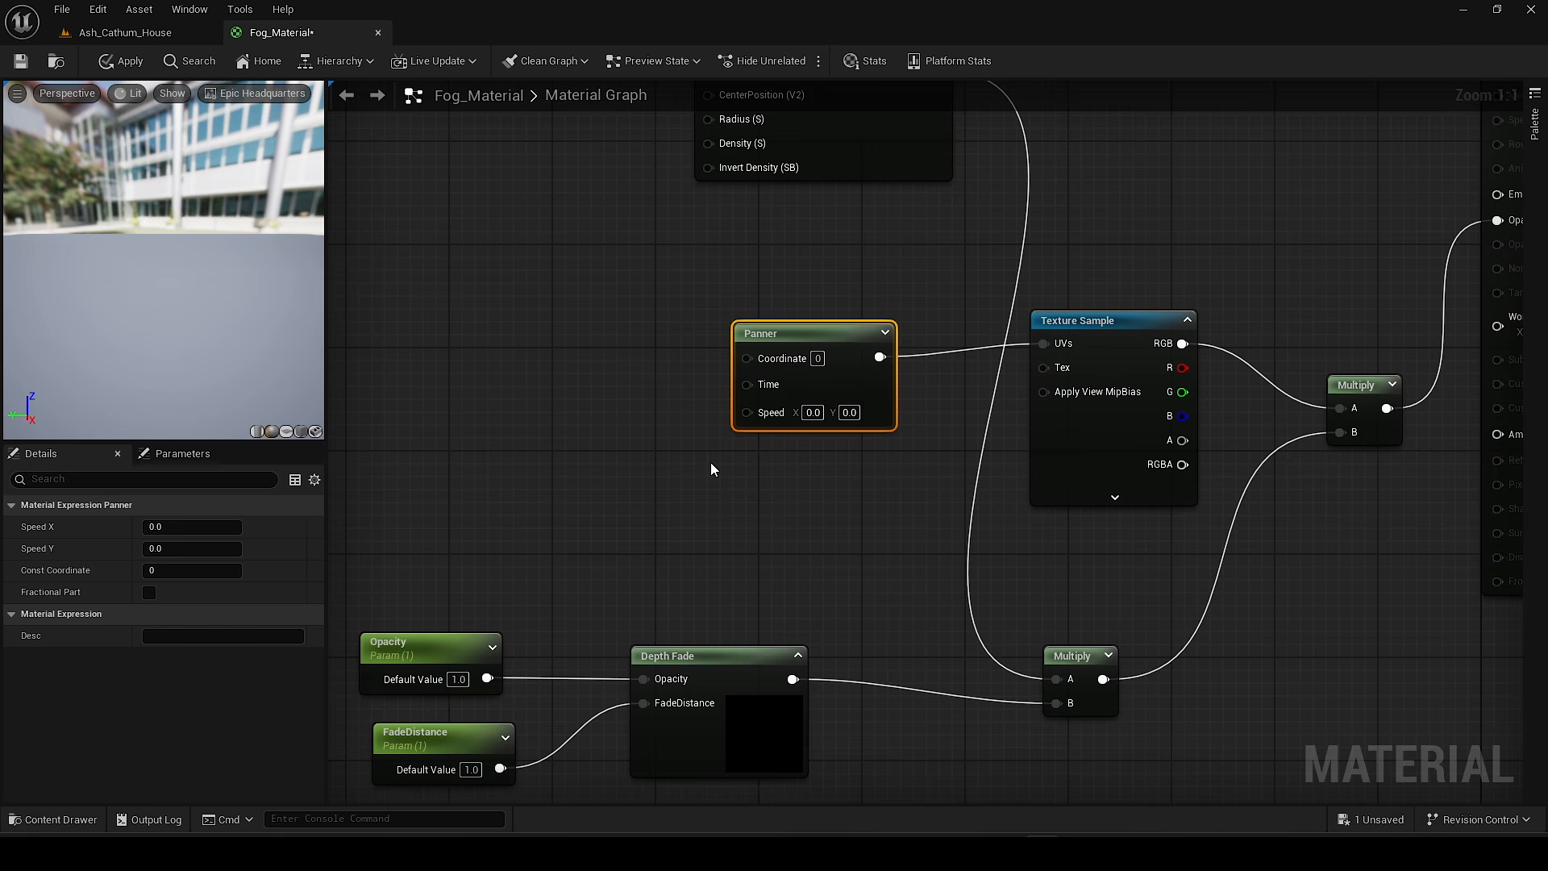
right_click(747, 412)
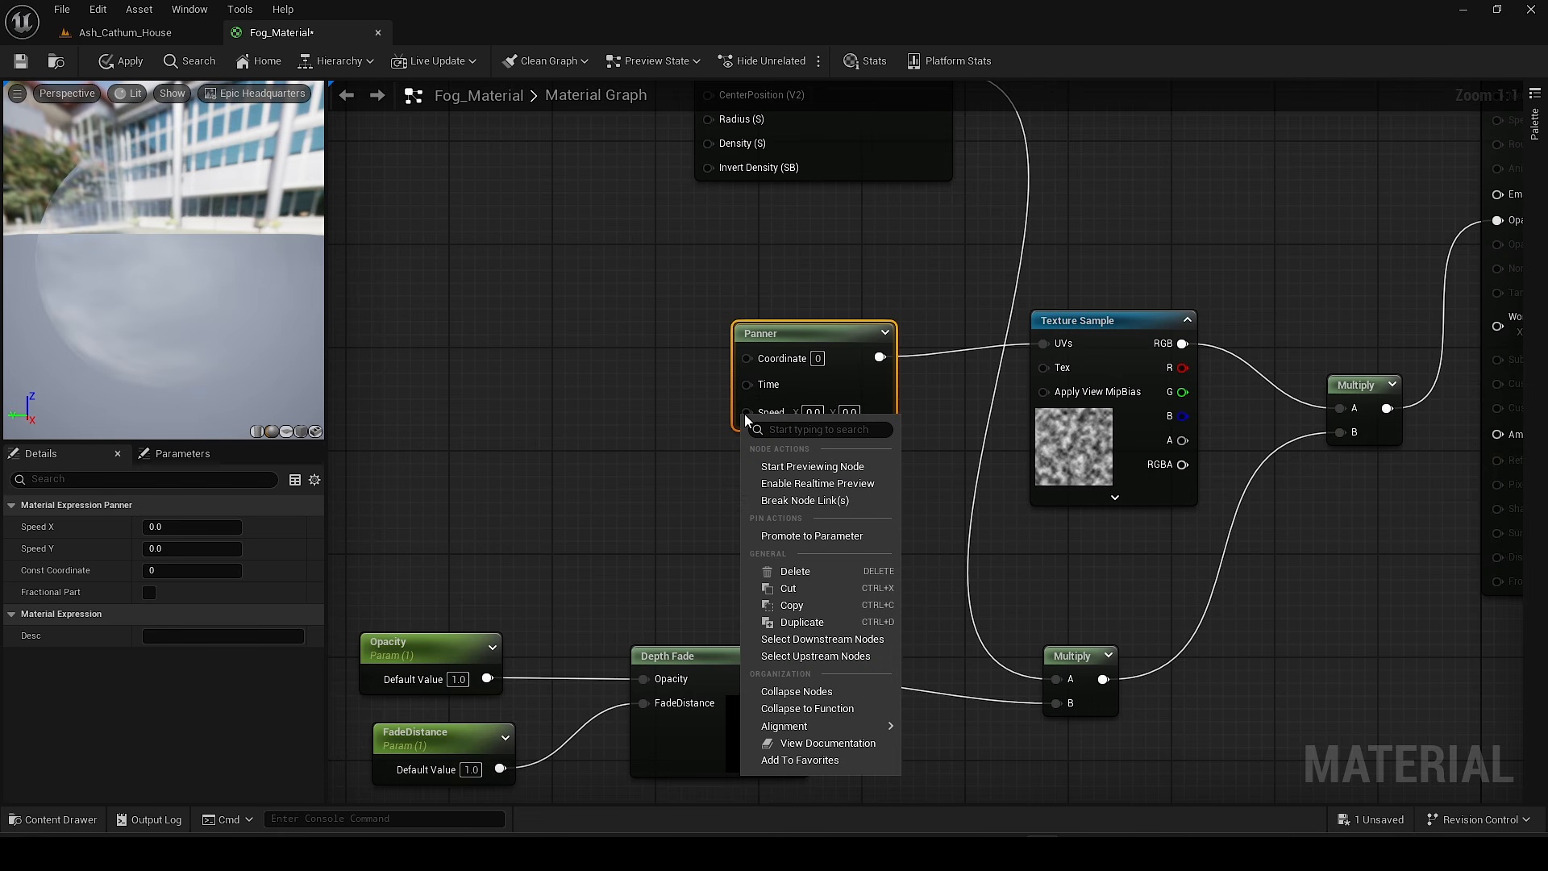
click(724, 398)
right_click(745, 408)
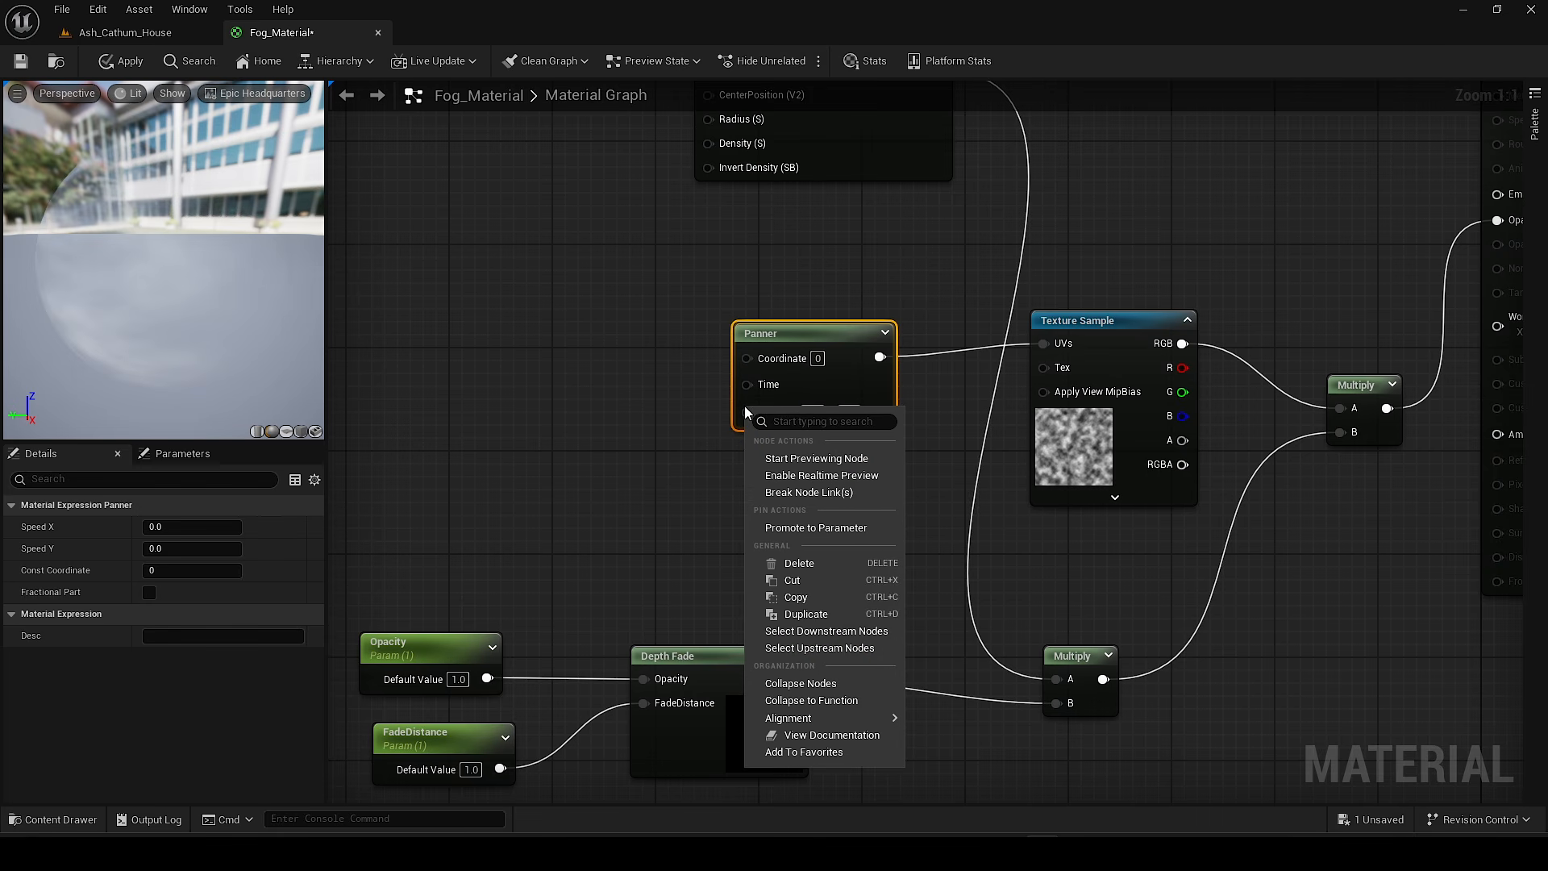
click(802, 522)
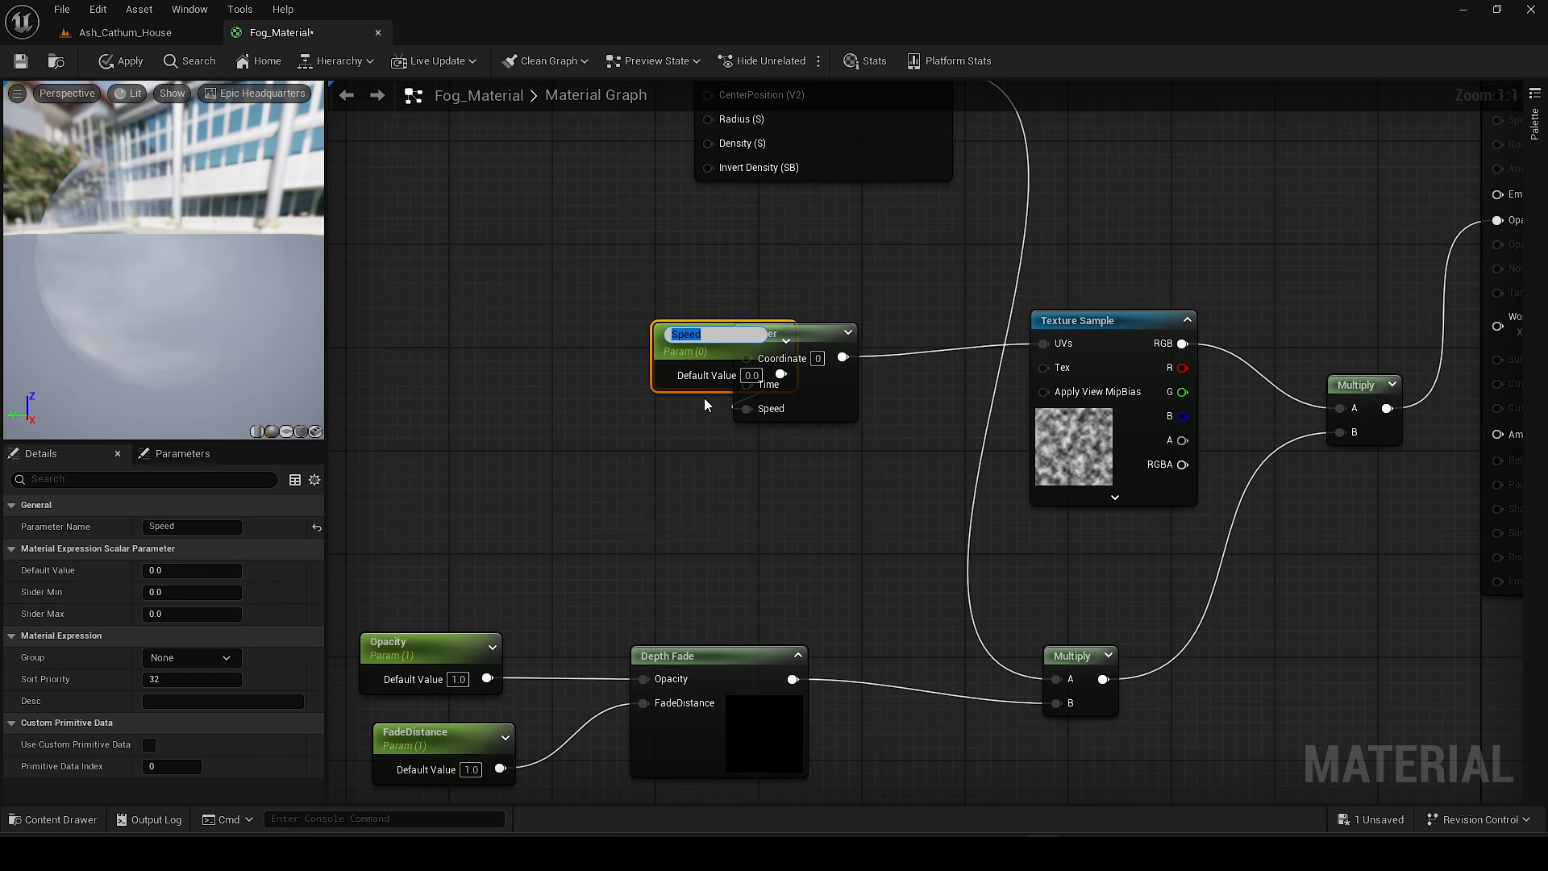
drag(702, 364, 625, 361)
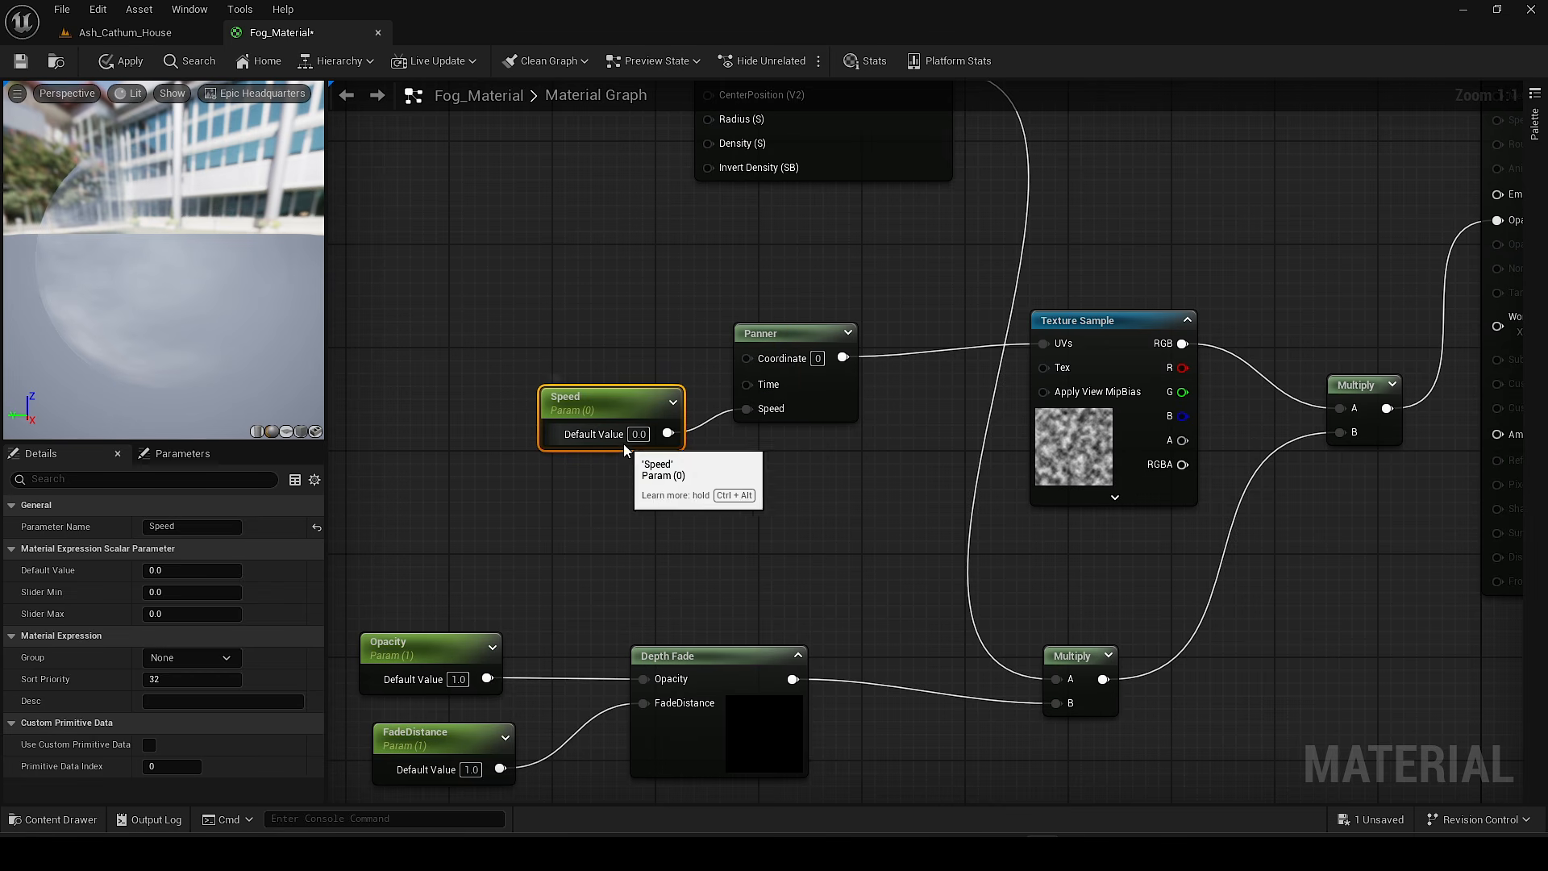
Step: Set the Speed parameter's default value to 0.005 and apply the material changes
text(0.005)
key(Return)
right_drag(809, 516, 753, 511)
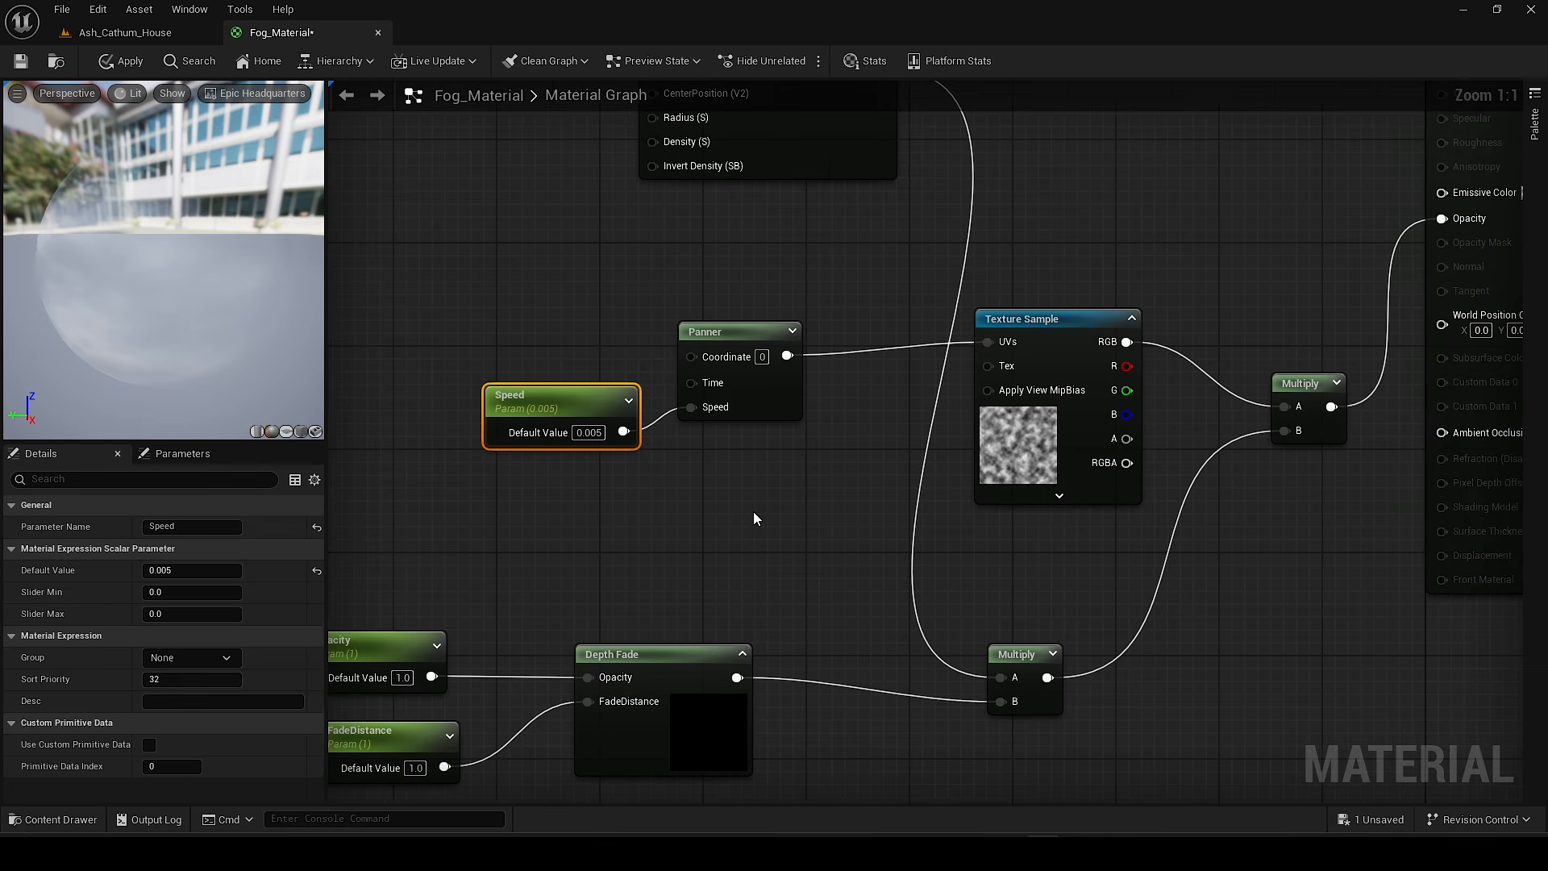
click(753, 511)
scroll(754, 509, down, 1)
right_drag(864, 493, 779, 520)
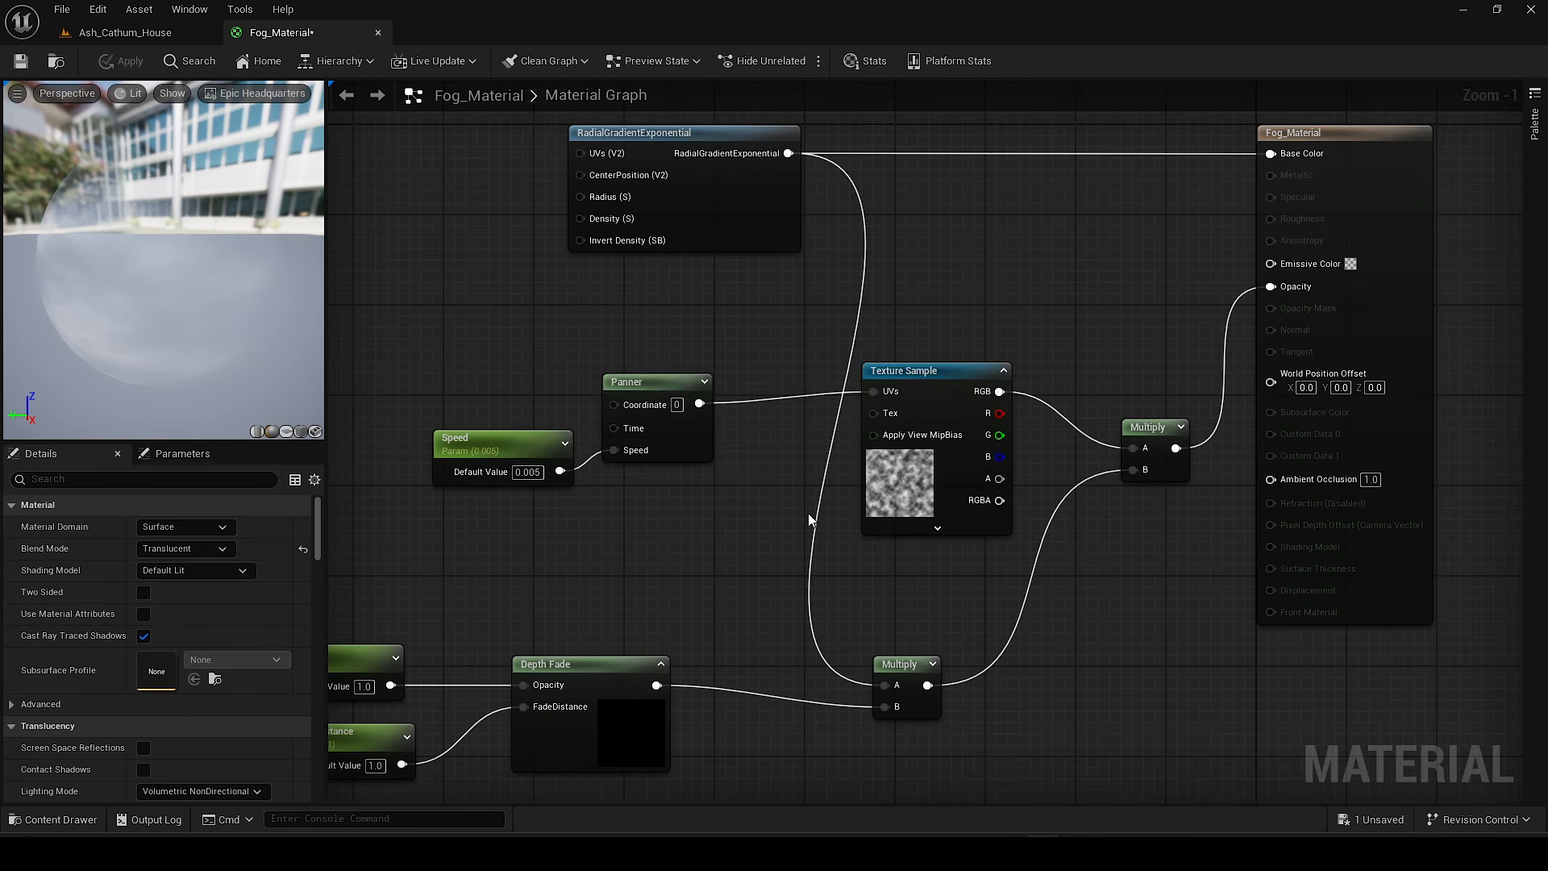
Step: Enclose all the nodes in a comment titled "Fog Material", then apply and save the material
scroll(808, 516, down, 2)
right_drag(808, 517, 806, 485)
drag(416, 151, 1300, 732)
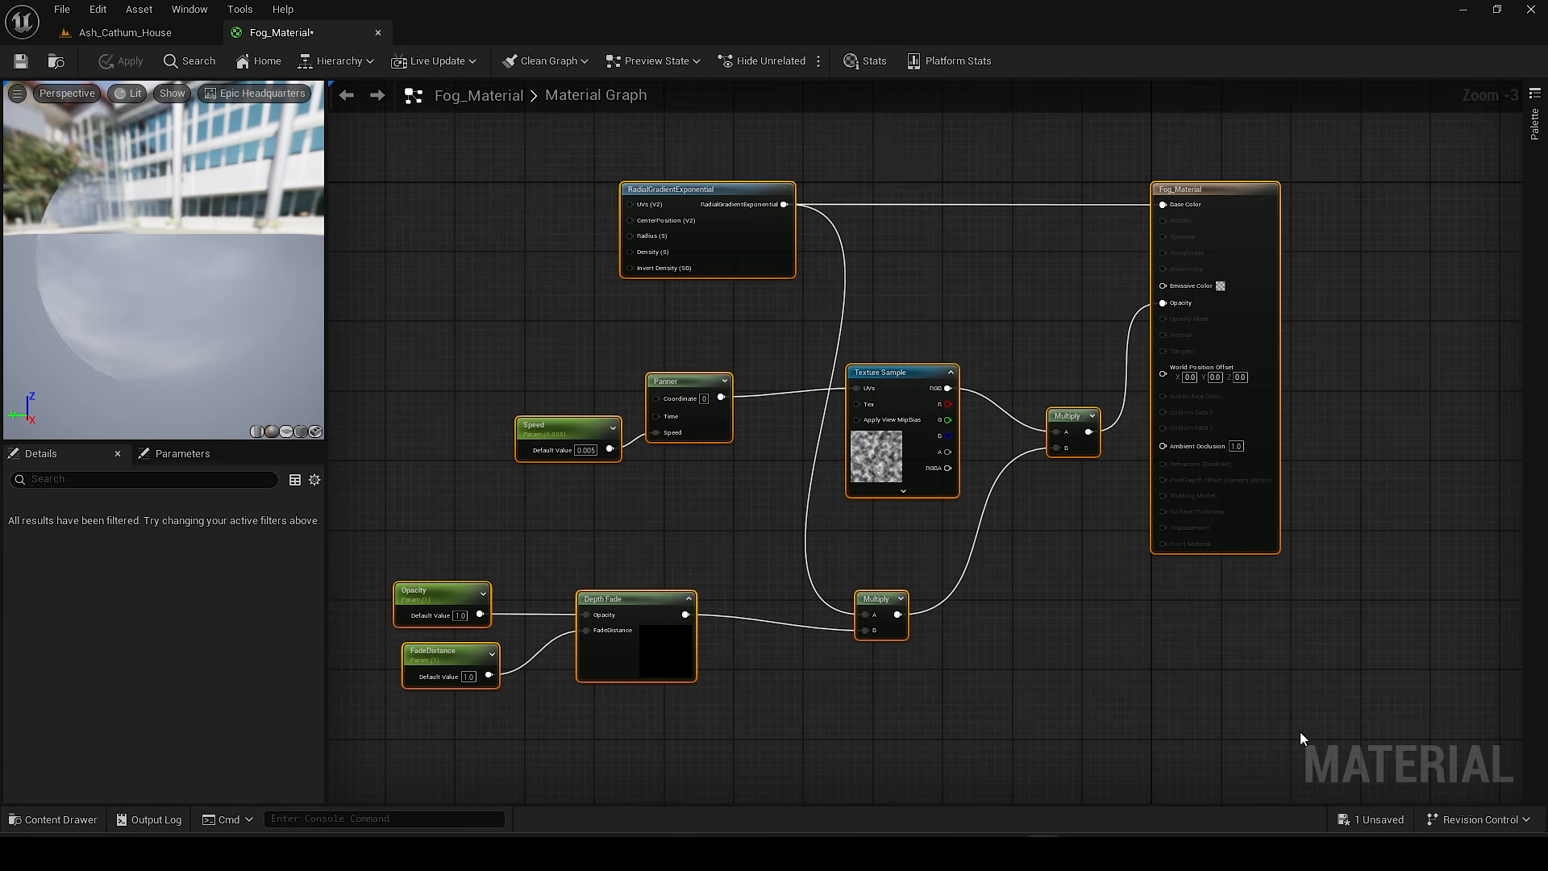
text(c)
text(Fog)
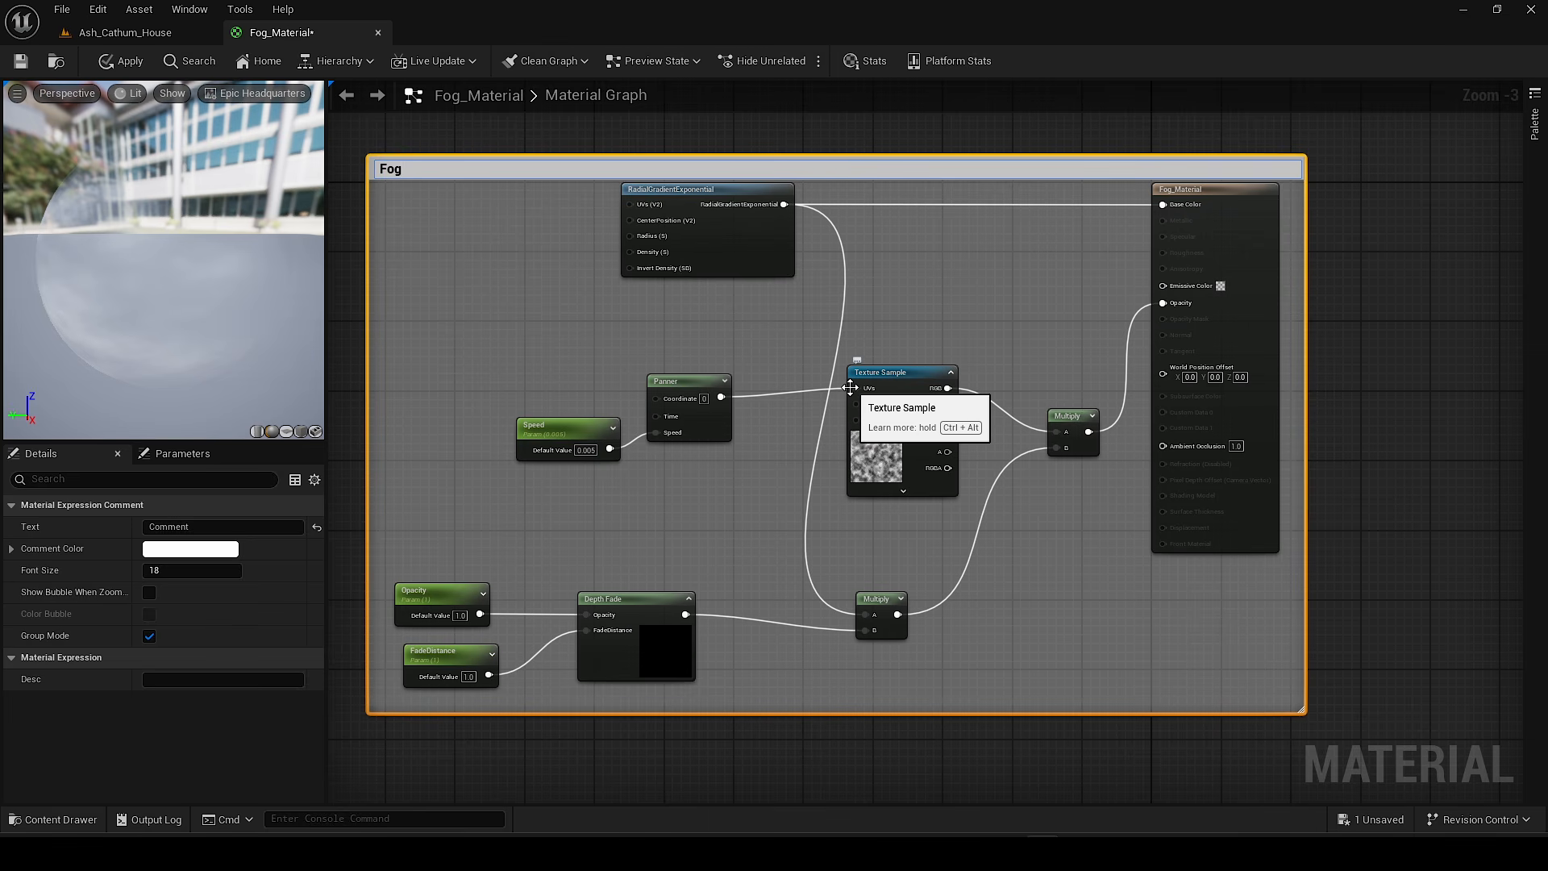
text( Material)
key(Return)
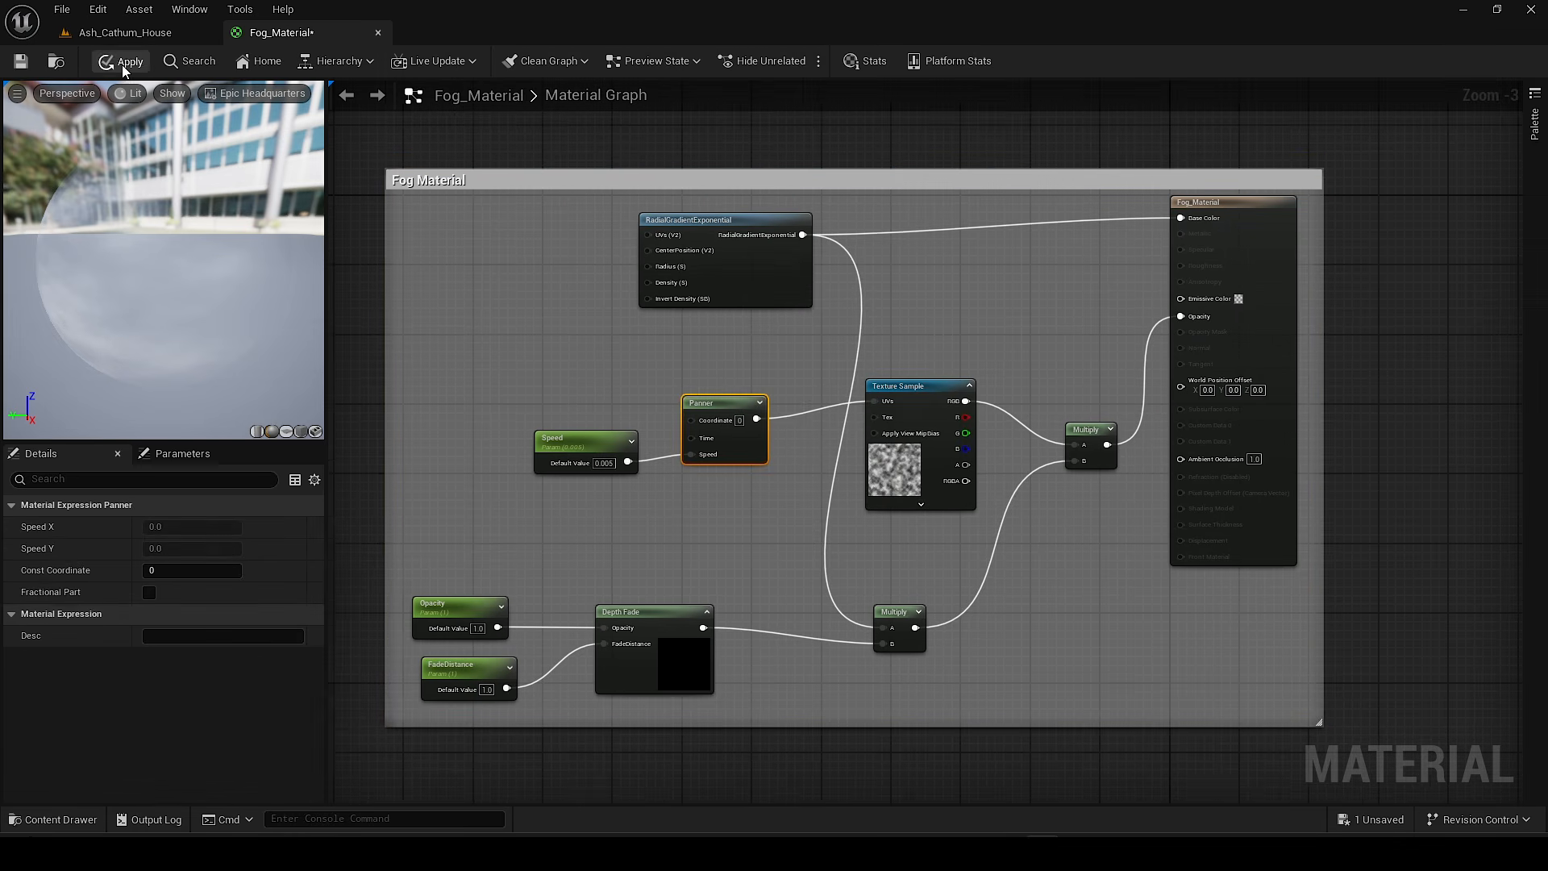
click(123, 69)
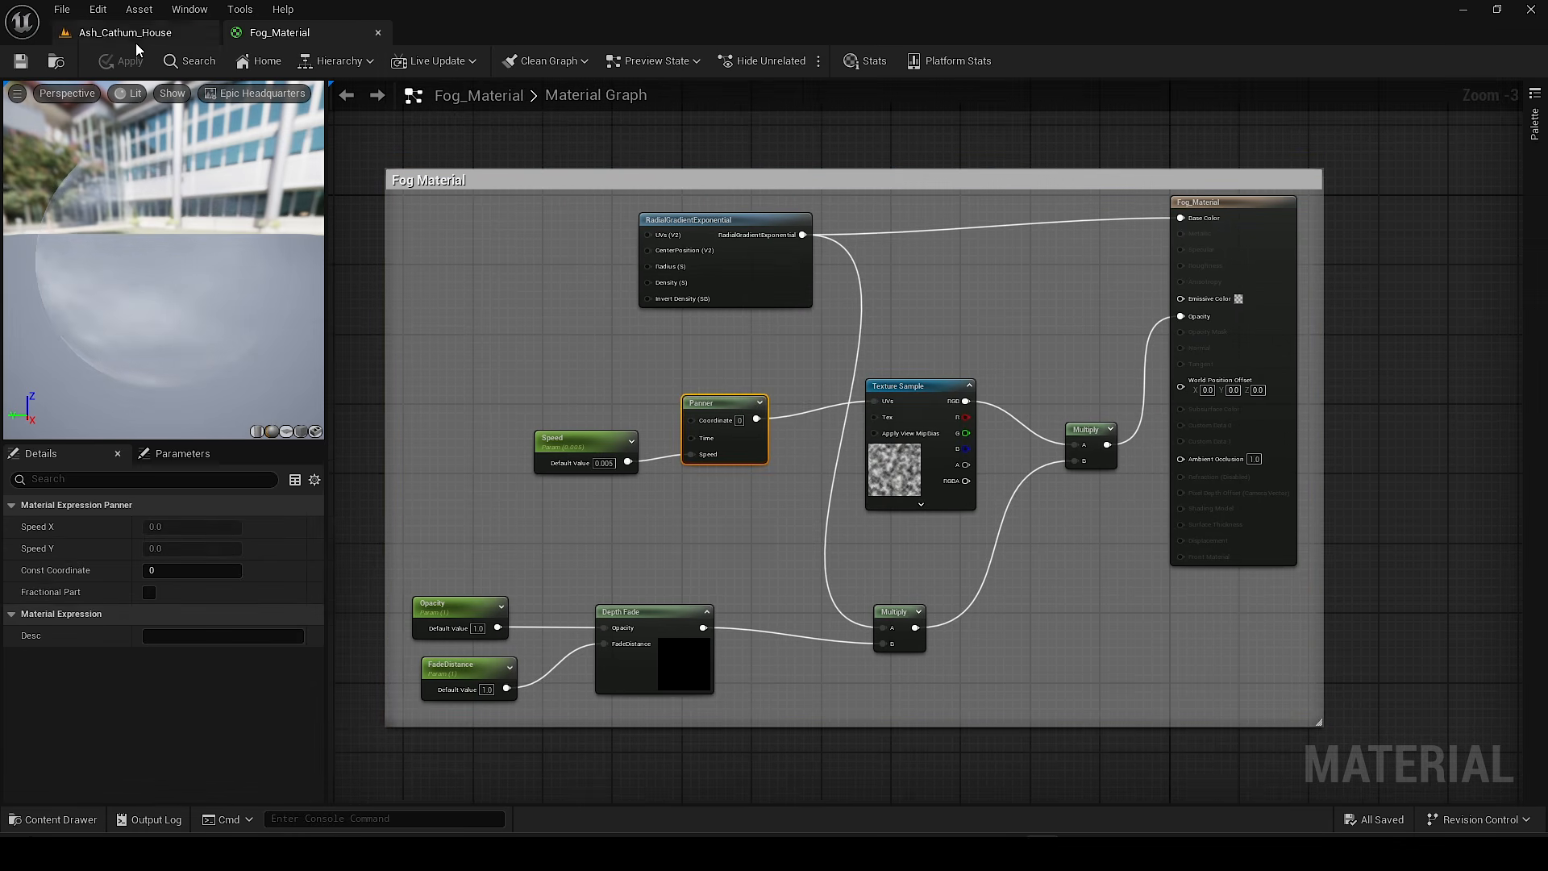
Step: Return to the Ash_Cathum_House level and add a Plane shape to the scene
click(125, 32)
click(247, 60)
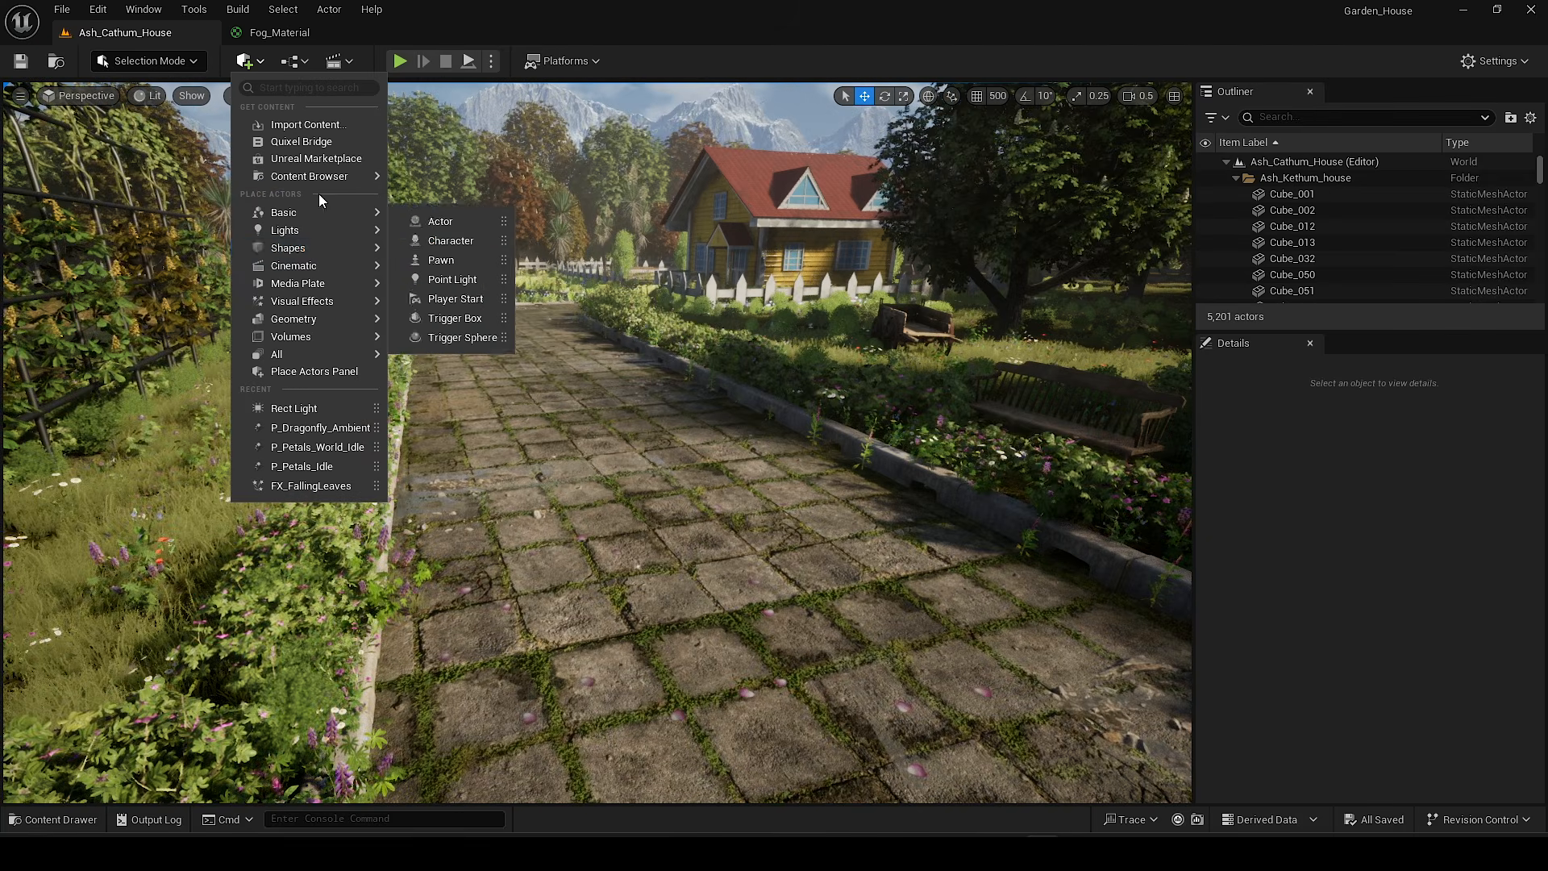
mouse_move(382, 260)
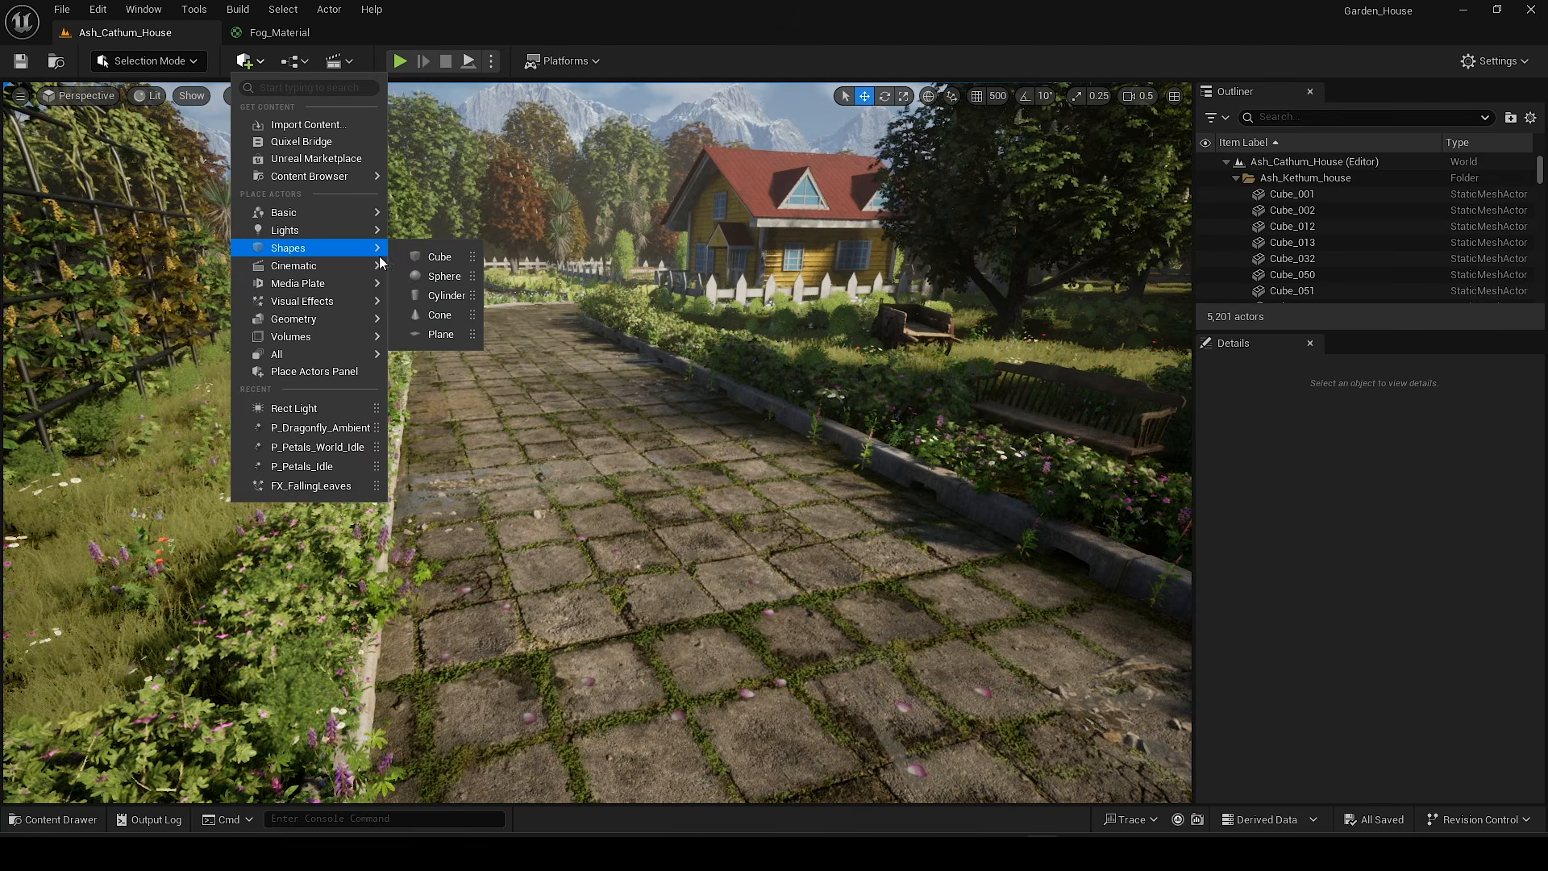
click(441, 334)
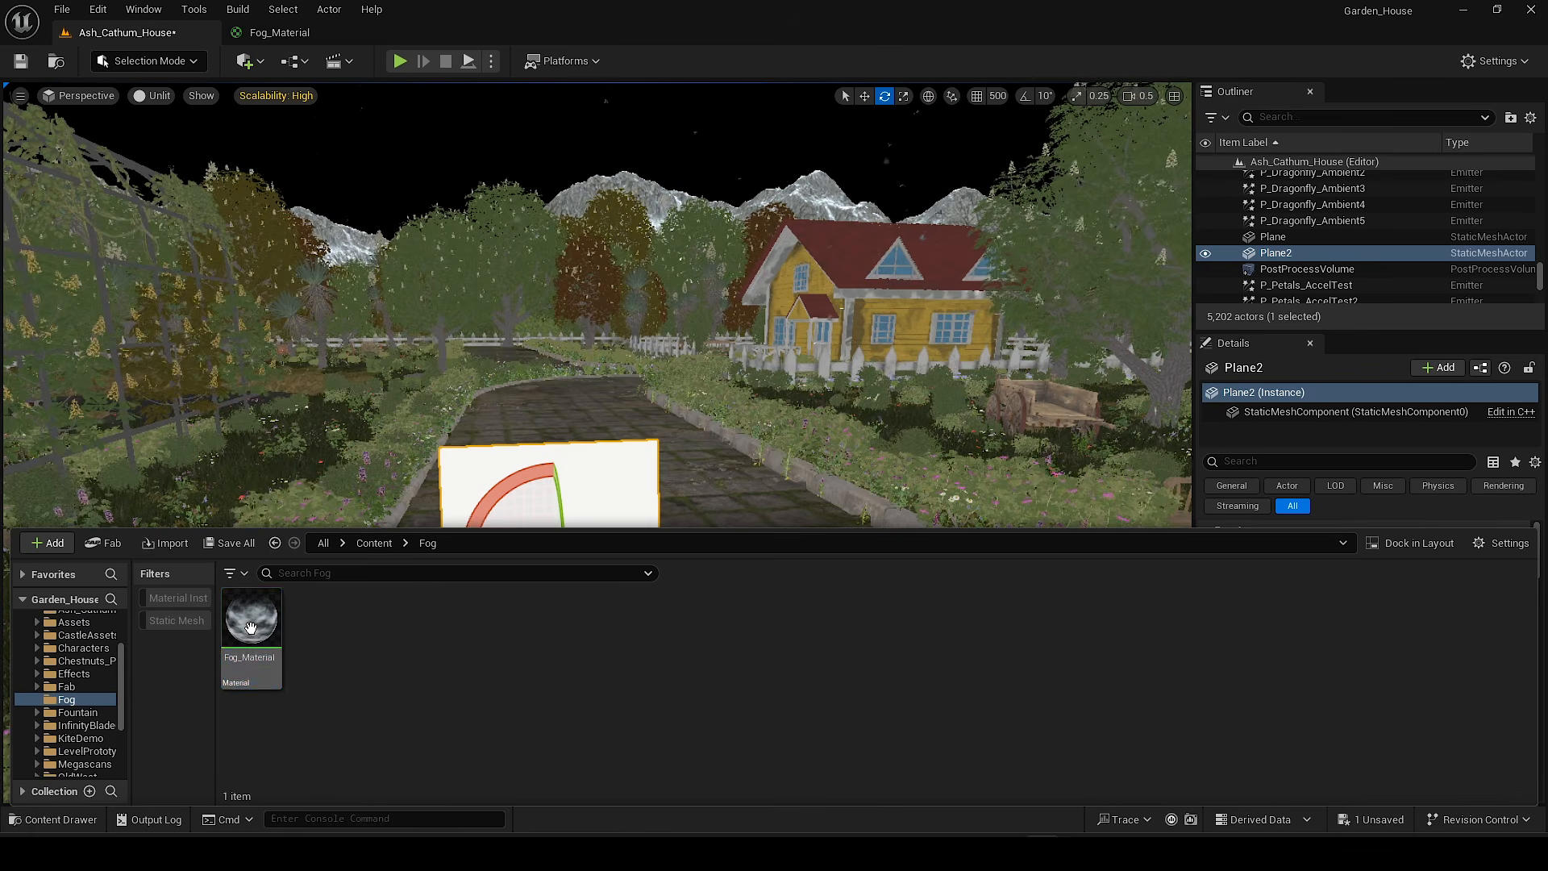
Step: Create a material instance of Fog_Material, apply it to the new plane and enlarge the plane uniformly to about 1.22 scale
right_click(250, 628)
click(371, 190)
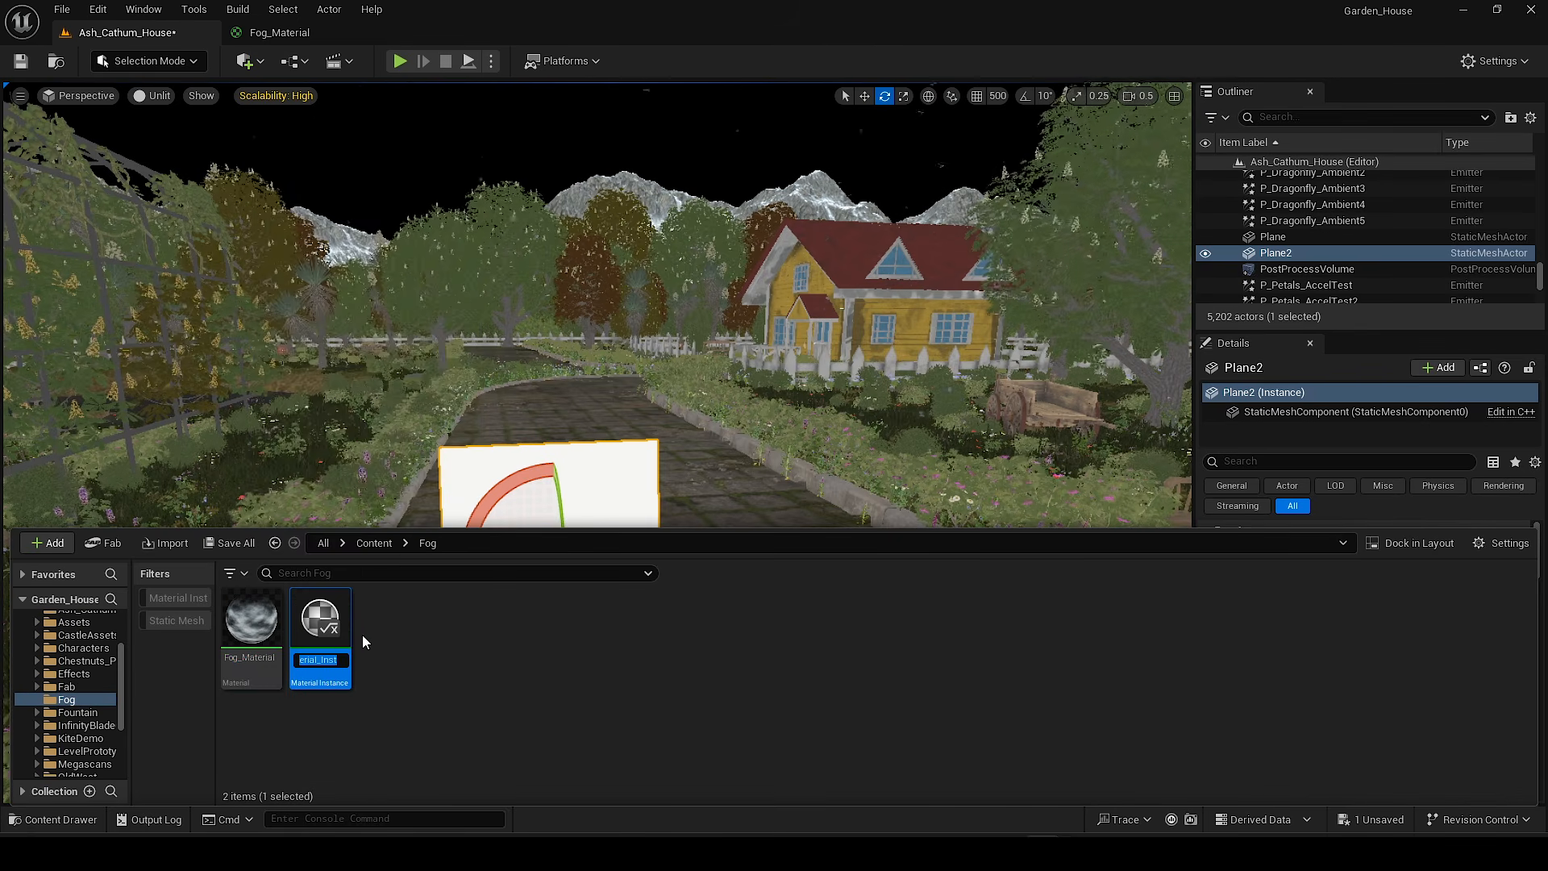
drag(320, 637, 637, 477)
key(f)
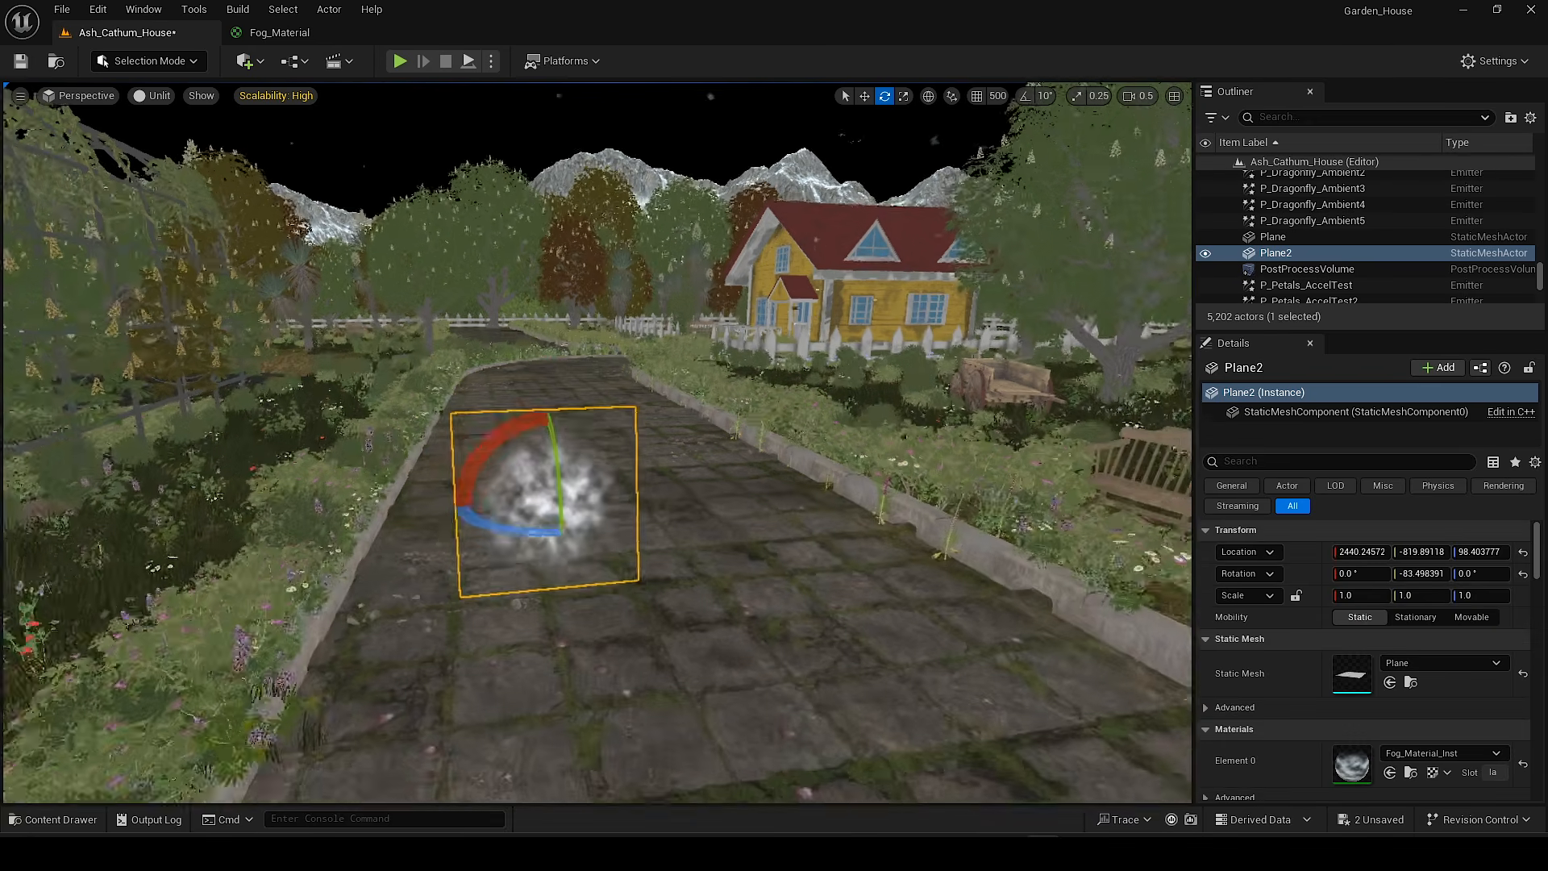
key(r)
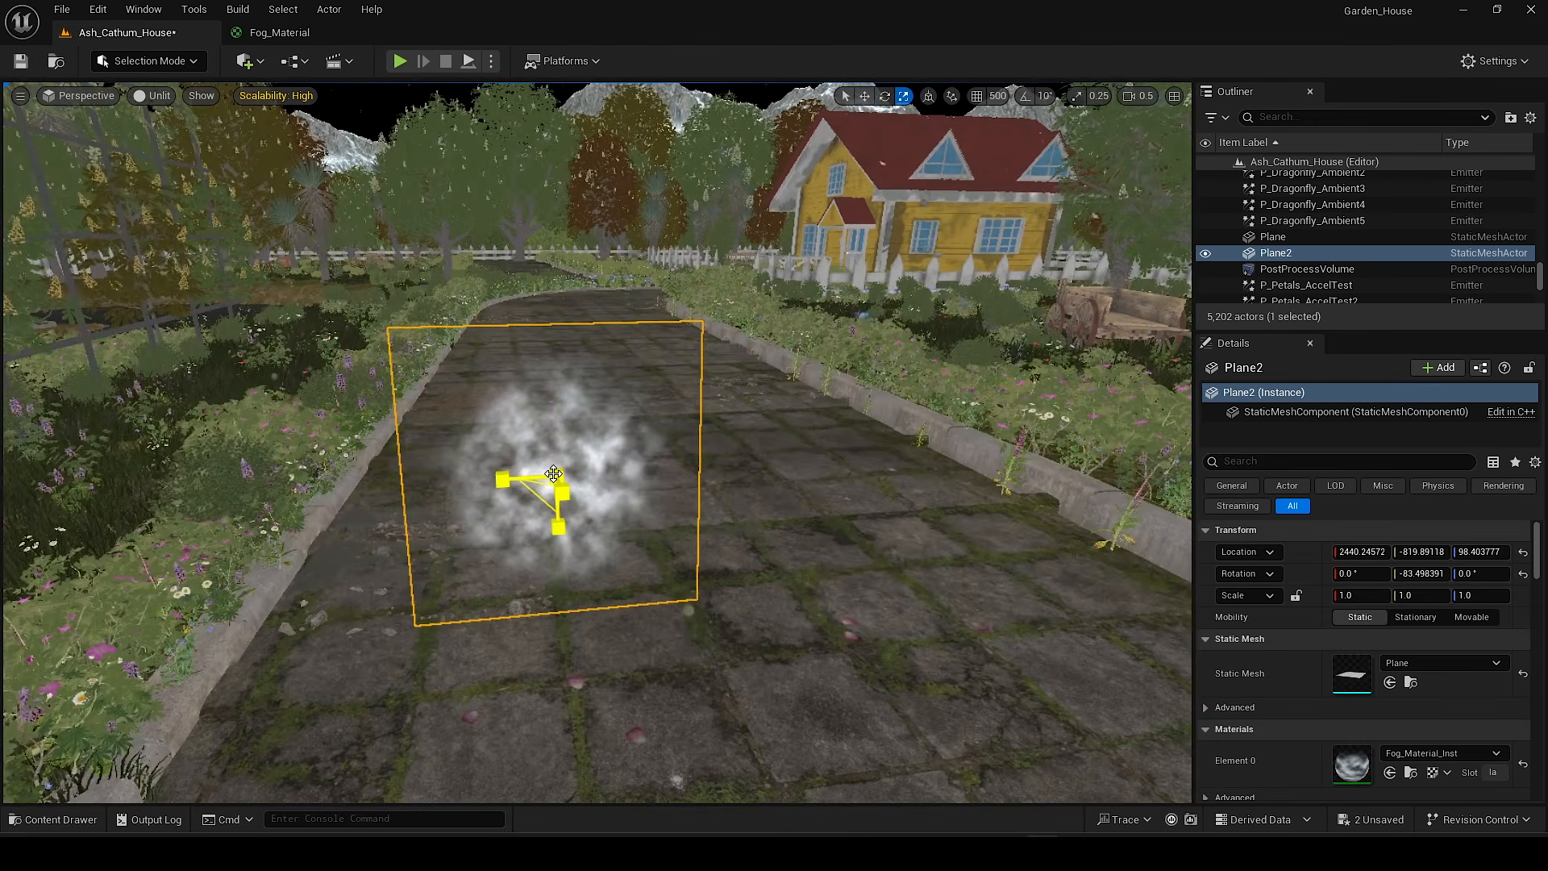
mouse_move(553, 474)
mouse_down()
mouse_move(612, 443)
mouse_move(564, 475)
mouse_up()
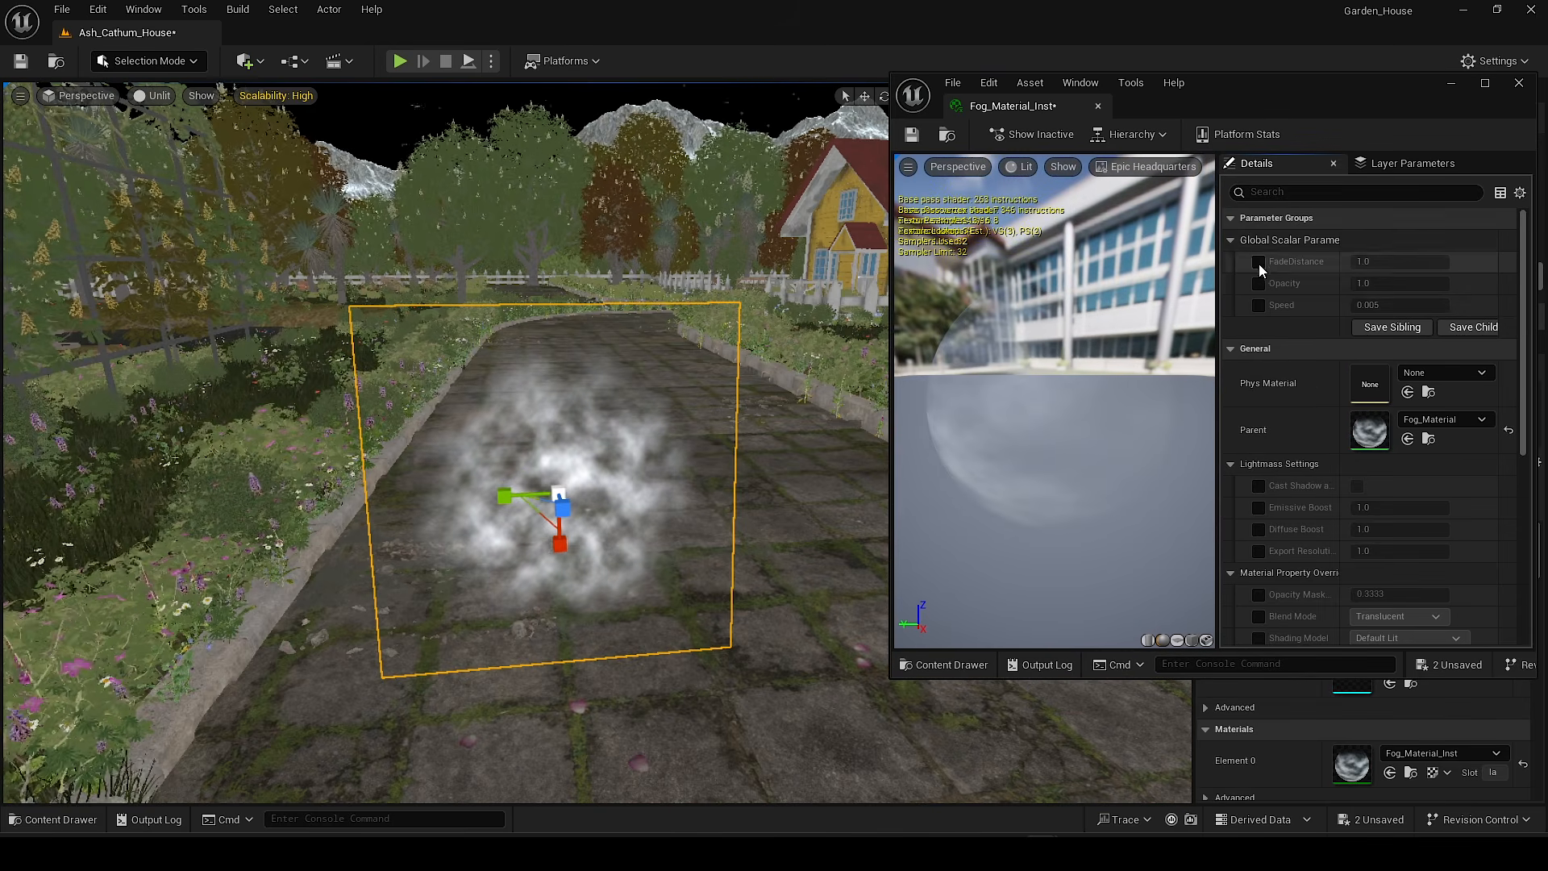
Step: Enable the FadeDistance, Opacity and Speed overrides in Fog_Material_Inst and move the fog plane toward the edge of the stone path
click(1258, 261)
click(1258, 283)
click(1258, 305)
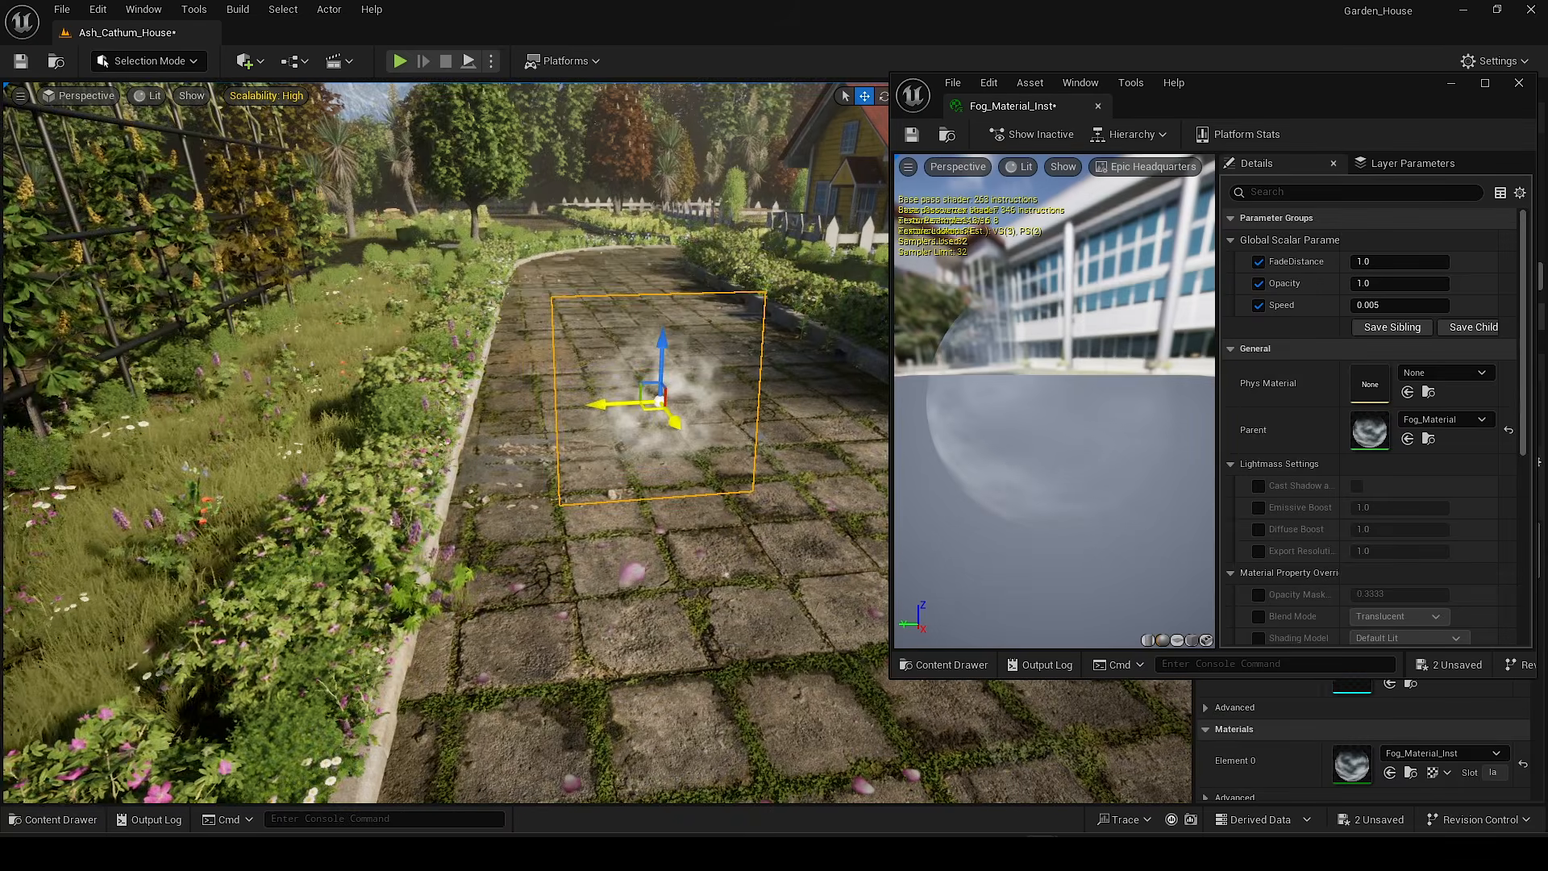
drag(651, 406, 266, 456)
right_drag(266, 455, 234, 455)
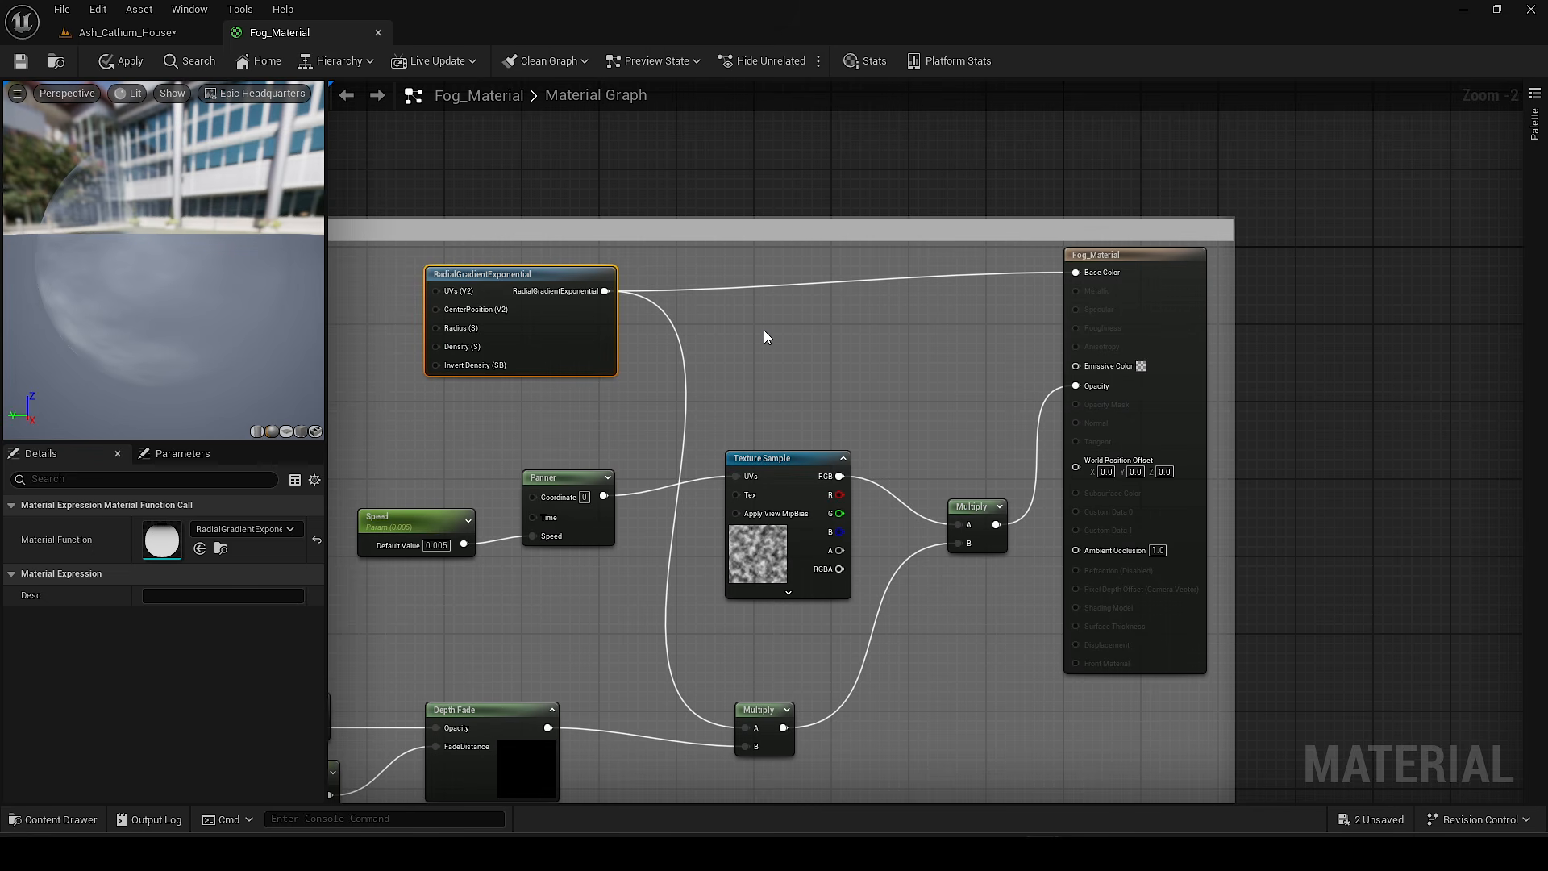
Step: Add a Multiply node and a Constant3Vector to Fog_Material, wiring the constant into A and RadialGradientExponential into B
click(764, 332)
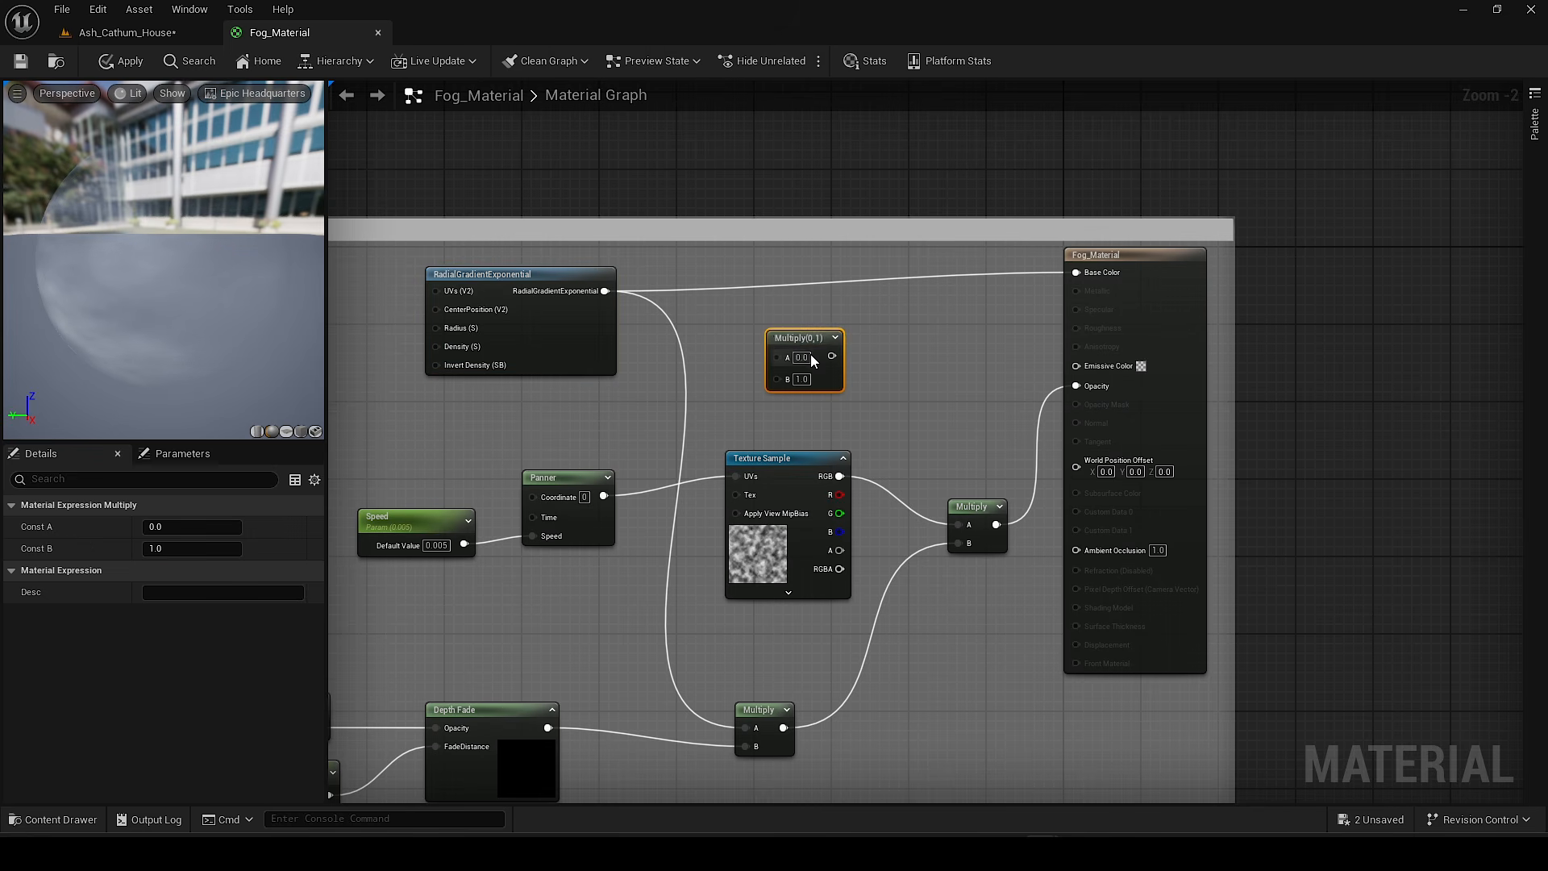
click(713, 302)
scroll(749, 299, up, 1)
drag(756, 279, 818, 264)
drag(591, 288, 845, 369)
drag(842, 265, 833, 390)
drag(802, 246, 814, 200)
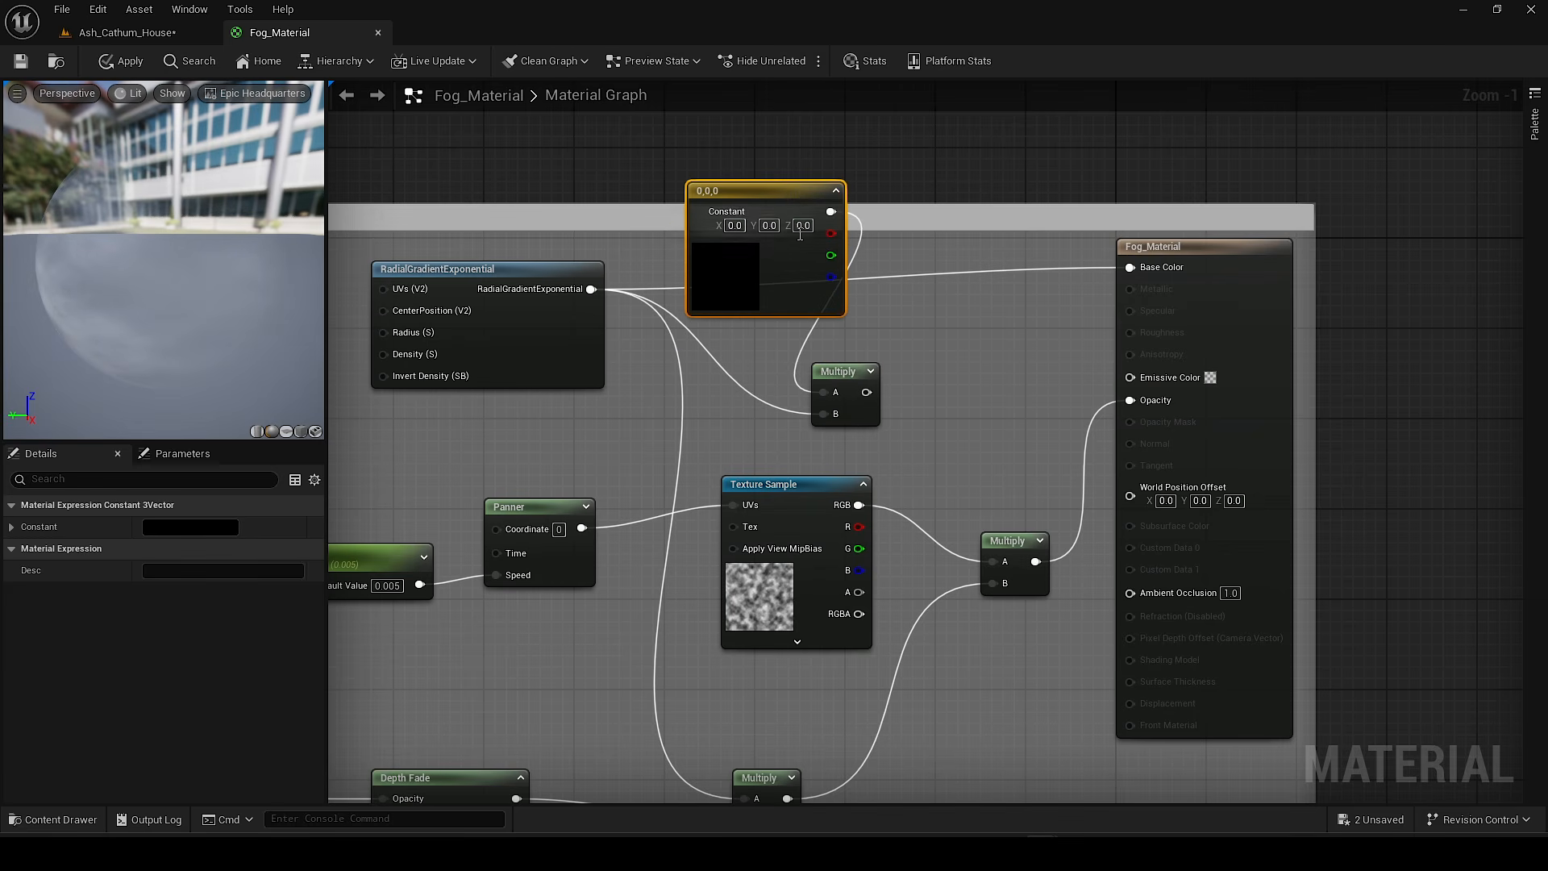
Step: Connect the new Multiply node's output to the Fog_Material Base Color
scroll(819, 326, down, 1)
scroll(794, 298, up, 2)
drag(839, 384, 1176, 260)
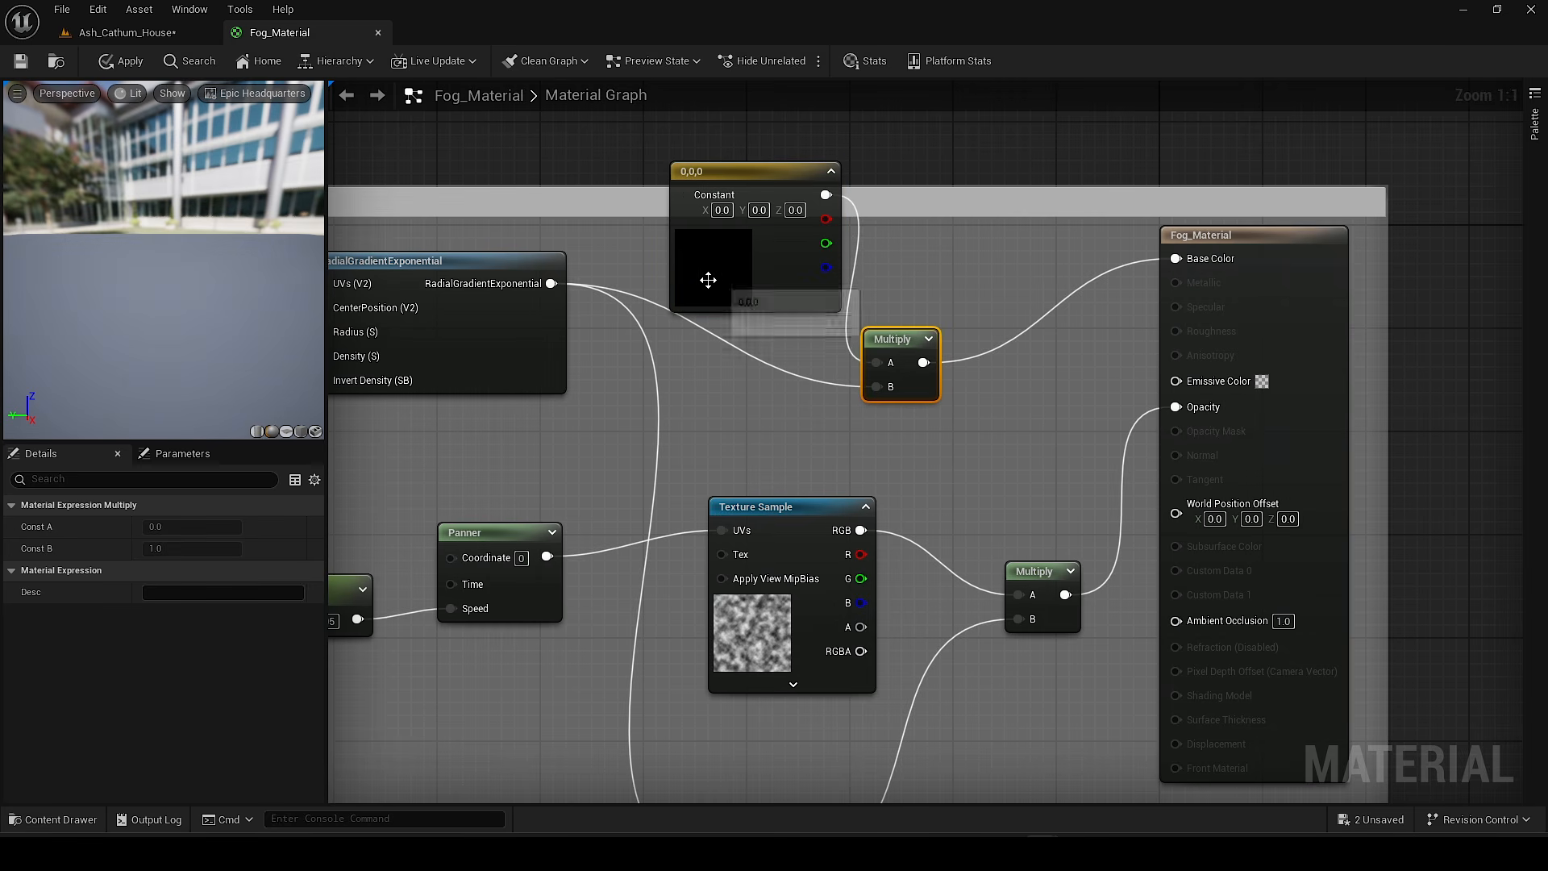
Step: Set the Constant3Vector to a warm cream colour (1.0, 0.884717, 0.737095) and apply the material changes
double_click(707, 280)
drag(940, 427, 935, 293)
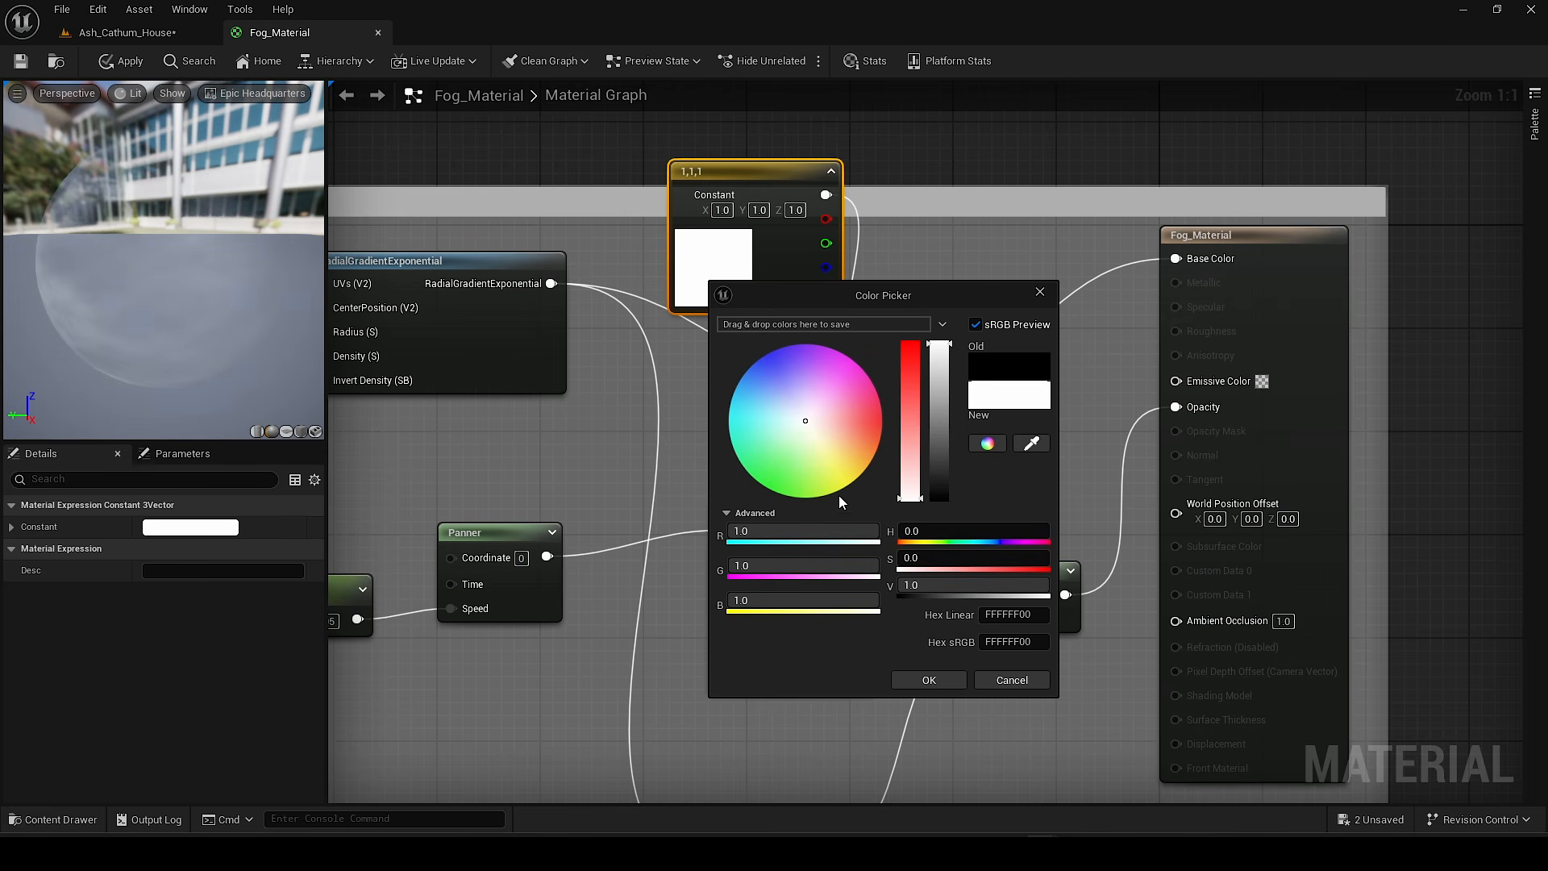
click(930, 680)
click(119, 62)
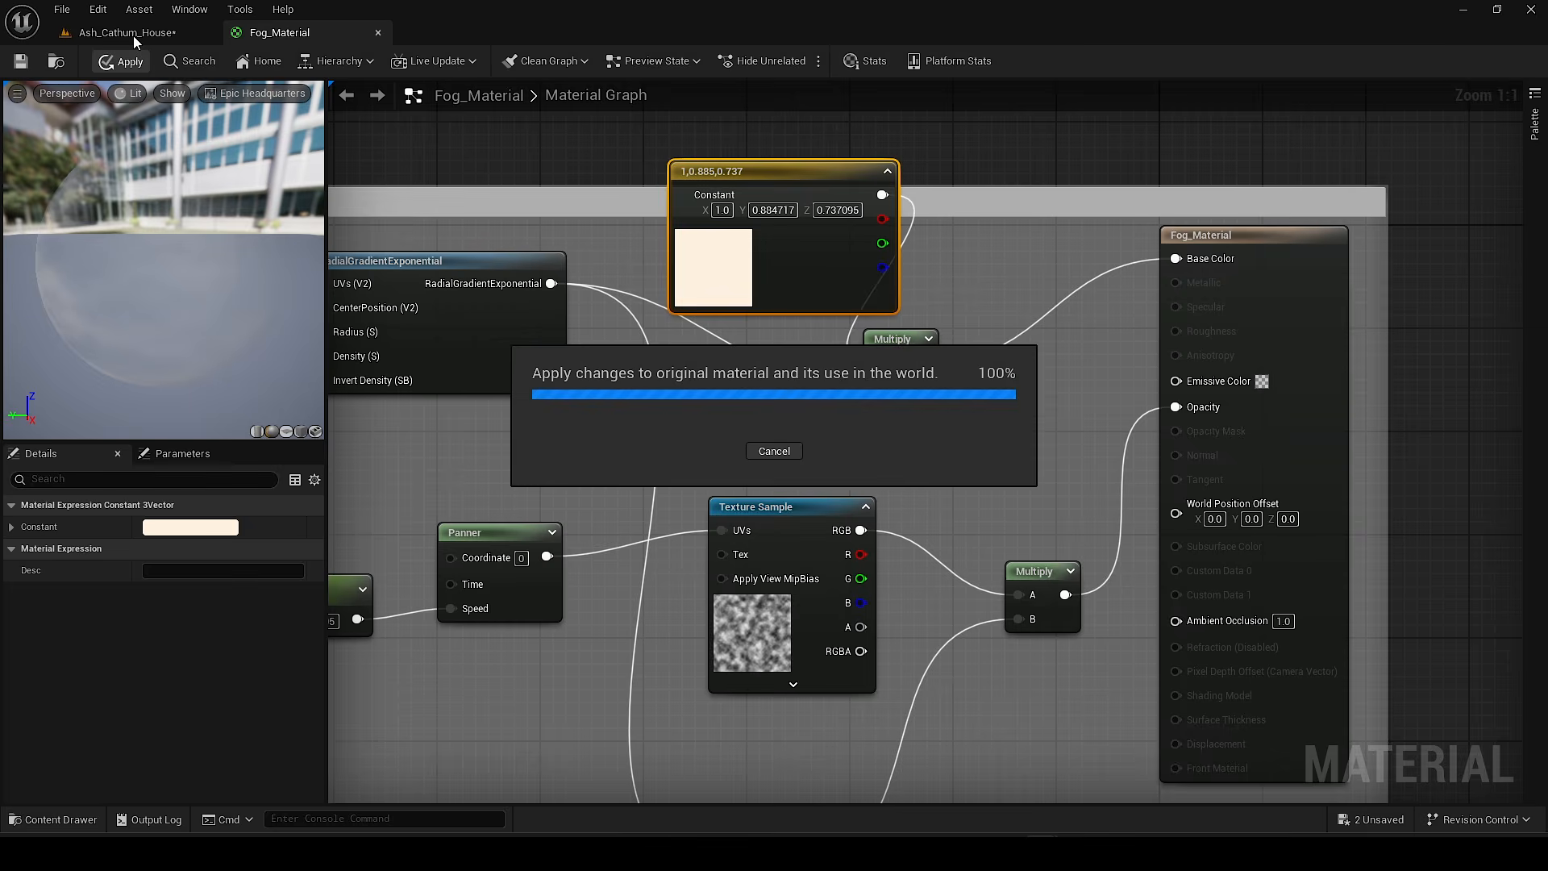
Step: Return to the Ash_Cathum_House level and move the fog plane onto the grass strip beside the stone path
click(133, 35)
right_drag(694, 451, 572, 399)
drag(688, 463, 455, 449)
drag(472, 372, 482, 456)
right_drag(482, 456, 564, 516)
scroll(564, 516, up, 3)
Step: Tilt the fog plane over the grass to about -21°, -68°, -9° and scale it uniformly to about 1.24
key(e)
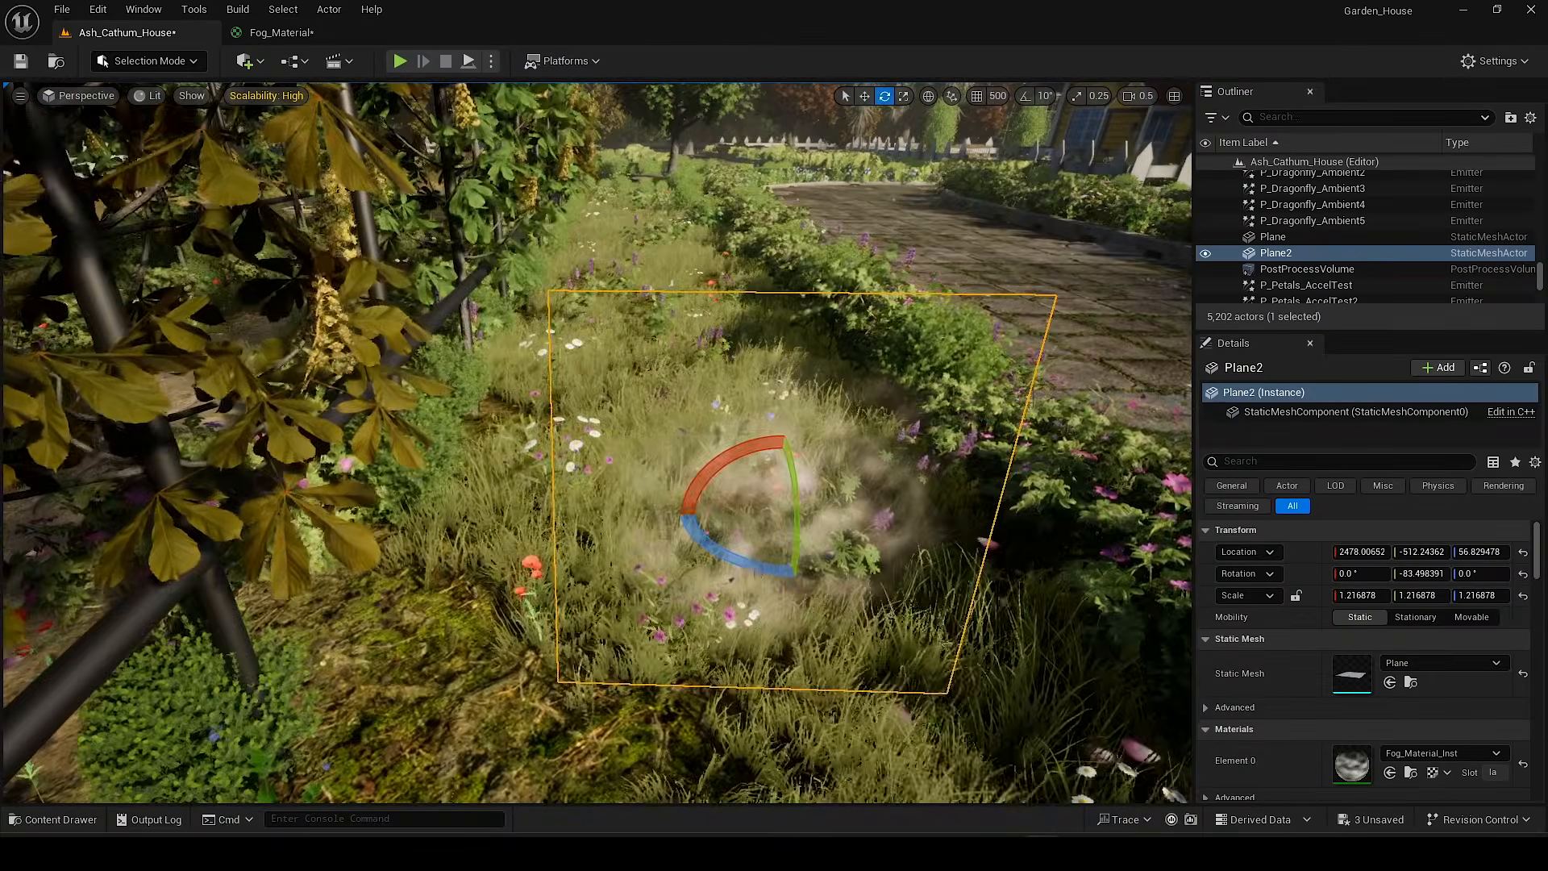
drag(729, 564, 798, 574)
right_drag(643, 581, 685, 582)
drag(643, 581, 655, 617)
key(w)
key(r)
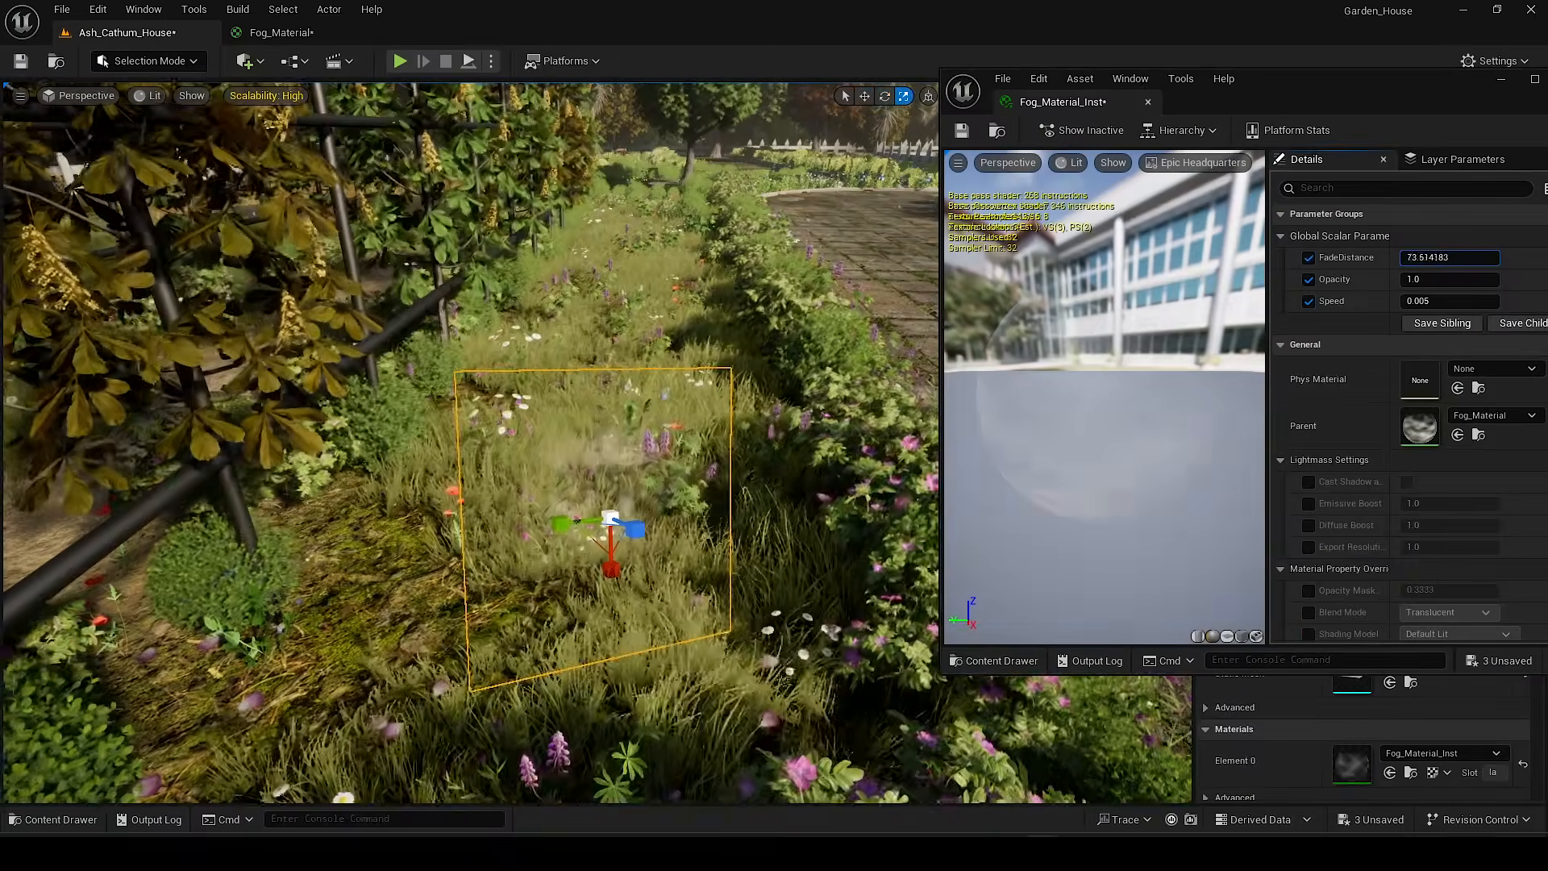
Step: Set the Opacity parameter of Fog_Material_Inst to 0.5
click(1420, 280)
text(0.5)
key(Return)
Step: Duplicate the fog plane and place the copy farther along the grass strip between the arch trellis and the path
right_drag(726, 452, 694, 475)
key(e)
key(w)
alt+drag(539, 576, 534, 388)
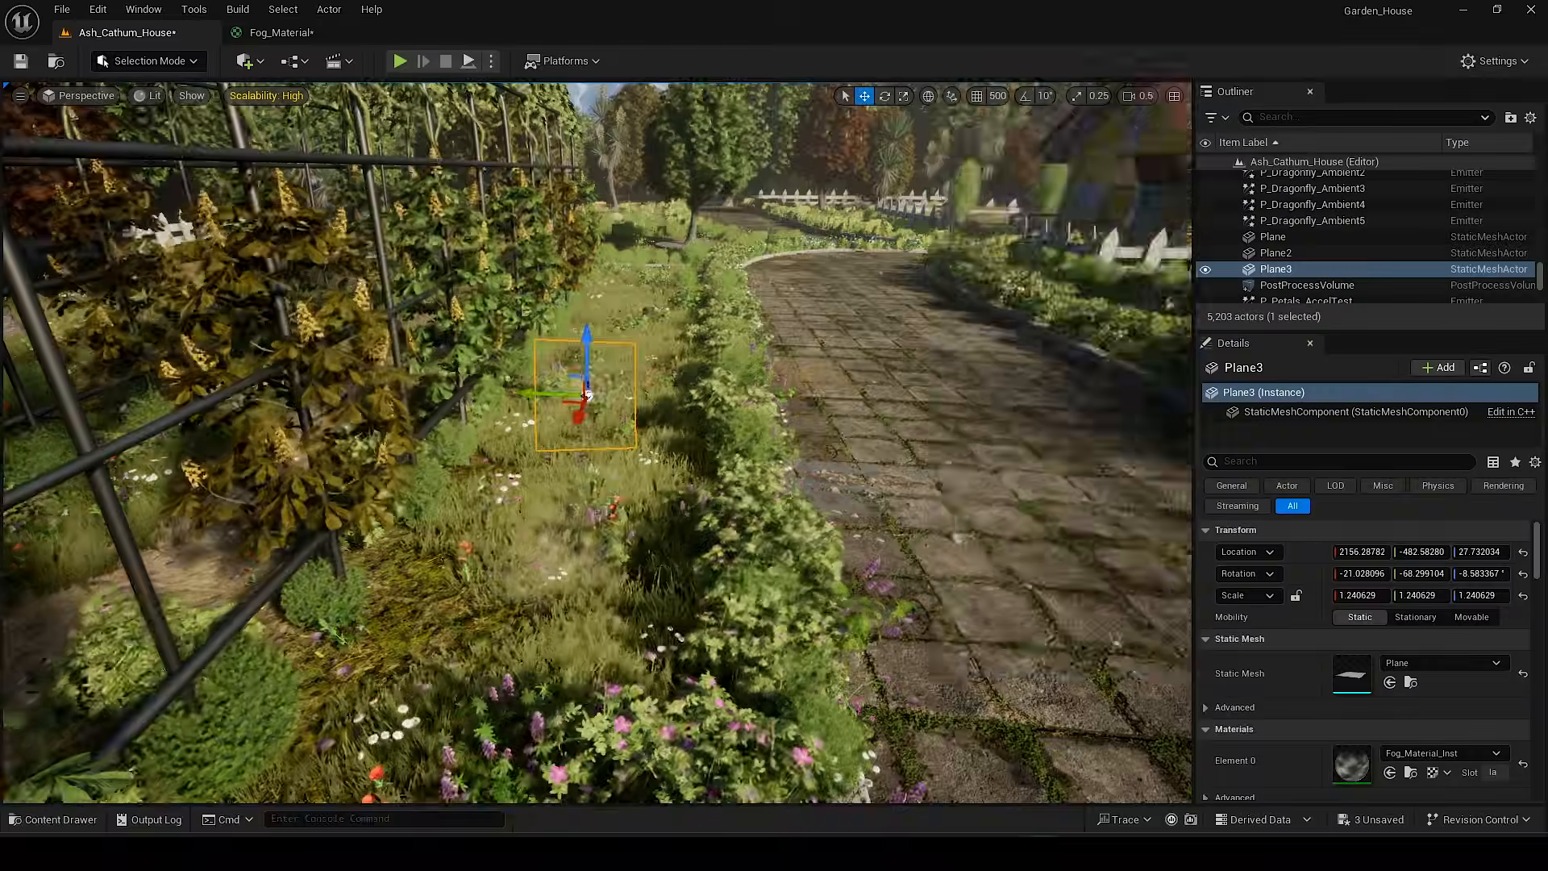
key(r)
right_drag(587, 380, 633, 403)
Step: Duplicate the fog plane two more times, spreading the copies to other parts of the garden
key(w)
alt+drag(613, 540, 637, 290)
right_drag(636, 290, 661, 460)
alt+drag(661, 460, 129, 450)
scroll(390, 449, down, 2)
Step: Reposition the newest fog plane copy in the garden and rotate it to a different angle
right_drag(161, 451, 408, 415)
drag(415, 419, 577, 469)
right_drag(576, 469, 607, 451)
key(e)
drag(607, 471, 655, 472)
right_drag(609, 471, 645, 483)
drag(645, 483, 613, 524)
Step: Duplicate the fog plane to the grass beside the wooden cart, adjusting the copy's position and rotation in Unlit view
key(w)
right_drag(612, 524, 387, 545)
scroll(564, 548, up, 2)
alt+drag(387, 544, 960, 496)
right_drag(960, 496, 1048, 516)
drag(432, 564, 594, 449)
key(alt+3)
right_drag(594, 449, 515, 524)
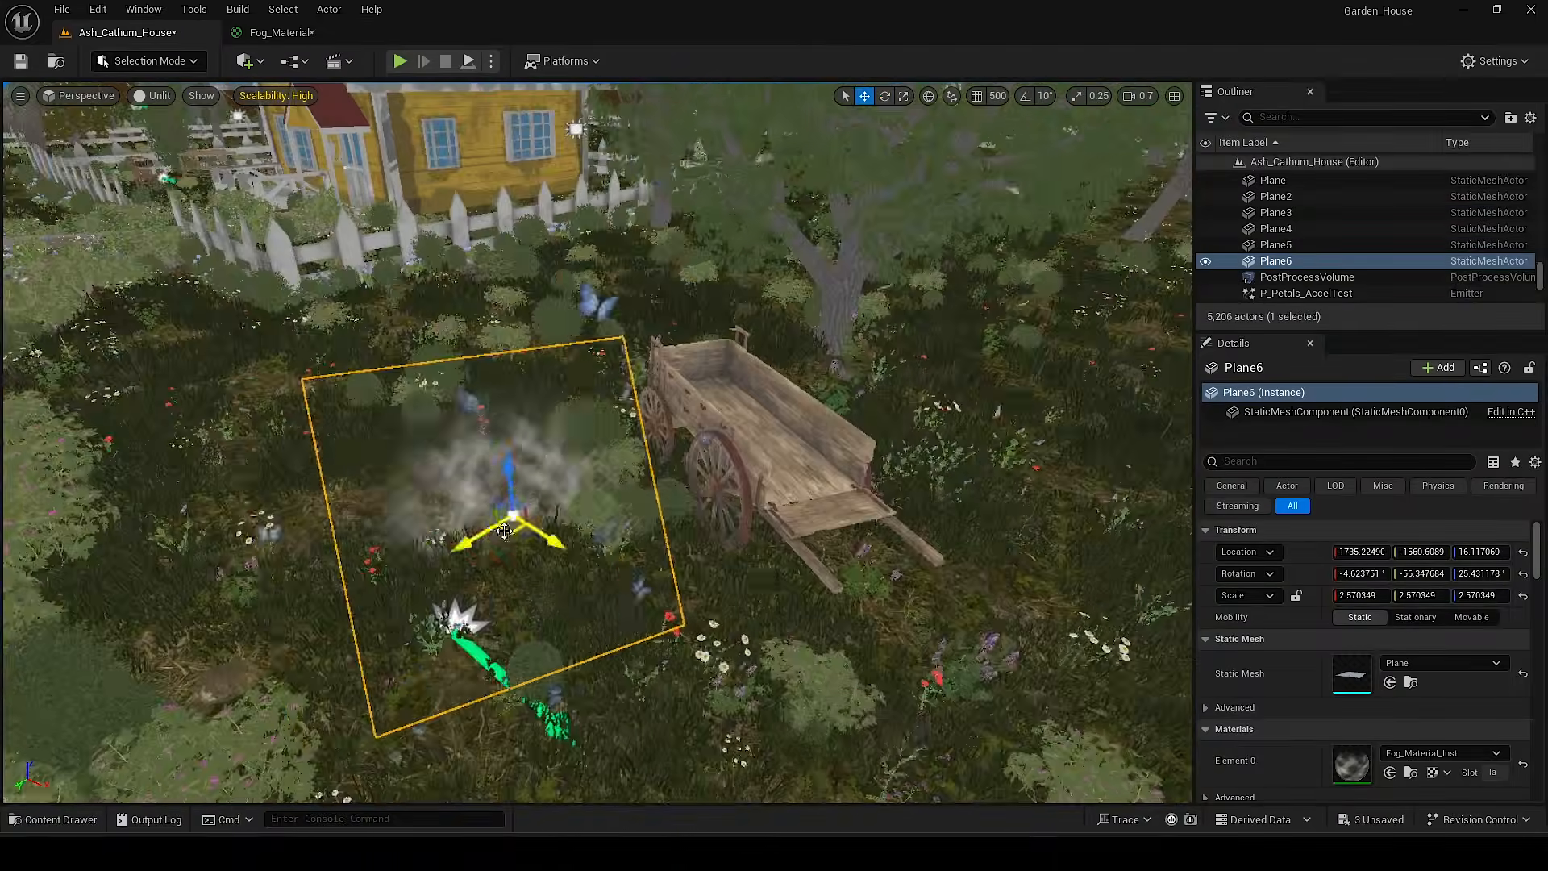
key(e)
drag(516, 580, 558, 556)
right_drag(558, 557, 559, 544)
Step: Duplicate the fog plane beside the wooden cart and rotate the new copy
key(w)
alt+drag(460, 649, 691, 397)
key(e)
drag(691, 452, 535, 395)
key(w)
Step: Check the fog in Lit view, then place another fog plane duplicate farther across the garden in Unlit view
key(alt+4)
right_drag(536, 395, 709, 378)
key(alt+3)
alt+drag(538, 451, 318, 428)
right_drag(318, 427, 234, 371)
scroll(234, 371, up, 2)
mouse_move(759, 599)
right_down()
mouse_move(697, 563)
mouse_move(759, 599)
right_up()
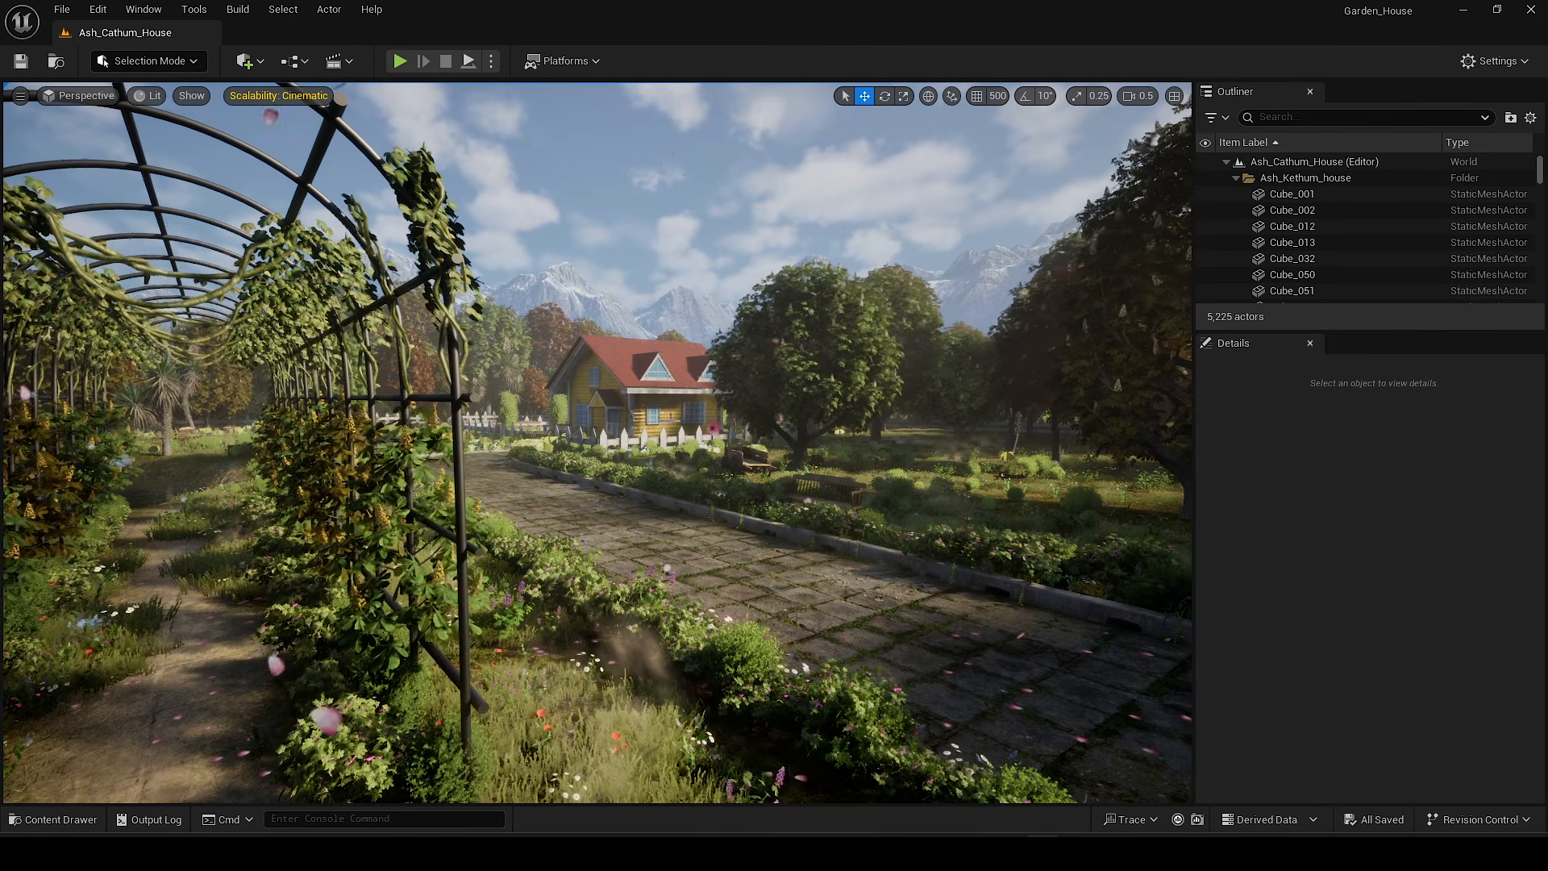
Step: Enable the HDRIBackdrop plugin and restart the editor
click(98, 9)
click(153, 281)
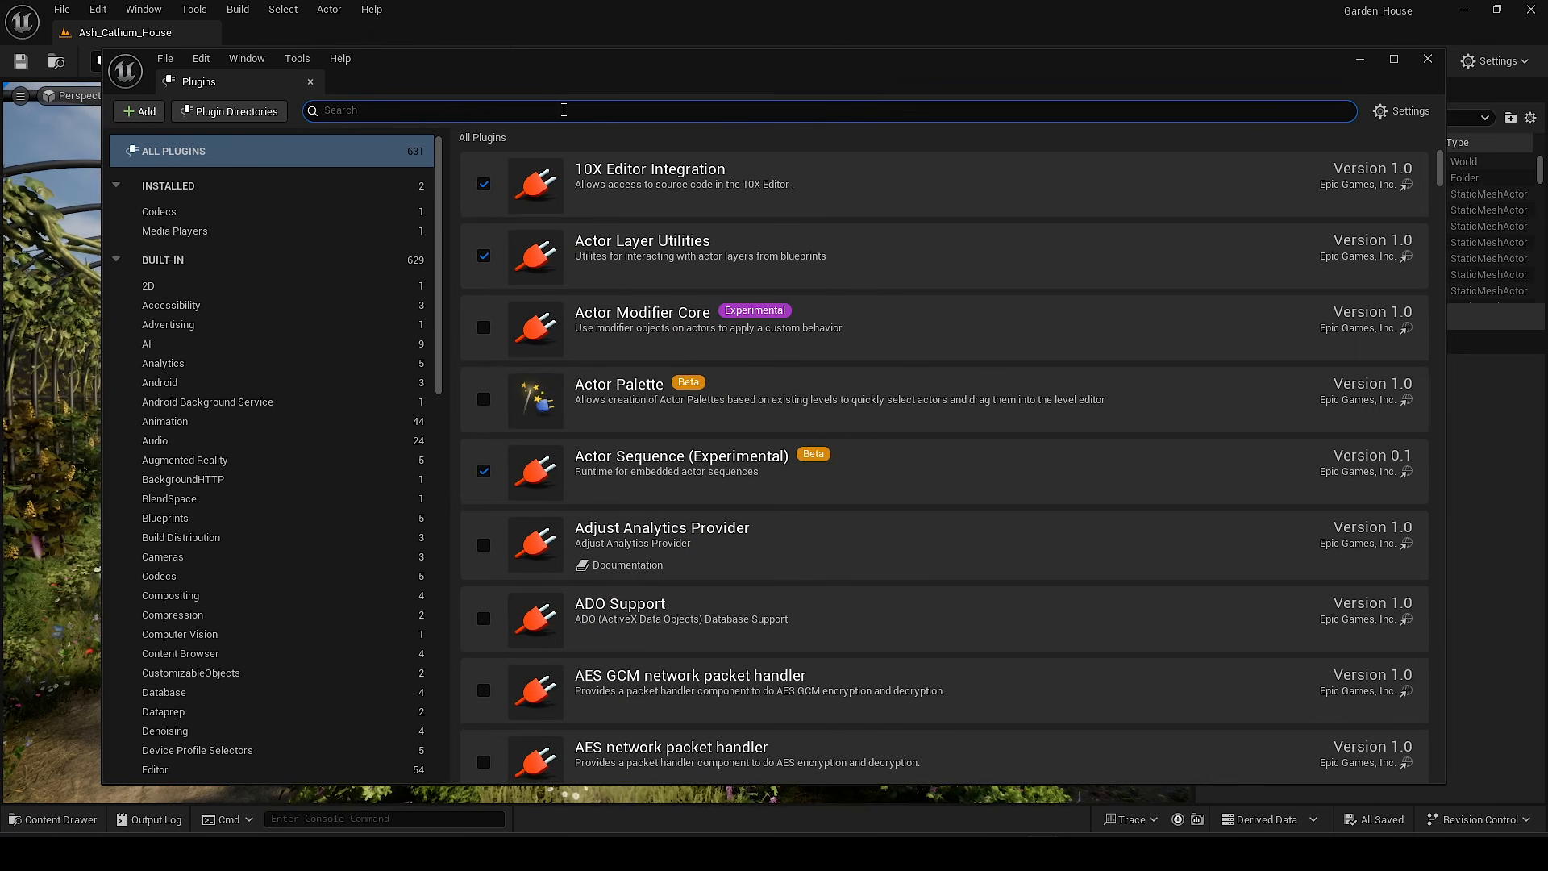
text(Hdri)
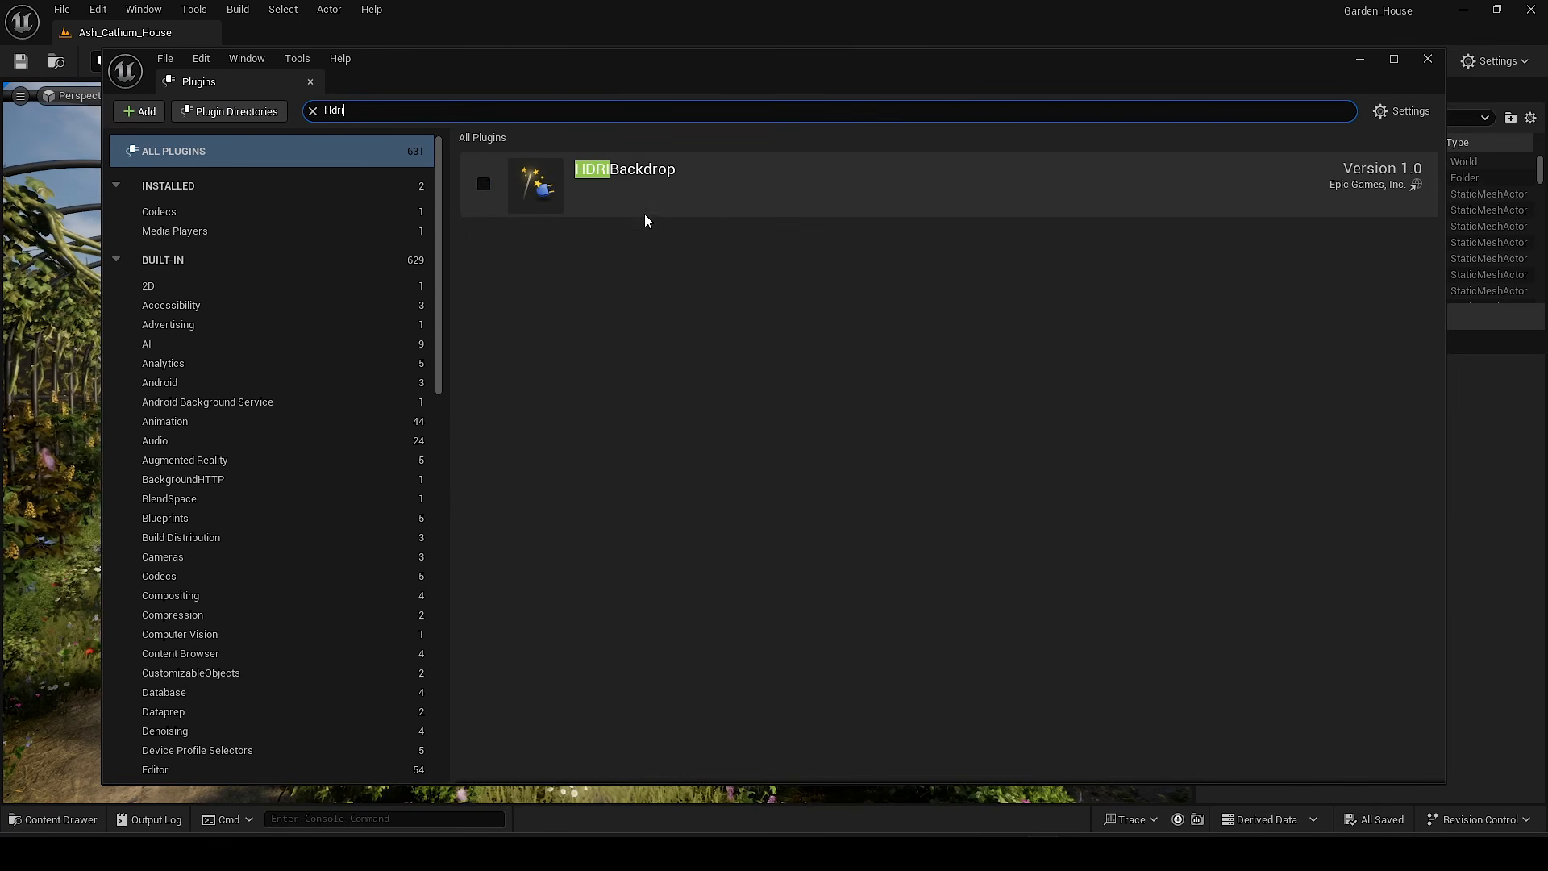
click(484, 184)
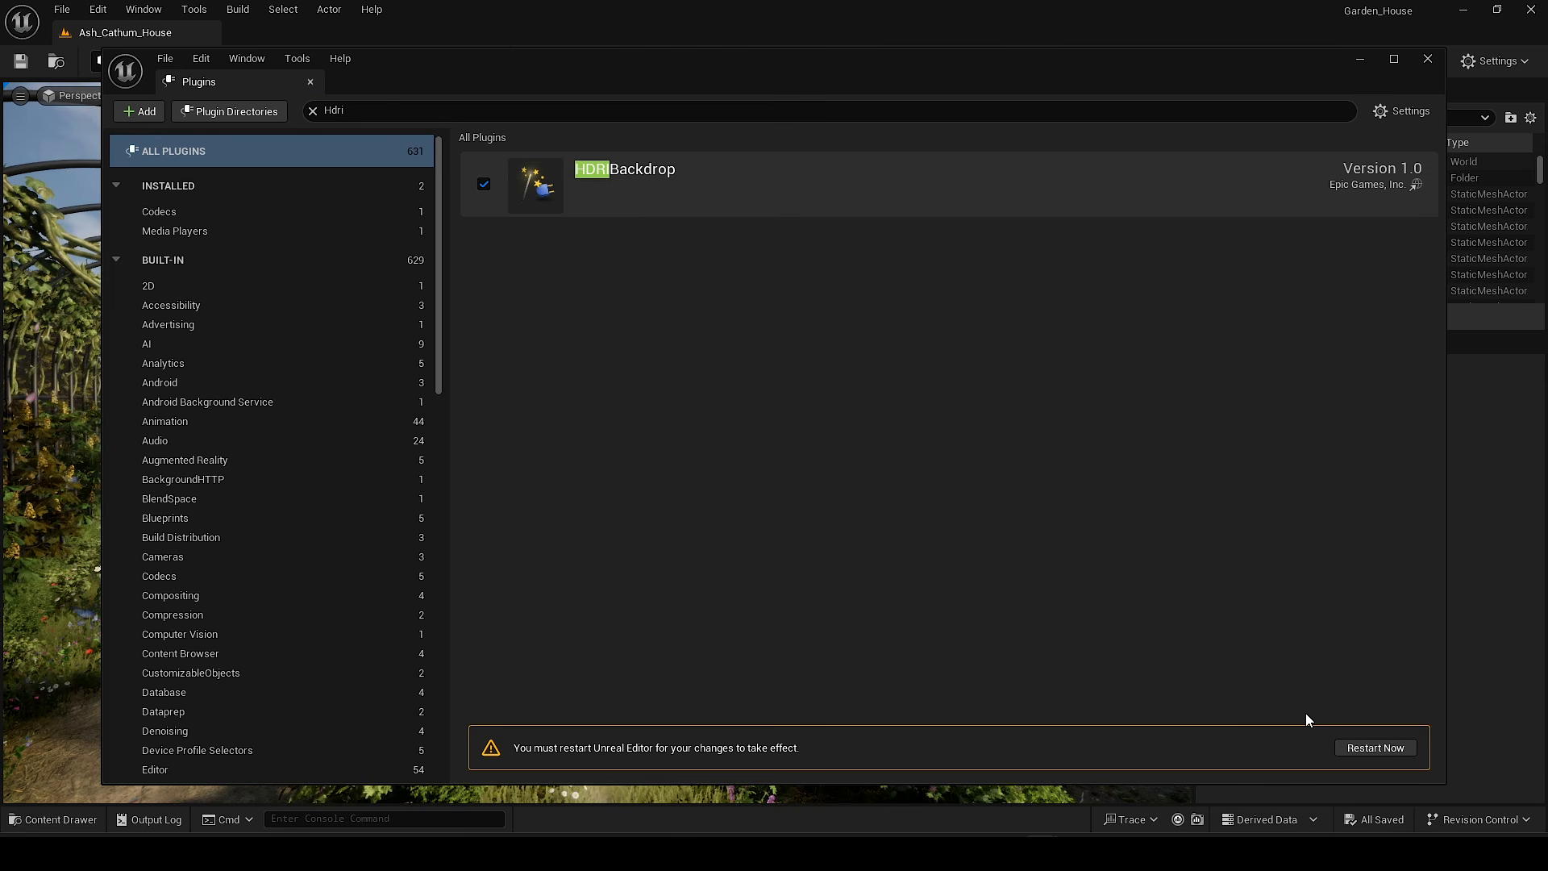
click(1374, 748)
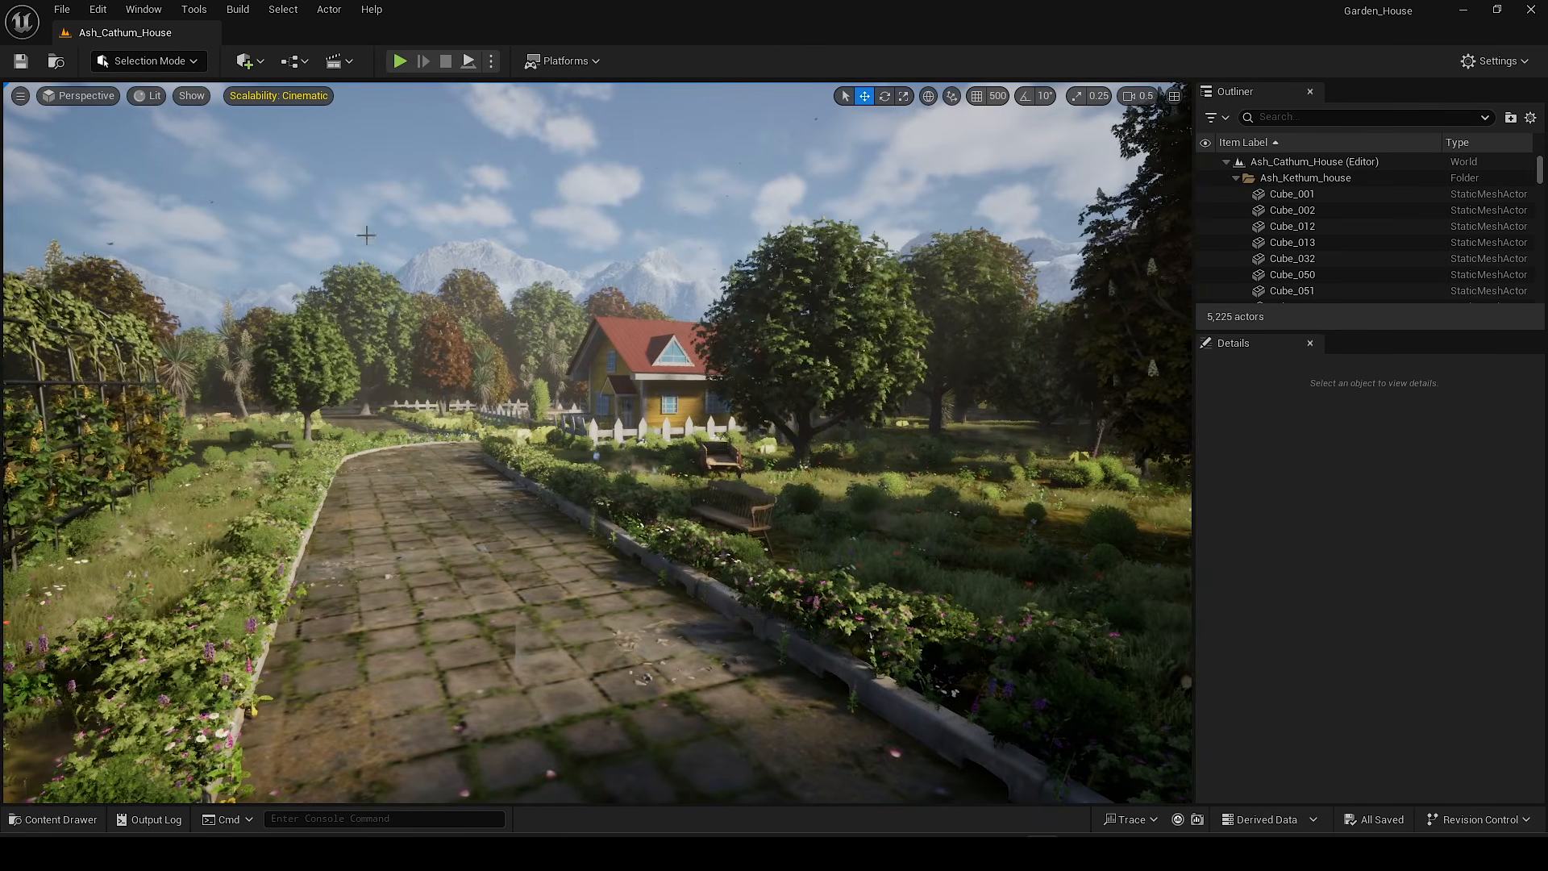
Step: Add an HDRI Backdrop light actor to the level and position it on the stone path
click(243, 62)
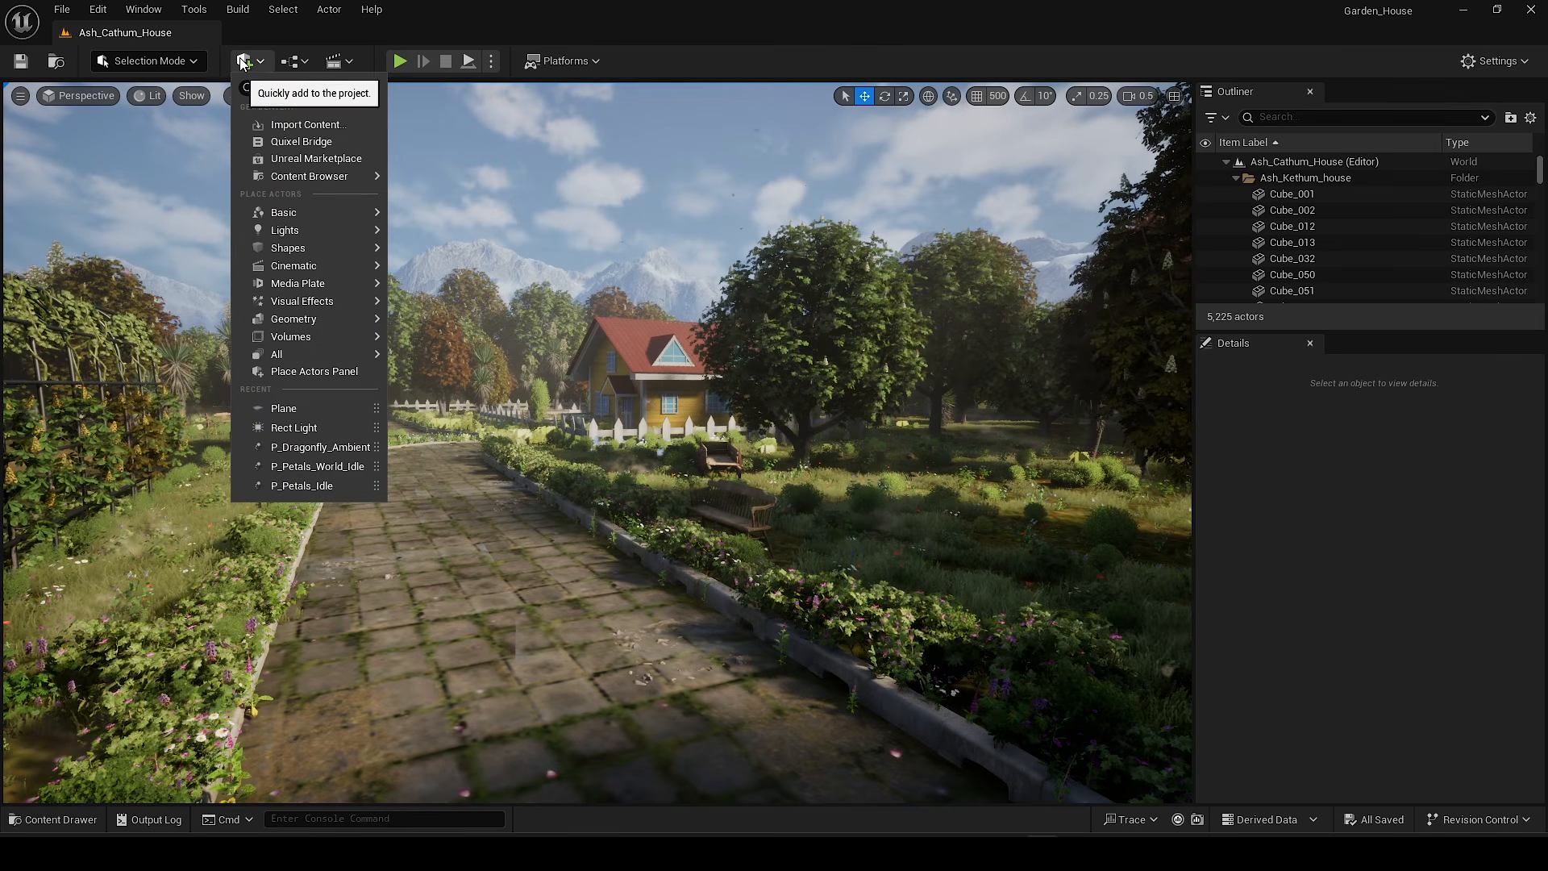
mouse_move(329, 231)
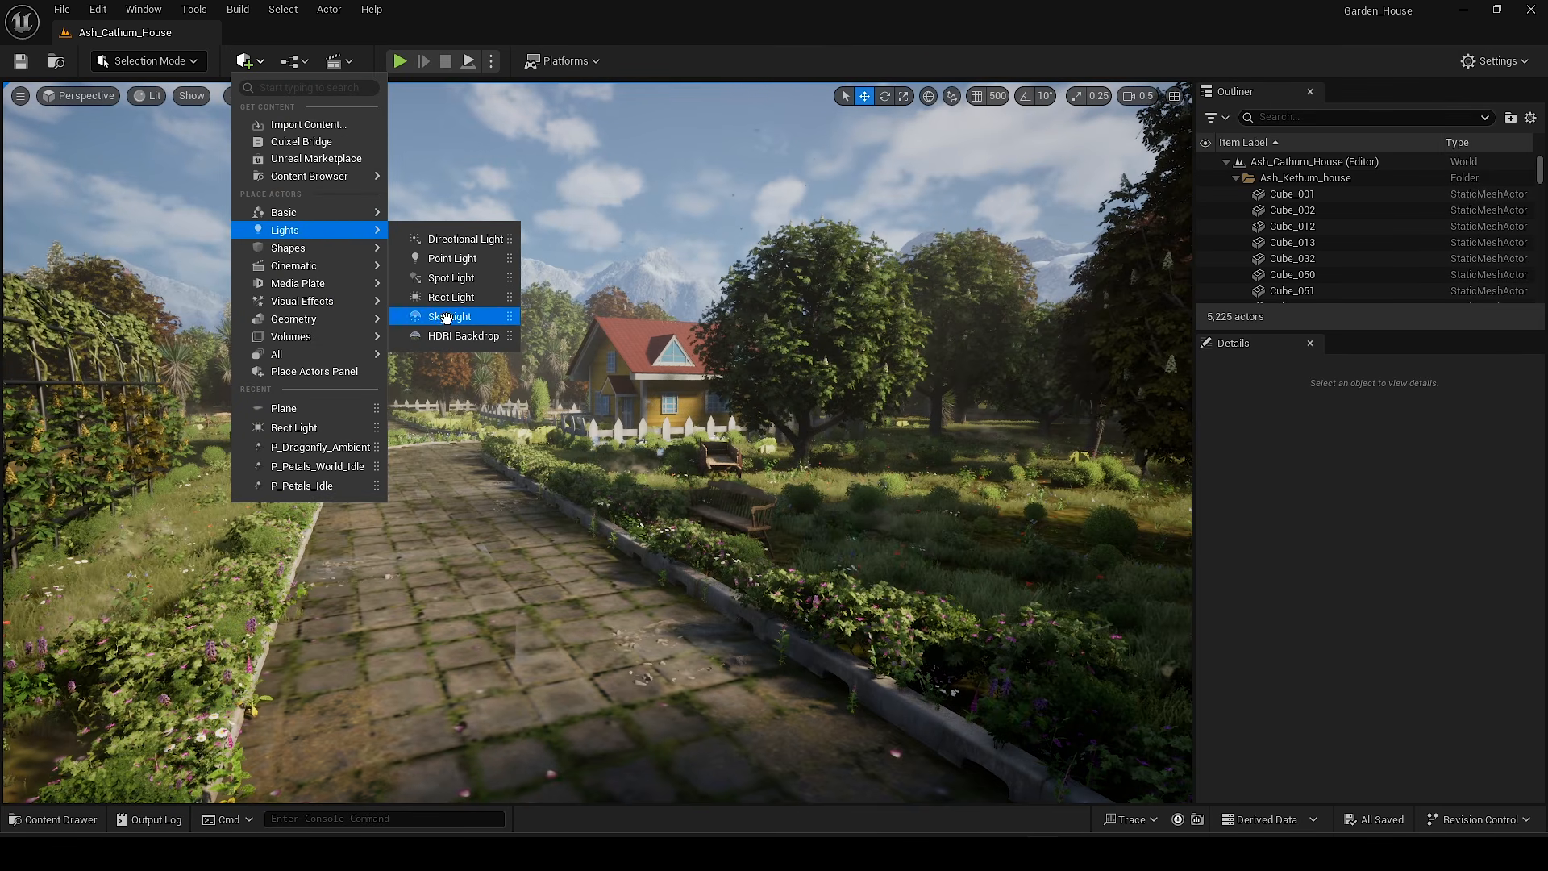
drag(442, 336, 523, 464)
drag(421, 510, 407, 510)
right_drag(407, 510, 344, 547)
scroll(407, 510, down, 2)
drag(472, 443, 474, 480)
key(s)
Step: Set the HDRIBackdrop's Size to 150000
mouse_move(474, 479)
right_down()
mouse_move(387, 472)
mouse_move(565, 491)
mouse_move(476, 491)
right_up()
scroll(474, 479, up, 5)
key(e)
key(w)
scroll(565, 492, down, 1)
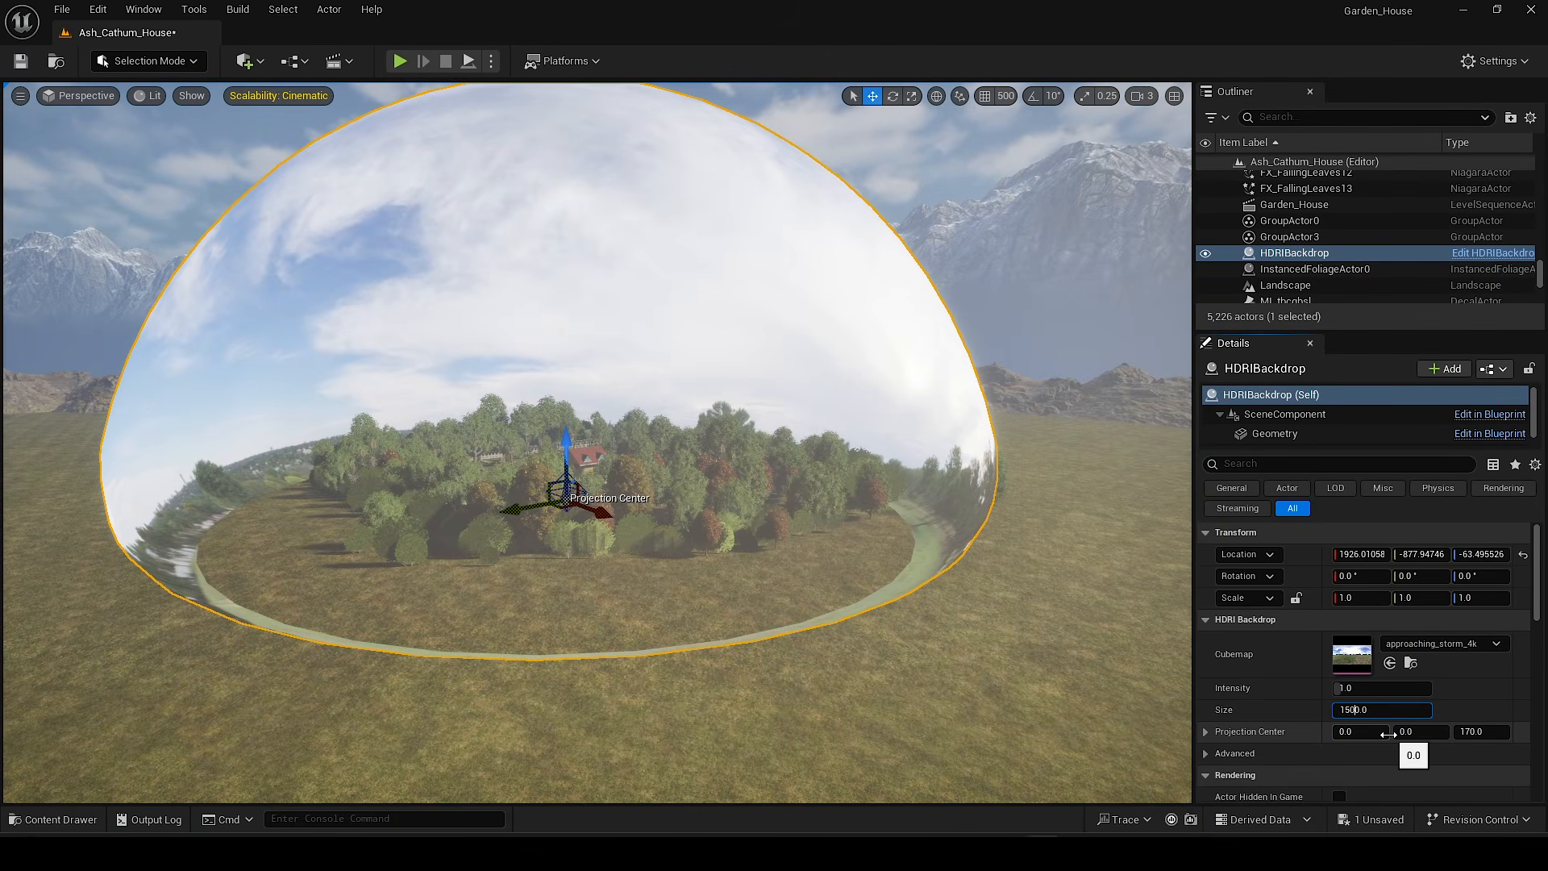
key(Return)
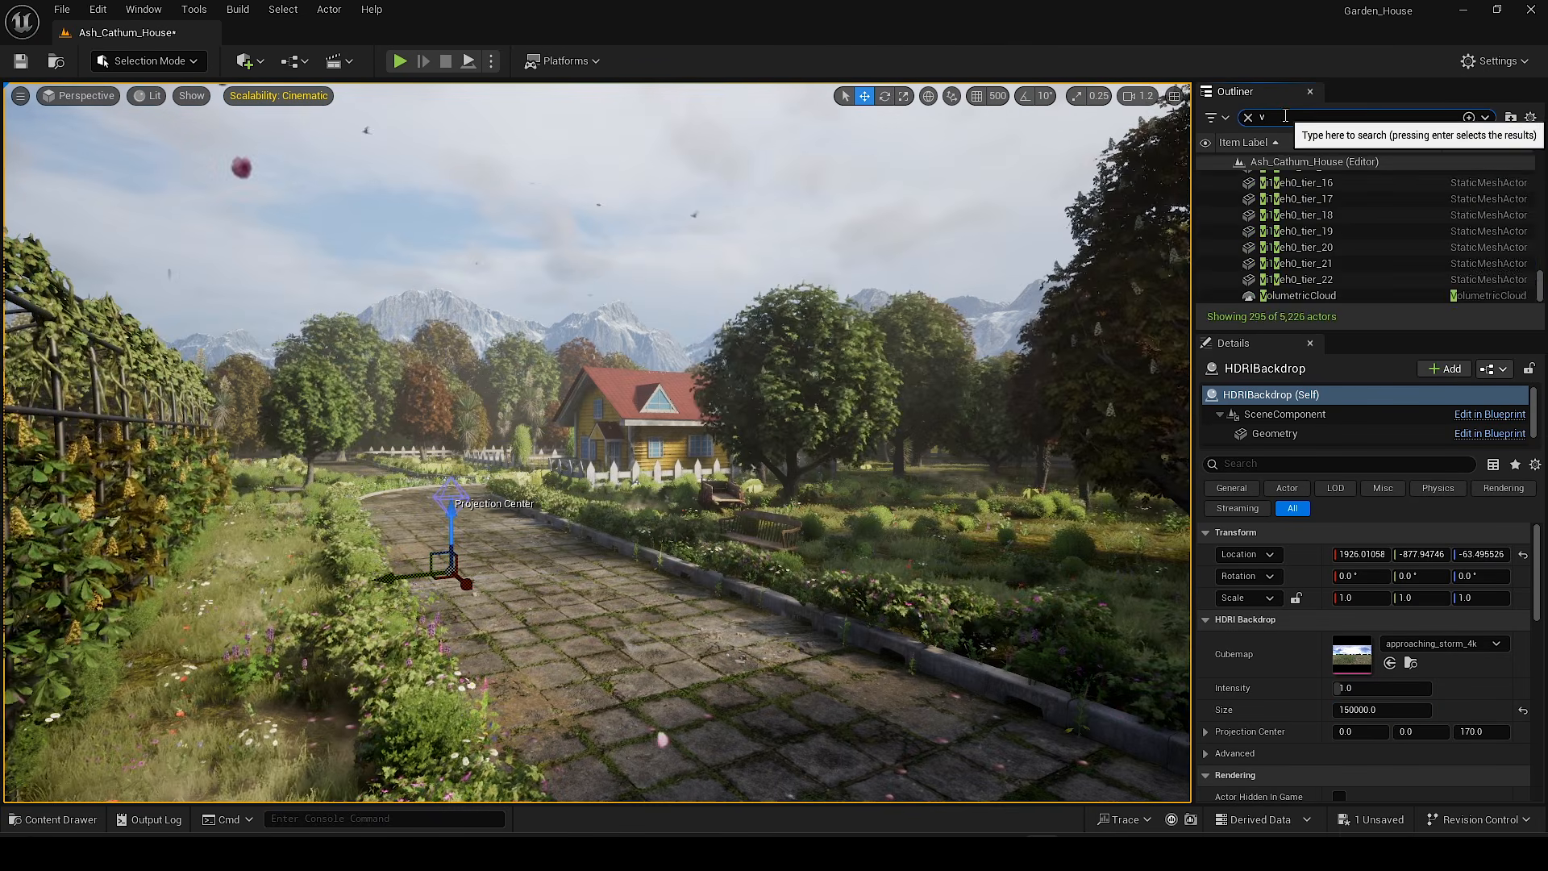
Step: Find the VolumetricCloud actor in the level and delete it
click(1290, 117)
text(volu)
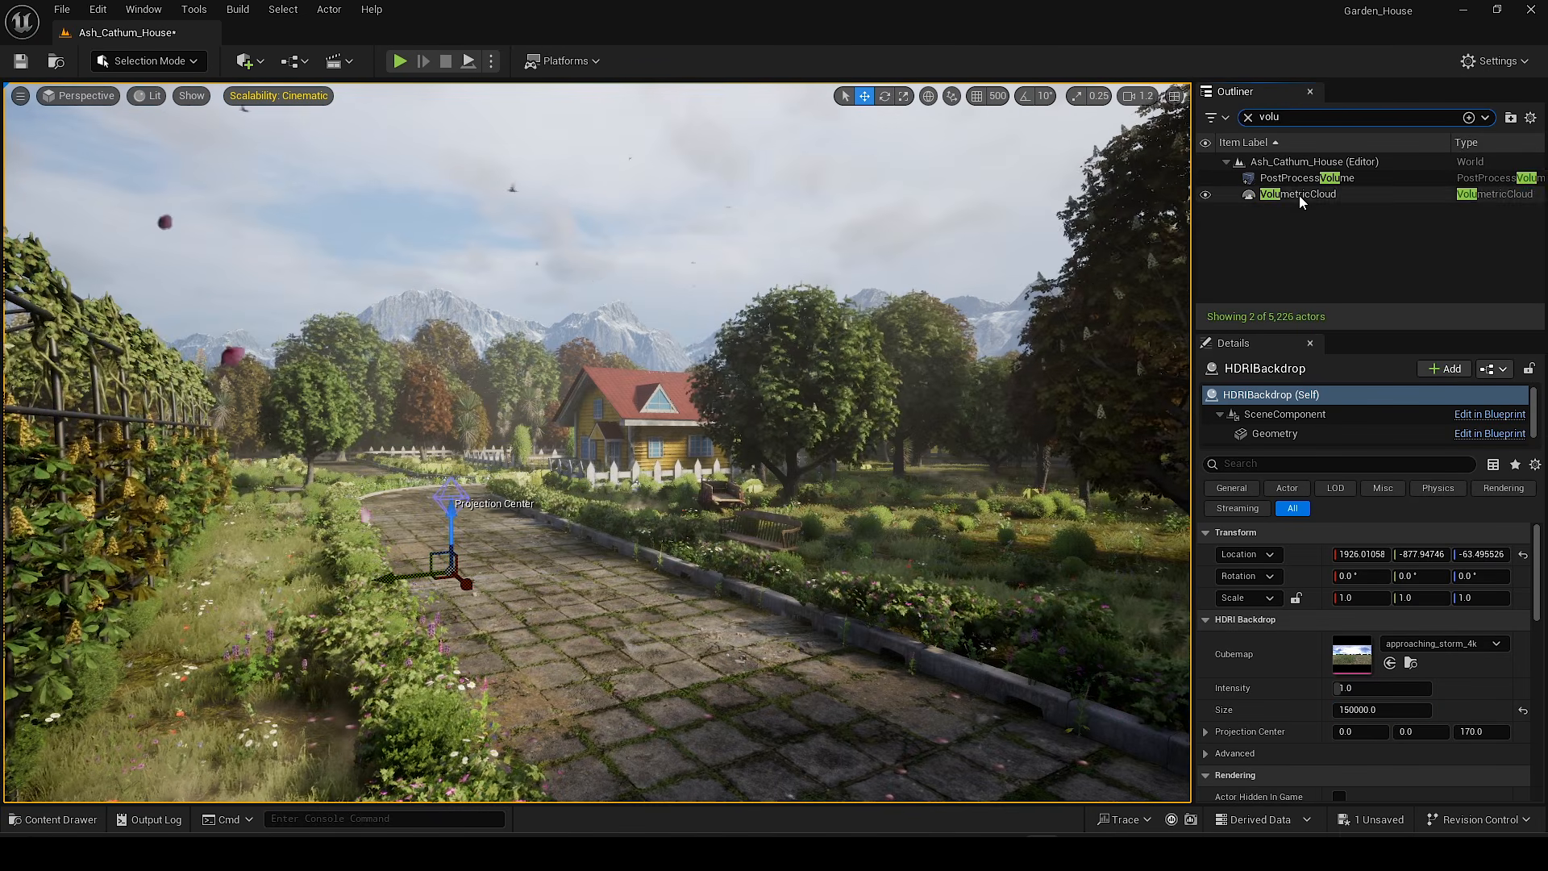
click(1297, 194)
key(Delete)
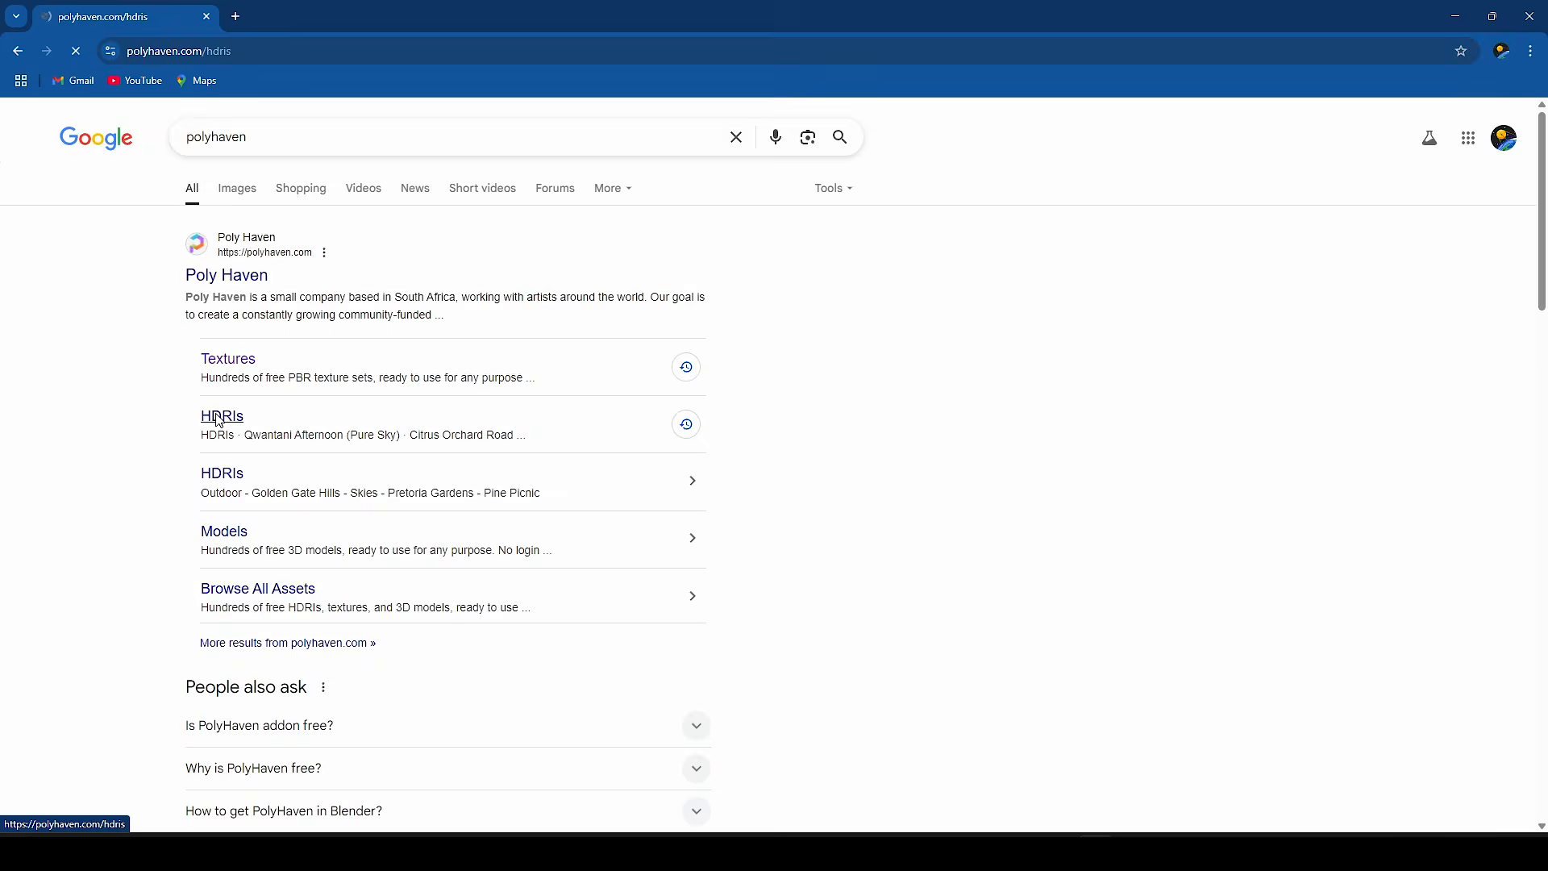
Step: In the web browser, open Poly Haven's HDRIs and download the Pisztyk HDRI as a 4K HDR file
click(215, 418)
scroll(771, 474, down, 3)
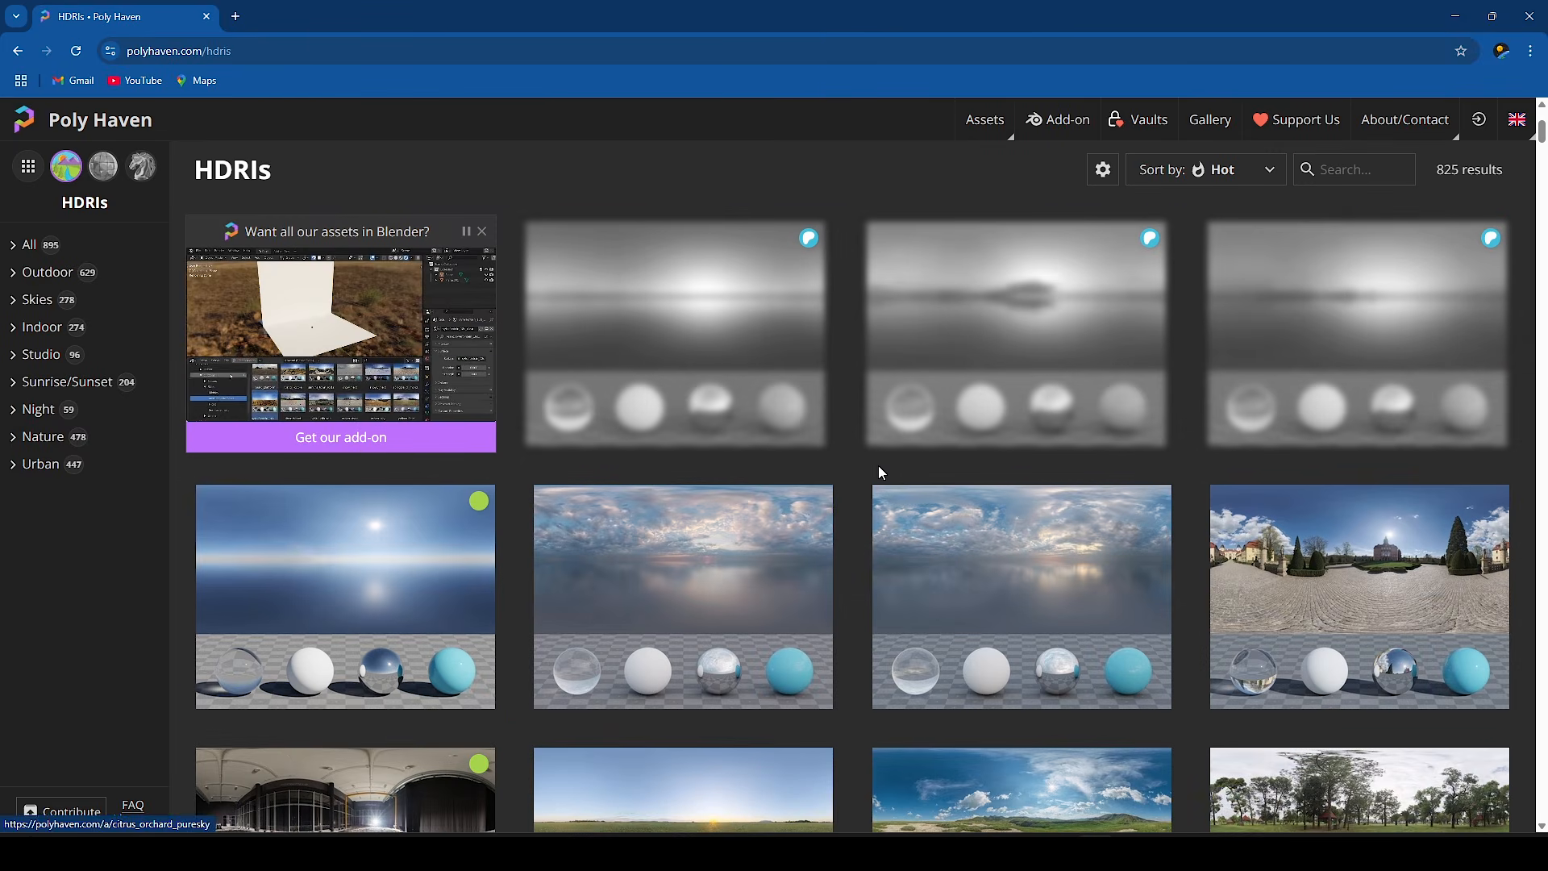
scroll(839, 508, down, 8)
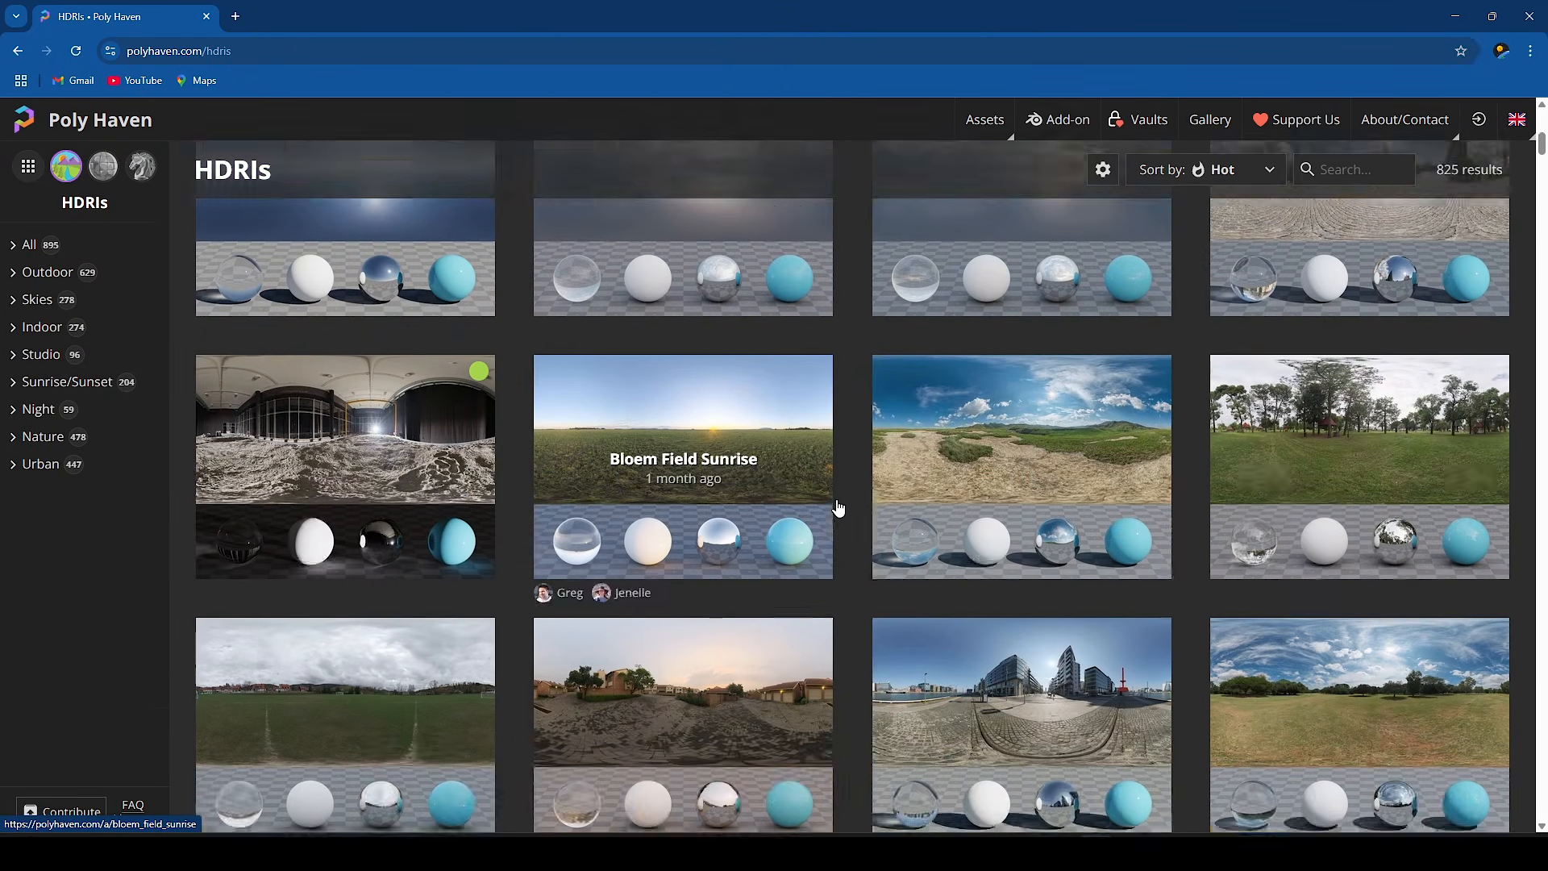
scroll(838, 508, down, 2)
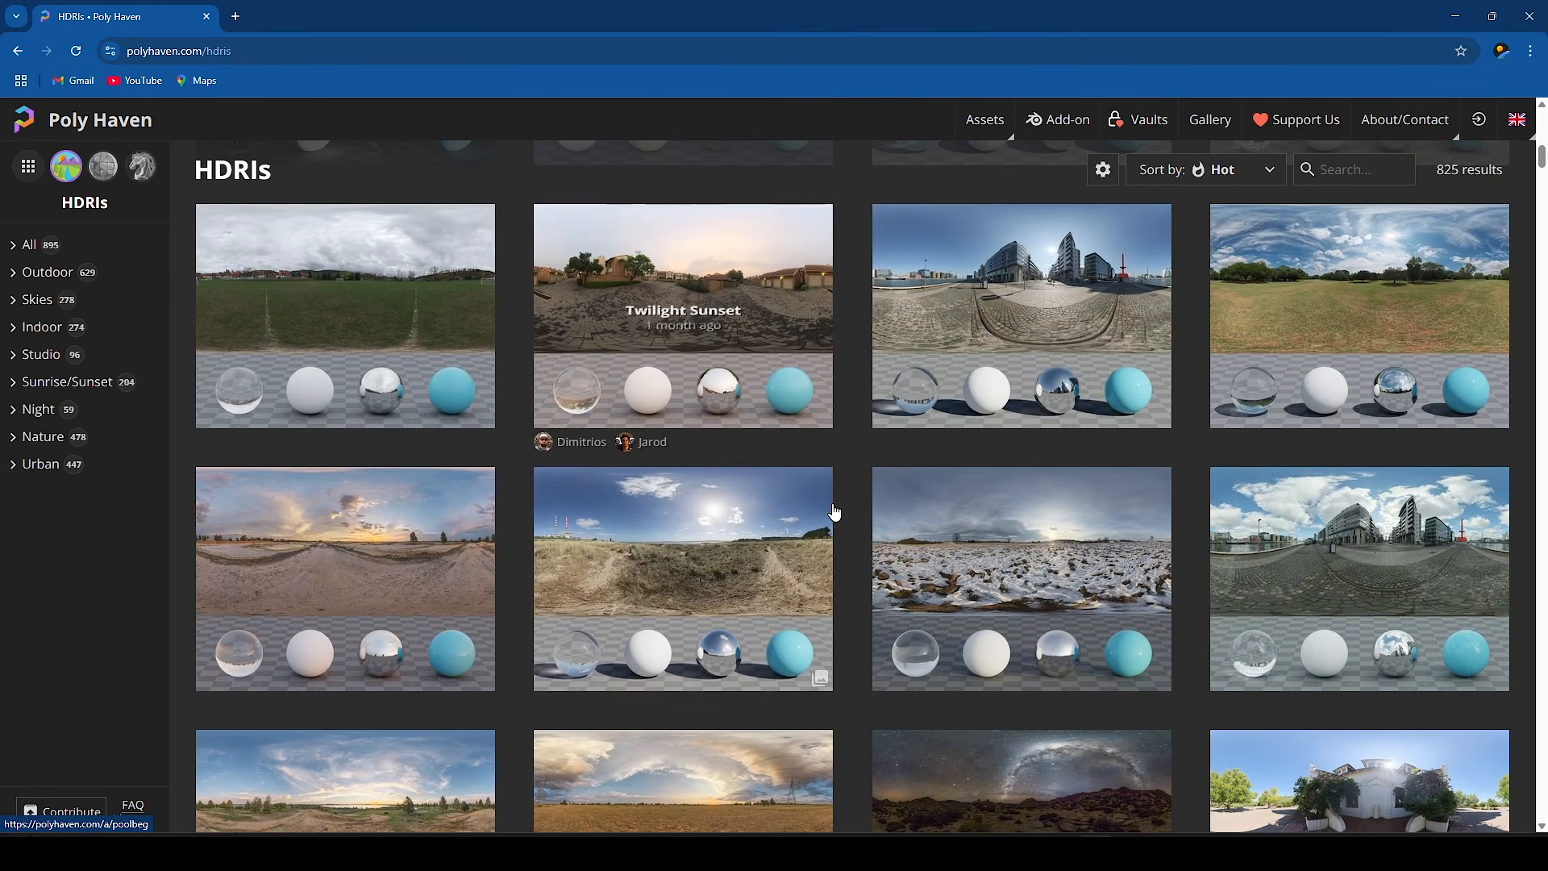
click(566, 477)
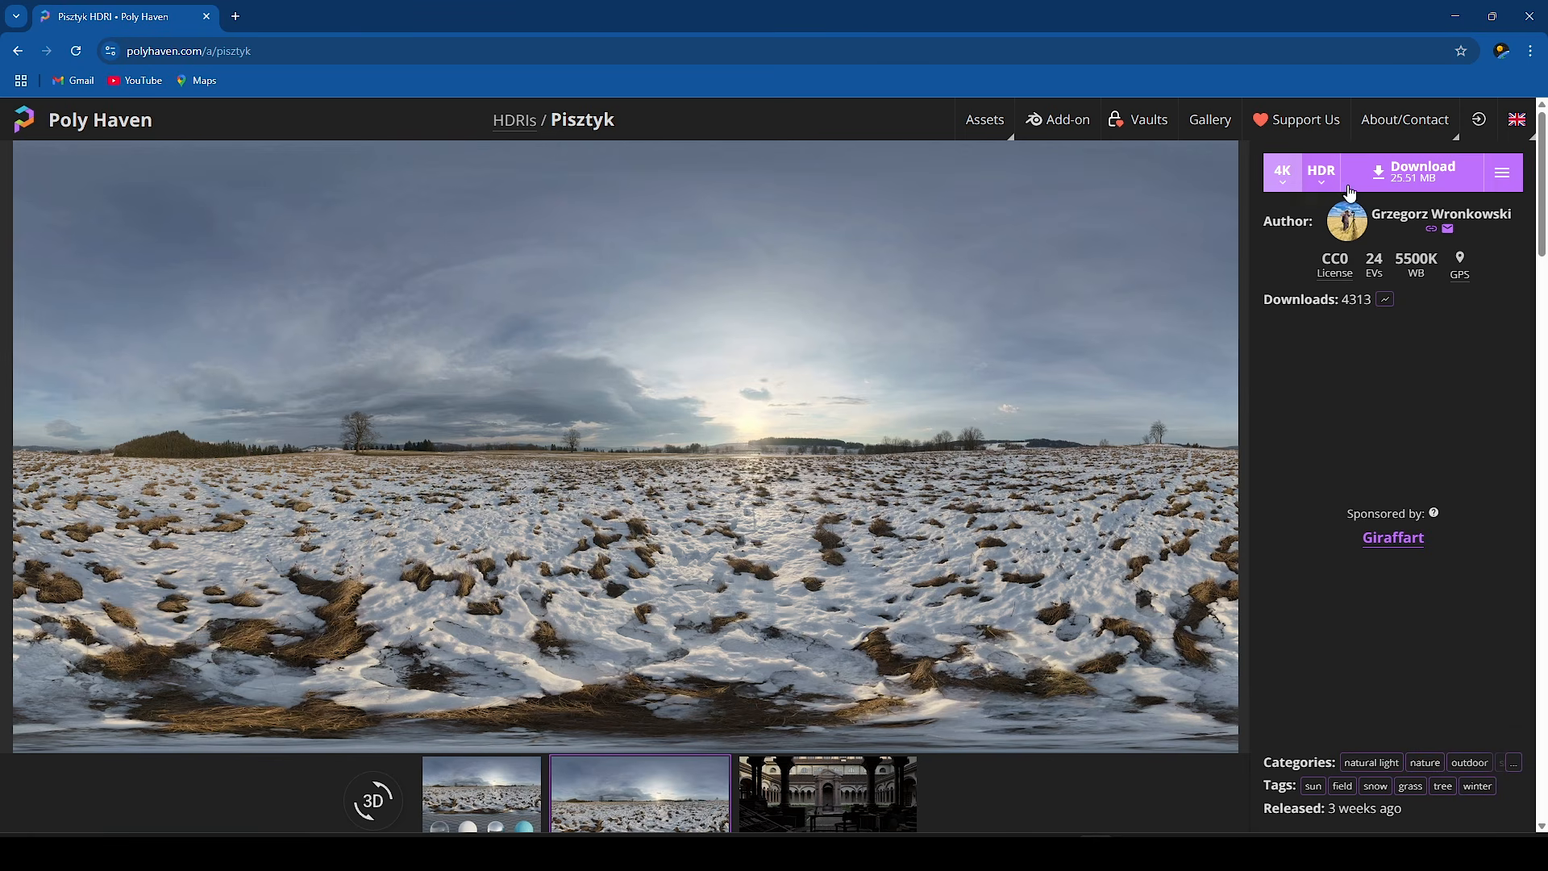
click(1291, 178)
click(1427, 175)
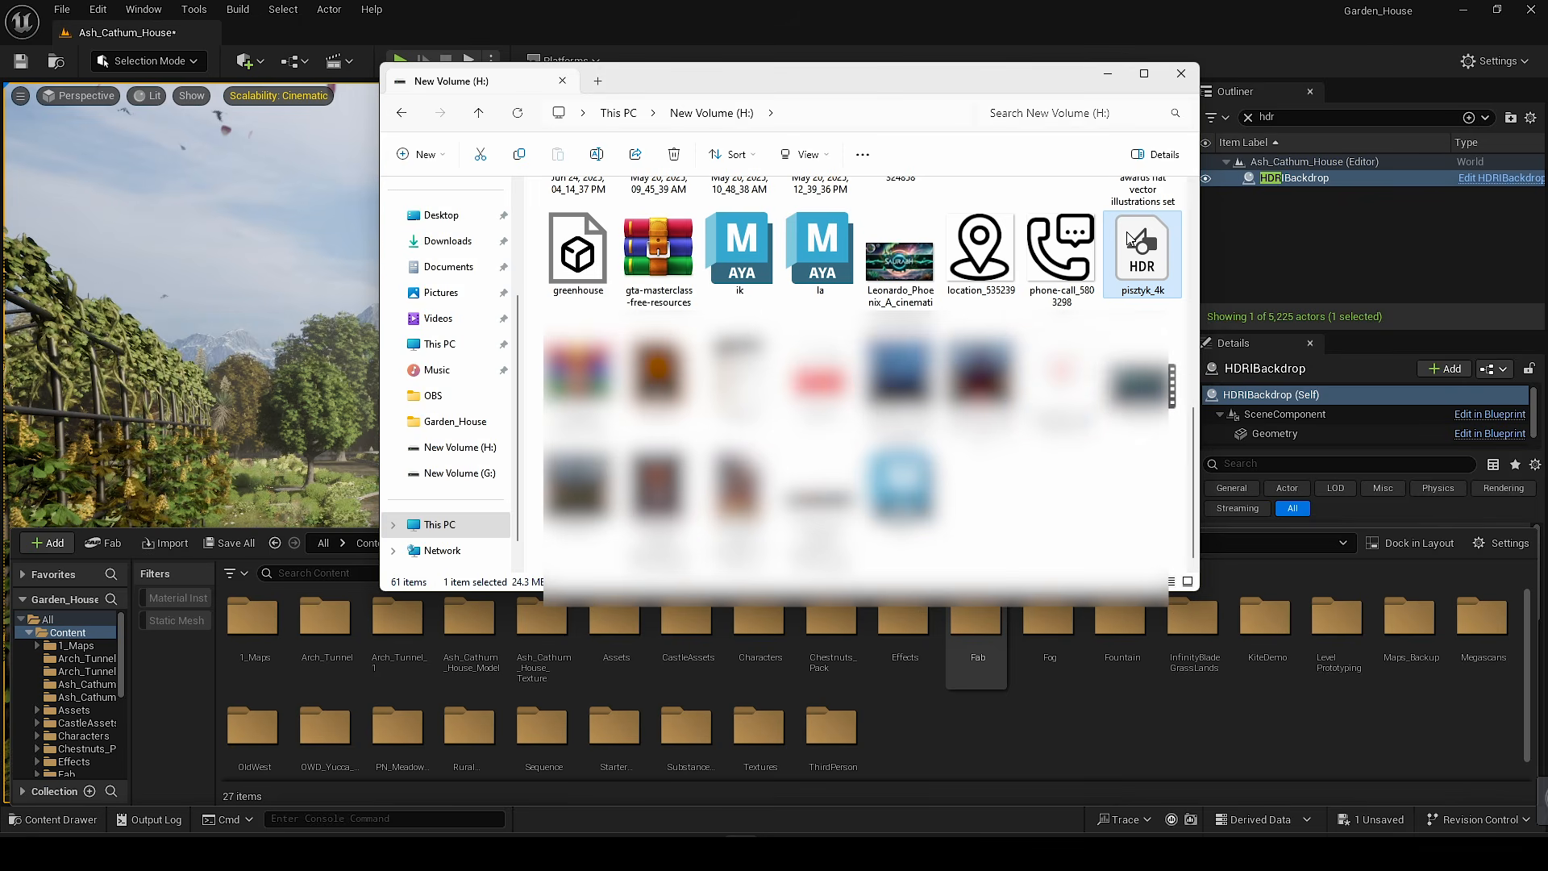
Step: Back in Unreal Editor, import pisztyk_4k into the Content folder and assign it as the HDRIBackdrop's Cubemap
click(1107, 73)
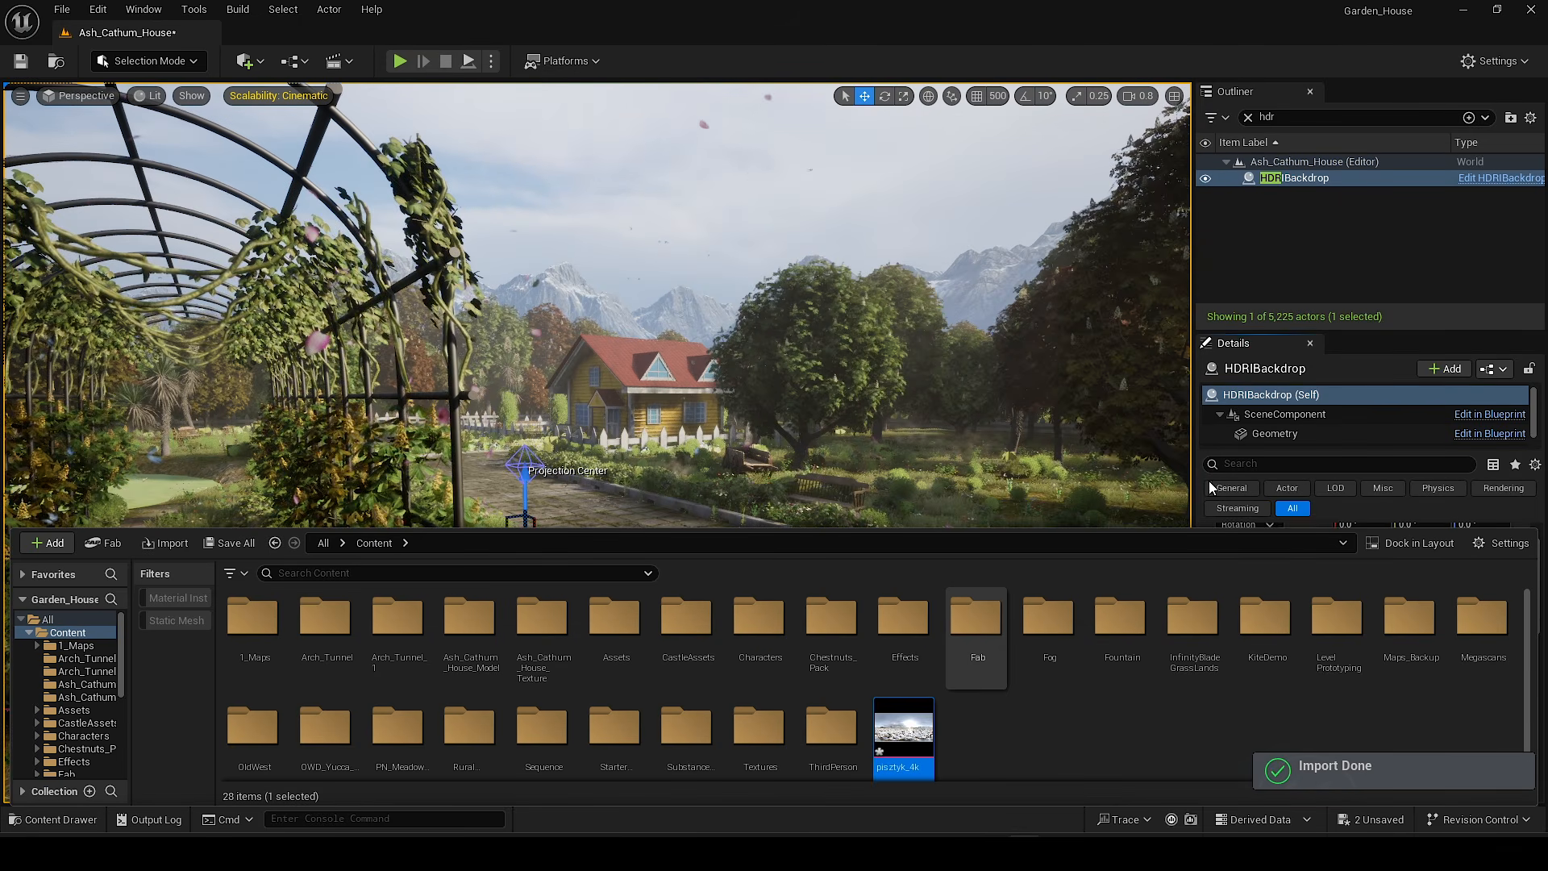
drag(1208, 481, 1230, 491)
click(1207, 445)
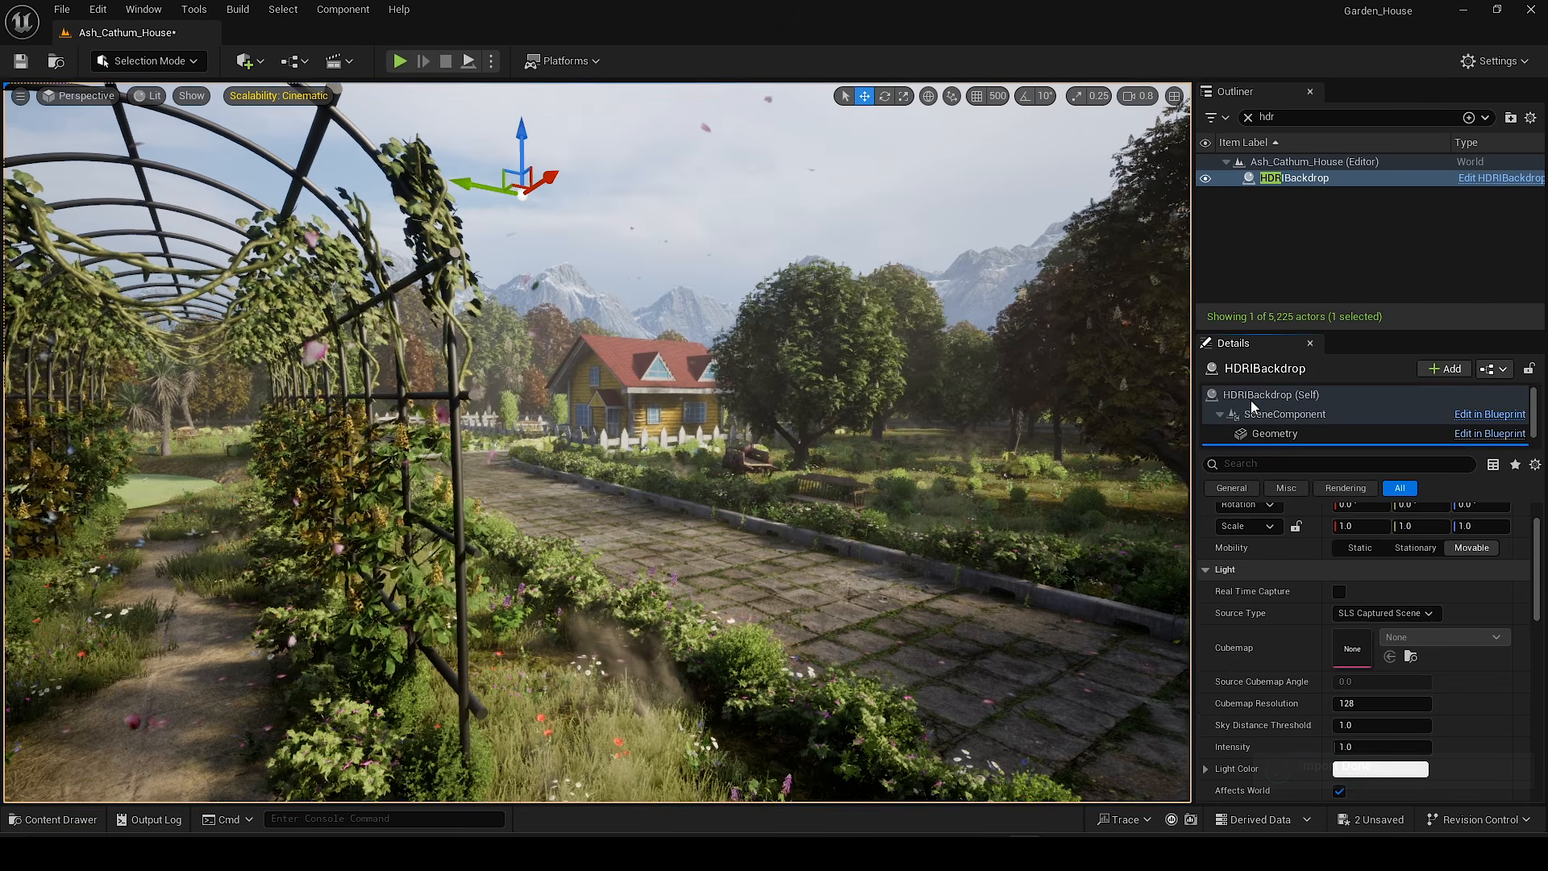
click(1251, 398)
click(1390, 610)
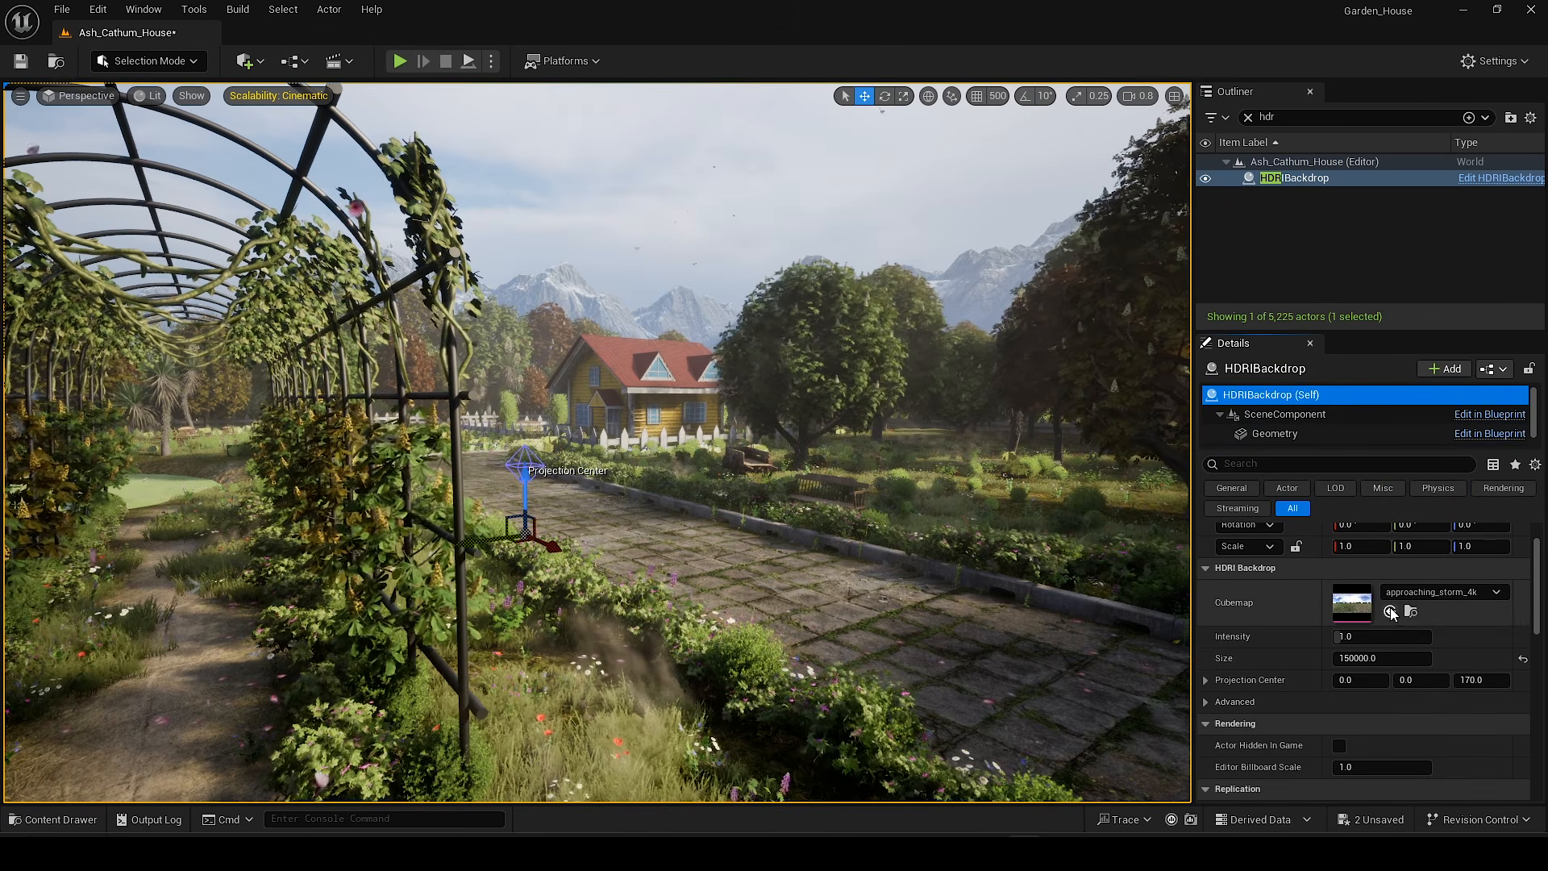
scroll(1130, 608, down, 1)
right_drag(1130, 608, 1080, 570)
key(s)
key(w)
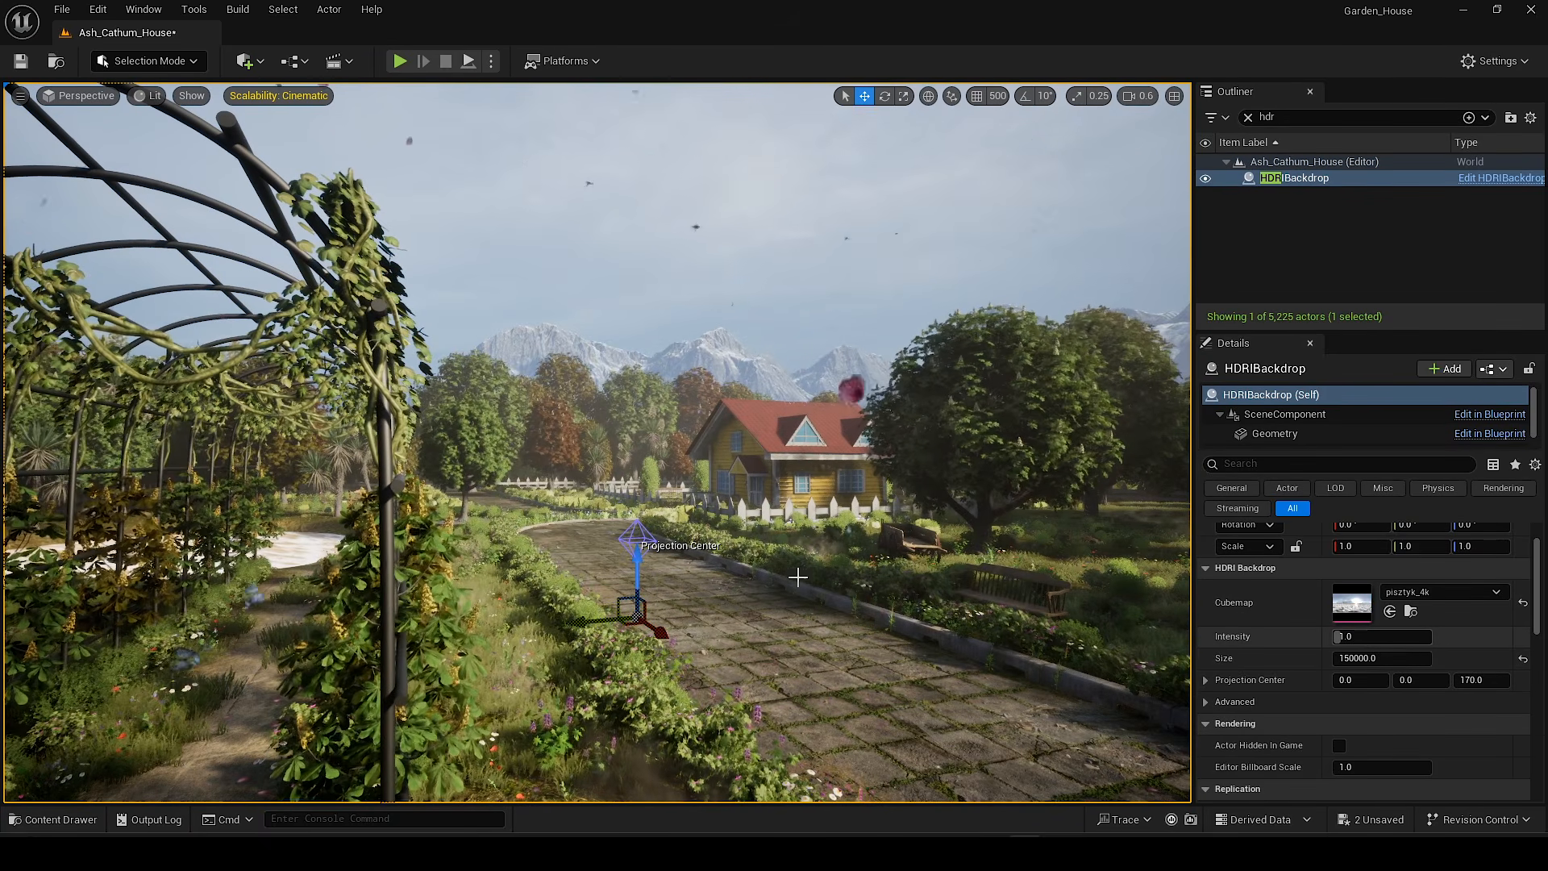
Step: Lower the HDRIBackdrop's Geometry component and check the sky and mountains from above the garden and from the stone path
key(w)
right_drag(600, 429, 559, 449)
scroll(592, 450, down, 1)
key(e)
key(w)
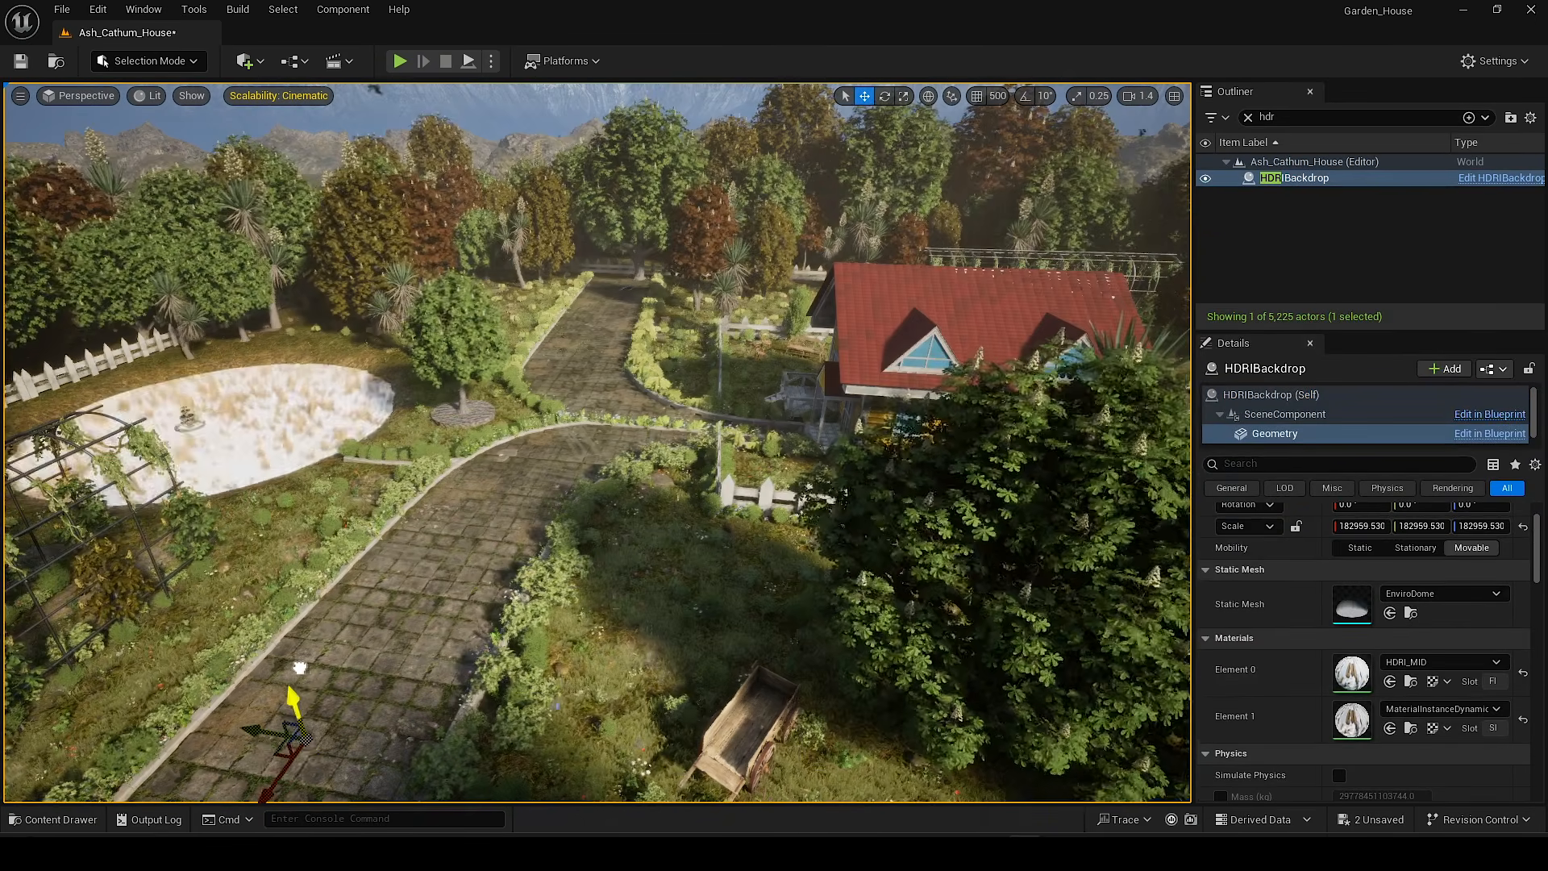
drag(299, 667, 359, 776)
right_drag(322, 786, 553, 640)
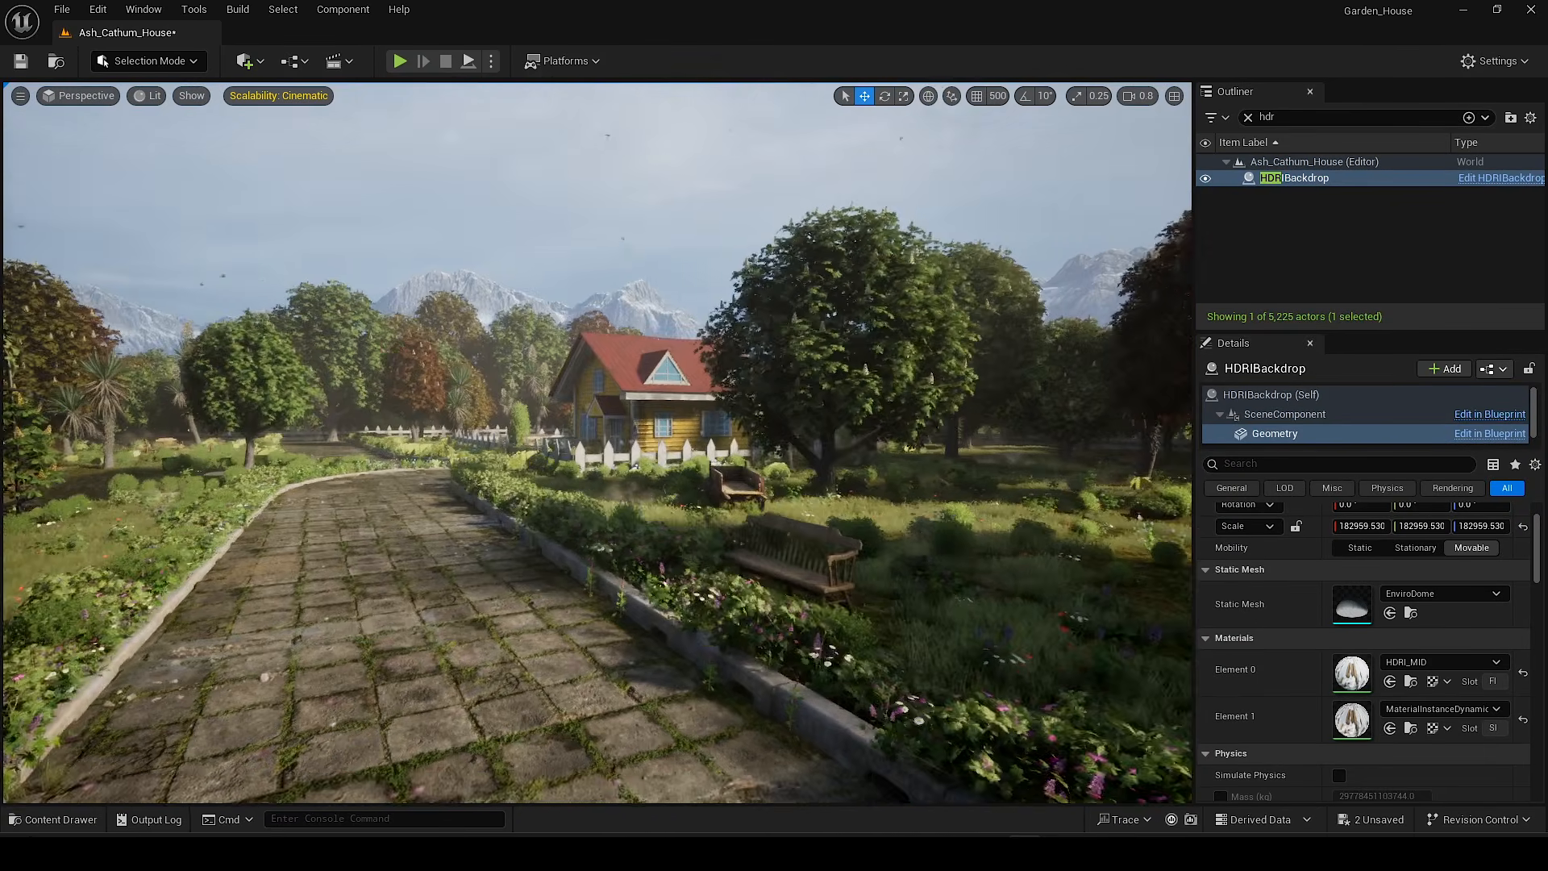
right_drag(597, 441, 597, 420)
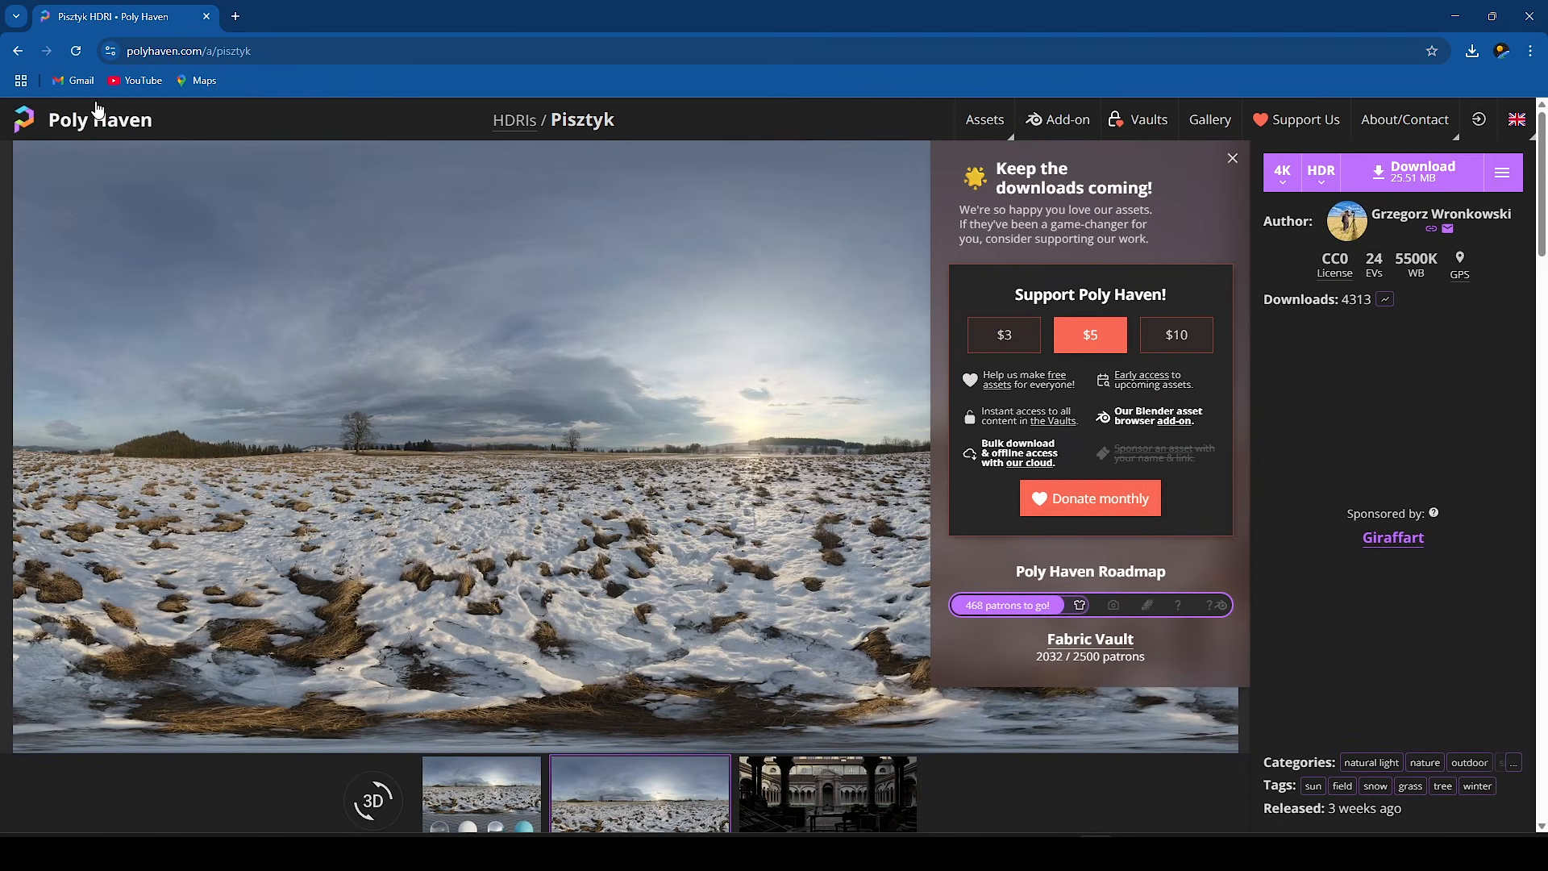
Step: In the web browser, return to Poly Haven's HDRIs and open the Overcast Soil (Pure Sky) HDRI
click(17, 51)
scroll(691, 621, down, 10)
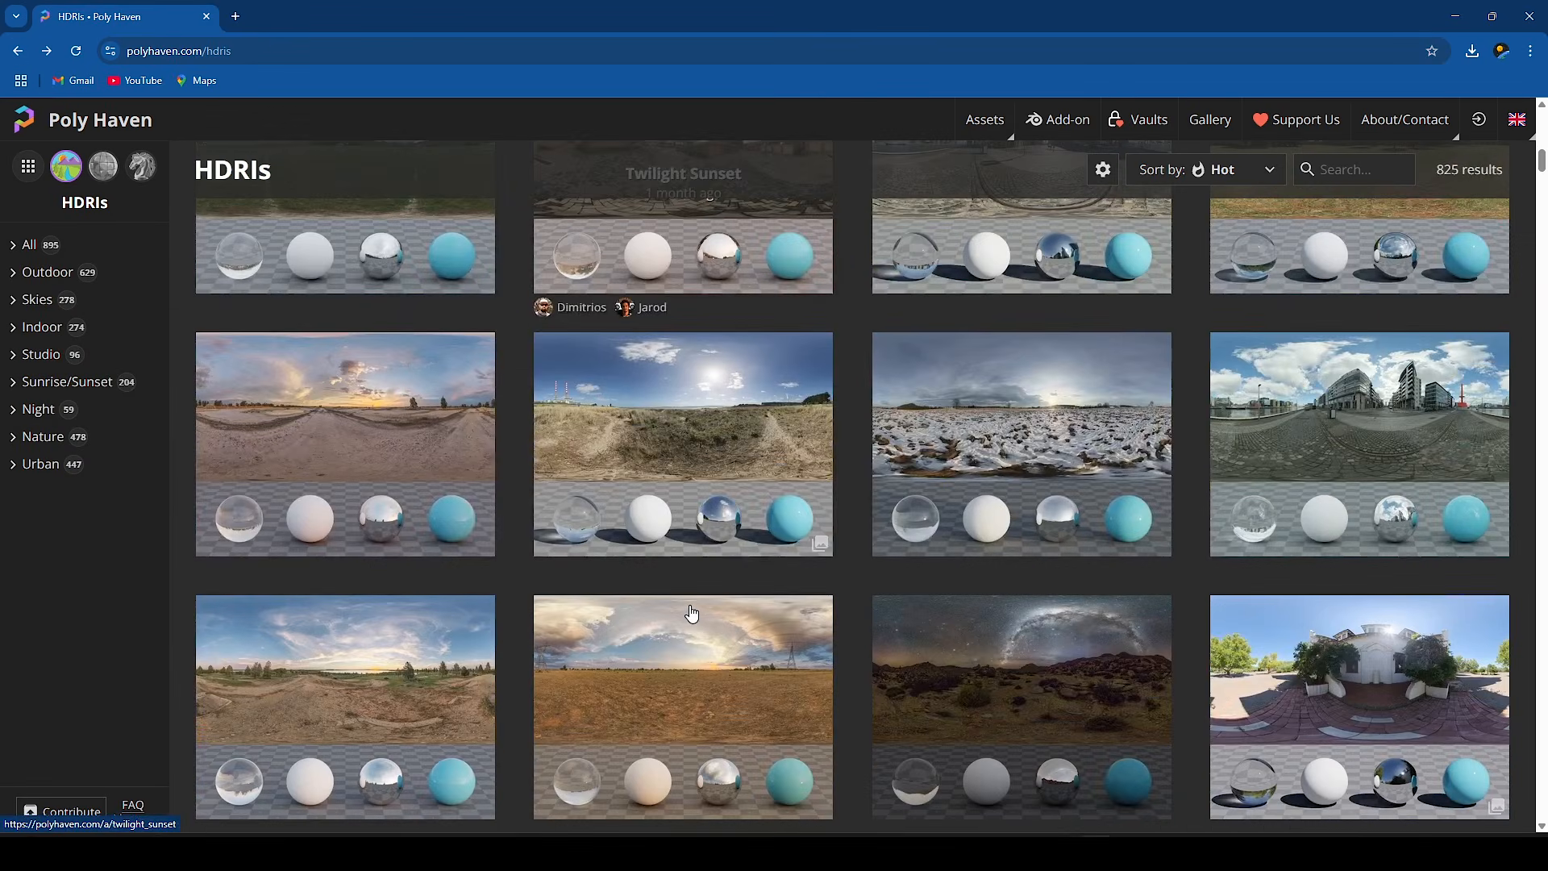
scroll(691, 614, down, 12)
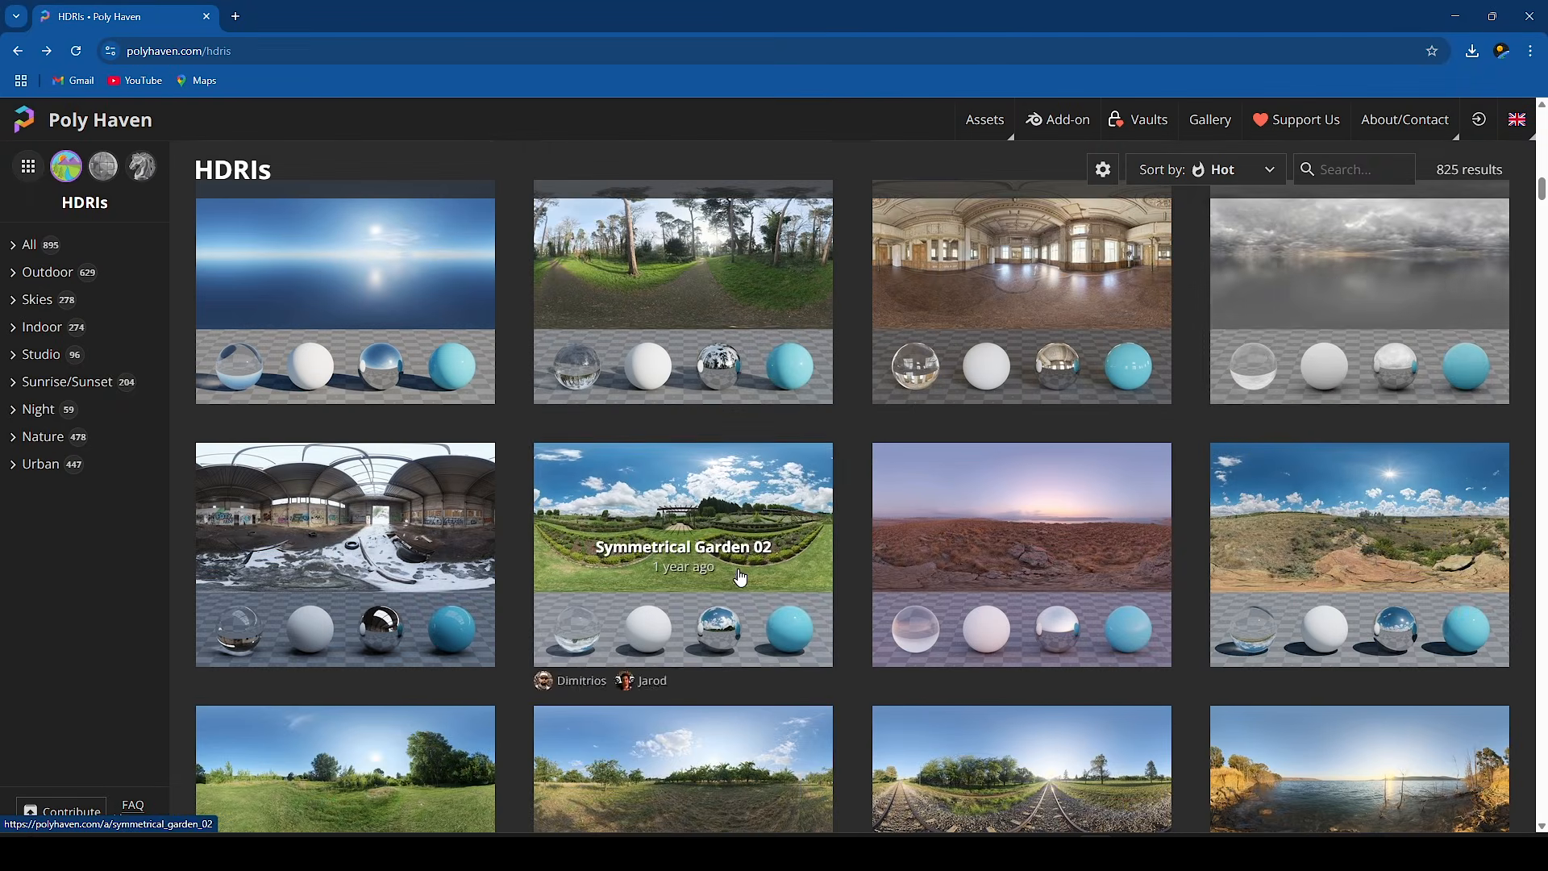
click(1368, 278)
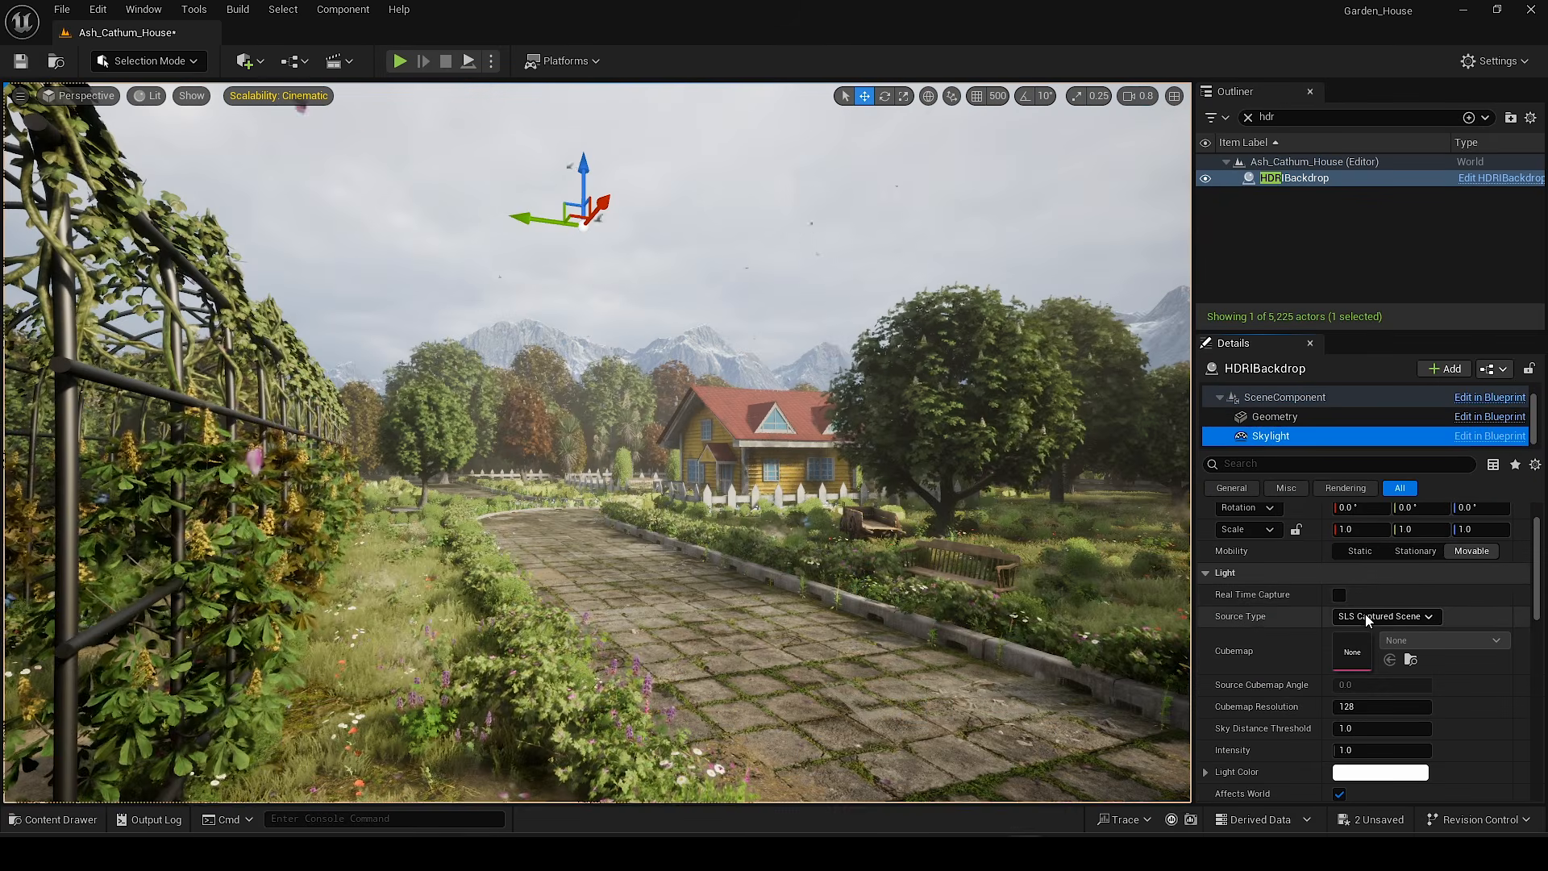
Step: In Unreal Editor, change the Source Type of the HDRIBackdrop's Skylight component
click(1366, 615)
click(1393, 647)
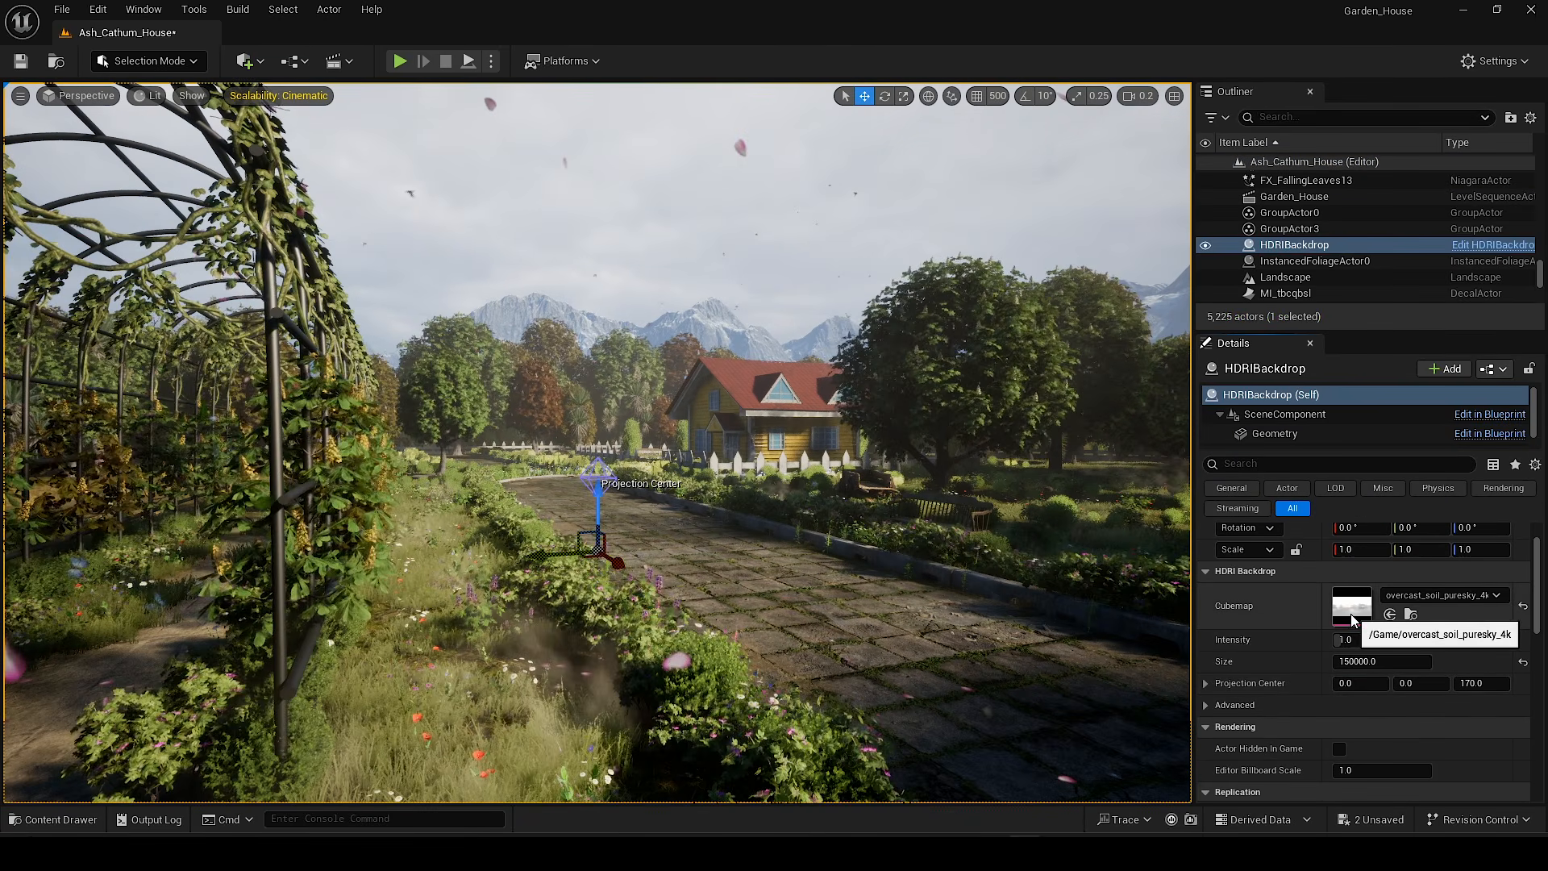
Step: Open the HDRIBackdrop's overcast_soil_puresky_4k cubemap texture and set its Brightness Curve to 2
double_click(1351, 613)
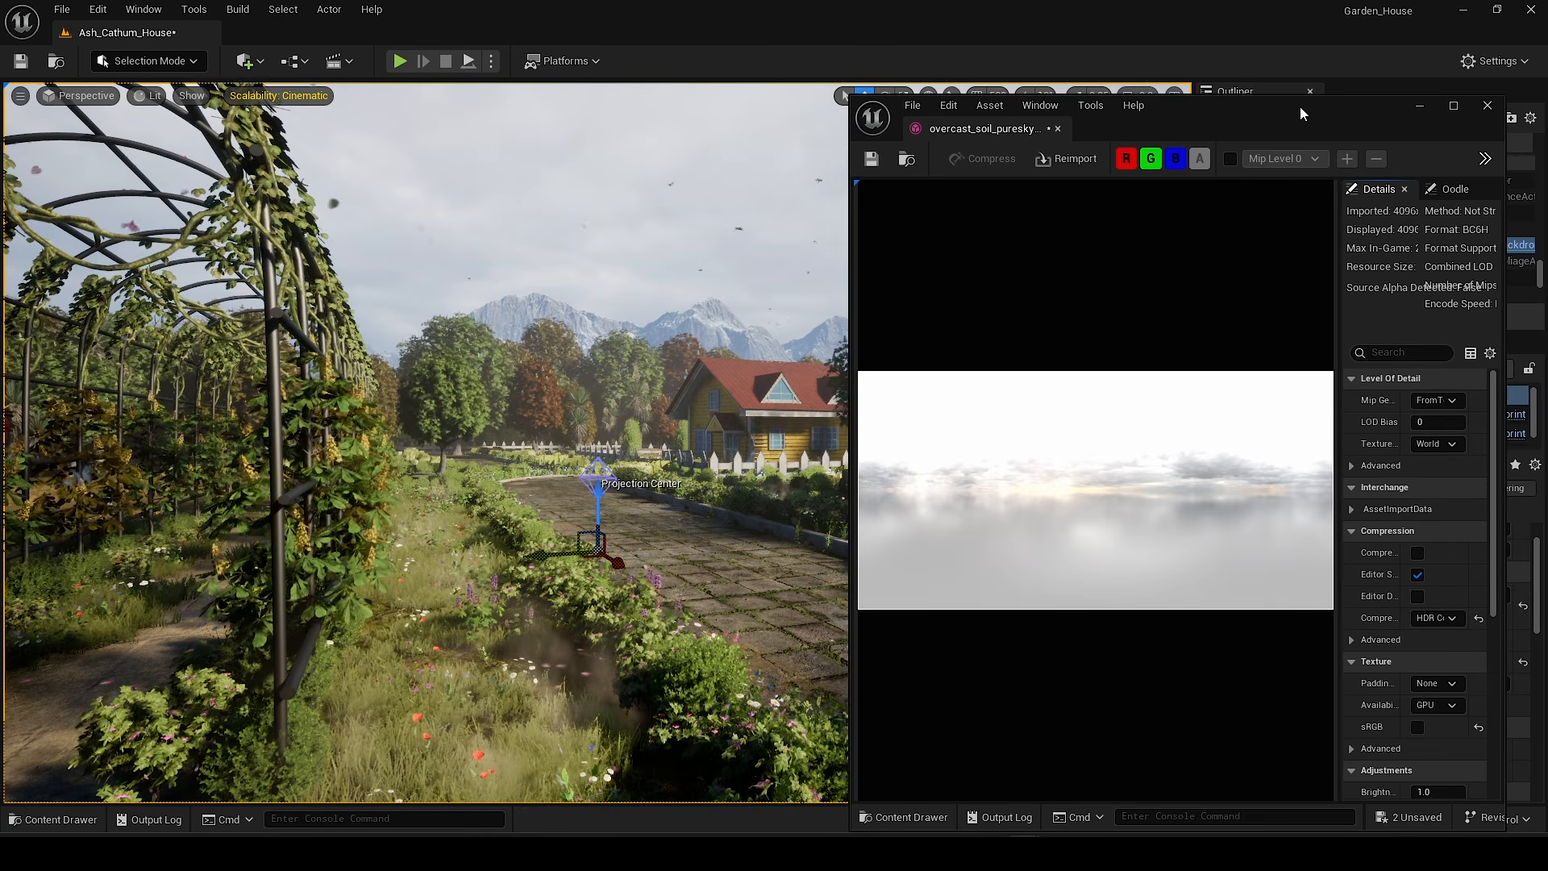
drag(1300, 106, 1199, 119)
drag(1240, 308, 1055, 315)
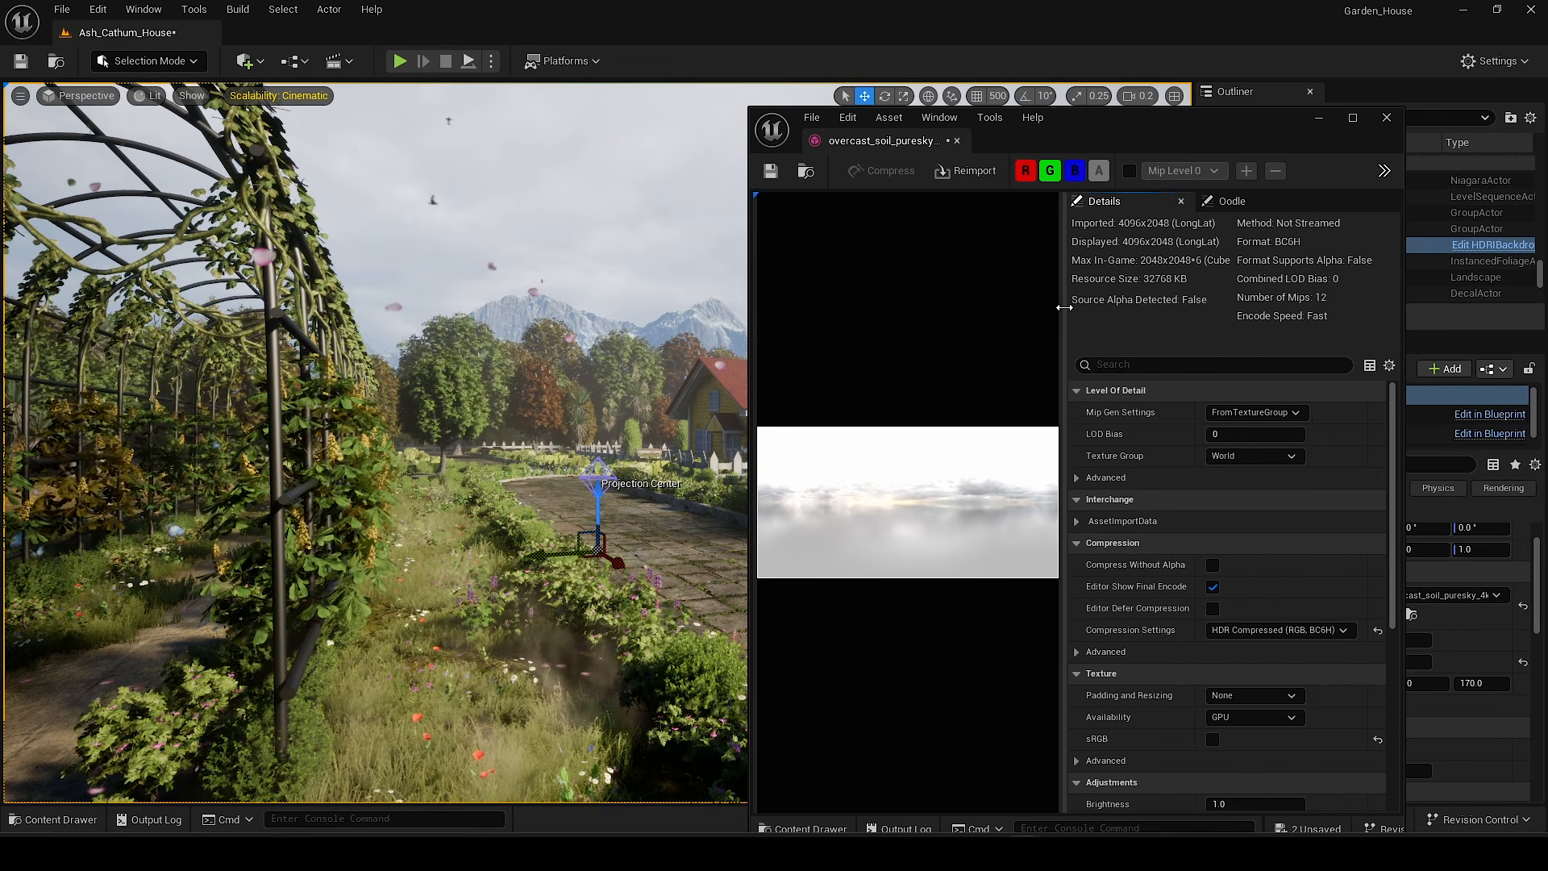
scroll(1086, 487, down, 5)
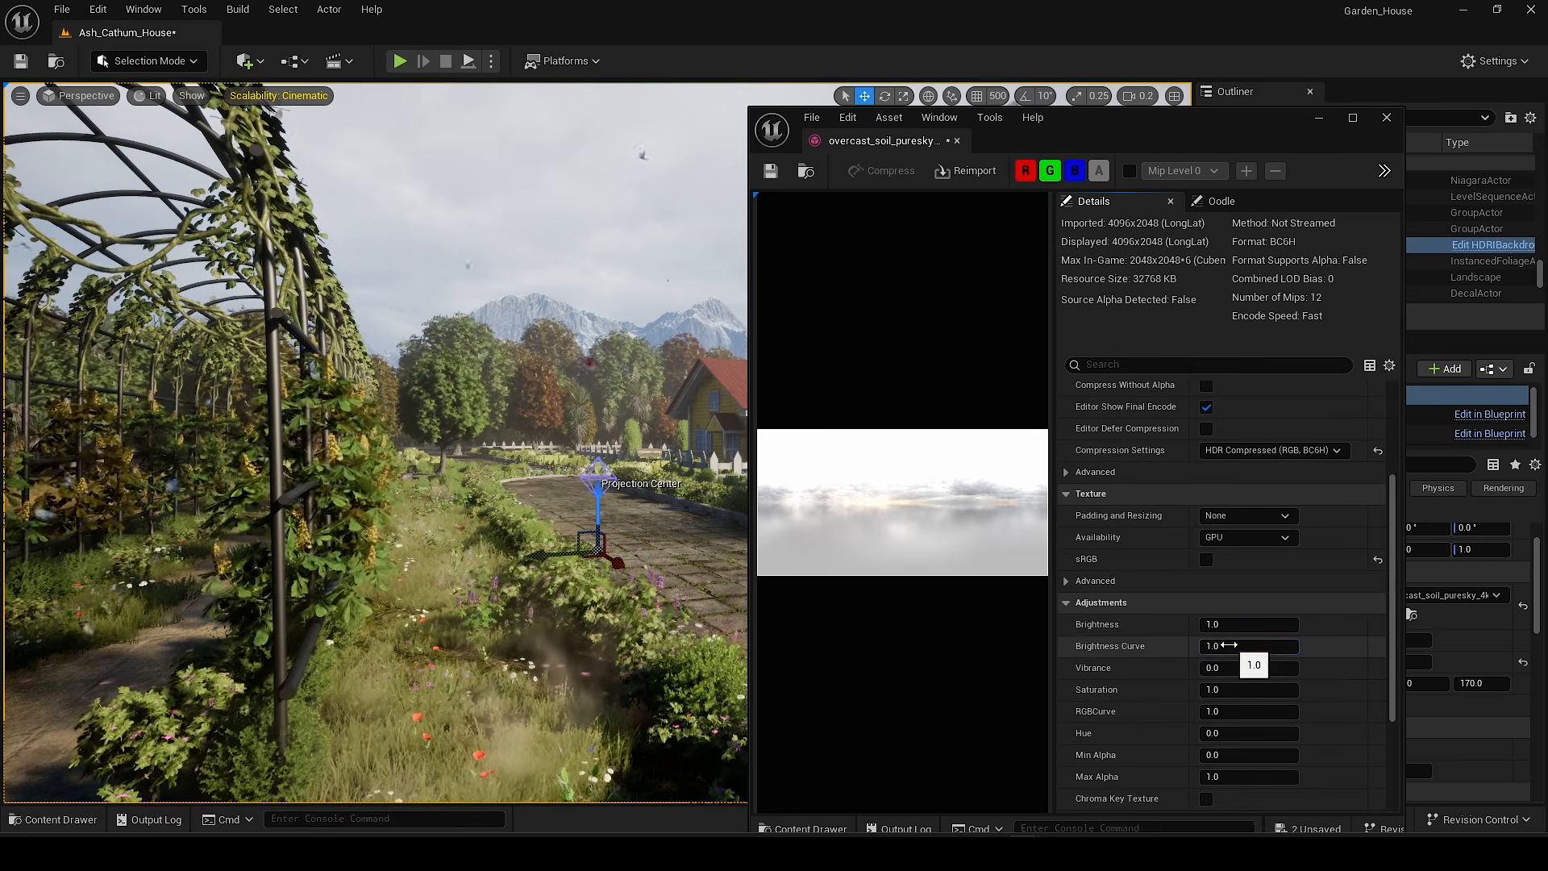
text(2)
key(Return)
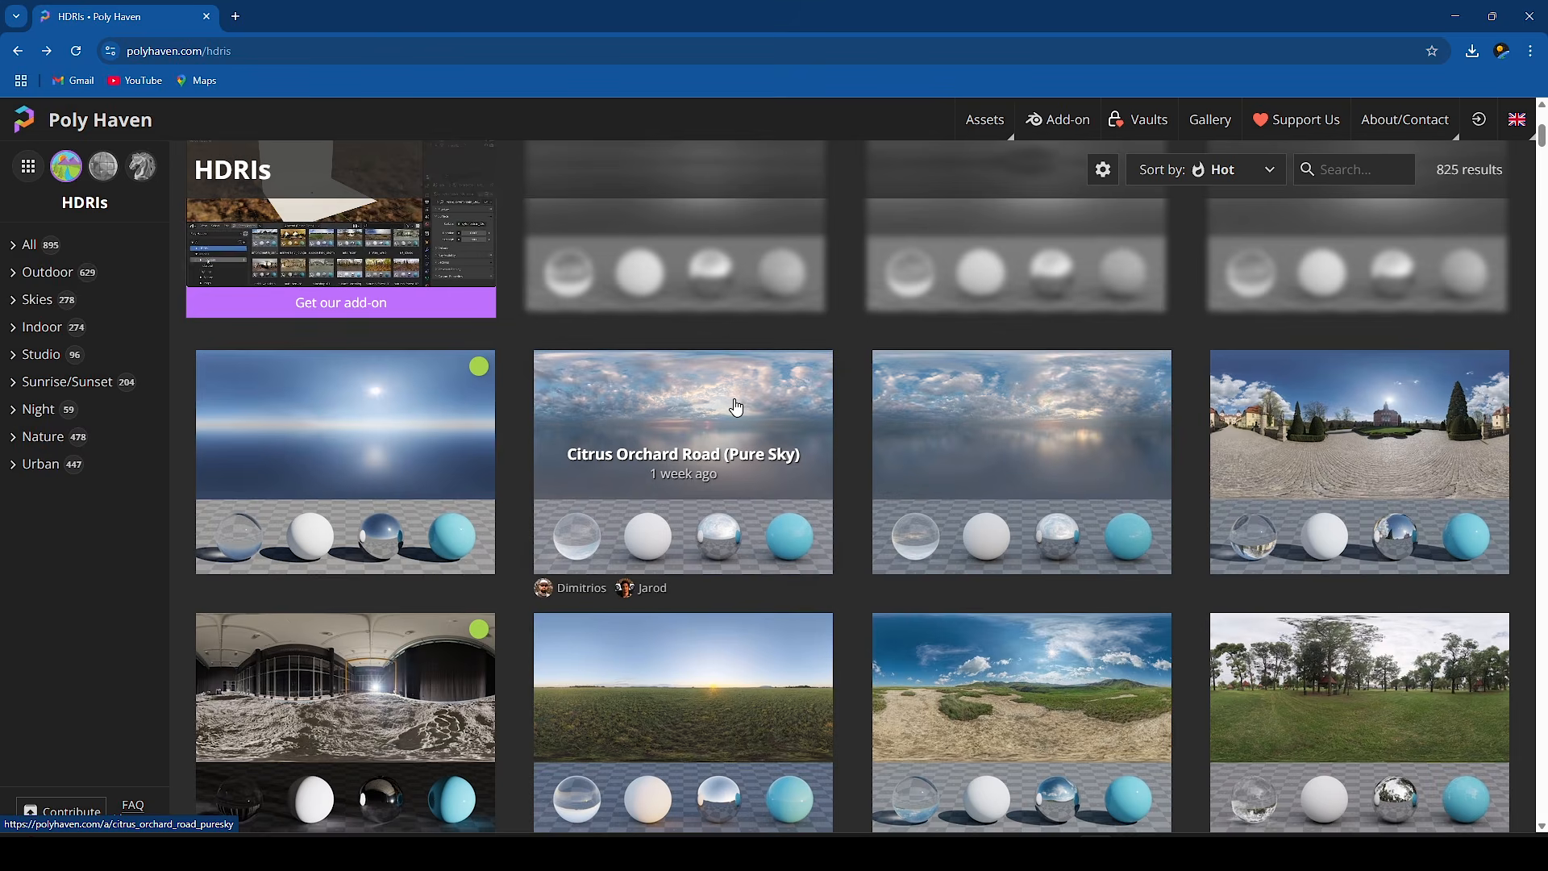
Step: In the web browser, open Poly Haven's Citrus Orchard Road (Pure Sky) HDRI and download it as a 4K HDR file
click(735, 407)
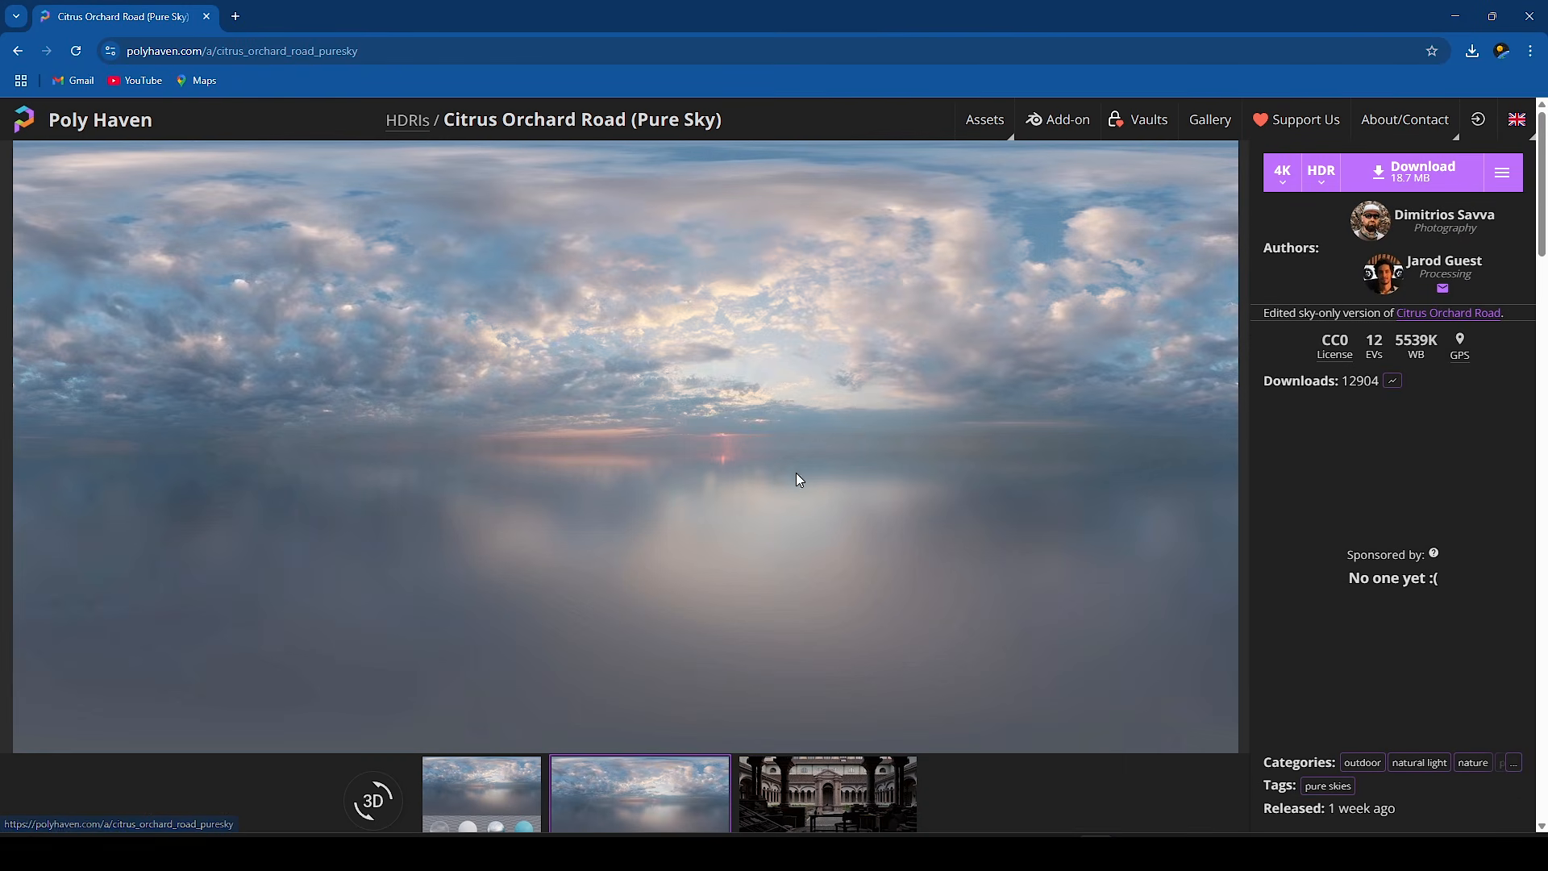
click(1394, 186)
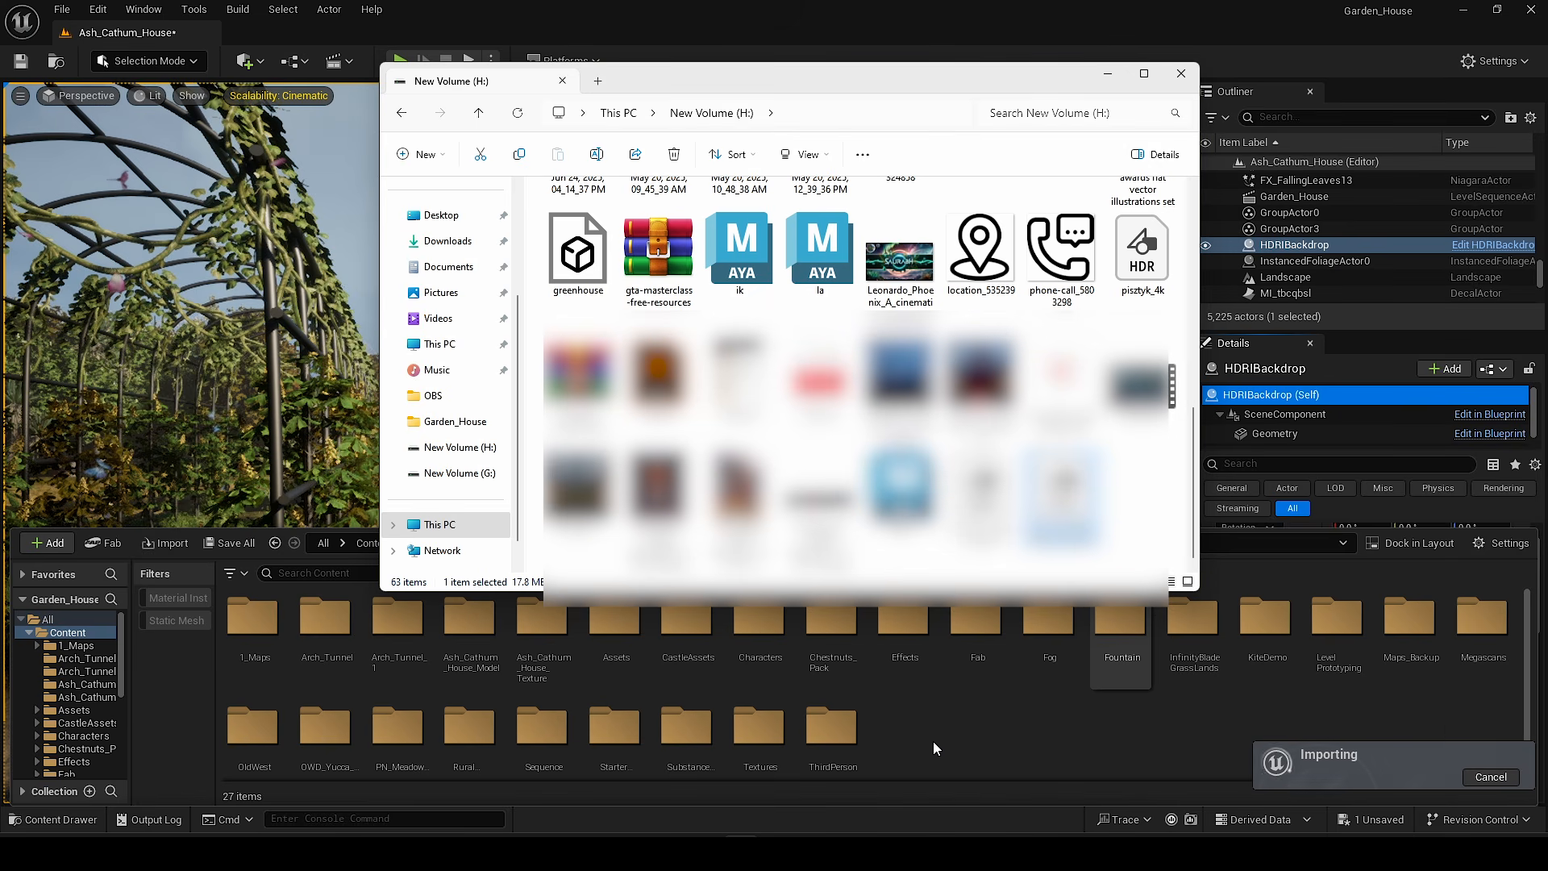
Step: Back in Unreal Editor, import the citrus orchard road HDRI into the Content folder and select the HDRIBackdrop's Skylight
click(913, 736)
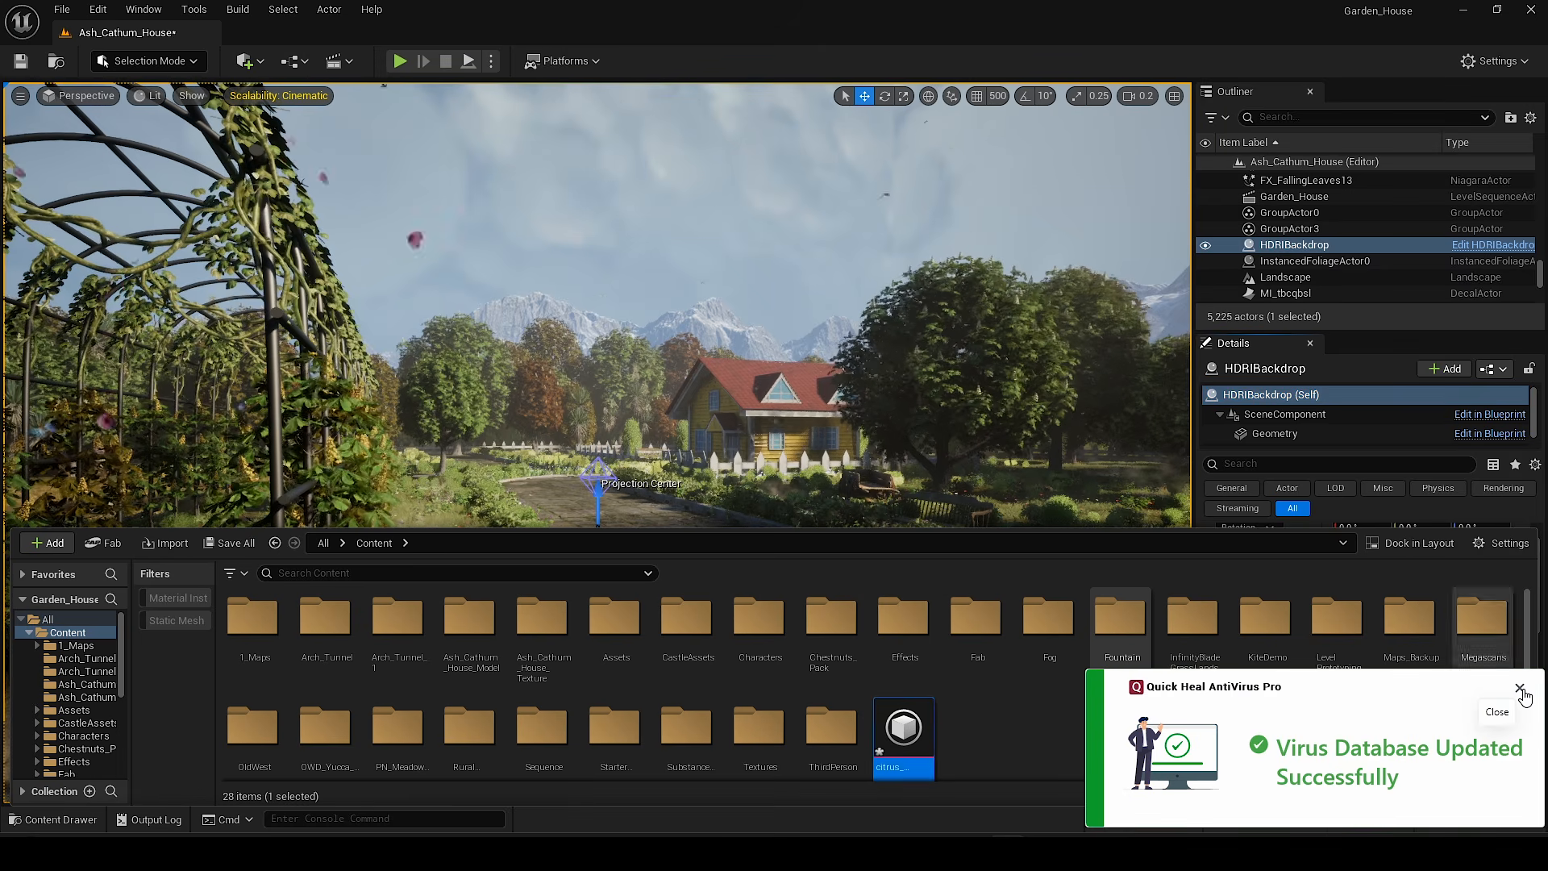
click(1519, 689)
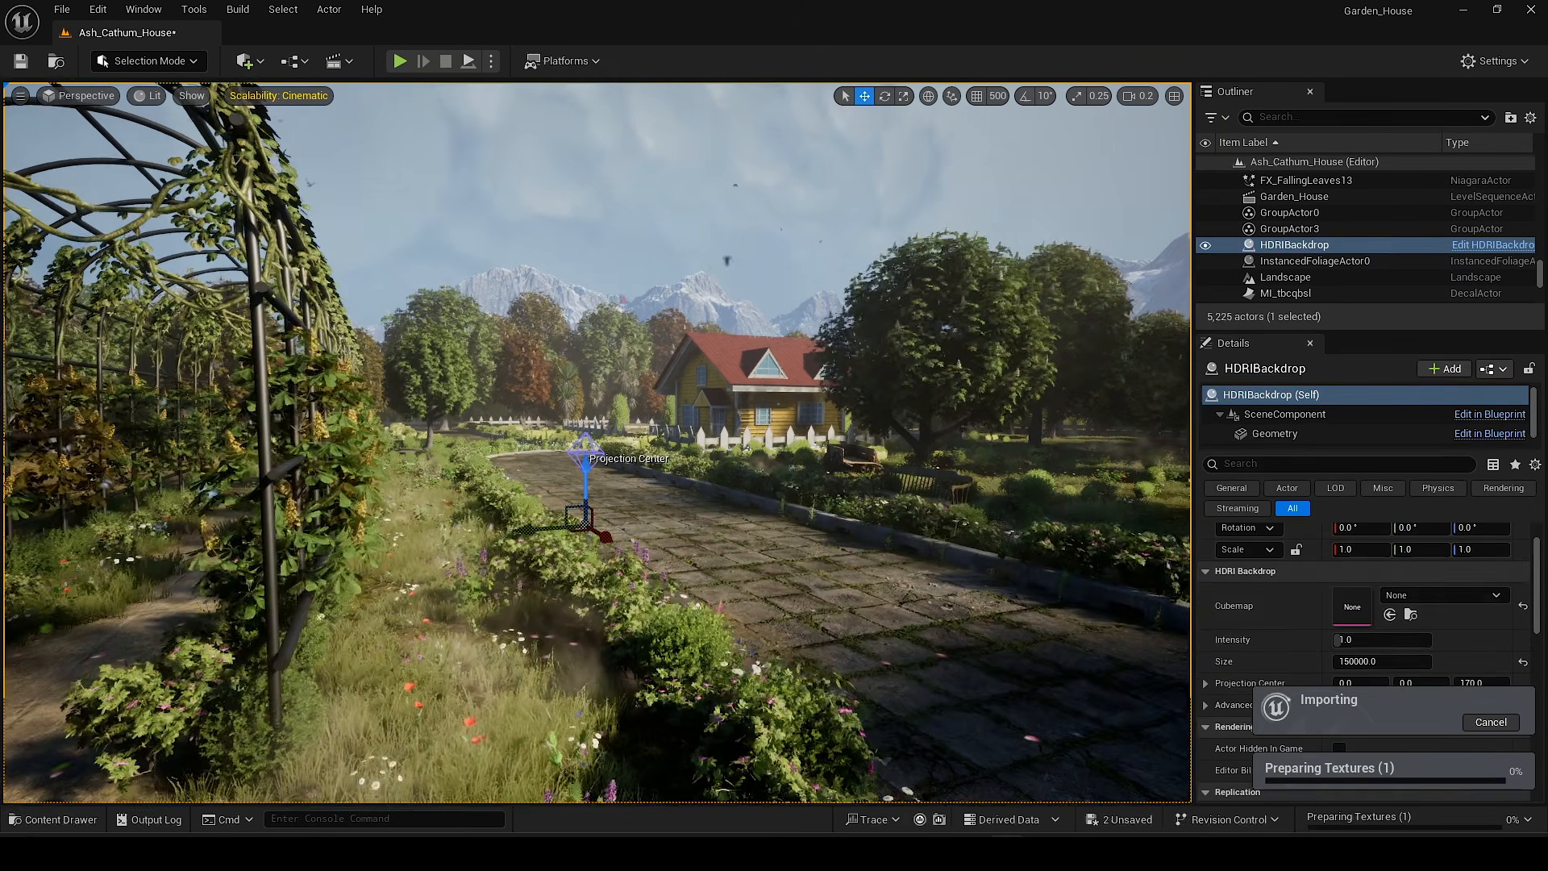
click(1274, 437)
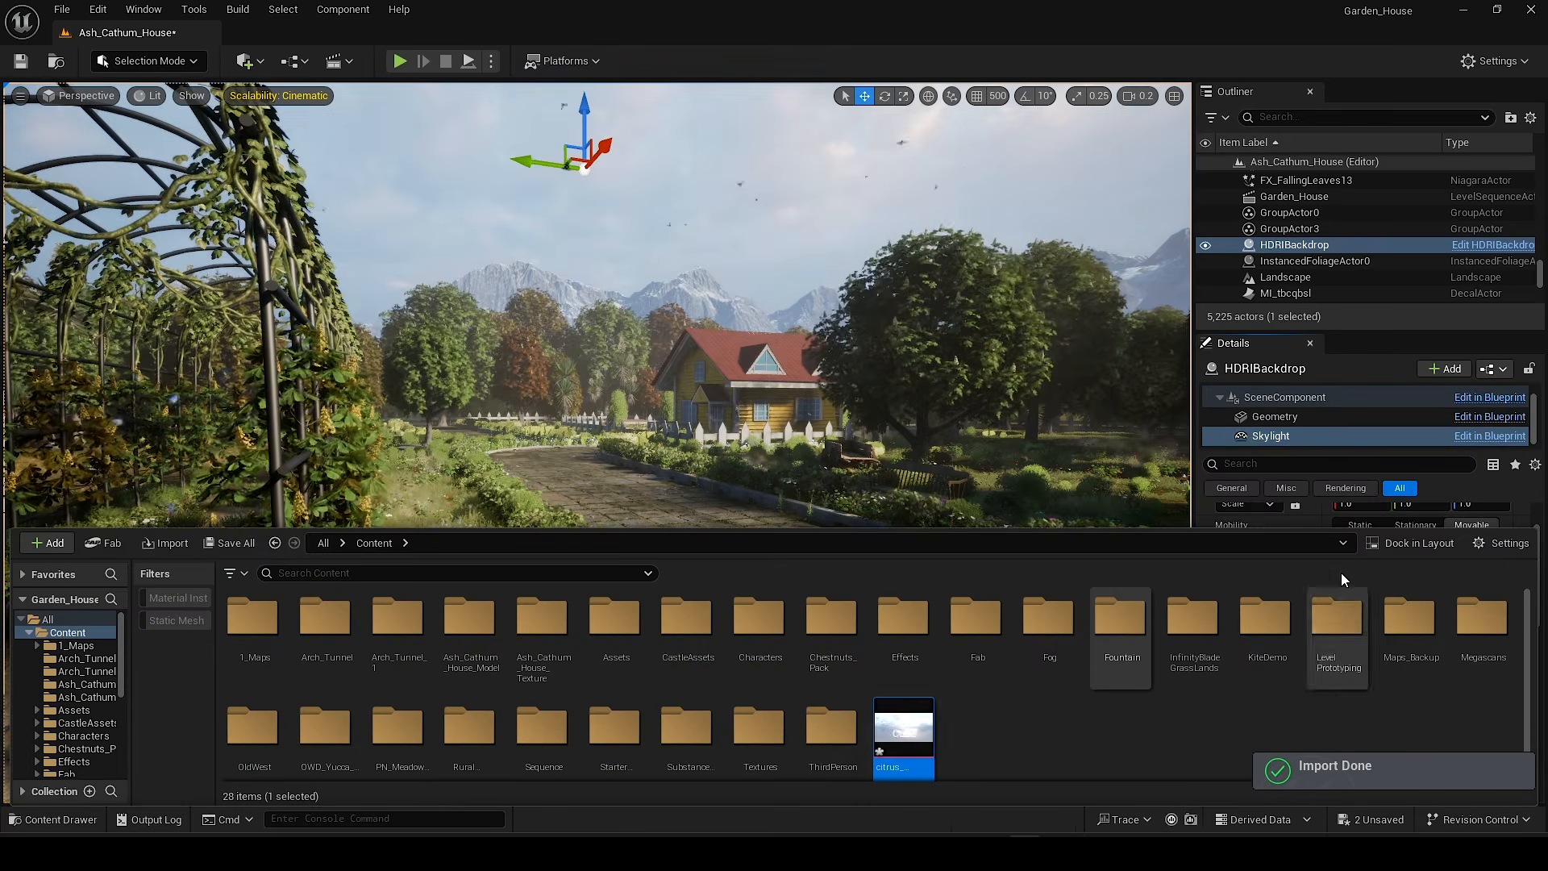
Step: Rotate the DirectionalLight to adjust the sunlight and shadows over the arbor, path and house, undoing an unwanted turn
right_drag(1008, 379, 1077, 270)
key(e)
drag(452, 427, 499, 476)
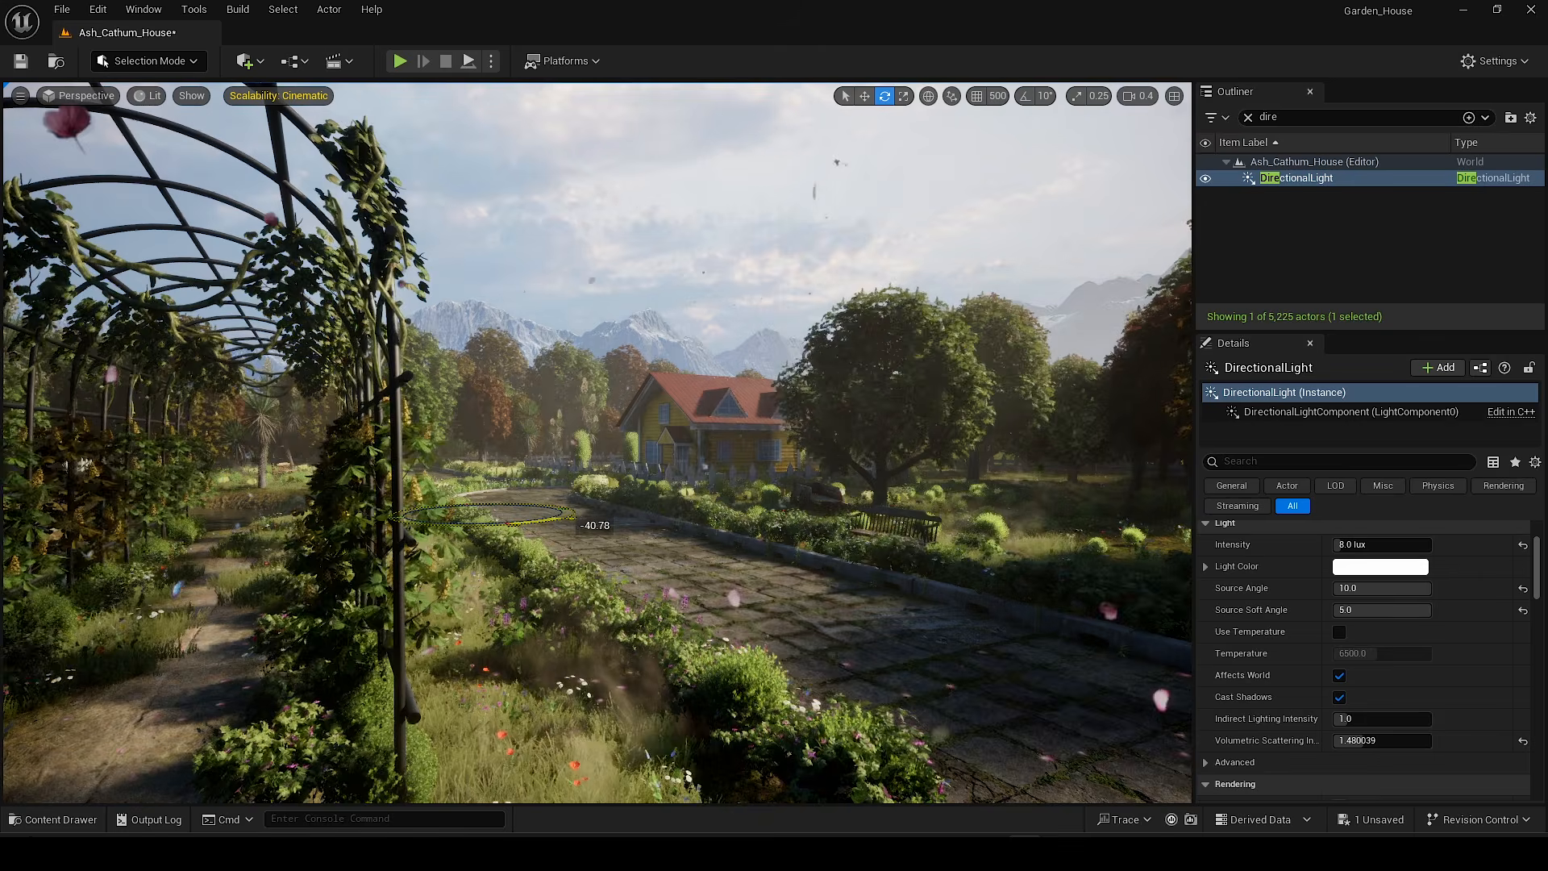
drag(571, 518, 337, 521)
key(ctrl+z)
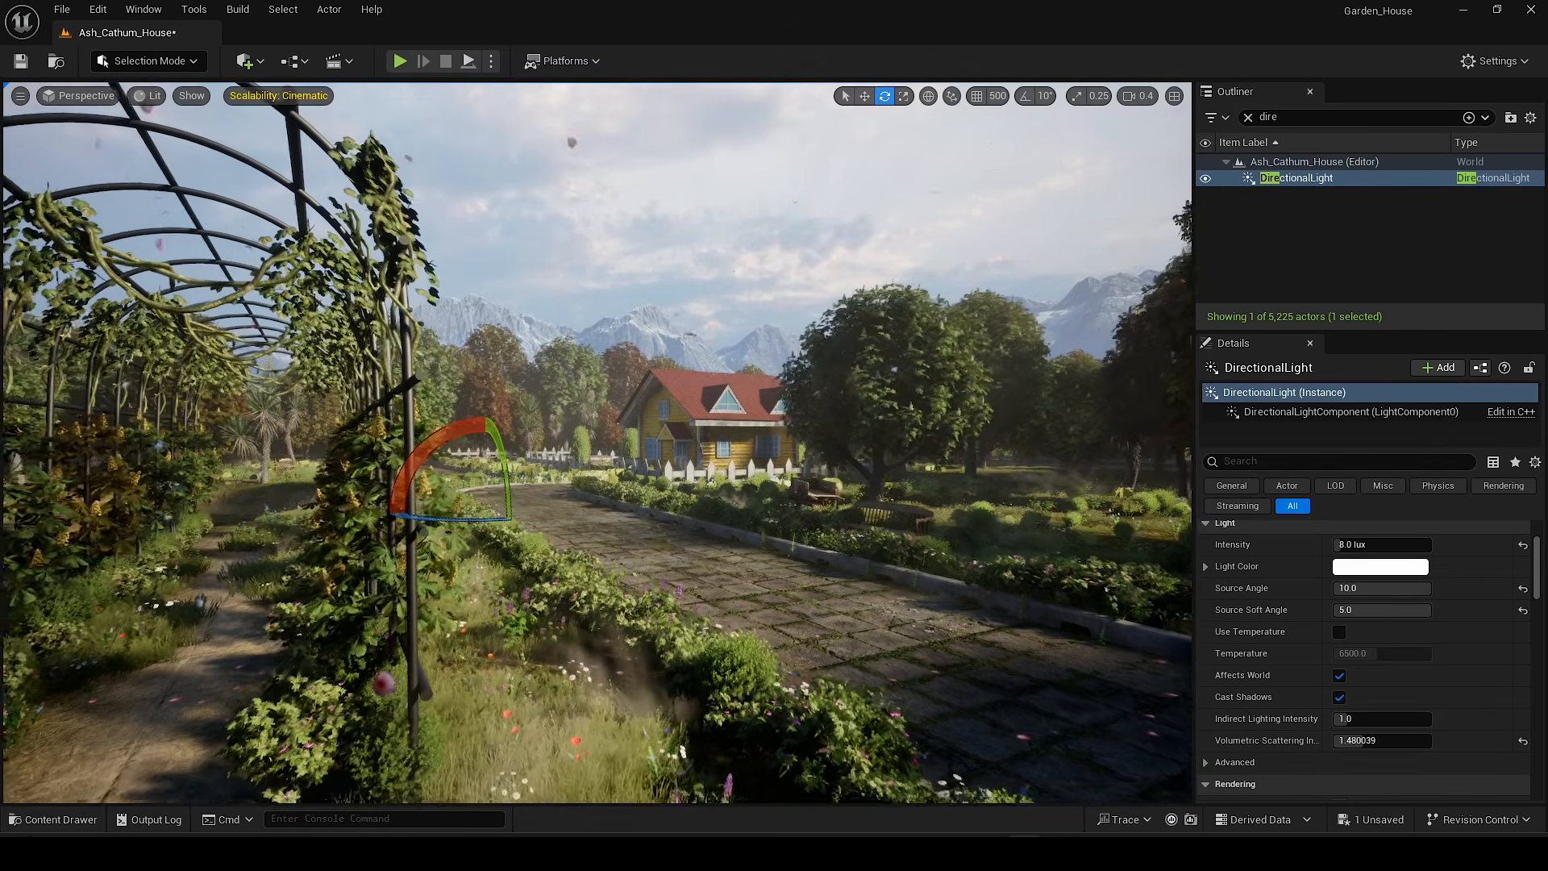
right_drag(483, 483, 483, 468)
drag(455, 537, 379, 537)
drag(468, 443, 549, 464)
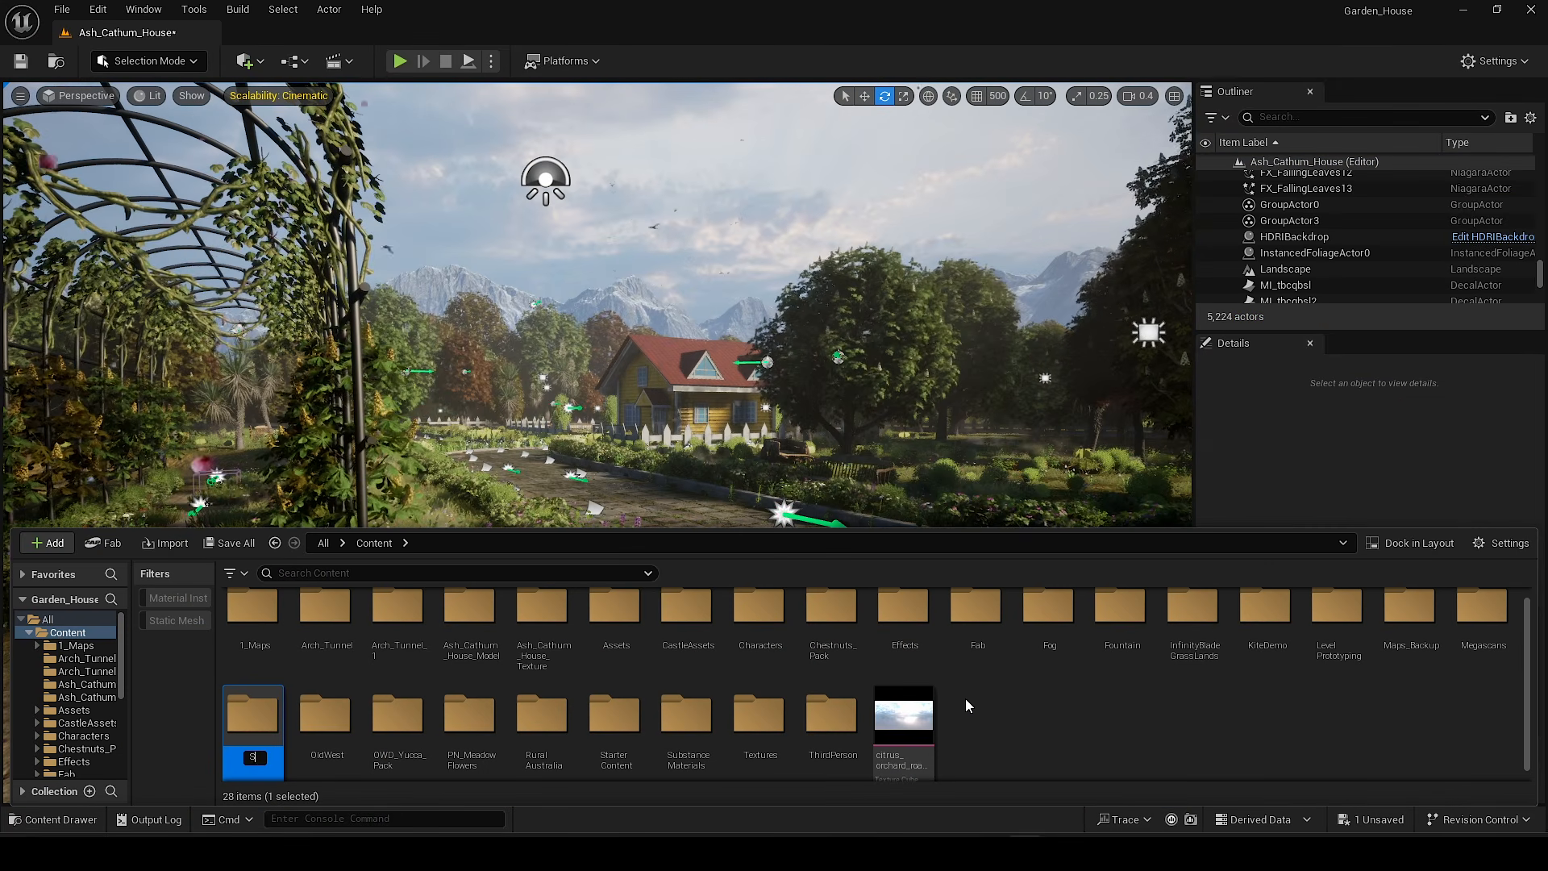
Step: Name the new folder in Content Sequence and open it
text(ce)
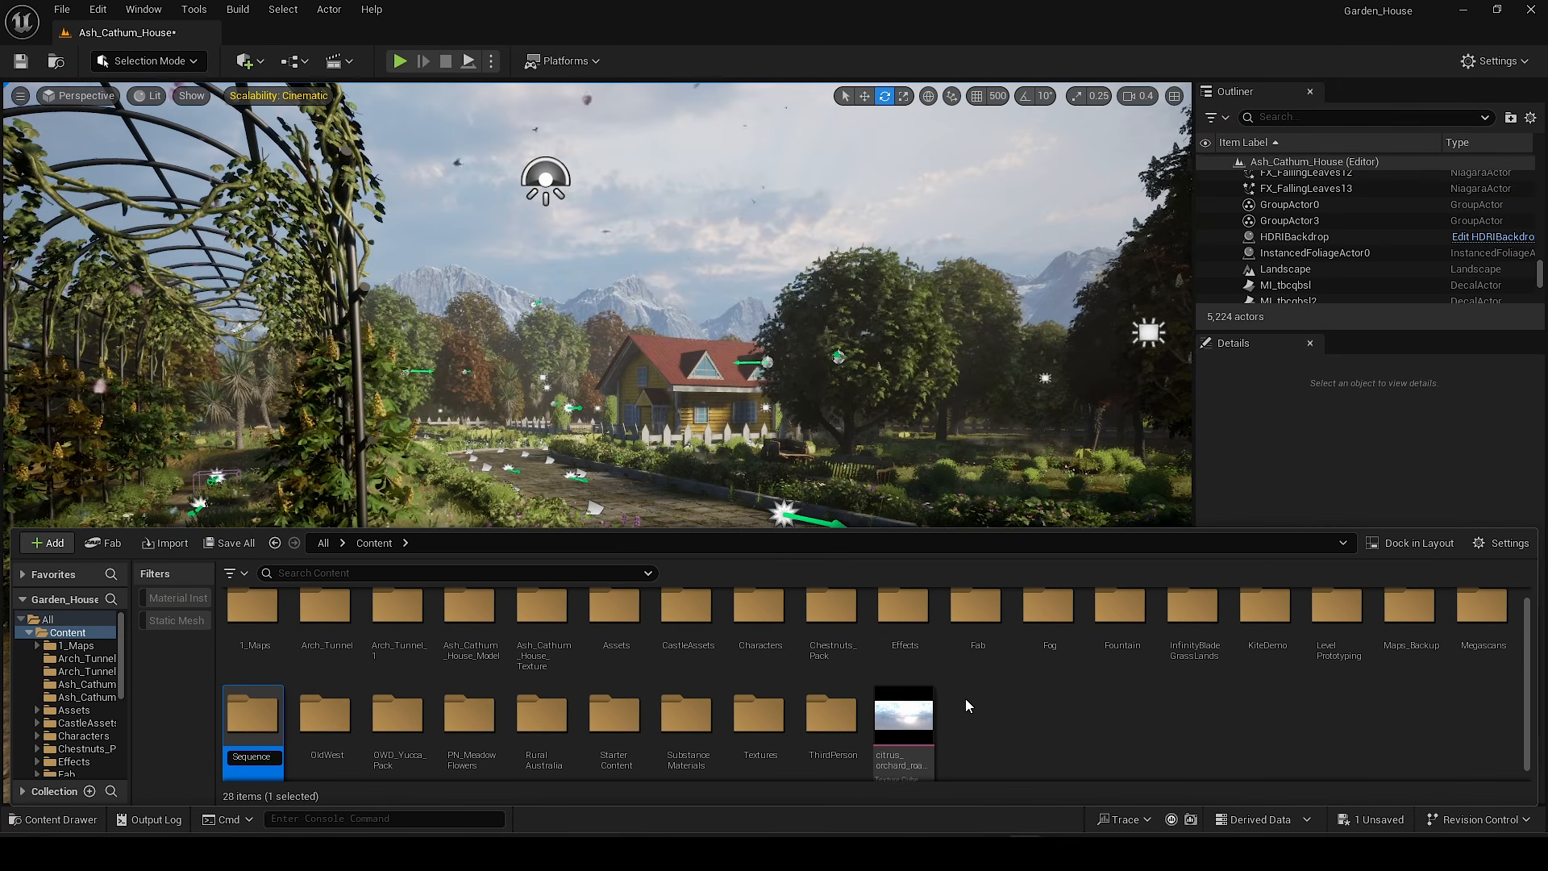
key(Return)
double_click(542, 719)
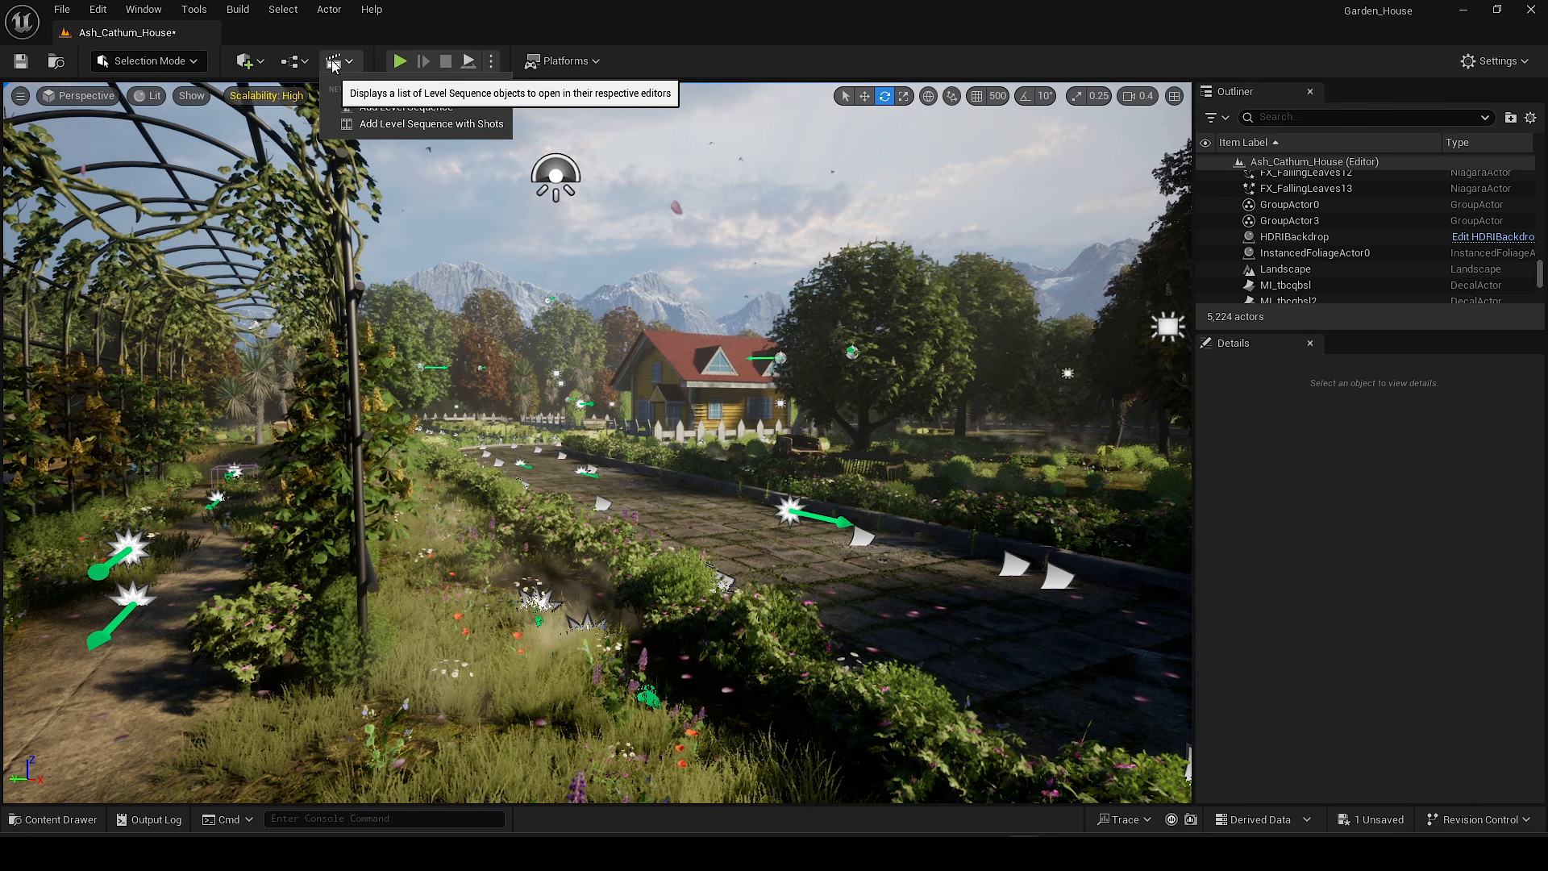
Step: Add a level sequence to the level and save it as Garden_House in the Sequence folder
click(429, 108)
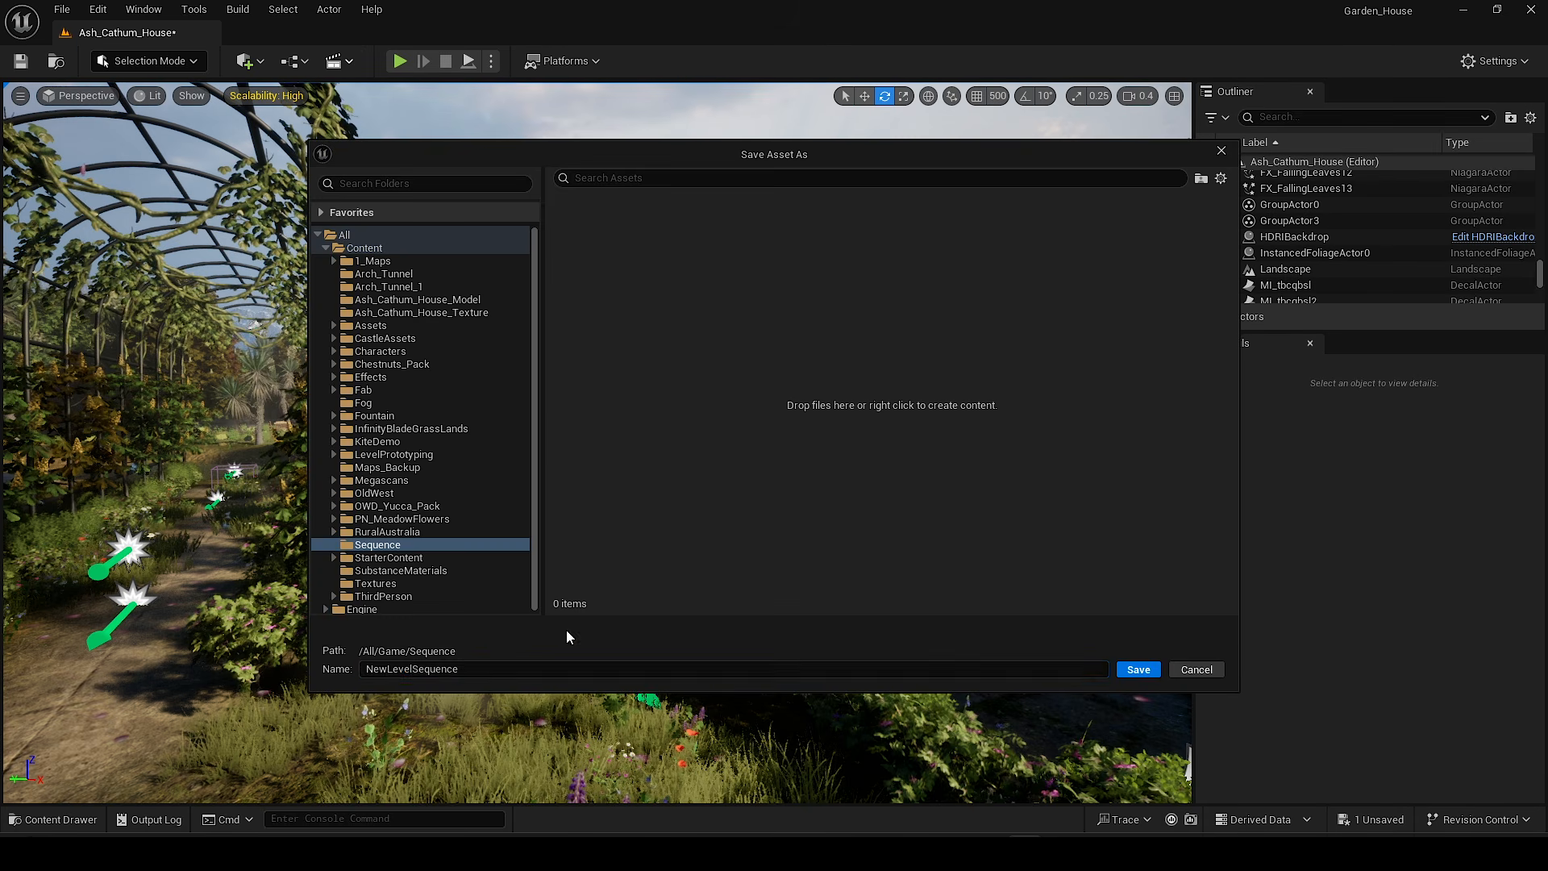
text(Garden_House)
key(Return)
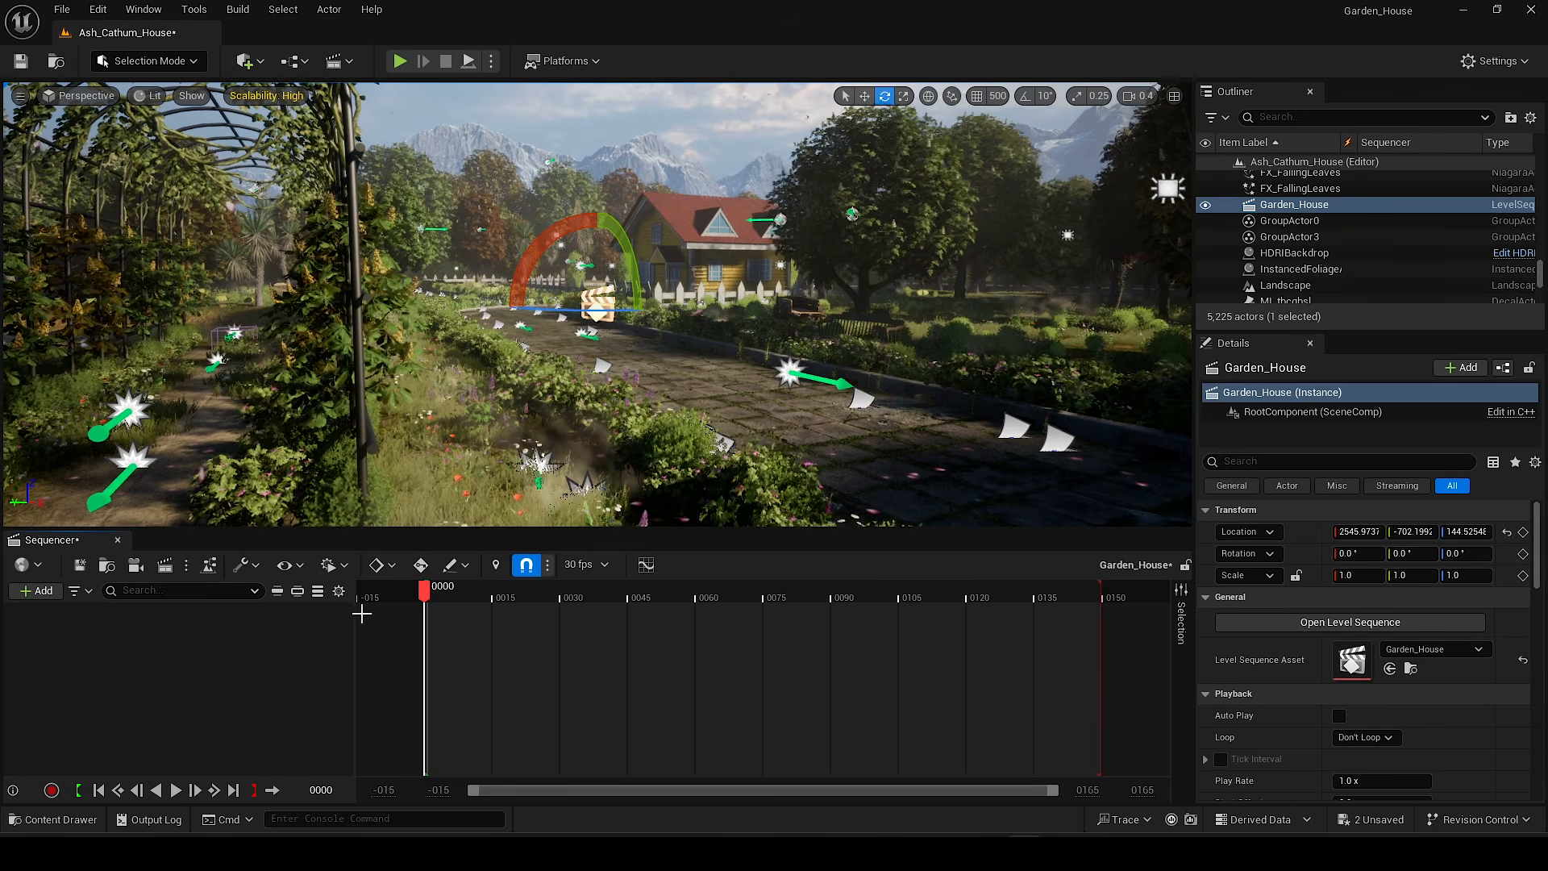
Step: Frame the arbor, path and house in the viewport and create a new camera as the sequence's current camera cut
key(s)
right_drag(555, 384, 574, 300)
key(q)
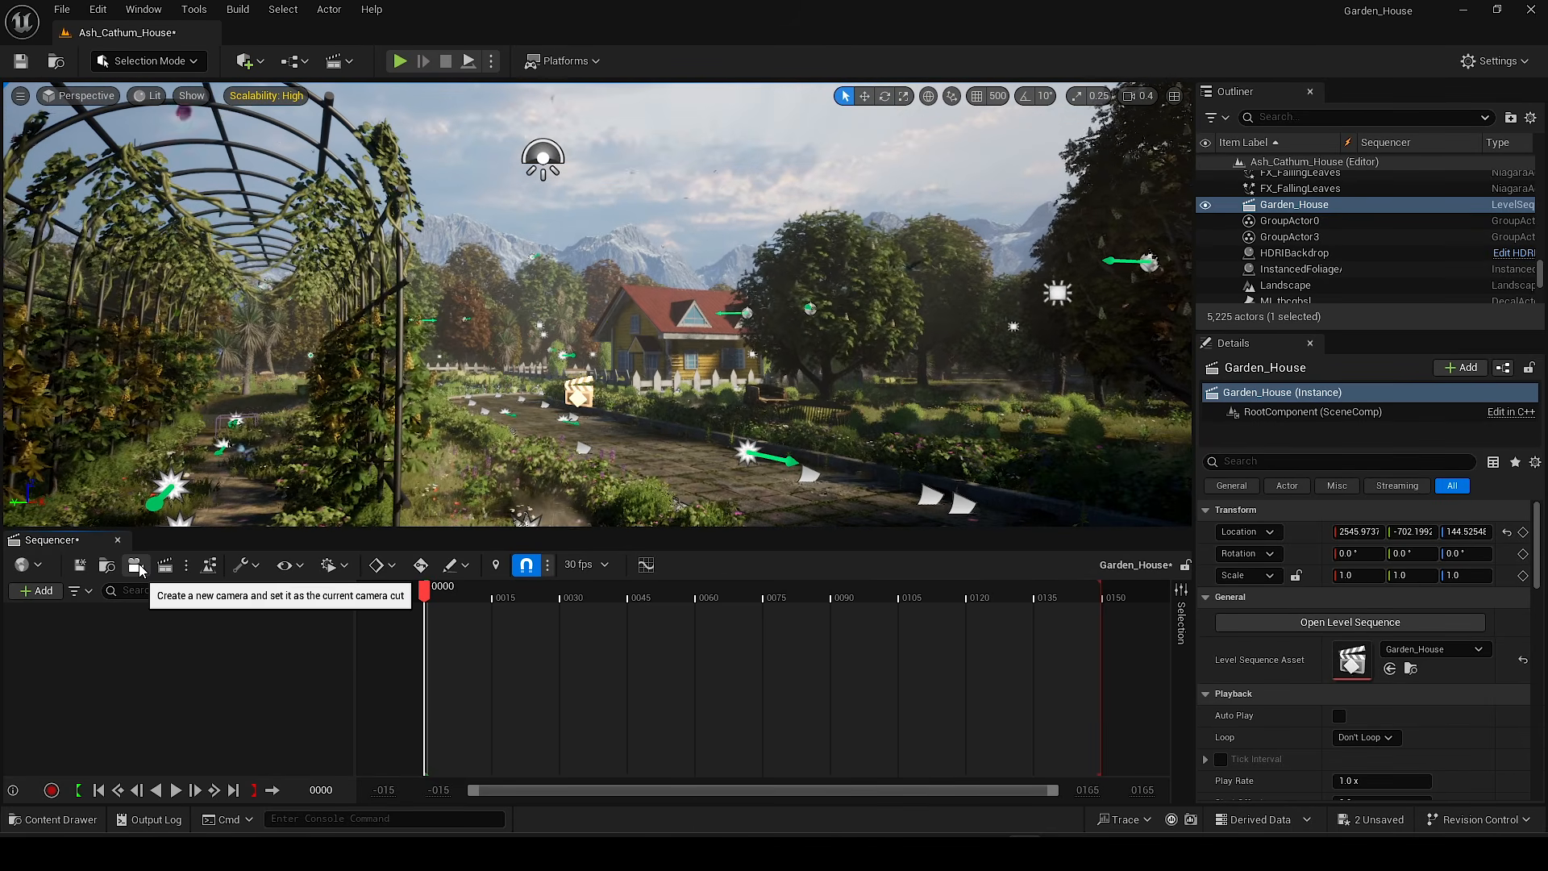
click(135, 564)
scroll(242, 713, down, 2)
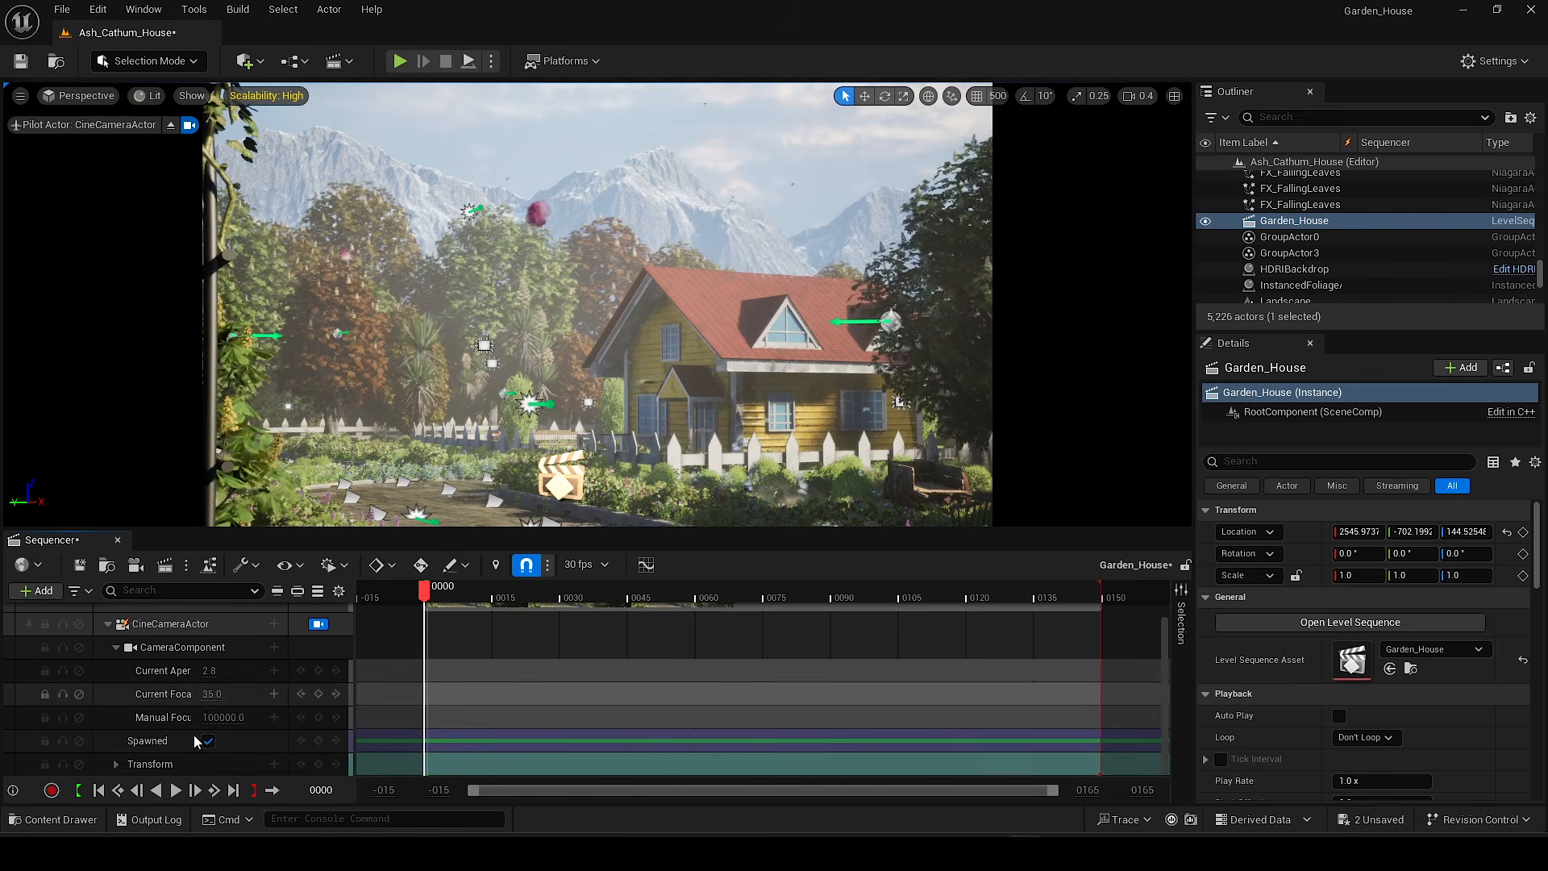
Step: Set the CineCameraActor's Filmback to 16:9 DSLR
click(166, 626)
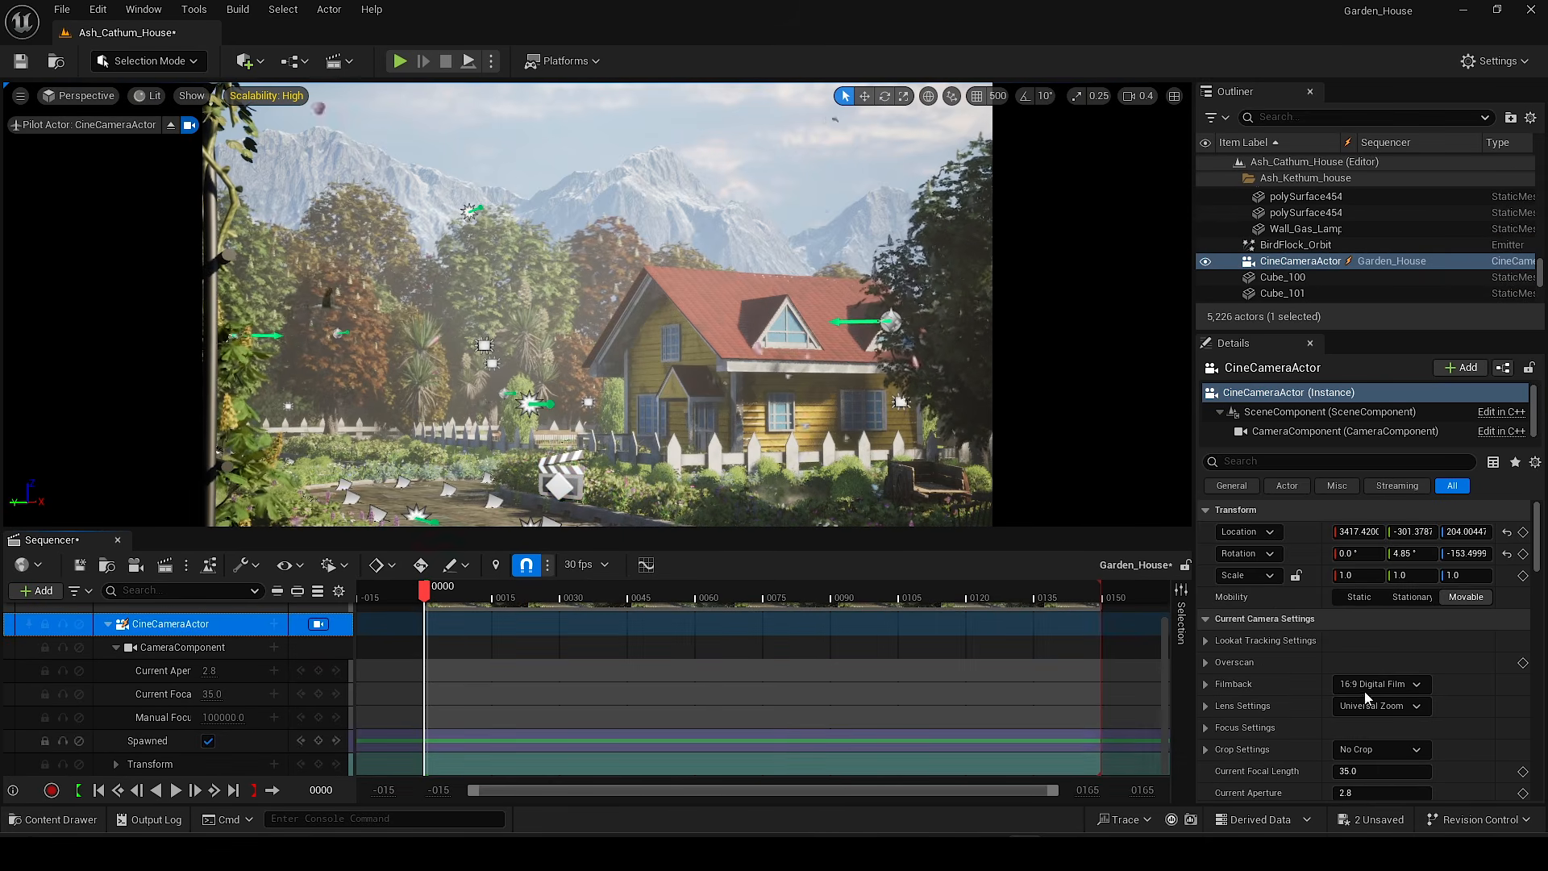
click(1387, 686)
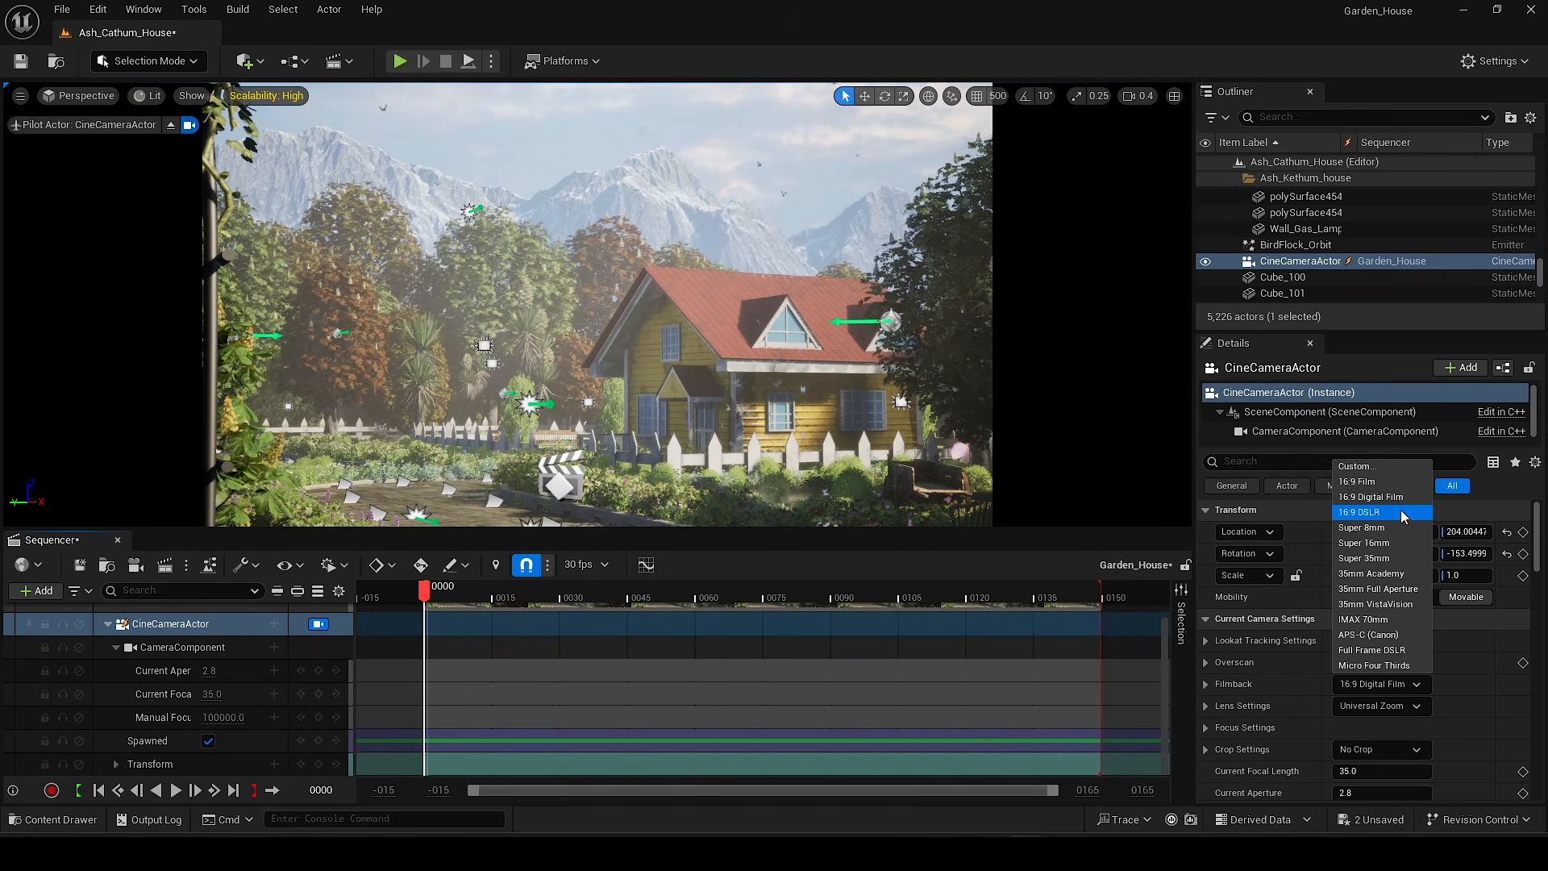
click(1375, 514)
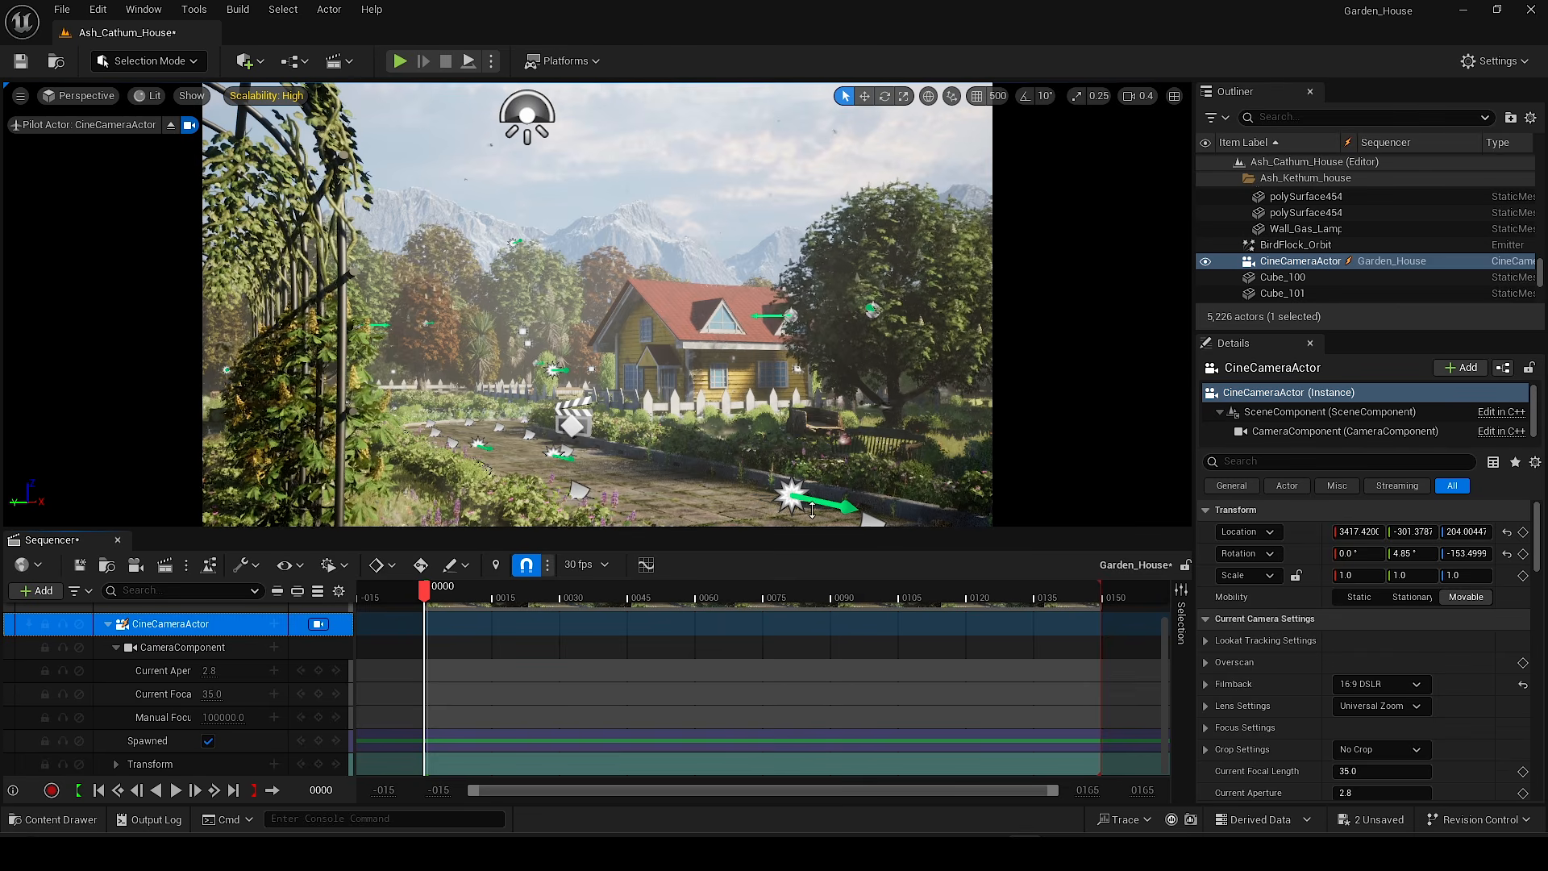
Step: Set the CineCameraActor's current focal length to 18 and its current aperture to 3.4
text(18)
key(Return)
click(209, 694)
text(20)
key(Return)
click(208, 670)
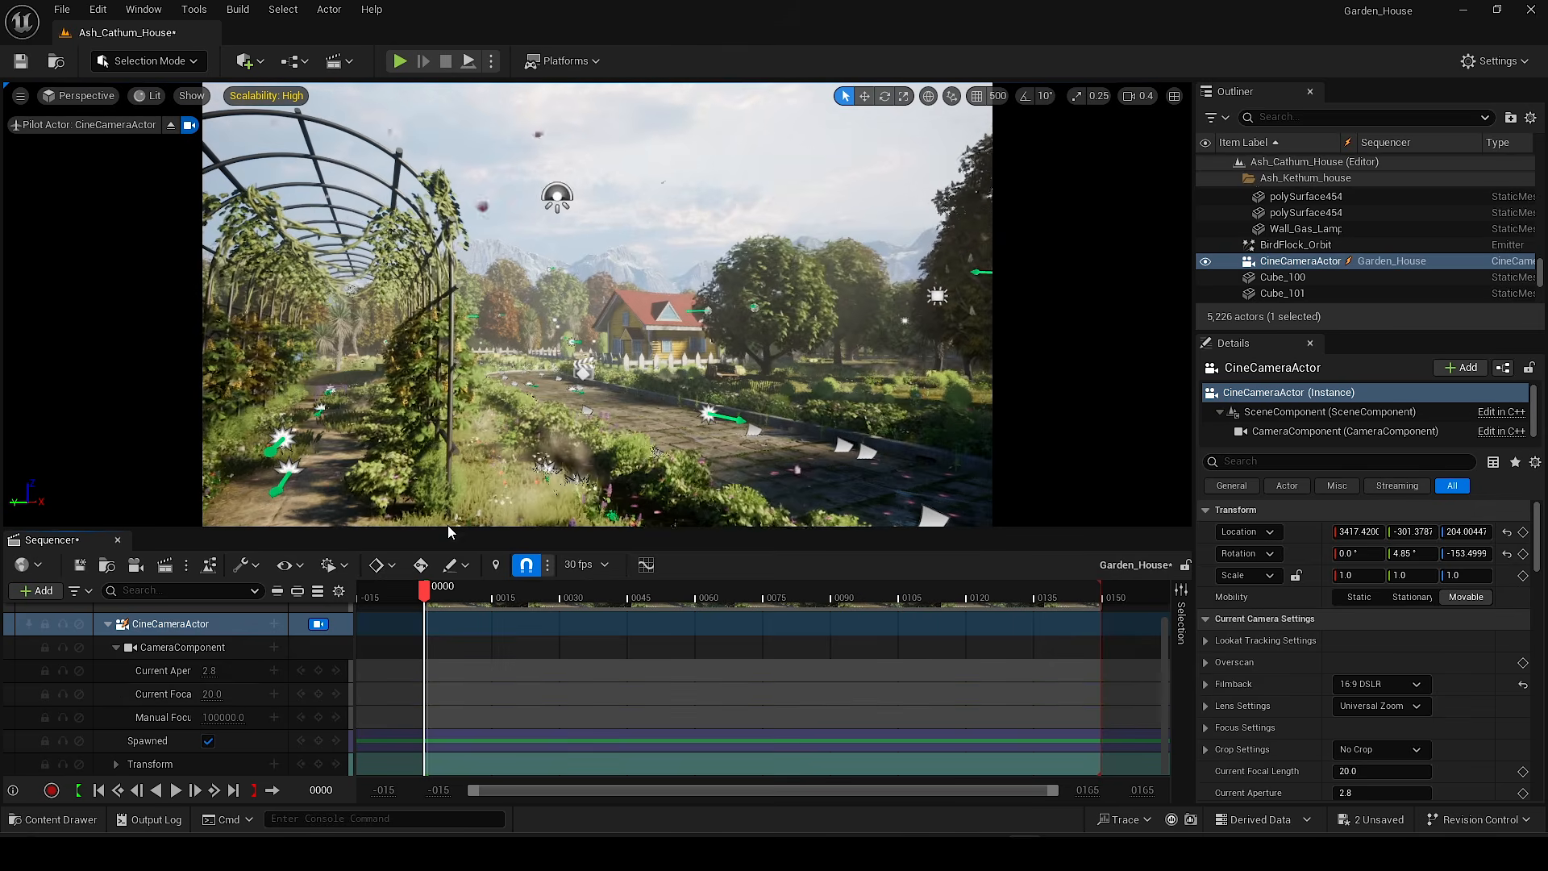
text(3.4)
key(Return)
Step: Hide the viewport's actor icons, then lower the camera slightly and key its Transform at frame 0
key(g)
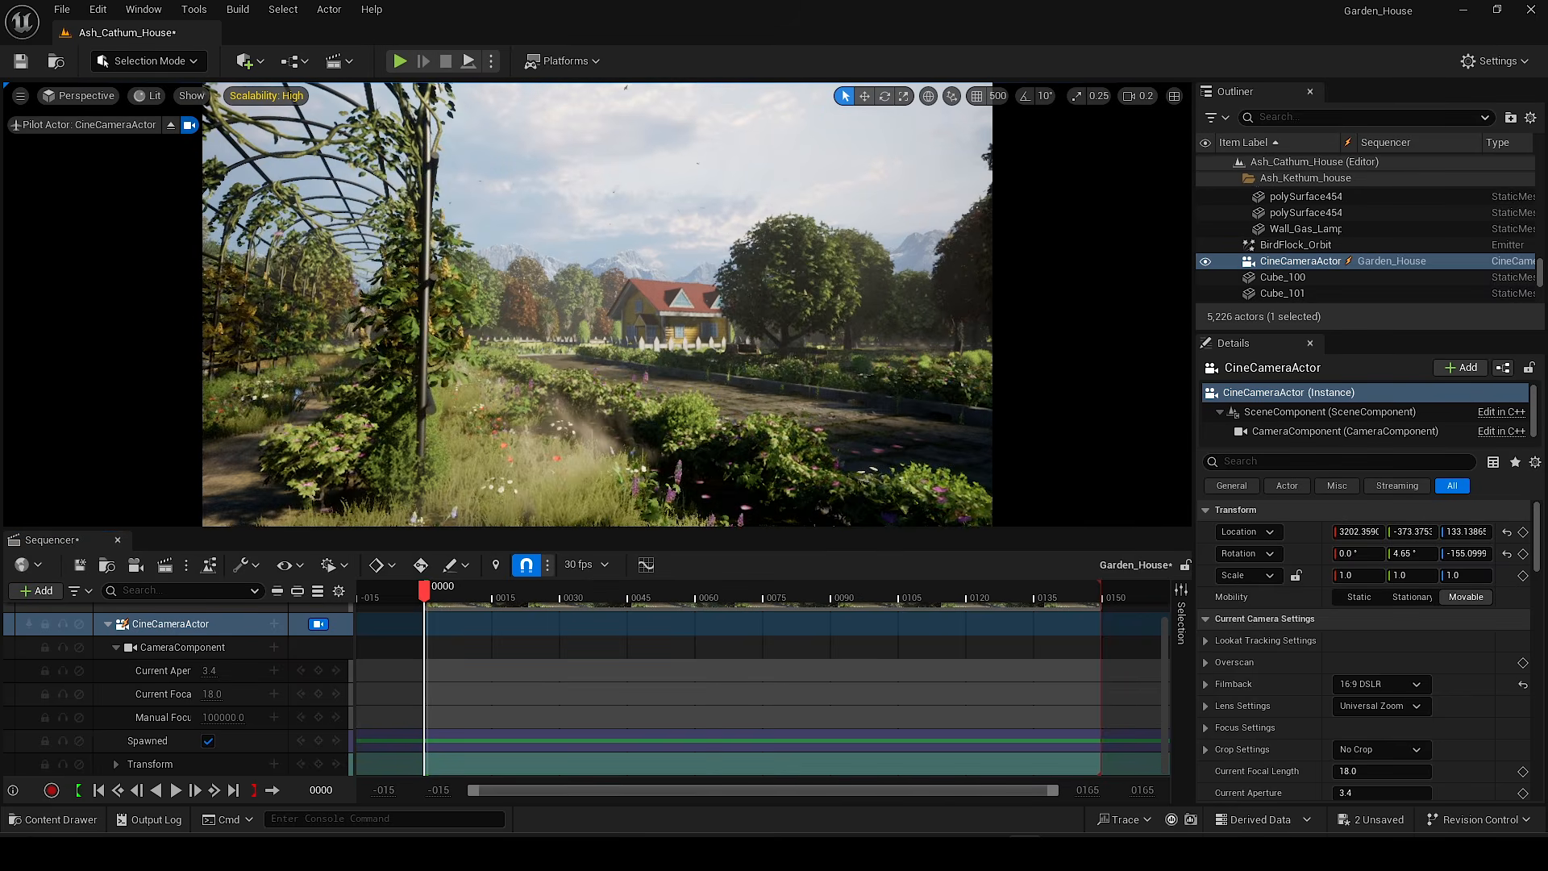
middle_drag(266, 401, 266, 416)
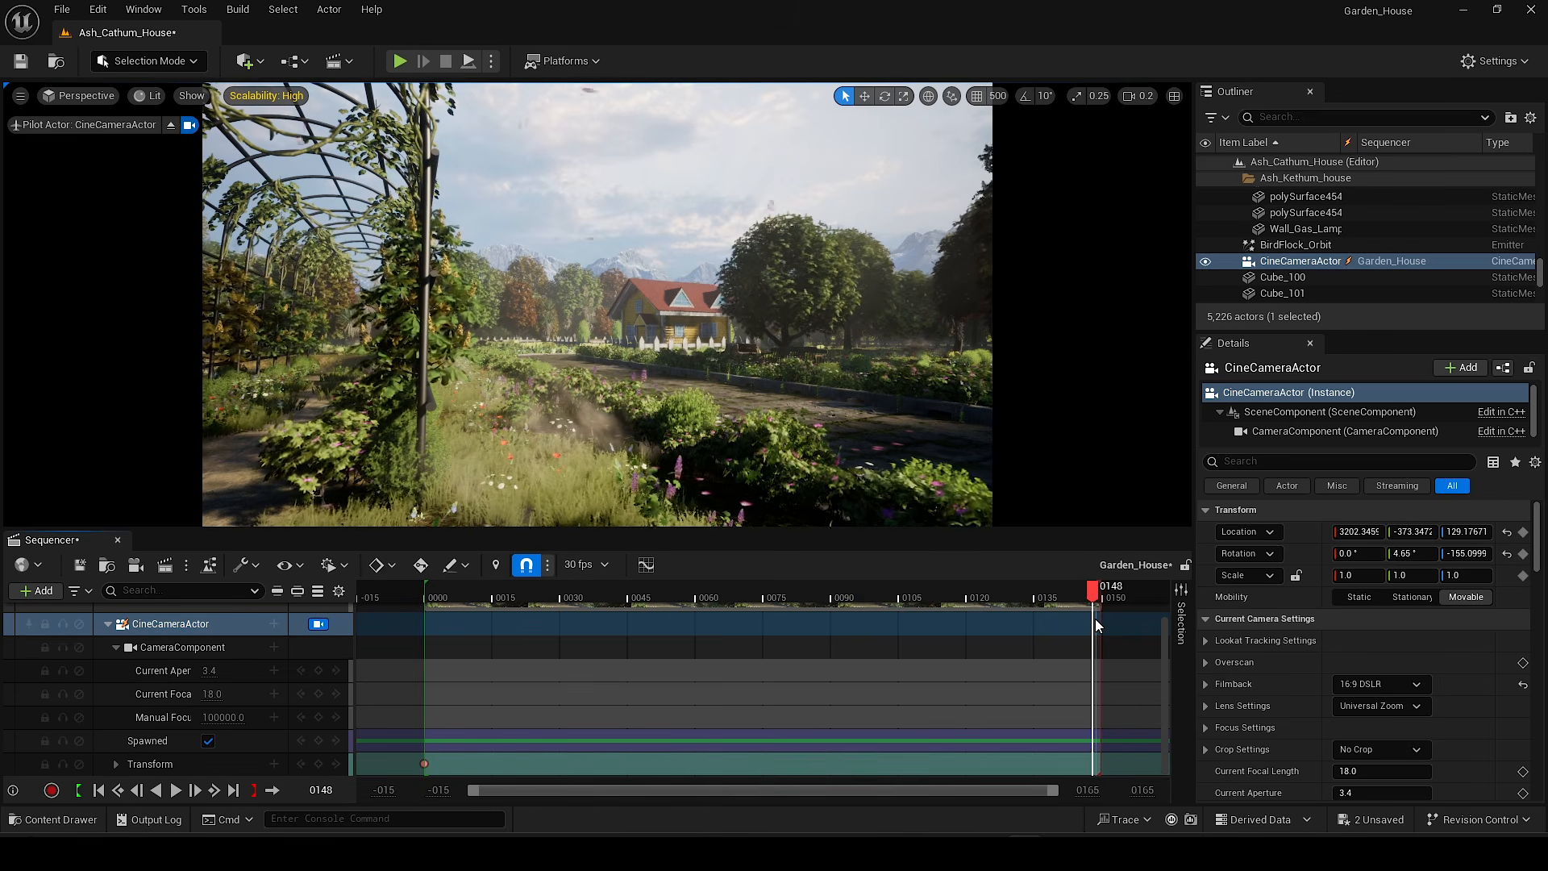
Step: At frame 148, move the camera forward and down toward the flowers, tilt it slightly up, and key its Transform
key(w)
right_drag(600, 416, 600, 401)
key(q)
scroll(600, 406, up, 1)
key(w)
key(w)
key(q)
key(w)
key(q)
key(w)
key(q)
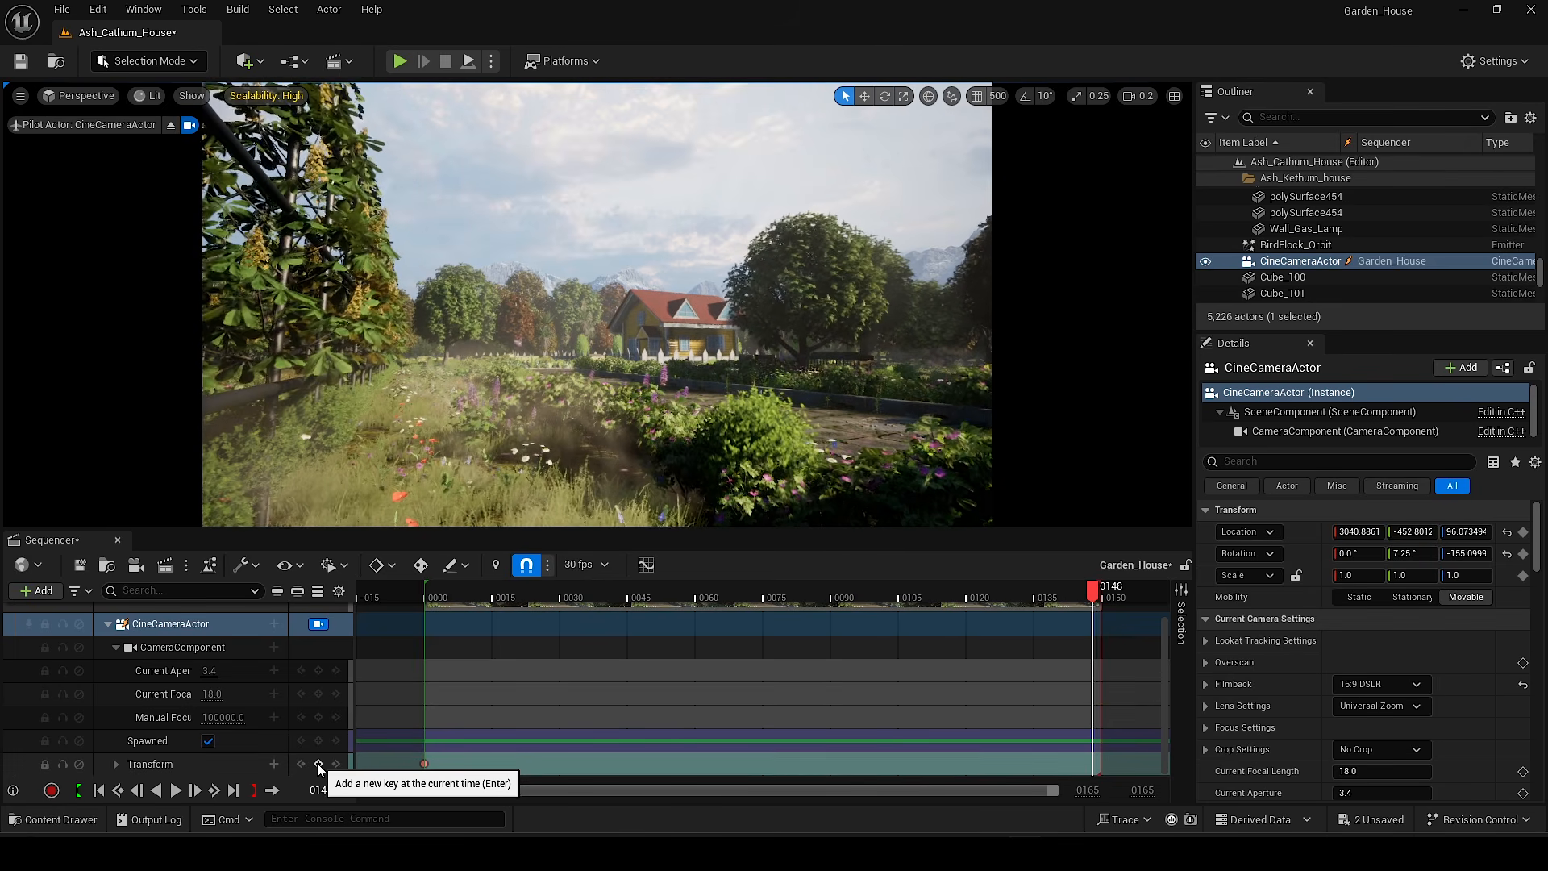
click(319, 763)
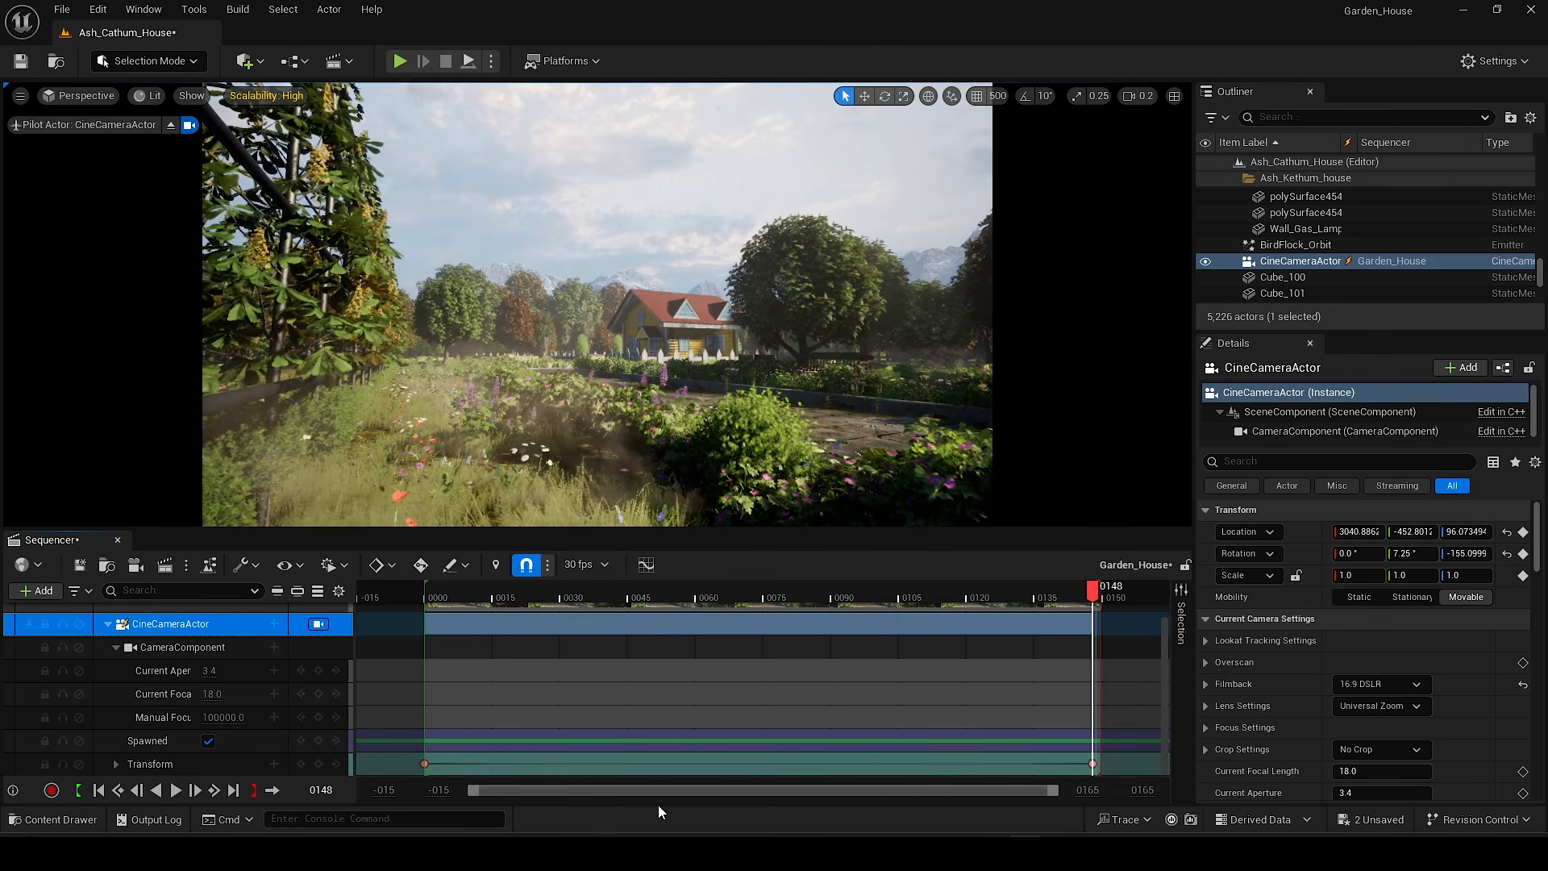
Step: Change the interpolation of the camera's Transform key at frame 0 and play the sequence from the start
right_click(426, 762)
click(494, 634)
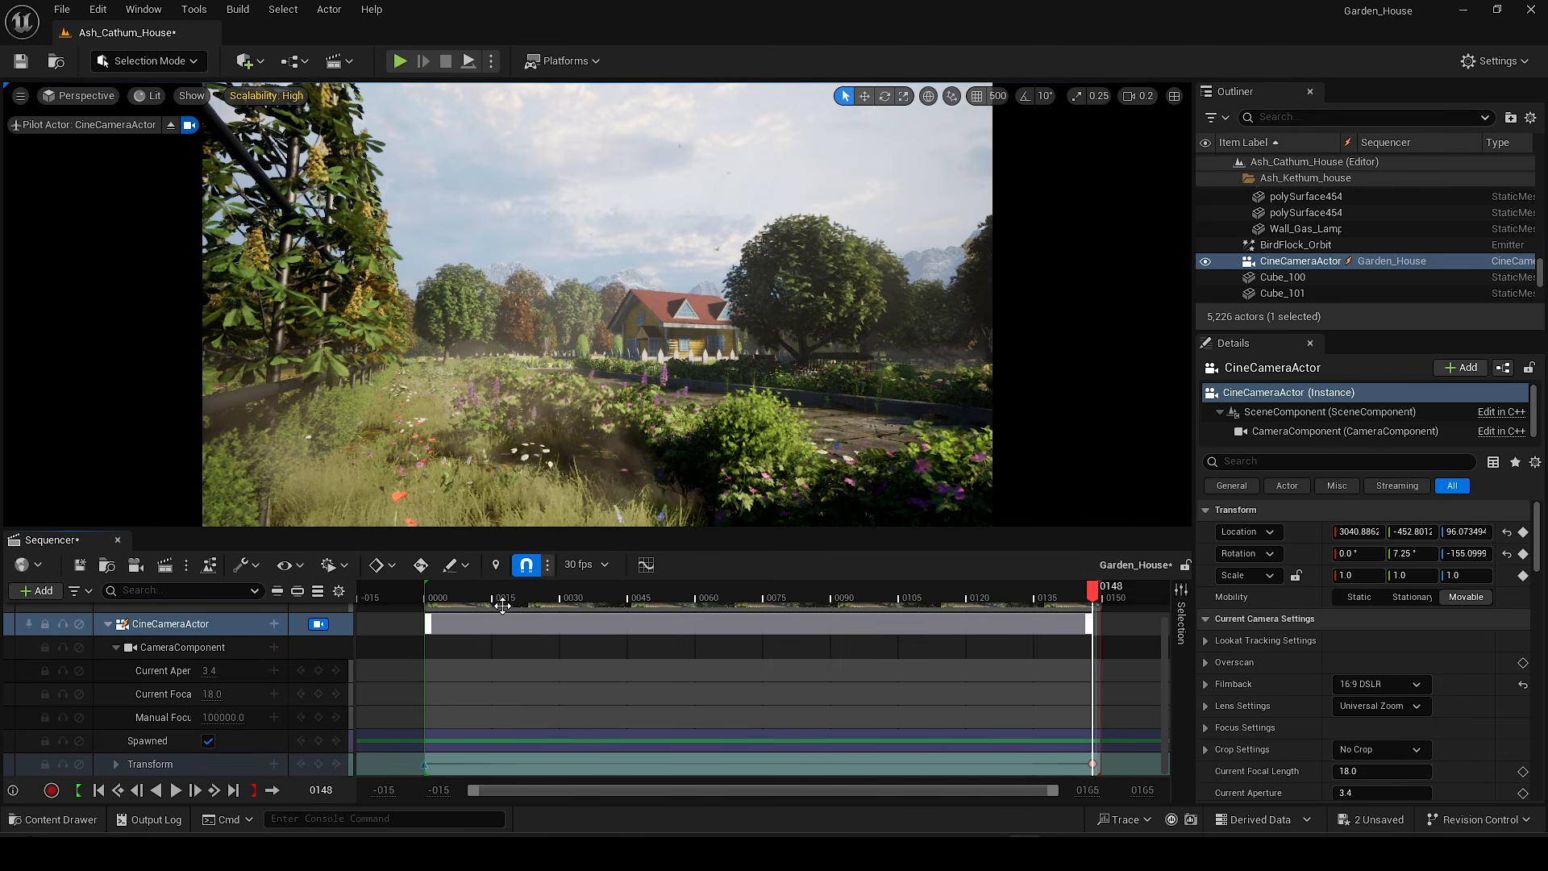
drag(498, 596, 430, 596)
key(space)
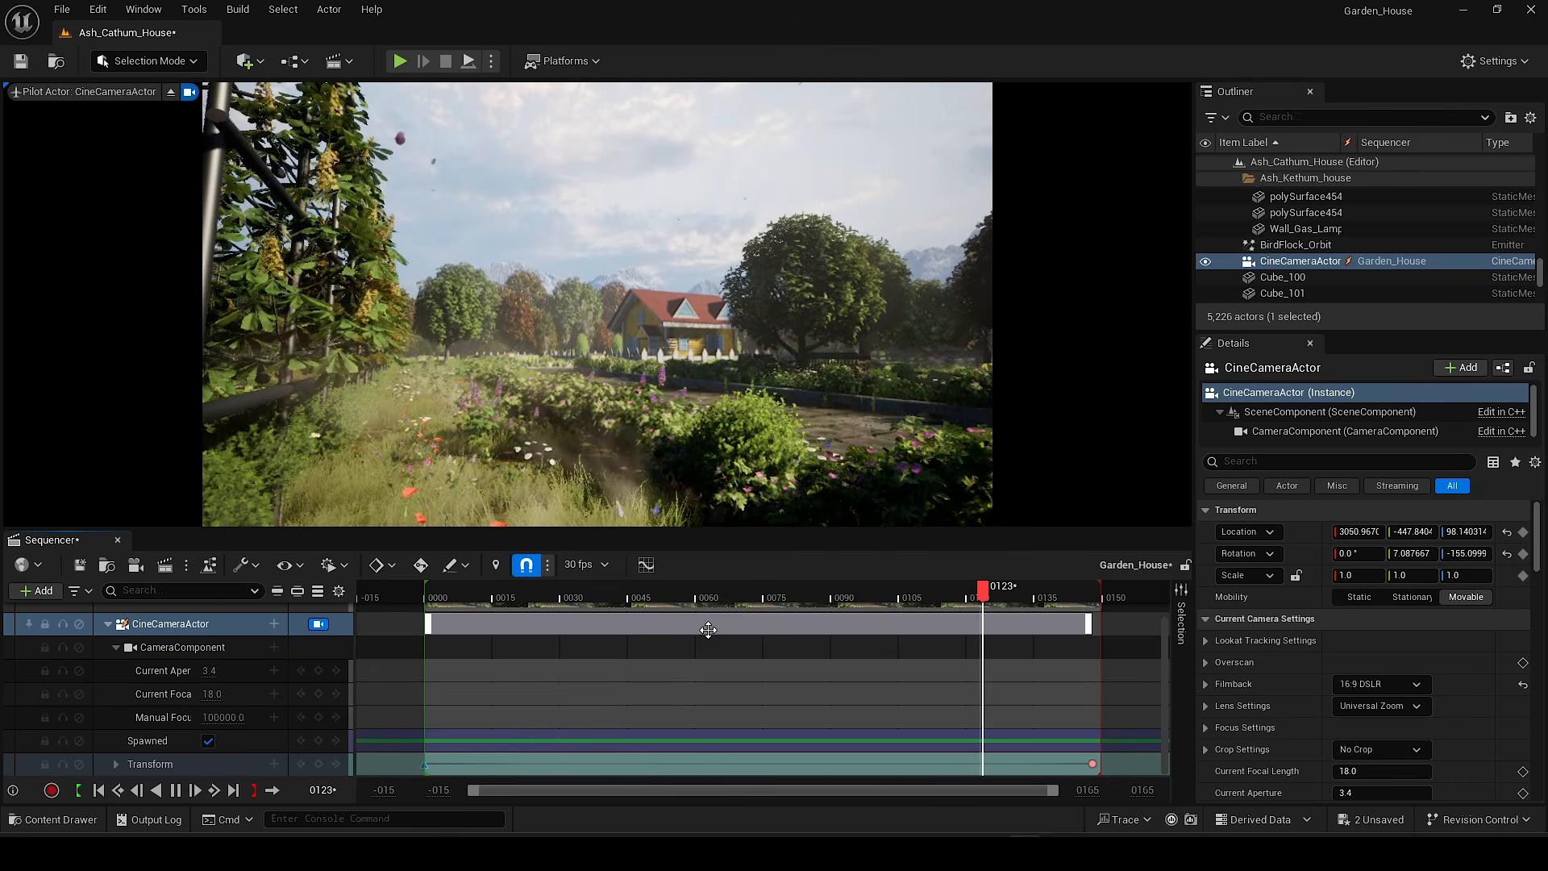
Step: Delete the camera's existing Transform keys, reframe the view inside the garden arch tunnel and key its Transform at frame 1
key(space)
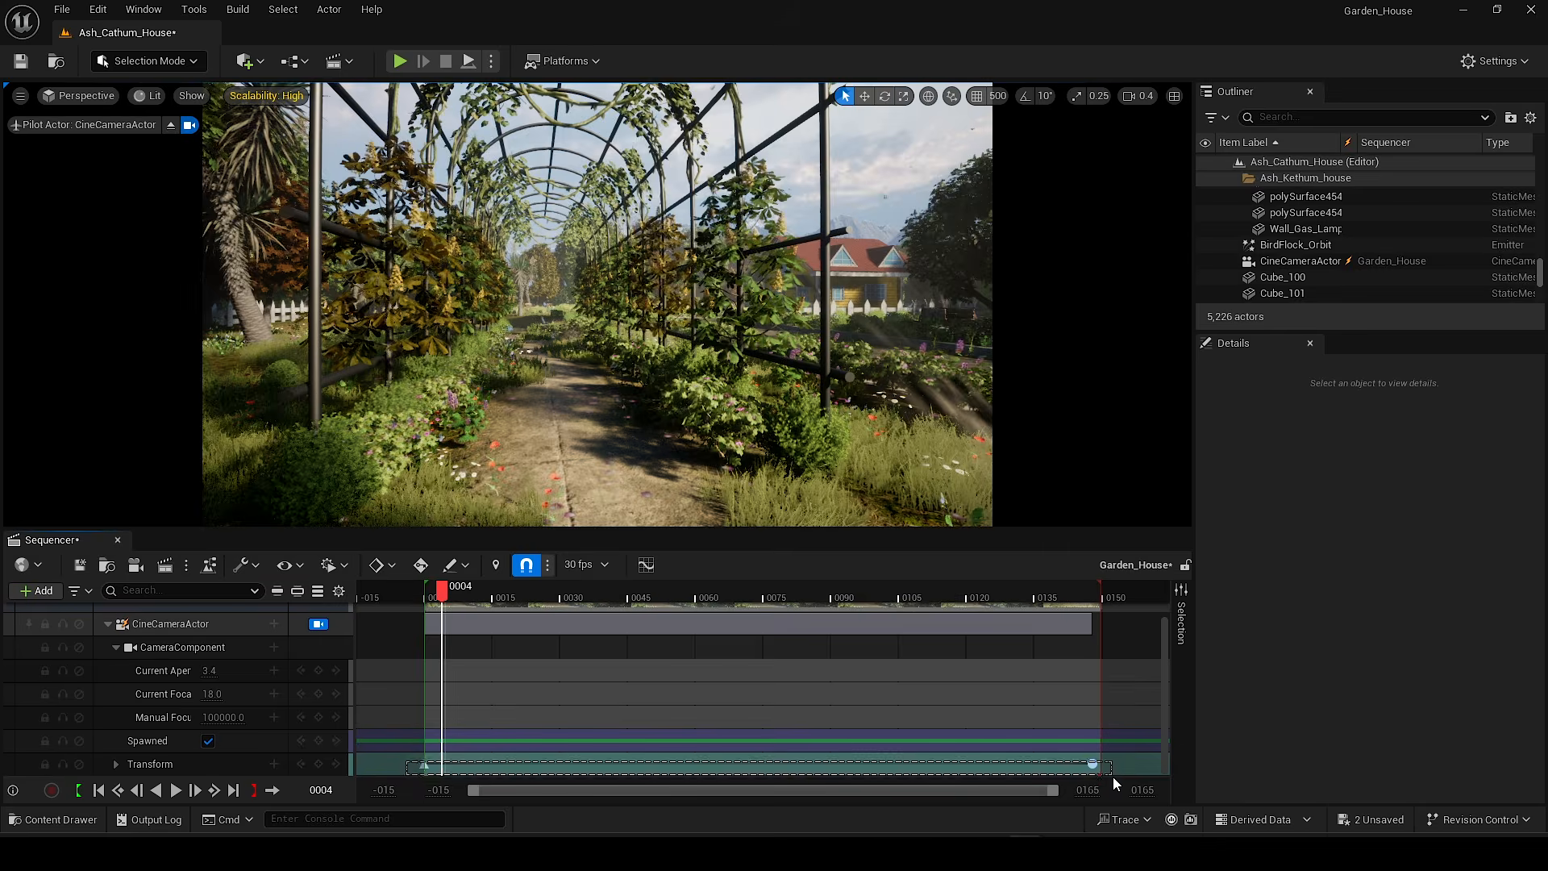
key(Delete)
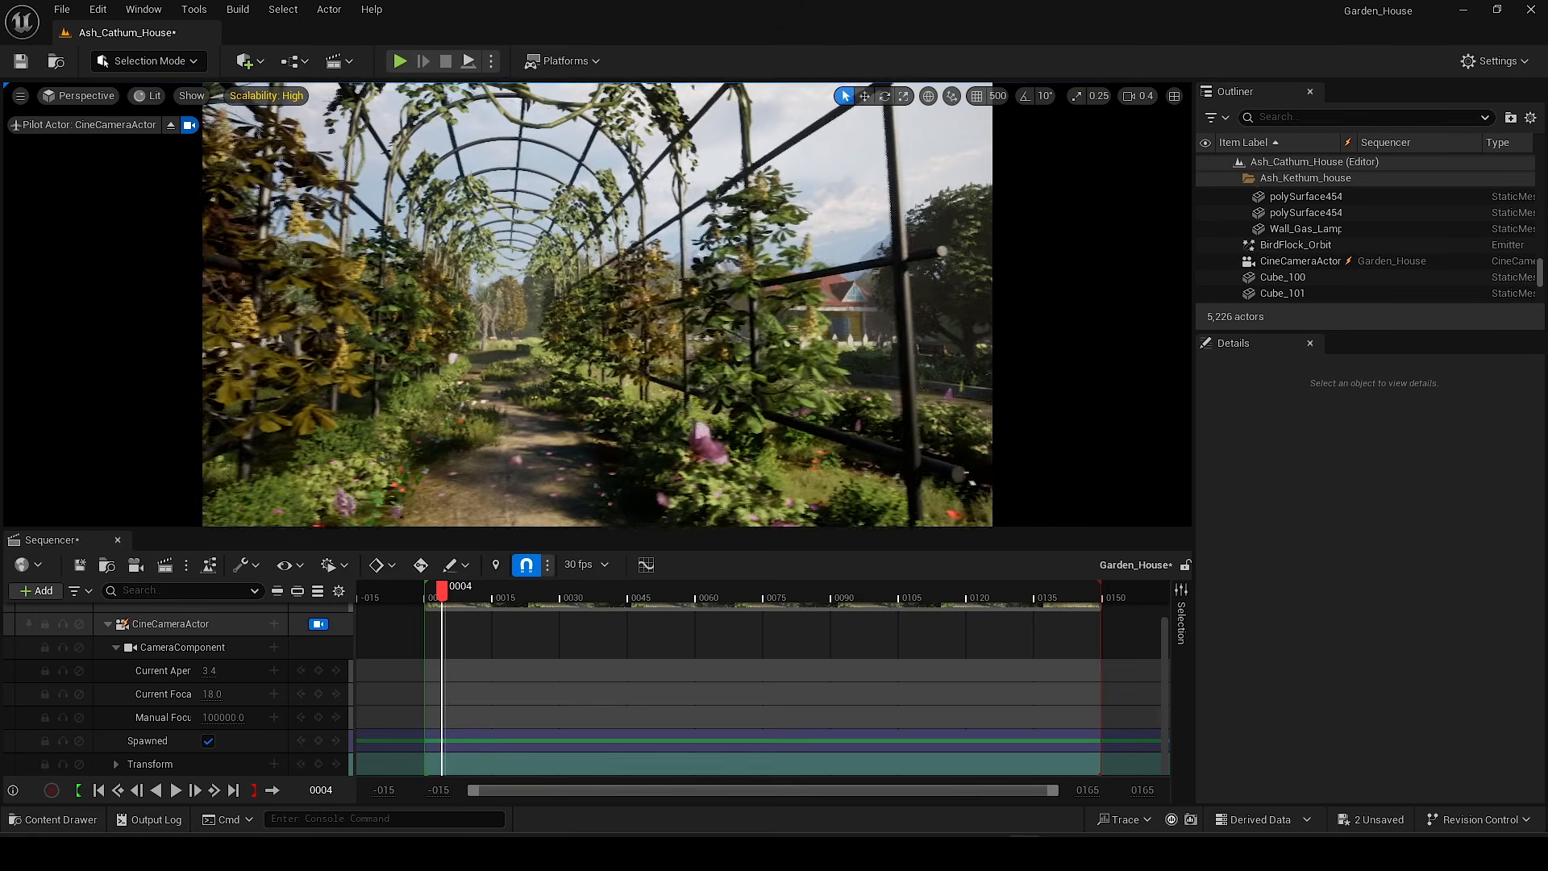
right_drag(568, 448, 548, 448)
drag(442, 591, 433, 592)
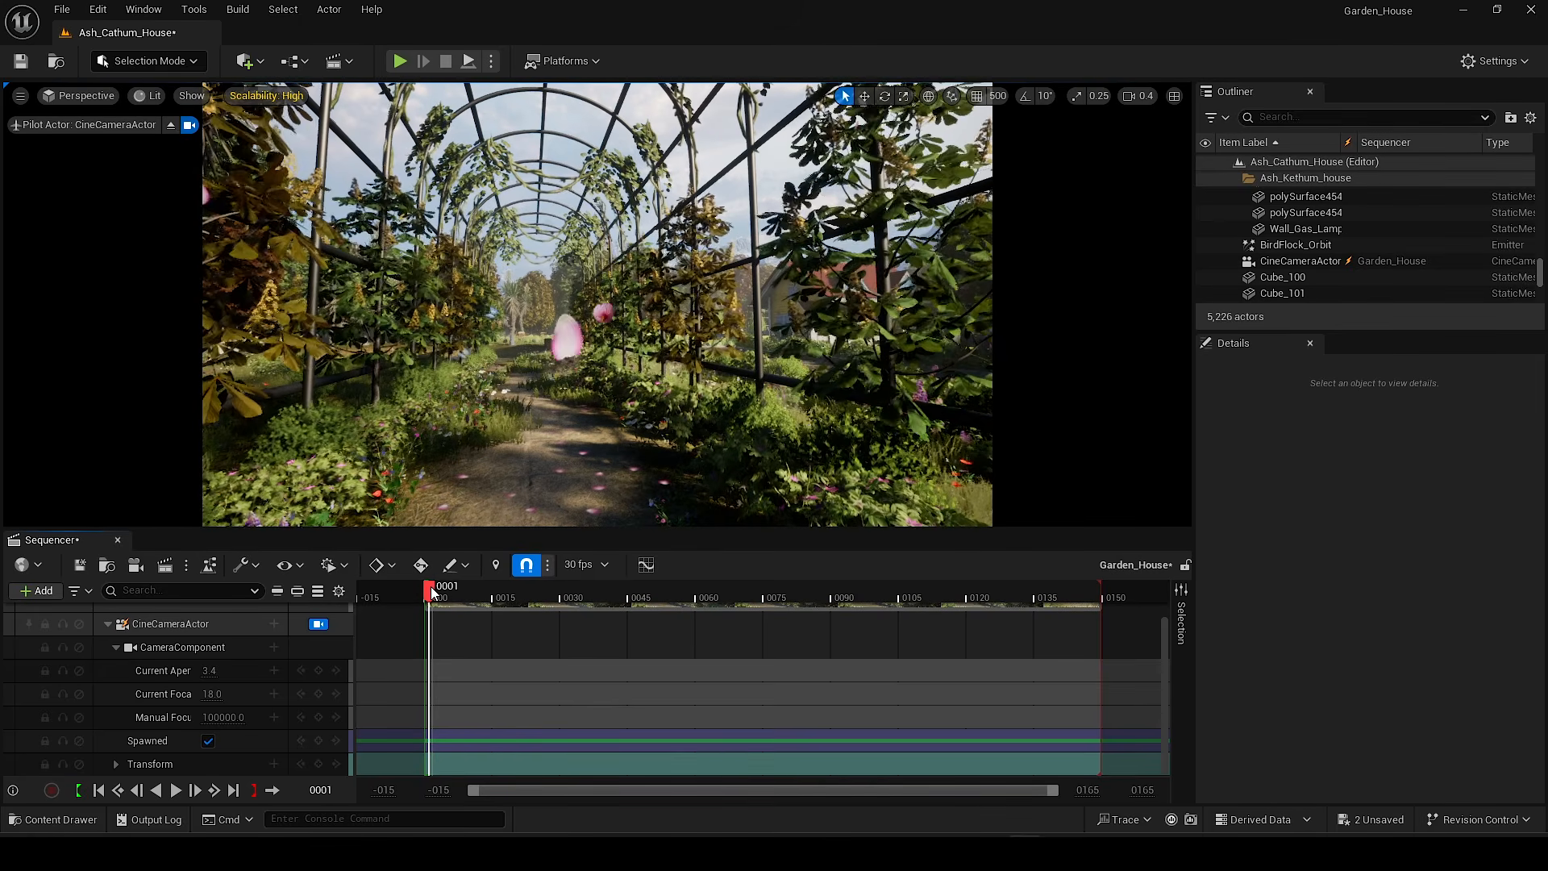
click(318, 764)
Step: At frame 146, move the camera forward along the path under the arches and key its Transform
drag(516, 600, 1084, 597)
key(w)
right_drag(577, 410, 578, 409)
scroll(577, 409, down, 1)
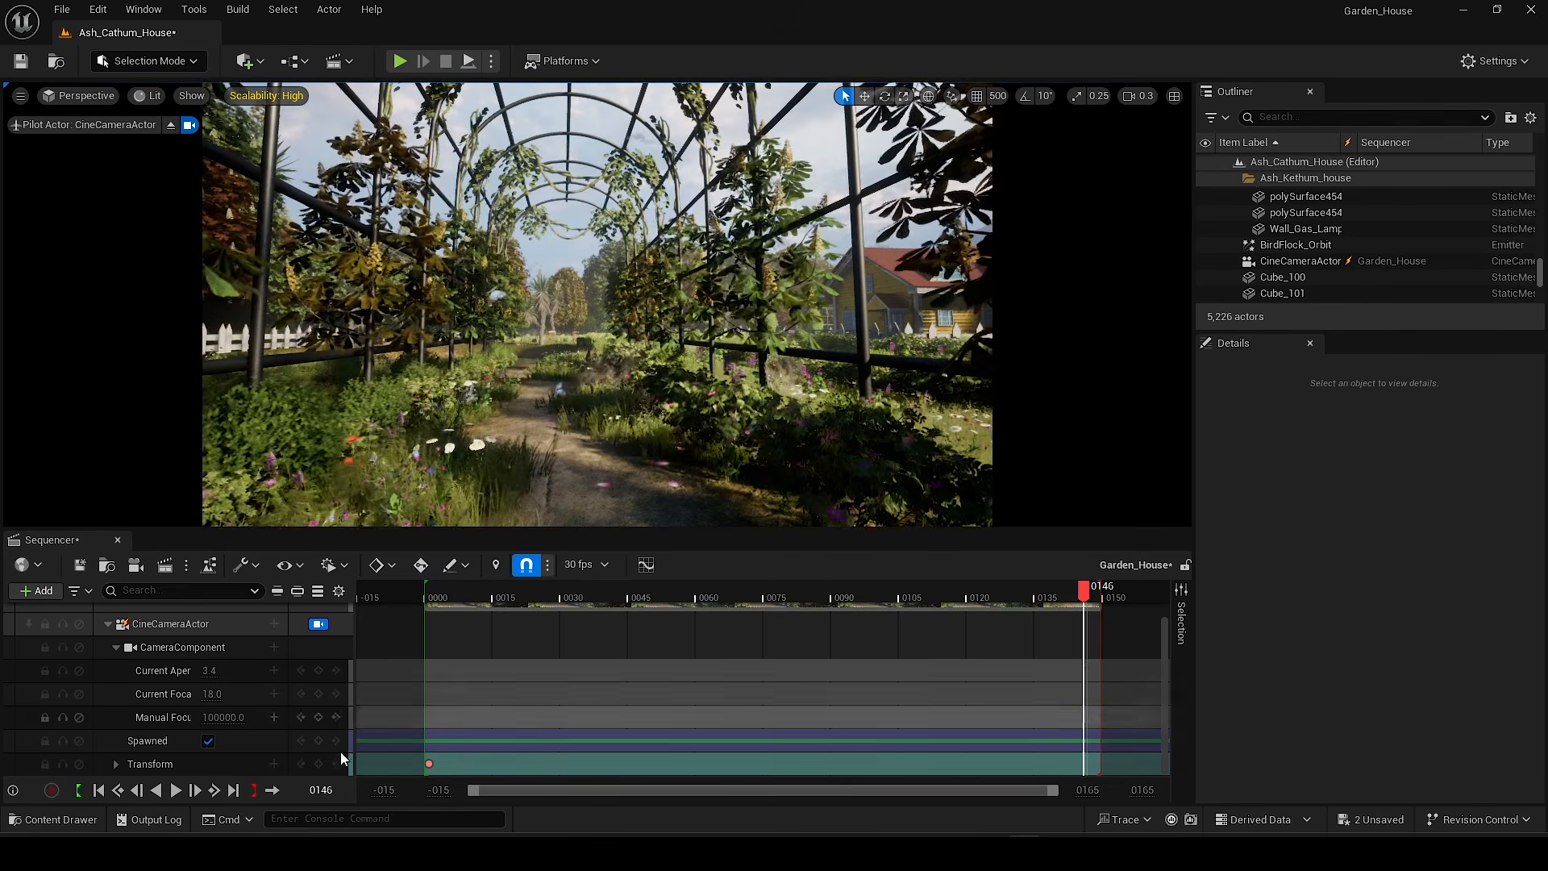
click(318, 763)
Step: Change the interpolation of the camera's Transform key at frame 1 and play the sequence from the start
right_click(429, 762)
click(542, 650)
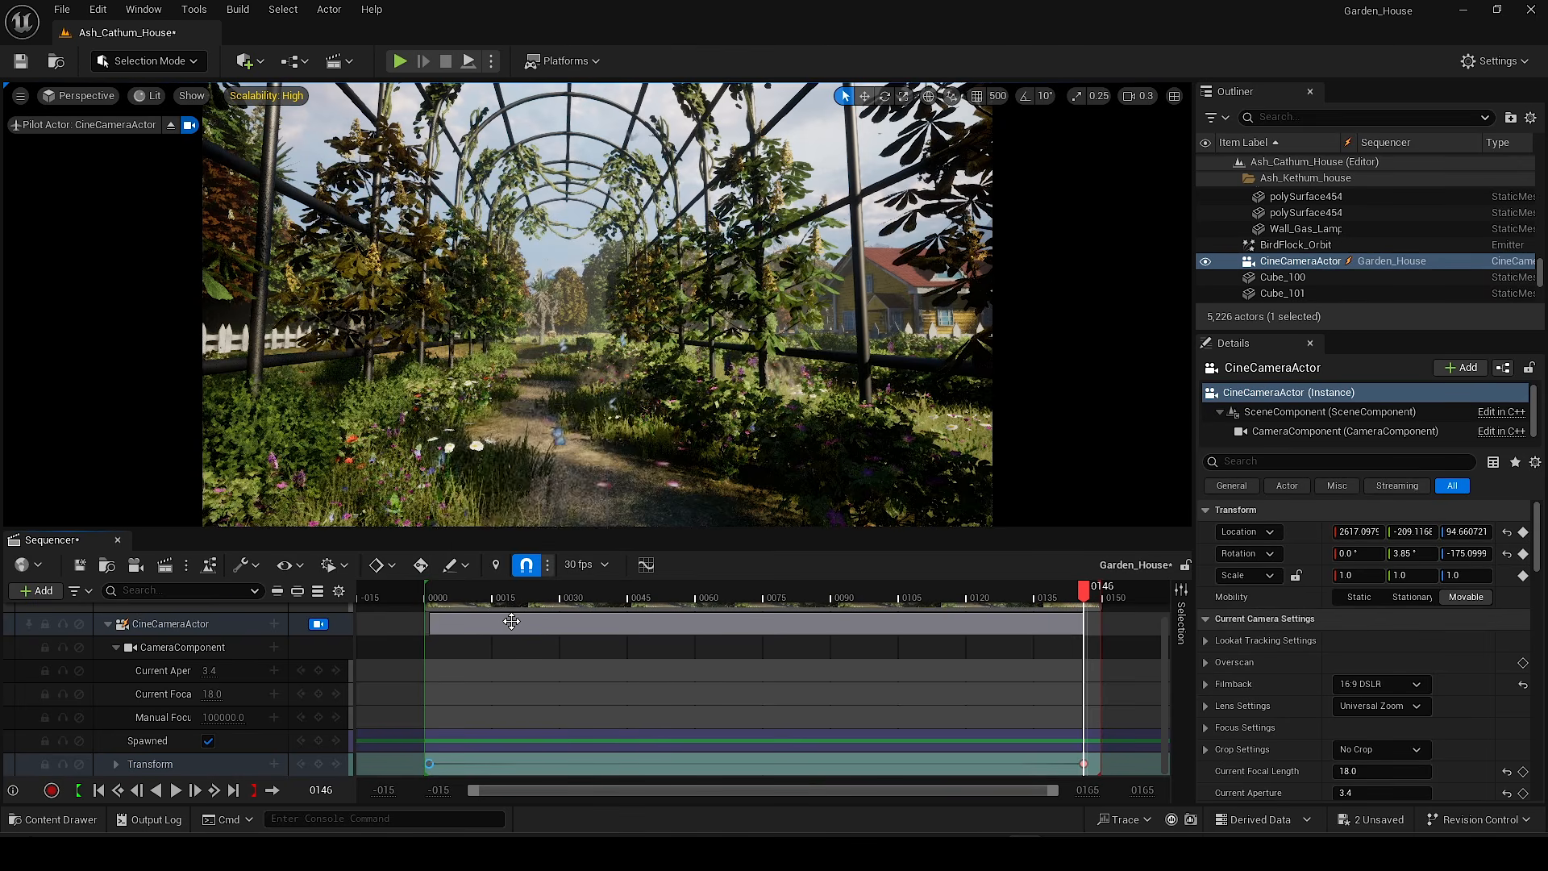
click(431, 593)
key(space)
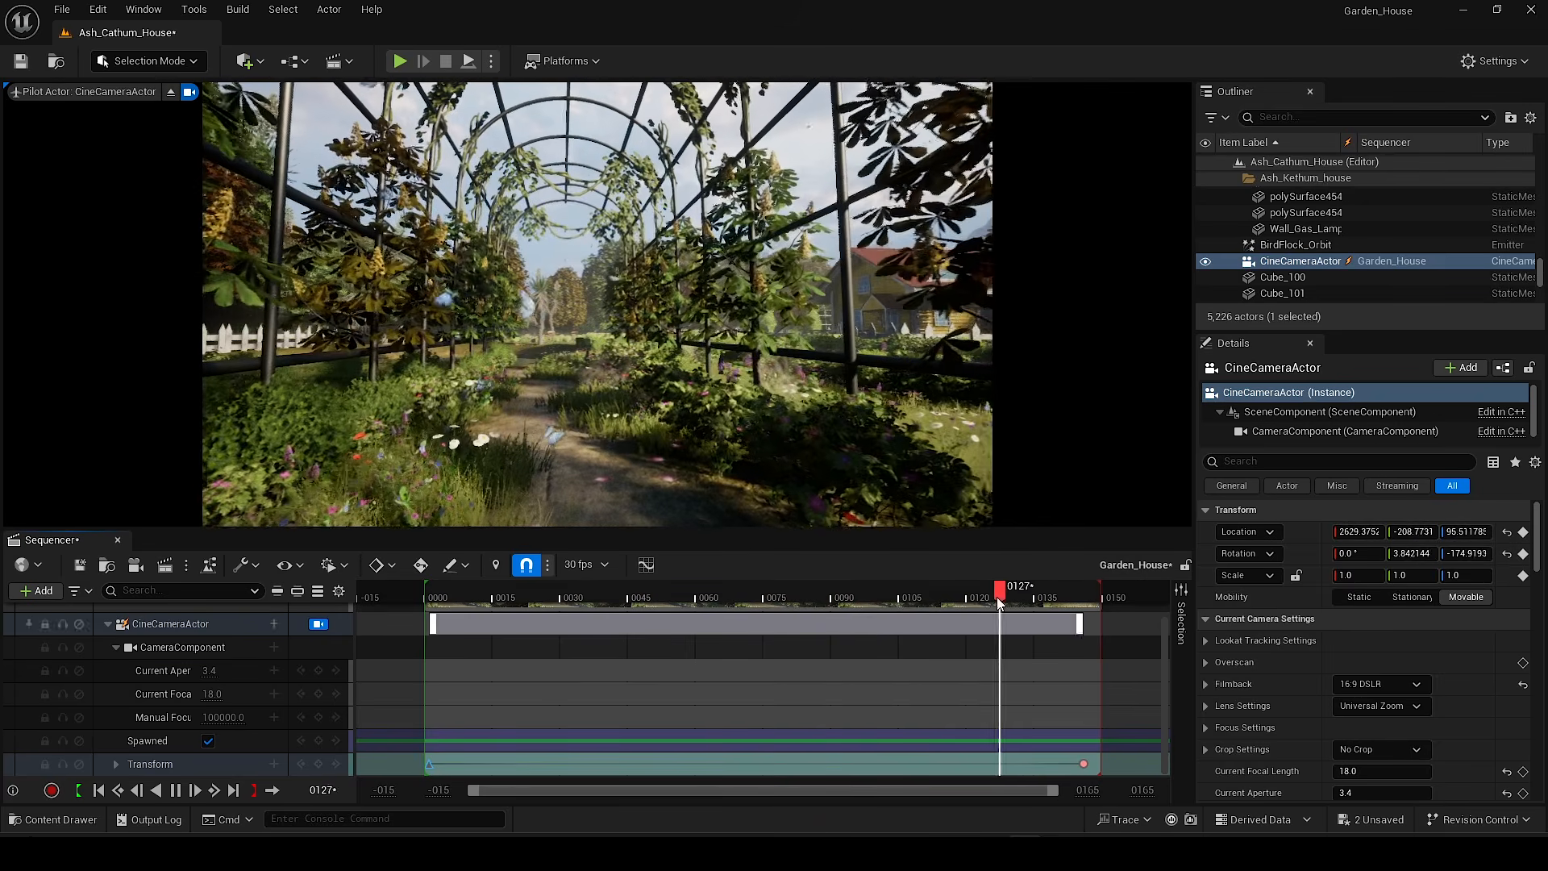
key(space)
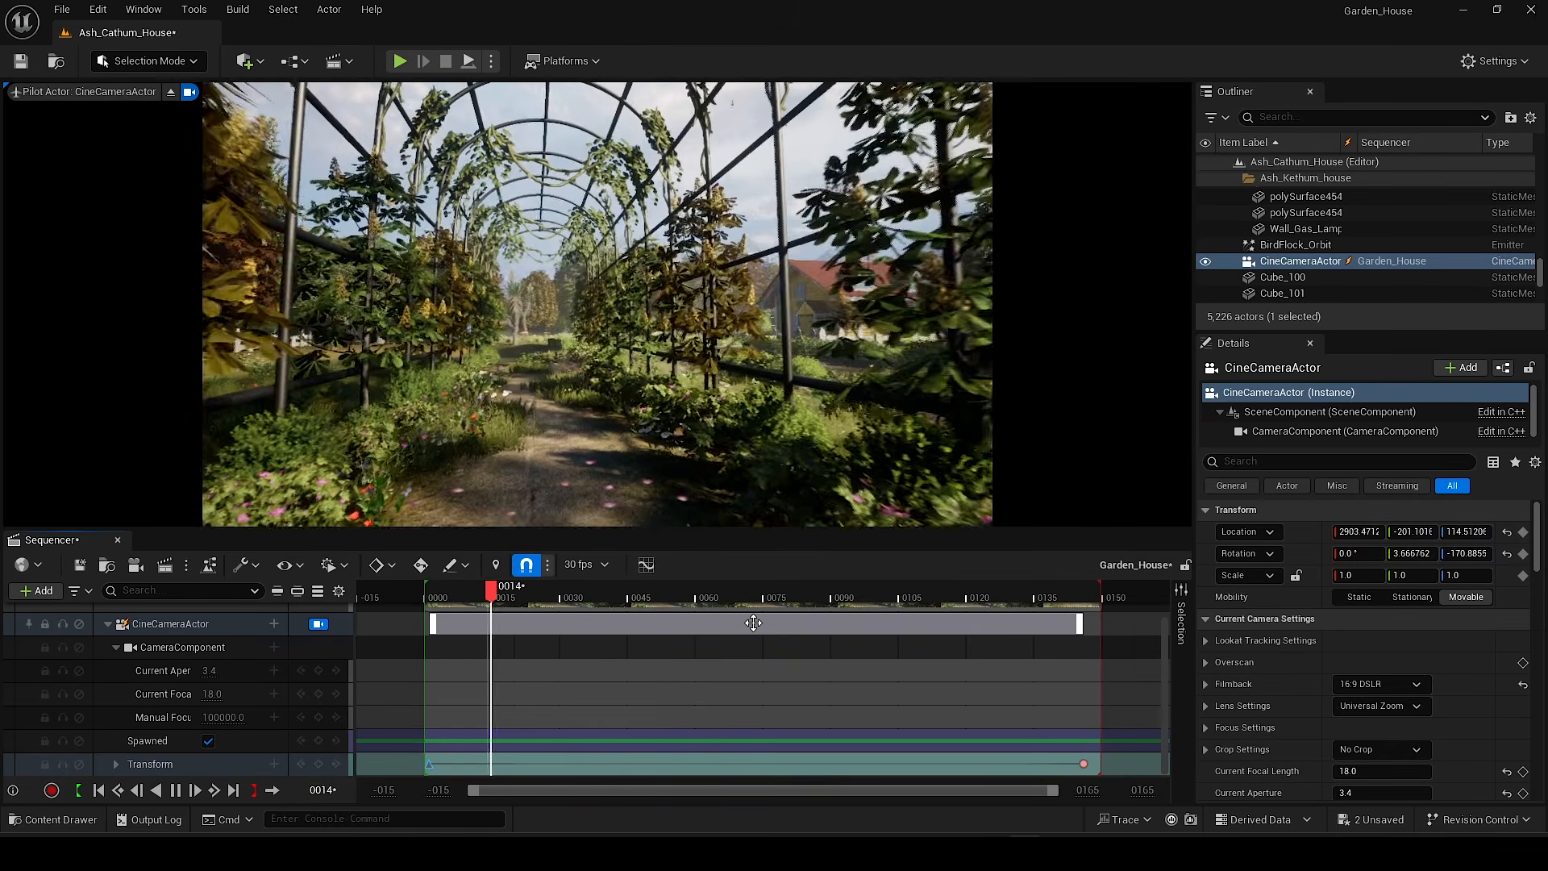
key(space)
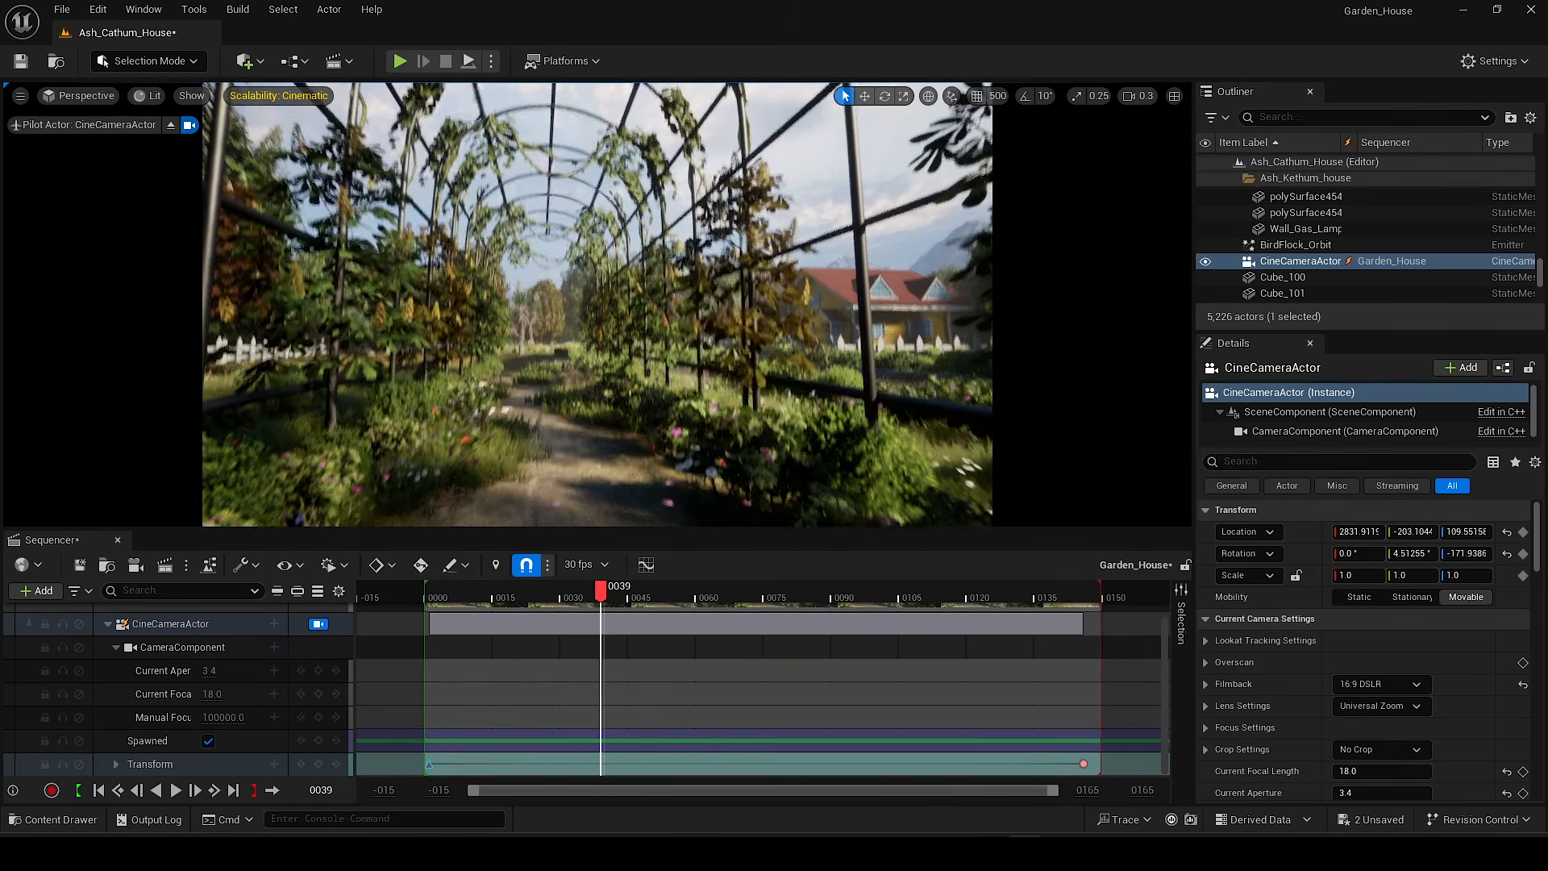
Step: Search the plugins for "movie" to check whether Movie Render Queue is enabled
click(99, 9)
click(176, 278)
text(movie)
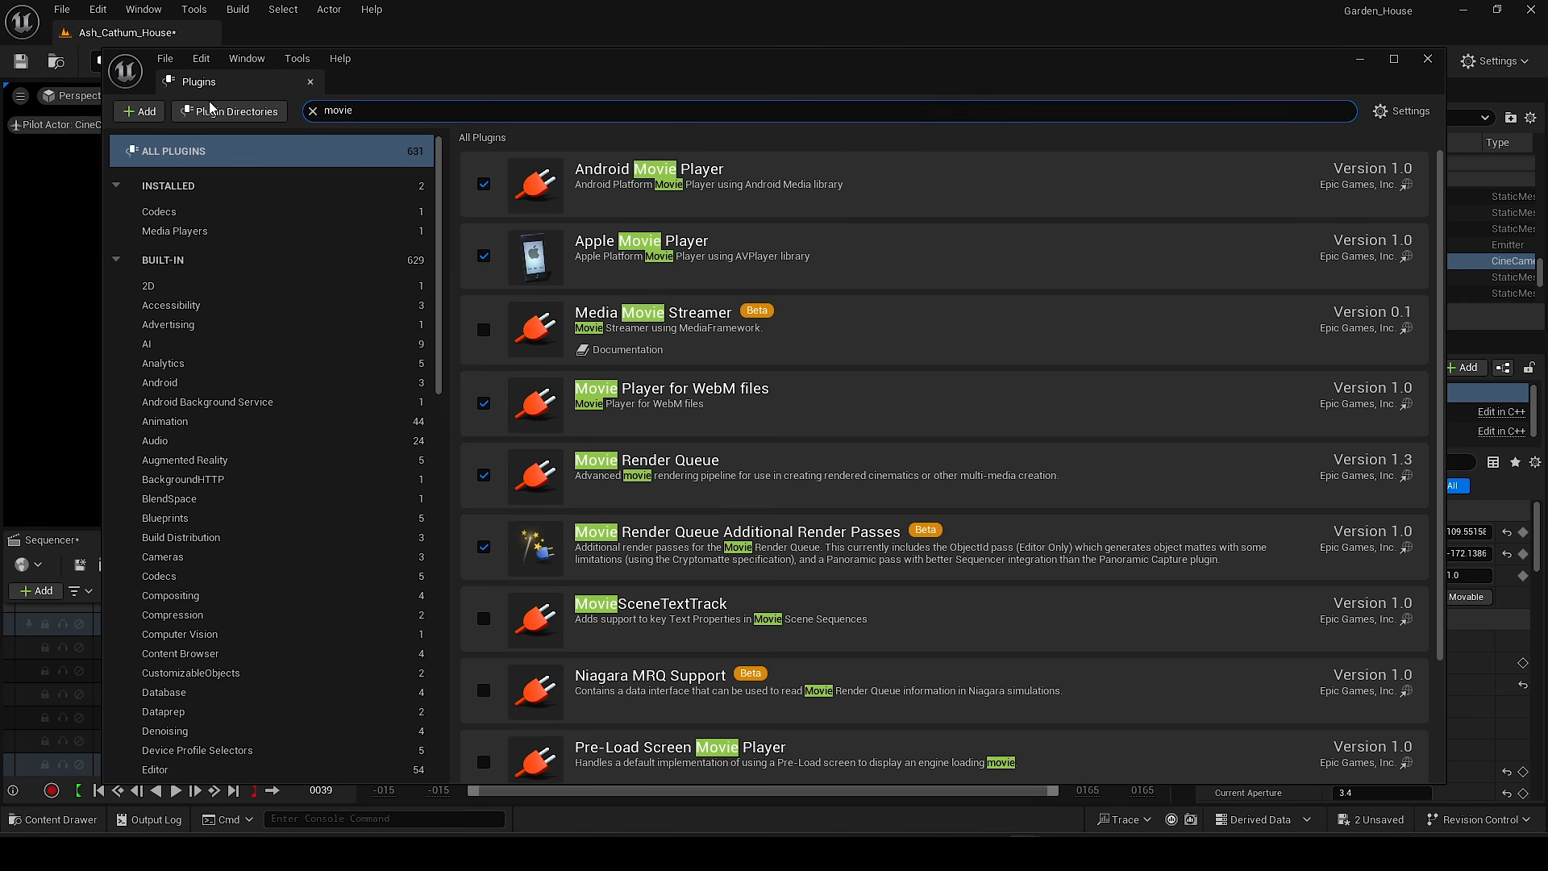
middle_click(226, 75)
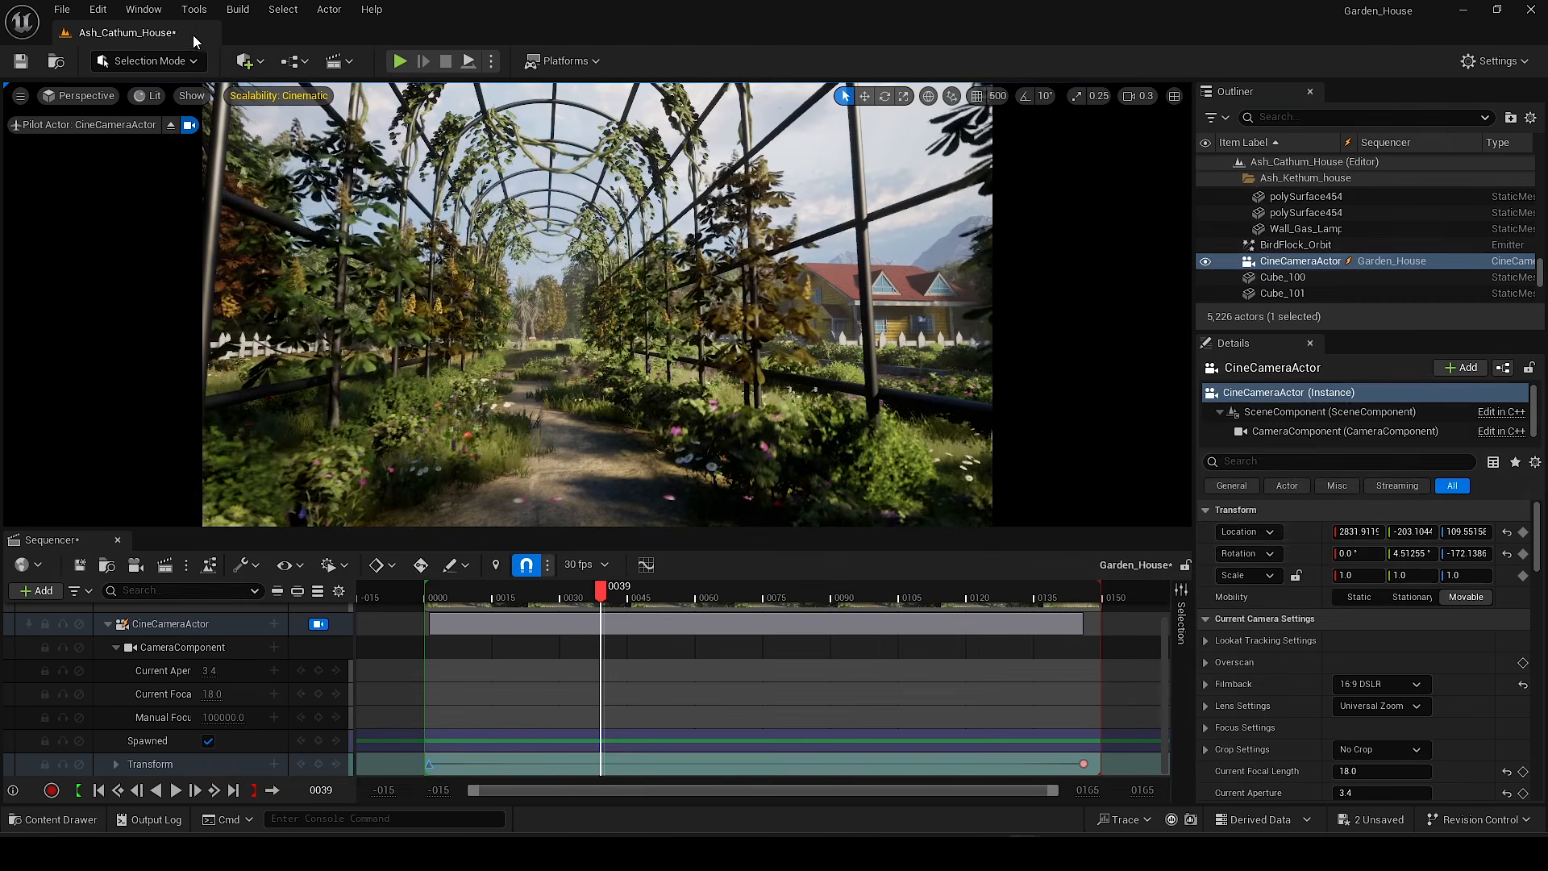
Step: Open the Movie Render Queue and add the Garden_House level sequence as a render job
click(145, 9)
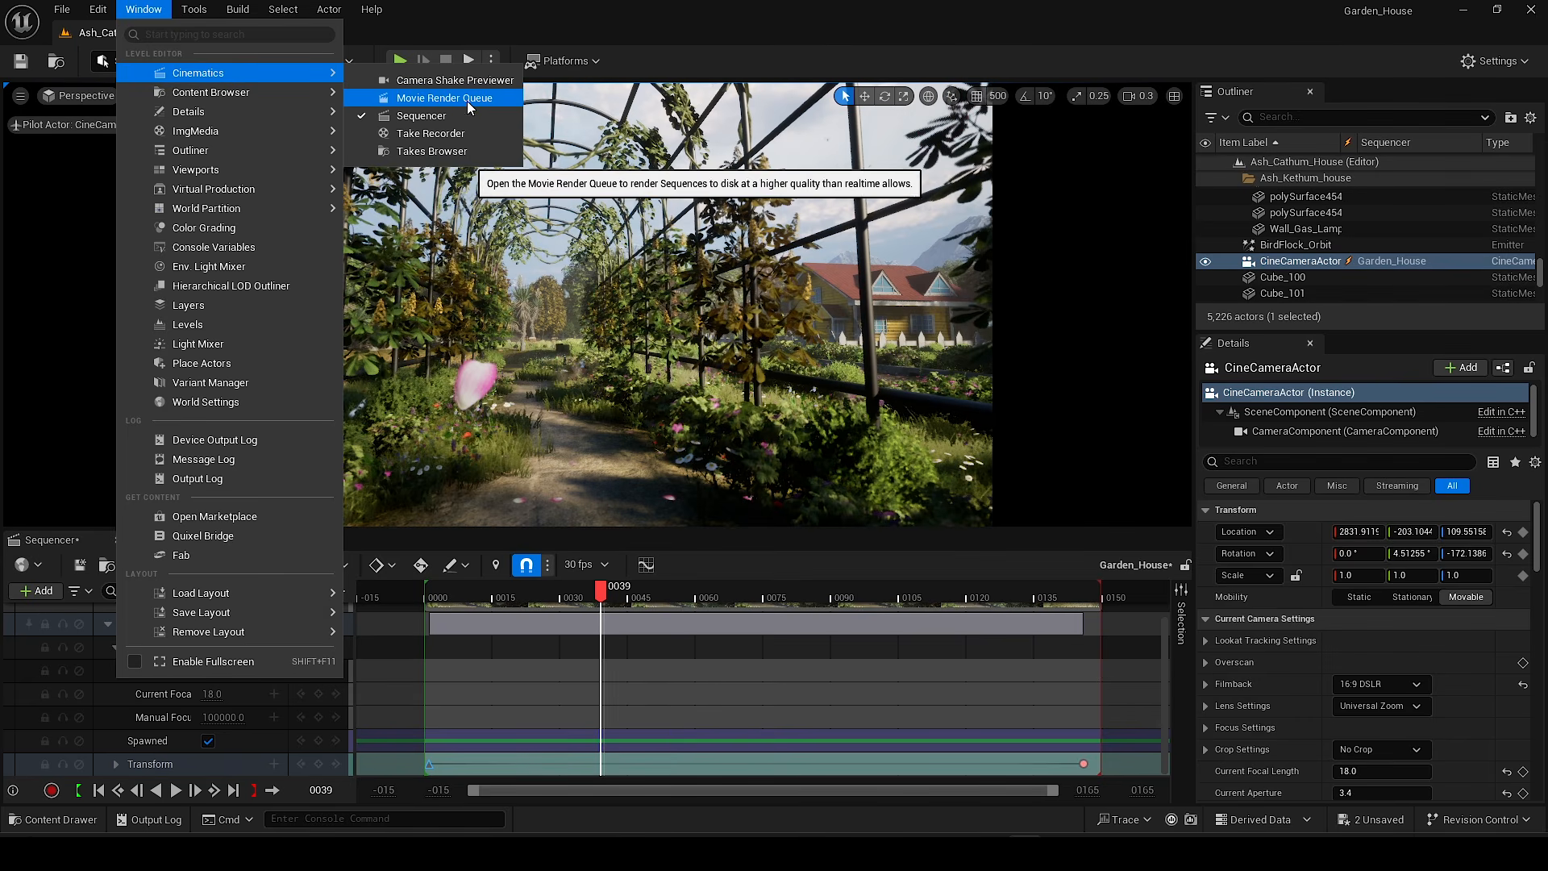
click(412, 100)
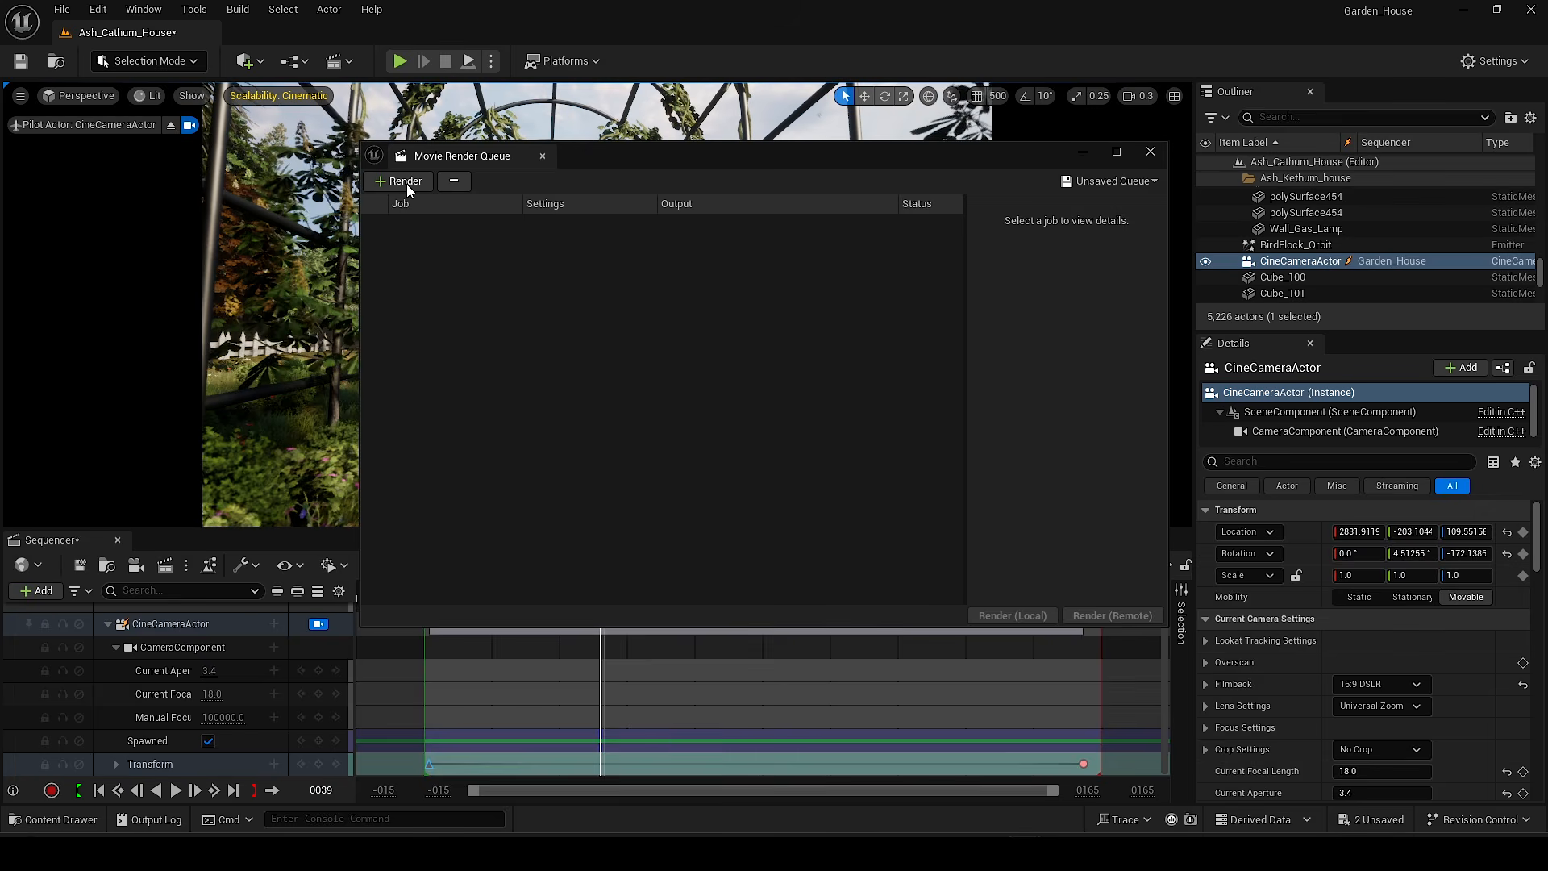
click(407, 184)
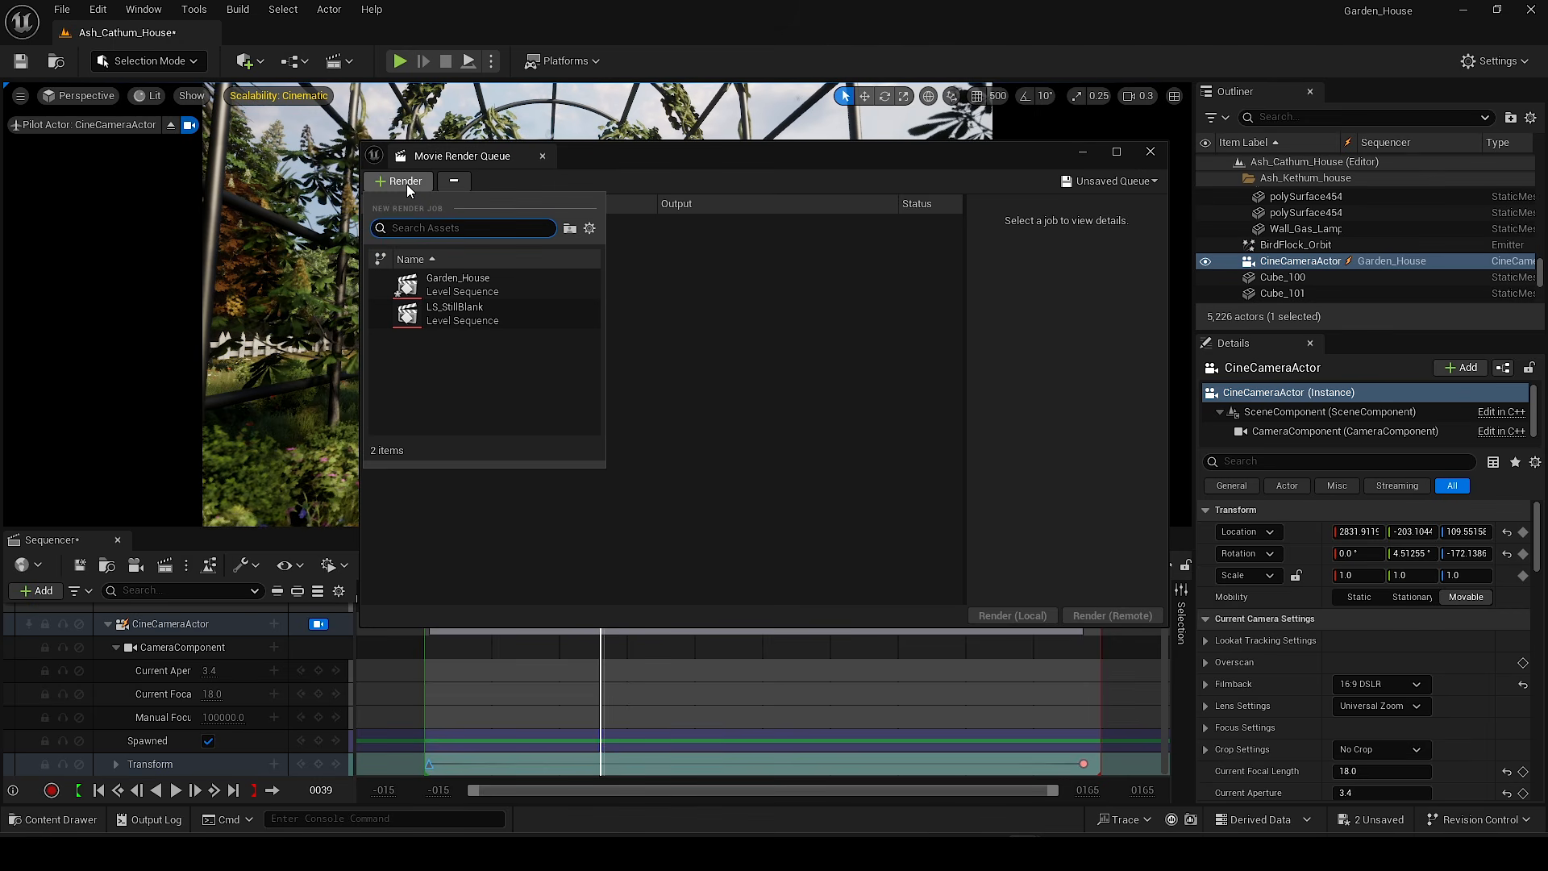
click(445, 286)
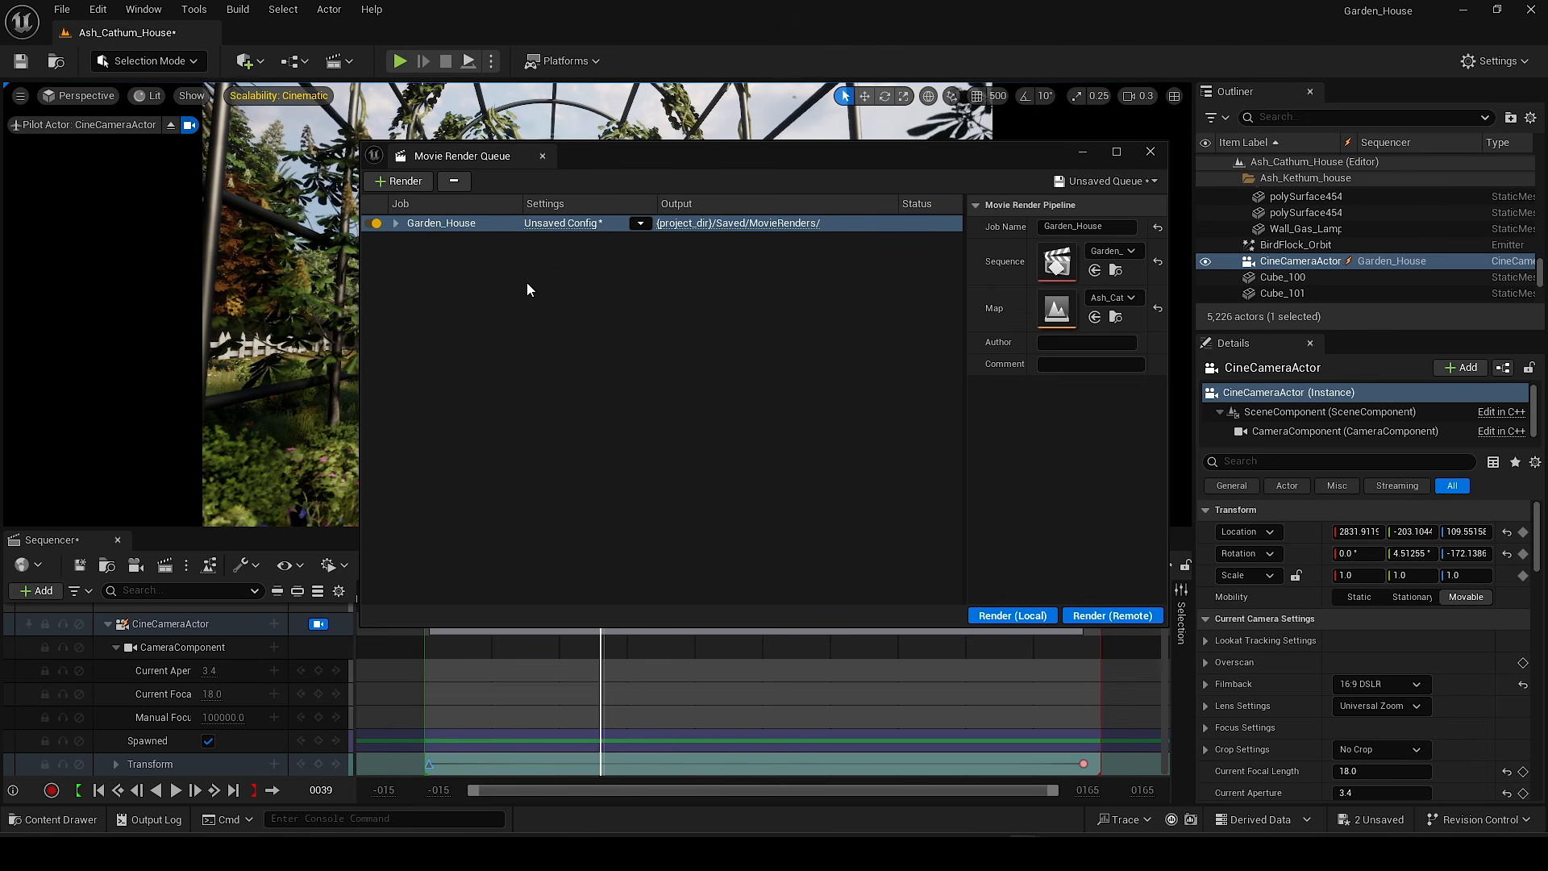
Step: Open the Garden_House job's render configuration and remove the .jpg Sequence [8bit] export
click(568, 231)
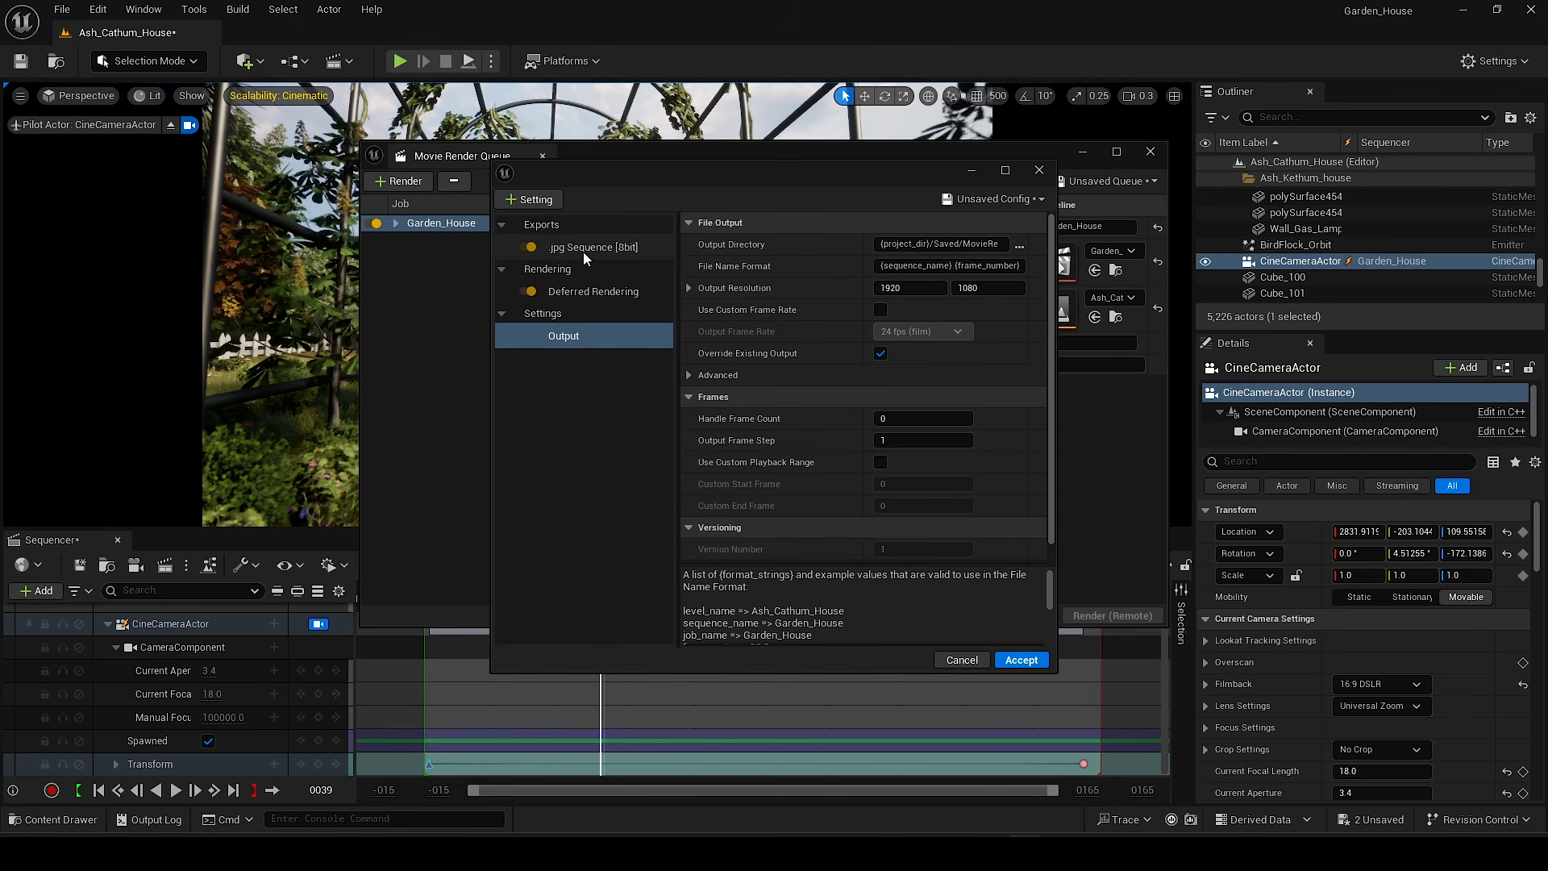
click(583, 252)
key(Delete)
Step: Add Anti-aliasing with temporal sample count 32, override the method with None, and enable Use Camera Cut for Warm Up and Render Warm Up Frames
click(534, 202)
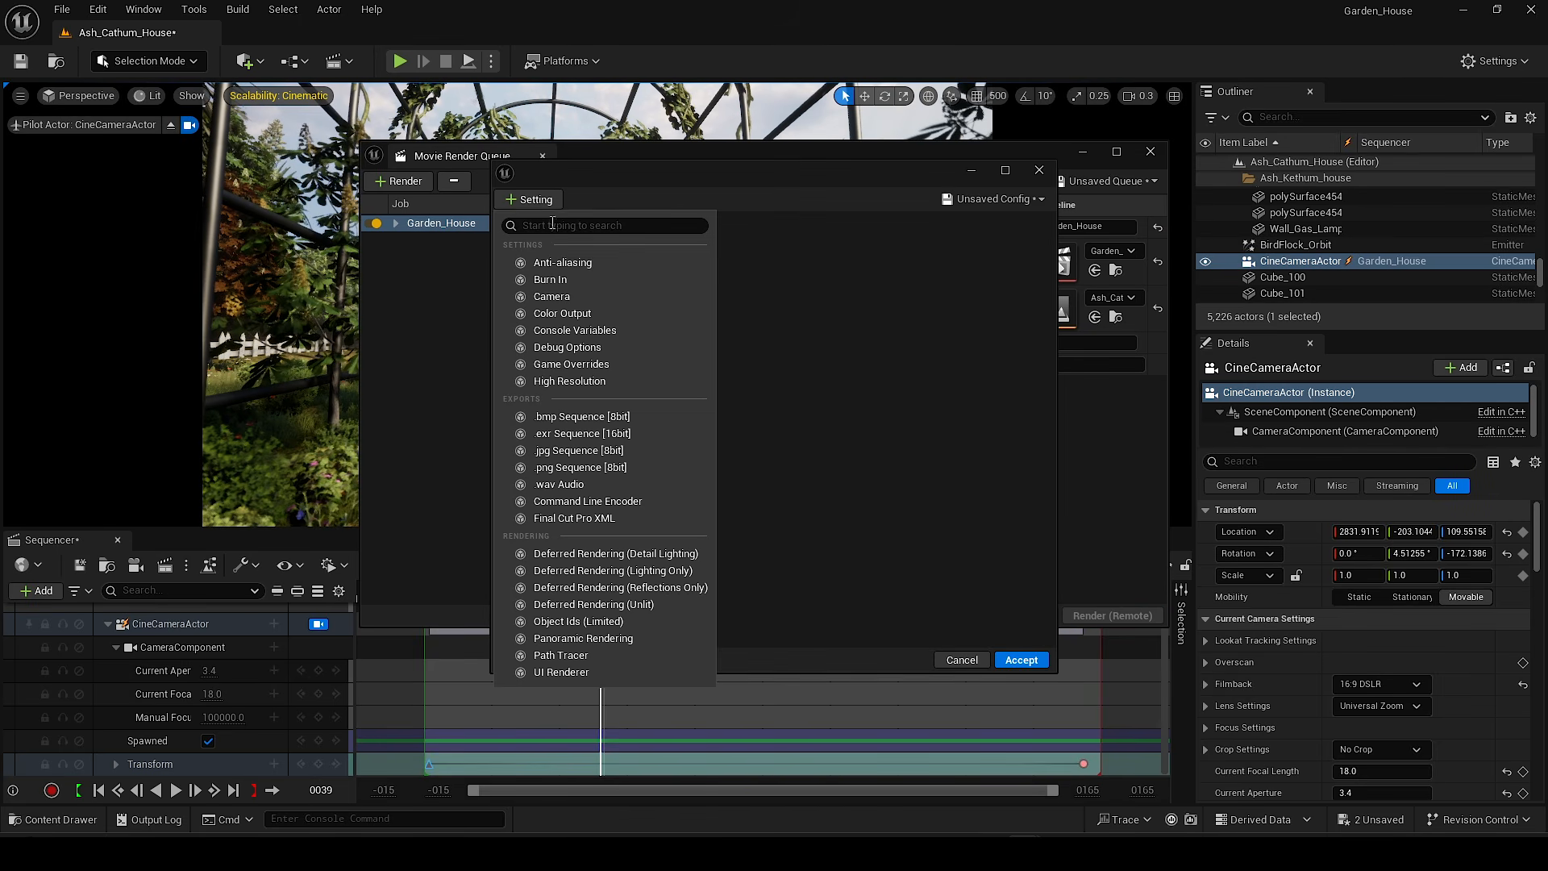
click(579, 263)
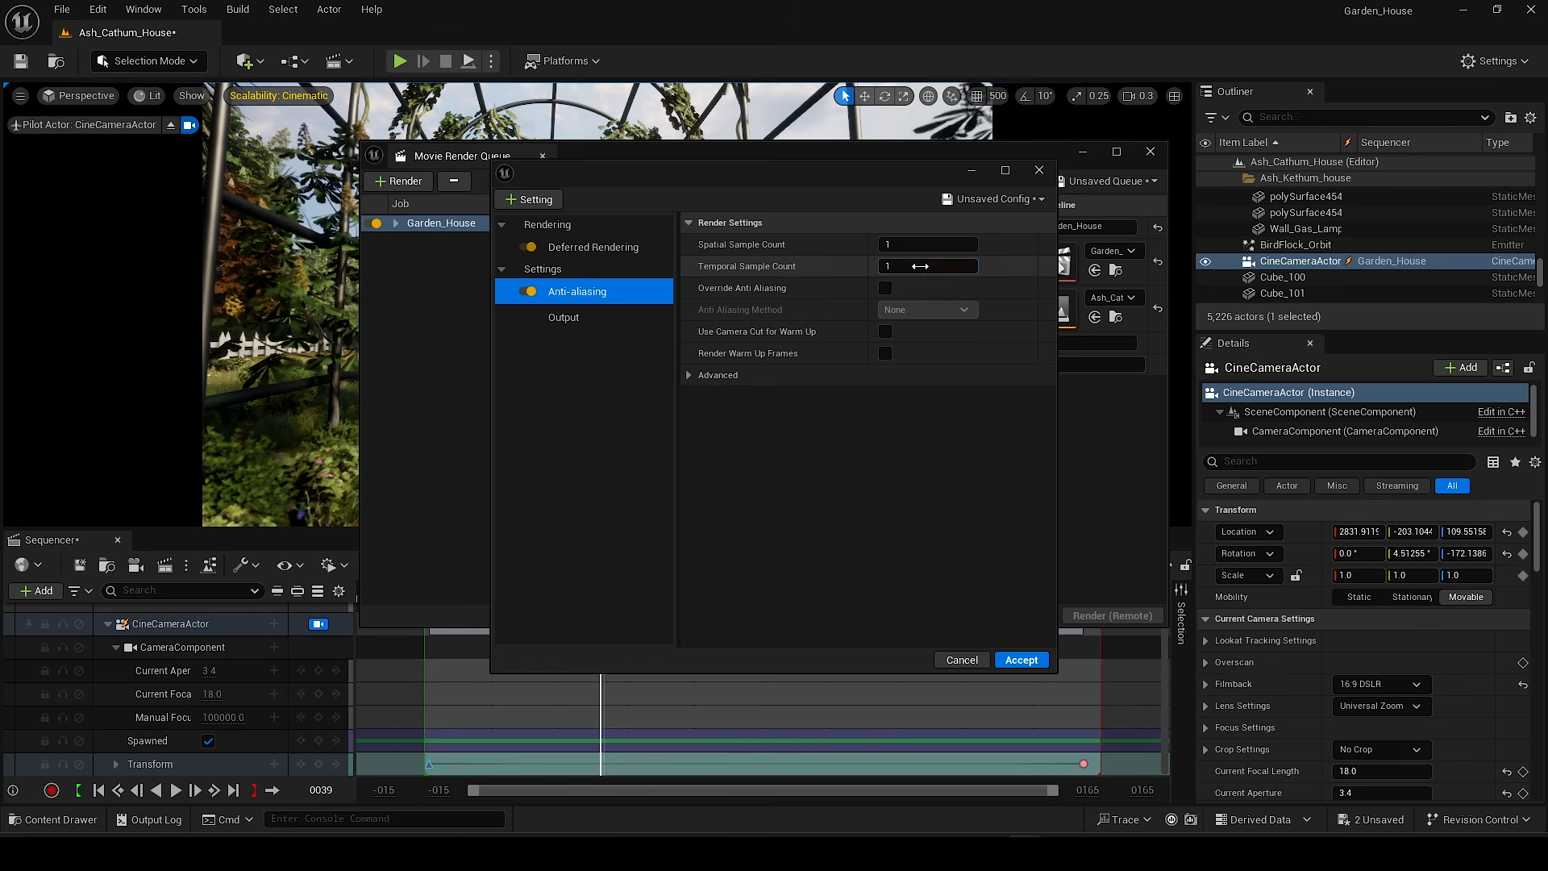
click(885, 288)
click(885, 331)
click(885, 353)
Step: Add the Camera setting to the render configuration with Shutter Timing set to Frame Close
click(540, 206)
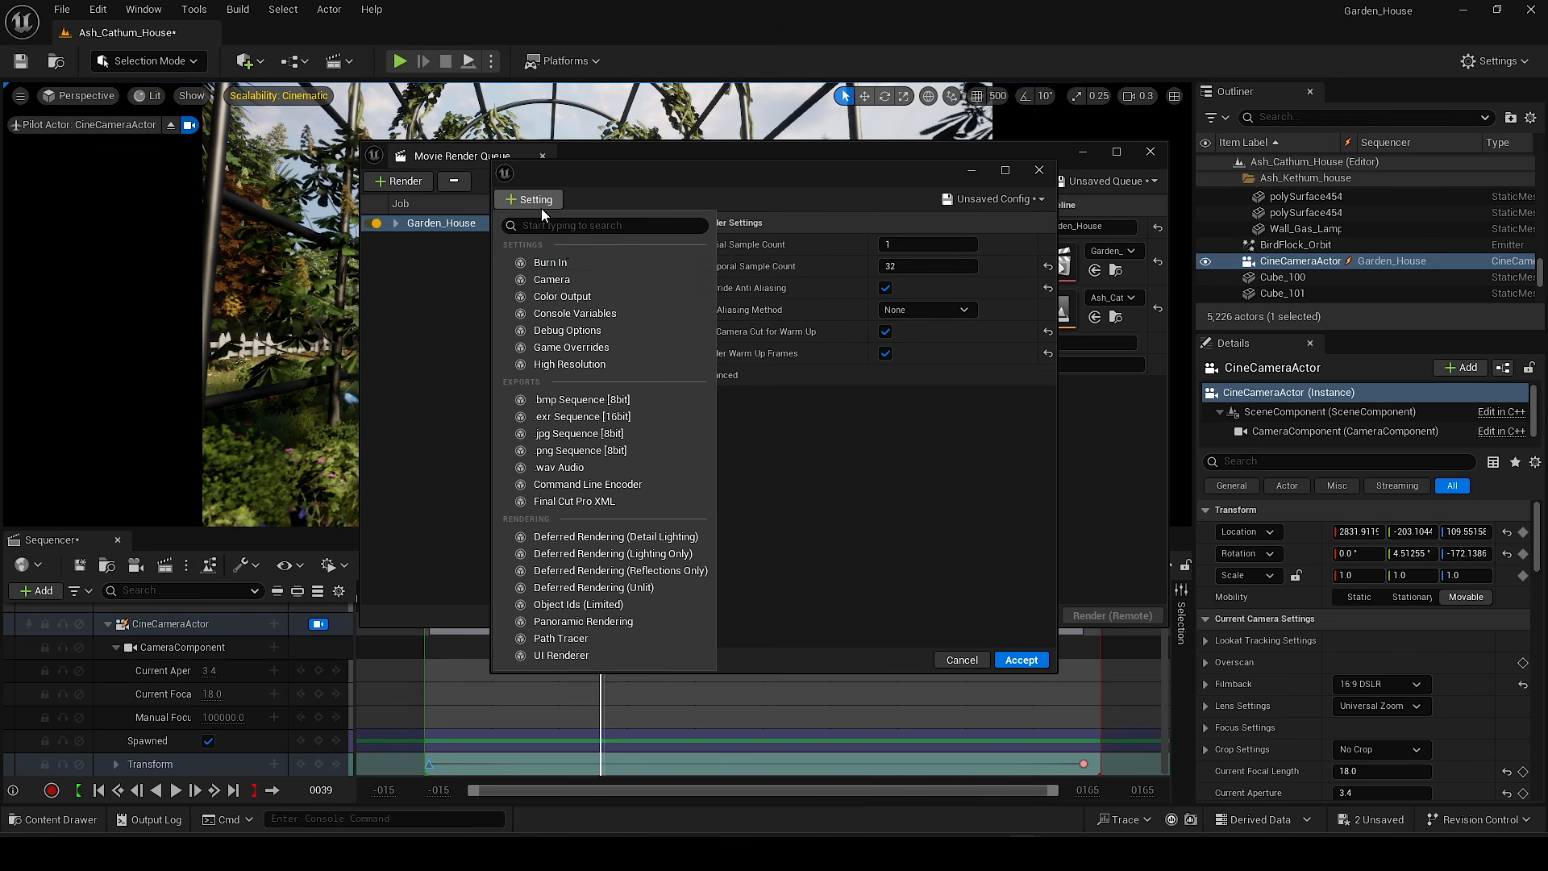
click(592, 281)
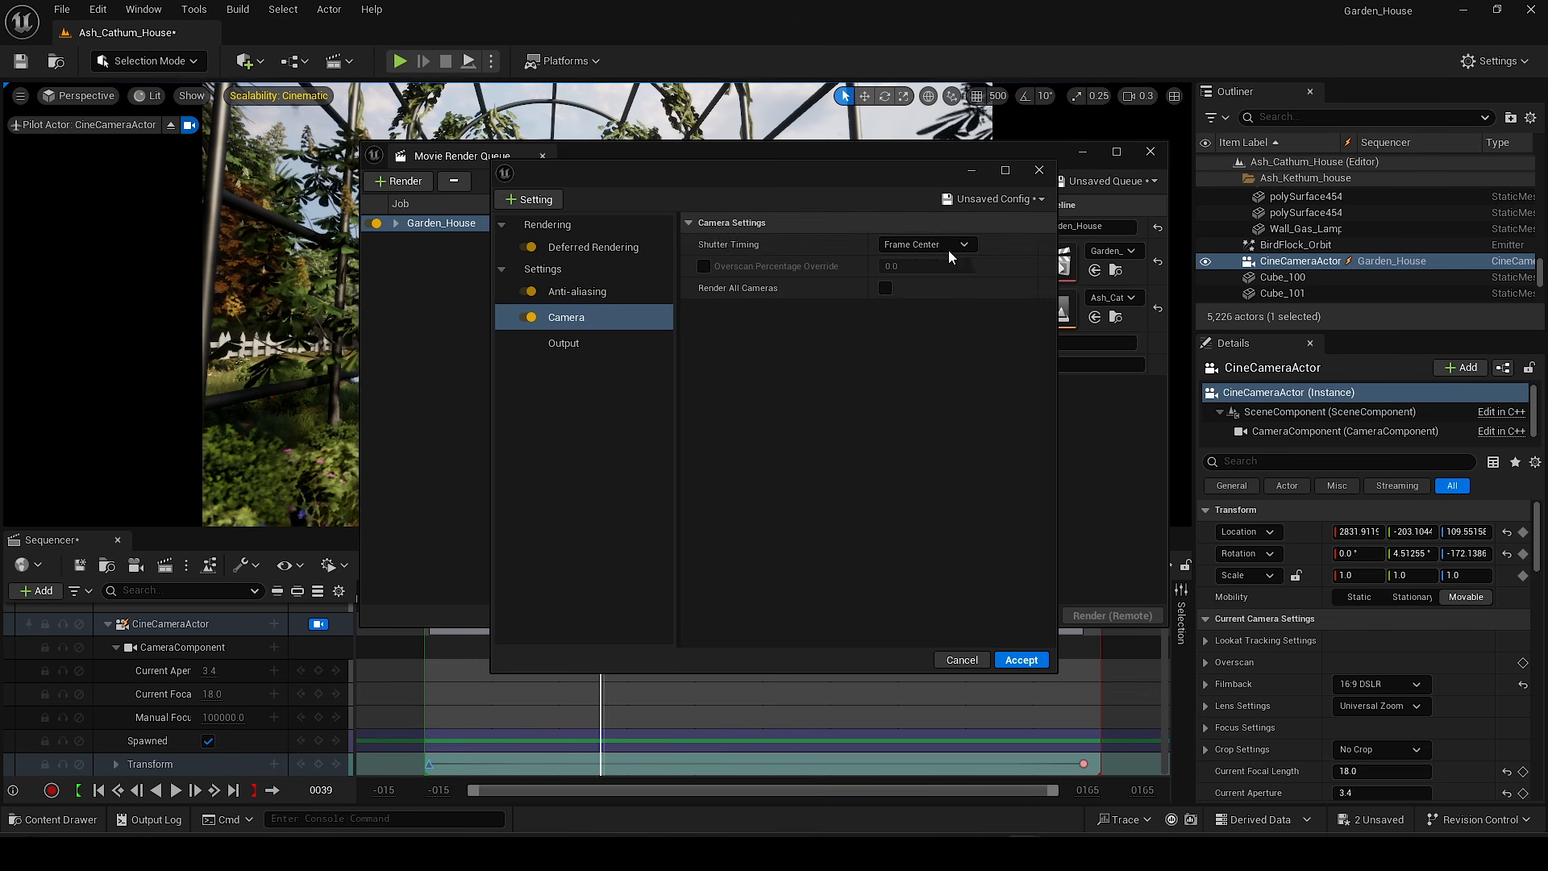
click(925, 245)
click(922, 290)
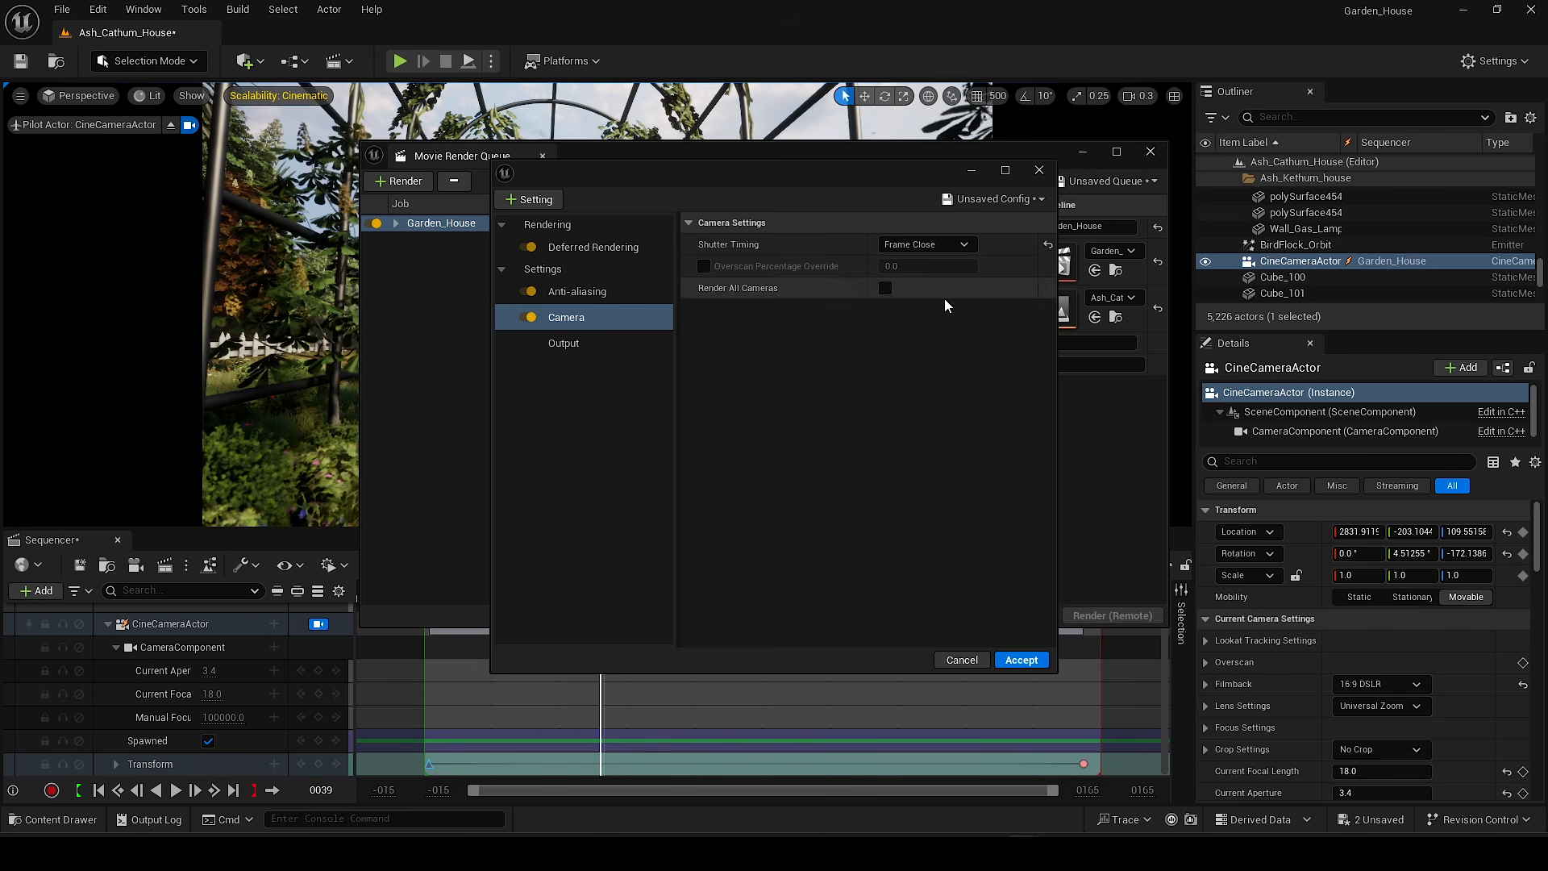
Step: Add the Console Variables setting with r.ScreenPercentage at 100 and foliage.ForceLOD at 0
click(538, 200)
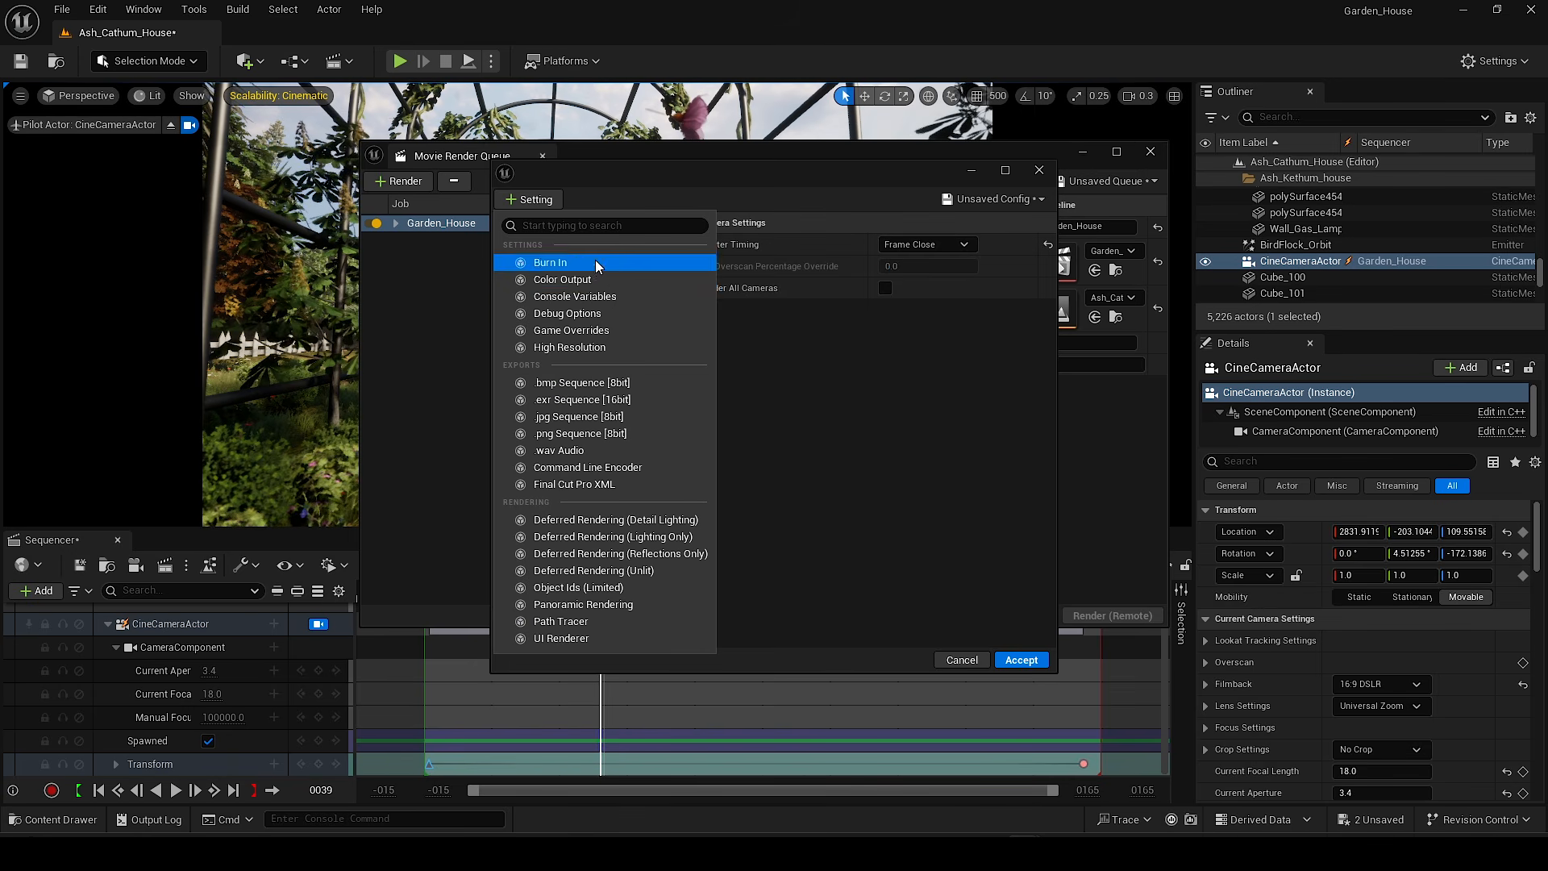
click(554, 296)
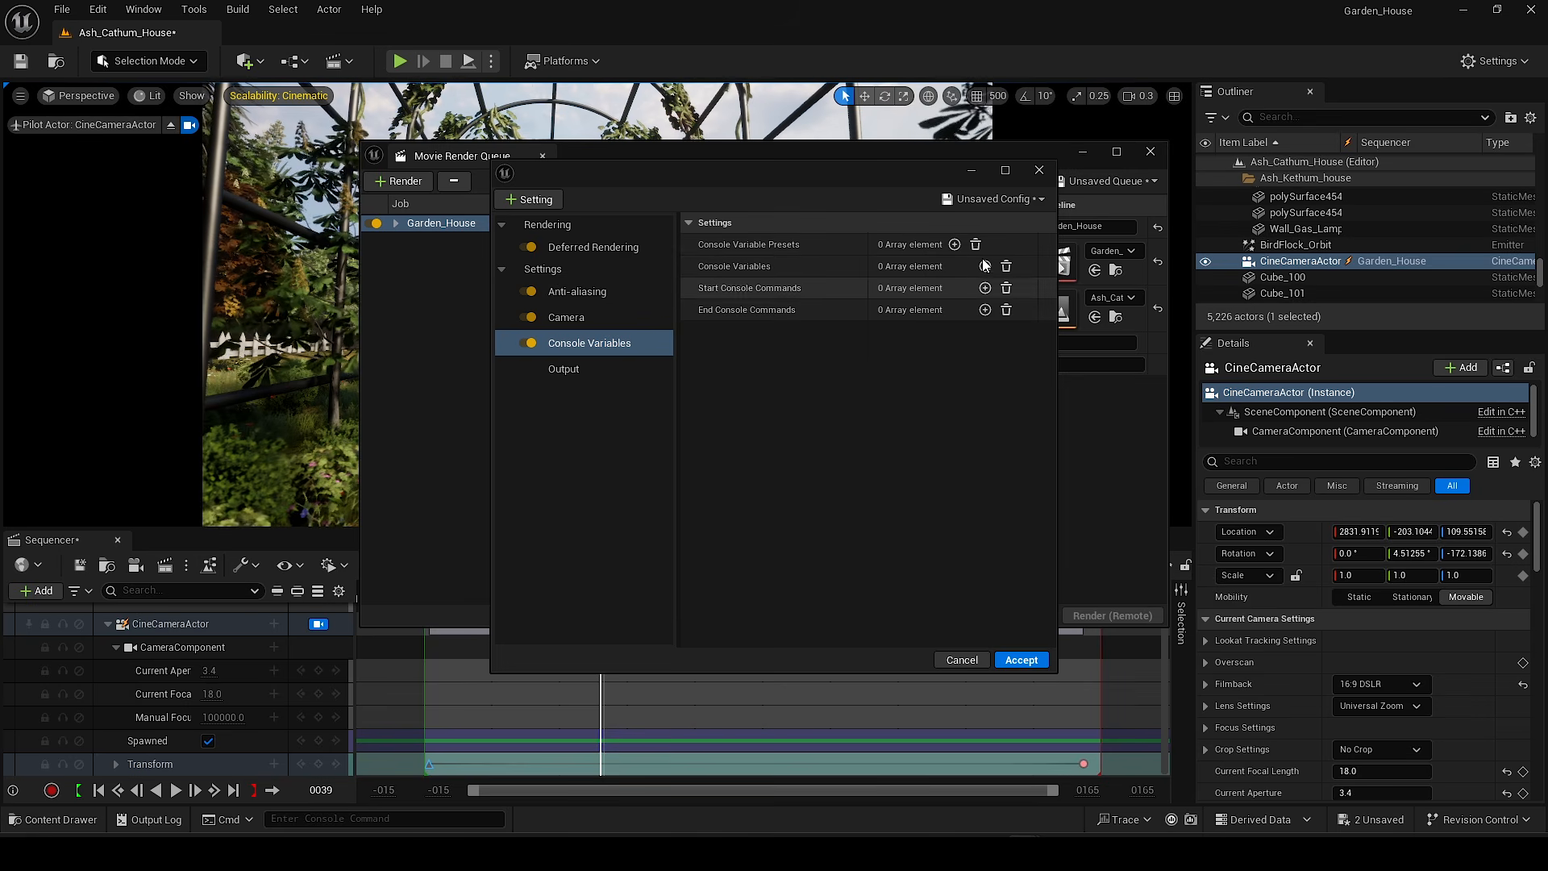
click(984, 266)
click(984, 266)
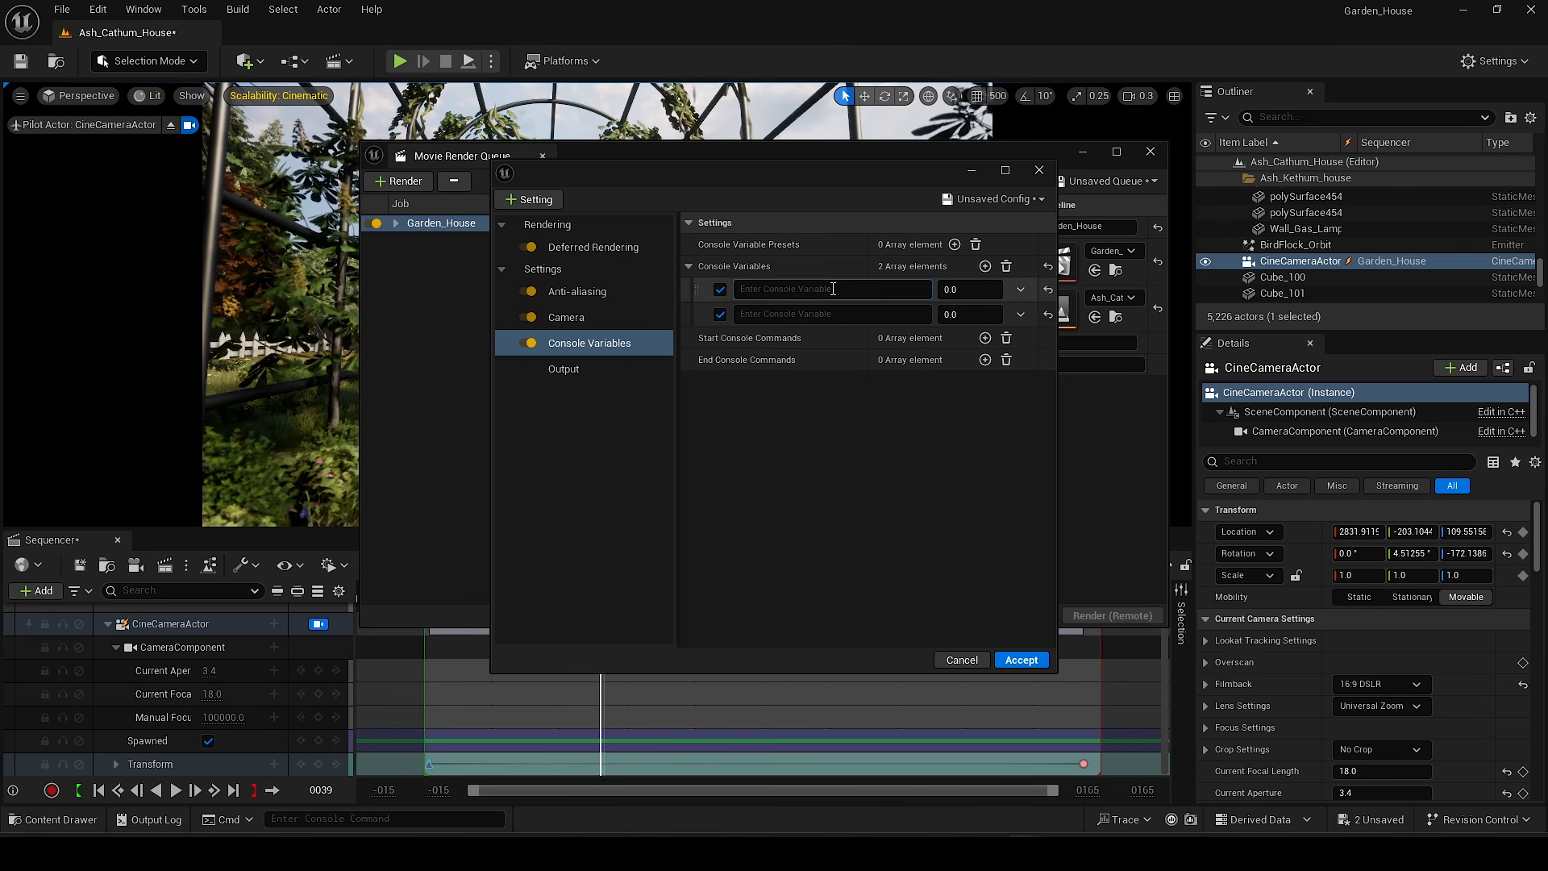
text(r.scre)
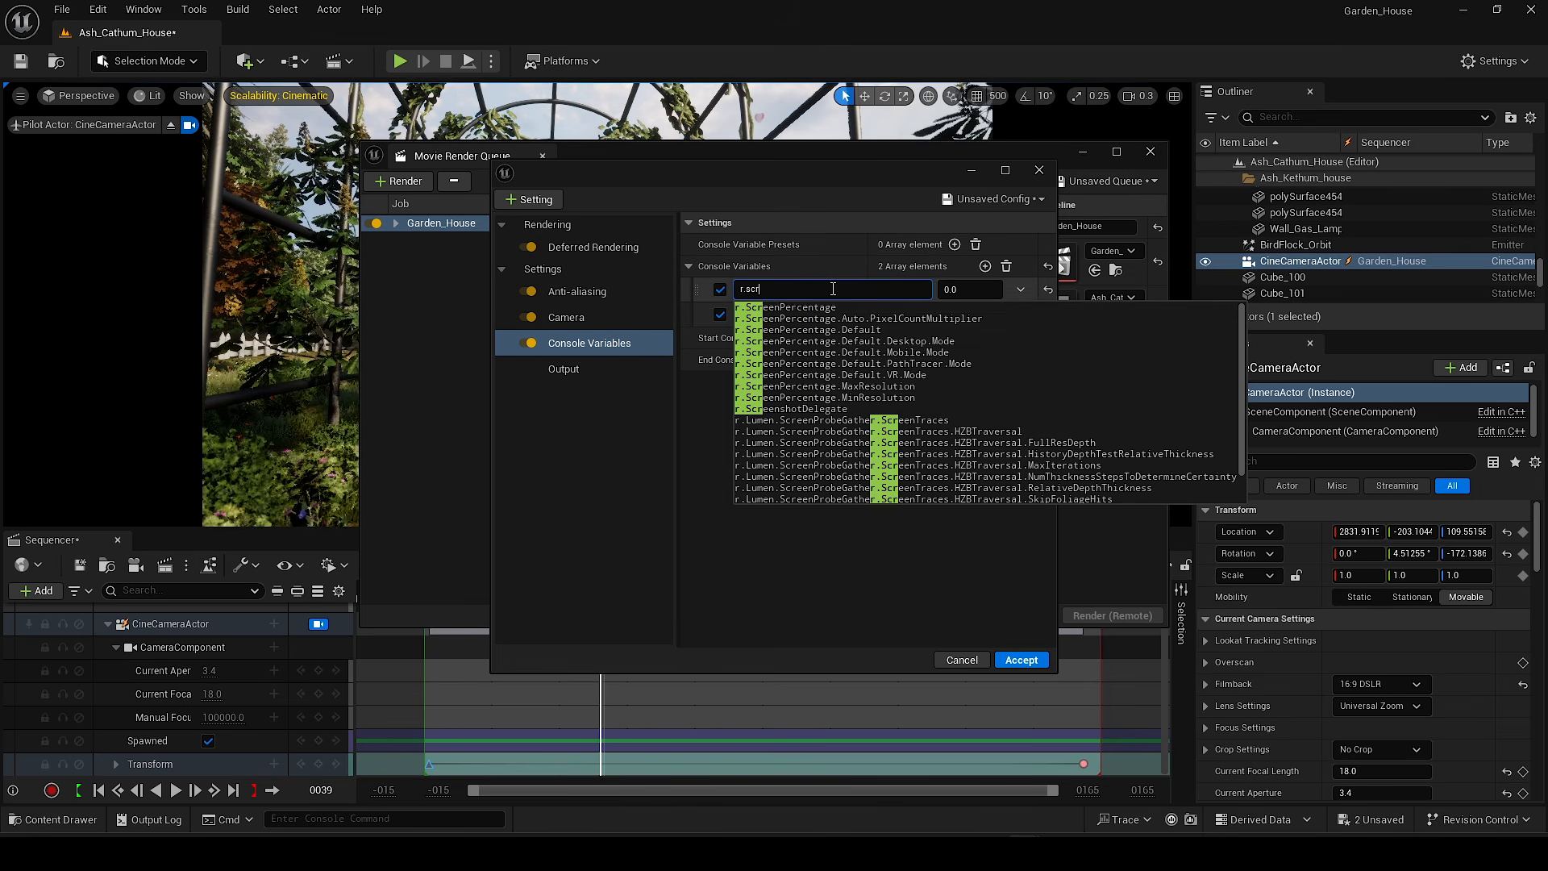
click(826, 309)
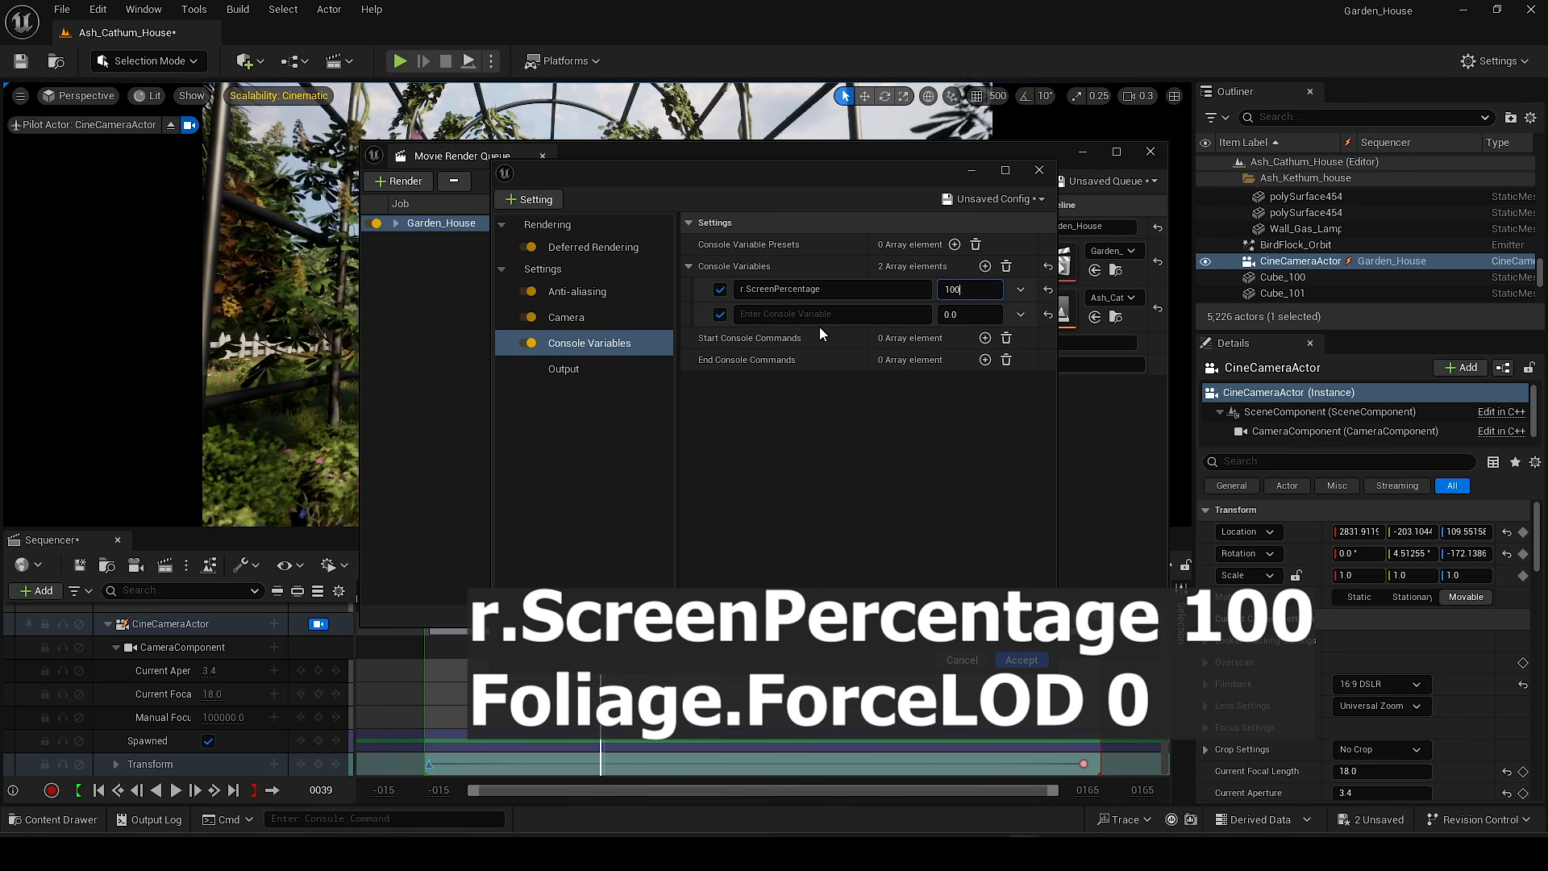
text(folia)
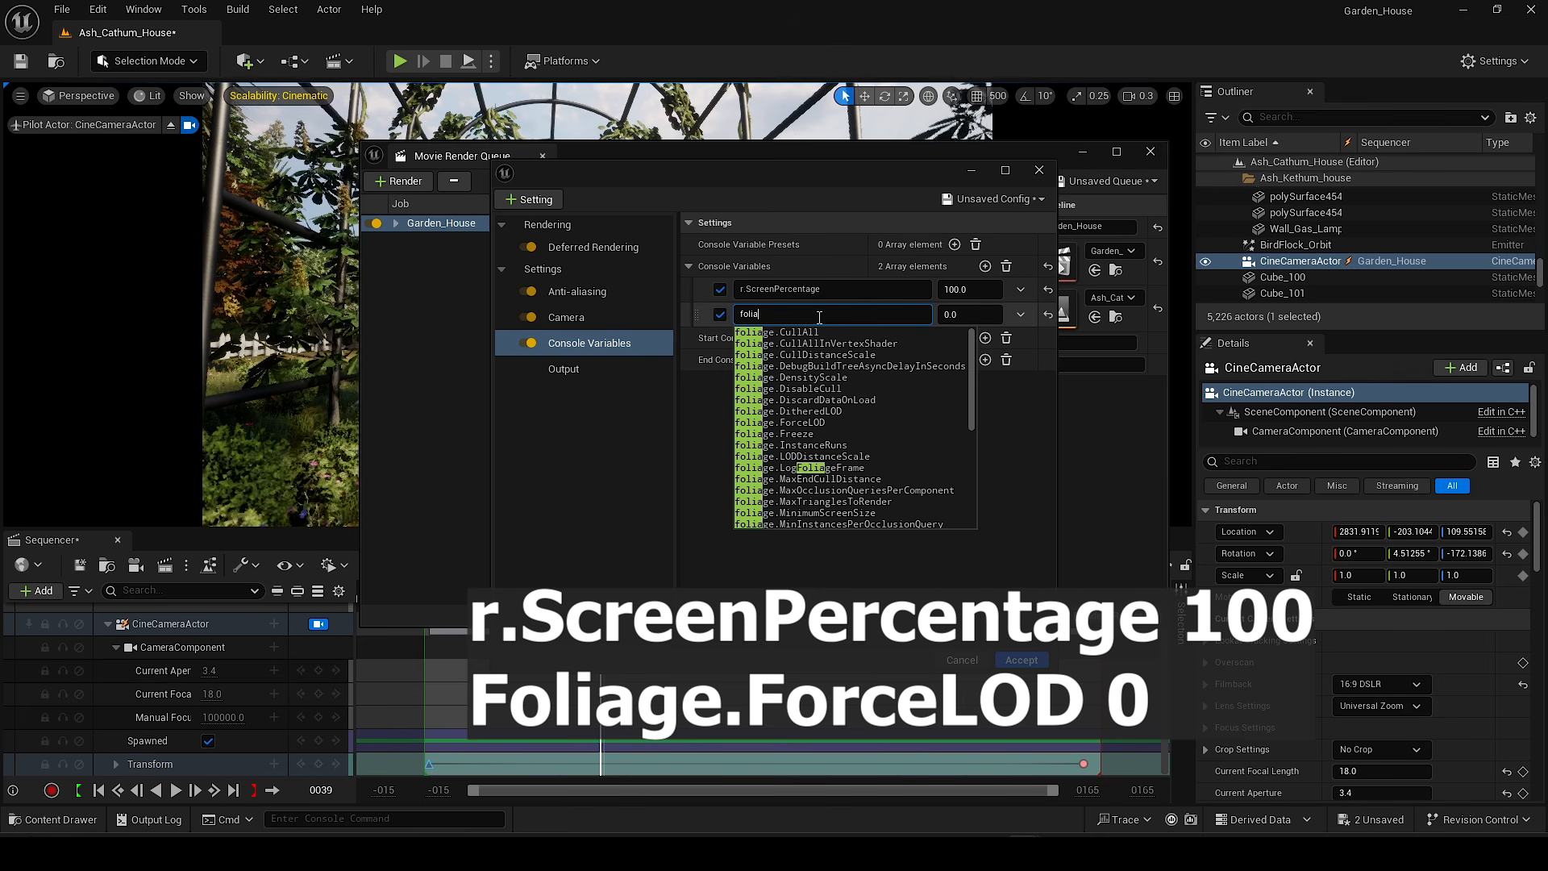
text(ge.for)
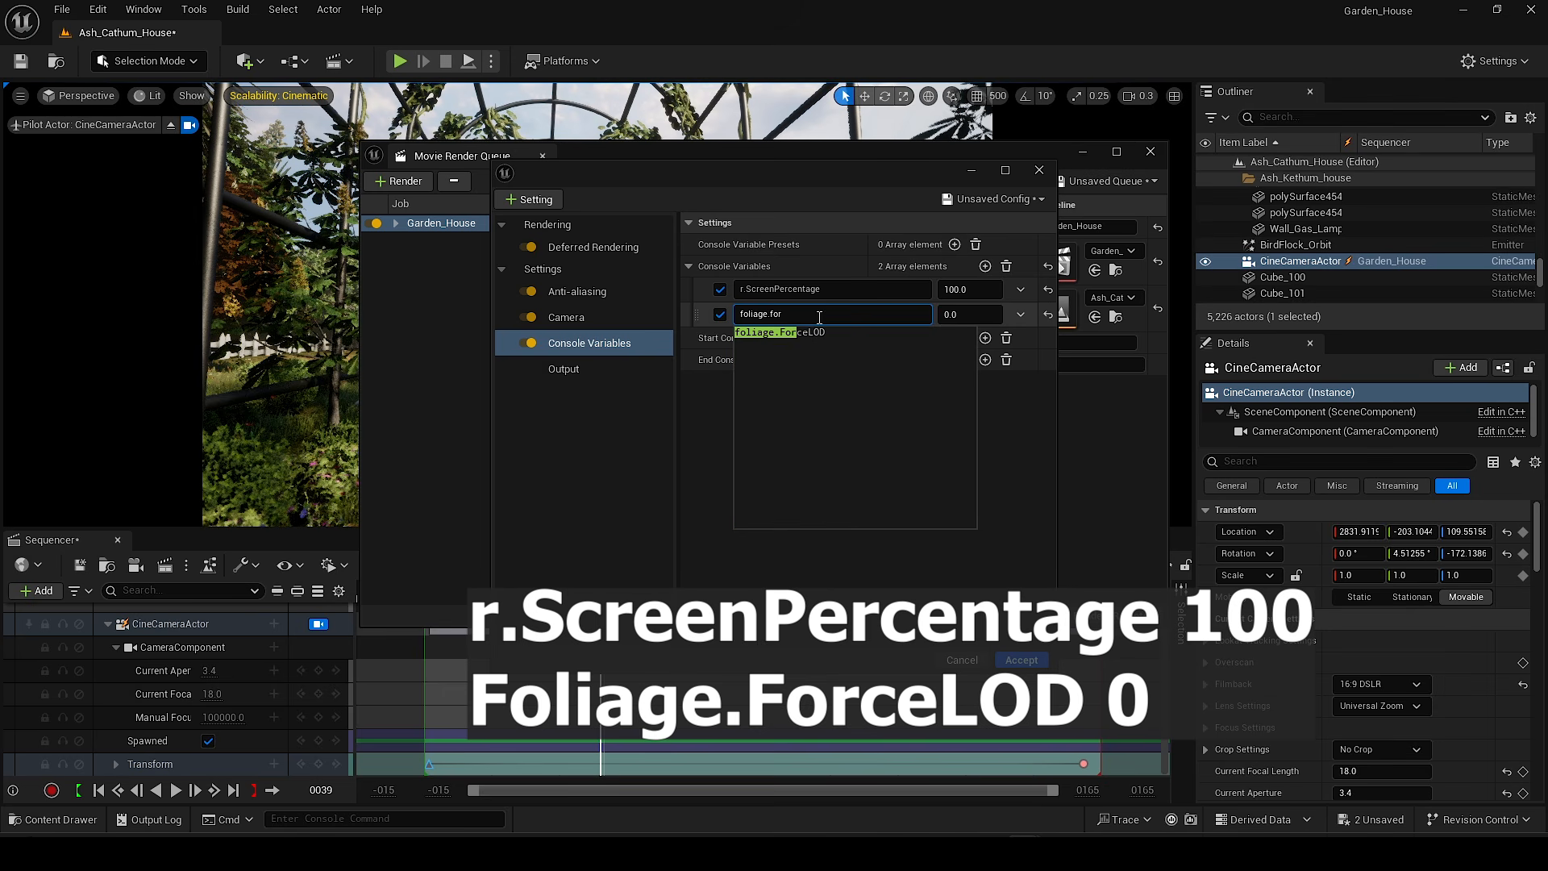
click(794, 337)
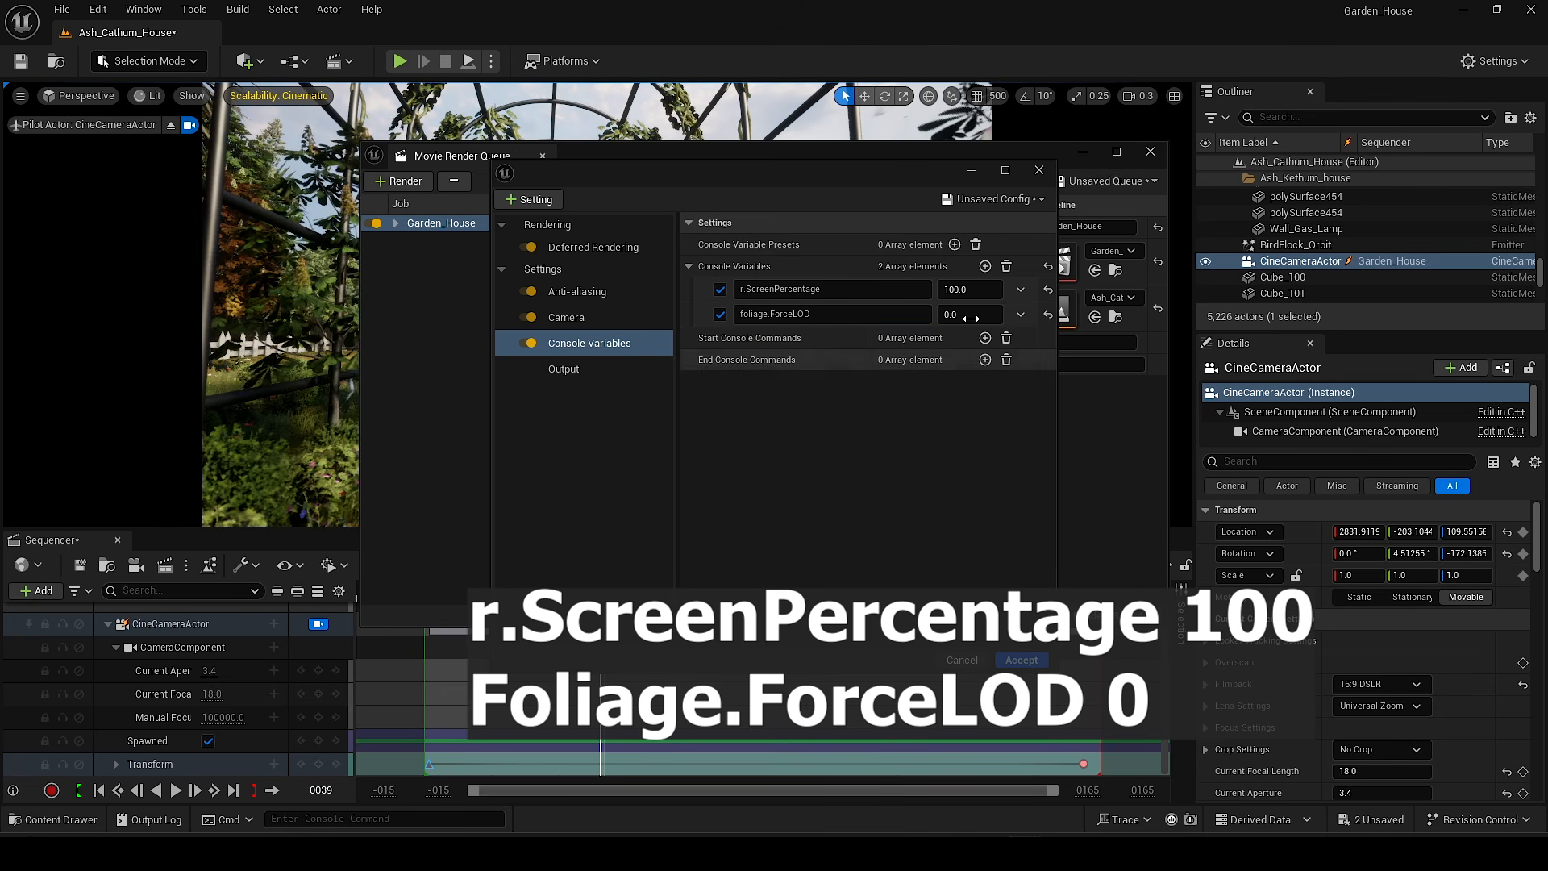
Step: Add the Game Overrides and High Resolution settings and the .exr Sequence [16bit] export to the render configuration
click(525, 201)
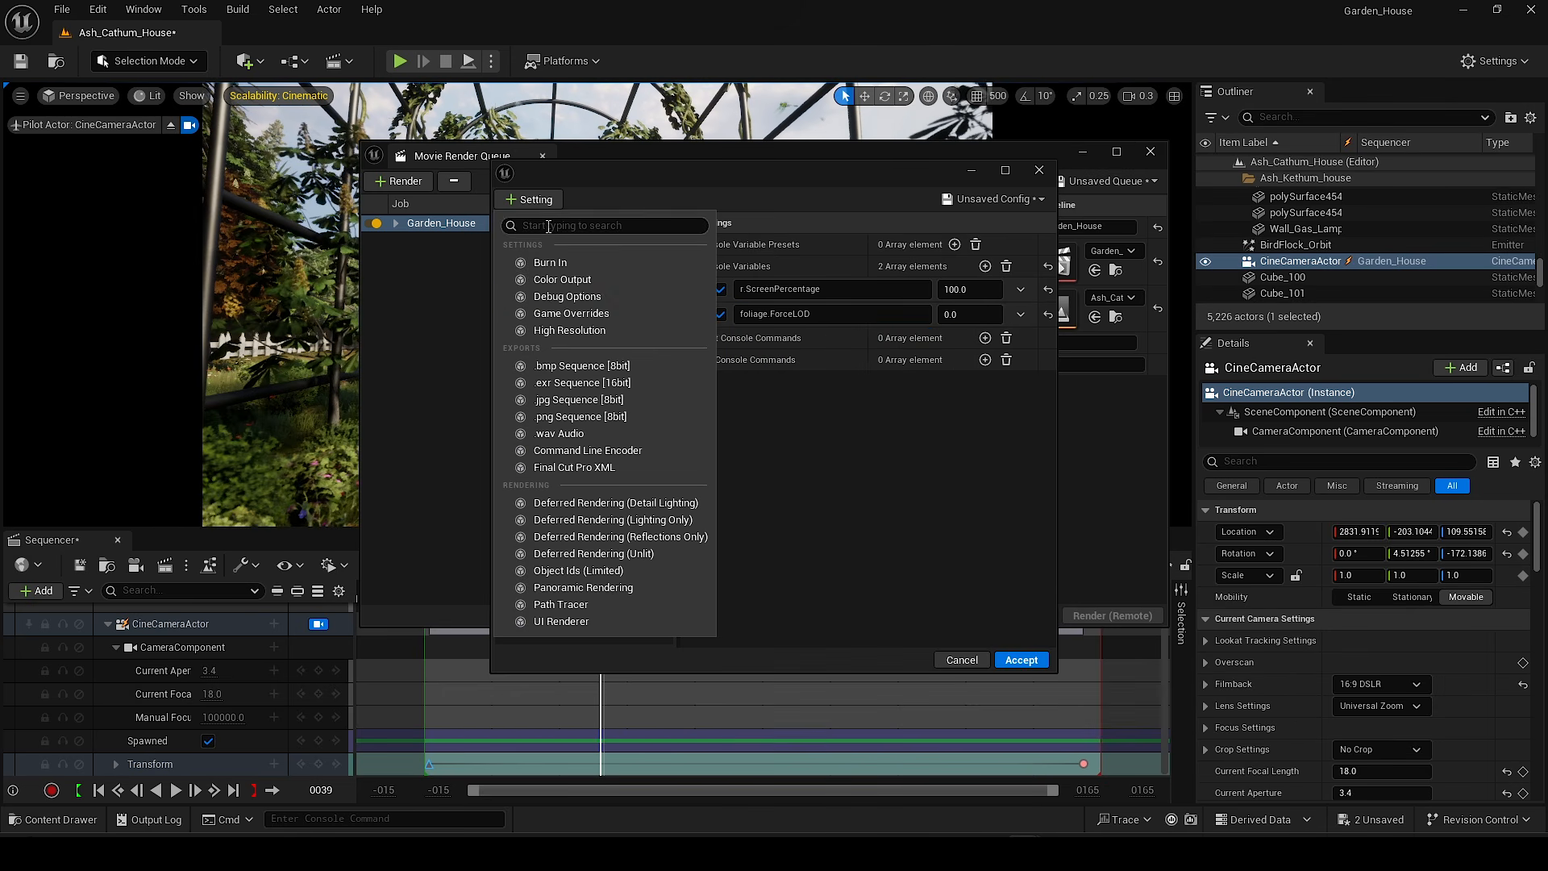
click(573, 314)
click(524, 199)
click(569, 329)
click(525, 199)
click(559, 274)
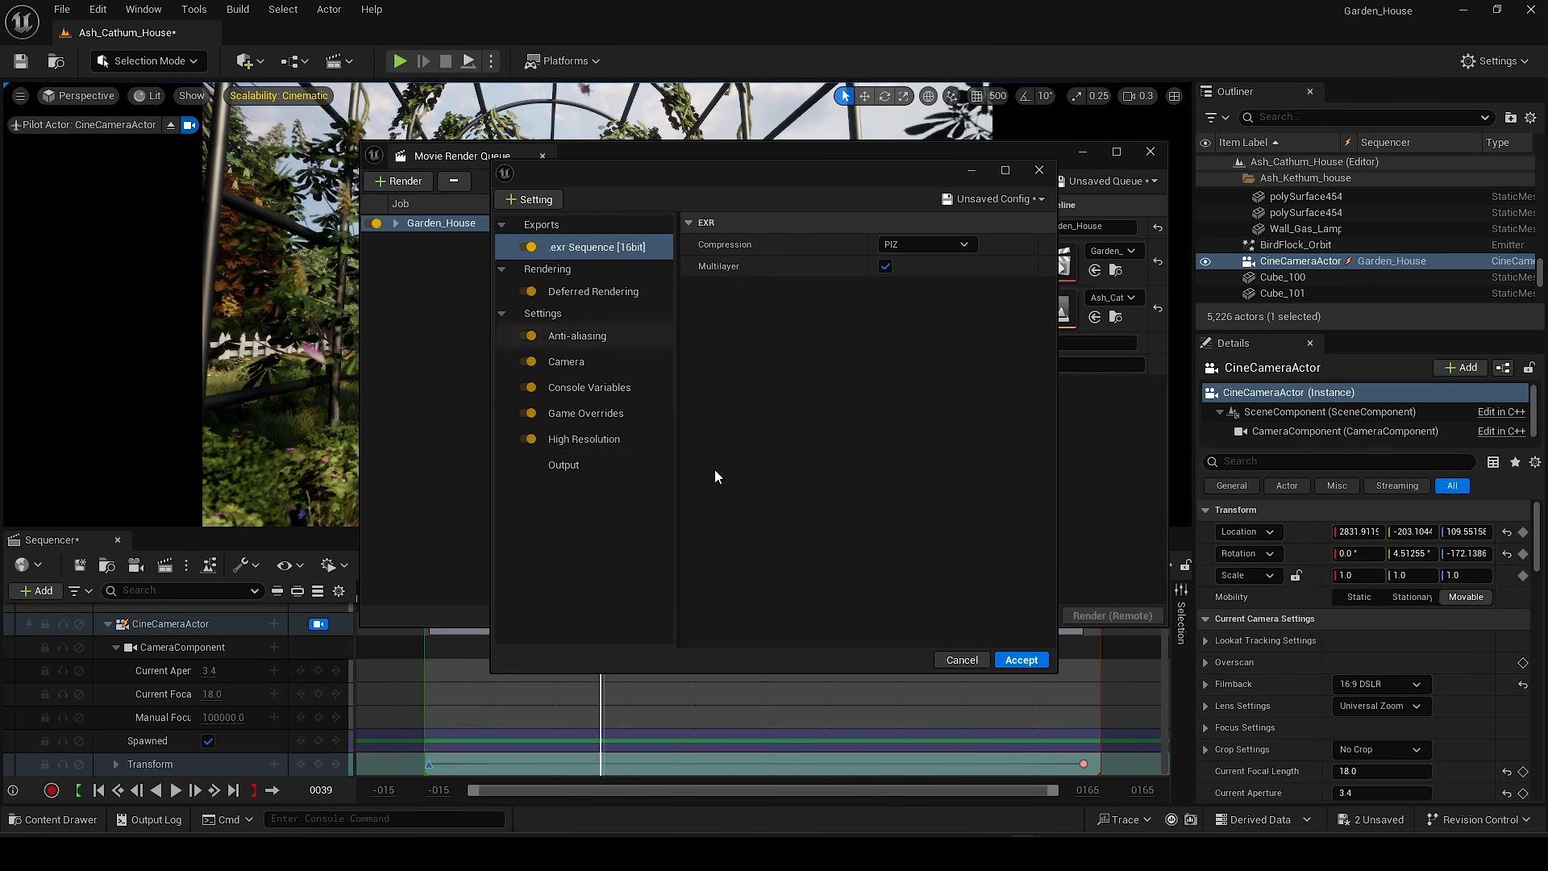
Step: In the output settings, use a custom frame rate of 30 fps and set the output directory to H:/New folder
click(584, 468)
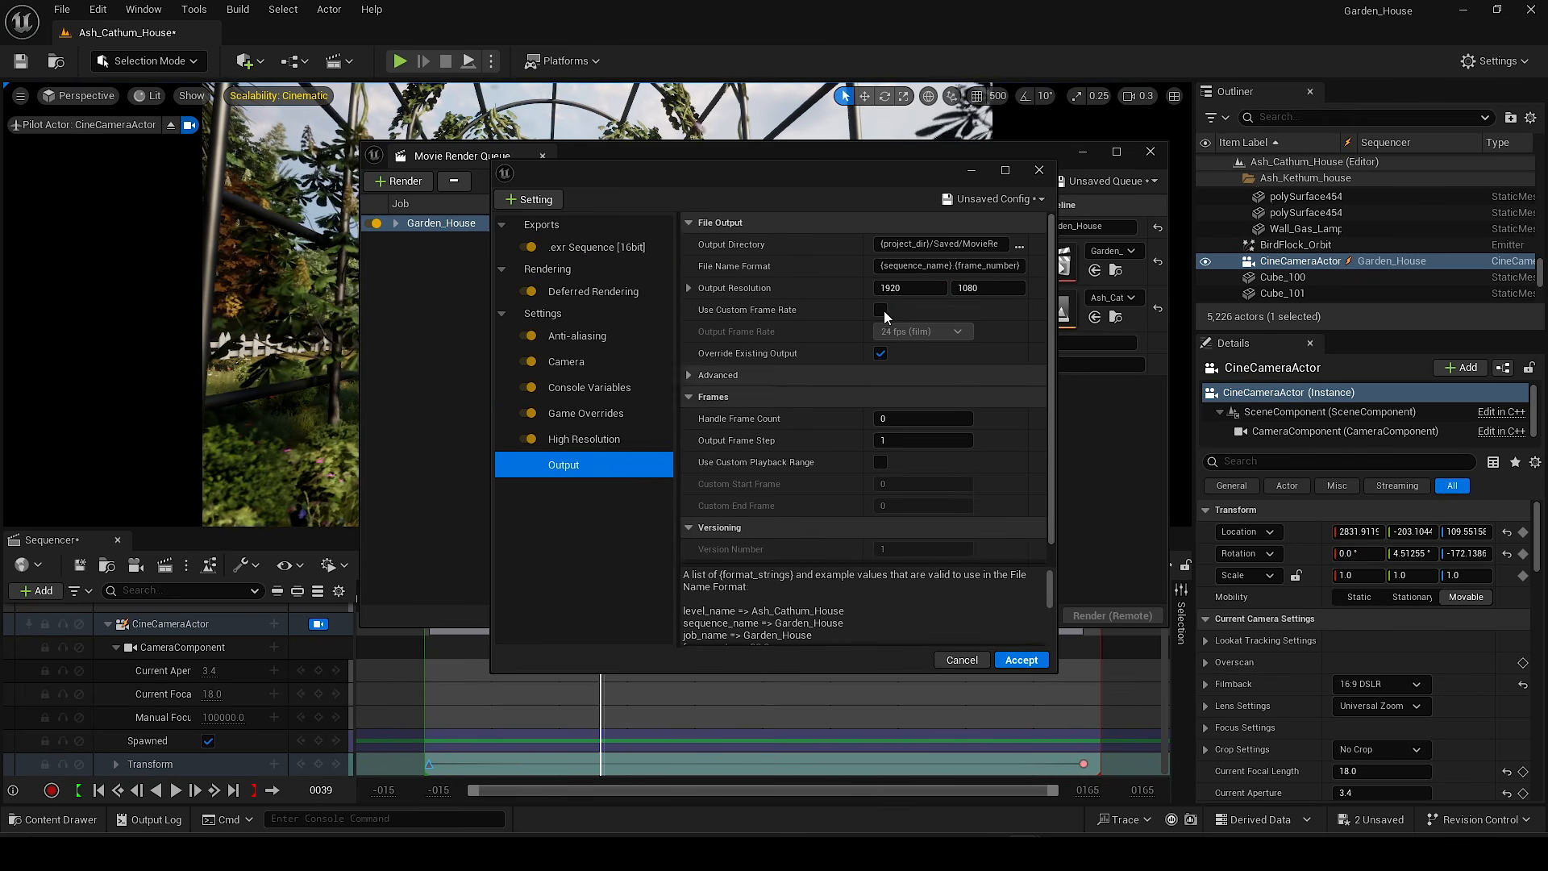
click(920, 332)
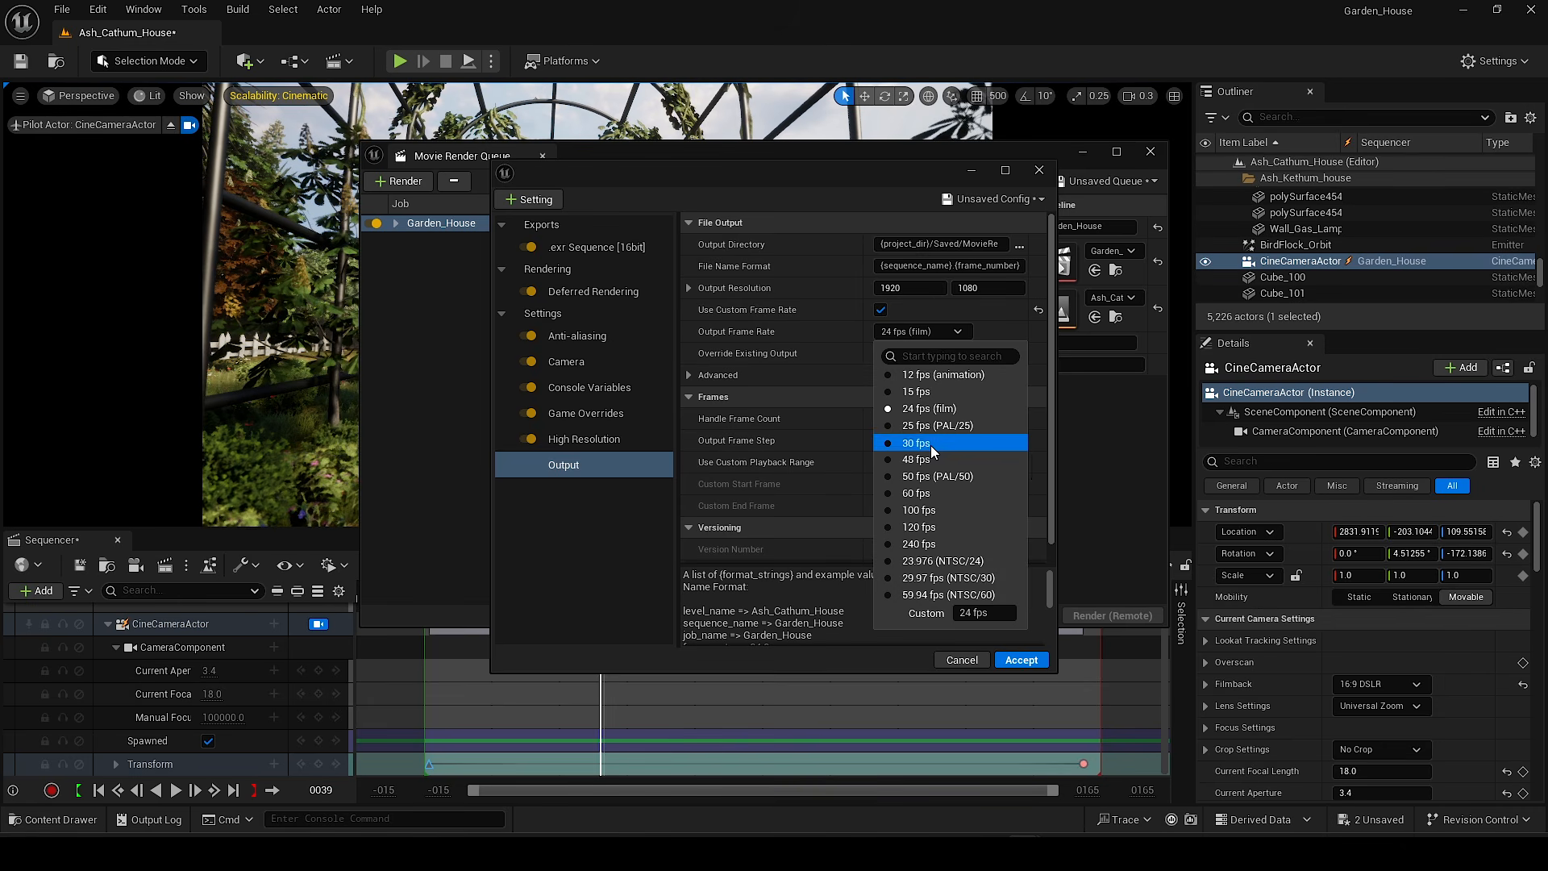
click(932, 444)
click(1019, 248)
click(564, 420)
double_click(978, 355)
click(1119, 566)
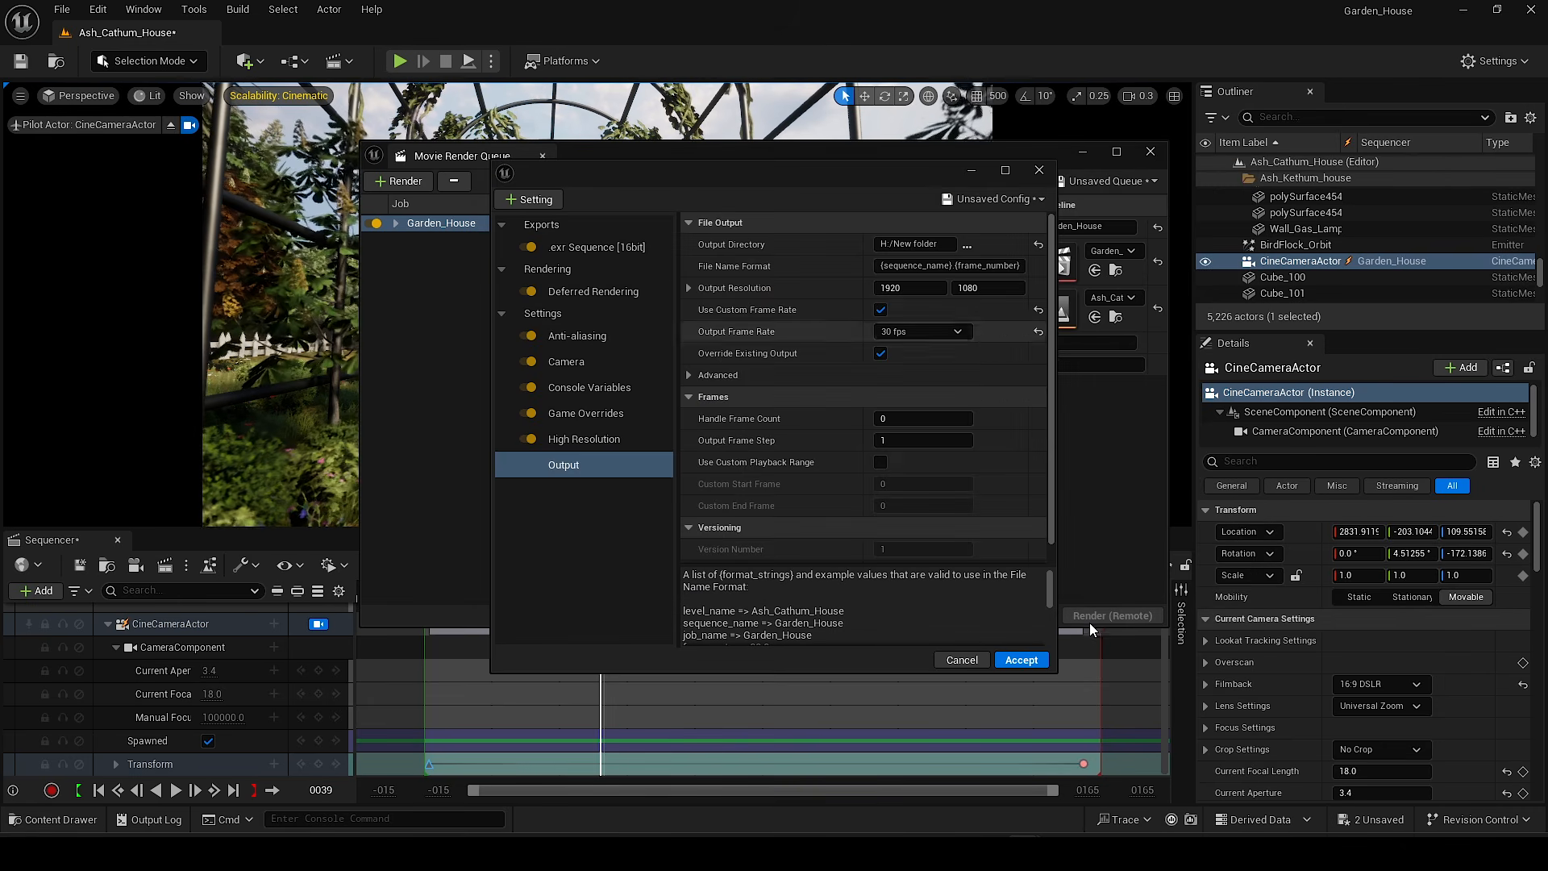
Step: Accept the render configuration and start rendering the Garden_House job locally
click(1022, 659)
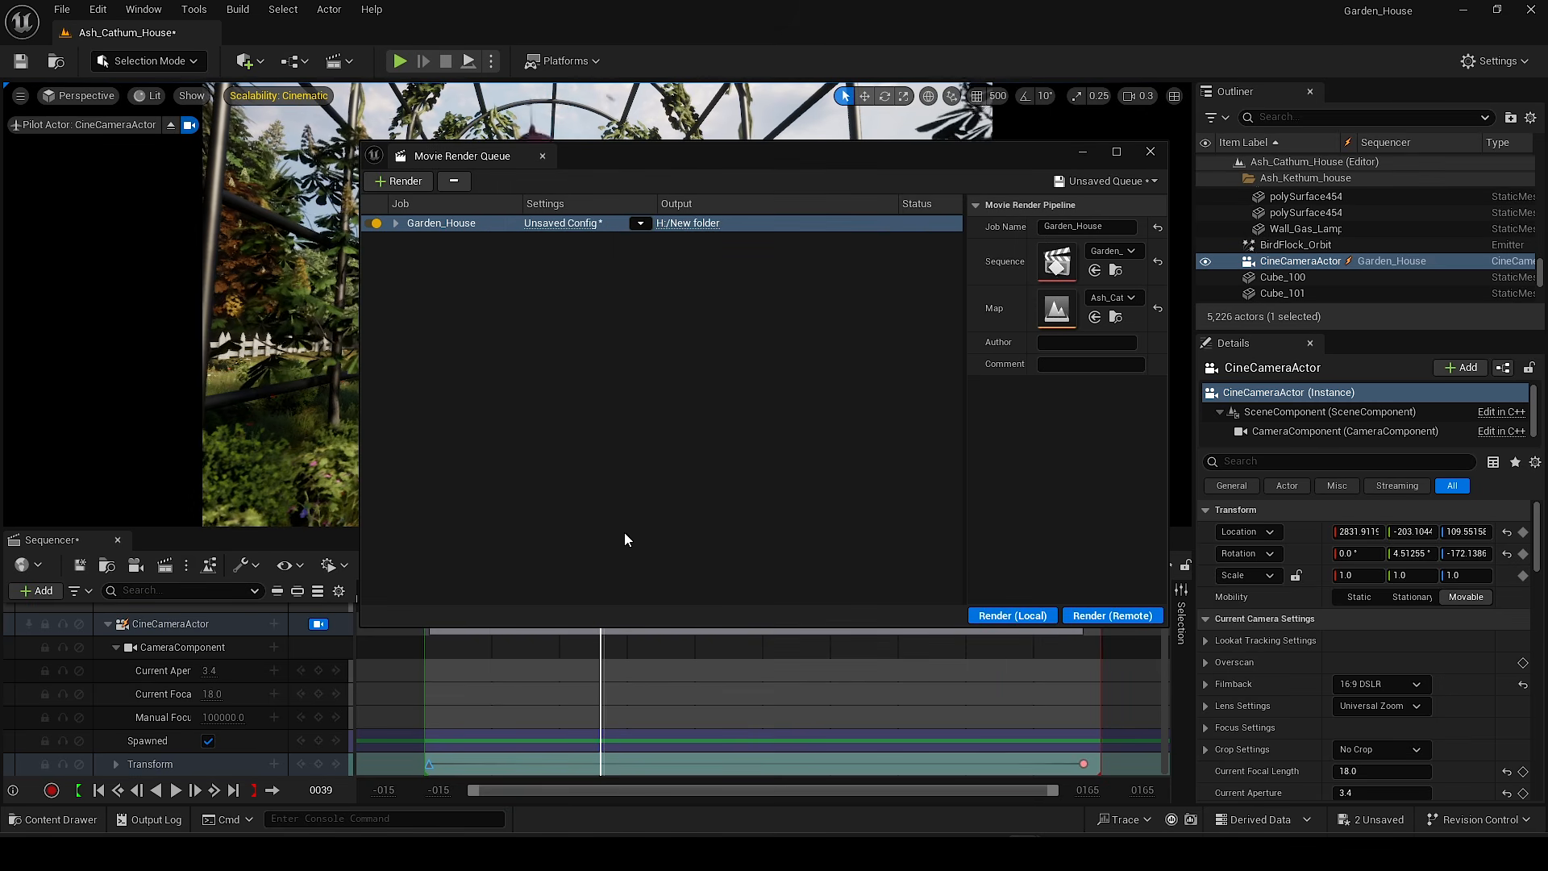
click(1000, 617)
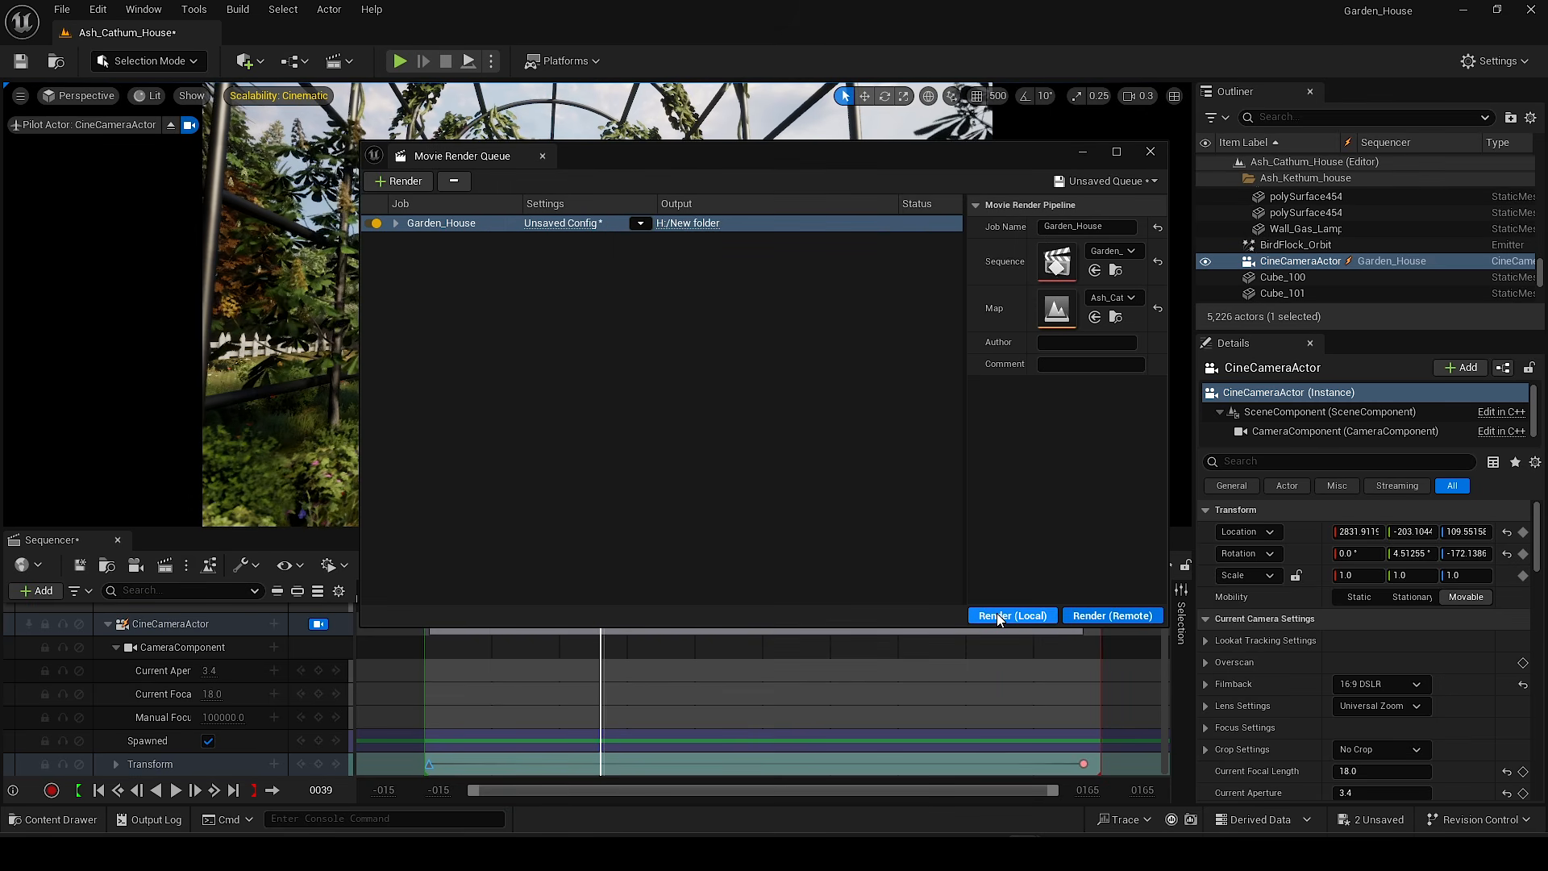